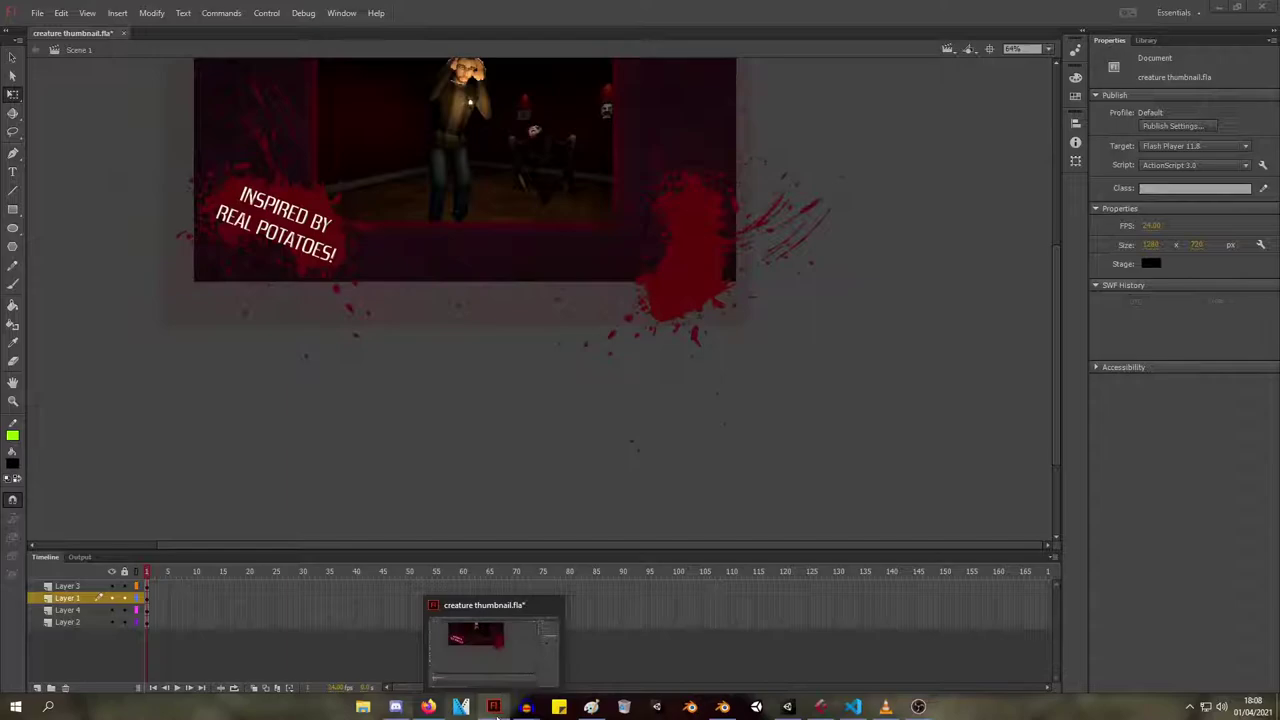
Close the media player and the Flash window holding creature thumbnail.fla.
right_click(893, 712)
left_click(858, 683)
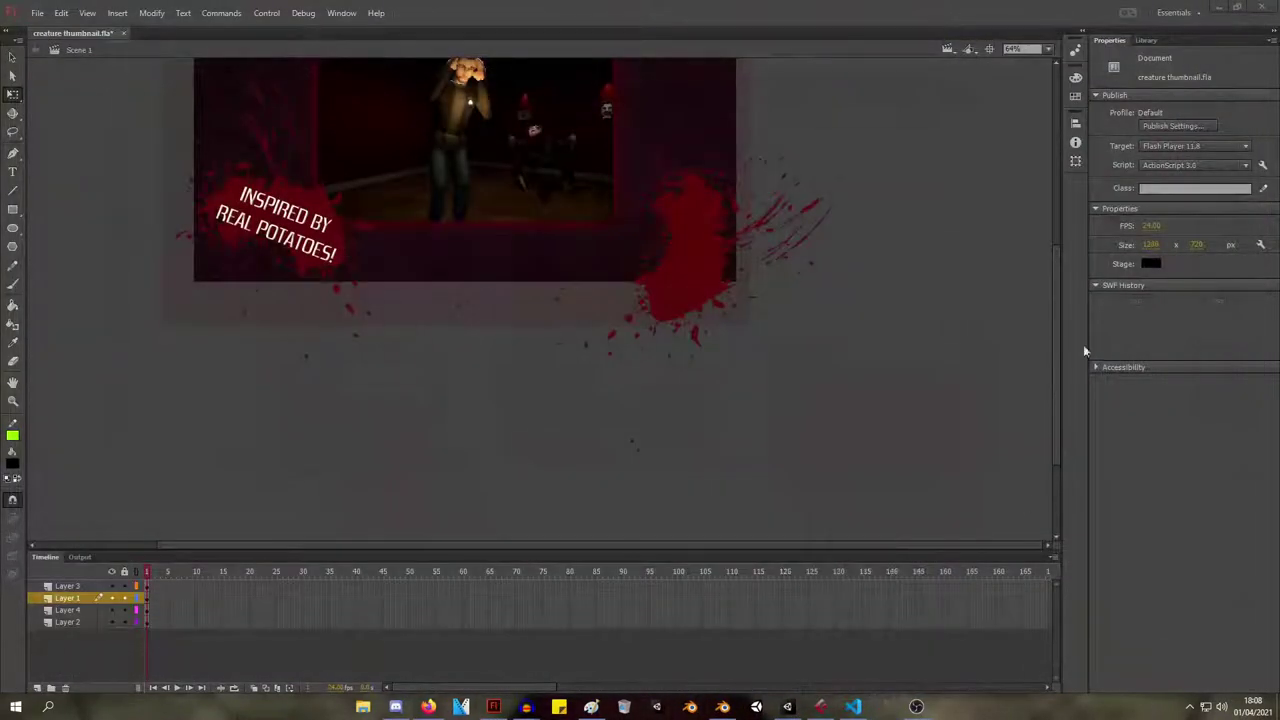
left_click(1262, 7)
left_click(583, 371)
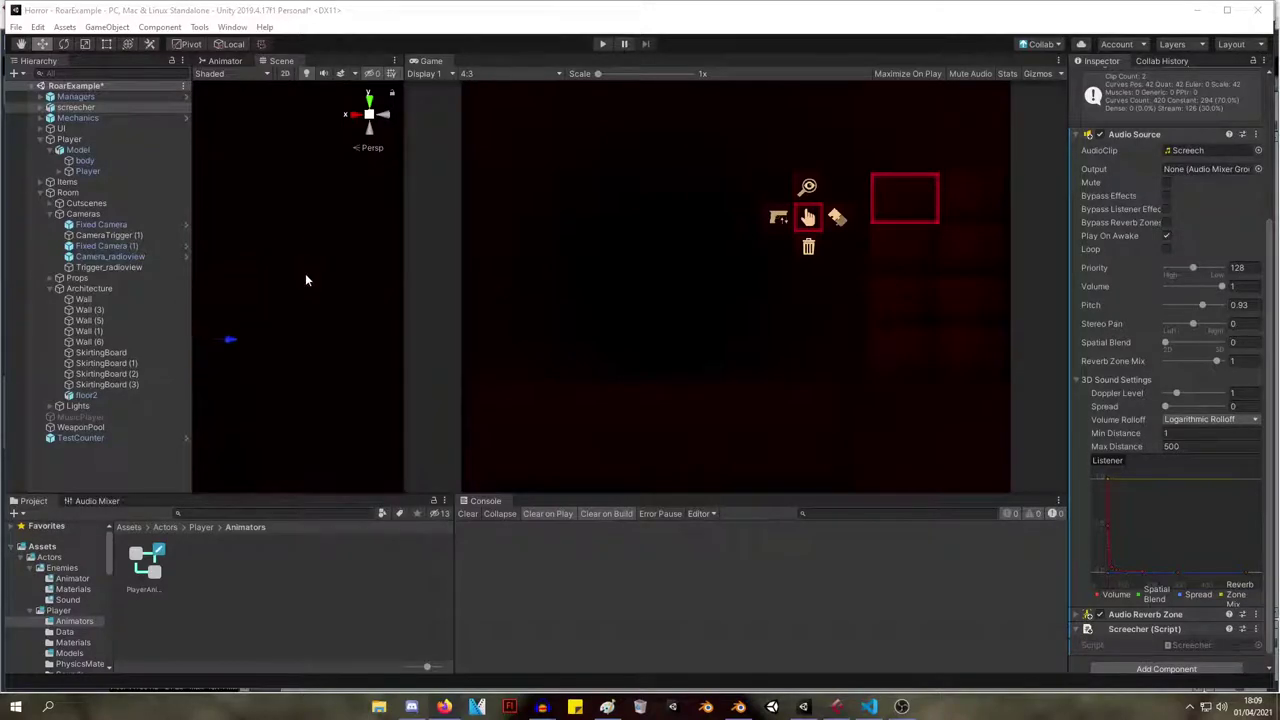
Collapse the screecher's Audio Source component and widen the Scene view, framing the creature in it.
left_click(1080, 134)
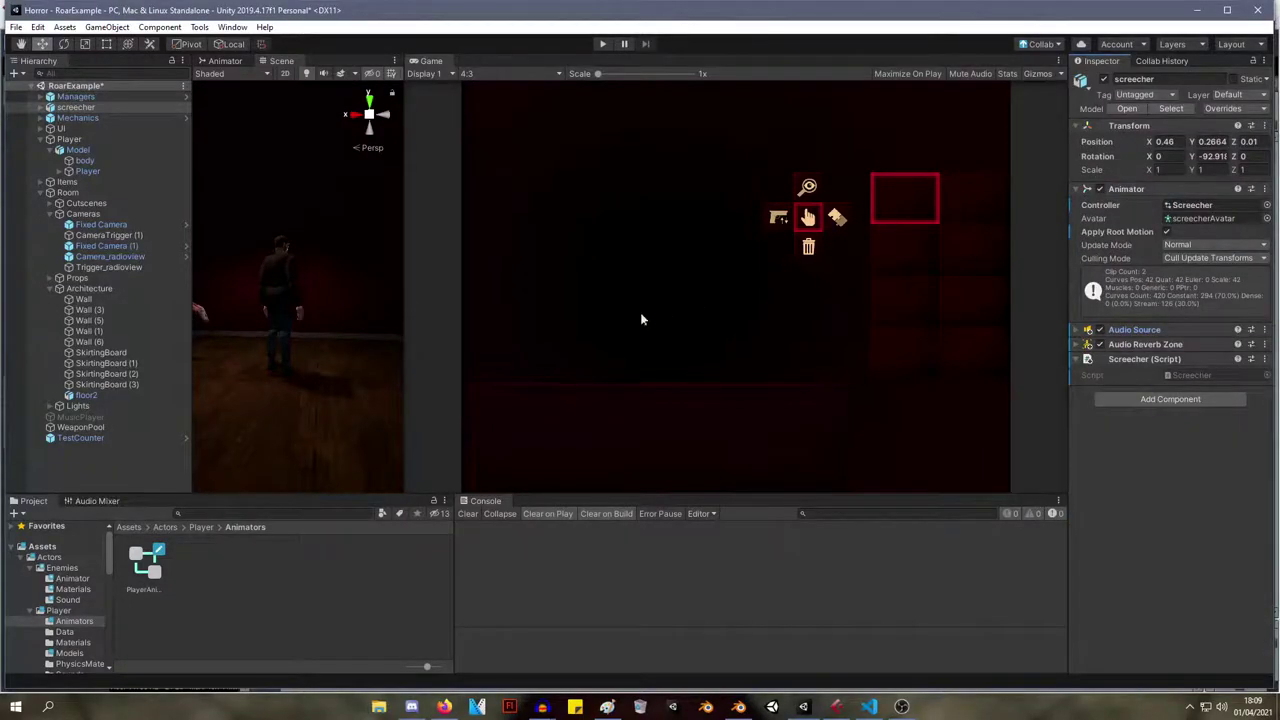
left_click_drag(397, 274, 577, 285)
left_click_drag(297, 272, 1175, 259, "alt")
key("w")
right_click_drag(1175, 259, 1184, 292)
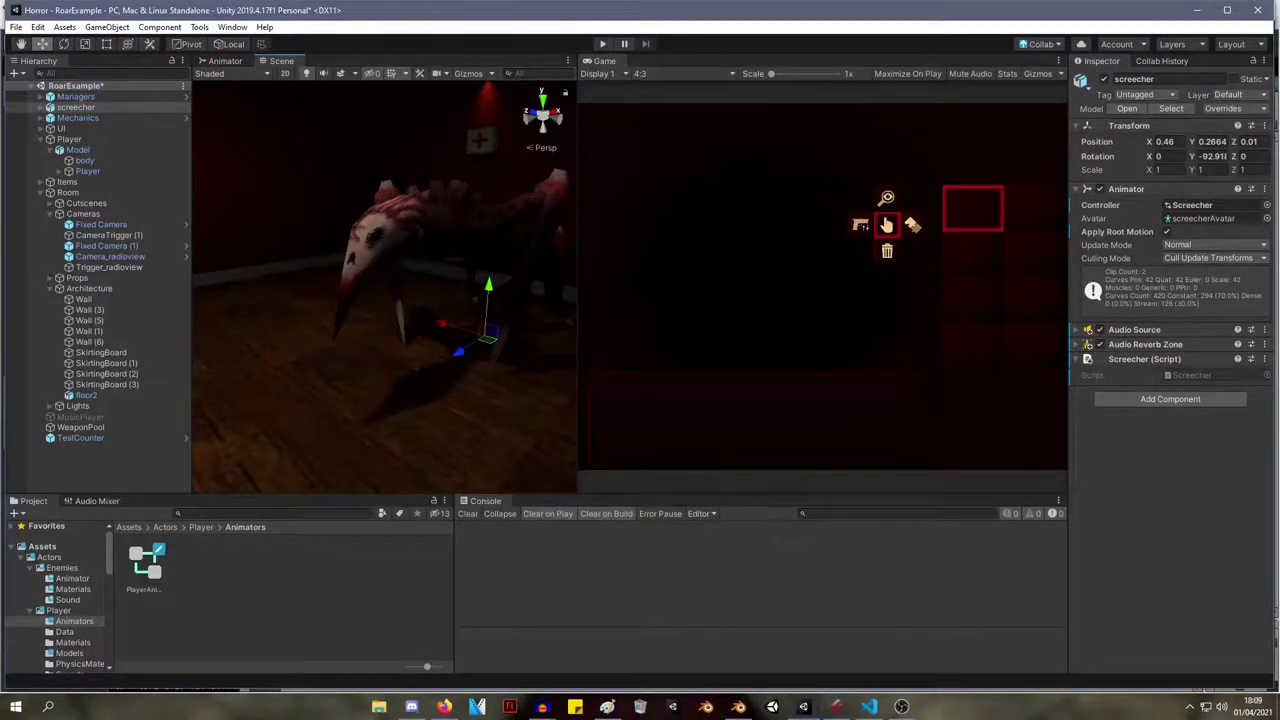
Run the scene in play mode and trigger the Screecher script's Do Roar function.
left_click(603, 44)
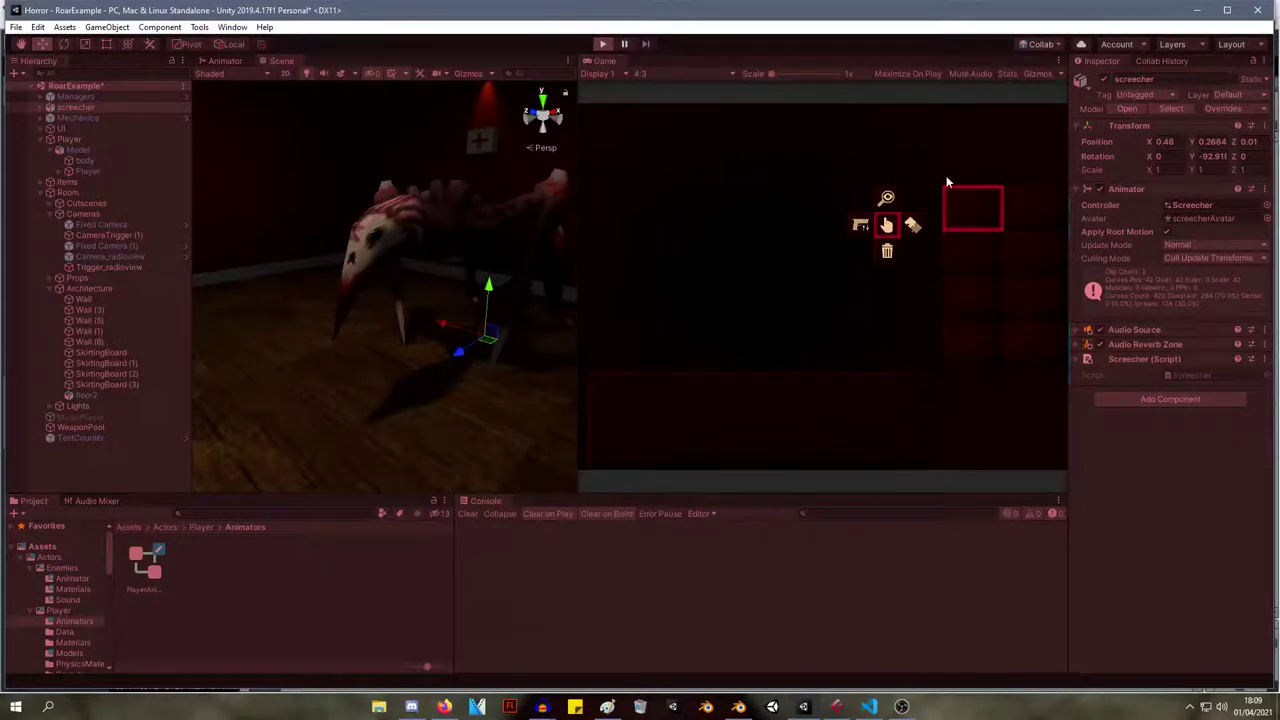
right_click(1137, 357)
left_click(1174, 507)
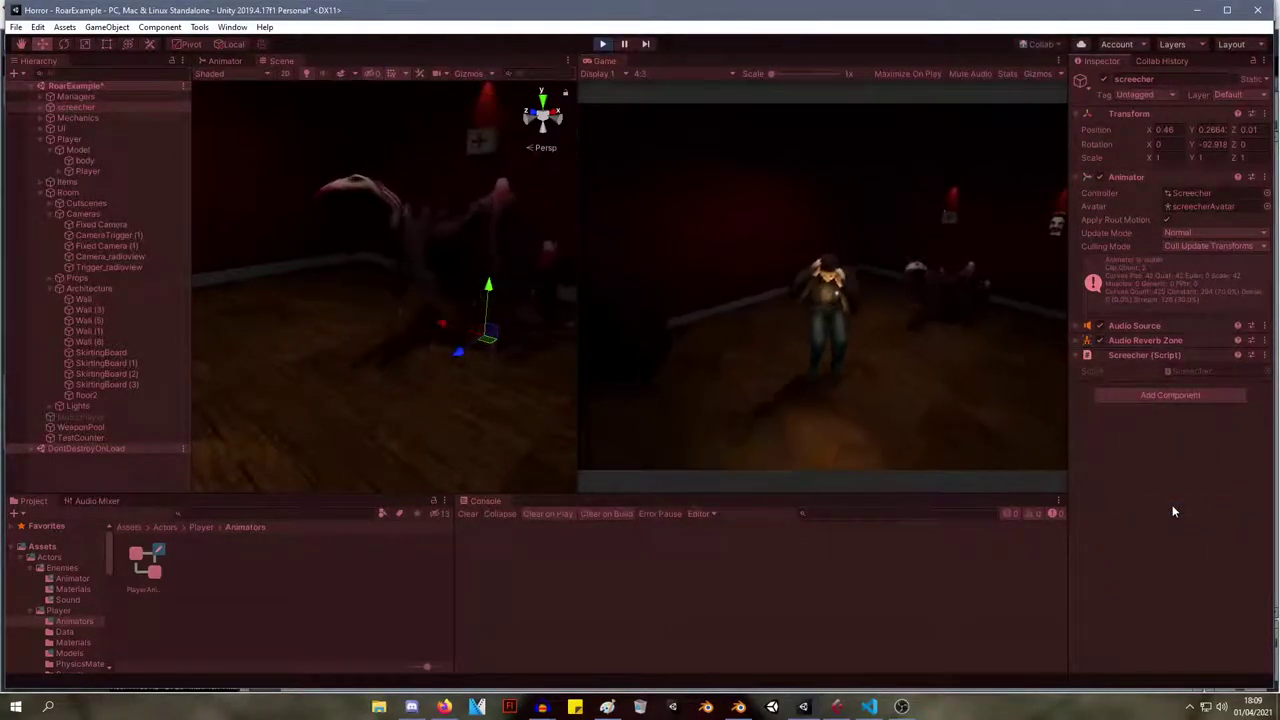
Stop play mode and try to trigger the Screecher script's Do Roar function in edit mode.
left_click(603, 45)
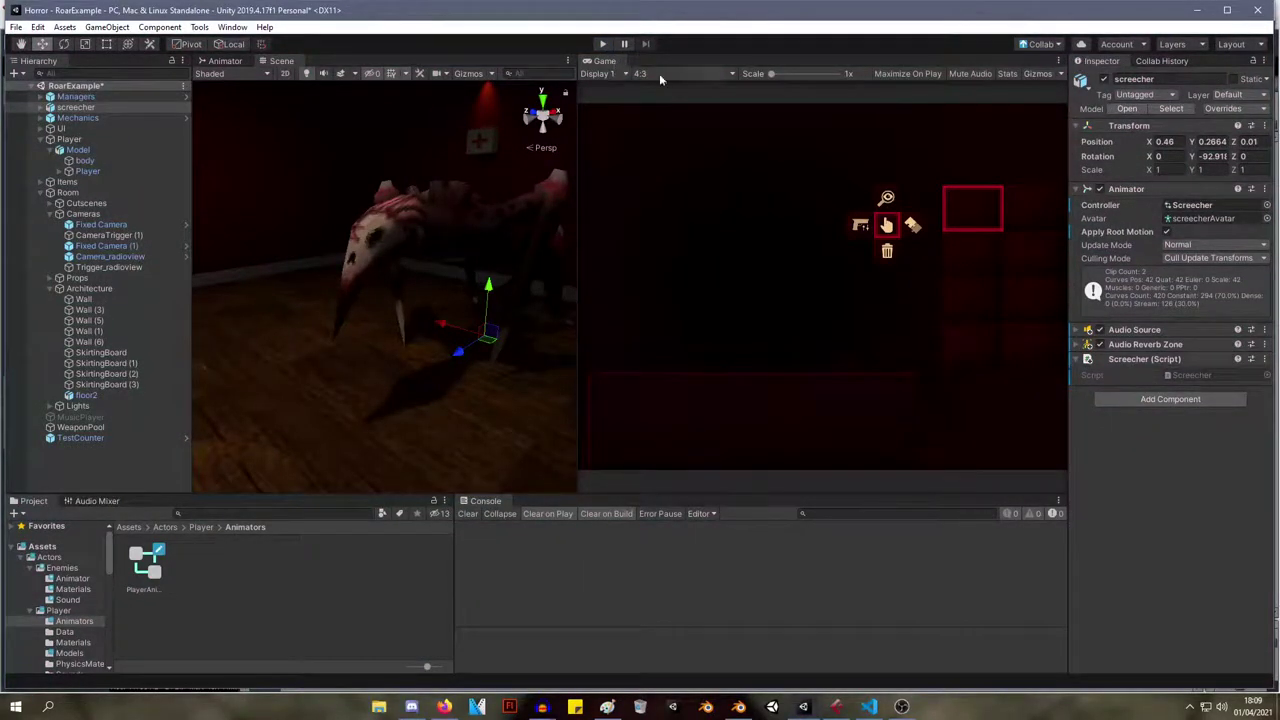
right_click(1145, 360)
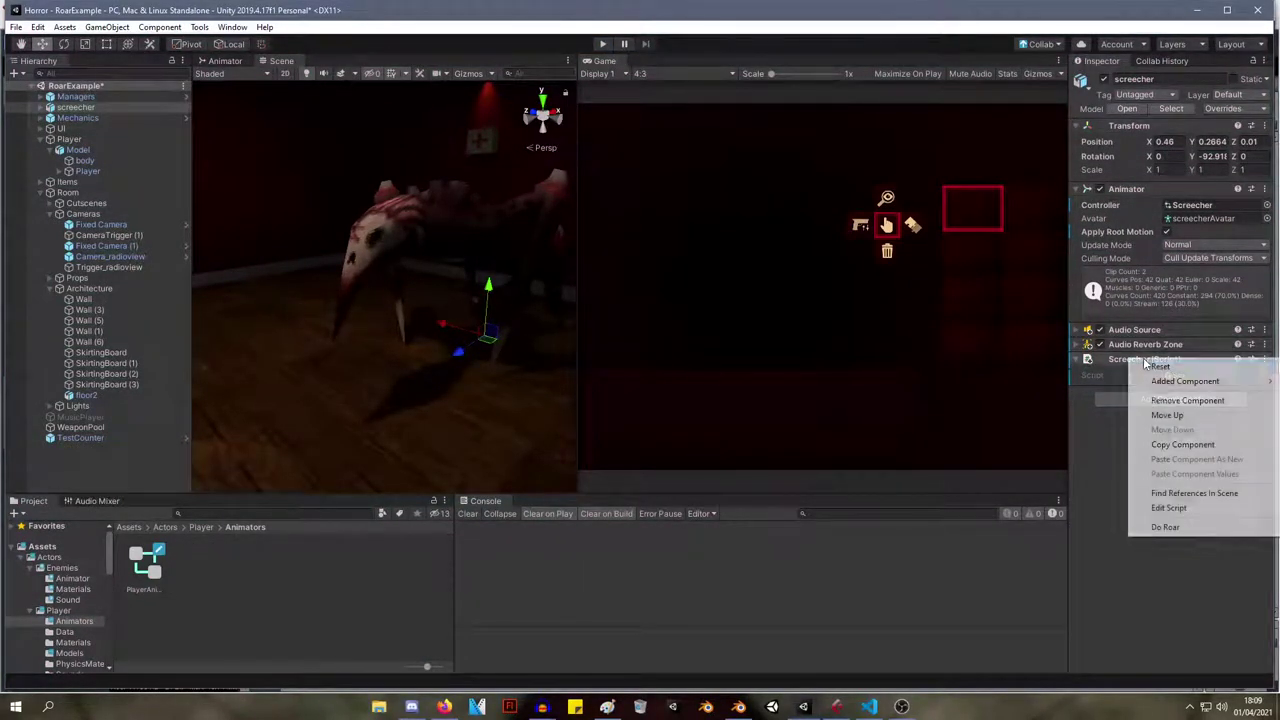
left_click(1165, 527)
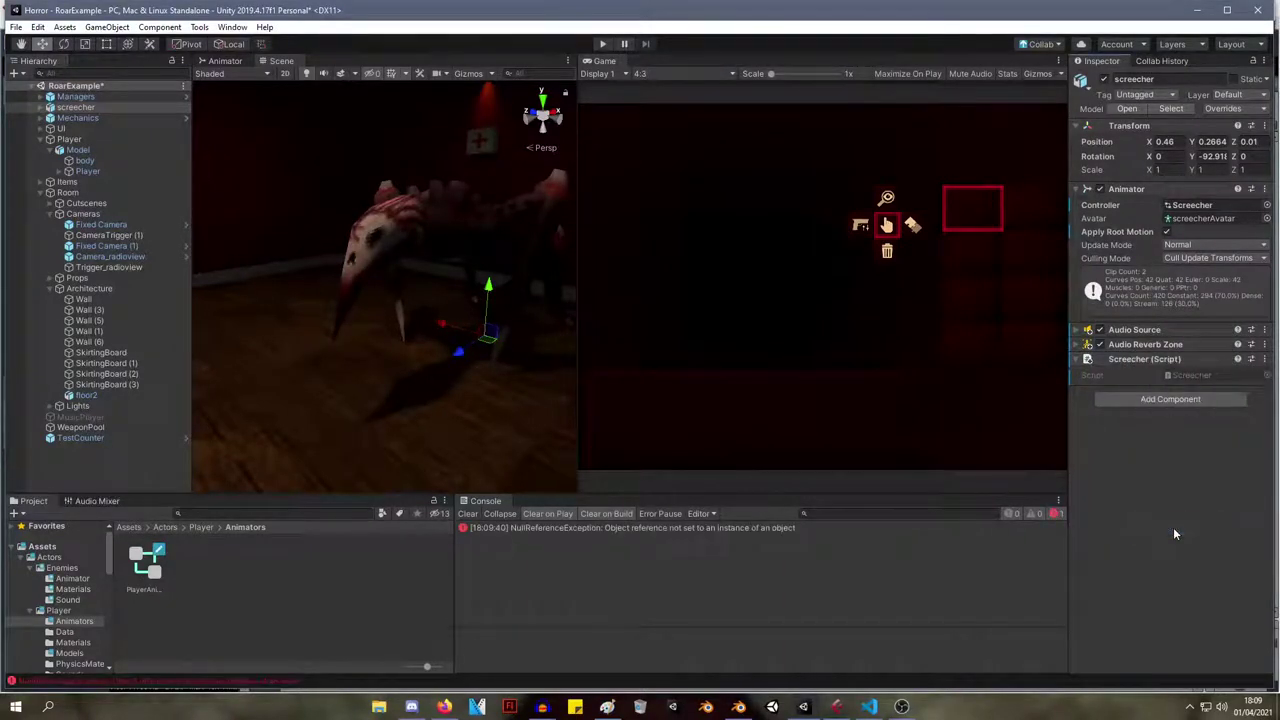
Restart play mode and trigger Do Roar on the Screecher script three times to watch the creature and player react.
left_click(603, 44)
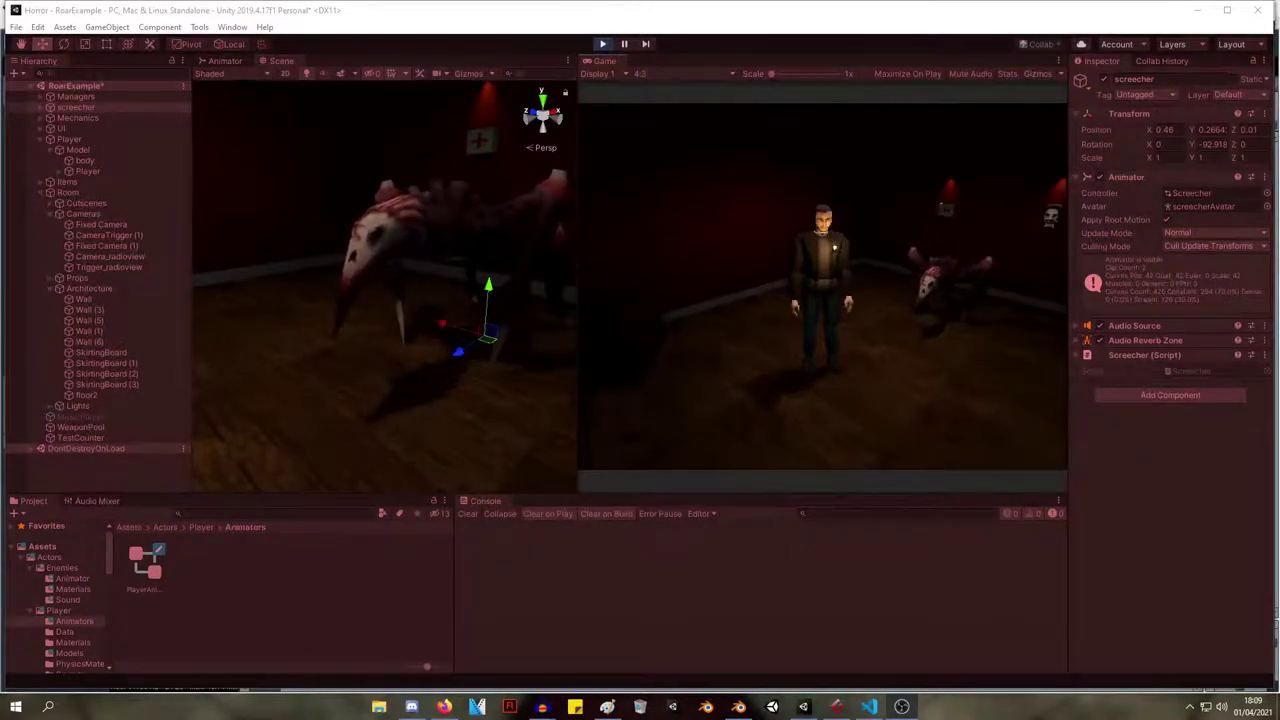
right_click(1192, 355)
left_click(1183, 507)
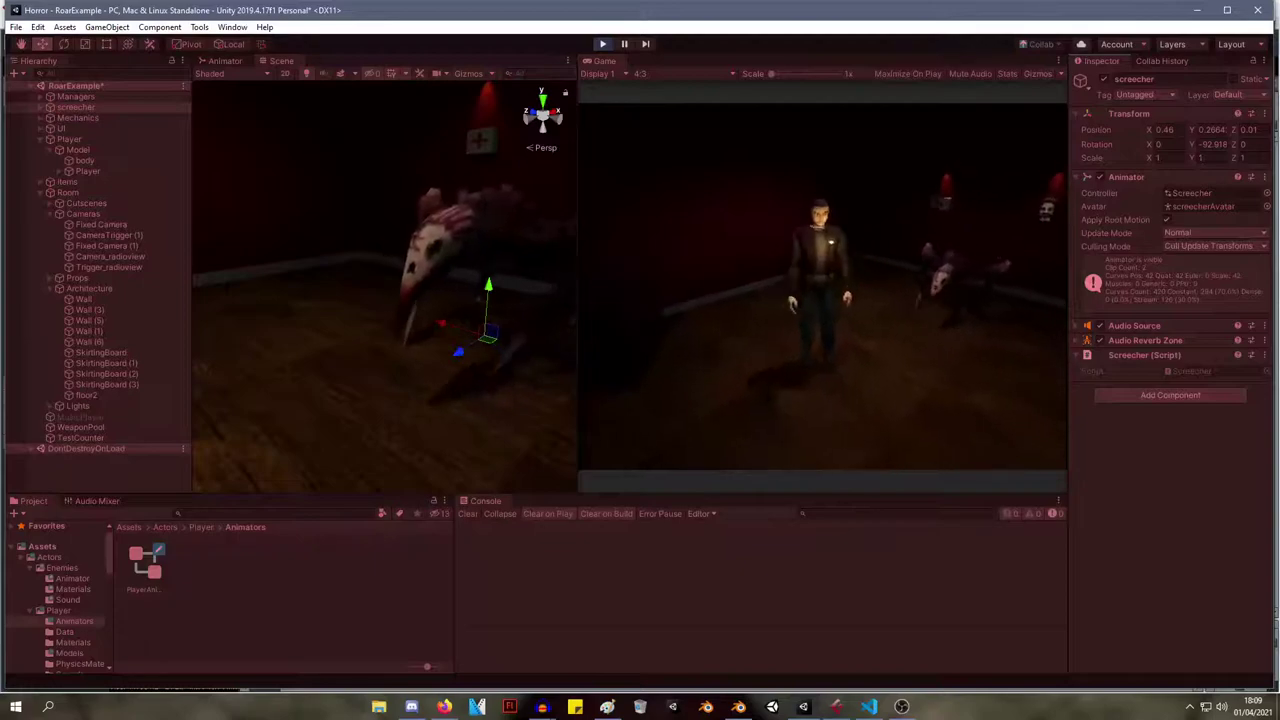
right_click(1165, 356)
right_click(1157, 355)
left_click(1198, 503)
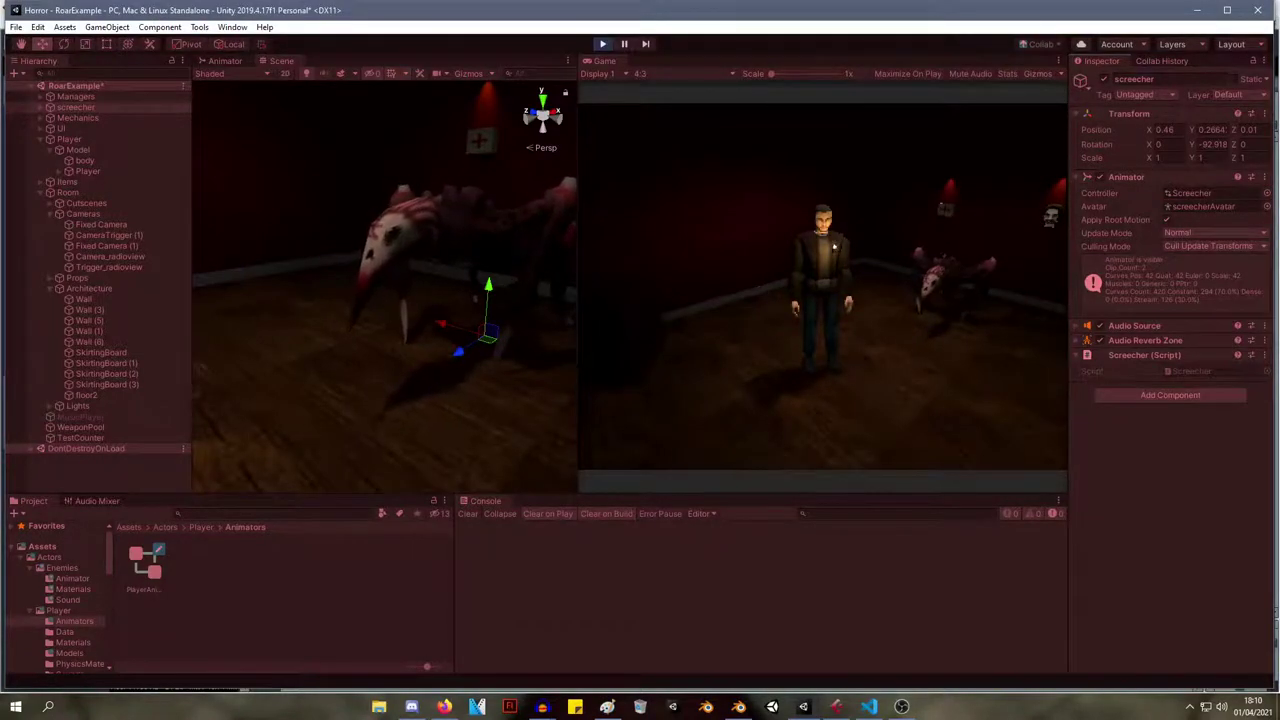
right_click(1117, 358)
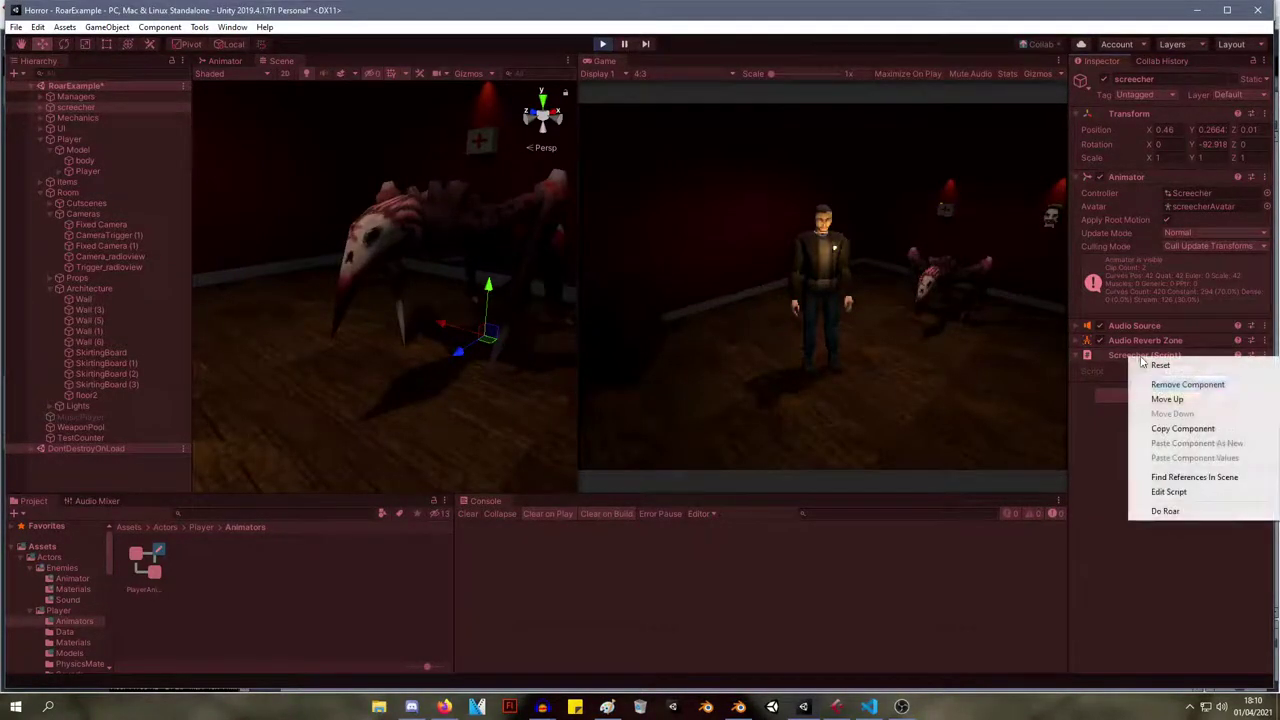
left_click(1184, 509)
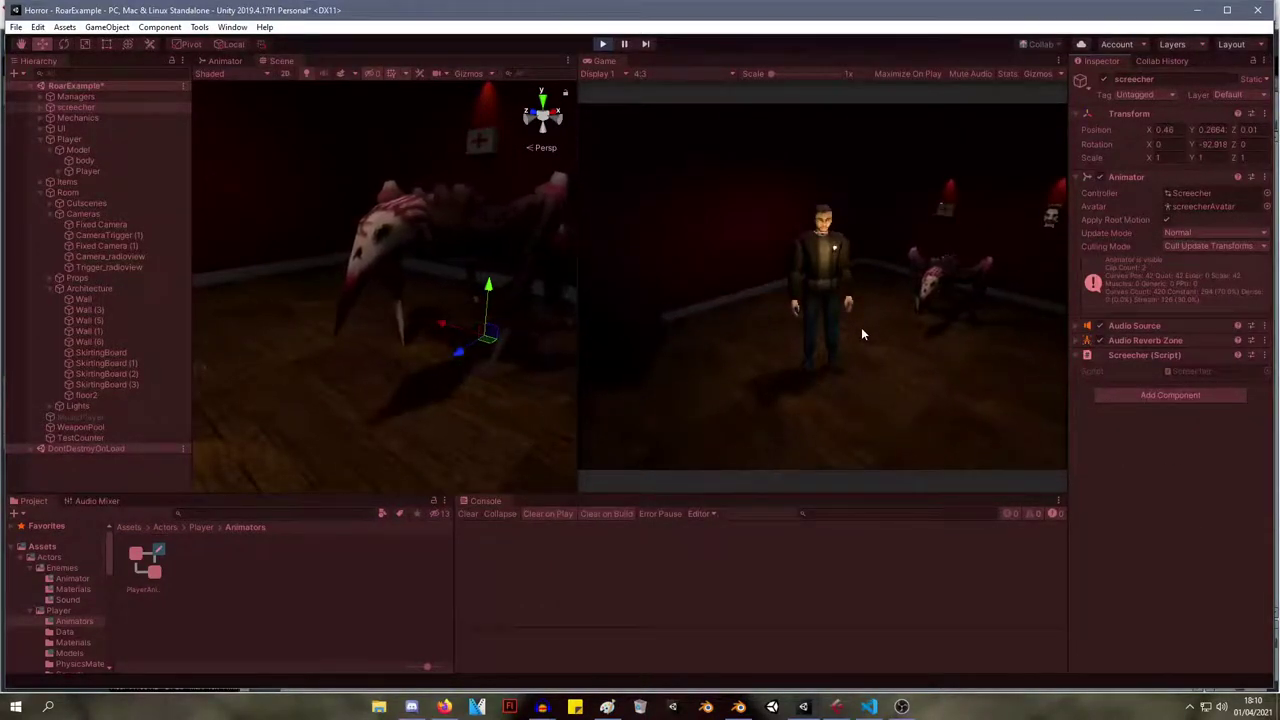
Widen the Game view and trigger the Screecher script's Do Roar five more times to observe the roar reaction.
left_click_drag(577, 296, 469, 311)
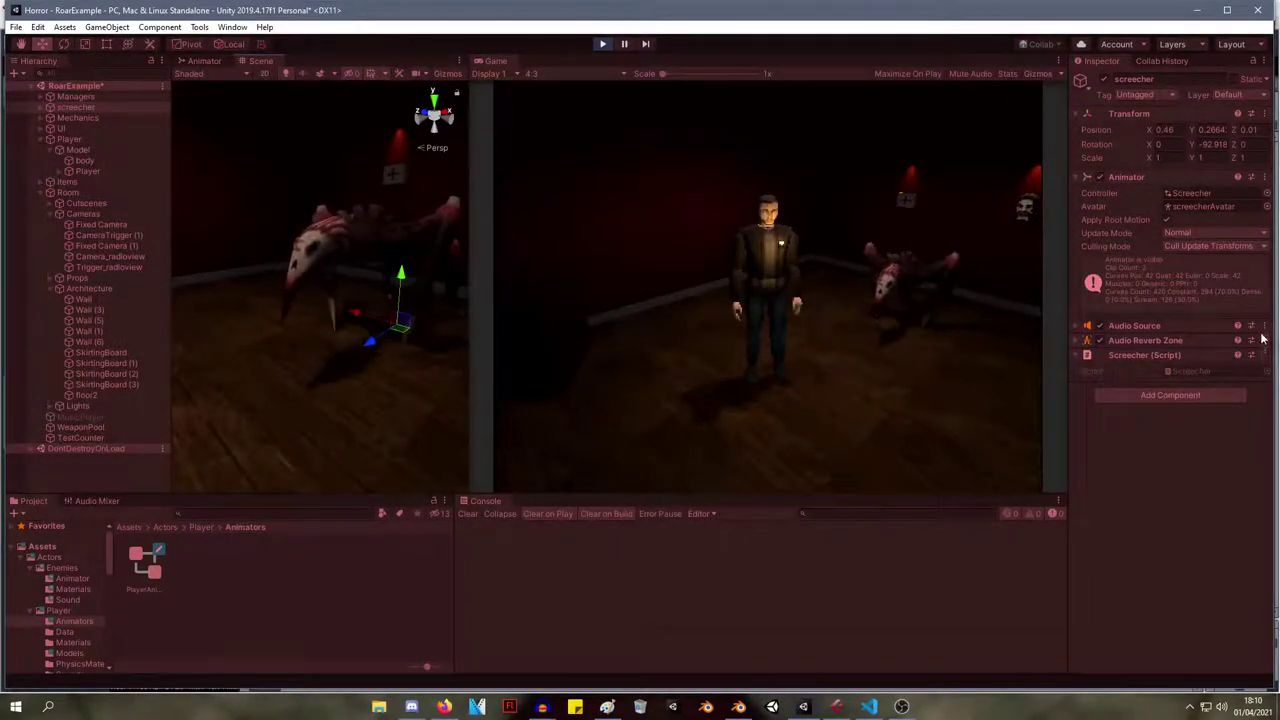
right_click(1175, 357)
left_click(1180, 510)
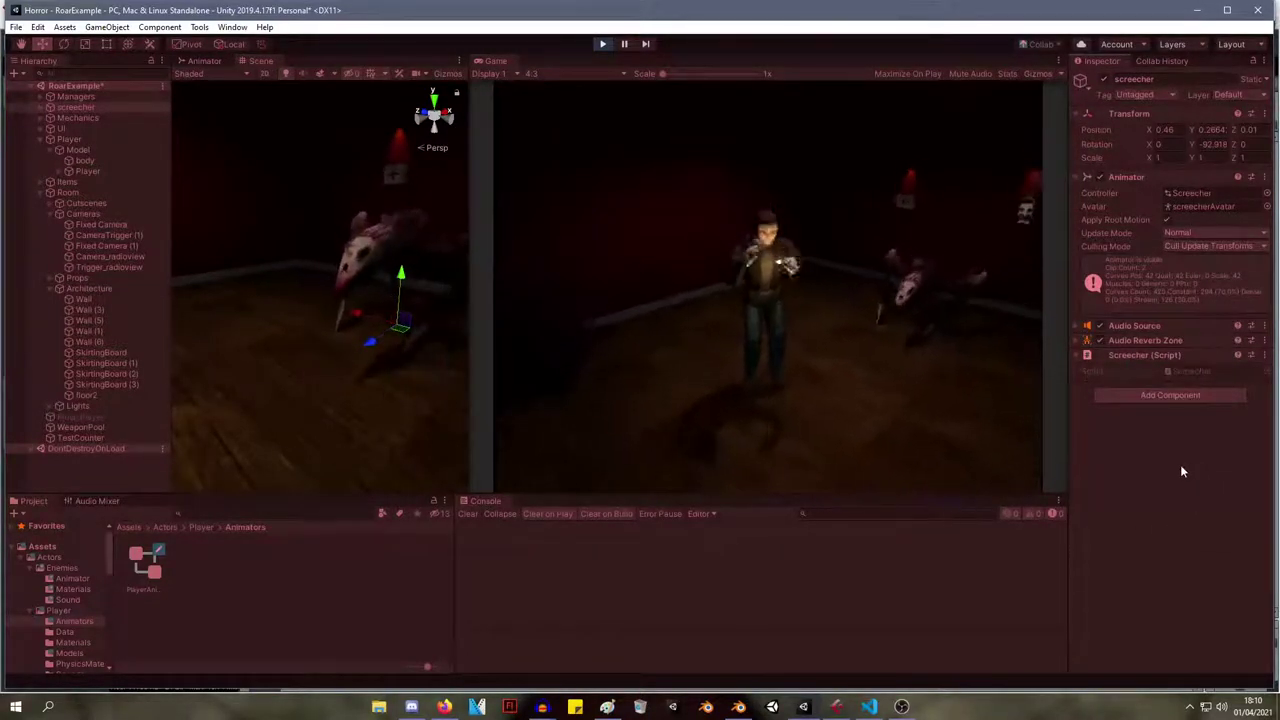
right_click(1126, 359)
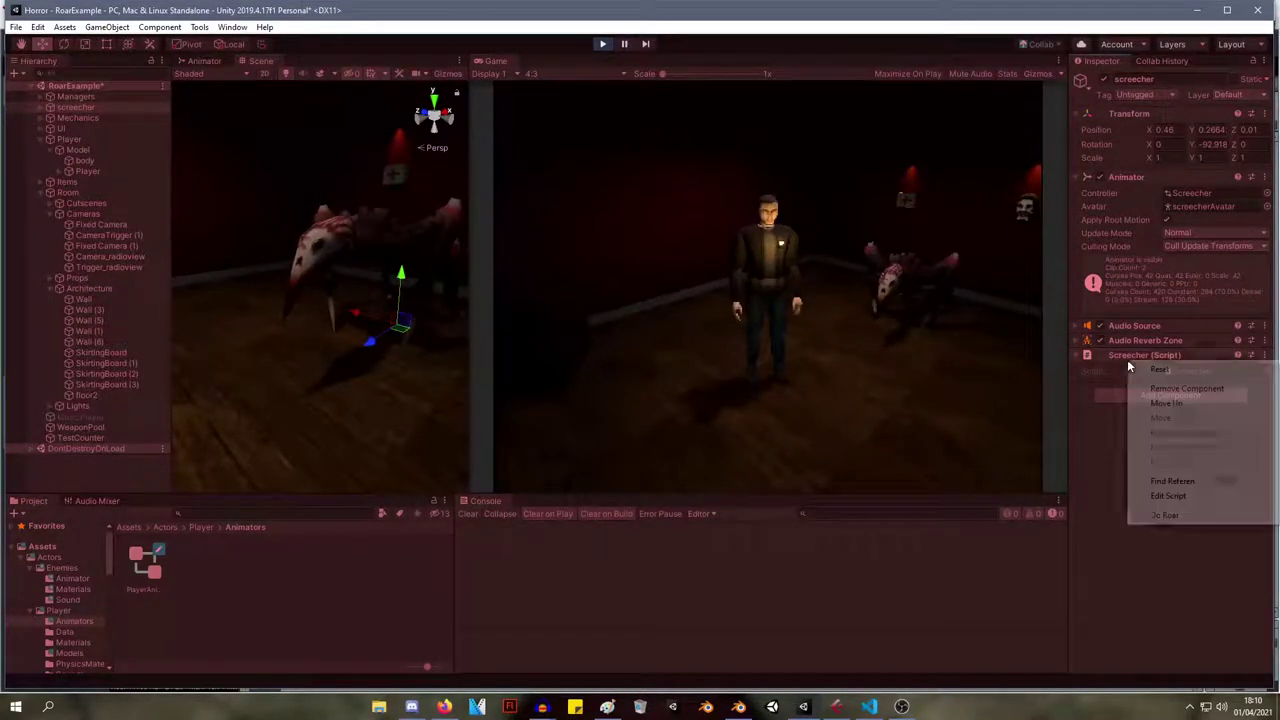
left_click(1171, 511)
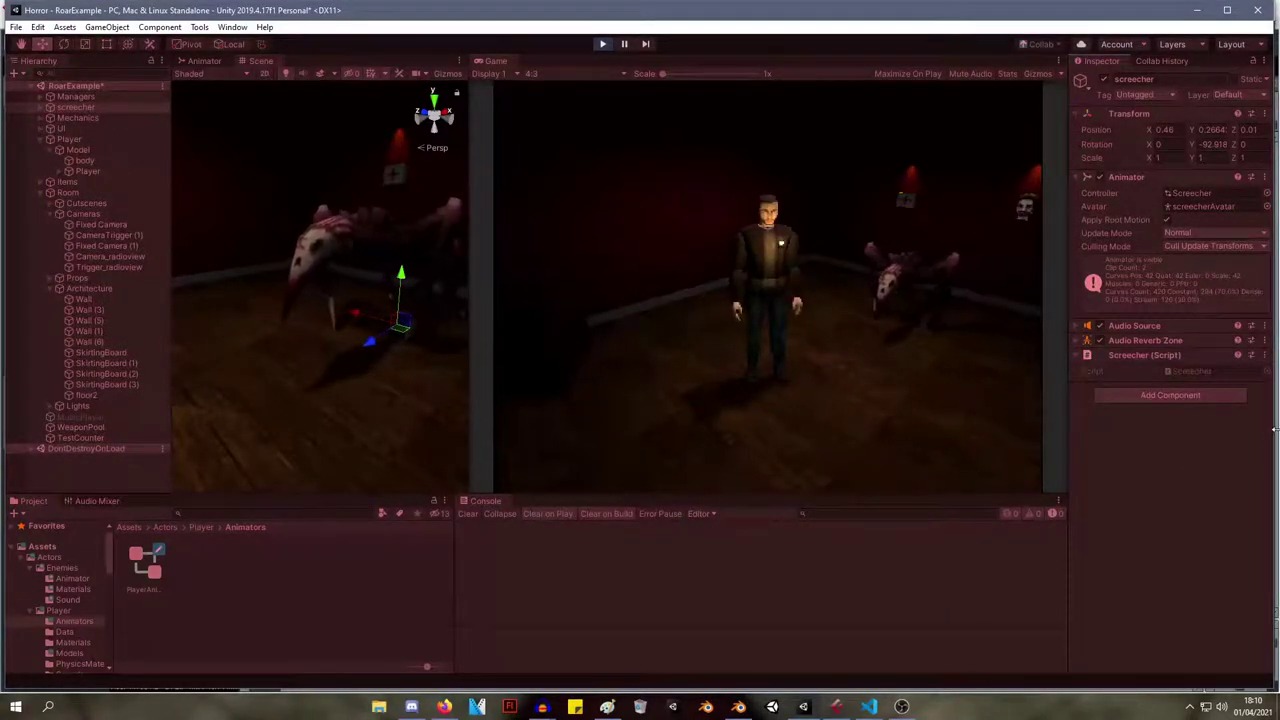
right_click(1166, 352)
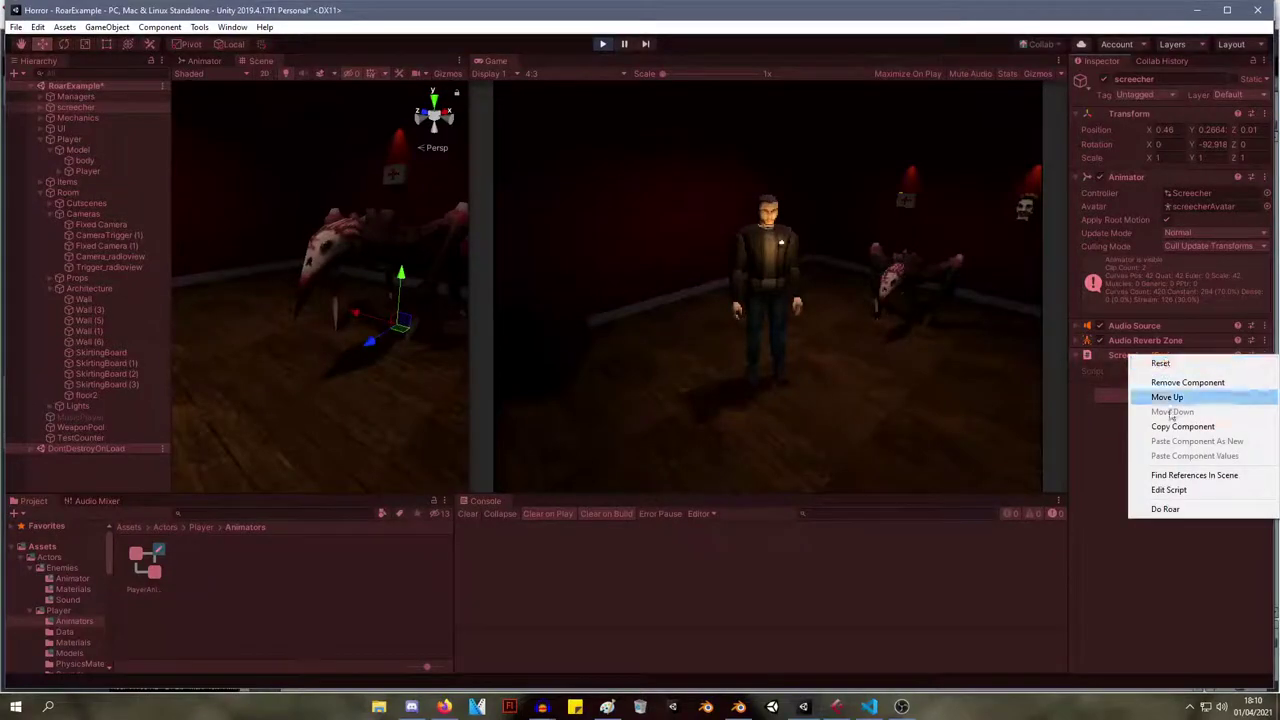
left_click(1180, 510)
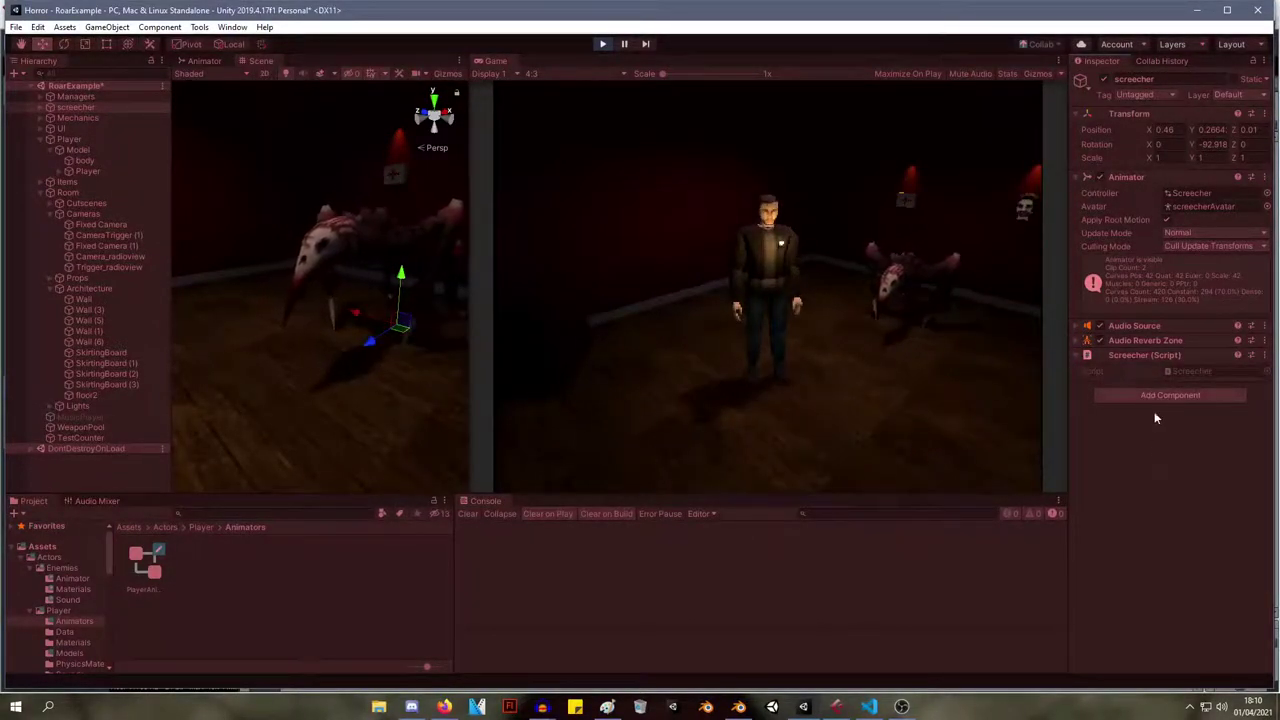
right_click(1160, 355)
left_click(1180, 508)
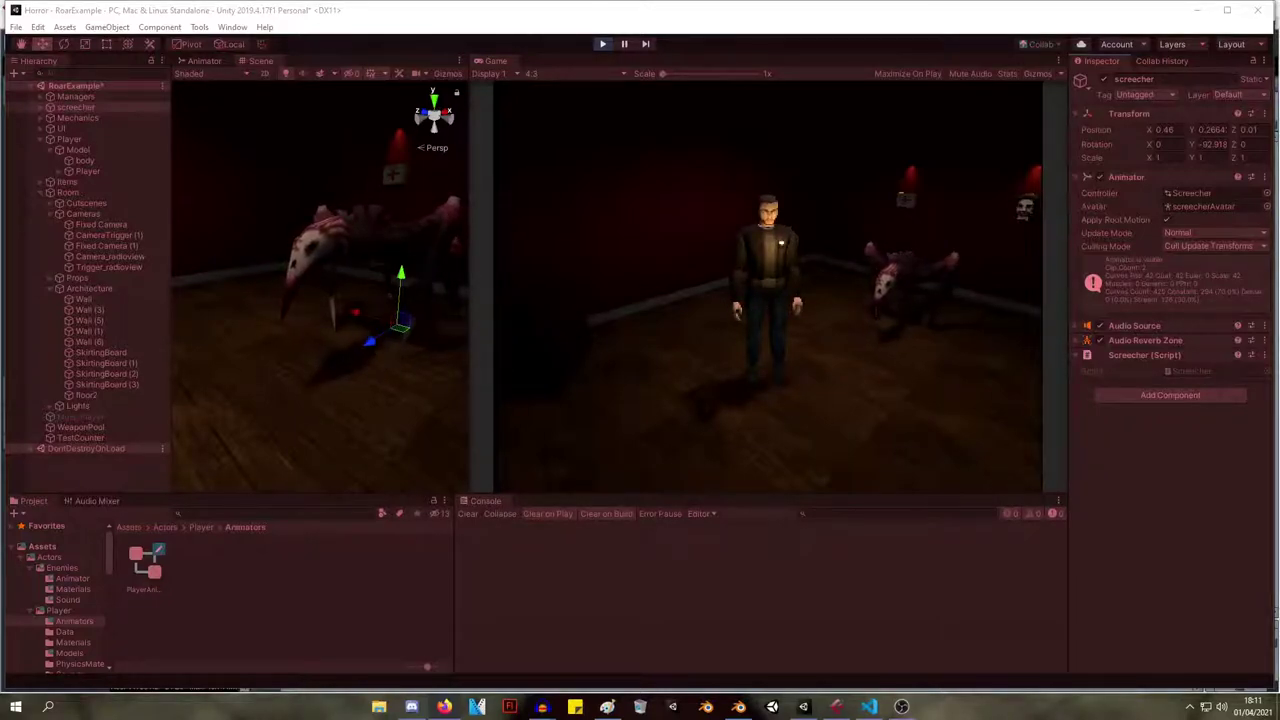
right_click(1152, 357)
left_click(1186, 514)
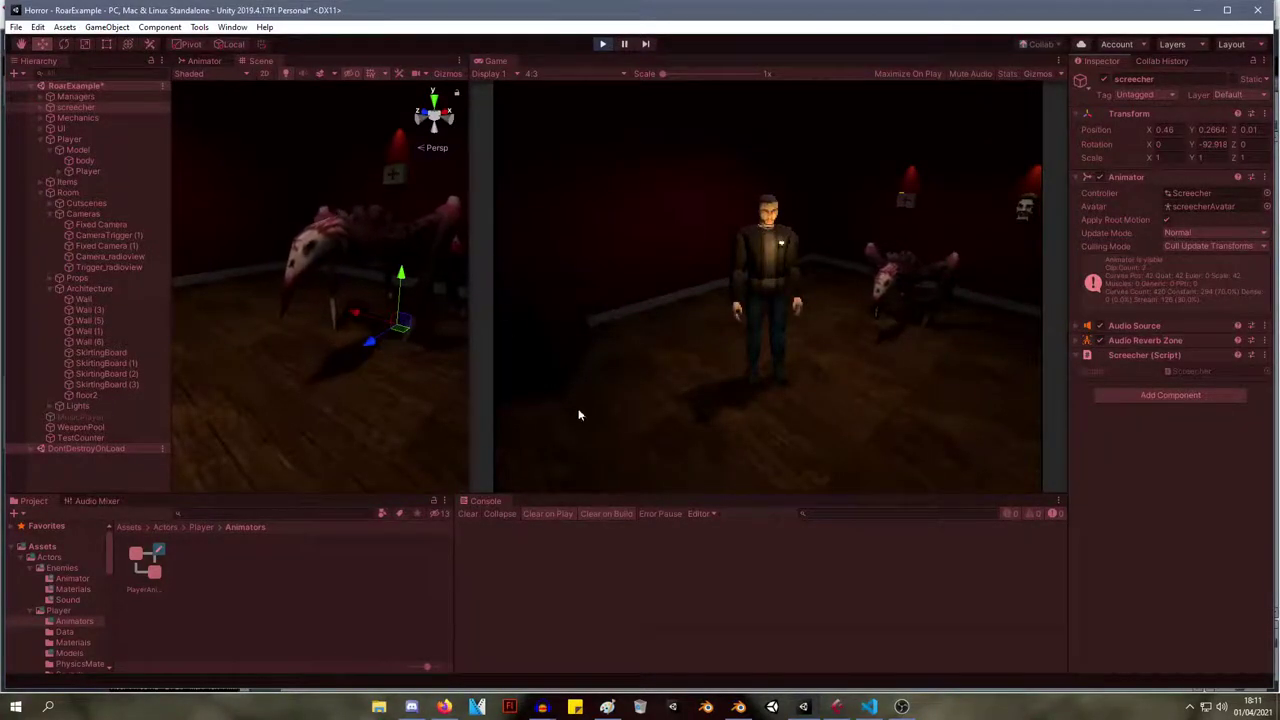
Switch to Blender and open screecher.blend from the Blender\Models folder.
left_click(737, 708)
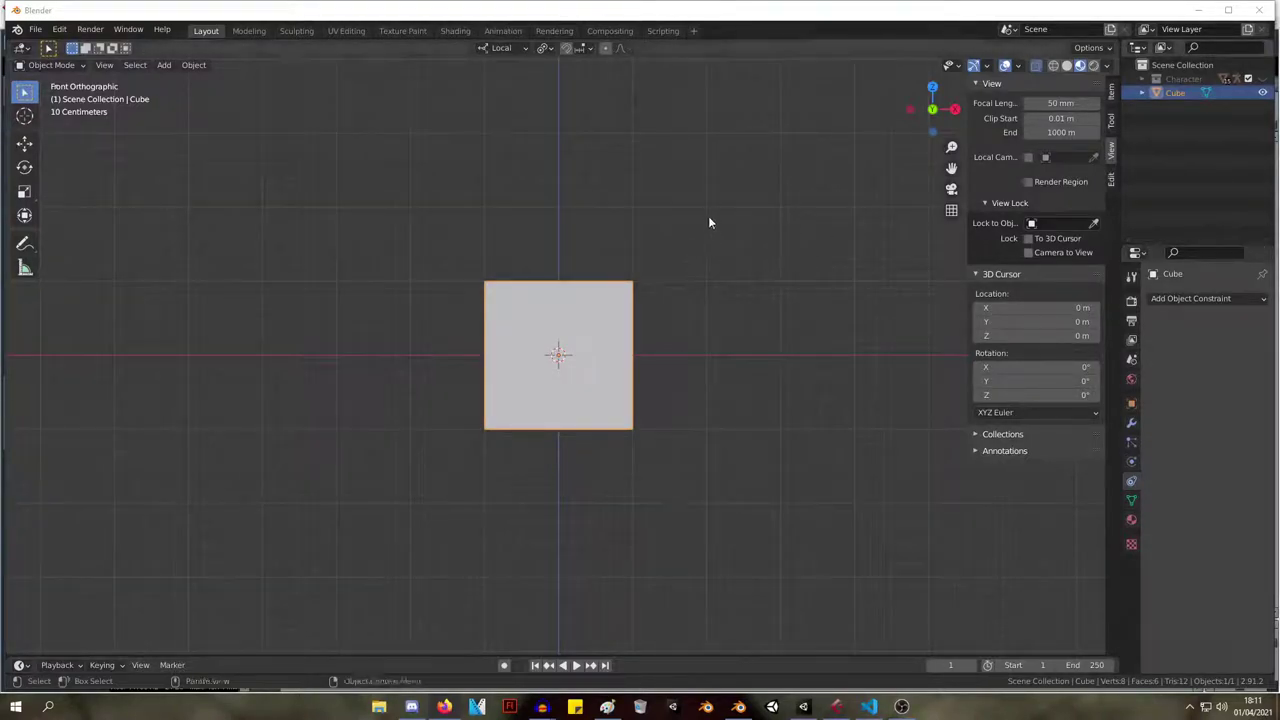
left_click(738, 270)
left_click(35, 30)
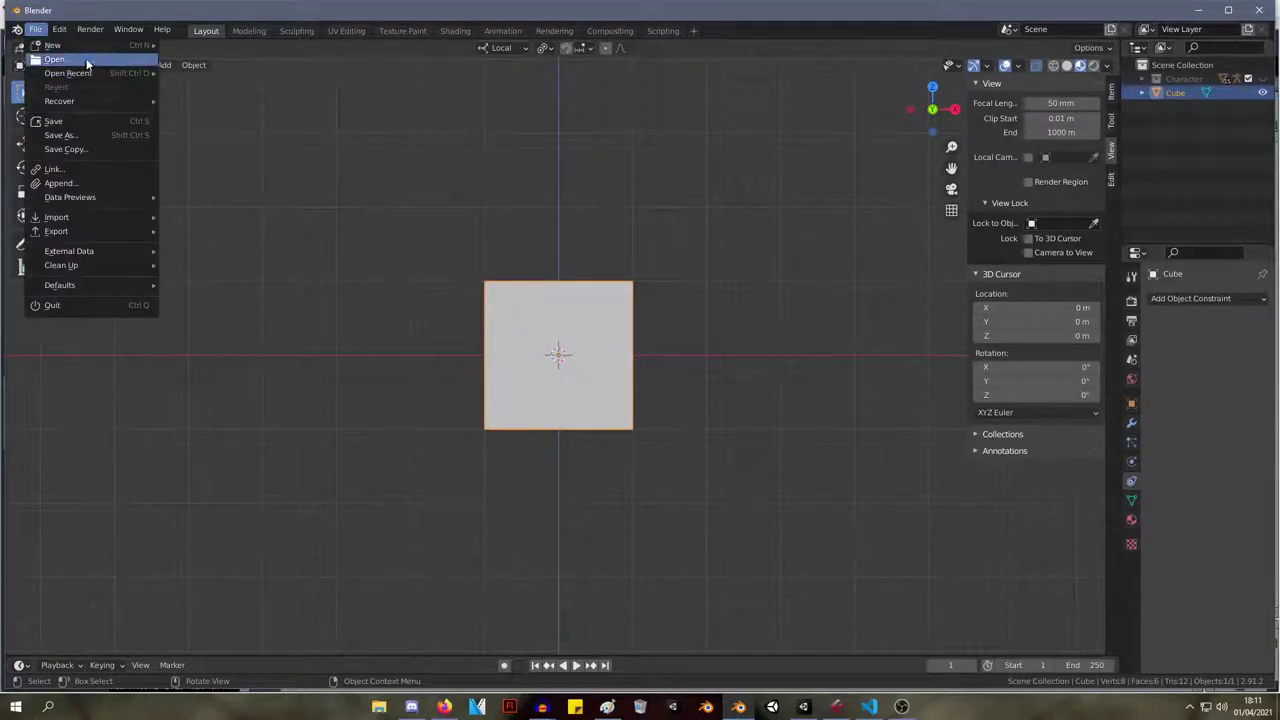
left_click(45, 71)
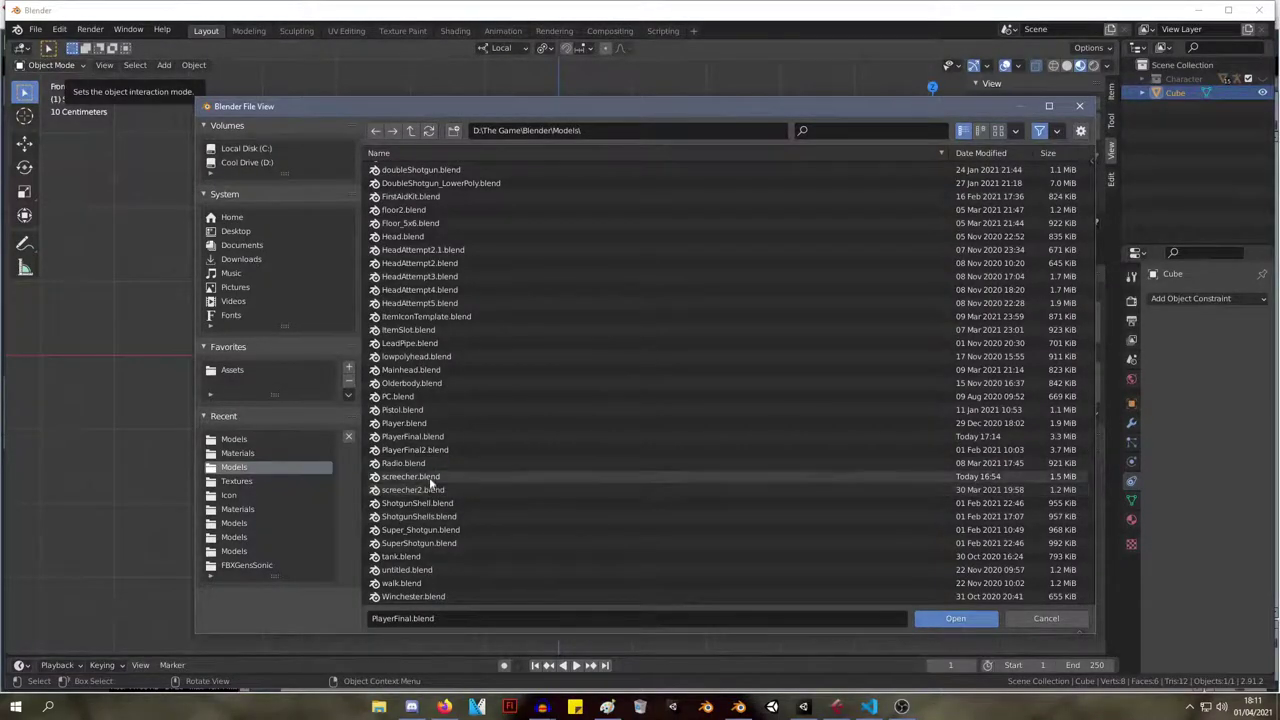
double_click(429, 478)
middle_click_drag(300, 255, 233, 283)
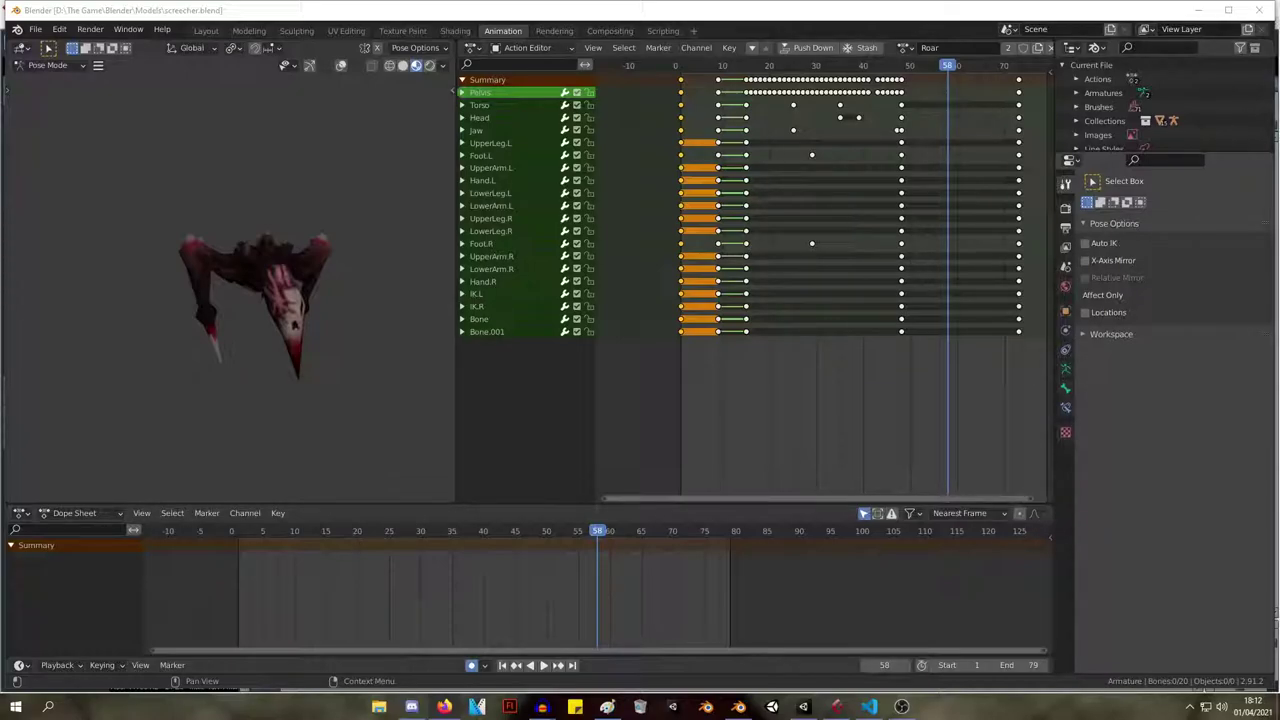
right_click(1222, 710)
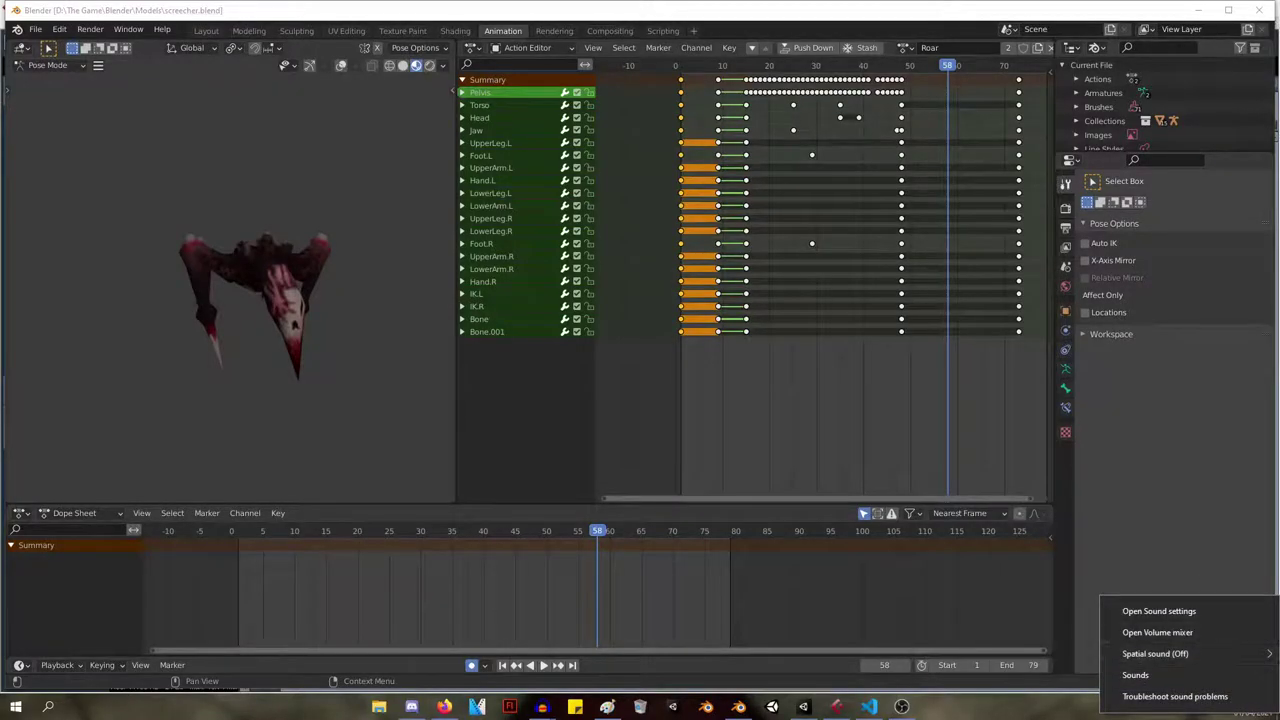
key("Escape")
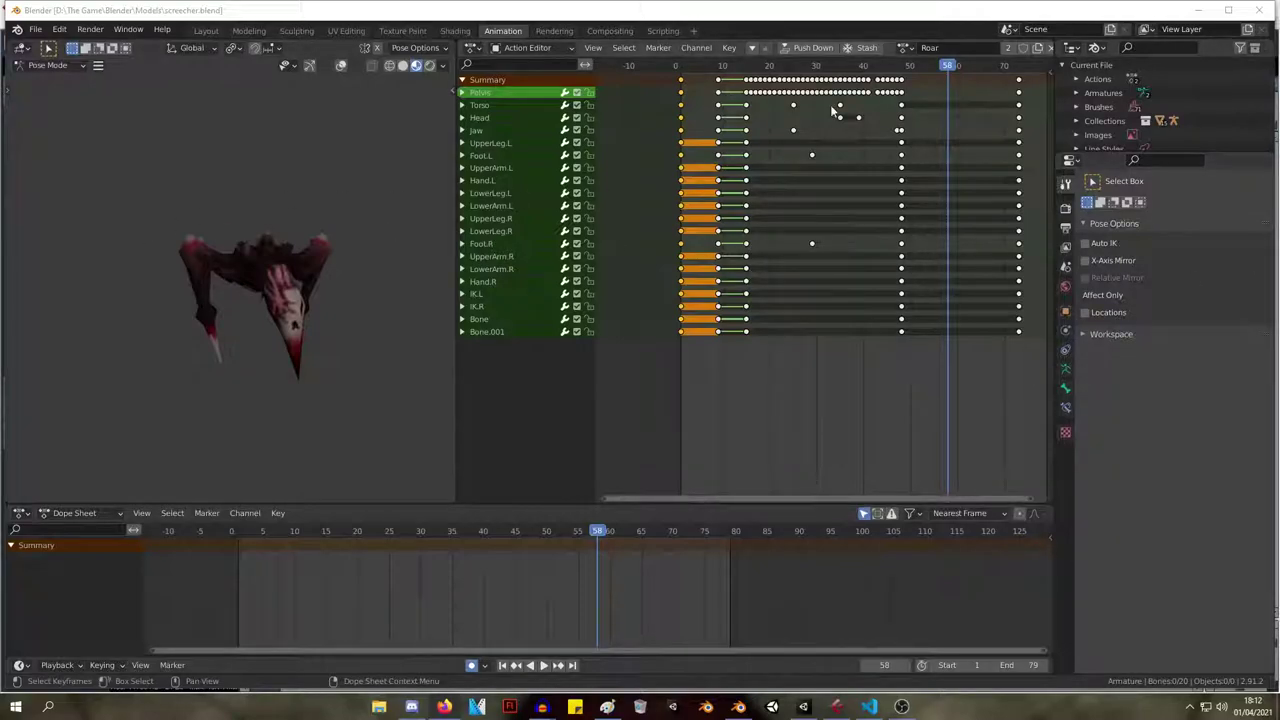
Move the Roar action's playhead to frame 0 and view the creature from the side.
left_click(740, 65)
key("space")
left_click_drag(740, 65, 672, 58)
right_click(377, 209)
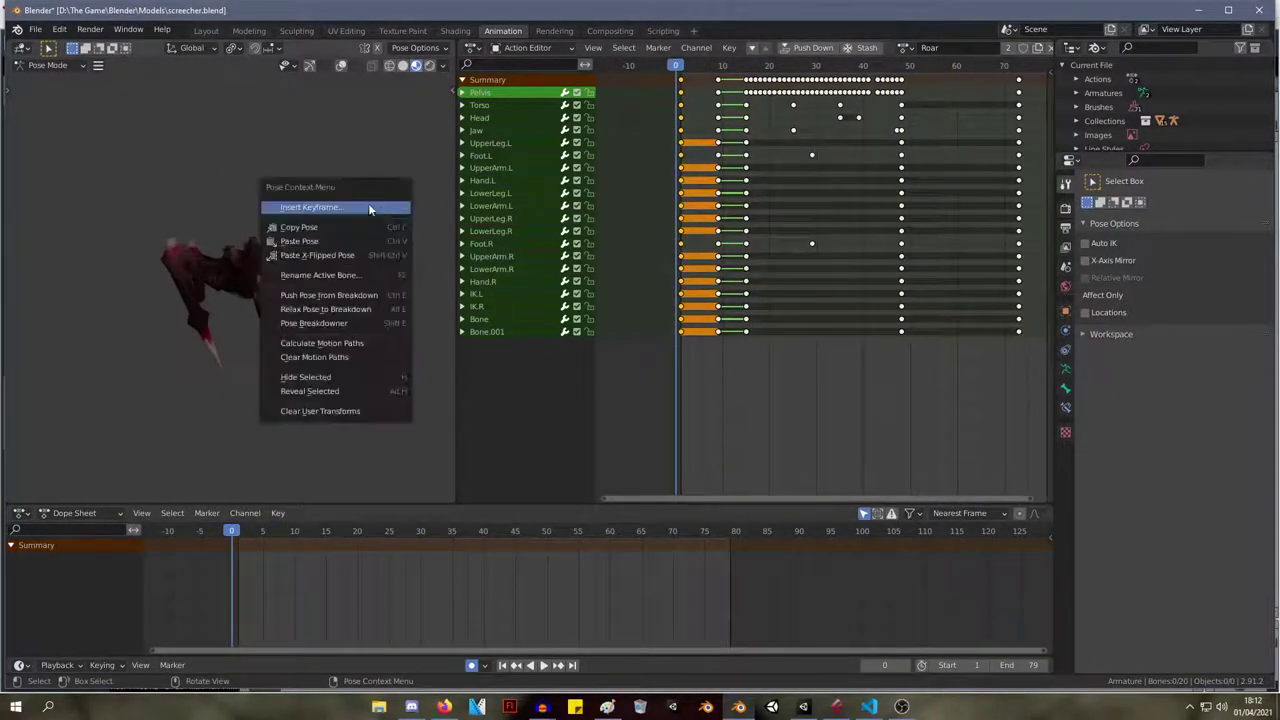
middle_click_drag(278, 130, 322, 128)
scroll(319, 185, "up", 3)
scroll(322, 128, "down", 4)
Raise the viewport shading's world opacity to 0.087 and switch its lighting environment to the dark one with a bright spot.
left_click(443, 65)
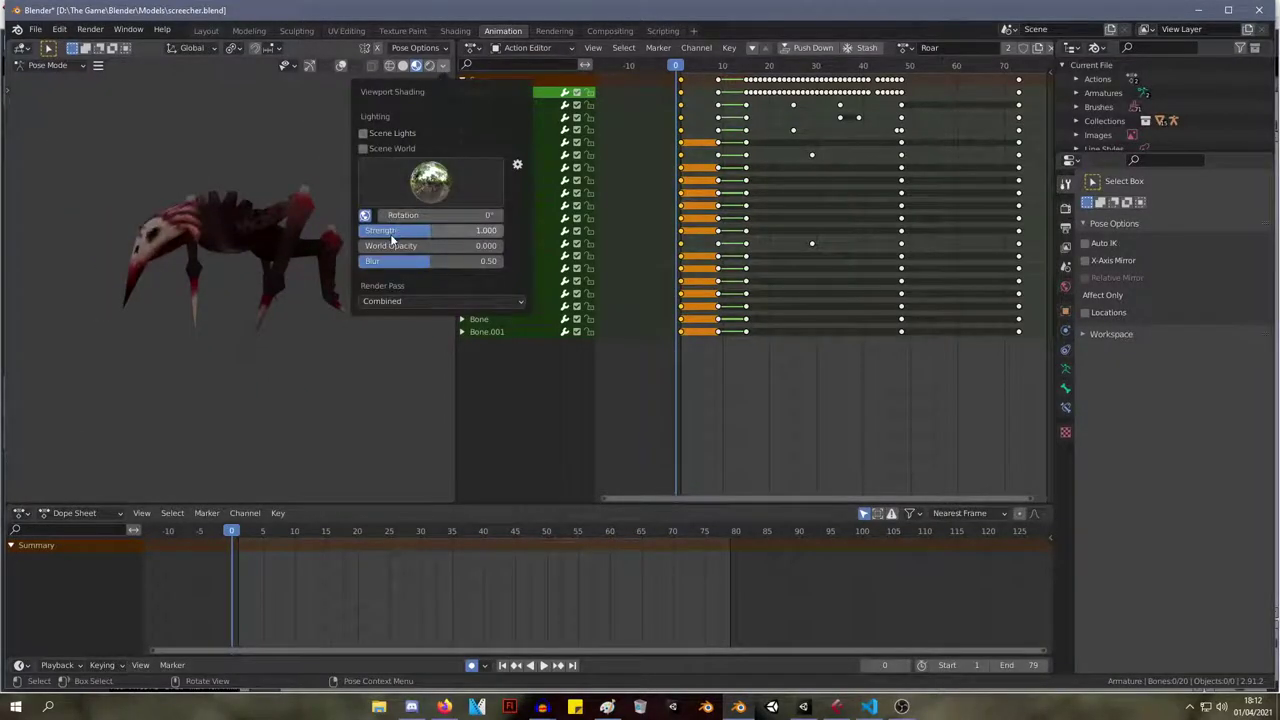
mouse_move(375, 246)
left_mouse_down()
mouse_move(500, 246)
mouse_move(375, 250)
left_mouse_up()
left_click(430, 180)
left_click(587, 229)
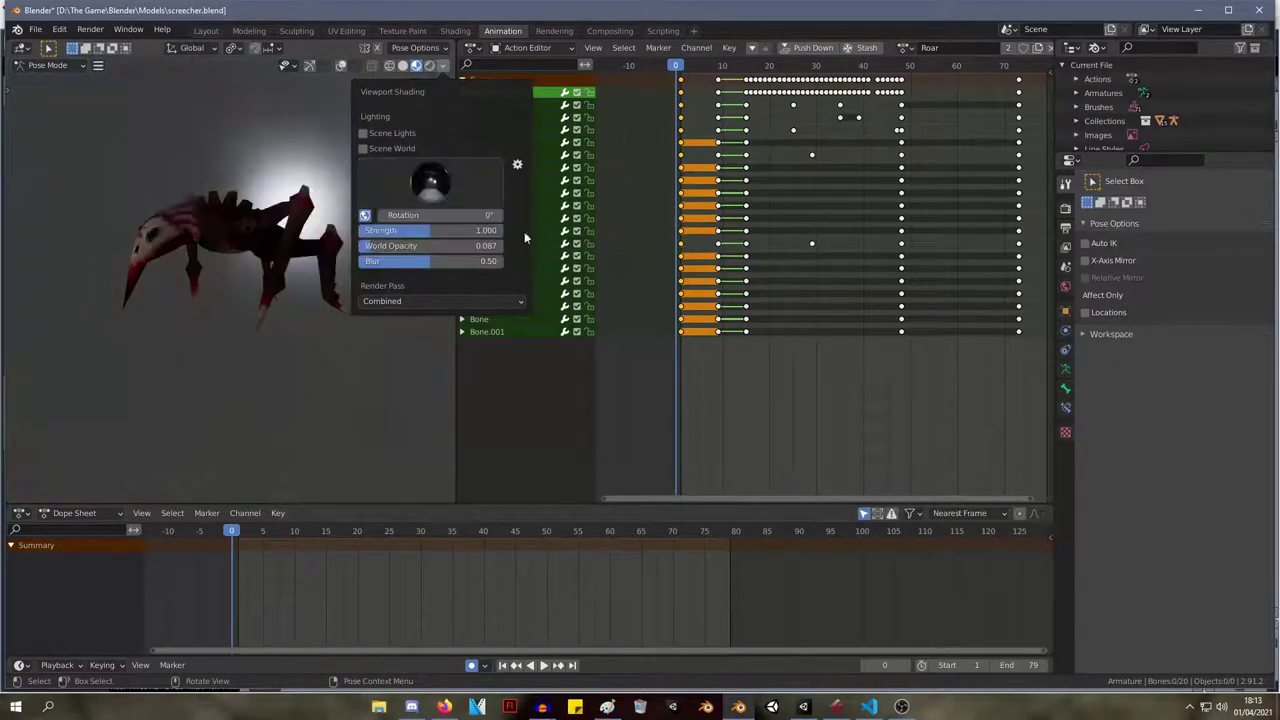
middle_click_drag(305, 154, 328, 181)
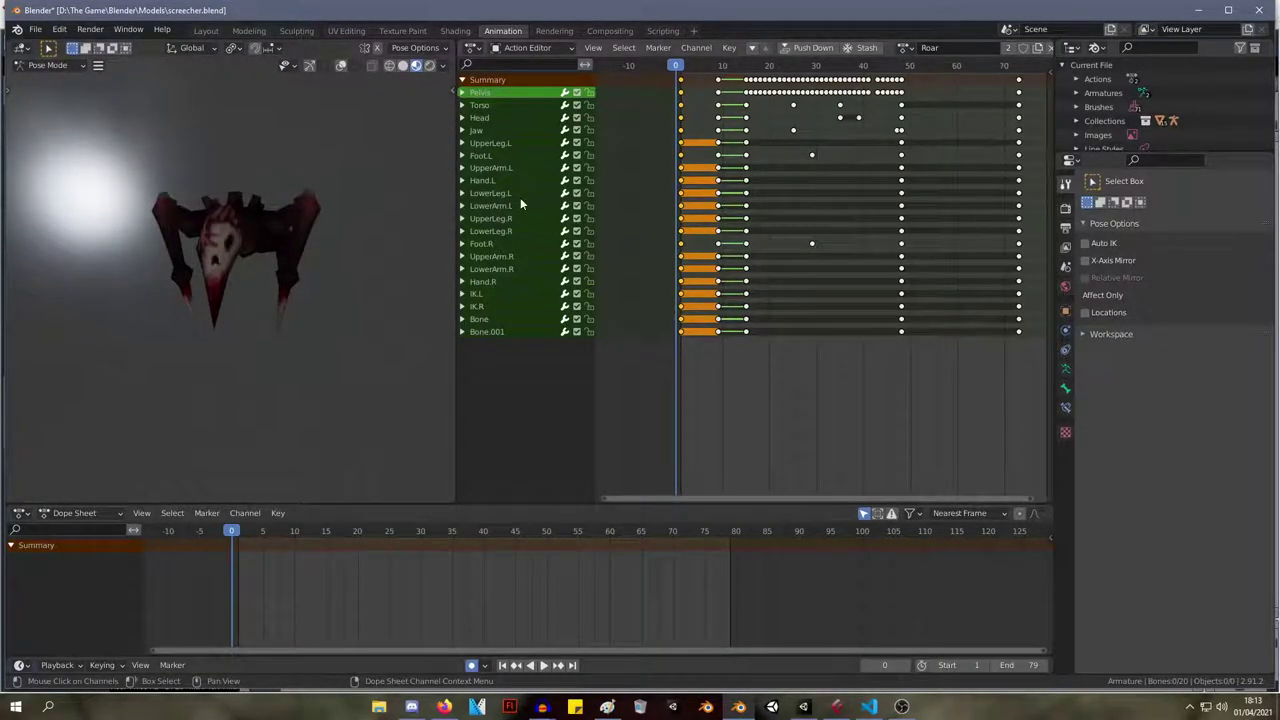
Lower the viewport shading's world opacity to hide the environment backdrop behind the creature.
left_click(441, 66)
left_click_drag(384, 246, 354, 246)
middle_click_drag(312, 157, 272, 168)
scroll(352, 205, "up", 3)
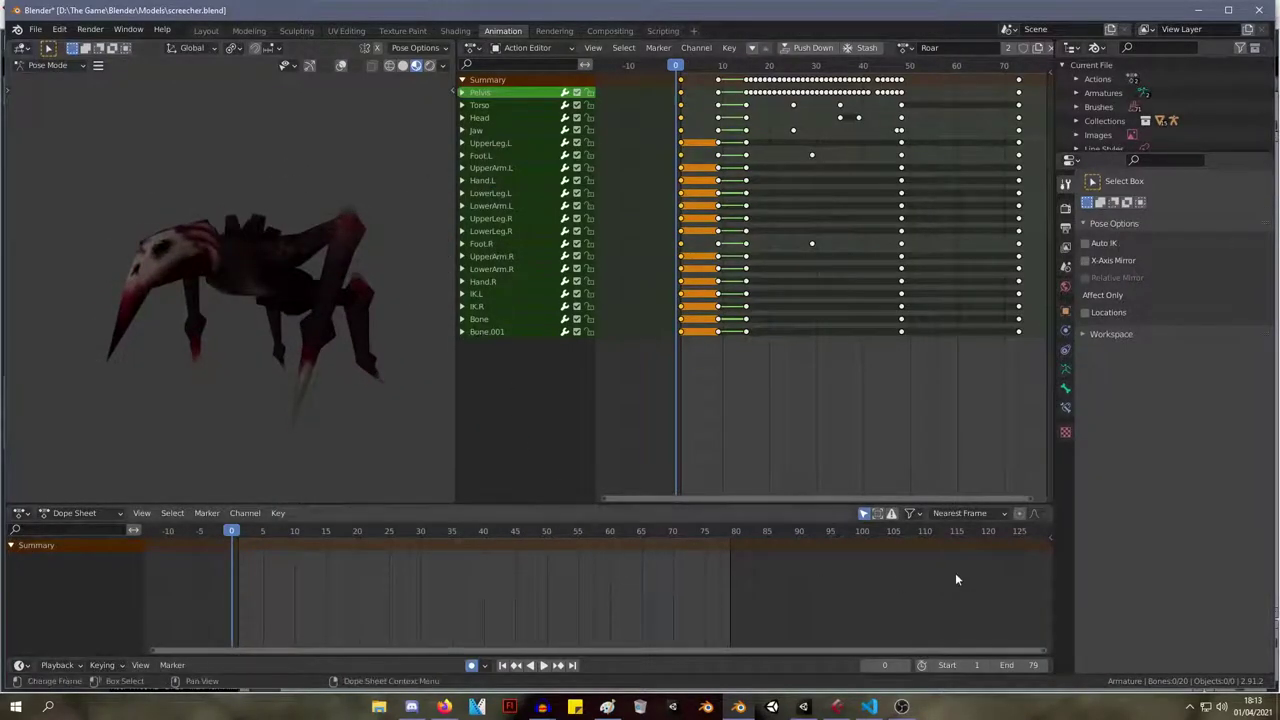
Play the creature's Roar animation and pause it at frame 52.
left_click(544, 666)
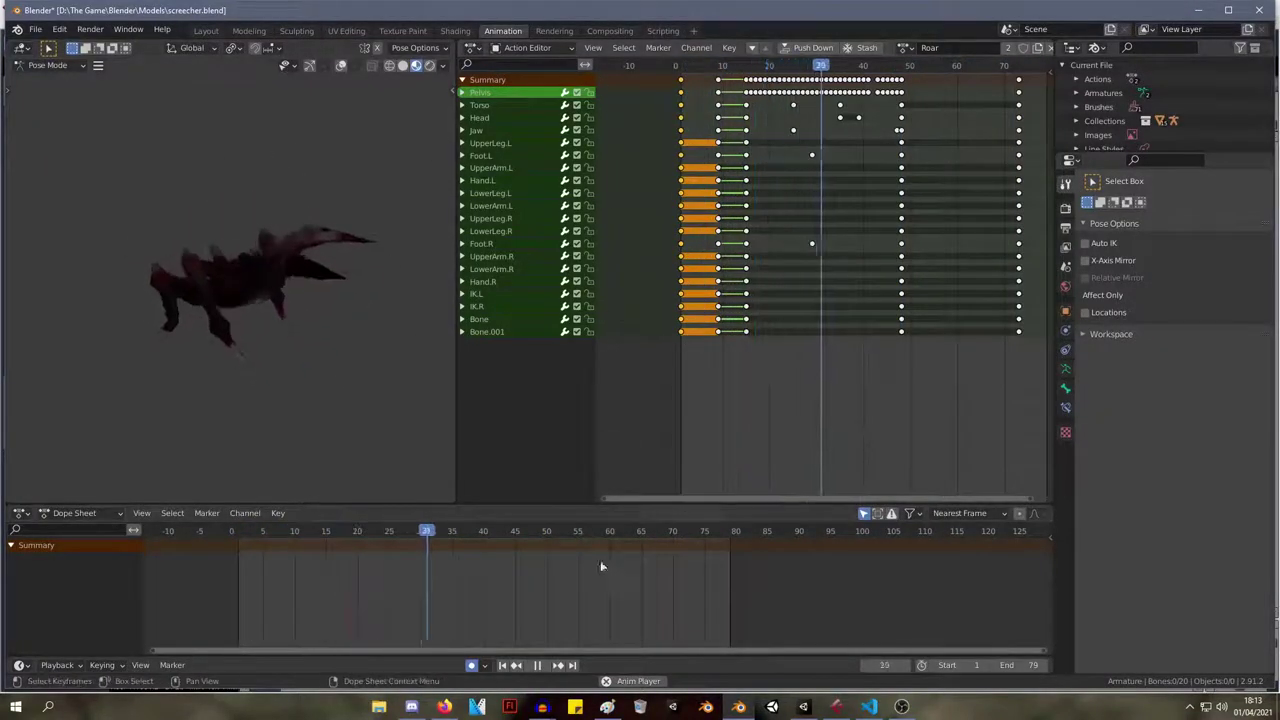
left_click(537, 665)
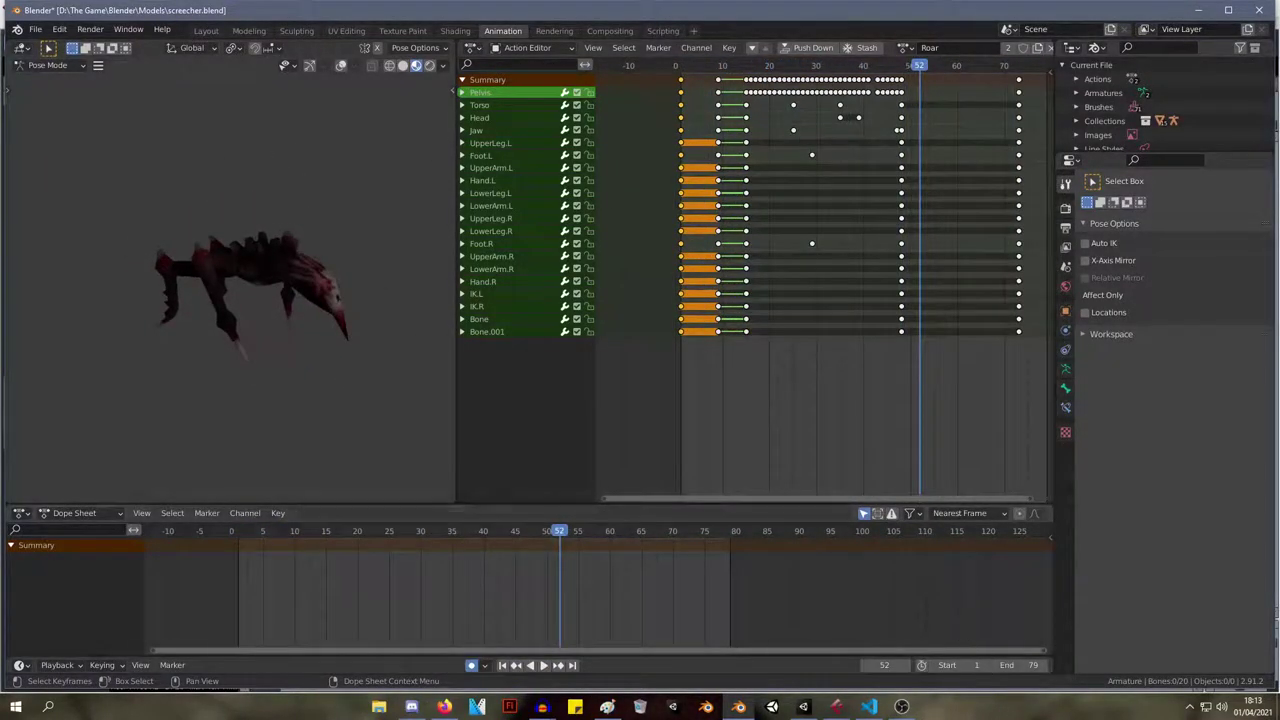
Switch to the Unity editor and run the Screecher script's Do Roar command twice in the playing scene.
left_click(803, 707)
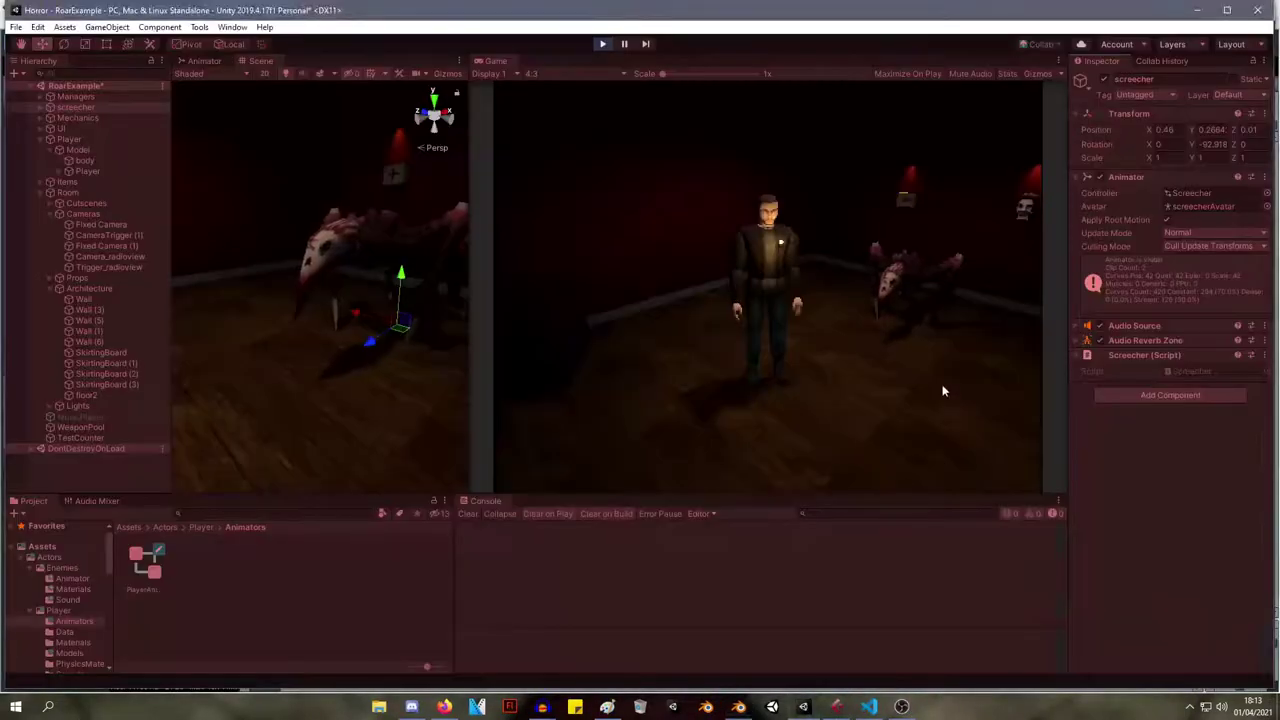
right_click(1174, 357)
left_click(1169, 518)
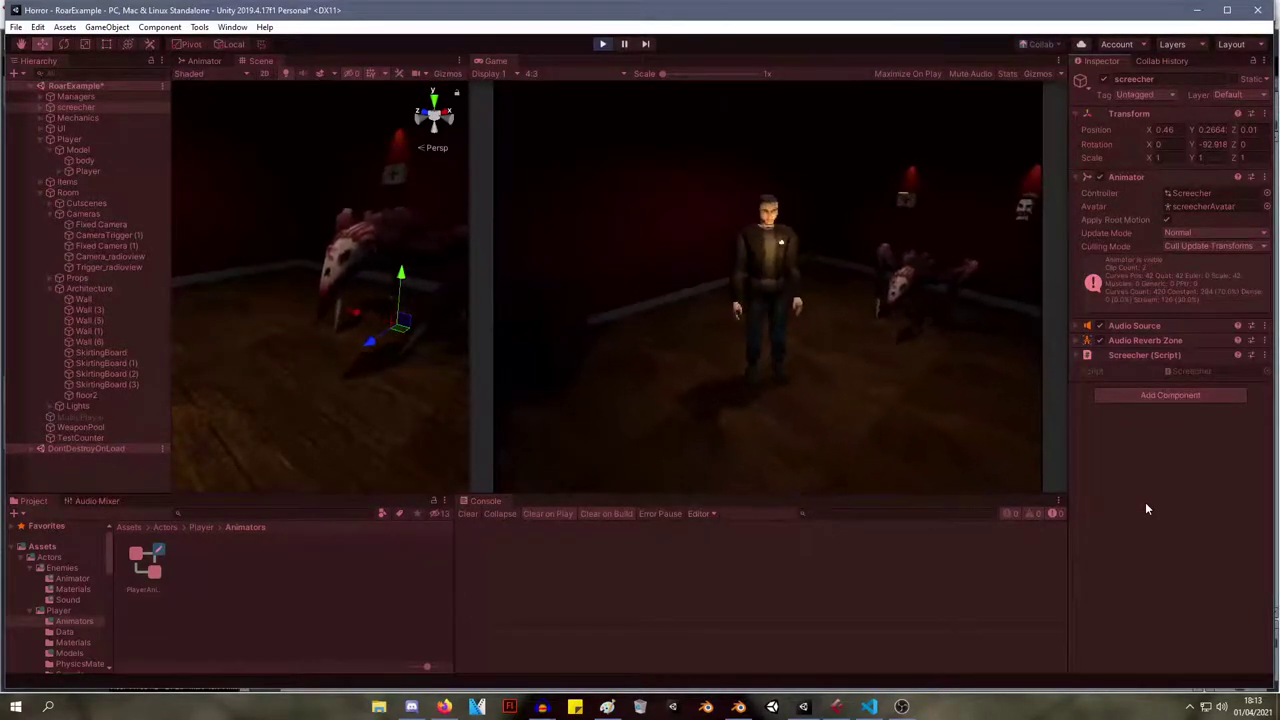
right_click(1166, 360)
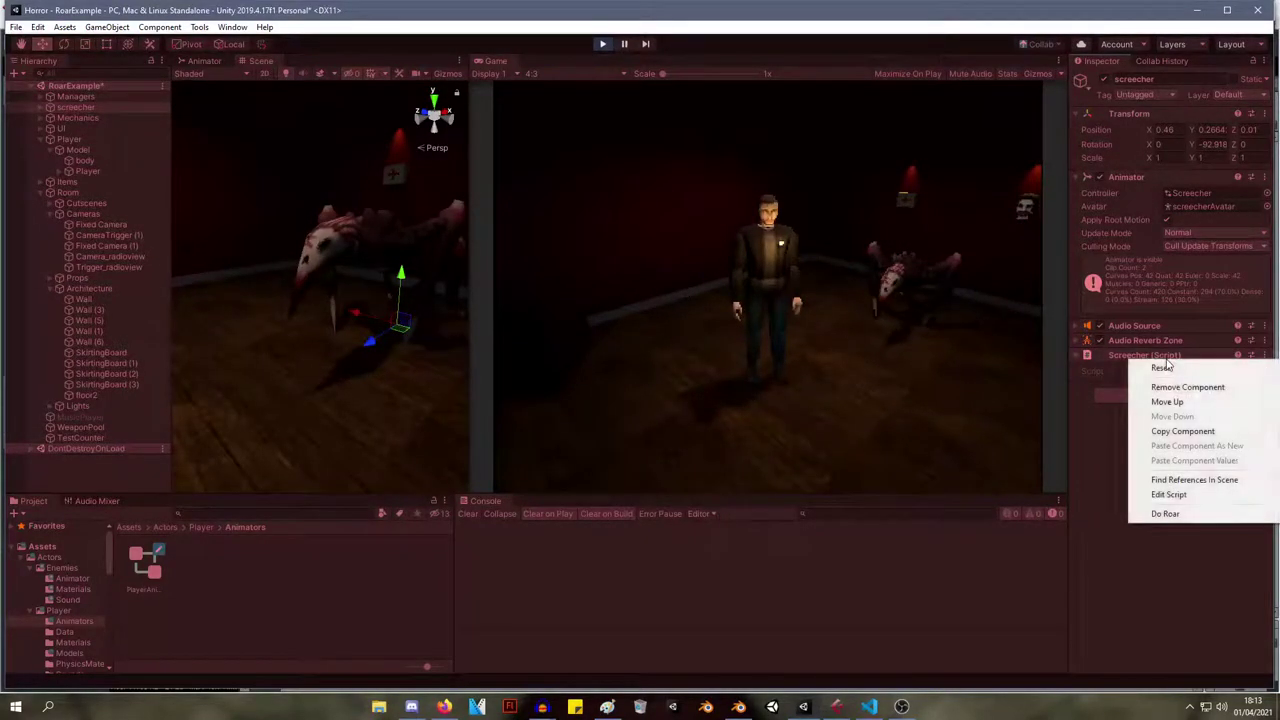
left_click(1163, 513)
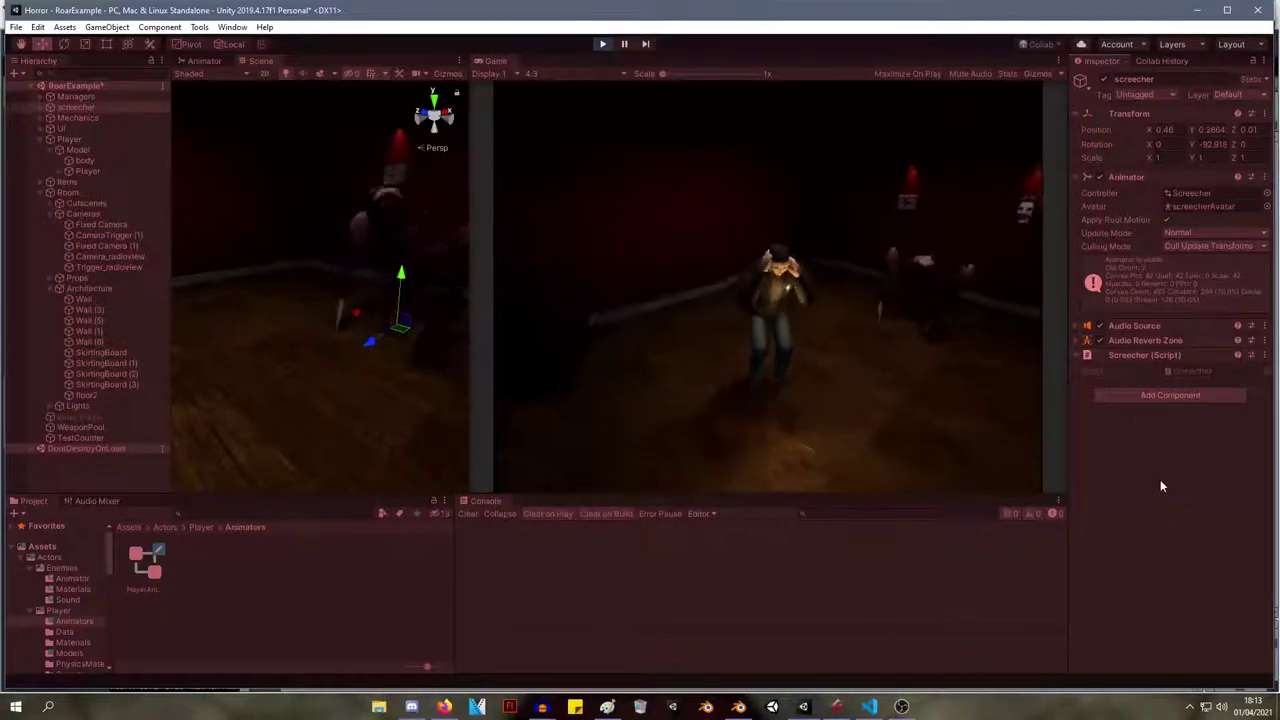
Collapse the RoarExample scene's object hierarchy and trigger the screecher's Do Roar command two more times.
left_click(29, 86)
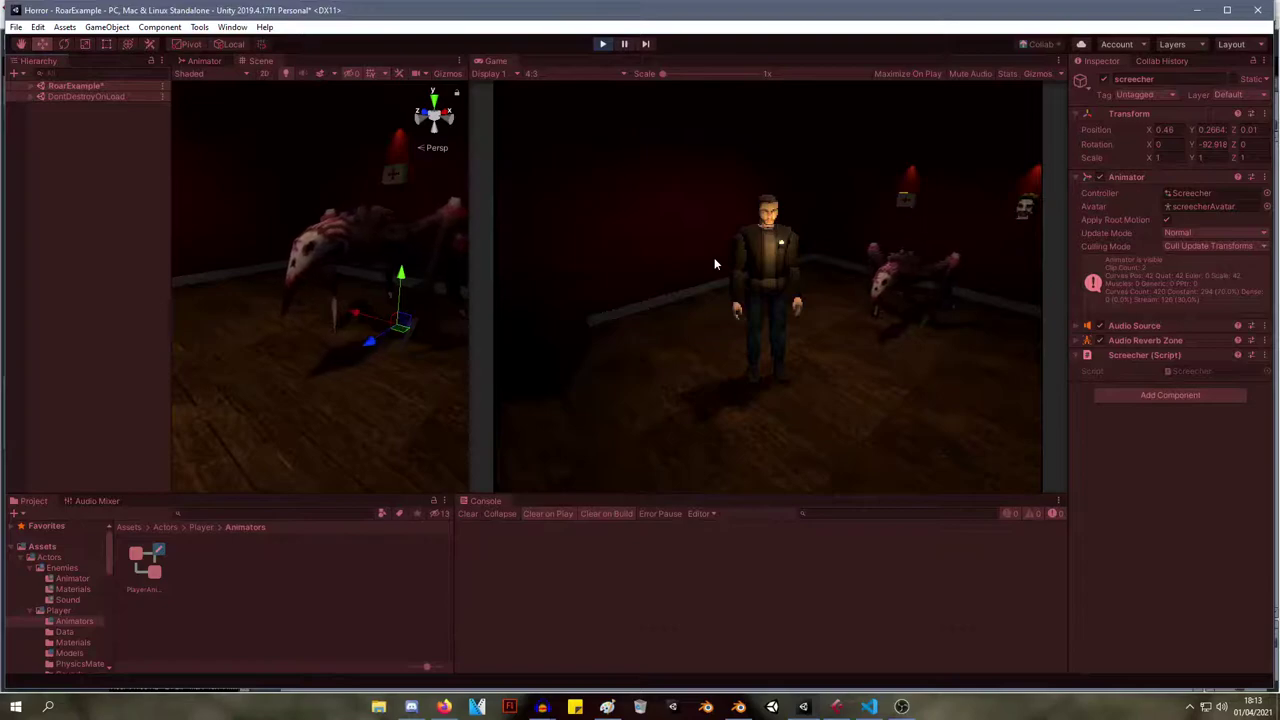
right_click(1135, 352)
left_click(1205, 510)
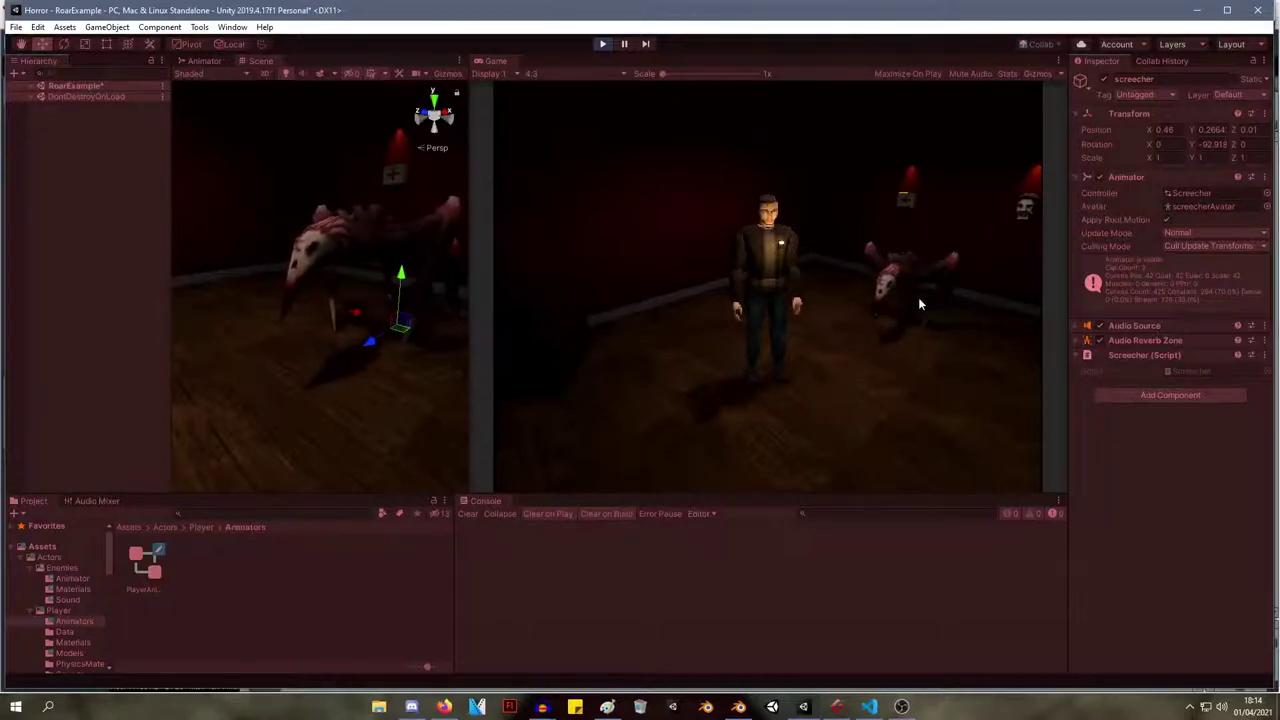
right_click(1155, 354)
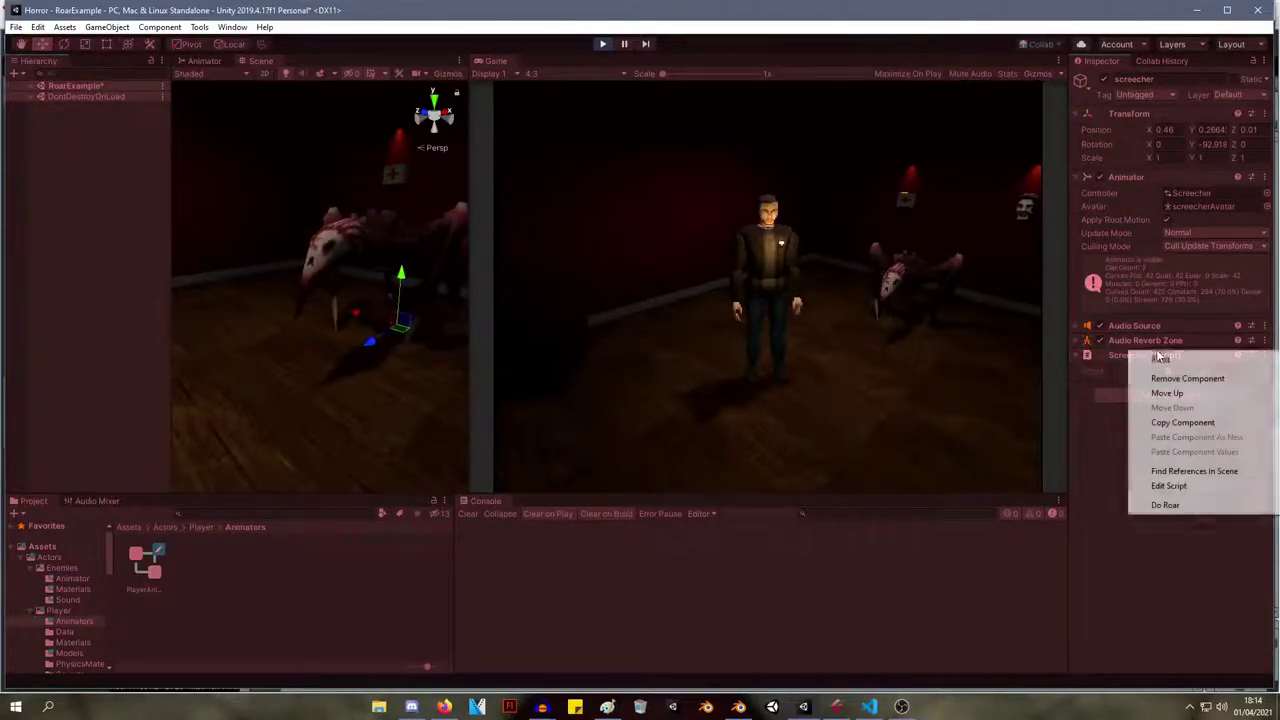
left_click(1182, 510)
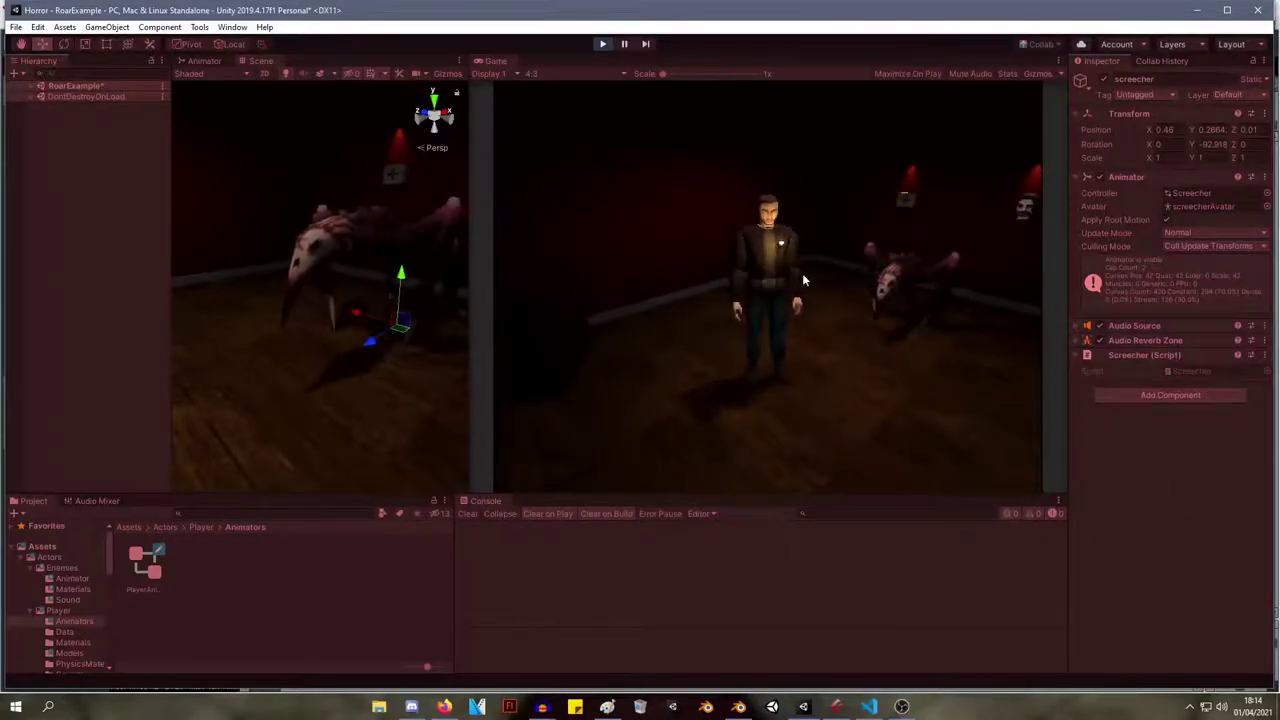
Run the screecher's Do Roar command another two times to demonstrate the roar and stop play mode.
right_click(1160, 358)
left_click(1163, 510)
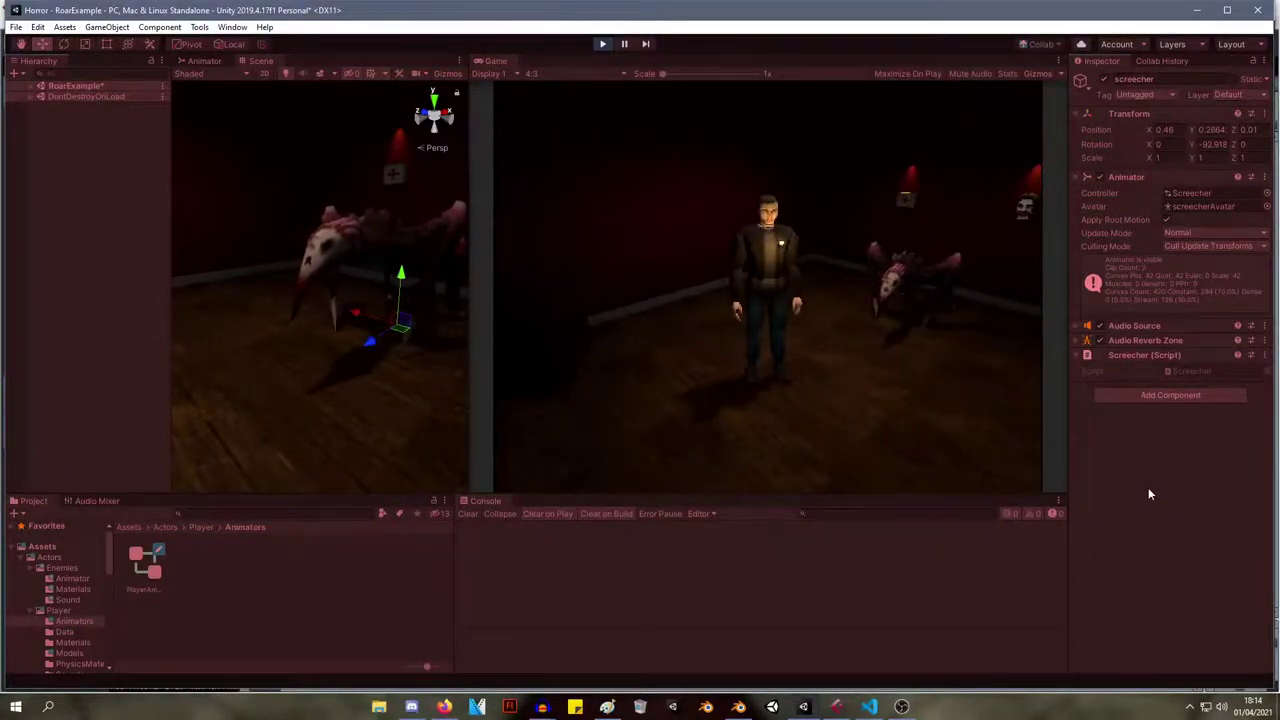
right_click(1178, 356)
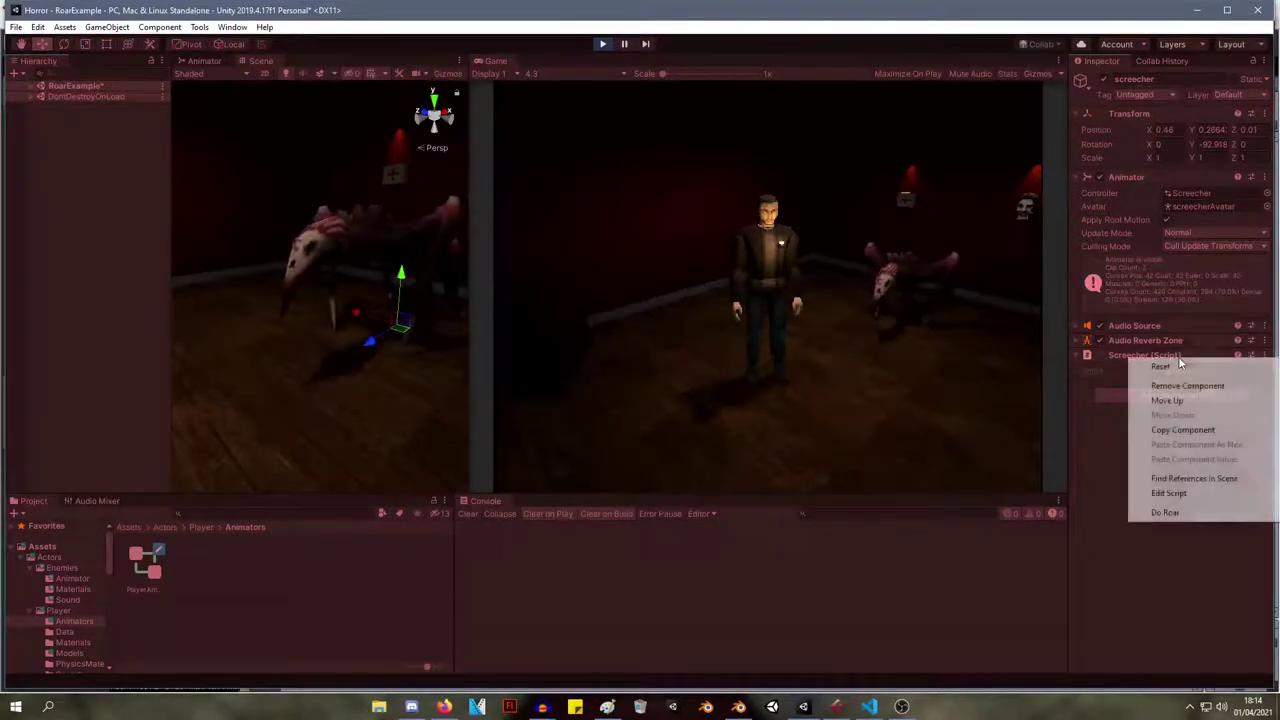
left_click(1201, 517)
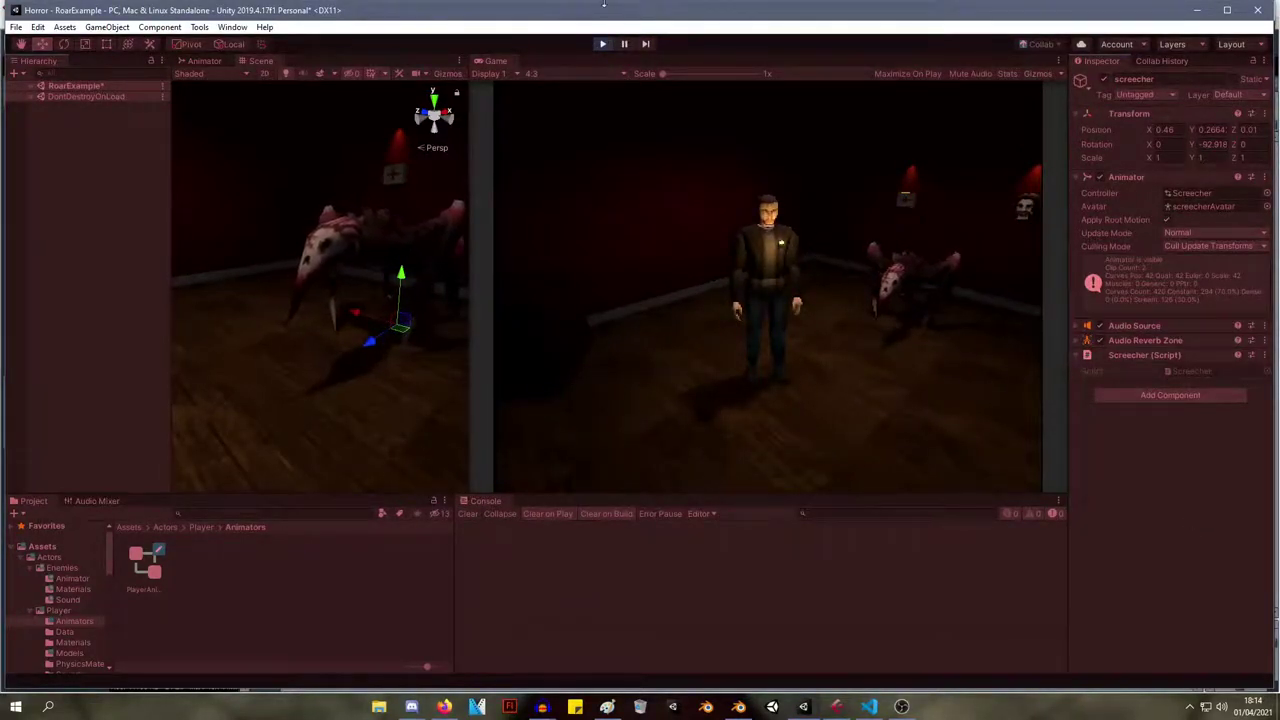
left_click(603, 44)
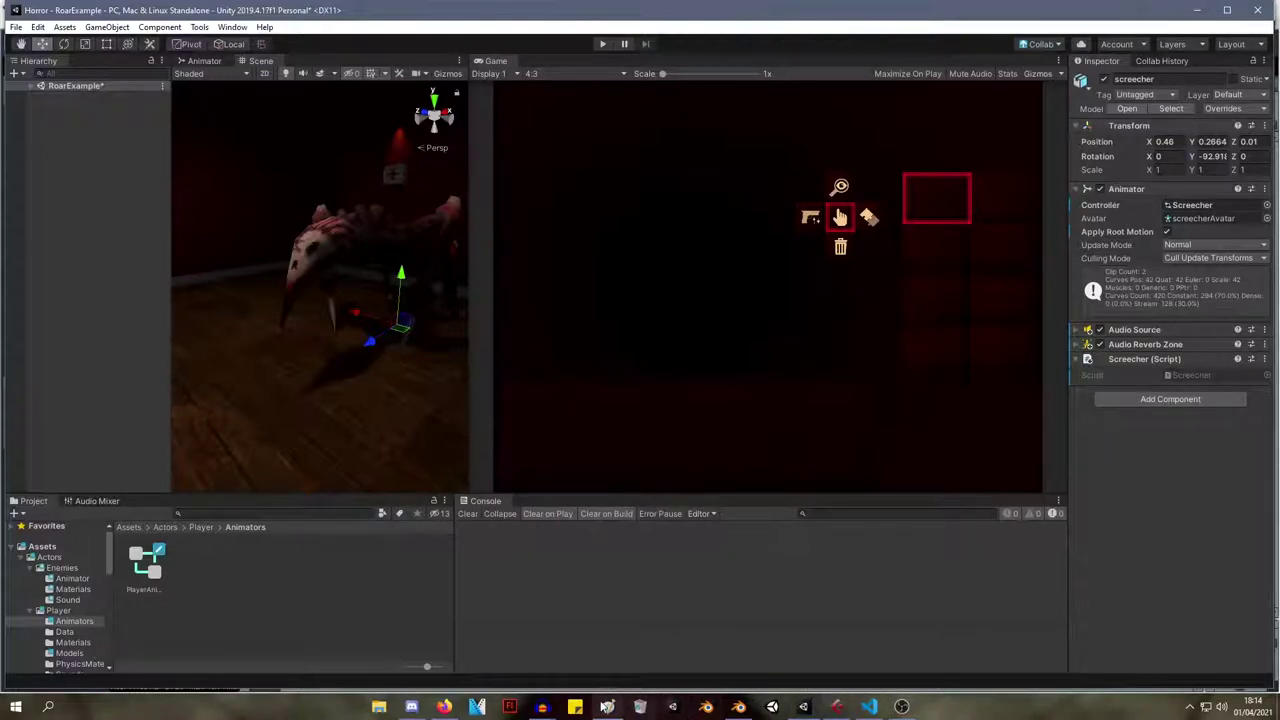
Switch to Blender, scrub the Roar action to frame 68 and load the creature's Idle action in the Action Editor.
left_click(739, 707)
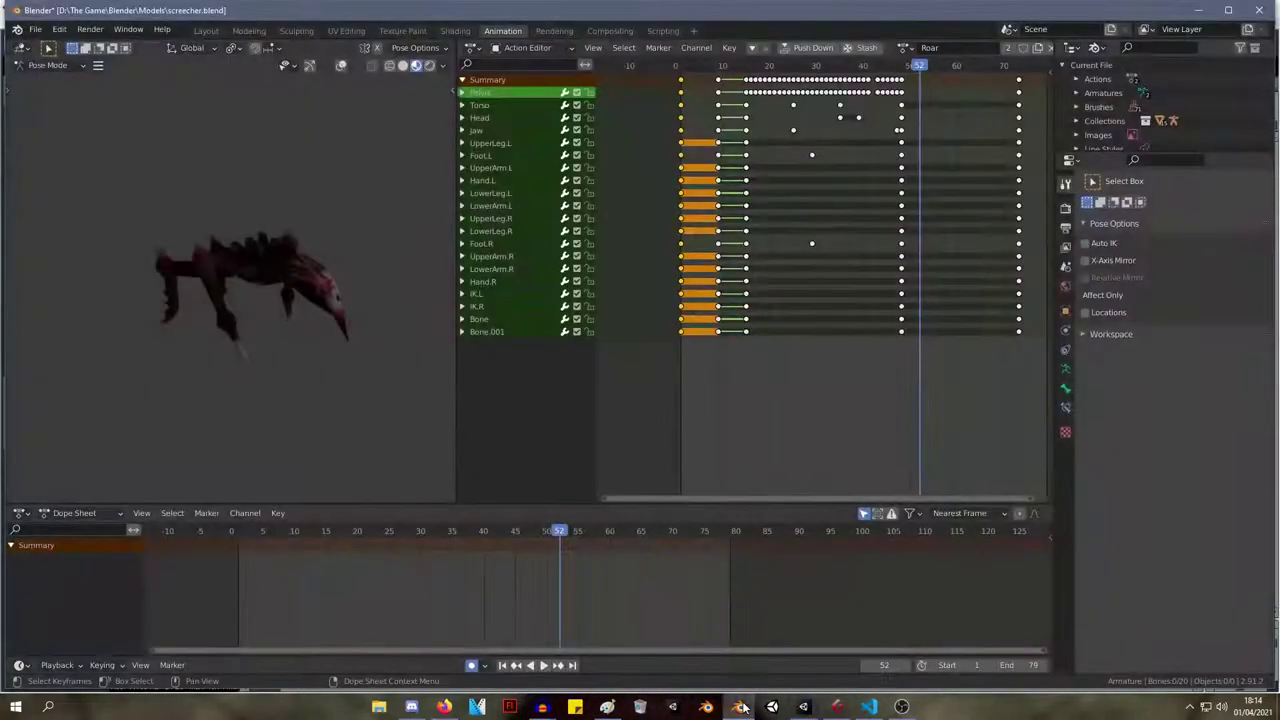
middle_click_drag(408, 354, 243, 214)
scroll(360, 333, "up", 3)
middle_click_drag(360, 335, 200, 231)
scroll(296, 239, "down", 4)
scroll(203, 236, "up", 2)
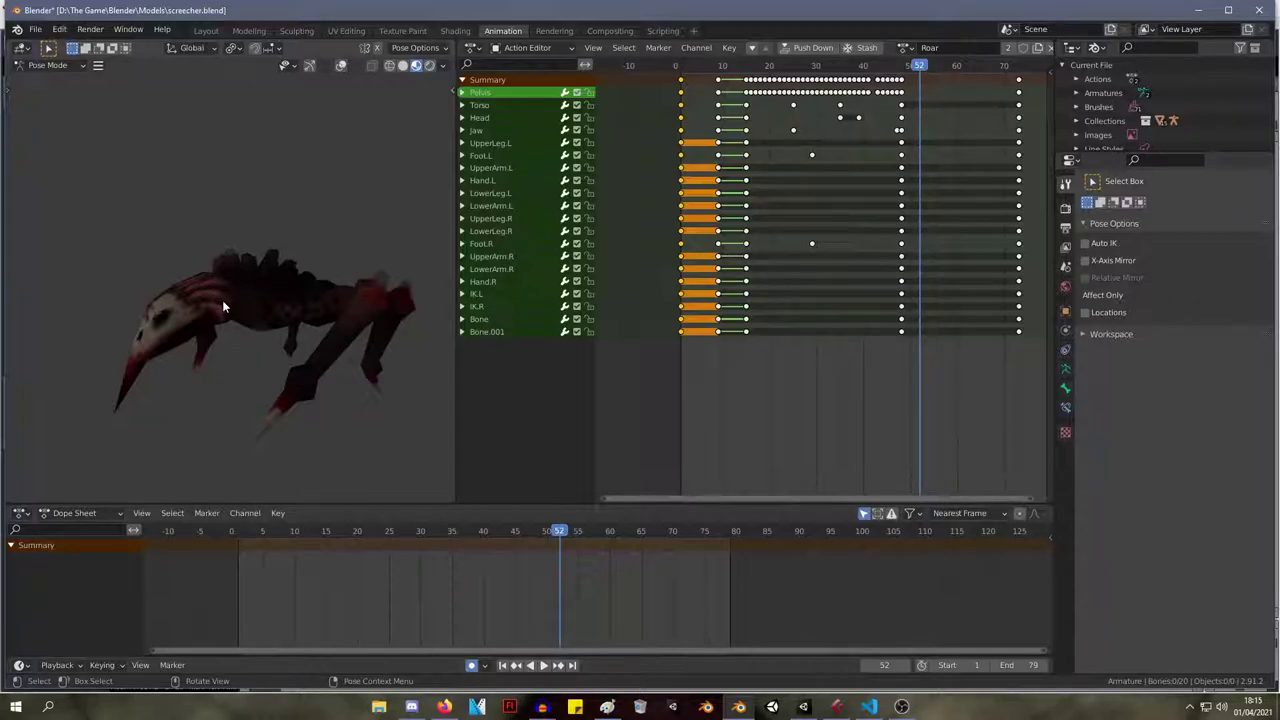
left_click_drag(916, 72, 888, 135)
left_click(904, 47)
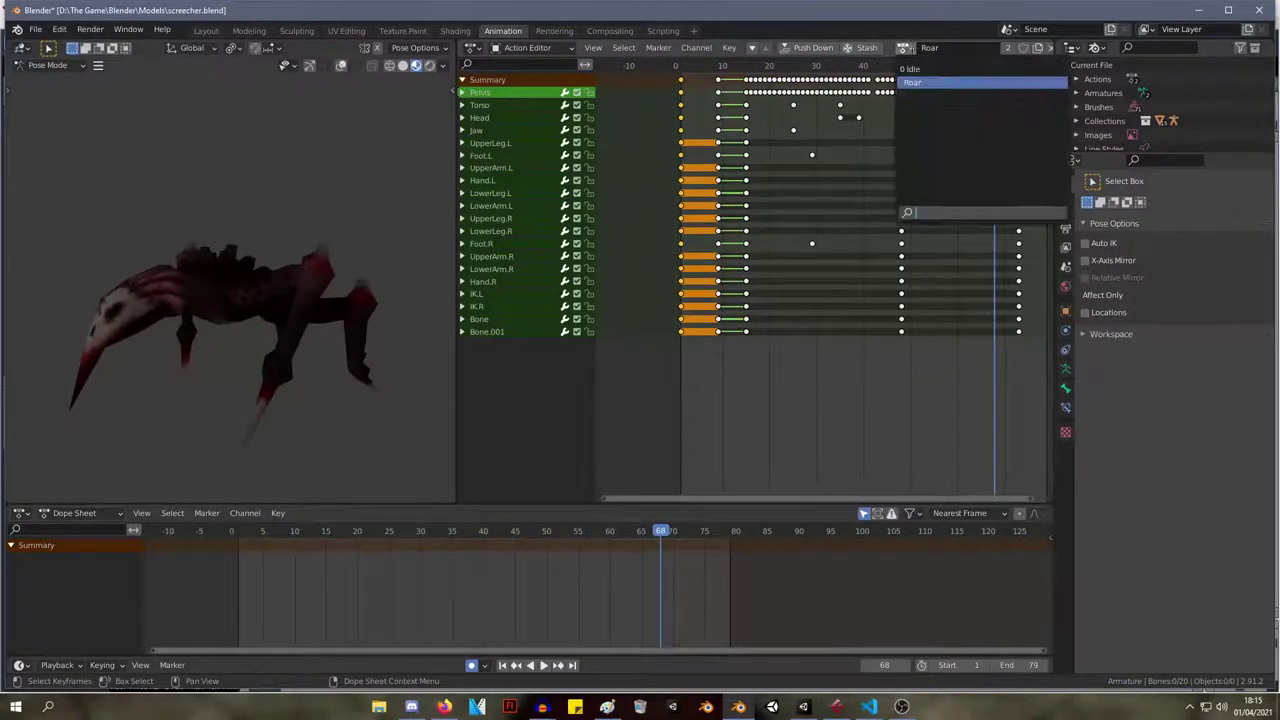
left_click(919, 72)
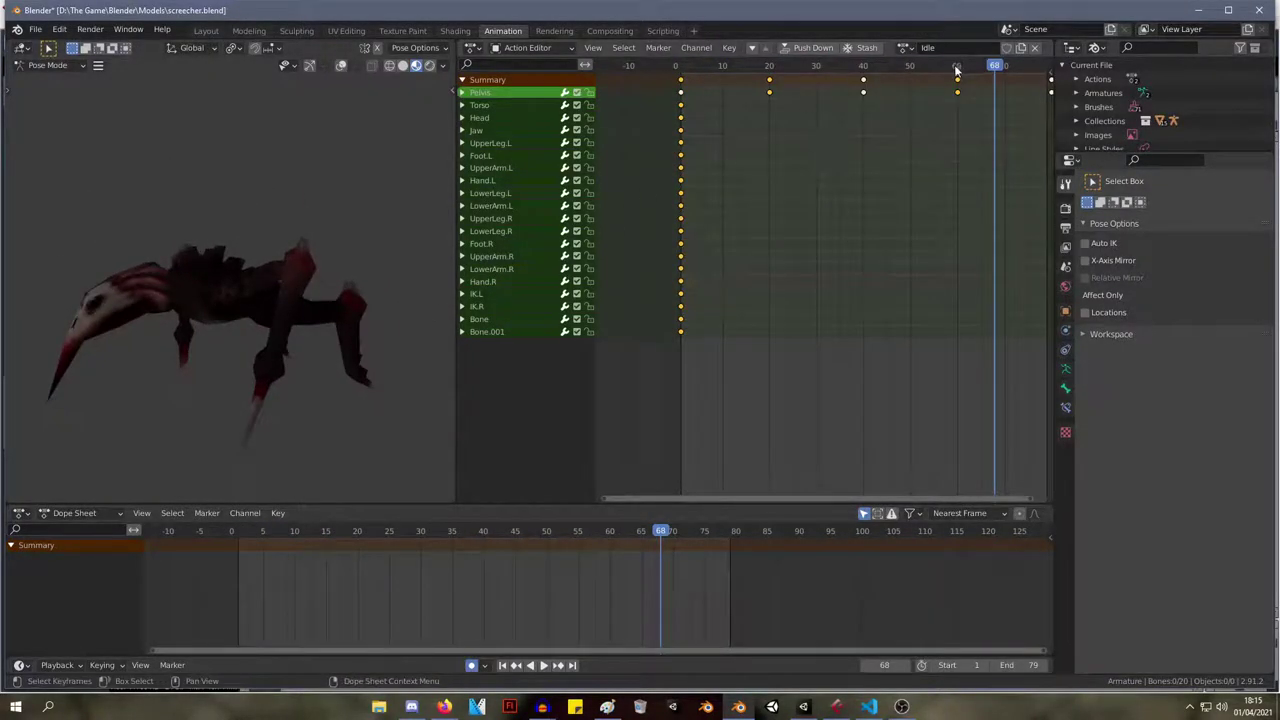
Play the Idle action from frame 0, inspect the creature's motion from several angles and pause it at frame 7.
key("space")
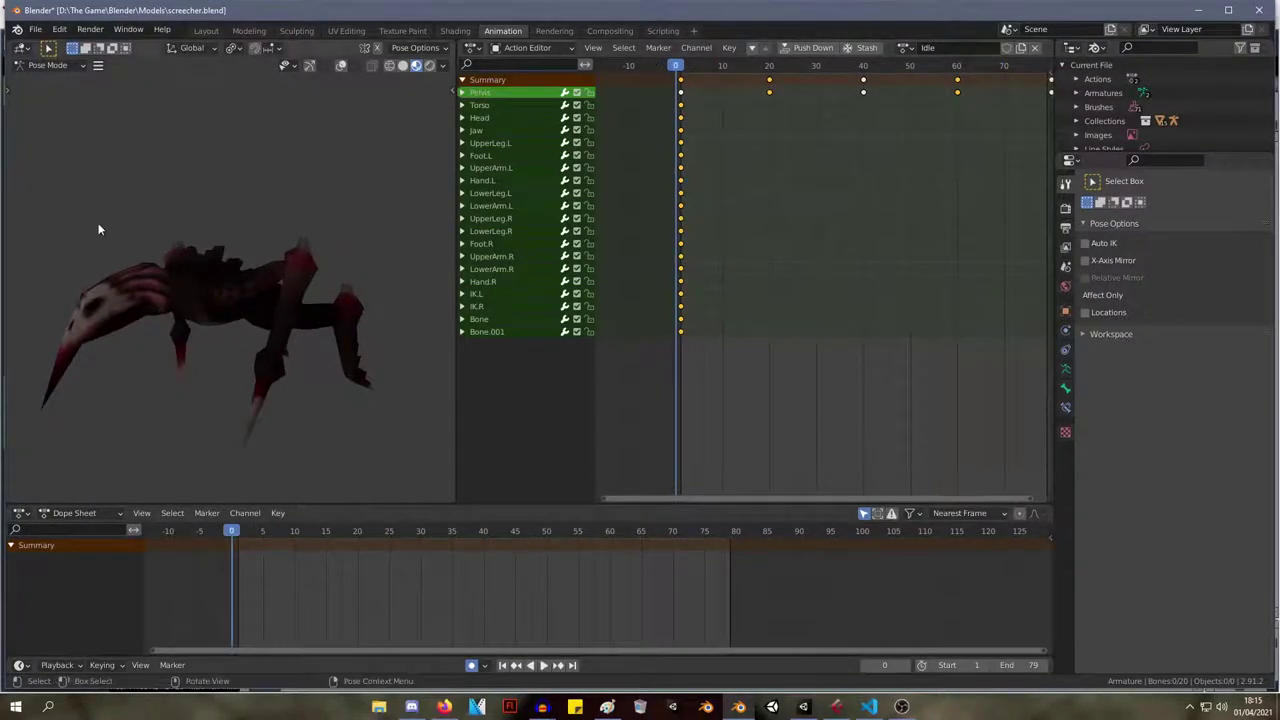
mouse_move(130, 235)
middle_mouse_down()
mouse_move(186, 228)
mouse_move(125, 236)
middle_mouse_up()
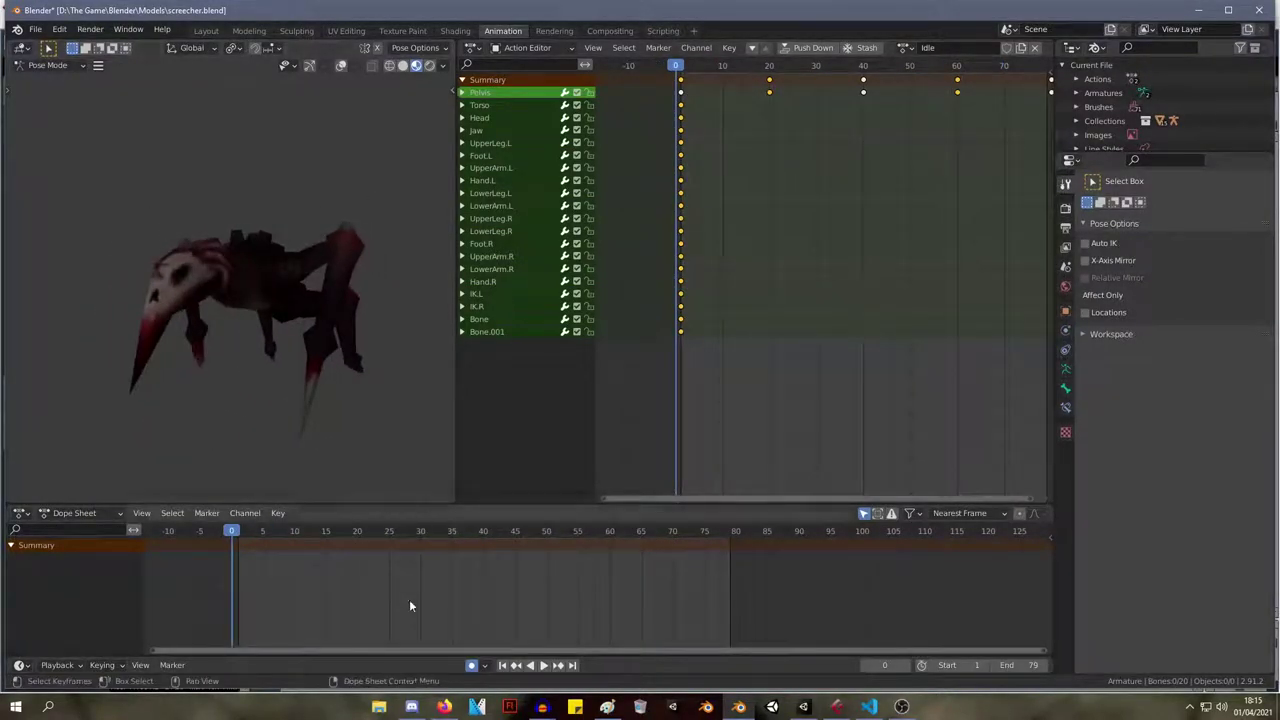
left_click(543, 665)
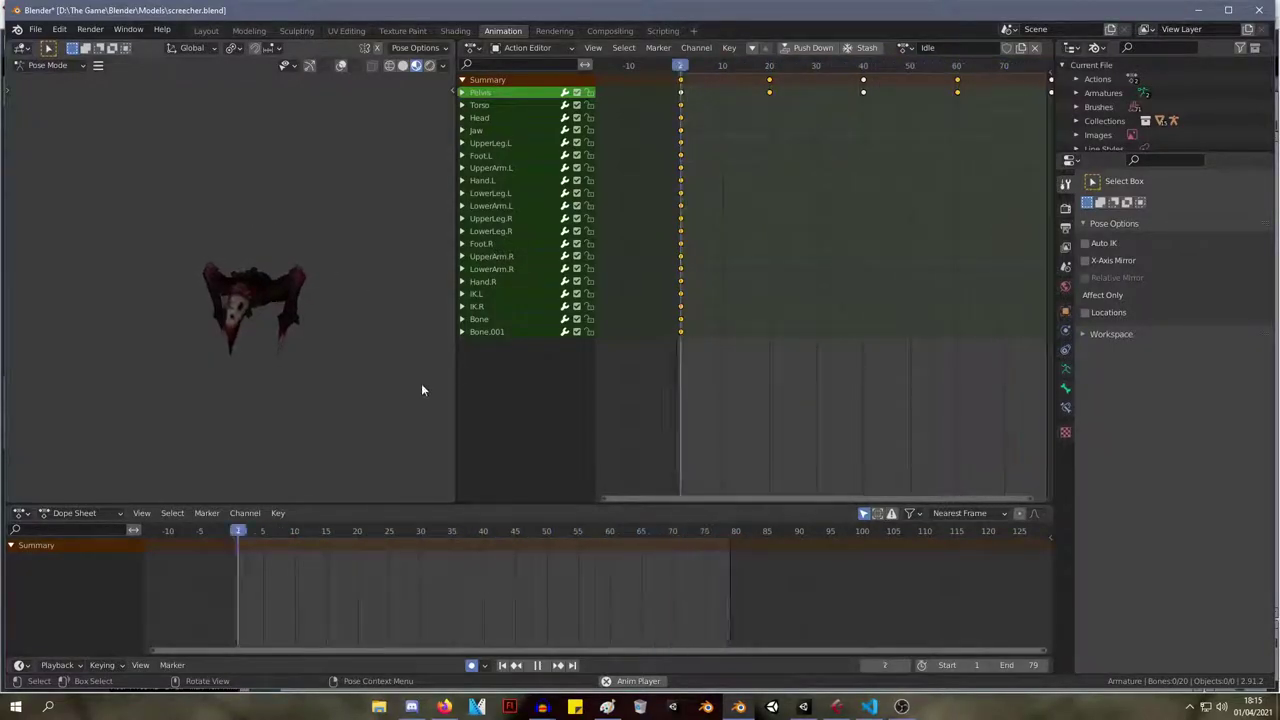
mouse_move(845, 710)
mouse_move(903, 706)
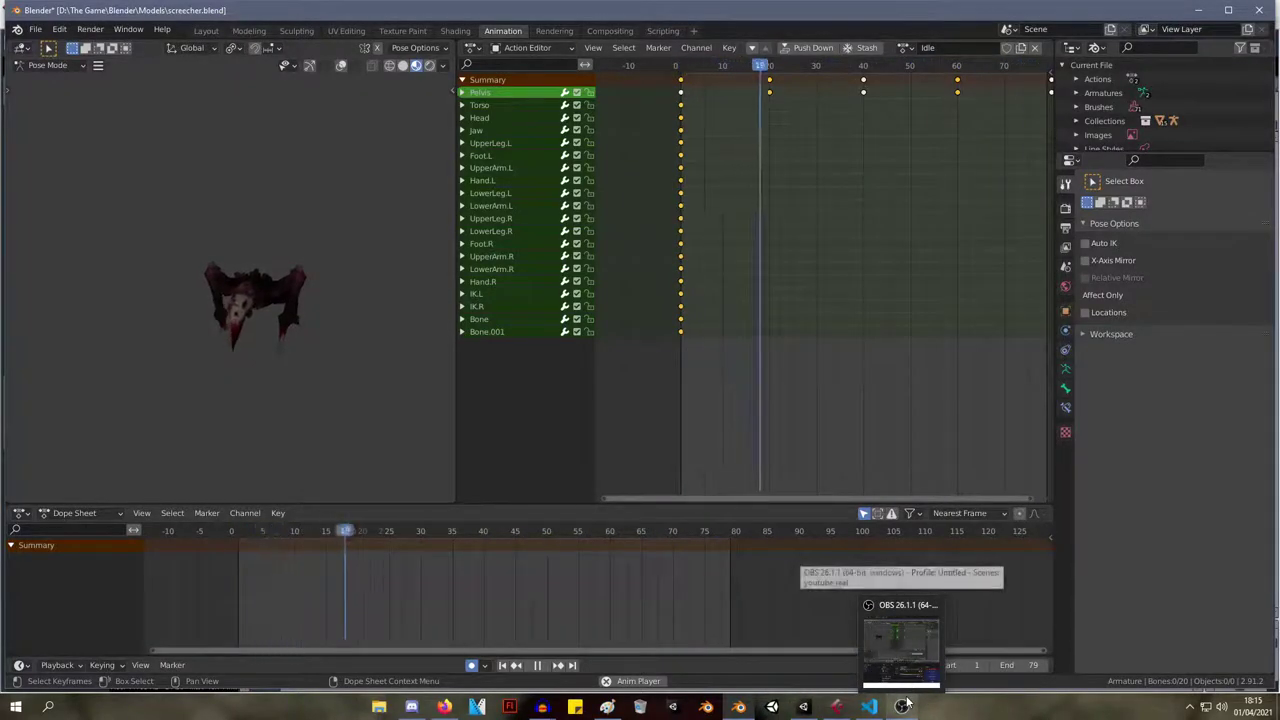
scroll(325, 318, "up", 4)
middle_click_drag(325, 319, 311, 257)
scroll(313, 254, "down", 3)
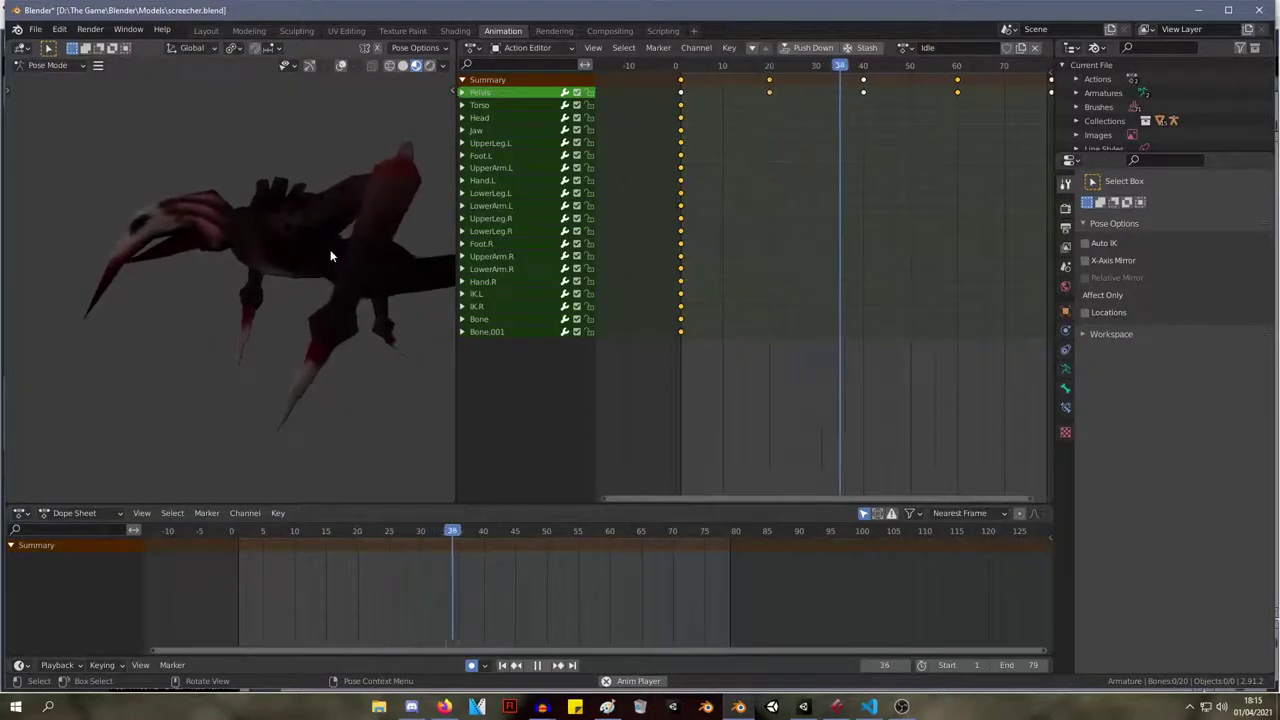
middle_click_drag(278, 227, 298, 232)
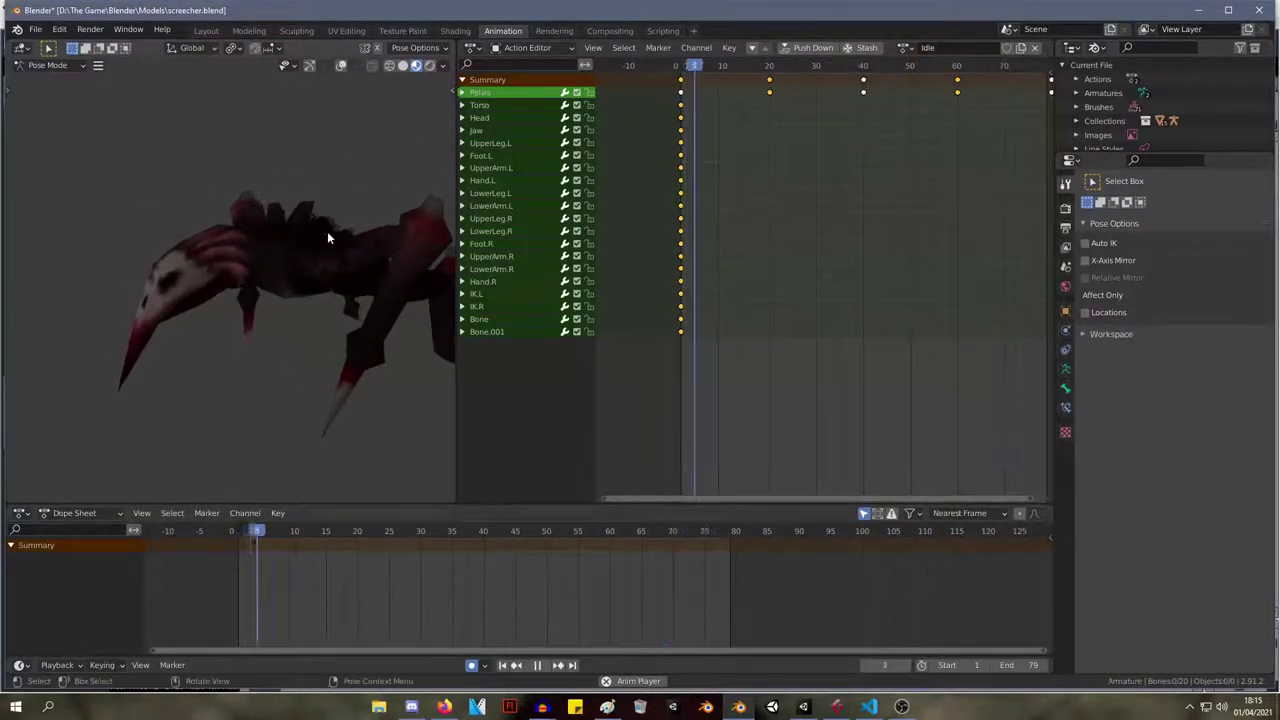
middle_click_drag(362, 343, 208, 344)
scroll(310, 311, "down", 2)
scroll(223, 302, "up", 2)
key("space")
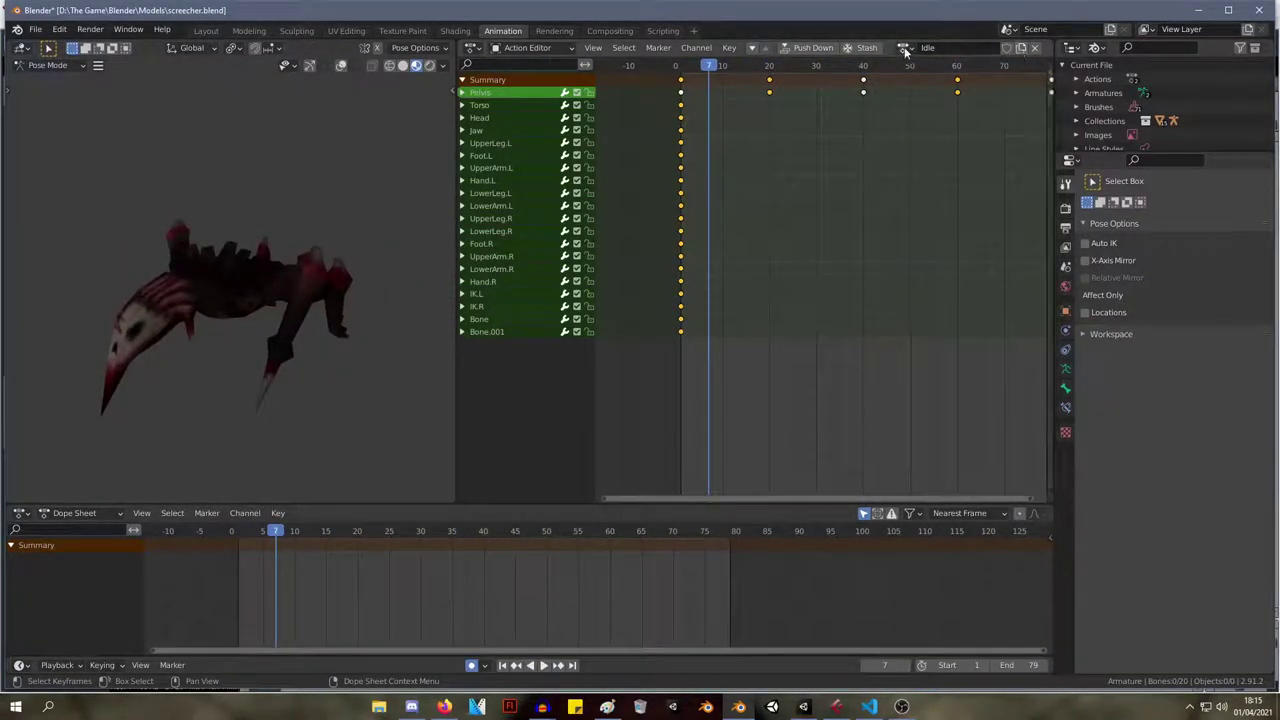
Return the Idle action's playhead to frame 1 and duplicate the action as a new one named Walk.
key("space")
left_click_drag(706, 70, 681, 73)
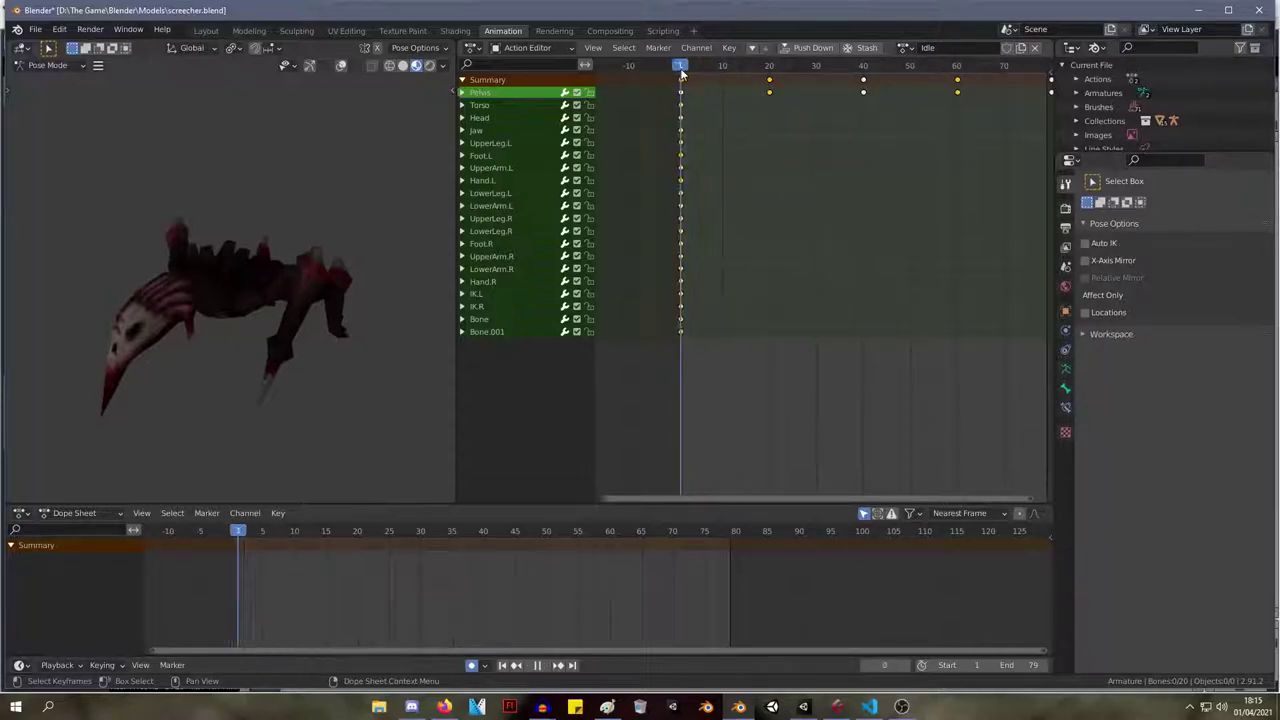
key("space")
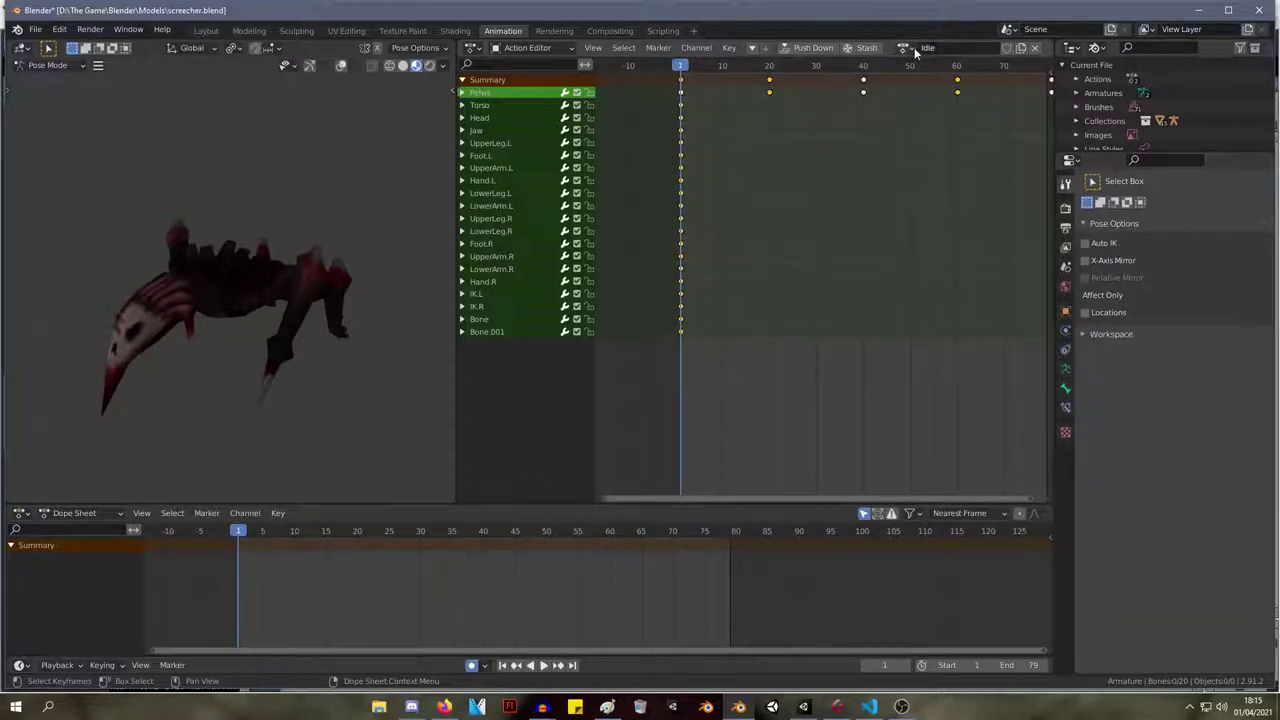
left_click(1021, 48)
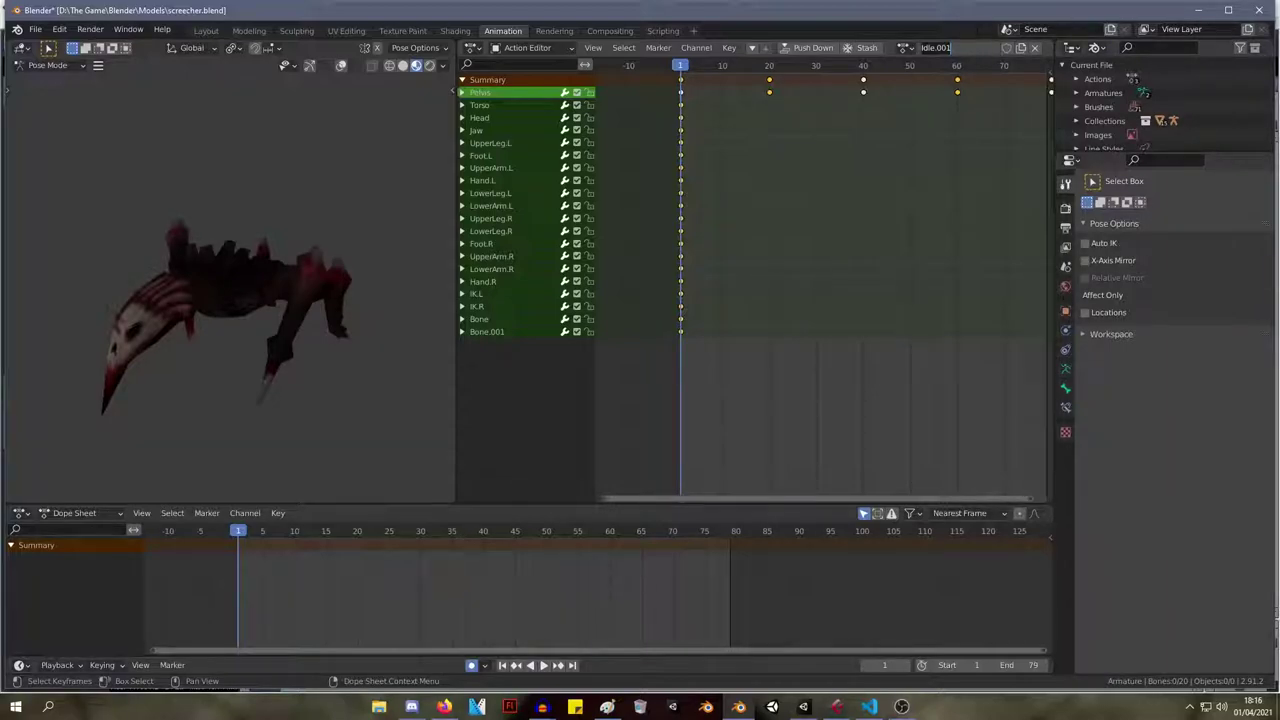
type("Walk")
key("Return")
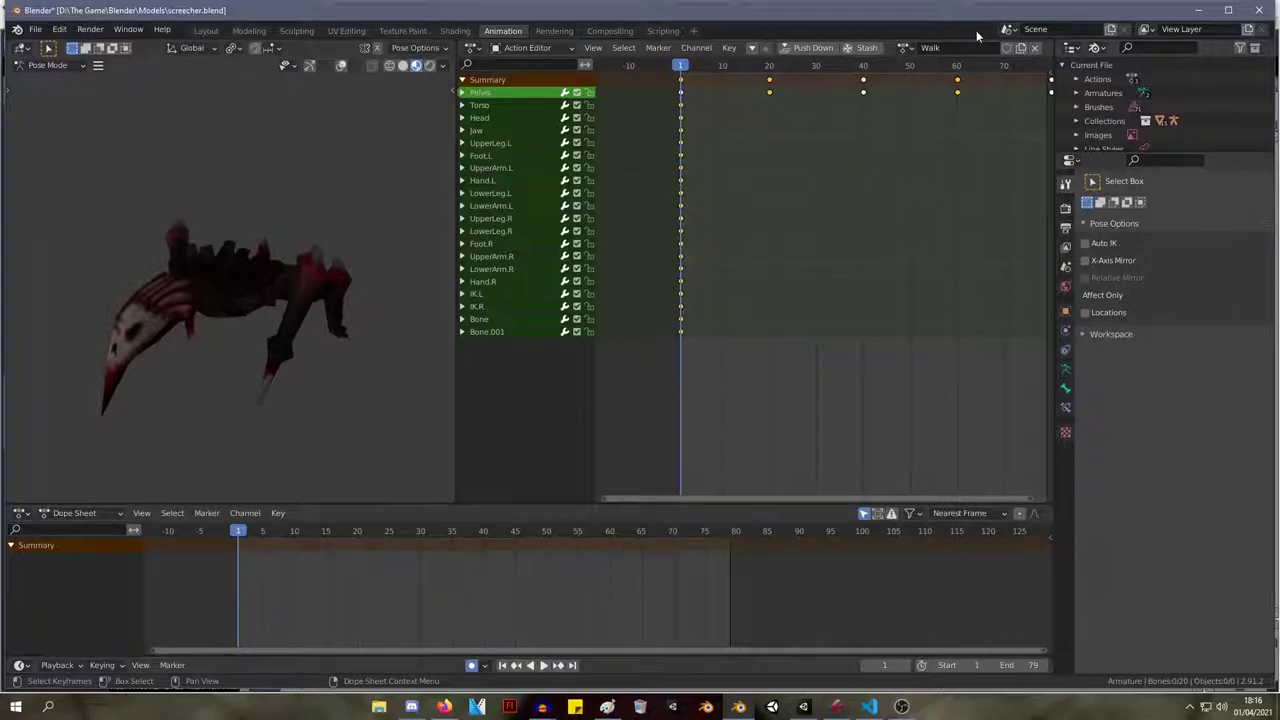
Check the armature's action list for Walk and preview the Walk action's playback, returning to frame 1.
left_click(905, 47)
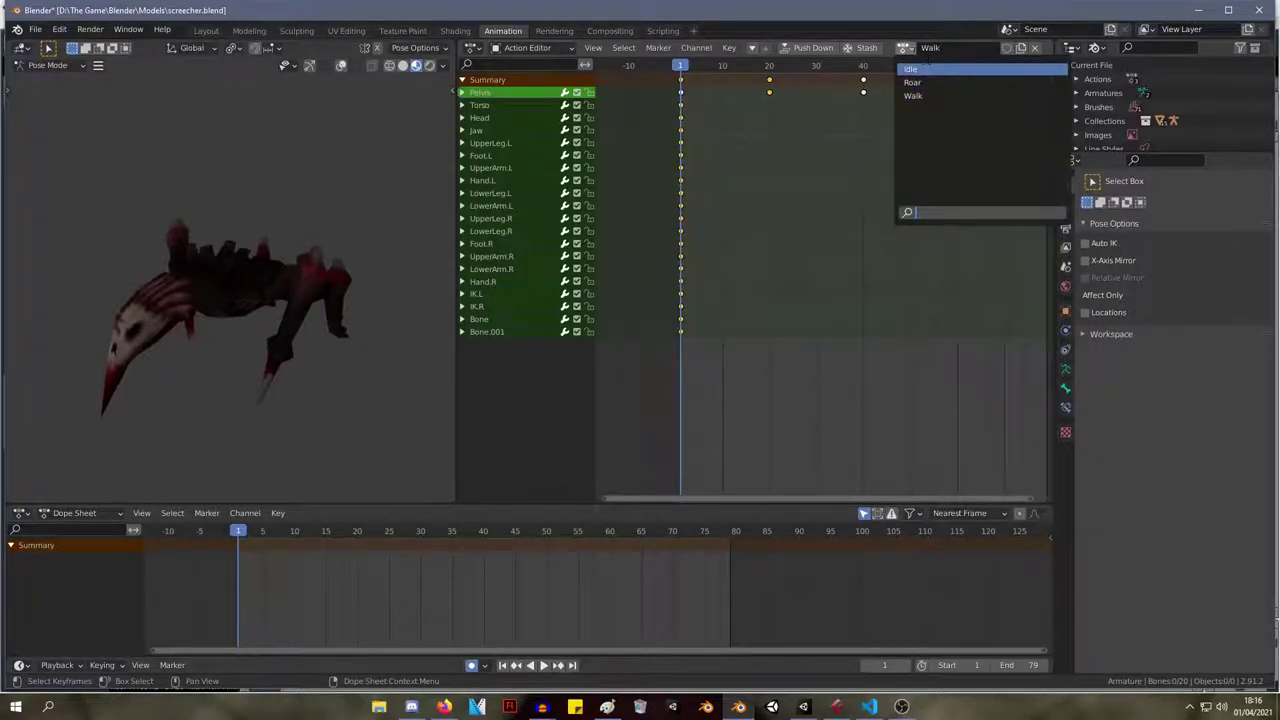
left_click(904, 49)
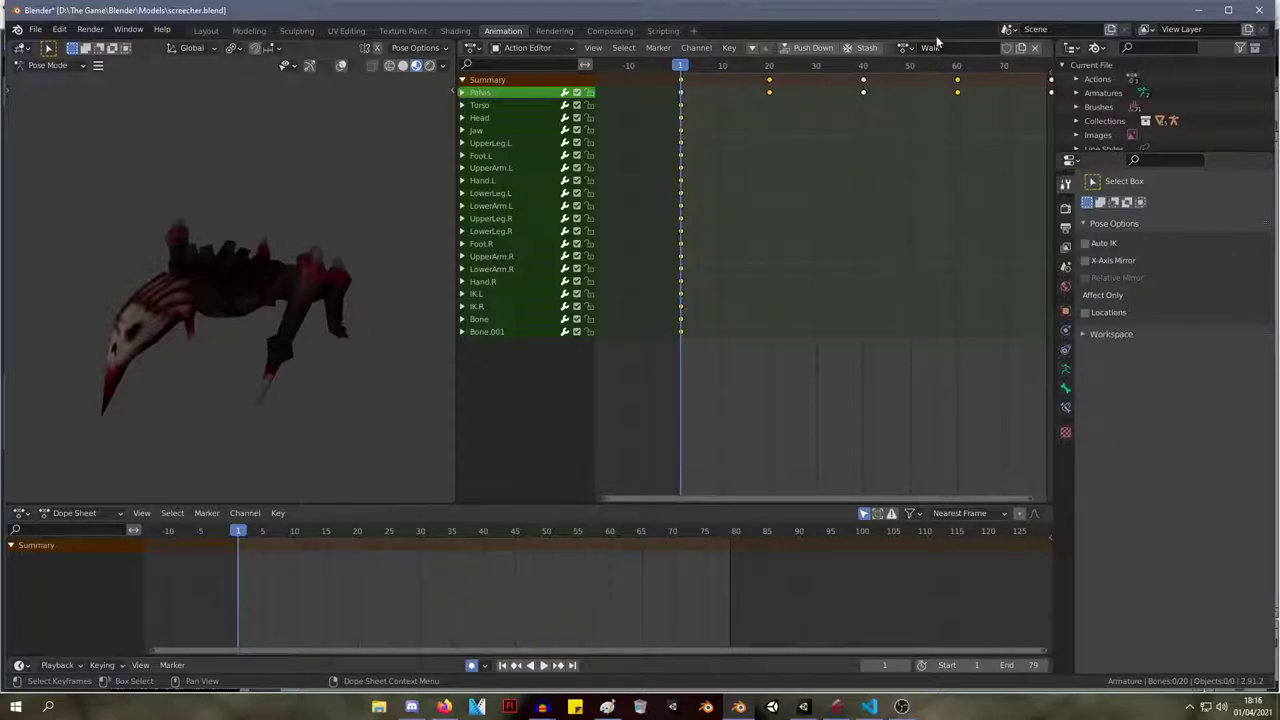
left_click(914, 50)
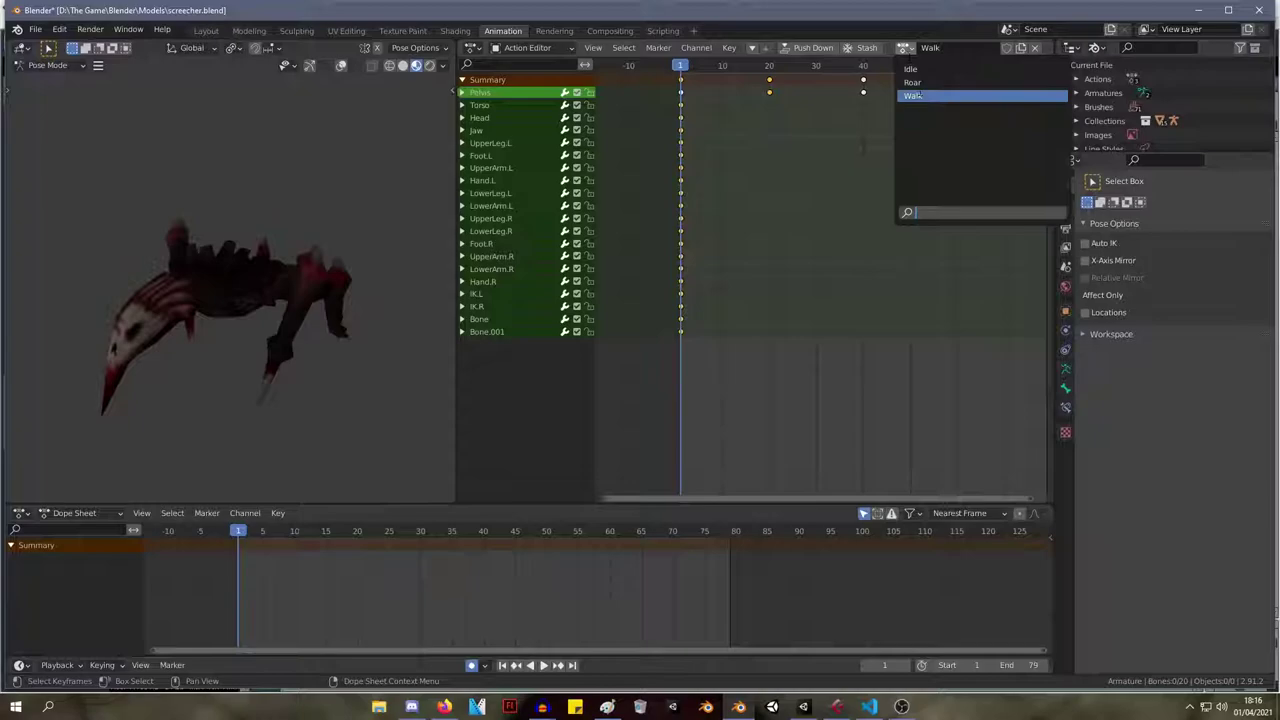
key("space")
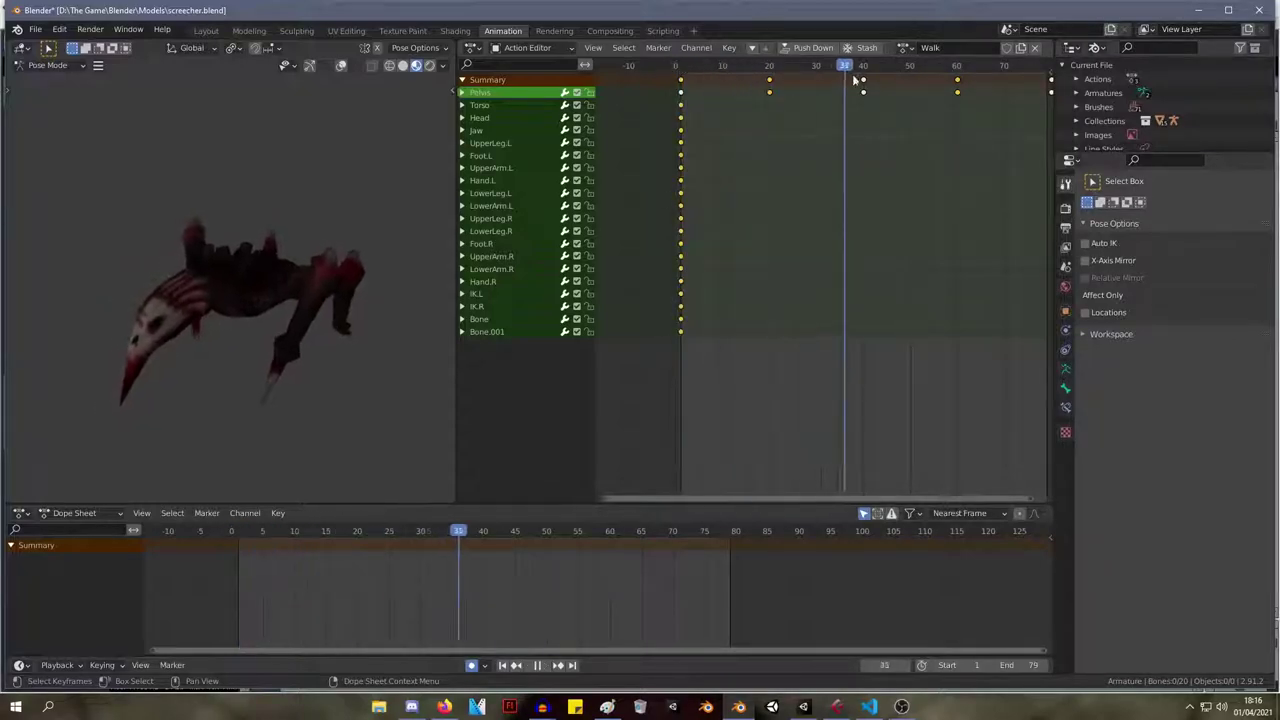
key("Escape")
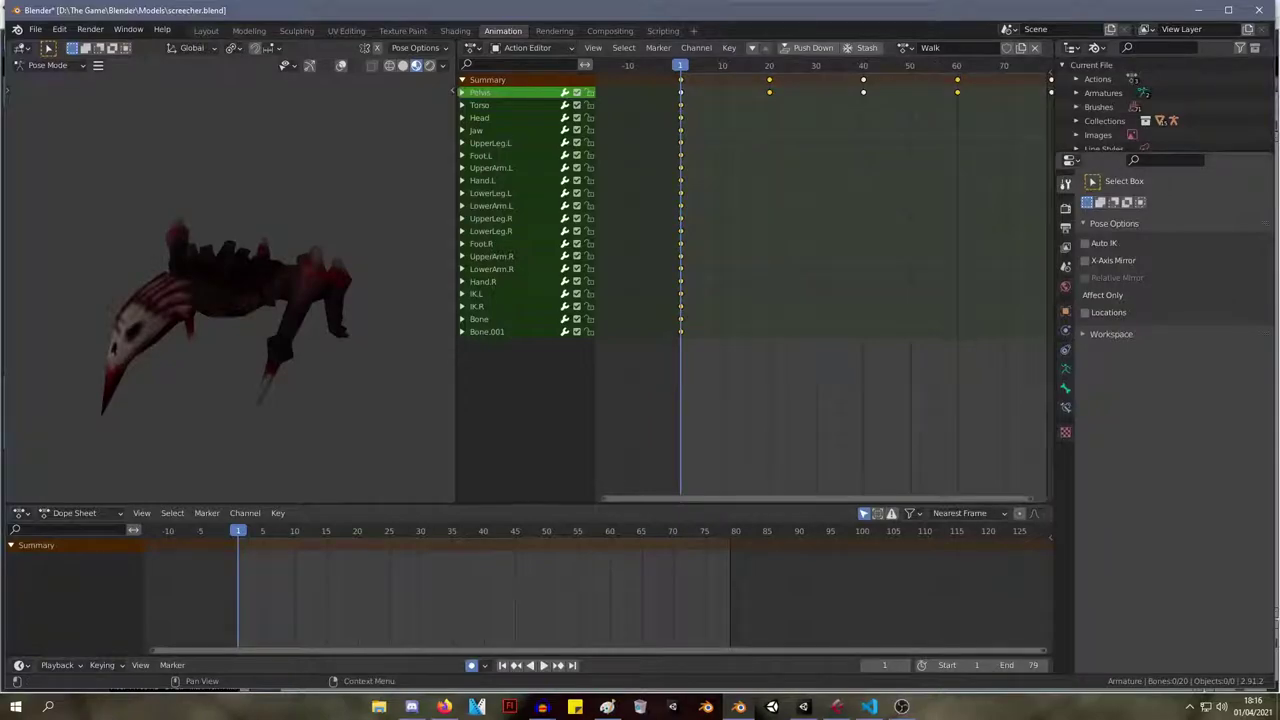
middle_click_drag(434, 113, 362, 92)
middle_click_drag(226, 235, 262, 152)
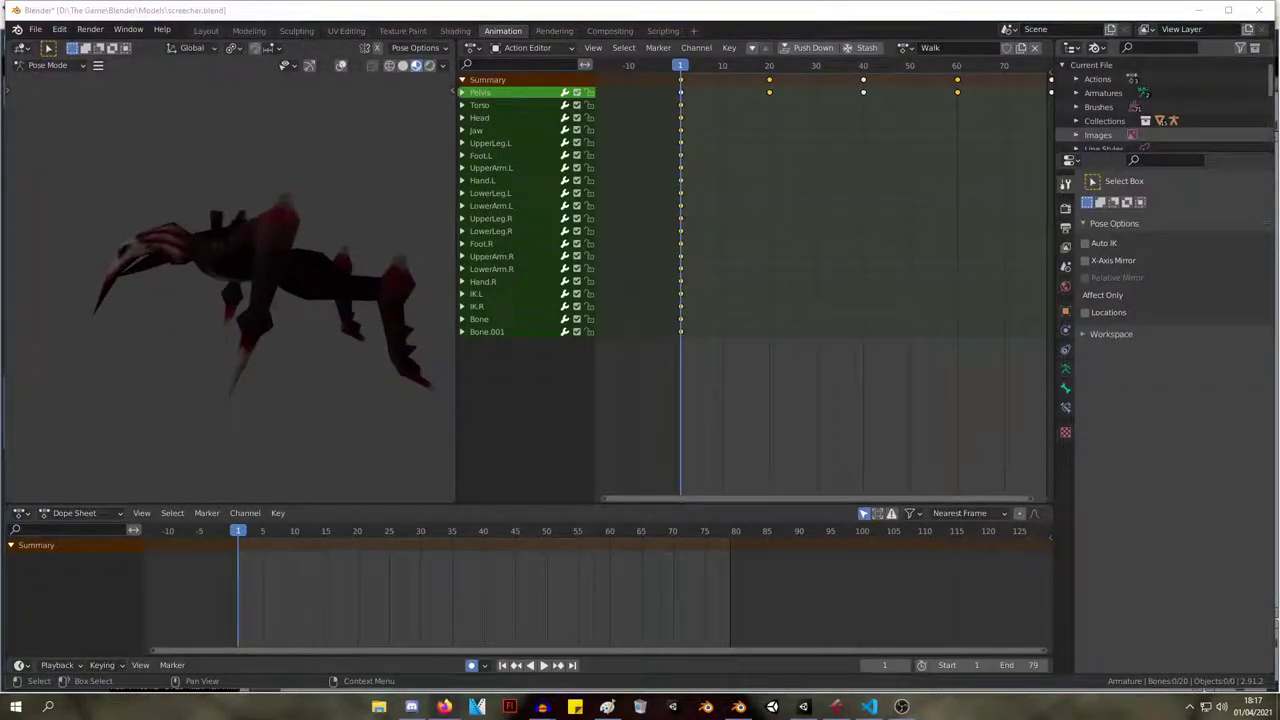
middle_click_drag(240, 260, 430, 200)
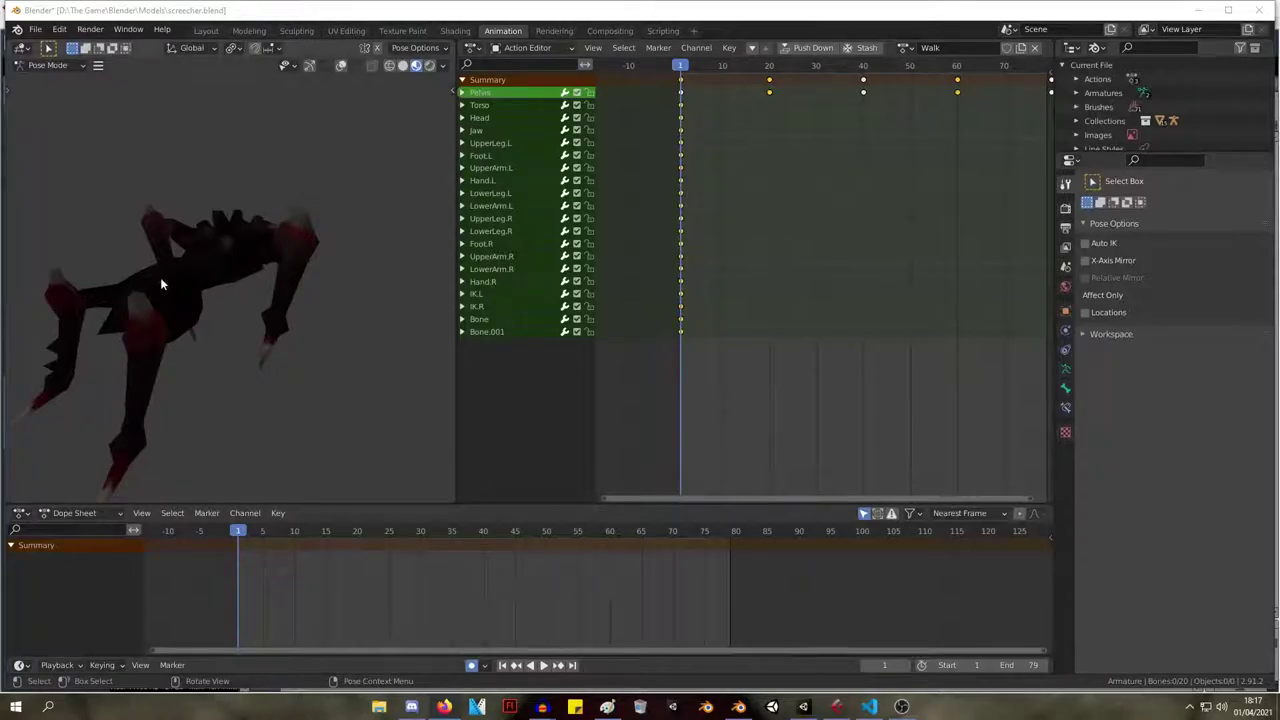
middle_click_drag(260, 290, 97, 244)
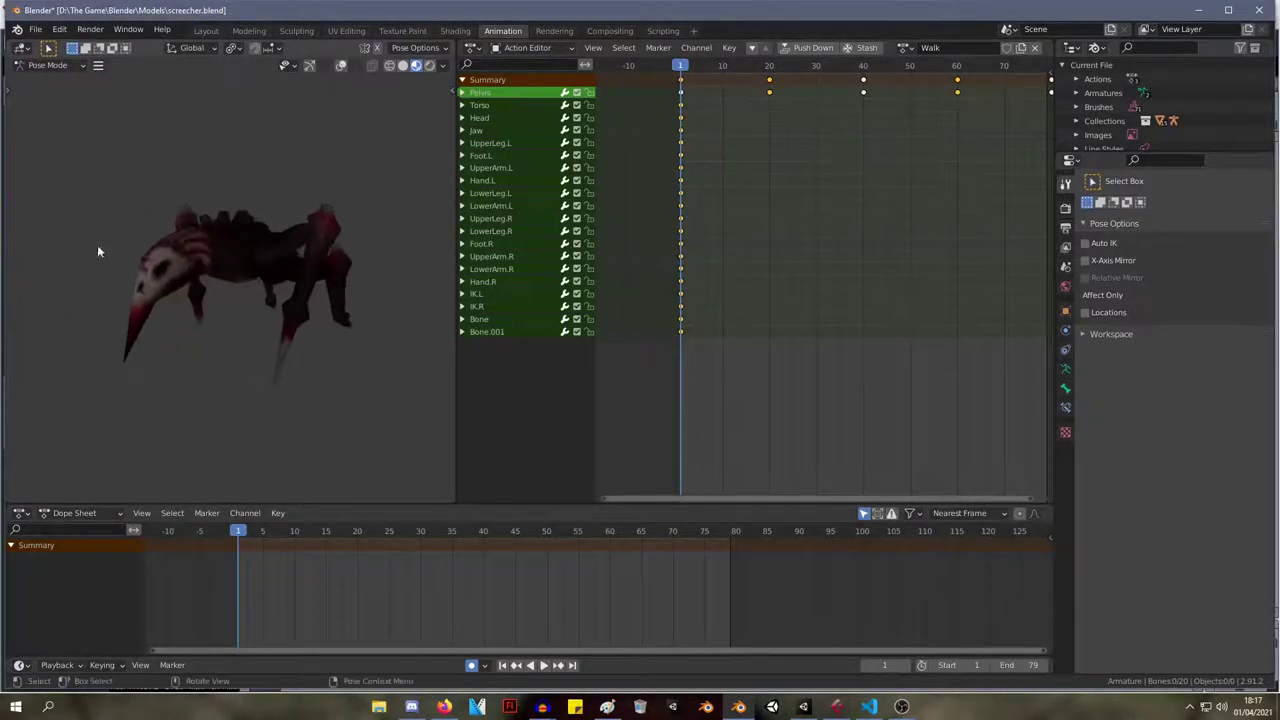
Switch to the Unity Horror project and start running the RoarExample scene.
scroll(100, 250, "up", 2)
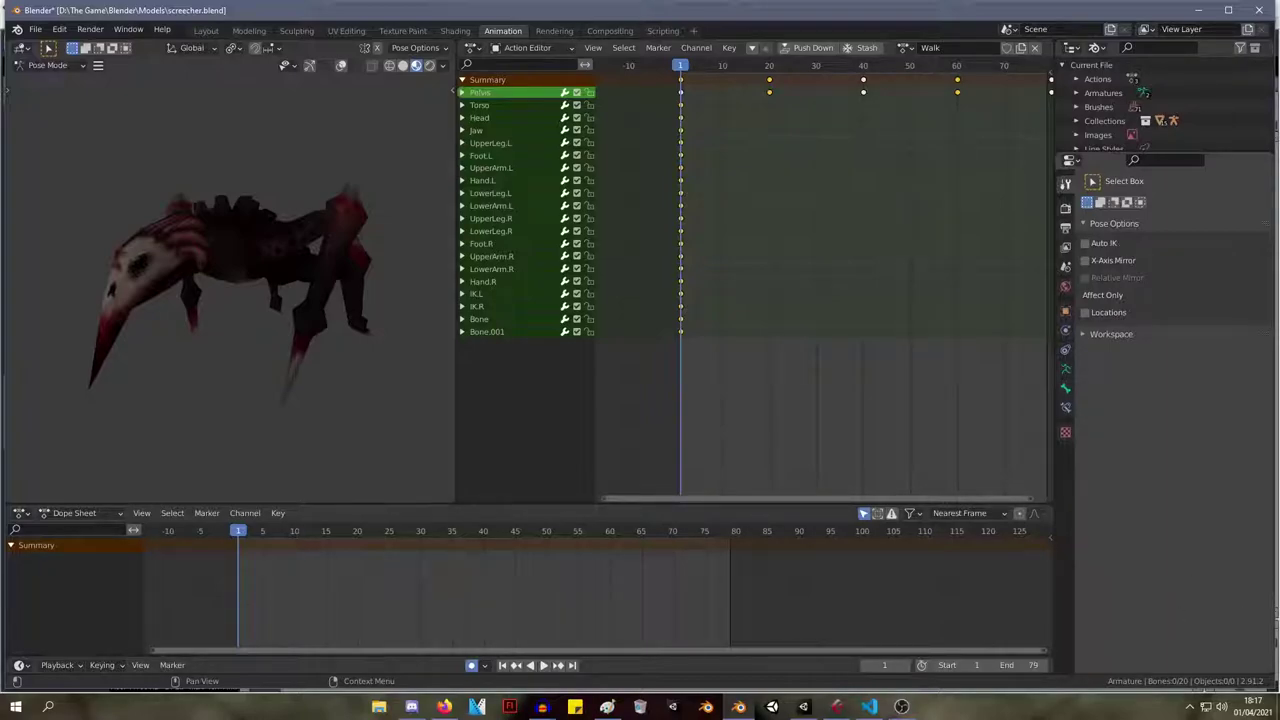
mouse_move(797, 714)
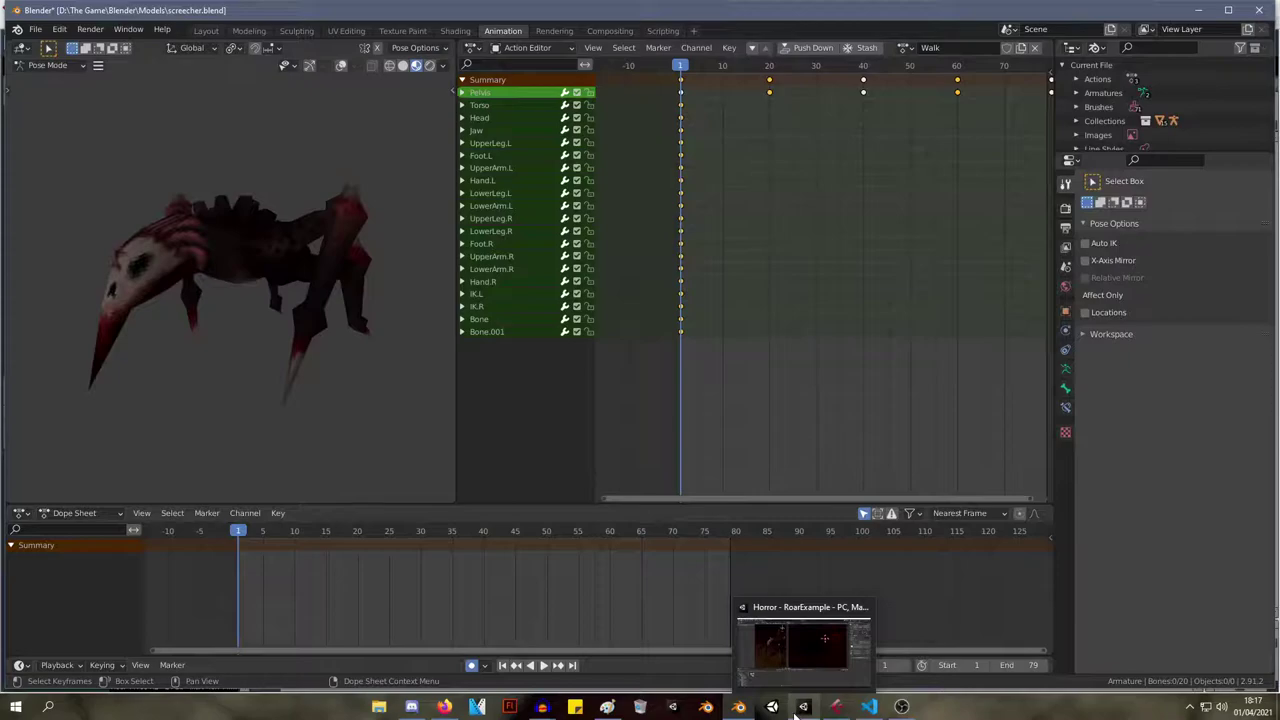
left_click(829, 654)
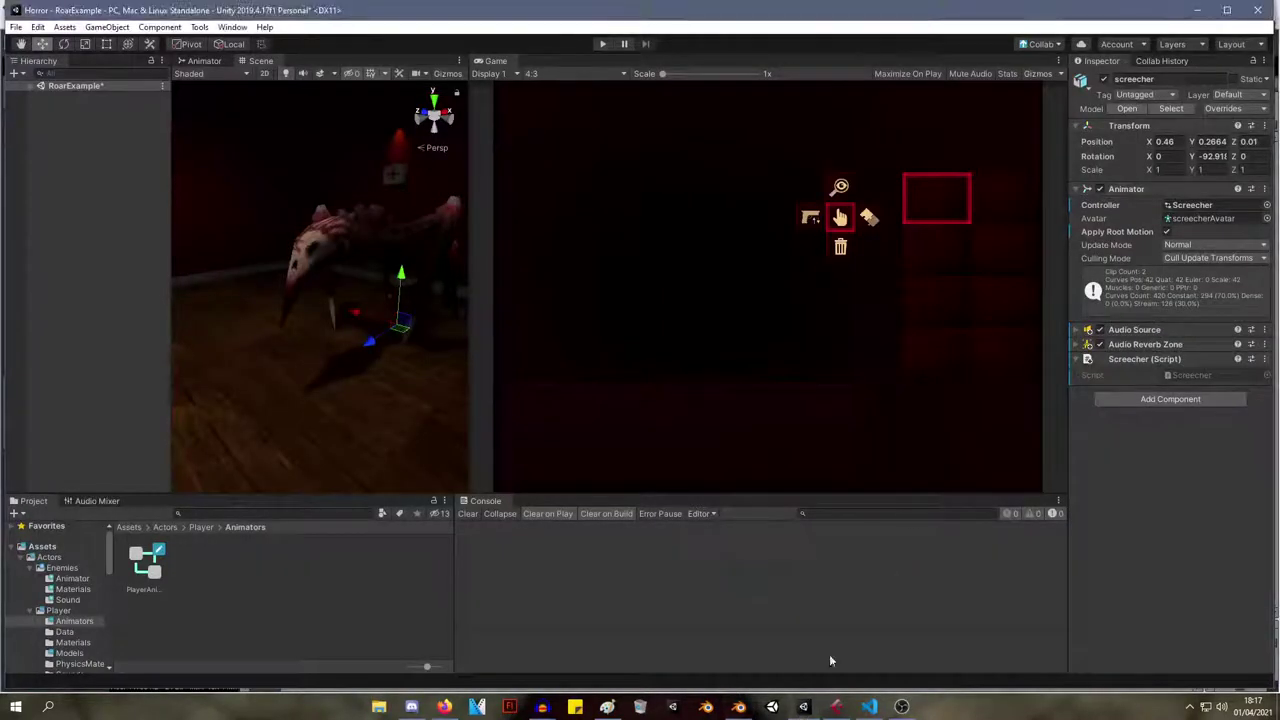
left_click(603, 44)
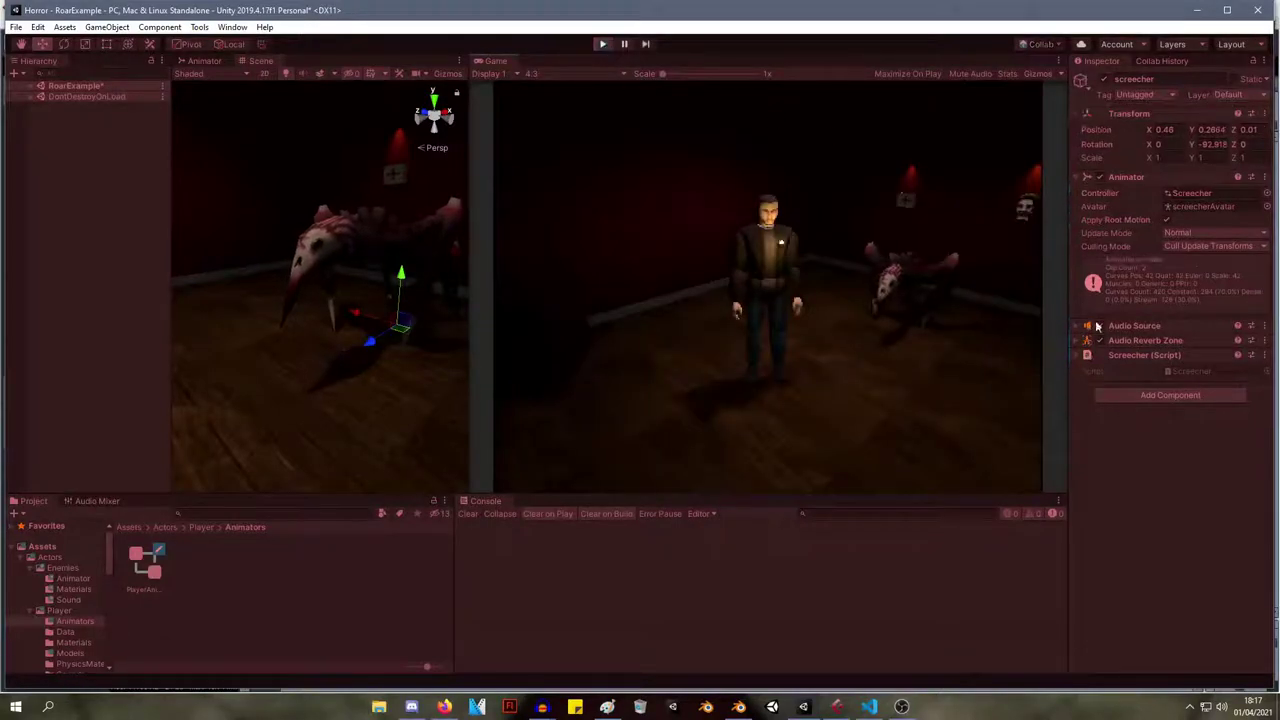
Trigger the creature's roar repeatedly from the Screecher script component while the scene runs, and stop the game.
right_click(1154, 357)
left_click(1134, 658)
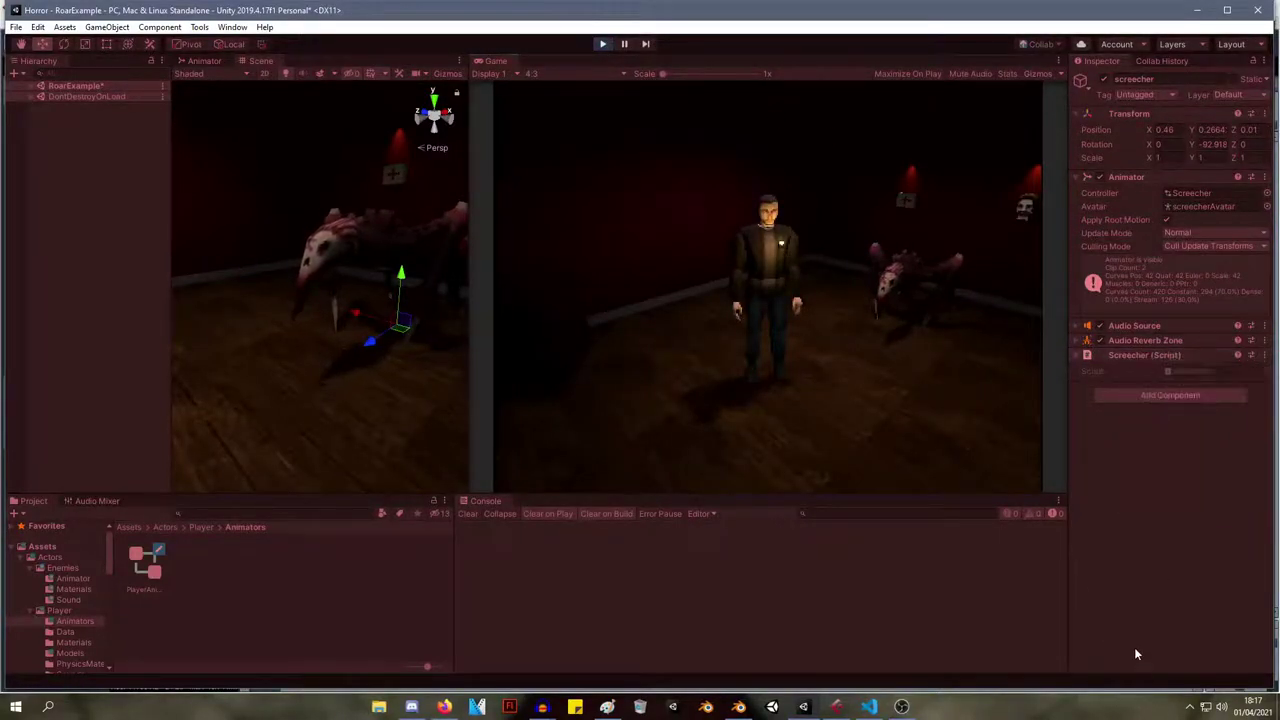
right_click(1156, 352)
left_click(1168, 505)
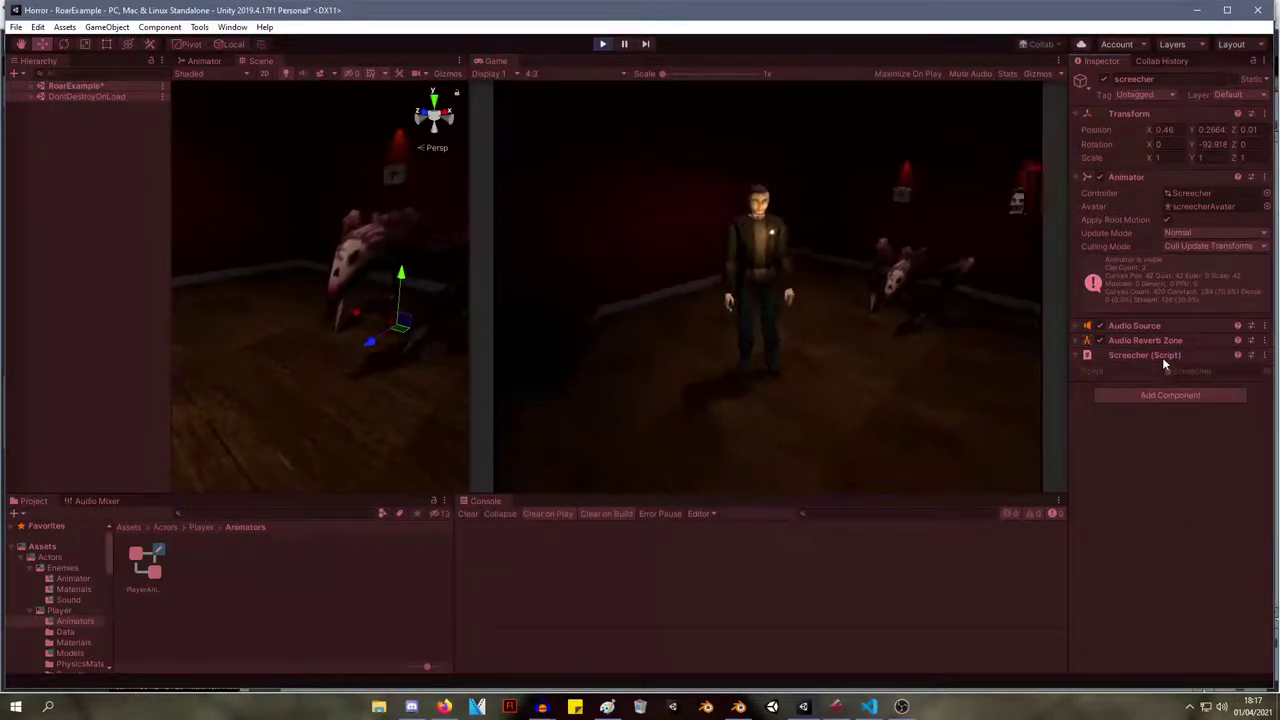
right_click(1163, 358)
left_click(1168, 507)
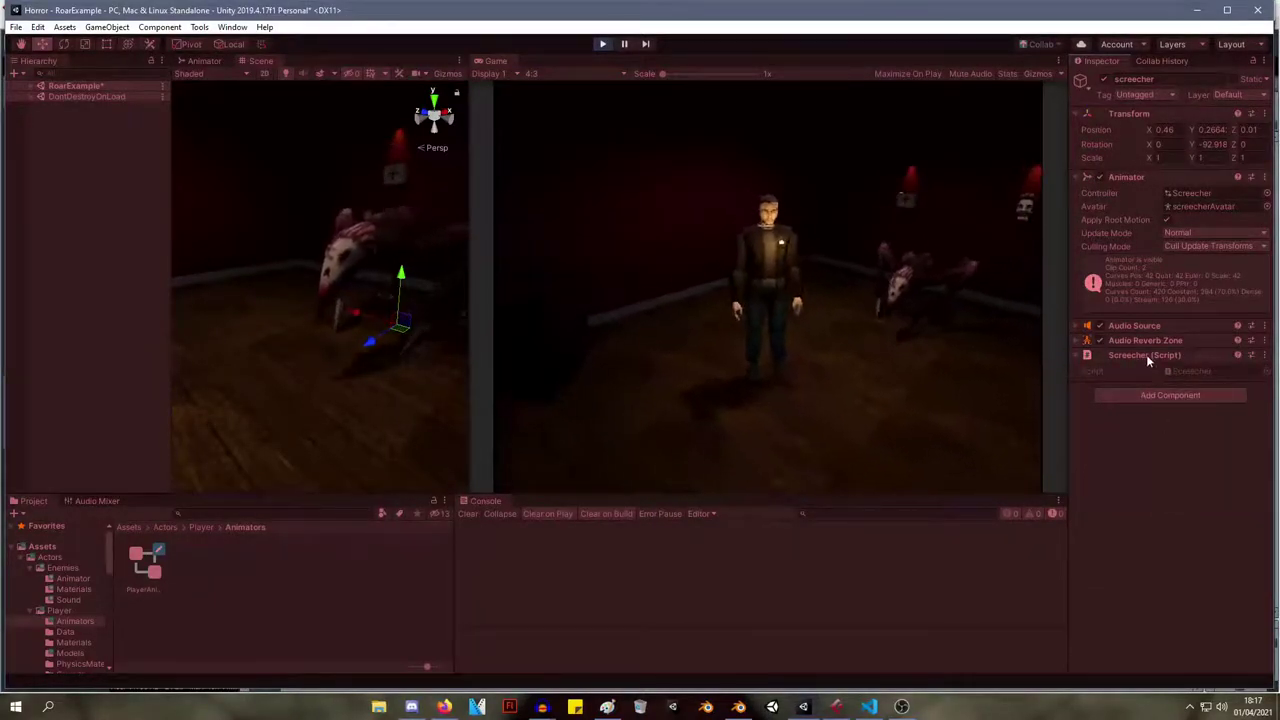
right_click(1148, 352)
left_click(1175, 507)
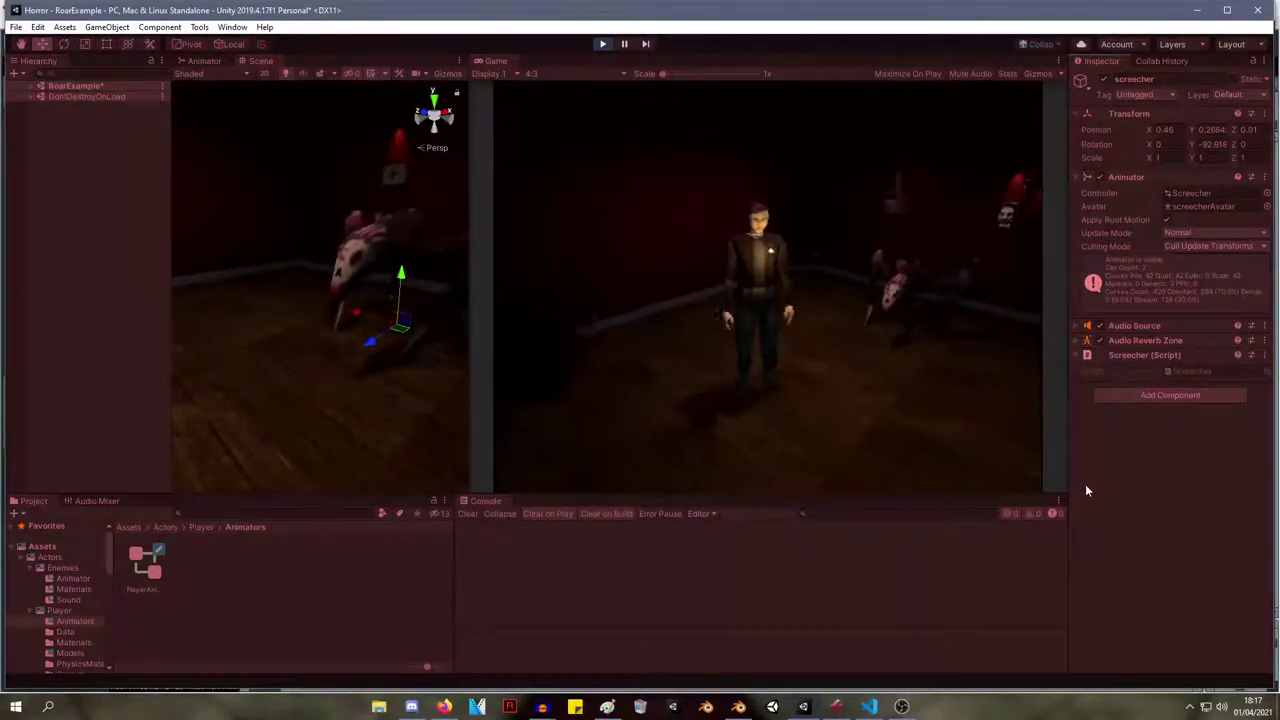
left_click(602, 43)
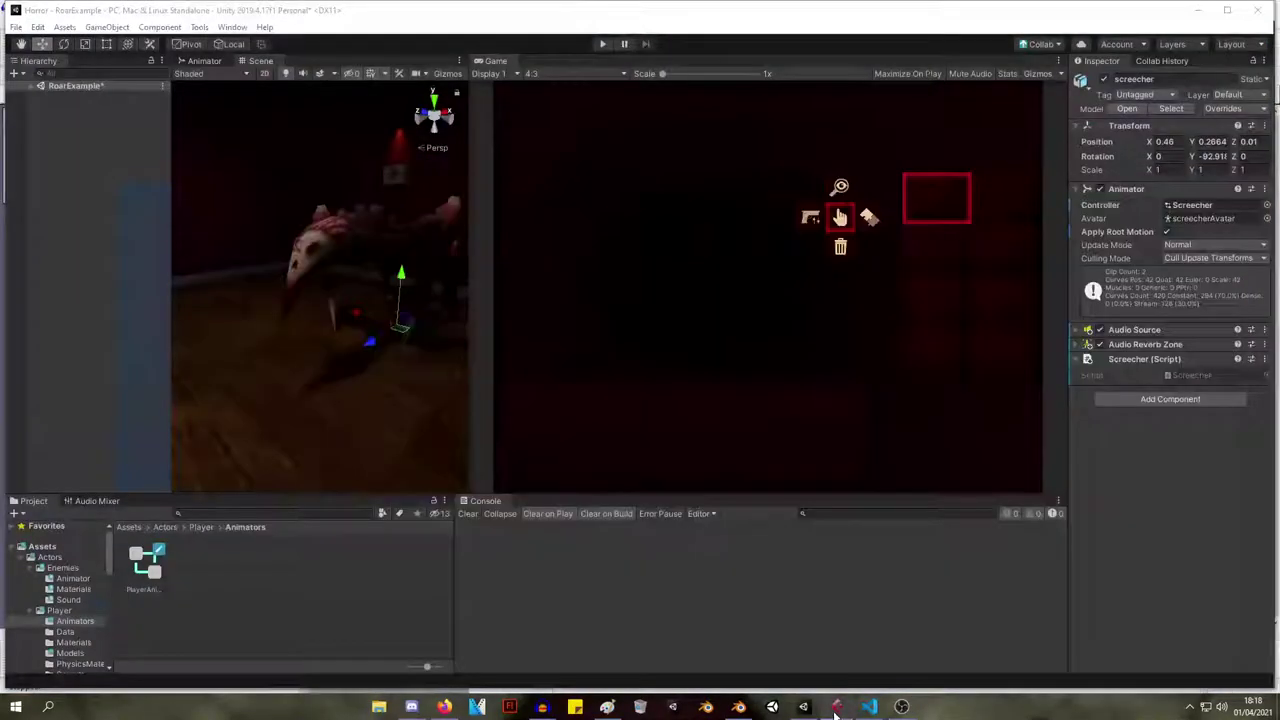
Close Cubase 5 without saving its project and delete the newly created files.
right_click(836, 706)
left_click(800, 677)
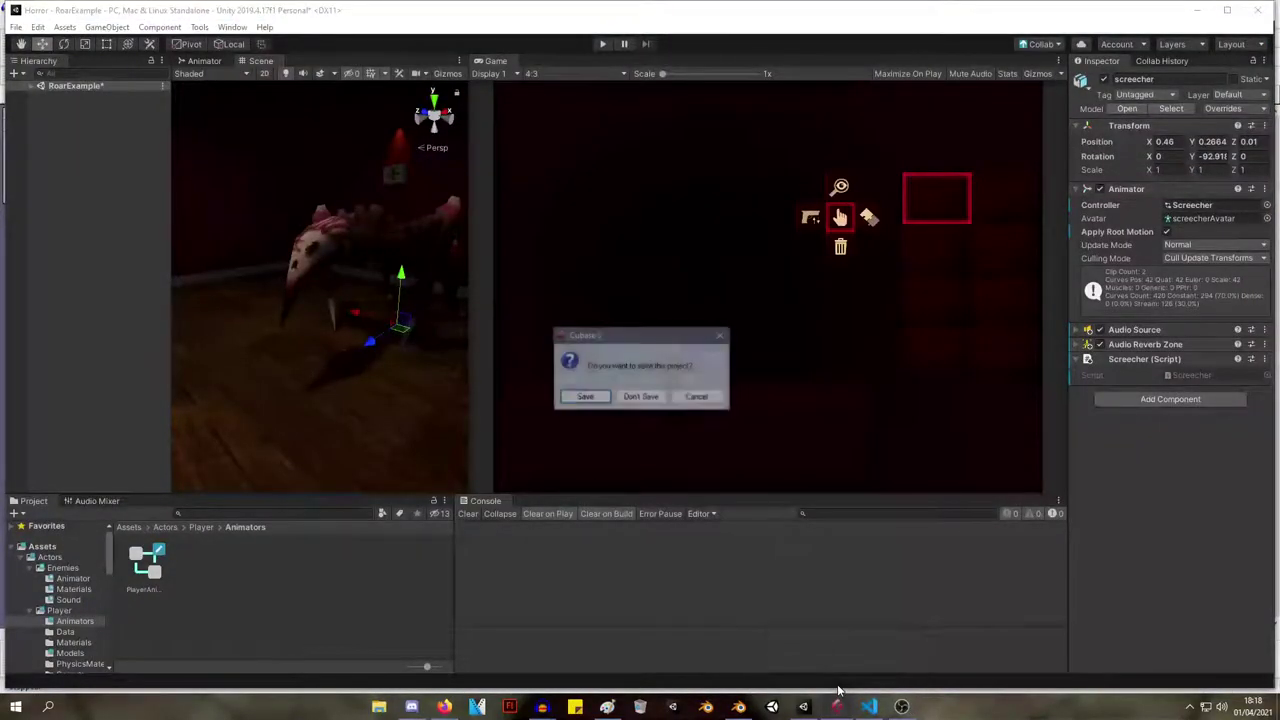
left_click(641, 397)
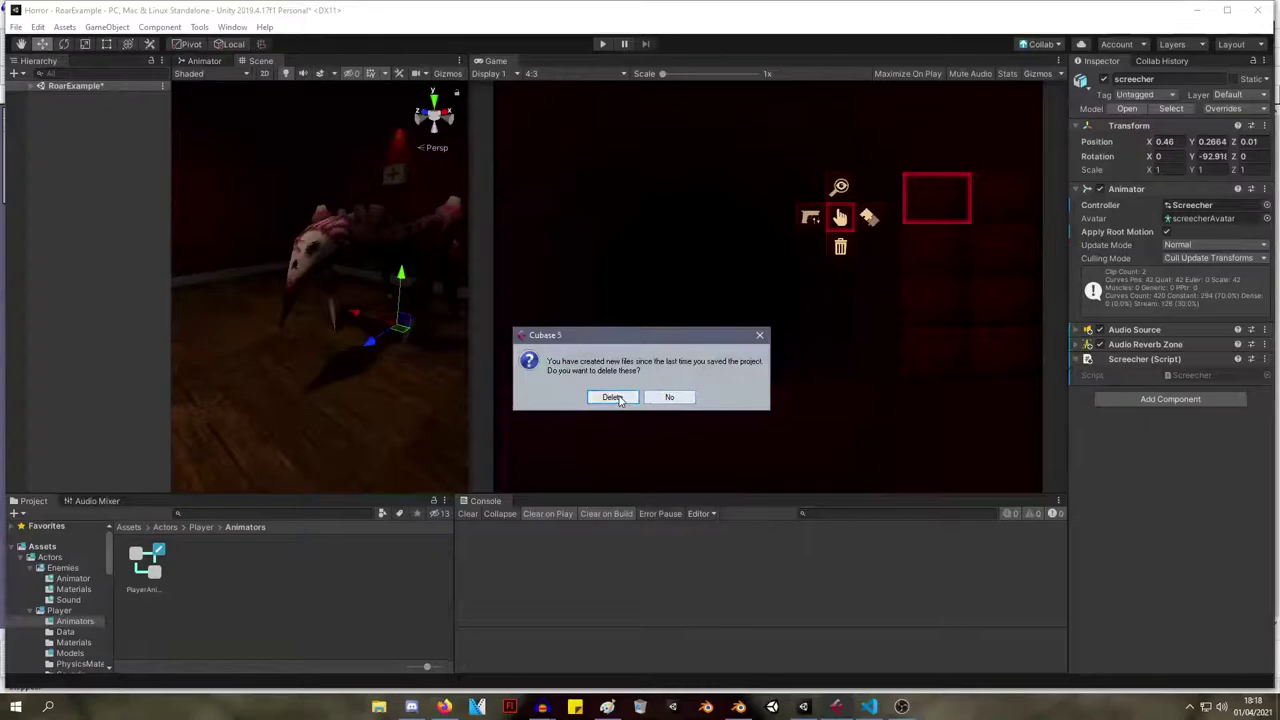
left_click(616, 398)
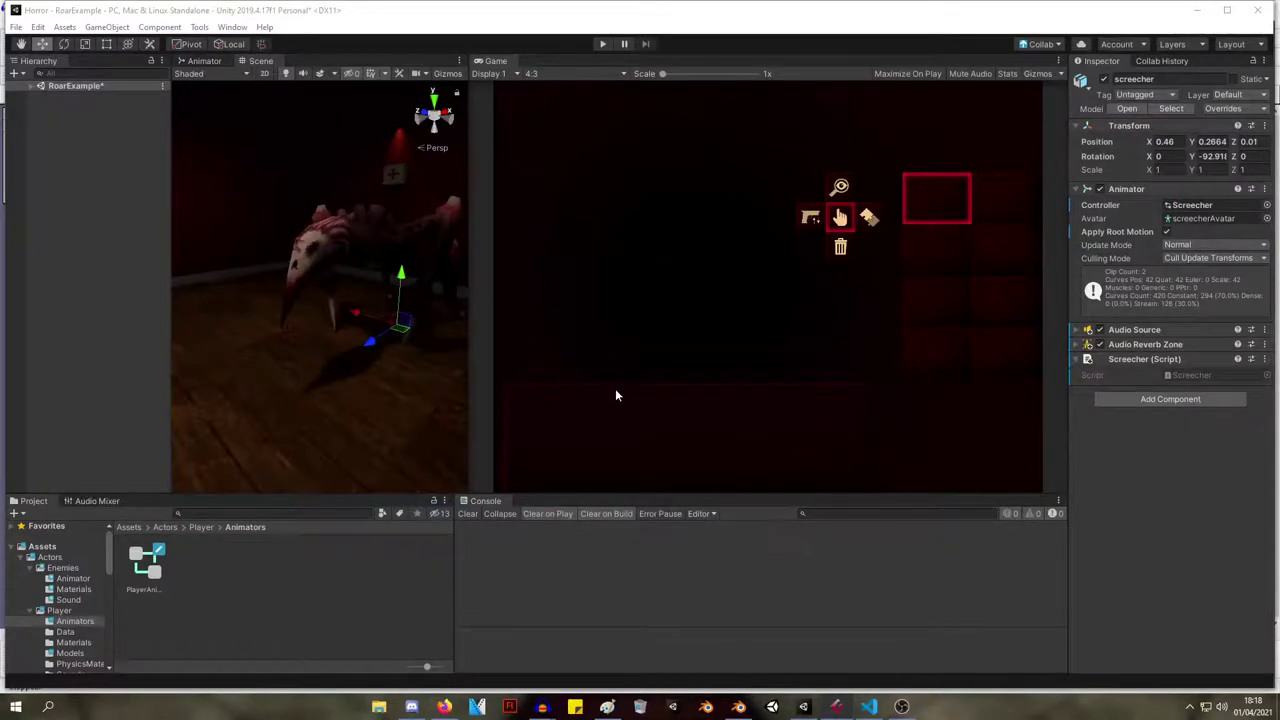
Switch to Blender, preview the Walk action, set the playhead to frame 2 and inspect the creature from several angles.
left_click(798, 708)
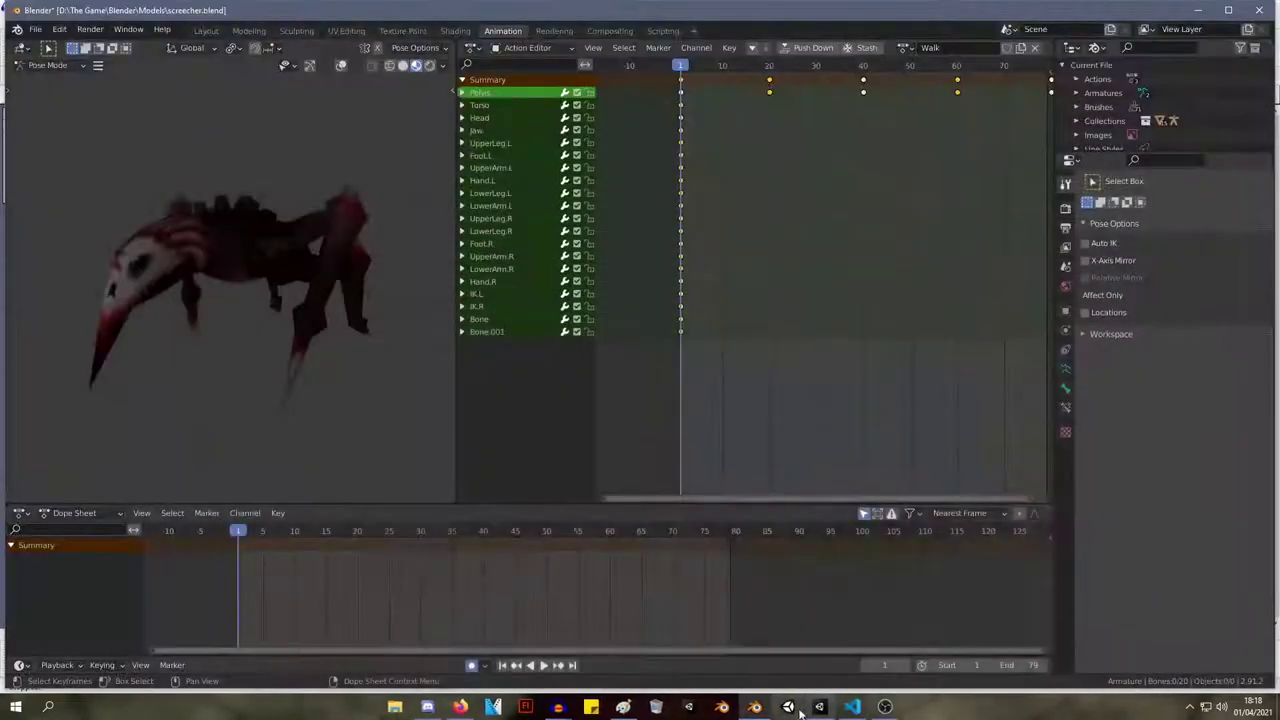
key("space")
left_click_drag(800, 68, 685, 68)
key("space")
middle_click_drag(296, 195, 308, 222)
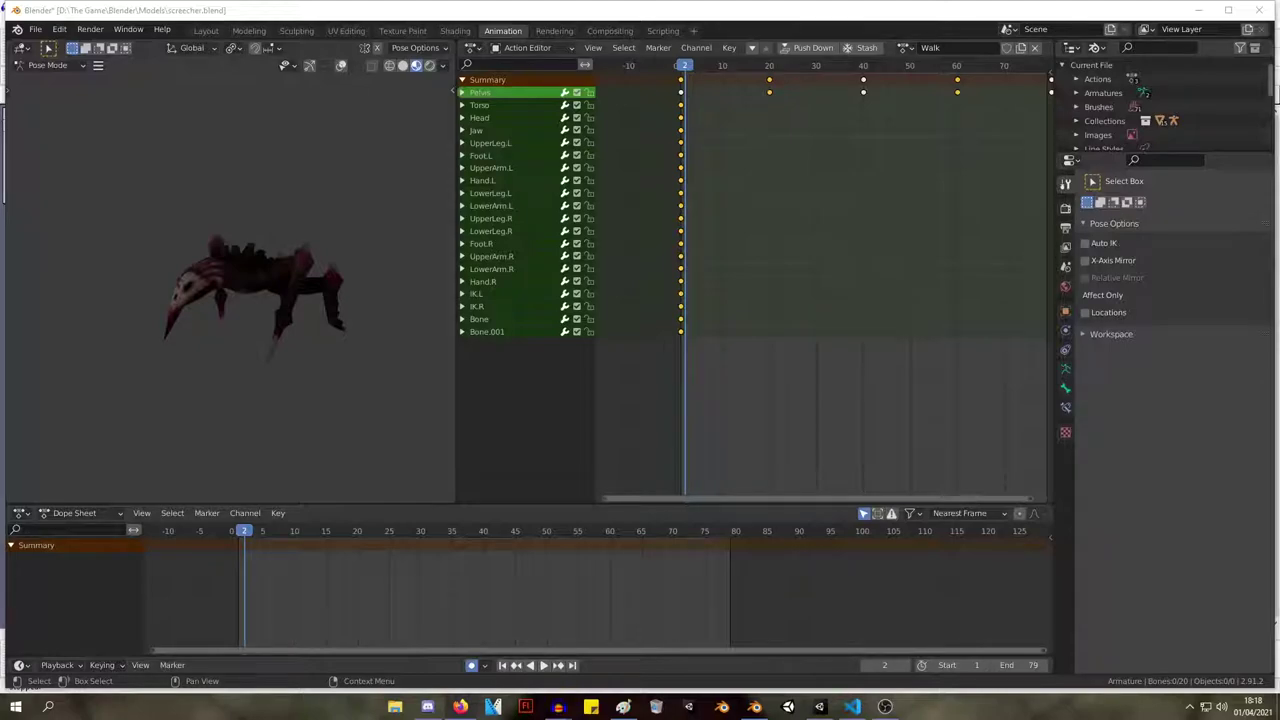
middle_click_drag(299, 202, 396, 168)
middle_click_drag(354, 147, 427, 179)
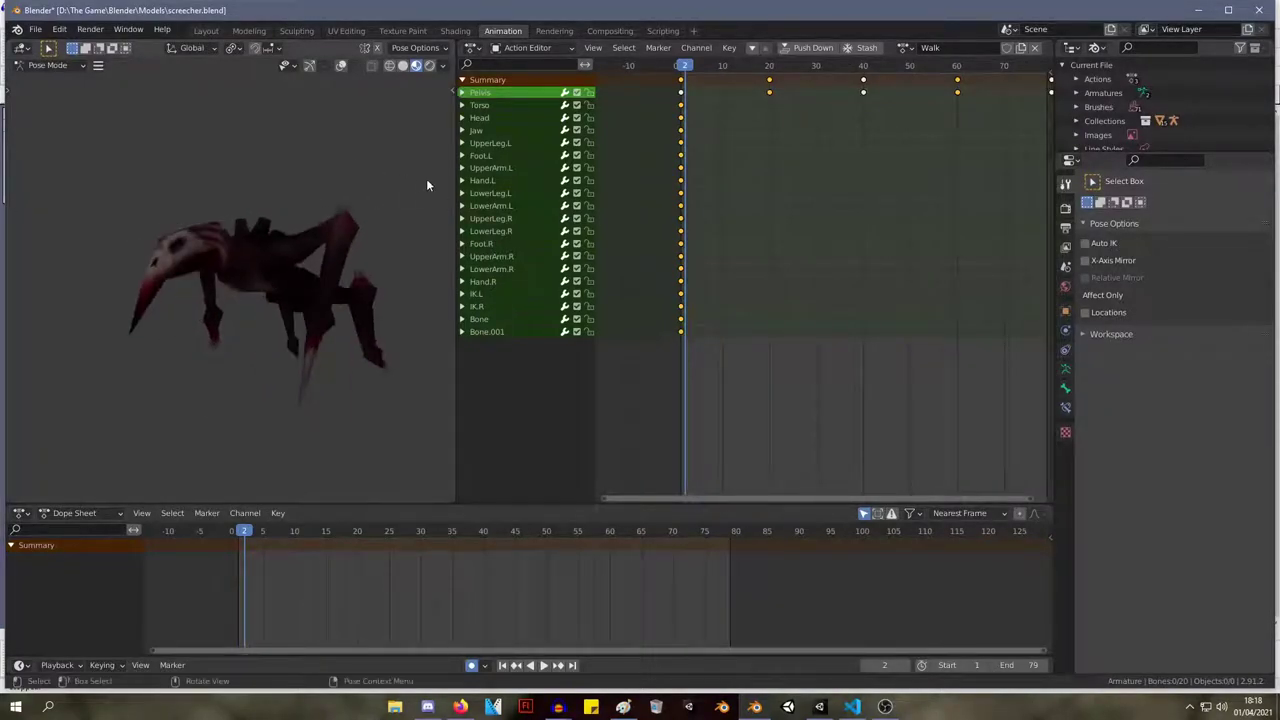
Try playing the Walk action with the armature in Edit Mode, reset the playhead to frame 0 and return to Pose Mode.
key("Tab")
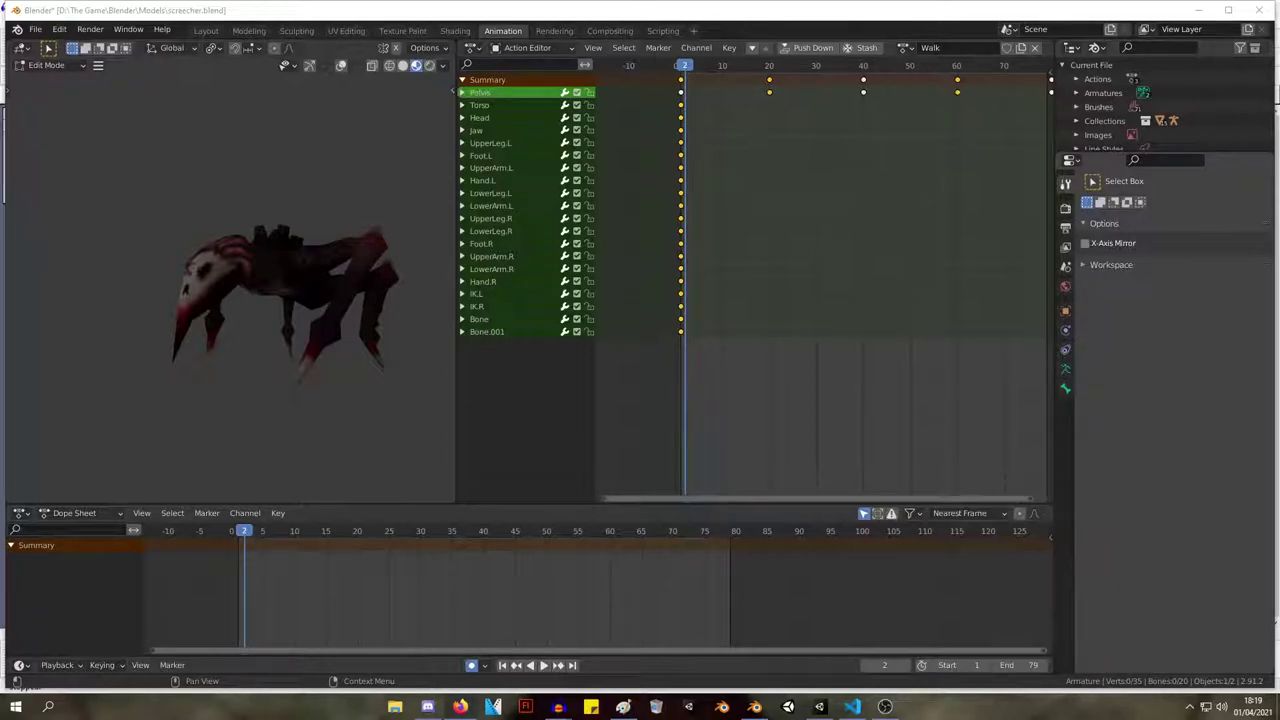
key("space")
mouse_move(700, 70)
left_mouse_down()
mouse_move(757, 70)
mouse_move(683, 70)
left_mouse_up()
key("space")
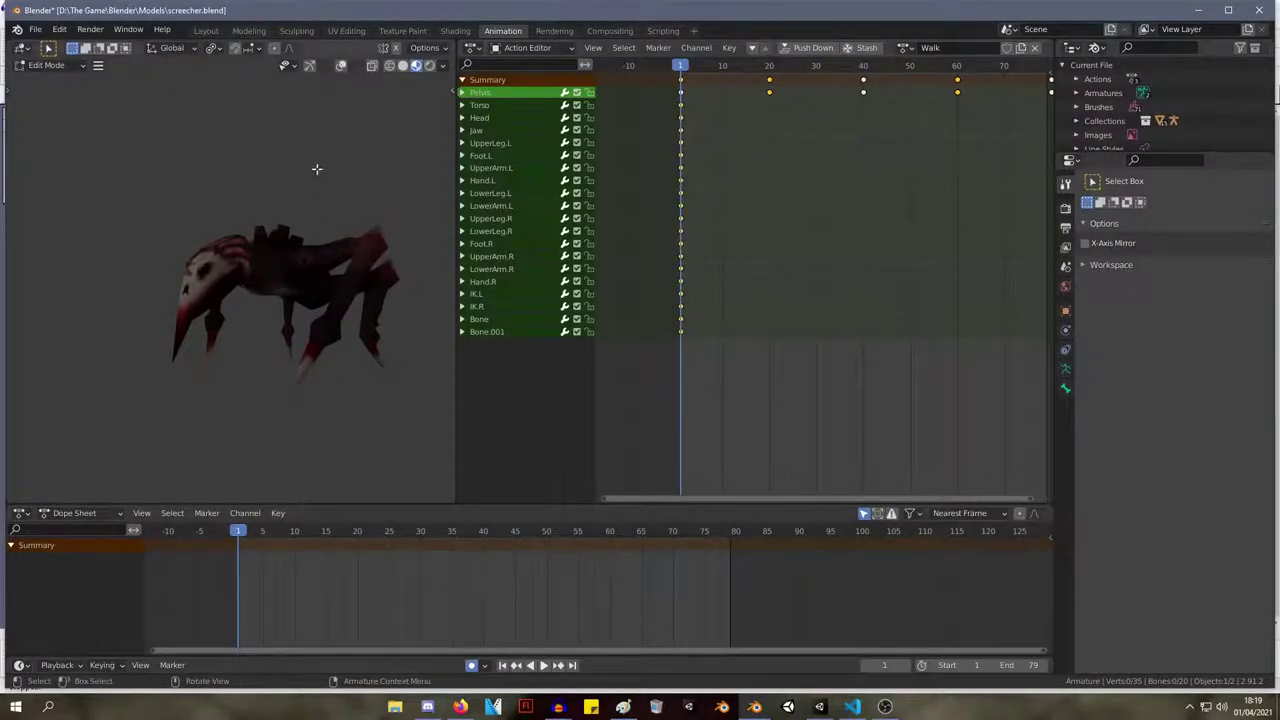
mouse_move(683, 67)
left_mouse_down()
mouse_move(714, 67)
mouse_move(675, 67)
left_mouse_up()
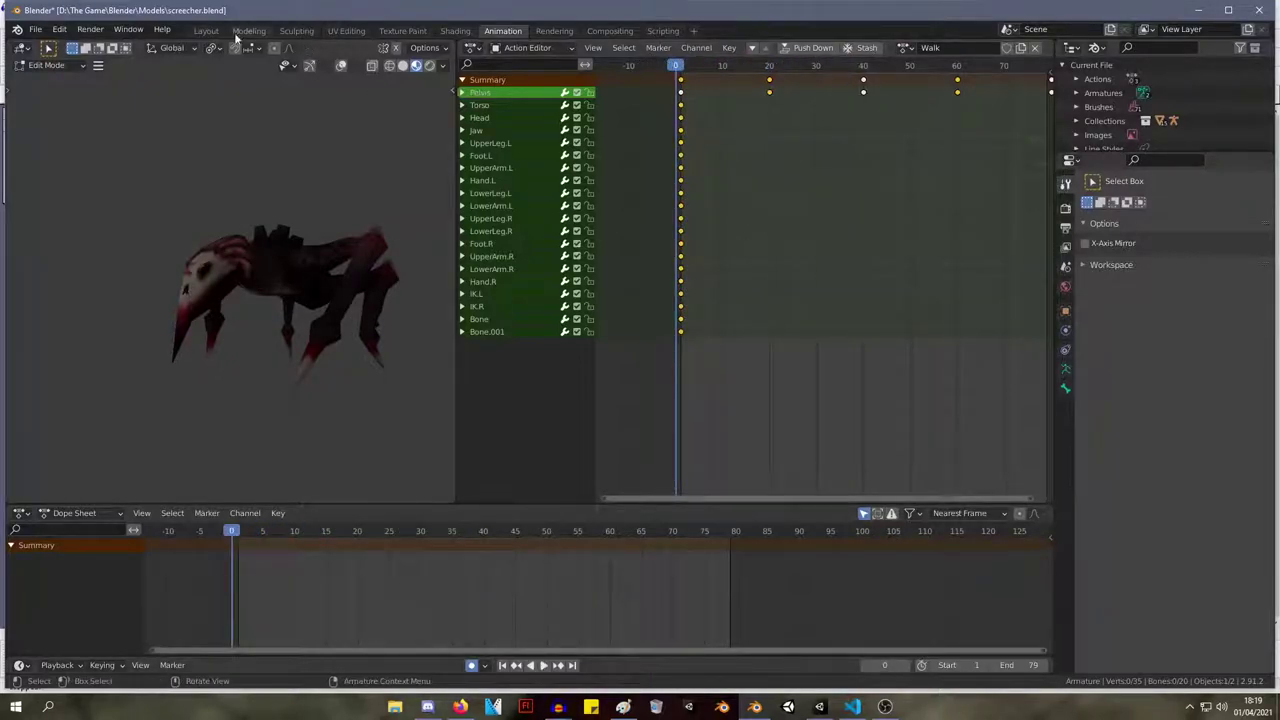
left_click(205, 30)
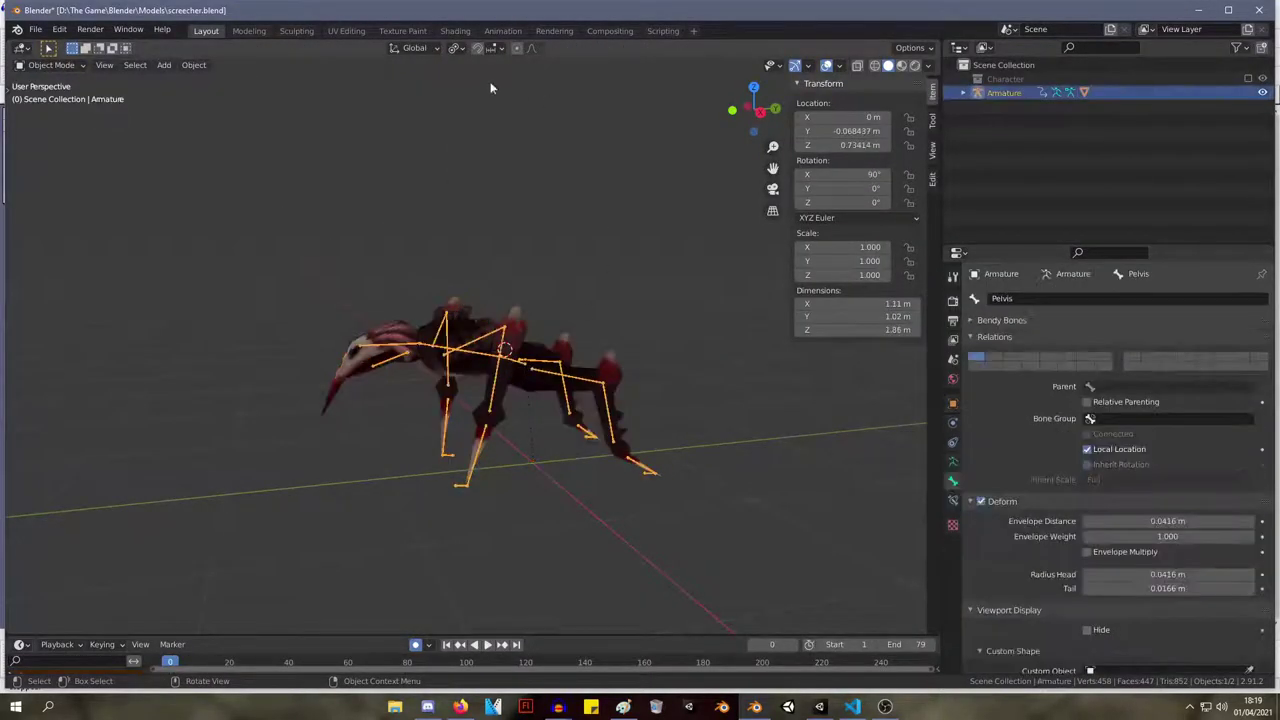
left_click(502, 30)
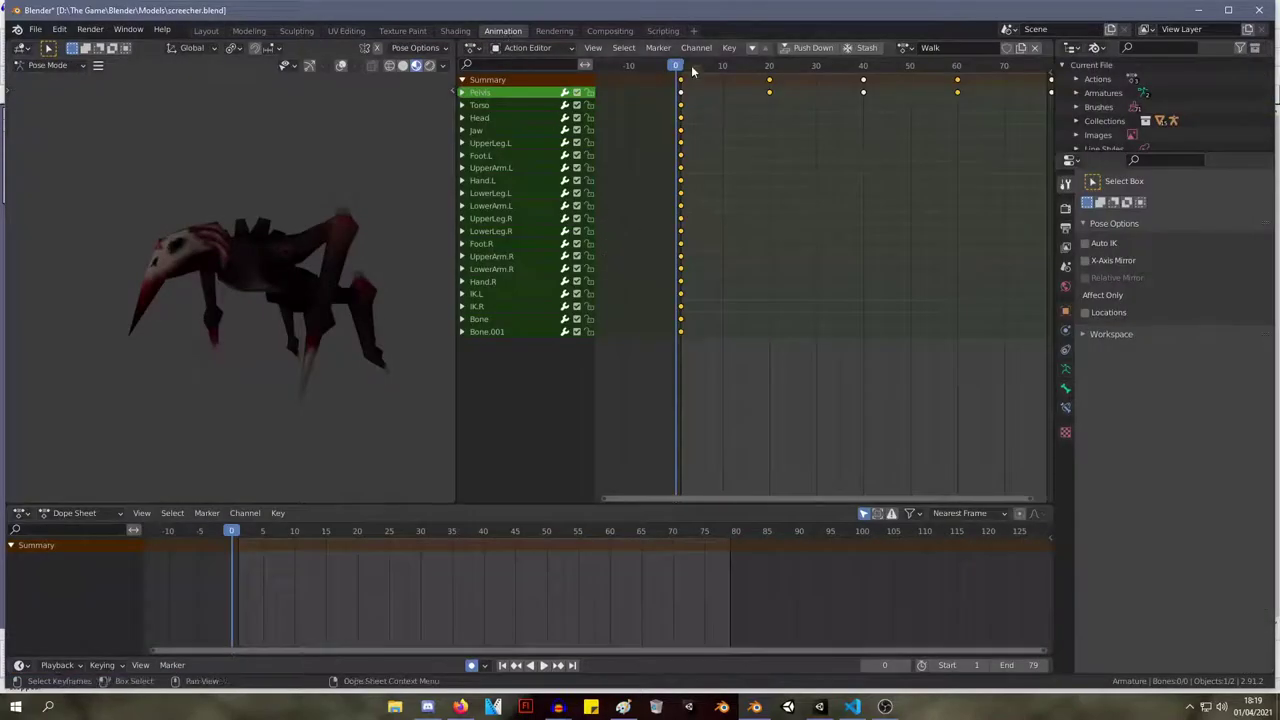
Advance the Walk action to frame 9 and turn on the 3D viewport's gizmos and overlays.
key("space")
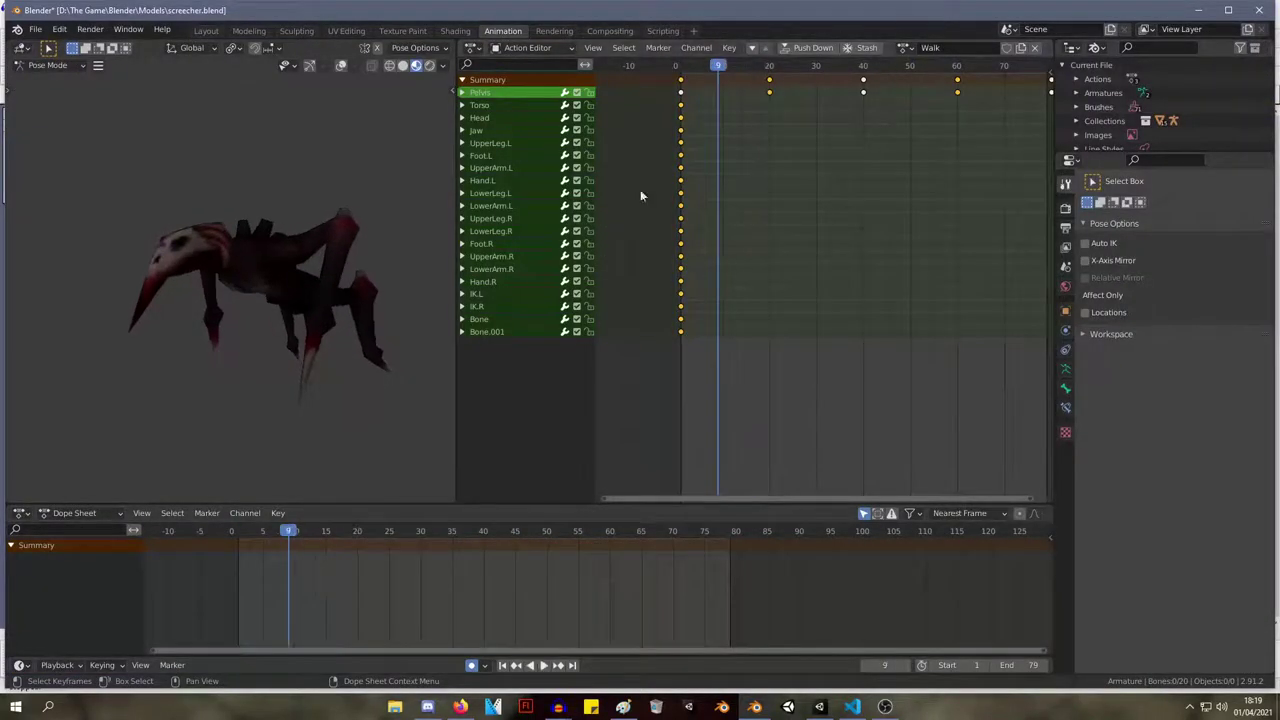
left_click(905, 48)
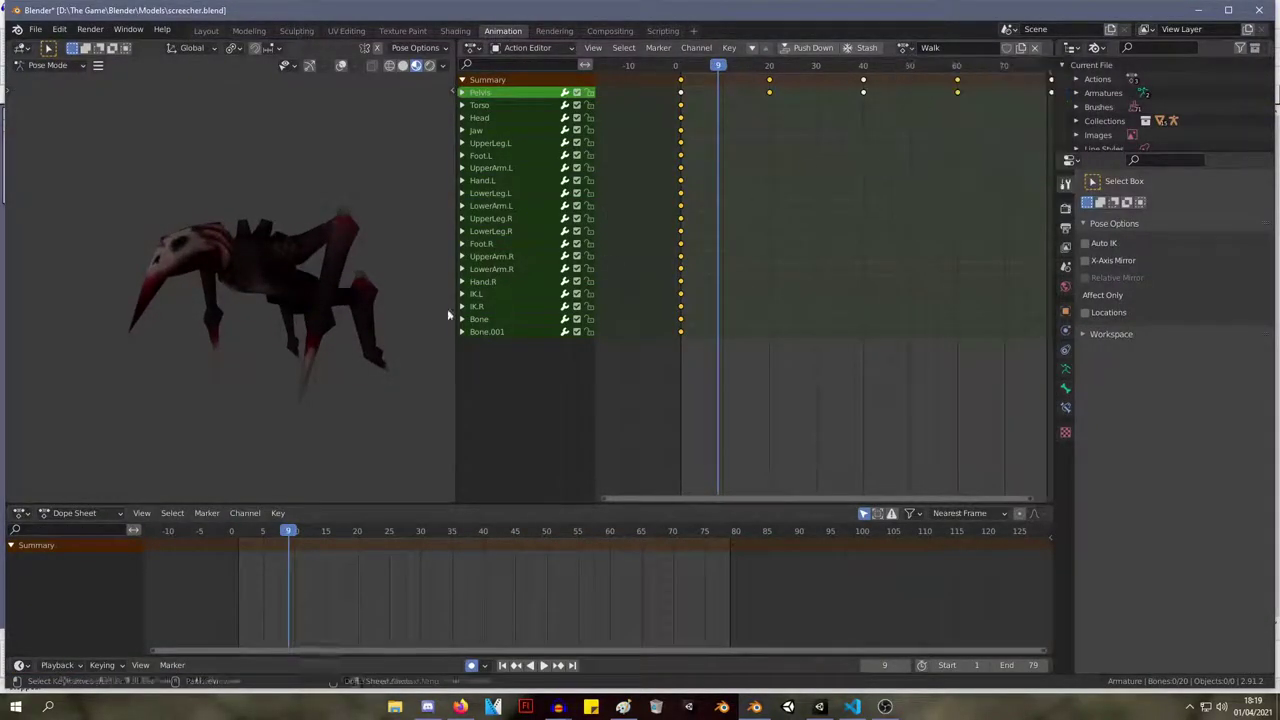
left_click(309, 65)
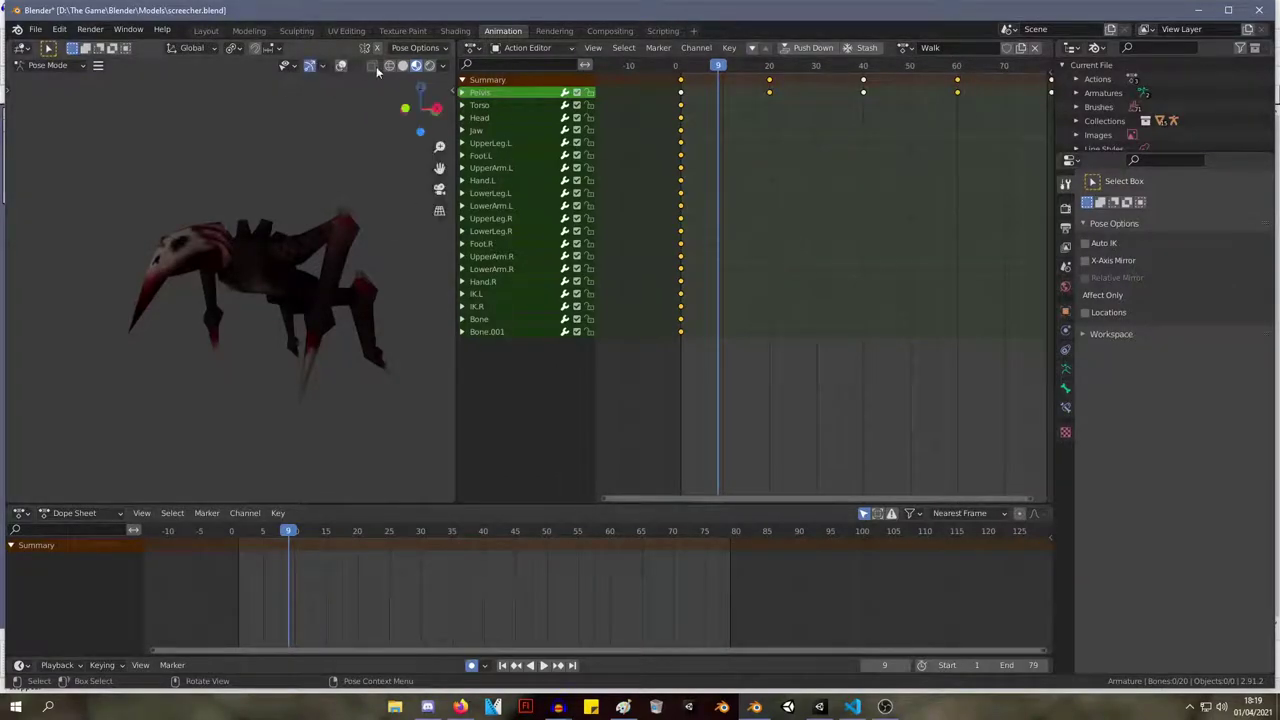
left_click(341, 65)
middle_click_drag(262, 182, 320, 200)
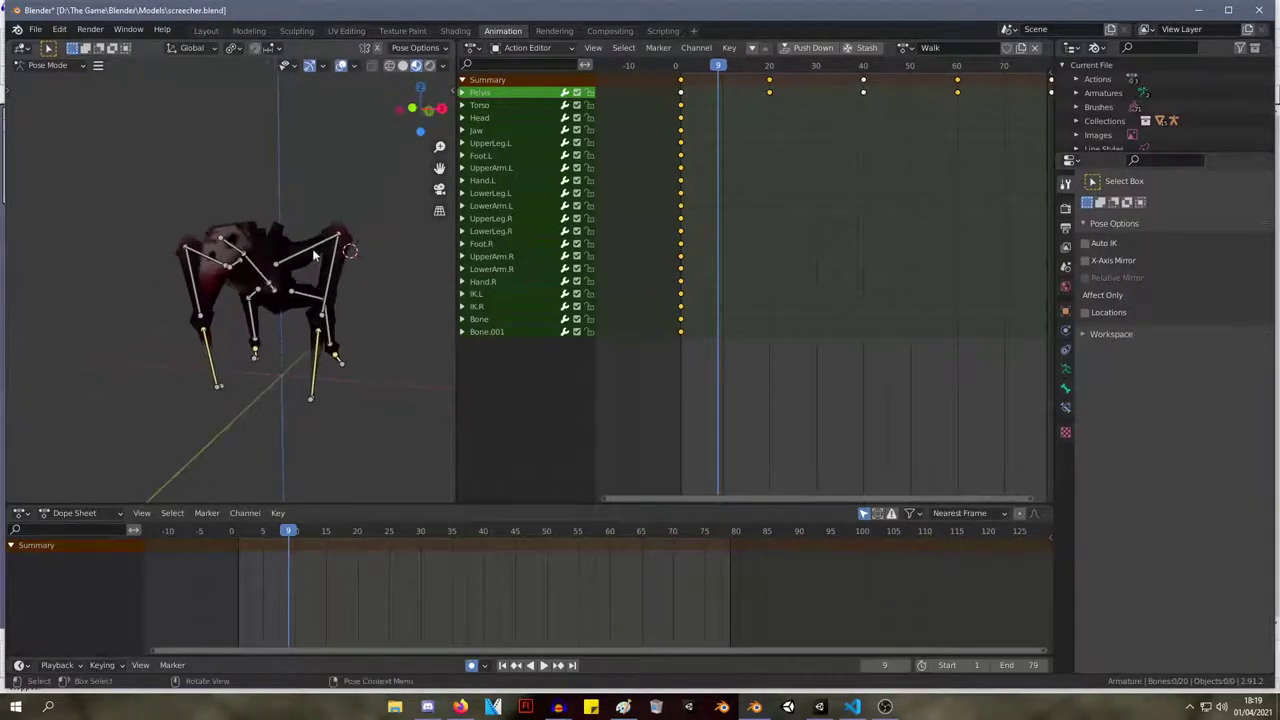
left_click(312, 254)
key("r")
right_click(346, 161)
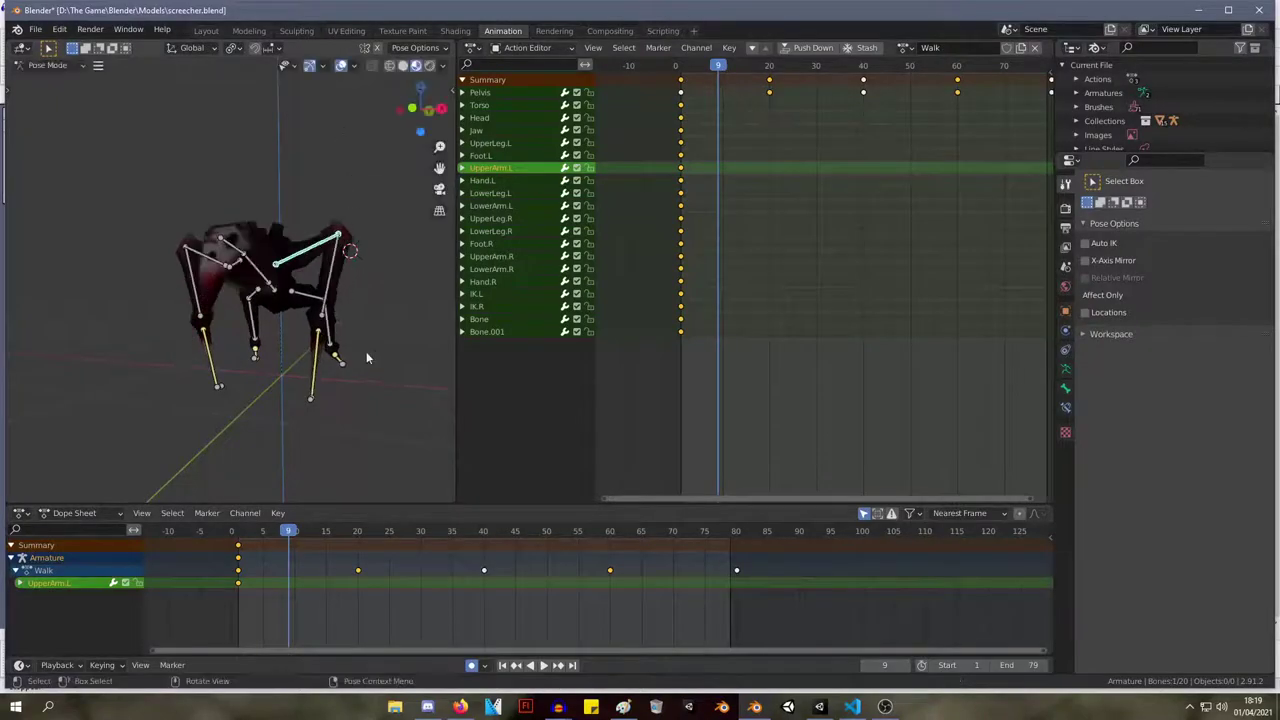
Select the front leg's control bone, Bone, at frame 9 and move it freehand twice to lift and stretch the leg.
middle_click_drag(366, 357, 274, 416)
left_click(276, 410)
key("g")
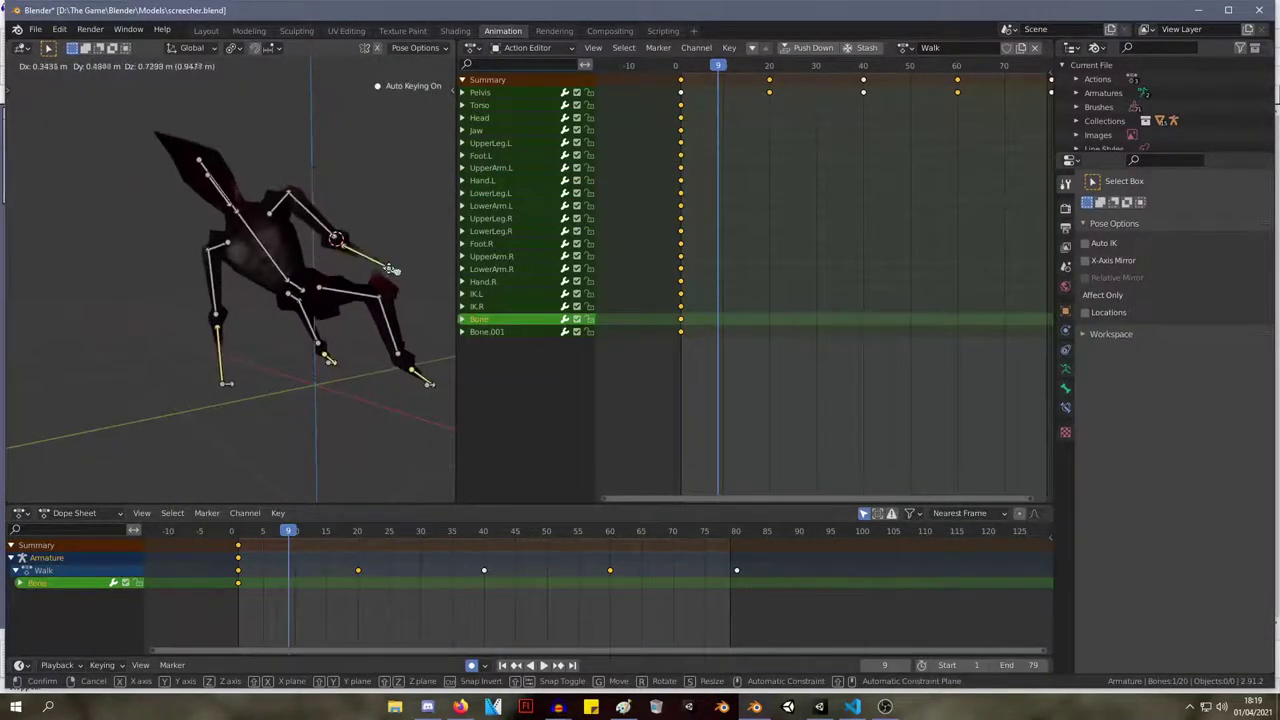
left_click(396, 262)
middle_click_drag(334, 178, 206, 300)
key("g")
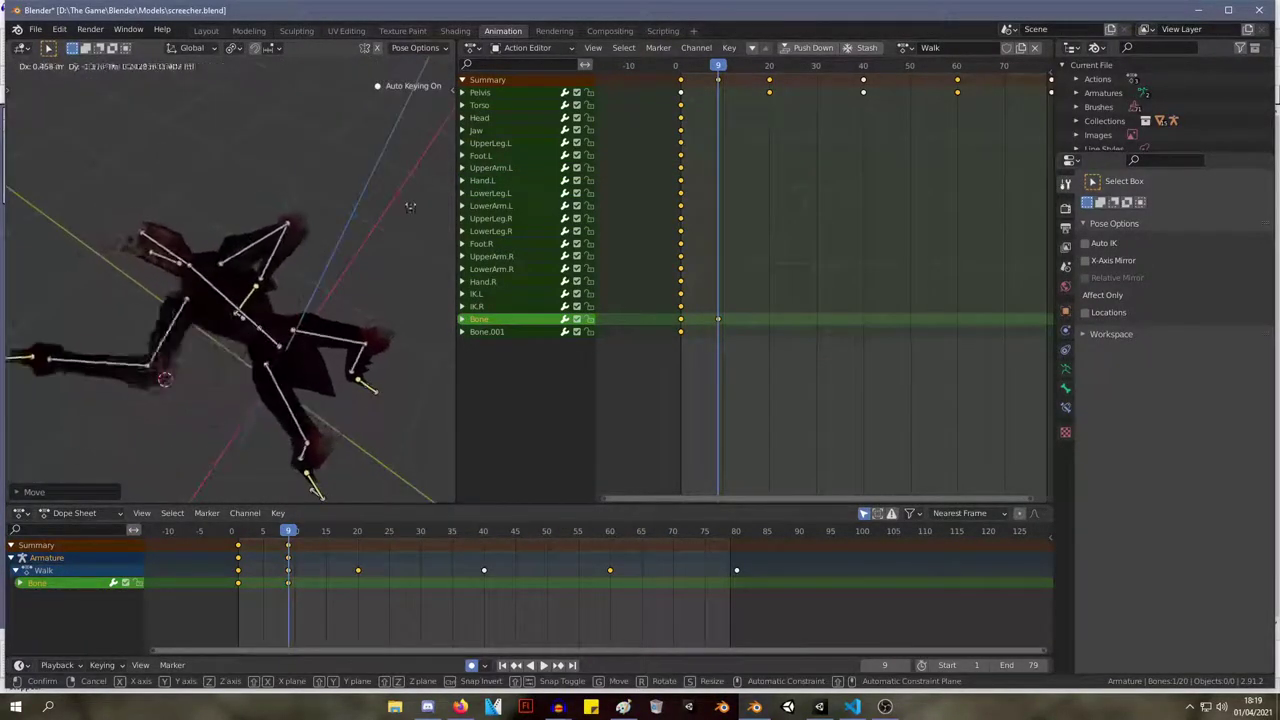
left_click(88, 365)
middle_click_drag(171, 438, 400, 300)
left_click(222, 266)
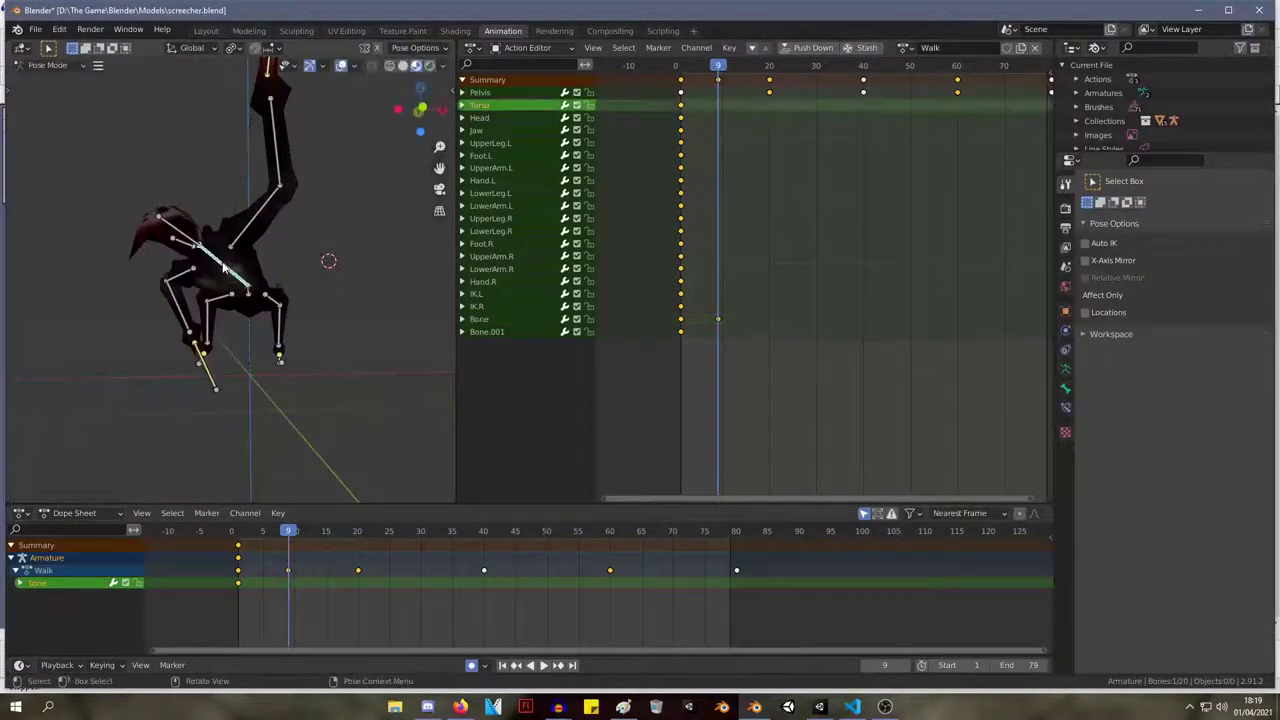
key("r")
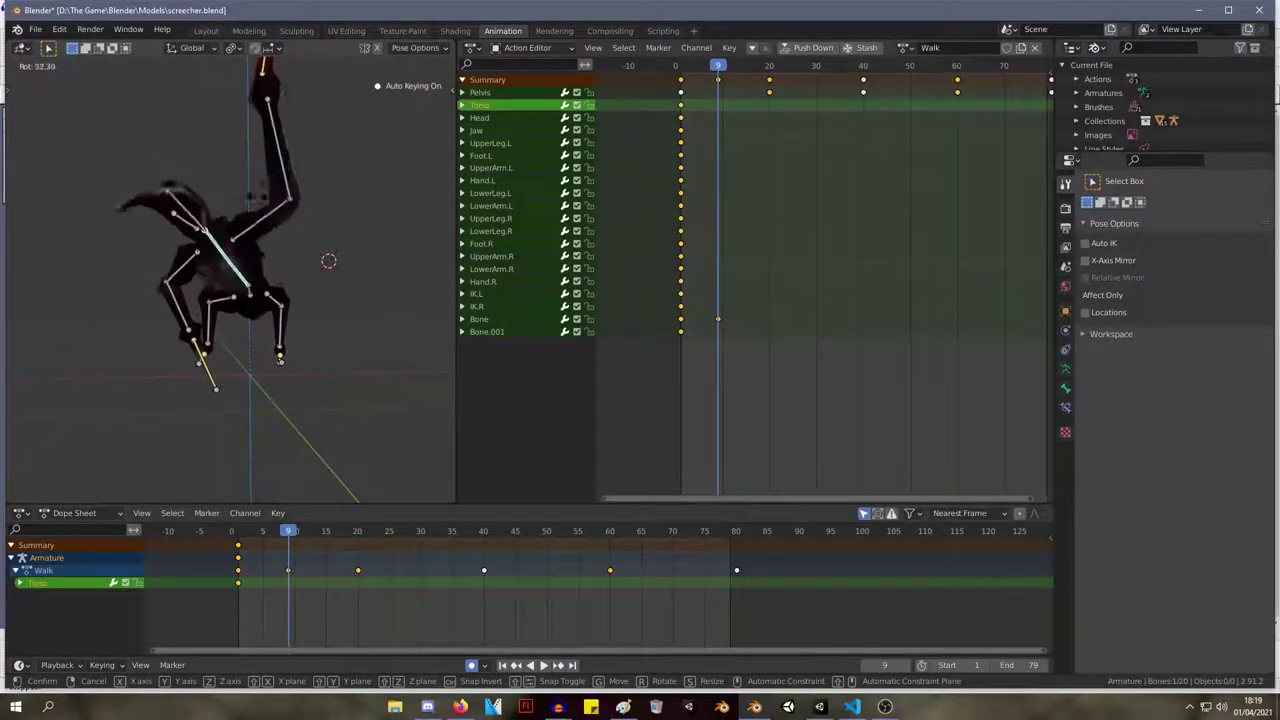
left_click(337, 251)
middle_click_drag(337, 251, 210, 232)
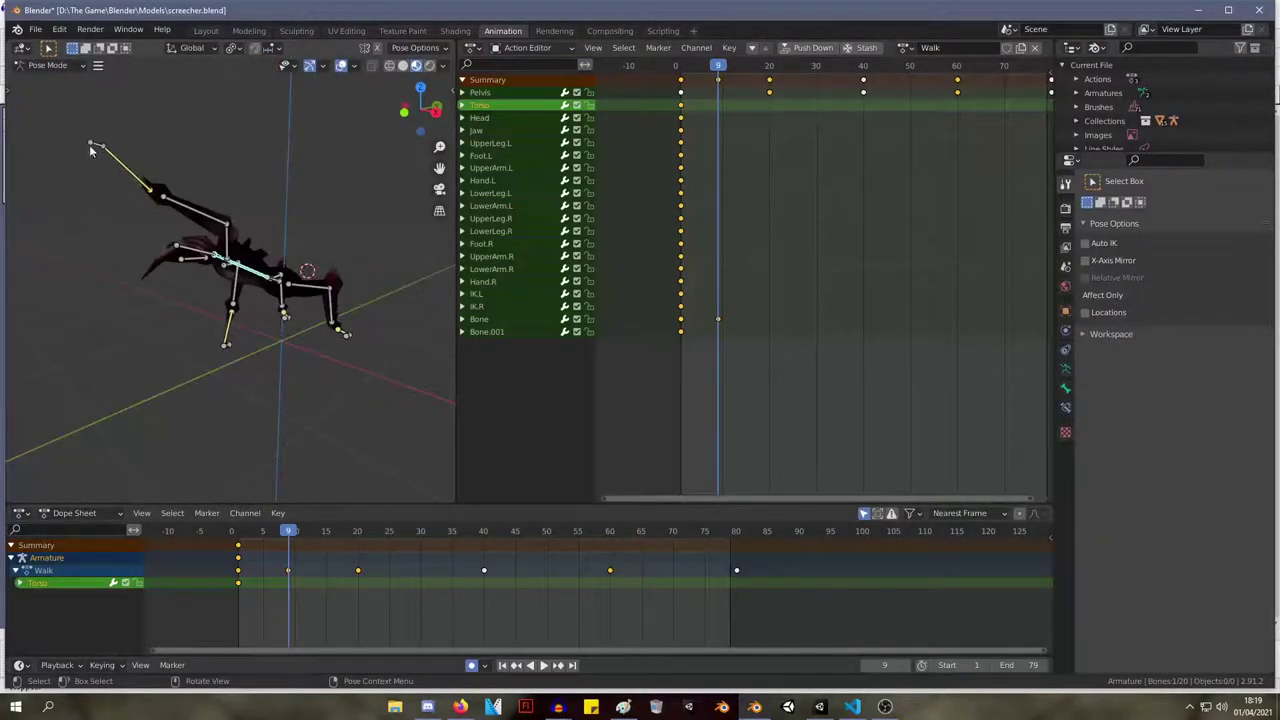
Reposition the raised front leg's control bone at frame 9, lowering it to reach out beside the body.
left_click(90, 150)
key("g")
left_click(68, 318)
middle_click_drag(68, 318, 680, 262)
key("g")
left_click(314, 269)
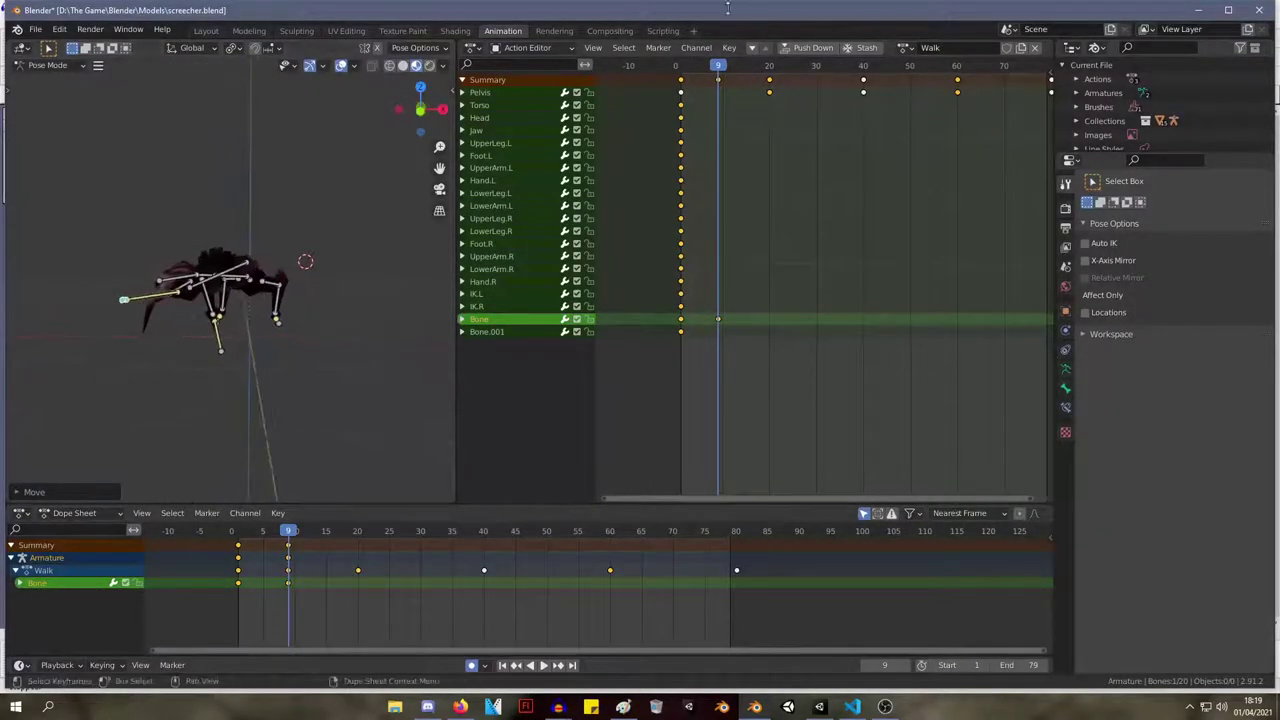
Set the playhead to frame 11 and rotate the Head bone freehand to key a new pose.
mouse_move(717, 75)
left_mouse_down()
mouse_move(686, 75)
mouse_move(727, 80)
left_mouse_up()
middle_click_drag(348, 87, 216, 147)
left_click(172, 272)
key("r")
key("Return")
key("r")
key("r")
left_click(263, 192)
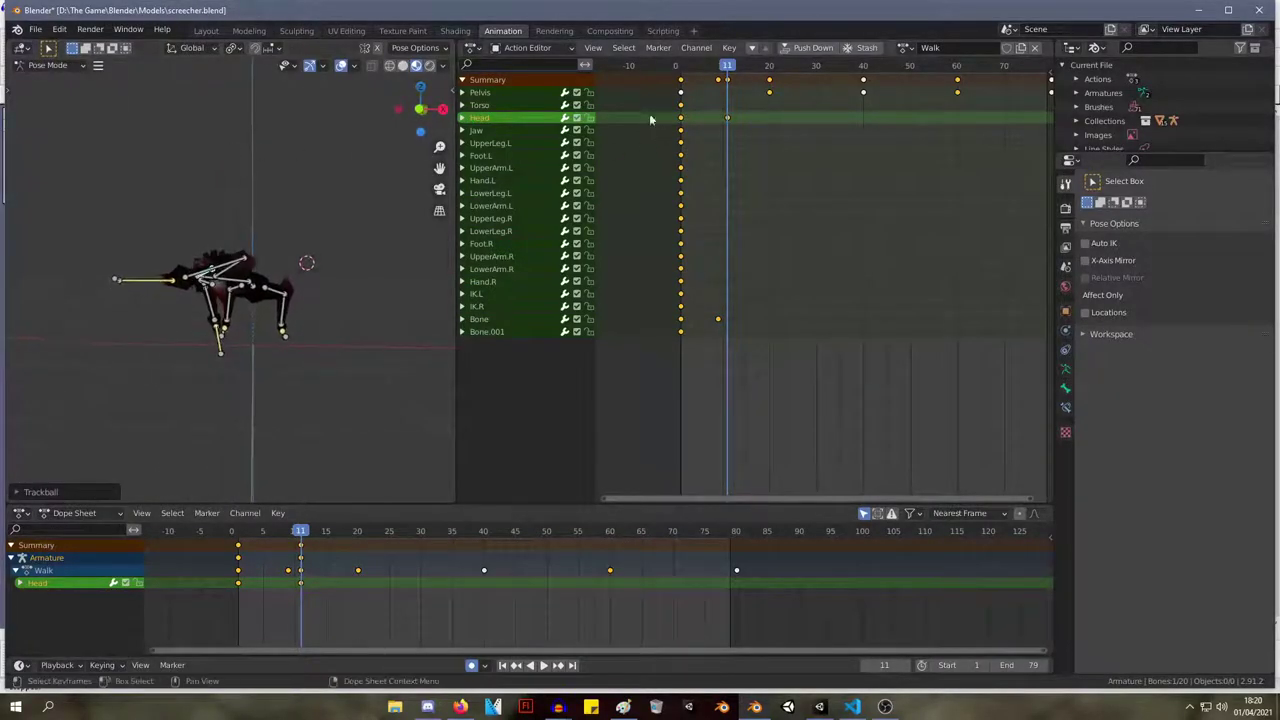
Play back the edited Walk action, return the playhead to frame 0 and stop playback.
key("space")
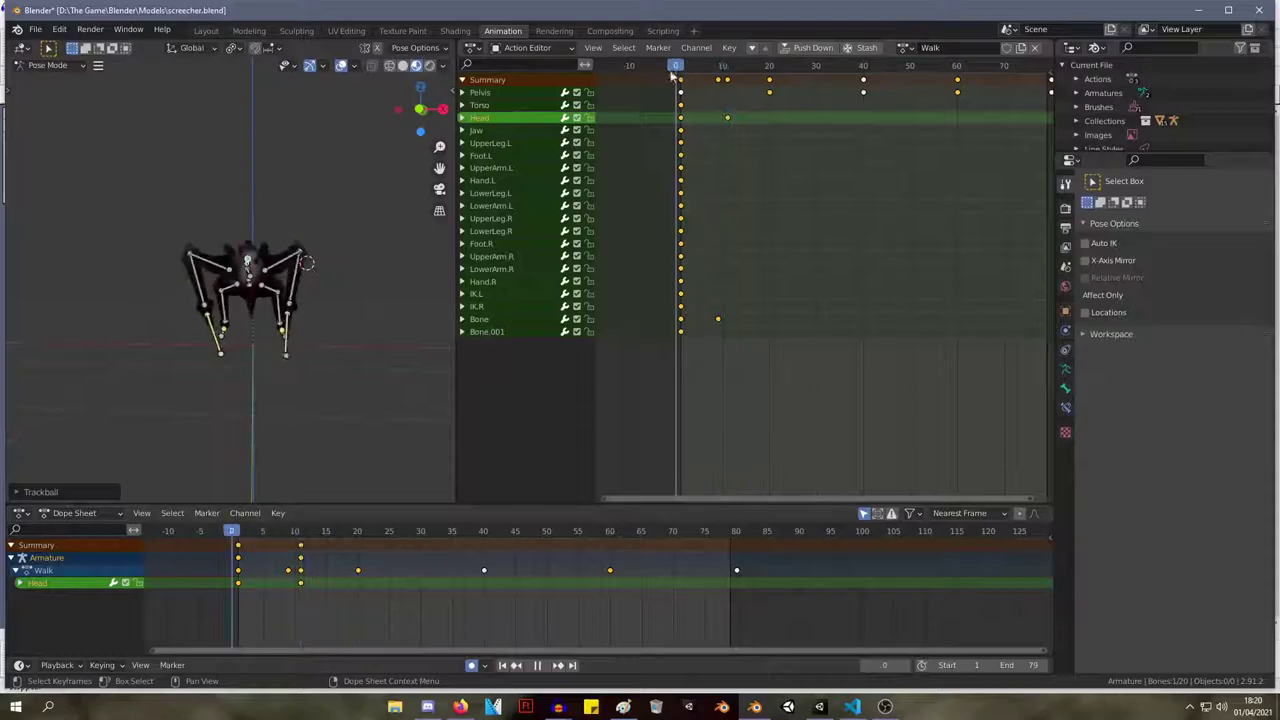
left_click_drag(725, 78, 667, 63)
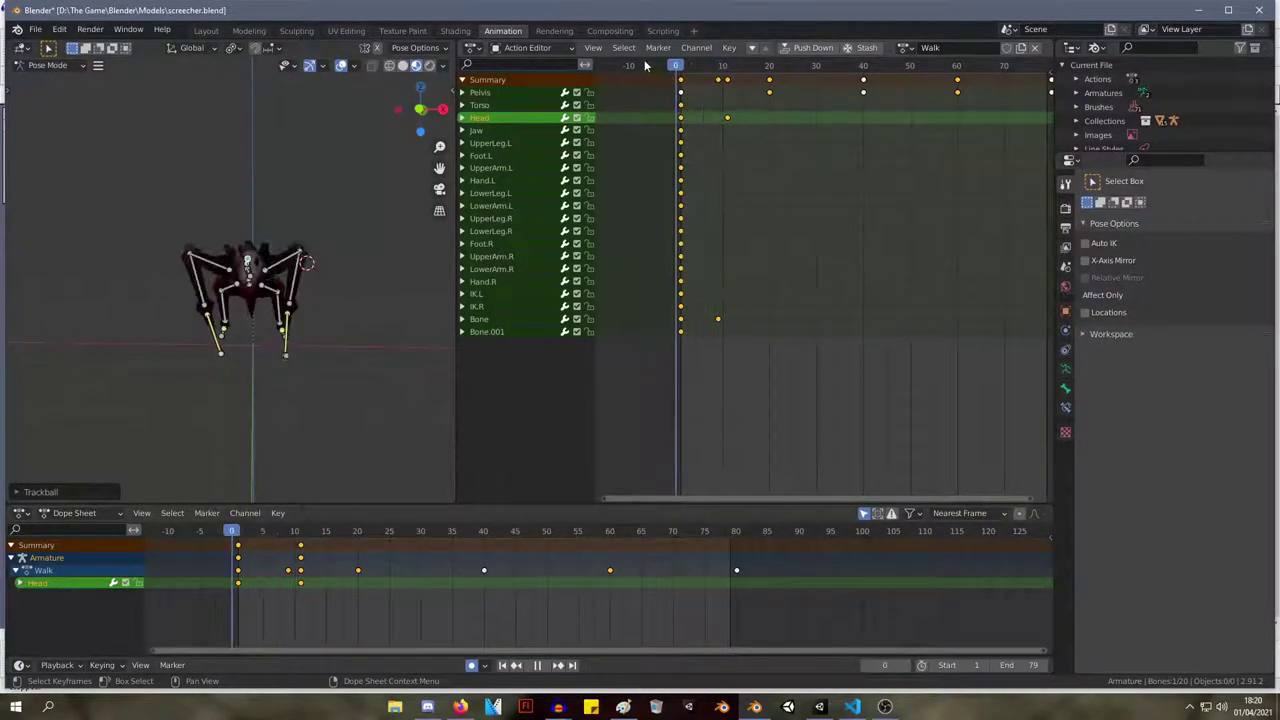
key("space")
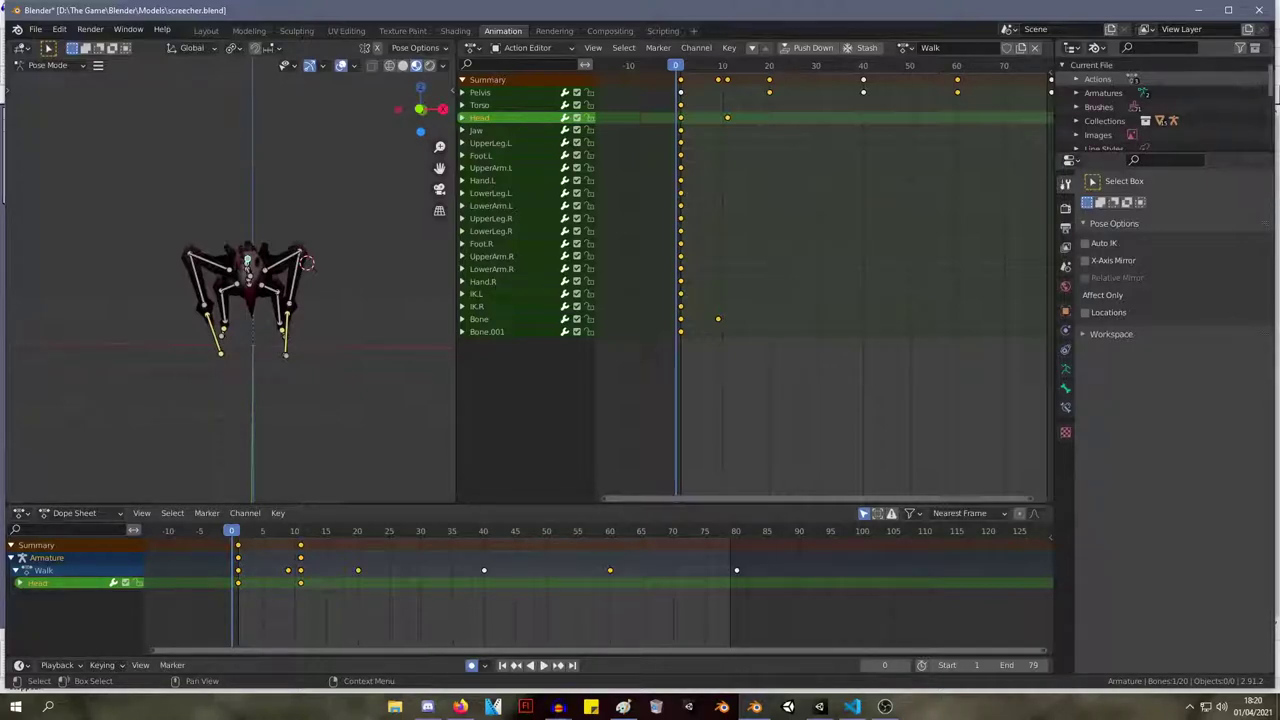
Undo the earlier Head rotation and the front leg's Bone poses, removing their added keys from the Walk action.
middle_click_drag(165, 220, 217, 258)
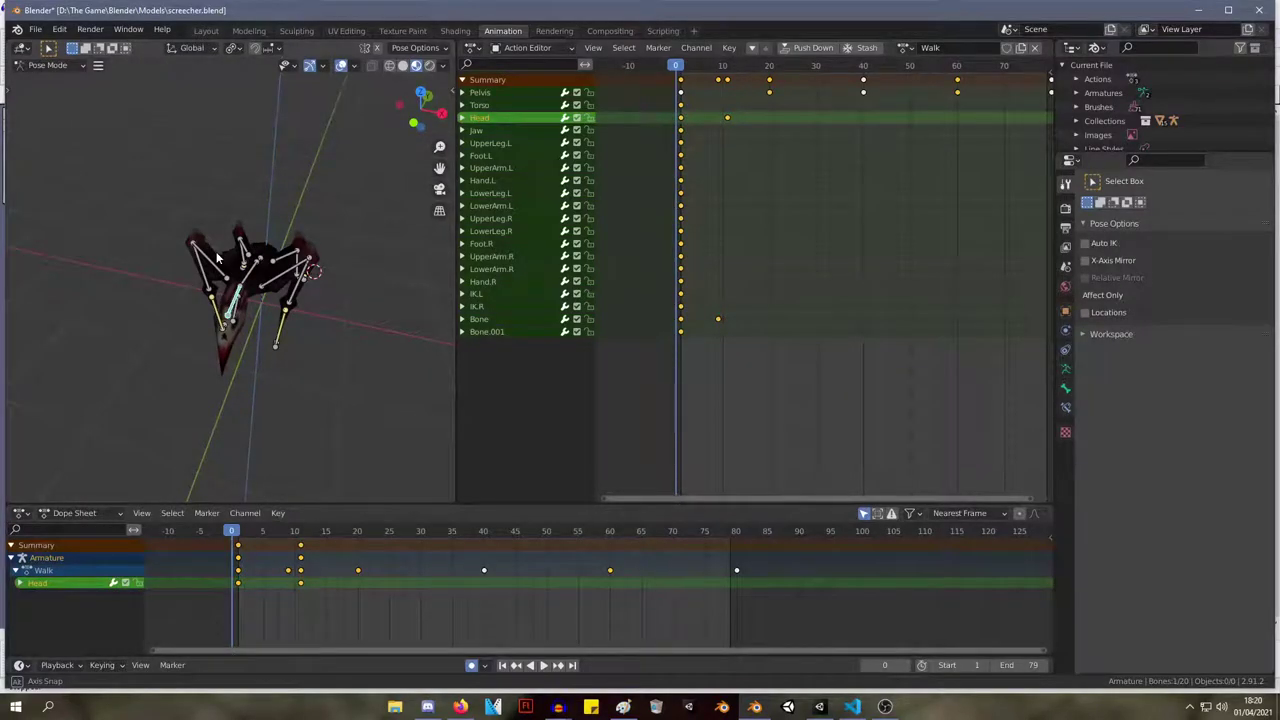
middle_click_drag(217, 258, 60, 235)
left_click_drag(677, 66, 718, 79)
key("ctrl+z")
key("ctrl+z")
key("ctrl+z")
key("ctrl+z")
key("ctrl+z")
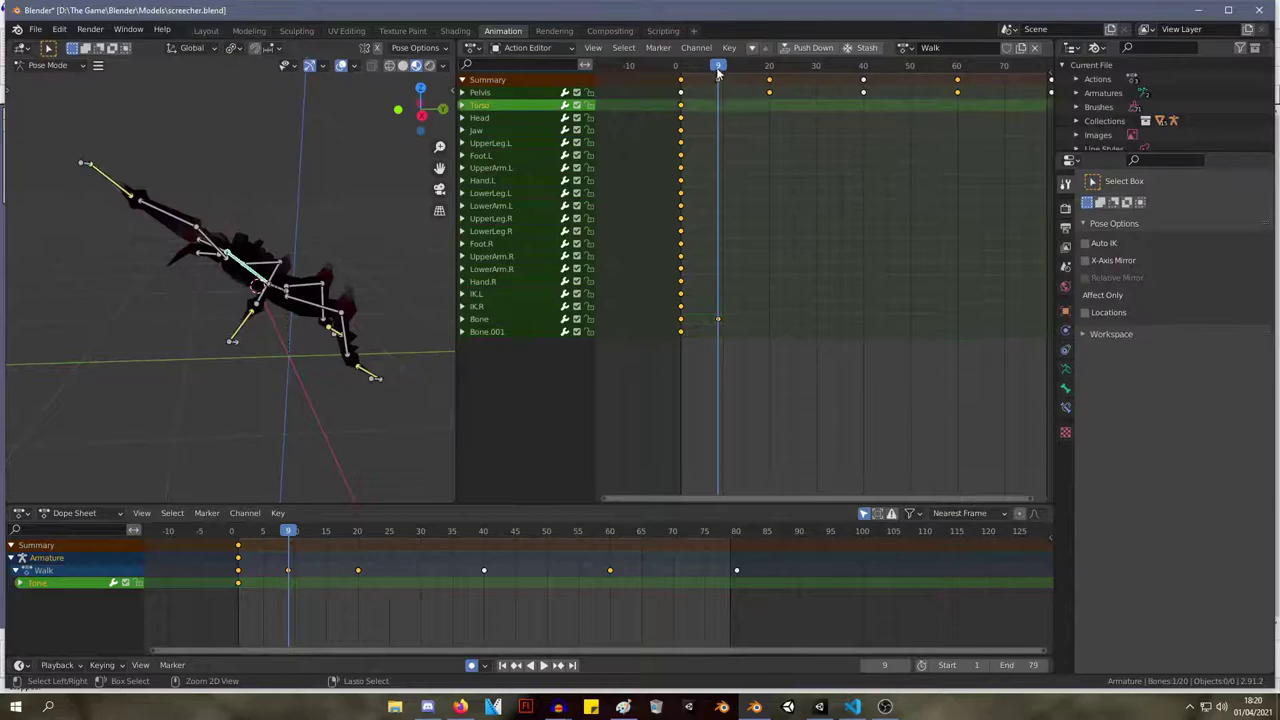
key("ctrl+z")
key("ctrl+z")
key("ctrl+z")
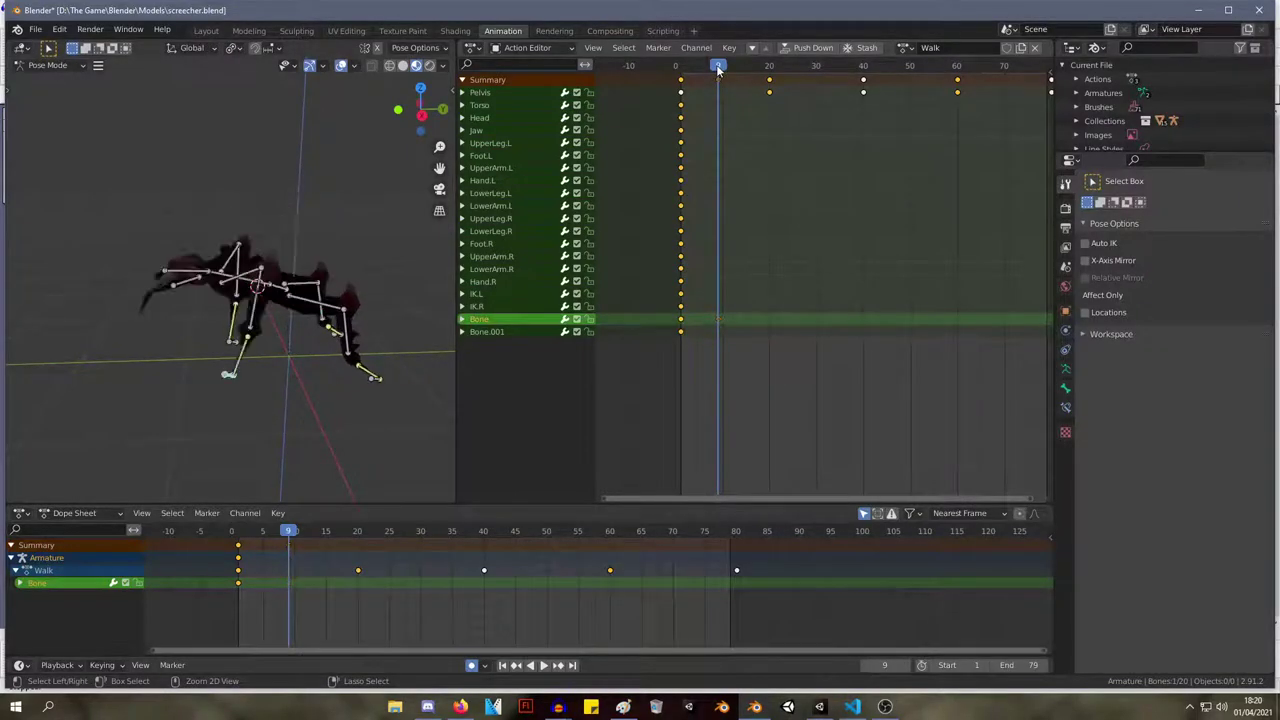
Delete all Walk keyframes after the starting pose and place the playhead at frame 20.
left_click_drag(718, 72, 709, 72)
left_click(905, 48)
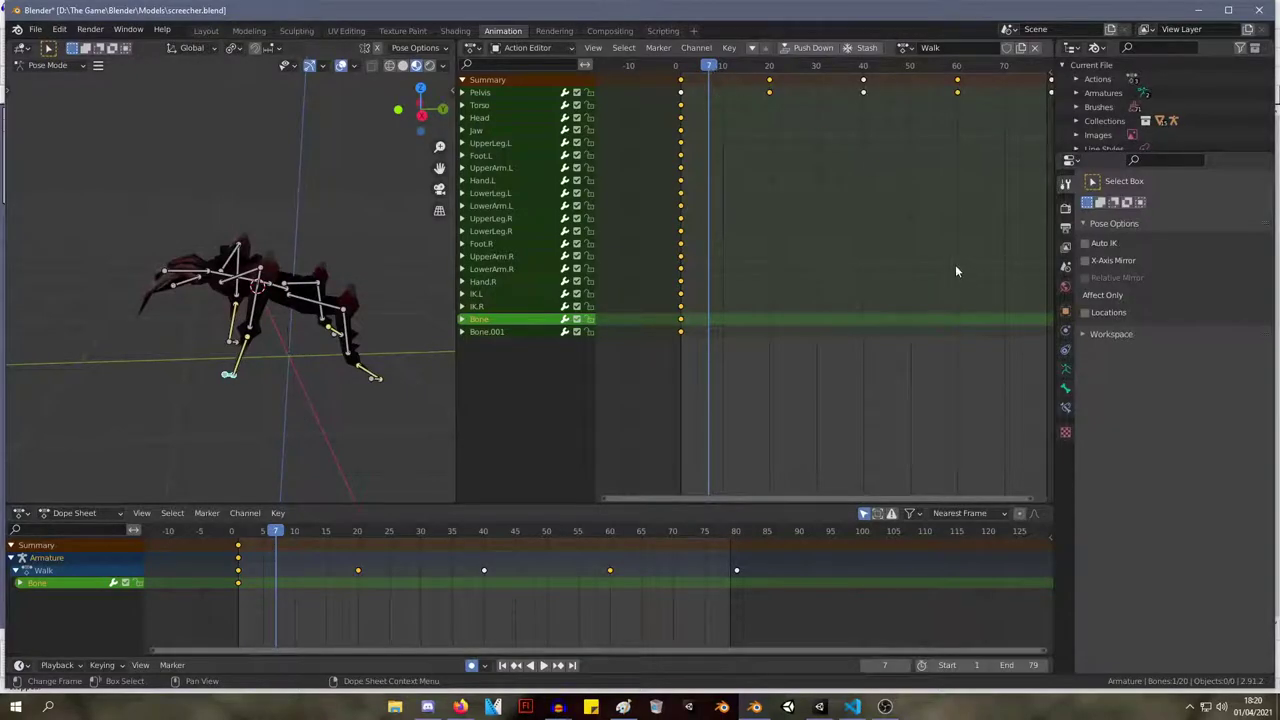
scroll(960, 270, "down", 2)
left_click_drag(1026, 234, 788, 64)
key("x")
left_click(810, 127)
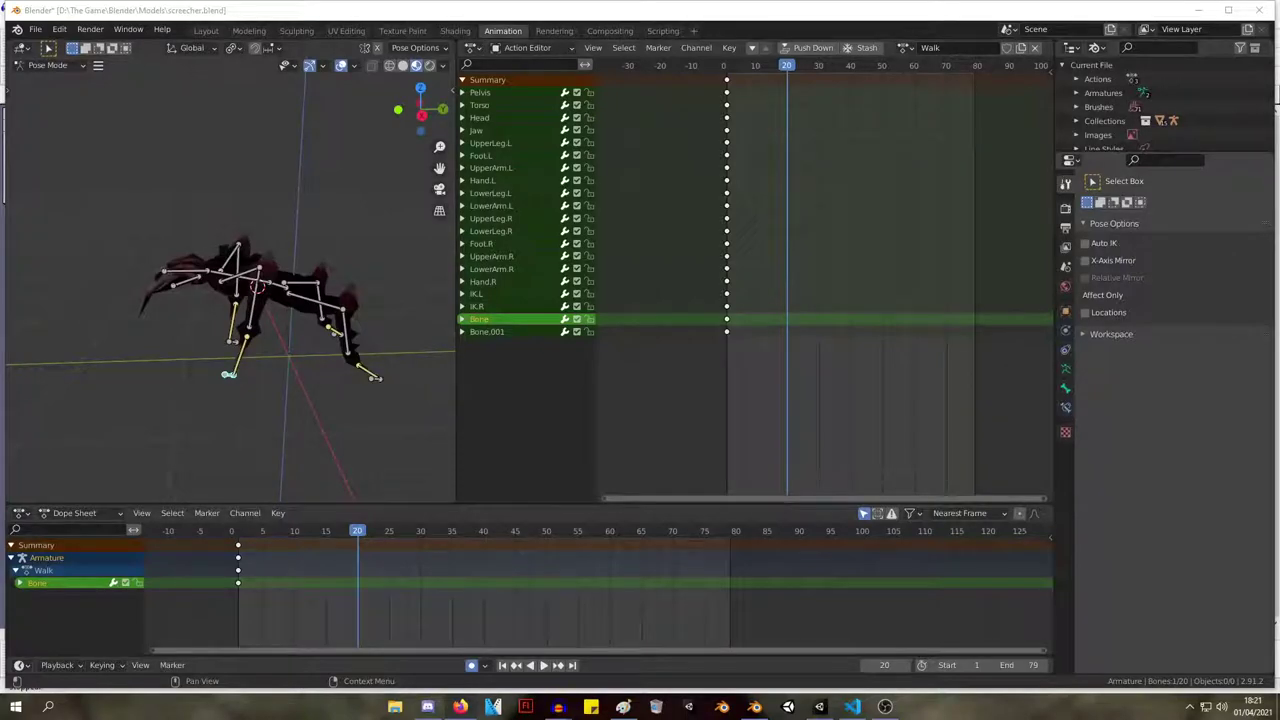
Place the spider walking YouTube window beside the animation editors, and play and pause it to study the leg movement.
left_click_drag(1279, 100, 1013, 338)
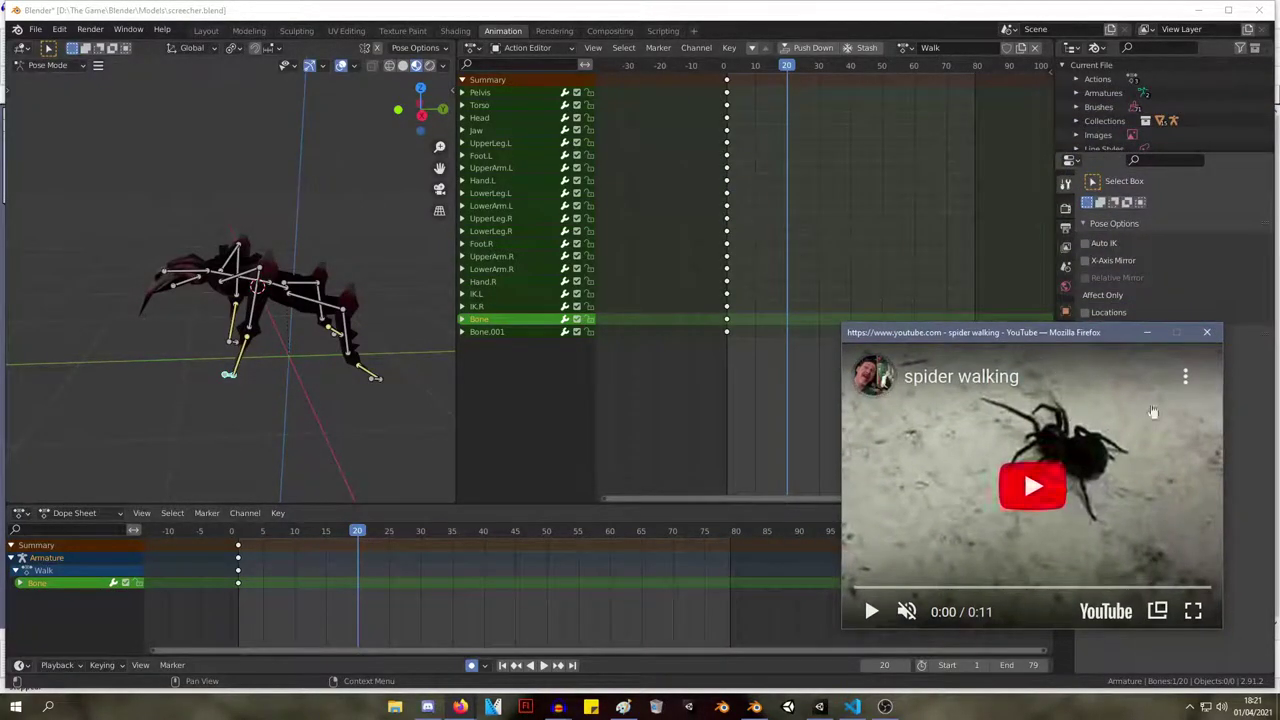
right_click(1165, 440)
right_click(1083, 334)
left_click(1079, 336)
left_click(864, 598)
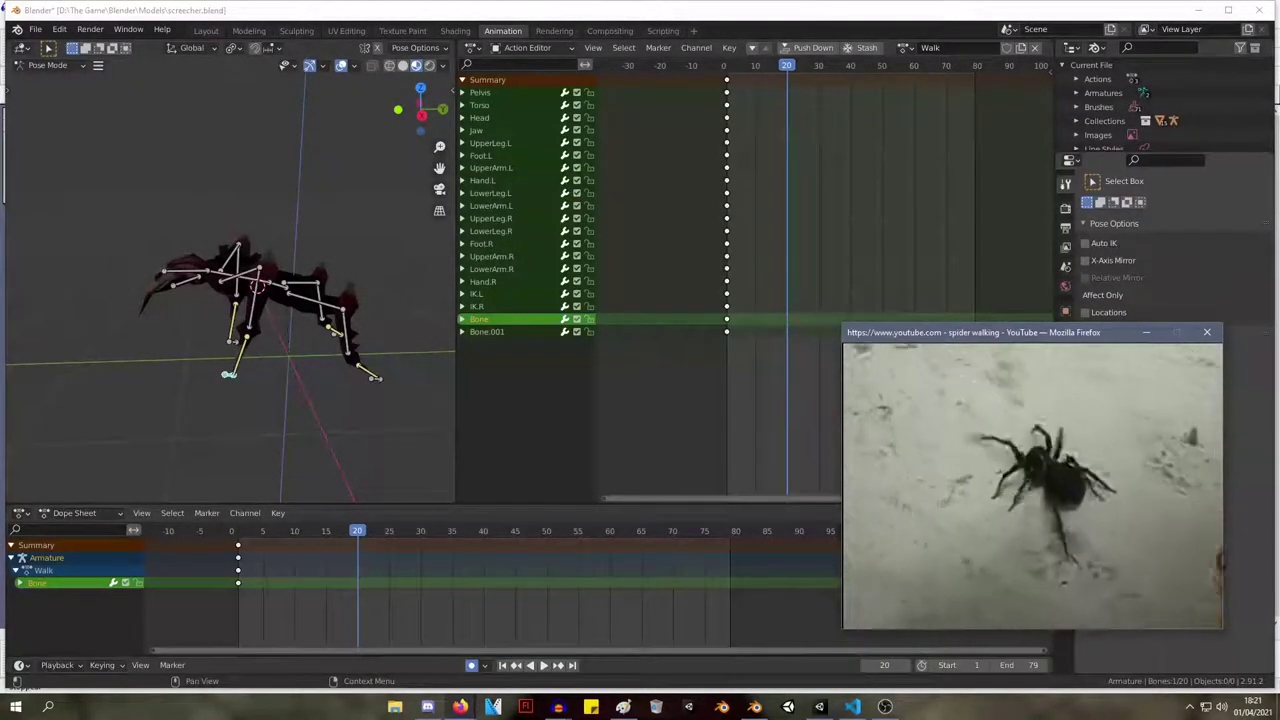
mouse_move(1051, 453)
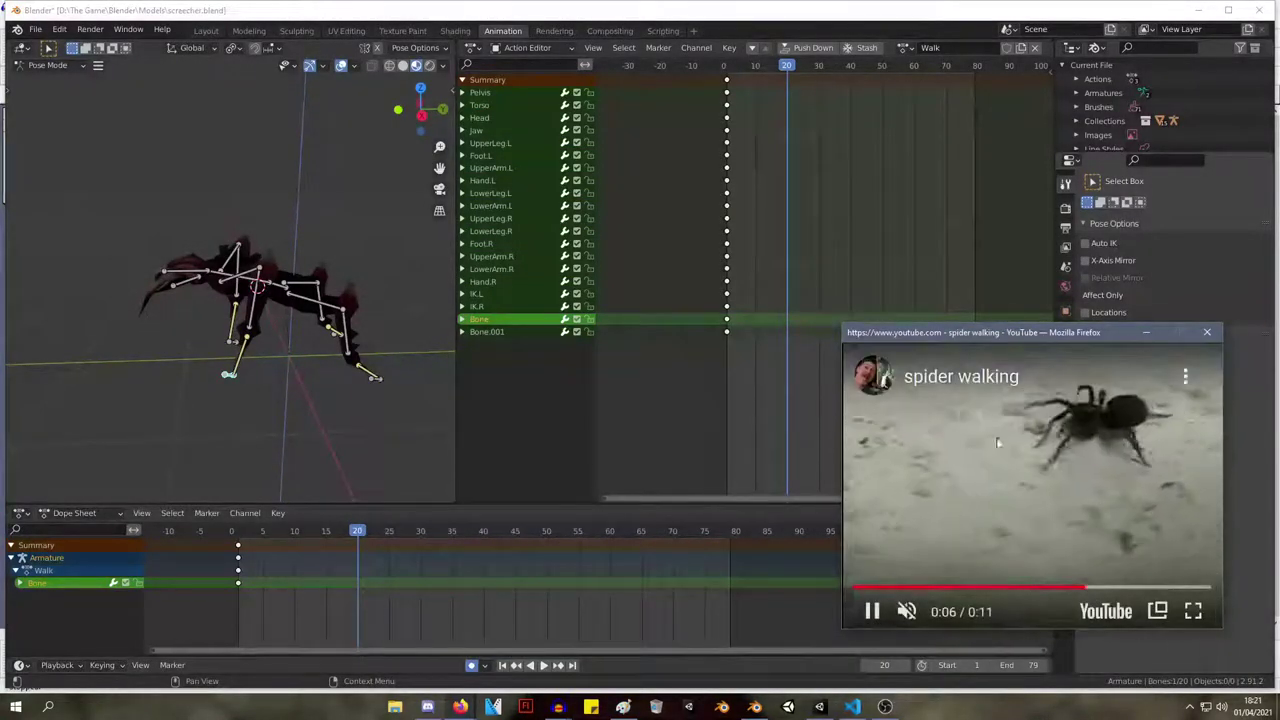
left_click(1047, 505)
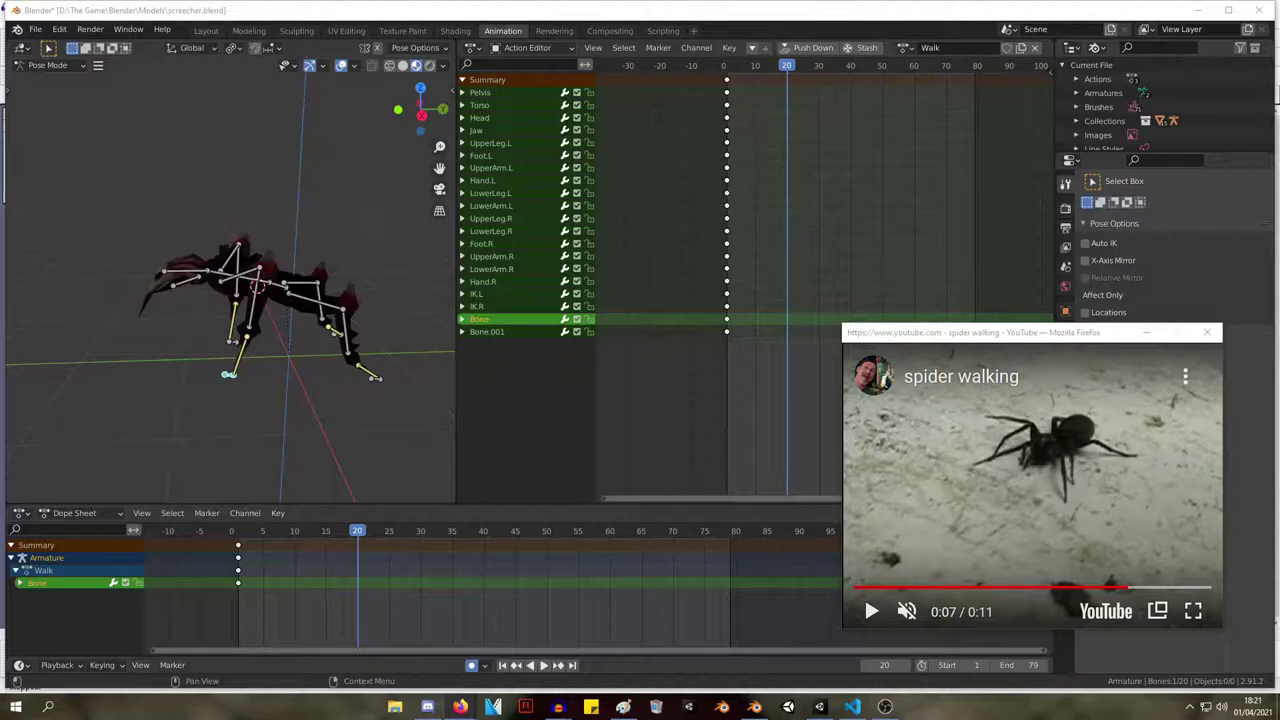
left_click(1088, 471)
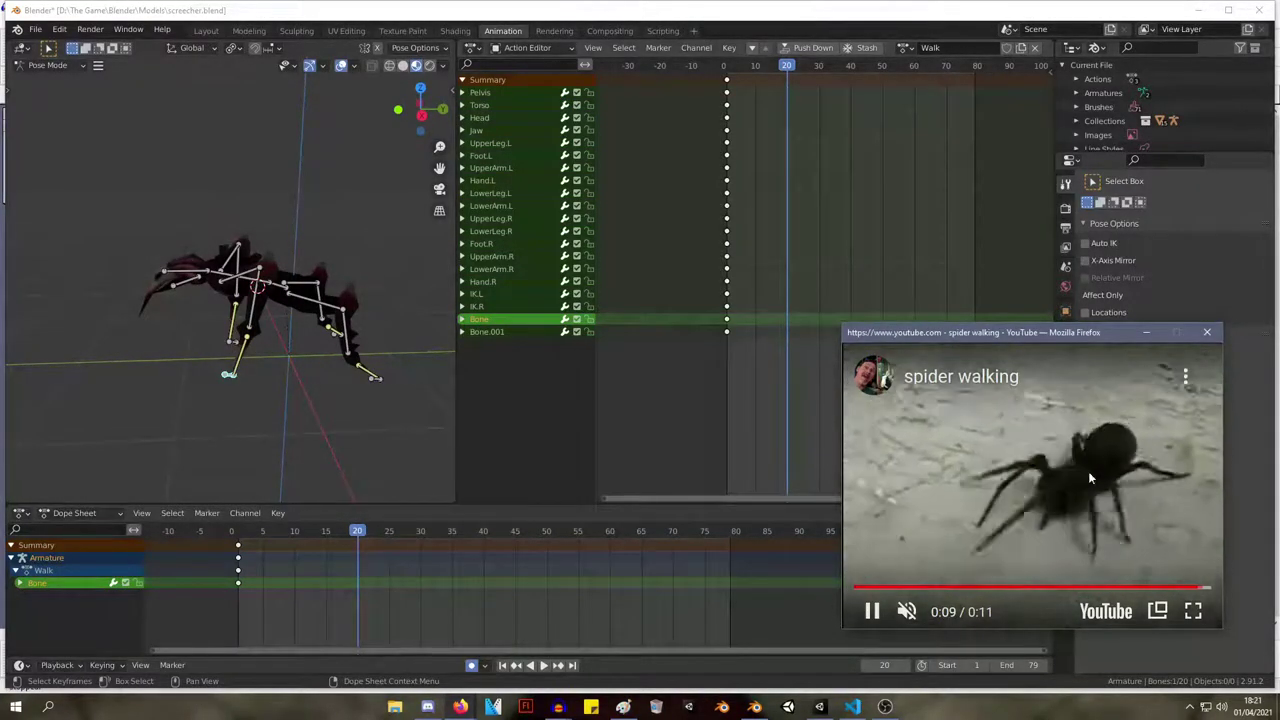
At frame 20, move the front leg's control bone, Bone, forward and lower its foot to the ground line.
middle_click_drag(277, 220, 233, 315)
scroll(297, 334, "up", 4)
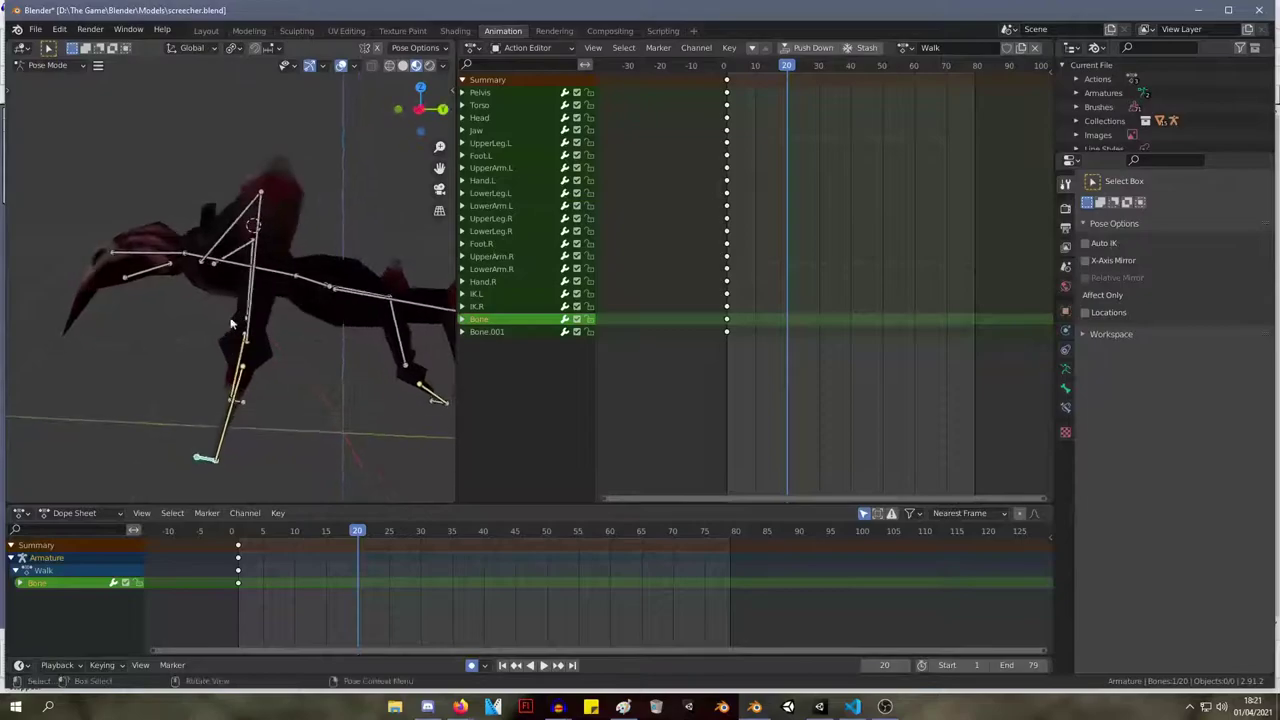
left_click_drag(198, 462, 77, 430)
middle_click_drag(77, 430, 272, 404)
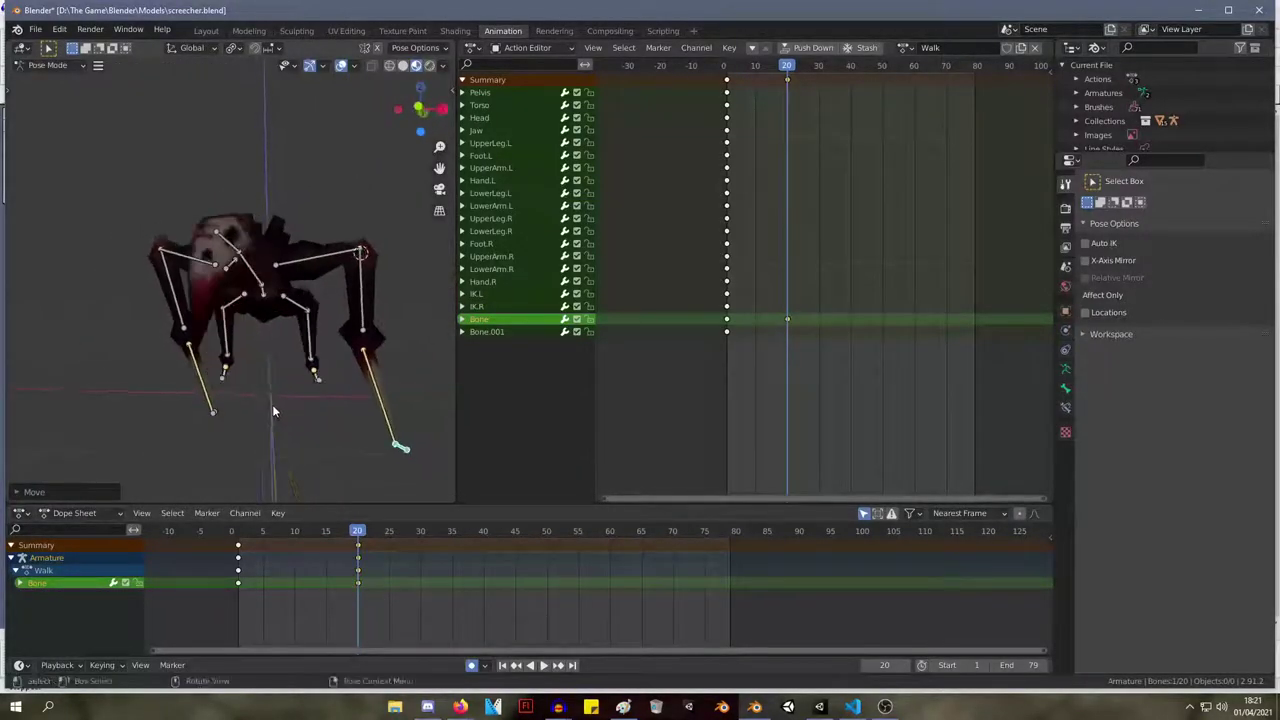
key("KP_3")
key("g")
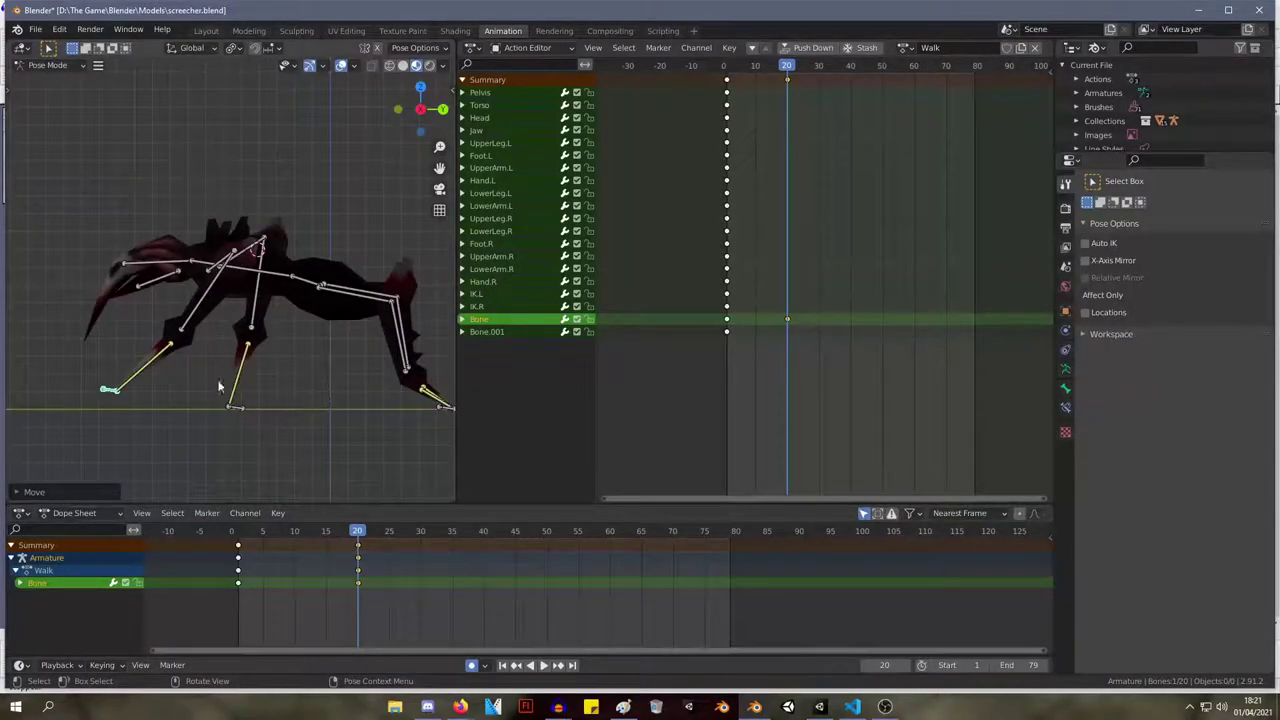
left_click(197, 429)
key("r")
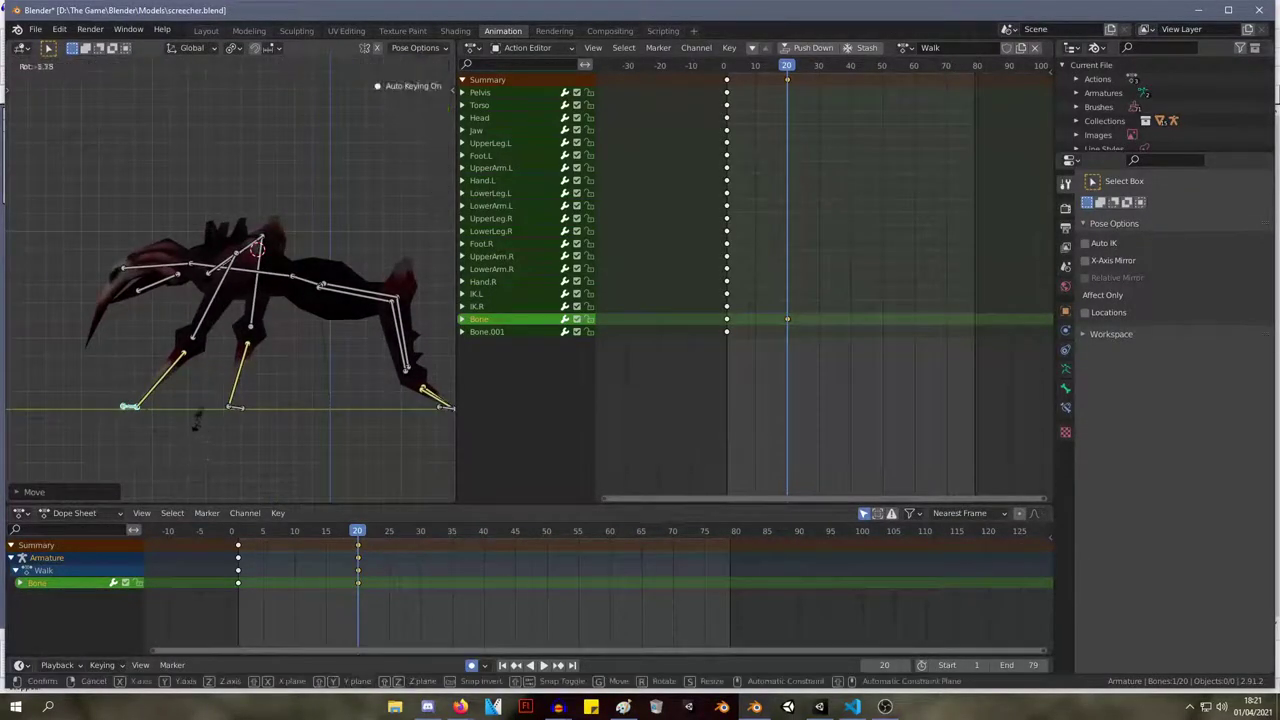
left_click(224, 415)
At frame 20, key the rear foot control IK.L and move the opposite control IK.R backward to stretch that leg.
middle_click_drag(224, 415, 174, 349)
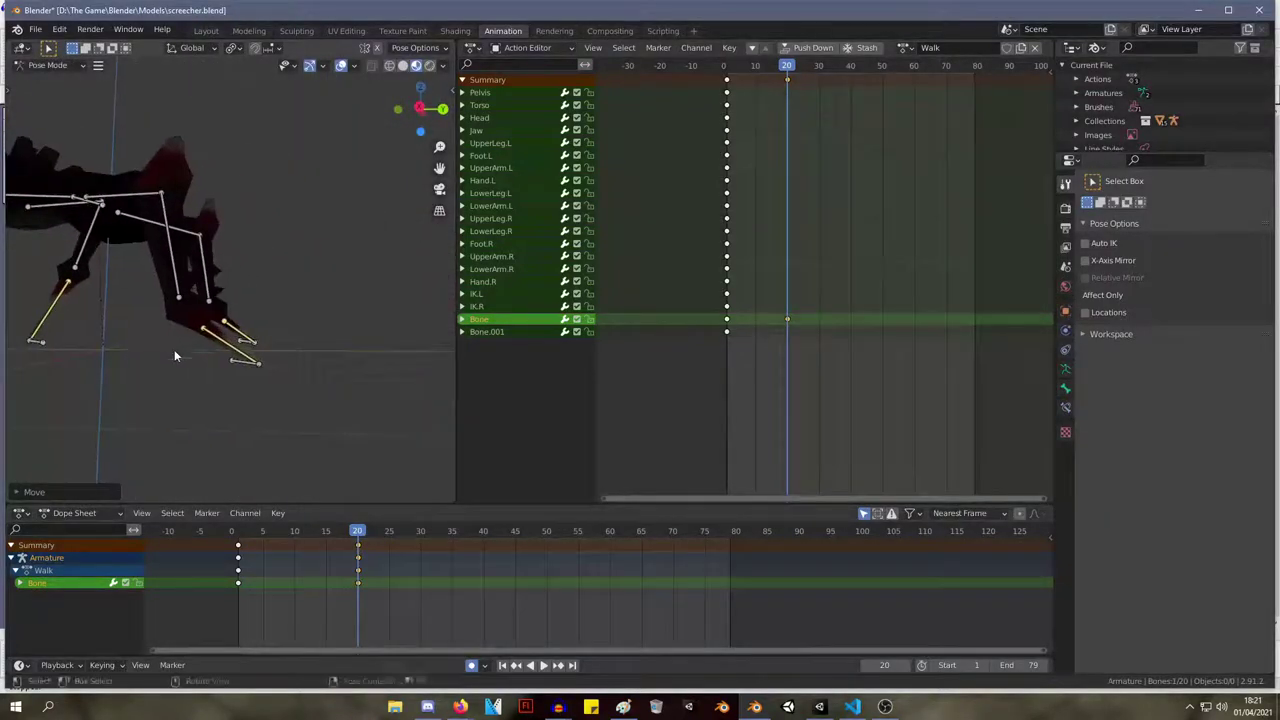
left_click(240, 362)
key("g")
left_click(245, 365)
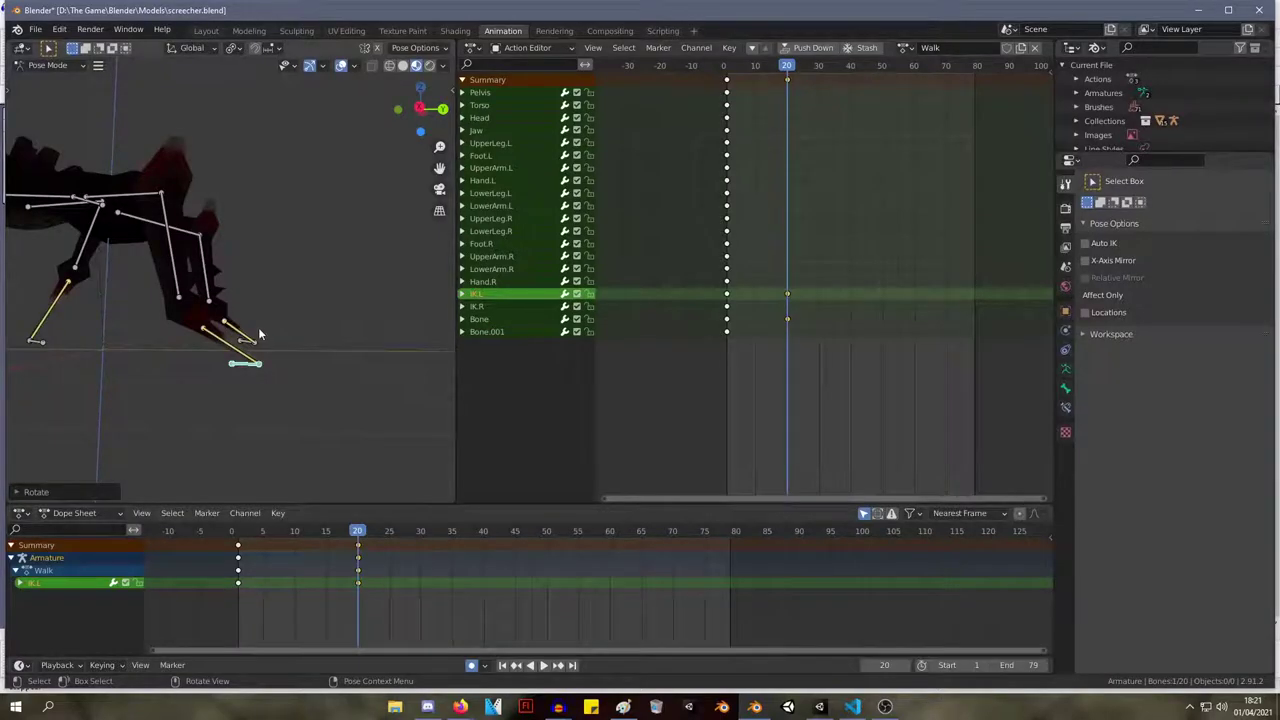
middle_click_drag(230, 154, 242, 343)
left_click(212, 347)
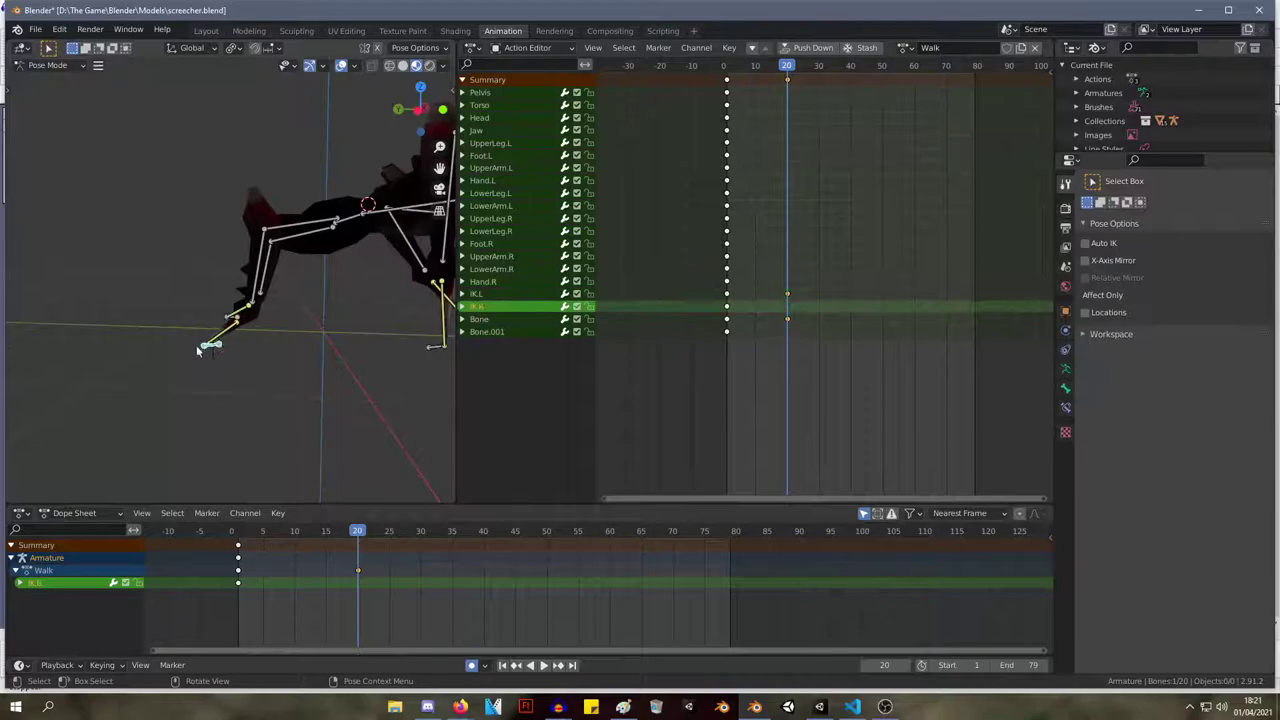
key("g")
left_click(195, 341)
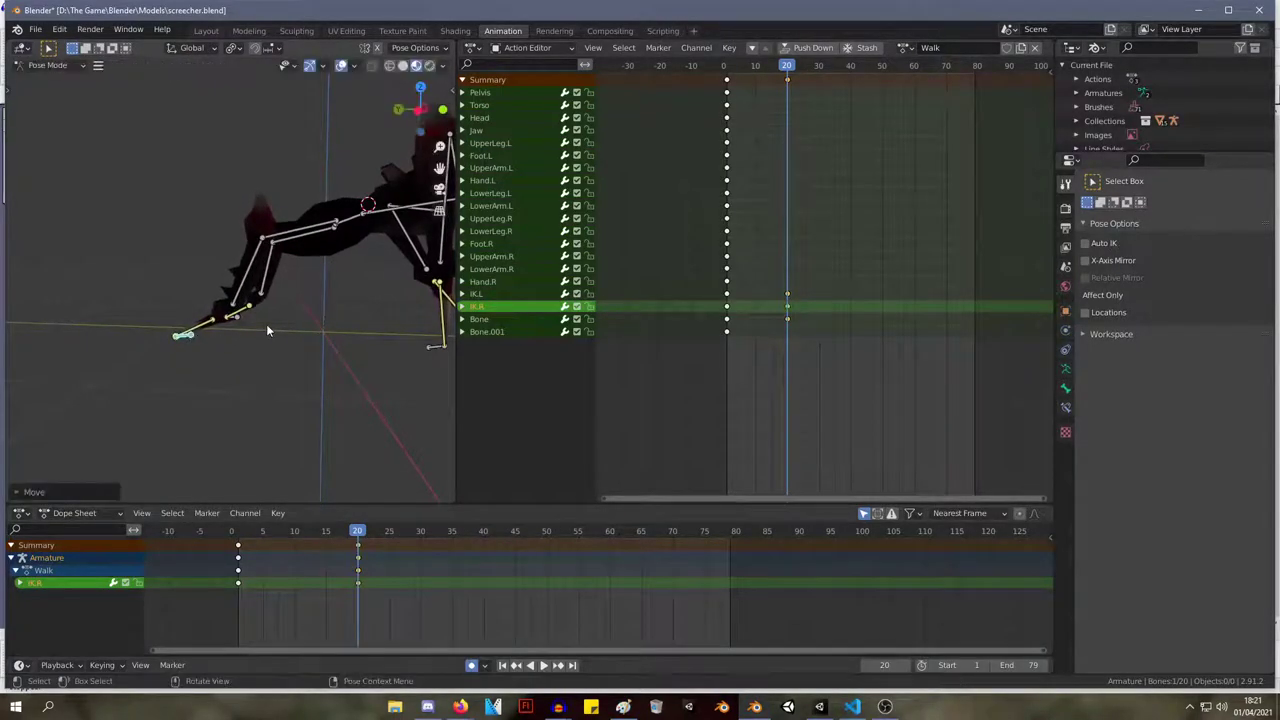
Move the rear foot control IK.L forward at frame 20 to bring that leg under the body.
middle_click_drag(370, 296, 204, 305)
left_click(291, 390)
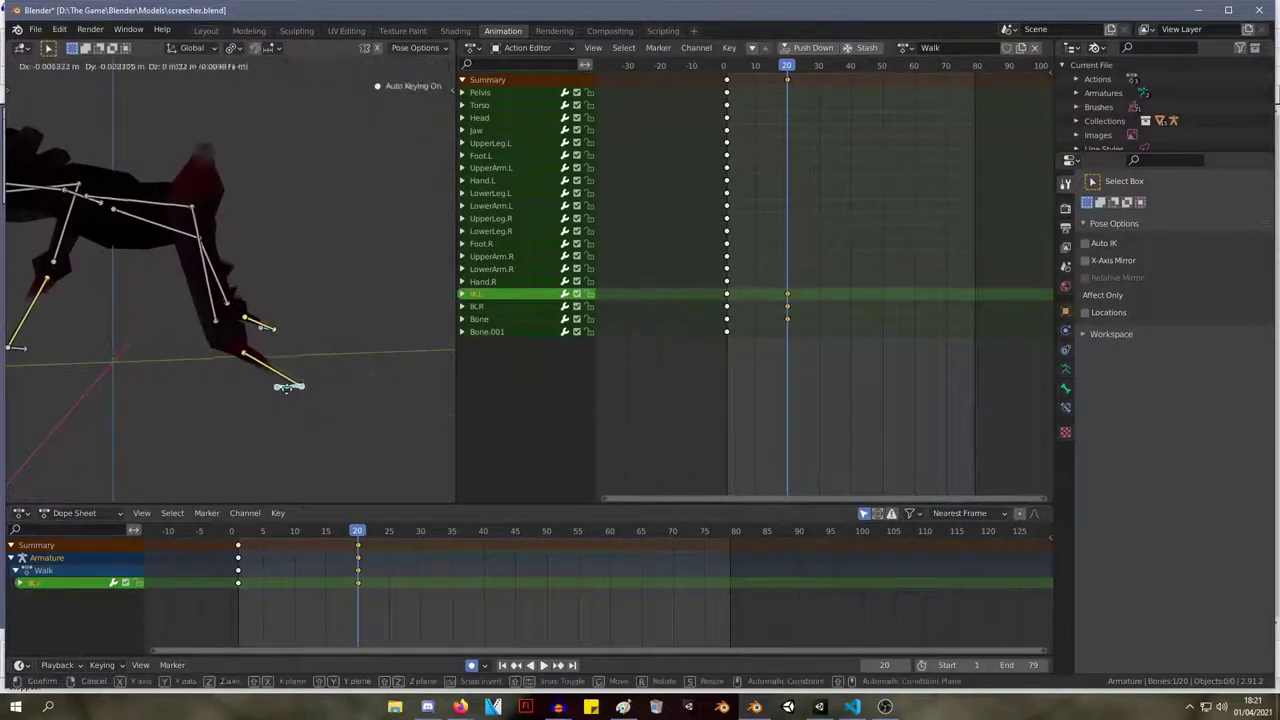
key("g")
middle_click_drag(196, 298, 240, 273)
middle_click_drag(74, 318, 348, 300)
Fine-tune IK.R at frame 20 and shift IK.L farther forward beneath the body.
left_click(194, 340)
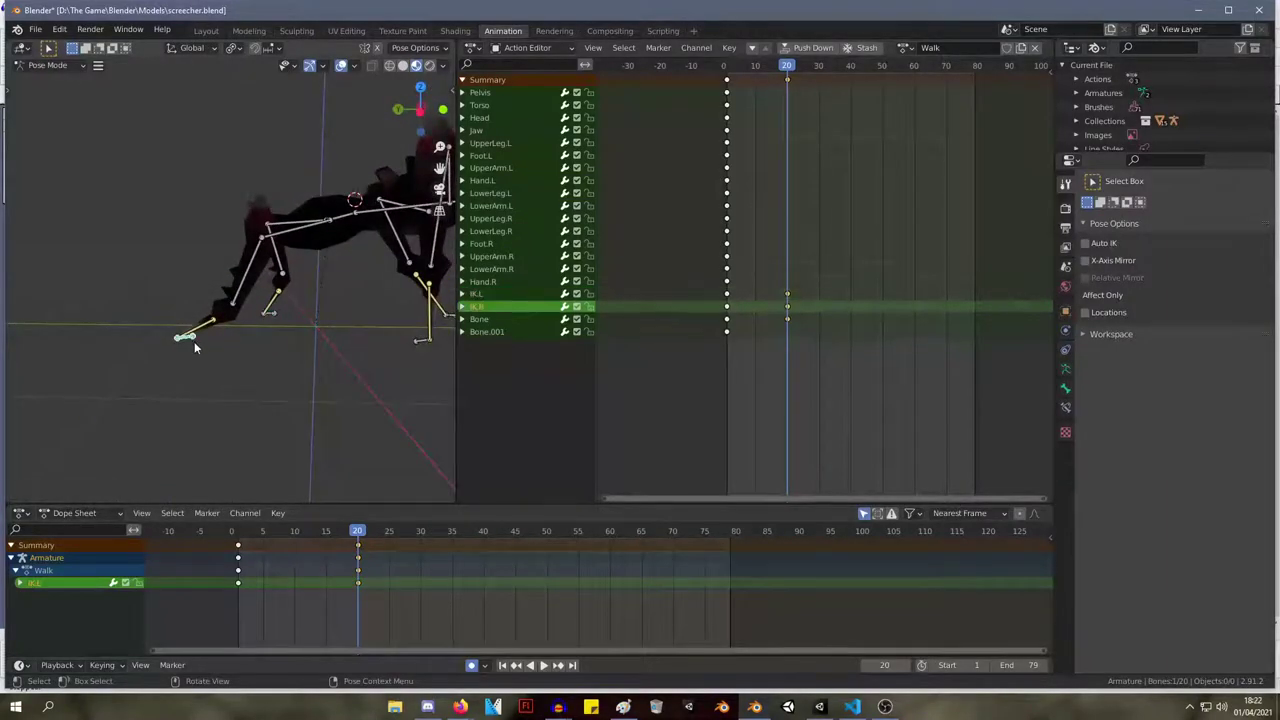
key("g")
left_click(194, 330)
middle_click_drag(194, 330, 260, 327)
left_click(160, 362)
key("g")
left_click(104, 348)
Move the stretched rear leg's control, IK.R, forward and down at frame 20.
left_click(266, 318)
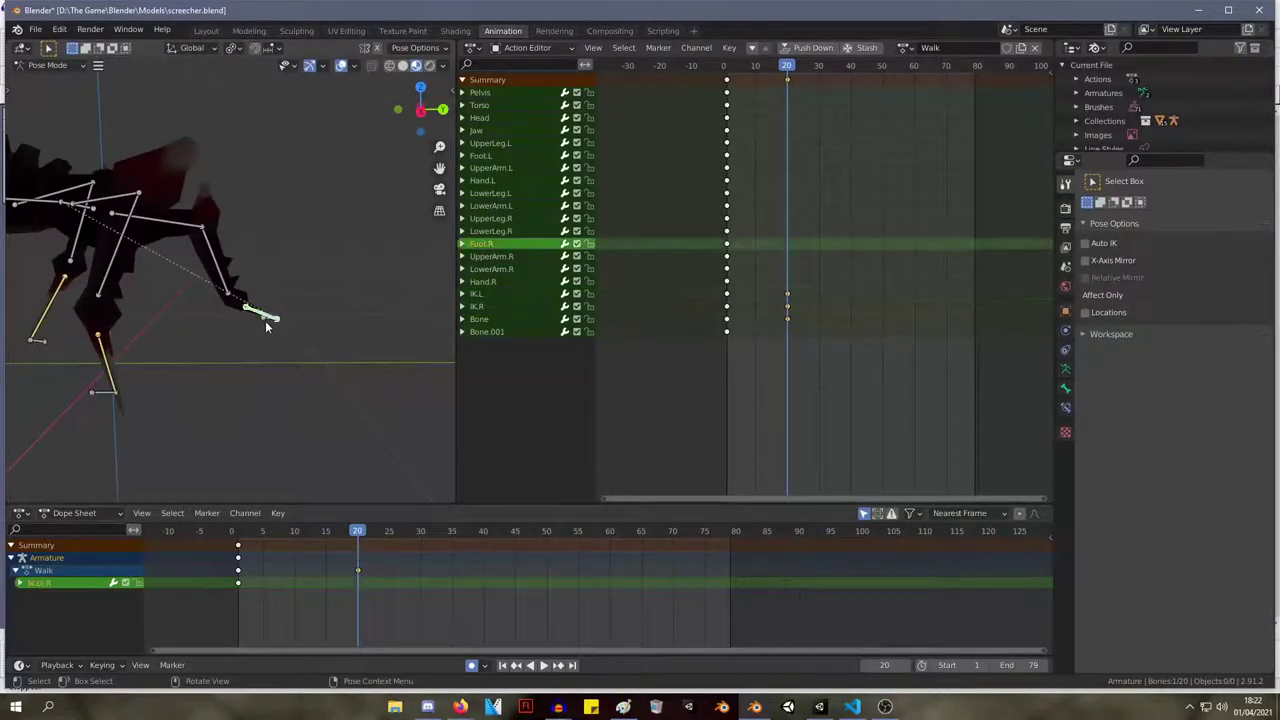
left_click(262, 322)
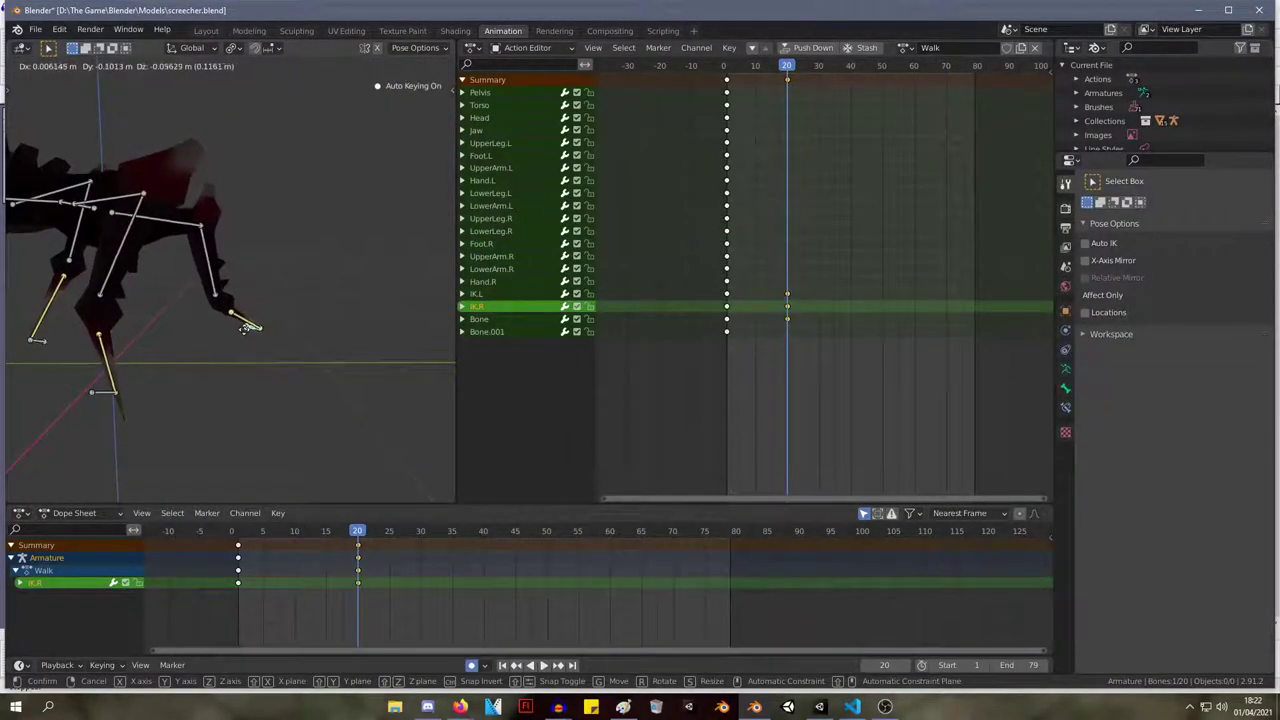
left_click(244, 328)
middle_click_drag(260, 255, 263, 228)
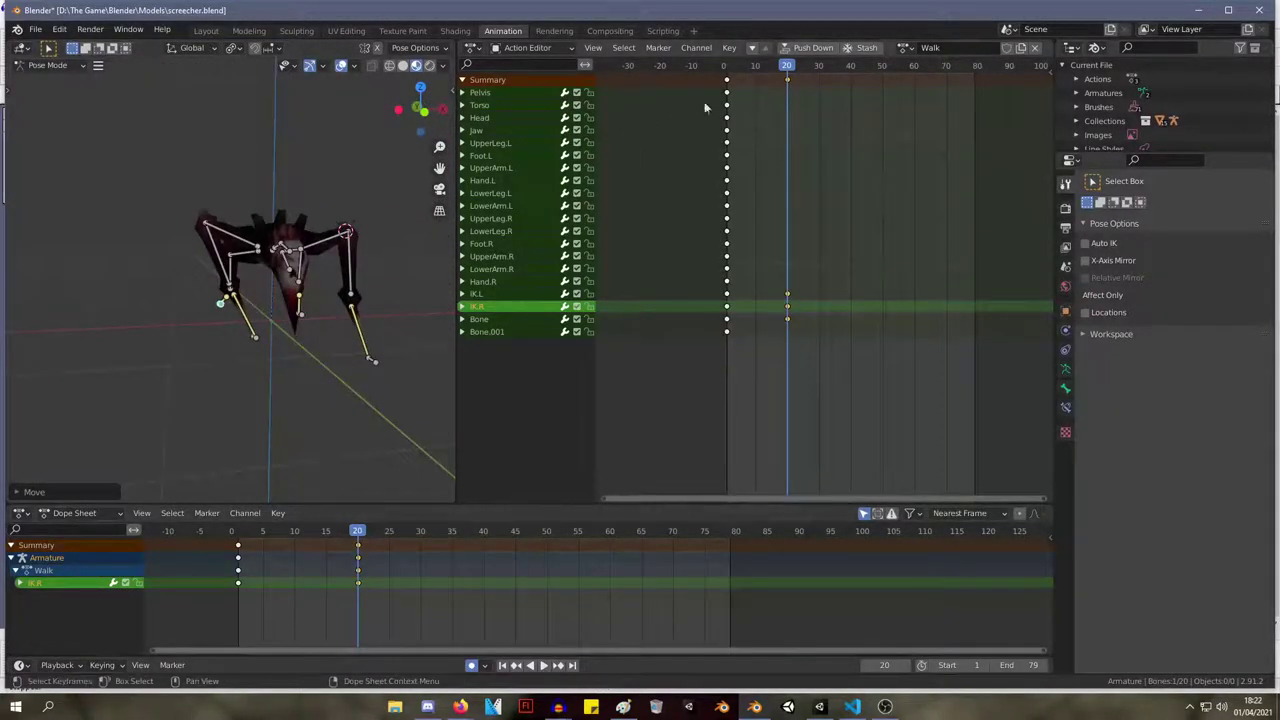
Set the playhead to frame 26, and rotate and slightly raise IK.R to key a new rear foot pose.
mouse_move(794, 67)
left_mouse_down()
mouse_move(709, 70)
mouse_move(806, 80)
left_mouse_up()
middle_click_drag(170, 200, 365, 189)
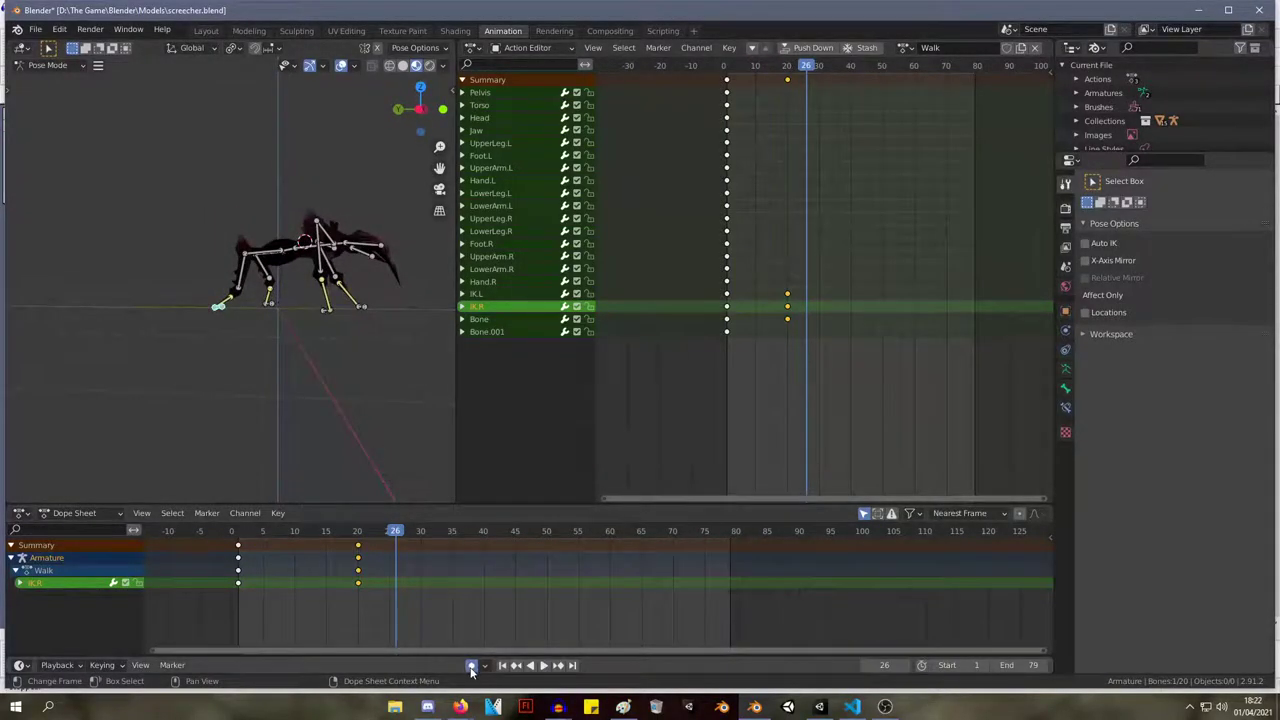
middle_click_drag(202, 228, 86, 268)
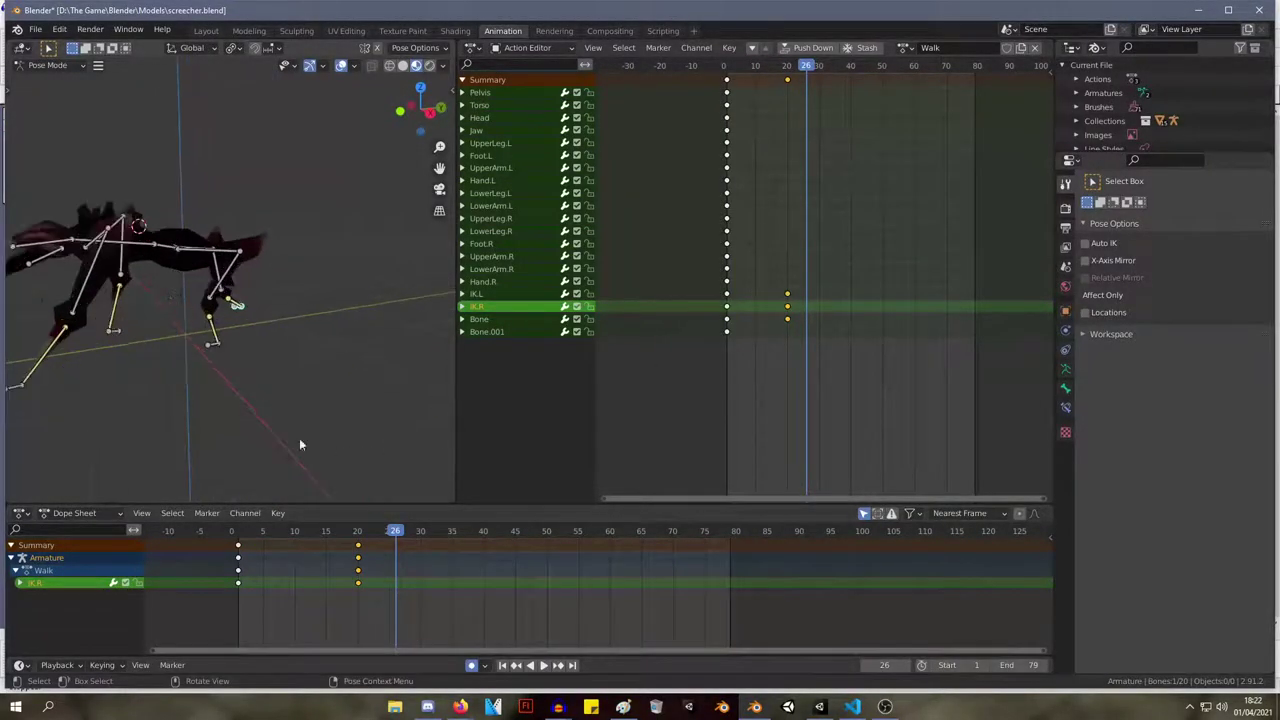
key("i")
middle_click_drag(207, 160, 260, 157)
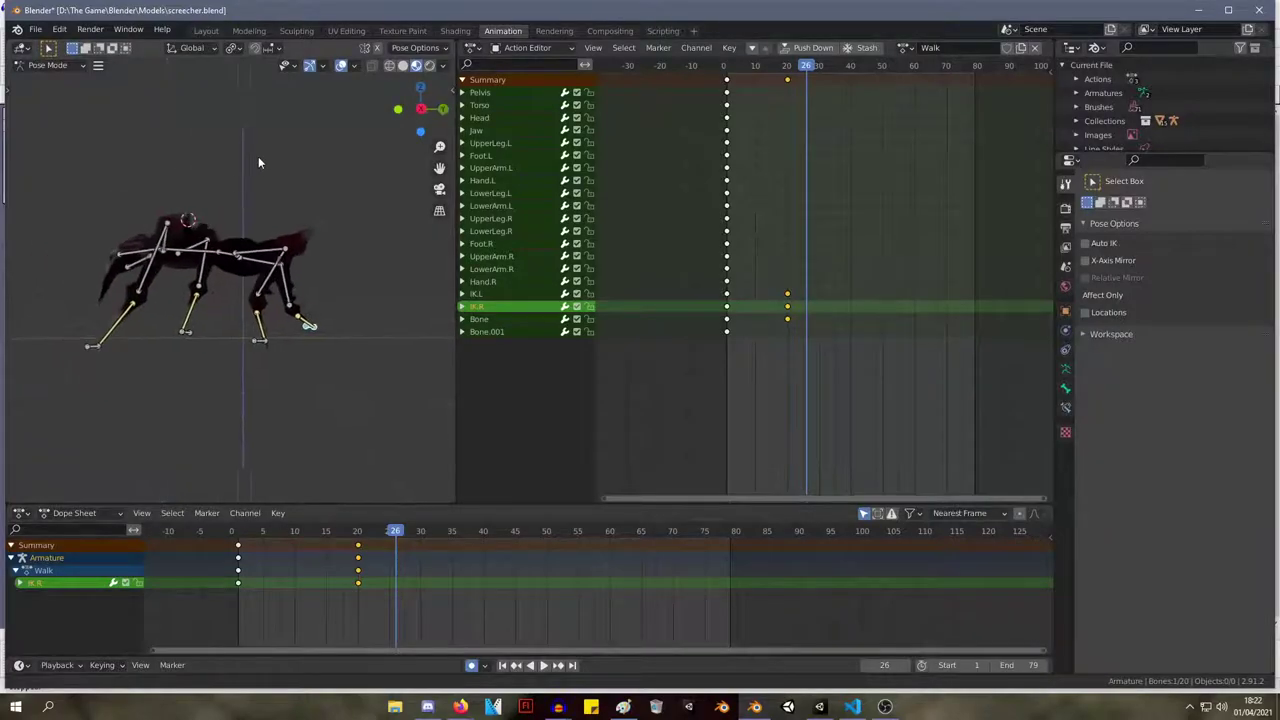
scroll(297, 250, "up", 3)
key("KP_3")
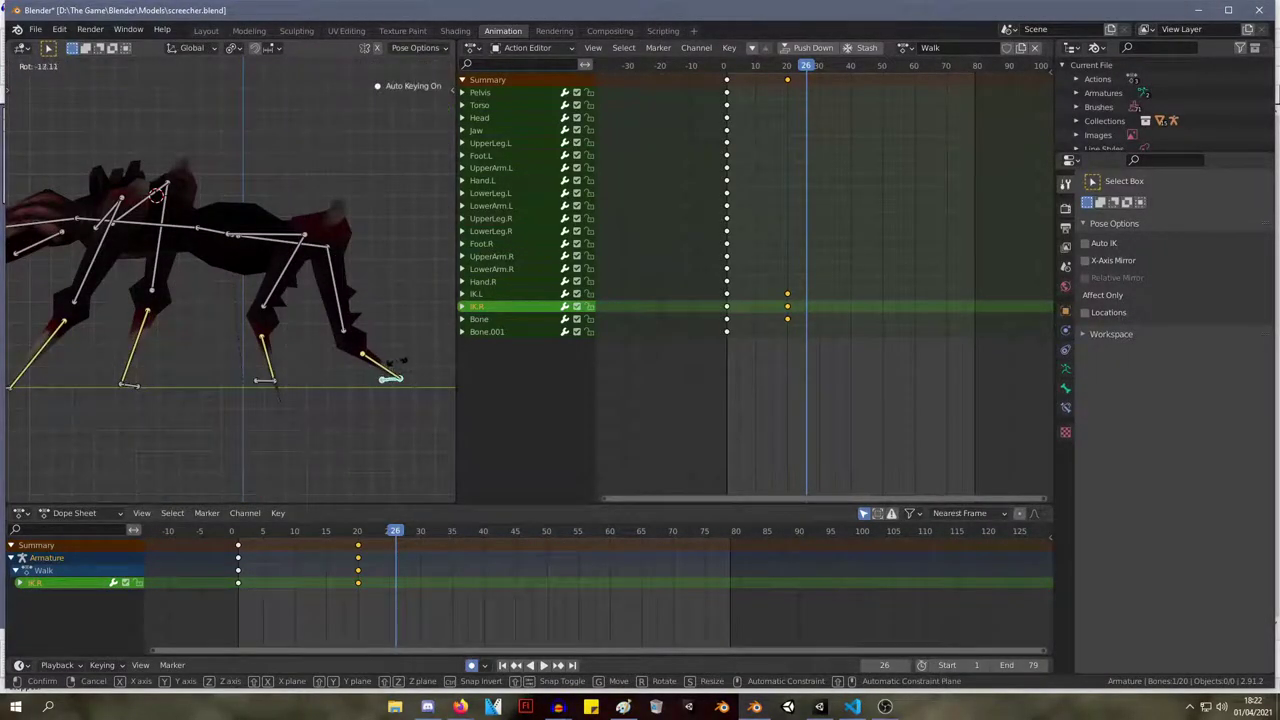
key("g")
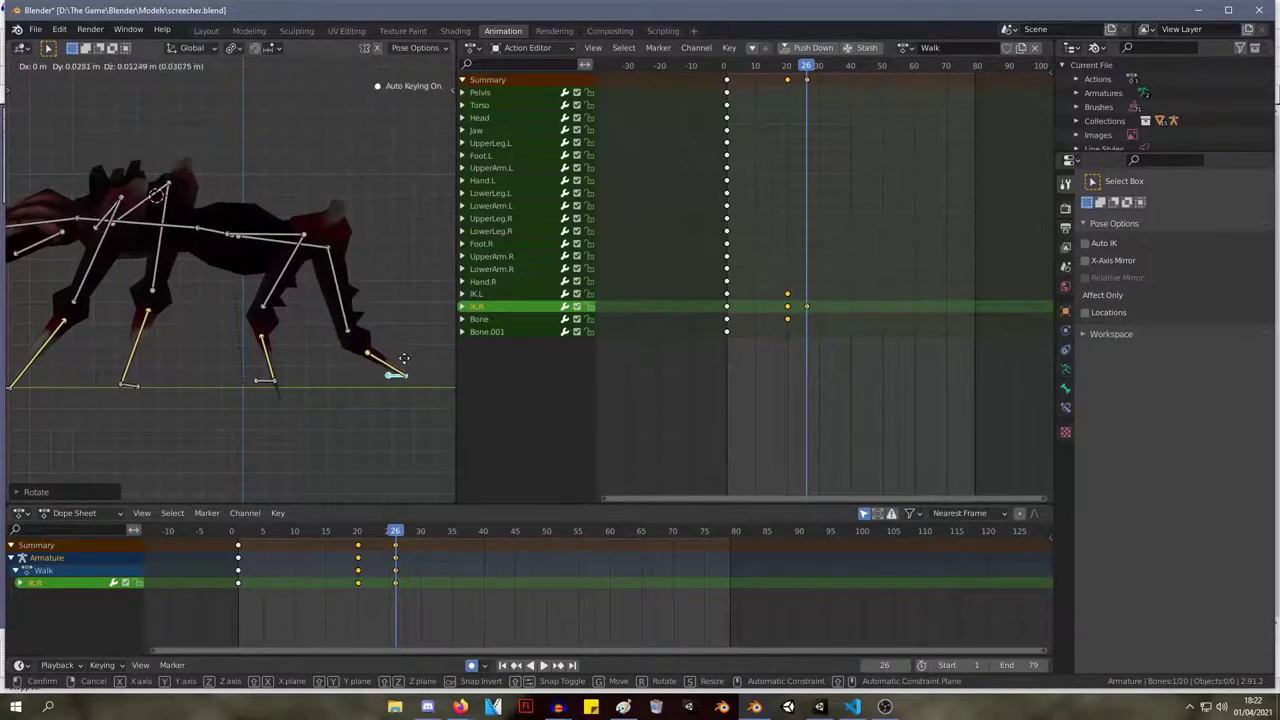
middle_click_drag(387, 341, 75, 268)
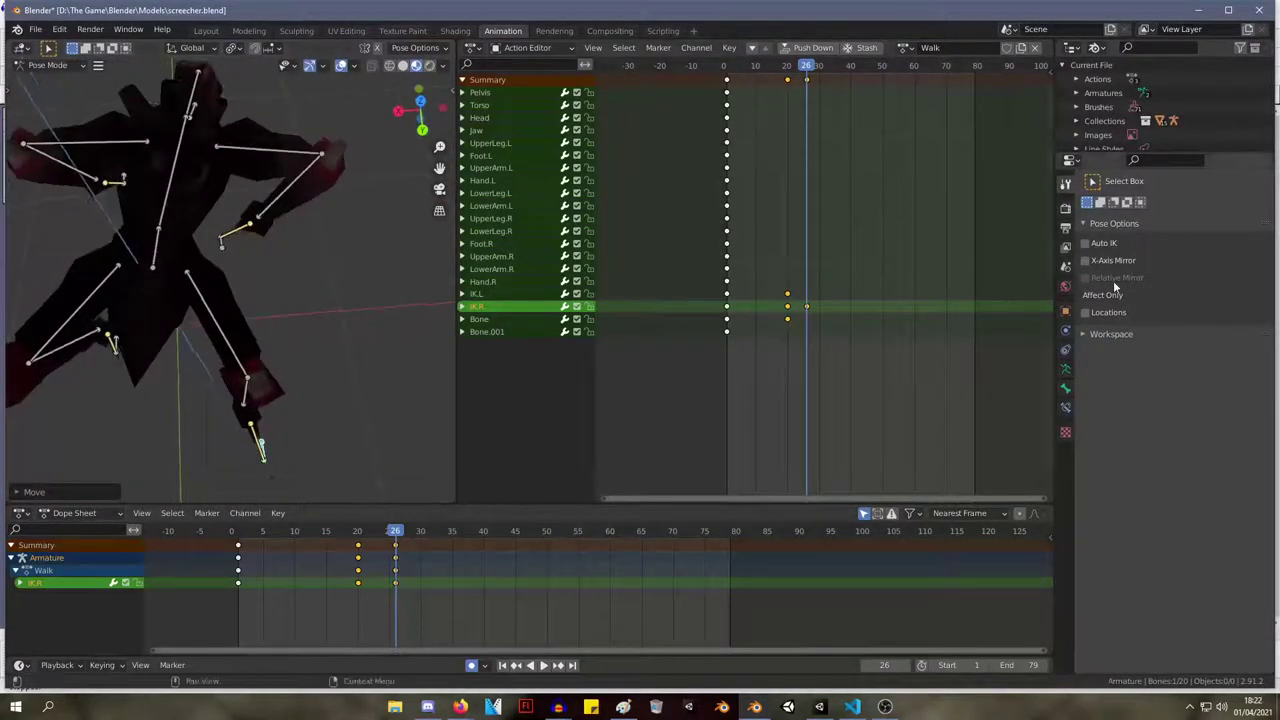
Bring back the spider walking video, replay it and pause it at about 0:06 to study the leg positions.
mouse_move(557, 707)
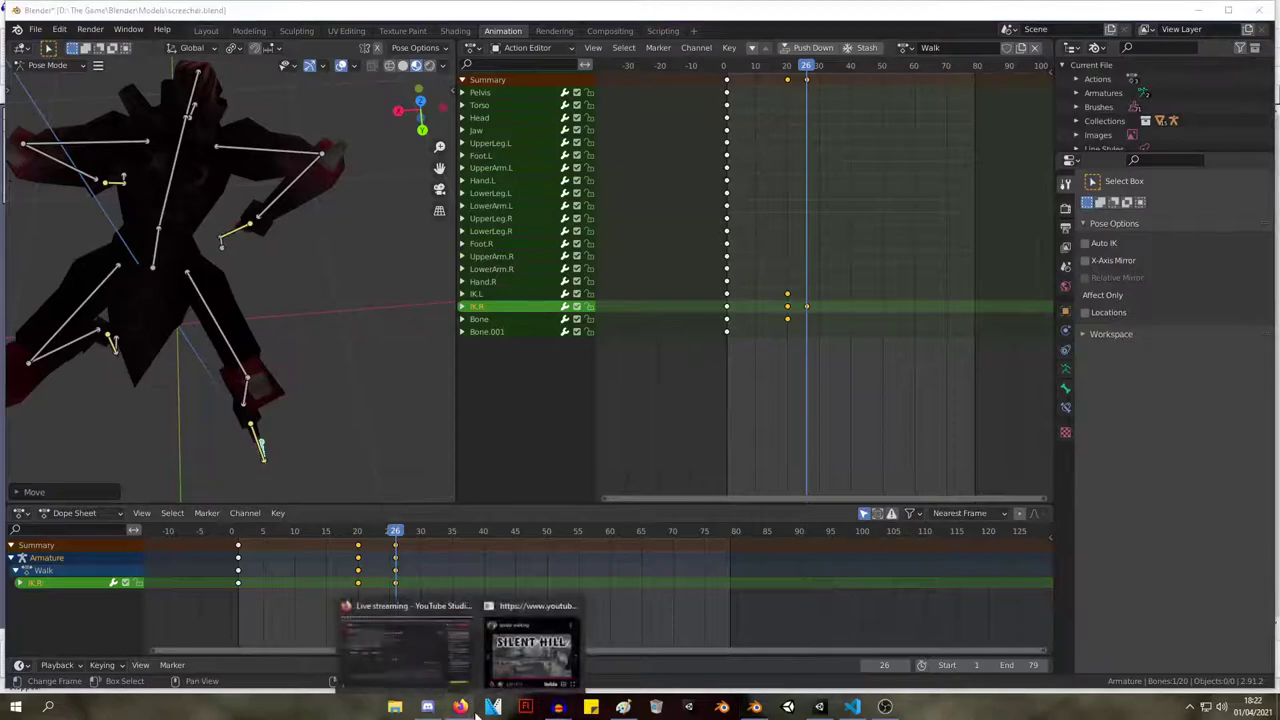
left_click(530, 618)
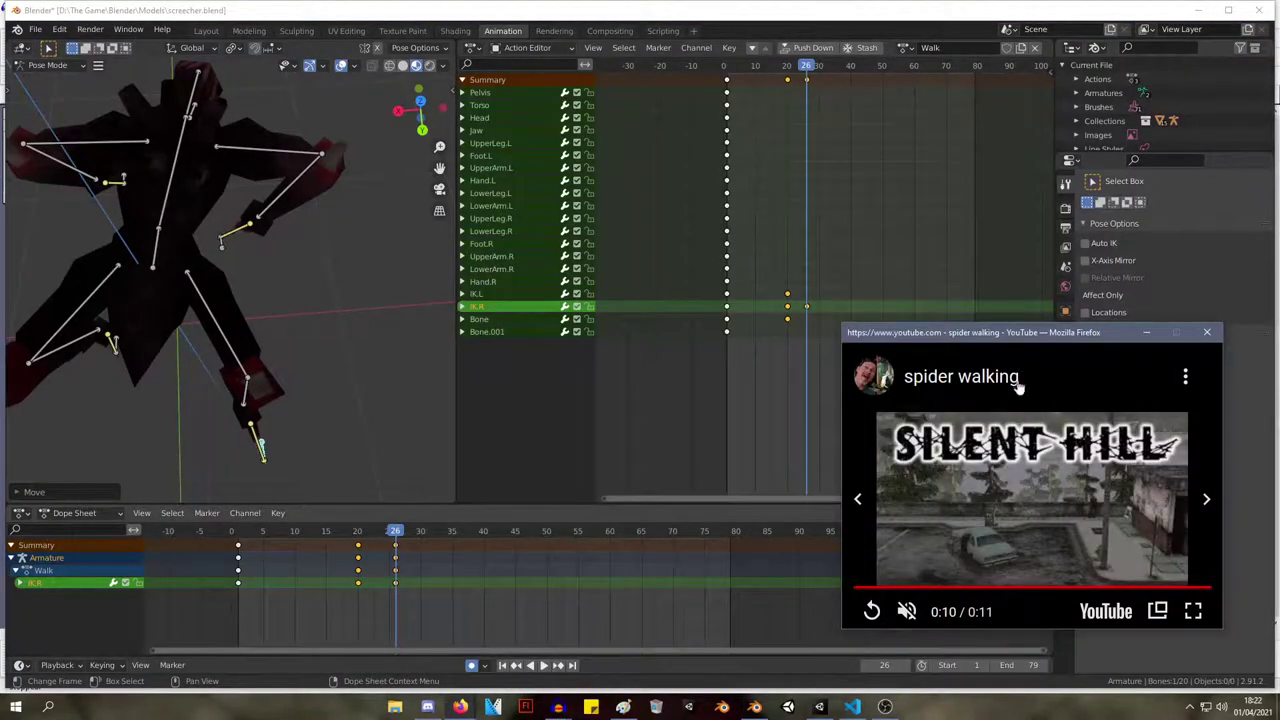
left_click(871, 613)
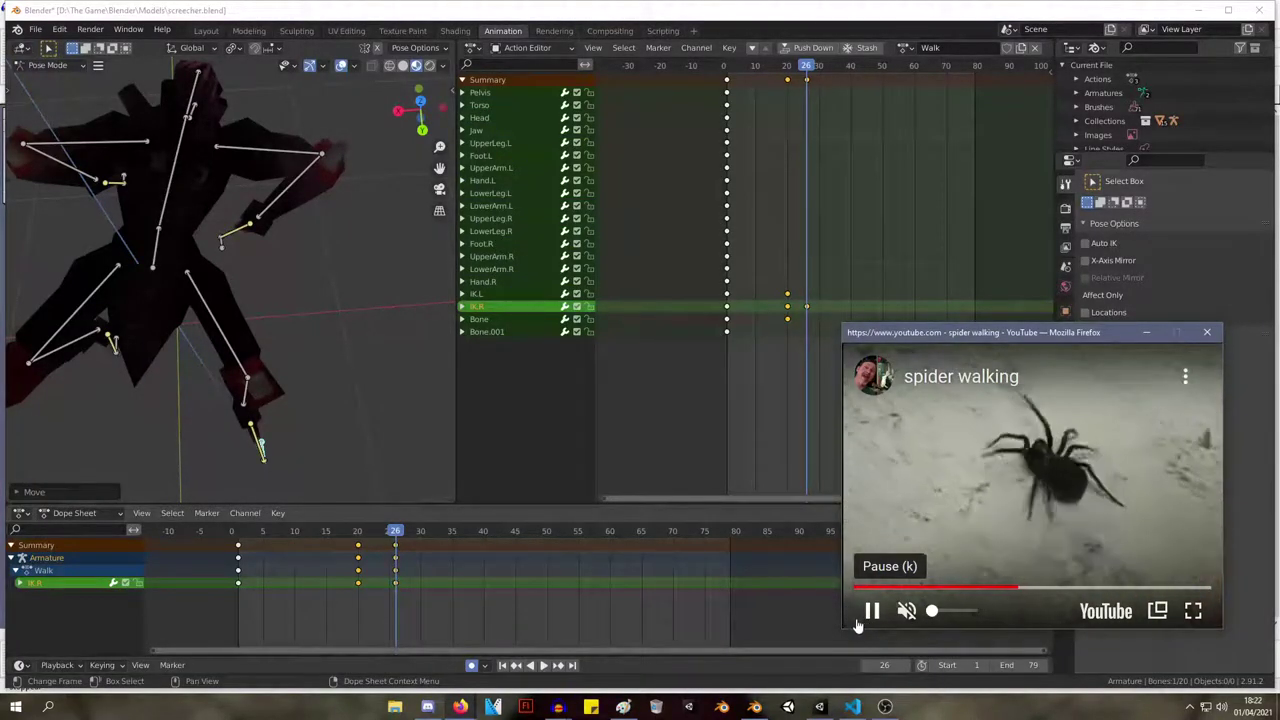
left_click(871, 611)
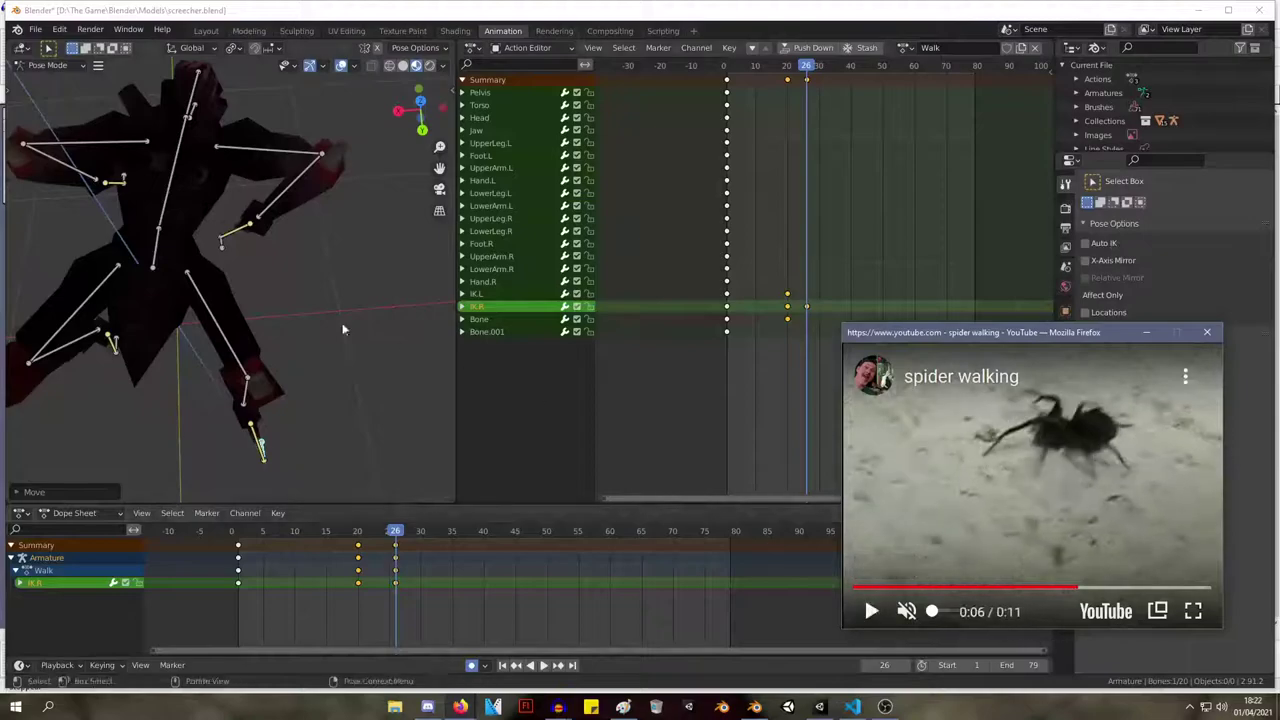
Move the rear foot control IK.L slightly forward at frame 26 to key its new position.
middle_click_drag(305, 272, 260, 225)
scroll(238, 249, "down", 3)
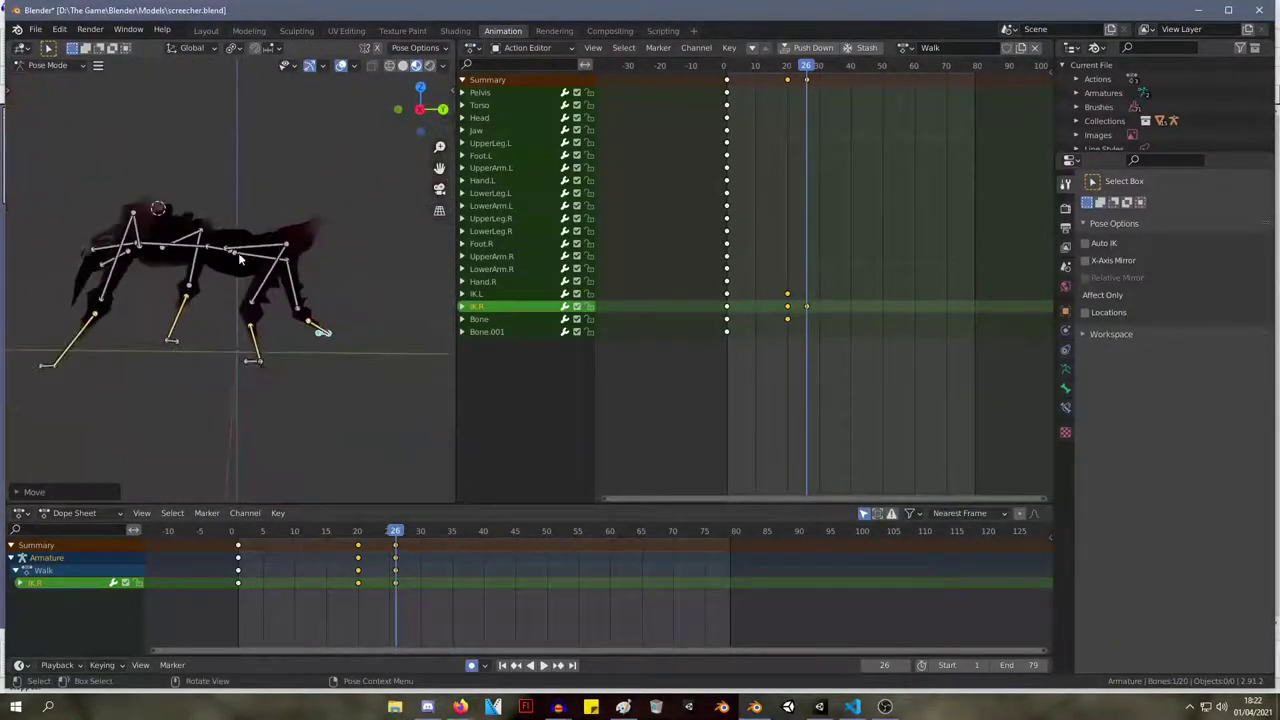
left_click(250, 362)
key("g")
left_click(242, 357)
Move the front foot control Bone further forward at frame 26 to key its new position.
middle_click_drag(242, 357, 250, 299)
left_click(58, 378)
key("g")
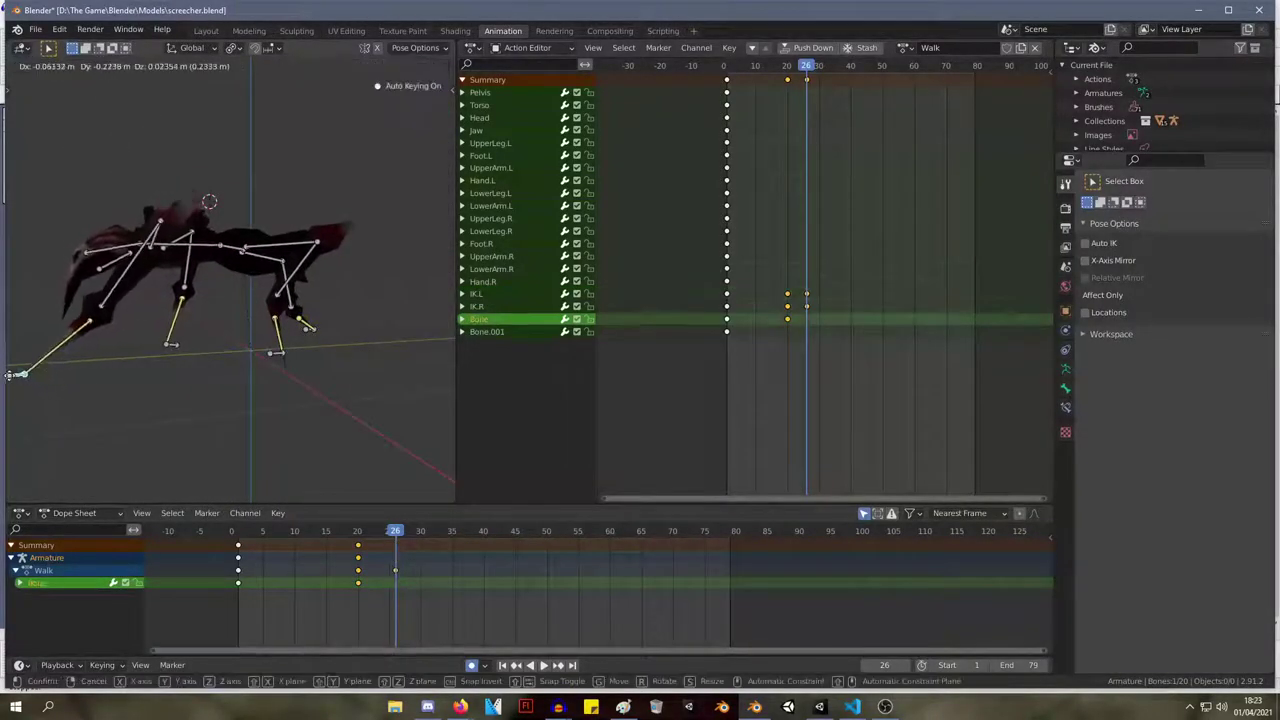
left_click(22, 376)
middle_click_drag(22, 376, 221, 388)
Move the rear foot control IK.R slightly backward at frame 26.
left_click(131, 337)
key("g")
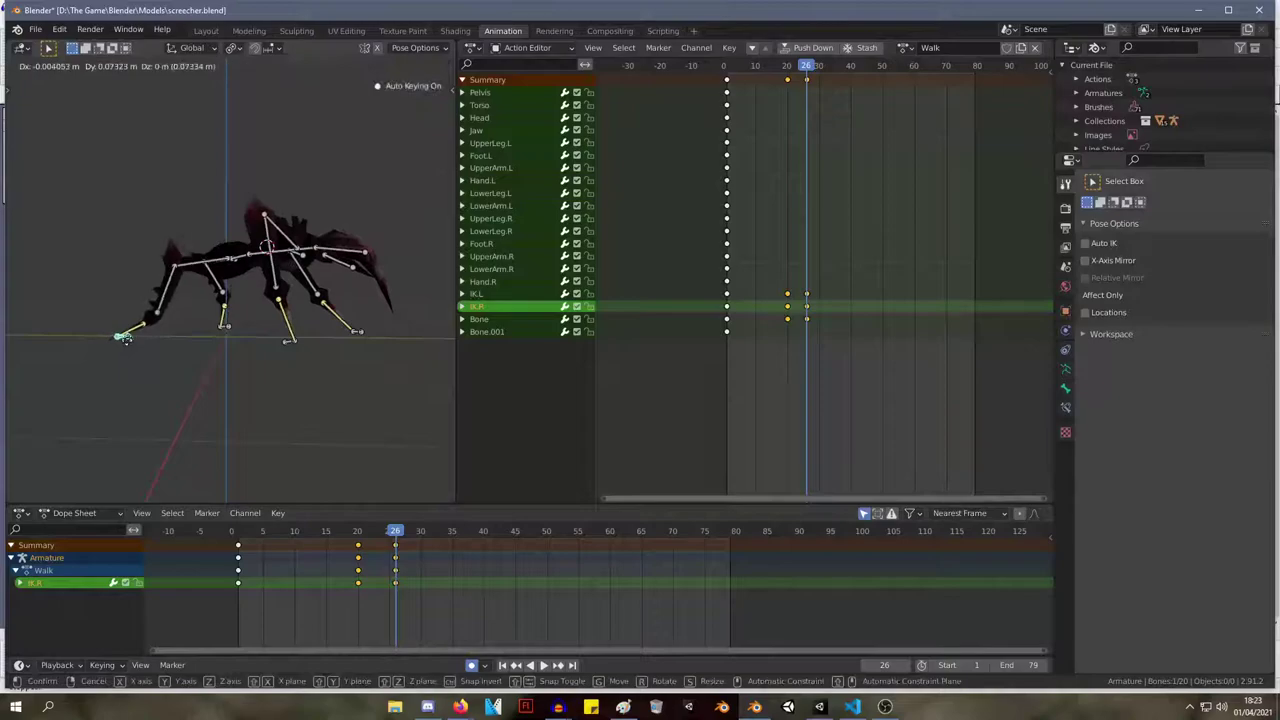
left_click(130, 338)
middle_click_drag(162, 340, 254, 338)
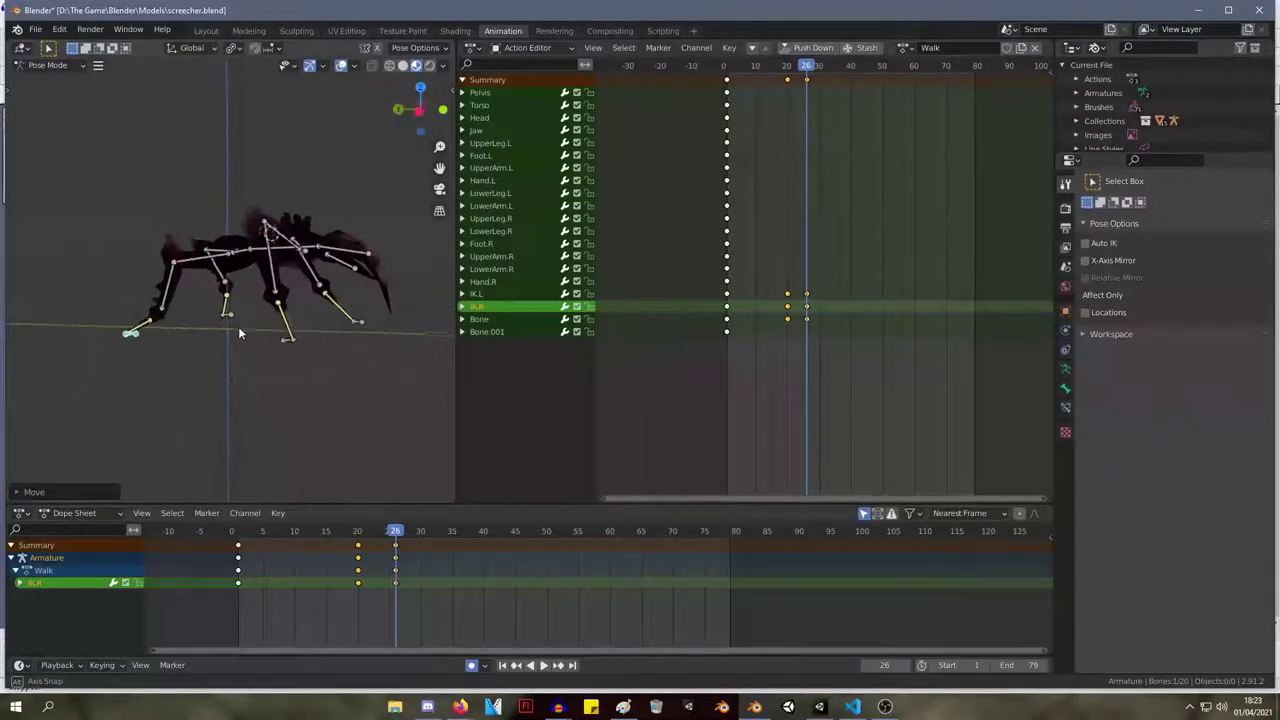
Move the other front foot control, Bone.001, back toward the rear legs at frame 26.
left_click(287, 340)
key("g")
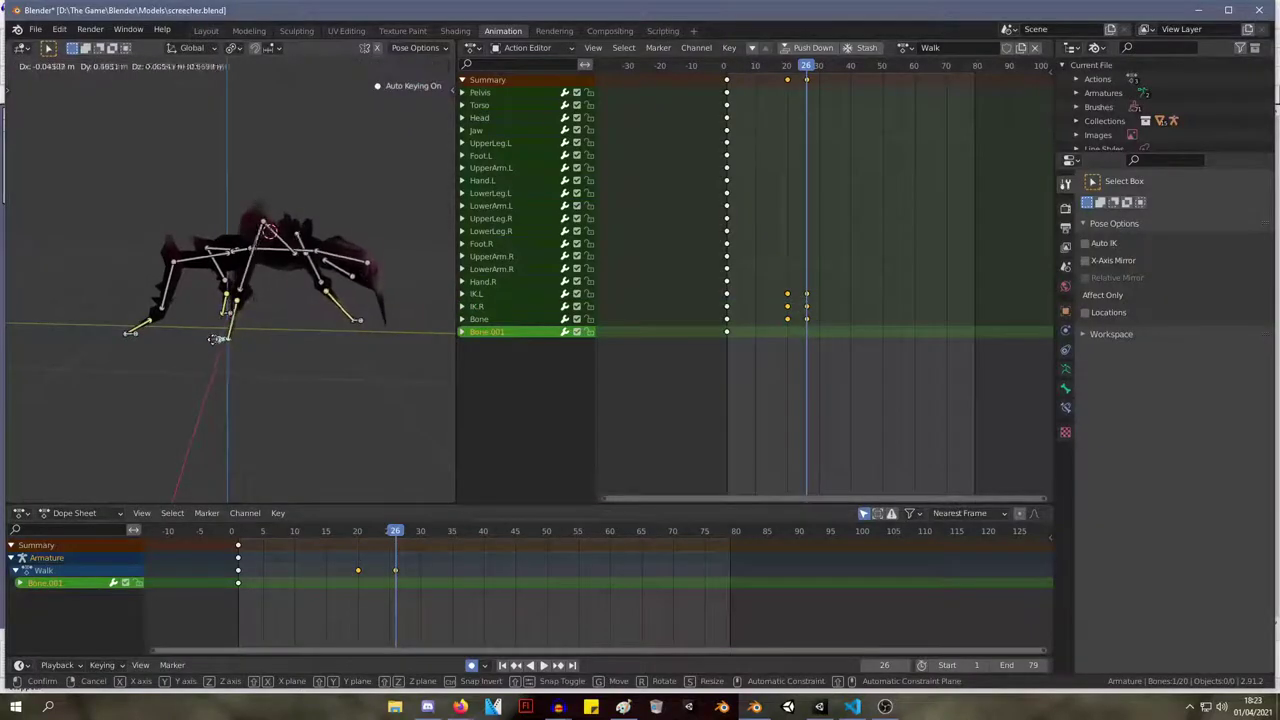
left_click(218, 340)
middle_click_drag(218, 340, 271, 310)
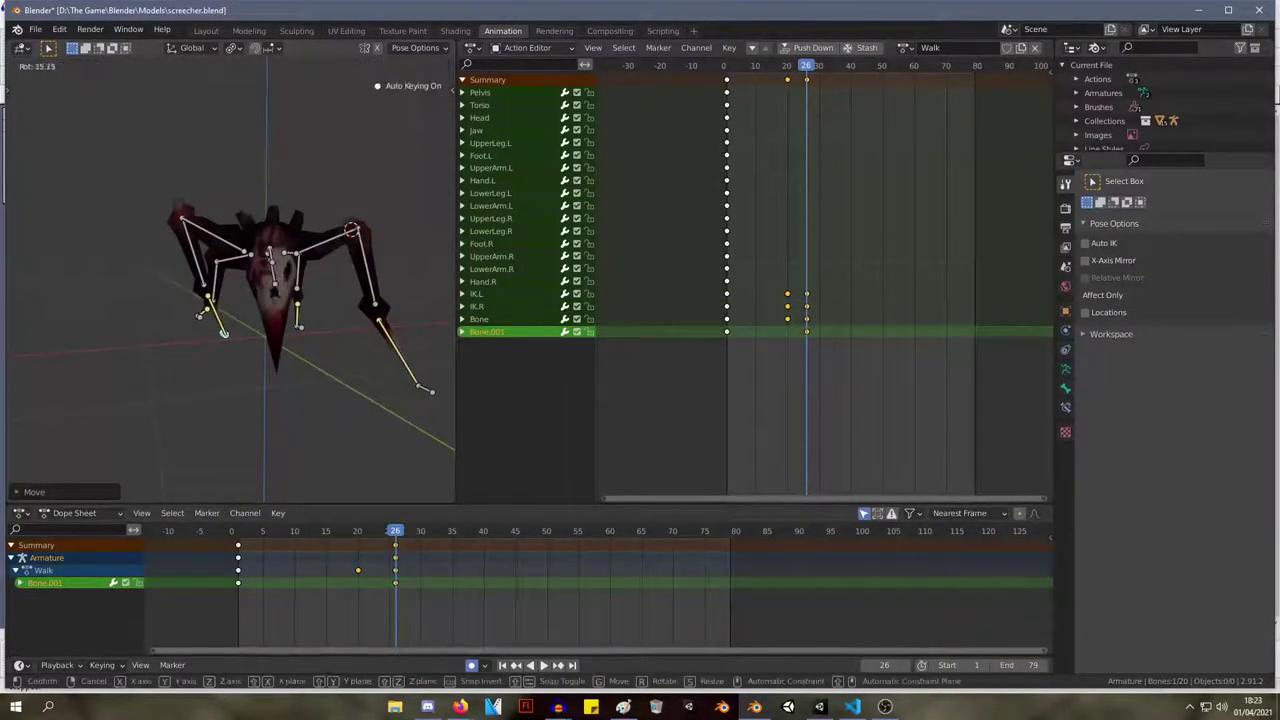
Rotate the UpperArm.R bone slightly at frame 26 to adjust the front leg's bend.
left_click(222, 246)
key("r")
left_click(226, 250)
Rotate the Torso bone at frame 26 to key a new lean of the front body.
middle_click_drag(226, 250, 443, 268)
left_click(263, 286)
key("r")
left_click(277, 292)
key("r")
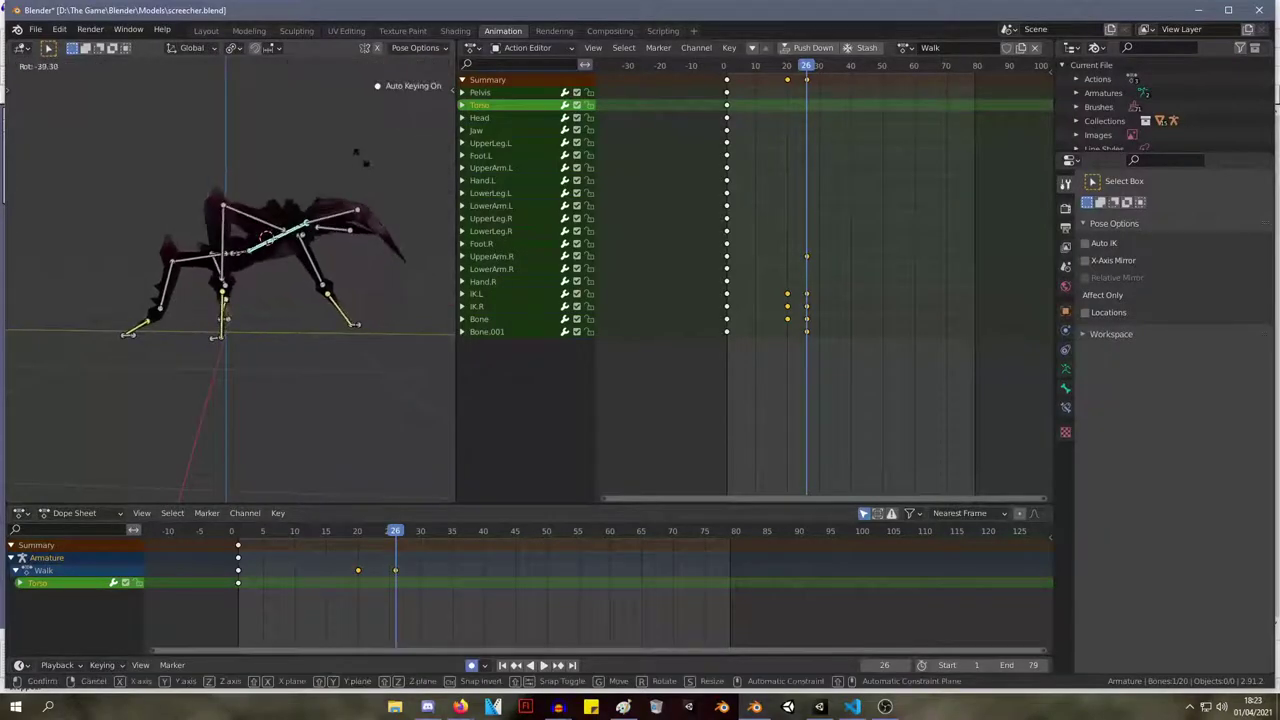
middle_click_drag(360, 186, 408, 212)
key("r")
key("r")
key("r")
left_click(398, 247)
middle_click_drag(318, 208, 201, 180)
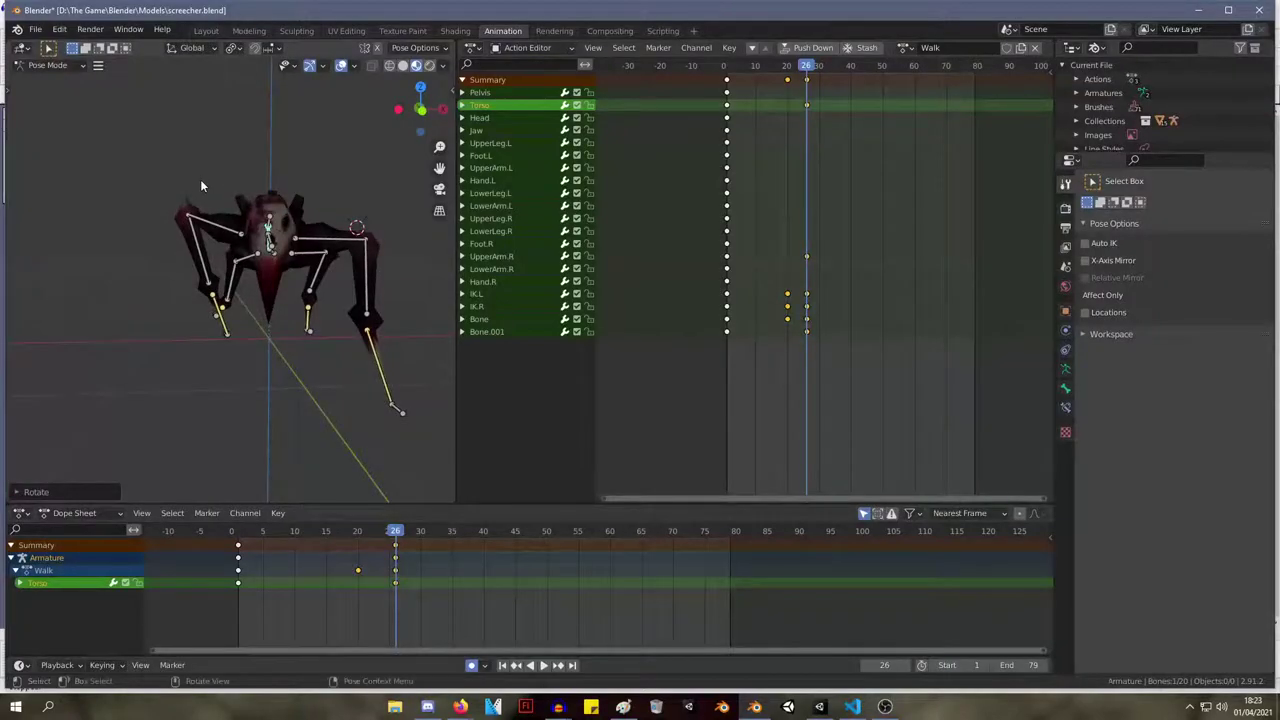
Move the front foot control Bone.001 outward from the body at frame 26 and save the file.
left_click(221, 334)
left_click(228, 331)
middle_click_drag(225, 337, 197, 322)
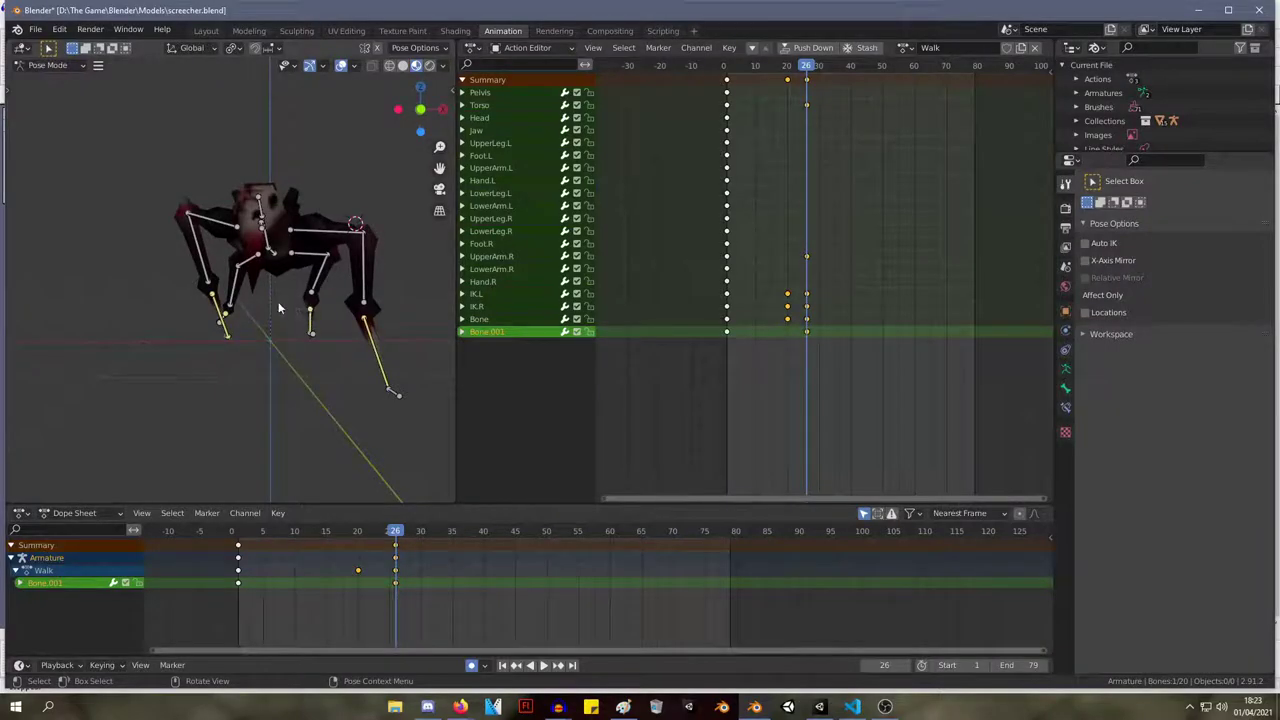
key("g")
left_click(238, 299)
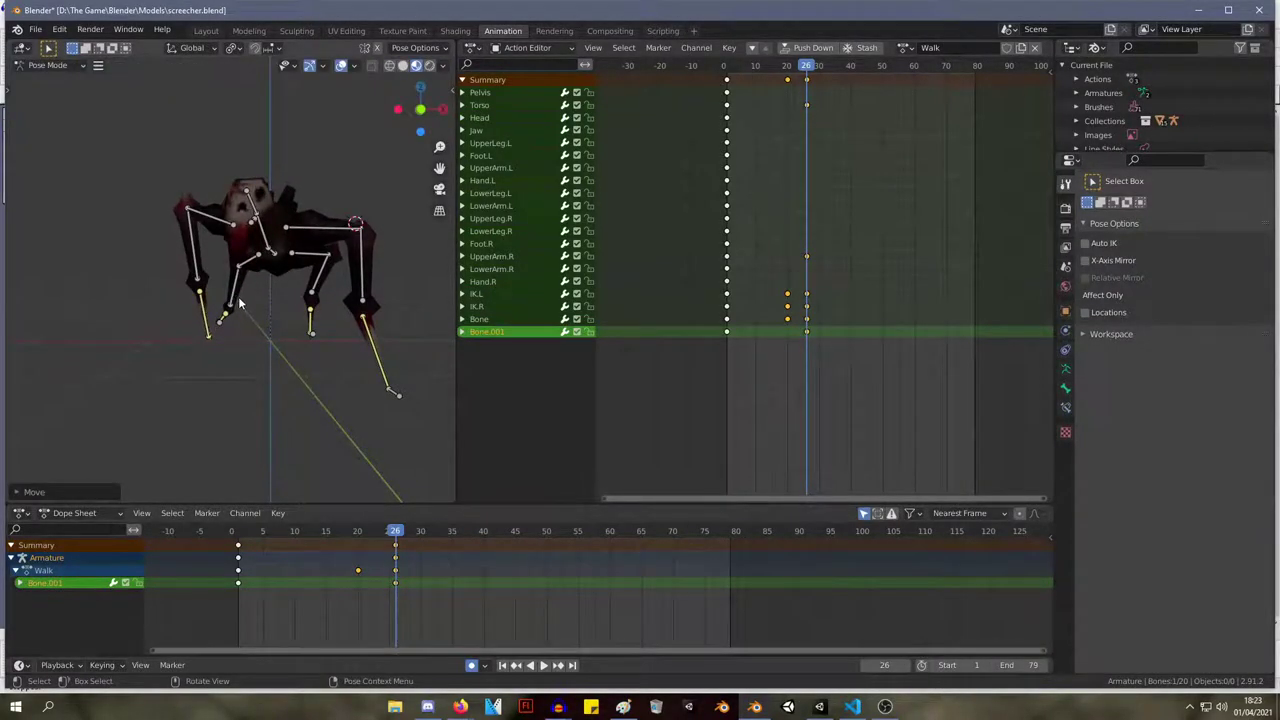
middle_click_drag(154, 277, 516, 237)
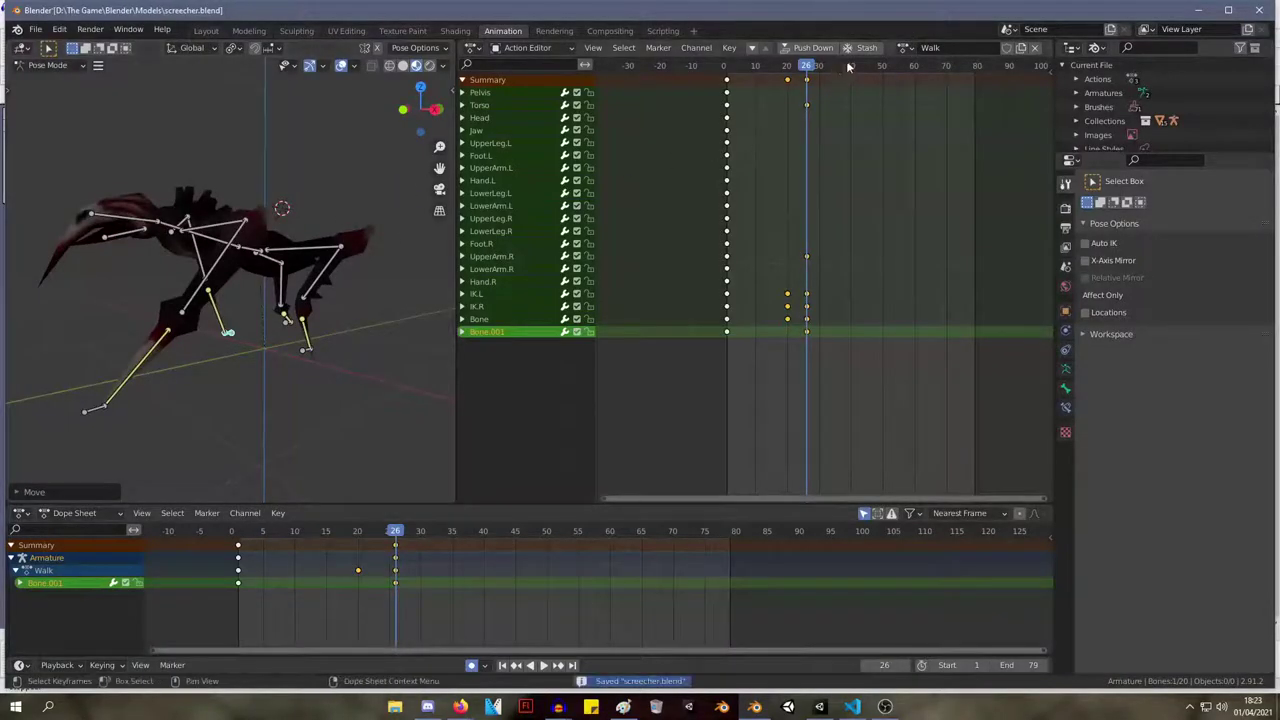
Switch the armature to the Roar action and examine its pose from the side.
left_click(910, 47)
left_click(913, 83)
middle_click_drag(184, 153, 450, 172)
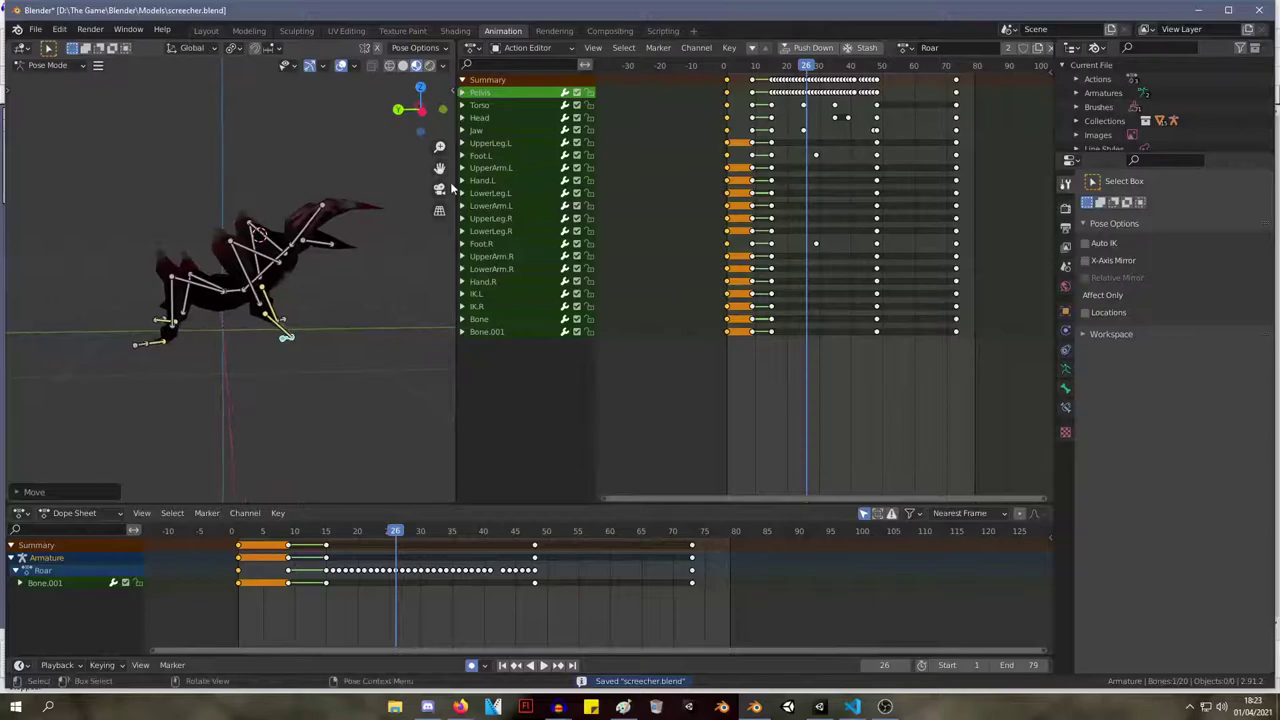
mouse_move(243, 221)
middle_mouse_down()
mouse_move(186, 225)
mouse_move(245, 217)
middle_mouse_up()
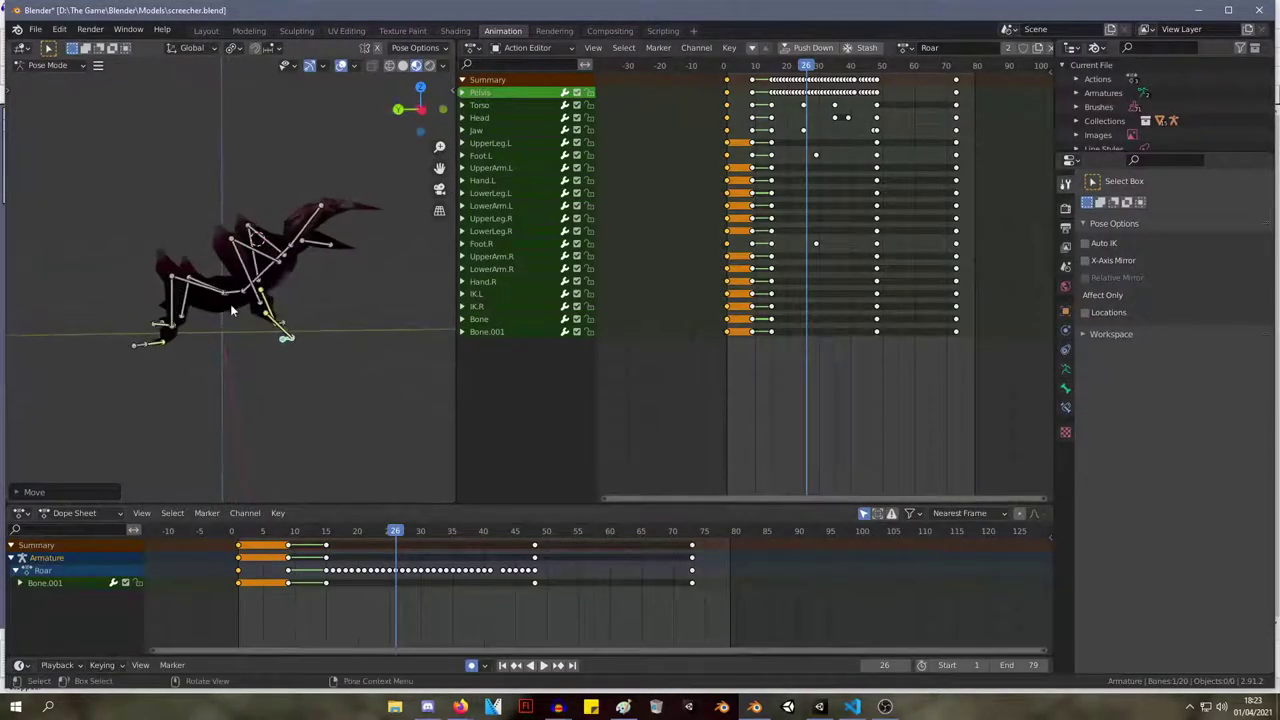
left_click(232, 296)
key("g")
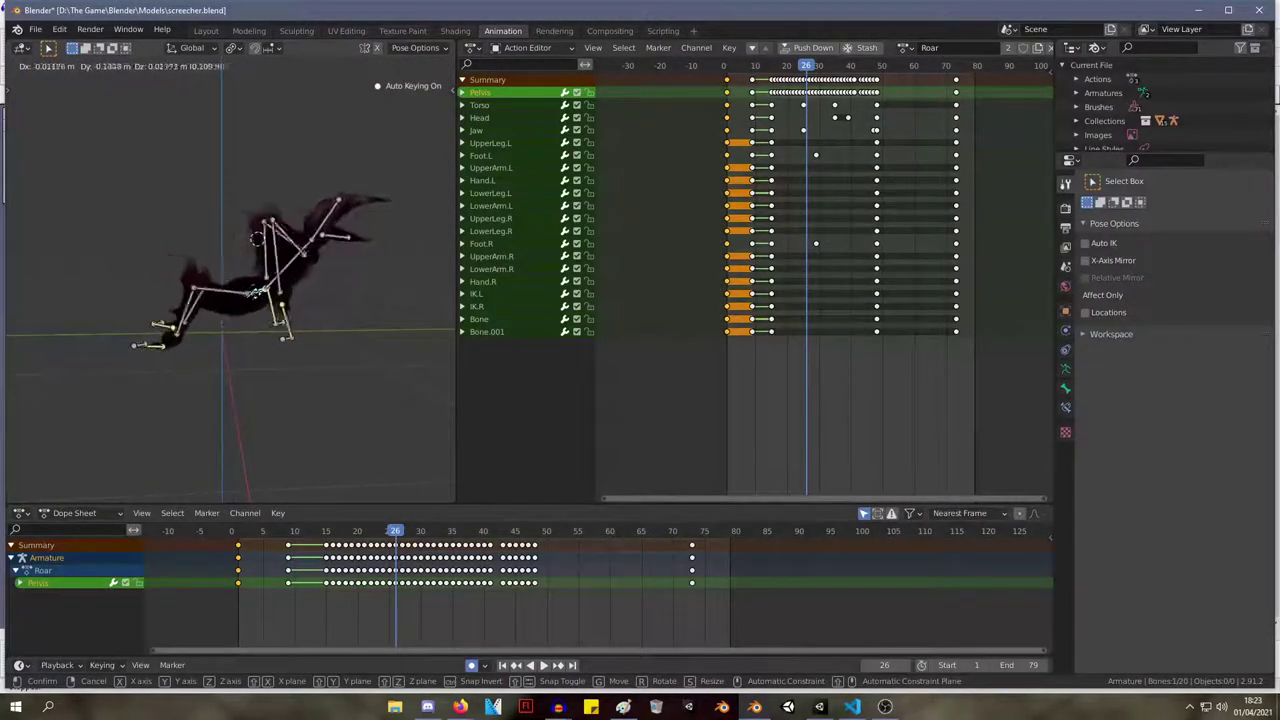
right_click(202, 274)
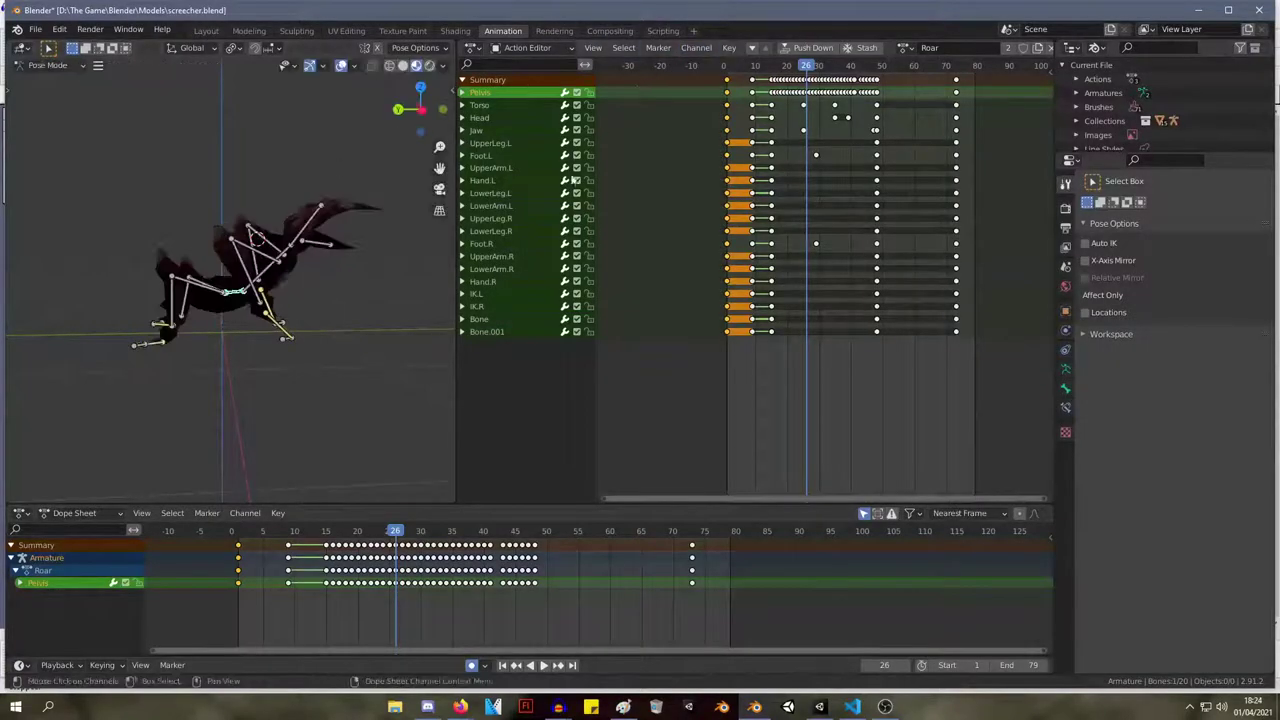
Play the Roar action from frame 1 to review the body and leg motion, and stop playback.
left_click(504, 666)
middle_click_drag(297, 263, 195, 270)
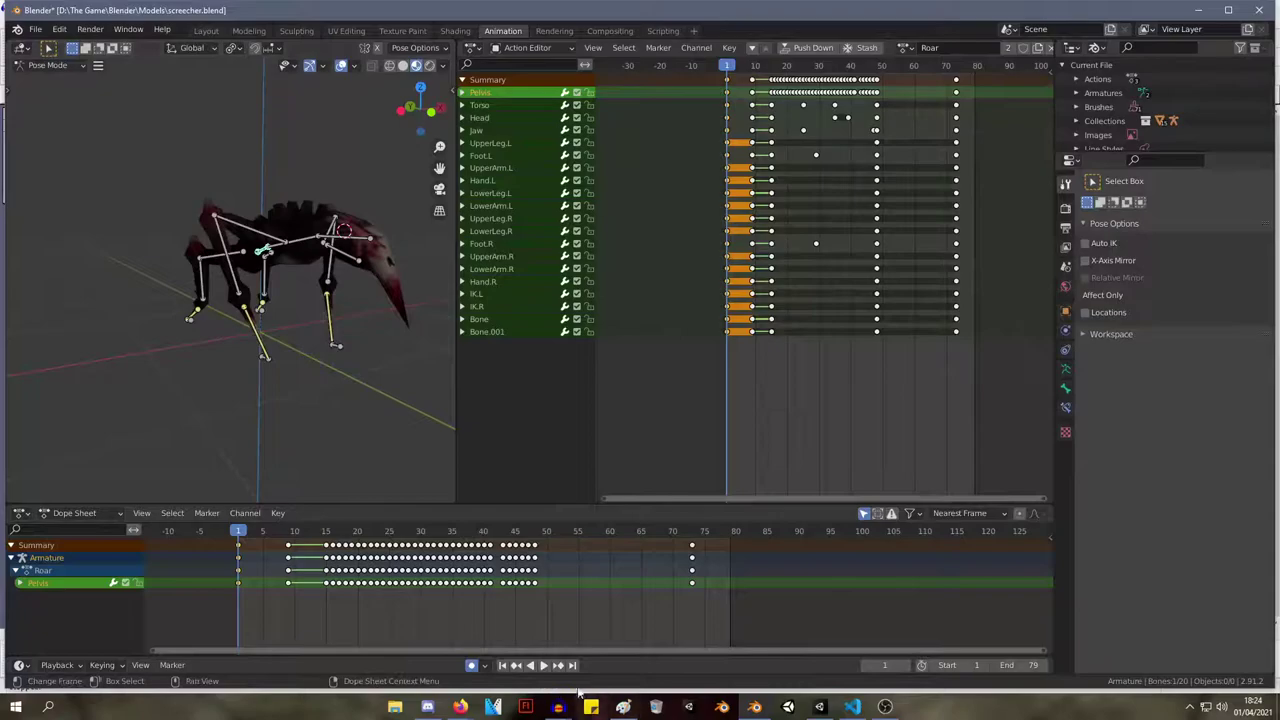
left_click(543, 665)
middle_click_drag(420, 380, 257, 363)
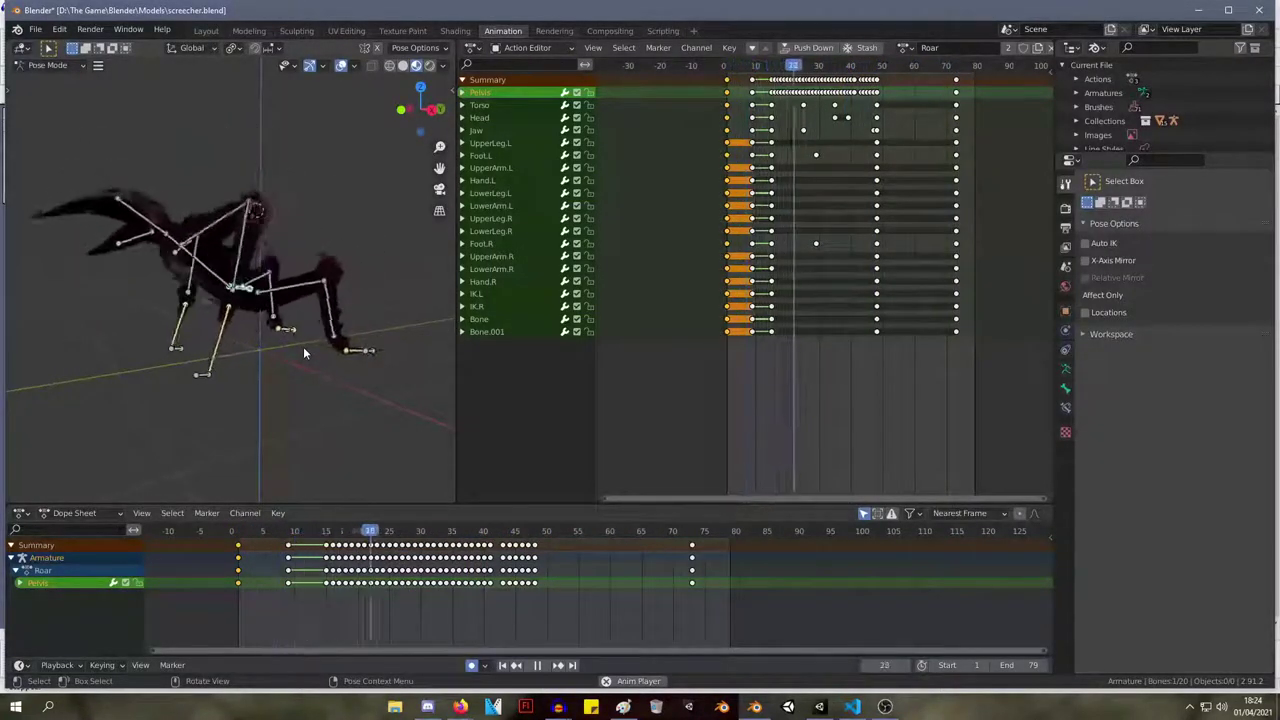
key("space")
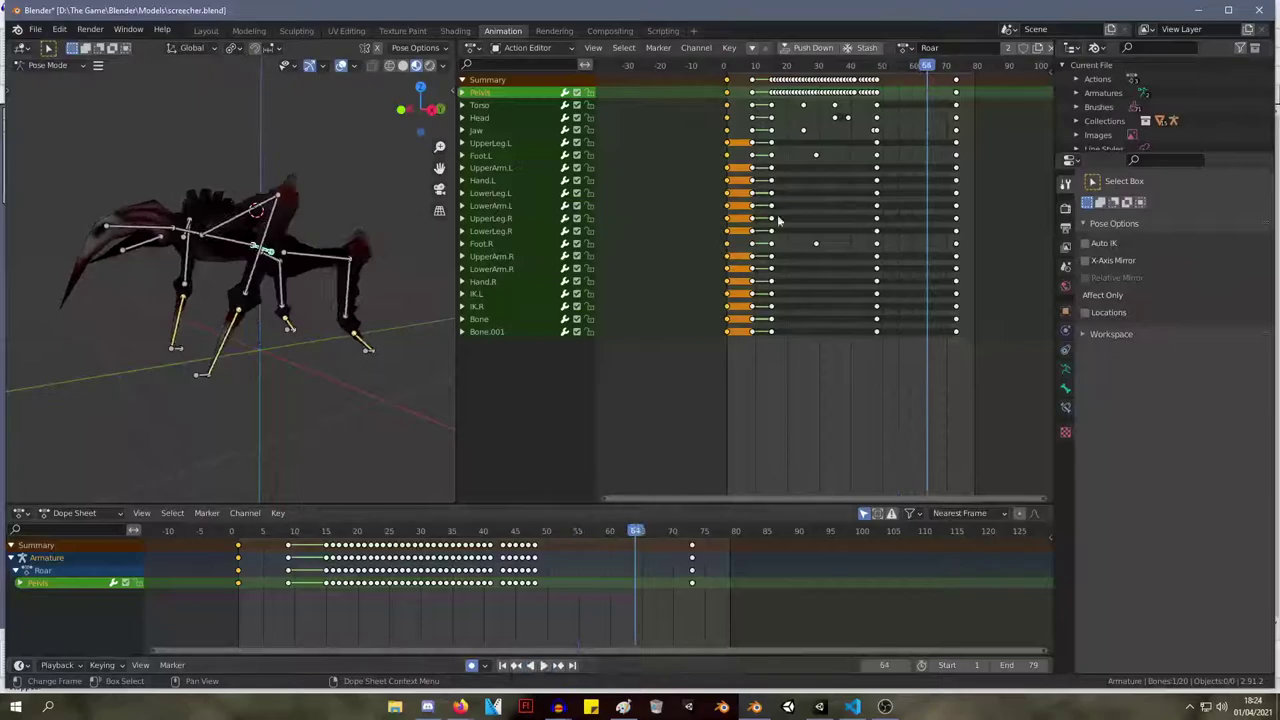
Switch back to the Walk action and rotate the Torso bone in top view to straighten it at frame 64.
left_click(902, 48)
left_click(918, 100)
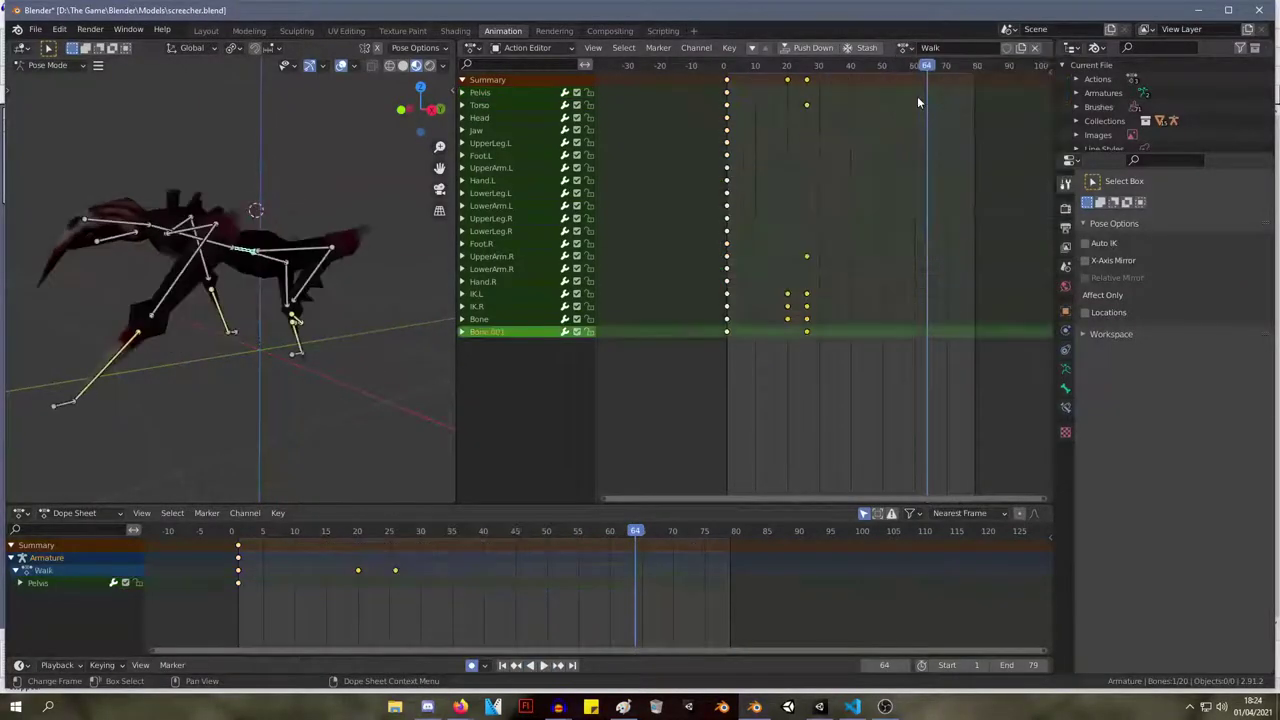
middle_click_drag(292, 185, 253, 210)
key("KP_7")
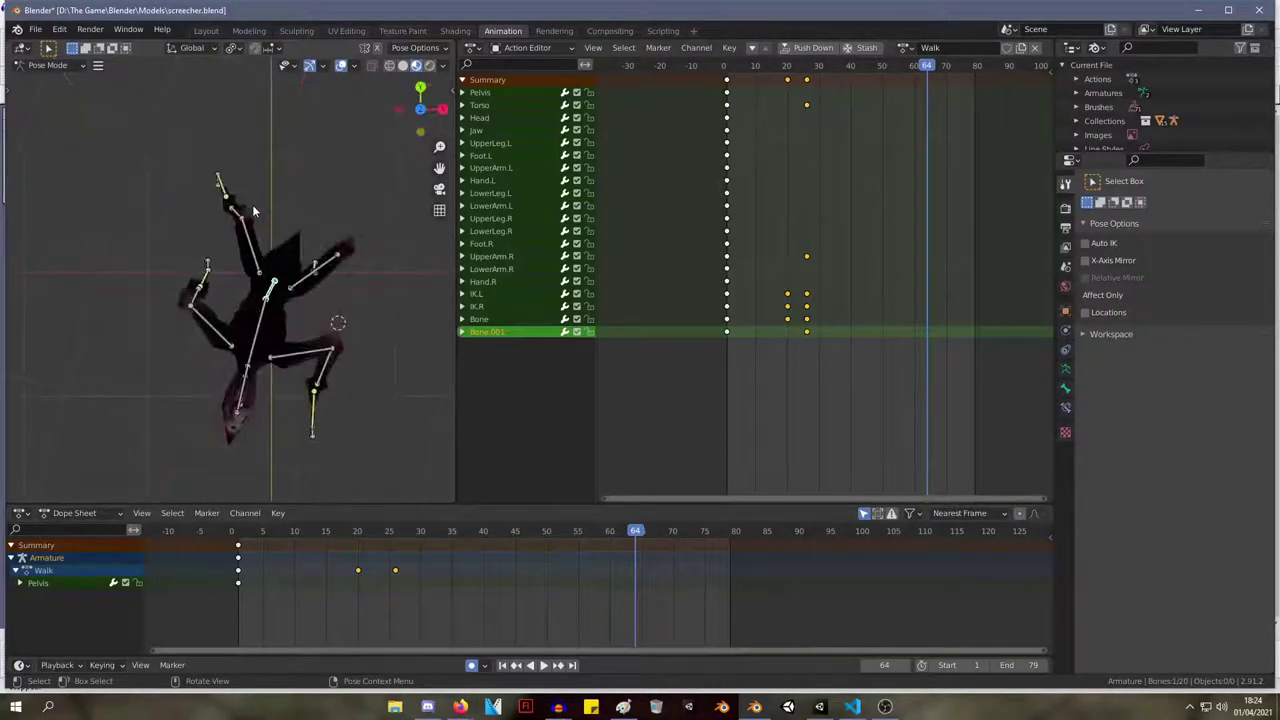
left_click(264, 320)
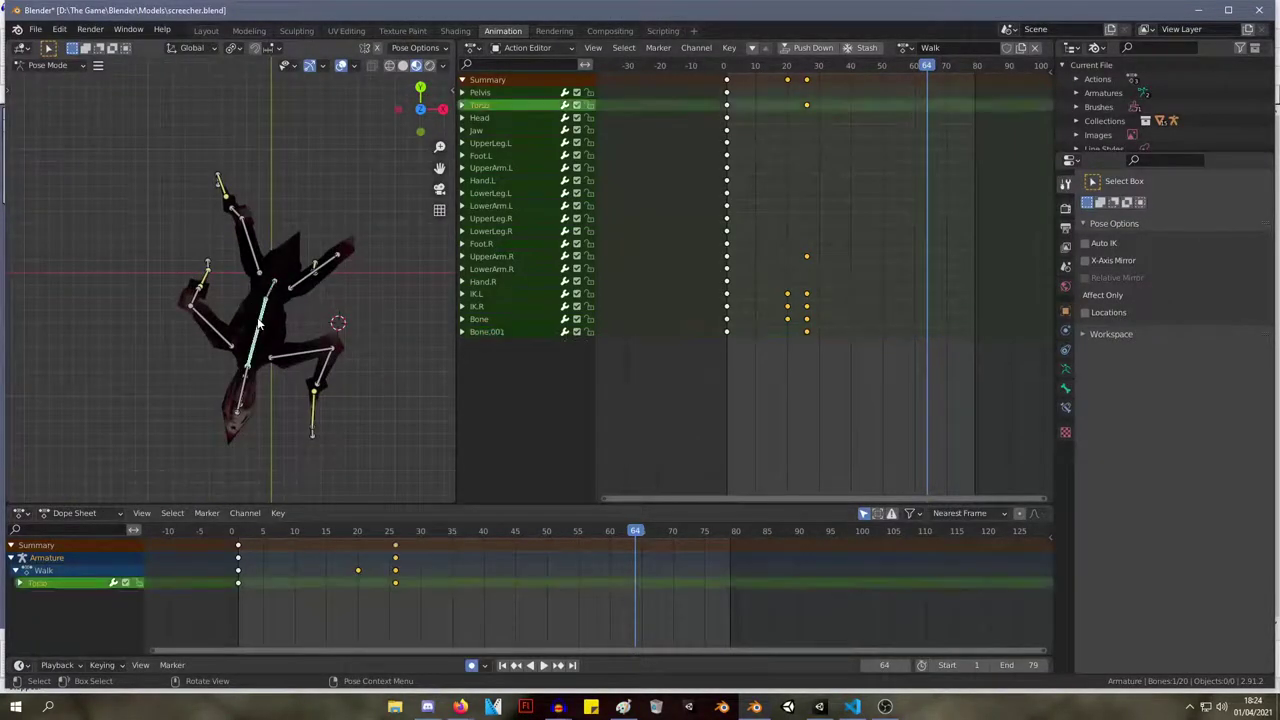
key("r")
left_click(280, 325)
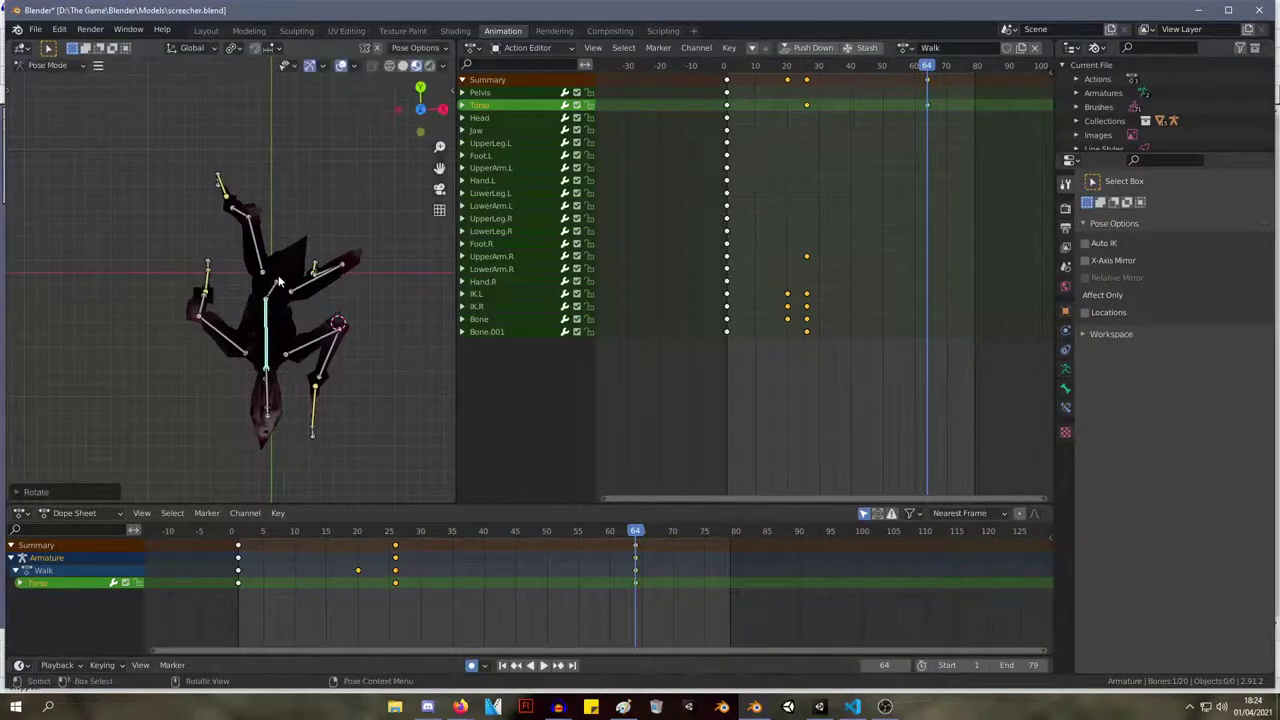
Rotate the Pelvis in top view at frame 64 and counter-rotate the Torso to realign the body lengthwise.
left_click(273, 287)
key("r")
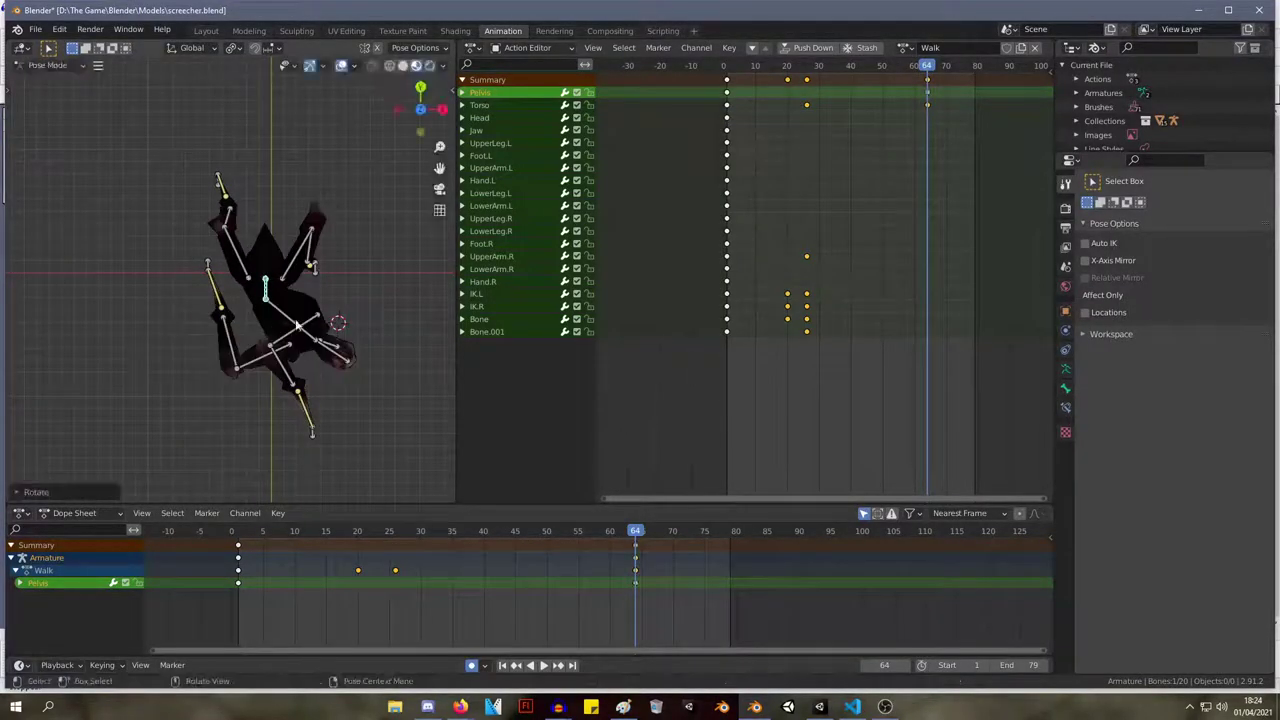
left_click(299, 327)
key("r")
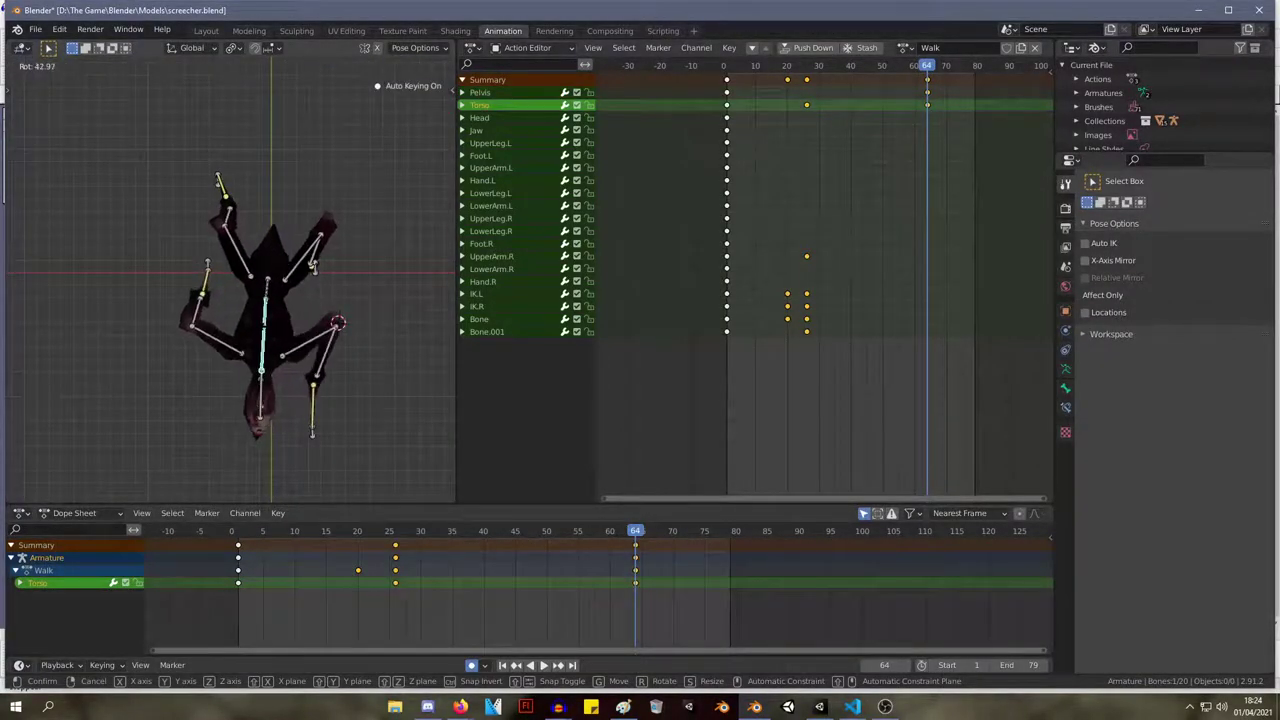
middle_click_drag(270, 333, 418, 173)
Move the front foot control Bone.001 slightly at frame 64 to key its position.
left_click(256, 340)
key("g")
left_click(258, 346)
middle_click_drag(258, 346, 21, 271)
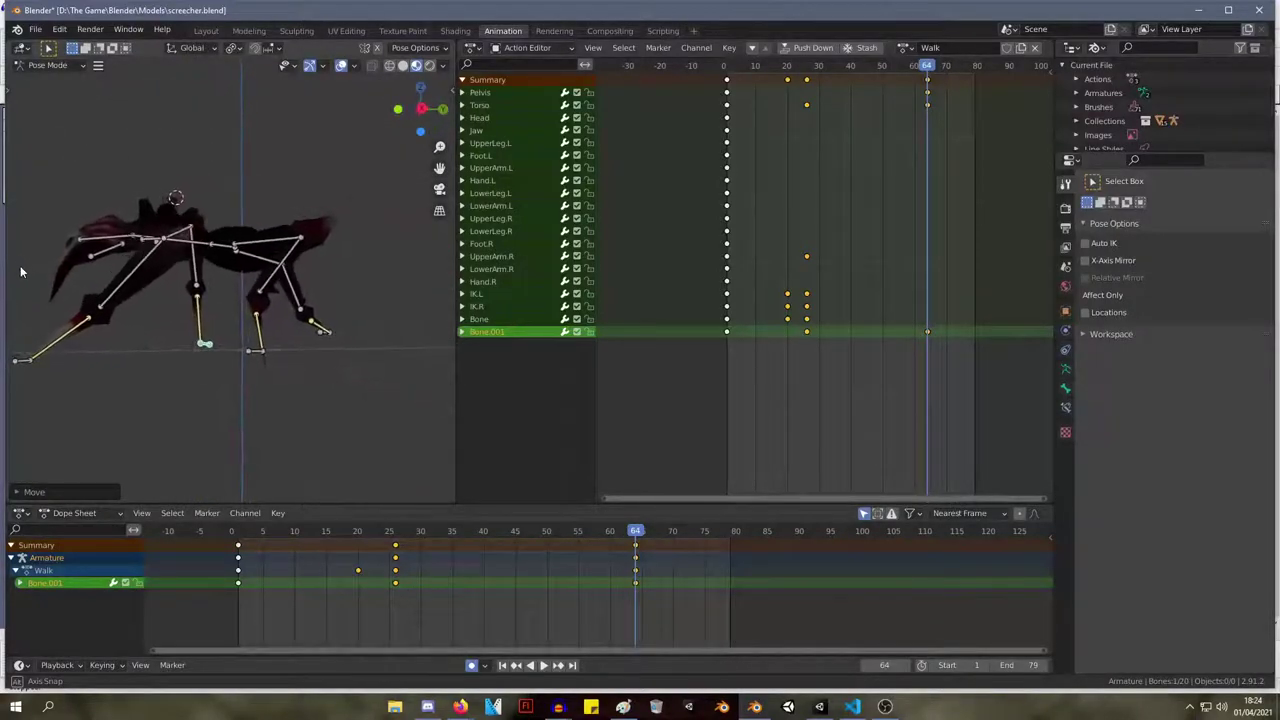
Try moving the rear foot control IK.L backward in side view at frame 64.
left_click(264, 355)
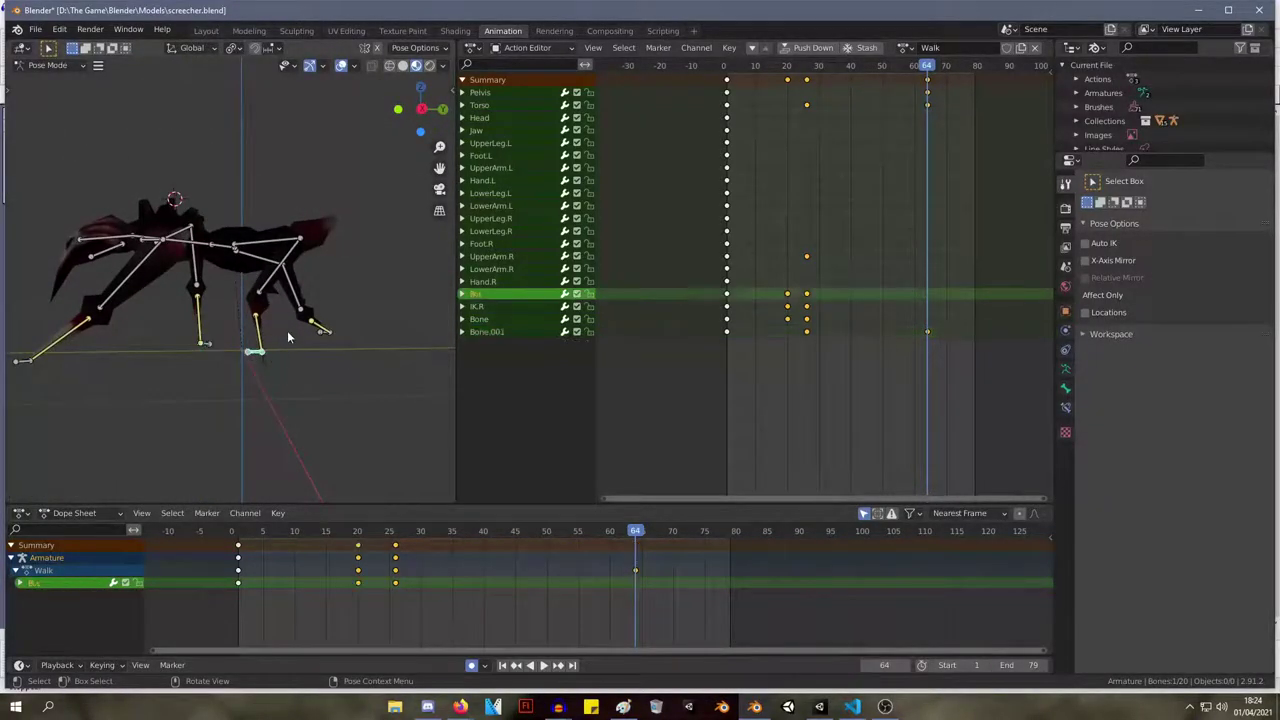
key("KP_1")
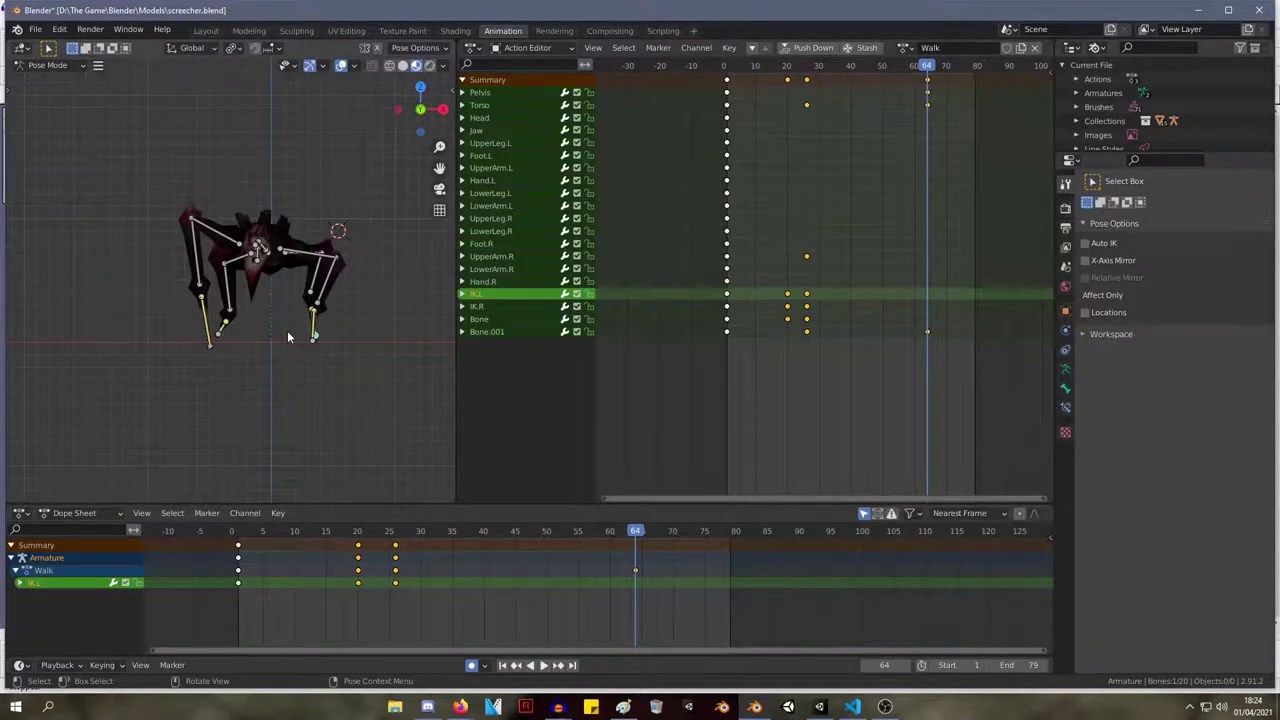
key("KP_3")
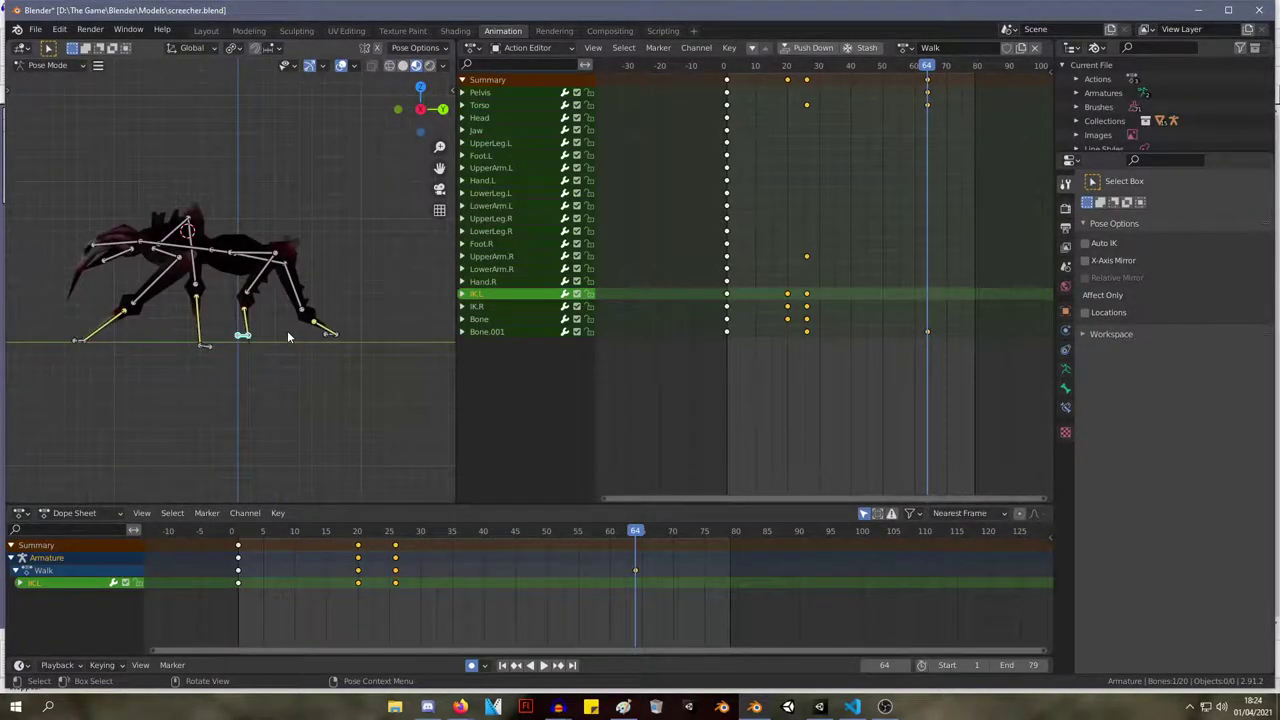
key("g")
mouse_move(333, 338)
middle_mouse_down()
mouse_move(356, 338)
mouse_move(328, 343)
middle_mouse_up()
Try moving the rear foot control IK.R forward under the body in side view at frame 64.
left_click(328, 343)
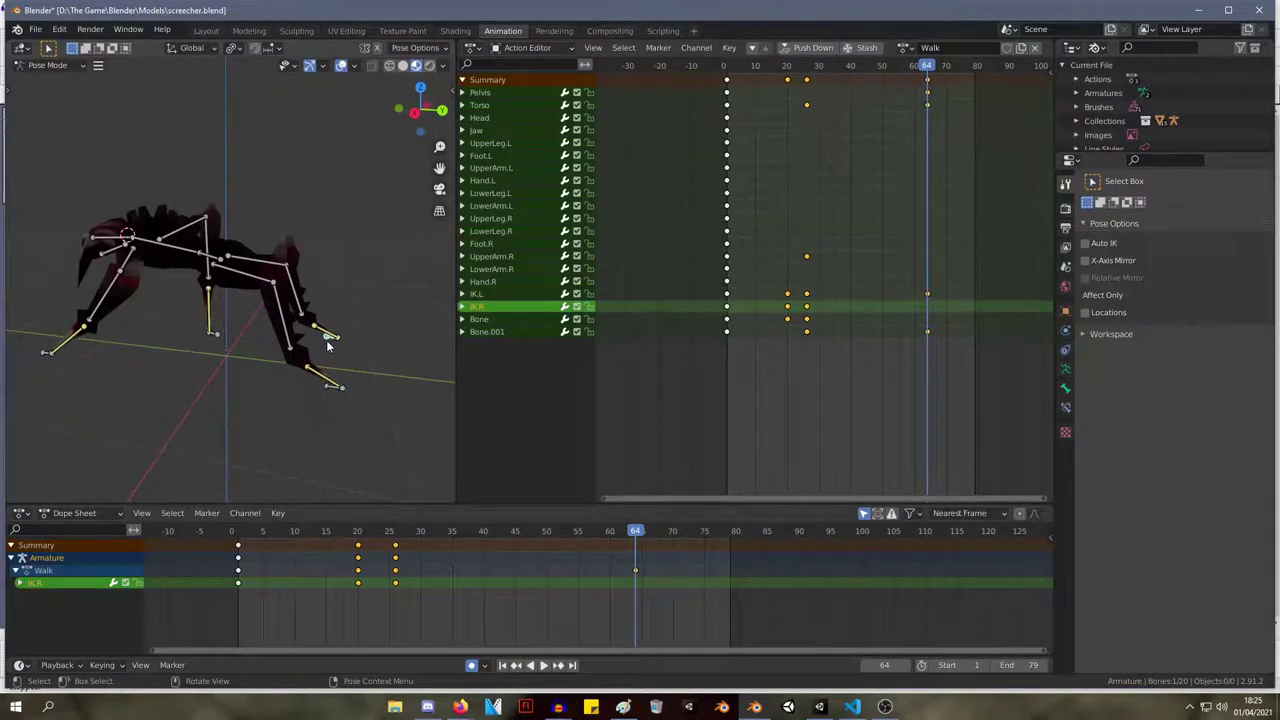
key("KP_1")
key("KP_3")
key("g")
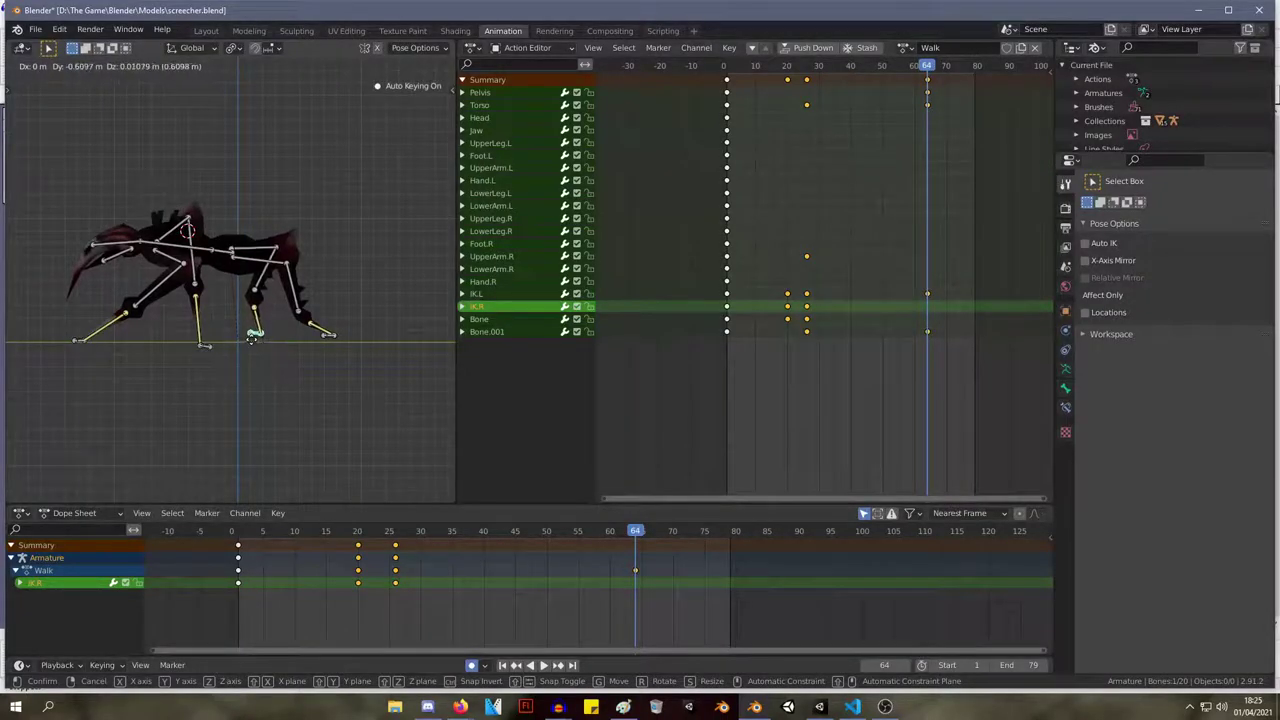
left_click(253, 347)
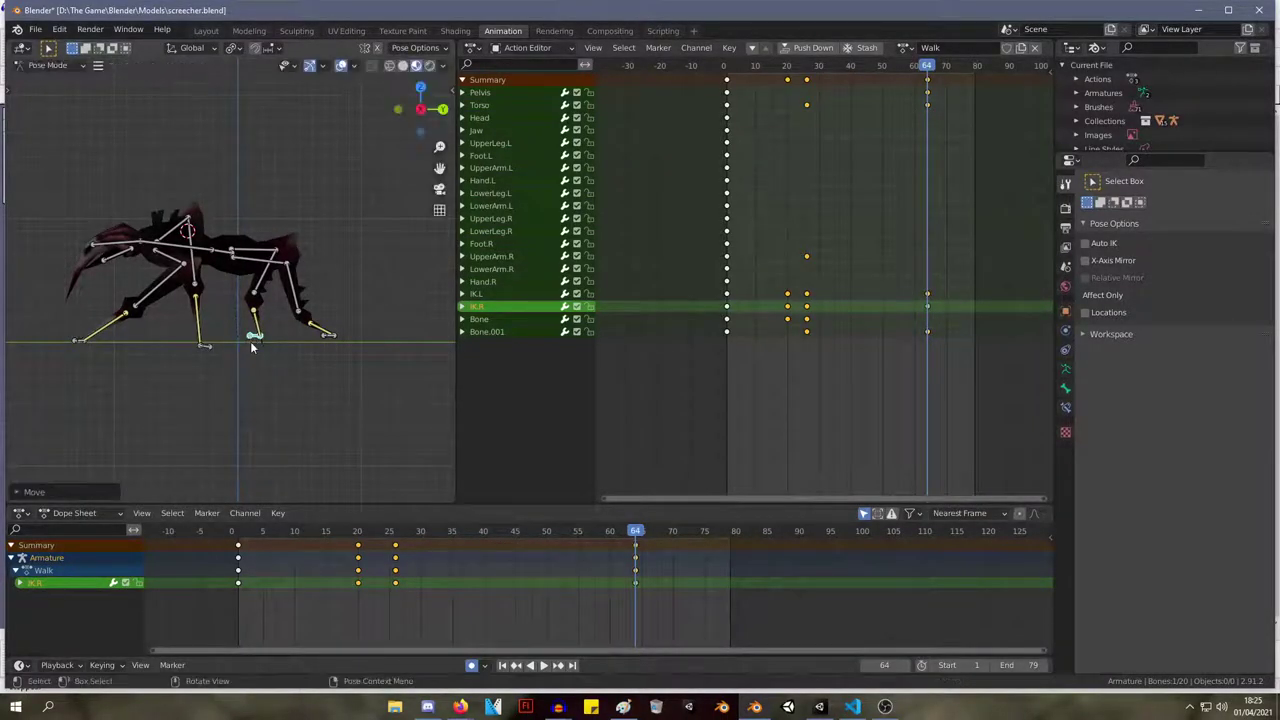
Undo the last moves of the rear foot controls IK.R and IK.L.
middle_click_drag(262, 345, 49, 235)
key("ctrl+z")
key("ctrl+z")
key("ctrl+z")
Move the rear foot control IK.L backward in side view at frame 64 to stretch that leg behind the body.
middle_click_drag(369, 293, 62, 182)
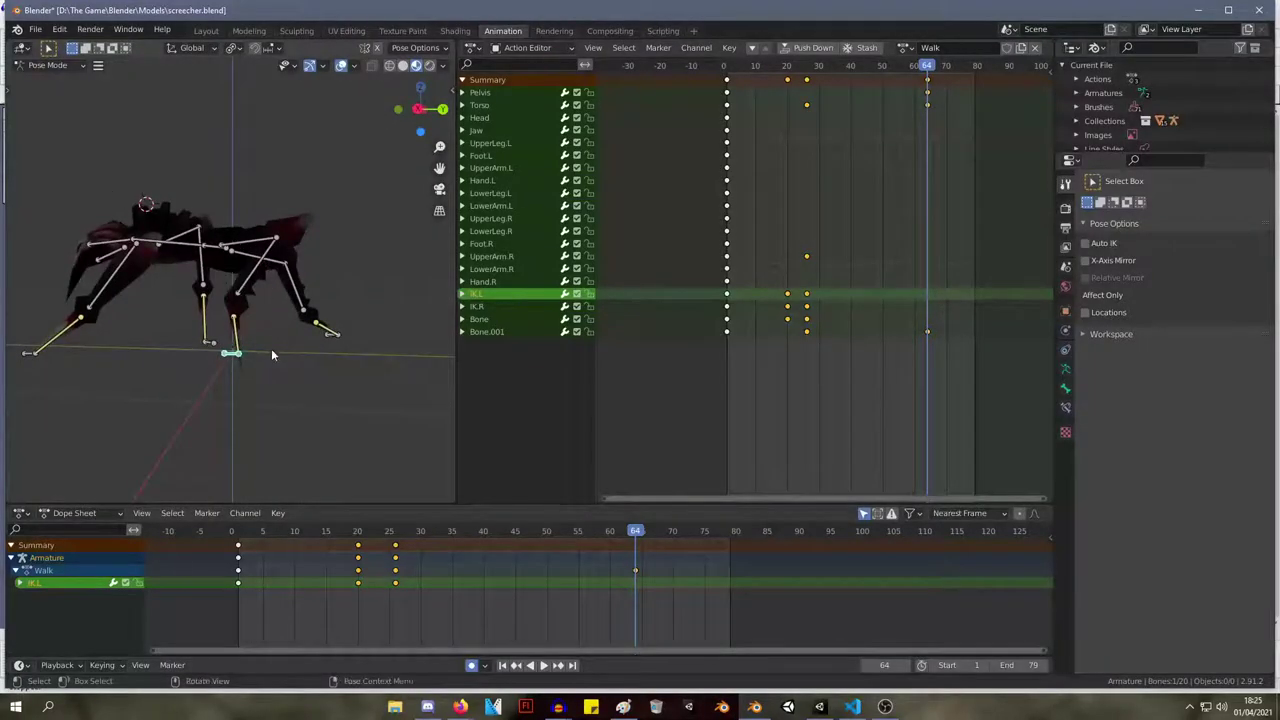
key("KP_3")
key("g")
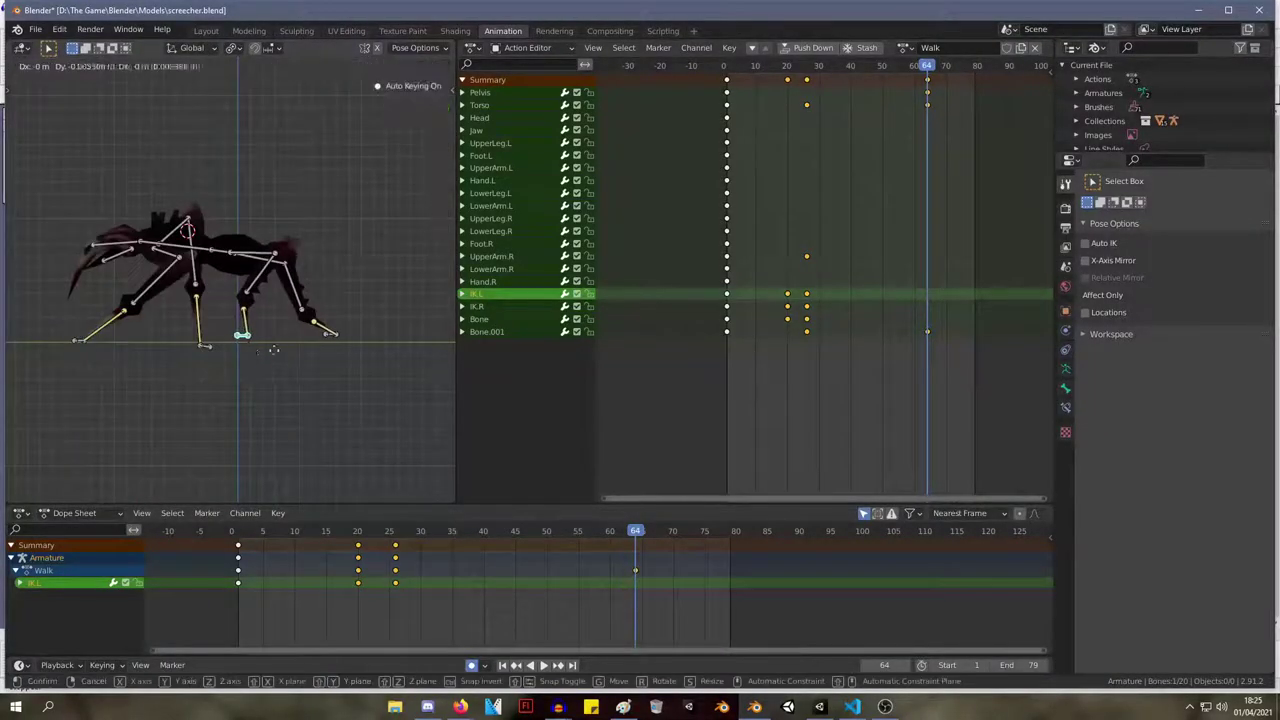
left_click(366, 349)
middle_click_drag(366, 349, 332, 343)
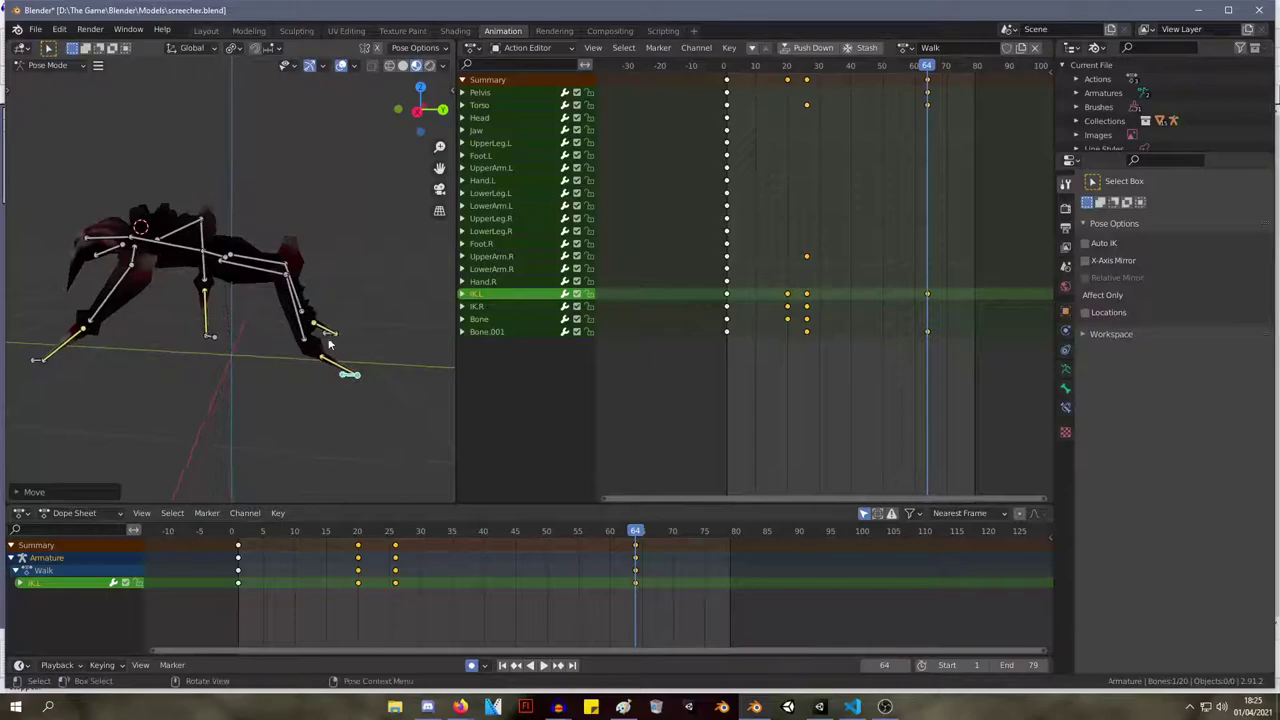
Move the rear foot control IK.R forward under the body in side view at frame 64 and check the pose from several angles.
left_click(327, 339)
key("KP_3")
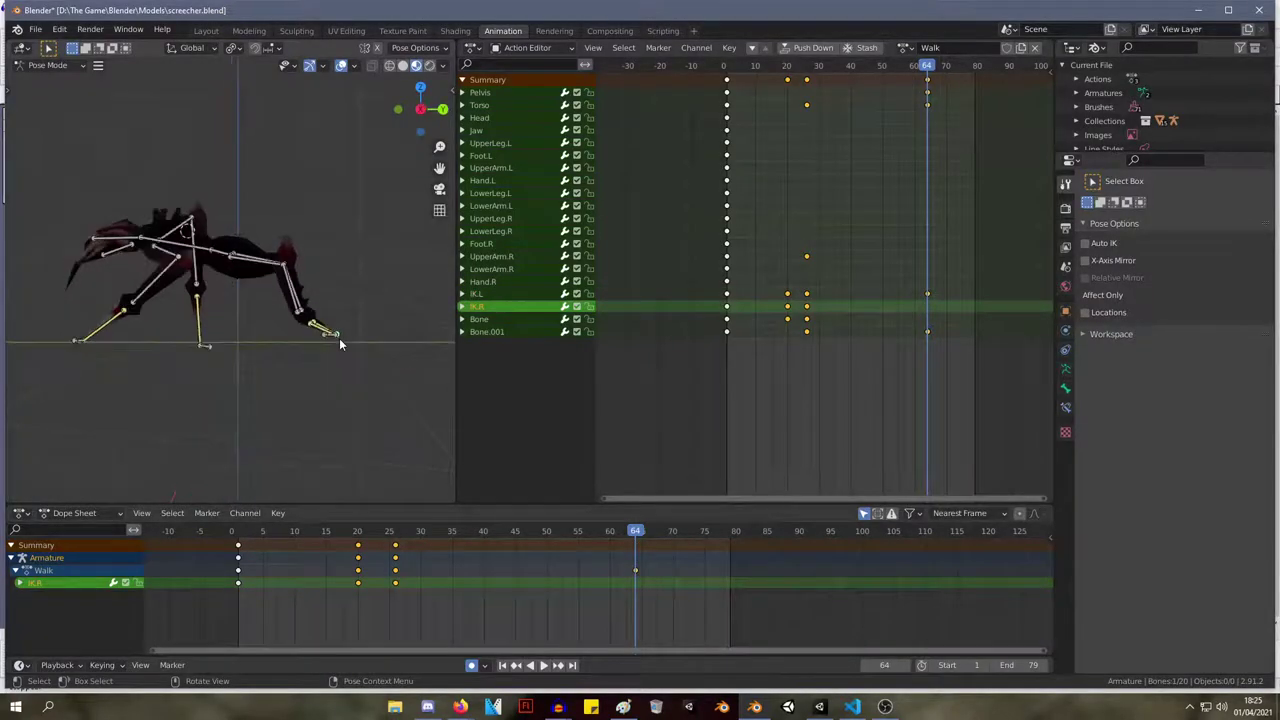
key("KP_1")
key("KP_3")
key("g")
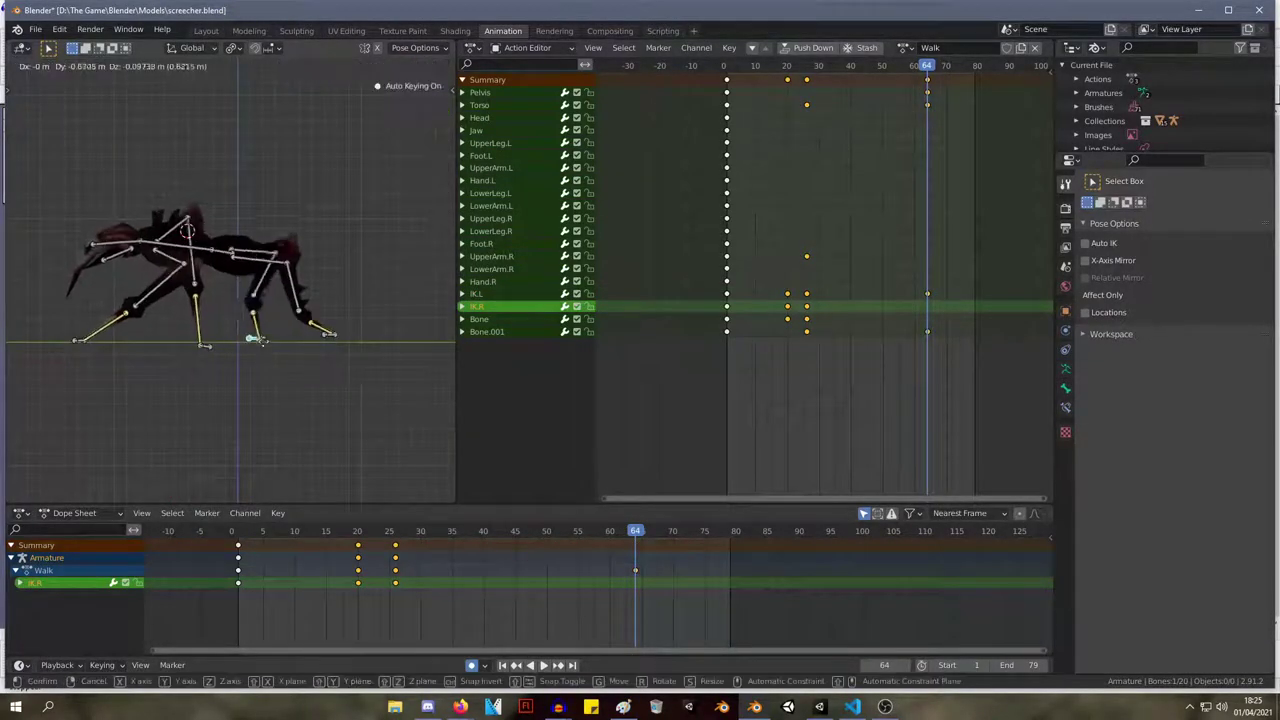
left_click(255, 342)
middle_click_drag(255, 342, 204, 266)
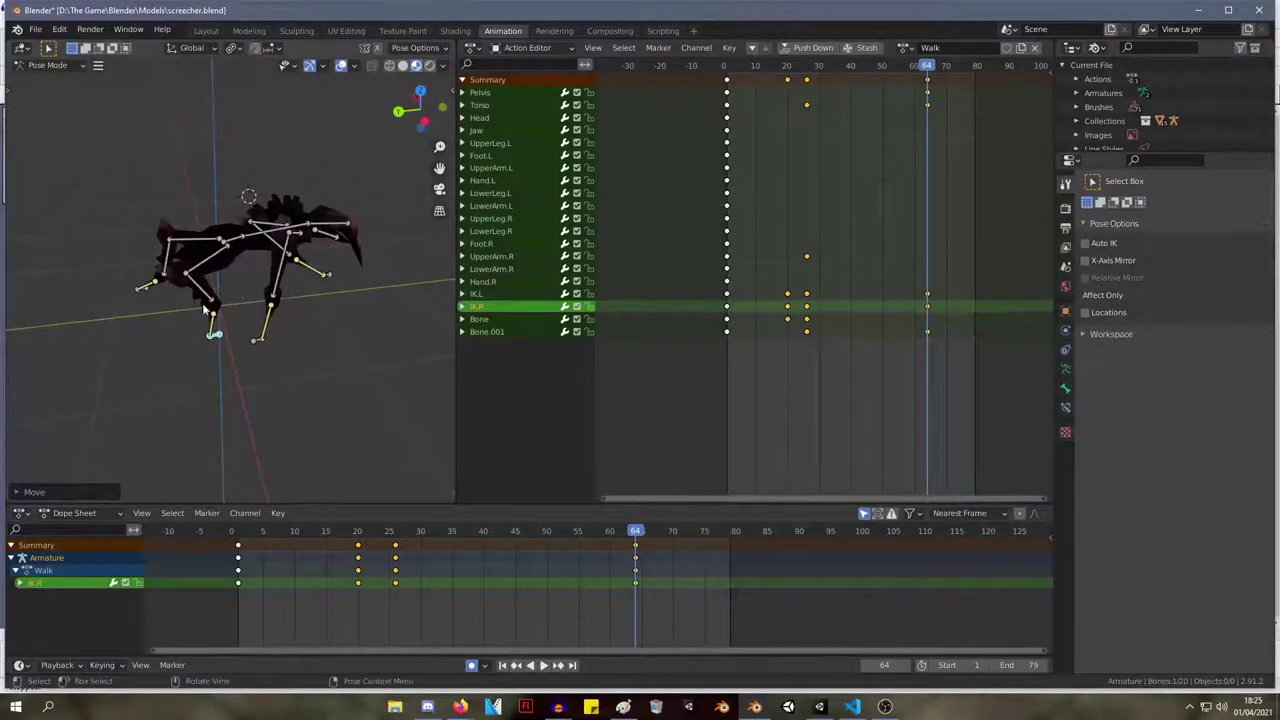
middle_click_drag(195, 321, 43, 244)
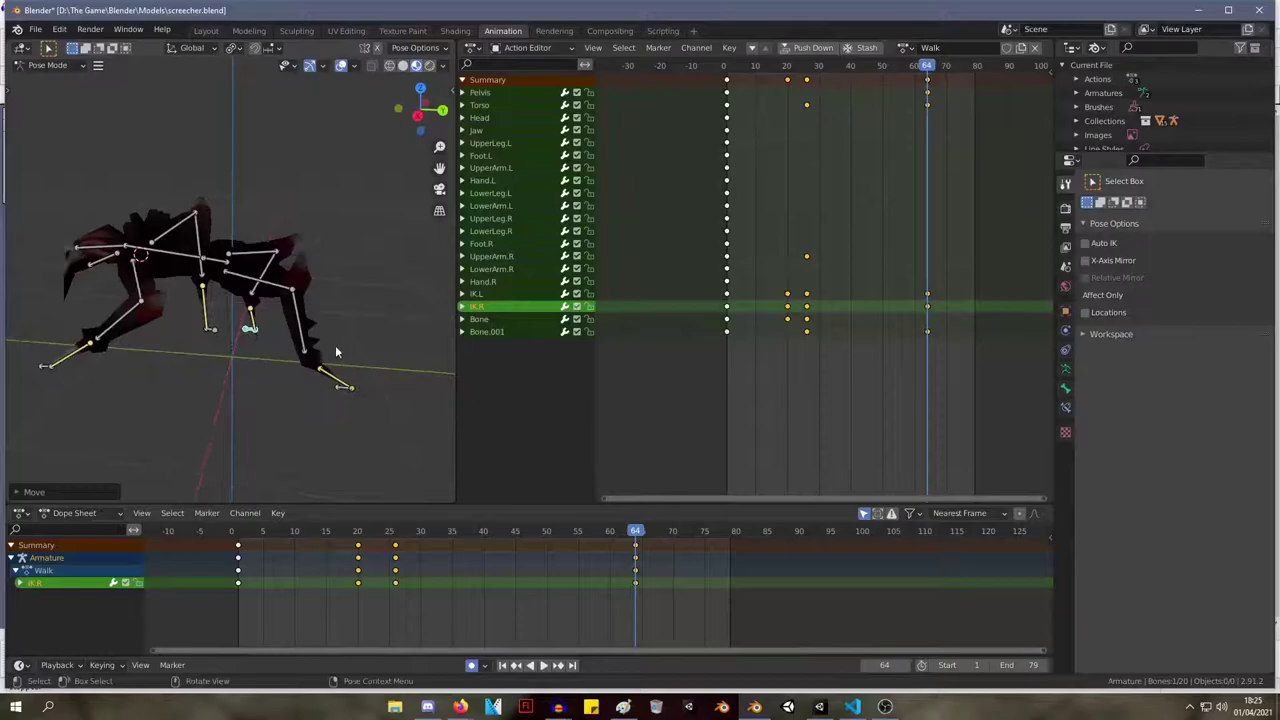
middle_click_drag(97, 342, 237, 311)
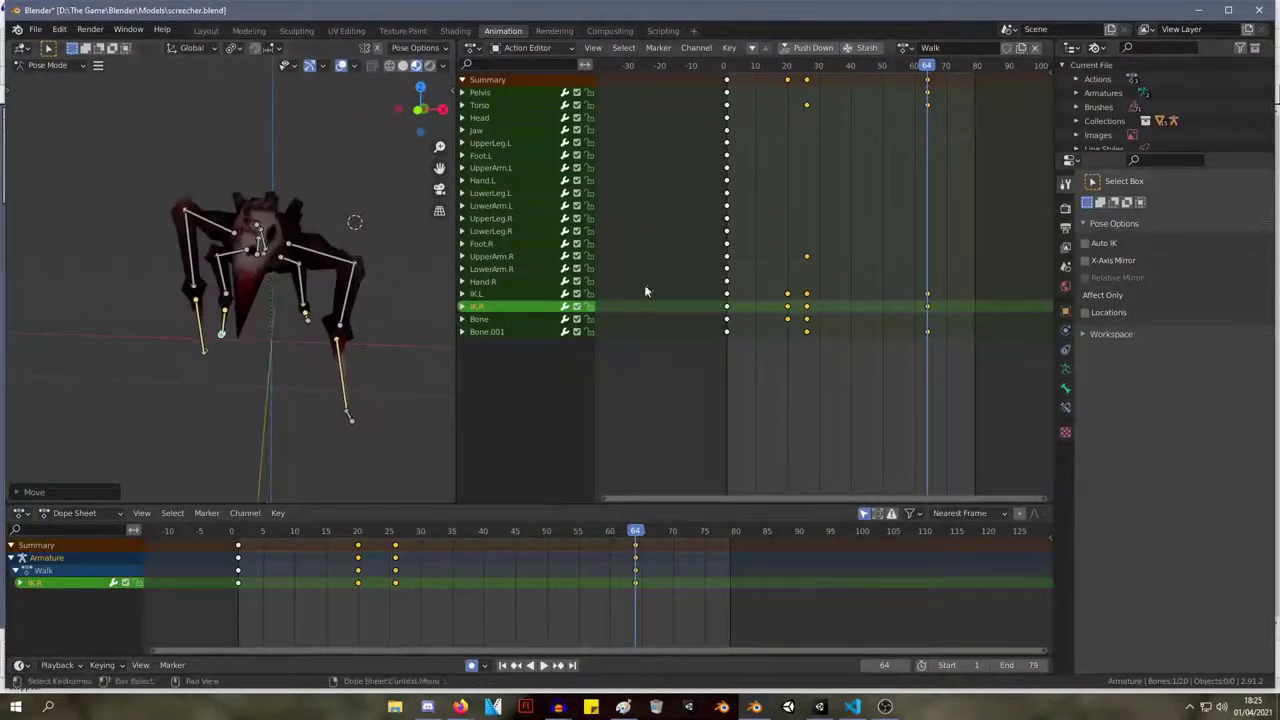
Try removing the keyframes at frames 20 and 26 and moving the frame 64 keyframes earlier, and undo these changes.
left_click_drag(916, 378, 719, 71)
left_click(818, 104)
left_click(927, 79)
key("g")
left_click(767, 86)
key("ctrl+z")
key("ctrl+z")
key("ctrl+z")
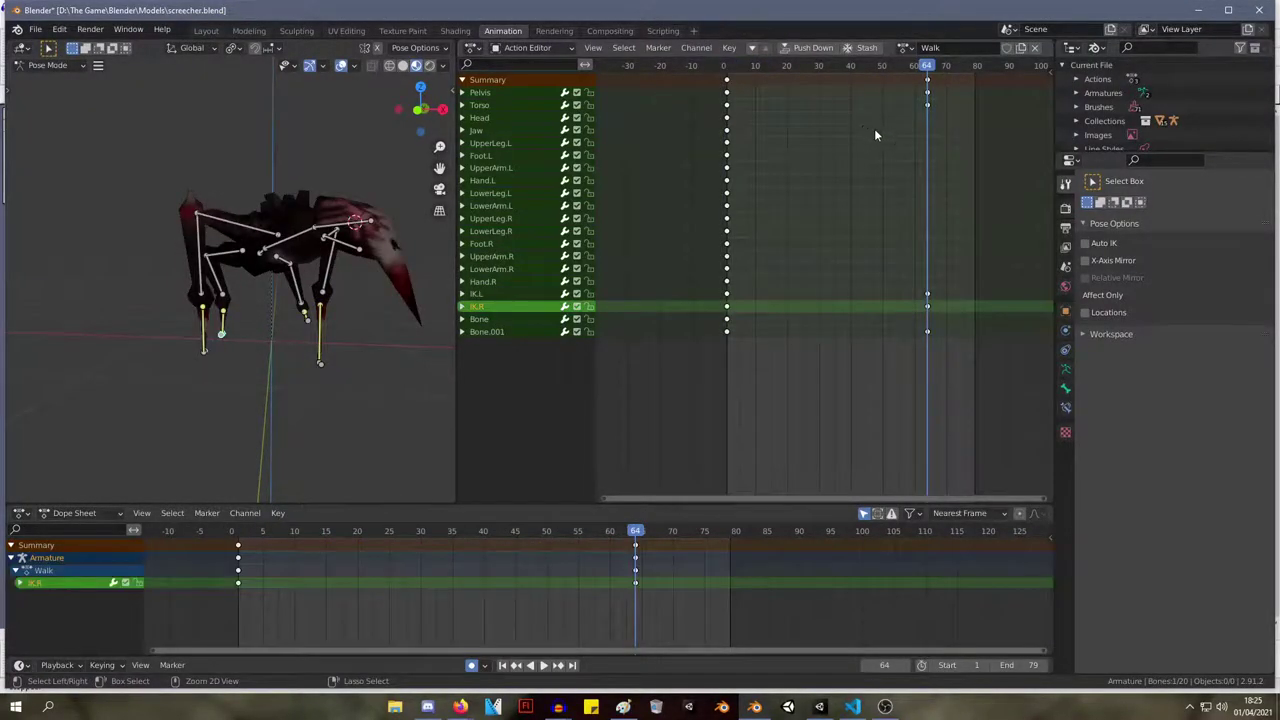
key("ctrl+z")
Move the frame 64 keyframes to frame 20, shift the frame 26 keyframes beside them, and preview the motion.
left_click_drag(927, 66, 847, 72)
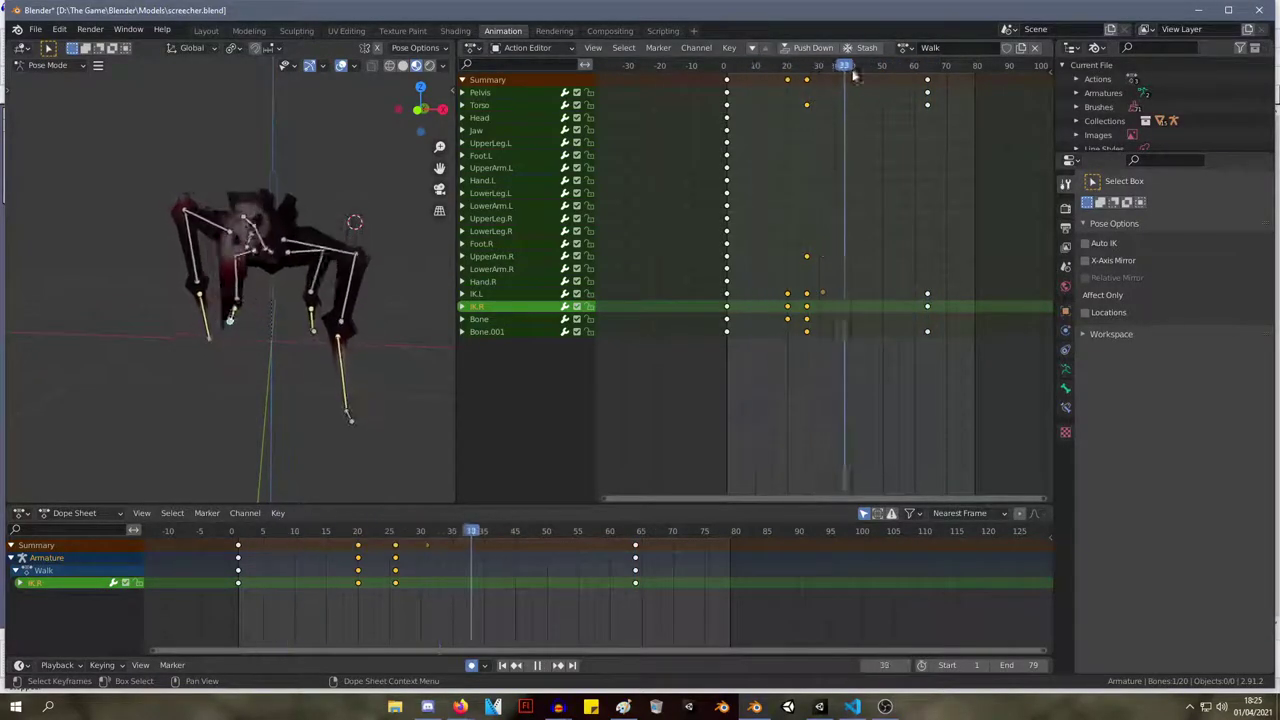
key("Escape")
left_click(927, 79)
key("g")
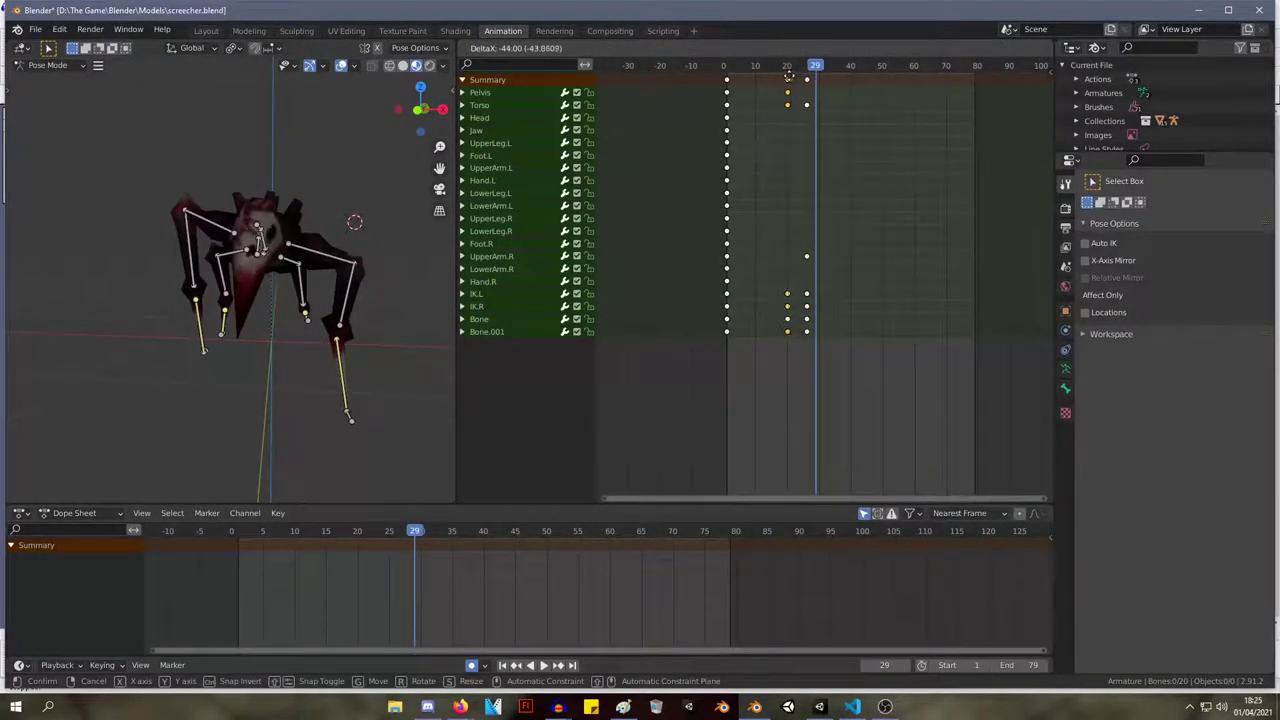
left_click(786, 84)
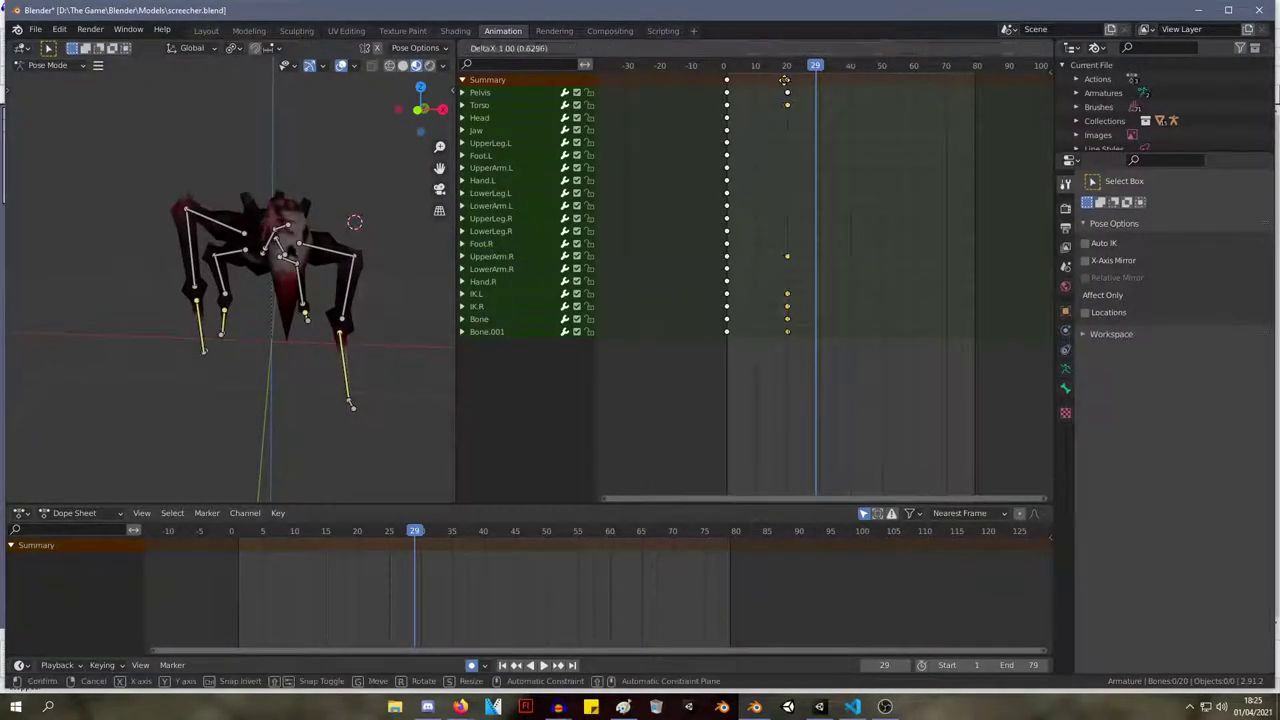
left_click(787, 85)
key("space")
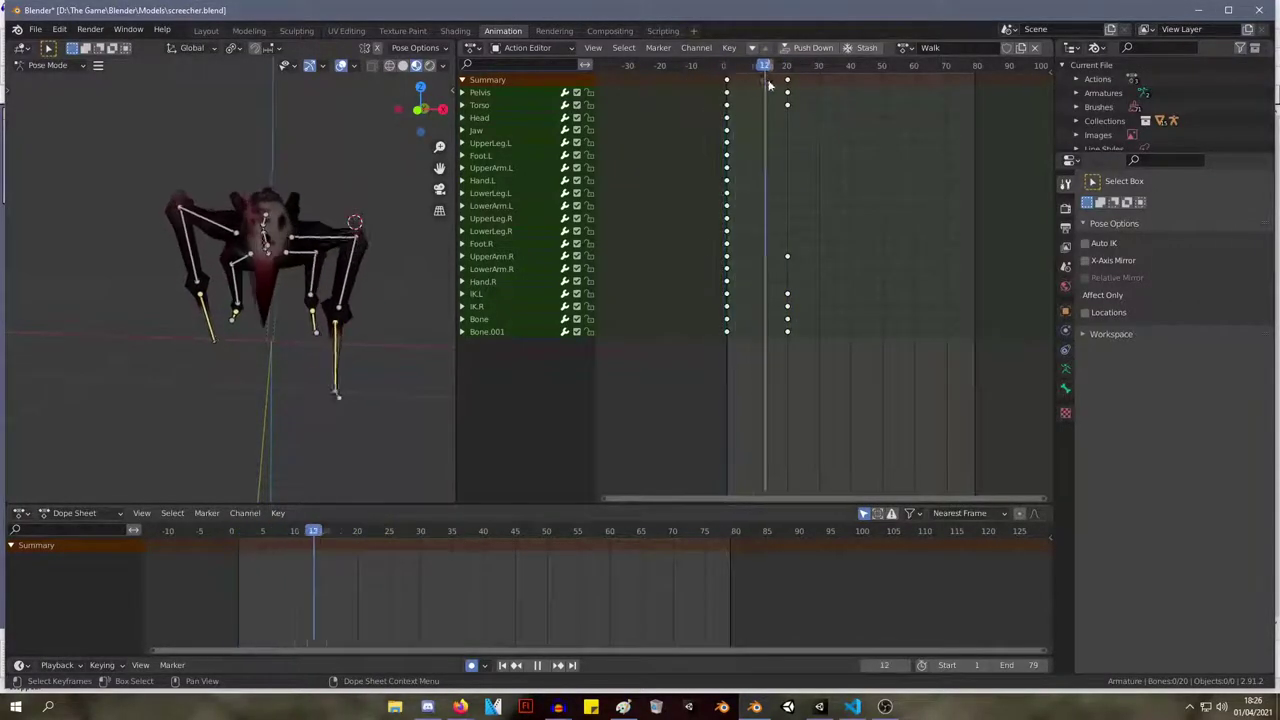
key("Escape")
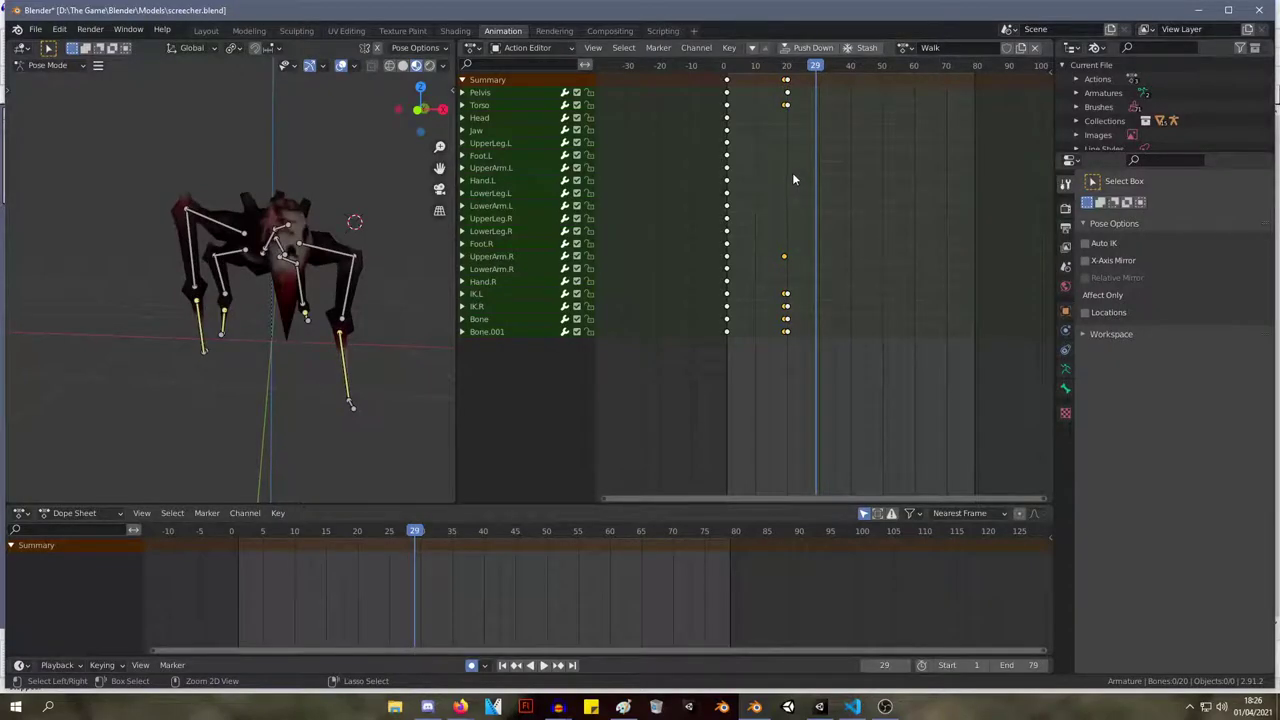
Delete the keyframes at frames 19 and 23 from the Walk action, keeping only the frame 1 keys.
mouse_move(787, 80)
left_mouse_down()
mouse_move(798, 80)
mouse_move(768, 76)
left_mouse_up()
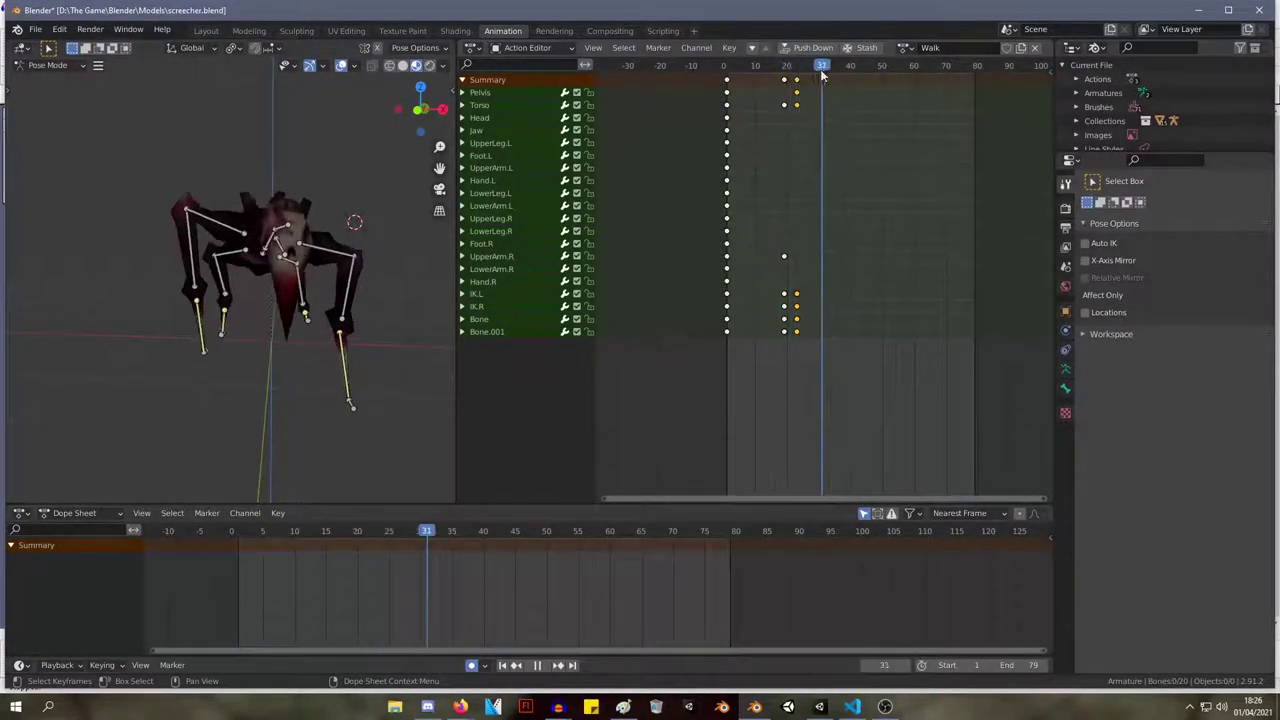
left_click(786, 80)
key("x")
left_click(798, 86)
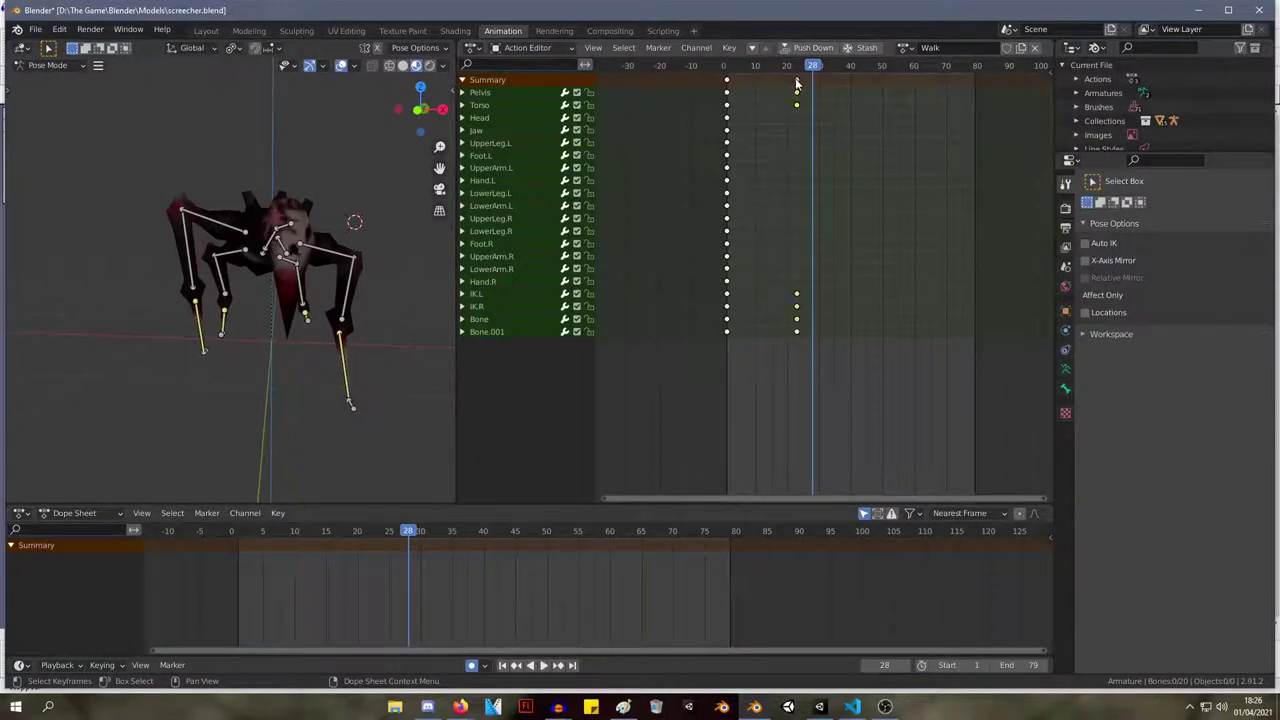
middle_click_drag(330, 165, 240, 205)
left_click_drag(808, 74, 759, 92)
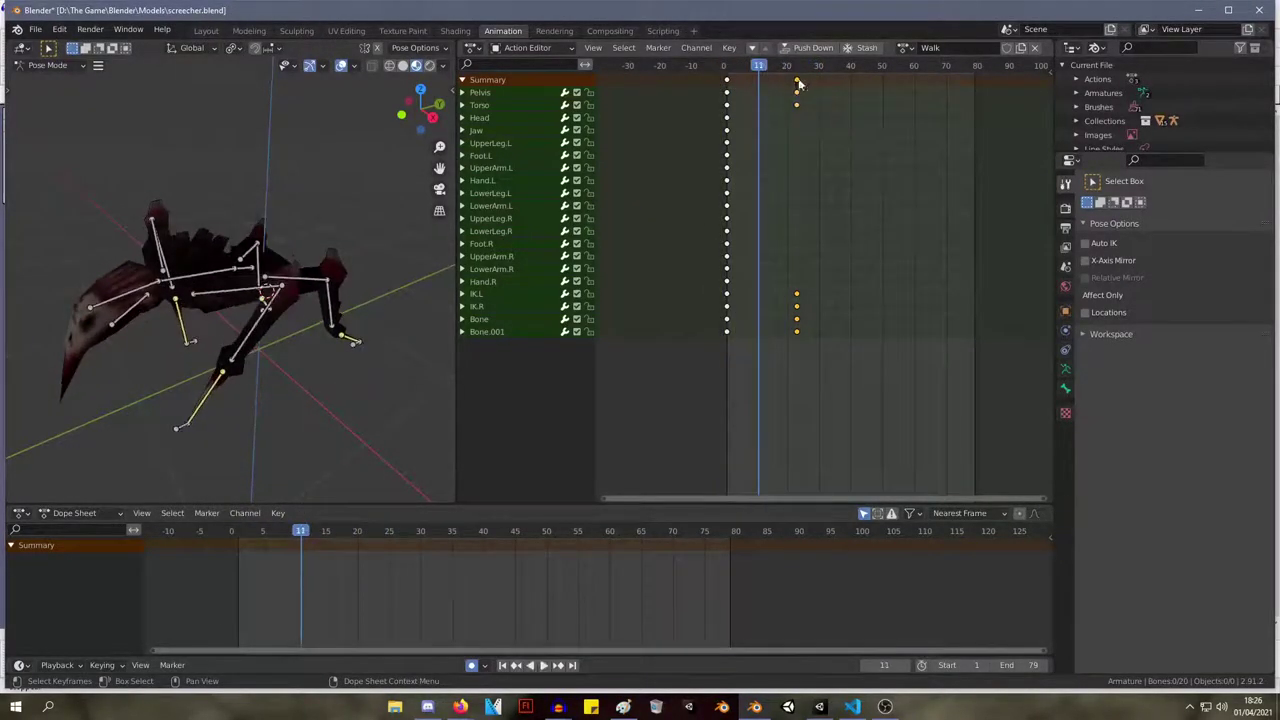
key("x")
left_click(799, 80)
key("space")
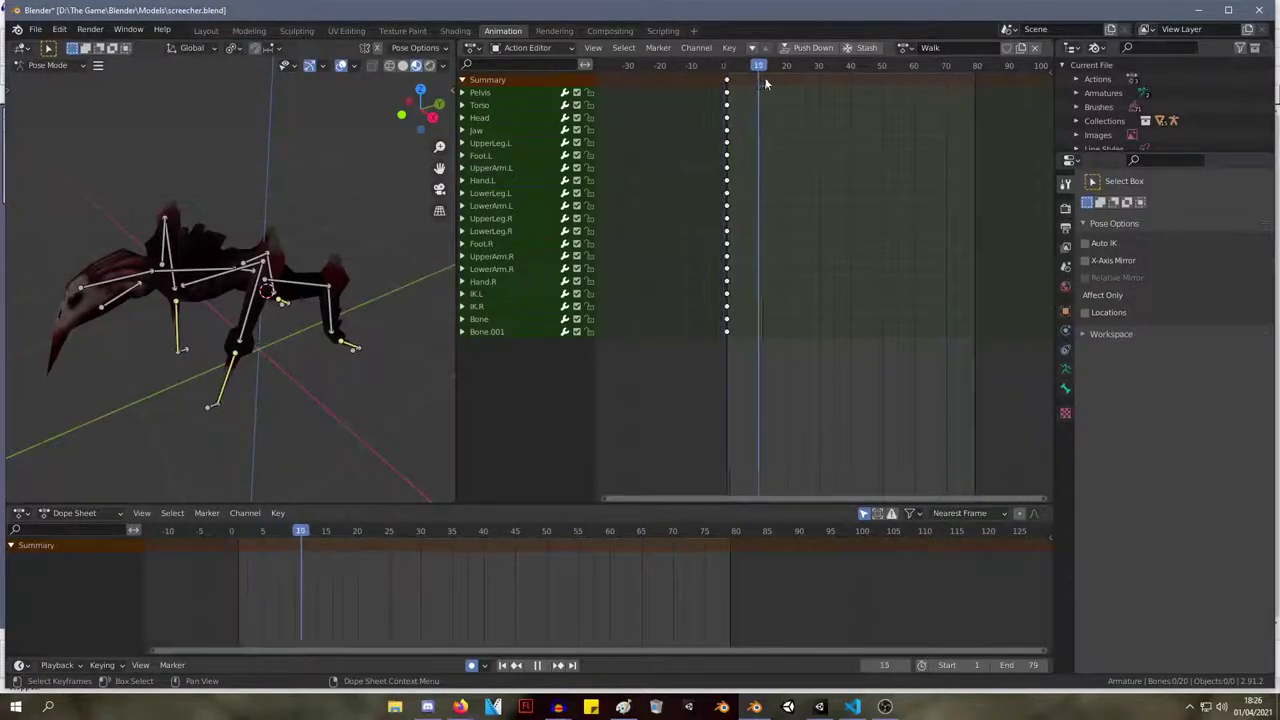
In side view at frame 19, move the front hand control Bone far forward and Bone.001 backward under the body.
middle_click_drag(284, 203, 217, 157, "alt")
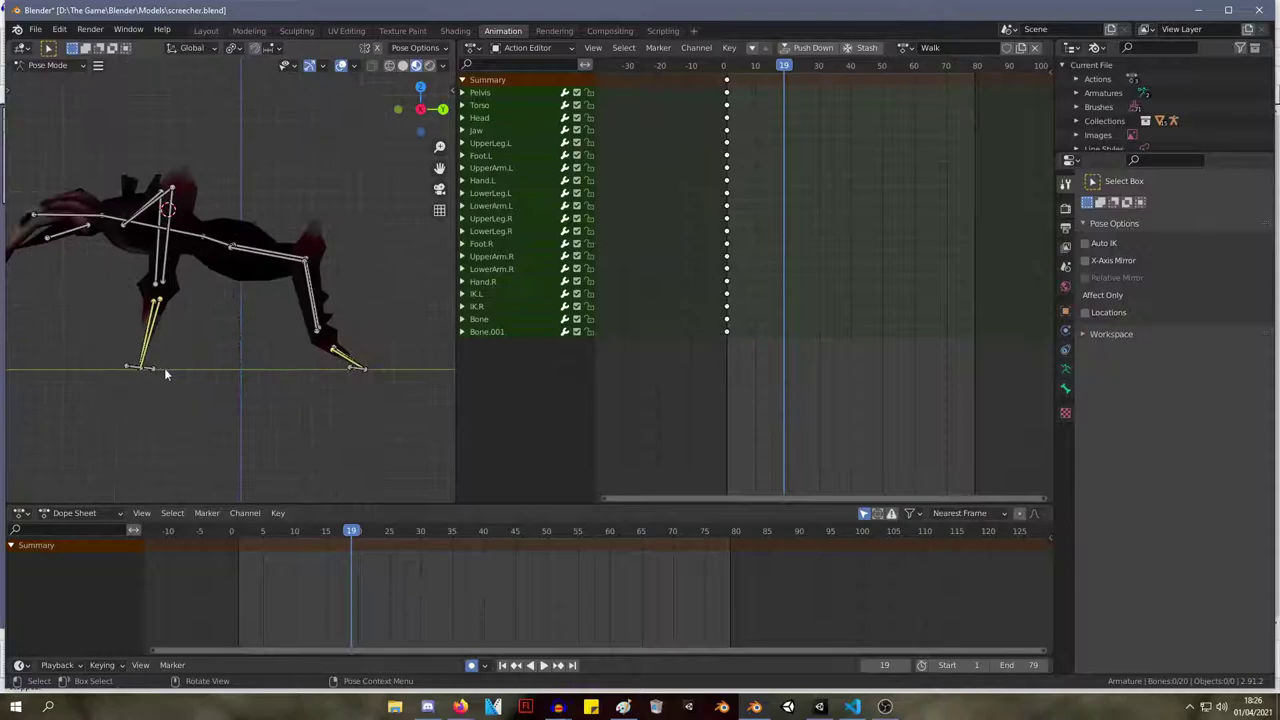
left_click(128, 368)
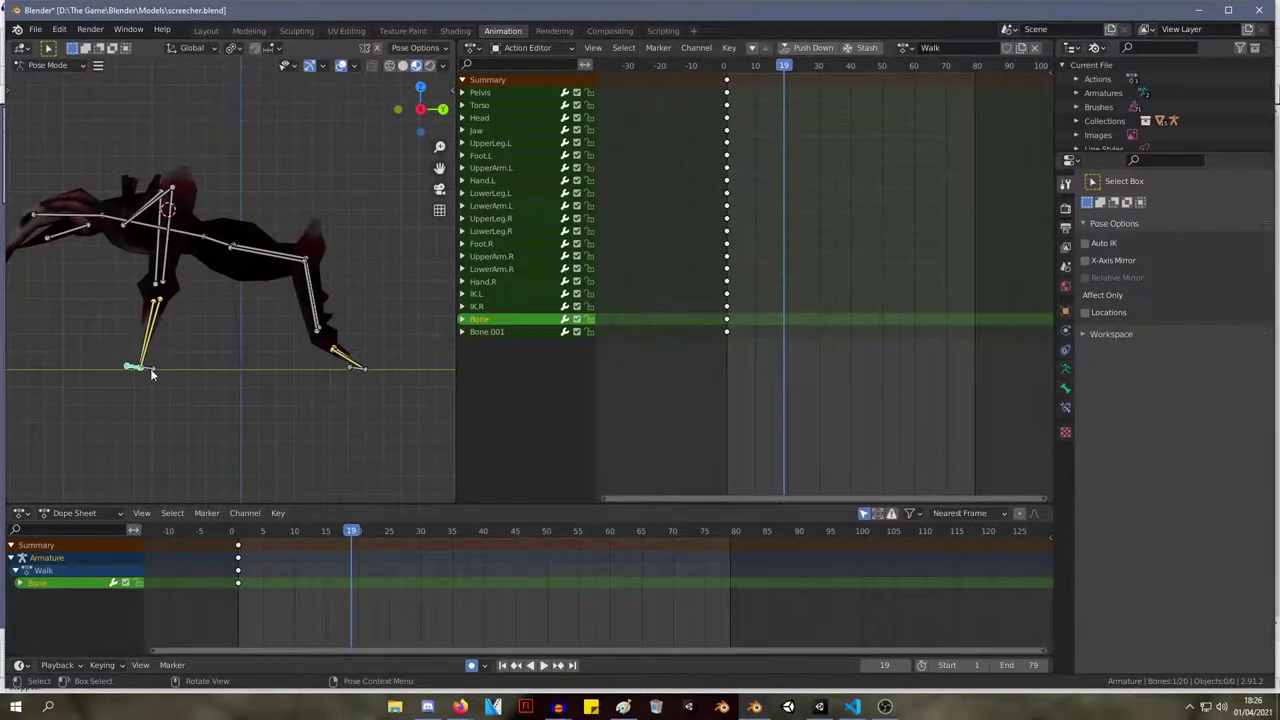
key("g")
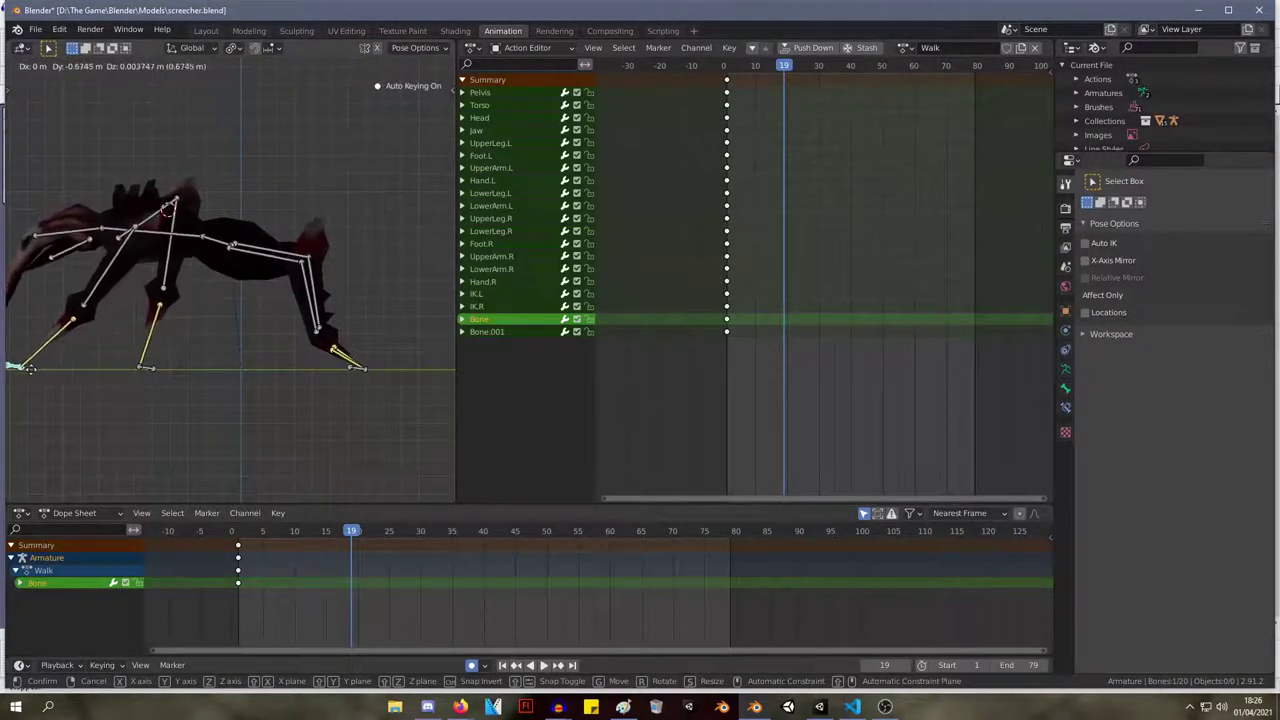
left_click(22, 368)
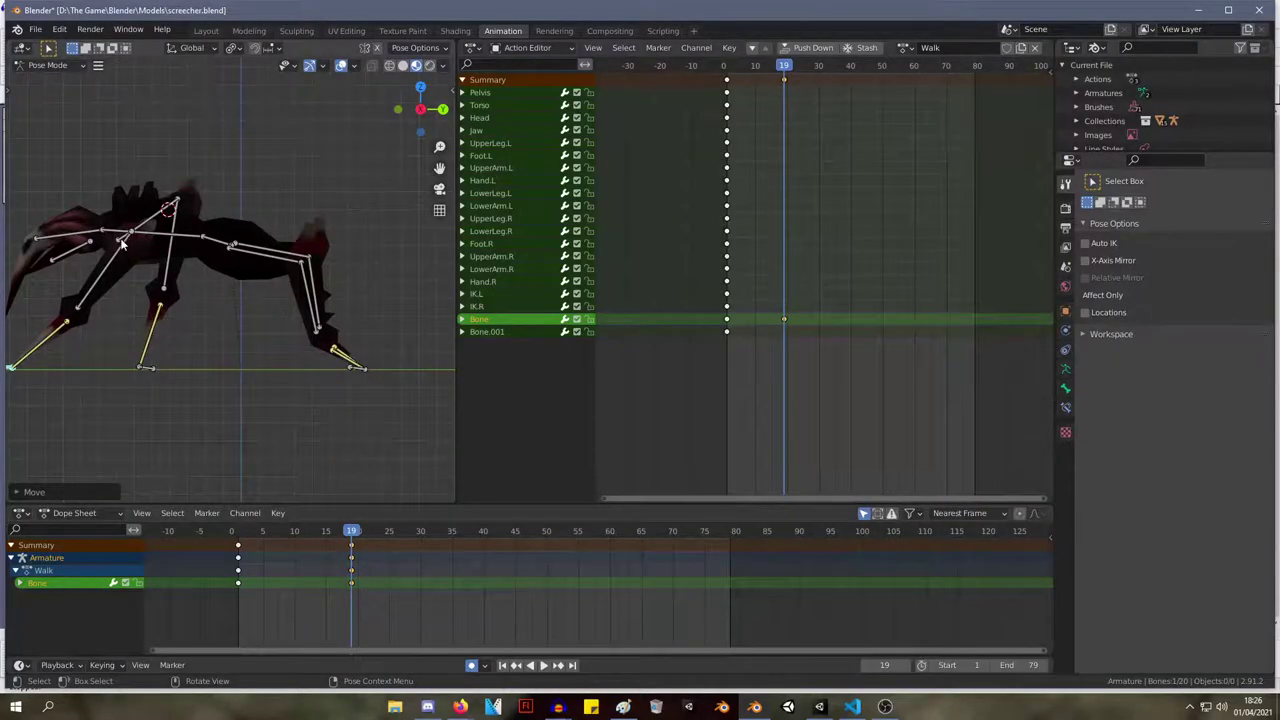
left_click(149, 370)
key("g")
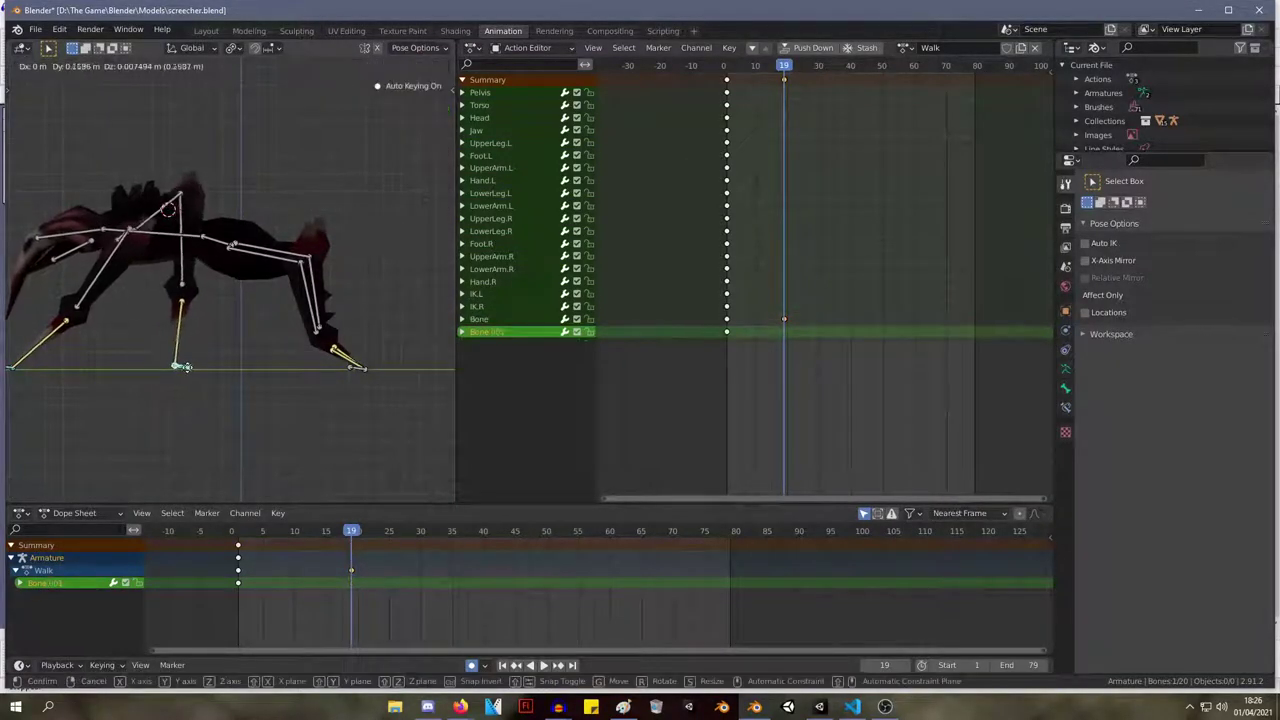
left_click(228, 371)
Move the rear foot control IK.L forward under the body at frame 19.
left_click(357, 375)
key("g")
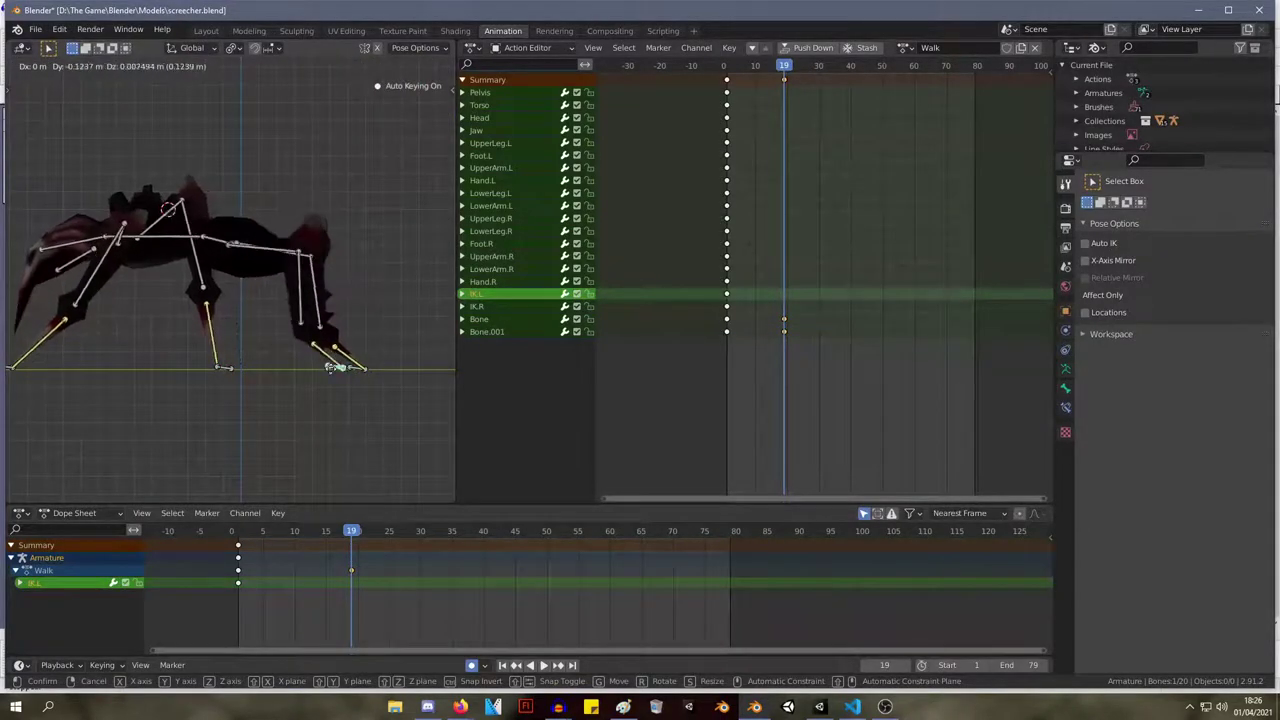
left_click(232, 366)
left_click(357, 366)
key("g")
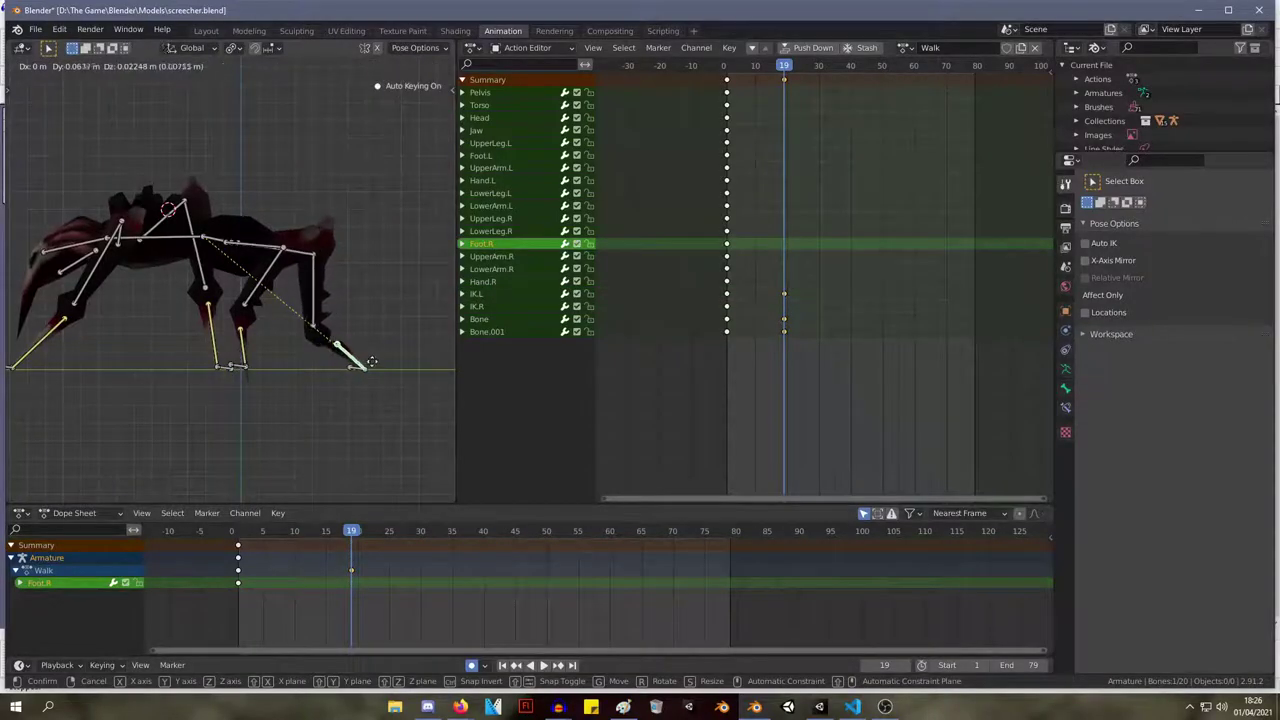
right_click(373, 363)
Move the rear foot control IK.R slightly backward at frame 19 and nudge IK.L a little further forward.
left_click(356, 371)
key("g")
left_click(362, 372)
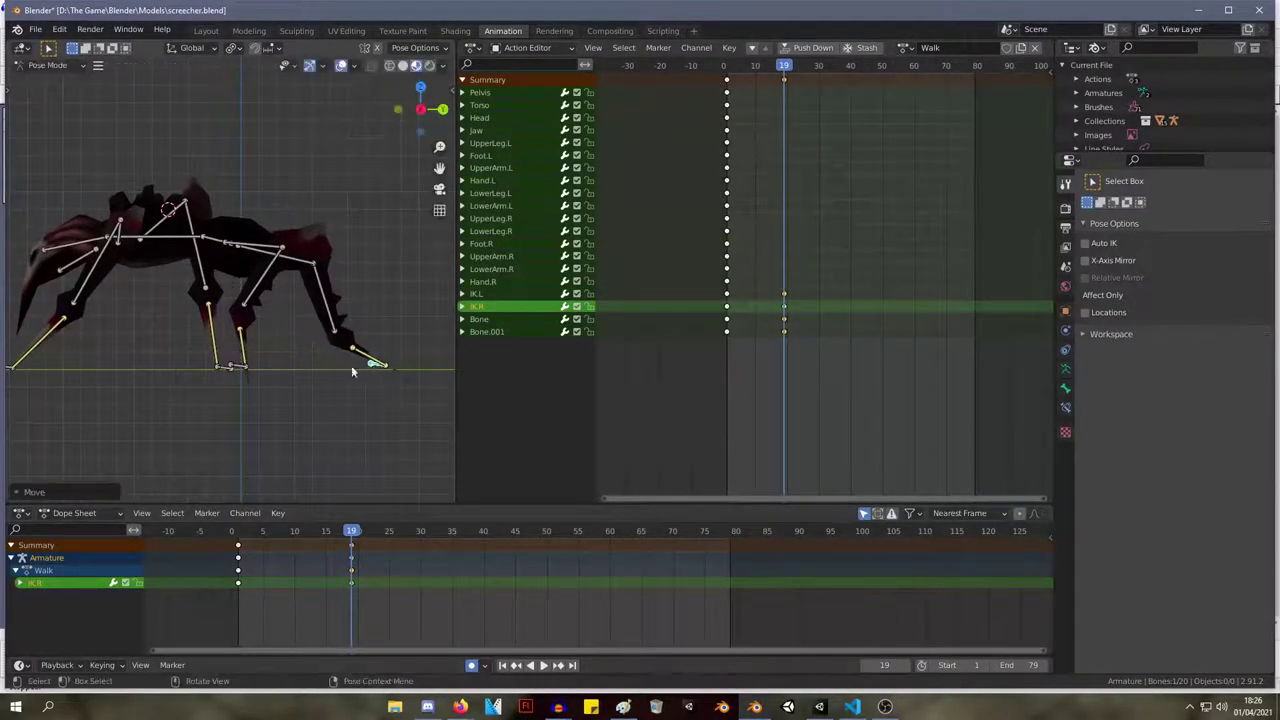
left_click(231, 368)
key("g")
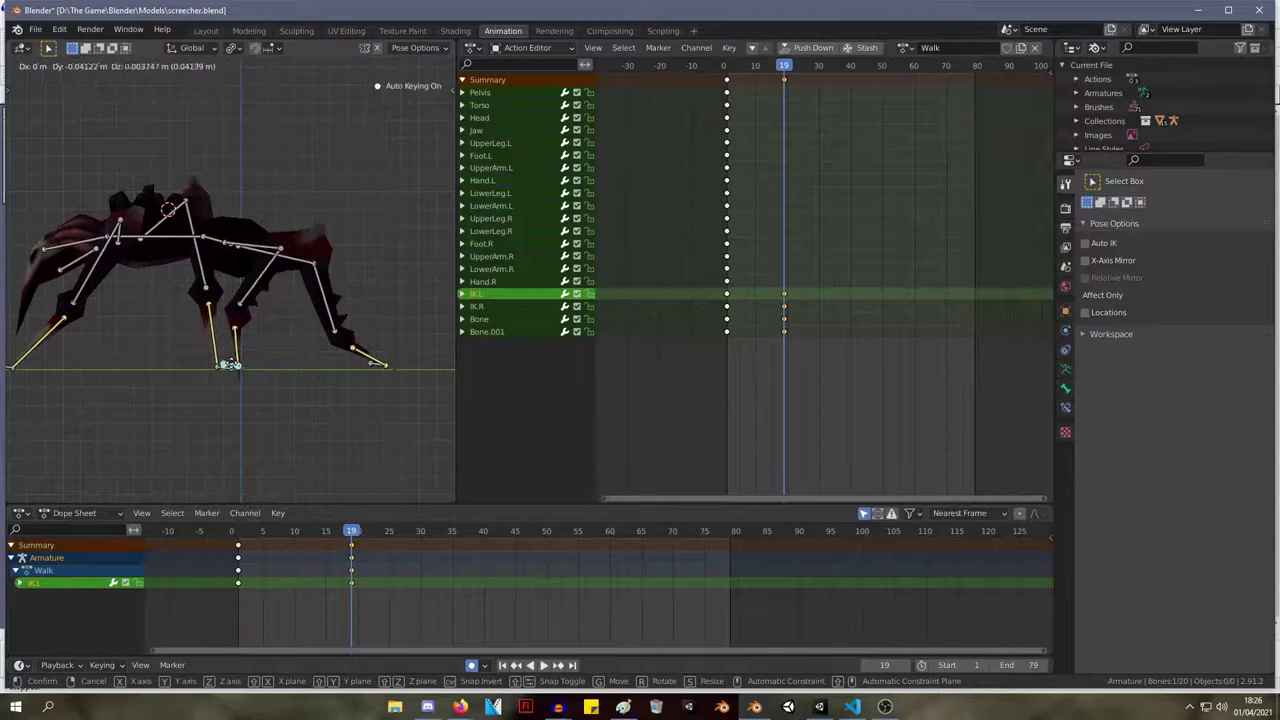
left_click(232, 366)
Insert keyframes for all bones at frame 19 and preview the motion.
middle_click_drag(249, 150, 118, 250)
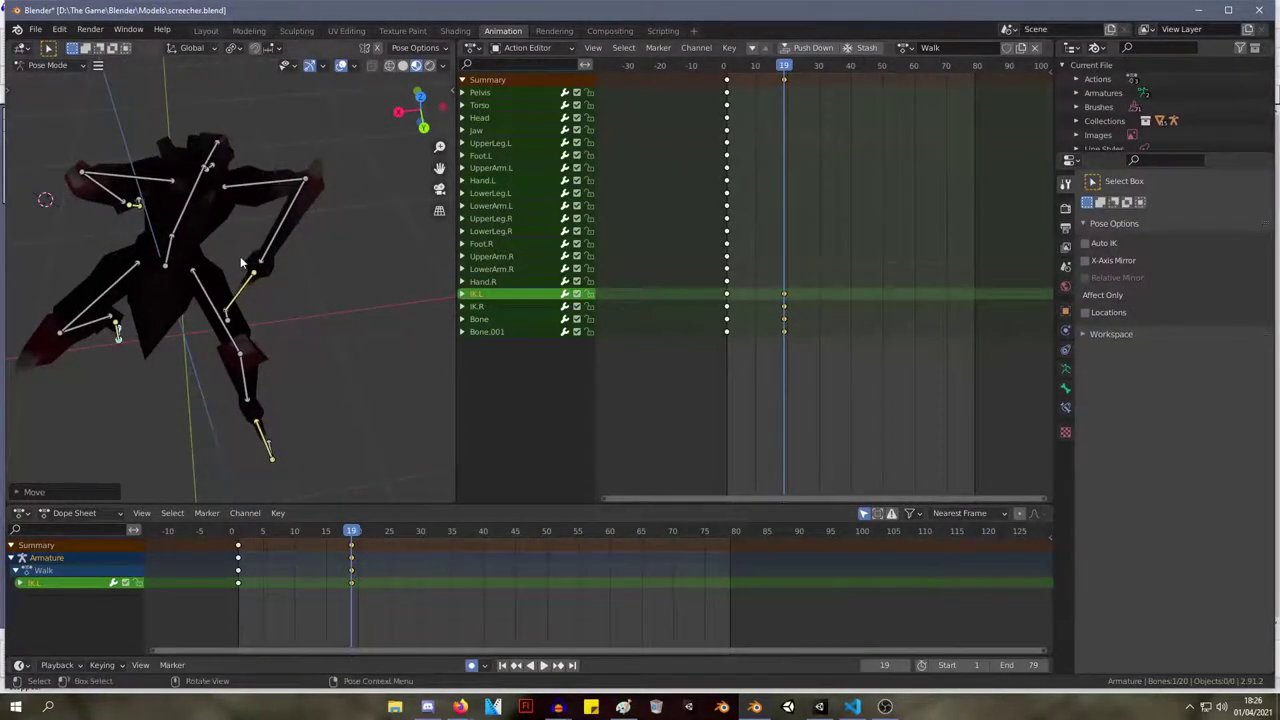
key("a")
key("i")
left_click(240, 256)
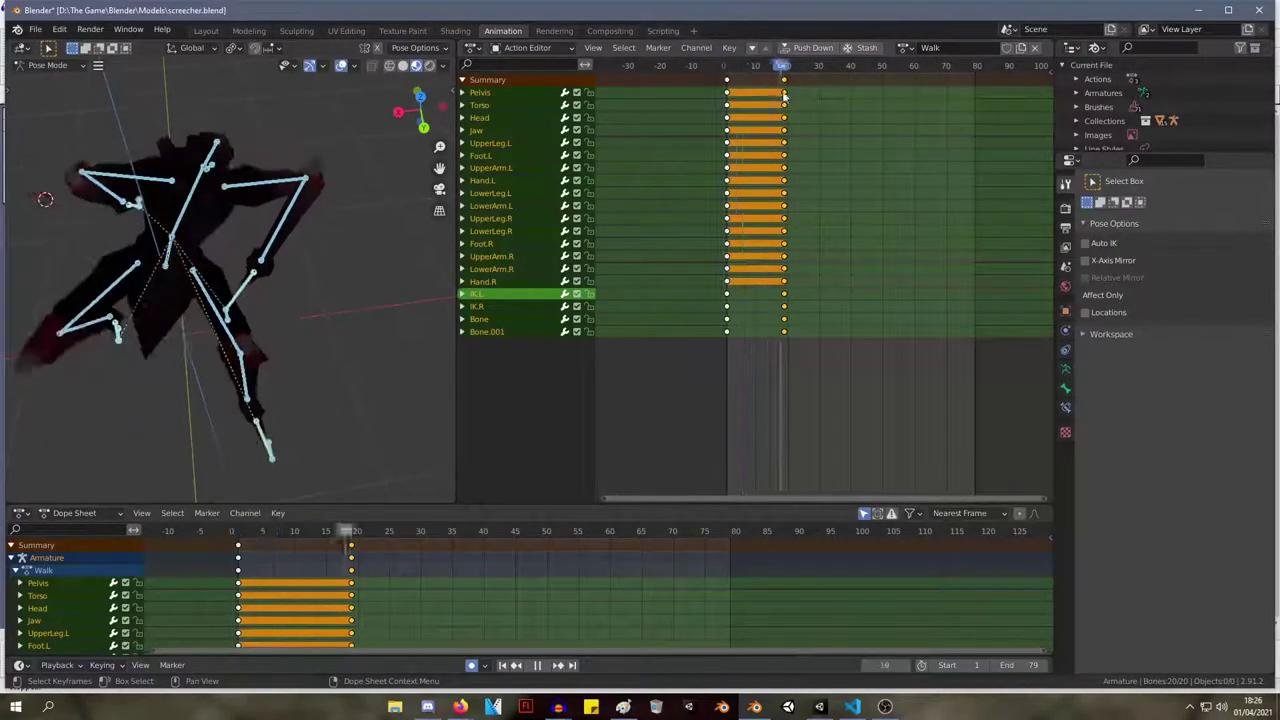
key("space")
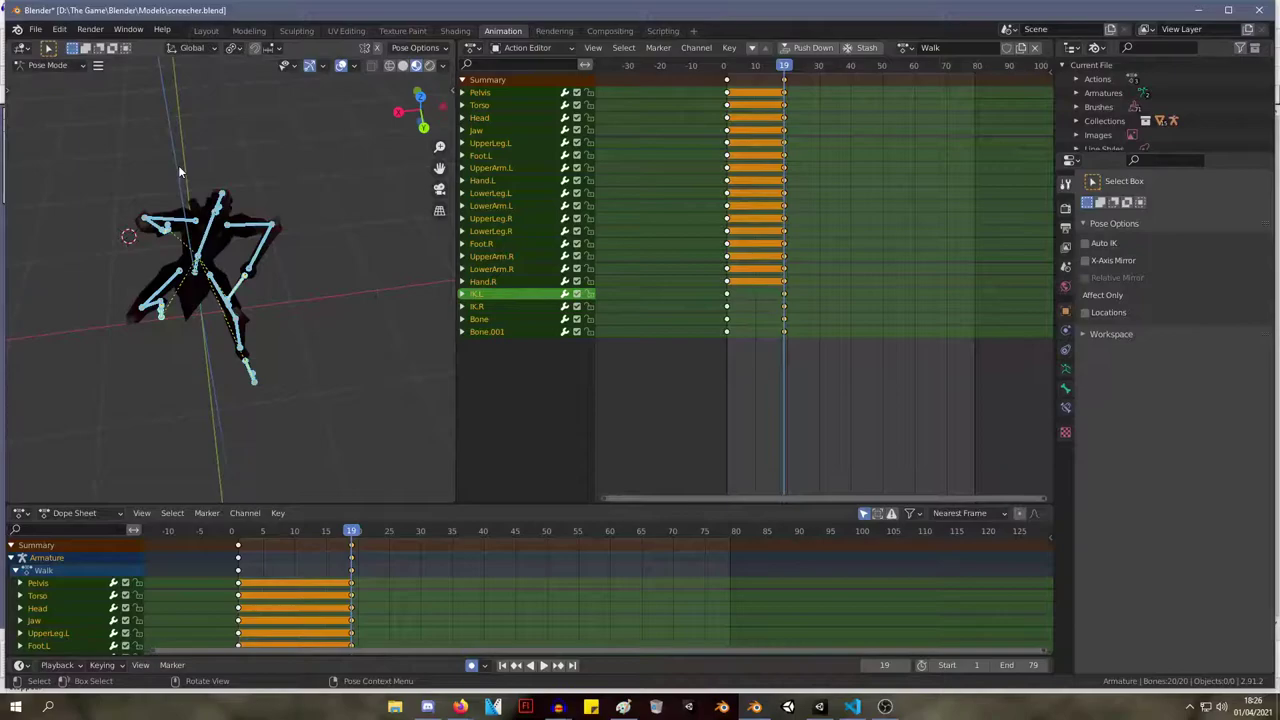
In top view at frame 19, rotate the pelvis and the torso to bring the body closer to the walking direction.
key("KP_7")
scroll(278, 349, "up", 3)
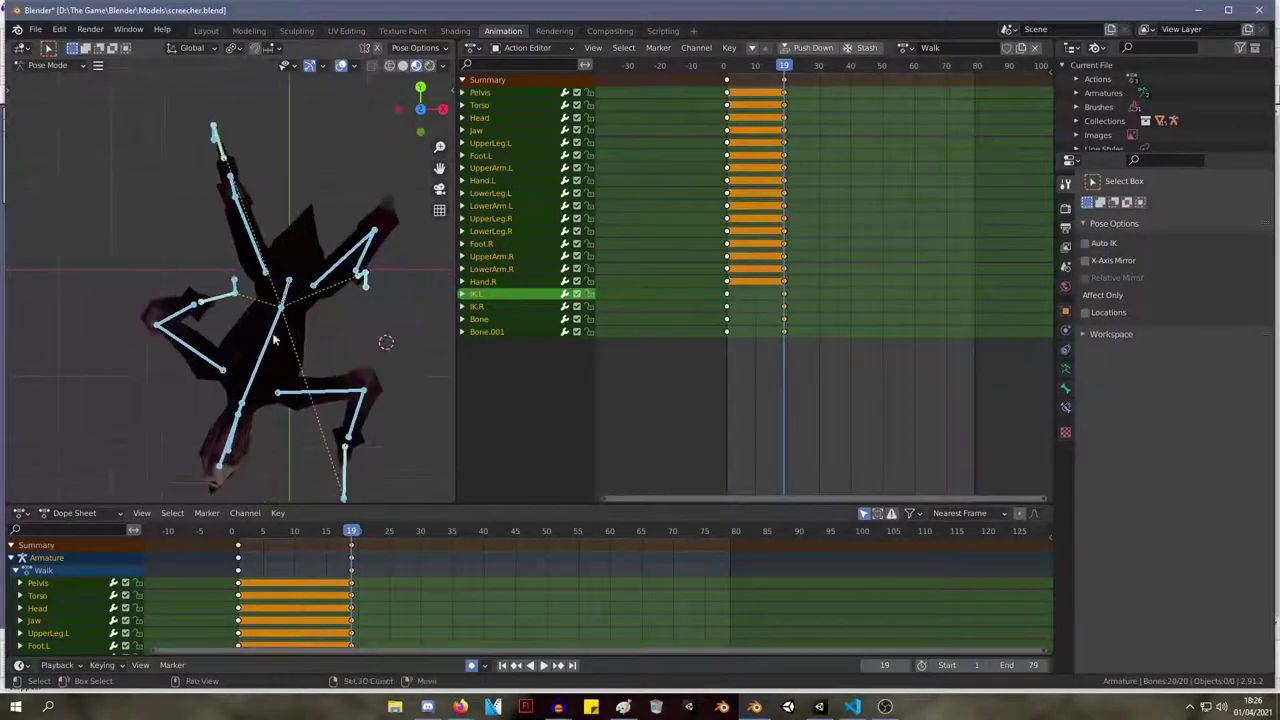
middle_click_drag(247, 337, 232, 258, "shift")
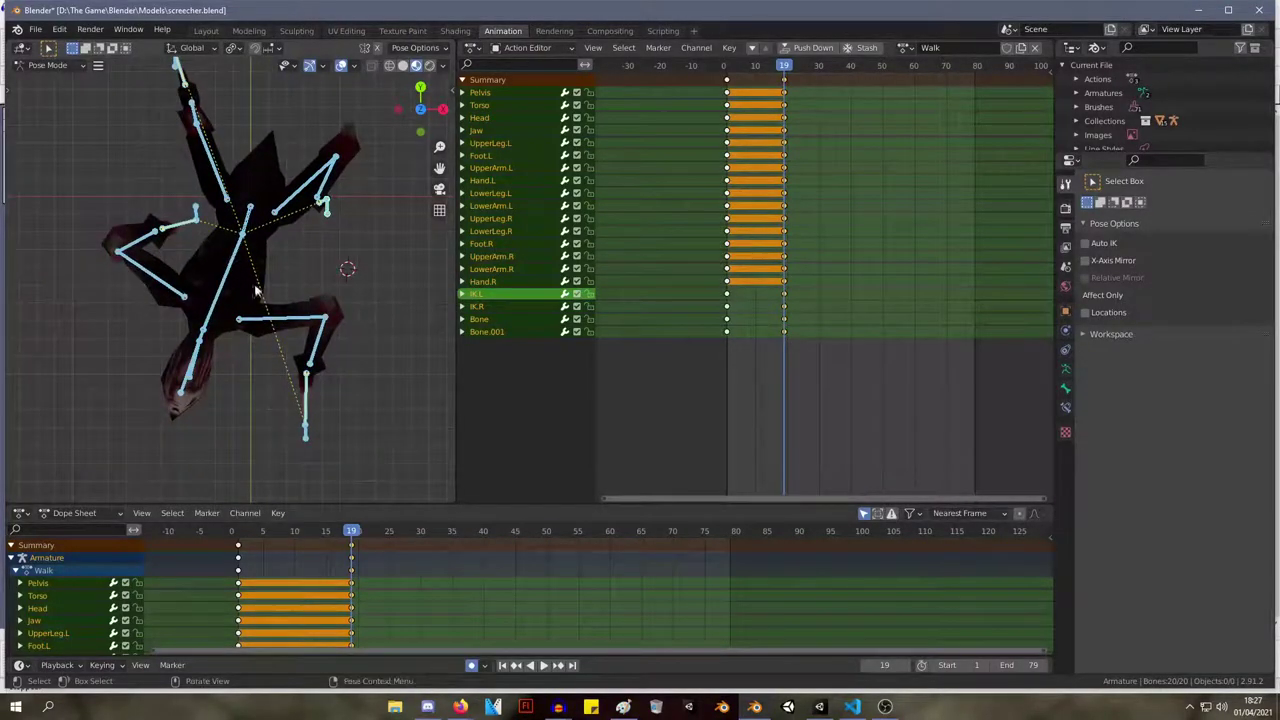
left_click(247, 225)
key("r")
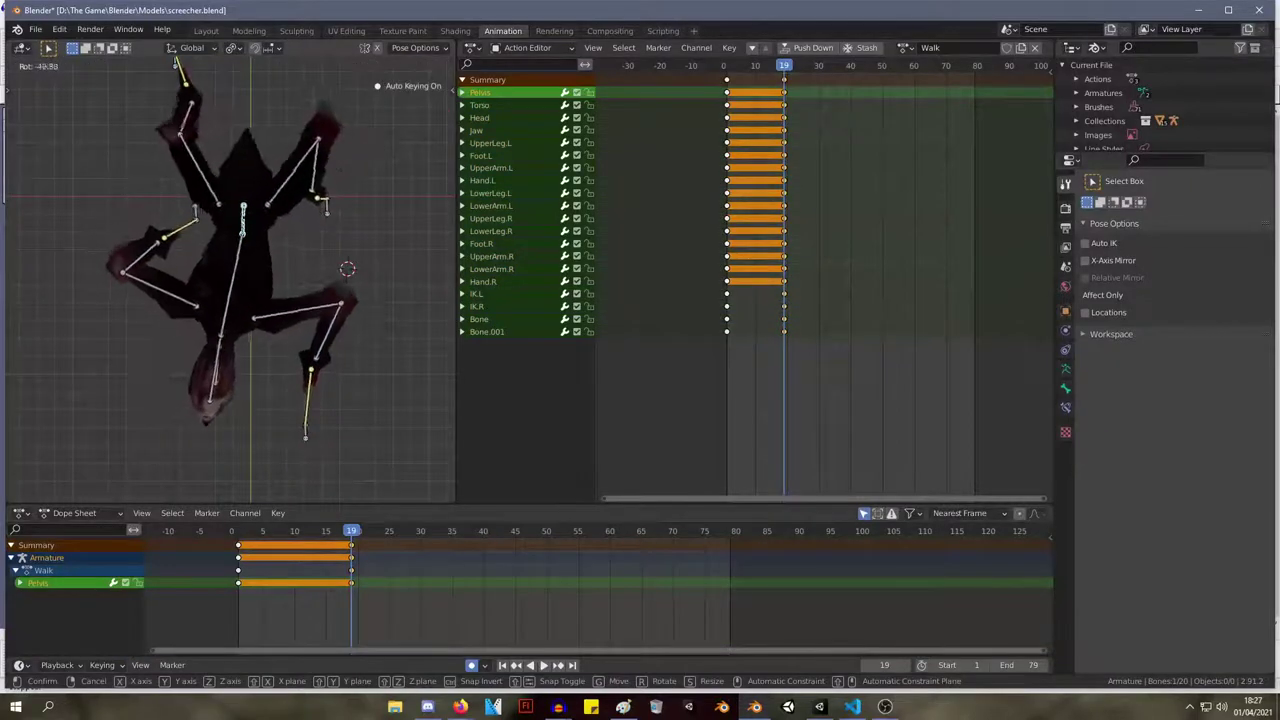
left_click(221, 273)
left_click(228, 276)
key("r")
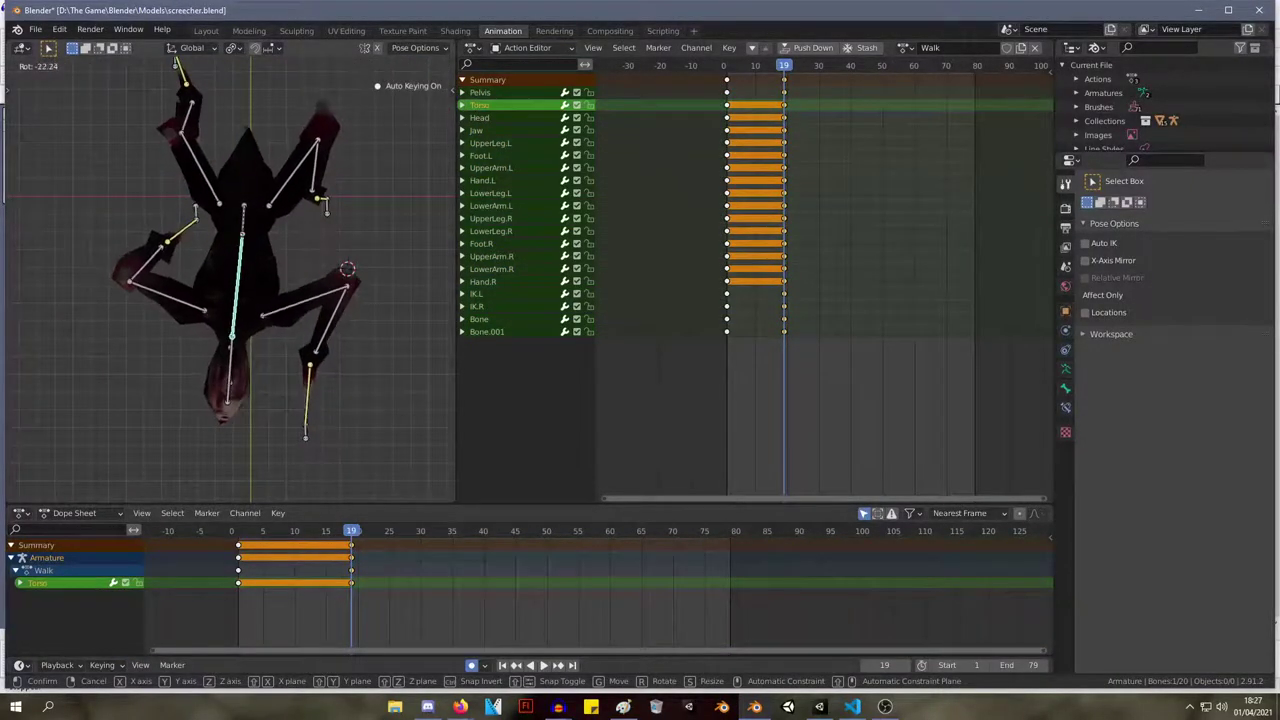
left_click(211, 270)
Rotate the head freely at frame 19 and adjust the torso's rotation as seen from the front.
middle_click_drag(211, 270, 215, 223)
left_click(212, 378)
key("r")
key("r")
left_click(222, 373)
middle_click_drag(222, 373, 219, 310)
left_click(222, 268)
key("r")
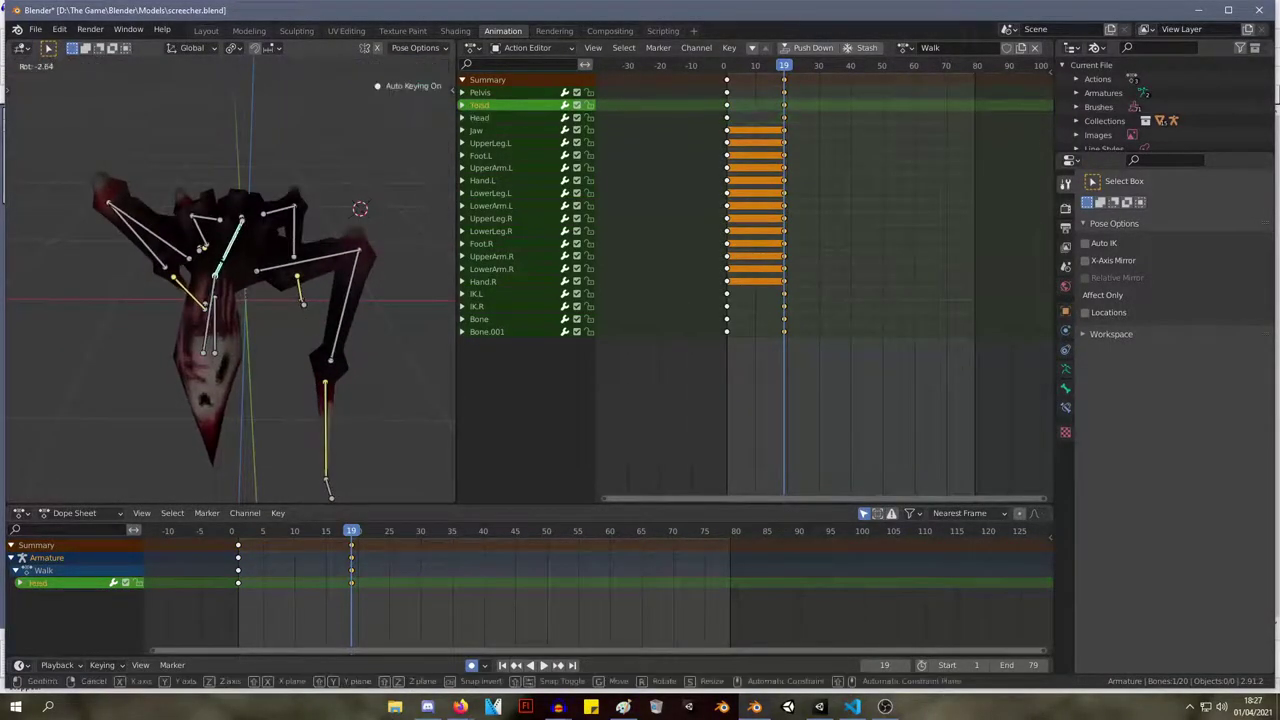
left_click(215, 262)
Move the front hand control of the arm placed under the body outward, away from the torso, at frame 19.
middle_click_drag(215, 262, 199, 345)
left_click(196, 364)
key("g")
left_click(150, 376)
Rotate the torso slightly further at frame 19 to align it with the repositioned front arms.
middle_click_drag(150, 376, 205, 372)
left_click(222, 296)
key("r")
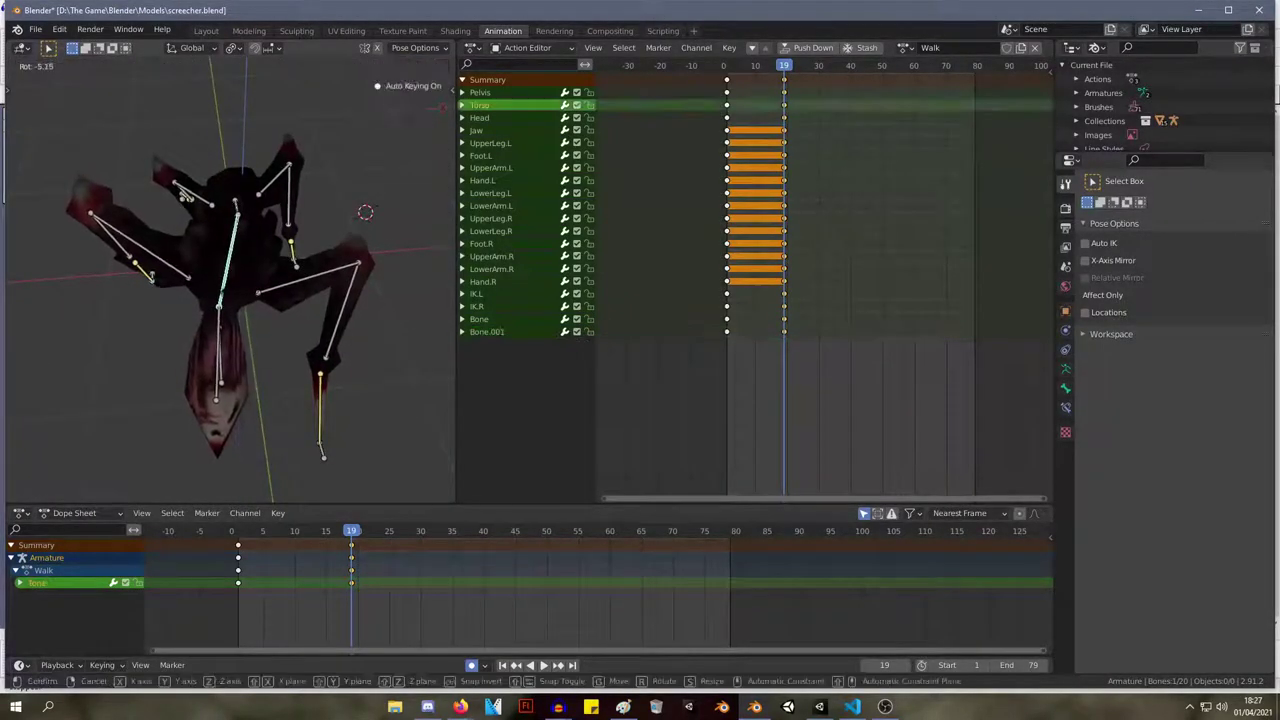
left_click(250, 298)
Hide the rear foot control IK.L in the pose view at frame 19.
middle_click_drag(250, 298, 17, 171)
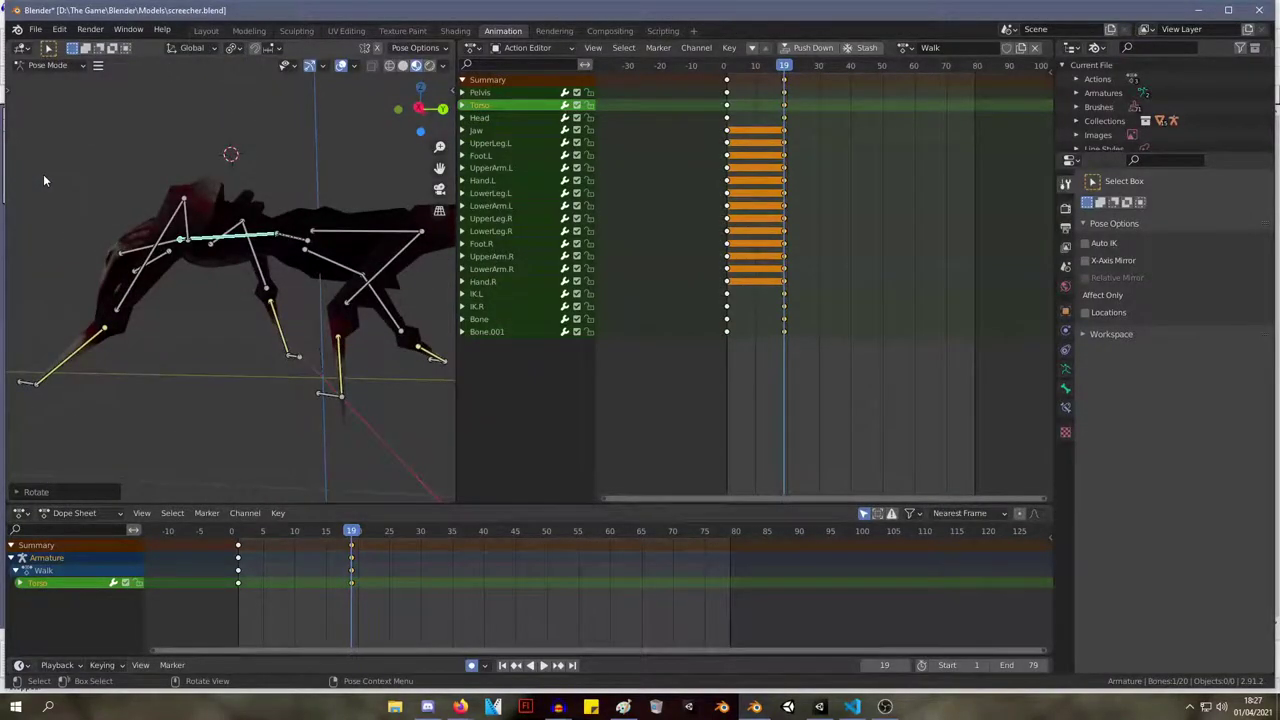
middle_click_drag(126, 215, 307, 200)
left_click_drag(389, 345, 345, 330)
mouse_move(345, 330)
middle_mouse_down()
mouse_move(370, 301)
mouse_move(277, 330)
mouse_move(80, 342)
mouse_move(355, 333)
middle_mouse_up()
left_click(270, 356)
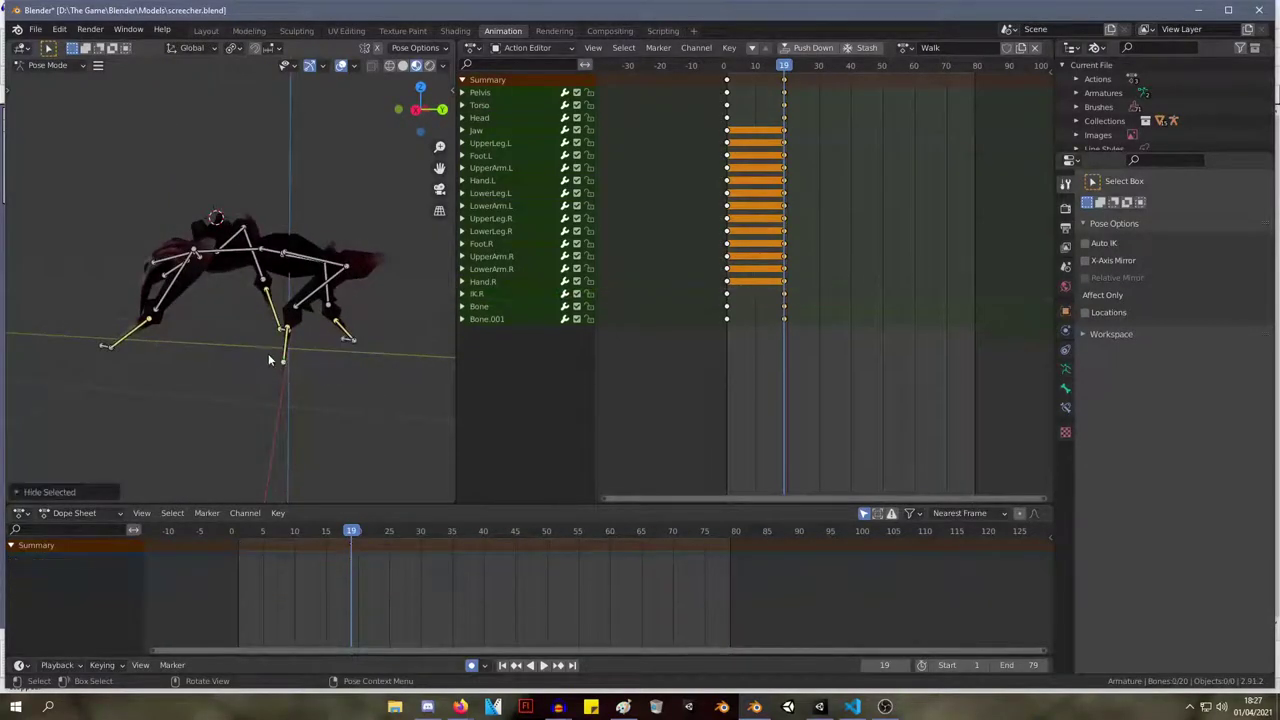
Bring back the hidden rear foot control IK.L and reposition it under the rear leg at frame 19.
right_click(278, 362)
left_click(308, 377)
middle_click_drag(383, 343, 448, 358)
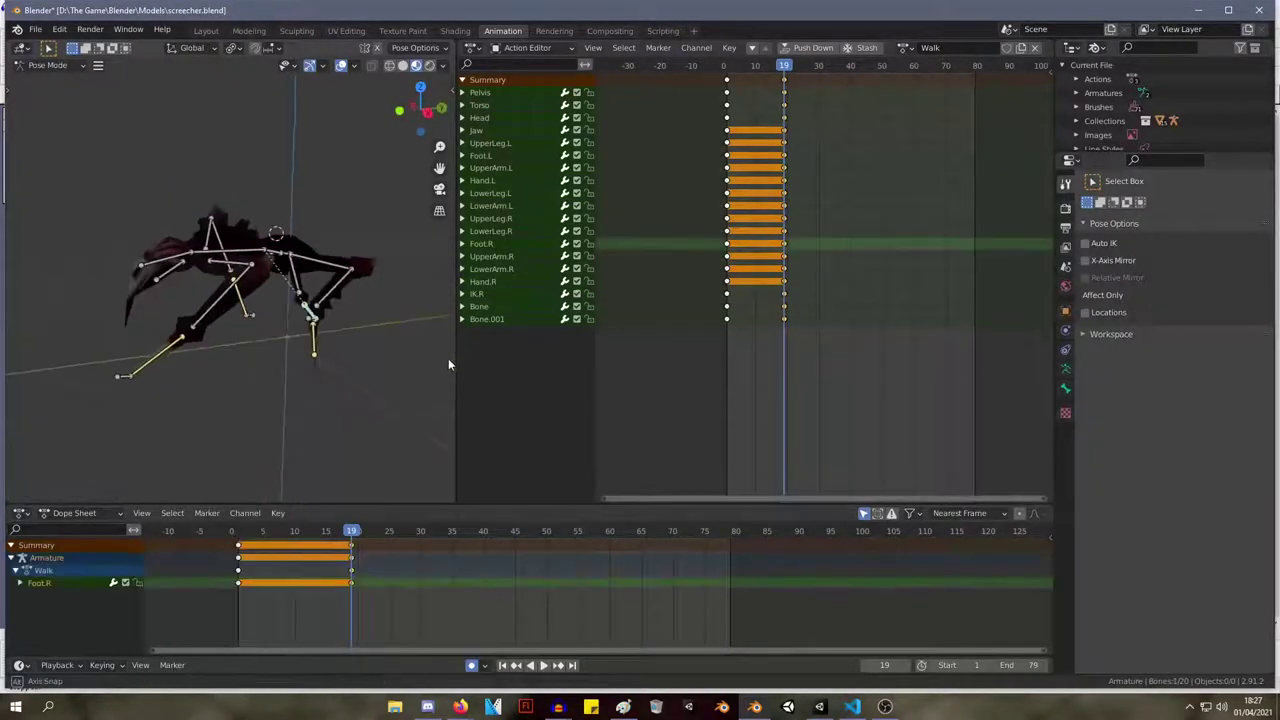
left_click(341, 352)
key("g")
left_click(300, 355)
middle_click_drag(300, 355, 334, 286)
key("g")
left_click(109, 436)
key("r")
left_click(355, 288)
key("g")
left_click(336, 271)
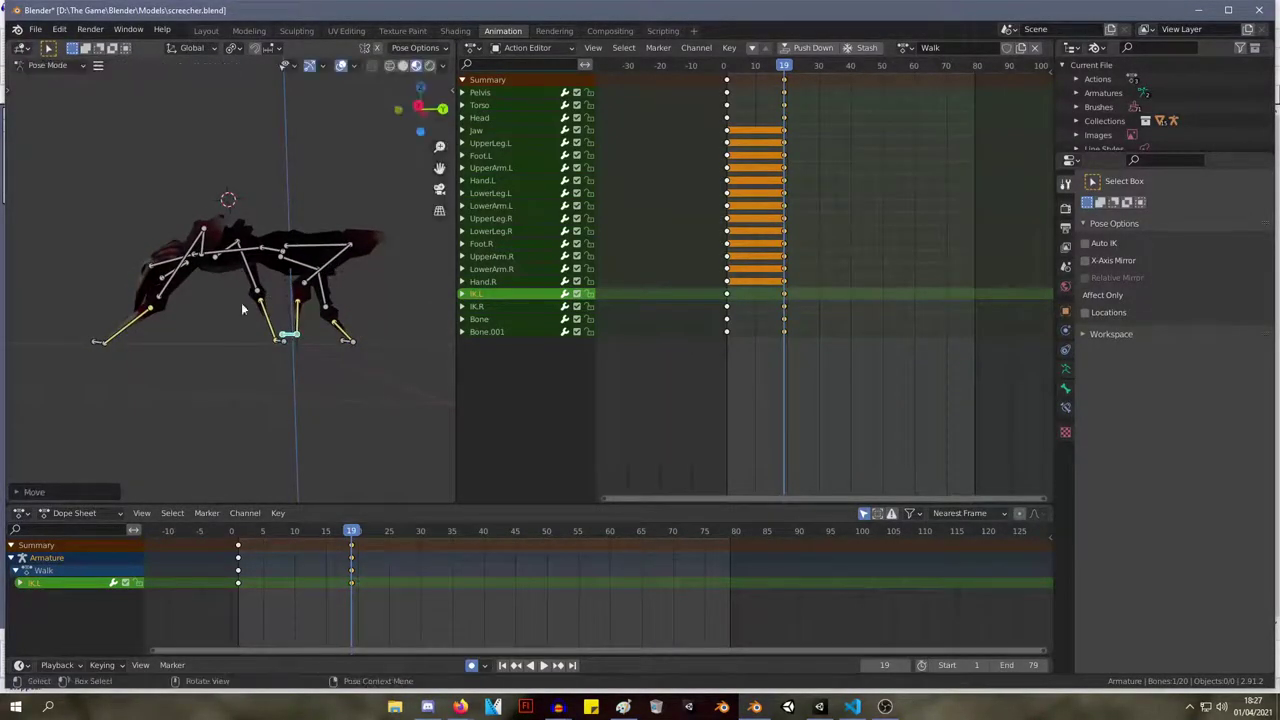
Move the front hand control Bone slightly down toward the ground at frame 19.
middle_click_drag(252, 308, 165, 320)
left_click(97, 341)
key("g")
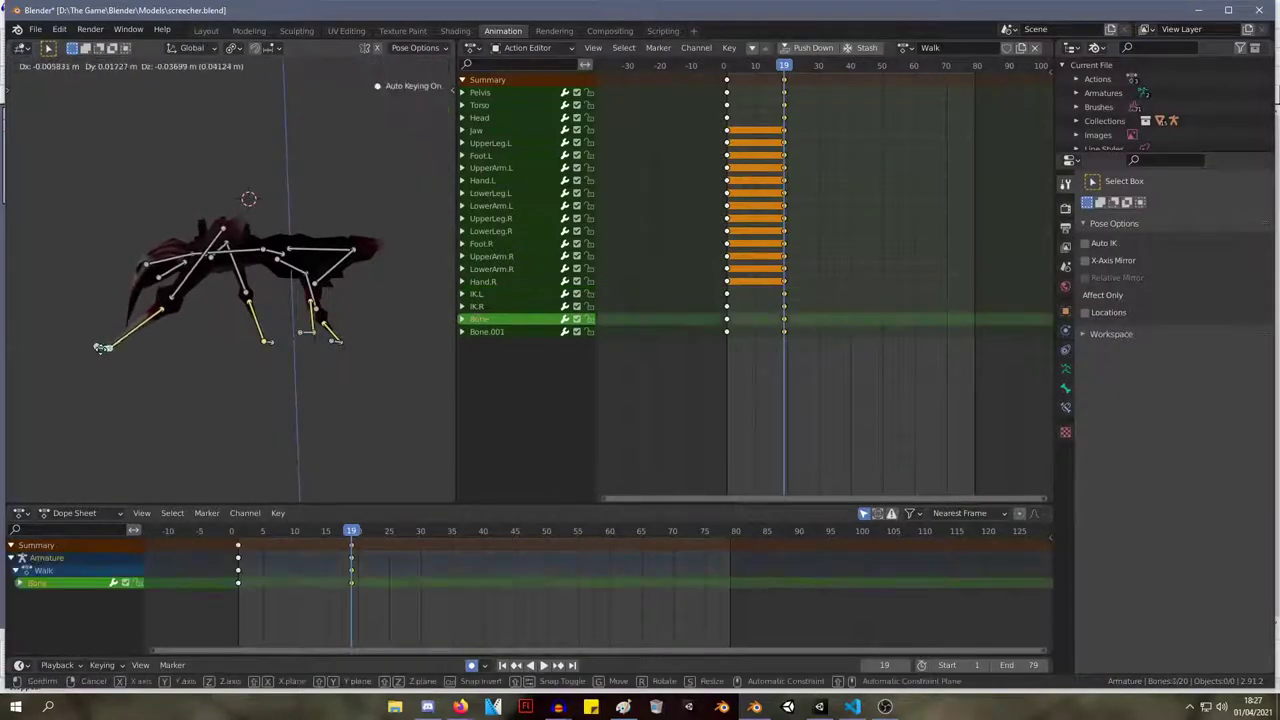
left_click(106, 349)
middle_click_drag(108, 349, 70, 318)
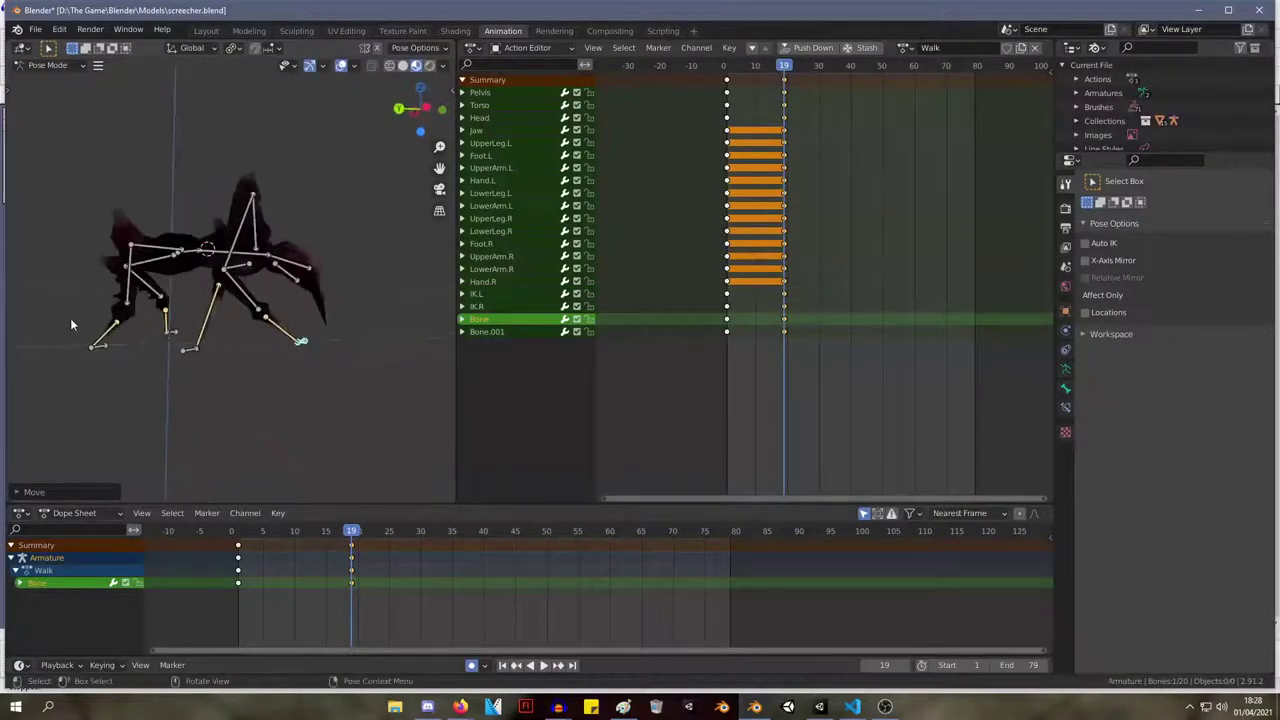
Lower the opposite hand control Bone.001 to ground level at frame 19, working from the front view.
key("KP_1")
scroll(254, 331, "up", 3)
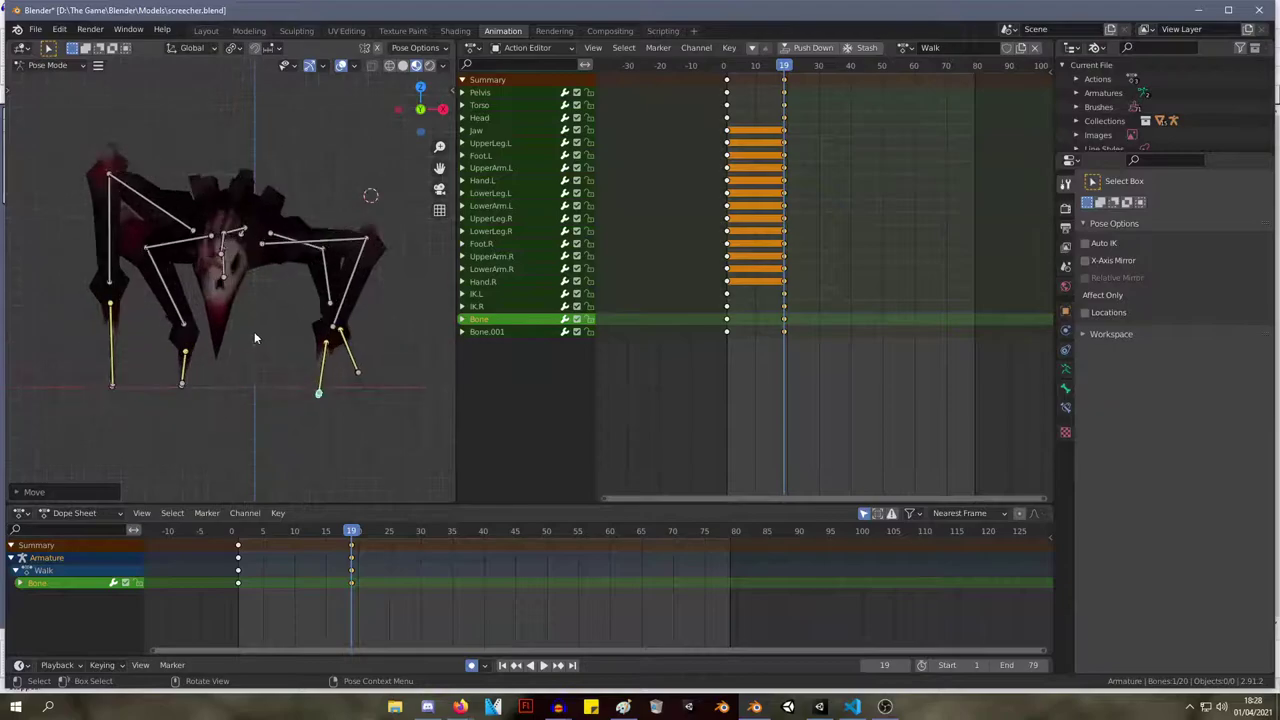
left_click(114, 389)
key("g")
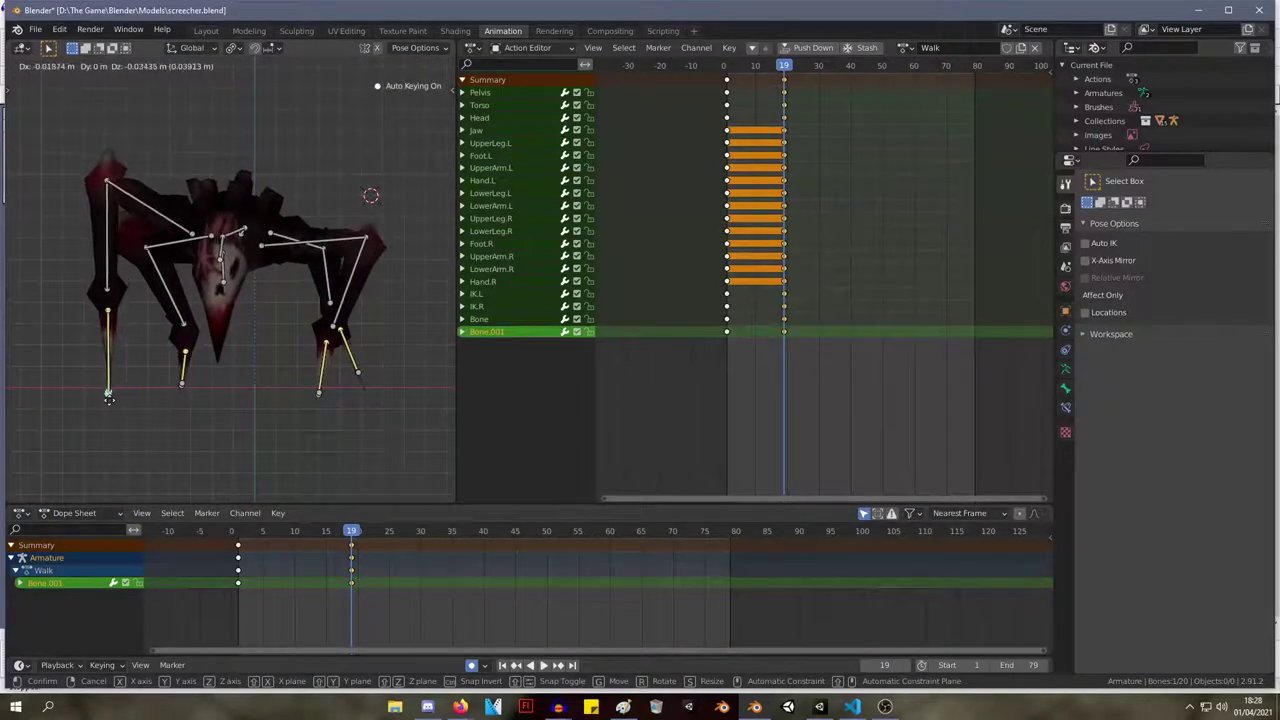
left_click(110, 395)
Move the rear foot control IK.L slightly down and inward at frame 19.
left_click(360, 371)
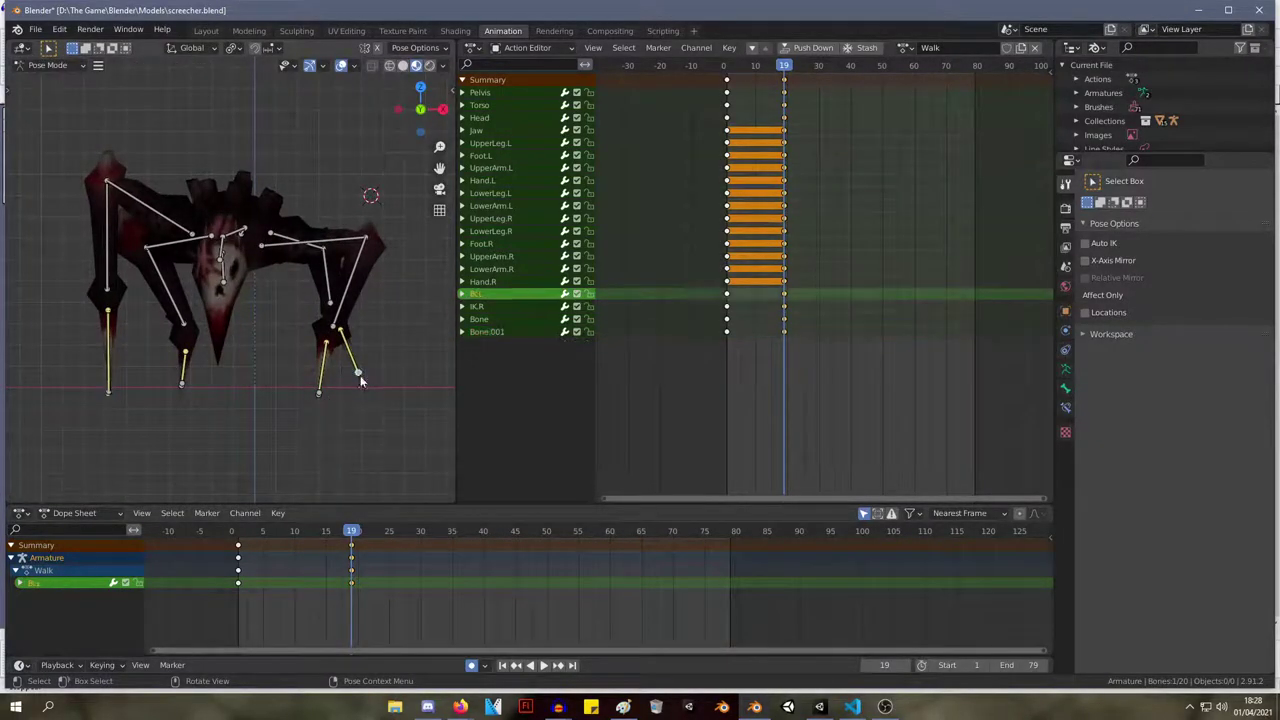
key("g")
left_click(355, 379)
middle_click_drag(368, 321, 307, 300)
scroll(232, 300, "down", 6)
middle_click_drag(138, 296, 189, 310)
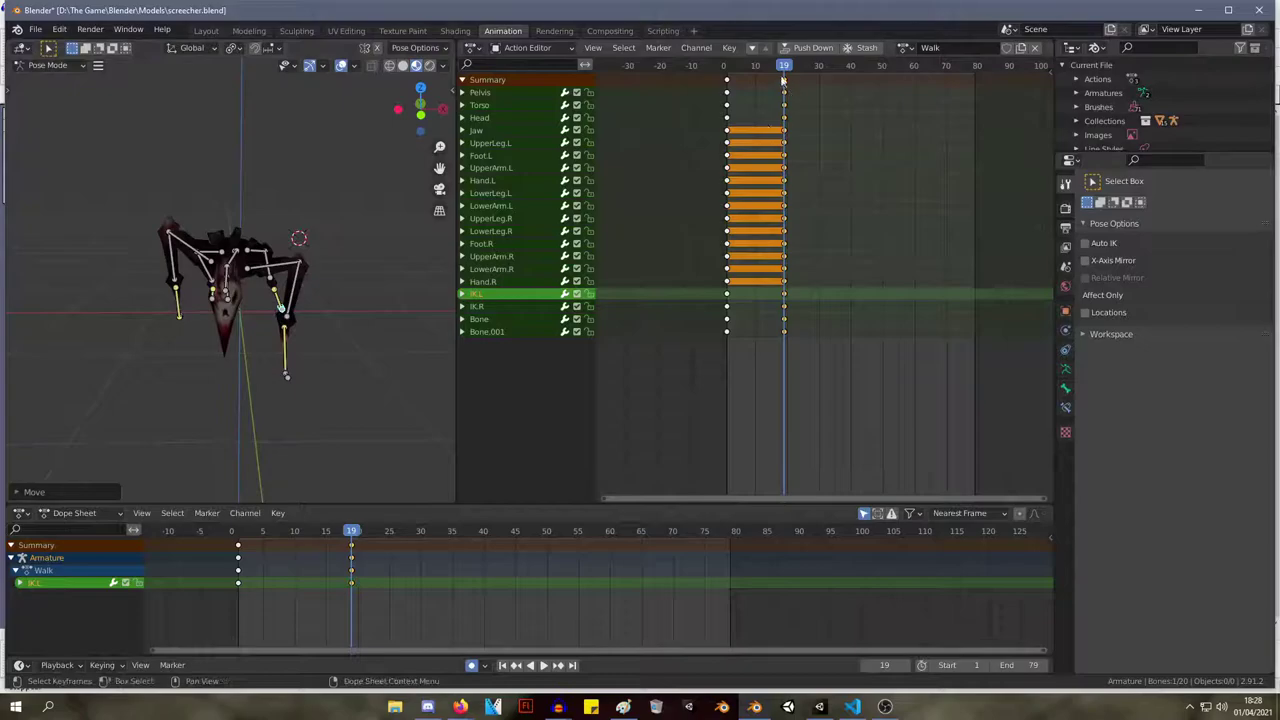
Go to frame 25 and rotate the UpperArm.L bone to key it there.
mouse_move(780, 68)
left_mouse_down()
mouse_move(723, 68)
mouse_move(803, 68)
left_mouse_up()
middle_click_drag(200, 175, 103, 238)
left_click(219, 310)
key("r")
left_click(208, 312)
middle_click_drag(208, 312, 198, 257)
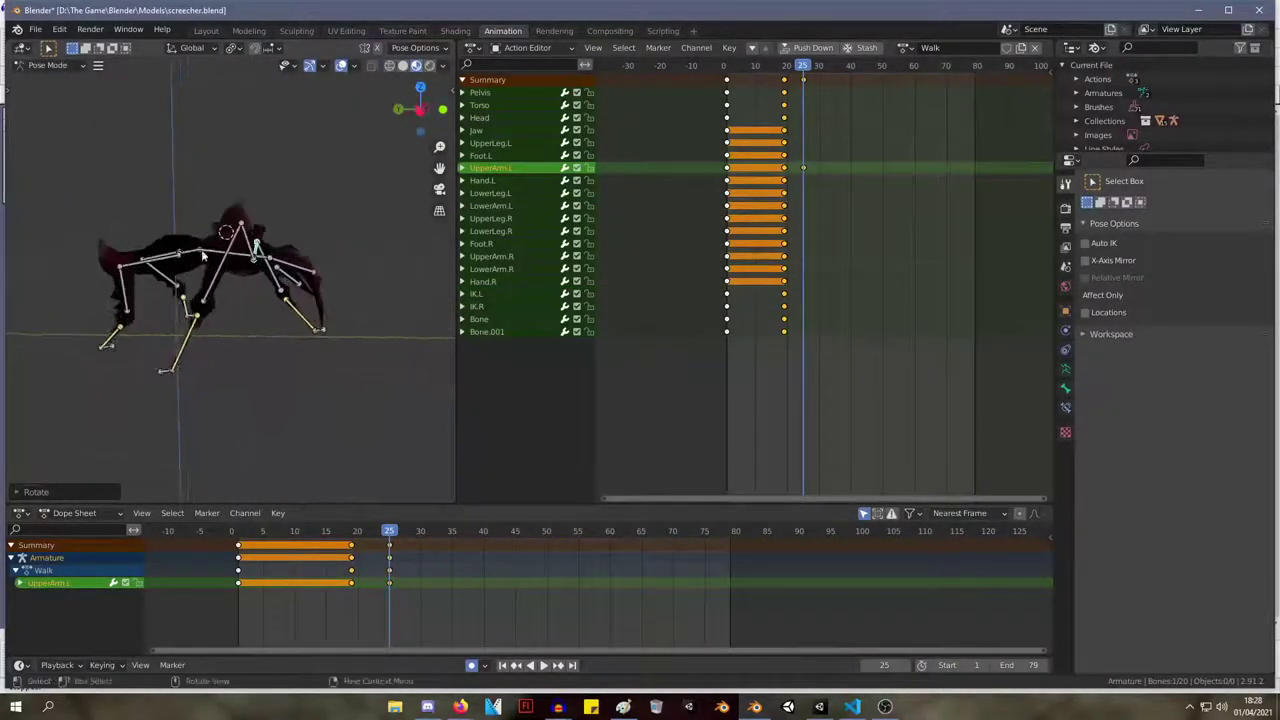
Rotate the torso freely at frame 25 as seen from the side.
left_click(240, 256)
key("r")
left_click(262, 226)
middle_click_drag(270, 228, 393, 238)
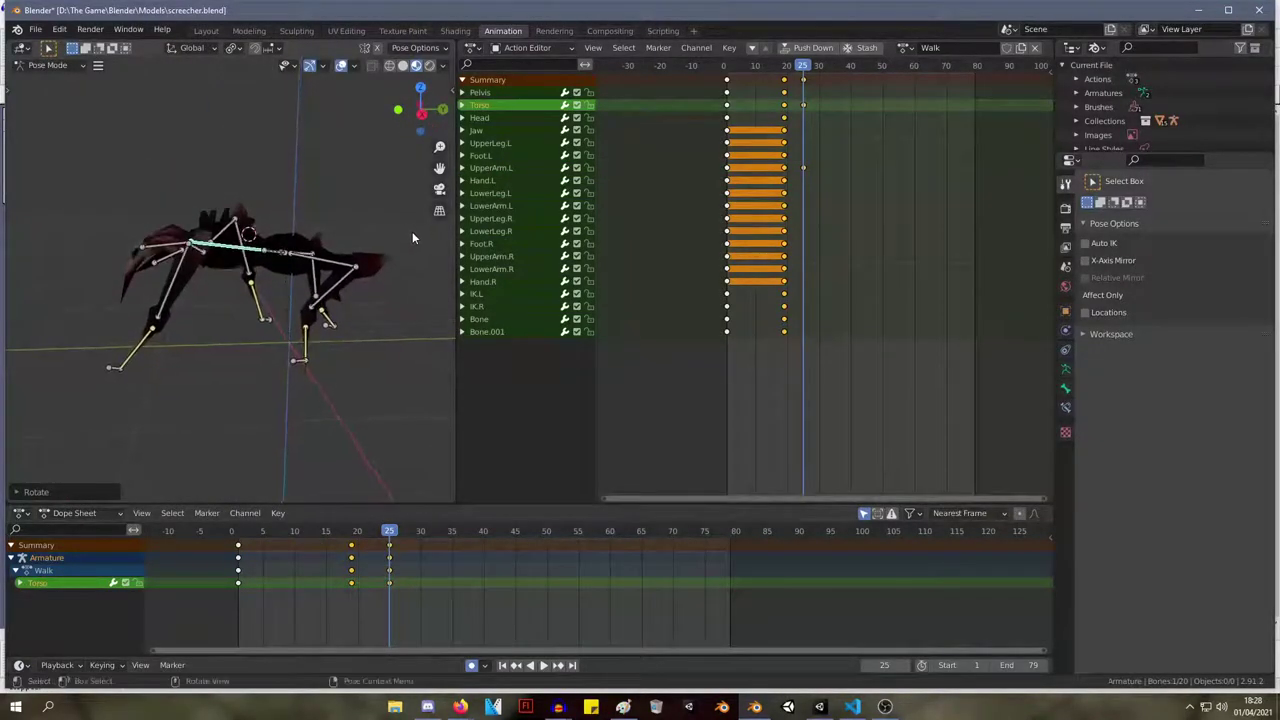
Shift the torso and UpperArm.L keyframes from frame 25 to frame 19 and scrub the animation around them.
left_click(804, 80)
key("g")
left_click(785, 82)
left_click_drag(775, 68, 789, 92)
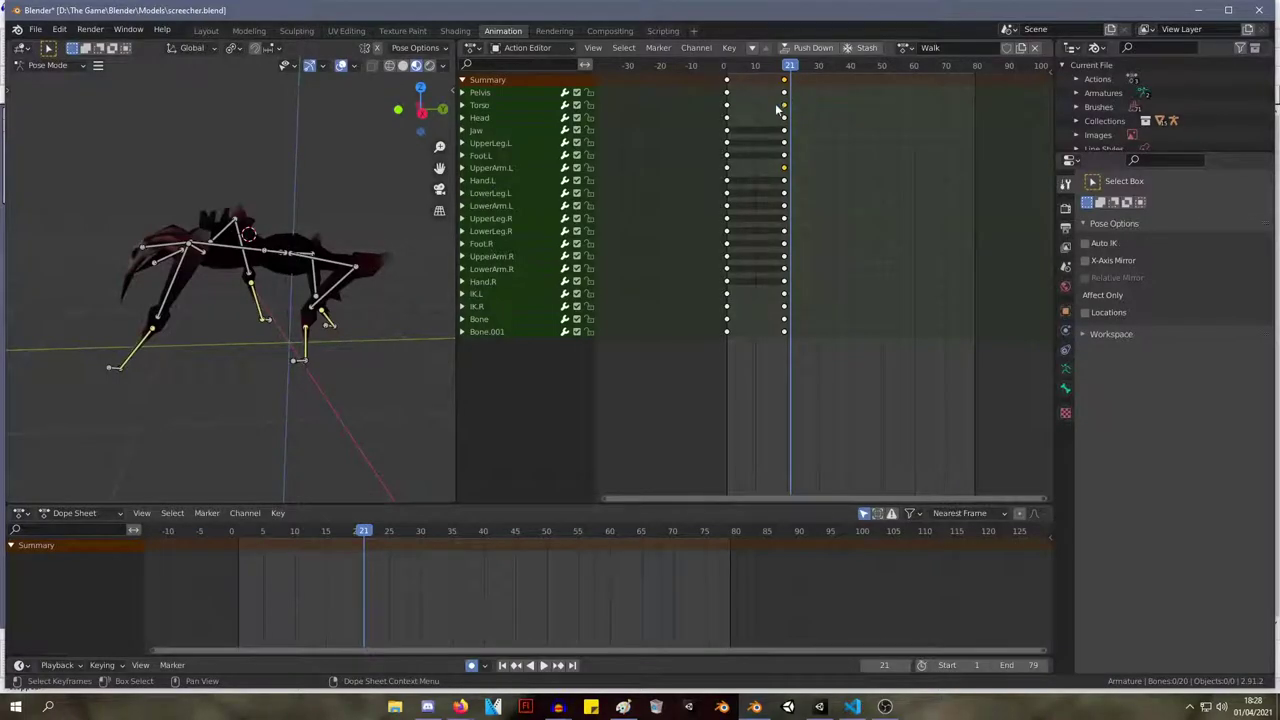
Try to paste the copied keyframes at frame 34 of the Walk action and undo the paste.
middle_click_drag(226, 258, 288, 186)
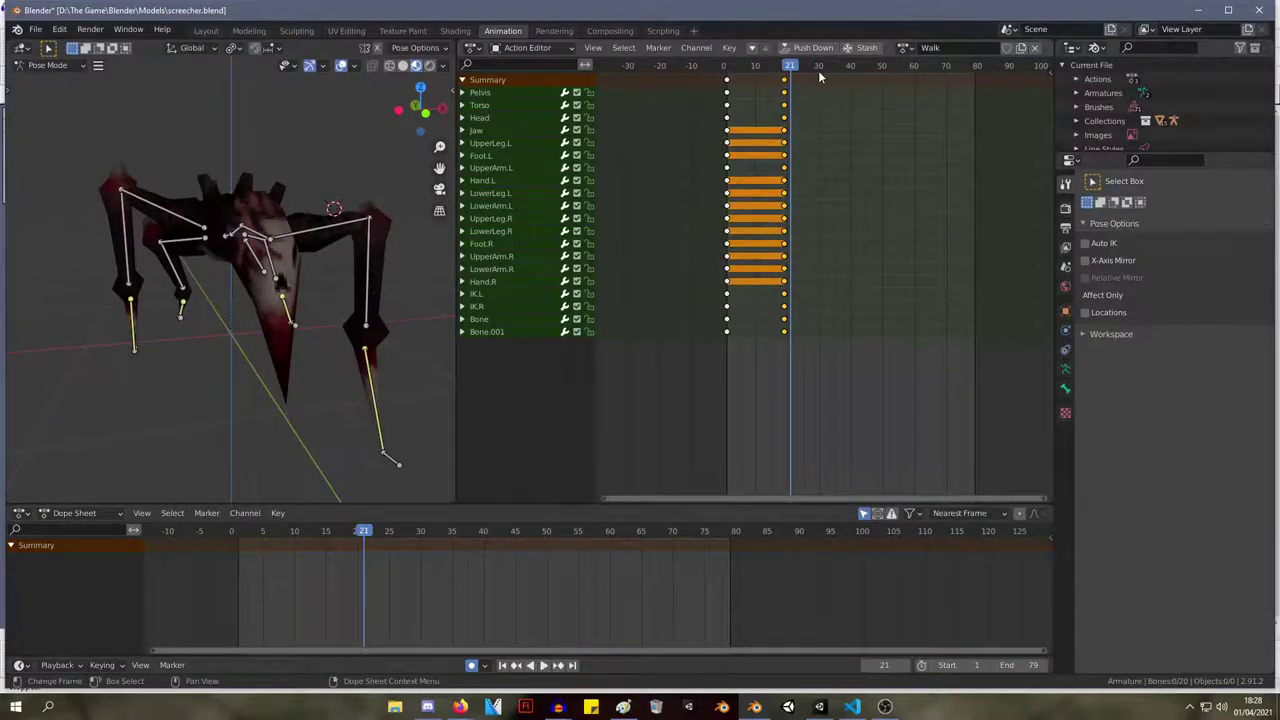
key("ctrl+v")
middle_click_drag(172, 128, 169, 280)
middle_click_drag(331, 305, 220, 102)
key("ctrl+z")
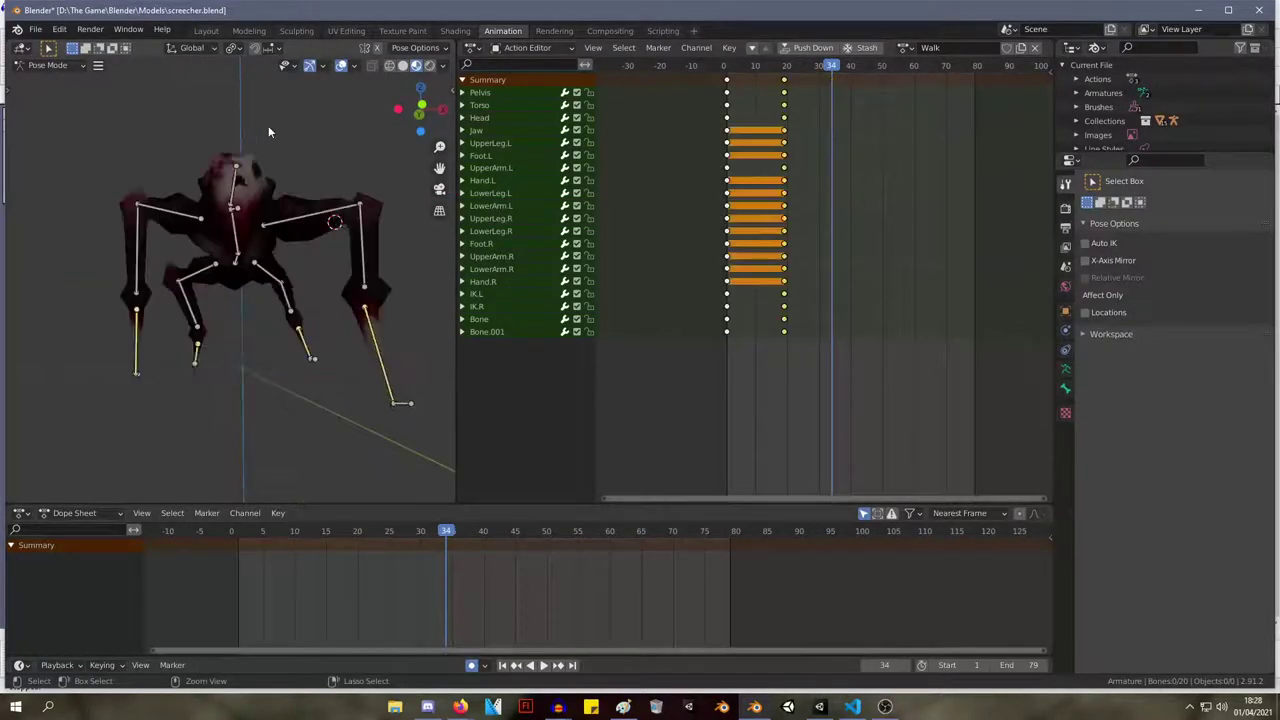
Select the front hand control Bone, then return to frame 1 and examine the leg placement in the starting pose.
left_click(403, 404)
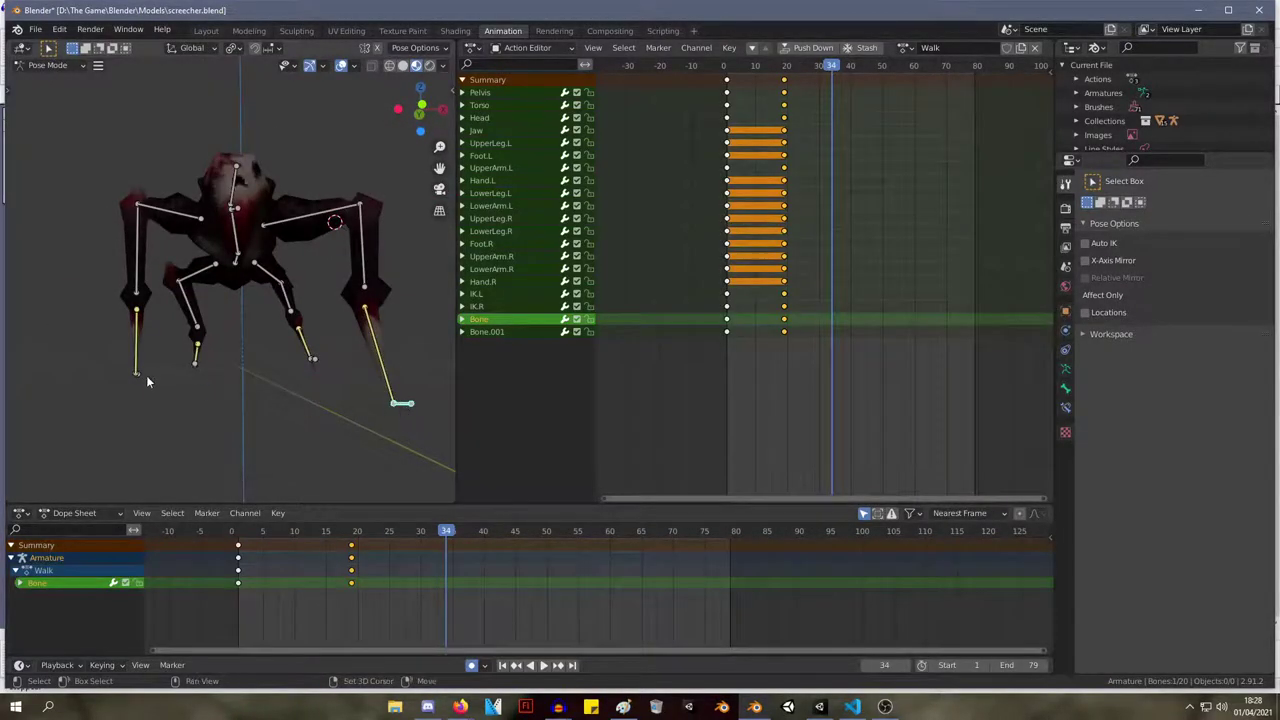
middle_click_drag(143, 376, 279, 377)
left_click_drag(376, 406, 318, 276)
left_click_drag(730, 68, 724, 67)
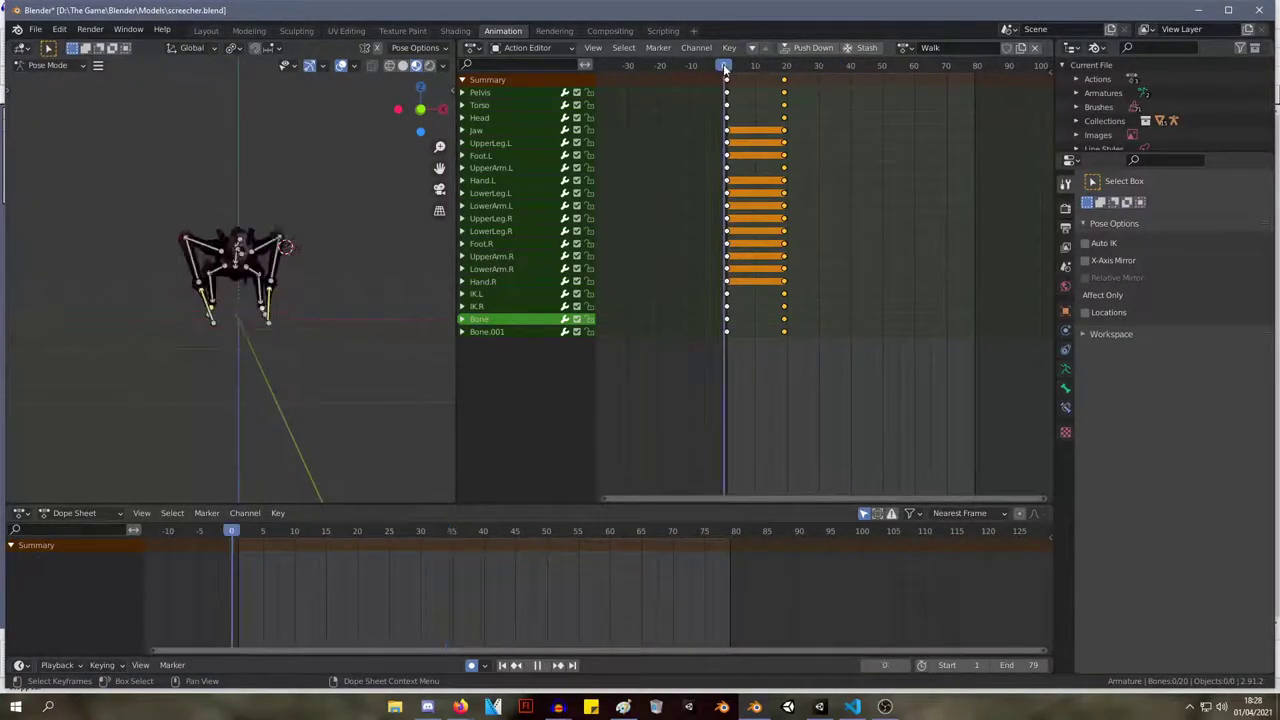
key("Right")
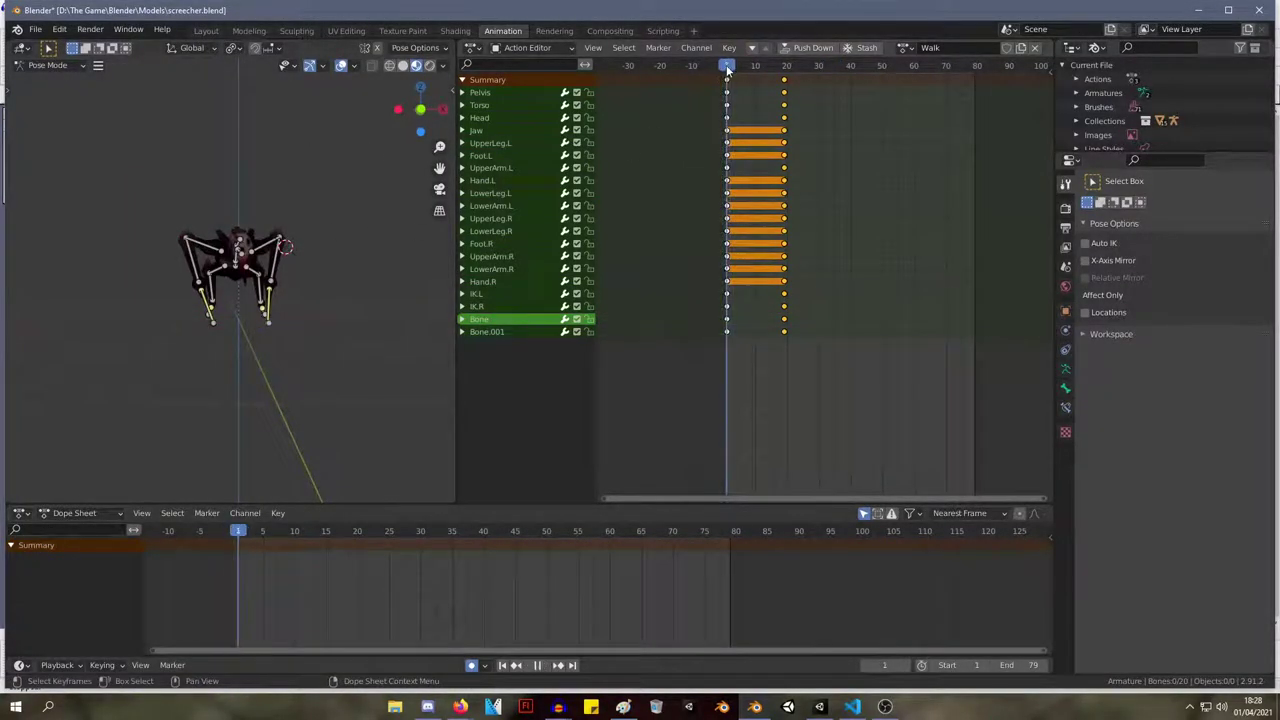
middle_click_drag(238, 248, 447, 131)
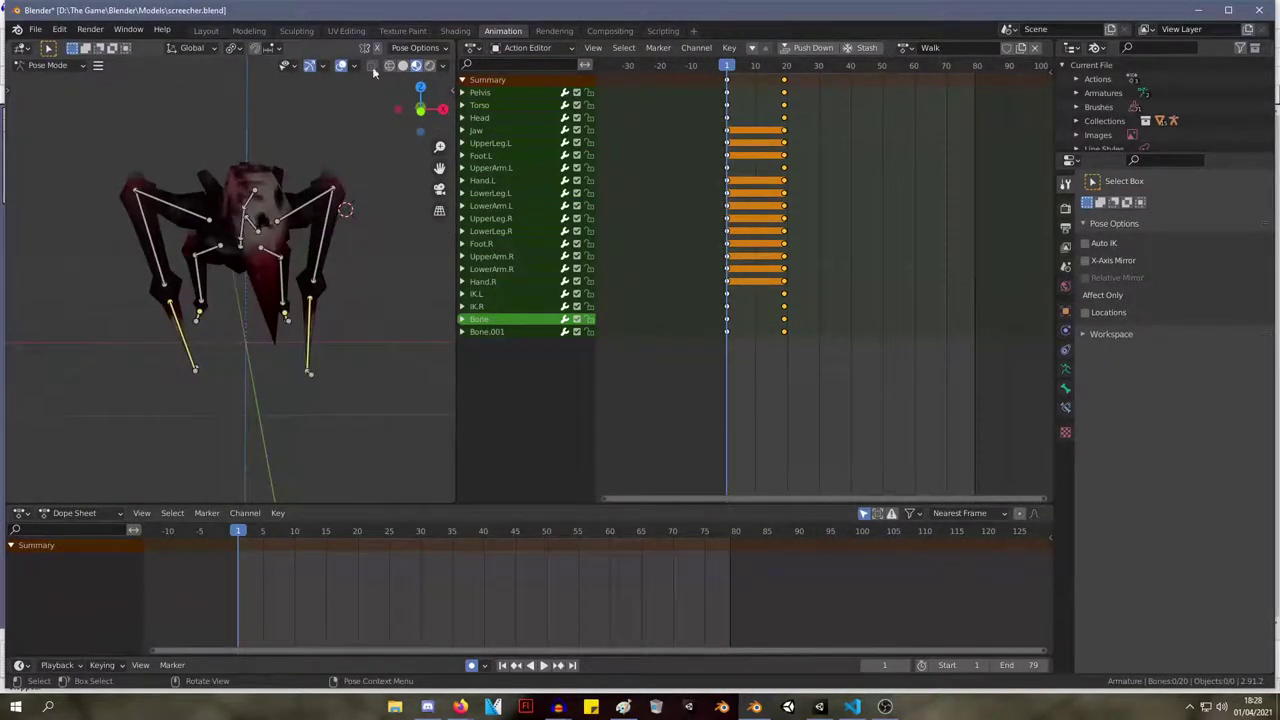
left_click(415, 48)
left_click(70, 65)
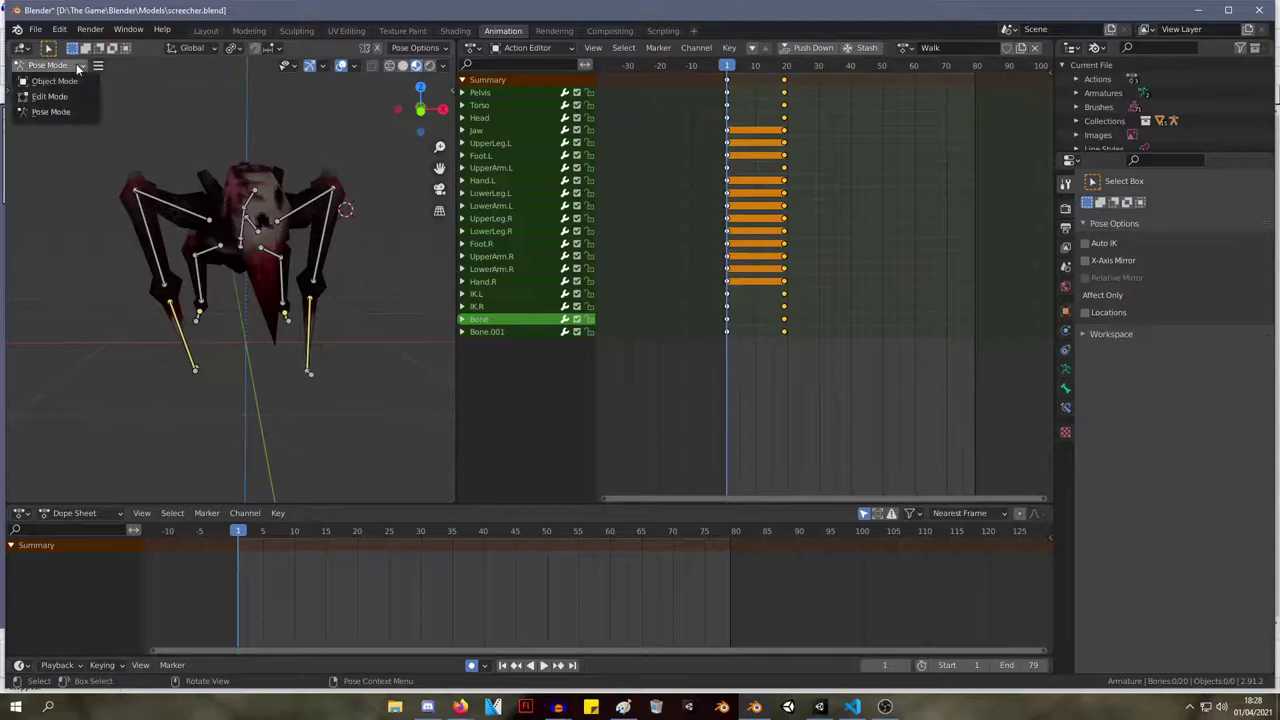
right_click(254, 197)
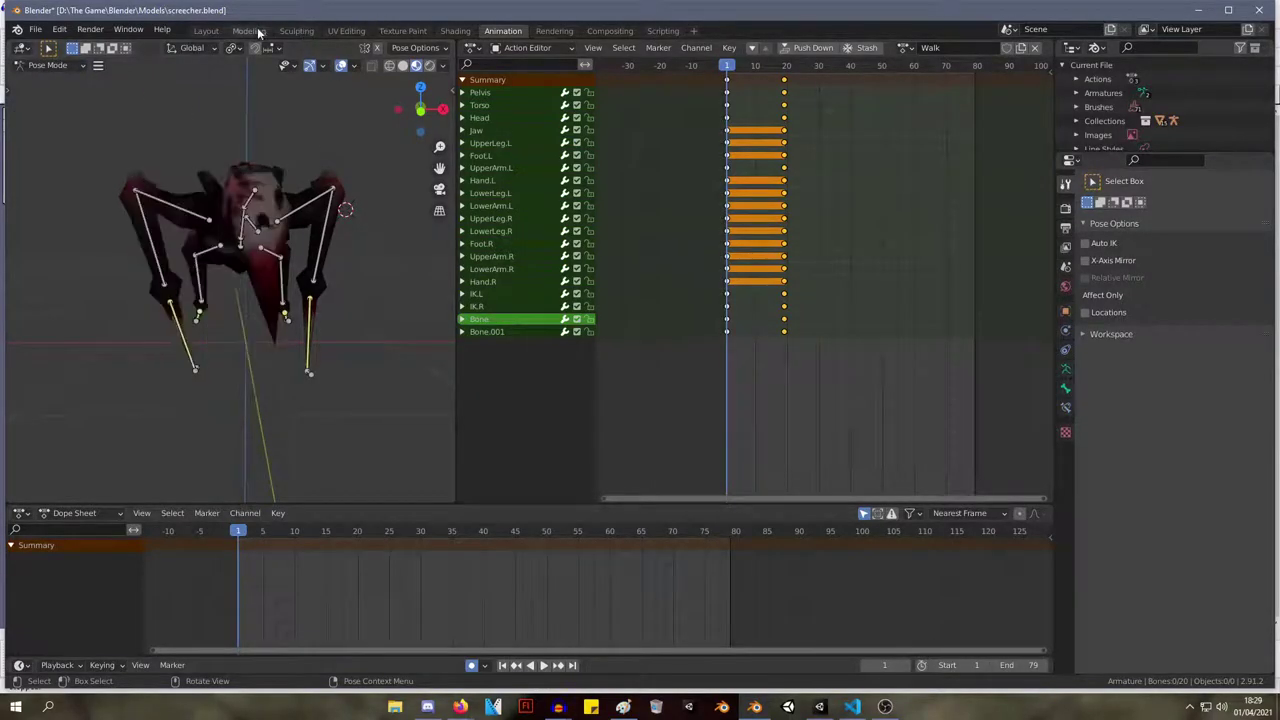
Switch to the Modeling workspace and put the armature in Pose Mode with all bones selected.
left_click(249, 30)
left_click(206, 30)
left_click(249, 30)
key("a")
left_click(198, 65)
left_click(46, 65)
left_click(50, 109)
Try applying the selected bones' pose as the rest pose and compare it in Edit Mode.
left_click(165, 65)
mouse_move(263, 107)
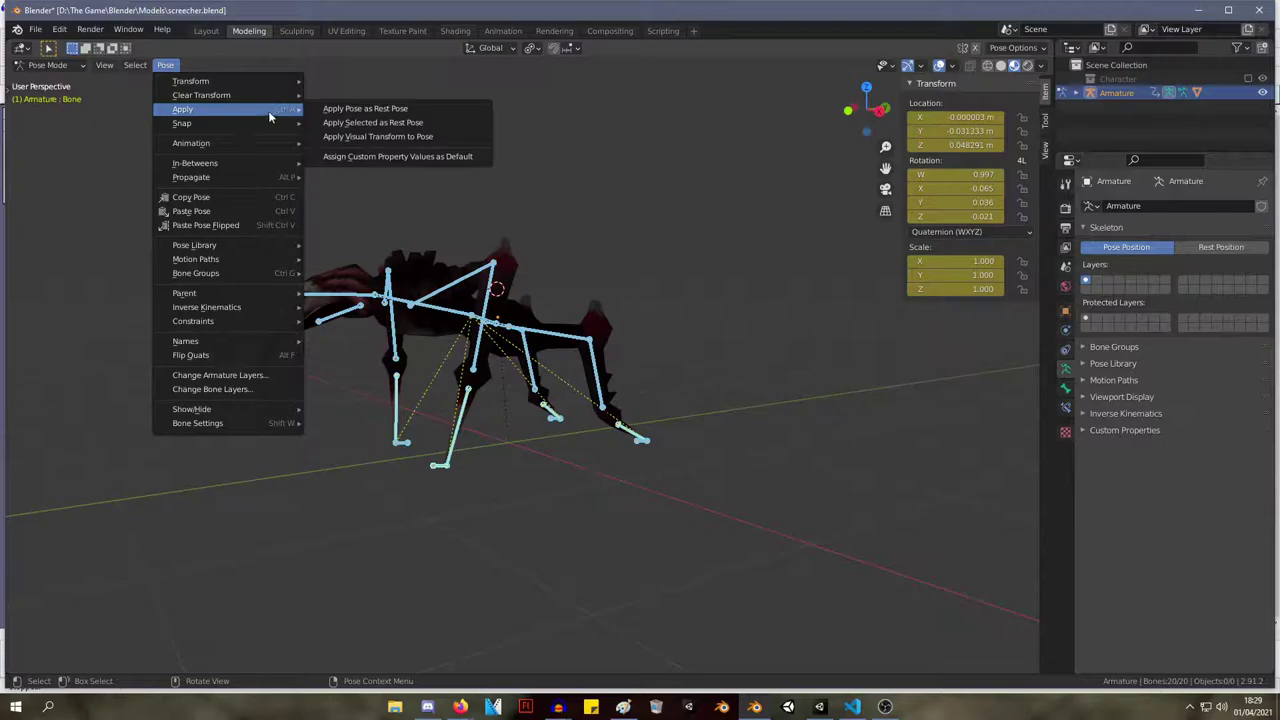
left_click(404, 128)
middle_click_drag(398, 131, 454, 131)
key("Tab")
key("Tab")
key("Tab")
key("Tab")
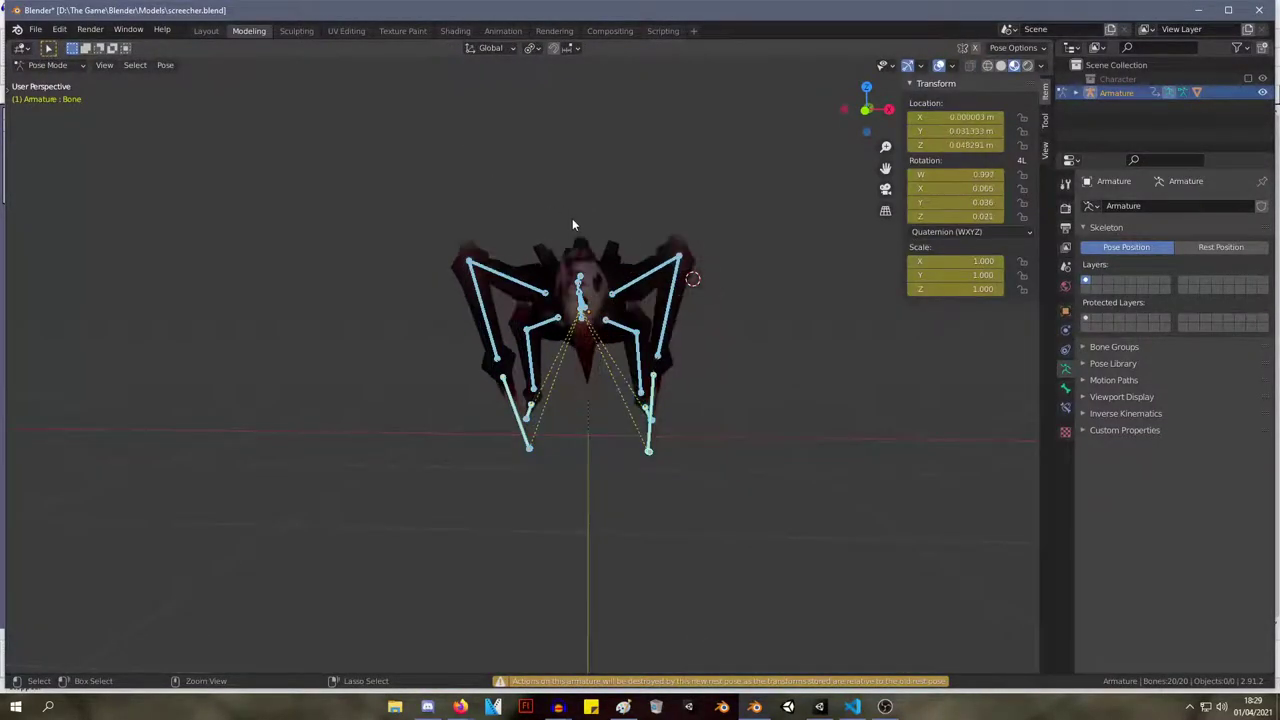
Try applying the whole pose as the armature's rest pose, compare it in Edit Mode and undo the attempt.
left_click(165, 65)
mouse_move(234, 84)
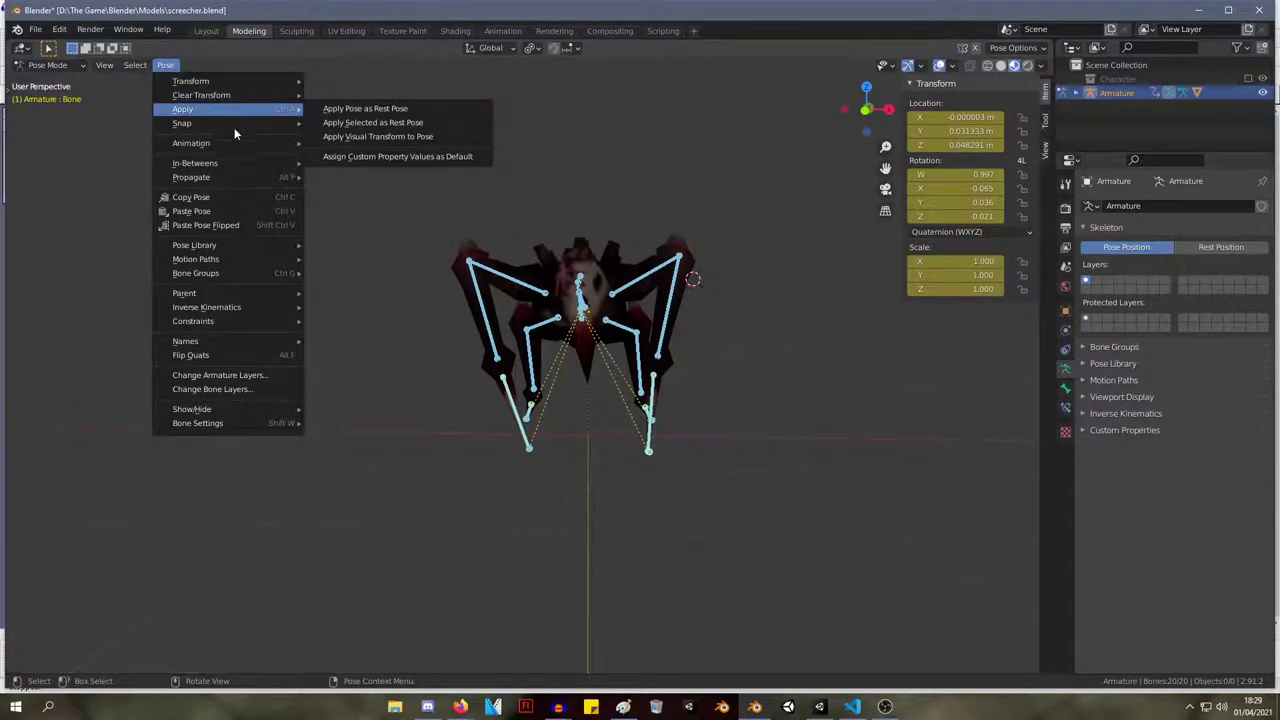
mouse_move(224, 152)
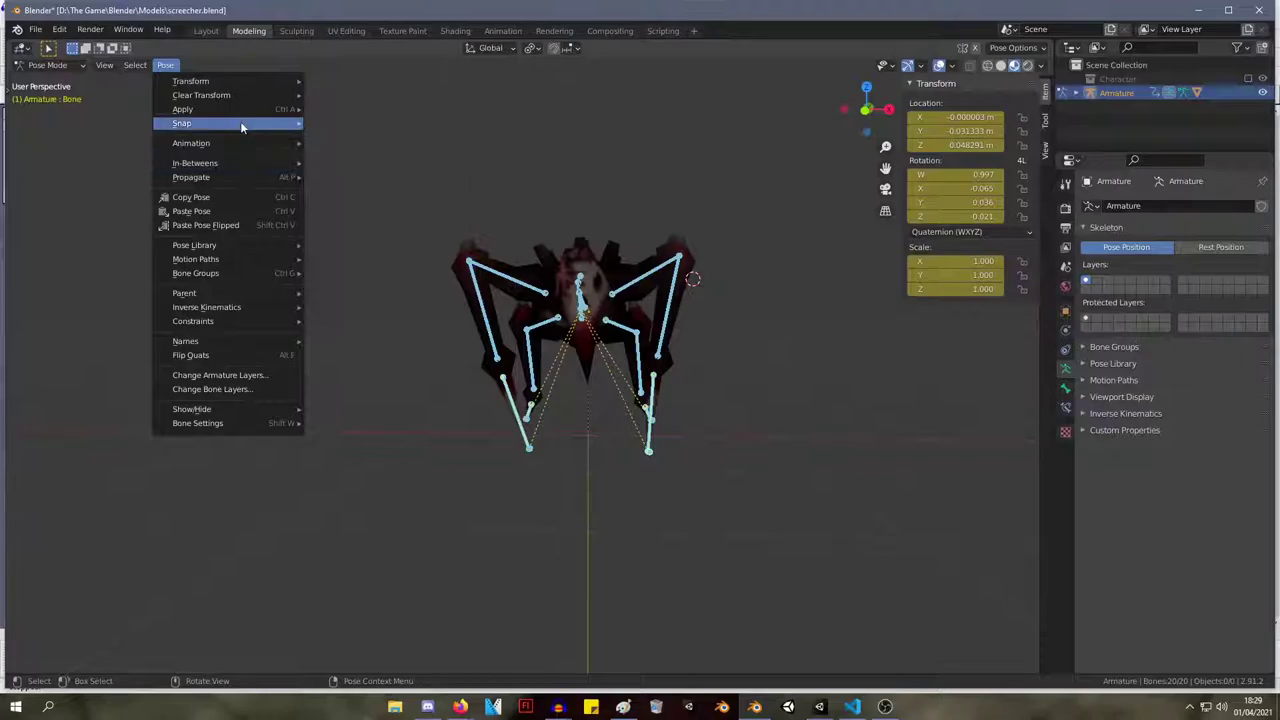
left_click(371, 110)
middle_click_drag(537, 160, 544, 171)
key("Tab")
key("Tab")
key("Tab")
key("Tab")
key("ctrl+z")
key("ctrl+z")
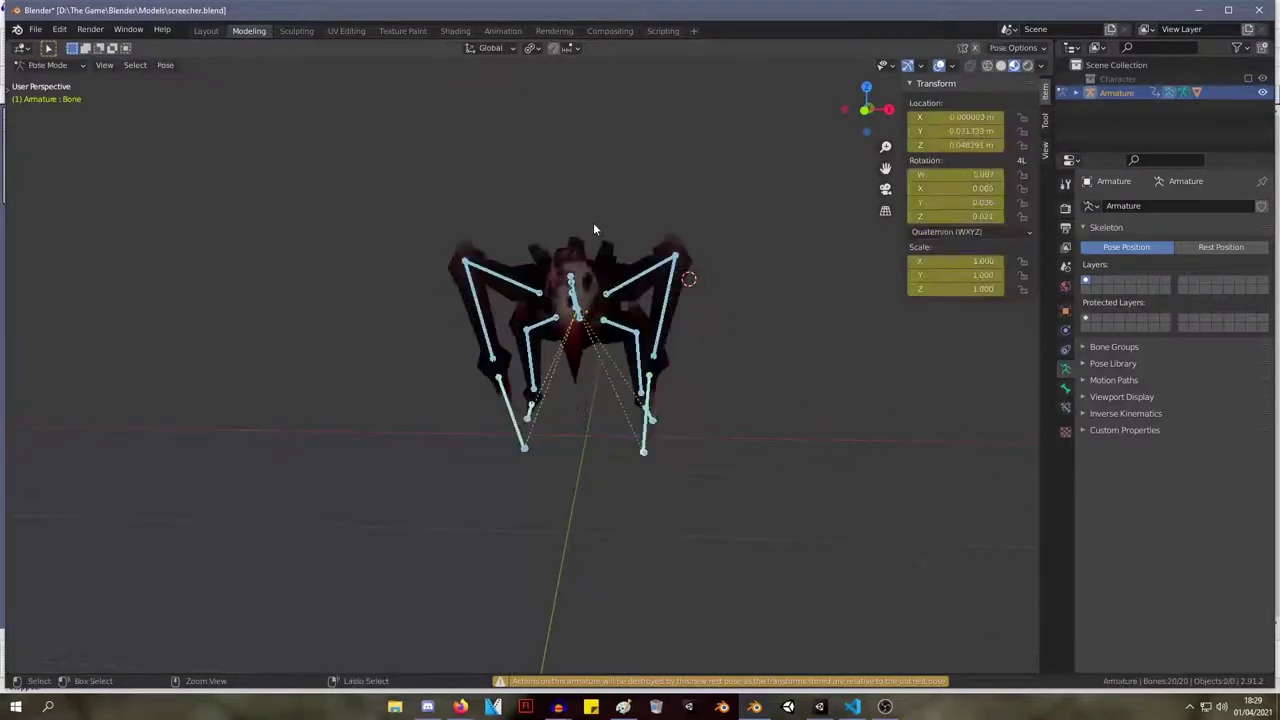
In the Layout workspace, symmetrize all of the armature's bones in Edit Mode.
left_click(206, 30)
middle_click_drag(470, 172, 593, 192)
left_click(194, 65)
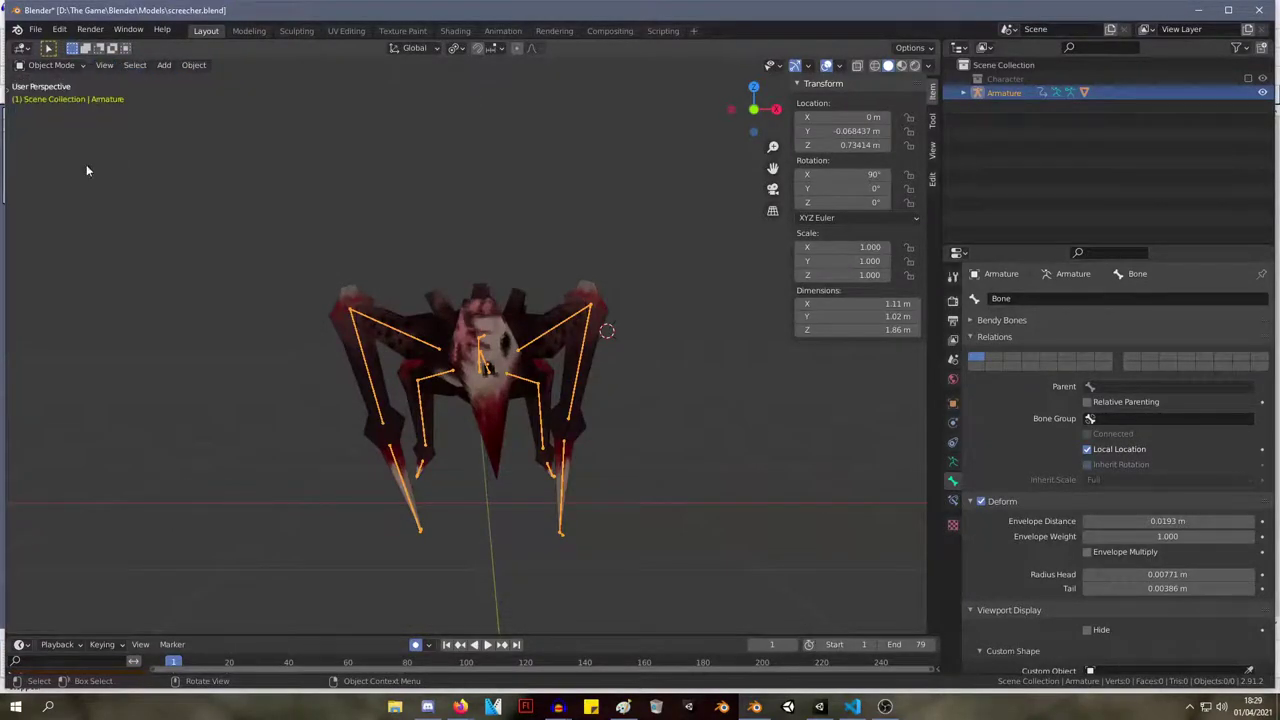
key("Tab")
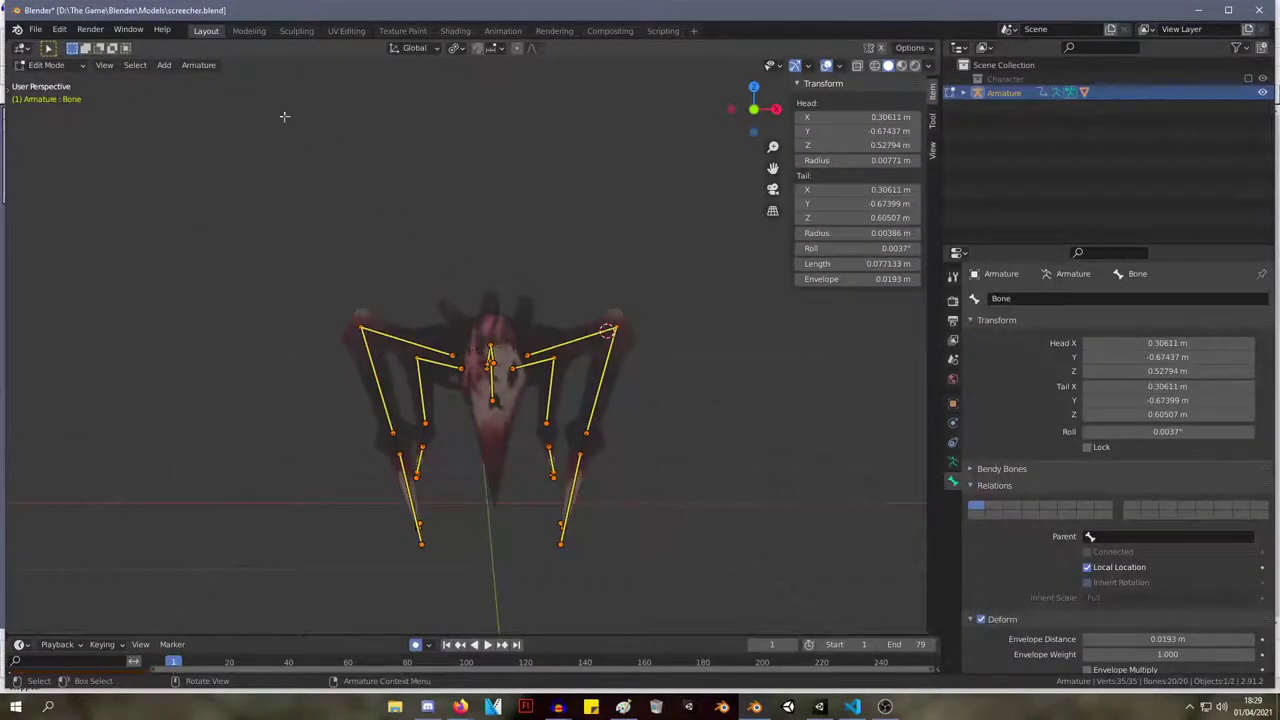
left_click(199, 65)
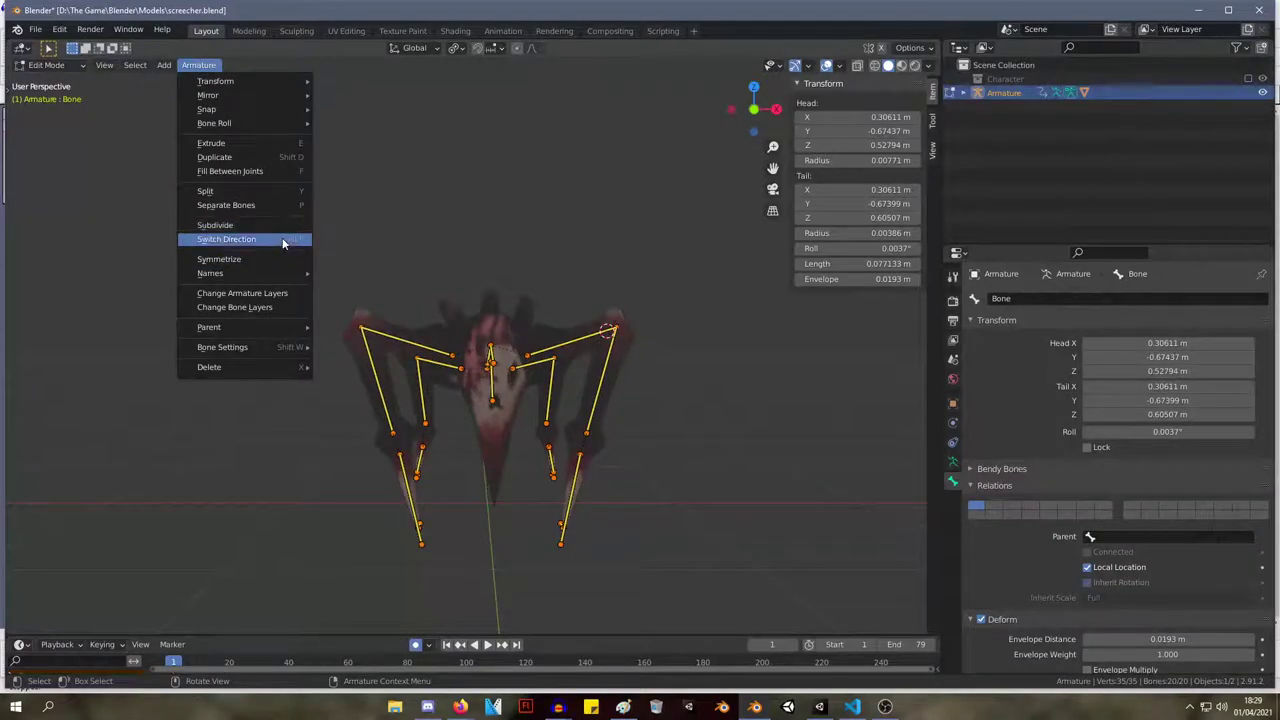
left_click(283, 259)
middle_click_drag(280, 258, 656, 320)
middle_click_drag(571, 486, 490, 470)
Return the armature to Pose Mode and select Hand.L to examine where the symmetrized arm points.
key("Tab")
key("Tab")
key("Tab")
left_click(52, 65)
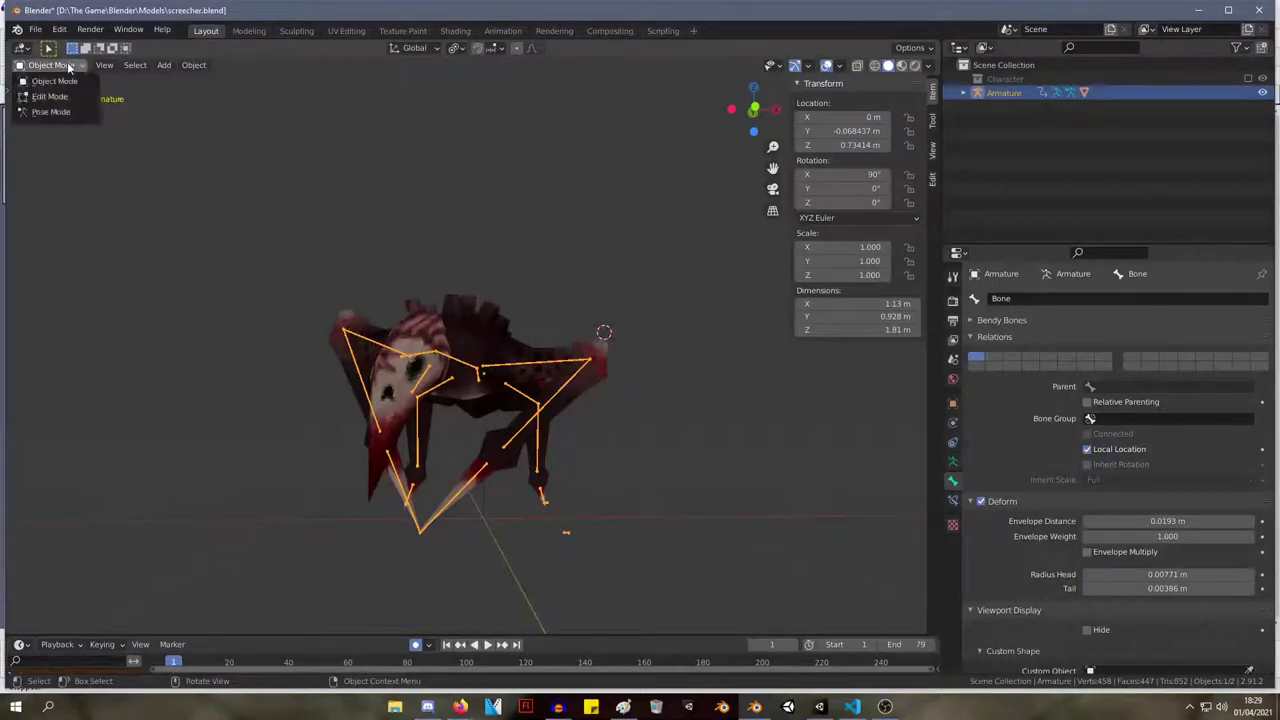
left_click(72, 113)
left_click(445, 508)
middle_click_drag(445, 508, 558, 537)
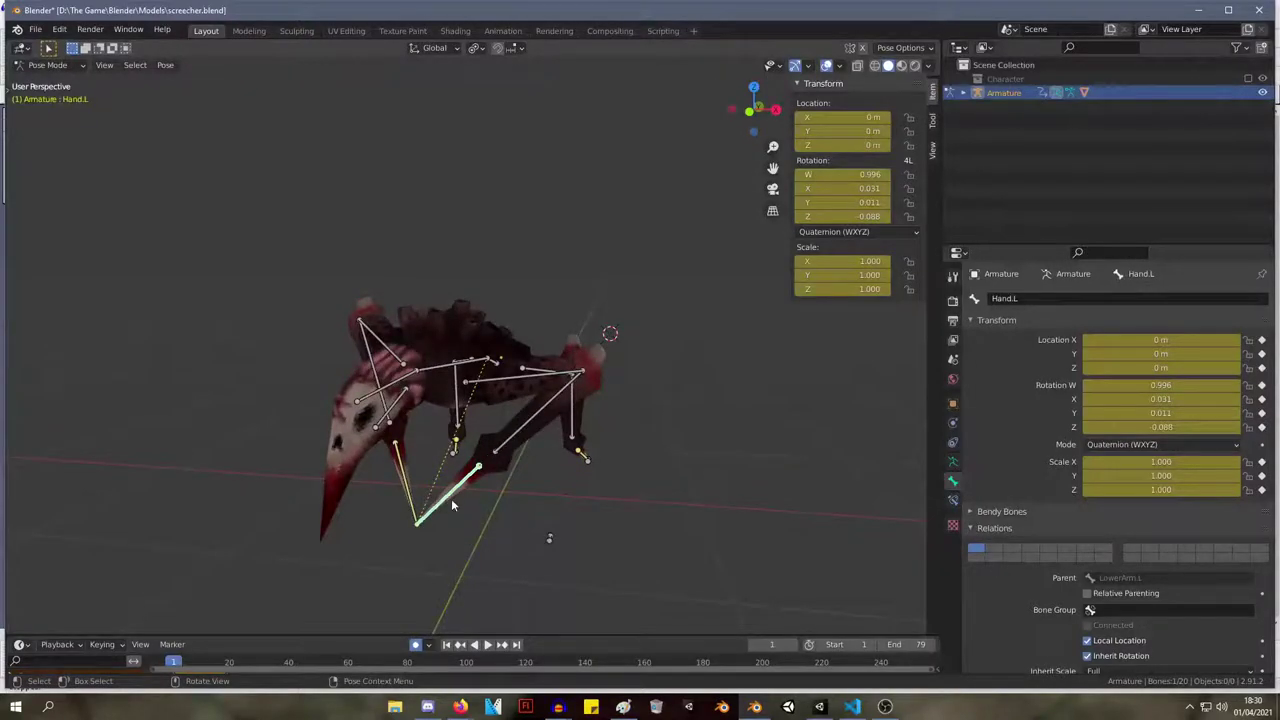
Undo the last mode and selection changes and put the armature back in Pose Mode.
key("ctrl+z")
key("ctrl+z")
key("ctrl+z")
middle_click_drag(459, 470, 523, 540)
key("Tab")
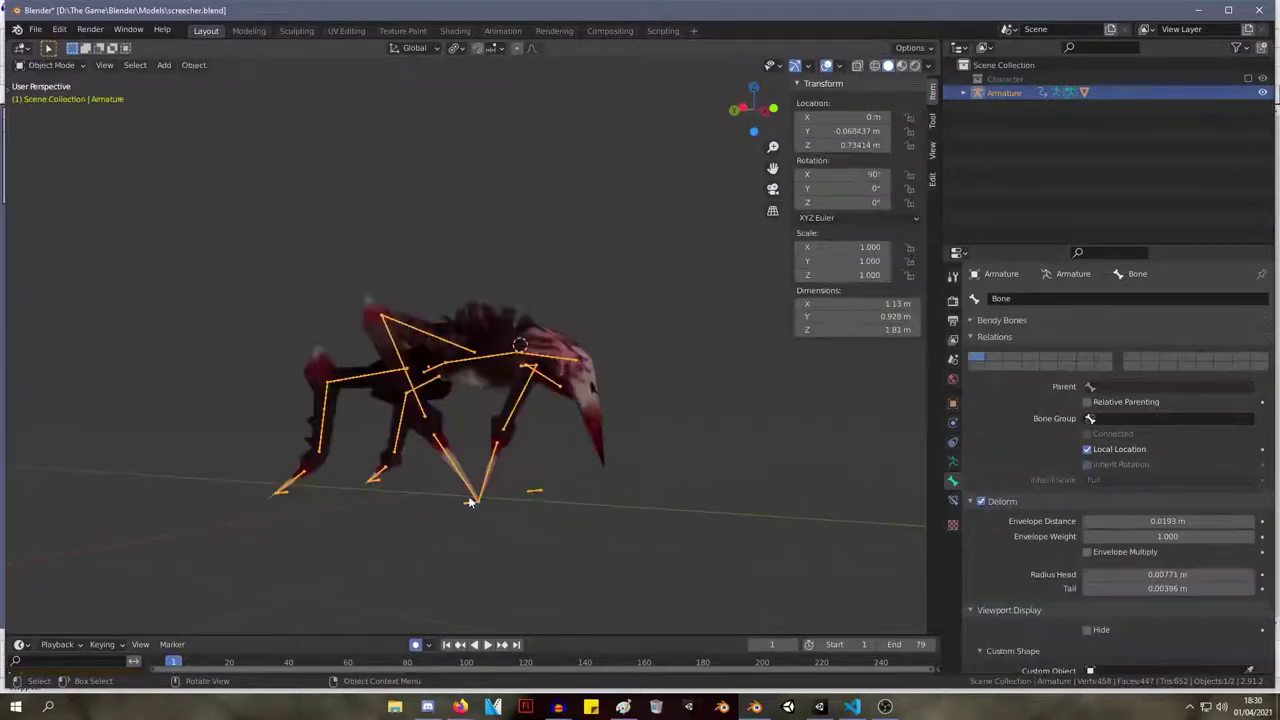
left_click(51, 111)
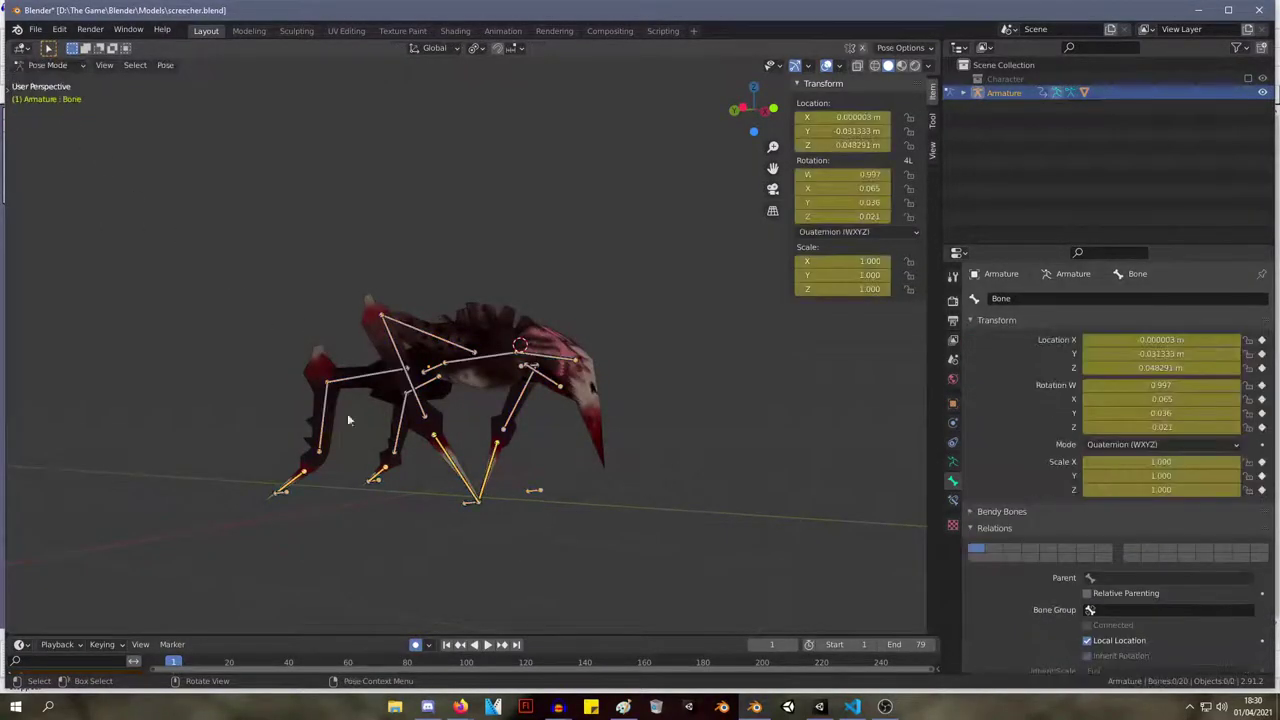
Try Bone as the IK constraint's target bone for Hand.R, and set it back to Bone.001.
left_click(460, 500)
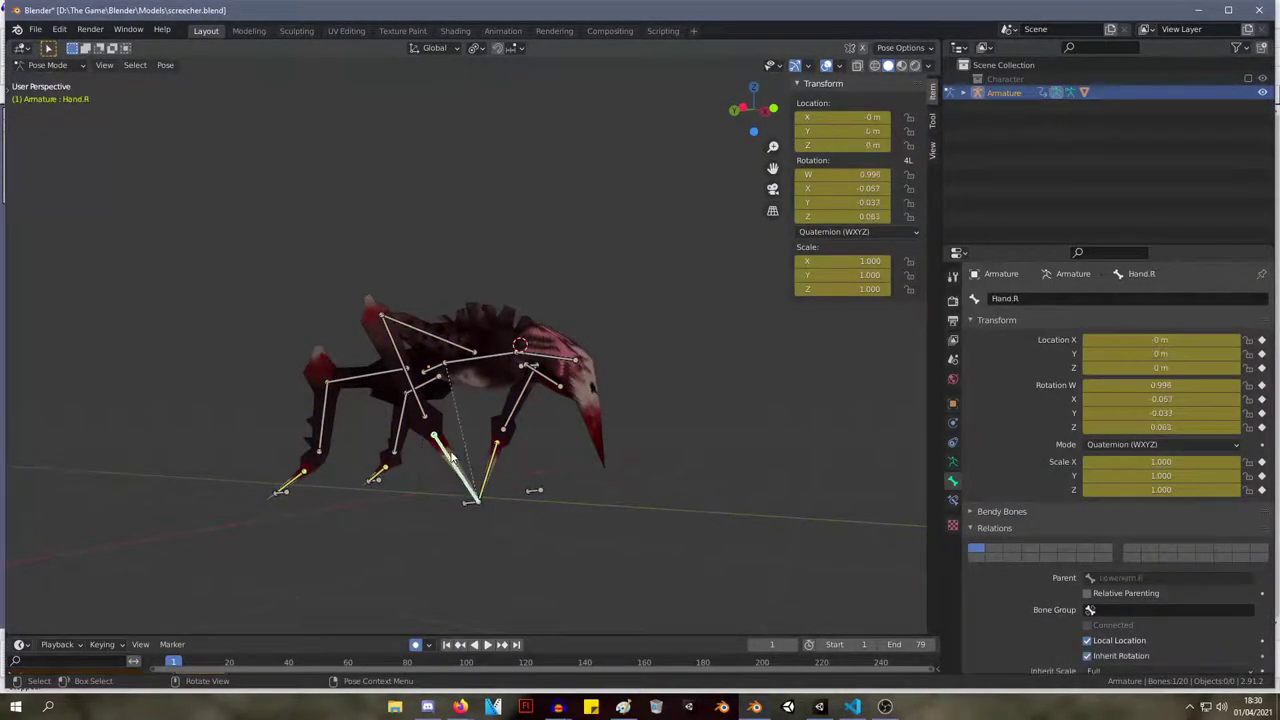
scroll(1105, 451, "down", 5)
scroll(1160, 466, "down", 3)
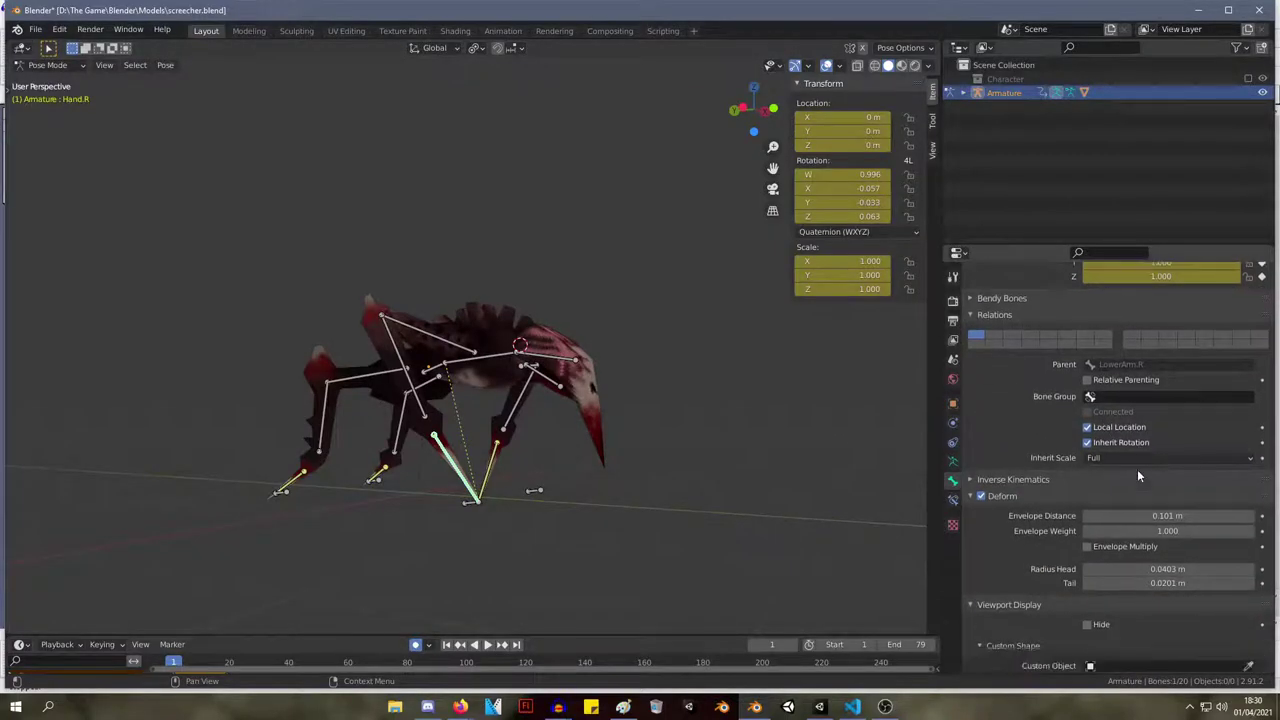
left_click(951, 498)
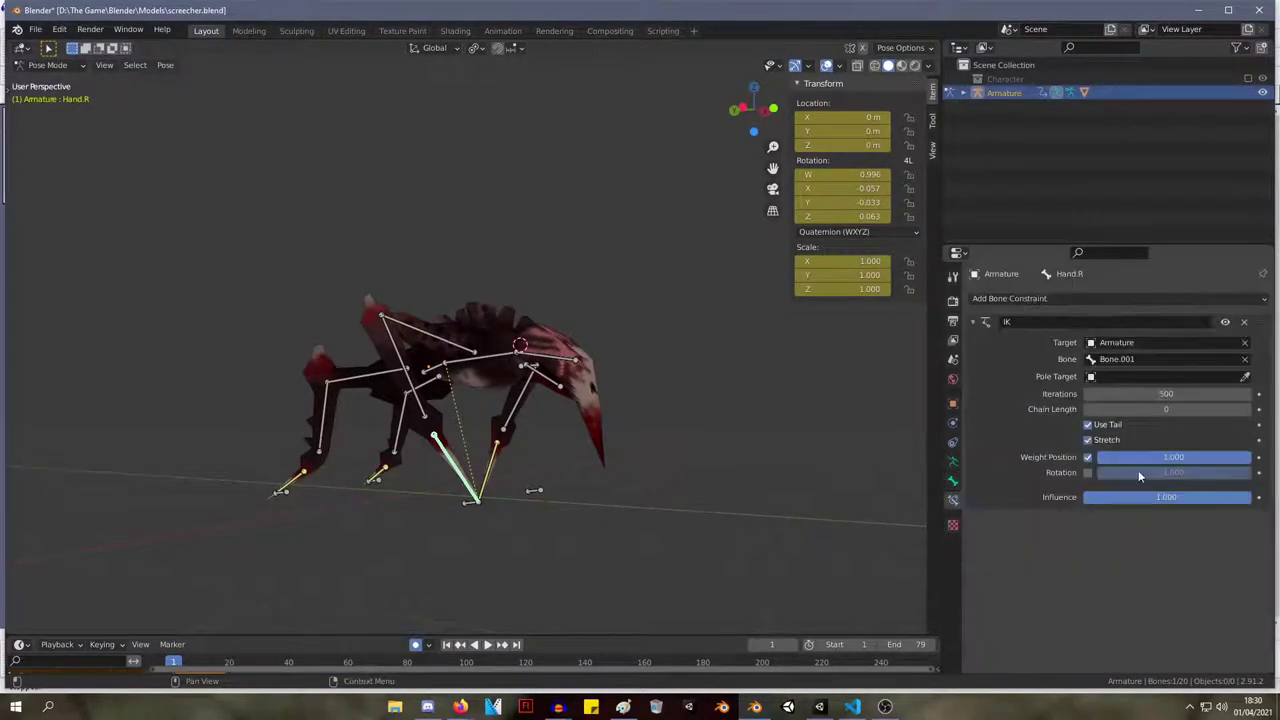
left_click(1146, 360)
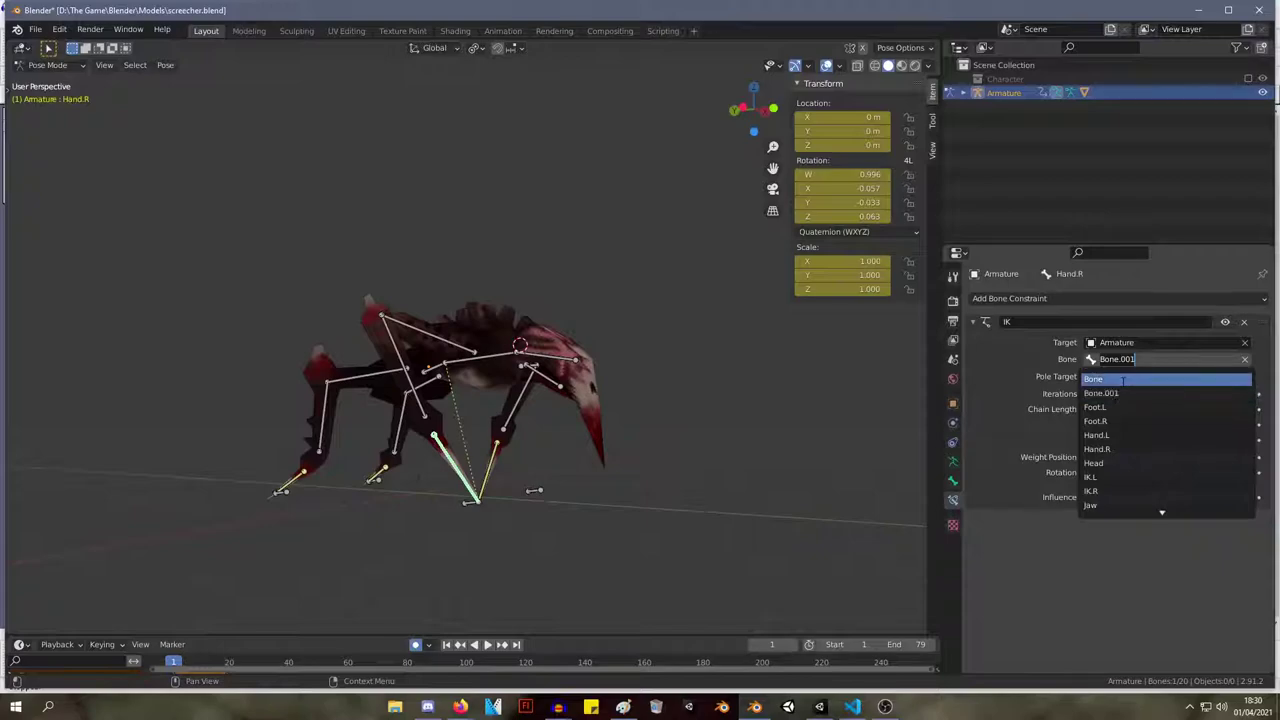
left_click(1121, 381)
middle_click_drag(550, 331, 420, 334)
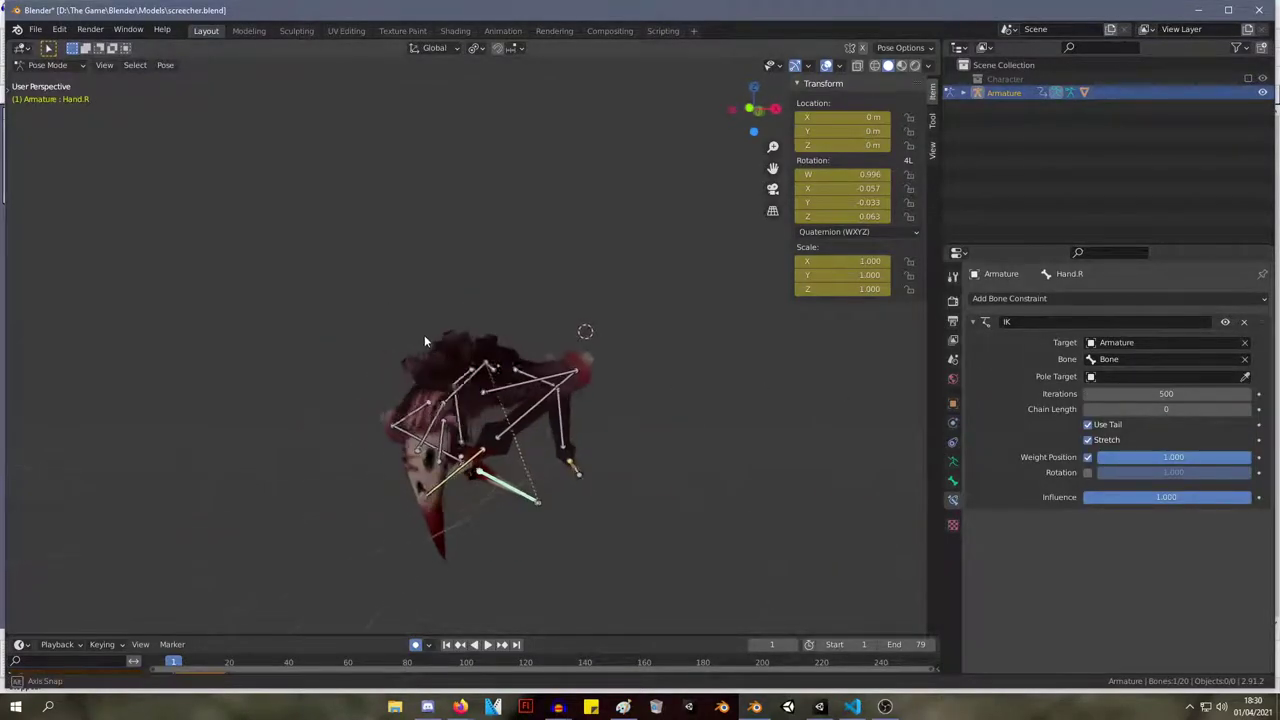
left_click(1146, 359)
left_click(1110, 391)
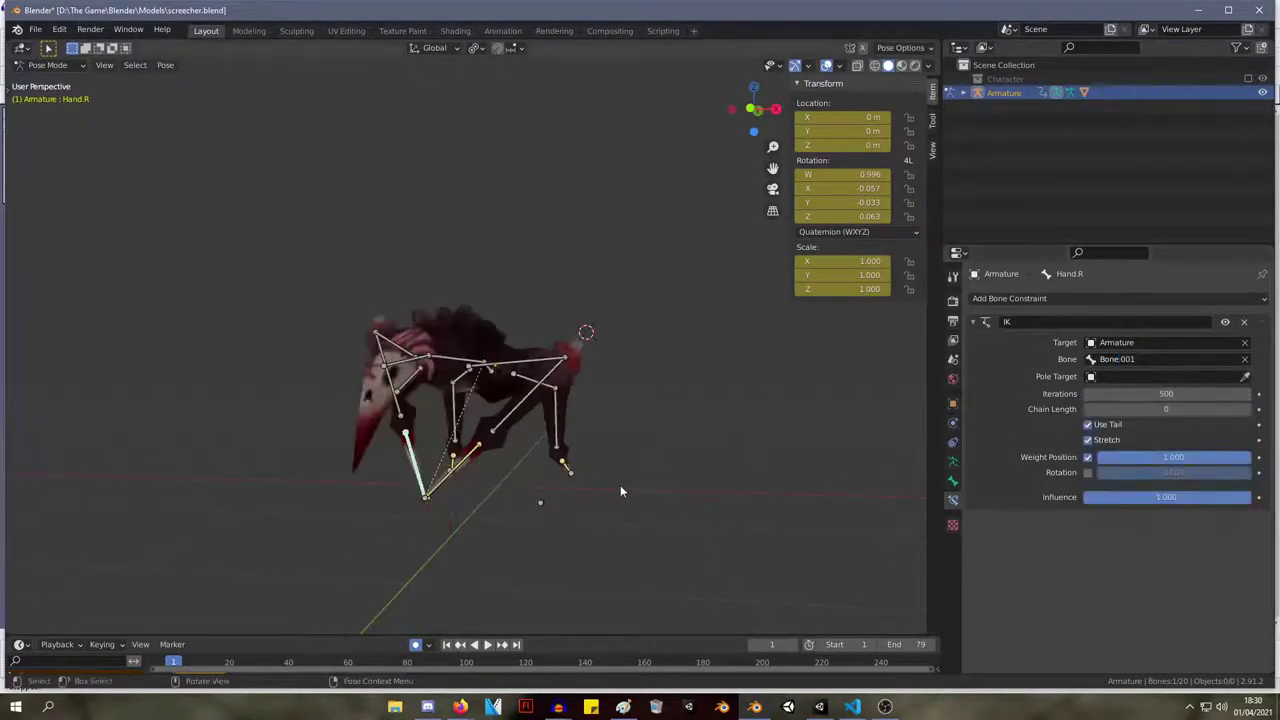
Set the target bone of Hand.L's IK constraint to Bone and examine the arm from the side.
middle_click_drag(620, 485, 430, 480)
left_click(446, 474)
left_click(1121, 360)
left_click(1115, 375)
middle_click_drag(700, 371, 468, 332)
scroll(450, 405, "up", 3)
scroll(436, 450, "down", 1)
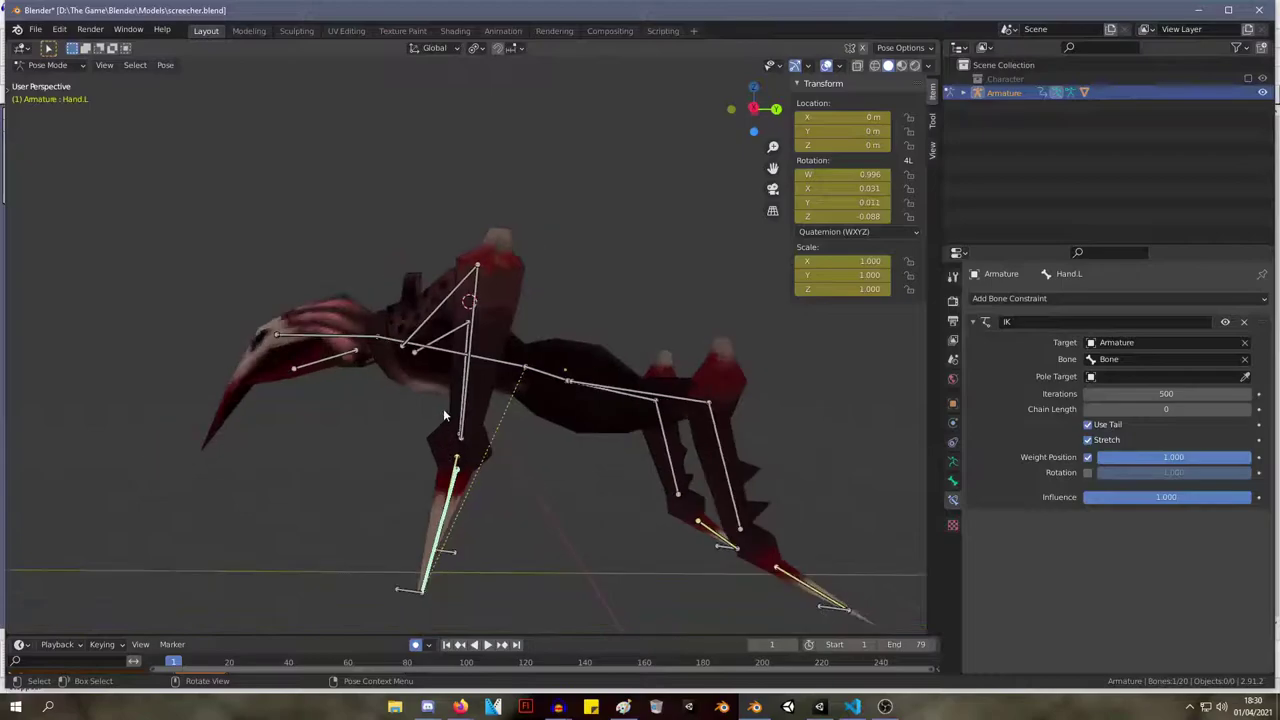
middle_click_drag(444, 408, 577, 380)
Undo the IK target edits and the earlier symmetrizing of the armature, and save the file.
key("ctrl+z")
key("ctrl+z")
key("ctrl+z")
key("ctrl+z")
key("ctrl+z")
key("ctrl+z")
key("ctrl+z")
key("ctrl+z")
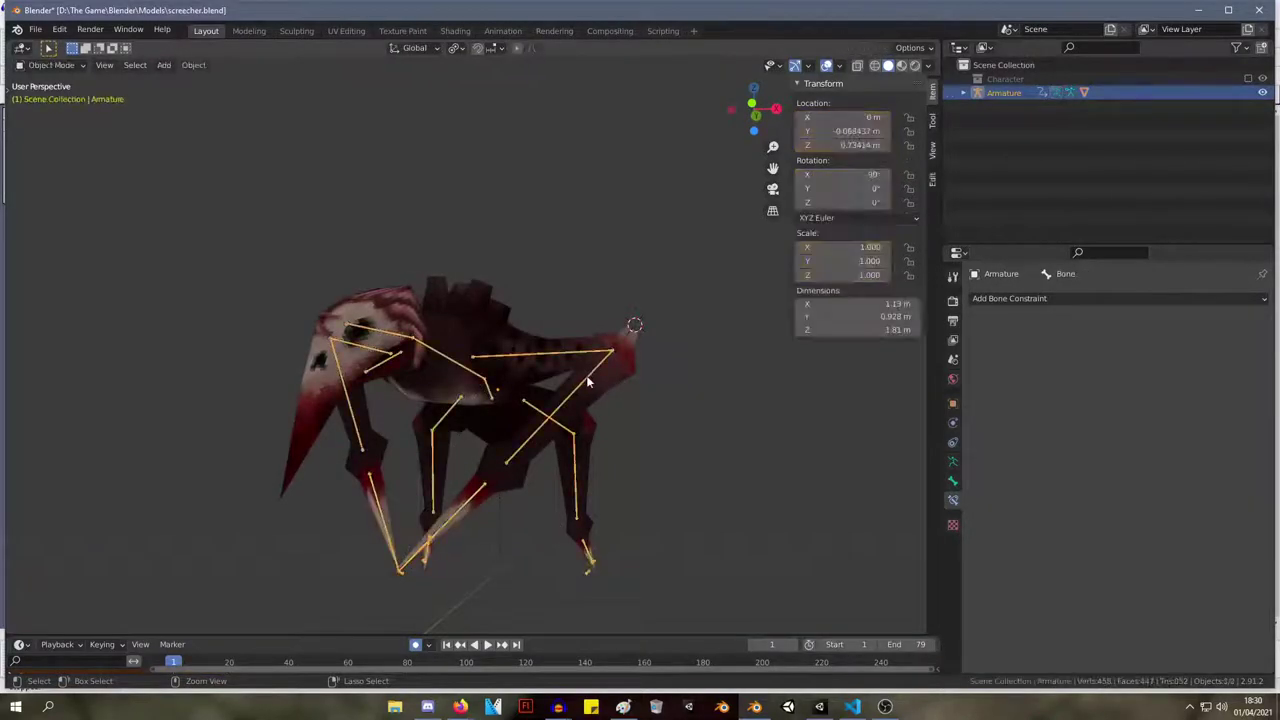
key("ctrl+z")
key("ctrl+z")
key("ctrl+z")
key("ctrl+z")
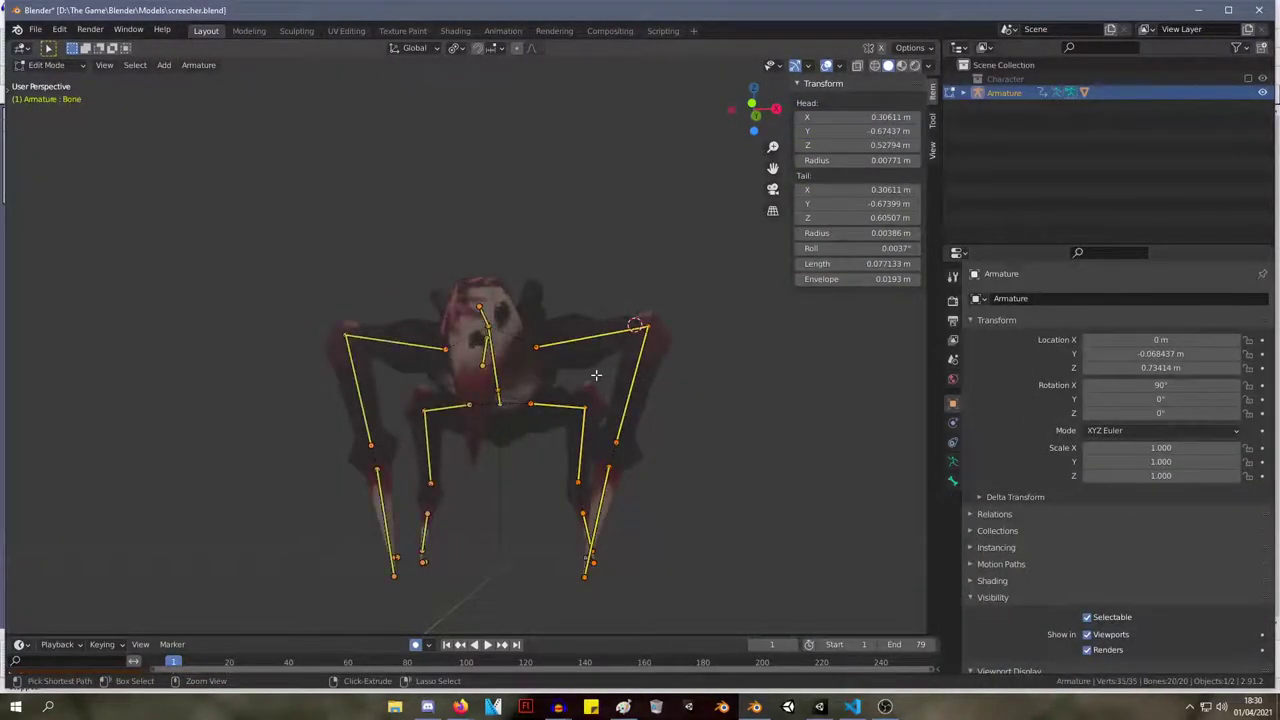
key("ctrl+z")
middle_click_drag(749, 418, 598, 423)
key("ctrl+s")
Play the Walk action briefly in the Animation workspace to check the leg movement.
middle_click_drag(534, 393, 690, 394)
middle_click_drag(618, 453, 580, 494)
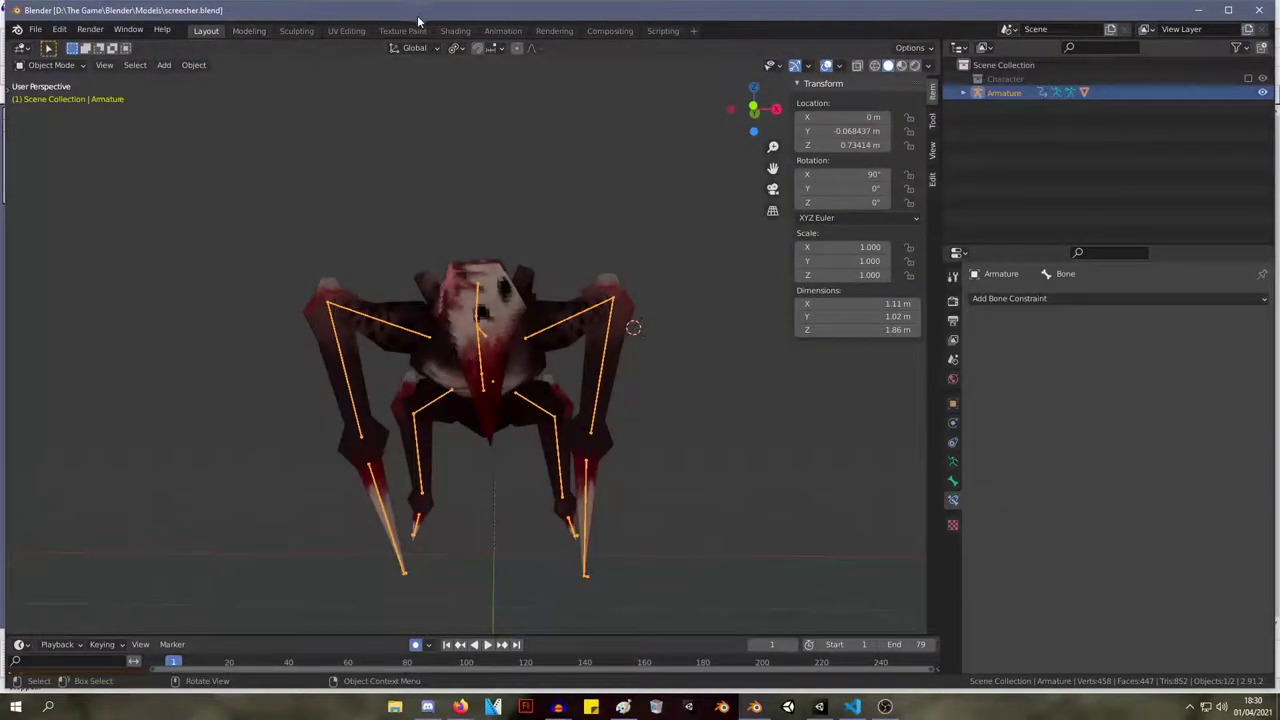
left_click(503, 31)
key("space")
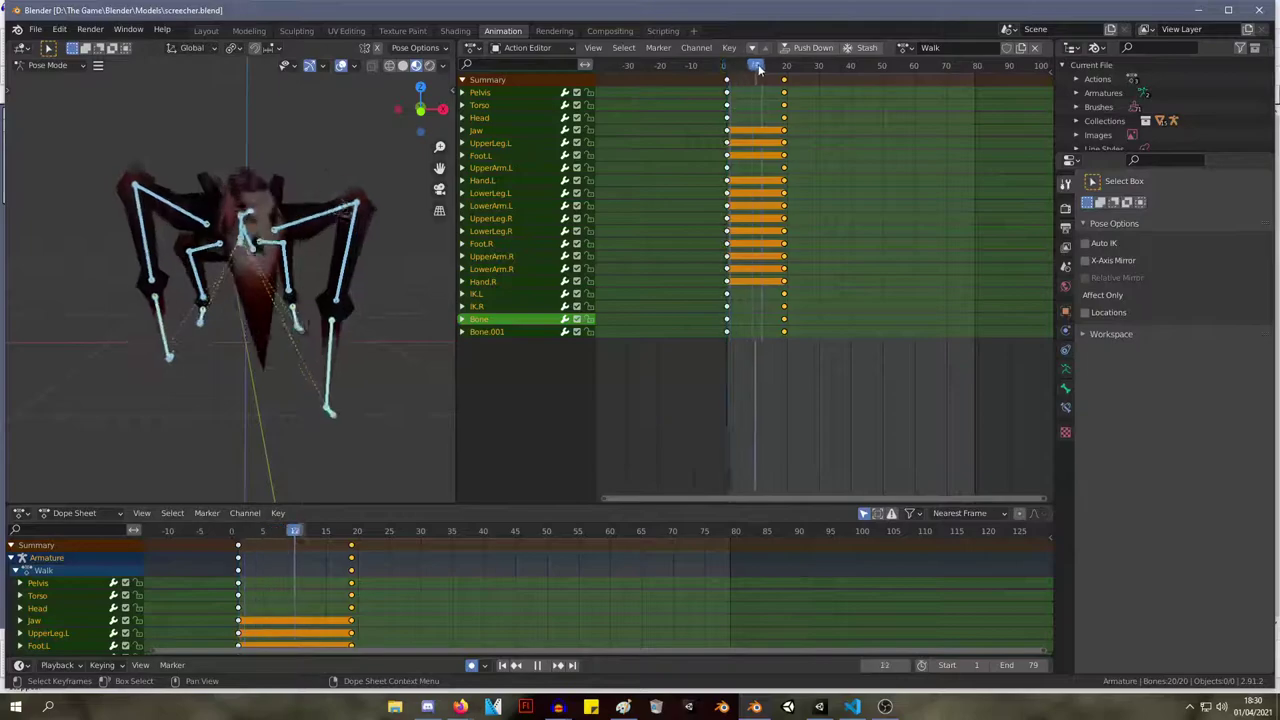
key("Escape")
Compare the position of the arm's IK target bone between Edit Mode and Pose Mode.
middle_click_drag(420, 200, 304, 334)
scroll(298, 400, "up", 3)
middle_click_drag(289, 482, 285, 264, "shift")
scroll(285, 266, "up", 1)
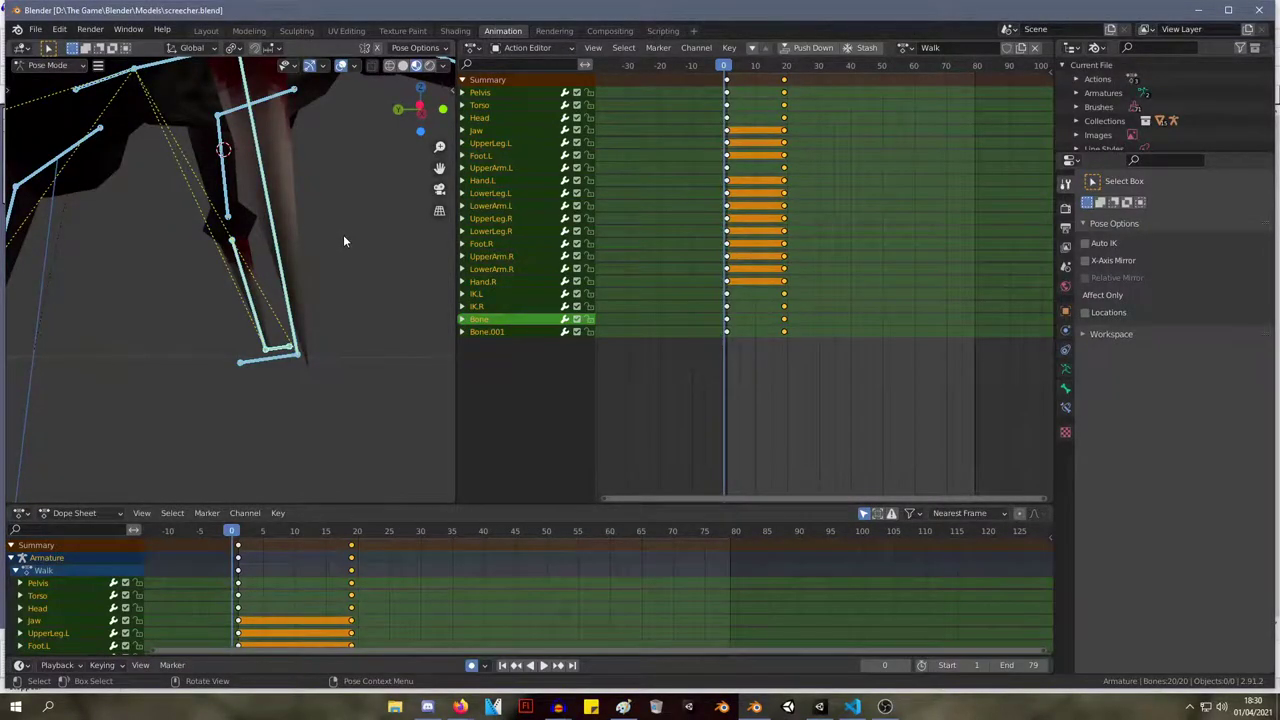
middle_click_drag(350, 252, 307, 311)
key("Tab")
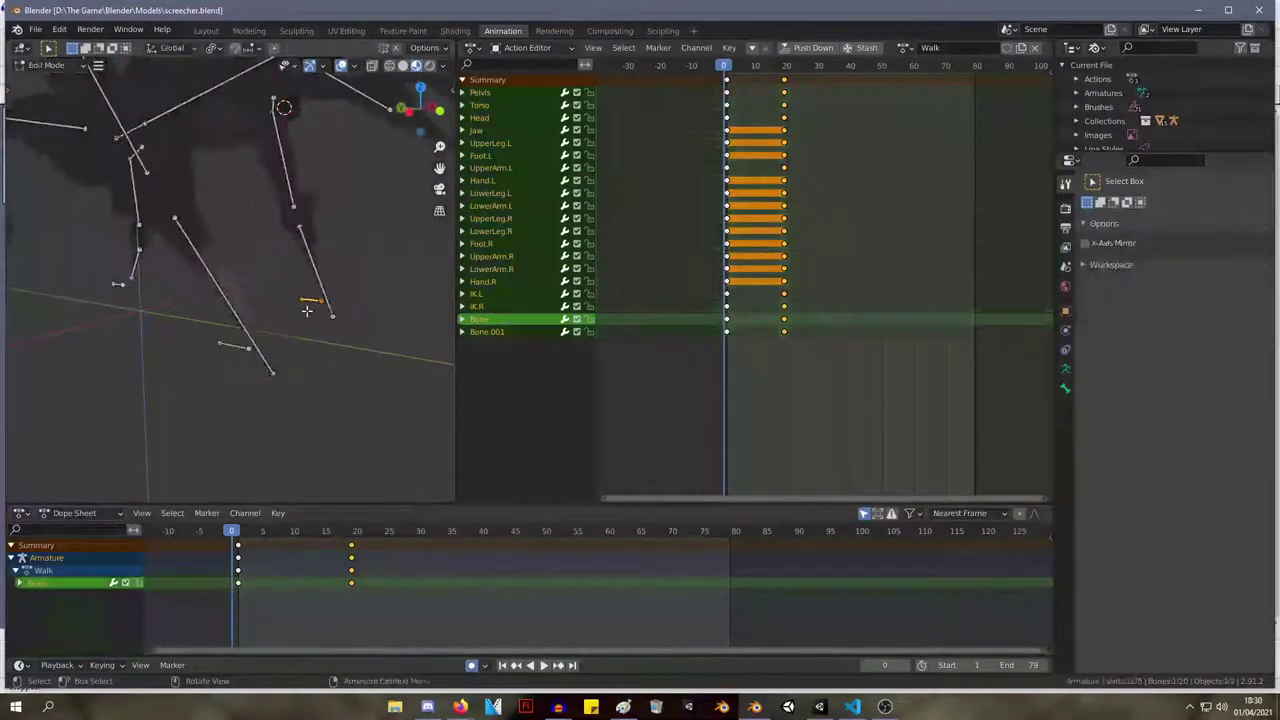
key("Tab")
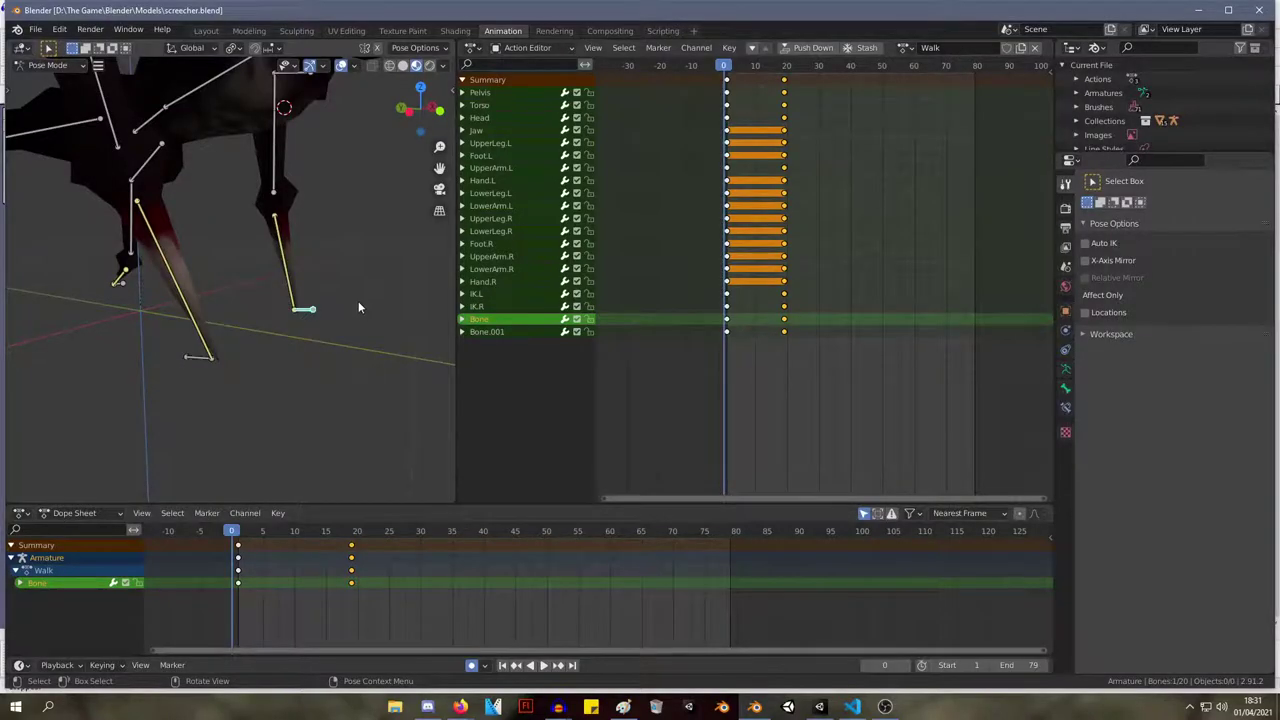
middle_click_drag(429, 259, 160, 255)
key("Tab")
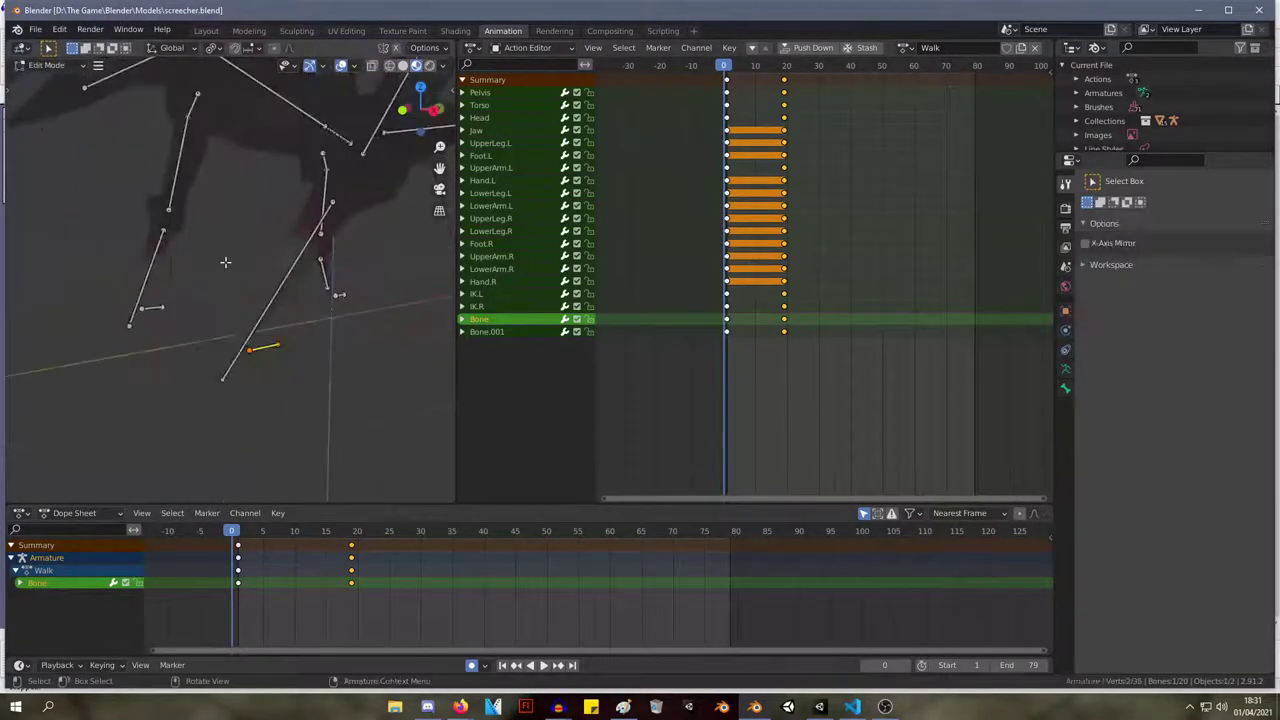
key("Tab")
Select Hand.L and the IK target bone at its tip, and compare their rest and posed positions up close.
middle_click_drag(277, 277, 250, 378)
left_click(251, 376)
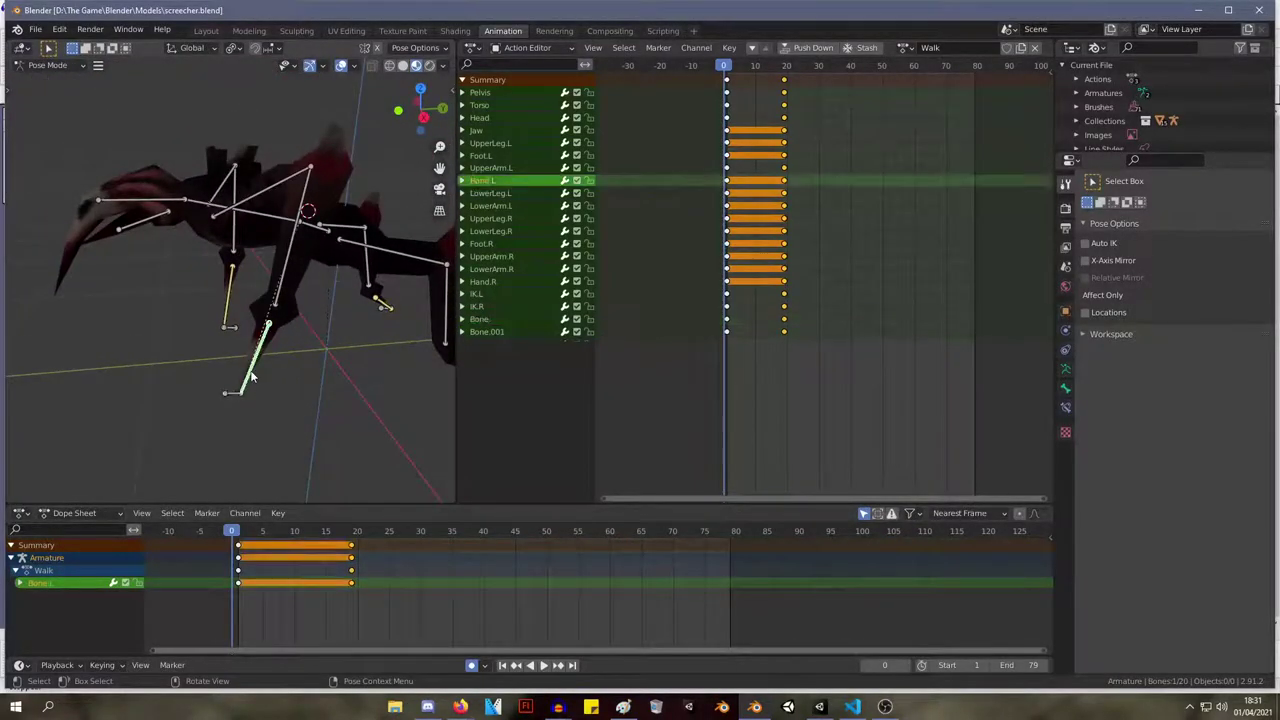
left_click(231, 392)
key("Tab")
middle_click_drag(271, 319, 314, 131)
scroll(314, 131, "up", 3)
middle_click_drag(200, 309, 313, 425)
key("Tab")
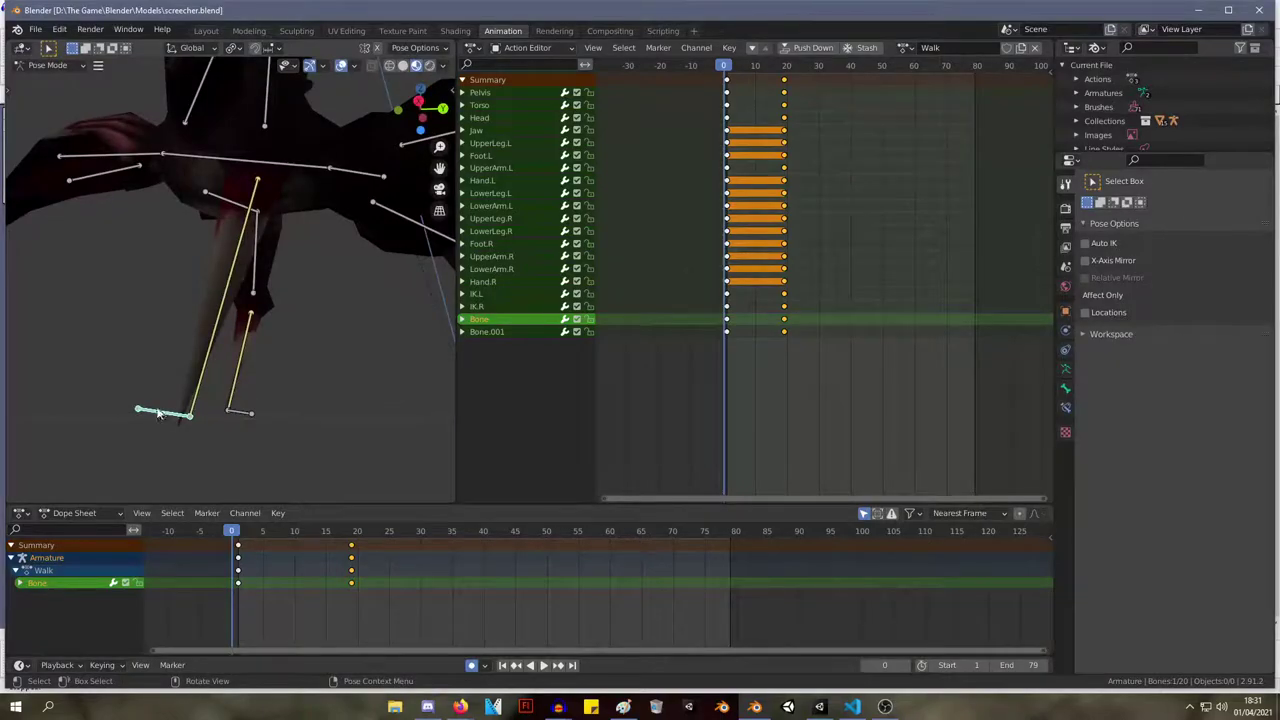
key("Tab")
key("Tab")
In Edit Mode, delete all of the armature's limb bones on the negative X side.
key("Tab")
middle_click_drag(198, 388, 371, 434)
scroll(393, 427, "down", 4)
left_click_drag(392, 444, 360, 212)
left_click_drag(134, 157, 243, 420)
key("x")
left_click(241, 409)
Try symmetrizing all the remaining bones onto the emptied side, inspect the mirrored limbs and undo the attempts.
left_click_drag(355, 402, 191, 128)
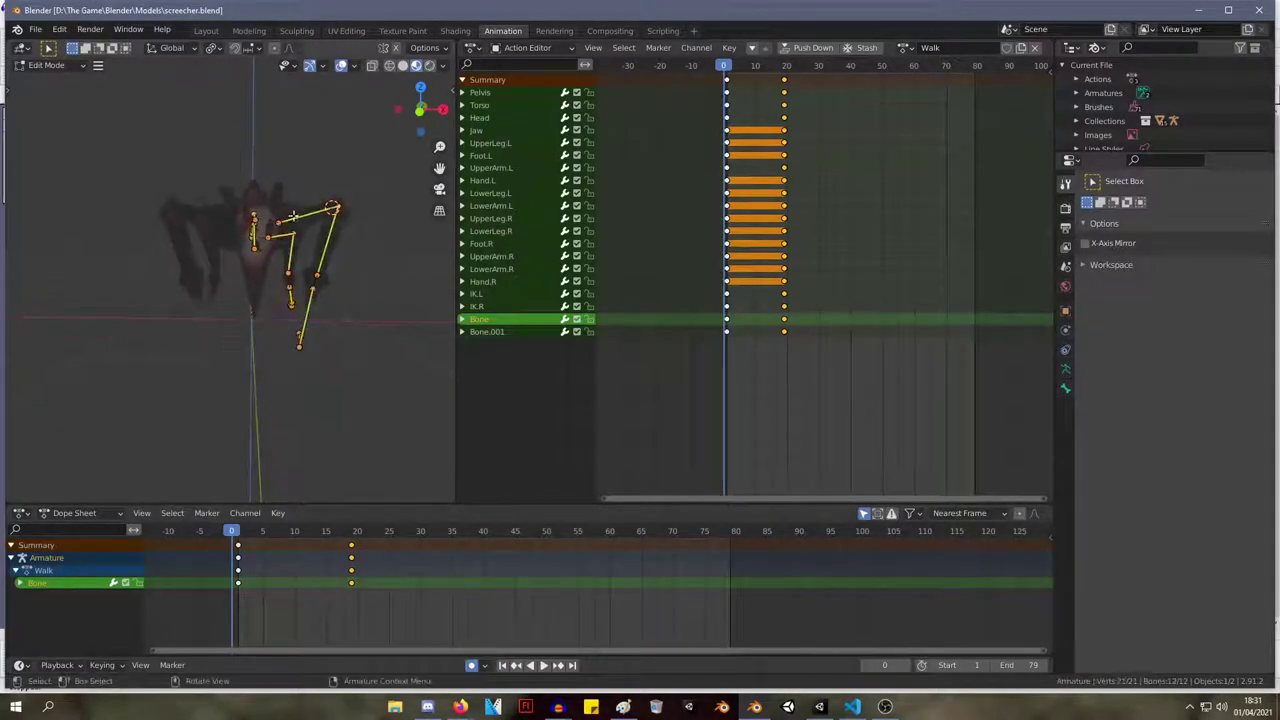
right_click(292, 221)
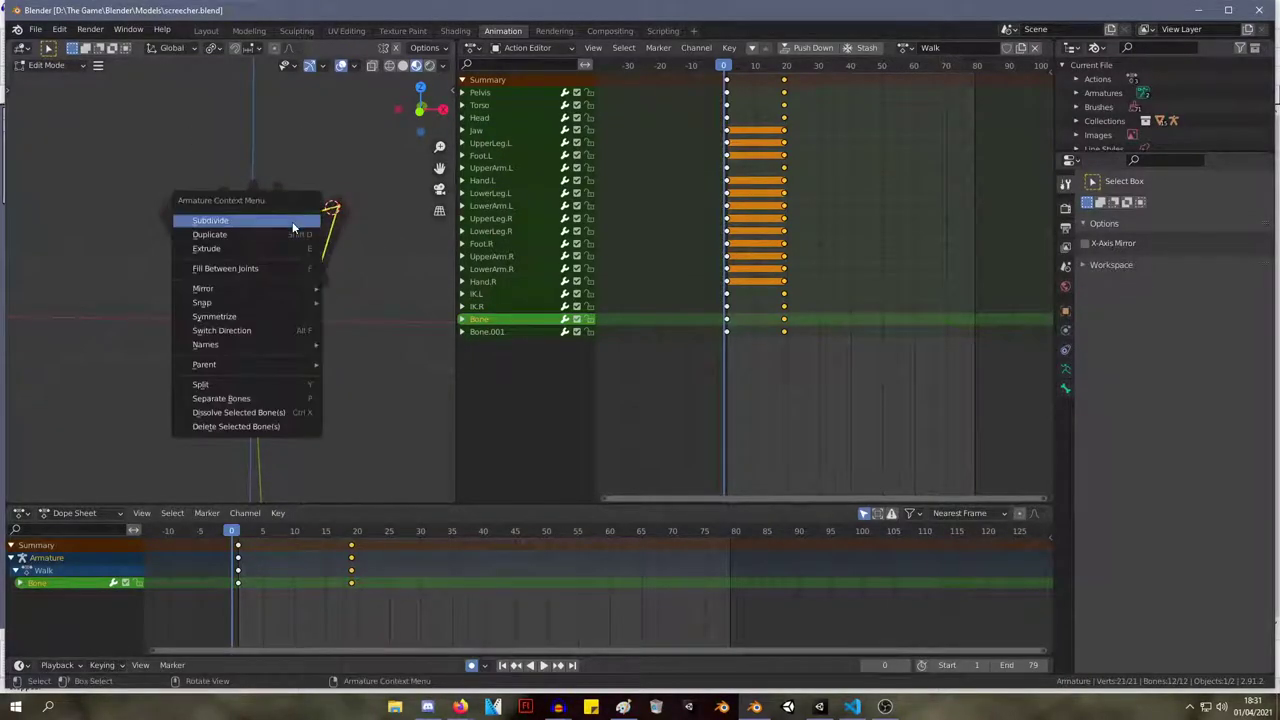
left_click(280, 317)
middle_click_drag(284, 326, 121, 347)
scroll(216, 355, "up", 8)
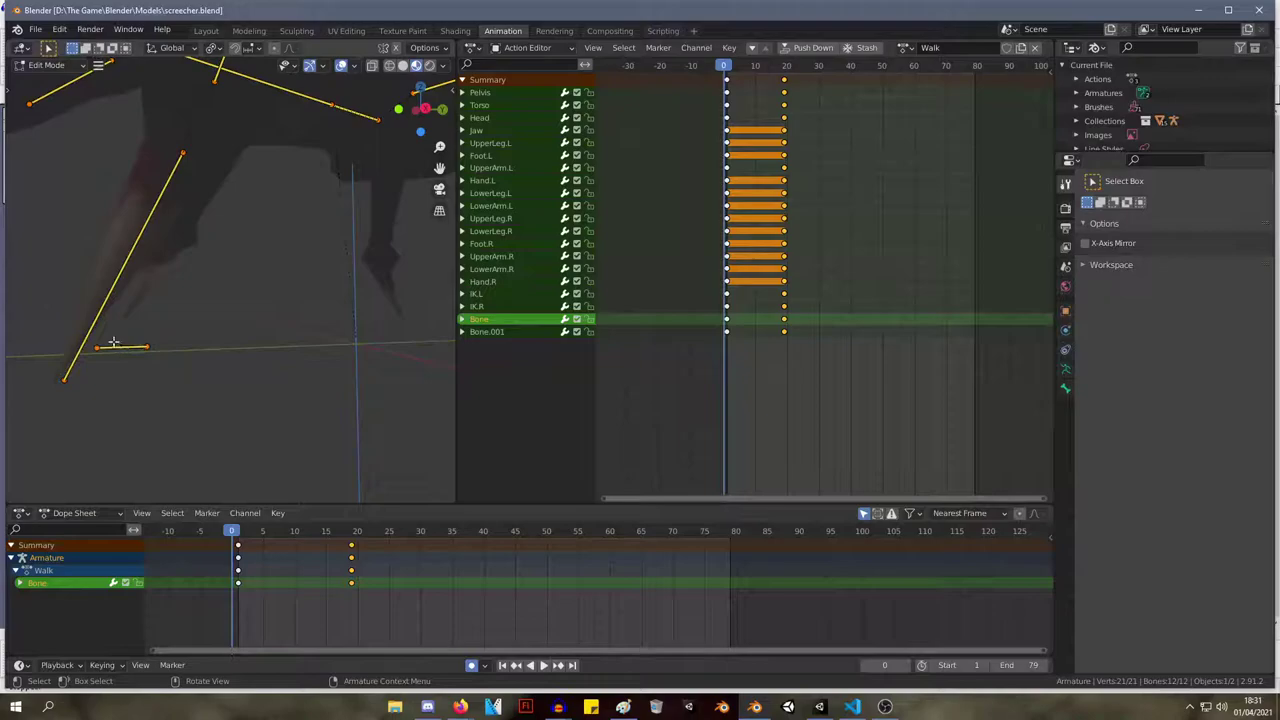
middle_click_drag(149, 297, 271, 297)
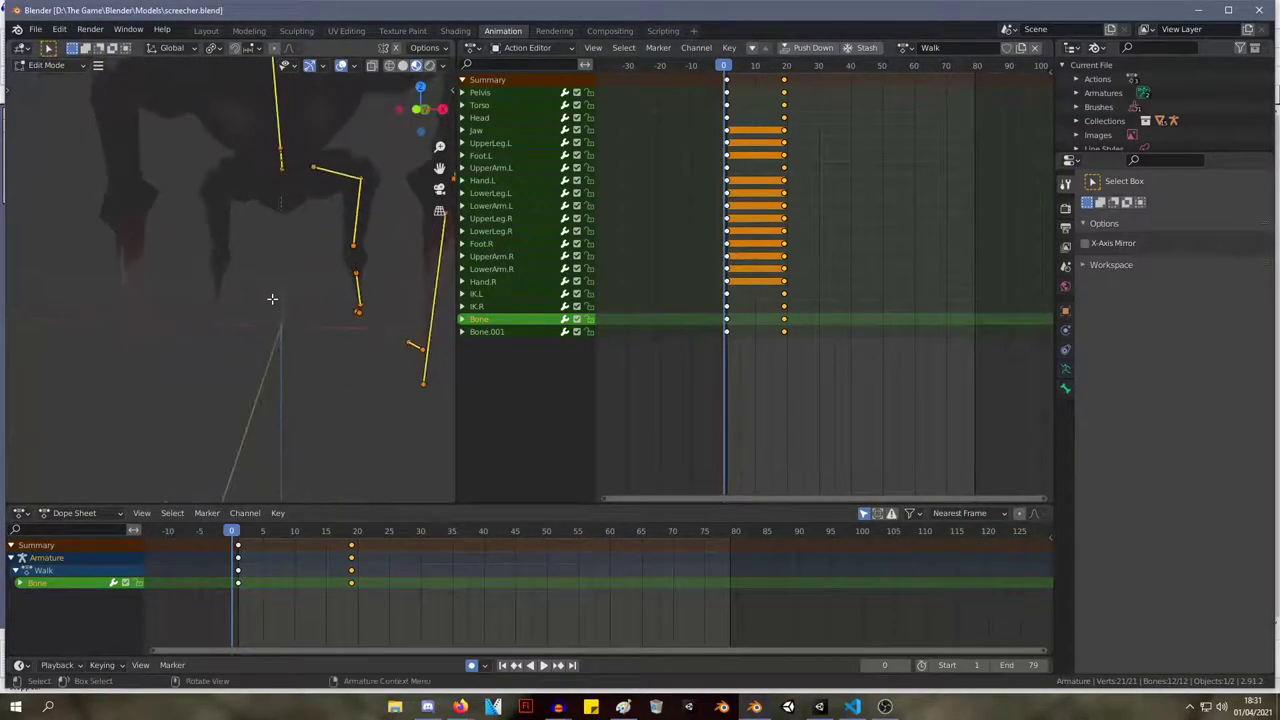
scroll(274, 297, "down", 6)
right_click(297, 228)
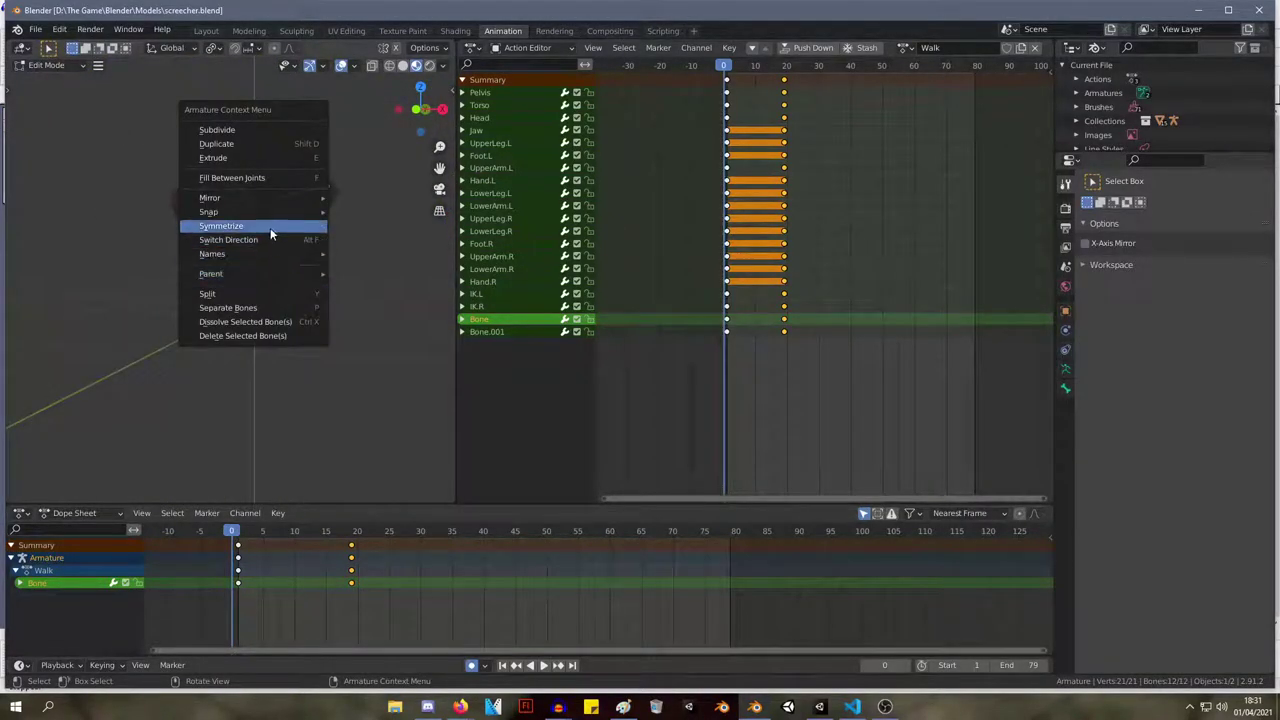
left_click(269, 226)
middle_click_drag(269, 226, 271, 340)
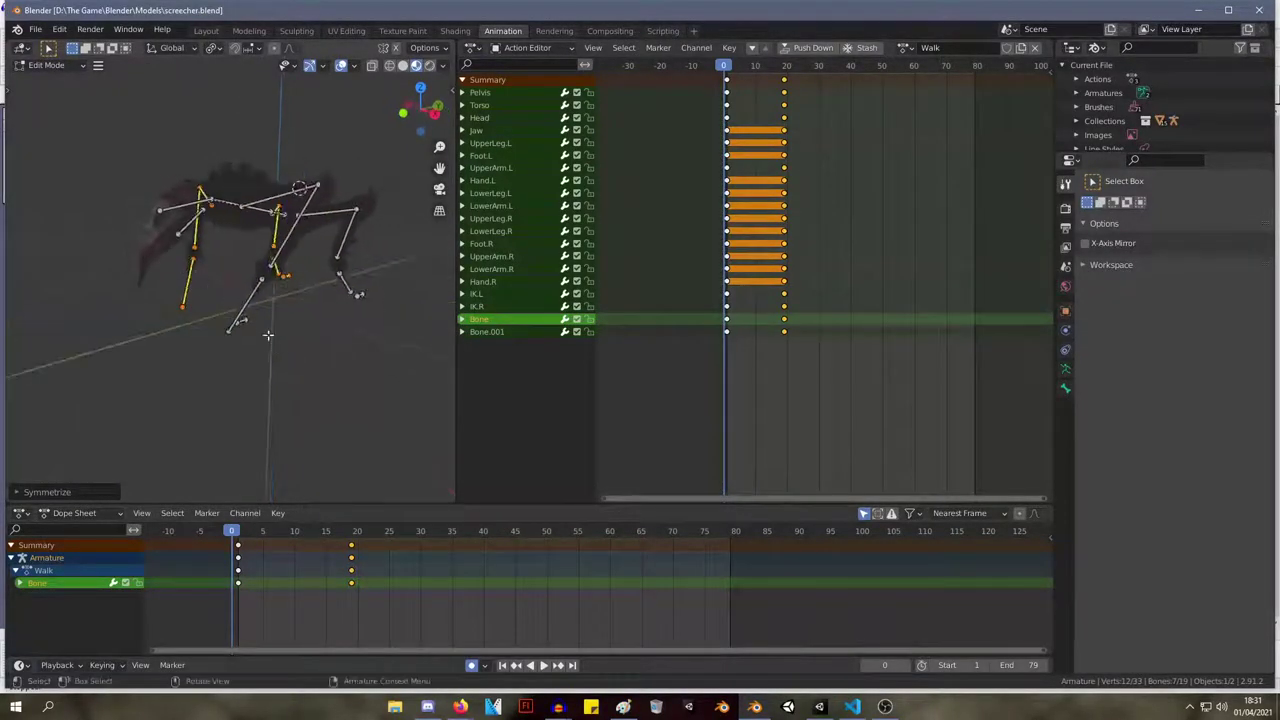
key("a")
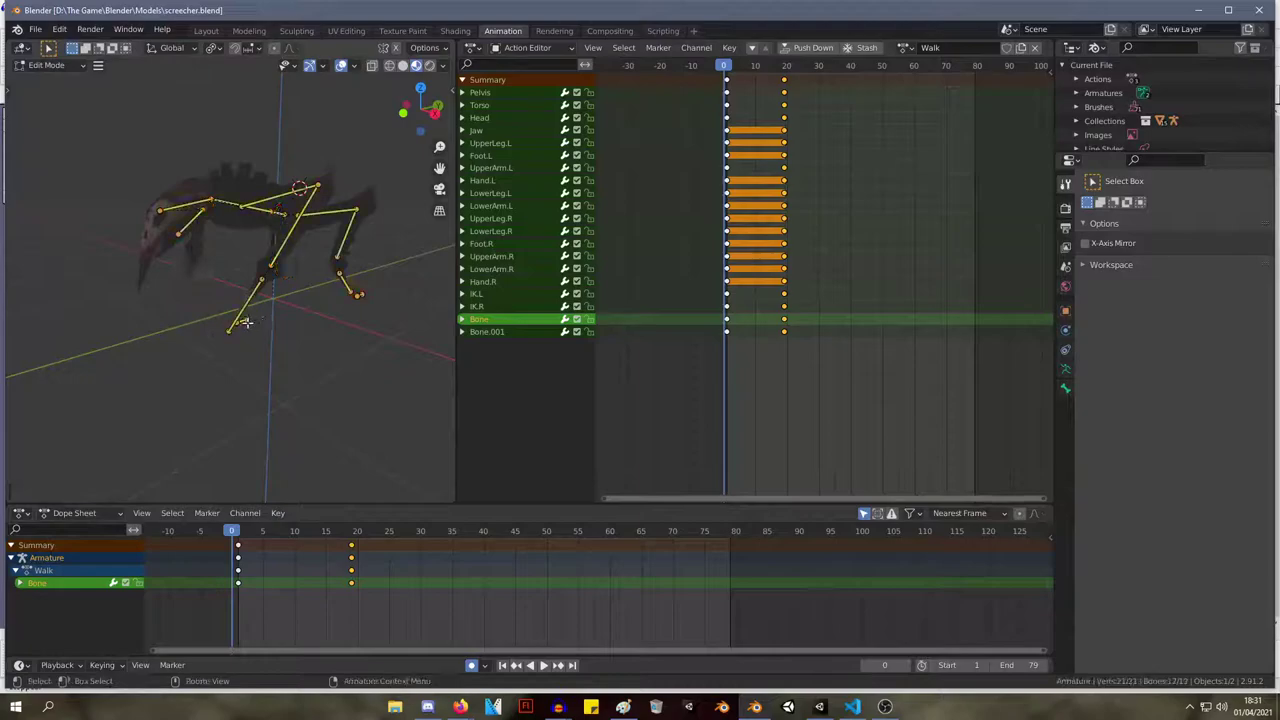
Select the arm's IK target bone and try 3D Viewport, Properties and Preferences as the Outliner area's editor type.
left_click(241, 323)
scroll(1172, 128, "down", 4)
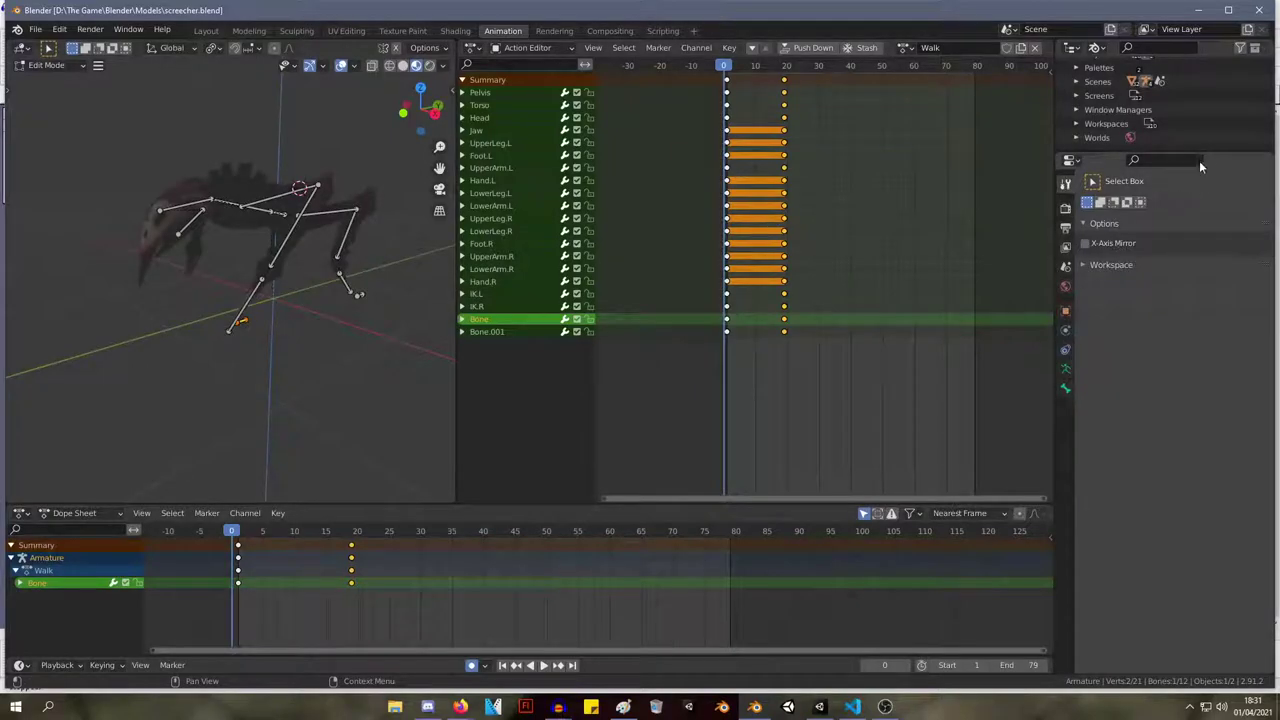
scroll(1165, 120, "up", 5)
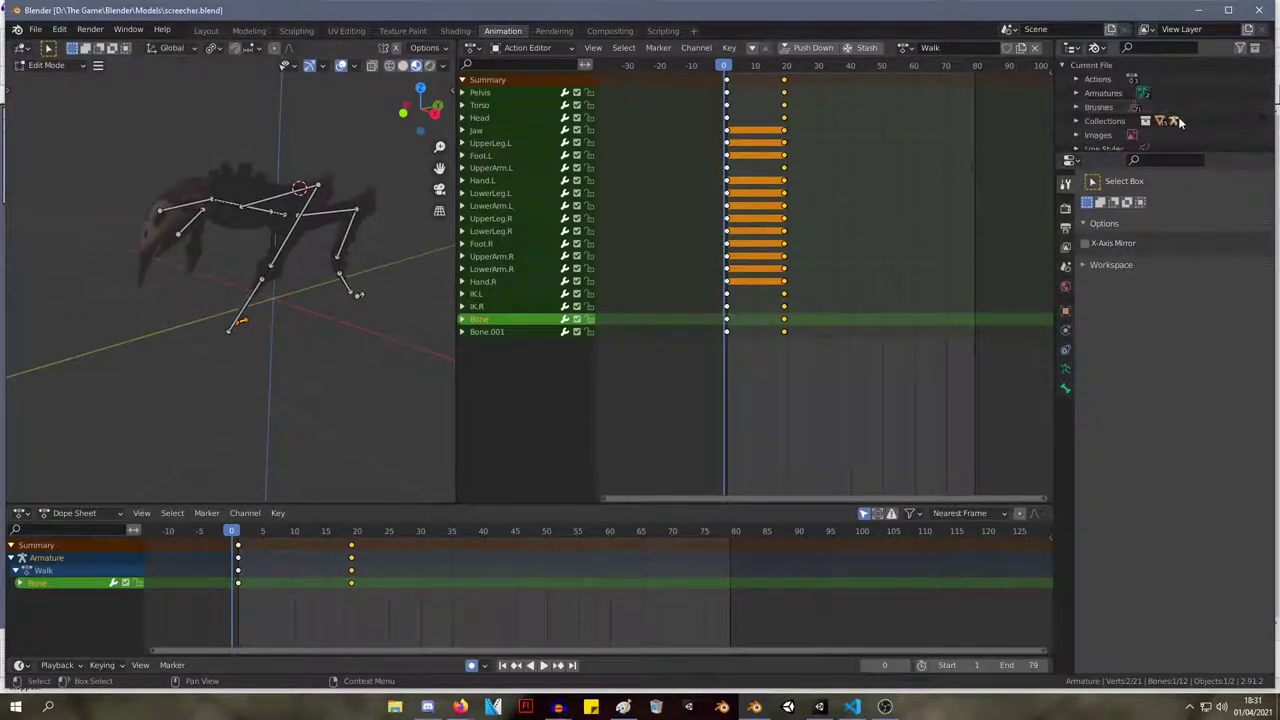
left_click(1071, 47)
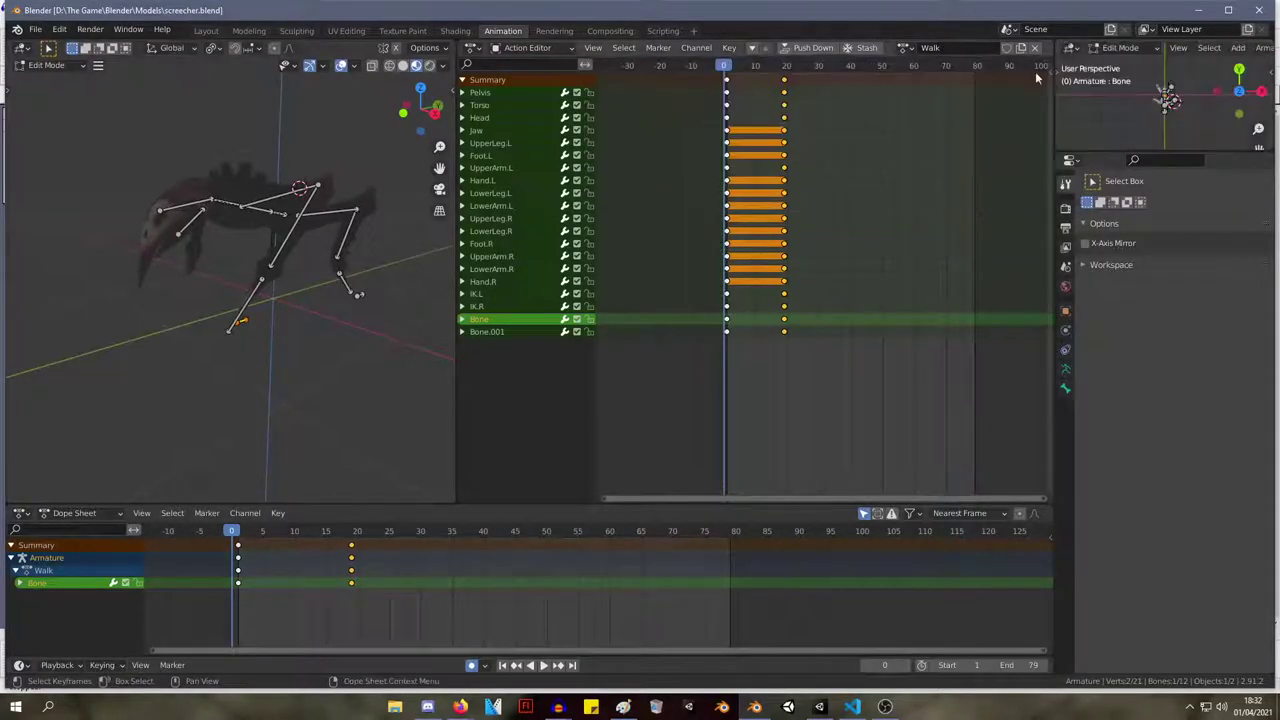
left_click(1072, 49)
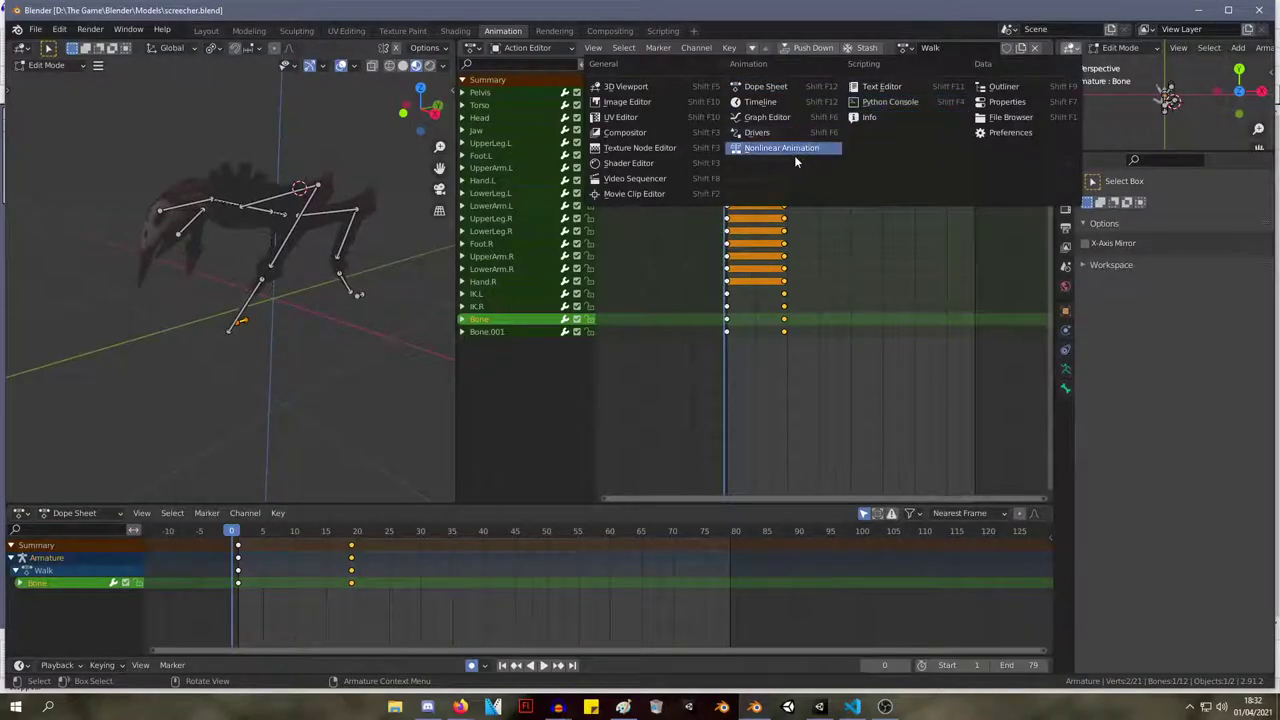
left_click(1008, 101)
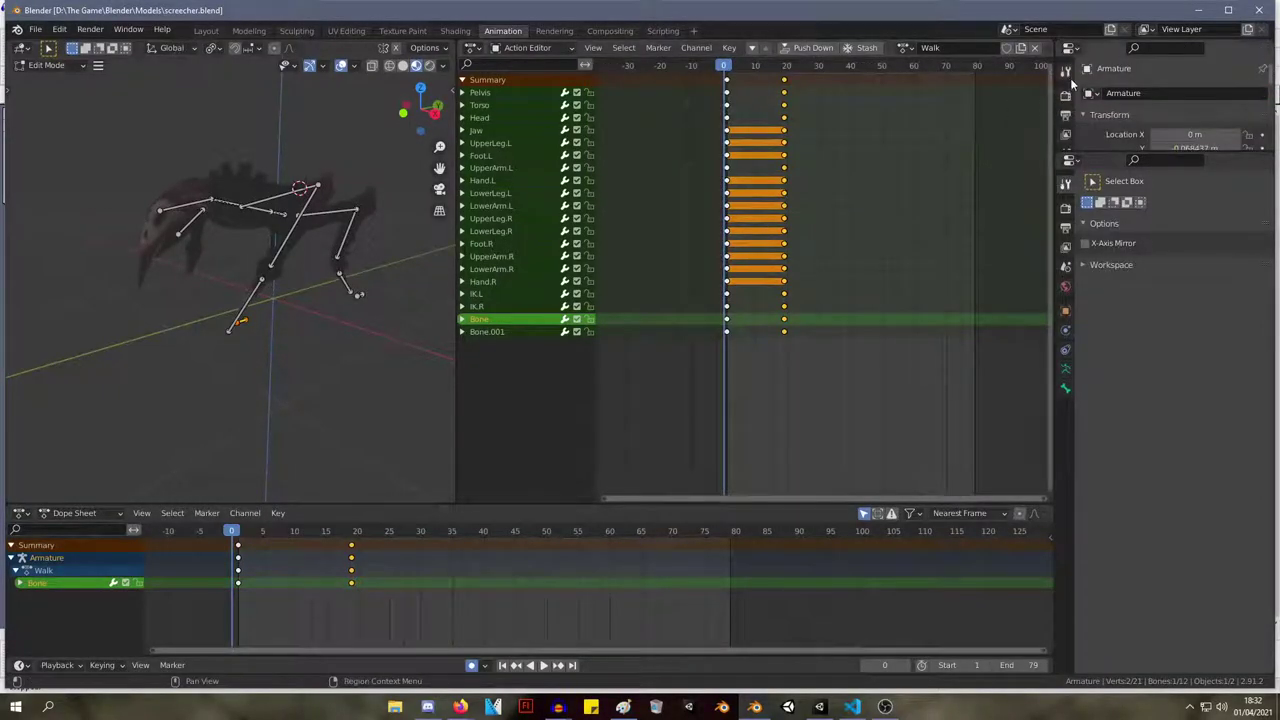
left_click(1069, 49)
left_click(1012, 132)
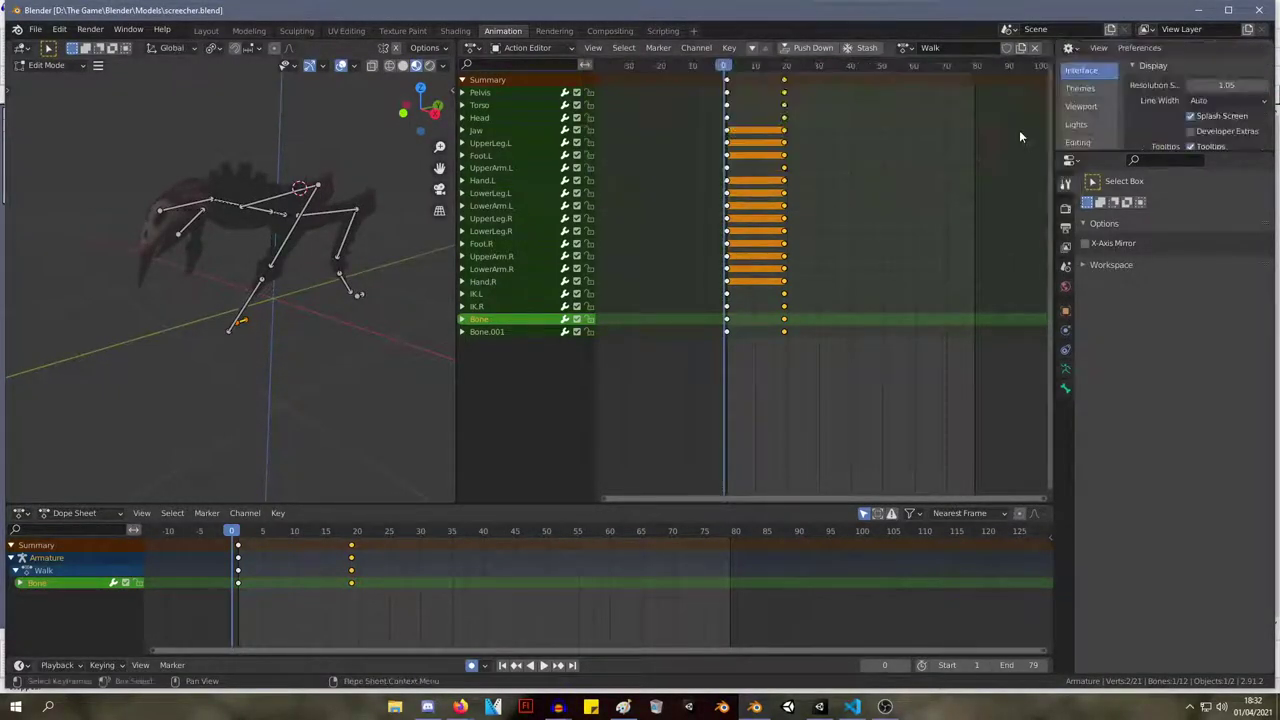
left_click(1071, 50)
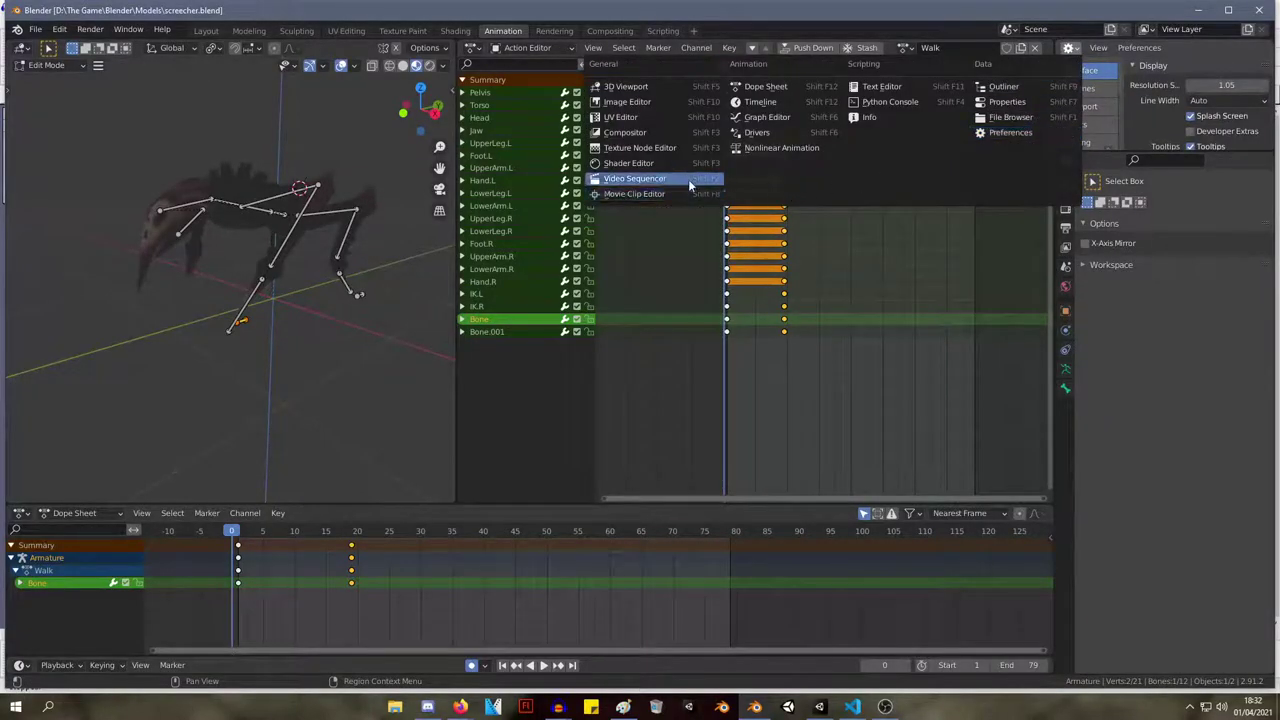
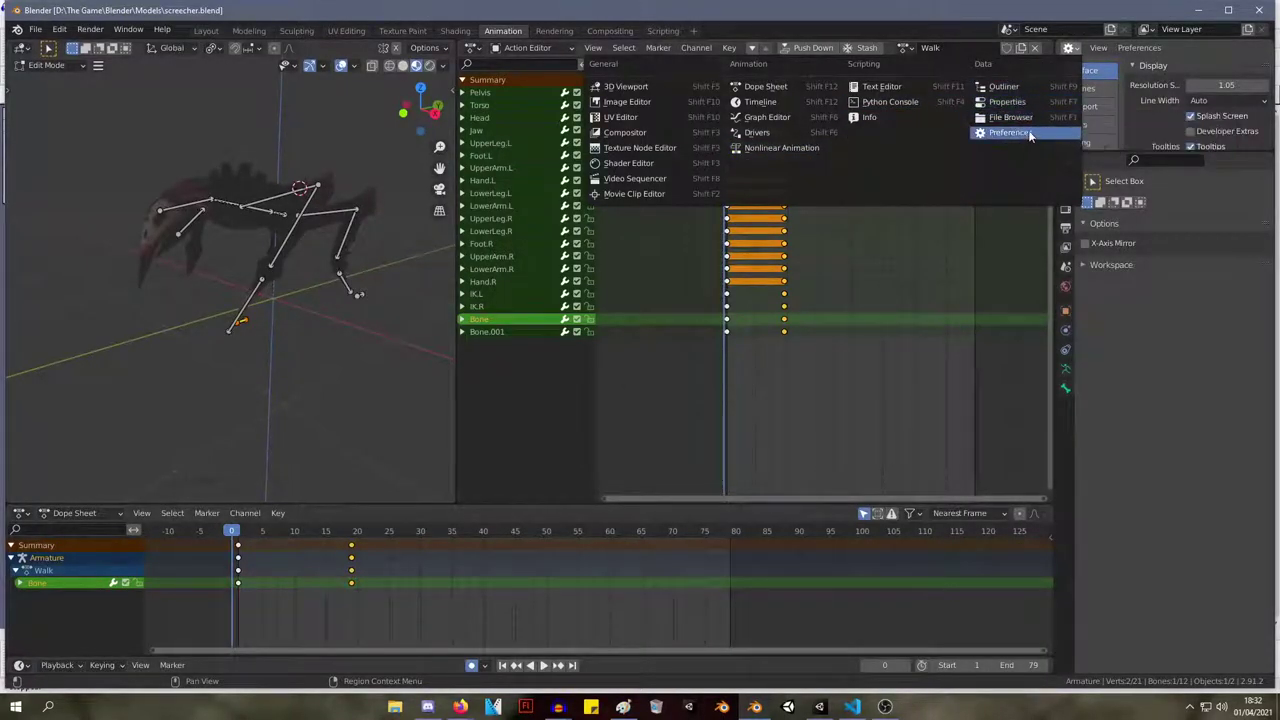
In the Modeling workspace, put the armature in Pose Mode, select all its bones and examine the available pose operations.
left_click(249, 31)
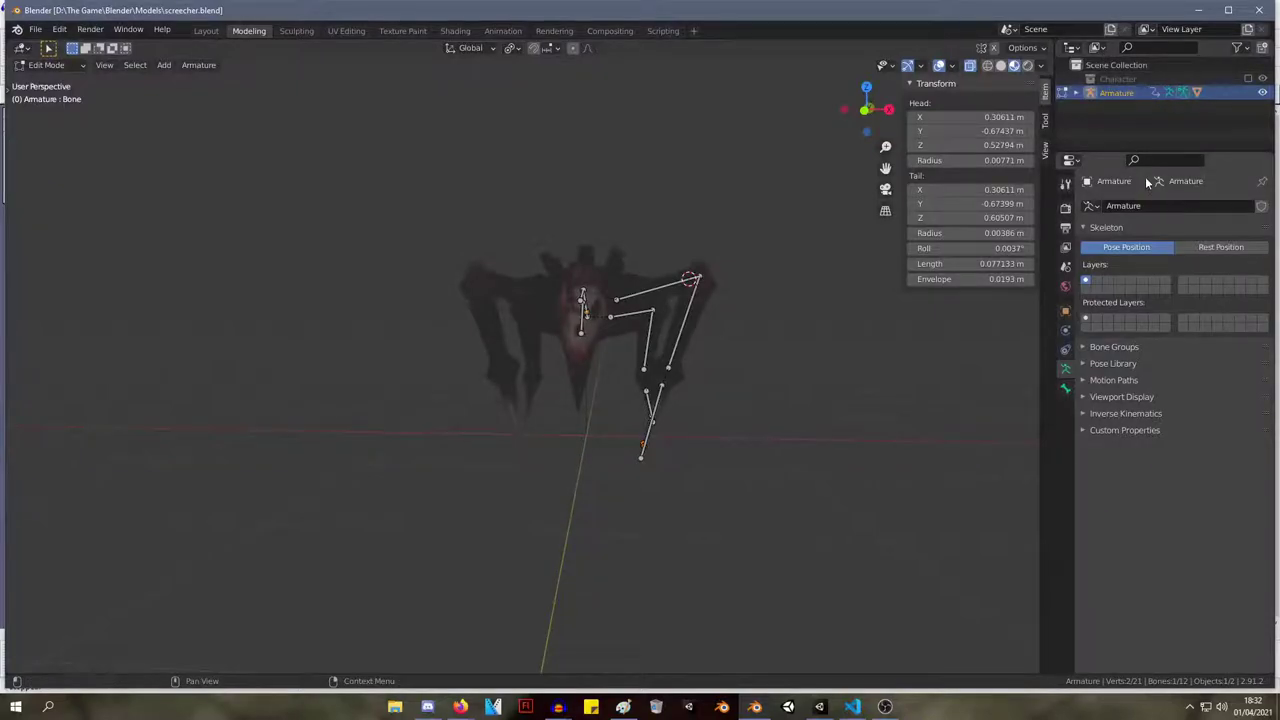
middle_click_drag(698, 224, 700, 280)
key("ctrl+Tab")
middle_click_drag(806, 454, 829, 514)
left_click_drag(834, 495, 556, 158)
left_click(166, 66)
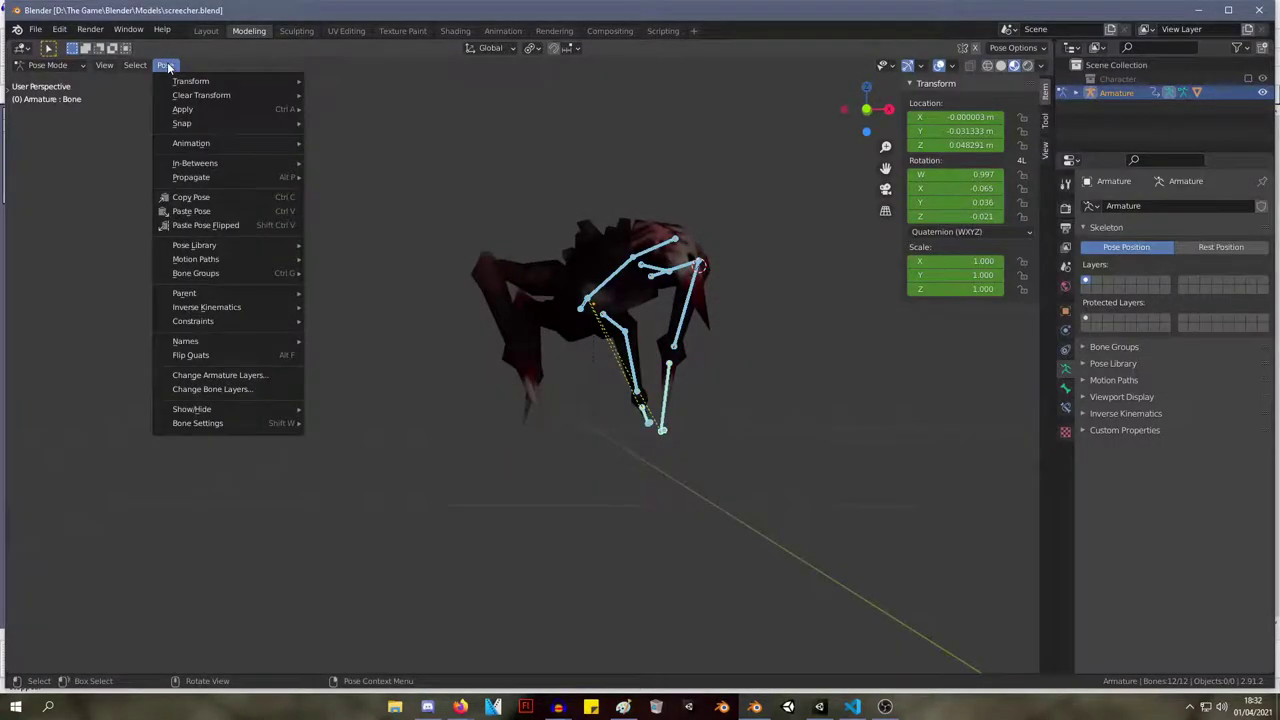
In Edit Mode, examine the positive X limb bones and the tip of the Hand.L bone from several sides.
key("Tab")
middle_click_drag(780, 449, 568, 440)
left_click(348, 430)
key("g")
right_click(421, 456)
middle_click_drag(421, 456, 760, 420)
left_click_drag(843, 478, 647, 201)
mouse_move(751, 247)
middle_mouse_down()
mouse_move(763, 251)
mouse_move(748, 255)
middle_mouse_up()
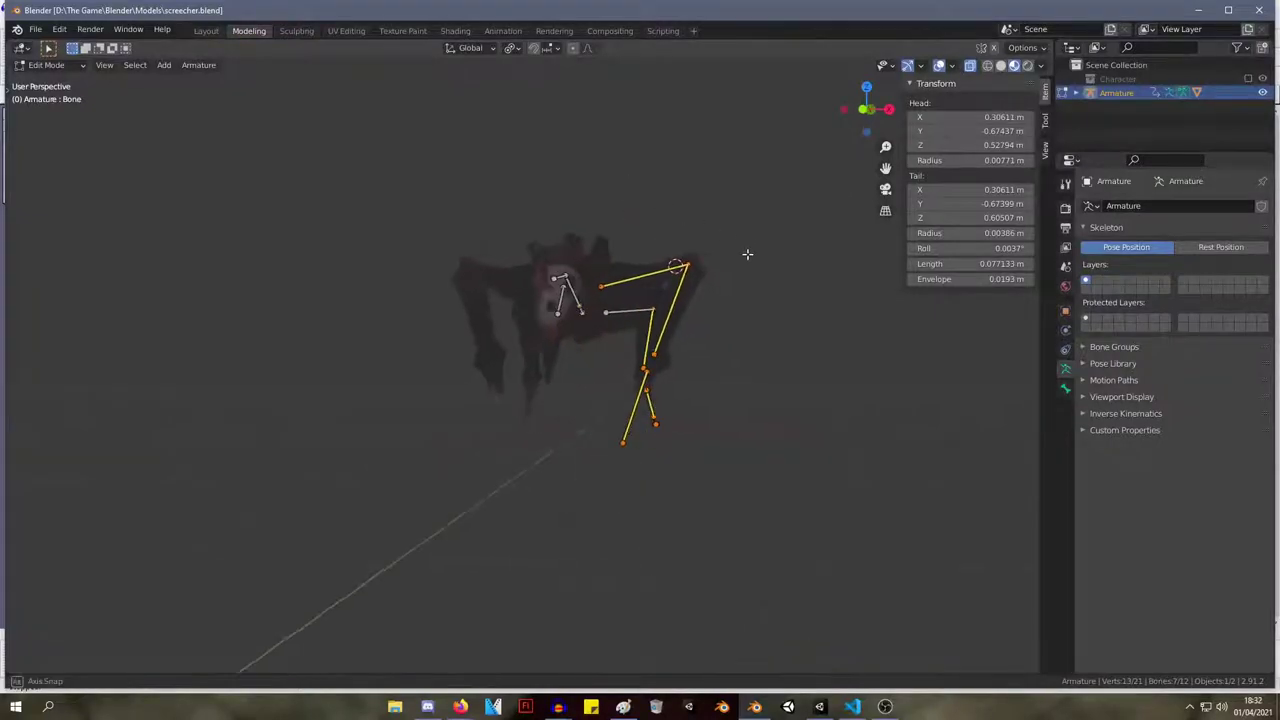
left_click_drag(731, 481, 598, 228)
left_click(624, 446)
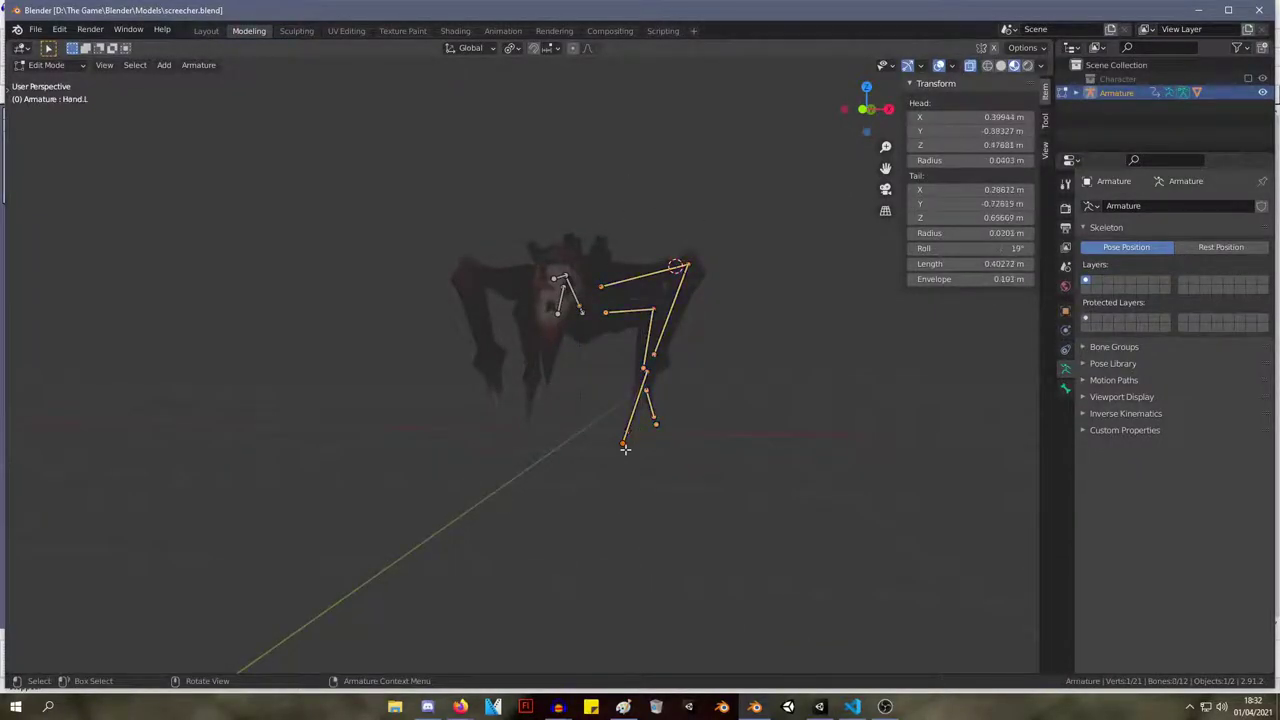
In Pose Mode, select the front limb's IK target bone and apply Propagate Pose to it.
key("Tab")
left_click(644, 444)
scroll(648, 446, "up", 1)
middle_click_drag(718, 431, 511, 467)
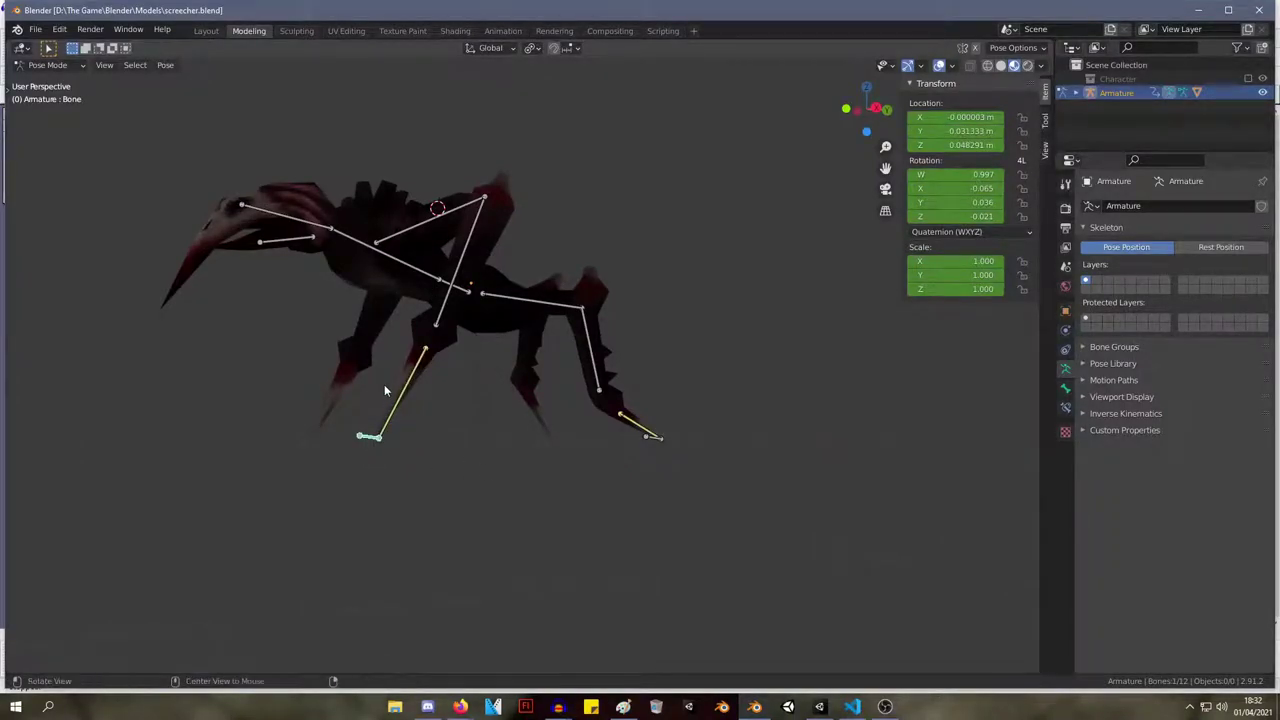
key("alt+p")
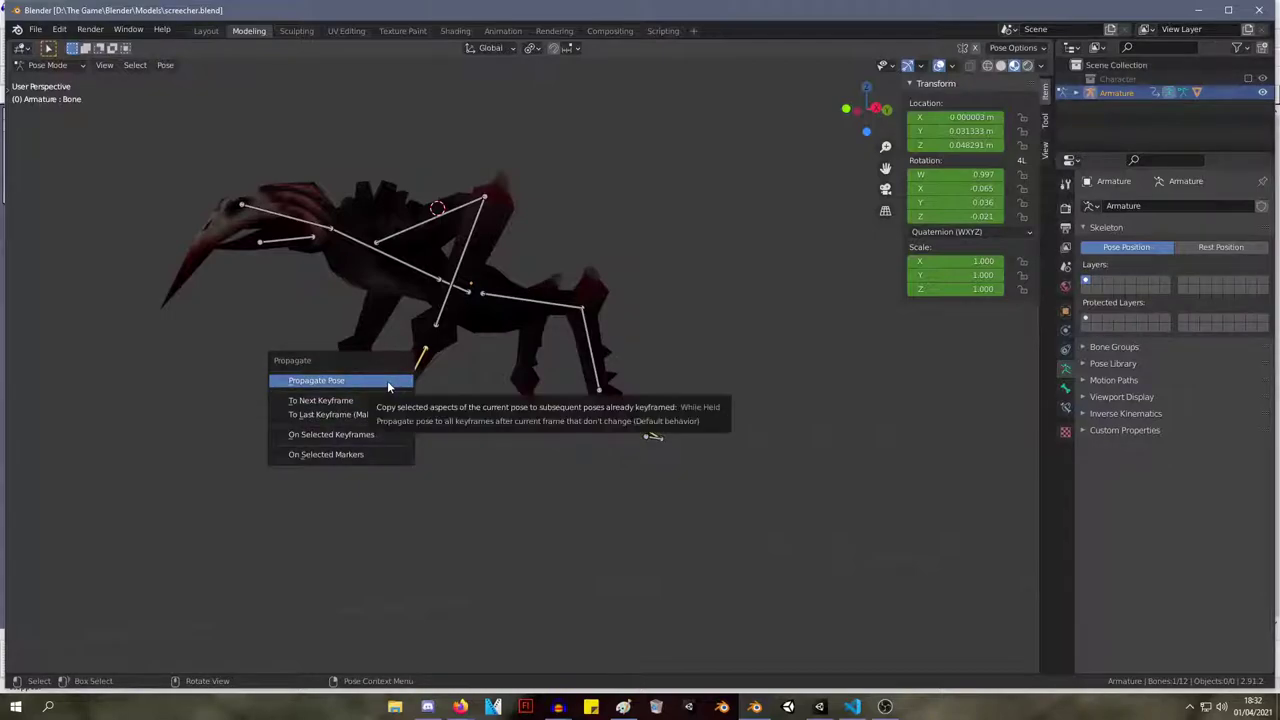
left_click(387, 380)
In Edit Mode, clear the parent of the front limb's IK target bone.
left_click(47, 64)
left_click(52, 96)
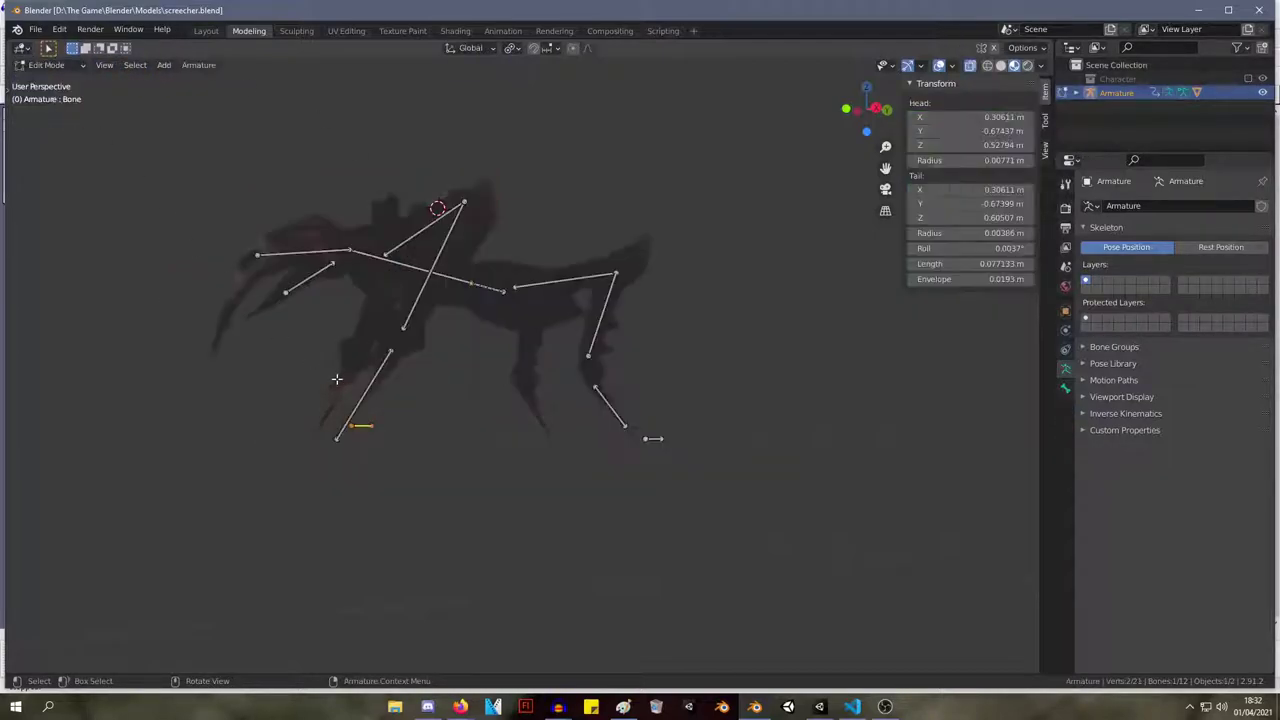
key("alt+p")
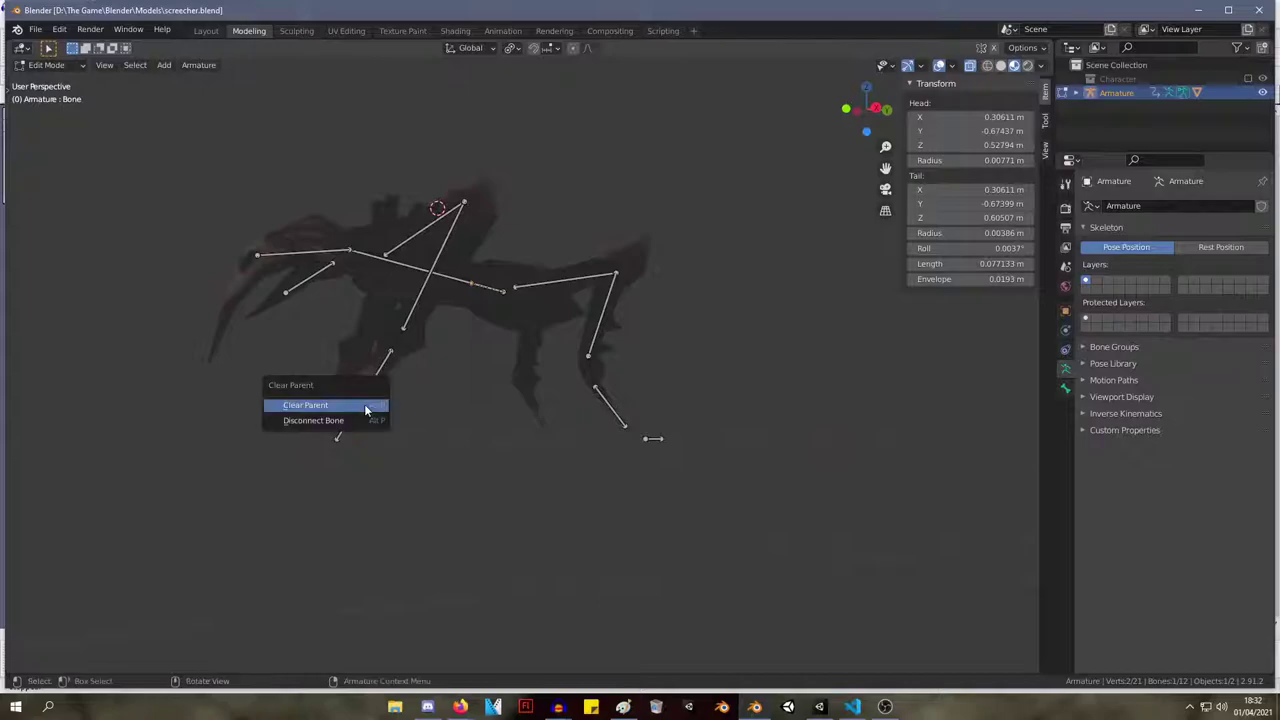
left_click(364, 404)
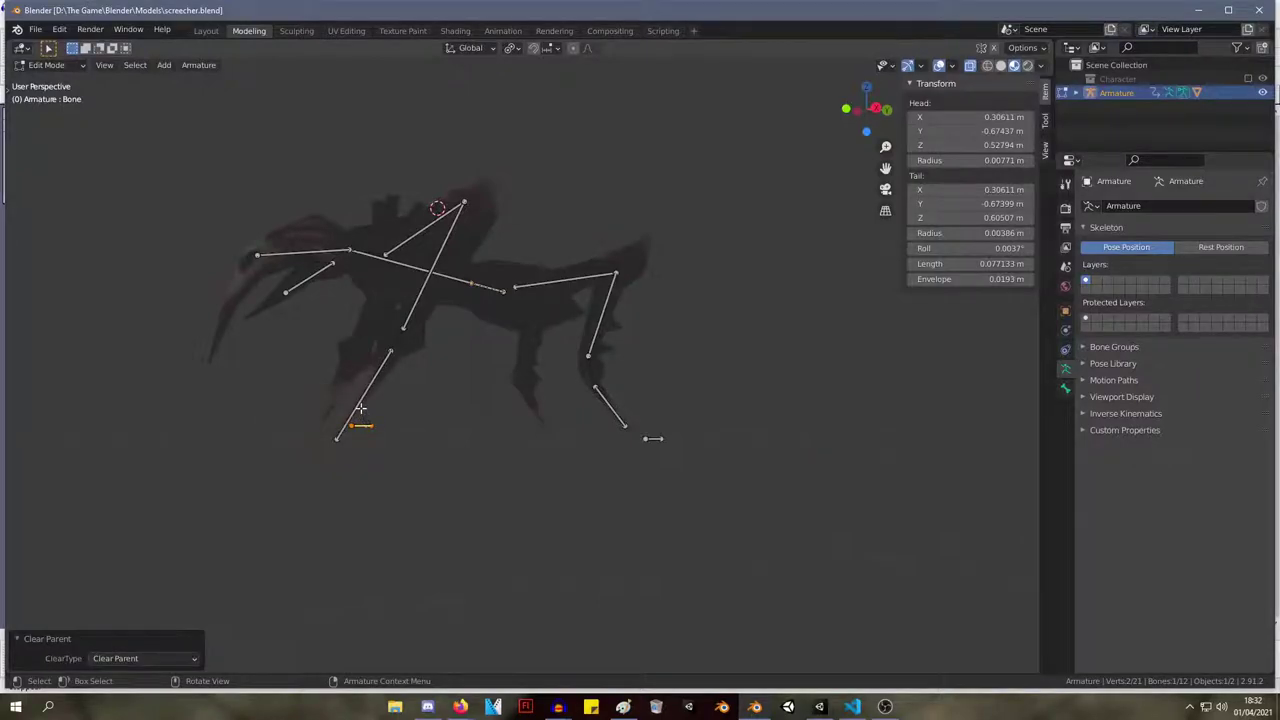
Try symmetrizing the positive X limb bones across the armature, inspect the mirrored limbs and undo the operation.
middle_click_drag(528, 354, 545, 405)
key("Tab")
key("Tab")
left_click_drag(811, 560, 608, 186)
right_click(652, 245)
left_click(640, 257)
middle_click_drag(640, 257, 533, 268)
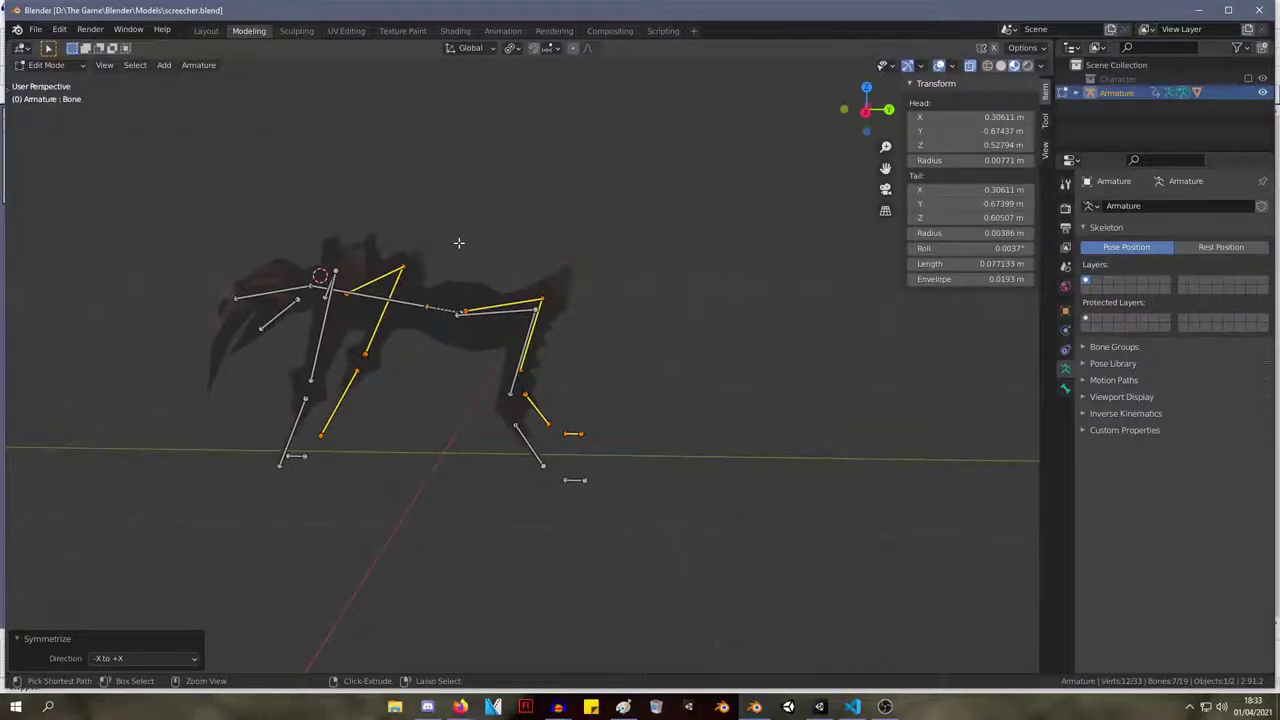
middle_click_drag(459, 241, 486, 446)
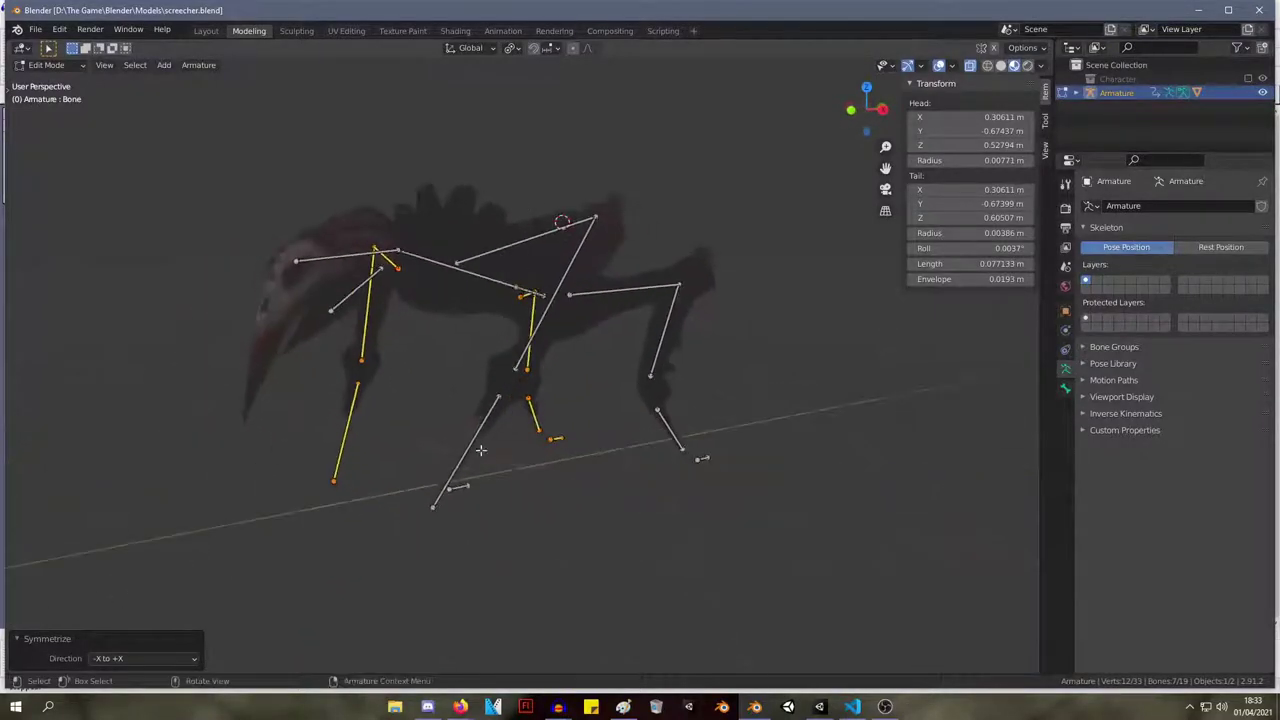
key("ctrl+z")
In Object Mode, expand the armature's bone hierarchy in the Outliner and select the bone named Bone.
key("Tab")
left_click(460, 490)
left_click(464, 503)
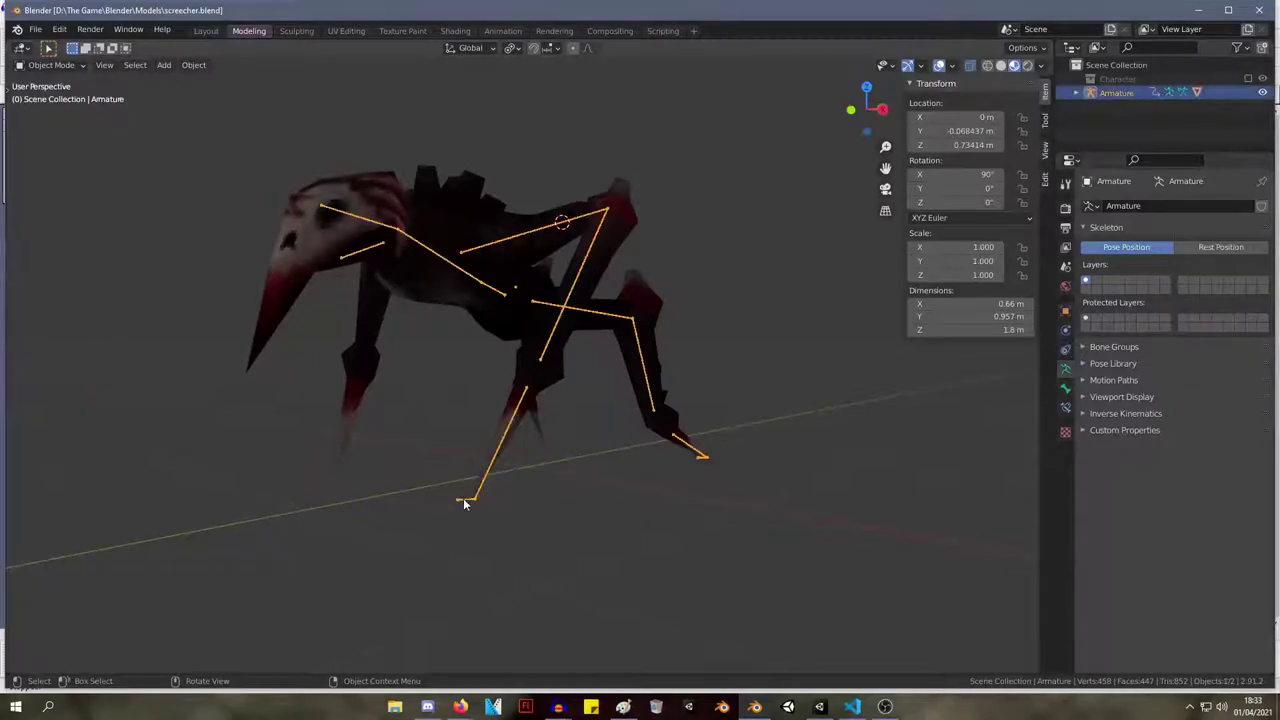
left_click(1077, 91)
left_click(1127, 137)
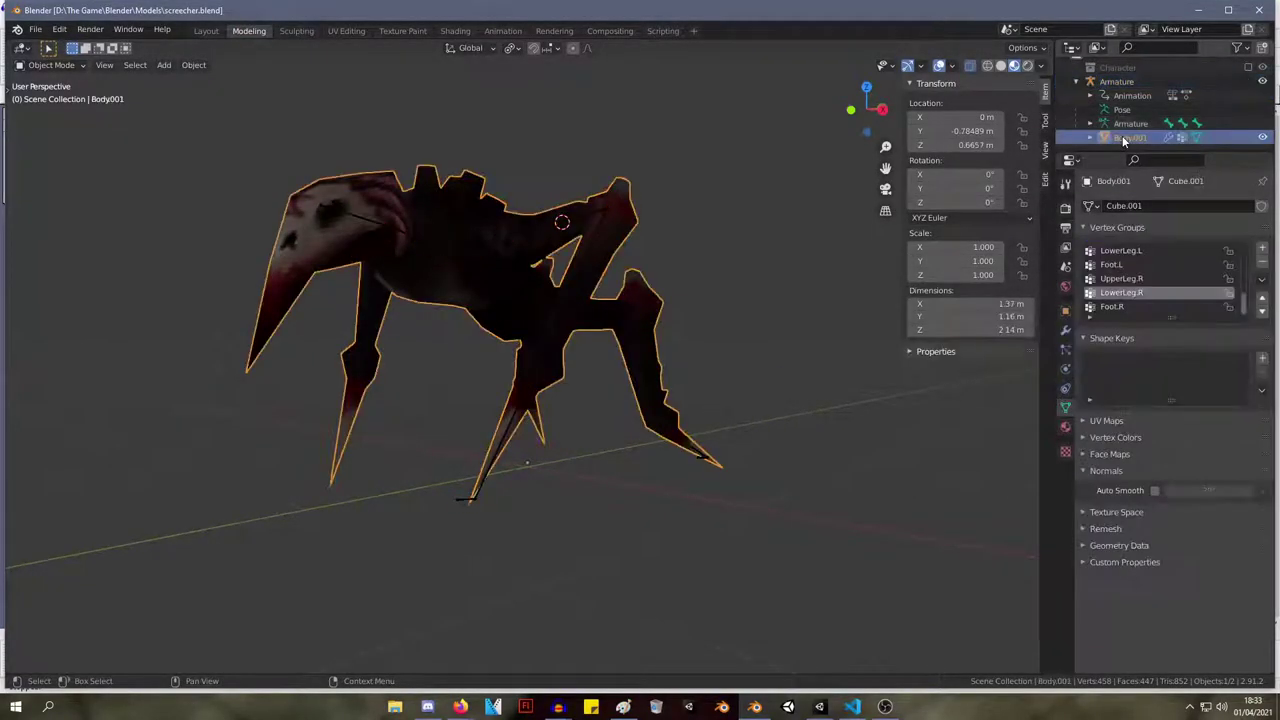
left_click(1090, 122)
scroll(1148, 131, "down", 1)
scroll(1149, 128, "down", 1)
left_click(1132, 124)
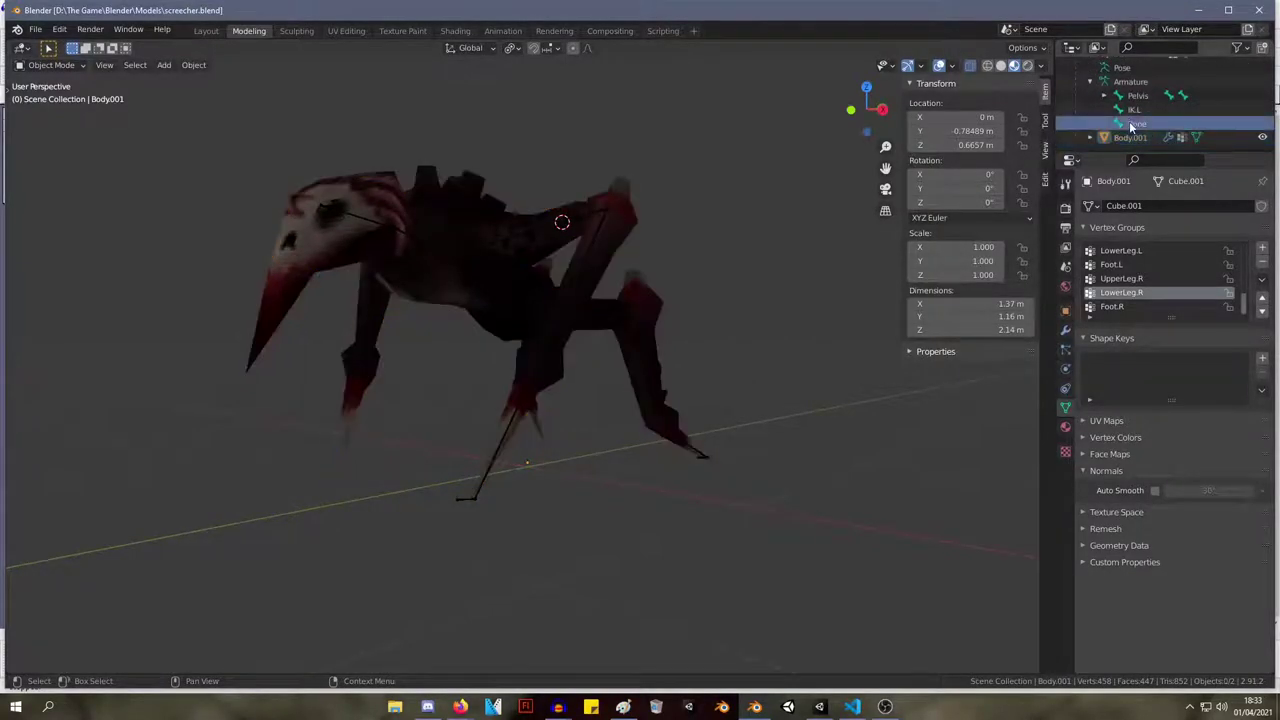
left_click(70, 65)
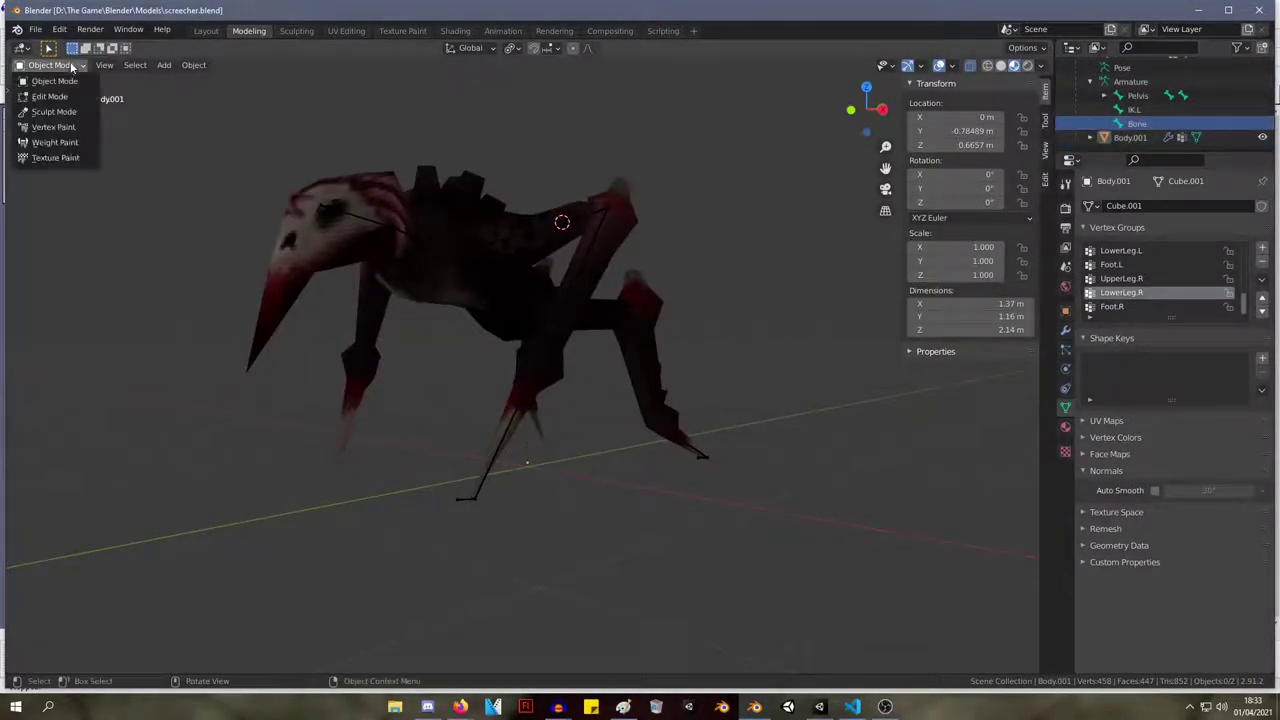
left_click(52, 96)
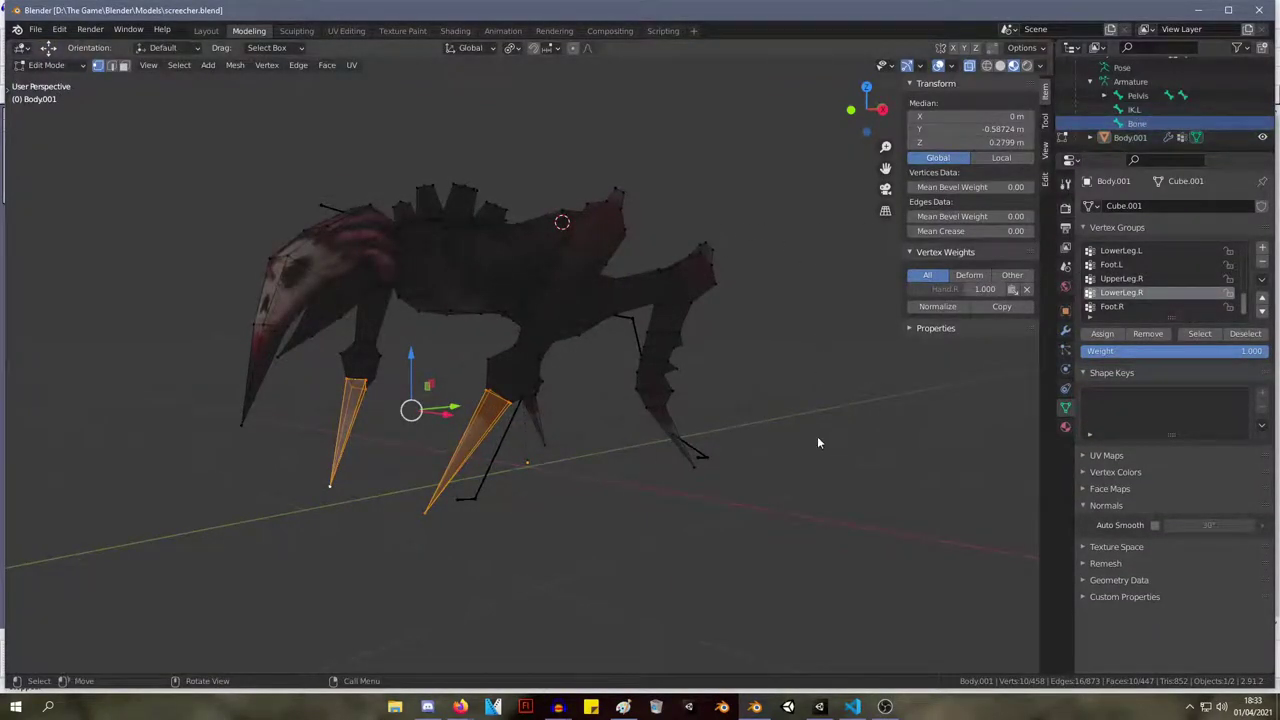
key("Tab")
Put the armature in Edit Mode and rename the front limb's IK target bone as FrontIK.L.
left_click(485, 472)
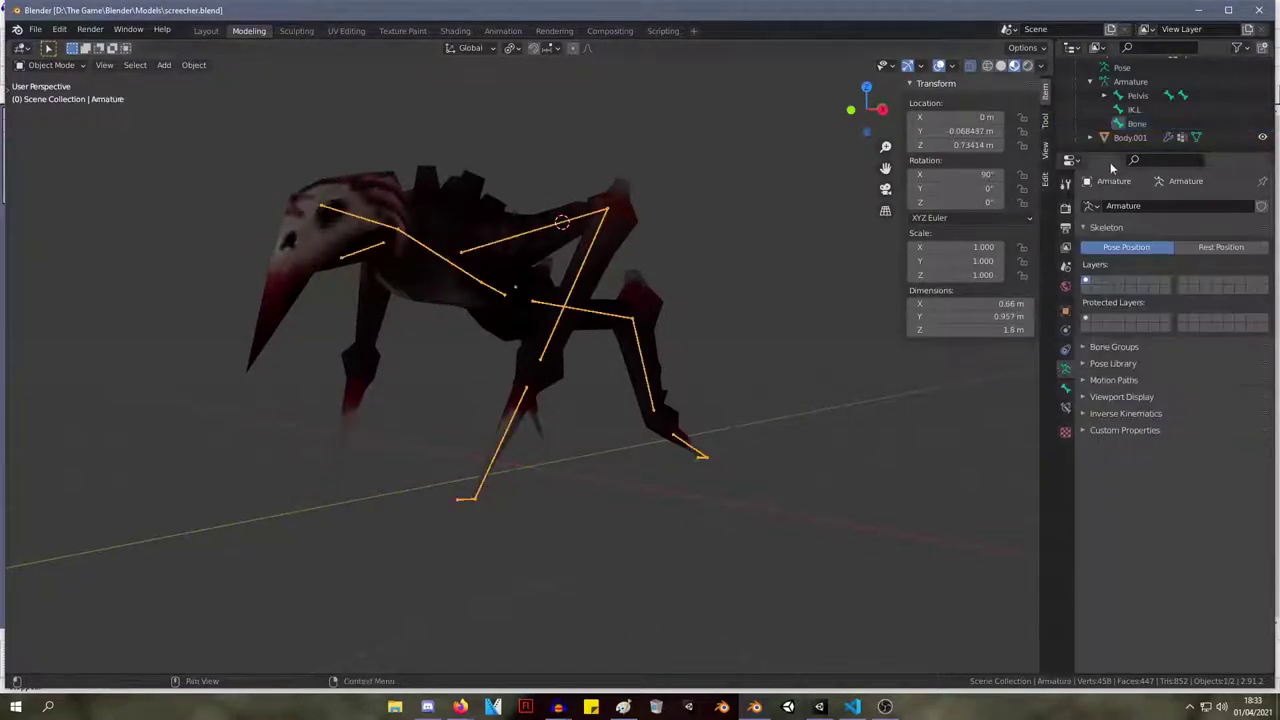
left_click(1142, 126)
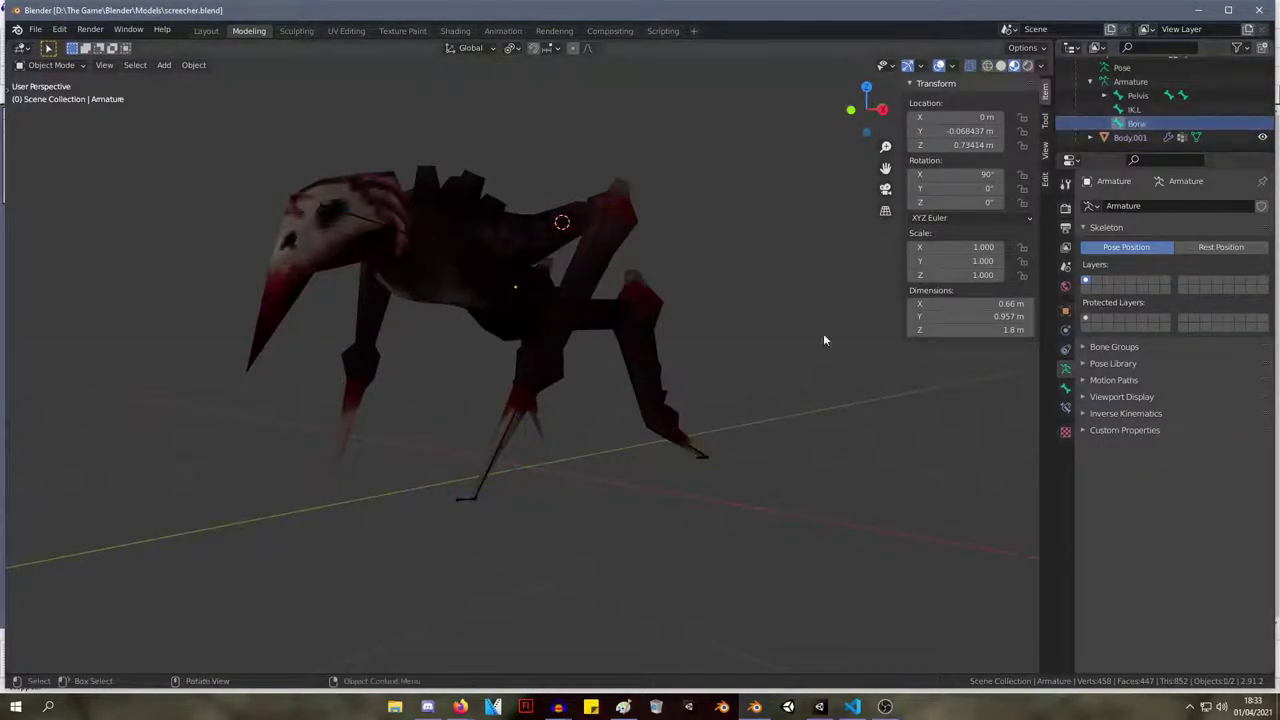
left_click(457, 497)
key("Tab")
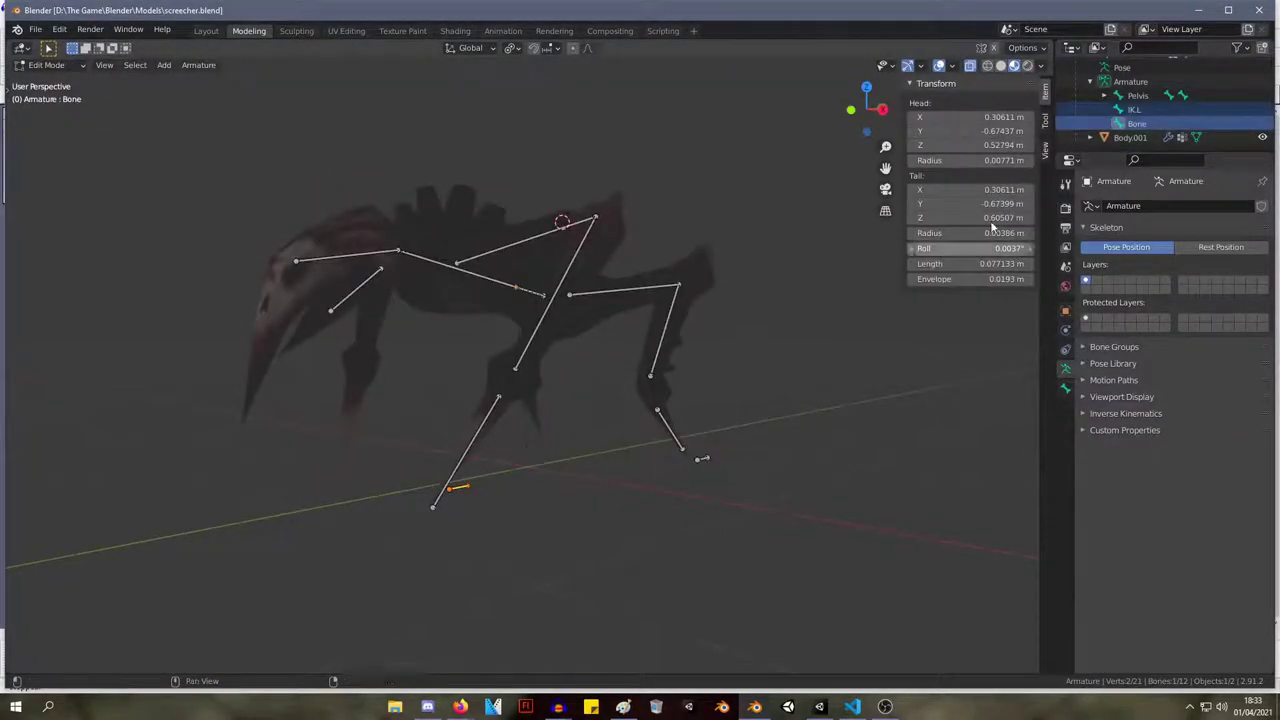
left_click(1134, 110)
left_click(1134, 123, "ctrl")
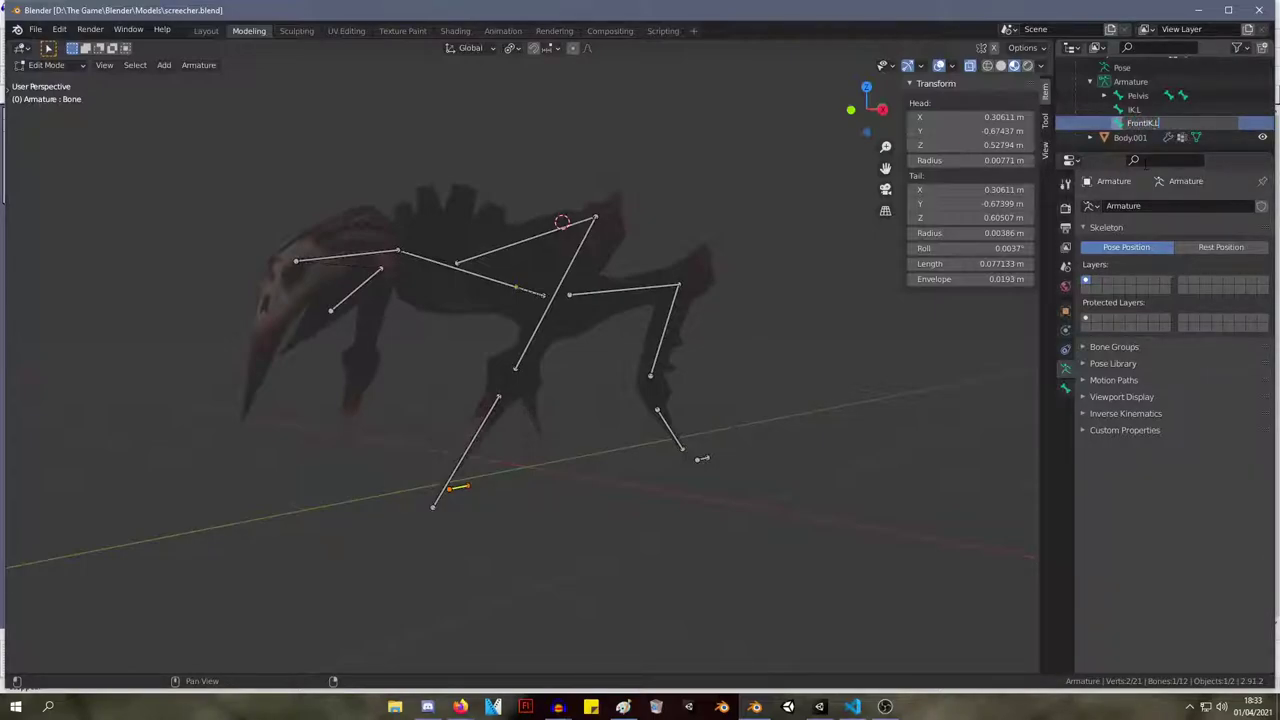
key("Return")
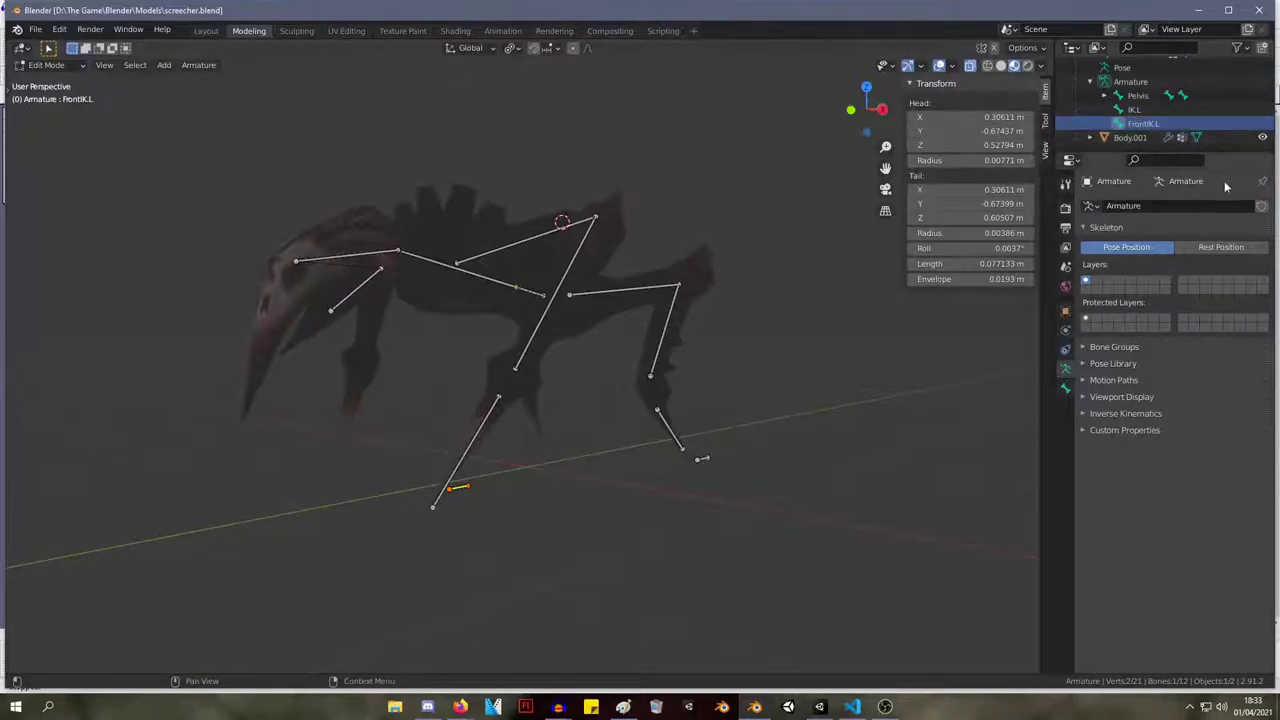
Rename the hind limb's IK target bone, IK.L, as BackIK.L and save the file.
left_click(1146, 111)
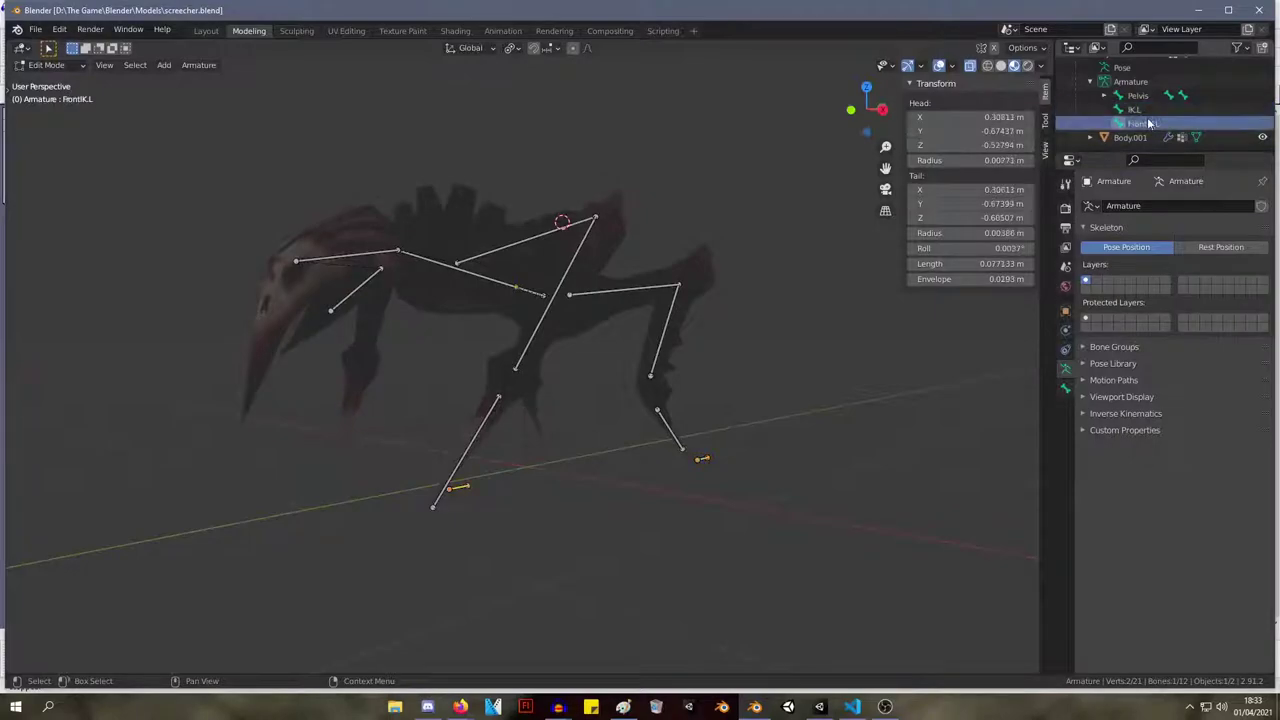
left_click(1147, 127)
left_click(1142, 112)
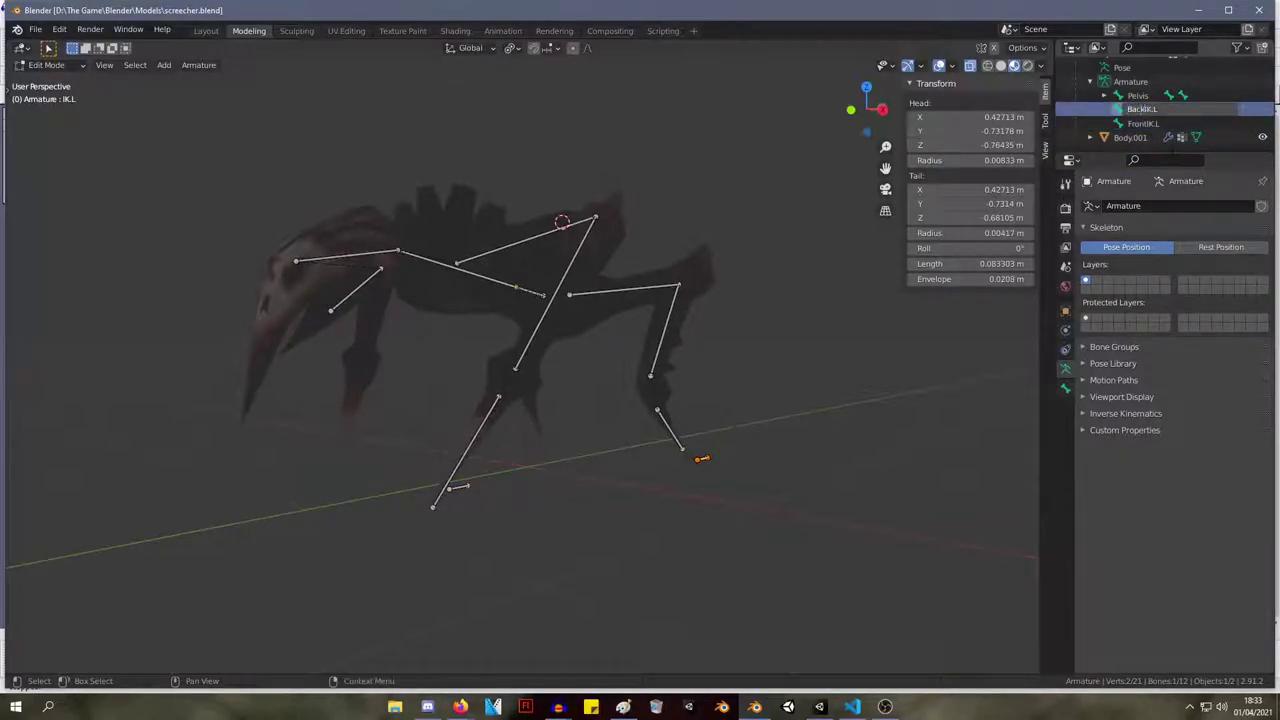
key("Return")
key("ctrl+s")
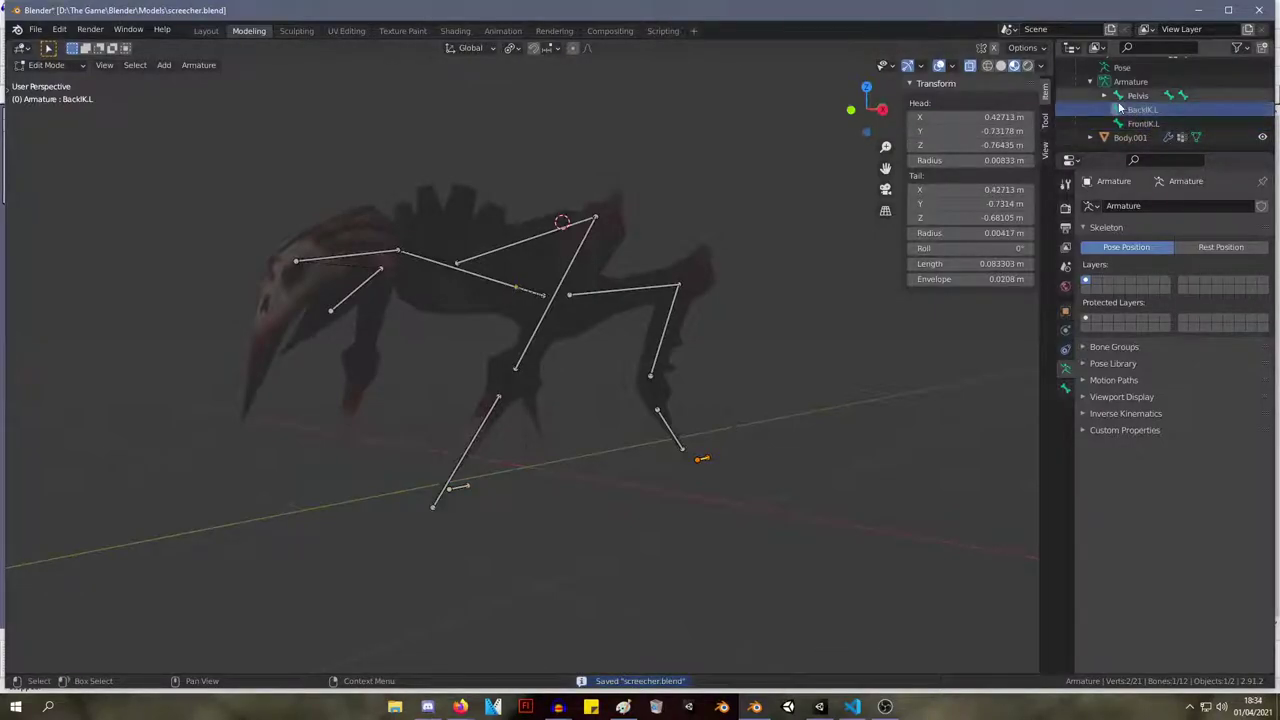
Select the BackIK.L and FrontIK.L bones in the Outliner and check them on the model.
left_click(1142, 122)
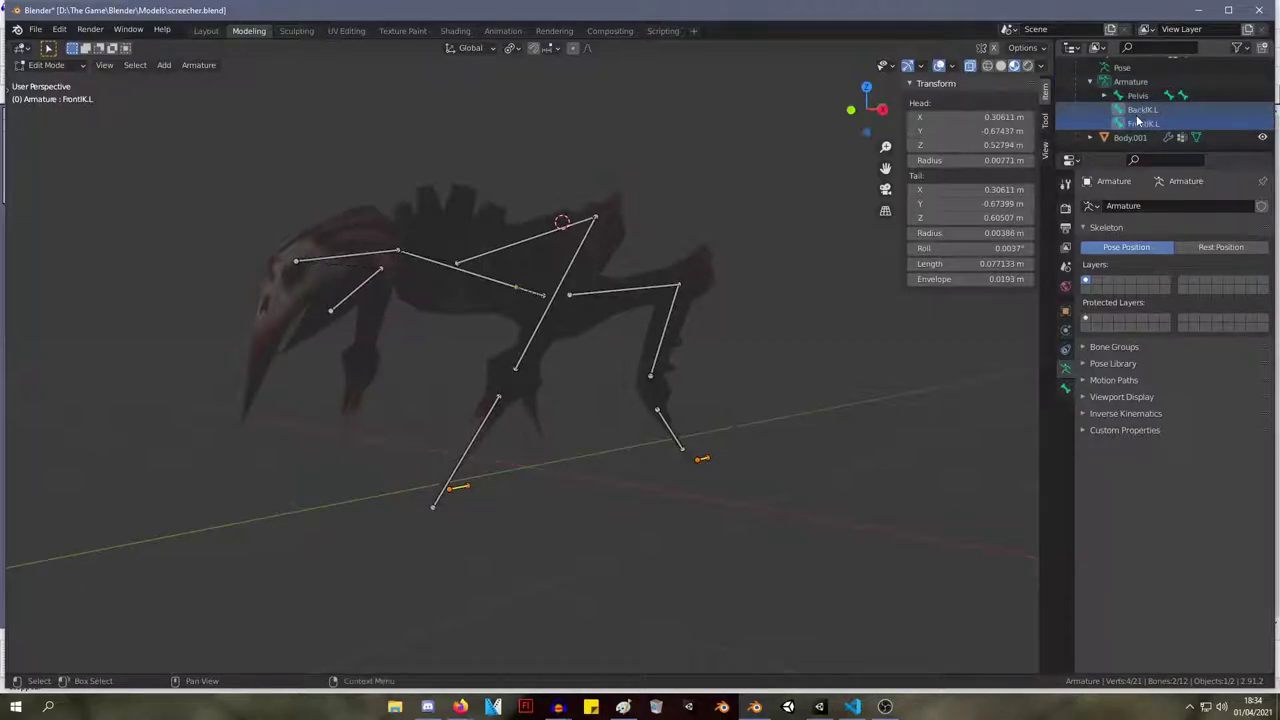
left_click(1136, 115)
left_click(1136, 126)
left_click(1141, 112, "shift")
key("Tab")
middle_click_drag(754, 281, 703, 434)
left_click(689, 442)
left_click(691, 440)
In Edit Mode, symmetrize all limb and IK target bones of the positive X side onto the empty side.
key("Tab")
left_click_drag(785, 584, 630, 160)
left_click(200, 65)
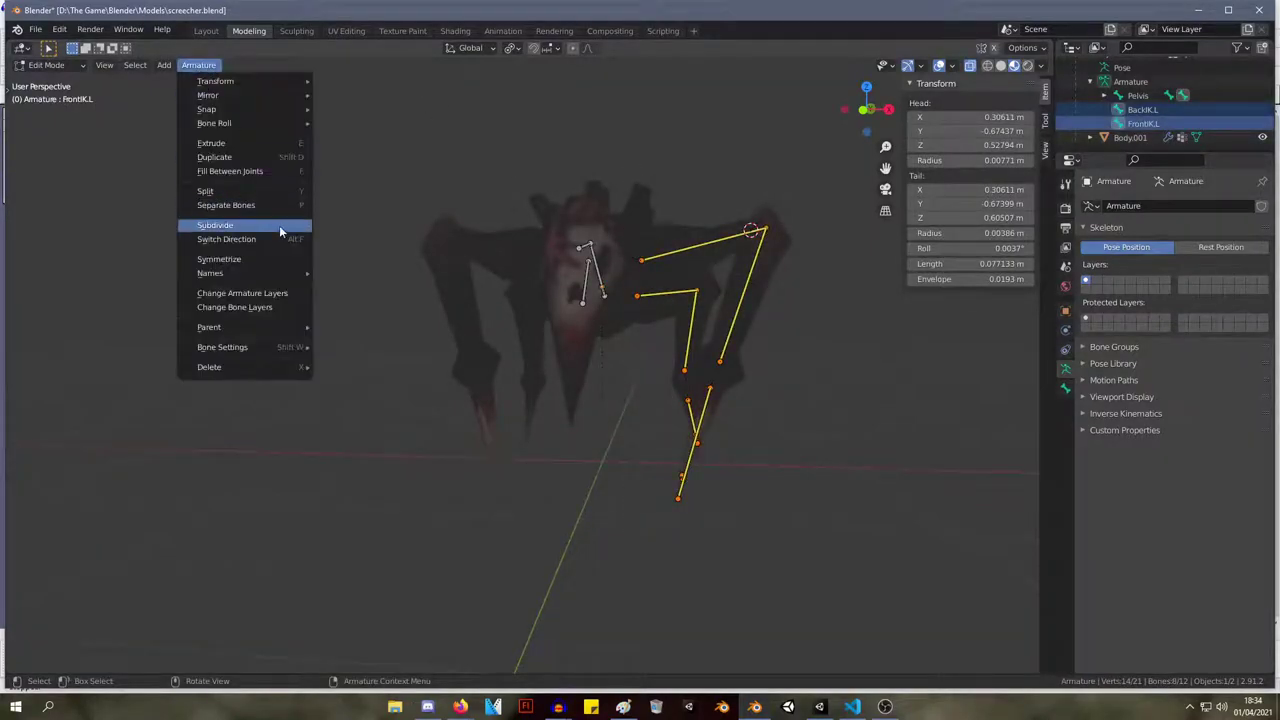
left_click(274, 260)
middle_click_drag(400, 206, 300, 194)
key("Tab")
middle_click_drag(396, 305, 440, 6)
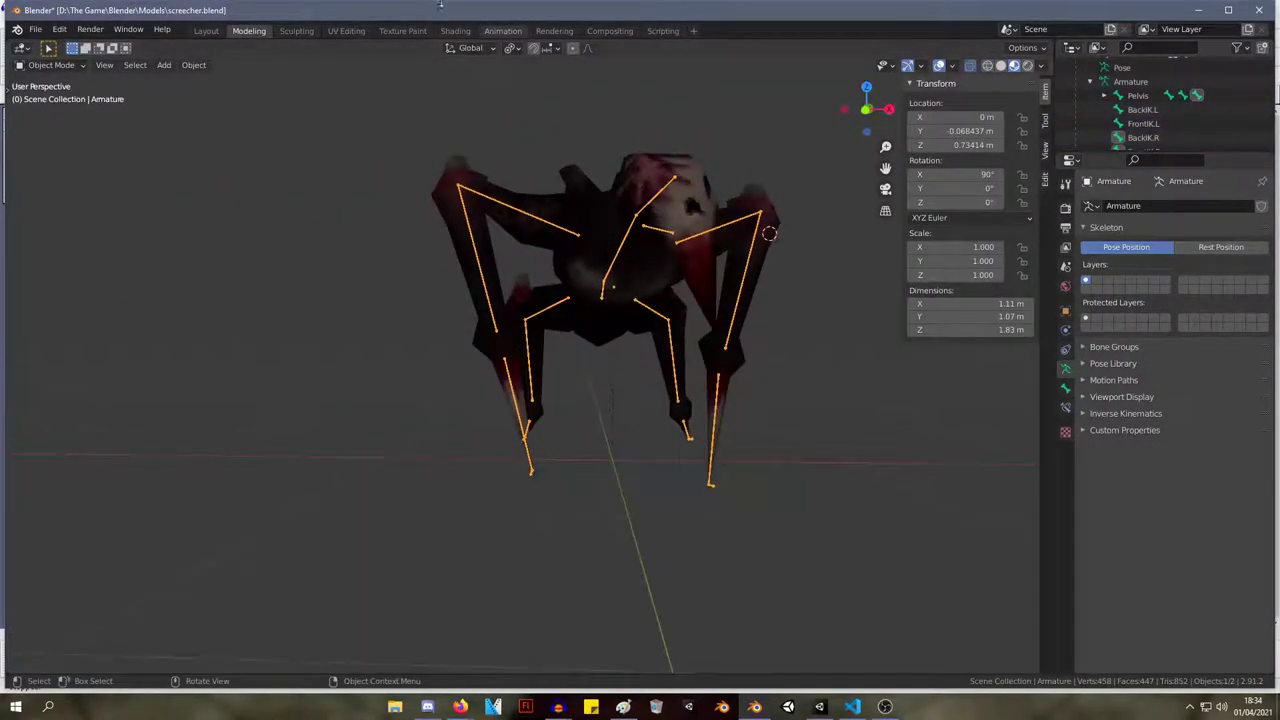
In the Animation workspace, play back the Walk and Roar actions and inspect the mirrored armature's motion.
left_click(503, 31)
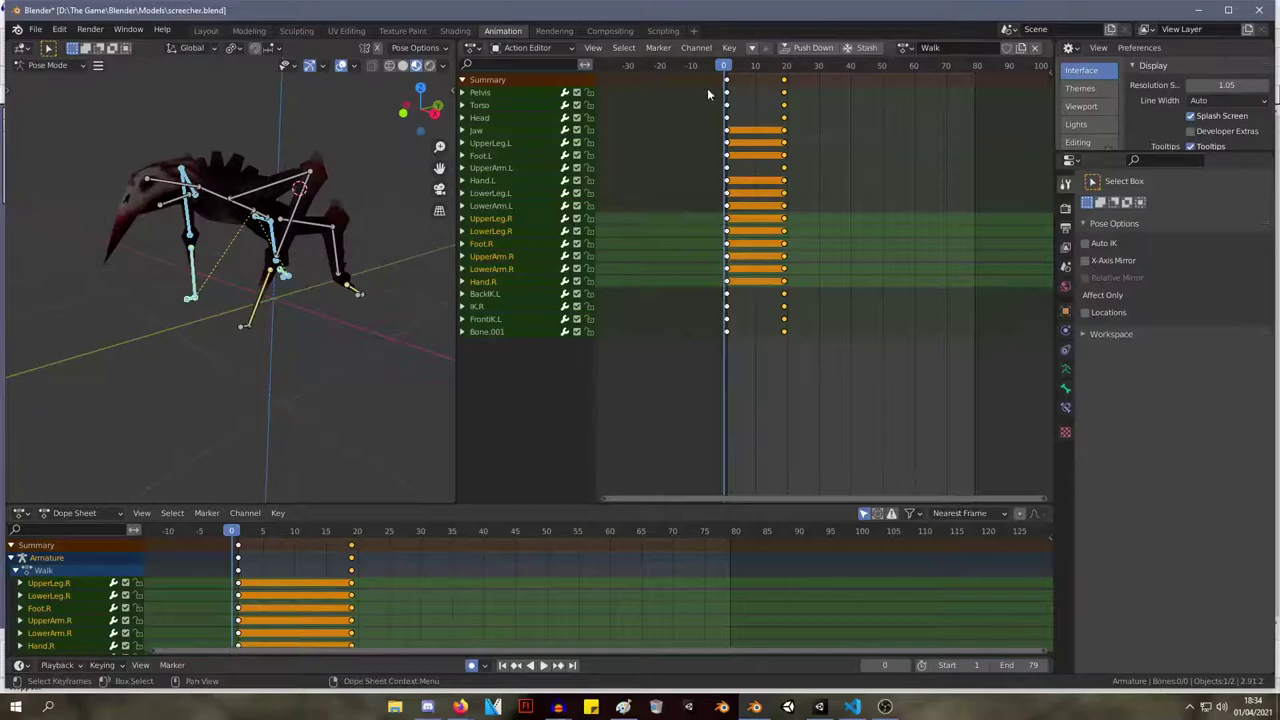
key("space")
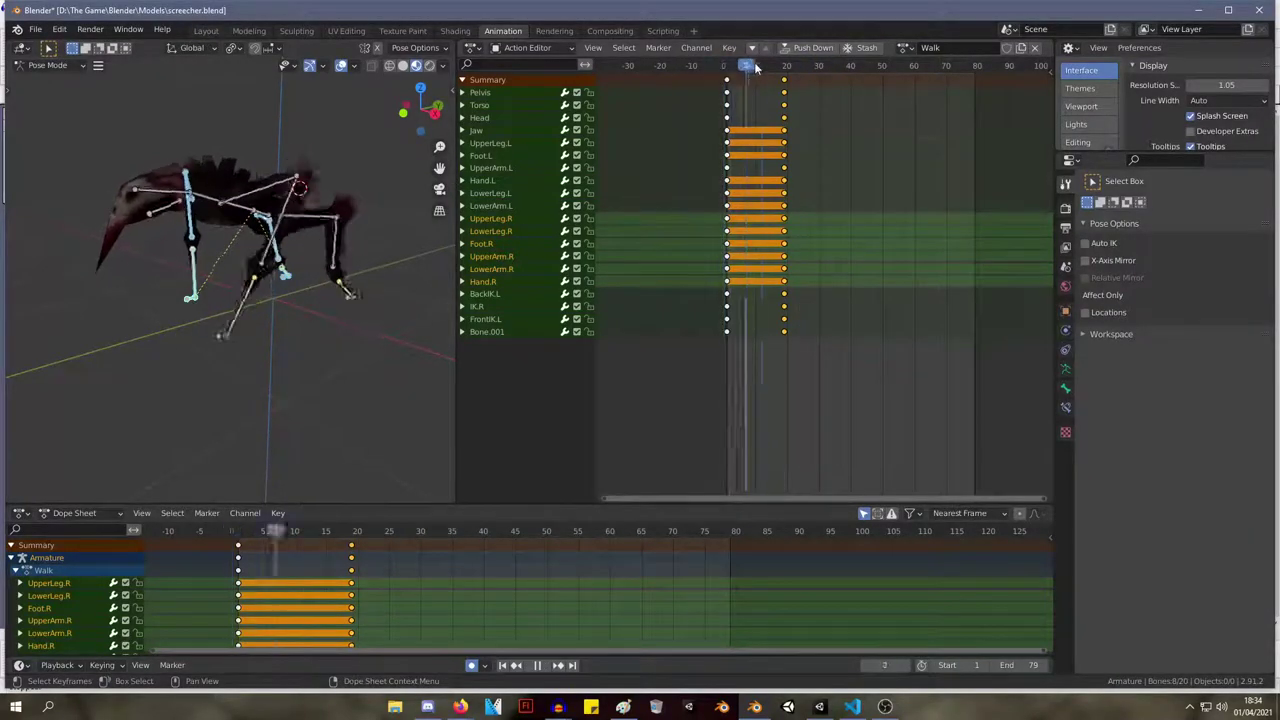
key("space")
left_click(904, 47)
left_click(913, 88)
middle_click_drag(440, 170, 410, 170)
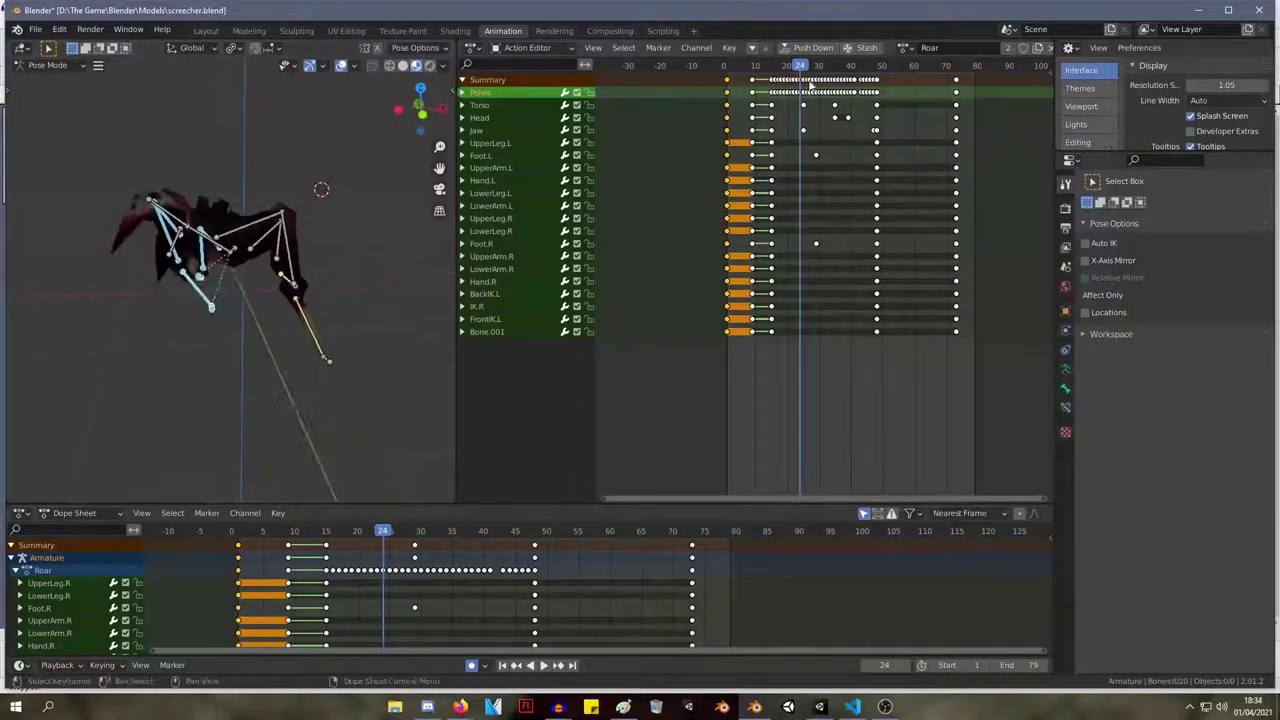
key("shift+Left")
key("space")
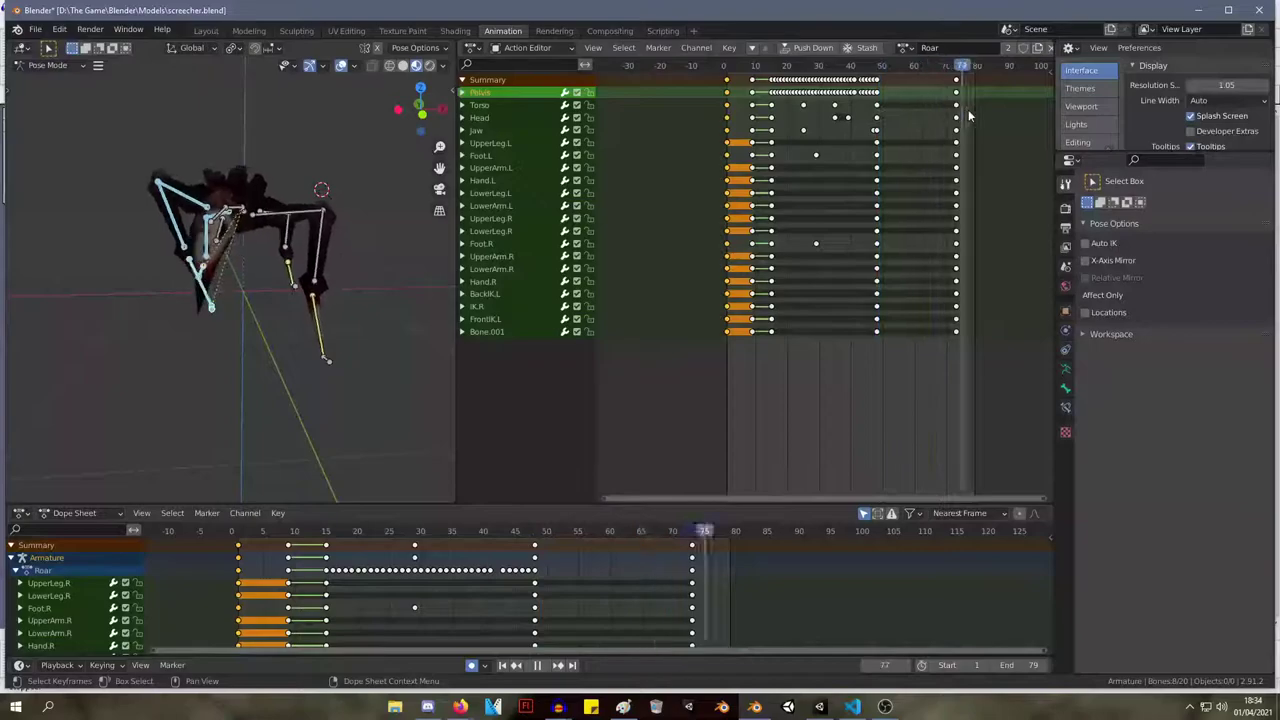
key("Escape")
middle_click_drag(232, 188, 330, 175)
Switch to the Idle action, scrub through it and play it back while inspecting the limbs from several angles.
left_click(908, 48)
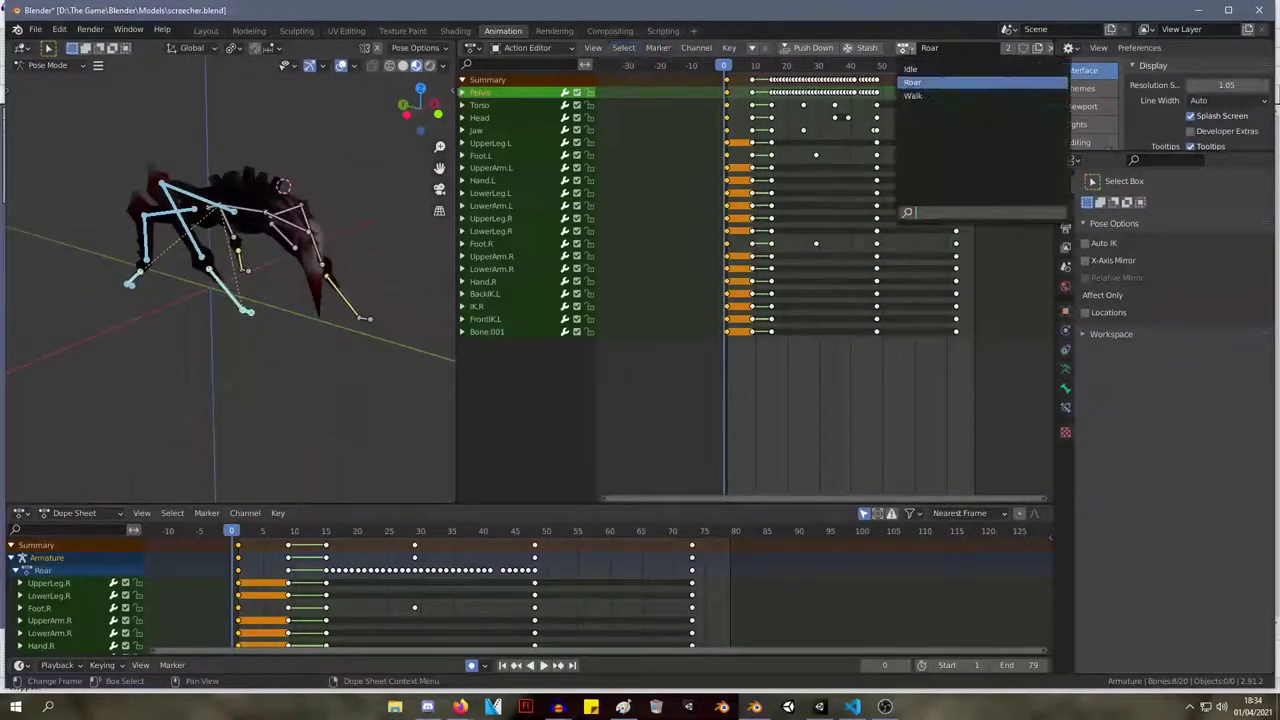
left_click(911, 69)
left_click_drag(730, 69, 850, 85)
middle_click_drag(290, 172, 185, 174)
left_click(543, 665)
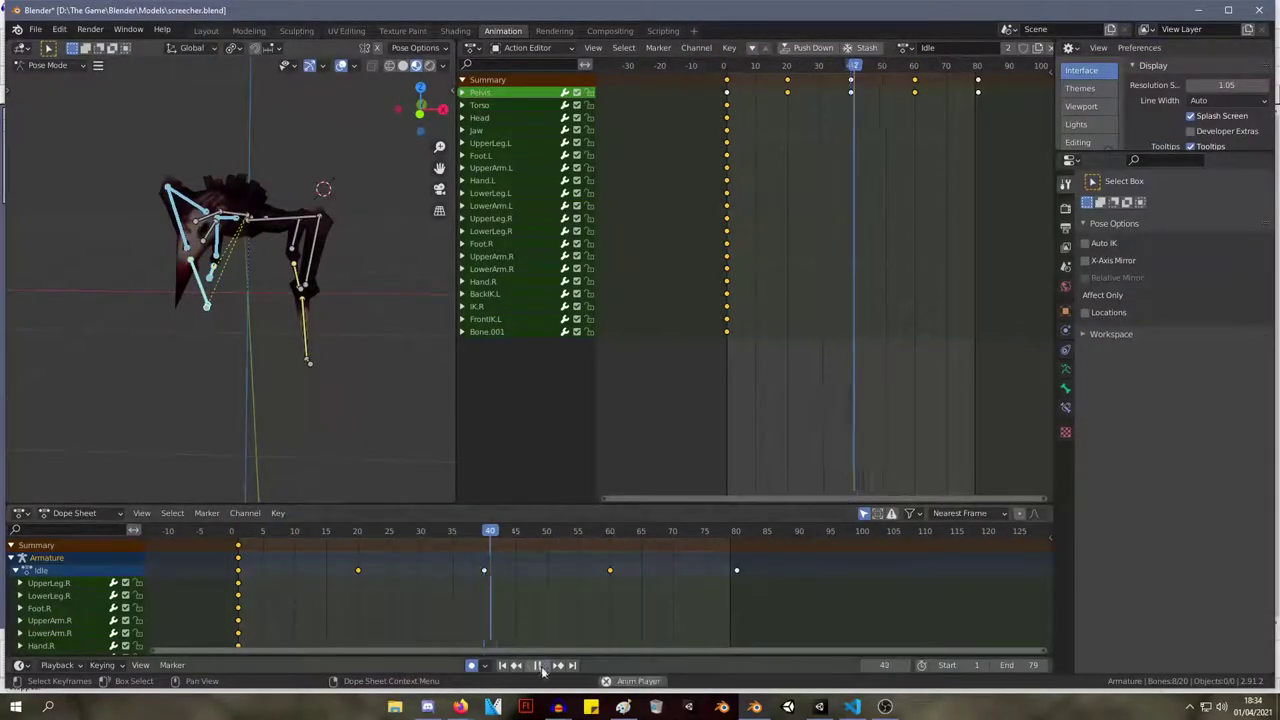
middle_click_drag(250, 228, 226, 328)
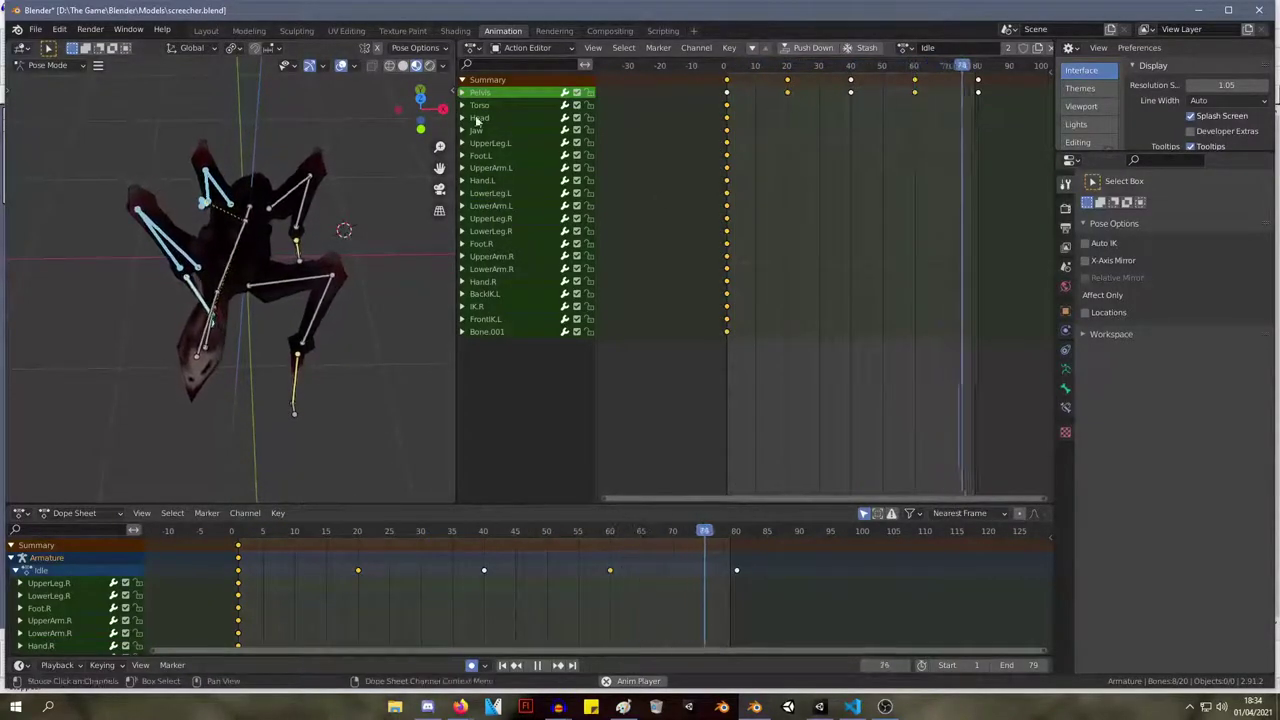
key("space")
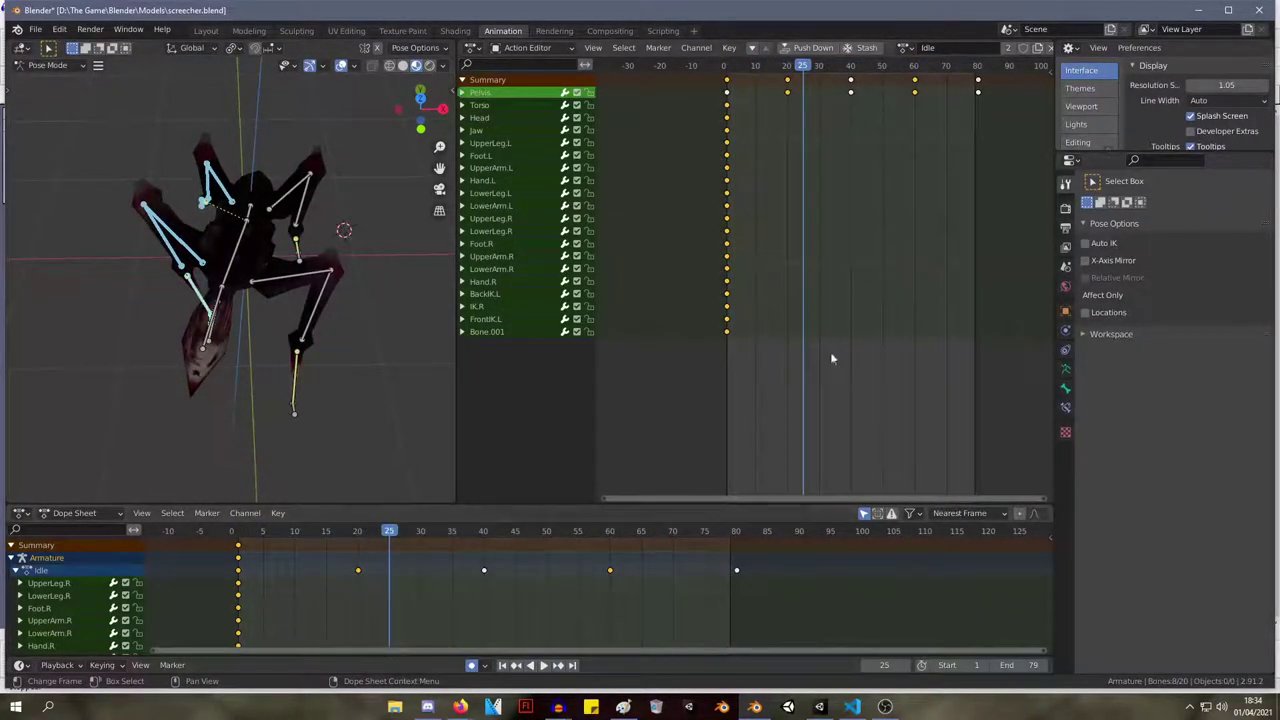
Make Walk the active action again and go to frame 24.
left_click(905, 48)
left_click(914, 91)
left_click_drag(764, 68, 790, 70)
left_click_drag(450, 122, 619, 471)
mouse_move(792, 70)
left_mouse_down()
mouse_move(727, 72)
mouse_move(771, 72)
mouse_move(800, 93)
left_mouse_up()
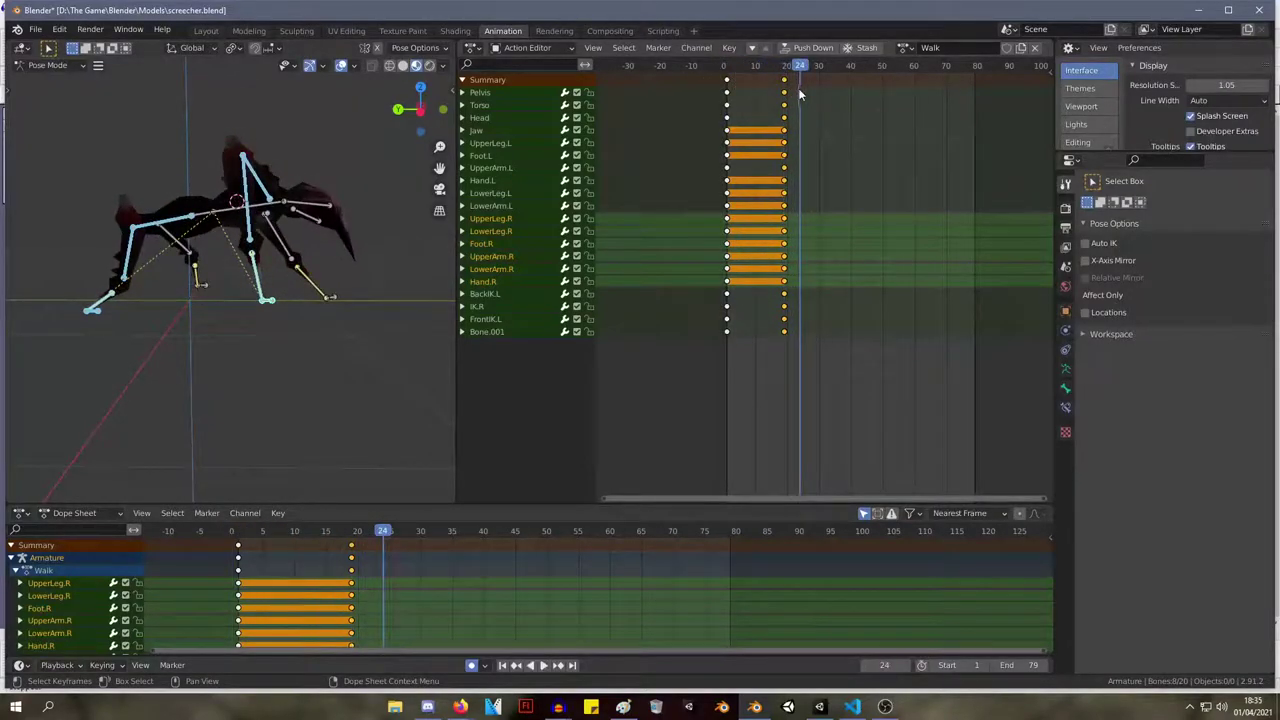
At frame 24 of the Walk action, reposition the hind limbs' IK target bones, BackIK.L and BackIK.R.
left_click_drag(101, 316, 153, 314)
middle_click_drag(259, 311, 77, 298)
left_click(272, 327)
key("g")
left_click(248, 333)
middle_click_drag(248, 338, 222, 172)
left_click(311, 233)
left_click(311, 233)
left_click(127, 322)
key("g")
left_click(108, 325)
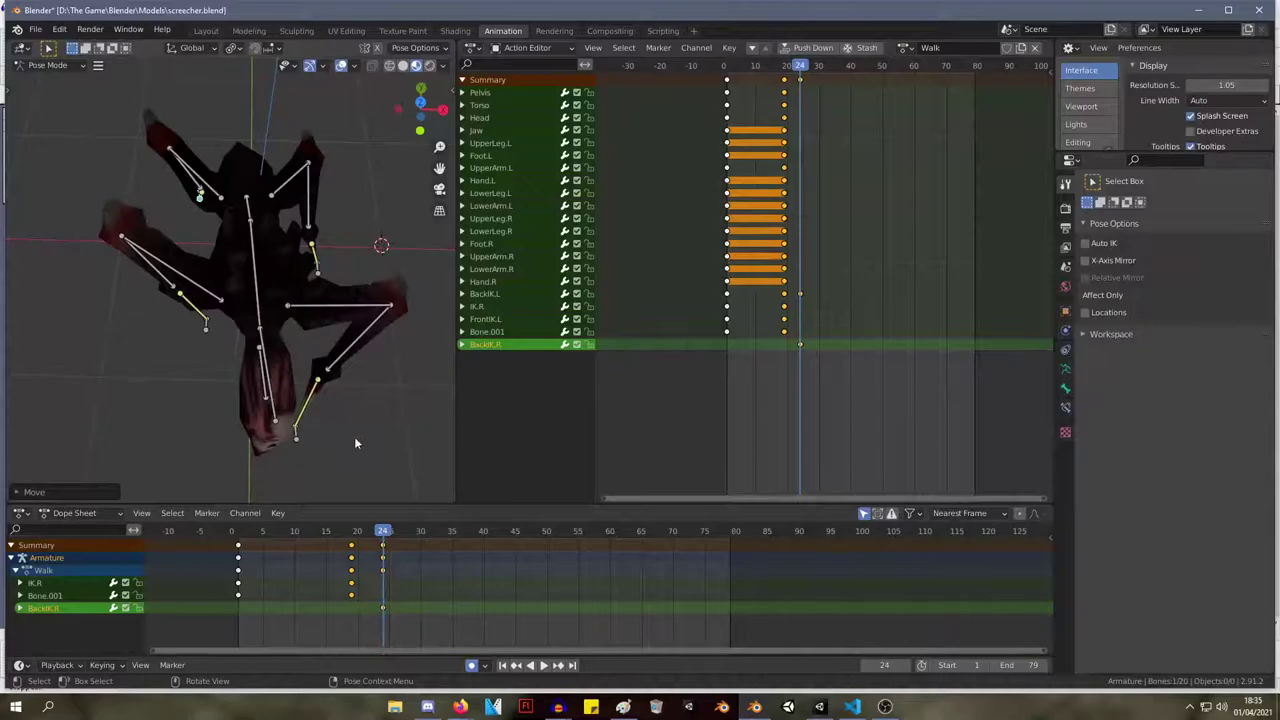
Return to frame 1 and delete all of the Walk action's keyframes after that frame.
scroll(343, 330, "up", 3)
middle_click_drag(343, 330, 196, 218)
scroll(274, 288, "down", 4)
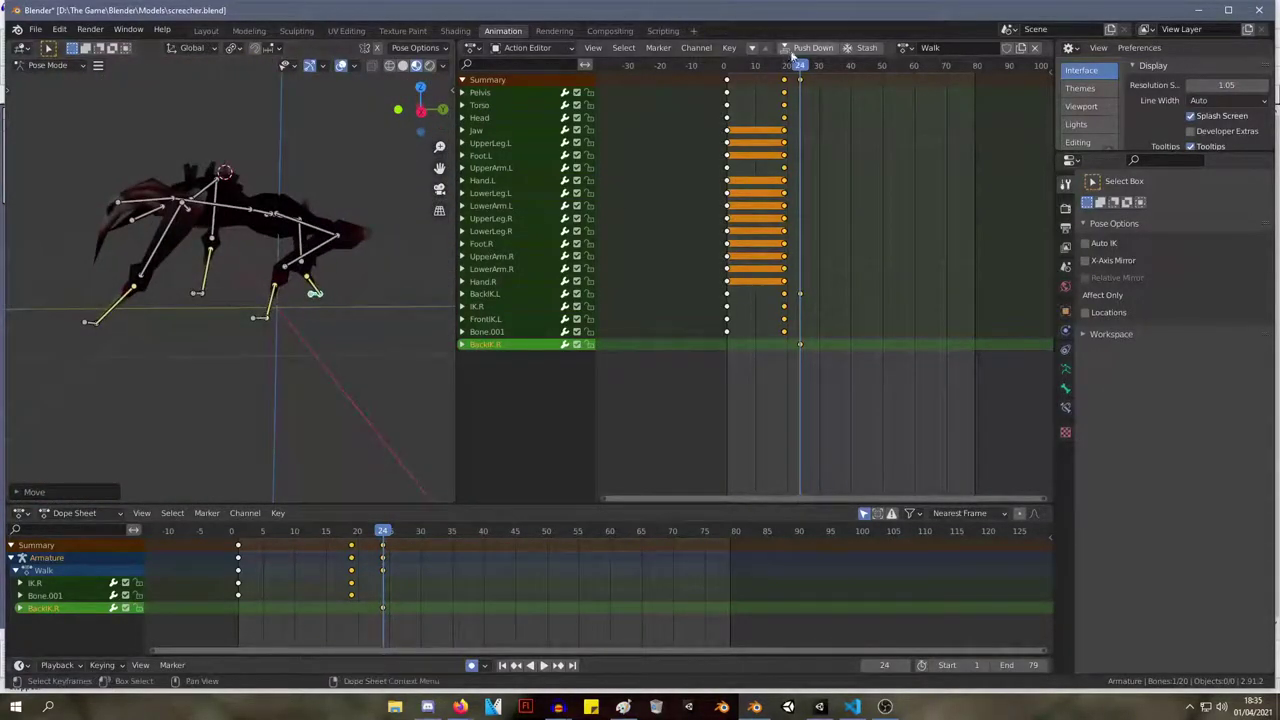
key("shift+Left")
left_click_drag(886, 406, 754, 60)
key("x")
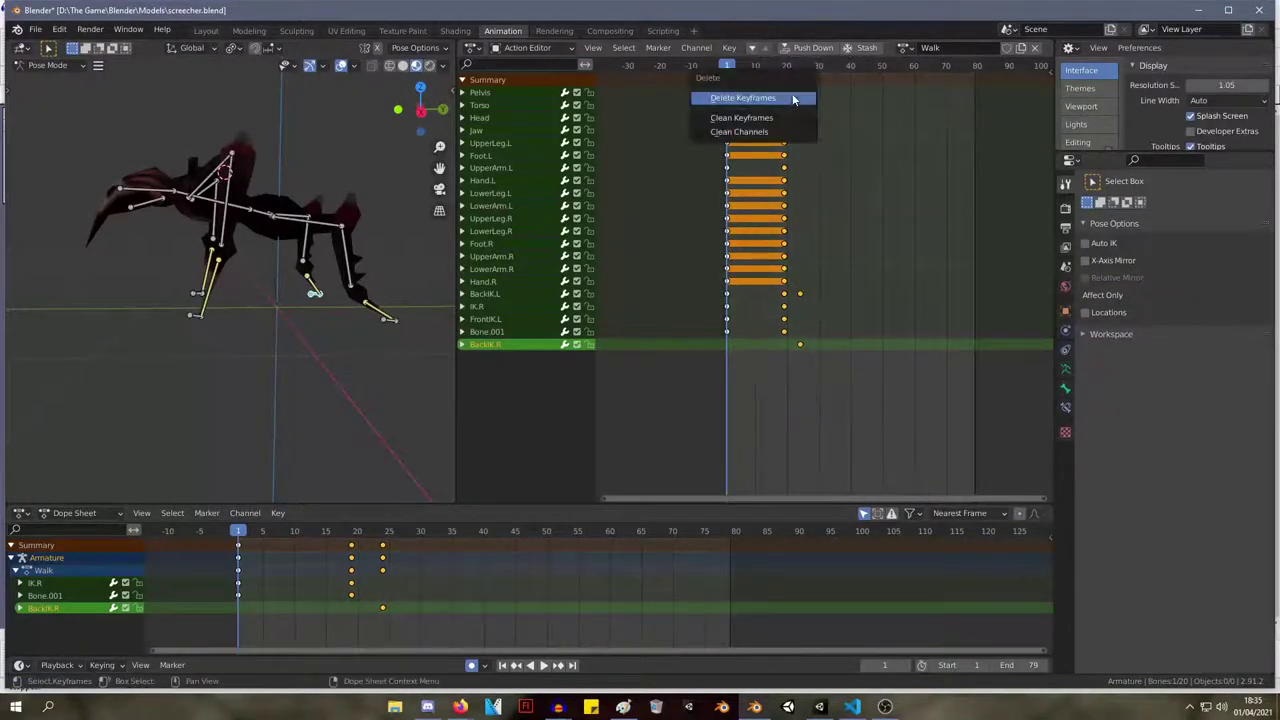
left_click(773, 95)
Select the LowerArm.L bone, put the armature in Edit Mode and examine the front limb from the side and front.
left_click(216, 256)
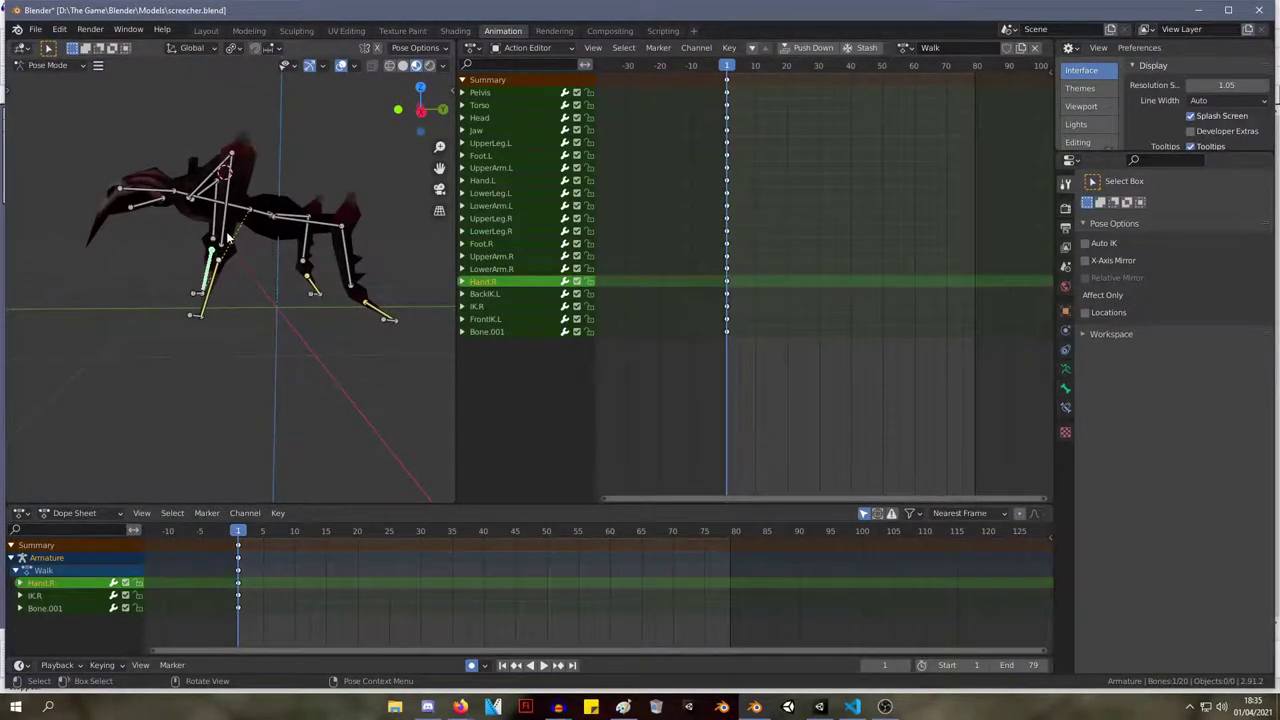
left_click(228, 237)
key("Tab")
middle_click_drag(242, 234, 180, 165)
scroll(150, 168, "up", 6)
middle_click_drag(142, 92, 246, 187, "shift")
key("KP_3")
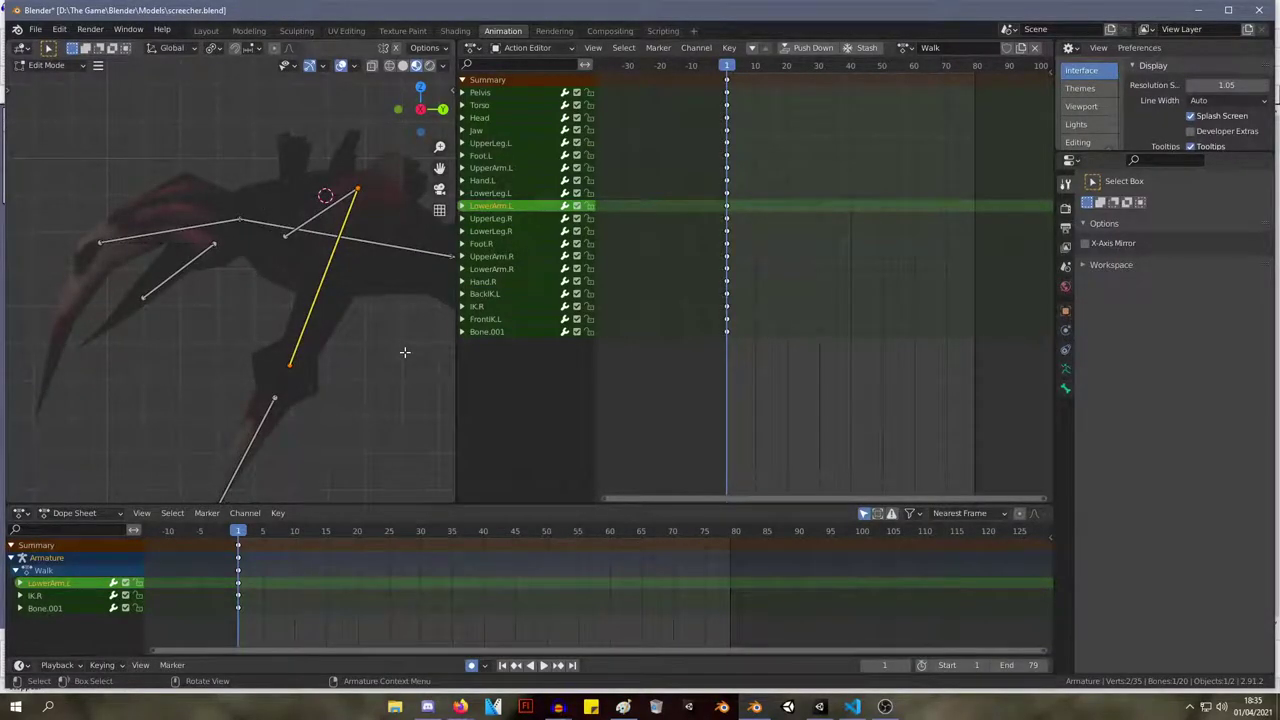
middle_click_drag(404, 297, 442, 221, "shift")
middle_click_drag(223, 234, 292, 186)
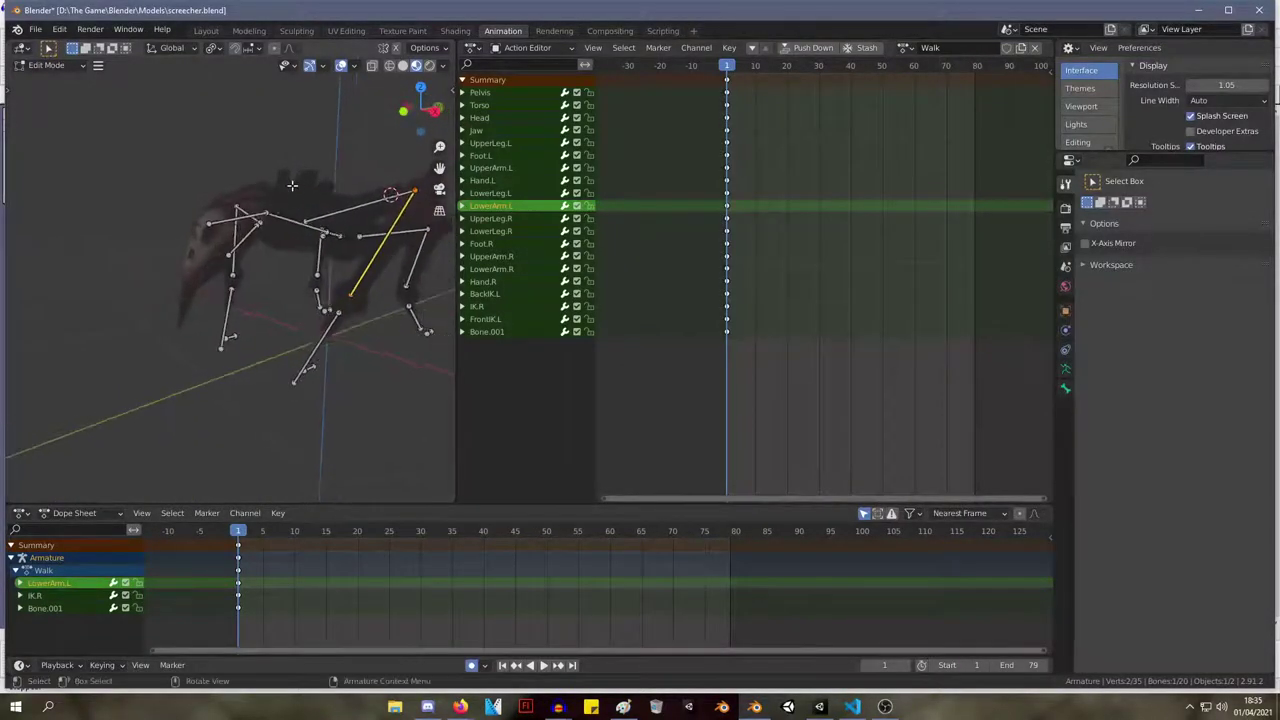
key("KP_1")
key("KP_3")
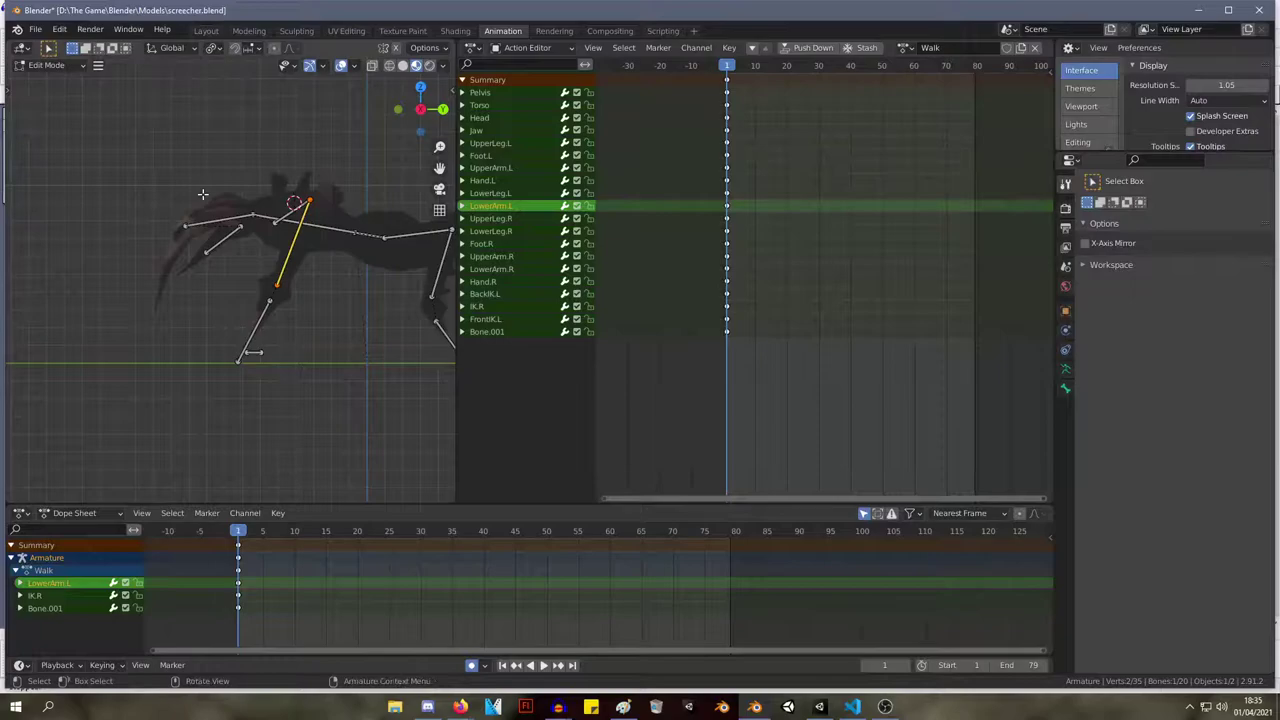
key("KP_1")
middle_click_drag(285, 125, 206, 189, "shift")
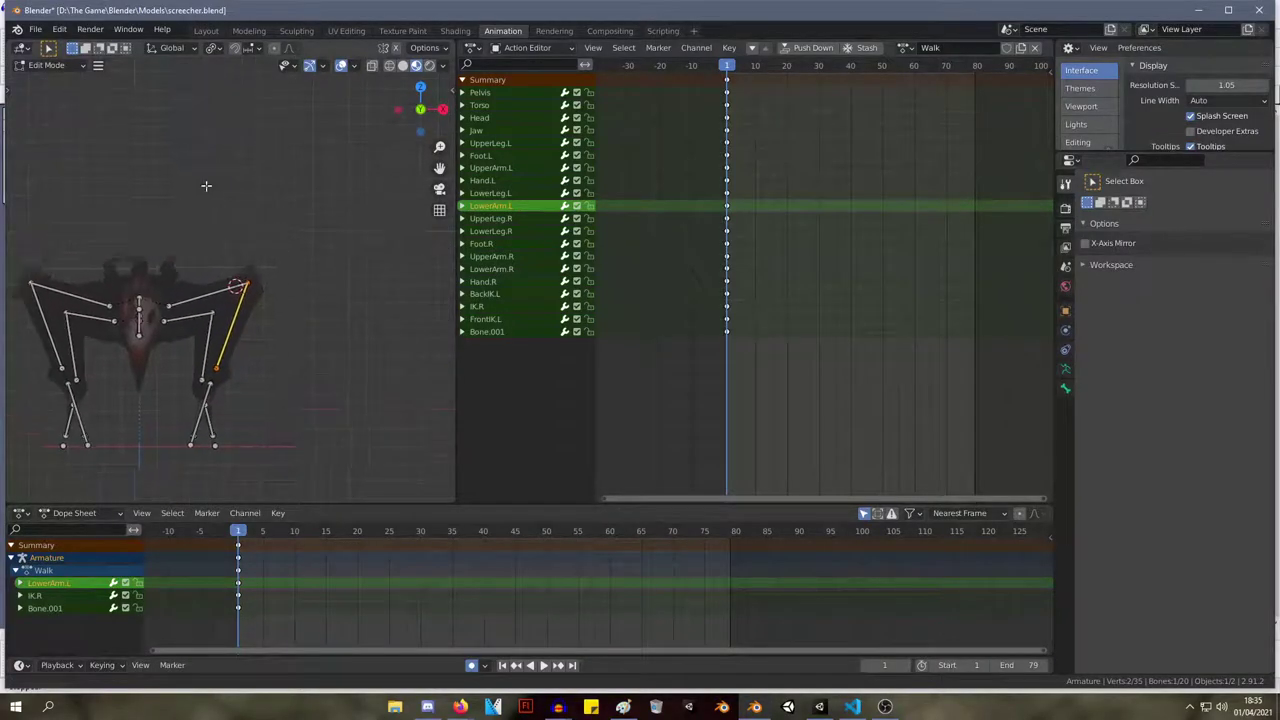
right_click(285, 236)
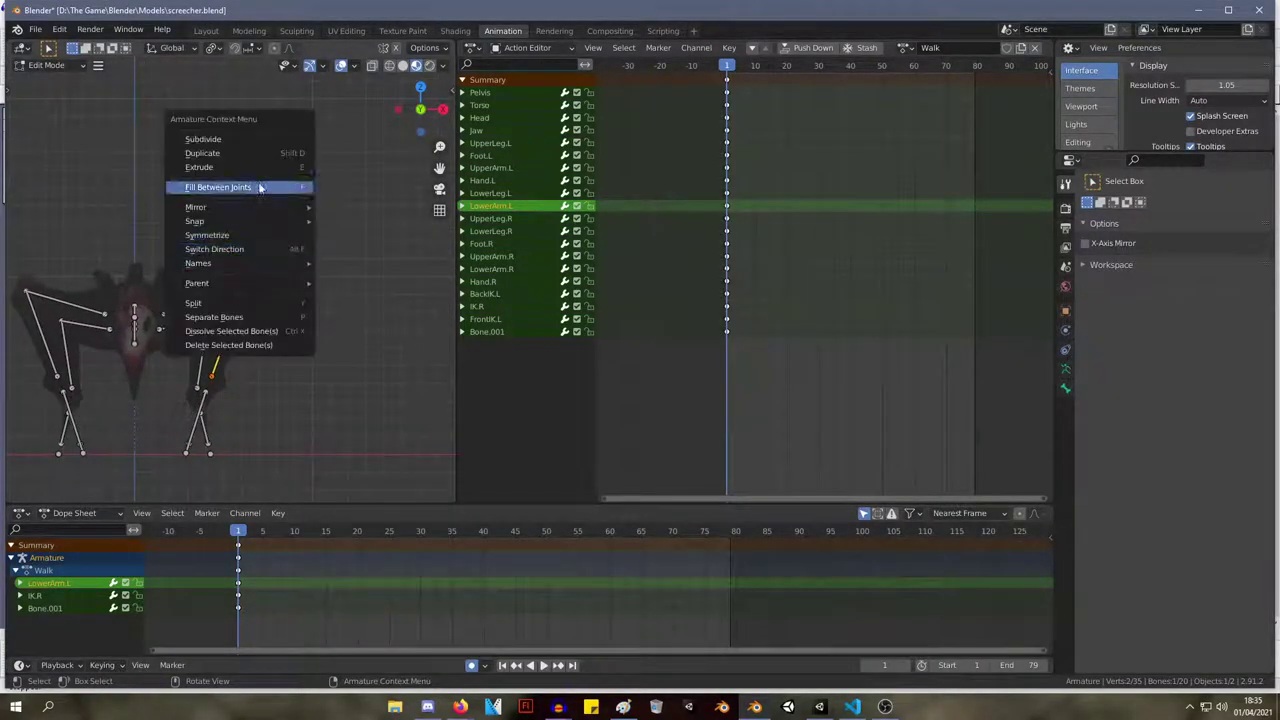
left_click(66, 68)
right_click(284, 225)
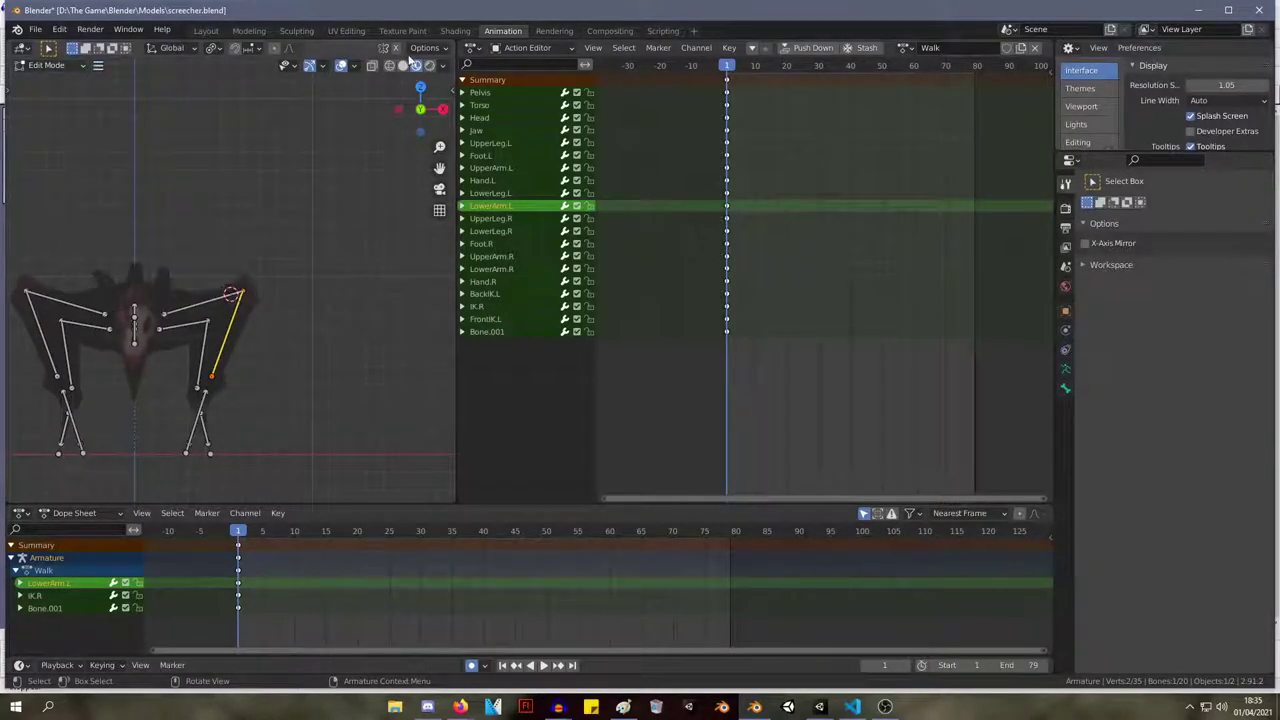
Switch to the Modeling workspace and add a new bone to the armature in front orthographic view.
left_click(249, 31)
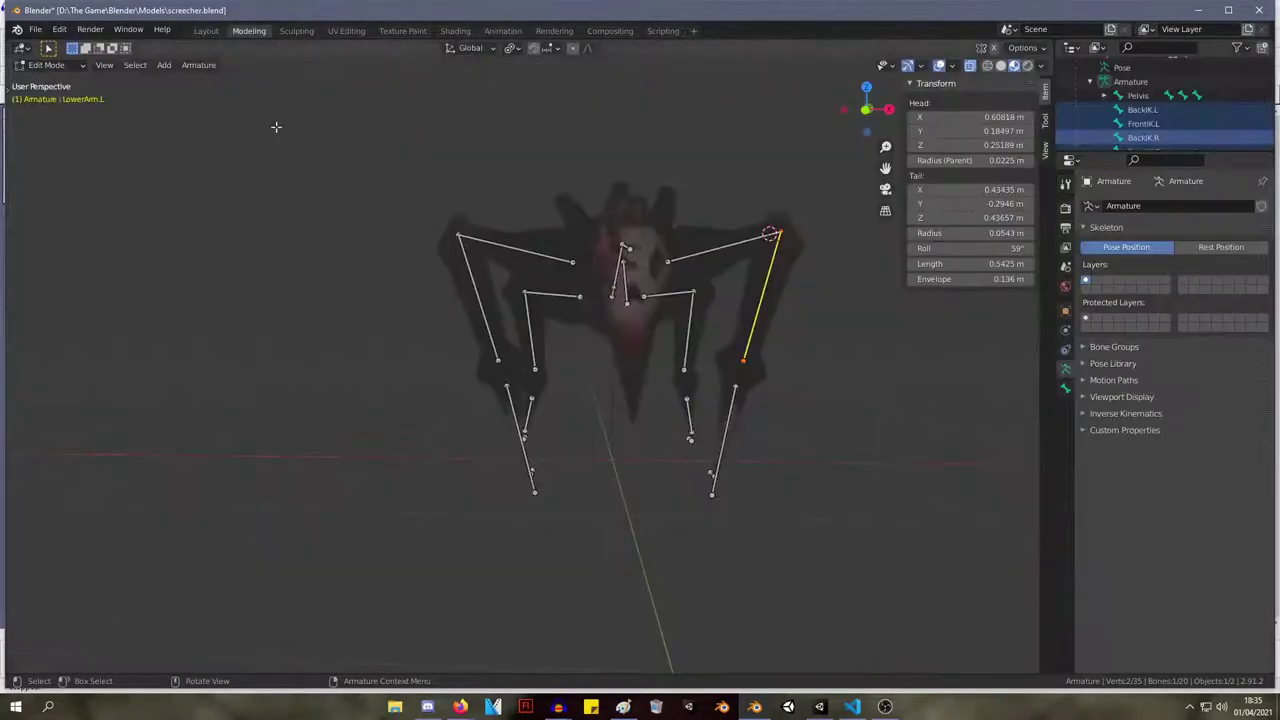
middle_click_drag(520, 91, 451, 97, "shift")
key("KP_1")
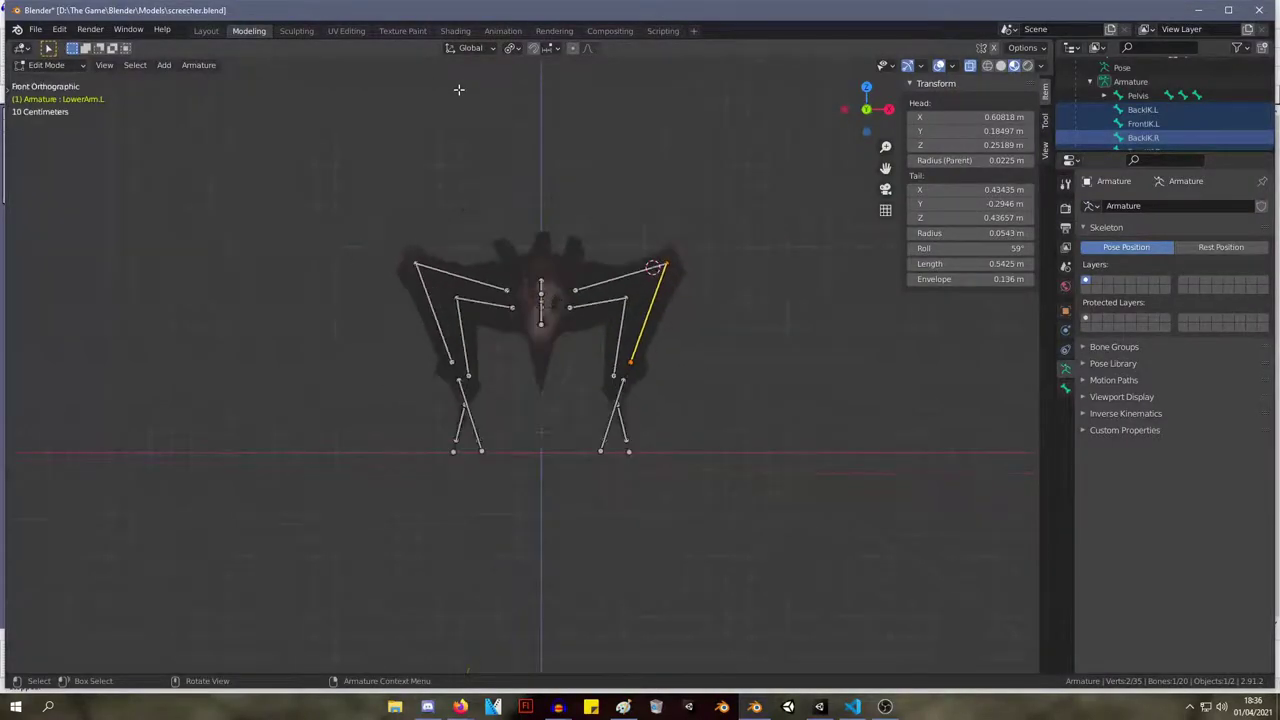
left_click(170, 65)
left_click(210, 82)
mouse_move(616, 256)
middle_mouse_down()
mouse_move(617, 237)
mouse_move(613, 254)
middle_mouse_up()
key("KP_1")
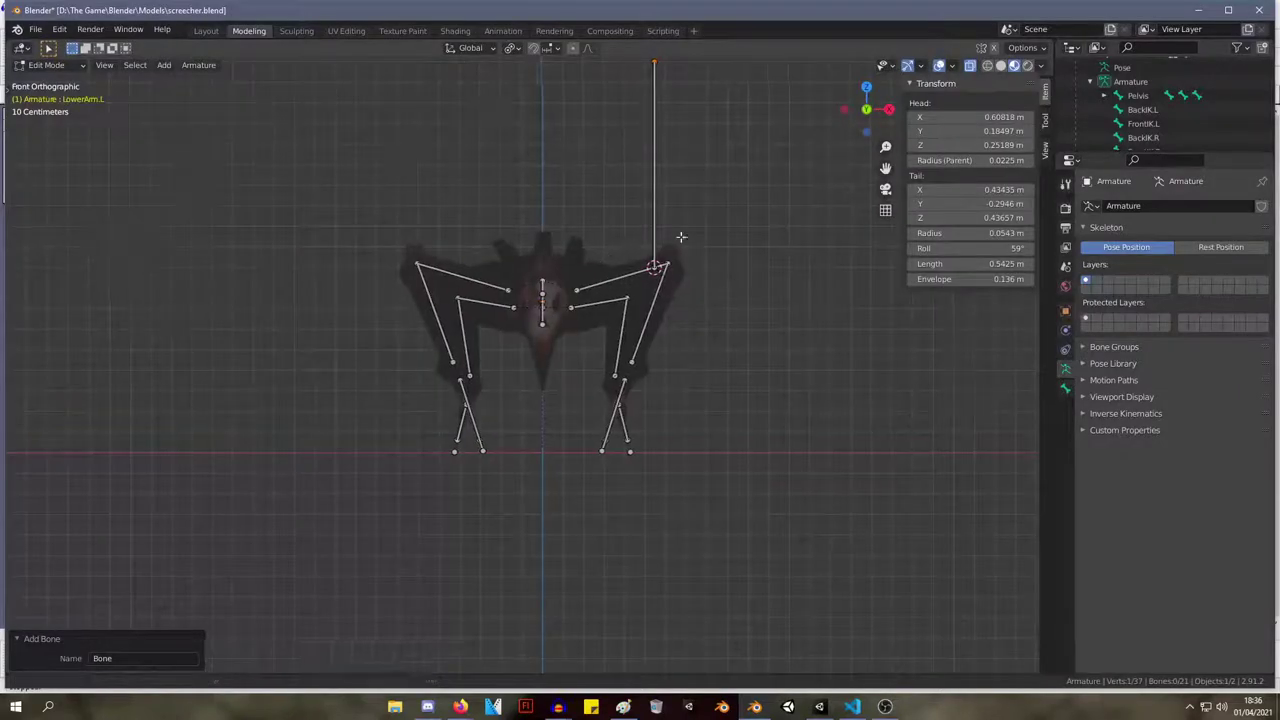
Shorten the new bone to about 0.11 m and place it just outside the left front limb's elbow.
middle_click_drag(664, 127, 576, 229, "shift")
left_click_drag(566, 167, 621, 339)
key("e")
left_click(608, 347)
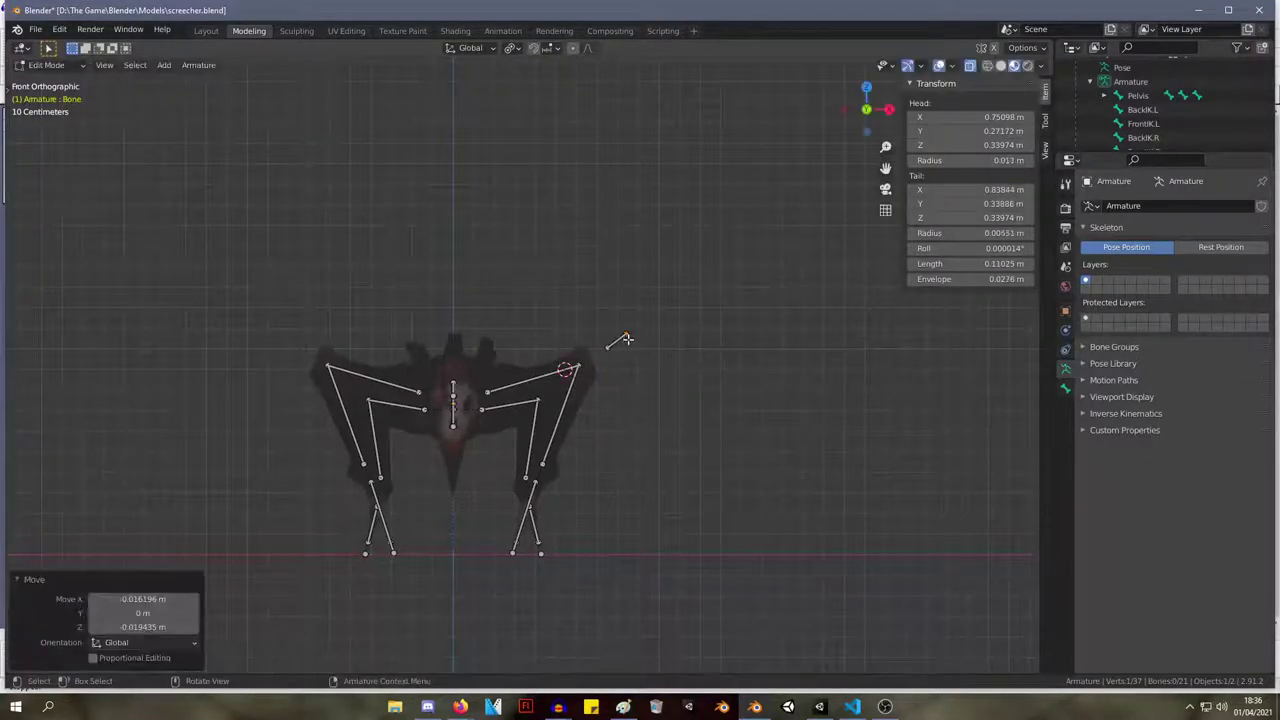
Fine-tune the short bone to about 0.1 m long, positioned above and outside the left front elbow in front view.
scroll(594, 349, "up", 4)
middle_click_drag(583, 349, 586, 271, "shift")
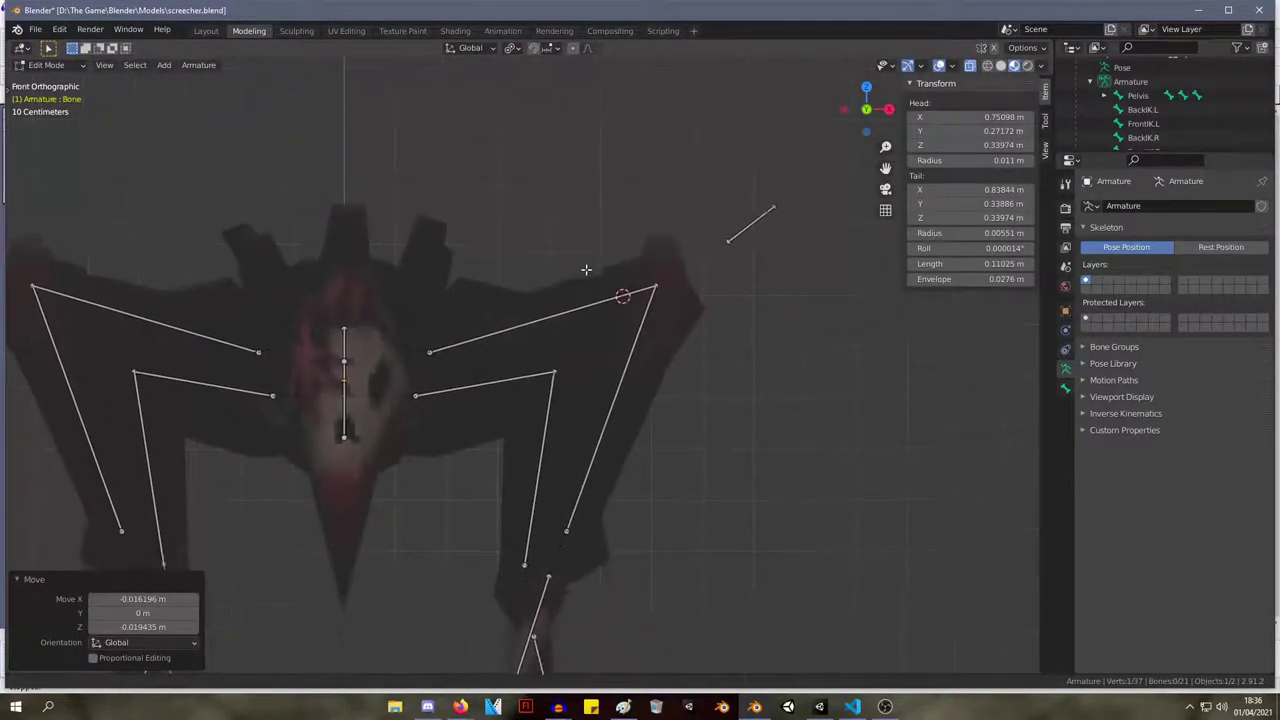
left_click(750, 224)
key("g")
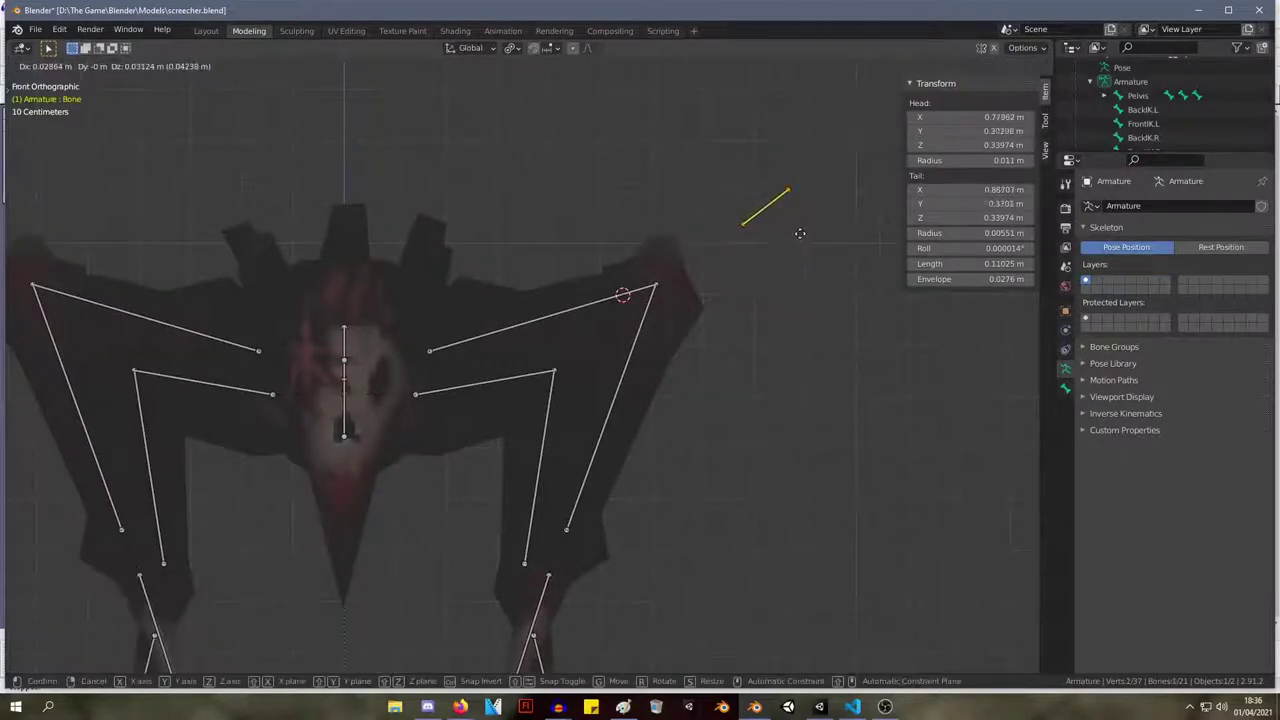
left_click(806, 230)
key("g")
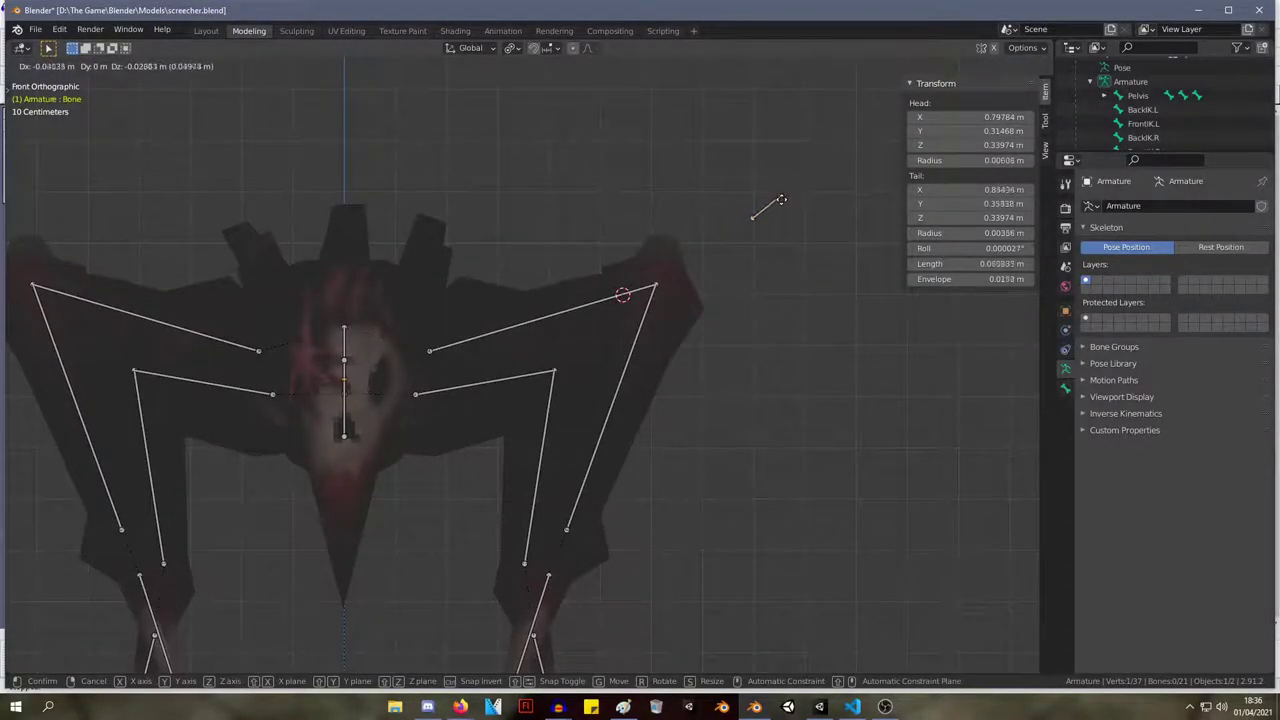
left_click(792, 188)
left_click(772, 203)
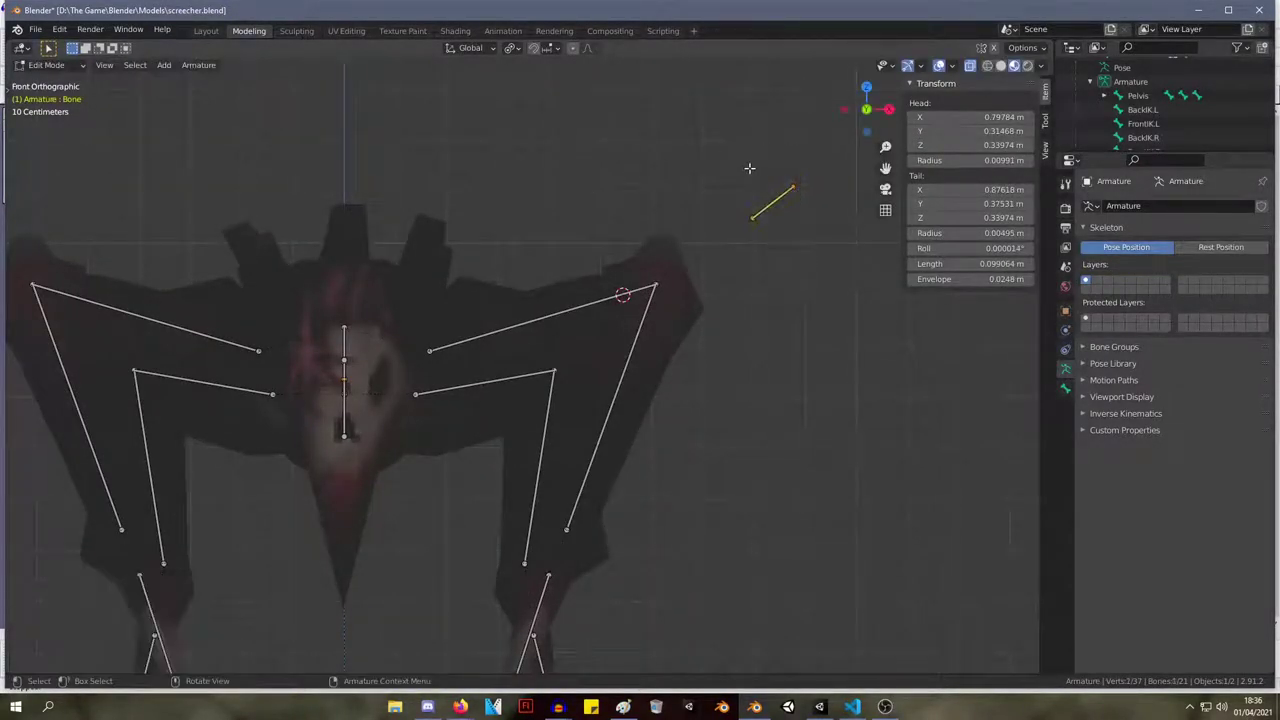
key("g")
left_click(737, 162)
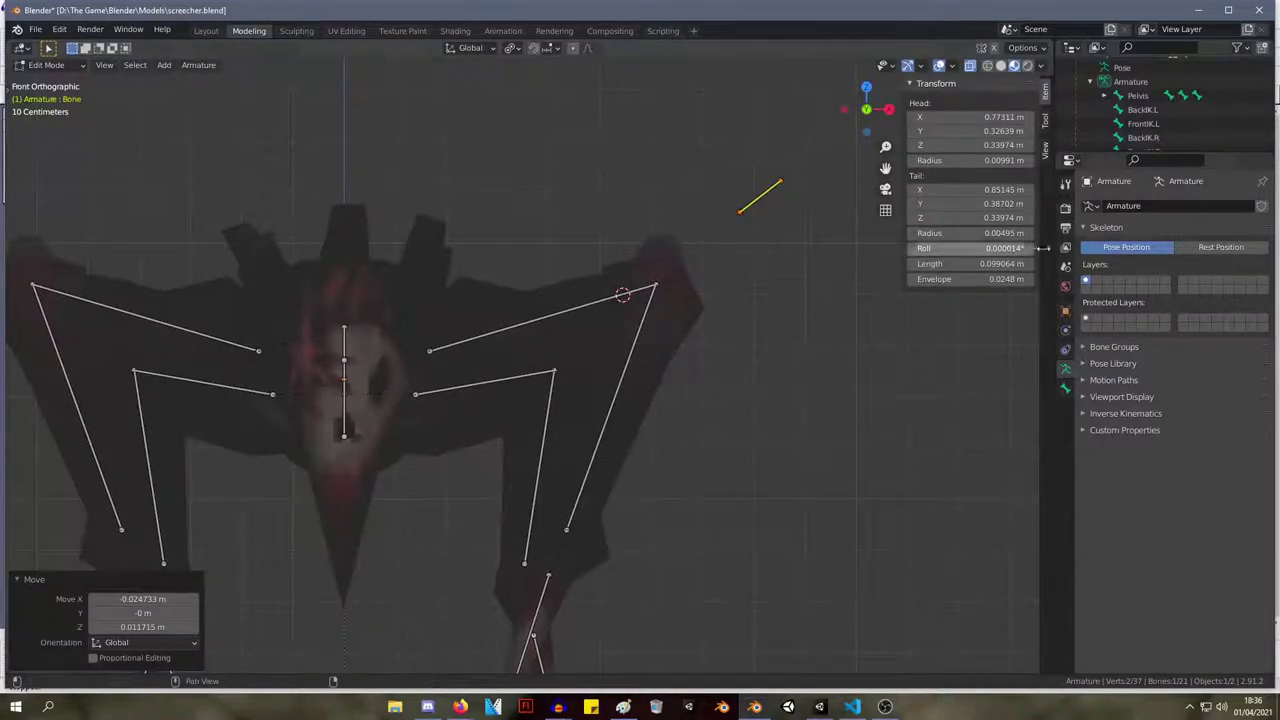
Rename the new bone as PoleTargetFront.L.
scroll(1150, 110, "down", 3)
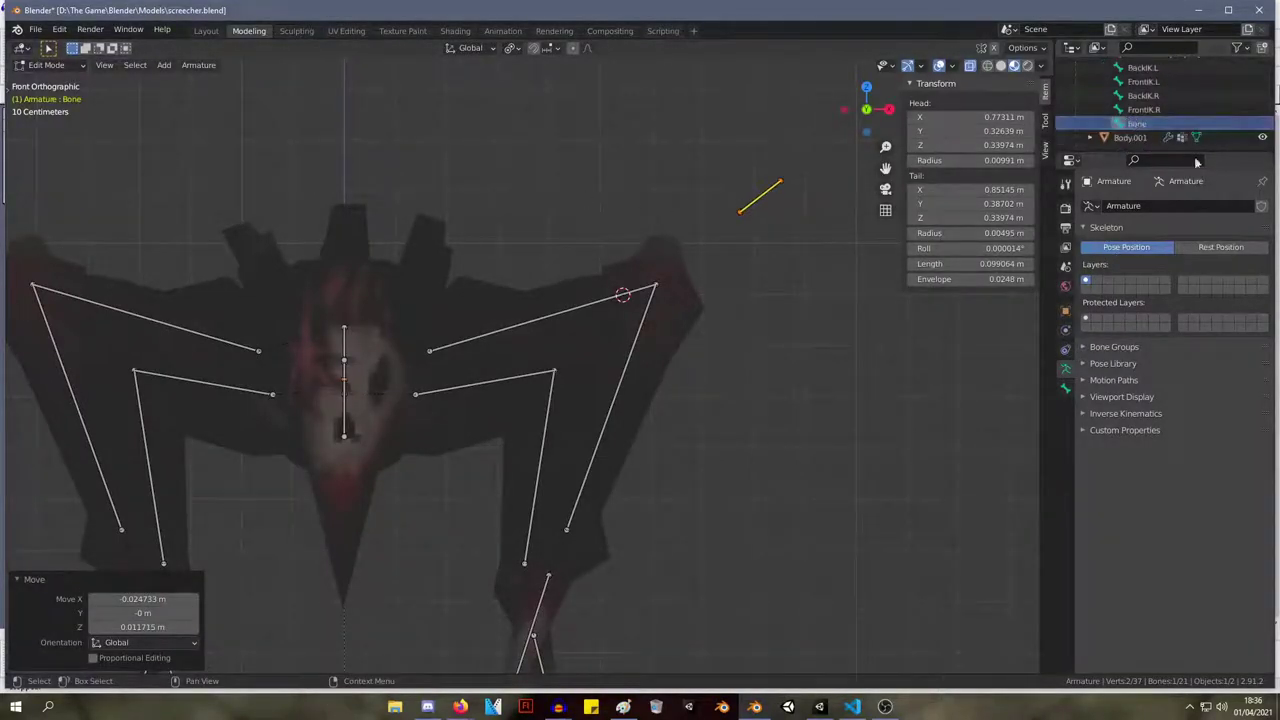
left_click(1140, 123)
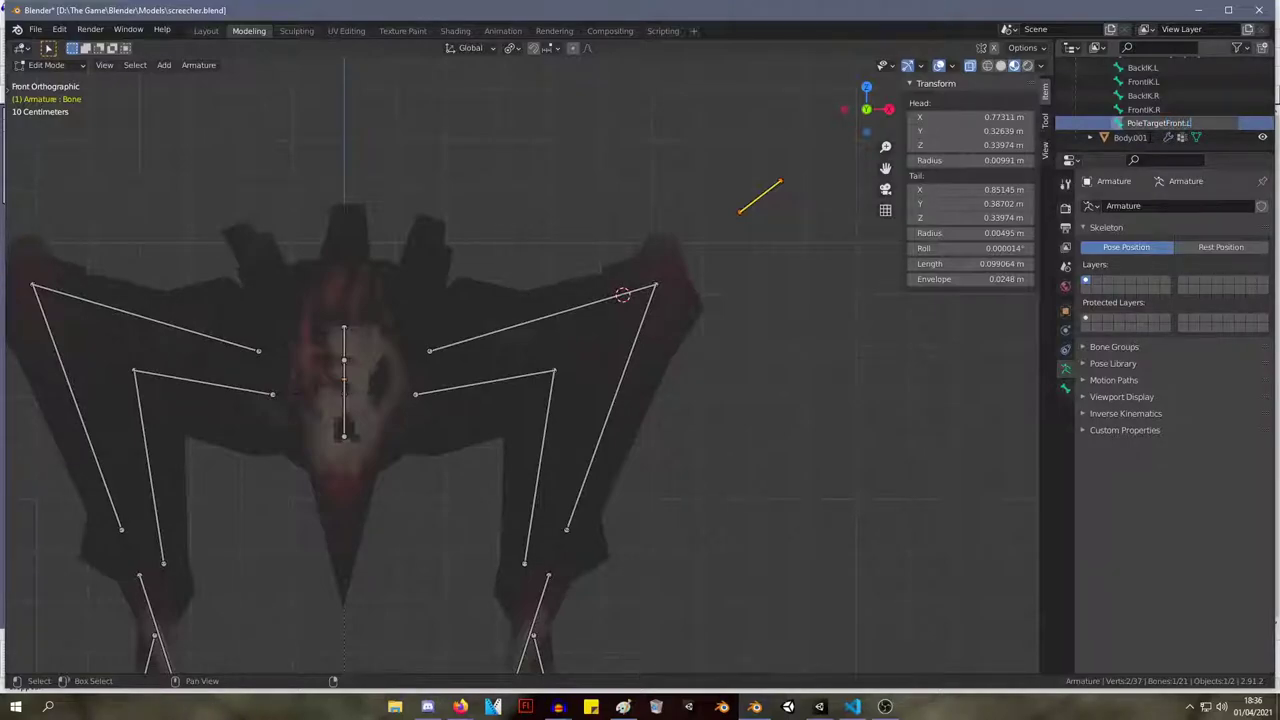
key("Return")
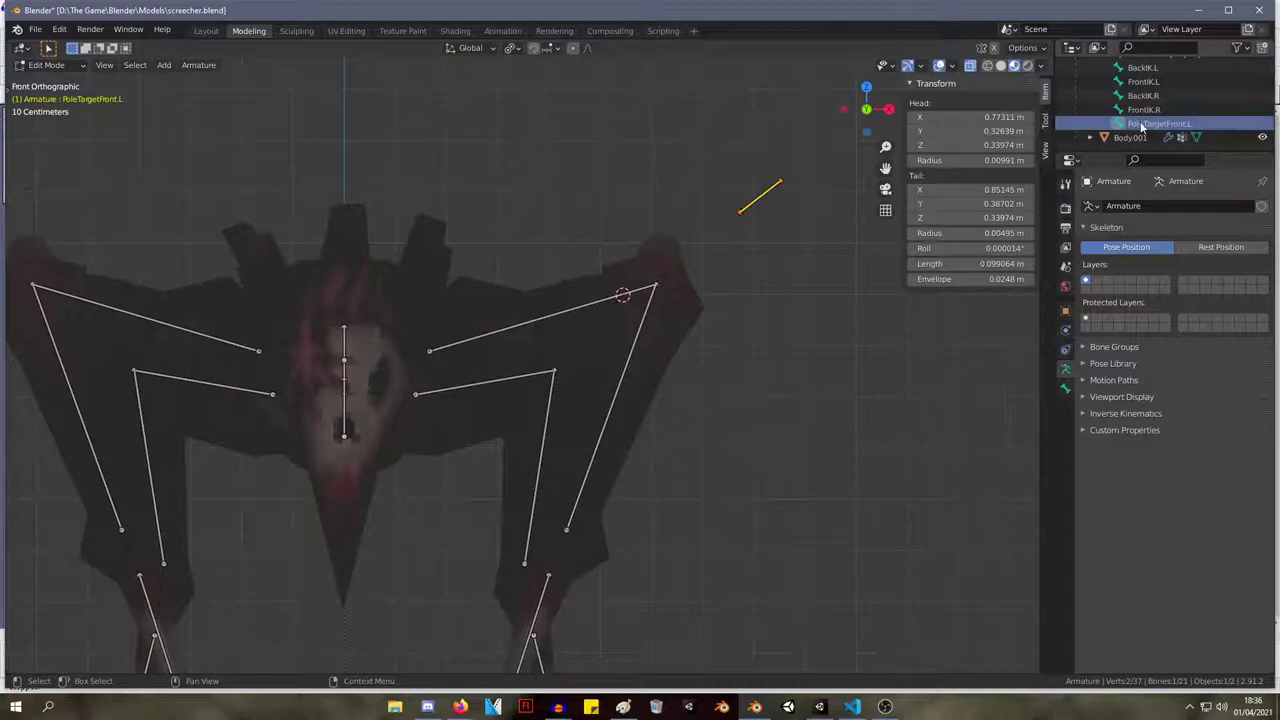
In side view, move PoleTargetFront.L back about 0.12 m along Y, rotate it and adjust its place above the elbow.
key("KP_3")
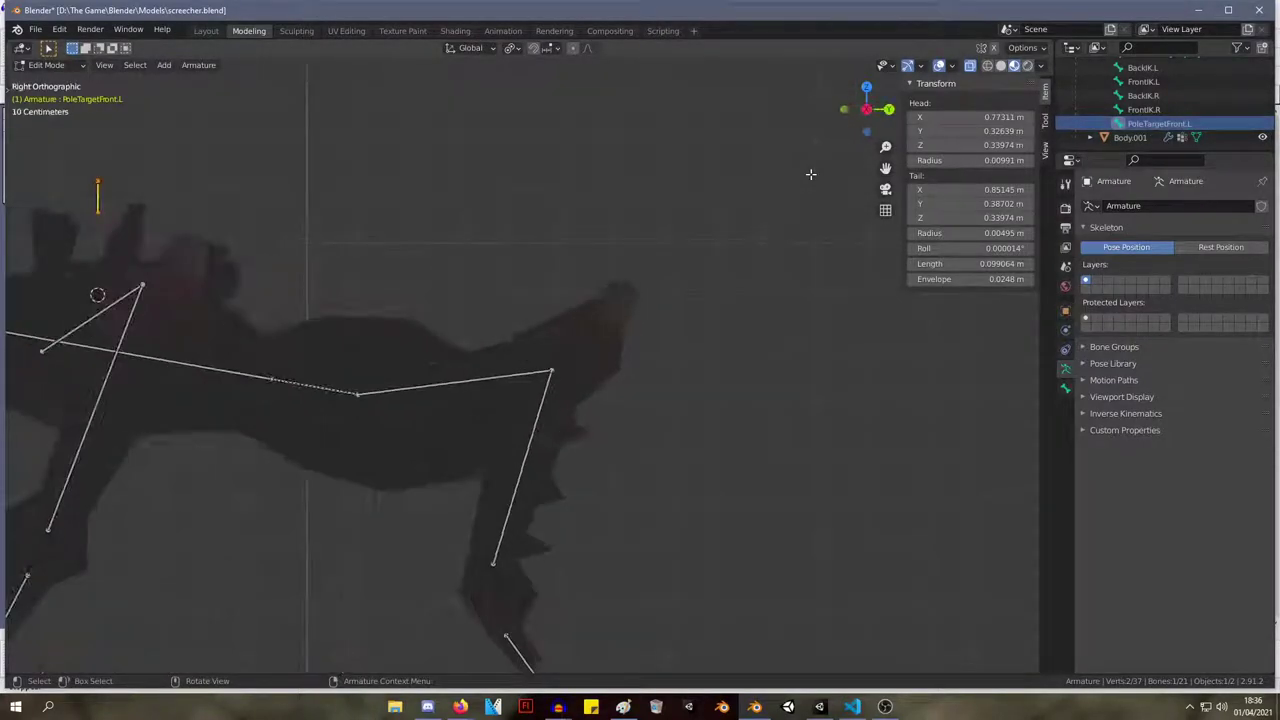
key("g")
left_click(280, 200)
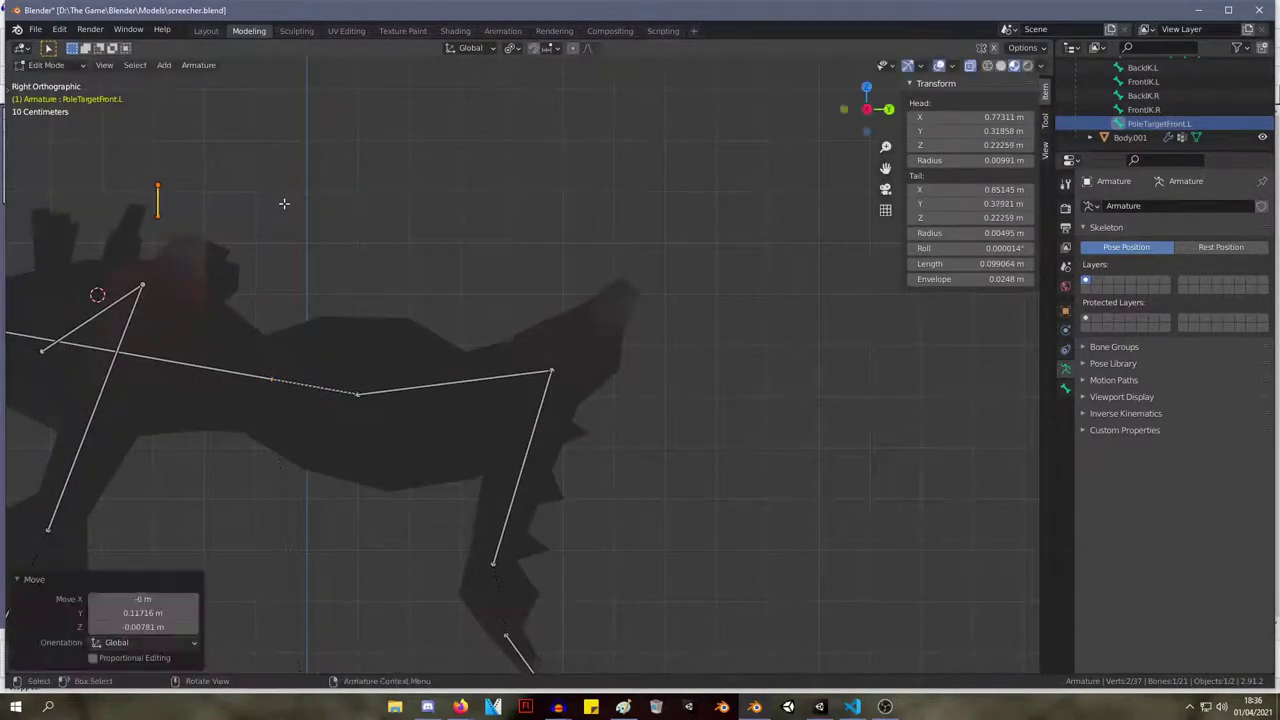
key("r")
left_click(239, 235)
key("g")
left_click(249, 238)
From an angled view, reposition PoleTargetFront.L over the left front elbow and adjust its rotation.
middle_click_drag(249, 238, 271, 160)
scroll(417, 230, "down", 4)
key("g")
left_click(289, 200)
key("r")
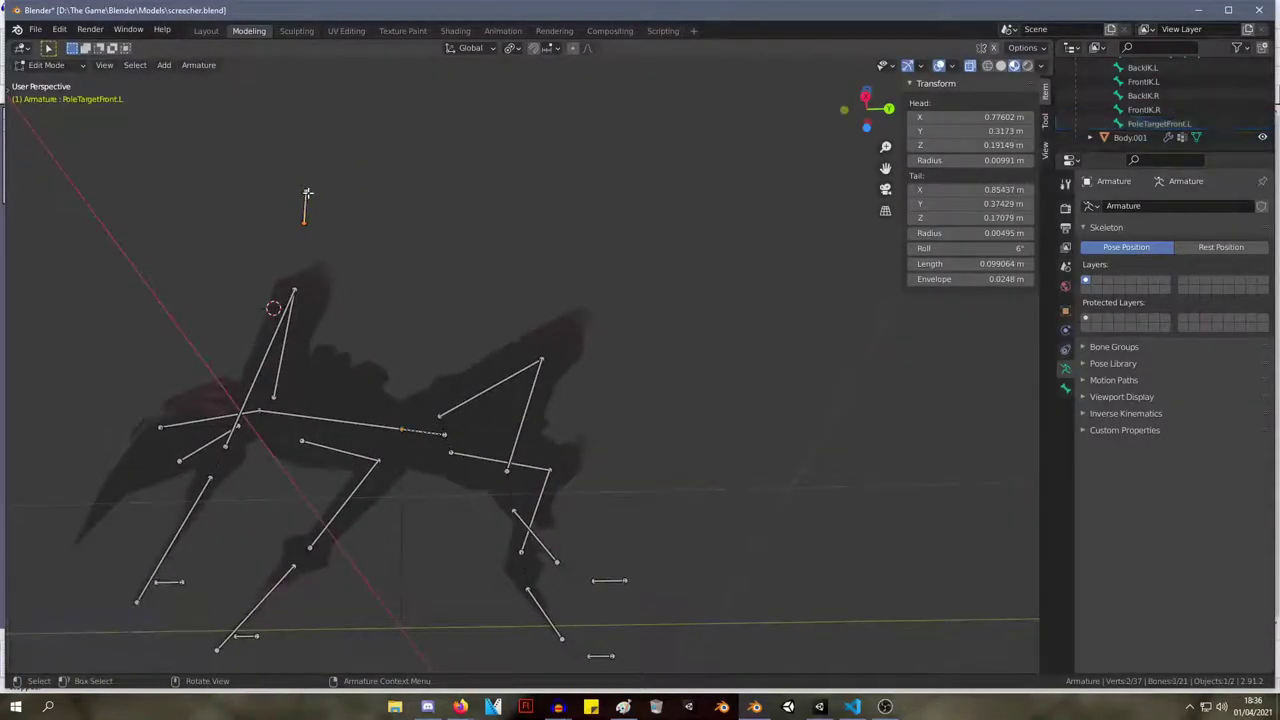
Rotate the front-left pole target bone by about 12.4° around the view axis.
left_click(312, 193)
middle_click_drag(312, 193, 453, 284)
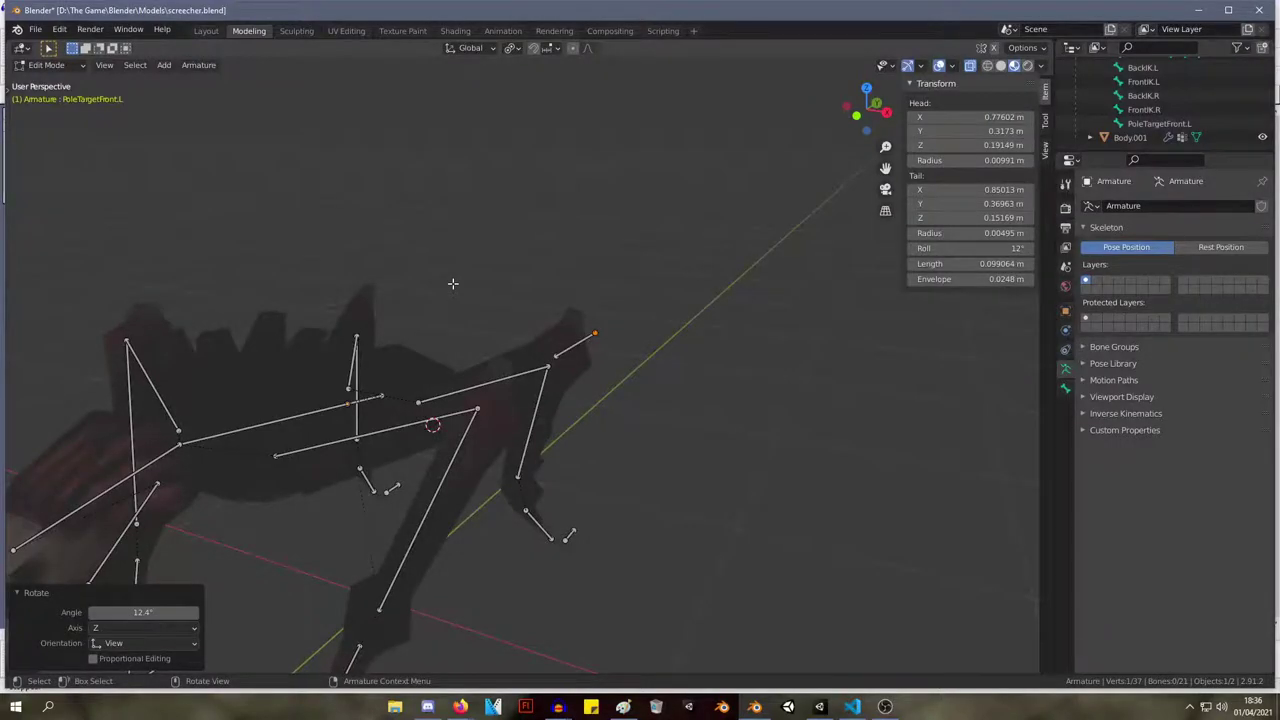
key("KP_1")
left_click(662, 270)
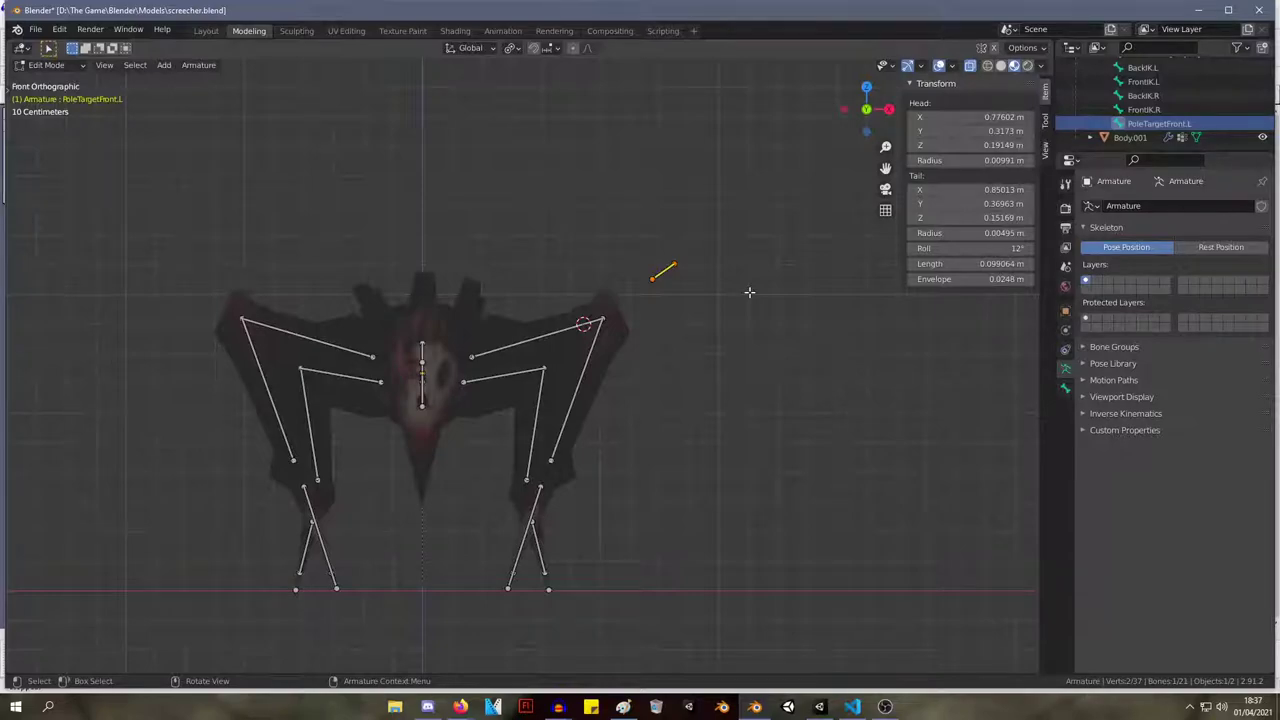
Add a new single bone to the armature and place its root just above the rear leg's knee.
key("KP_3")
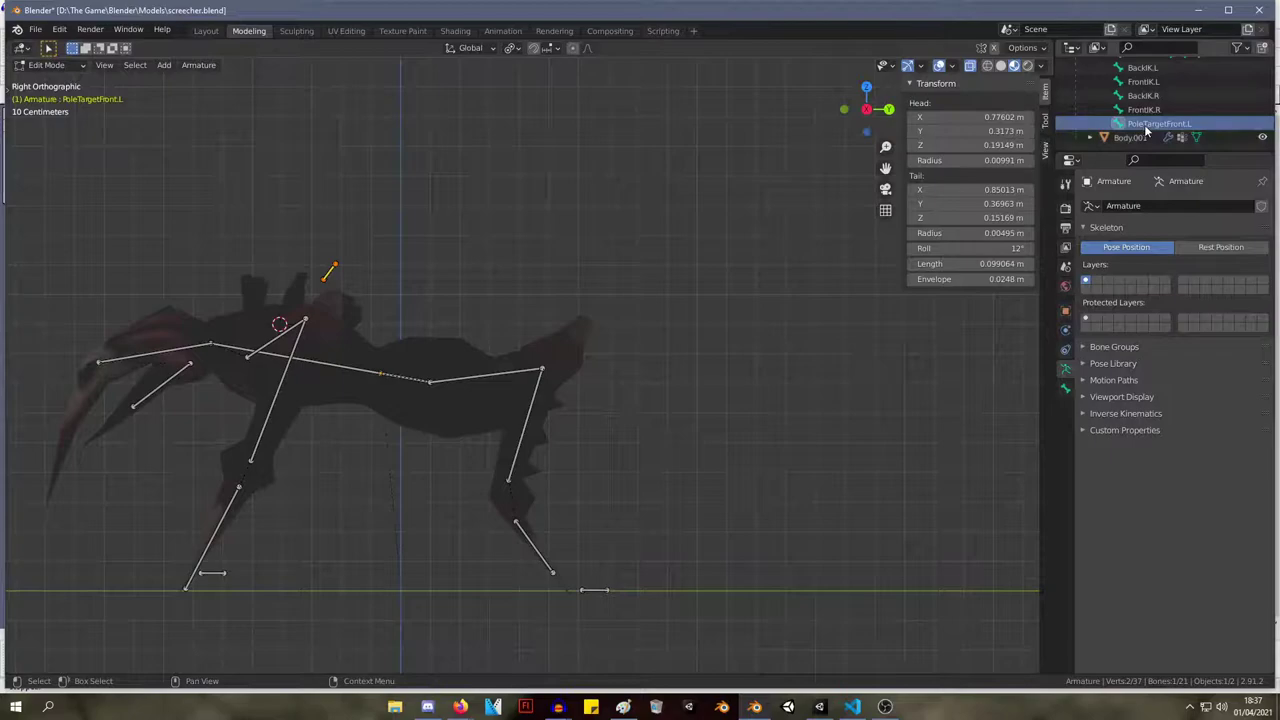
key("ctrl+v")
key("ctrl+z")
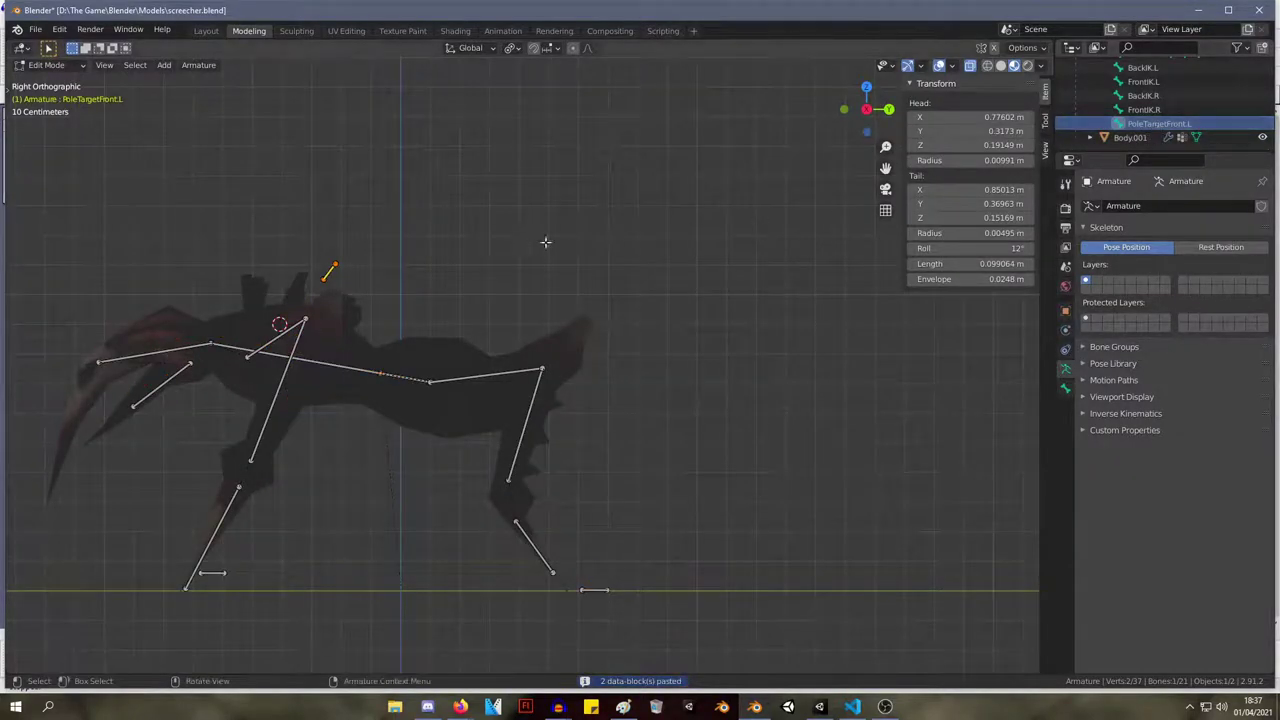
left_click(164, 64)
left_click(214, 82)
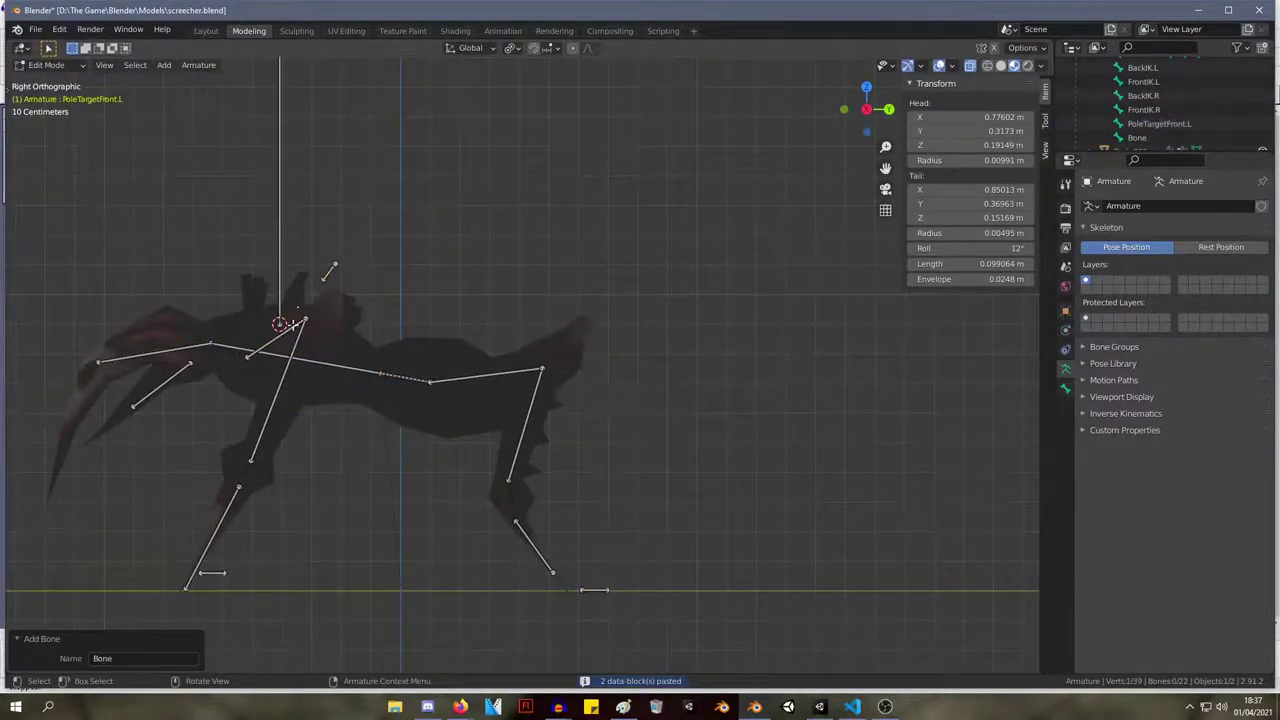
key("g")
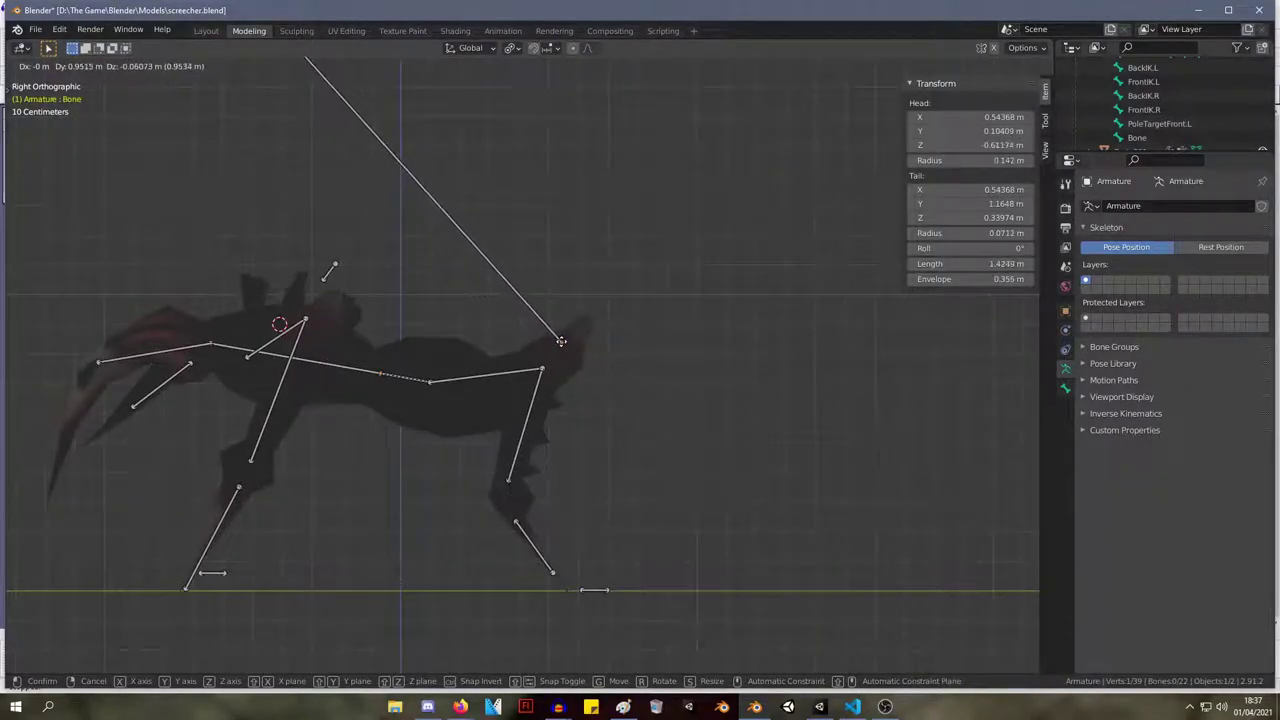
left_click(561, 341)
Bring the new bone's tip down beside the rear knee, making the bone about 0.077 m long.
scroll(537, 311, "down", 3)
left_click(383, 170)
key("g")
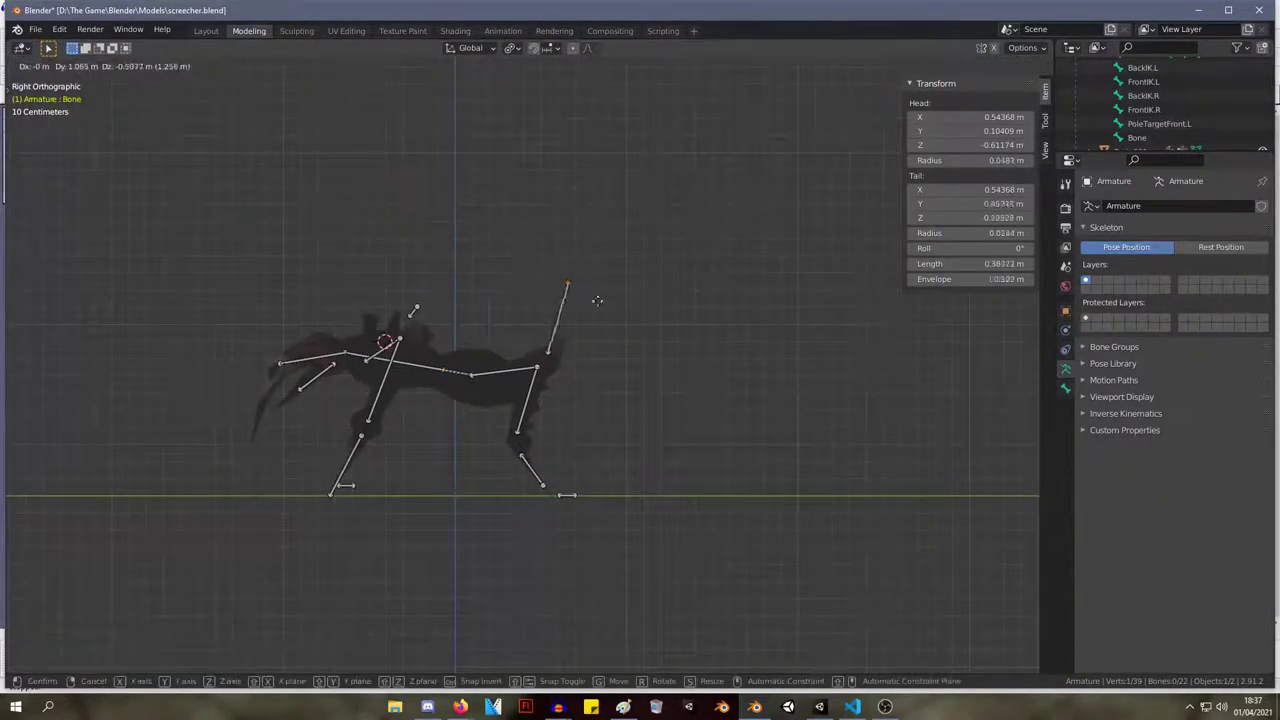
left_click(587, 355)
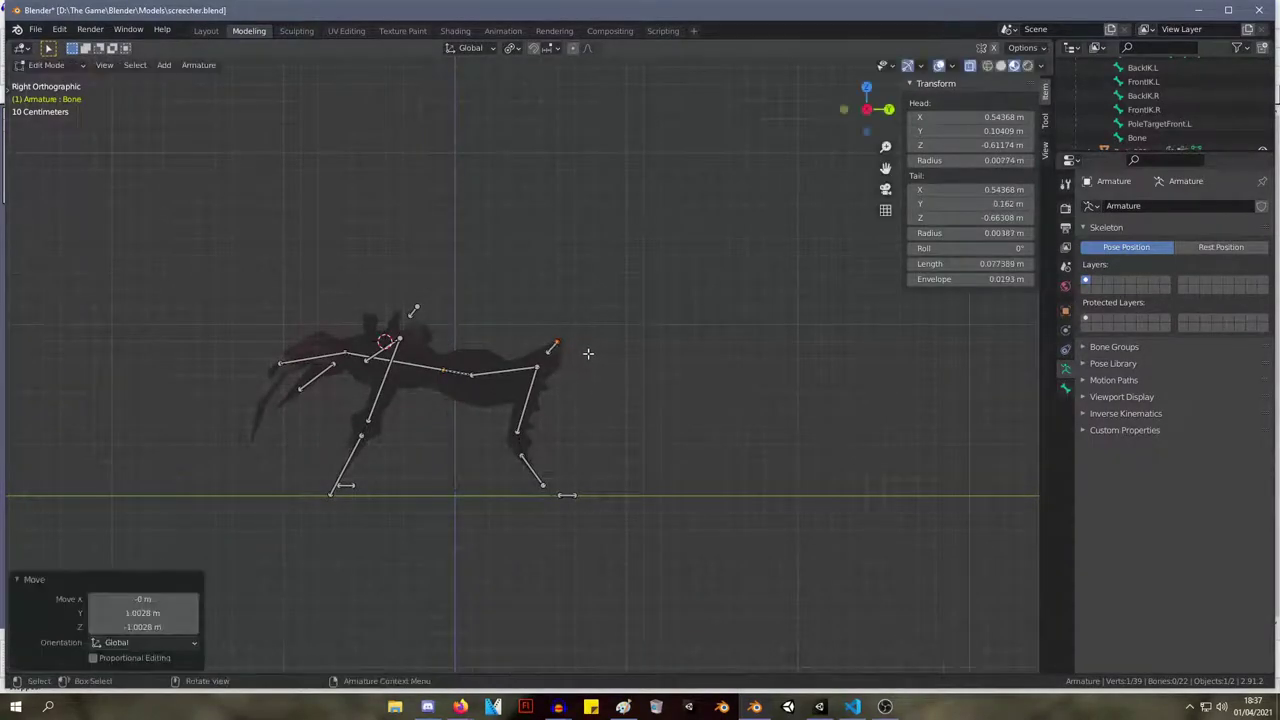
scroll(810, 376, "up", 2)
Preview the armature's bones as Octahedral and return their display to Stick.
left_click(1085, 397)
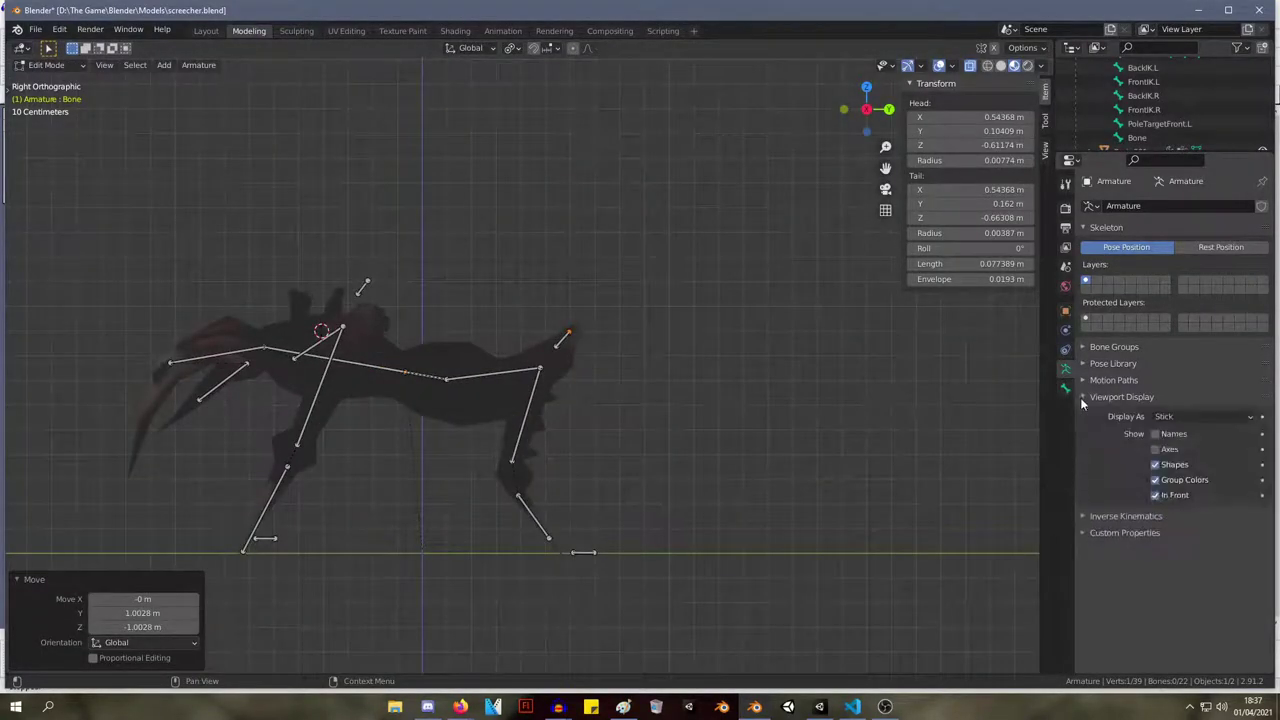
left_click(1195, 417)
left_click(1190, 437)
middle_click_drag(560, 250, 640, 408)
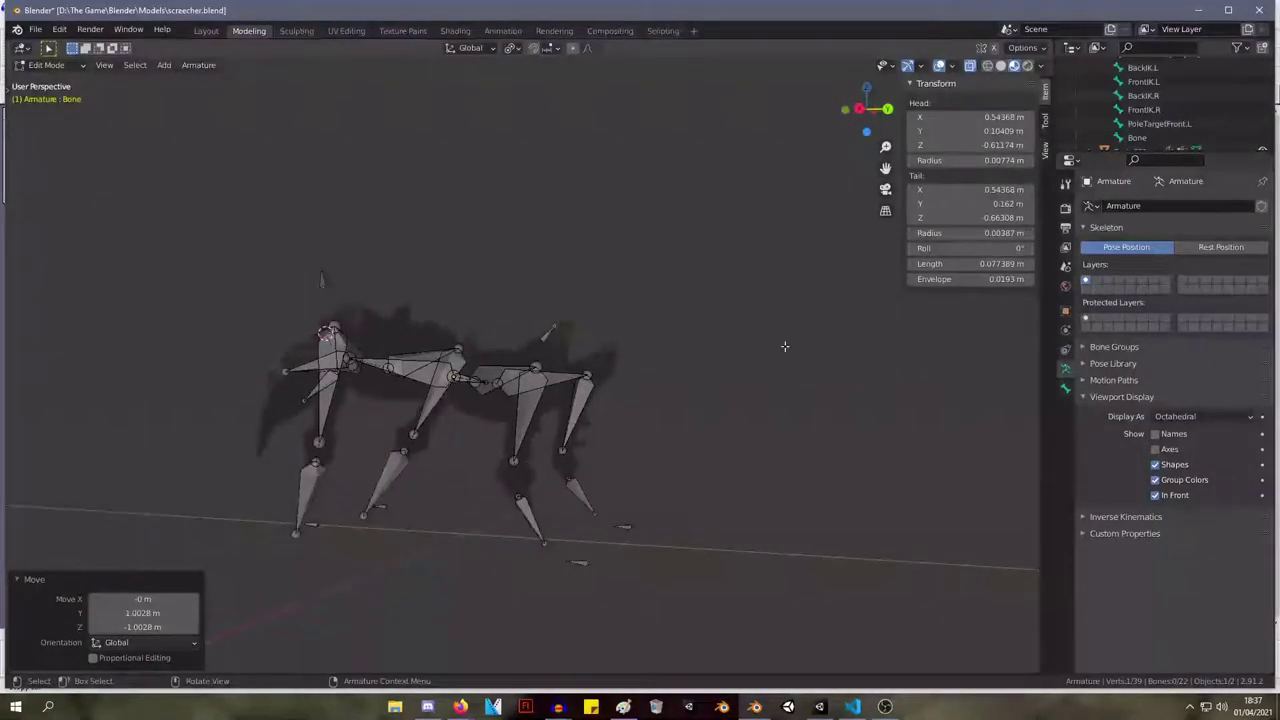
left_click(1186, 417)
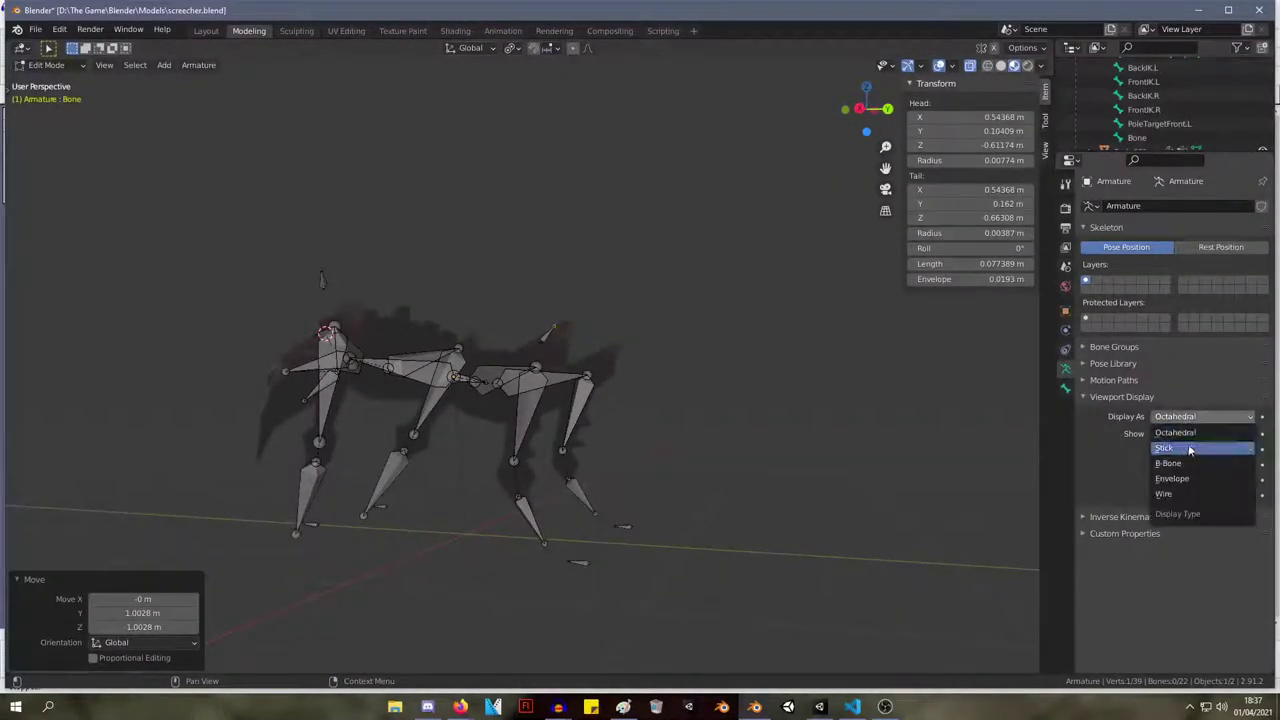
left_click(1172, 449)
Lengthen the new bone to about 0.091 m by moving its tip, and reposition the bone near the rear-left knee.
mouse_move(590, 318)
middle_mouse_down()
mouse_move(610, 311)
mouse_move(520, 313)
middle_mouse_up()
key("g")
left_click(507, 336)
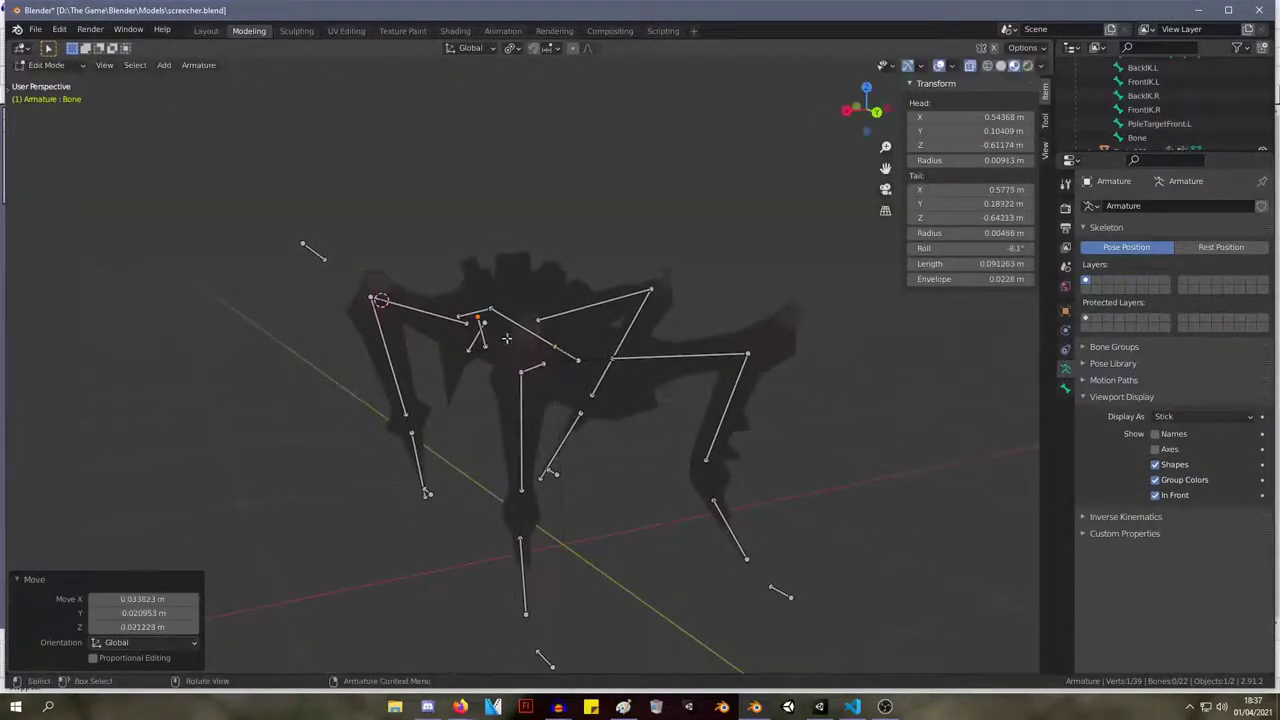
left_click(487, 344)
key("g")
left_click(530, 322)
Rotate the new bone freely so it points up and away from the rear-left knee.
middle_click_drag(530, 322, 775, 302)
key("r")
left_click(749, 372)
middle_click_drag(749, 374, 647, 368)
key("r")
left_click(530, 379)
key("r")
key("r")
left_click(753, 357)
key("r")
key("r")
left_click(620, 403)
Refine the new bone's position and rotation behind the rear-left knee, with its head at about X 0.45, Y 0.13, Z -0.67 m.
key("g")
left_click(786, 357)
key("r")
key("r")
left_click(791, 371)
key("r")
key("r")
left_click(674, 351)
key("g")
left_click(680, 350)
middle_click_drag(680, 349, 834, 306)
key("g")
left_click(830, 308)
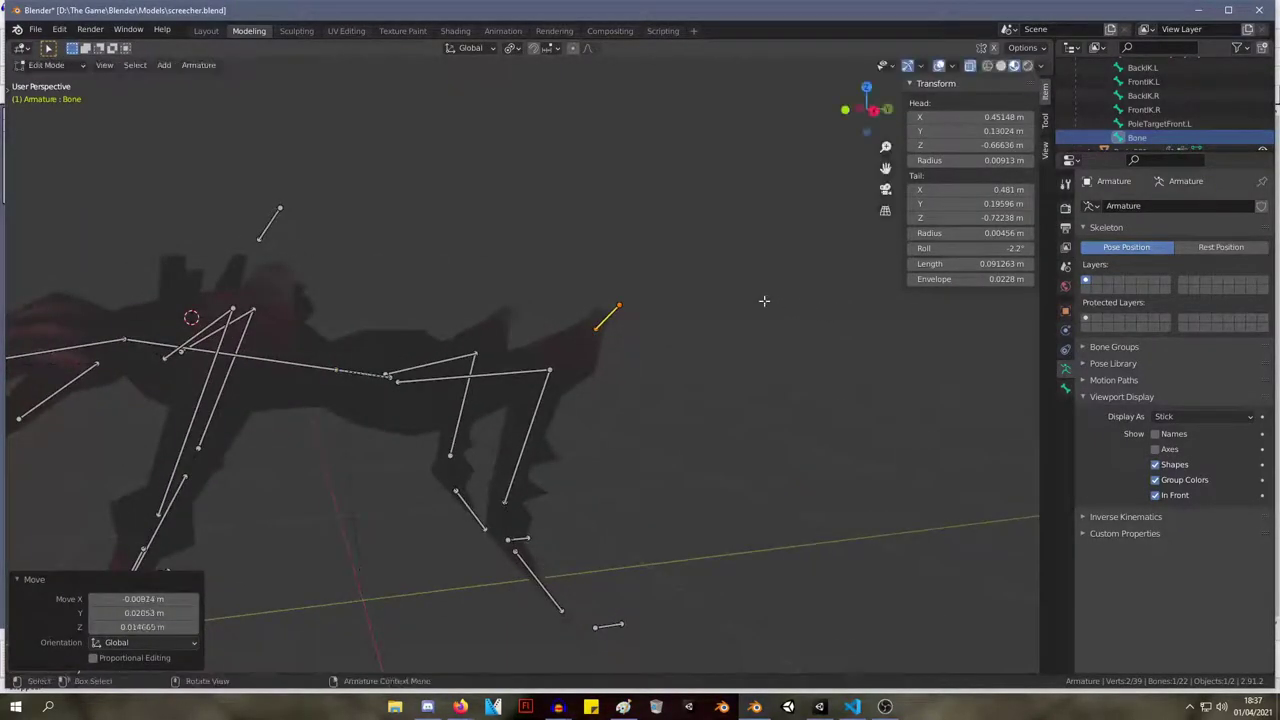
Move the new bone farther behind the rear-left knee, with its head at about X 0.48, Y 0.24, Z -0.74 m.
middle_click_drag(570, 325, 734, 274)
key("g")
left_click(595, 260)
Move the front-left pole target bone upward in Pose Mode.
key("ctrl+Tab")
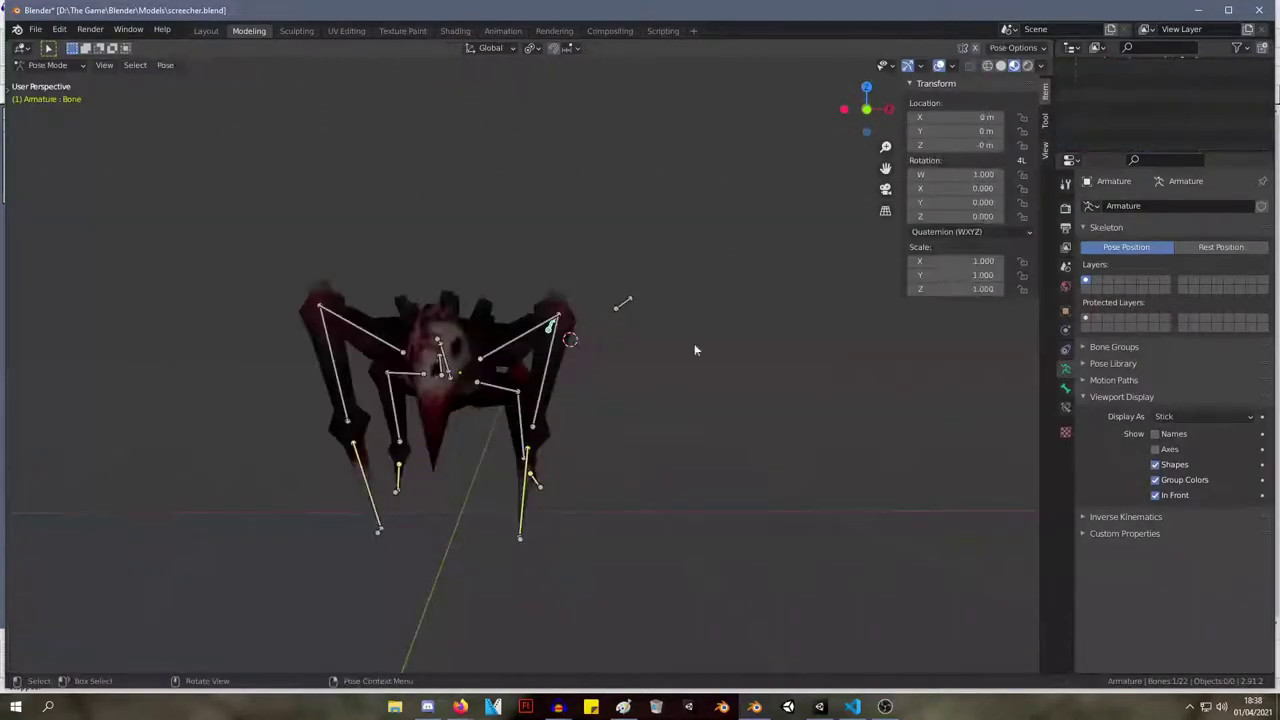
key("Tab")
key("Tab")
left_click_drag(729, 394, 604, 226)
key("g")
left_click(569, 203)
key("Tab")
key("ctrl+Tab")
key("Tab")
Reposition and rotate the front-left pole target bone above the front knee in Pose Mode.
middle_click_drag(698, 266, 531, 267)
key("Tab")
key("g")
left_click(696, 270)
key("r")
left_click(666, 263)
key("r")
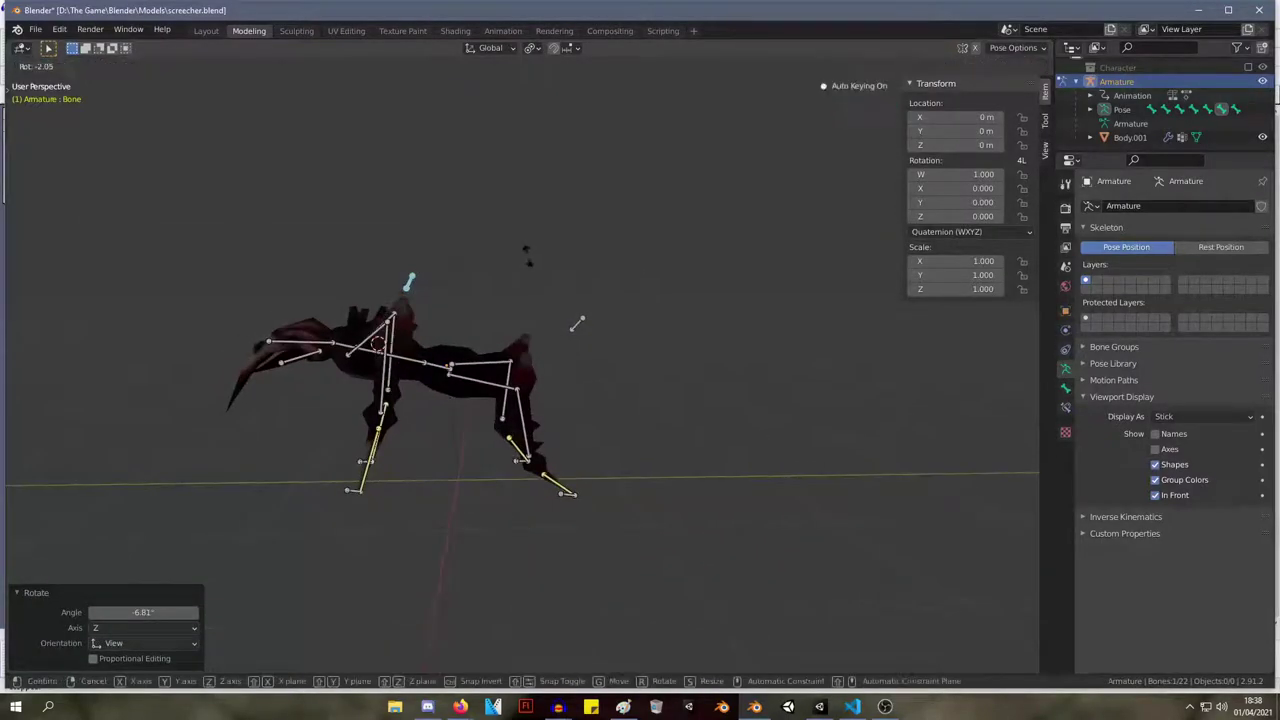
left_click(577, 322)
Move the rear-left pole target bone in Pose Mode.
middle_click_drag(577, 322, 624, 297)
left_click_drag(652, 364, 560, 259)
key("g")
left_click(539, 300)
middle_click_drag(539, 300, 686, 297)
Try to symmetrize the front and rear pole target bones onto the opposite side in Edit Mode.
key("Tab")
left_click_drag(740, 484, 602, 210)
left_click_drag(523, 264, 556, 334)
left_click(208, 65)
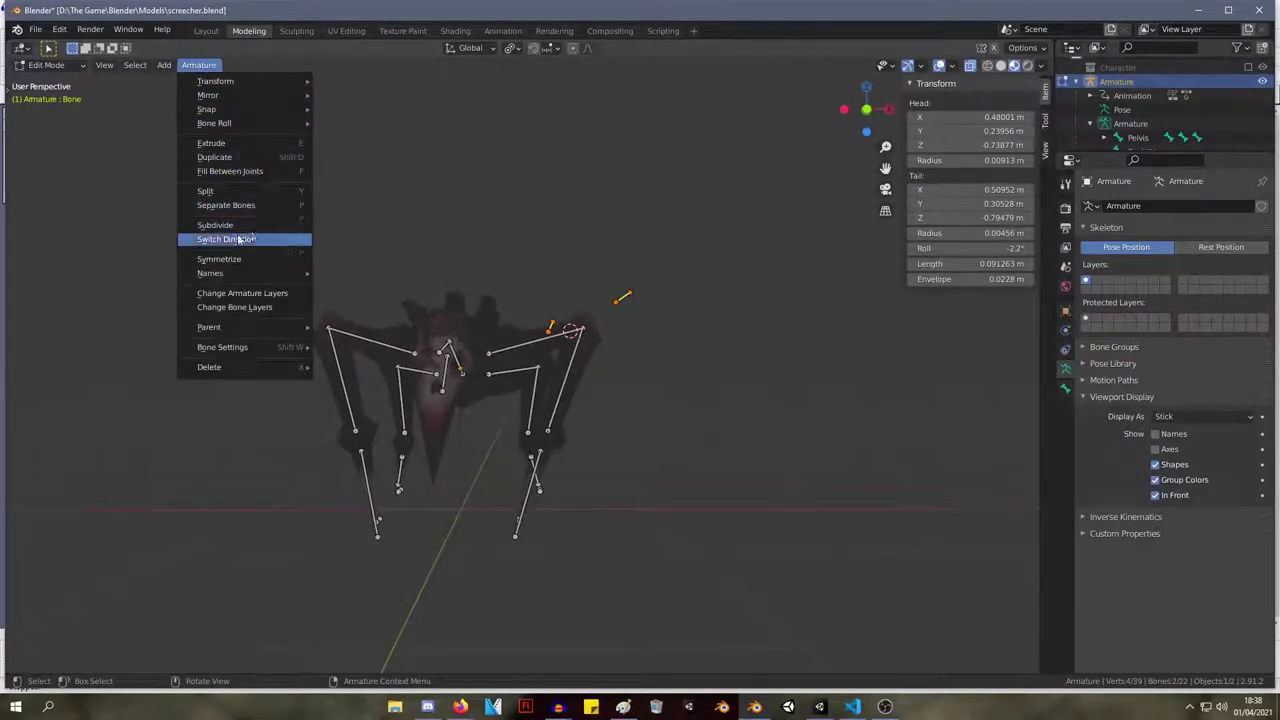
left_click(276, 264)
middle_click_drag(451, 262, 557, 336)
left_click_drag(578, 340, 508, 238)
left_click(198, 65)
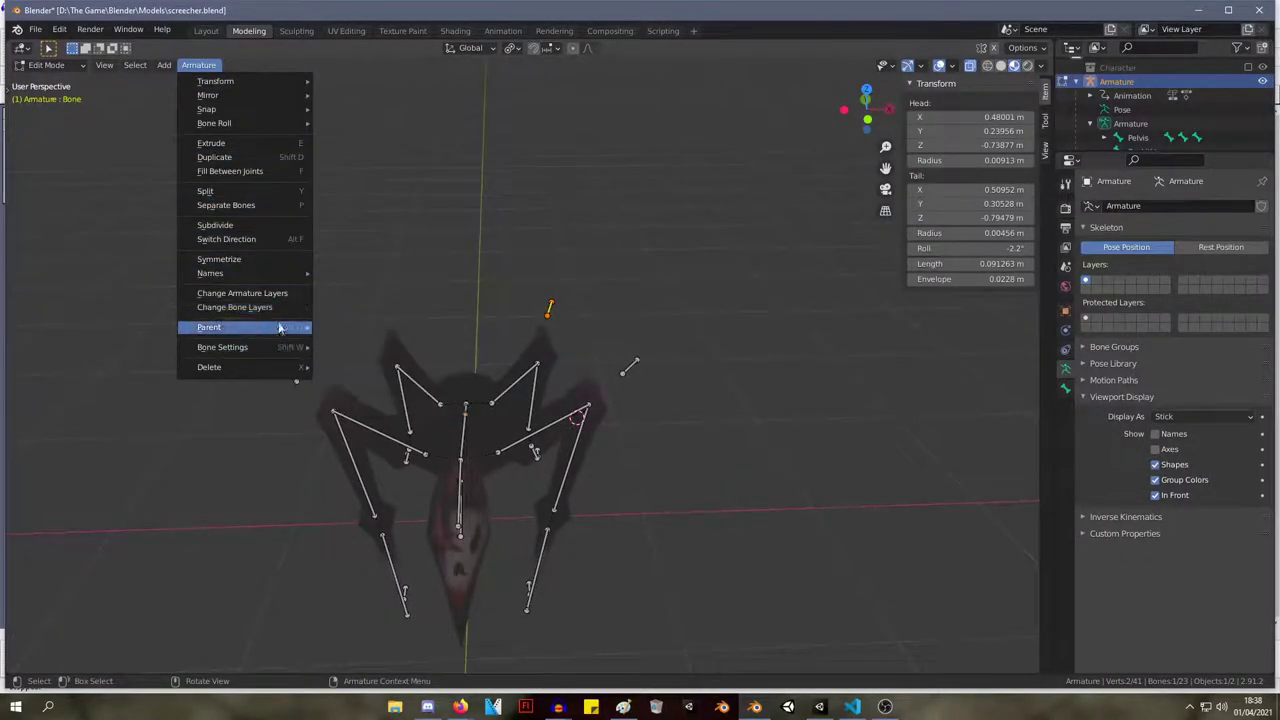
left_click(283, 259)
Delete all the leg, IK and pole target bones on the creature's right side.
middle_click_drag(283, 259, 400, 263)
left_click_drag(206, 259, 455, 688)
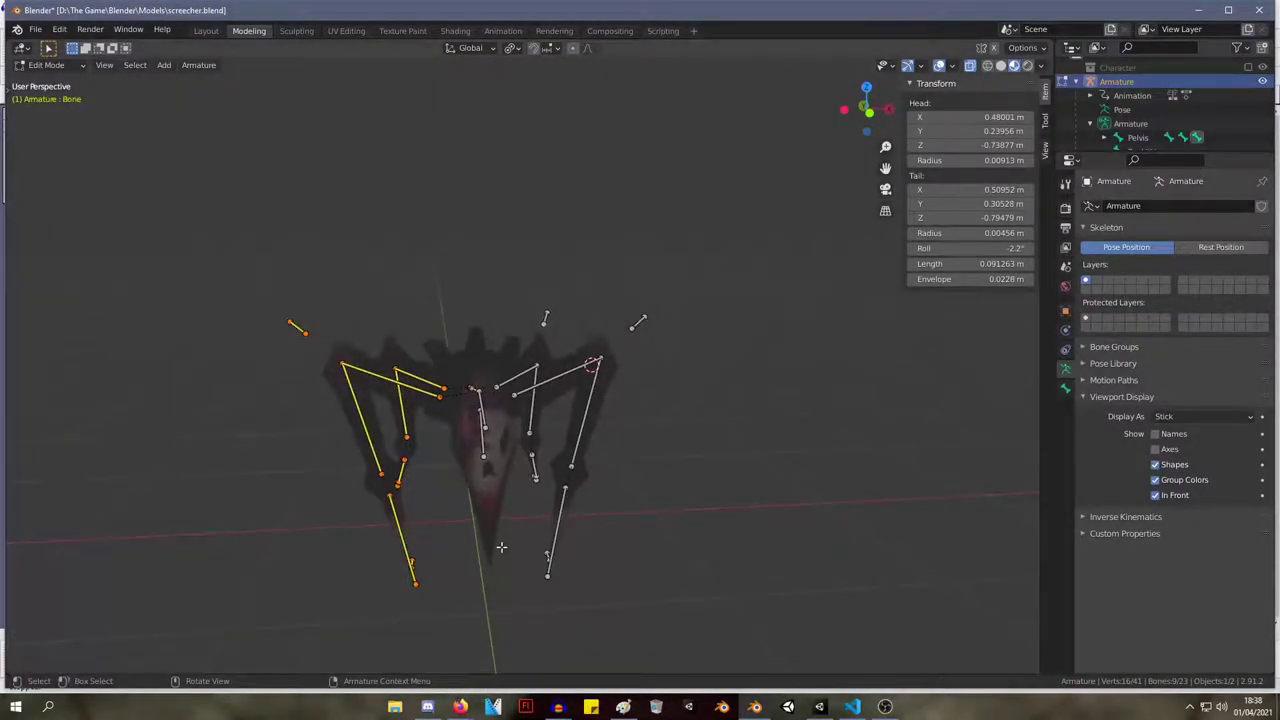
key("x")
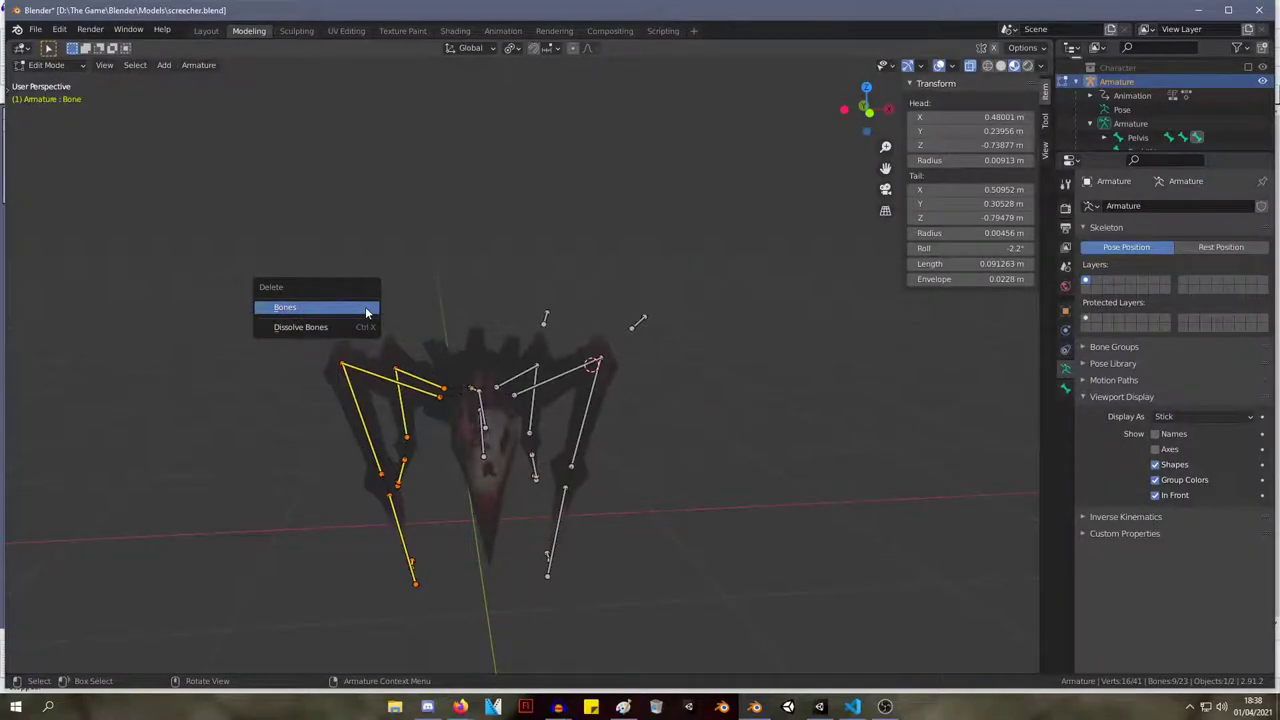
left_click(366, 313)
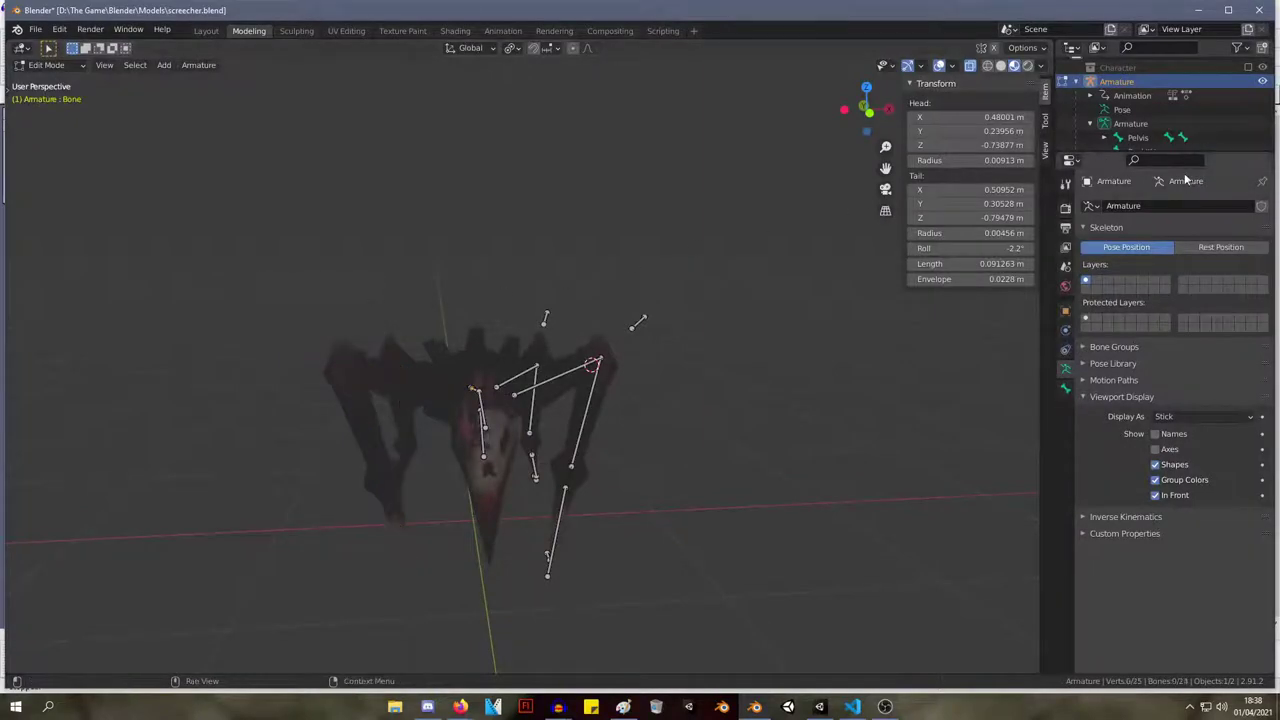
Rename the new rear pole target bone as PoleTargetBack.L.
scroll(1176, 122, "down", 3)
left_click(1140, 124)
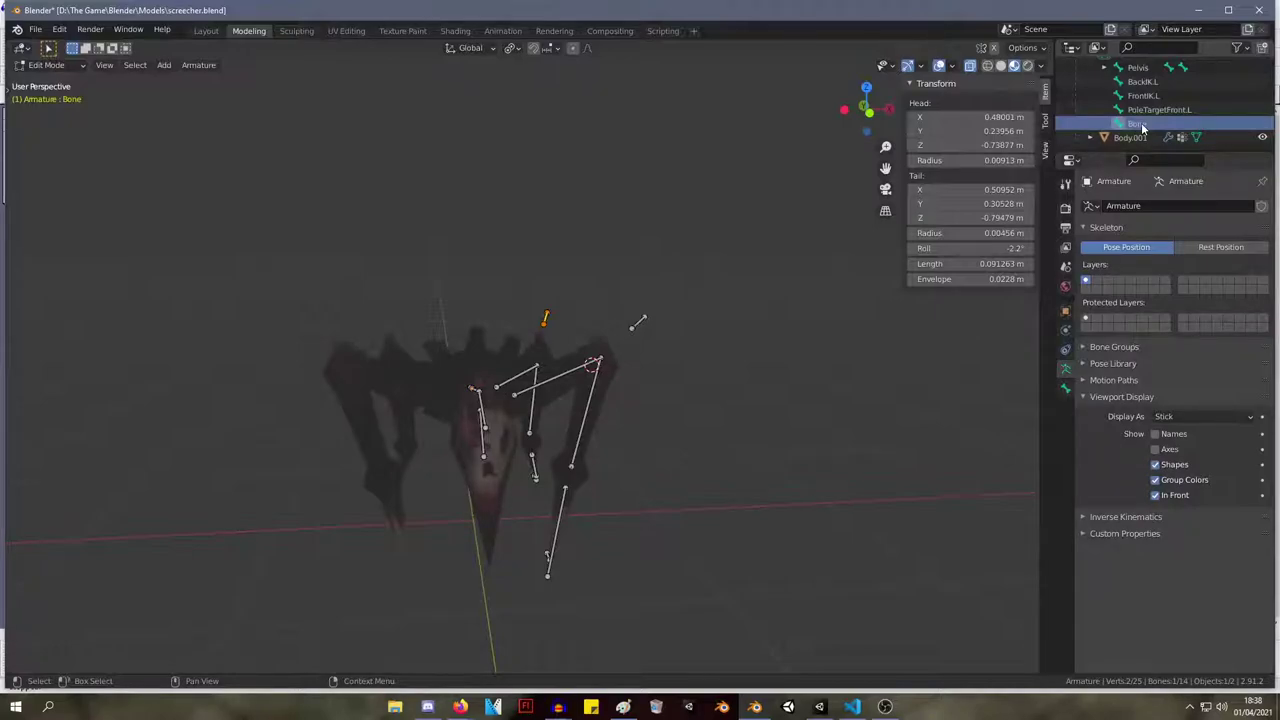
double_click(1142, 127)
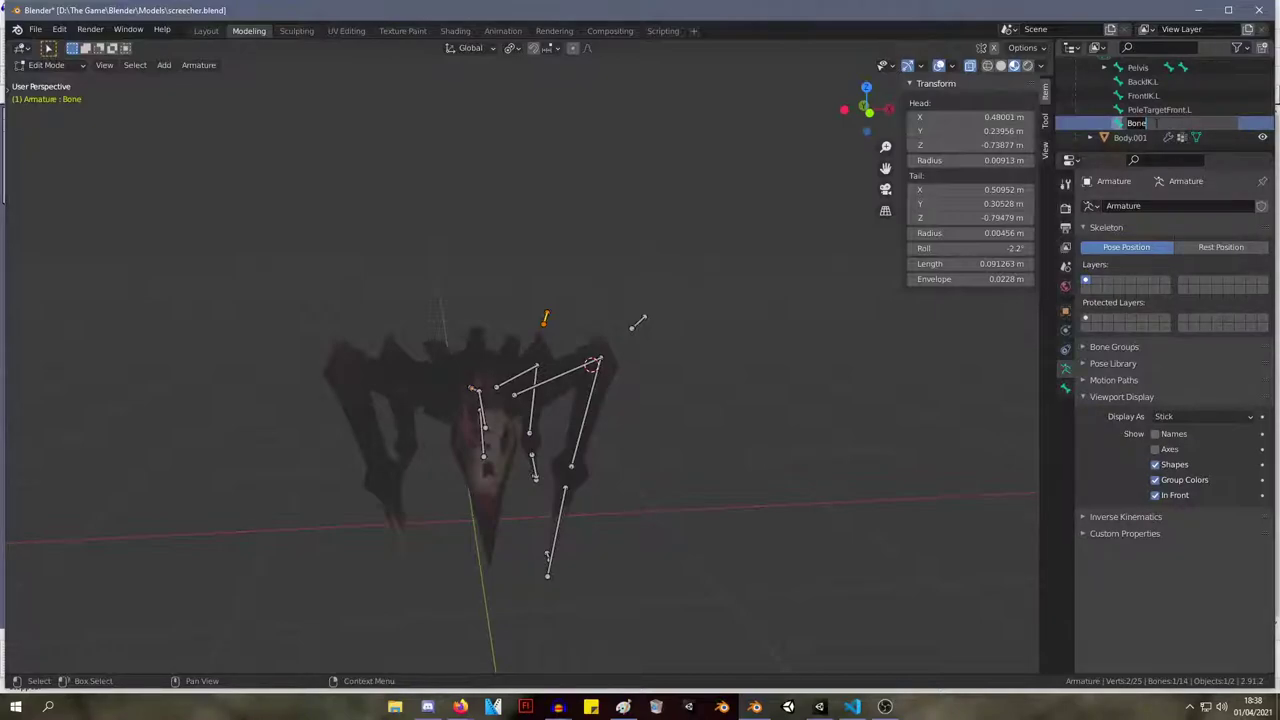
type("PoleTargetB")
key("BackSpace")
type("F")
type("Back.L")
key("Return")
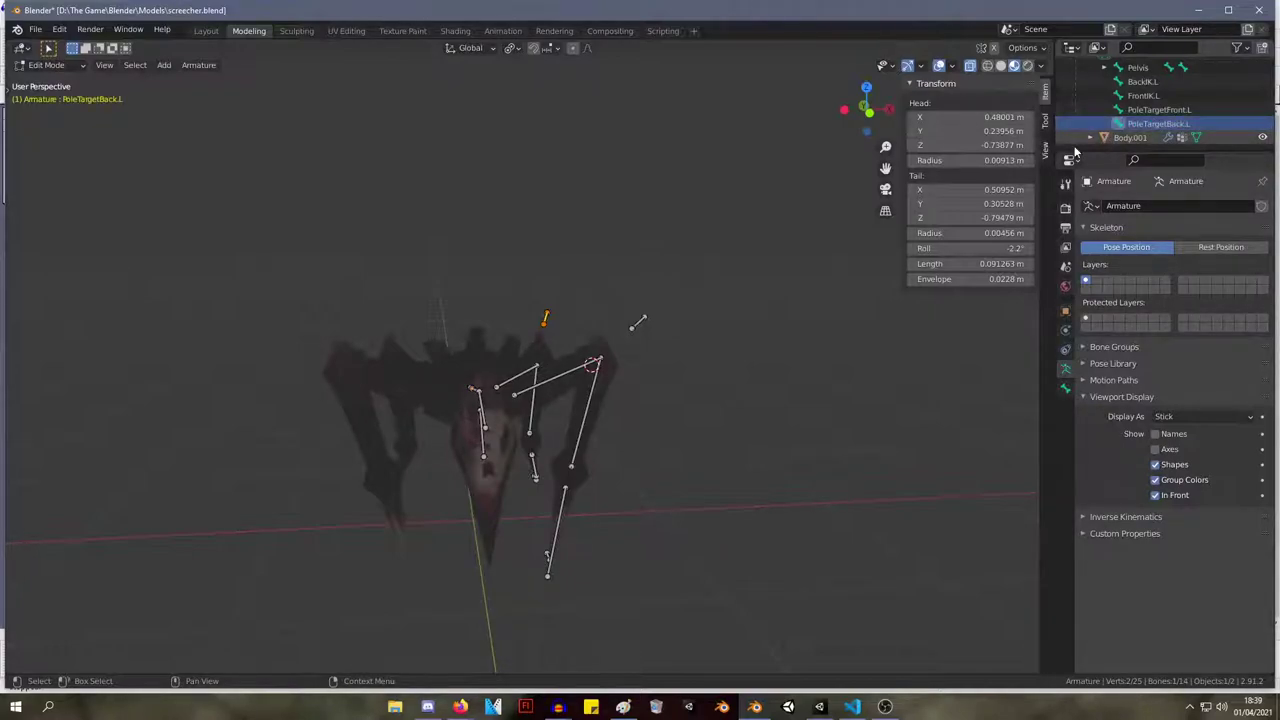
Try to symmetrize all left-side leg, IK and pole target bones, and undo it.
key("a")
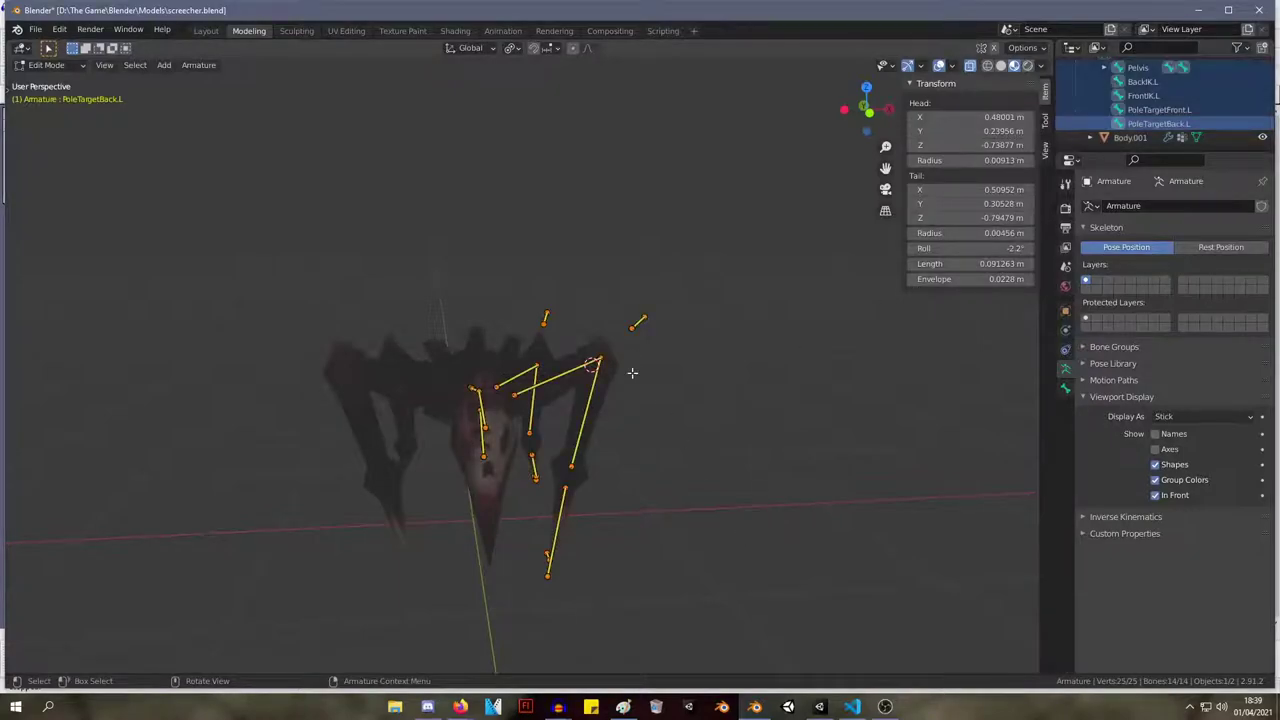
middle_click_drag(701, 510, 682, 497)
left_click_drag(723, 649, 469, 200)
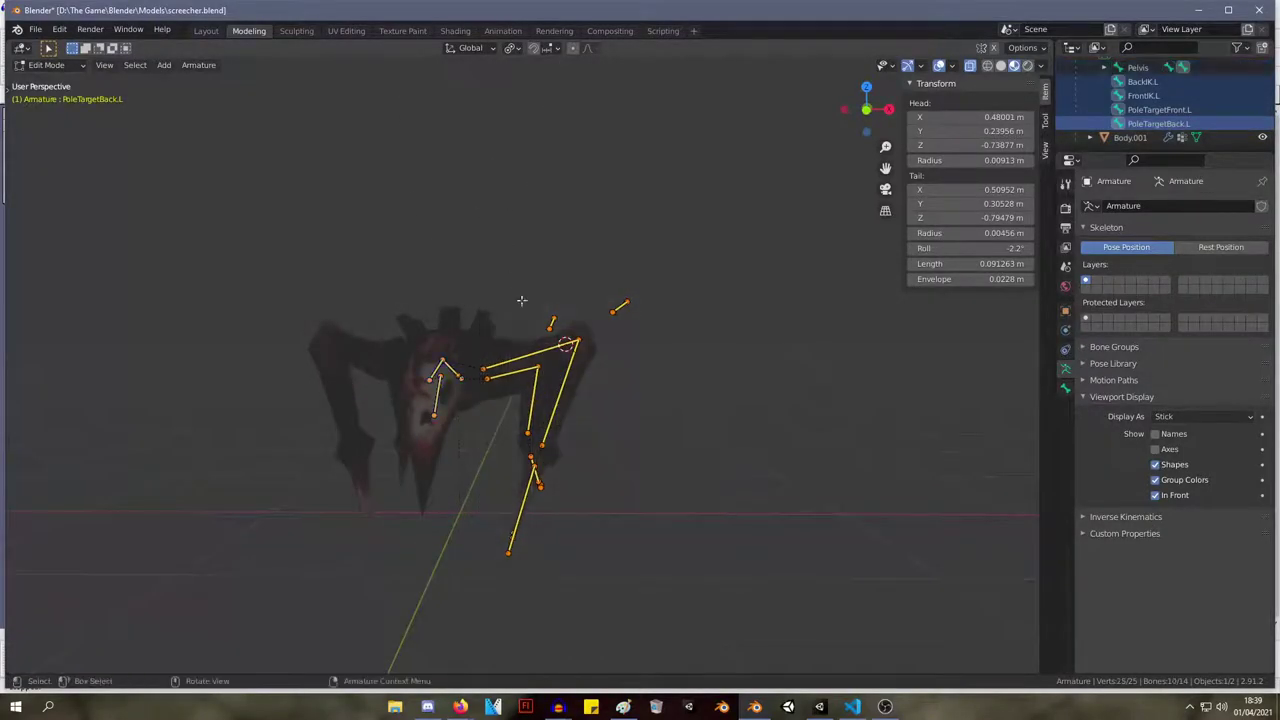
right_click(534, 364)
left_click(528, 367)
middle_click_drag(528, 367, 686, 309)
key("ctrl+z")
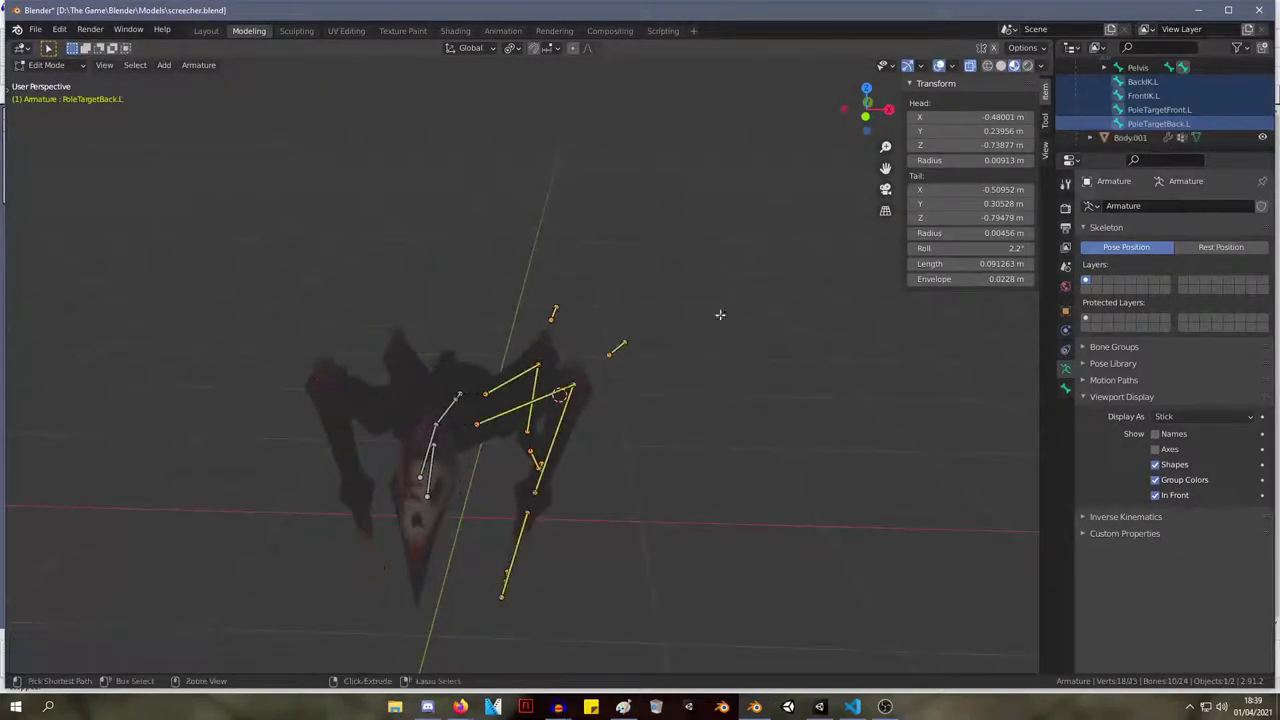
Rename the rear-left pole target bone as Bone.
left_click(1171, 124)
double_click(1171, 124)
type("Bone")
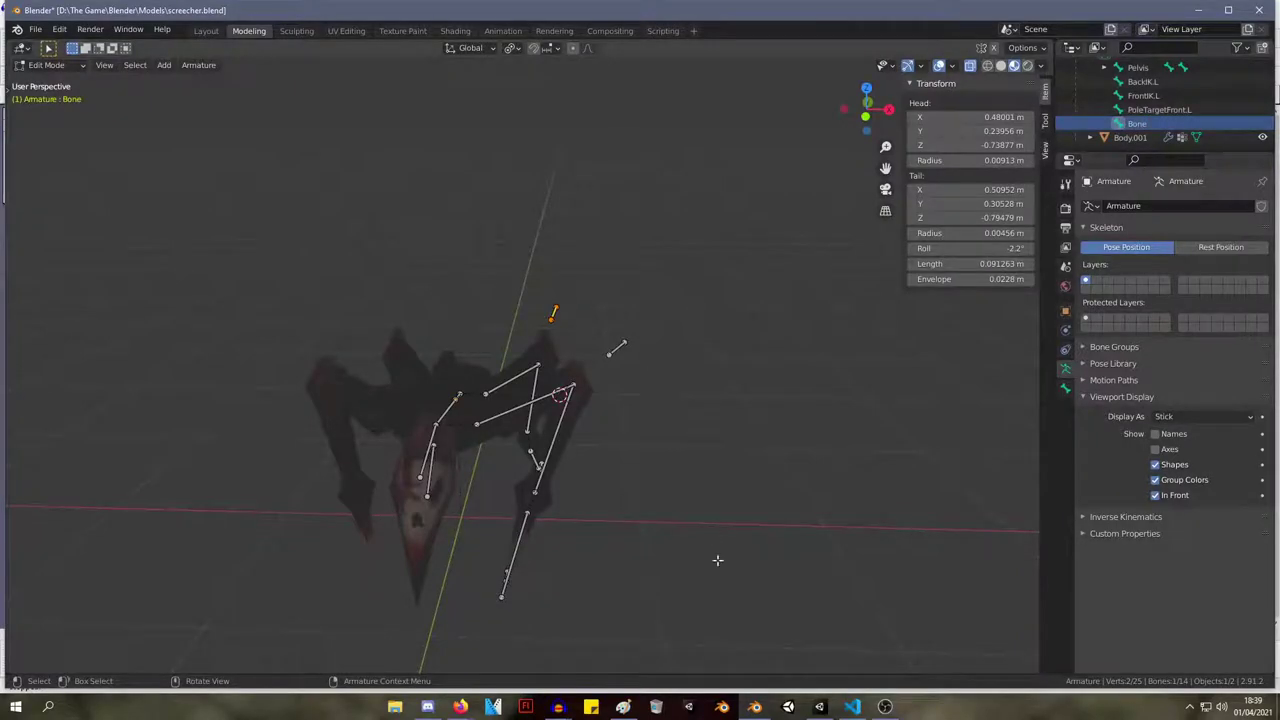
key("Return")
Try symmetrizing the left-side bones with the rear pole target named Bone, and undo the result.
left_click_drag(704, 648, 480, 245)
left_click_drag(642, 594, 466, 214)
right_click(528, 414)
left_click(519, 411)
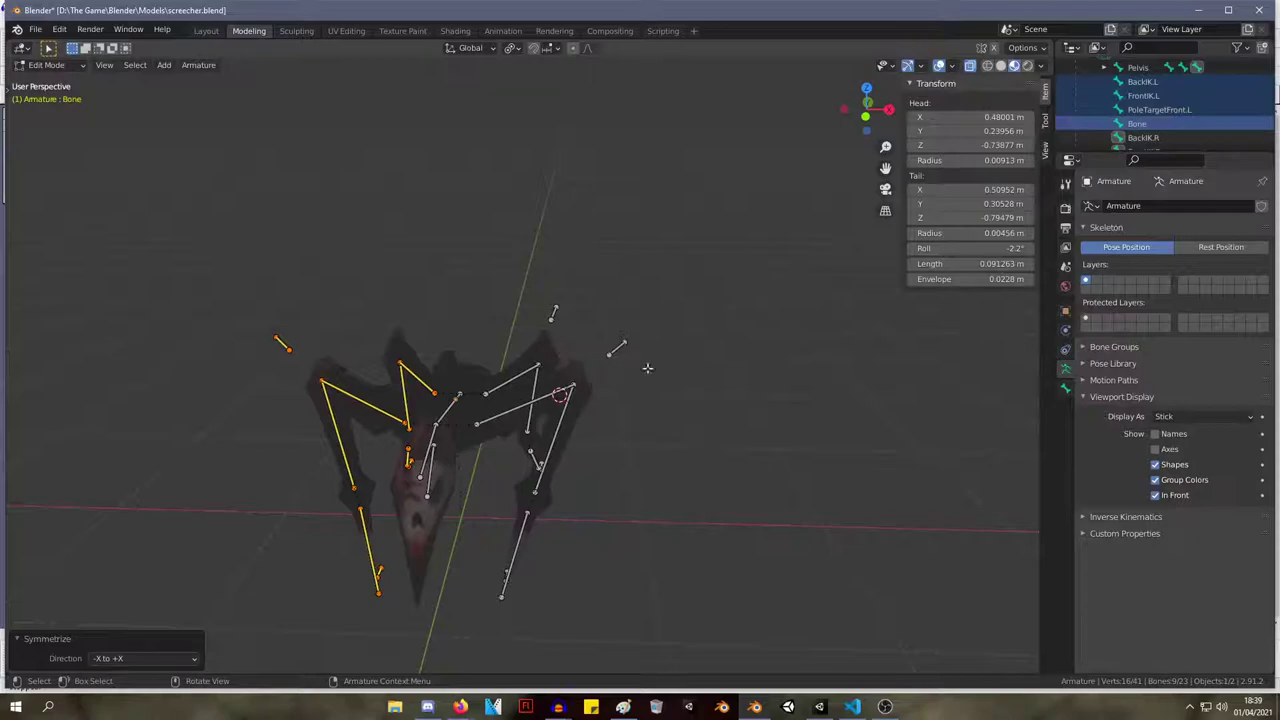
key("ctrl+z")
key("ctrl+z")
key("ctrl+z")
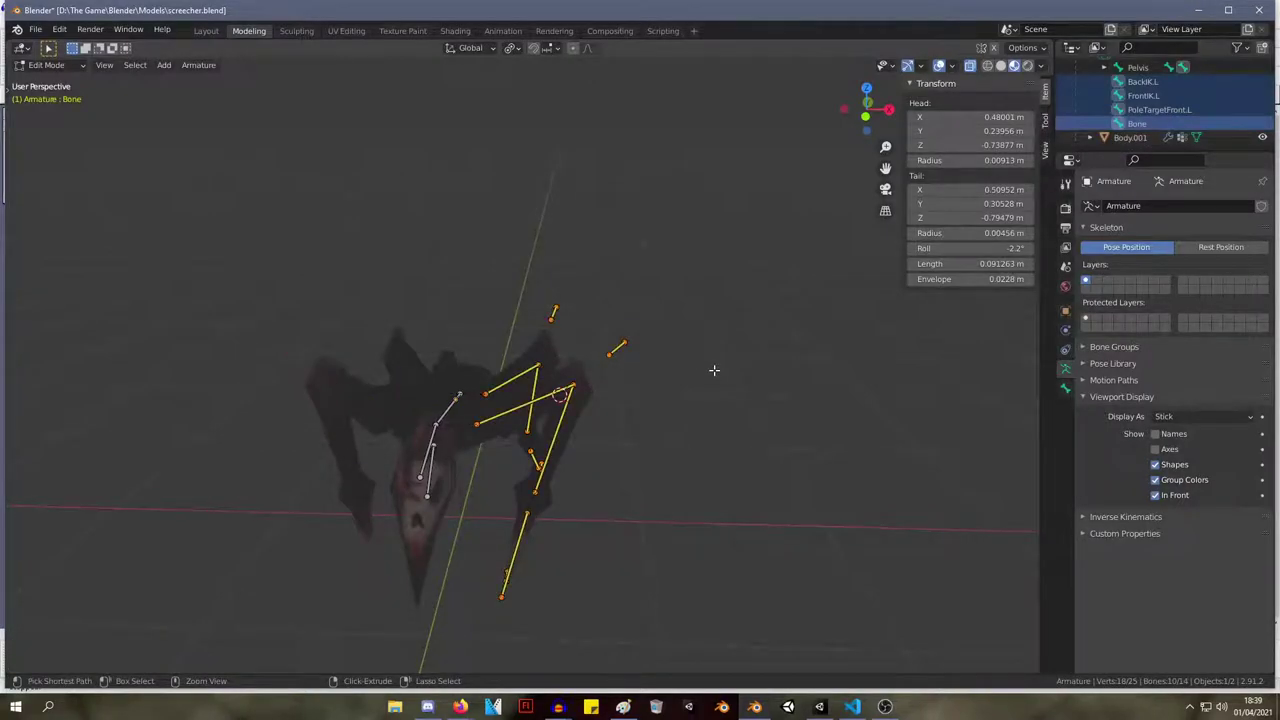
Give the rear pole target bone named Bone the name PoleTargetBack.L.
double_click(1137, 122)
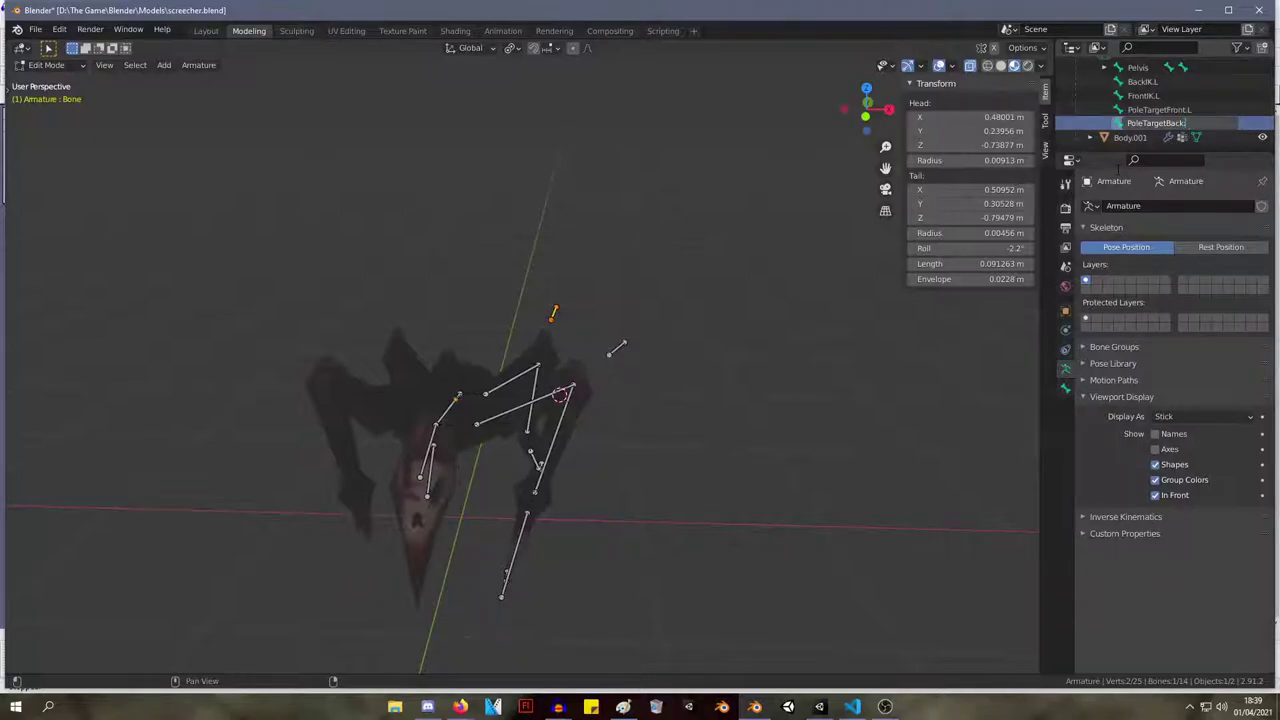
key("Return")
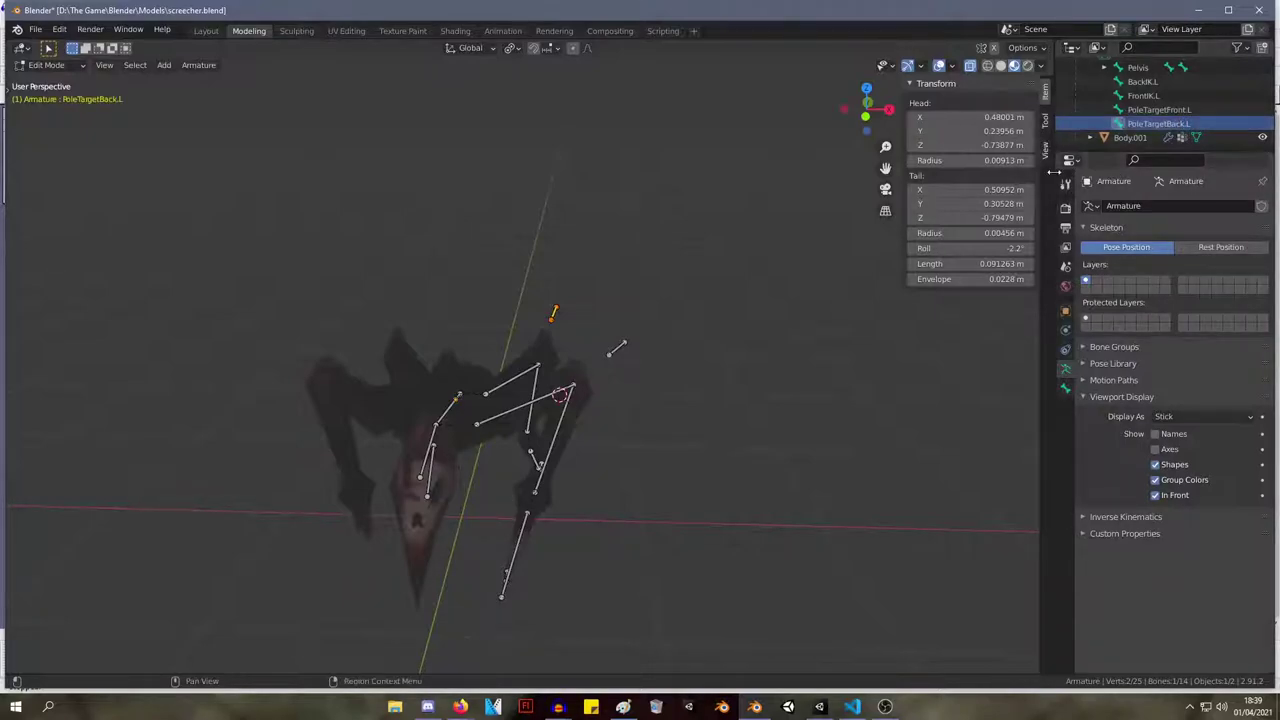
Symmetrize all left-side leg, IK and pole target bones onto the right side and save the file.
middle_click_drag(668, 311, 651, 494)
left_click_drag(663, 543, 499, 263)
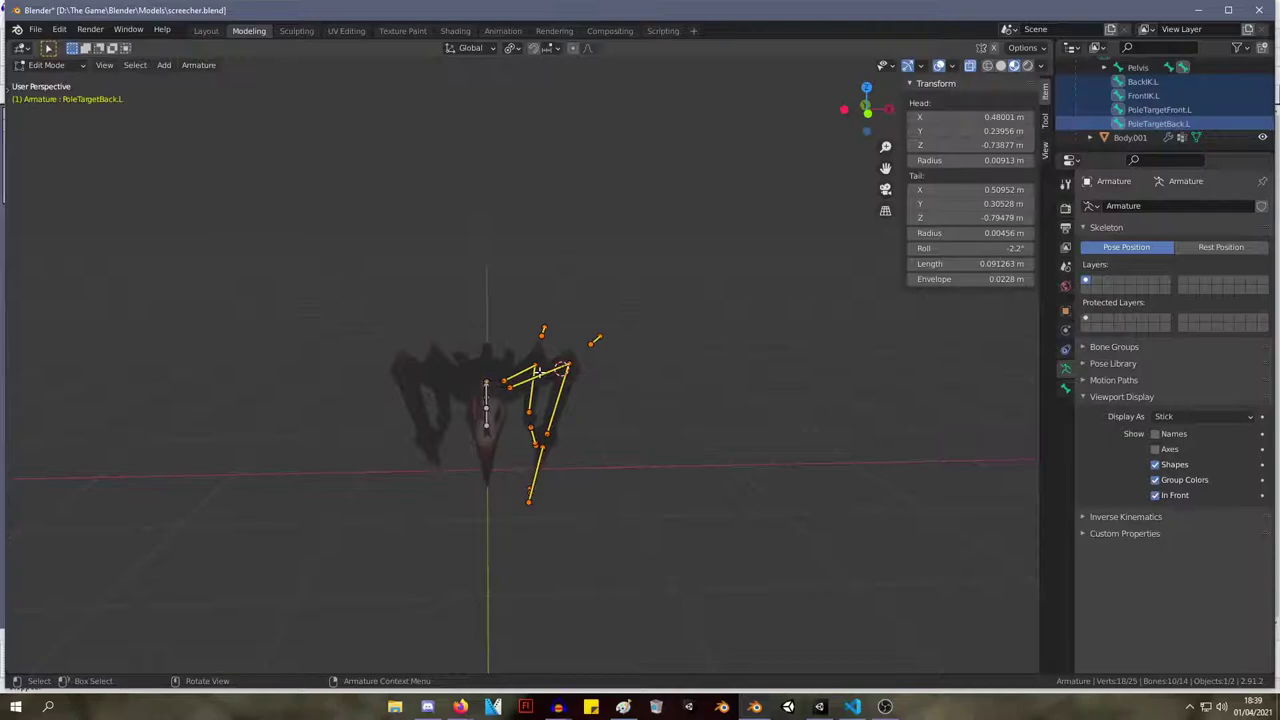
right_click(538, 374)
left_click(535, 381)
key("ctrl+s")
middle_click_drag(634, 269, 642, 295)
Apply the selected bones' current pose as the rest pose in Pose Mode.
key("ctrl+Tab")
middle_click_drag(690, 386, 323, 189)
left_click(165, 65)
mouse_move(253, 97)
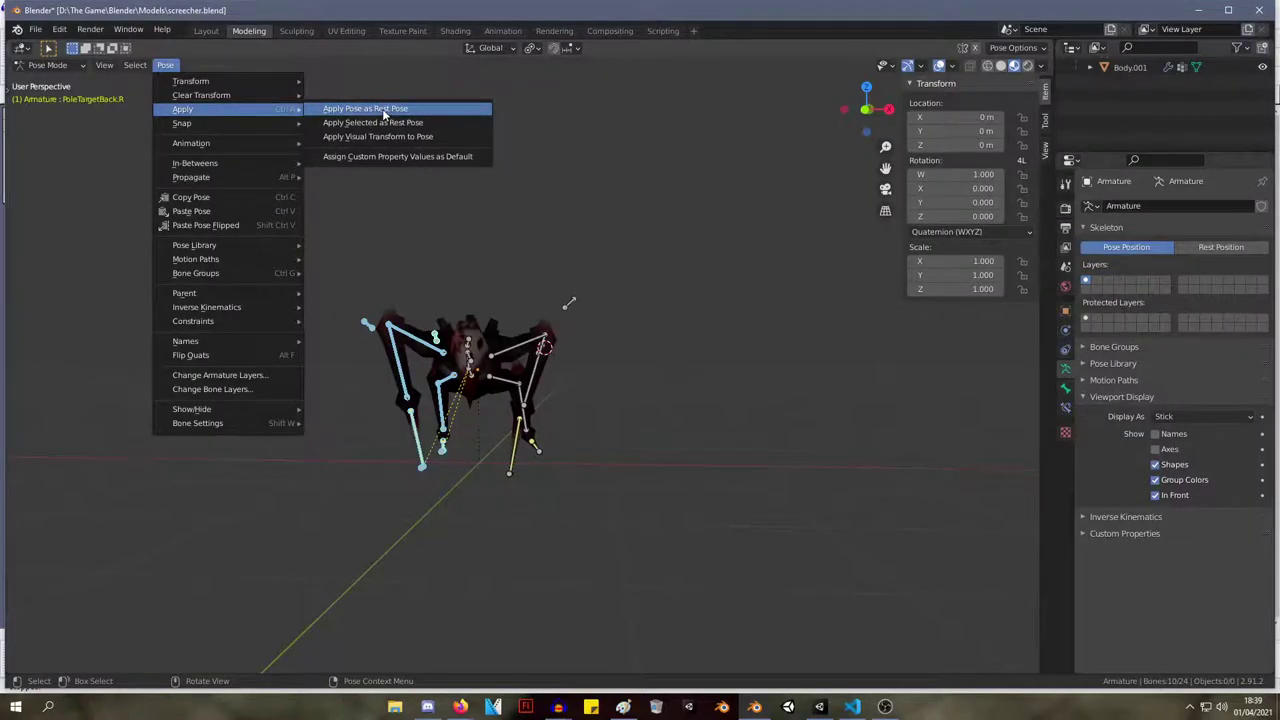
left_click(390, 121)
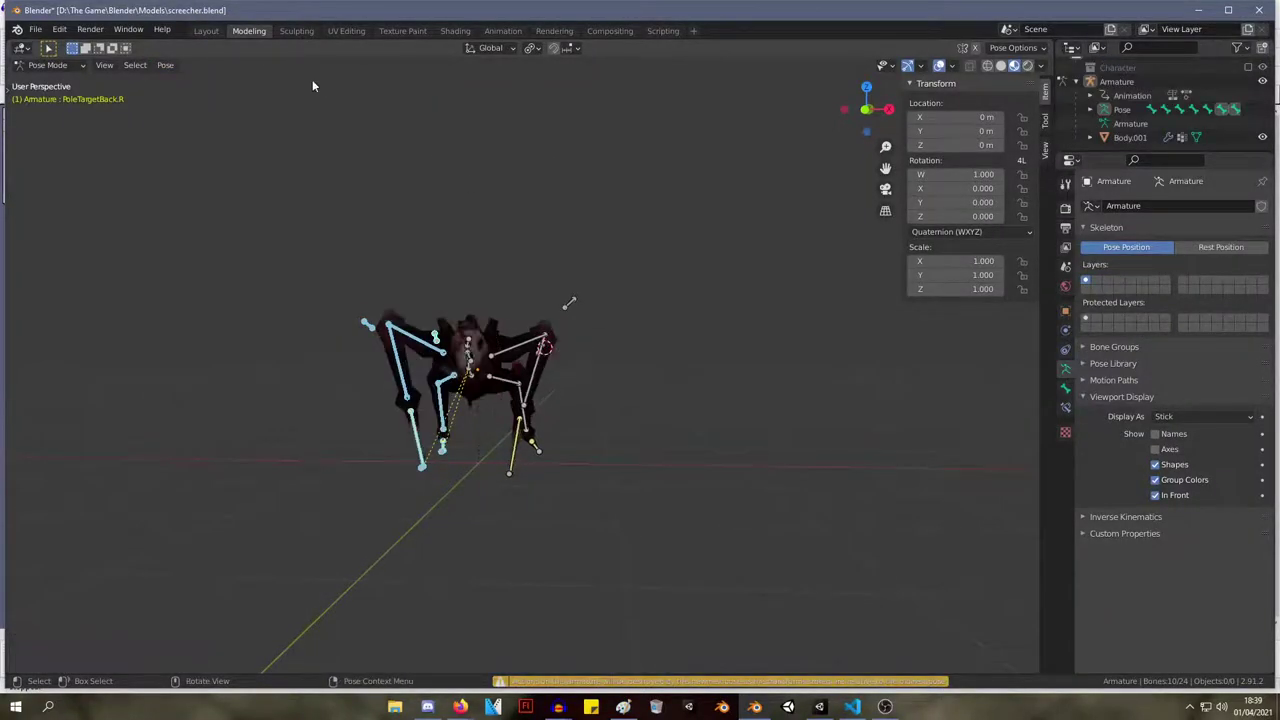
Clear all pose transforms of the selected right-side bones.
left_click(165, 65)
mouse_move(257, 95)
left_click(338, 97)
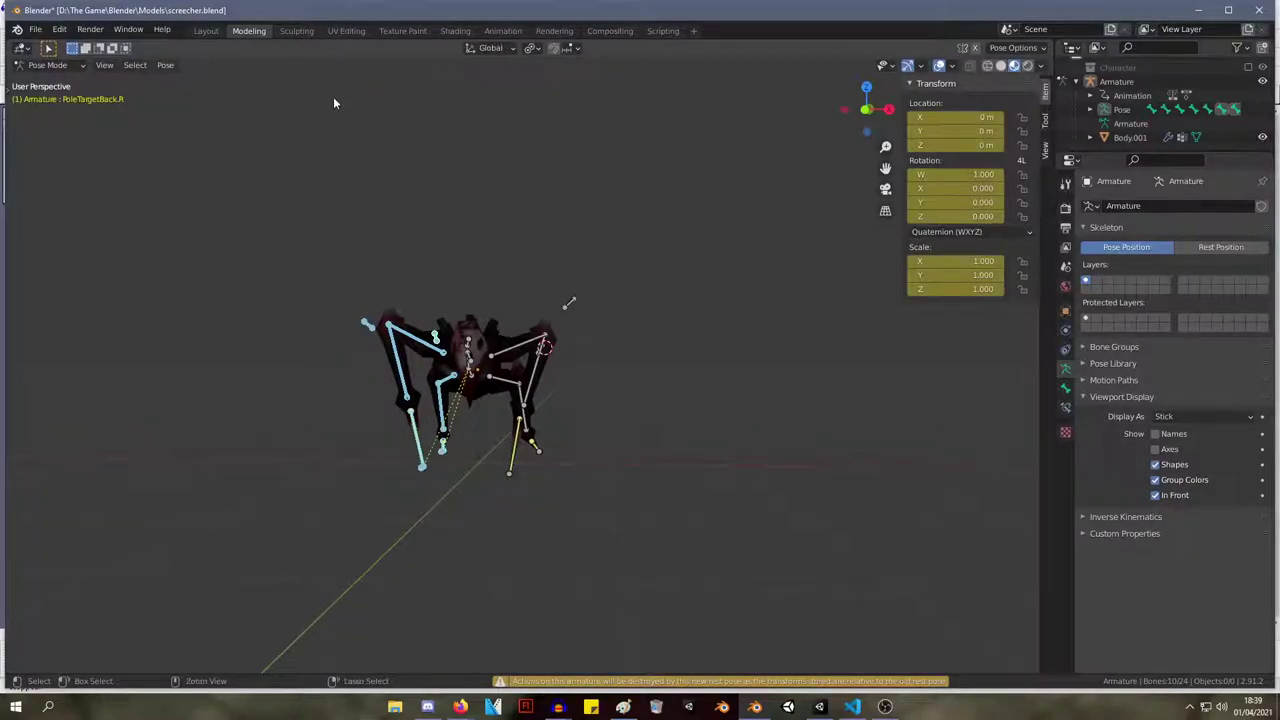
Apply the armature's current pose as the rest pose.
left_click(165, 65)
mouse_move(259, 125)
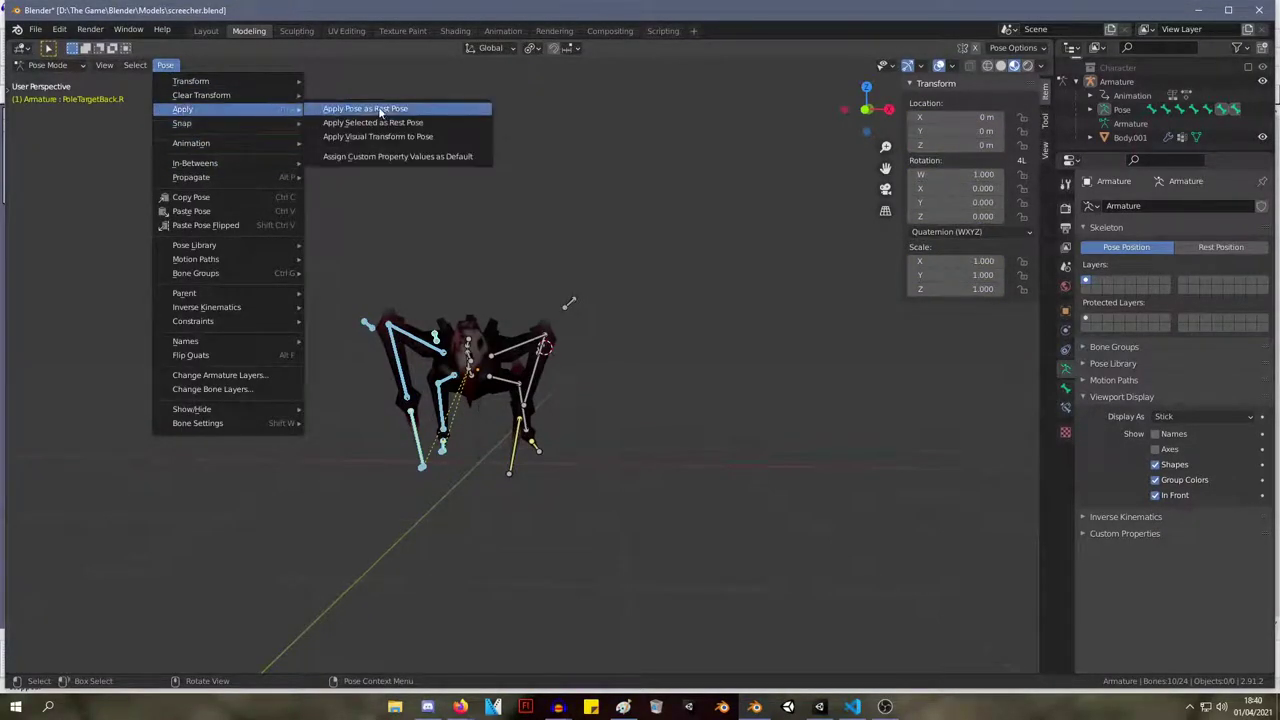
left_click(378, 110)
Delete all right-side leg, IK and pole target bones in Edit Mode, including PoleTargetBack.R.
middle_click_drag(448, 161, 476, 170)
key("KP_1")
key("Tab")
key("Tab")
key("Tab")
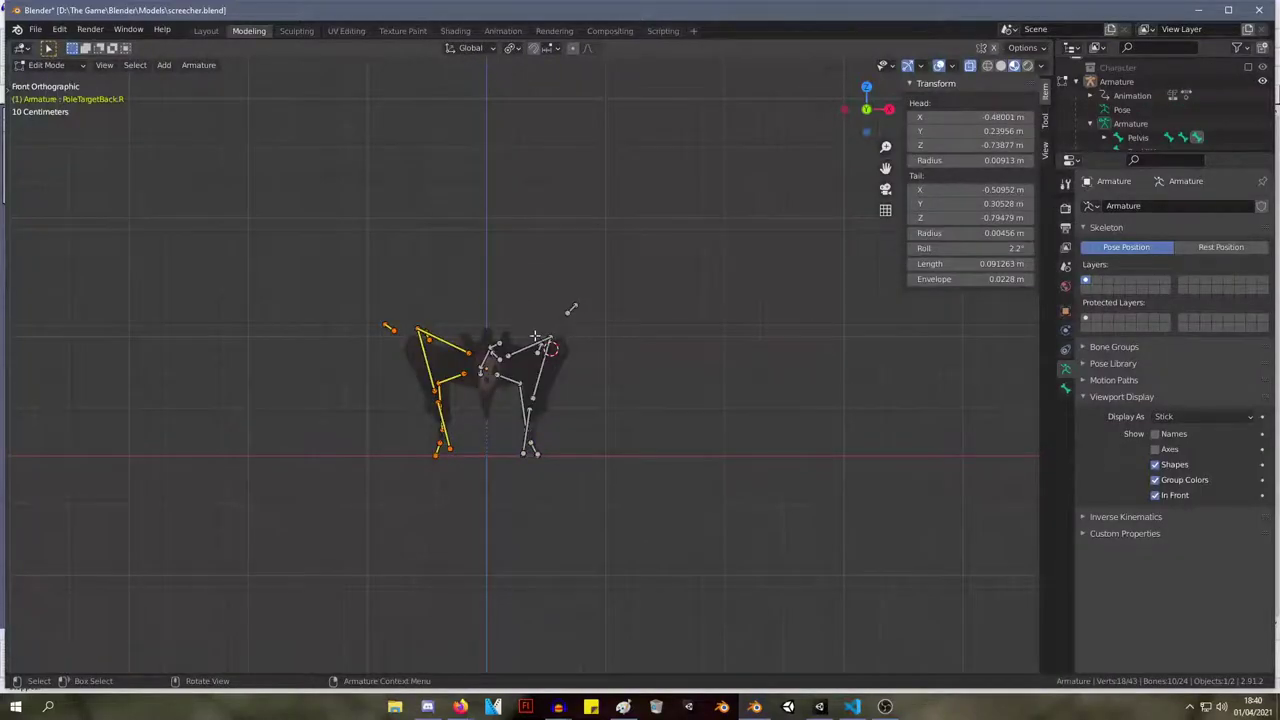
scroll(535, 335, "up", 4)
key("x")
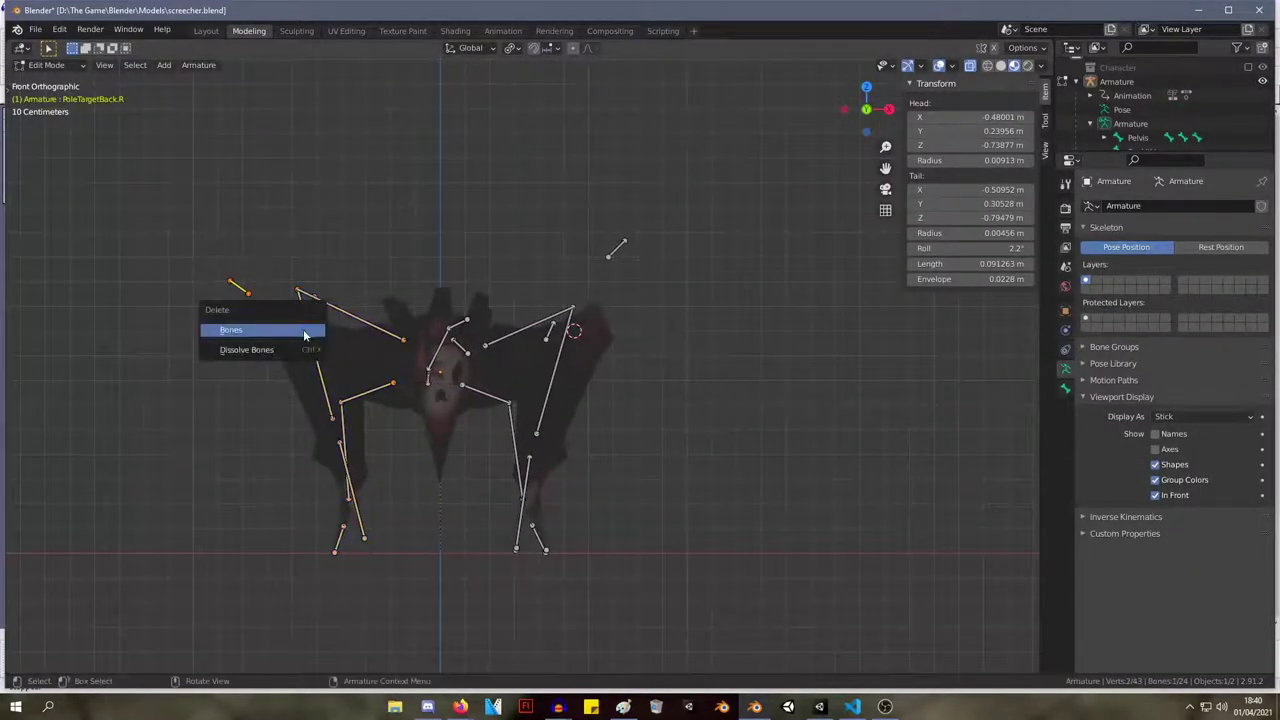
left_click(299, 333)
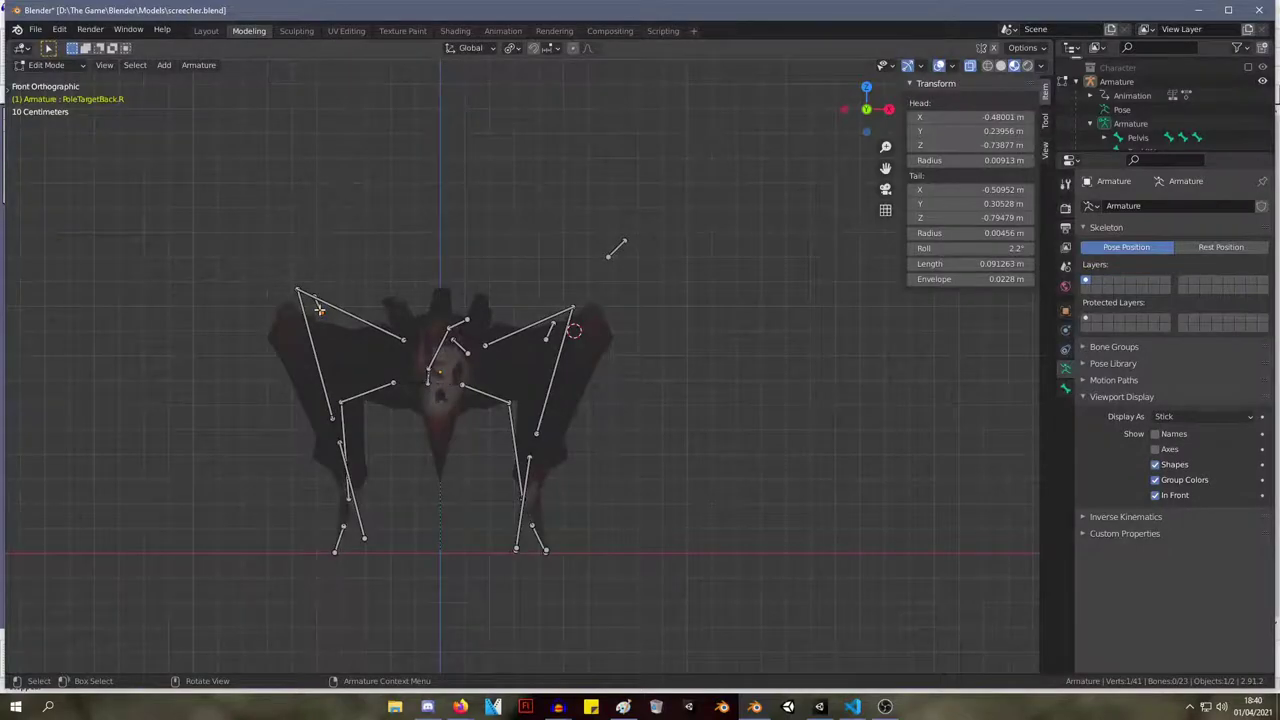
left_click_drag(208, 232, 406, 612)
key("x")
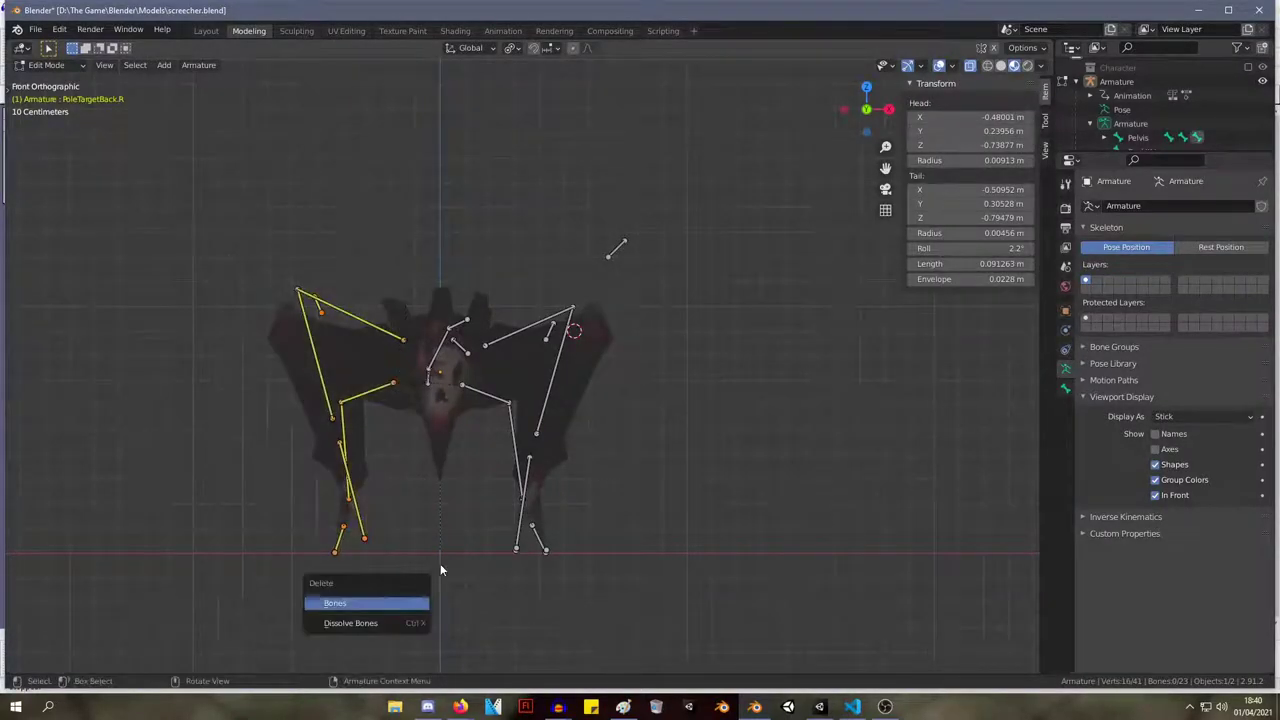
left_click(404, 604)
Try to centre the selected spine, head and jaw bones with a 0 m move along global X.
middle_click_drag(436, 390, 549, 206)
left_click_drag(403, 185, 535, 292)
left_click_drag(418, 278, 491, 402, "shift")
middle_click_drag(491, 402, 511, 356)
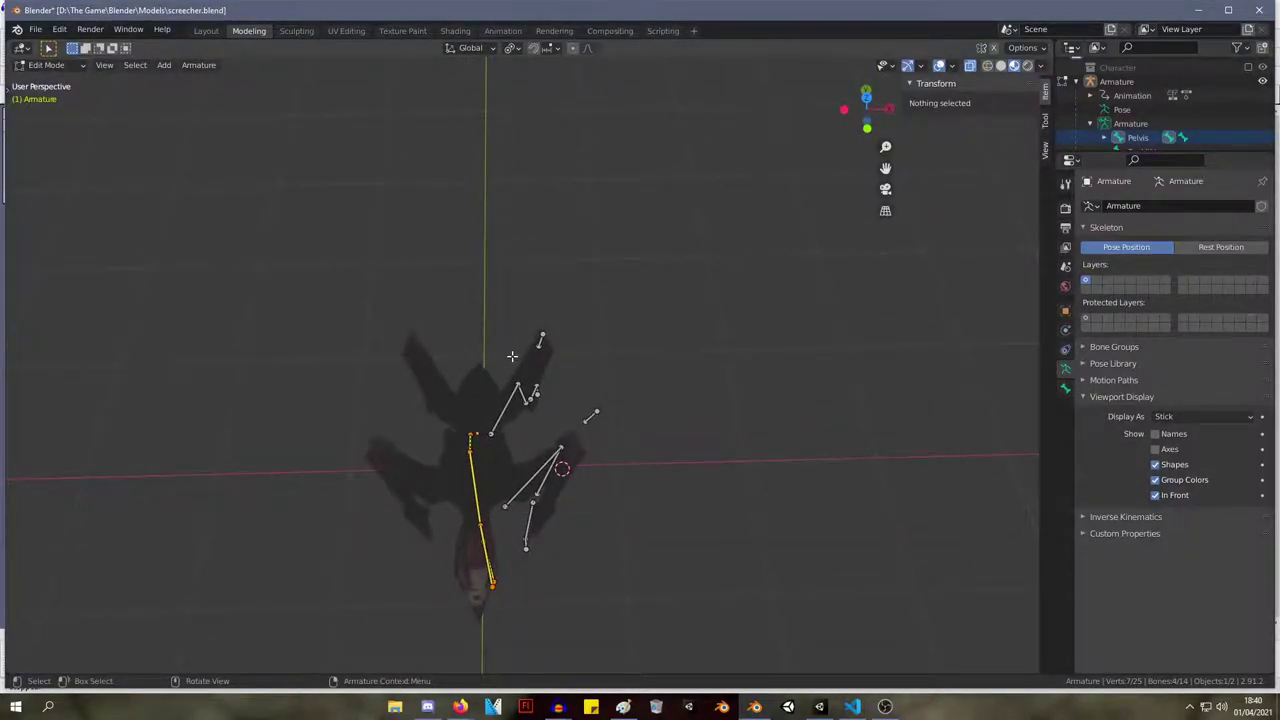
key("g")
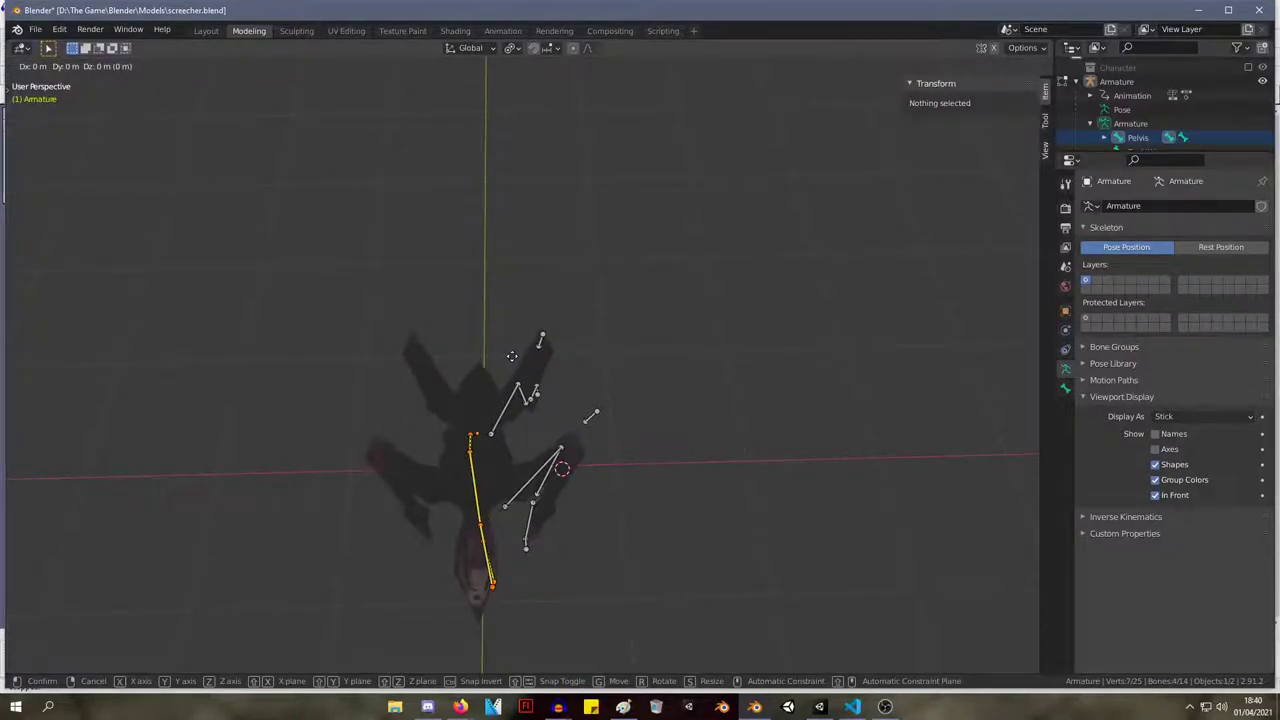
key("x")
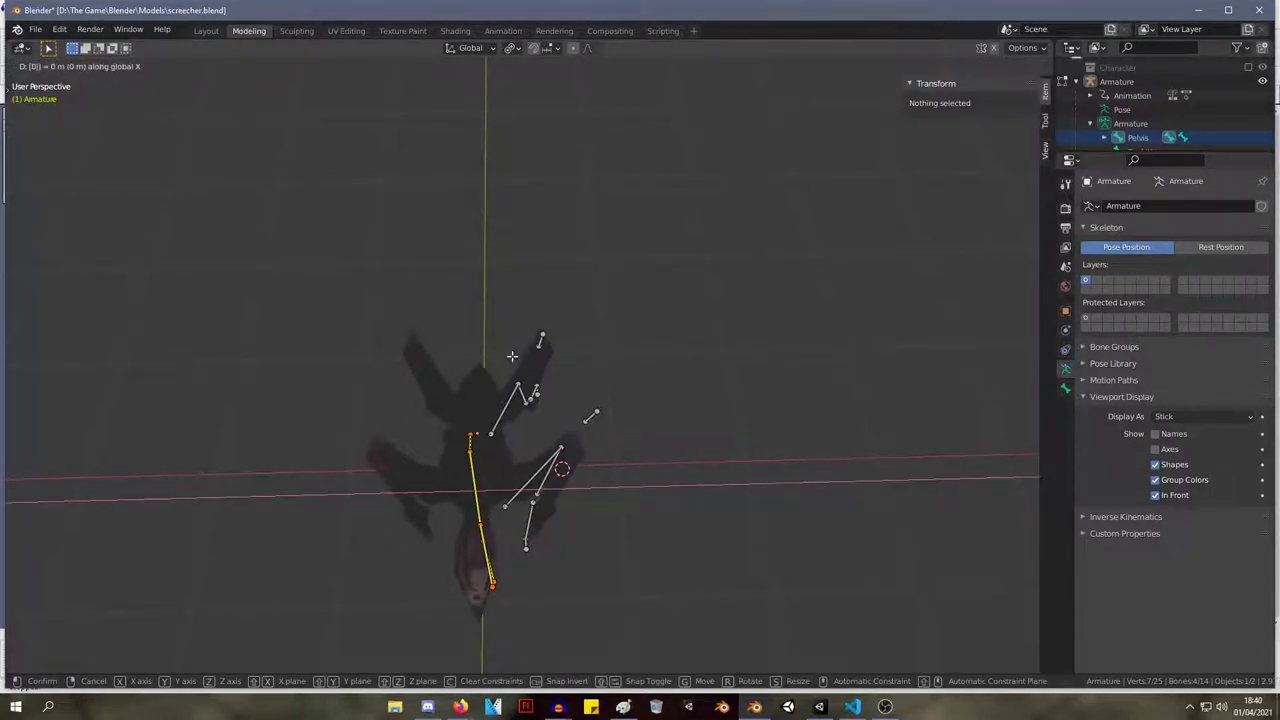
left_click(511, 356)
key("g")
right_click(480, 362)
key("ctrl+z")
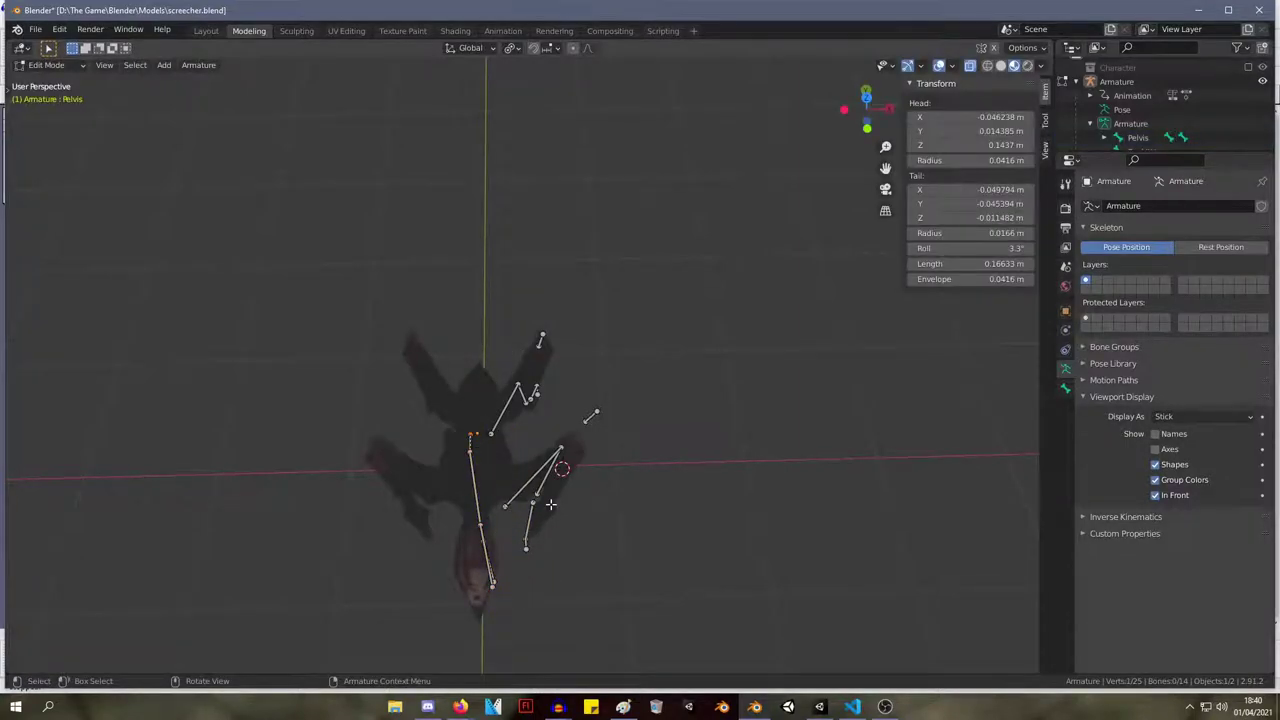
Try to centre only the Pelvis joint with a 0 m move along global X.
key("g")
key("x")
key("0")
key("BackSpace")
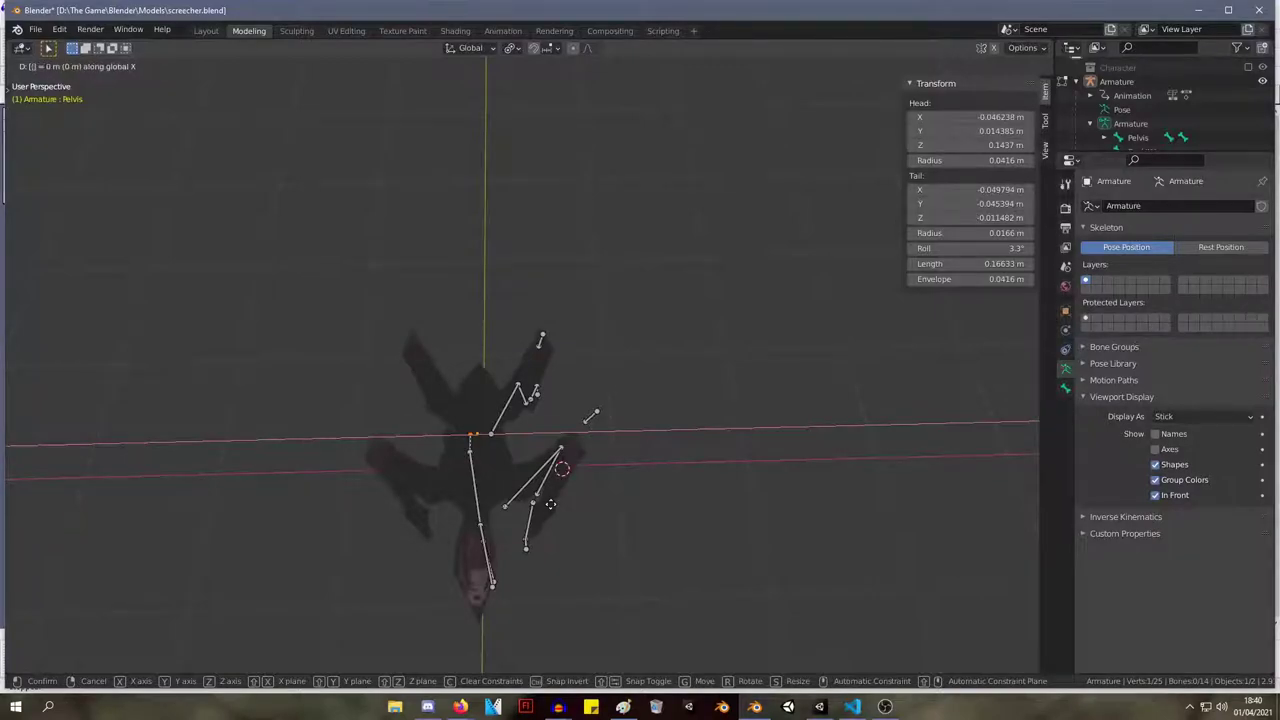
key("Return")
key("g")
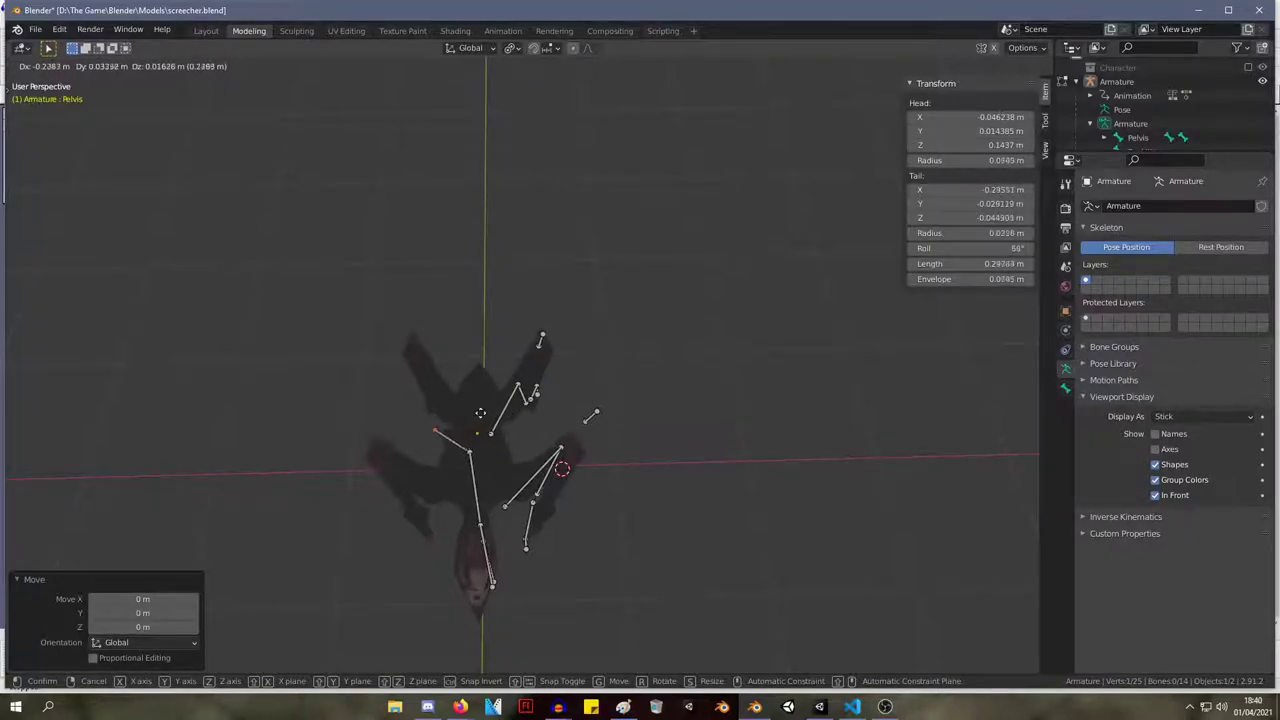
right_click(548, 432)
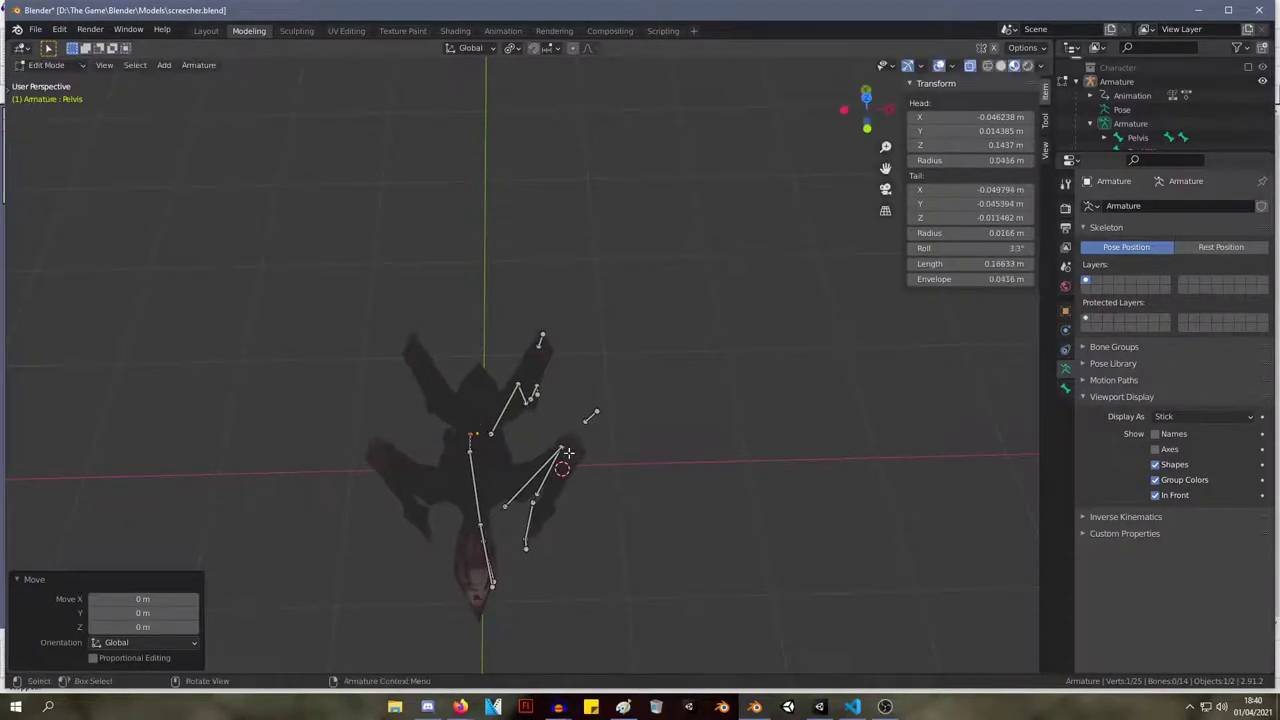
Try to shift the Pelvis joint with a 0 m move along global Y.
type("g")
type("y0")
key("Return")
key("g")
key("y")
right_click(567, 453)
left_click(459, 54)
middle_click_drag(614, 430, 616, 338)
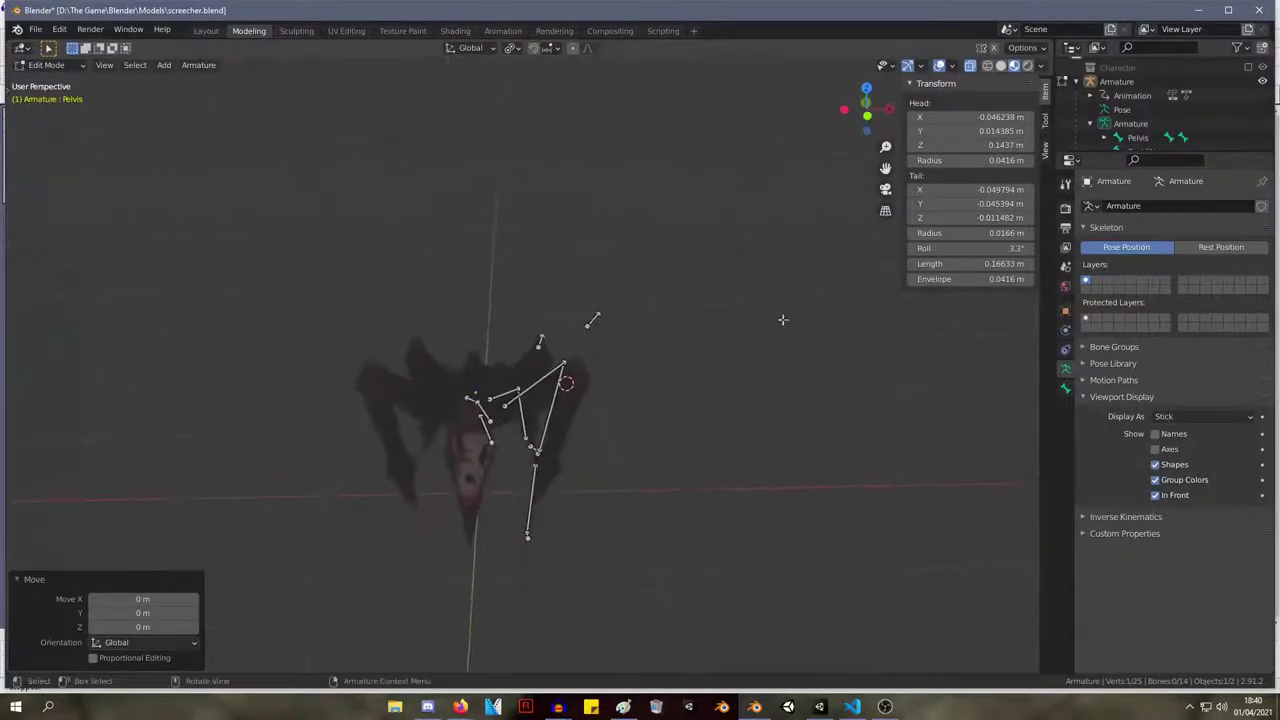
Set the Pelvis bone's head X and tail X to 0 m.
left_click(468, 400)
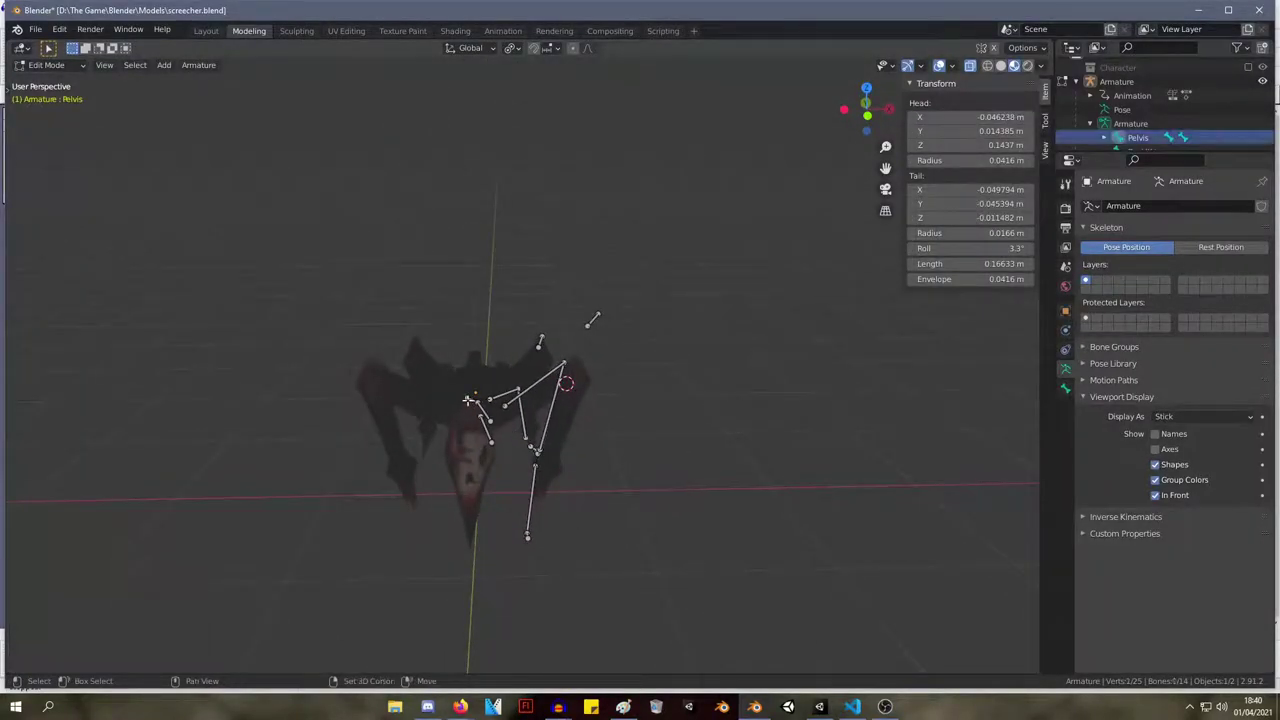
left_click_drag(512, 524, 478, 410)
left_click(970, 118)
type("0")
key("Tab")
key("Tab")
key("Tab")
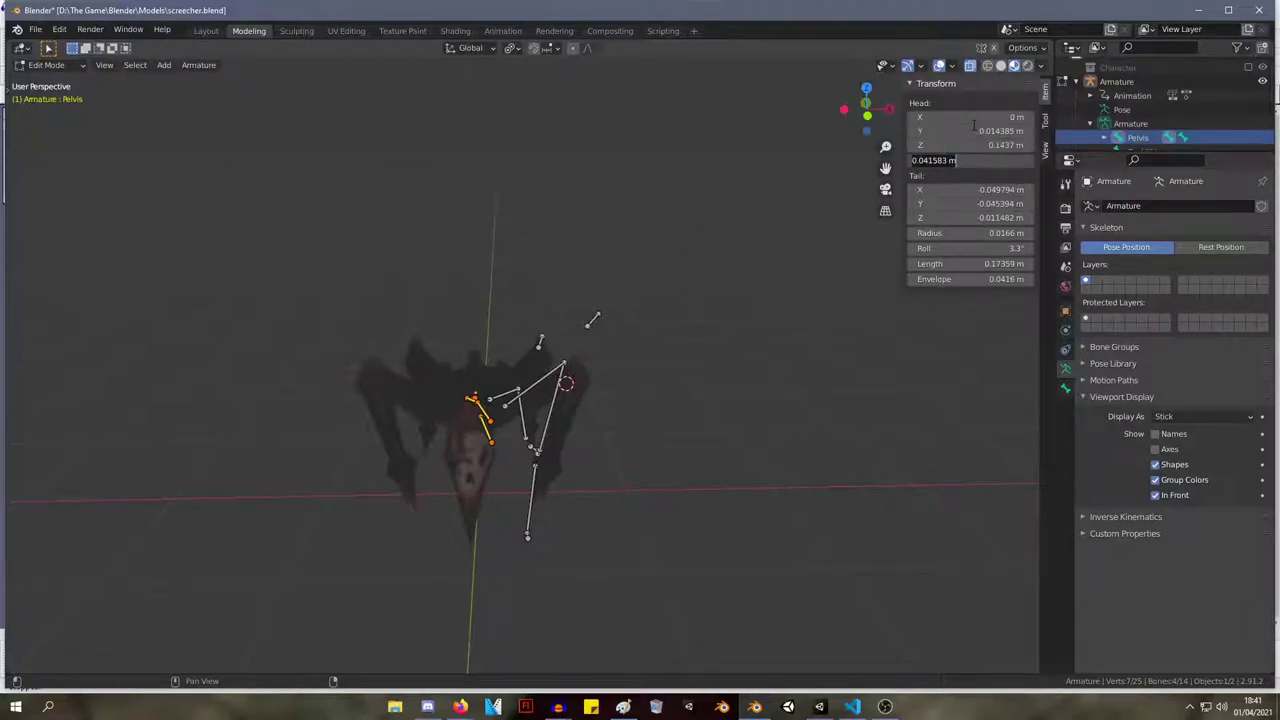
key("Tab")
type("0")
key("Return")
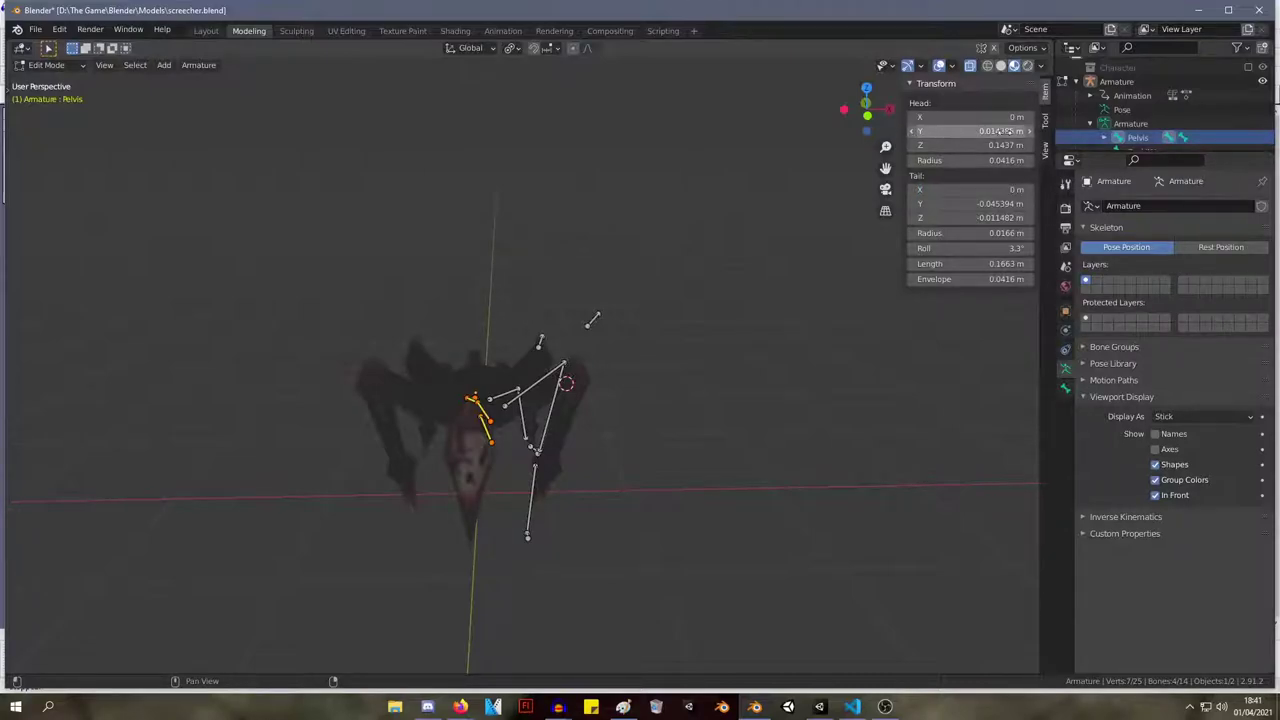
Set the Torso bone's head X and tail X to 0 m.
middle_click_drag(445, 225, 464, 269)
left_click(563, 209)
middle_click_drag(565, 210, 714, 341)
left_click(589, 286)
left_click(985, 117)
type("0")
key("Return")
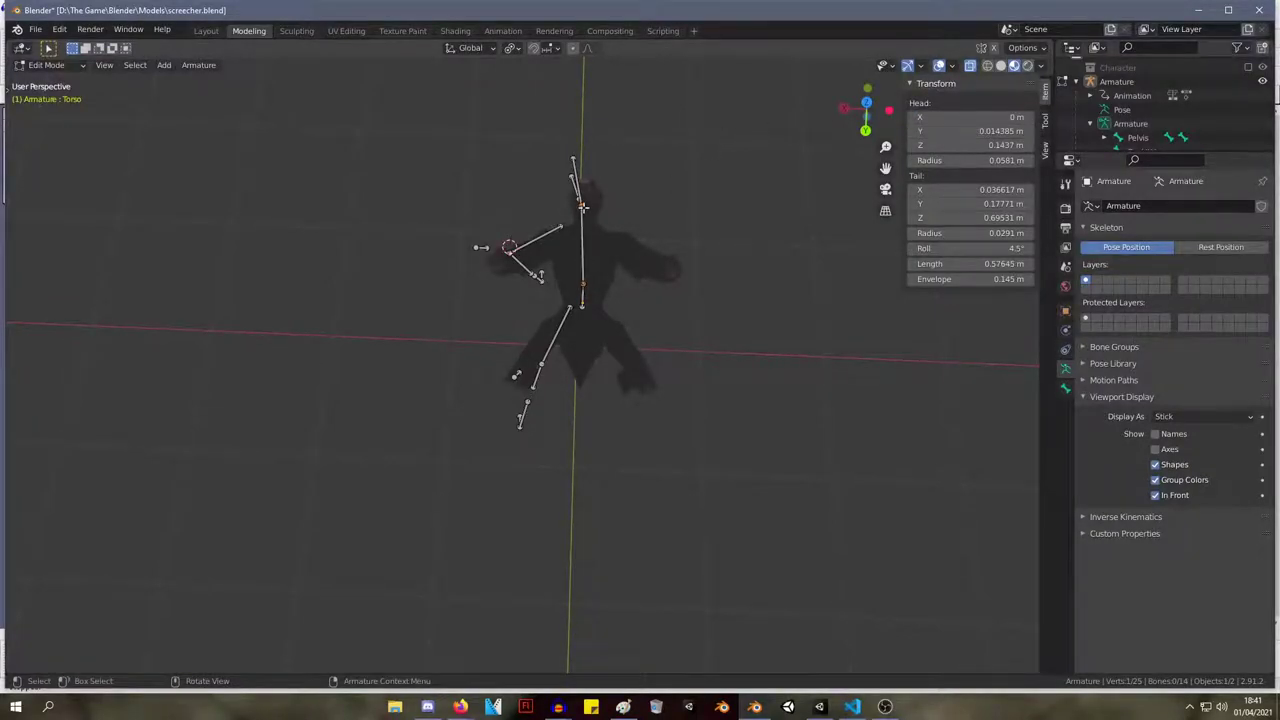
left_click(1000, 117)
key("Return")
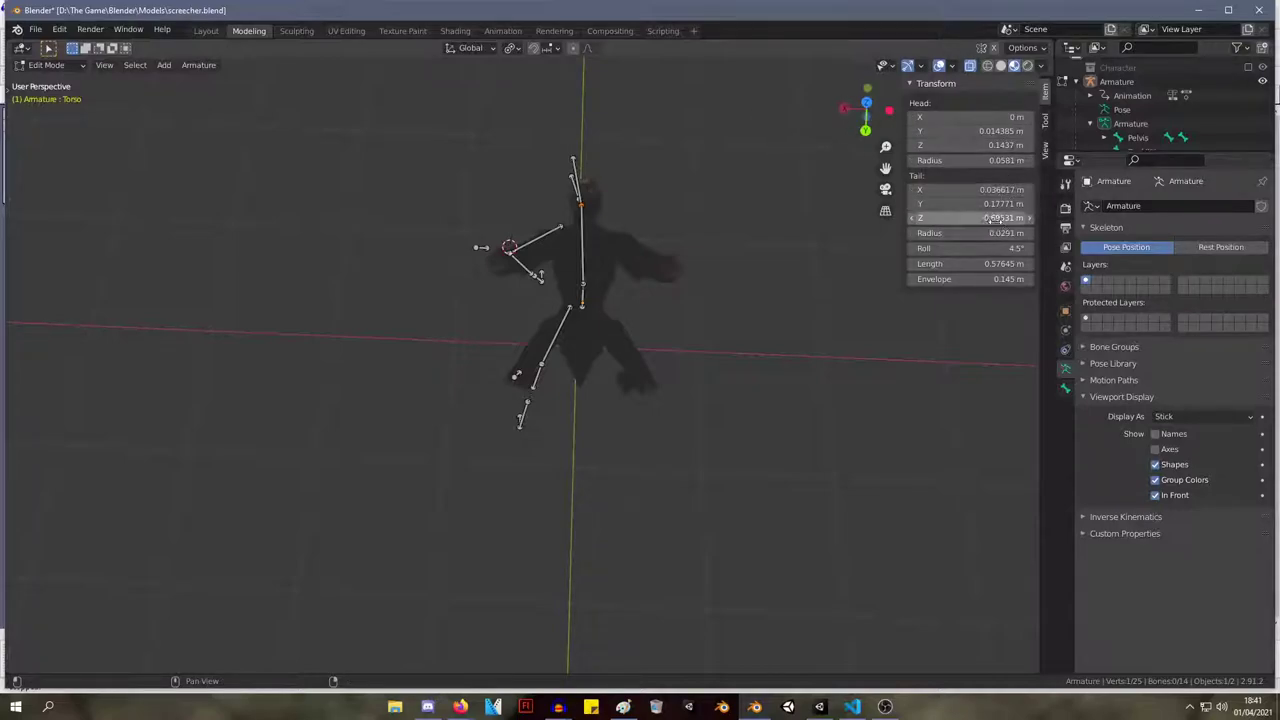
left_click(975, 190)
type("0")
key("Return")
Set the Head bone's tail X to 0 m.
left_click(576, 160)
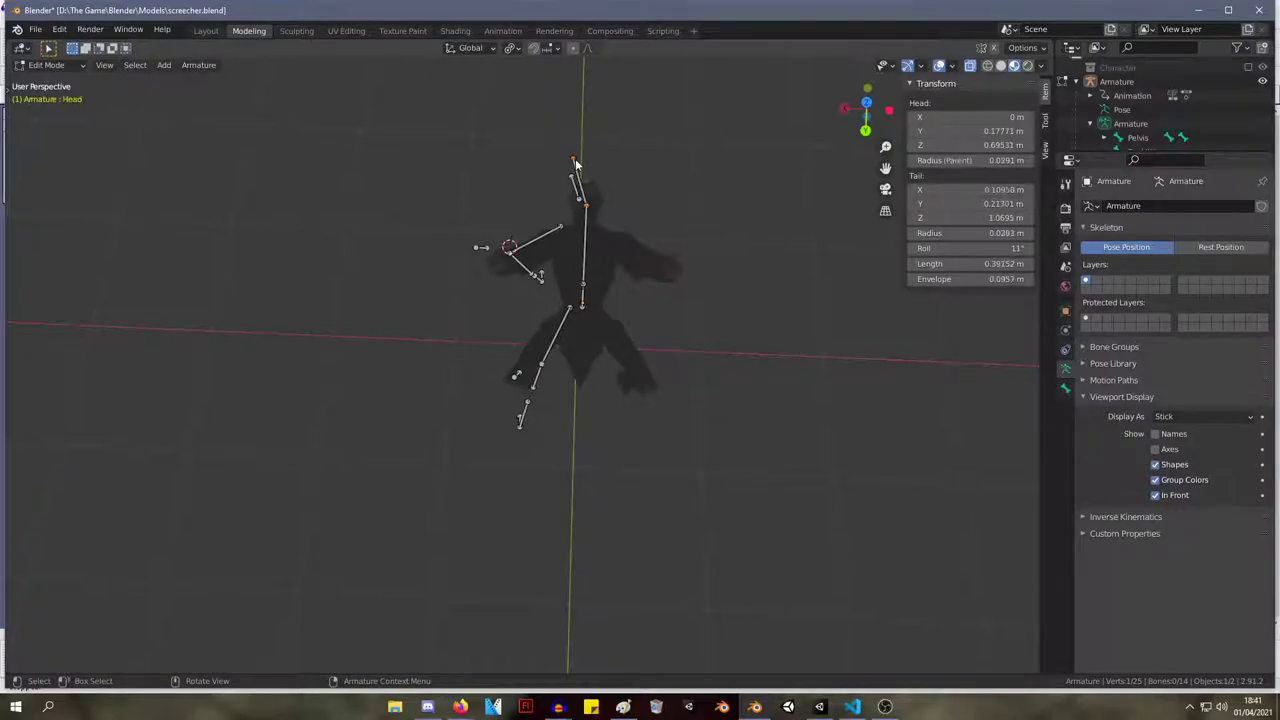
left_click(988, 189)
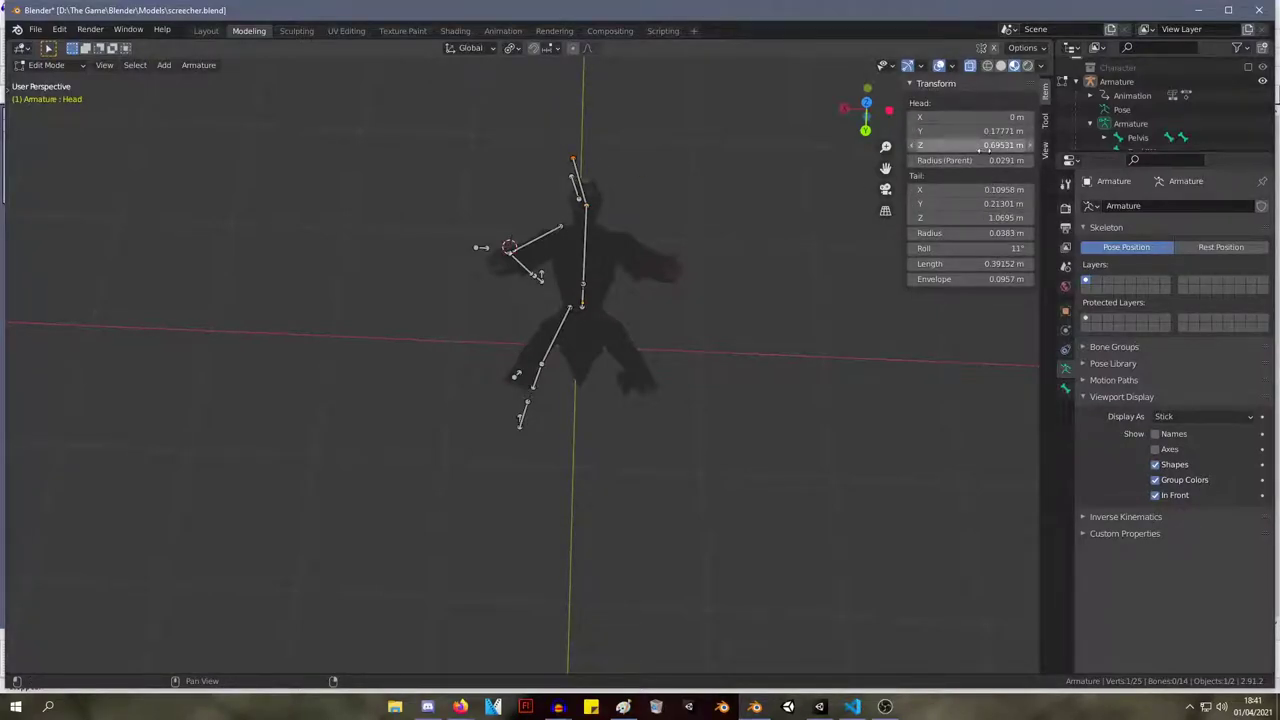
type("0")
key("Return")
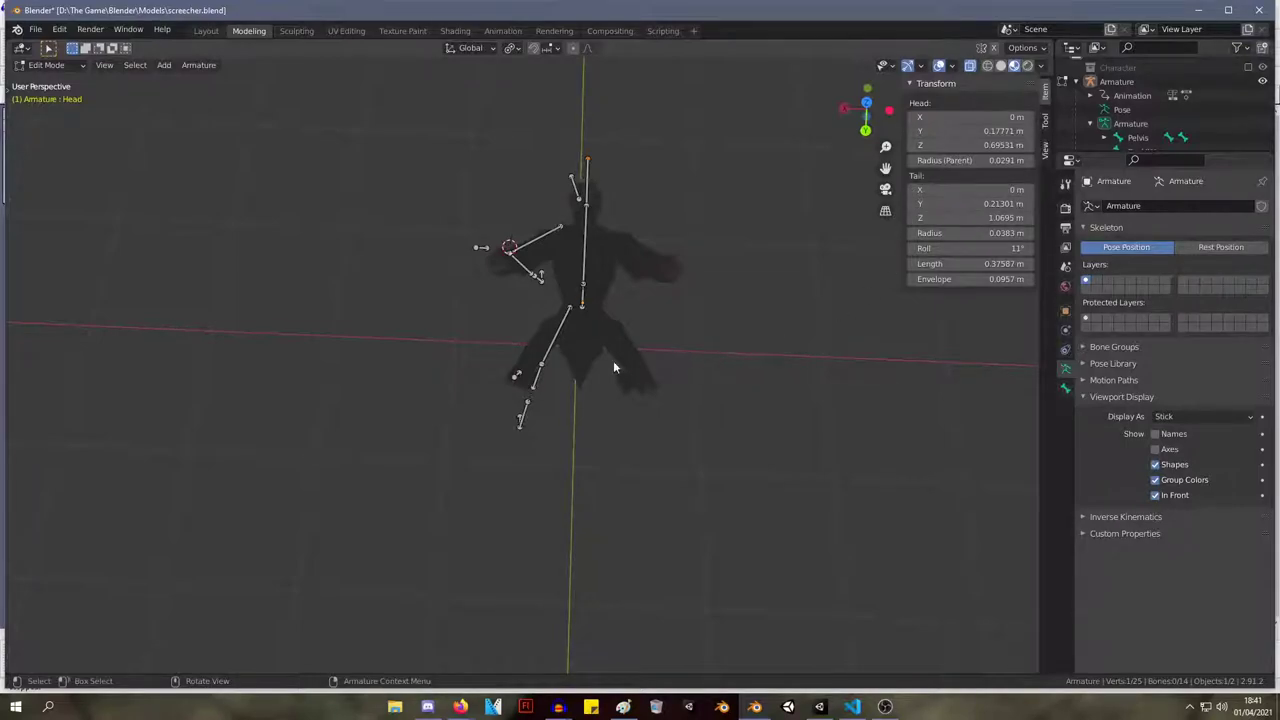
Set the Jaw bone's head X and tail X to 0 m.
middle_click_drag(554, 189, 603, 240)
scroll(620, 222, "up", 3)
left_click(623, 126)
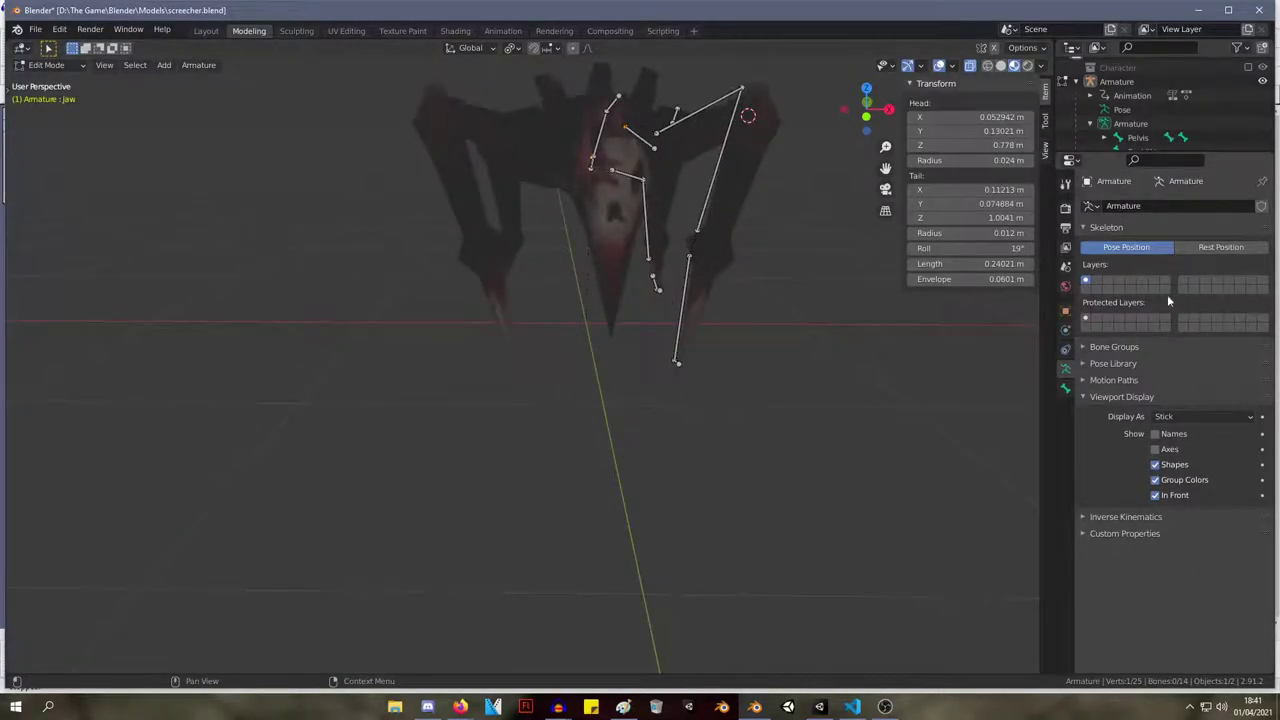
left_click(975, 117)
type("0")
key("Return")
left_click(975, 189)
type("0")
key("Return")
Move the Head bone's tail down in the right side view so the bone lies inside the skull mesh.
middle_click_drag(640, 200, 353, 184)
key("KP_3")
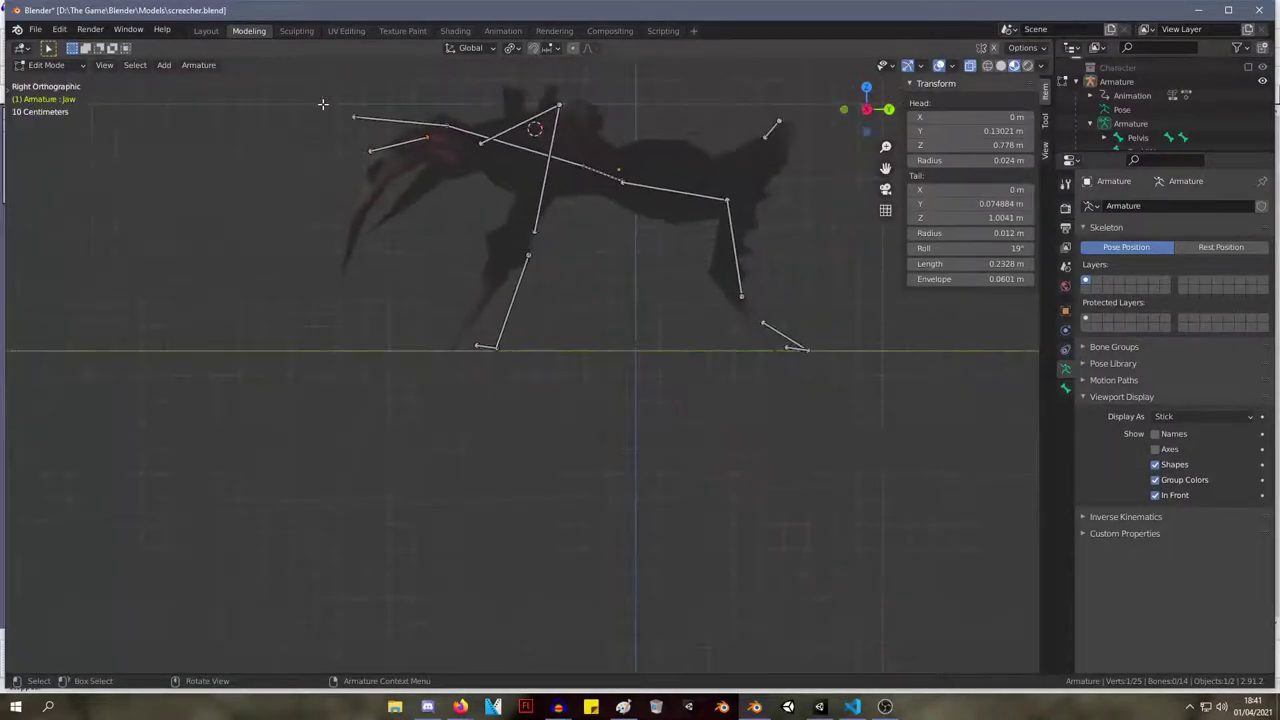
left_click(360, 118)
key("g")
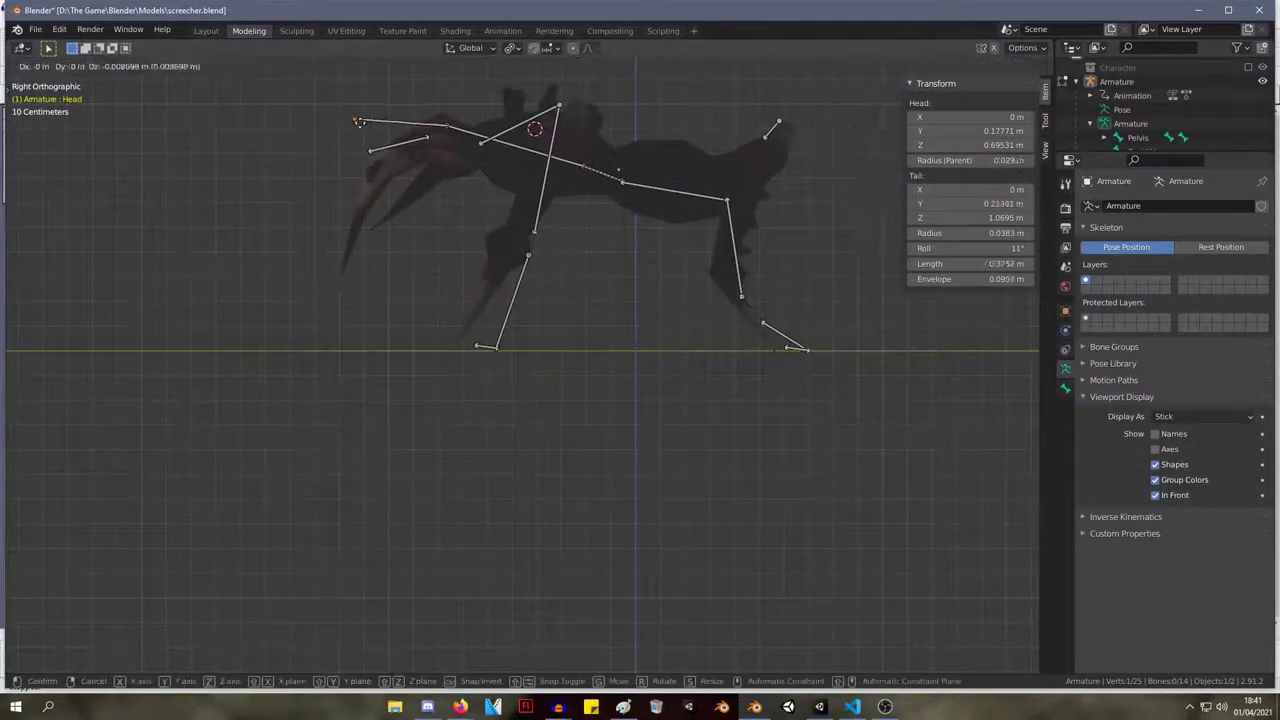
left_click(382, 161)
Move both ends of the Jaw bone so it runs along the lower jaw mesh.
left_click(428, 140)
key("g")
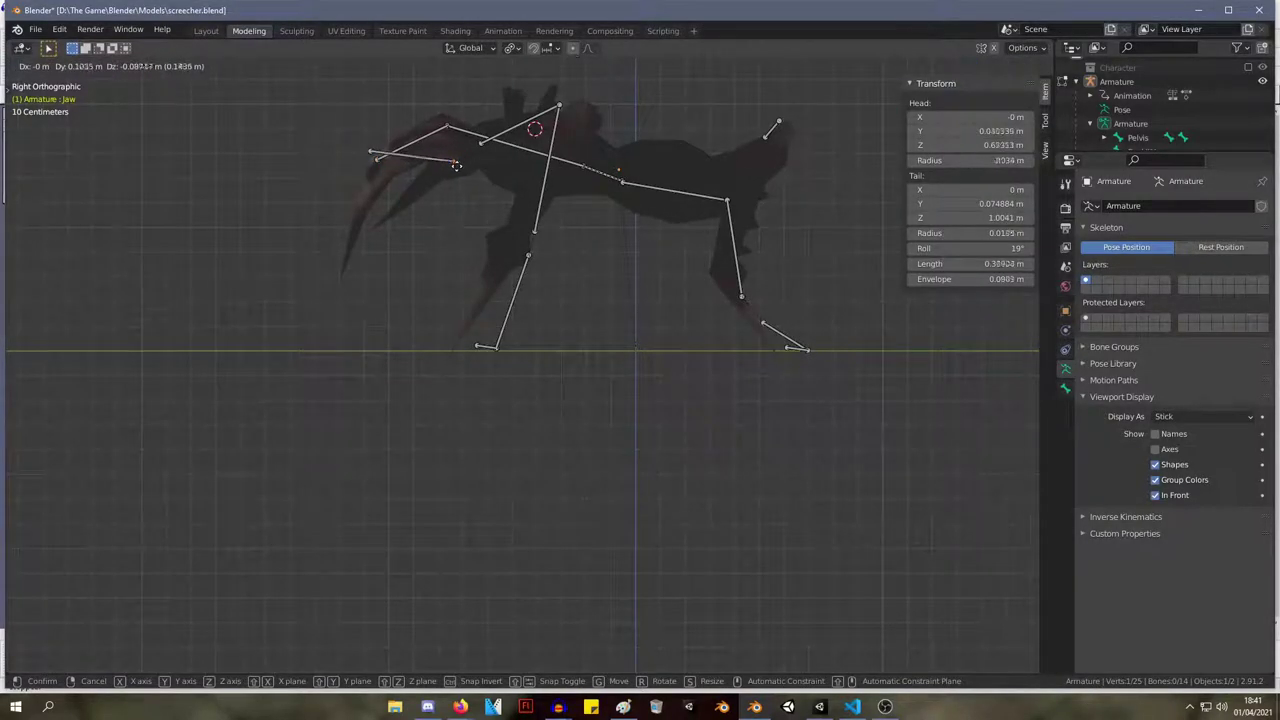
left_click(449, 165)
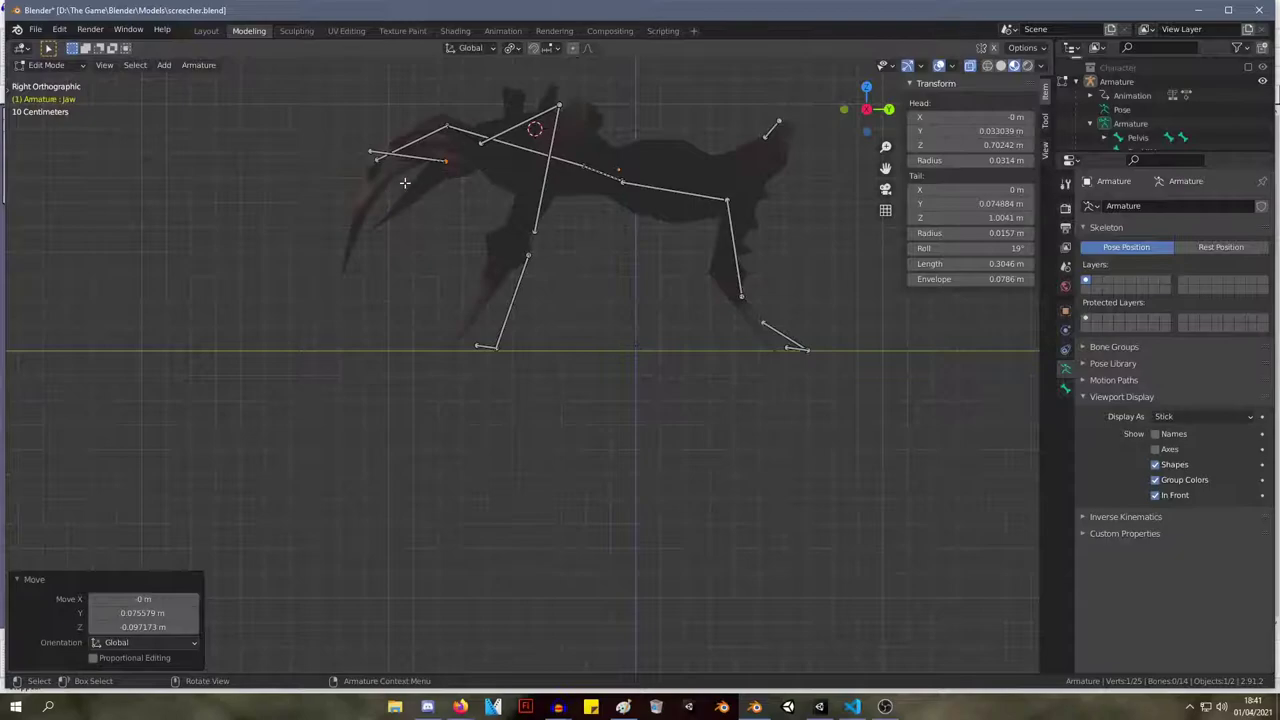
left_click(382, 162)
key("g")
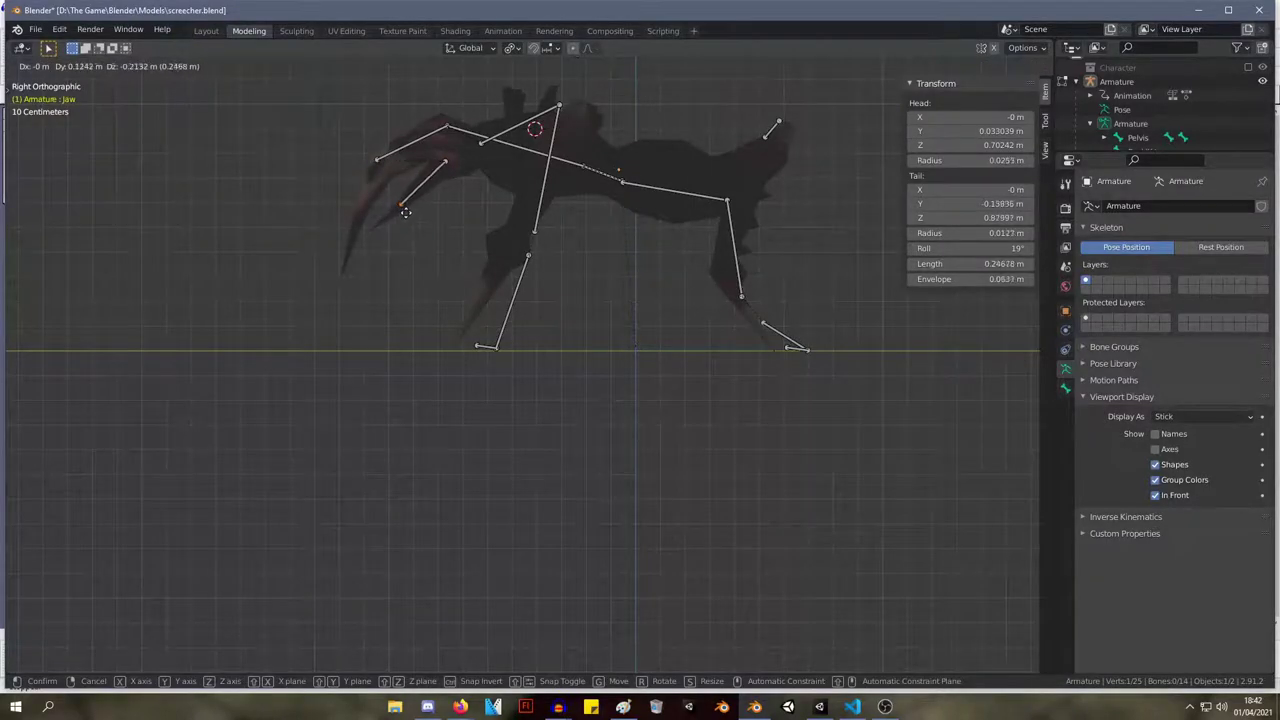
left_click(406, 212)
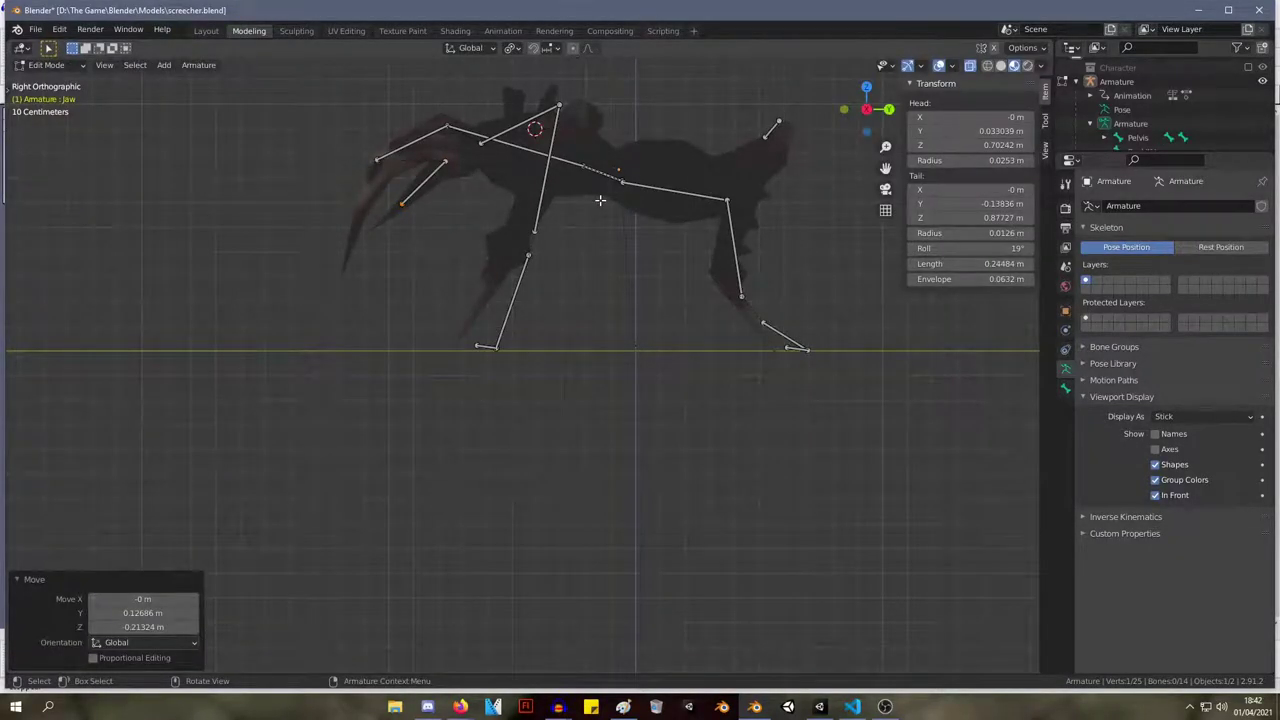
Reposition the head of UpperArm.L to fit the left front shoulder of the mesh.
left_click(484, 148)
middle_click_drag(484, 148, 523, 326)
key("g")
left_click(523, 350)
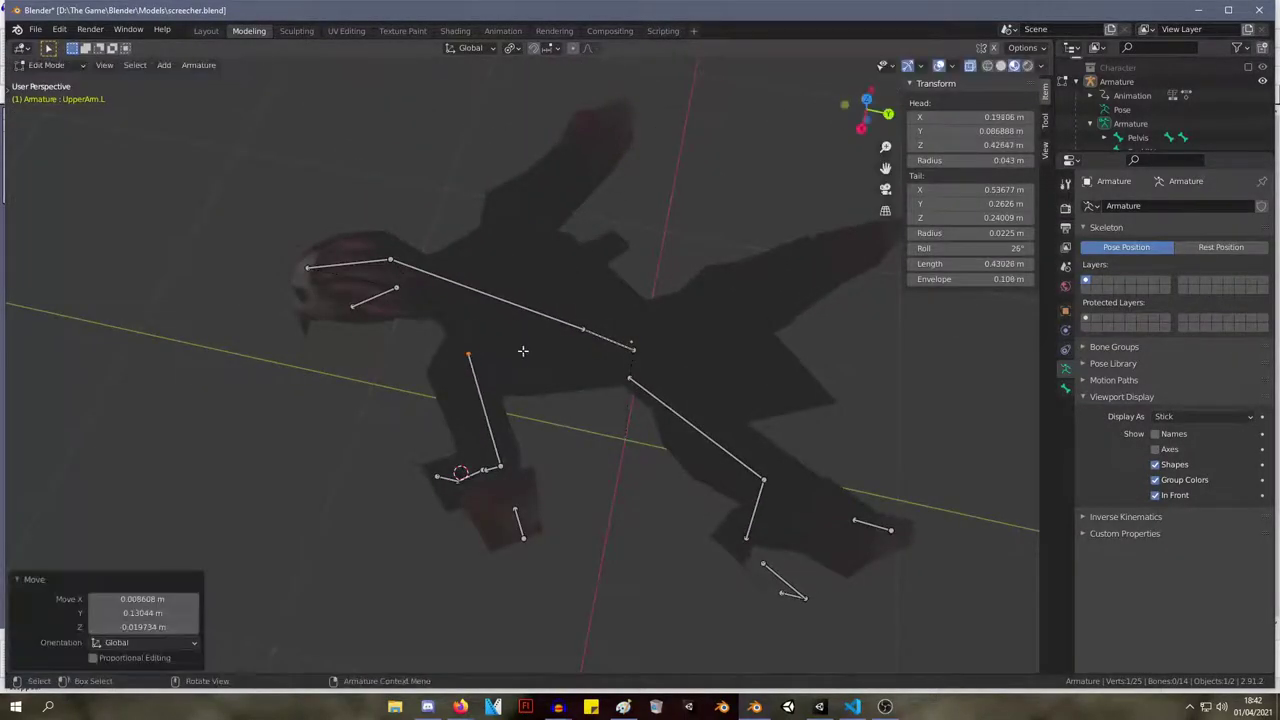
middle_click_drag(495, 452, 817, 94)
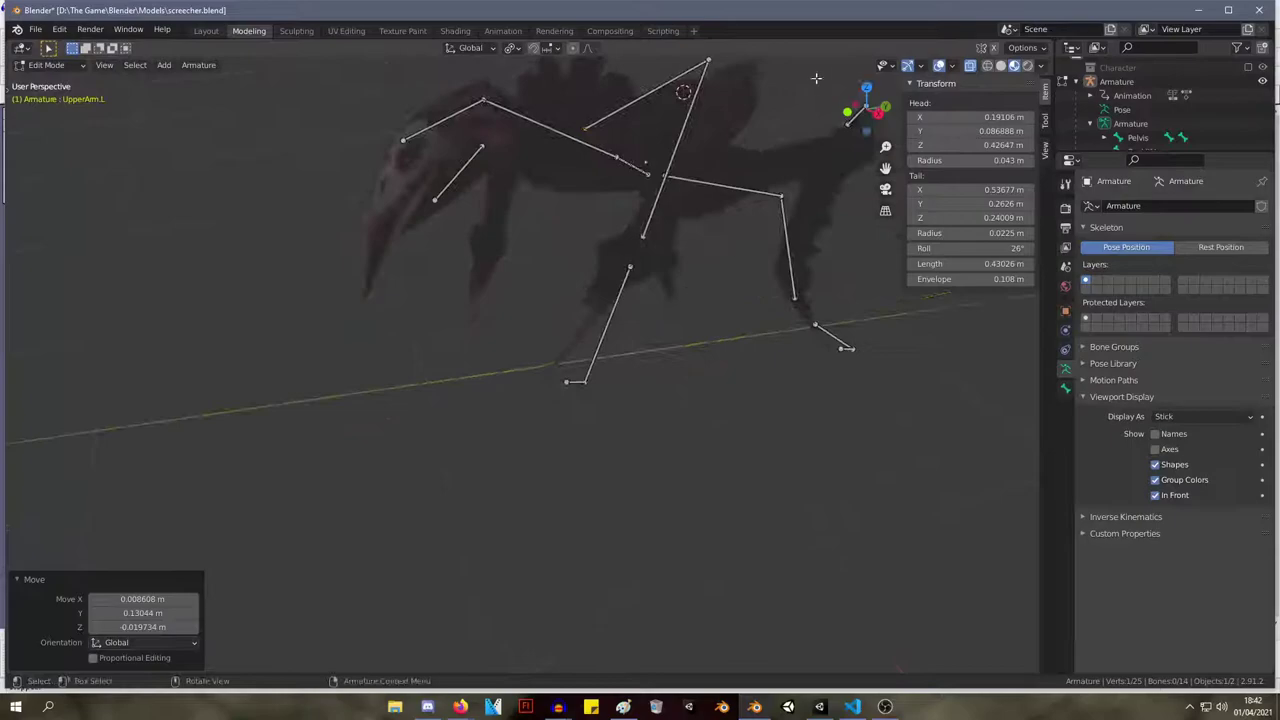
key("g")
left_click(694, 92)
middle_click_drag(694, 92, 398, 205)
key("g")
left_click(625, 188)
Move the left forearm bone's lower end and the head of Hand.L into the front leg mesh.
left_click(398, 205)
key("g")
left_click(373, 198)
left_click(398, 229)
key("g")
left_click(374, 232)
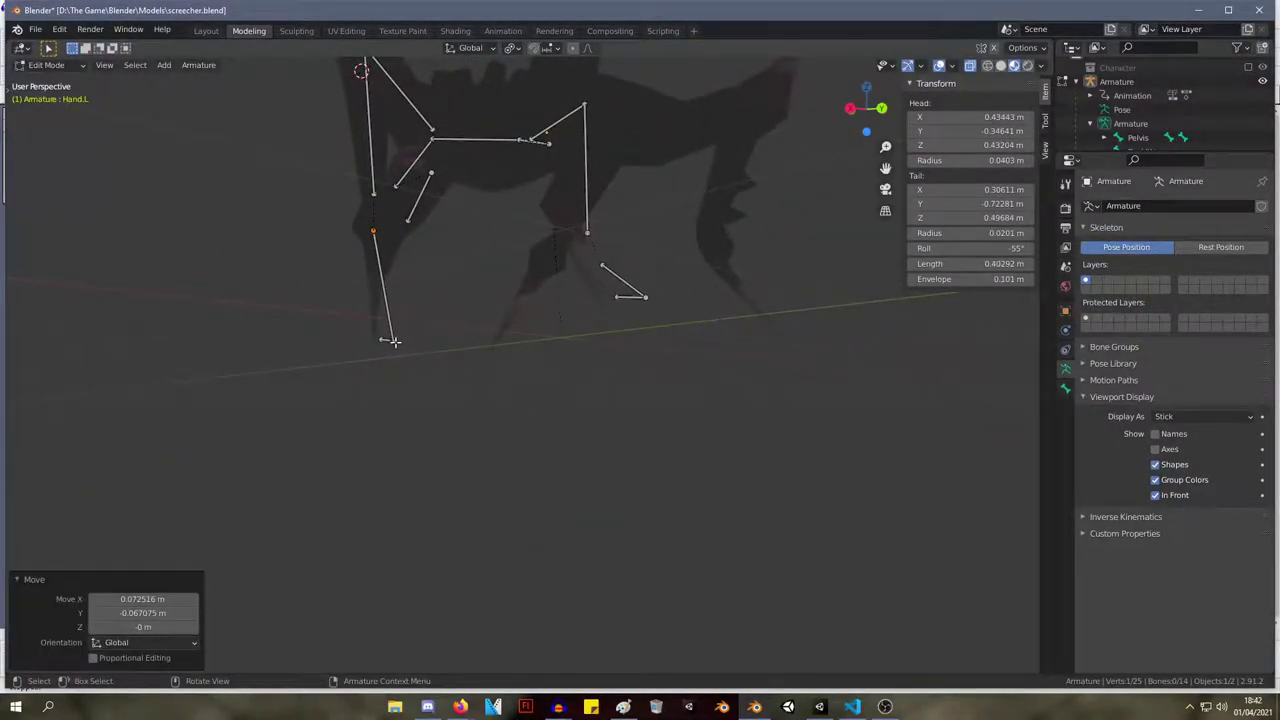
Move the tail of Hand.L forward to the tip of the left front leg.
left_click(390, 340)
key("g")
left_click(368, 345)
middle_click_drag(368, 345, 495, 370)
key("g")
left_click(450, 361)
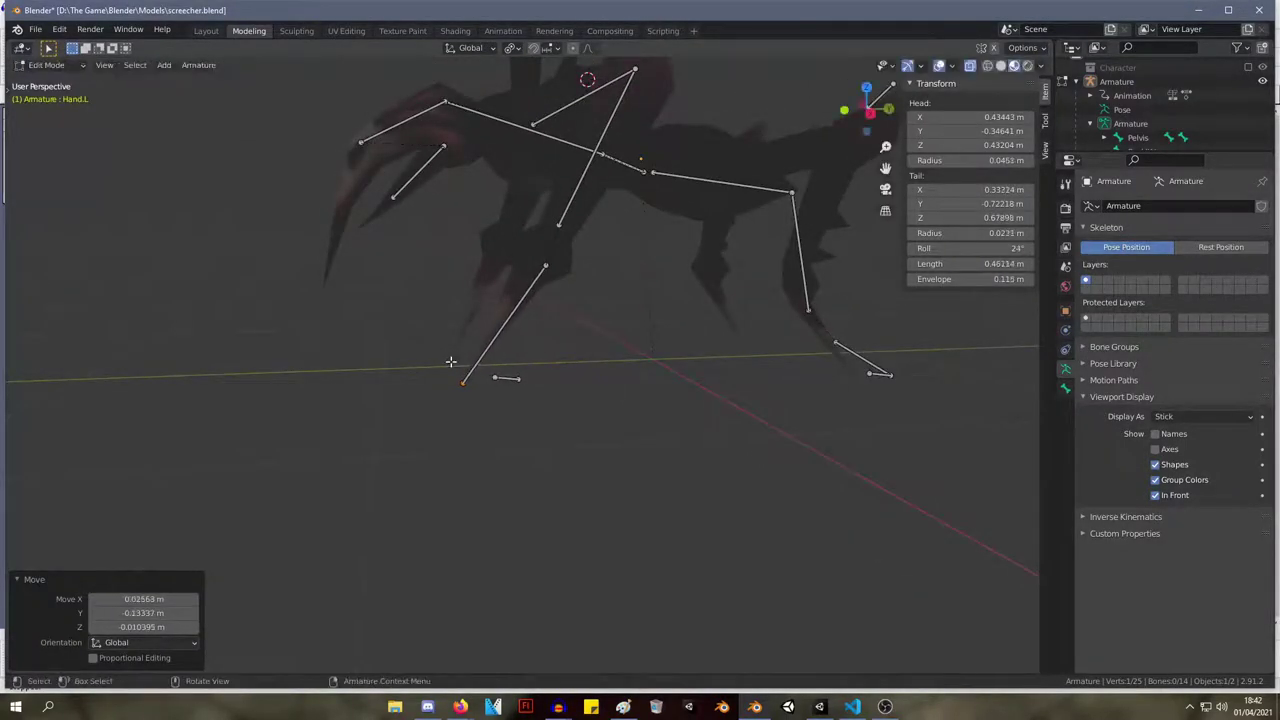
middle_click_drag(478, 307, 482, 303)
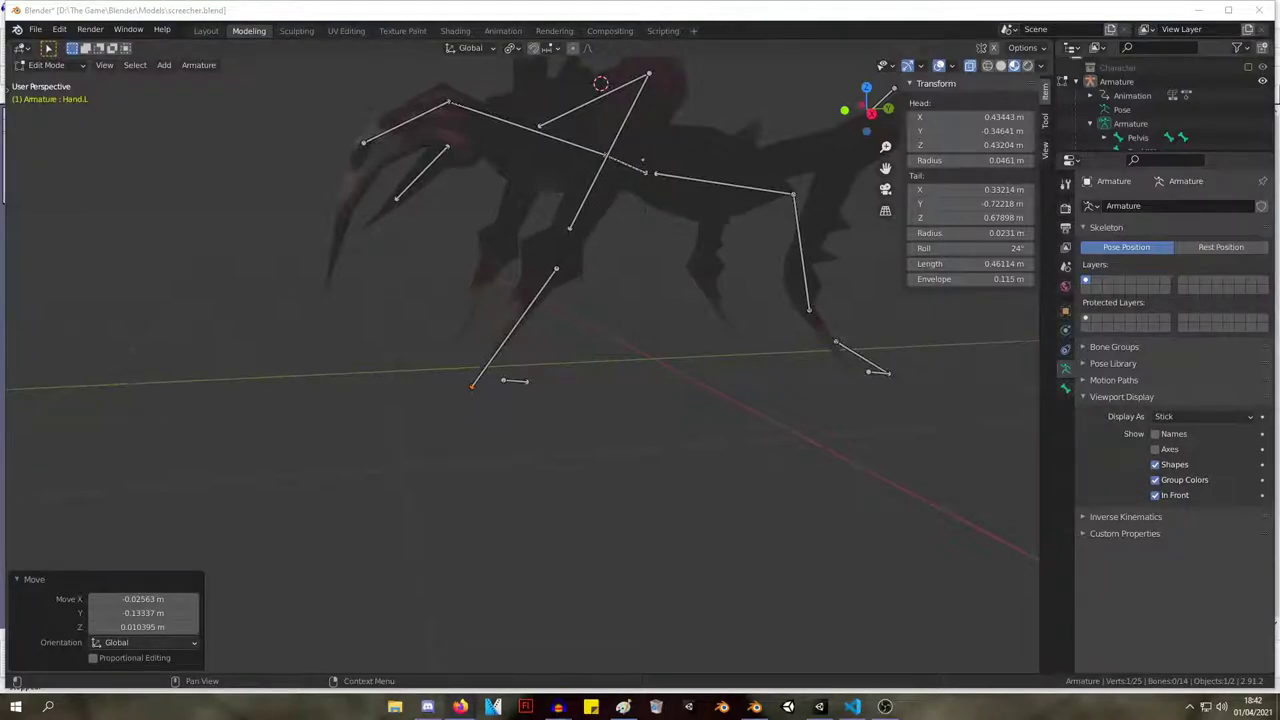
Adjust the joints of the left front leg bones to follow the leg mesh from several angles.
middle_click_drag(613, 300, 729, 314)
key("g")
left_click(708, 267)
key("g")
left_click(664, 380)
middle_click_drag(750, 360, 483, 432)
key("g")
left_click(589, 331)
key("g")
left_click(522, 216)
Refine the position of the left front leg's lower joints around the foot.
left_click(475, 427)
key("g")
left_click(478, 428)
key("g")
left_click(472, 325)
middle_click_drag(472, 325, 580, 235)
key("g")
left_click(458, 356)
Move the PoleTargetFront.L bone closer to the left front leg's elbow.
left_click_drag(780, 112, 694, 54)
key("g")
left_click(711, 94)
middle_click_drag(711, 94, 667, 190)
key("g")
left_click(626, 171)
left_click(764, 162)
key("g")
left_click(761, 159)
key("g")
left_click(462, 336)
middle_click_drag(462, 336, 600, 286)
Rotate PoleTargetFront.L and fine-tune its position above and behind the left front elbow.
left_click_drag(792, 138, 741, 67)
key("g")
left_click(723, 62)
middle_click_drag(723, 62, 703, 121)
key("g")
left_click(633, 171)
key("r")
left_click(758, 150)
key("g")
left_click(634, 194)
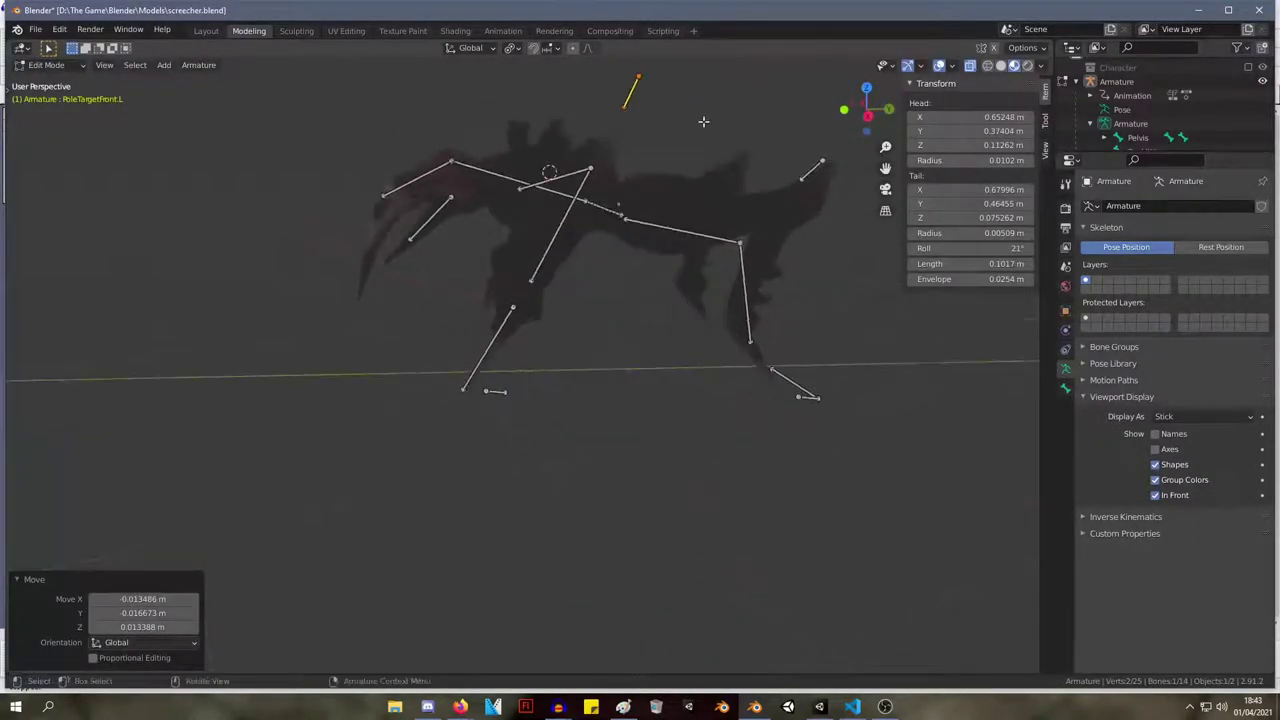
Move the whole UpperLeg.L bone to line up with the left hind leg's hip.
middle_click_drag(657, 229, 631, 294)
key("Tab")
key("Tab")
left_click(617, 216)
key("g")
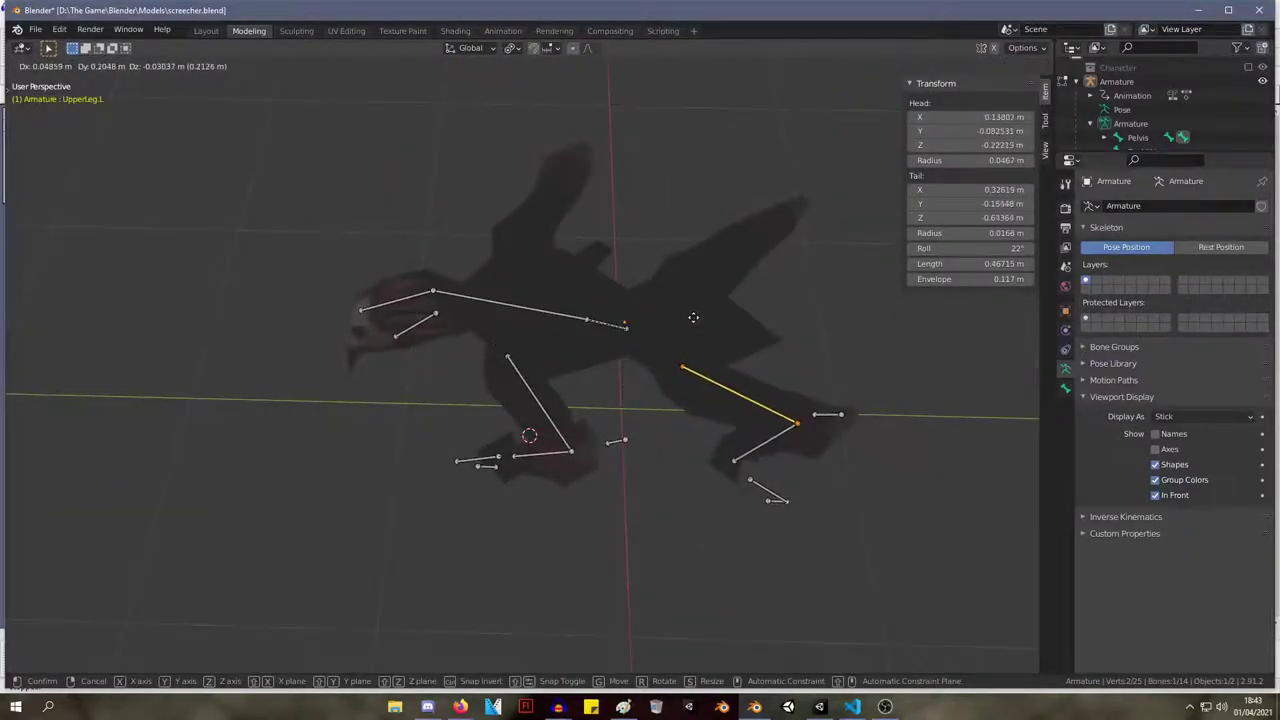
left_click(712, 312)
middle_click_drag(731, 306, 626, 312)
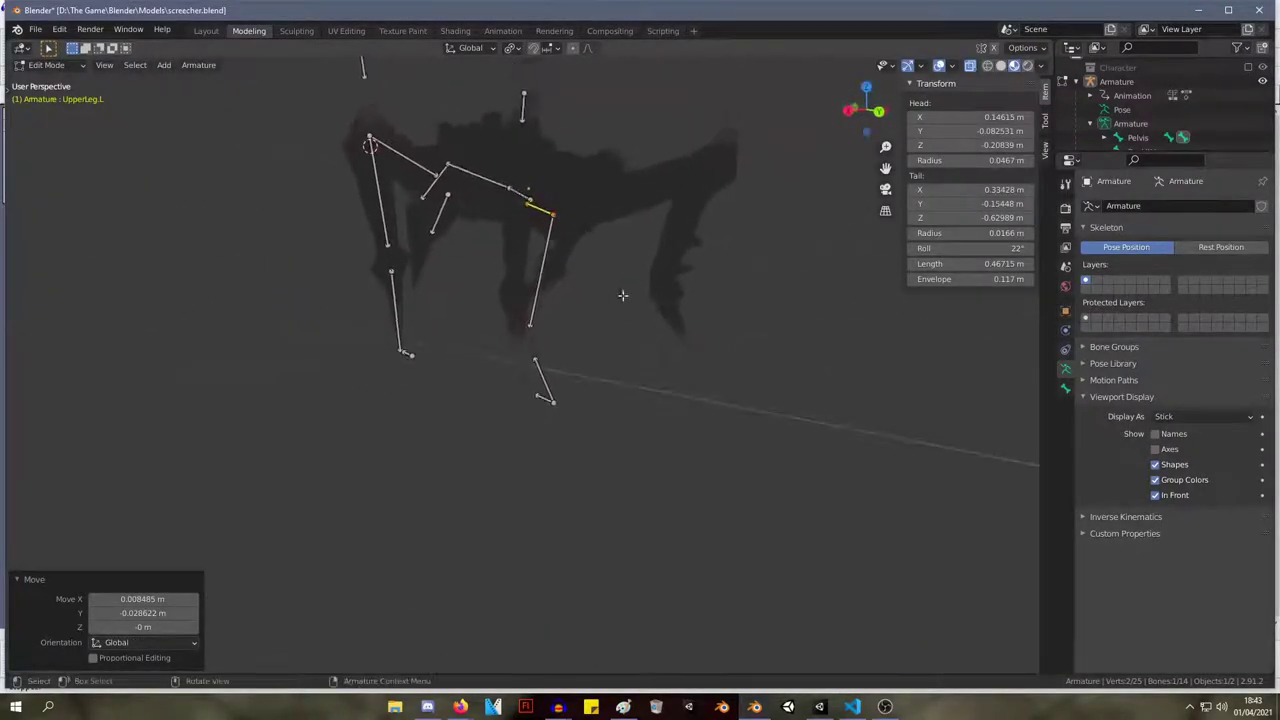
Raise the joint between UpperLeg.L and LowerLeg.L to the left hind leg's knee on the mesh.
left_click(556, 214)
key("g")
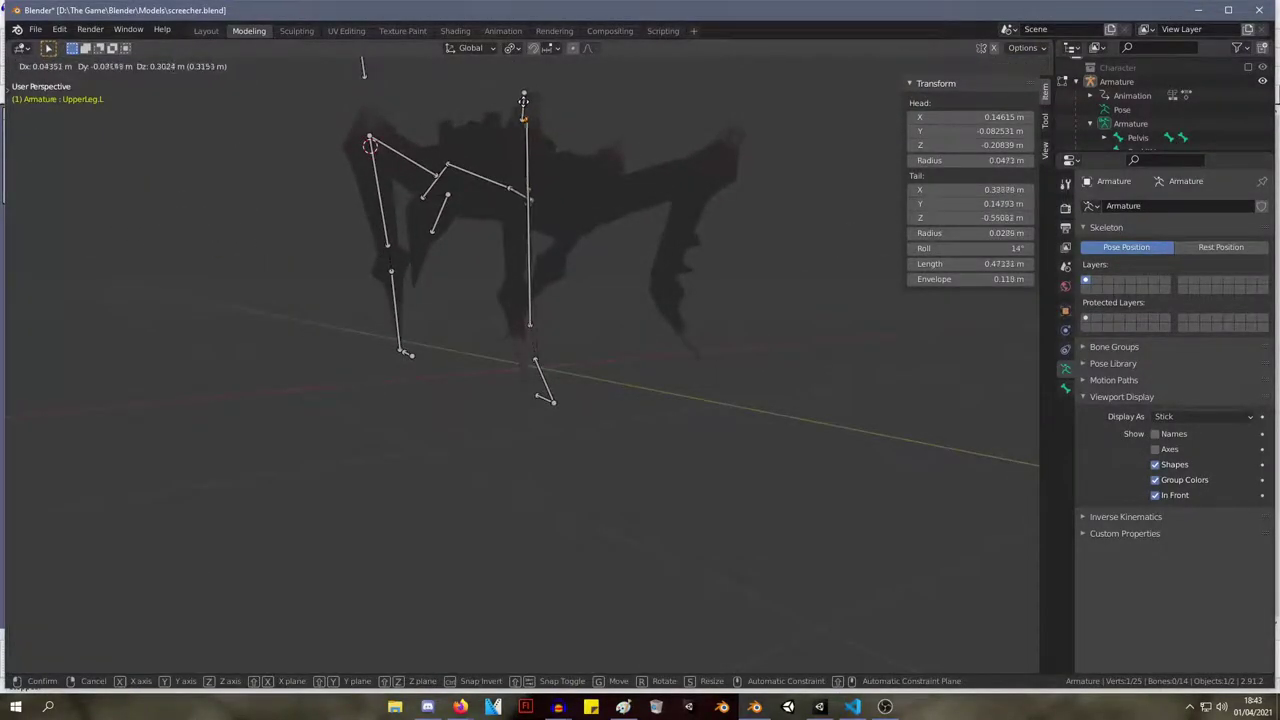
left_click(521, 107)
middle_click_drag(532, 200, 666, 231)
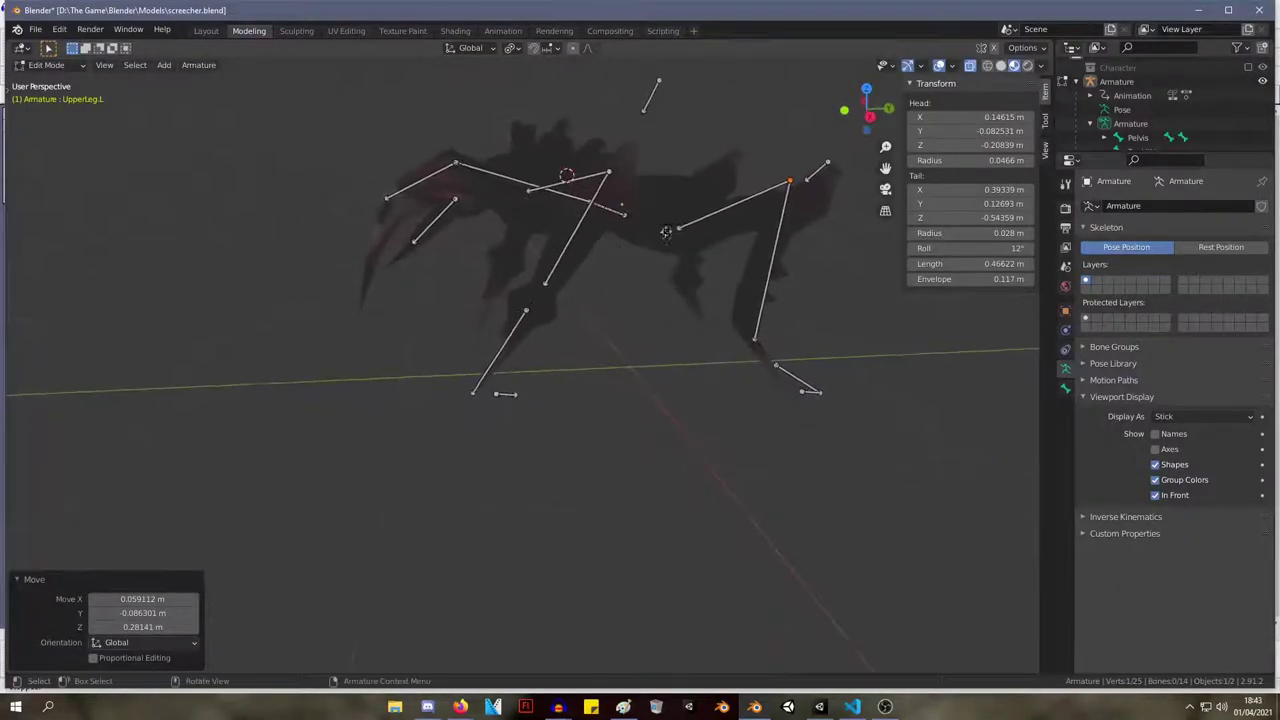
key("g")
left_click(734, 272)
Move the lower end of LowerLeg.L and the head of Foot.L to the left hind leg's ankle.
left_click(759, 336)
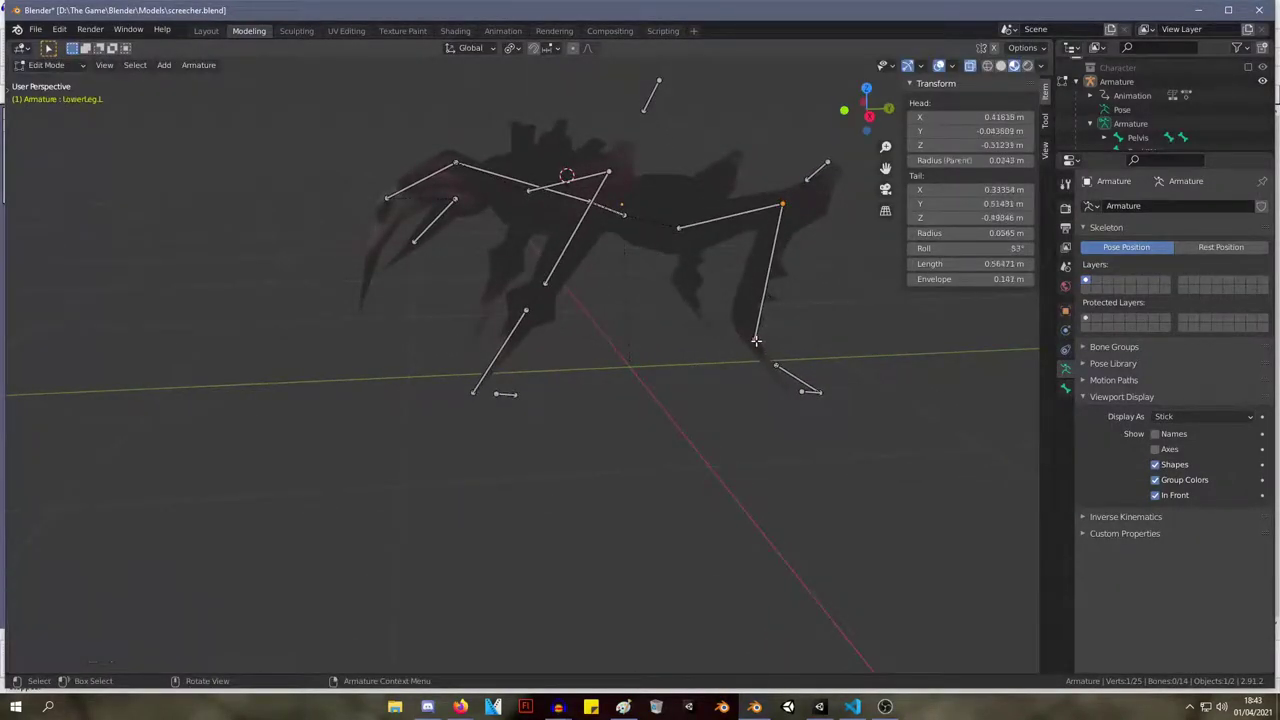
key("g")
left_click(741, 319)
left_click(775, 364)
key("g")
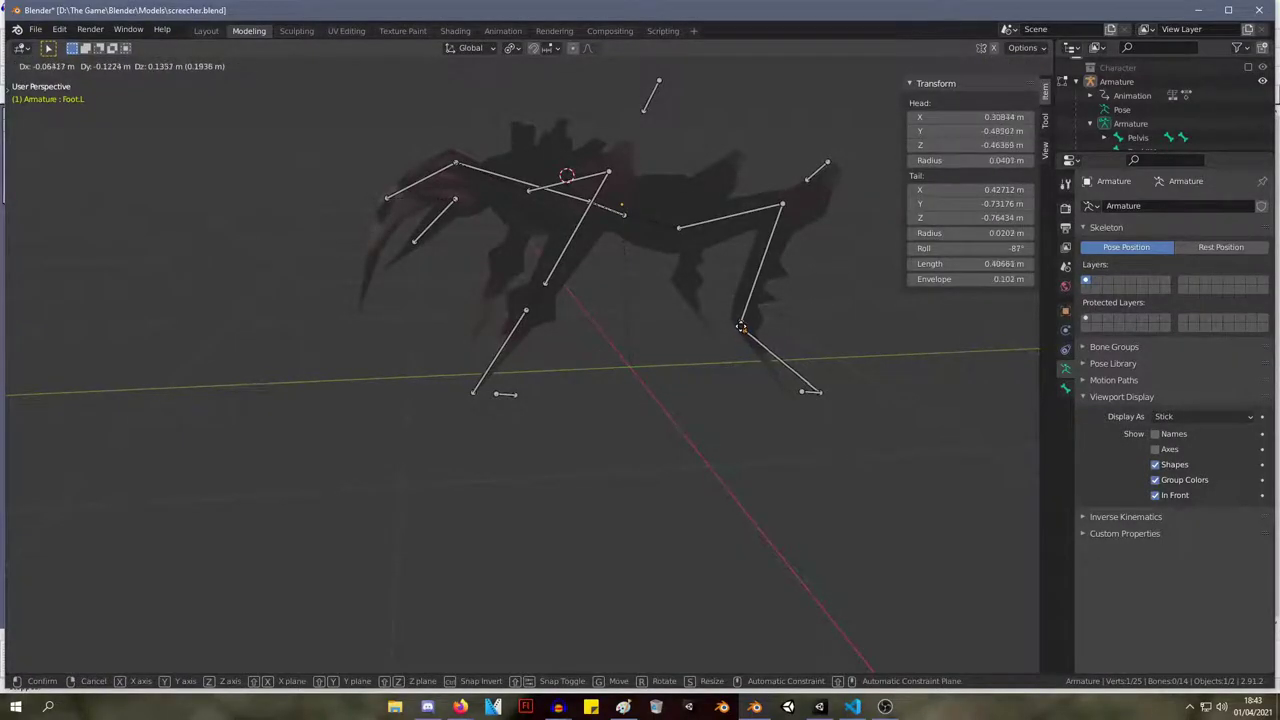
left_click(741, 326)
Shift a joint of BackIK.L and the tip of Foot.L to line up with the left hind foot.
left_click(820, 389)
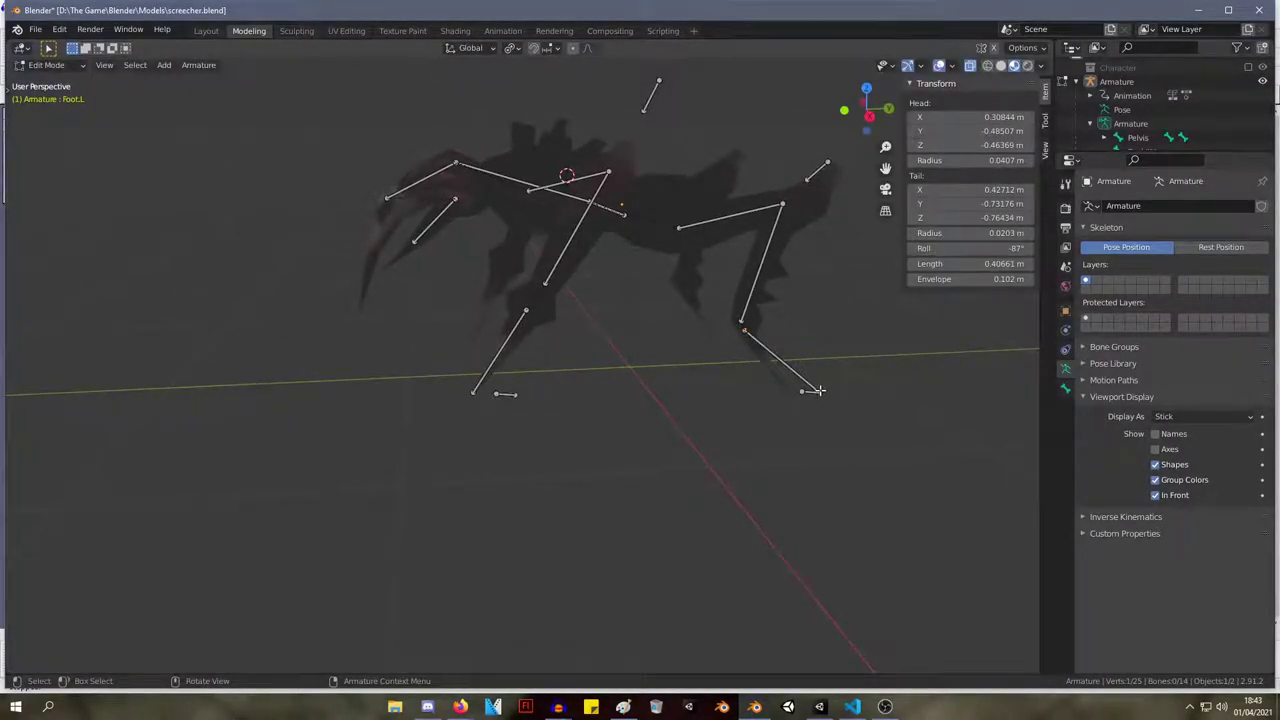
middle_click_drag(856, 384, 711, 374)
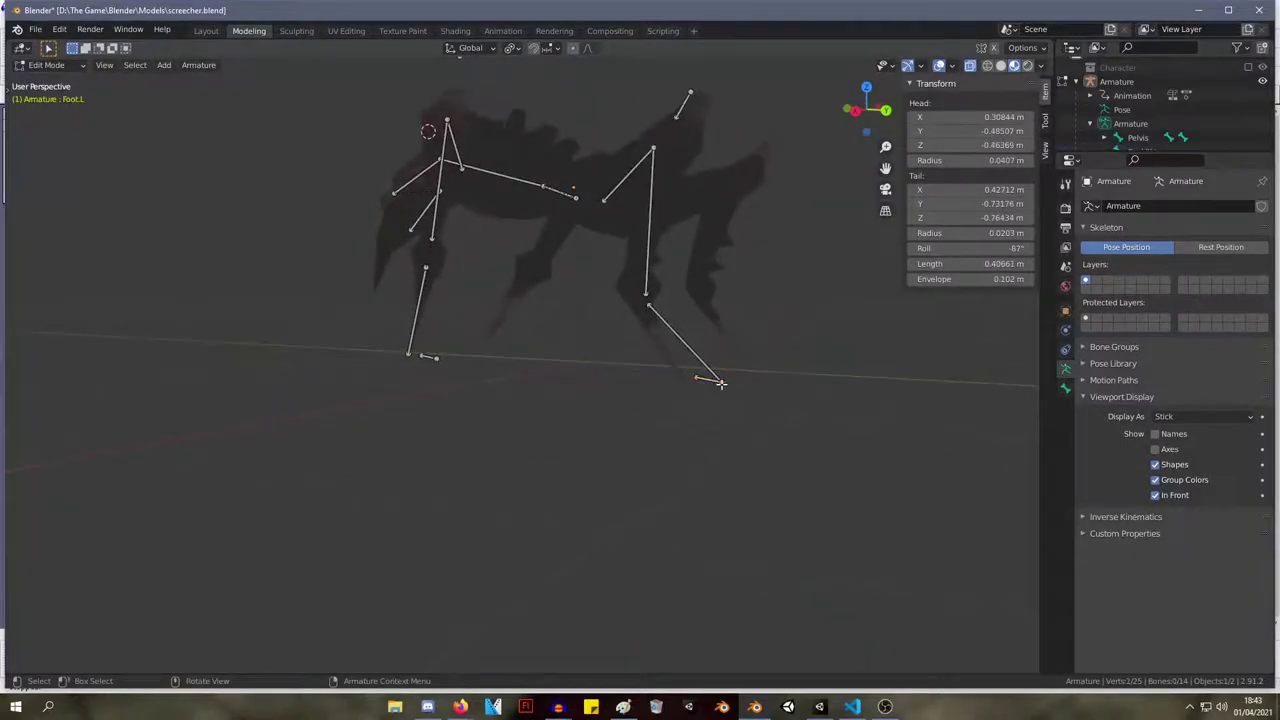
middle_click_drag(718, 379, 491, 423)
key("g")
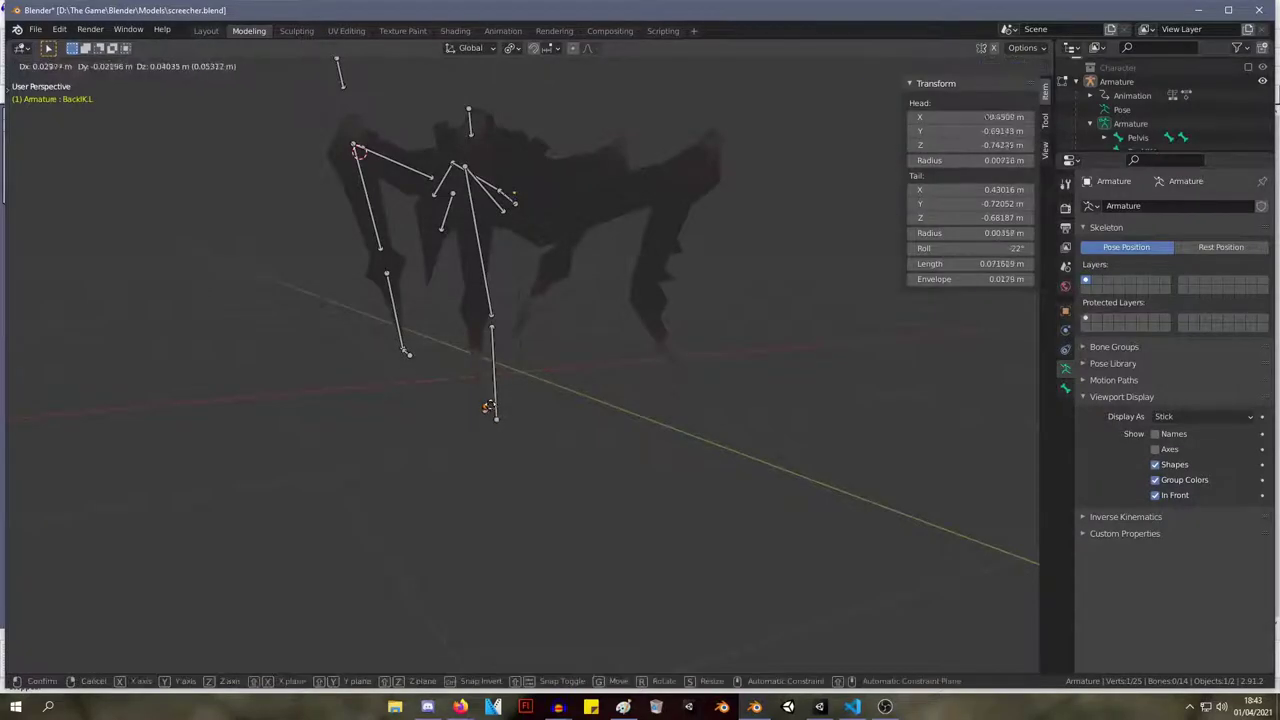
left_click(481, 429)
left_click(499, 420)
key("g")
left_click(492, 415)
middle_click_drag(492, 415, 538, 366)
Bring the tip of Foot.L closer to the end of the left hind foot mesh.
scroll(538, 366, "up", 4)
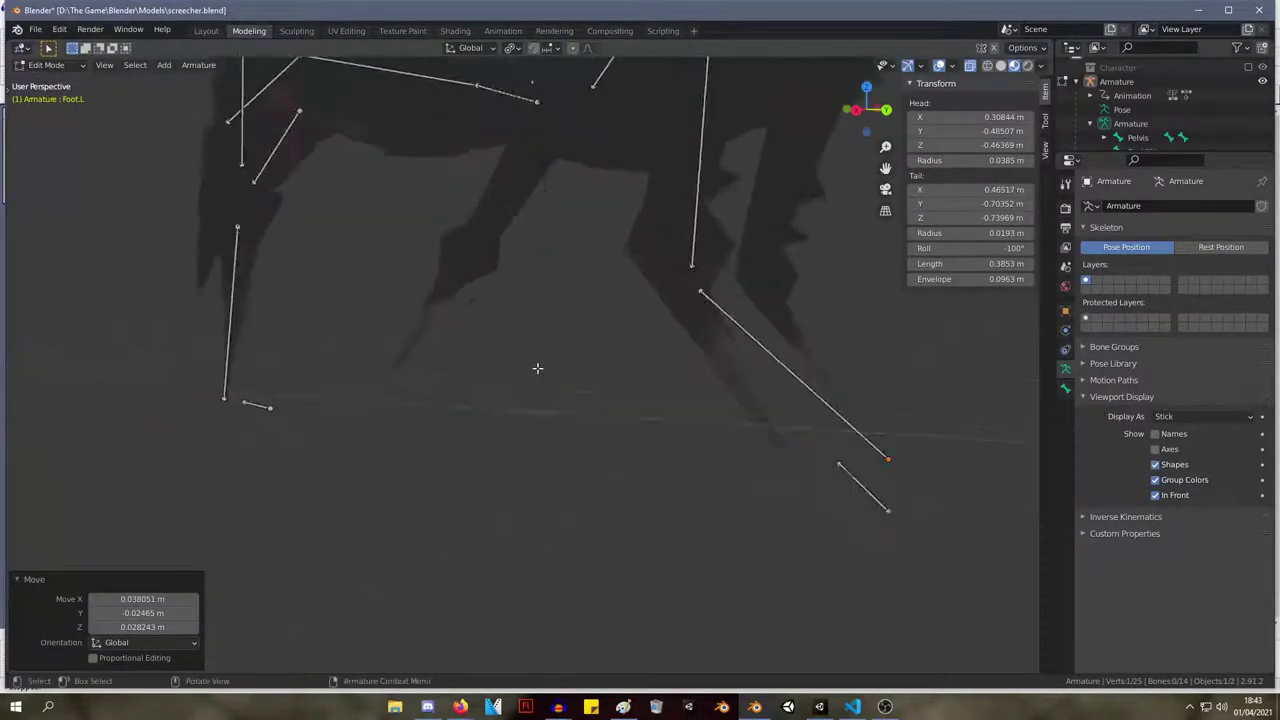
middle_click_drag(707, 307, 700, 380)
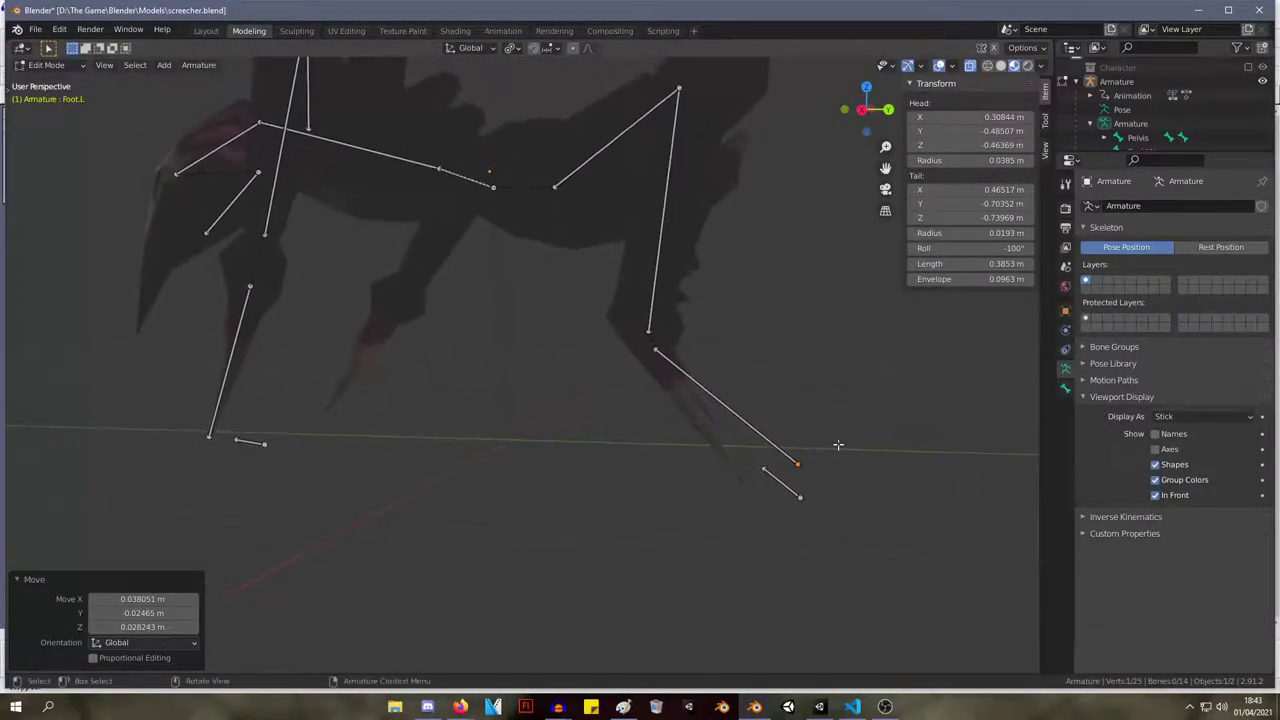
key("g")
left_click(765, 485)
key("g")
left_click(647, 338)
Adjust the lower end of LowerLeg.L to sit inside the left hind ankle from the side and front.
left_click(648, 332)
key("g")
left_click(642, 311)
middle_click_drag(642, 311, 454, 347)
key("g")
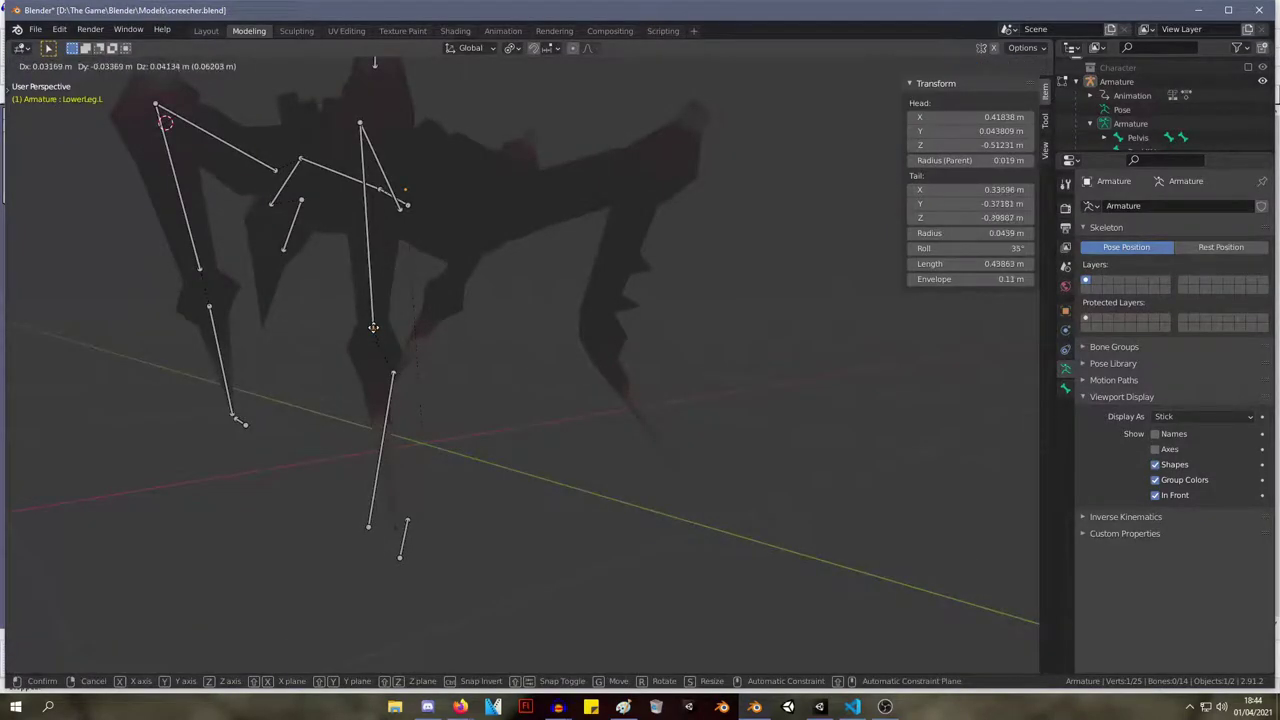
left_click(374, 337)
middle_click_drag(422, 428, 507, 418)
Align the head and tip of Foot.L with the left hind foot mesh.
middle_click_drag(726, 329, 863, 338)
left_click(715, 353)
key("g")
left_click(726, 349)
left_click(739, 414)
key("g")
left_click(726, 414)
Reposition both ends of BackIK.L beside the tip of the left hind foot.
middle_click_drag(726, 412, 591, 374)
left_click(813, 440)
key("g")
left_click(822, 476)
middle_click_drag(820, 477, 748, 476)
left_click(742, 473)
key("g")
left_click(737, 496)
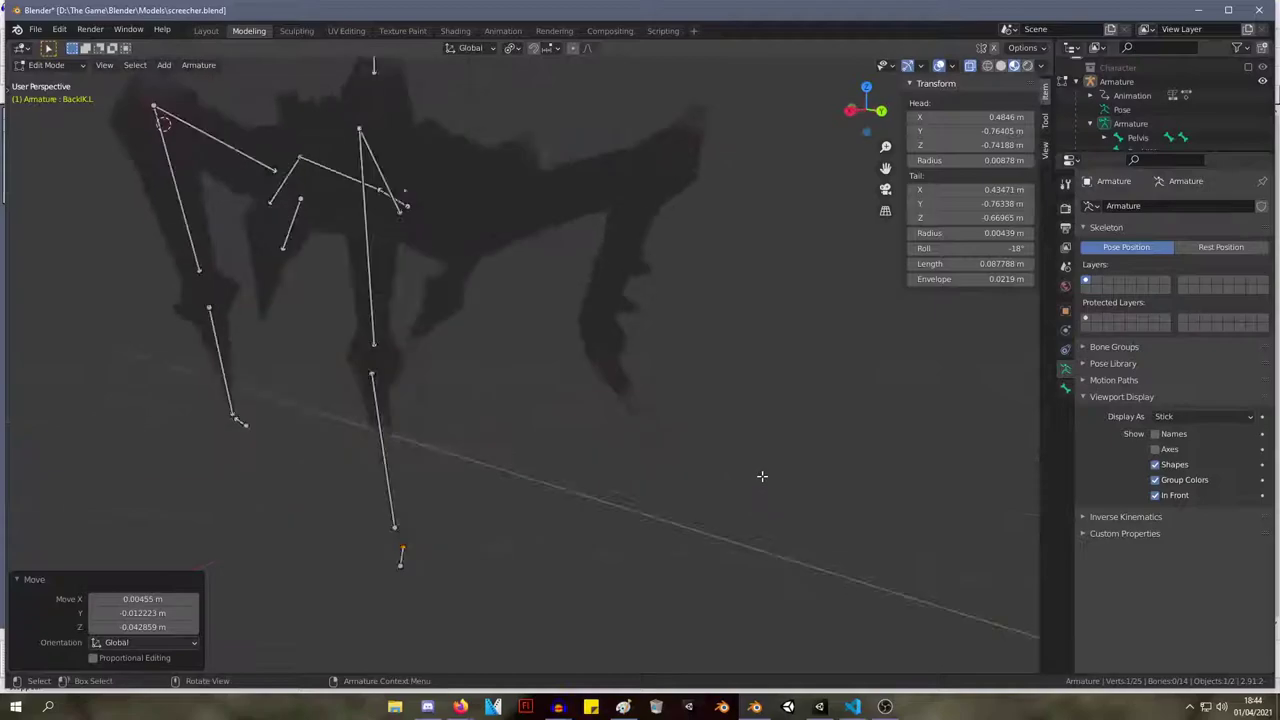
In the right side view, place the whole BackIK.L bone on the ground line just behind the hind foot tip.
key("KP_3")
left_click_drag(806, 472, 720, 414)
key("g")
left_click(750, 407)
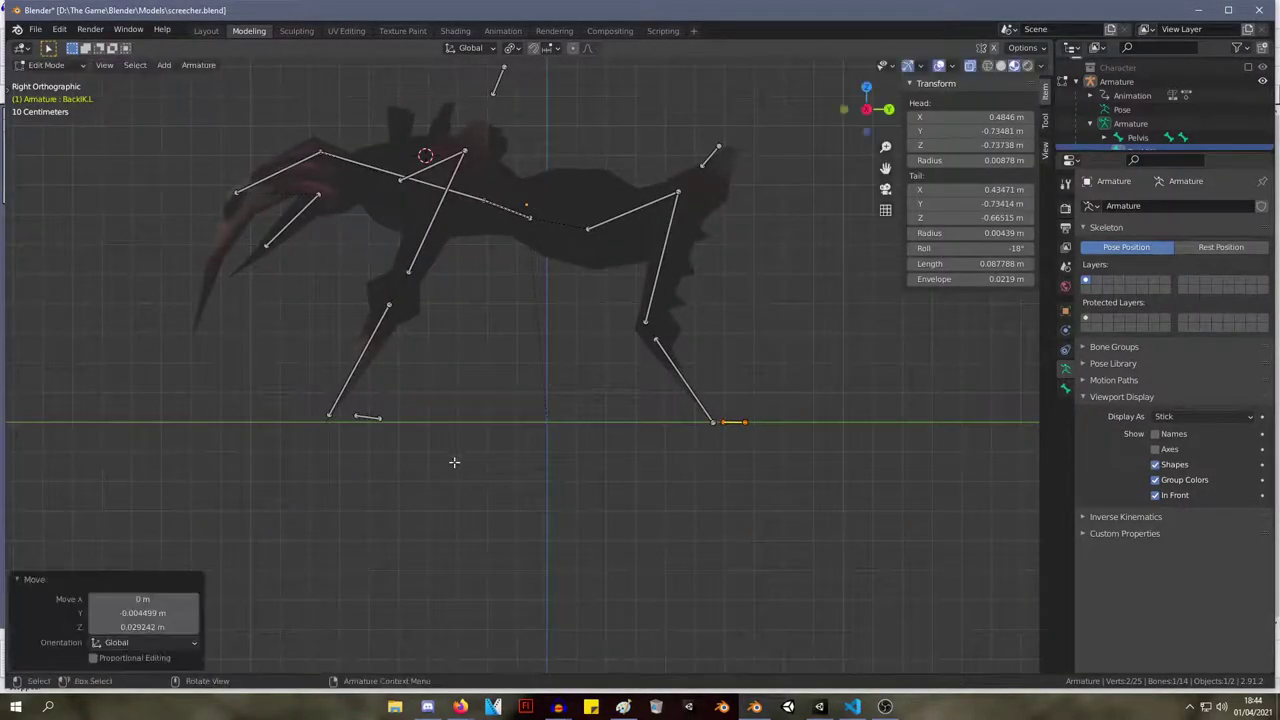
Level FrontIK.L along the ground line and move it closer to the left front foot's tip.
key("g")
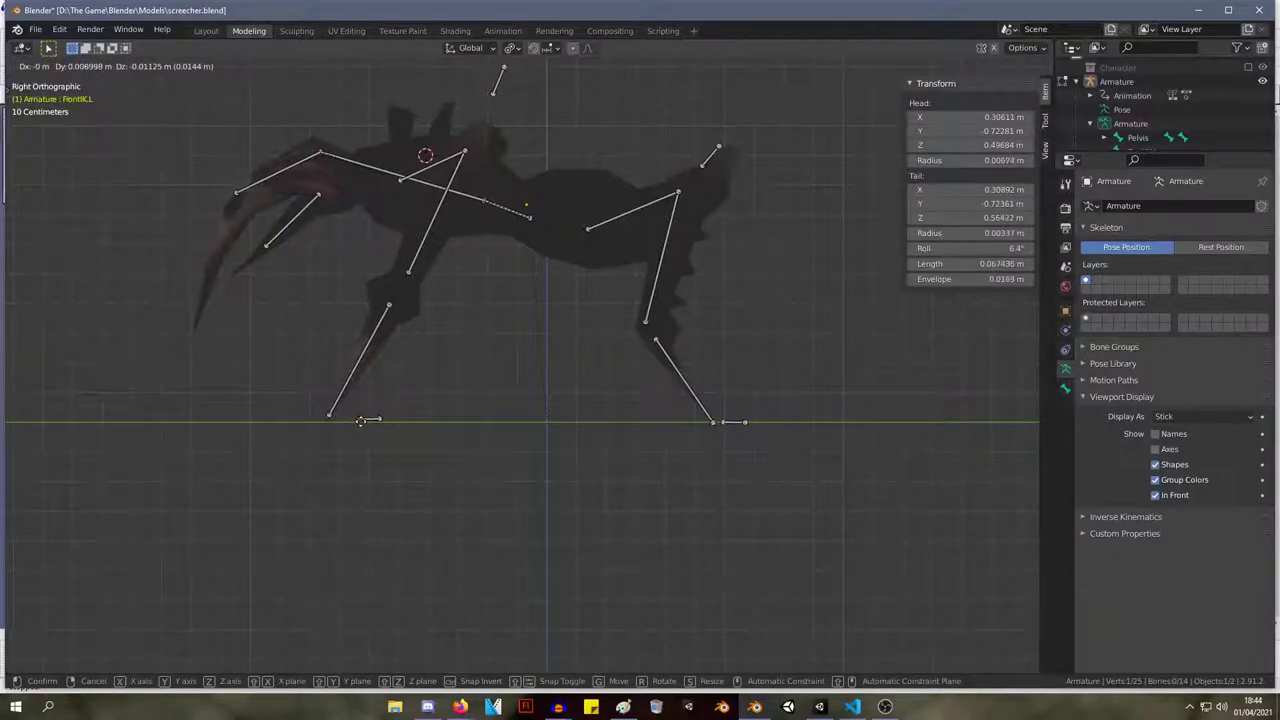
left_click(361, 420)
left_click(357, 418)
key("g")
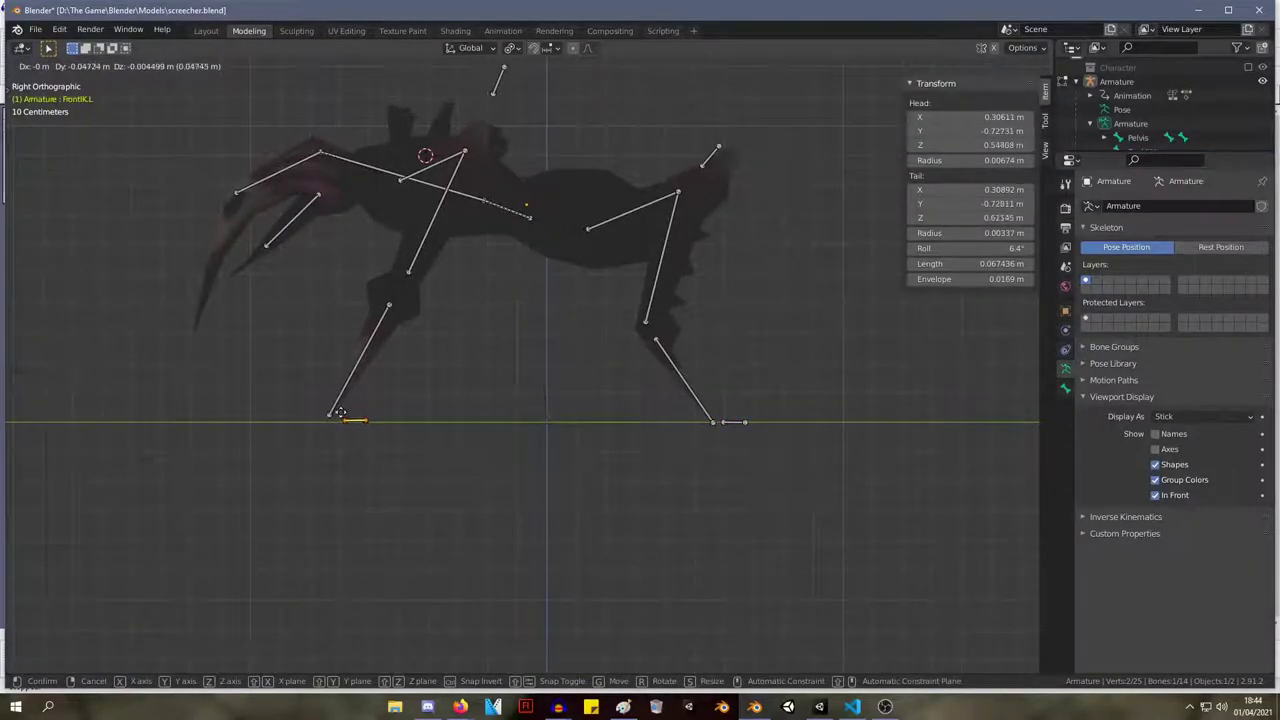
left_click(340, 413)
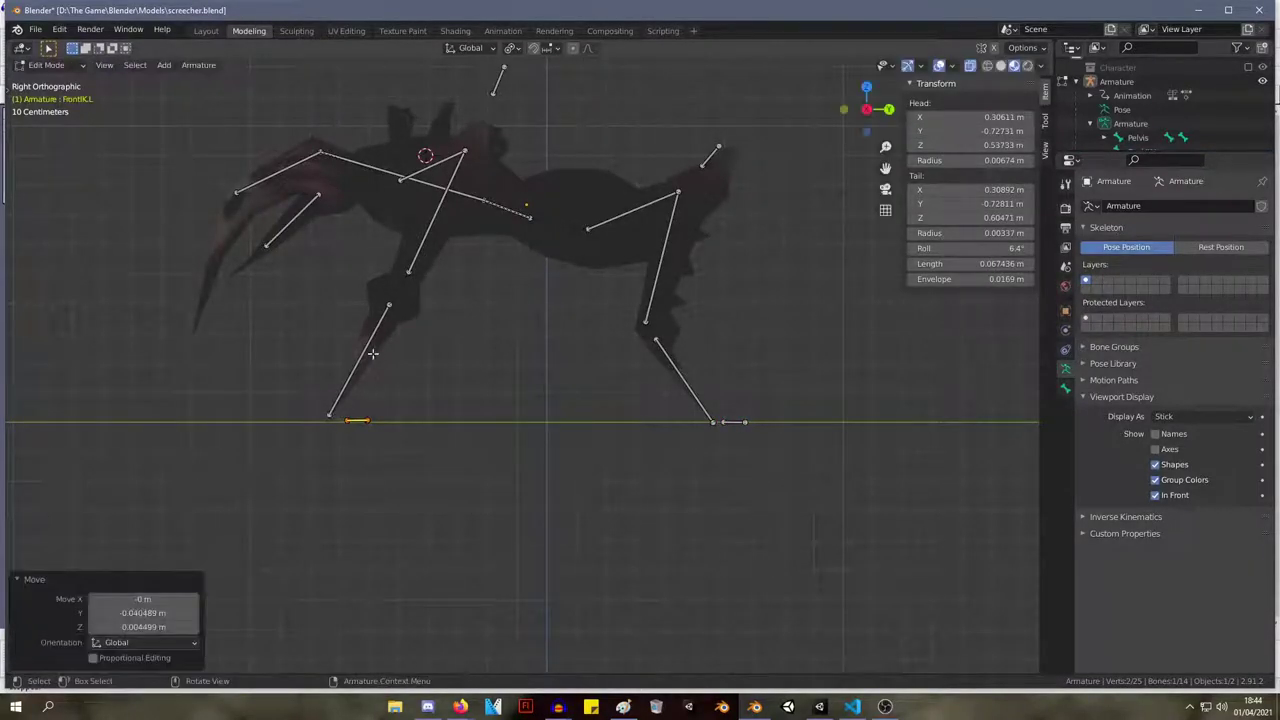
Move the tip of Hand.L down to the ground line at the end of the left front foot.
left_click(332, 414)
key("g")
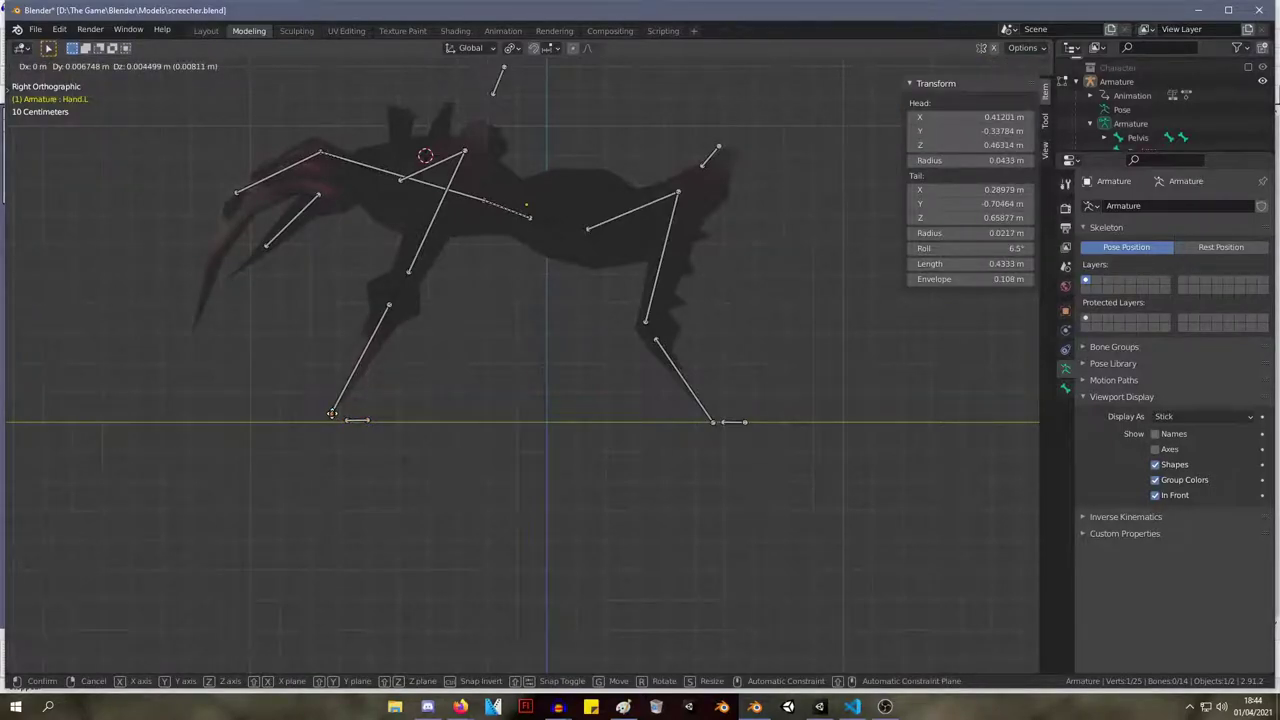
left_click(330, 413)
left_click_drag(388, 442, 340, 418)
key("g")
left_click(328, 418)
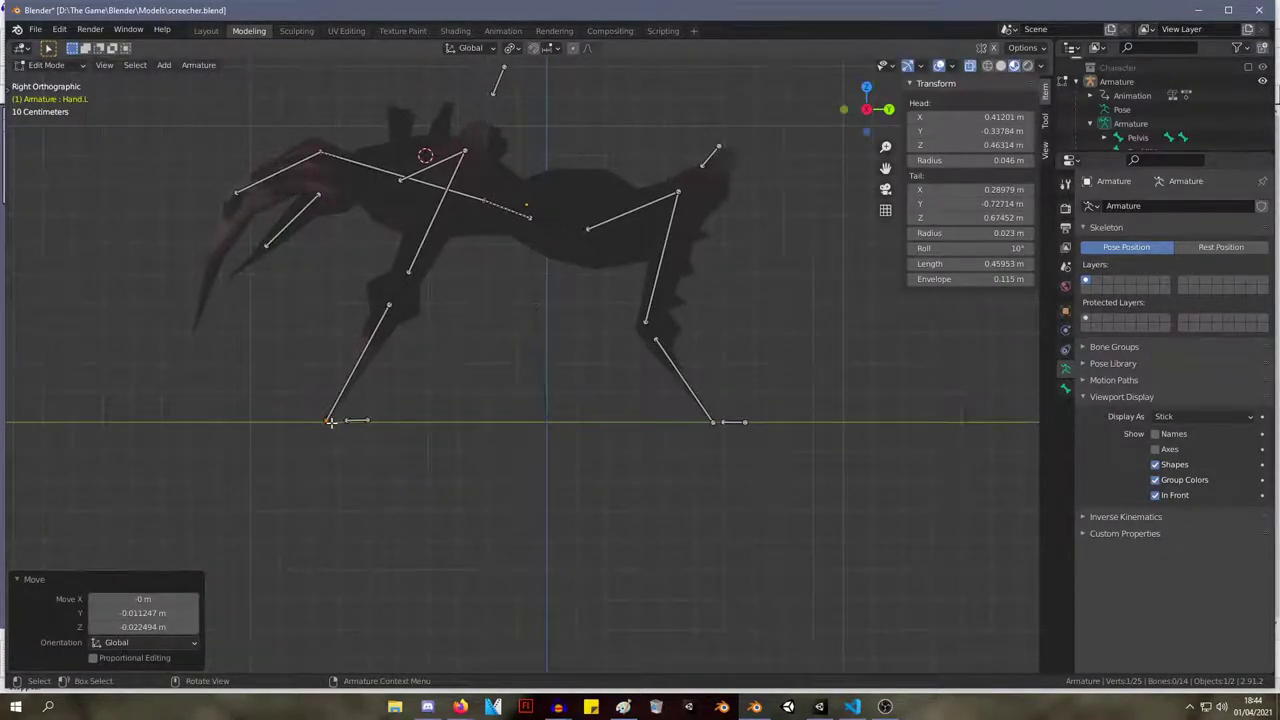
key("g")
Shorten BackIK.L to about 0.074 m by moving its rear end inward along the ground.
left_click(744, 422)
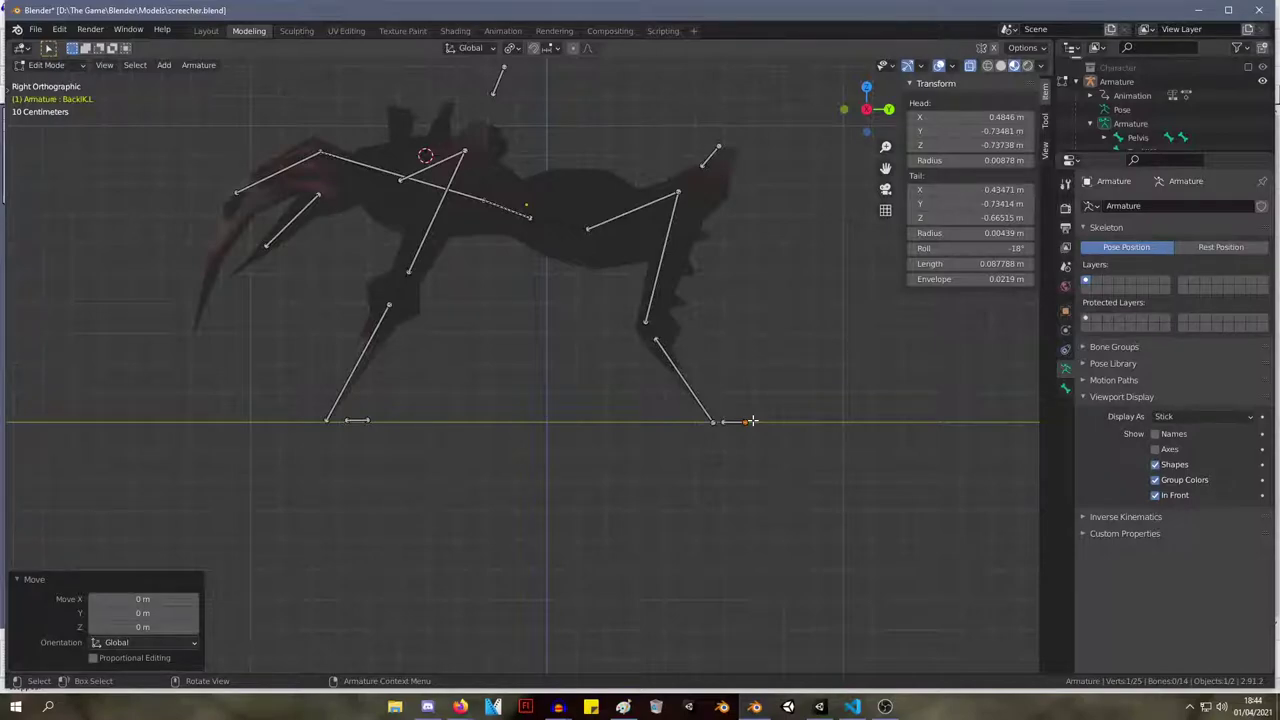
key("g")
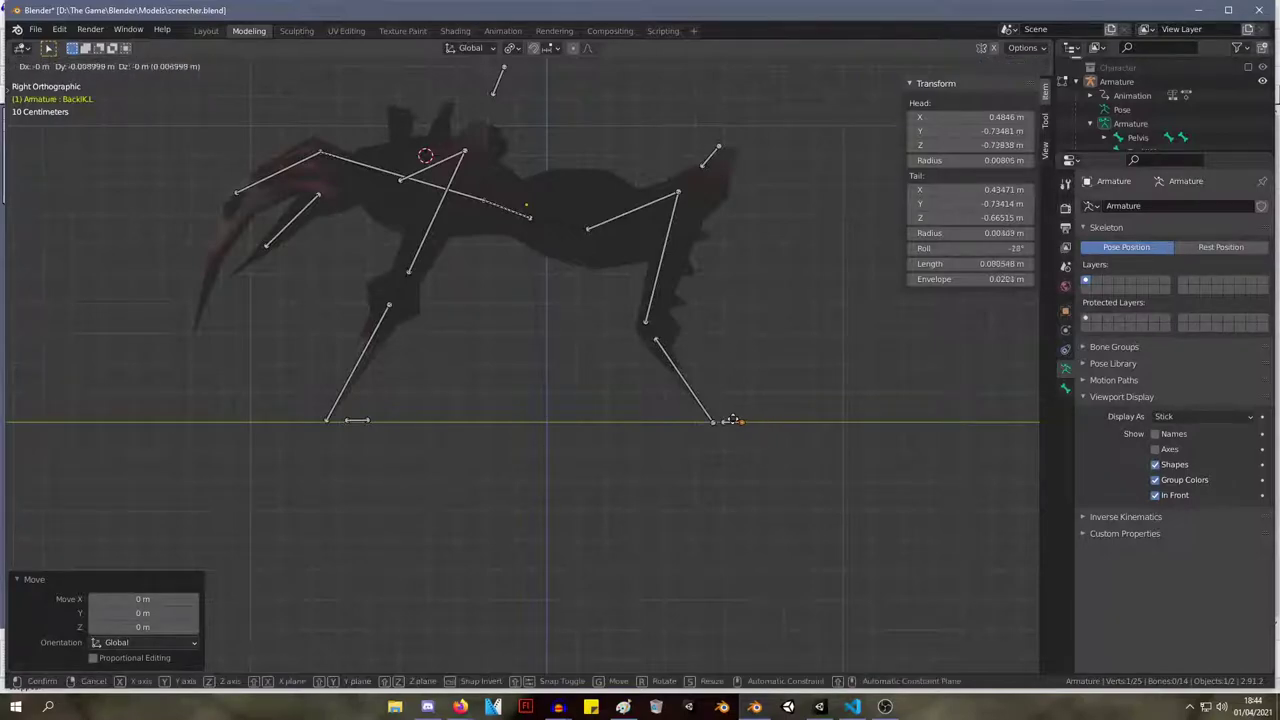
left_click(733, 421)
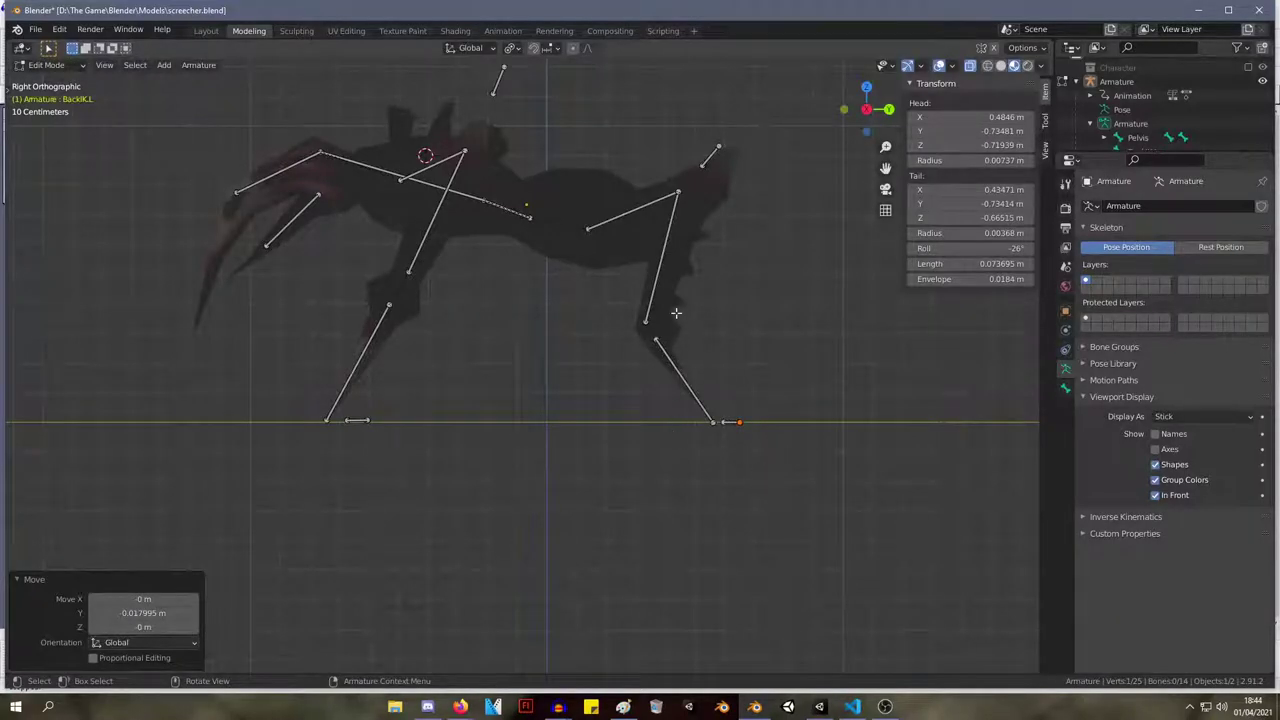
Move the left hind leg's pole target bone above and behind the knee, aligning it from several angles.
left_click_drag(699, 168, 737, 112)
key("g")
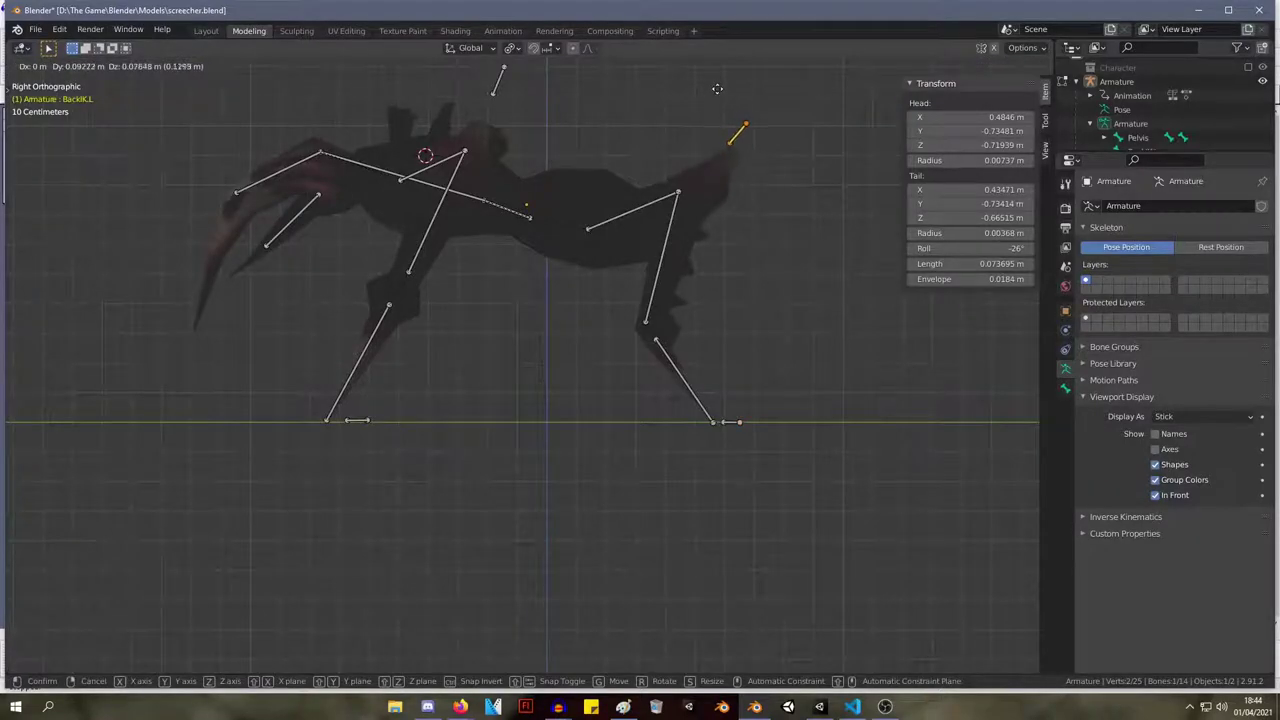
left_click(722, 96)
middle_click_drag(744, 124, 620, 114)
key("g")
left_click(441, 173)
middle_click_drag(441, 173, 557, 169)
key("g")
left_click(688, 156)
mouse_move(707, 172)
middle_mouse_down()
mouse_move(631, 289)
mouse_move(683, 189)
mouse_move(702, 180)
middle_mouse_up()
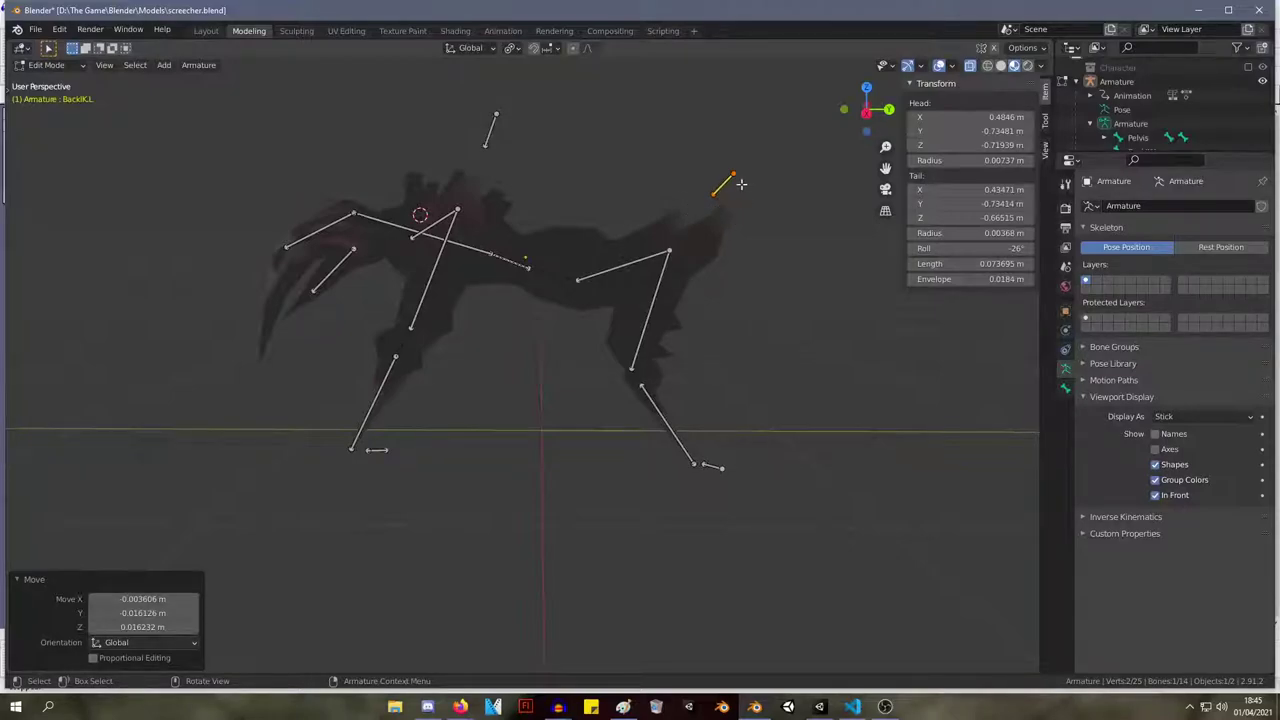
Refine the position of UpperLeg.L's head at the left hind leg's hip joint.
mouse_move(593, 257)
middle_mouse_down()
mouse_move(563, 250)
mouse_move(560, 309)
mouse_move(600, 252)
mouse_move(616, 251)
mouse_move(560, 314)
mouse_move(600, 260)
middle_mouse_up()
scroll(582, 309, "up", 5)
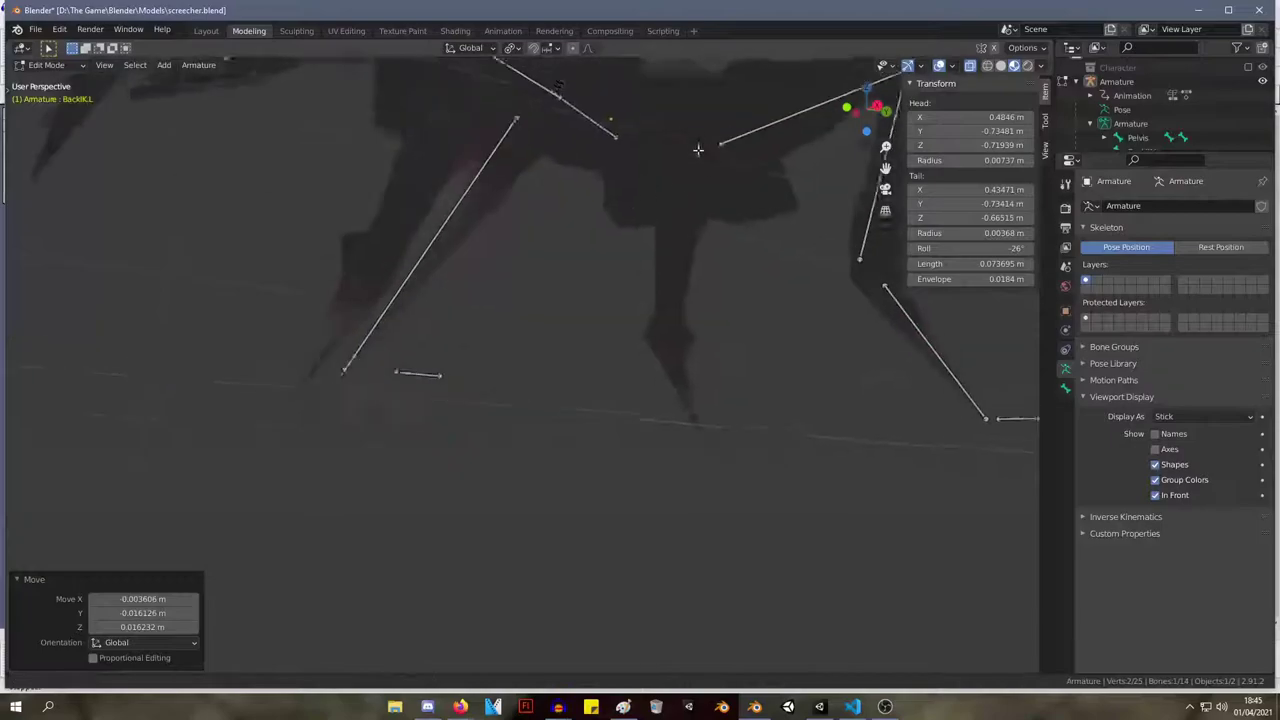
middle_click_drag(582, 309, 727, 310)
left_click(557, 436)
key("g")
left_click(563, 421)
key("g")
left_click(580, 494)
key("g")
left_click(501, 471)
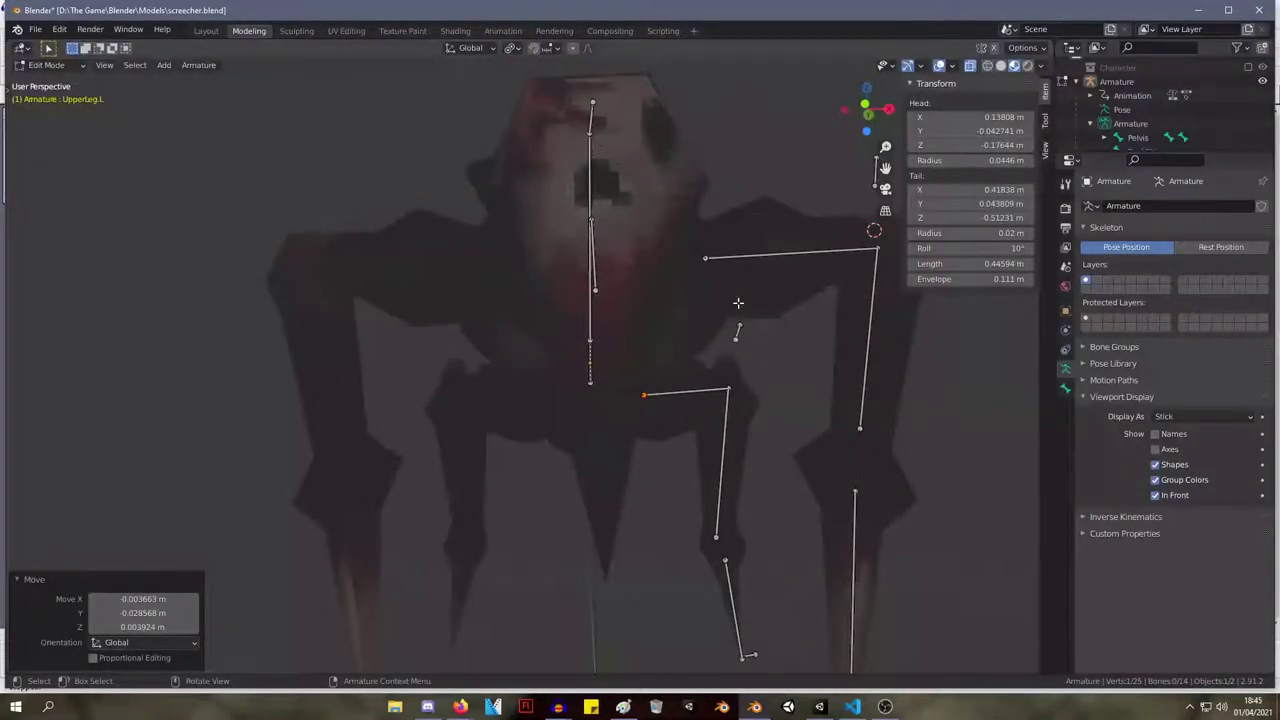
Nudge the left hind pole target bone slightly lower and farther behind the knee.
scroll(594, 298, "down", 7)
middle_click_drag(600, 297, 626, 422)
middle_click_drag(698, 576, 595, 432)
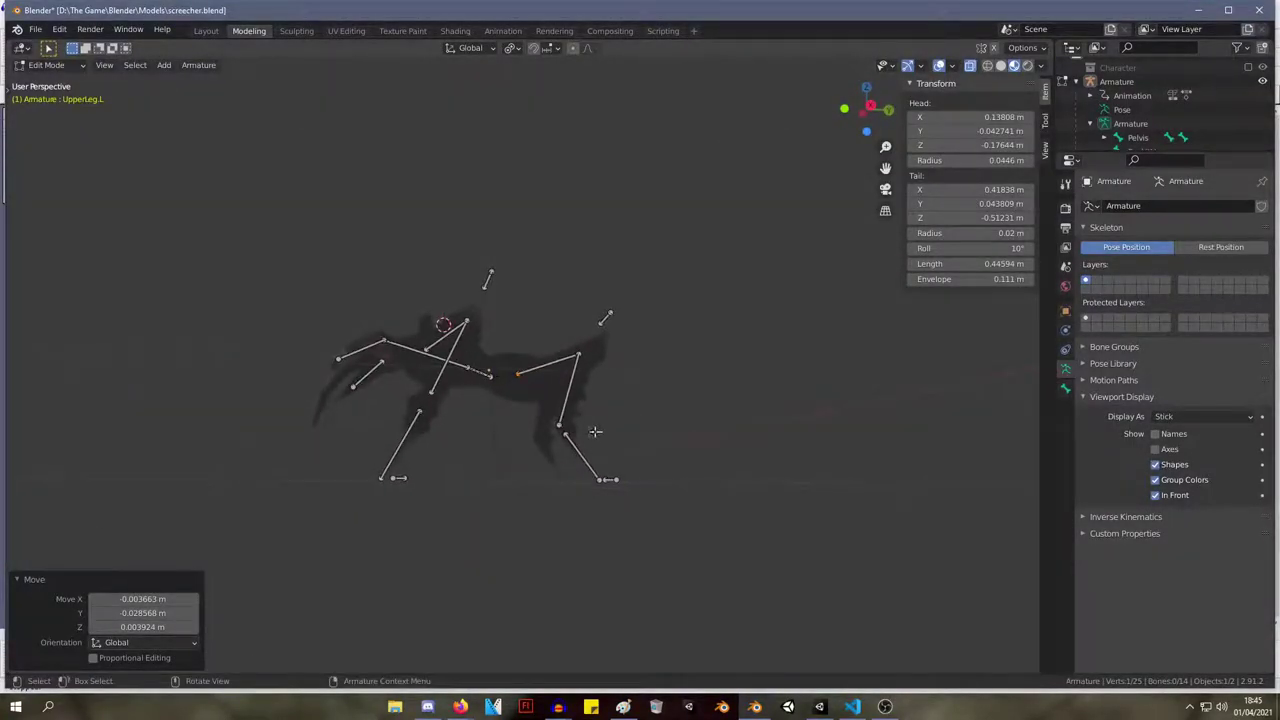
left_click(607, 317)
key("g")
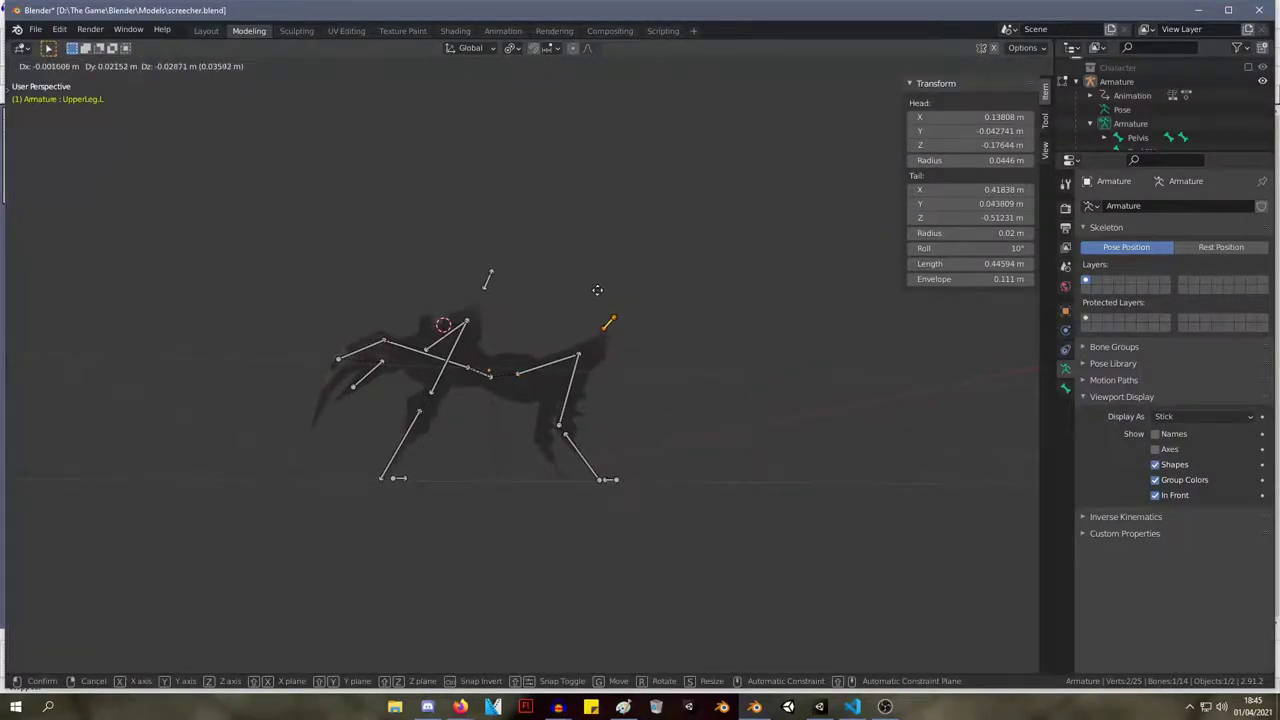
left_click(599, 289)
middle_click_drag(600, 289, 735, 325)
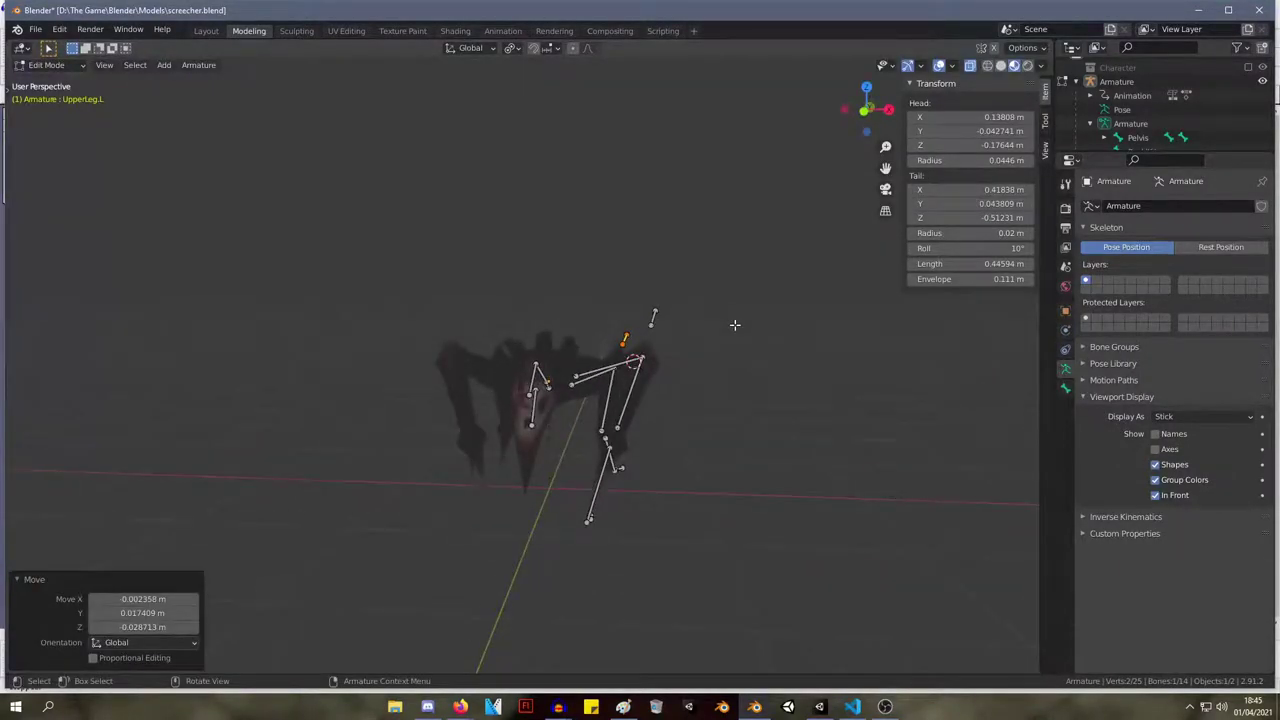
Select all the left-side leg, IK and pole target bones in the front view and symmetrize them.
key("KP_1")
left_click_drag(734, 554, 576, 261)
right_click(614, 364)
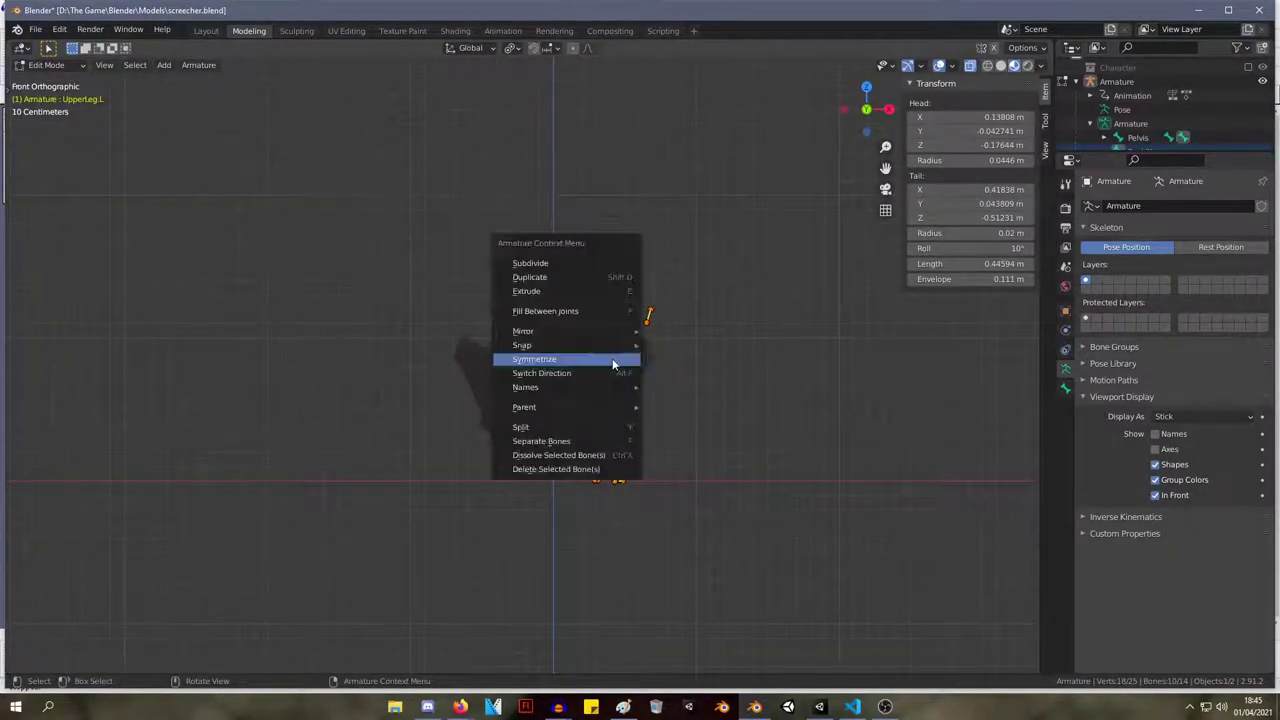
left_click(608, 357)
middle_click_drag(692, 322, 766, 360)
middle_click_drag(653, 418, 720, 373)
Check the mirrored leg bones against the mesh in Pose Mode and return to Edit Mode.
key("ctrl+Tab")
scroll(550, 558, "up", 3)
scroll(690, 305, "down", 5)
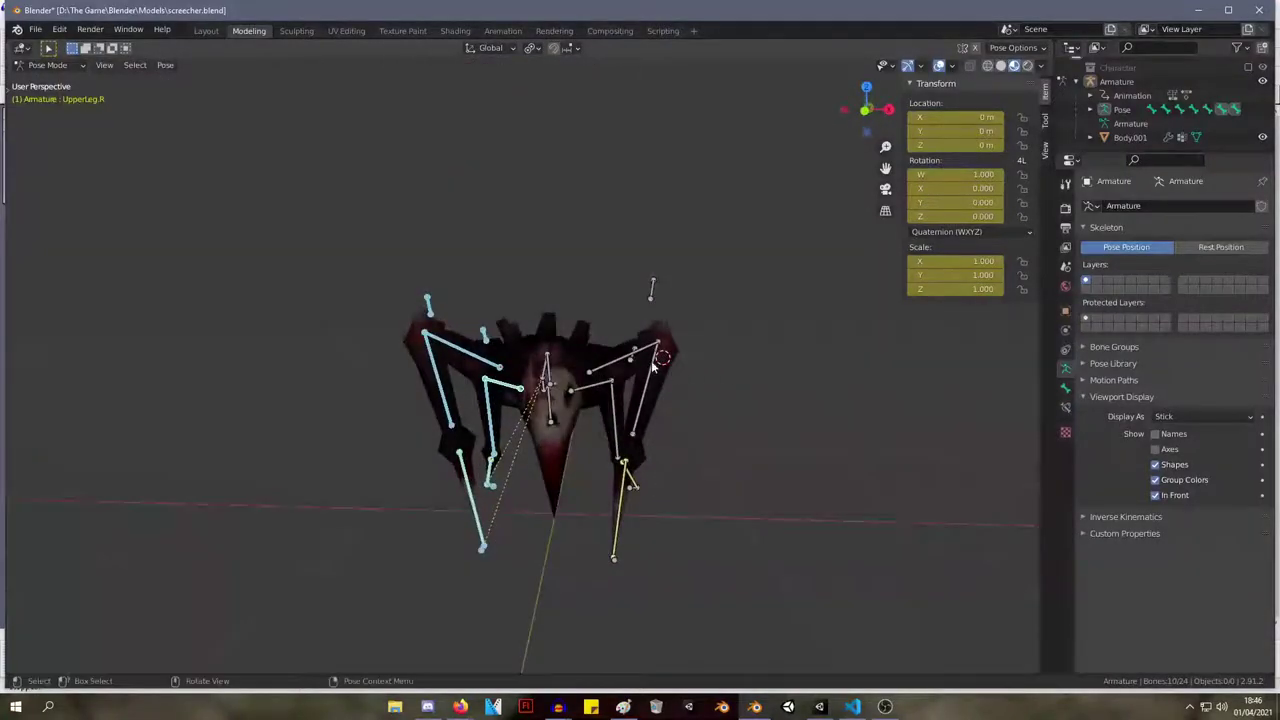
left_click(164, 65)
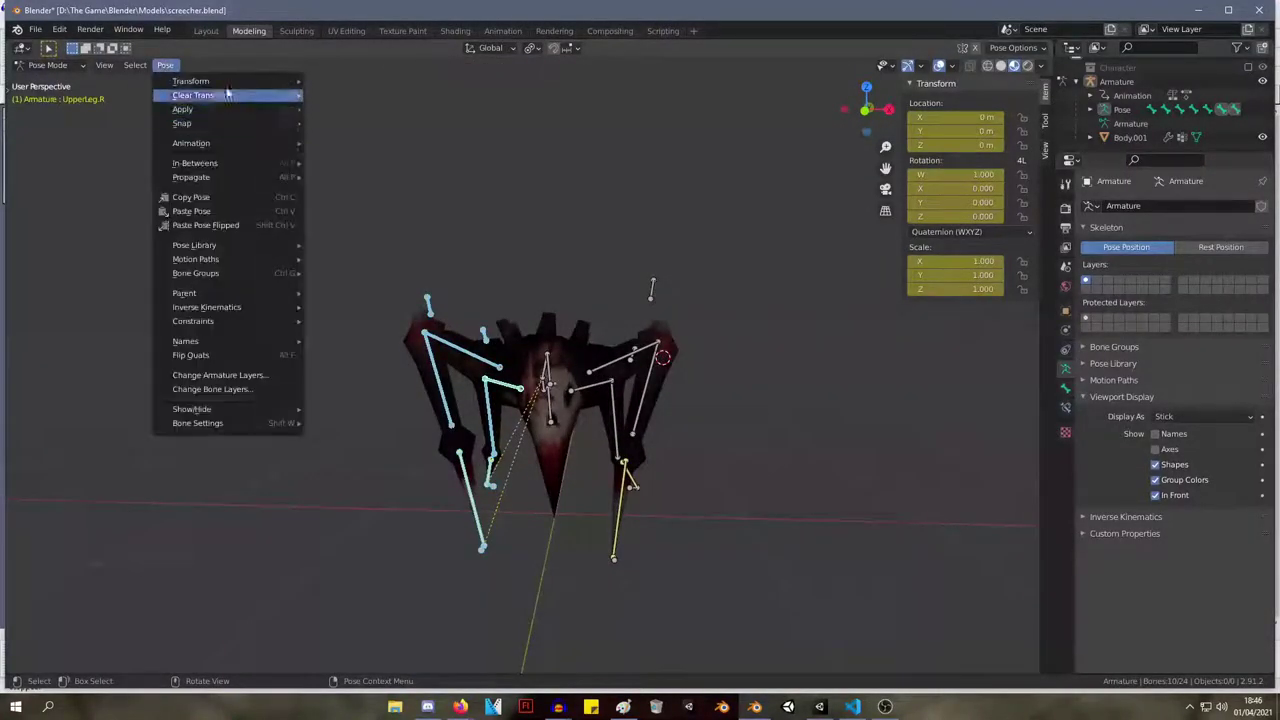
mouse_move(232, 123)
key("Tab")
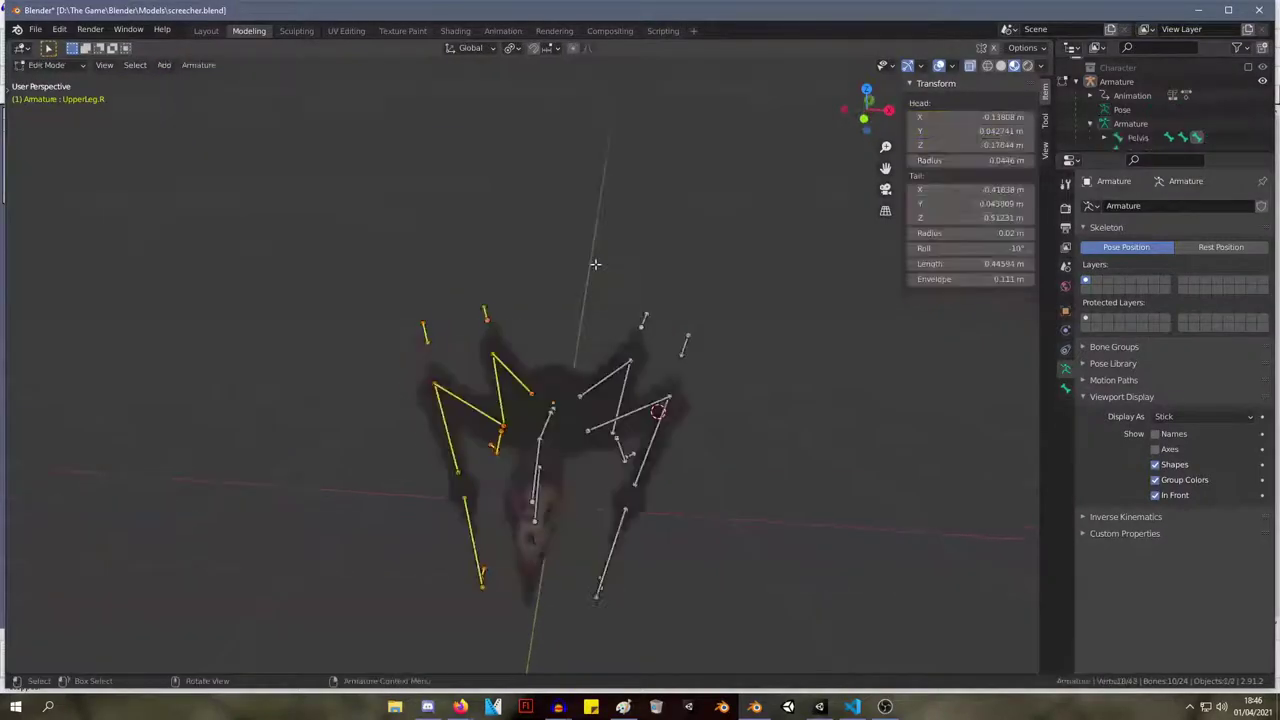
Select every bone of the armature in Edit Mode and switch back to Pose Mode.
middle_click_drag(592, 265, 603, 218)
left_click_drag(767, 557, 308, 134)
left_click(200, 65)
key("Escape")
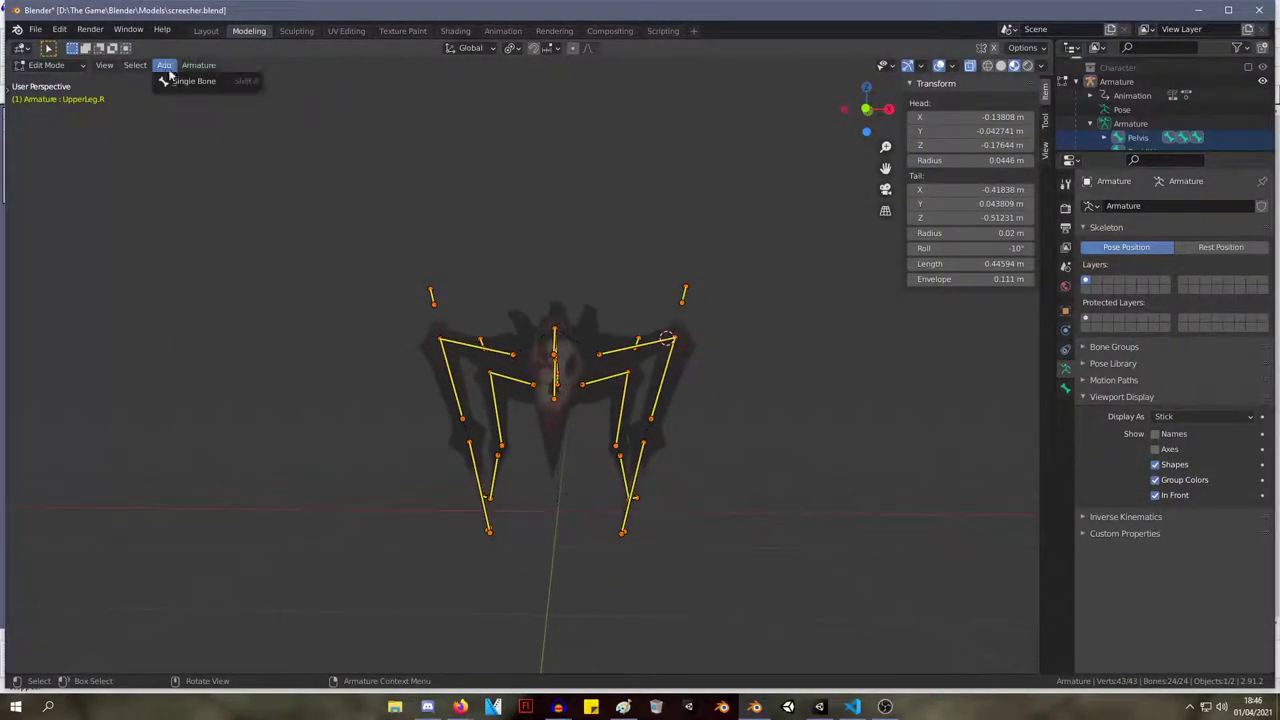
key("Tab")
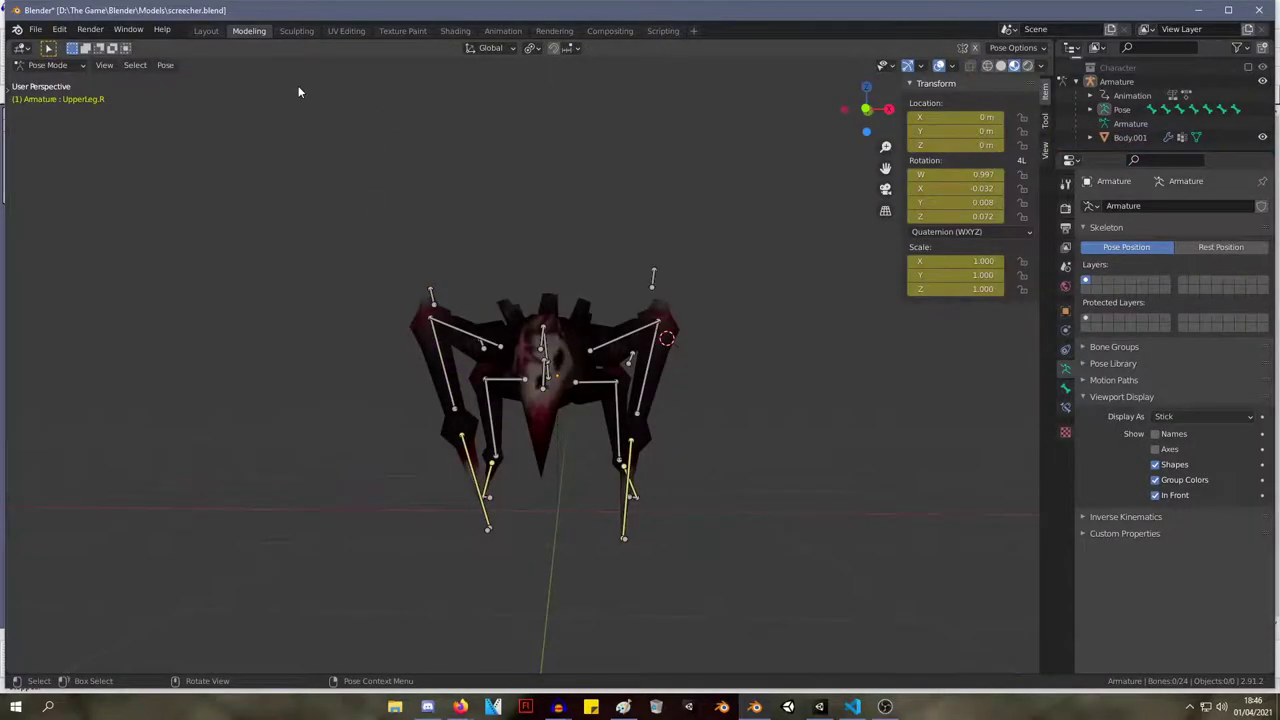
Switch to the Animation workspace and select all the armature's bones in Pose Mode.
left_click(502, 30)
left_click_drag(780, 370, 714, 123)
key("a")
left_click(73, 67)
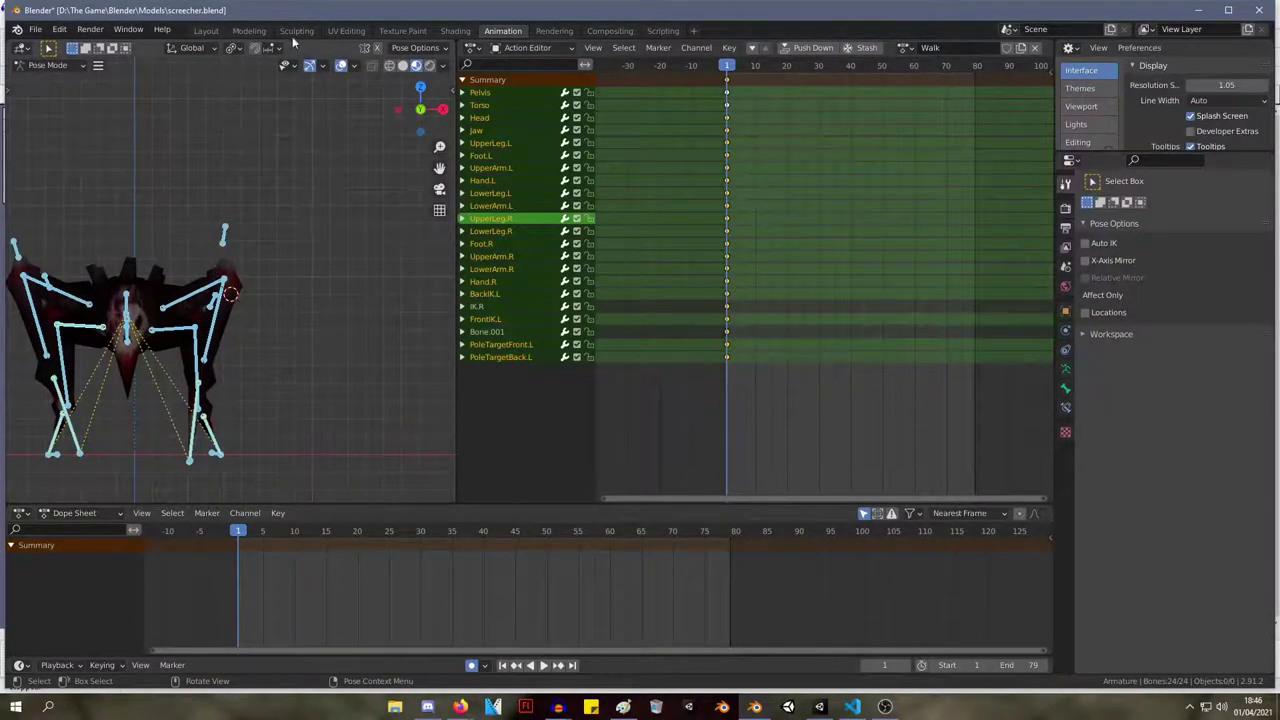
left_click(254, 32)
left_click(76, 69)
left_click(64, 119)
left_click(198, 65)
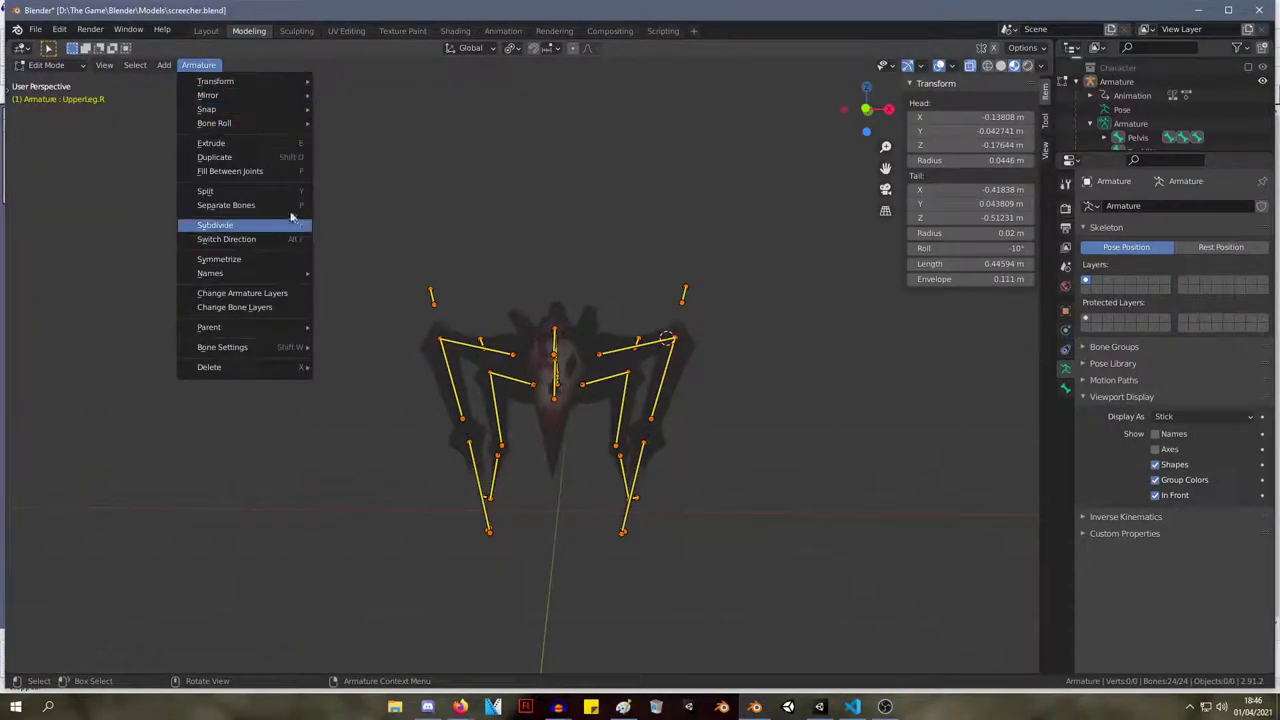
mouse_move(293, 123)
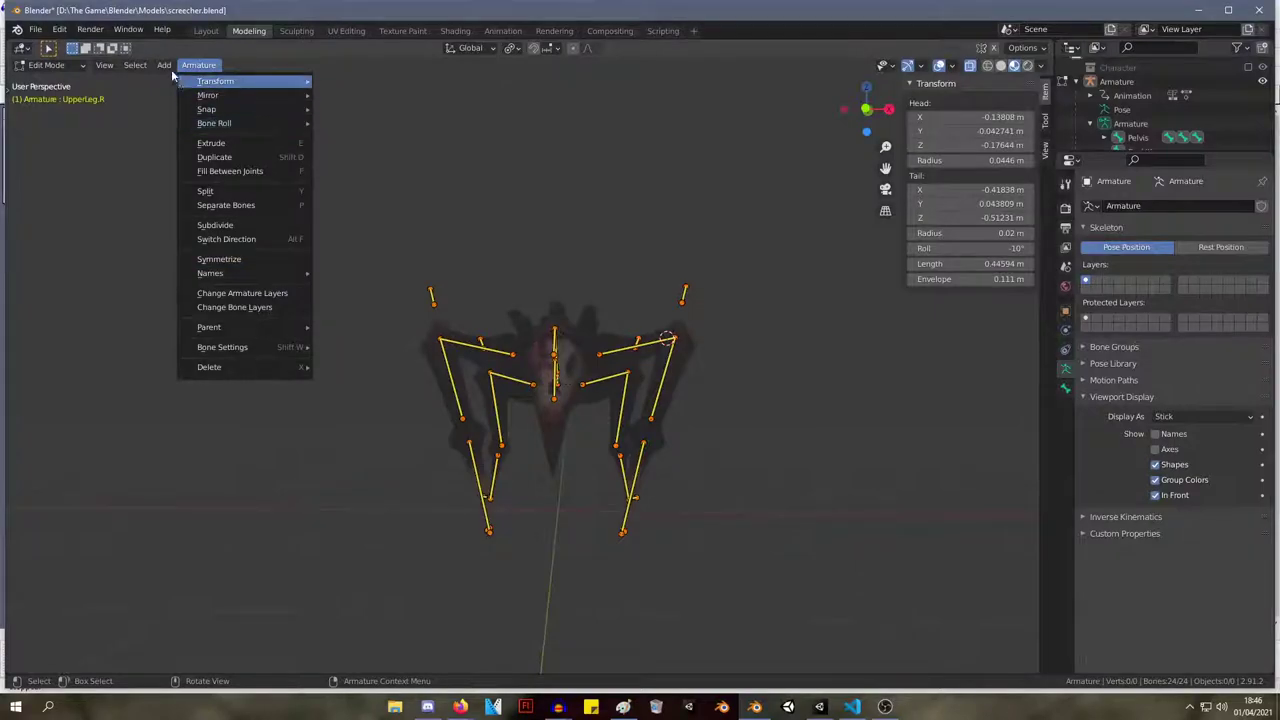
key("Tab")
key("Tab")
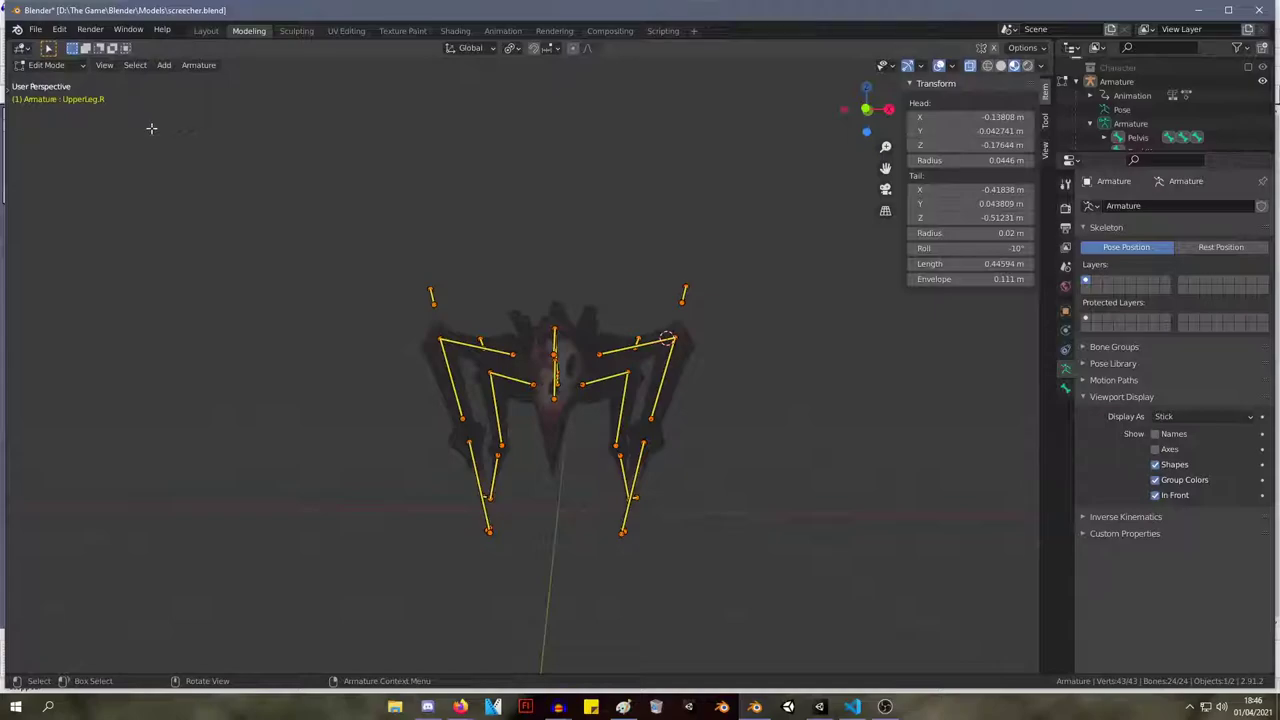
Try applying the current pose of all bones as the armature's rest pose in Pose Mode.
left_click(47, 65)
left_click(60, 113)
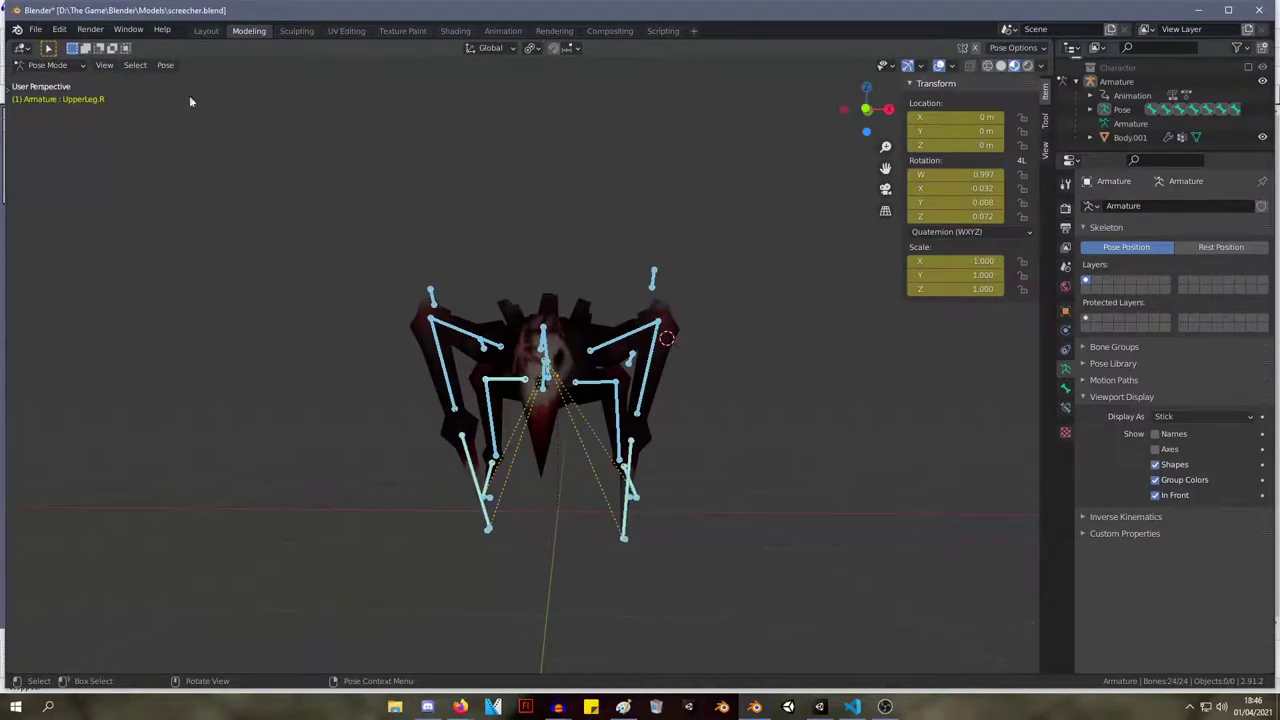
left_click(165, 65)
mouse_move(257, 83)
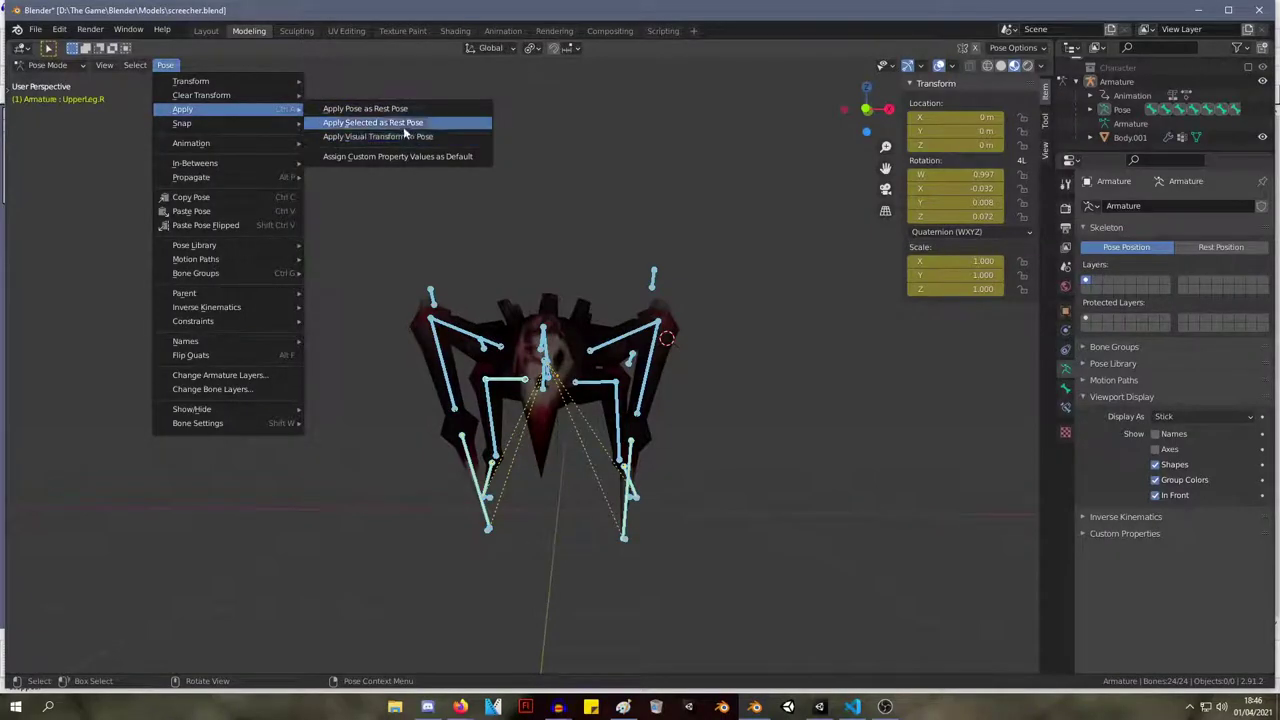
left_click(455, 108)
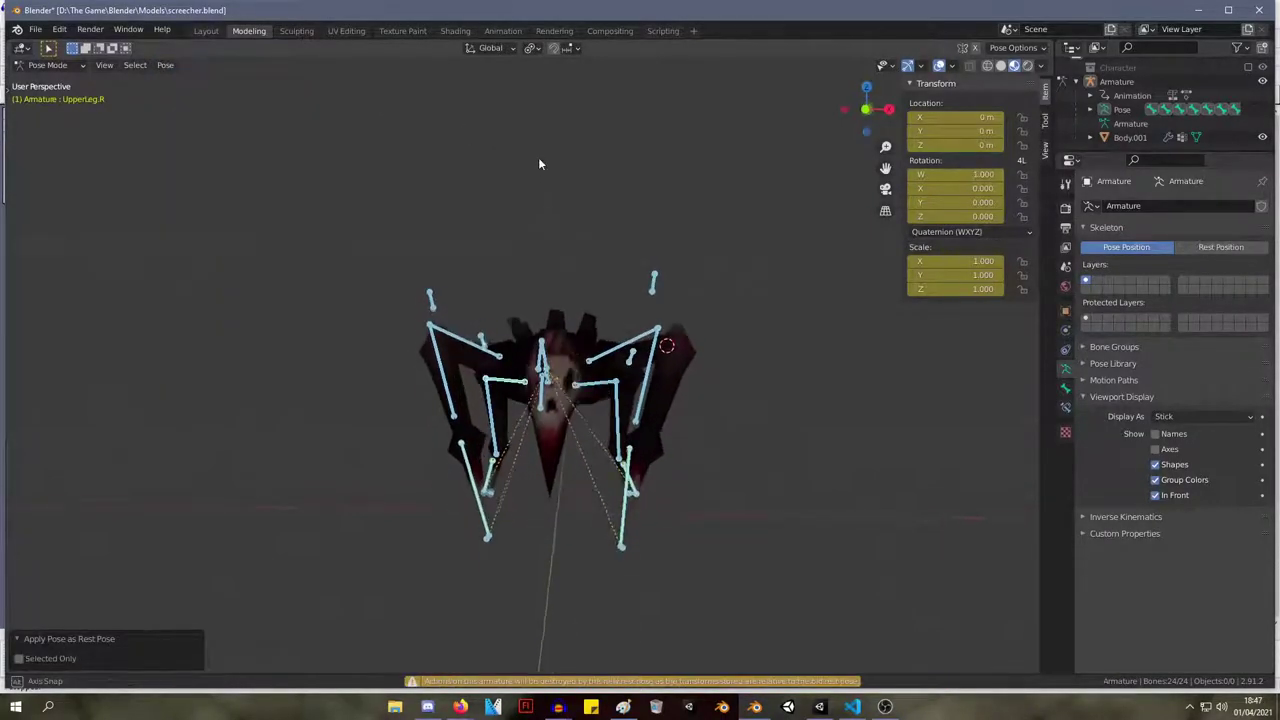
Compare the bones with the mesh in Edit Mode and Pose Mode, and undo the rest pose application.
key("Tab")
key("Tab")
key("Tab")
key("Tab")
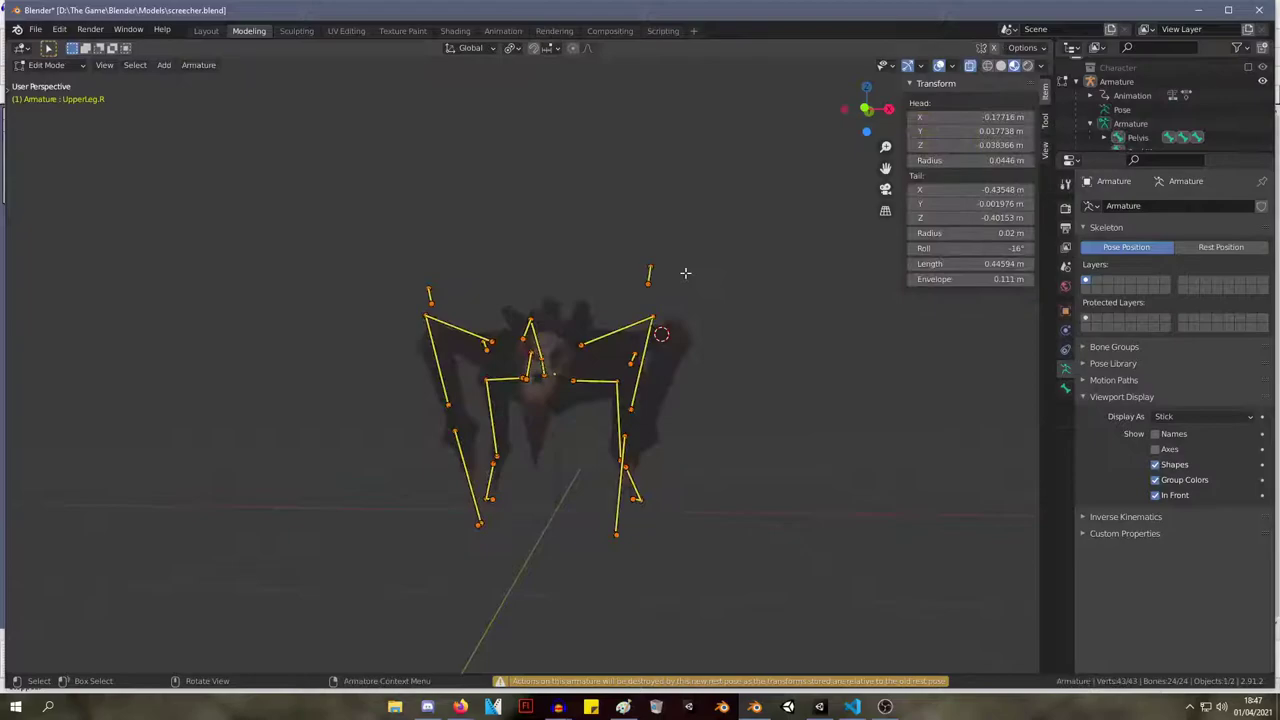
key("Tab")
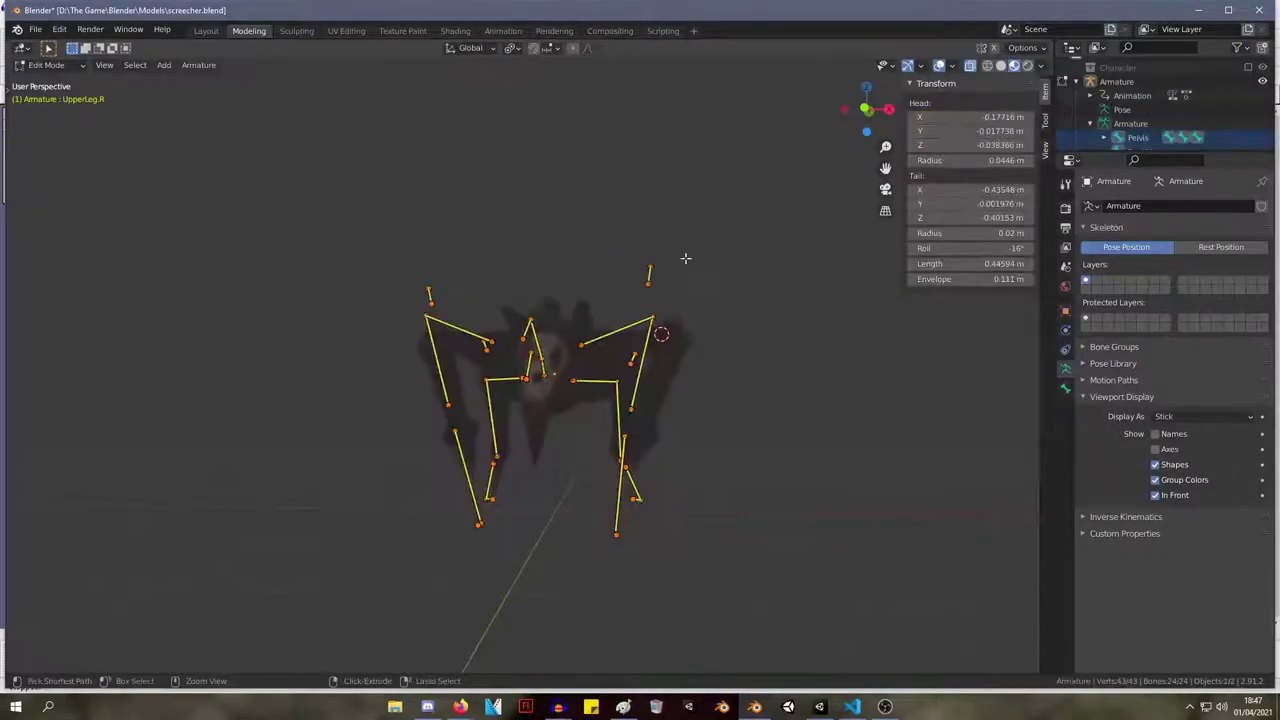
key("Tab")
middle_click_drag(400, 173, 482, 160)
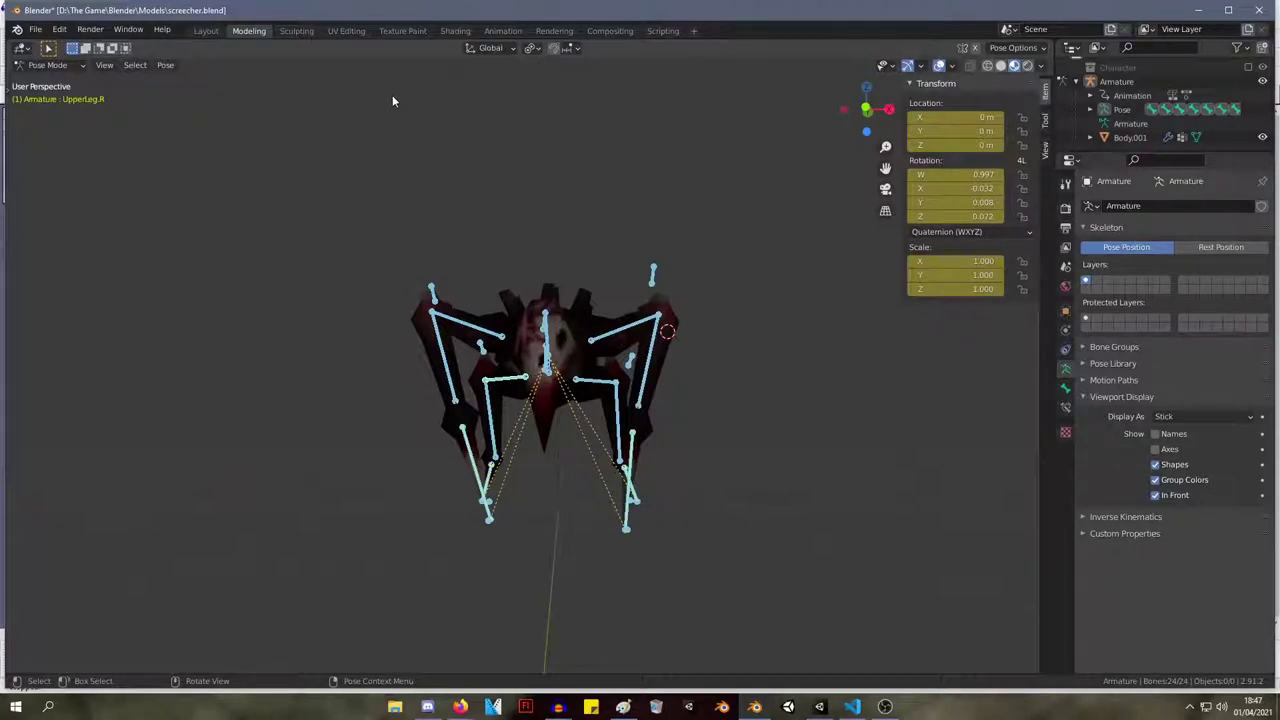
mouse_move(576, 185)
middle_mouse_down()
mouse_move(591, 190)
mouse_move(580, 184)
middle_mouse_up()
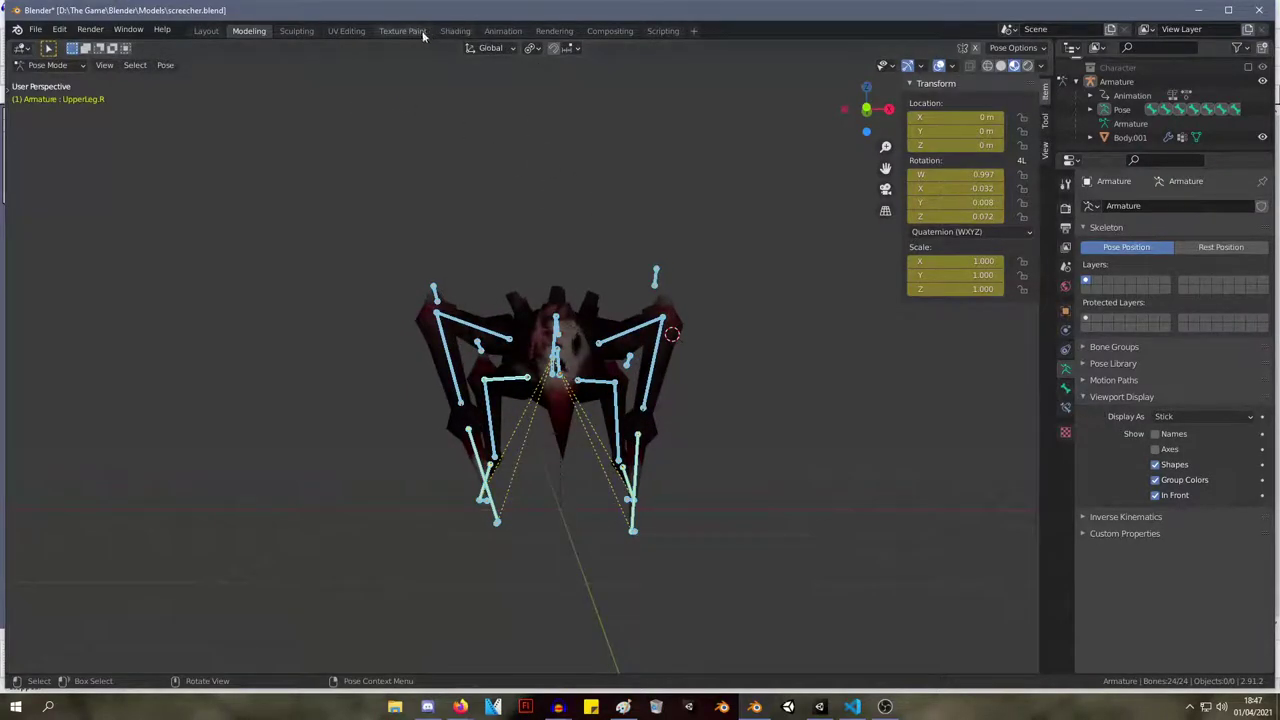
Select the left front IK bone in the Animation workspace and compare its Edit Mode and Pose Mode positions.
left_click(500, 31)
left_click_drag(420, 108, 254, 399)
left_click(243, 400)
middle_click_drag(243, 400, 37, 348)
key("Tab")
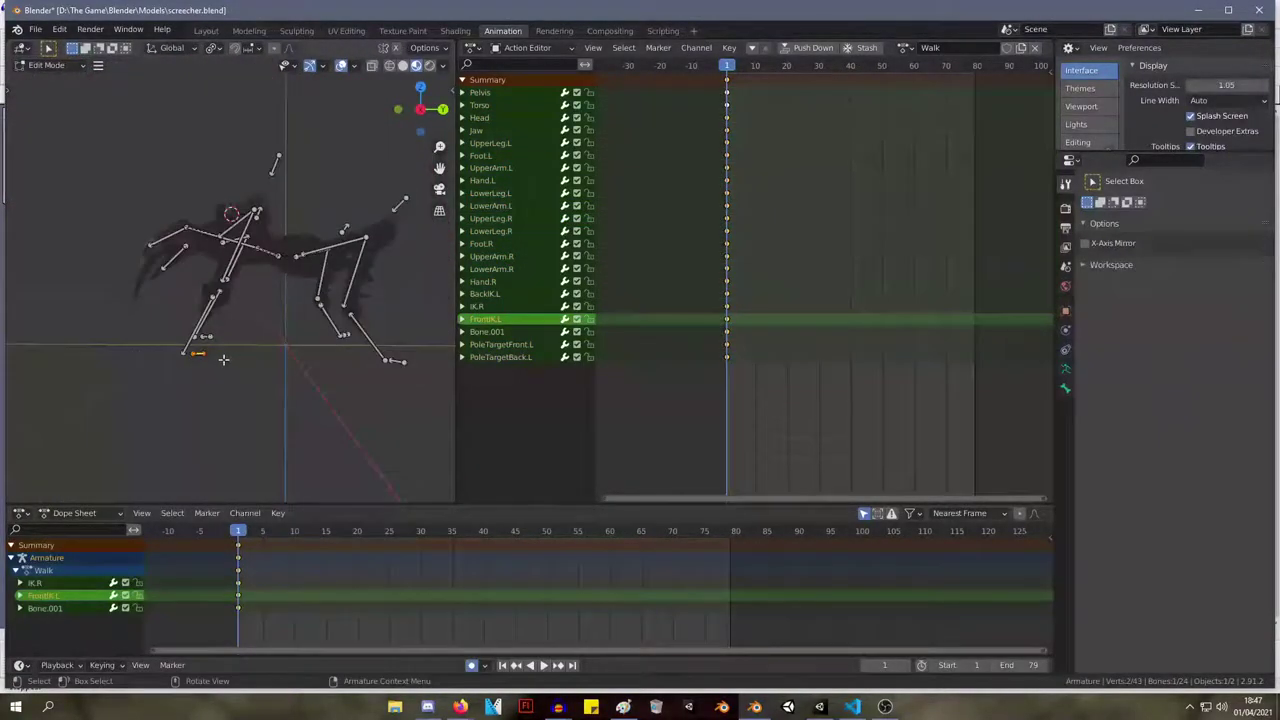
key("Tab")
middle_click_drag(263, 359, 263, 303)
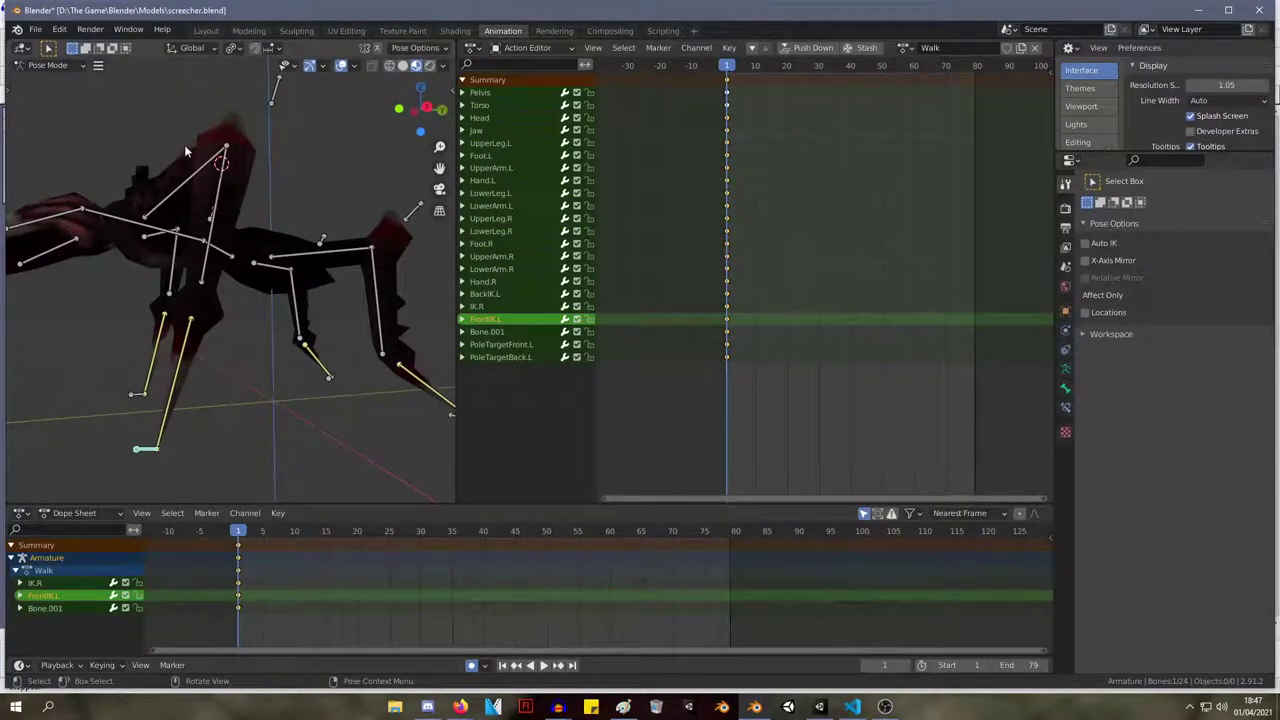
Examine the leg bones against the mesh from the front and side, and select a front pole target bone.
middle_click_drag(158, 215, 172, 217)
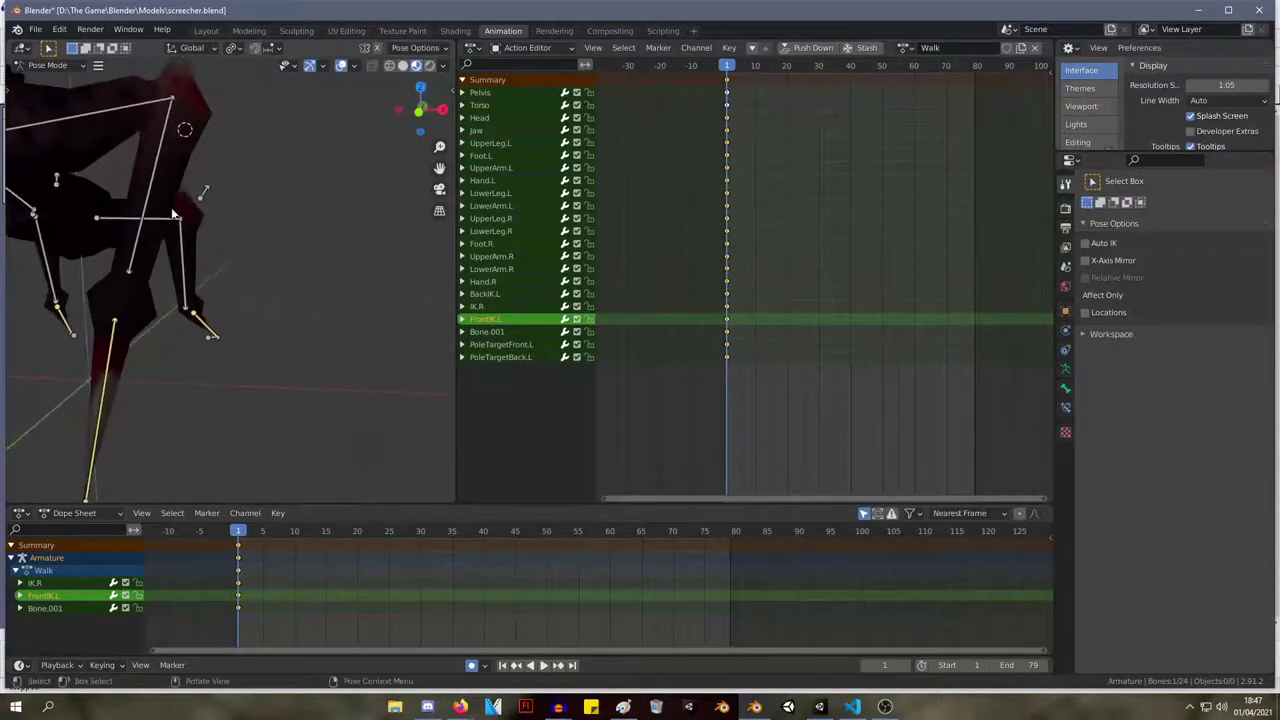
middle_click_drag(283, 209, 61, 239)
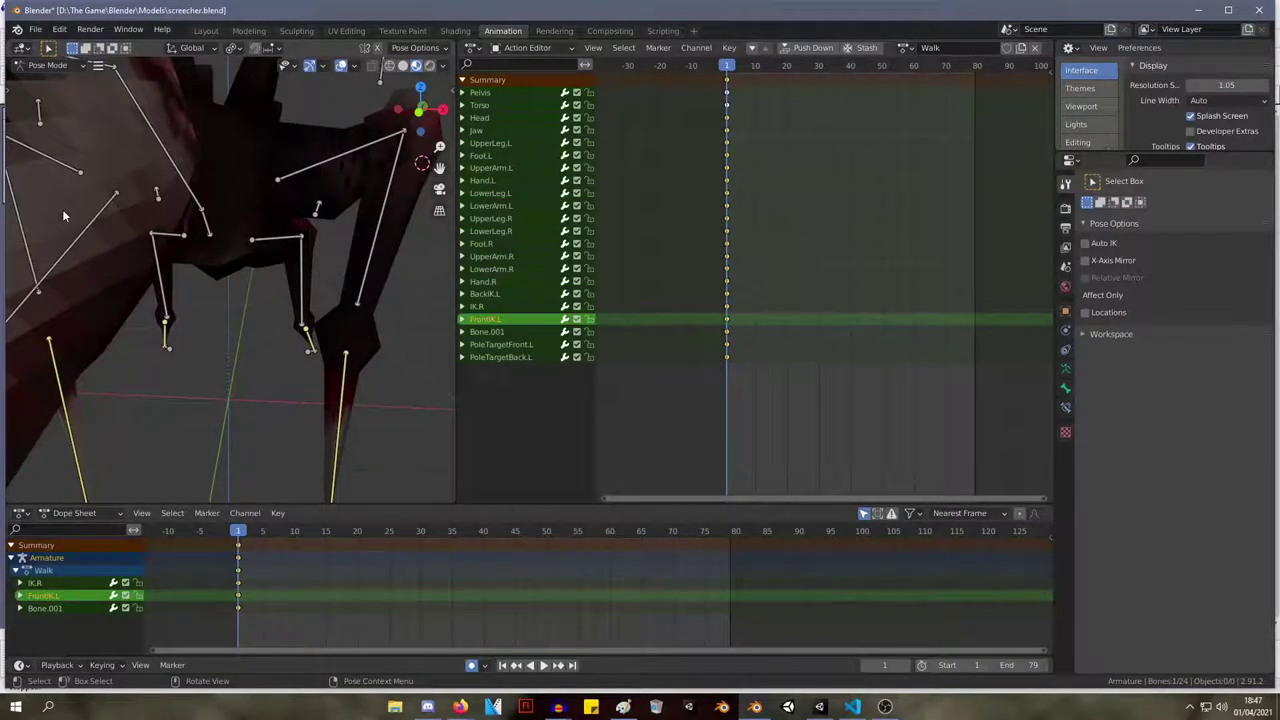
middle_click_drag(227, 226, 267, 211)
scroll(267, 211, "down", 5)
middle_click_drag(103, 165, 391, 206)
left_click(128, 178)
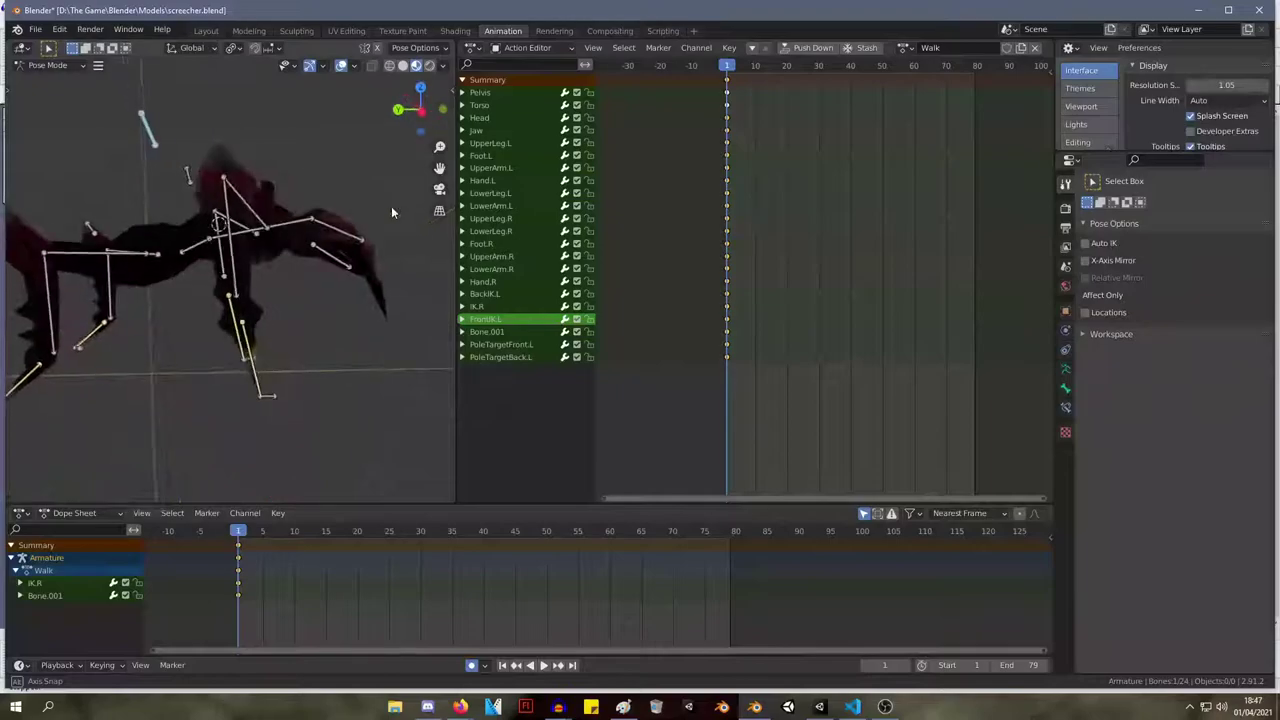
Select every bone of the armature in Edit Mode and return to Pose Mode.
key("Tab")
middle_click_drag(241, 223, 324, 355)
scroll(185, 253, "down", 4)
left_click_drag(326, 360, 134, 189)
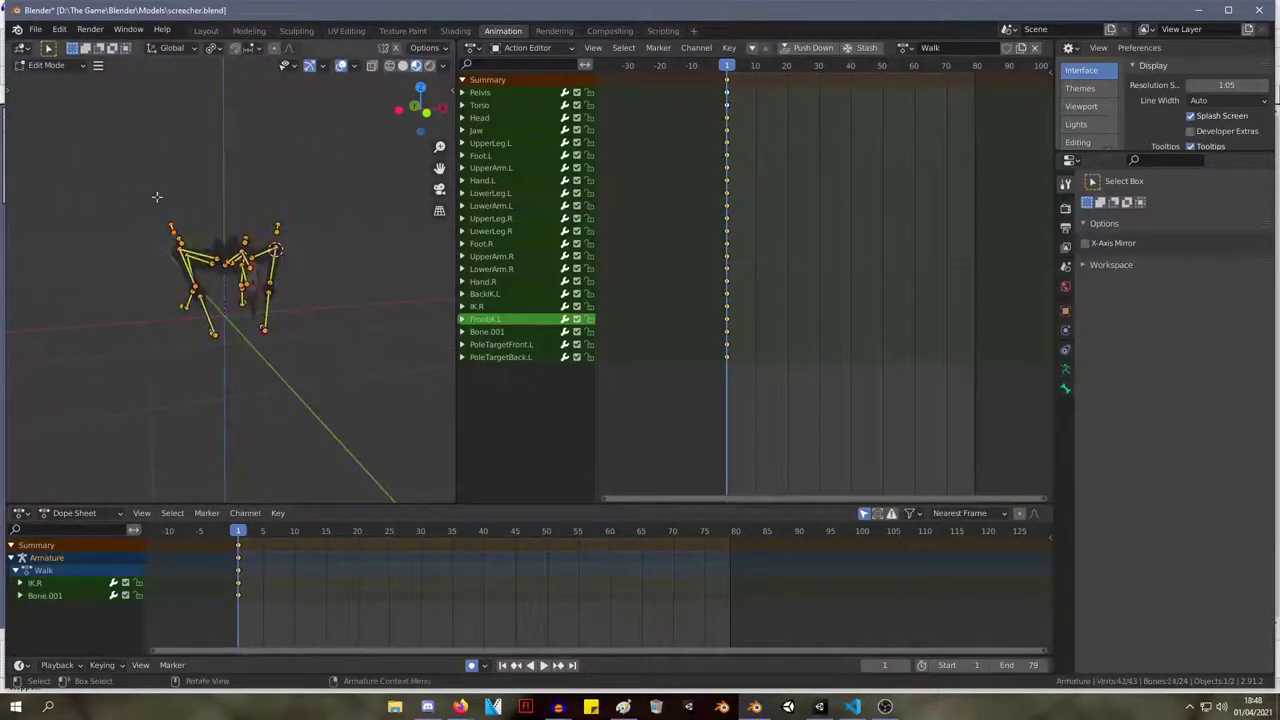
key("Tab")
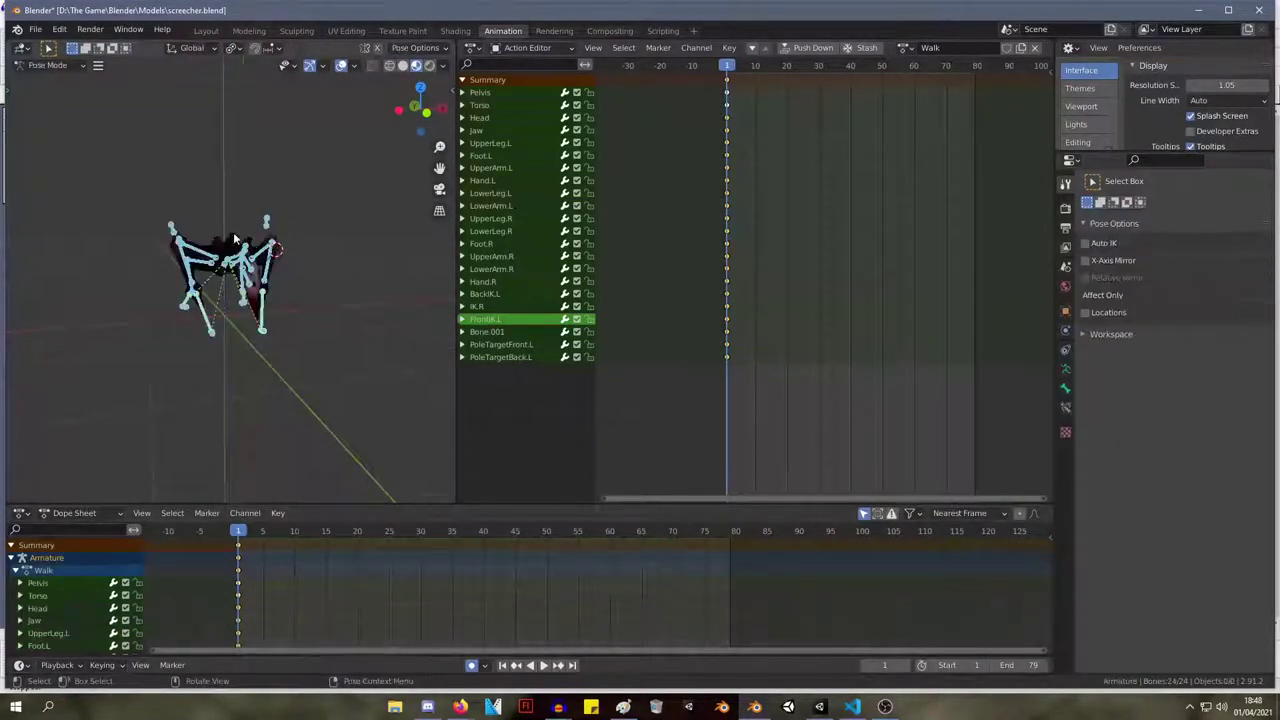
Clear all pose transforms of the selected bones in the Modeling workspace.
left_click(256, 31)
left_click(50, 65)
left_click(60, 108)
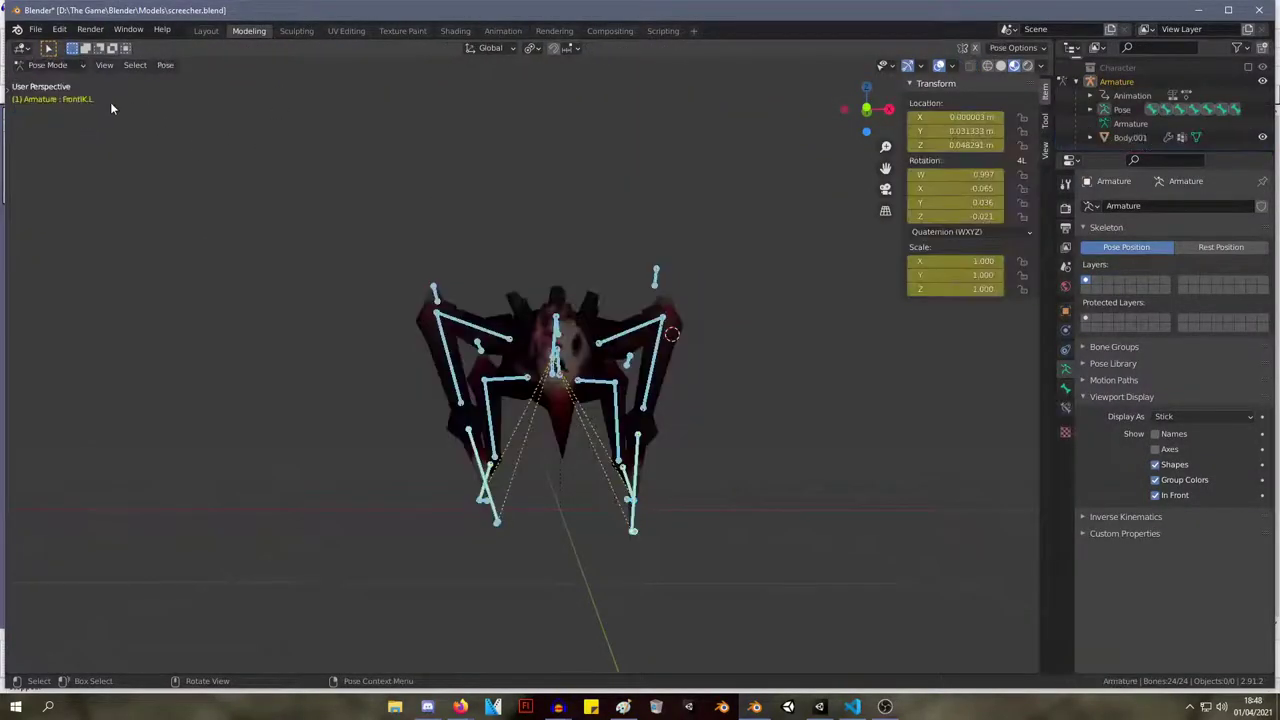
left_click(97, 64)
mouse_move(165, 65)
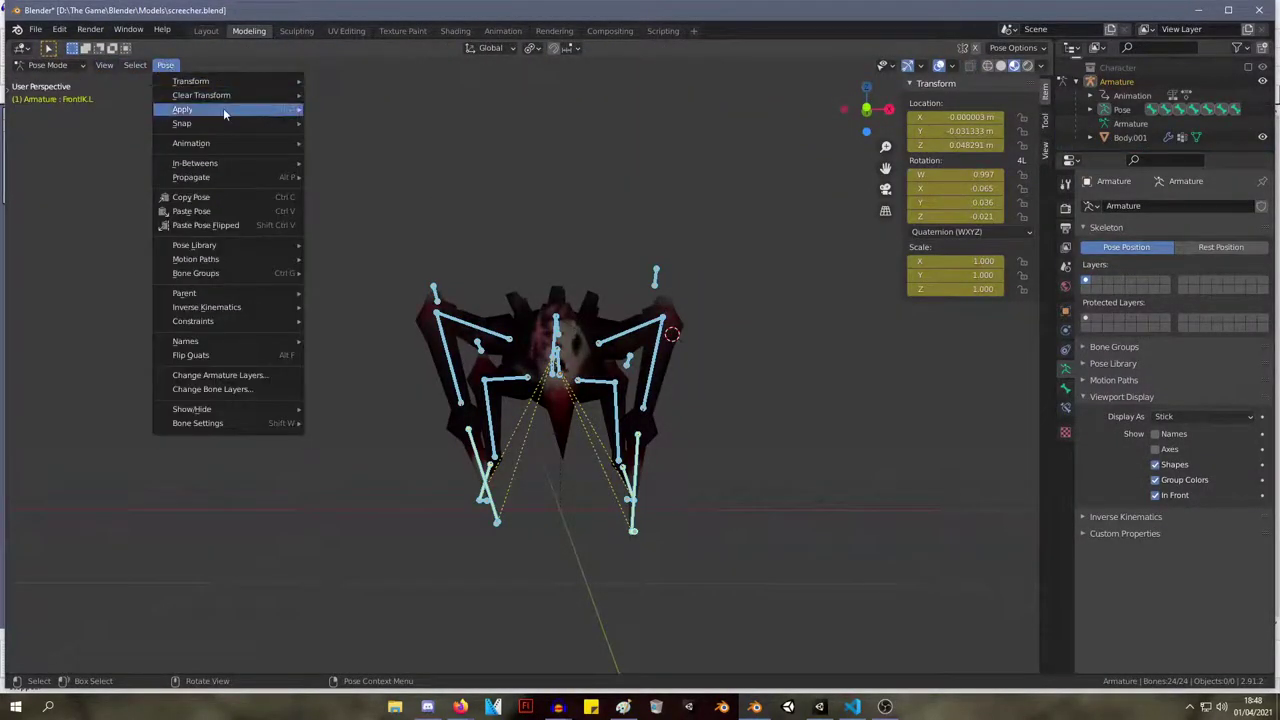
mouse_move(226, 96)
left_click(336, 96)
Toggle repeatedly between Edit Mode and Pose Mode to compare the rest and posed bone positions from the side.
middle_click_drag(600, 245, 470, 227)
key("Tab")
key("Tab")
key("Tab")
key("Tab")
key("Tab")
key("Tab")
key("Tab")
key("Tab")
key("Tab")
key("Tab")
key("Tab")
key("Tab")
key("Tab")
key("Tab")
key("Tab")
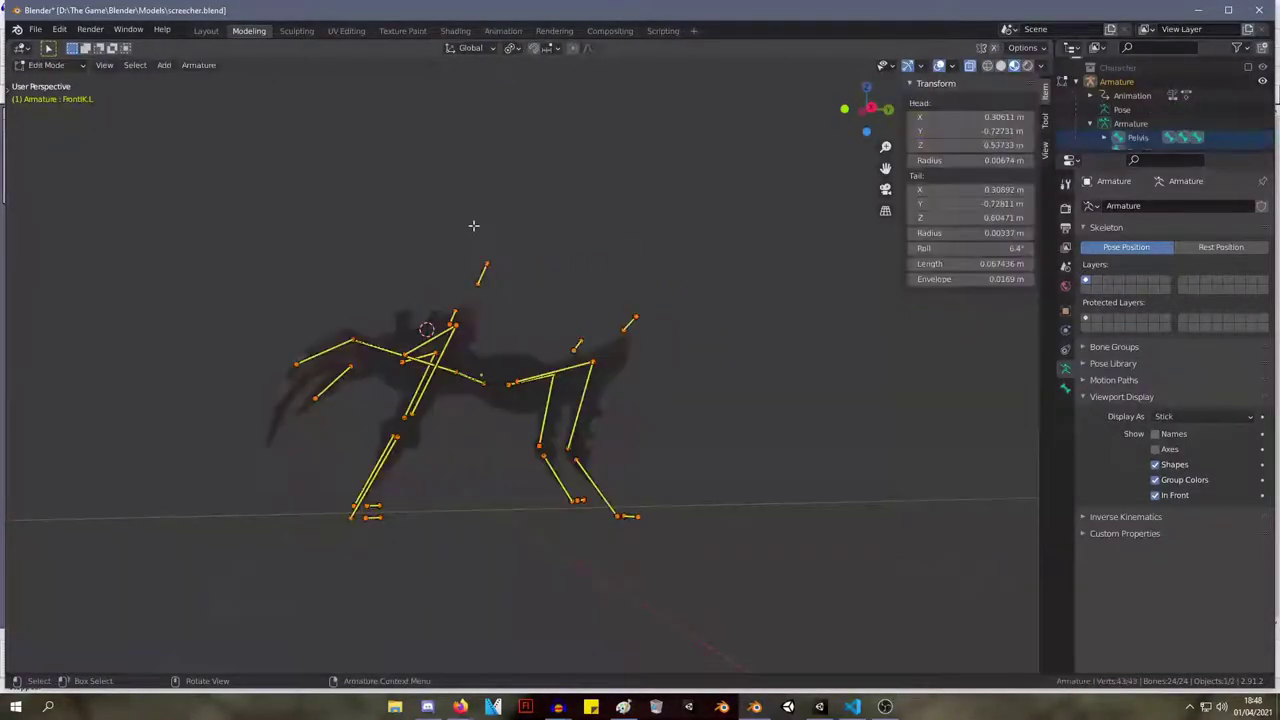
key("Tab")
Select the Pelvis bone in Pose Mode.
middle_click_drag(345, 190, 493, 358)
left_click(454, 377)
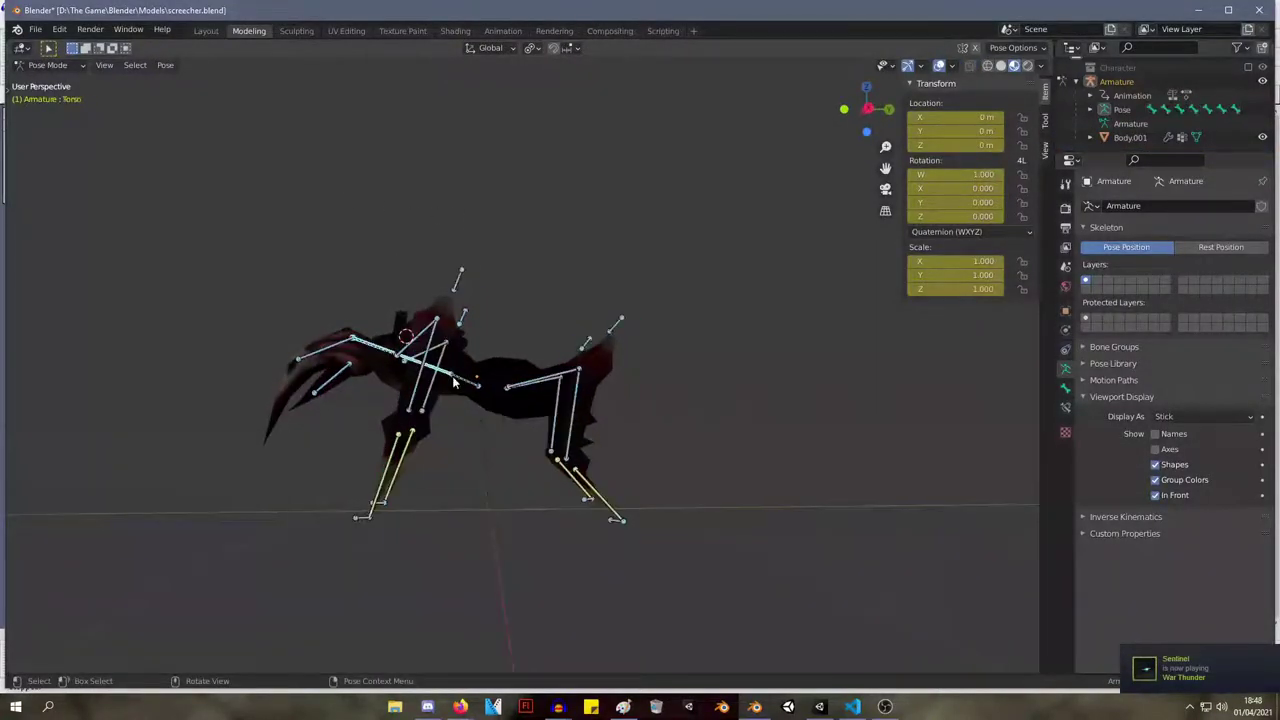
middle_click_drag(421, 490, 462, 445)
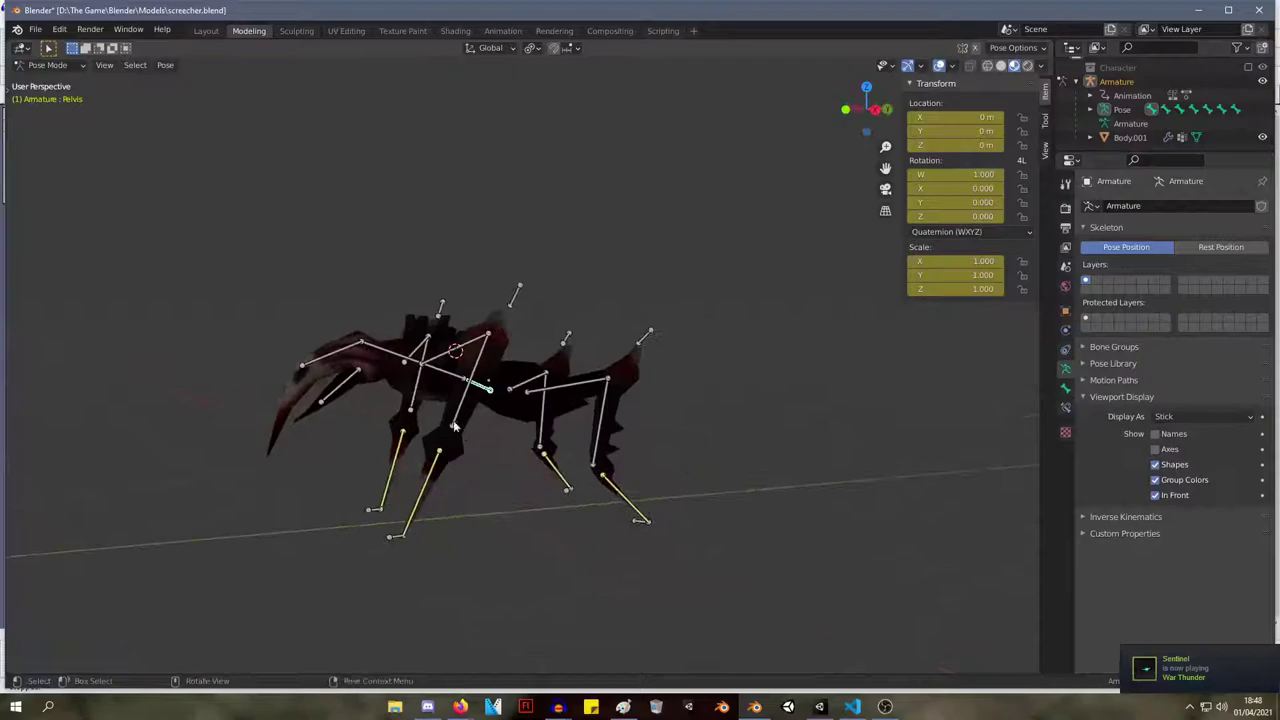
Examine the rig's fit on the mesh in the Animation workspace's side view.
left_click(497, 31)
middle_click_drag(290, 215, 402, 169)
scroll(232, 205, "up", 5)
scroll(200, 175, "down", 4)
key("KP_3")
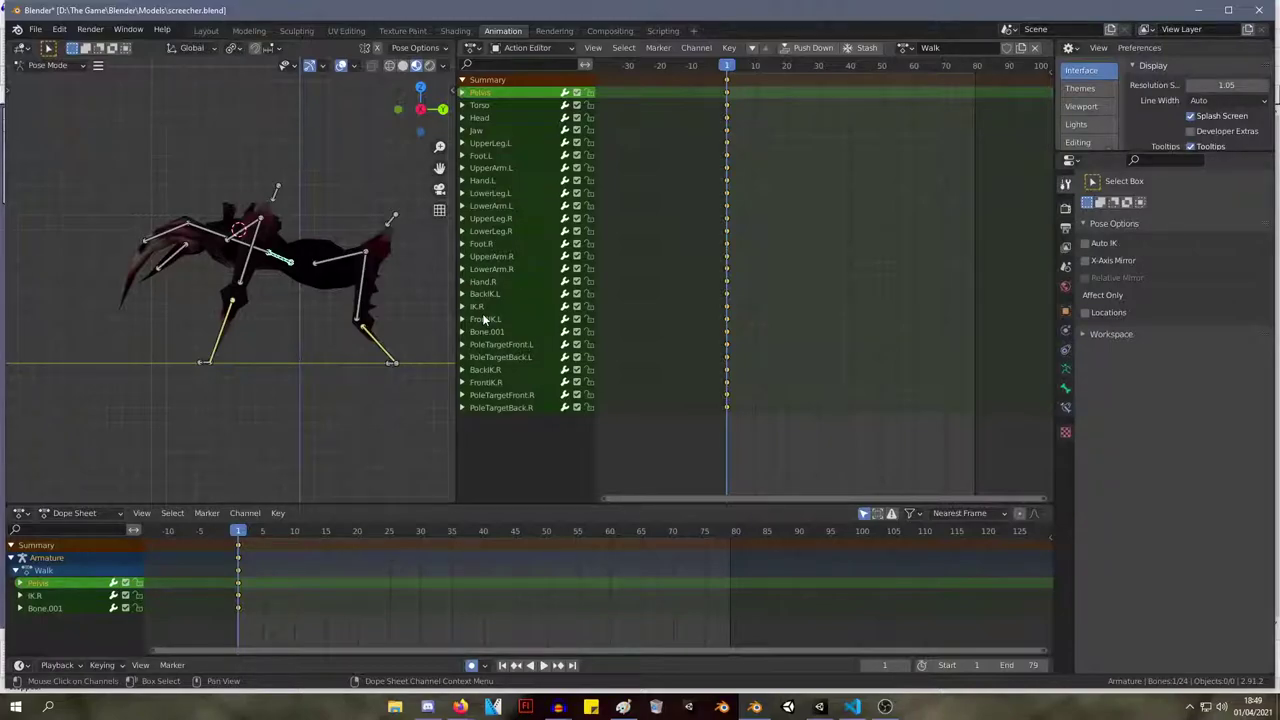
scroll(218, 264, "up", 5)
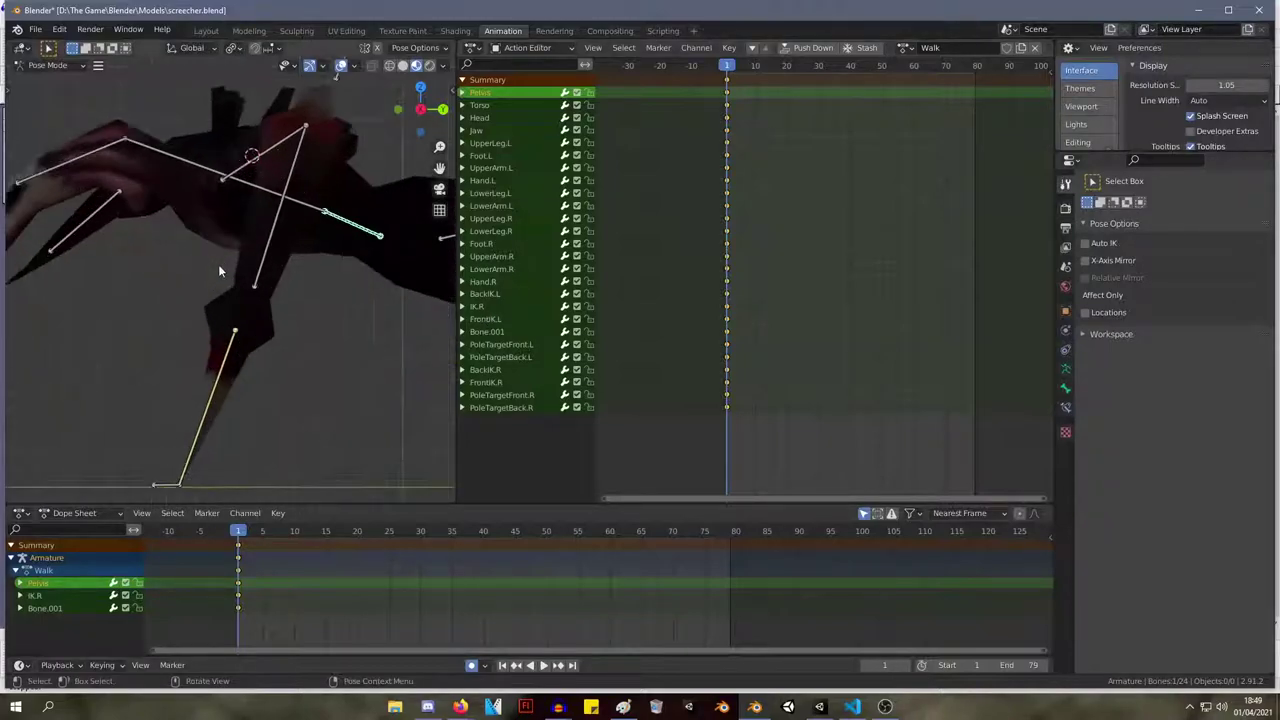
scroll(224, 236, "down", 5)
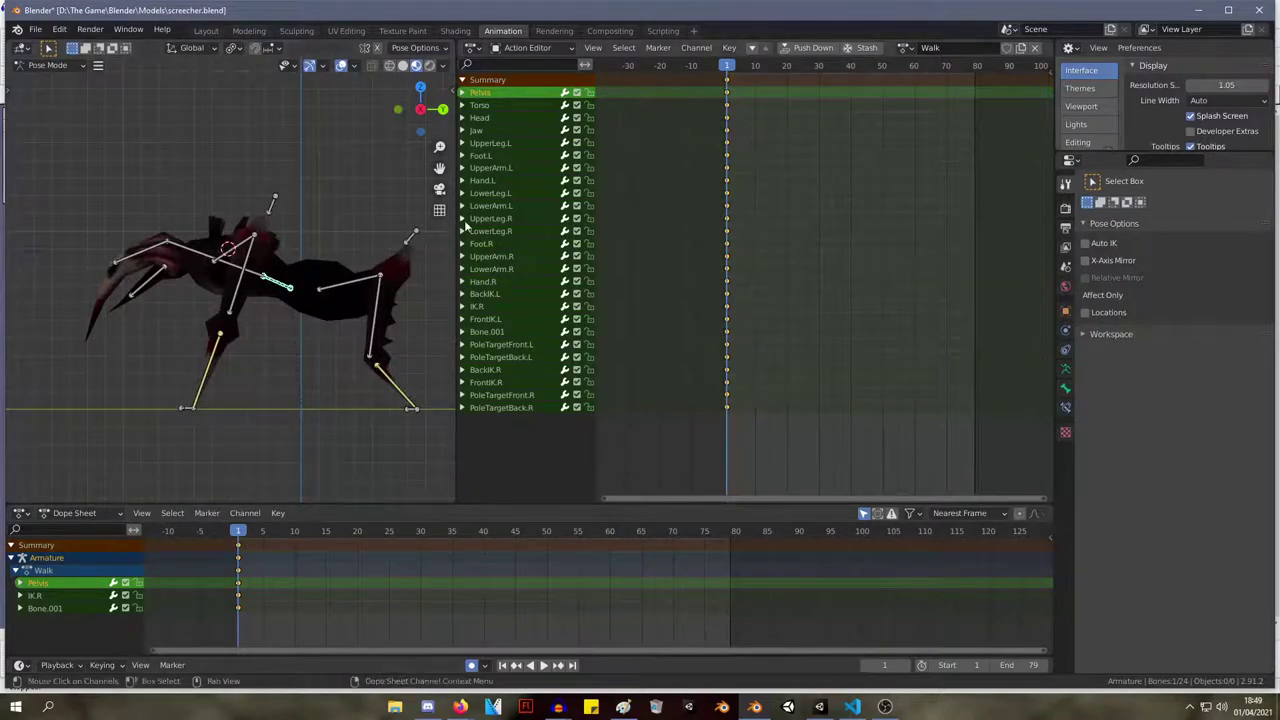
Widen the 3D viewport beside the Action Editor and briefly play the Walk action.
left_click_drag(459, 225, 613, 205)
key("space")
key("space")
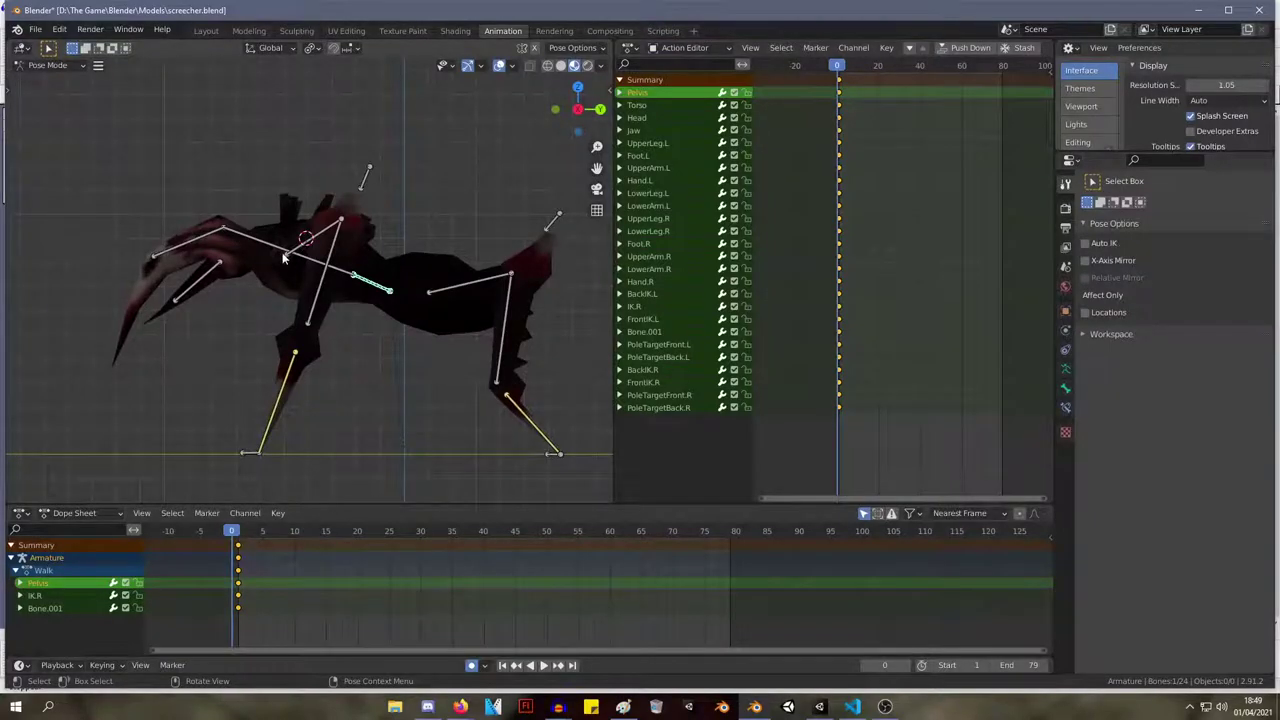
Scrub the Walk action to frame 18 and examine the creature's pose from several angles.
middle_click_drag(330, 204, 520, 185)
scroll(574, 179, "down", 5)
left_click_drag(838, 72, 875, 67)
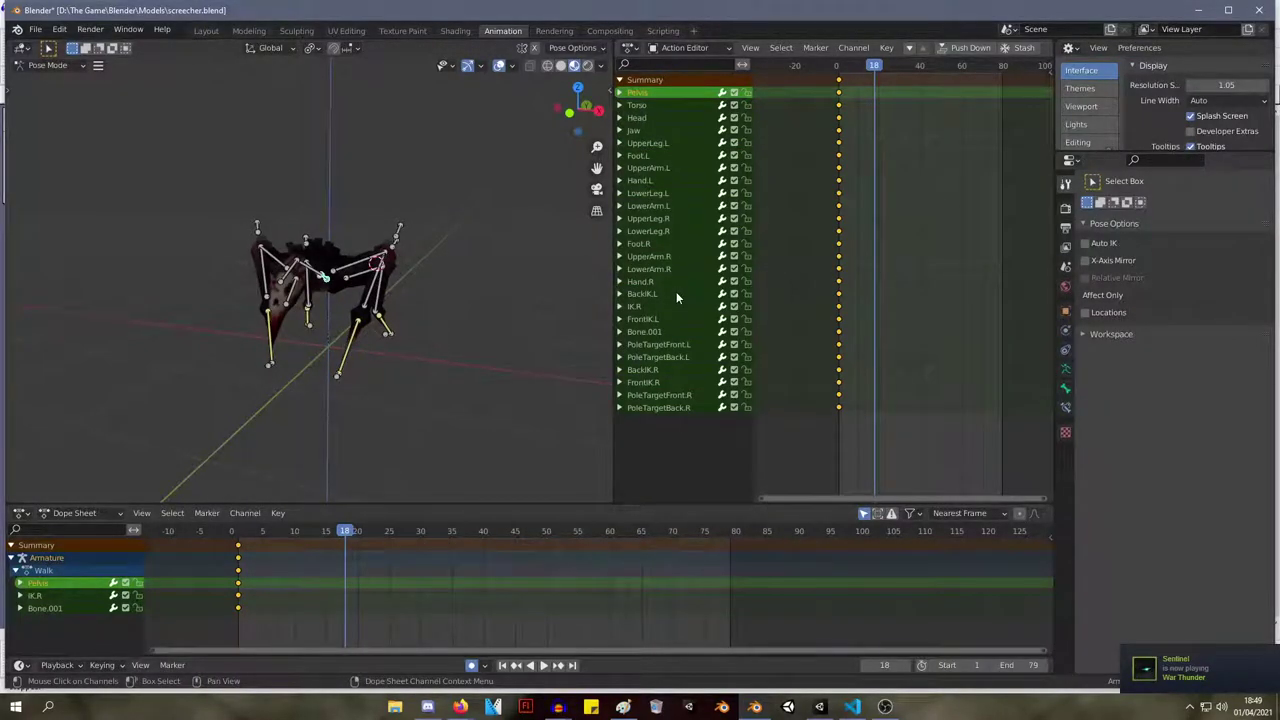
middle_click_drag(557, 337, 228, 284)
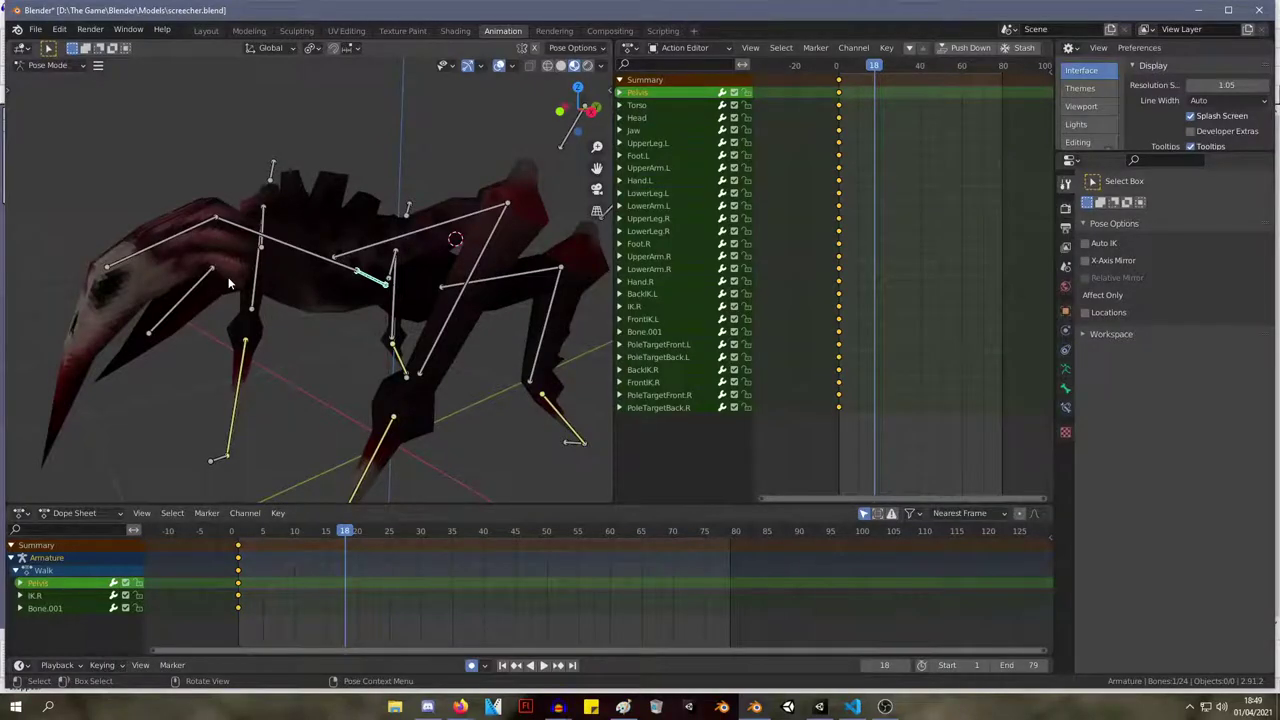
middle_click_drag(253, 270, 290, 160)
scroll(291, 165, "down", 5)
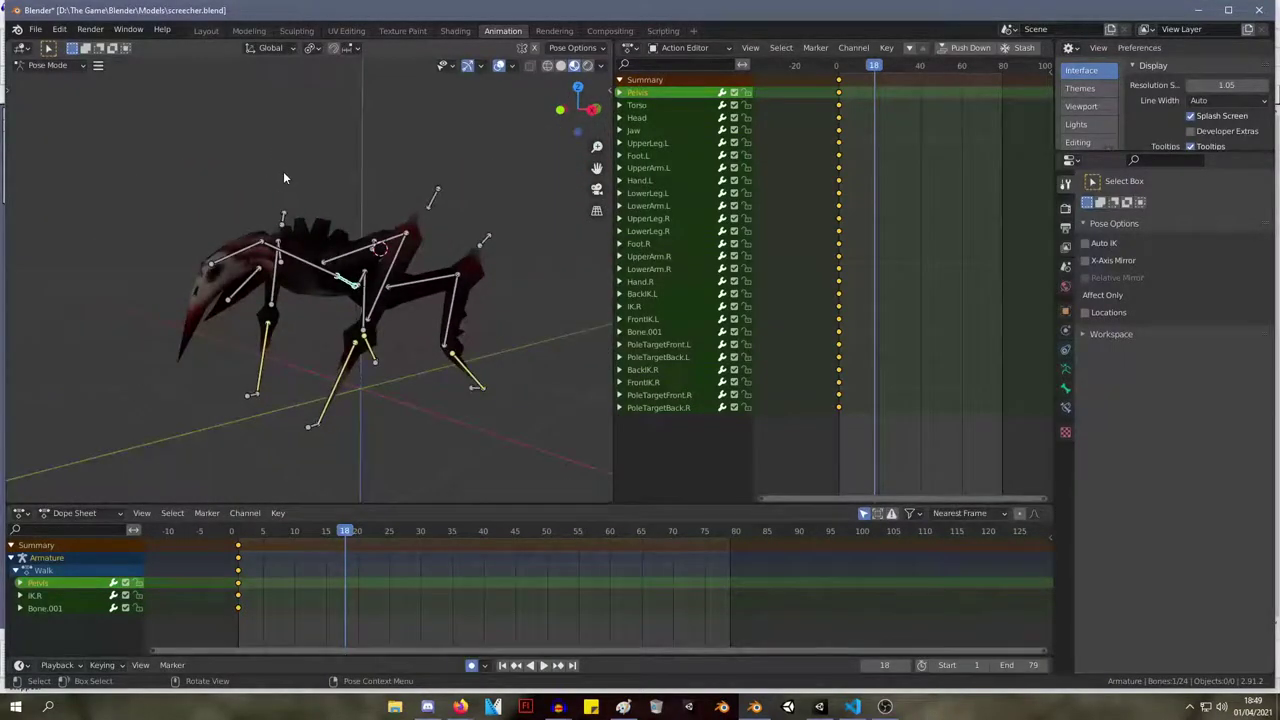
scroll(280, 180, "down", 1)
Play the Walk action from frame 0, stop at frame 11 and inspect the rigged legs up close.
left_click_drag(880, 65, 838, 66)
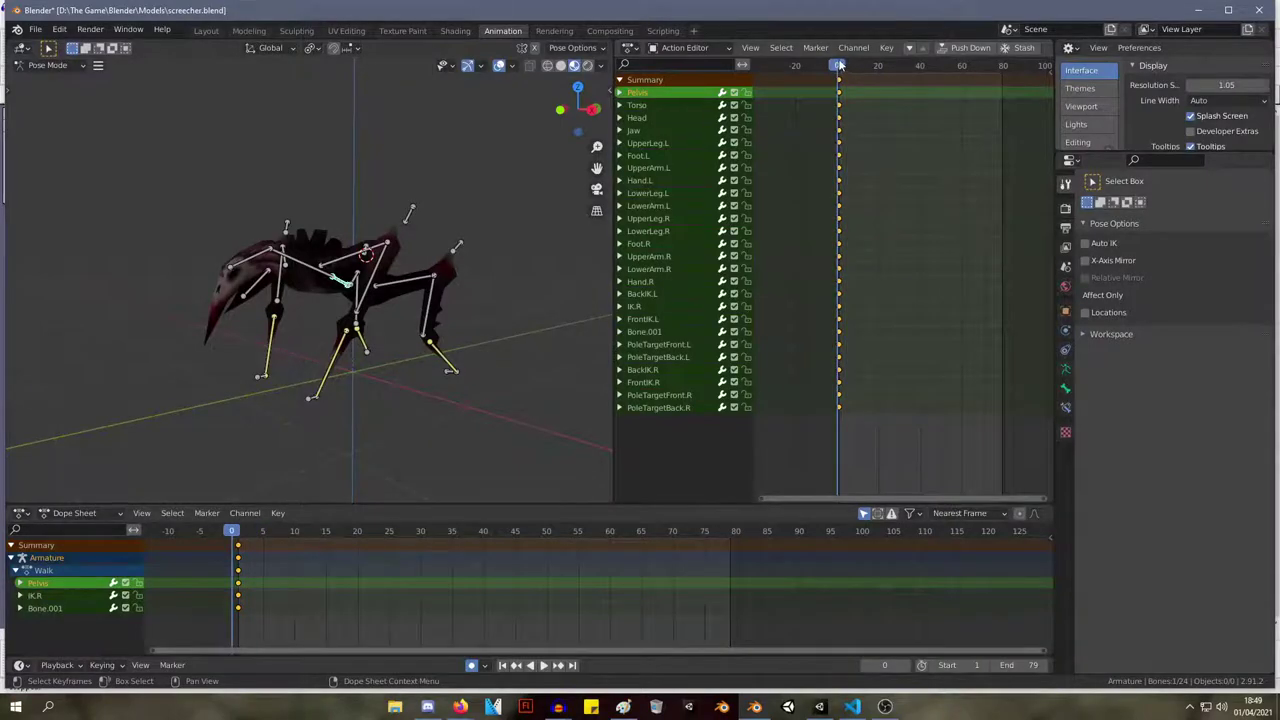
middle_click_drag(260, 222, 255, 166)
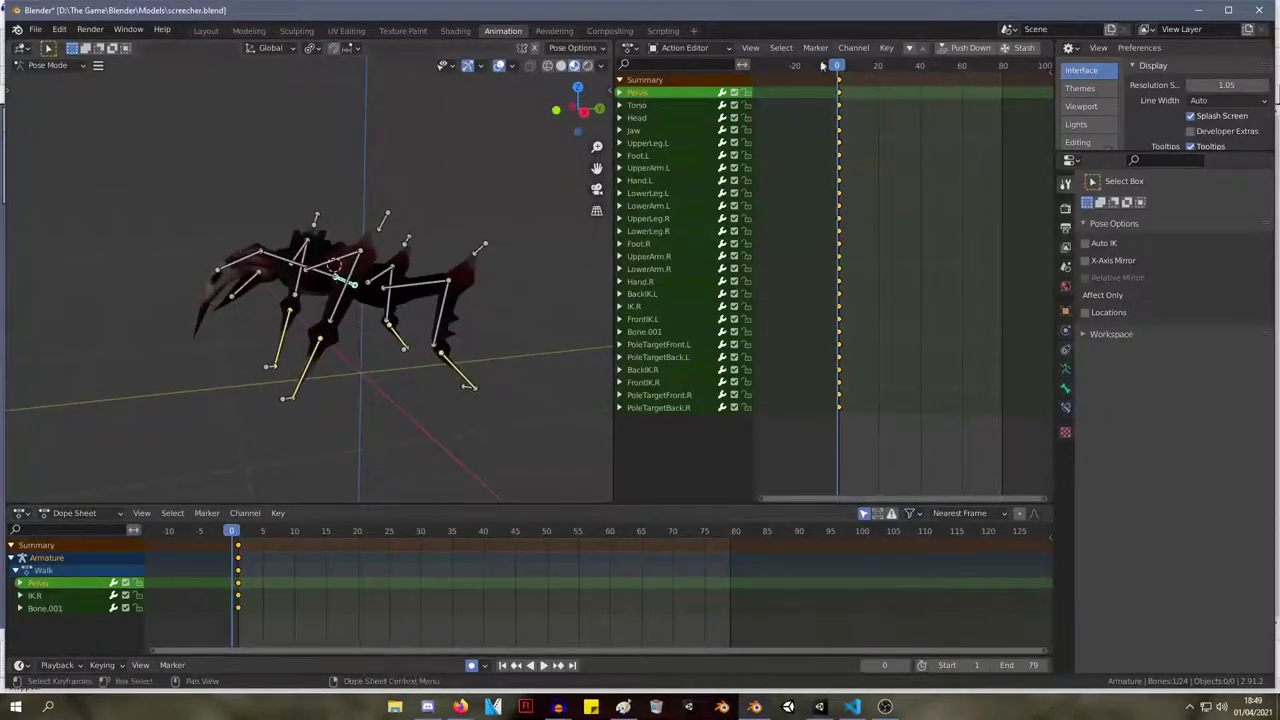
key("space")
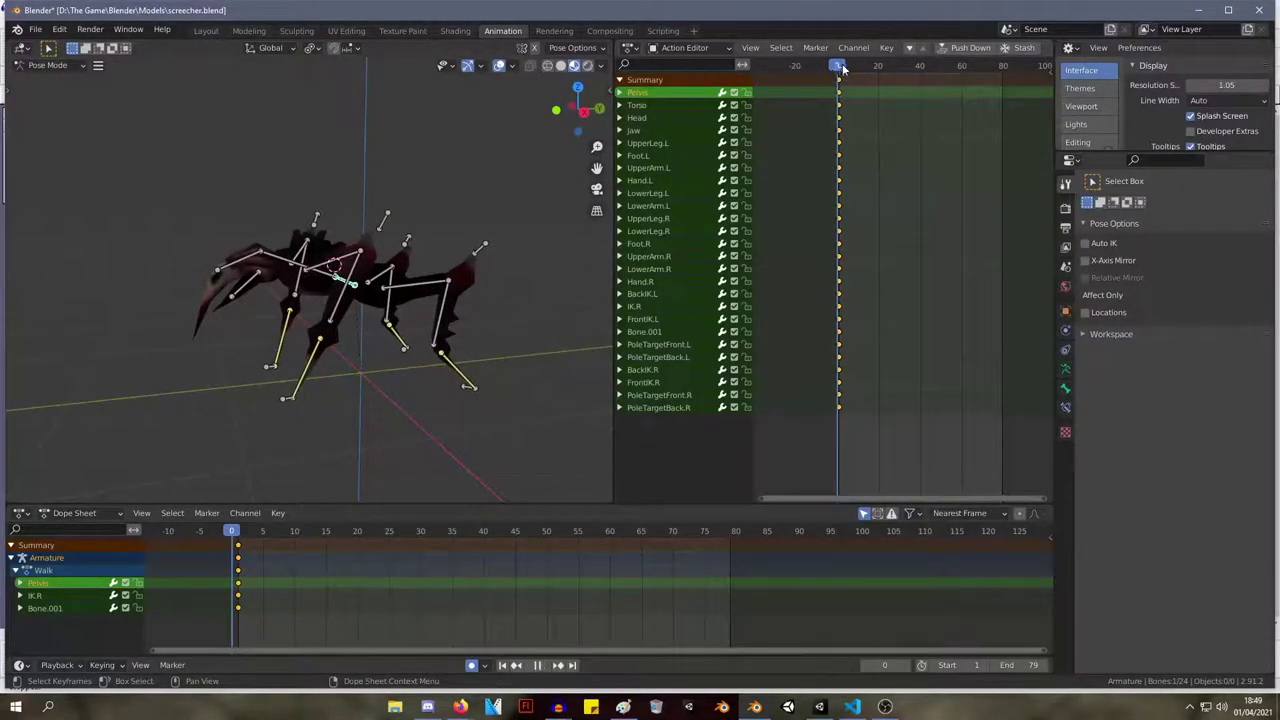
key("space")
scroll(185, 265, "up", 3)
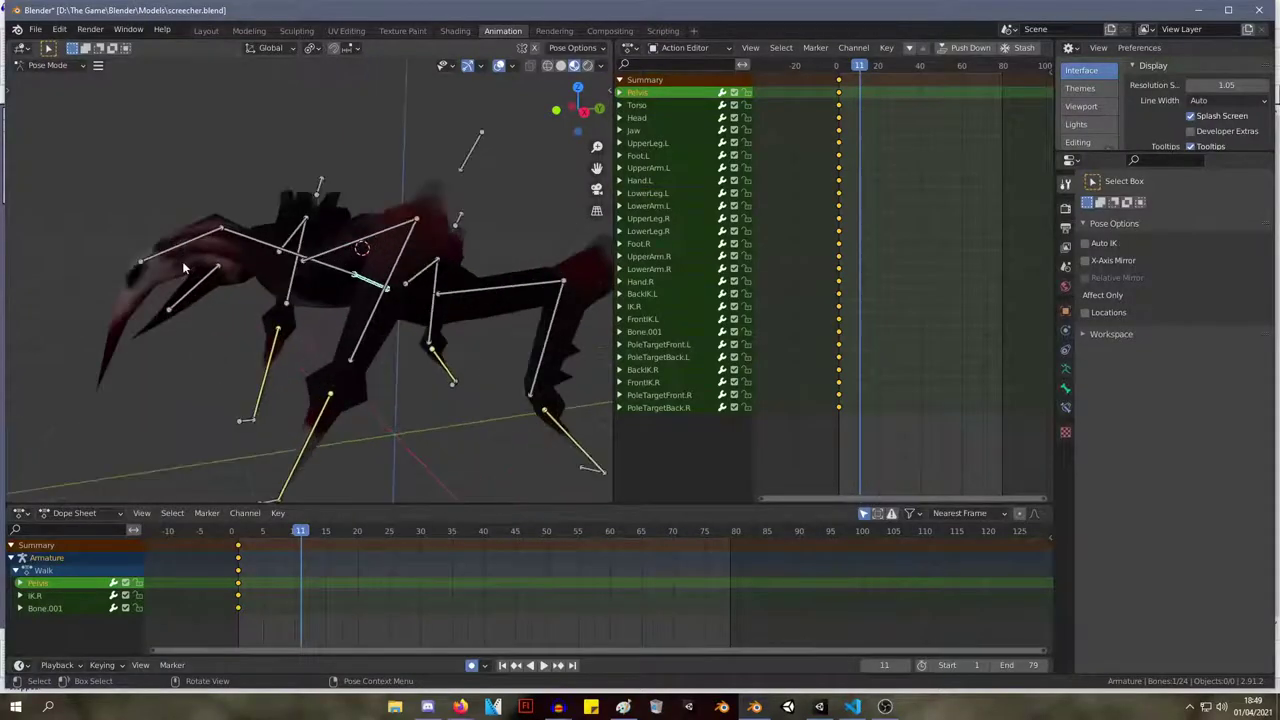
middle_click_drag(186, 261, 241, 237, "shift")
scroll(246, 233, "down", 3)
middle_click_drag(391, 300, 345, 346)
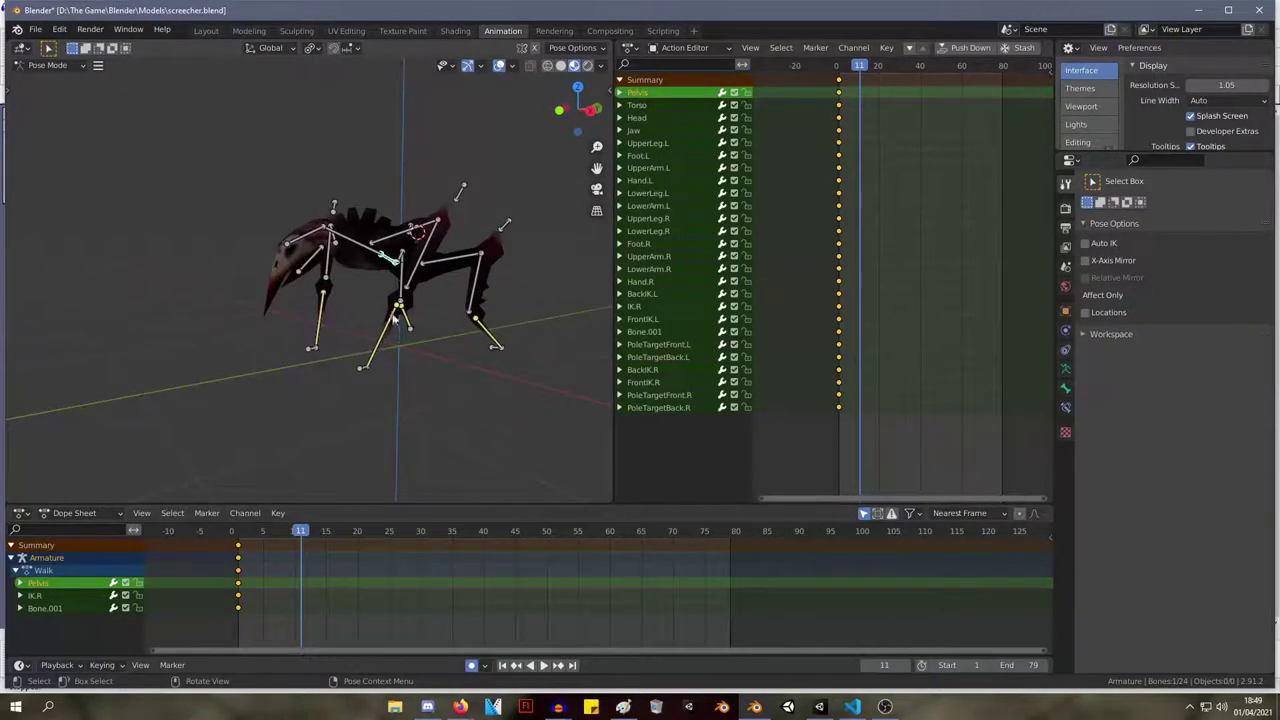
Set the IK pole target of Hand.L to the Armature's PoleTargetFront.L bone.
left_click(394, 315)
left_click(1065, 408)
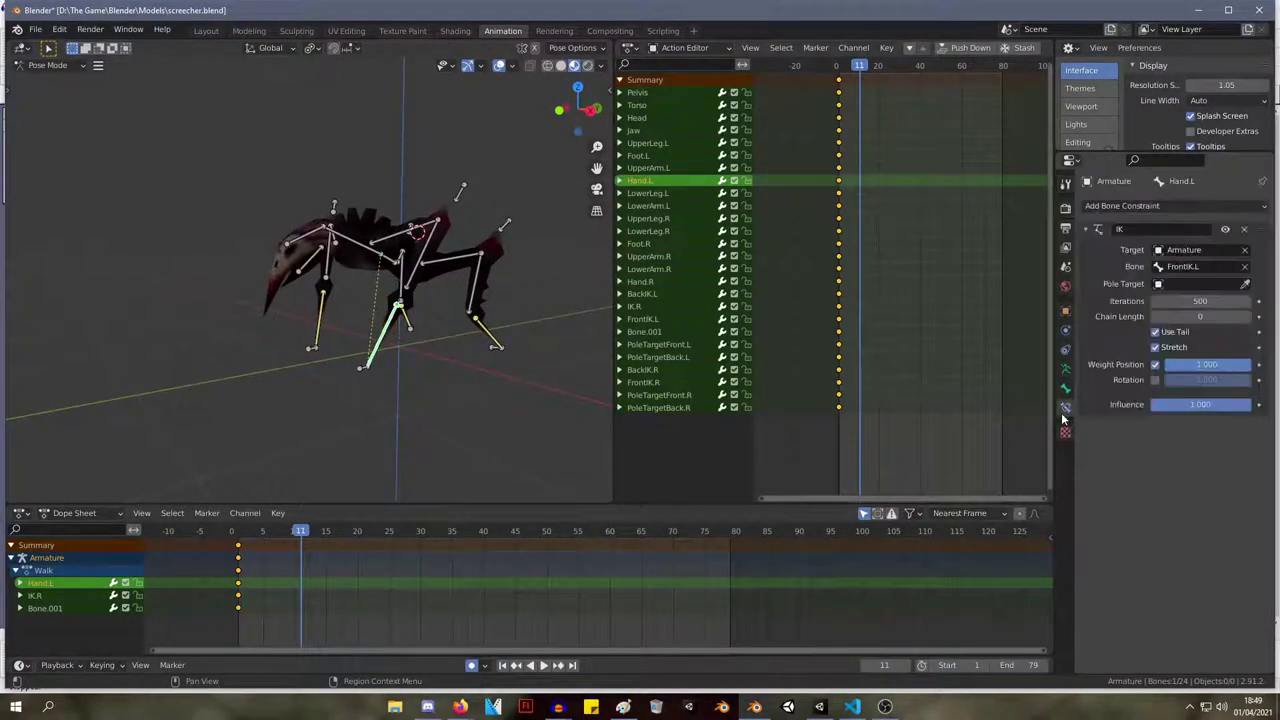
left_click(1200, 284)
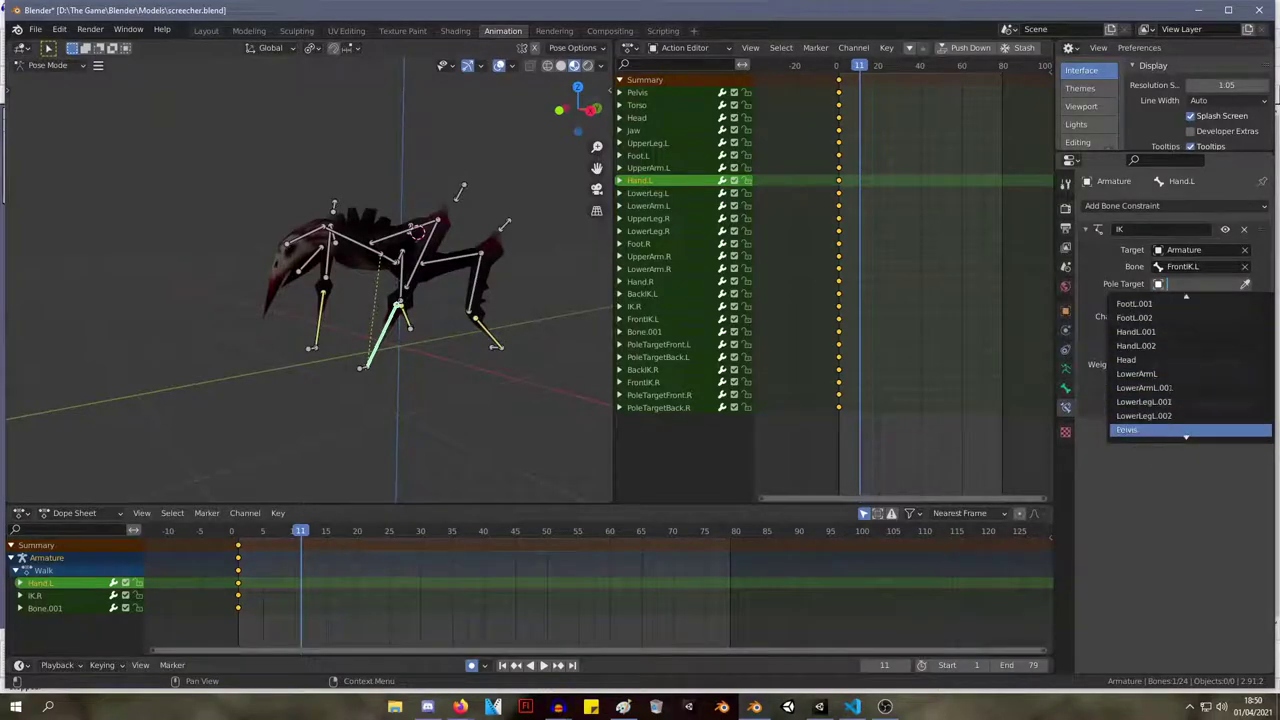
scroll(1216, 402, "down", 7)
scroll(1216, 400, "up", 12)
scroll(1216, 387, "up", 4)
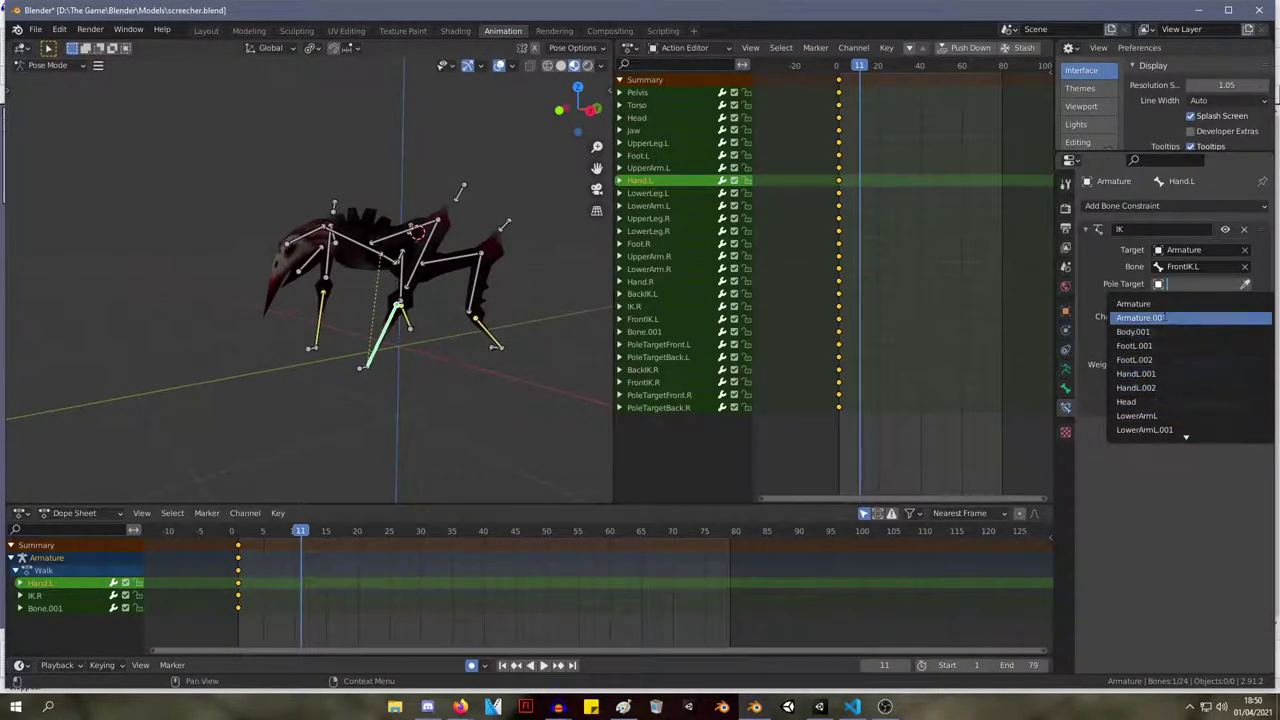
left_click(1140, 303)
left_click(1170, 300)
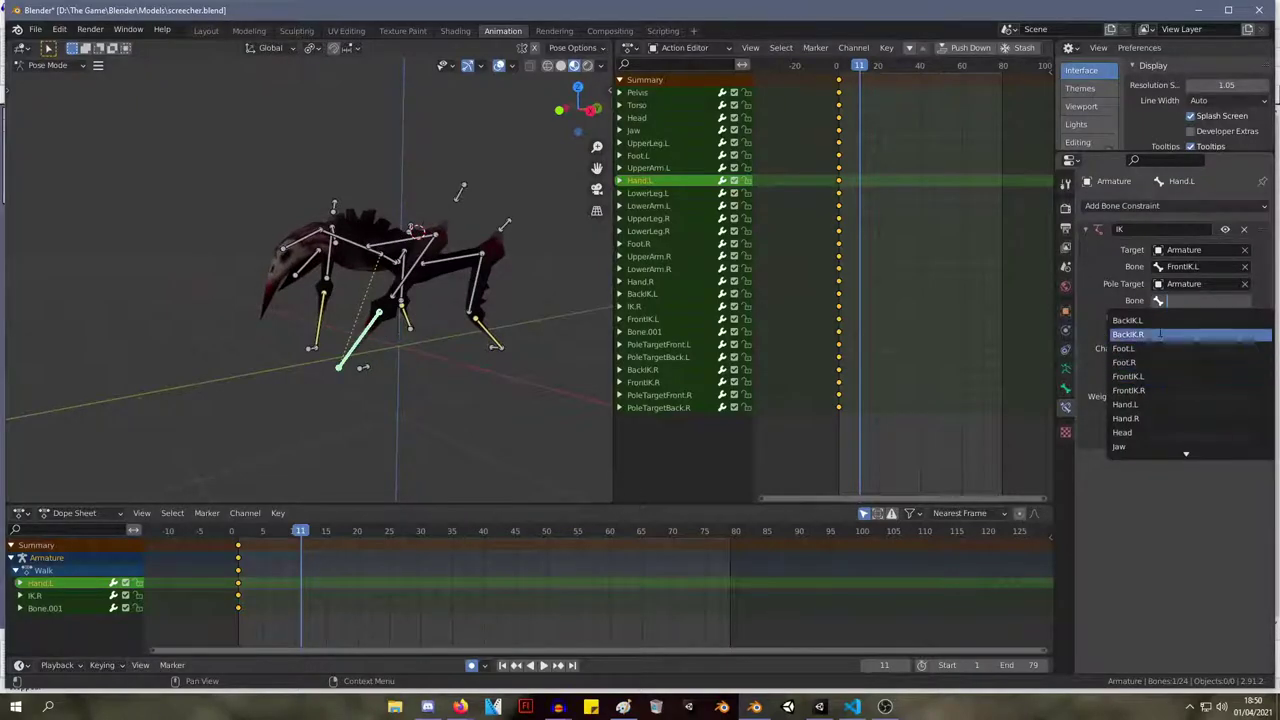
scroll(1150, 446, "down", 3)
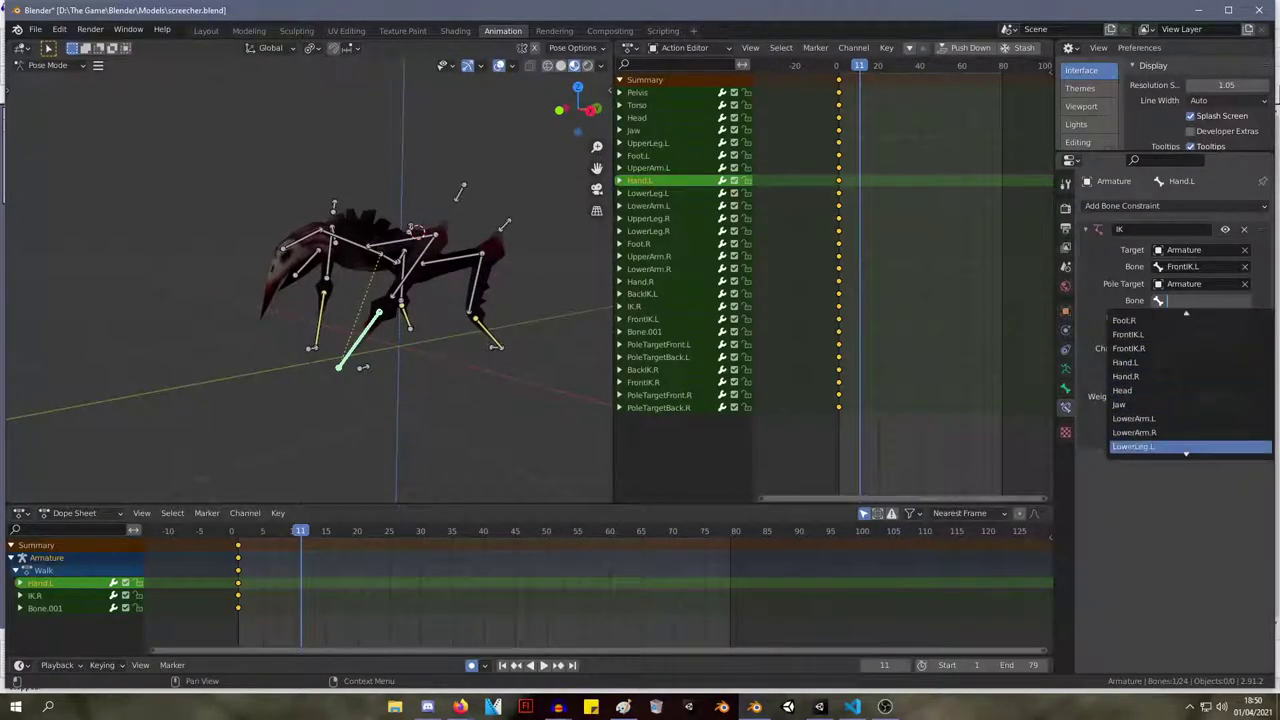
scroll(1165, 440, "down", 8)
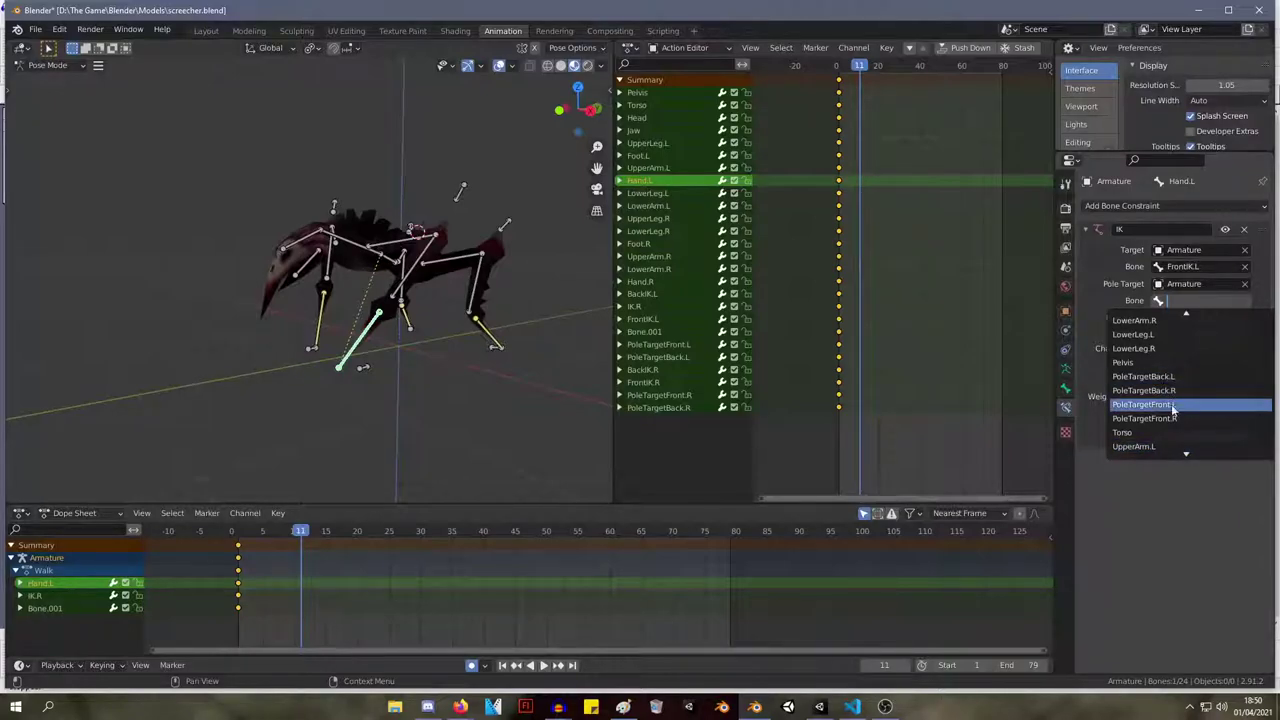
left_click(1170, 404)
Set the IK pole target of Hand.R to the Armature's PoleTargetFront.R bone.
middle_click_drag(590, 300, 283, 380)
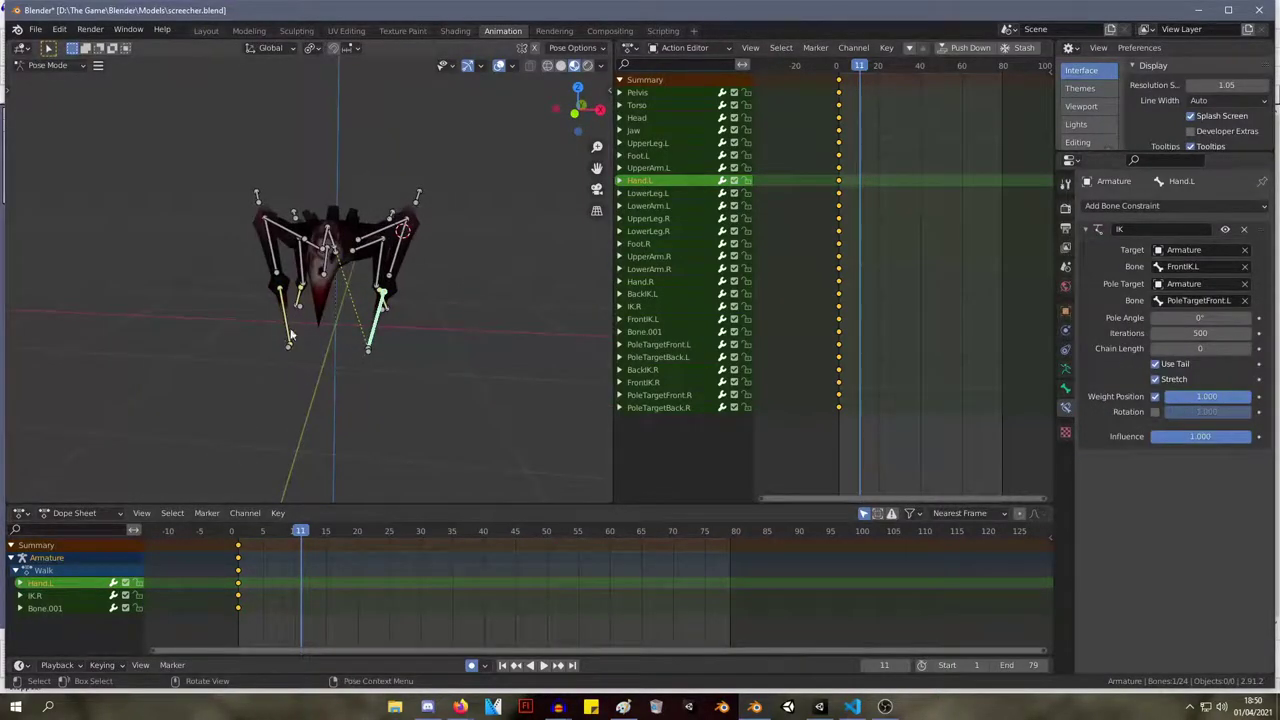
left_click(289, 338)
left_click(1190, 283)
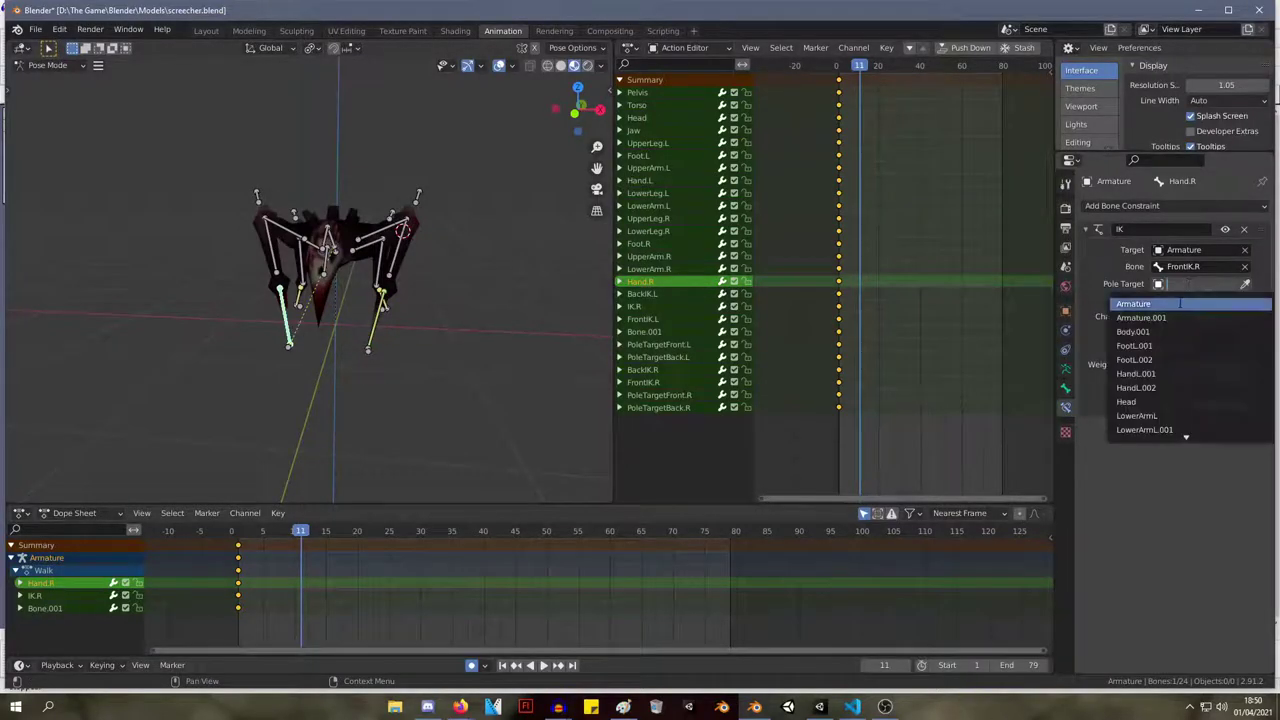
left_click(1181, 303)
left_click(1190, 300)
scroll(1180, 440, "down", 5)
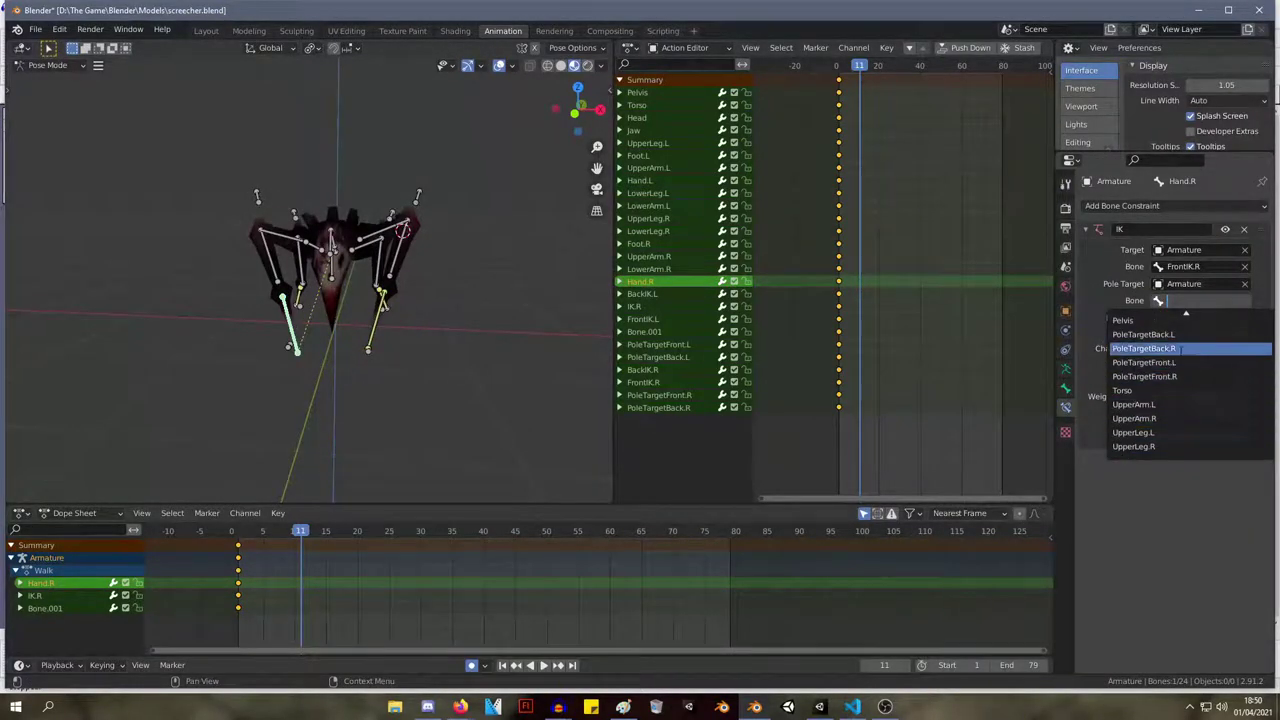
left_click(1178, 376)
Set the IK pole target of Foot.L to the Armature's PoleTargetBack.L bone.
middle_click_drag(370, 240, 289, 232)
left_click(415, 166)
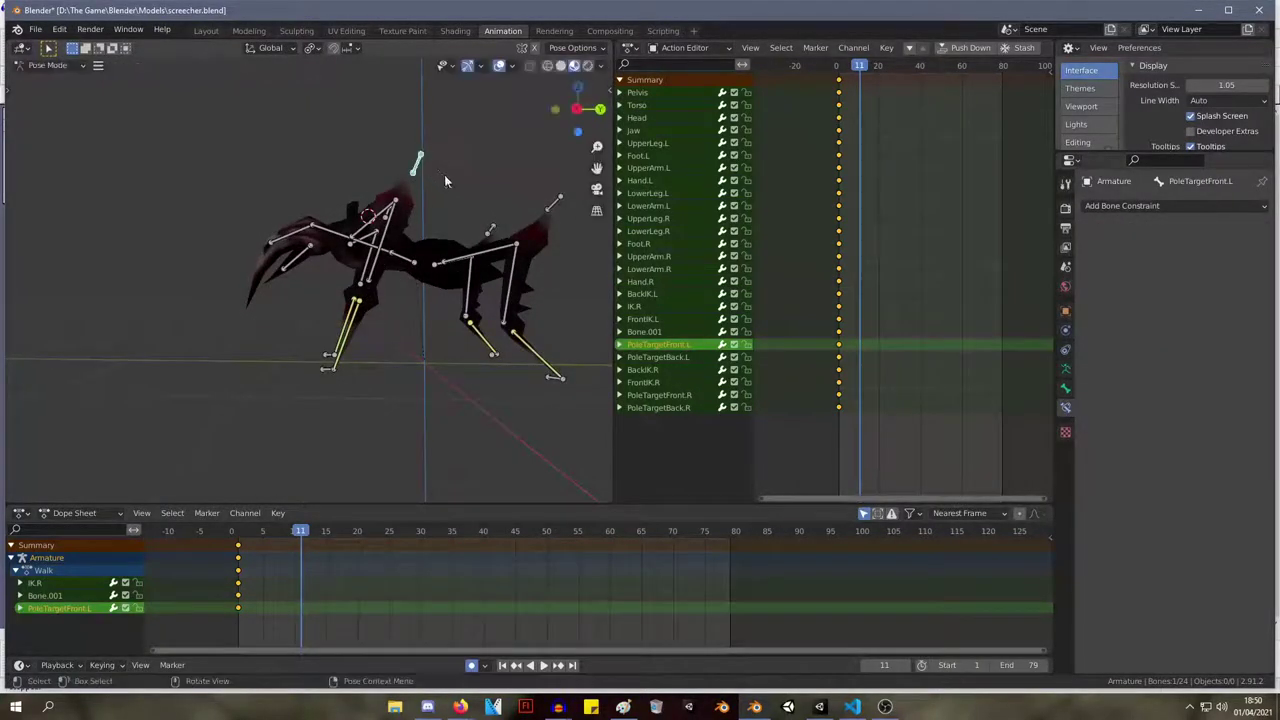
middle_click_drag(503, 250, 420, 252, "shift")
left_click(432, 381)
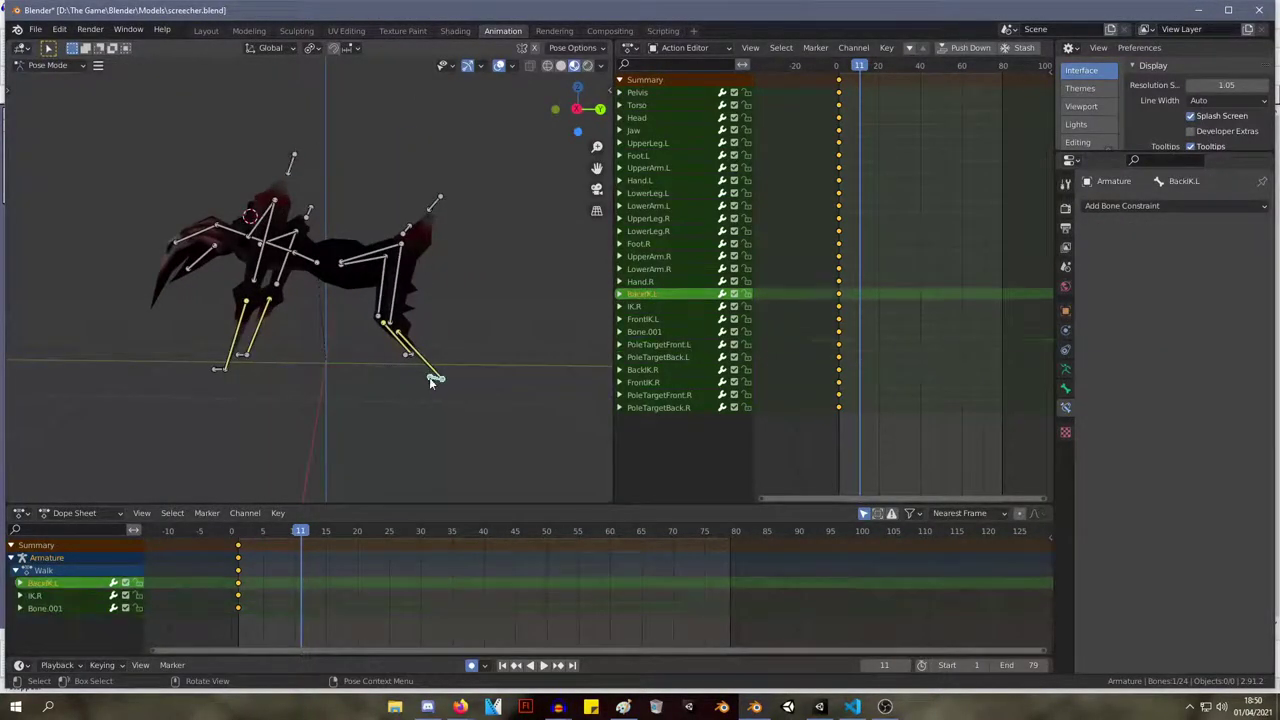
left_click(424, 368)
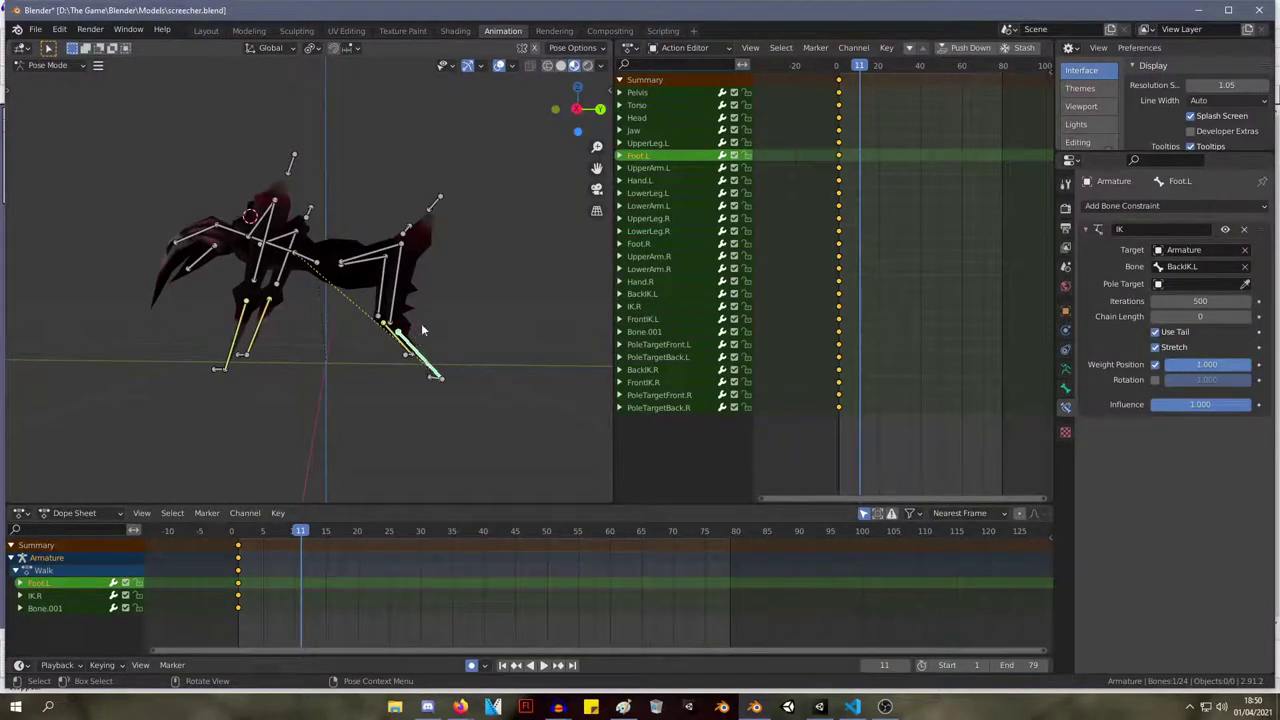
left_click(1196, 285)
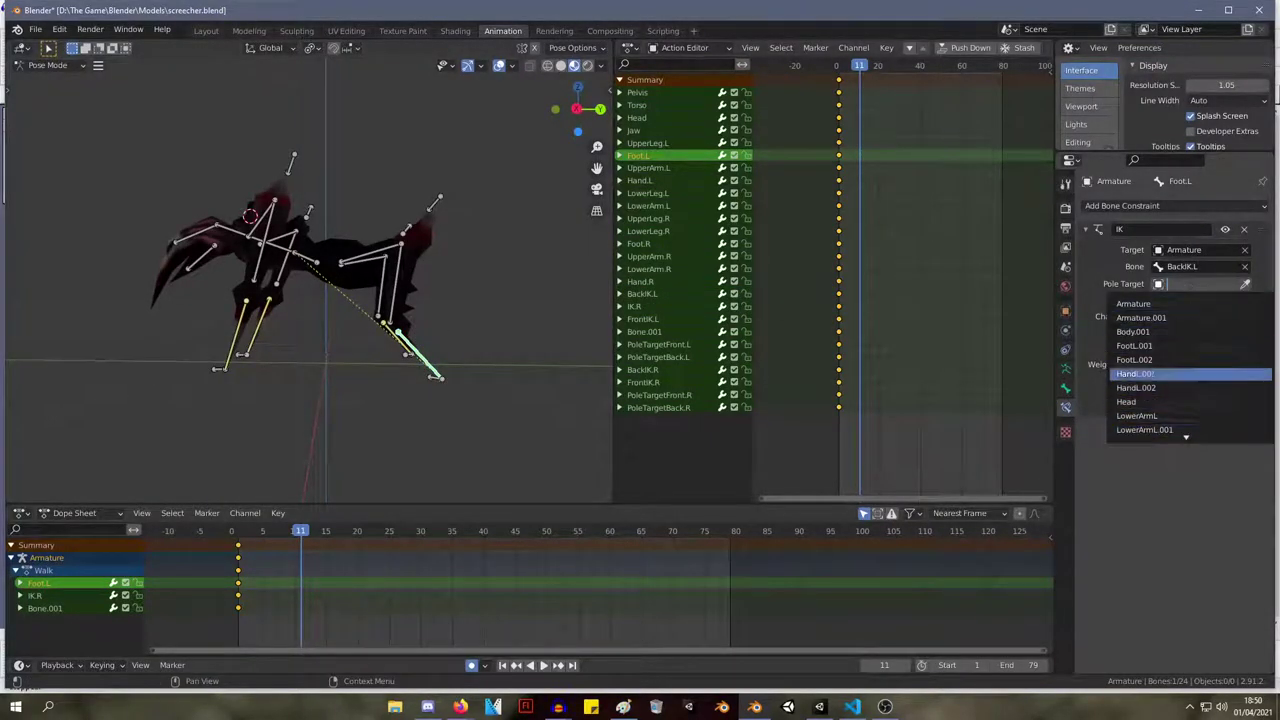
scroll(1140, 325, "up", 3)
left_click(1140, 305)
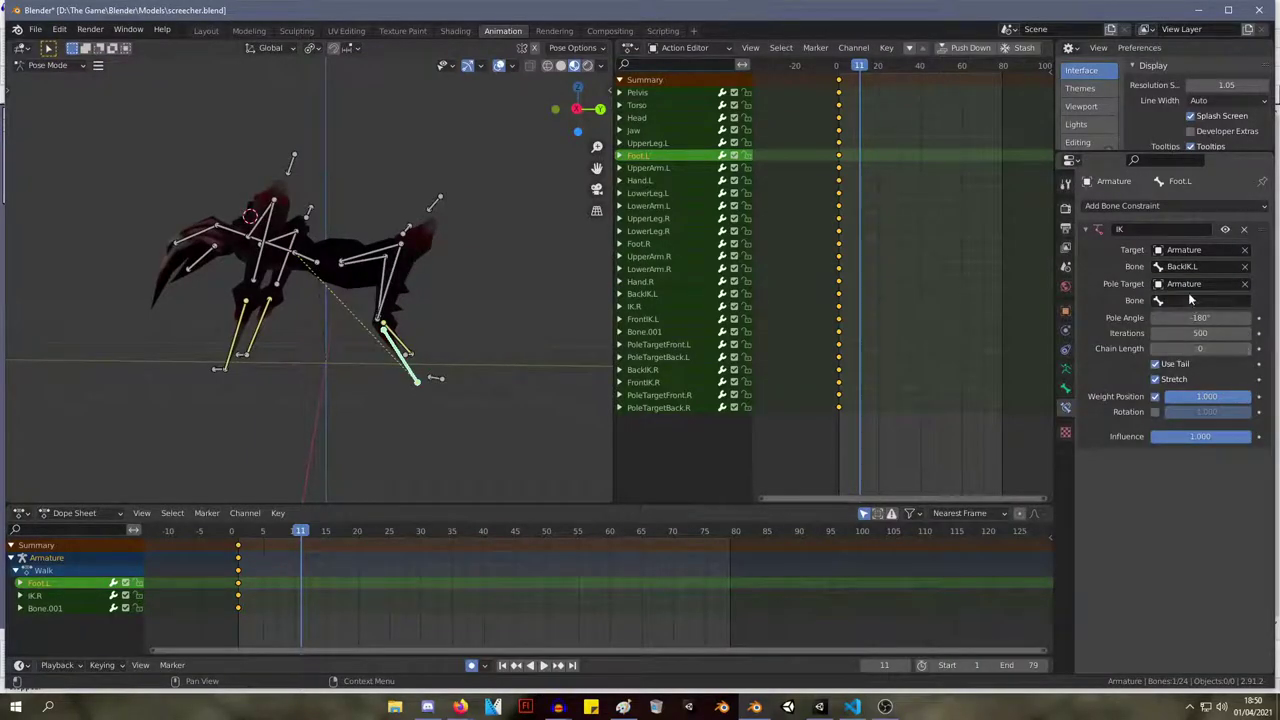
left_click(1188, 300)
scroll(1186, 449, "down", 14)
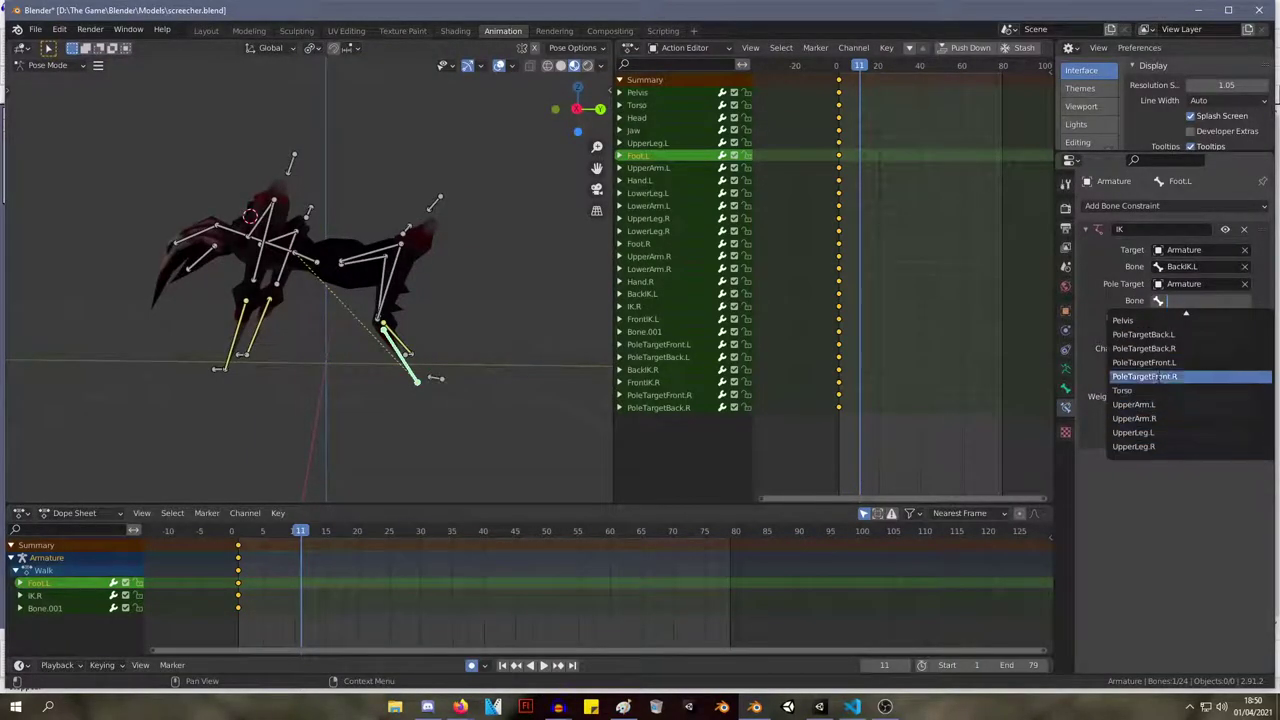
left_click(1143, 334)
Set the IK pole target of Foot.R to the Armature's PoleTargetBack.R bone.
mouse_move(480, 330)
middle_mouse_down()
mouse_move(430, 350)
mouse_move(405, 384)
mouse_move(538, 335)
mouse_move(464, 348)
middle_mouse_up()
left_click(398, 381)
left_click(397, 349)
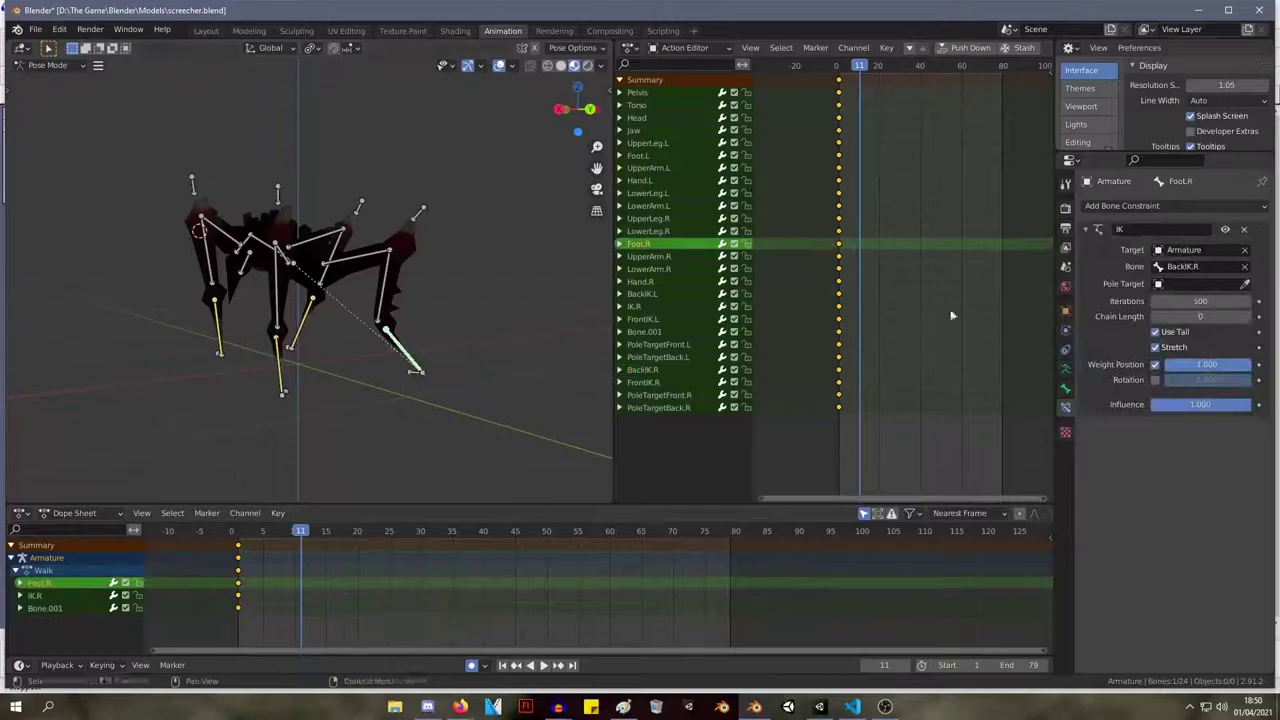
left_click(1180, 284)
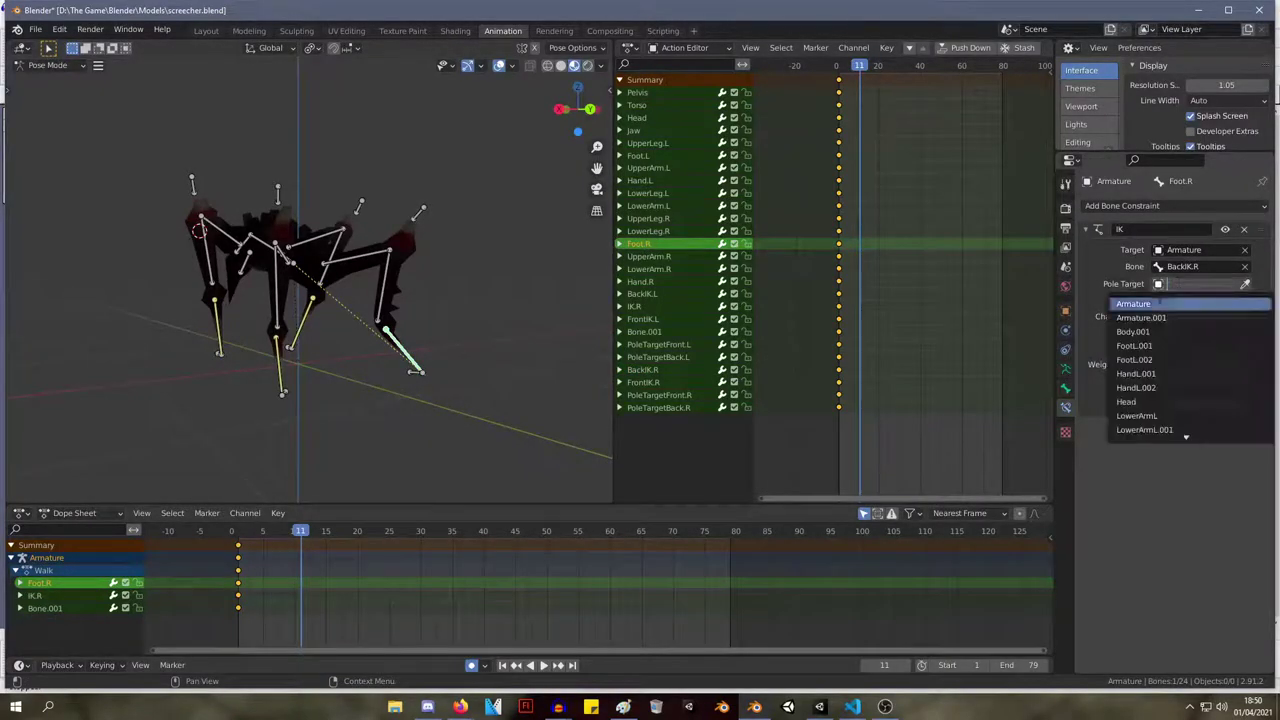
left_click(1180, 303)
left_click(1180, 301)
scroll(1182, 440, "down", 10)
scroll(1180, 434, "down", 6)
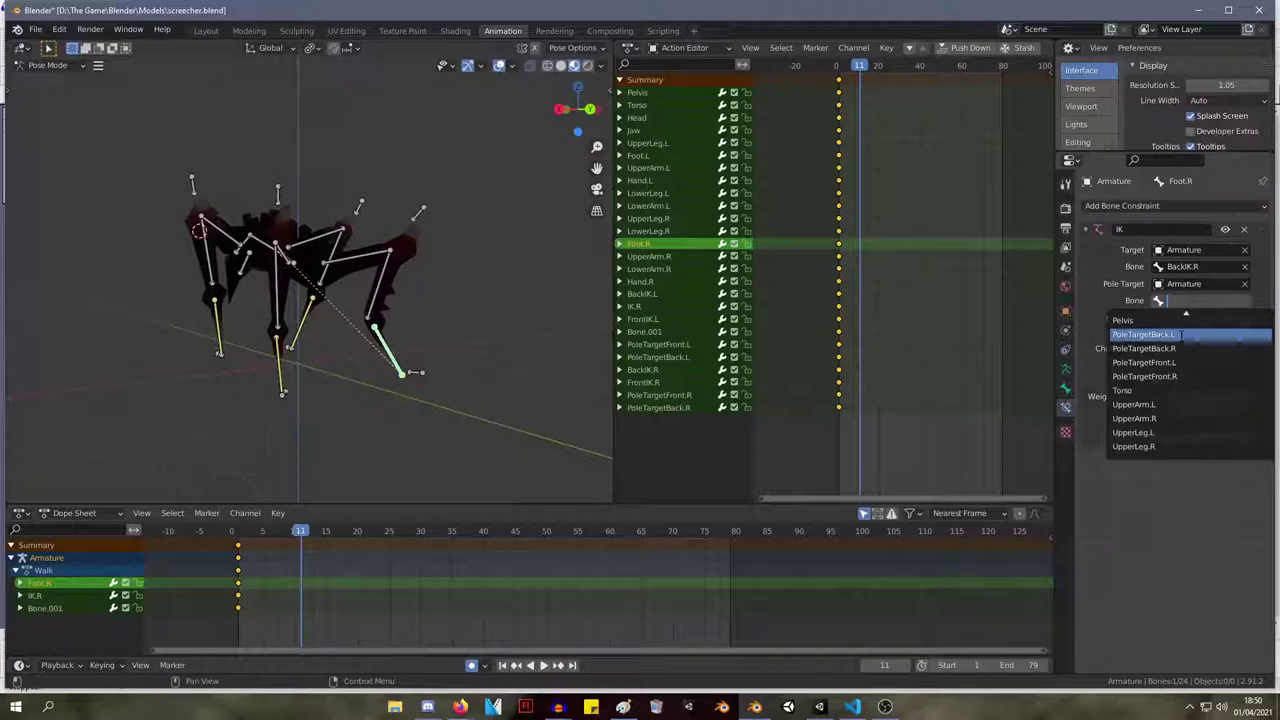
left_click(1150, 348)
Try moving the PoleTargetBack.R bone and rotating UpperLeg.R to test the back leg's IK.
left_click(429, 212)
key("g")
right_click(399, 216)
left_click(380, 262)
mouse_move(380, 262)
middle_mouse_down()
mouse_move(416, 254)
mouse_move(386, 255)
middle_mouse_up()
key("r")
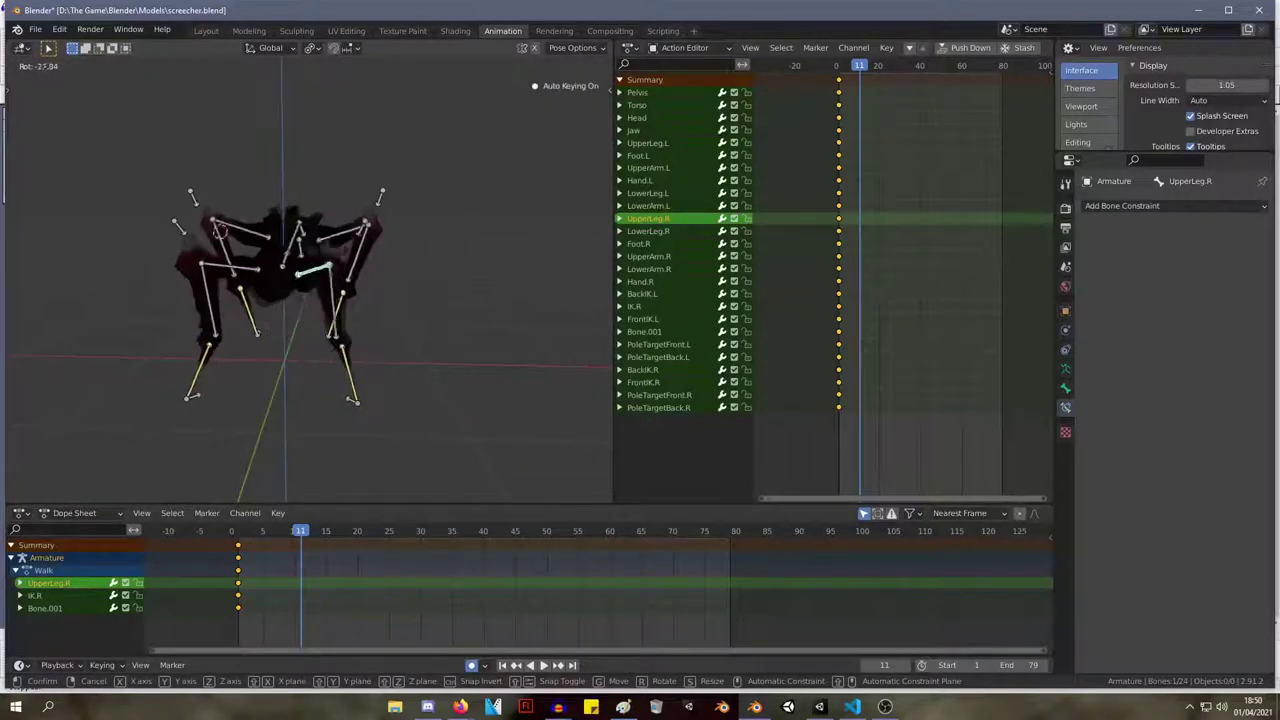
right_click(366, 239)
left_click(365, 229)
key("g")
right_click(390, 232)
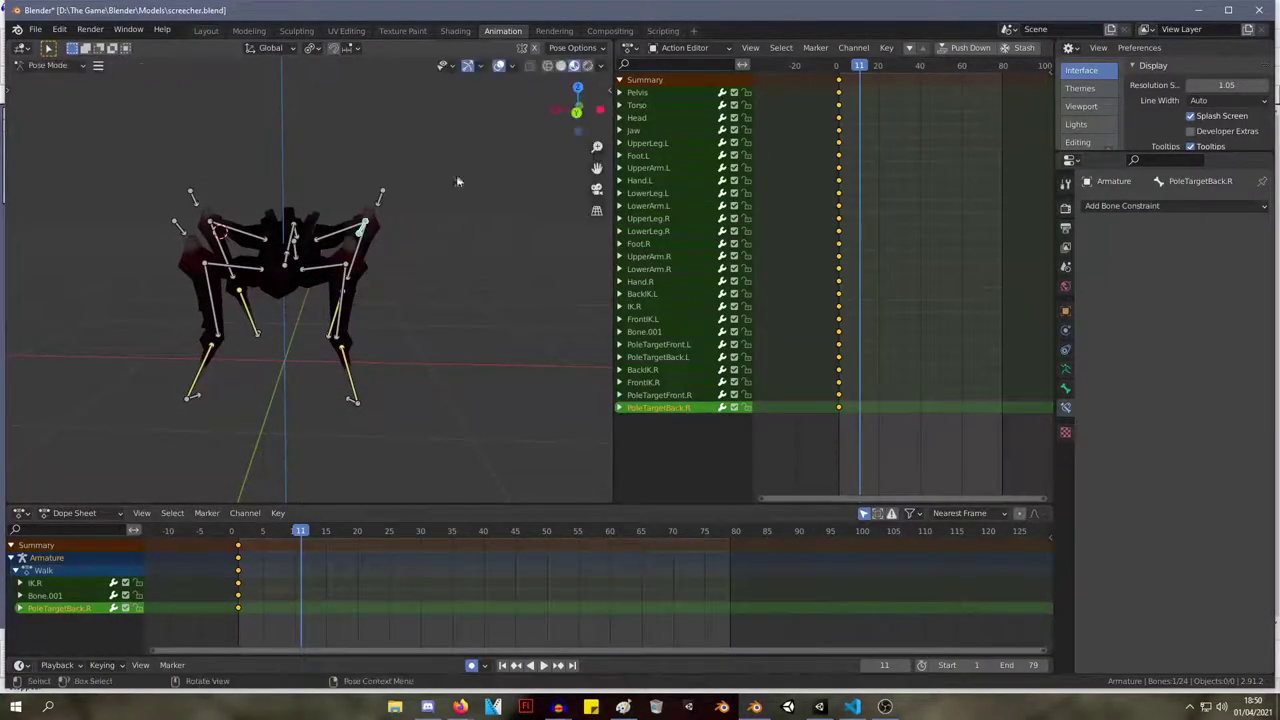
Save screecher.blend and open the recent file PlayerFinal.blend as a rig reference.
key("ctrl+s")
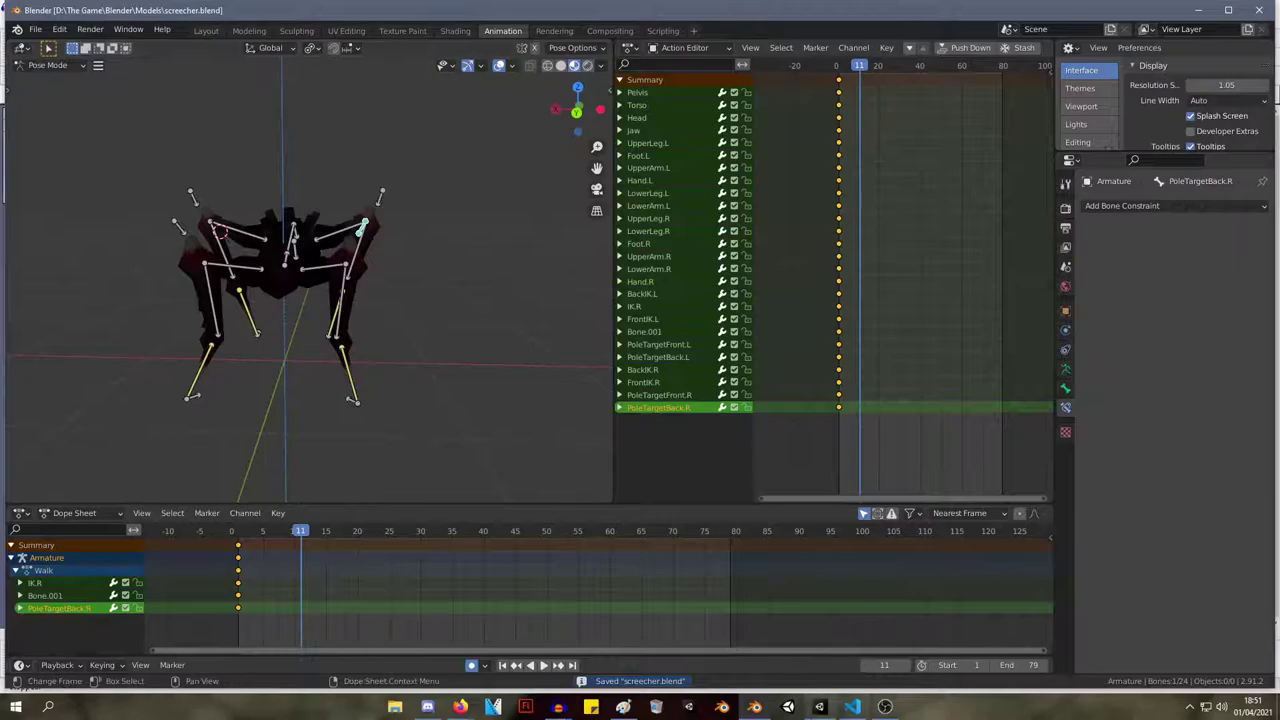
right_click(755, 707)
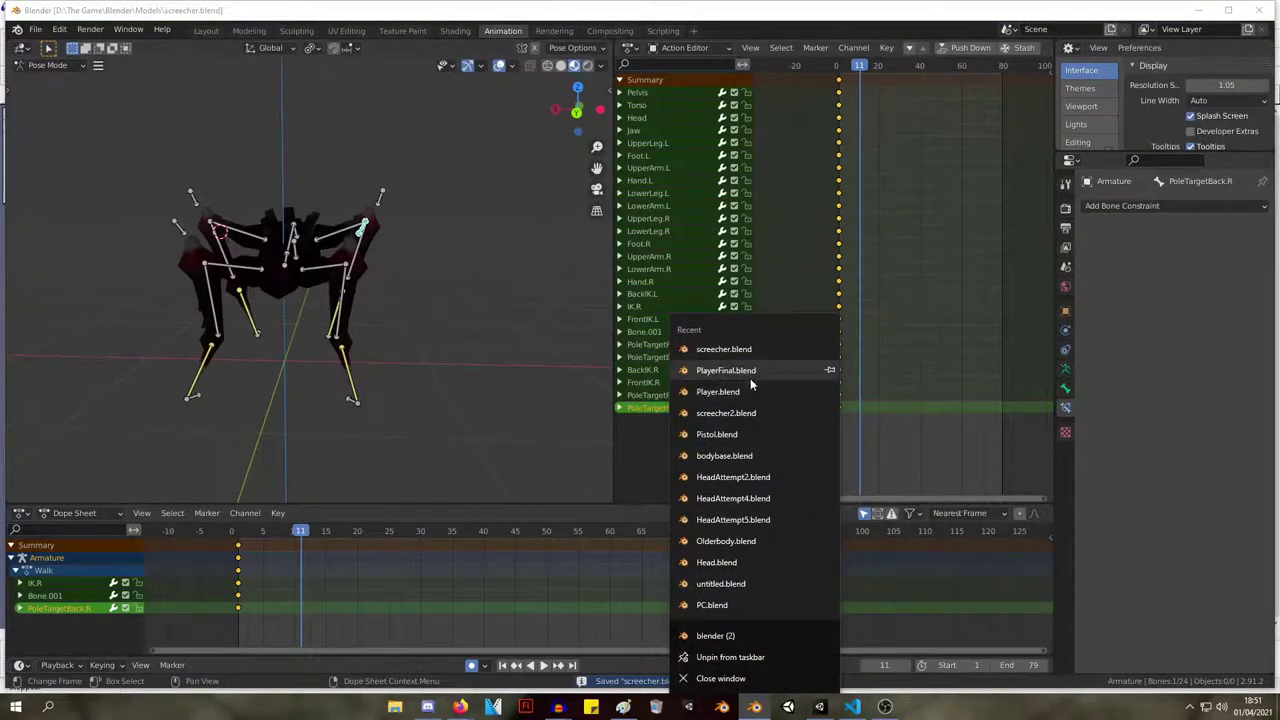
left_click(726, 370)
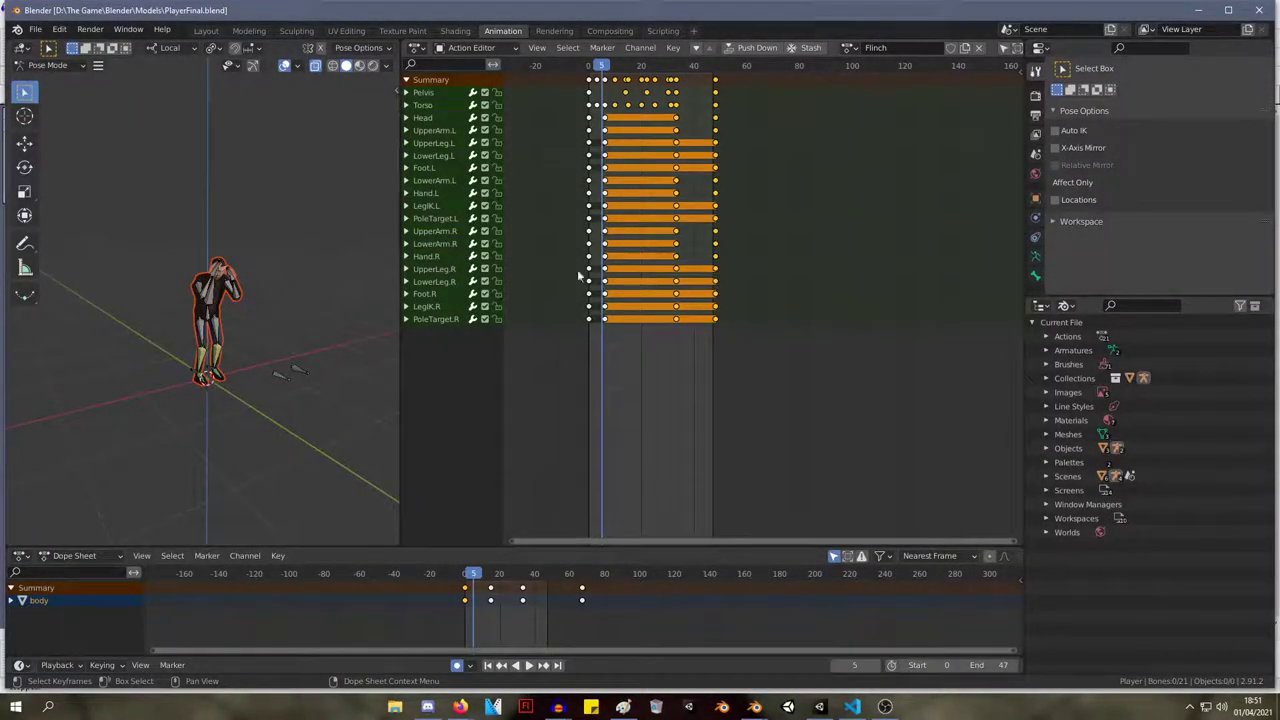
Play the player character's Flinch action from frame 0 and examine how the rigged body moves.
scroll(350, 175, "up", 4)
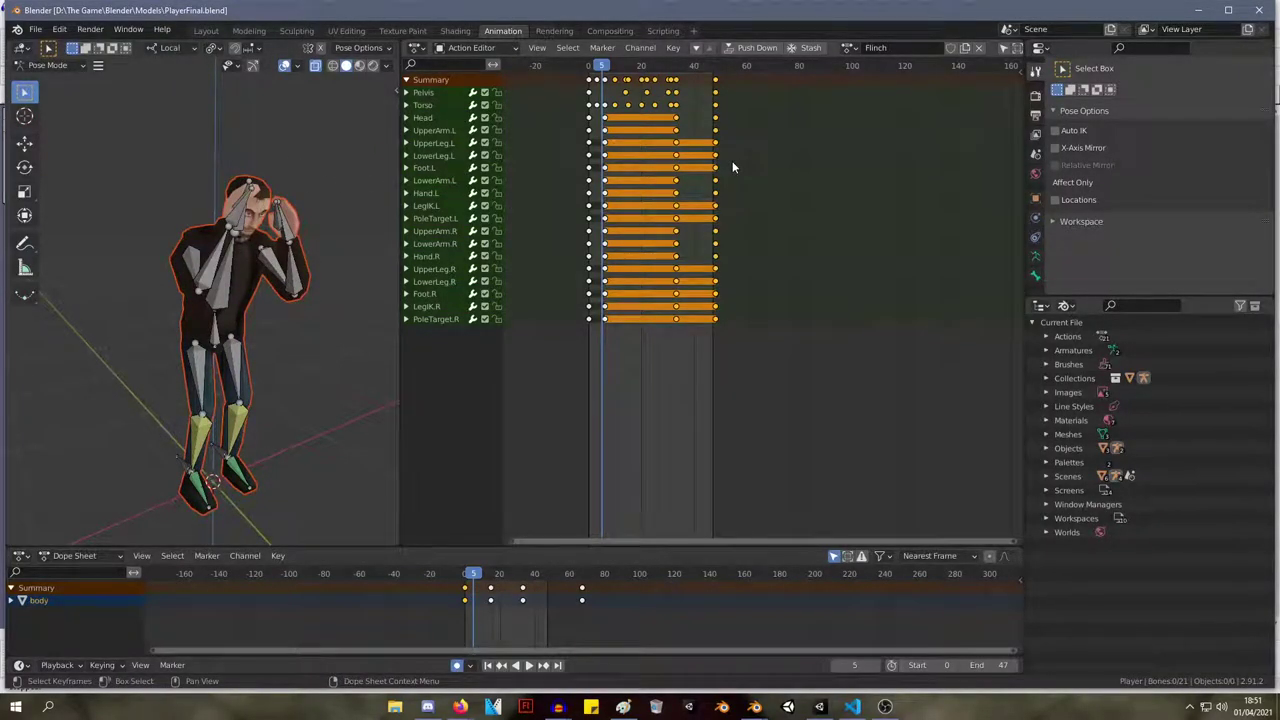
middle_click_drag(250, 200, 184, 179)
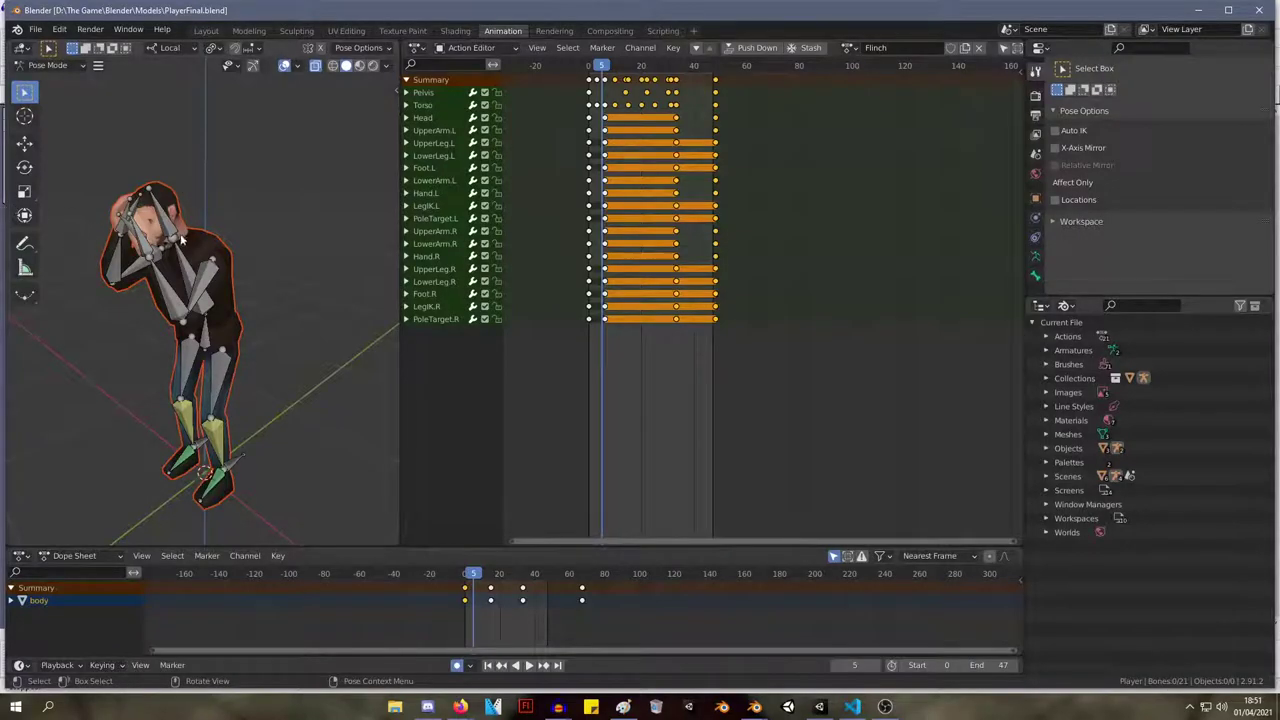
left_click(548, 31)
left_click(492, 32)
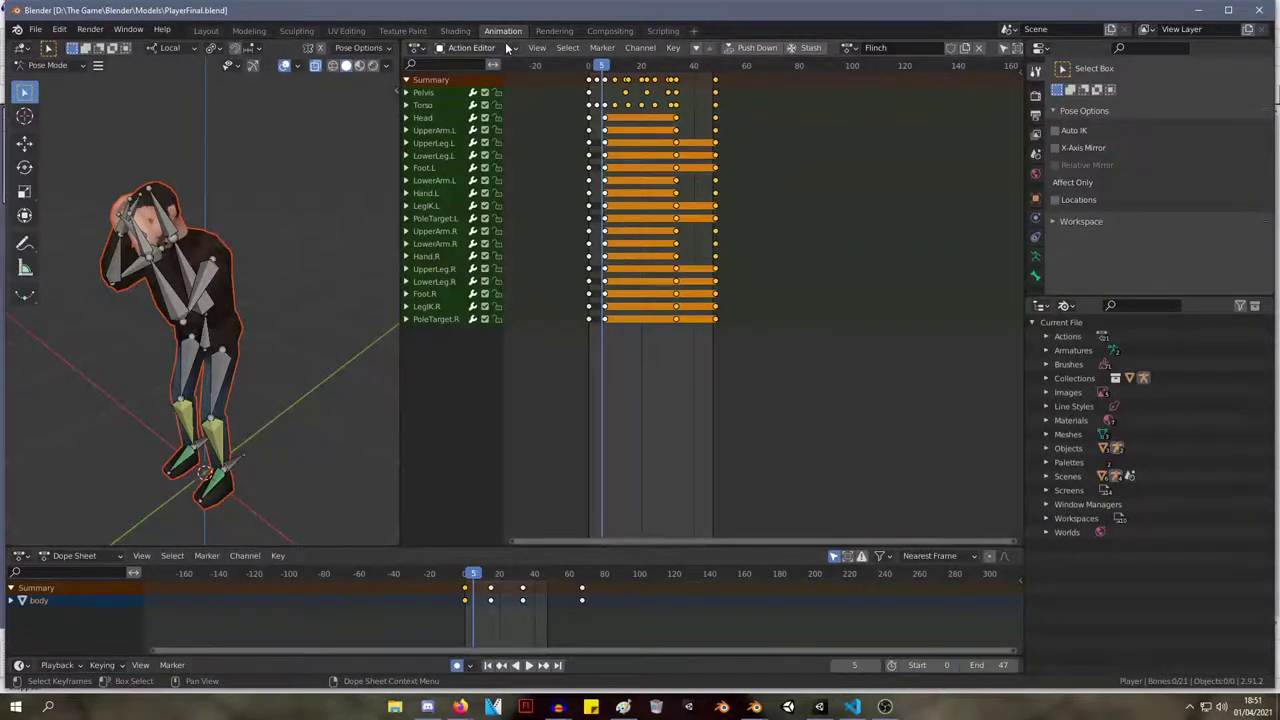
left_click(590, 66)
key("space")
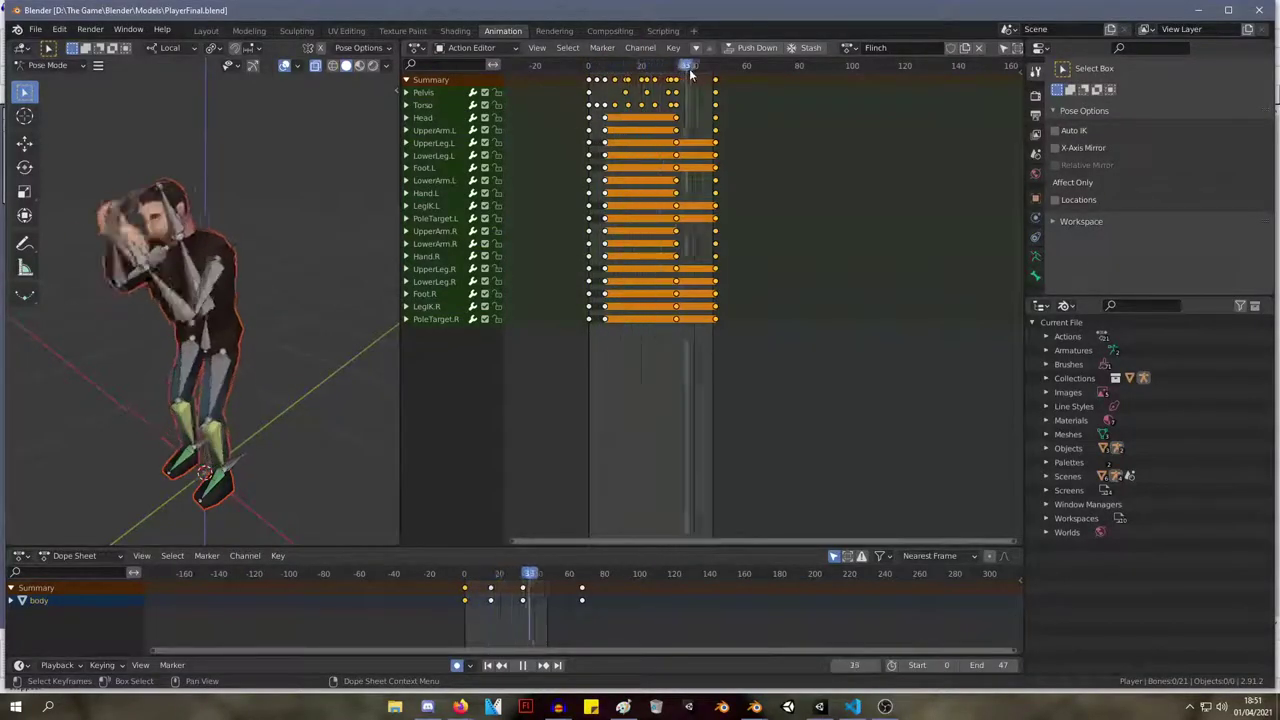
key("Escape")
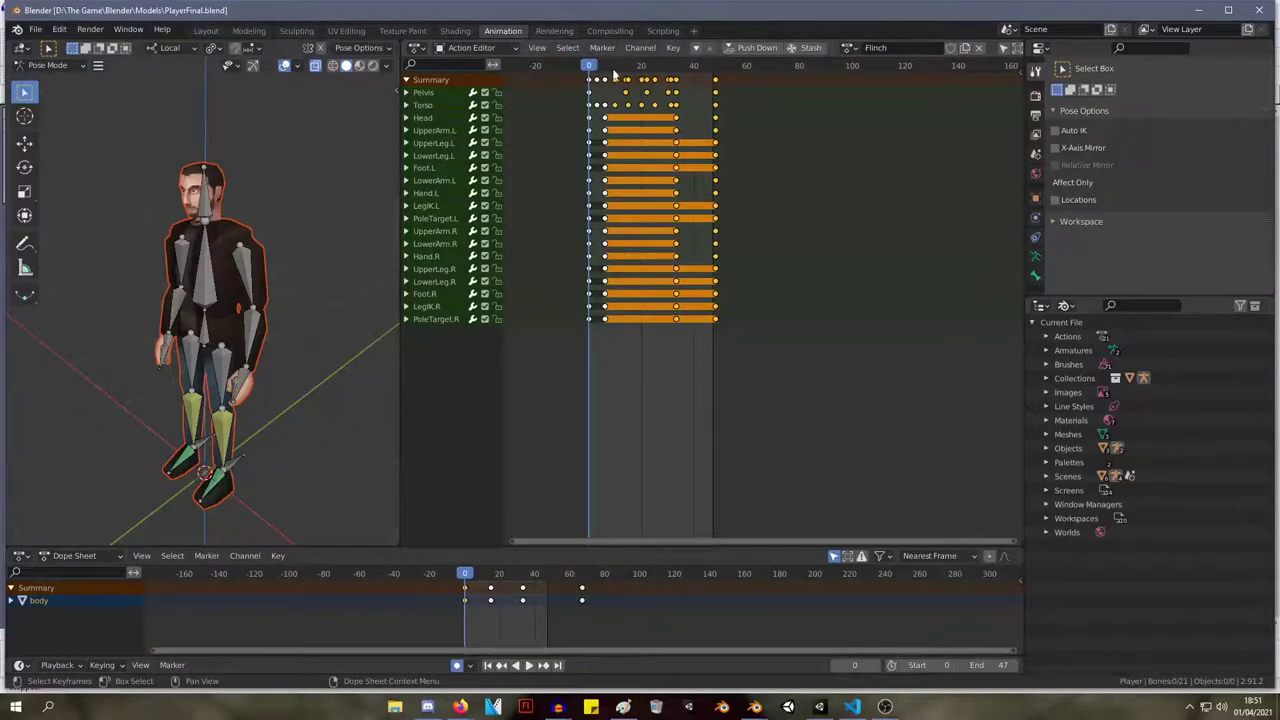
key("space")
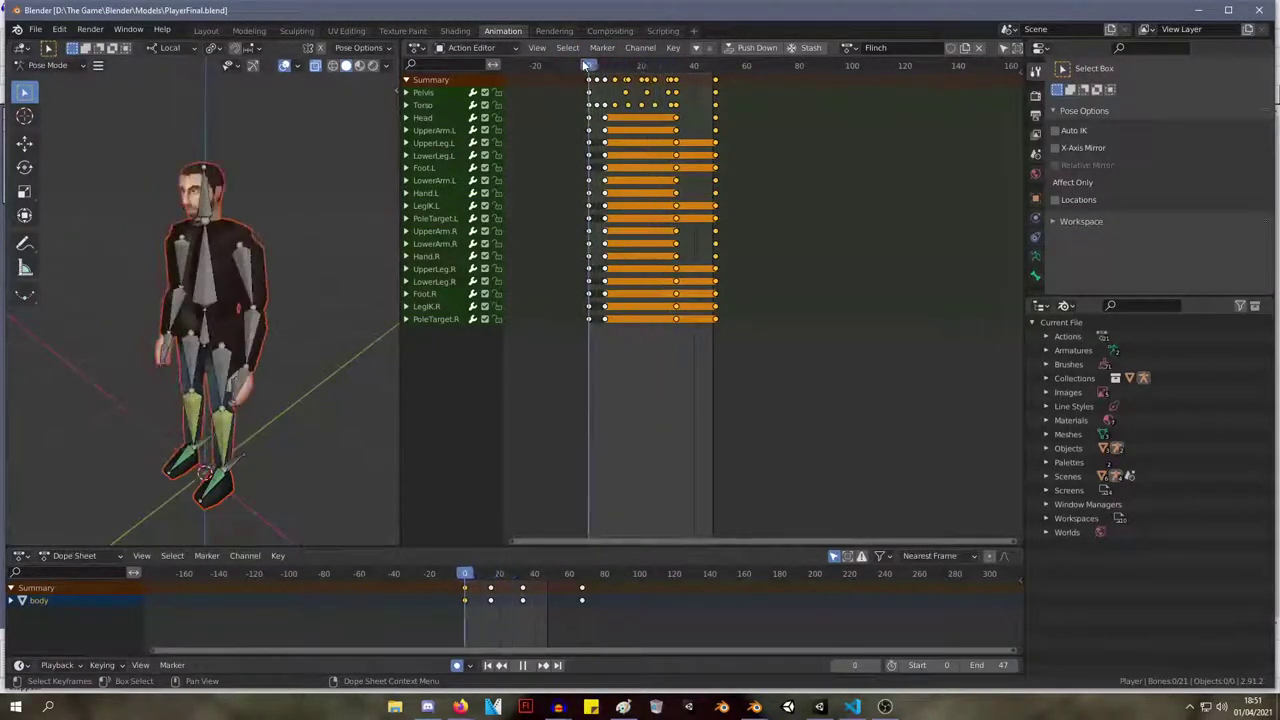
key("Escape")
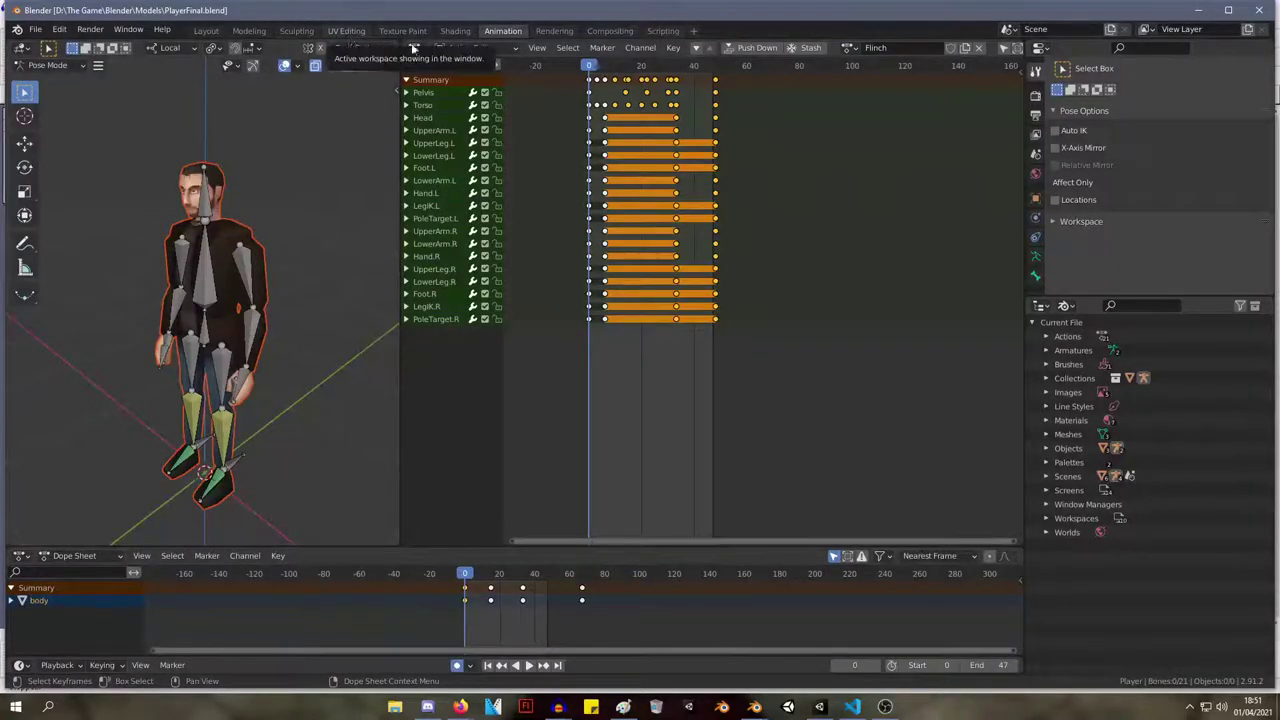
Examine the player rig's LegIK.L and PoleTarget.L bones in the Modeling workspace, including bone properties and the right orthographic view.
left_click(249, 30)
middle_click_drag(637, 257, 565, 505)
left_click(556, 500)
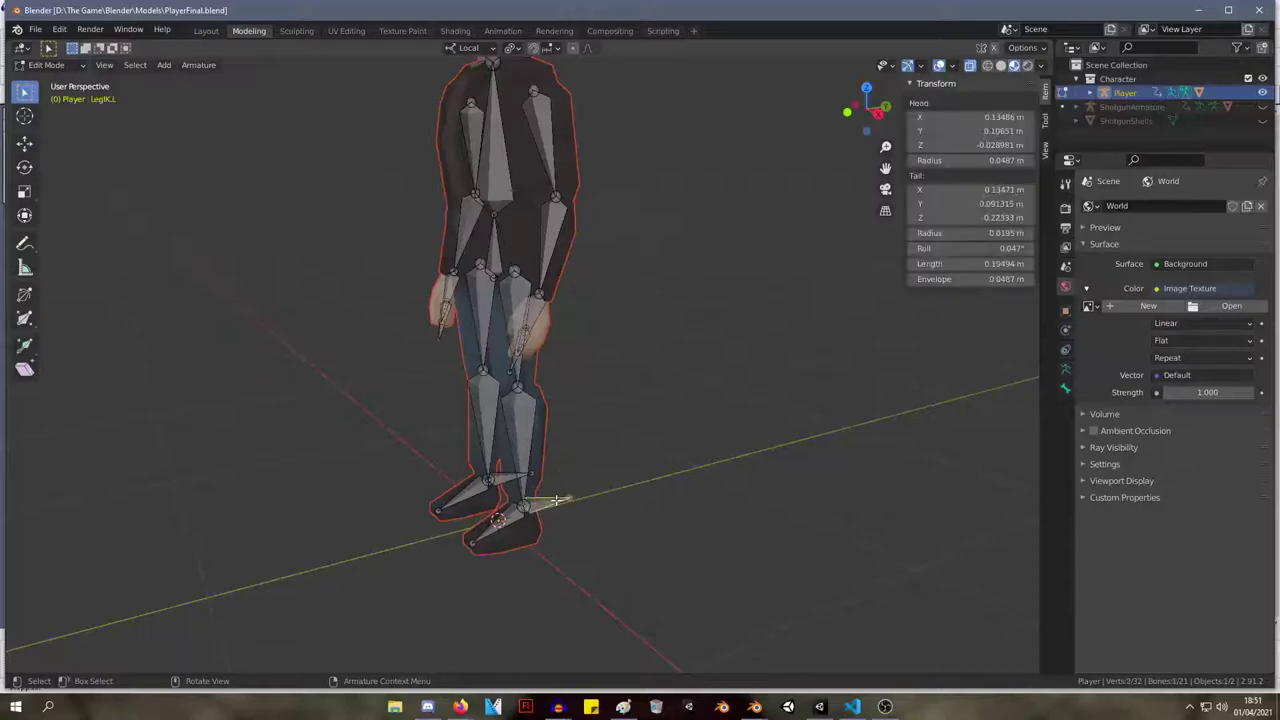
middle_click_drag(522, 336, 246, 323)
left_click(206, 329)
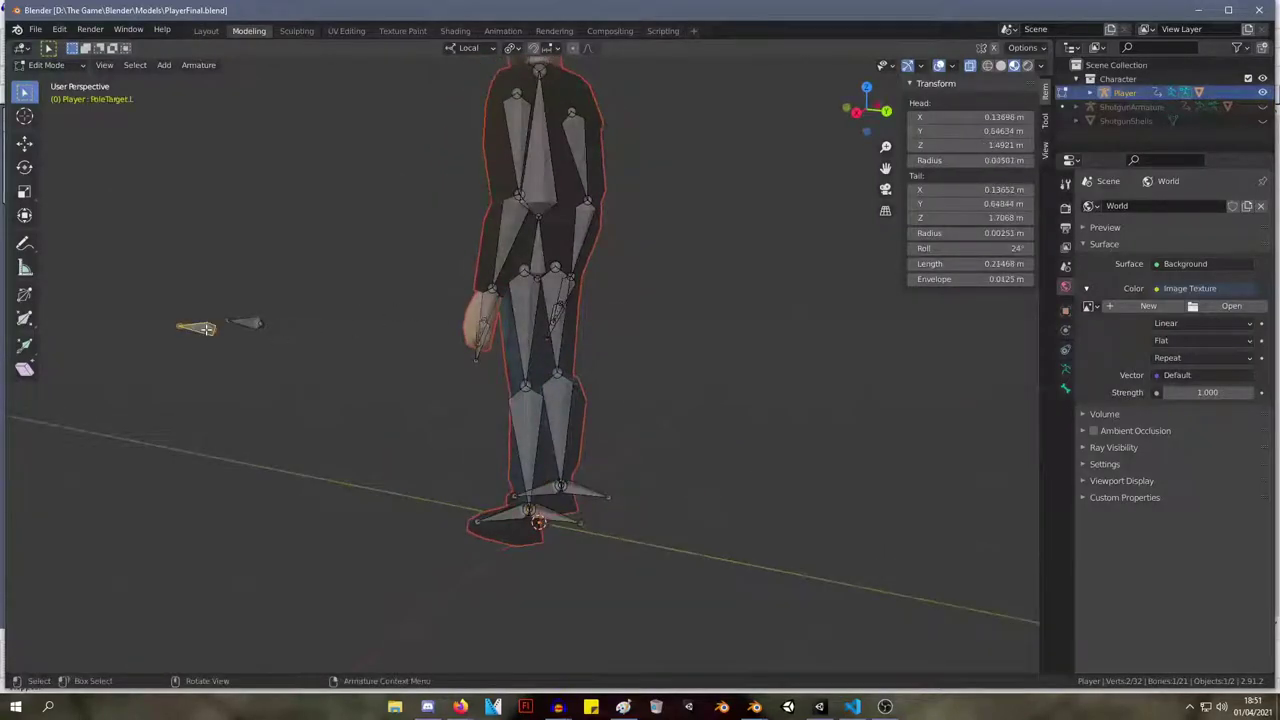
left_click(1065, 388)
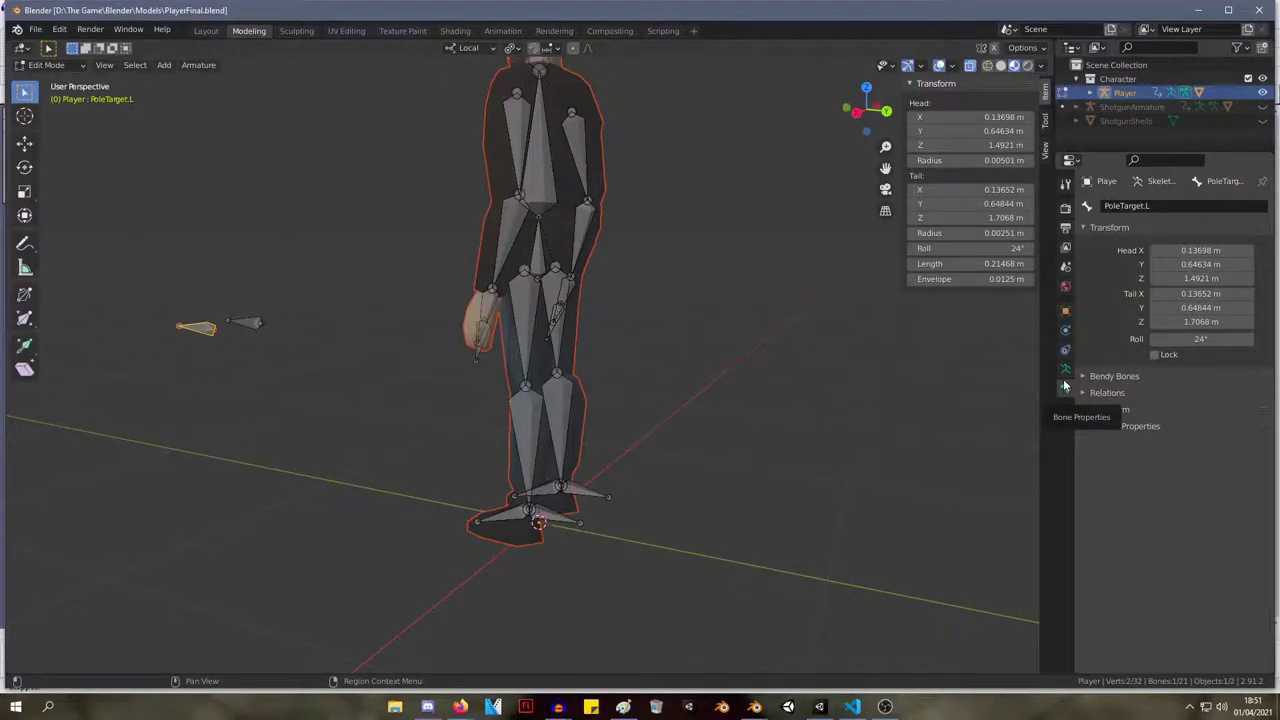
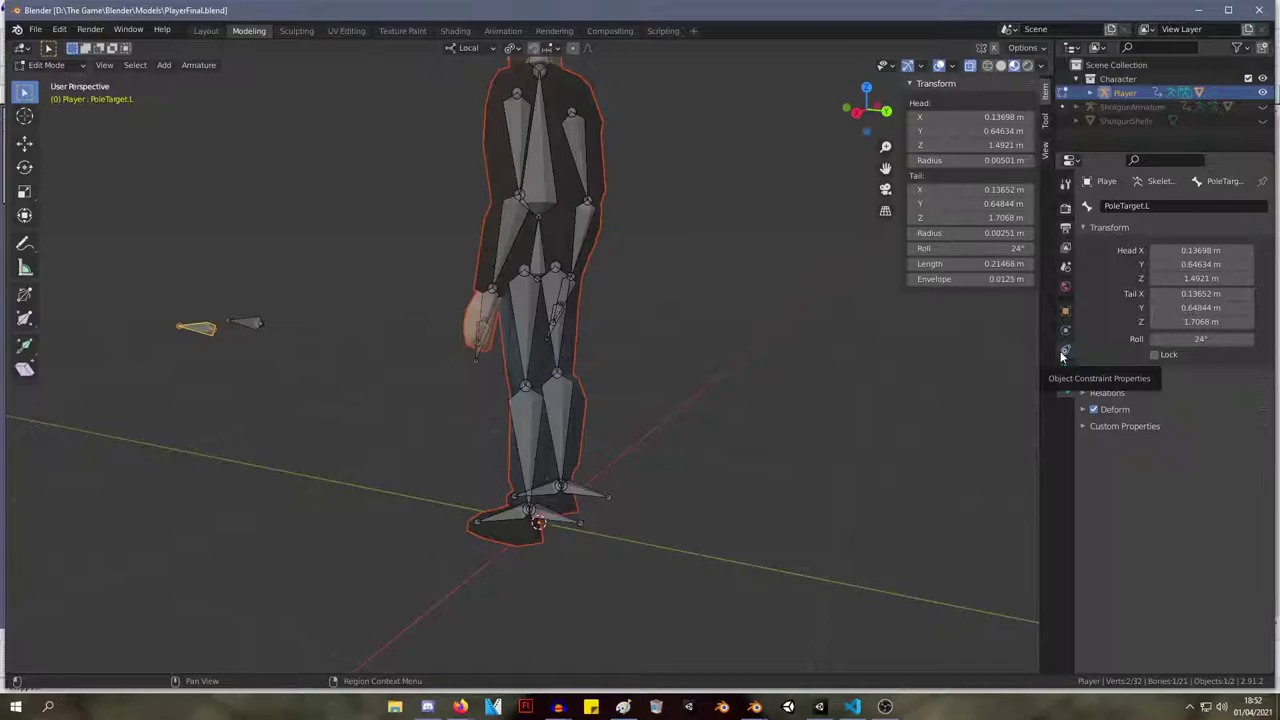
middle_click_drag(400, 131, 457, 131)
mouse_move(467, 176)
middle_mouse_down("shift")
mouse_move(604, 174)
mouse_move(540, 194)
mouse_move(574, 194)
mouse_move(460, 194)
mouse_move(470, 200)
middle_mouse_up("shift")
key("KP_1")
key("KP_3")
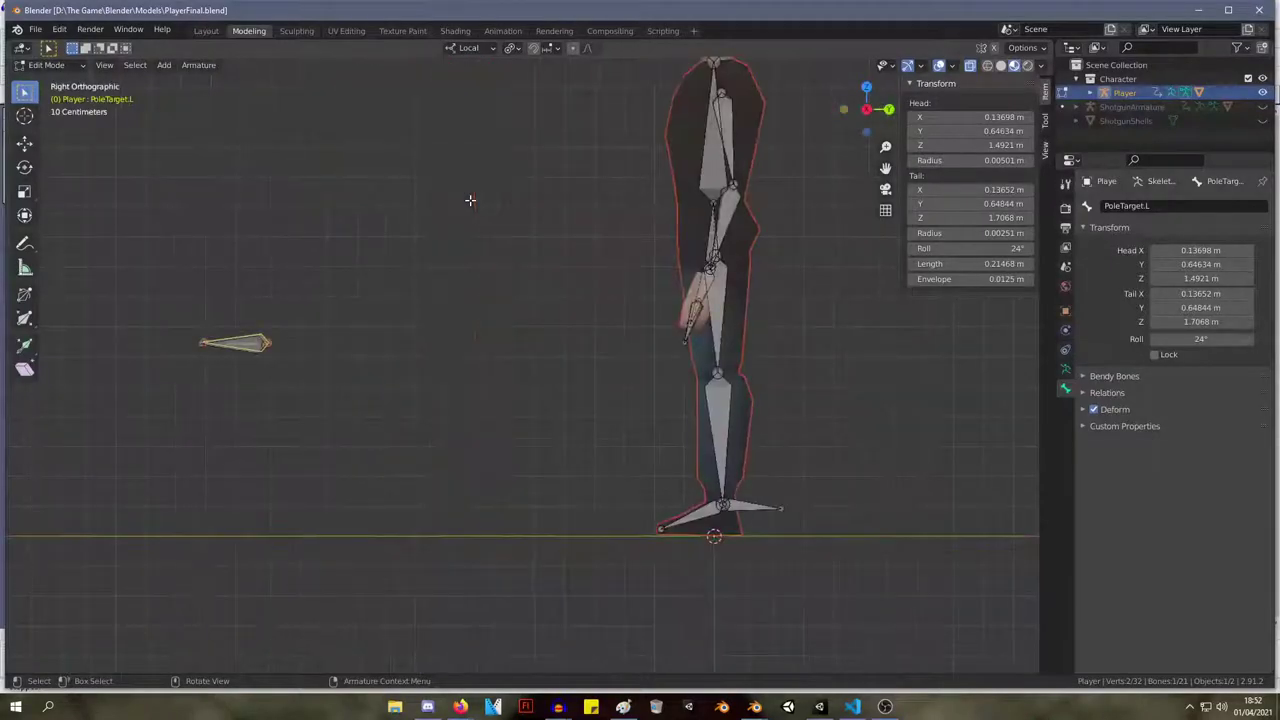
scroll(525, 350, "down", 5)
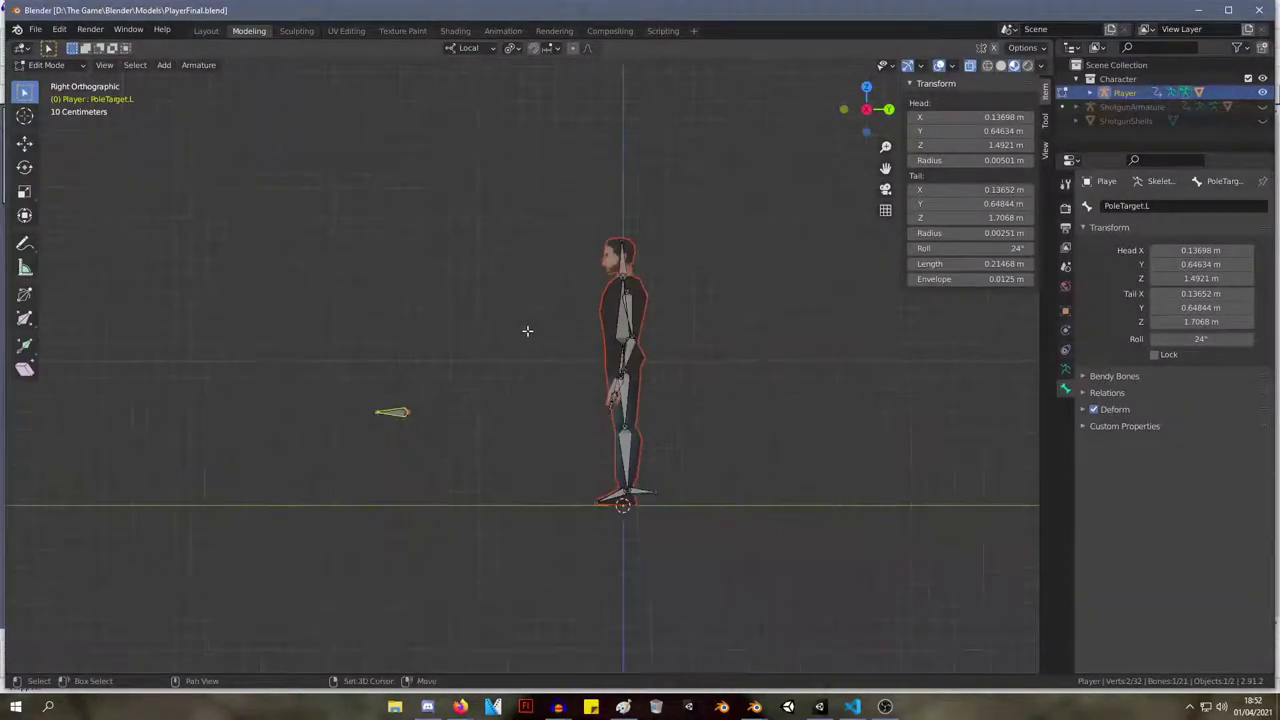
scroll(514, 326, "up", 3)
middle_click_drag(514, 326, 490, 277, "shift")
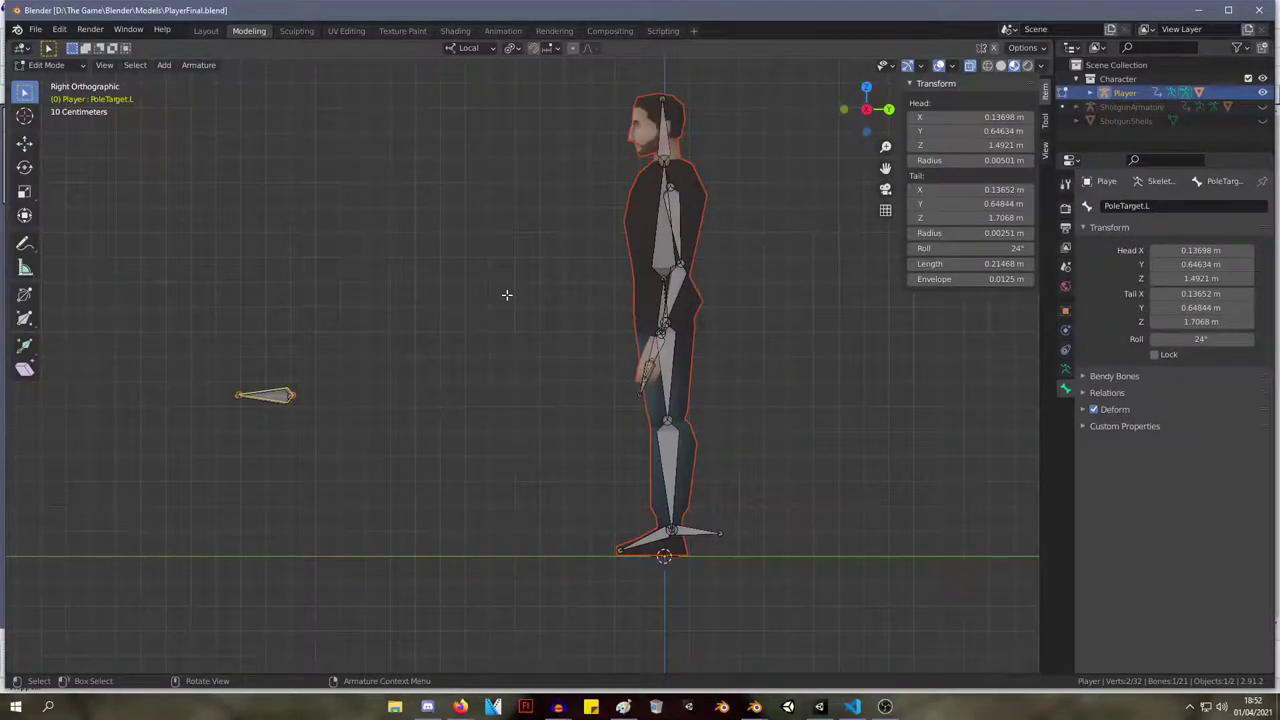
left_click(1064, 369)
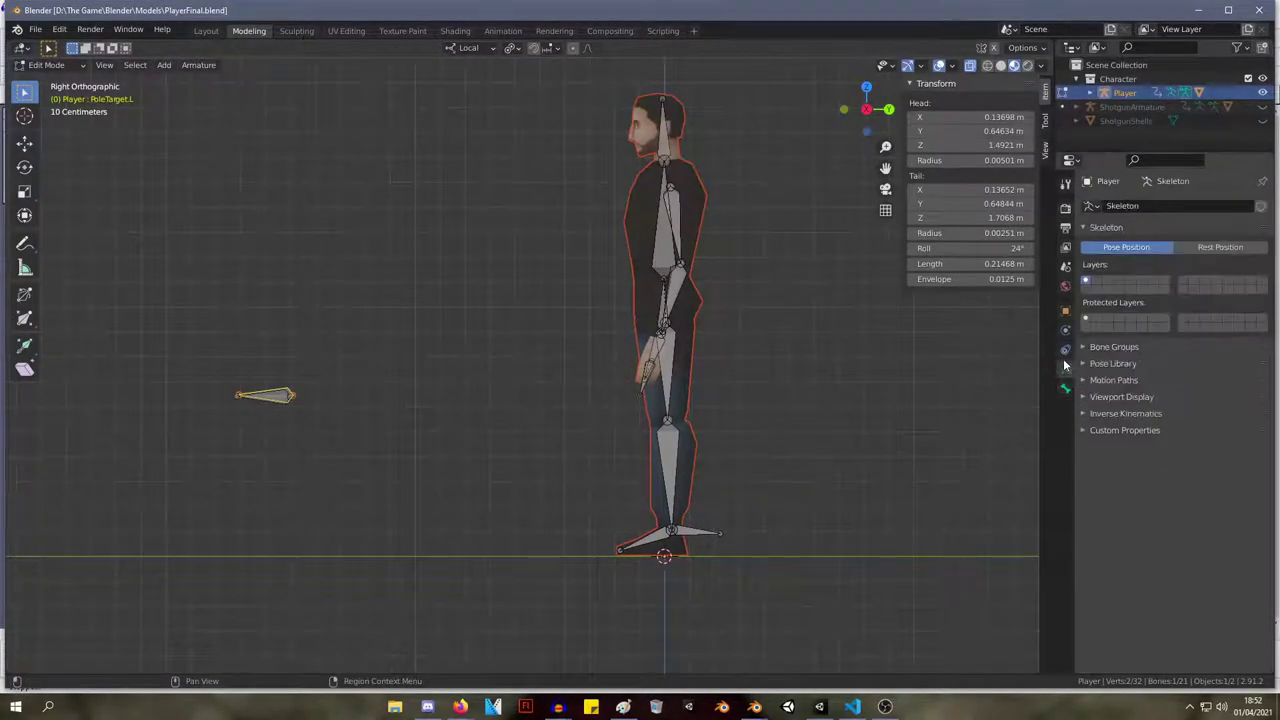
left_click(1064, 349)
left_click(1064, 330)
Leave Edit Mode on the player armature and switch it to Pose Mode with the LowerLeg.L bone selected.
left_click(682, 500)
key("Tab")
left_click(670, 467)
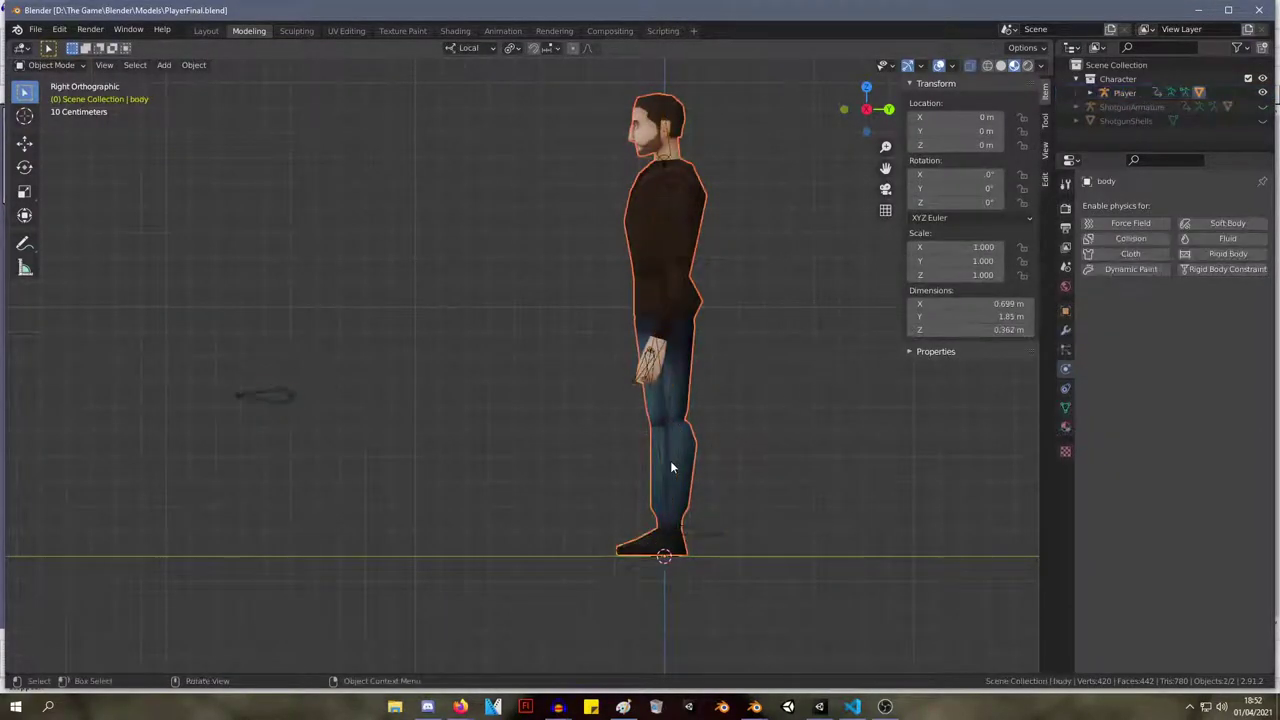
key("Tab")
left_click(652, 499)
key("Tab")
left_click(716, 529)
key("Tab")
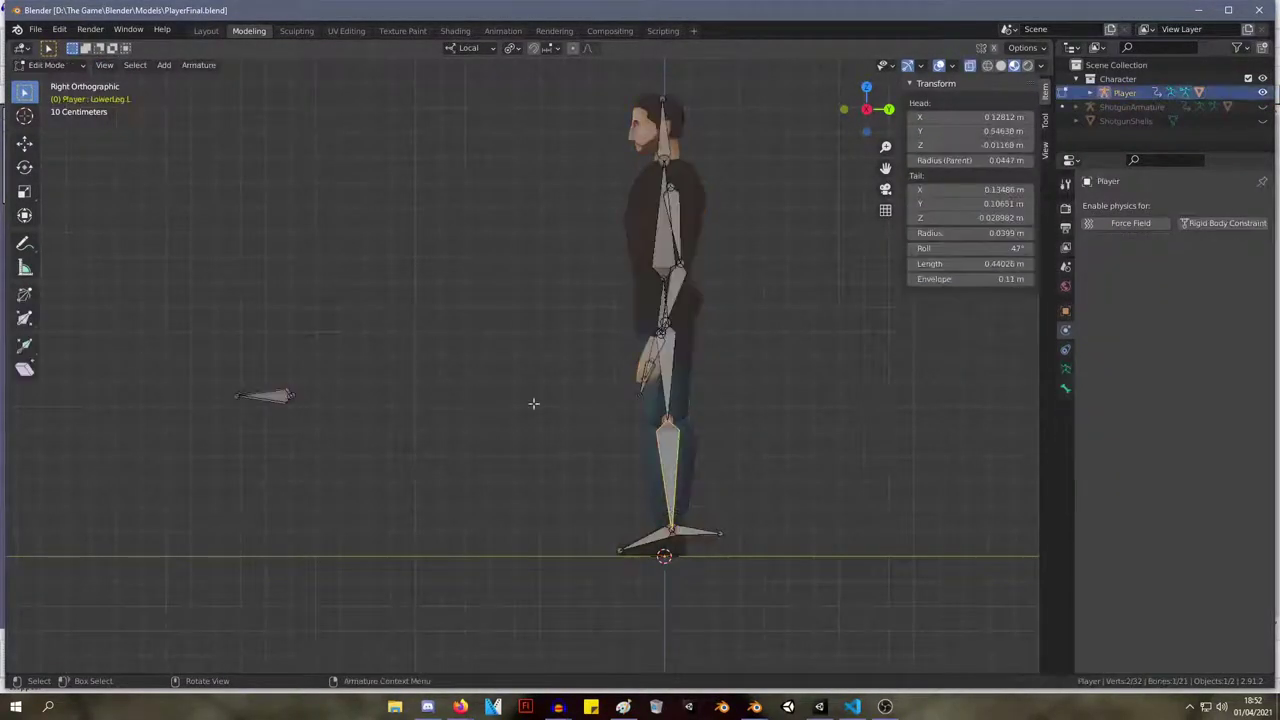
left_click(46, 64)
left_click(50, 112)
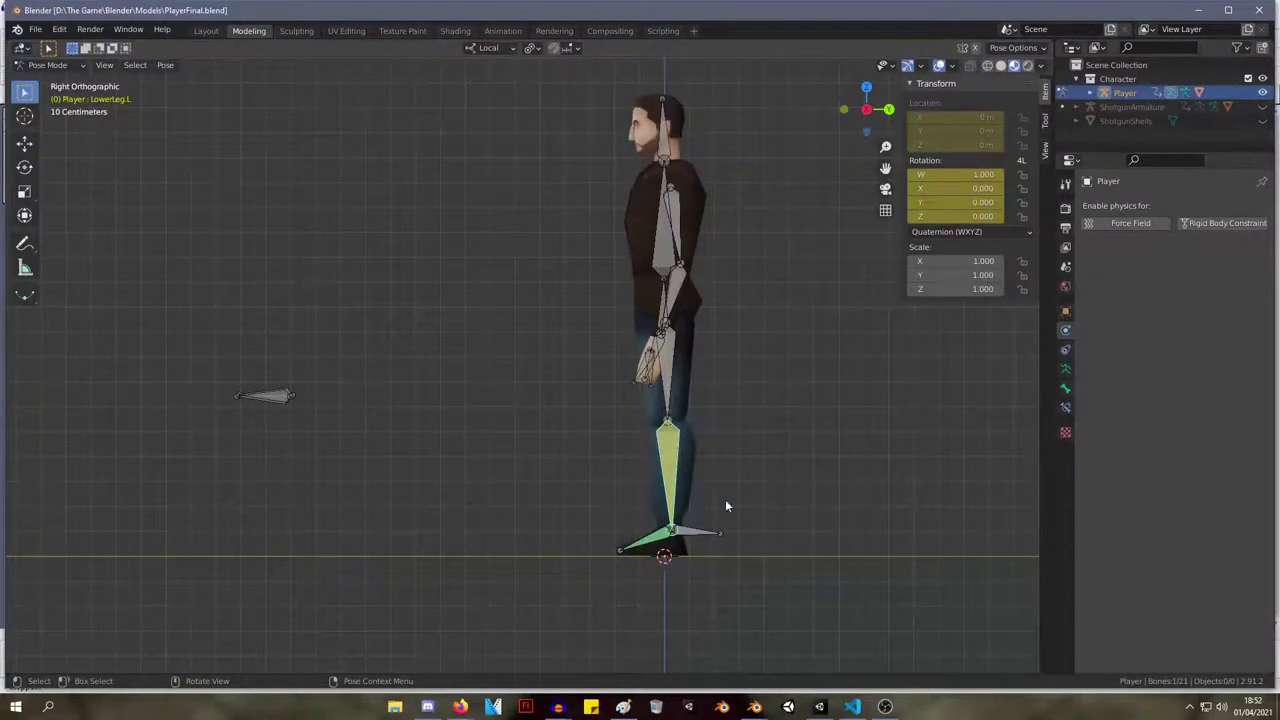
Examine the bone constraints of Foot.L and LowerLeg.L on the player rig, including the IK target, pole target and chain length.
left_click(645, 543)
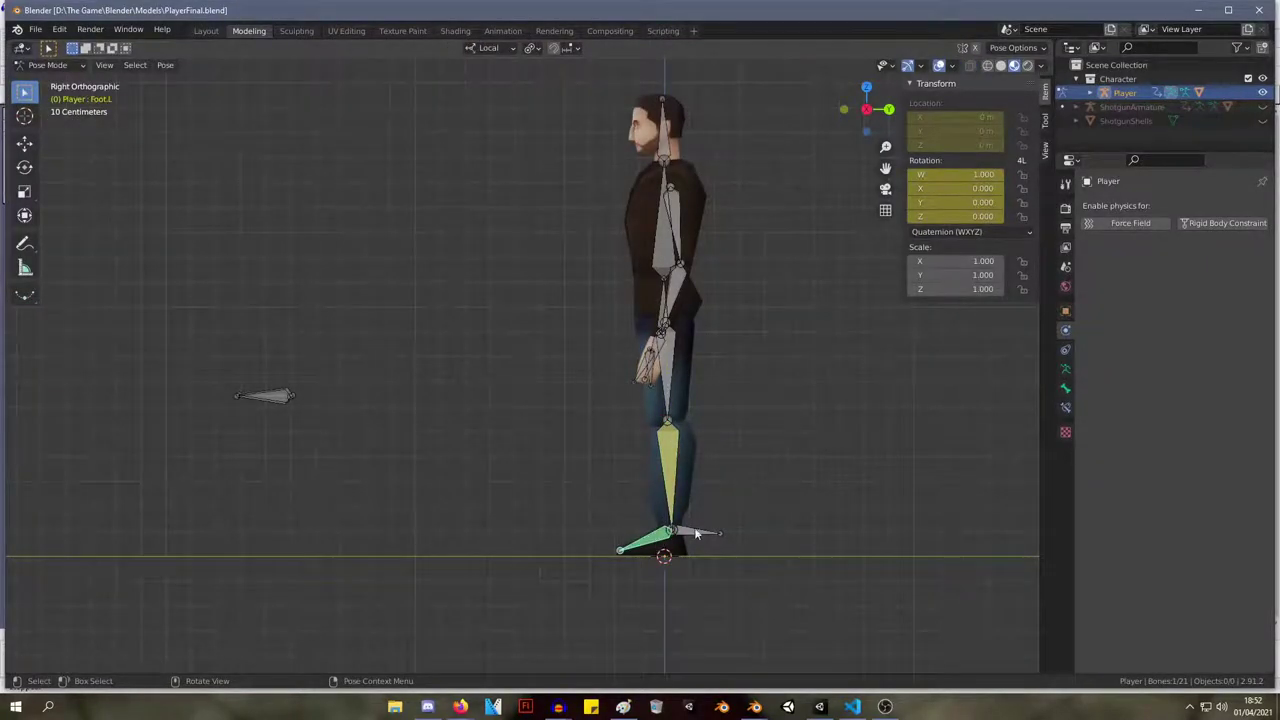
left_click(1066, 410)
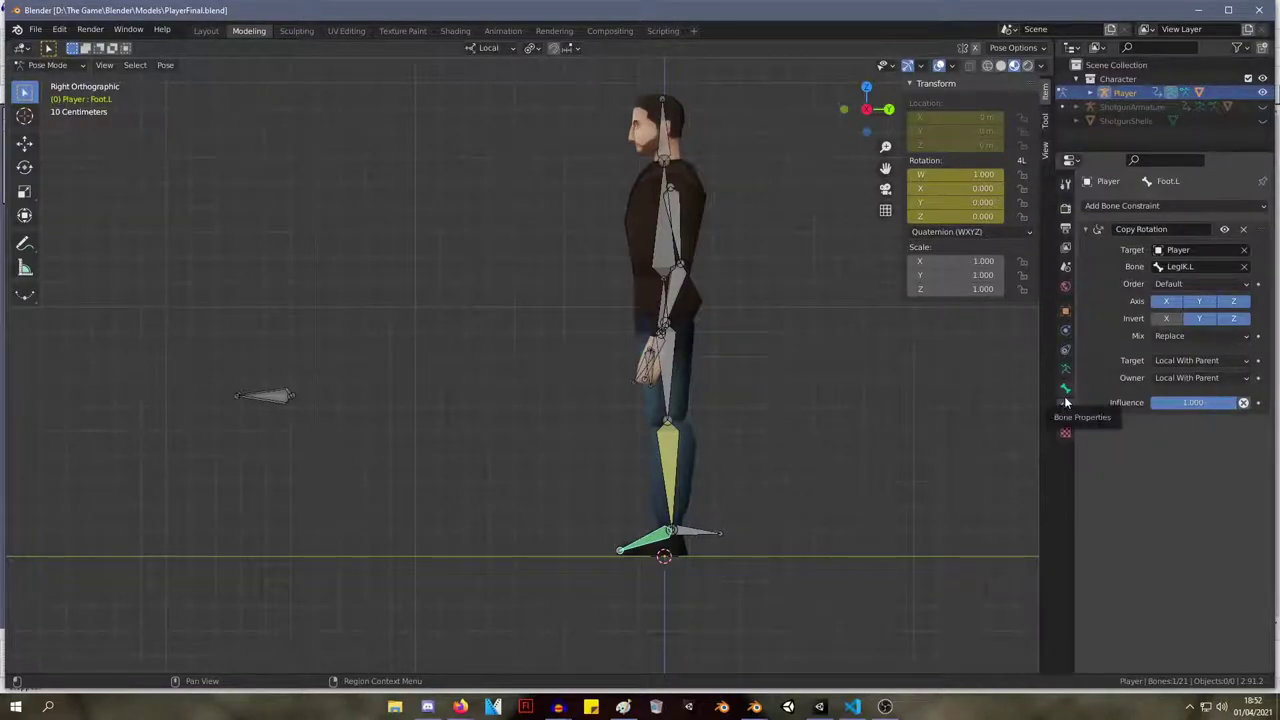
left_click(678, 454)
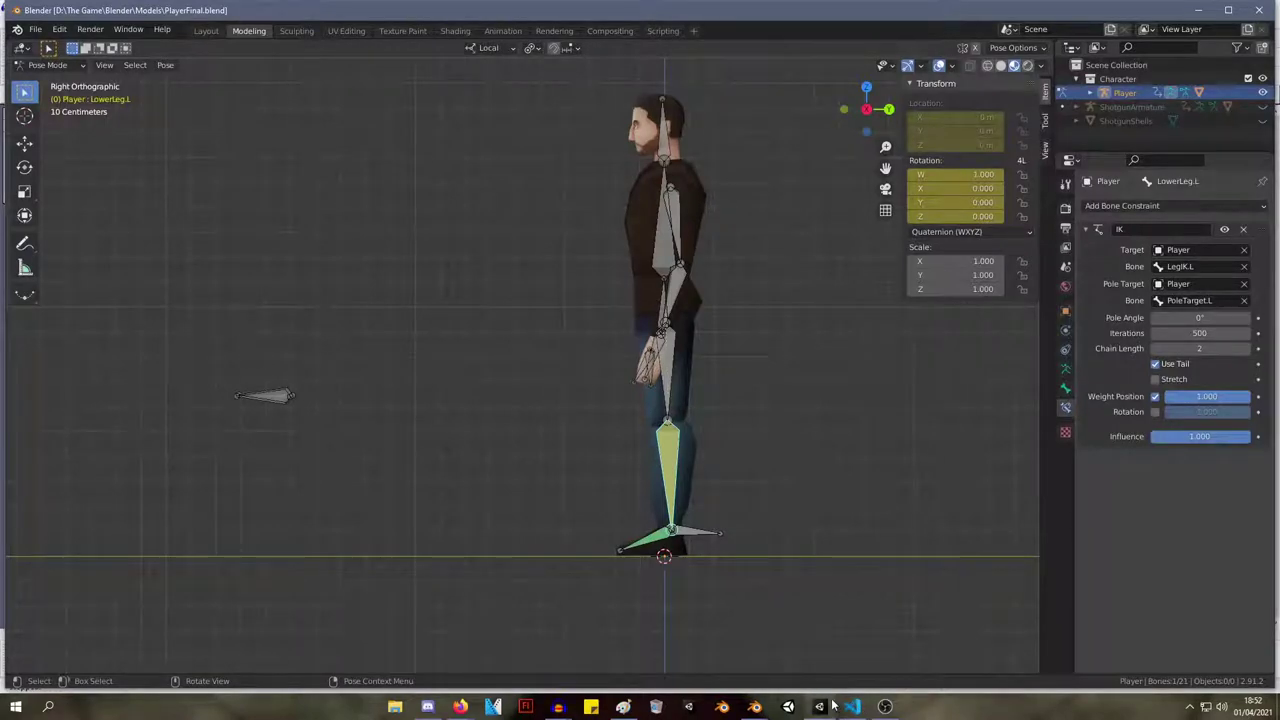
mouse_move(832, 706)
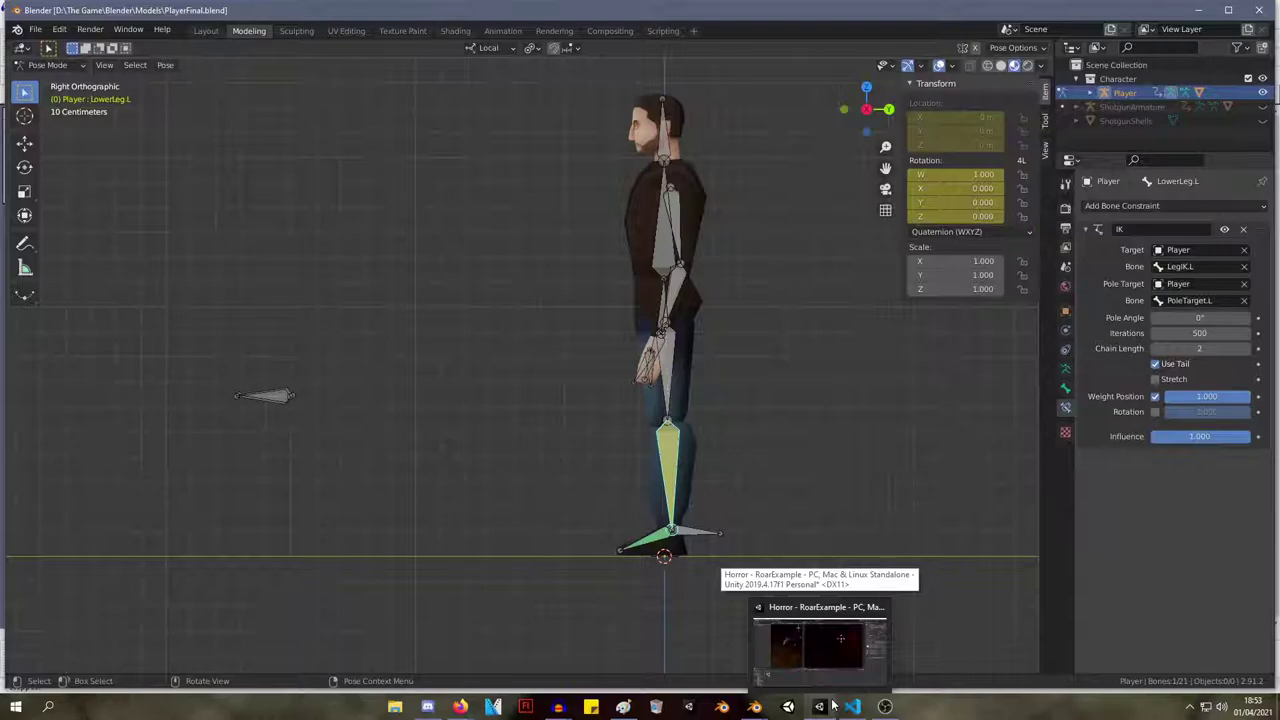
Try moving the player's PoleTarget.L bone from a front-facing view and review the IK constraint on LowerLeg.L again.
middle_click_drag(420, 463, 548, 445)
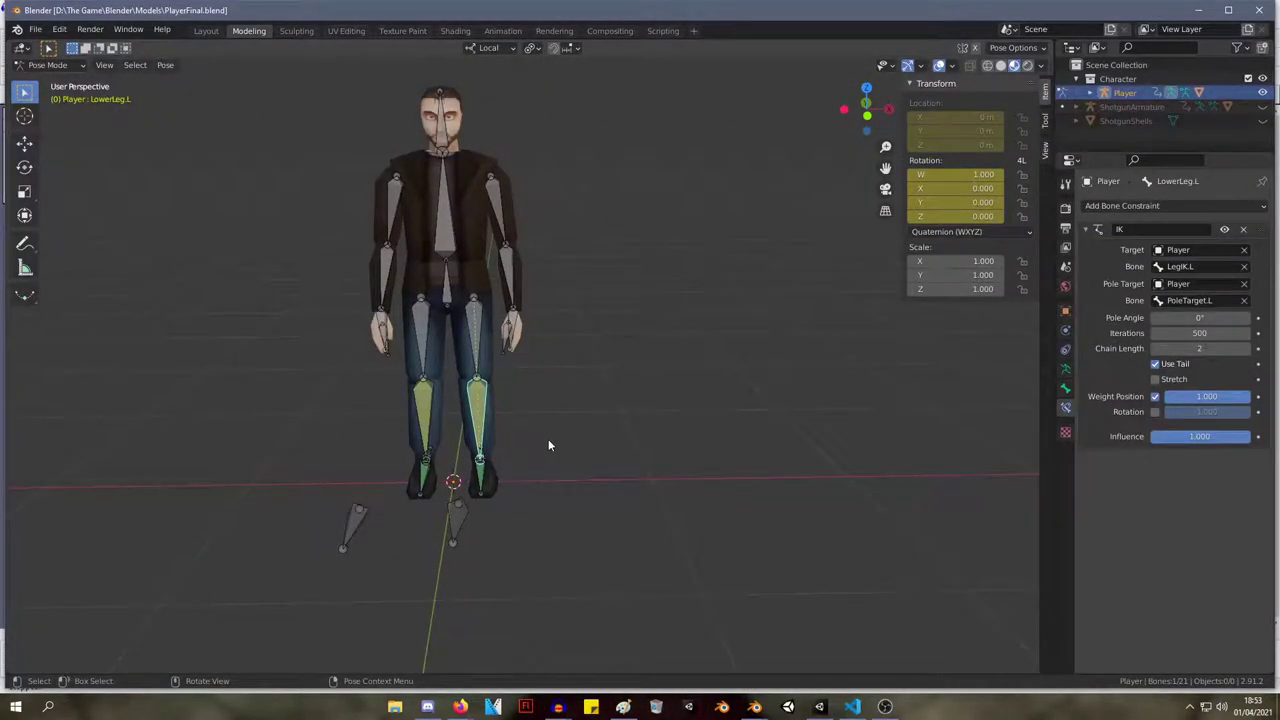
left_click(462, 513)
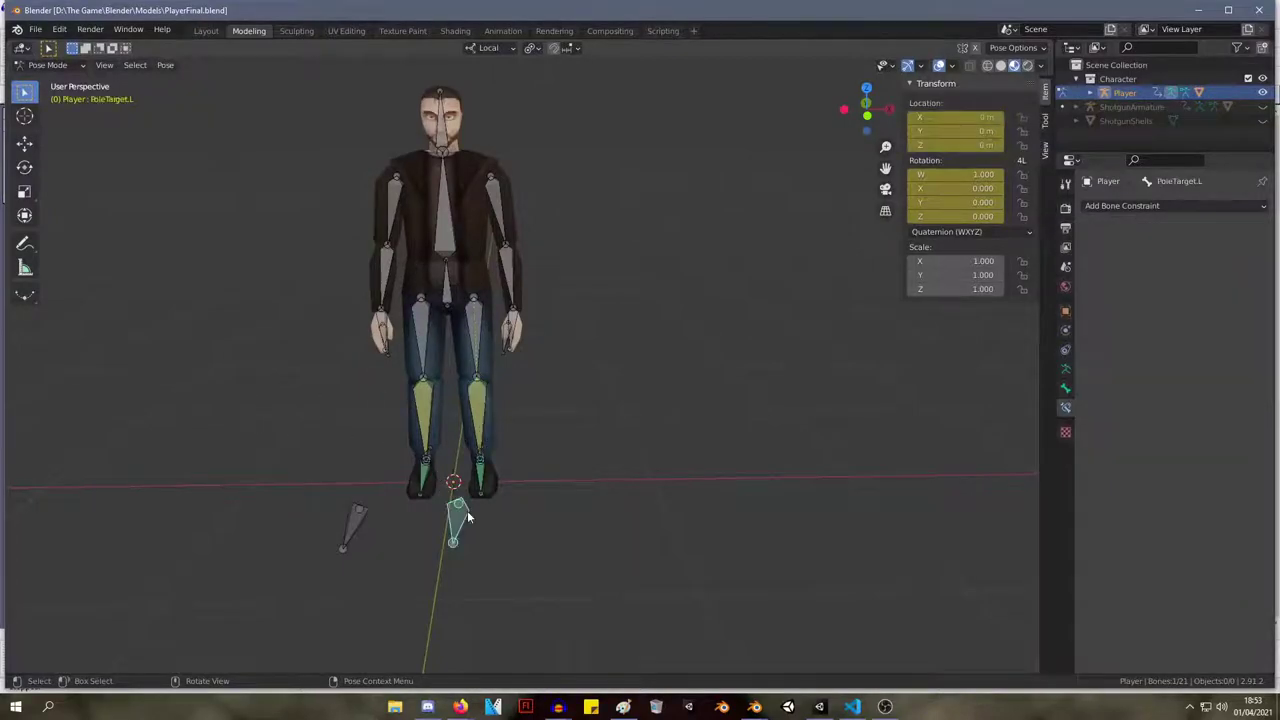
key("g")
key("Escape")
left_click(471, 418)
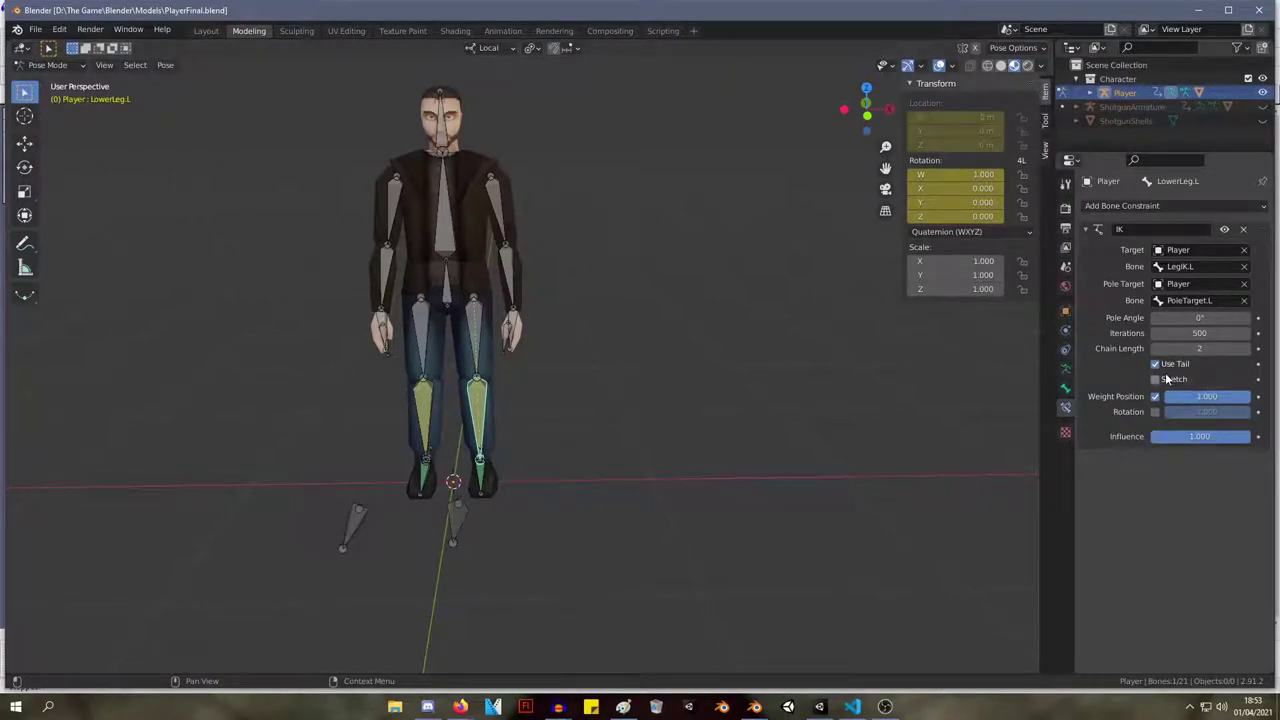
Switch to the screecher.blend window, replace its Preferences editor with the Outliner, and collapse the Current File entry.
left_click(757, 707)
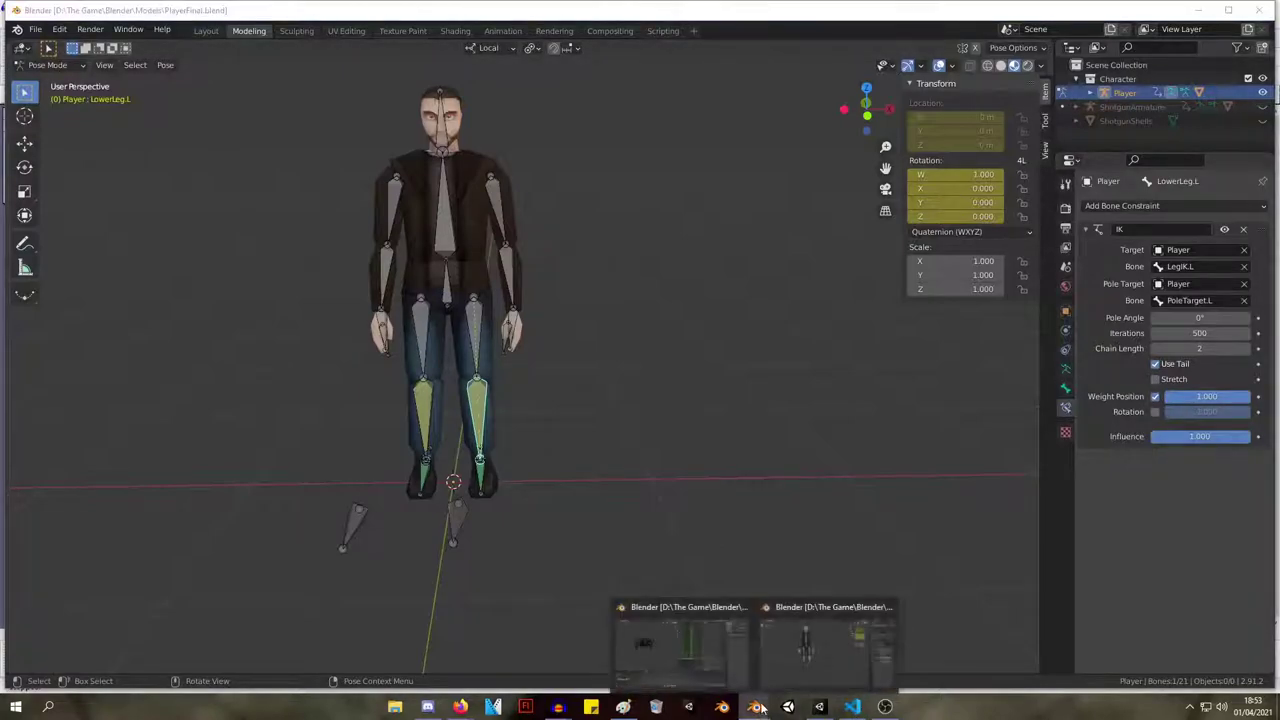
left_click(716, 652)
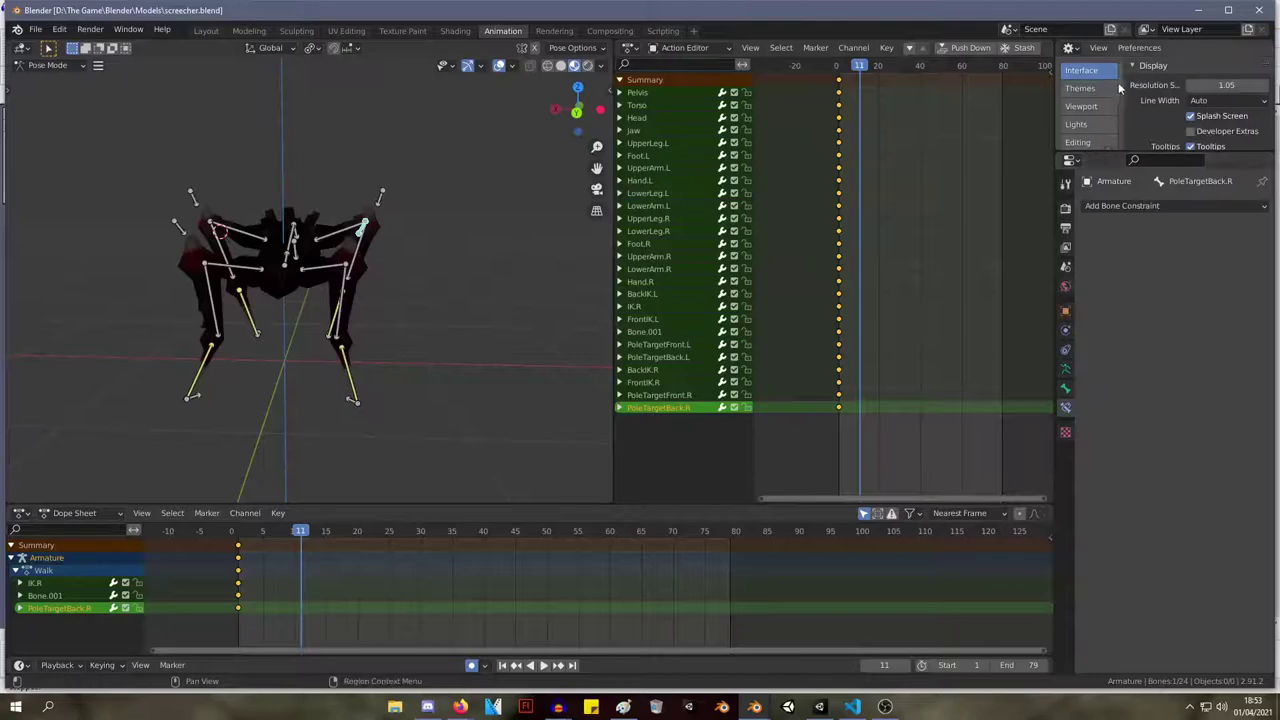
left_click(1069, 48)
left_click(1016, 86)
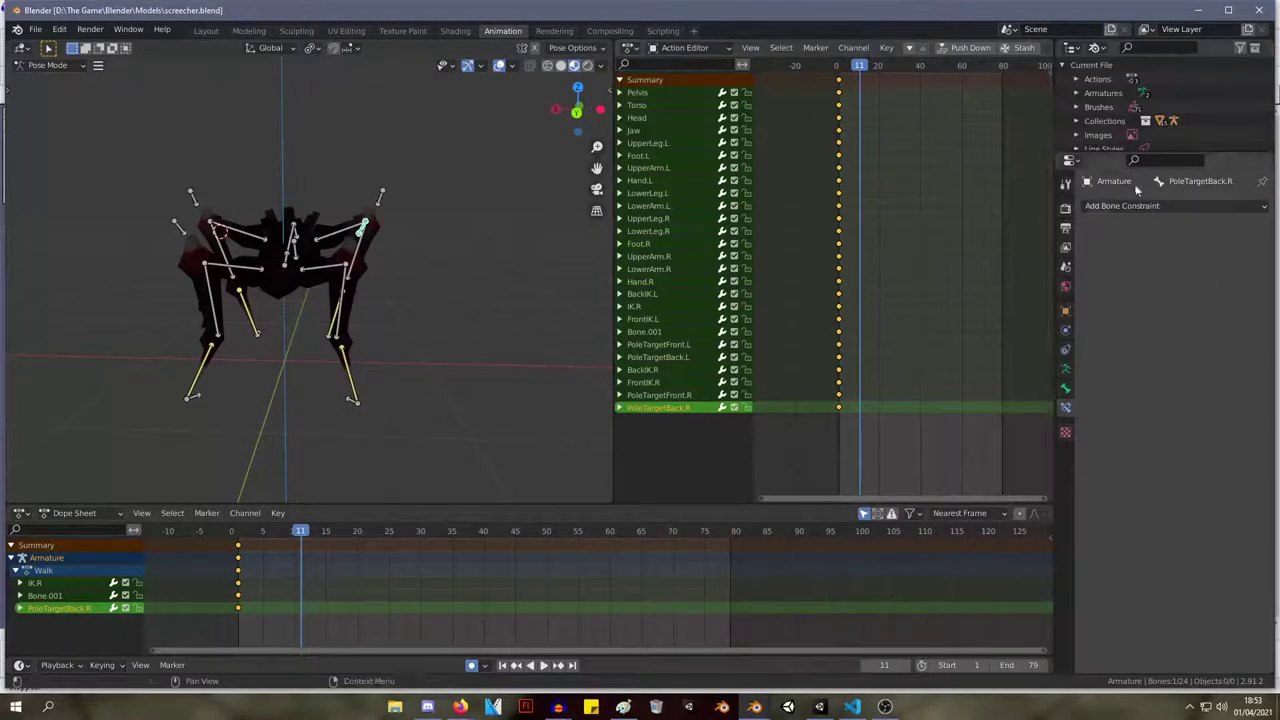
left_click(1062, 65)
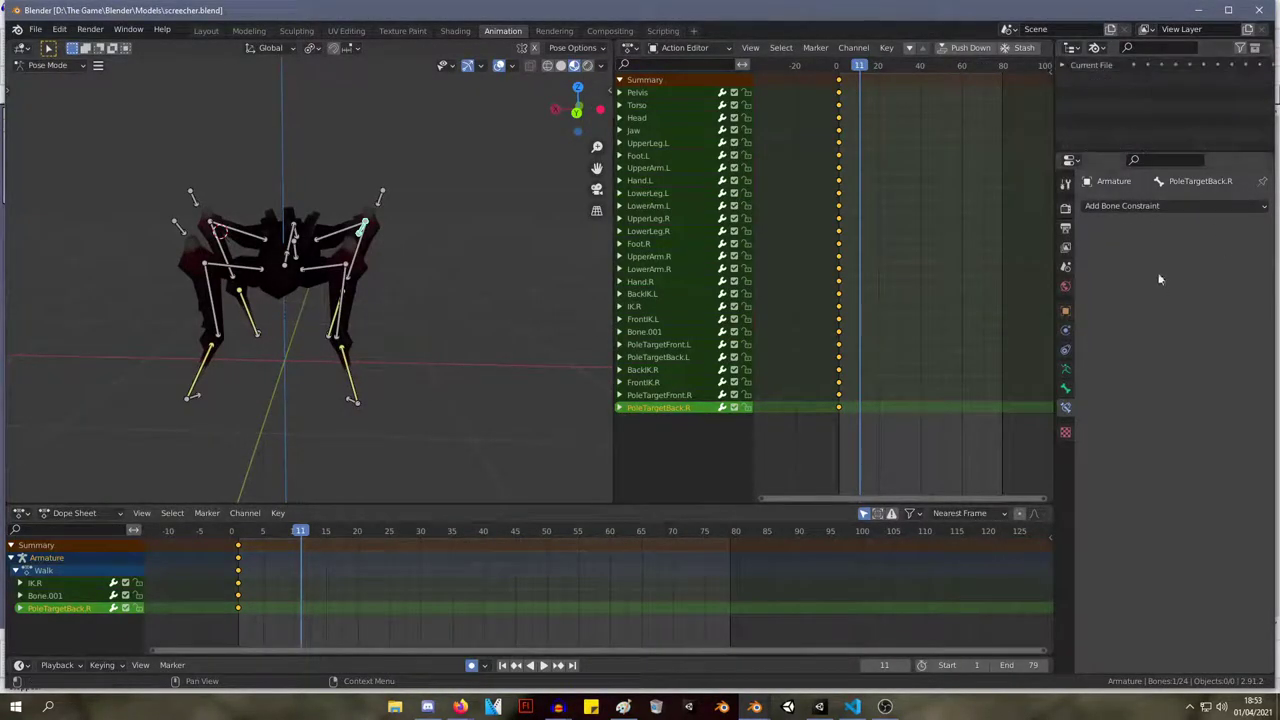
Inspect the screecher's PoleTargetBack.L bone and the IK constraint settings on Foot.L.
middle_click_drag(421, 371, 474, 331)
left_click(452, 209)
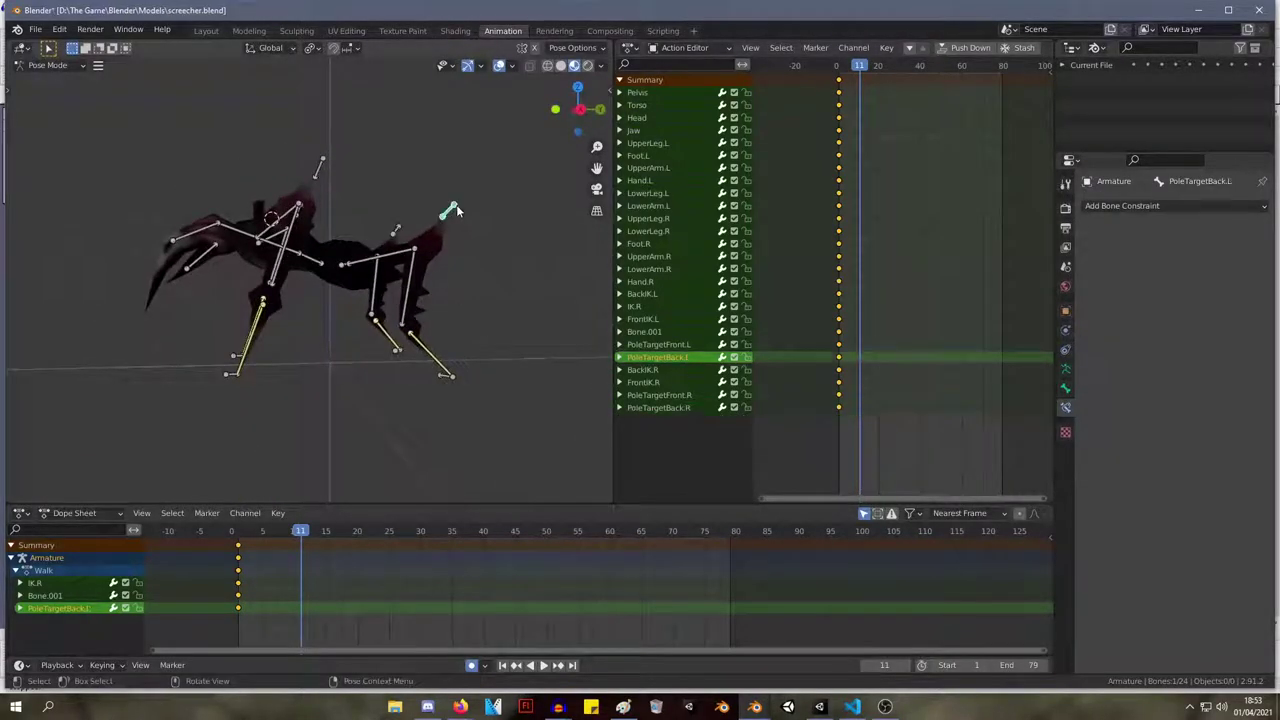
left_click(437, 358)
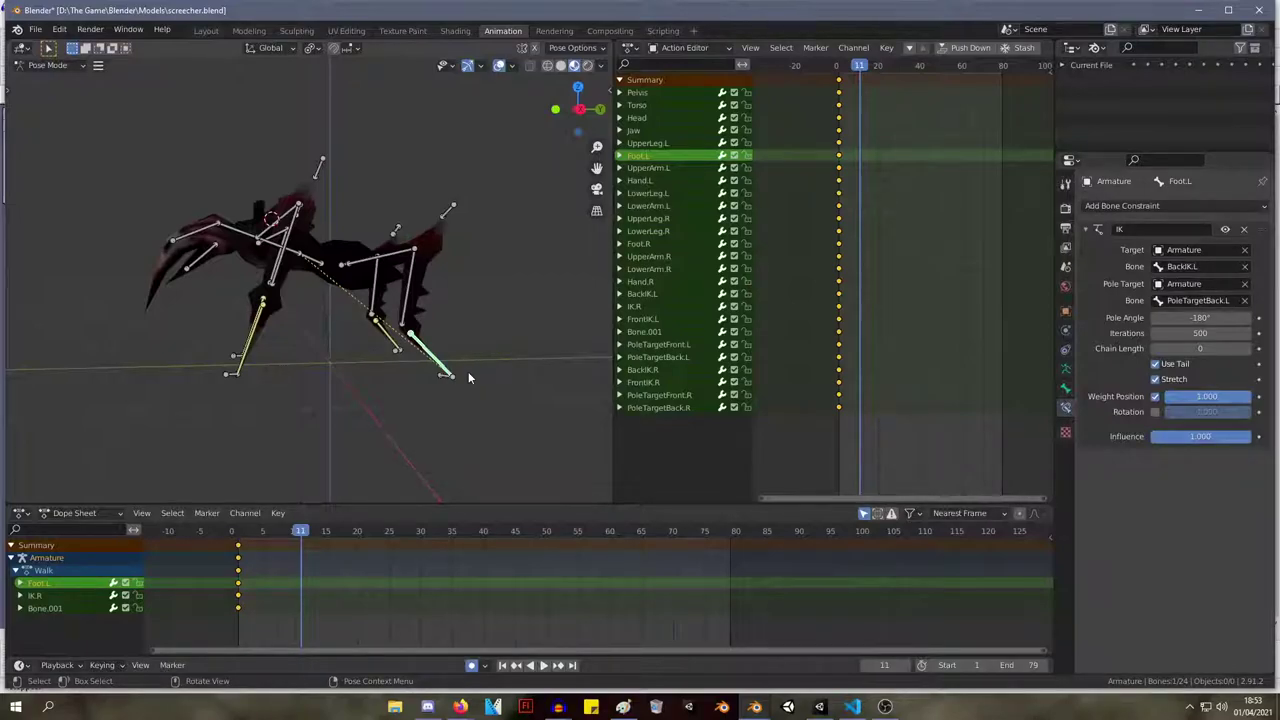
middle_click_drag(201, 108, 311, 127)
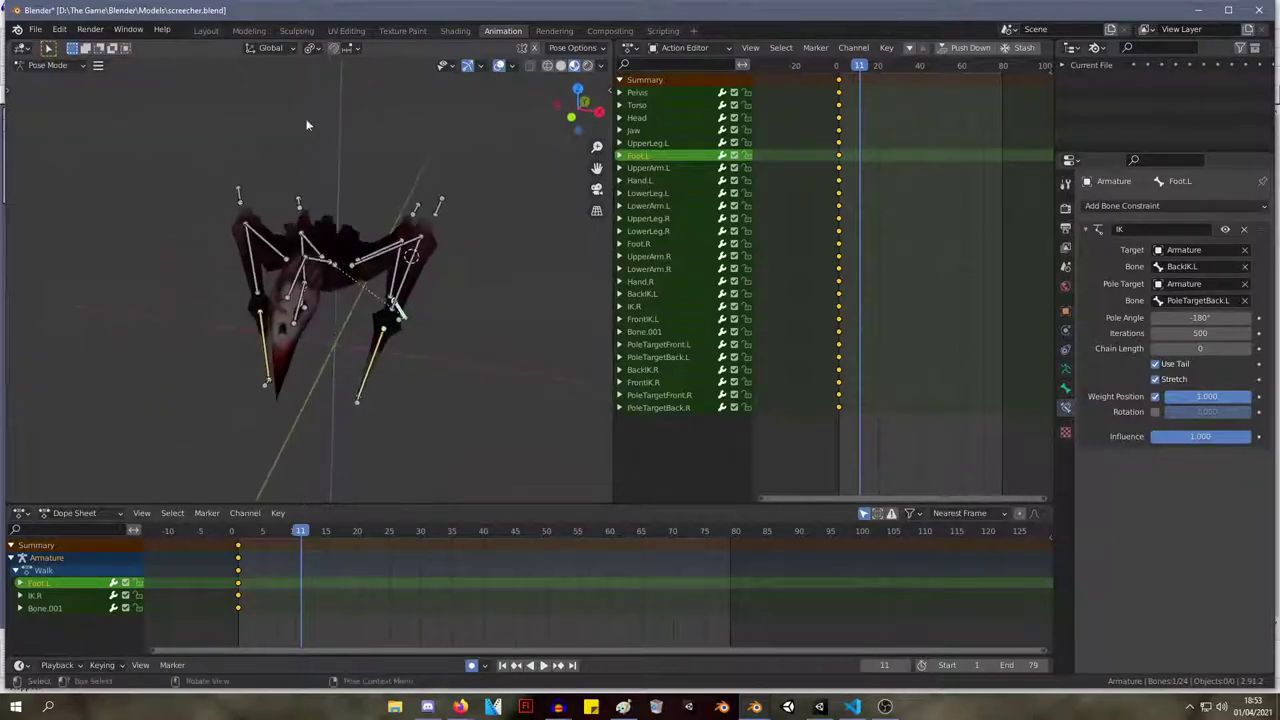
Open the Body.001 mesh for editing in the Layout workspace and select all of its geometry.
left_click(212, 33)
left_click(515, 328)
key("Tab")
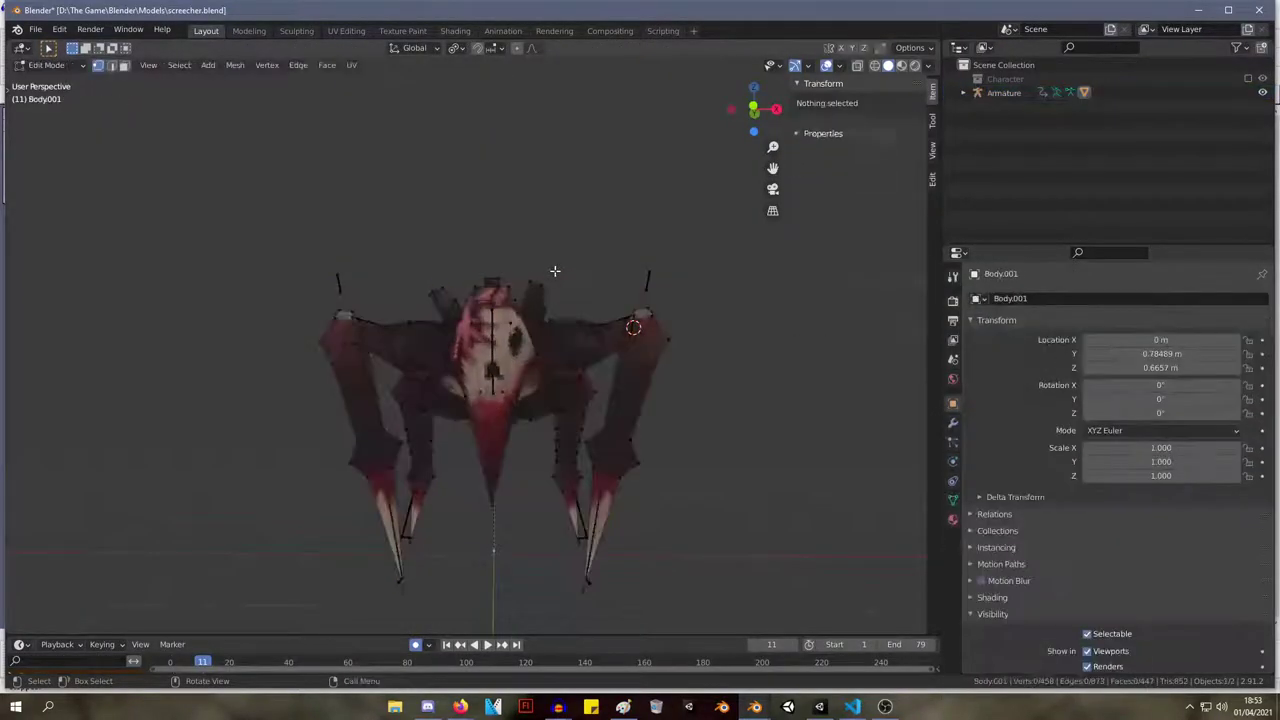
middle_click_drag(610, 262, 561, 250)
key("a")
middle_click_drag(580, 200, 674, 406)
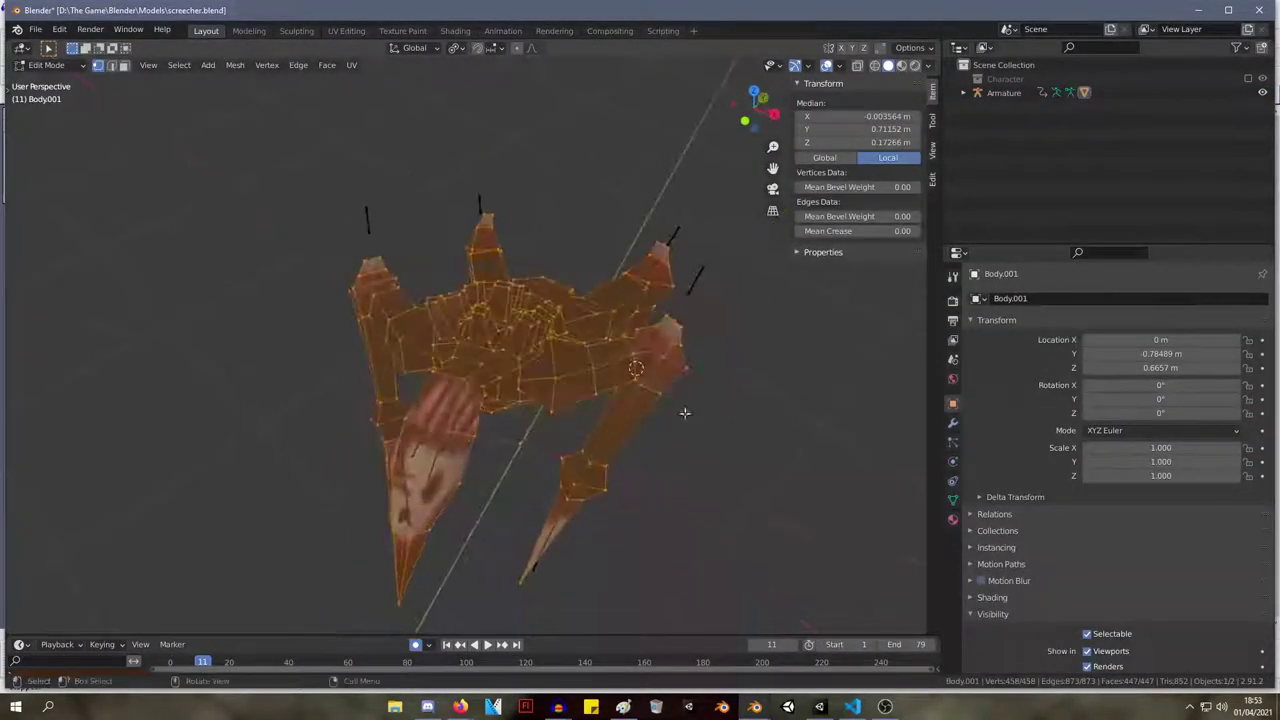
Clear the mesh selection, try moving one linked piece of the screecher's body, and inspect the legs from several sides.
key("alt+a")
key("l")
key("g")
right_click(744, 394)
right_click(745, 404)
left_click(623, 246)
middle_click_drag(623, 246, 463, 243)
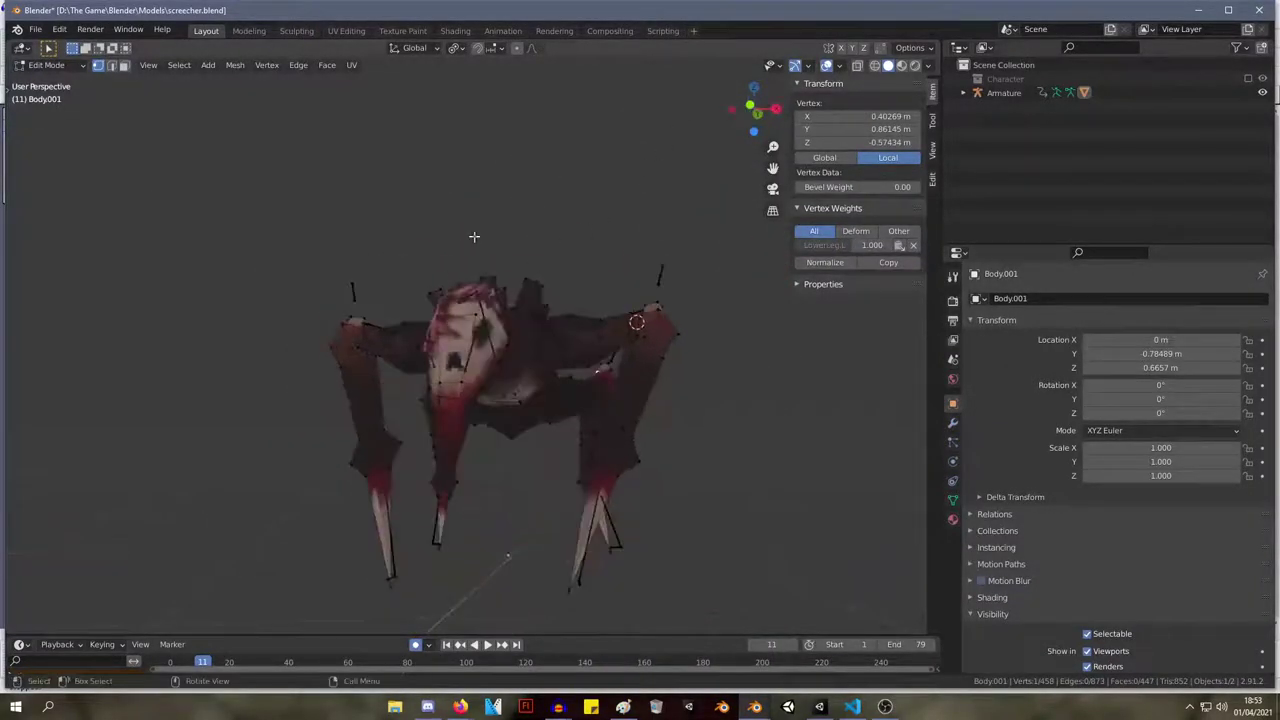
middle_click_drag(672, 296, 566, 262)
middle_click_drag(374, 259, 586, 268)
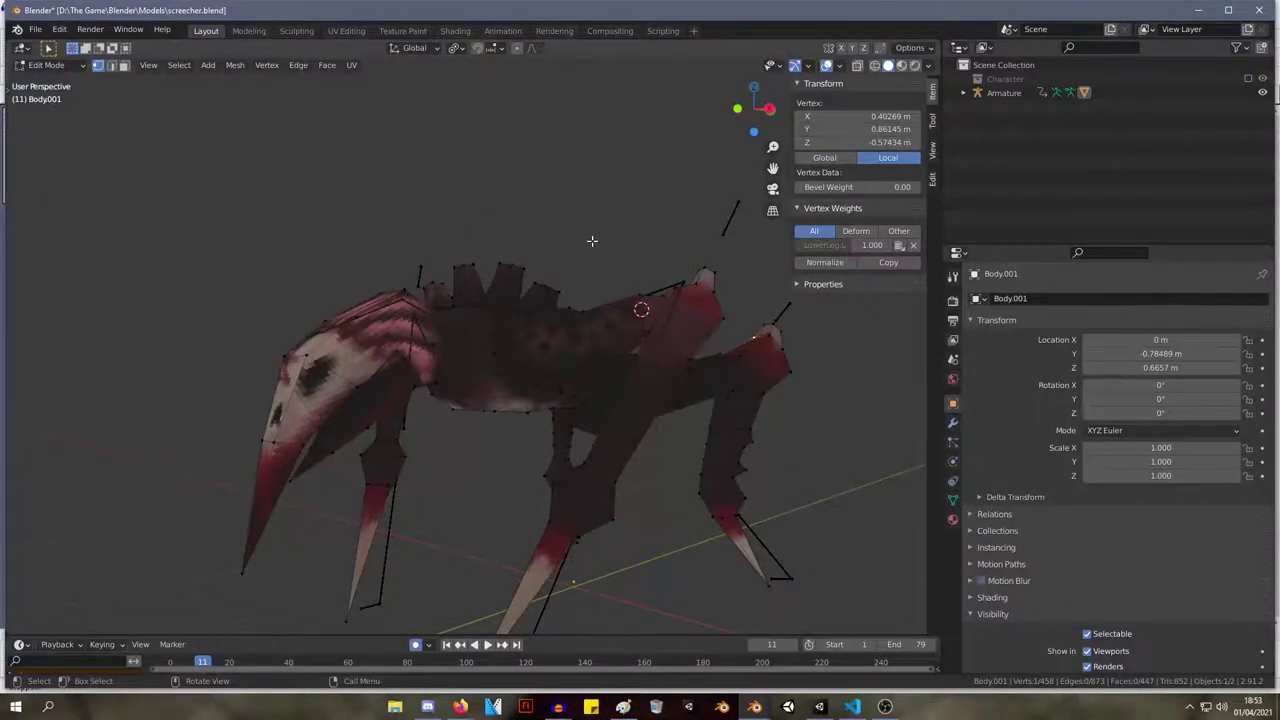
middle_click_drag(734, 266, 640, 345)
Try separating the linked upper-arm piece from the Body.001 mesh.
left_click(628, 349)
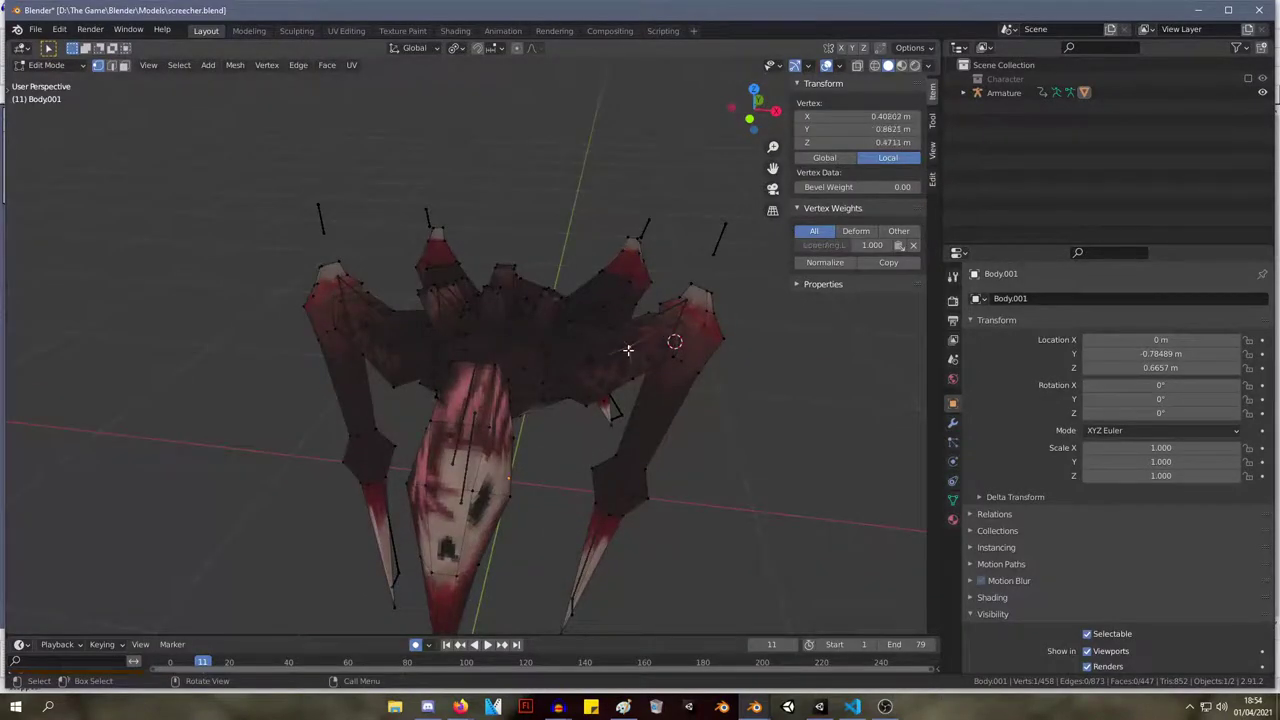
key("l")
right_click(628, 349)
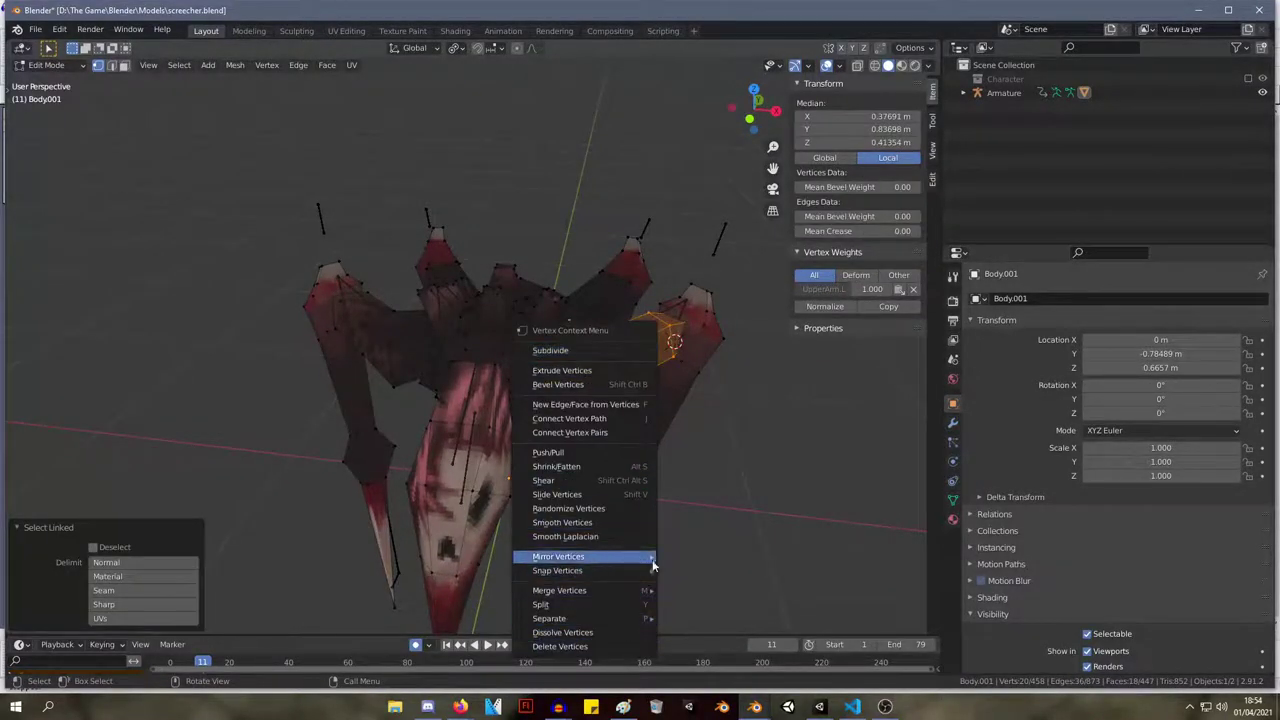
mouse_move(645, 620)
left_click(700, 620)
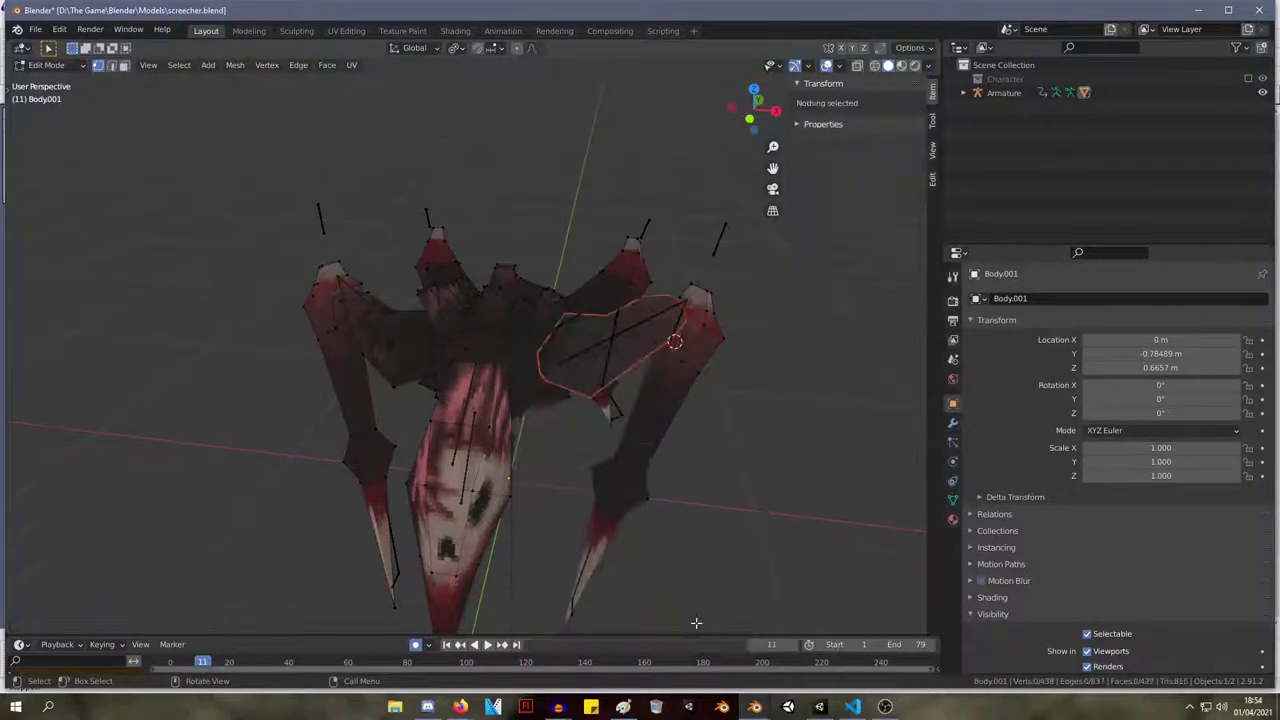
key("l")
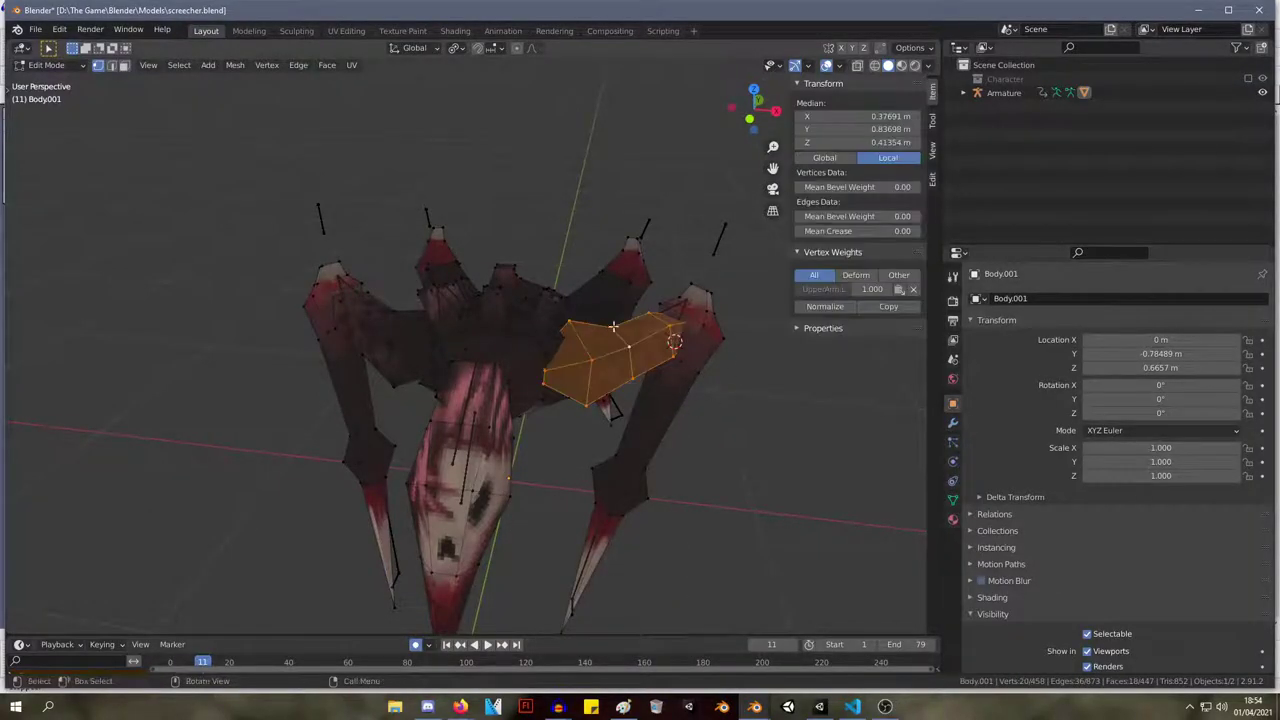
Select the linked upper-arm and torso pieces of Body.001 and examine their vertex weights and the mesh's vertex groups.
middle_click_drag(698, 327, 564, 199)
middle_click_drag(680, 304, 712, 390)
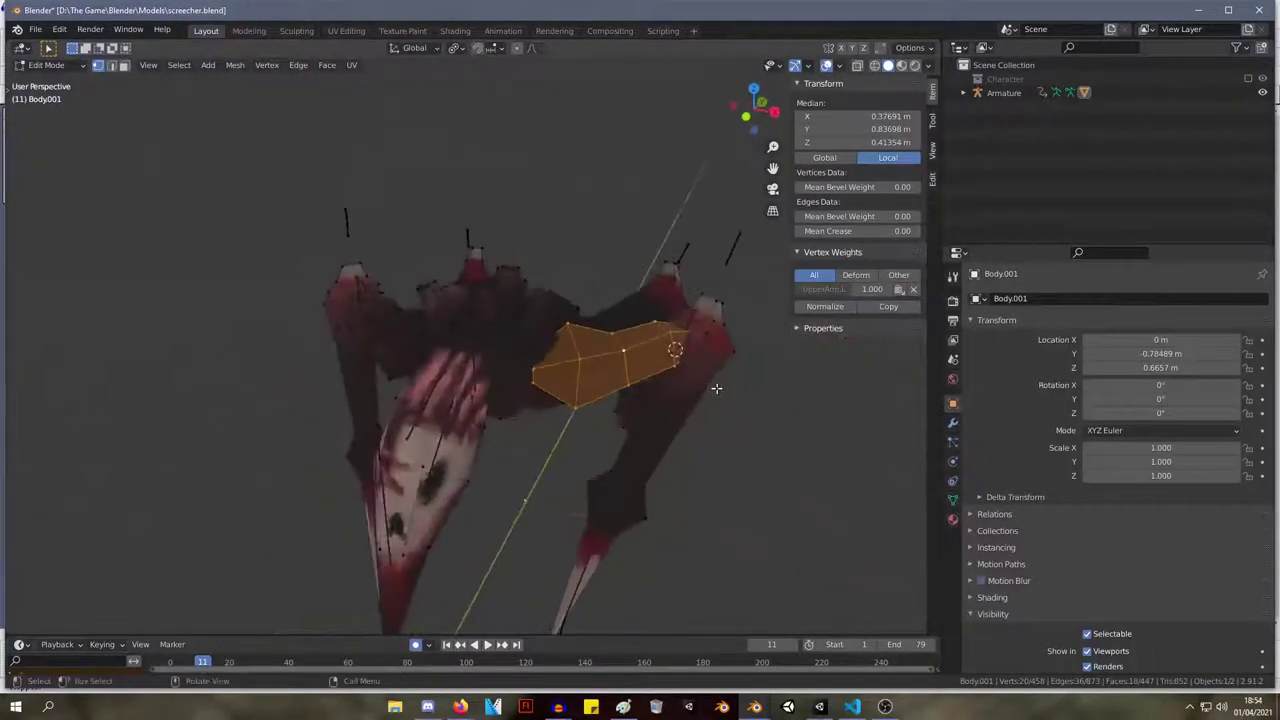
key("Tab")
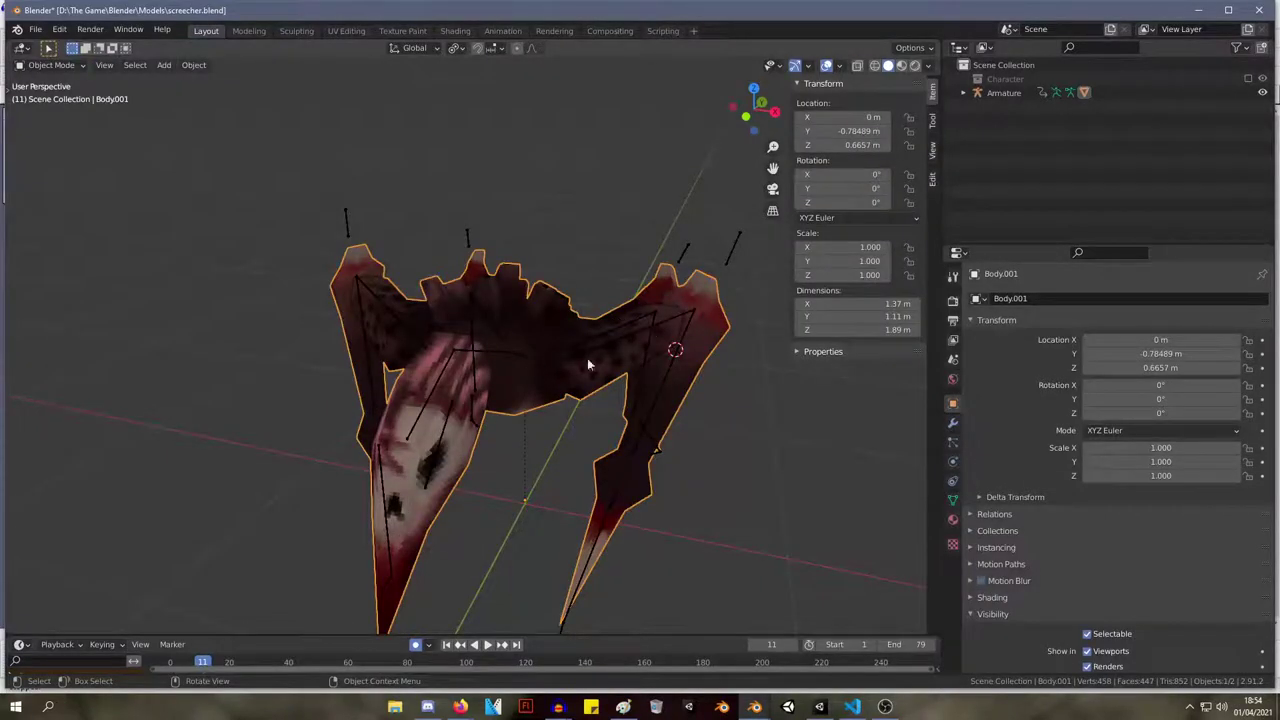
key("Tab")
left_click(586, 357)
key("ctrl+l")
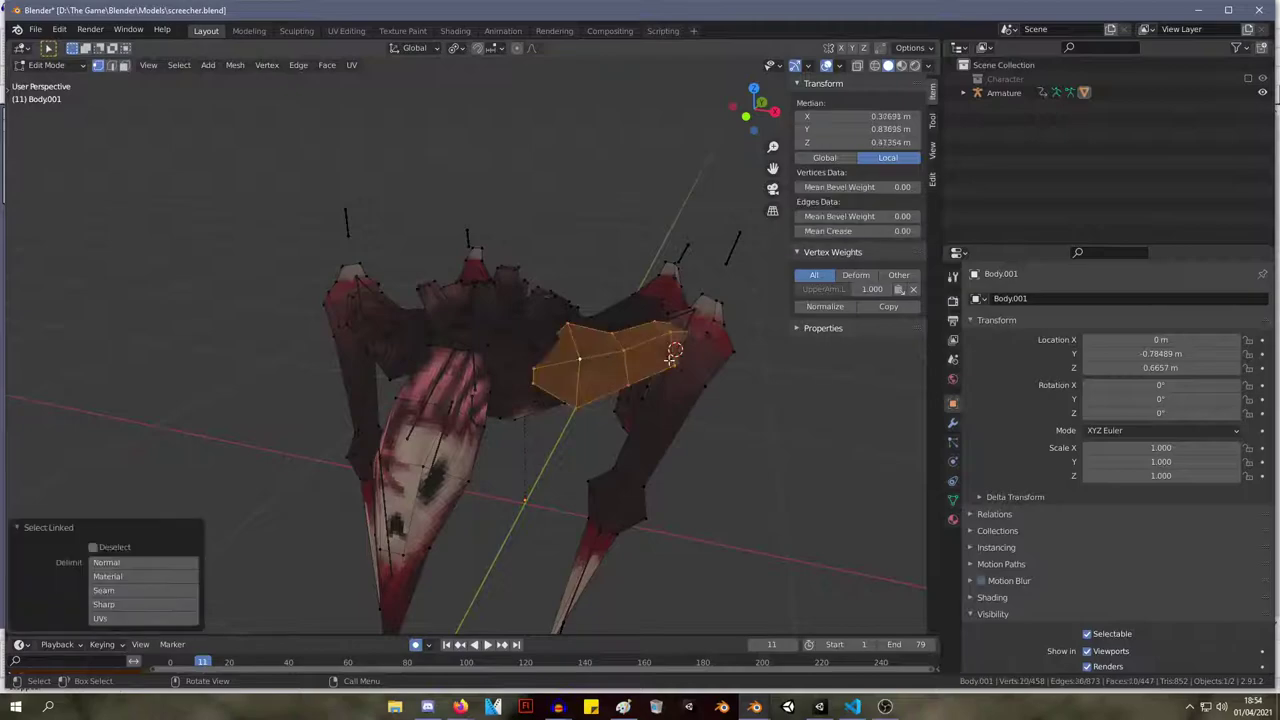
left_click(952, 500)
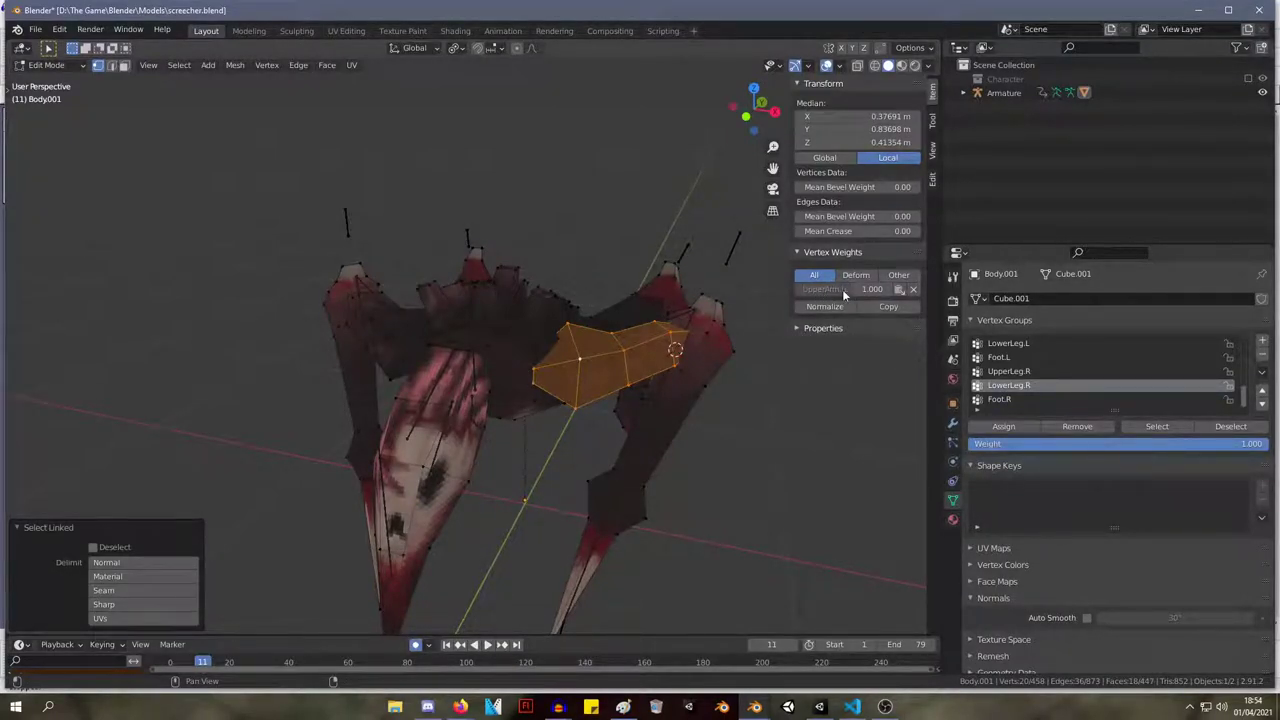
left_click(509, 371)
key("ctrl+l")
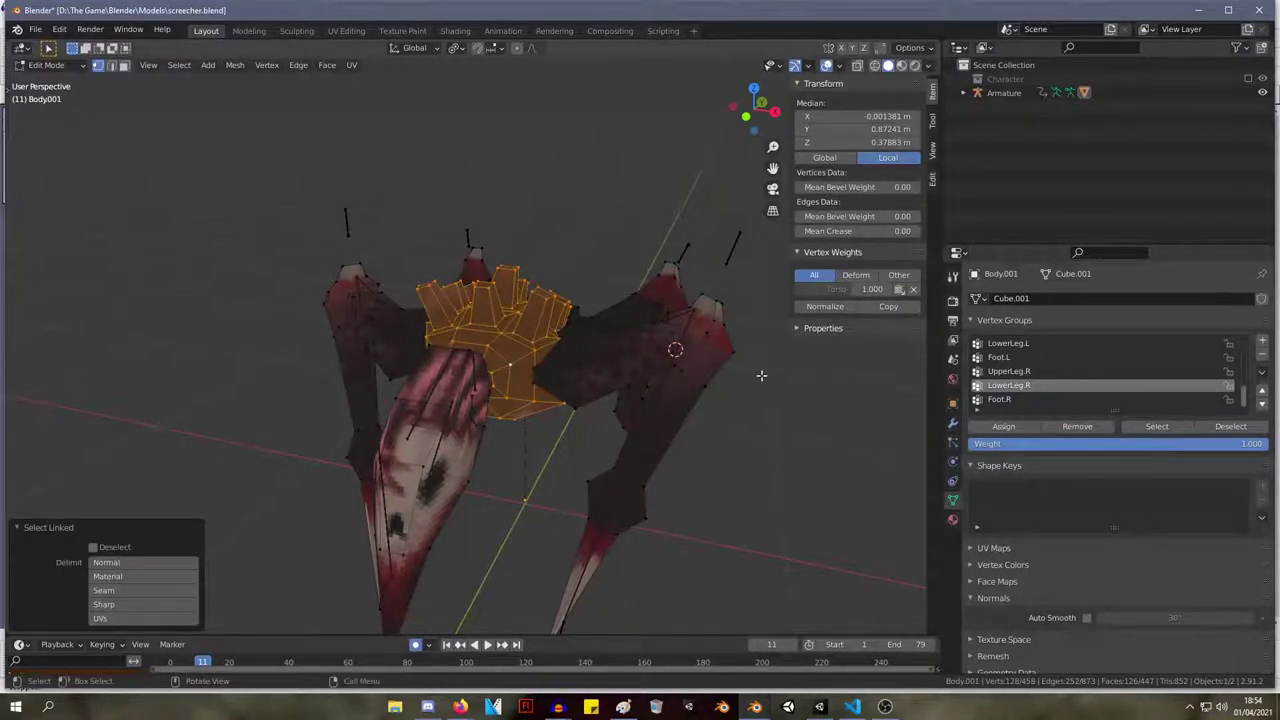
Leave Edit Mode on Body.001 and return to the Animation workspace with the screecher seen from the side.
key("Tab")
middle_click_drag(774, 362, 640, 325)
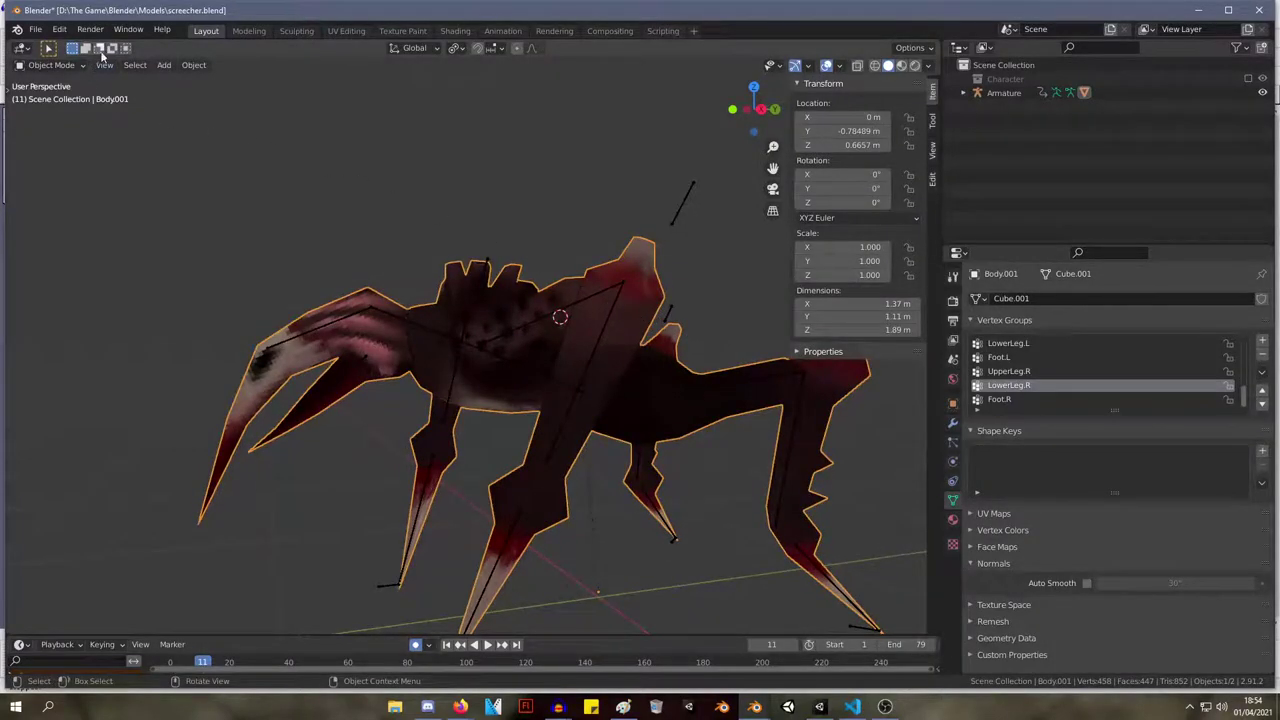
left_click(50, 65)
left_click(502, 30)
middle_click_drag(460, 258, 173, 75)
left_click(50, 65)
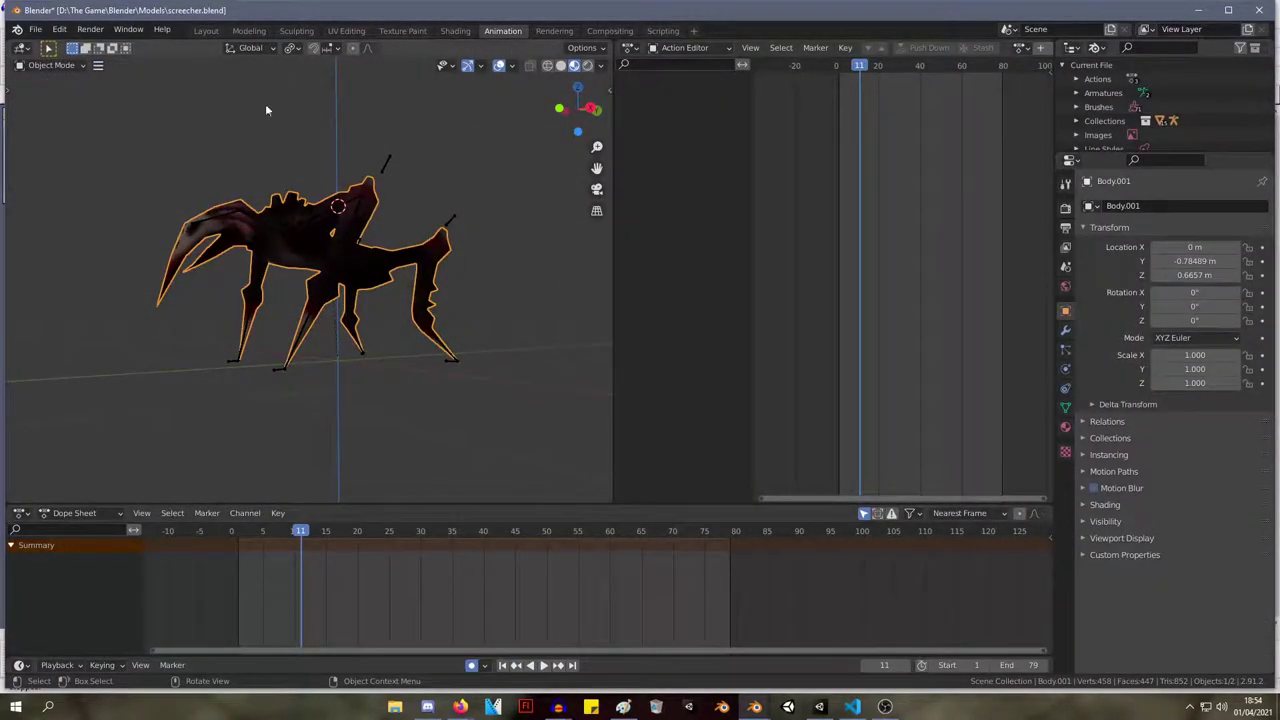
Select the screecher's armature, put it in Pose Mode, and select the UpperArm.L bone.
left_click(295, 224)
left_click(74, 68)
left_click(79, 122)
middle_click_drag(149, 160, 390, 228)
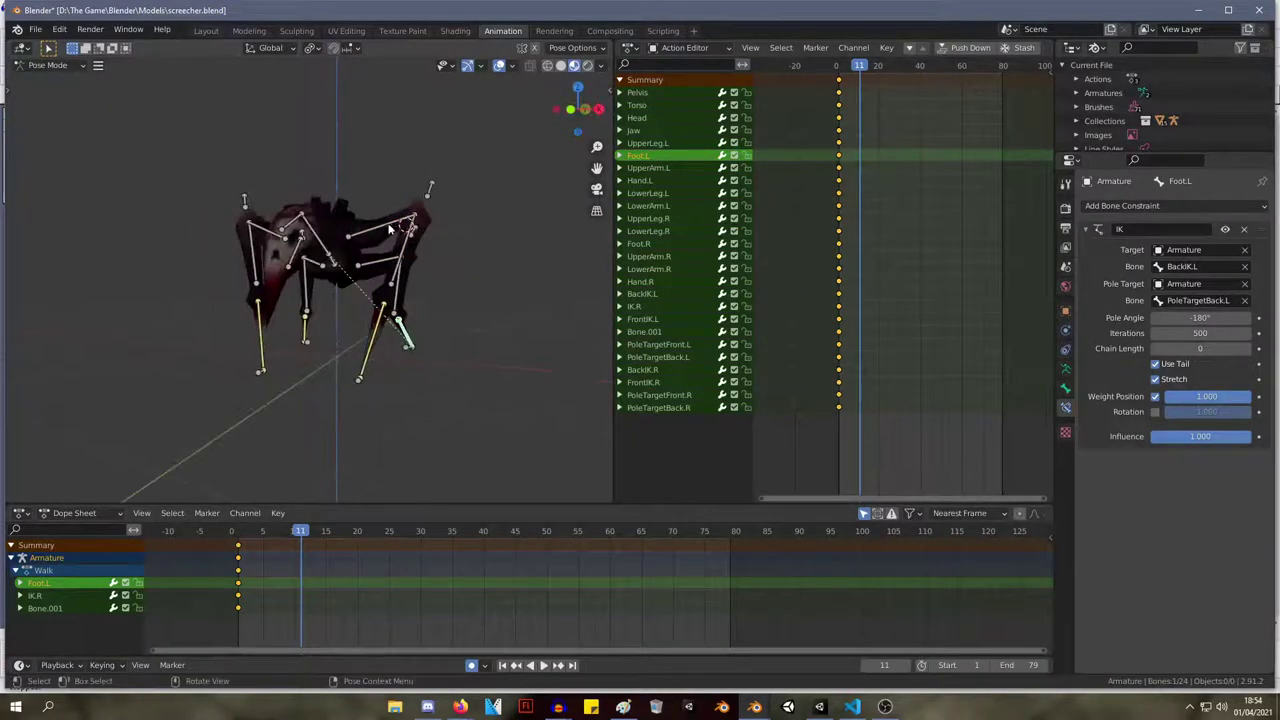
left_click(390, 228)
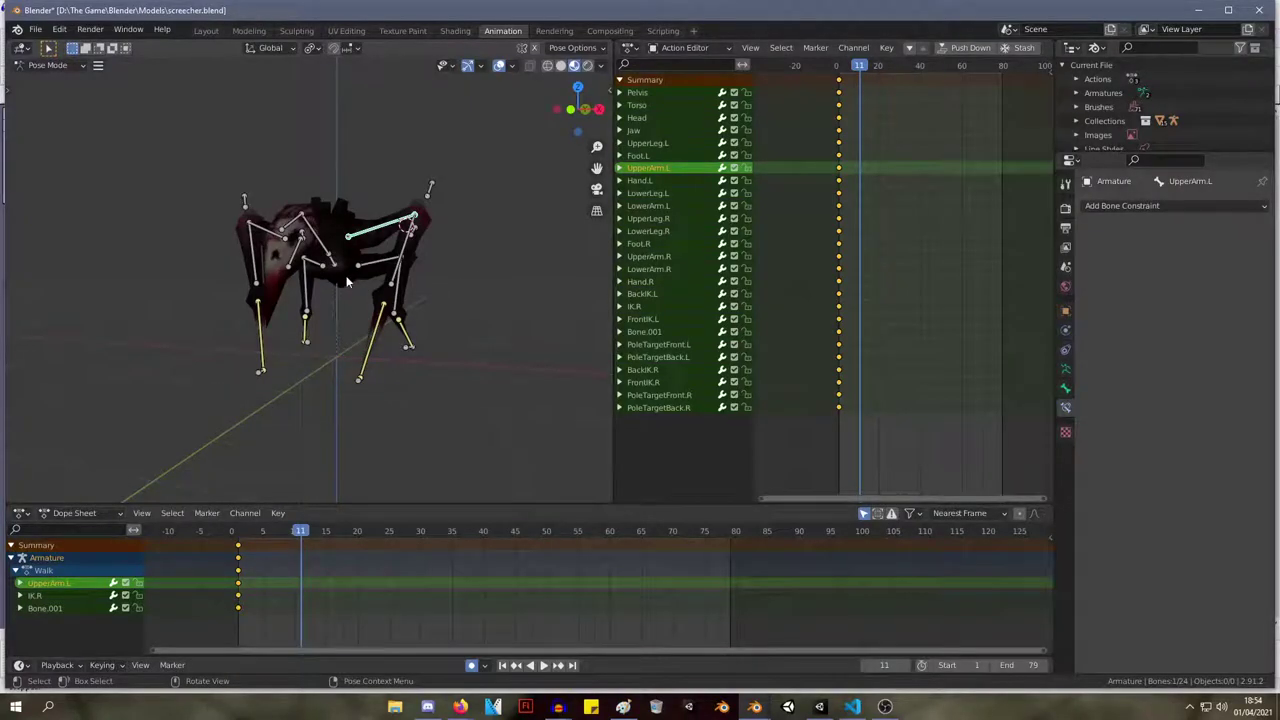
middle_click_drag(305, 300, 243, 308)
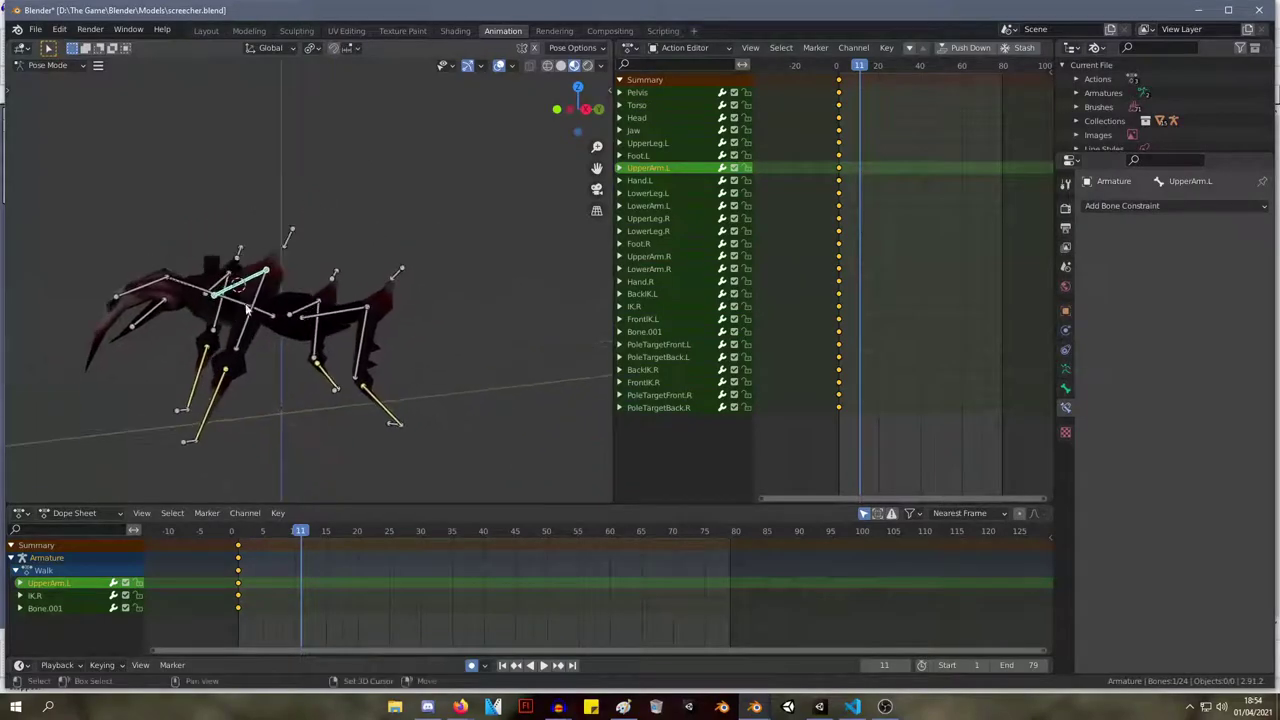
Test moving the PoleTargetFront.L bone, cancel the move, and inspect the front legs from several sides.
scroll(243, 308, "up", 3)
left_click(264, 185)
key("g")
right_click(216, 176)
middle_click_drag(216, 176, 364, 266)
scroll(446, 310, "down", 5)
scroll(444, 309, "up", 3)
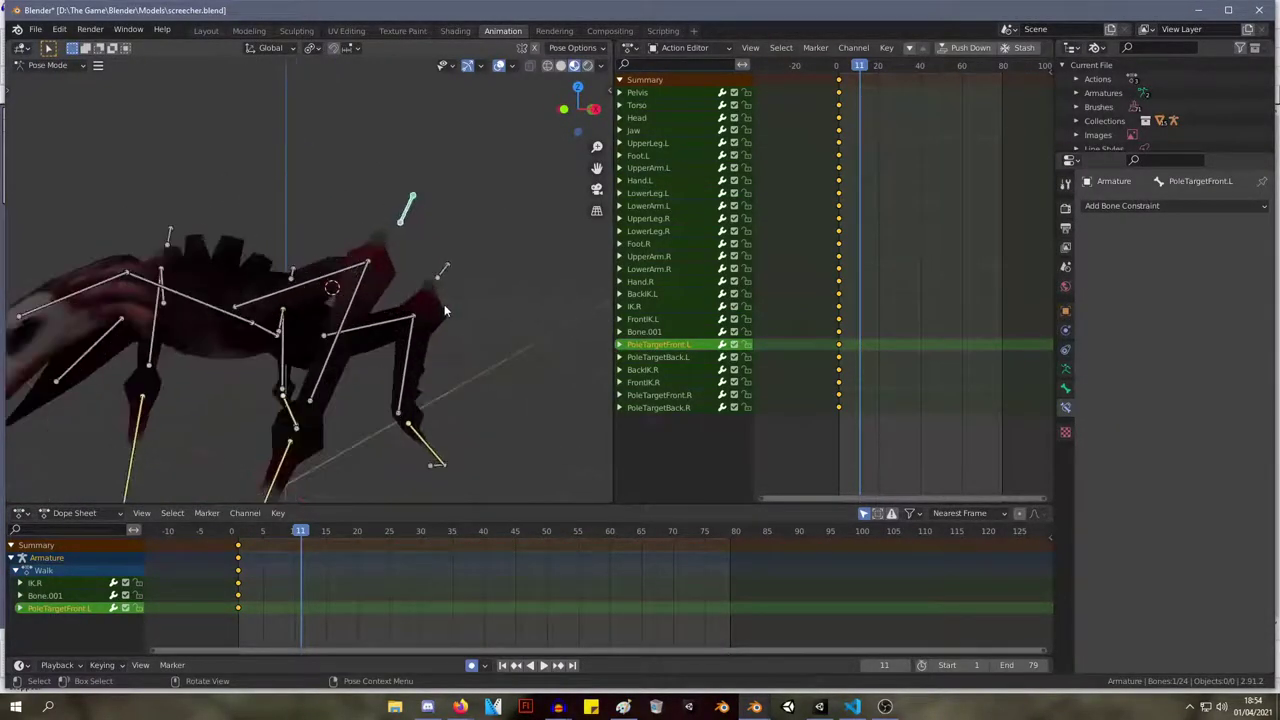
middle_click_drag(444, 304, 374, 302)
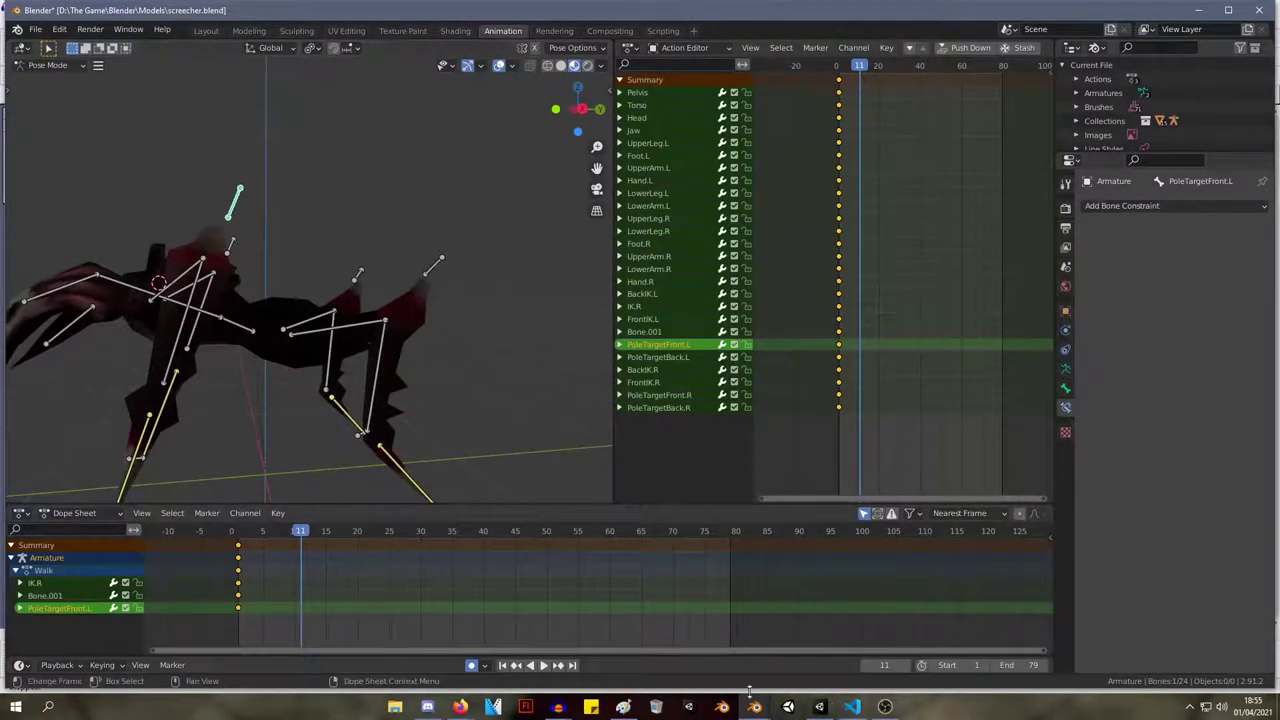
scroll(249, 383, "down", 4)
scroll(249, 383, "up", 3)
middle_click_drag(243, 386, 298, 400)
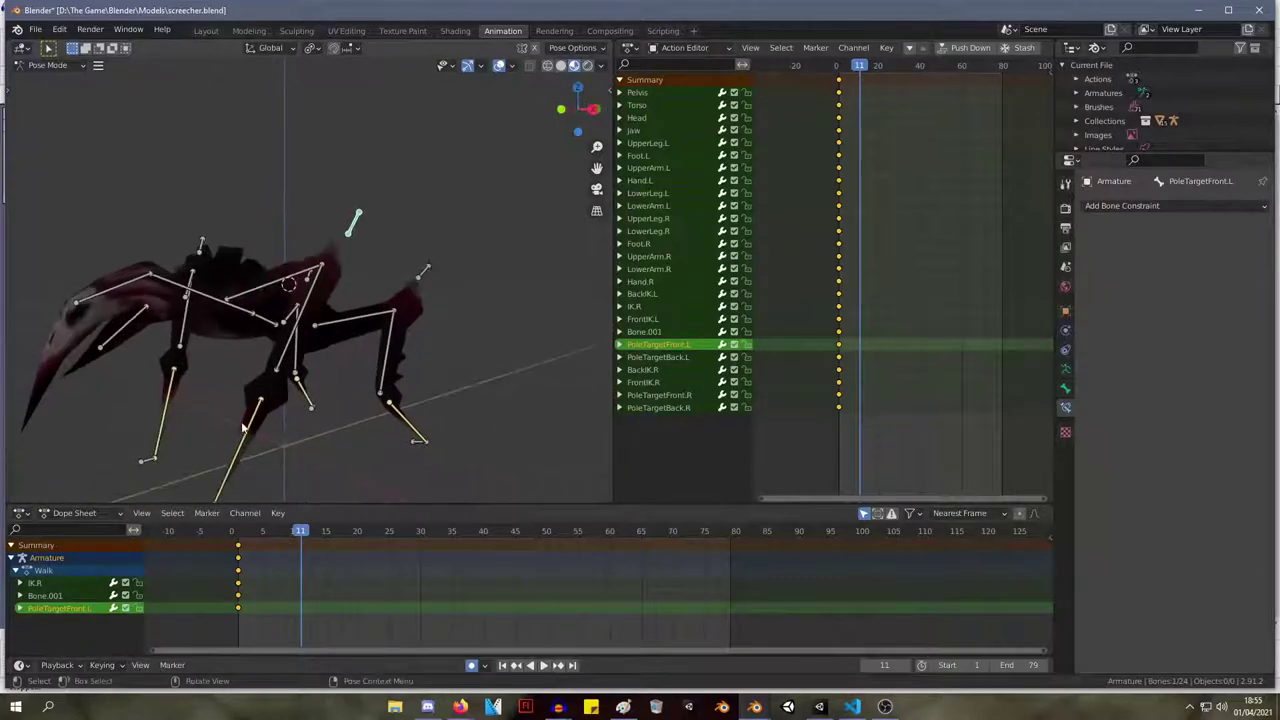
Try turning off Use Tail in Hand.L's IK constraint, test-move PoleTargetFront.L, and re-enable Use Tail.
left_click(253, 422)
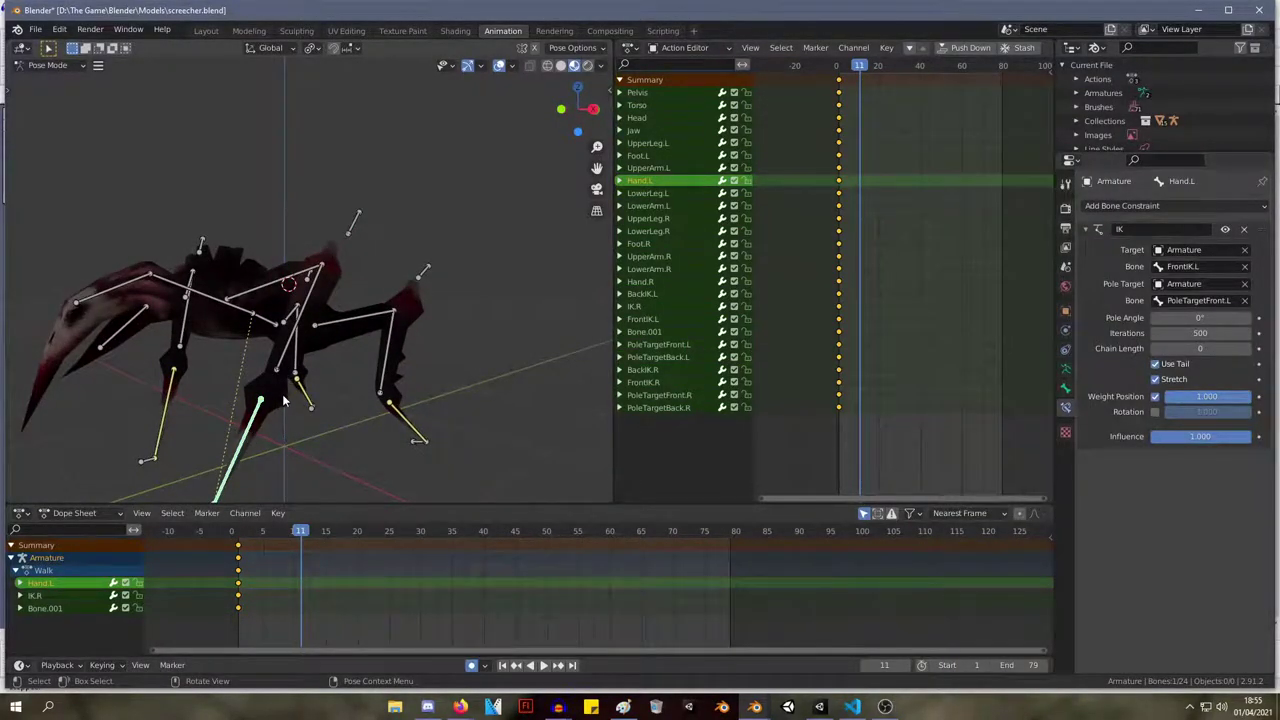
left_click(294, 342)
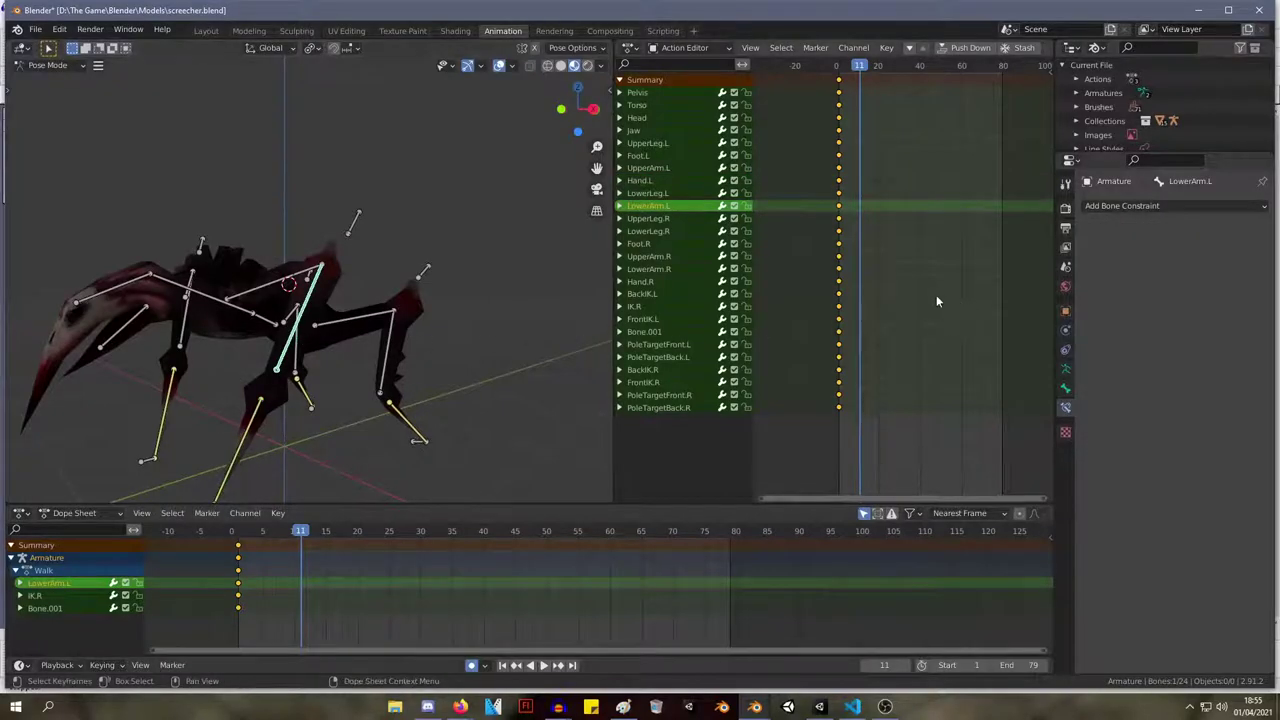
left_click(248, 430)
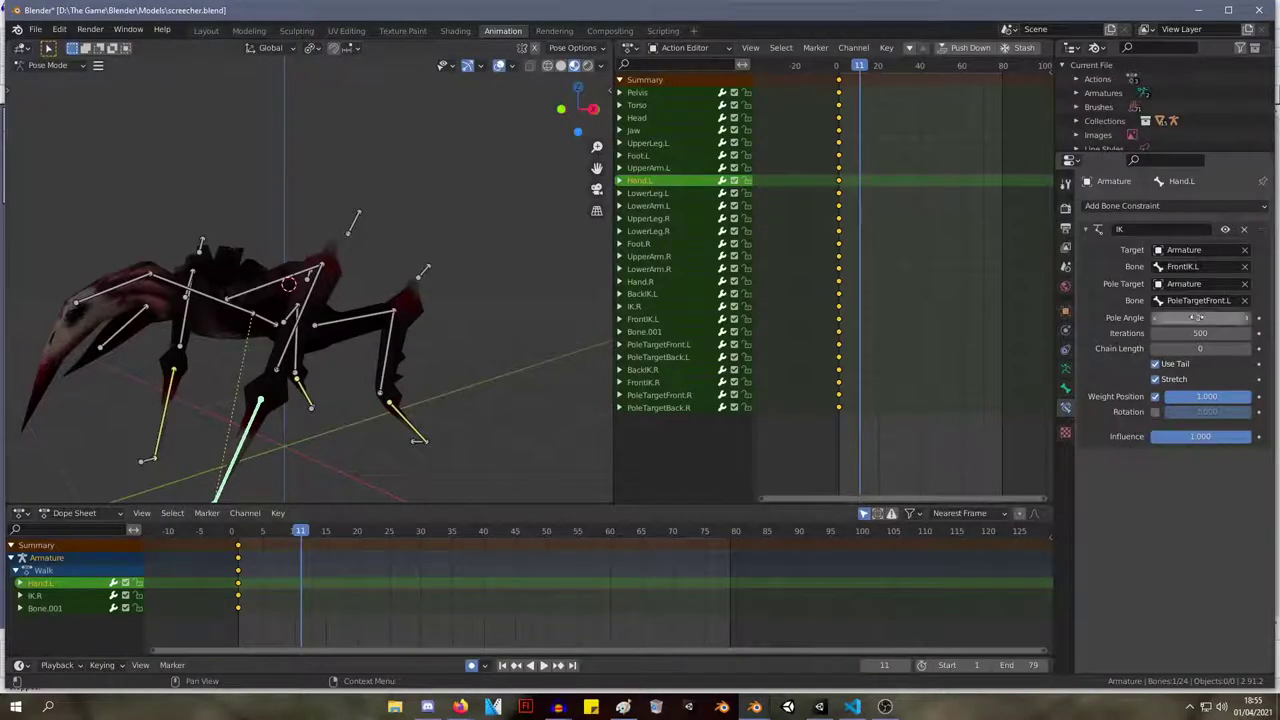
left_click(1157, 365)
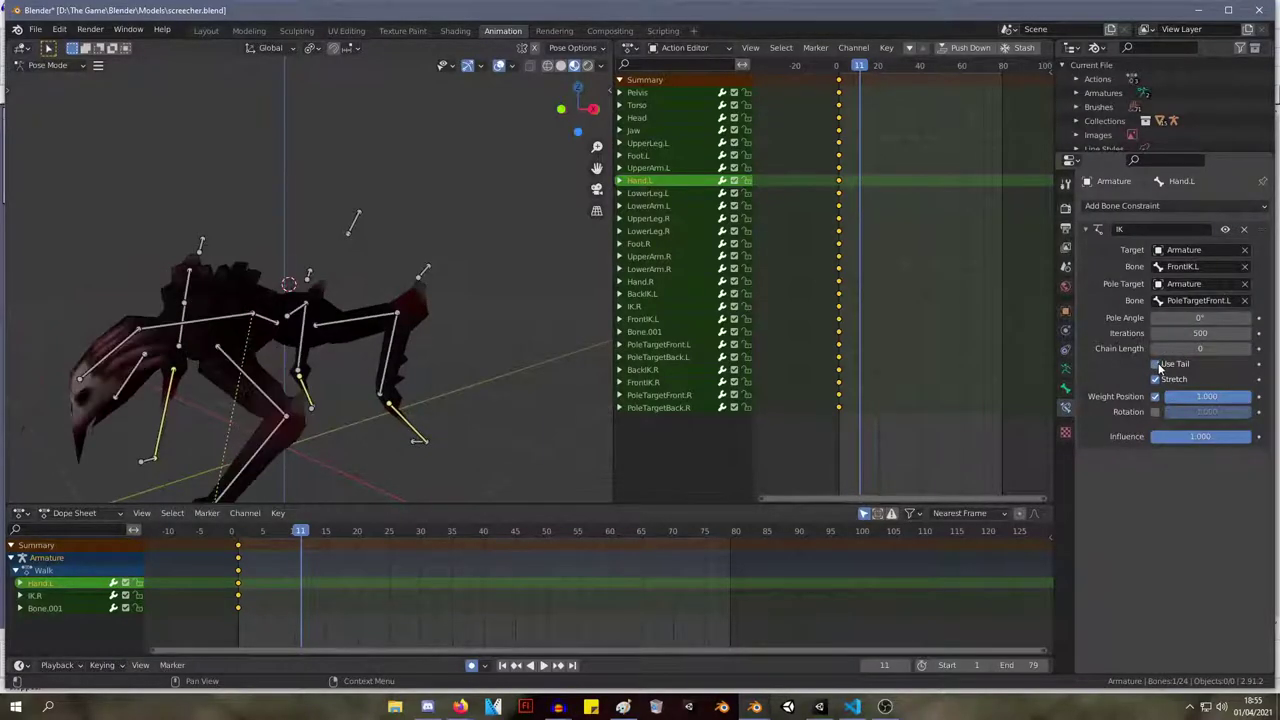
left_click(355, 219)
key("g")
right_click(404, 214)
scroll(300, 450, "down", 2)
left_click(230, 432)
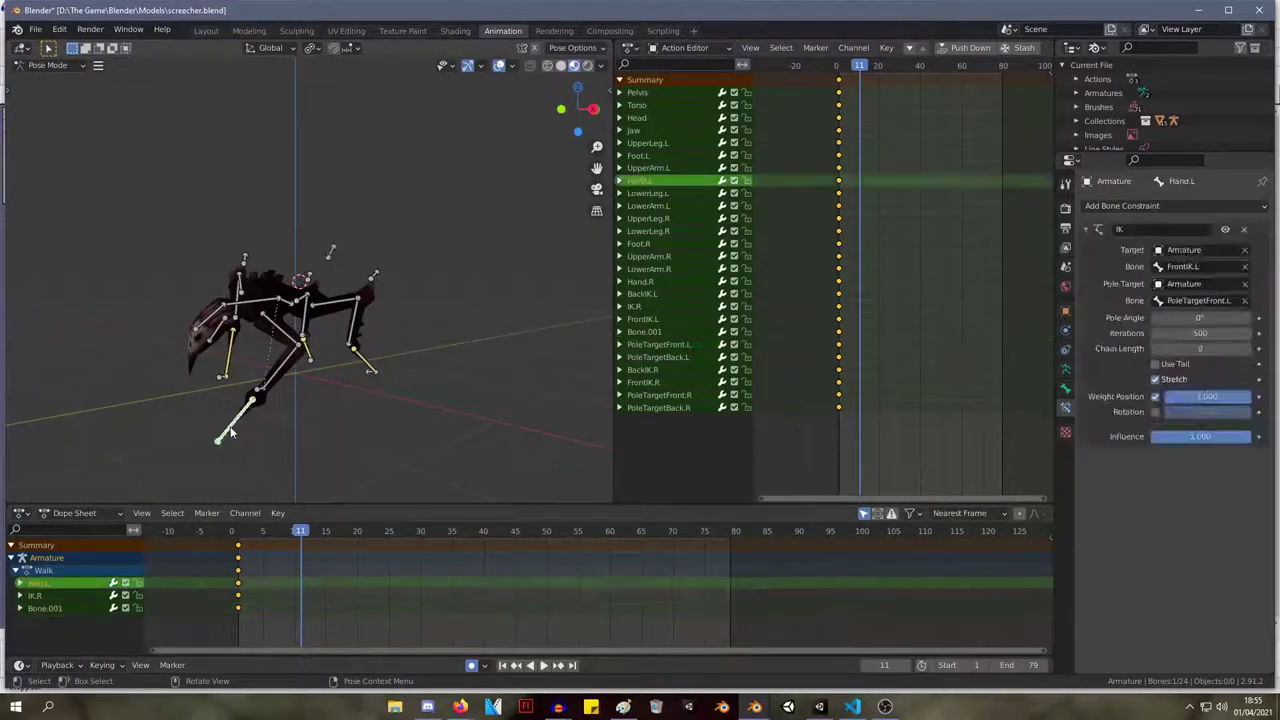
left_click(1157, 365)
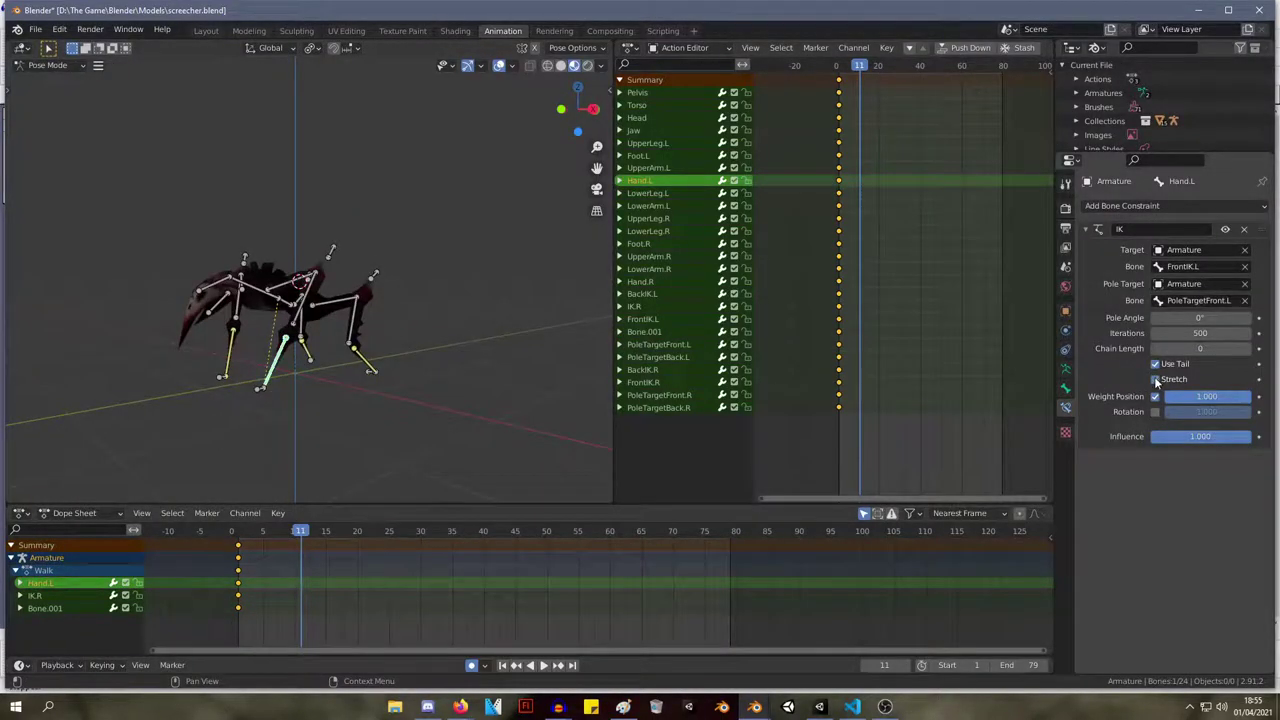
Test moving PoleTargetFront.L with Stretch disabled, and re-enable Stretch in Hand.L's IK constraint.
left_click(335, 252)
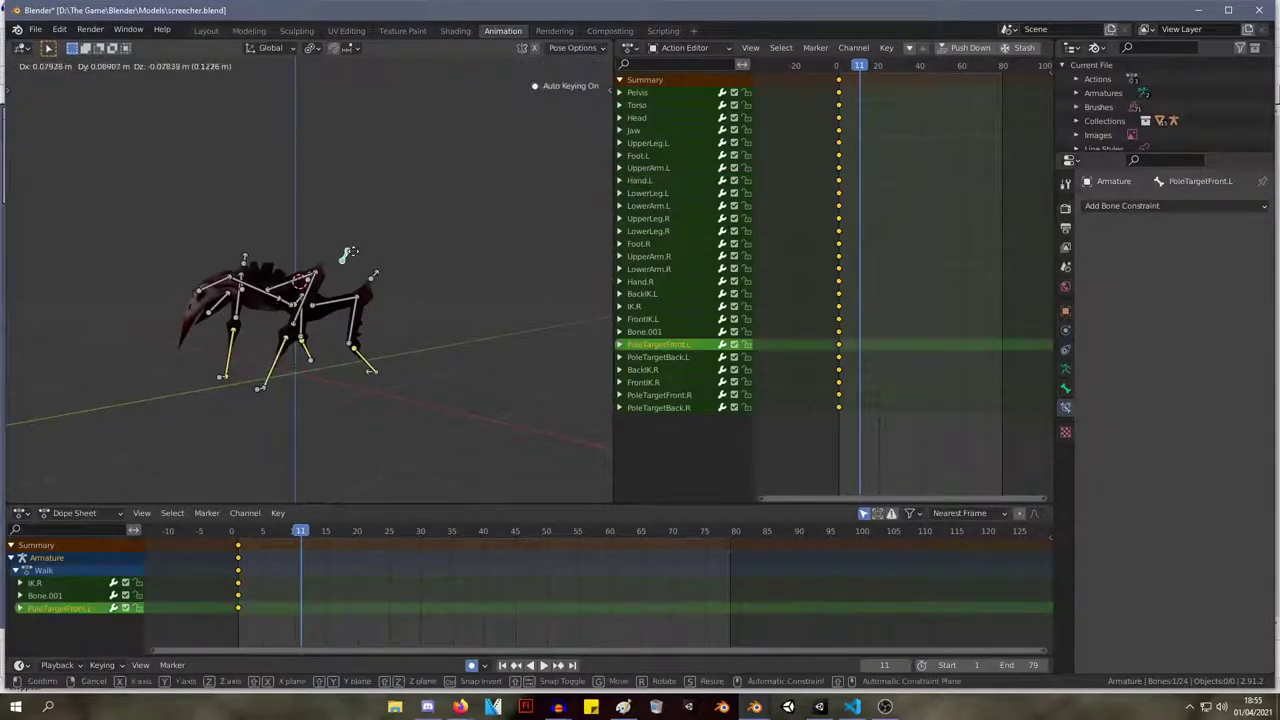
left_click(289, 357)
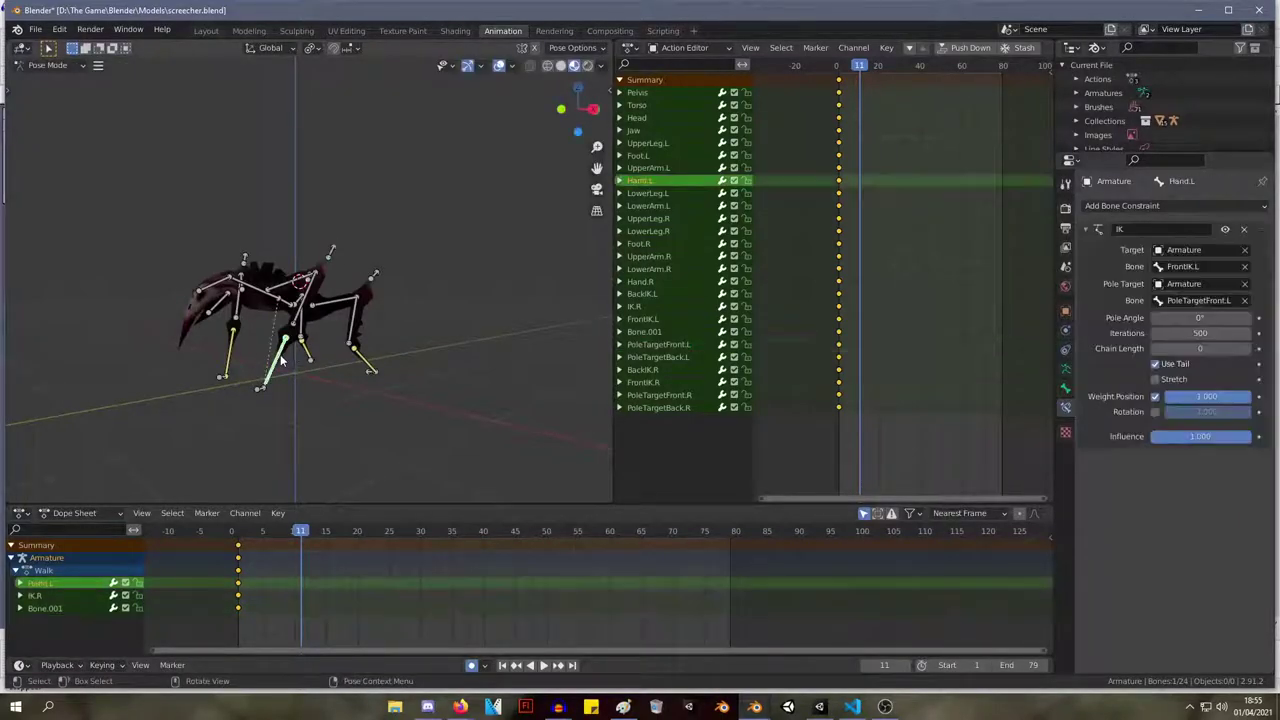
left_click(1157, 380)
Set the Pole Angle of Hand.L's IK constraint to 180° and select PoleTargetFront.L to test it.
left_click(1200, 318)
type("180")
key("Return")
left_click(331, 252)
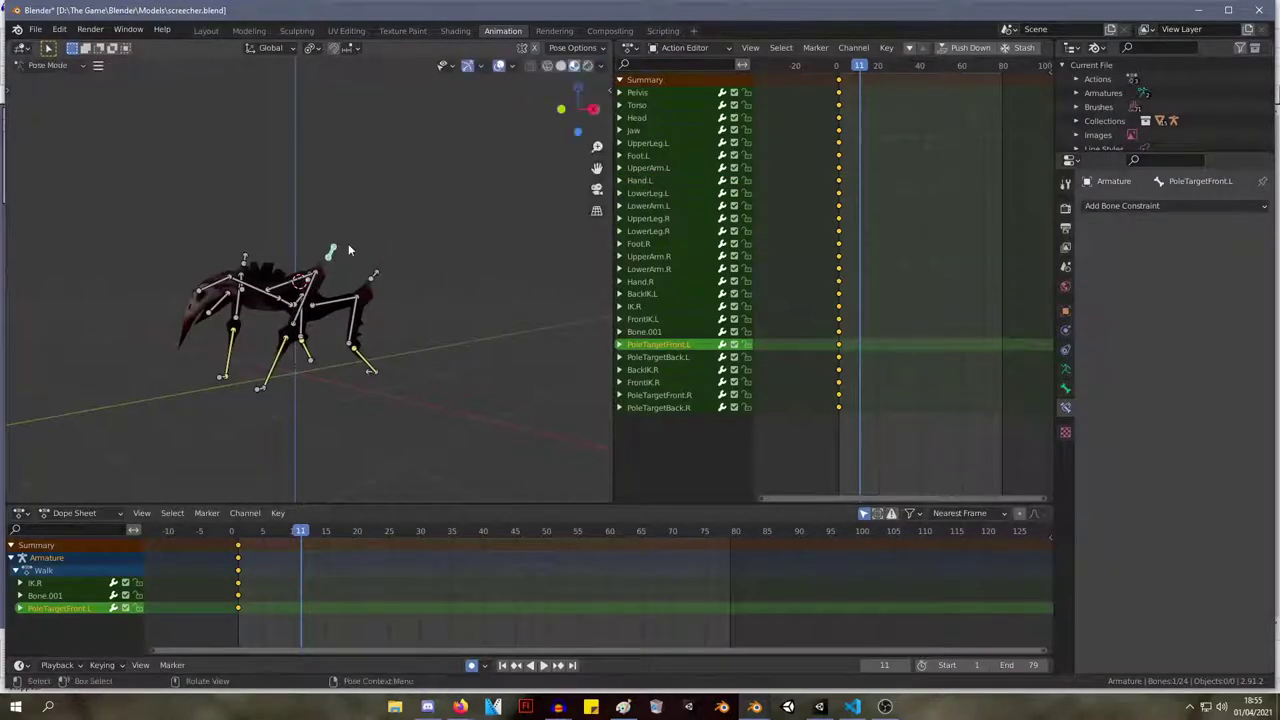
Set the Chain Length of Hand.L's IK constraint to 2.
left_click(275, 365)
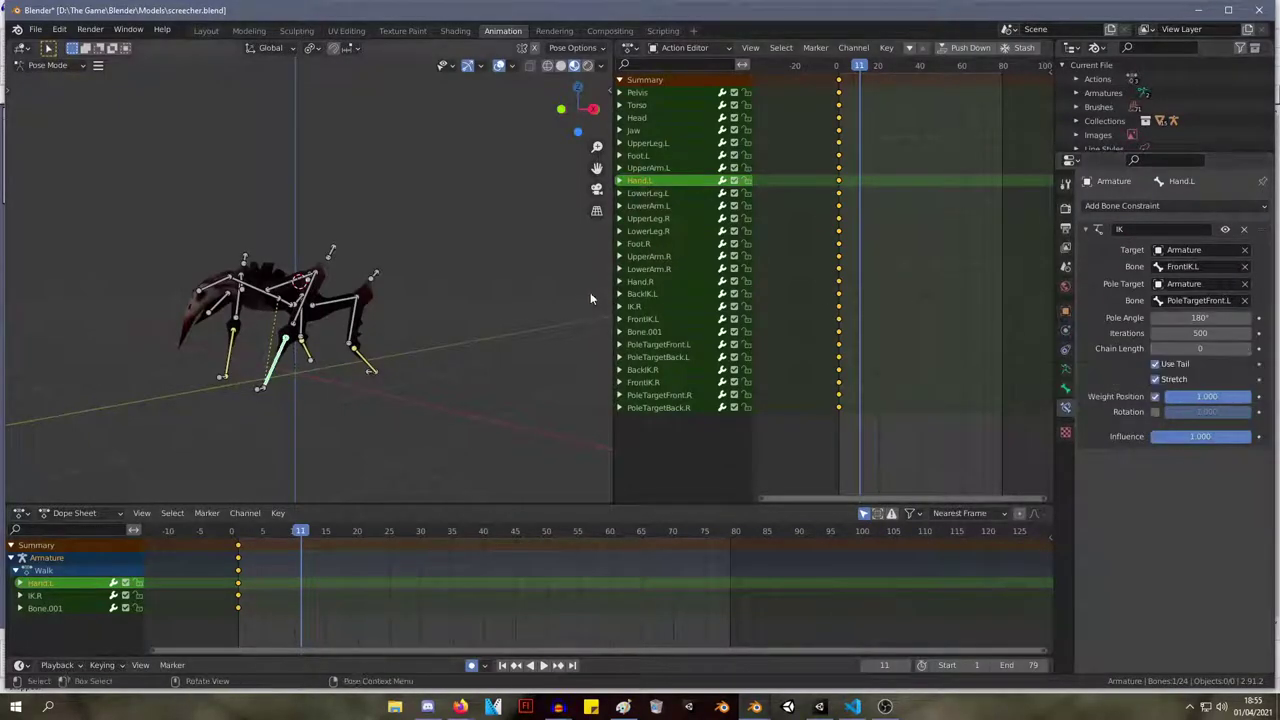
mouse_move(1181, 346)
left_mouse_down()
mouse_move(1221, 346)
mouse_move(1182, 347)
left_mouse_up()
left_click(1204, 349)
type("0")
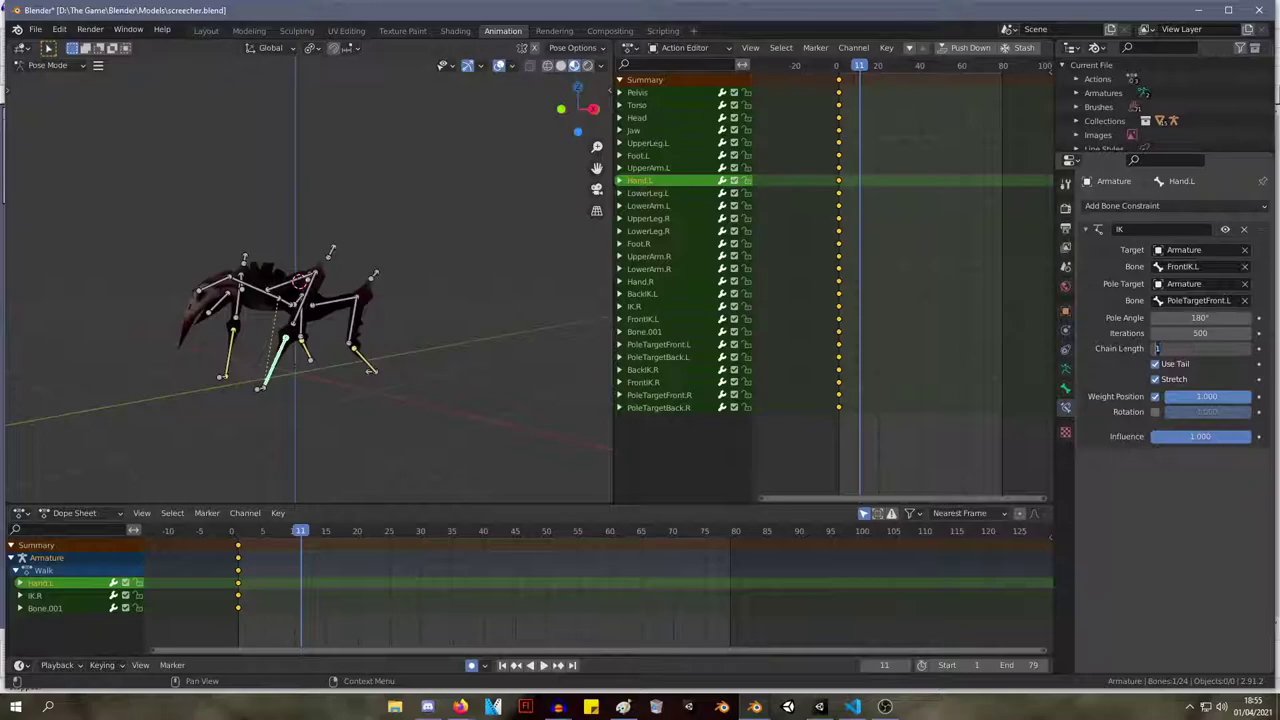
type("2")
key("Return")
Test moving PoleTargetFront.L in front view, cancel it, and compare the pose with the rest bones in Edit Mode.
left_click(331, 250)
key("g")
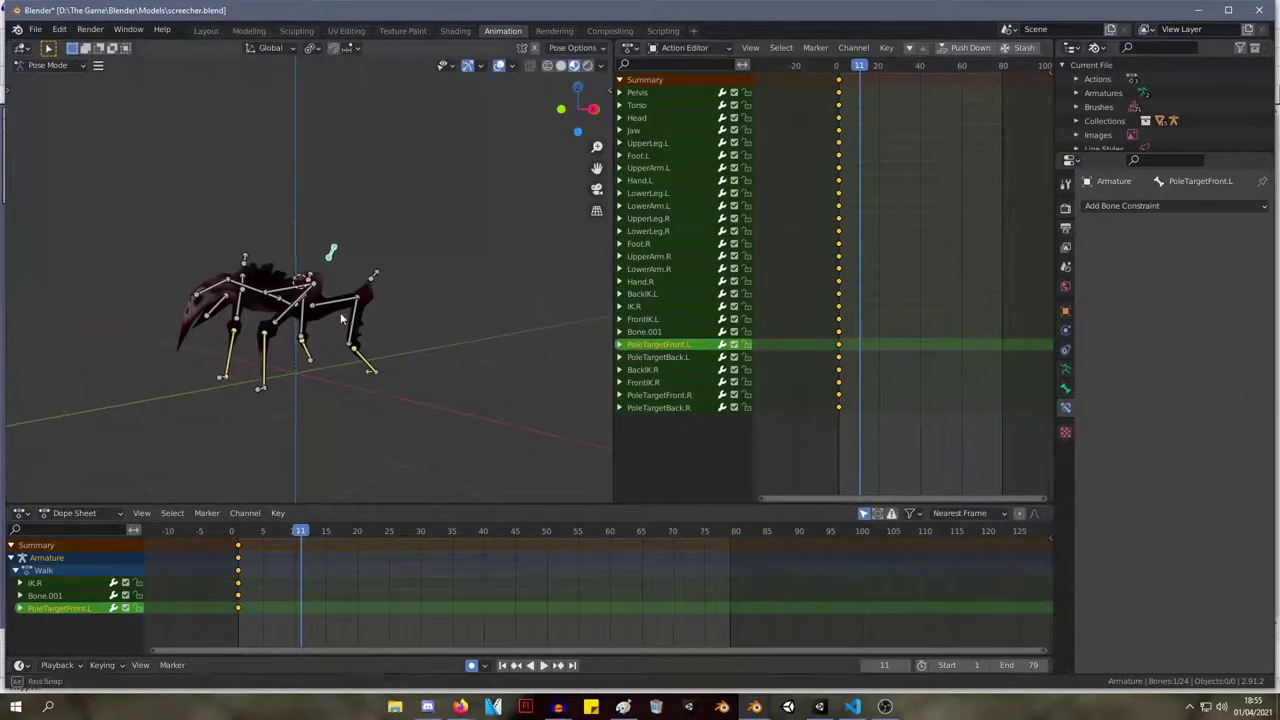
key("KP_1")
right_click(490, 321)
key("Tab")
key("Tab")
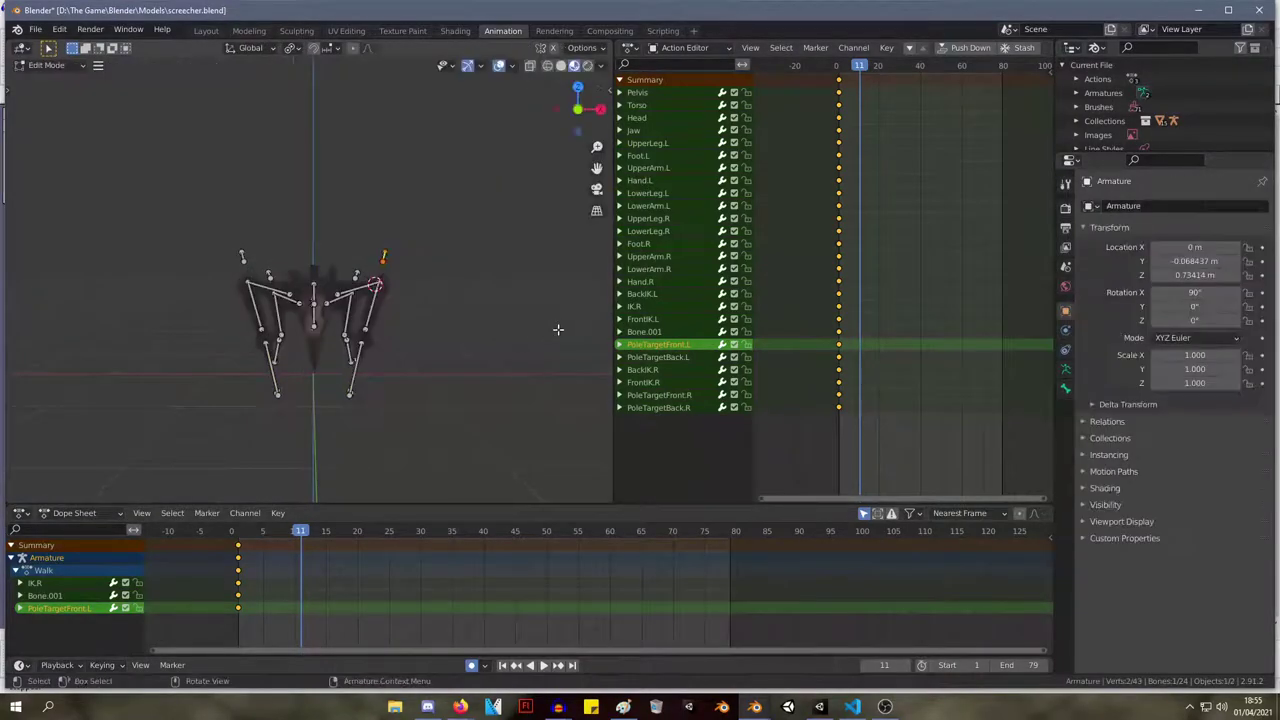
Set the Chain Length of Hand.L's IK constraint to 3 and test it by moving PoleTargetFront.L.
left_click(349, 382)
left_click(1205, 349)
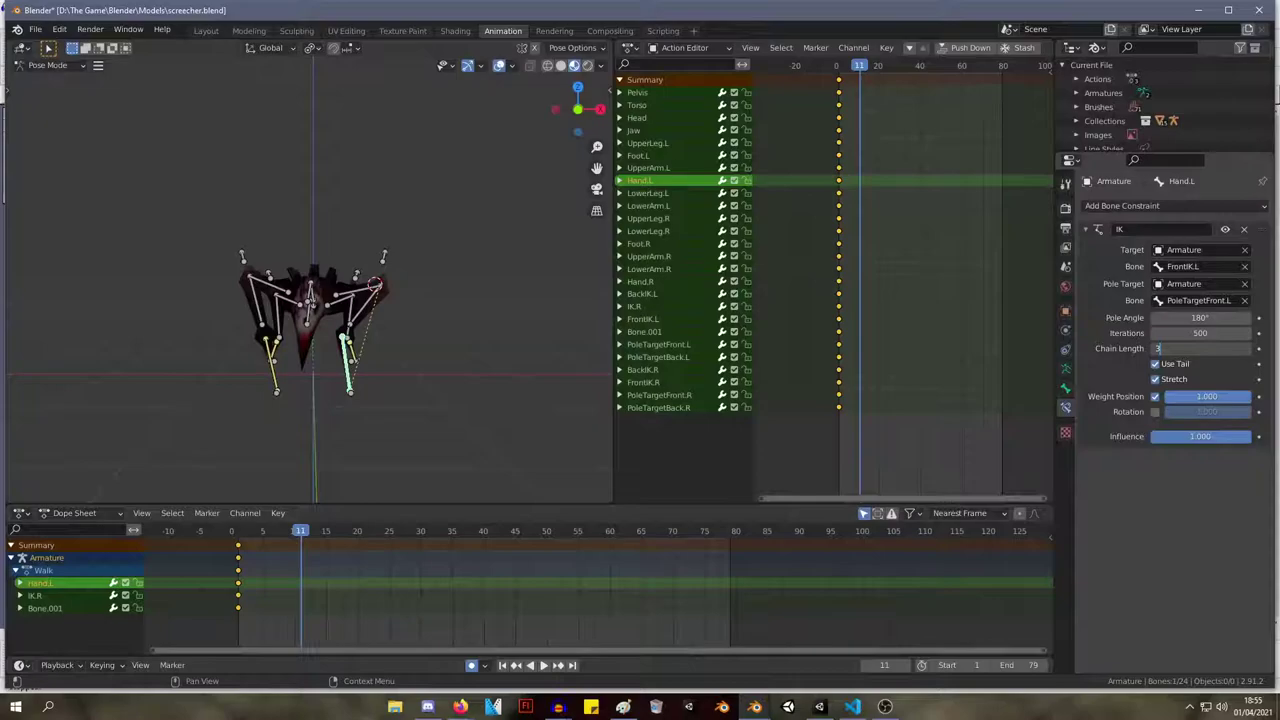
key("Return")
left_click(383, 258)
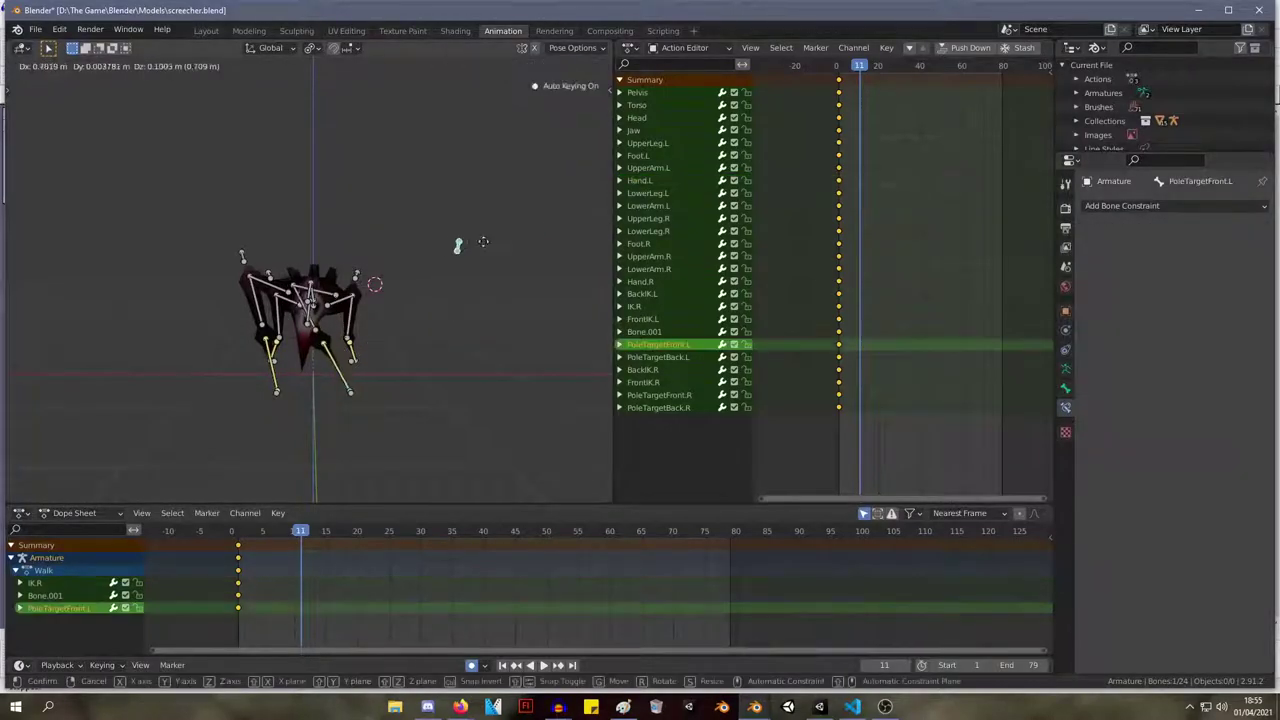
middle_click_drag(383, 251, 310, 378)
Set the Pole Angle of Hand.L's IK constraint to 5°.
left_click(313, 378)
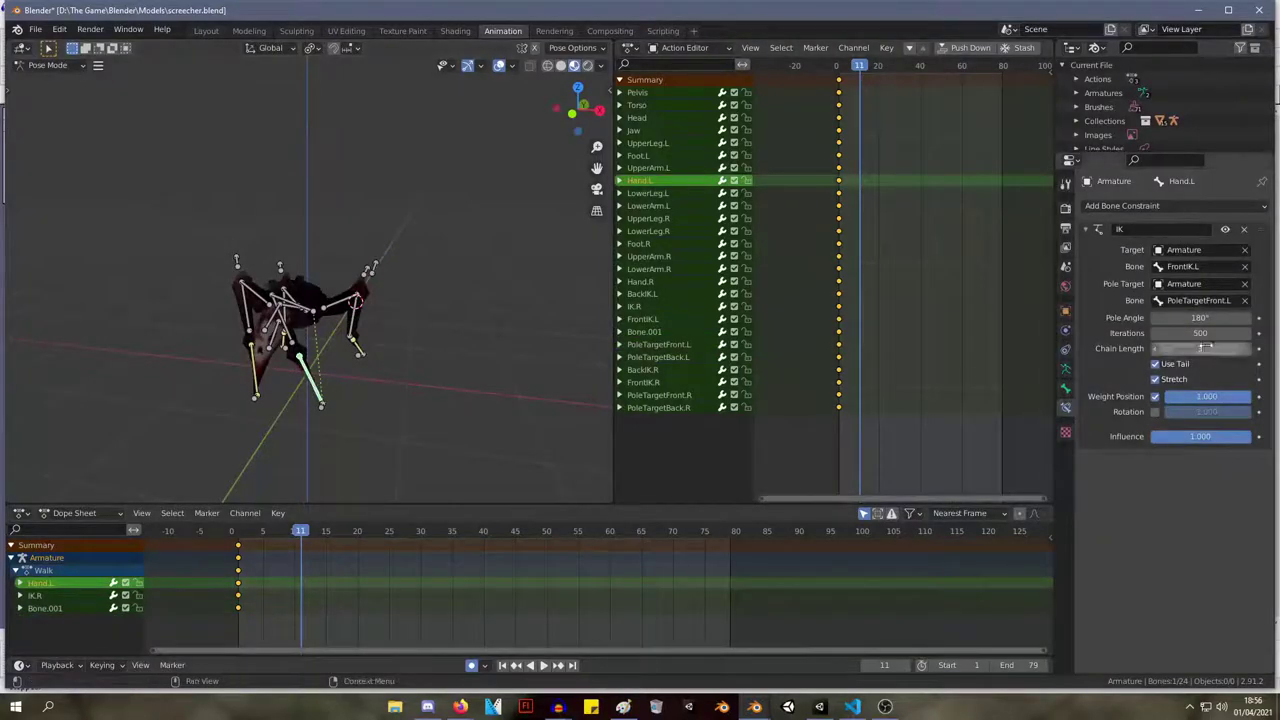
left_click_drag(1200, 317, 1070, 317)
left_click_drag(1150, 318, 1185, 318)
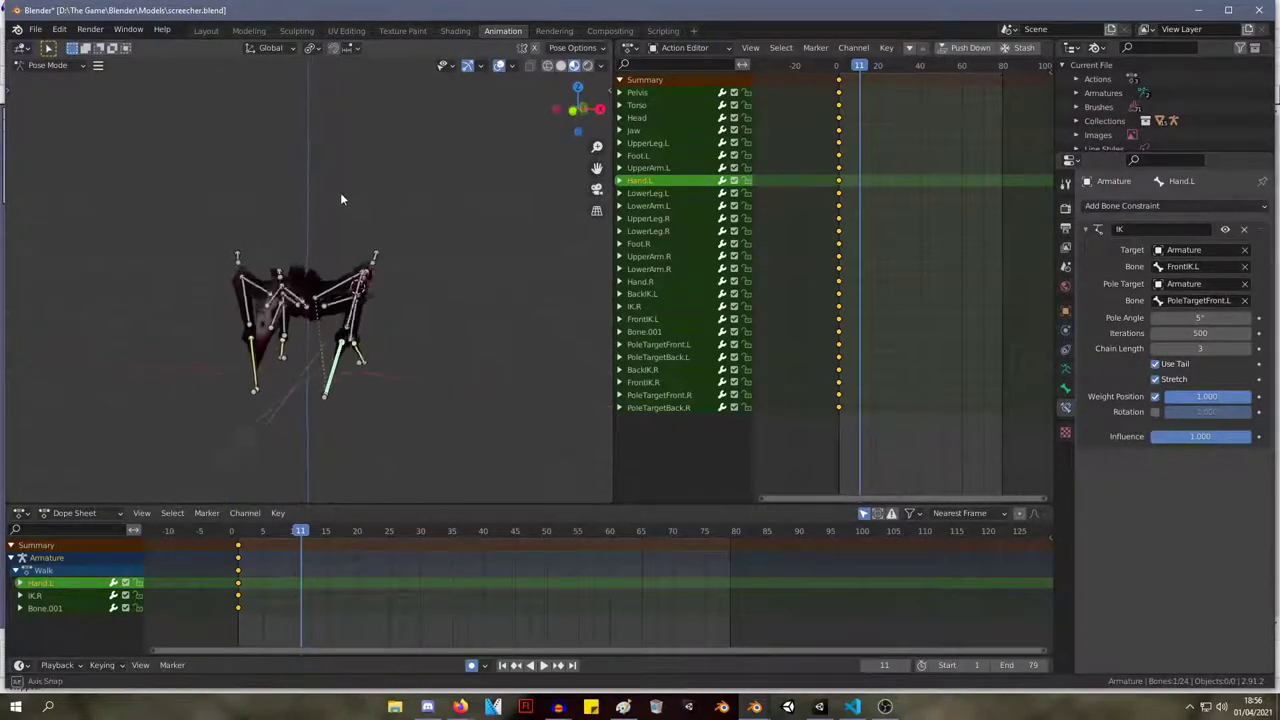
Try moving PoleTargetFront.L up and away from the body to test the front left leg's bend.
left_click(368, 266)
key("g")
right_click(426, 214)
middle_click_drag(426, 214, 296, 184)
key("g")
left_click(237, 122)
middle_click_drag(262, 134, 480, 160)
right_click(436, 162)
right_click(391, 178)
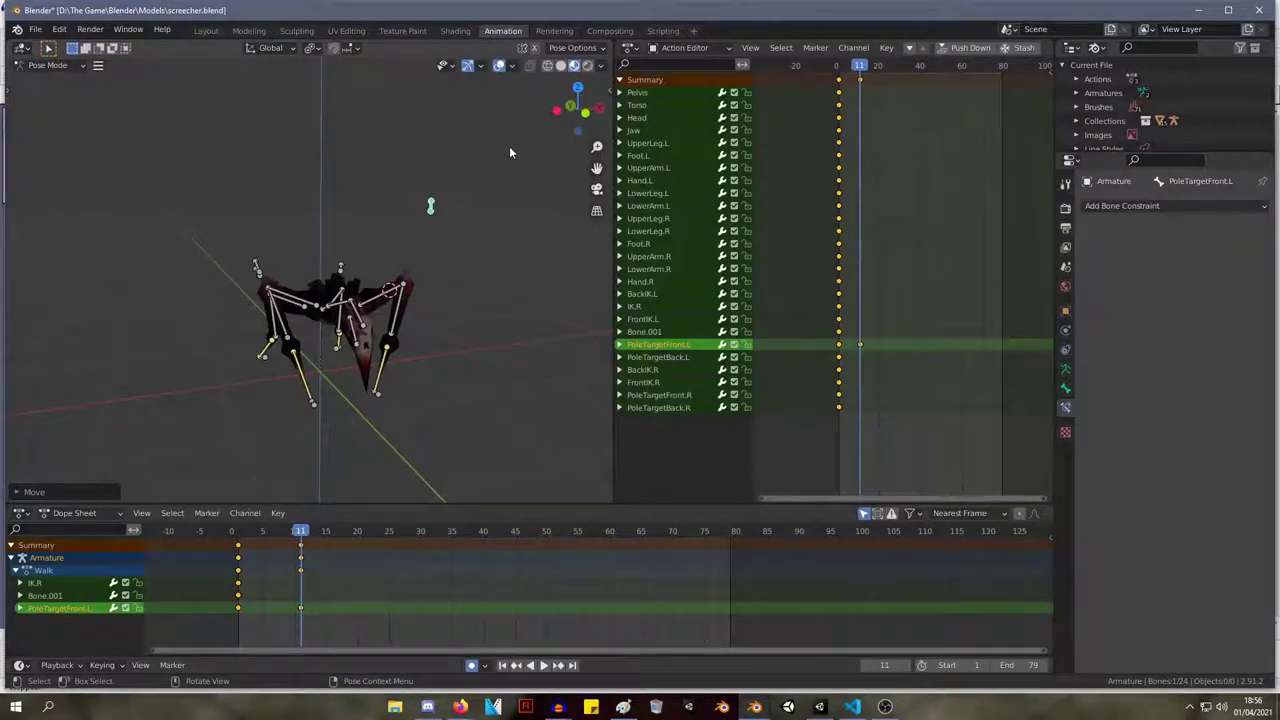
Try one more PoleTargetFront.L move, cancel it, and undo the earlier pole target repositioning.
scroll(517, 109, "up", 4)
middle_click_drag(517, 109, 465, 199)
scroll(257, 219, "down", 2)
key("g")
right_click(350, 233)
key("ctrl+z")
middle_click_drag(350, 195, 136, 195)
key("ctrl+z")
Try repositioning PoleTargetFront.L with the screecher seen from the side, and undo the move.
left_click(258, 245)
key("g")
right_click(197, 202)
key("g")
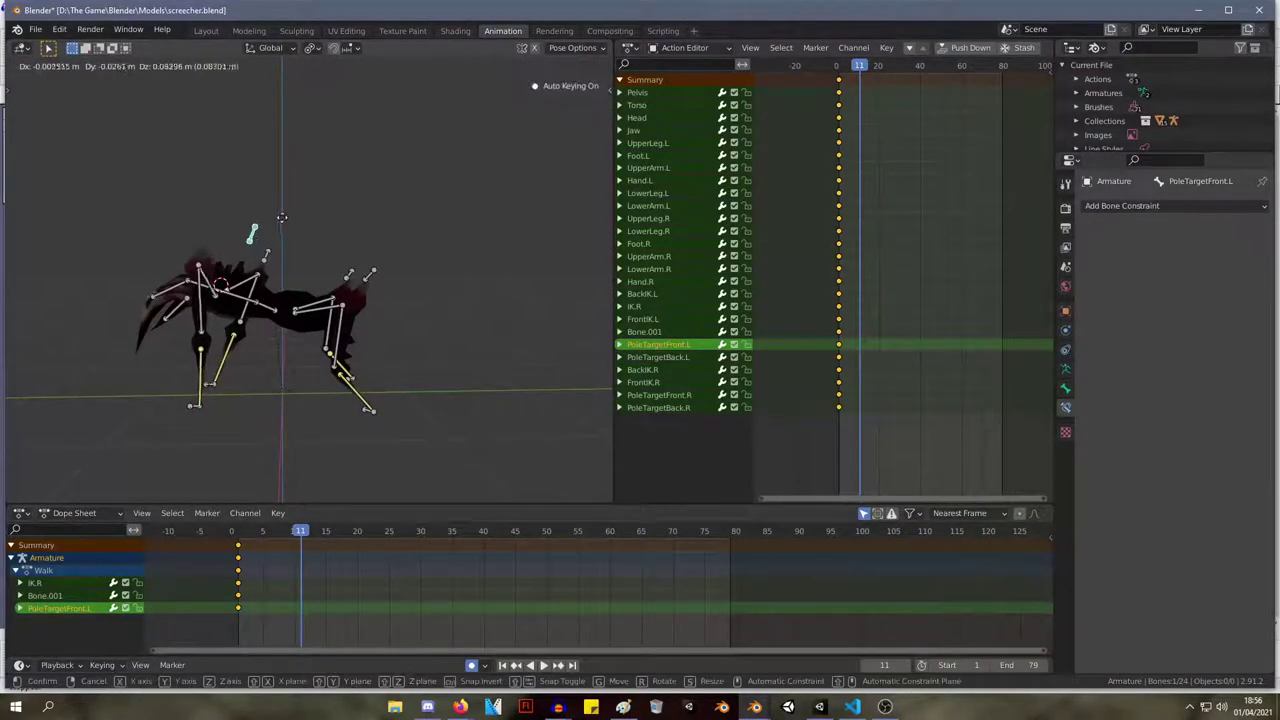
left_click(143, 149)
middle_click_drag(150, 155, 213, 182)
key("ctrl+z")
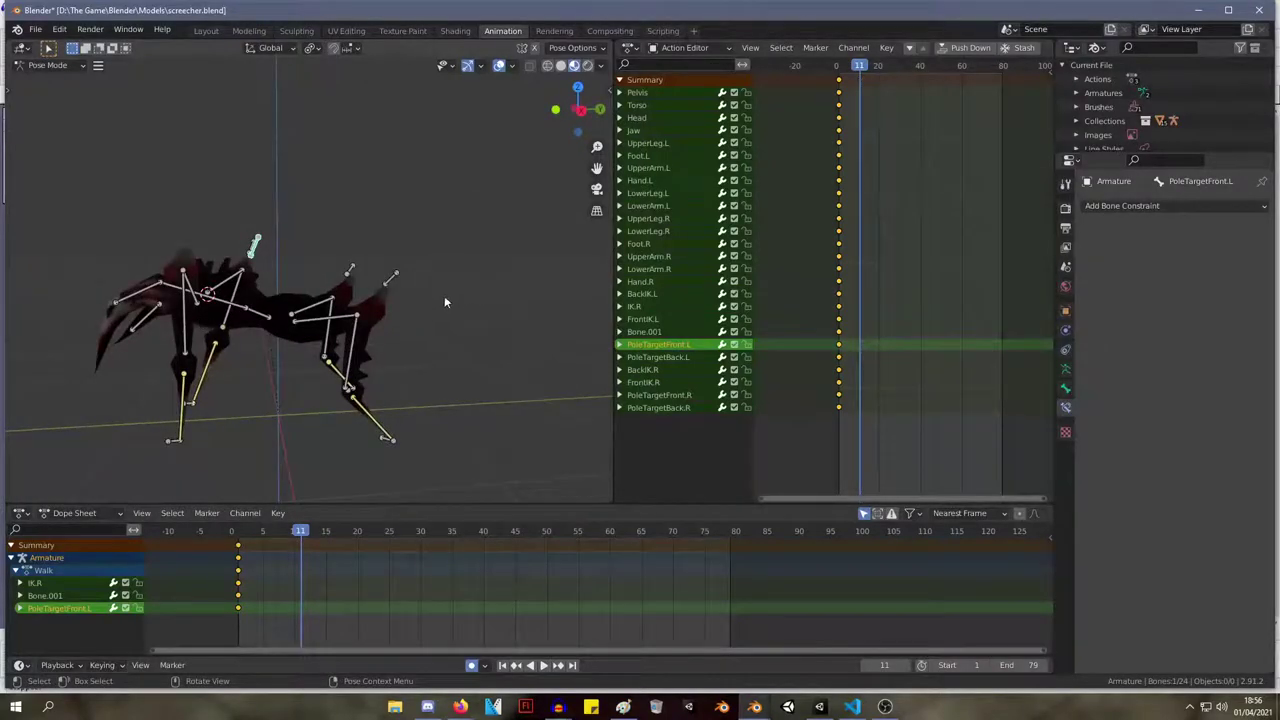
Check the FrontIK.L and PoleTargetFront.L bones, comparing the posed front left leg with its rest position in Edit Mode.
left_click(179, 440)
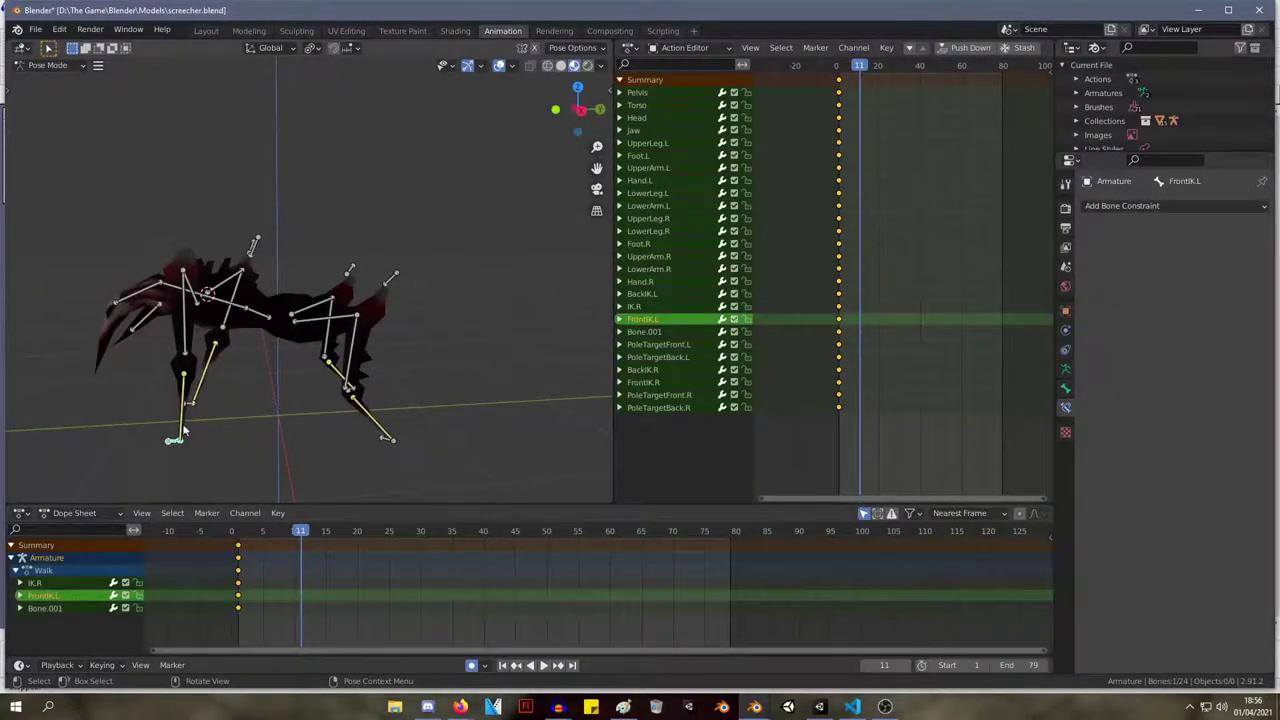
left_click(253, 250)
key("Tab")
key("Tab")
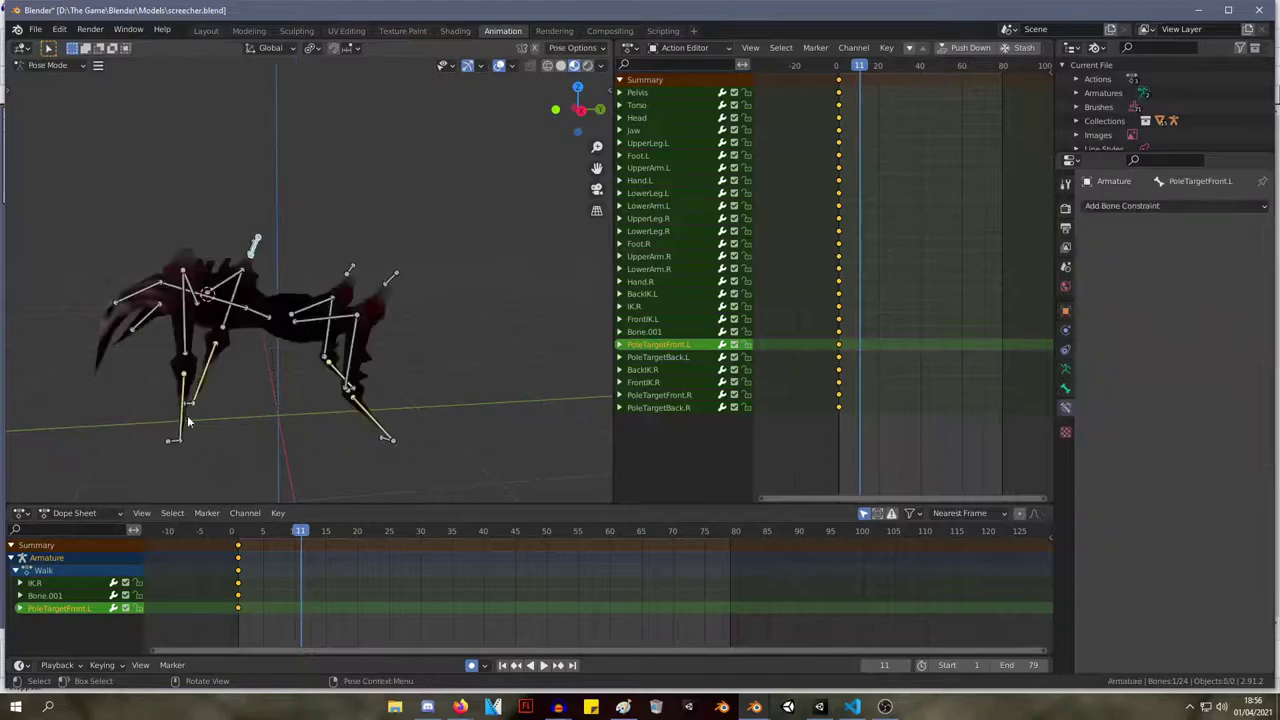
Set Hand.L's IK constraint to 515 Iterations and a Pole Angle of 15.3°.
left_click(172, 447)
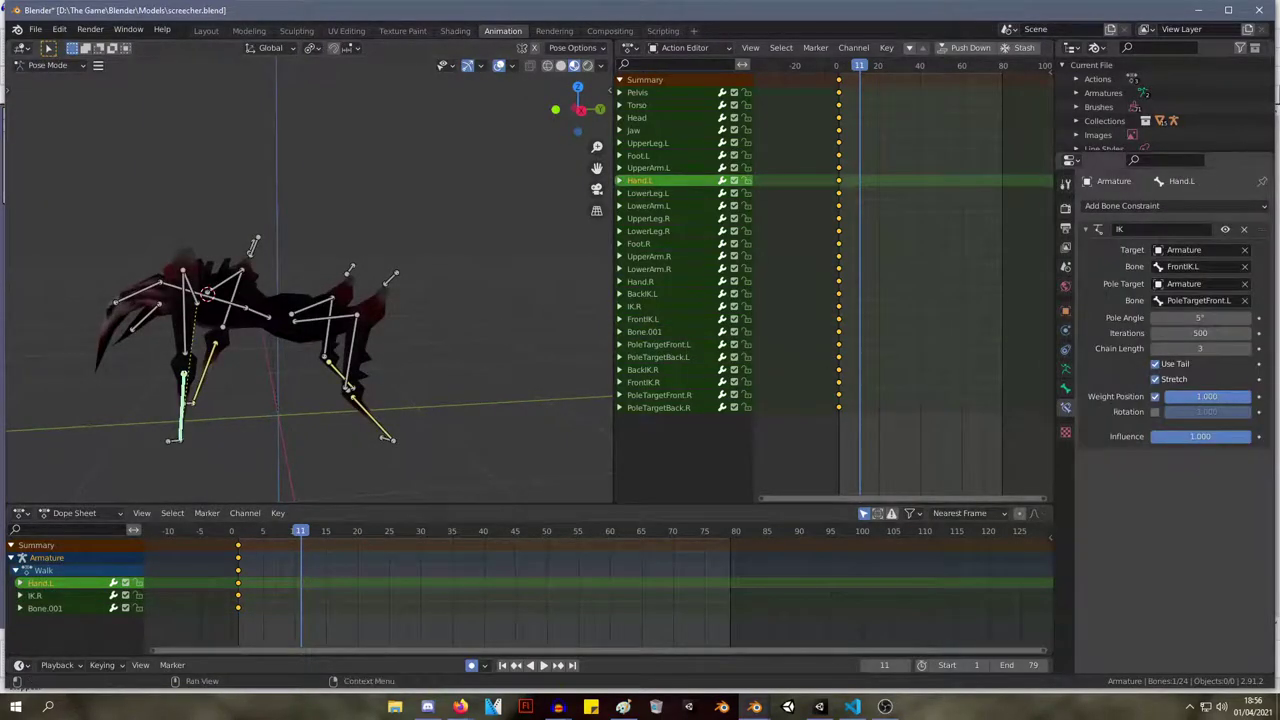
left_click_drag(1207, 335, 1236, 317)
middle_click_drag(290, 165, 470, 300)
left_click_drag(1207, 317, 1197, 317)
Test the front left leg's response by moving PoleTargetFront.L from the side, and cancel the move.
middle_click_drag(448, 308, 264, 200)
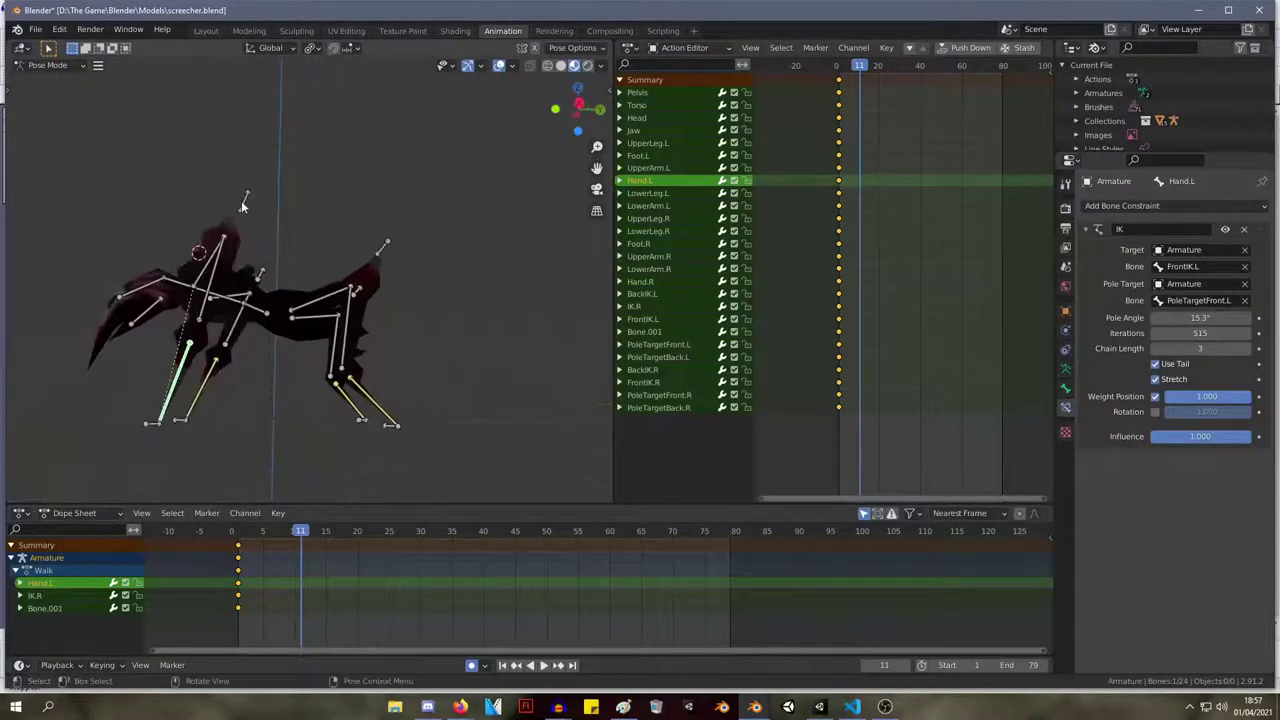
left_click(243, 207)
key("g")
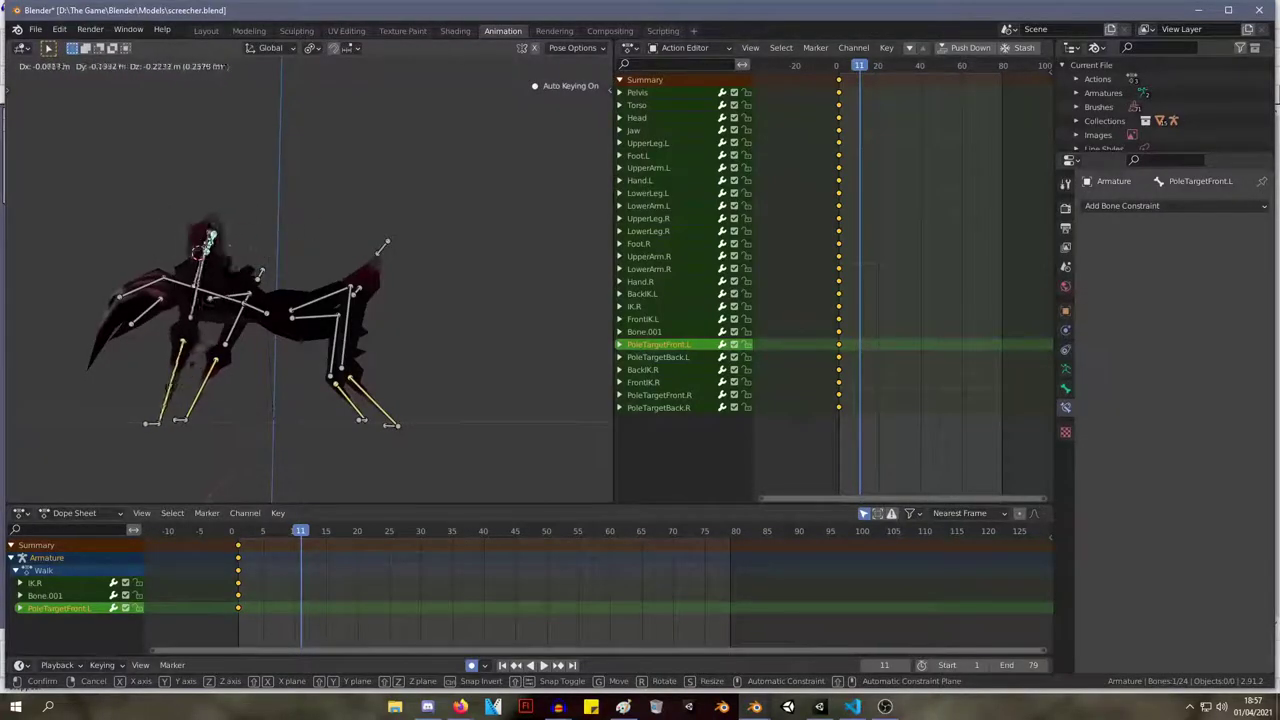
right_click(343, 287)
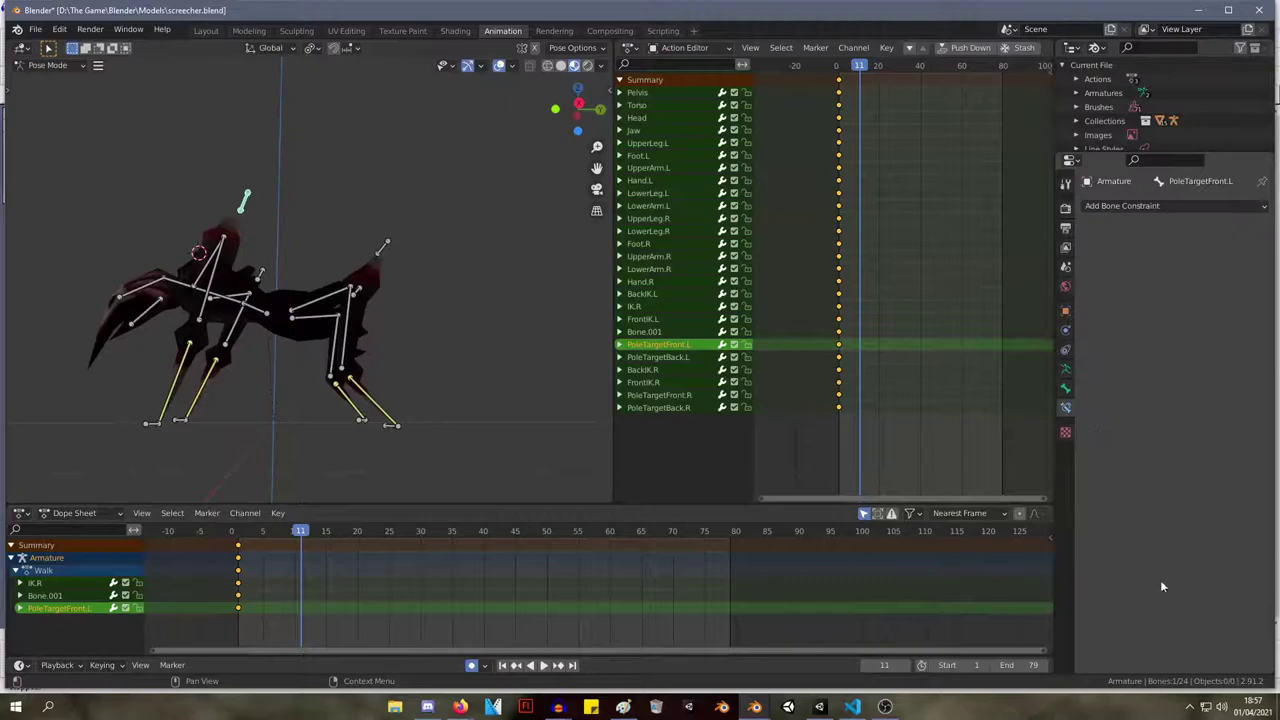
Switch to Unity, play the RoarExample scene, and run a context command on the screecher's Screecher script.
left_click(819, 707)
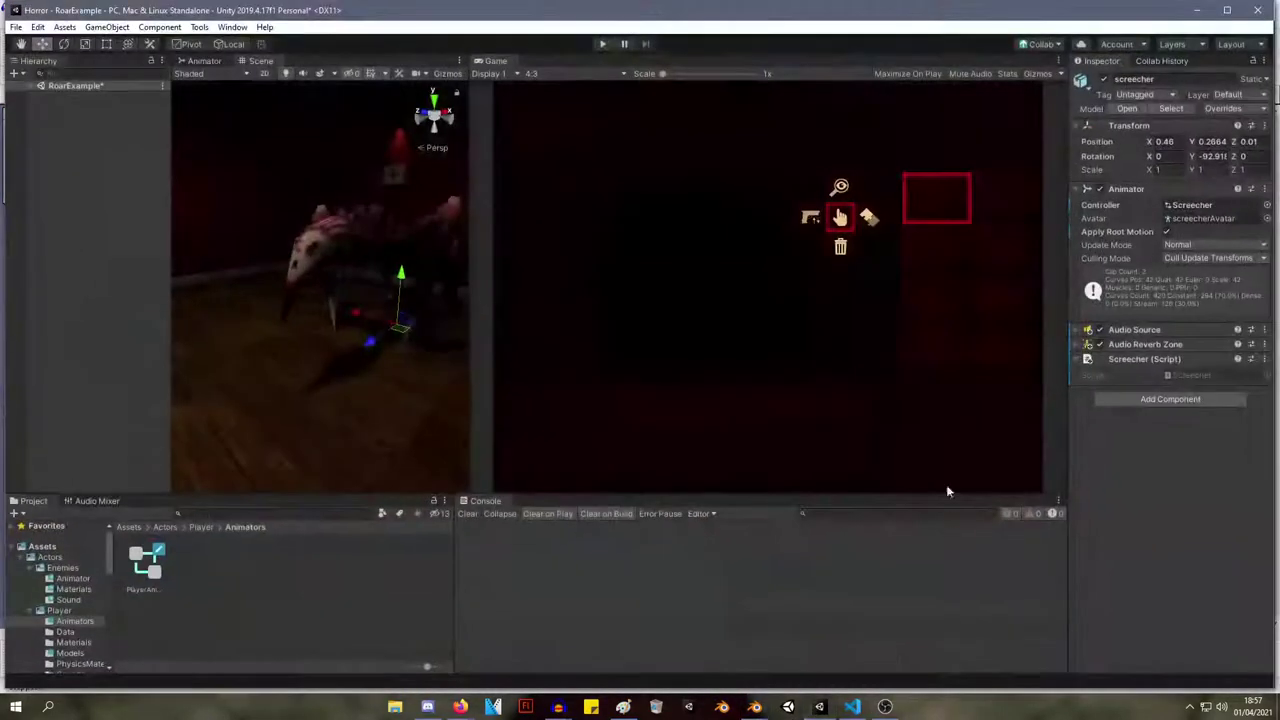
left_click(603, 44)
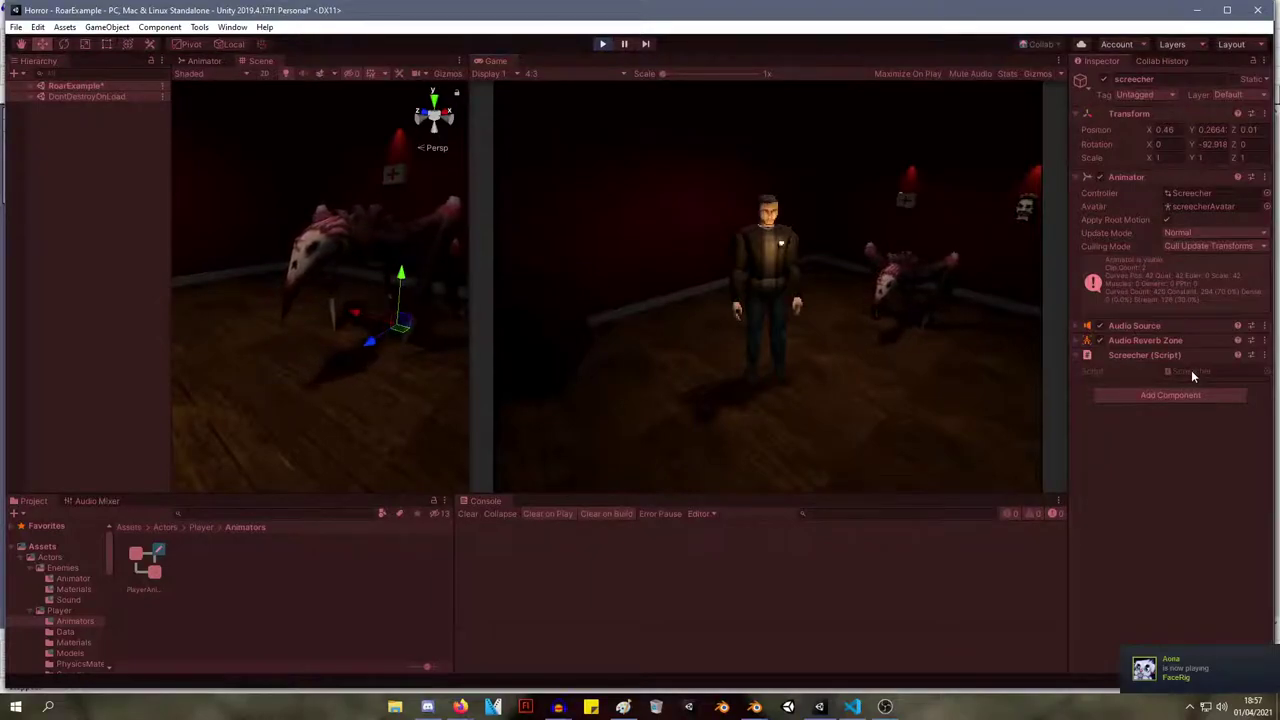
right_click(1196, 370)
left_click(1187, 514)
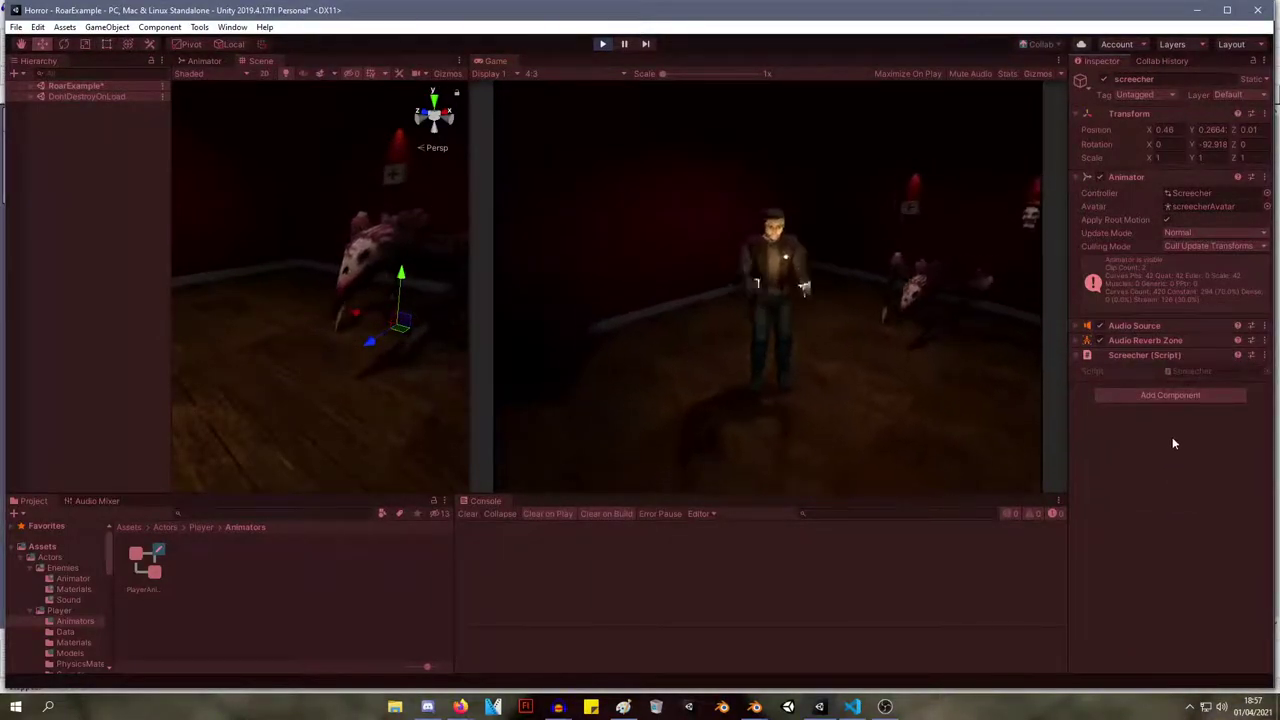
Run the context command on the screecher's Screecher script two more times, and stop the playing scene.
right_click(1172, 355)
left_click(1168, 515)
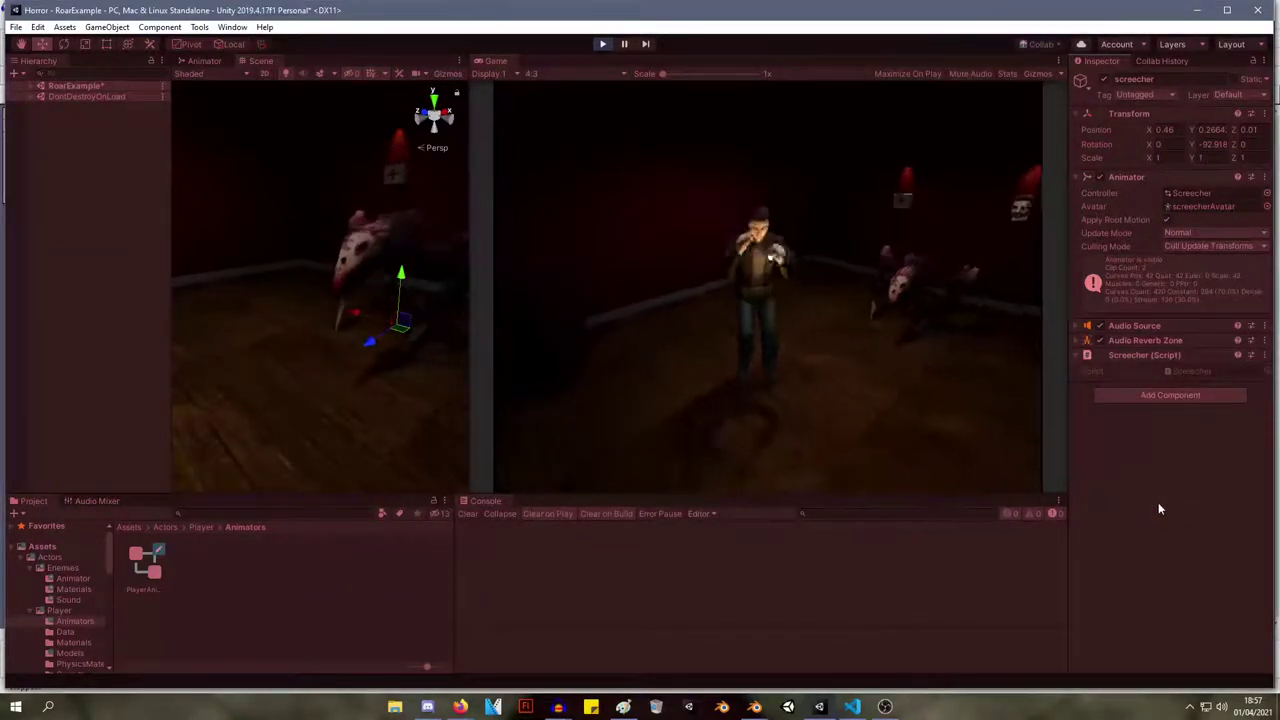
right_click(1162, 359)
left_click(1179, 518)
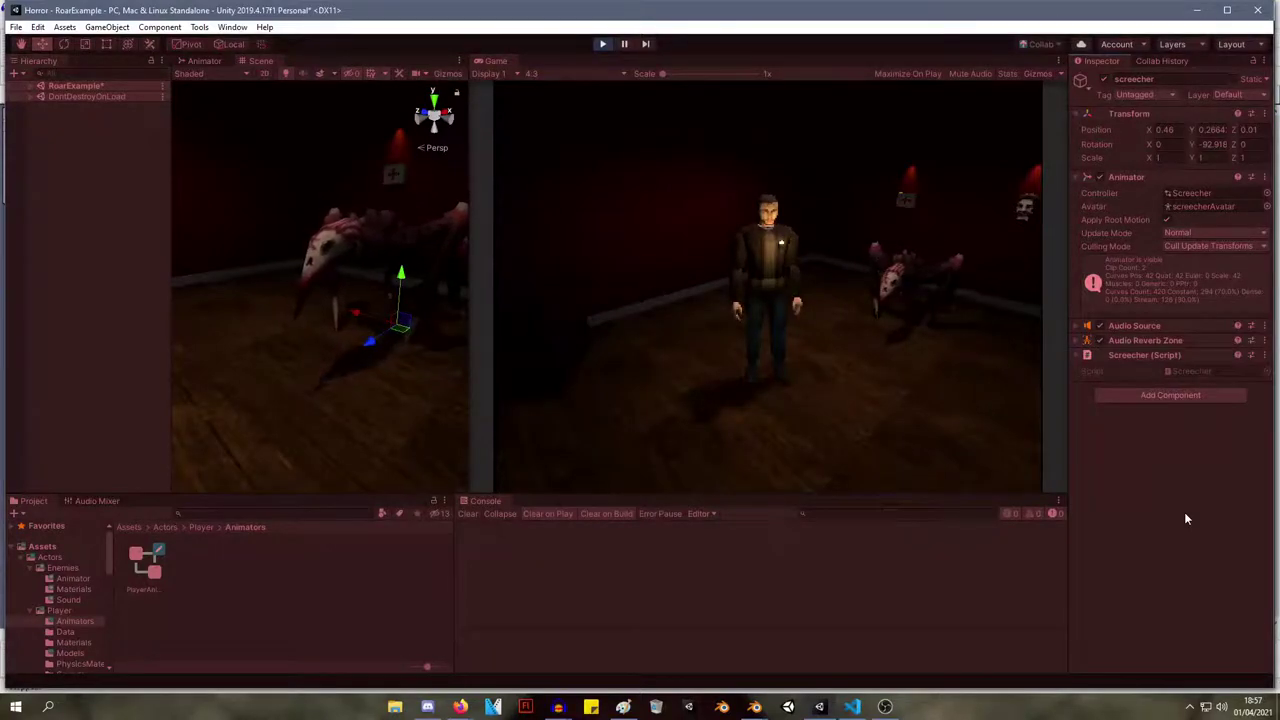
left_click(602, 43)
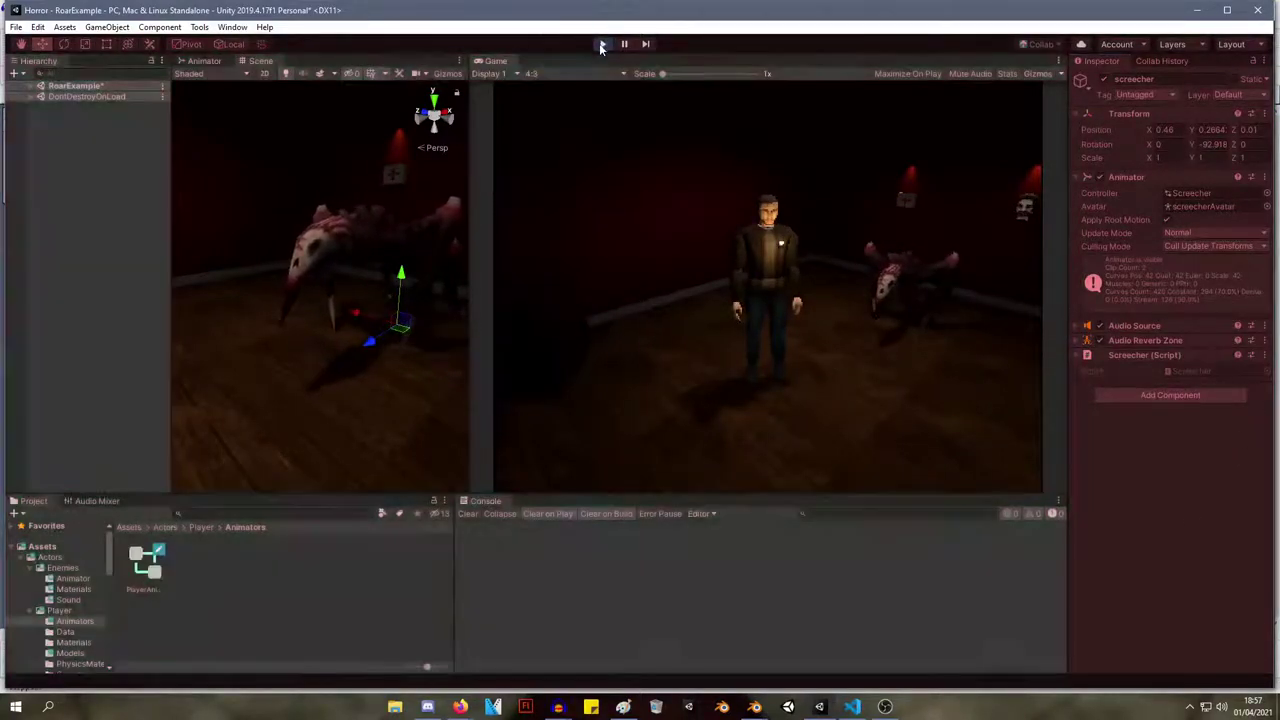
Switch to Blender, return to frame 0, and compare the IK constraint settings of Hand.L and Hand.R.
left_click(820, 708)
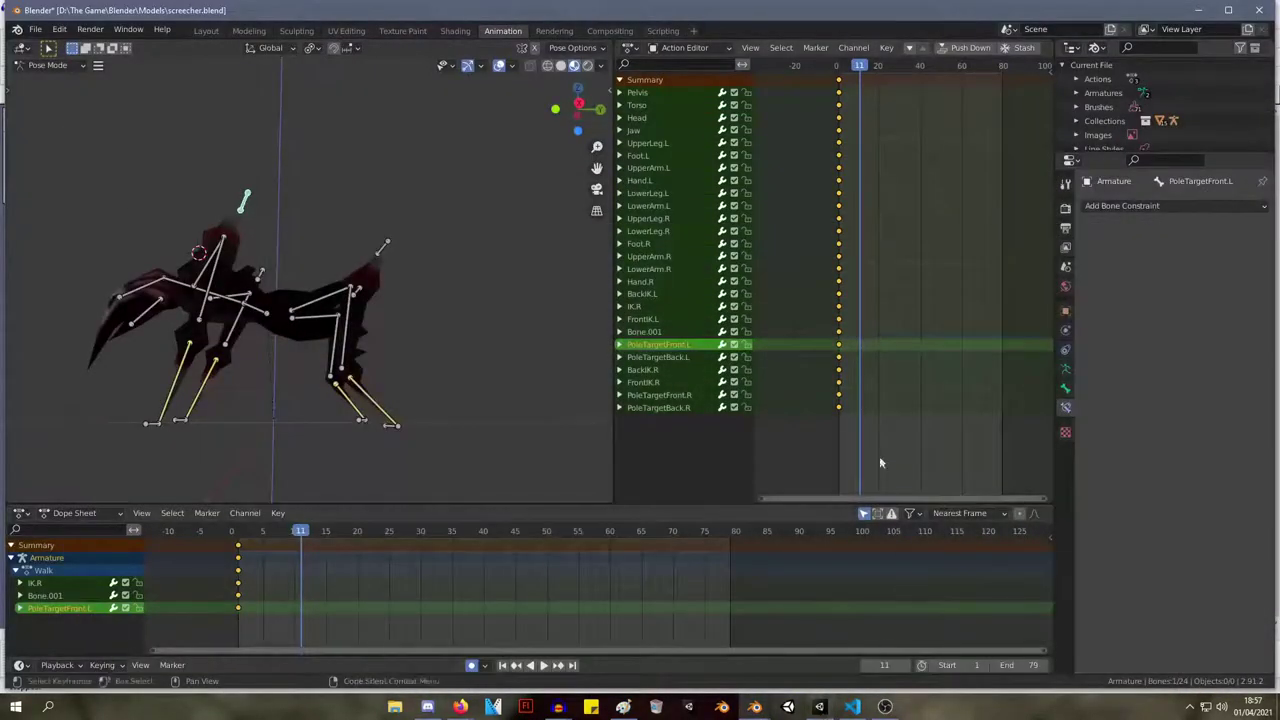
left_click_drag(860, 67, 823, 69)
middle_click_drag(315, 205, 488, 240)
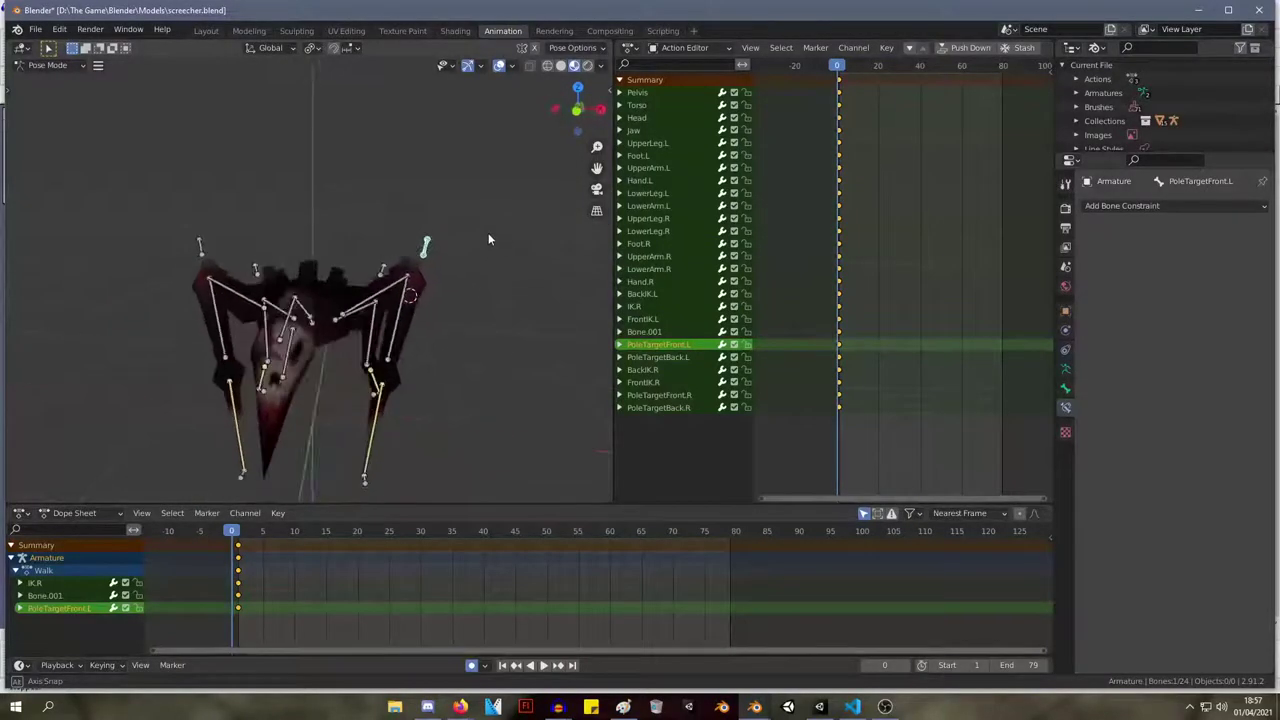
left_click(199, 244)
left_click(424, 247)
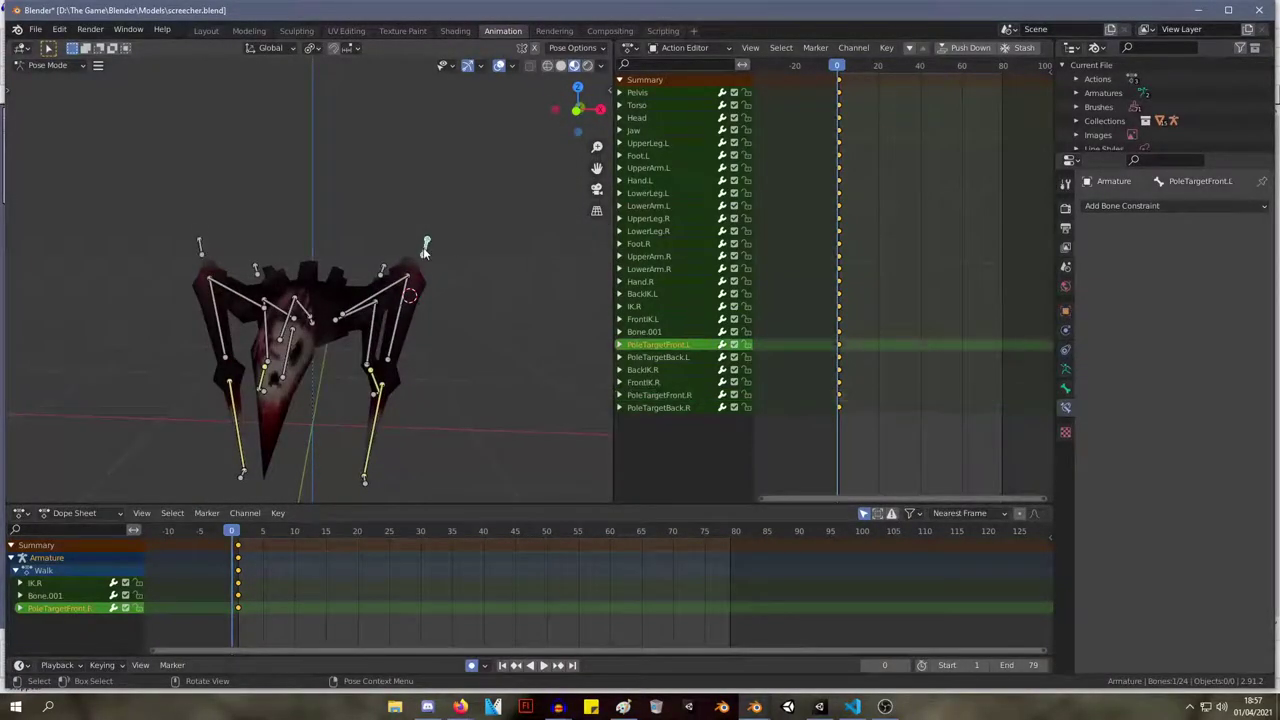
left_click(1065, 388)
left_click(1065, 406)
left_click(378, 433)
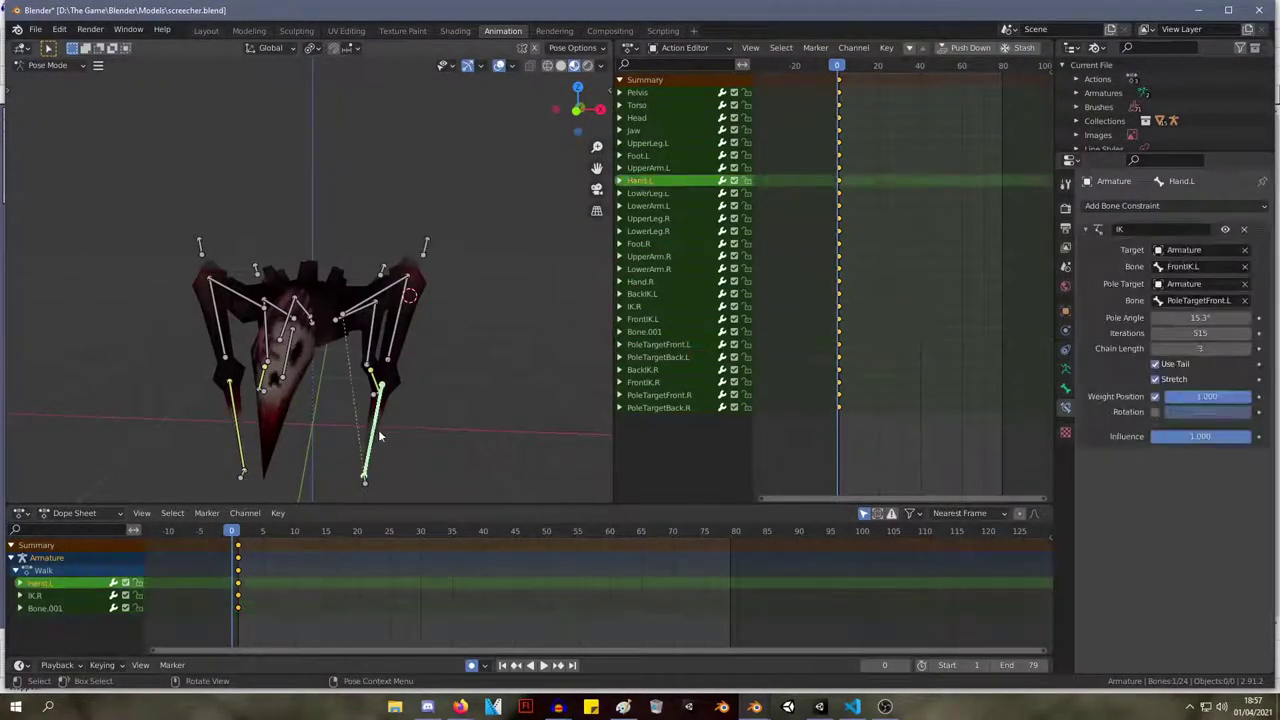
middle_click_drag(299, 399, 409, 291)
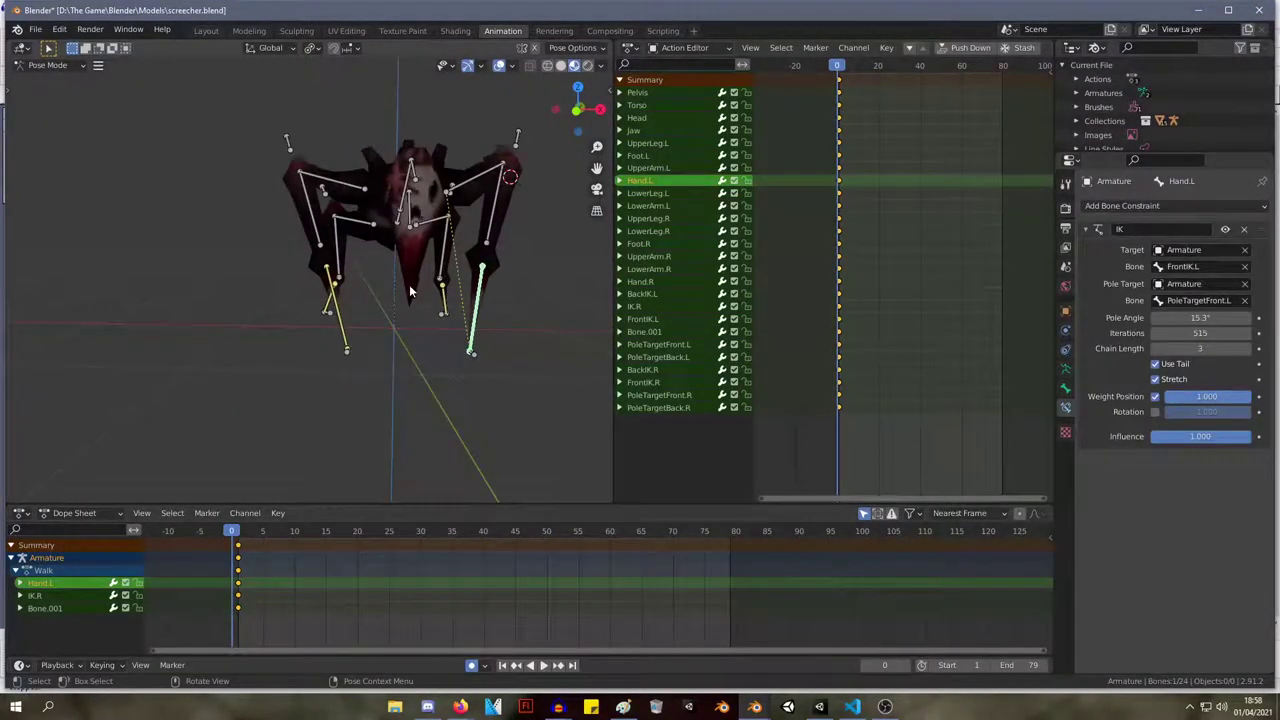
left_click(341, 310)
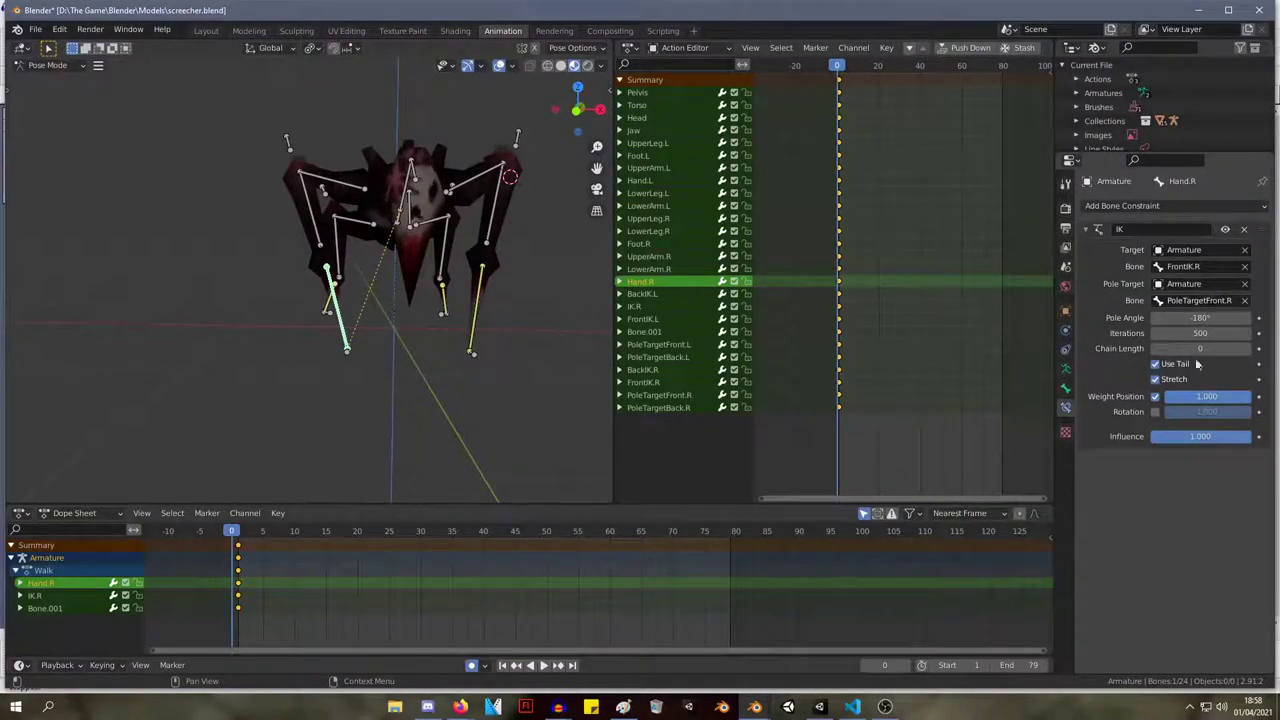
left_click(478, 318)
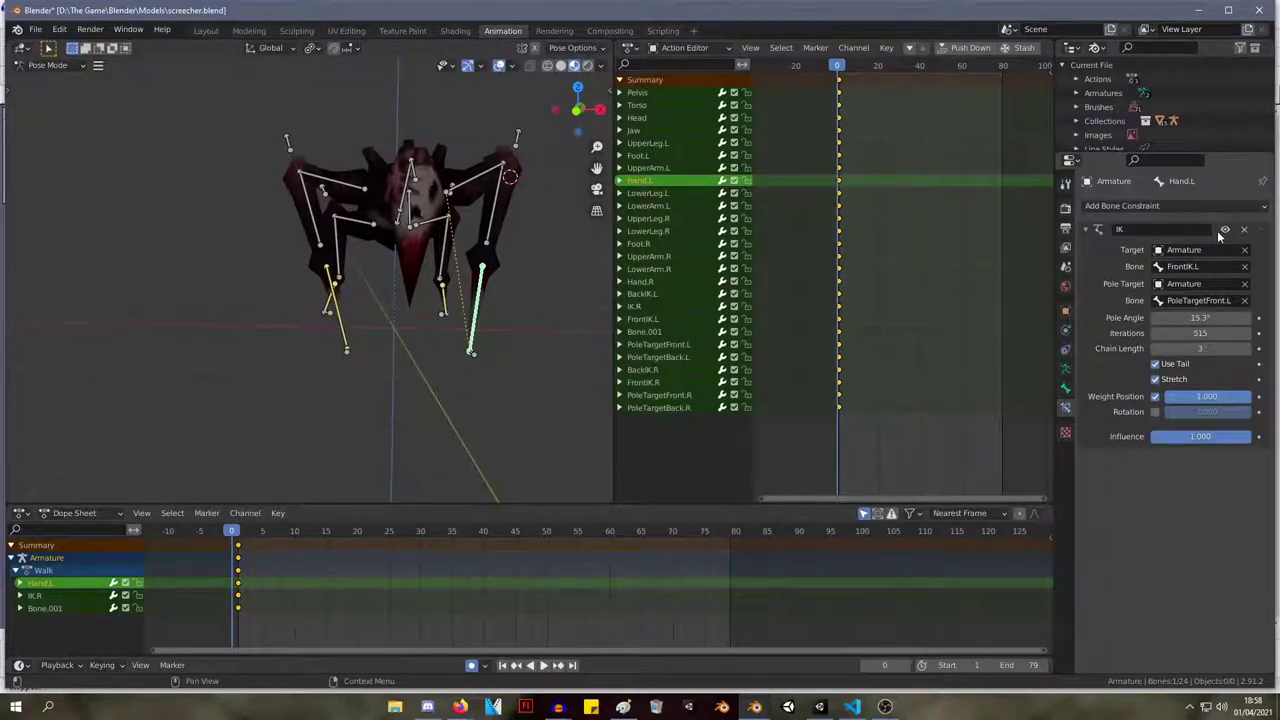
Set the Chain Length of Hand.R's IK constraint to 3.
left_click(342, 332)
left_click(1215, 348)
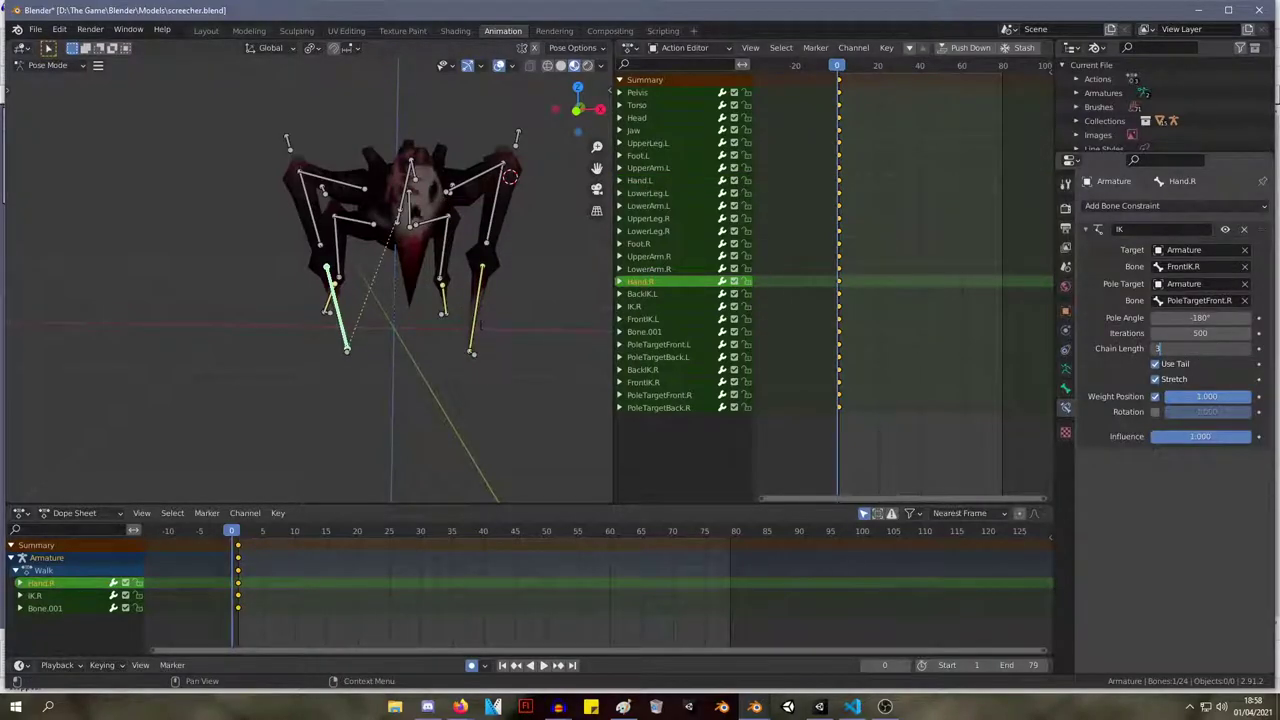
key("Return")
Compare with Hand.L and set the Pole Angle of Hand.R's IK constraint to 164.7°.
left_click(477, 329)
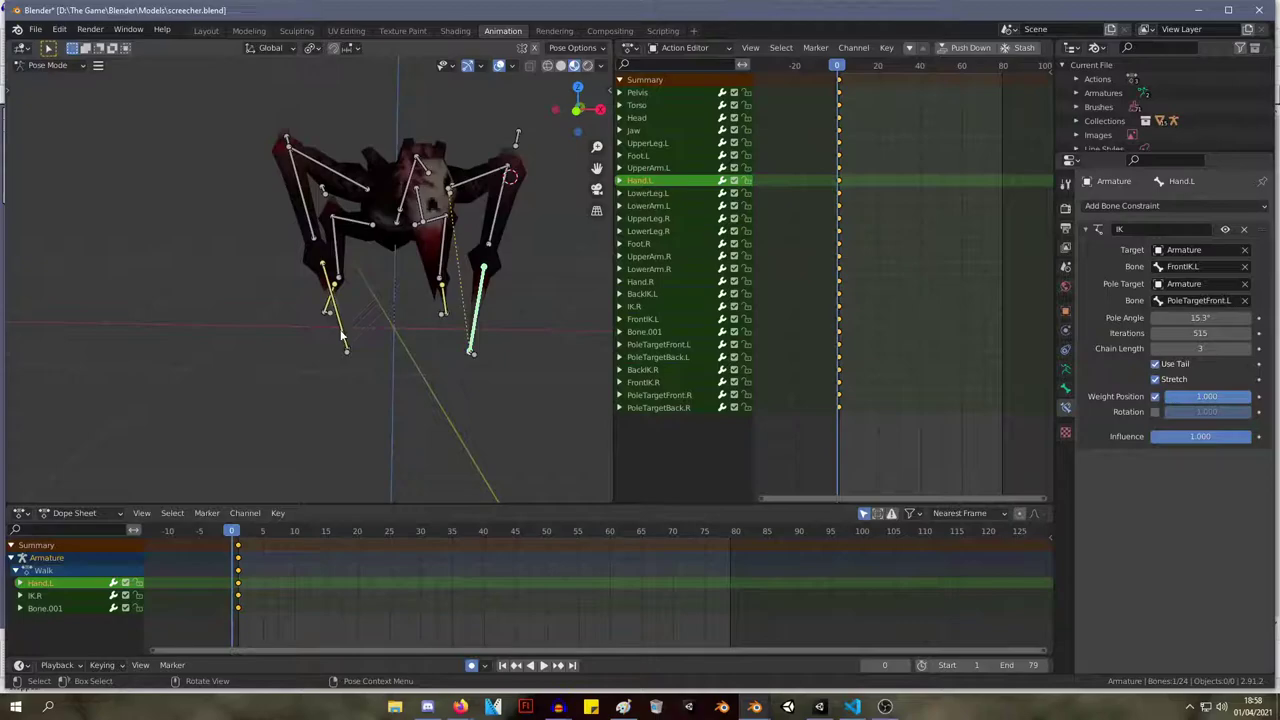
left_click(342, 336)
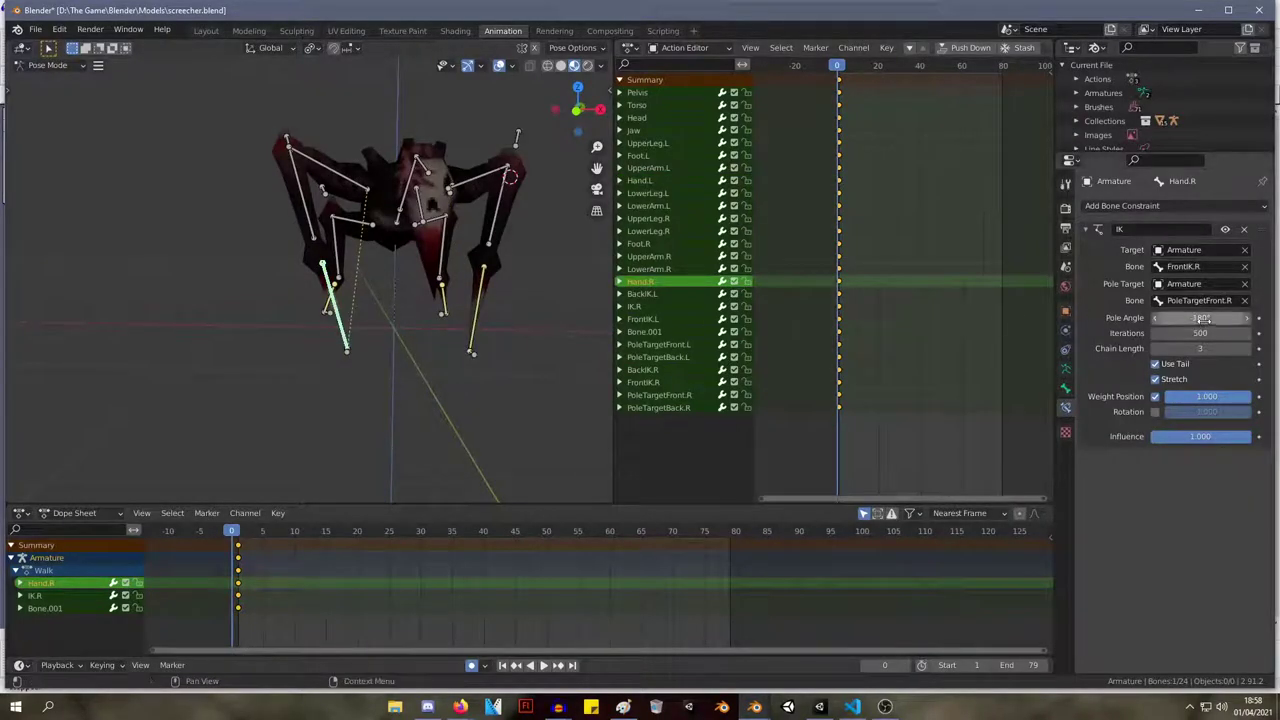
mouse_move(1200, 317)
left_mouse_down()
mouse_move(1268, 317)
mouse_move(1187, 317)
left_mouse_up()
middle_click_drag(410, 130, 650, 265)
left_click_drag(1195, 317, 1189, 317)
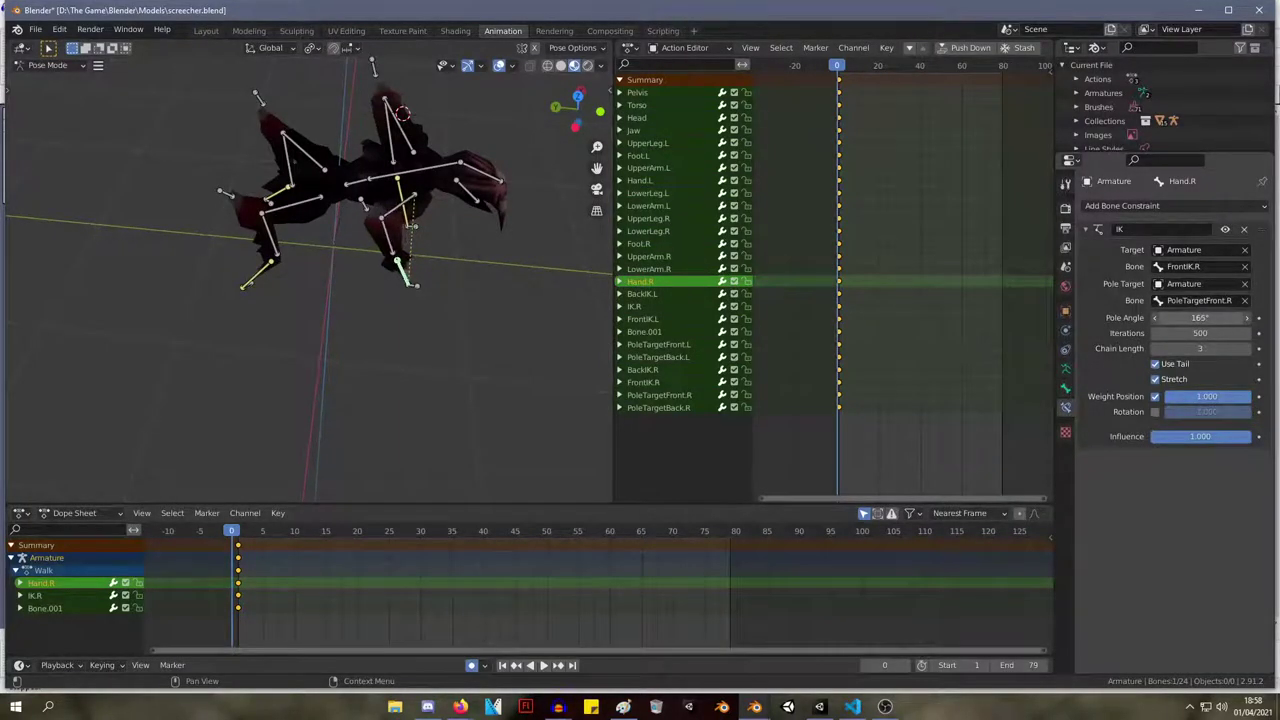
middle_click_drag(420, 166, 420, 207)
left_click(484, 344)
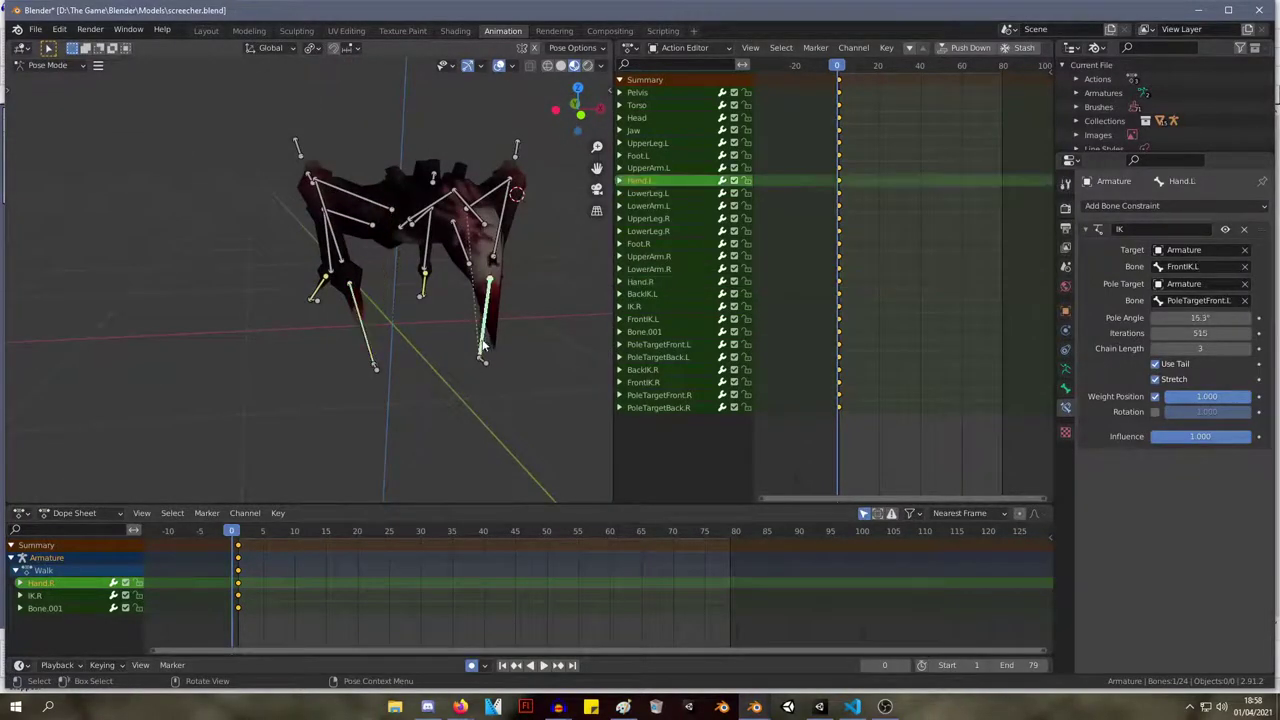
left_click(362, 338)
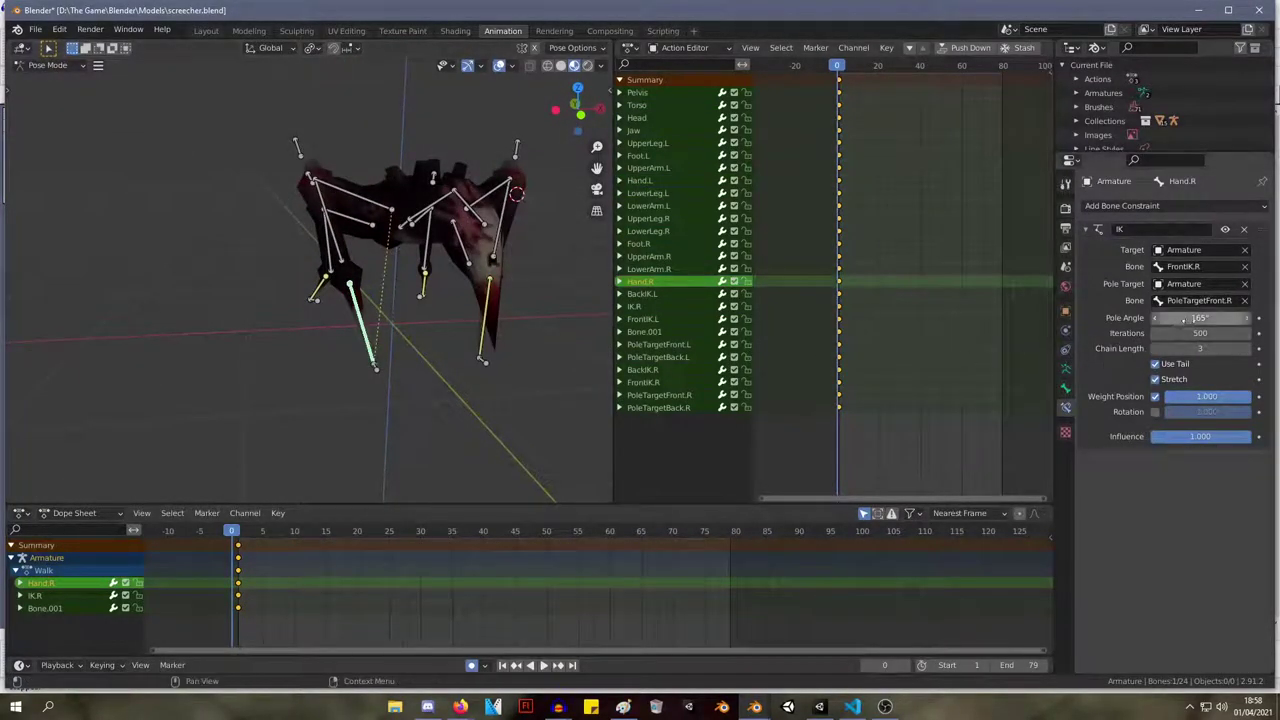
left_click_drag(1200, 317, 1204, 317)
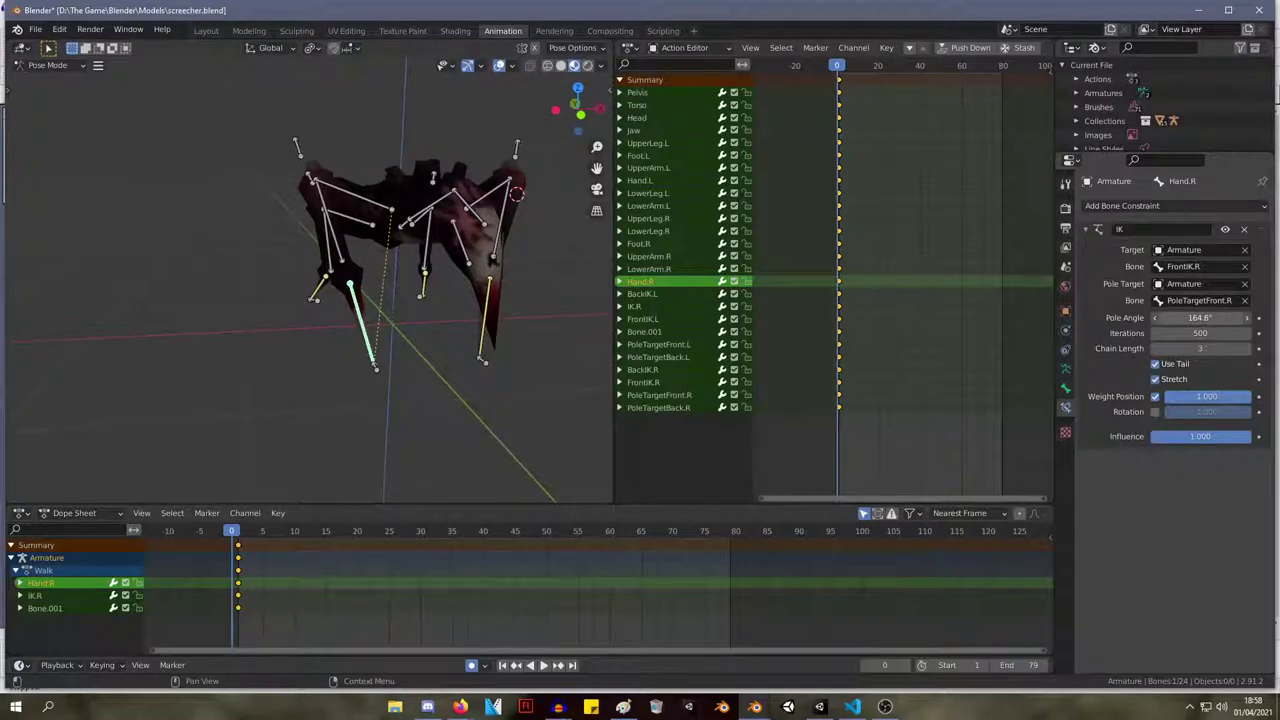
Inspect the front right leg from several sides and save the screecher.blend file.
middle_click_drag(380, 330, 284, 248)
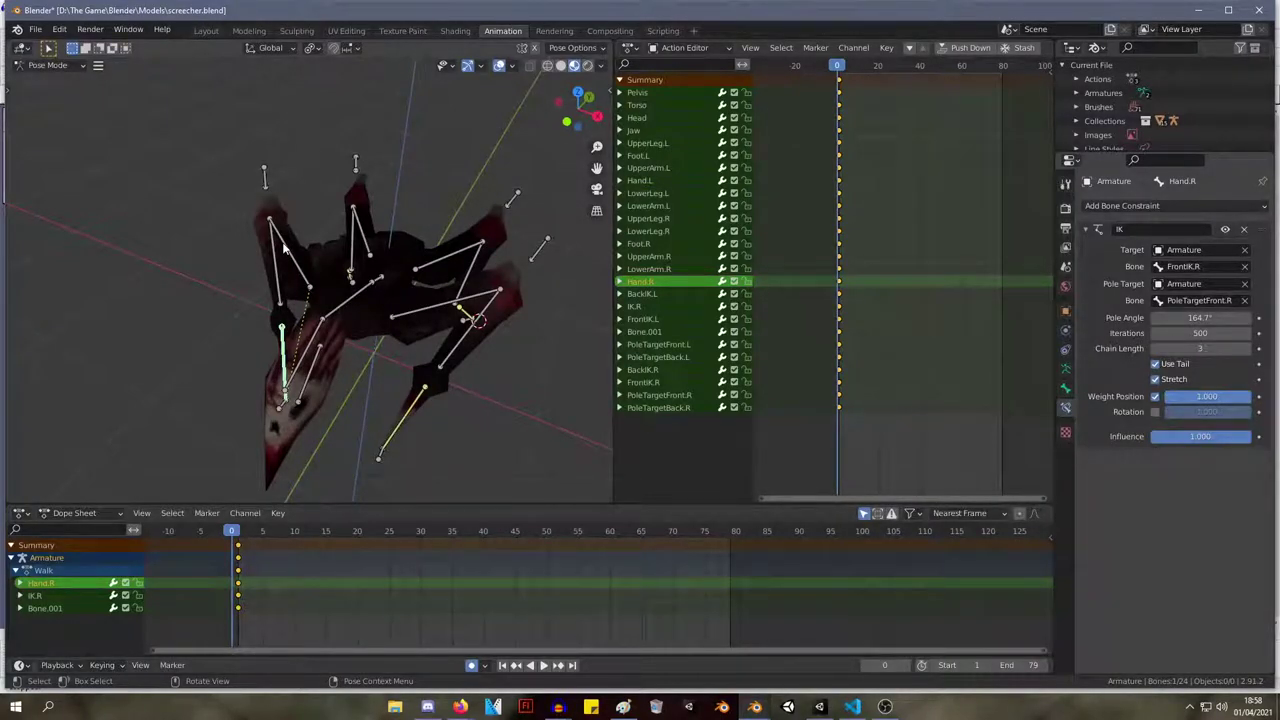
middle_click_drag(293, 236, 218, 218)
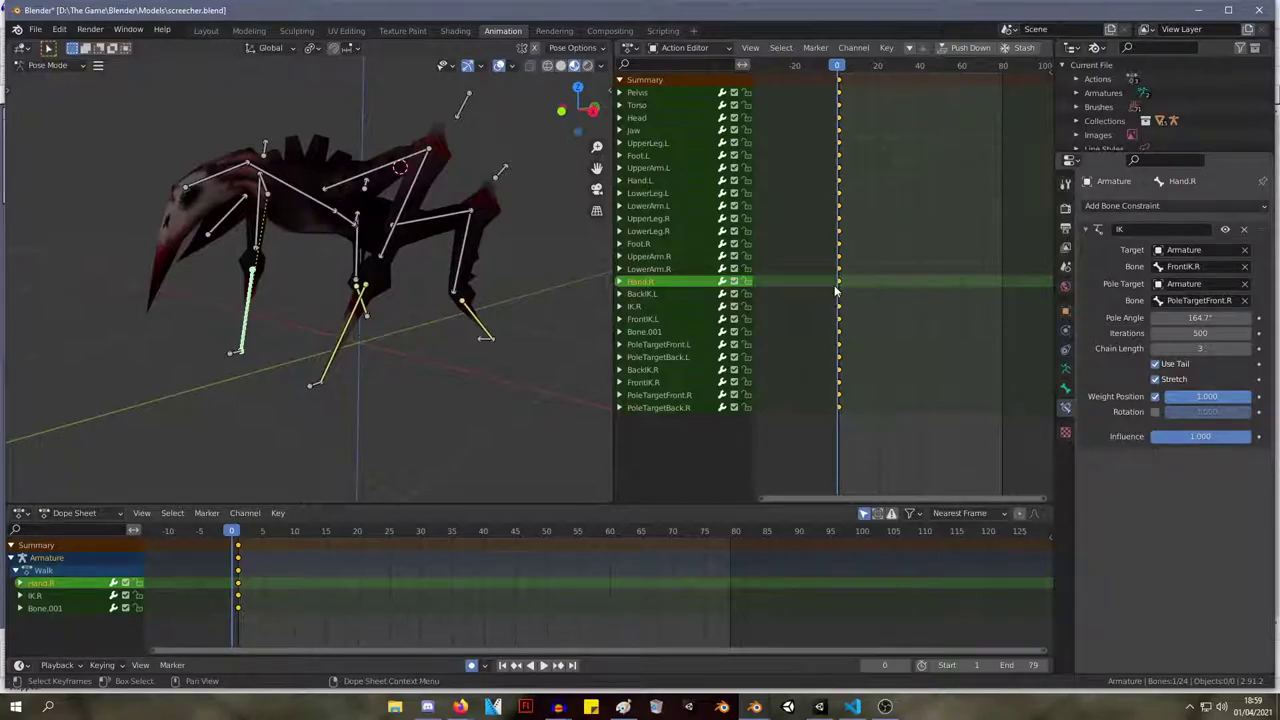
middle_click_drag(526, 151, 284, 224)
key("ctrl+s")
key("ctrl+s")
scroll(321, 233, "up", 2)
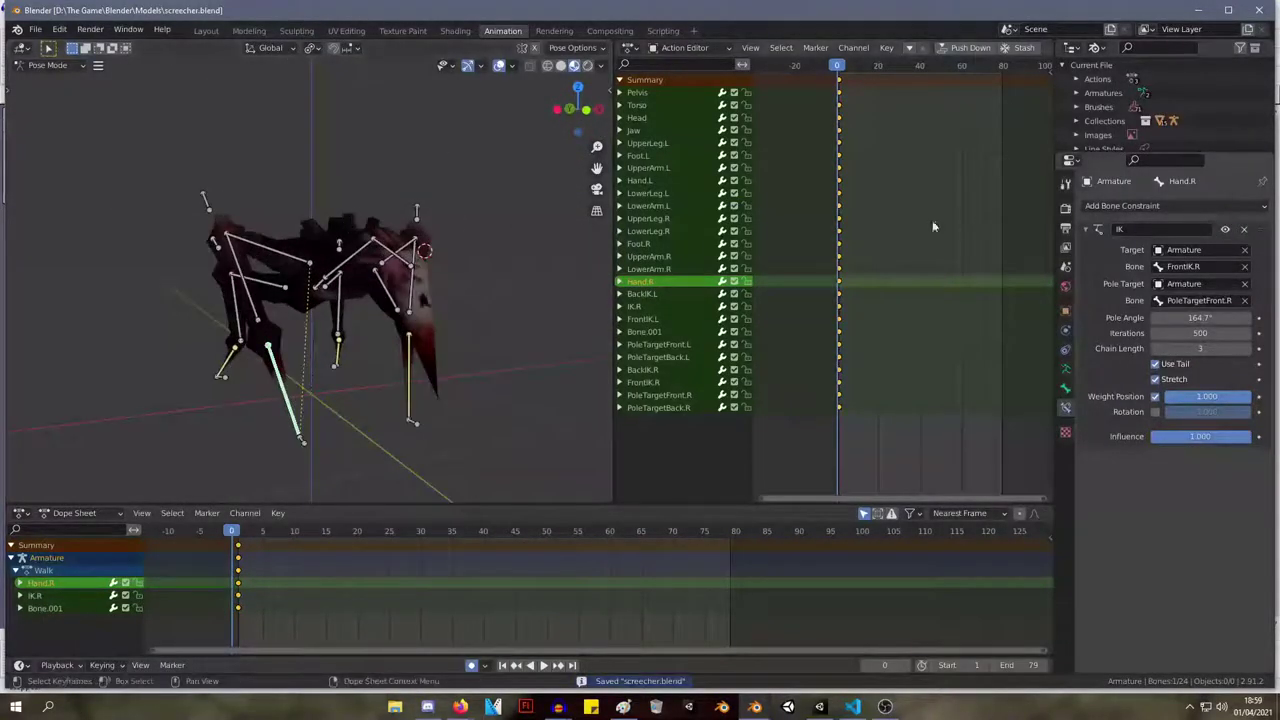
Test the front right leg's response by moving PoleTargetFront.R, without keeping the move.
middle_click_drag(440, 180, 306, 158)
key("g")
right_click(325, 152)
left_click(312, 154)
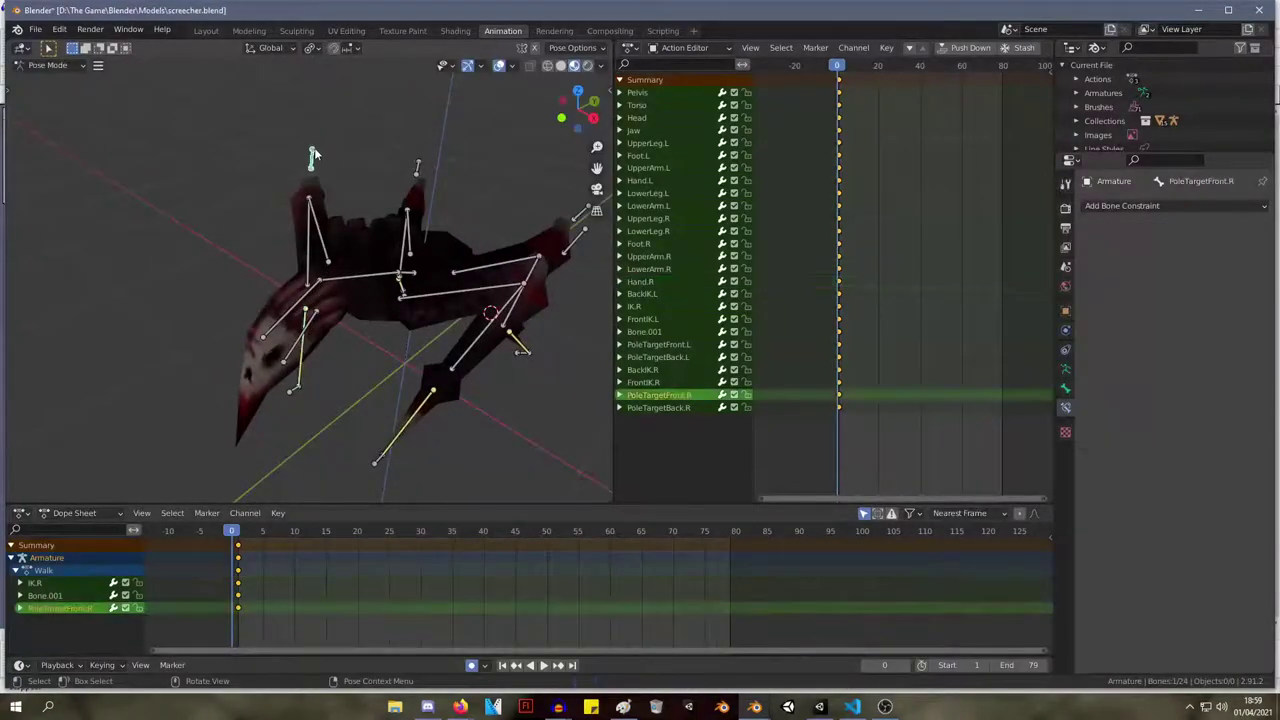
key("g")
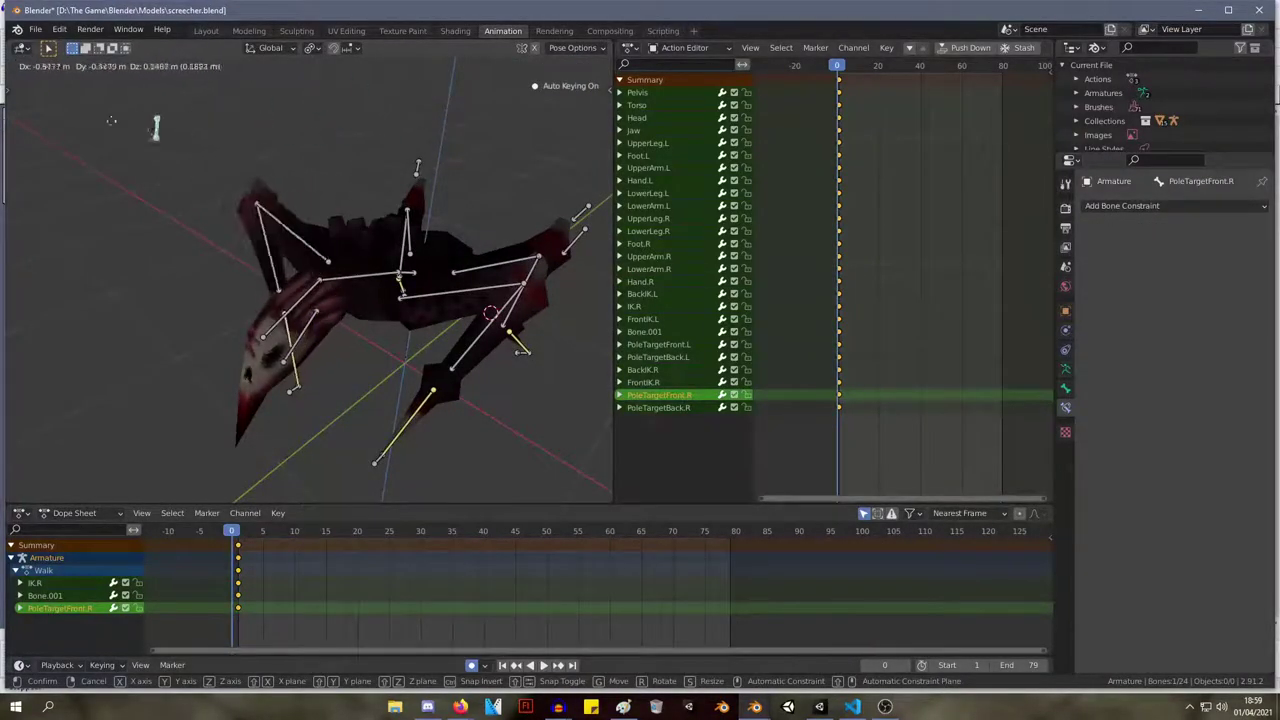
left_click(250, 145)
middle_click_drag(250, 145, 367, 276)
middle_click_drag(167, 253, 205, 236)
Try a Chain Length of 3 with an adjusted Pole Angle on Foot.L's IK constraint.
left_click(244, 240)
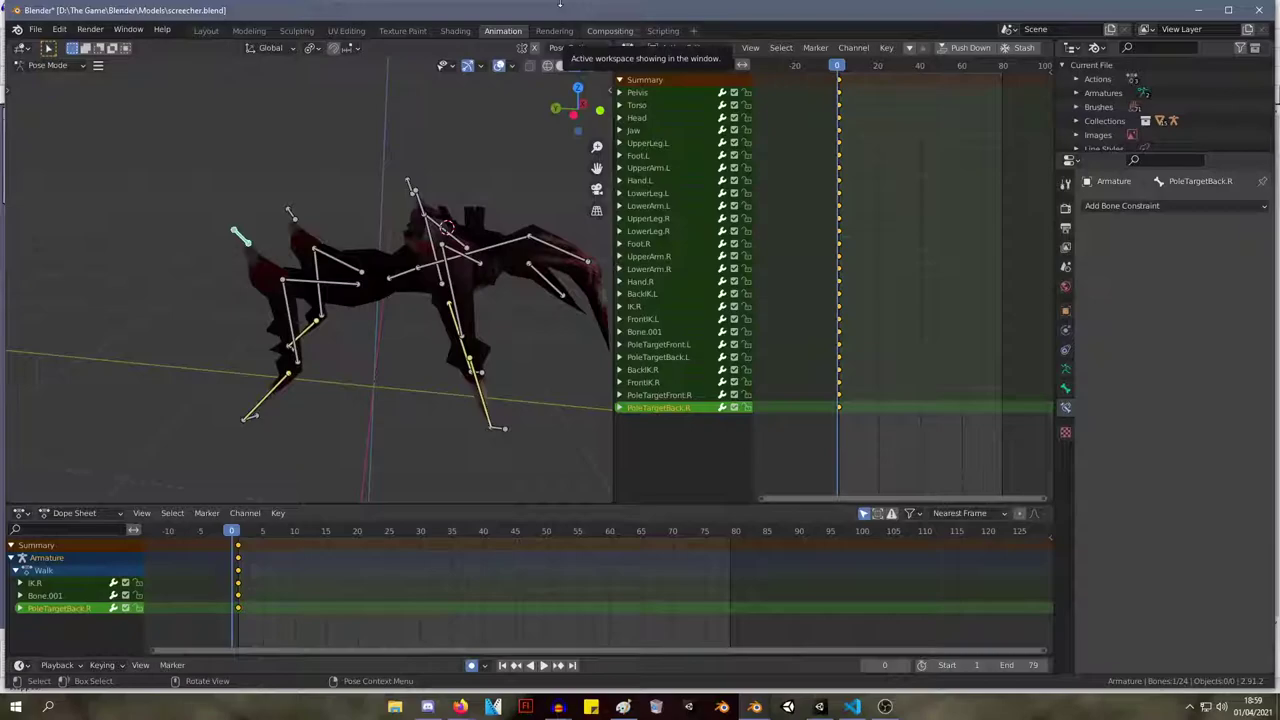
middle_click_drag(139, 212, 478, 153)
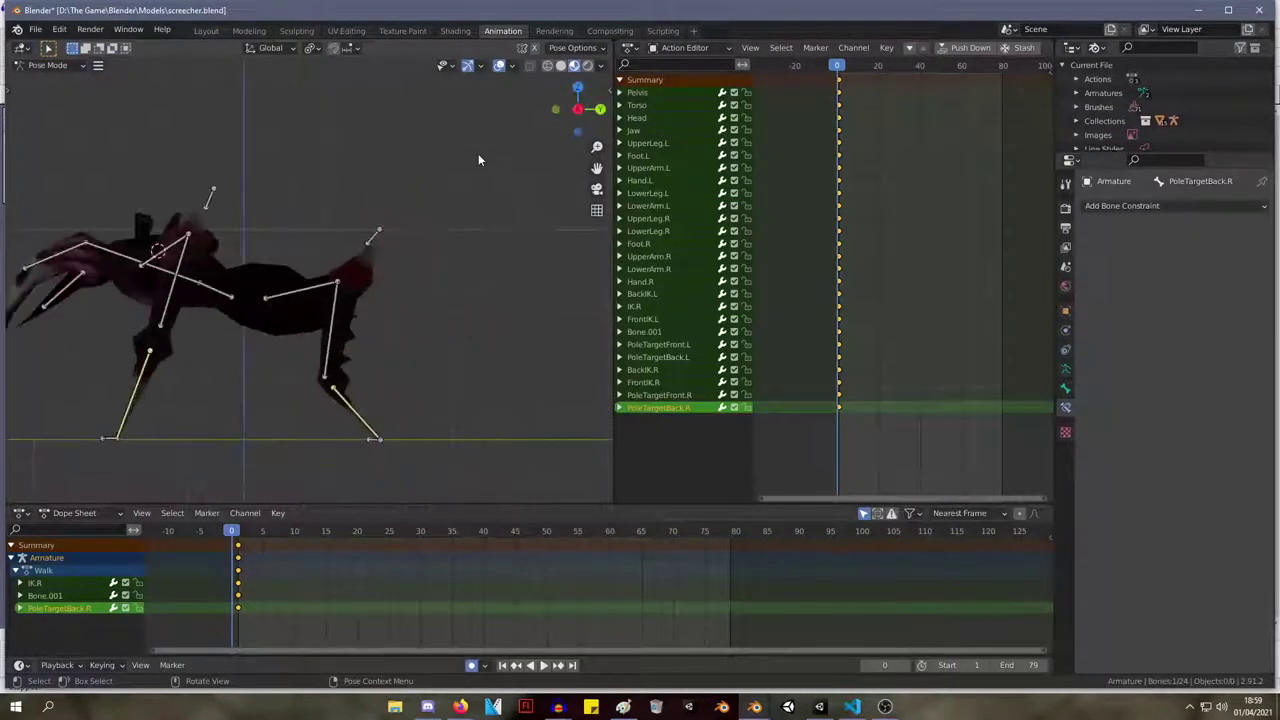
left_click(387, 271)
left_click(352, 412)
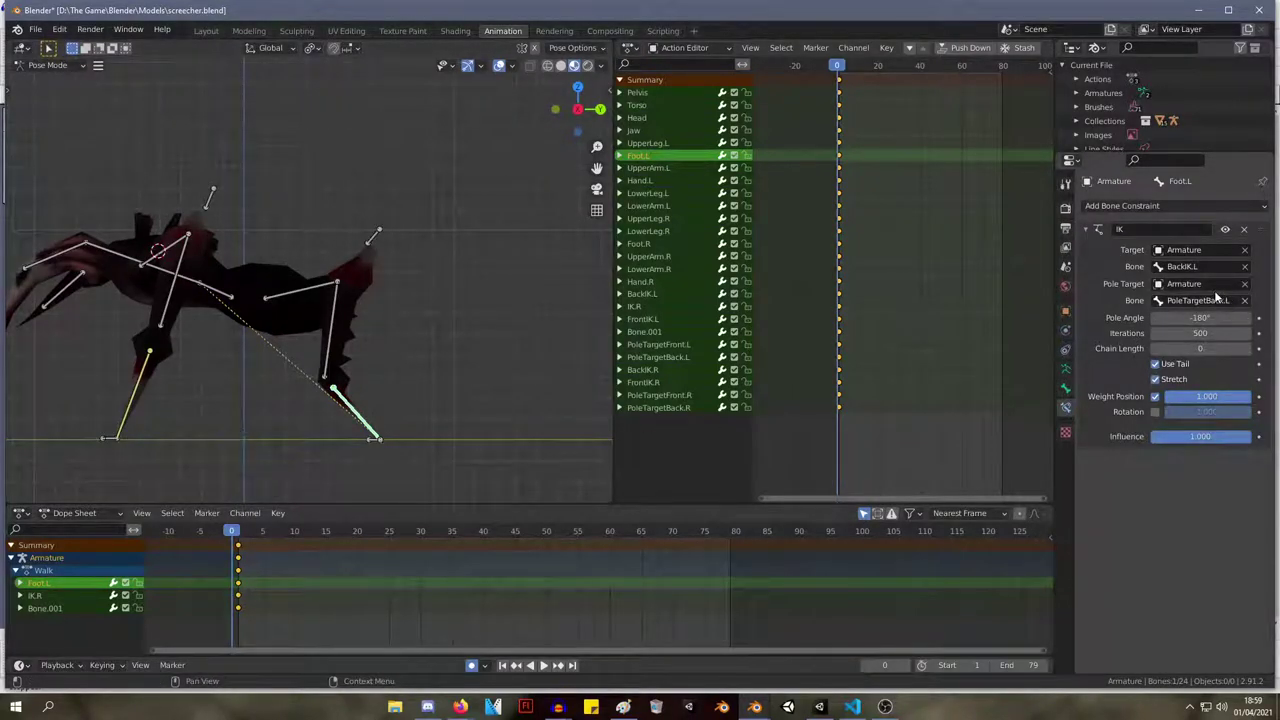
left_click(1200, 348)
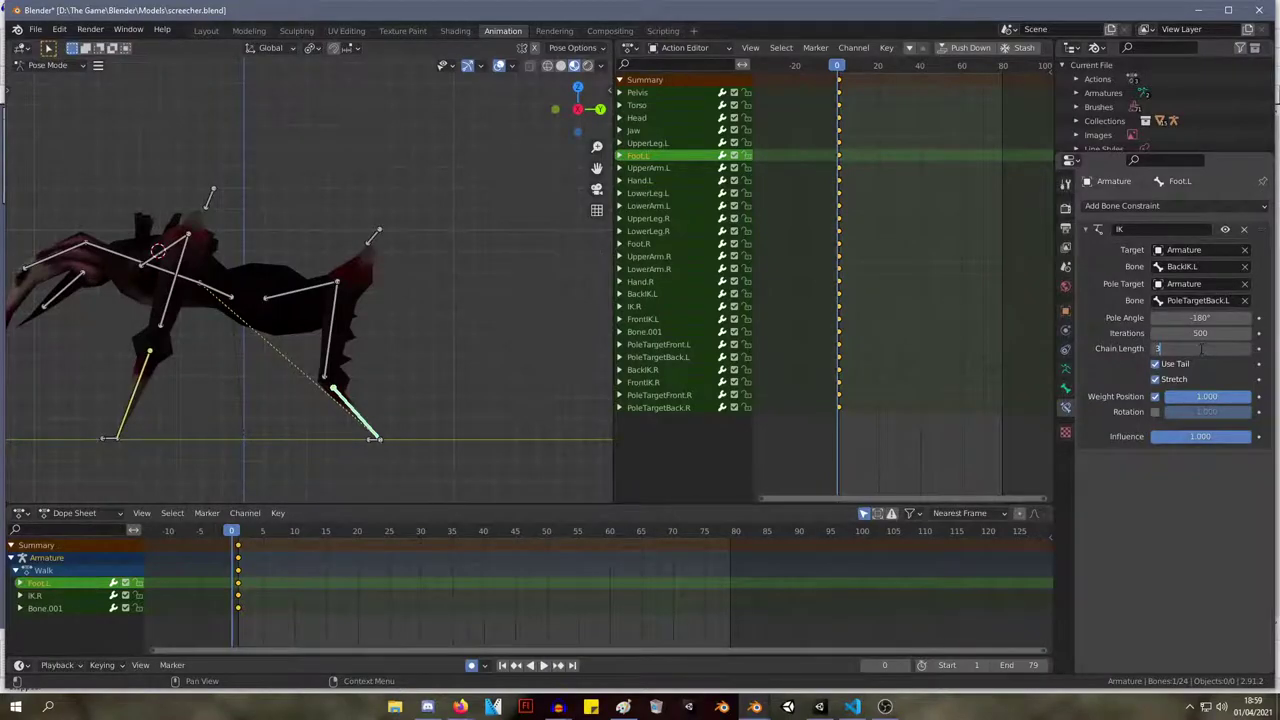
type("3")
key("Return")
middle_click_drag(437, 312, 345, 303)
mouse_move(1200, 317)
left_mouse_down()
mouse_move(1240, 317)
mouse_move(1195, 317)
left_mouse_up()
middle_click_drag(214, 226, 420, 242)
Retry the Chain Length of 3 on the back left leg's Foot.L bone and nudge its Pole Angle.
left_click(425, 250)
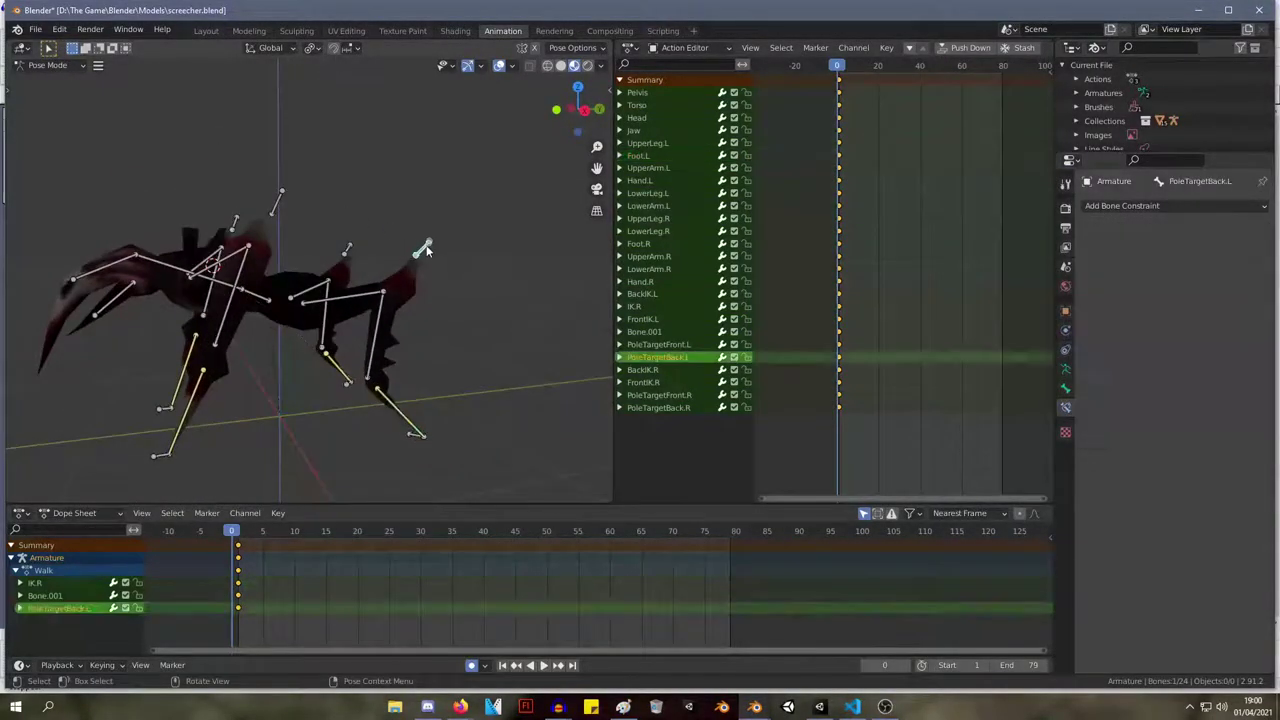
left_click(405, 427)
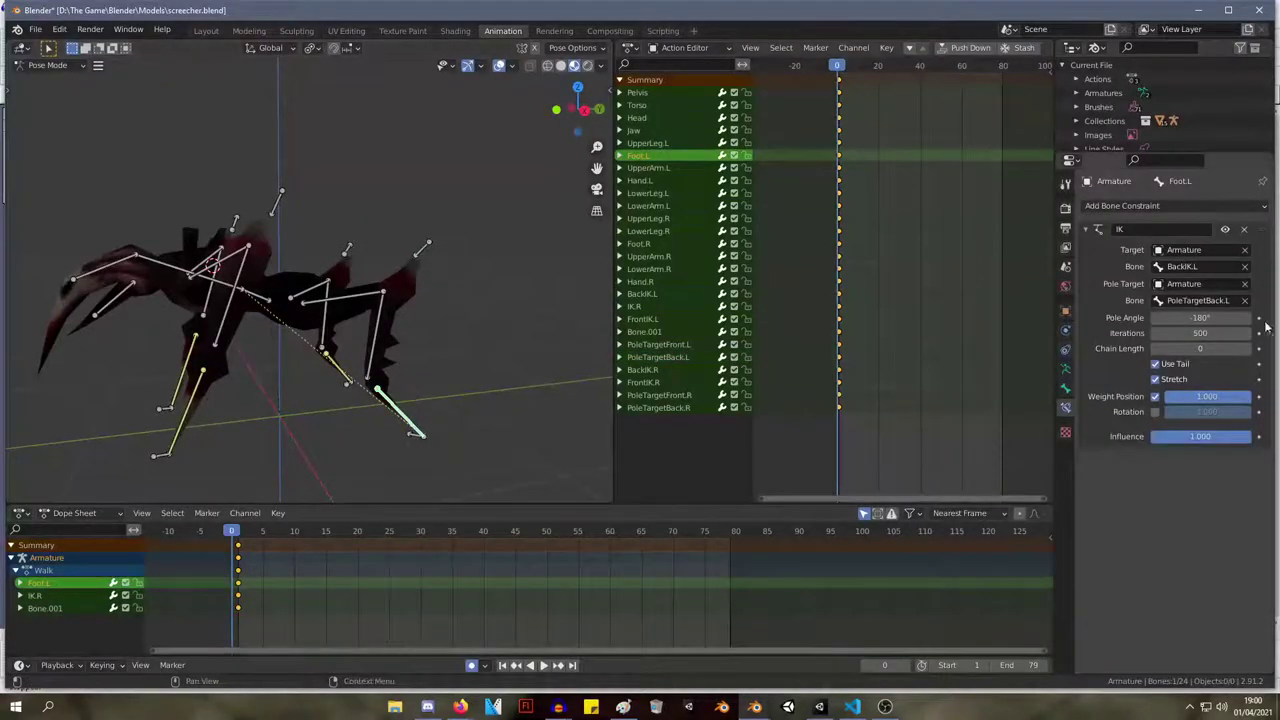
left_click(1205, 349)
type("3")
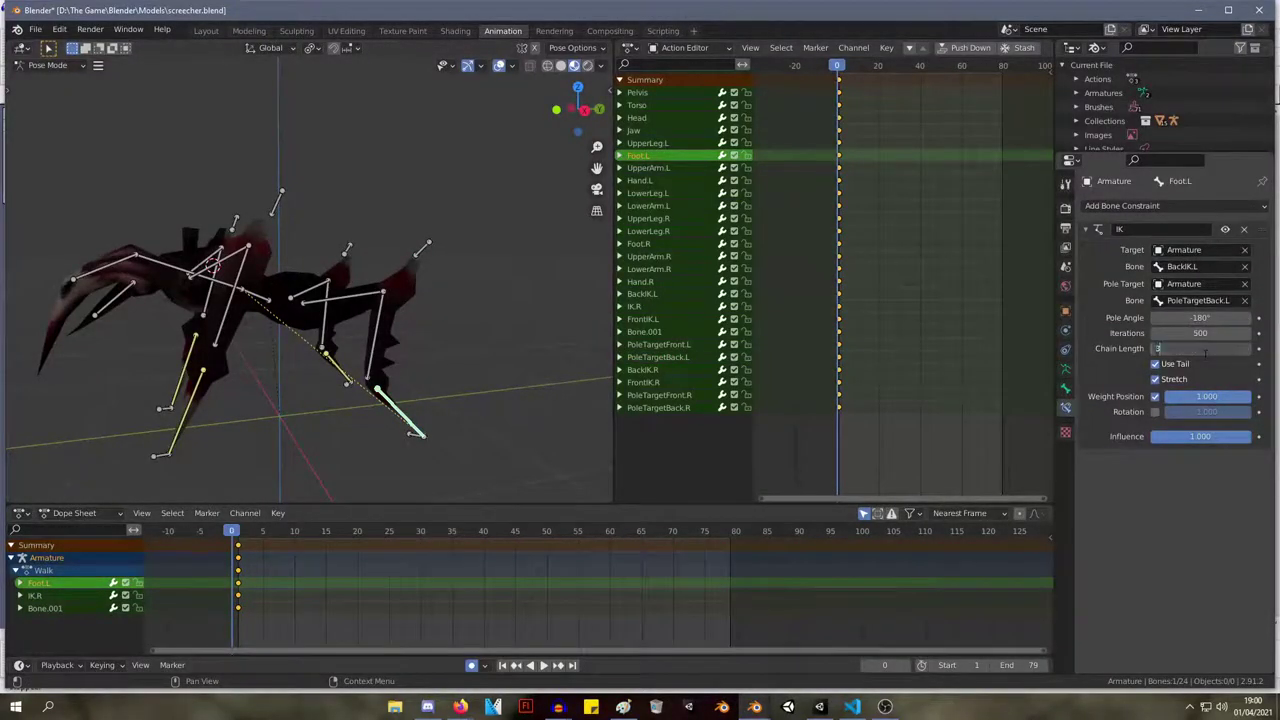
key("Return")
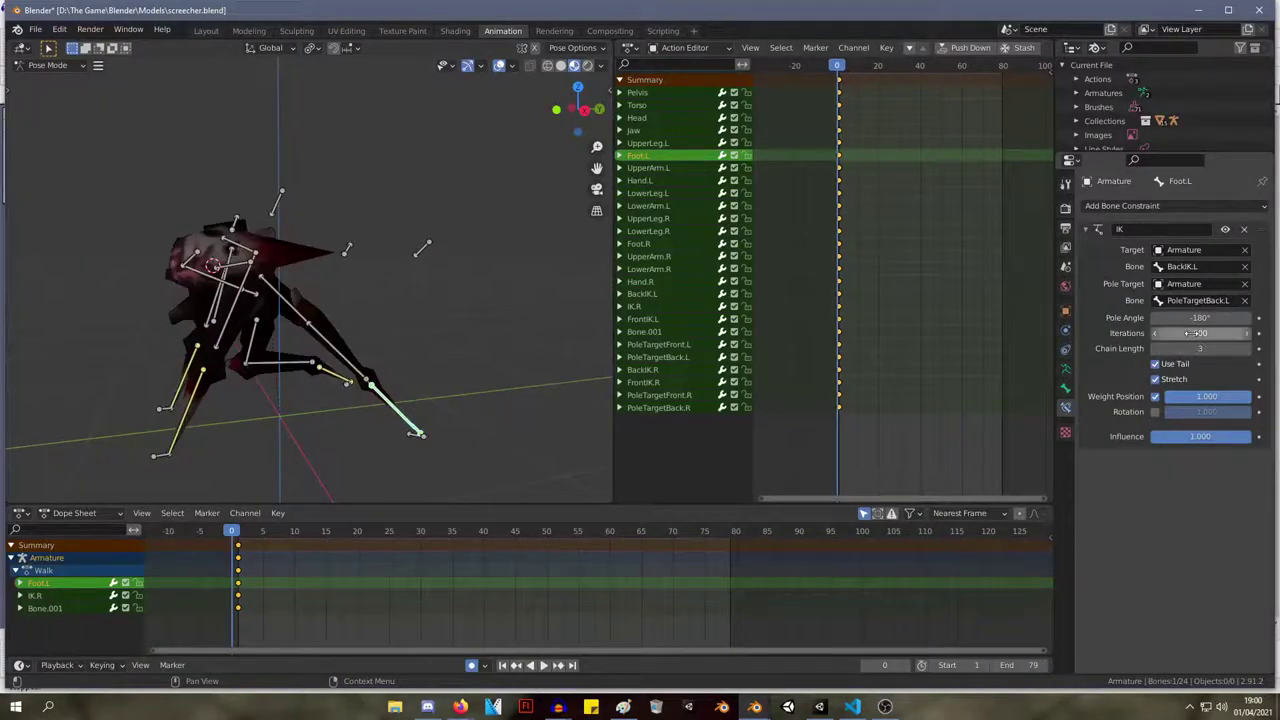
mouse_move(1200, 318)
left_mouse_down()
mouse_move(1232, 318)
mouse_move(1200, 318)
left_mouse_up()
Set Foot.L's IK constraint to a Chain Length of 4 and a Pole Angle of -51.2°.
left_click(1206, 348)
type("4")
key("Return")
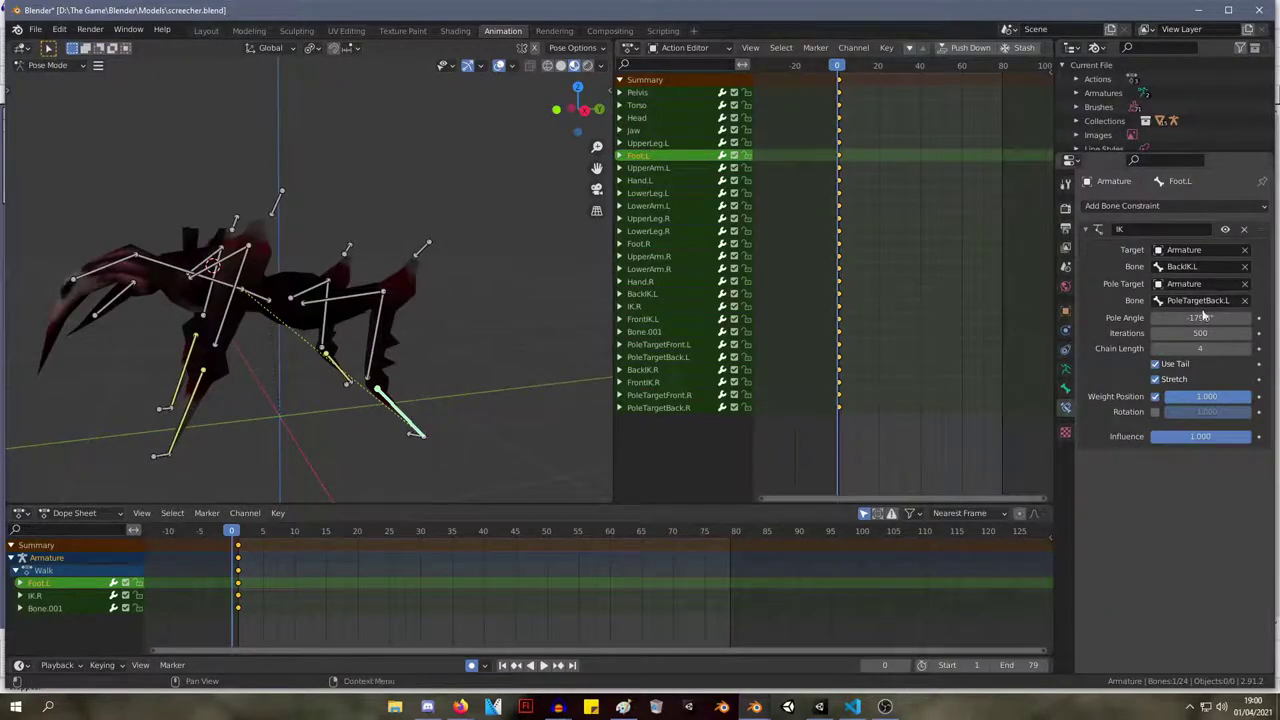
left_click_drag(1200, 318, 1118, 370)
Try a Chain Length of 2 with a different Pole Angle on Foot.L, and undo both changes.
left_click(1207, 351)
type("2")
key("Return")
left_click_drag(1228, 318, 1198, 318)
key("ctrl+z")
key("ctrl+z")
Check the back left leg's PoleTargetBack.L position and Foot.L's IK settings from several sides.
middle_click_drag(420, 280, 144, 284)
left_click(170, 261)
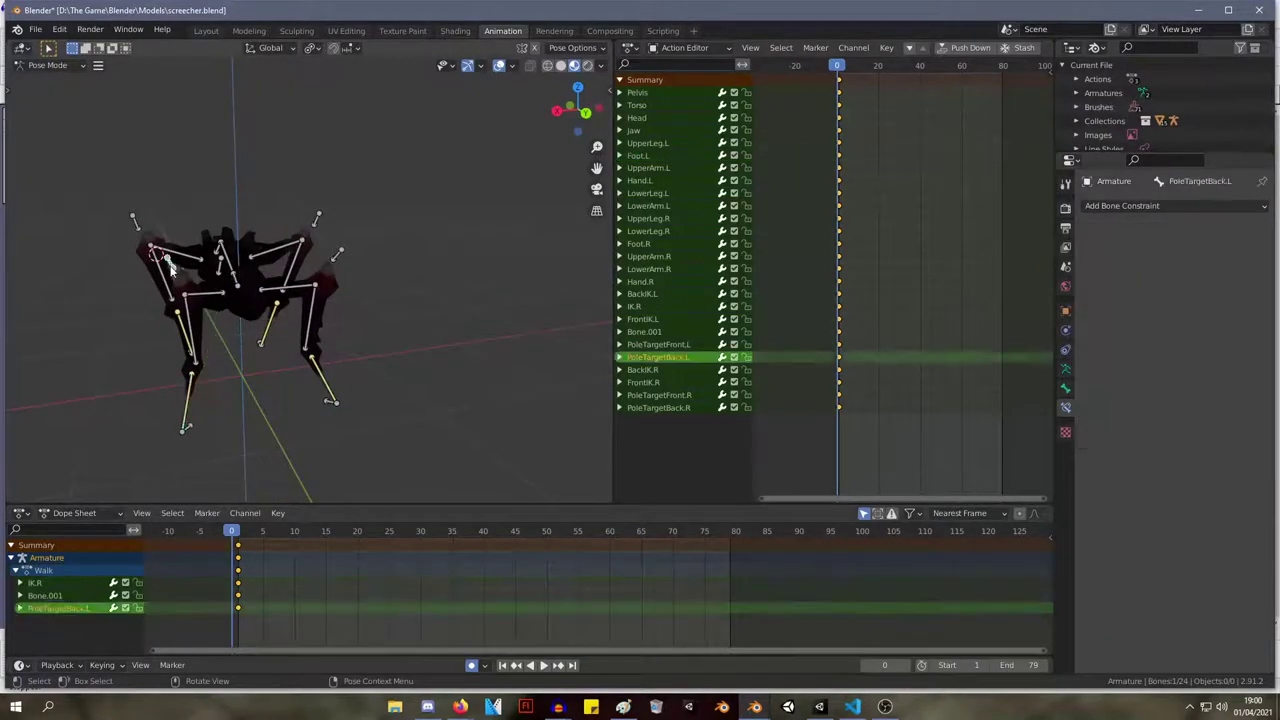
middle_click_drag(560, 320, 312, 408)
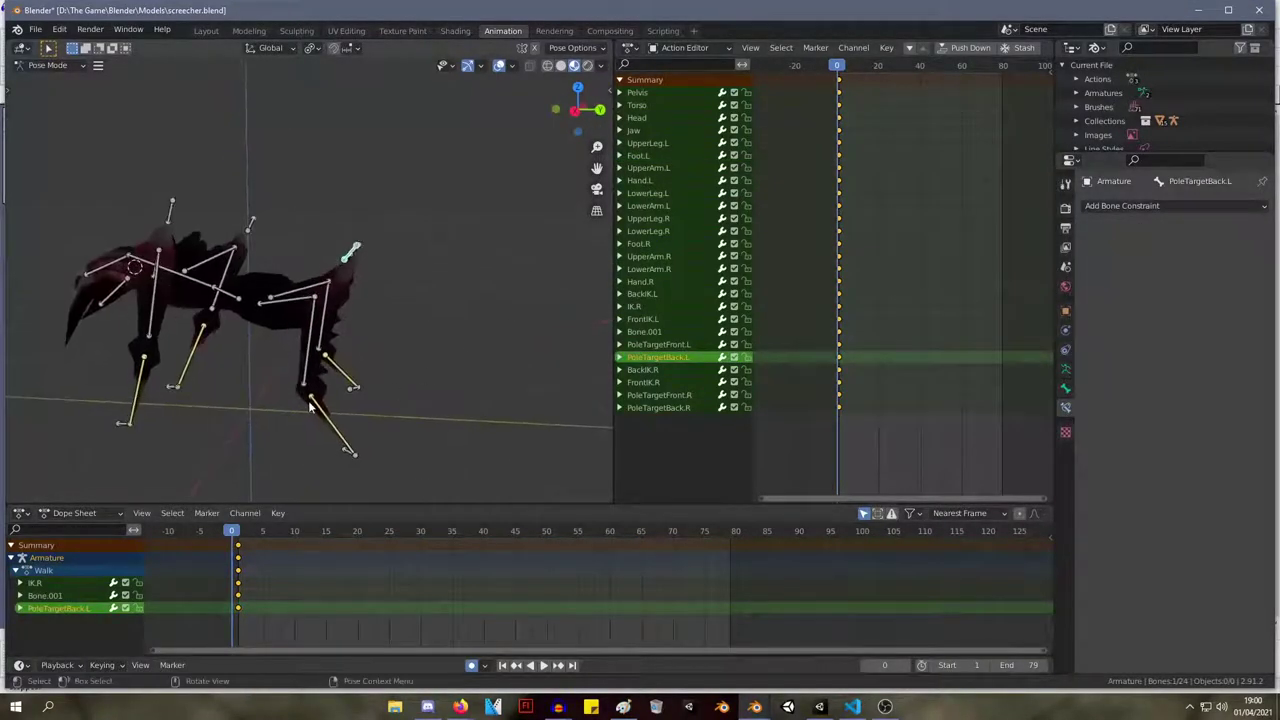
left_click(322, 418)
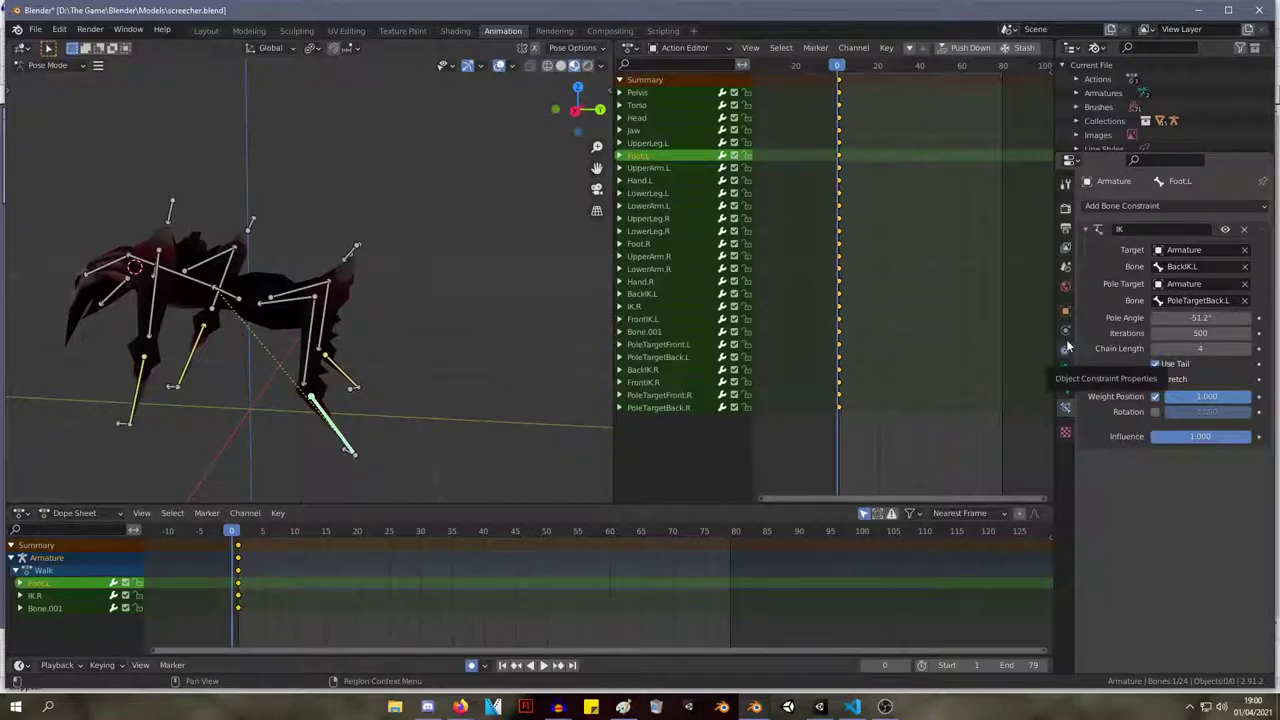
middle_click_drag(400, 332, 443, 306)
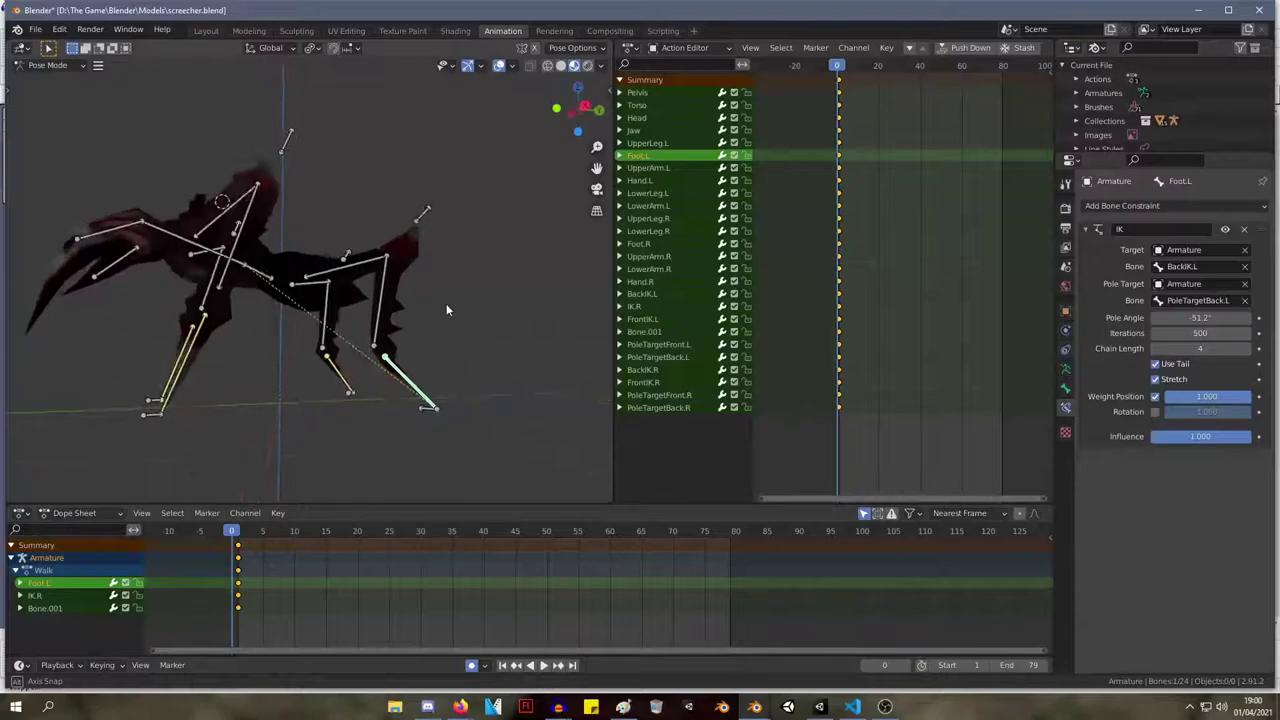
Set Foot.L's IK Chain Length to 3 and compare its constraint settings with those of Hand.L.
left_click(1207, 348)
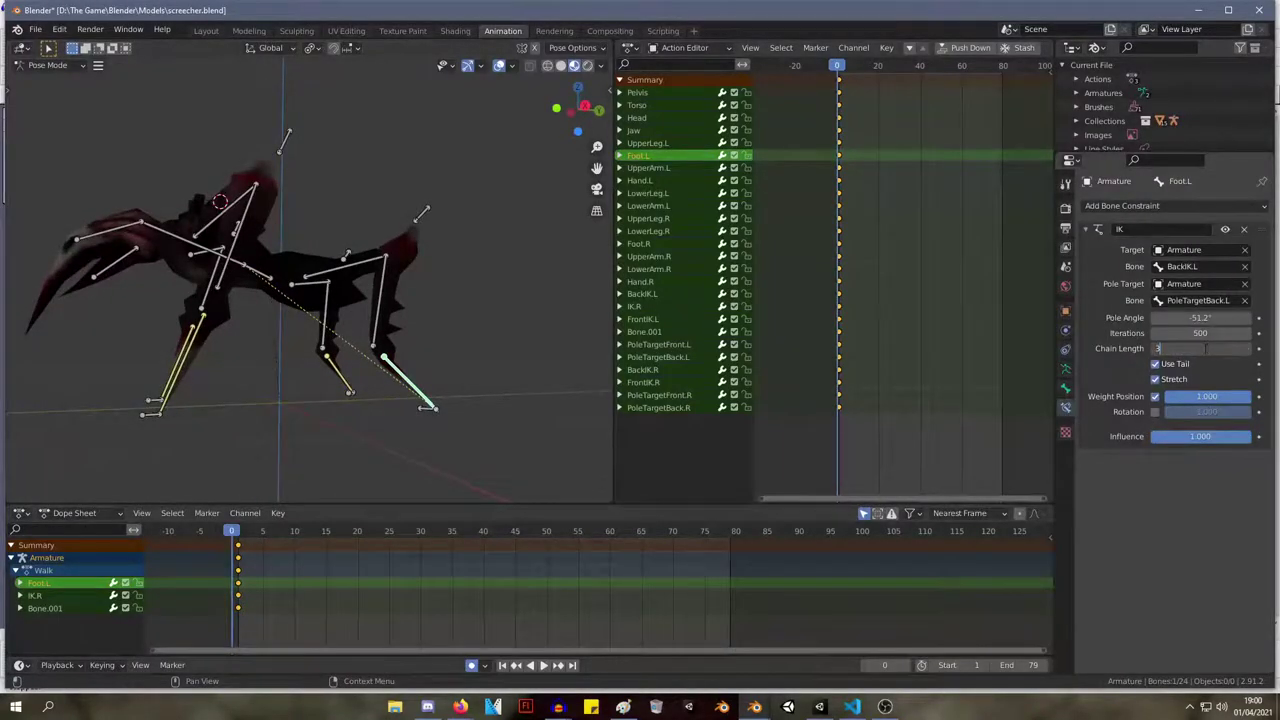
type("3")
key("Return")
left_click(176, 396)
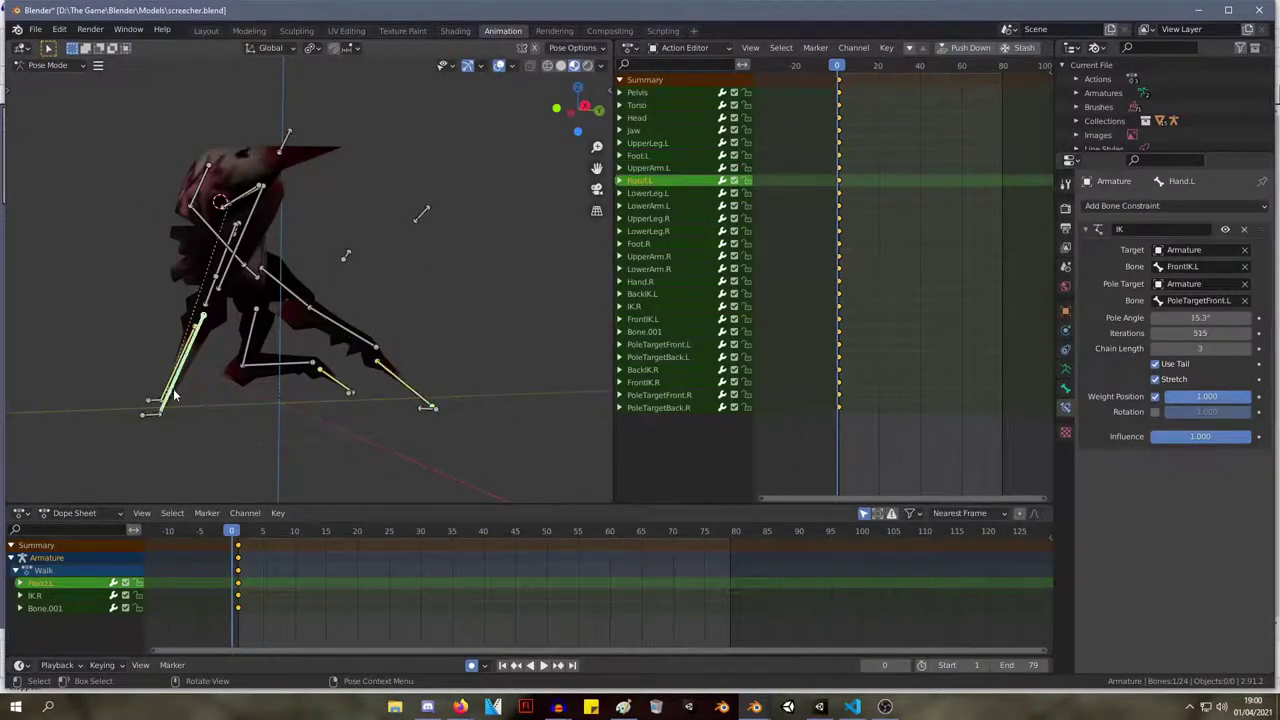
left_click(418, 400)
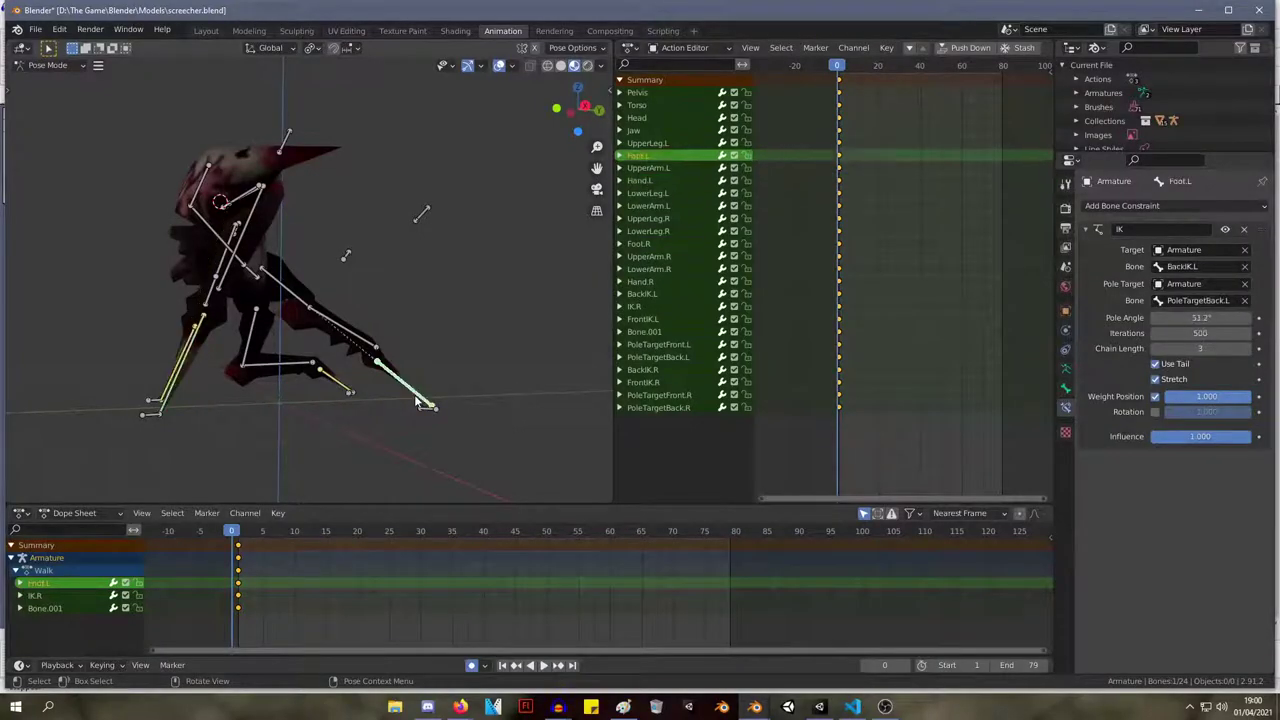
left_click(172, 393)
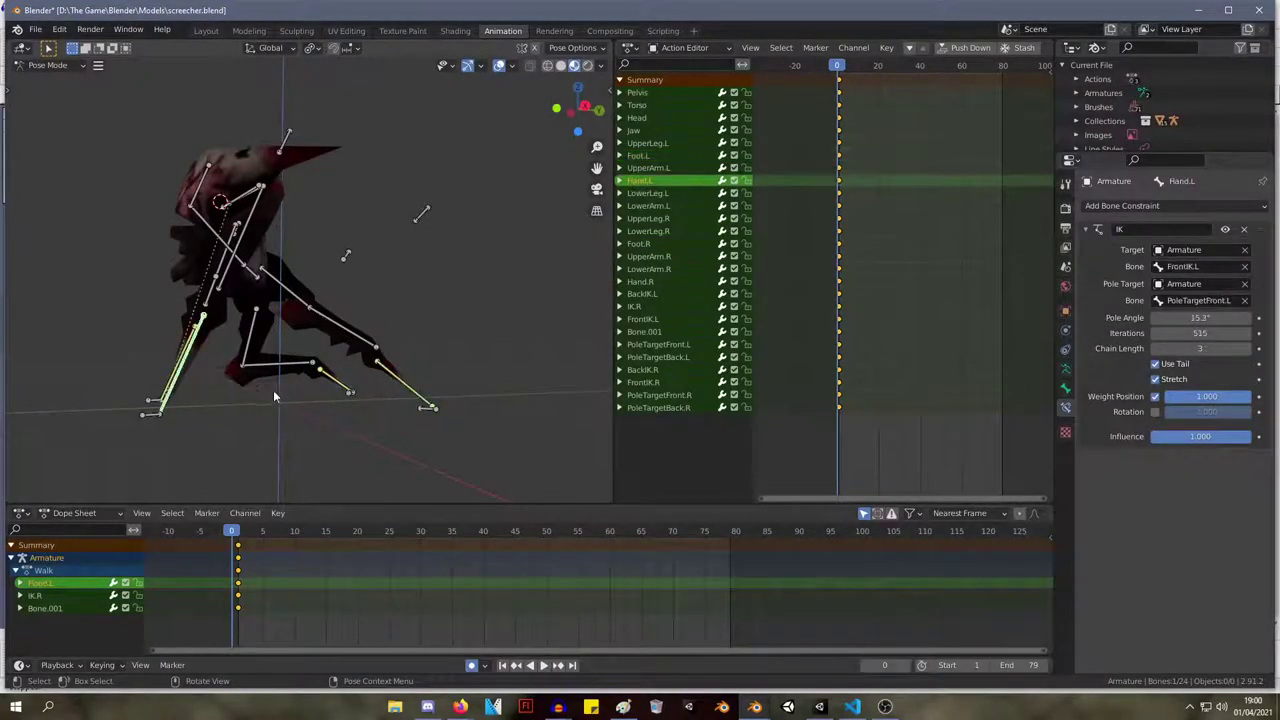
left_click(414, 396)
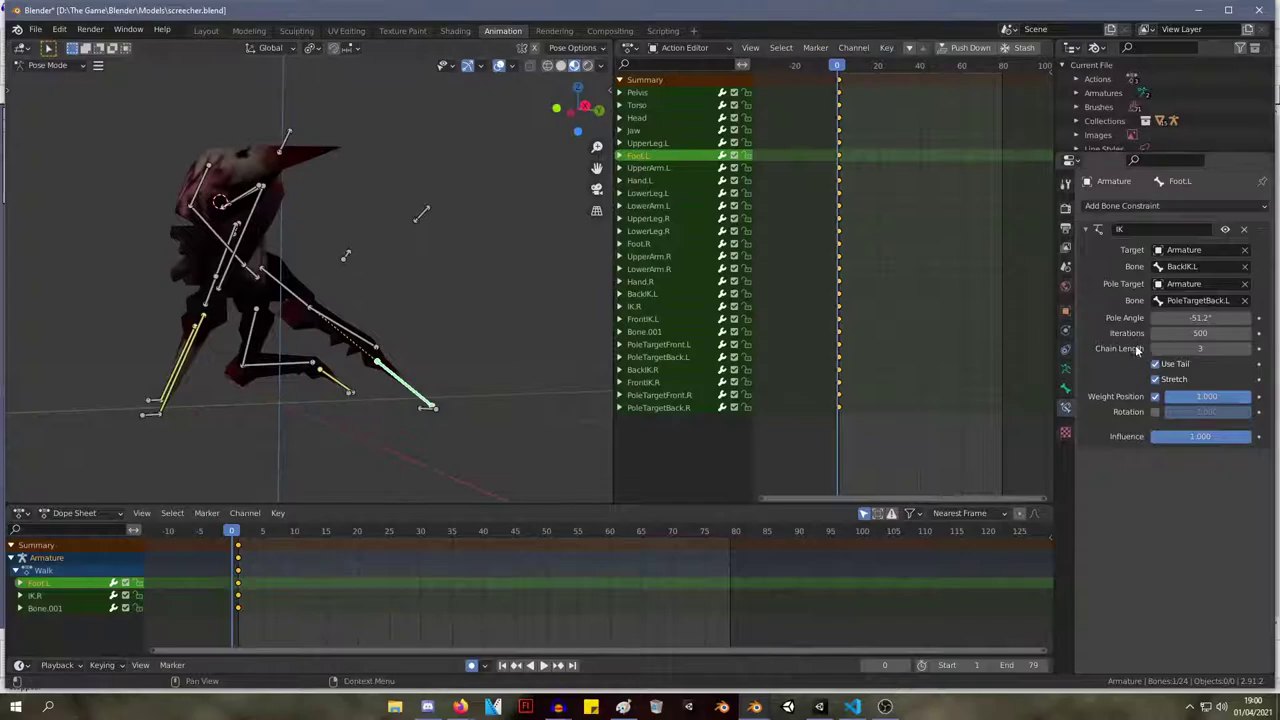
Set the Pole Angle of Foot.L's IK constraint to 0°.
double_click(1175, 318)
type("0")
key("Return")
Try moving the PoleTargetBack.L bone across to the opposite side of the body.
middle_click_drag(440, 236, 199, 262)
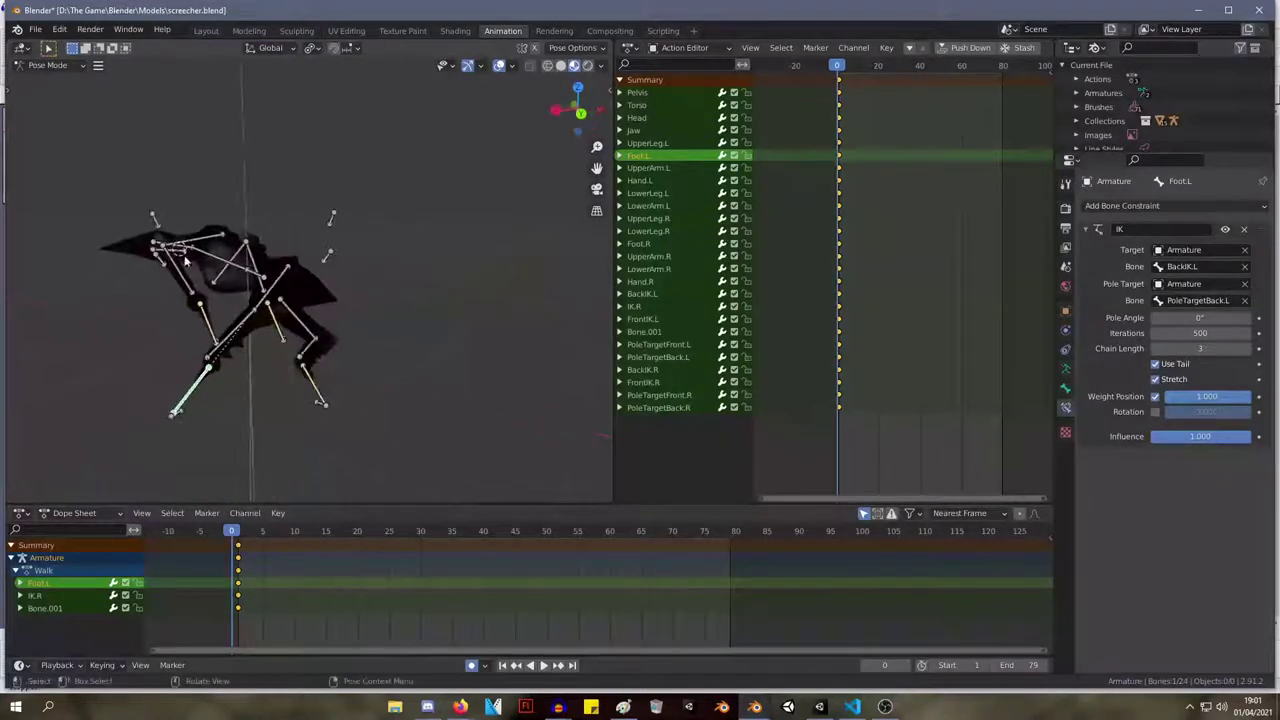
left_click(162, 262)
key("g")
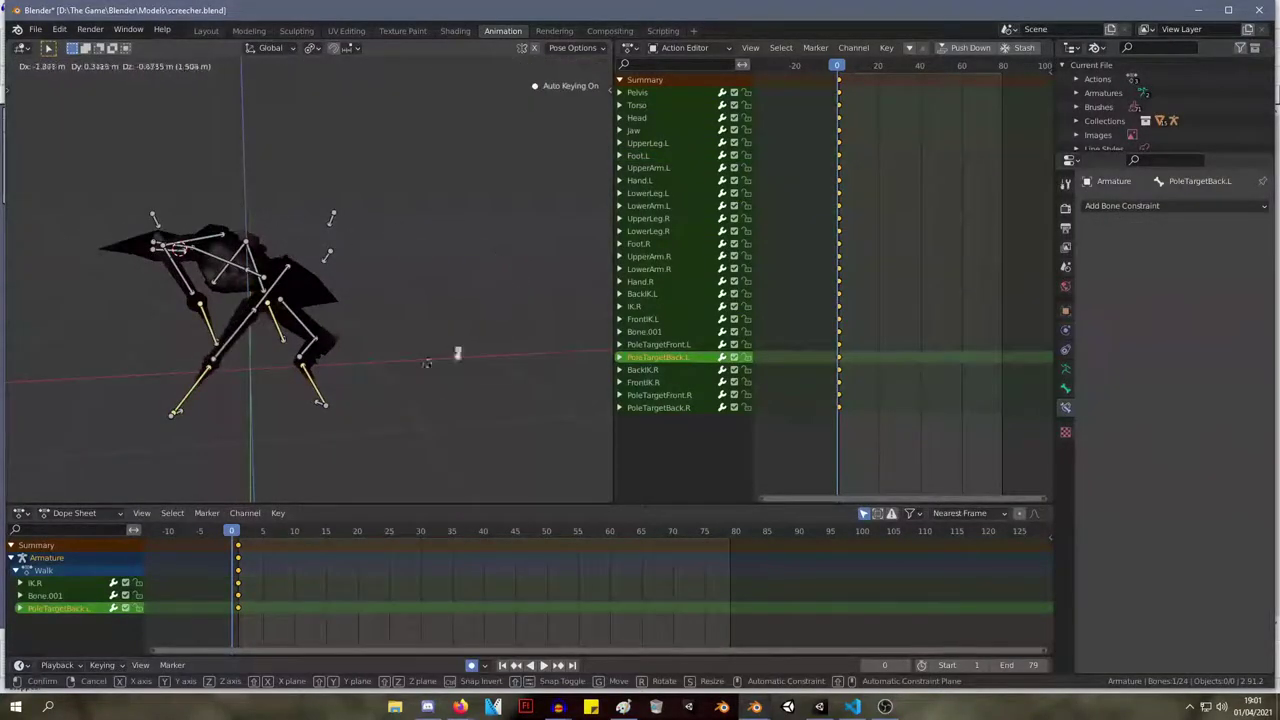
left_click(479, 339)
middle_click_drag(479, 339, 352, 349)
Try moving and rotating the Pelvis bone to test the legs, and undo back to the original pole target position.
left_click(367, 335)
key("g")
right_click(448, 272)
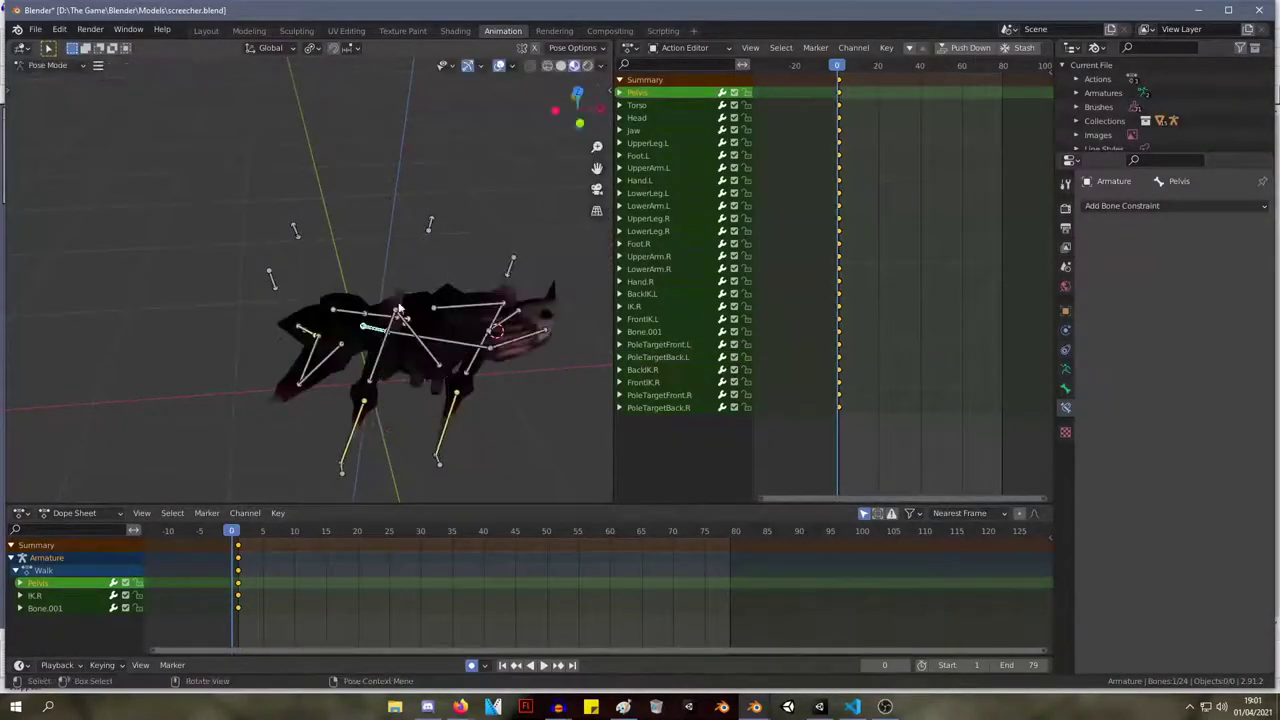
key("g")
left_click(434, 251)
middle_click_drag(434, 251, 528, 301)
key("r")
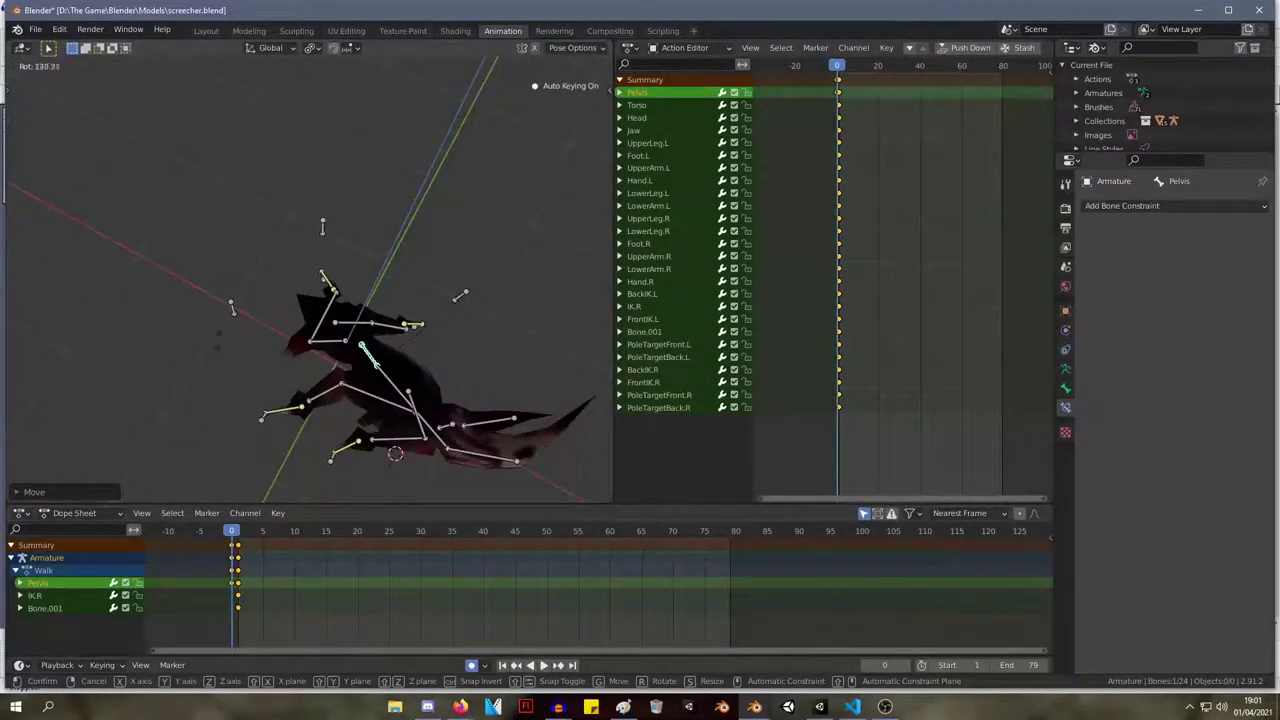
key("Escape")
key("g")
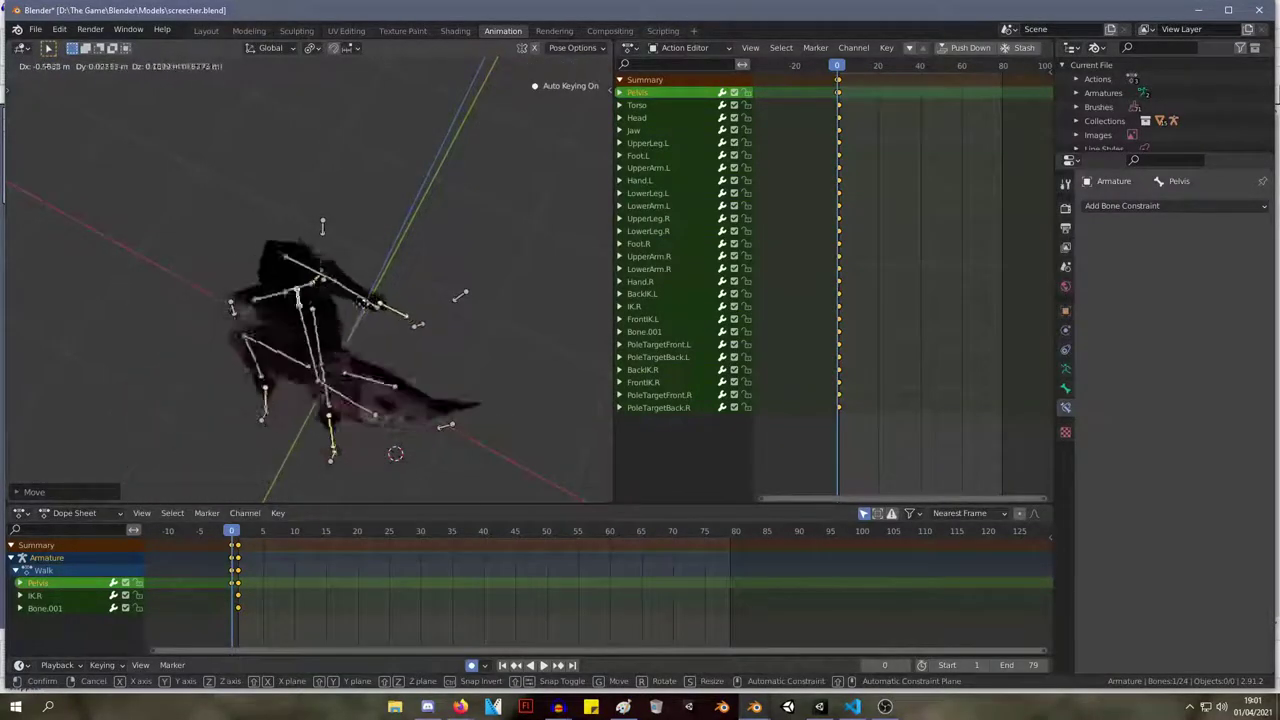
right_click(346, 300)
middle_click_drag(352, 312, 218, 214)
key("ctrl+z")
key("ctrl+z")
key("ctrl+z")
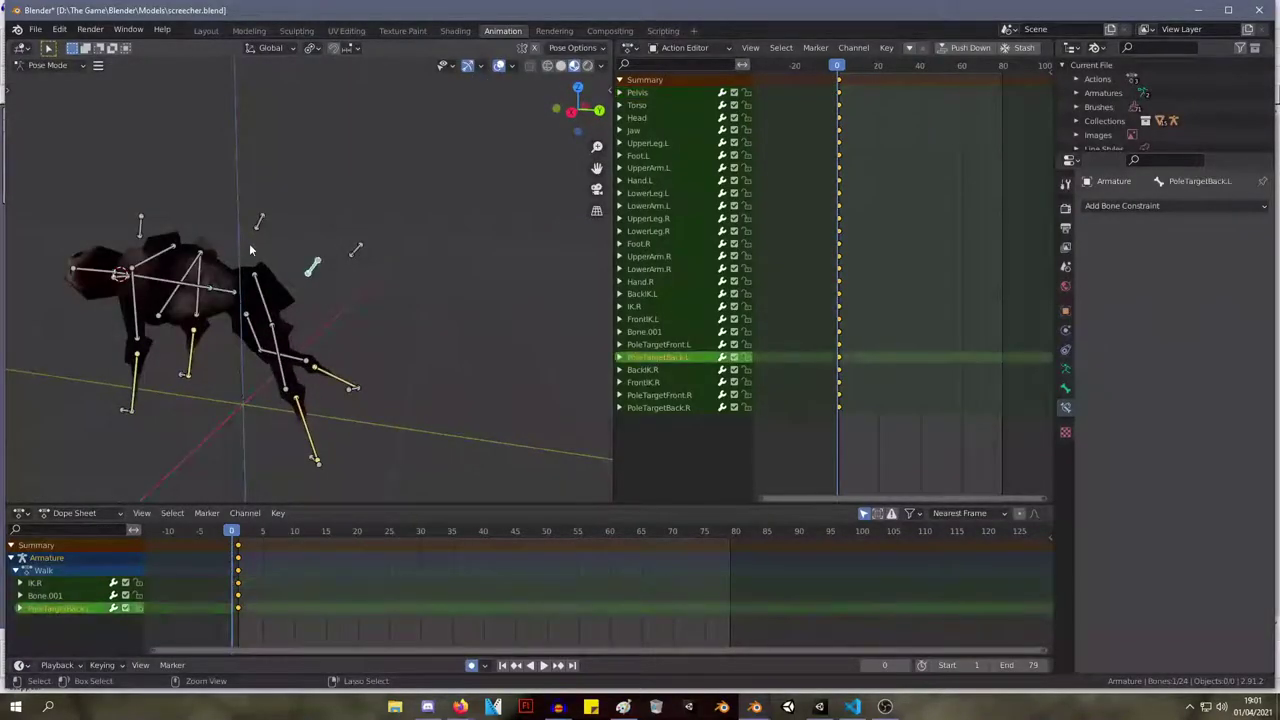
Set Foot.L's IK Pole Angle to 19.8° and check the back left leg from another side.
middle_click_drag(274, 271, 435, 240)
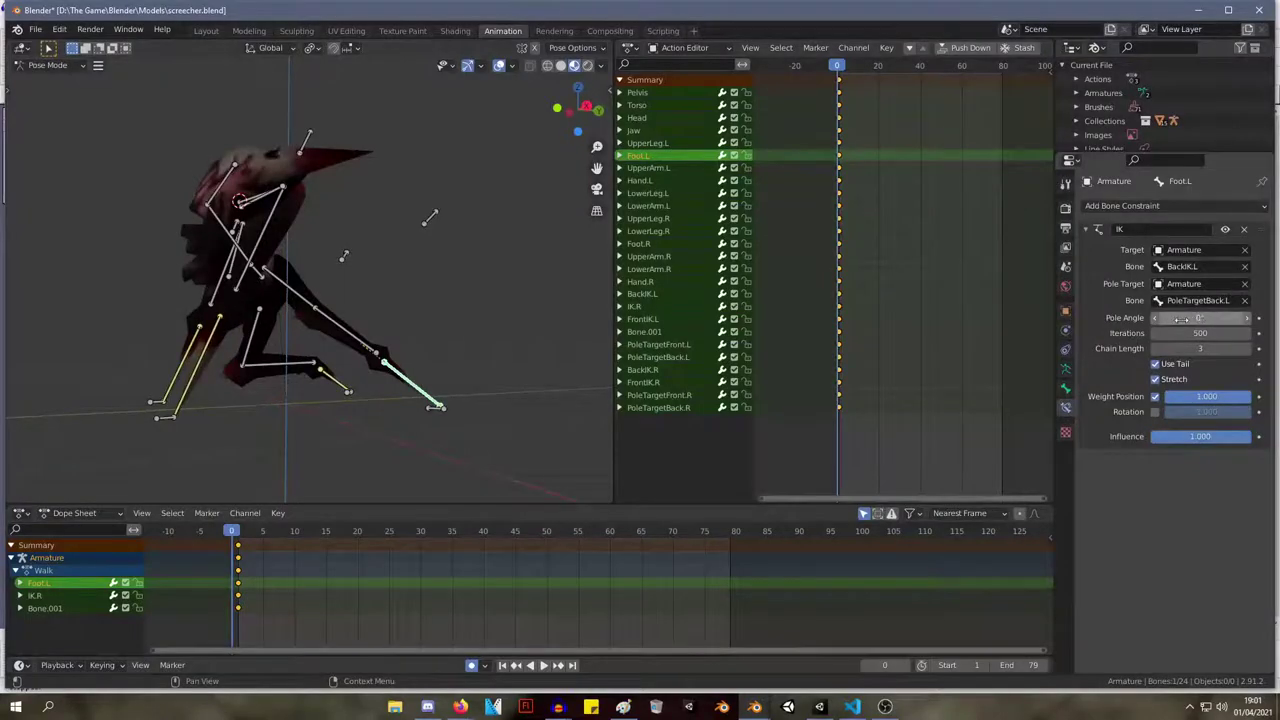
left_click_drag(1181, 318, 1235, 318)
middle_click_drag(158, 266, 160, 305)
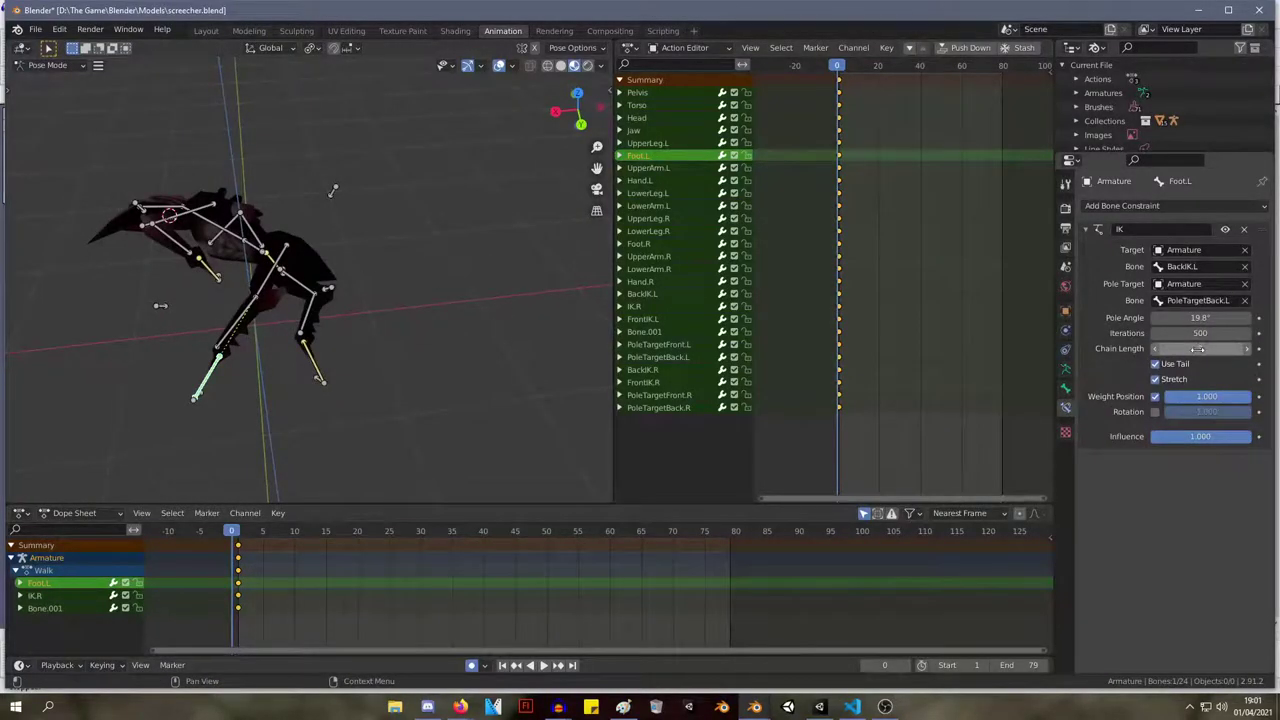
Turn off Use Tail on Foot.L's IK constraint and inspect the back left leg against PoleTargetBack.L.
left_click(1156, 364)
middle_click_drag(380, 200, 547, 215)
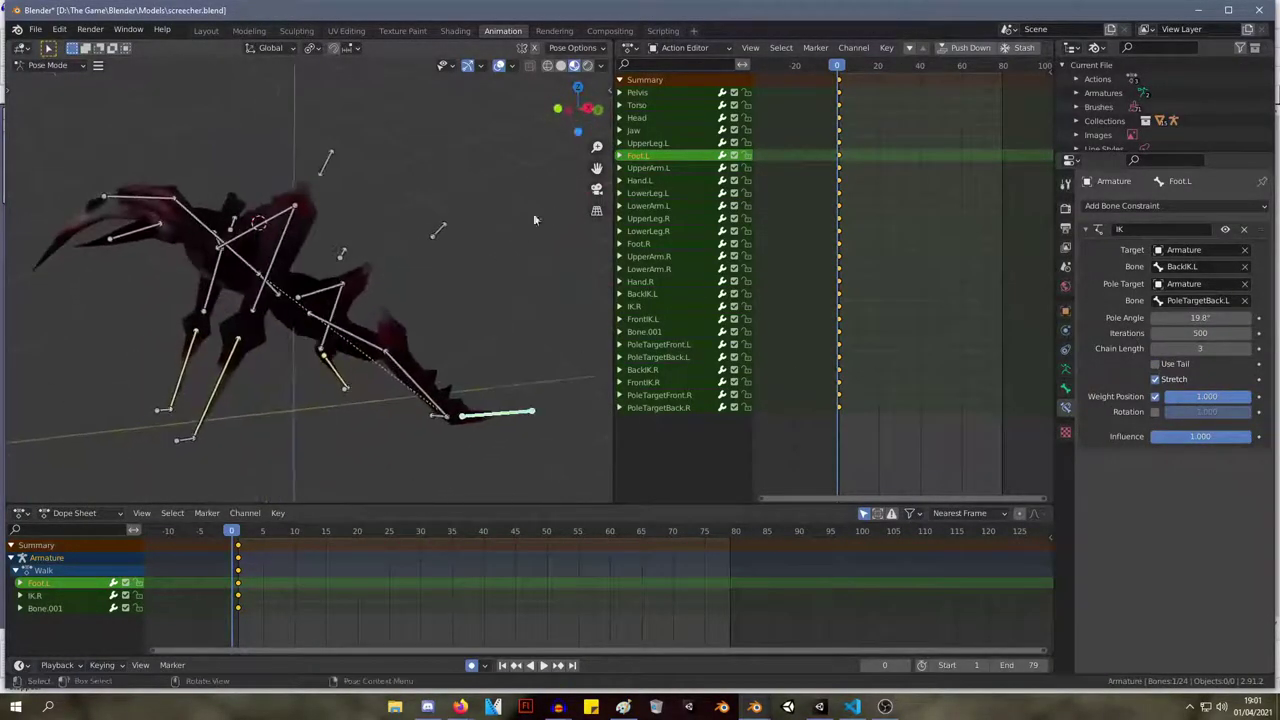
left_click(432, 234)
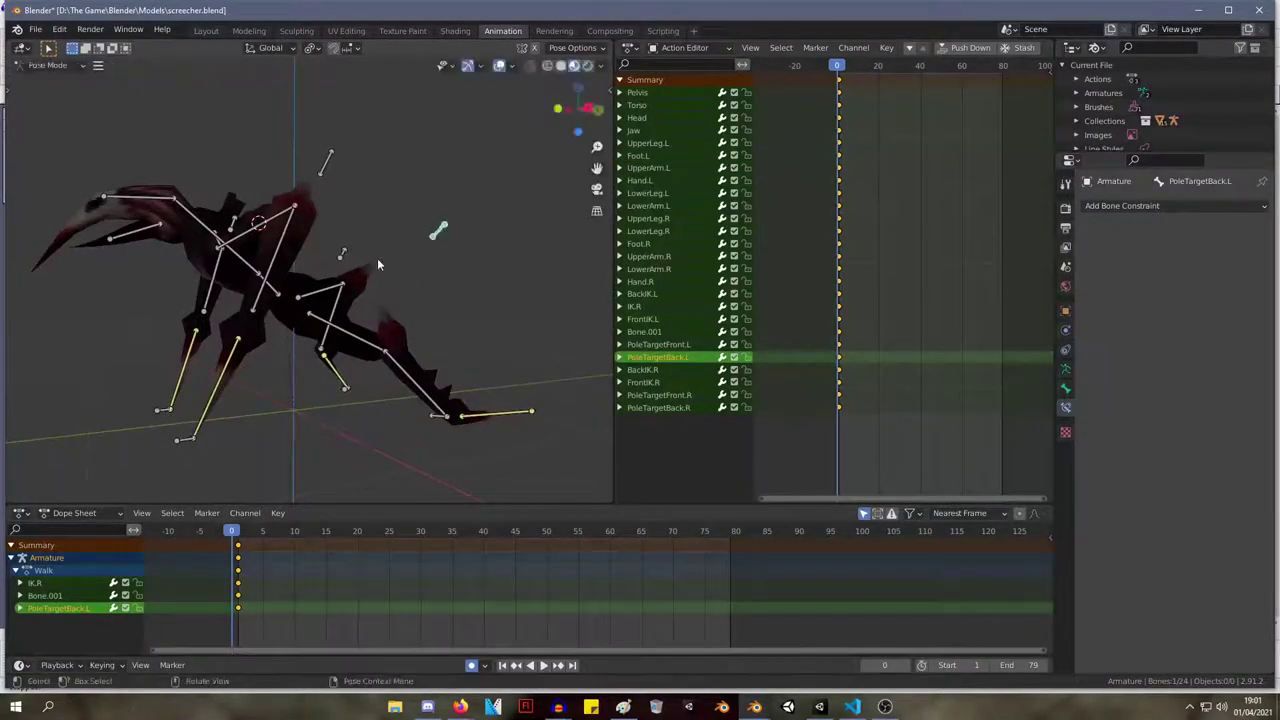
middle_click_drag(379, 258, 252, 285)
middle_click_drag(363, 350, 456, 317)
middle_click_drag(384, 341, 373, 380)
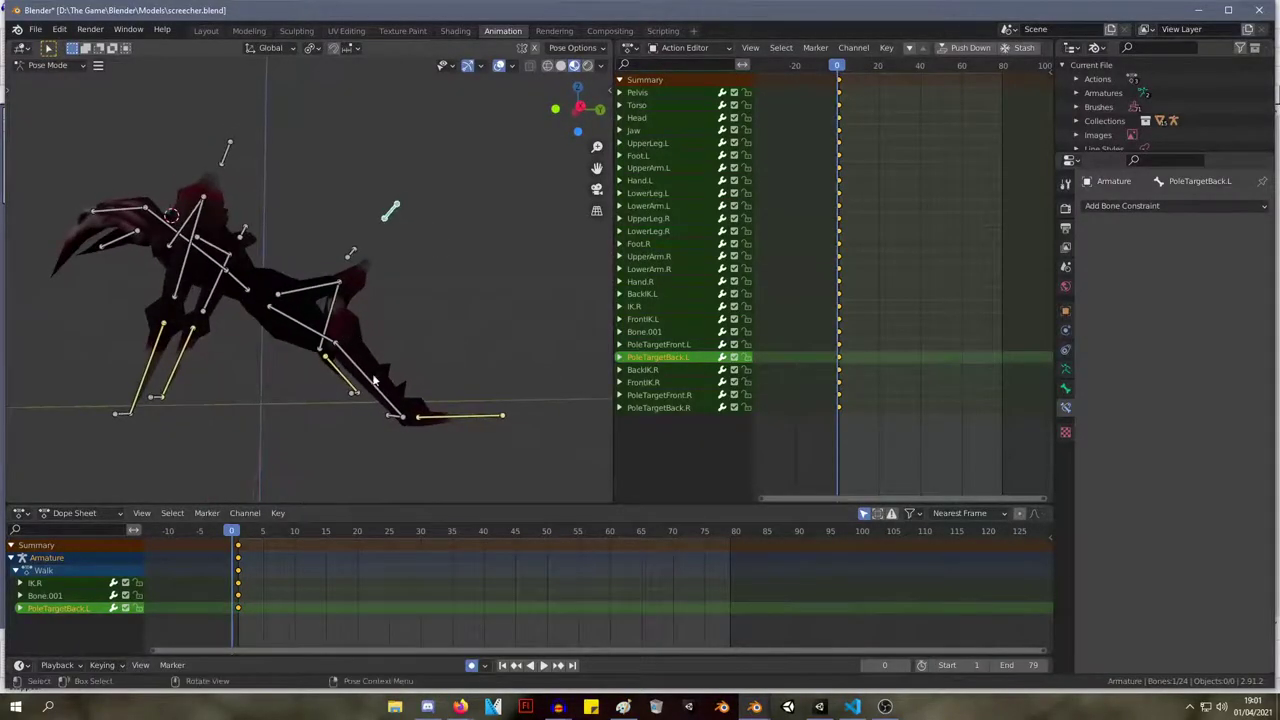
Set Foot.L's IK Pole Angle to 13.4° and turn Use Tail back on.
left_click(451, 416)
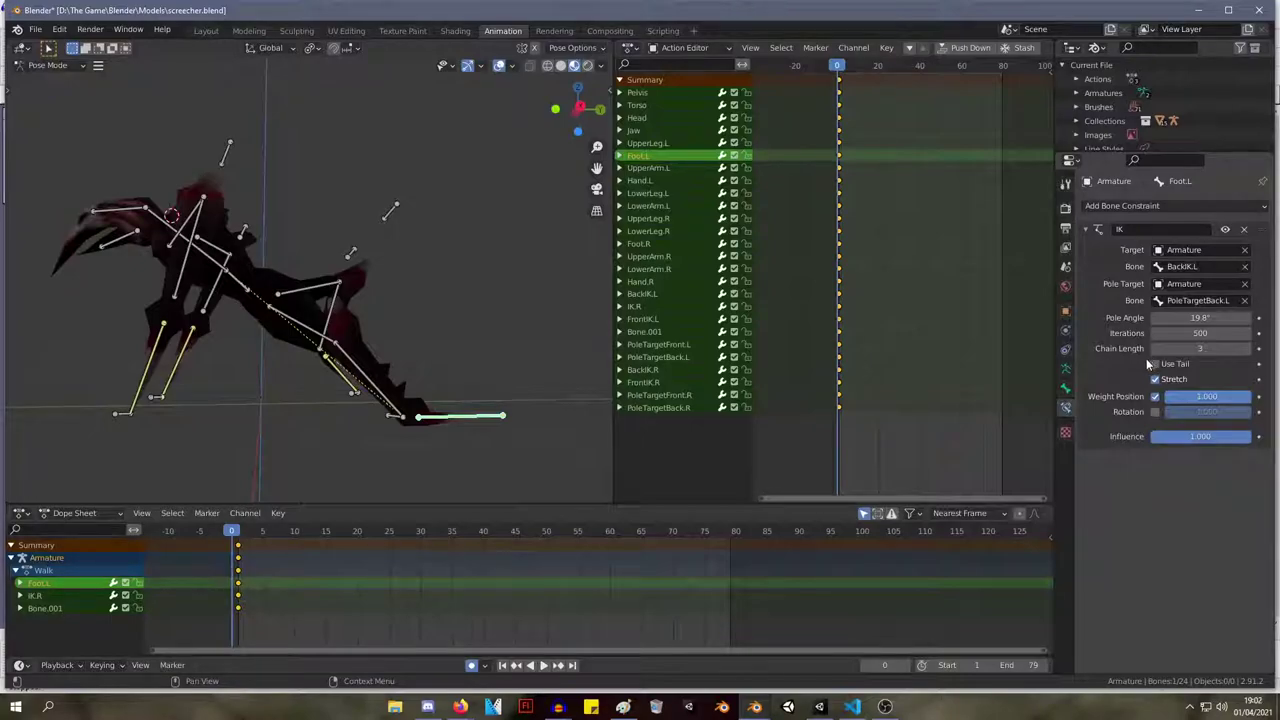
left_click_drag(1200, 318, 1194, 318)
left_click_drag(1200, 317, 1190, 317)
left_click(1160, 365)
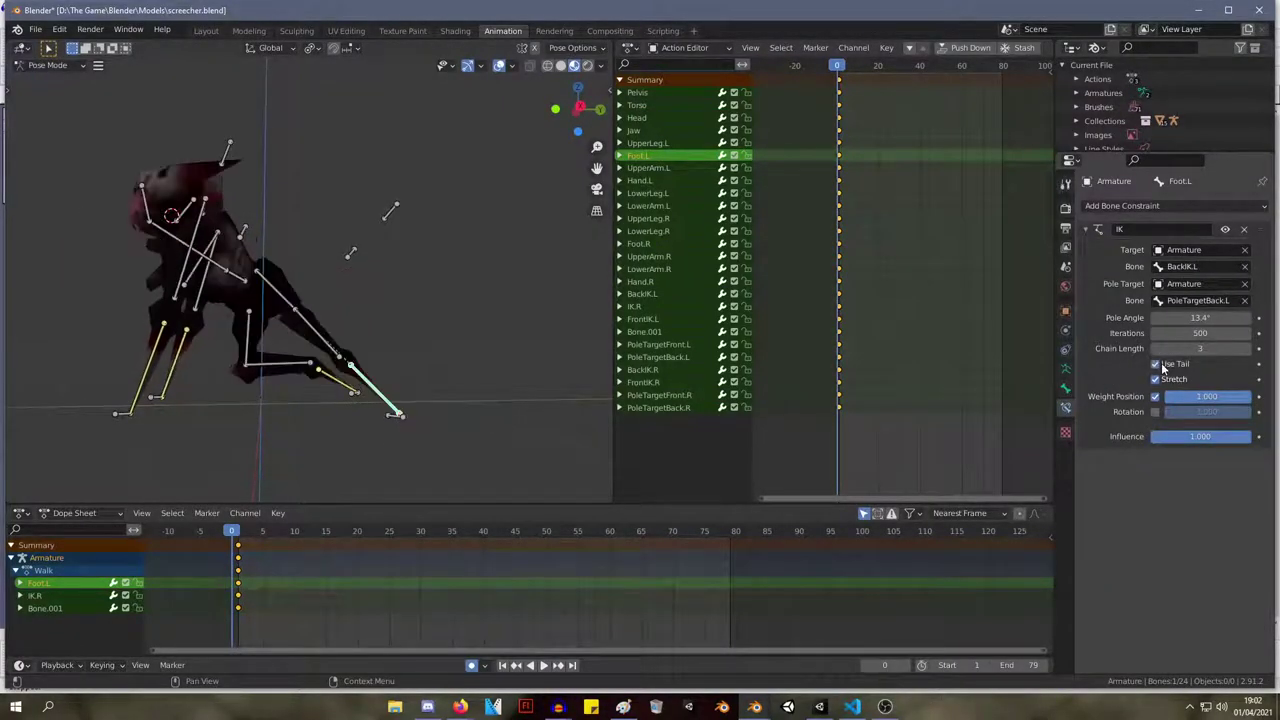
Set Foot.L's IK Chain Length to 0 and try moving PoleTargetBack.L to test the leg.
left_click(1156, 348)
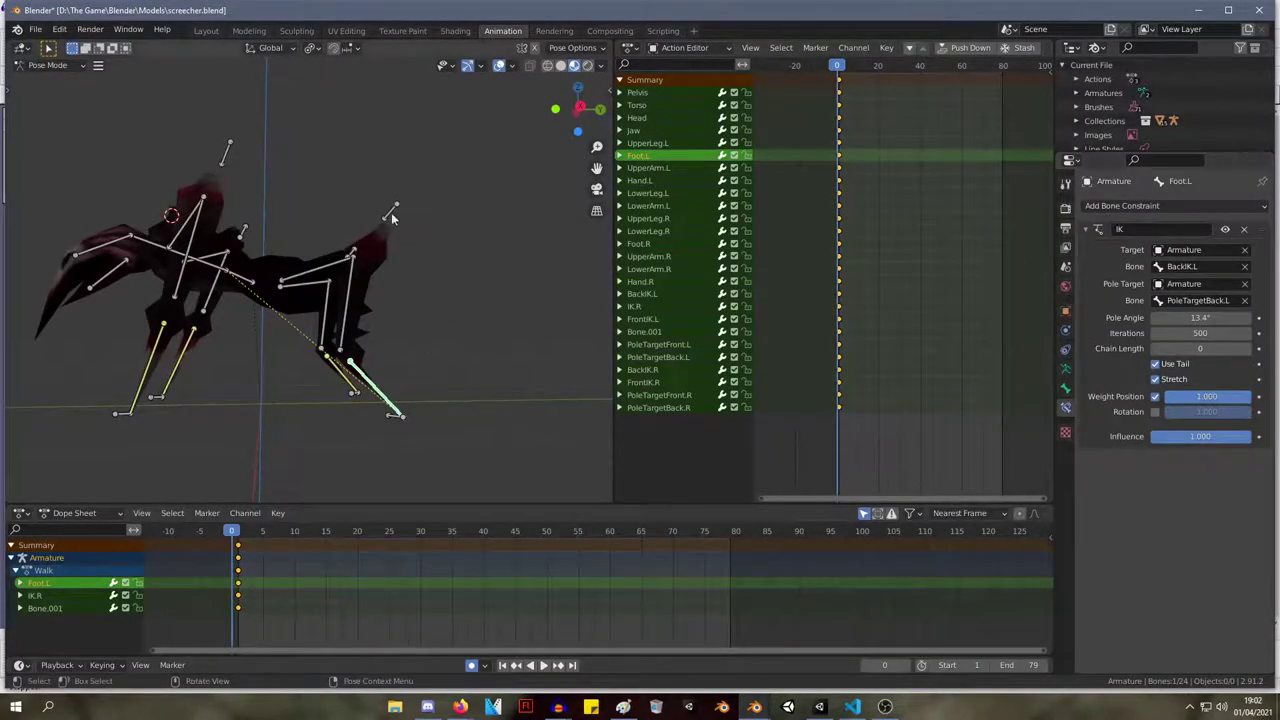
left_click(392, 211)
key("g")
left_click(400, 210)
left_click(380, 397)
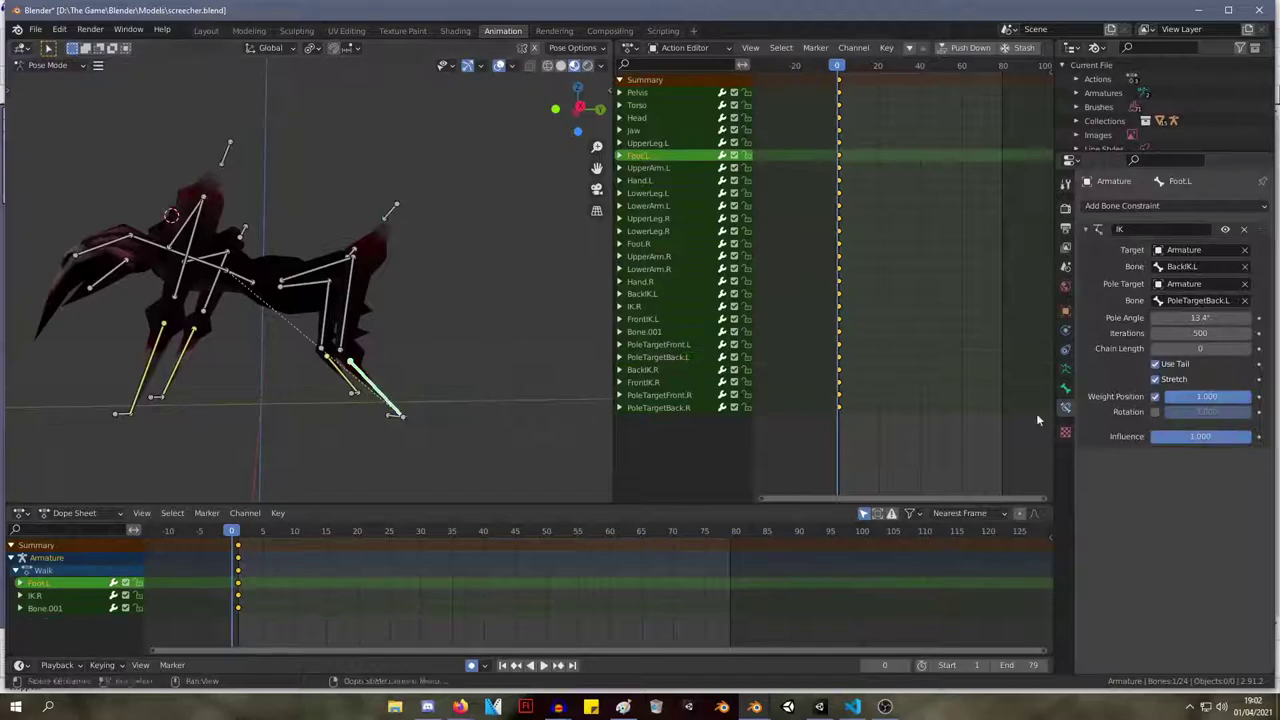
Move the PoleTargetBack.L bone from behind the creature to below the body, in front of the back legs.
left_click(396, 212)
key("g")
left_click(293, 379)
middle_click_drag(293, 379, 409, 370)
Try a Chain Length of 3 with a different Pole Angle on Foot.L, and undo both changes.
left_click(389, 417)
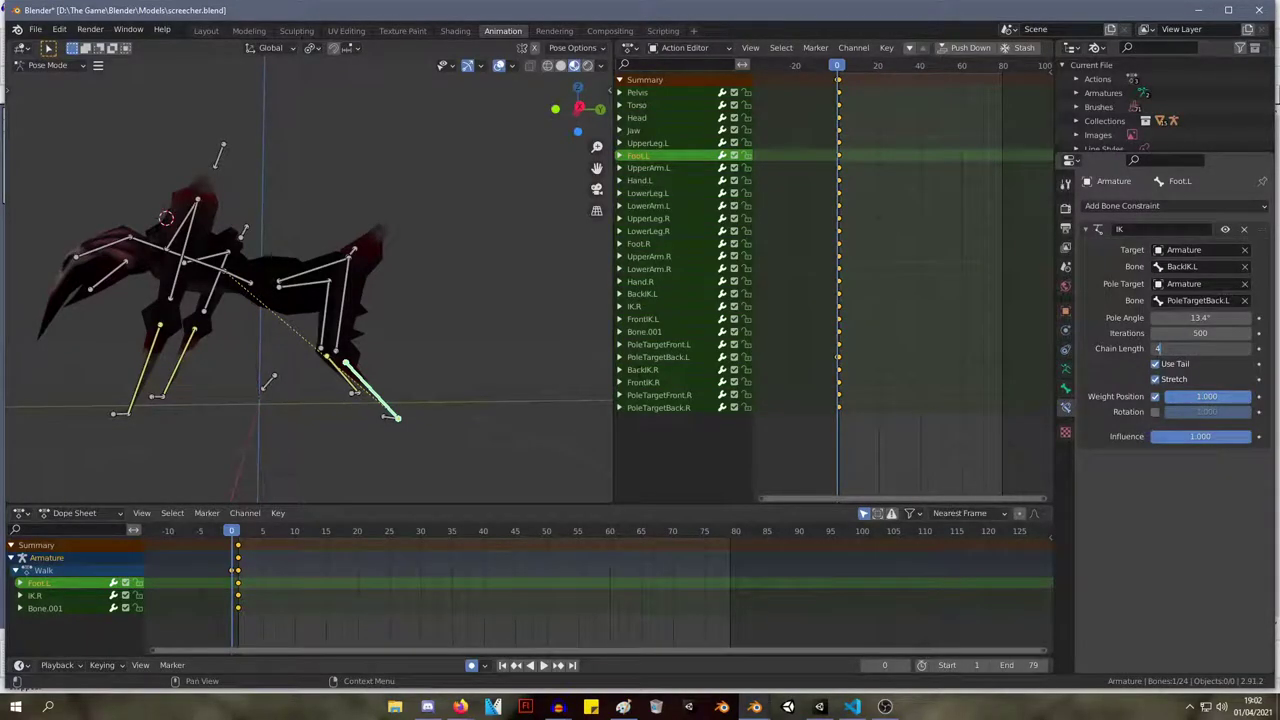
type("3")
key("Return")
middle_click_drag(40, 282, 310, 283)
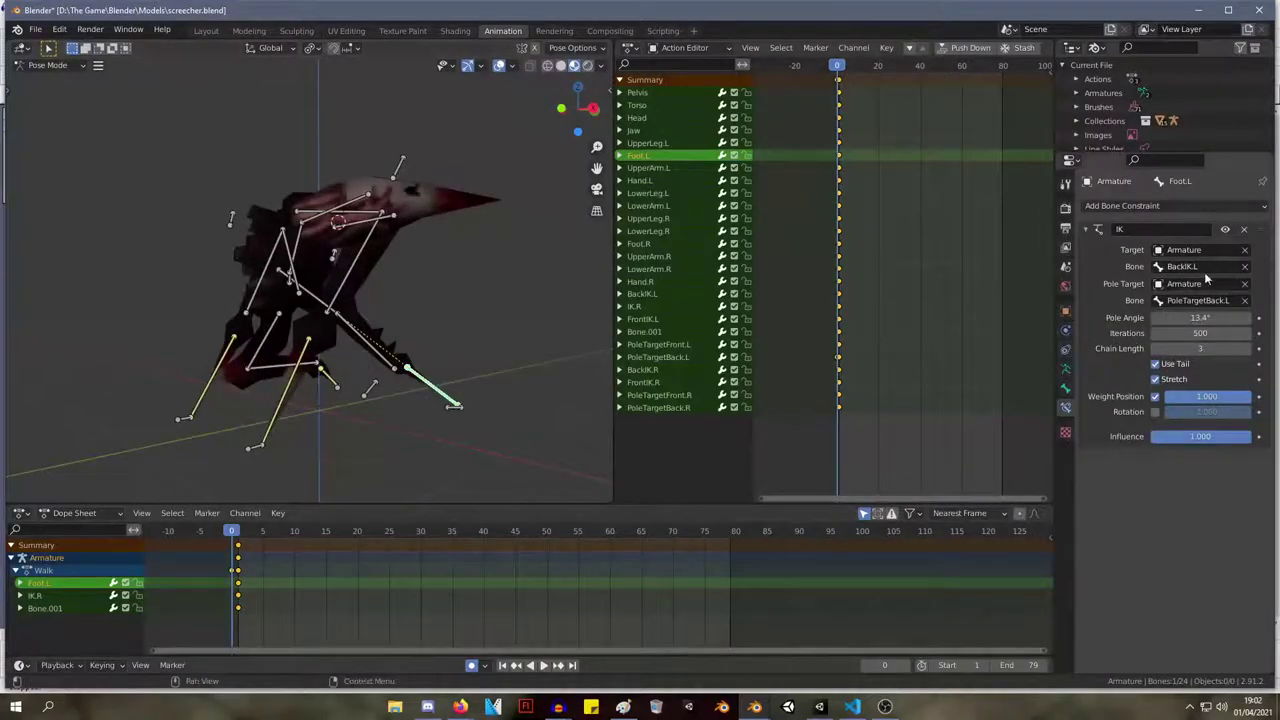
left_click_drag(1188, 318, 1200, 318)
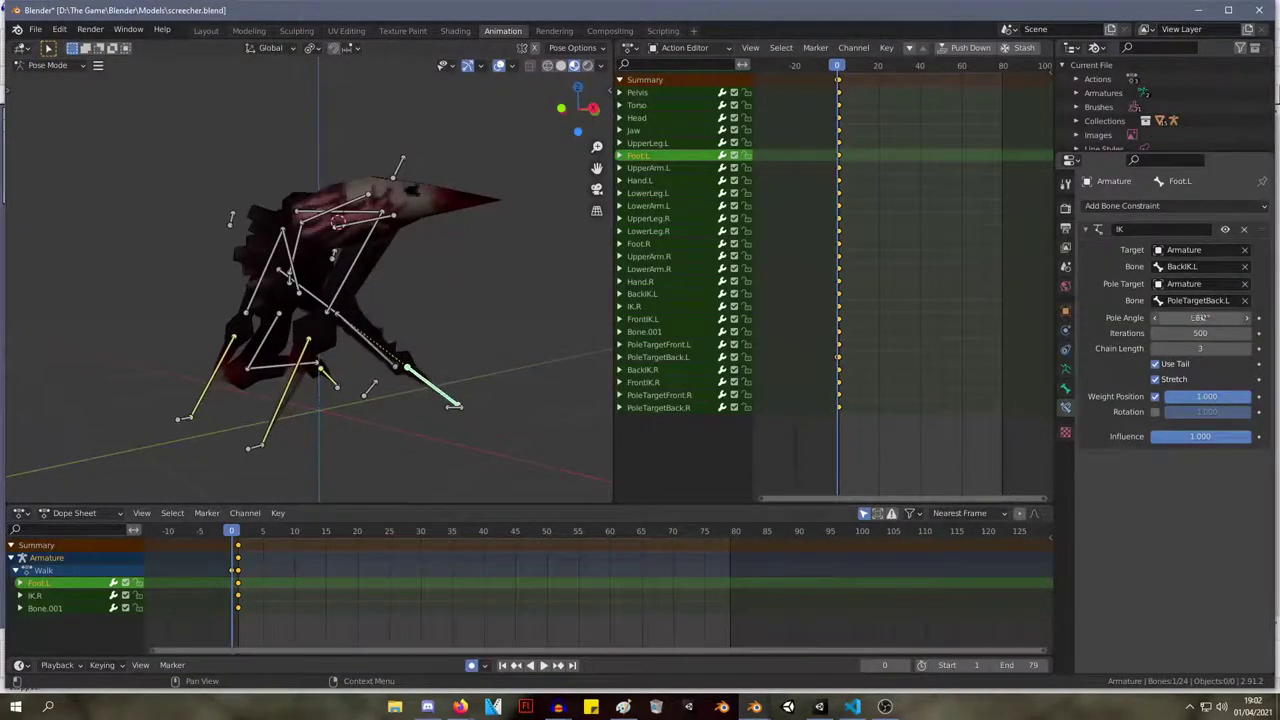
key("ctrl+z")
key("ctrl+z")
Clear the parent of the back left leg's Foot.L bone in Edit Mode.
middle_click_drag(349, 238, 372, 365)
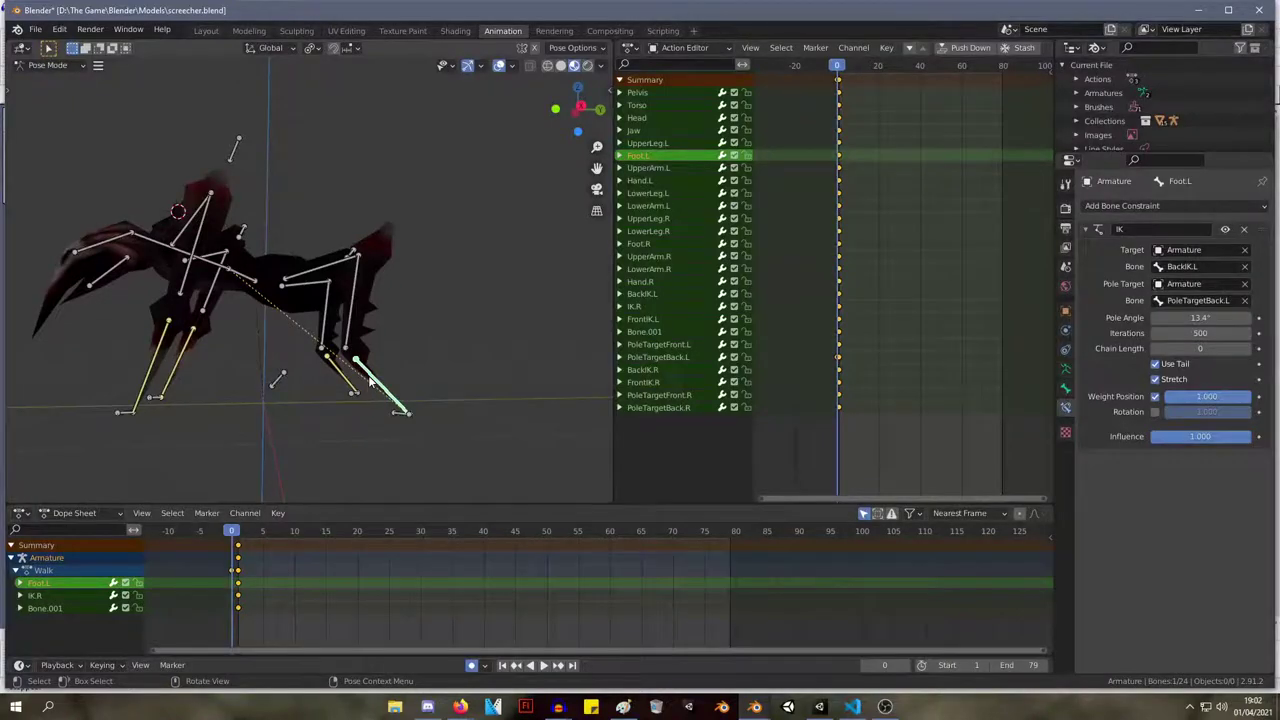
key("alt+p")
left_click(54, 66)
left_click(55, 97)
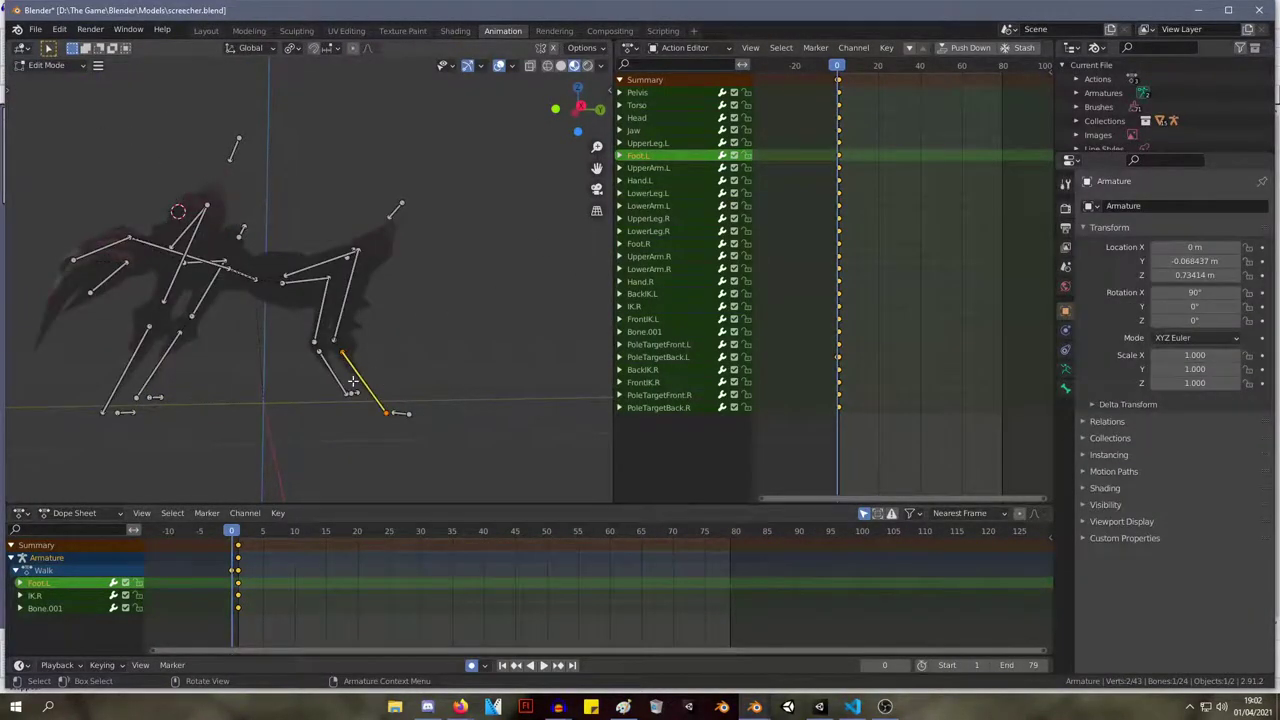
scroll(360, 374, "up", 5)
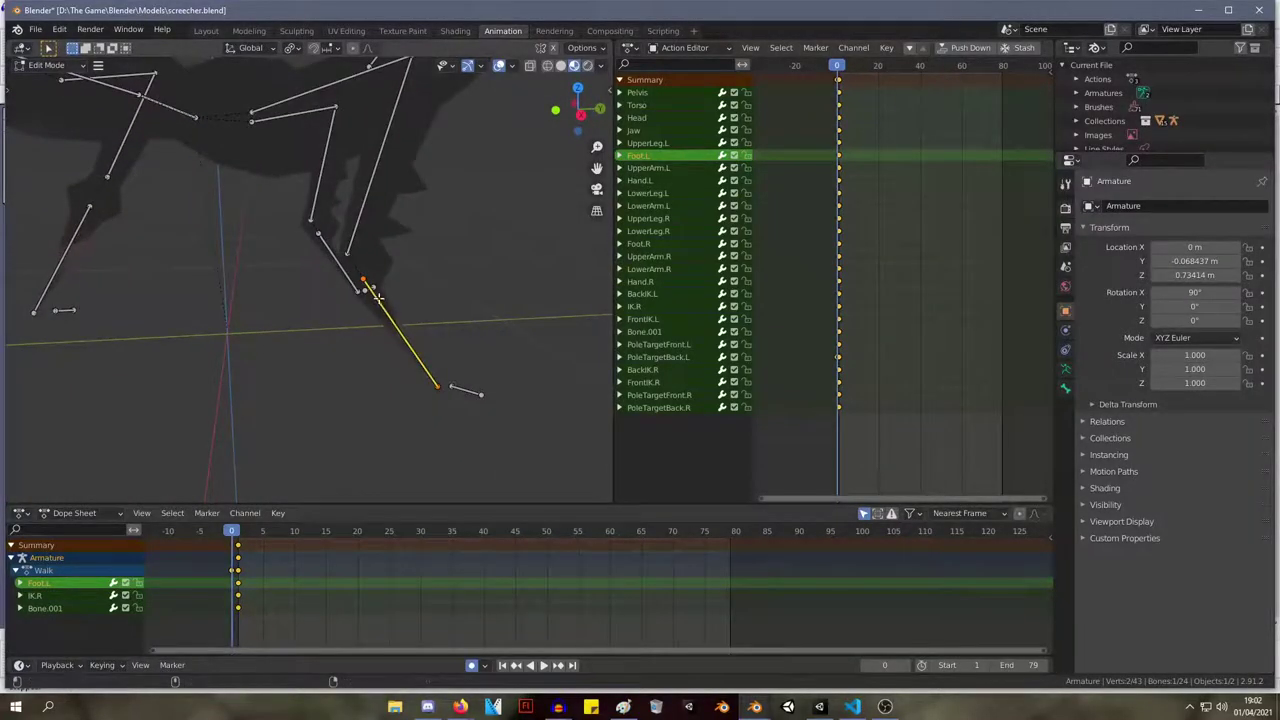
key("alt+p")
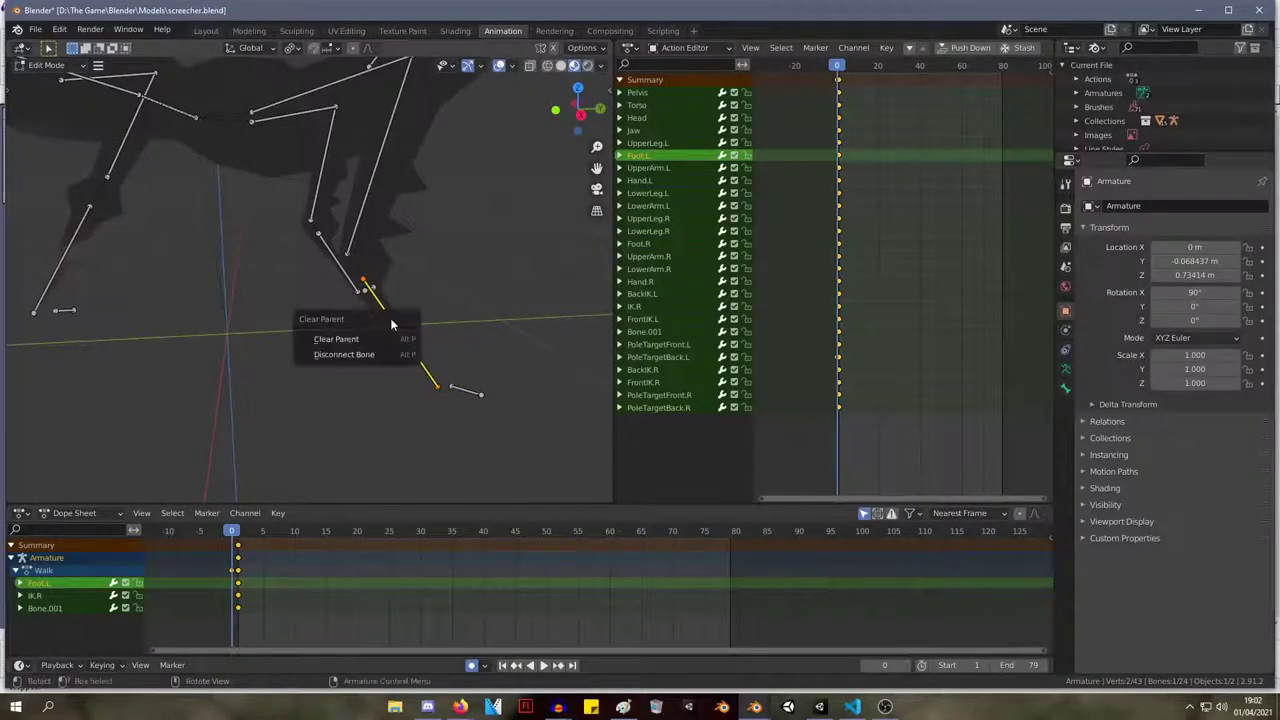
left_click(385, 345)
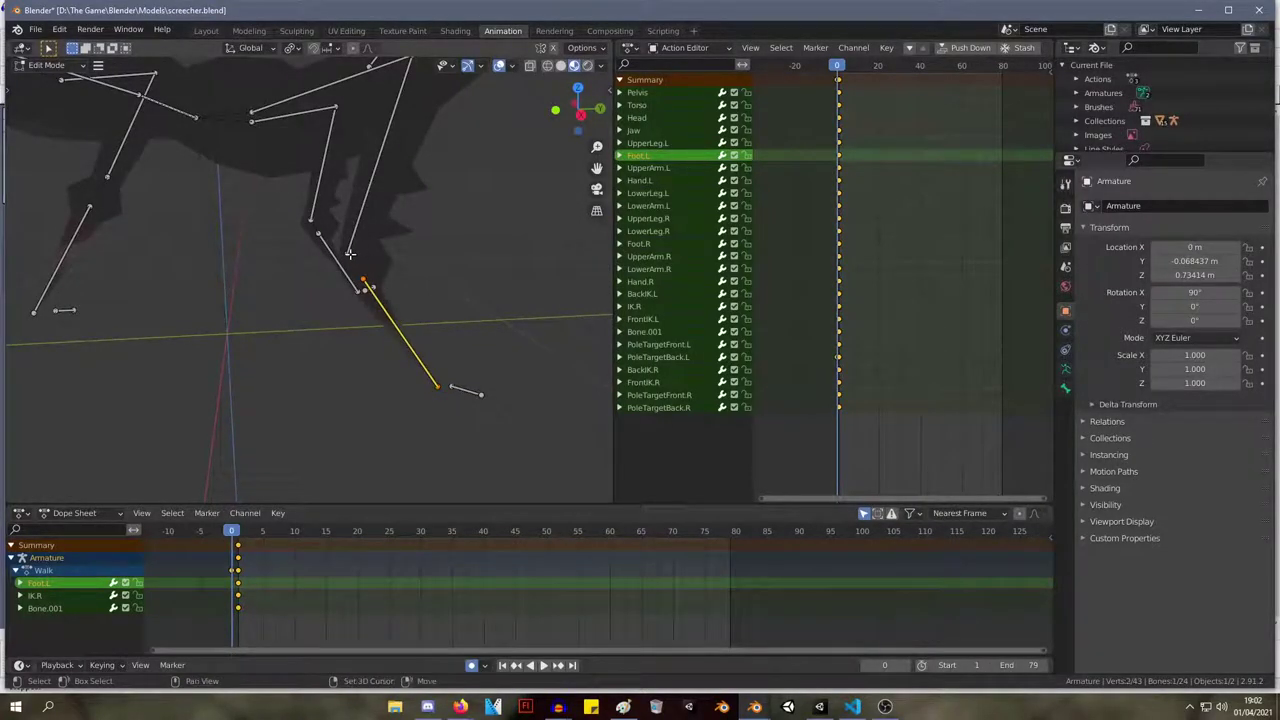
Parent Foot.L to LowerLeg.L with Keep Offset and return the armature to Pose Mode.
key("ctrl+p")
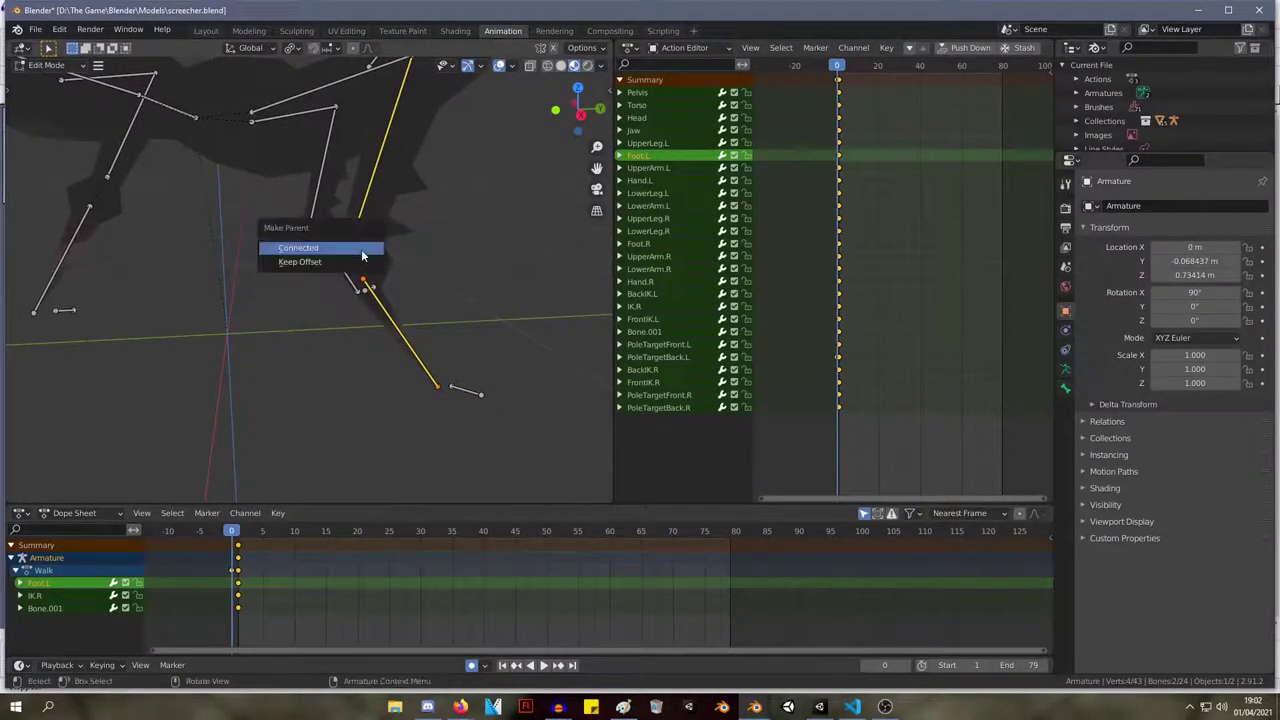
left_click(356, 260)
key("Tab")
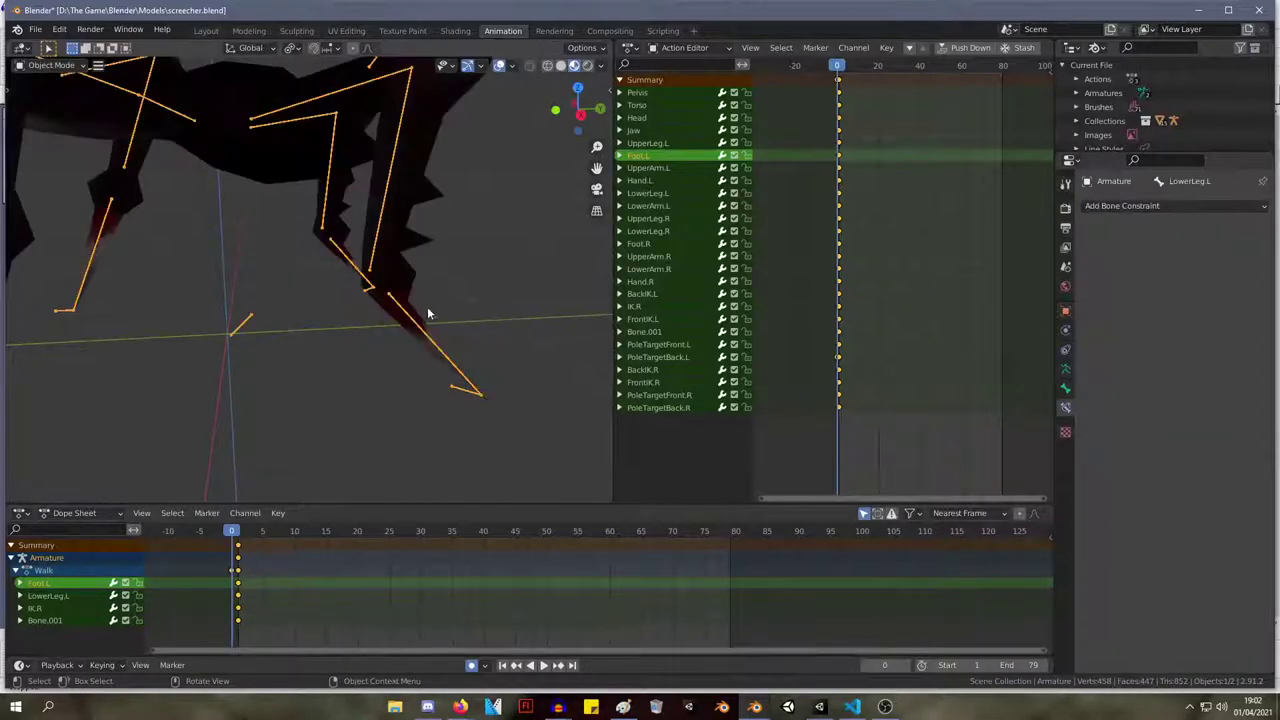
scroll(431, 312, "down", 4)
middle_click_drag(376, 229, 444, 242)
scroll(376, 256, "up", 1)
key("Tab")
key("Tab")
left_click(50, 65)
left_click(60, 114)
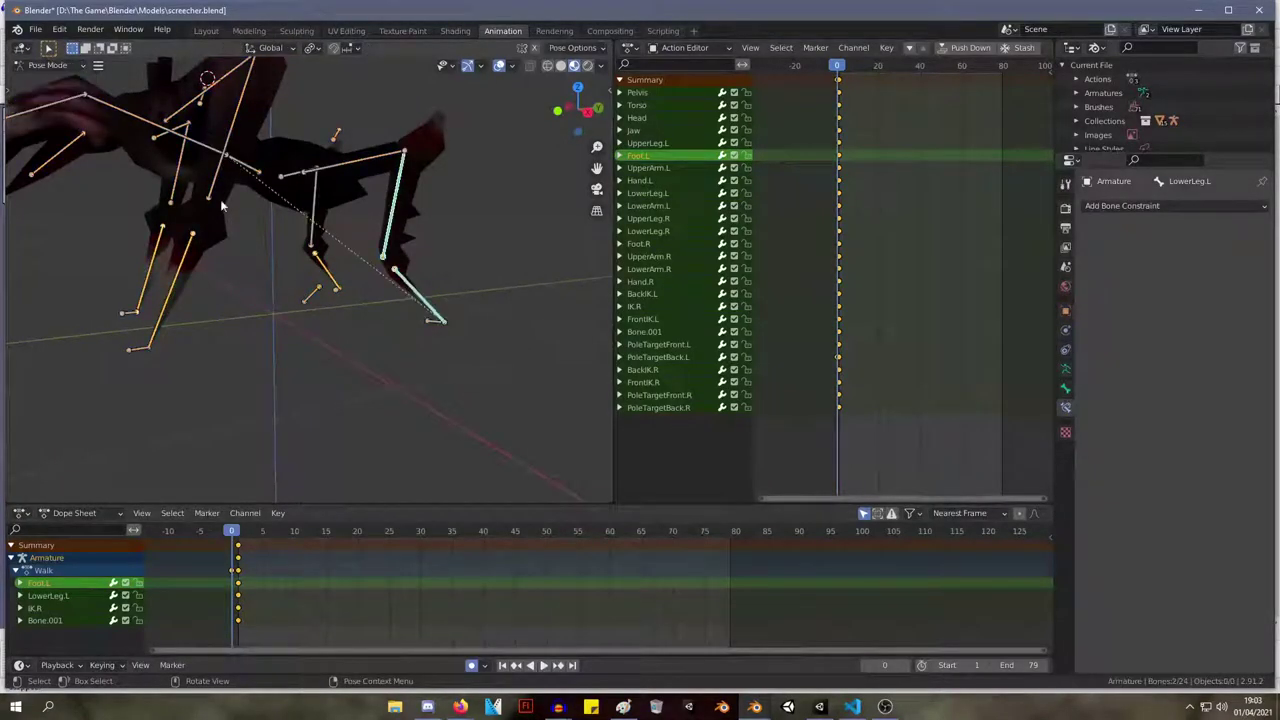
Try moving the BackIK.L and PoleTargetBack.L bones to test the back left leg.
left_click(433, 324)
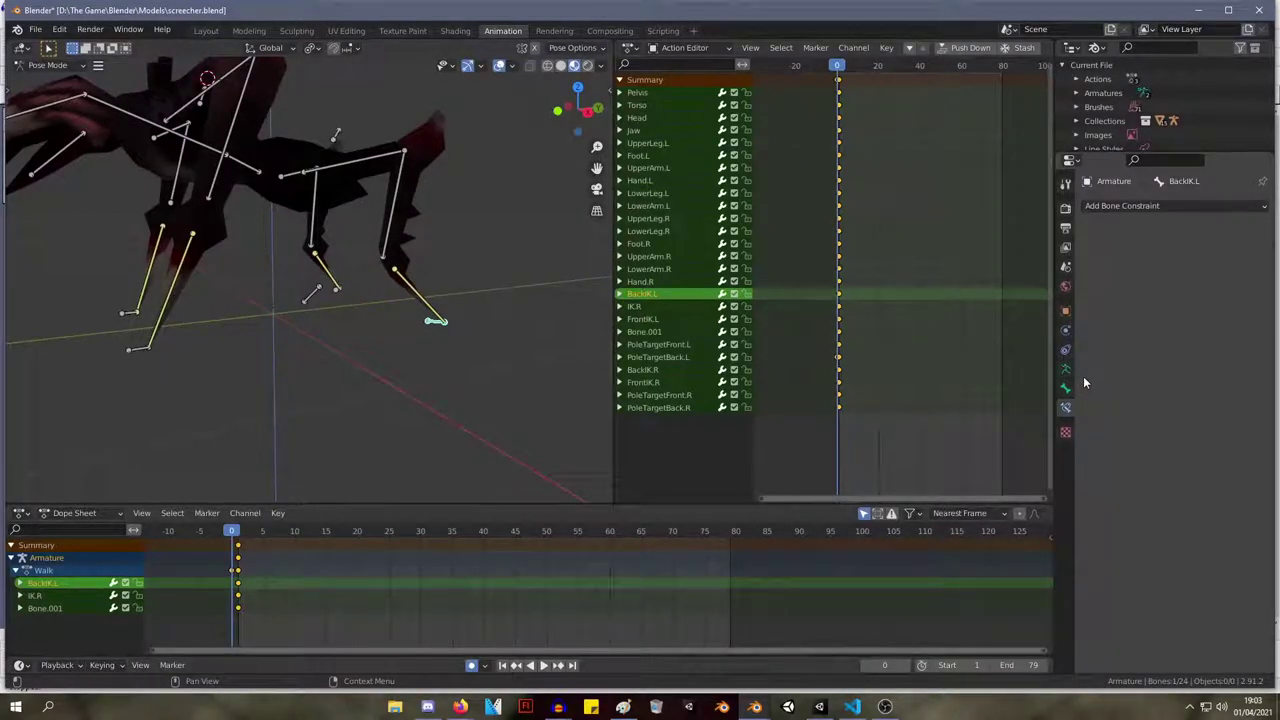
middle_click_drag(456, 243, 410, 218)
key("g")
right_click(473, 212)
left_click(238, 277)
key("g")
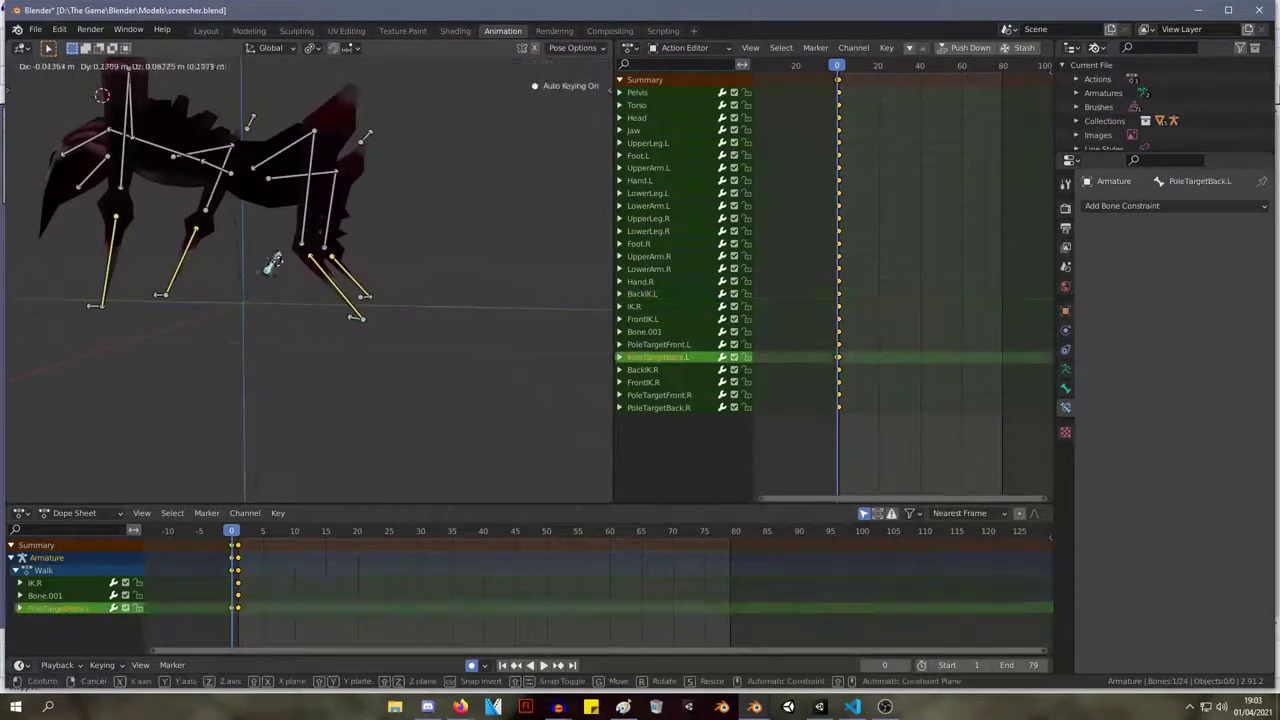
key("Escape")
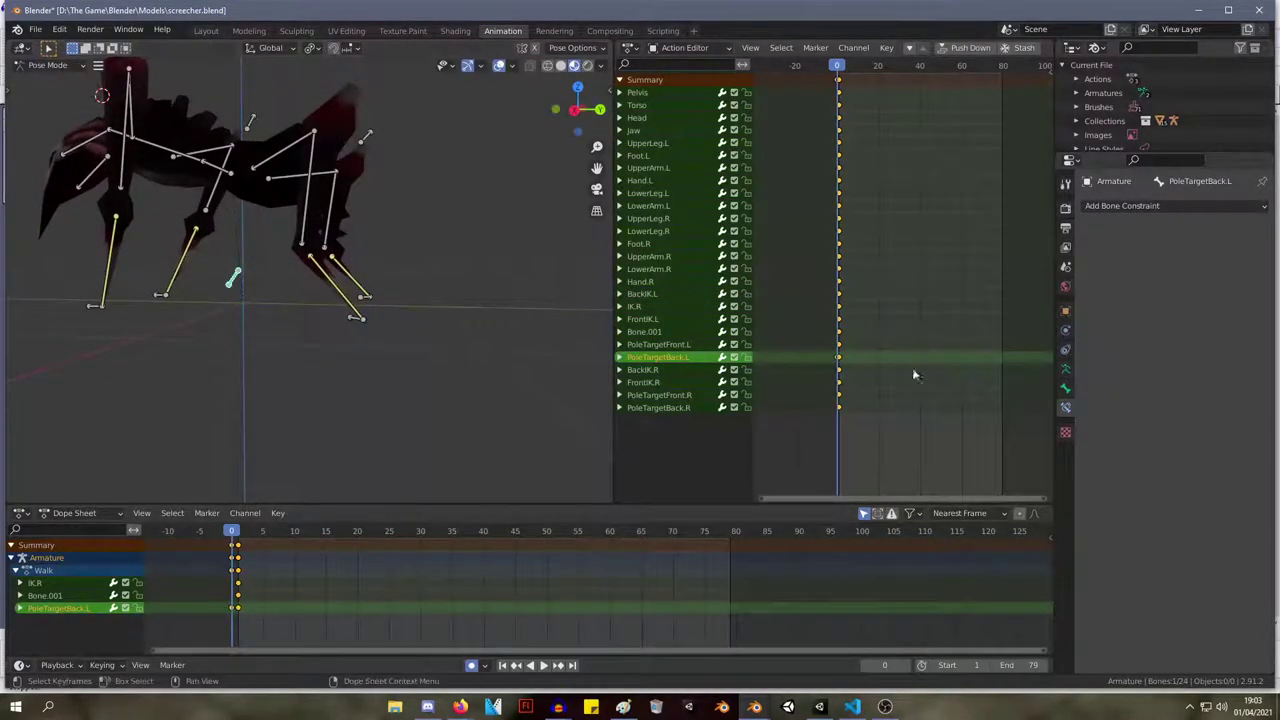
Check PoleTargetBack.L's bone properties and constraints, and reposition it near the ground in front of the back left foot.
left_click(1066, 388)
left_click(1066, 406)
middle_click_drag(309, 230, 447, 232)
key("g")
left_click(432, 215)
key("g")
left_click(454, 236)
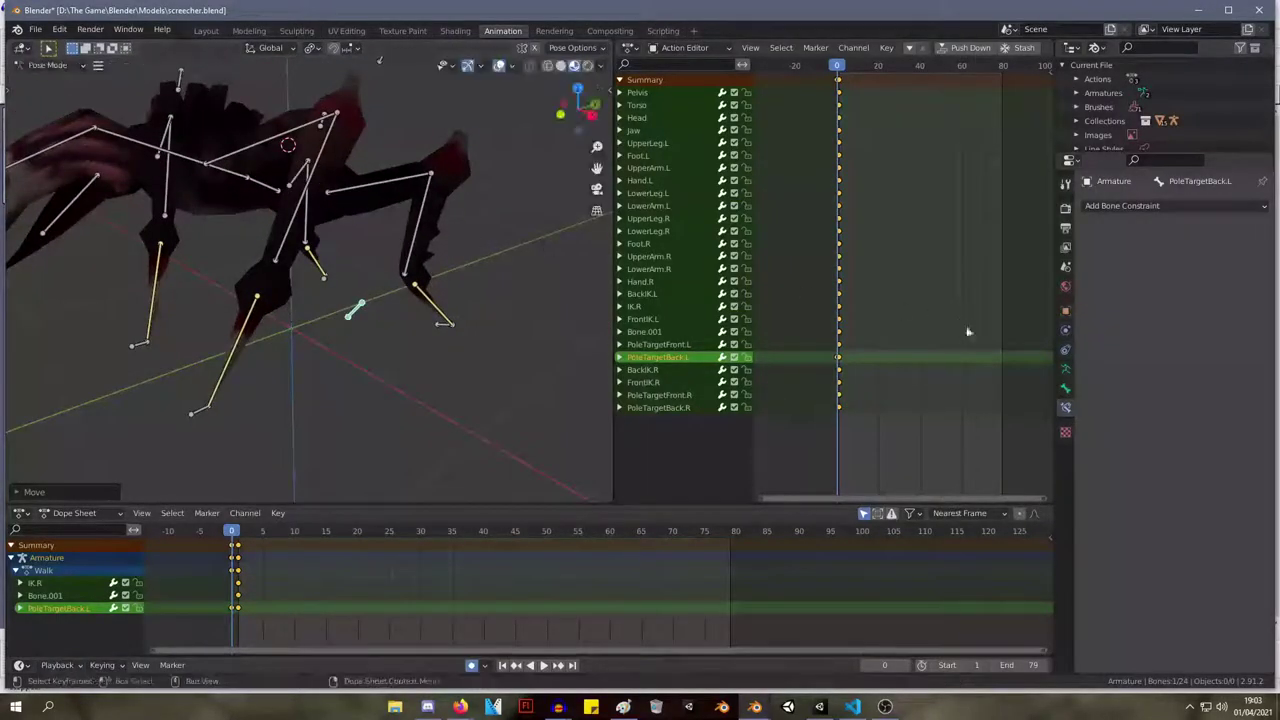
Try a pole angle of 1.6° and a chain length of 2 on the Foot.L bone's IK constraint.
left_click(1066, 387)
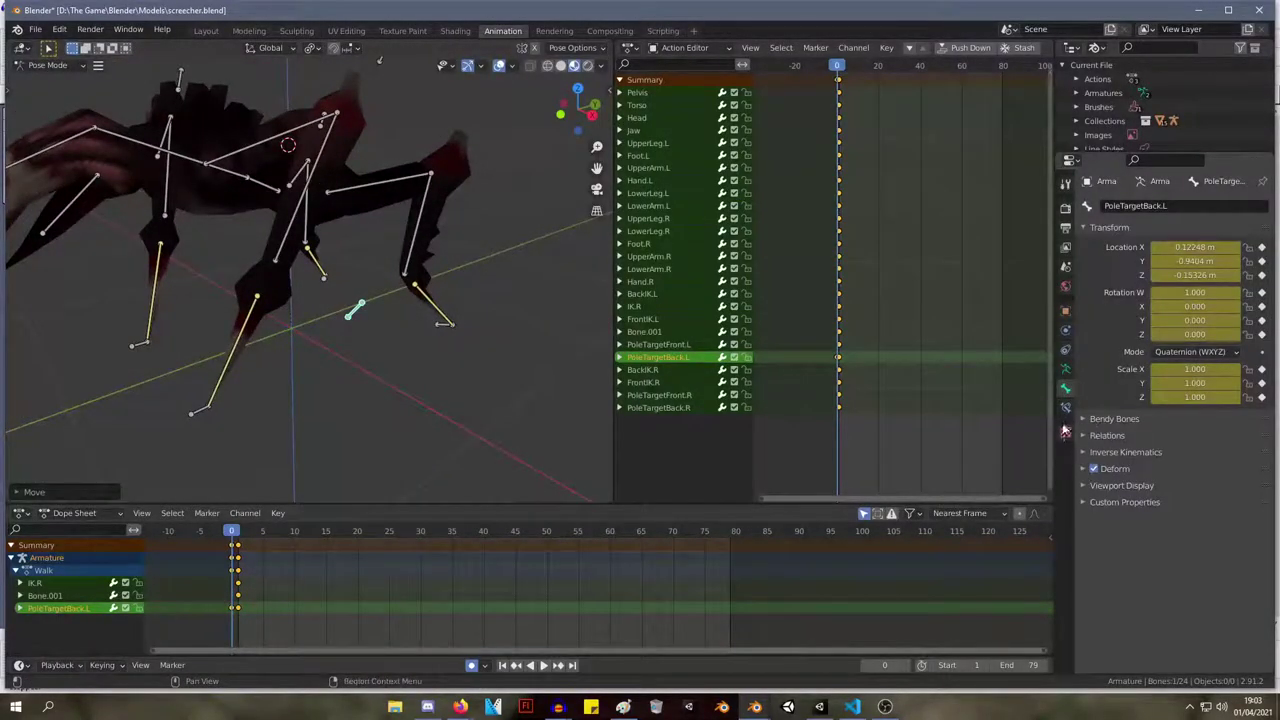
left_click(1065, 409)
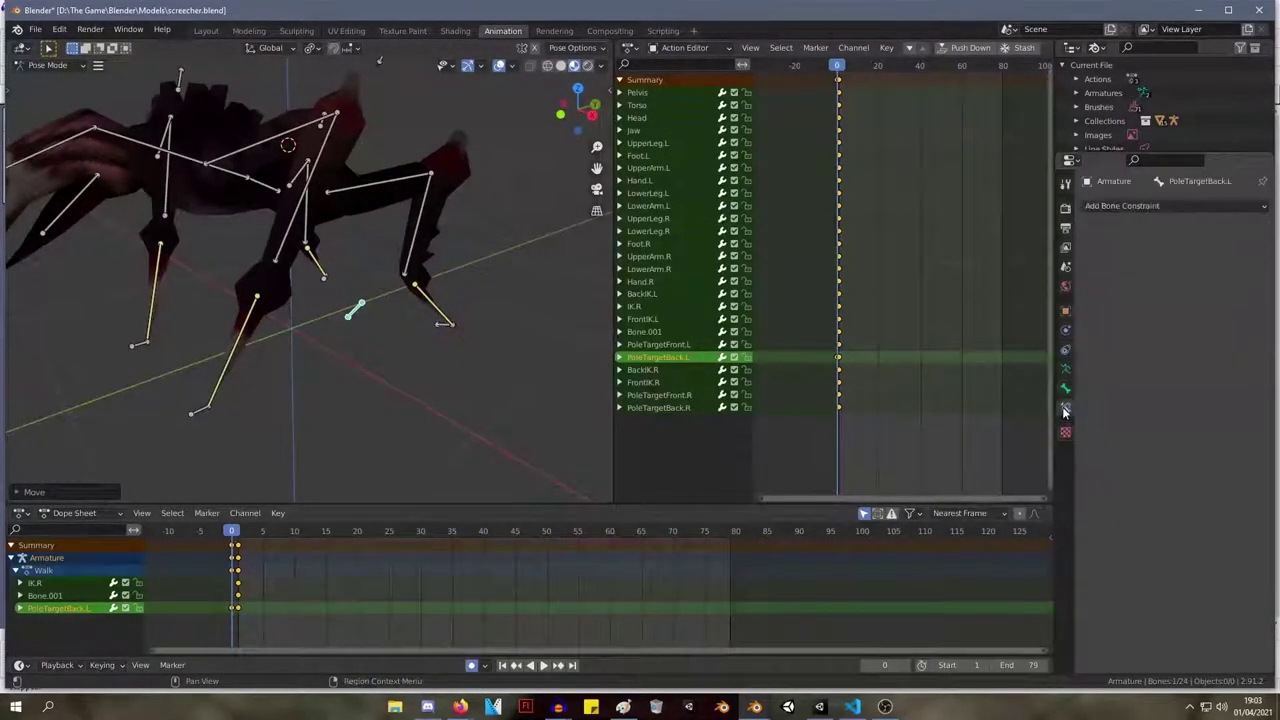
left_click(436, 311)
left_click_drag(1200, 317, 1206, 317)
left_click(1216, 349)
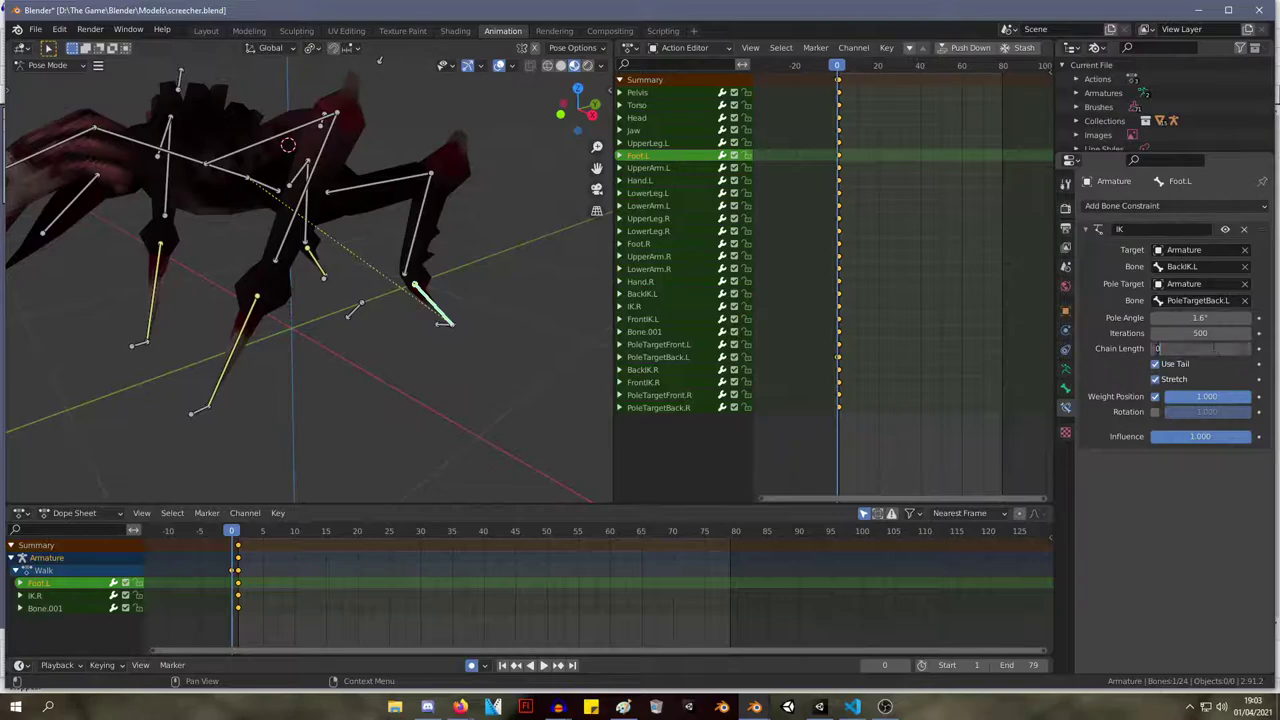
type("2")
key("Return")
Try moving the Foot.L bone and adjusting its IK pole angle to 7.9°.
key("g")
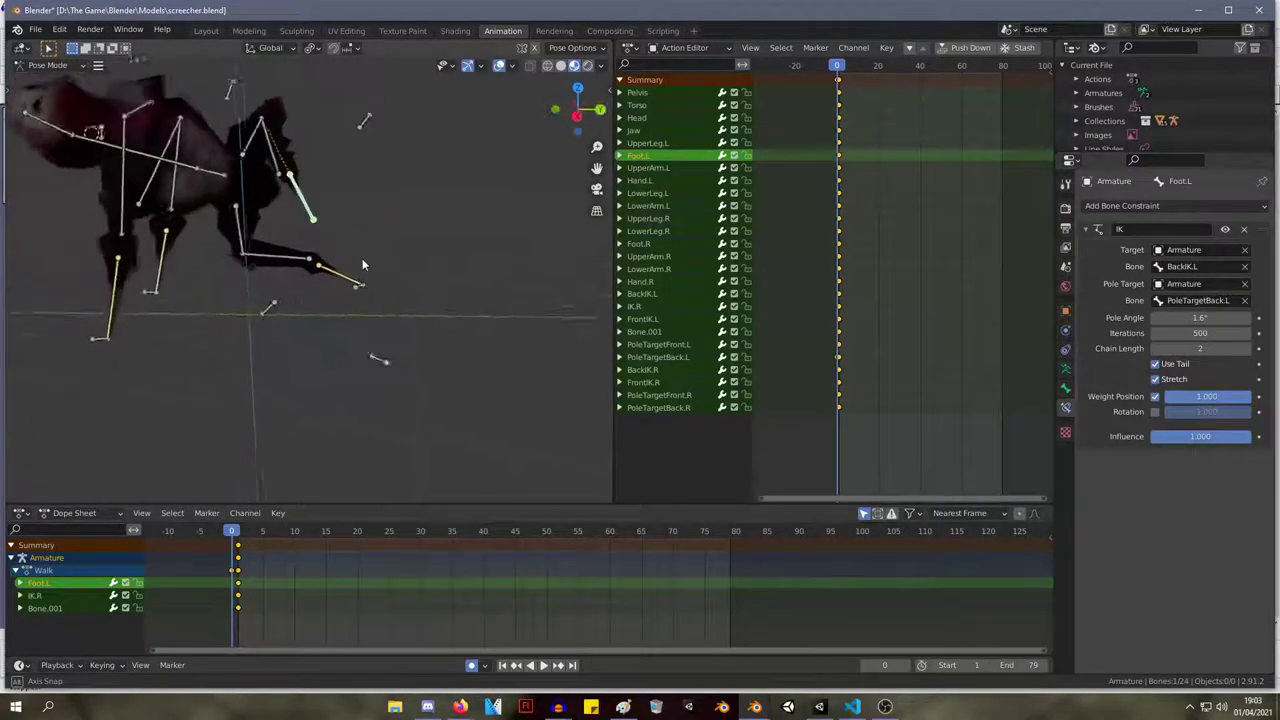
right_click(262, 288)
middle_click_drag(260, 286, 470, 225)
left_click_drag(1152, 318, 1176, 318)
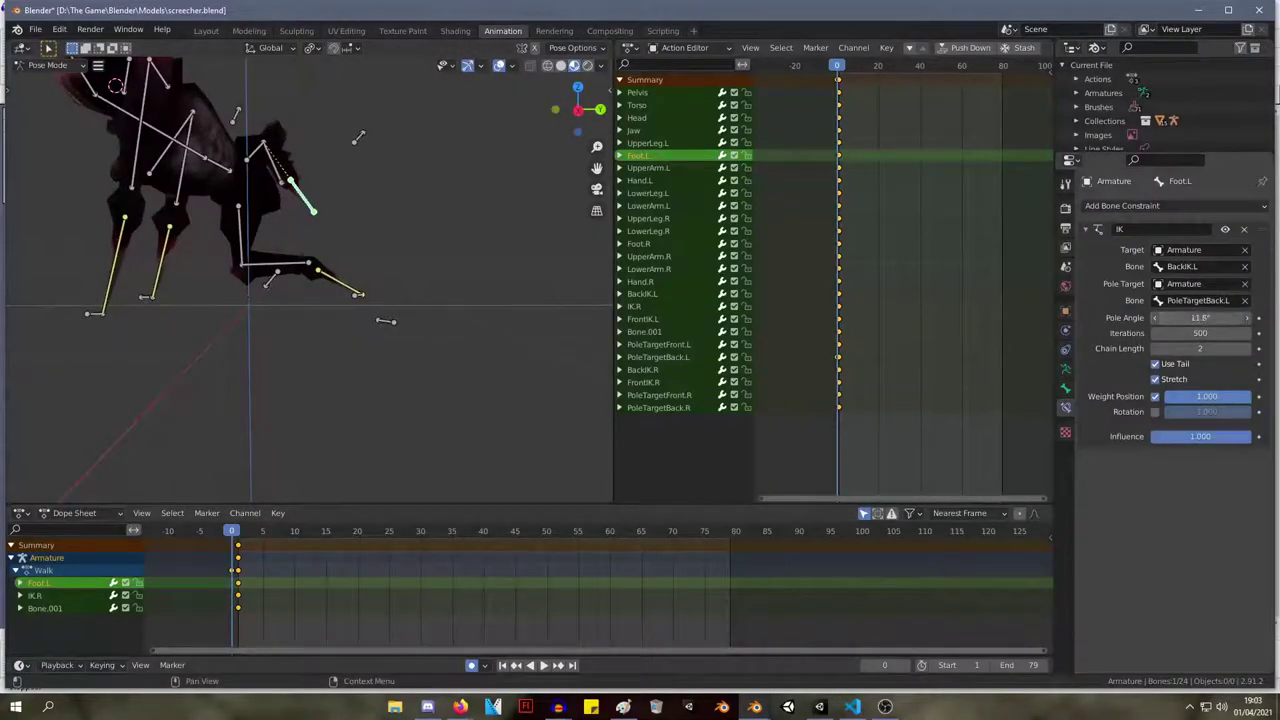
Toggle the position and rotation weights of Foot.L's IK constraint to test their effect, and check its influence value.
left_click(1155, 397)
left_click(1155, 397)
left_click(1155, 412)
left_click(1155, 412)
left_click(1155, 412)
left_click(1155, 412)
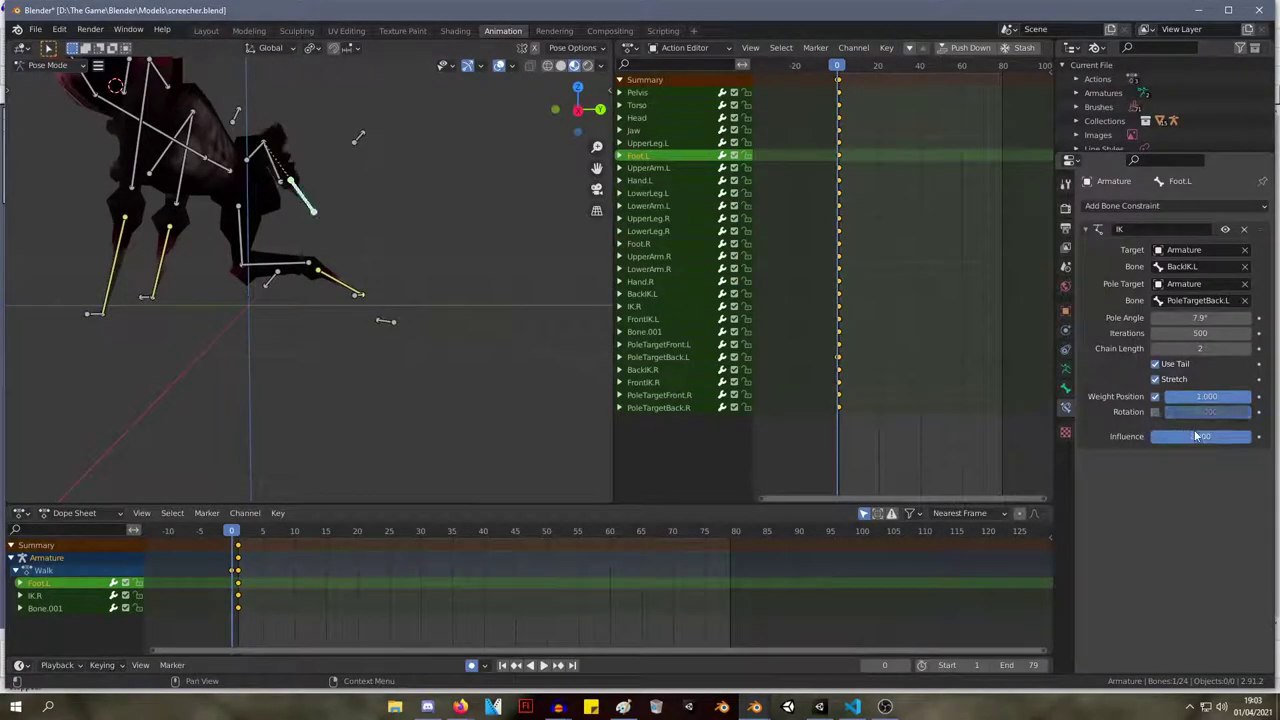
left_click(1195, 436)
key("Return")
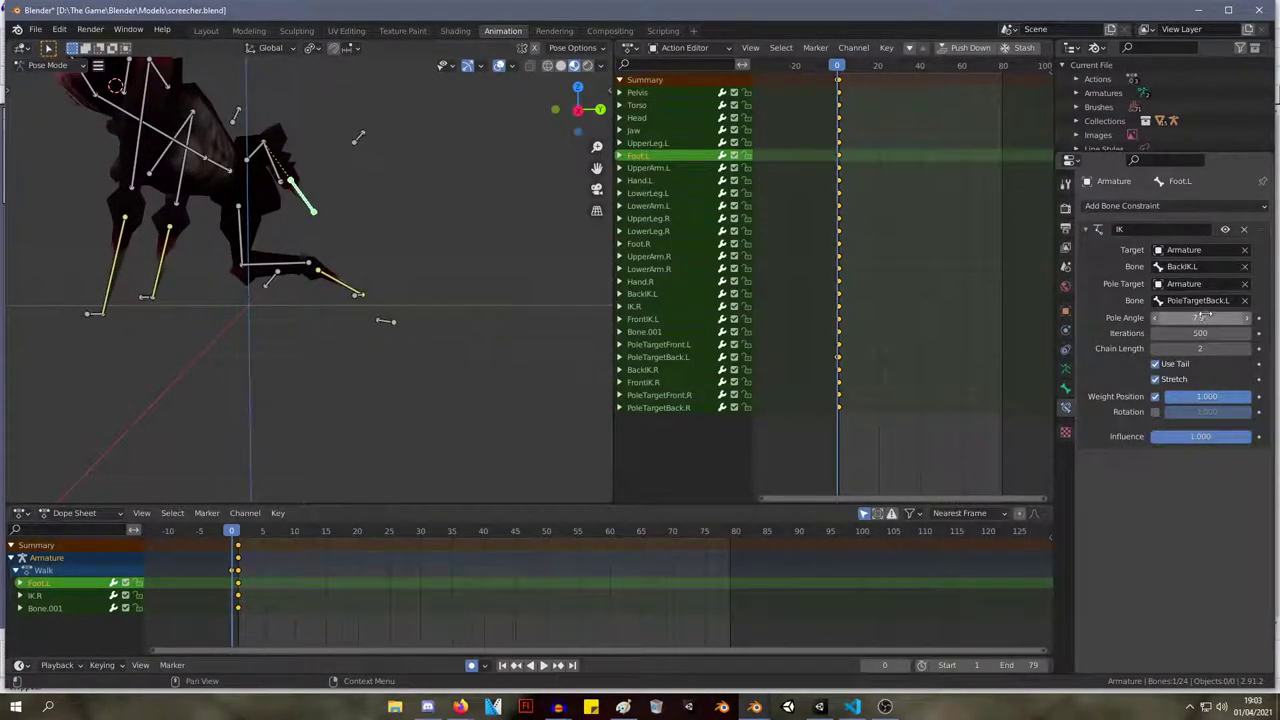
Try a chain length of 3 and a pole angle of -55.7° on Foot.L's IK constraint.
left_click_drag(1207, 316, 1185, 317)
left_click(1200, 348)
key("Return")
middle_click_drag(180, 140, 593, 184)
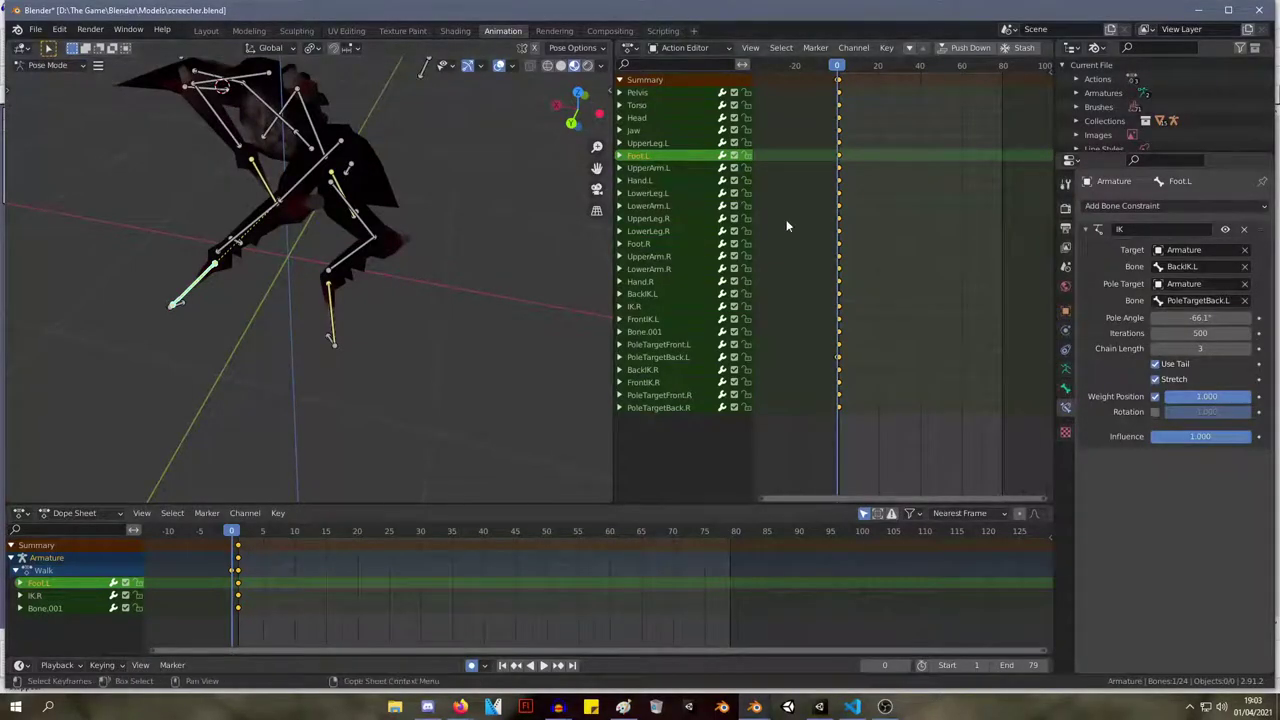
left_click_drag(1200, 317, 1222, 317)
middle_click_drag(380, 210, 210, 150)
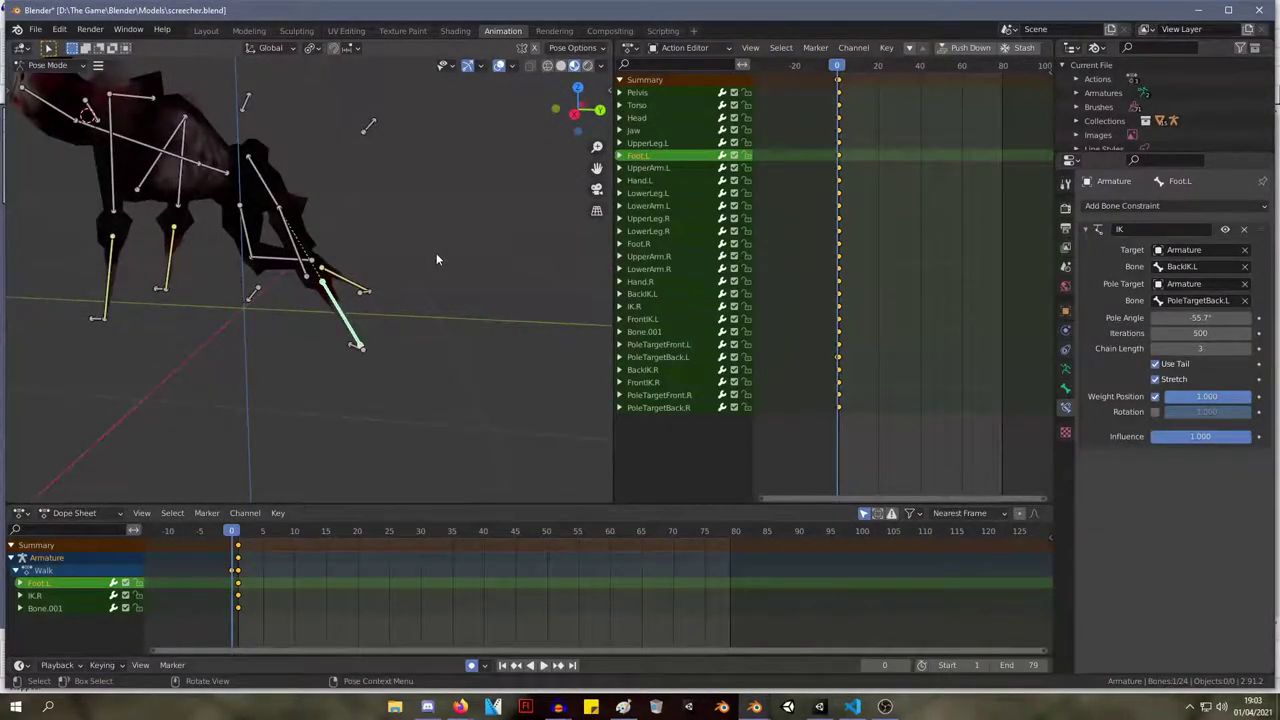
Undo the pole angle, chain length and weight changes made to Foot.L's IK constraint.
key("ctrl+z")
key("ctrl+z")
key("ctrl+z")
key("ctrl+z")
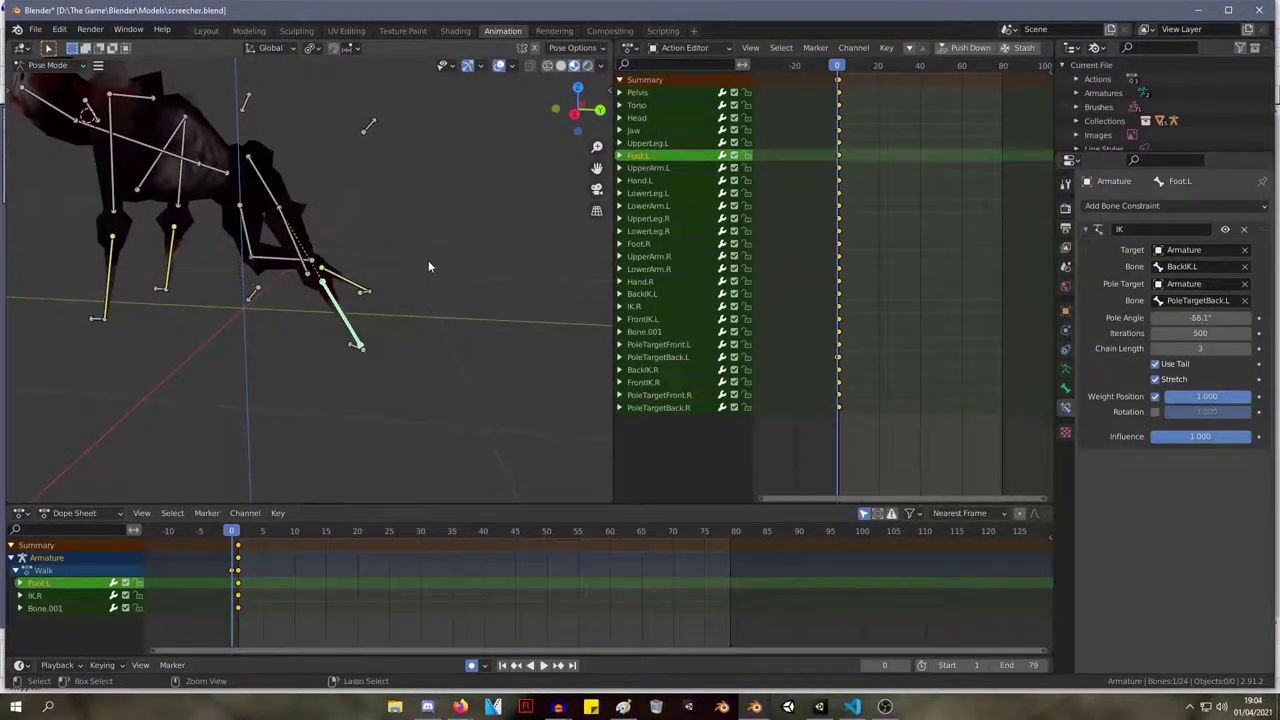
key("ctrl+z")
key("ctrl+z")
key("ctrl+z")
key("ctrl+z")
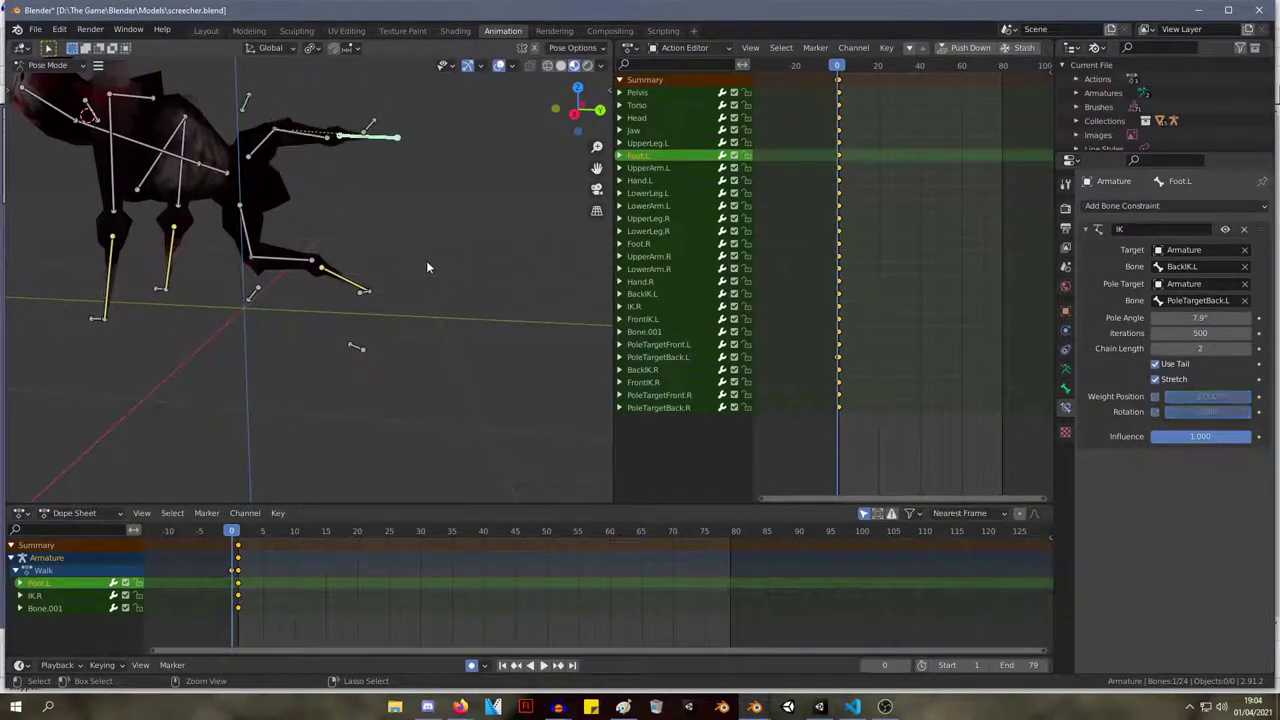
key("ctrl+z")
key("ctrl+z")
key("ctrl+z")
Try rotating the Foot.L bone to test the back left leg.
middle_click_drag(506, 285, 390, 285)
key("r")
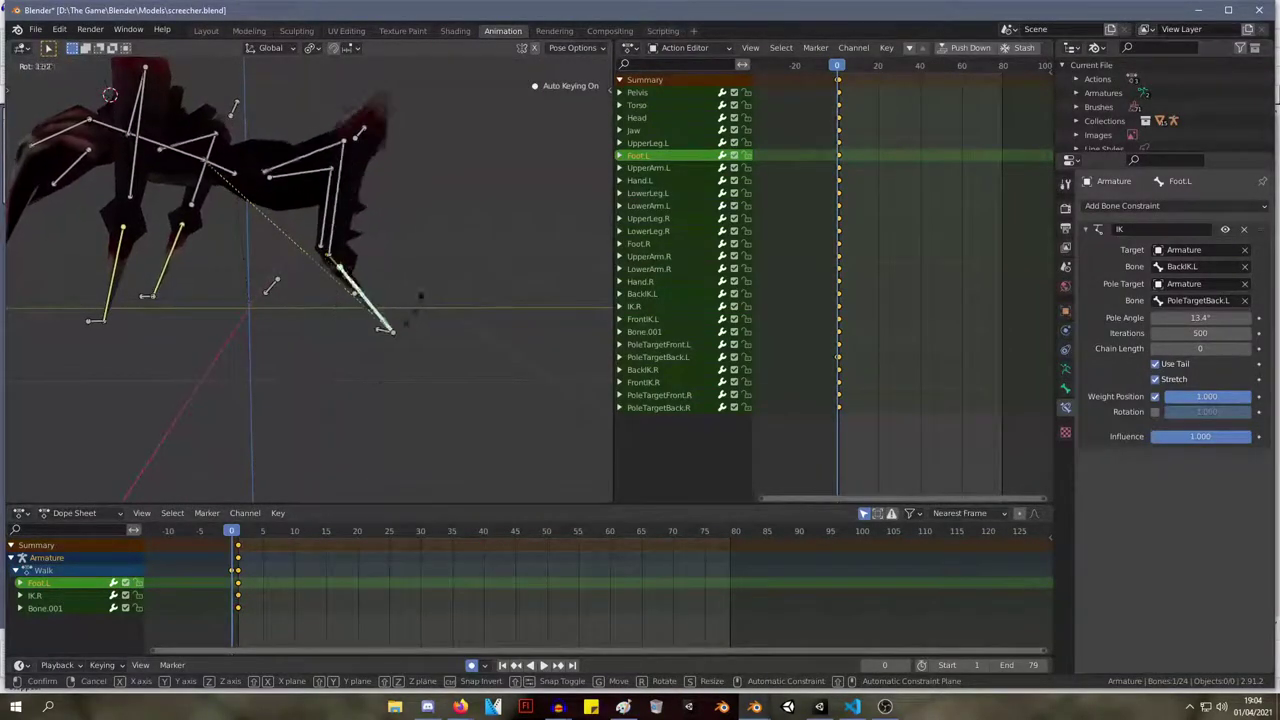
right_click(408, 251)
middle_click_drag(408, 251, 394, 143)
scroll(475, 188, "down", 5)
Undo the PoleTargetBack.L repositioning and the back left leg's test moves.
key("ctrl+z")
key("ctrl+z")
key("ctrl+z")
key("ctrl+z")
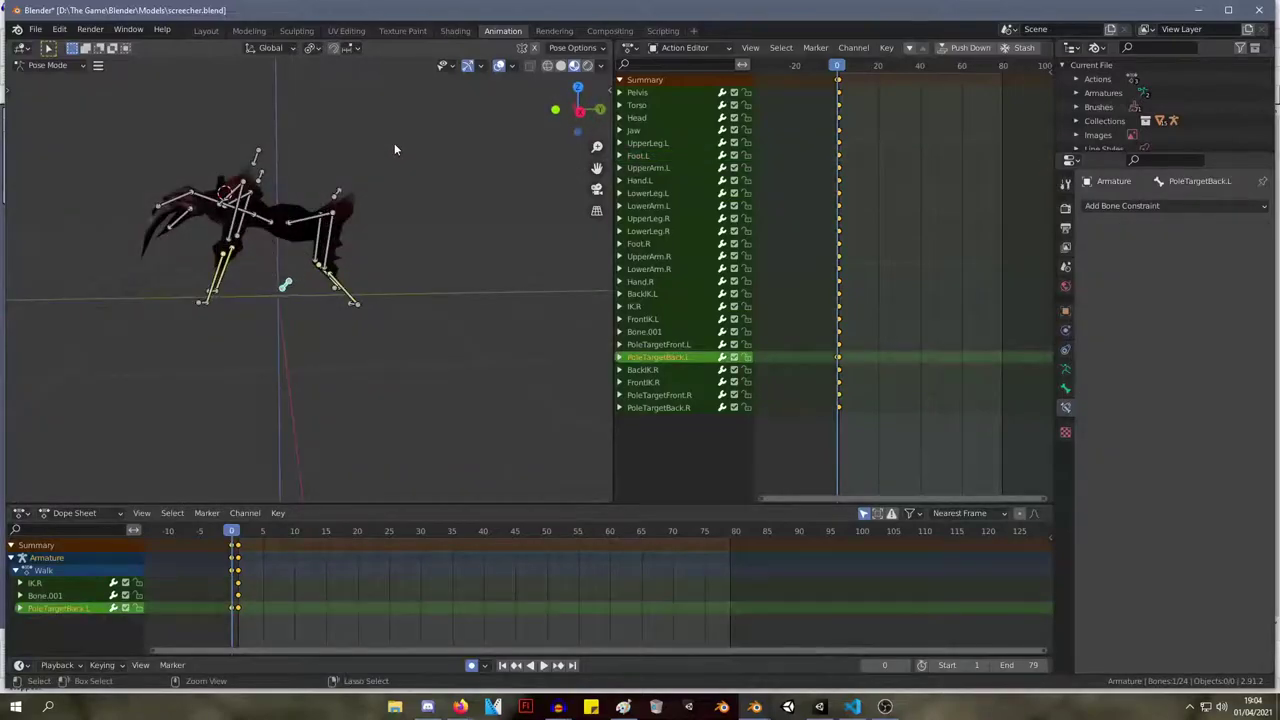
key("ctrl+z")
key("ctrl+z")
key("ctrl+z")
key("ctrl+z")
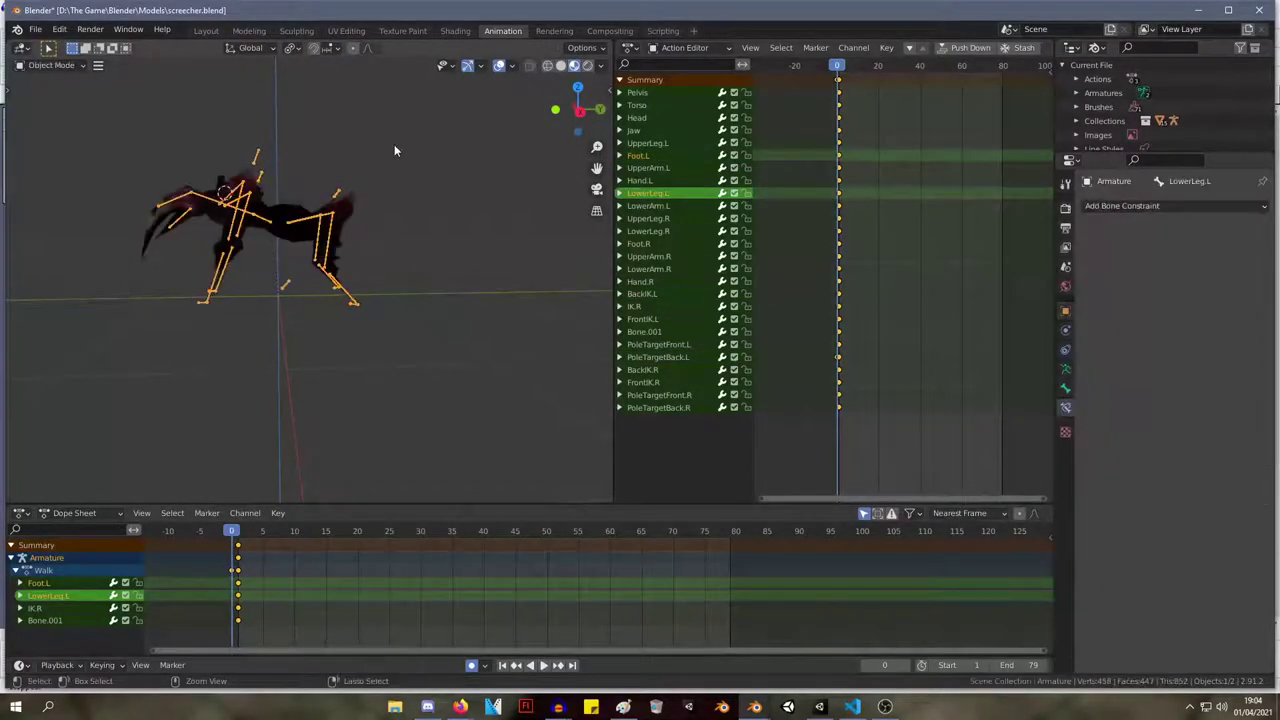
Undo further back through the back left leg's parenting edits to the armature's earlier Edit Mode state.
middle_click_drag(394, 146, 366, 142)
key("ctrl+z")
key("ctrl+z")
key("ctrl+z")
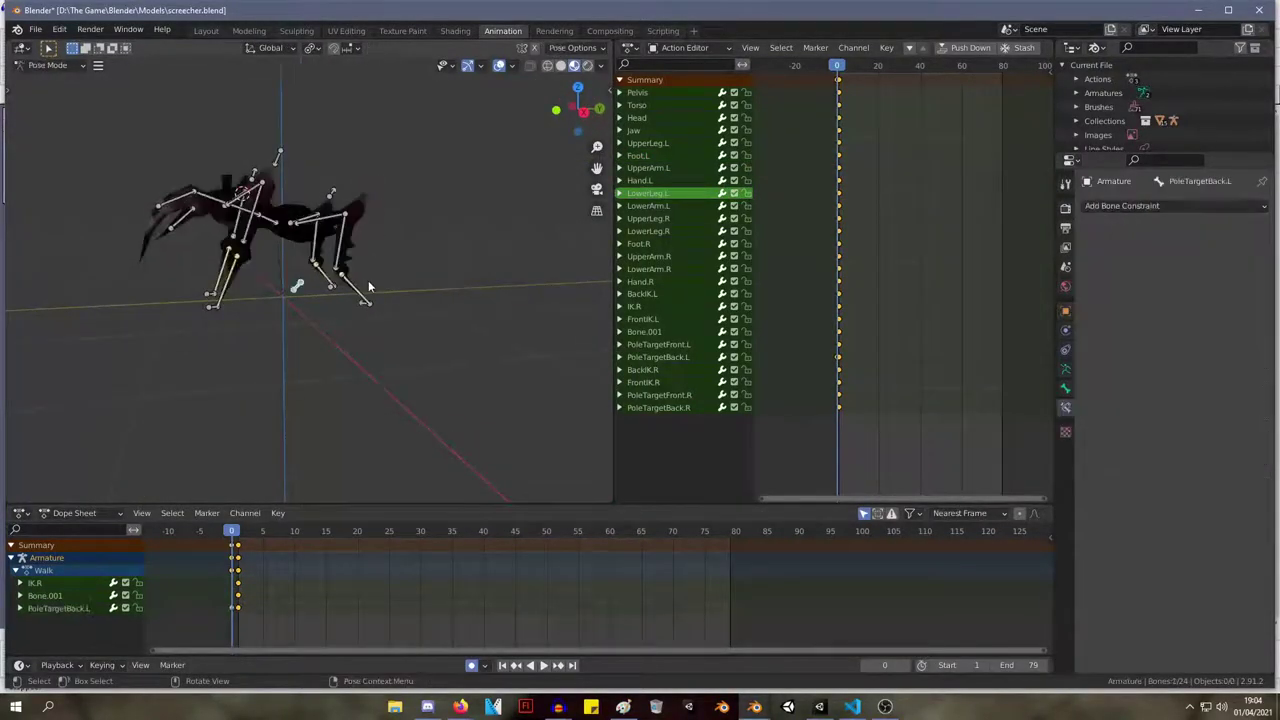
key("ctrl+z")
key("ctrl+z")
key("ctrl+z")
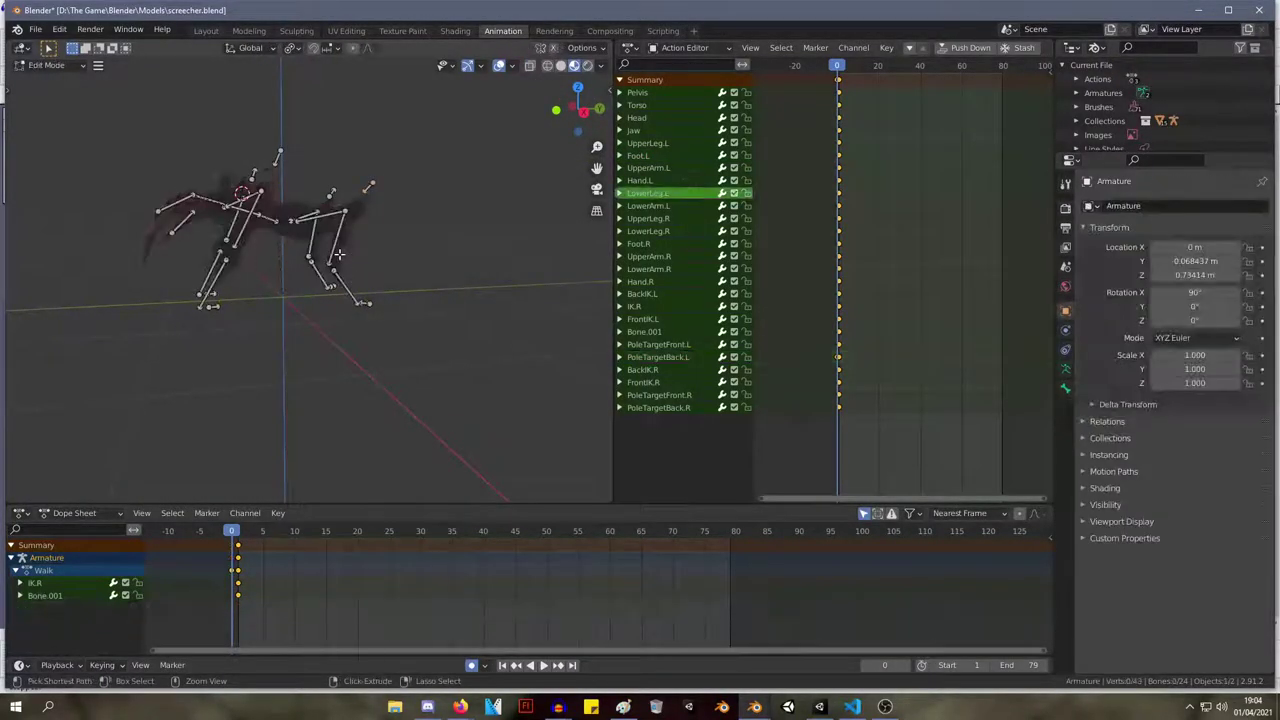
key("ctrl+z")
key("ctrl+z")
key("ctrl+z")
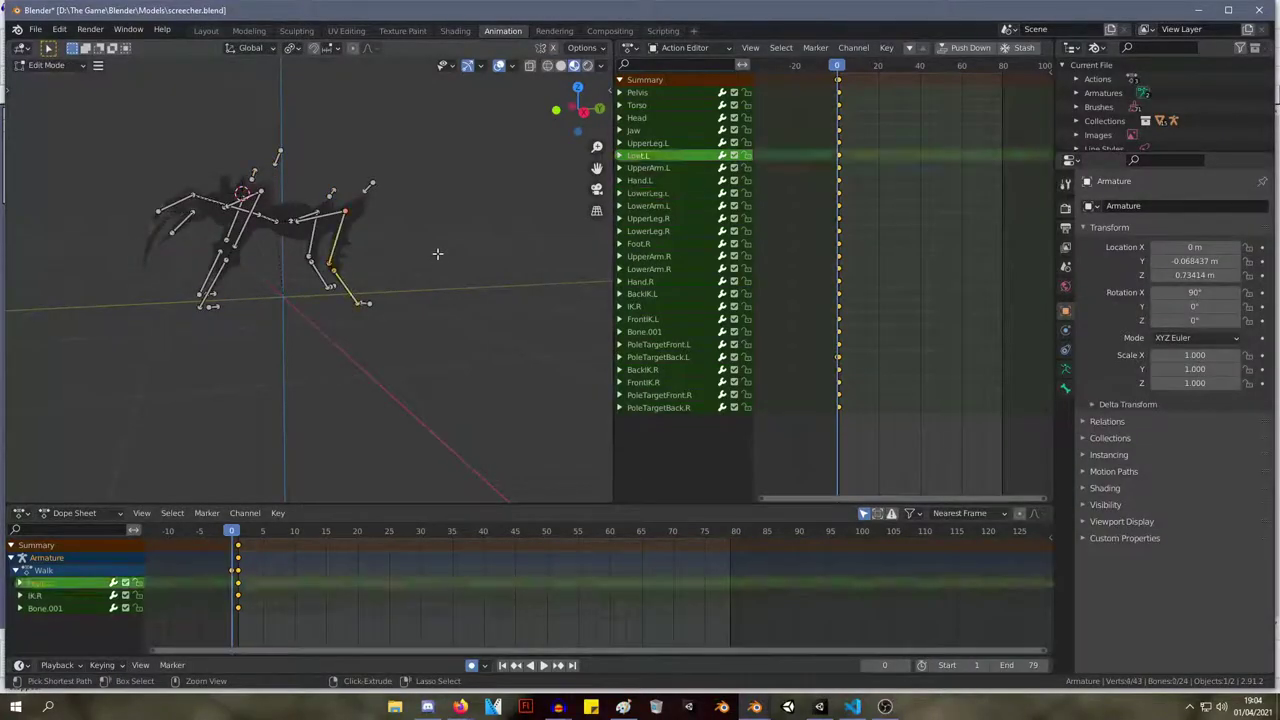
Undo the recent Edit Mode and Pose Mode changes to the armature, including those to Foot.L and PoleTargetBack.L.
key("ctrl+z")
key("ctrl+z")
key("ctrl+z")
key("ctrl+z")
key("ctrl+z")
key("ctrl+z")
key("ctrl+z")
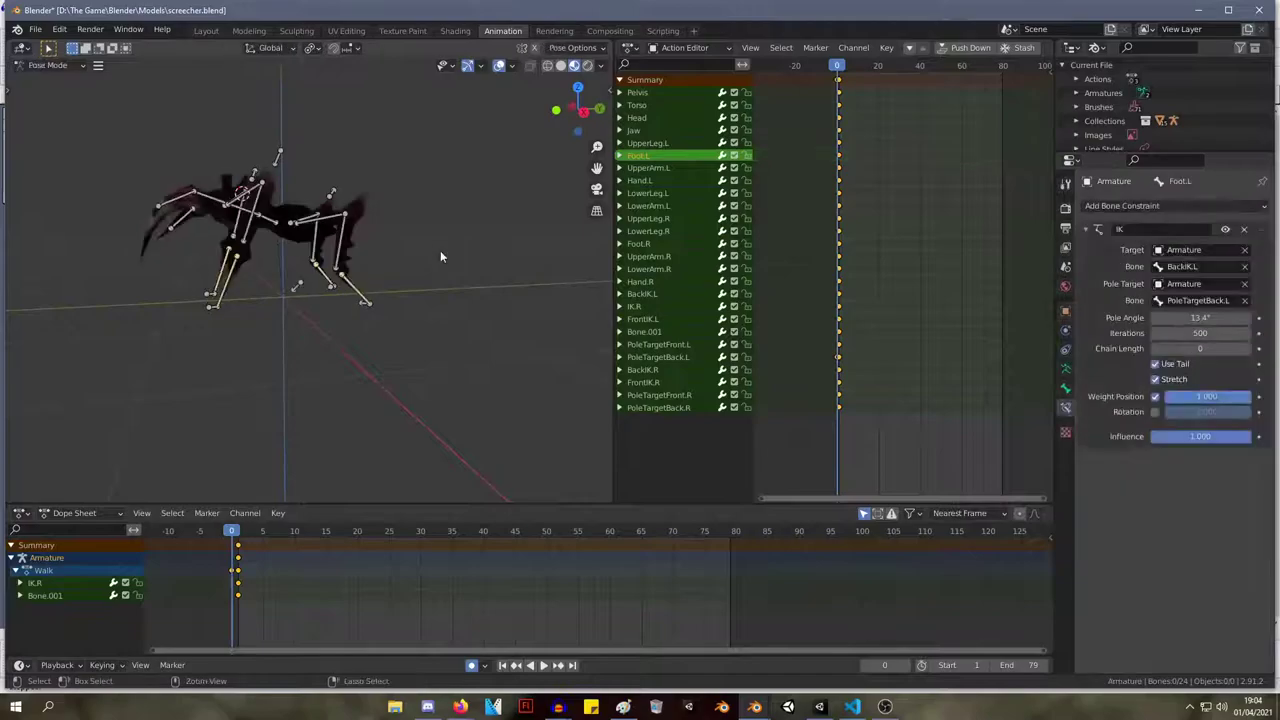
key("ctrl+z")
key("ctrl+z")
key("ctrl+z")
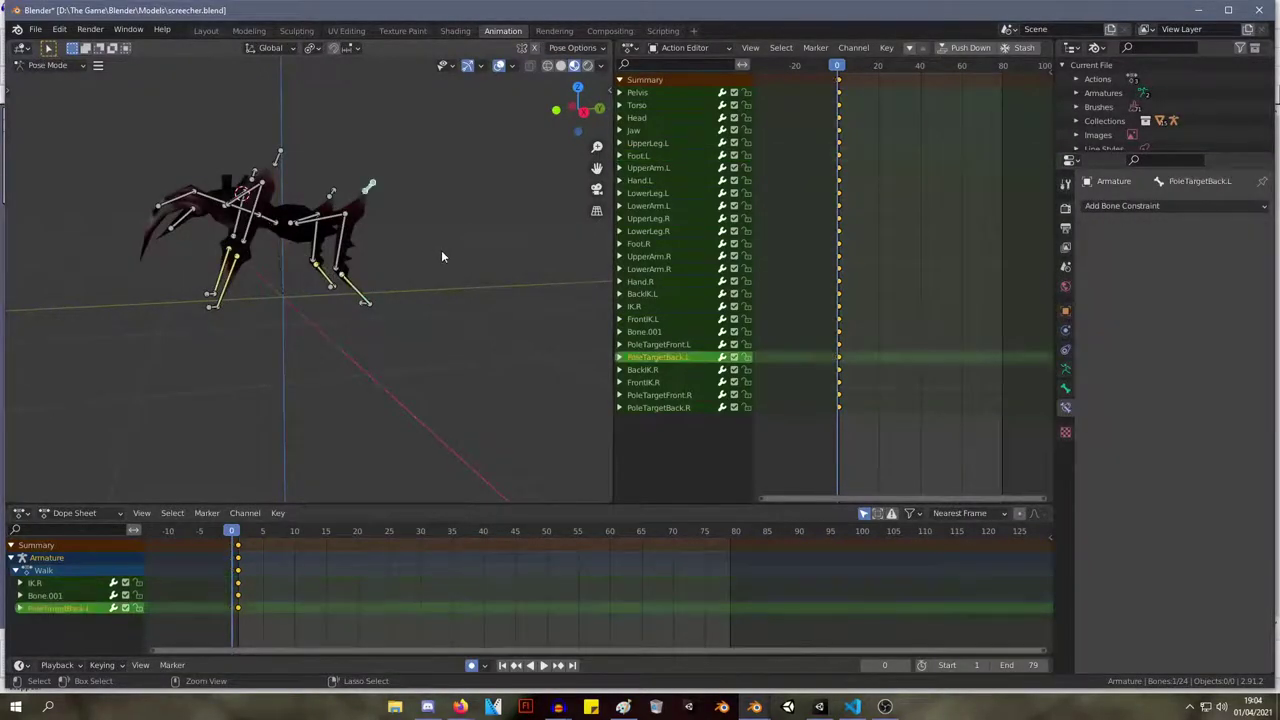
key("ctrl+z")
key("ctrl+z")
middle_click_drag(441, 250, 565, 265)
key("ctrl+z")
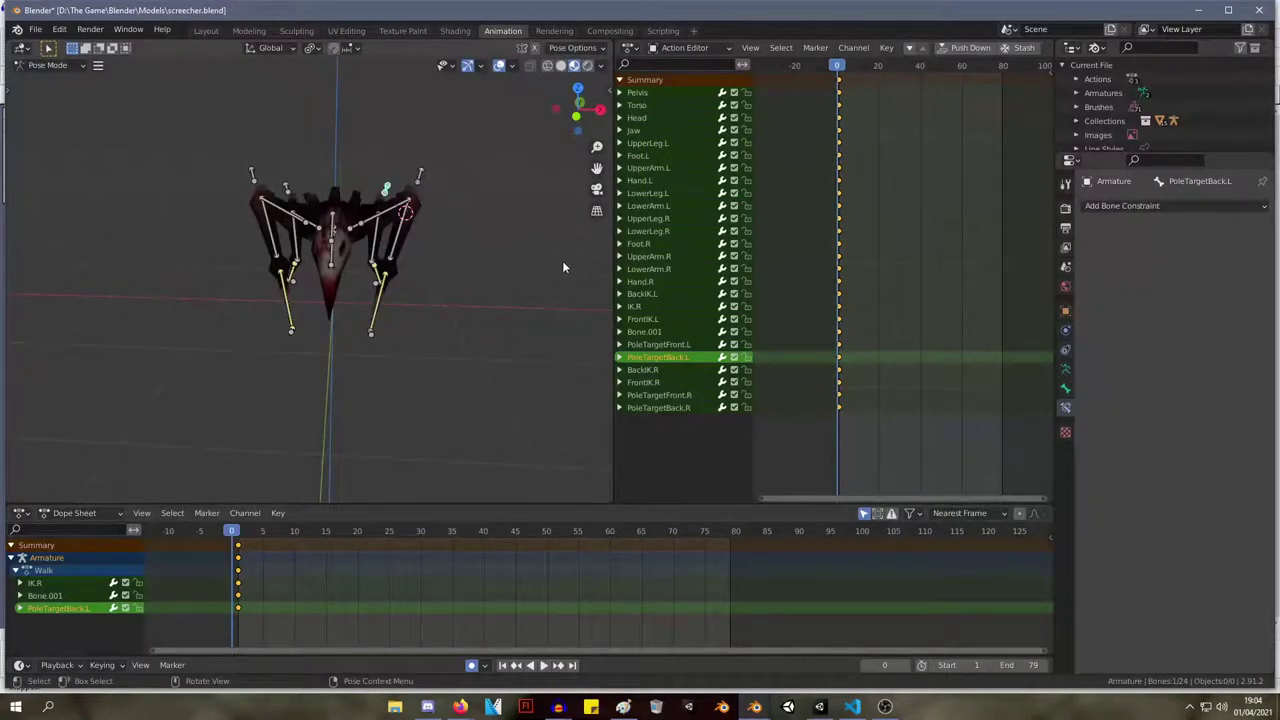
Save the screecher.blend file.
middle_click_drag(402, 252, 320, 249)
scroll(331, 278, "up", 4)
key("ctrl+s")
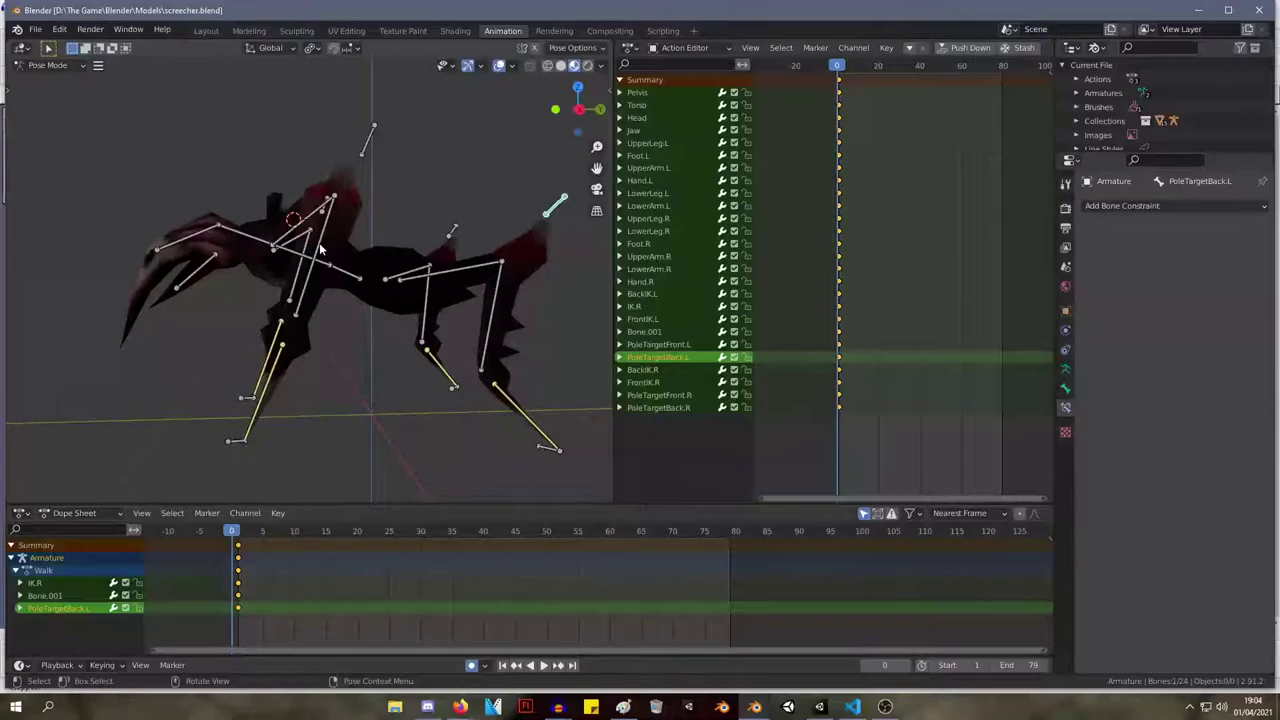
Examine the creature's leg bones and pole targets from the side at different distances.
mouse_move(415, 194)
middle_mouse_down()
mouse_move(554, 188)
mouse_move(412, 184)
mouse_move(396, 193)
mouse_move(403, 205)
middle_mouse_up()
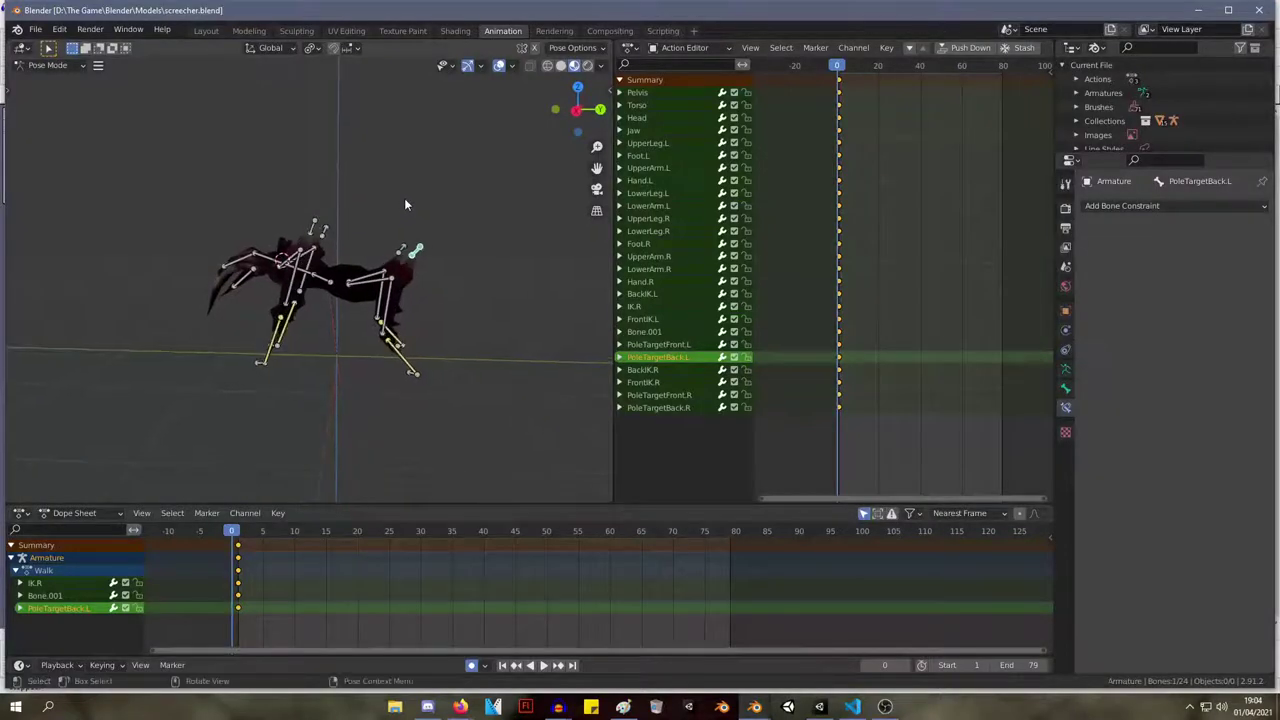
scroll(443, 240, "up", 5)
mouse_move(426, 268)
middle_mouse_down()
mouse_move(402, 282)
mouse_move(416, 258)
mouse_move(405, 264)
middle_mouse_up()
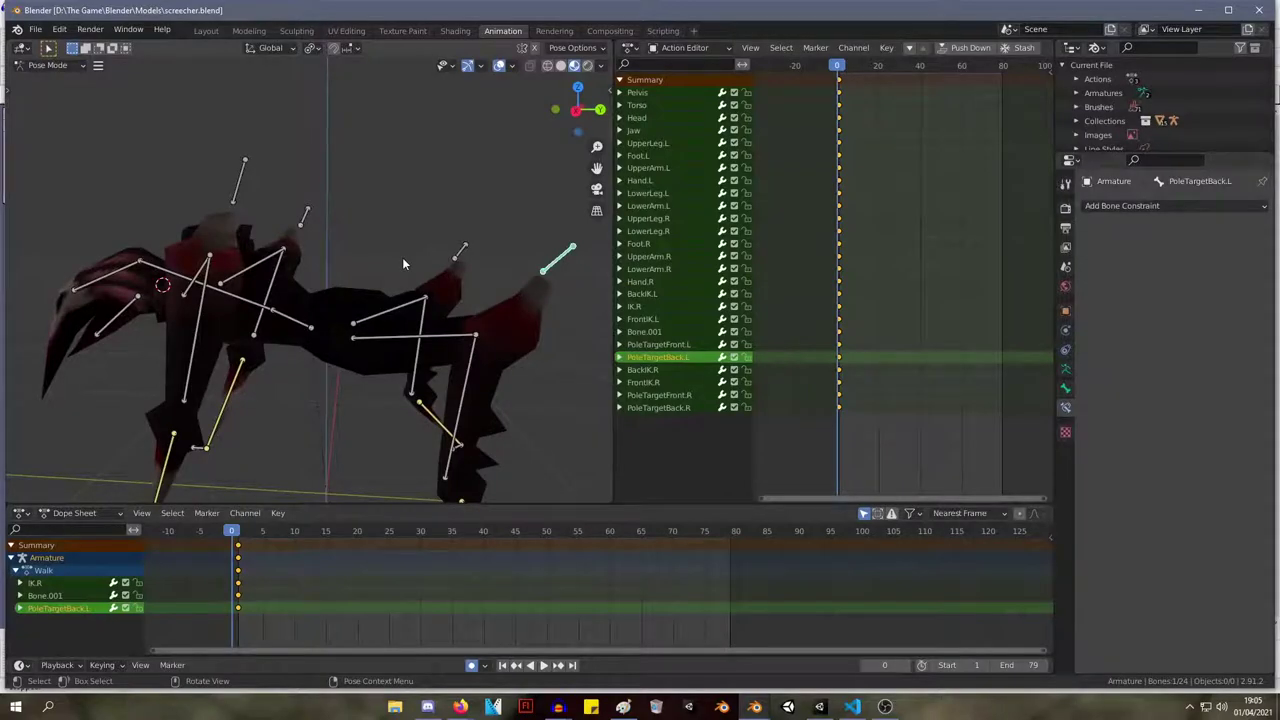
scroll(391, 279, "down", 4)
scroll(392, 282, "up", 2)
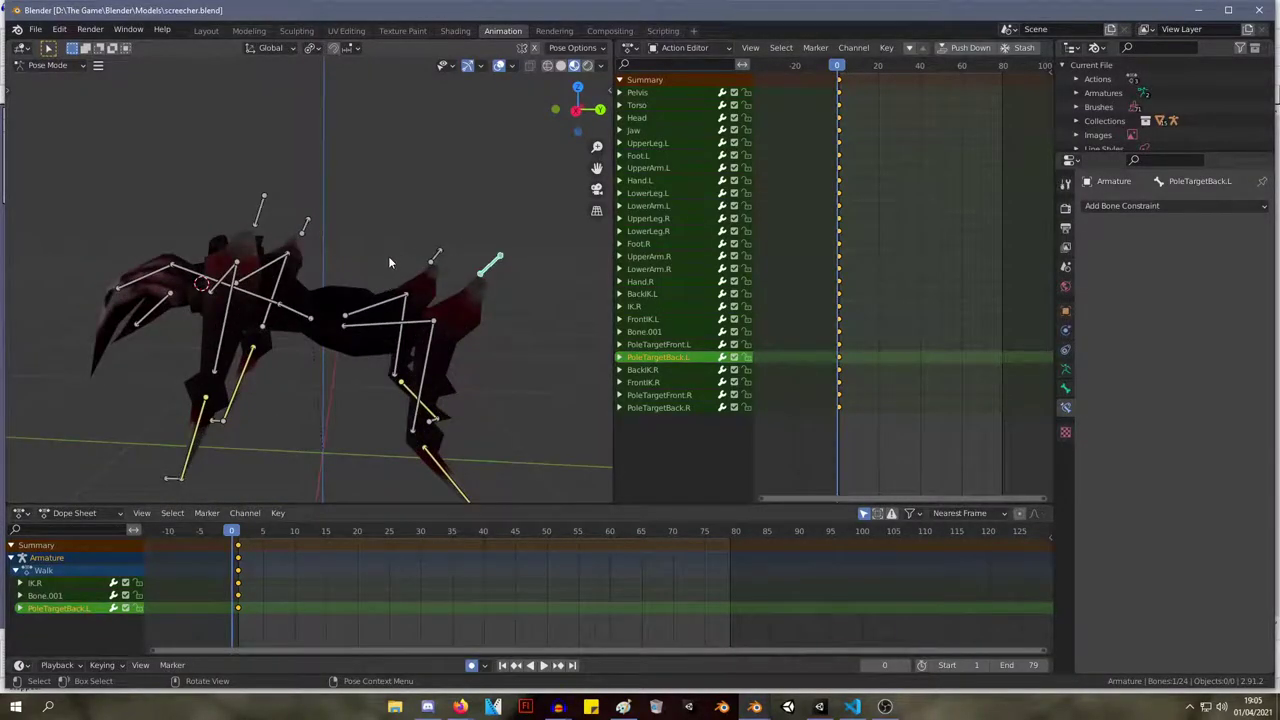
scroll(396, 245, "down", 3)
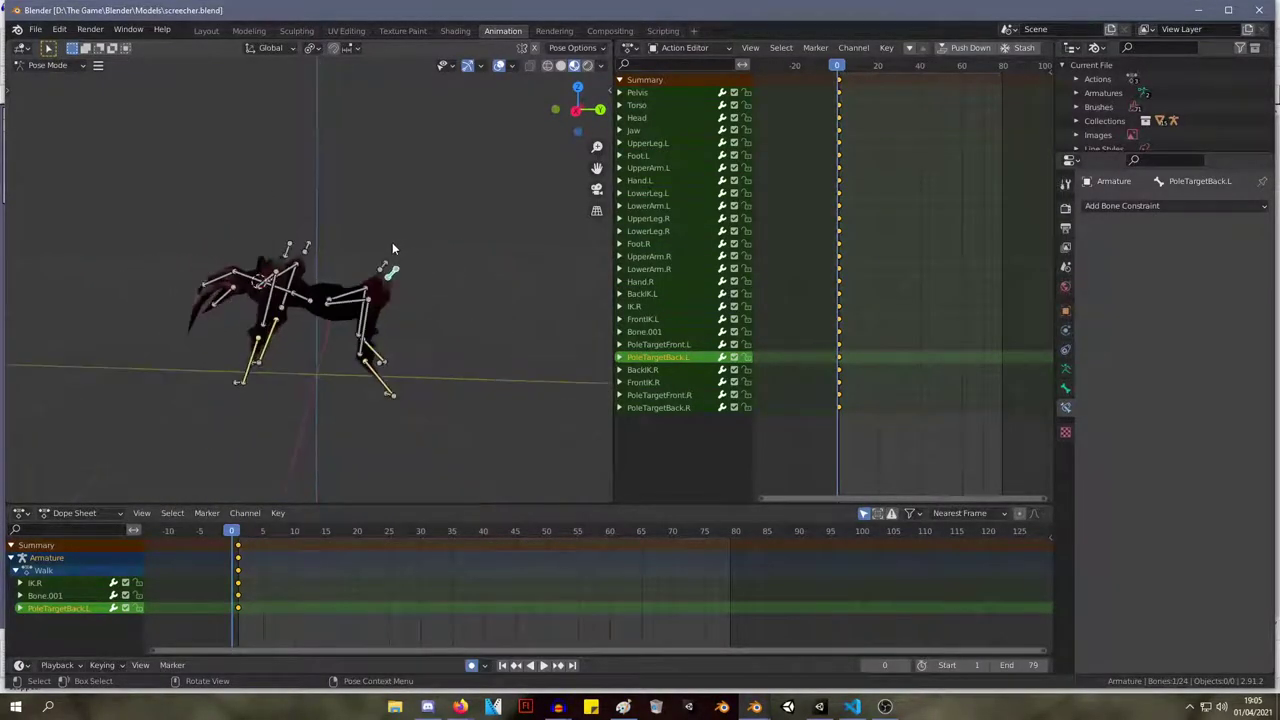
scroll(378, 252, "up", 1)
Try rotating the LowerLeg.L bone.
middle_click_drag(348, 264, 398, 347)
left_click(479, 304)
key("r")
right_click(453, 311)
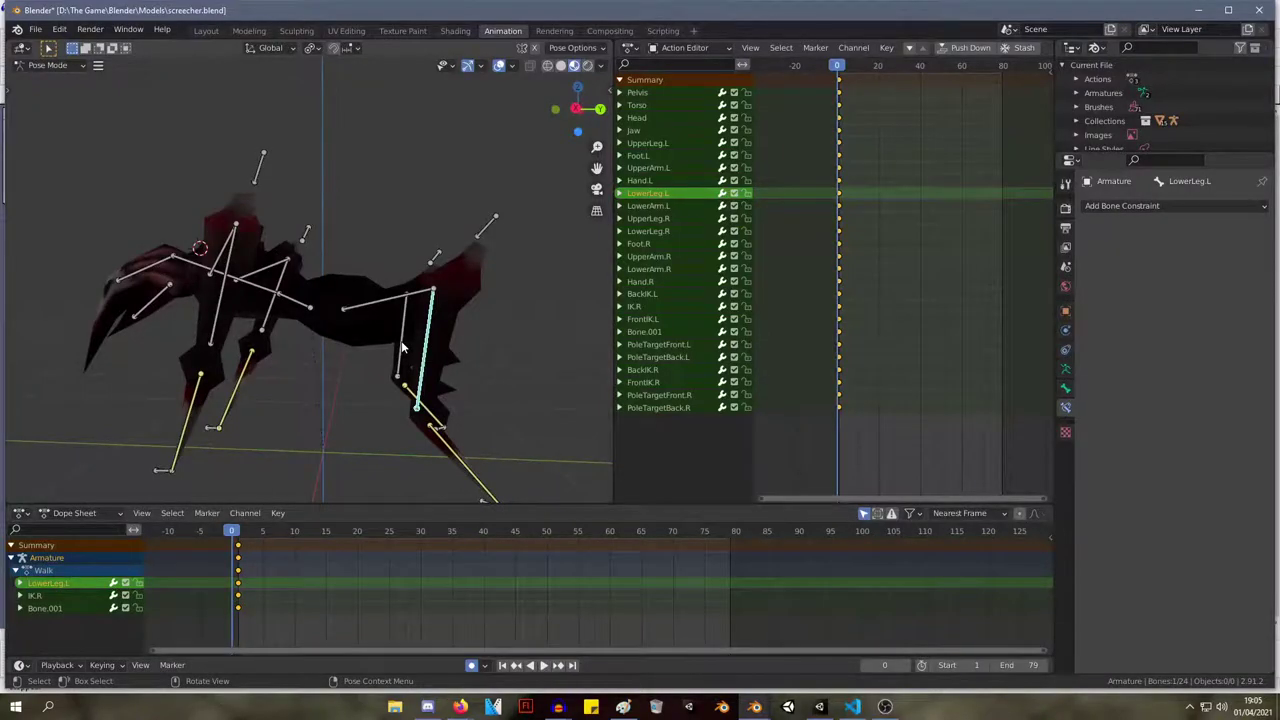
Compare the armature in the front and right orthographic views, checking the UpperArm.L bone.
middle_click_drag(43, 336, 306, 302)
key("KP_1")
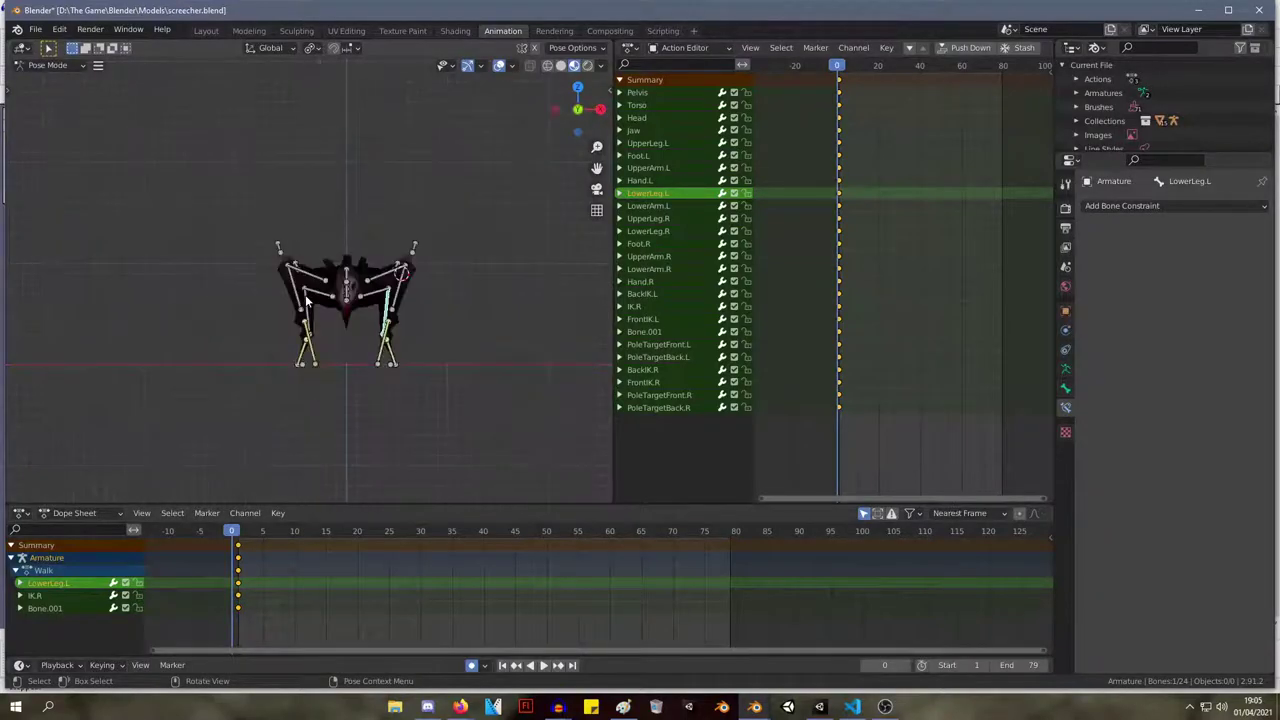
scroll(480, 262, "up", 4)
left_click(464, 276)
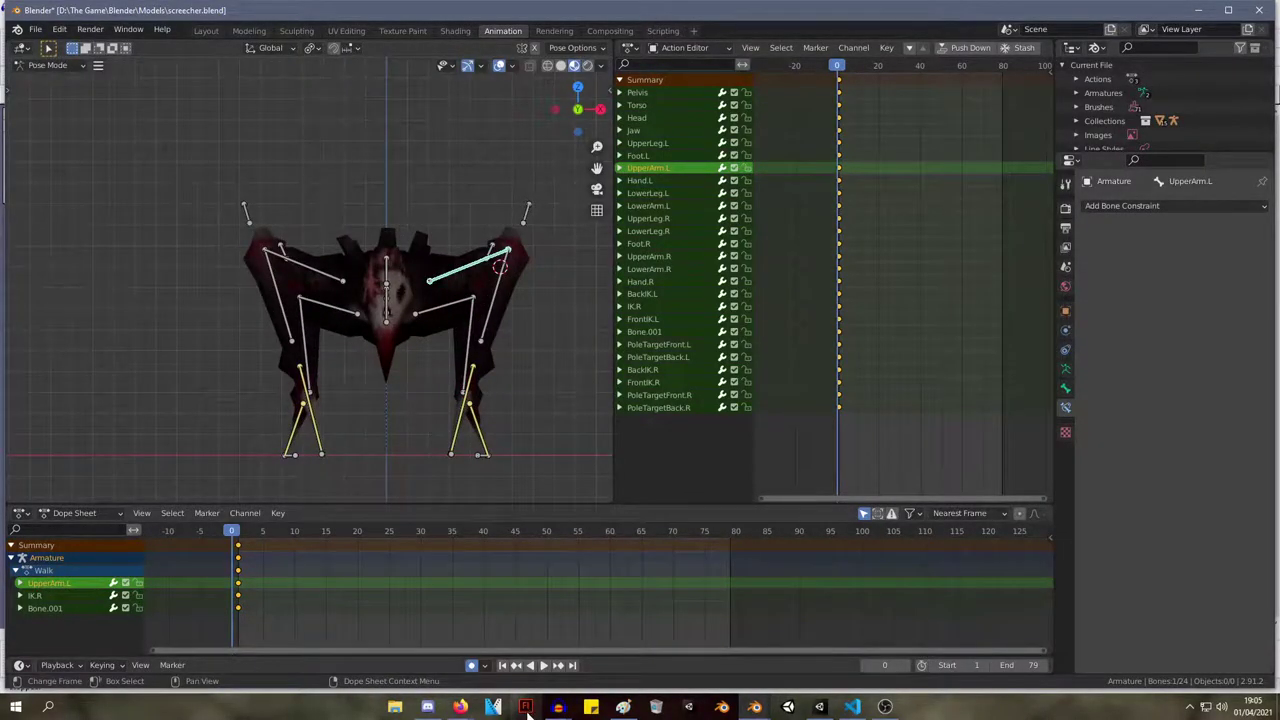
middle_click_drag(505, 366, 359, 356)
key("KP_1")
key("KP_3")
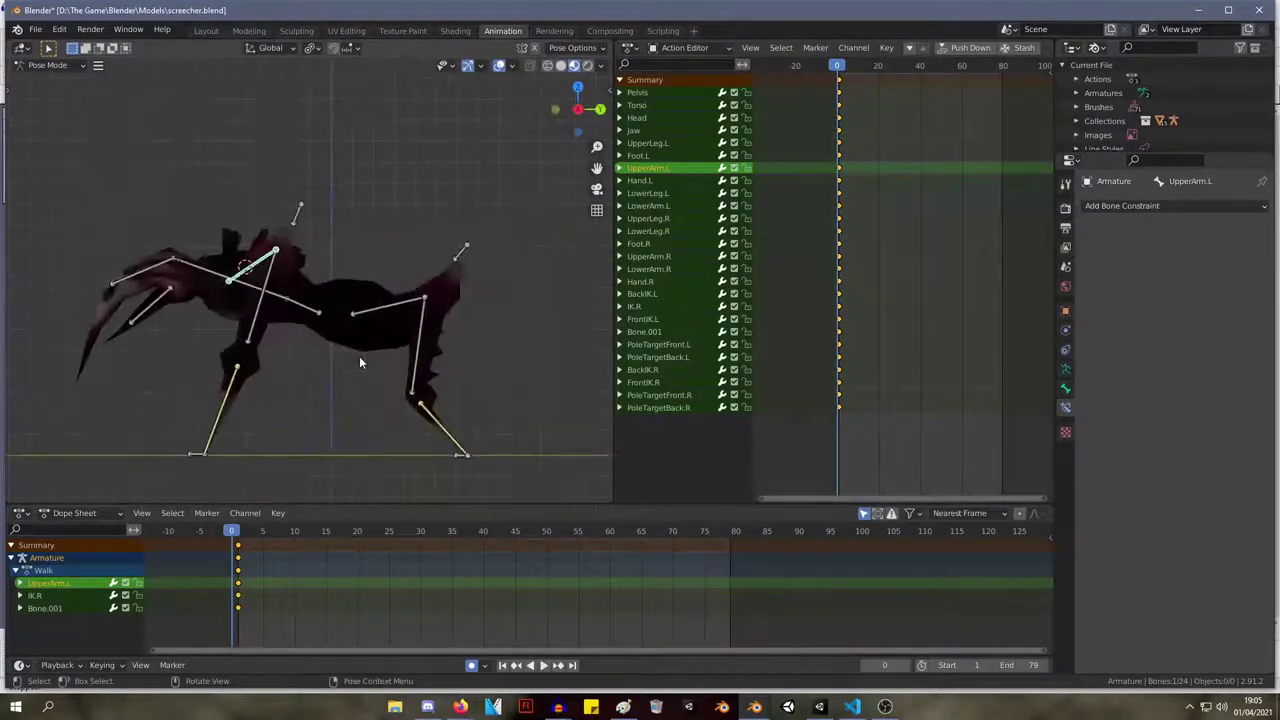
Try moving the LowerLeg.L bone and the PoleTargetBack.L bone in the side view.
left_click(420, 331)
key("g")
right_click(394, 323)
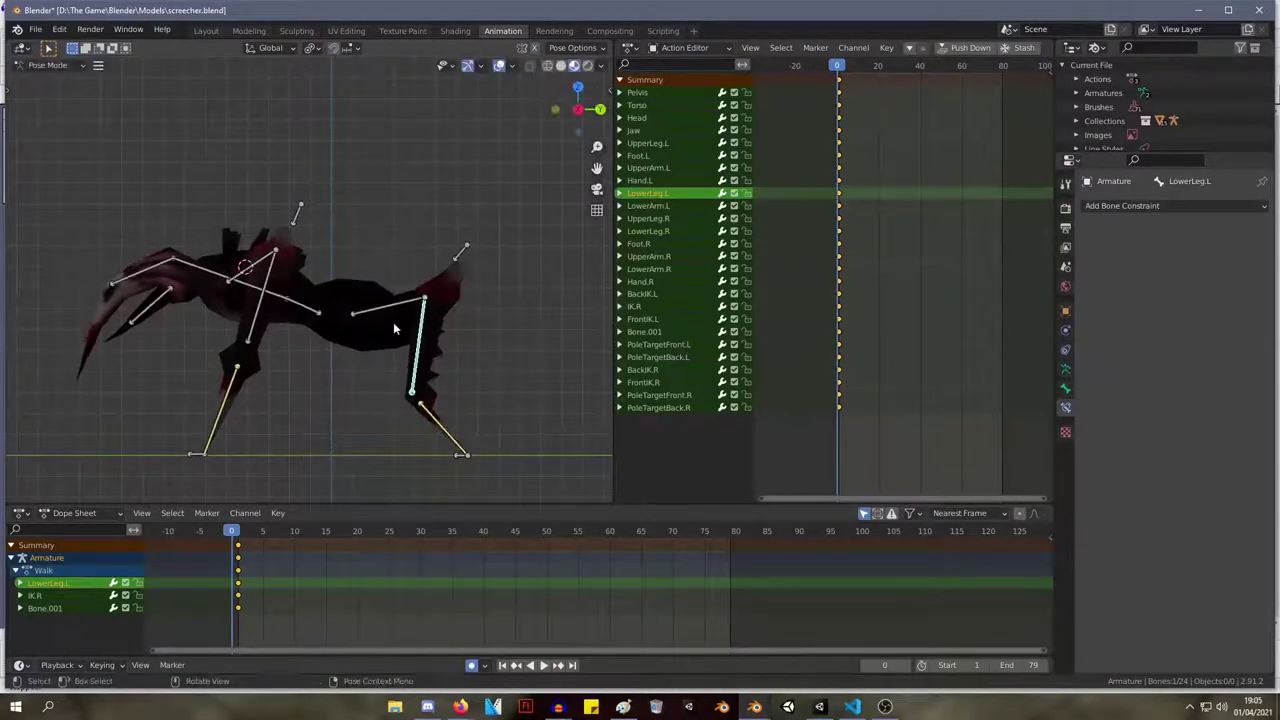
left_click(461, 255)
key("g")
right_click(464, 242)
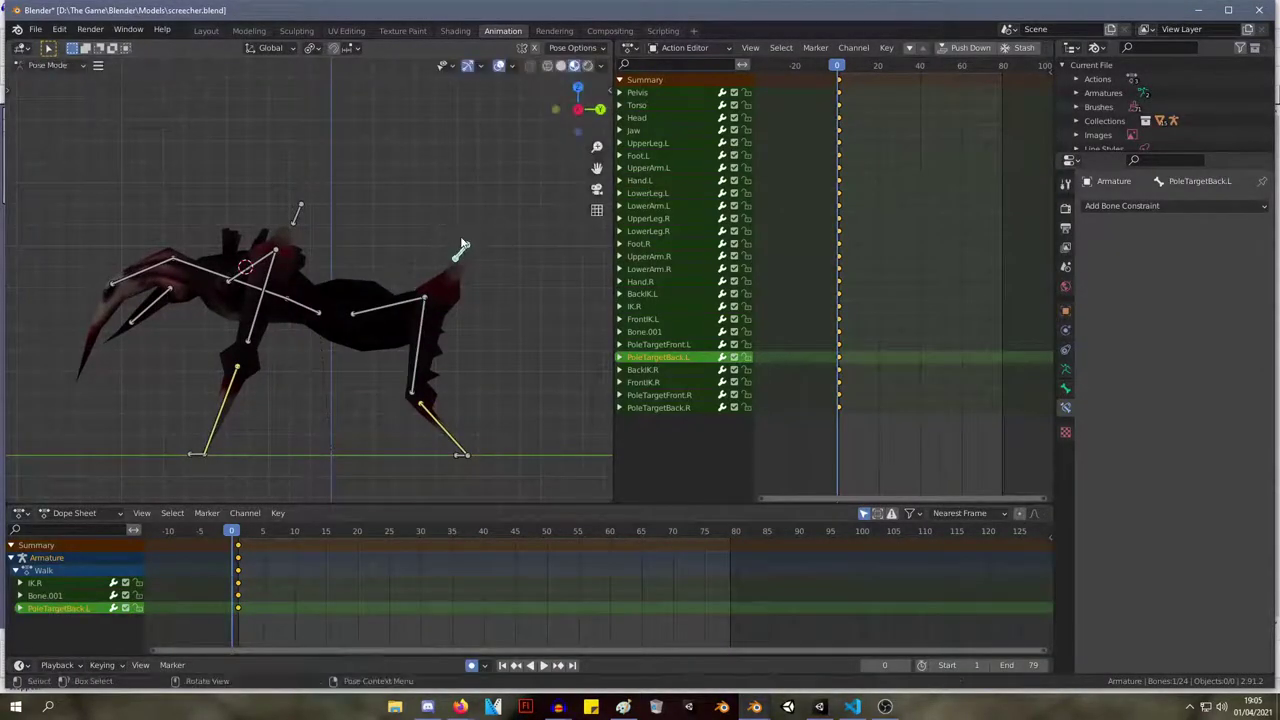
Inspect the rig's leg alignment in front, side and perspective views, briefly checking Edit Mode and clearing the bone selection.
key("KP_1")
key("KP_3")
key("KP_1")
key("KP_3")
key("Tab")
key("Tab")
left_click(387, 213)
mouse_move(387, 213)
middle_mouse_down()
mouse_move(455, 261)
mouse_move(598, 301)
mouse_move(516, 223)
mouse_move(411, 210)
middle_mouse_up()
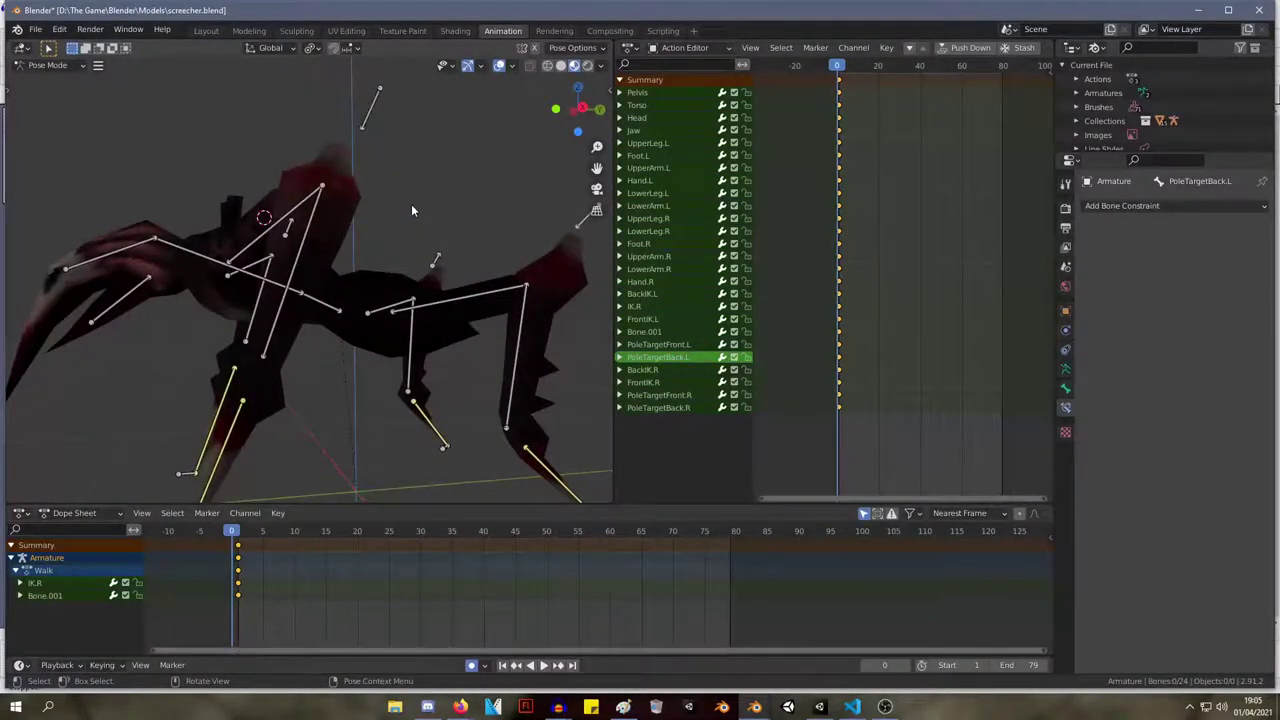
scroll(425, 224, "down", 4)
middle_click_drag(338, 234, 303, 230)
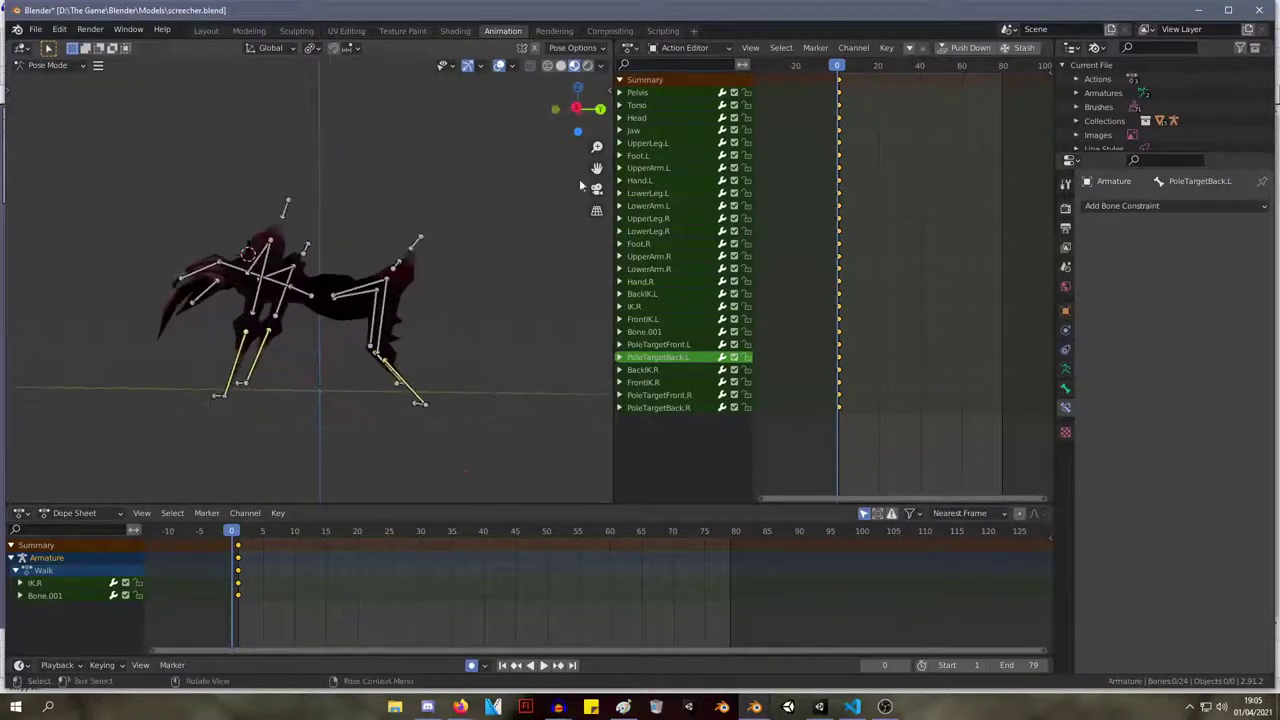
mouse_move(831, 70)
left_mouse_down()
mouse_move(907, 70)
mouse_move(836, 70)
left_mouse_up()
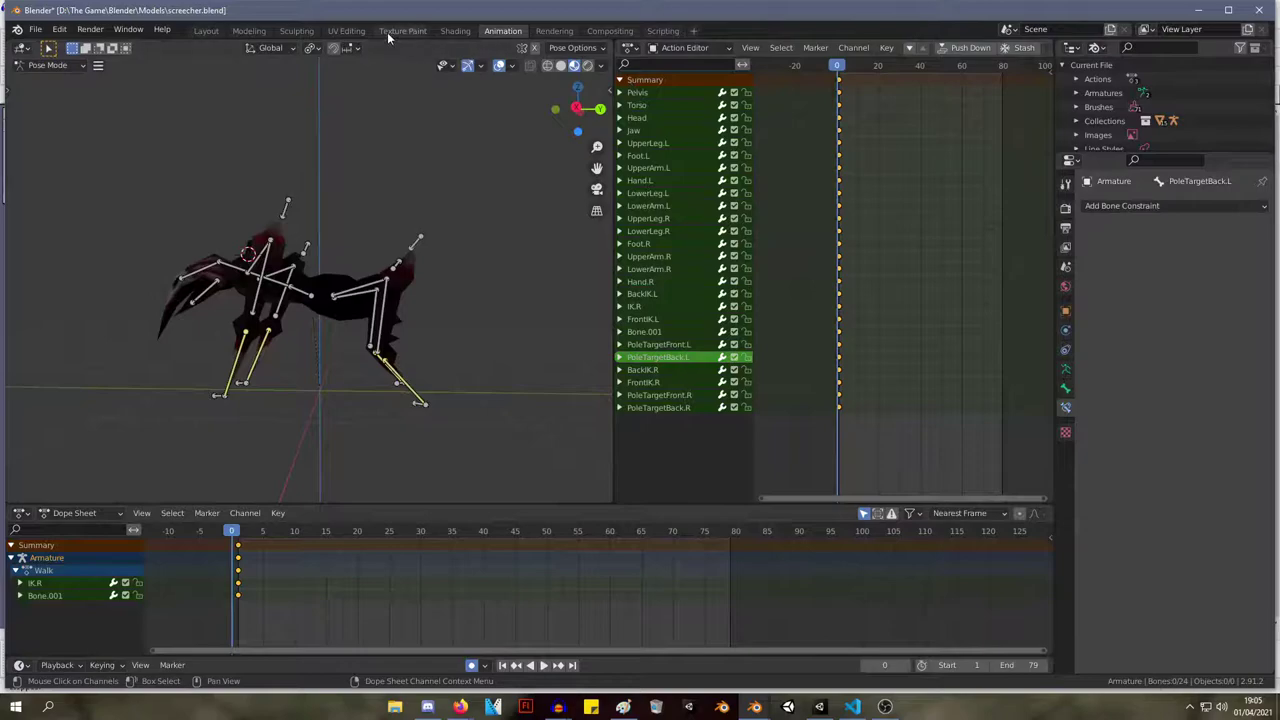
Try moving the PoleTargetFront.L bone to test the left front leg's response.
middle_click_drag(447, 175, 446, 258)
left_click(446, 258)
key("g")
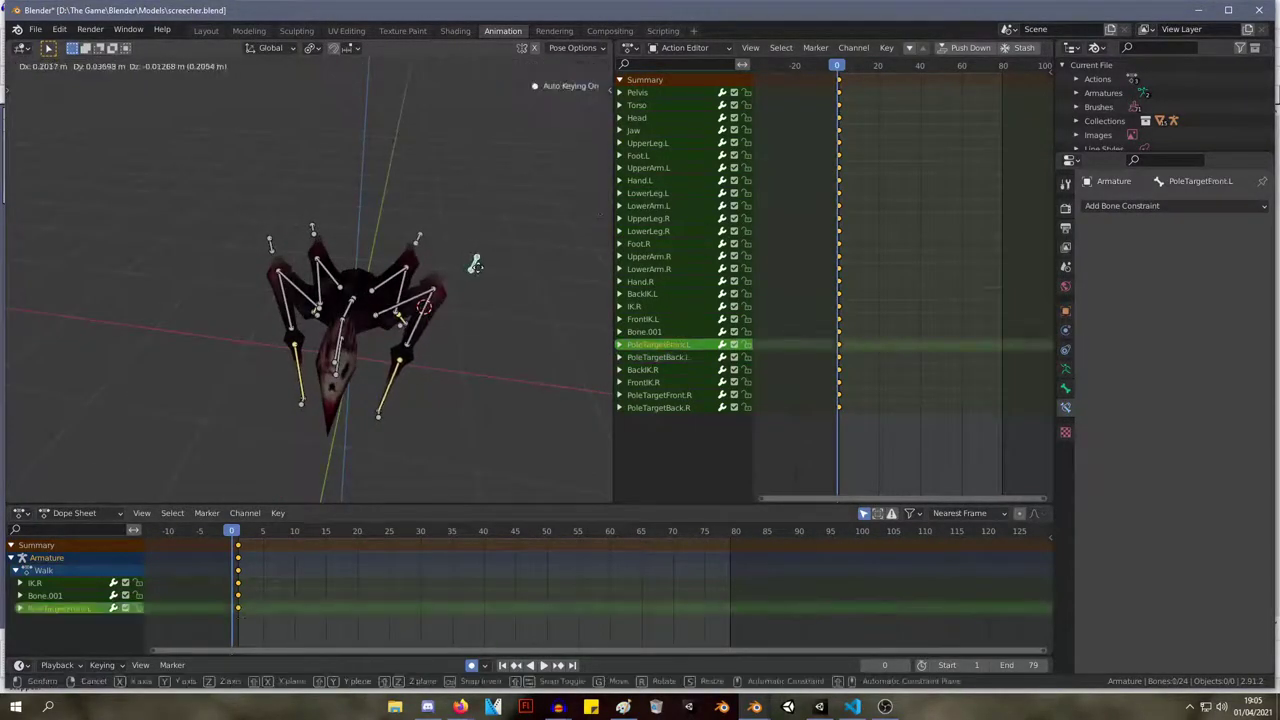
left_click(352, 243)
middle_click_drag(560, 238, 422, 177)
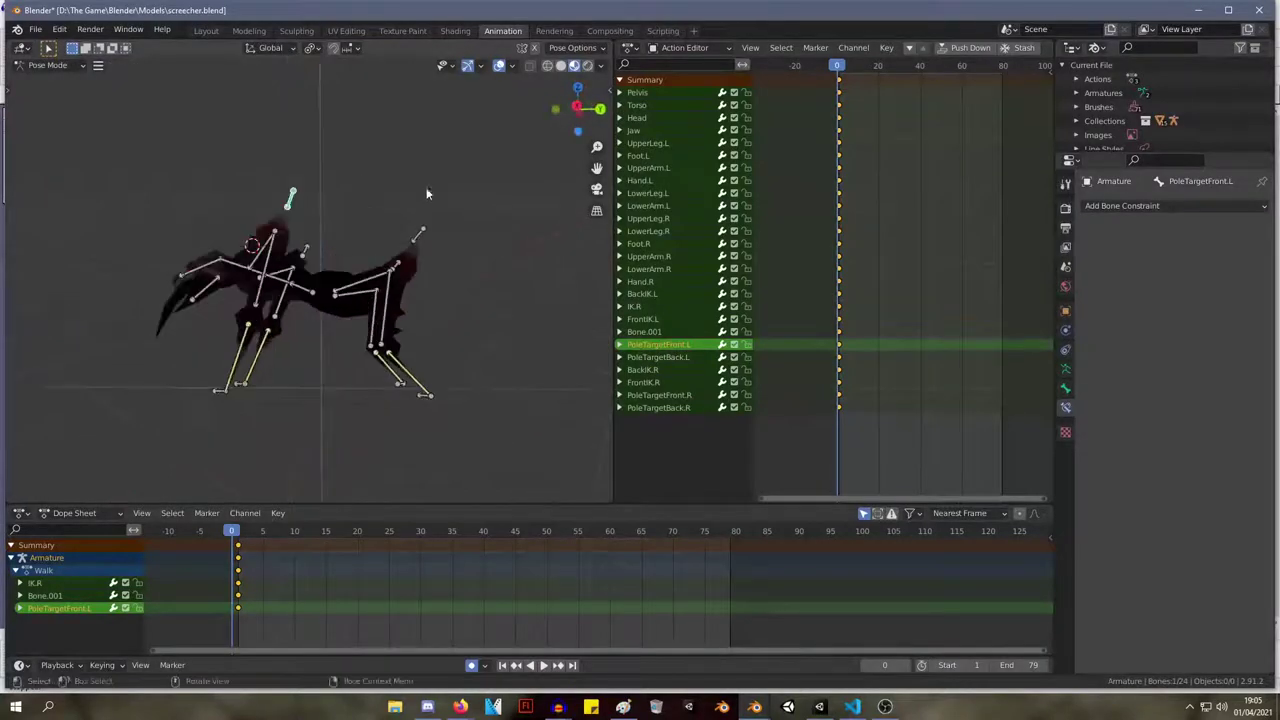
On Foot.L's IK constraint, set the pole angle to 10.1° and the iterations to 0.
left_click(418, 380)
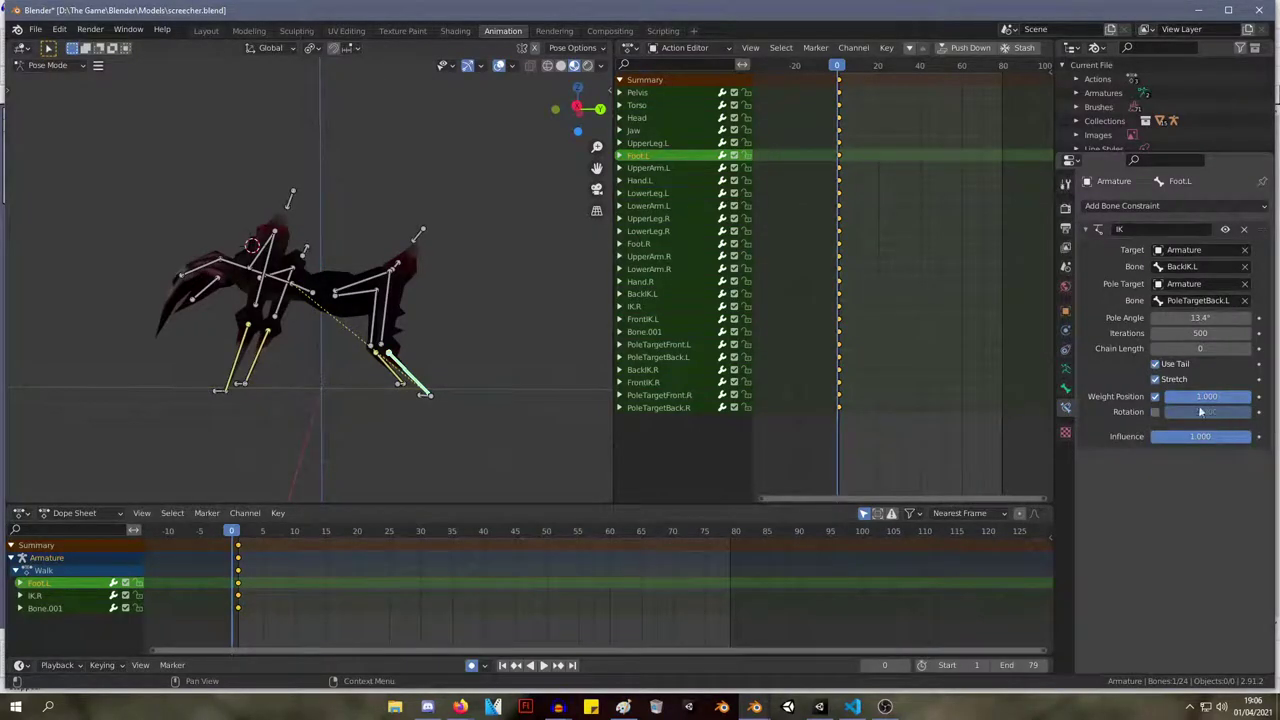
left_click_drag(1200, 317, 1173, 317)
Set Foot.L's IK chain length to 3 and pole angle to 131.5°, and try moving the foot bone.
left_click_drag(1203, 349, 1213, 349)
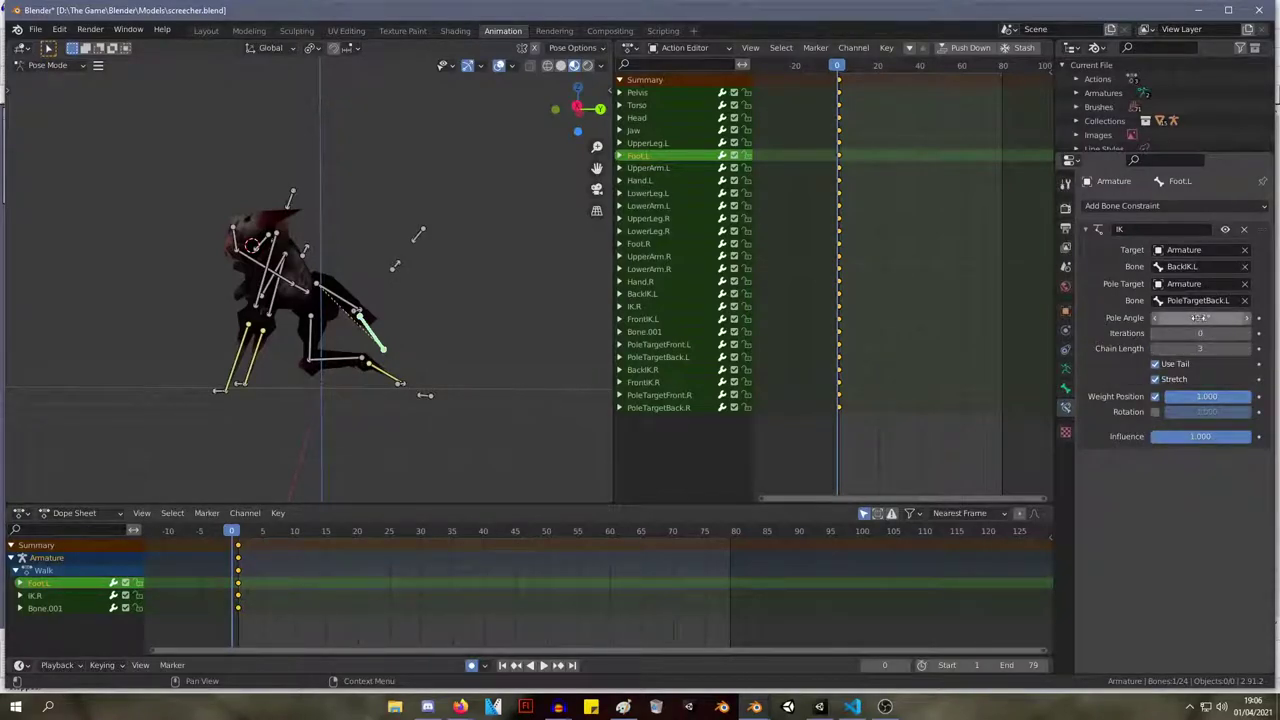
left_click_drag(1200, 317, 1258, 317)
middle_click_drag(430, 197, 530, 298)
key("g")
right_click(461, 220)
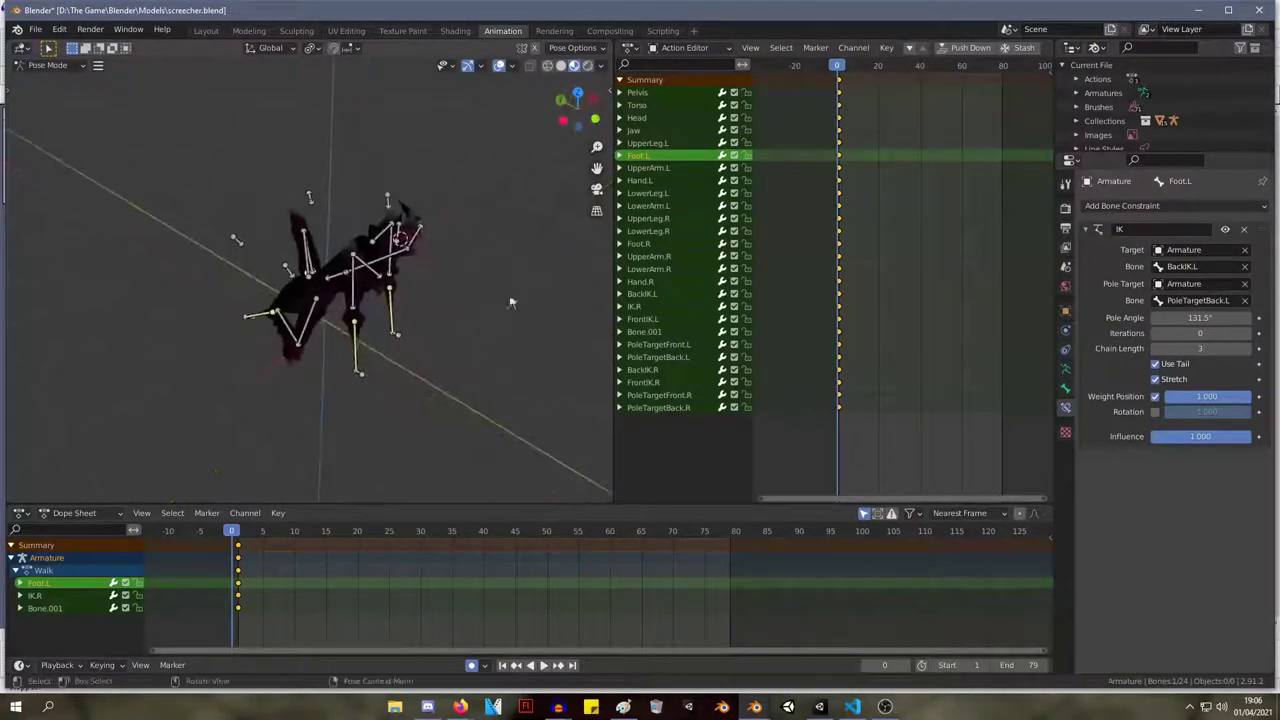
Test the rig by moving the Pelvis bone and rotating the body bones, and undo the pose changes.
left_click(340, 285)
key("g")
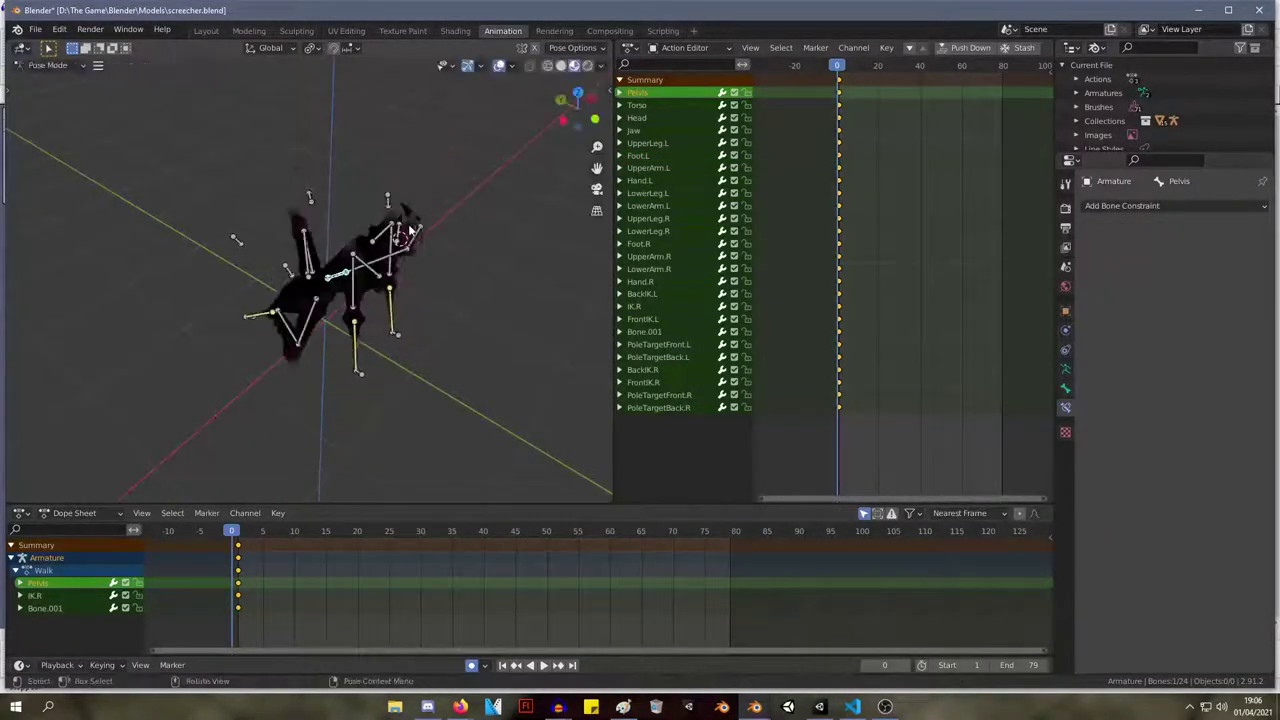
left_click(312, 203)
middle_click_drag(434, 197, 440, 256)
key("r")
right_click(440, 262)
left_click(368, 189)
key("r")
right_click(294, 244)
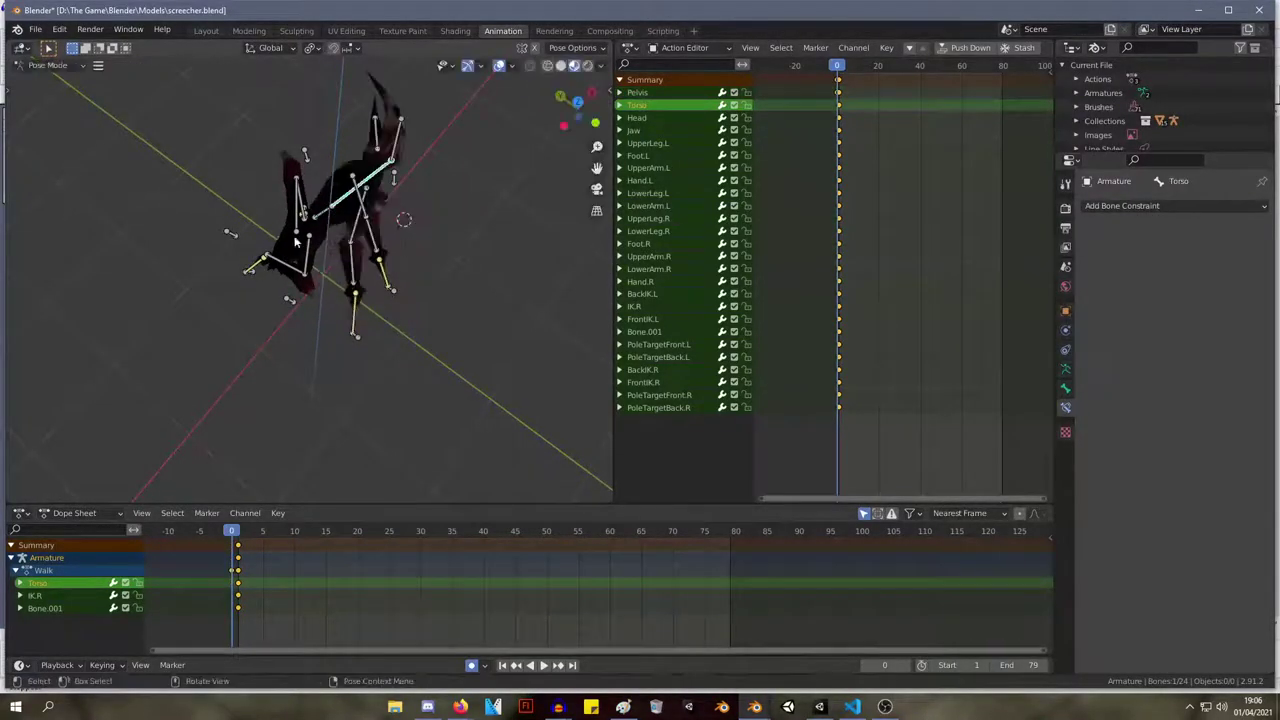
key("ctrl+z")
key("ctrl+z")
Turn off Use Tail and Stretch in Foot.L's IK constraint and check the effect on the legs.
left_click(308, 233)
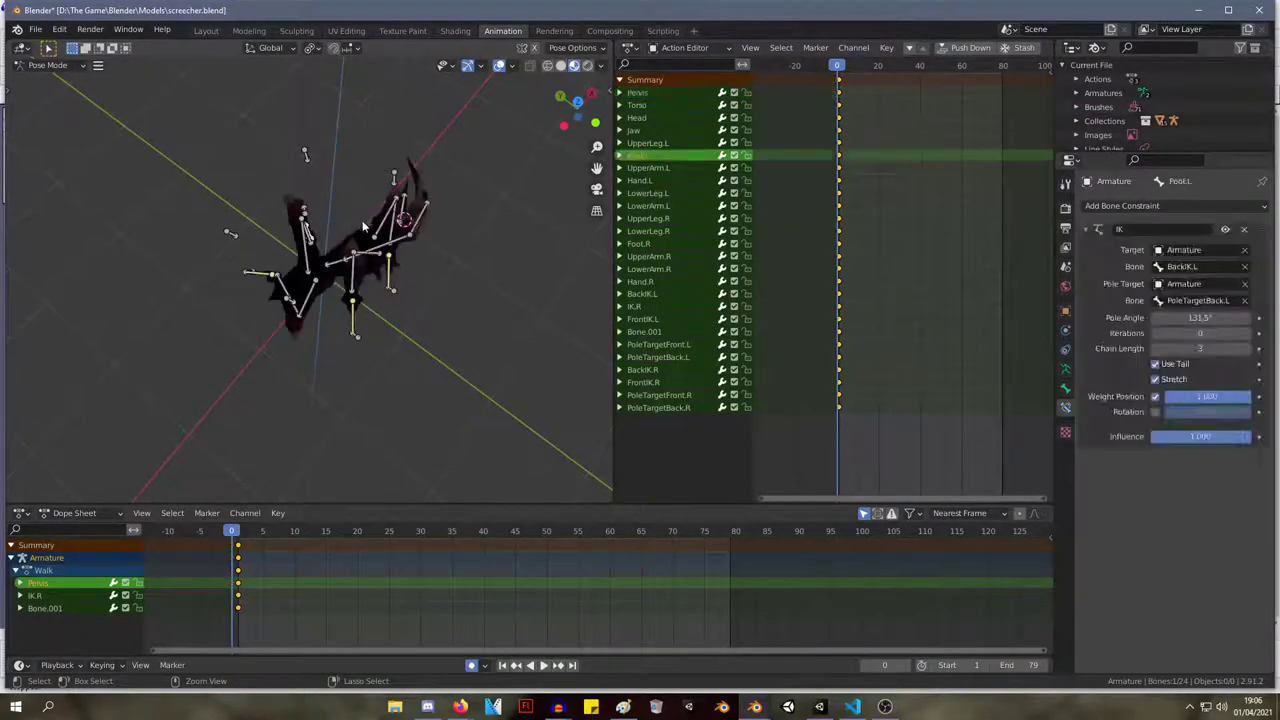
left_click(1155, 364)
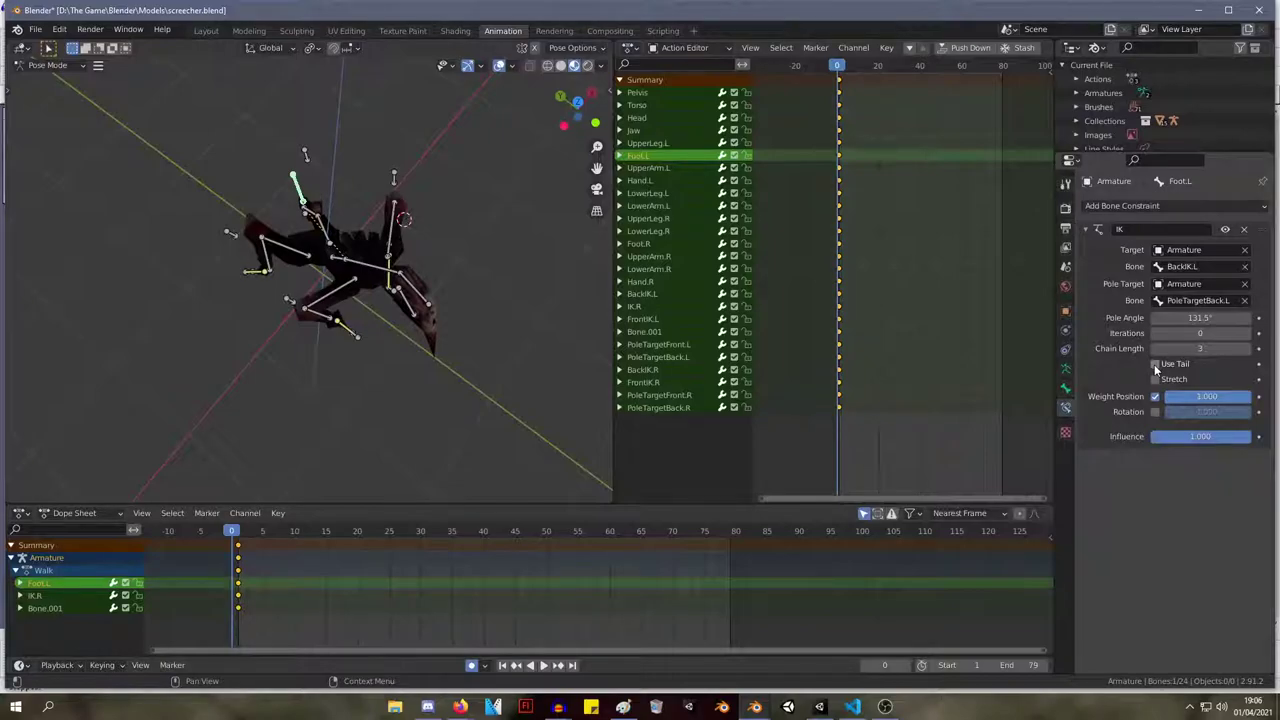
middle_click_drag(350, 300, 266, 258)
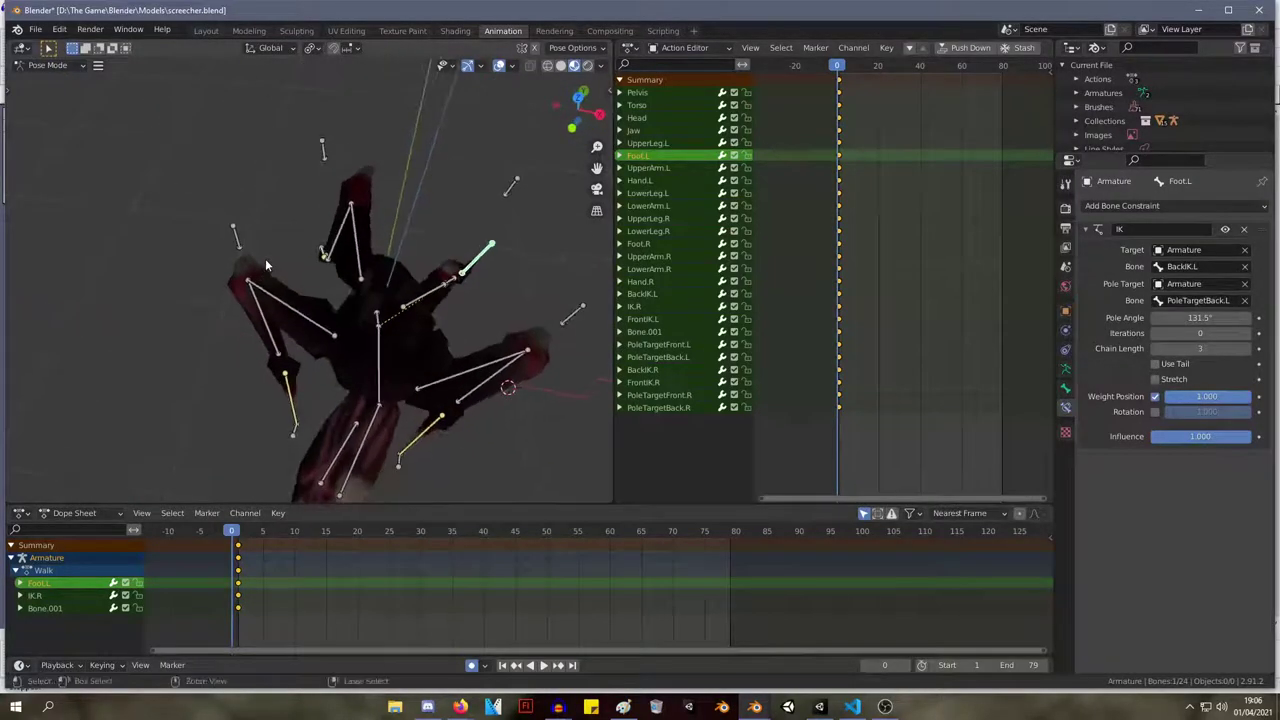
Undo the Use Tail, Stretch, chain length and latest pole angle changes on Foot.L's IK constraint, and save the file.
key("ctrl+z")
key("ctrl+z")
key("ctrl+z")
key("ctrl+z")
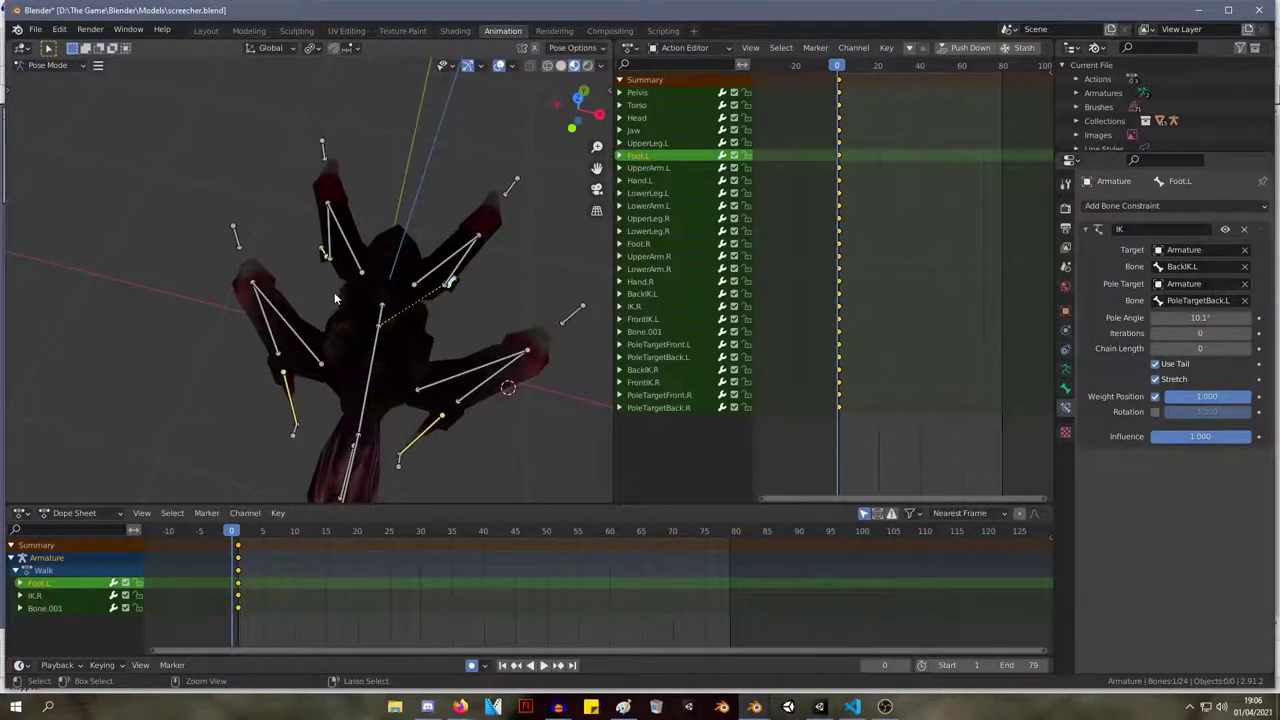
key("ctrl+s")
Compare the IK constraint settings of the rear foot bones Foot.R and Foot.L.
middle_click_drag(342, 295, 500, 330)
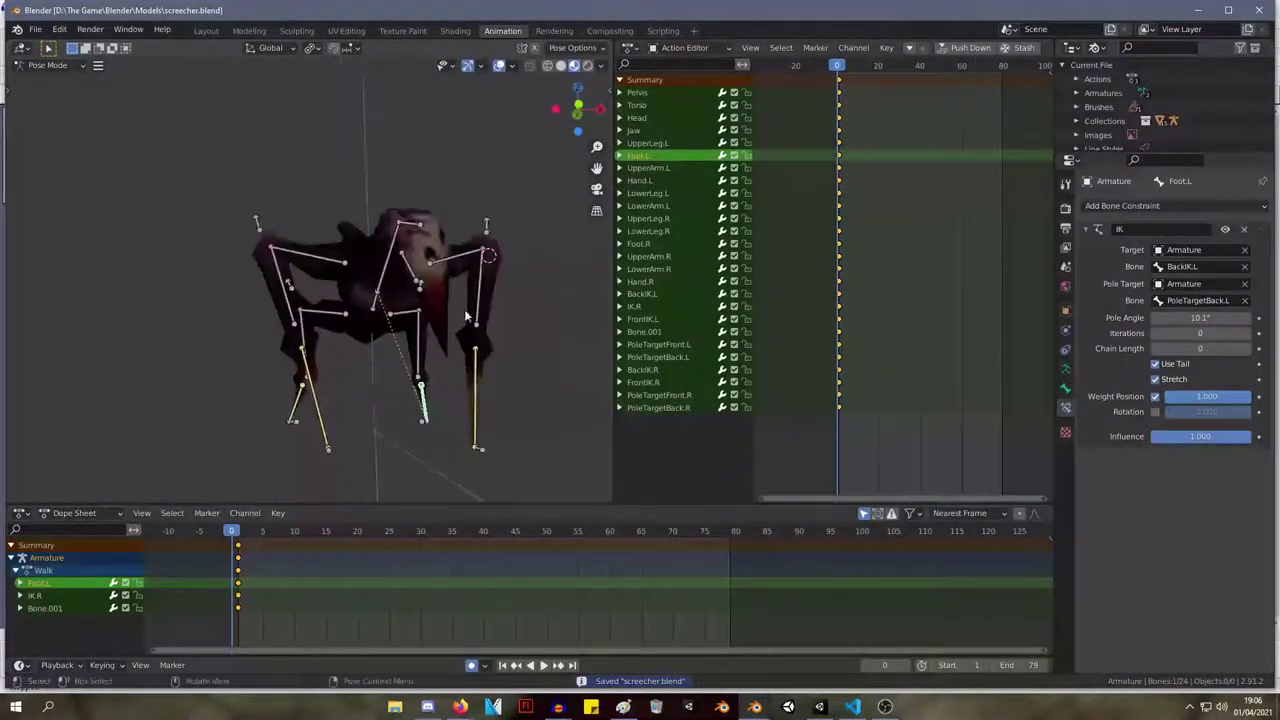
left_click(350, 412)
left_click(337, 451)
middle_click_drag(337, 451, 180, 440)
left_click(410, 412)
middle_click_drag(447, 425, 323, 424)
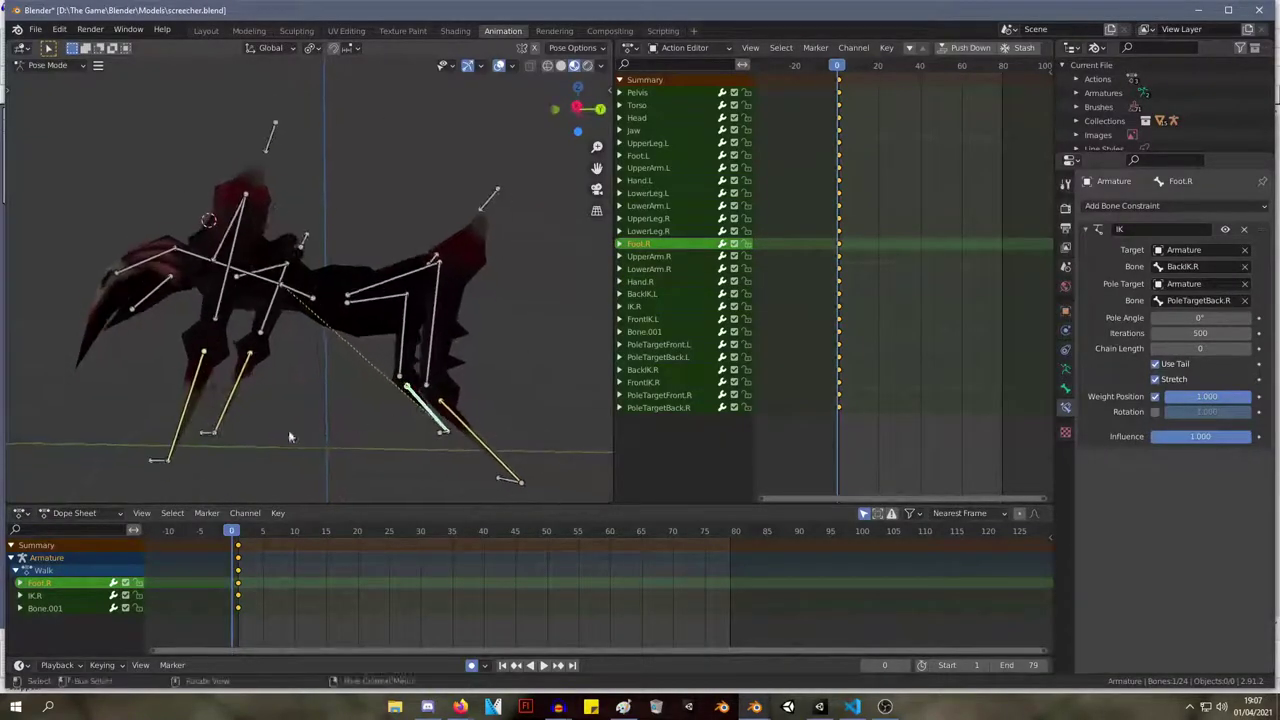
left_click(193, 427)
middle_click_drag(193, 427, 430, 385)
left_click(490, 425)
mouse_move(1200, 348)
left_mouse_down()
mouse_move(1215, 348)
mouse_move(1200, 348)
left_mouse_up()
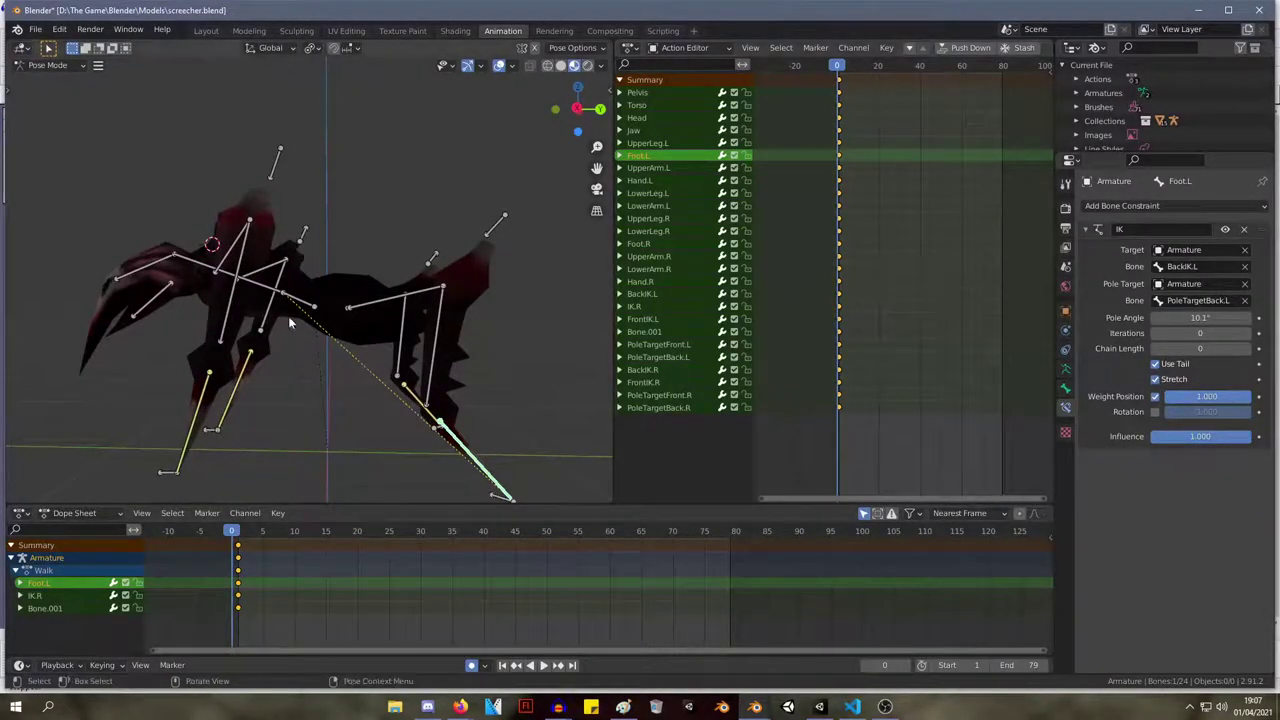
Inspect the left front leg bones, the PoleTargetBack.L bone and the IK constraint on Foot.L.
mouse_move(374, 352)
middle_mouse_down()
mouse_move(460, 392)
mouse_move(355, 341)
middle_mouse_up()
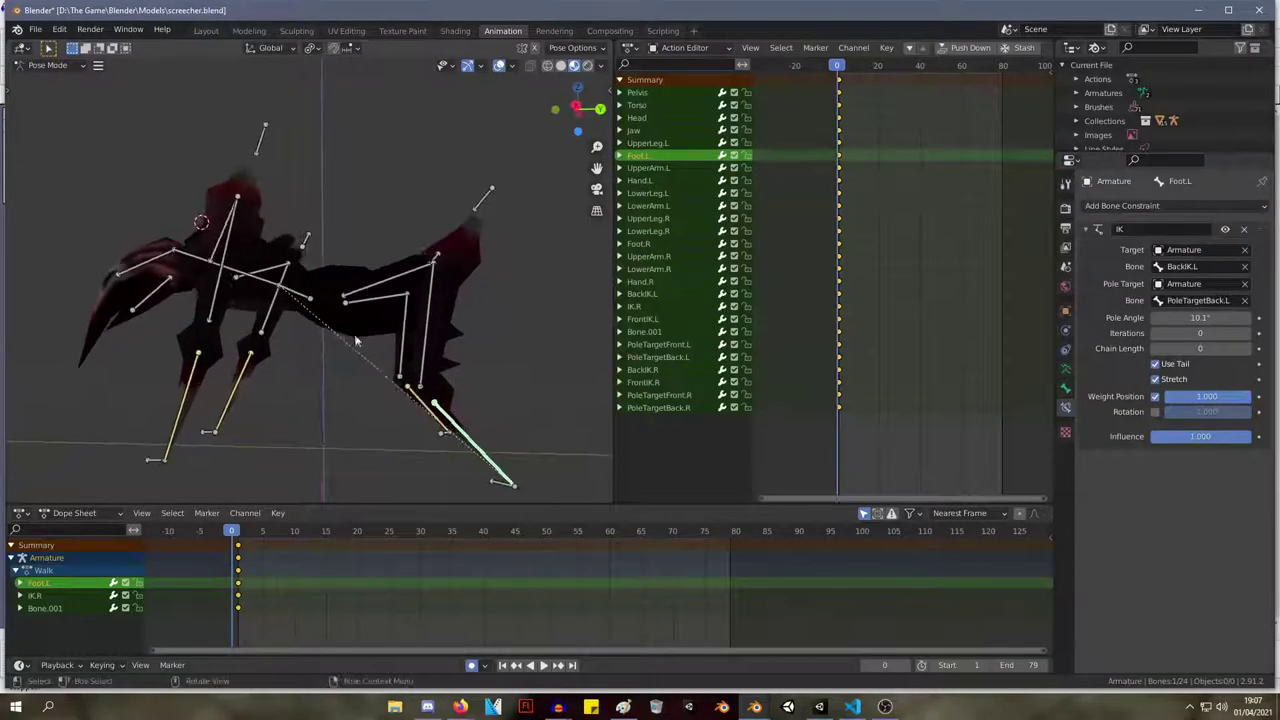
left_click(153, 460)
left_click(172, 447)
left_click(485, 450)
middle_click_drag(486, 451, 485, 410)
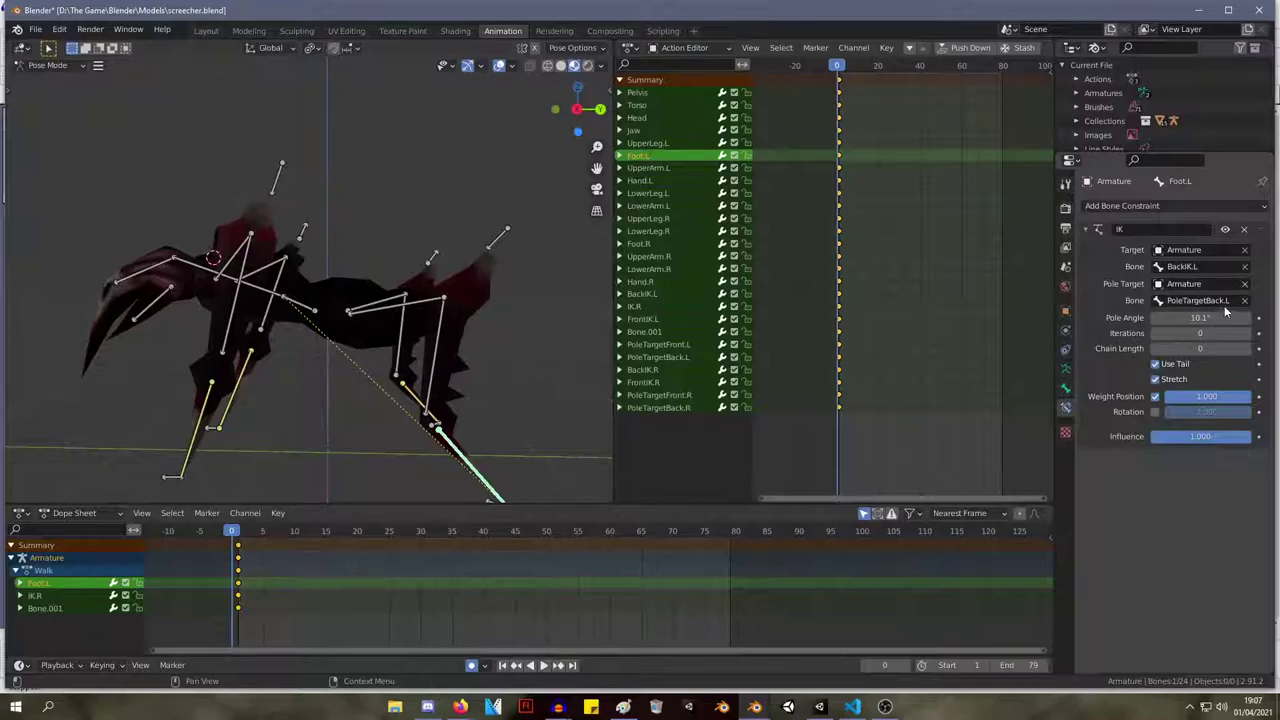
left_click(499, 239)
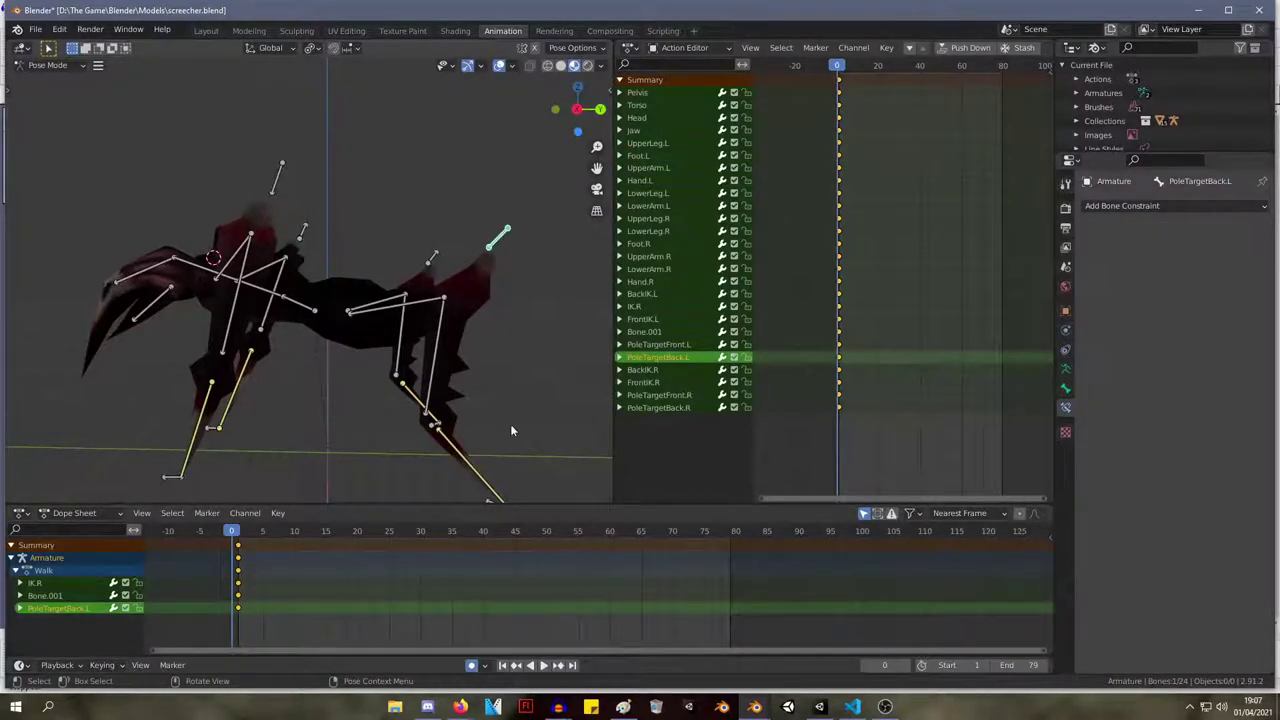
scroll(459, 382, "down", 4)
scroll(456, 379, "up", 2)
left_click(436, 426)
left_click(450, 453)
left_click(452, 446)
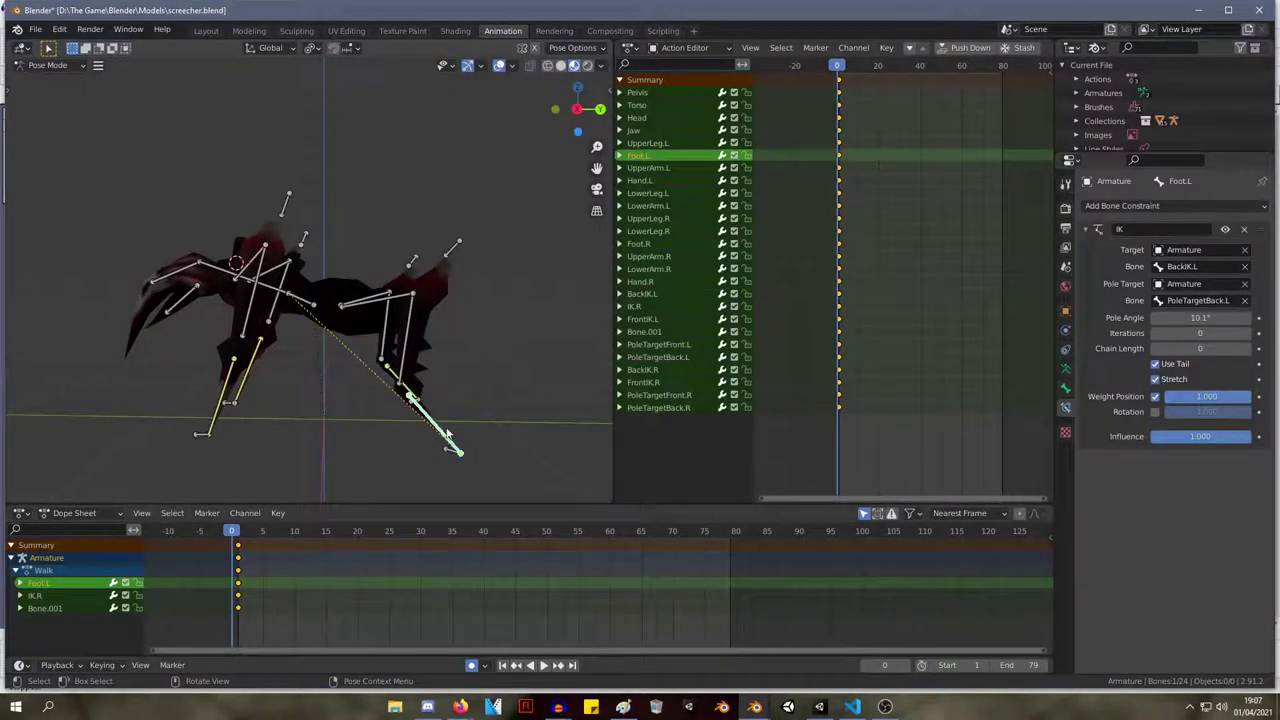
Examine the joint between the LowerLeg.L and Foot.L bones on the left rear leg.
scroll(1095, 135, "down", 4)
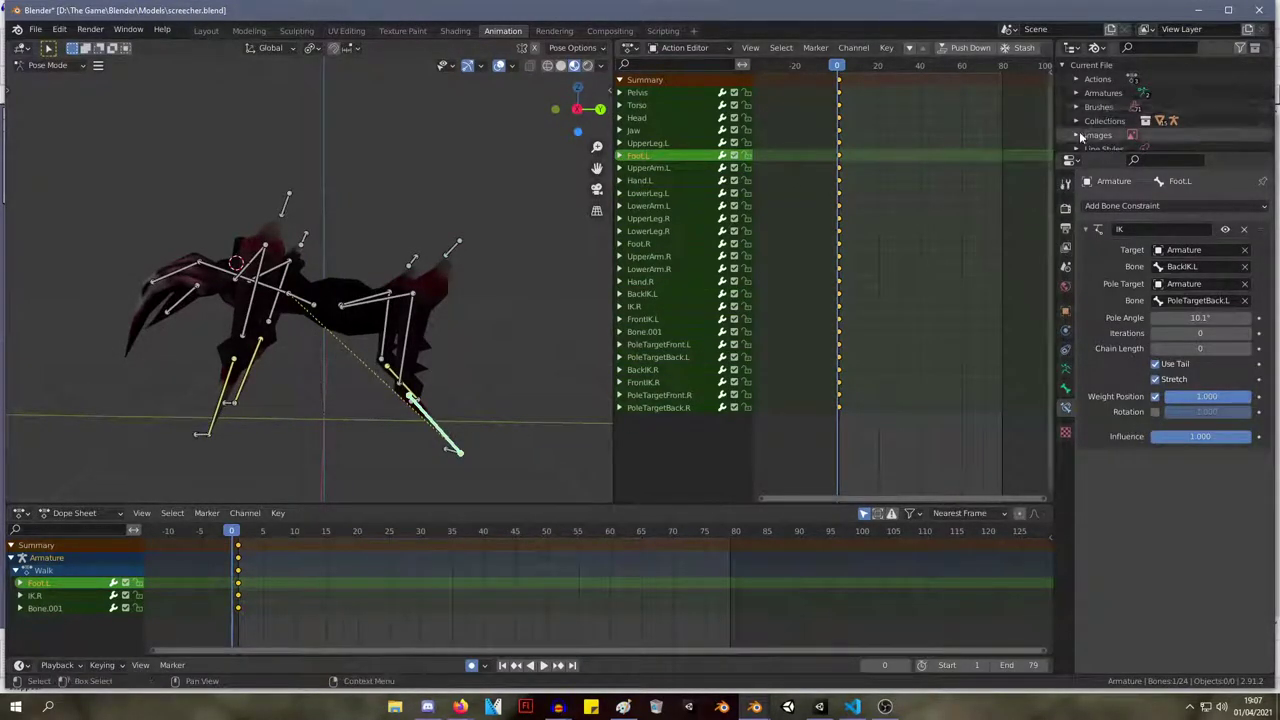
scroll(1078, 125, "down", 2)
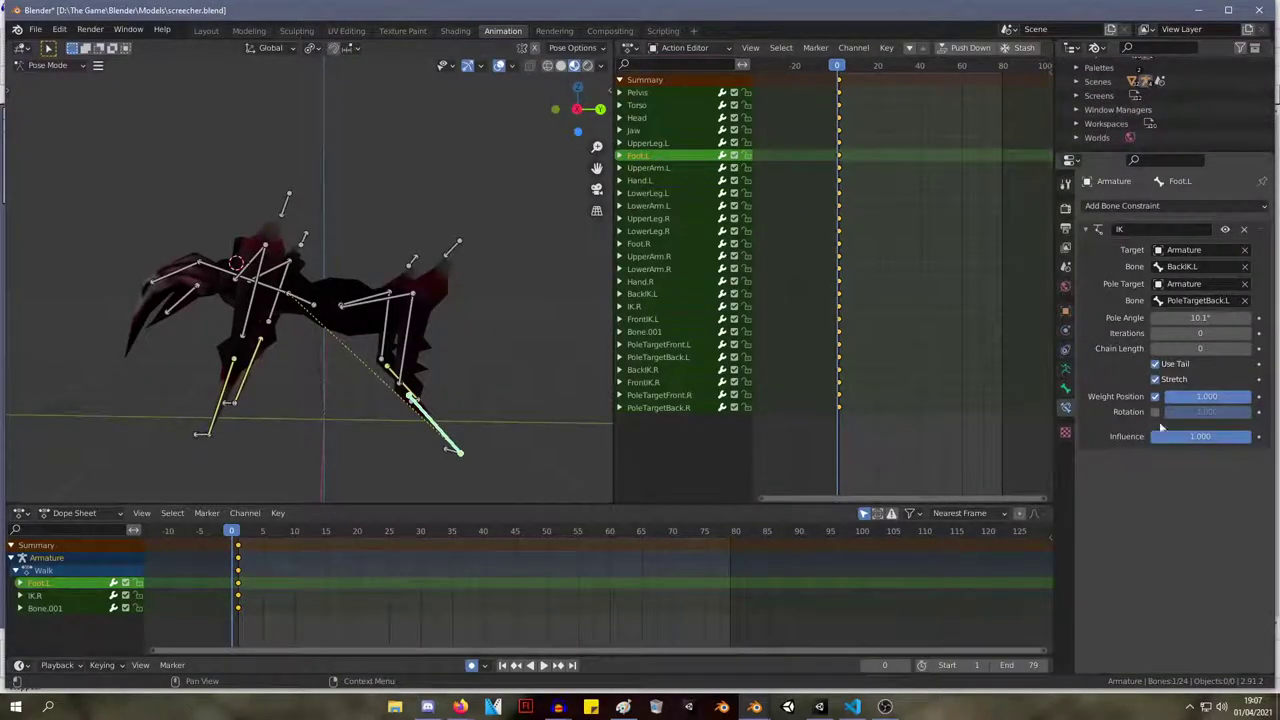
middle_click_drag(598, 322, 332, 269)
left_click(407, 420)
scroll(334, 270, "up", 4)
middle_click_drag(430, 332, 266, 231, "shift")
left_click(347, 385)
middle_click_drag(348, 384, 383, 333)
scroll(410, 338, "up", 3)
middle_click_drag(508, 334, 337, 346)
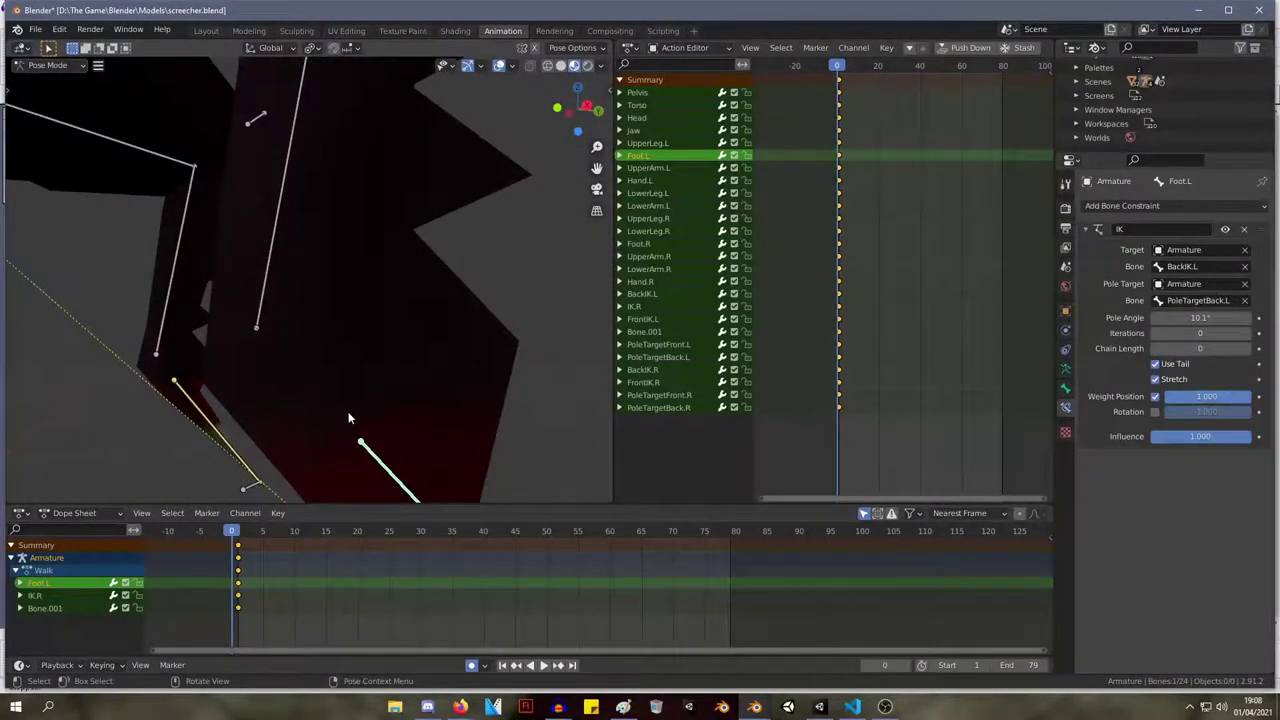
Try to parent Foot.L to LowerLeg.L in Pose Mode with the Bone and Object (Without Inverse) options.
left_click(258, 322, "shift")
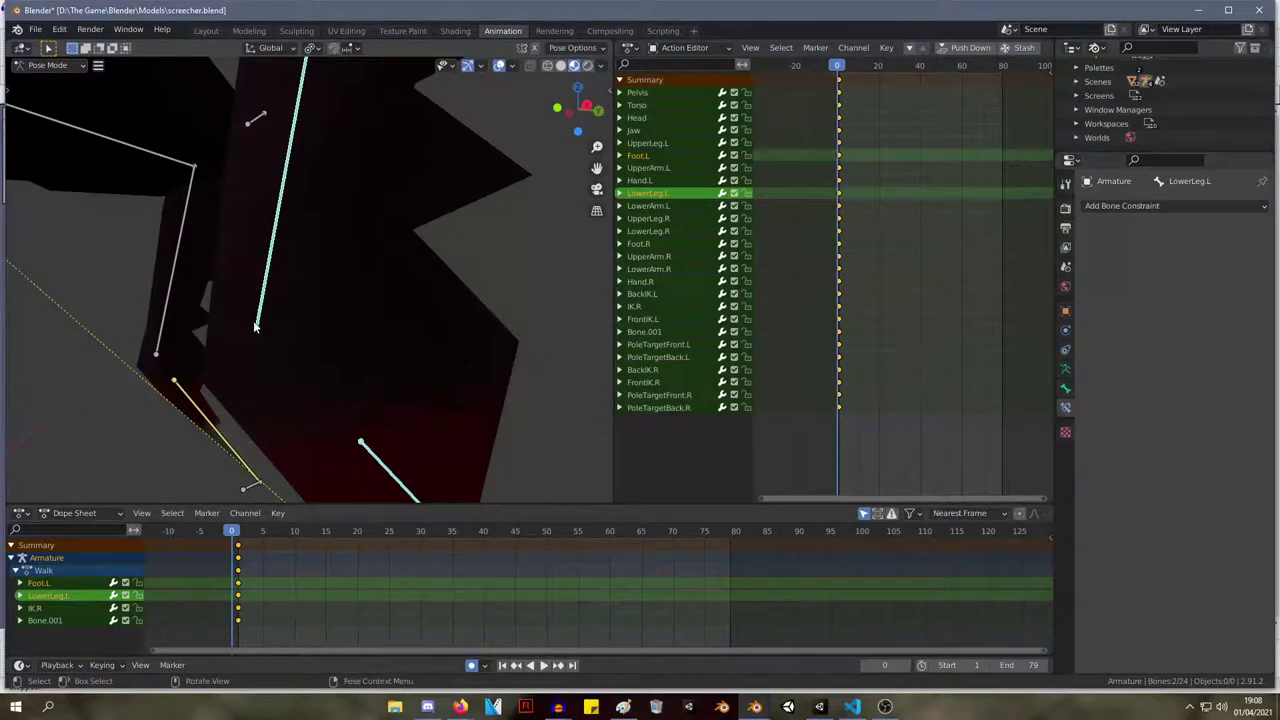
key("ctrl+p")
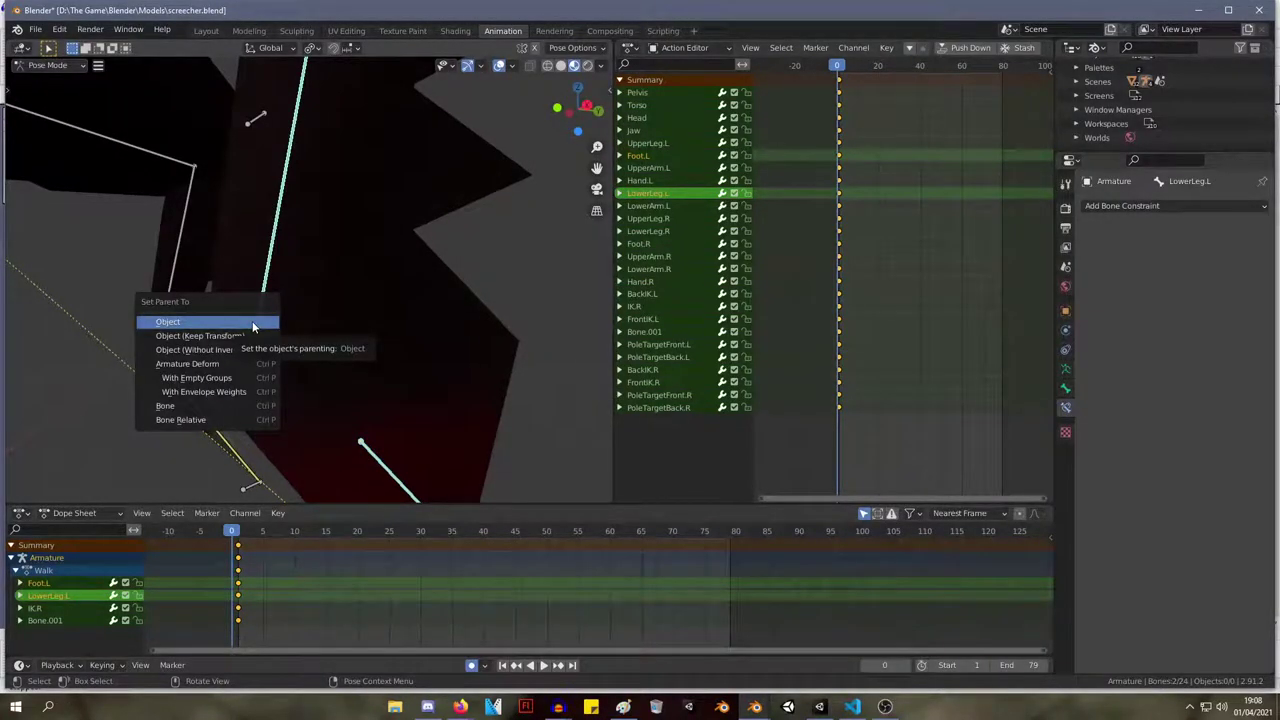
left_click(260, 408)
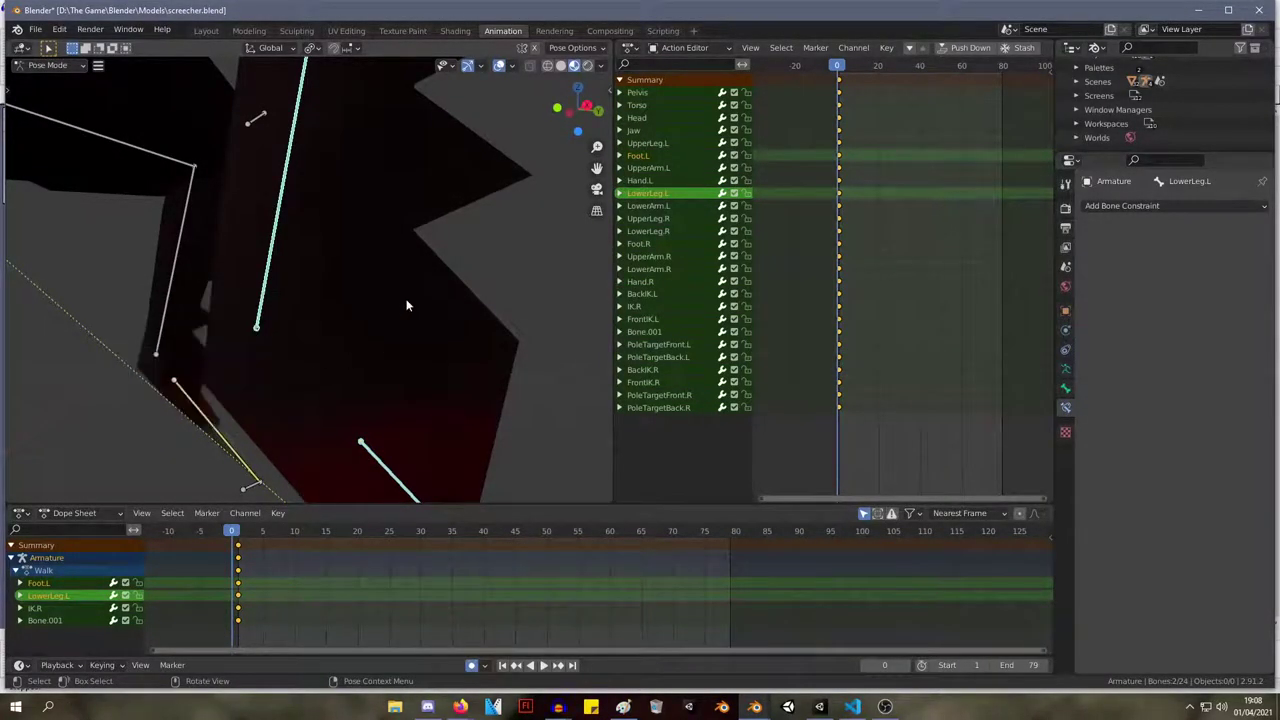
scroll(380, 315, "down", 3)
key("ctrl+p")
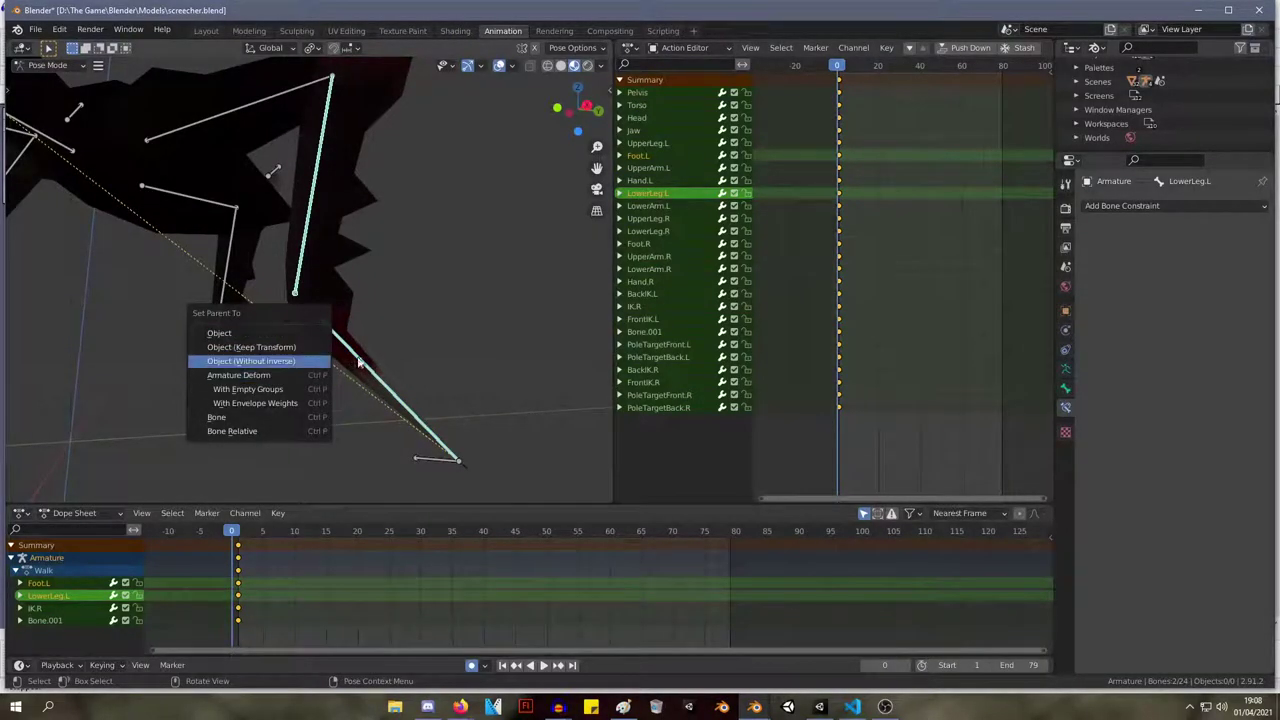
left_click(322, 361)
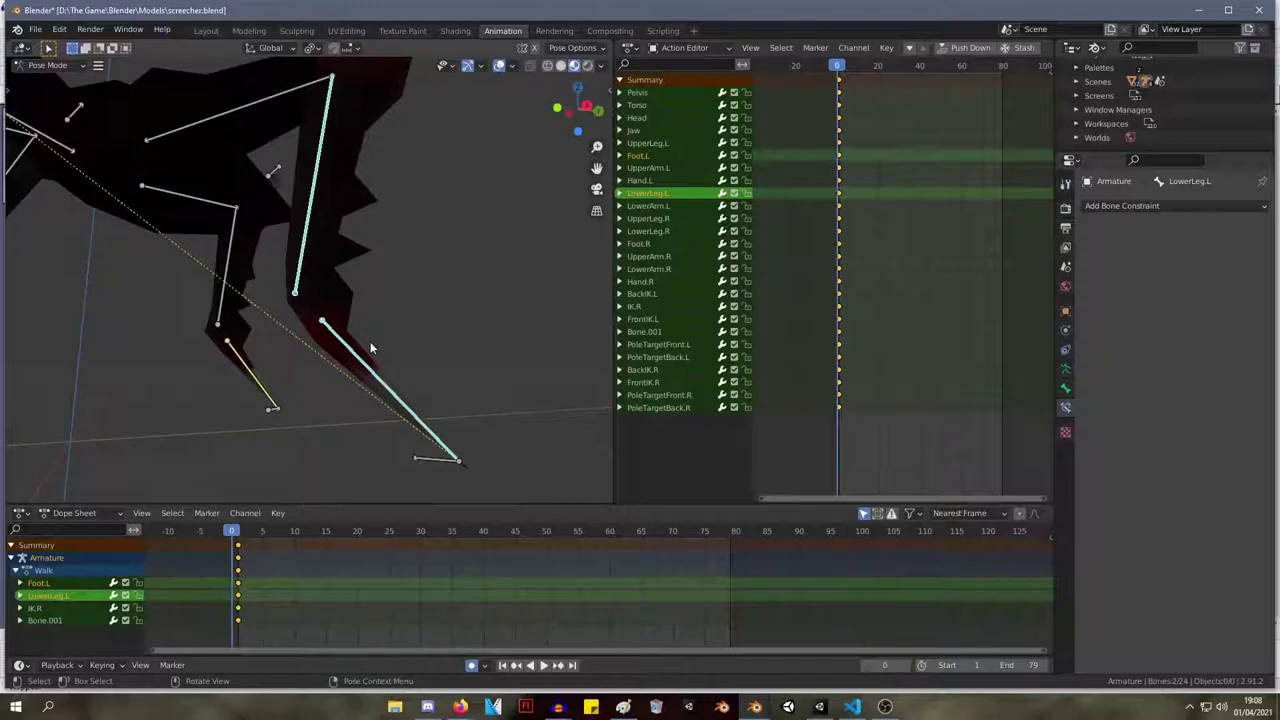
Clear the parent of the Foot.L bone in Edit Mode and check the left rear leg in Pose Mode.
middle_click_drag(370, 341, 186, 303)
left_click(318, 374)
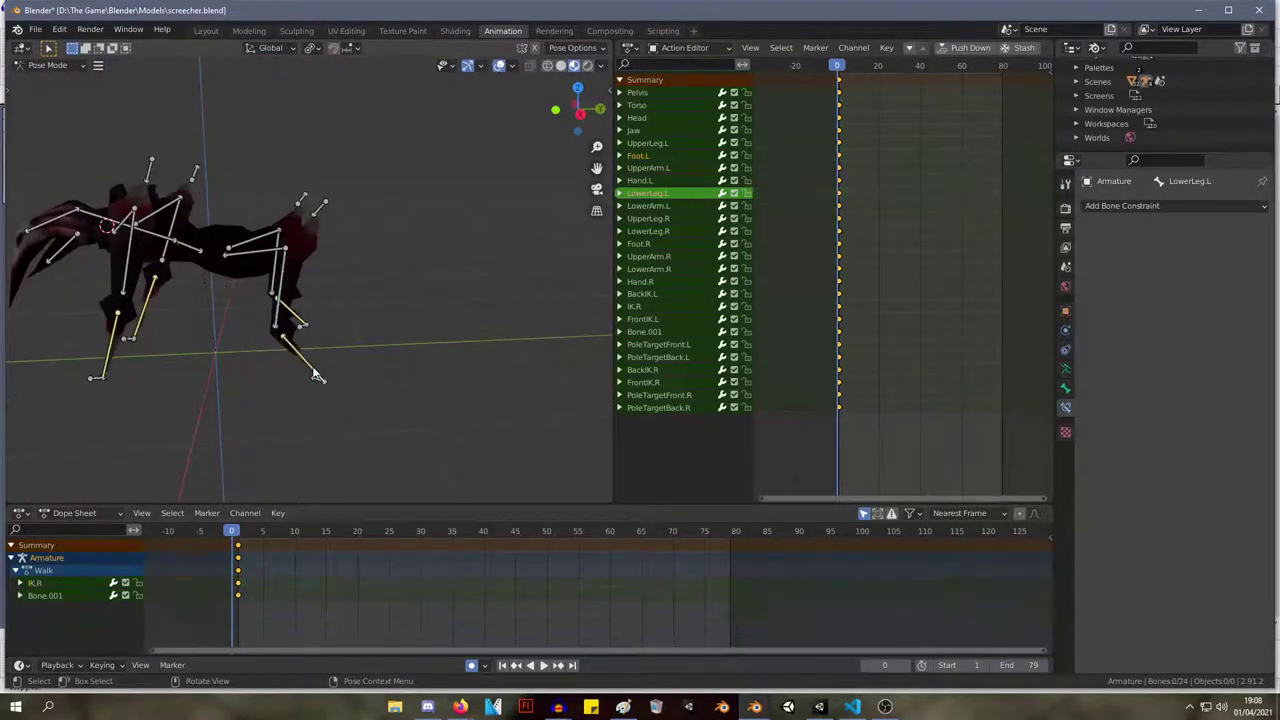
key("Tab")
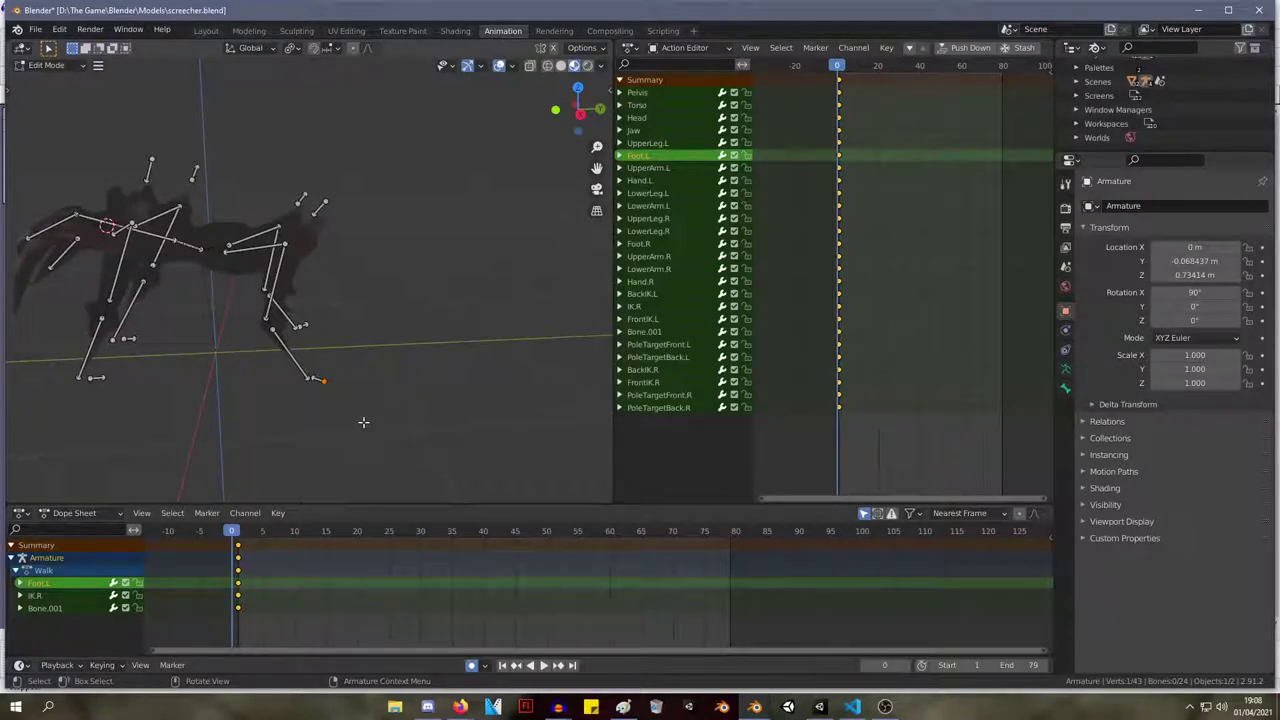
scroll(286, 349, "up", 5)
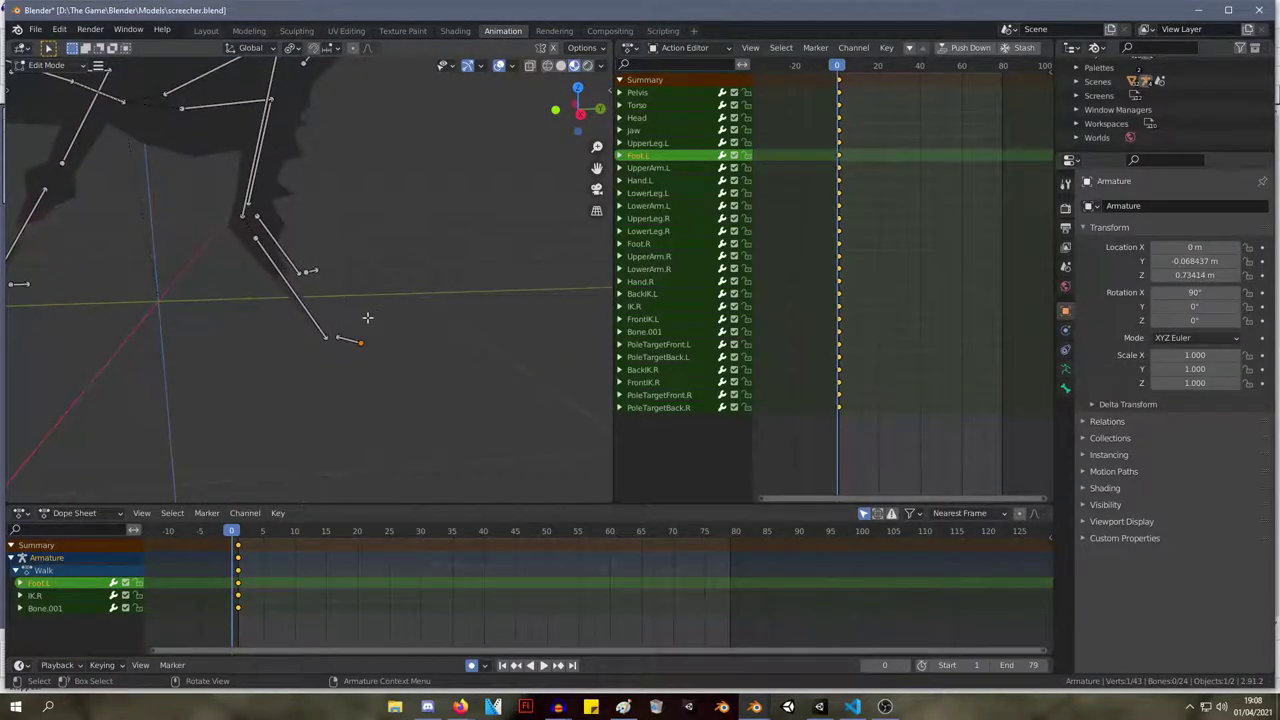
left_click(264, 258)
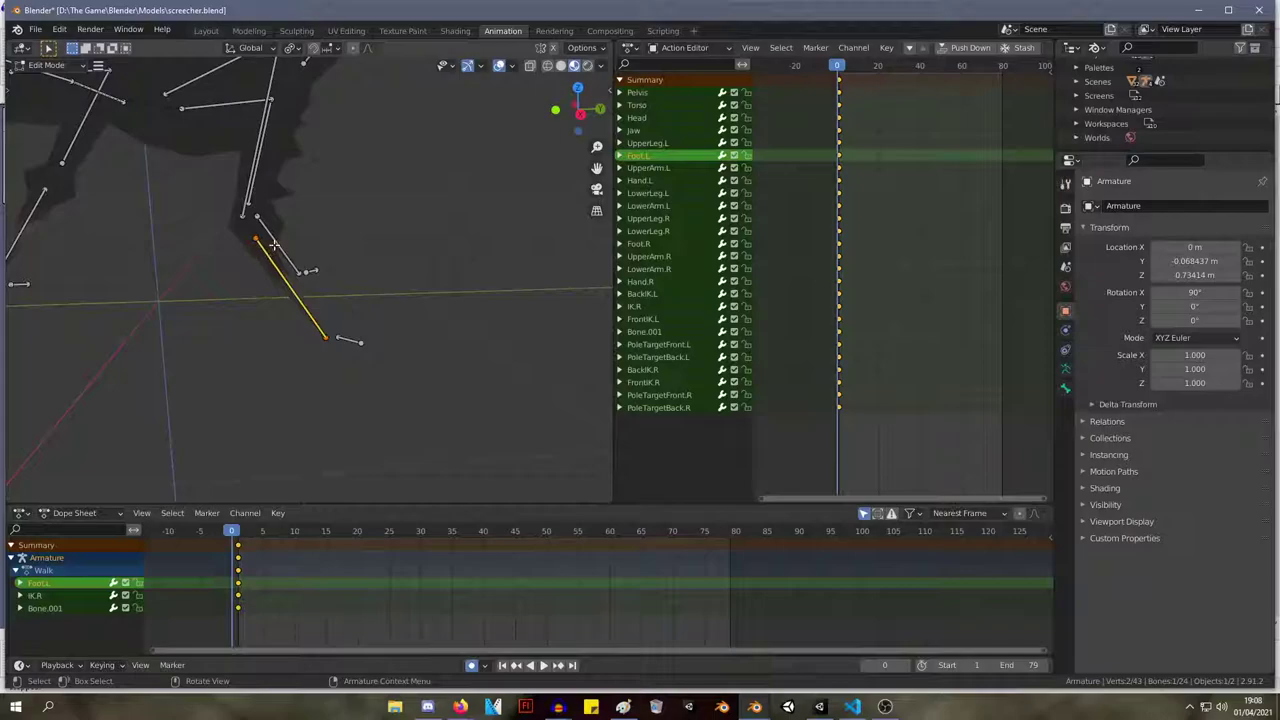
key("alt+p")
left_click(287, 261)
middle_click_drag(288, 258, 264, 239)
middle_click_drag(264, 239, 454, 383, "shift")
key("Tab")
left_click(400, 353)
left_click(346, 416)
Try to make a Connected parent link between Foot.L and the lower end of LowerLeg.L in Edit Mode.
middle_click_drag(346, 416, 386, 308)
key("Tab")
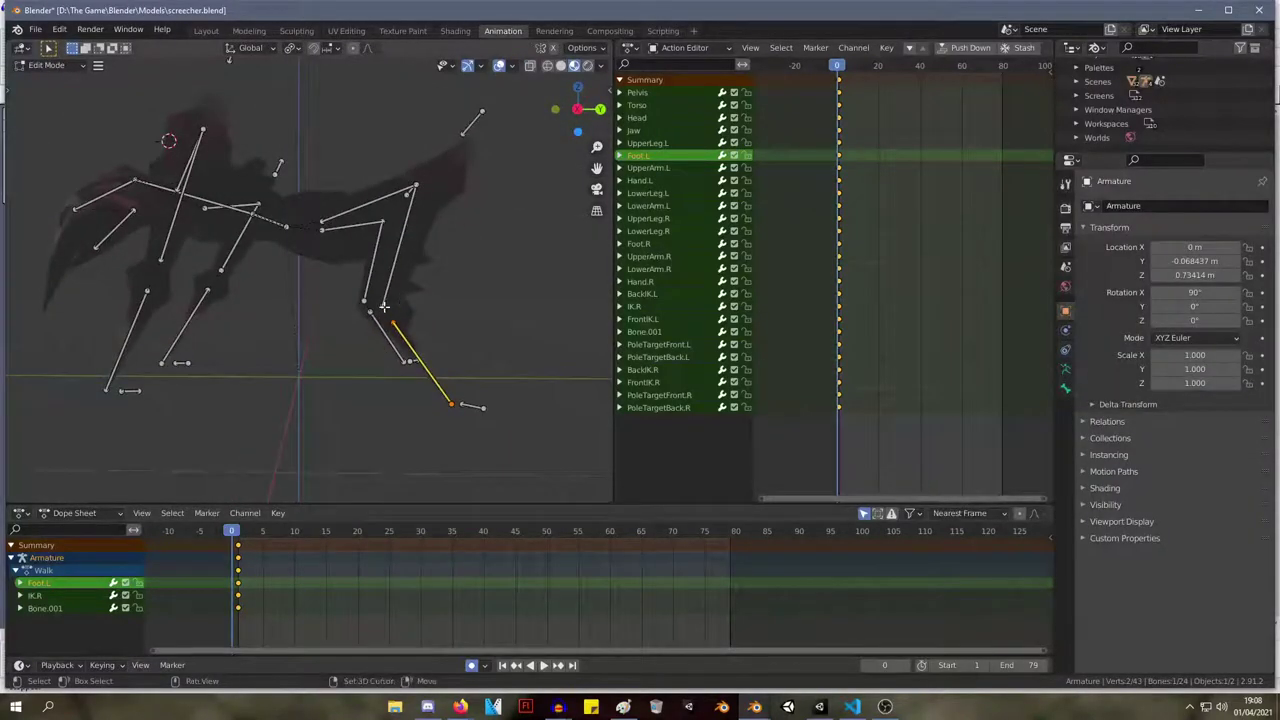
key("ctrl+p")
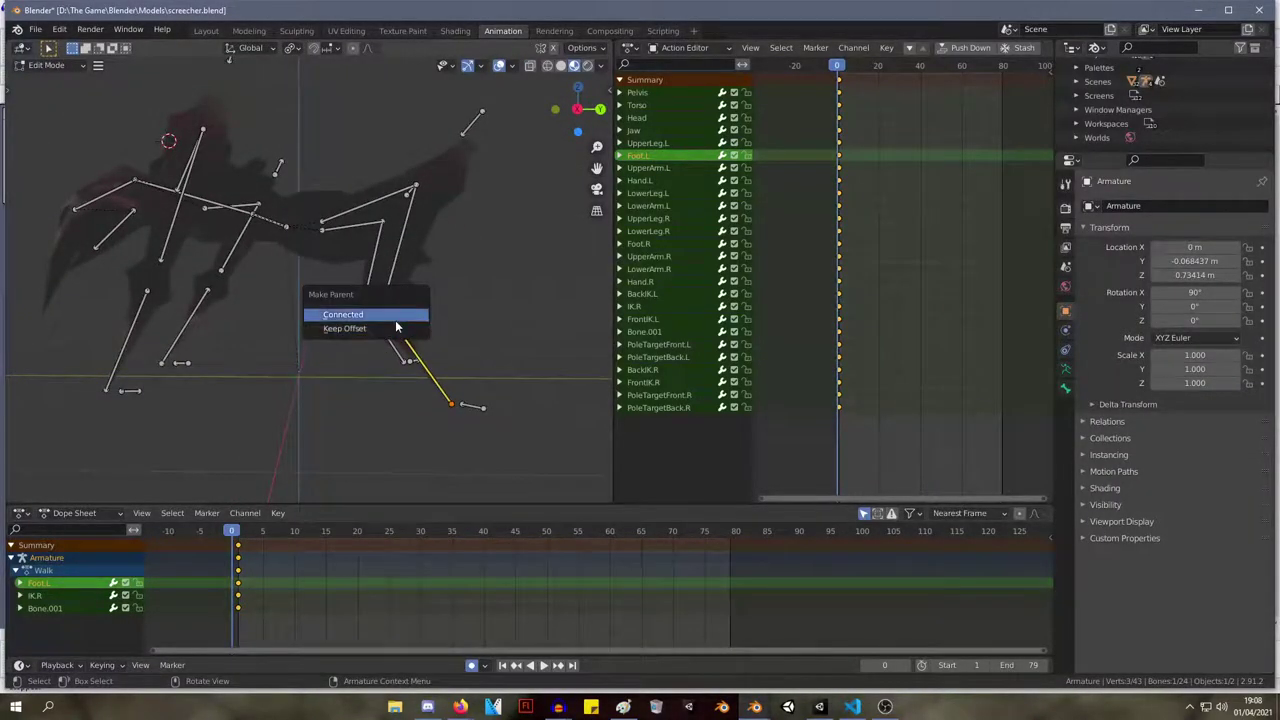
left_click(395, 318)
key("Tab")
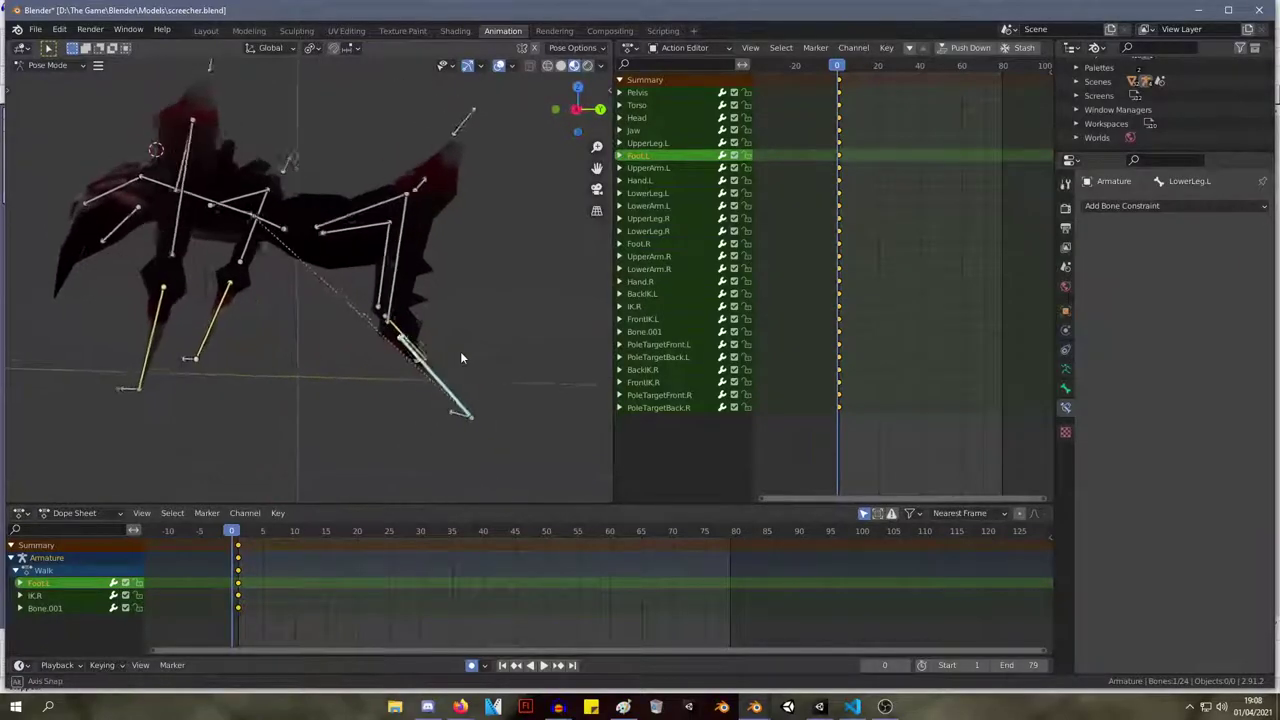
key("Tab")
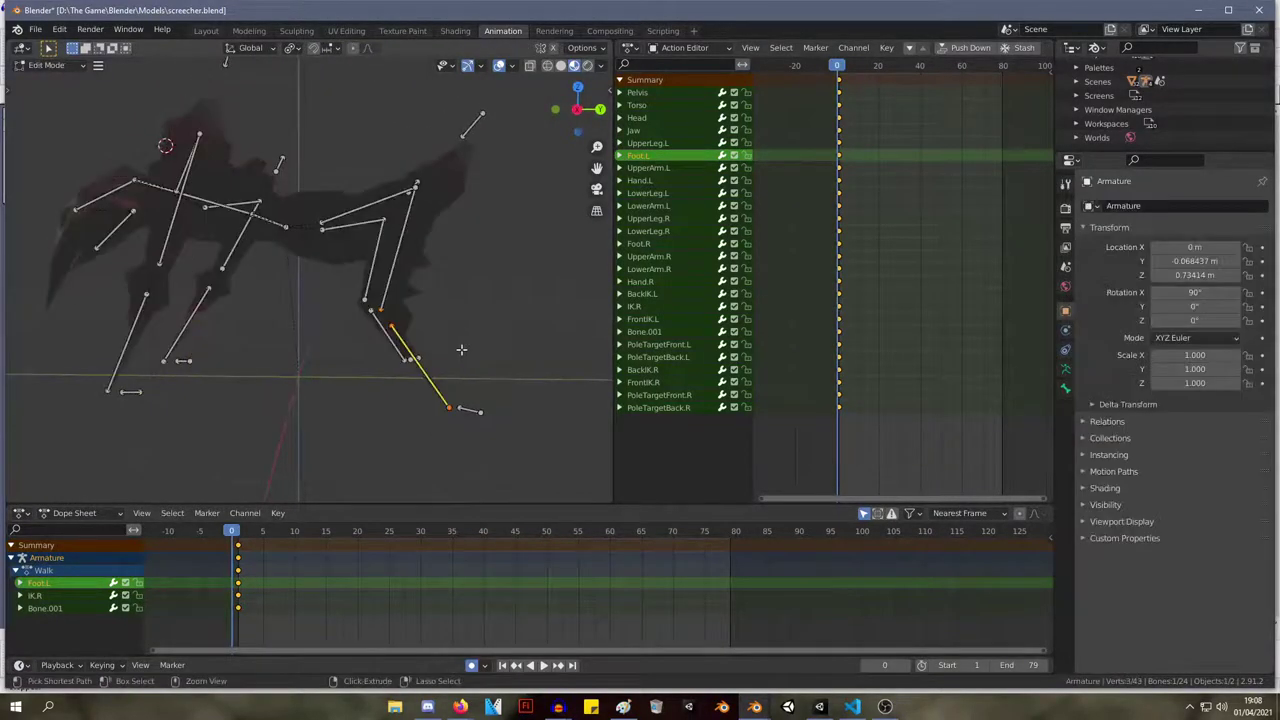
Clear the parent of both the LowerLeg.L and Foot.L bones.
left_click(390, 322, "shift")
key("alt+p")
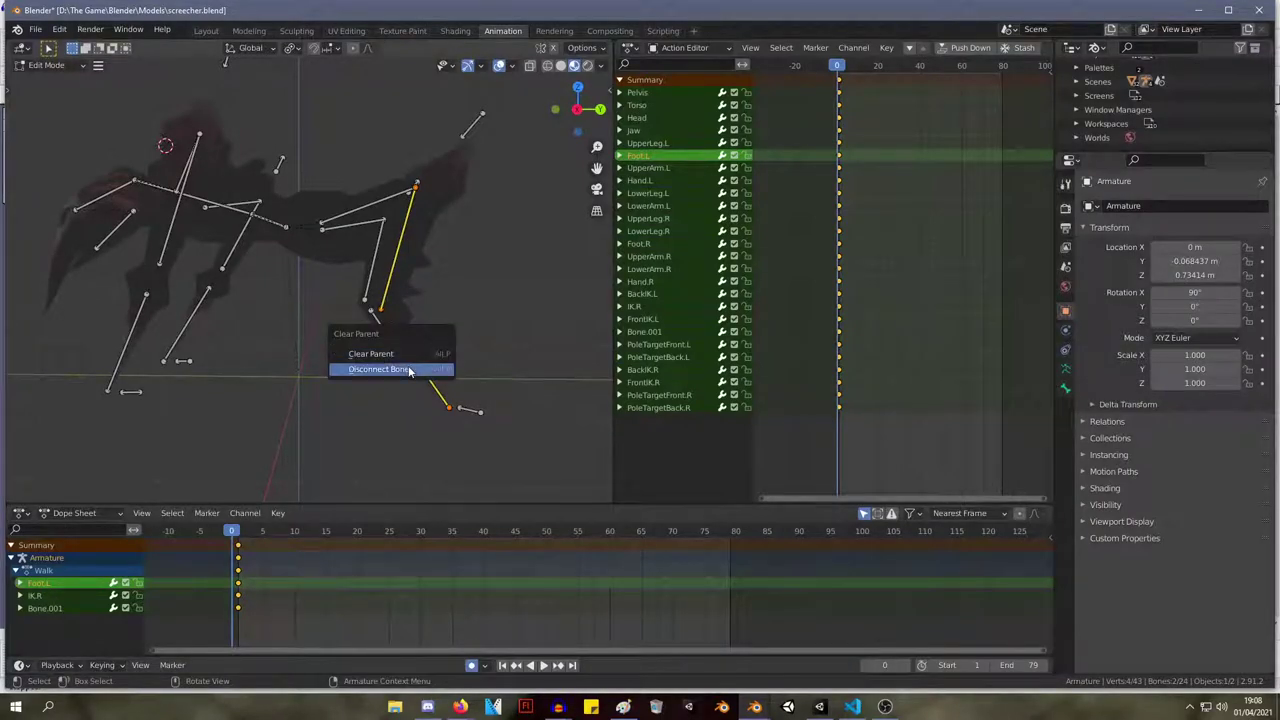
left_click(404, 354)
Try to connect Foot.L's upper joint to the hip joint of the left rear leg, and undo the attempt.
left_click(367, 316)
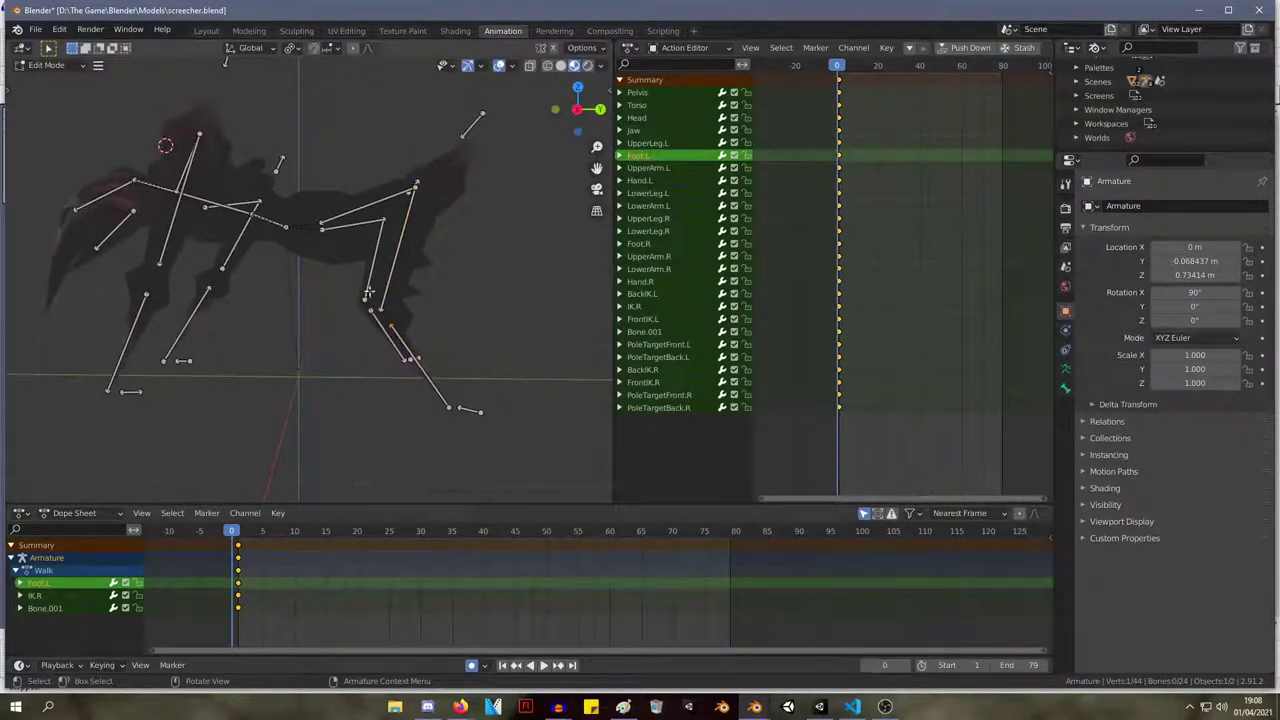
middle_click_drag(477, 326, 443, 354)
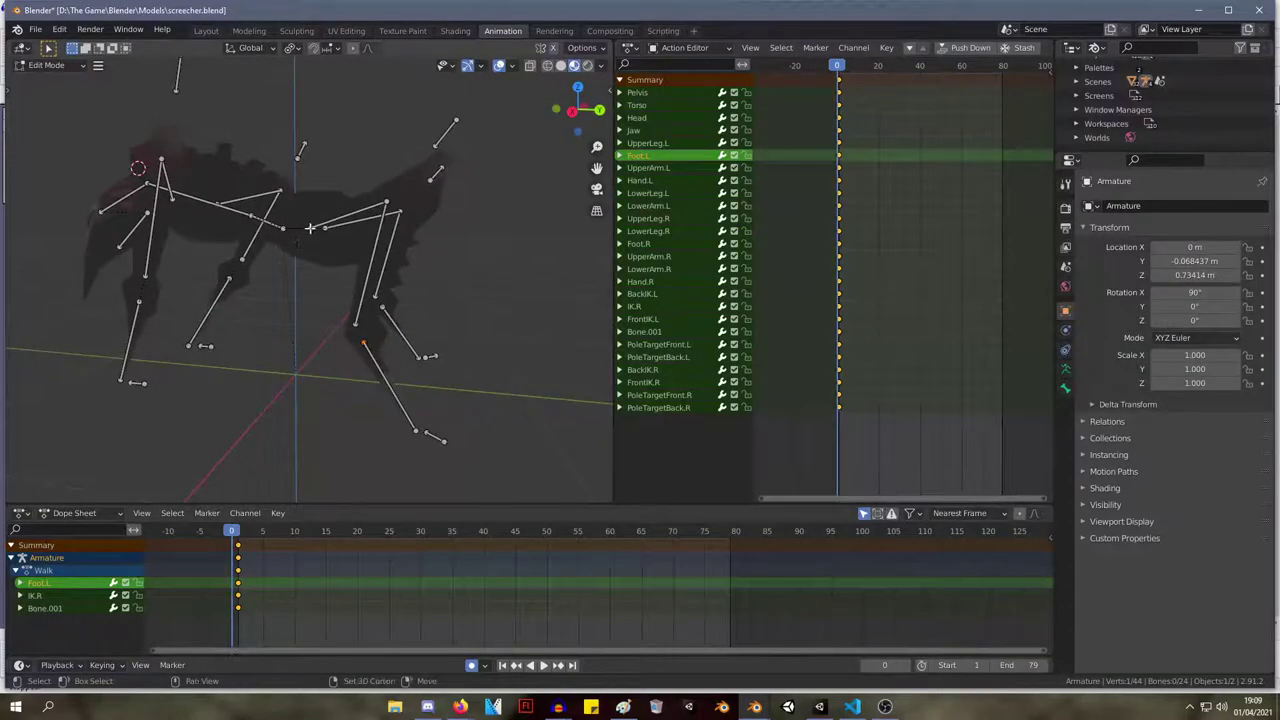
key("ctrl+p")
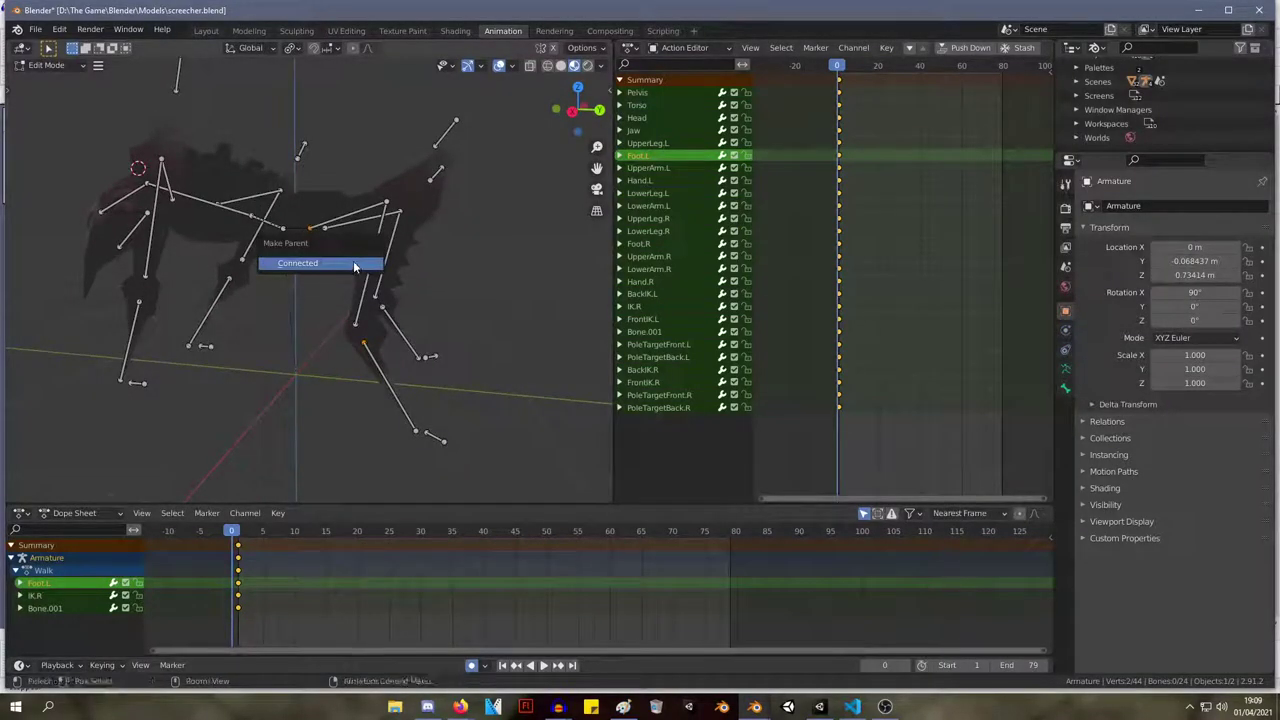
left_click(353, 261)
key("ctrl+z")
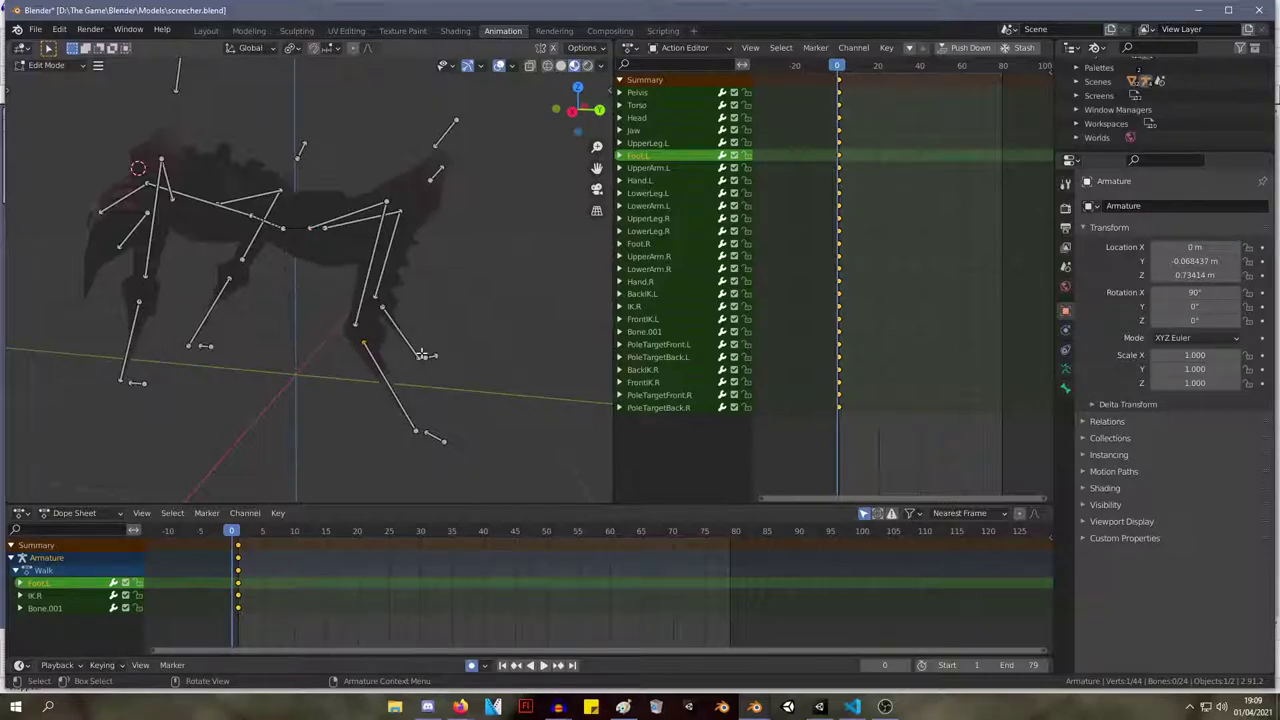
Parent the Foot.L bone to LowerLeg.L using Keep Offset.
left_click(359, 319, "shift")
key("ctrl+p")
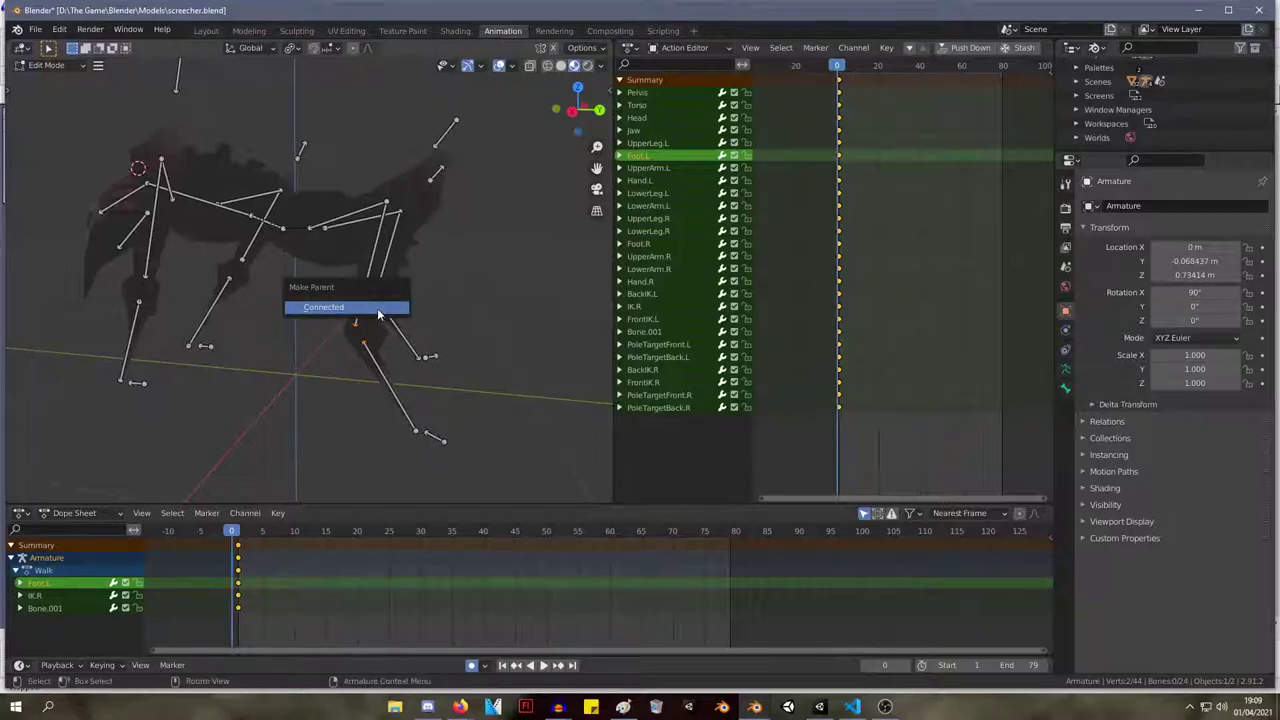
left_click(378, 312)
left_click(371, 354)
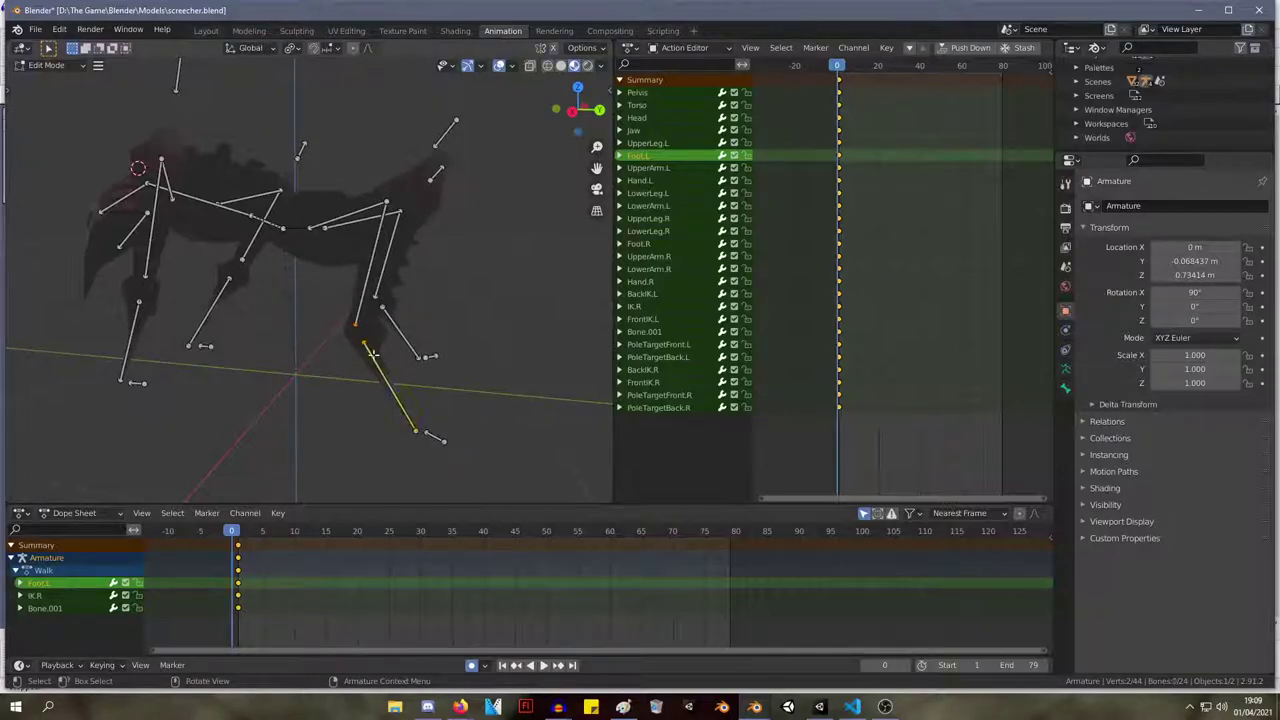
left_click(372, 298, "shift")
key("ctrl+p")
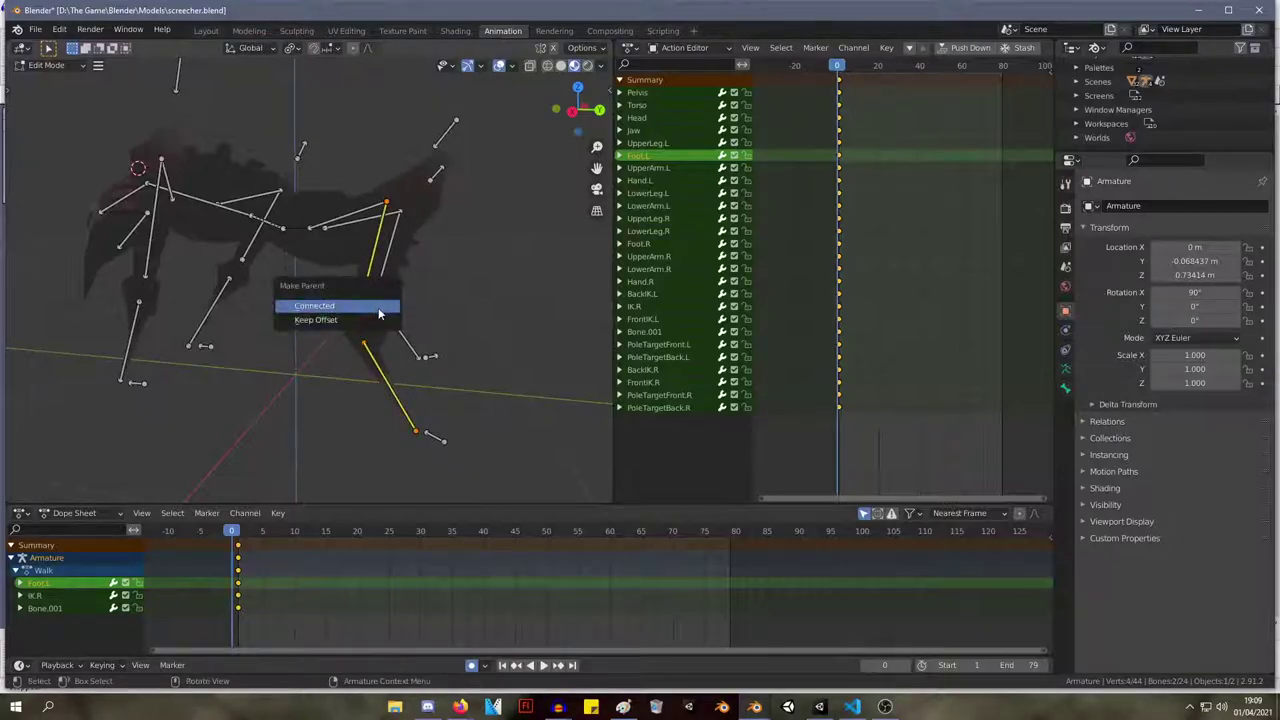
left_click(375, 319)
Set the Chain Length of Foot.L's IK constraint to 4 in Pose Mode.
mouse_move(352, 320)
middle_mouse_down()
mouse_move(396, 311)
mouse_move(171, 366)
mouse_move(493, 365)
middle_mouse_up()
key("Tab")
left_click(493, 365)
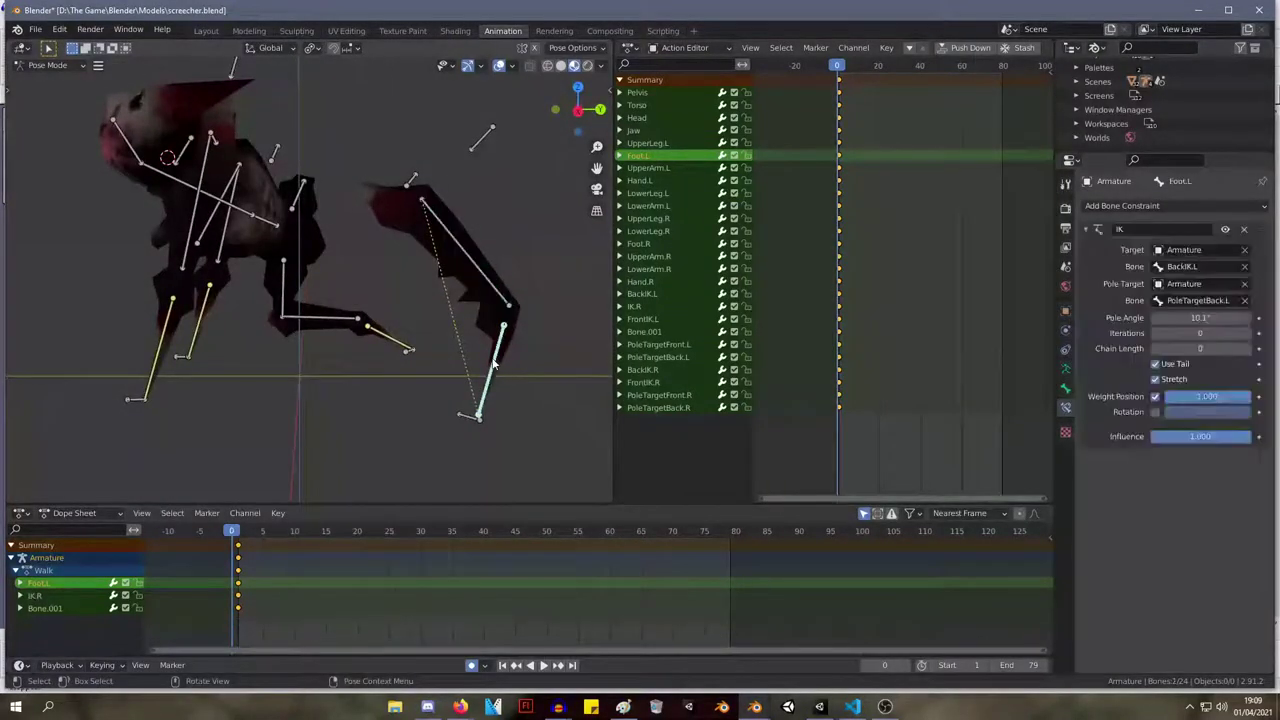
left_click(1189, 349)
type("4")
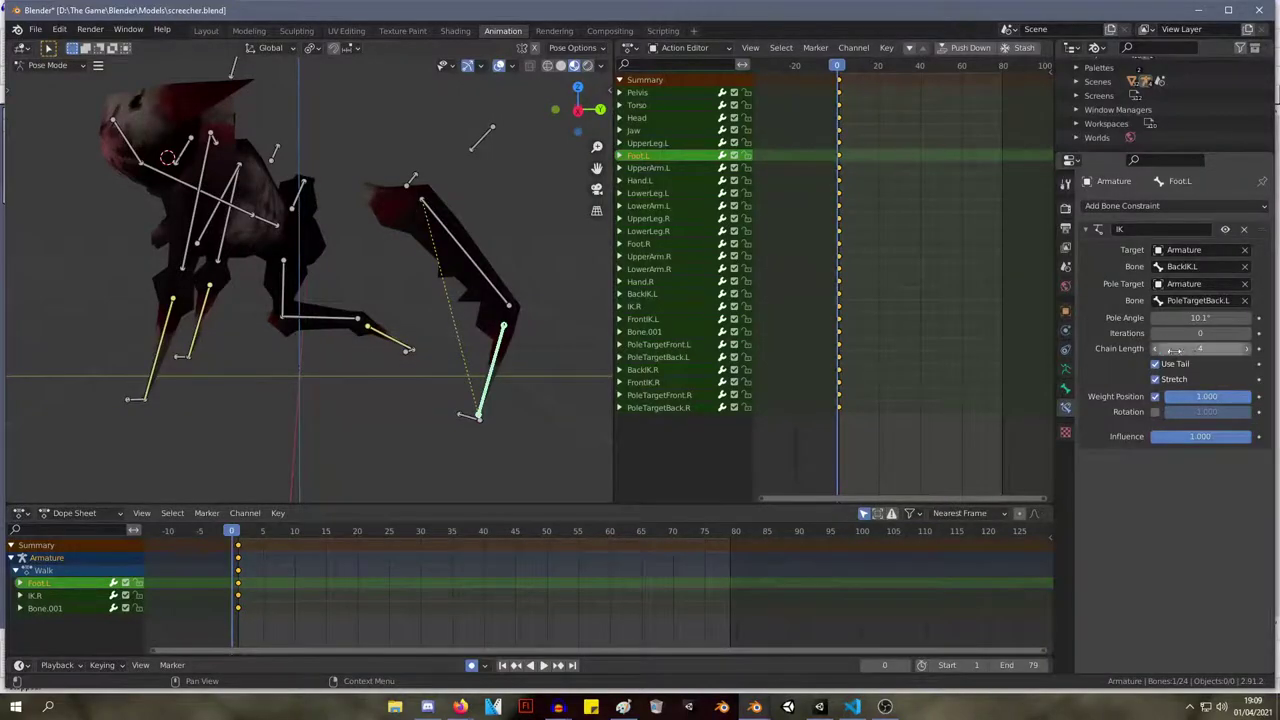
key("Return")
Inspect the joints between the pelvis and the left rear leg bones in Edit Mode.
middle_click_drag(408, 238, 496, 240)
key("Tab")
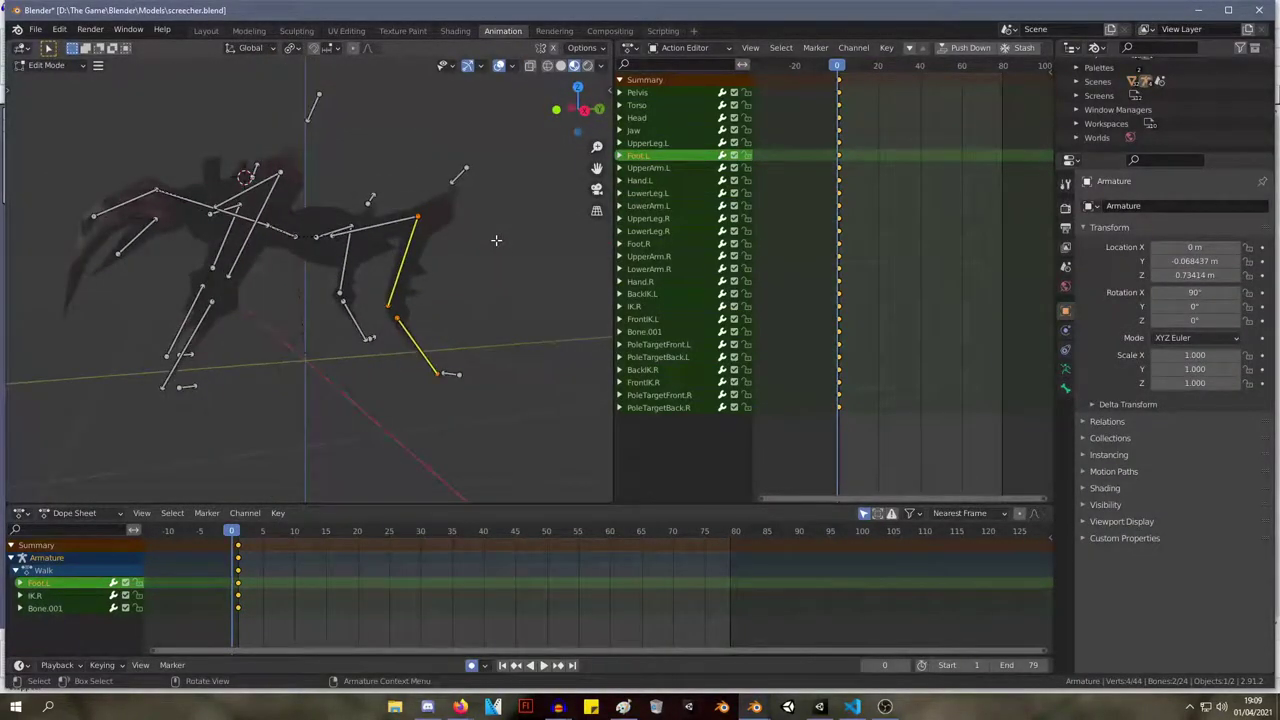
middle_click_drag(496, 240, 330, 306)
left_click(324, 310)
left_click(292, 284, "shift")
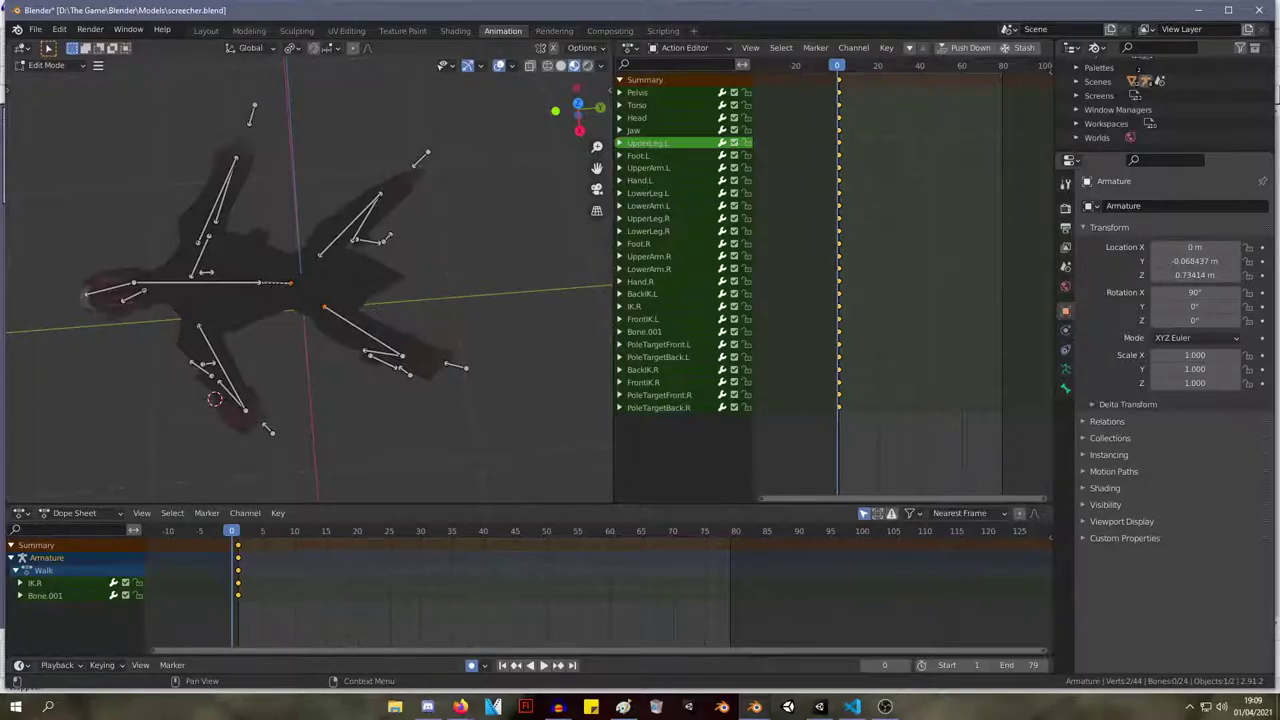
middle_click_drag(340, 330, 340, 222)
left_click(400, 337)
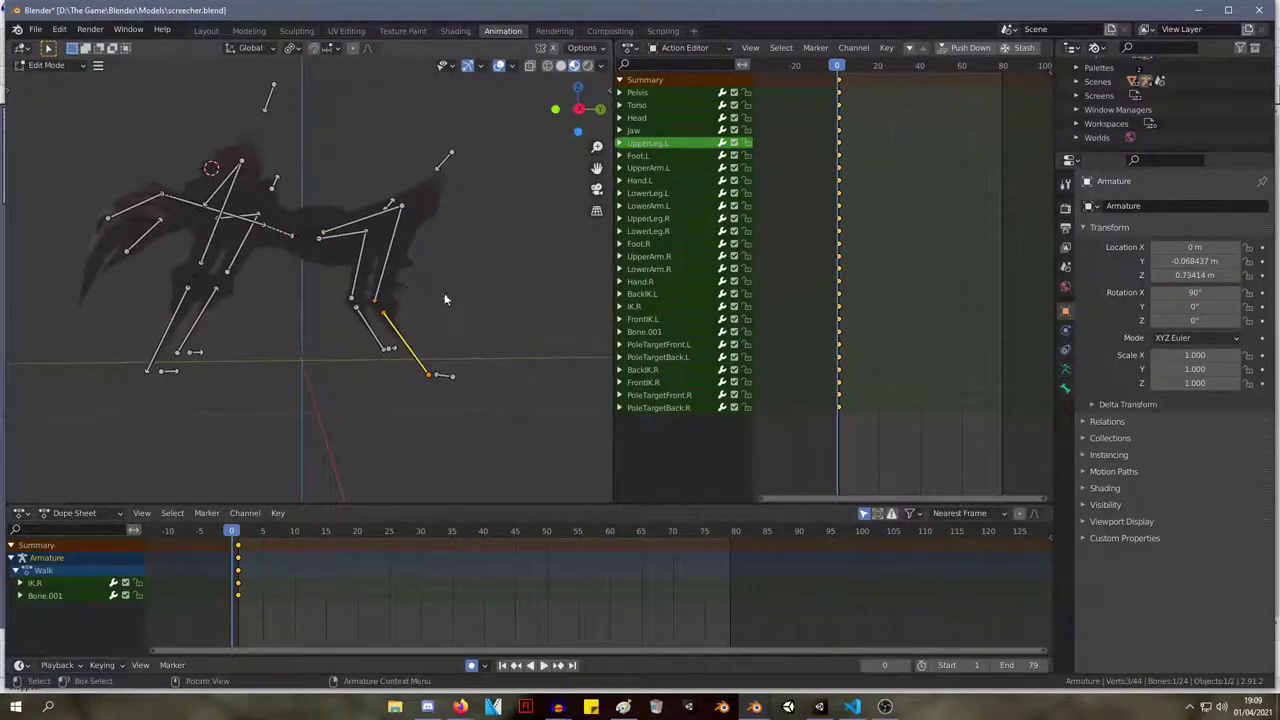
Test moving and rotating the Pelvis bone in Pose Mode to see which bones follow, cancelling both transforms.
key("Tab")
mouse_move(468, 229)
middle_mouse_down()
mouse_move(290, 261)
mouse_move(314, 286)
mouse_move(486, 240)
mouse_move(446, 222)
middle_mouse_up()
left_click(441, 178)
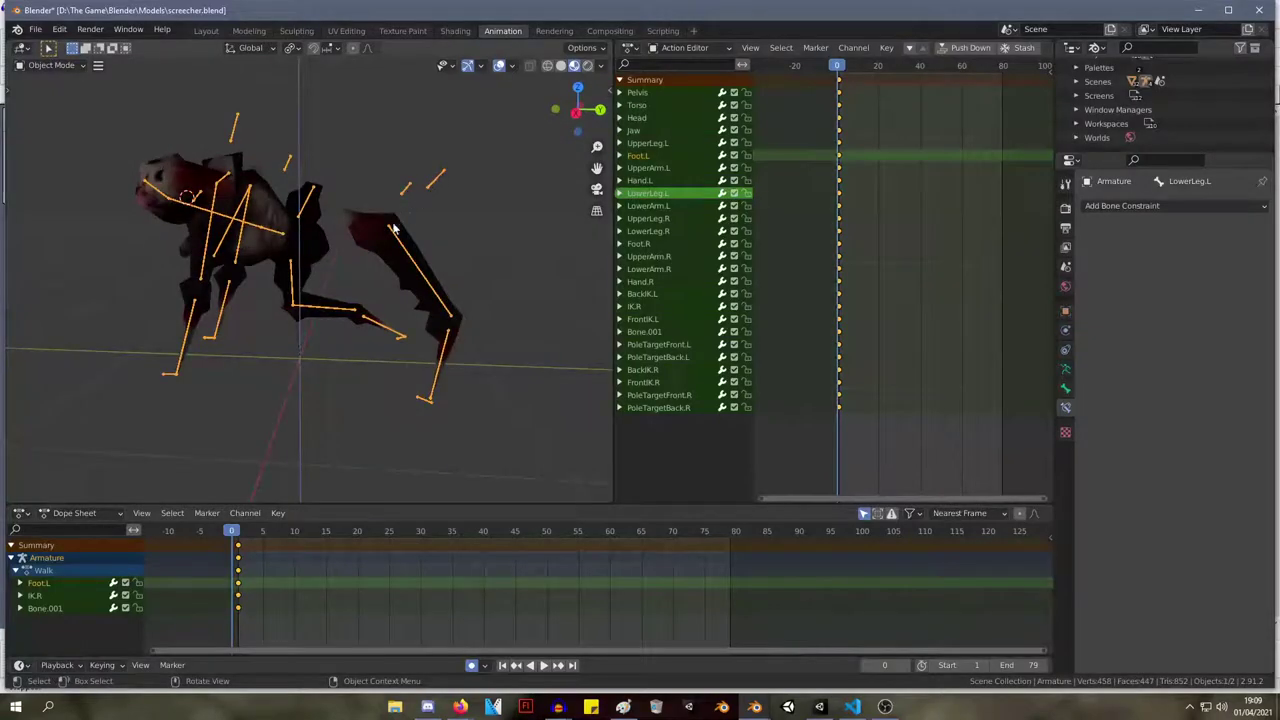
key("Tab")
mouse_move(378, 245)
middle_mouse_down()
mouse_move(477, 266)
mouse_move(300, 194)
mouse_move(368, 218)
mouse_move(536, 234)
mouse_move(365, 257)
middle_mouse_up()
left_click(64, 66)
left_click(55, 112)
left_click(366, 257)
key("g")
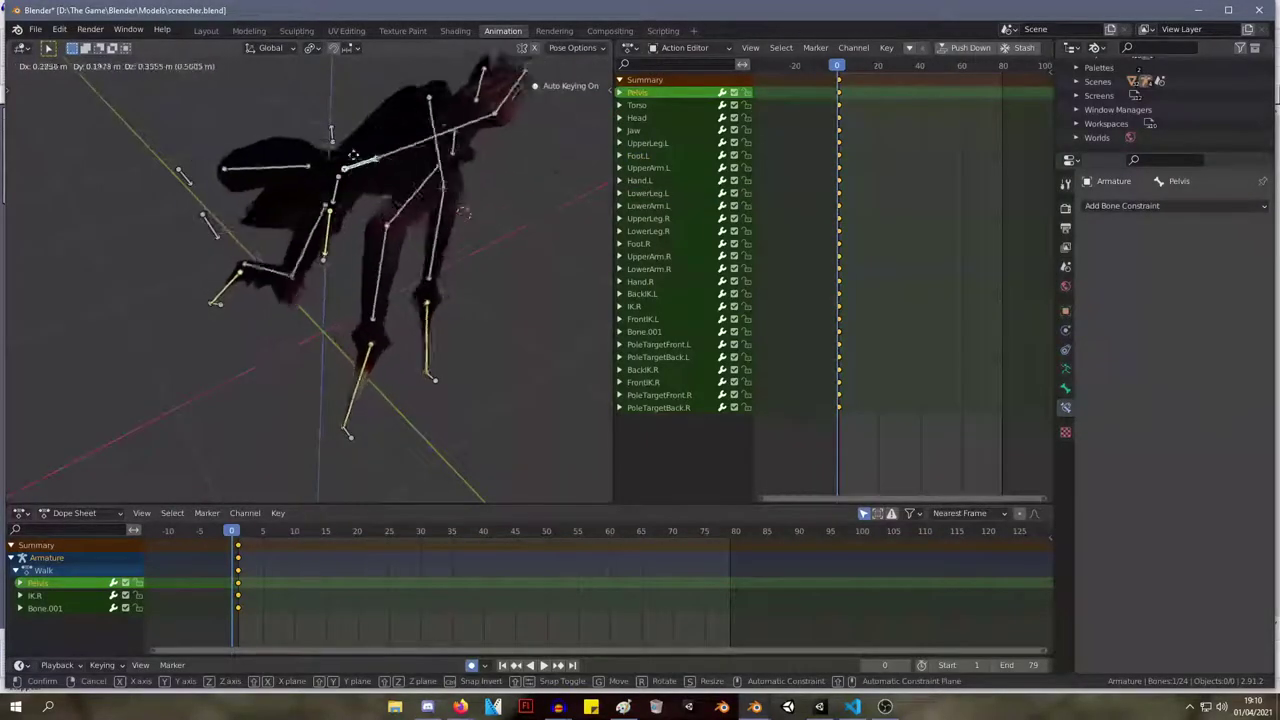
right_click(331, 229)
key("r")
right_click(366, 236)
Clear the parent of the Torso and Pelvis bones in Edit Mode and check the rig in Pose Mode.
middle_click_drag(423, 297, 268, 265)
key("Tab")
left_click(366, 222)
left_click(288, 258)
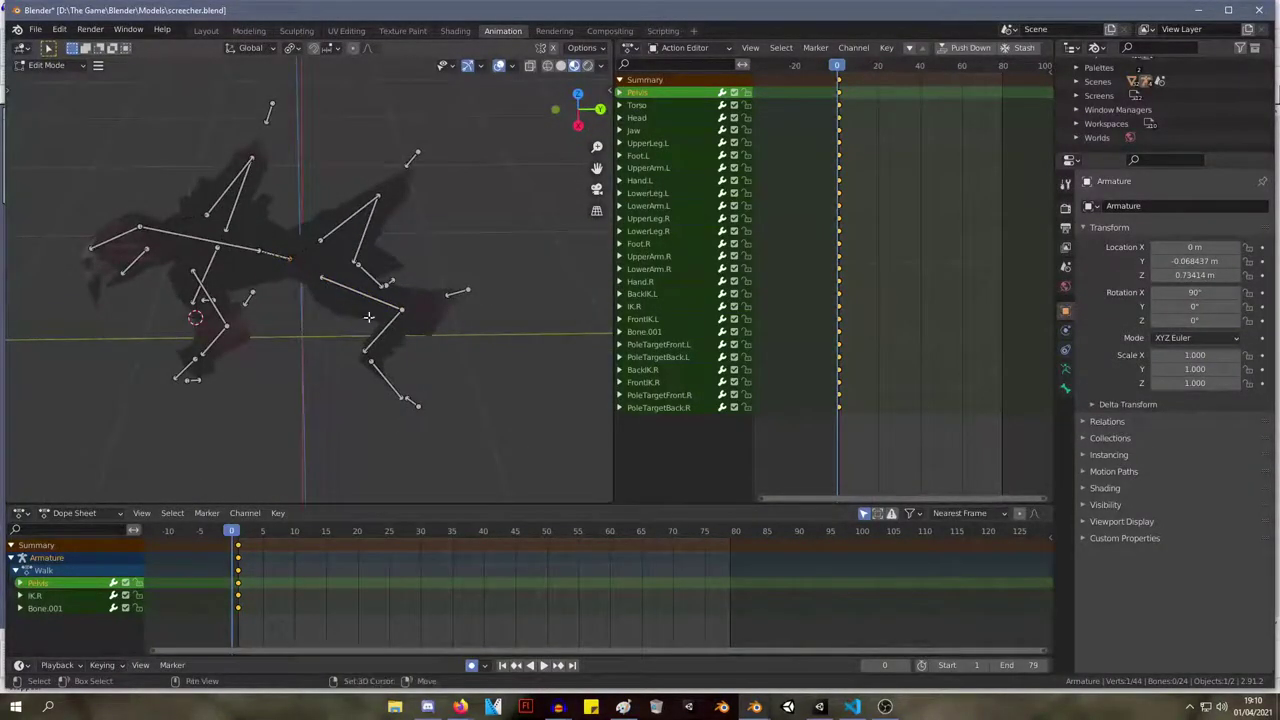
left_click(329, 281)
left_click(284, 259)
left_click(250, 248)
key("alt+p")
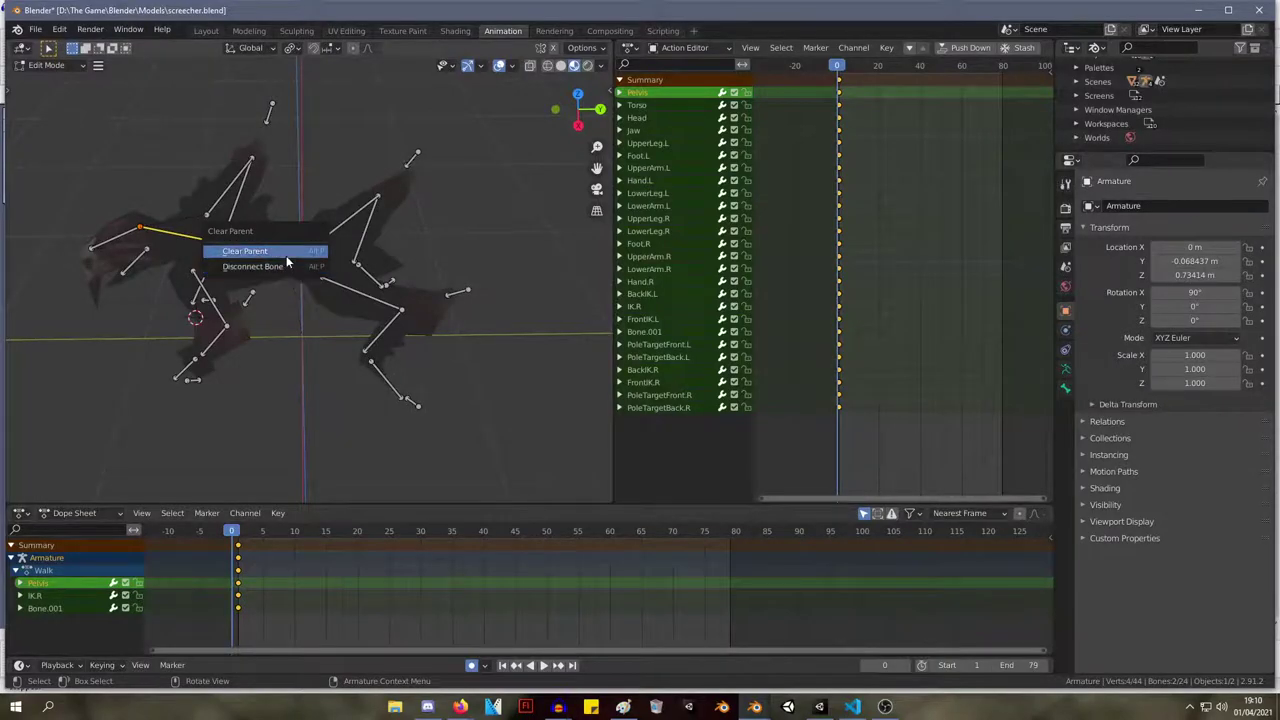
left_click(284, 253)
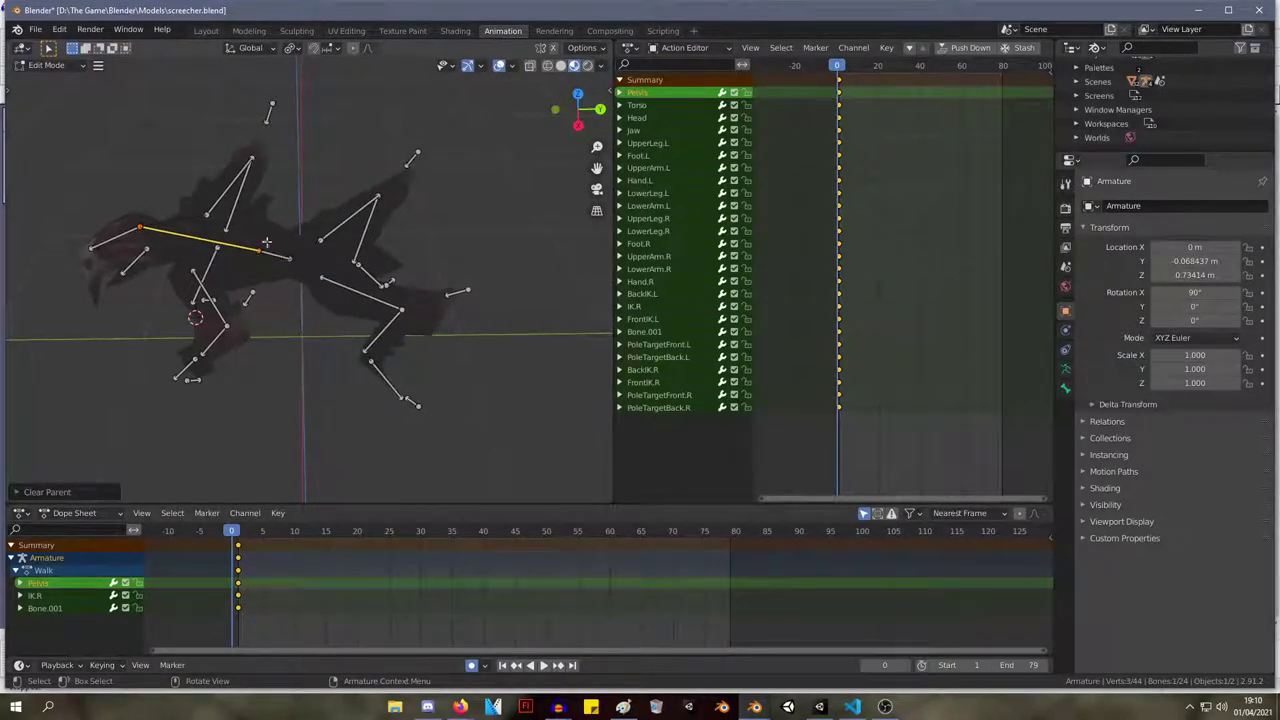
scroll(272, 246, "up", 4)
key("ctrl+Tab")
scroll(302, 229, "down", 4)
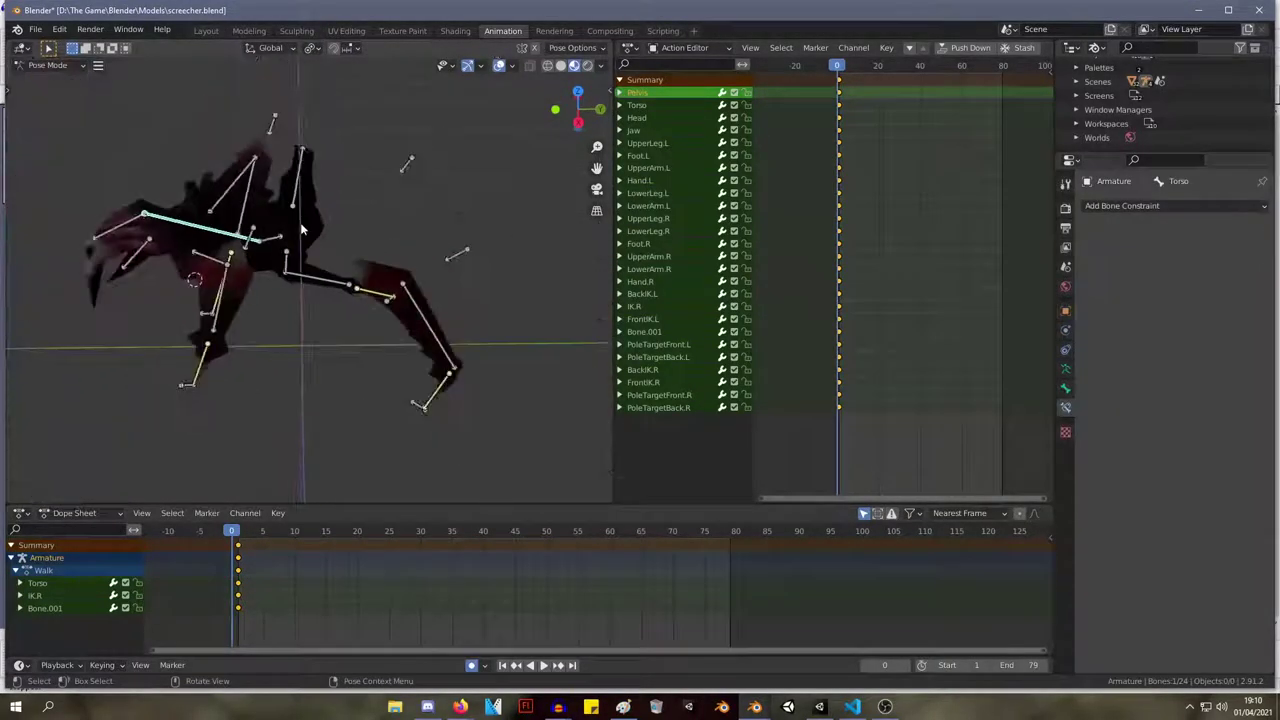
Try to parent the Pelvis bone to the Torso bone with Keep Offset in Edit Mode.
key("Tab")
left_click(286, 249)
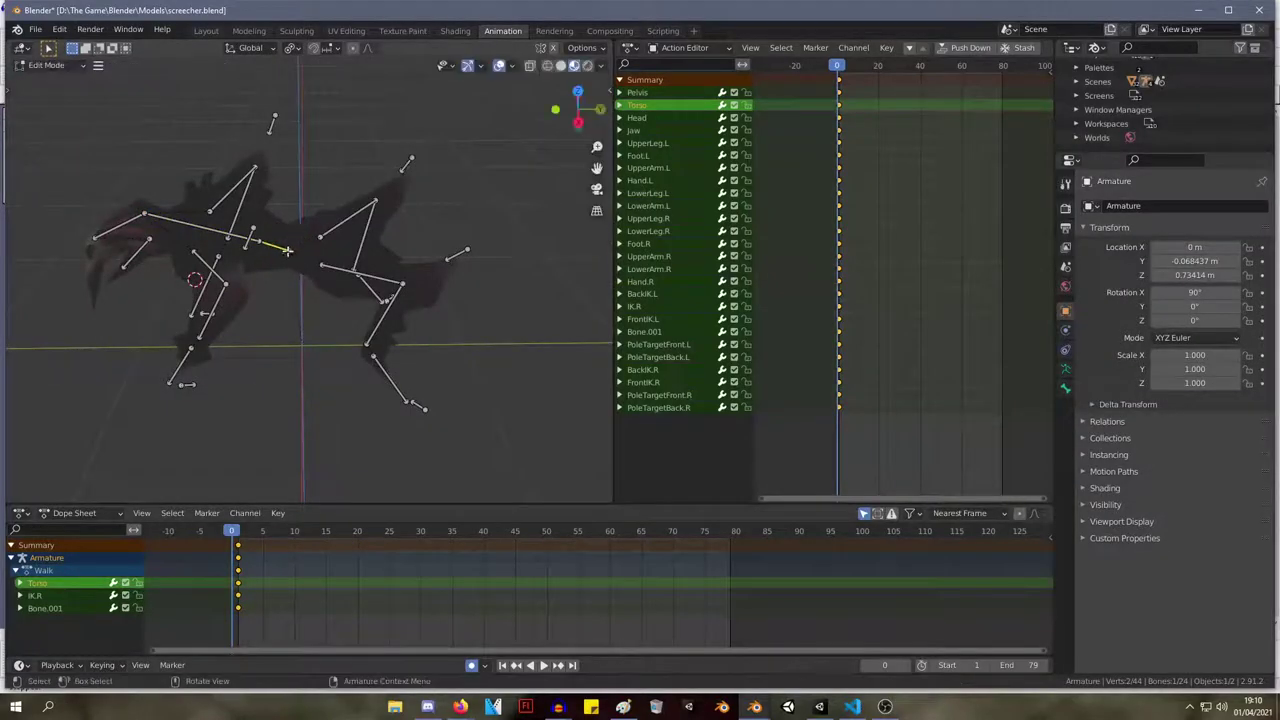
left_click(268, 244, "shift")
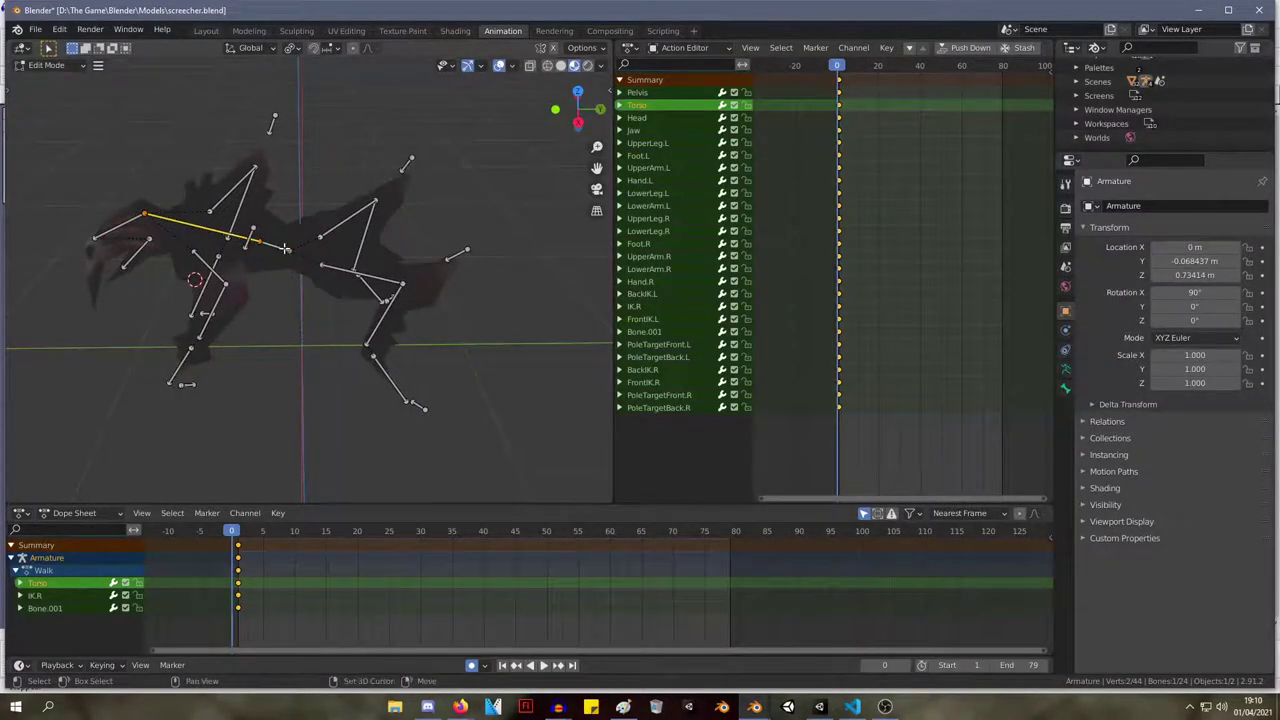
key("ctrl+p")
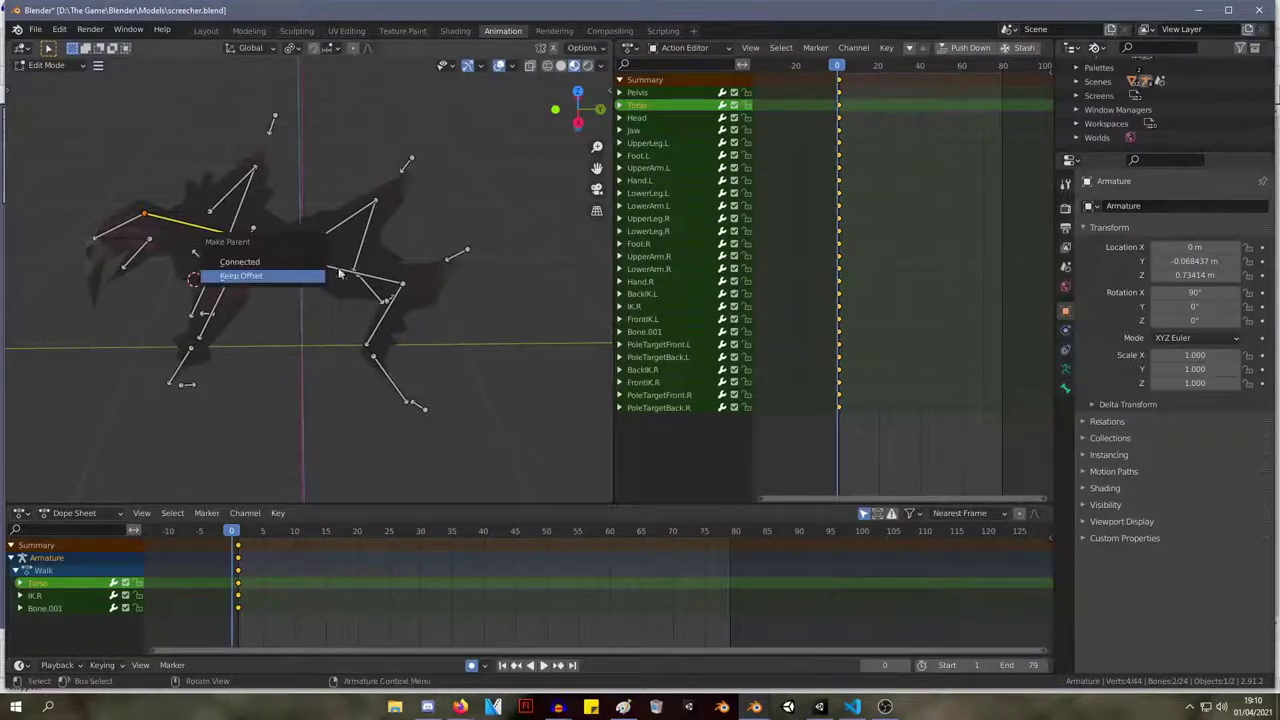
left_click(299, 277)
middle_click_drag(299, 277, 335, 202)
key("ctrl+z")
Shift the Pelvis bone slightly away from the Torso bone's end and select the two facing joints.
scroll(271, 251, "up", 4)
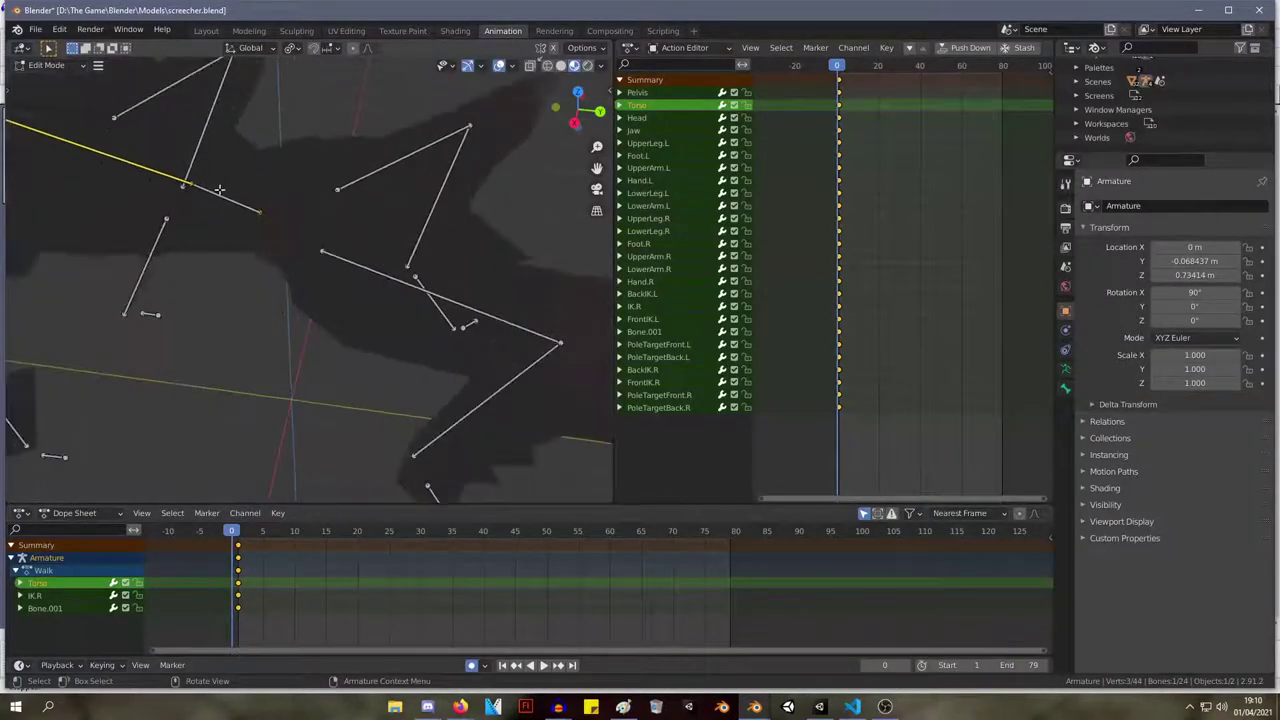
left_click(198, 187)
key("g")
right_click(210, 199)
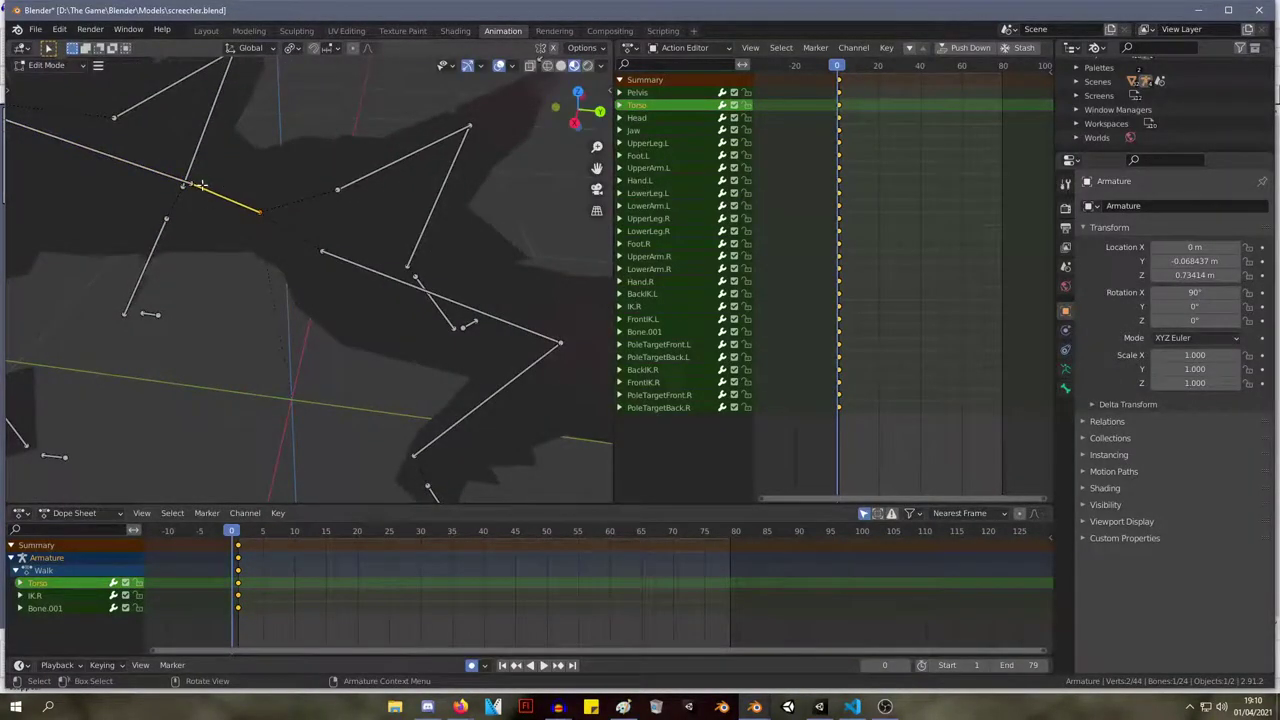
left_click(194, 187, "shift")
left_click(187, 184)
left_click(206, 190)
key("g")
left_click(208, 191)
left_click(193, 184)
right_click(200, 185)
key("Escape")
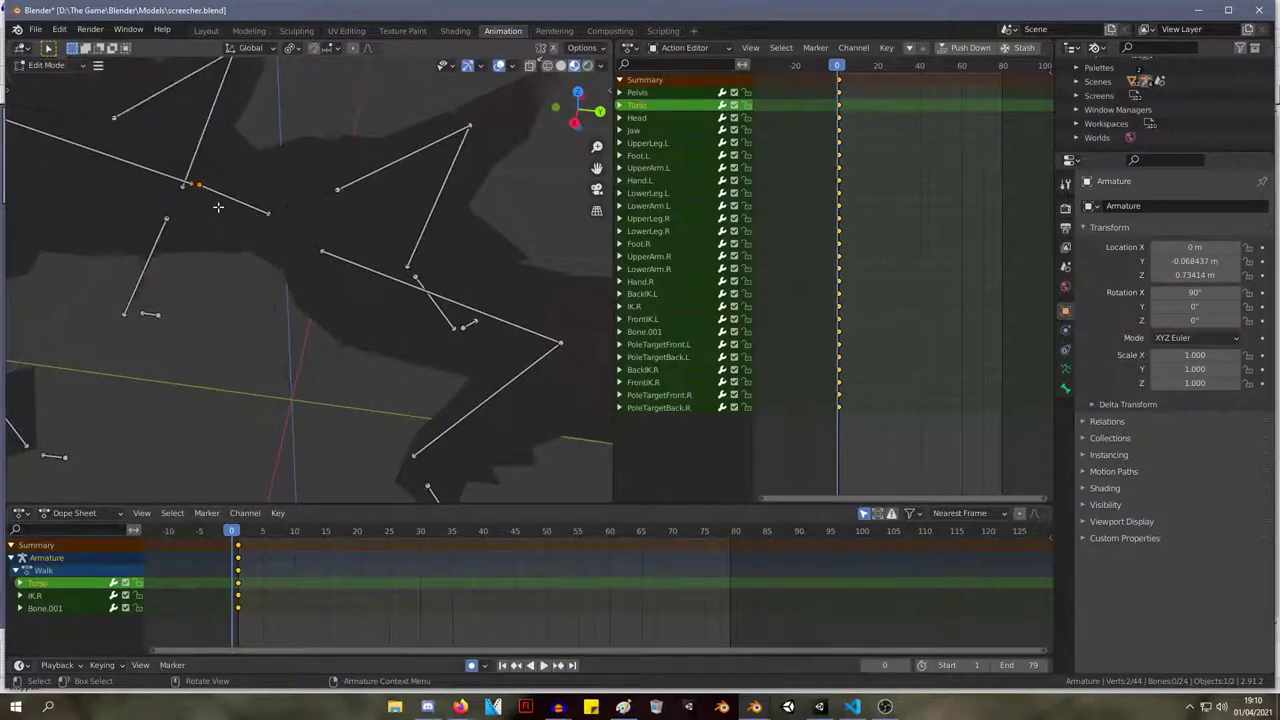
Join the Torso and Pelvis bones at a shared joint through parenting and check the rig in Pose Mode.
key("ctrl+p")
left_click(194, 199)
middle_click_drag(194, 199, 100, 200)
left_click(178, 160)
key("g")
left_click(197, 158)
key("g")
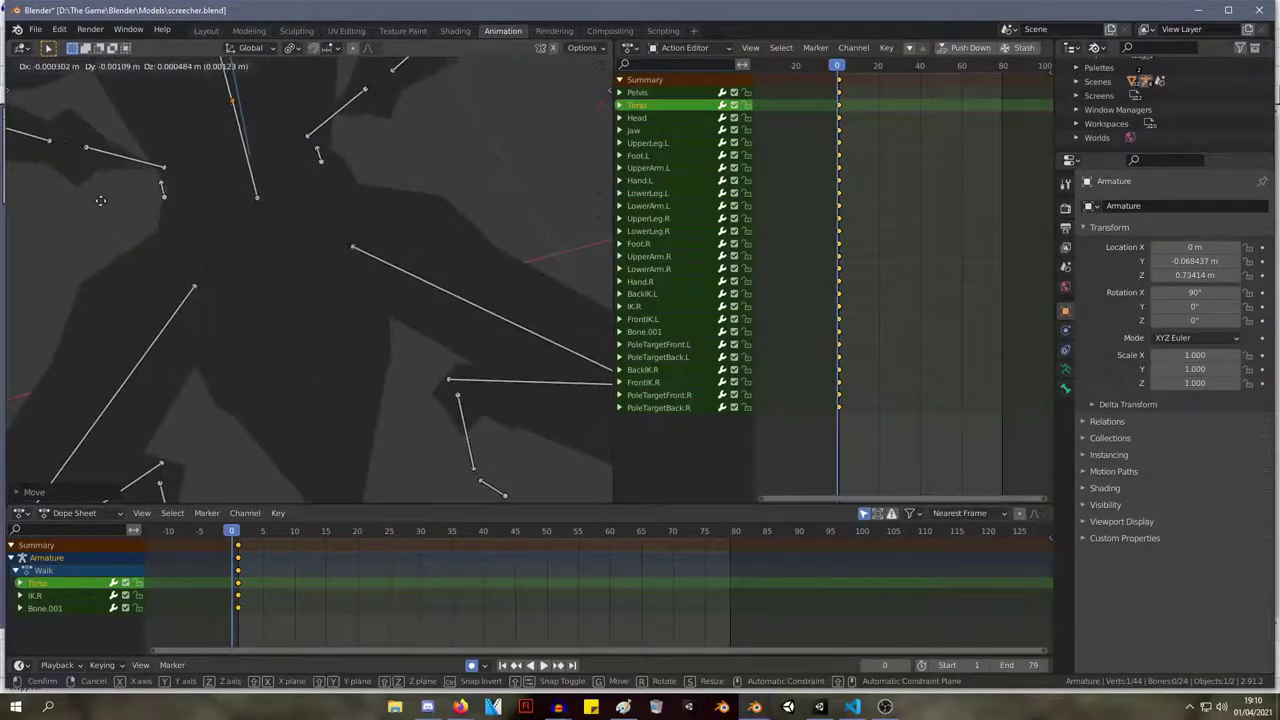
right_click(101, 202)
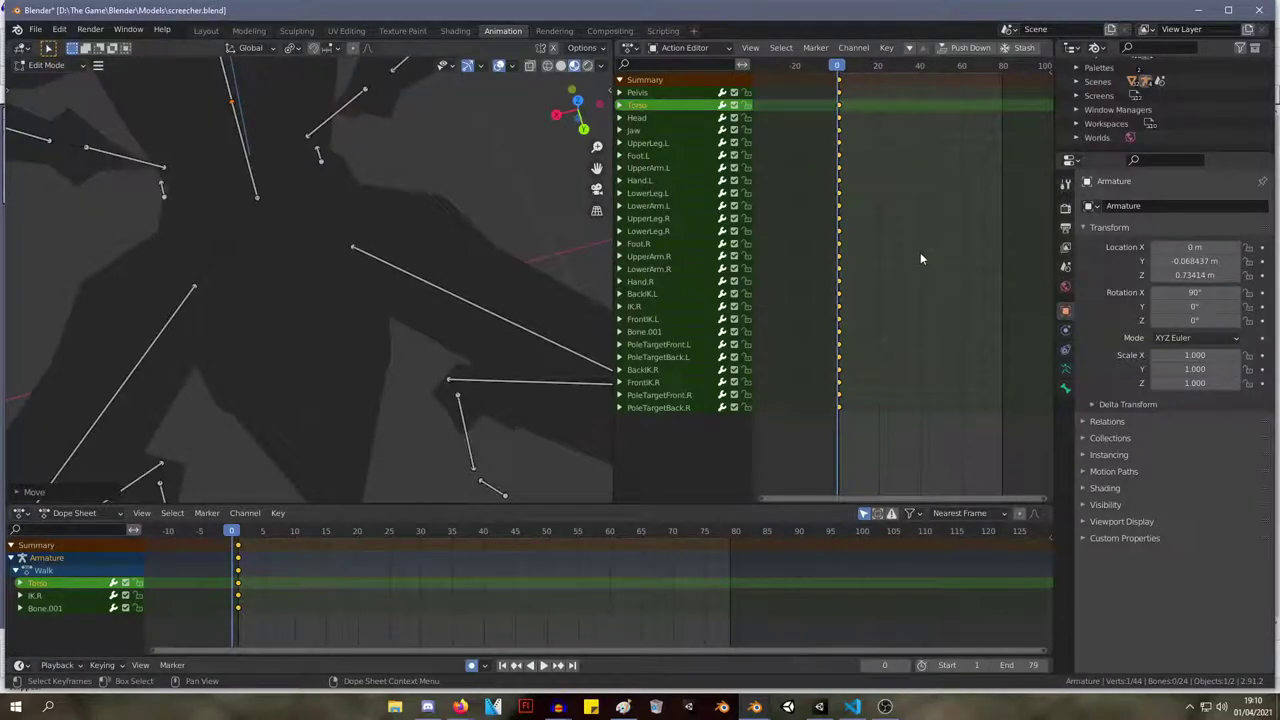
scroll(580, 243, "down", 5)
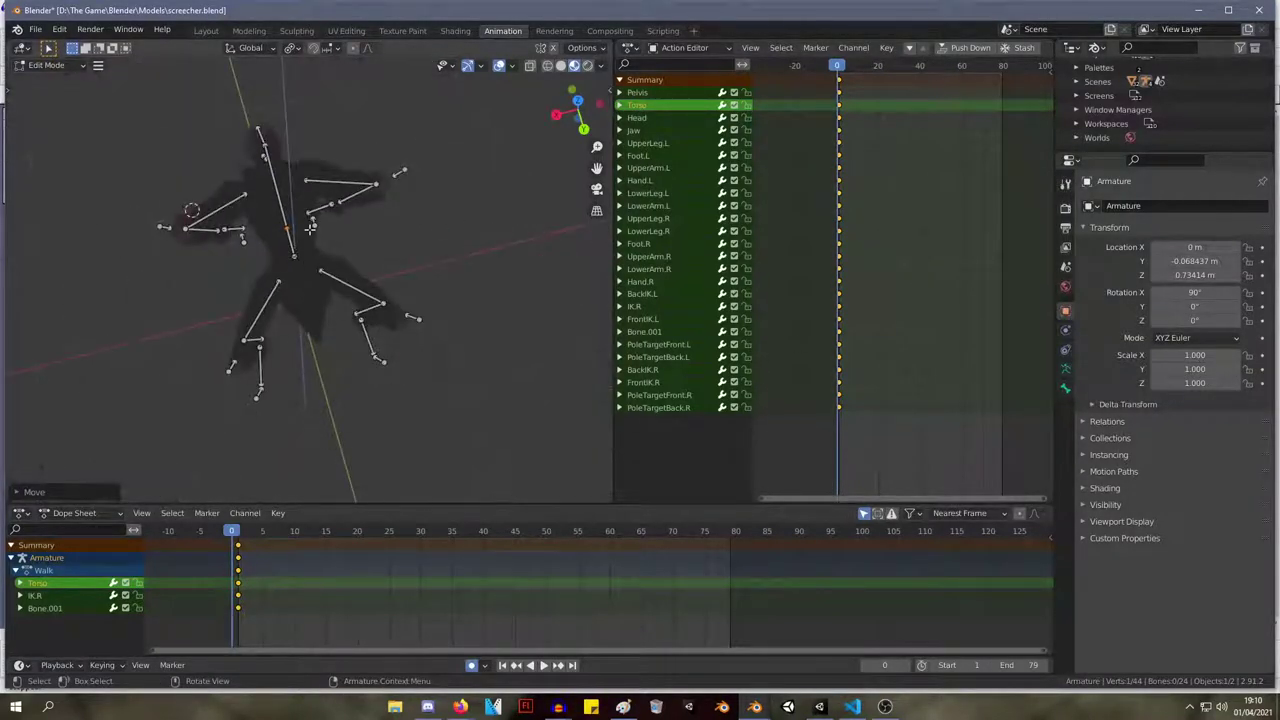
key("ctrl+Tab")
middle_click_drag(316, 220, 390, 131)
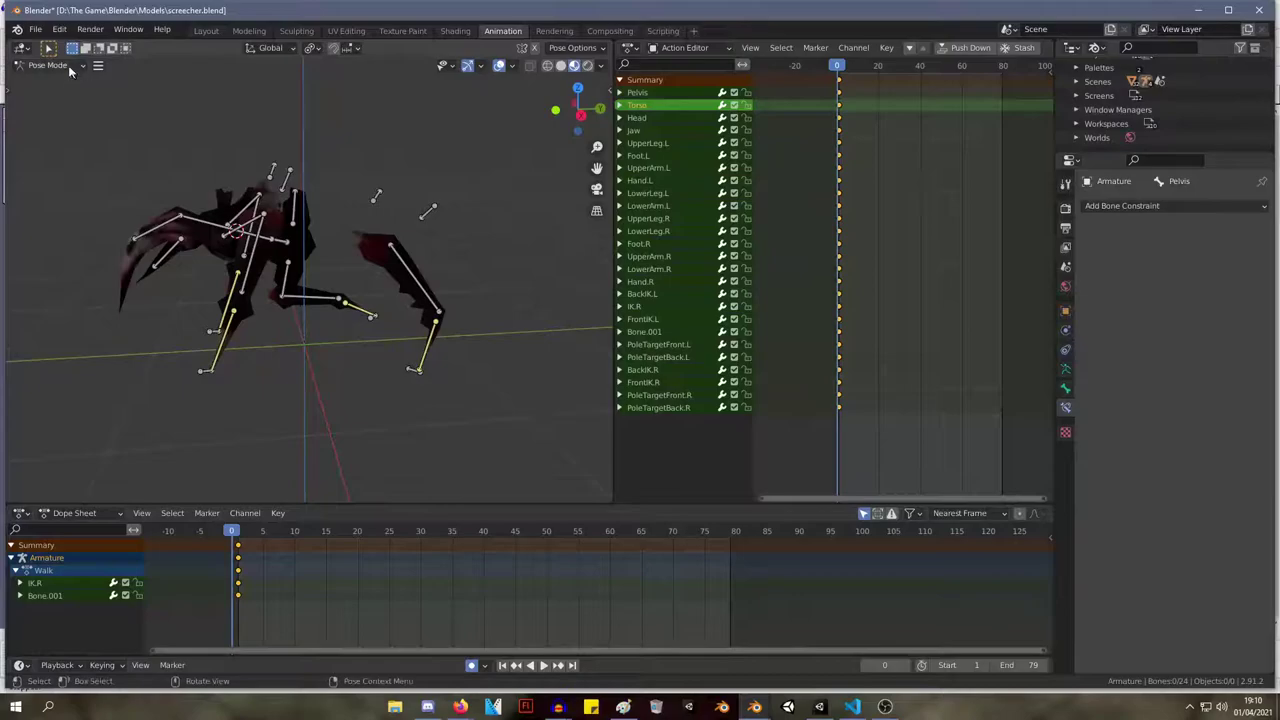
Select all bones in the Modeling workspace and apply the current pose as the rest pose.
left_click(249, 30)
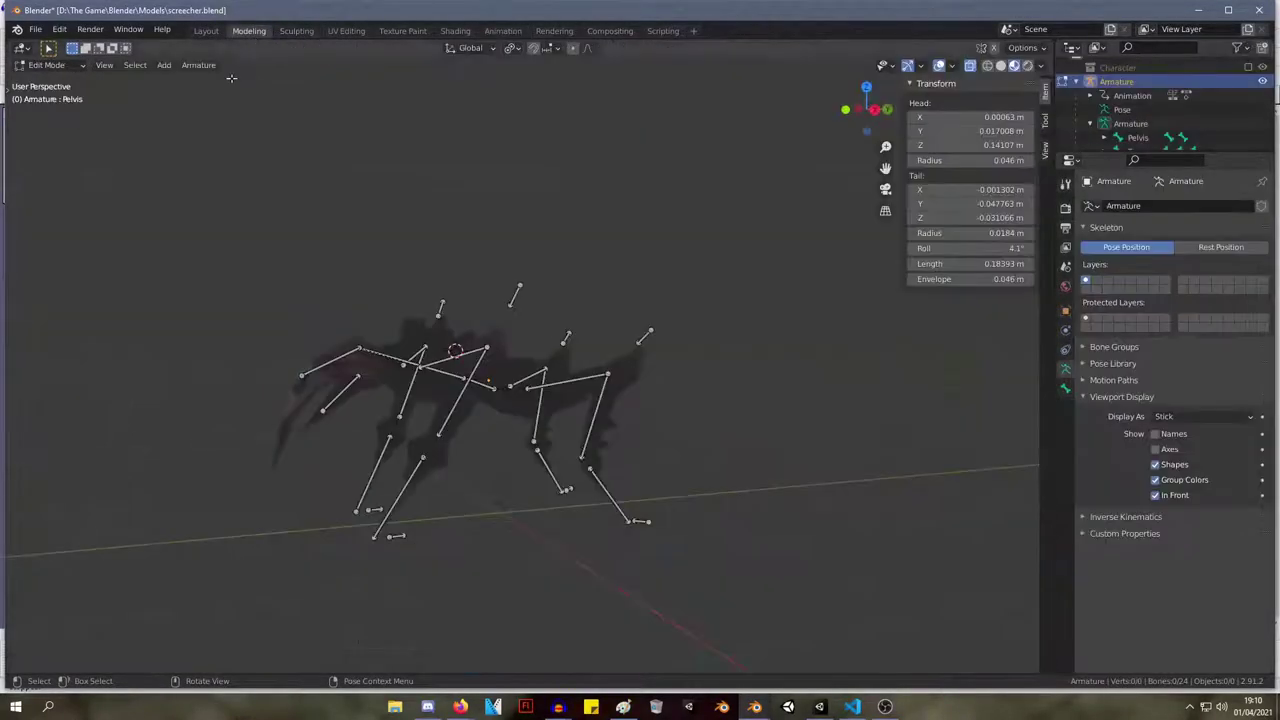
left_click(198, 65)
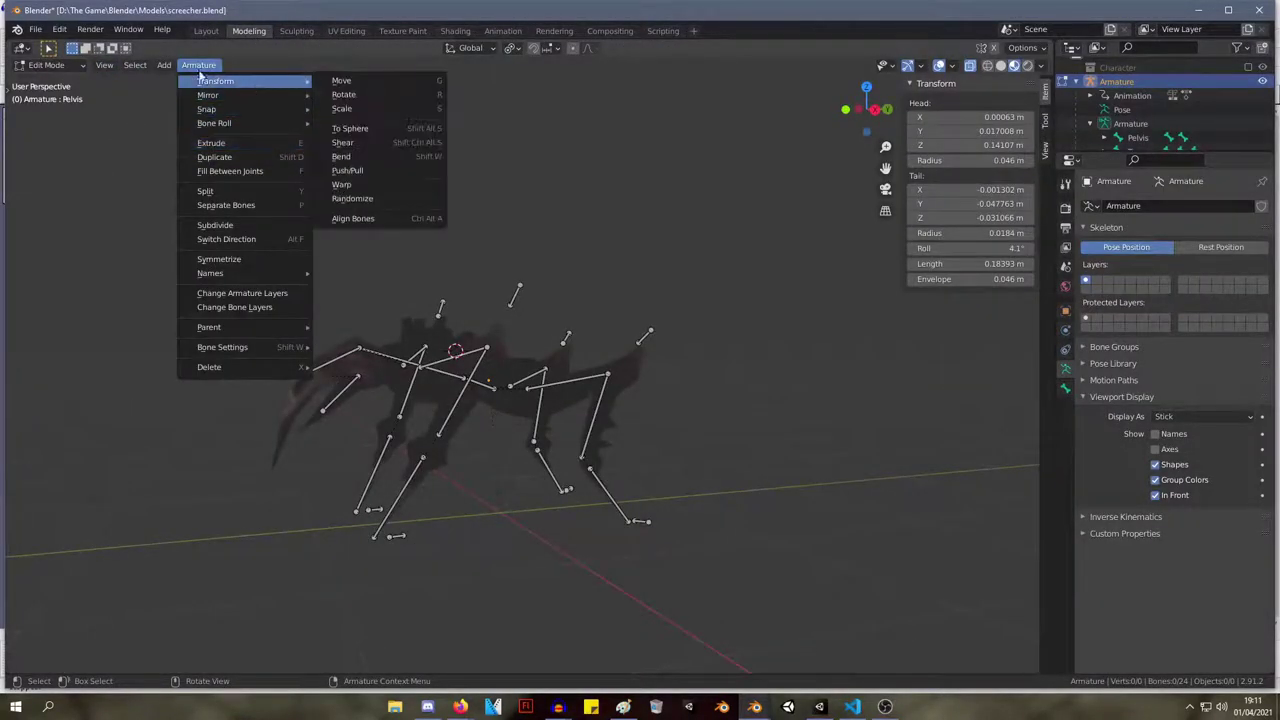
left_click(200, 65)
key("a")
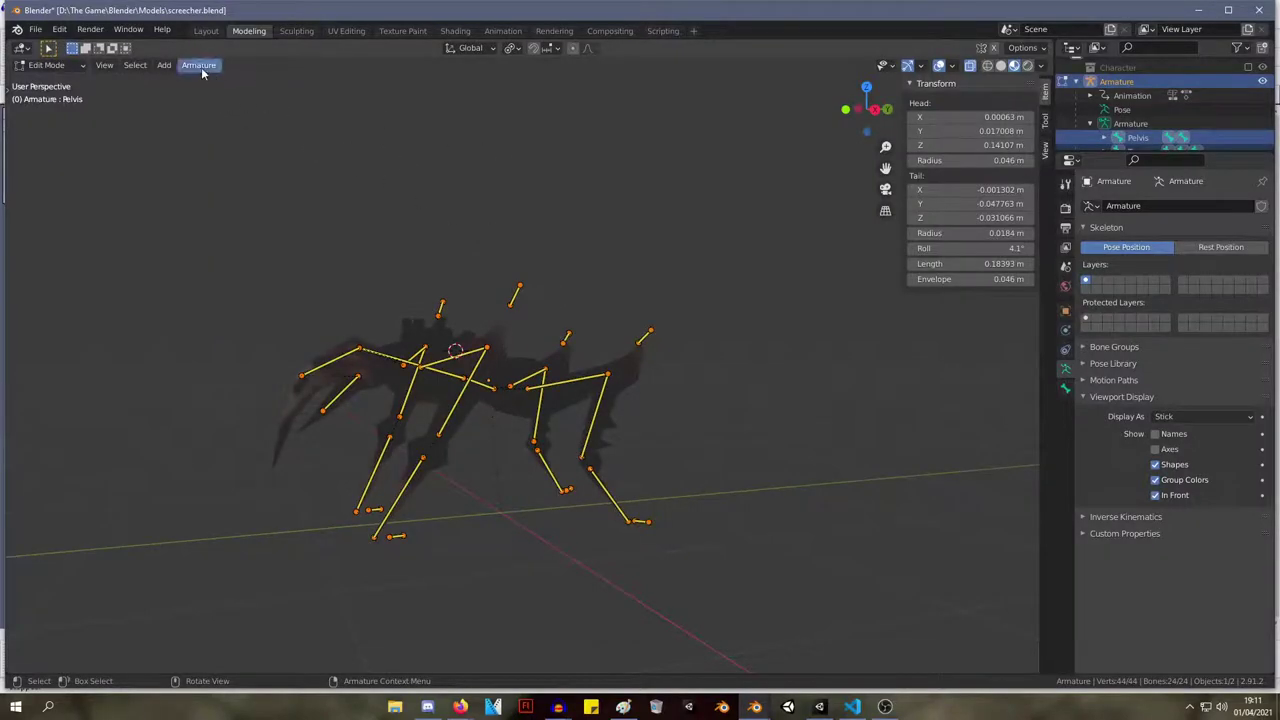
left_click(46, 65)
left_click(52, 110)
left_click(165, 65)
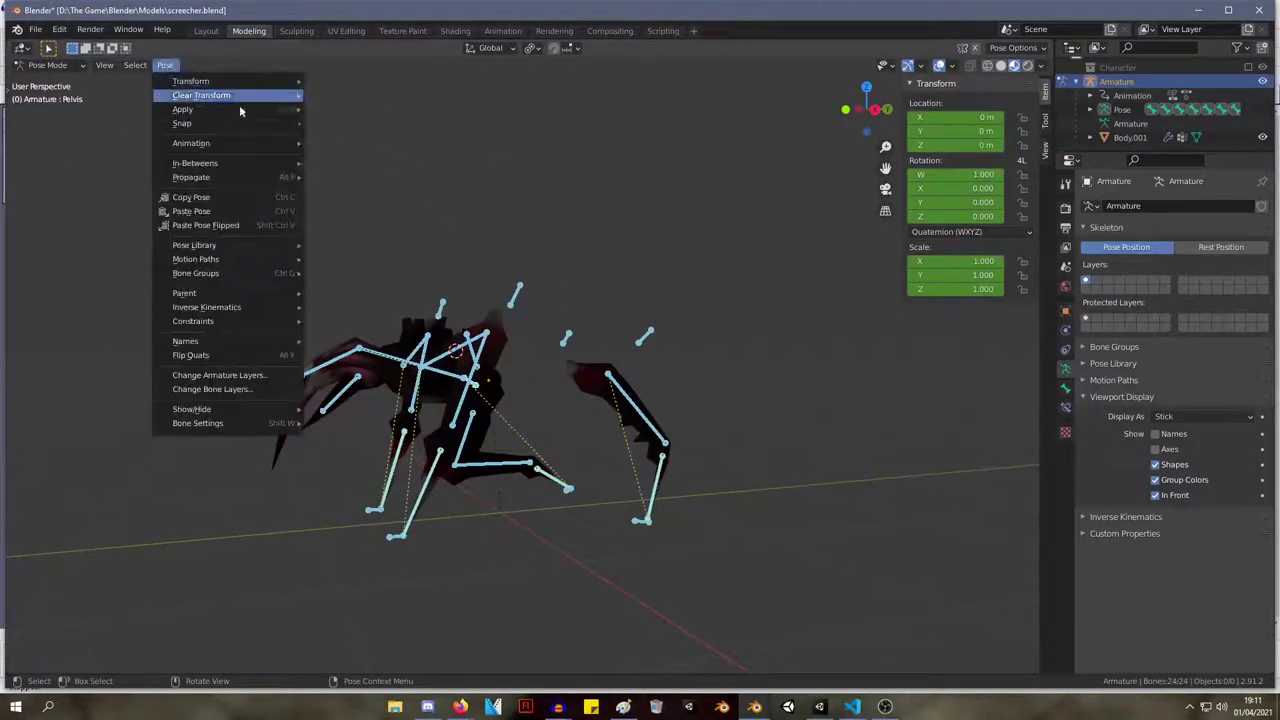
mouse_move(240, 109)
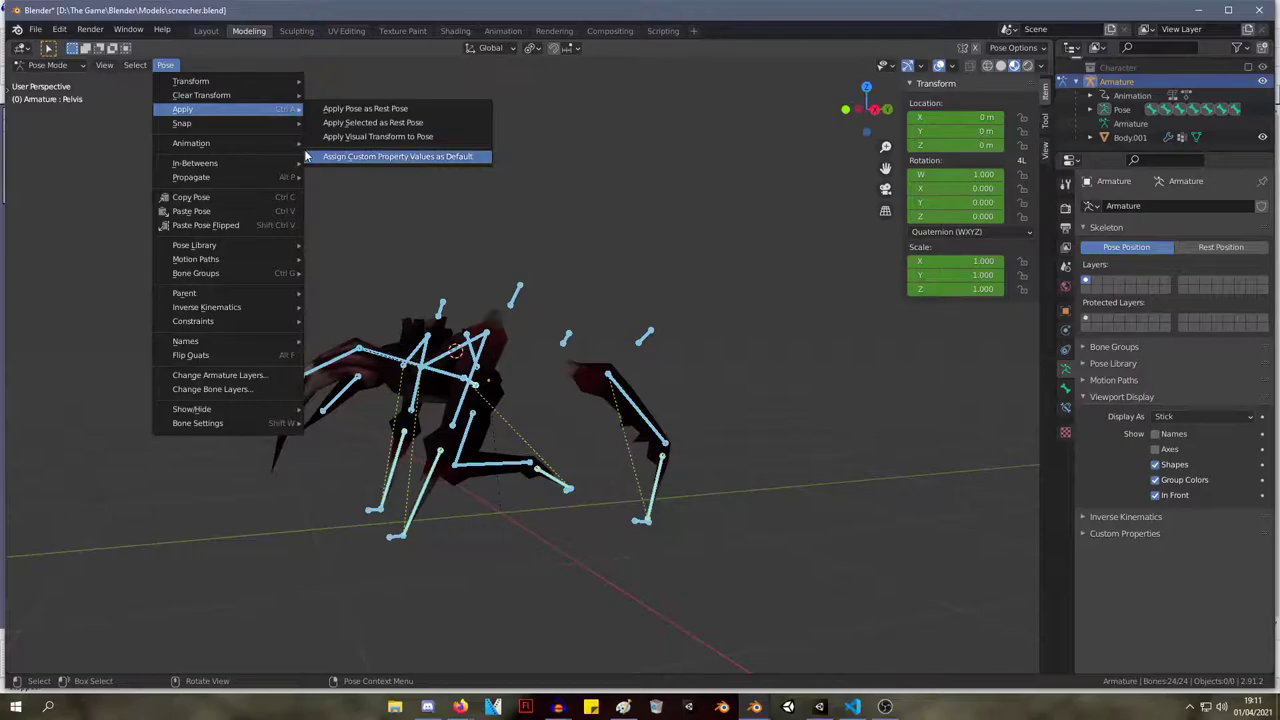
mouse_move(290, 110)
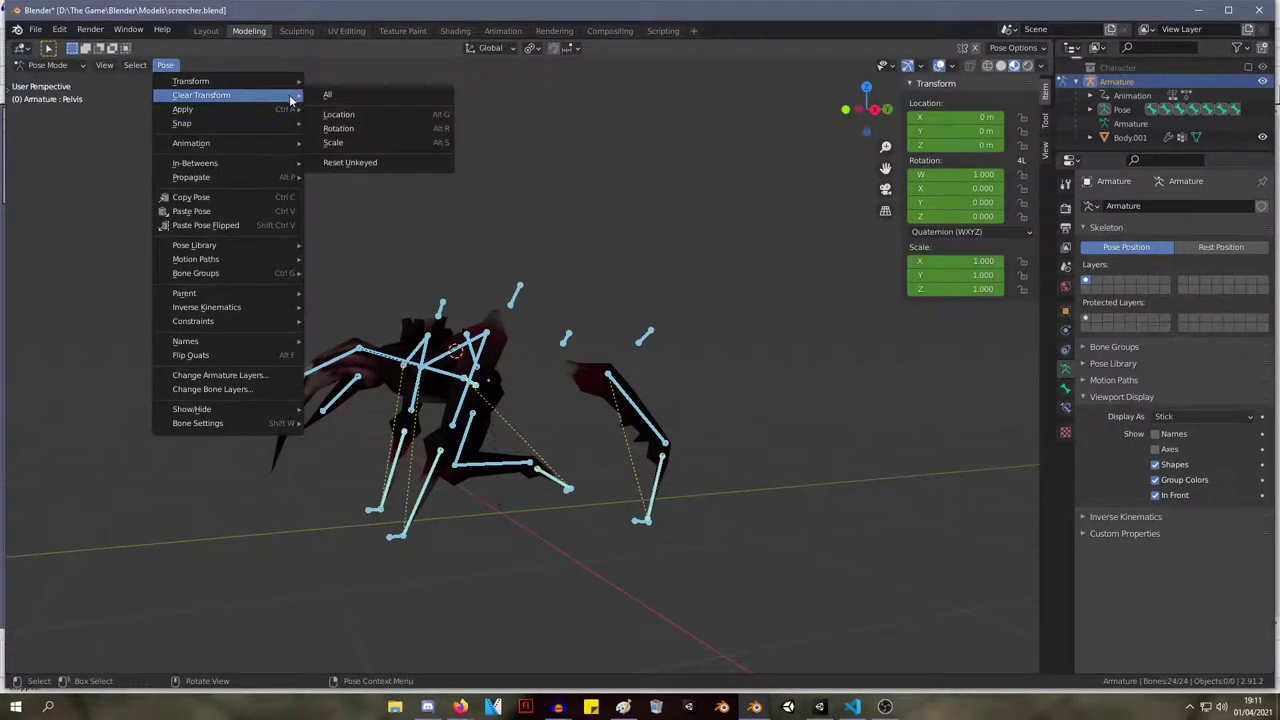
mouse_move(258, 149)
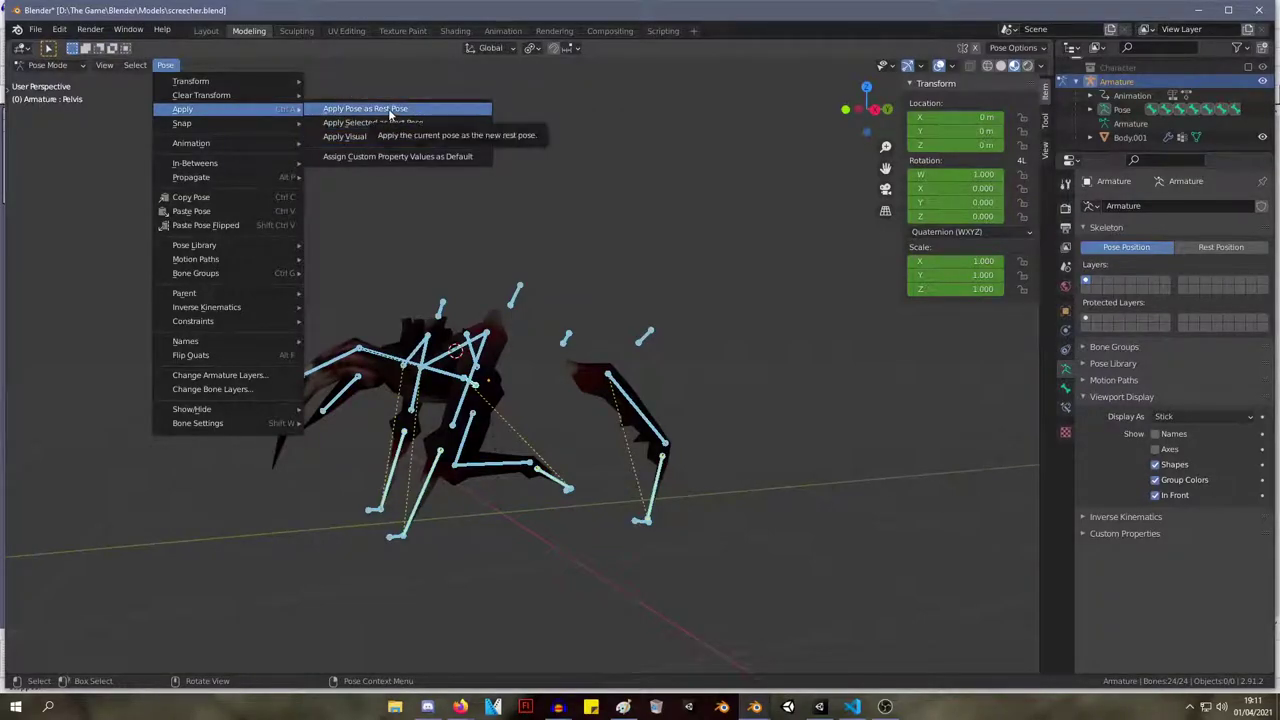
left_click(388, 108)
mouse_move(391, 114)
middle_mouse_down()
mouse_move(457, 197)
mouse_move(357, 171)
mouse_move(409, 131)
mouse_move(443, 134)
mouse_move(404, 131)
middle_mouse_up()
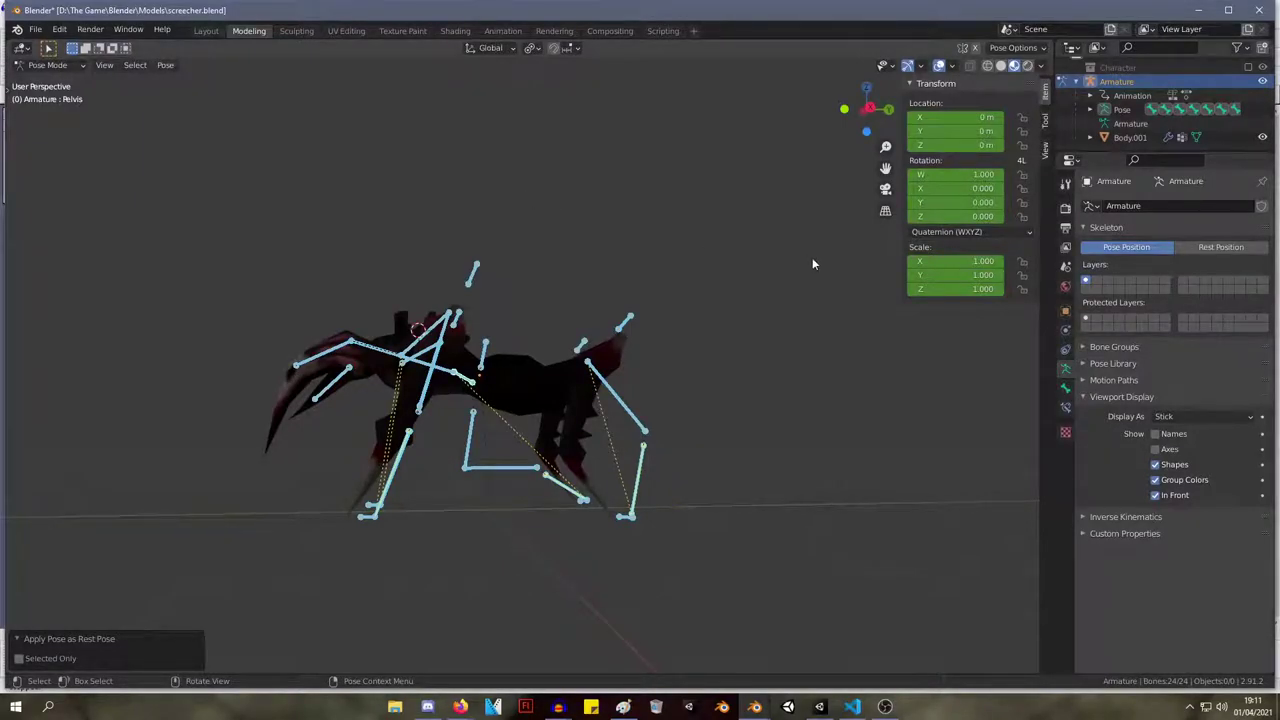
In Edit Mode, move the displaced end of LowerLeg.L about 0.34 m along Y onto the rear leg, undoing the further head adjustment.
scroll(661, 326, "up", 4)
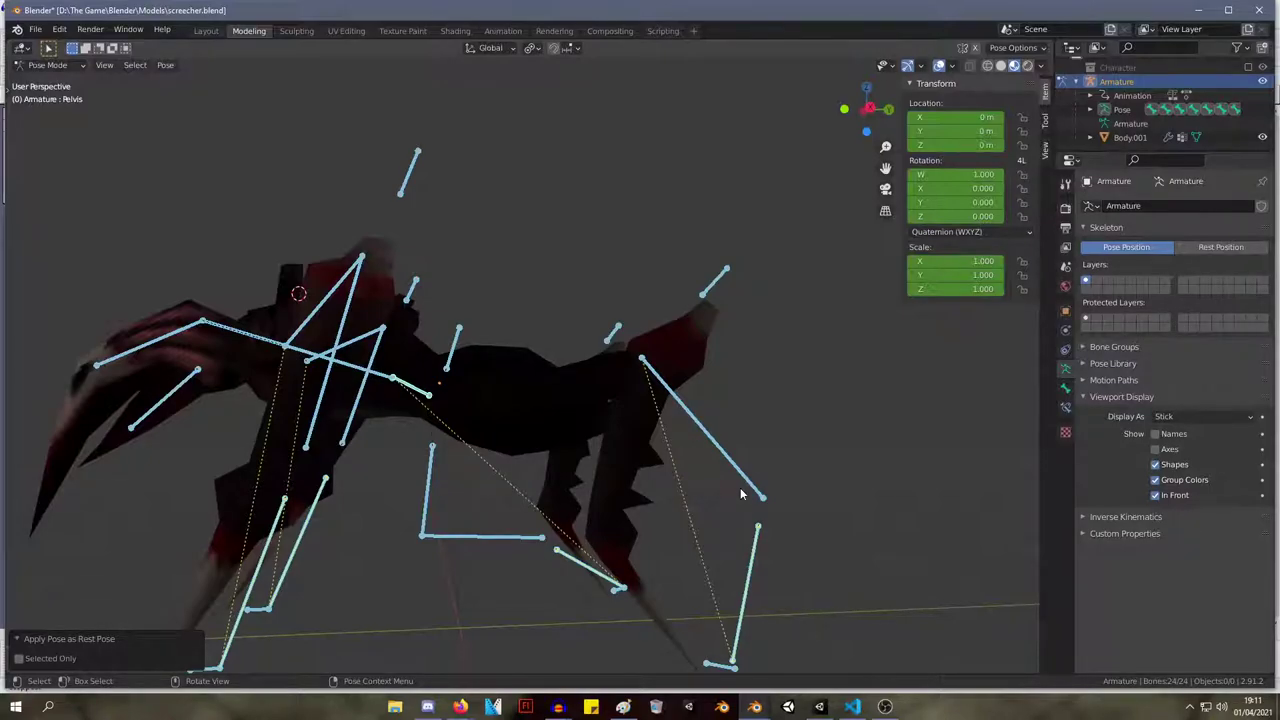
key("Tab")
middle_click_drag(743, 449, 715, 538)
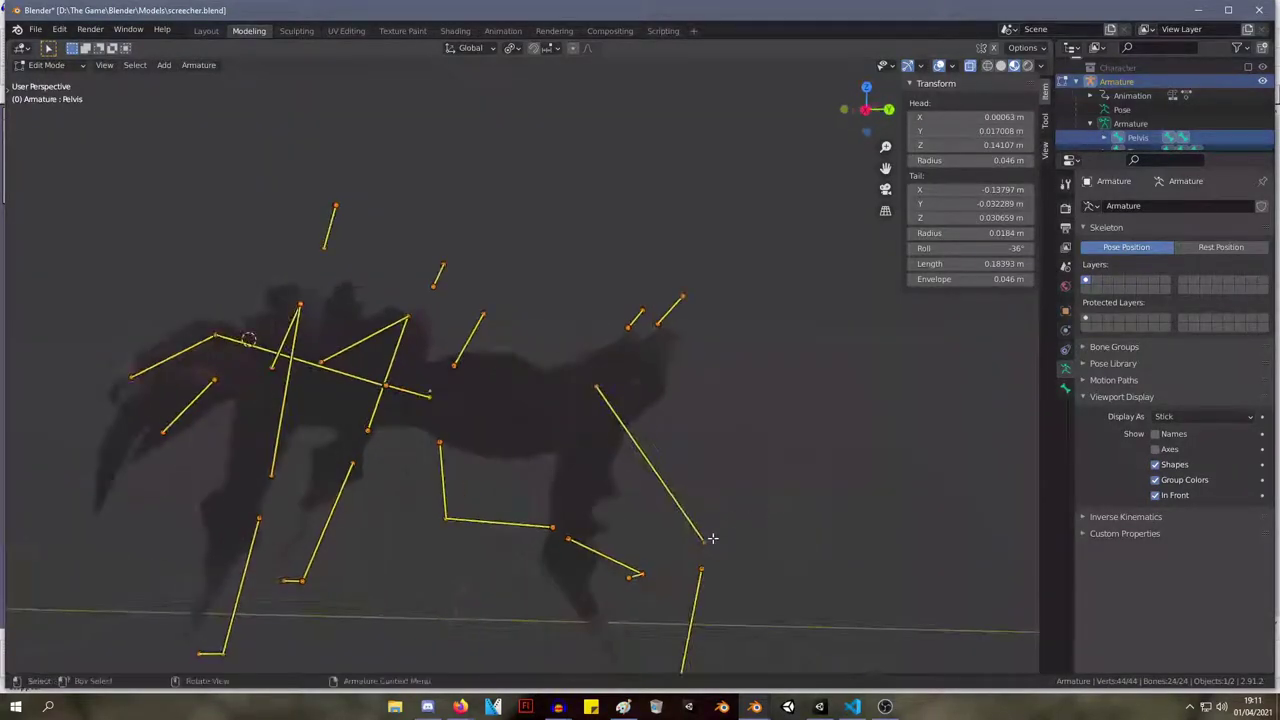
left_click(706, 540)
left_click_drag(706, 540, 560, 545)
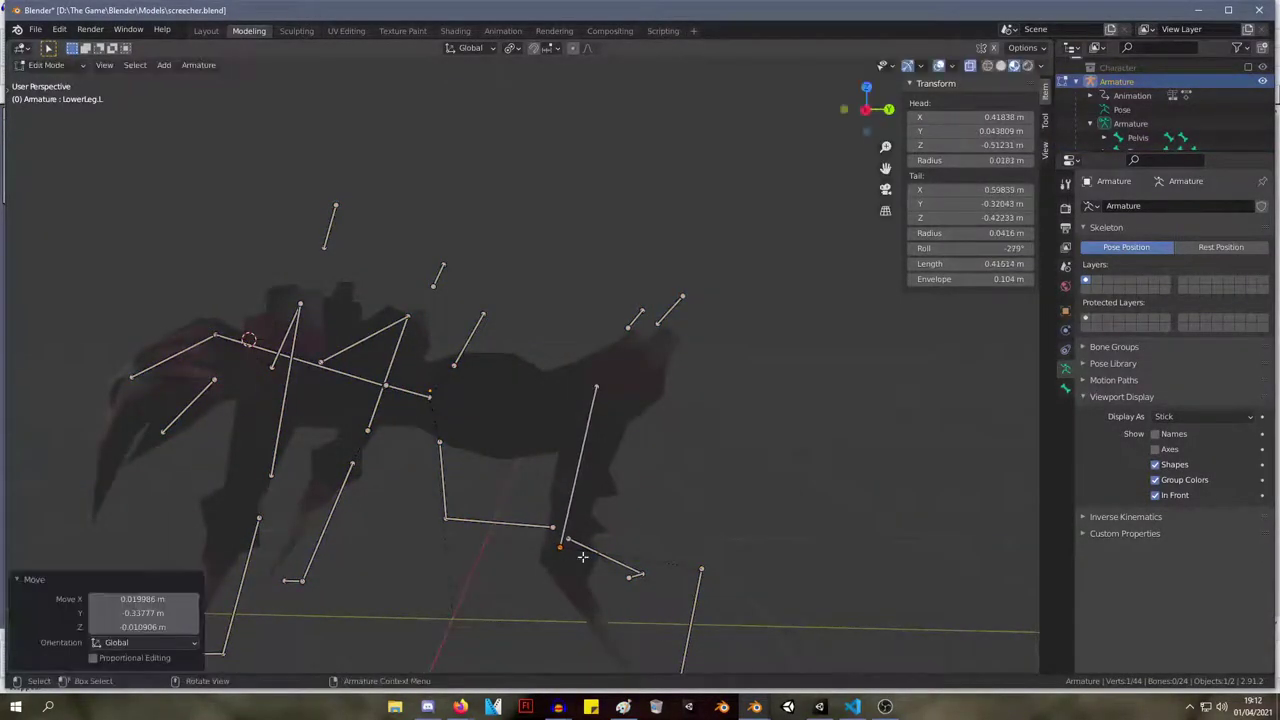
key("KP_1")
key("KP_3")
scroll(565, 545, "up", 8)
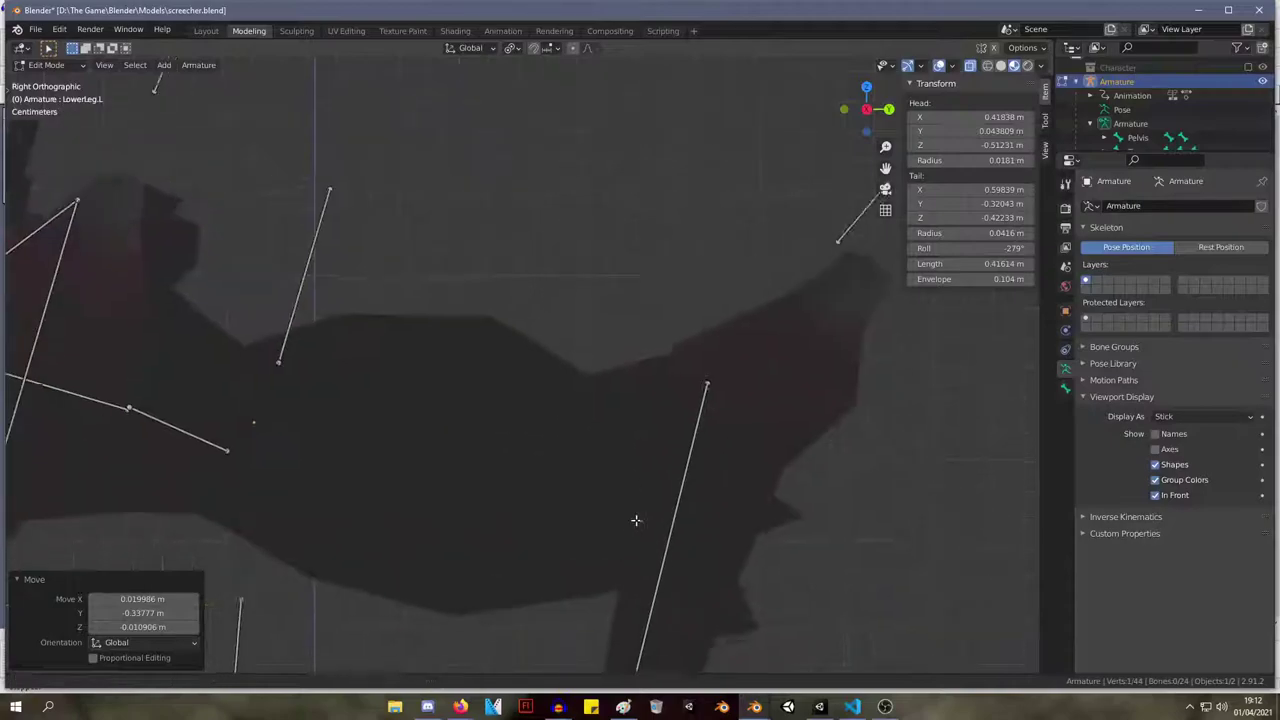
key("g")
left_click(668, 114)
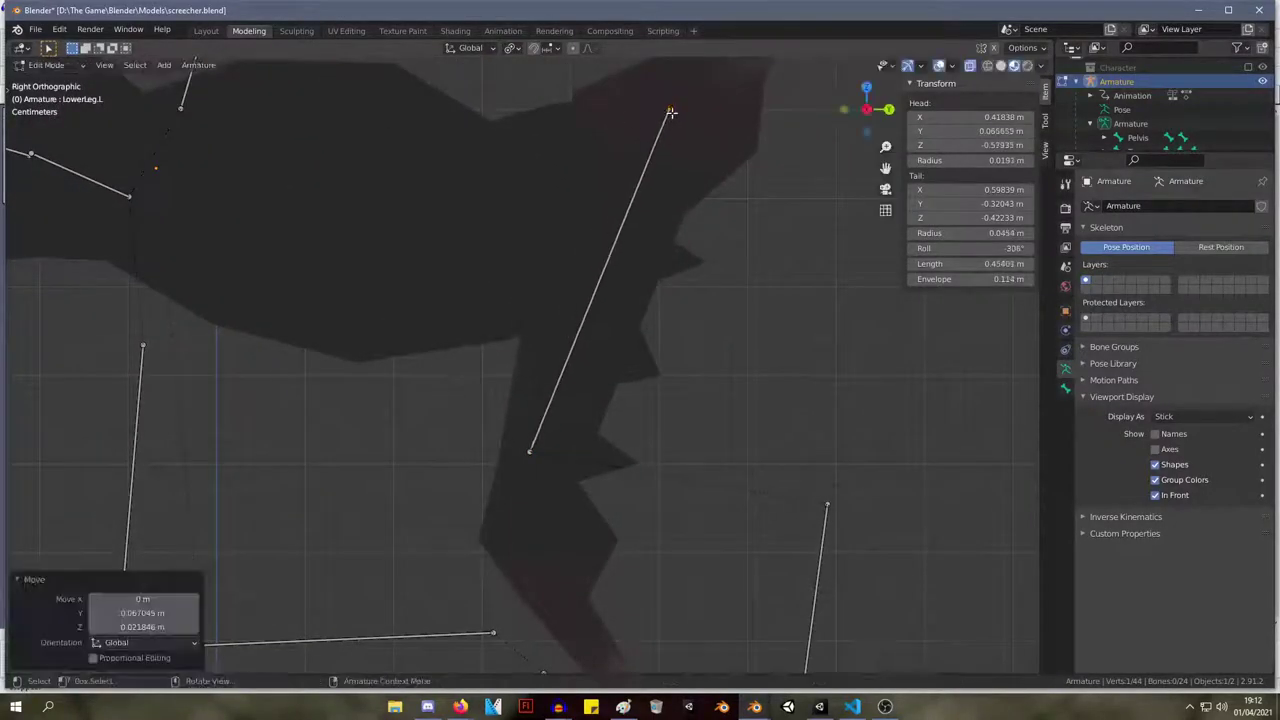
scroll(704, 268, "down", 3)
key("ctrl+z")
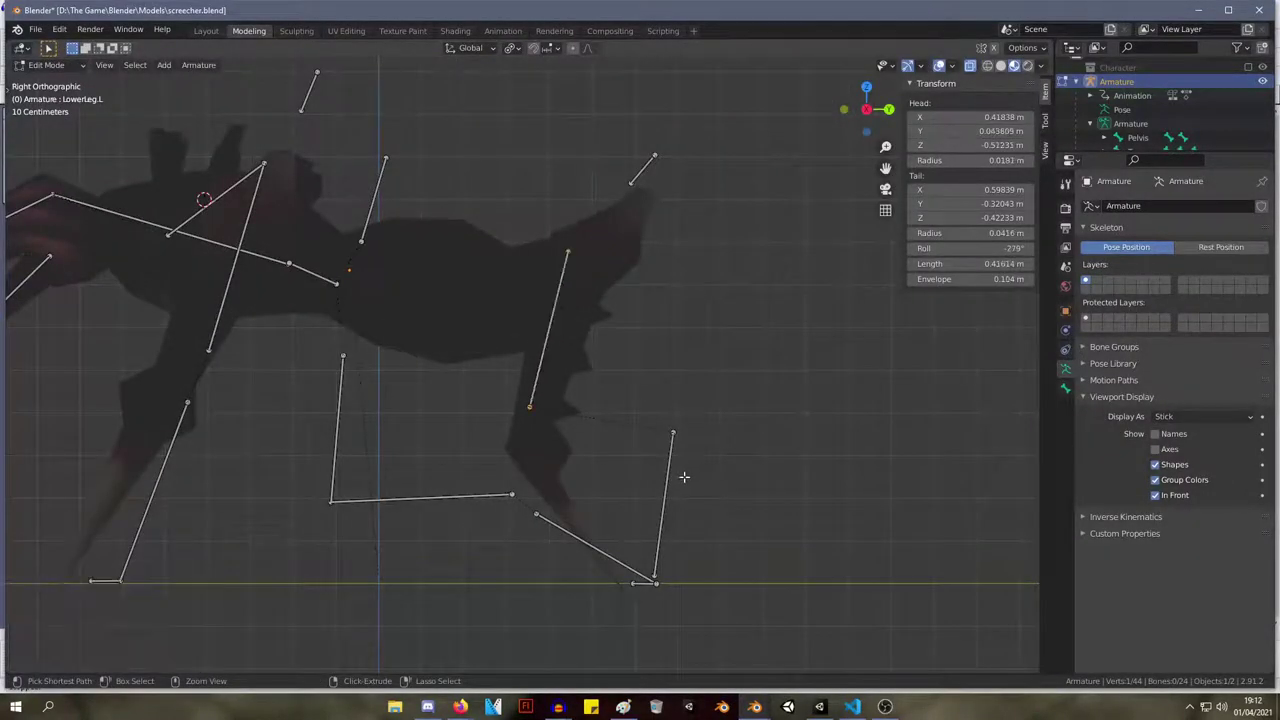
Reposition LowerLeg.L's head near the top of the rear leg and raise Foot.L's upper joint beneath it.
key("g")
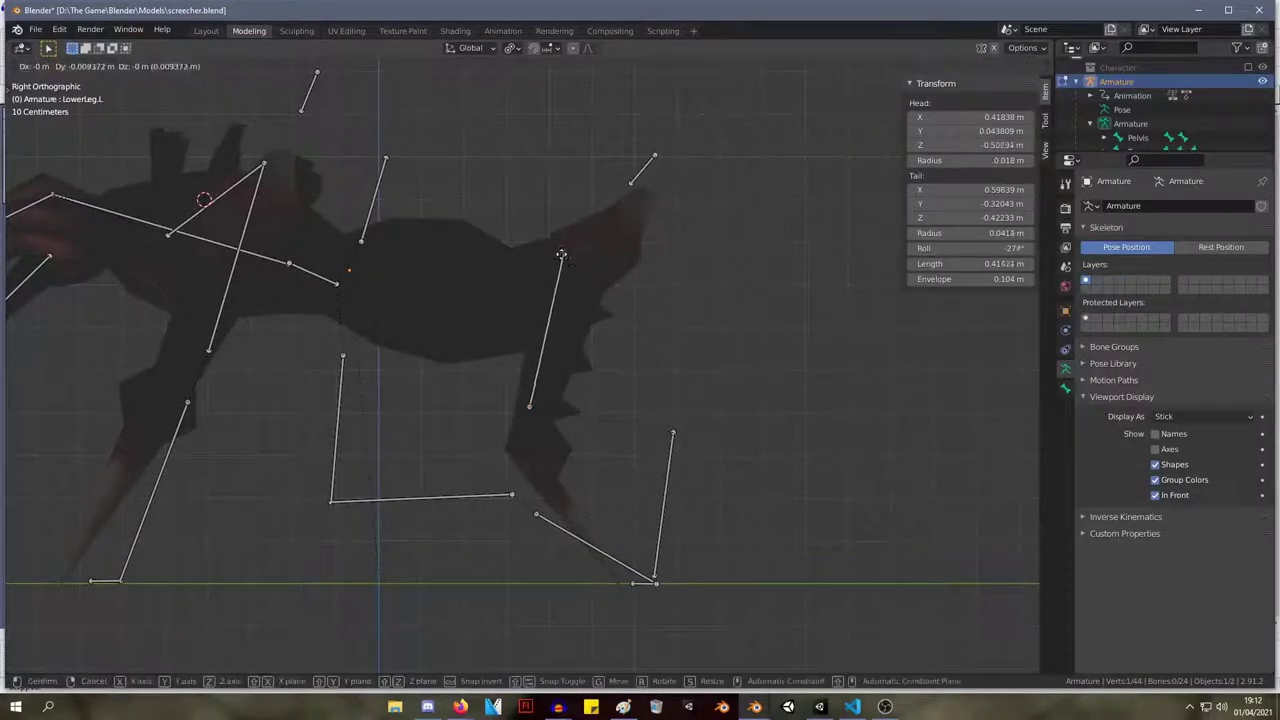
left_click(441, 278)
scroll(488, 366, "down", 2)
middle_click_drag(488, 366, 526, 357)
key("KP_1")
key("KP_3")
key("g")
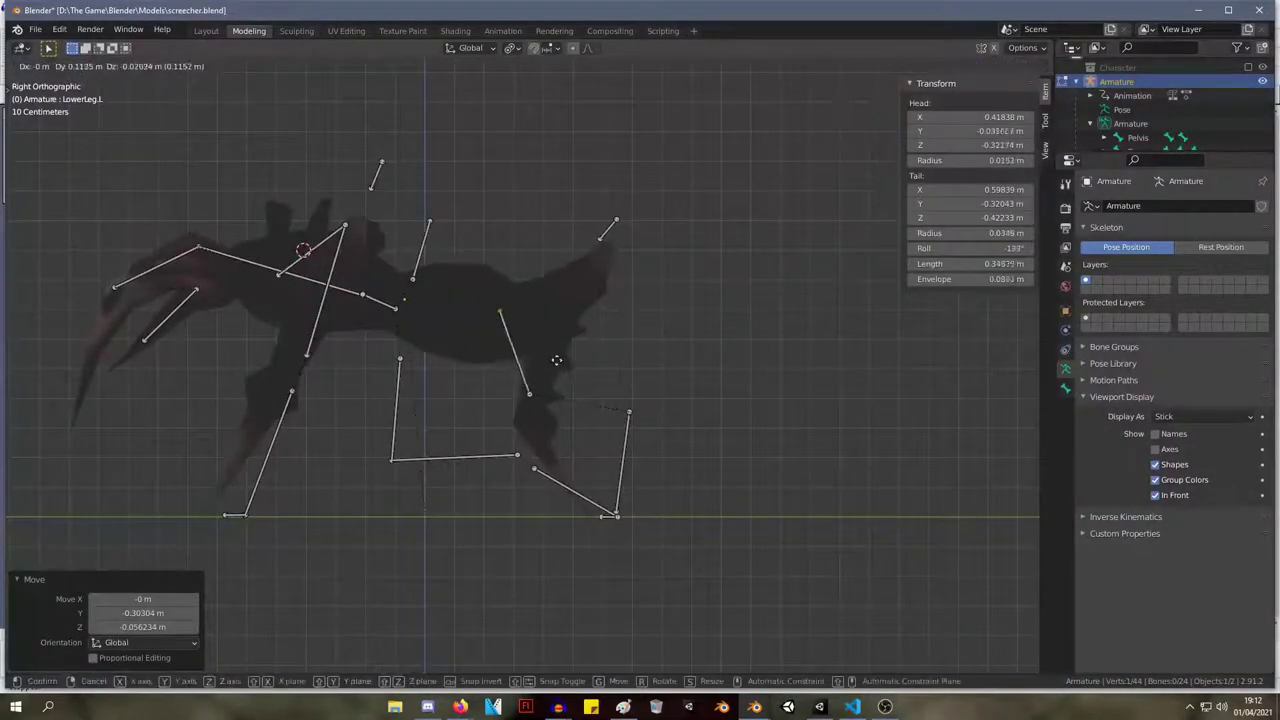
left_click(586, 280)
left_click(628, 414)
key("g")
left_click(606, 341)
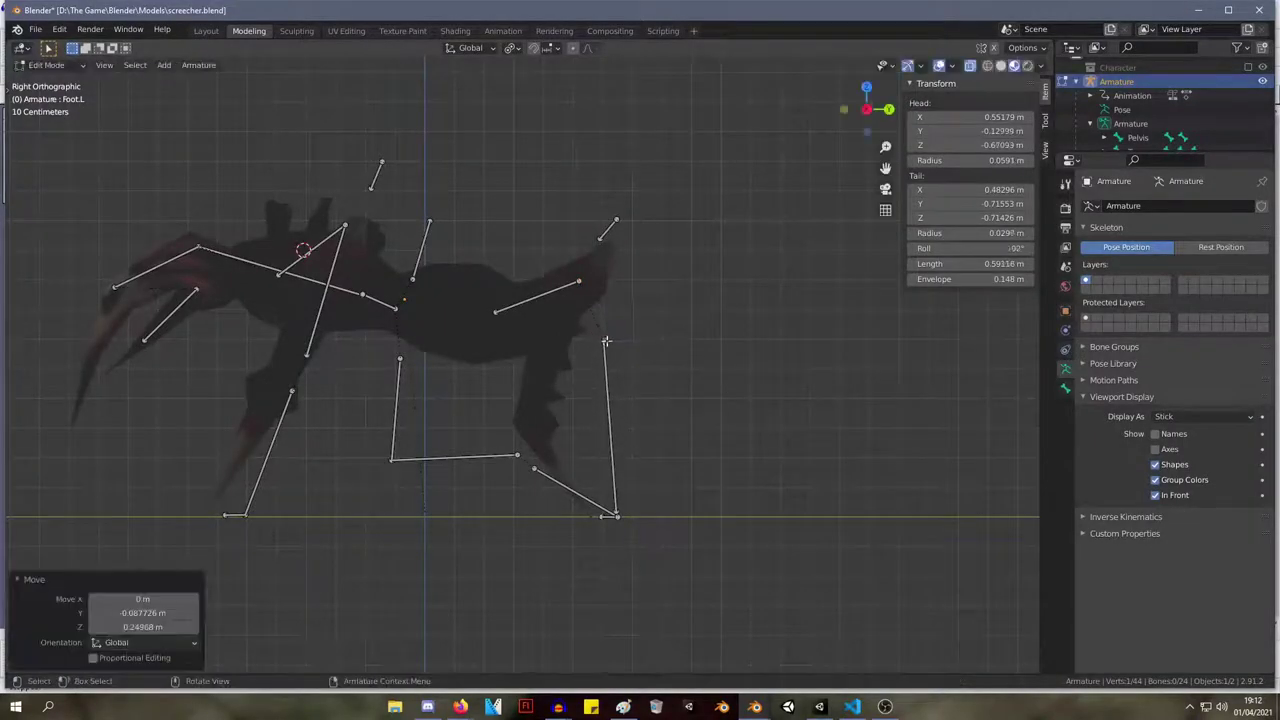
Move both ends of LowerLeg.L out behind the creature's rear legs, clear of the mesh.
left_click(580, 288)
key("g")
left_click(727, 466)
left_click(516, 330)
key("g")
key("Escape")
left_click(499, 315)
key("g")
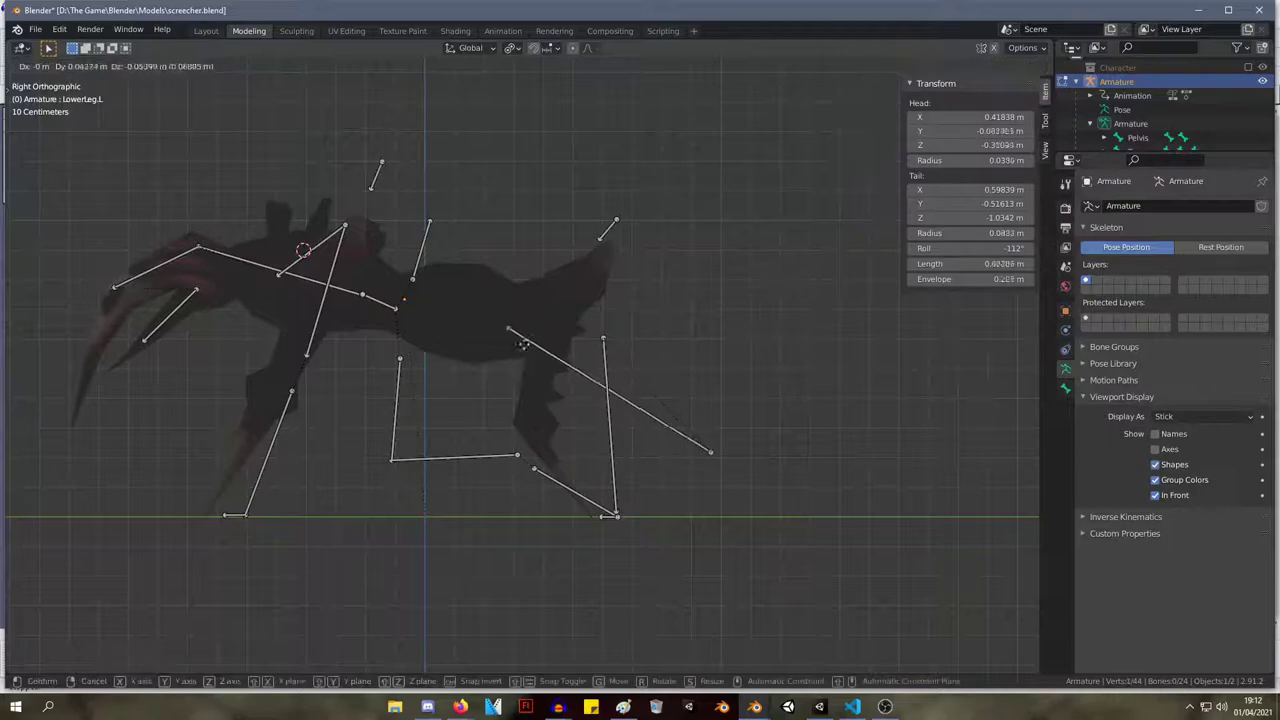
left_click(747, 512)
Place Foot.L's head inside the rear body near the hip and its tail near the raised rear knee.
left_click(598, 338)
key("g")
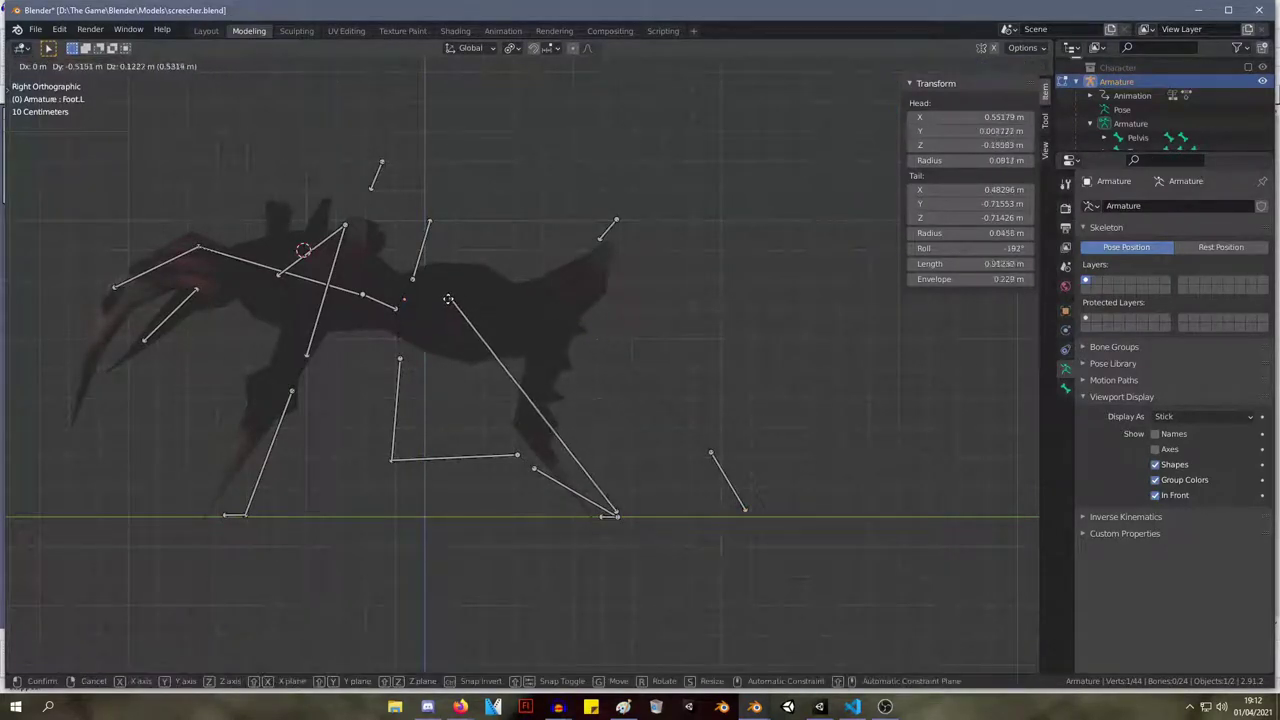
left_click(438, 294)
left_click(615, 512)
key("g")
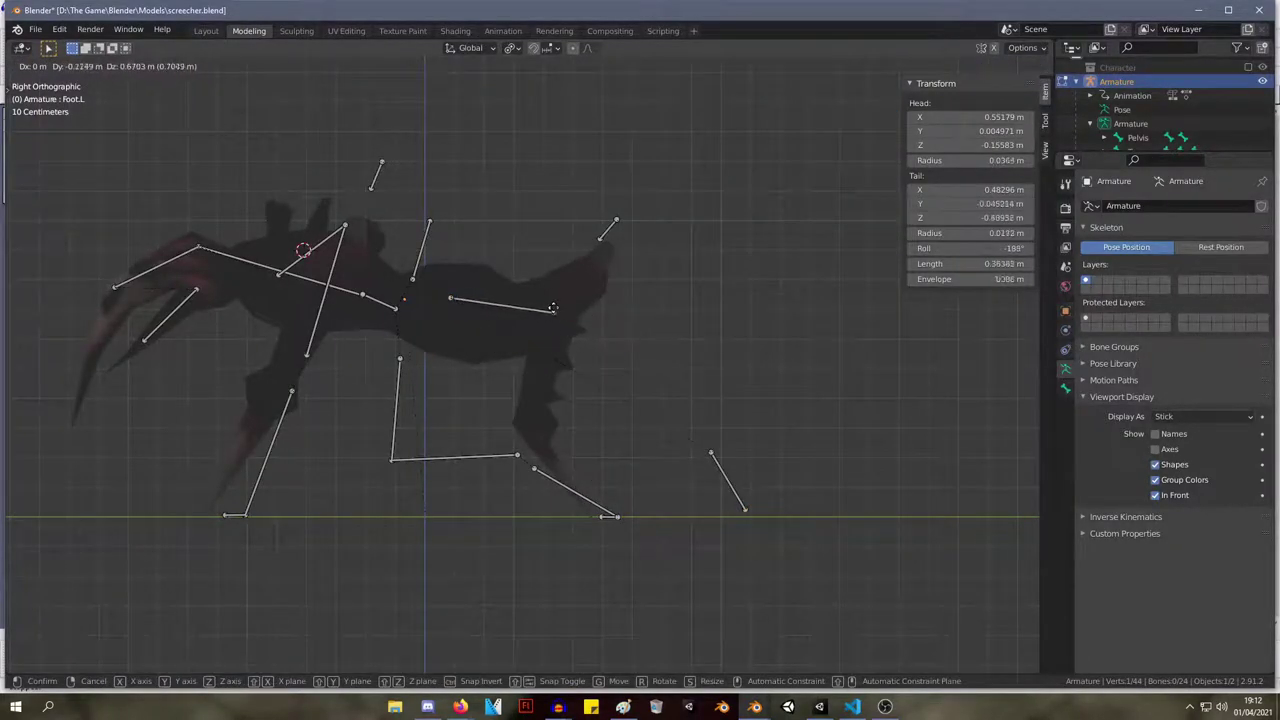
left_click(557, 295)
Adjust Foot.L's head along the body and shift it about 0.31 m inward on X toward the hip.
left_click(449, 300)
key("g")
left_click(473, 309)
middle_click_drag(534, 318, 492, 486)
key("g")
left_click(496, 340)
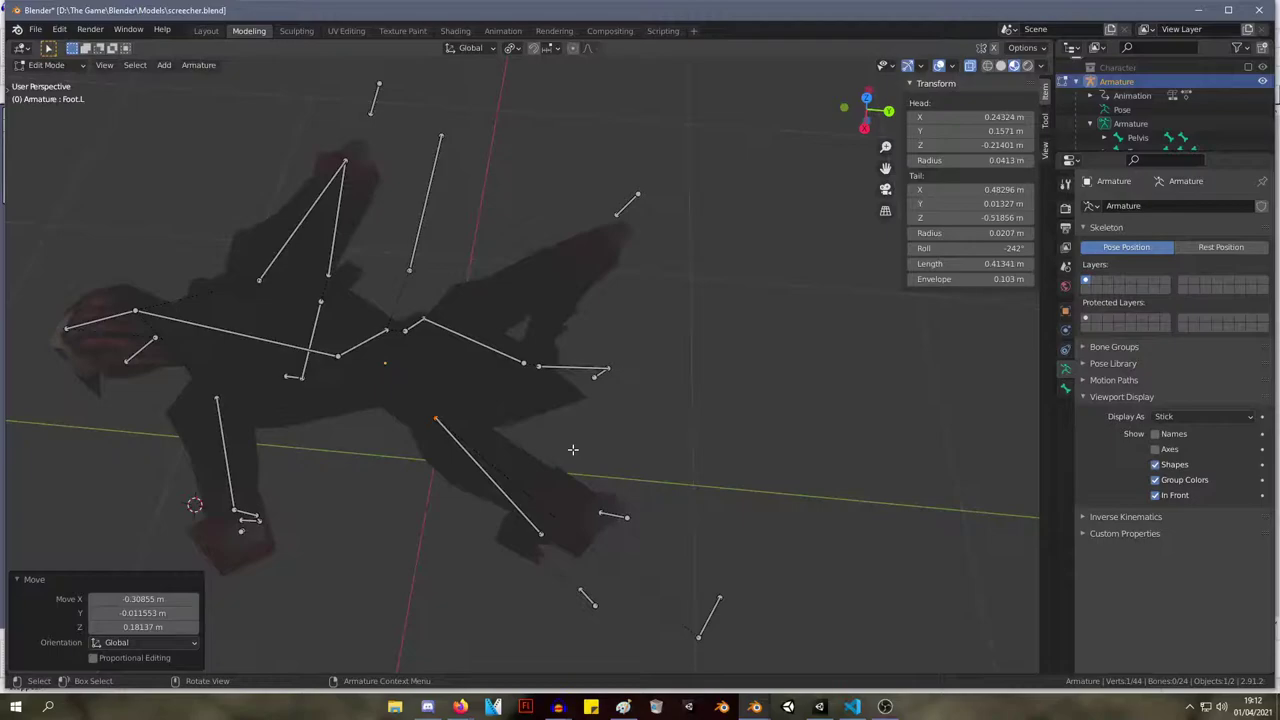
Lower Foot.L's head into the hip area and extend its tail farther into the raised rear knee.
key("KP_3")
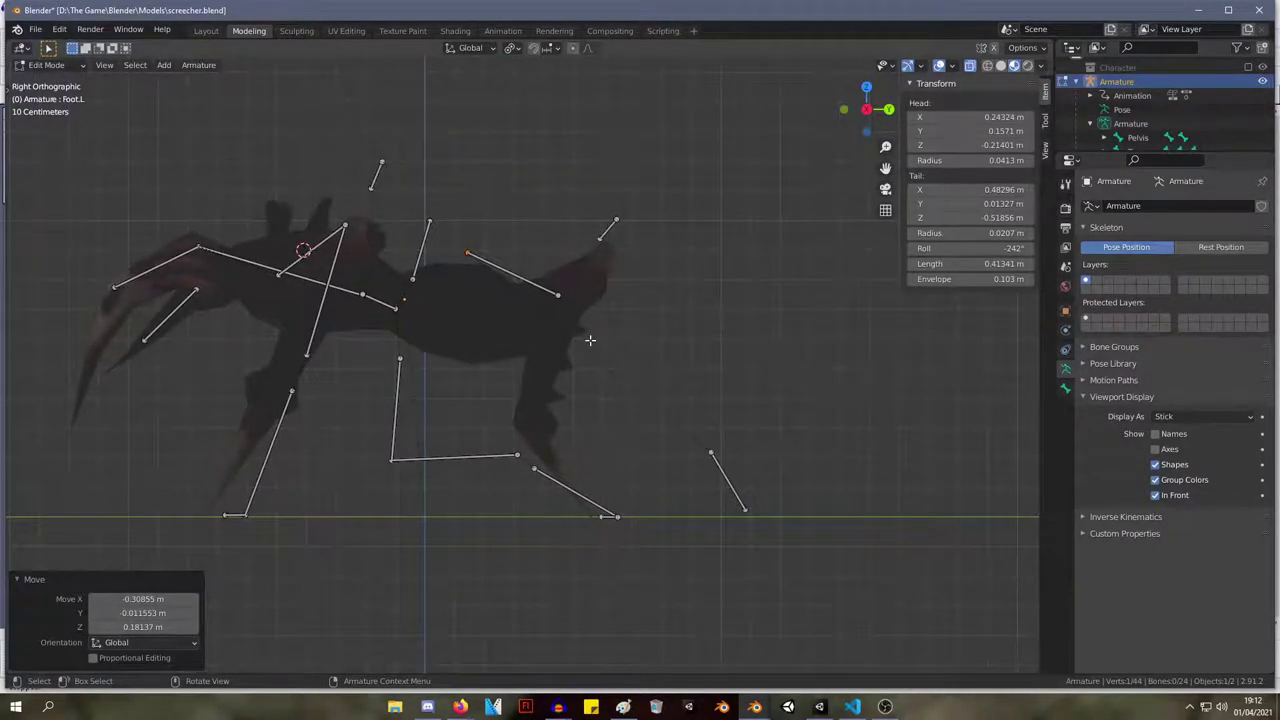
key("g")
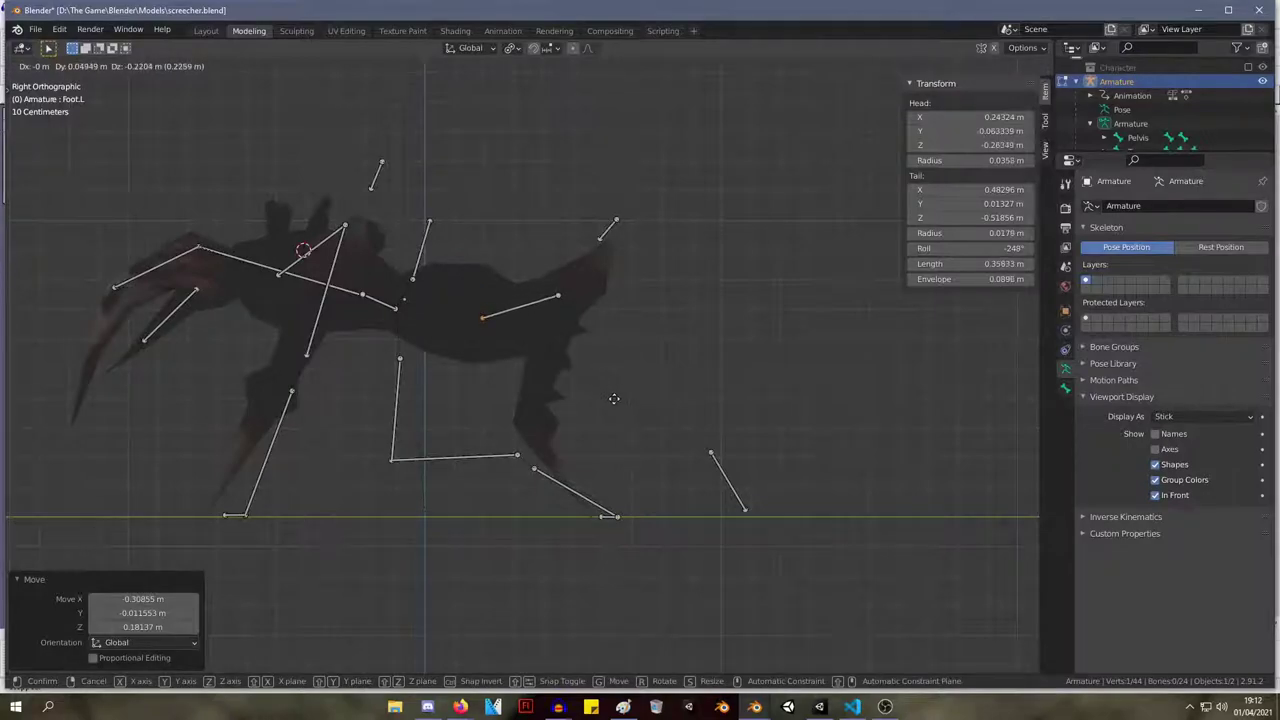
left_click(613, 398)
left_click(558, 296)
key("g")
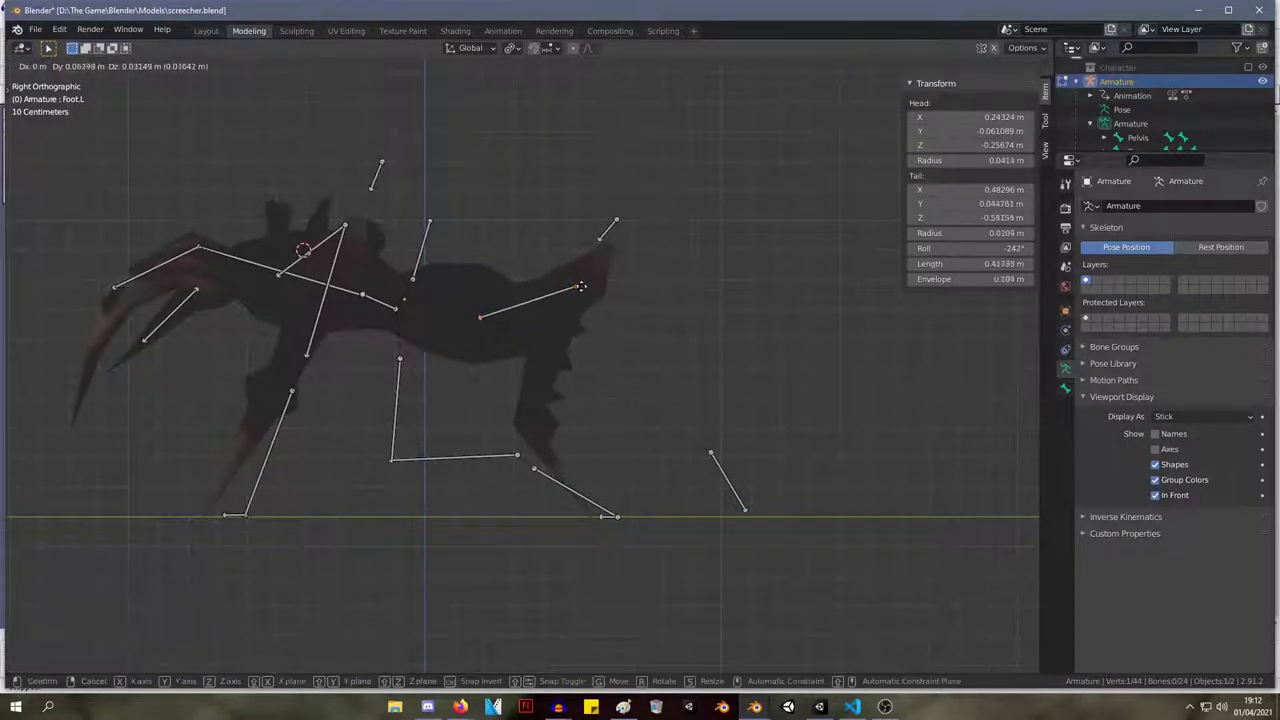
left_click(576, 356)
Bring the whole LowerLeg.L bone forward to sit just behind the rear foot.
left_click(716, 458)
key("g")
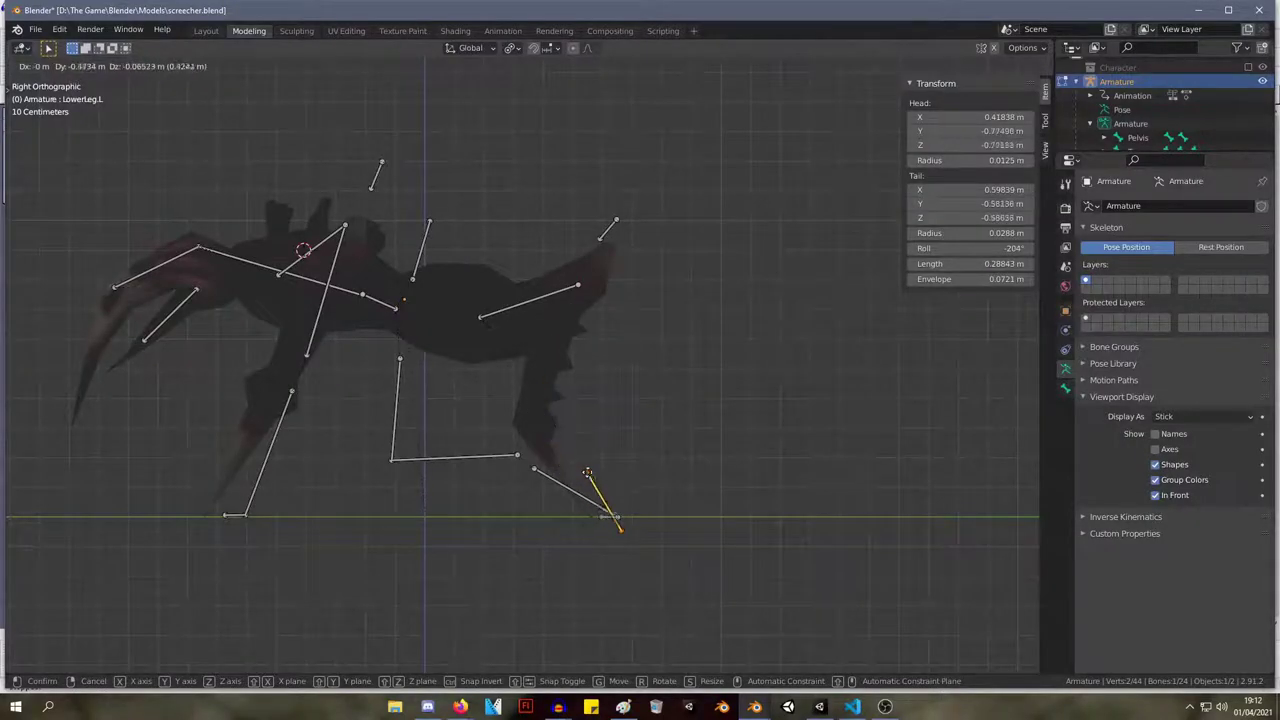
left_click(617, 467)
left_click(537, 469)
key("g")
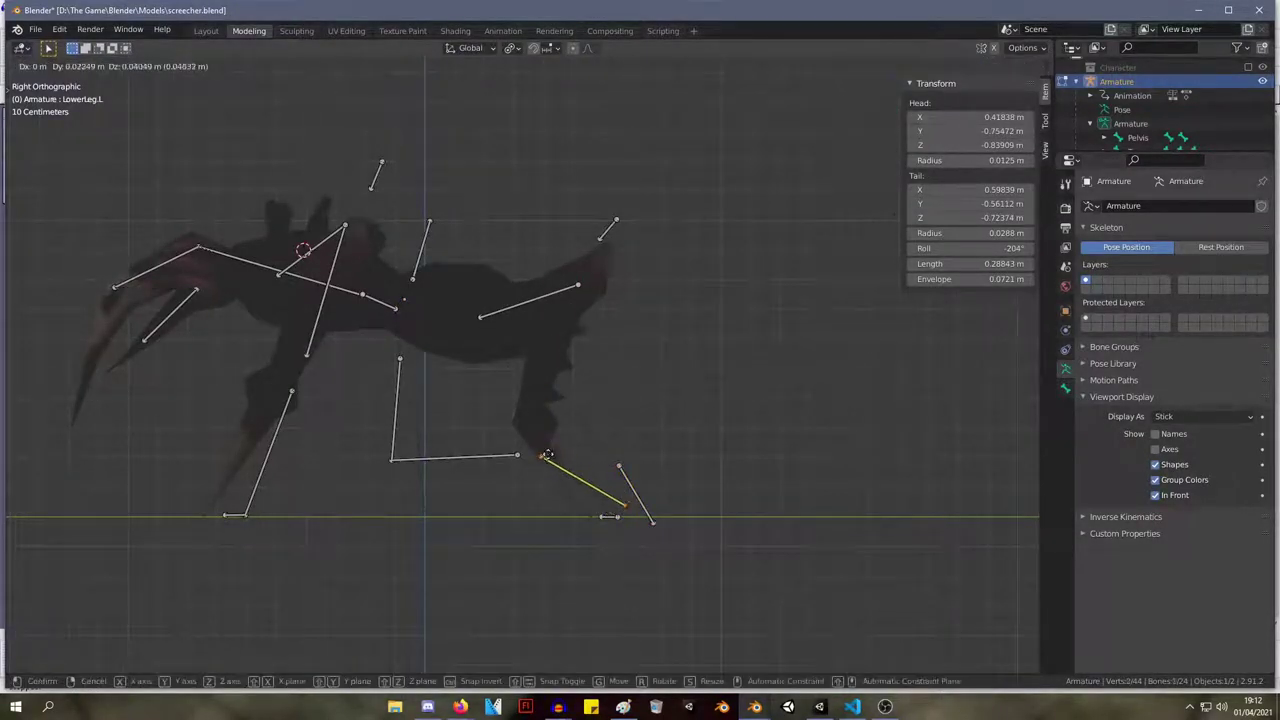
right_click(580, 366)
Move LowerLeg.L's tail to the top of the left lower rear leg and its head just below it.
middle_click_drag(634, 363, 694, 431)
left_click(659, 341)
middle_click_drag(631, 363, 734, 469)
left_click(734, 469)
key("g")
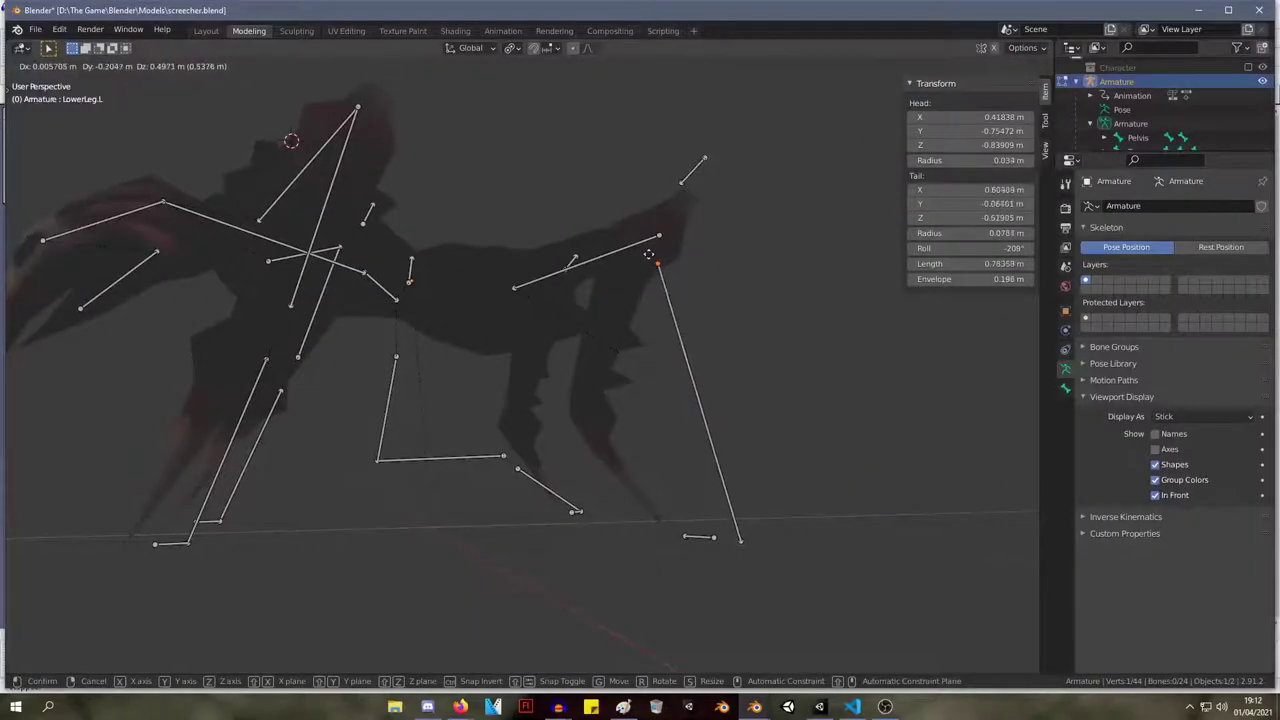
left_click(584, 414)
left_click(740, 540)
key("g")
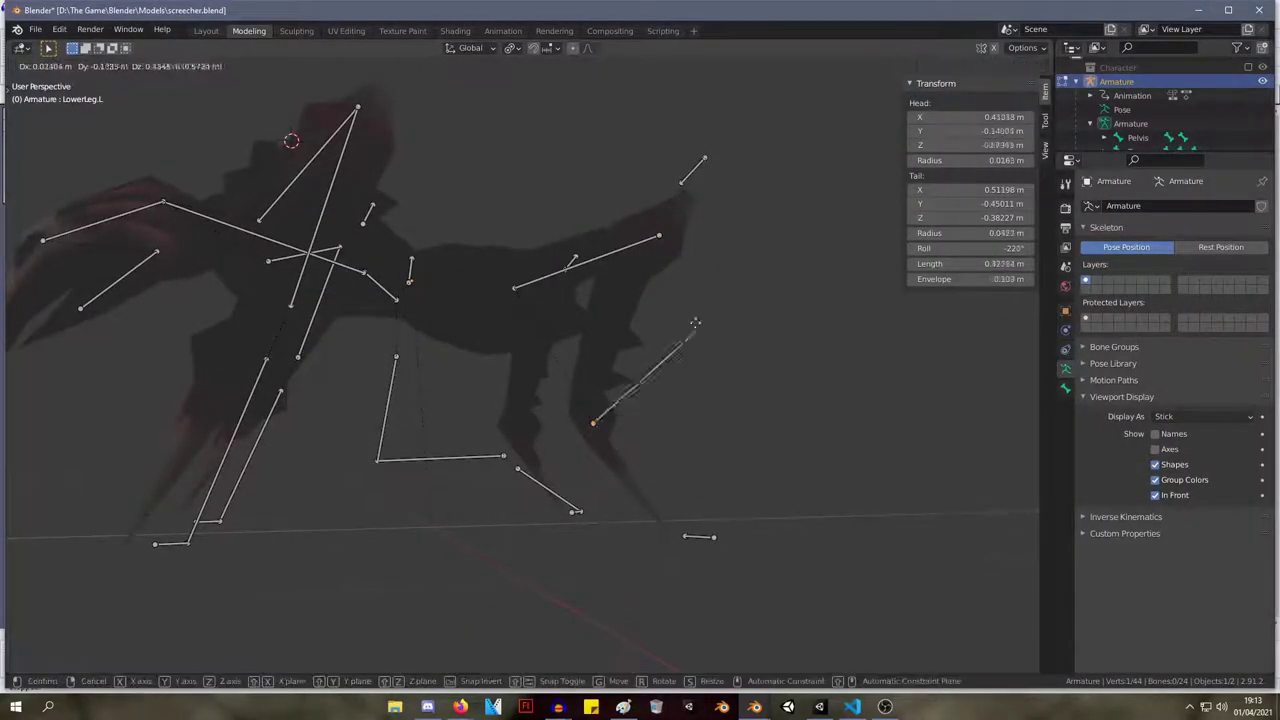
left_click(606, 470)
Stretch LowerLeg.L along the lower rear leg, with its head near the ground and its tail at the upper joint.
left_click(594, 424)
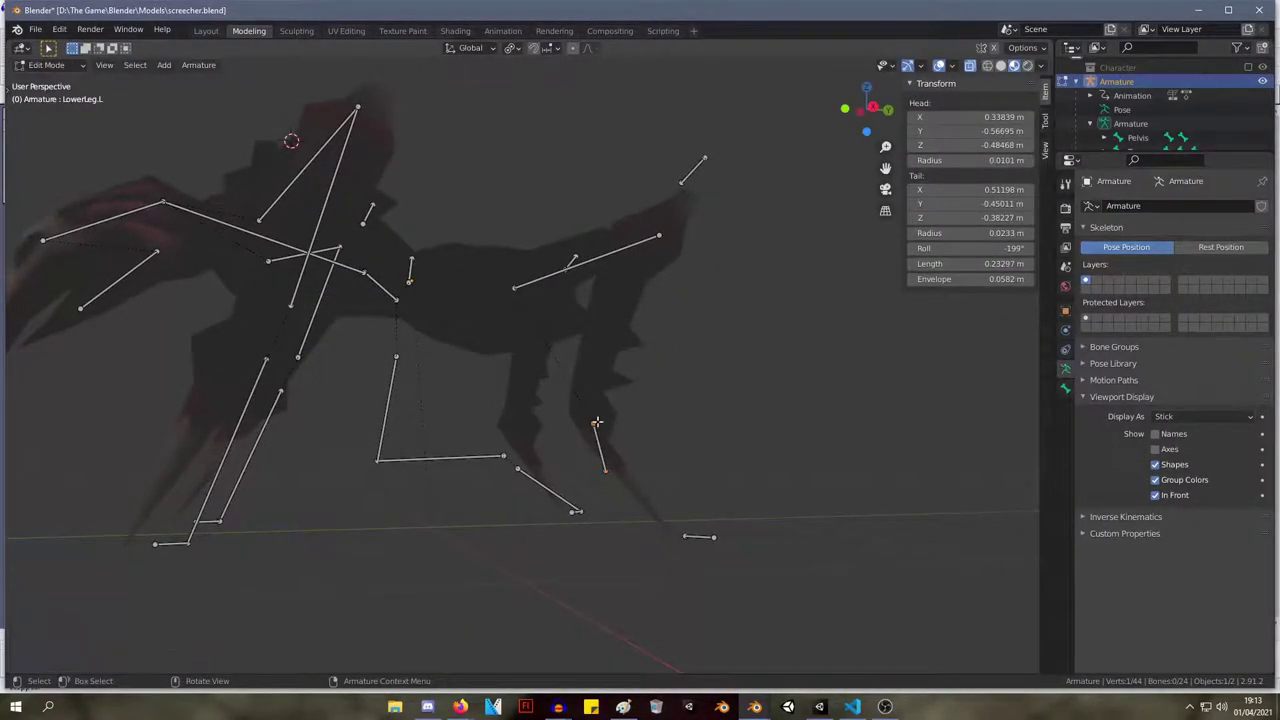
key("g")
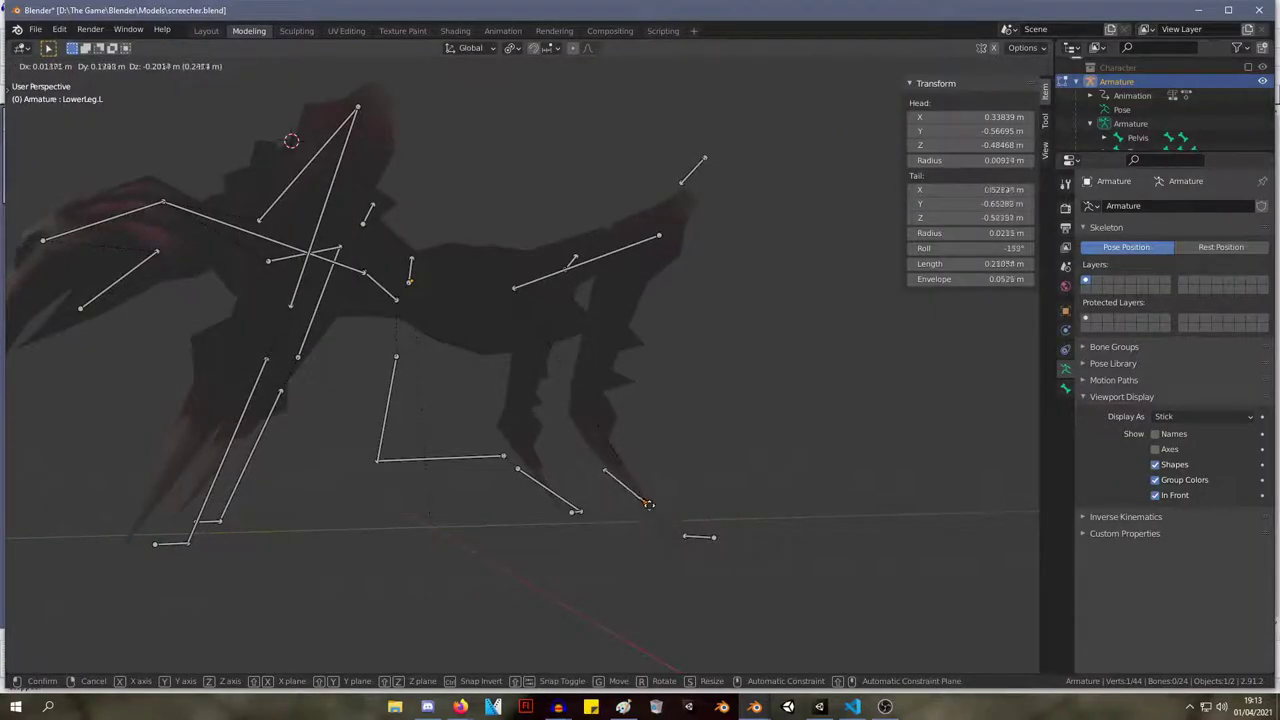
left_click(609, 480)
left_click(610, 481)
key("g")
left_click(680, 541)
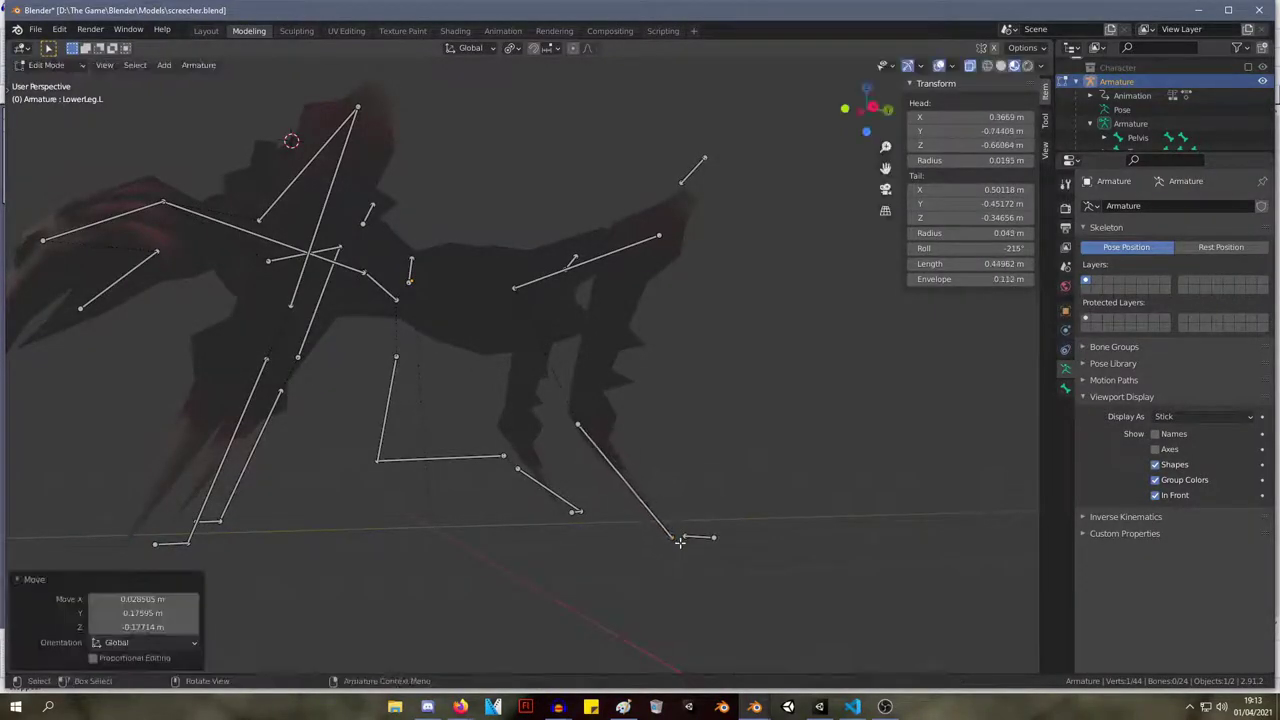
Fine-tune LowerLeg.L's tail and head sideways and along the leg to line the bone up with the lower rear leg mesh.
left_click(580, 429, "shift")
key("g")
left_click(594, 437)
middle_click_drag(655, 398, 600, 520)
left_click(506, 582)
key("g")
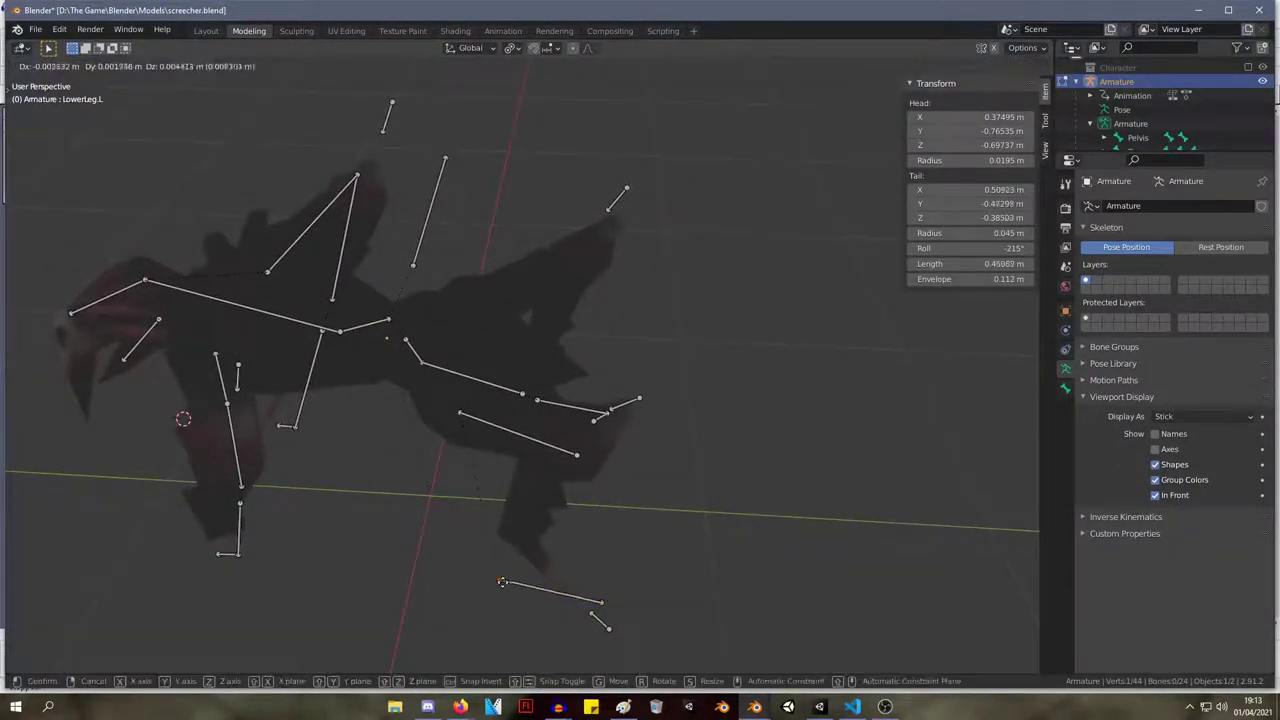
left_click(520, 537)
key("g")
left_click(580, 608)
middle_click_drag(580, 608, 471, 414)
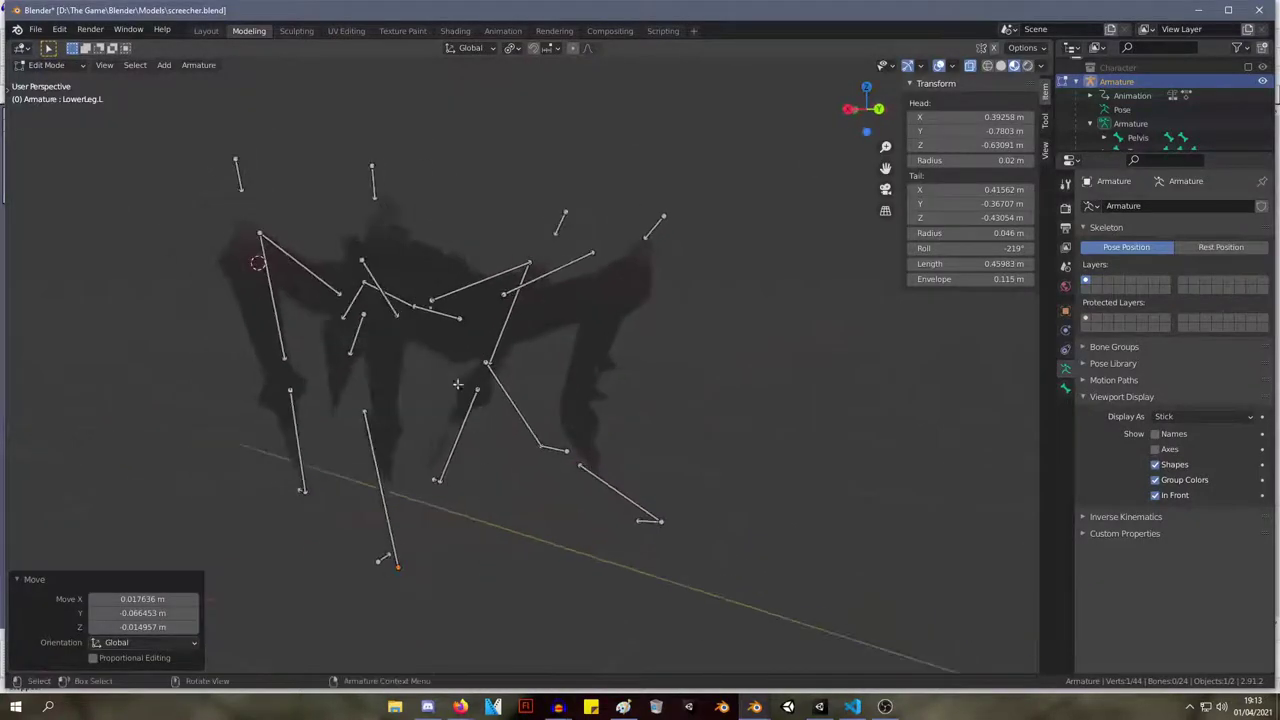
Nudge the bone end at the raised rear knee and shift Pelvis's tail about 0.14 m on X to the body's centre line.
left_click(362, 263)
key("g")
left_click(375, 253)
middle_click_drag(375, 253, 525, 487)
left_click(572, 481)
key("g")
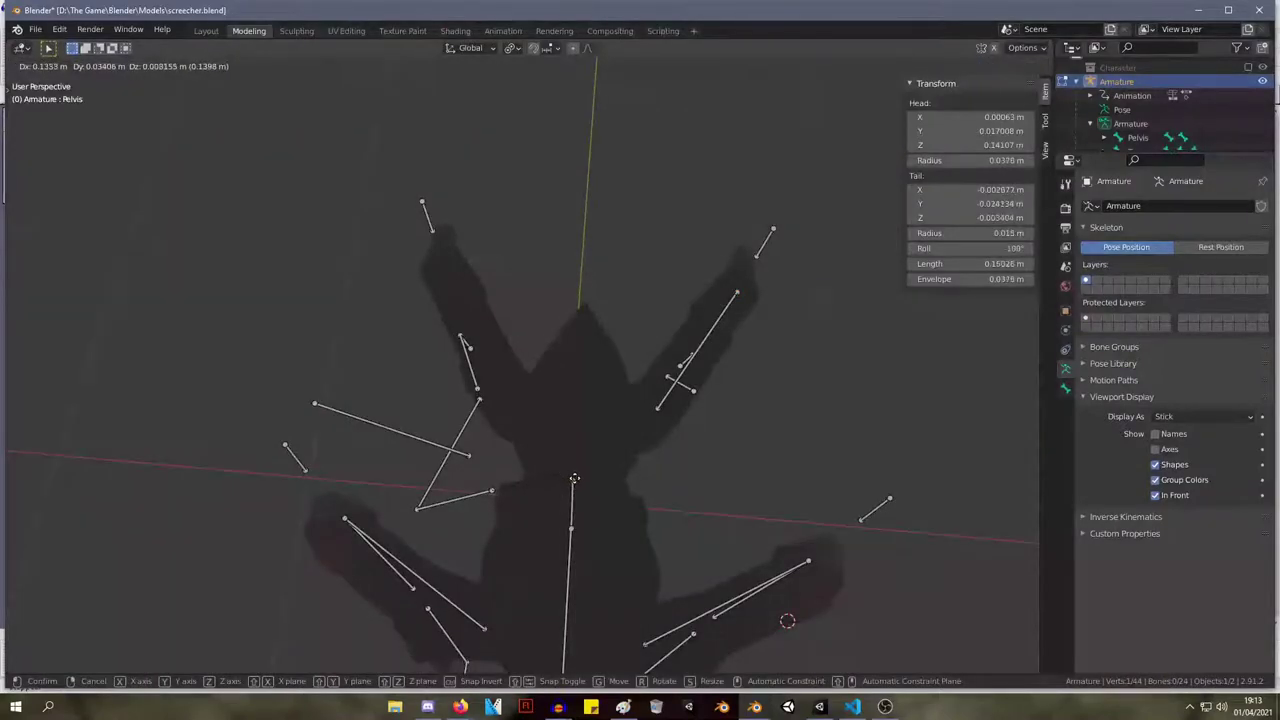
left_click(575, 480)
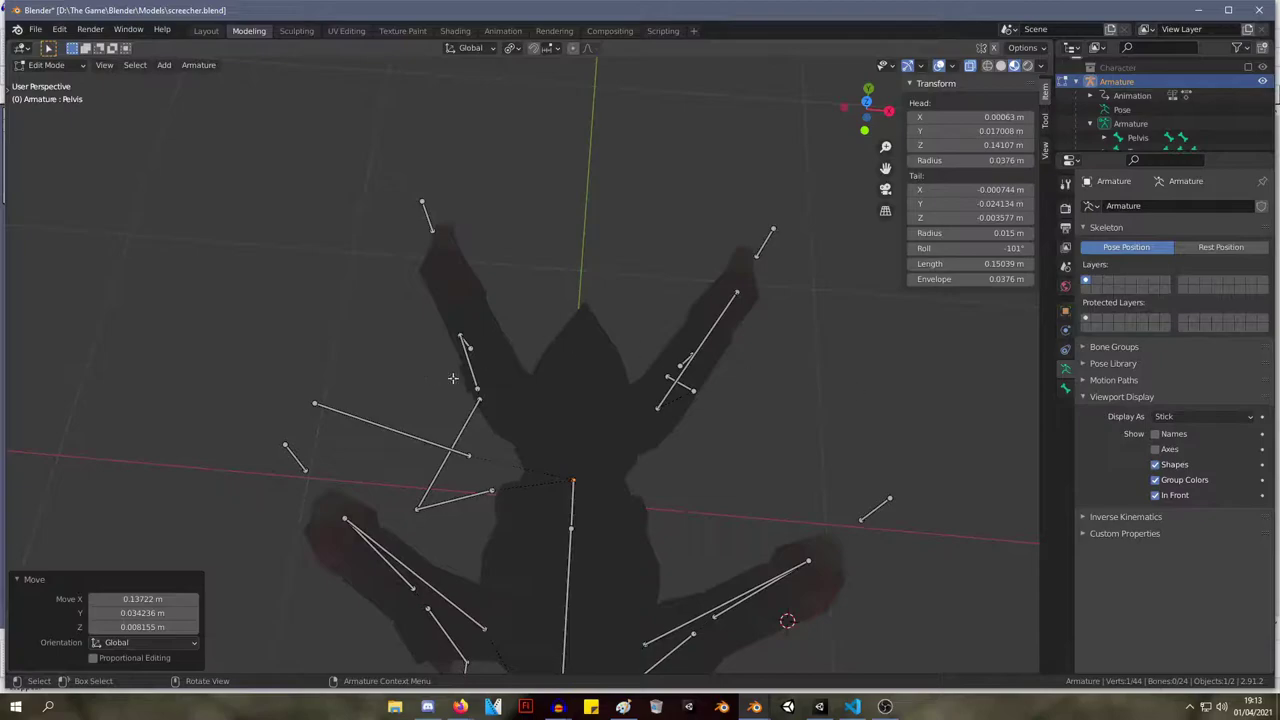
Move UpperLeg.L across the body to the left hip, with its head at the start of Foot.L.
left_click(316, 405)
key("g")
left_click(483, 455)
key("g")
left_click(664, 436)
middle_click_drag(694, 408, 535, 247)
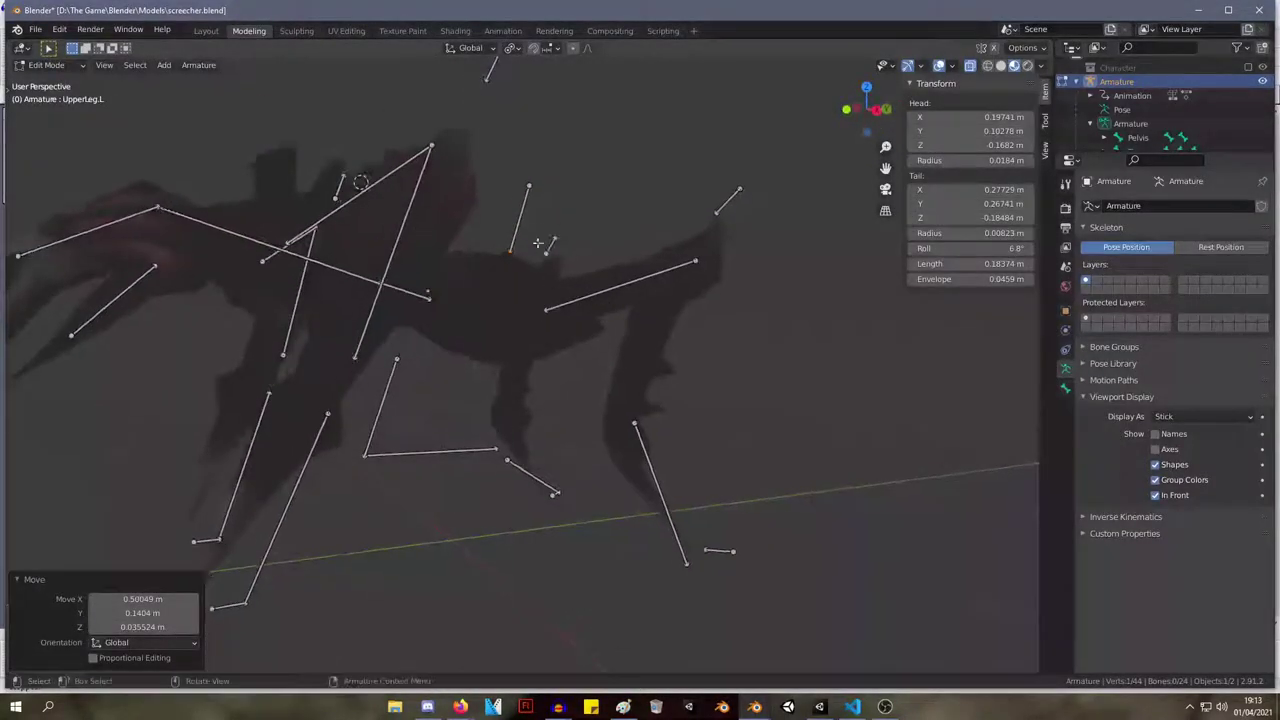
left_click(530, 193)
key("g")
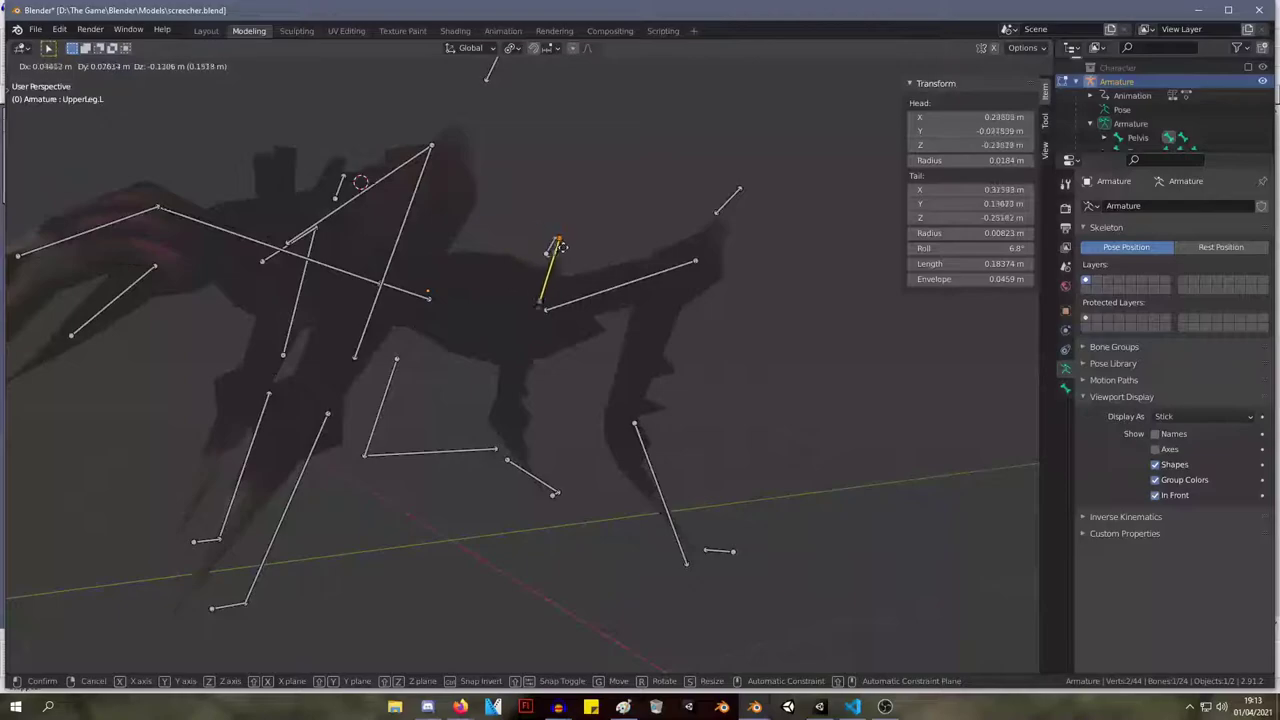
left_click(685, 266)
Move Foot.L's head down to the top of LowerLeg.L and place UpperLeg.L's tail at the raised rear knee.
left_click(685, 266)
left_click(547, 310)
key("g")
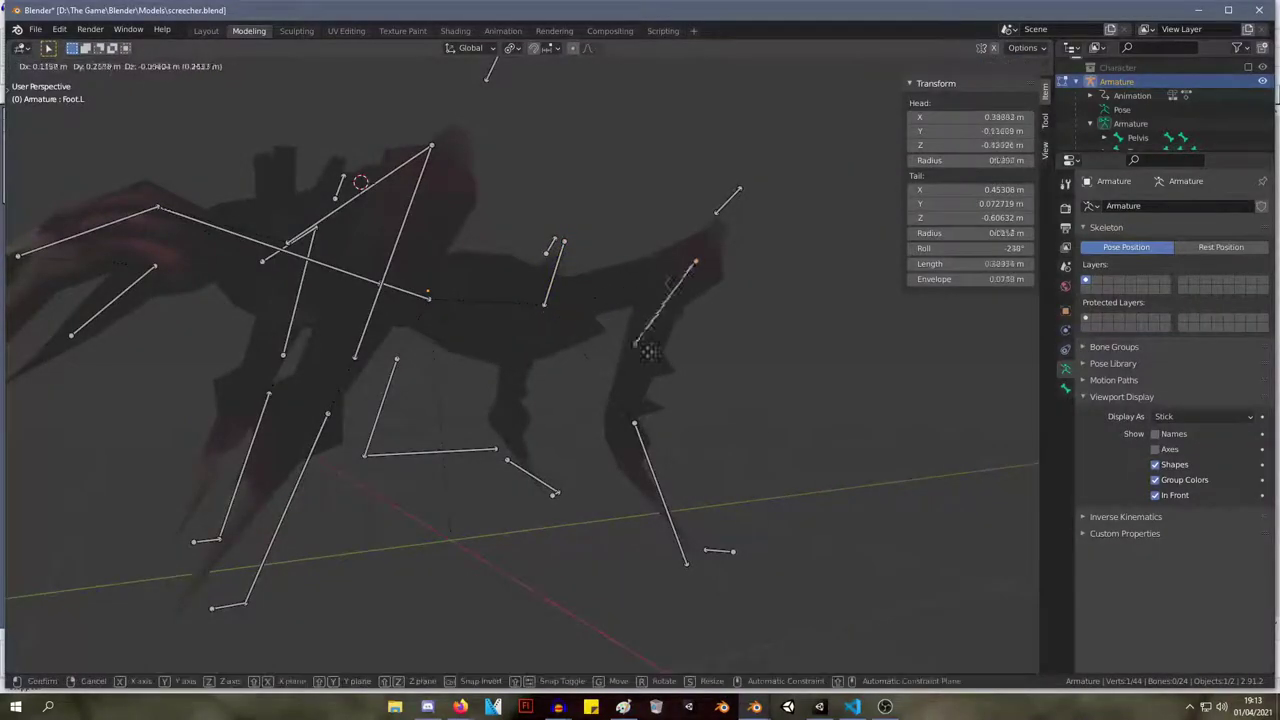
left_click(634, 391)
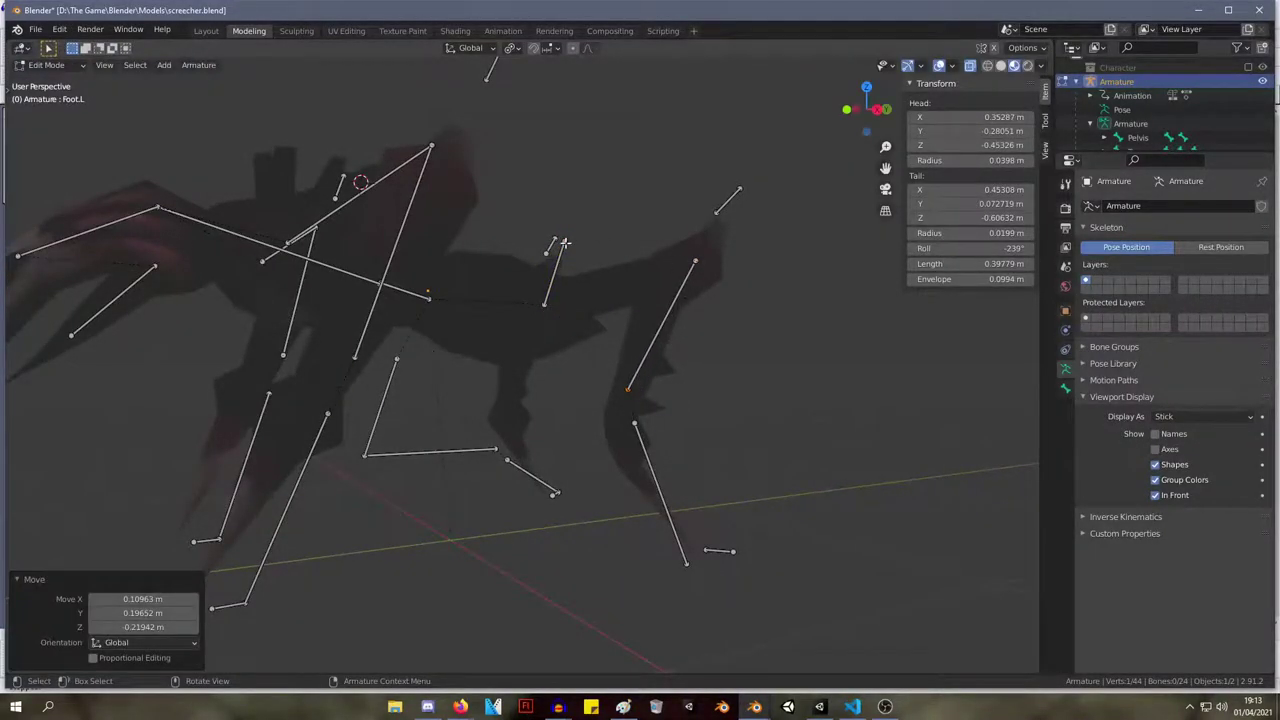
left_click(560, 243)
key("g")
left_click(697, 261)
Try to parent UpperLeg.L to Foot.L with the Connected option at the raised knee.
left_click(695, 261)
right_click(695, 262)
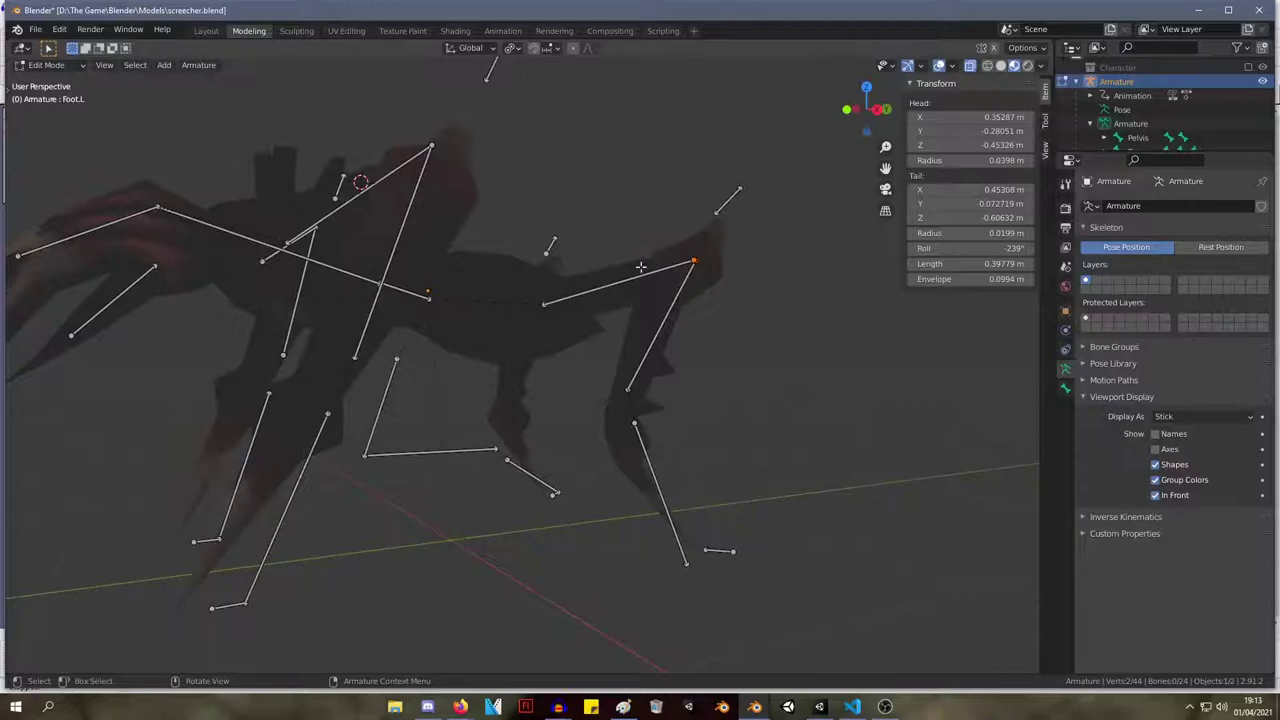
key("ctrl+p")
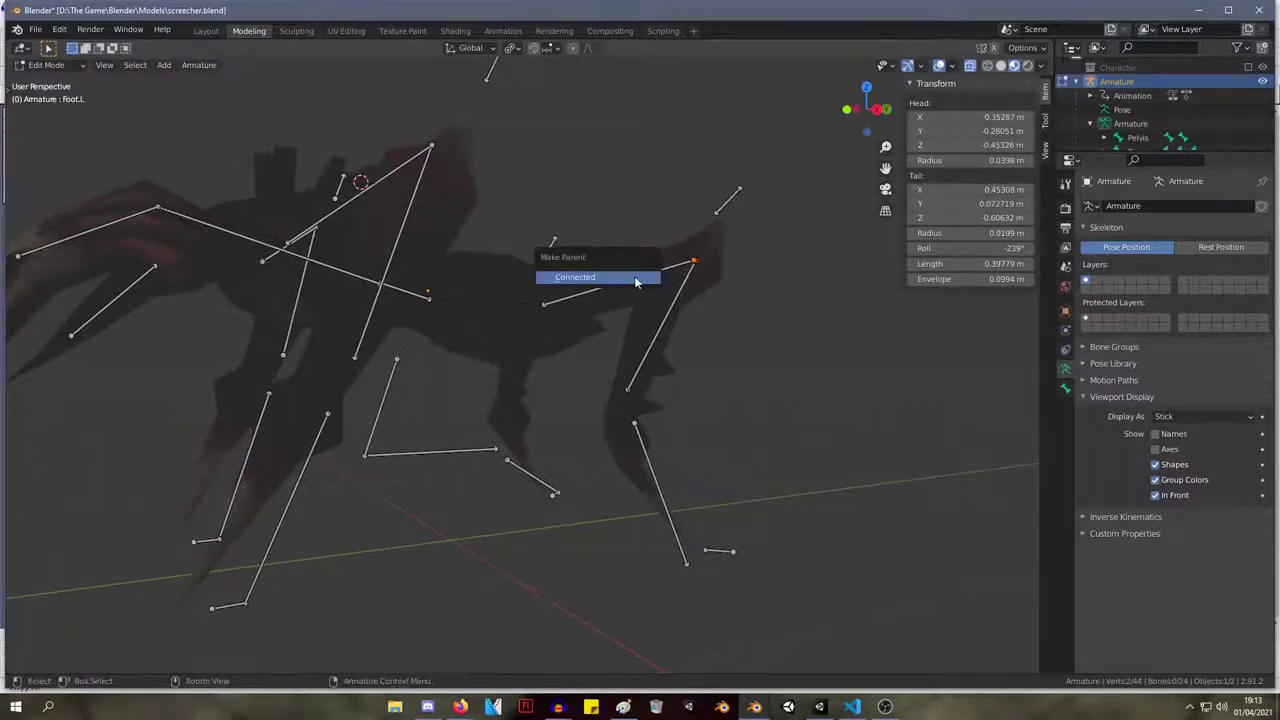
left_click(637, 275)
key("ctrl+z")
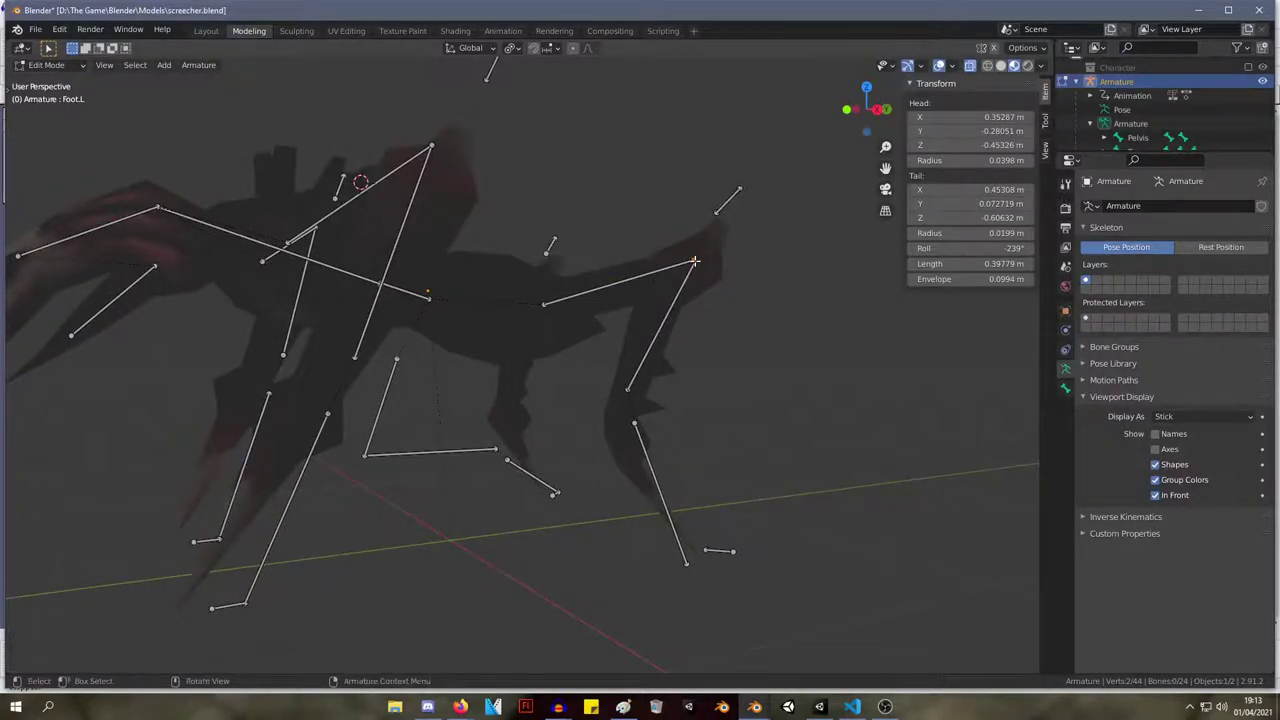
Parent Foot.L to UpperLeg.L with the Connected option and check how the rear leg poses.
right_click(694, 261)
key("ctrl+p")
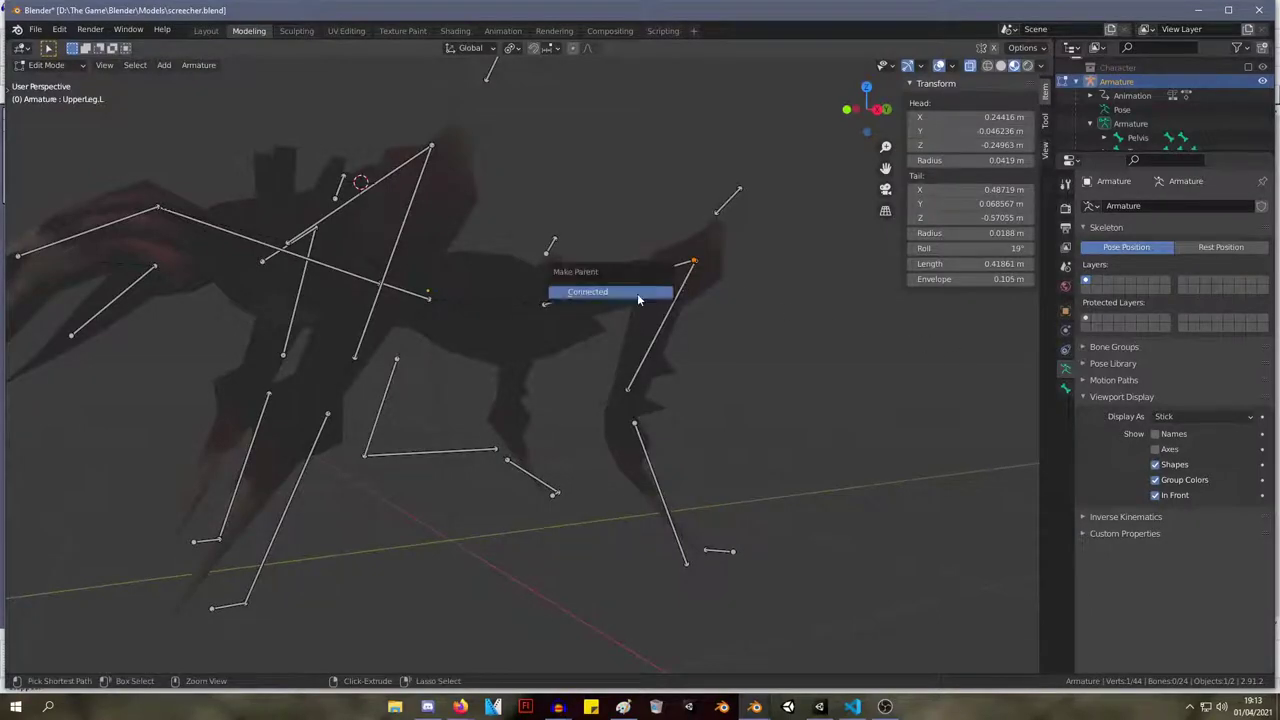
left_click(630, 291)
middle_click_drag(630, 294, 574, 302)
left_click(582, 384)
scroll(498, 417, "up", 2)
key("Tab")
key("Tab")
Undo the rear leg bone moves and parenting, and check the armature in Pose Mode.
key("ctrl+z")
key("ctrl+z")
key("ctrl+z")
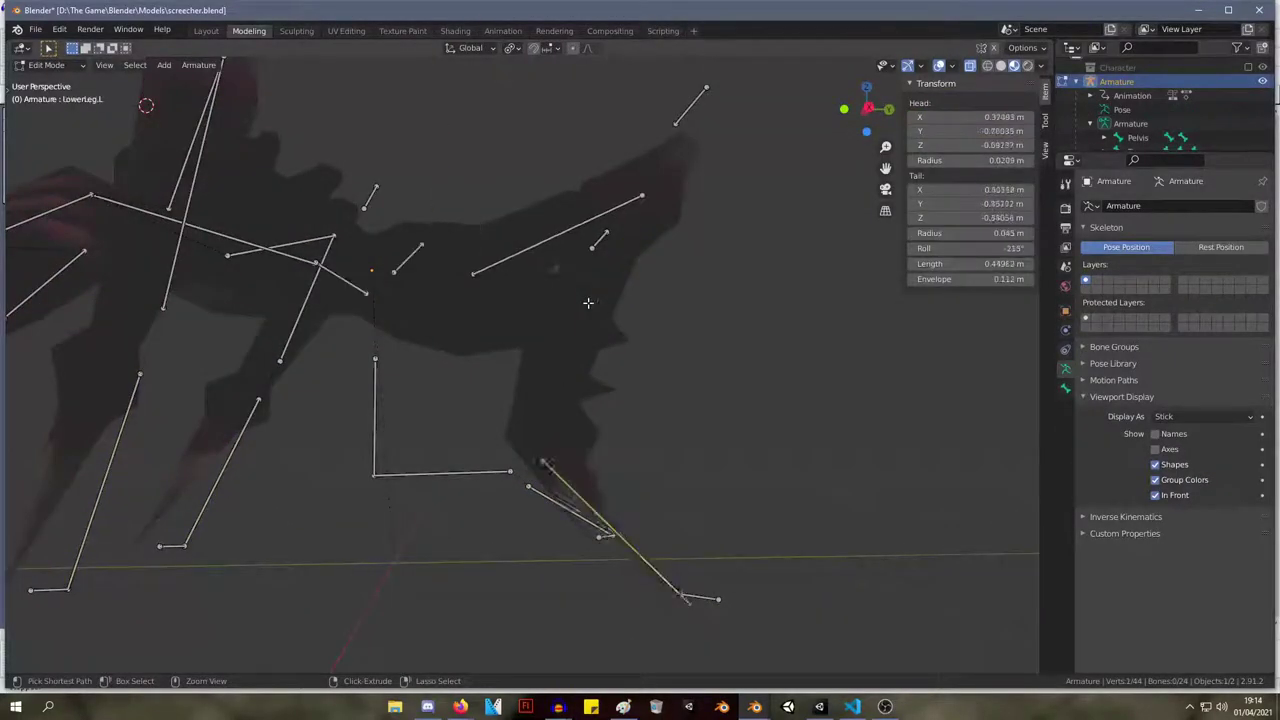
key("ctrl+z")
key("ctrl+z")
key("ctrl+z")
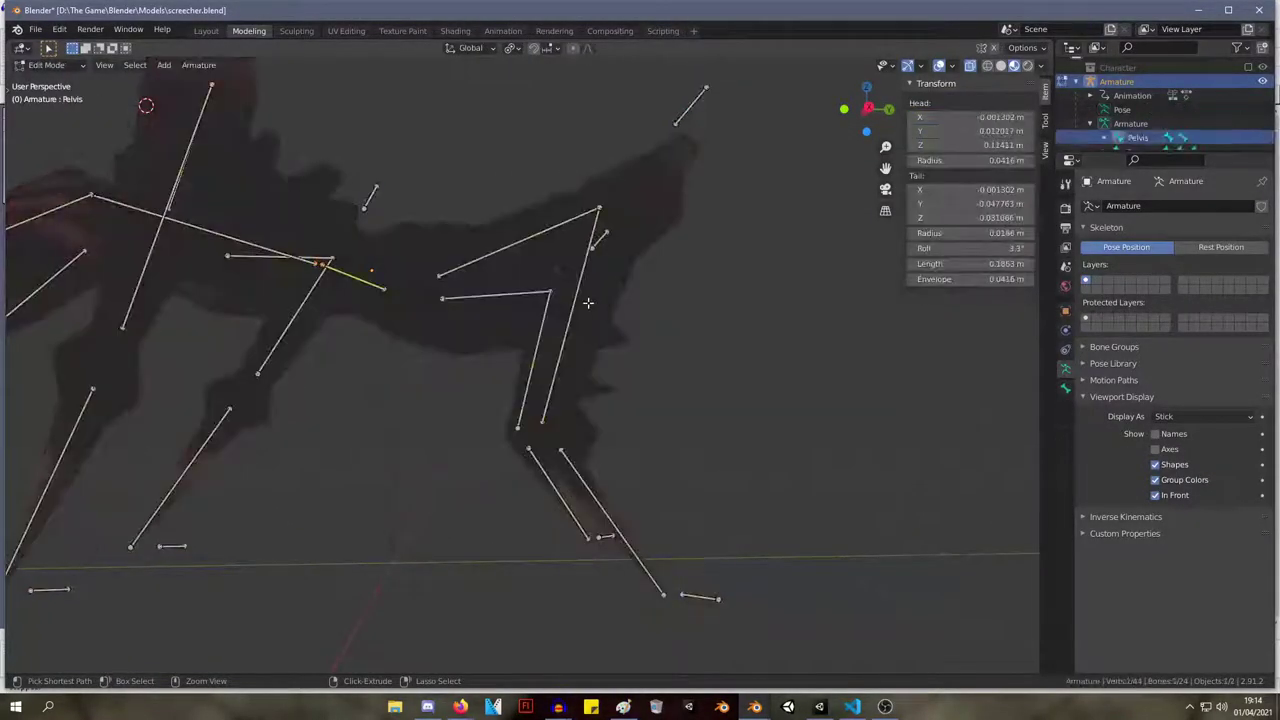
key("Tab")
key("Tab")
middle_click_drag(588, 303, 602, 325)
key("Tab")
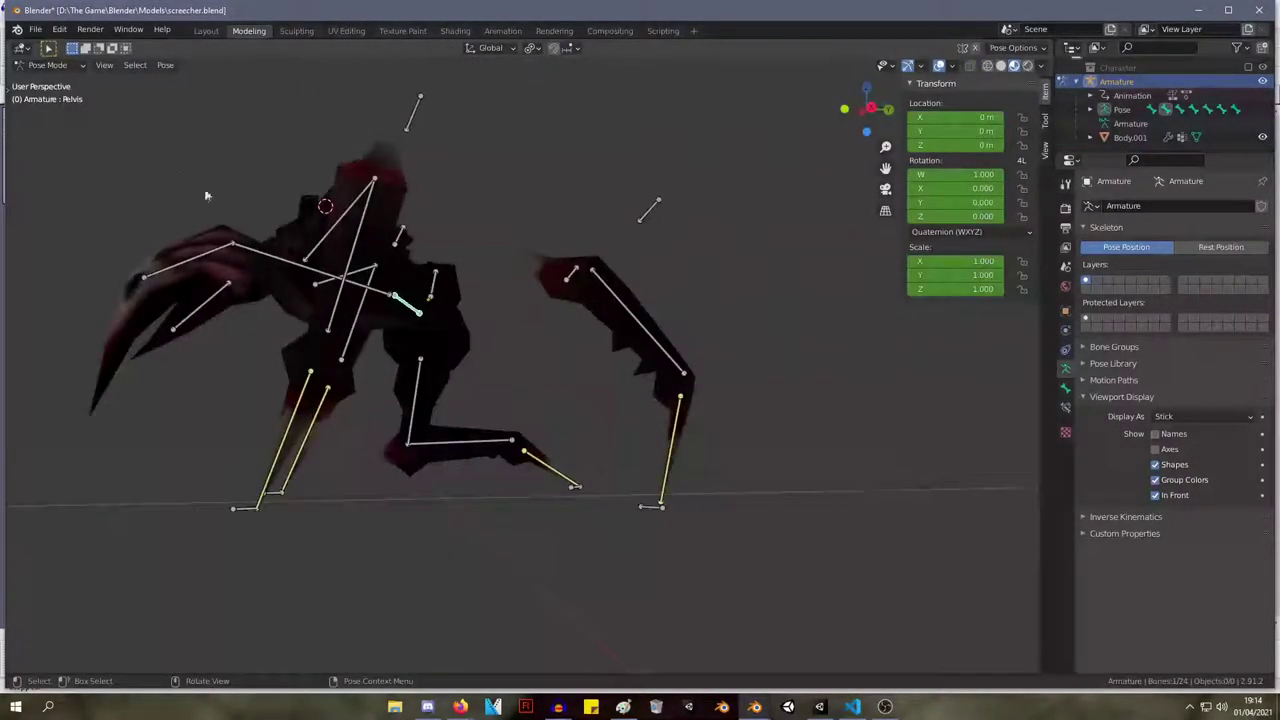
Try moving PoleTargetBack.L to test its effect on the left rear leg.
left_click(650, 207)
key("g")
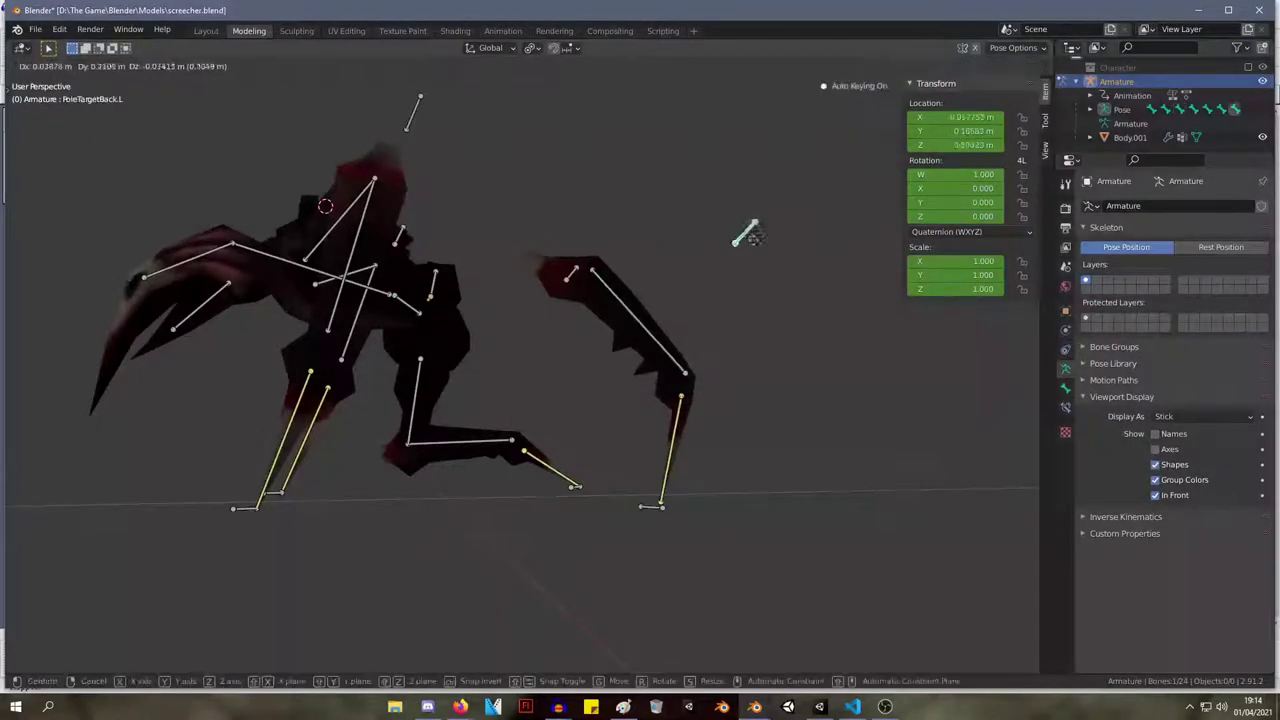
key("Escape")
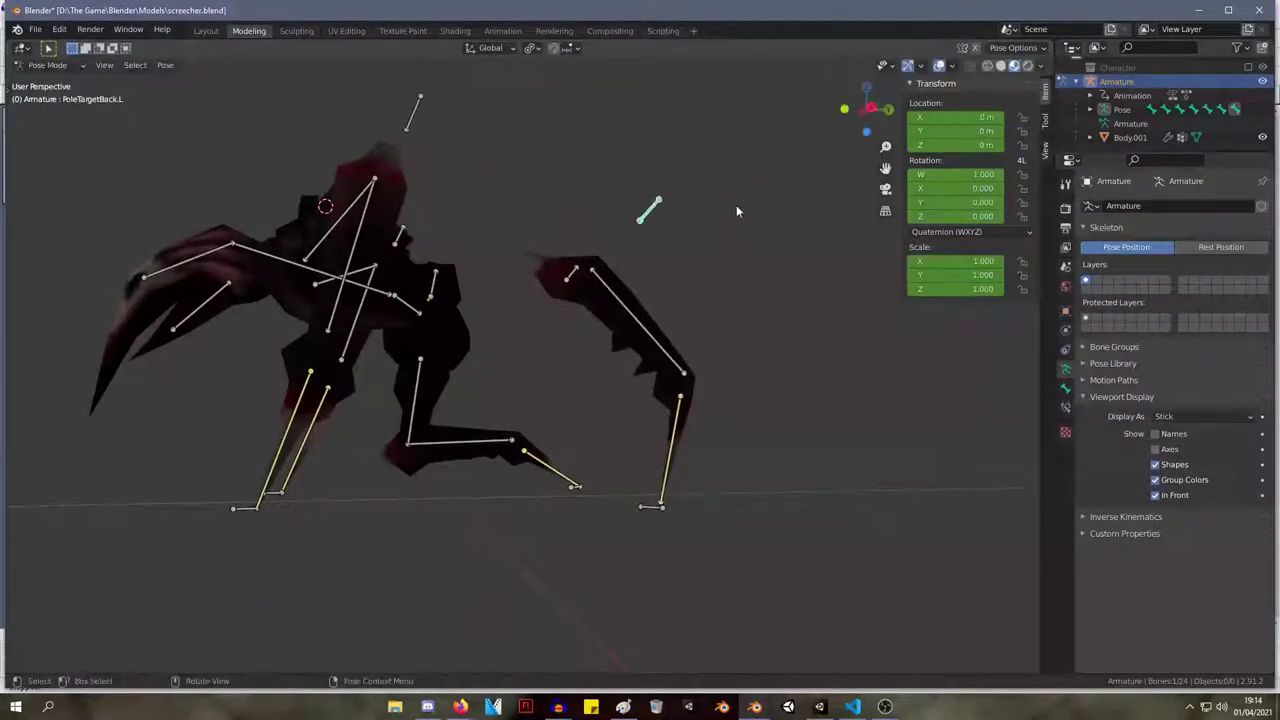
Try clearing the pole bone and pole target from Foot.L's IK constraint.
left_click(1066, 409)
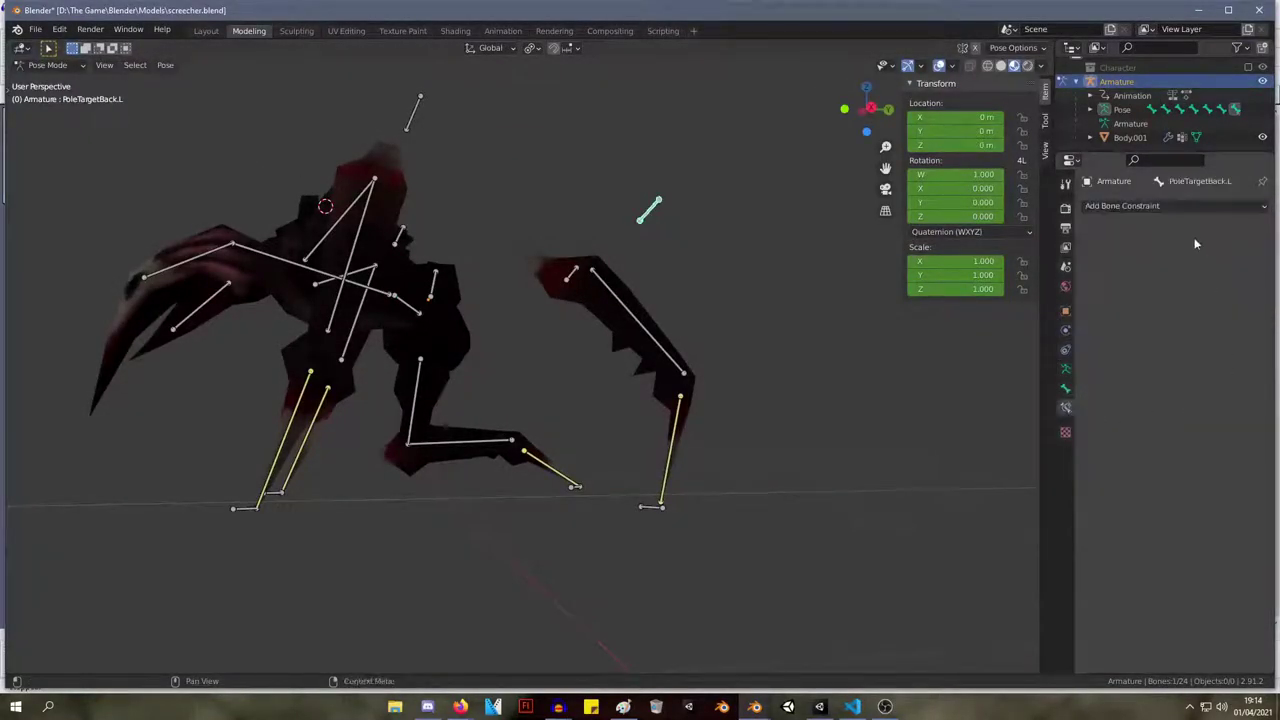
left_click(655, 486)
left_click(1245, 301)
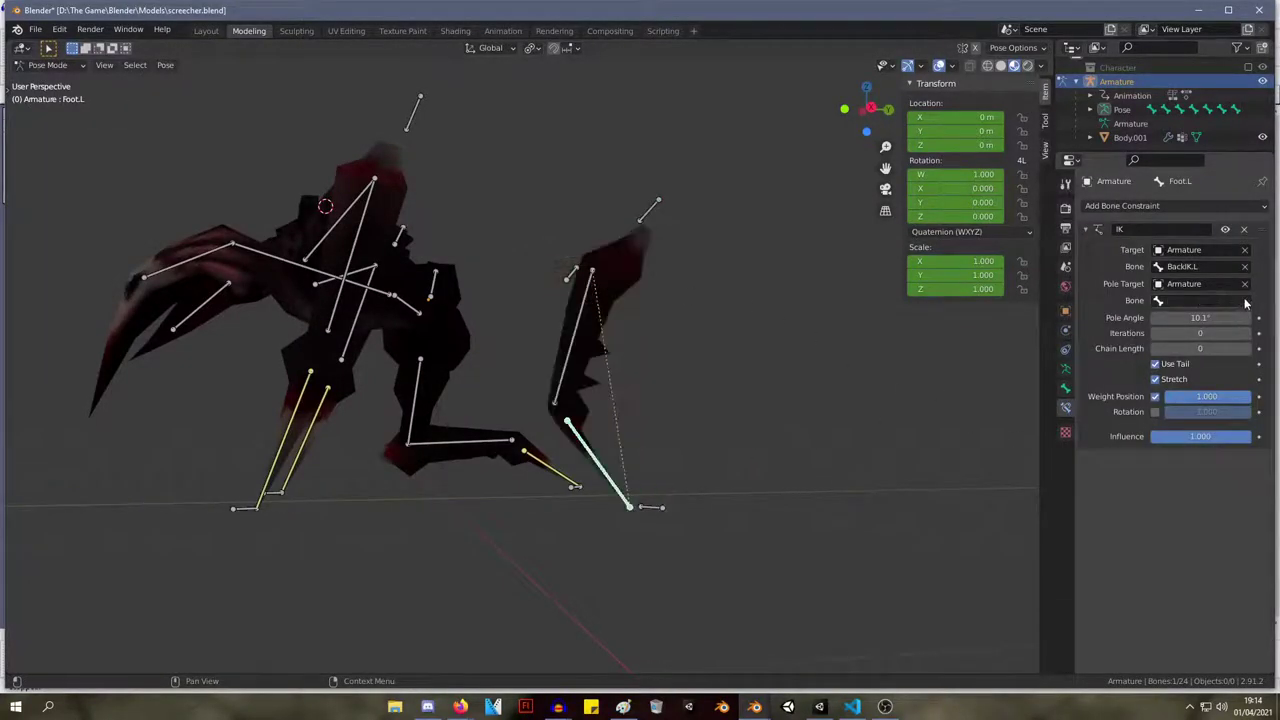
left_click(1245, 284)
middle_click_drag(518, 305, 635, 322)
key("ctrl+z")
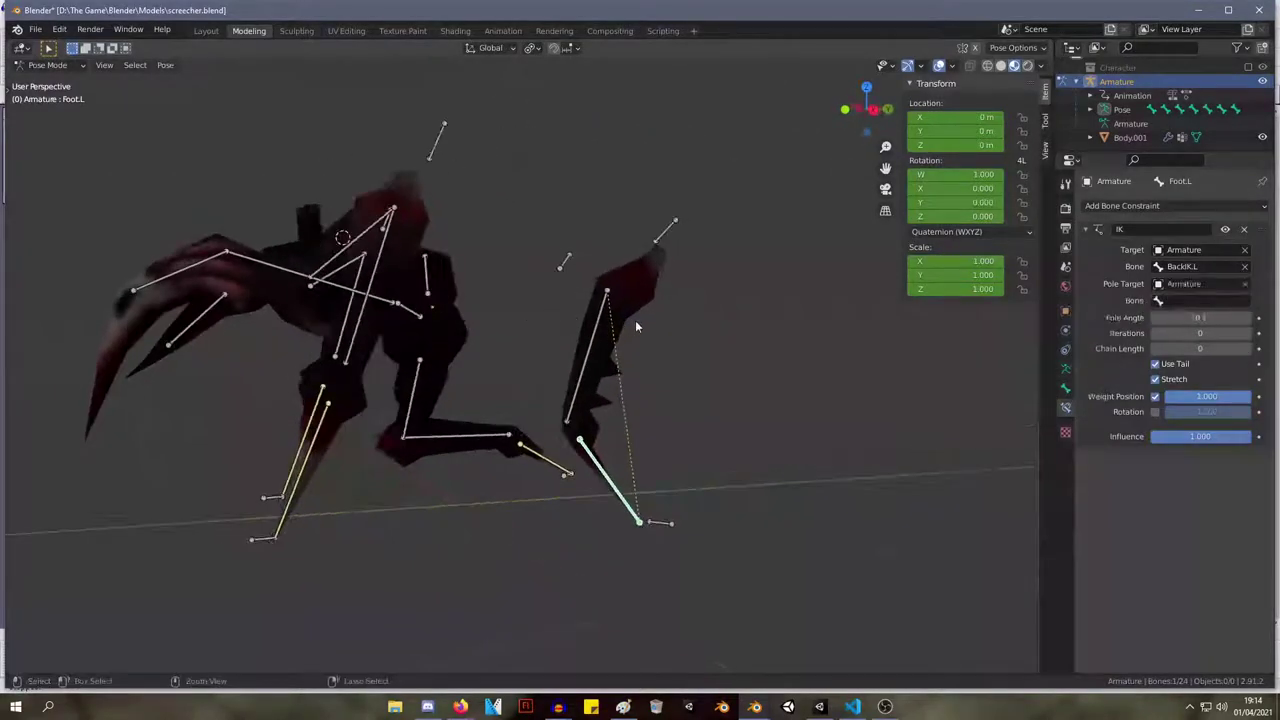
key("ctrl+z")
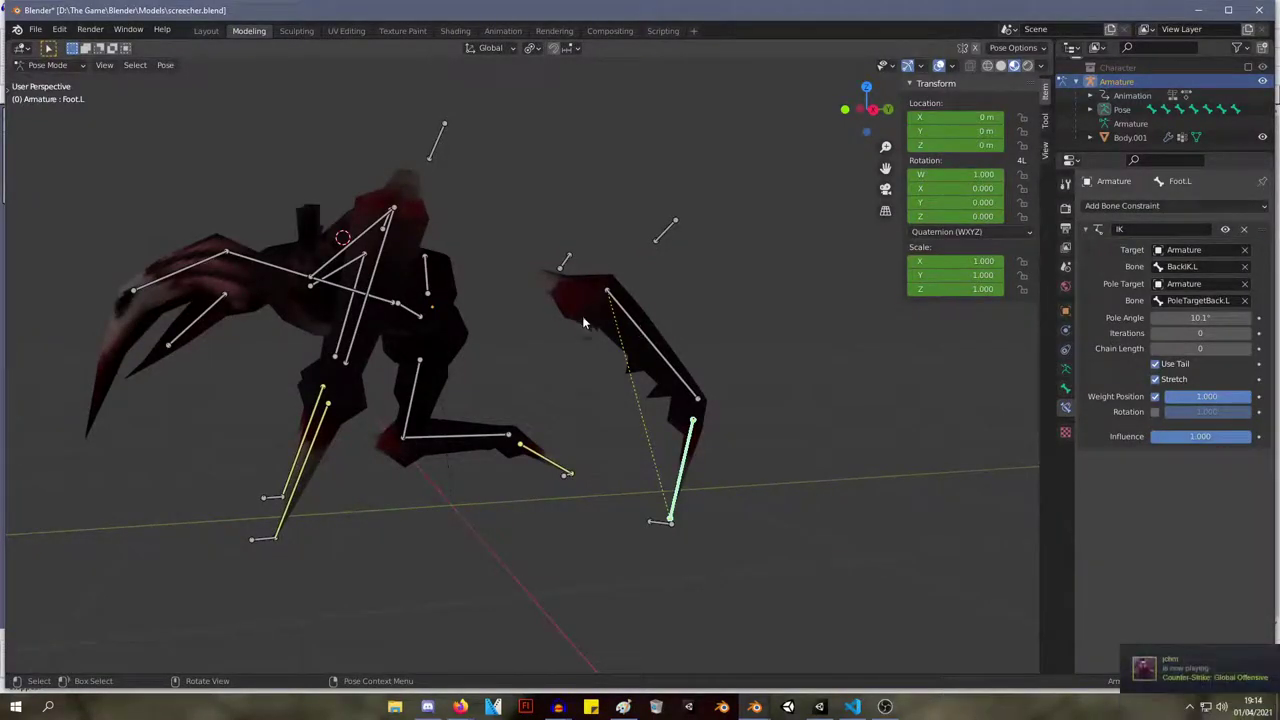
Undo further armature changes and check the left rear leg in Pose Mode.
middle_click_drag(543, 228, 548, 308)
left_click(598, 277)
key("Tab")
key("Tab")
key("Tab")
key("ctrl+z")
key("ctrl+z")
key("ctrl+z")
key("ctrl+z")
key("Tab")
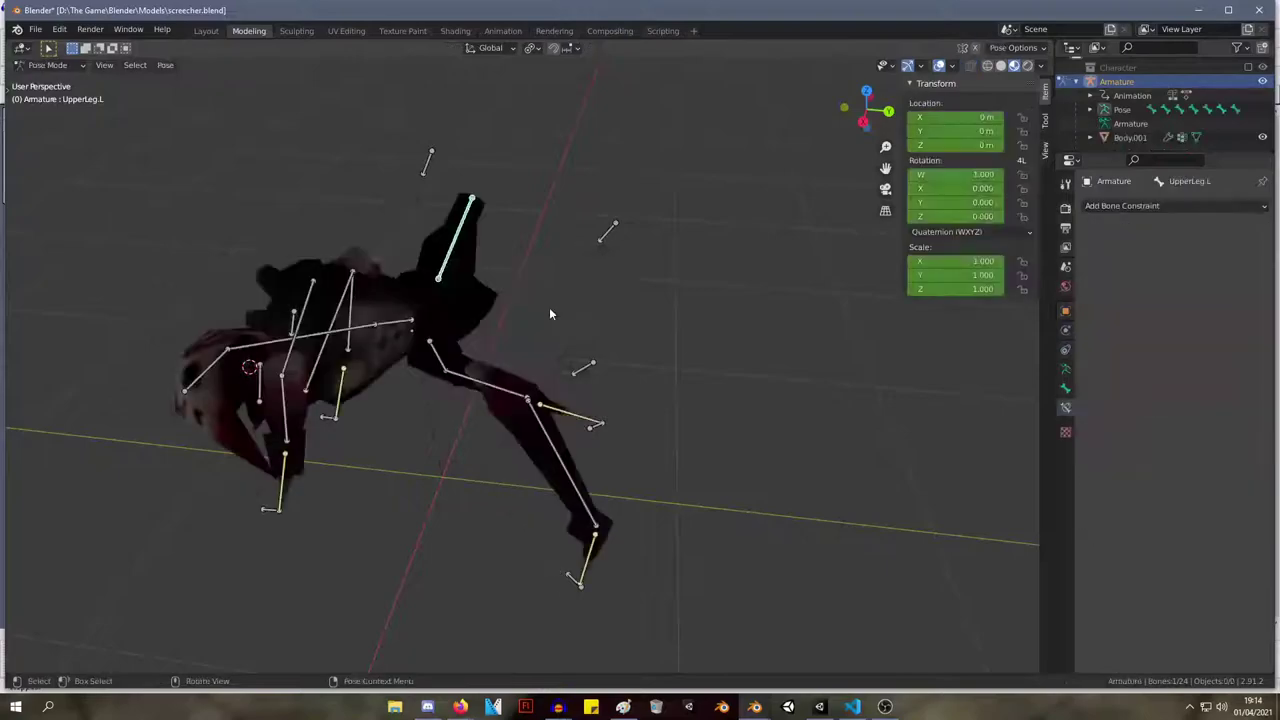
Undo the remaining armature edits back to the earlier, working rear leg bone layout.
key("ctrl+z")
key("ctrl+z")
key("ctrl+z")
key("ctrl+z")
key("ctrl+z")
key("ctrl+z")
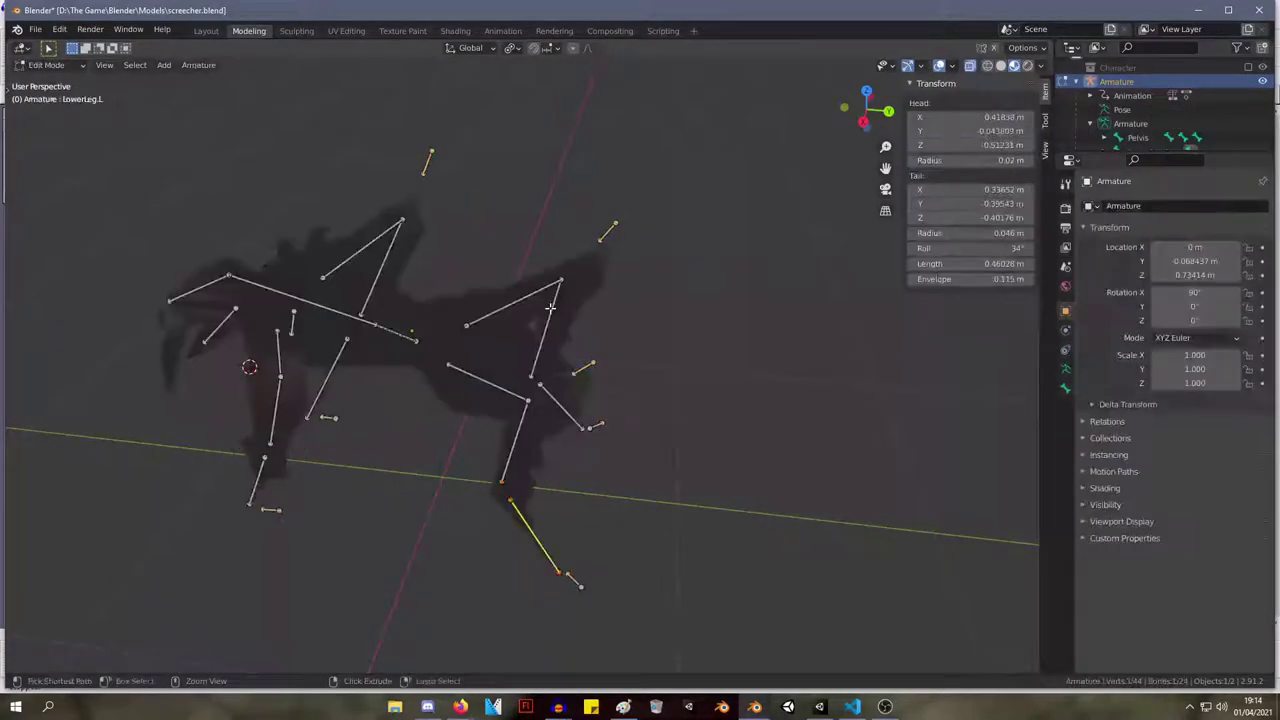
key("ctrl+z")
key("ctrl+z")
key("ctrl+z")
key("ctrl+z")
key("ctrl+z")
key("ctrl+z")
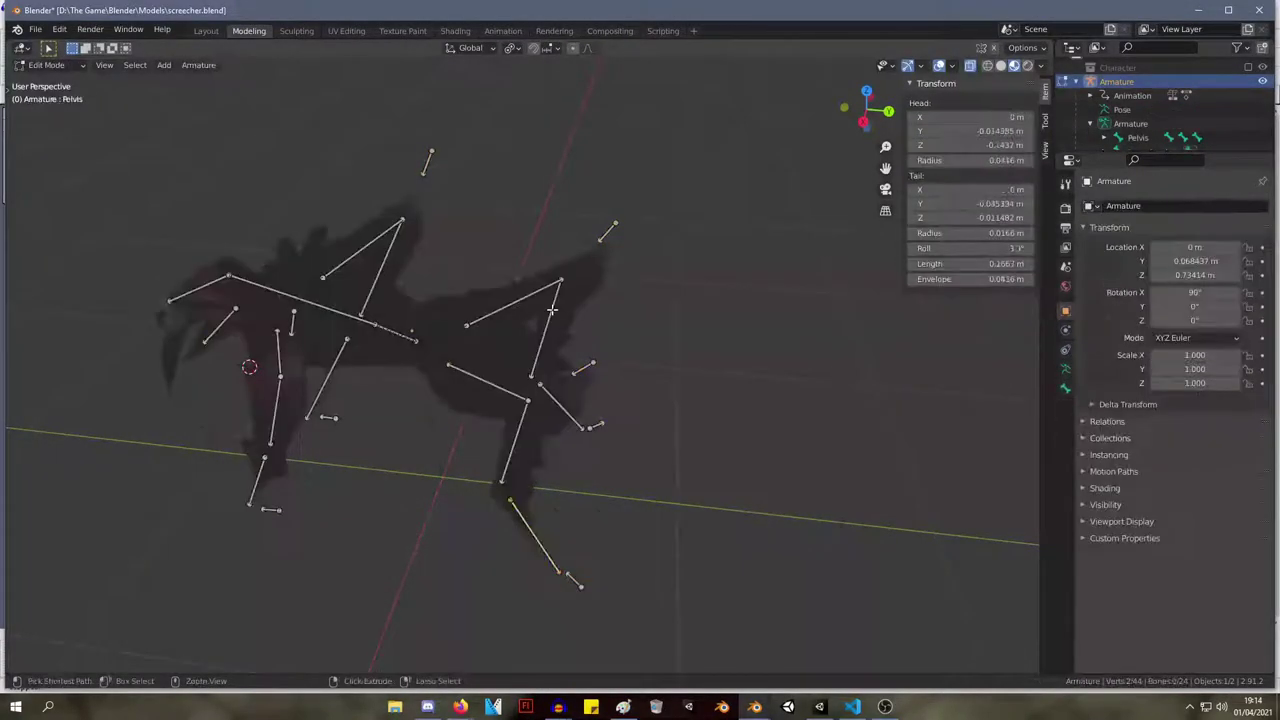
key("ctrl+z")
key("ctrl+z")
key("ctrl+z")
key("ctrl+z")
key("ctrl+z")
key("ctrl+z")
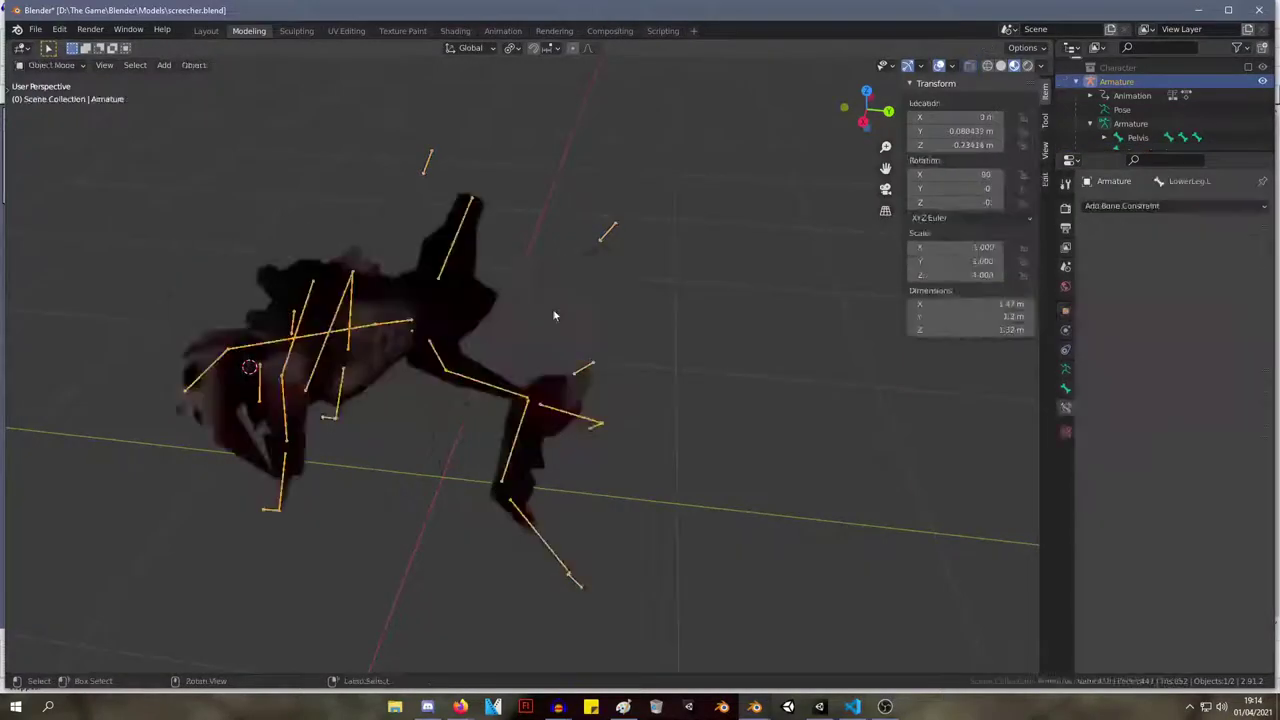
Check the rig in Edit Mode and Pose Mode, comparing the rear leg bones with the mesh from the side.
key("Tab")
key("Tab")
key("Tab")
middle_click_drag(614, 280, 599, 385)
key("Tab")
key("Tab")
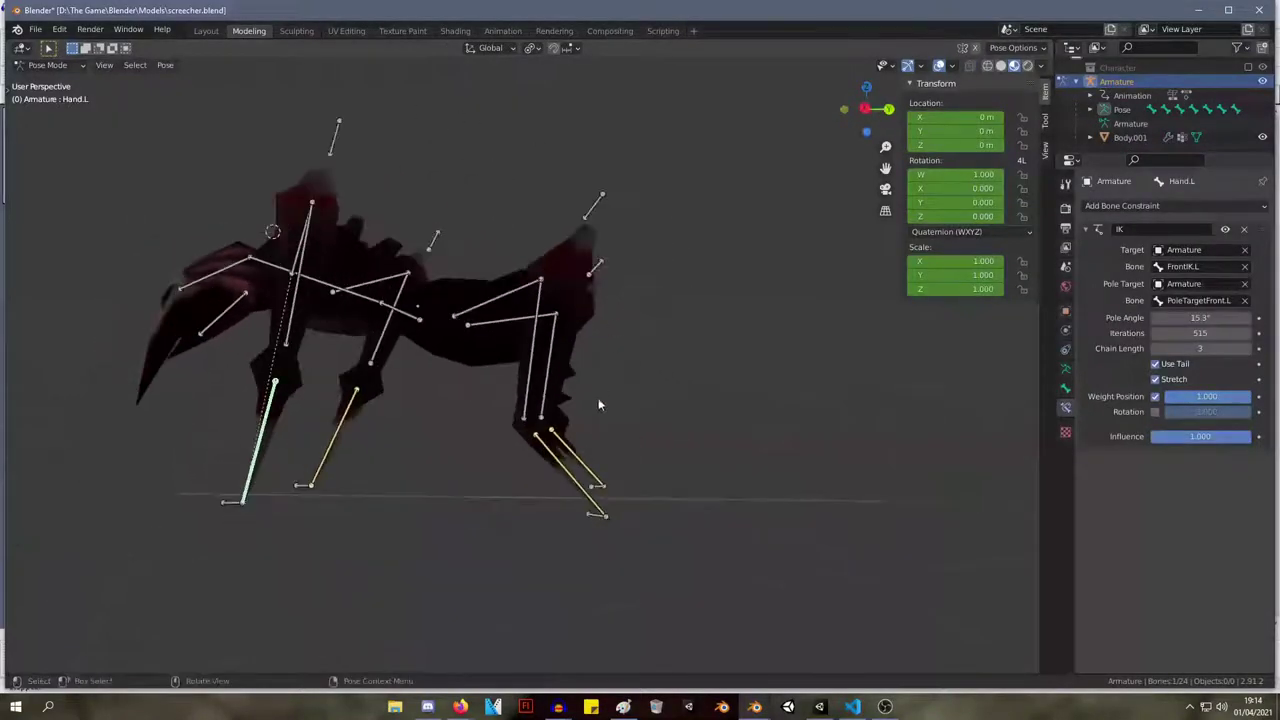
Try moving the BackIK.L control to test how the left rear leg follows.
left_click(592, 517)
key("g")
right_click(590, 541)
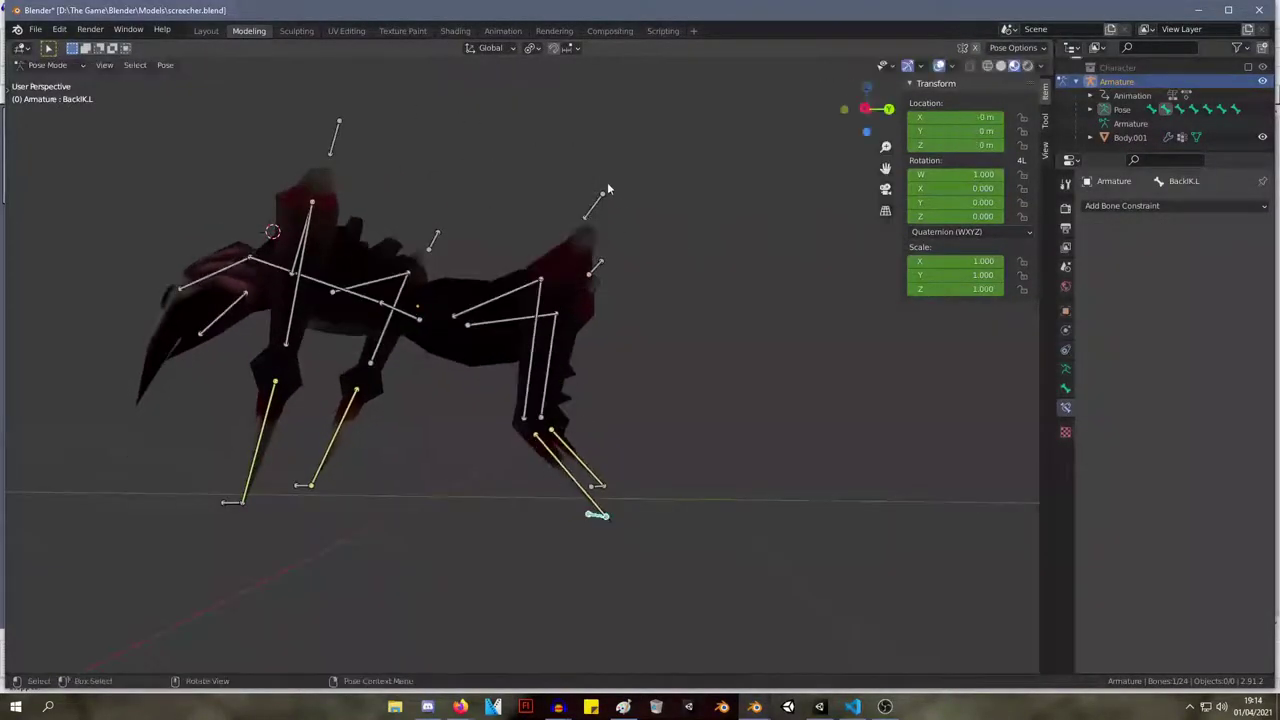
middle_click_drag(623, 177, 677, 338)
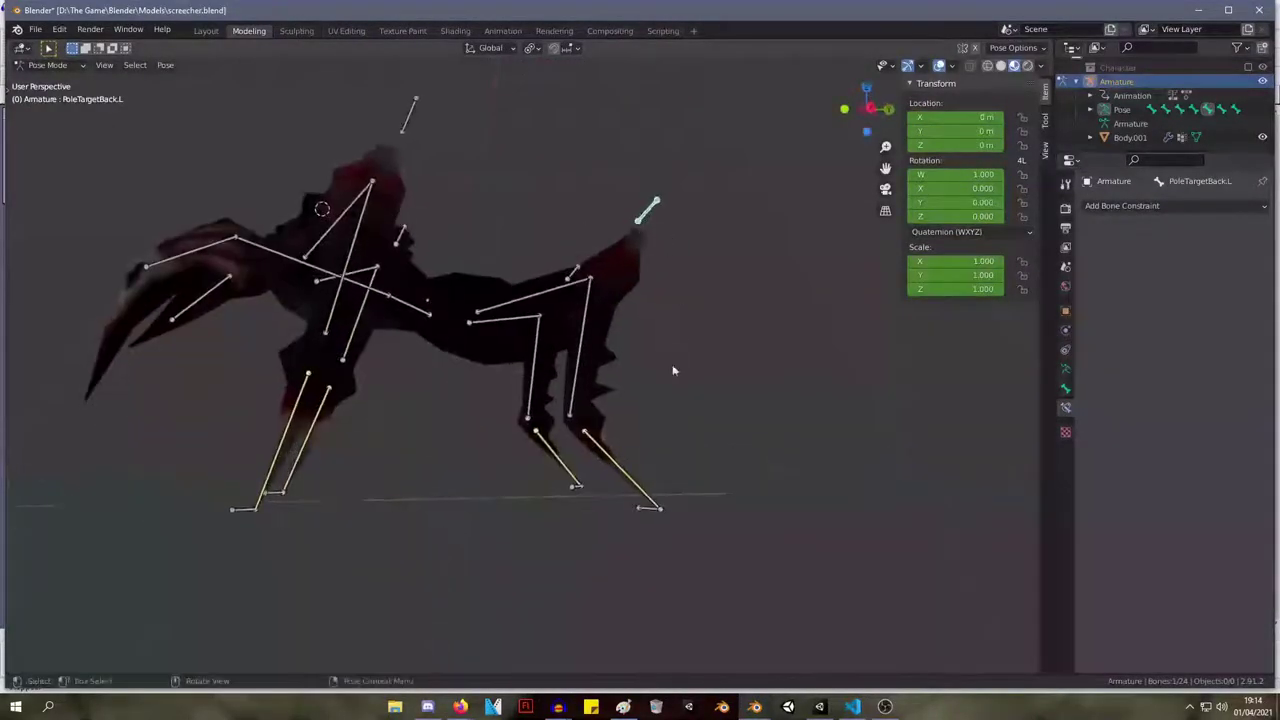
Clear the parent of the Foot.L bone in Edit Mode and check the left rear leg in Pose Mode.
left_click(619, 476)
middle_click_drag(658, 417, 349, 340)
key("alt+p")
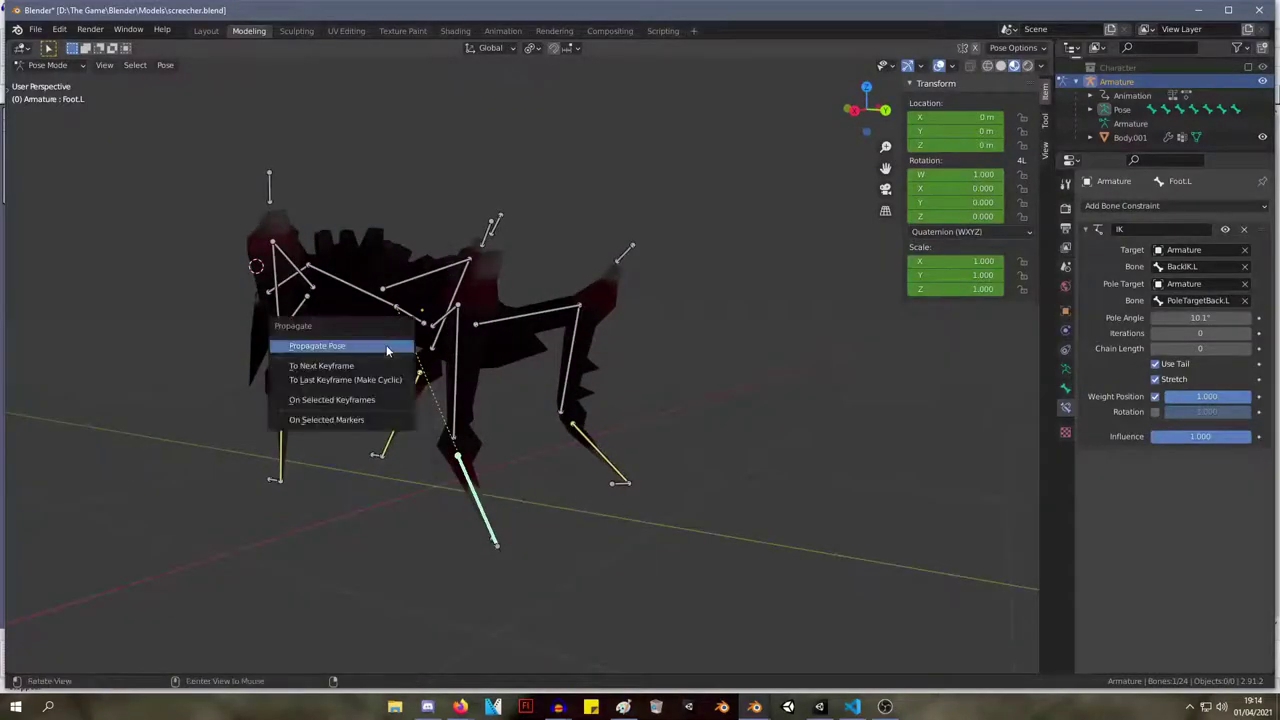
left_click(386, 346)
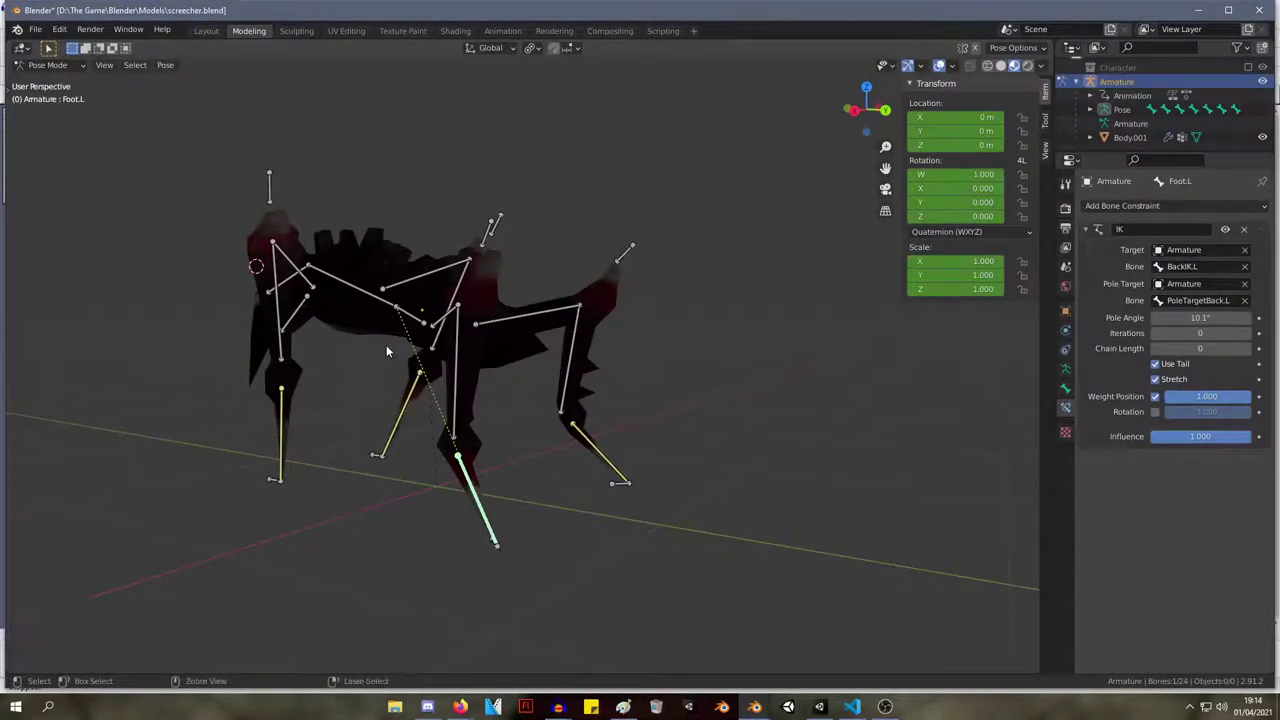
key("Tab")
middle_click_drag(474, 436, 556, 454)
key("alt+p")
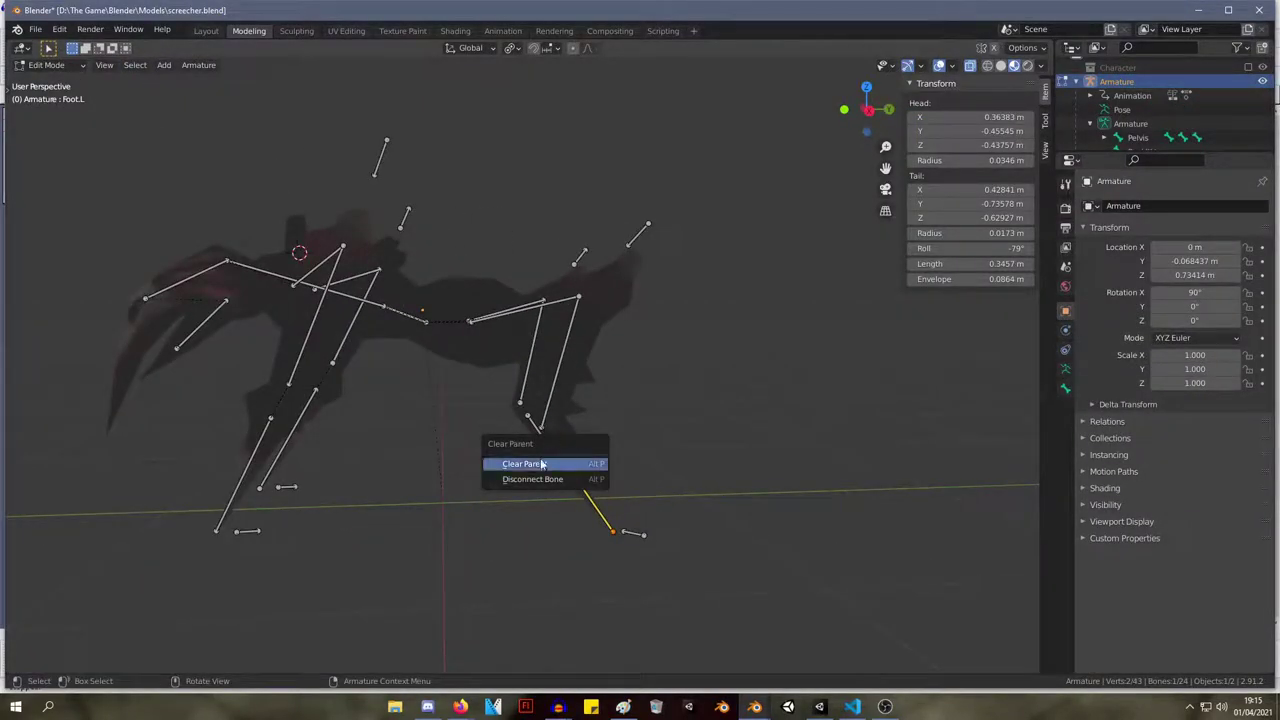
left_click(541, 465)
middle_click_drag(654, 451, 540, 437)
key("Tab")
key("Tab")
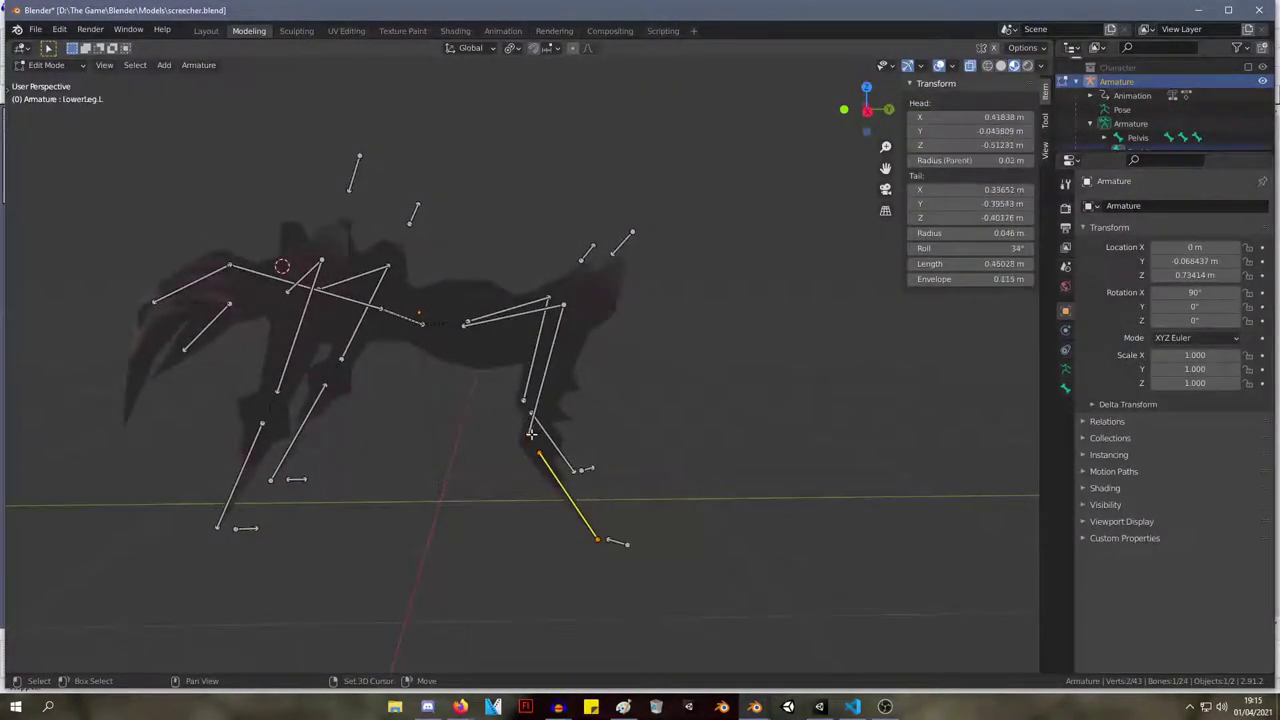
Try parenting the Foot.L bone to LowerLeg.L with the Connected option, and undo it.
key("ctrl+p")
left_click(513, 439)
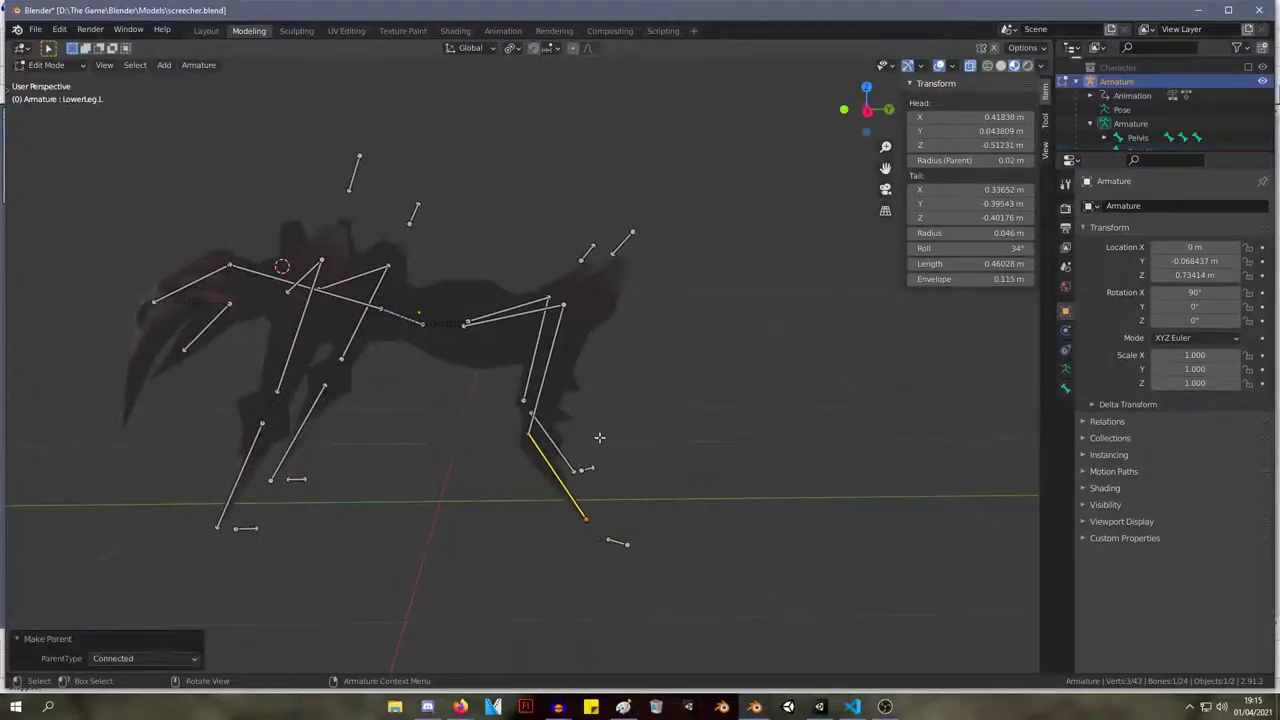
key("ctrl+z")
Parent the Foot.L bone to LowerLeg.L with Keep Offset and check the leg in Pose Mode.
key("ctrl+p")
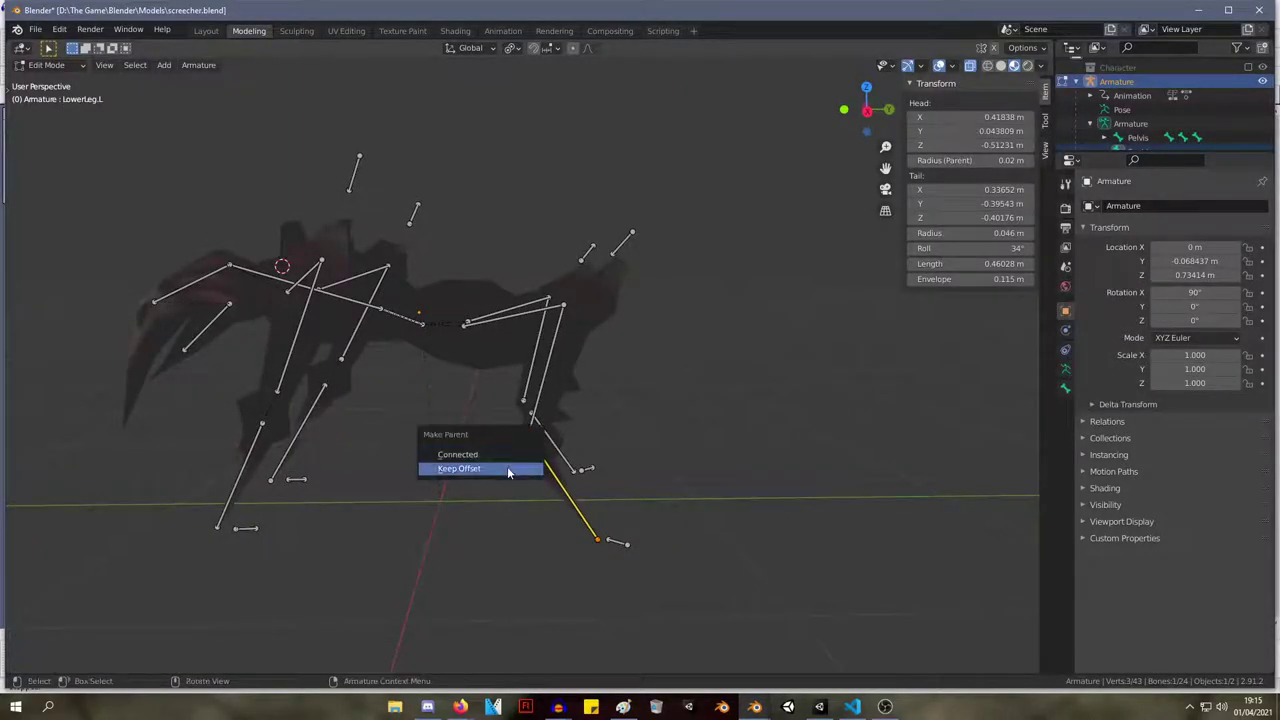
left_click(514, 468)
key("ctrl+Tab")
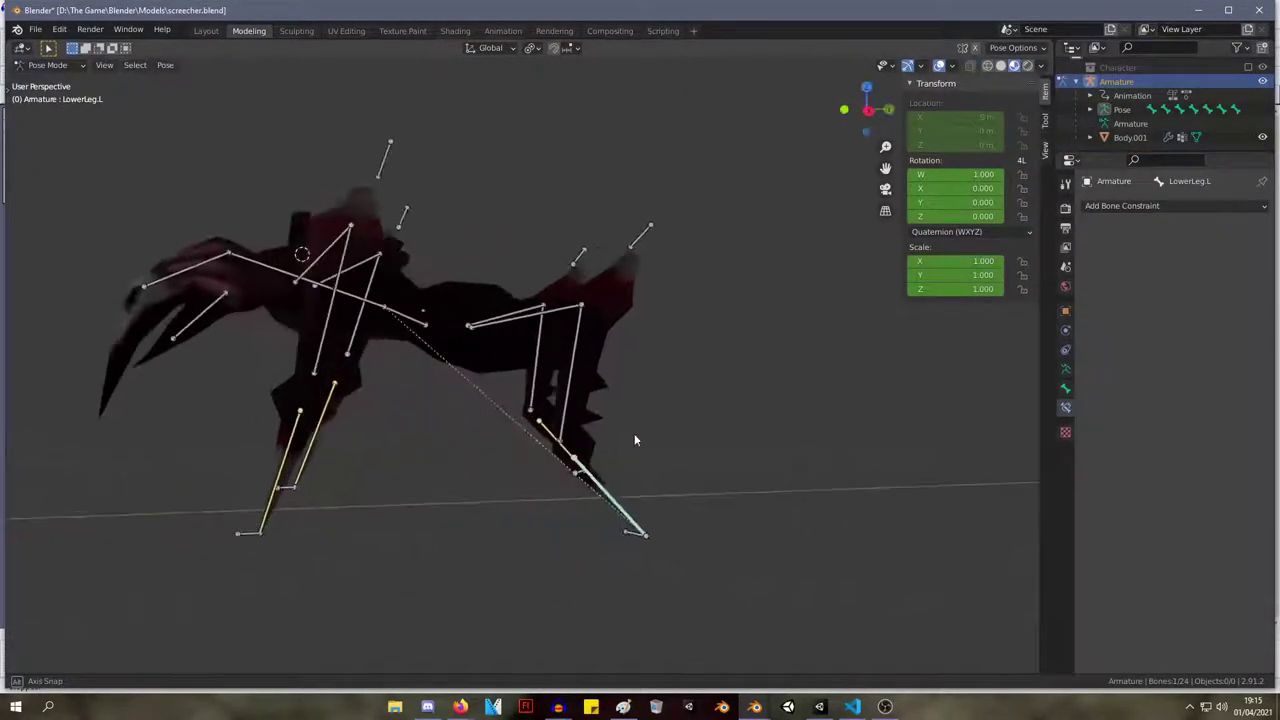
key("ctrl+Tab")
middle_click_drag(615, 402, 394, 353)
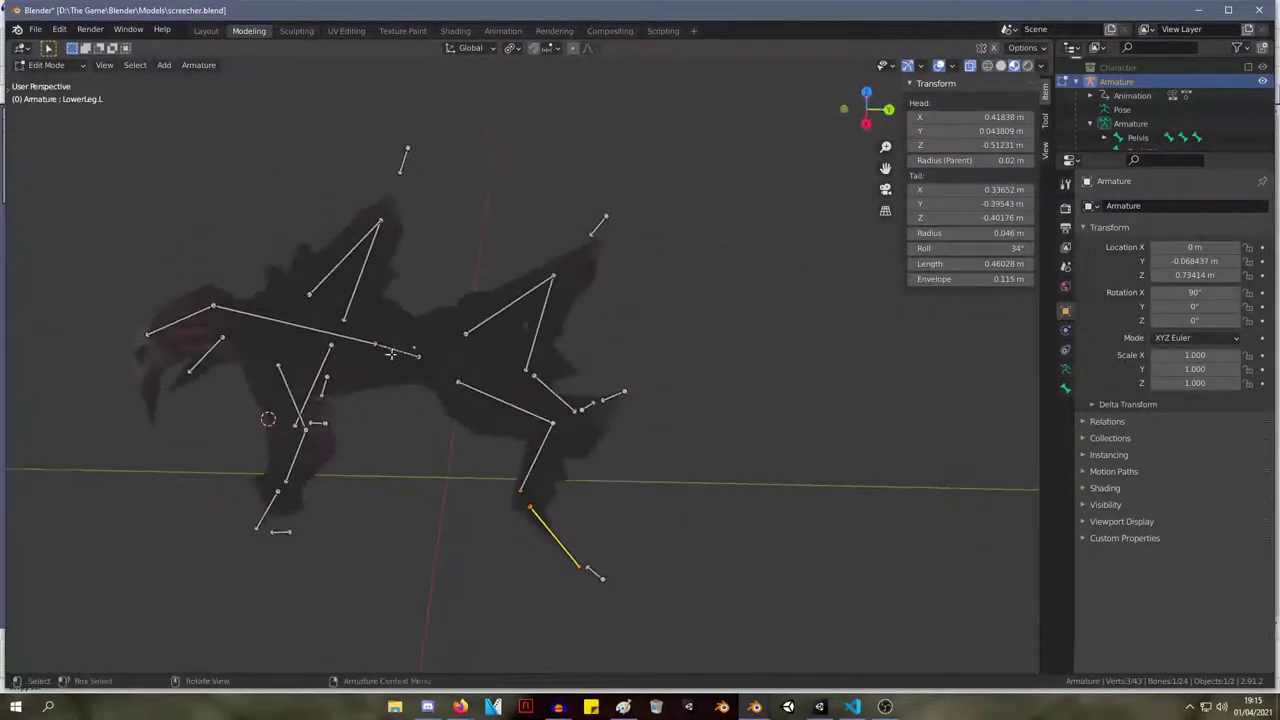
Try clearing the parent of the Pelvis bone, and undo it.
left_click(408, 356)
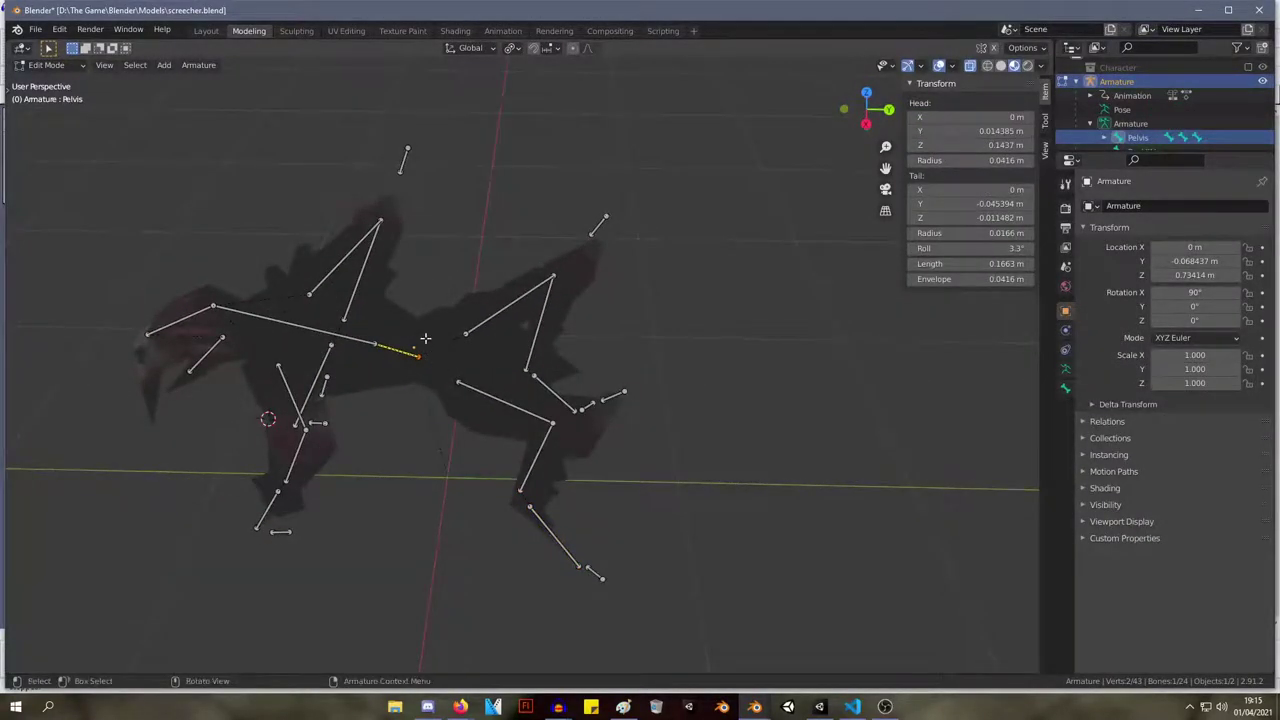
key("alt+p")
left_click(403, 362)
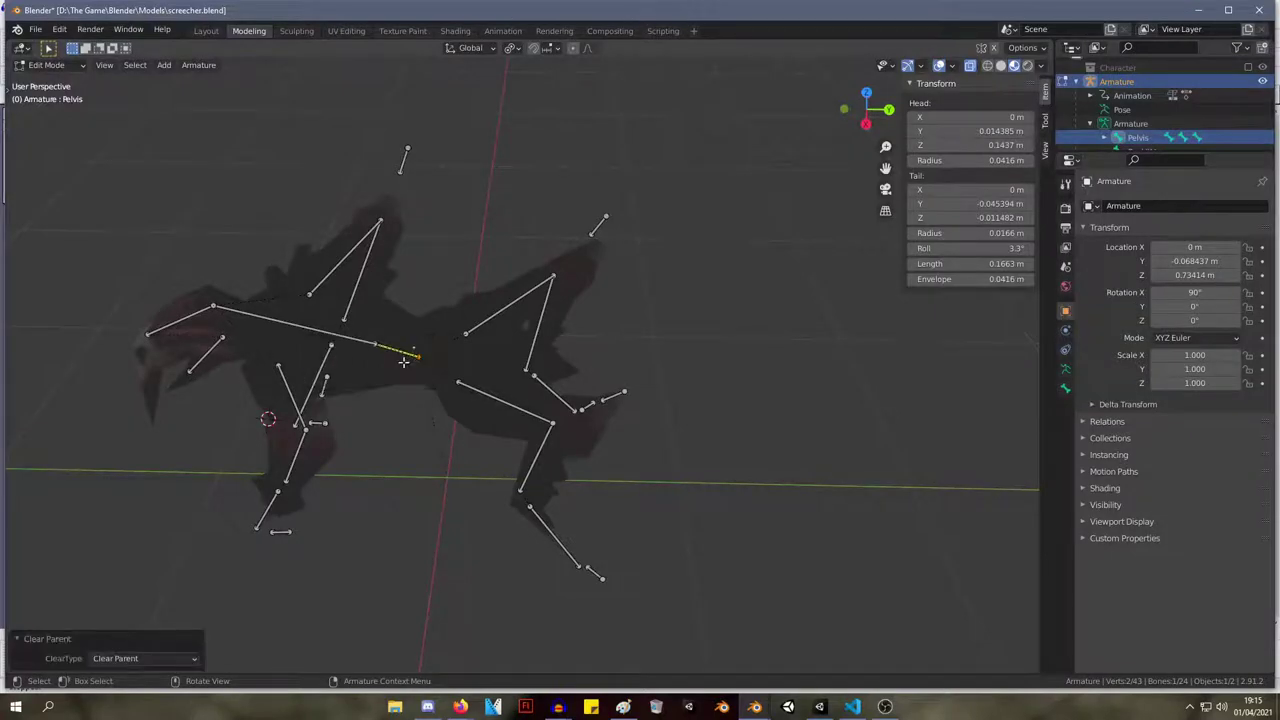
key("ctrl+z")
key("ctrl+z")
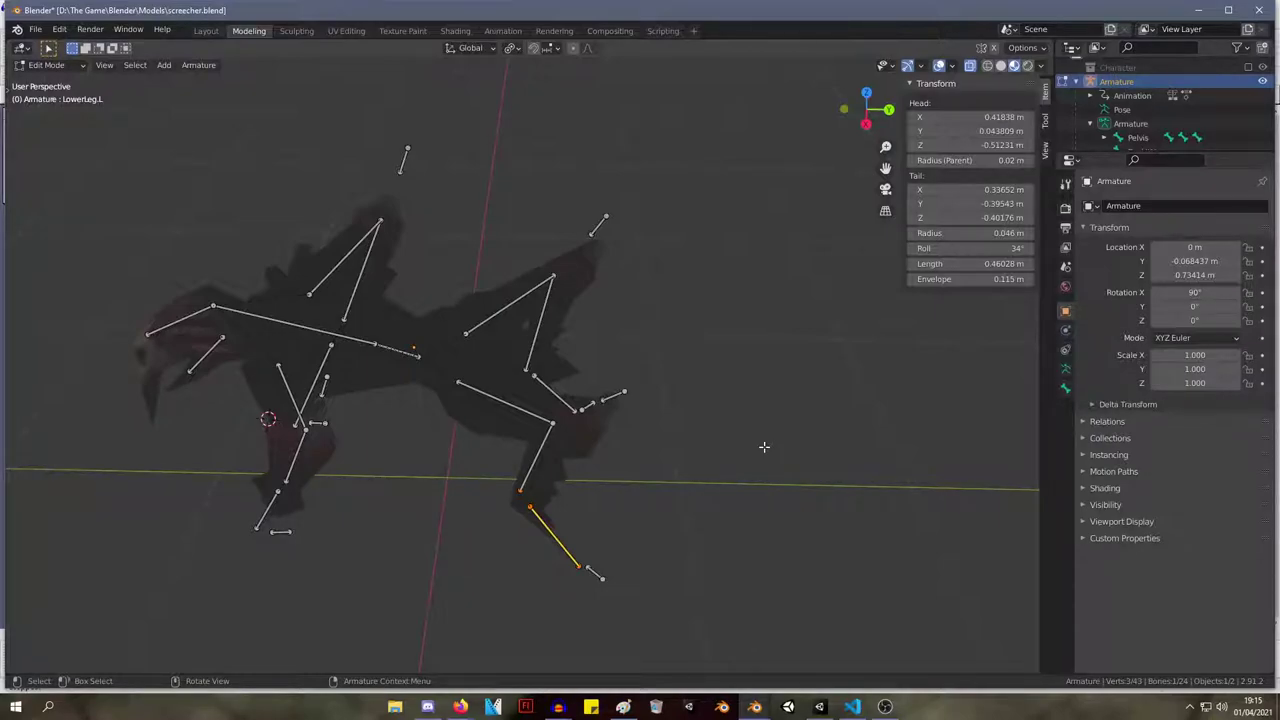
Disconnect the left rear foot bone from LowerLeg.L and compare the leg in Pose Mode and Edit Mode.
middle_click_drag(568, 416, 562, 266)
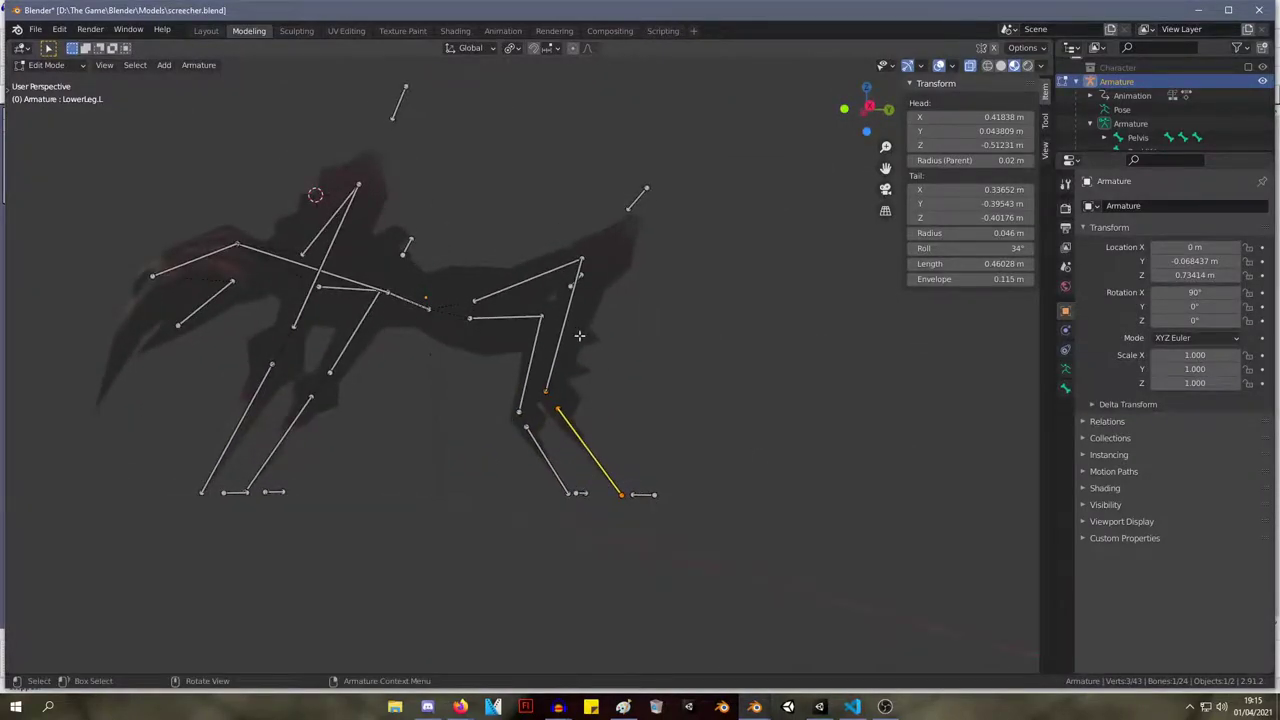
left_click(480, 299)
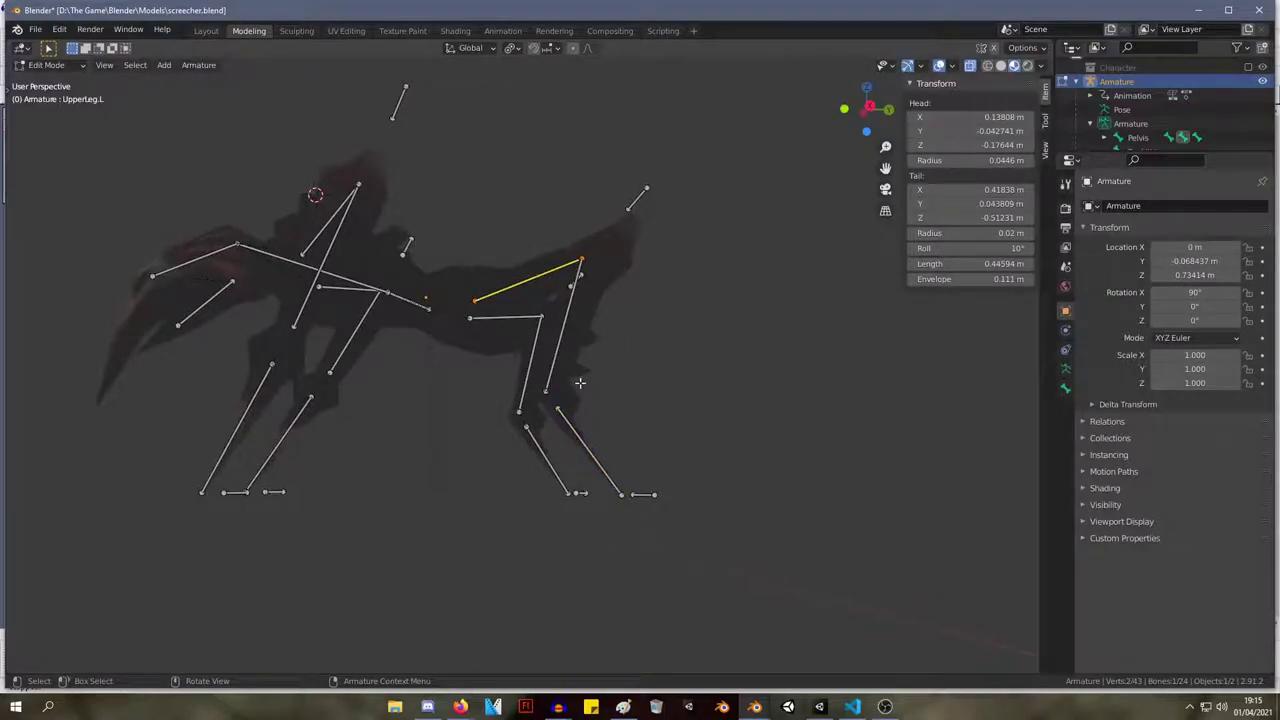
left_click(566, 416)
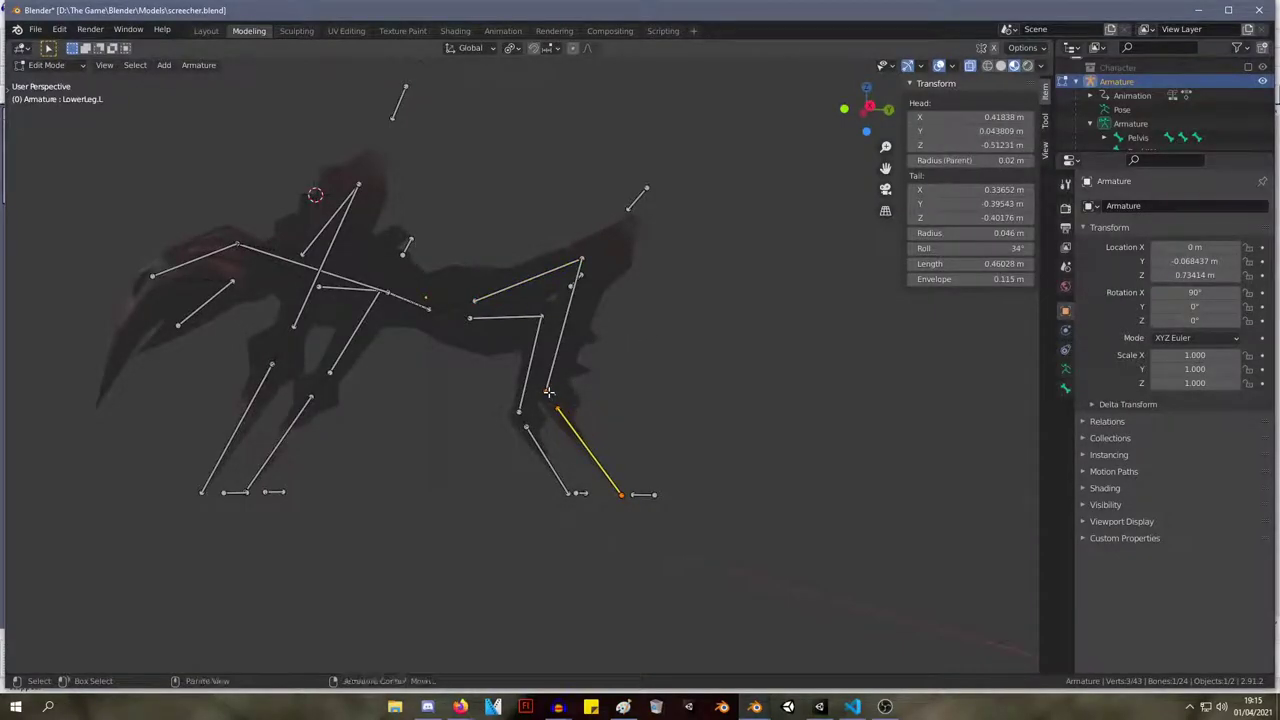
key("alt+p")
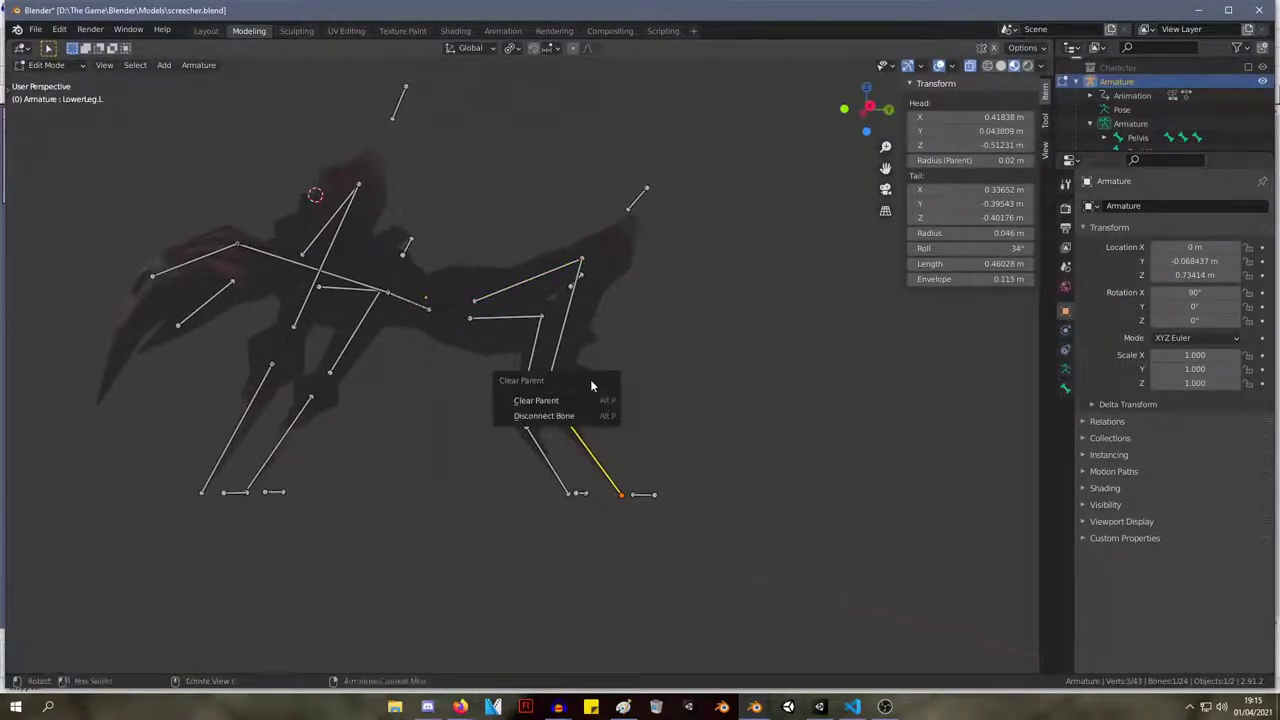
key("alt+p")
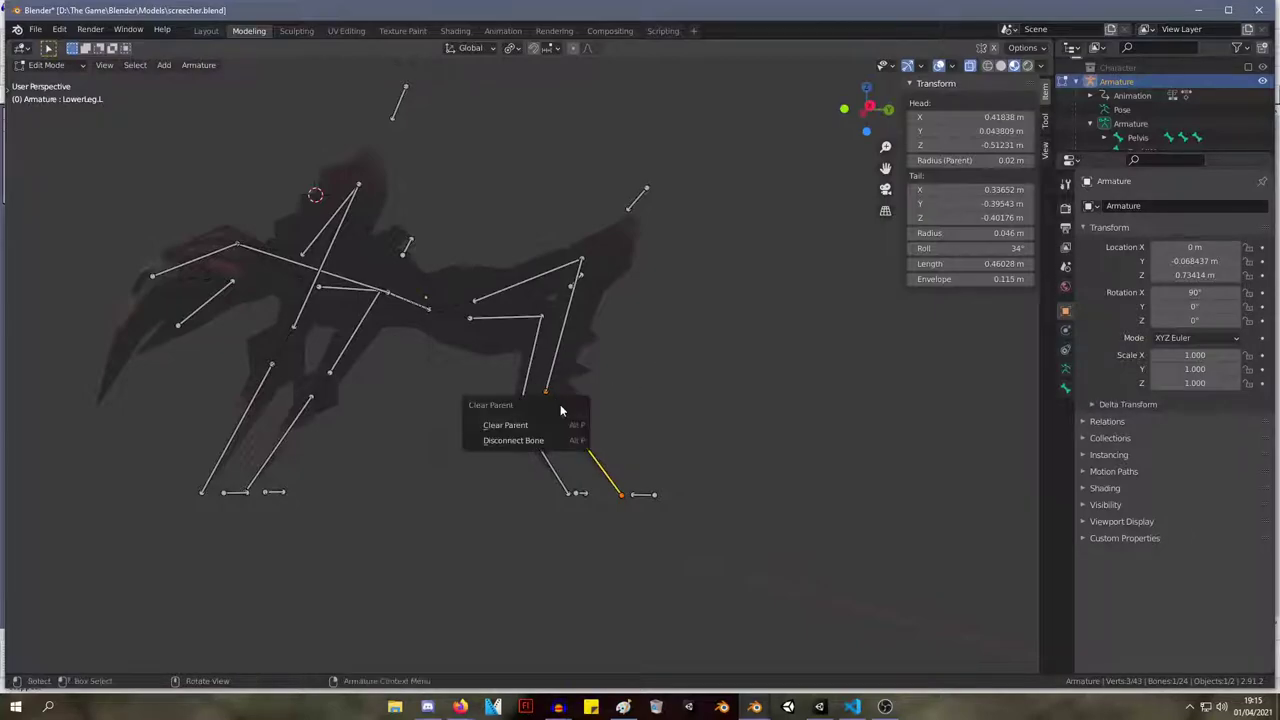
left_click(516, 440)
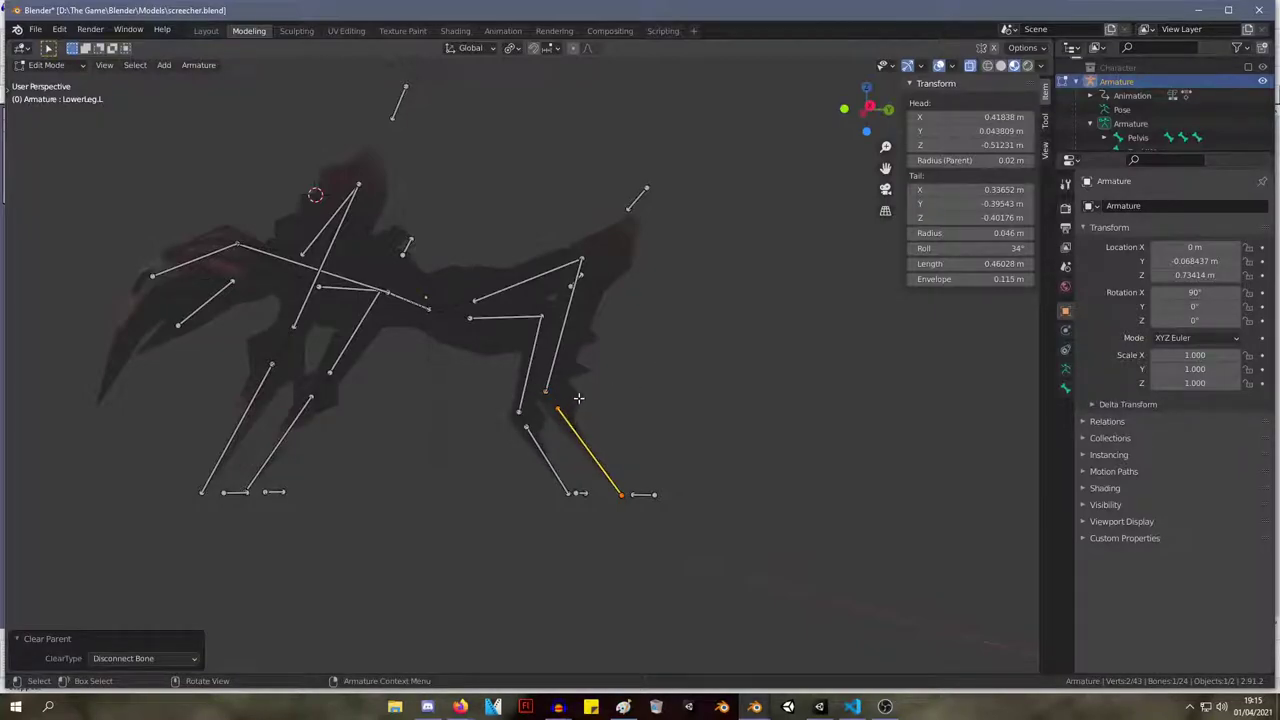
key("Tab")
middle_click_drag(582, 398, 639, 391)
key("Tab")
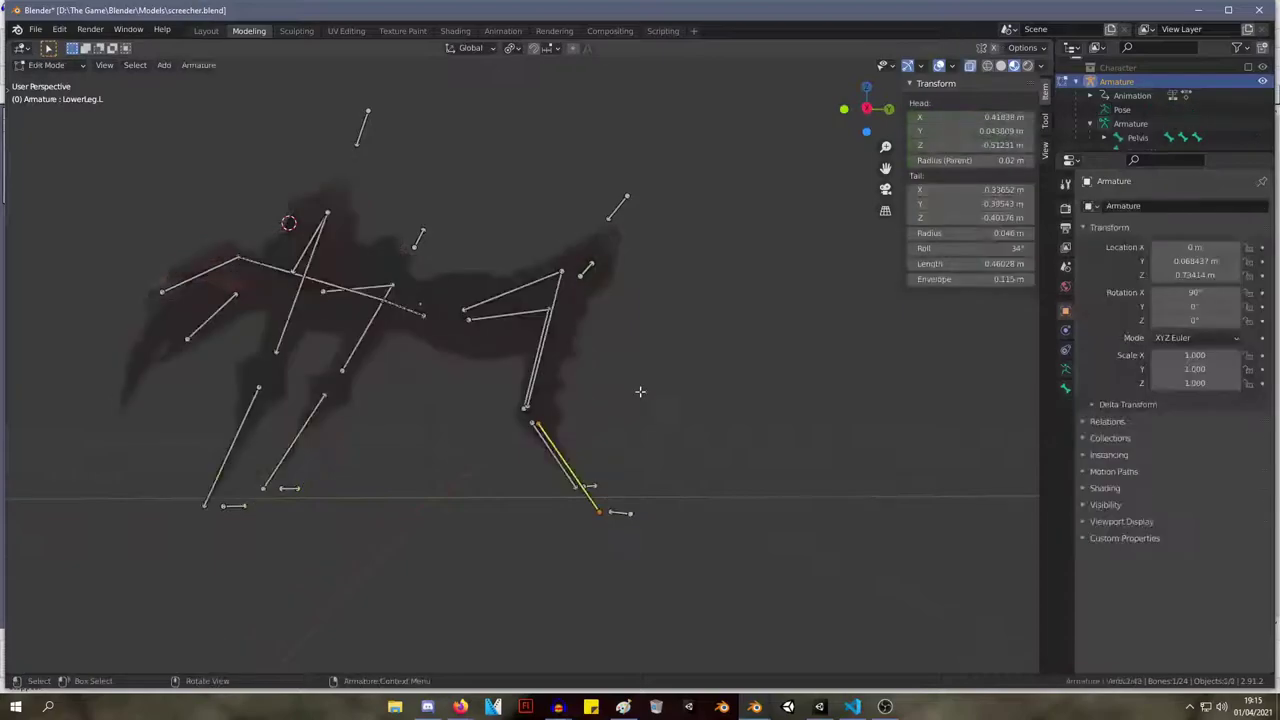
middle_click_drag(565, 437, 520, 435)
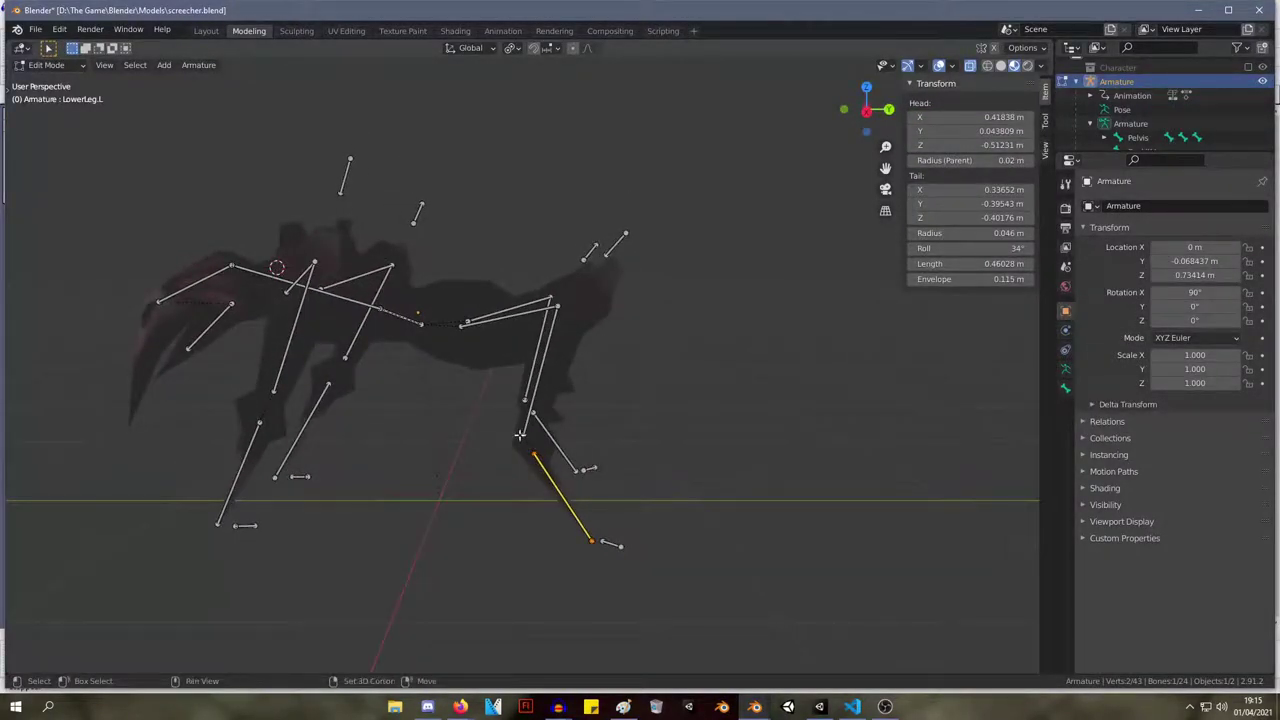
Clear the parent of the left rear foot bone and view the rig in Pose Mode.
key("alt+p")
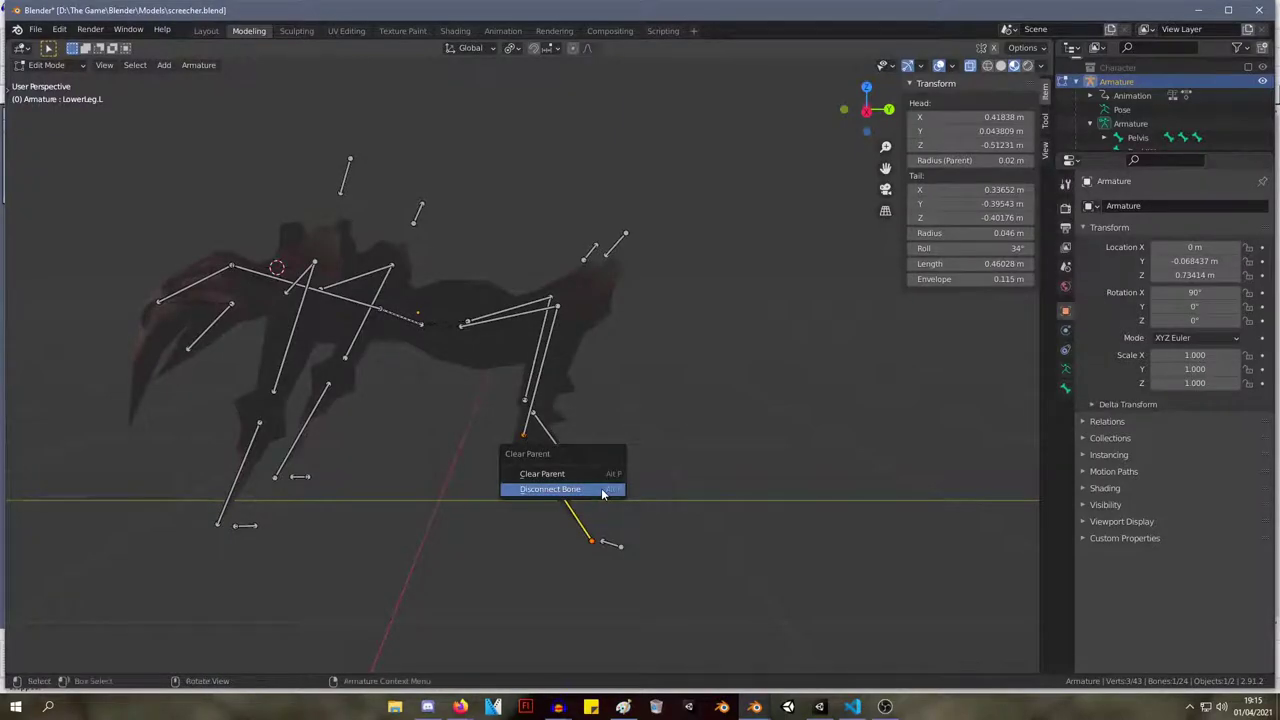
left_click(587, 476)
key("ctrl+Tab")
middle_click_drag(592, 478, 628, 356)
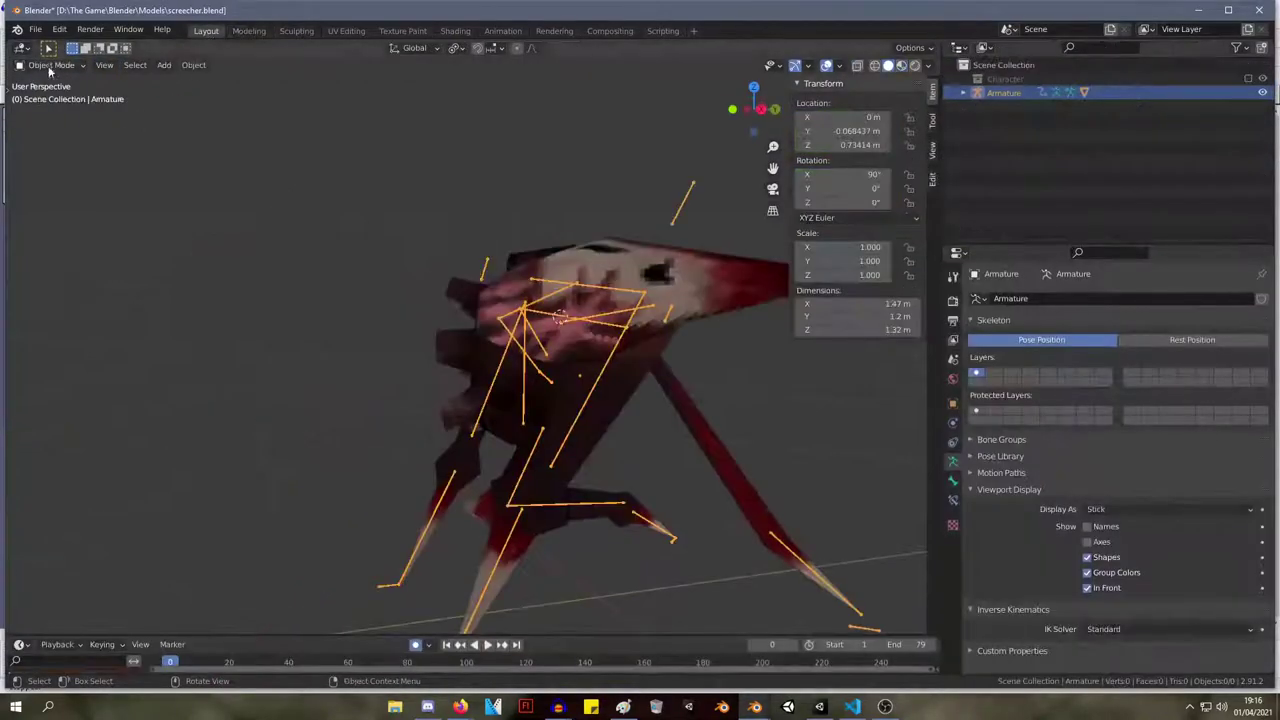
Try applying the current pose of all armature bones as the rest pose in Pose Mode.
left_click(49, 66)
left_click(56, 113)
scroll(508, 214, "down", 5)
middle_click_drag(508, 214, 305, 180)
key("a")
left_click(165, 65)
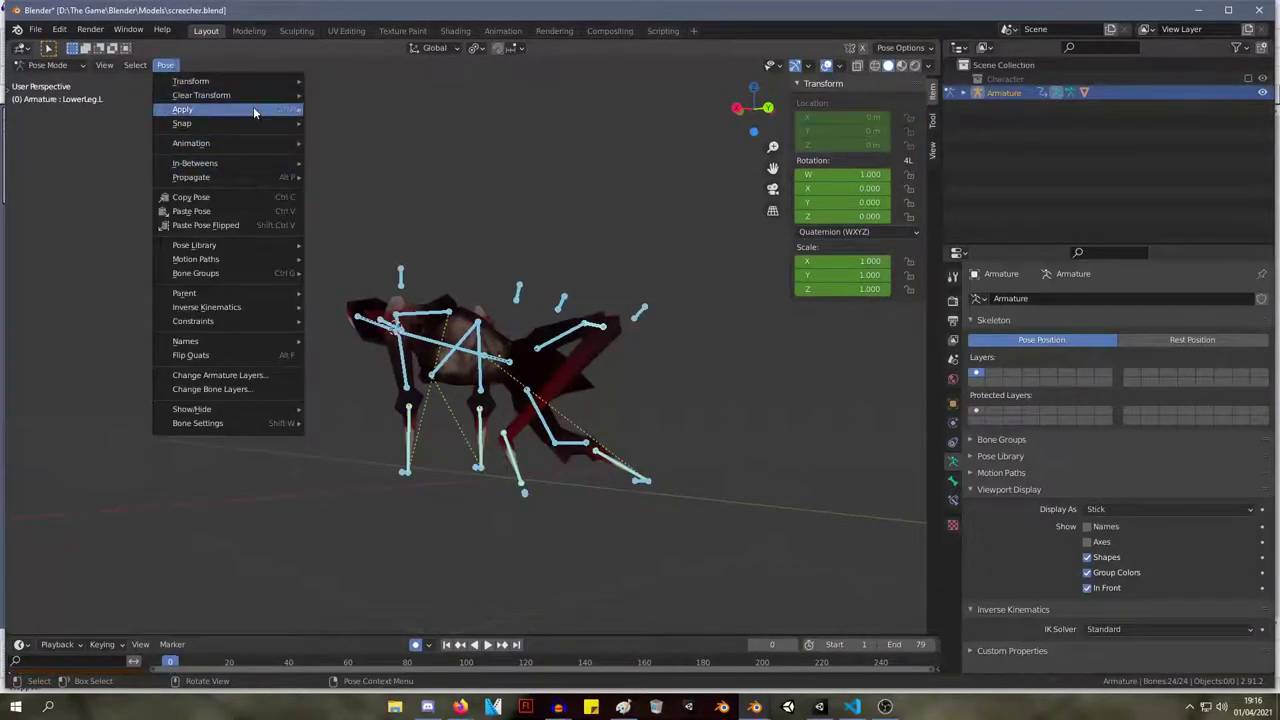
mouse_move(263, 95)
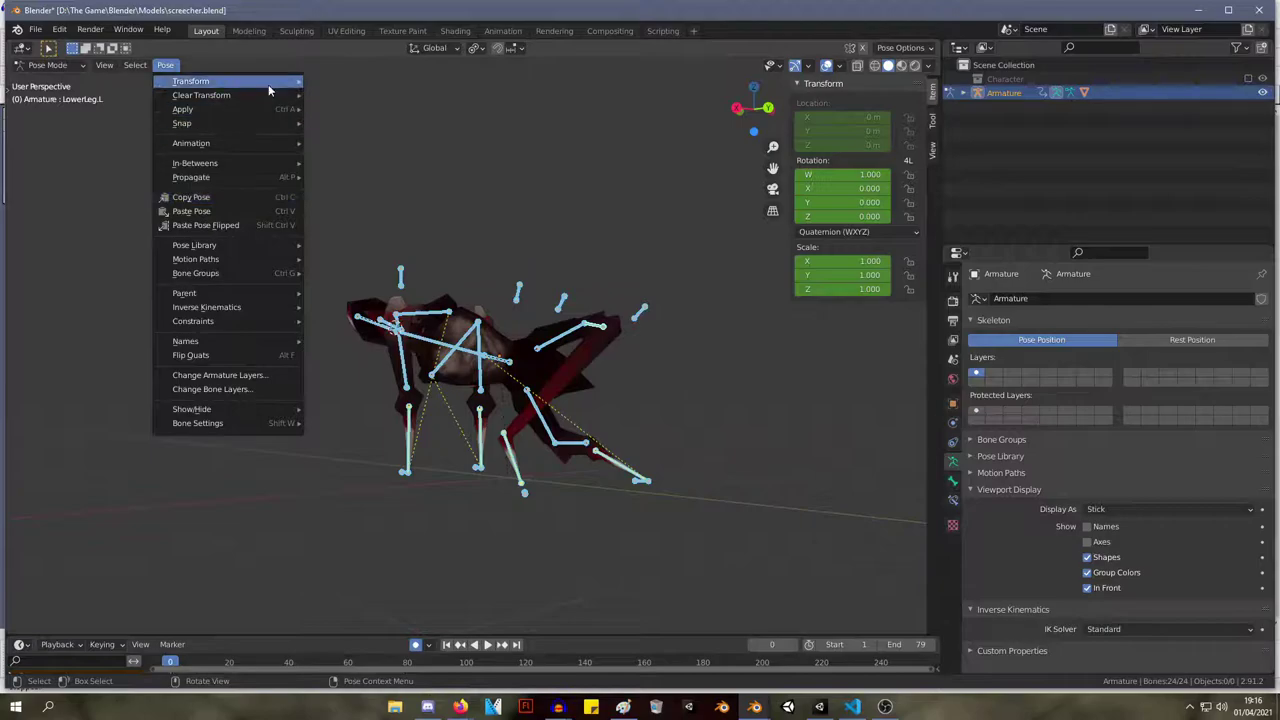
left_click(372, 108)
middle_click_drag(525, 218, 783, 229)
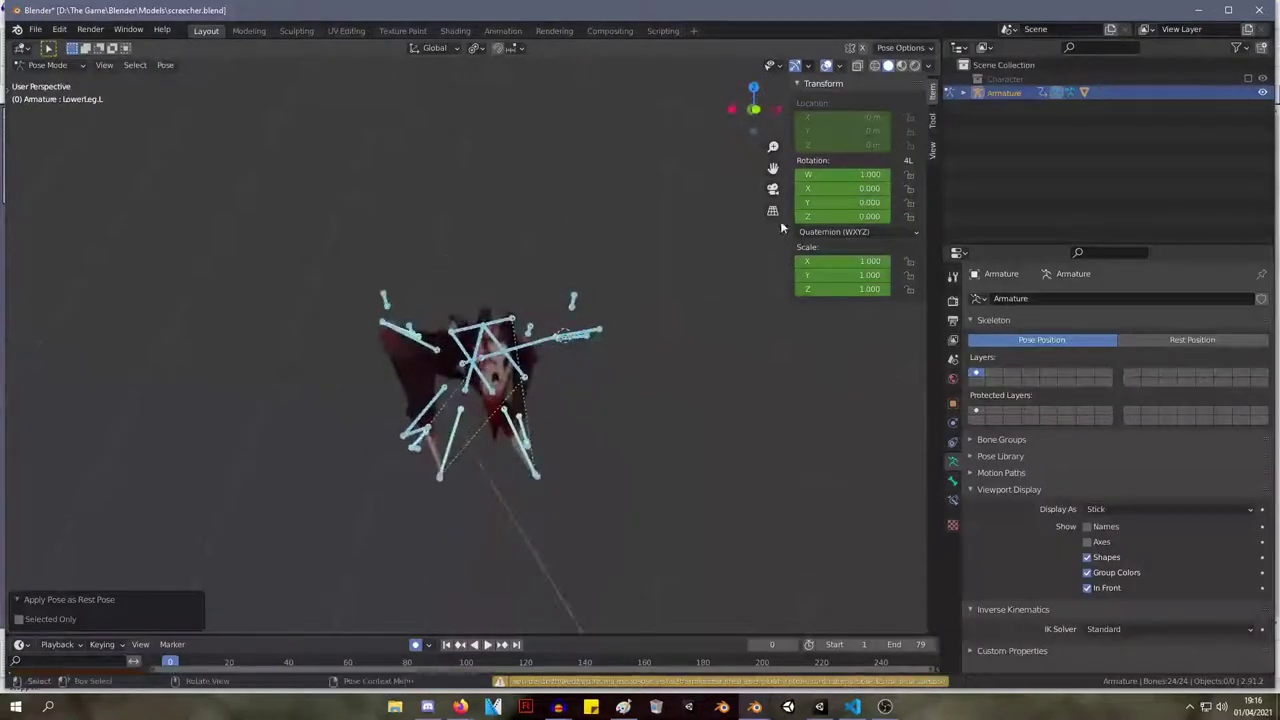
Compare the armature in Edit Mode and Pose Mode, and undo applying the pose as rest pose.
key("Tab")
mouse_move(629, 257)
middle_mouse_down()
mouse_move(563, 309)
mouse_move(520, 224)
mouse_move(616, 363)
mouse_move(479, 291)
mouse_move(509, 223)
mouse_move(634, 240)
mouse_move(634, 263)
middle_mouse_up()
key("Tab")
key("Tab")
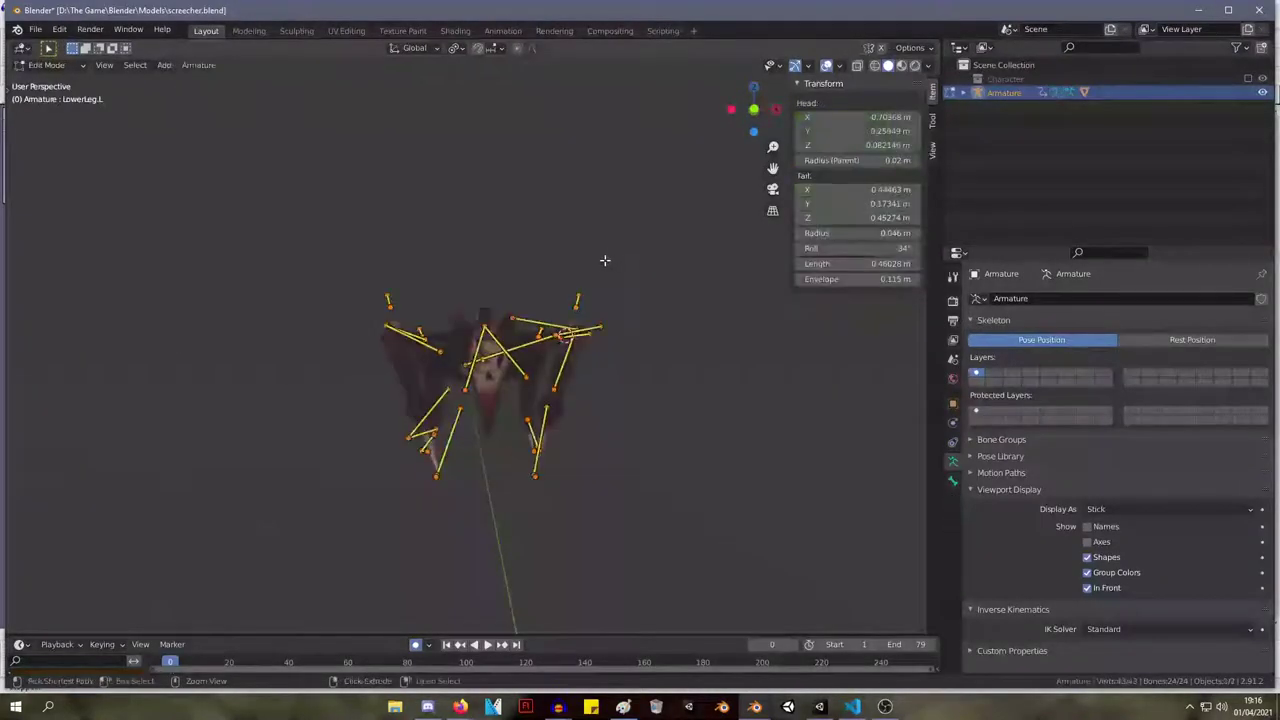
key("ctrl+z")
key("ctrl+z")
key("ctrl+z")
key("ctrl+z")
key("ctrl+z")
key("ctrl+z")
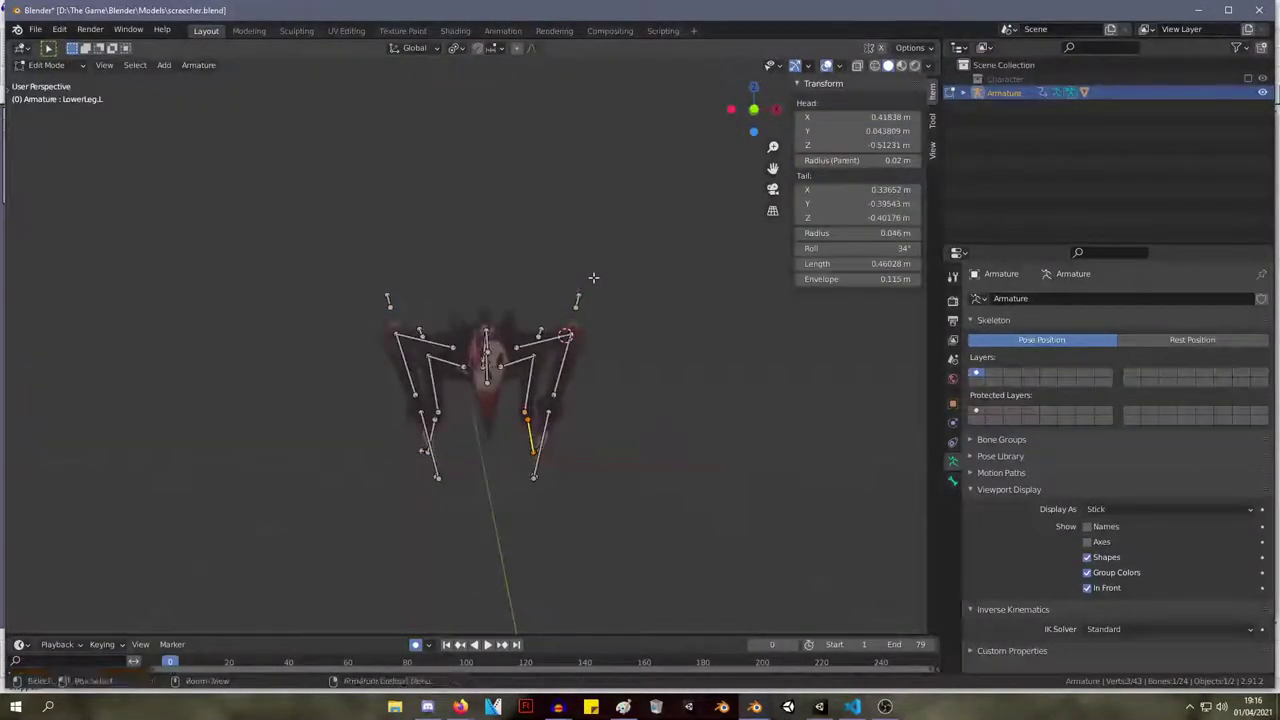
Examine the Pelvis bone and the leg bones in both Pose Mode and Edit Mode.
key("Tab")
middle_click_drag(622, 274, 400, 349)
scroll(400, 349, "up", 3)
left_click(518, 417)
key("Tab")
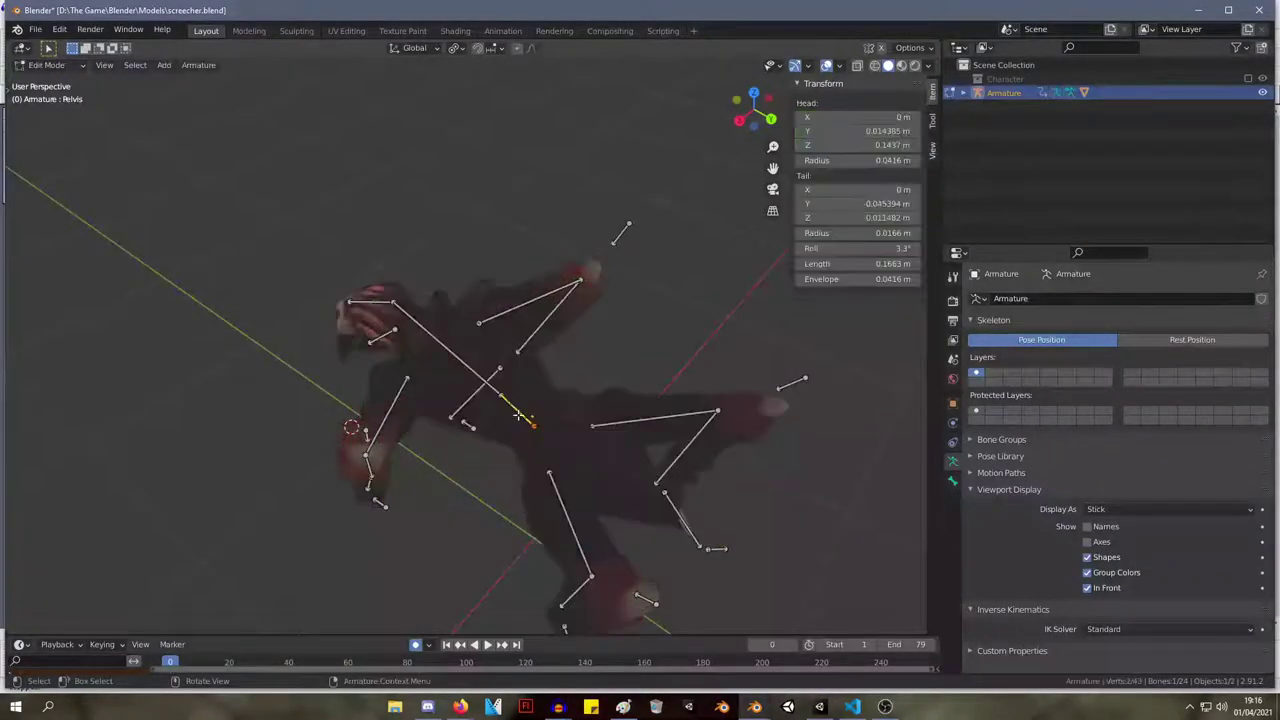
key("Tab")
scroll(565, 443, "down", 4)
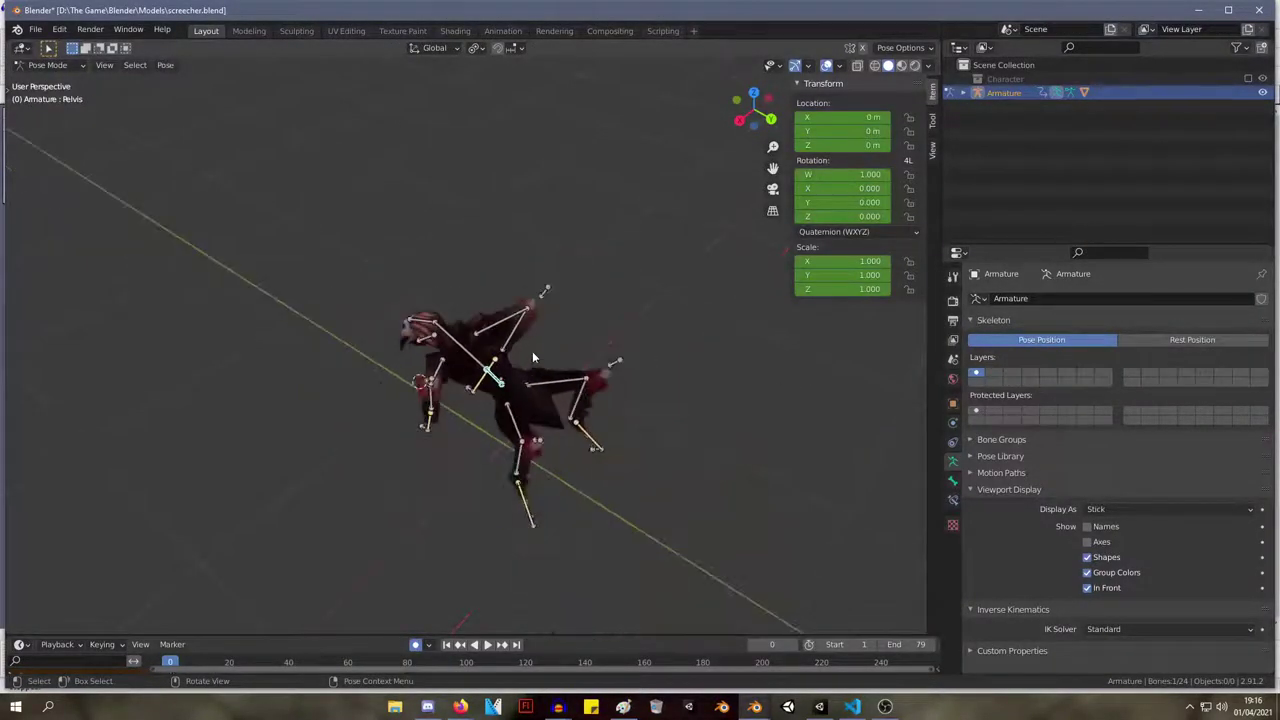
middle_click_drag(565, 443, 586, 298)
Select the Body.001 mesh under the armature in the scene hierarchy and switch the armature to Object Mode.
key("a")
left_click(963, 92)
left_click(1017, 149)
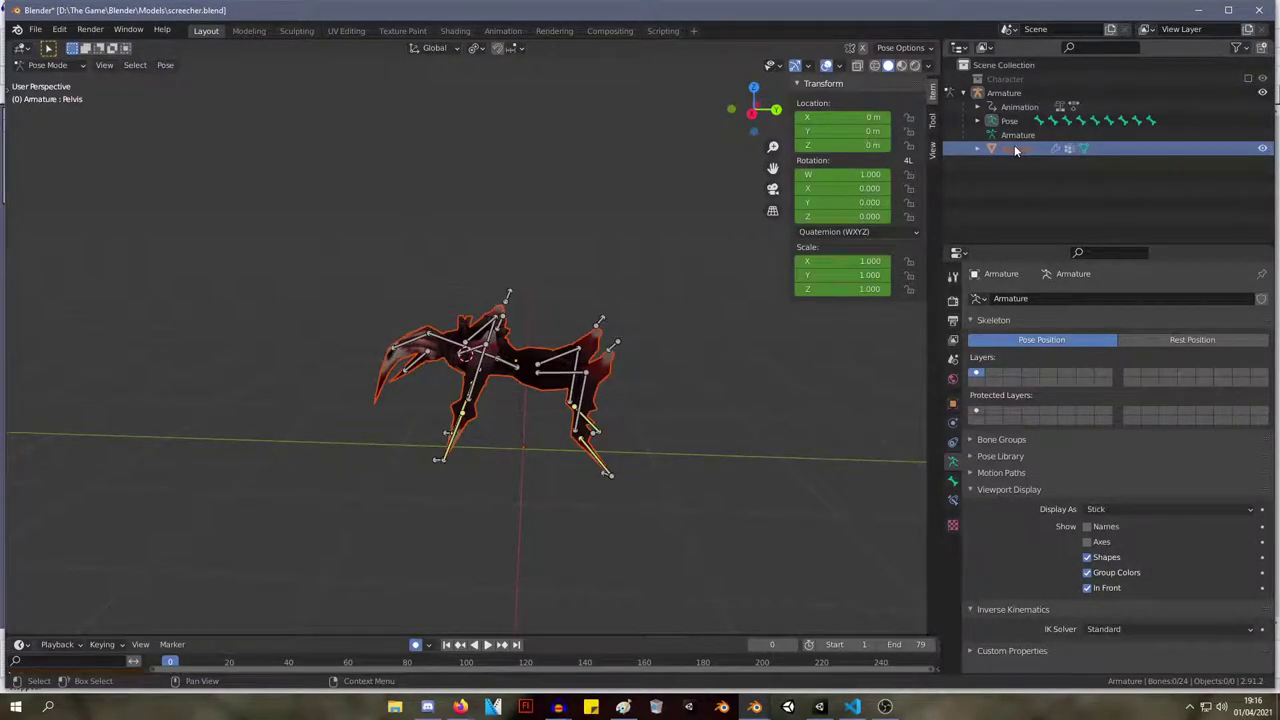
key("ctrl")
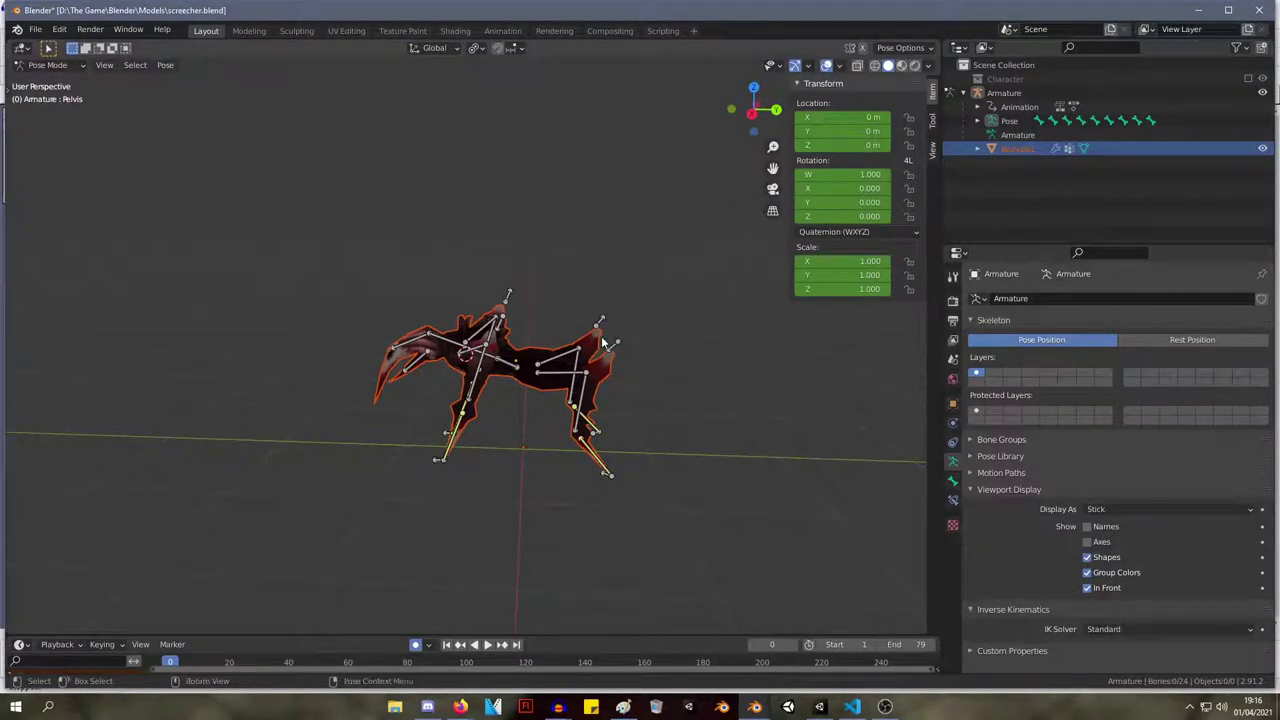
right_click(584, 337)
left_click(57, 66)
left_click(70, 94)
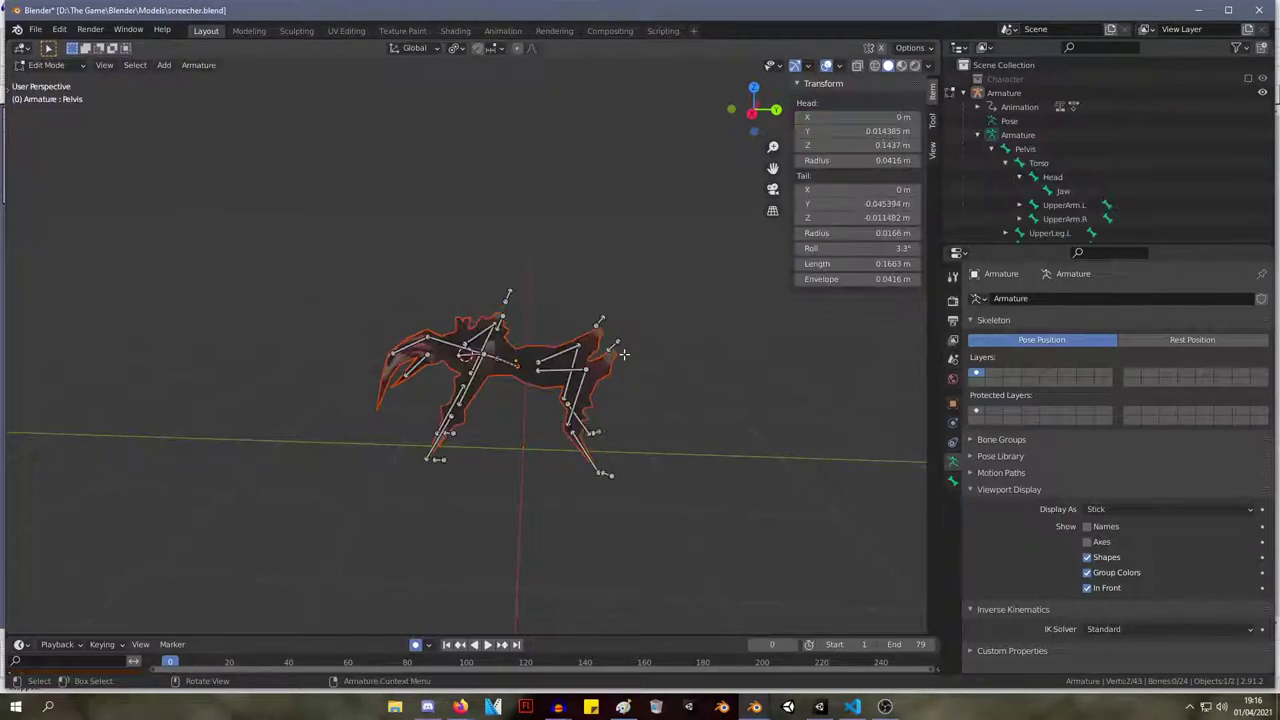
key("Tab")
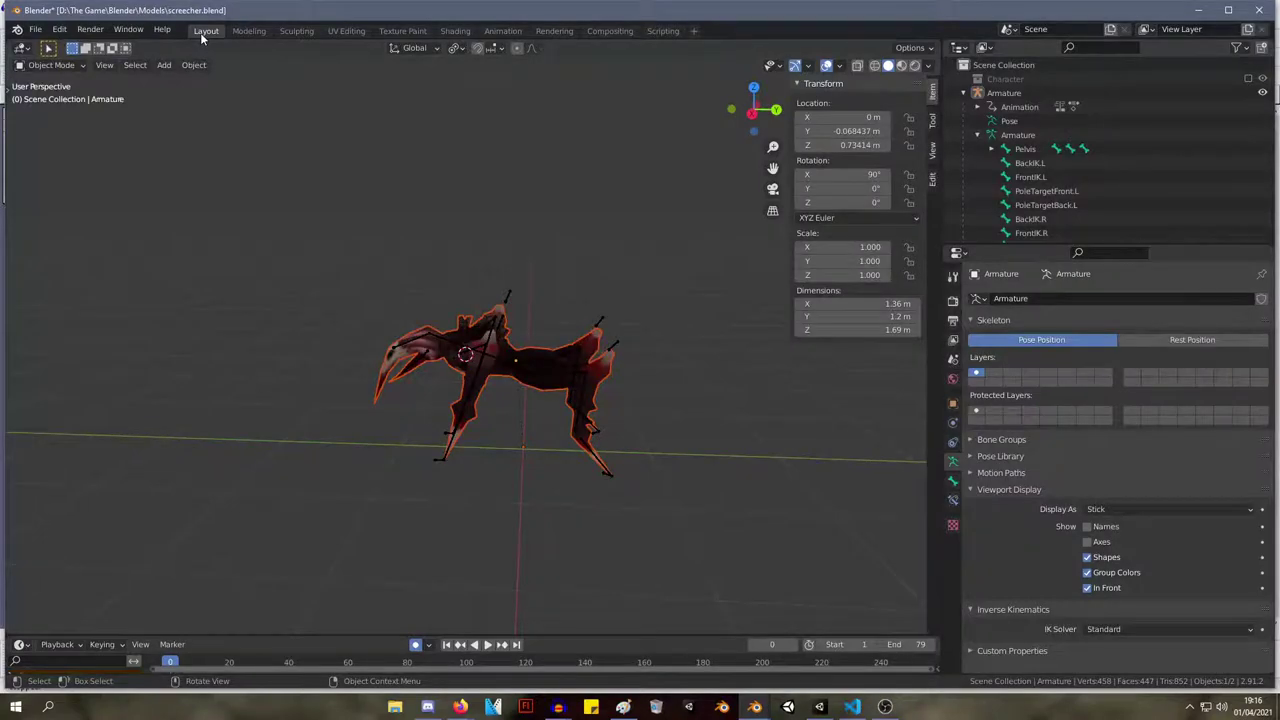
Clear the parent of the Body.001 mesh to detach it from the armature.
left_click(575, 379)
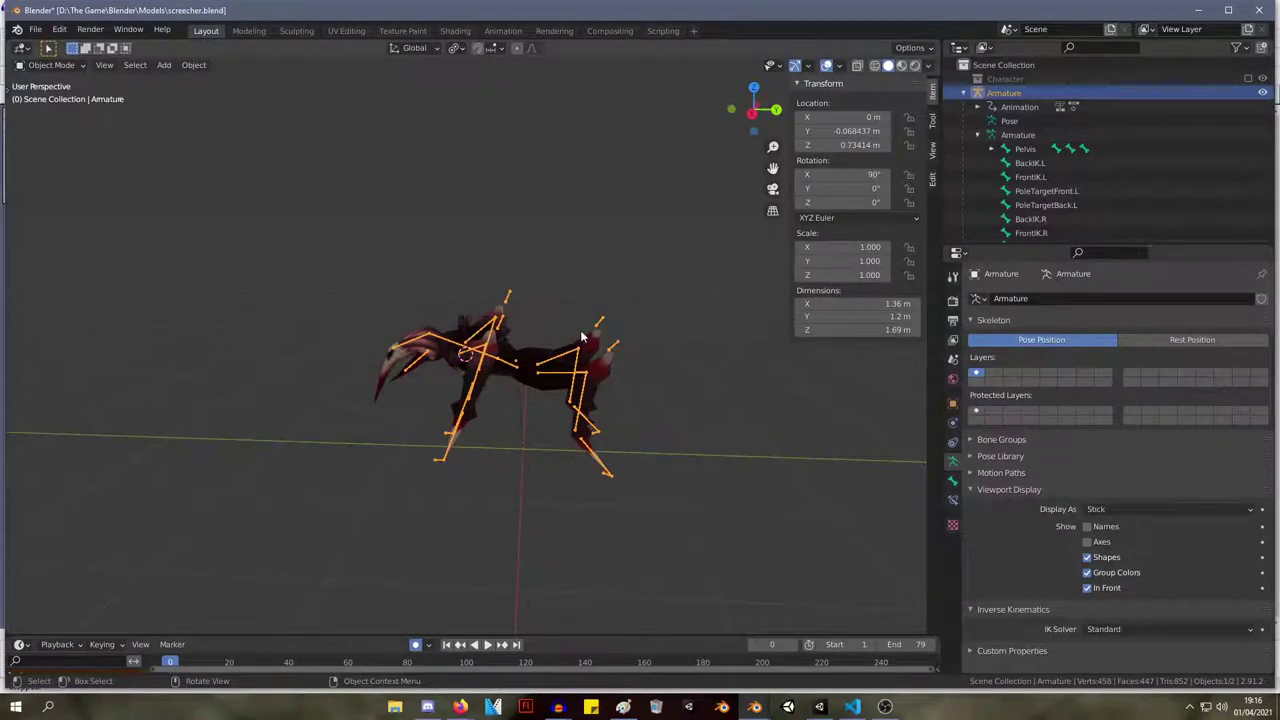
left_click(527, 357)
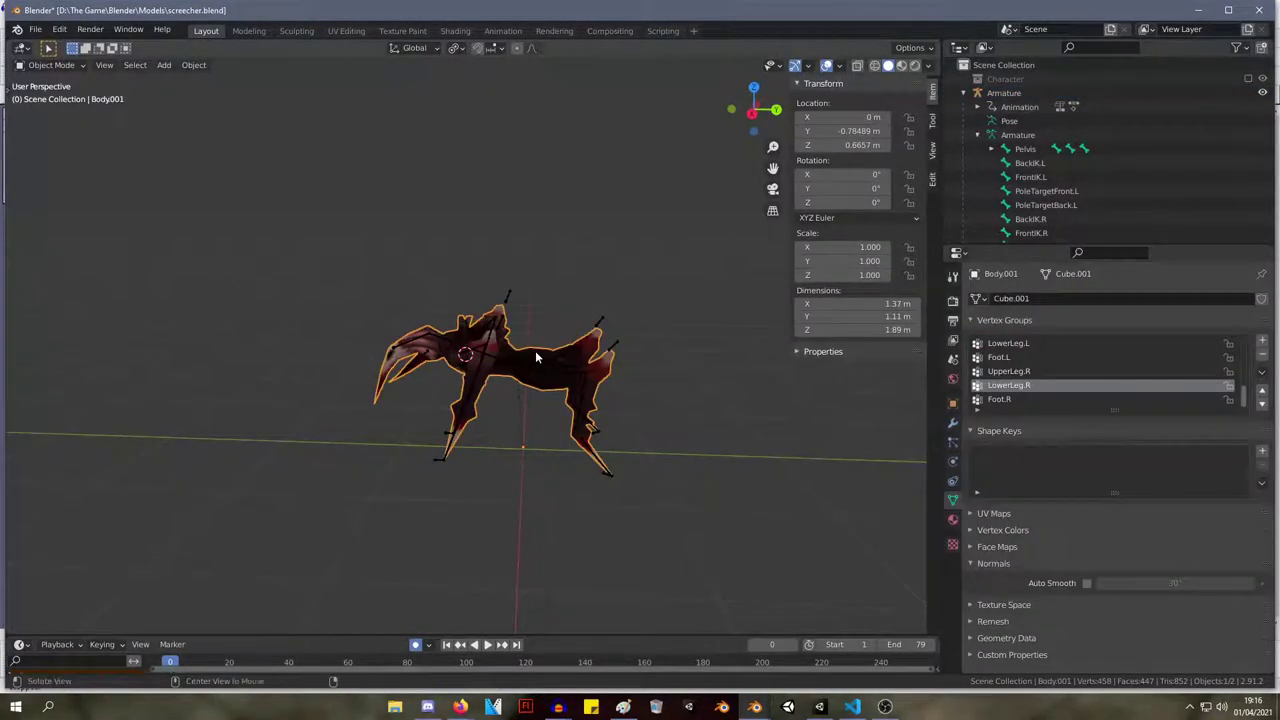
key("alt+p")
left_click(529, 374)
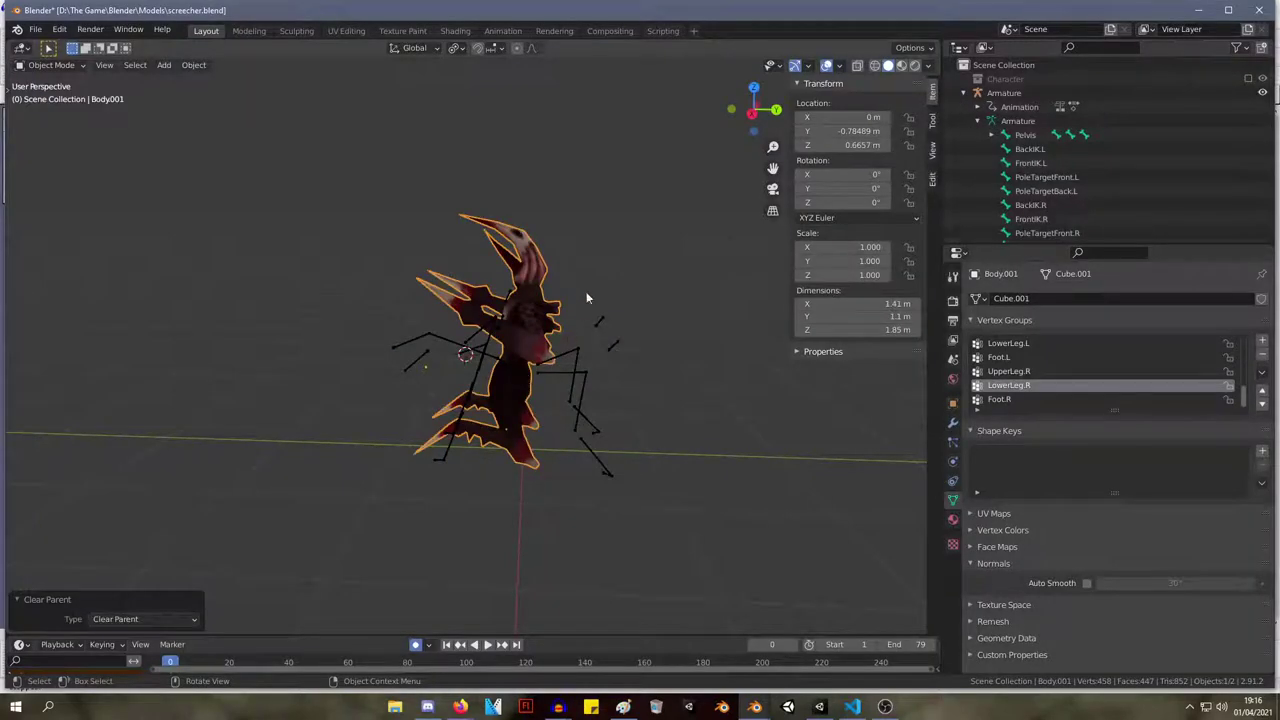
Set the X rotation of the detached Body.001 mesh to 90°.
left_click(604, 322)
left_click(527, 280)
left_click(867, 176)
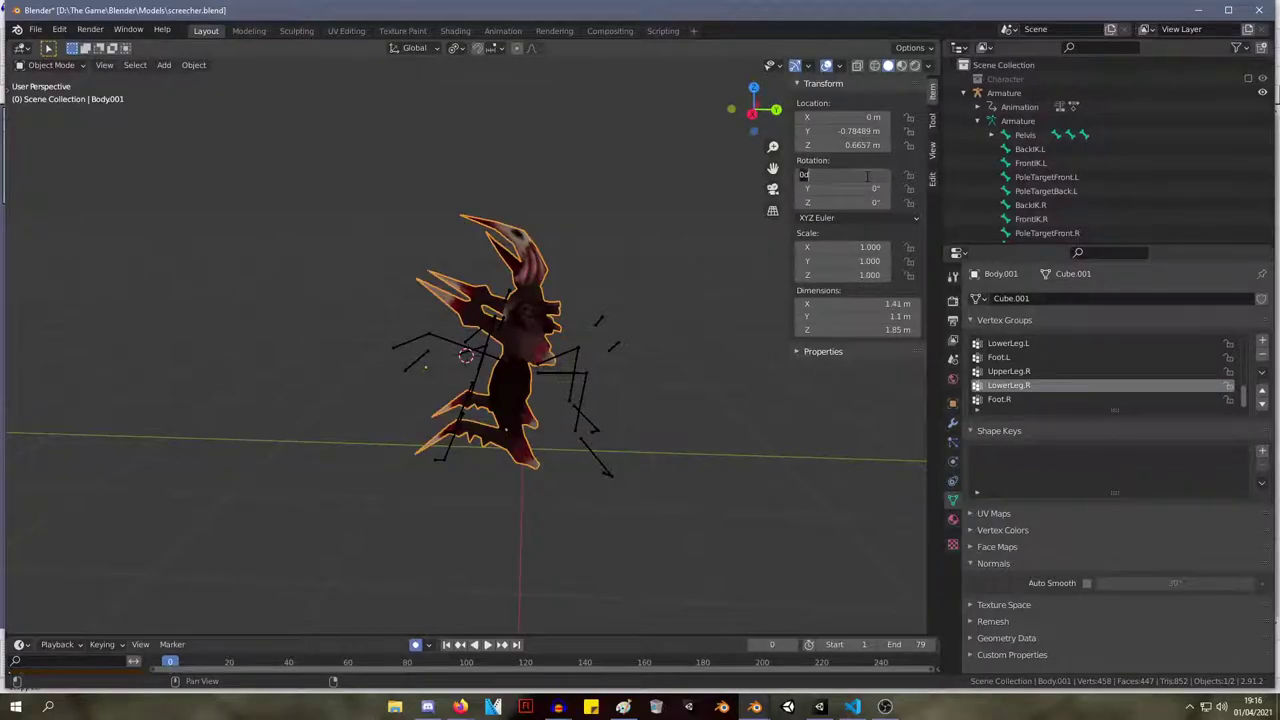
type("90")
key("Return")
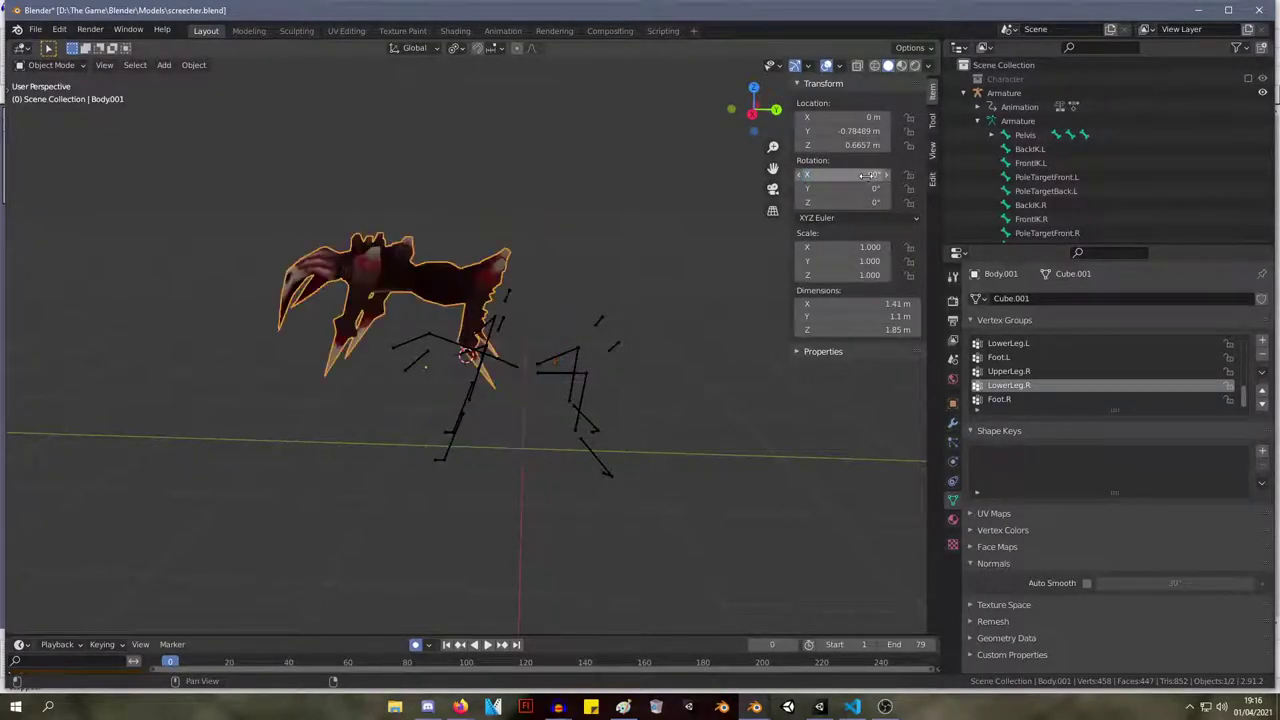
Move the Body.001 mesh onto the armature, by about 0.8 m in Y and -0.65 m in Z, and check it from the front.
middle_click_drag(517, 240, 452, 242)
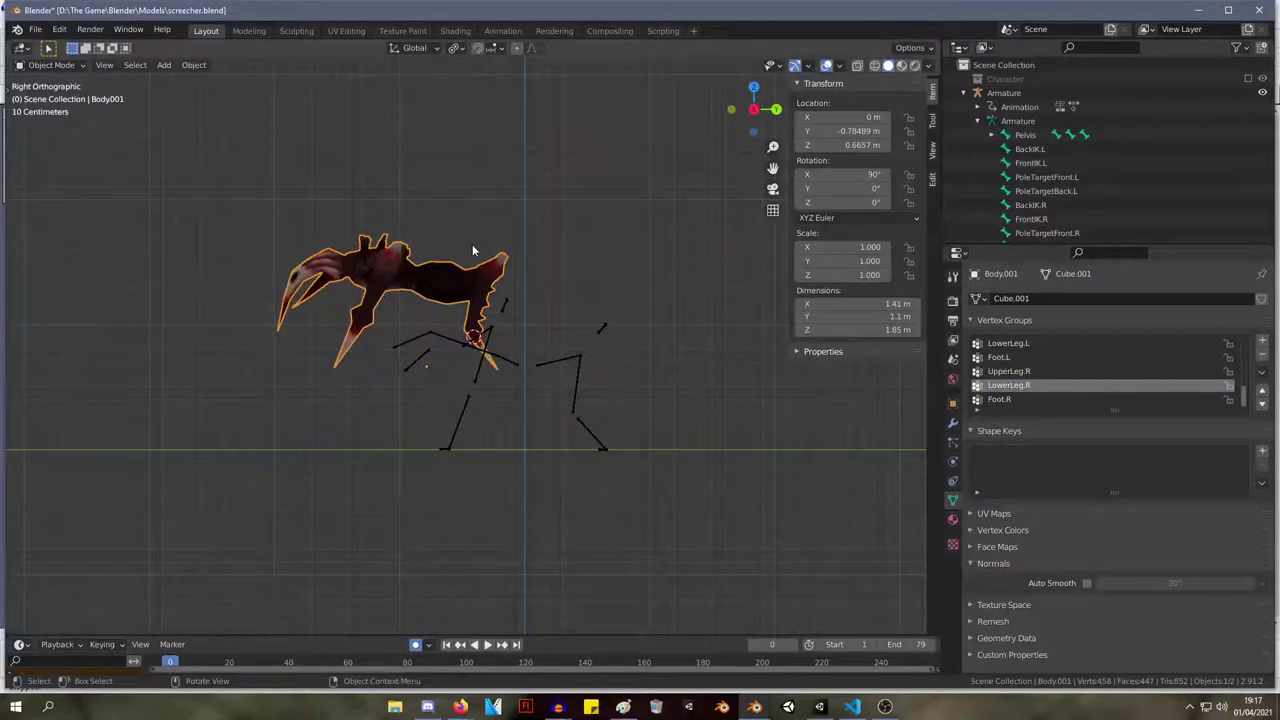
key("g")
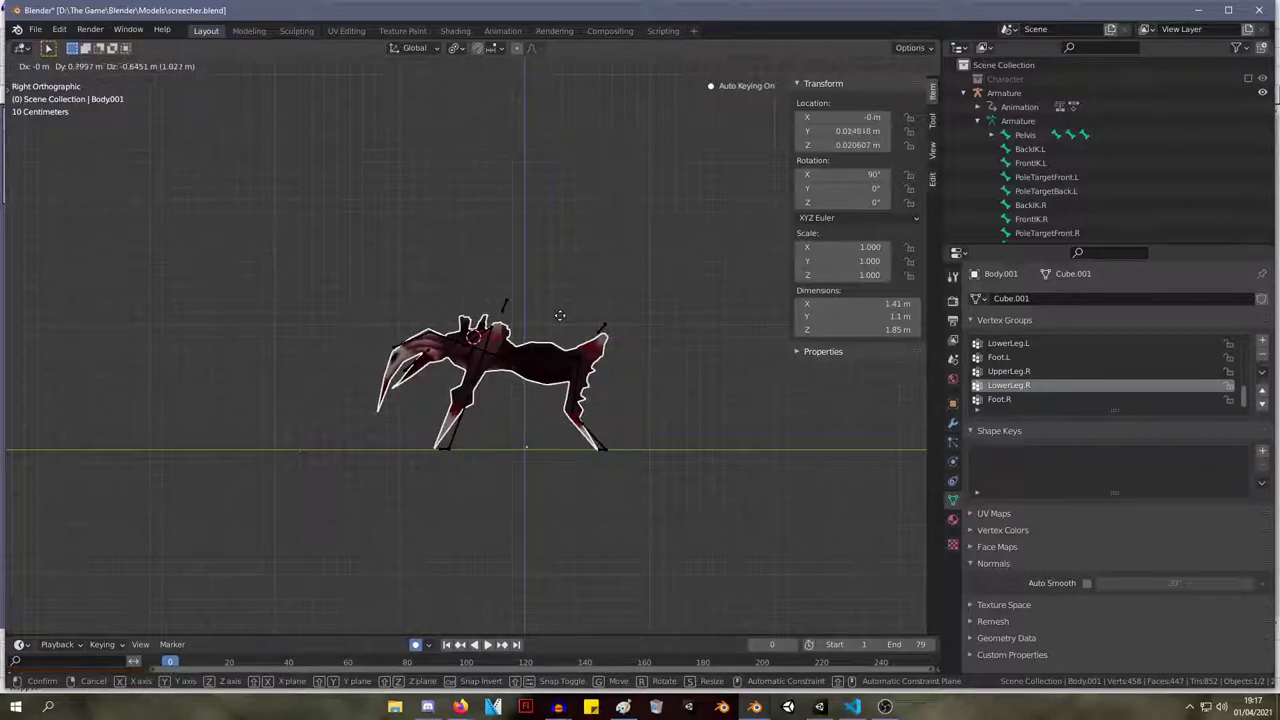
left_click(560, 316)
middle_click_drag(560, 330, 720, 341)
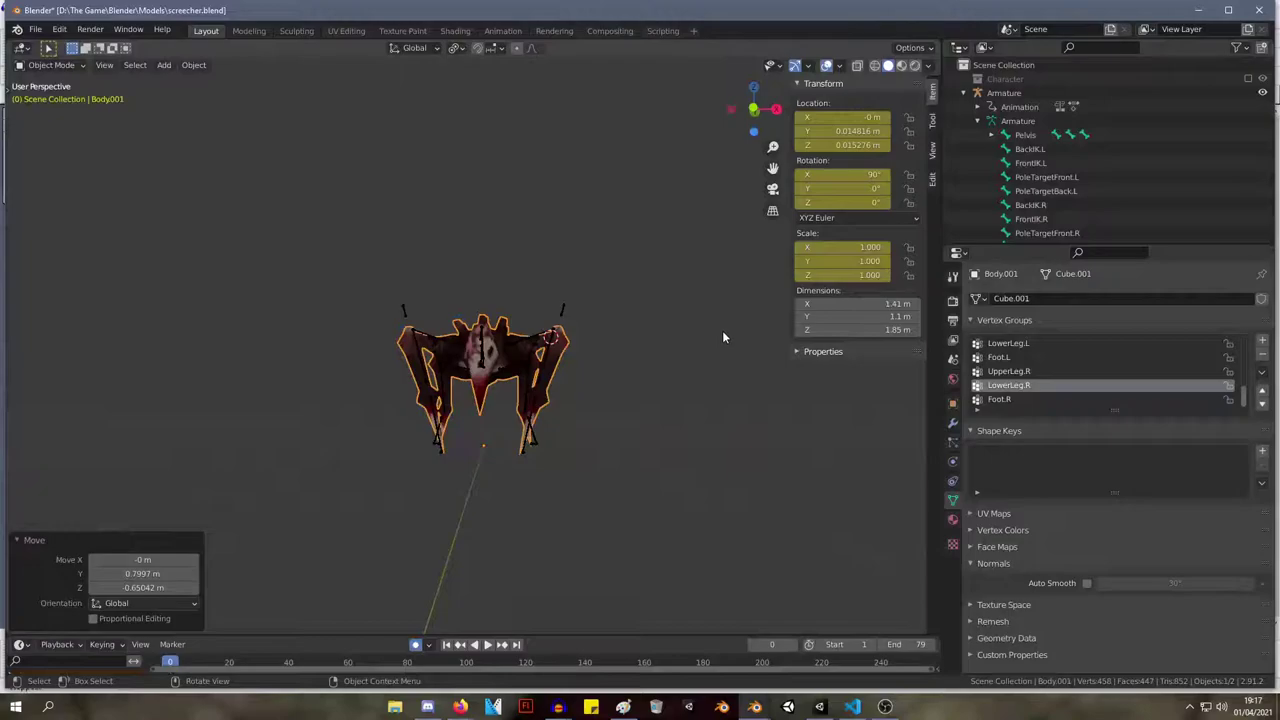
key("KP_1")
key("Tab")
key("Tab")
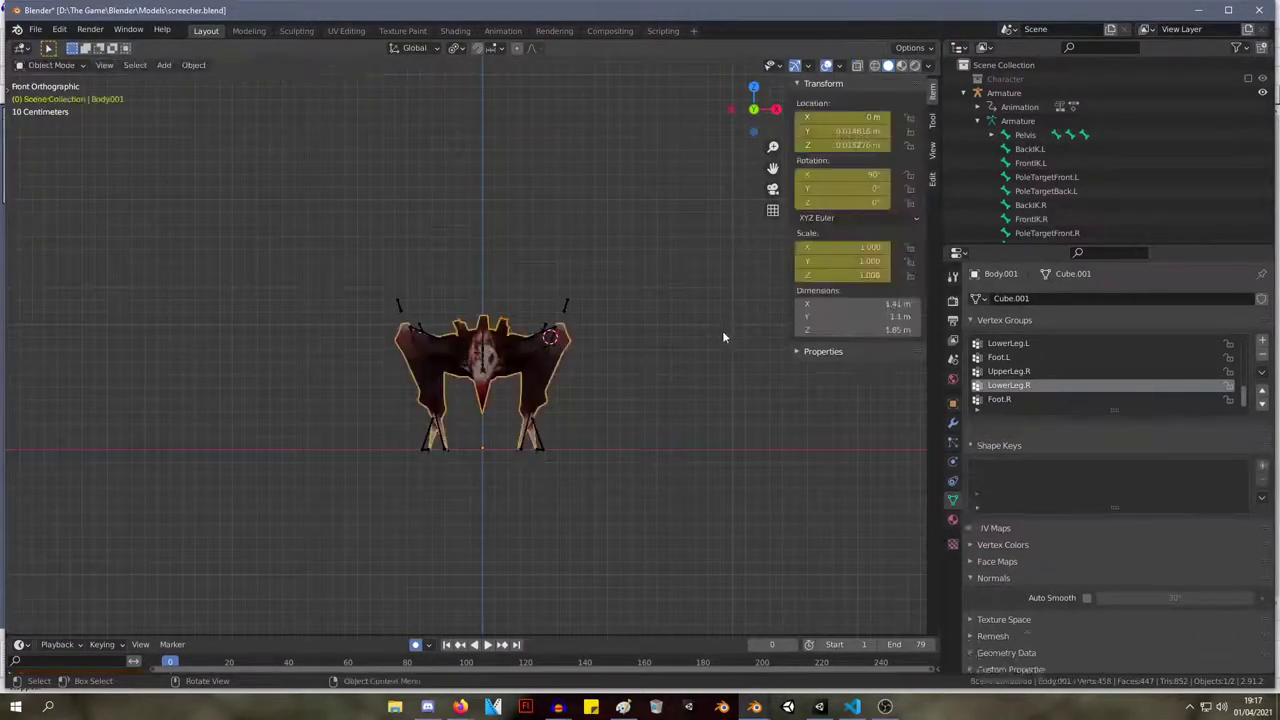
Select the linked geometry of the left lower arm in Edit Mode and examine its alignment with the bones.
scroll(764, 349, "up", 6)
middle_click_drag(764, 349, 660, 427)
key("Tab")
scroll(469, 346, "down", 6)
left_click(580, 363)
key("l")
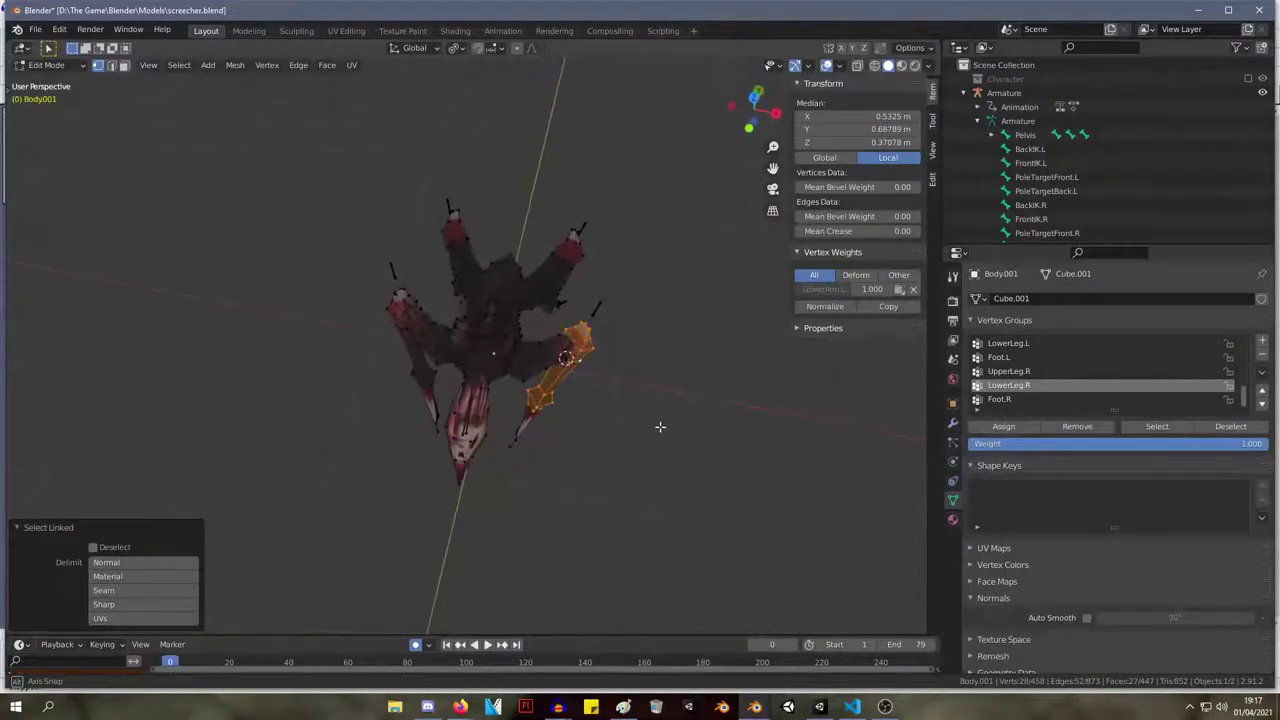
middle_click_drag(567, 414, 457, 311)
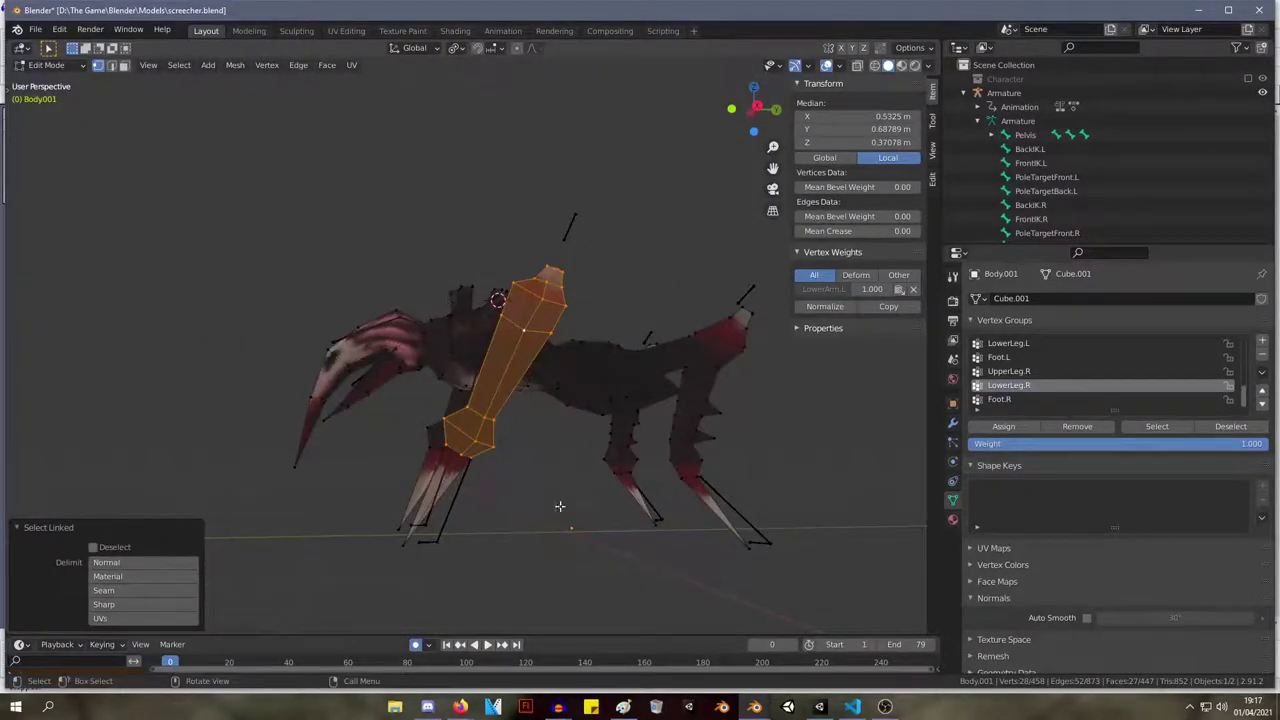
key("KP_3")
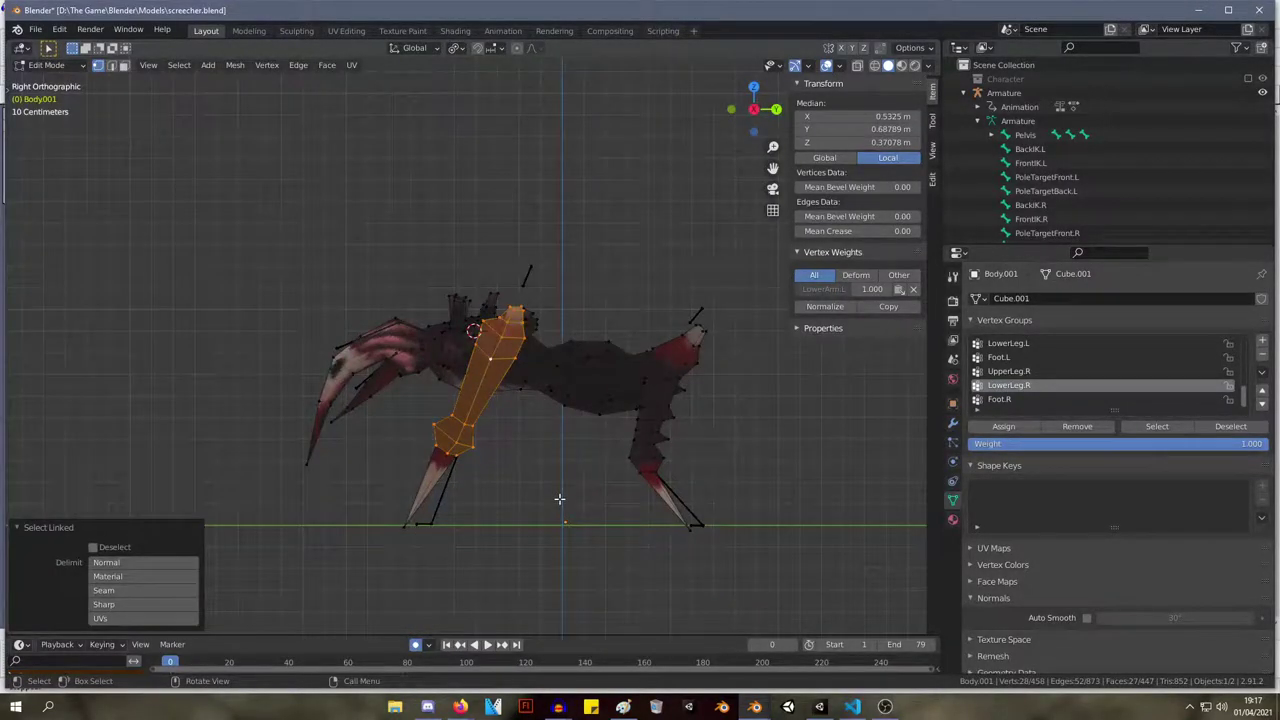
Select the armature and apply all its object transforms in Object Mode.
key("Tab")
left_click(442, 492)
key("Tab")
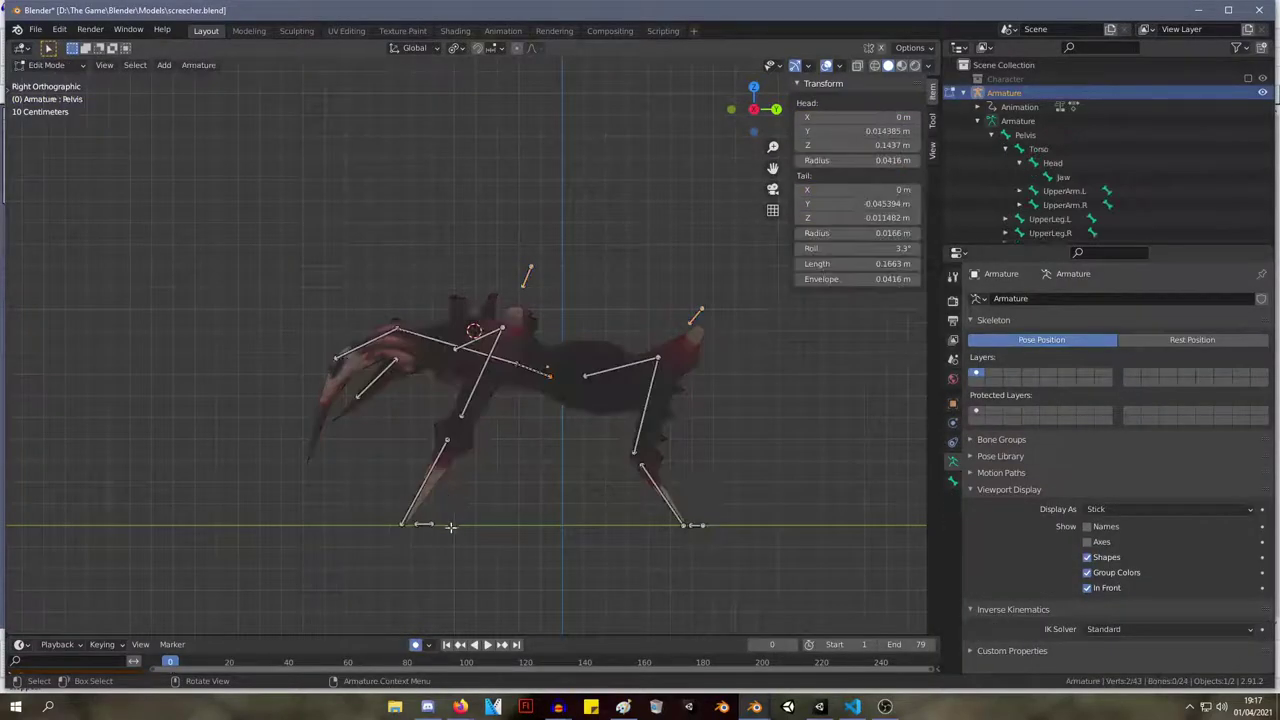
key("Tab")
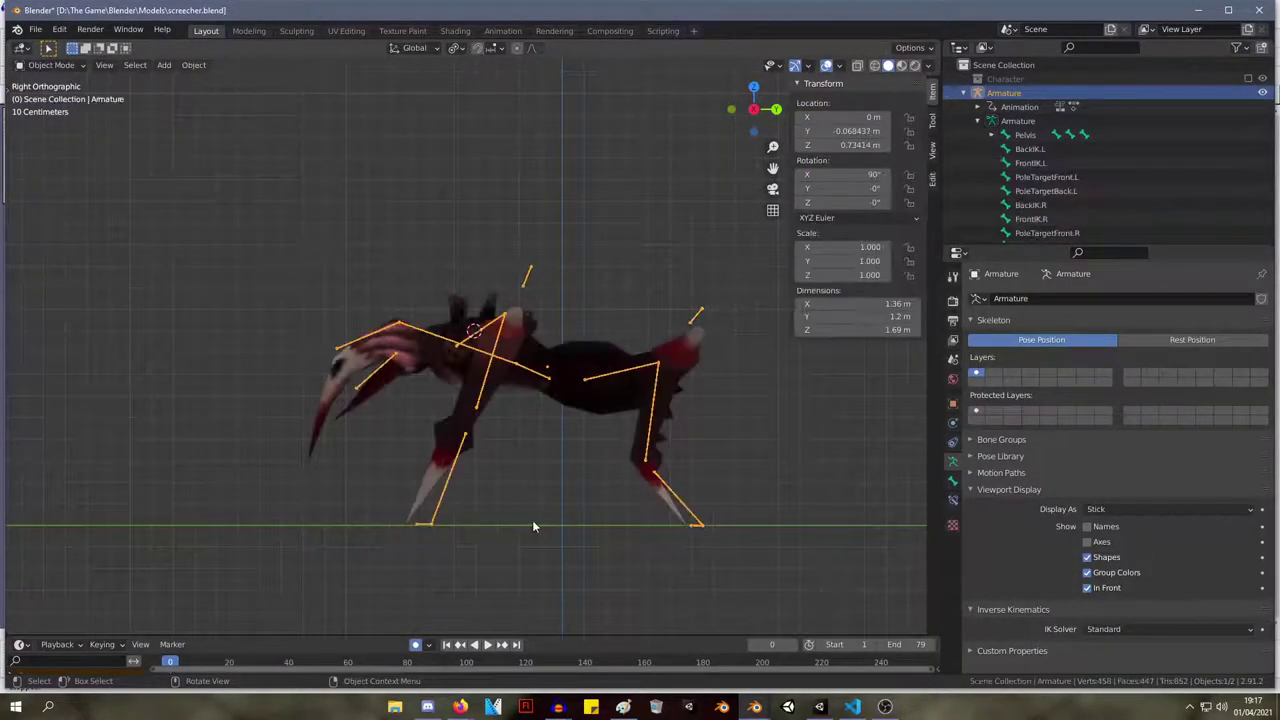
left_click(194, 65)
key("ctrl+a")
left_click(465, 302)
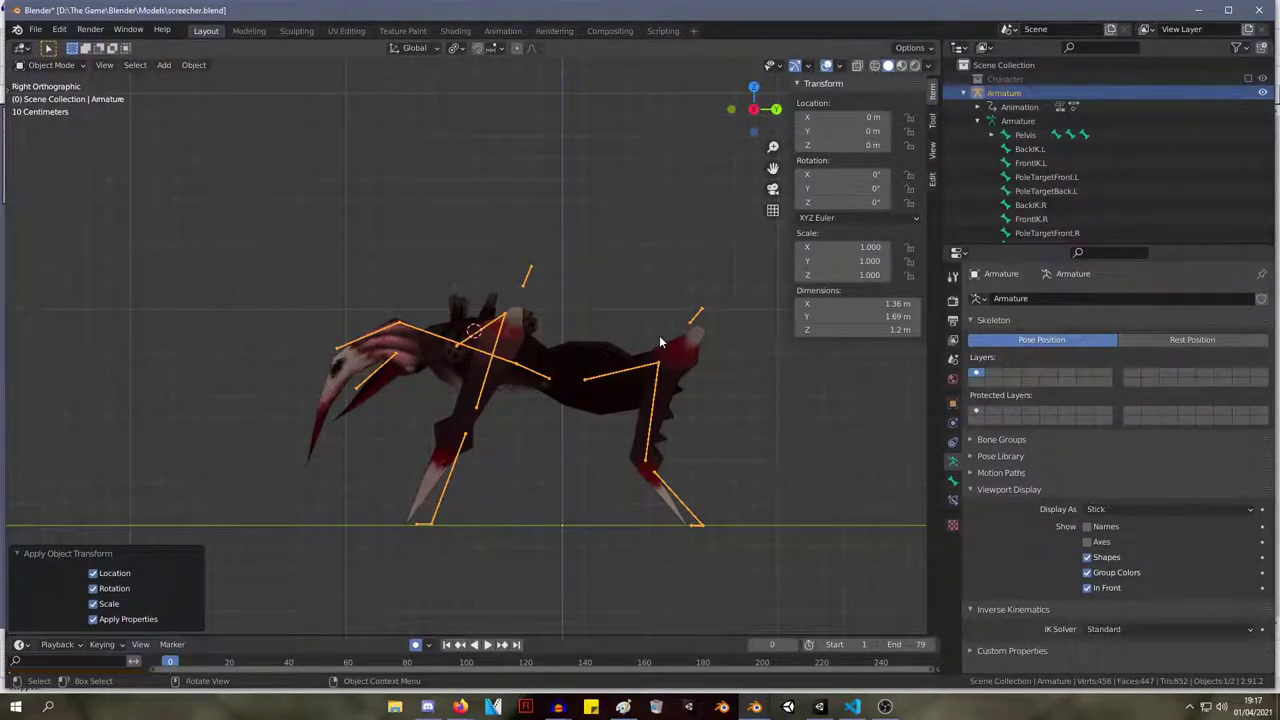
Compare the armature's bone positions between Edit Mode and Object Mode in the right side view.
key("Tab")
key("Tab")
key("Tab")
key("Tab")
key("Tab")
key("Tab")
key("Tab")
key("Tab")
key("Tab")
key("Tab")
key("Tab")
key("Tab")
key("Tab")
key("Tab")
key("Tab")
key("Tab")
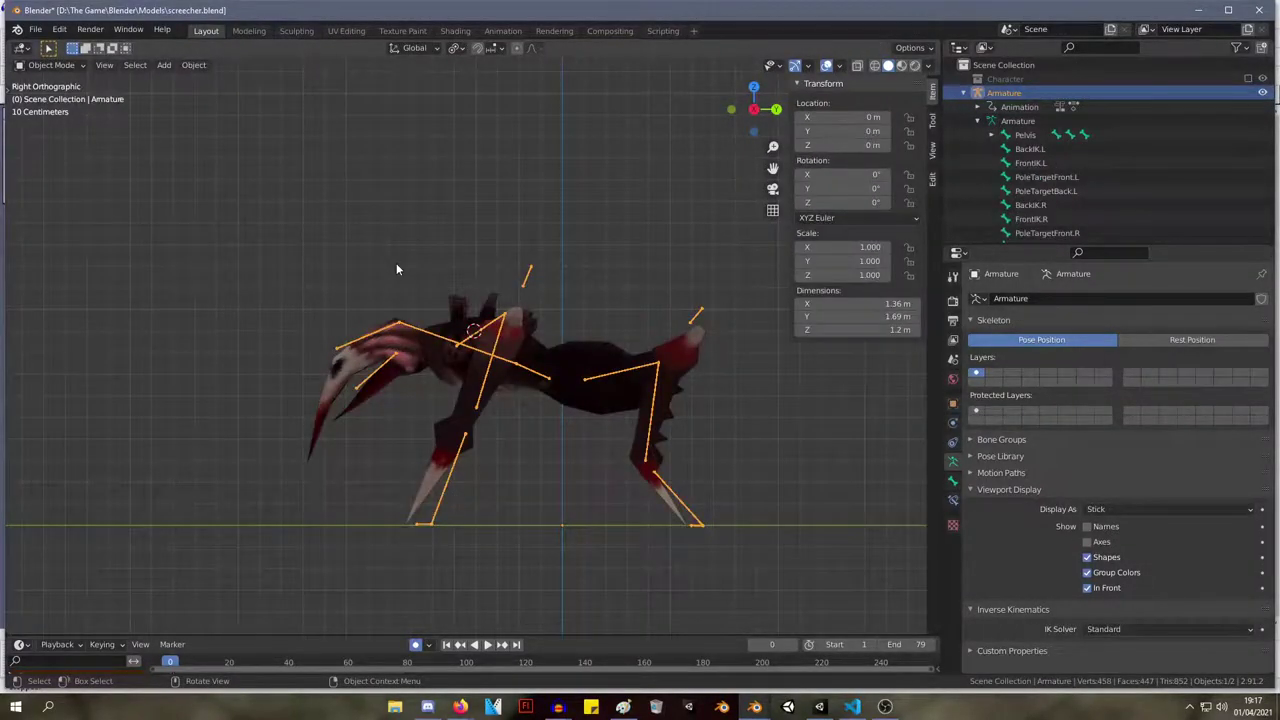
scroll(400, 263, "down", 1)
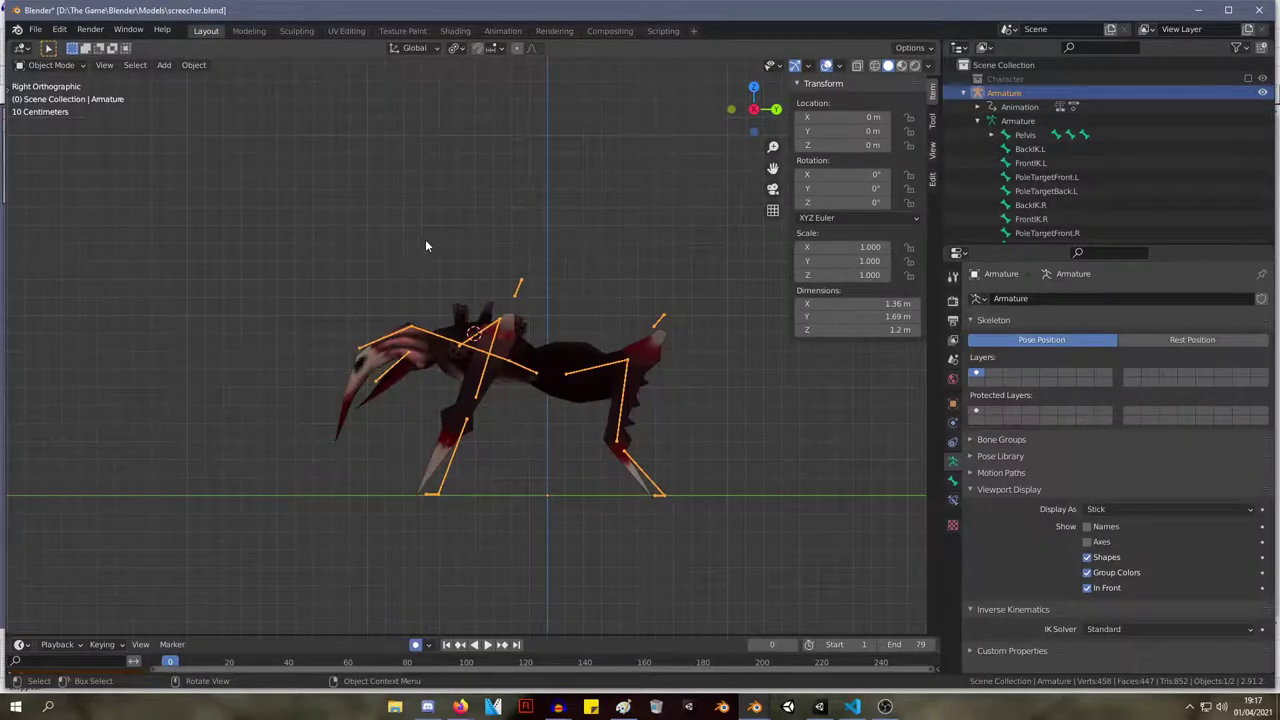
Select all armature bones in Edit Mode and shift them slightly along Y to fit the mesh.
key("Tab")
middle_click_drag(478, 274, 518, 328)
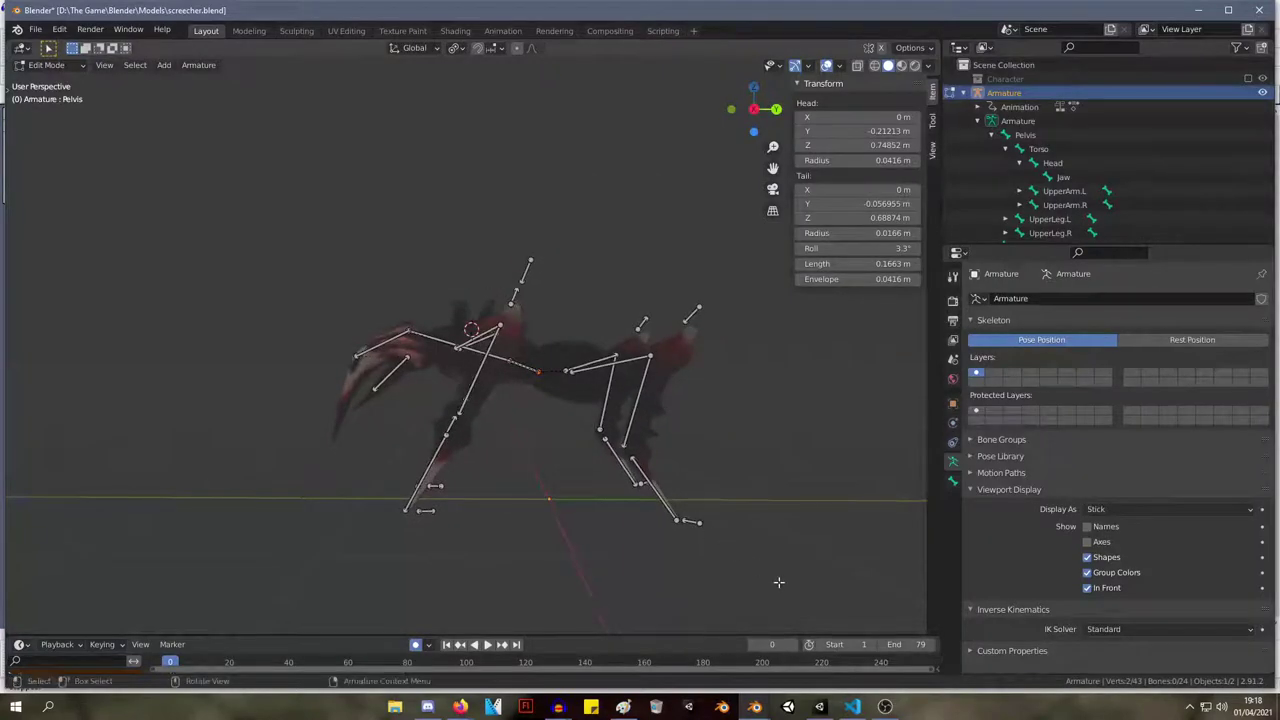
key("a")
key("g")
left_click(399, 264)
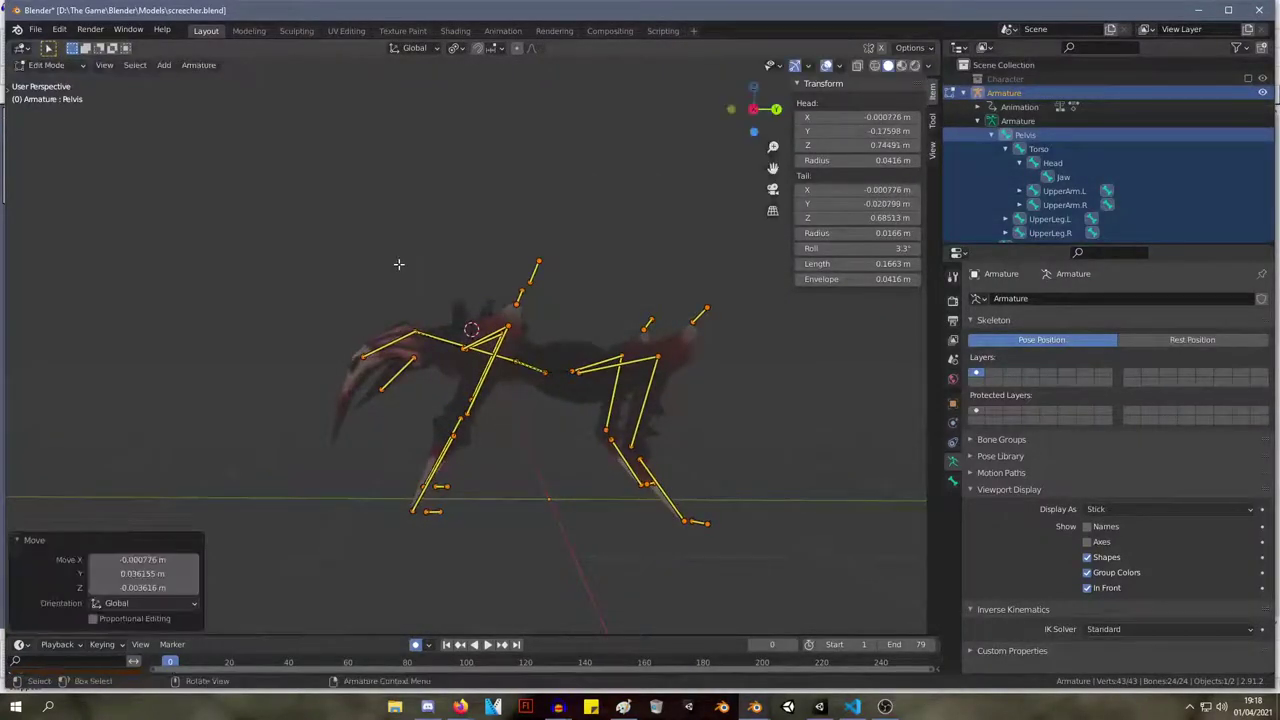
key("KP_3")
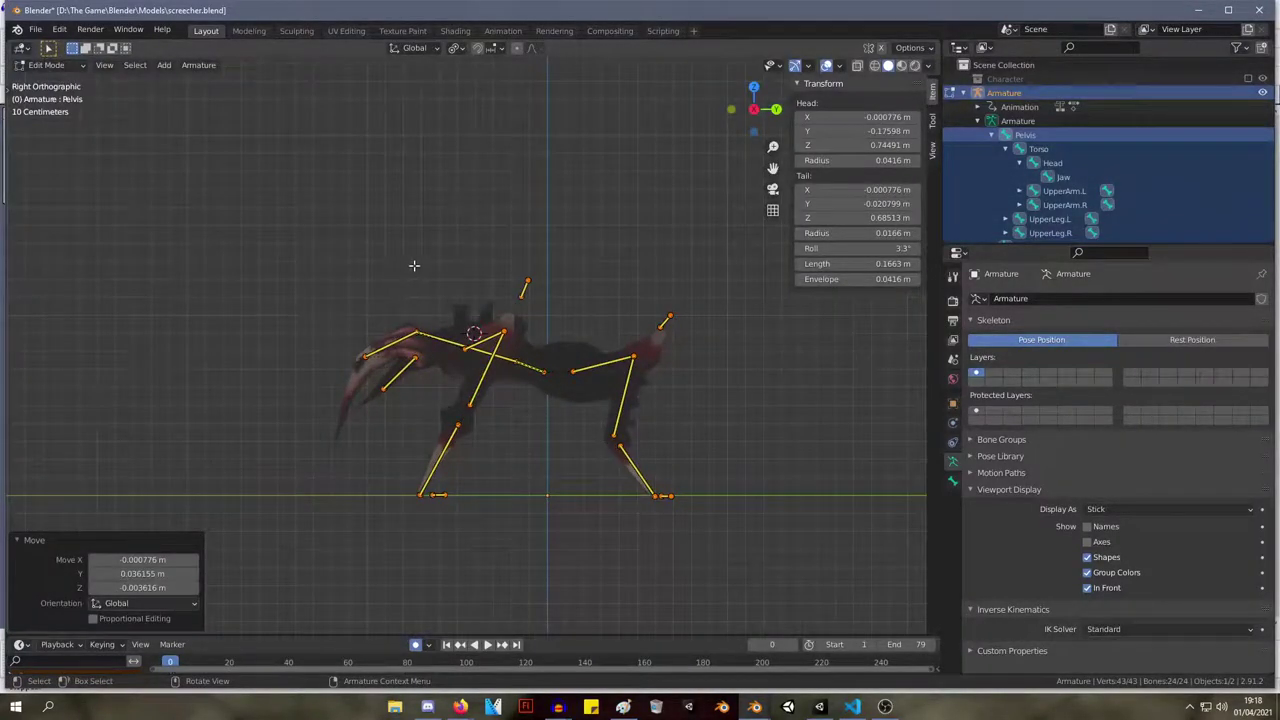
key("g")
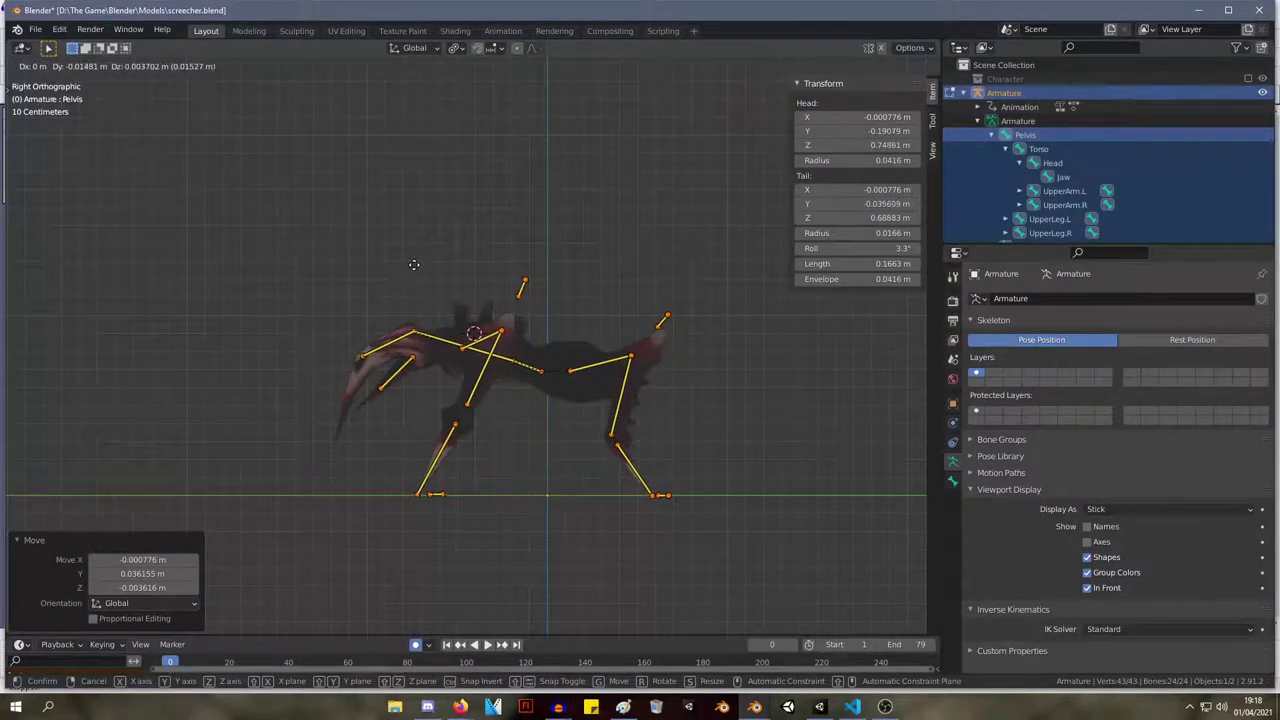
left_click(414, 264)
Move the top joint of the rear leg bones slightly backward in Edit Mode.
key("Tab")
key("Tab")
left_click(627, 348)
key("g")
left_click(637, 344)
middle_click_drag(637, 344, 355, 237)
Delete the right-side limb bones and recreate them by symmetrizing the left-side bones.
left_click_drag(345, 240, 467, 577)
key("x")
left_click(454, 580)
left_click_drag(720, 560, 500, 210)
left_click(198, 65)
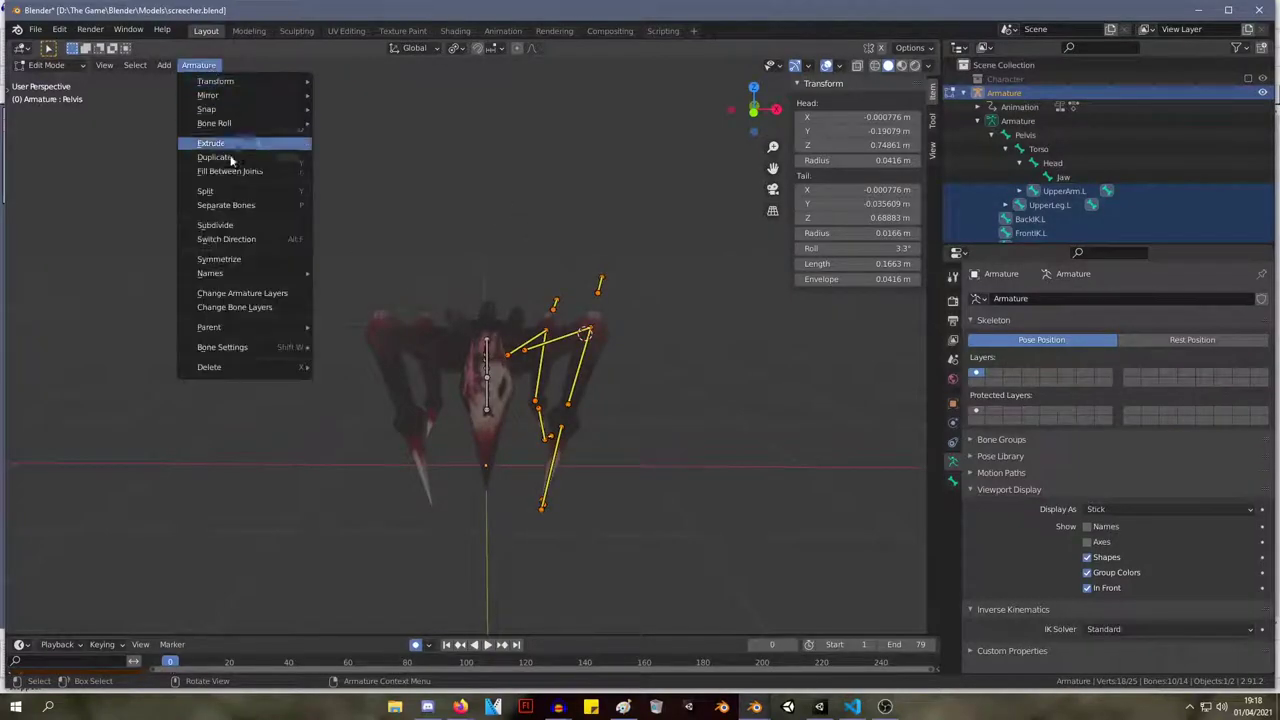
left_click(279, 260)
key("Tab")
middle_click_drag(566, 286, 503, 257)
key("Tab")
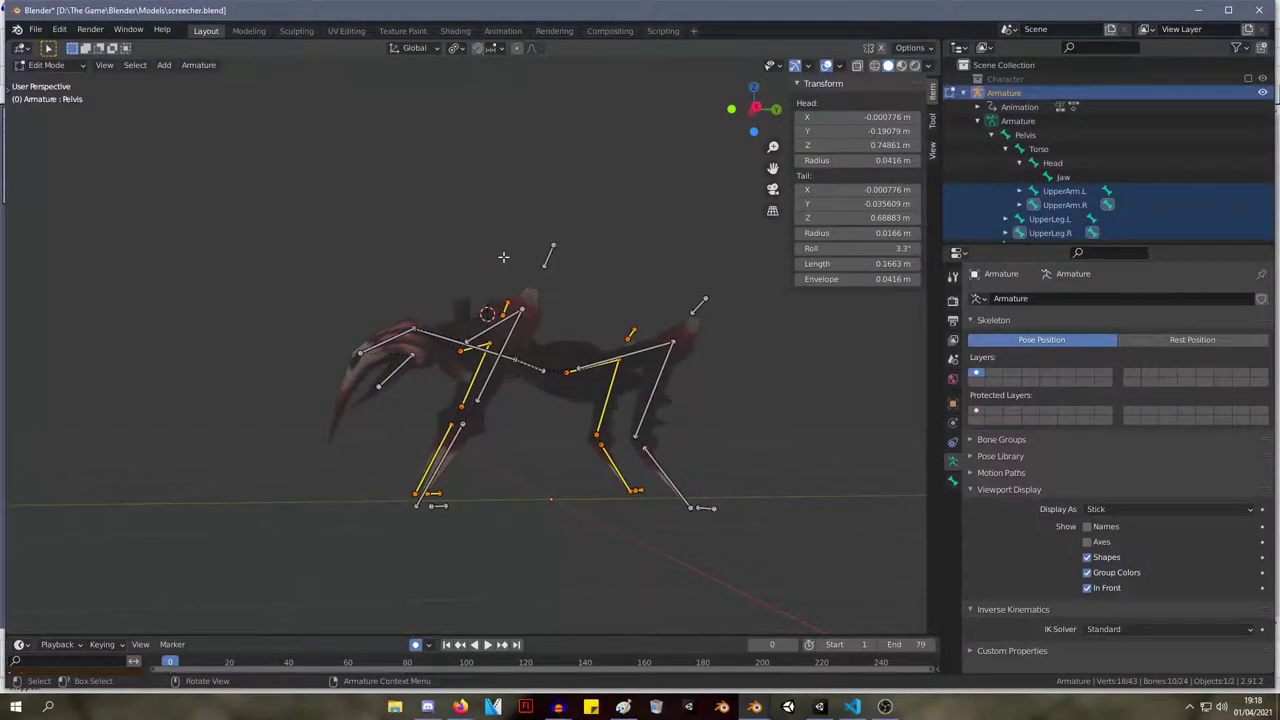
middle_click_drag(520, 288, 496, 291)
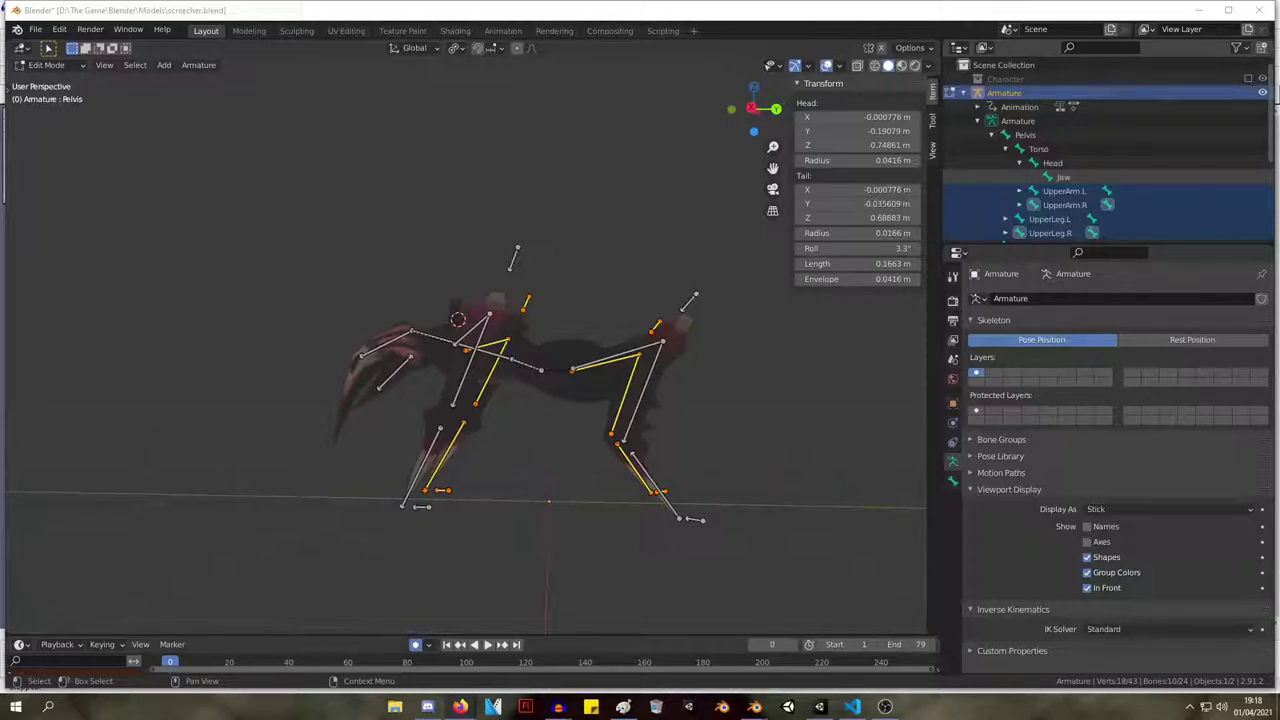
Switch to the Animation workspace, put the armature in Edit Mode and move the playhead to frame 1.
left_click(503, 30)
mouse_move(355, 137)
middle_mouse_down()
mouse_move(352, 122)
mouse_move(331, 125)
mouse_move(342, 122)
middle_mouse_up()
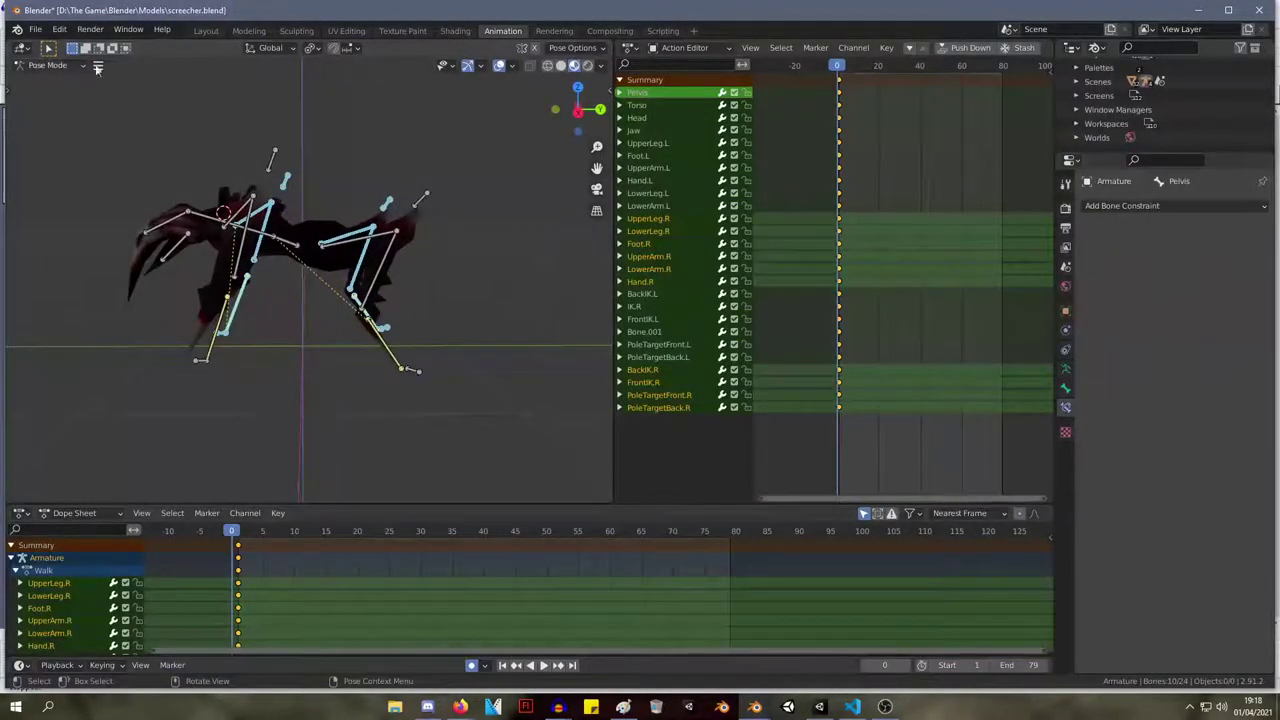
right_click(380, 232)
left_click(75, 66)
left_click(442, 159)
left_click_drag(839, 70, 846, 72)
key("Escape")
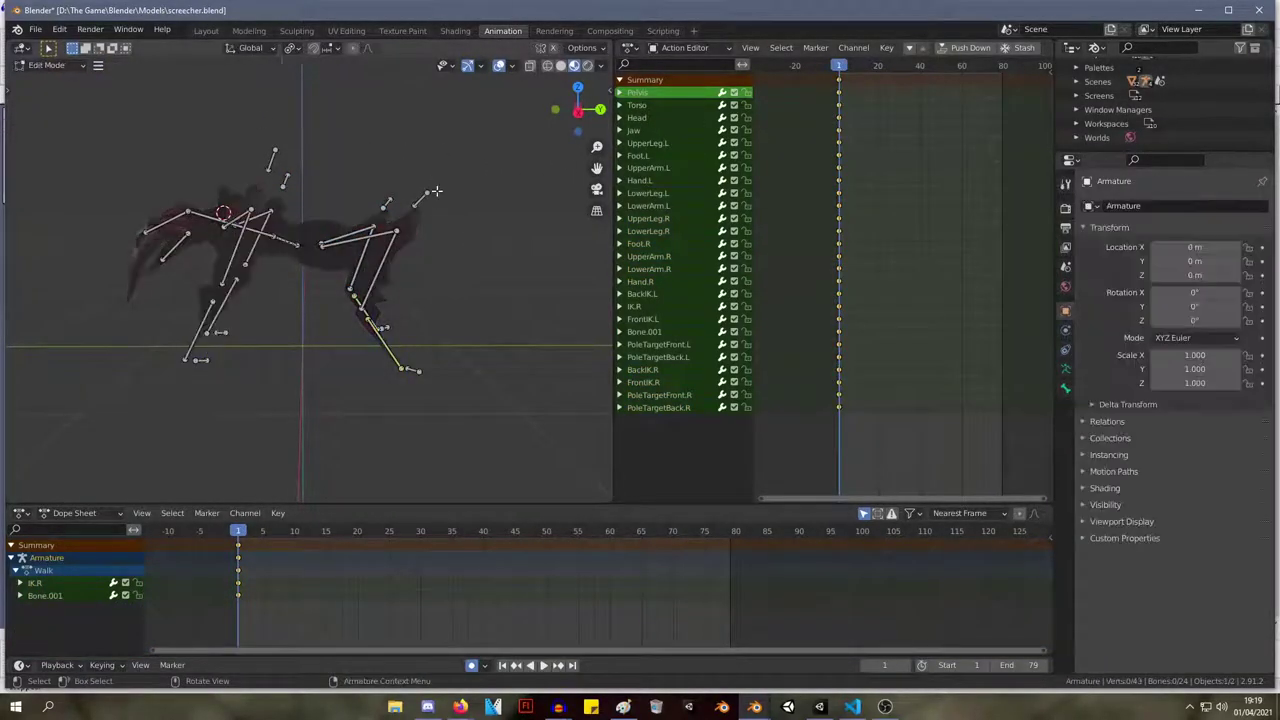
Select all bones of the armature in Pose Mode.
key("a")
key("alt+a")
key("a")
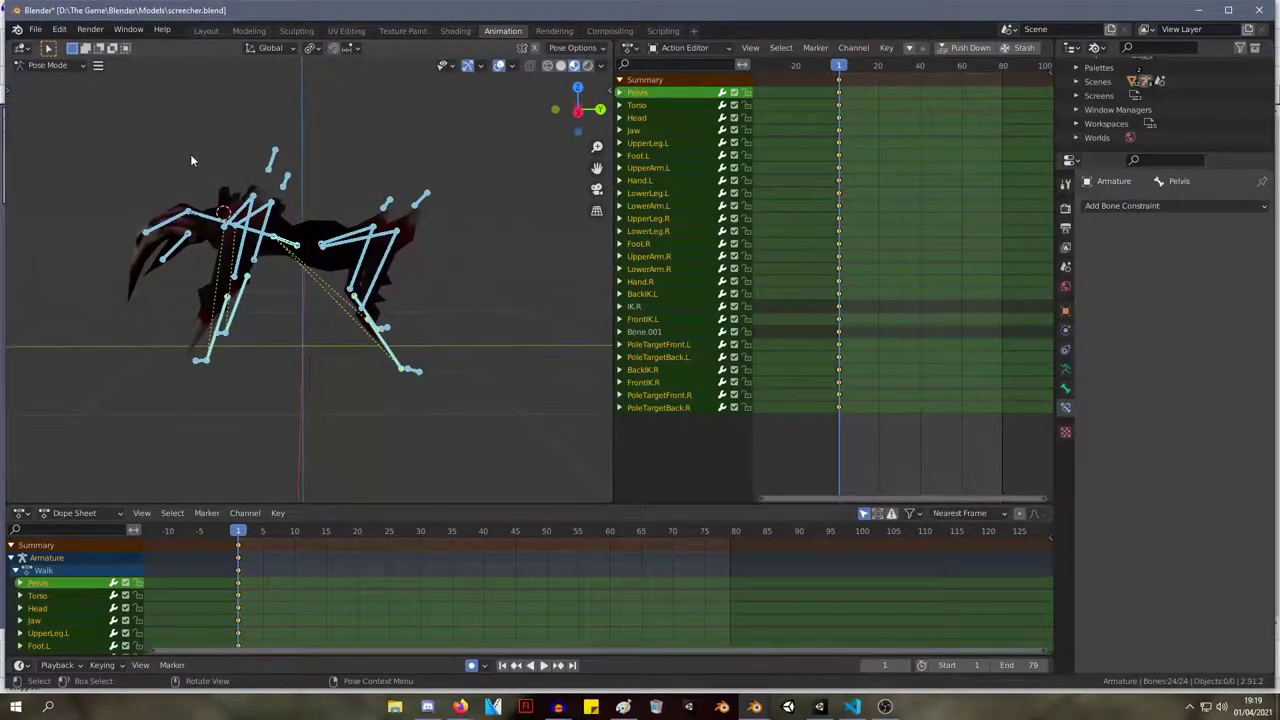
key("alt+p")
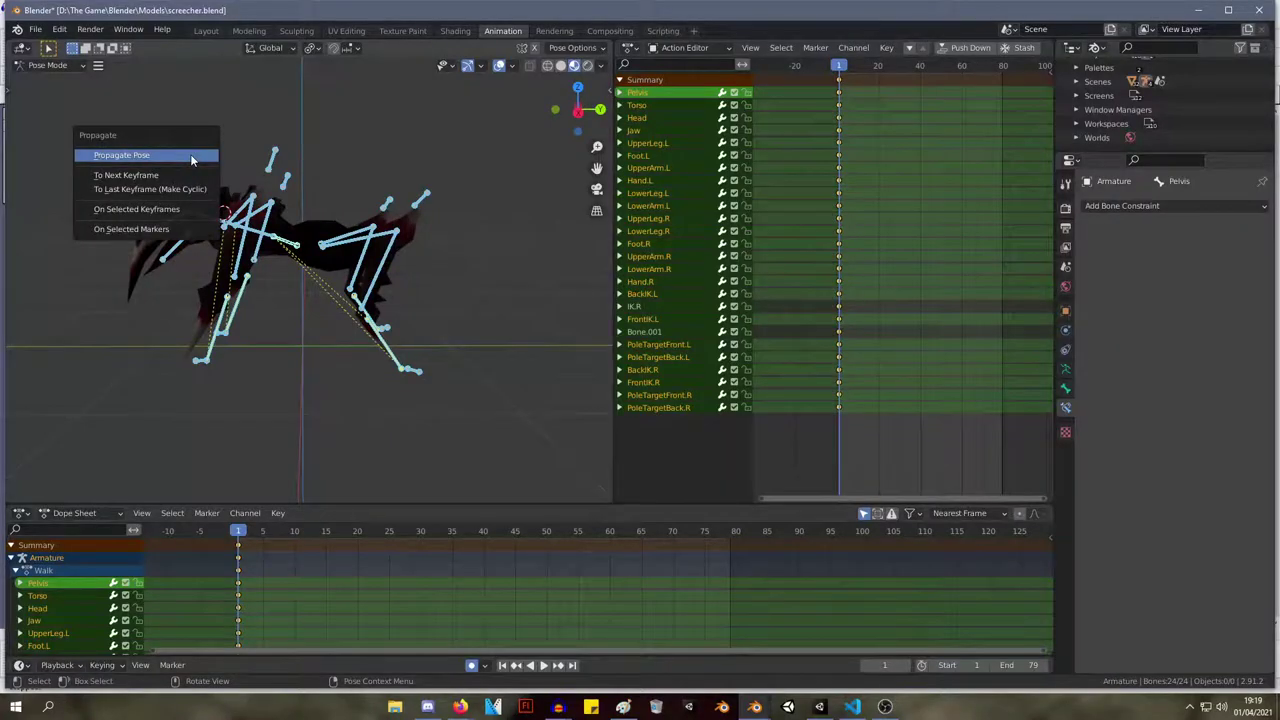
key("alt+e")
left_click(344, 217)
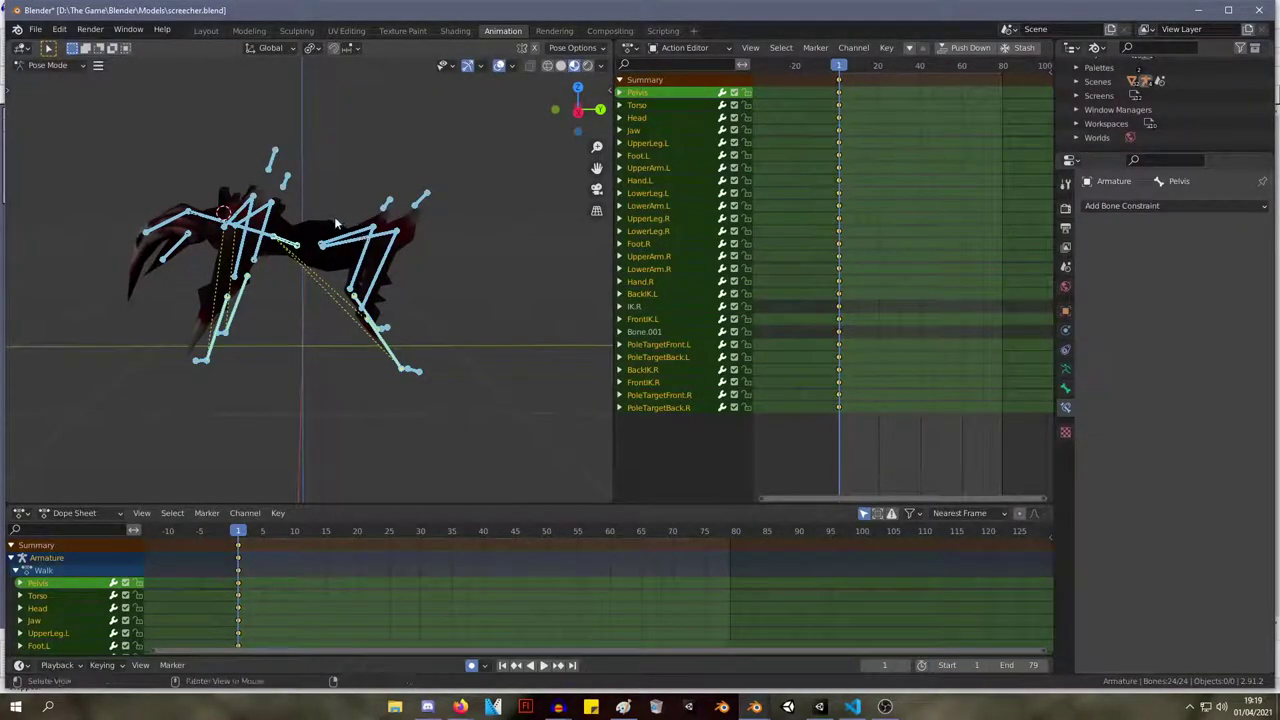
Clear the roll of all bones in Edit Mode.
key("Tab")
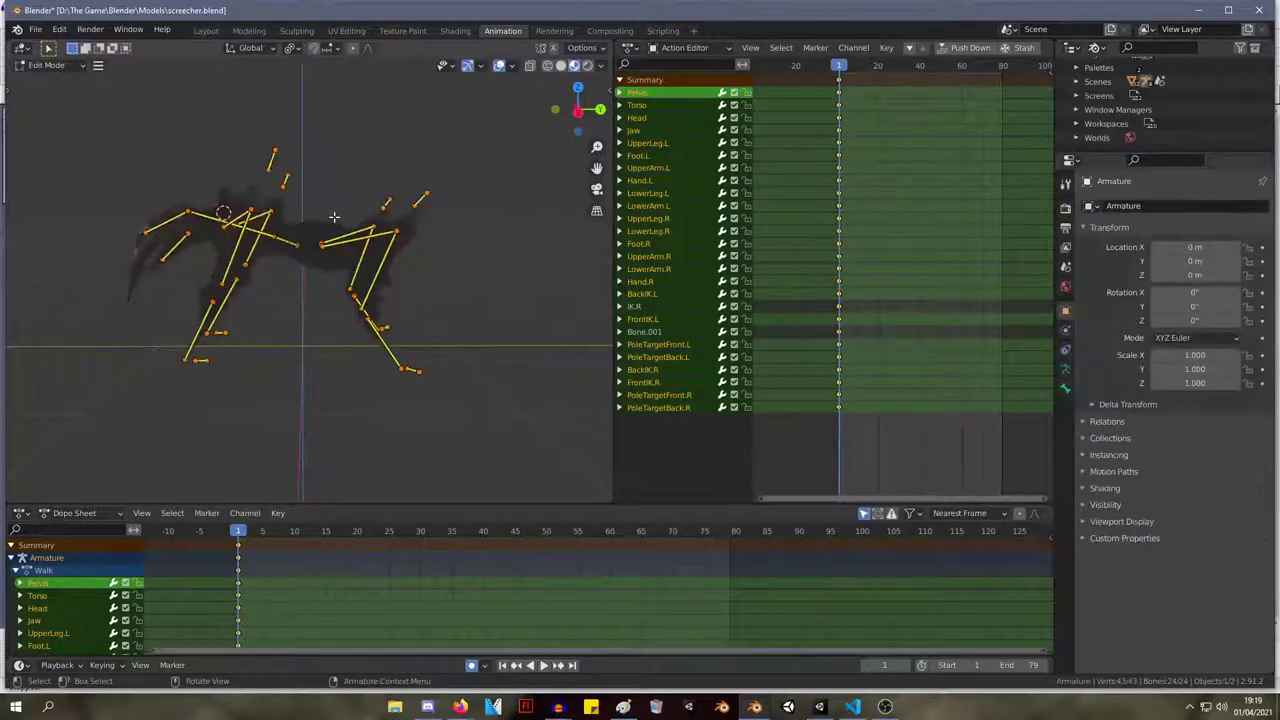
key("alt+r")
key("alt+s")
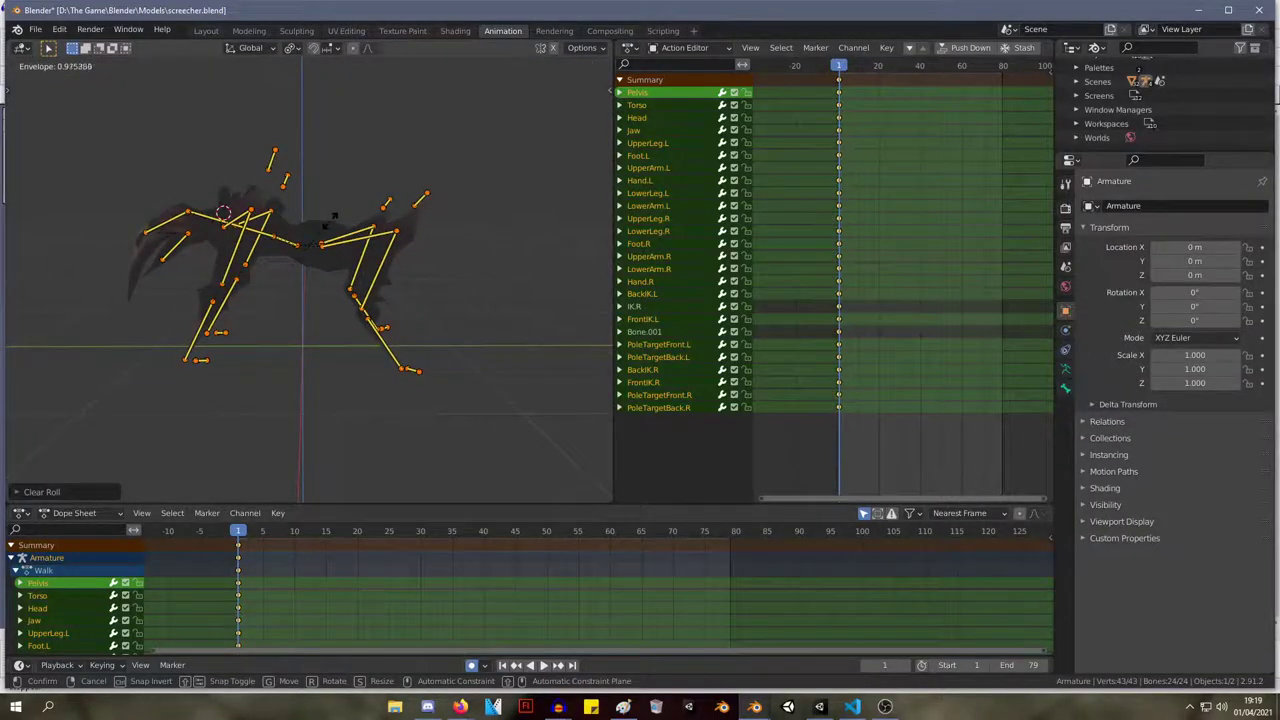
right_click(456, 261)
Compare the arm and leg bones between Pose Mode and Edit Mode from different side angles.
key("Tab")
key("Tab")
key("Tab")
key("Tab")
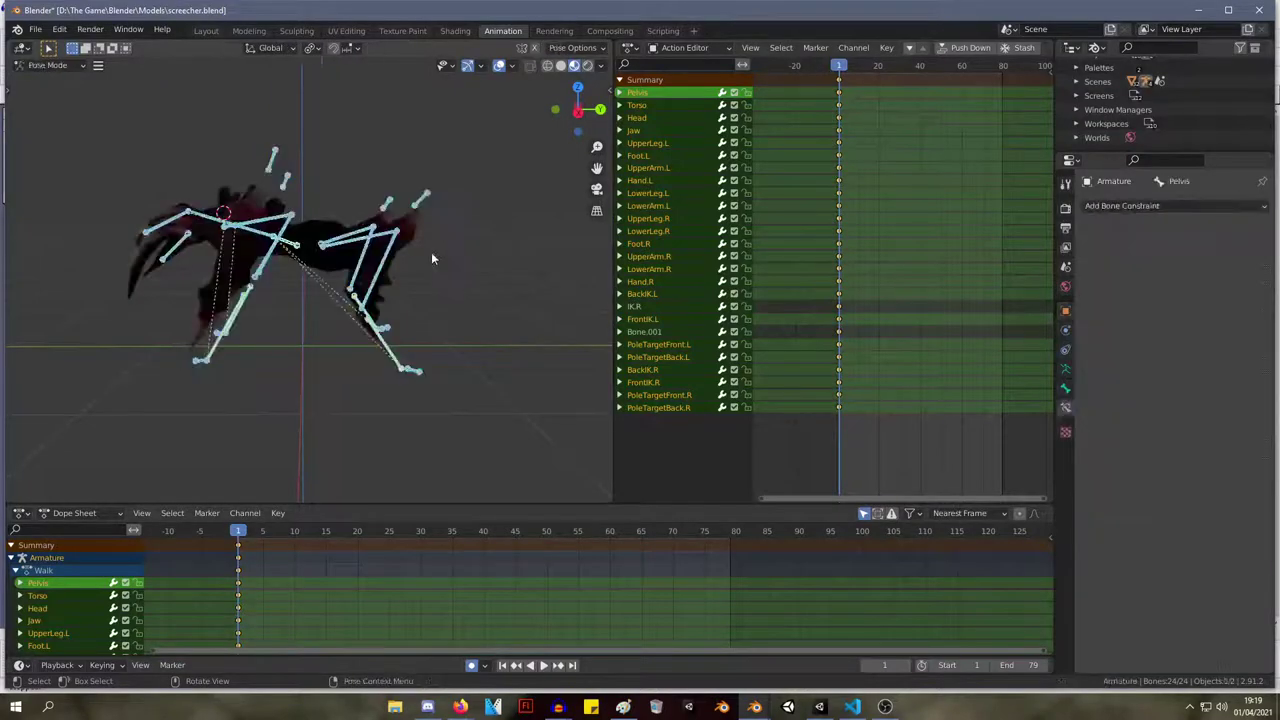
key("Tab")
key("Tab")
middle_click_drag(368, 243, 343, 188)
key("Tab")
key("Tab")
key("Tab")
key("Tab")
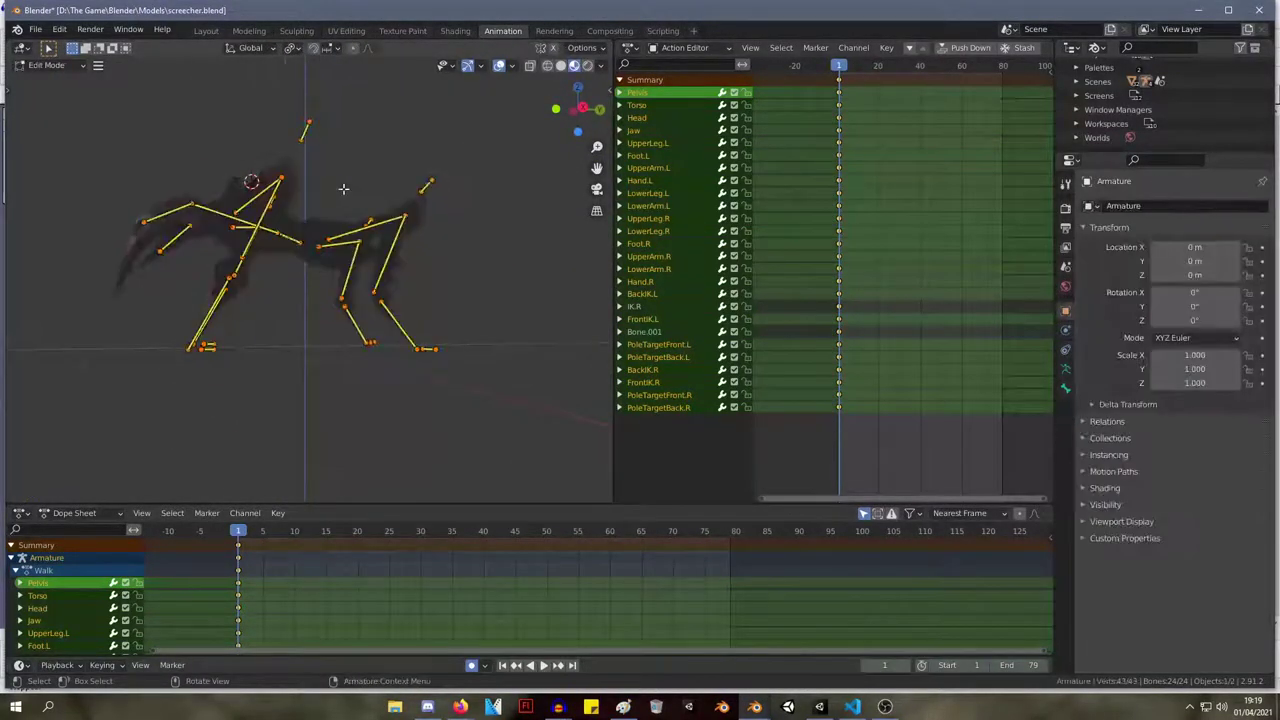
Check the bone positions in Edit Mode and Pose Mode in both the Layout and Animation workspaces.
left_click(210, 31)
key("Tab")
key("Tab")
key("Tab")
left_click(503, 31)
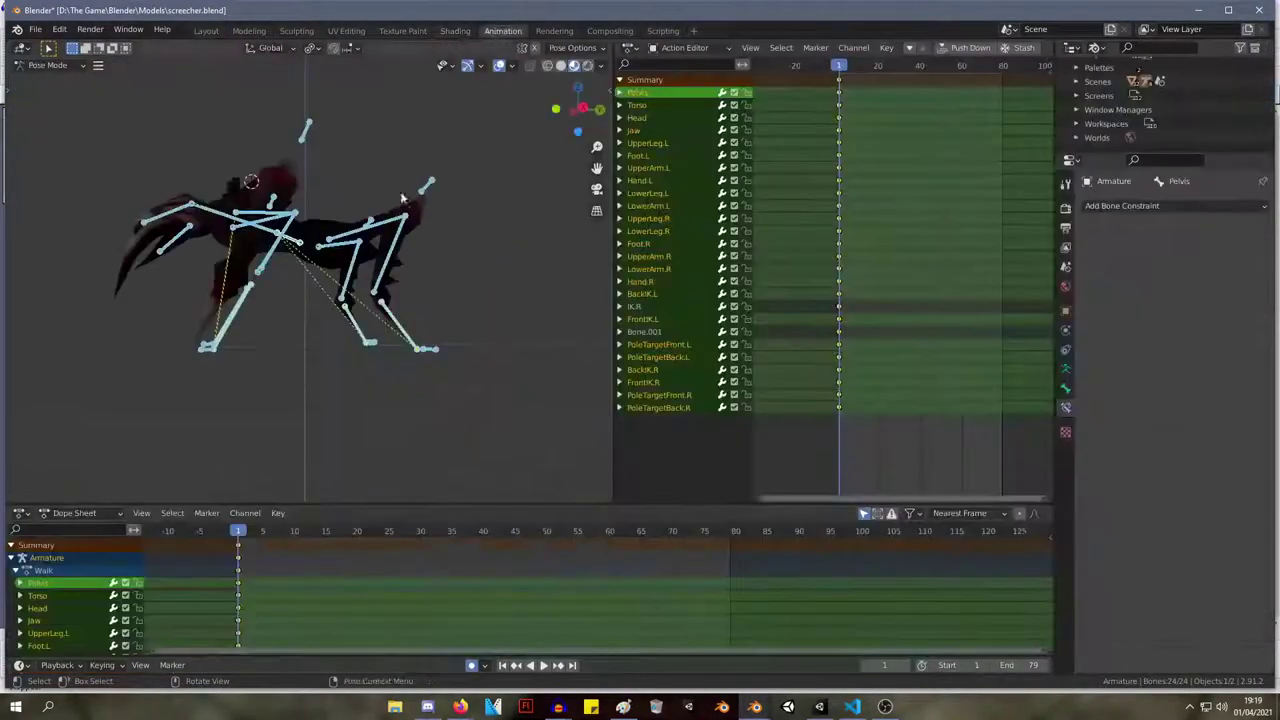
middle_click_drag(363, 268, 389, 258)
key("Tab")
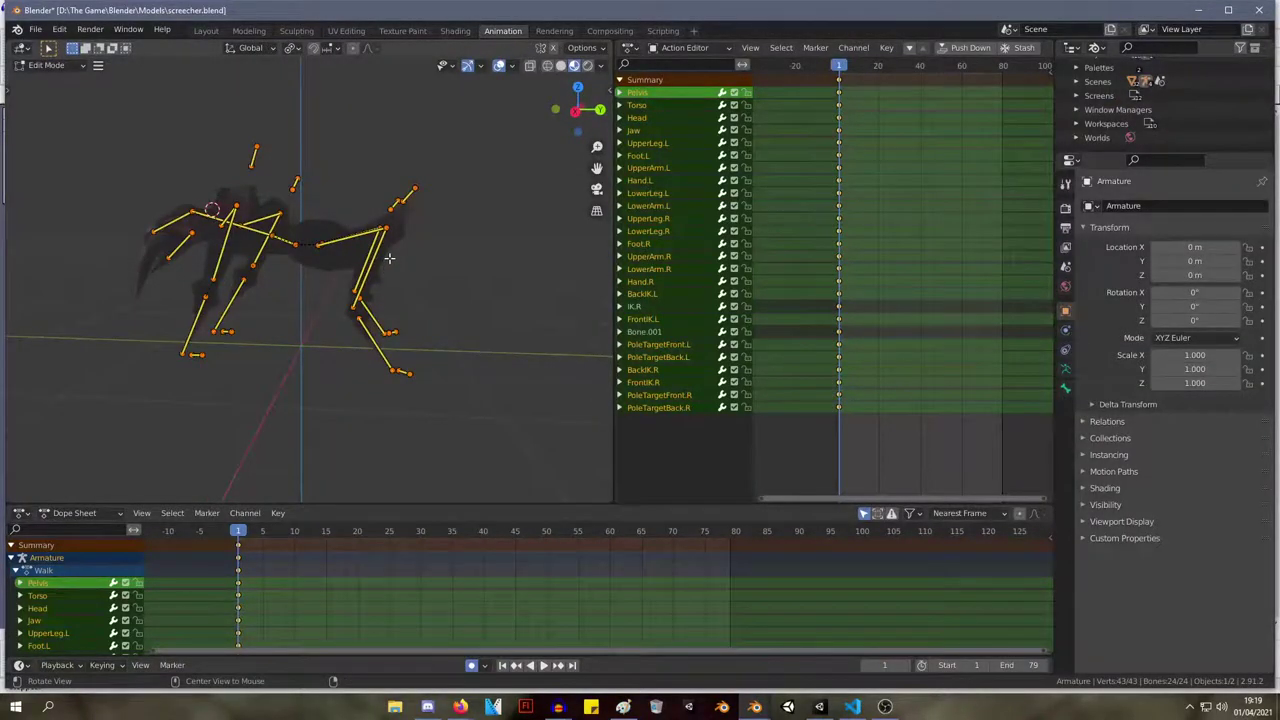
key("Tab")
key("Tab")
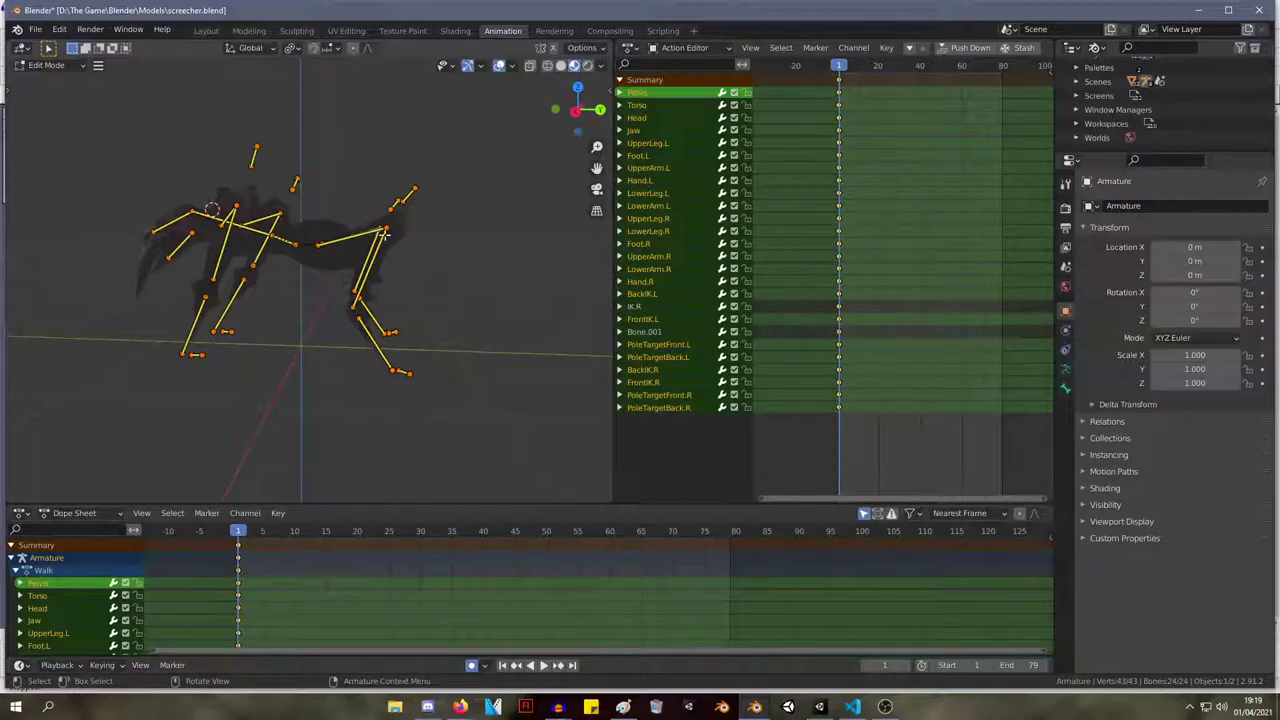
Clear the roll of all bones again, try scaling their envelopes, and compare Edit Mode with Pose Mode.
key("alt+r")
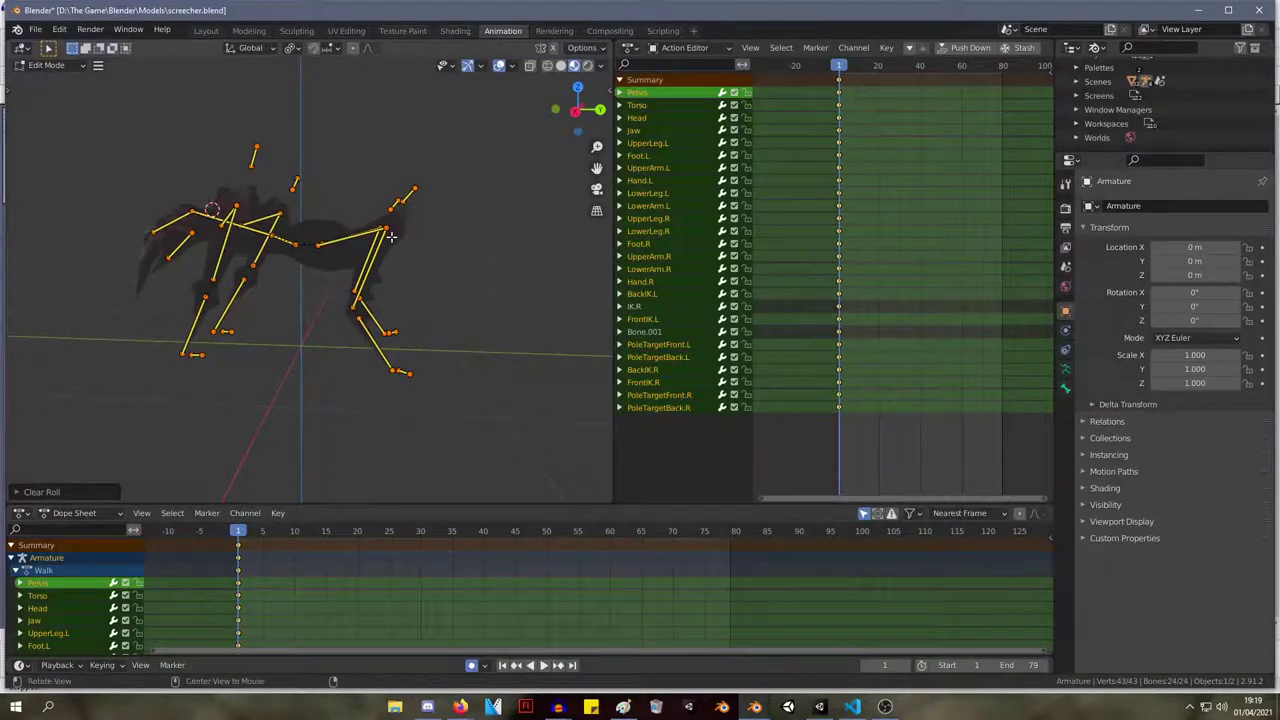
key("alt+s")
left_click(398, 235)
key("Tab")
key("Tab")
key("Tab")
key("Tab")
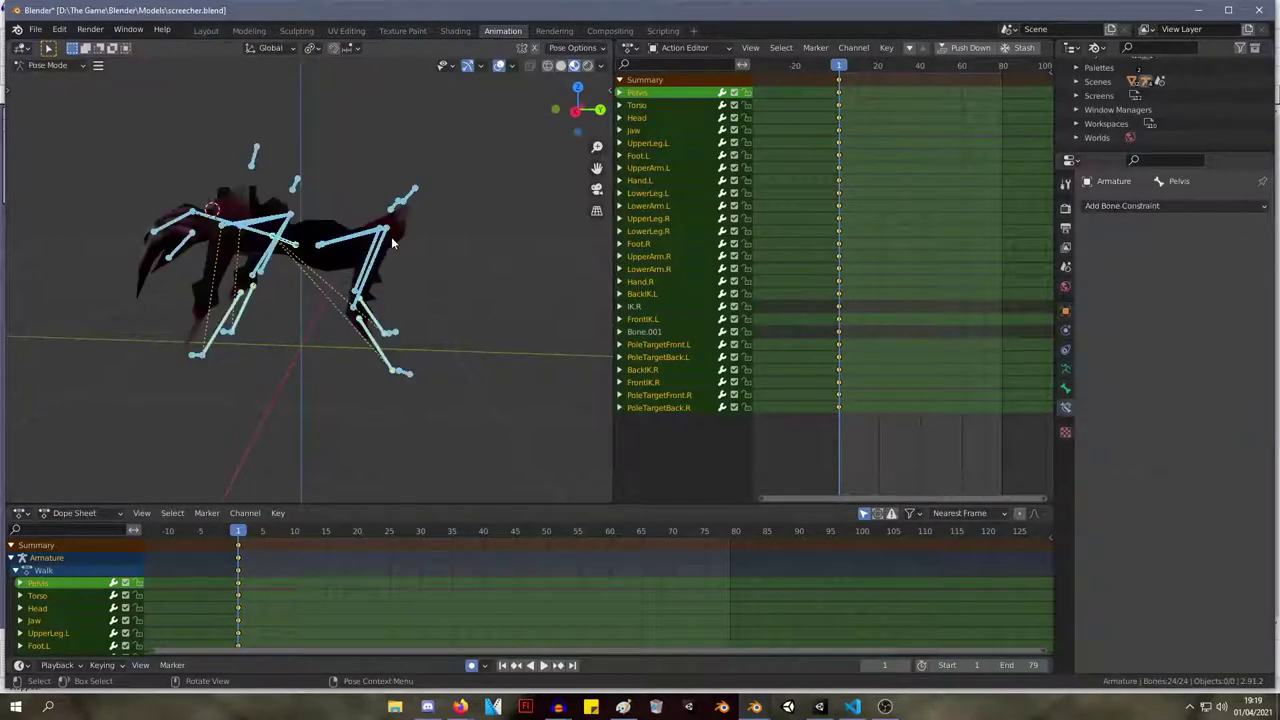
Try moving the PoleTargetFront.L bone in Pose Mode and check the front legs.
key("ctrl+Tab")
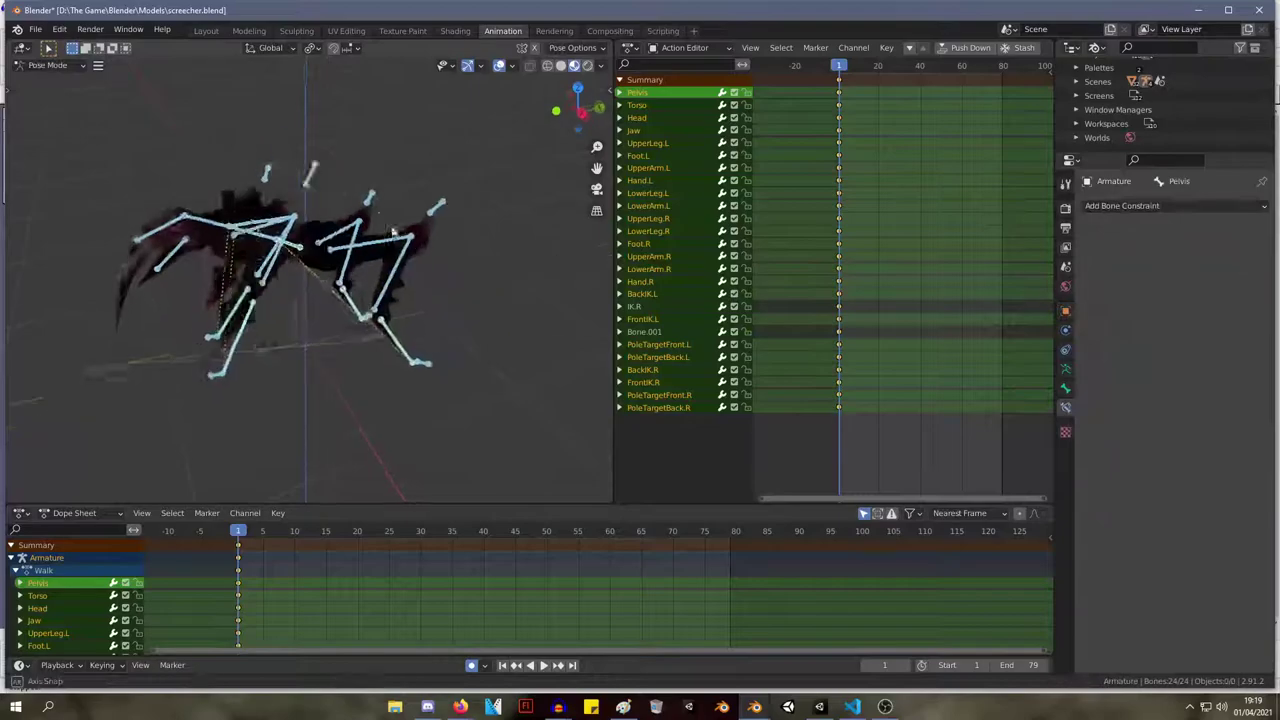
left_click(245, 137)
key("g")
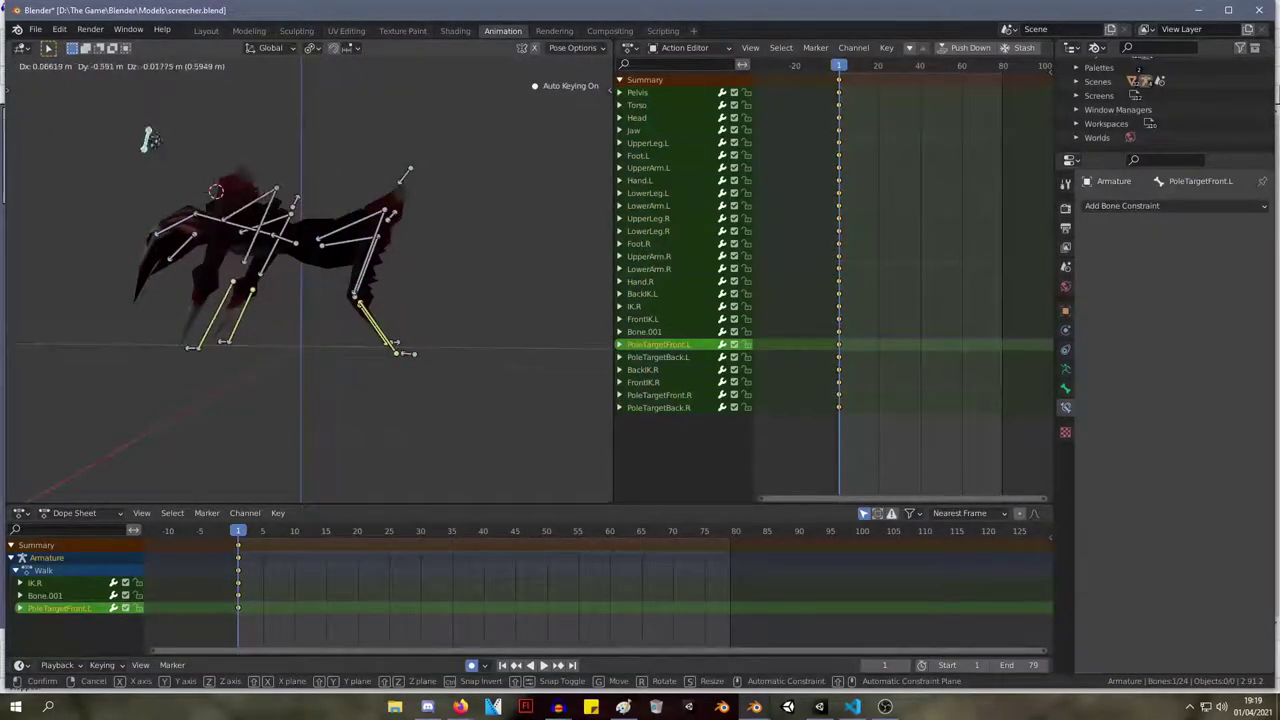
right_click(149, 141)
middle_click_drag(275, 213, 420, 229)
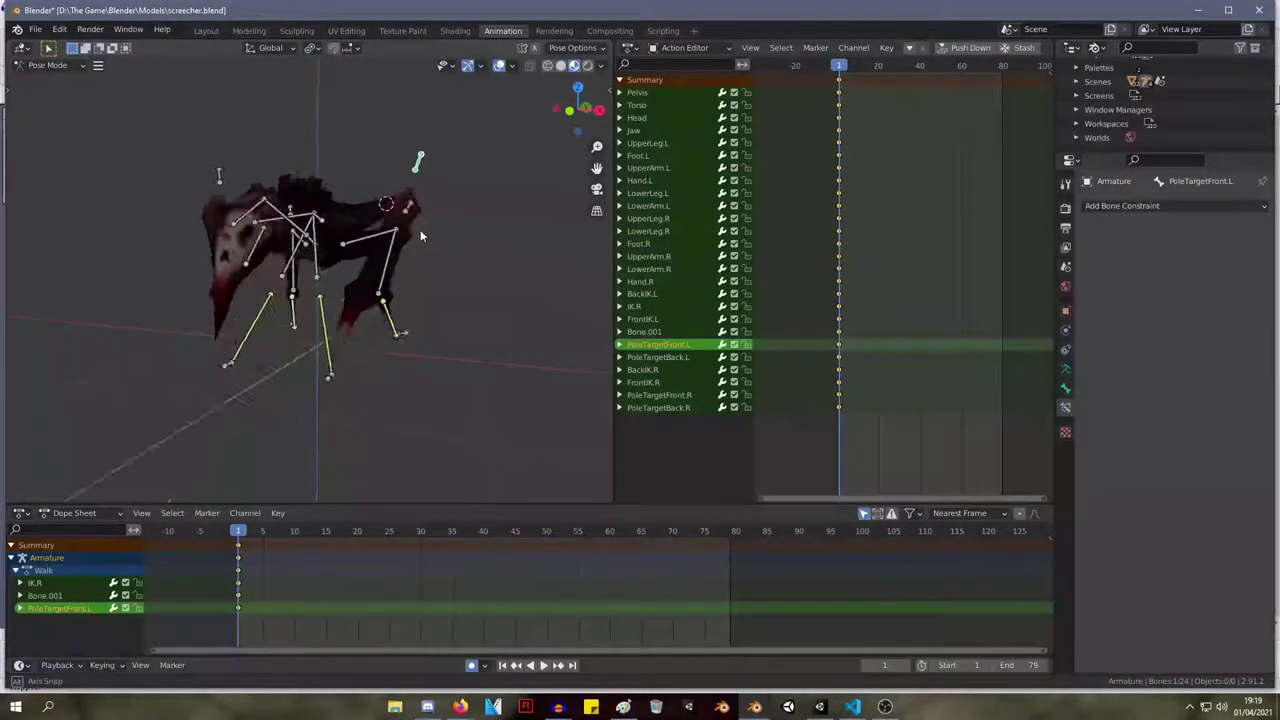
Set the pole angle of the Hand.L bone's IK constraint to -71°.
left_click(326, 350)
left_click_drag(1200, 317, 1117, 317)
middle_click_drag(254, 272, 170, 232)
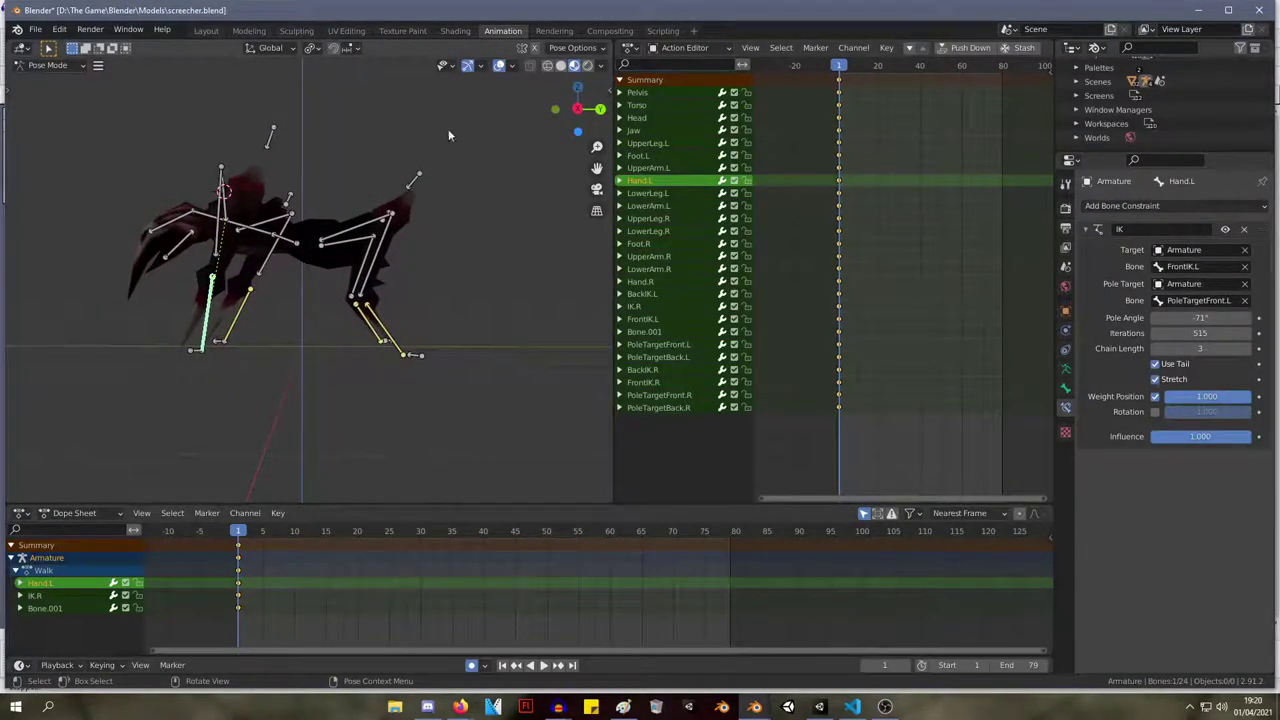
left_click(79, 65)
left_click(22, 48)
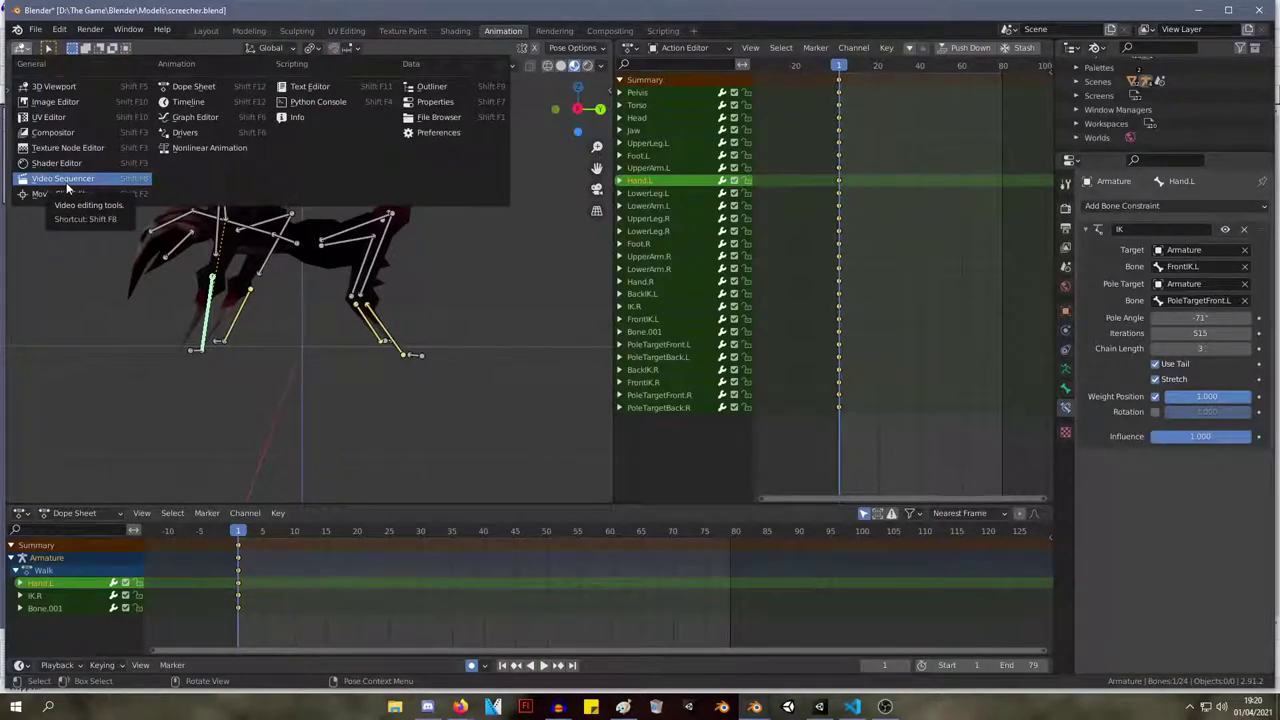
left_click(868, 442)
left_click_drag(869, 437, 798, 22)
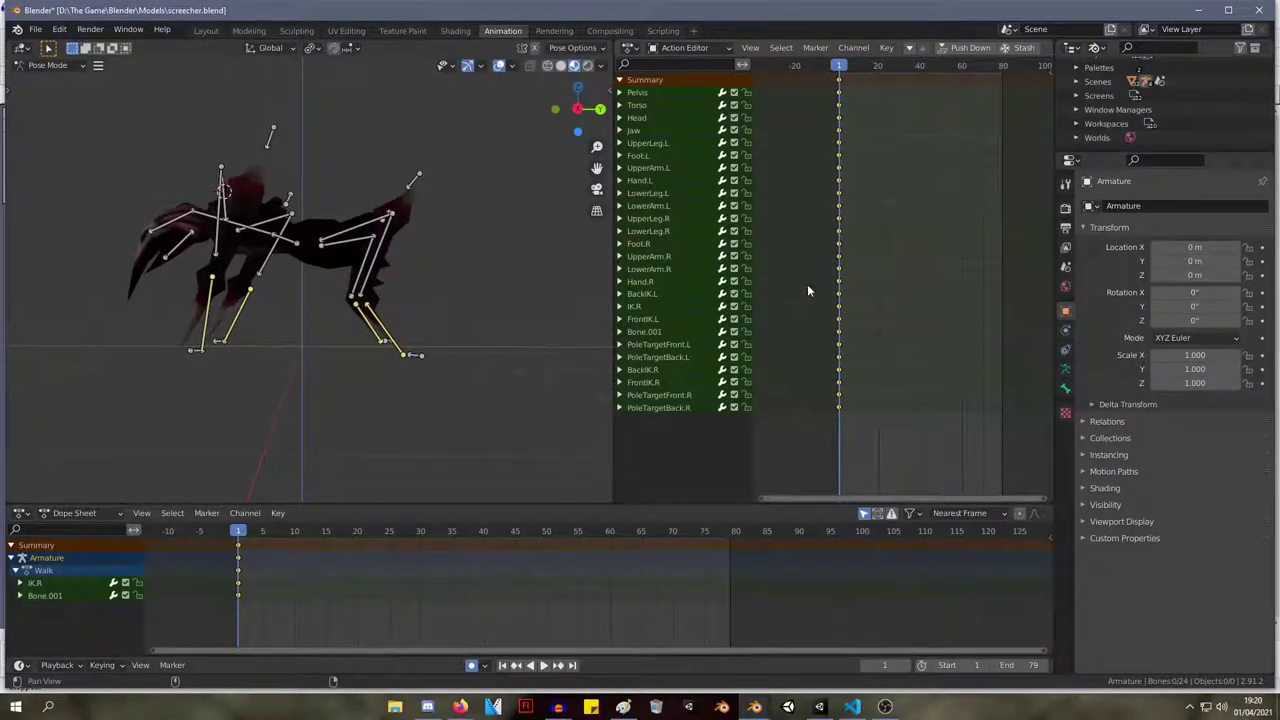
Set the Hand.L IK pole angle to -59.7° and compare the bones between Pose Mode and Edit Mode.
middle_click_drag(340, 250, 296, 240)
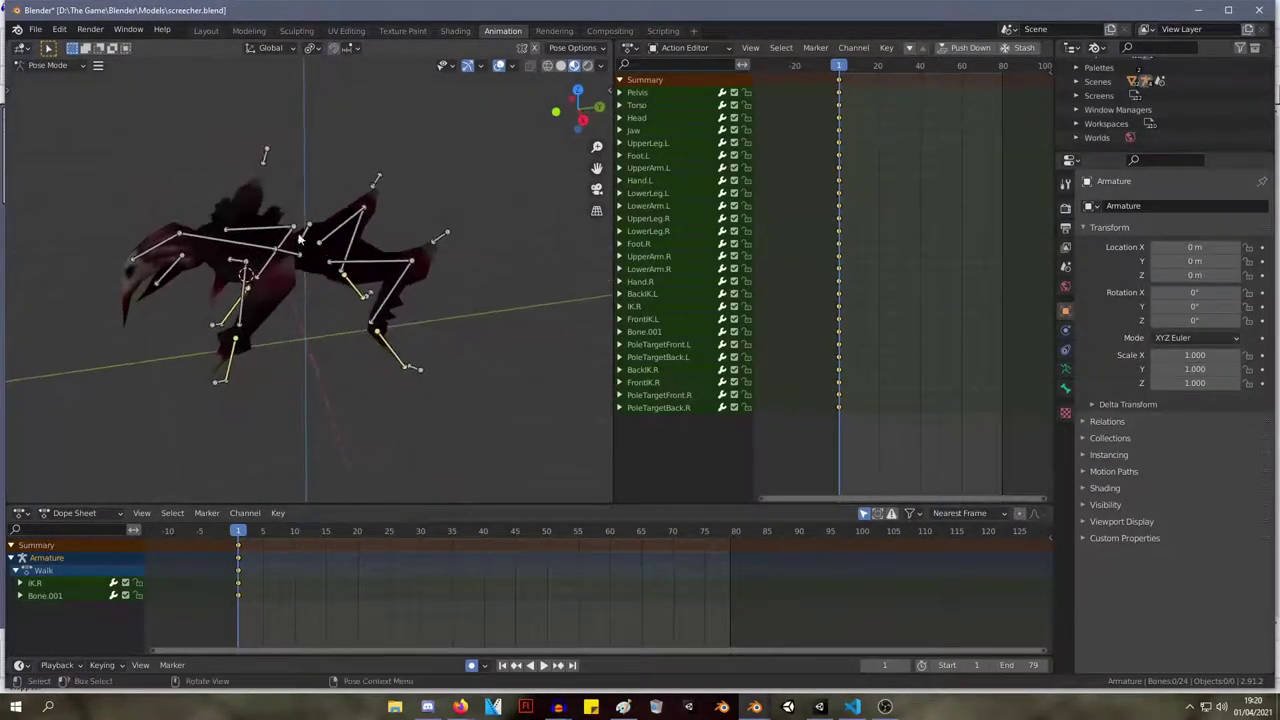
left_click(233, 352)
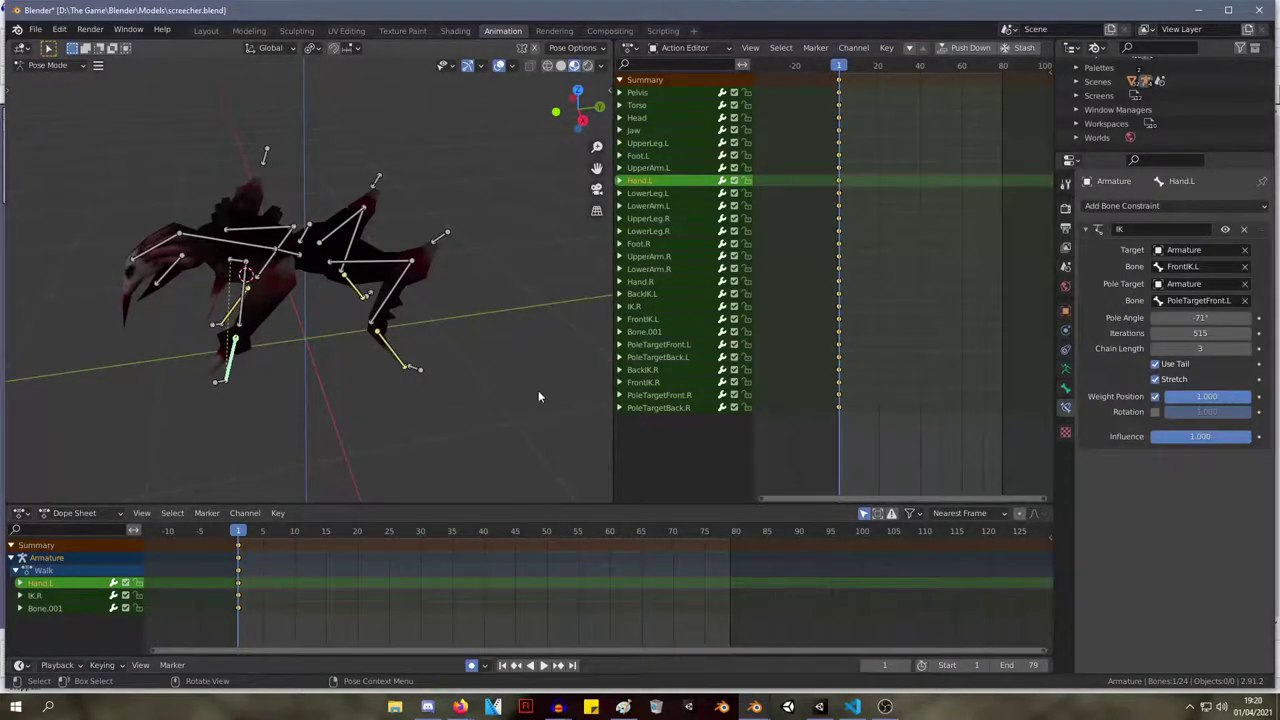
left_click_drag(1183, 318, 1240, 318)
key("Tab")
middle_click_drag(306, 283, 286, 207)
key("Tab")
key("Tab")
key("Tab")
Set the Hand.L IK pole angle to -64.6° and compare Pose Mode with Edit Mode again.
left_click_drag(1199, 317, 1175, 318)
key("Tab")
key("Tab")
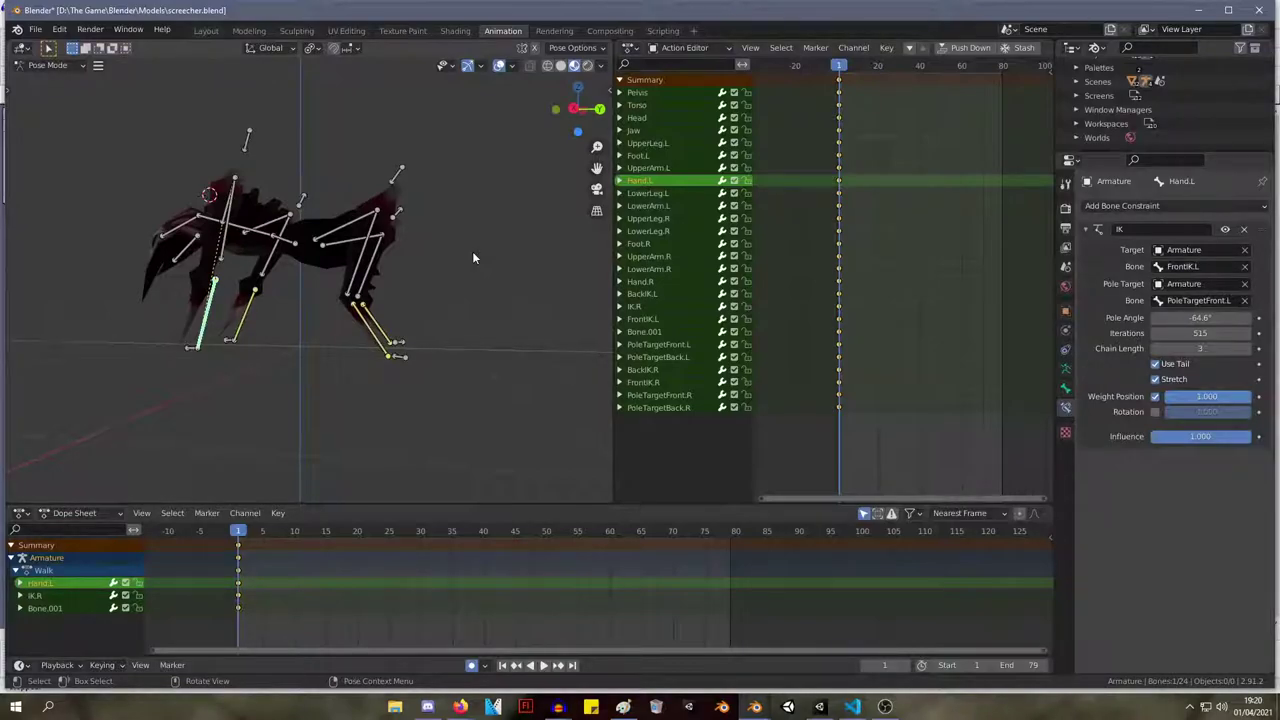
middle_click_drag(376, 286, 260, 243)
key("Tab")
key("Tab")
key("Tab")
key("Tab")
Try moving the PoleTargetFront.L bone again to test the left arm.
left_click(359, 192)
left_click(390, 285)
left_click(430, 173)
key("g")
right_click(551, 143)
Try scaling the envelopes of all bones in Edit Mode.
key("a")
left_click(84, 66)
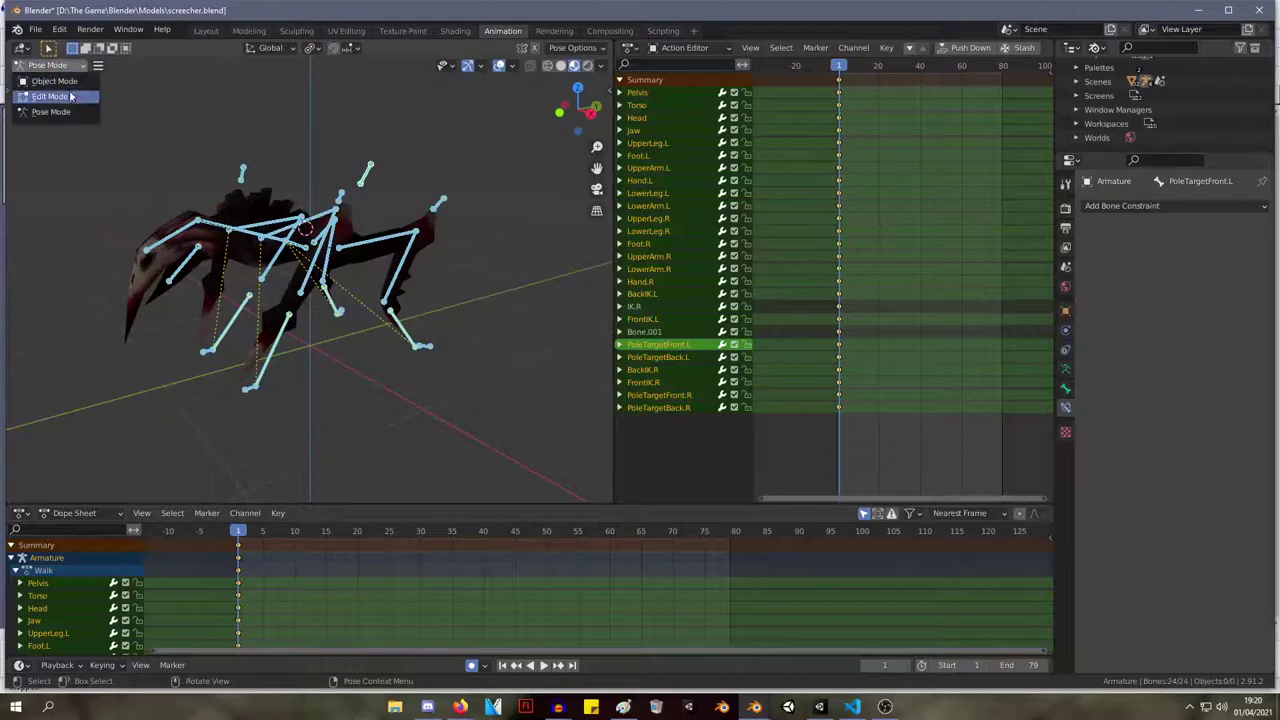
left_click(71, 97)
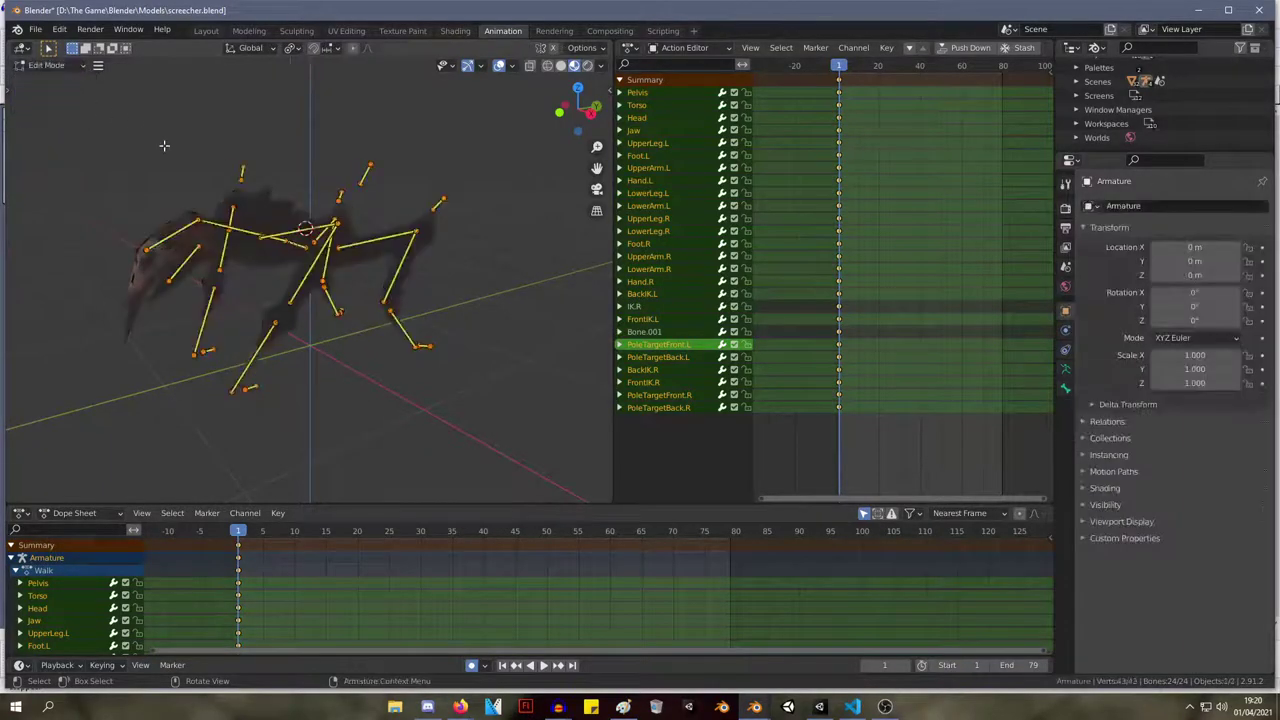
middle_click_drag(272, 210, 250, 207)
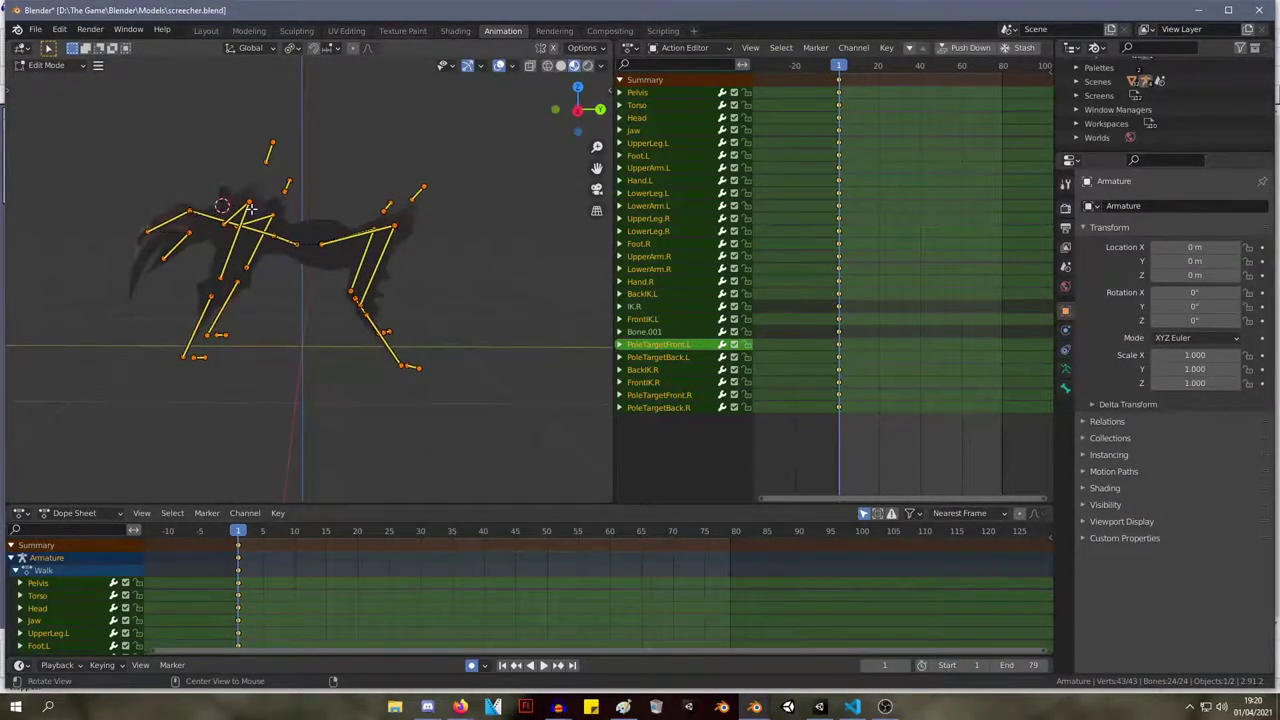
key("alt+s")
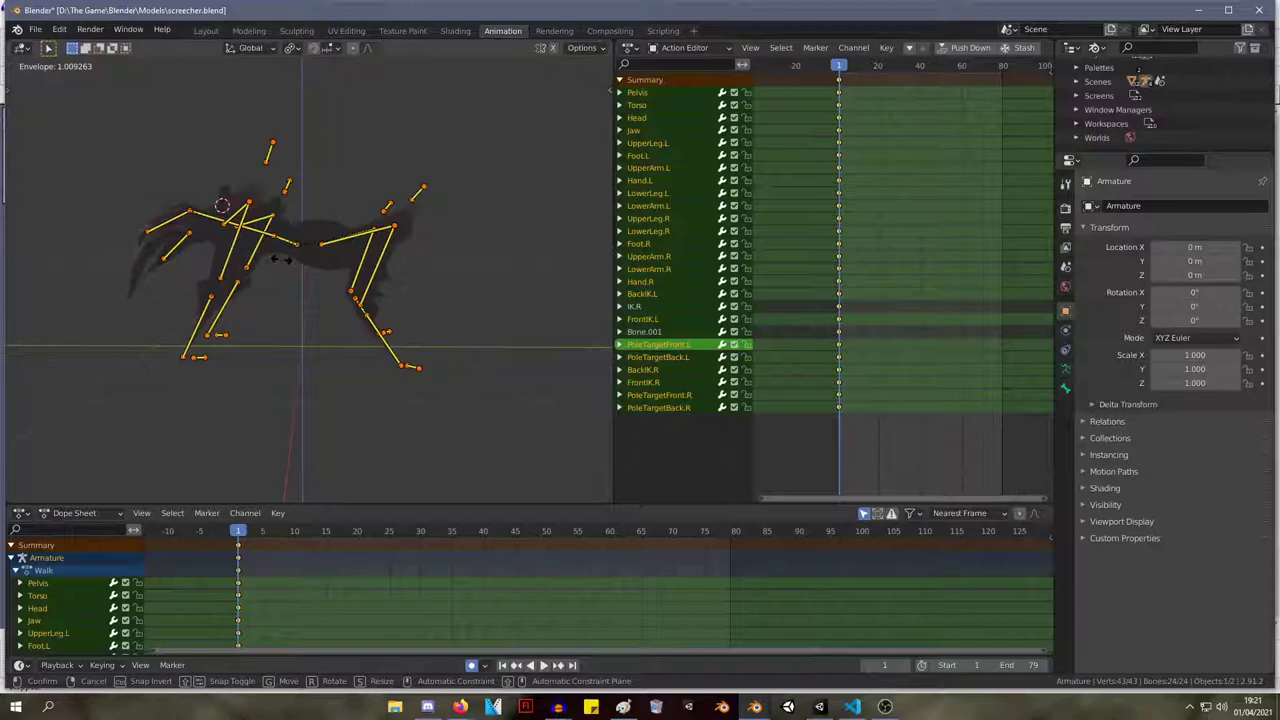
right_click(340, 266)
key("Tab")
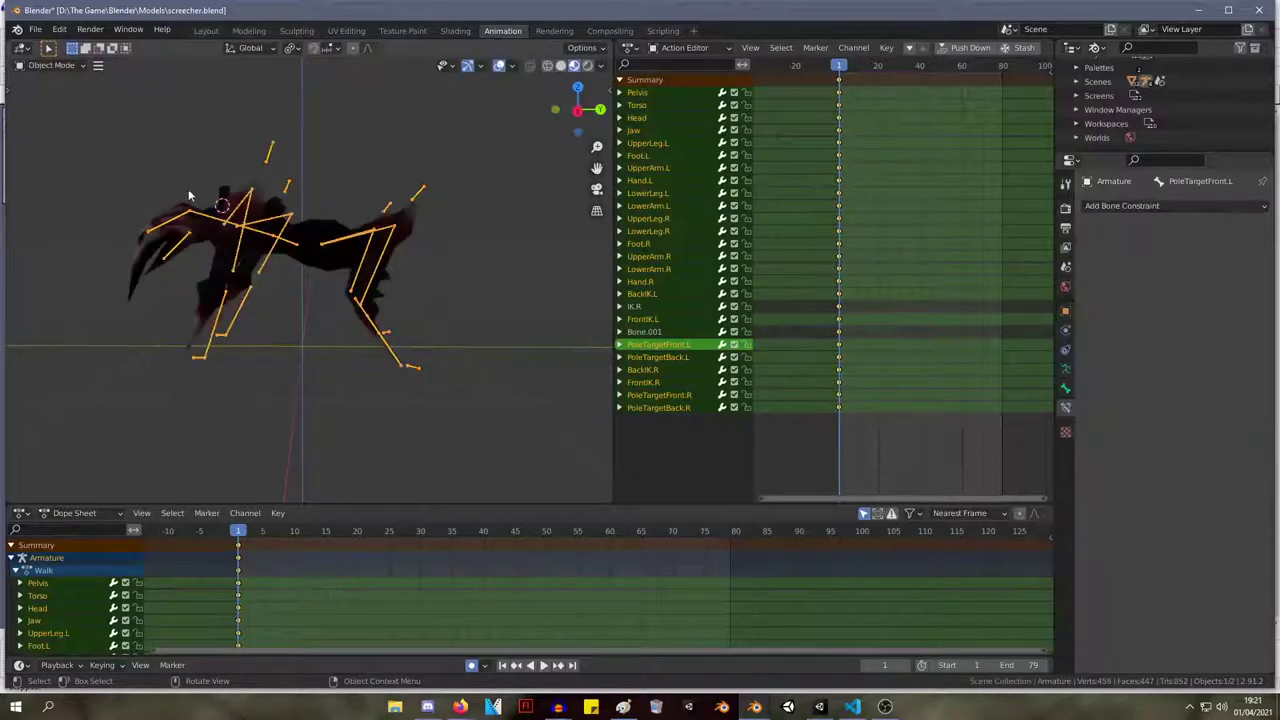
key("Tab")
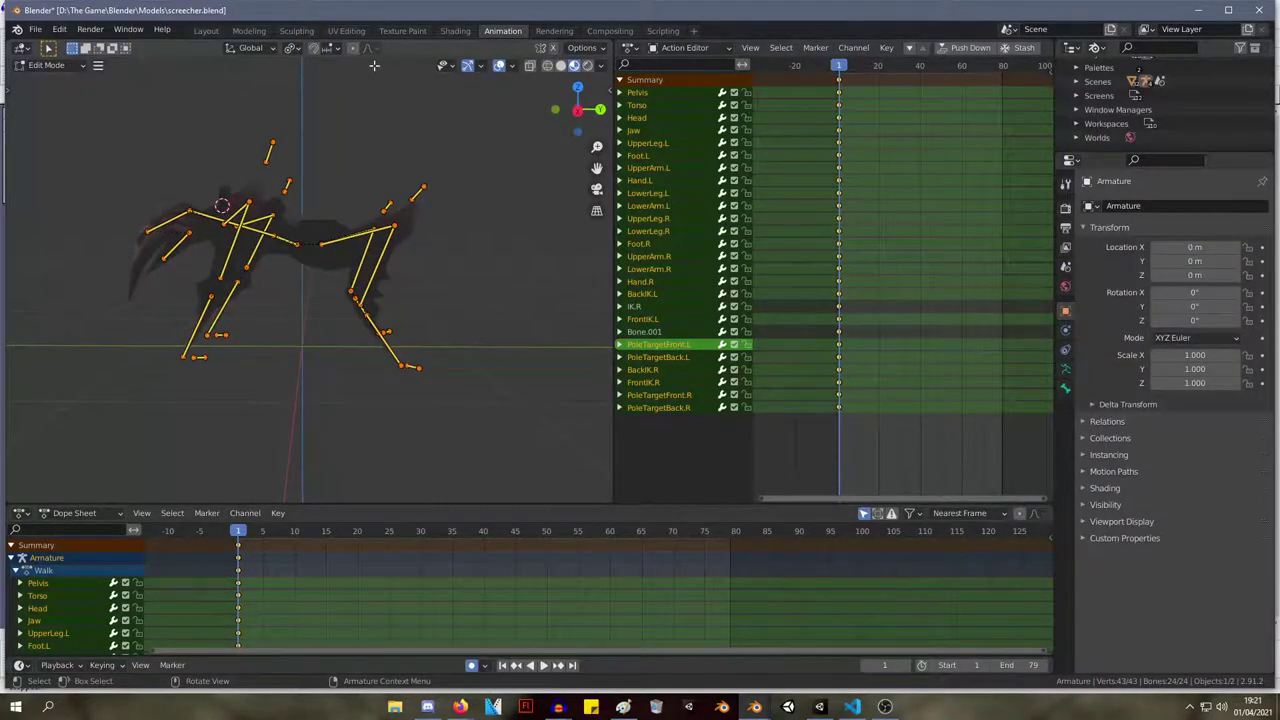
right_click(375, 232)
Compare the front hand and IK bones between Edit Mode and the posed state, and open the armature's data properties.
left_click(213, 357)
middle_click_drag(214, 357, 329, 330)
key("Tab")
middle_click_drag(319, 389, 364, 349)
key("Tab")
middle_click_drag(285, 376, 280, 346)
key("a")
key("alt+a")
key("a")
key("alt+a")
key("Tab")
left_click(242, 350)
left_click(241, 348)
key("Tab")
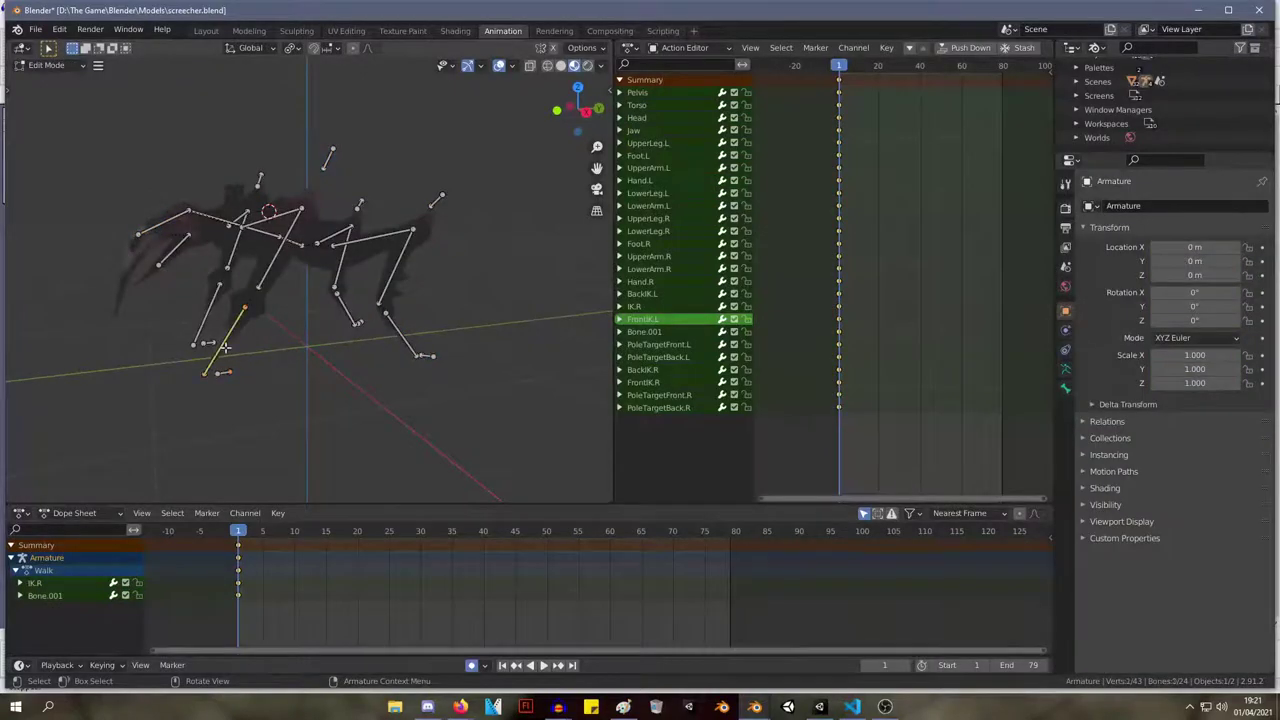
left_click(1065, 368)
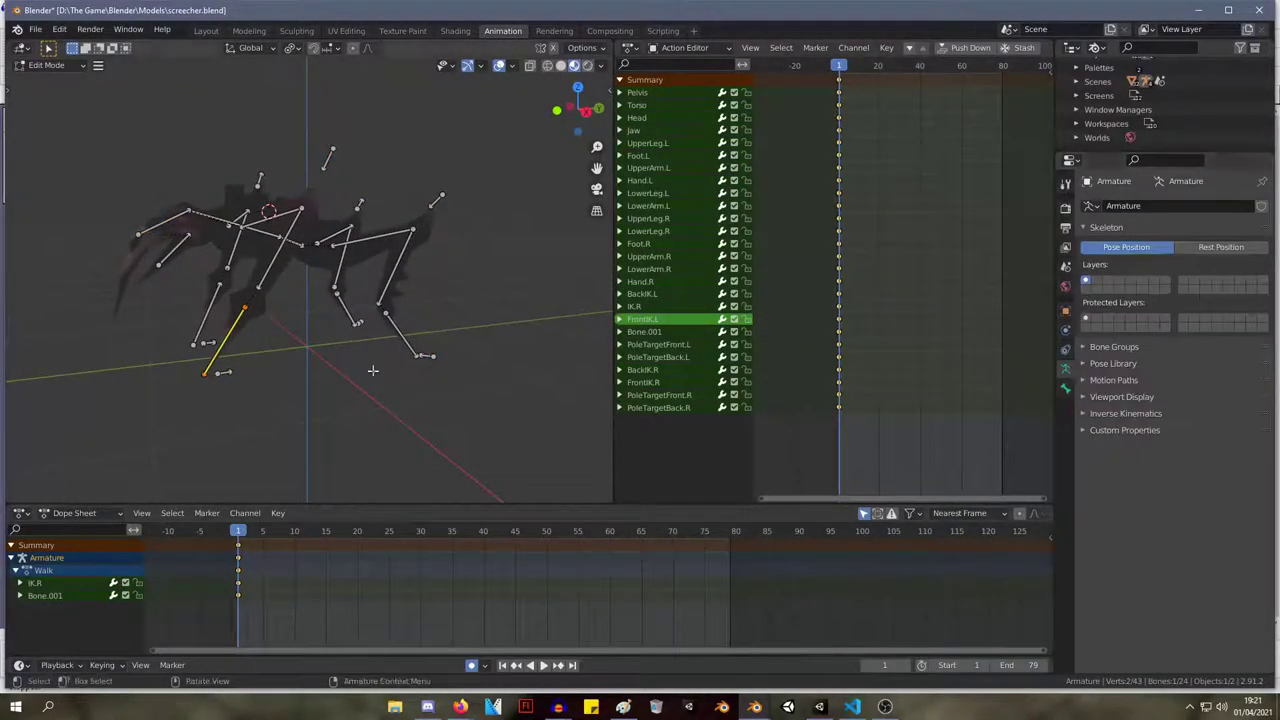
Remove the IK constraint from the Hand.L bone and compare the left arm in Pose Mode and Edit Mode.
key("Tab")
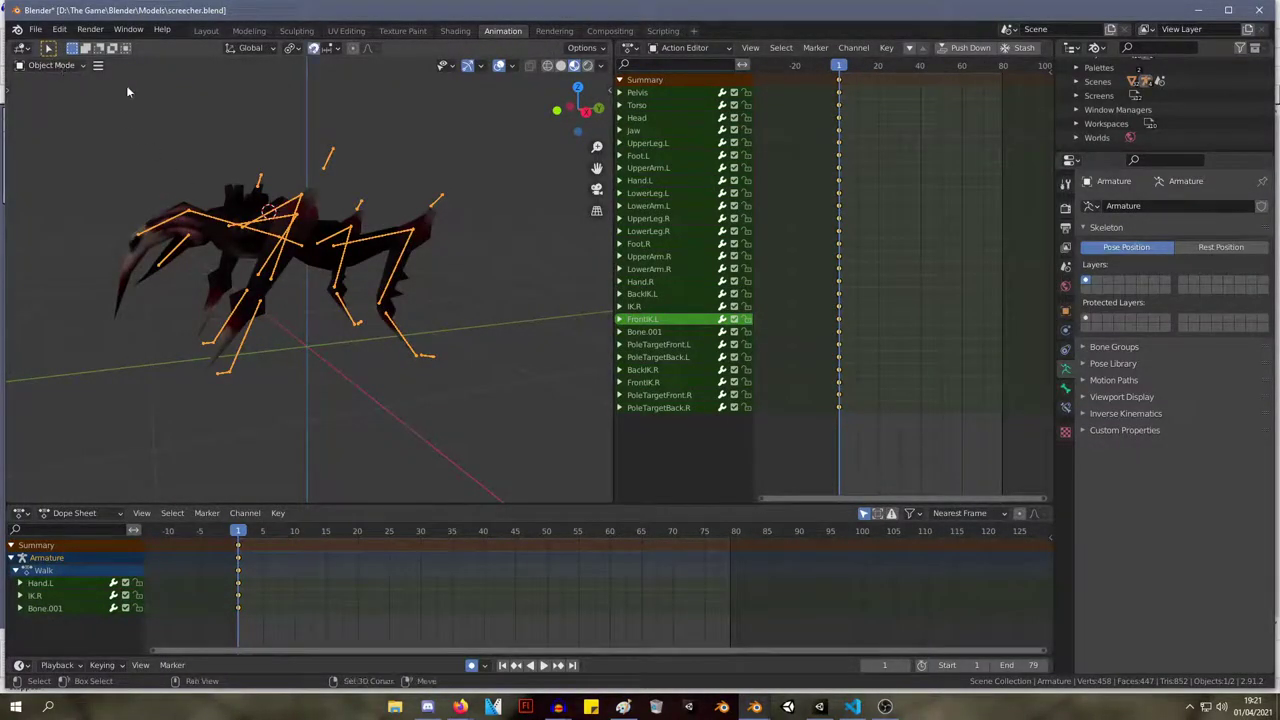
left_click(50, 65)
left_click(48, 116)
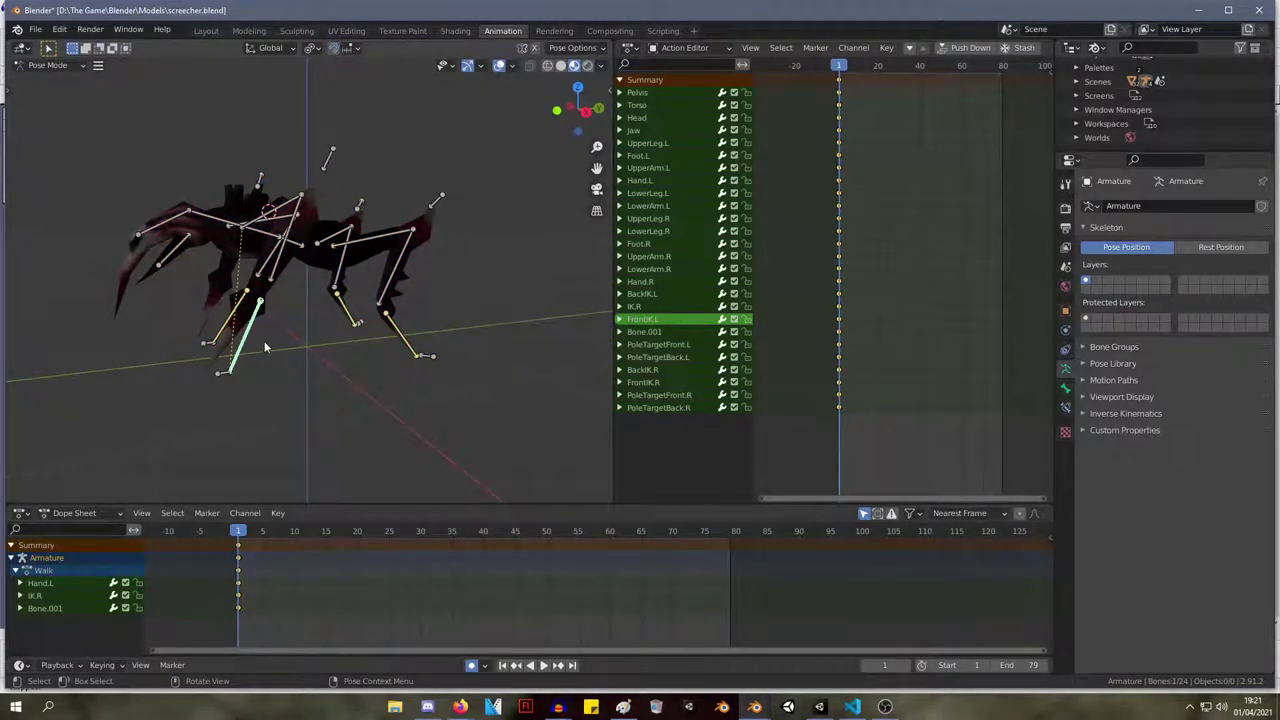
left_click(1065, 407)
left_click(1243, 231)
key("Tab")
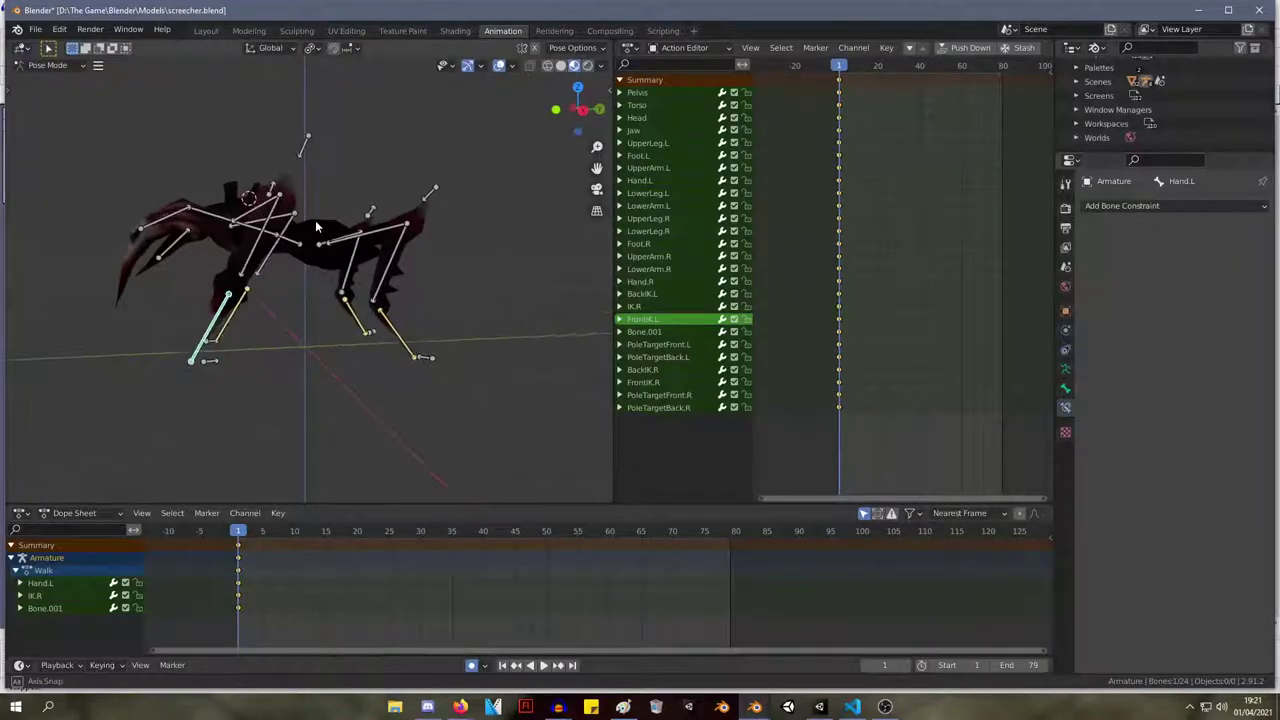
key("Tab")
key("Tab")
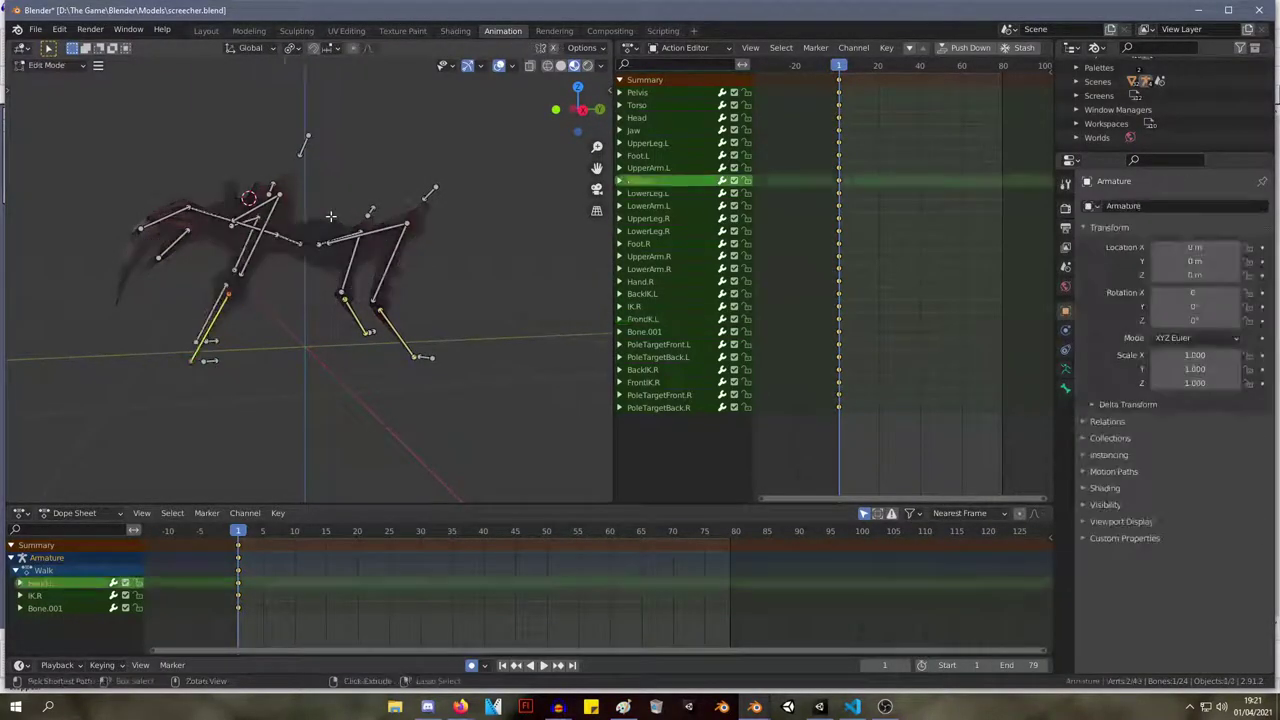
middle_click_drag(330, 215, 526, 248)
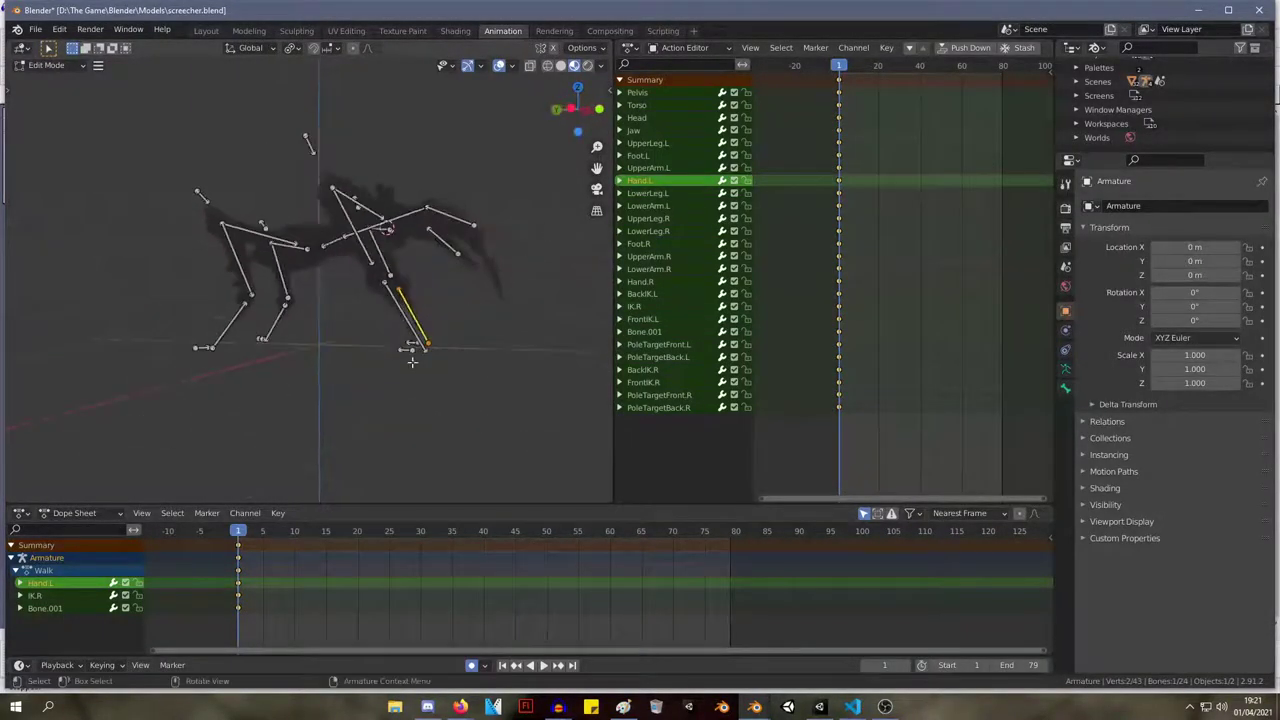
Remove the IK constraint from the Hand.R bone in Pose Mode and deselect the bones.
key("Tab")
middle_click_drag(396, 326, 242, 318)
left_click(242, 318)
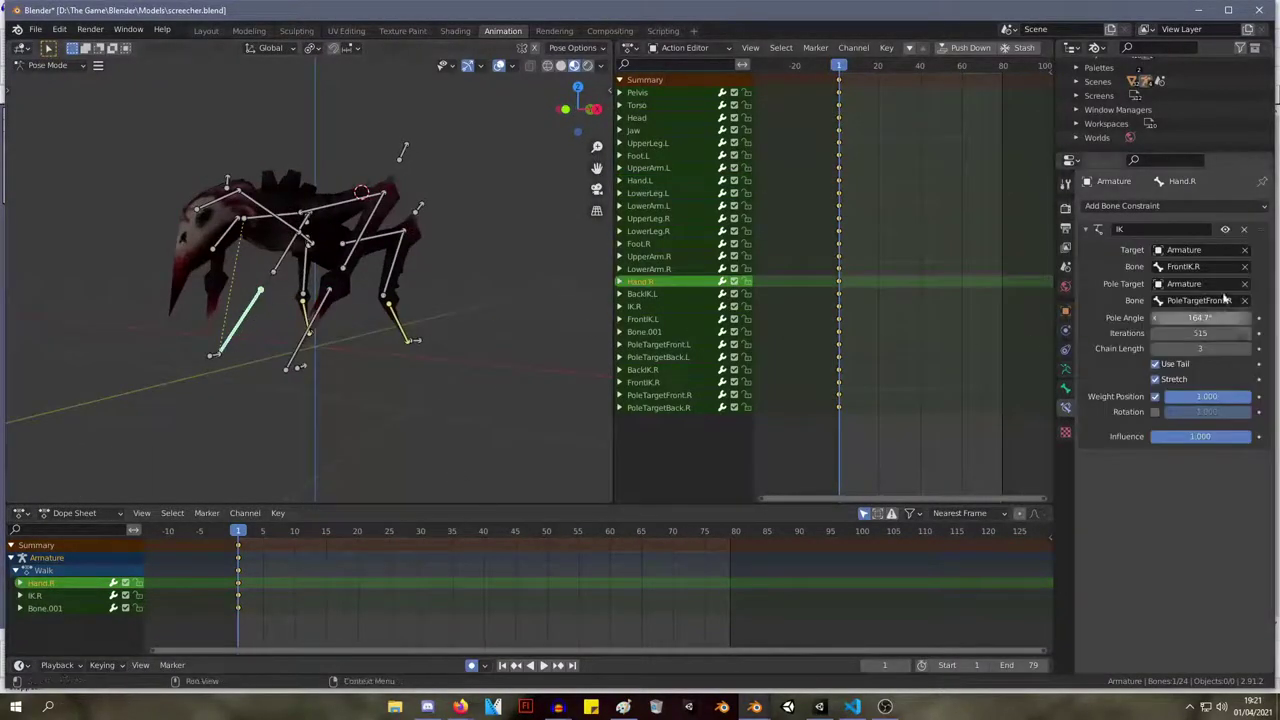
left_click(1245, 231)
middle_click_drag(269, 236, 350, 234)
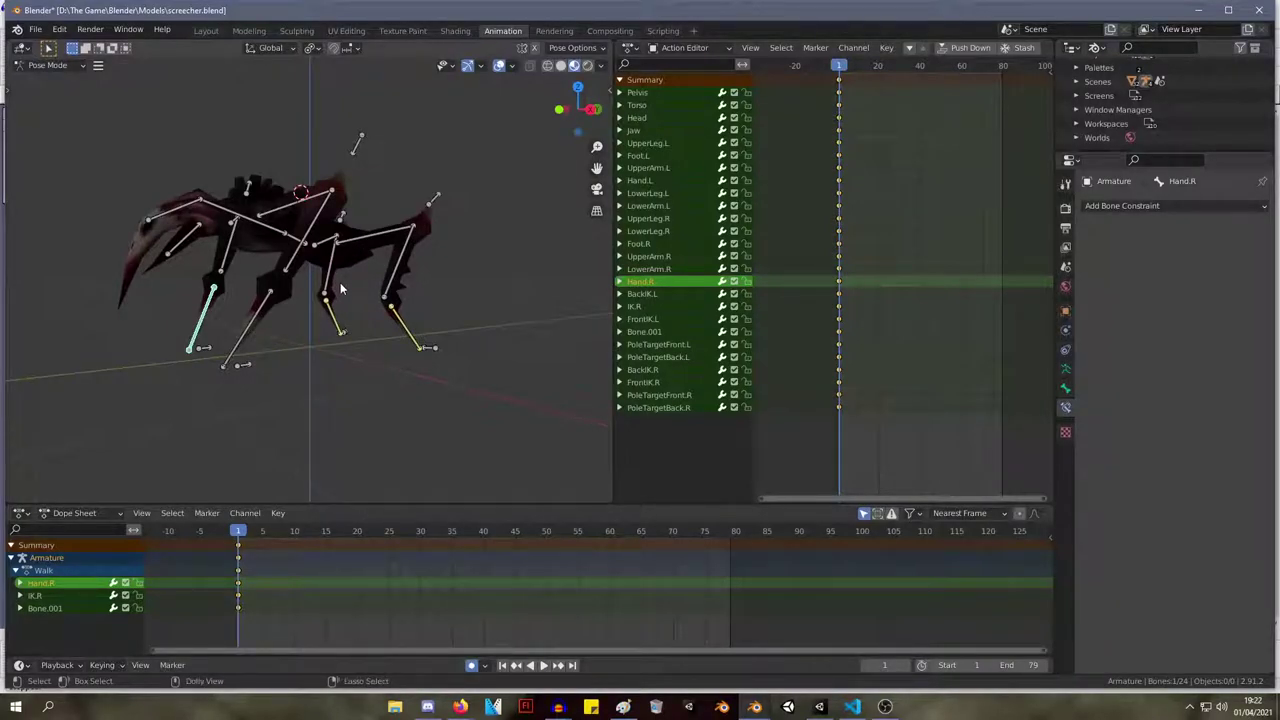
left_click(343, 348)
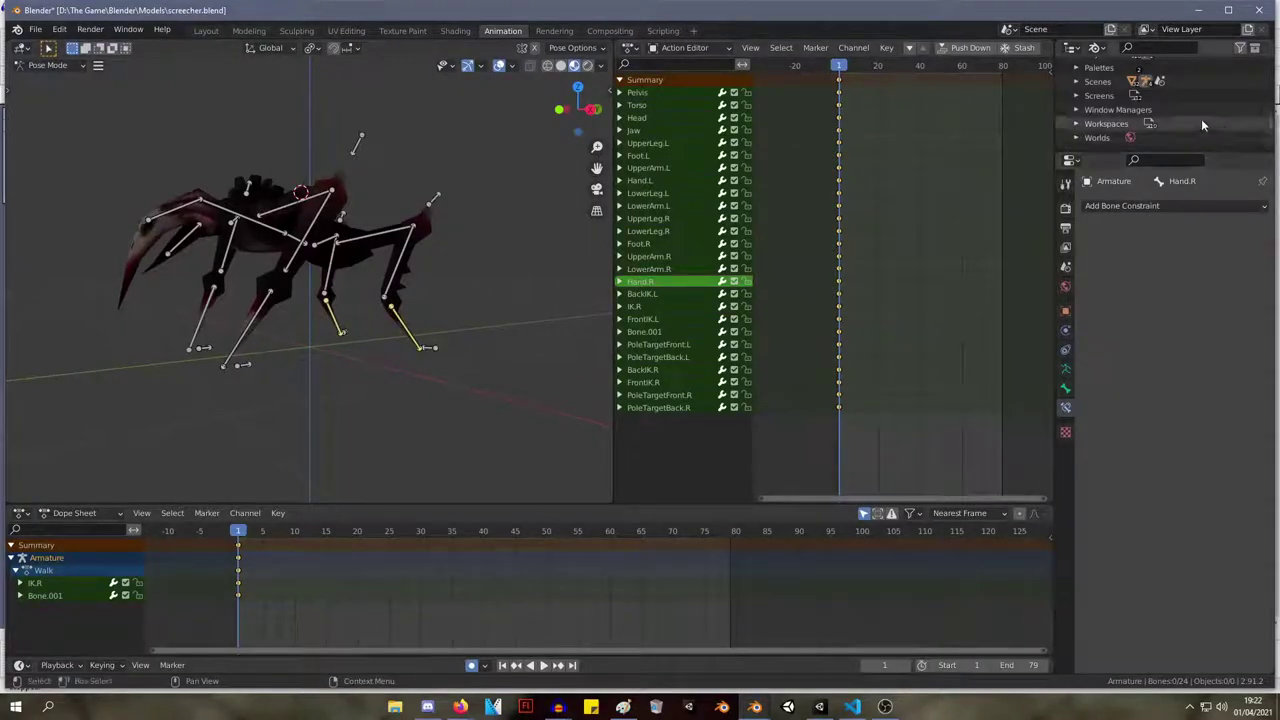
middle_click_drag(600, 215, 329, 195)
Try moving the left front pole target bone with the hand IK constraints removed.
left_click(424, 169)
middle_click_drag(582, 190, 337, 361)
key("g")
left_click(374, 219)
Look through the bone properties and available bone constraint types for the Hand.L bone.
left_click(337, 361)
left_click(1200, 205)
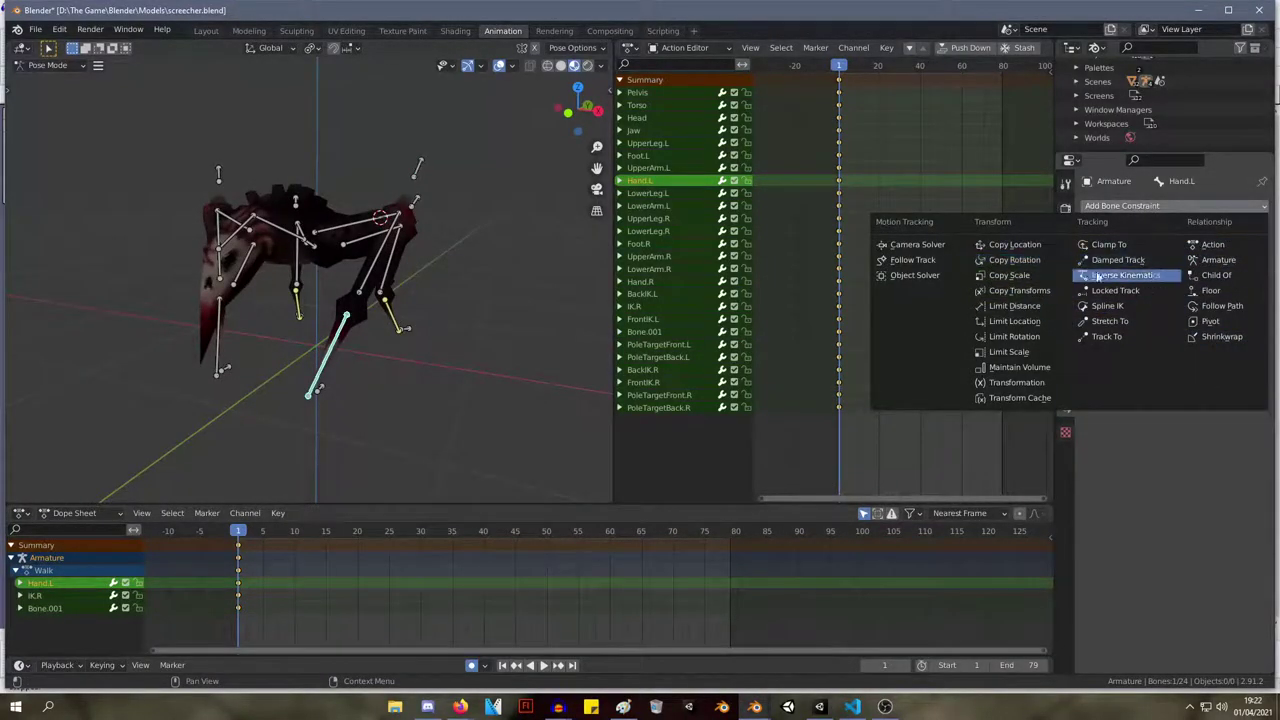
left_click(491, 235)
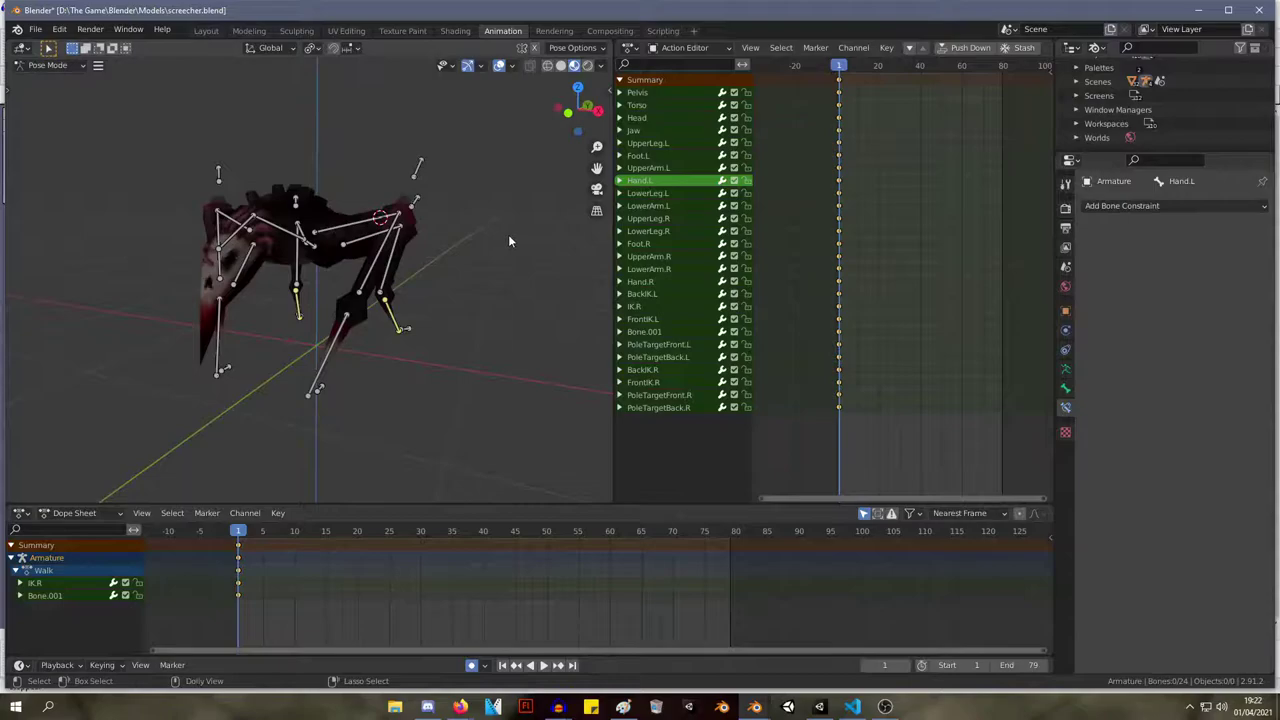
left_click(339, 342)
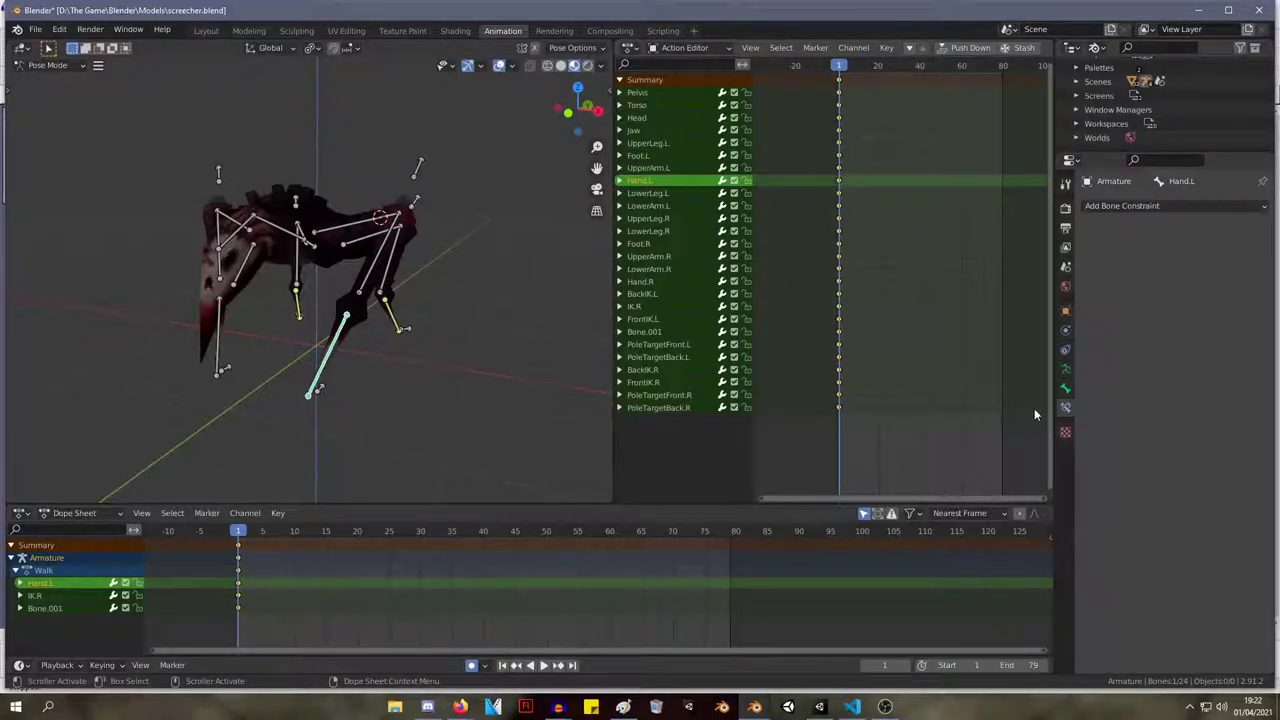
left_click(1066, 388)
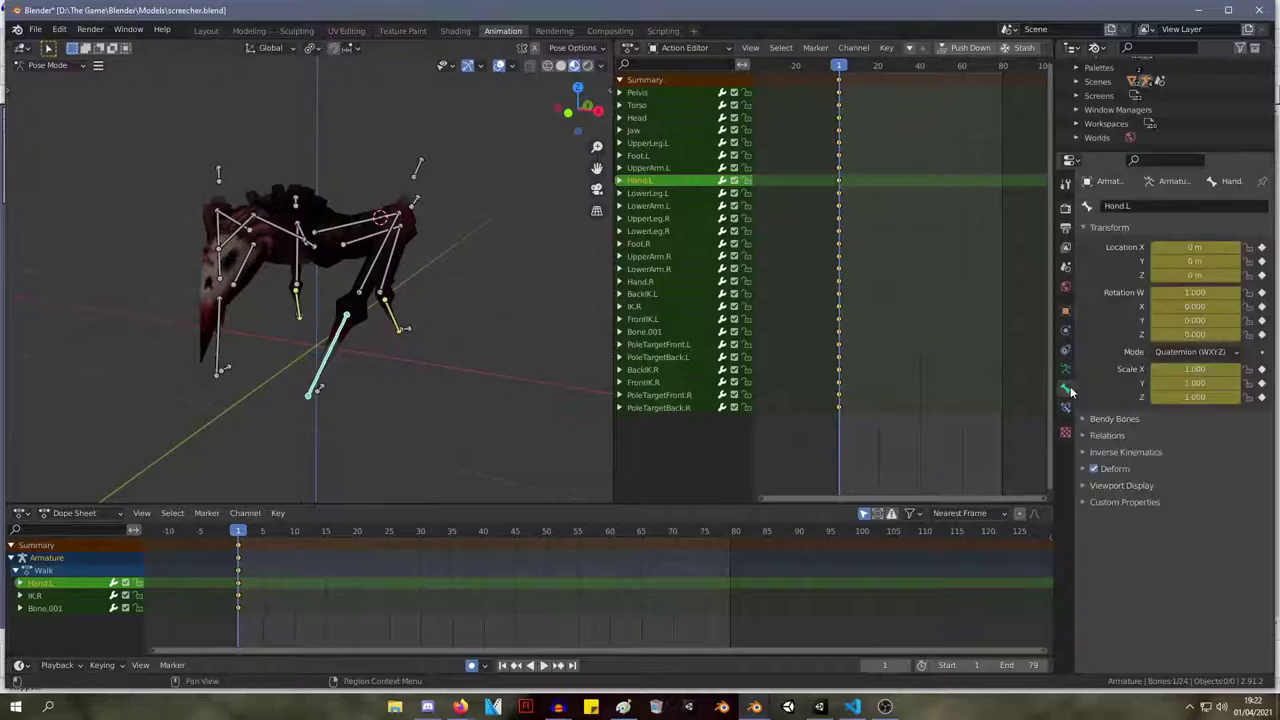
left_click(1066, 406)
left_click(1133, 206)
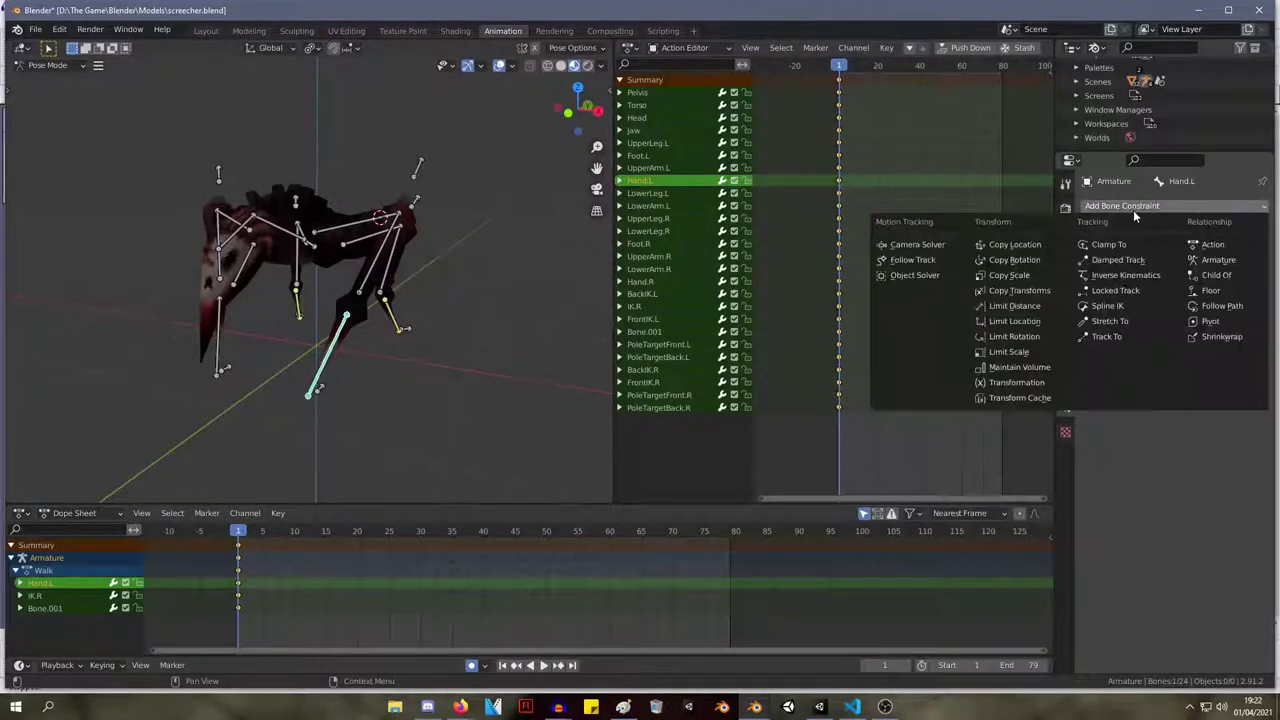
left_click(1163, 206)
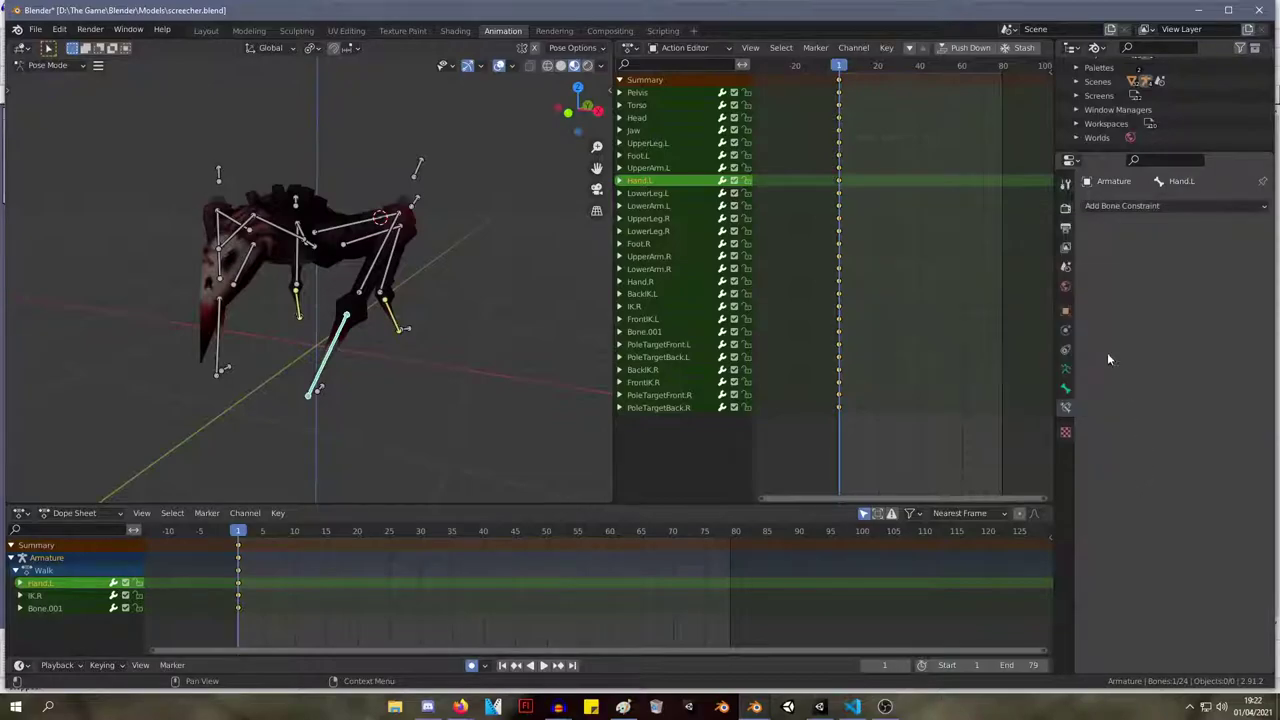
Undo the IK constraint removals on Hand.L and Hand.R and the last Hand.L pole angle change.
key("ctrl+z")
key("ctrl+z")
key("ctrl+z")
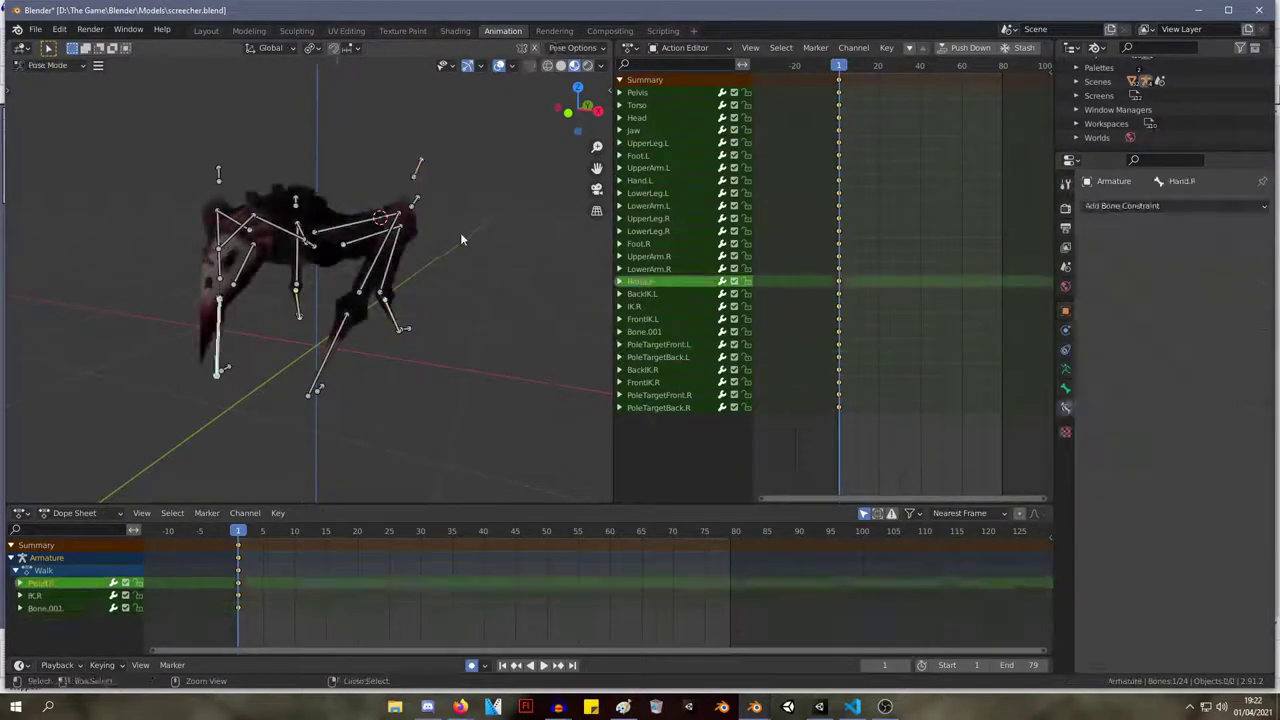
key("ctrl+z")
key("ctrl+z")
key("ctrl+z")
key("ctrl+z")
middle_click_drag(466, 233, 497, 227)
key("ctrl+z")
key("ctrl+z")
key("ctrl+z")
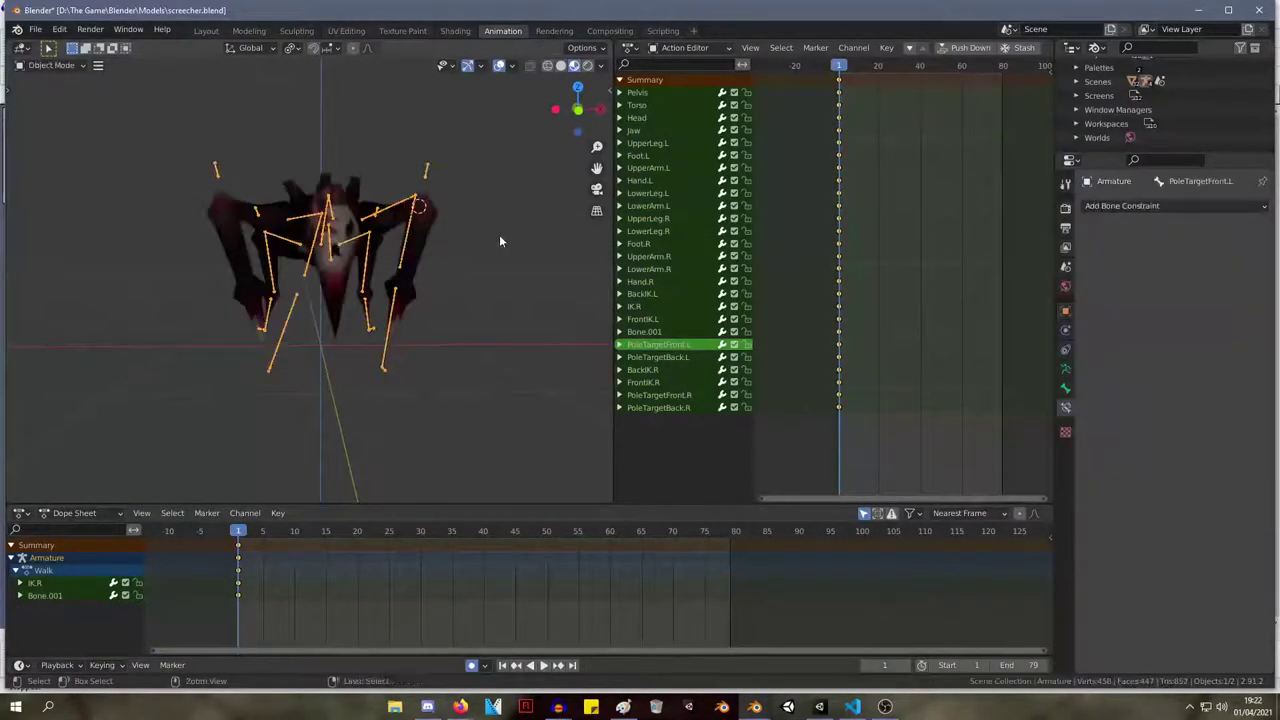
key("ctrl+Tab")
left_click(499, 234)
left_click(499, 234)
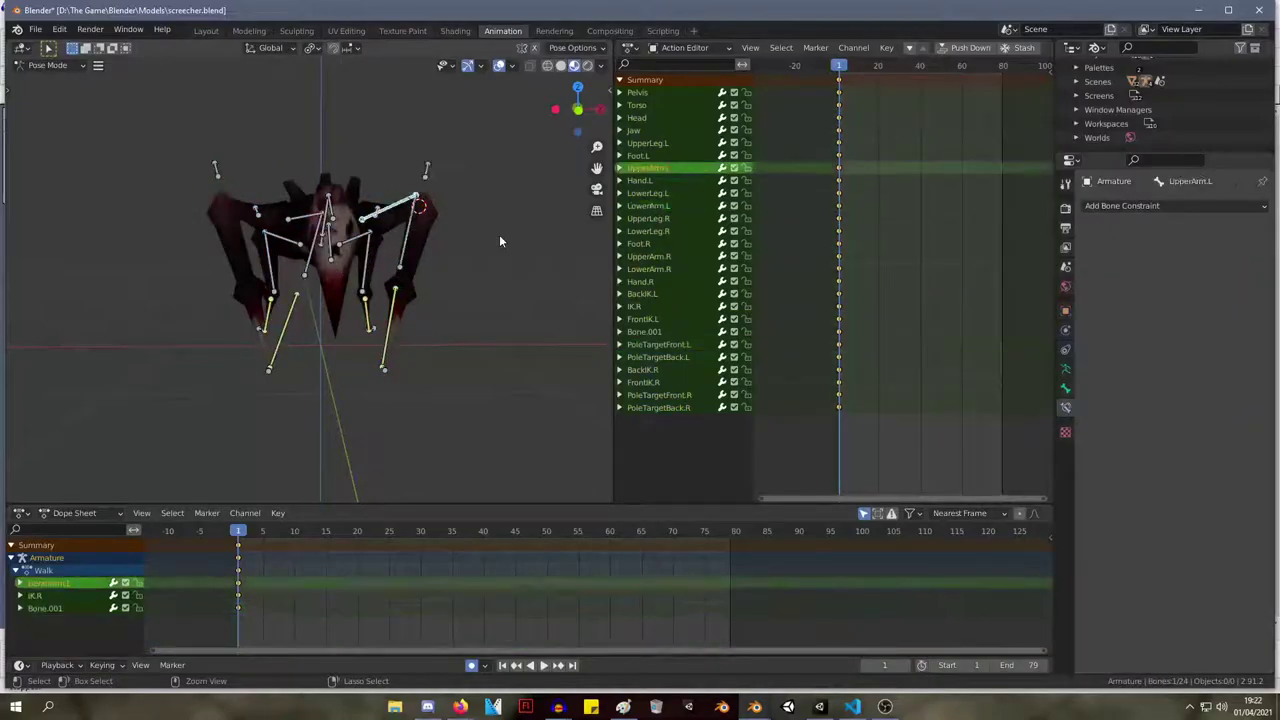
left_click(499, 234)
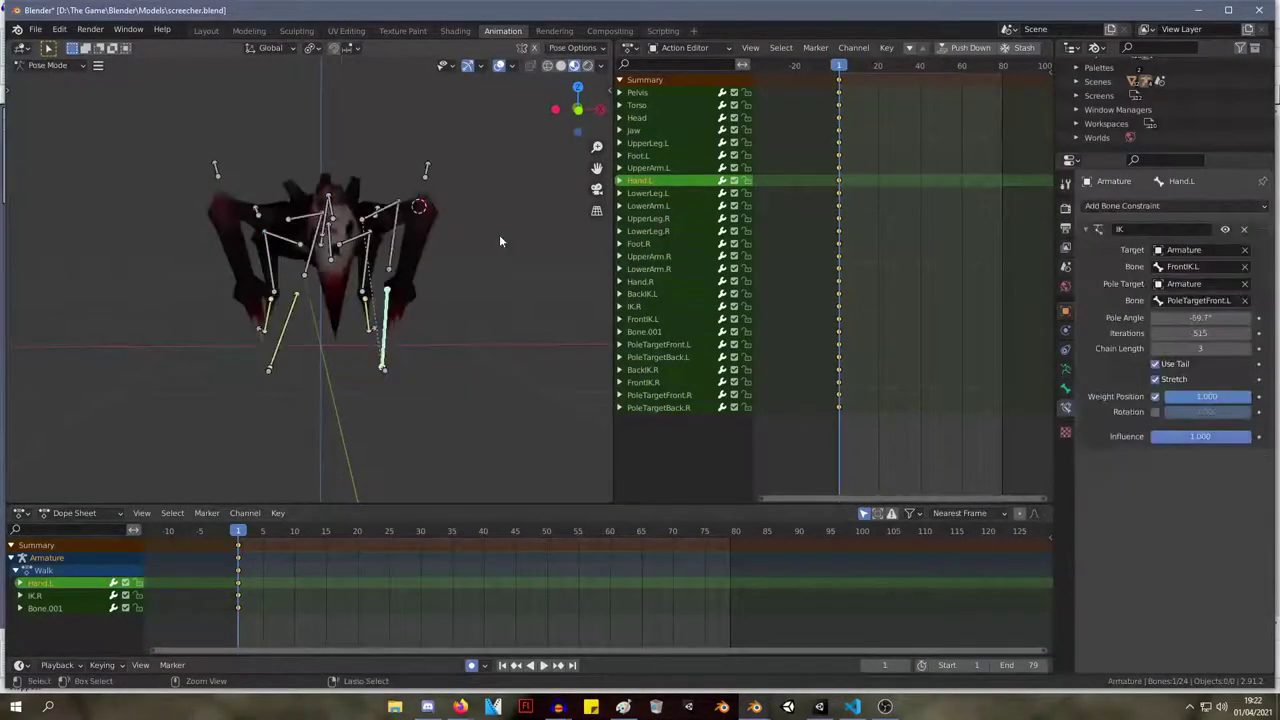
Deselect the bones and undo the recent pole angle and pose changes back to the earlier Edit Mode state.
left_click(499, 234)
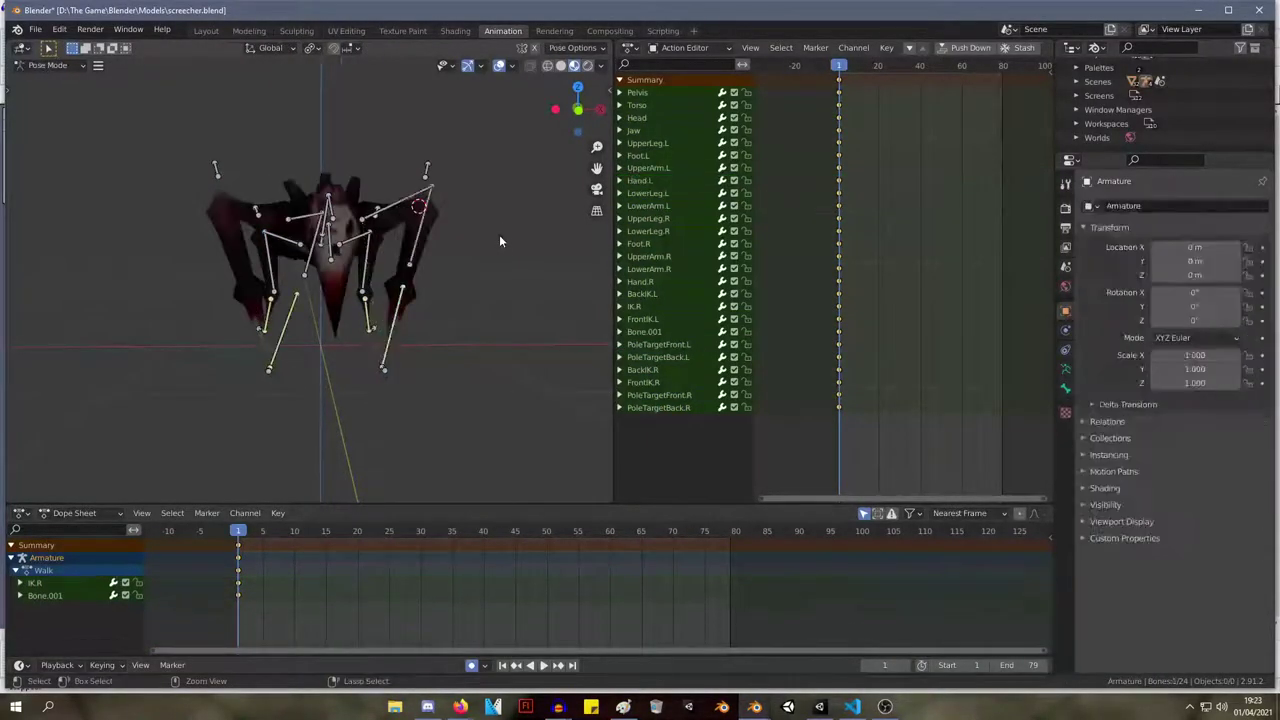
key("ctrl+z")
key("ctrl+z")
key("ctrl+z")
key("ctrl+z")
key("ctrl+z")
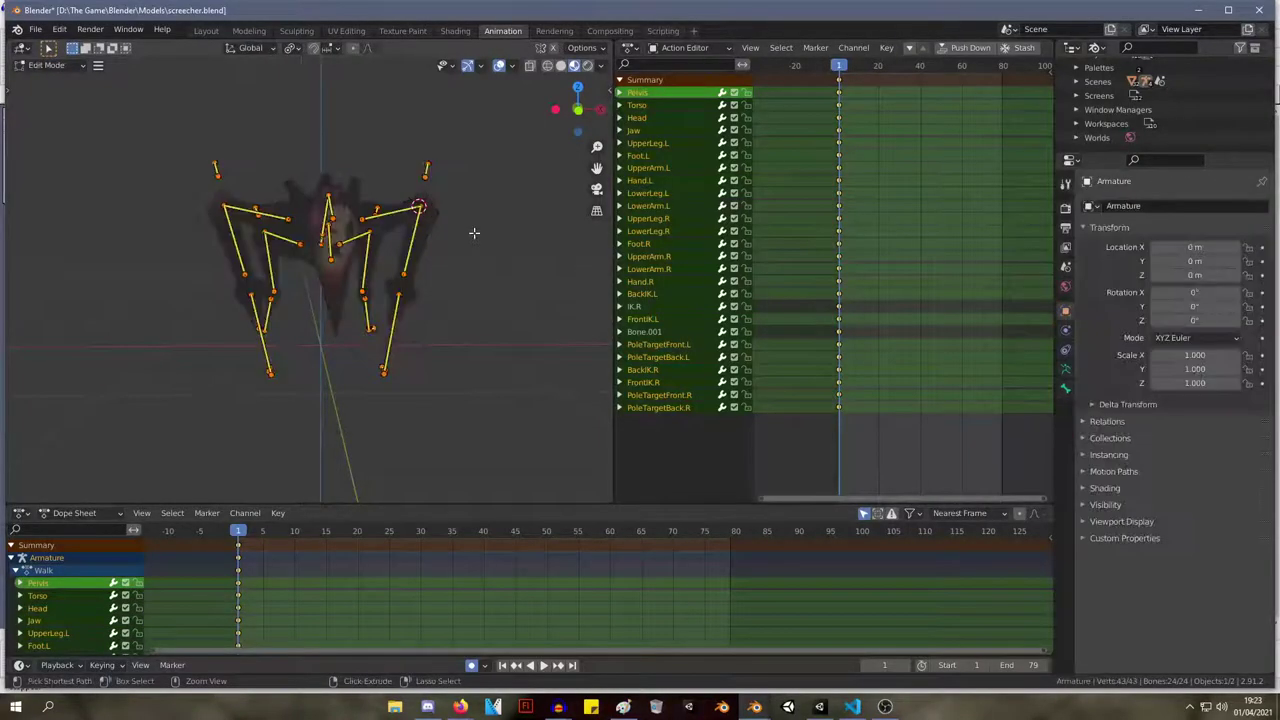
In Pose Mode, set the pole angle of the Hand.L bone's IK constraint to about -66.5°.
key("Tab")
middle_click_drag(479, 242, 314, 345)
left_click(306, 268)
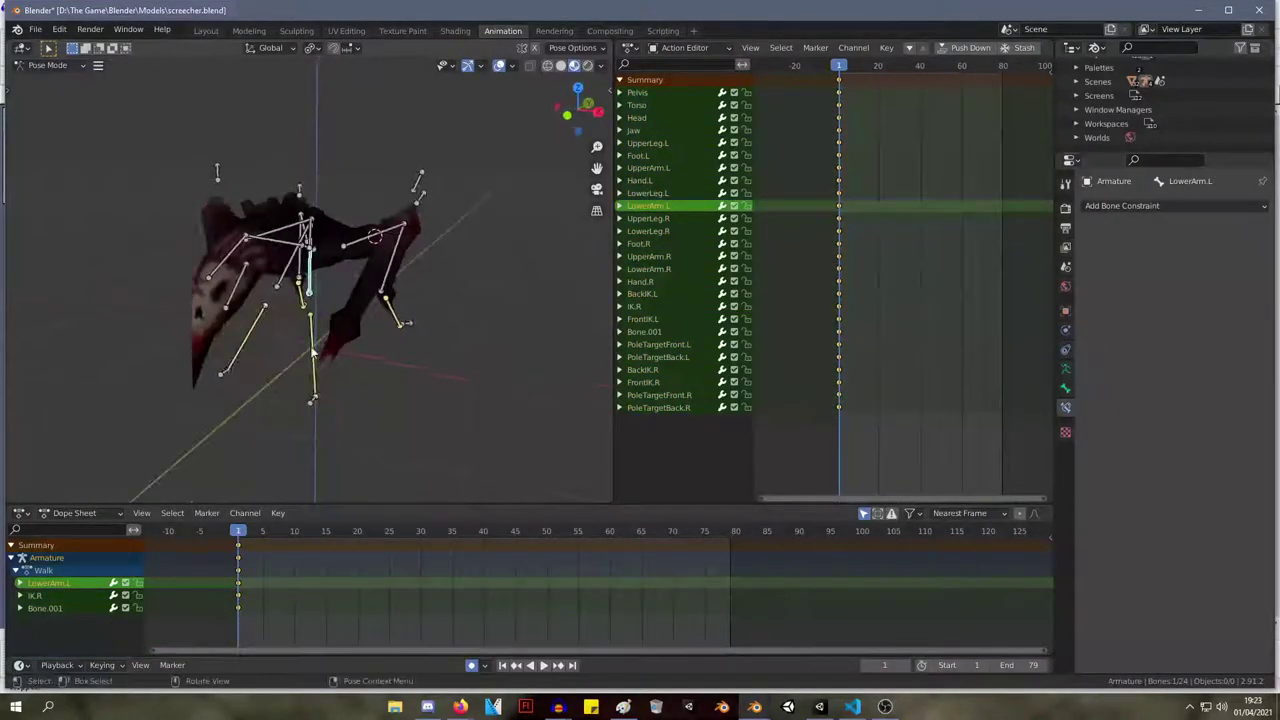
left_click(312, 351)
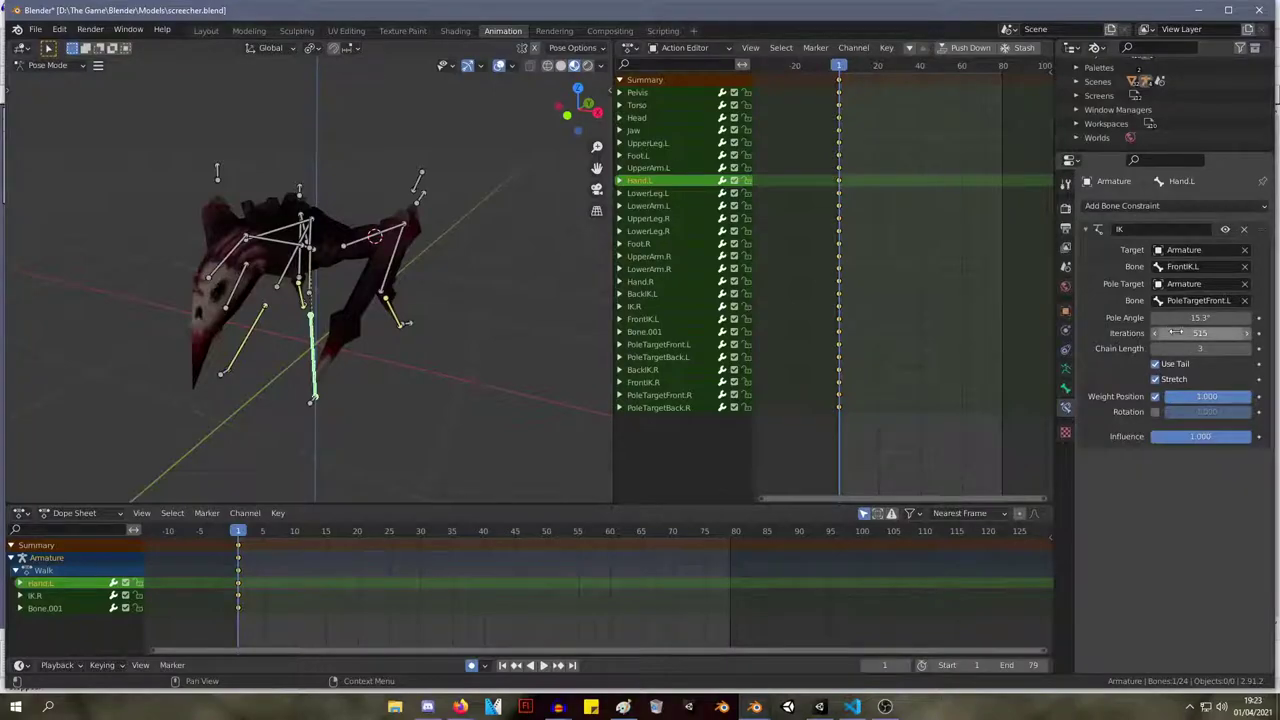
left_click_drag(1200, 317, 1100, 317)
middle_click_drag(446, 264, 478, 300)
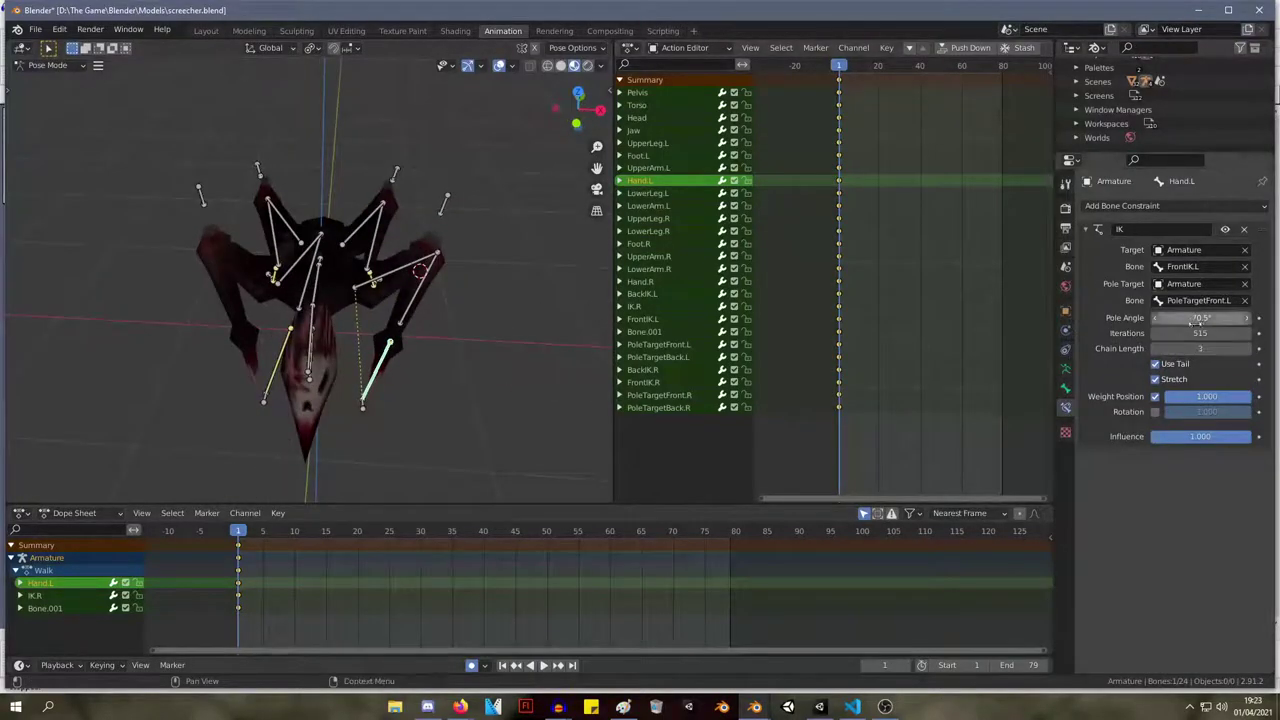
left_click_drag(1200, 317, 1205, 317)
Reposition the PoleTargetFront.L bone in Edit Mode, checking the effect on the left arm in Pose Mode between moves.
middle_click_drag(400, 225, 424, 210)
key("Tab")
left_click_drag(431, 166, 386, 123)
key("g")
left_click(408, 130)
key("Tab")
key("Tab")
key("g")
left_click(435, 164)
key("Tab")
Move the PoleTargetFront.L bone upward in Pose Mode, away from the left front elbow.
key("g")
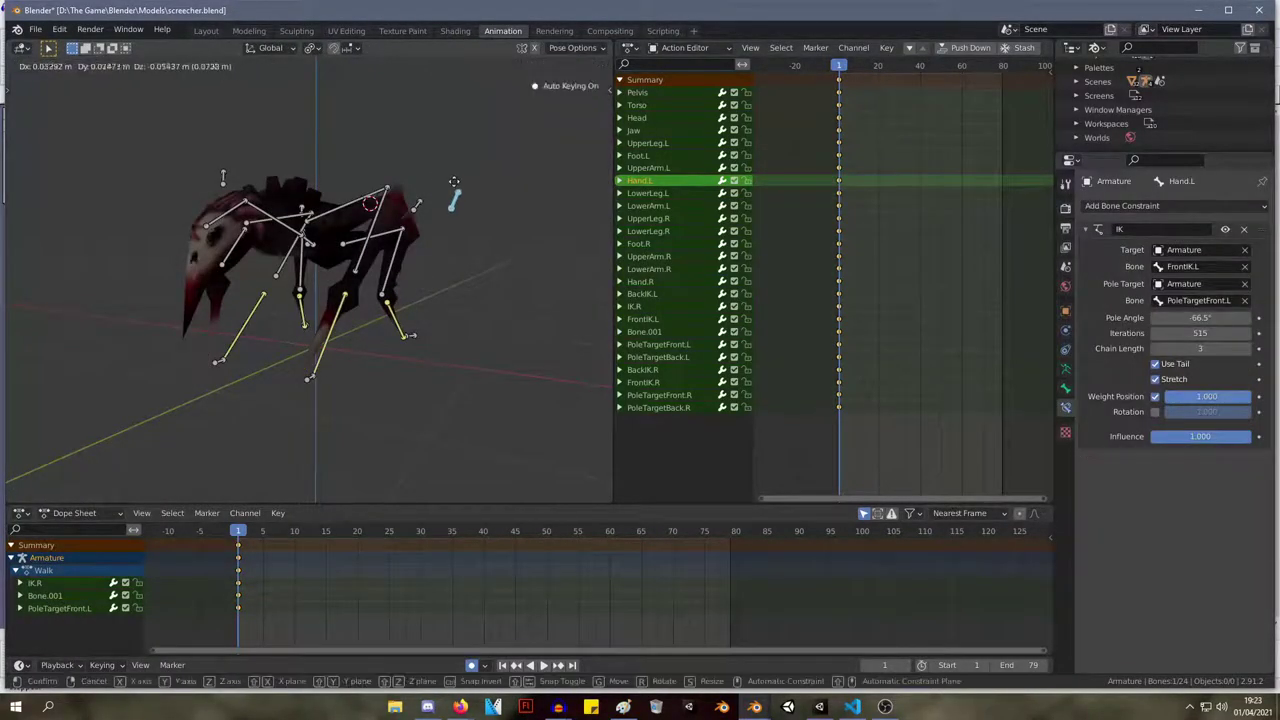
left_click(436, 124)
middle_click_drag(442, 206, 489, 208)
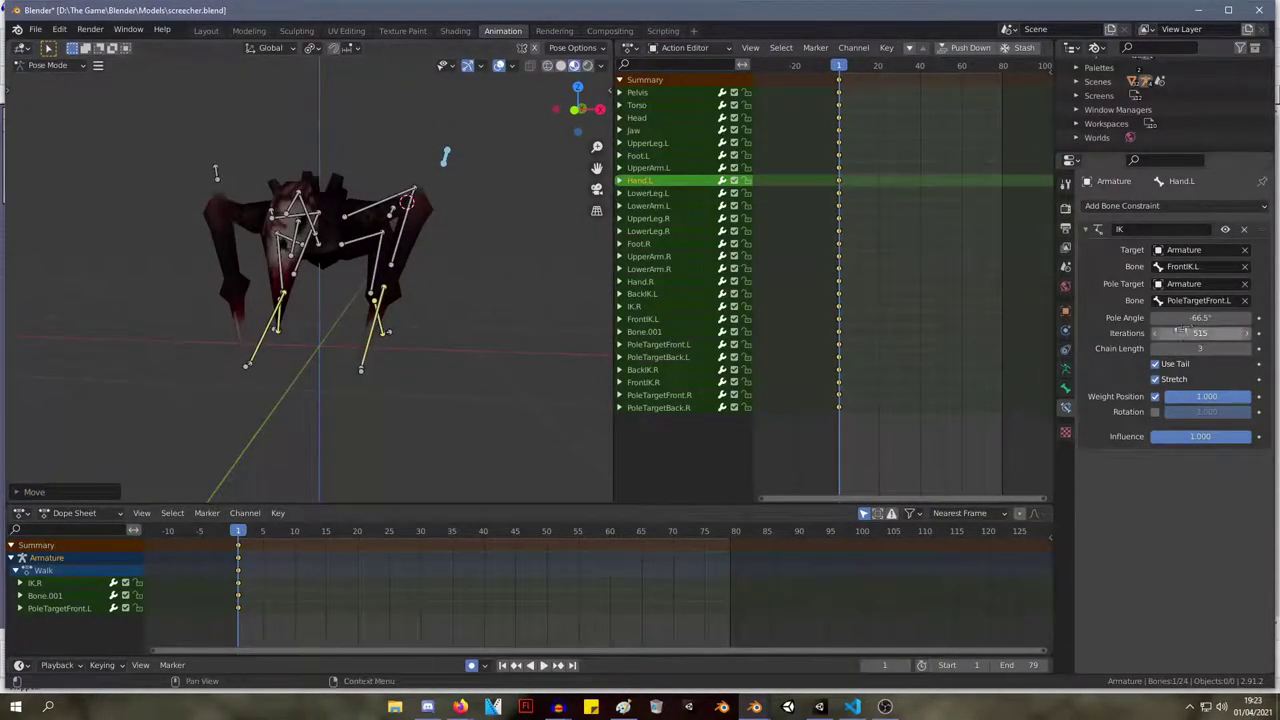
Try moving the left front pole target with Use Tail disabled on the Hand.L IK constraint, cancelling each move.
left_click(1156, 364)
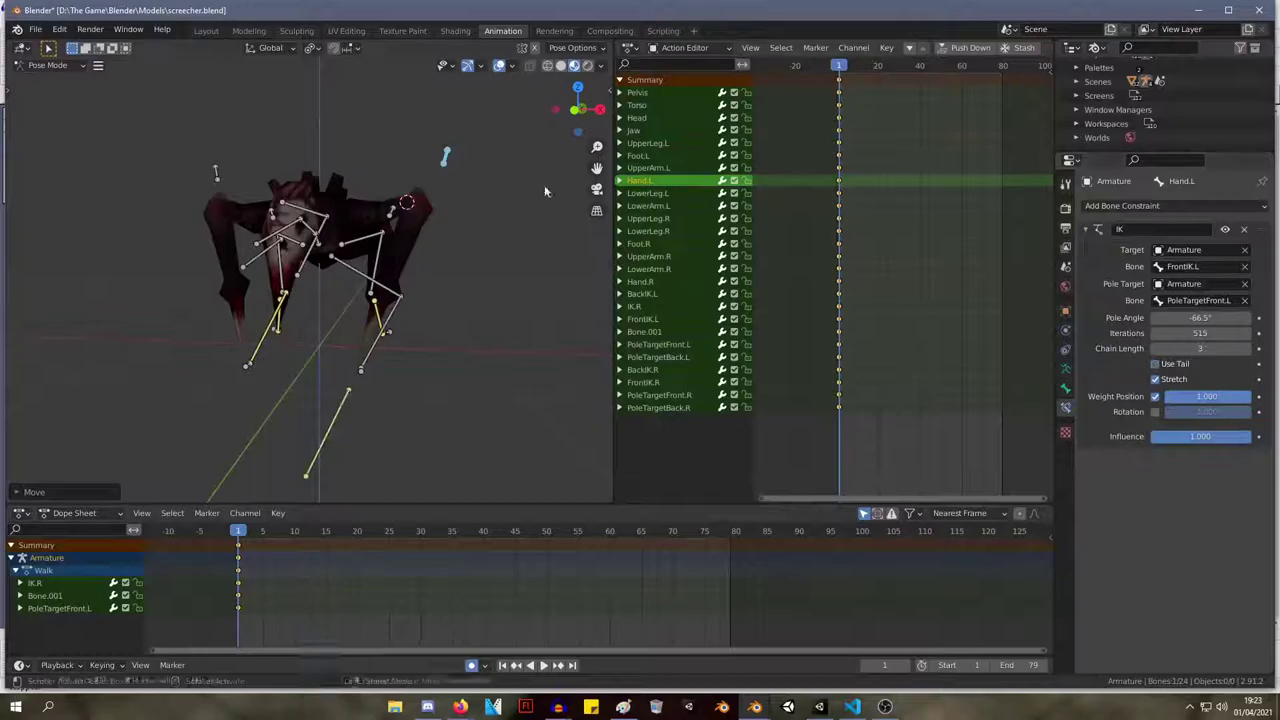
key("g")
right_click(465, 197)
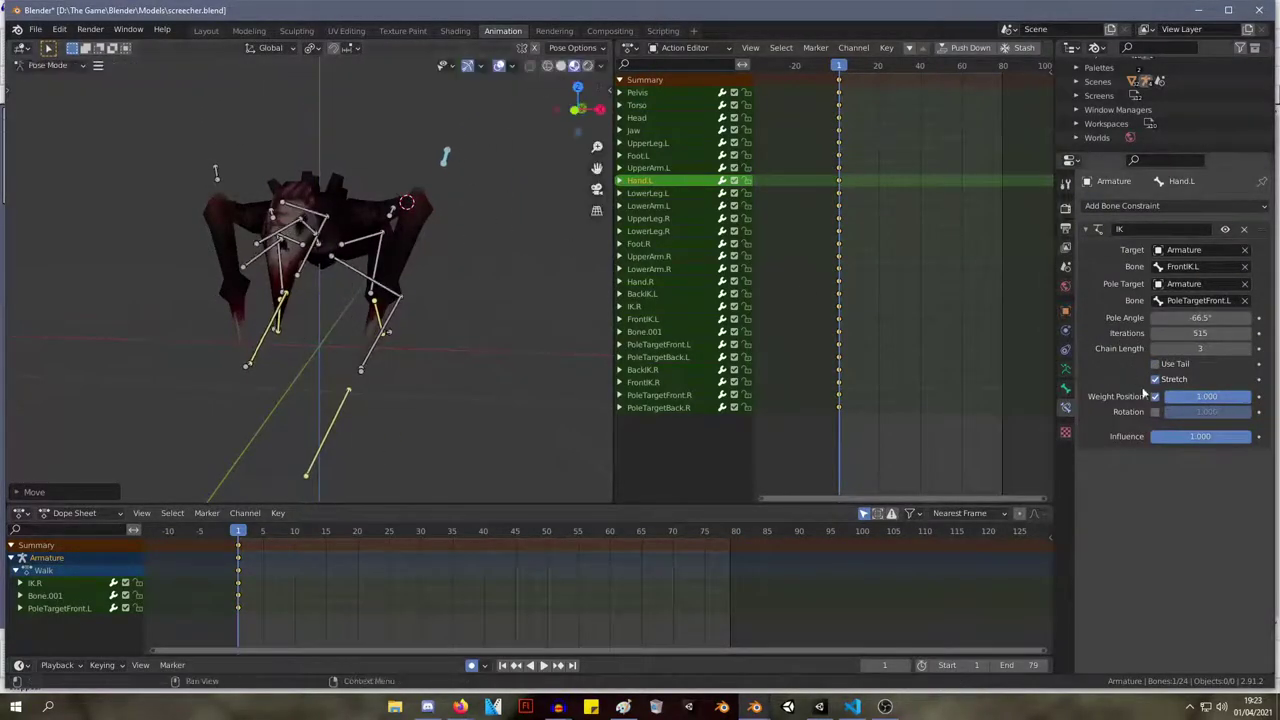
left_click(1156, 366)
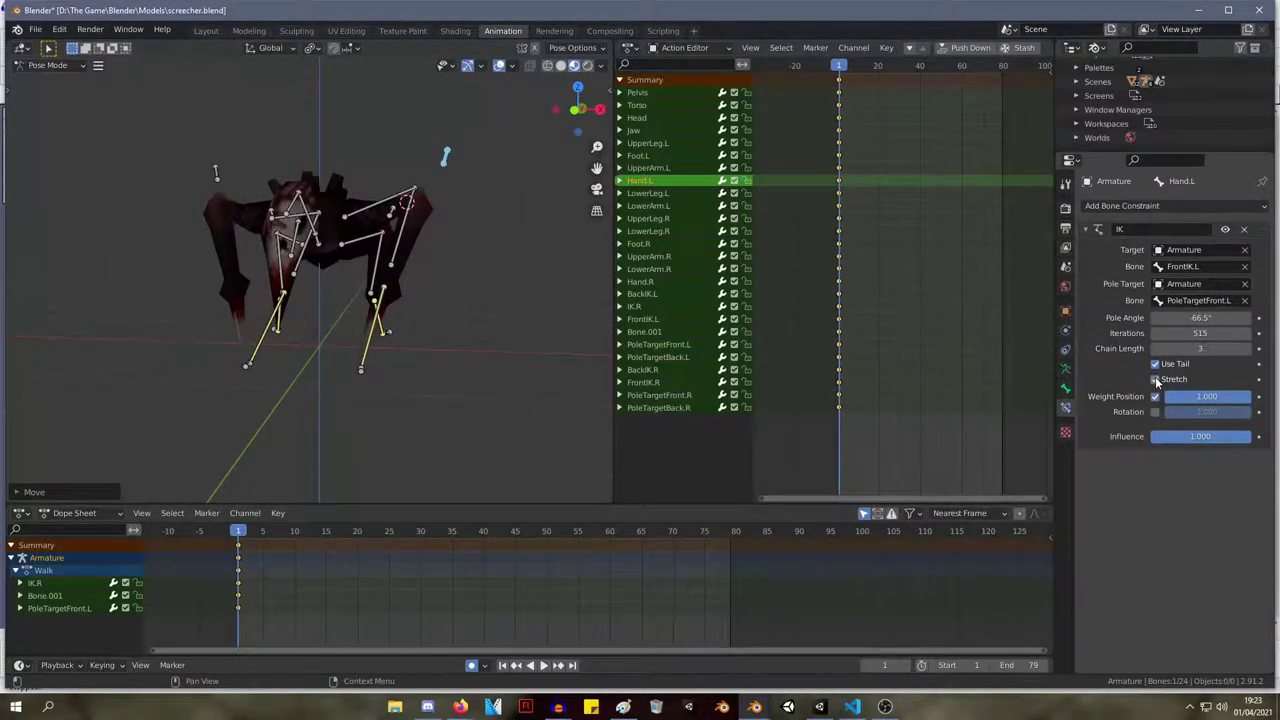
left_click(1156, 379)
left_click(1156, 364)
key("g")
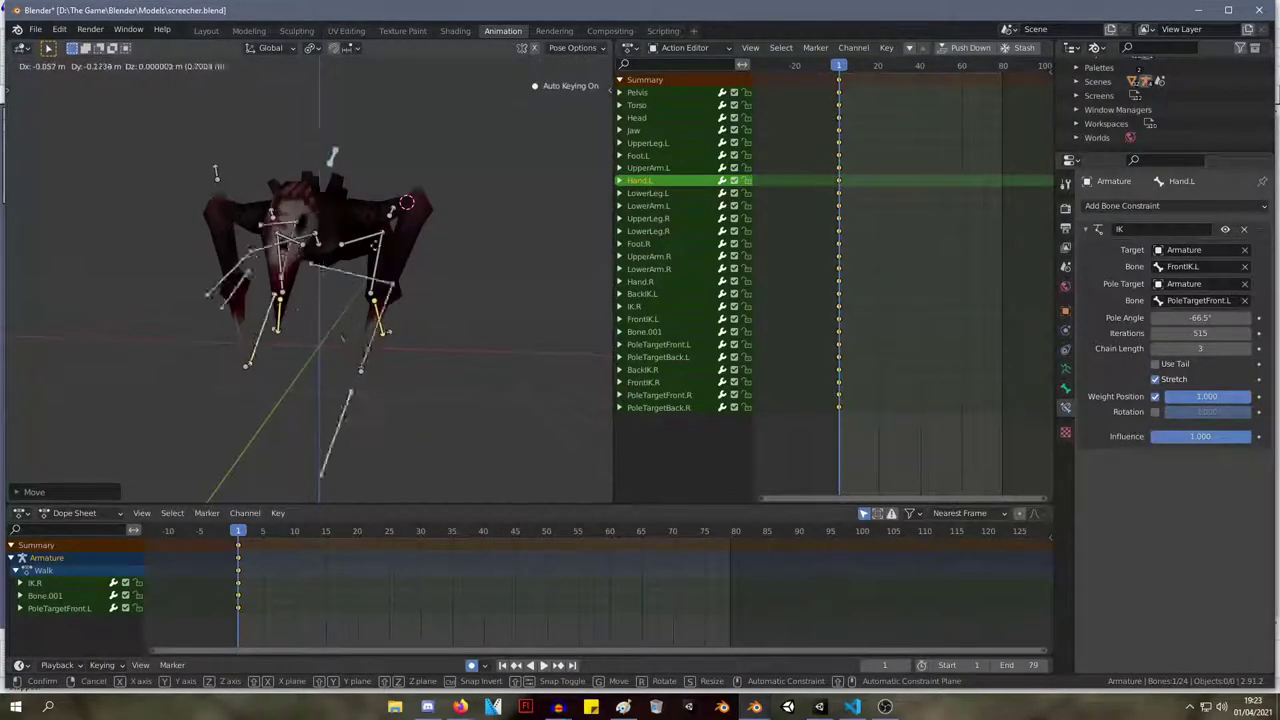
right_click(410, 257)
Re-enable Use Tail on the Hand.L IK constraint and set its pole angle to about -64.9°.
left_click_drag(1196, 317, 1245, 317)
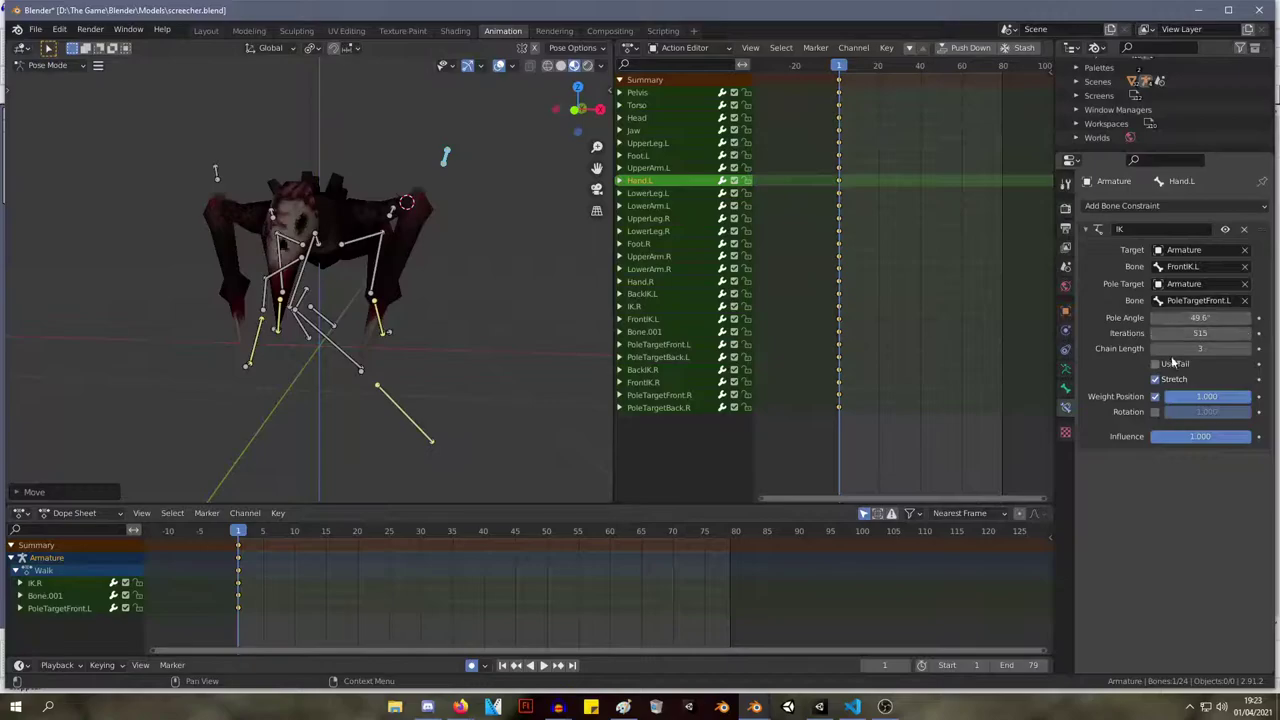
left_click(1156, 364)
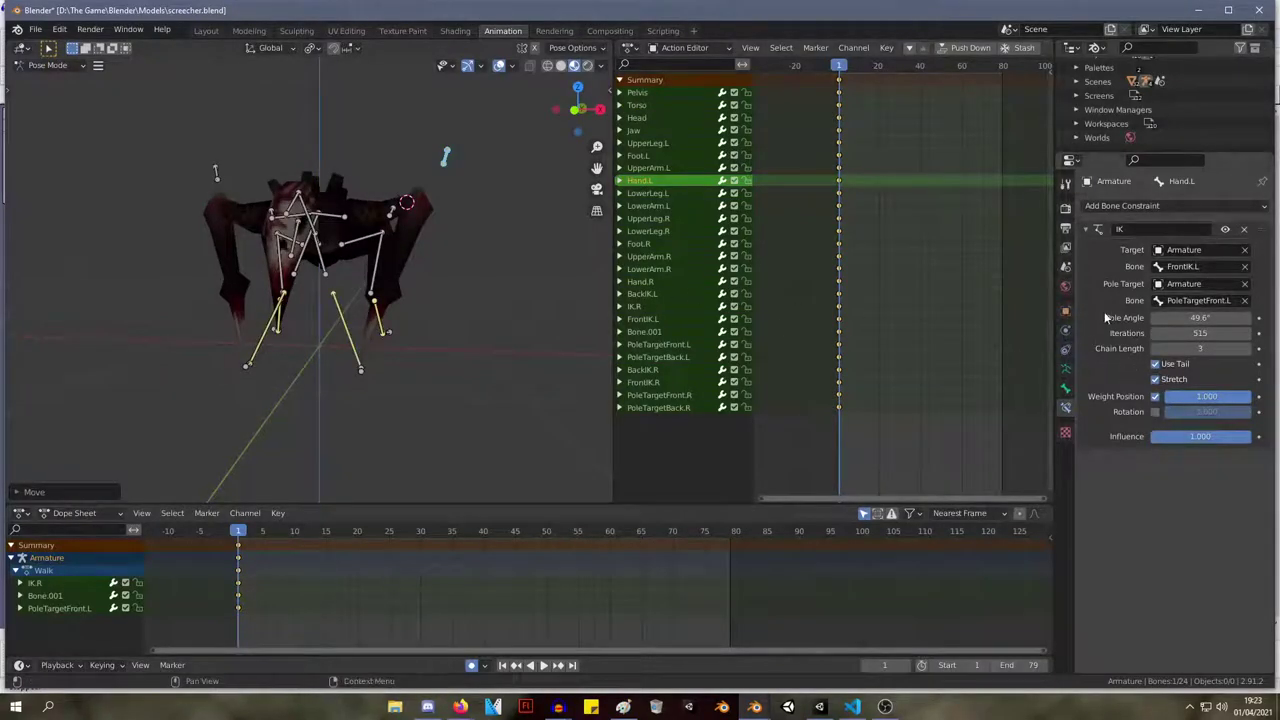
left_click_drag(1200, 317, 1170, 317)
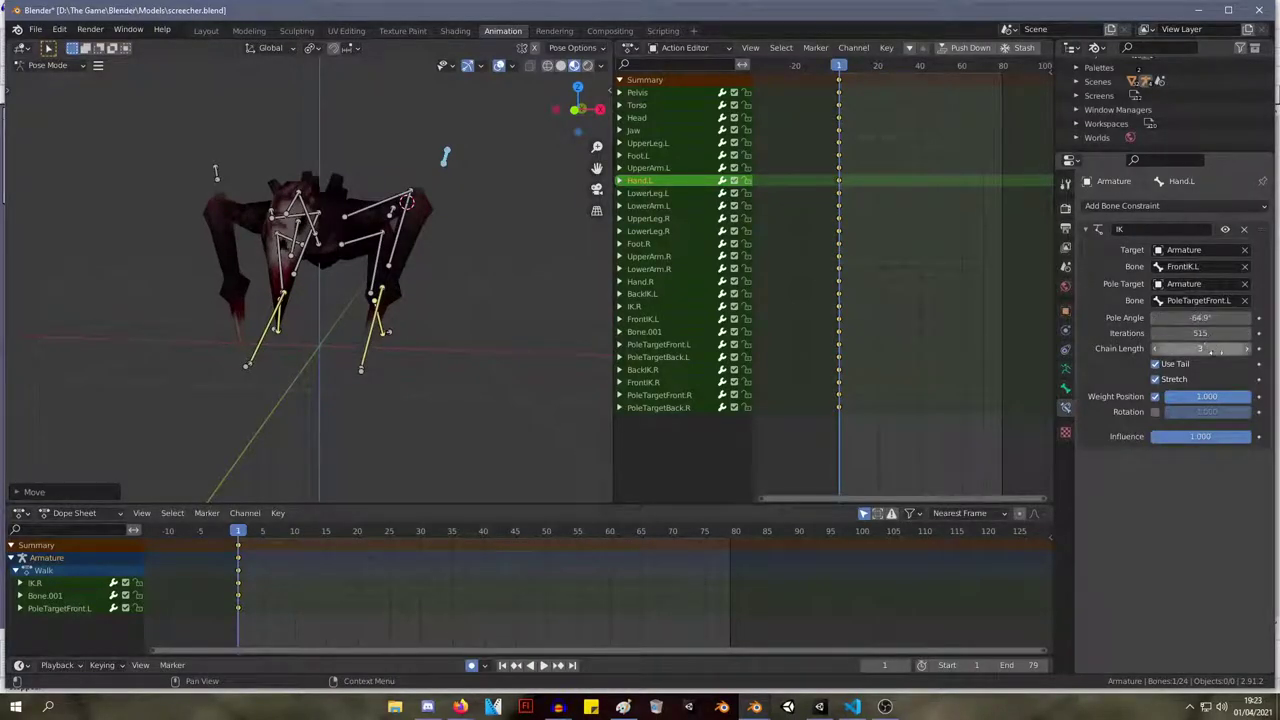
Try rotating LowerArm.L and compare the left front arm's alignment between Pose Mode and Edit Mode.
middle_click_drag(440, 240, 485, 257)
left_click(395, 277)
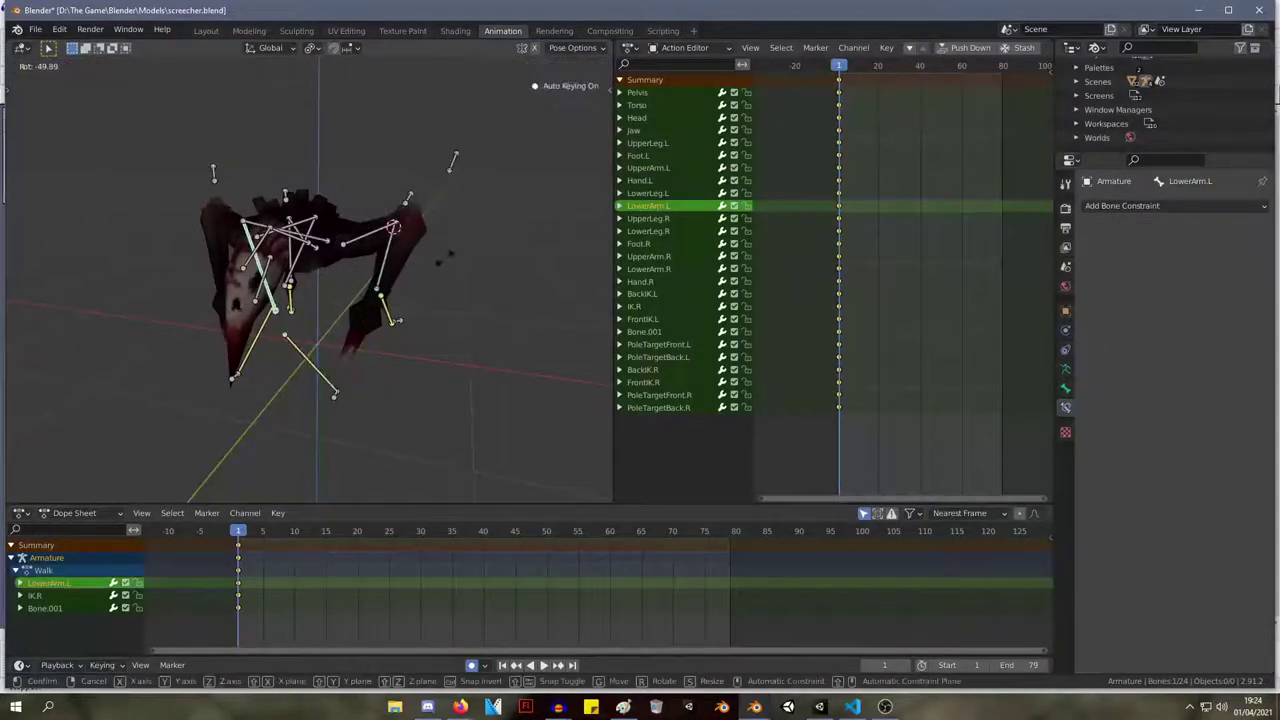
middle_click_drag(395, 277, 474, 281)
left_click(386, 278)
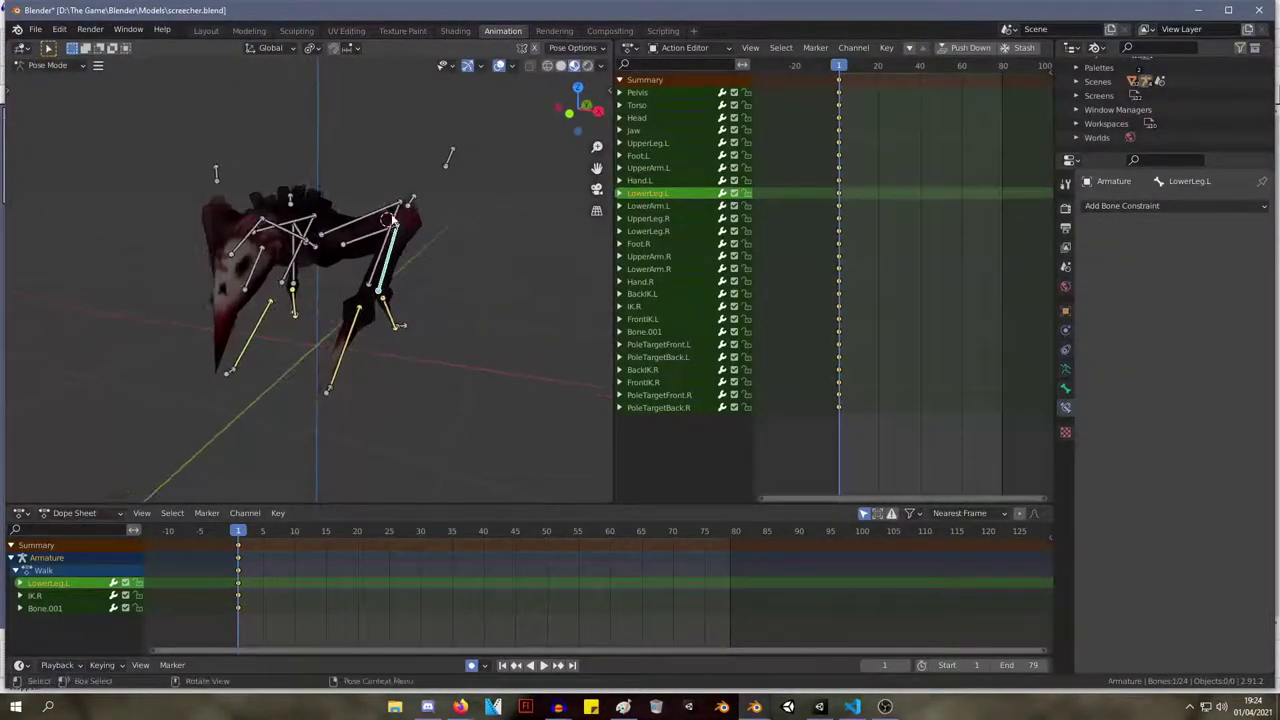
mouse_move(395, 218)
middle_mouse_down()
mouse_move(486, 265)
mouse_move(396, 222)
middle_mouse_up()
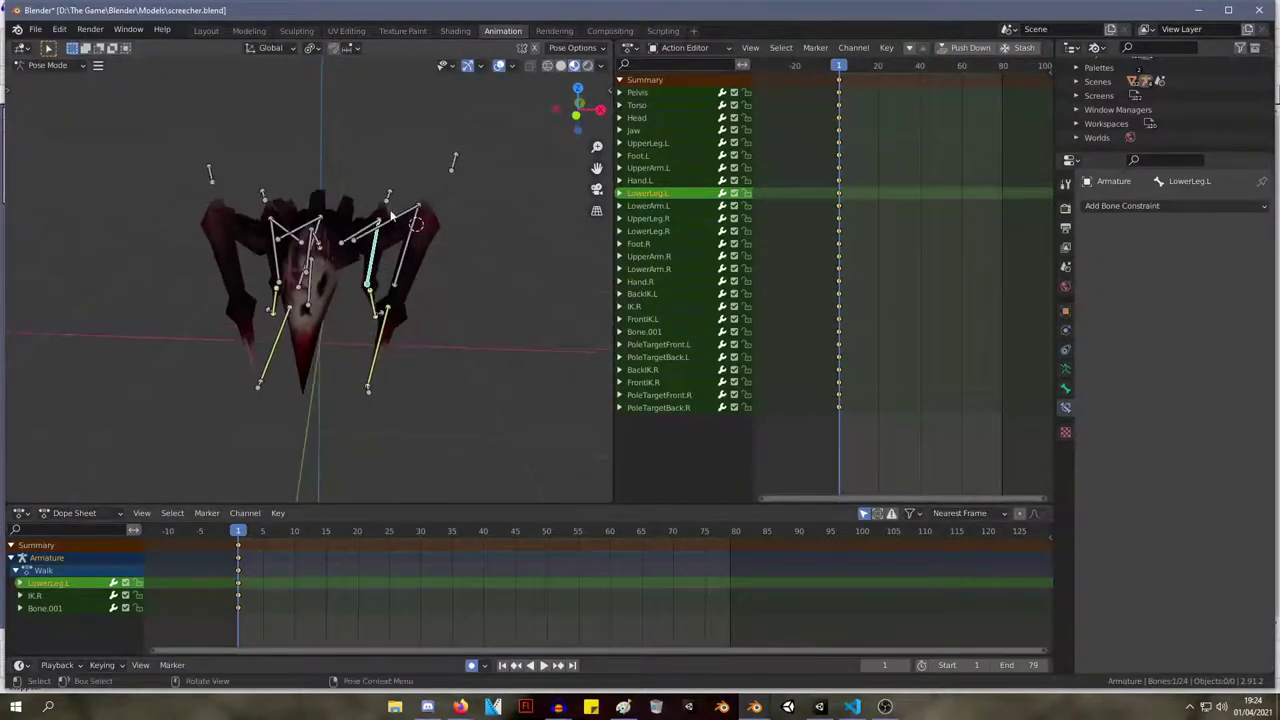
left_click(396, 222)
key("Tab")
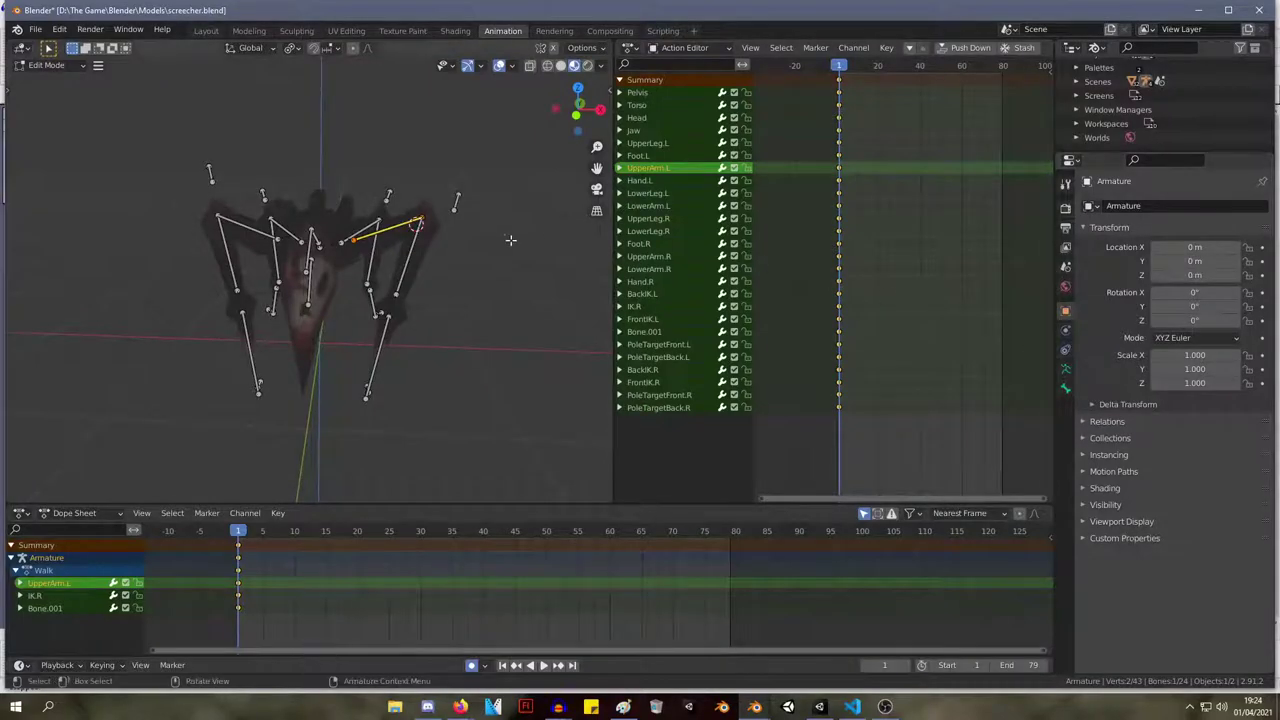
key("ctrl+Tab")
Move PoleTargetFront.L up and outward in Pose Mode and compare the arm with its Edit Mode position.
left_click(456, 167)
key("g")
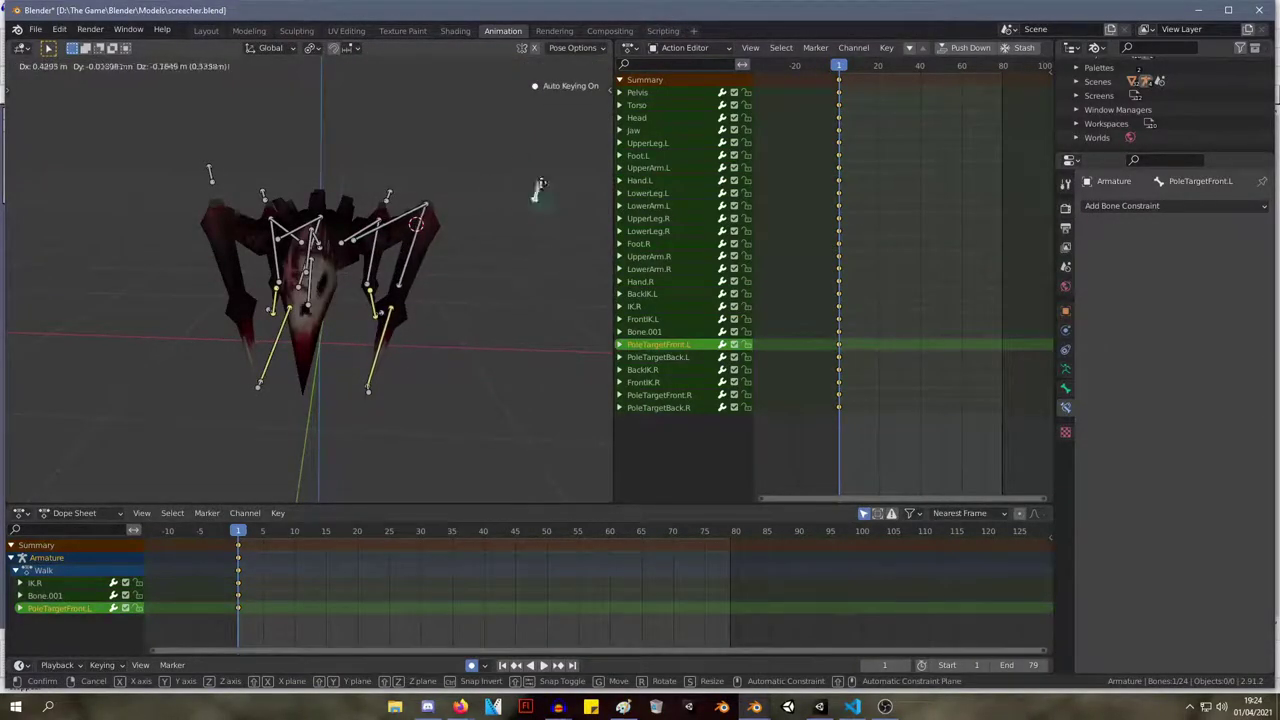
left_click(499, 111)
middle_click_drag(499, 111, 502, 181)
key("Tab")
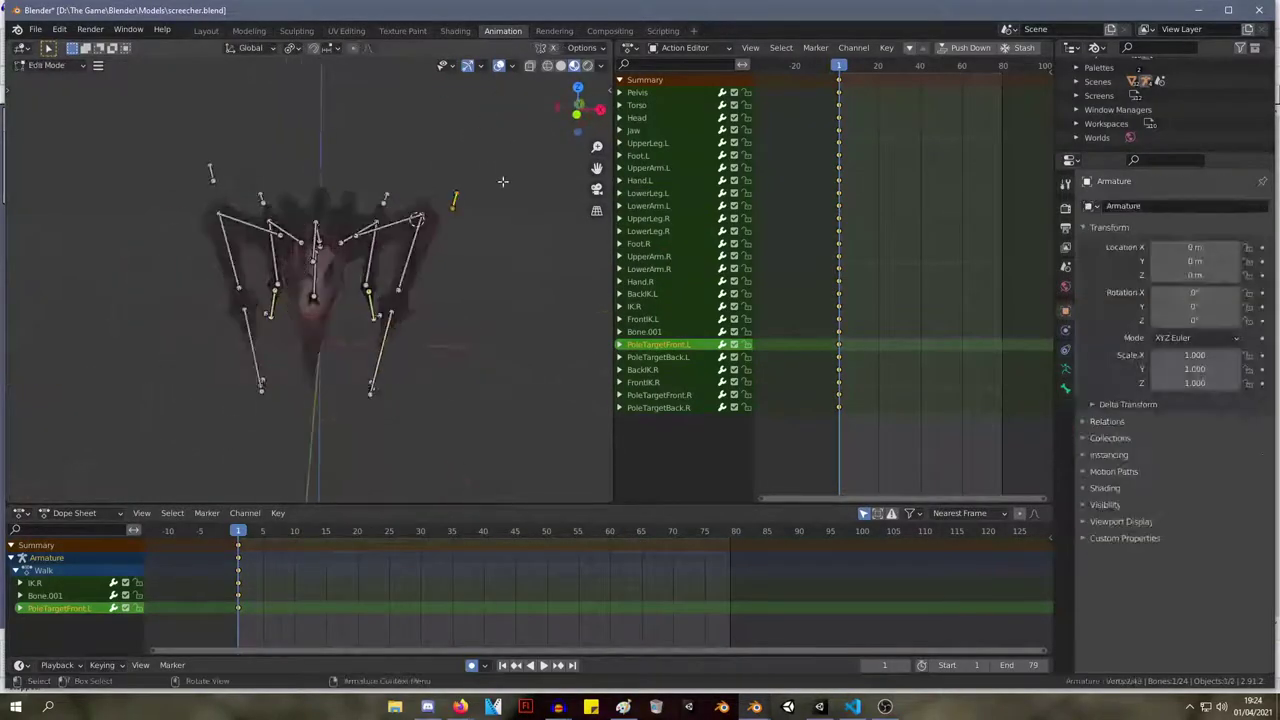
key("Tab")
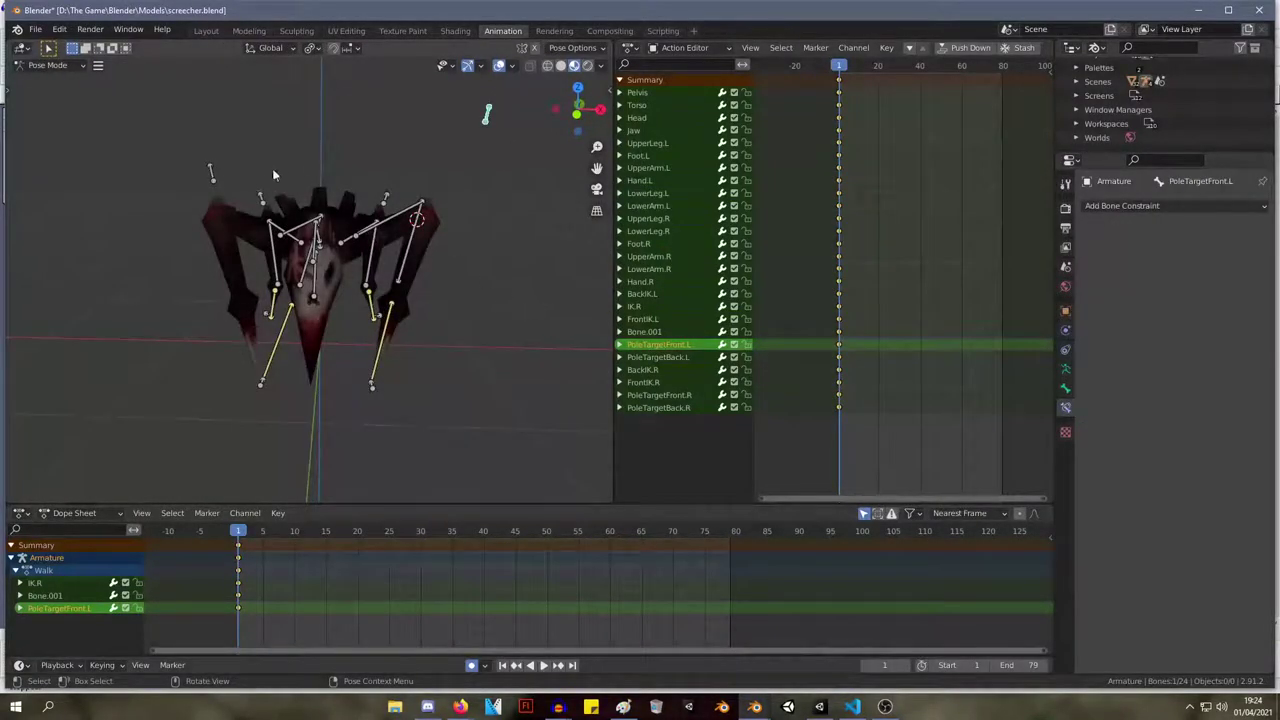
Select all left-side leg, arm and target bones, copy their pose and paste it X-flipped.
left_click_drag(551, 443, 365, 150)
left_click_drag(493, 416, 327, 76)
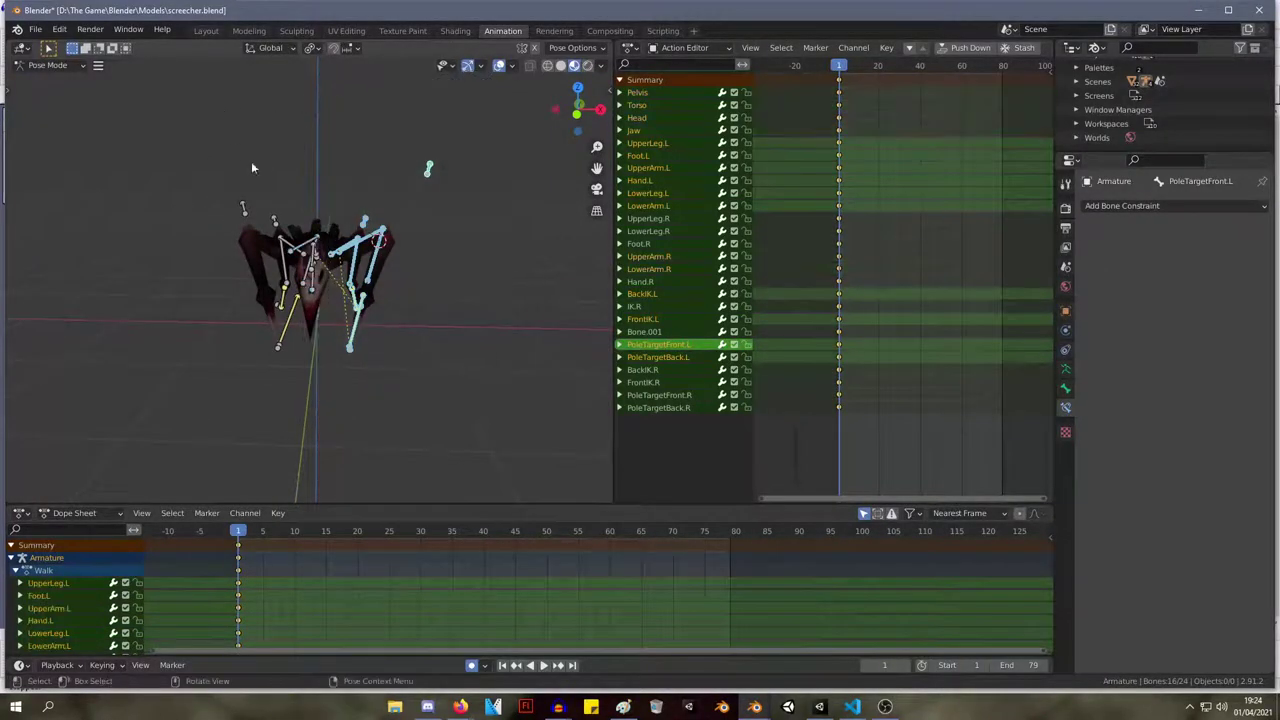
right_click(339, 255)
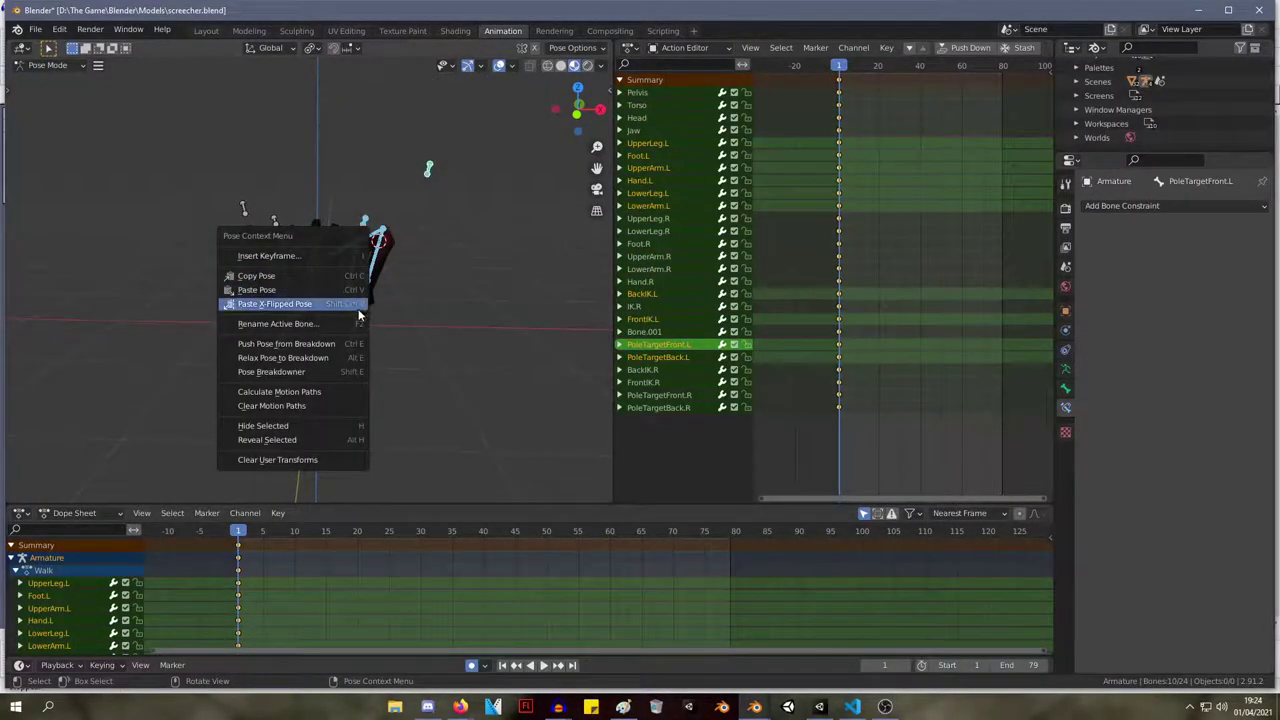
left_click(355, 305)
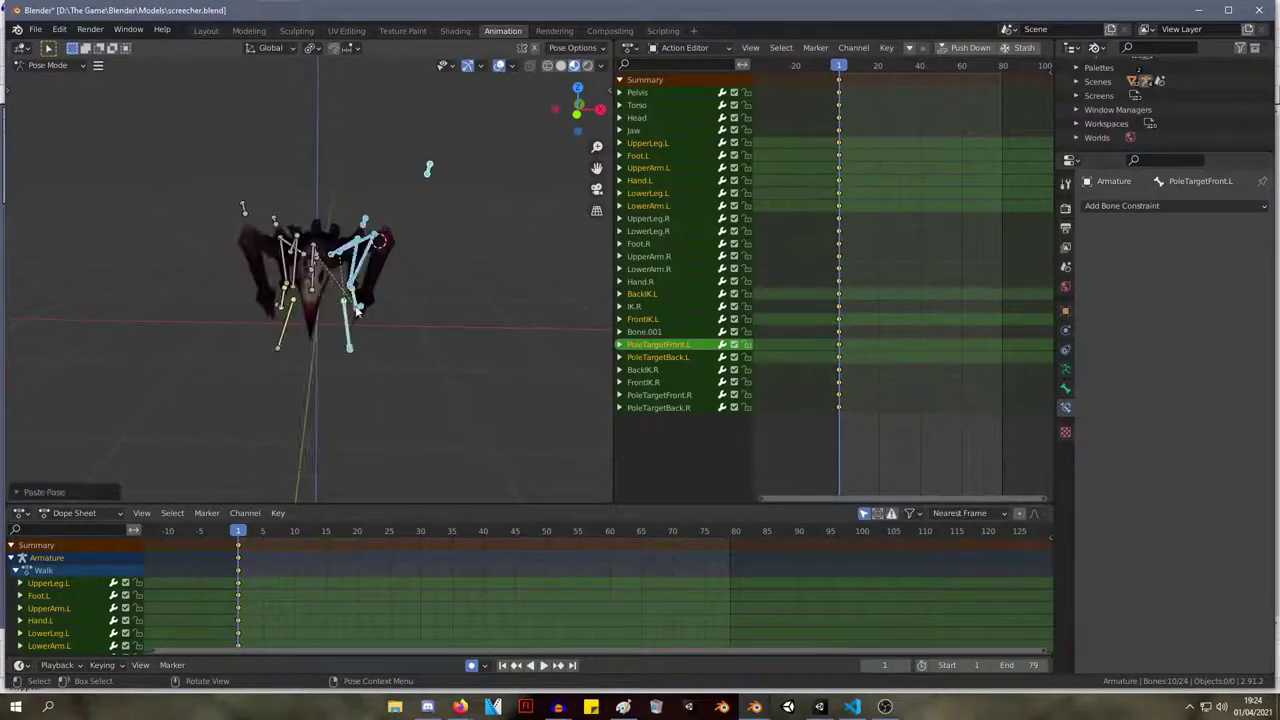
middle_click_drag(468, 214, 410, 233)
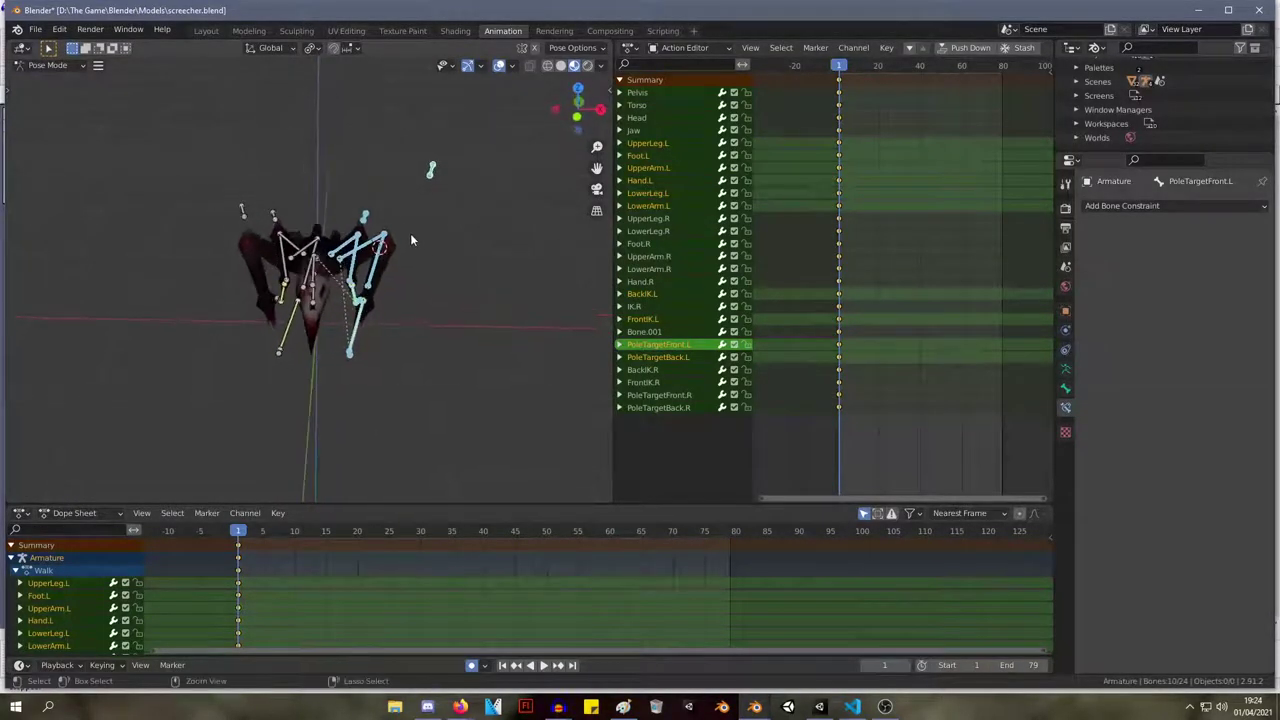
key("ctrl+c")
key("ctrl+shift+v")
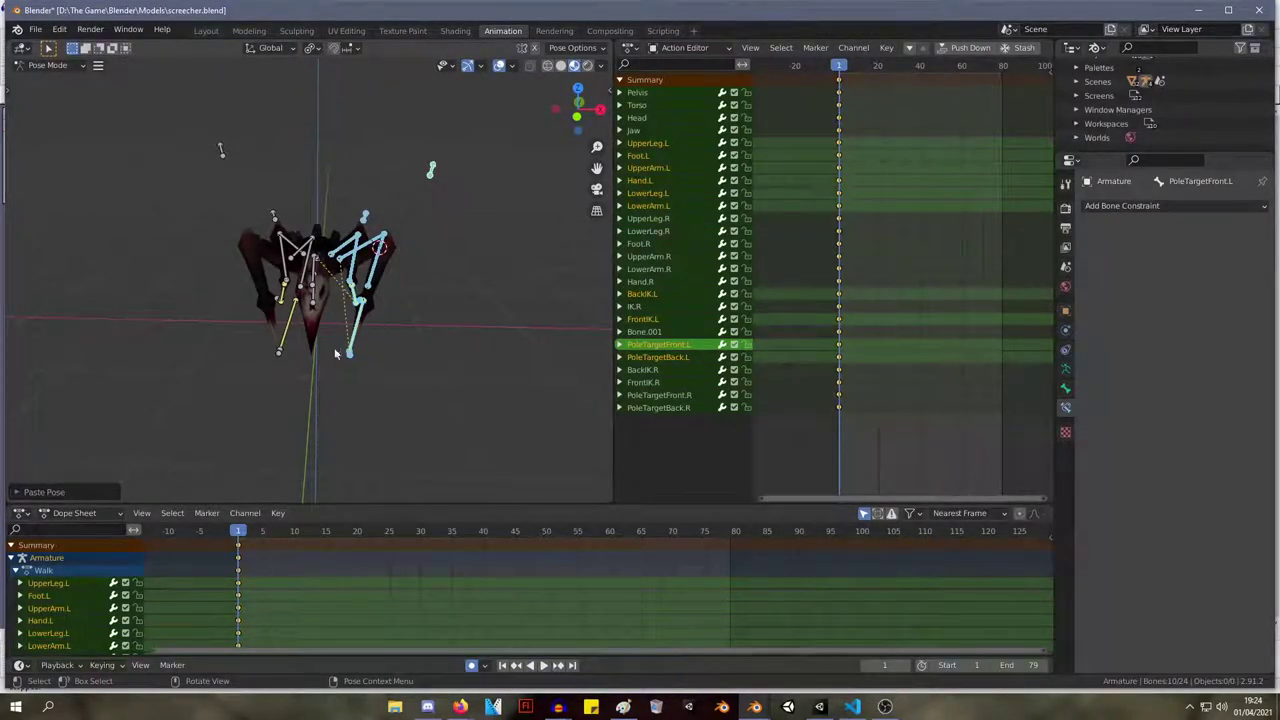
Copy the left-side pose again and paste it X-flipped with all right-side limb and target bones selected.
left_click_drag(195, 166, 260, 328)
left_click_drag(158, 138, 303, 455)
key("ctrl+shift+v")
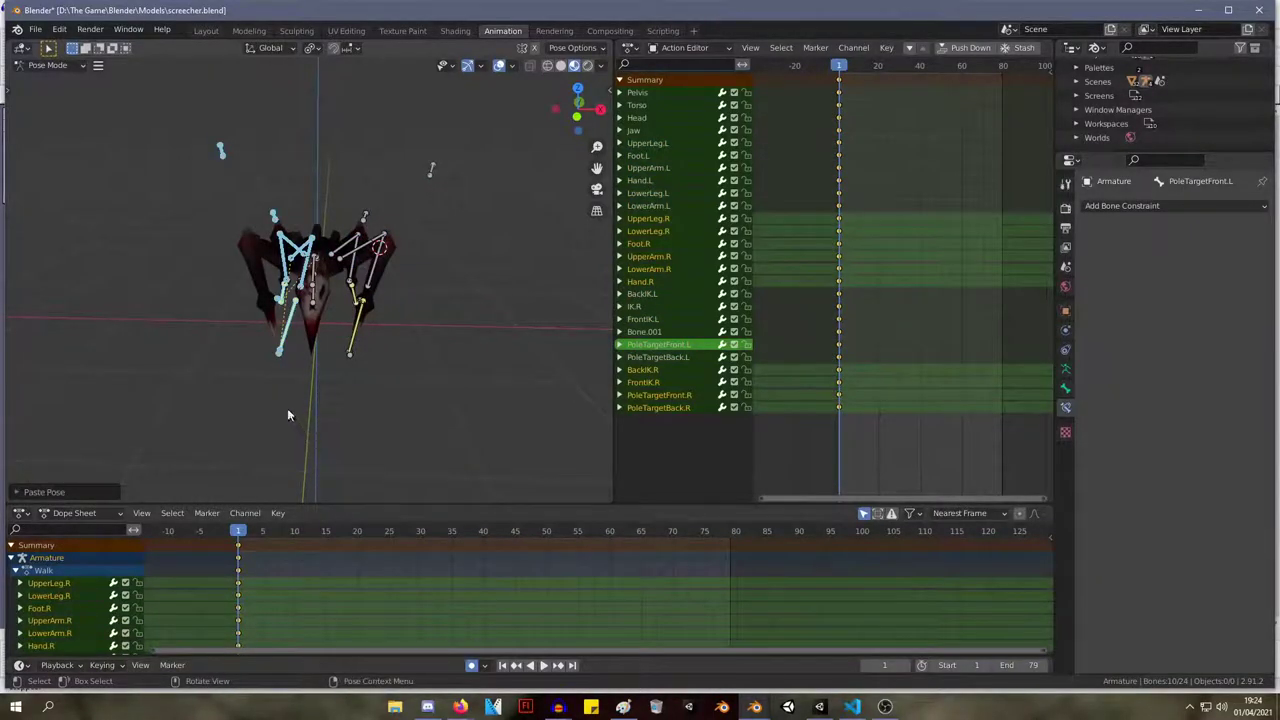
middle_click_drag(190, 388, 188, 326)
left_click_drag(467, 417, 336, 108)
key("ctrl+c")
left_click_drag(188, 114, 302, 380)
key("ctrl+shift+v")
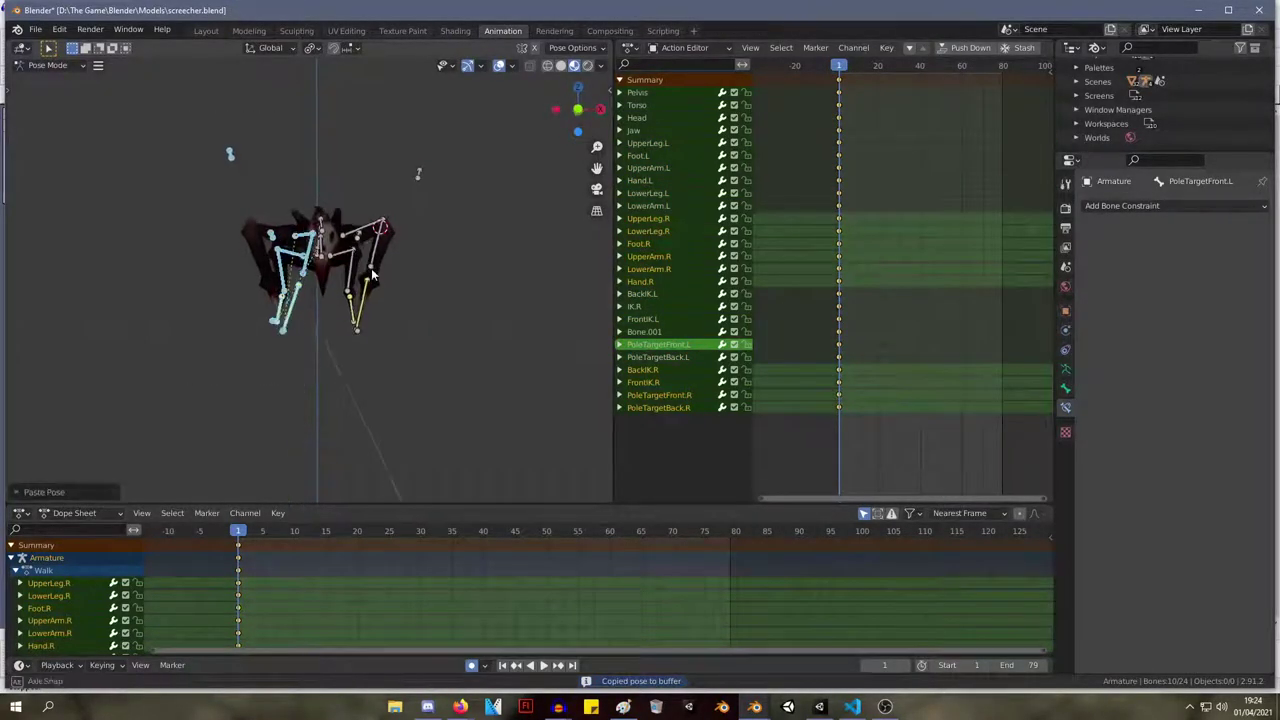
Move the PoleTargetFront.L bone outward along the global X axis.
middle_click_drag(362, 283, 479, 178)
left_click(397, 178)
key("g")
right_click(408, 172)
left_click(408, 237)
scroll(479, 178, "down", 5)
left_click(413, 181)
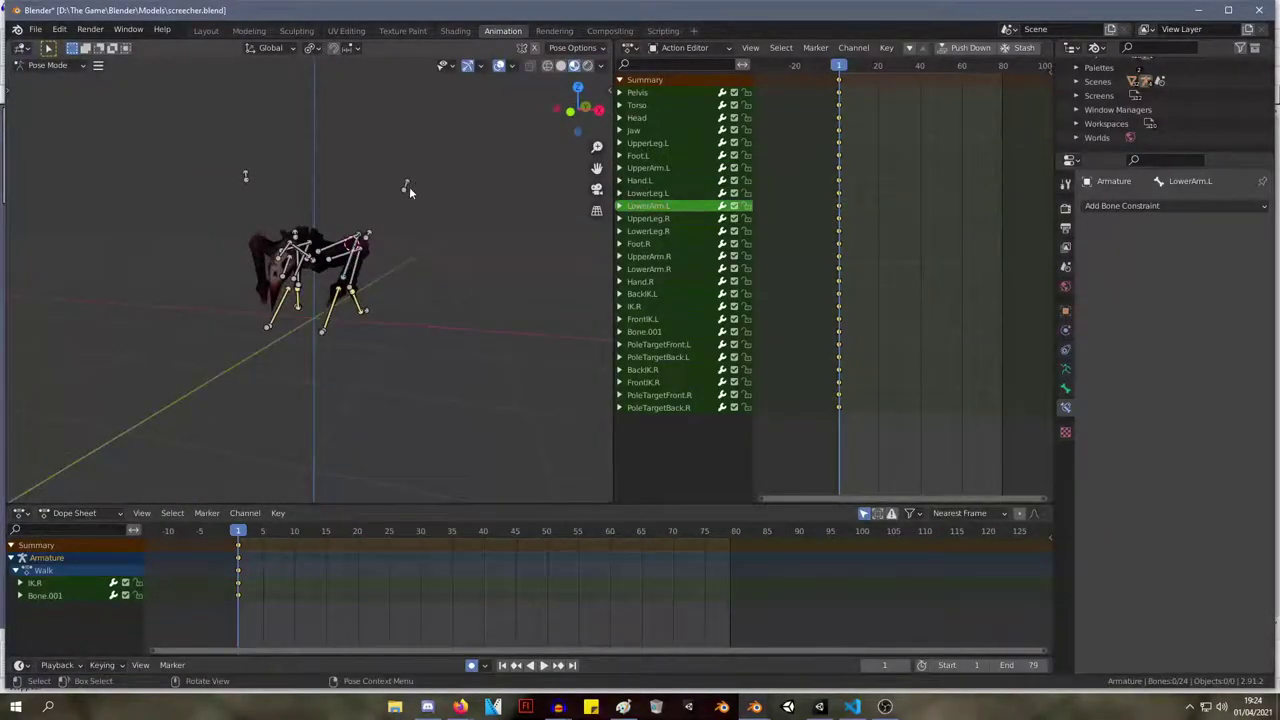
left_click(406, 187)
key("g")
key("x")
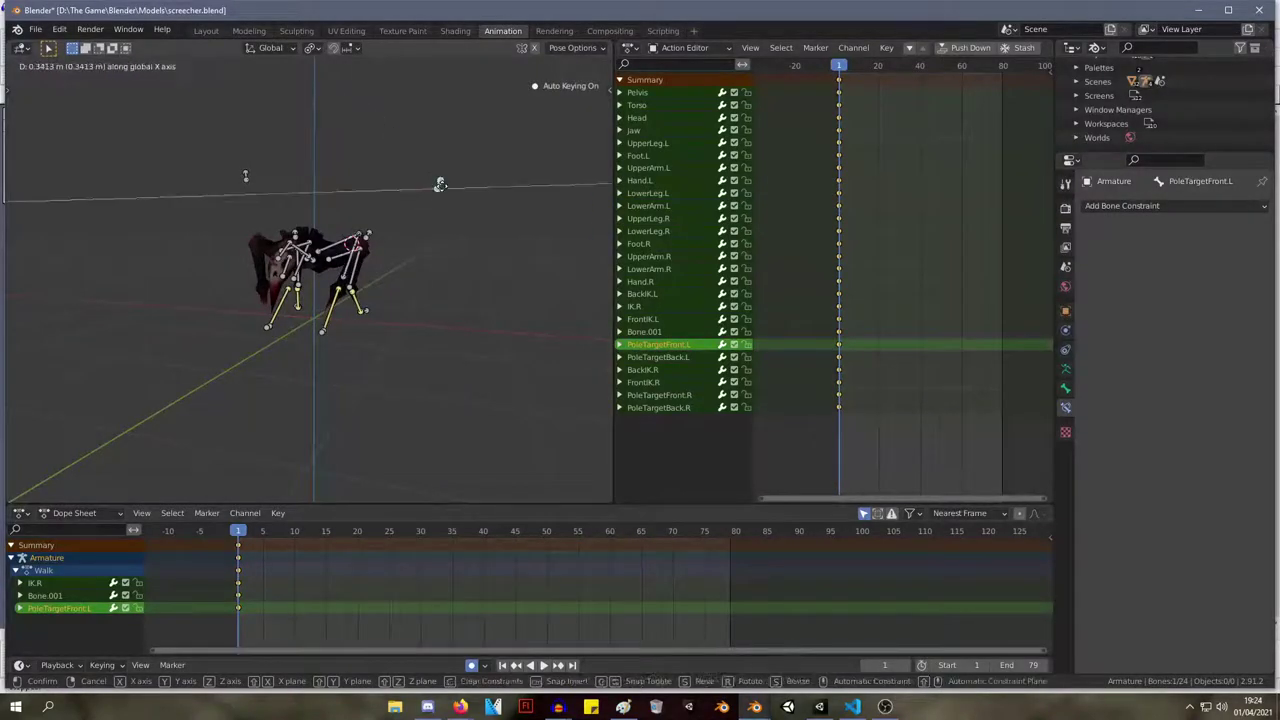
left_click(446, 196)
Move PoleTargetFront.L freely to a position farther out and above the left front arm.
middle_click_drag(448, 200, 343, 289)
key("g")
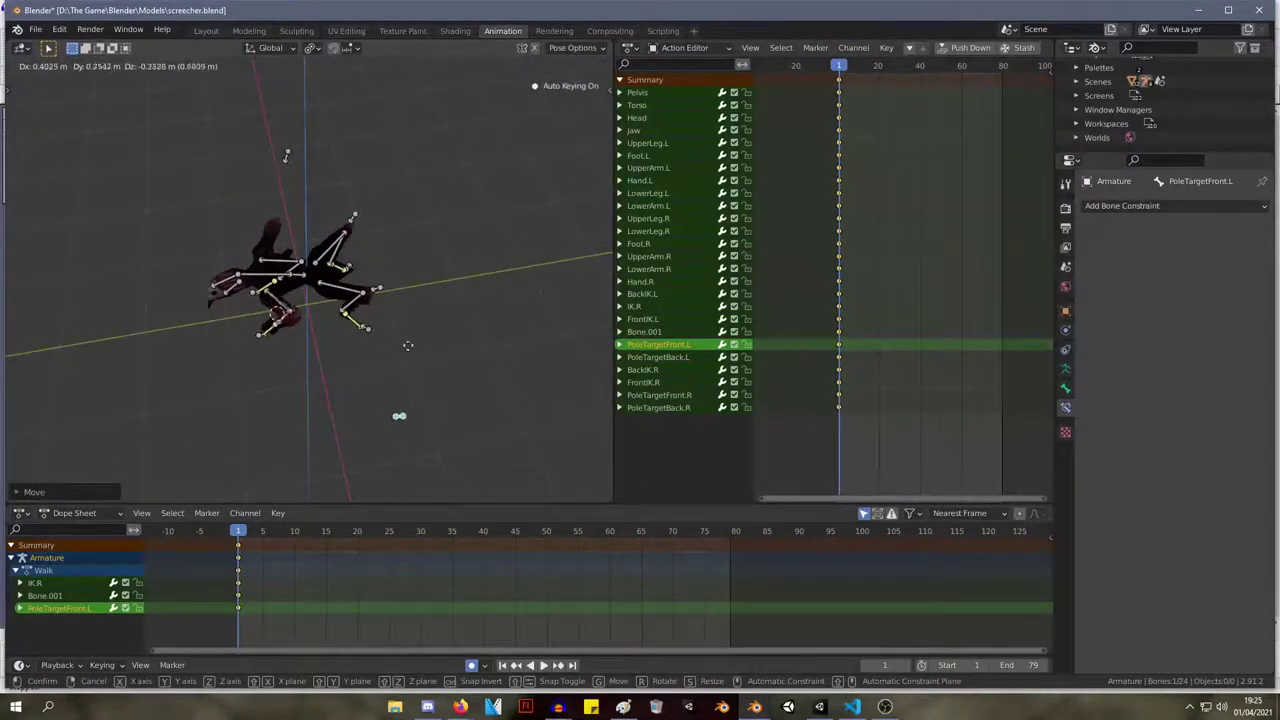
left_click(427, 329)
middle_click_drag(427, 329, 495, 209)
key("g")
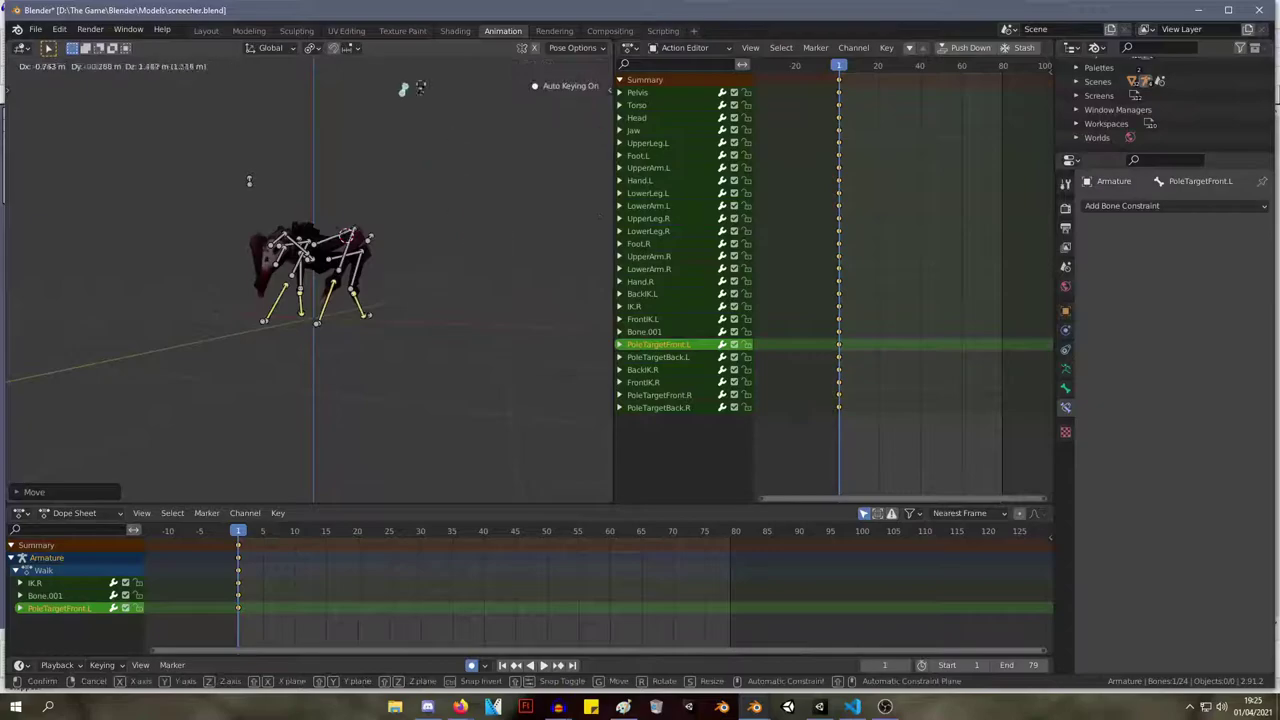
left_click(444, 149)
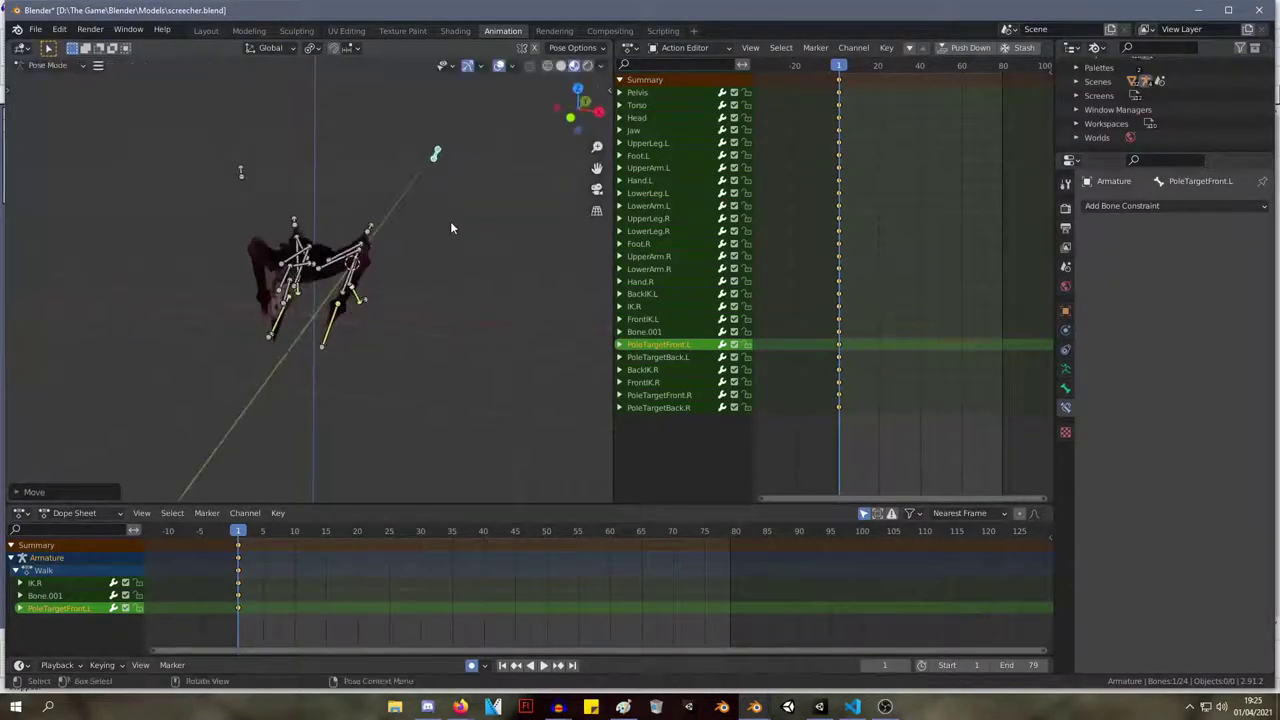
scroll(453, 220, "up", 8)
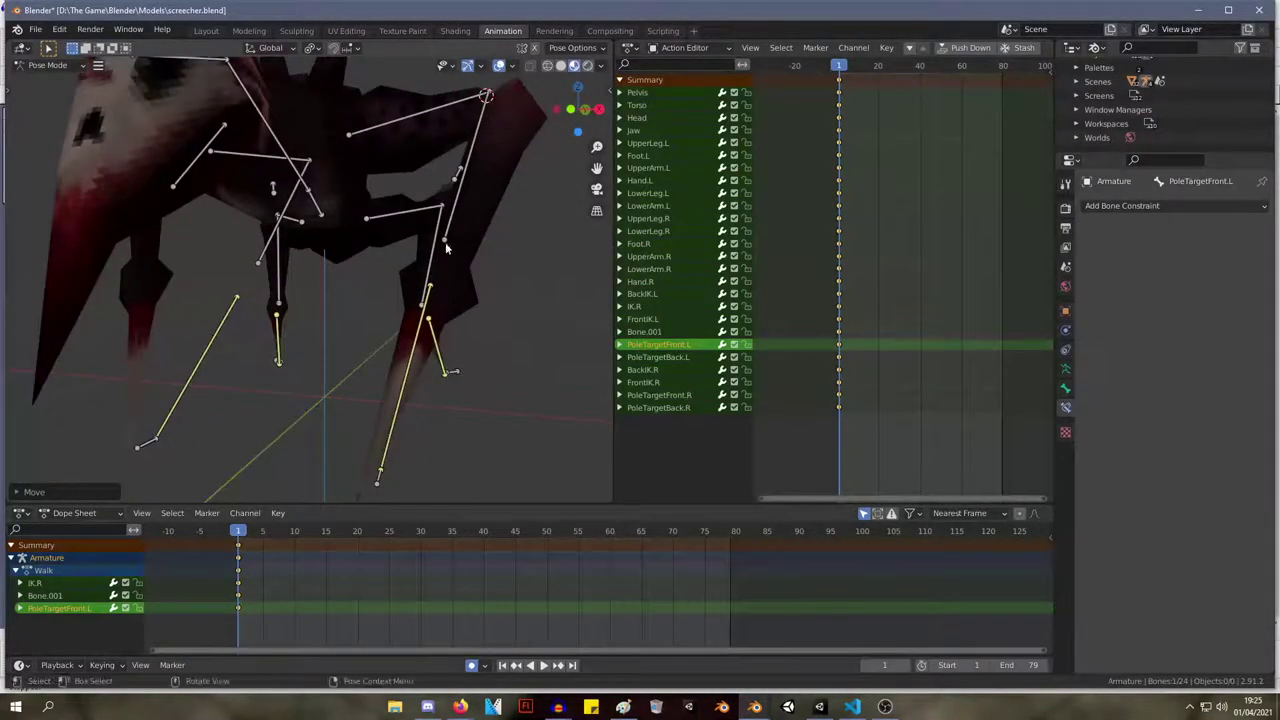
left_click(446, 246)
middle_click_drag(484, 250, 479, 241)
scroll(366, 370, "down", 4)
left_click(350, 358)
key("g")
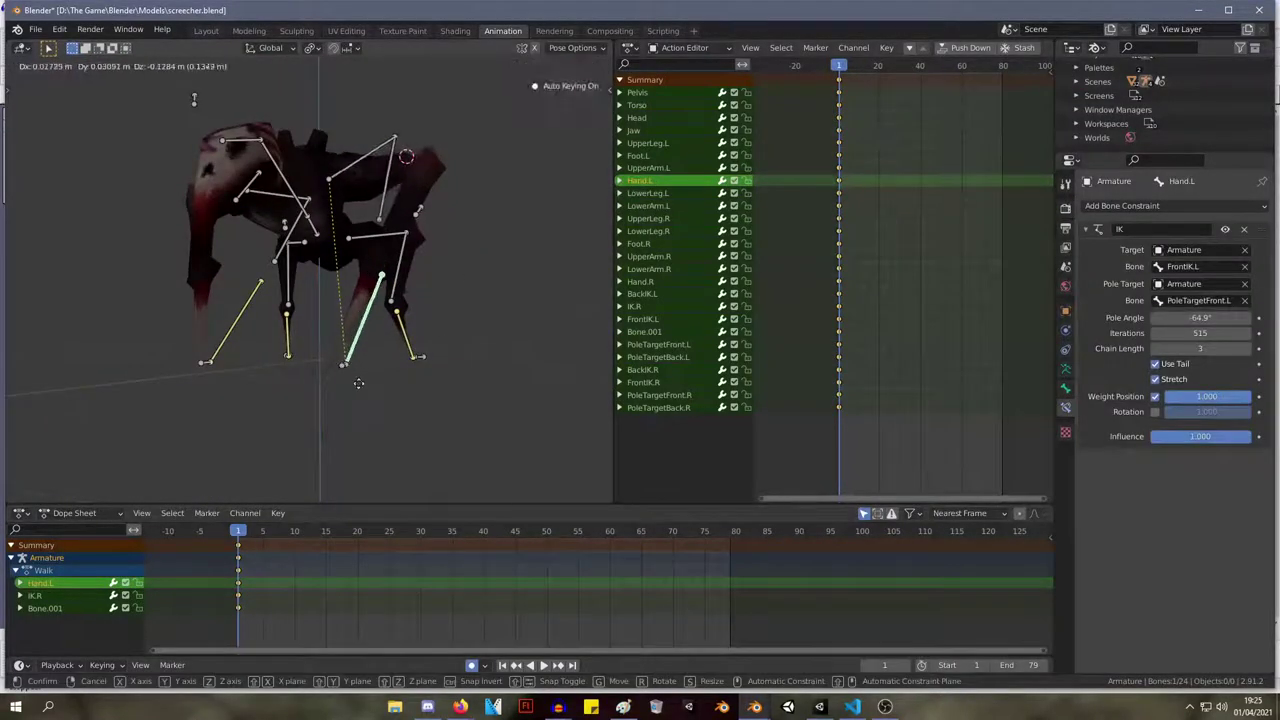
right_click(322, 300)
right_click(340, 271)
Rotate the UpperArm.L bone with the left front arm's IK active.
left_click(374, 166)
key("r")
left_click(389, 197)
left_click(295, 232)
middle_click_drag(300, 236, 446, 197)
left_click(446, 197)
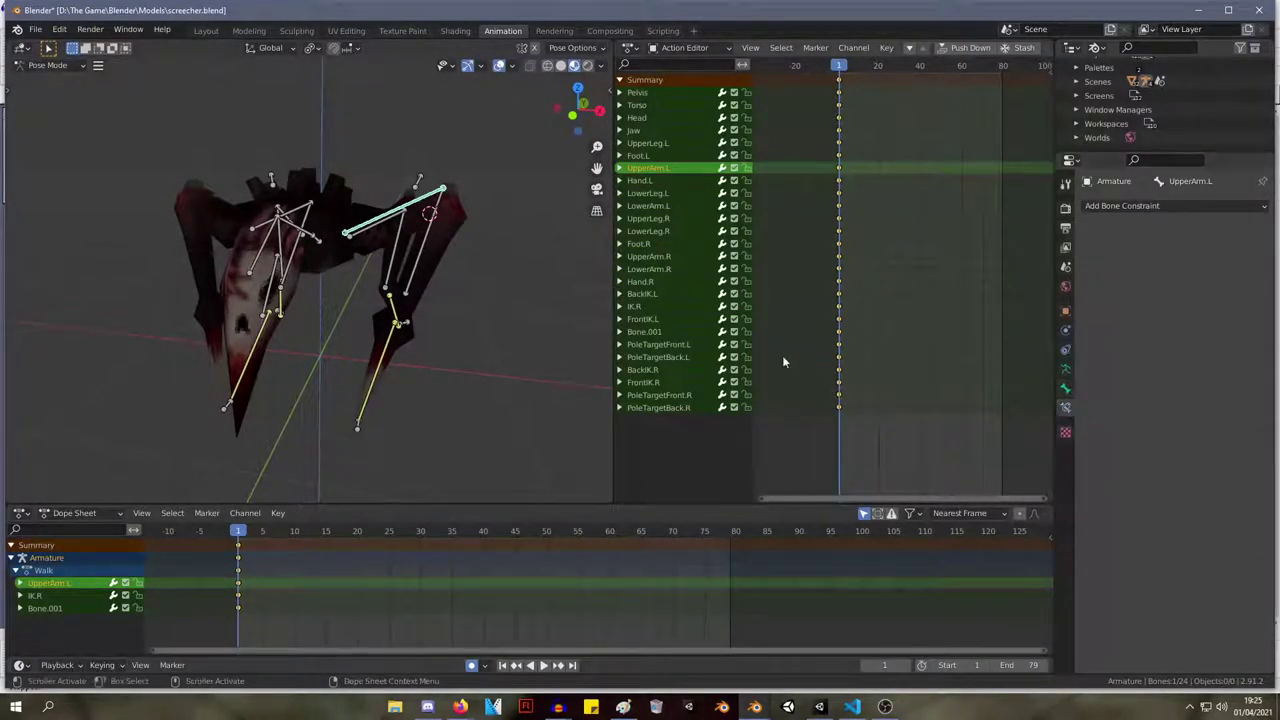
scroll(340, 280, "down", 4)
middle_click_drag(340, 280, 352, 227)
key("r")
right_click(424, 203)
Reposition the left front arm's pole target above the arm, checking it from two angles, and select UpperArm.L.
left_click(438, 137)
key("g")
left_click(418, 186)
mouse_move(437, 211)
middle_mouse_down()
mouse_move(301, 283)
mouse_move(226, 343)
mouse_move(420, 245)
mouse_move(426, 226)
middle_mouse_up()
key("g")
left_click(221, 348)
scroll(410, 226, "up", 4)
left_click(369, 166)
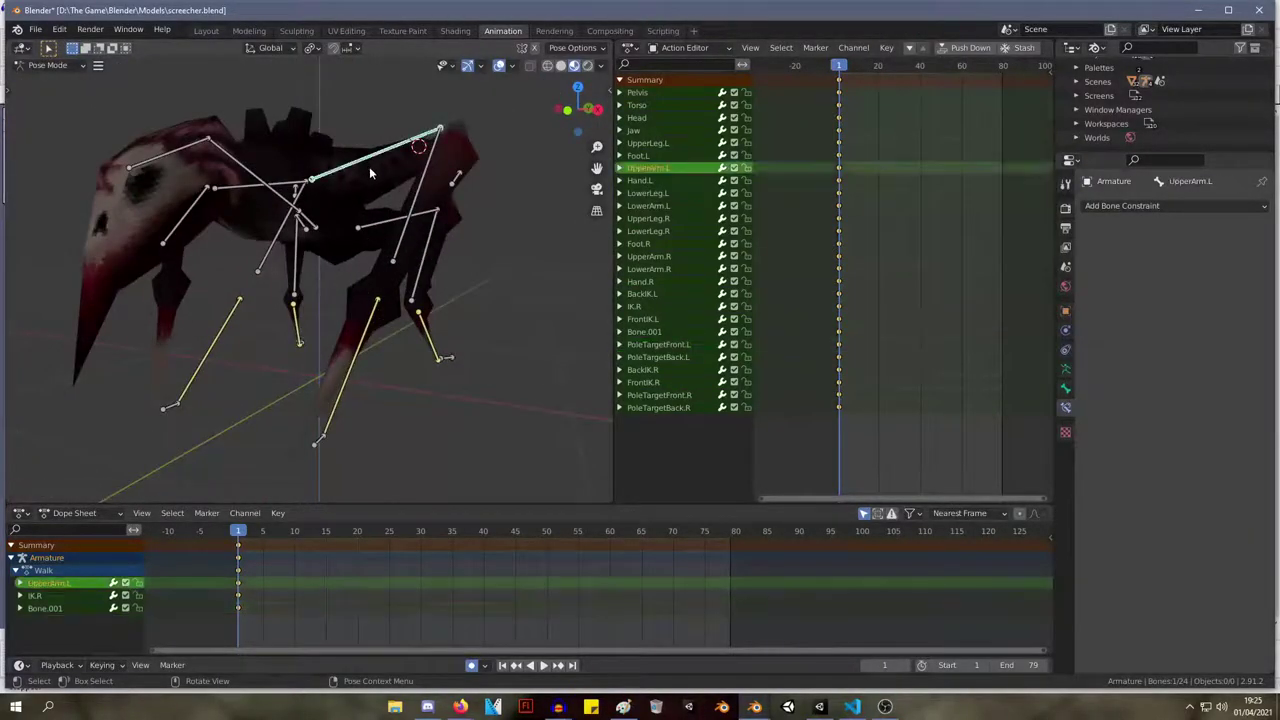
Move the Hand.L bone slightly backward and shift FrontIK.L away from the left hand's tip.
left_click_drag(357, 350, 379, 355)
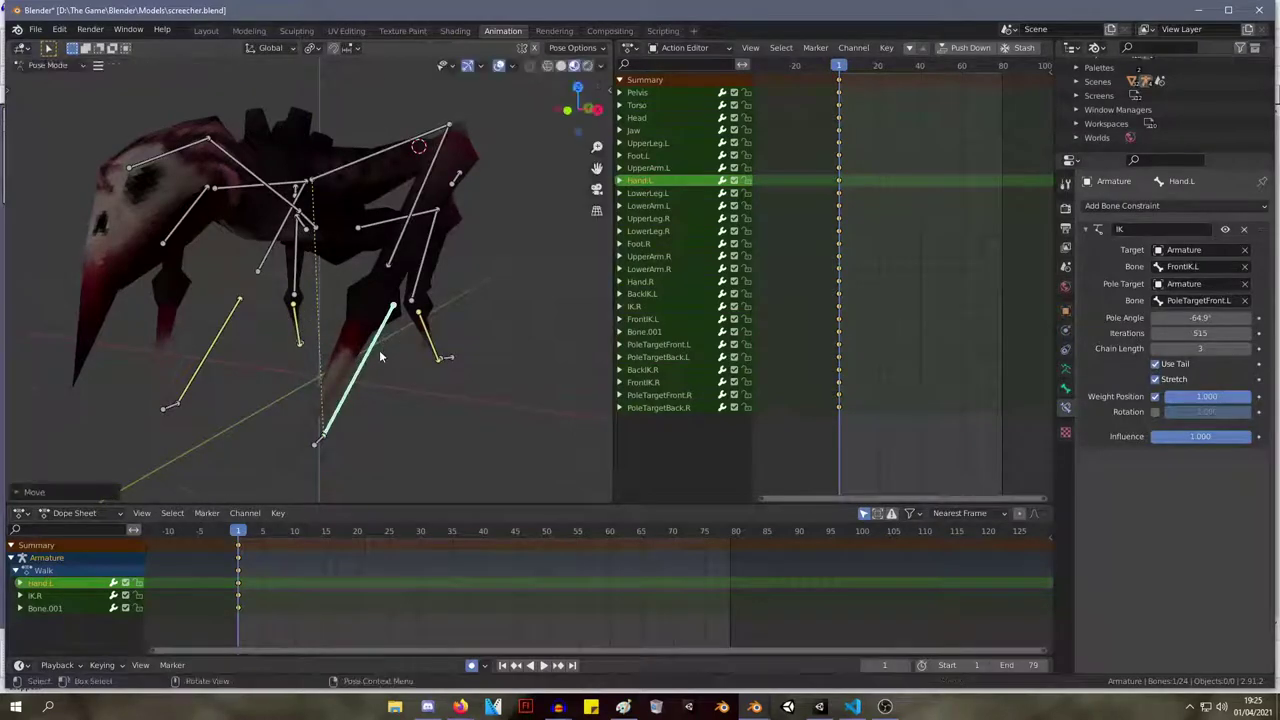
left_click_drag(317, 446, 292, 456)
left_click(294, 453)
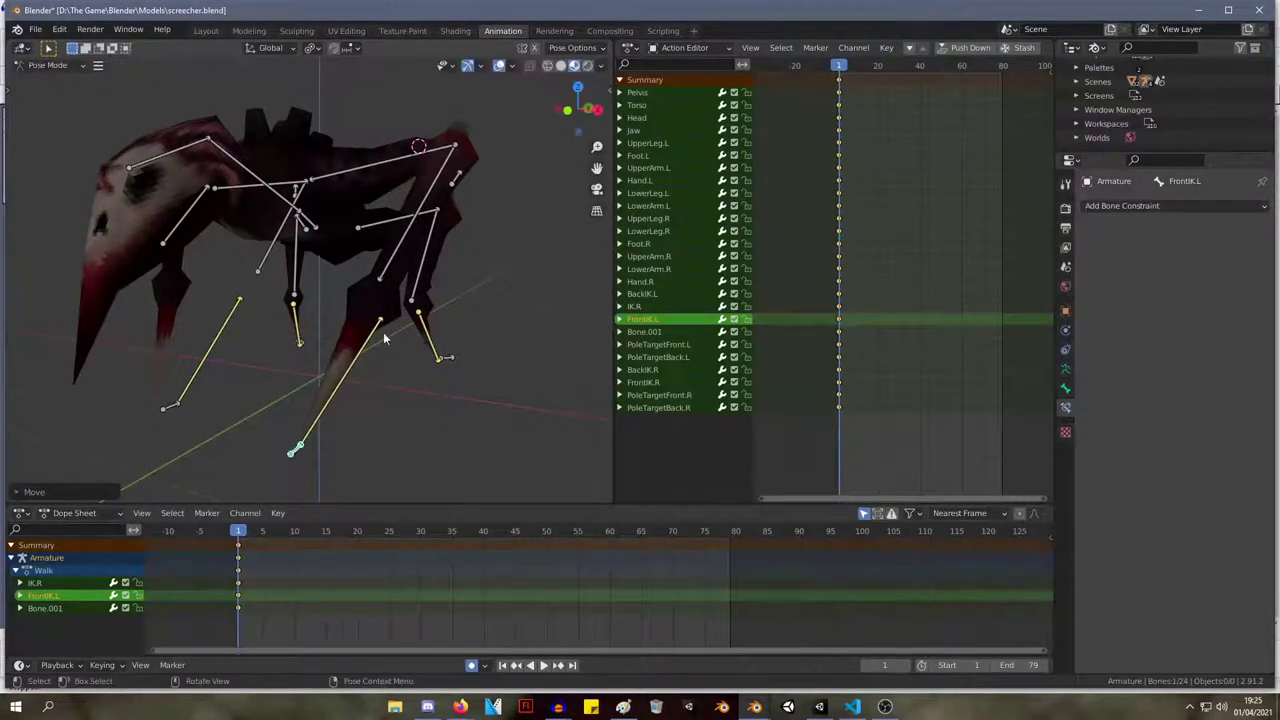
Rotate and move the Hand.L bone from several angles to test how the IK chain of the left front arm responds.
left_click(378, 319)
key("r")
left_click(428, 324)
middle_click_drag(428, 324, 341, 311)
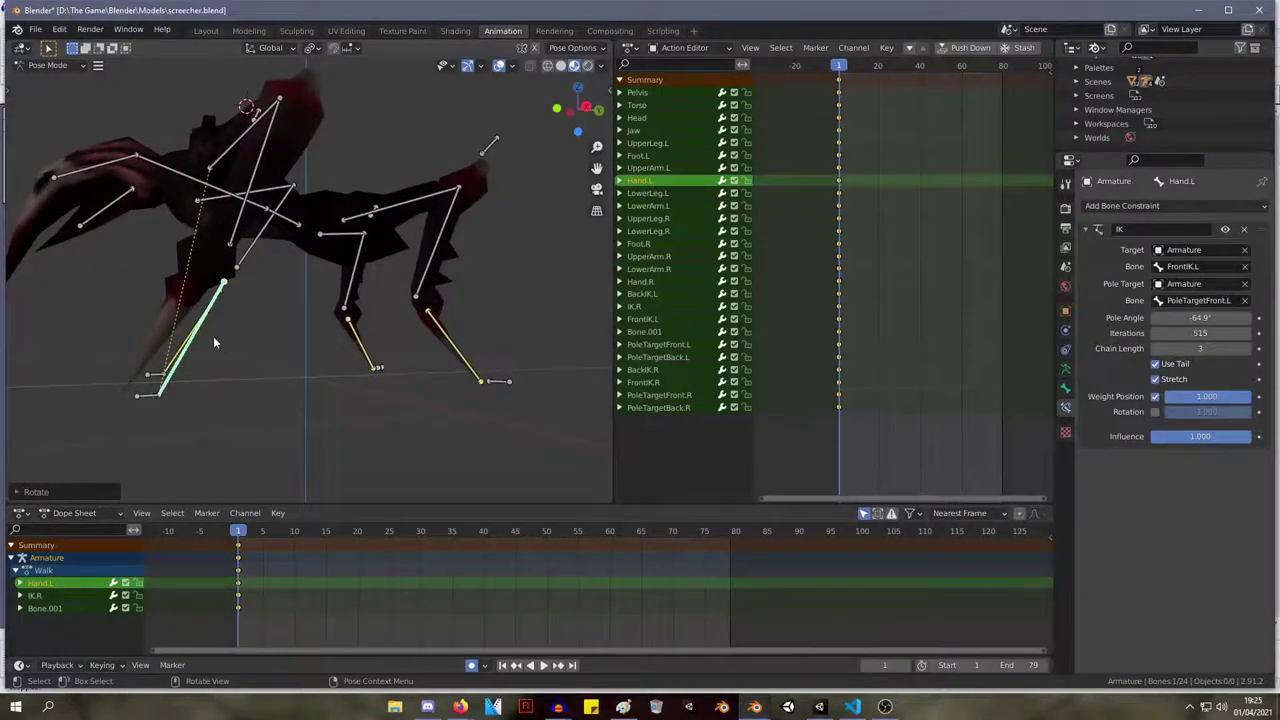
key("g")
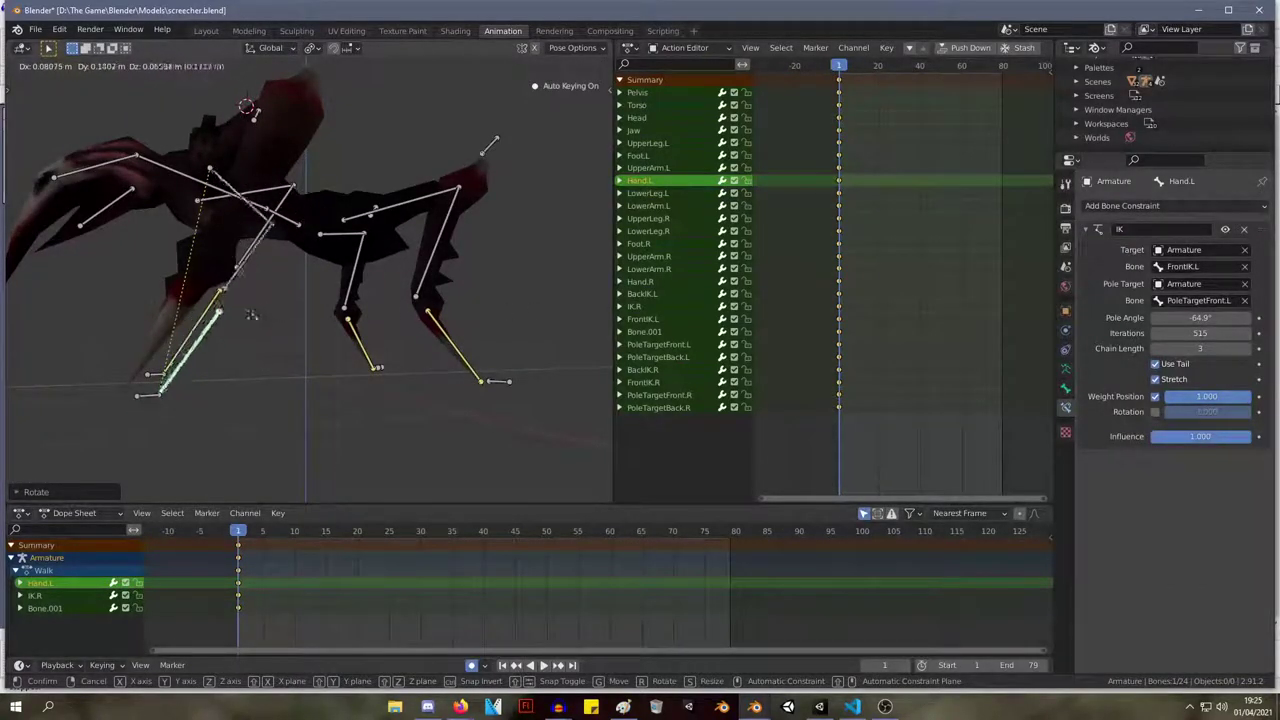
left_click(271, 300)
middle_click_drag(271, 300, 336, 358)
key("r")
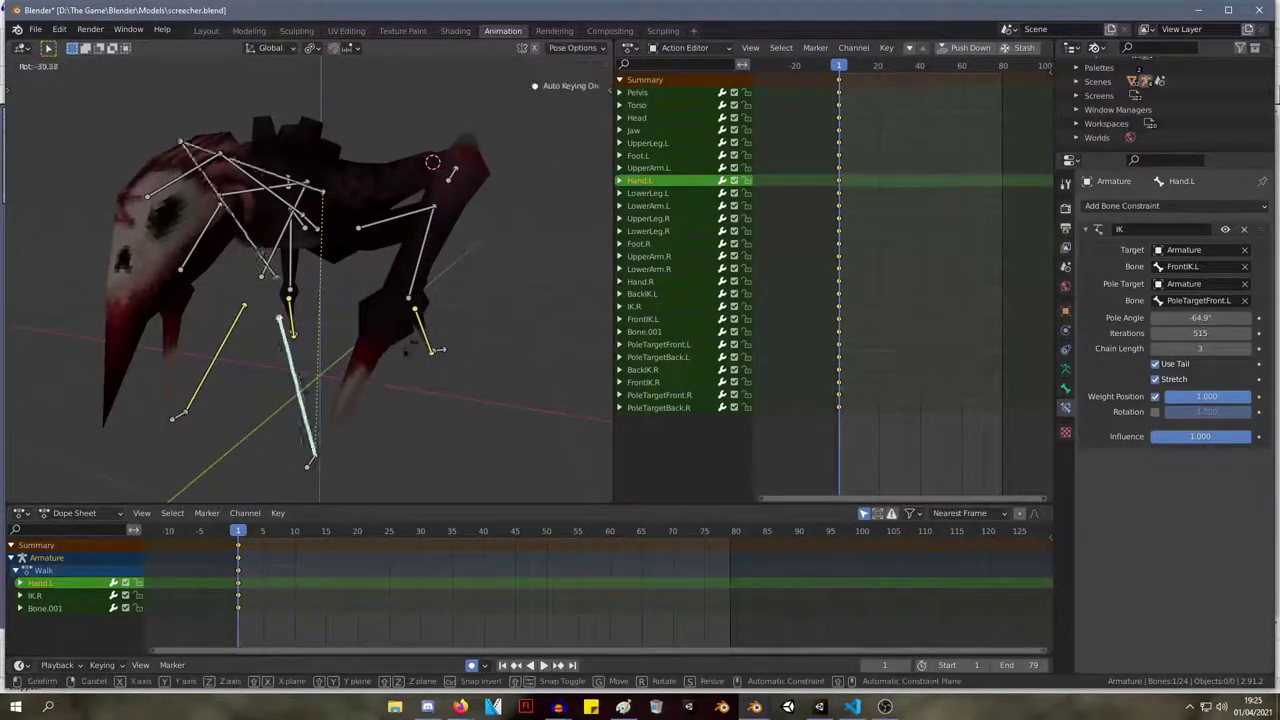
left_click(404, 343)
Switch Use Tail off and on again in Hand.L's IK constraint and set its pole angle to -64.6°.
left_click(1155, 366)
left_click(1155, 366)
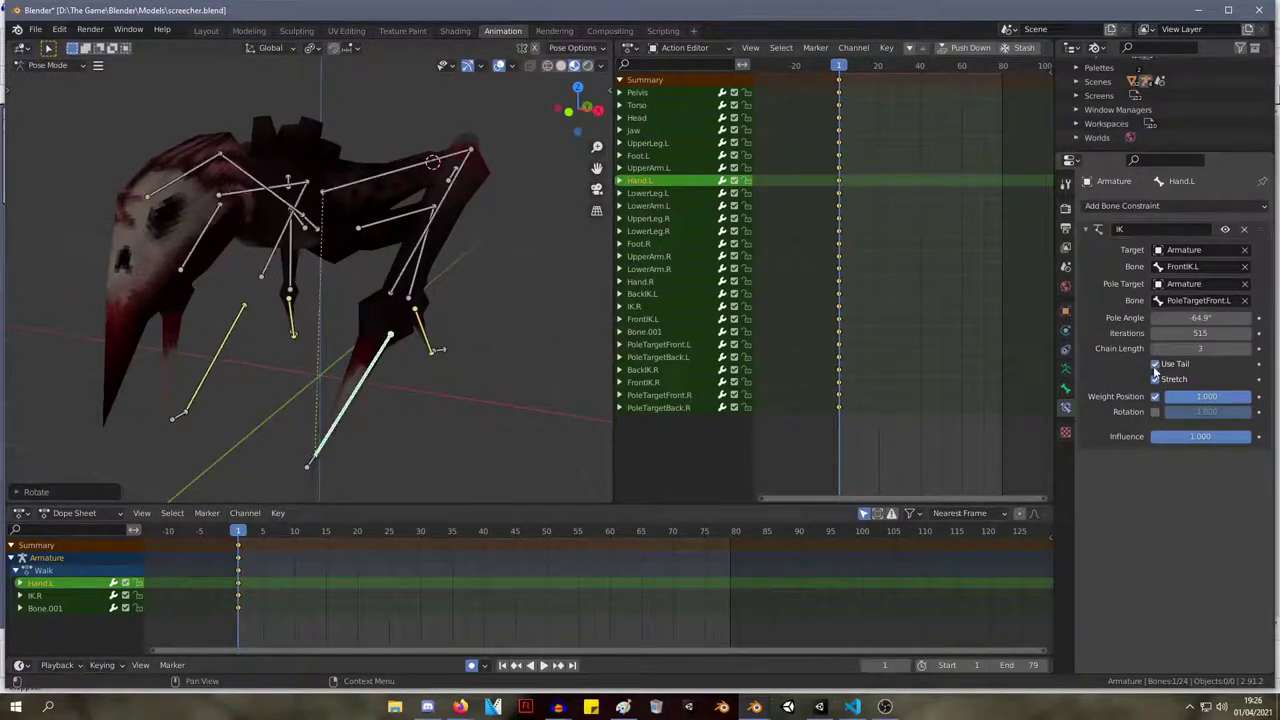
left_click_drag(1200, 318, 1199, 318)
Compare the left front arm's bones between Edit Mode and Pose Mode, testing FrontIK.L without keeping any move.
middle_click_drag(577, 304, 484, 284)
key("Tab")
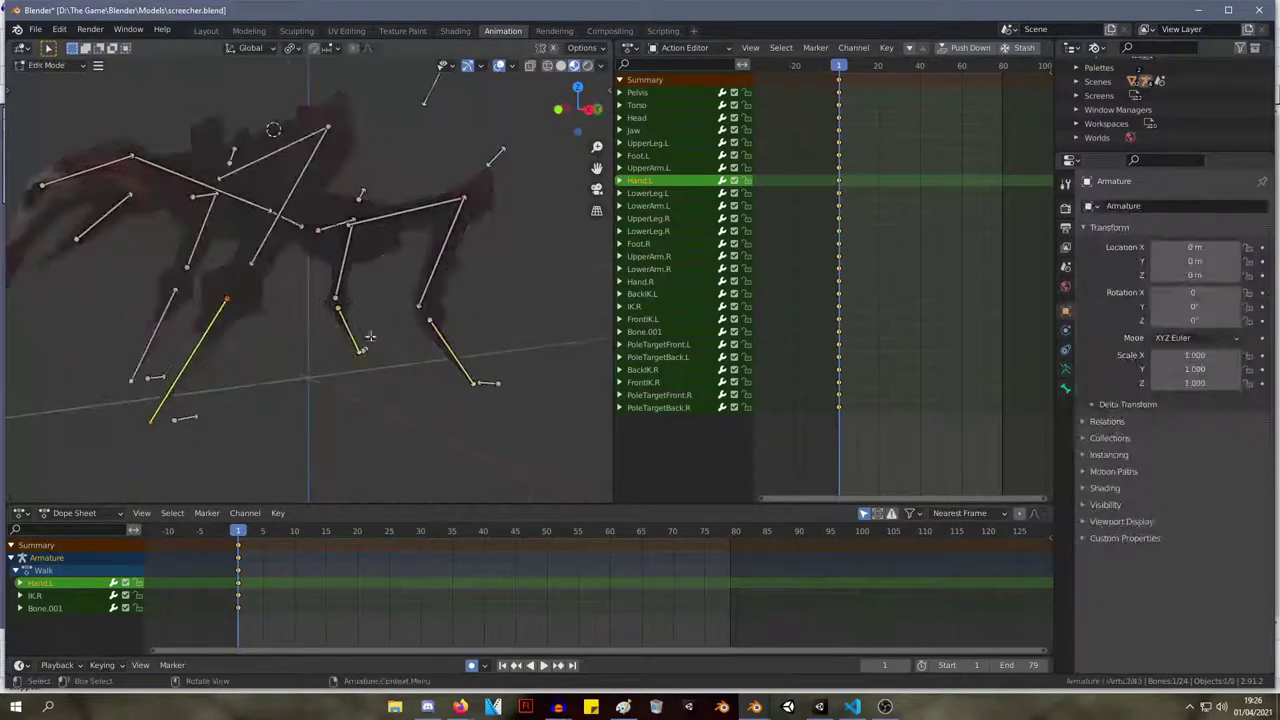
key("Tab")
key("Tab")
key("Tab")
middle_click_drag(268, 341, 310, 432)
left_click(251, 434)
key("g")
right_click(225, 432)
key("Tab")
key("Tab")
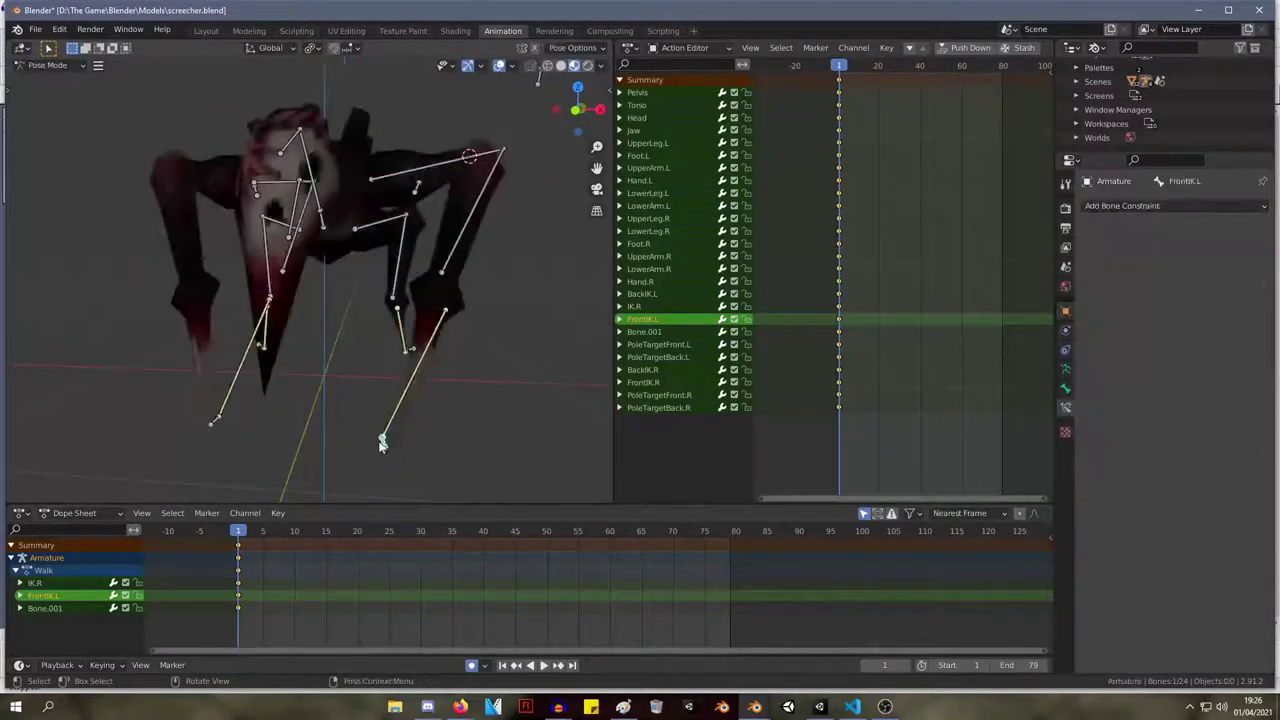
Disable the IK constraint on the Hand.L bone.
left_click(383, 446)
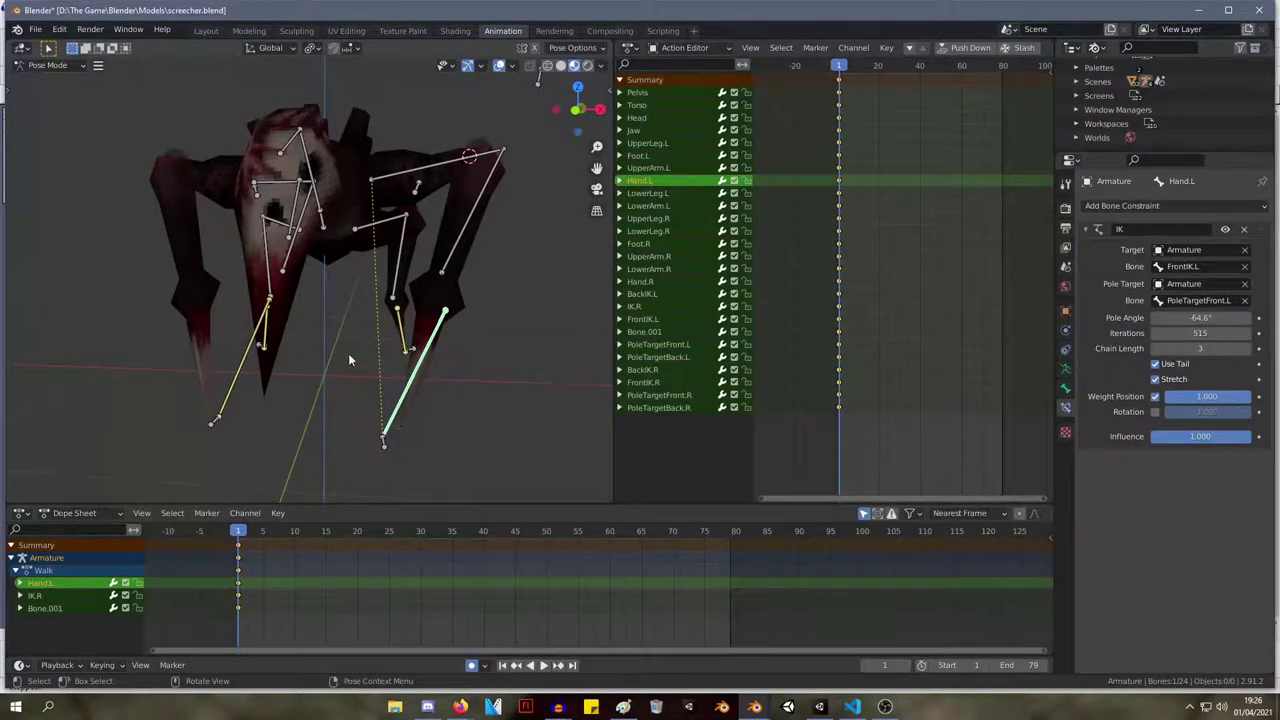
scroll(340, 338, "down", 4)
mouse_move(337, 334)
middle_mouse_down()
mouse_move(342, 400)
mouse_move(354, 342)
middle_mouse_up()
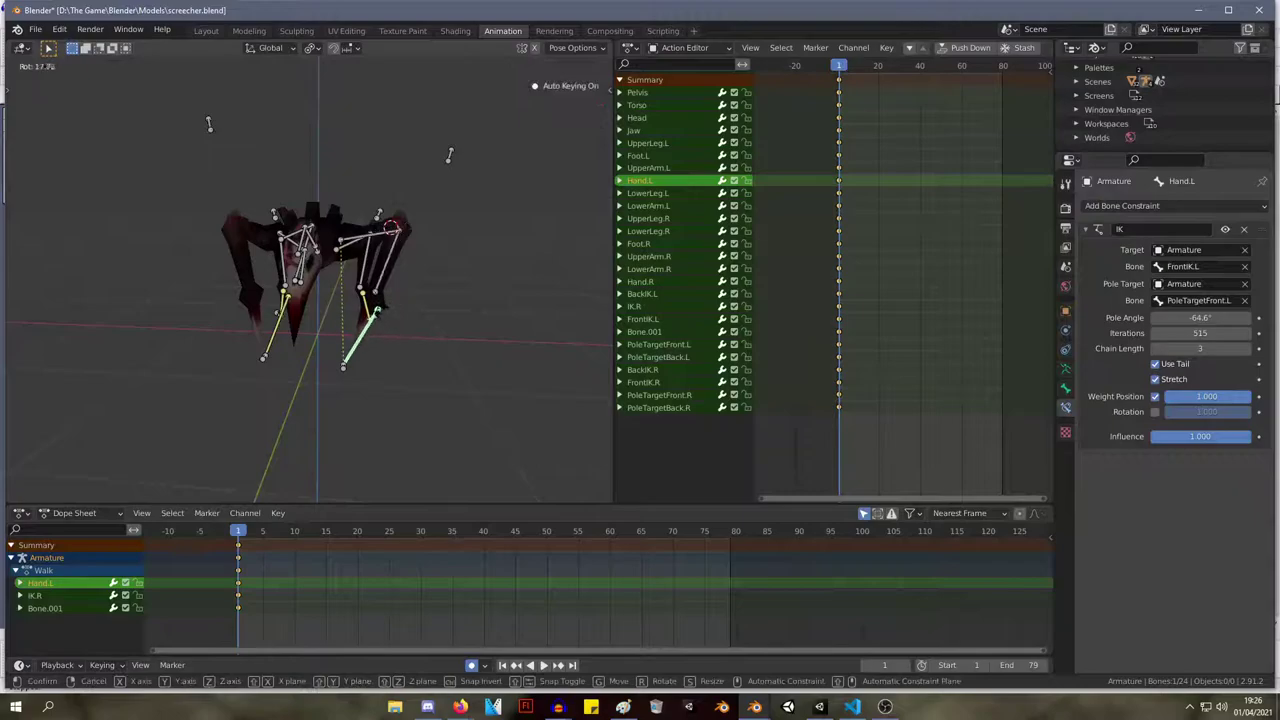
left_click(1225, 230)
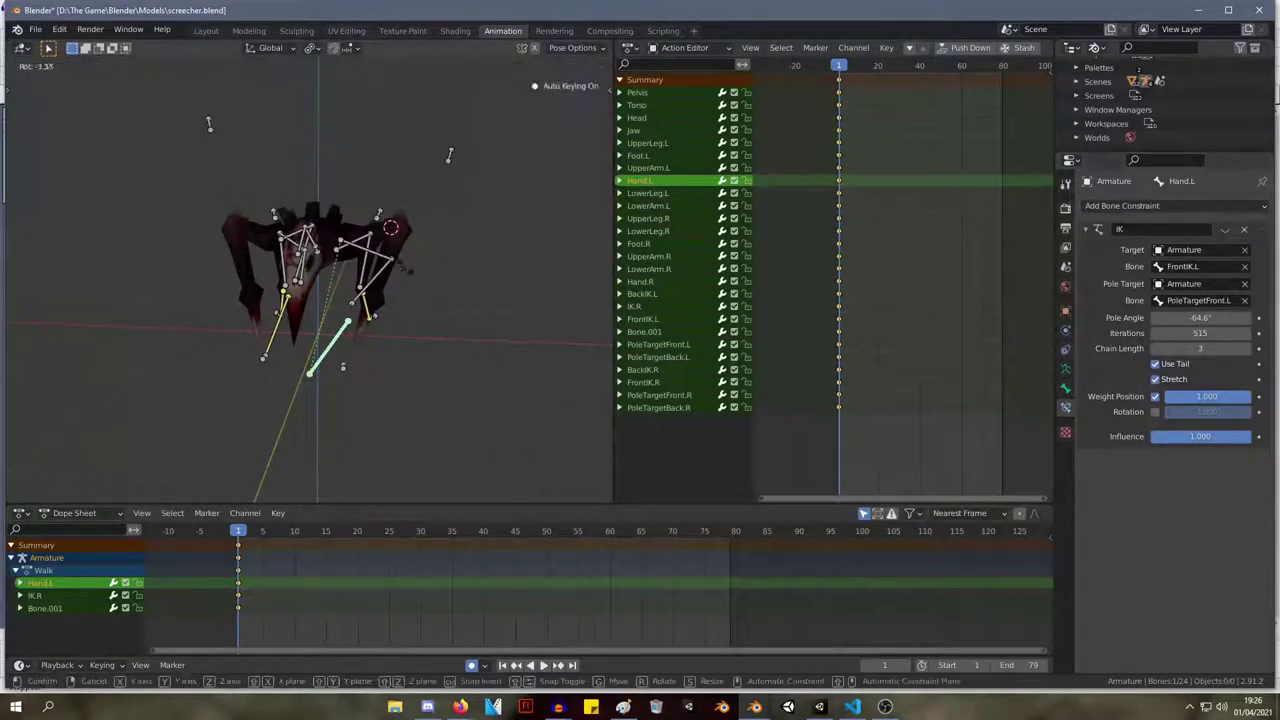
Rotate UpperArm.L and LowerArm.L to bring the left front arm back toward its mesh.
left_click(382, 258)
key("r")
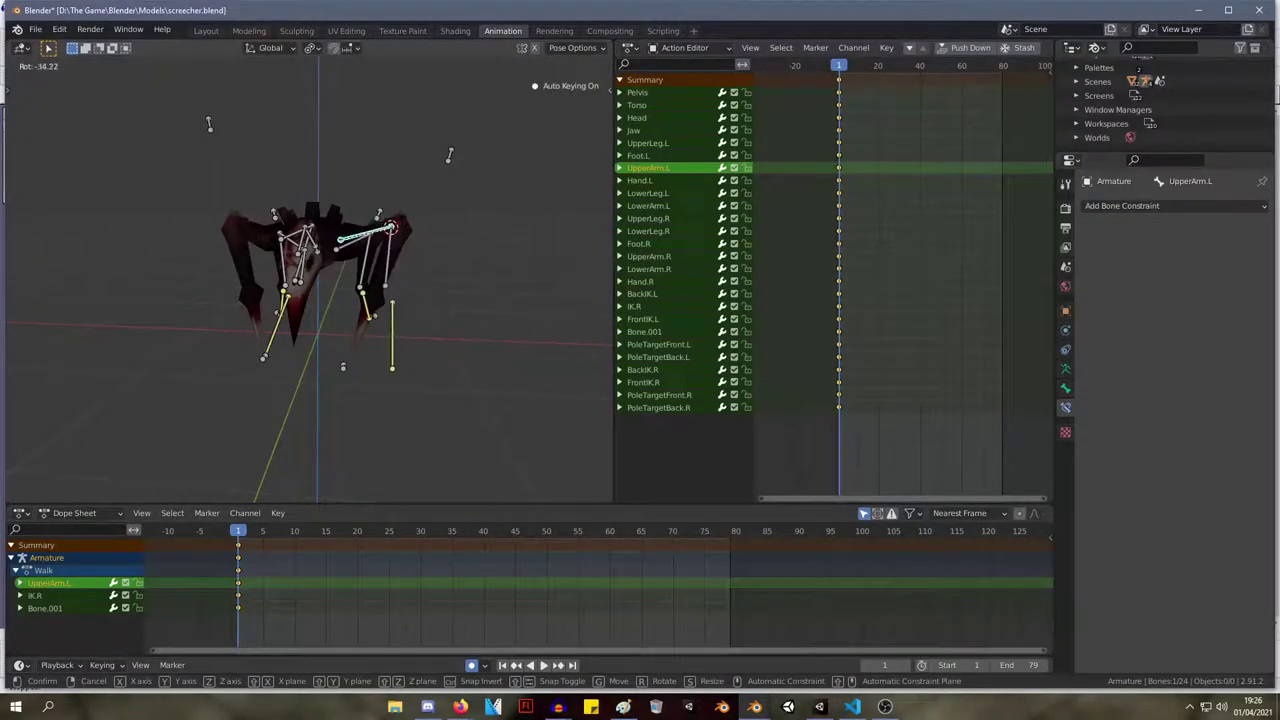
left_click(395, 232)
left_click(399, 246)
key("r")
left_click(380, 236)
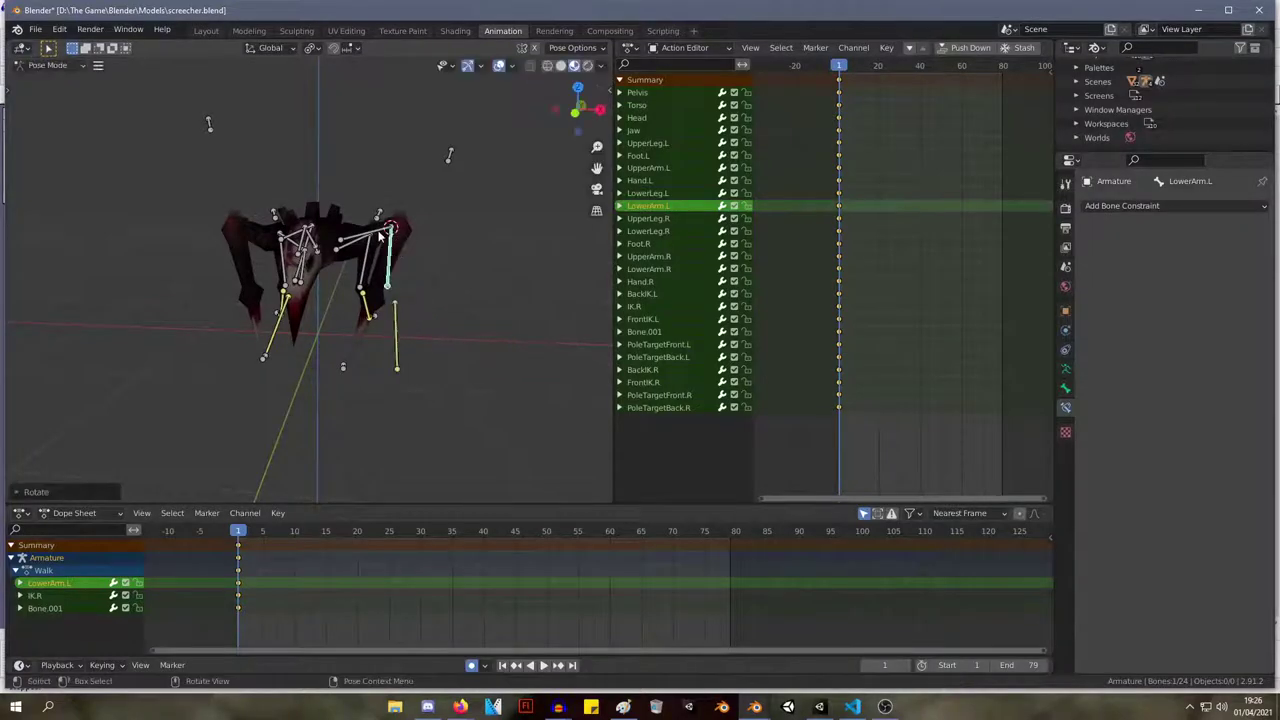
Refine the rotations of LowerArm.L and UpperArm.L from the front so both bones follow the left front arm mesh.
scroll(378, 232, "up", 4)
middle_click_drag(384, 232, 358, 222)
key("r")
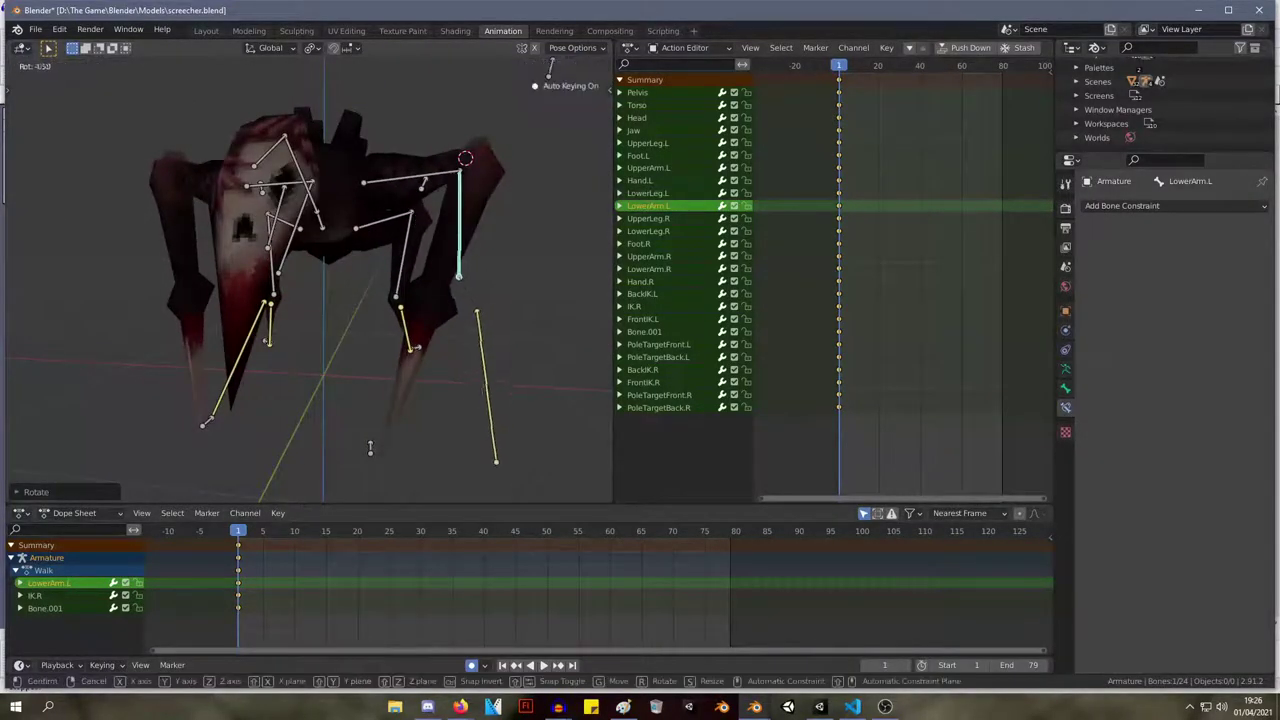
left_click(398, 213)
left_click(422, 184)
left_click(432, 173)
key("r")
left_click(456, 191)
left_click(449, 213)
key("r")
left_click(440, 218)
Rotate UpperArm.L in the view from above until it runs along the left upper arm mesh.
middle_click_drag(455, 222, 229, 425)
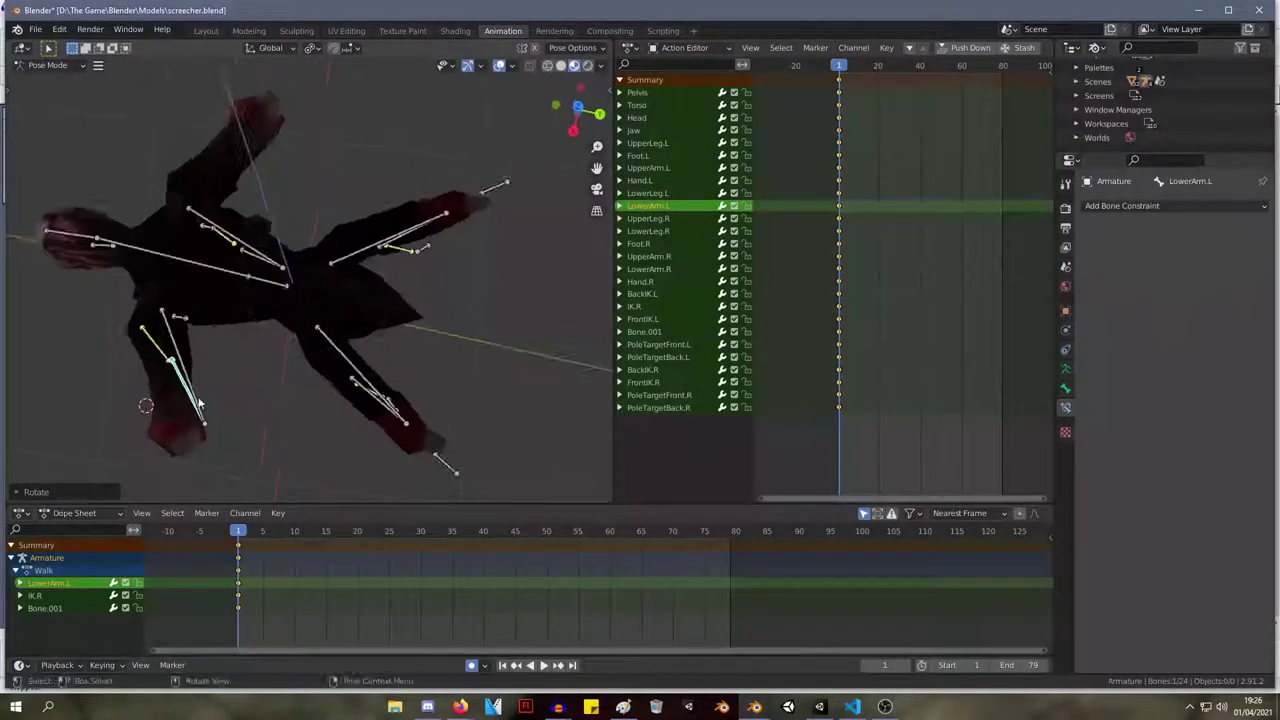
left_click(199, 404)
key("r")
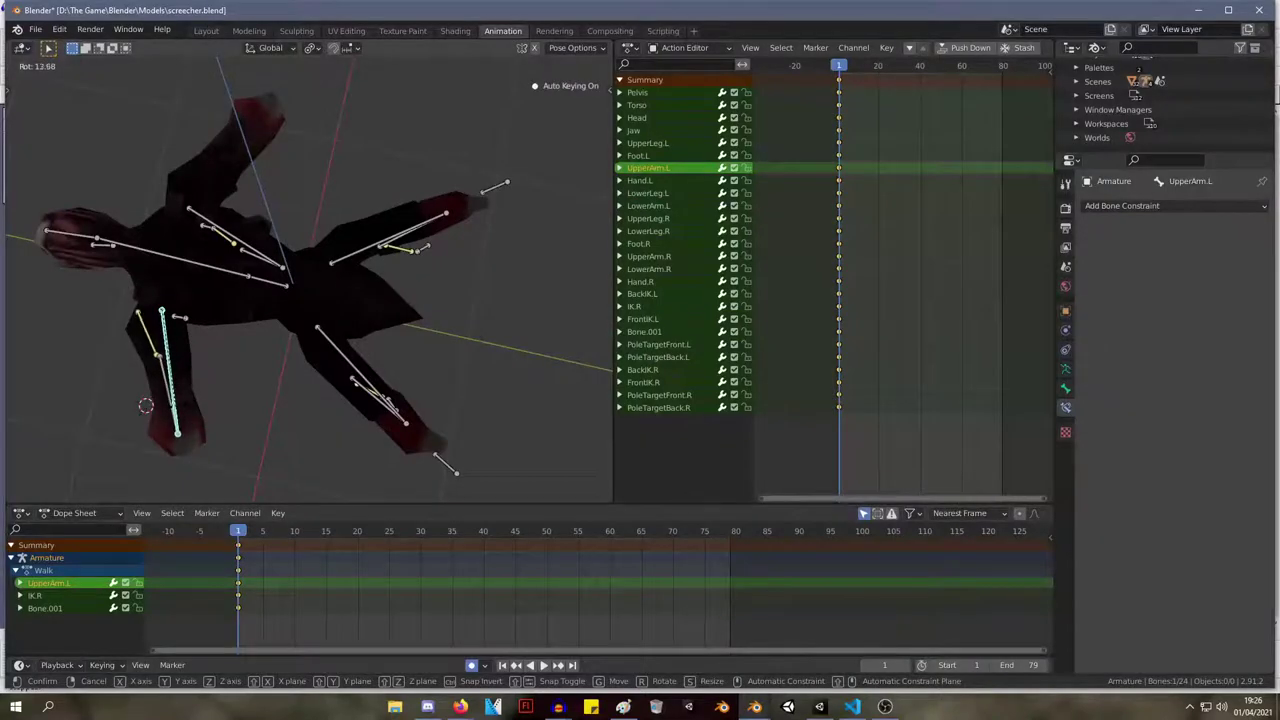
left_click(145, 405)
middle_click_drag(146, 403, 267, 275)
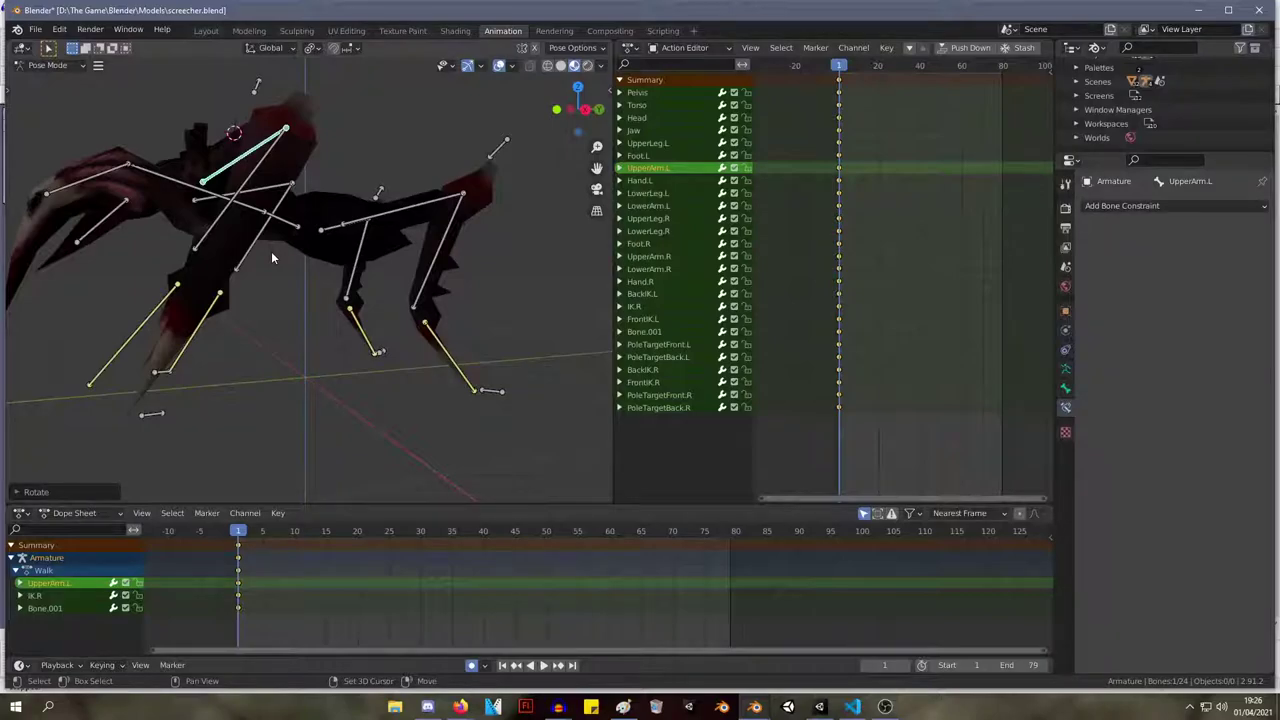
middle_click_drag(280, 258, 388, 266)
left_click(432, 270)
key("r")
right_click(436, 273)
middle_click_drag(467, 316, 221, 150)
scroll(181, 232, "down", 3)
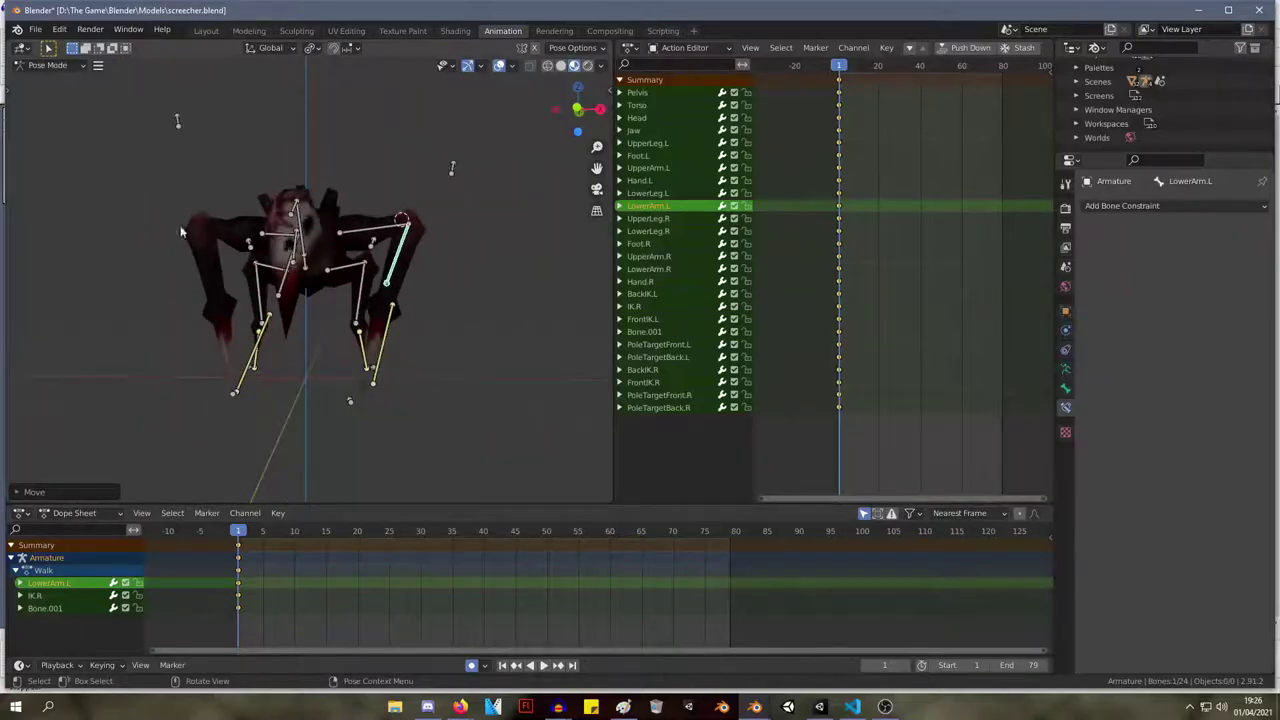
Disable the IK constraint on the Hand.R bone.
left_click(180, 121)
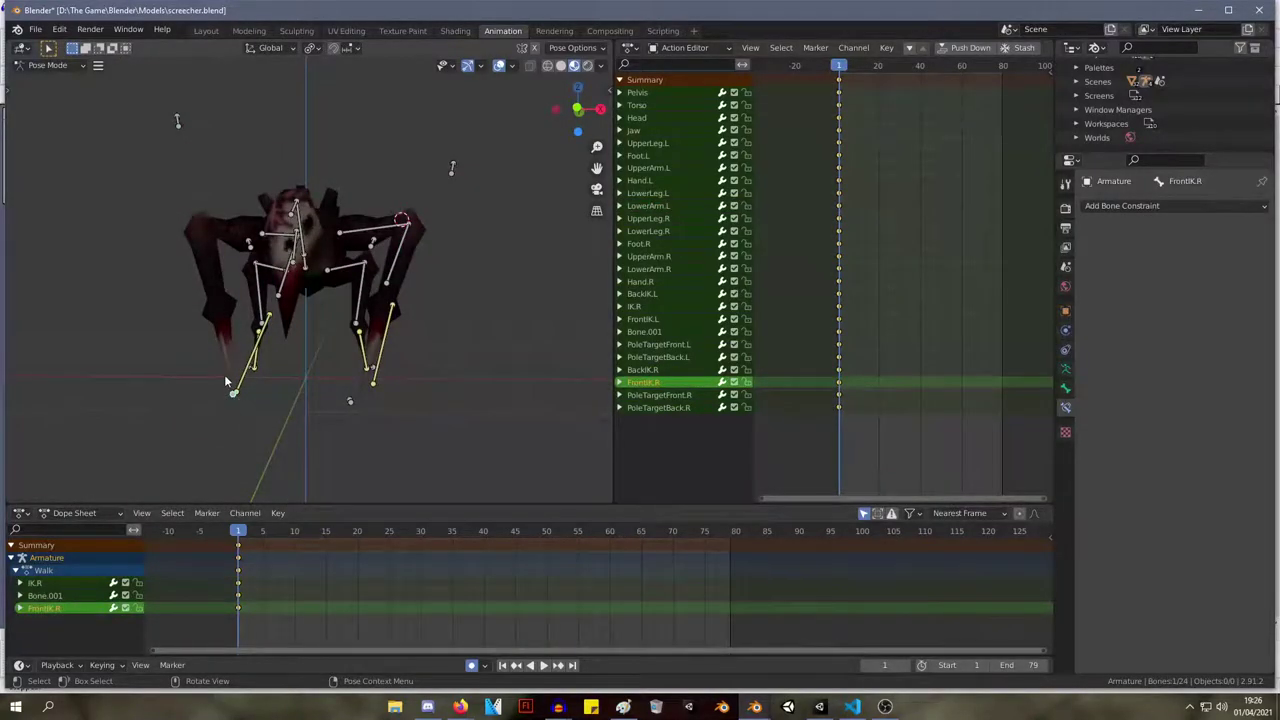
middle_click_drag(224, 374, 263, 370)
left_click(290, 369)
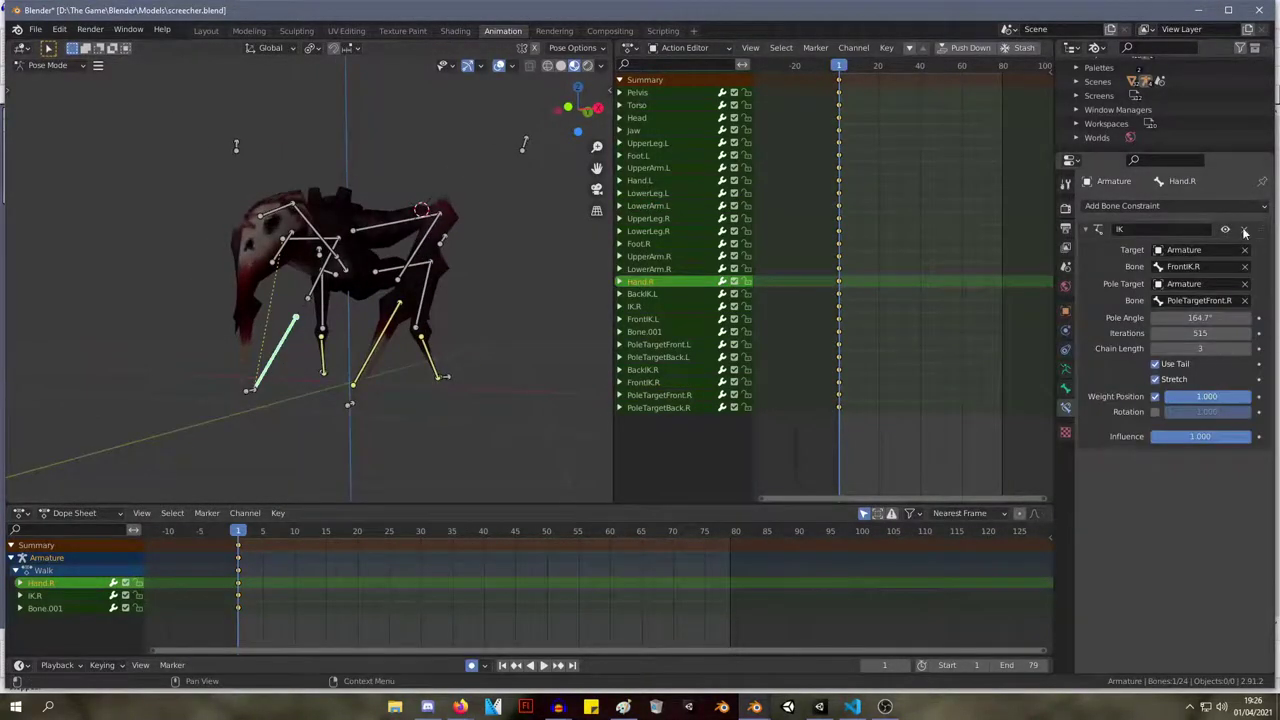
middle_click_drag(470, 180, 320, 264)
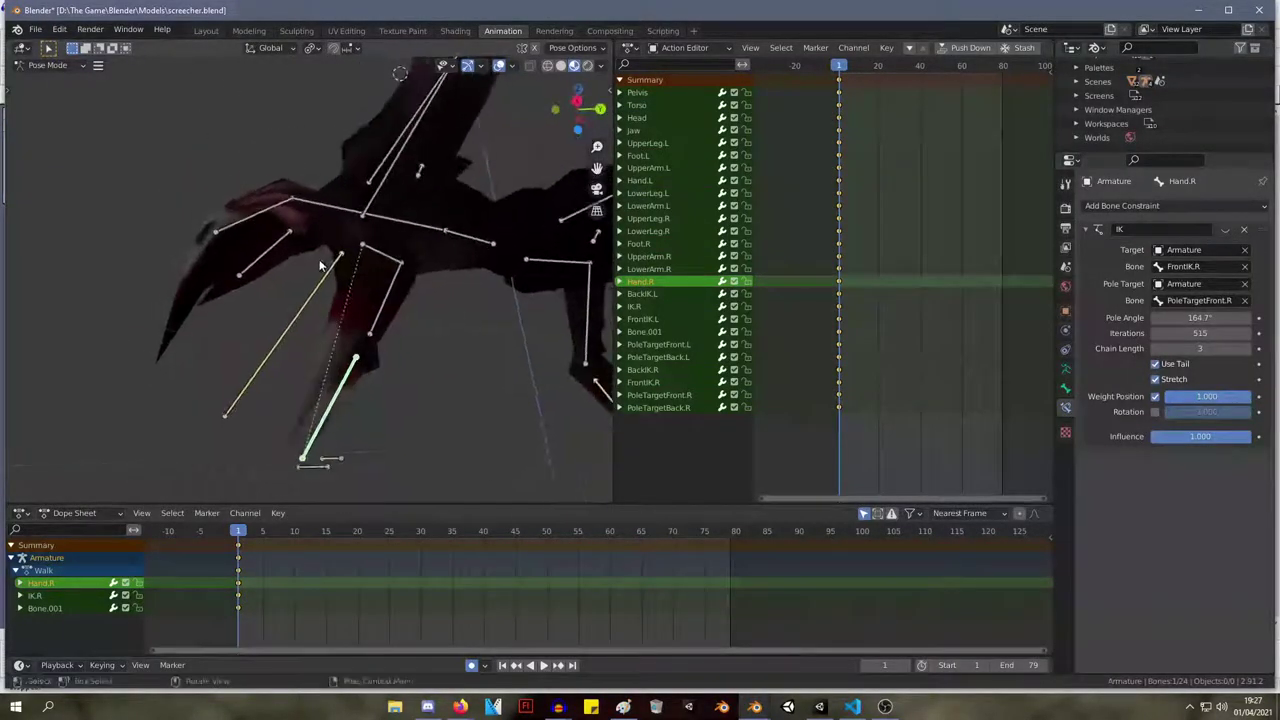
Move the Hand.L bone back toward the left claw in the side view.
key("g")
right_click(345, 280)
left_click(335, 264)
key("g")
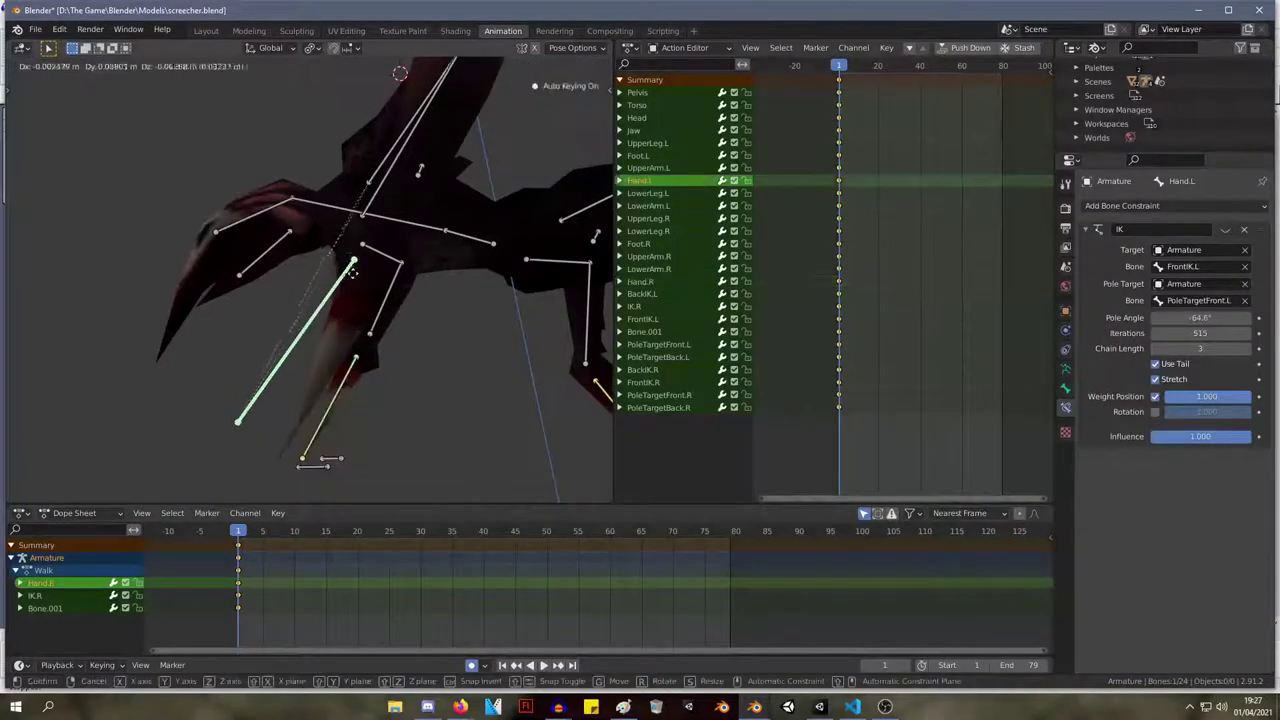
left_click(327, 342)
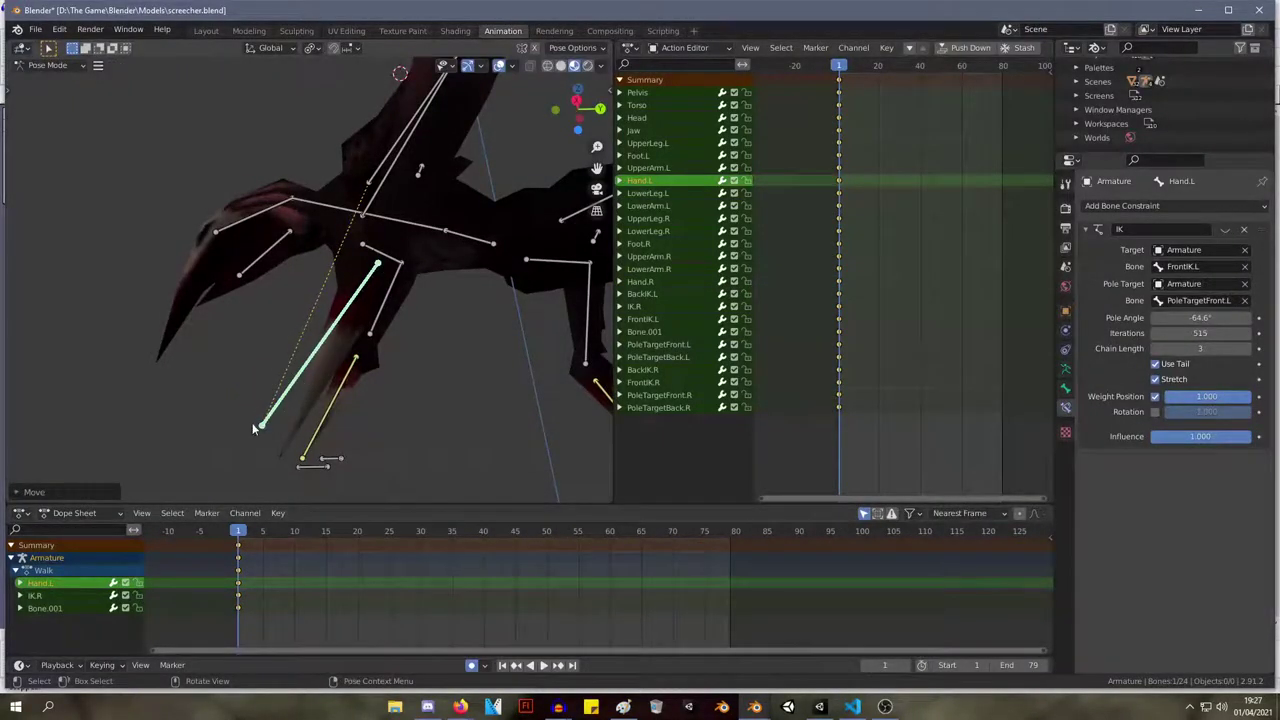
key("g")
right_click(301, 446)
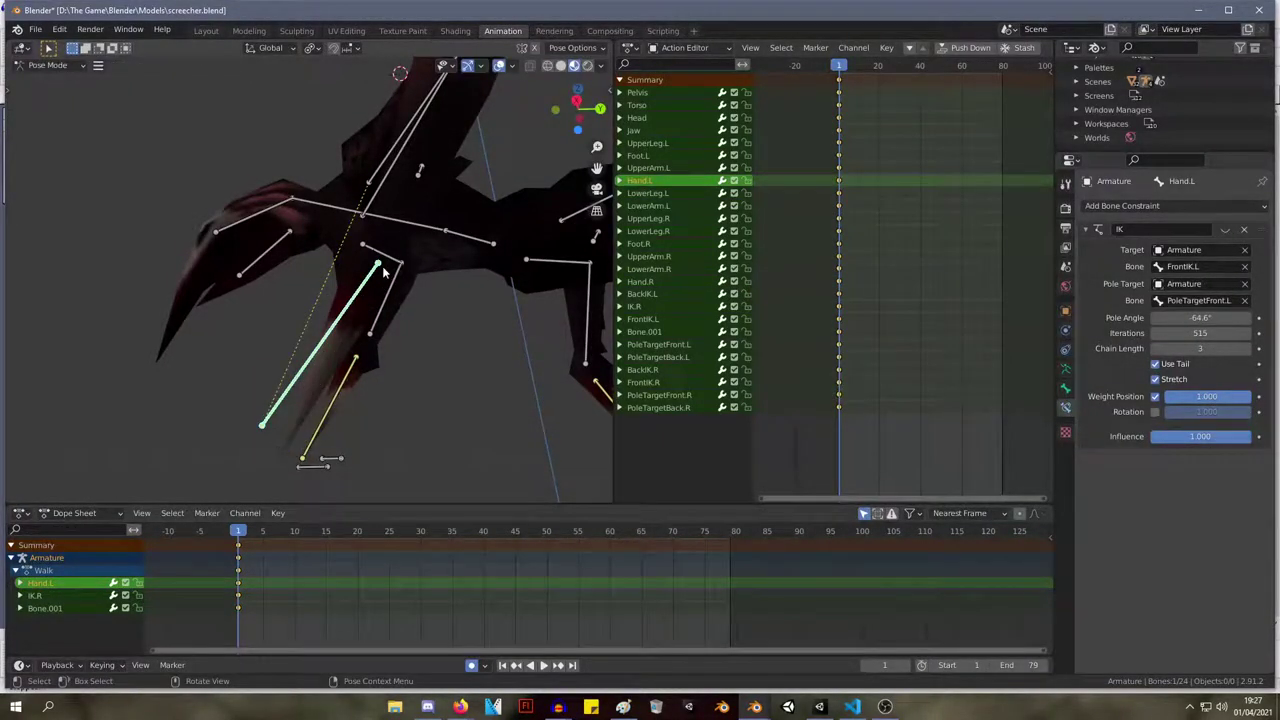
key("g")
key("Escape")
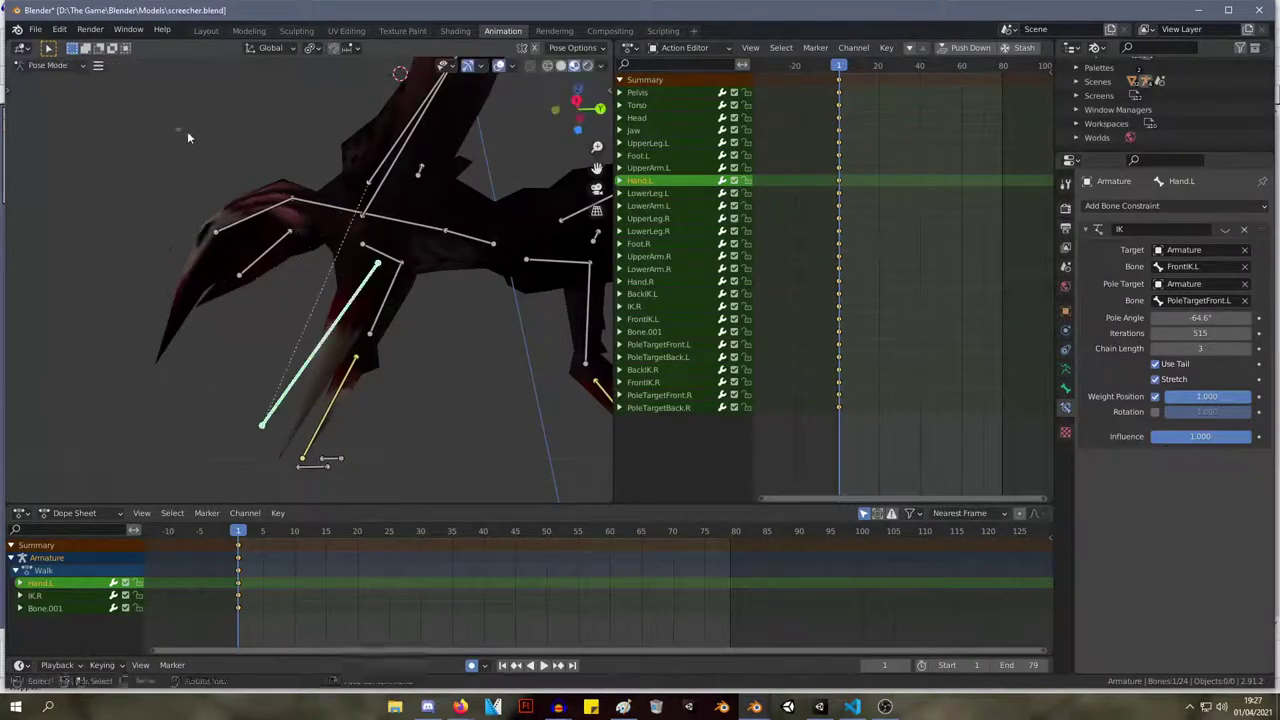
Rotate Hand.L in the front view so it points along the left claw mesh.
left_click(188, 130)
middle_click_drag(188, 130, 520, 385)
left_click(421, 326)
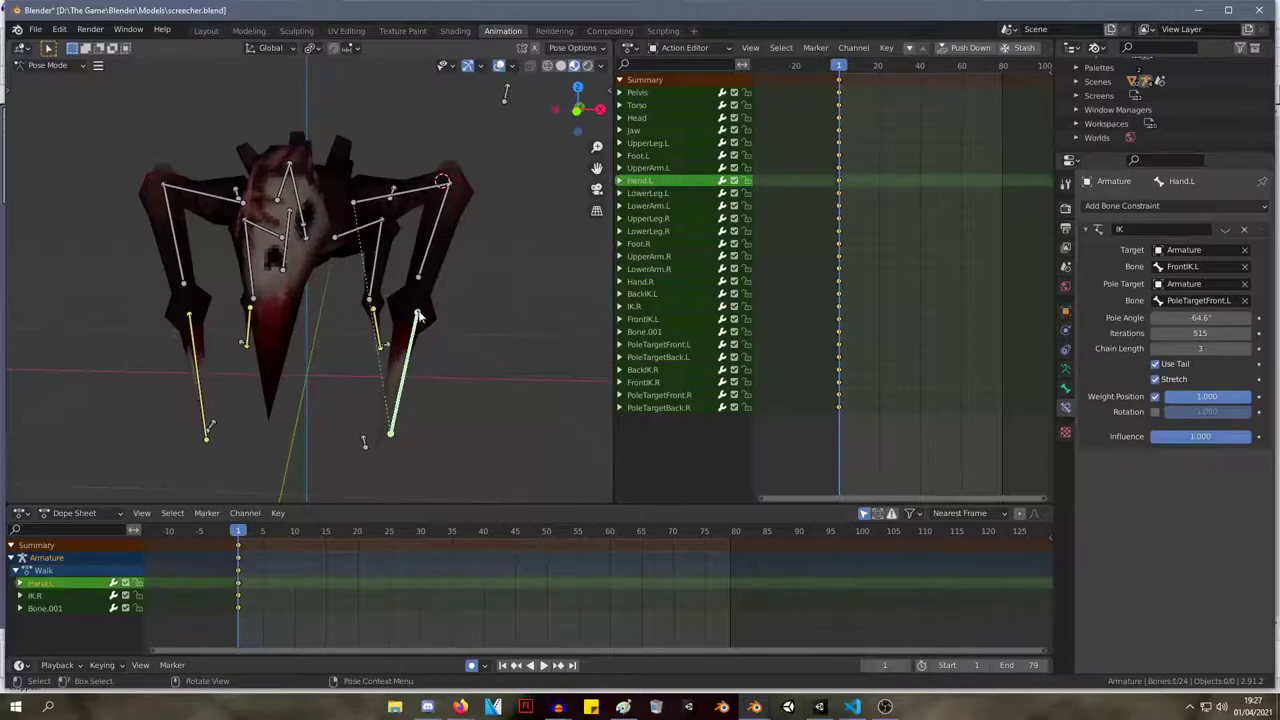
key("r")
left_click(449, 345)
Rotate and move Hand.L in the side view to line it up with the left claw.
middle_click_drag(449, 345, 340, 315)
left_click(354, 337)
key("r")
left_click(523, 377)
key("g")
left_click(352, 318)
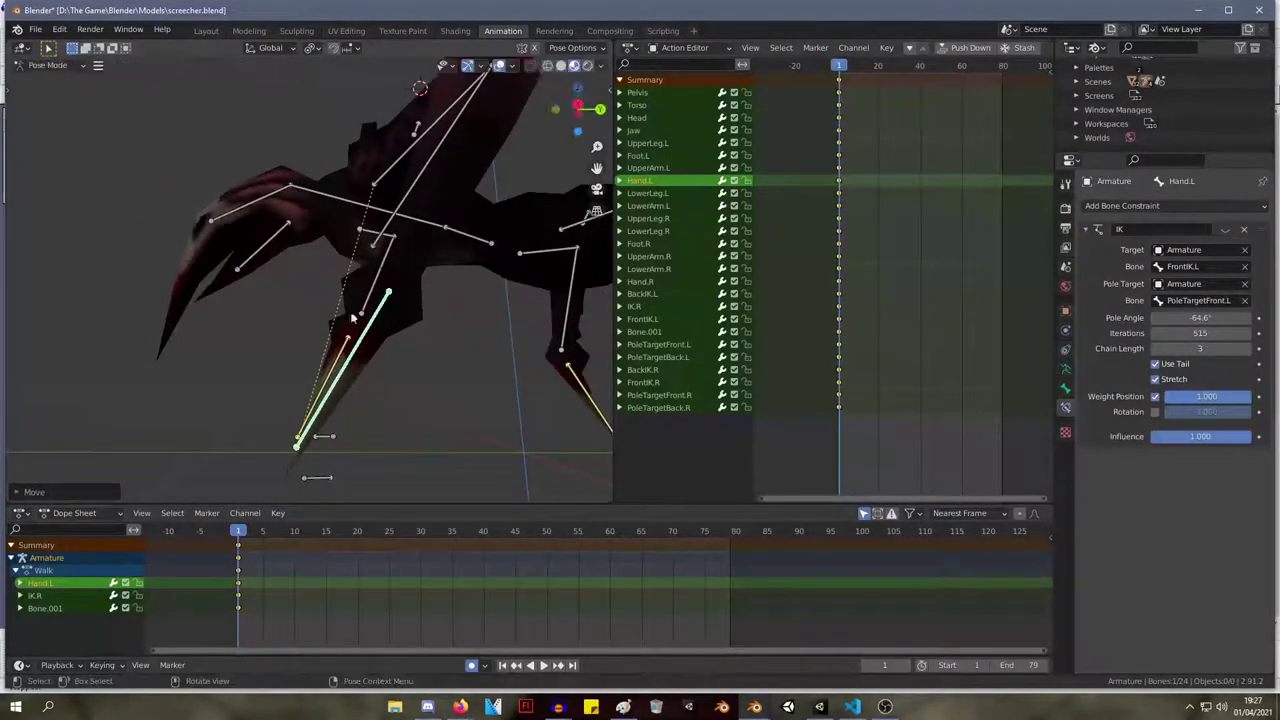
Fine-tune Hand.L's rotation and move FrontIK.L close to the tip of Hand.L.
key("r")
left_click(320, 444)
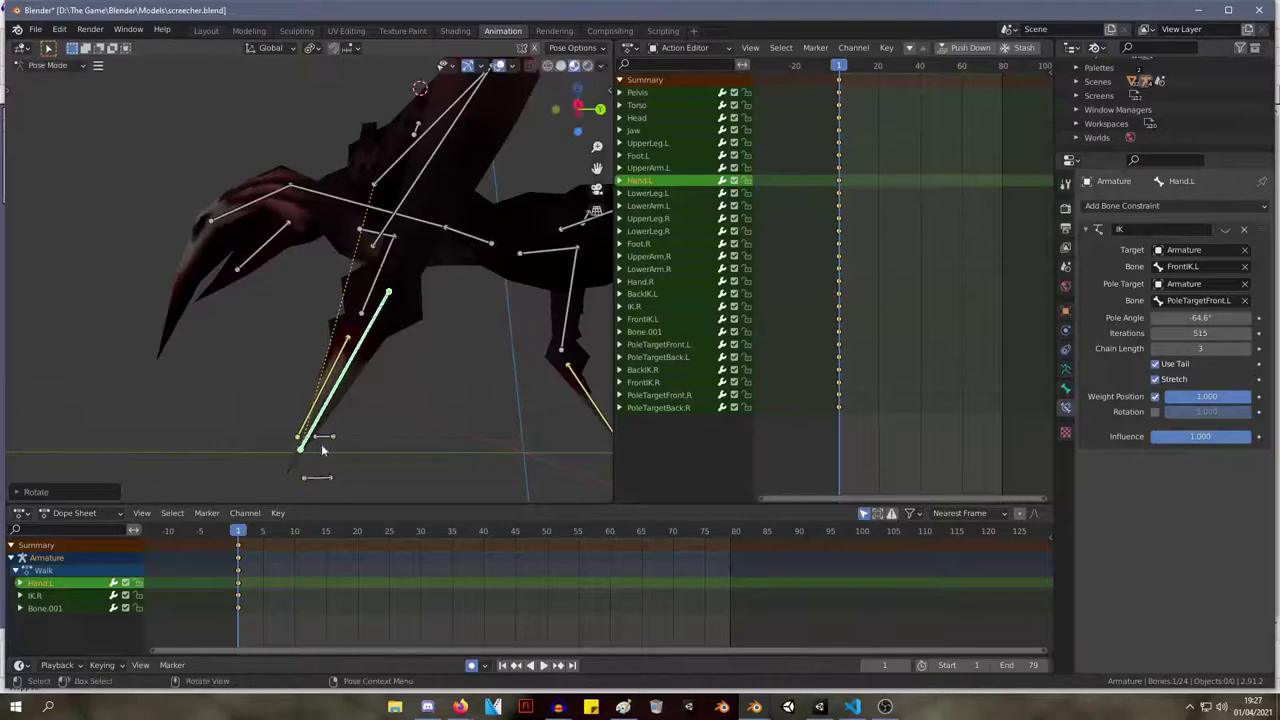
left_click_drag(296, 464, 300, 457)
middle_click_drag(300, 457, 478, 445)
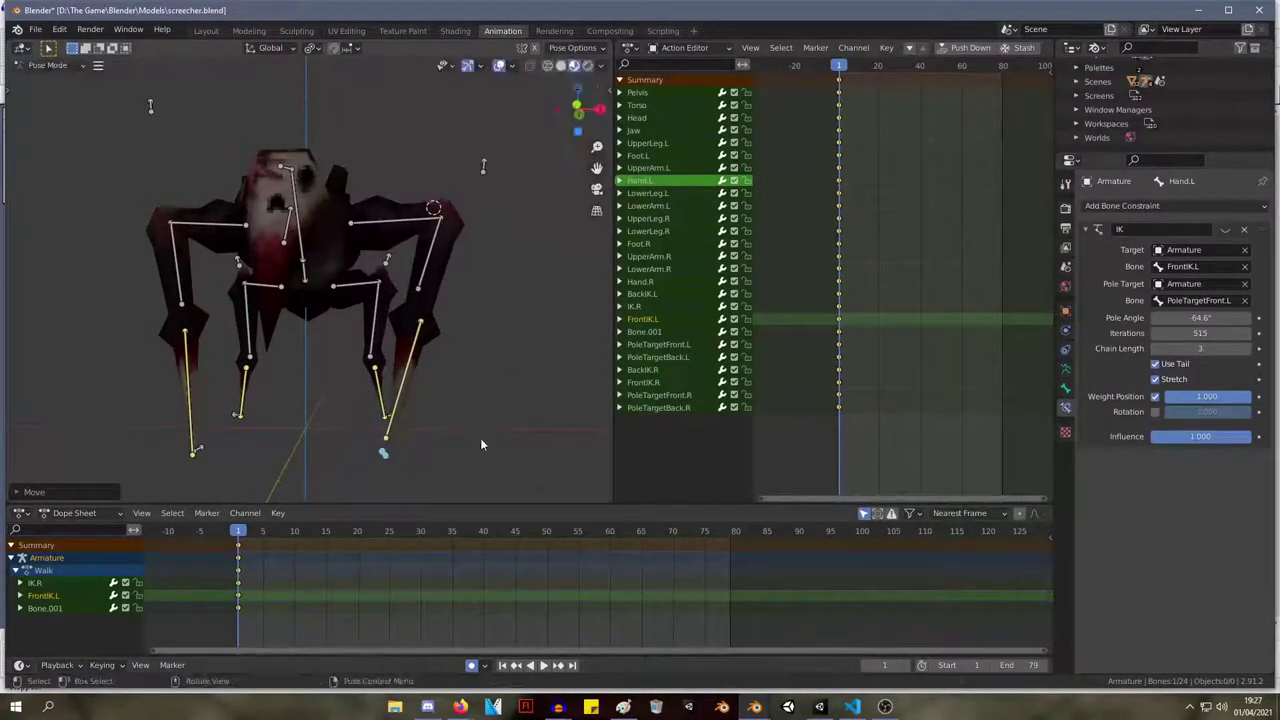
Rotate LowerArm.L backward in the side view toward the left lower arm mesh.
middle_click_drag(452, 359, 300, 300)
left_click(361, 272)
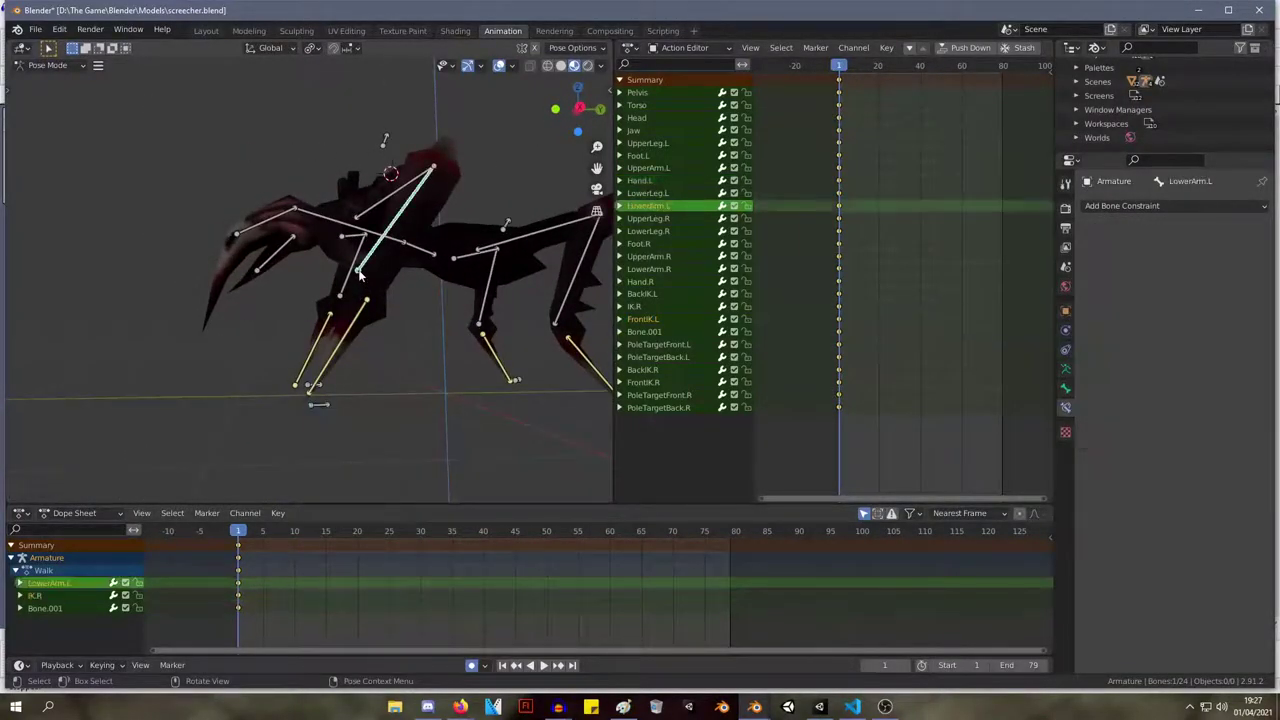
key("r")
left_click(386, 298)
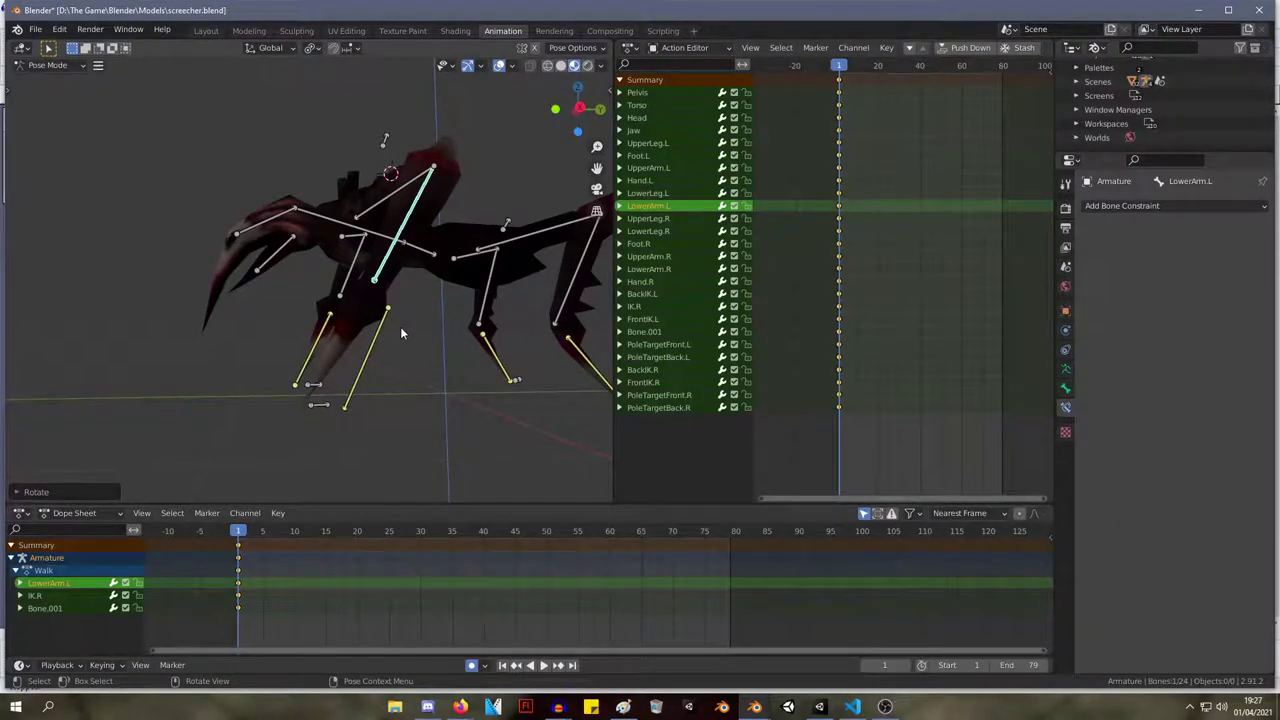
Move Hand.L forward in the side view onto the left claw mesh and rotate it to follow the claw.
left_click(385, 320)
key("g")
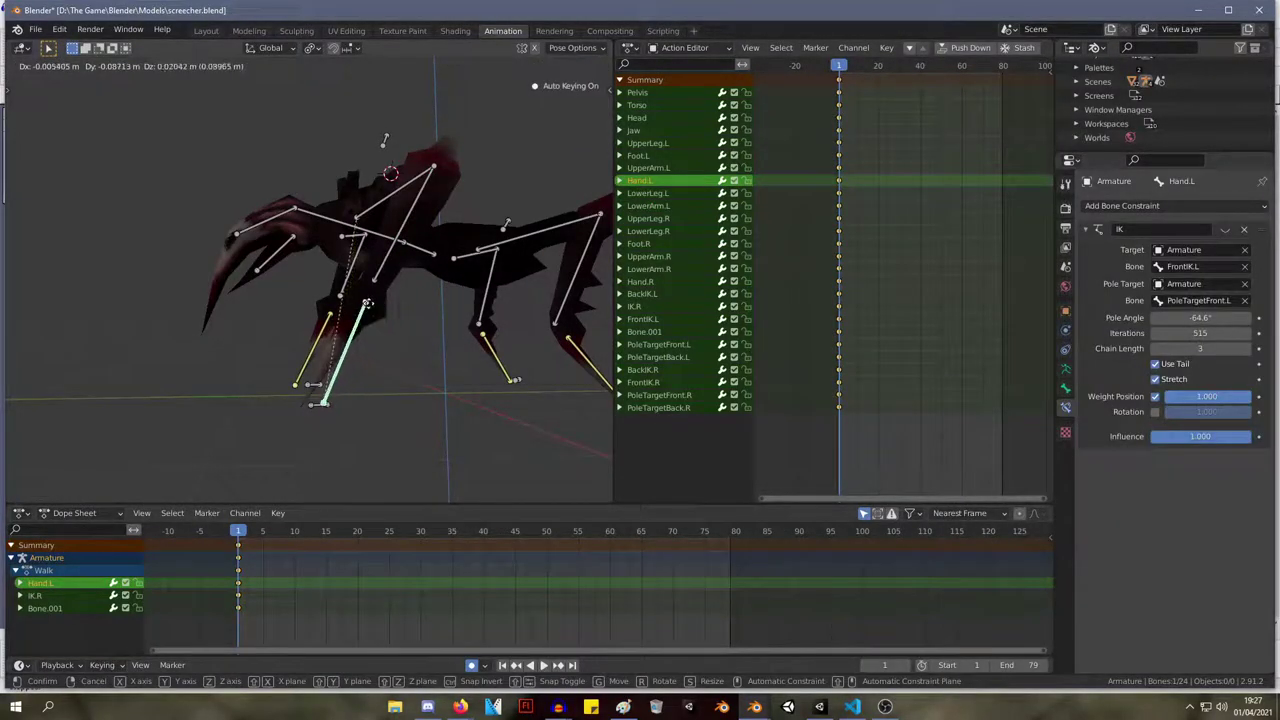
left_click(367, 303)
left_click(321, 402)
left_click(365, 409)
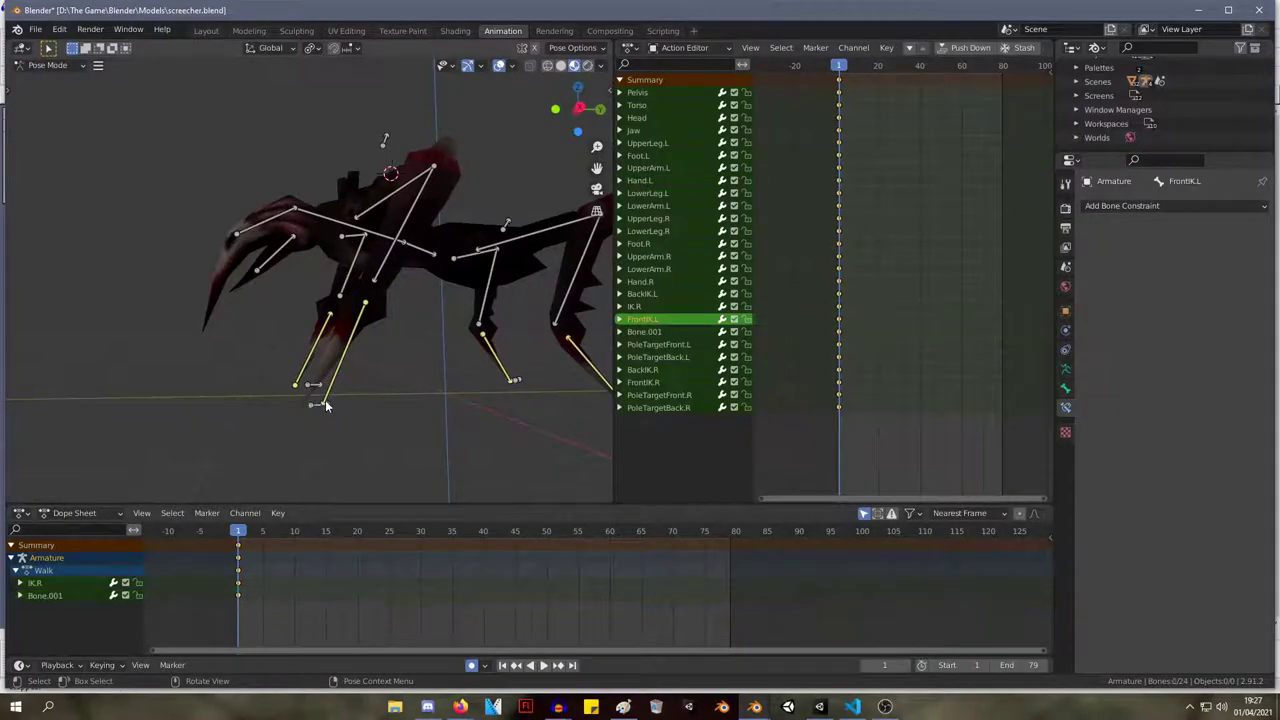
left_click(326, 402)
key("r")
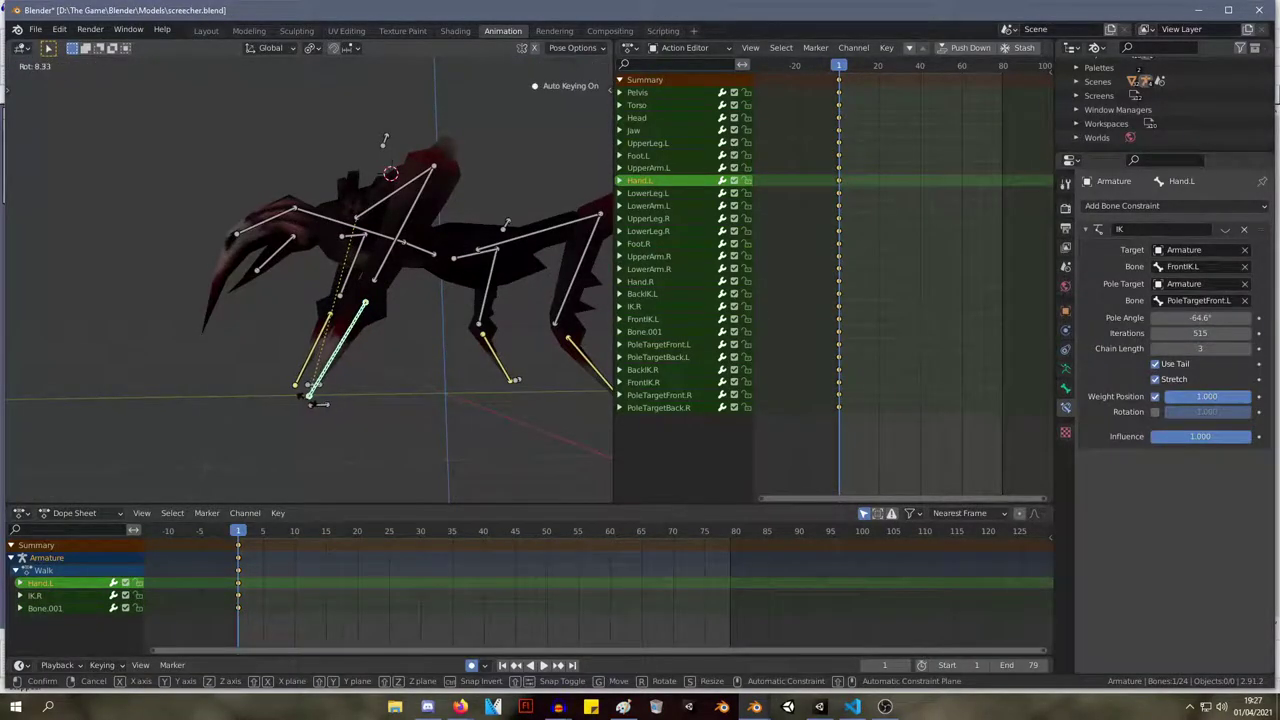
left_click(316, 403)
Shift Hand.L inward in the front view and rotate it to line up with the left claw.
middle_click_drag(318, 397, 416, 395)
key("r")
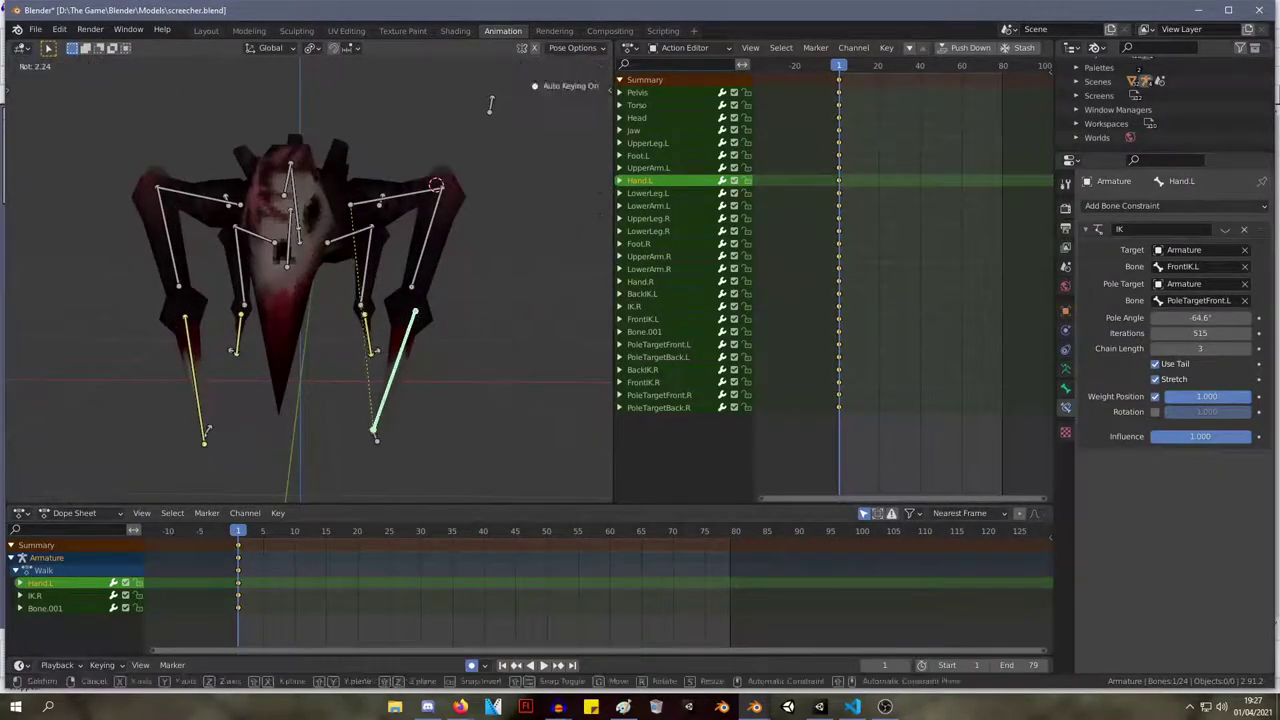
right_click(414, 316)
key("g")
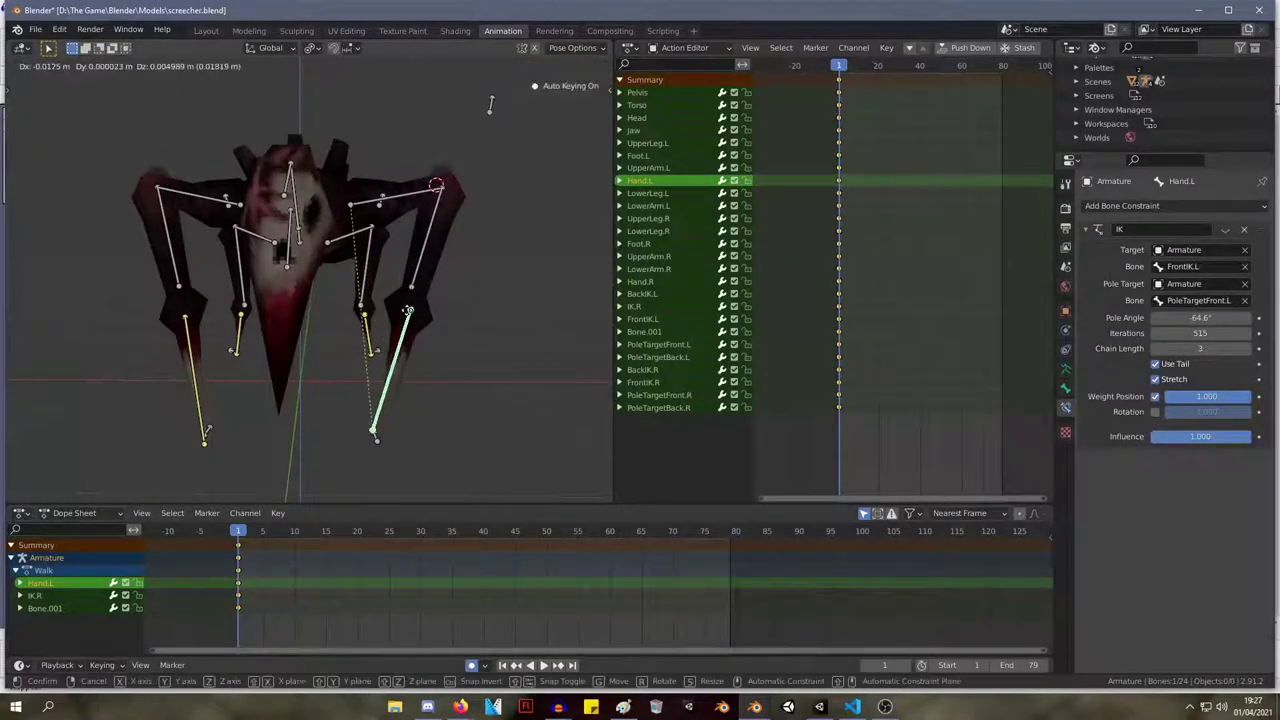
left_click(408, 318)
key("g")
right_click(389, 372)
left_click(369, 431)
key("g")
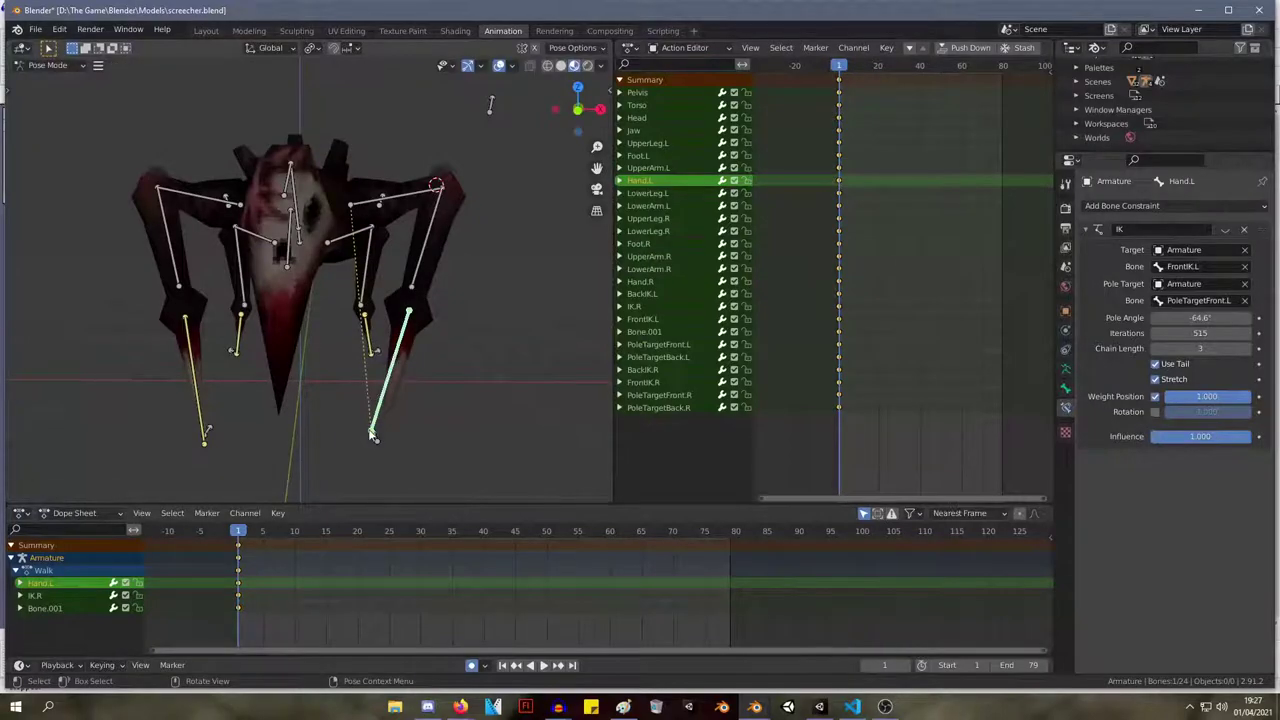
right_click(375, 435)
key("r")
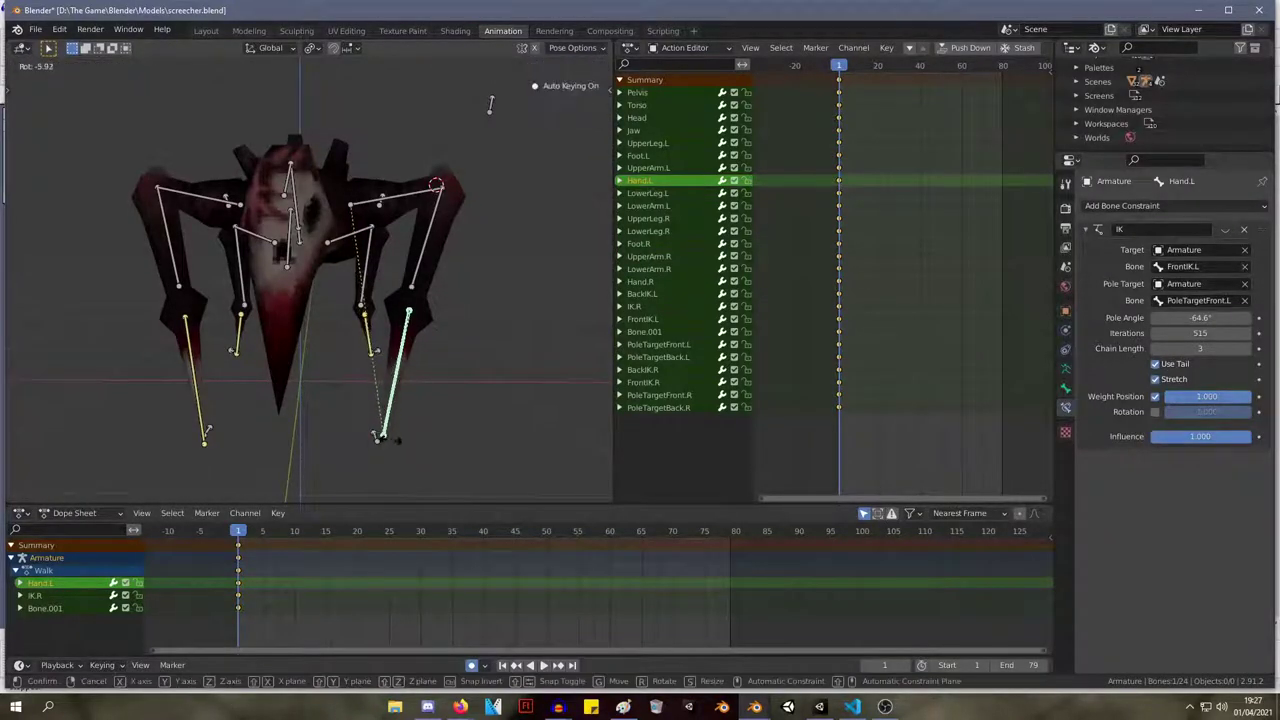
left_click(386, 438)
Fine-tune Hand.L's rotation along the left claw from an angled side view.
middle_click_drag(386, 438, 272, 383)
key("r")
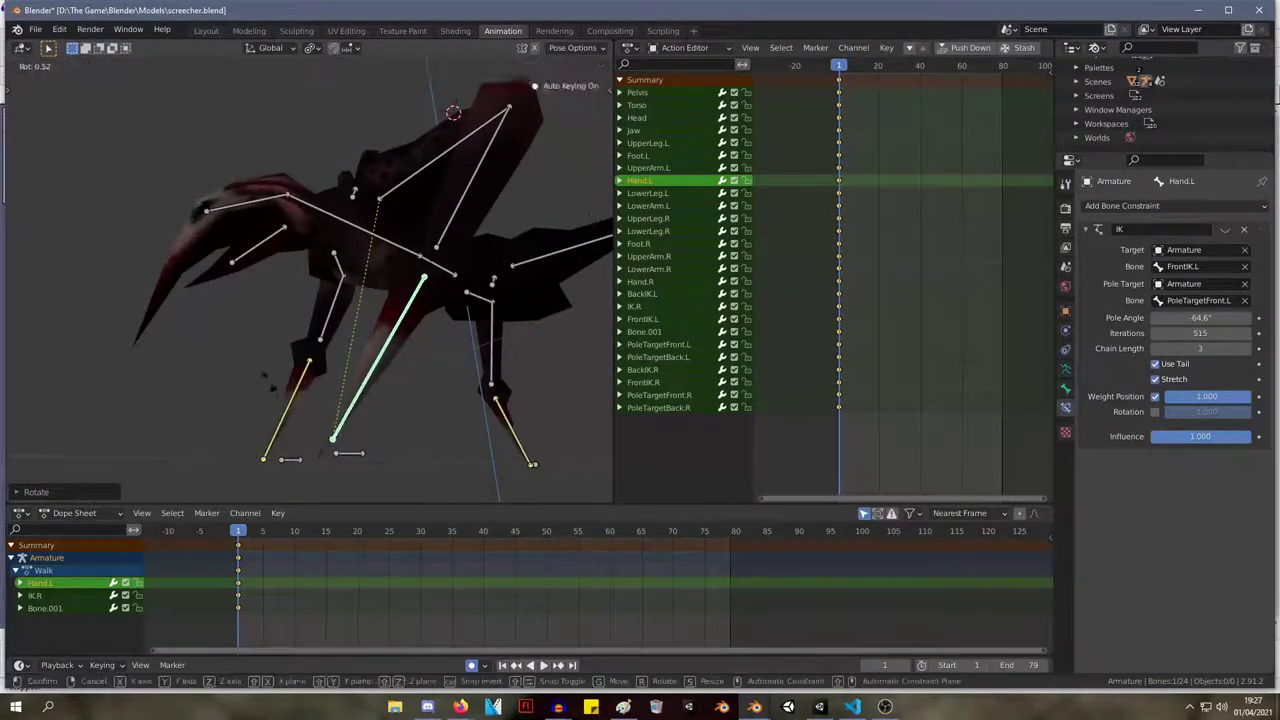
left_click(268, 380)
scroll(393, 397, "down", 1)
In Edit Mode, move the lower tip of Hand.L slightly toward the FrontIK.L bone.
middle_click_drag(393, 403, 489, 449)
key("Tab")
key("Tab")
key("Tab")
key("Tab")
key("Tab")
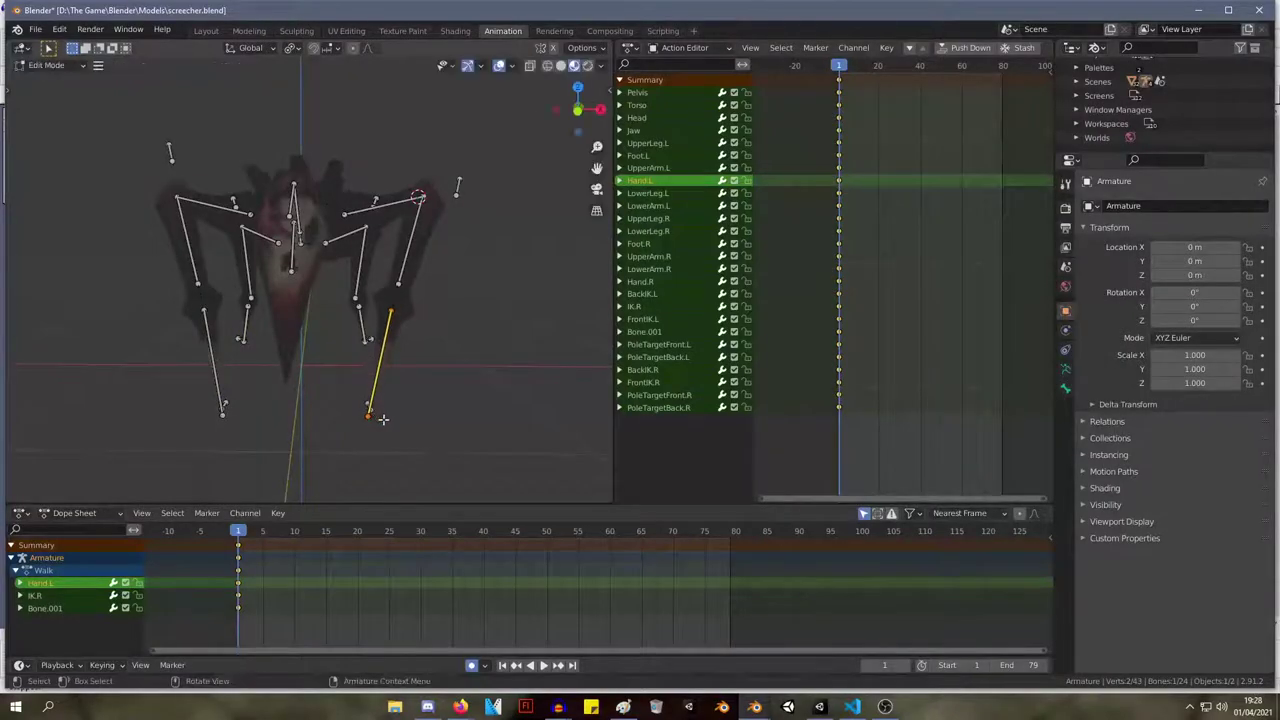
left_click(369, 419)
key("g")
left_click(371, 414)
key("Tab")
key("Tab")
Select all bones in Edit Mode, clear their roll, and return to Pose Mode.
middle_click_drag(431, 404, 306, 349)
key("a")
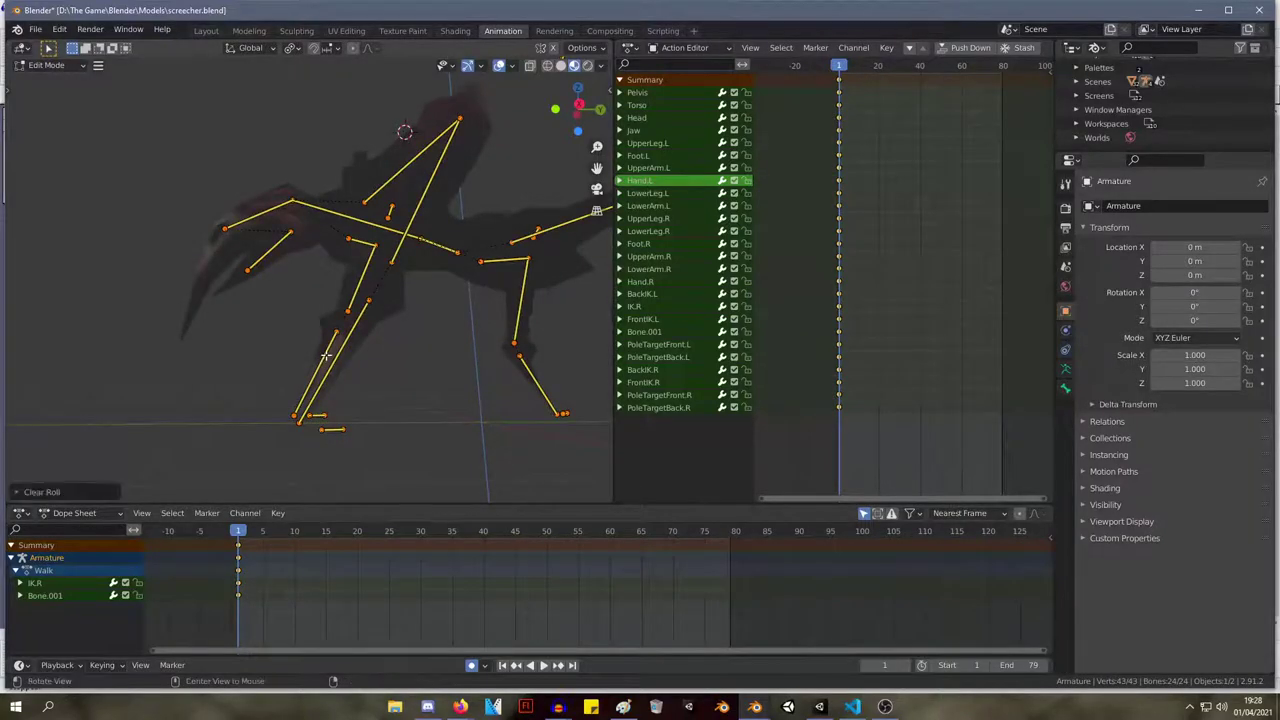
right_click(326, 355)
right_click(326, 355)
key("Tab")
Compare the armature's bone placement between Edit Mode and Pose Mode.
middle_click_drag(429, 323, 230, 280)
key("Tab")
key("Tab")
key("Tab")
key("Tab")
key("Tab")
key("Tab")
key("Tab")
key("ctrl+Tab")
key("Tab")
key("ctrl+Tab")
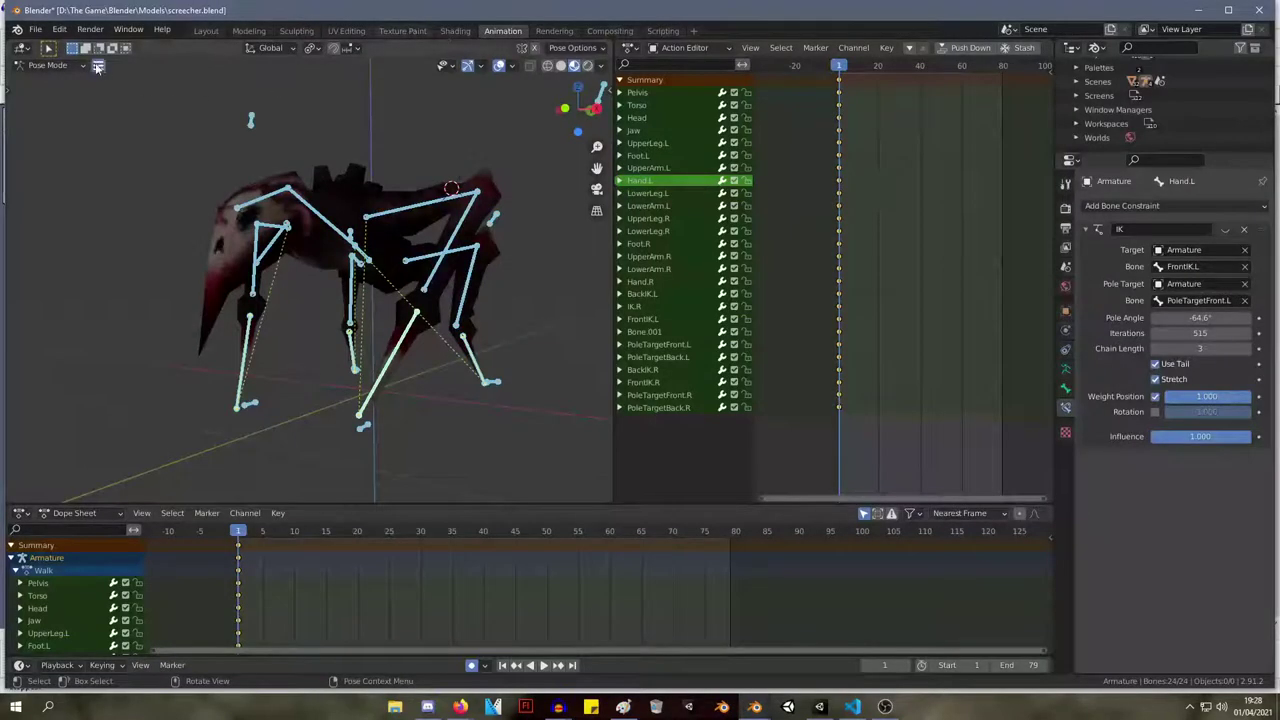
Apply the pose of all selected bones as their rest pose with Apply Selected as Rest Pose.
left_click(98, 65)
mouse_move(150, 108)
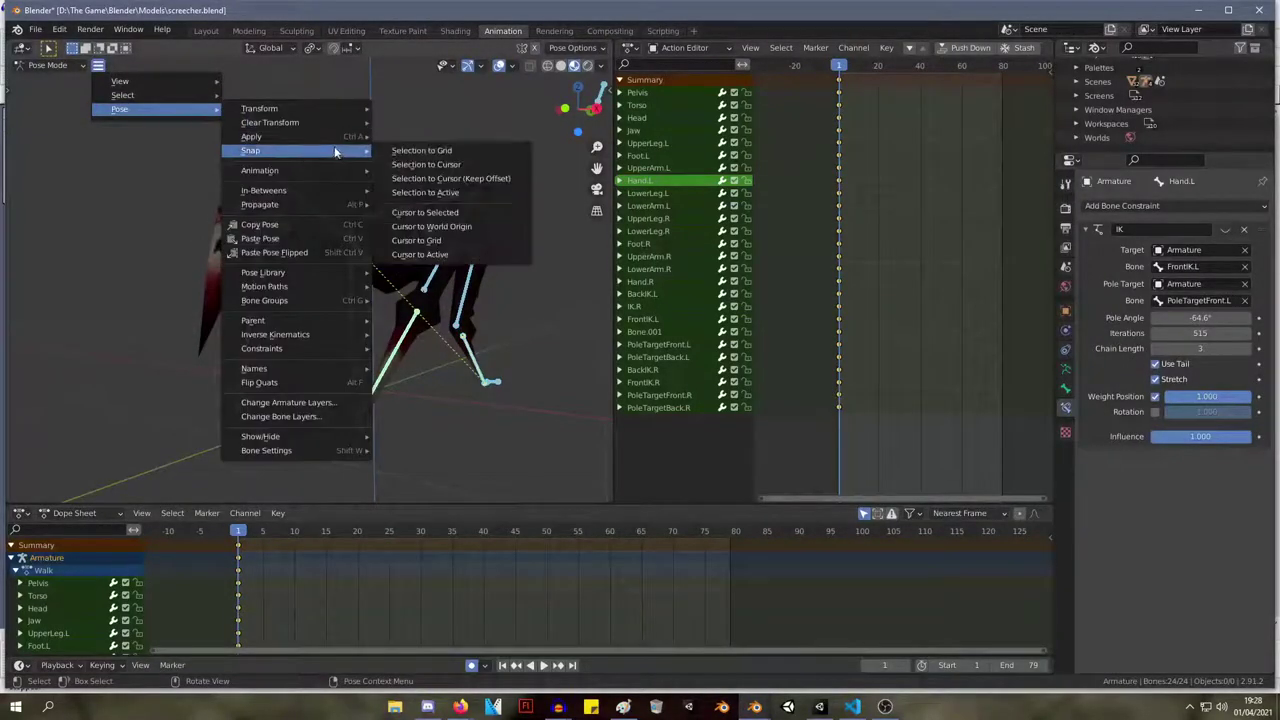
mouse_move(330, 136)
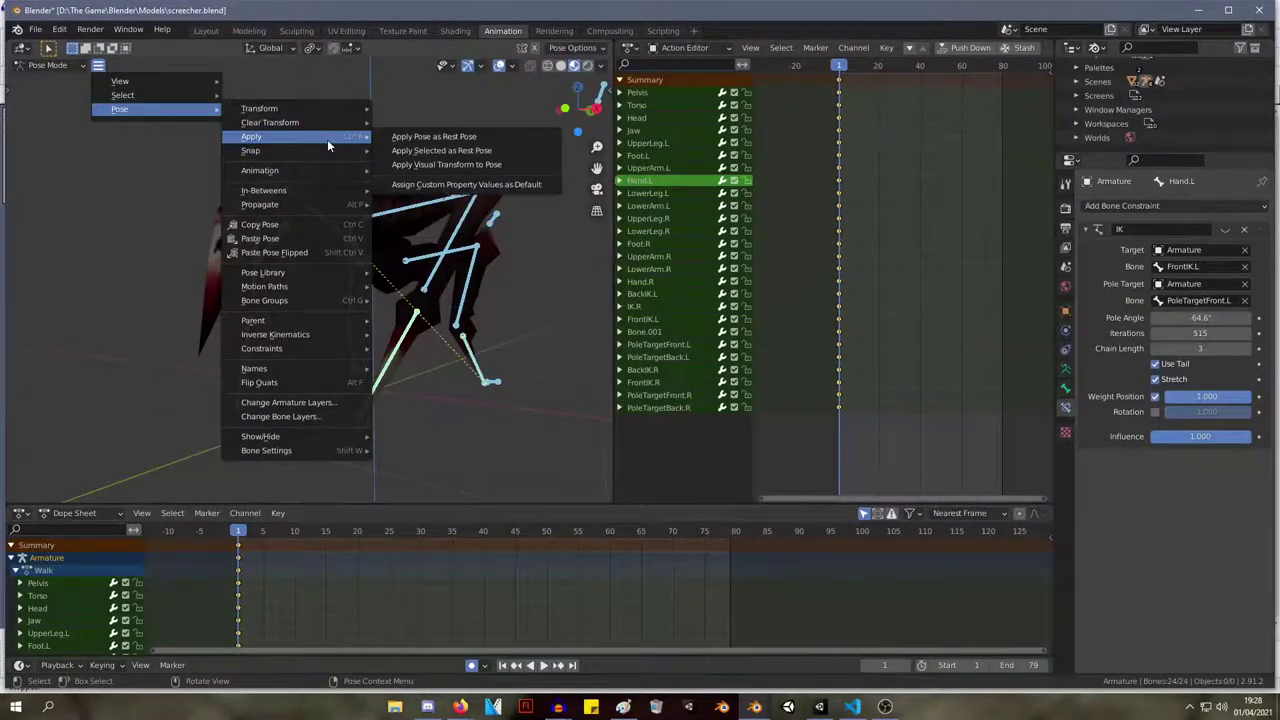
left_click(432, 151)
Check how the applied rest pose in Edit Mode matches the bones in Pose Mode.
middle_click_drag(312, 200, 362, 247)
key("Tab")
key("Tab")
key("Tab")
key("Tab")
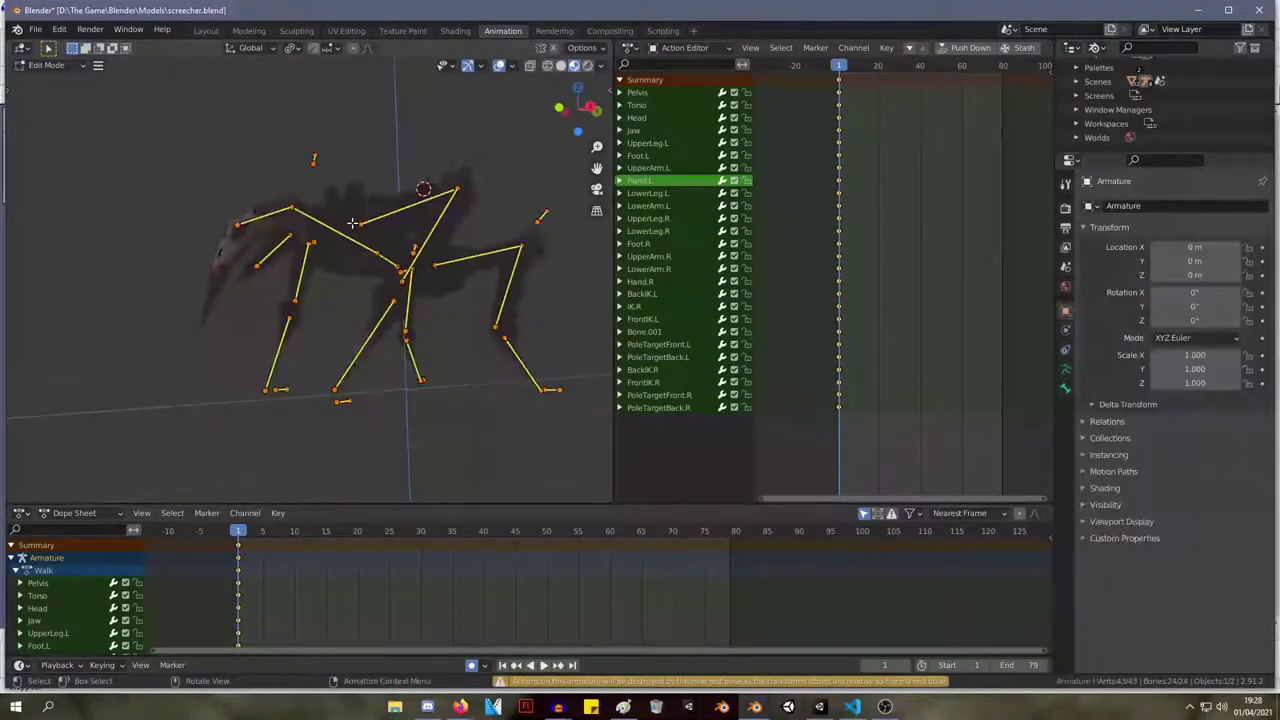
key("Tab")
key("alt+a")
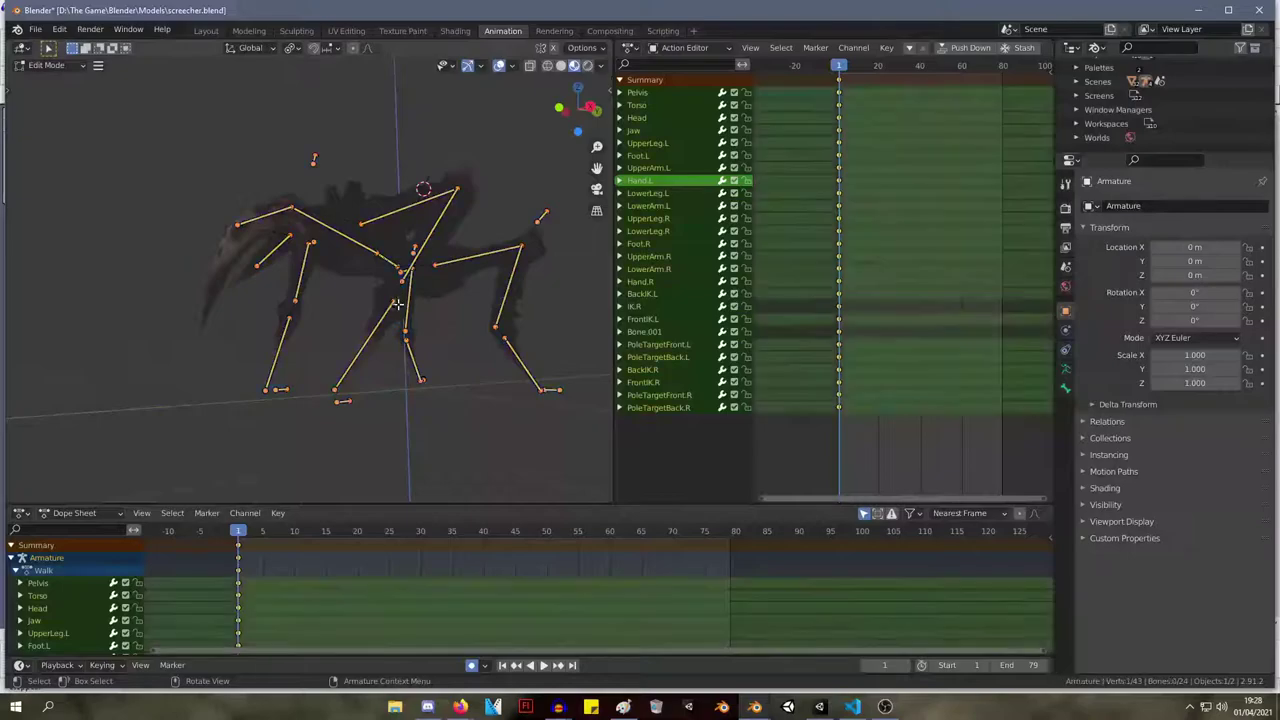
key("Tab")
Select all bones in Pose Mode and bring up the options for applying the pose.
key("a")
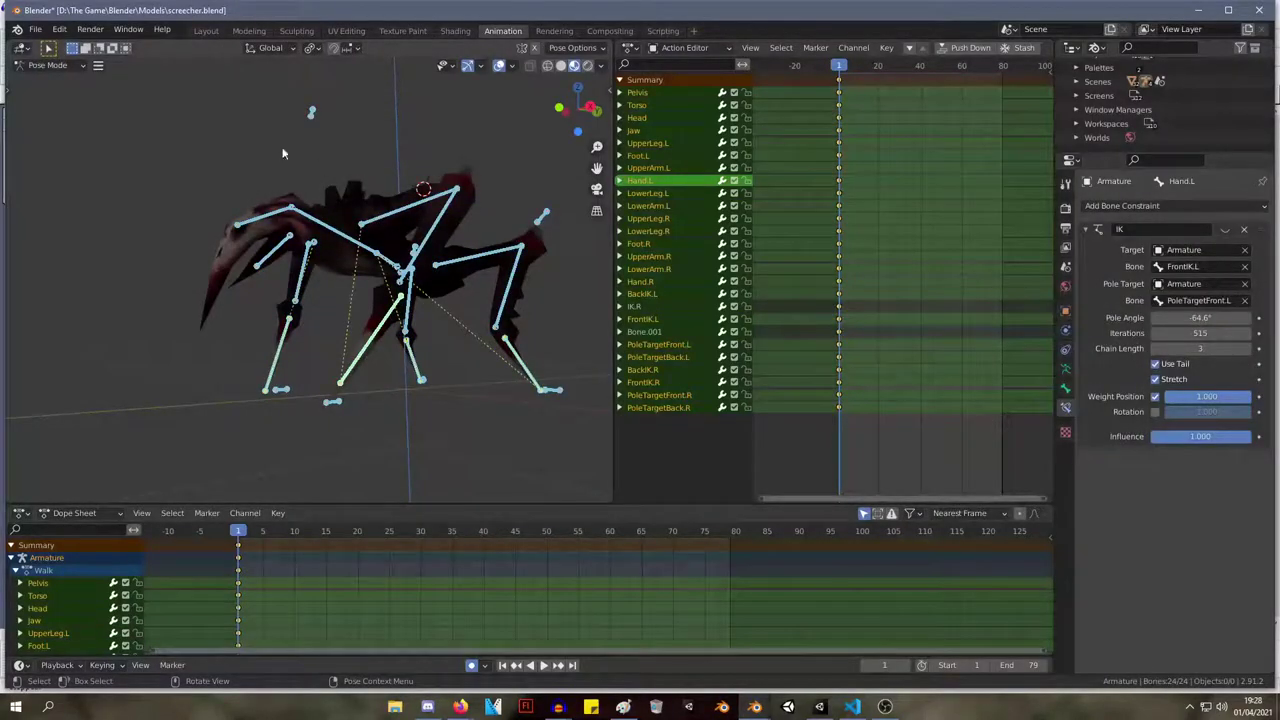
left_click(97, 68)
left_click(97, 66)
left_click(89, 70)
left_click(97, 66)
mouse_move(130, 108)
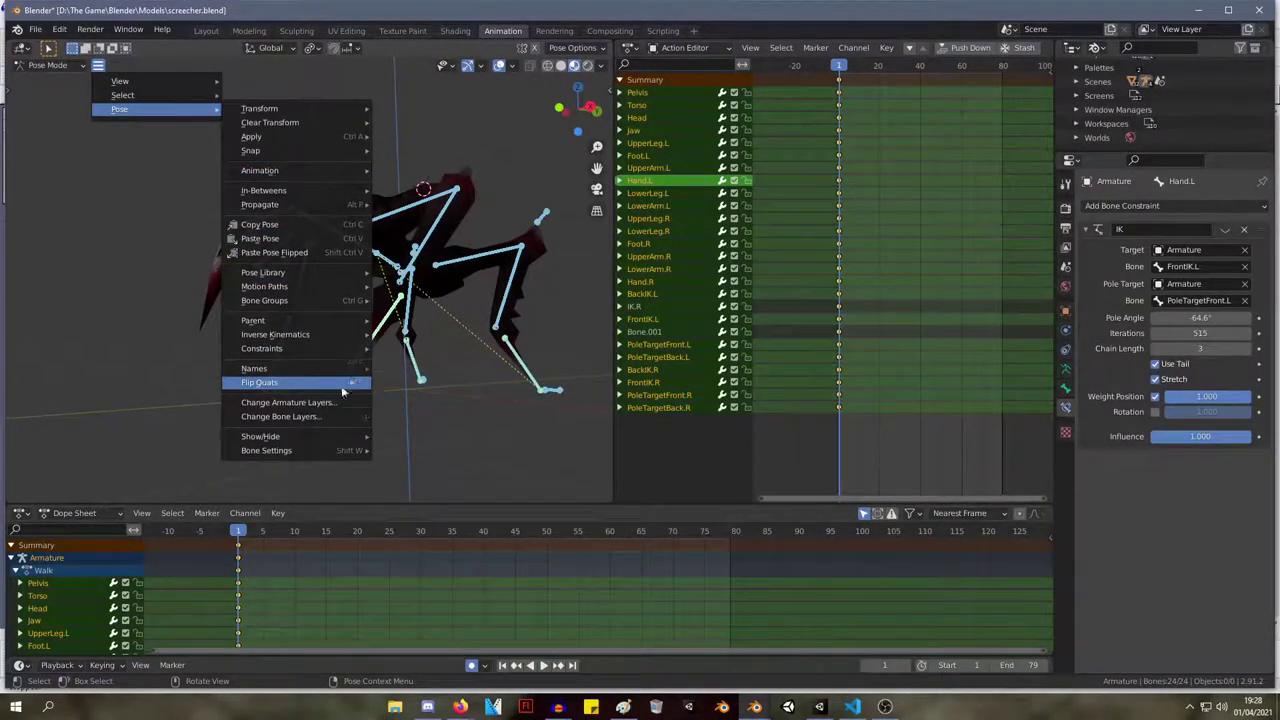
mouse_move(307, 172)
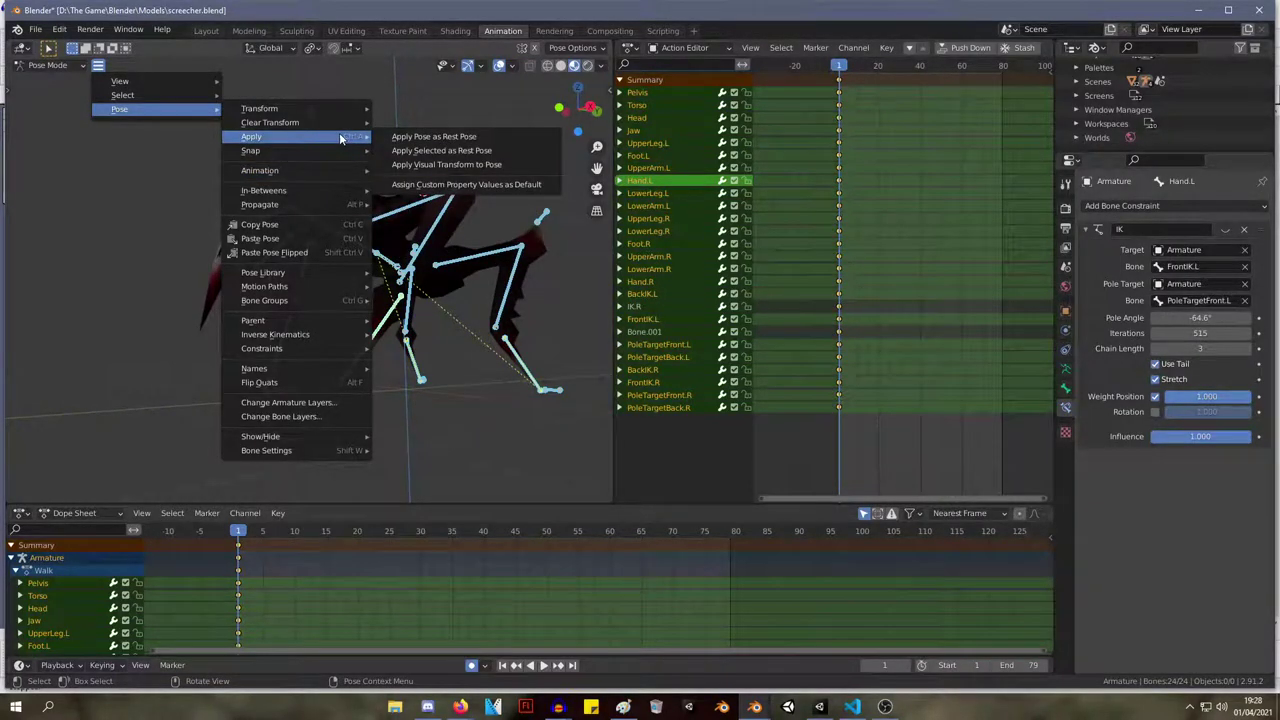
Apply the selected bones' current pose as the armature's rest pose and switch between pose mode and edit mode.
left_click(448, 152)
key("Tab")
key("Tab")
key("Tab")
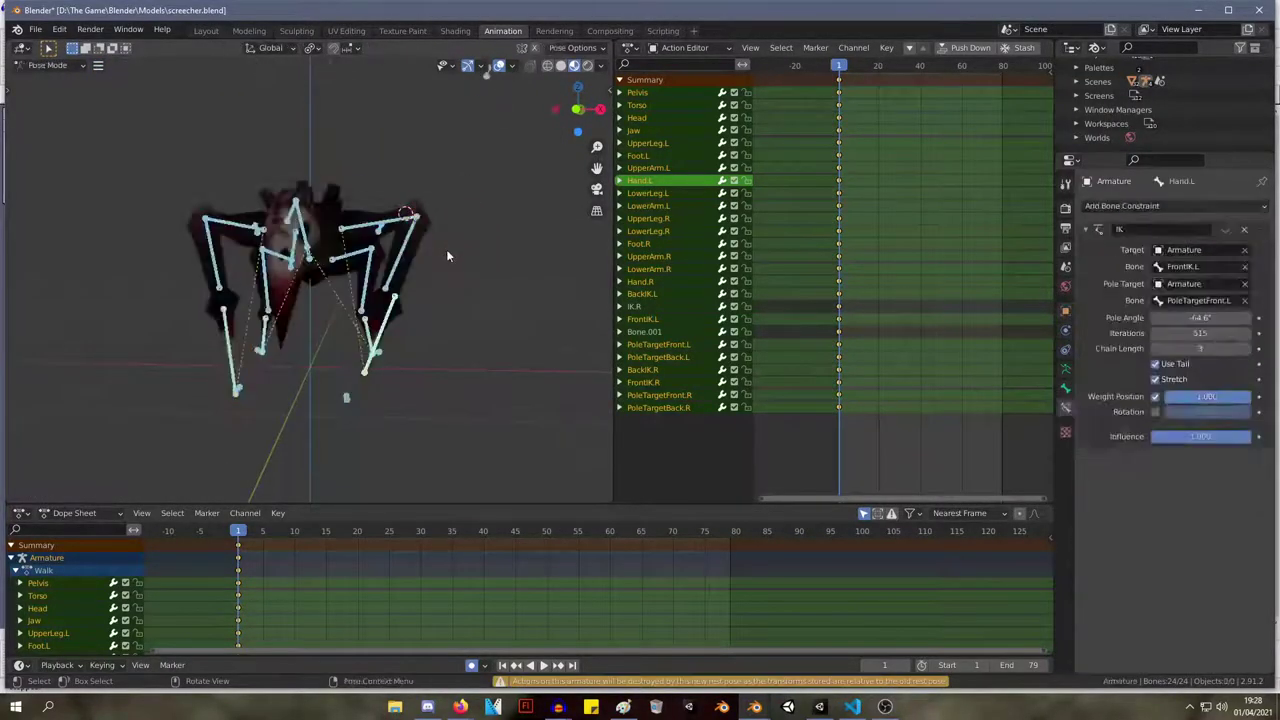
Compare the armature's bone positions in pose mode and edit mode from the front and the side.
middle_click_drag(446, 250, 298, 225)
key("Tab")
key("Tab")
key("Tab")
key("Tab")
key("Tab")
key("Tab")
key("Tab")
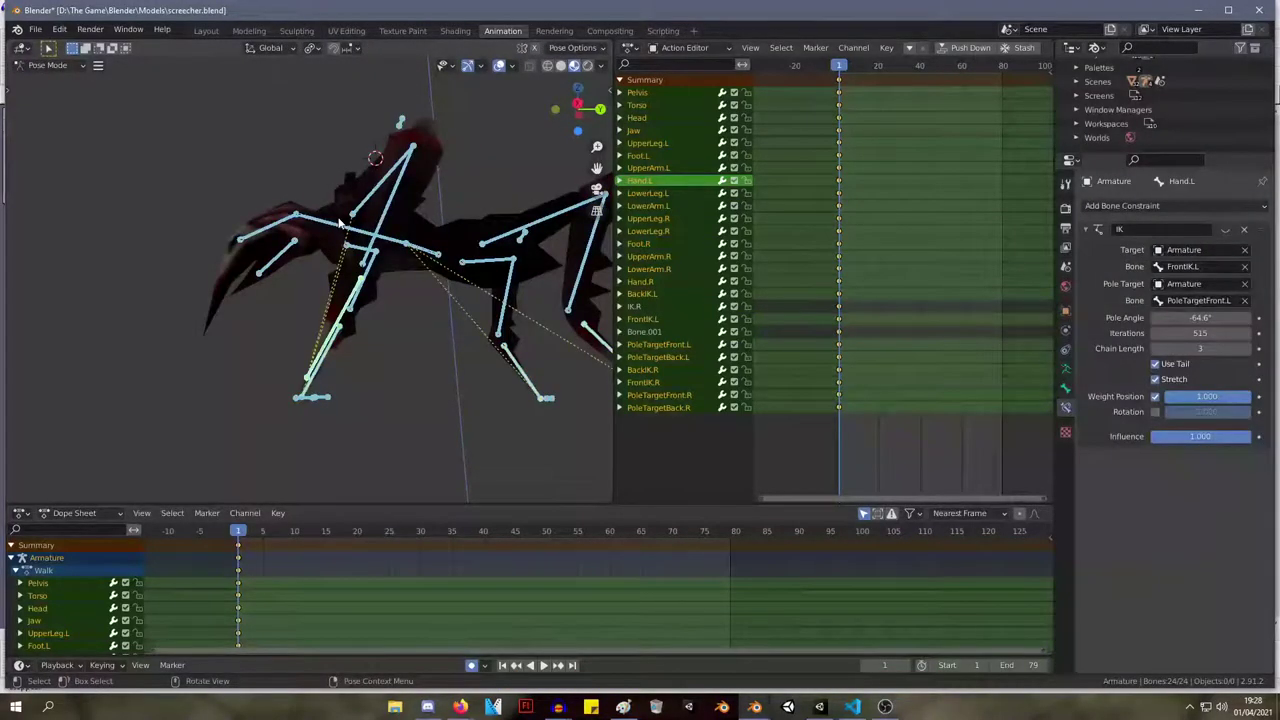
key("Tab")
middle_click_drag(346, 225, 431, 262)
key("Tab")
key("Tab")
key("Tab")
key("Tab")
key("Tab")
key("Tab")
key("Tab")
key("Tab")
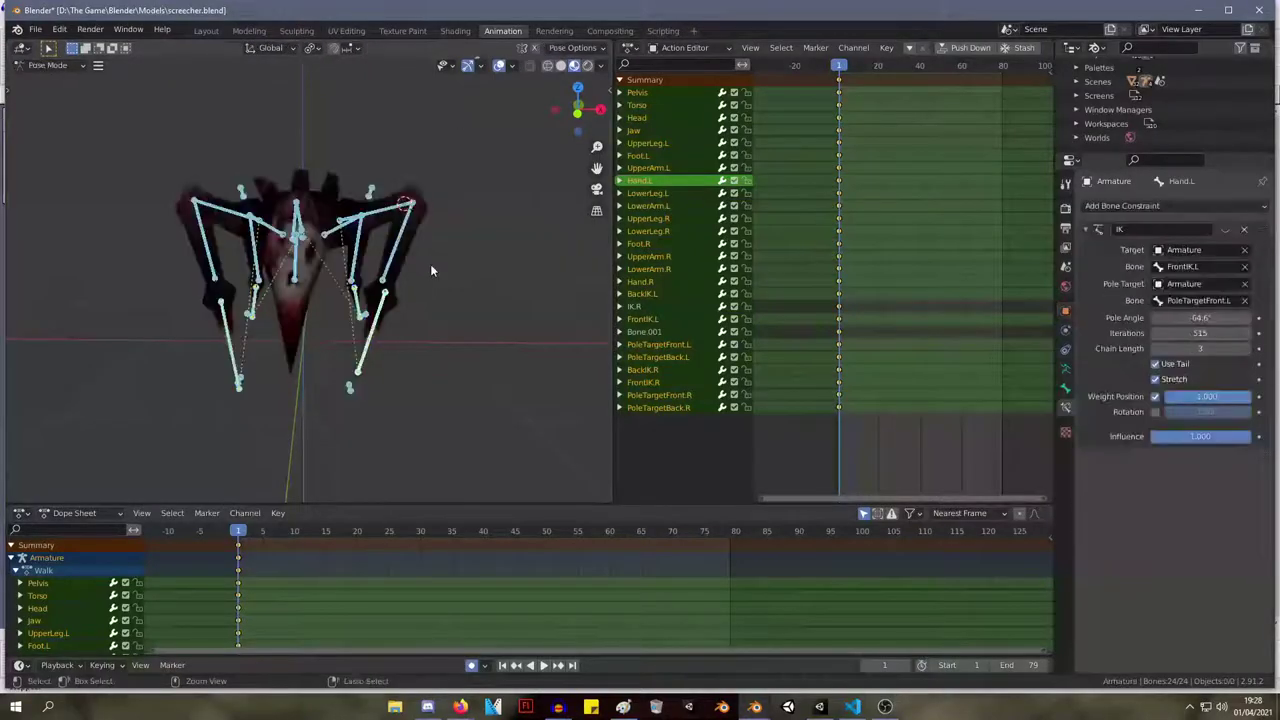
key("Tab")
key("Tab")
key("Tab")
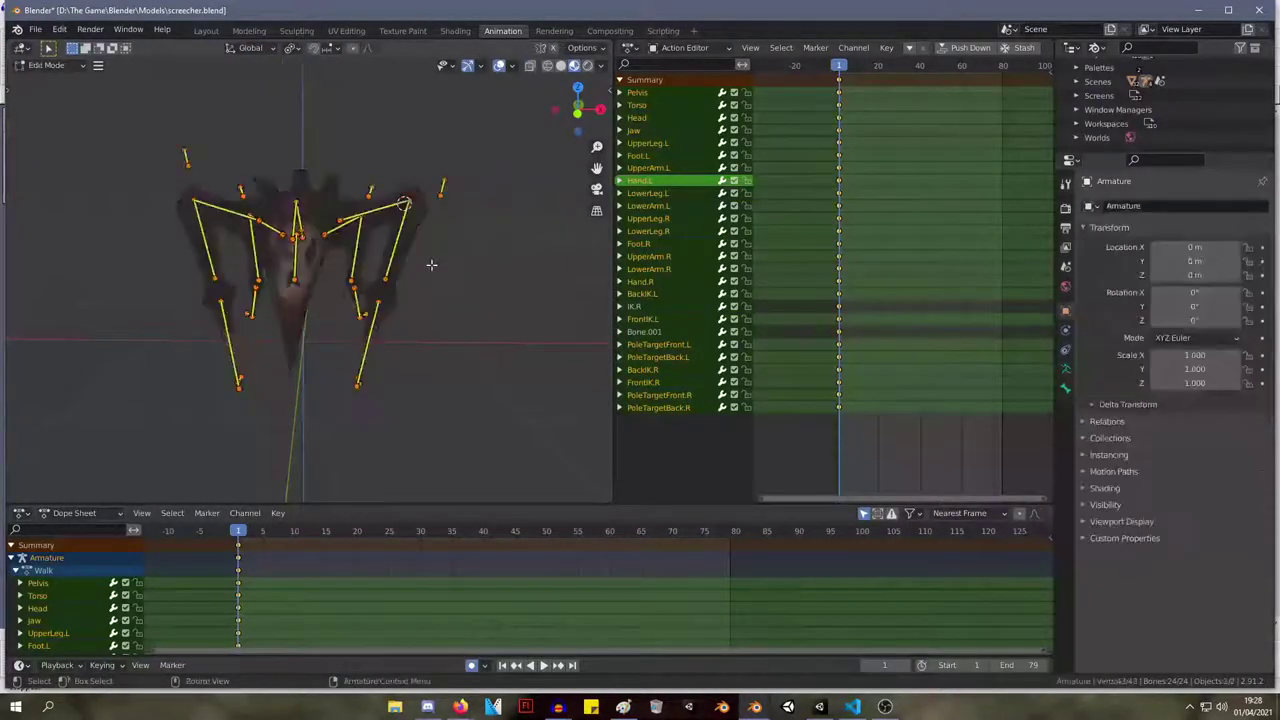
middle_click_drag(431, 264, 355, 283)
key("Tab")
key("Tab")
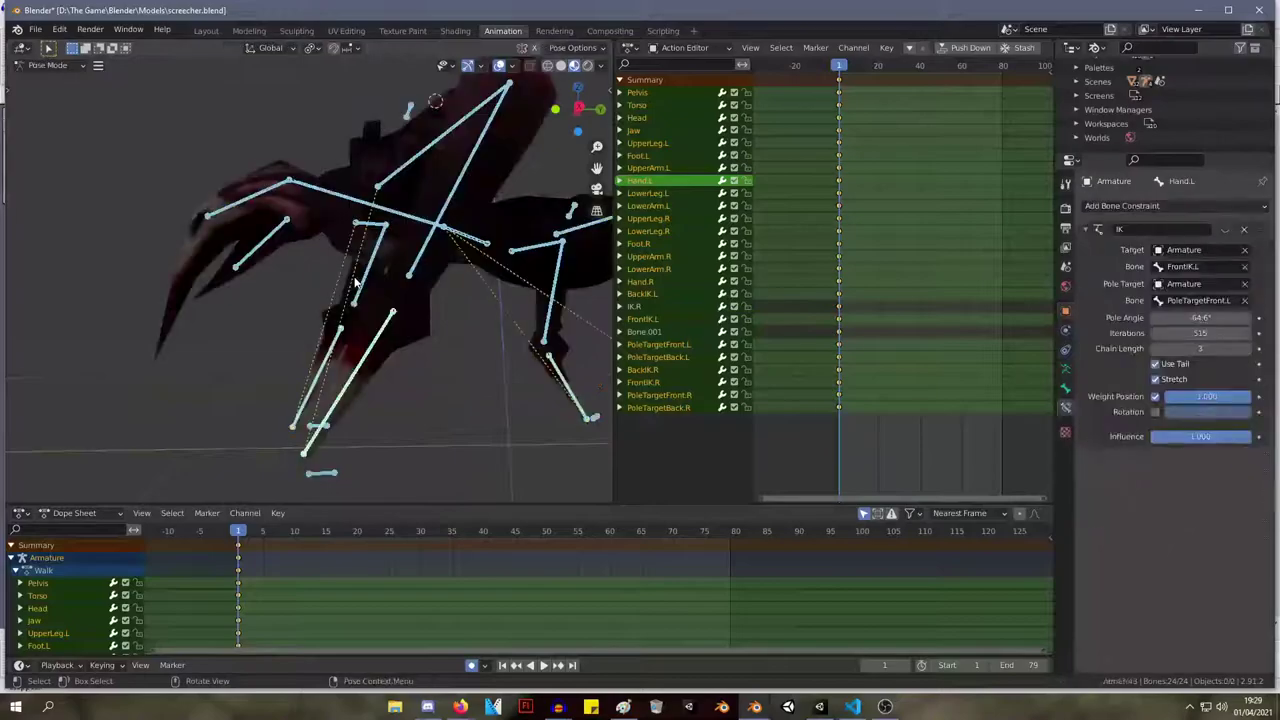
key("Tab")
key("Tab")
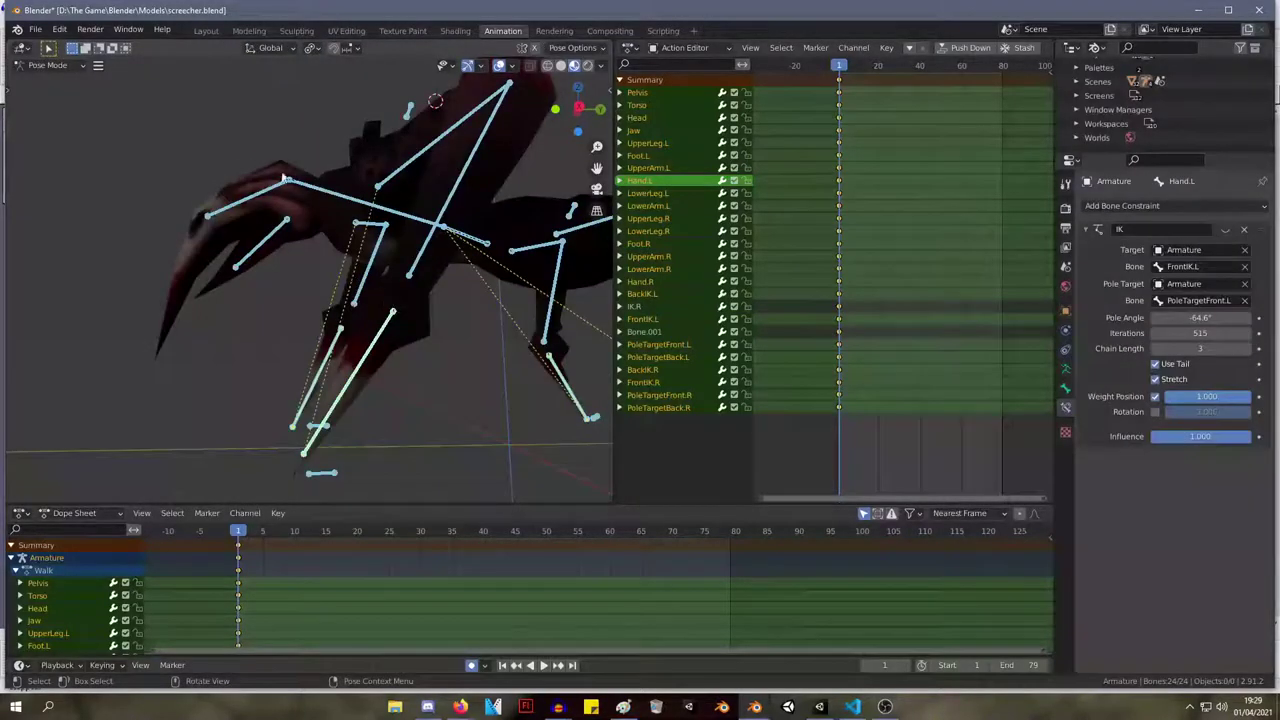
Put the armature in Object Mode and switch to the Modeling workspace.
left_click(48, 65)
left_click(60, 97)
middle_click_drag(234, 296, 409, 303)
scroll(409, 303, "down", 5)
left_click(245, 30)
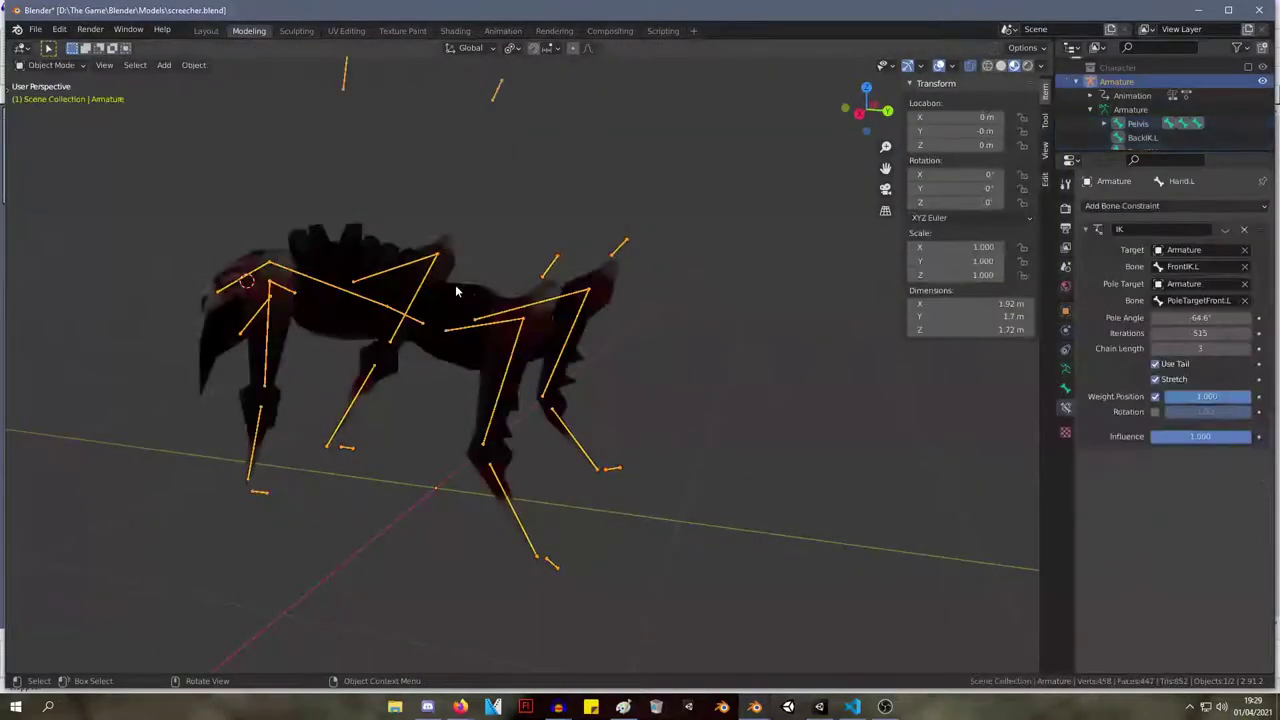
Clear the armature object's rotation, location and scale.
middle_click_drag(462, 199, 554, 193)
scroll(554, 193, "down", 1)
key("Tab")
key("a")
left_click(726, 126)
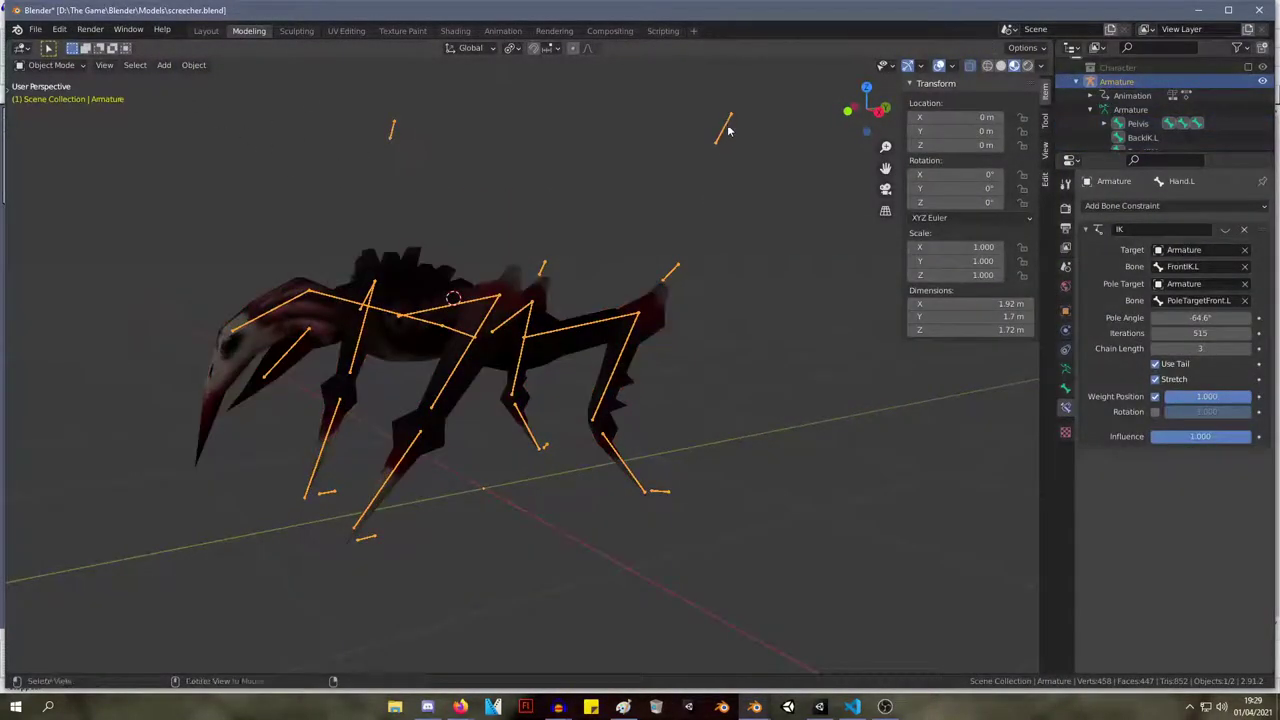
key("alt+r")
key("alt+g")
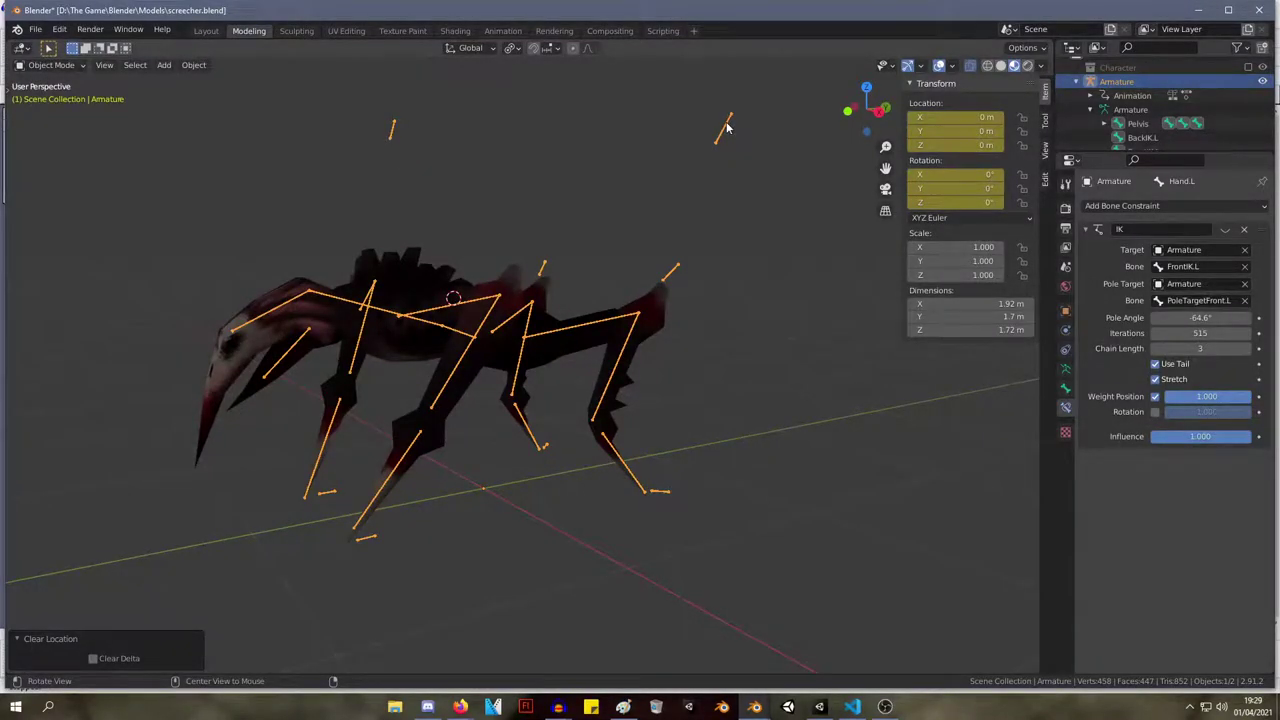
key("alt+s")
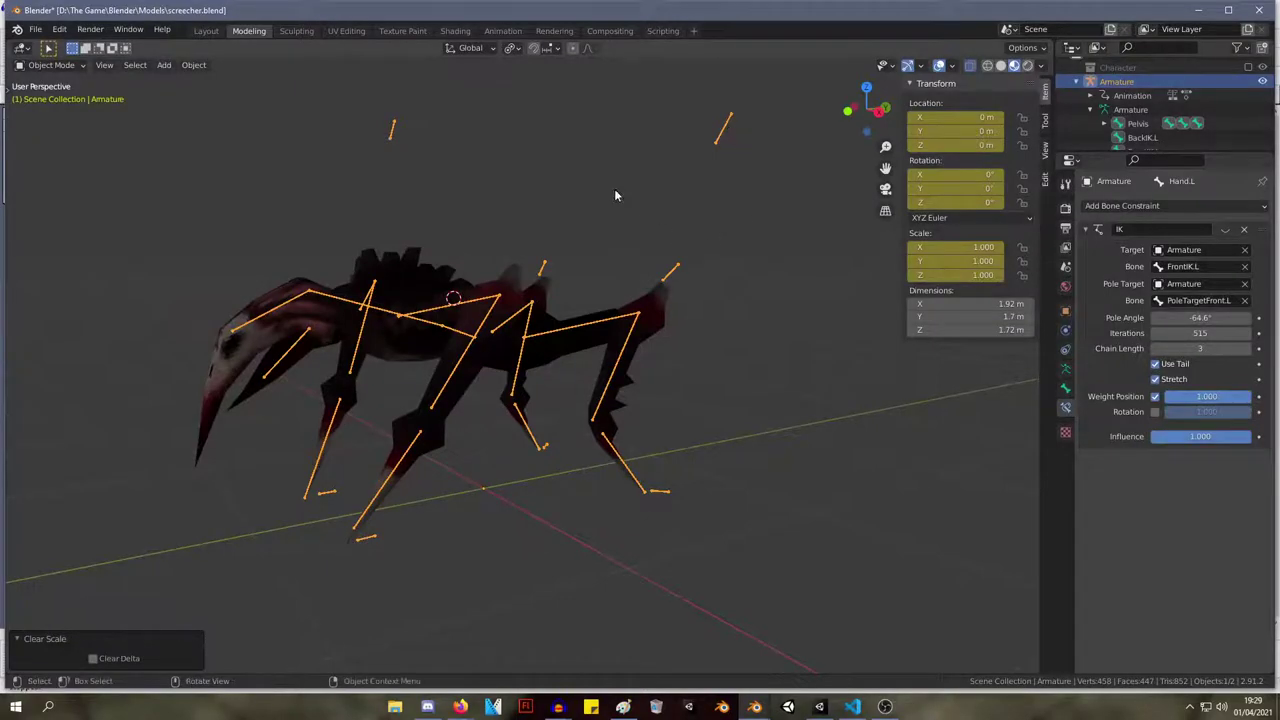
Compare the armature's bones in edit mode and object mode, then examine them from the front.
key("Tab")
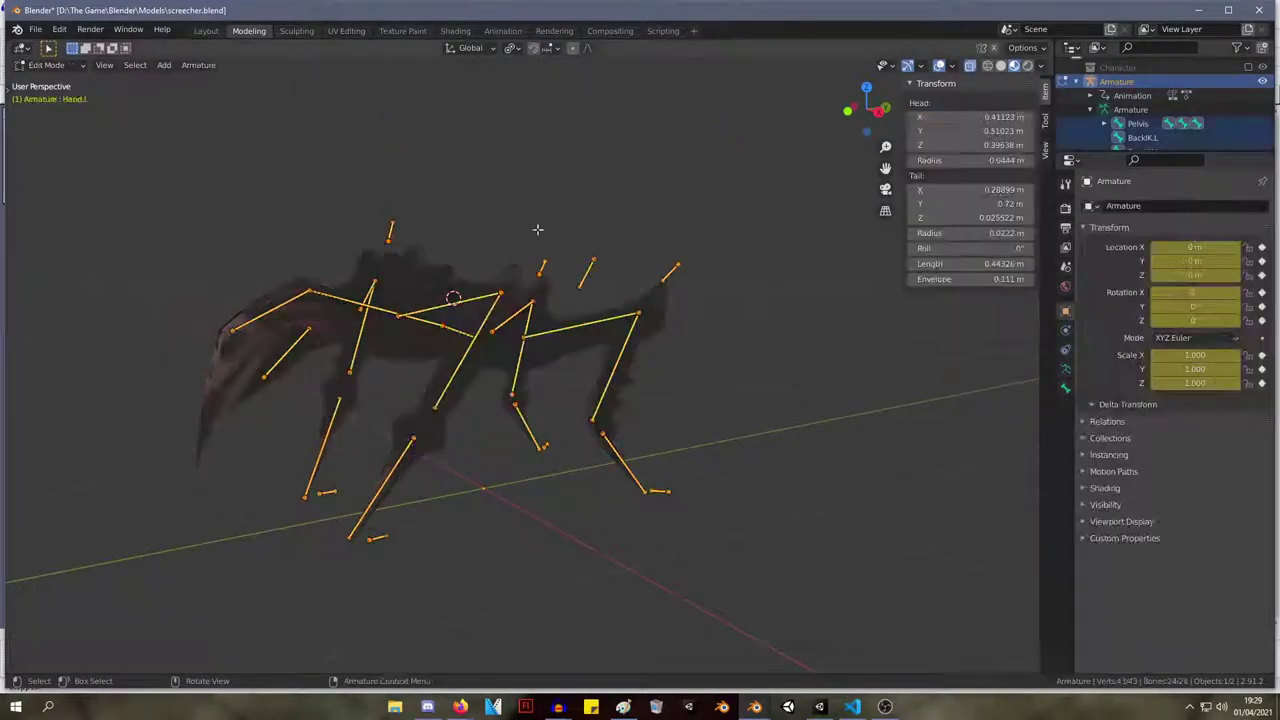
key("Tab")
key("Tab")
key("Tab")
key("Tab")
left_click(198, 65)
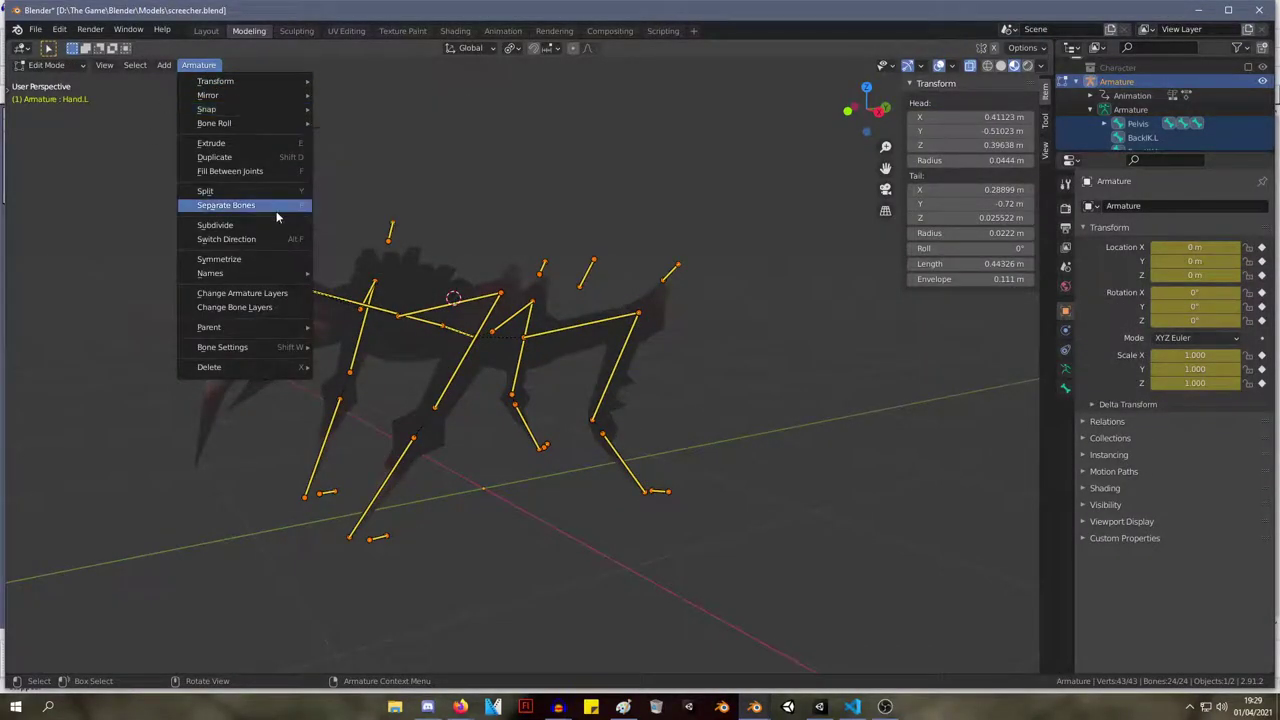
middle_click_drag(369, 206, 487, 126)
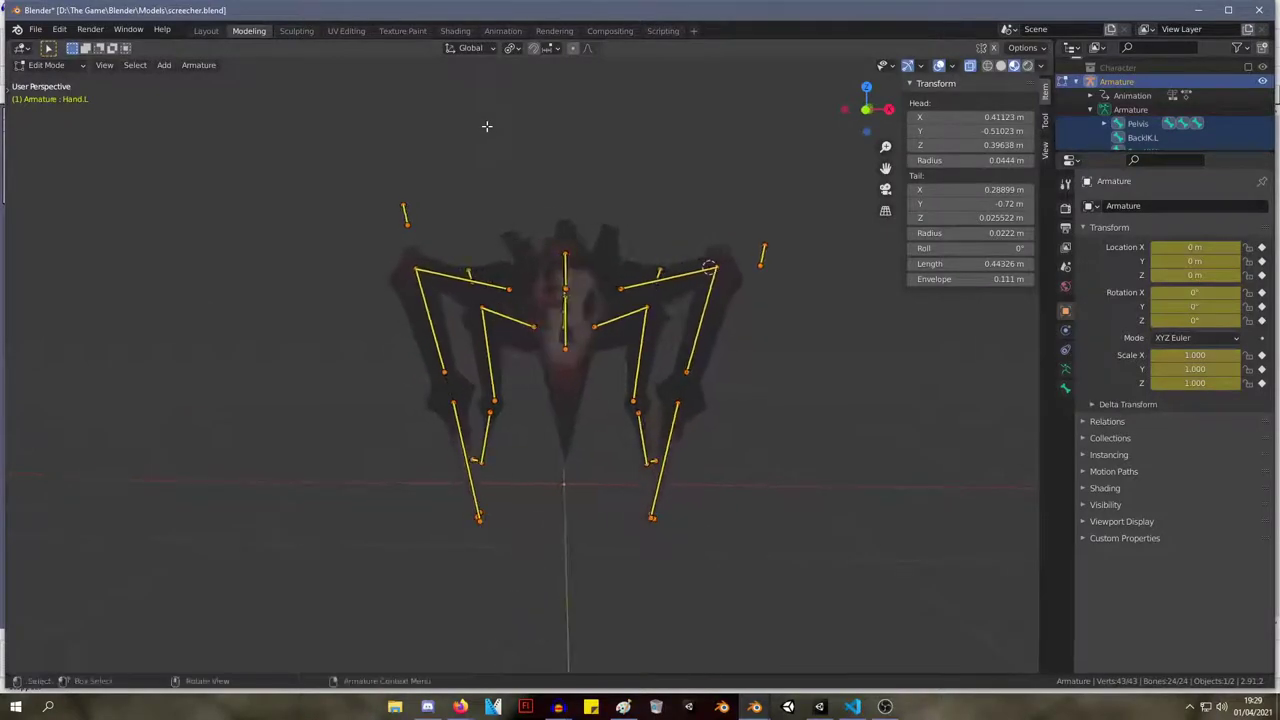
scroll(646, 160, "down", 3)
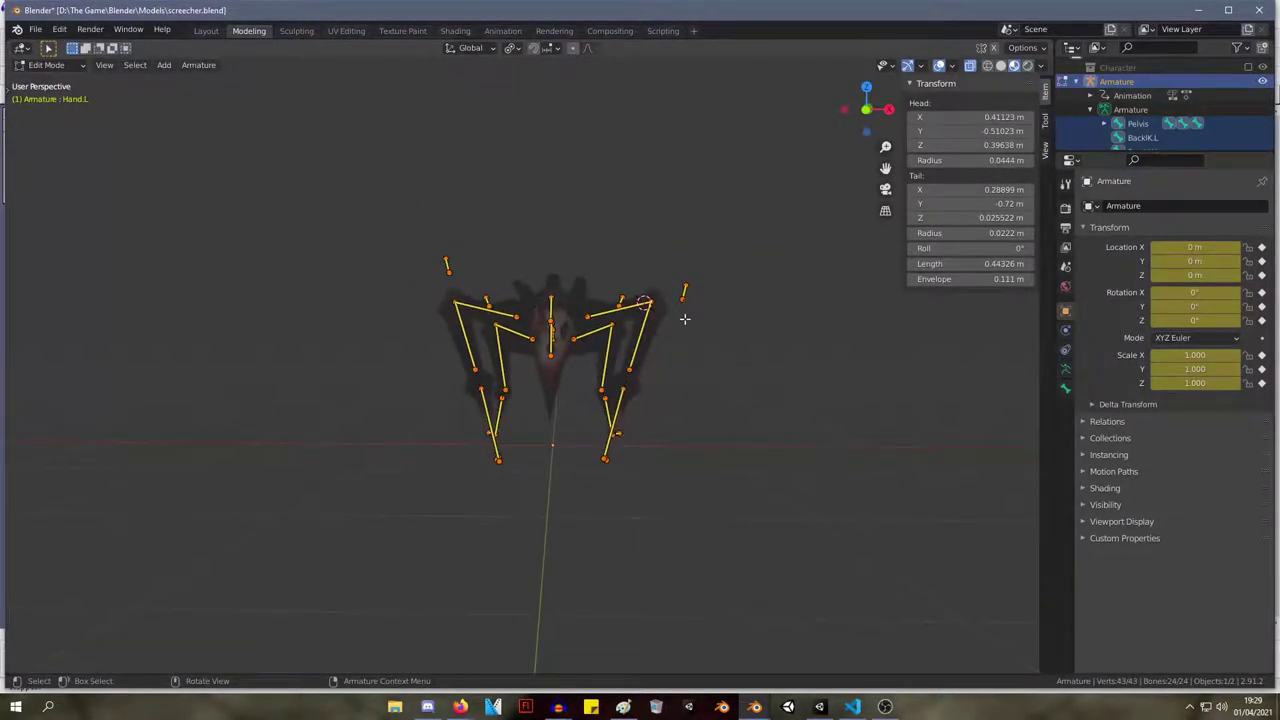
Symmetrize all the armature's bones and check them from several angles in edit mode and object mode.
left_click(198, 65)
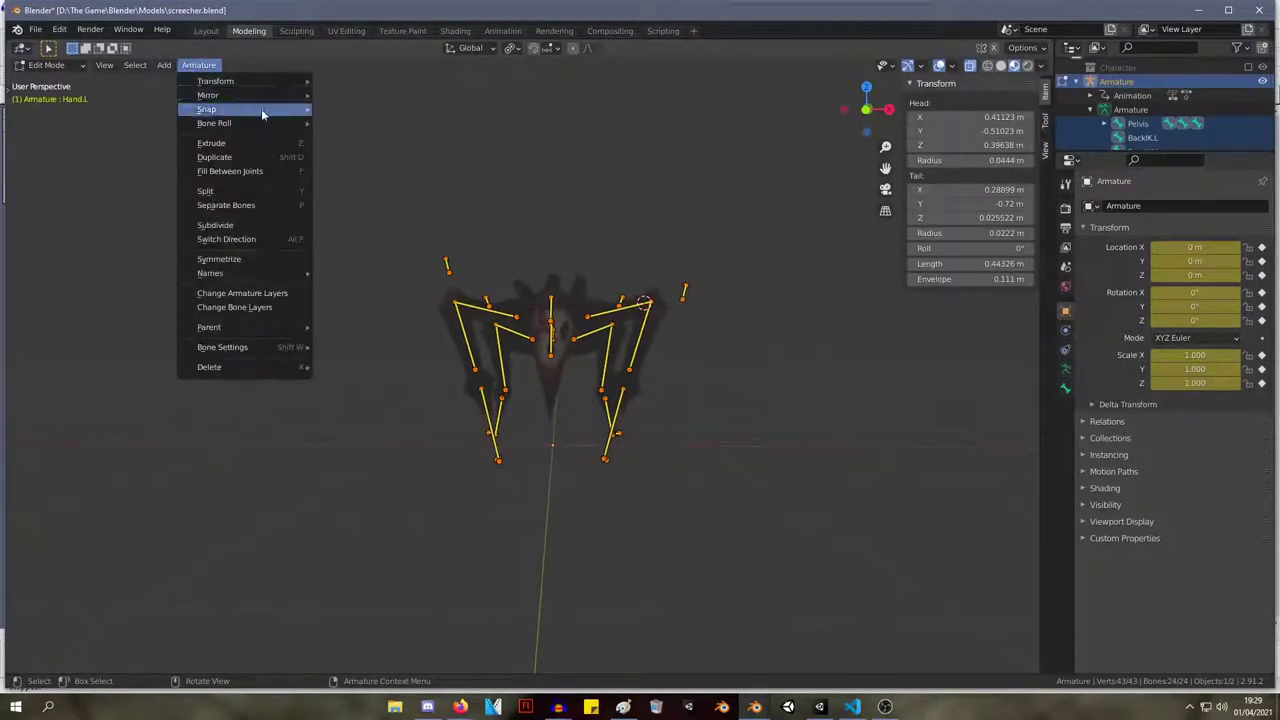
left_click(283, 259)
middle_click_drag(290, 262, 440, 330)
key("Tab")
key("Tab")
key("Tab")
middle_click_drag(369, 304, 574, 287)
key("Tab")
Undo the most recent changes one by one, comparing the armature in edit mode and object mode in between.
key("ctrl+z")
key("ctrl+z")
key("ctrl+z")
key("ctrl+z")
key("ctrl+z")
key("Tab")
key("Tab")
key("Tab")
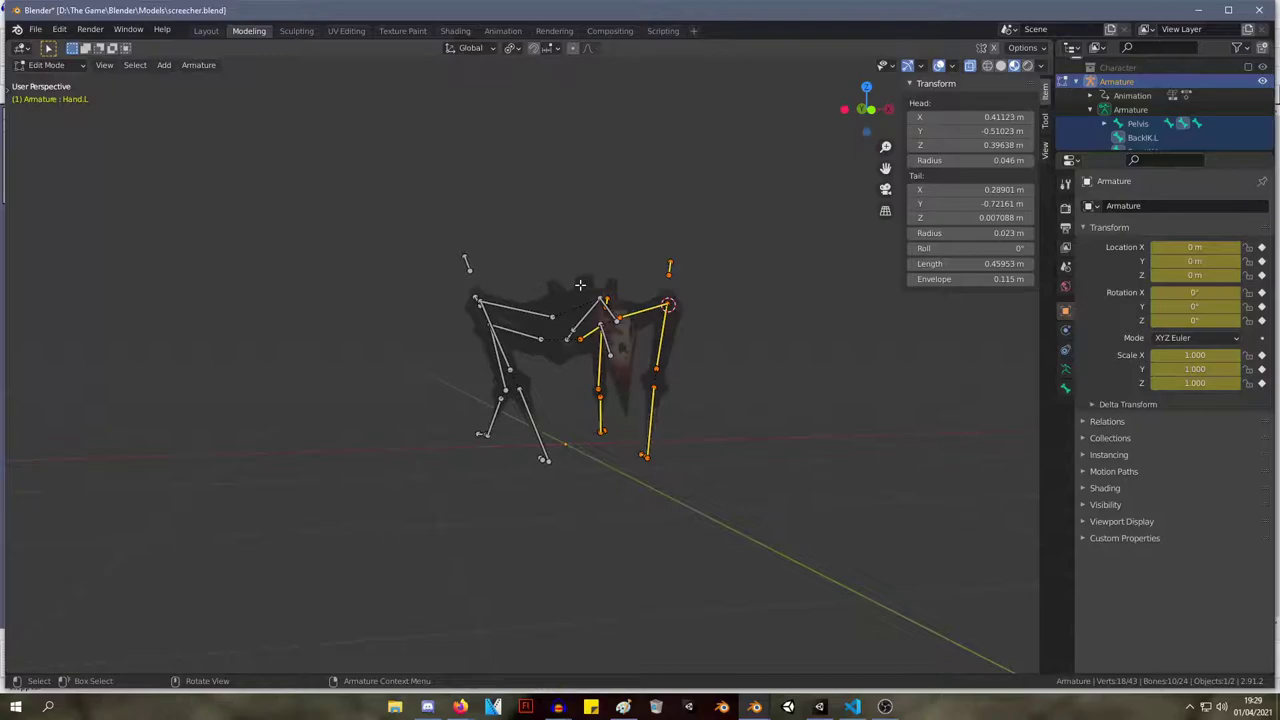
key("ctrl+z")
middle_click_drag(580, 287, 512, 366)
key("Tab")
key("Tab")
key("Tab")
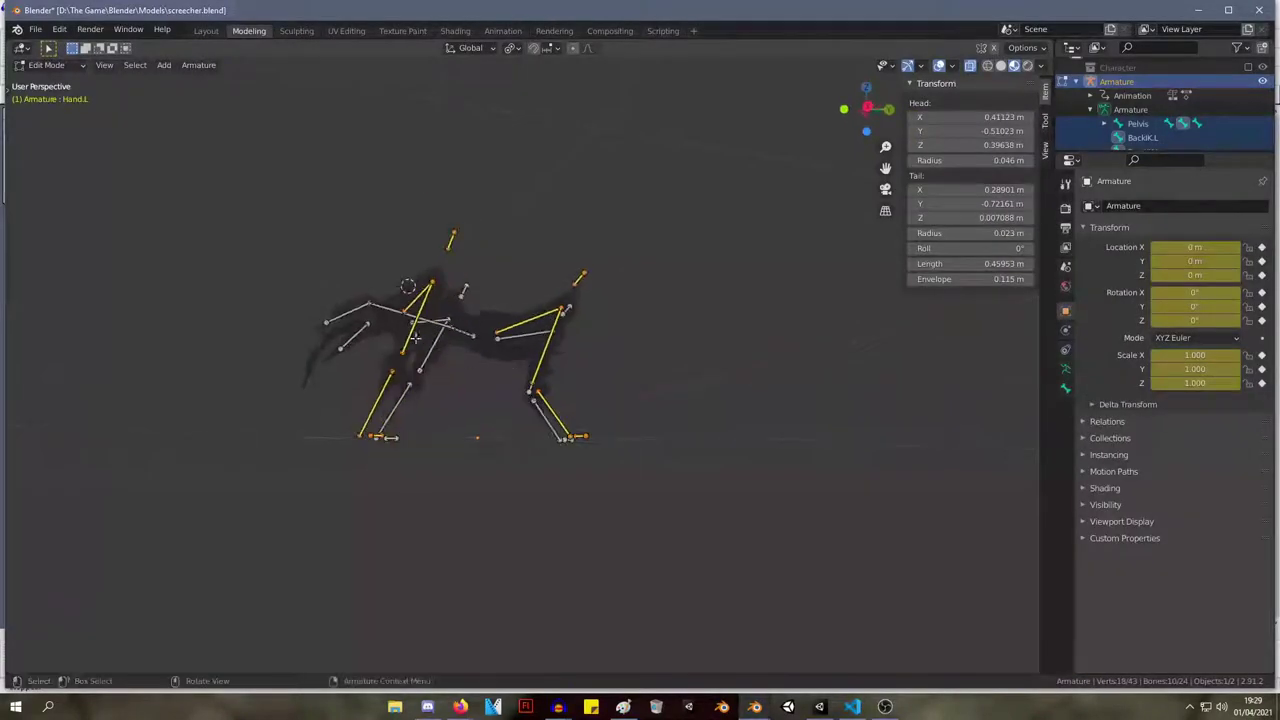
key("ctrl+z")
Redo the last undone change and deselect all the armature's bones.
middle_click_drag(406, 344, 680, 222)
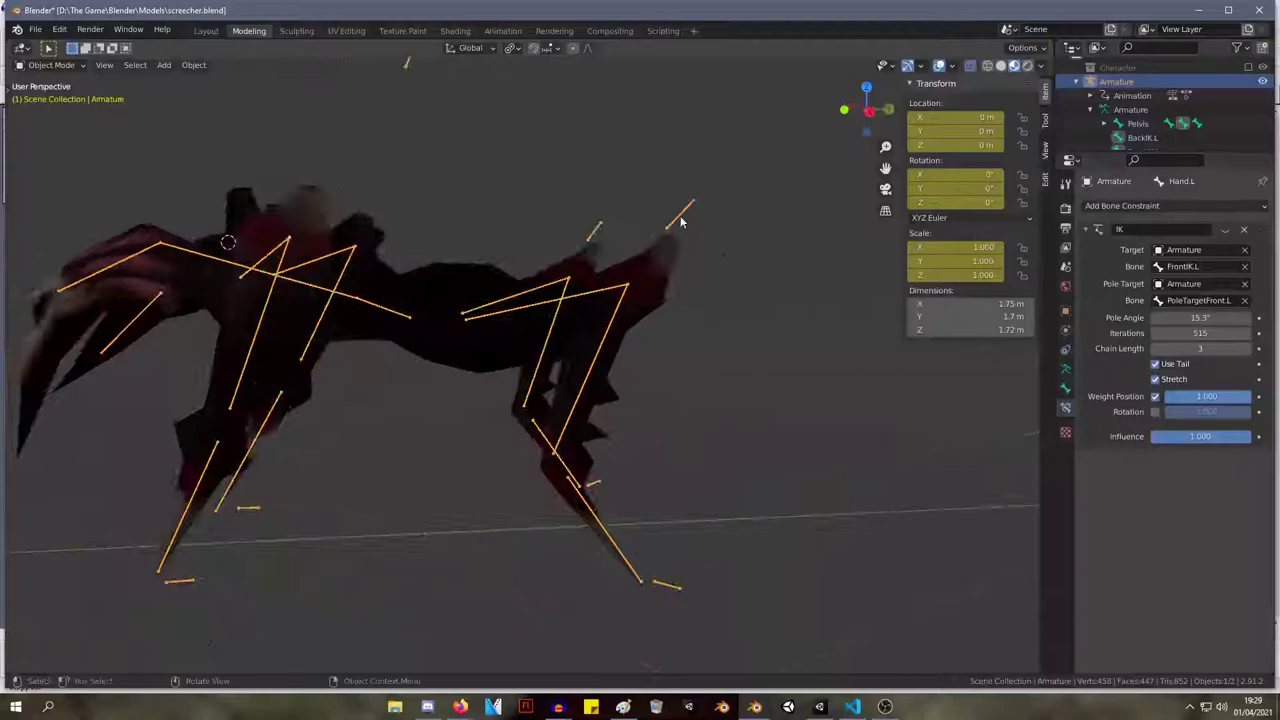
key("Tab")
middle_click_drag(154, 120, 798, 552)
key("Tab")
key("ctrl+shift+z")
left_click(786, 261)
Examine how the leg and pole target bones differ between edit mode and object mode, seen from the front.
middle_click_drag(808, 283, 747, 295)
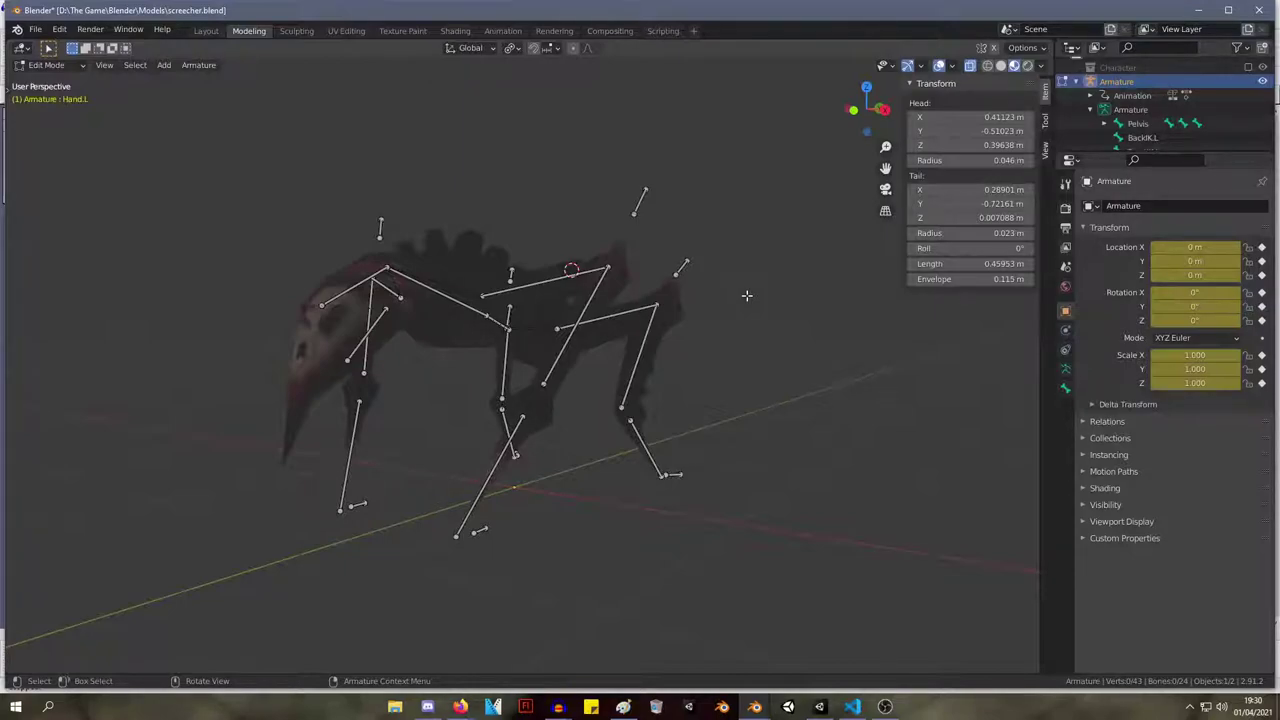
key("Tab")
middle_click_drag(653, 286, 714, 276)
key("Tab")
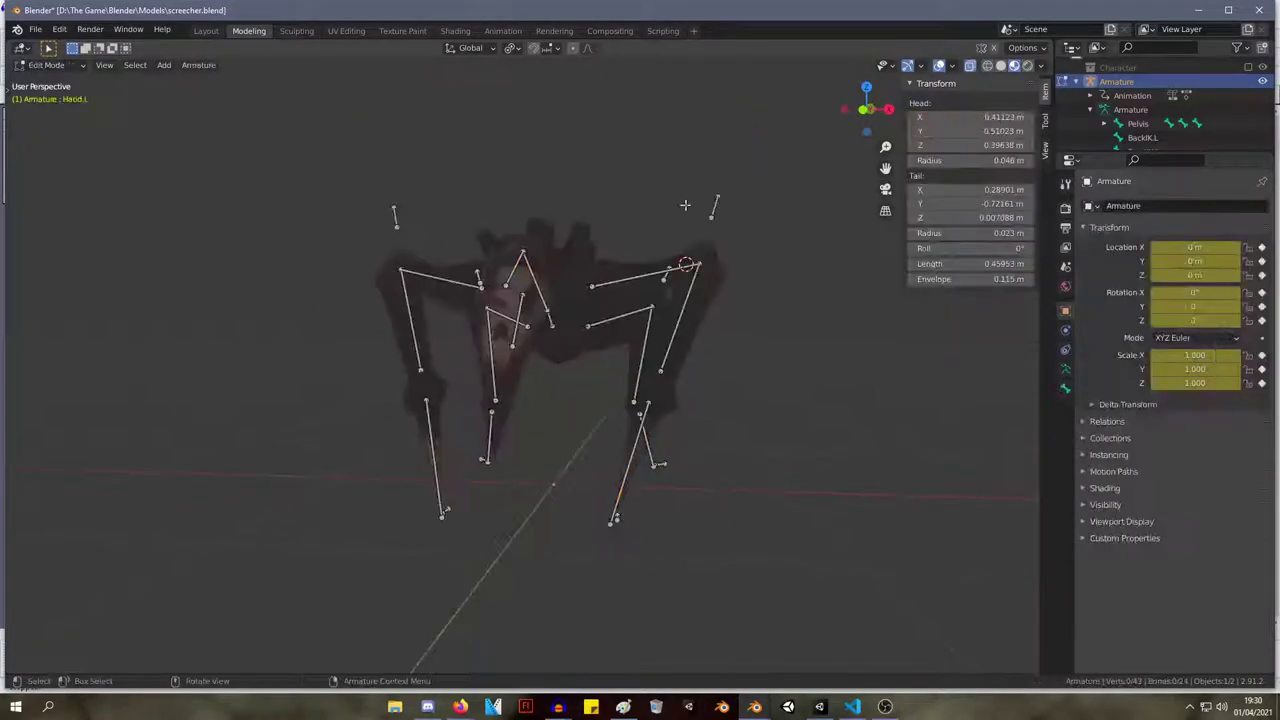
key("Tab")
key("Tab")
mouse_move(714, 208)
middle_mouse_down()
mouse_move(594, 194)
mouse_move(623, 223)
mouse_move(707, 206)
mouse_move(600, 214)
mouse_move(577, 194)
mouse_move(707, 194)
middle_mouse_up()
key("Tab")
key("Tab")
key("Tab")
key("Tab")
key("Tab")
key("Tab")
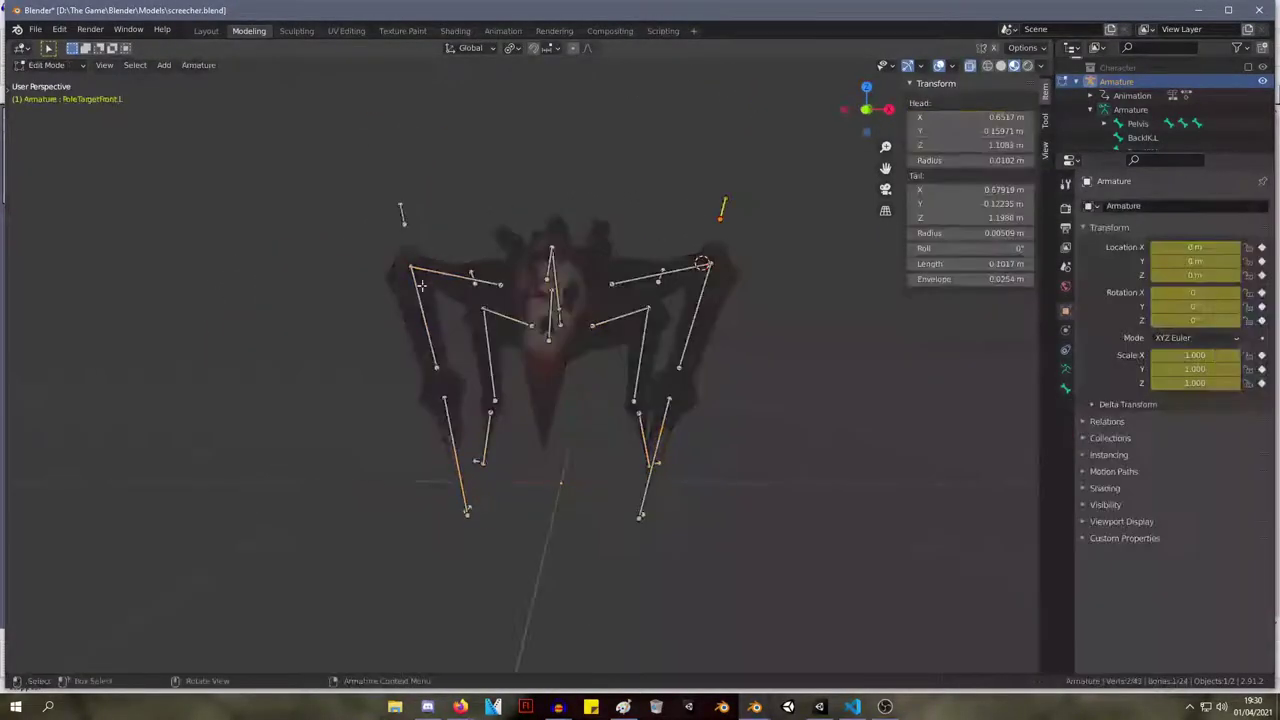
Delete all right-side leg, IK and pole target bones, keeping the left side and the spine.
left_click_drag(784, 583, 583, 232)
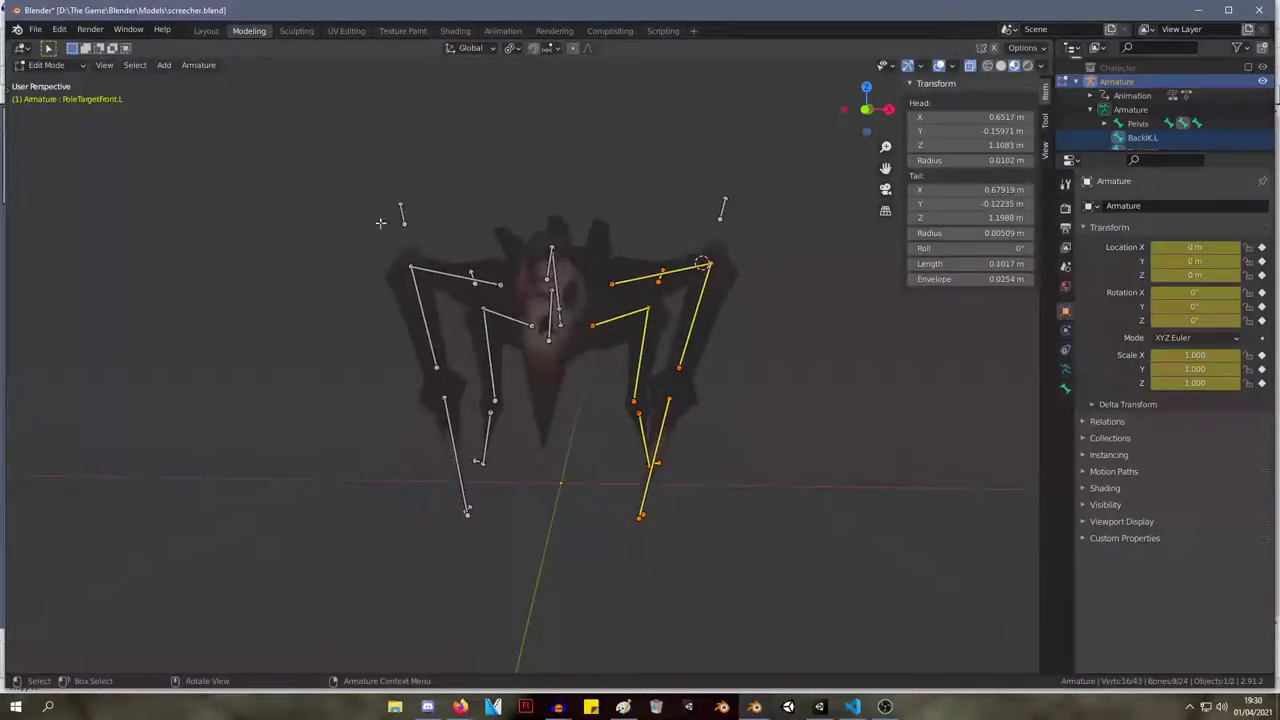
left_click_drag(331, 163, 546, 560, "shift")
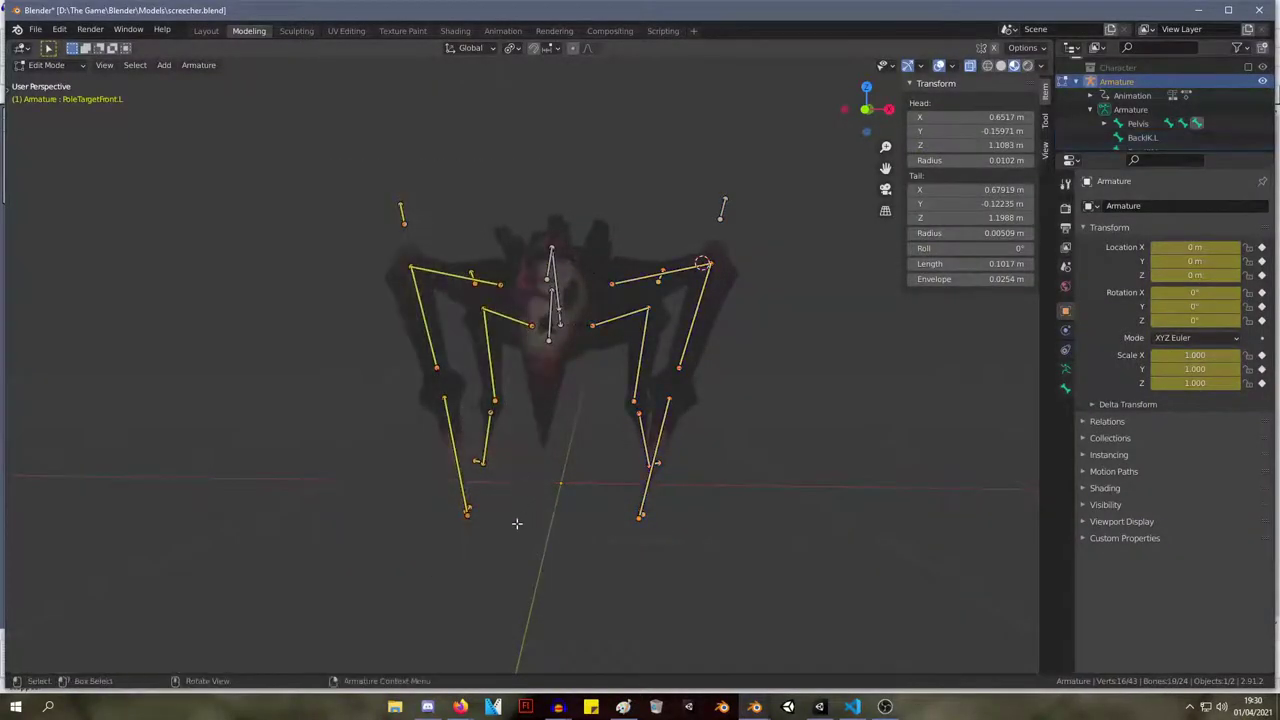
key("x")
left_click(524, 508)
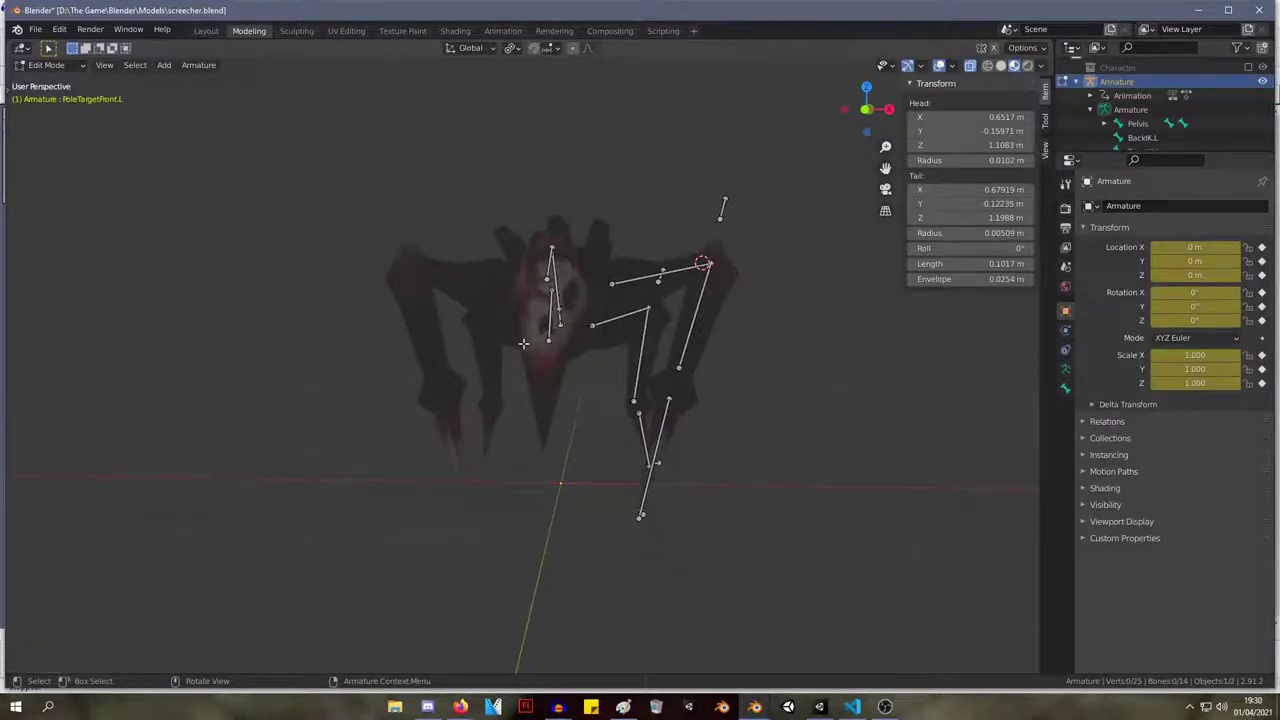
Select all left-side leg, IK and pole target bones in front view and symmetrize them to the right side.
key("KP_1")
left_click_drag(815, 639, 584, 157)
left_click(198, 65)
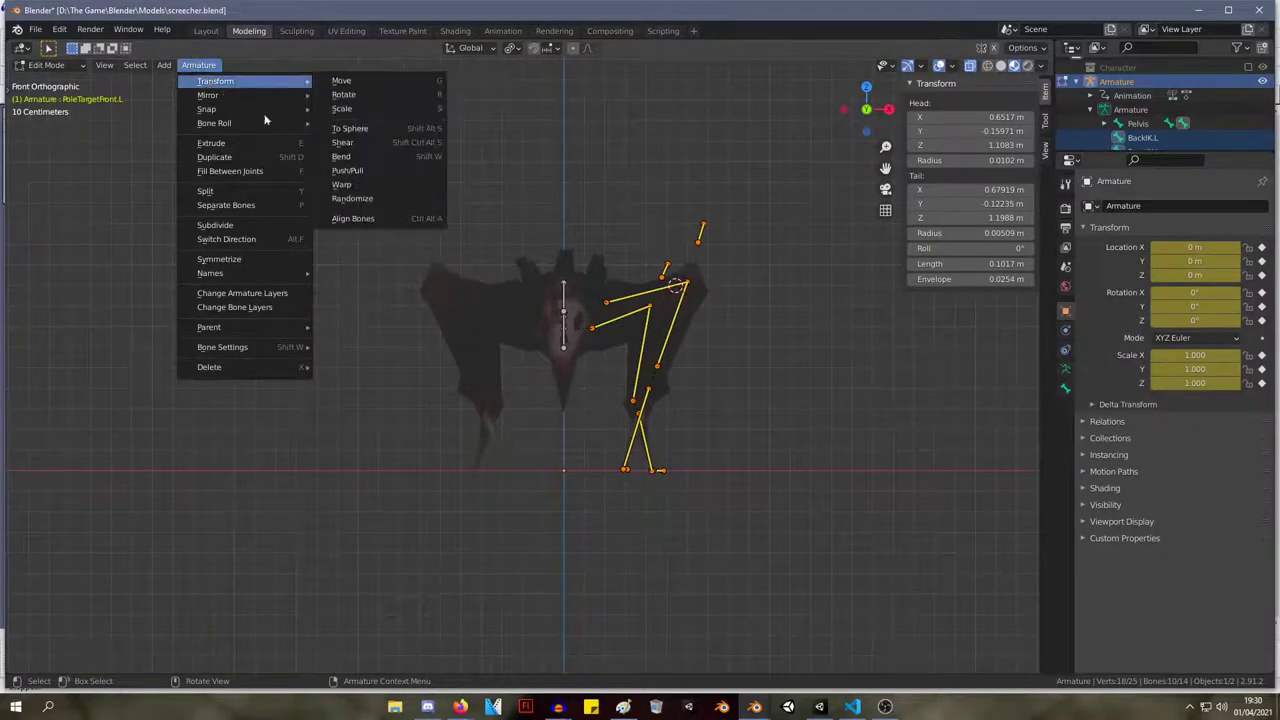
left_click(265, 259)
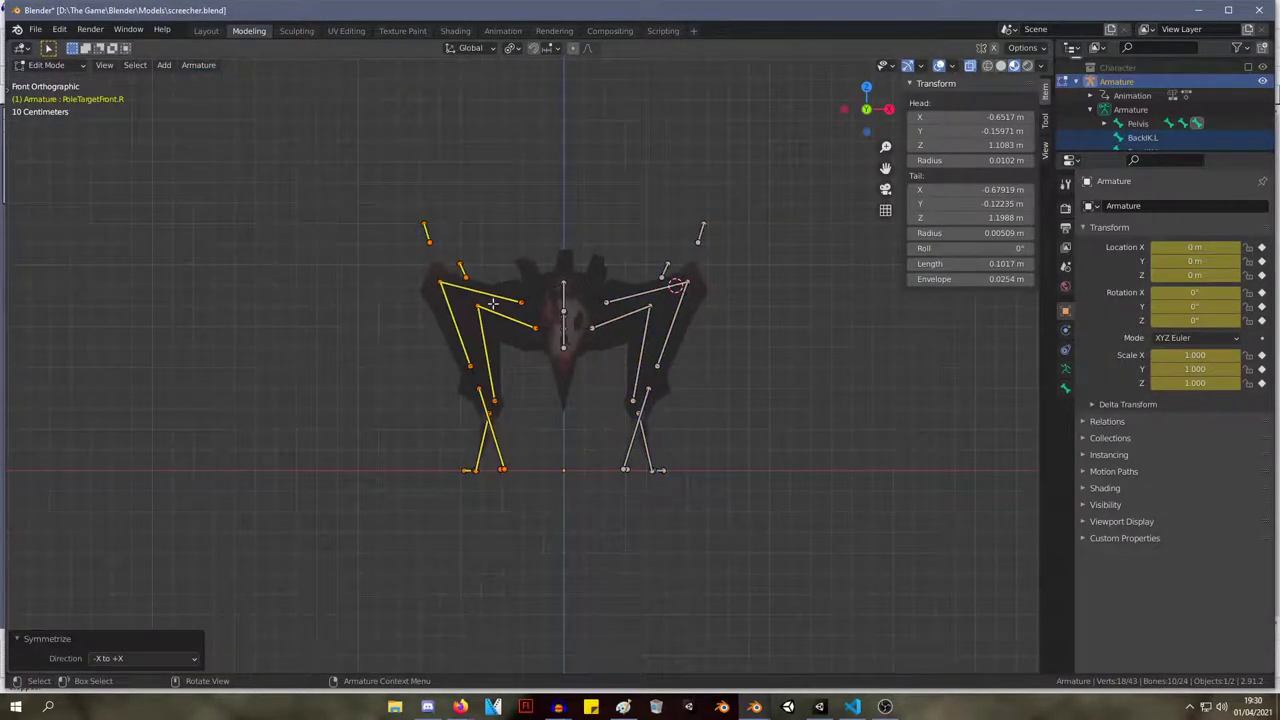
Compare the symmetrized leg and pole target bones in edit mode and object mode, from the front and at an angle.
key("Tab")
key("Tab")
key("Tab")
key("Tab")
key("Tab")
key("Tab")
key("Tab")
key("Tab")
key("Tab")
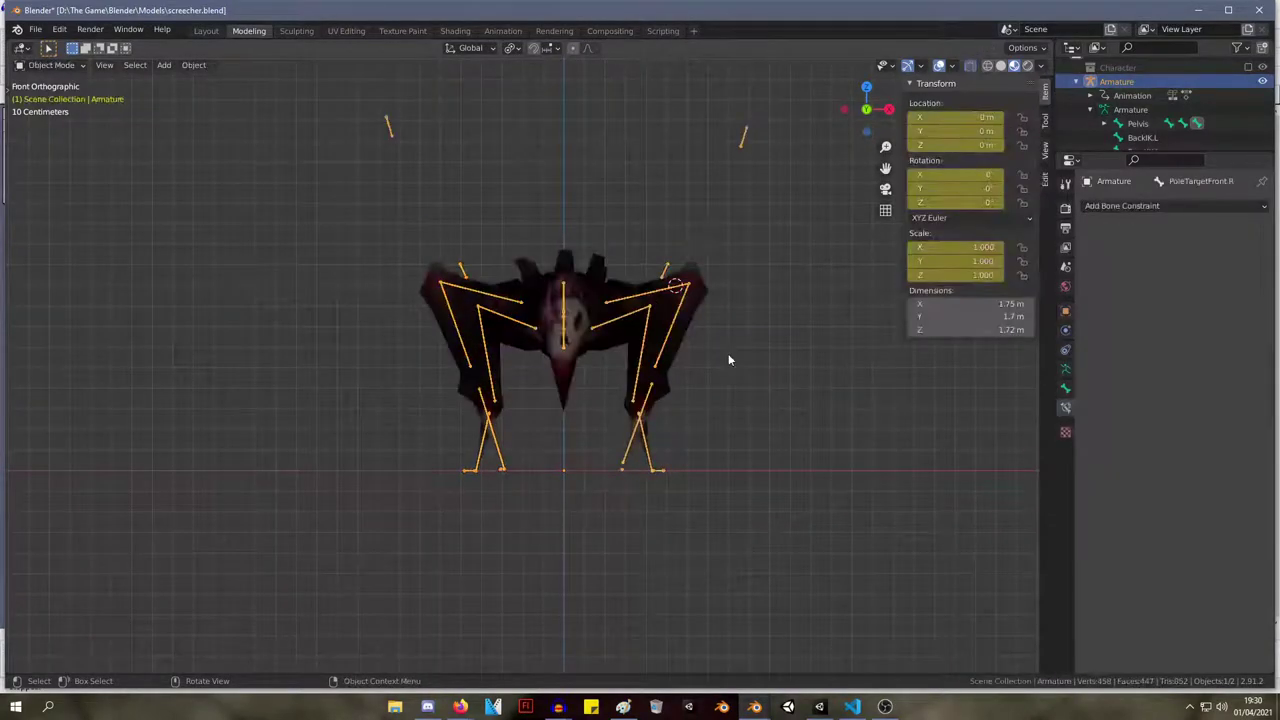
key("Tab")
middle_click_drag(731, 360, 671, 349)
key("Tab")
key("Tab")
key("Tab")
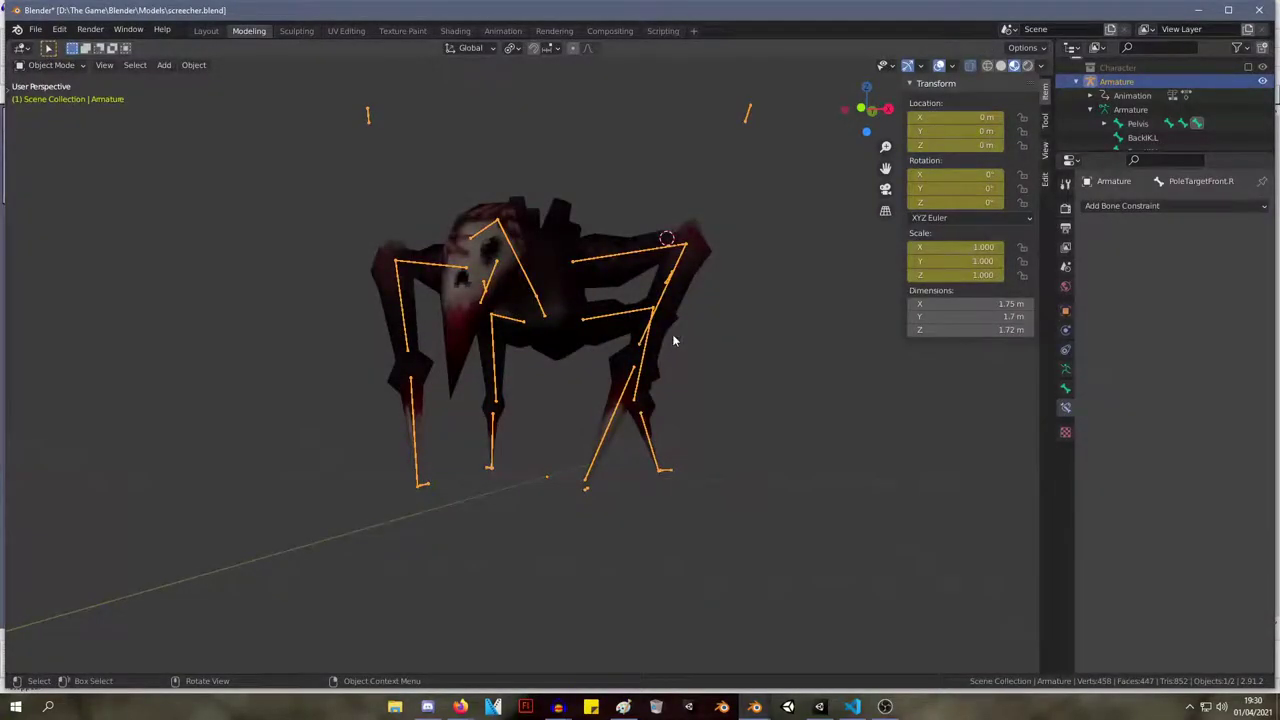
key("Tab")
middle_click_drag(672, 341, 454, 391)
scroll(509, 351, "up", 3)
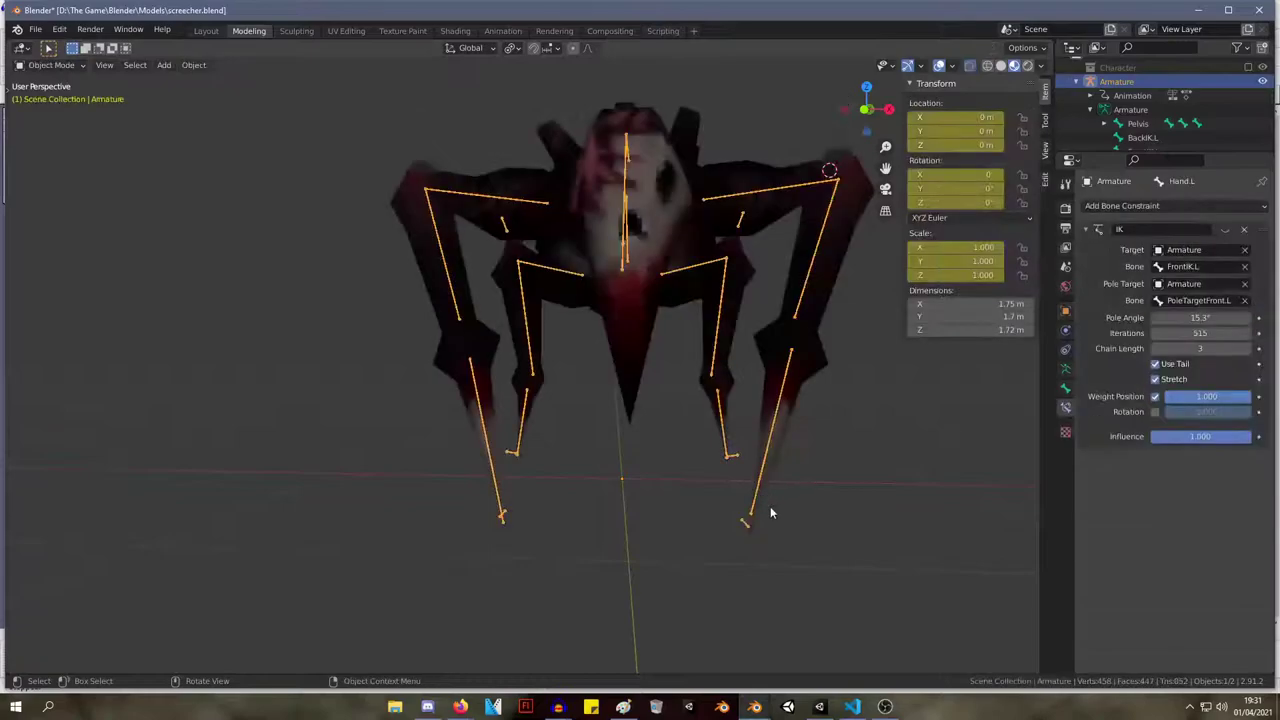
Clear the armature object's rotation.
left_click(193, 65)
key("alt+r")
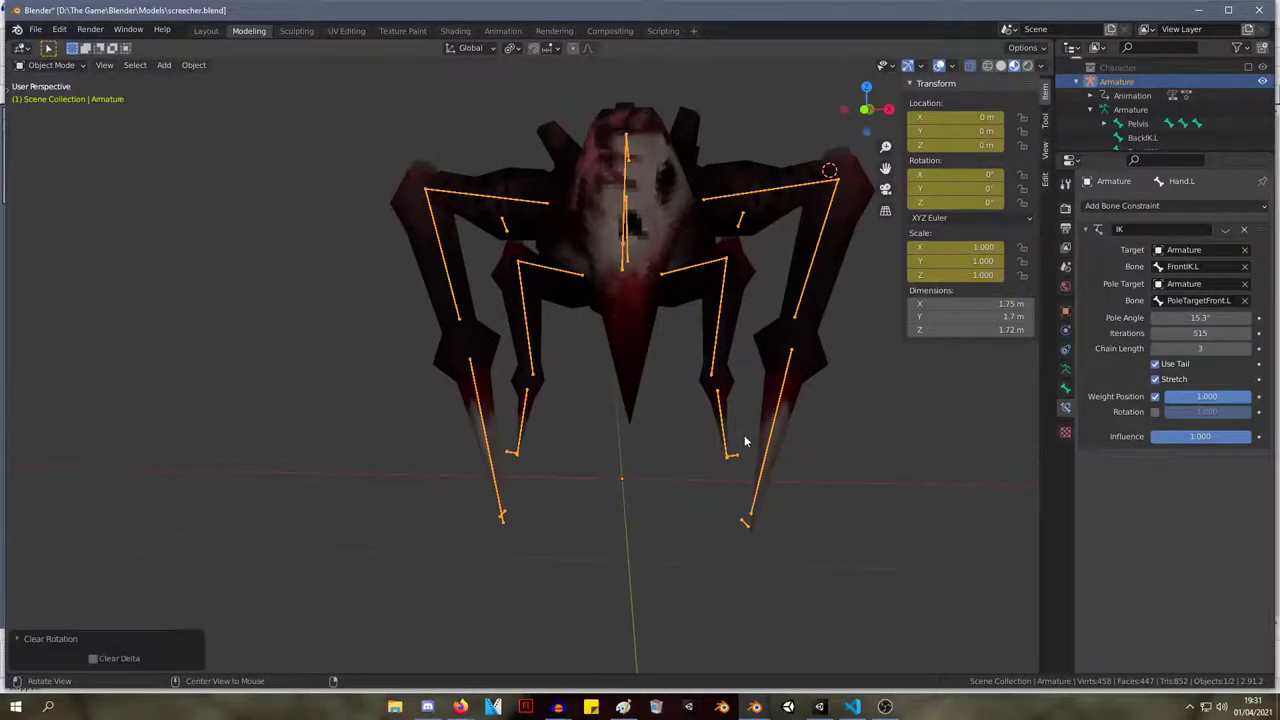
Clear the bone roll of all the armature's bones in edit mode.
key("Tab")
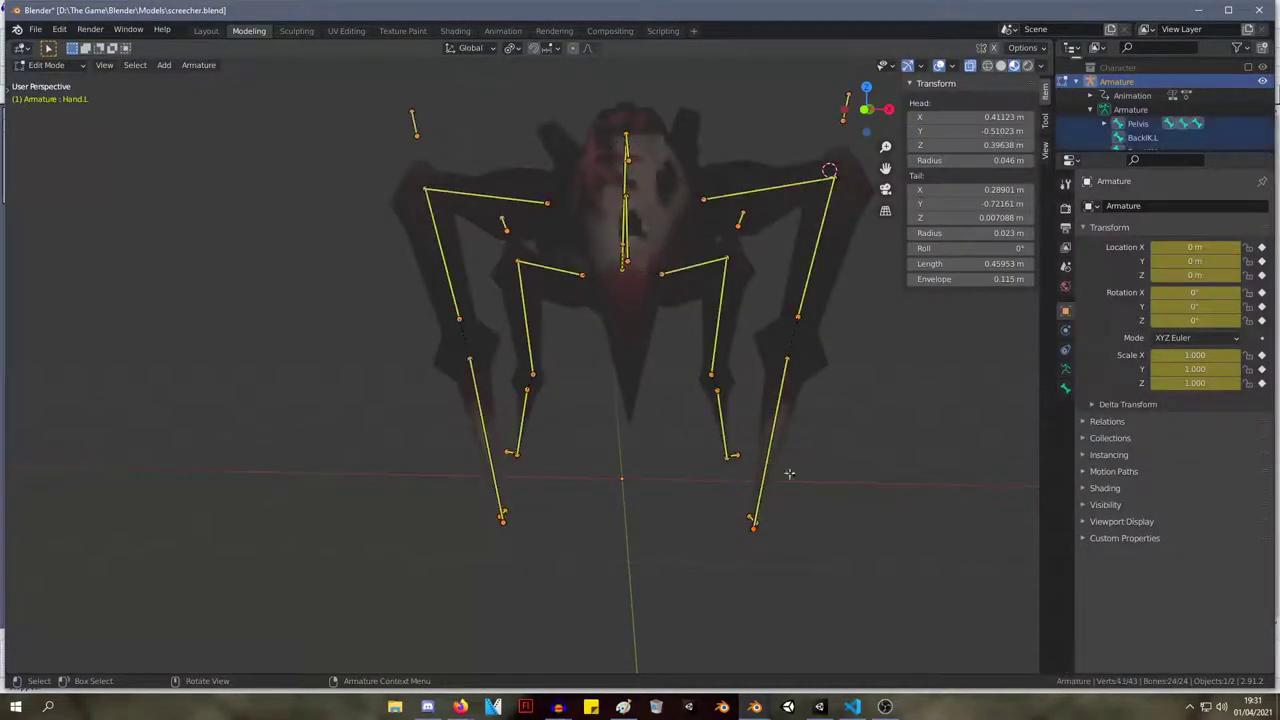
left_click(198, 65)
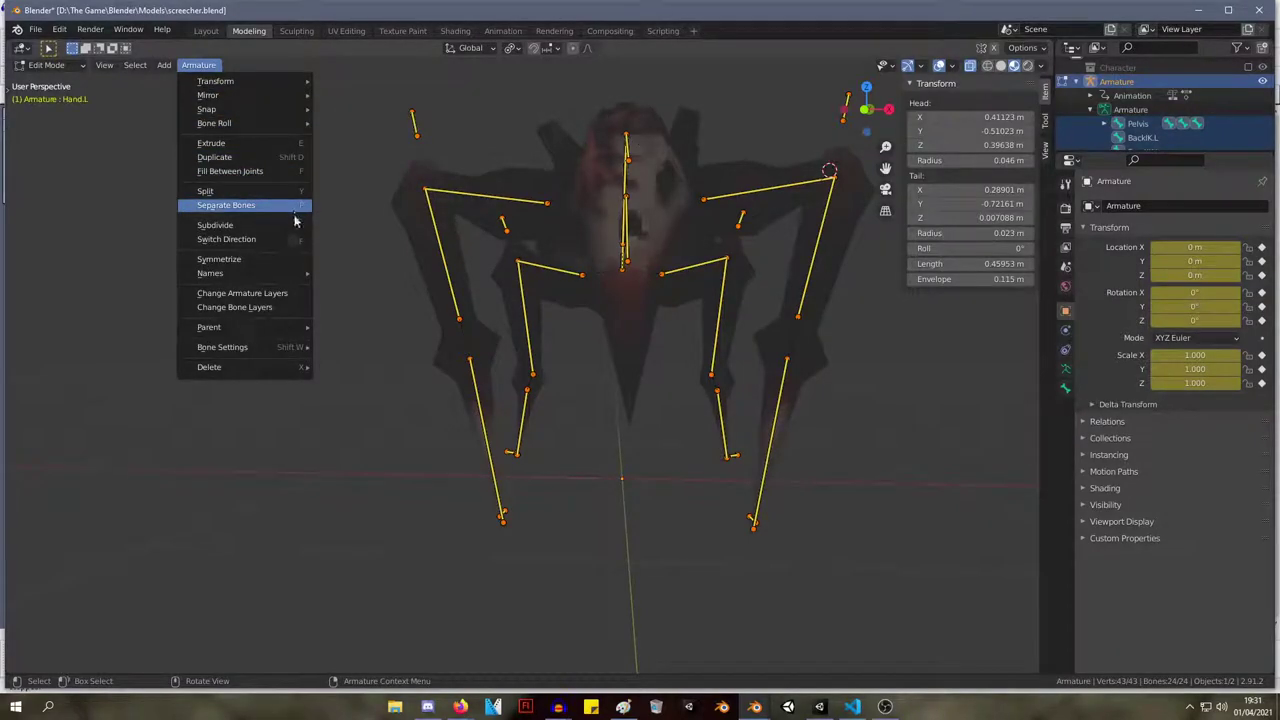
mouse_move(250, 101)
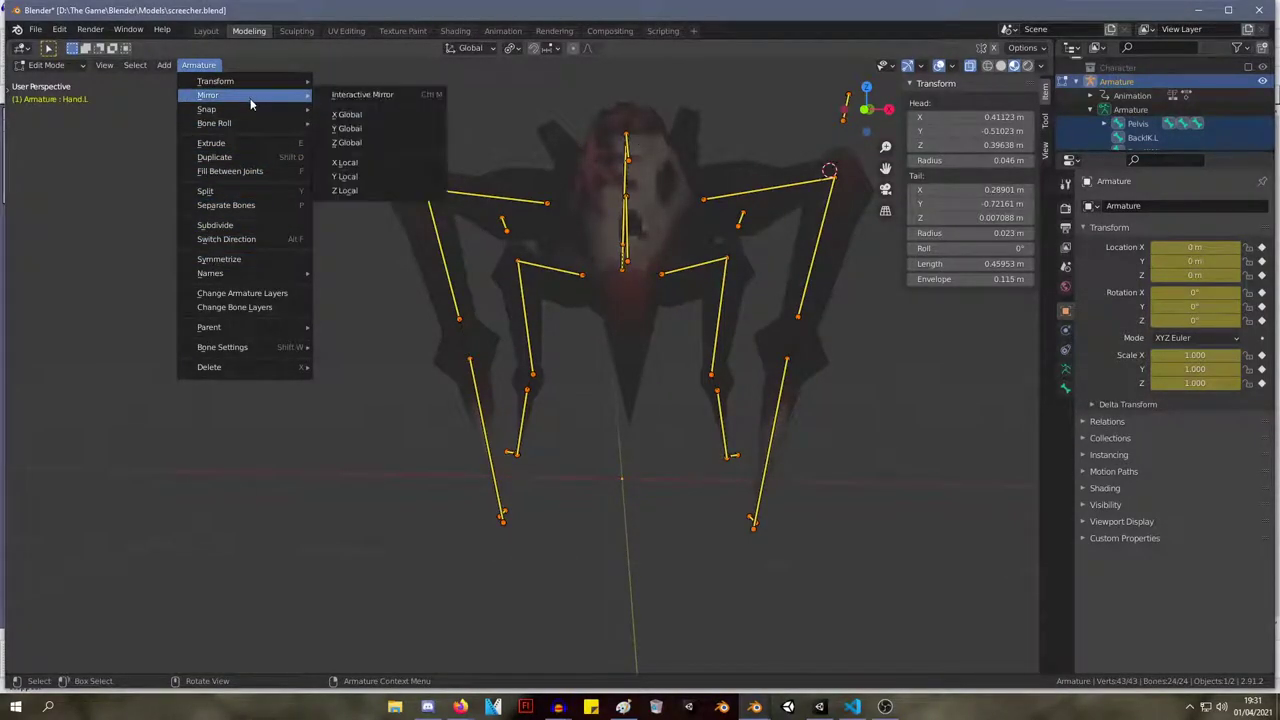
mouse_move(276, 127)
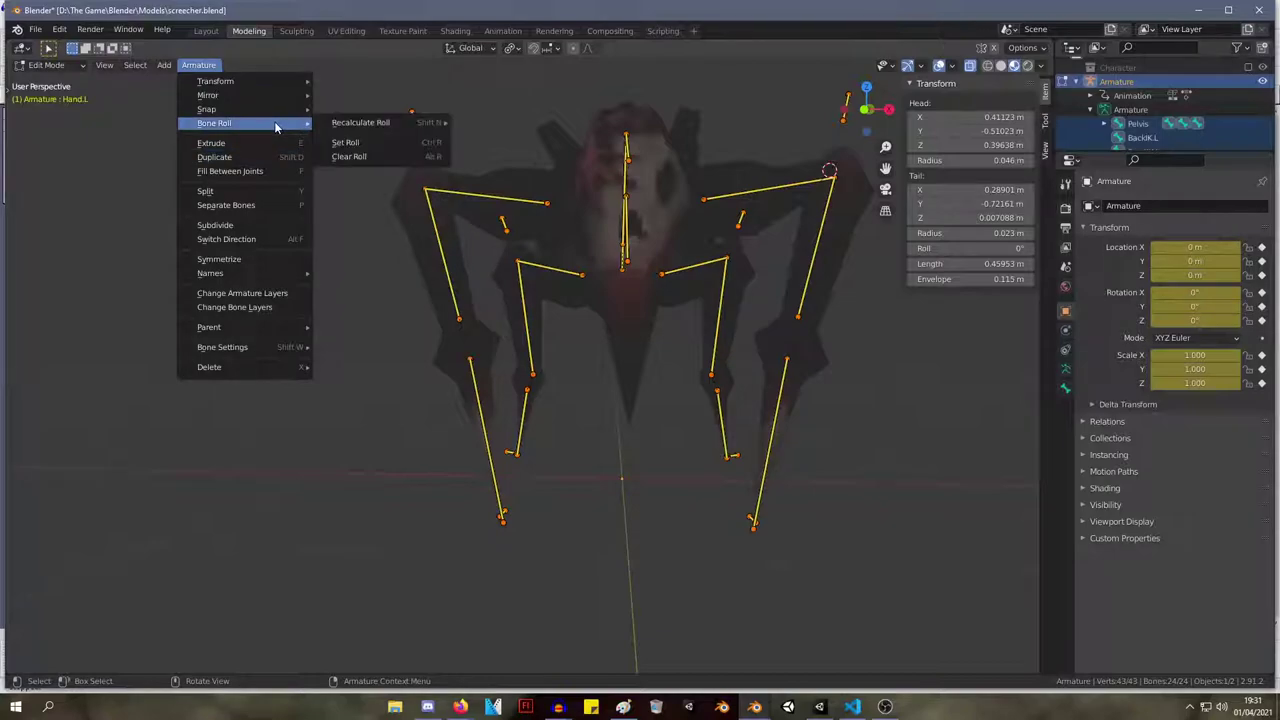
left_click(382, 157)
Reapply Clear Roll to all selected bones of the armature in edit mode.
left_click(198, 64)
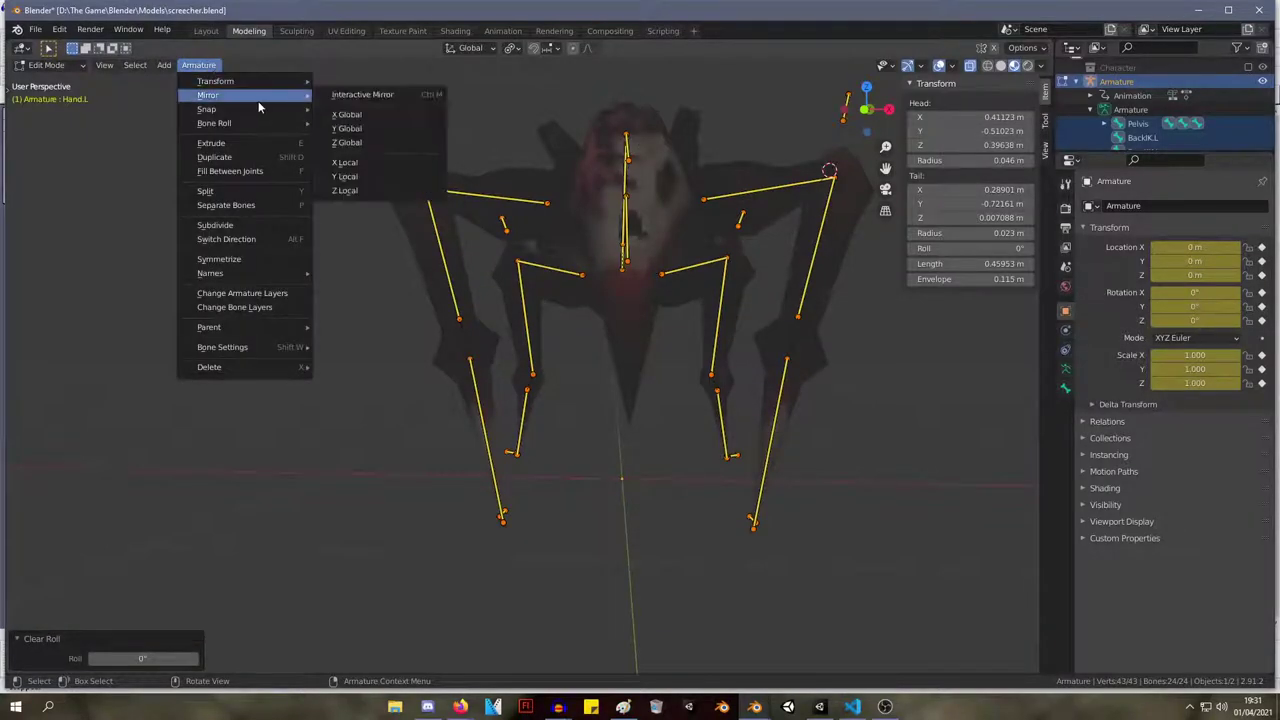
mouse_move(274, 85)
mouse_move(270, 115)
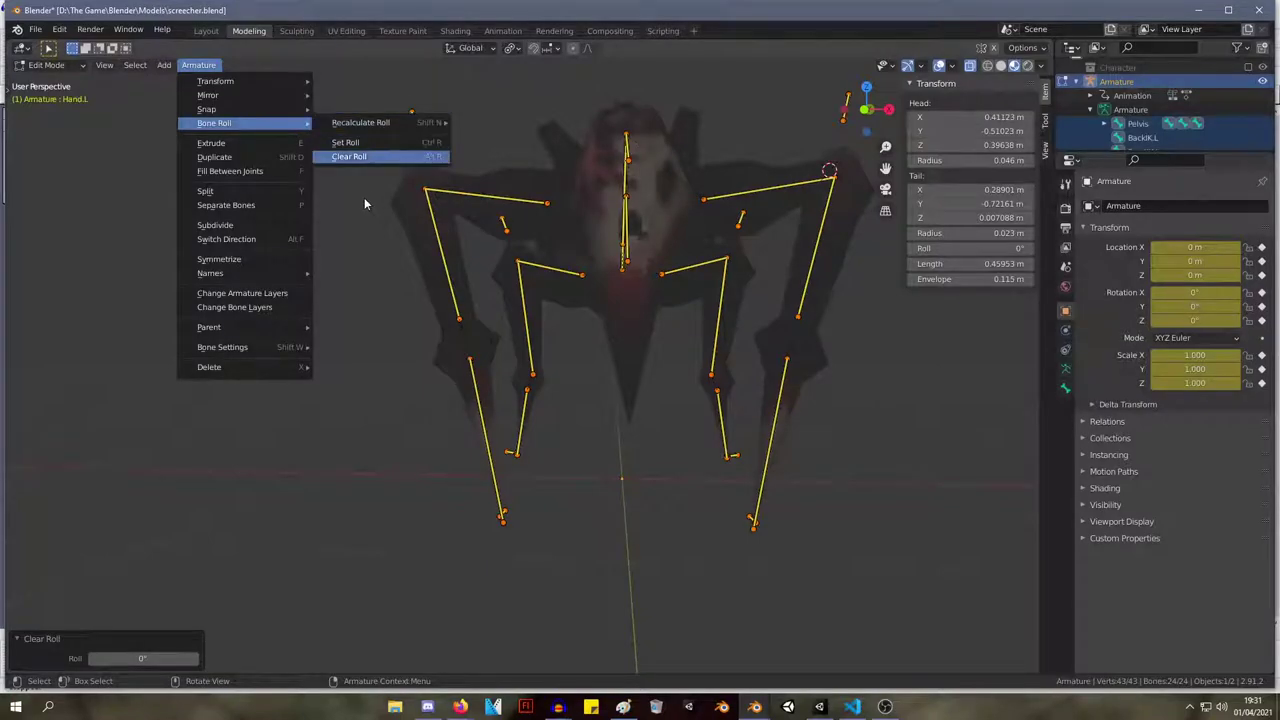
left_click(349, 156)
left_click(140, 65)
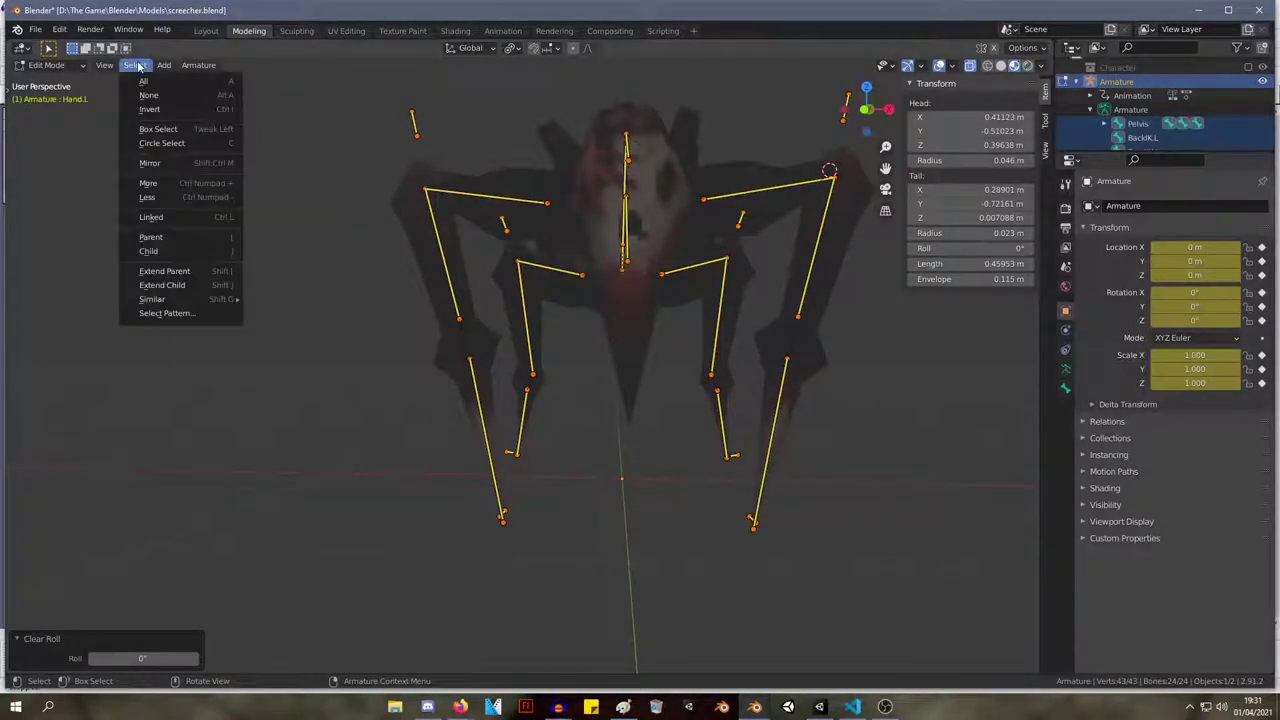
Compare the armature's bone positions between edit mode and object mode from the side and from the front.
middle_click_drag(455, 253, 443, 334)
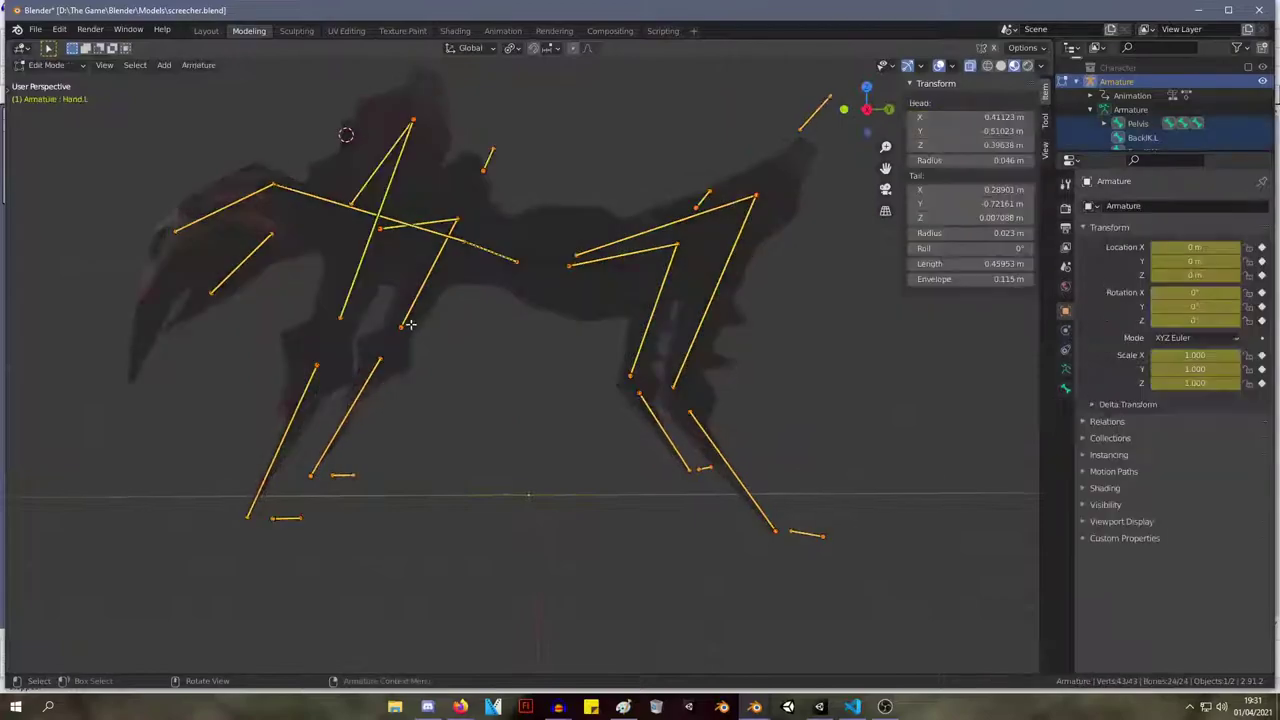
key("Tab")
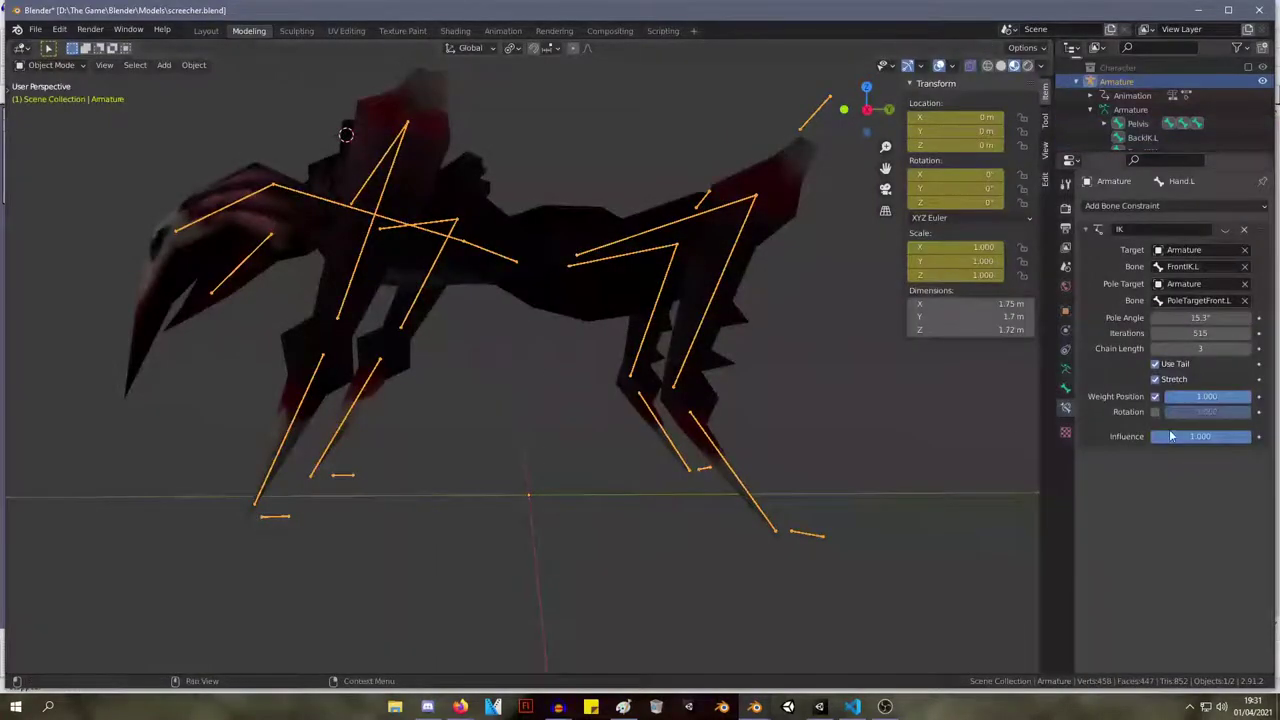
scroll(537, 326, "down", 2)
middle_click_drag(512, 308, 653, 297)
key("Tab")
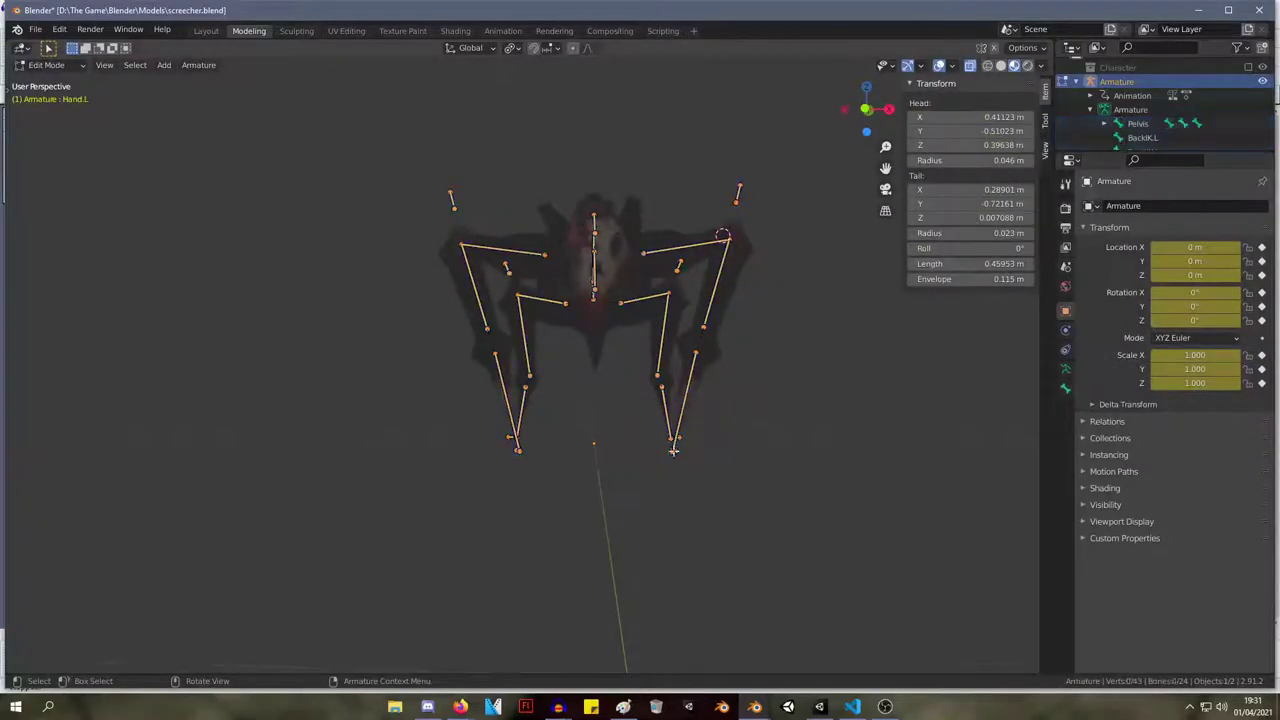
key("Tab")
Try removing the IK constraint from the Hand.L bone and undo the removal.
left_click(1243, 230)
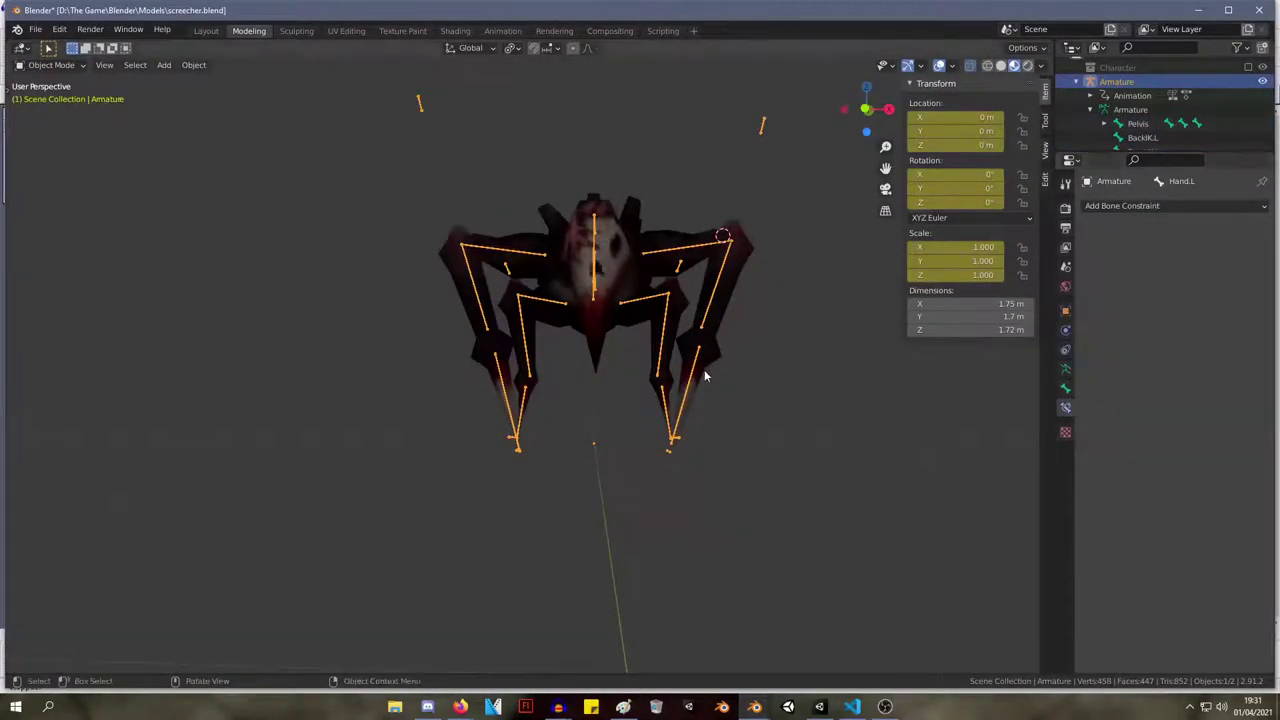
key("ctrl+shift+z")
key("ctrl+shift+z")
key("ctrl+z")
Check the armature from the side in both modes and clear the armature object's origin.
middle_click_drag(800, 410, 618, 405)
key("Tab")
key("Tab")
key("Tab")
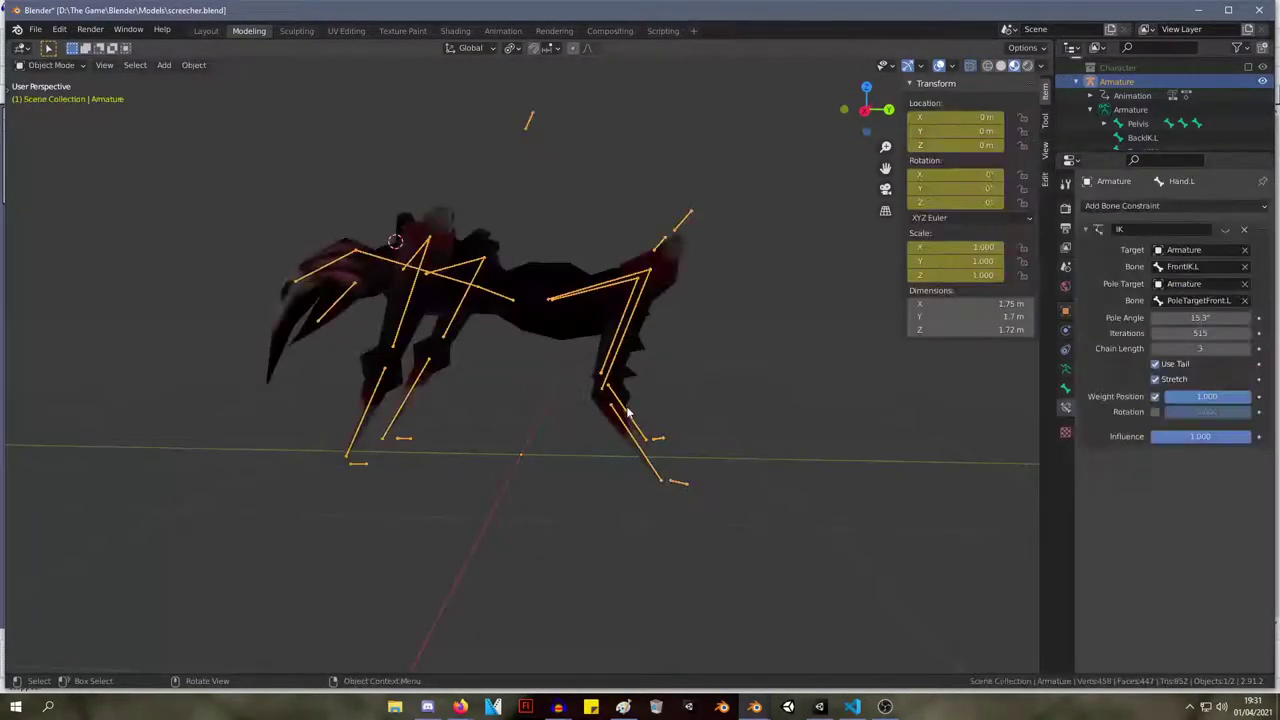
left_click(197, 66)
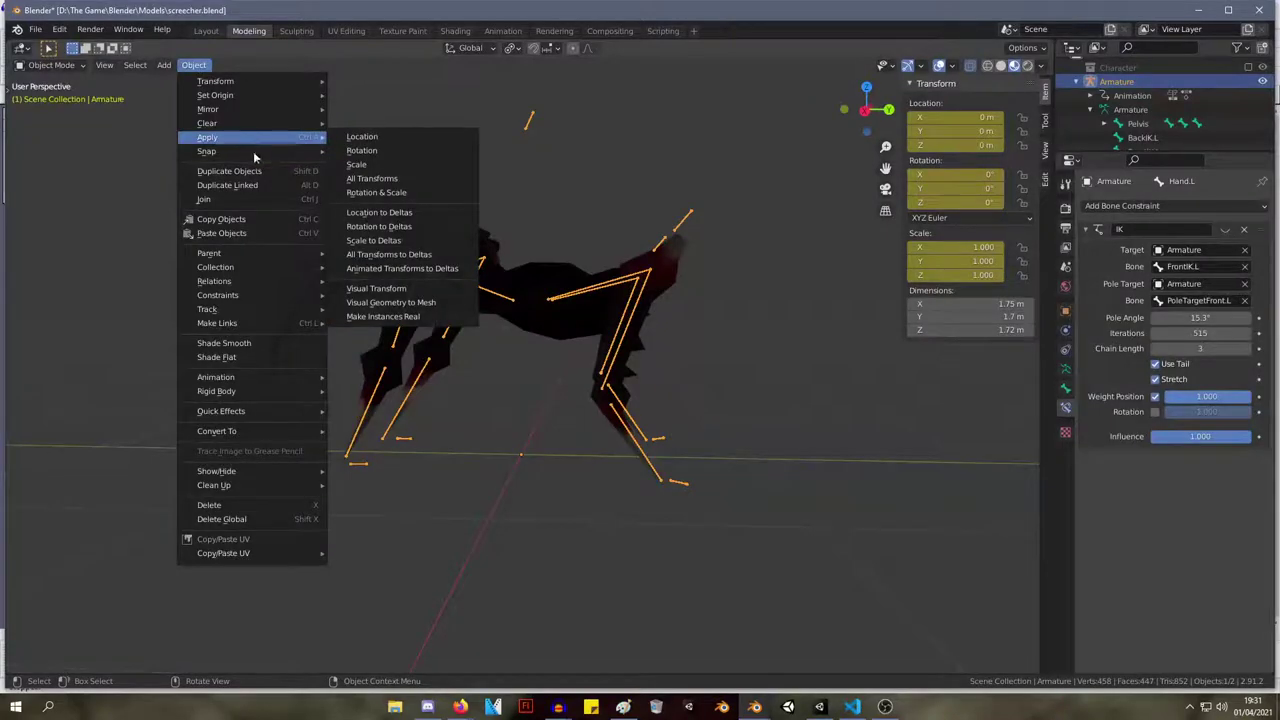
mouse_move(256, 122)
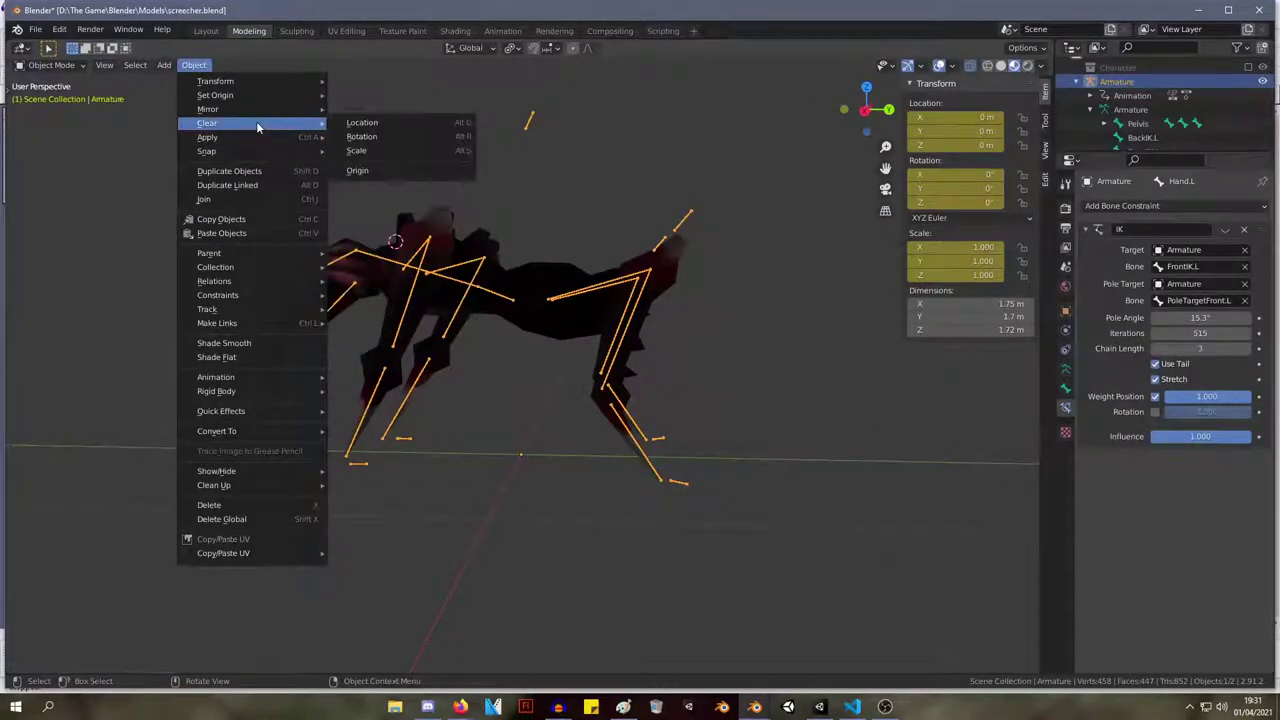
left_click(369, 172)
Examine the leg bones and pole targets from the front in edit mode and back in object mode.
middle_click_drag(369, 172, 622, 271)
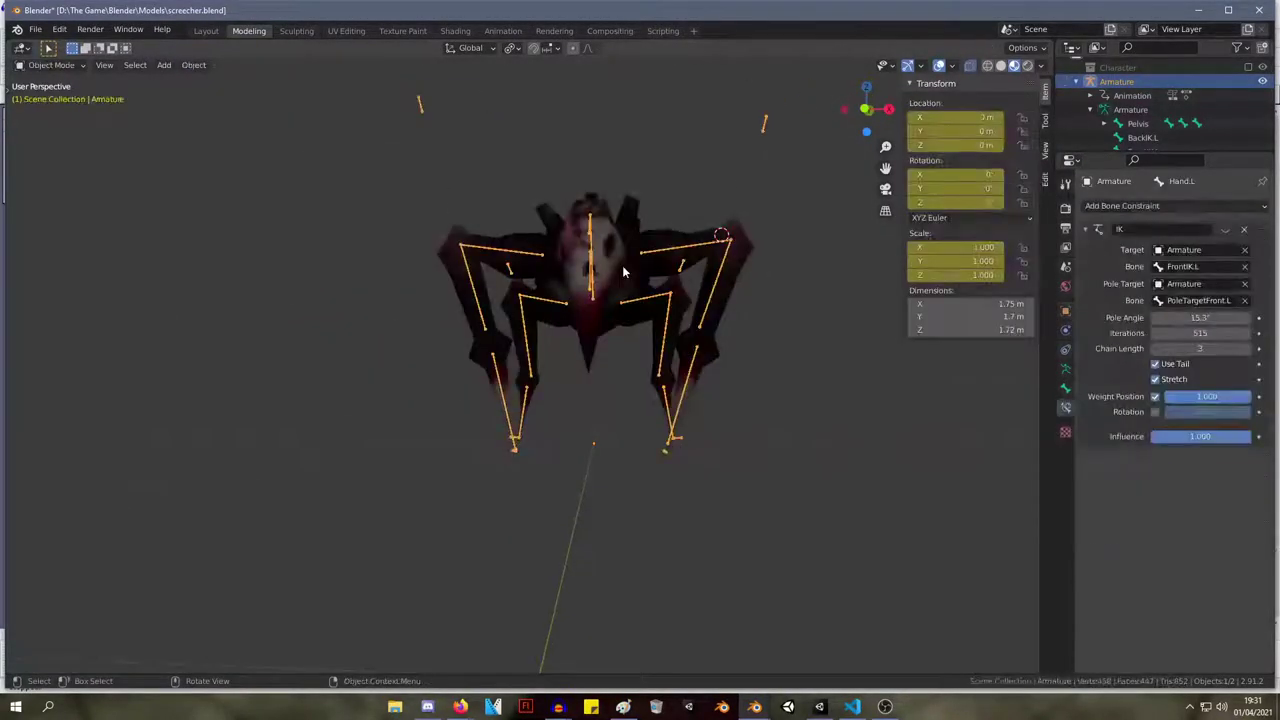
key("Tab")
scroll(620, 335, "up", 2)
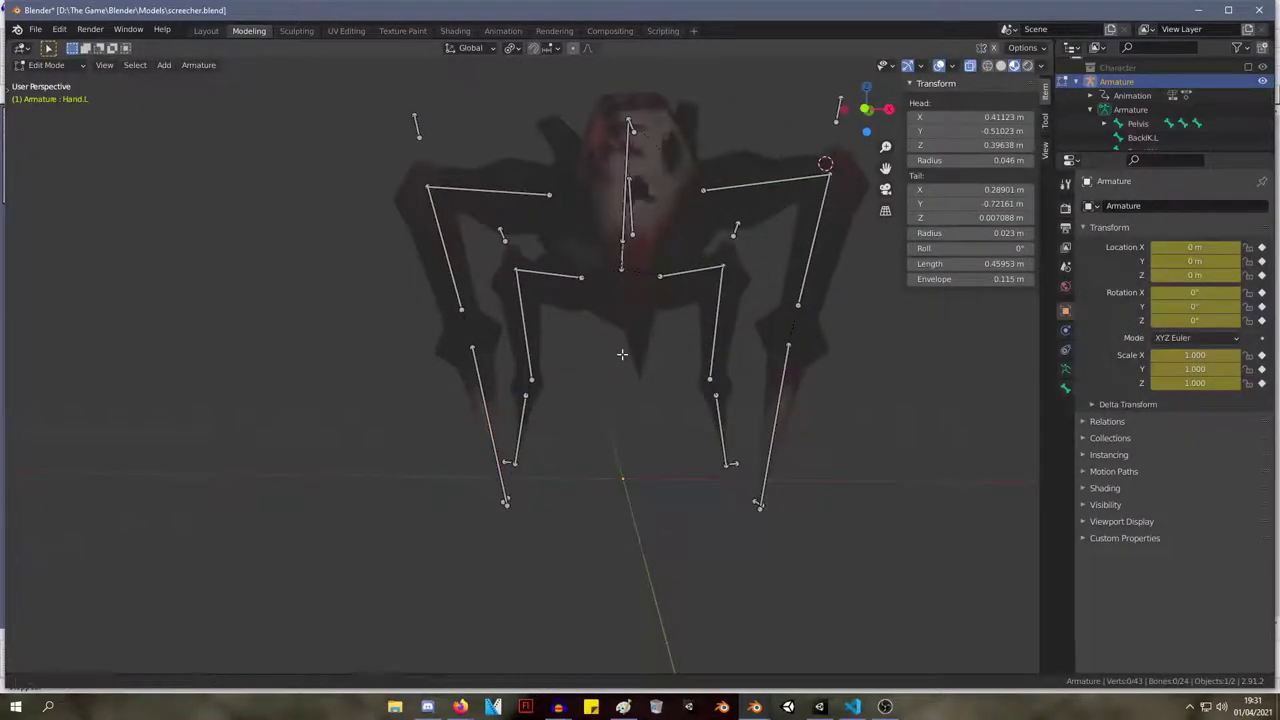
middle_click_drag(623, 354, 594, 354)
scroll(701, 421, "up", 3)
scroll(702, 421, "down", 4)
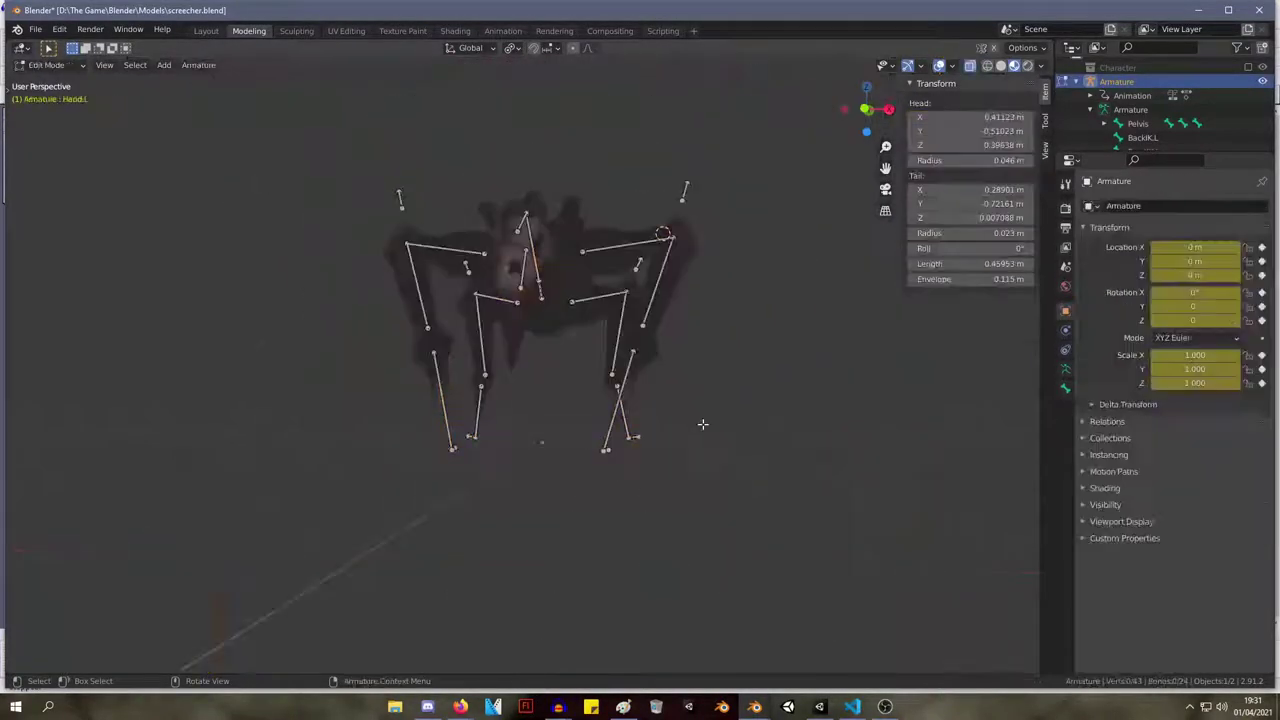
key("Tab")
left_click(658, 317)
key("Tab")
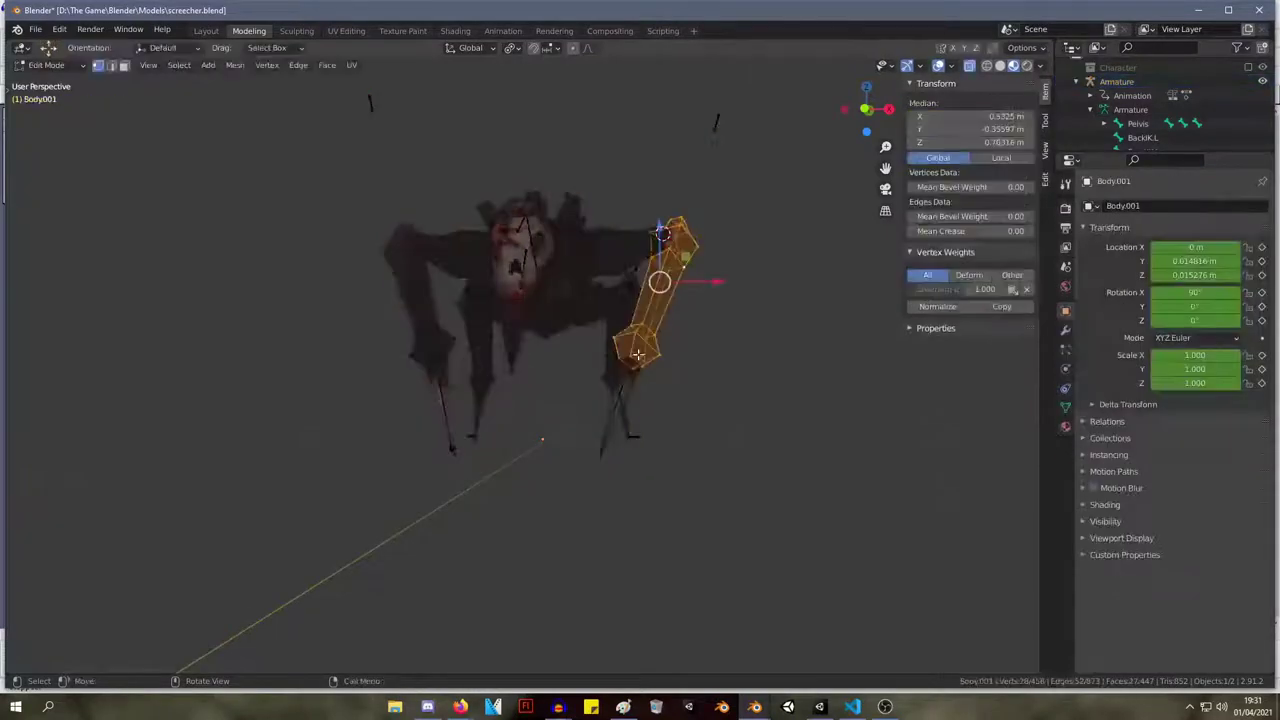
key("Tab")
left_click(617, 430)
left_click(606, 447)
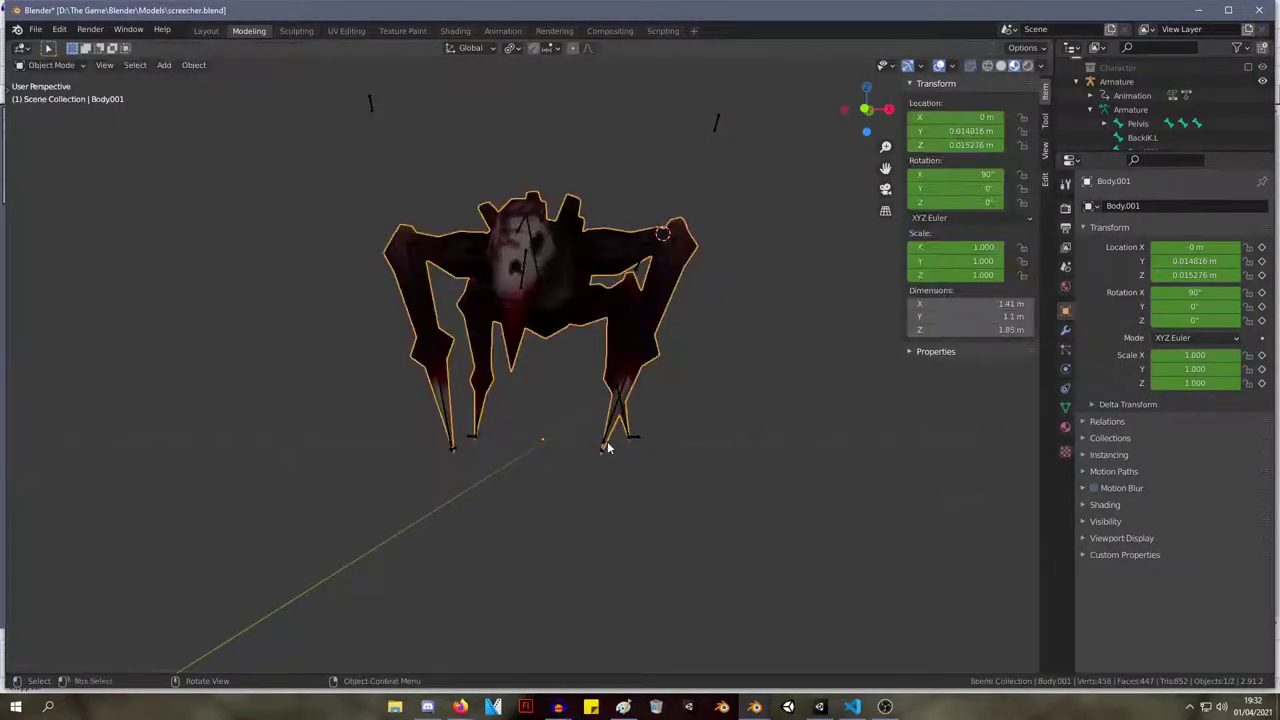
left_click(640, 436)
Compare the front lower leg and IK bones up close between edit mode and object mode.
key("Tab")
key("Tab")
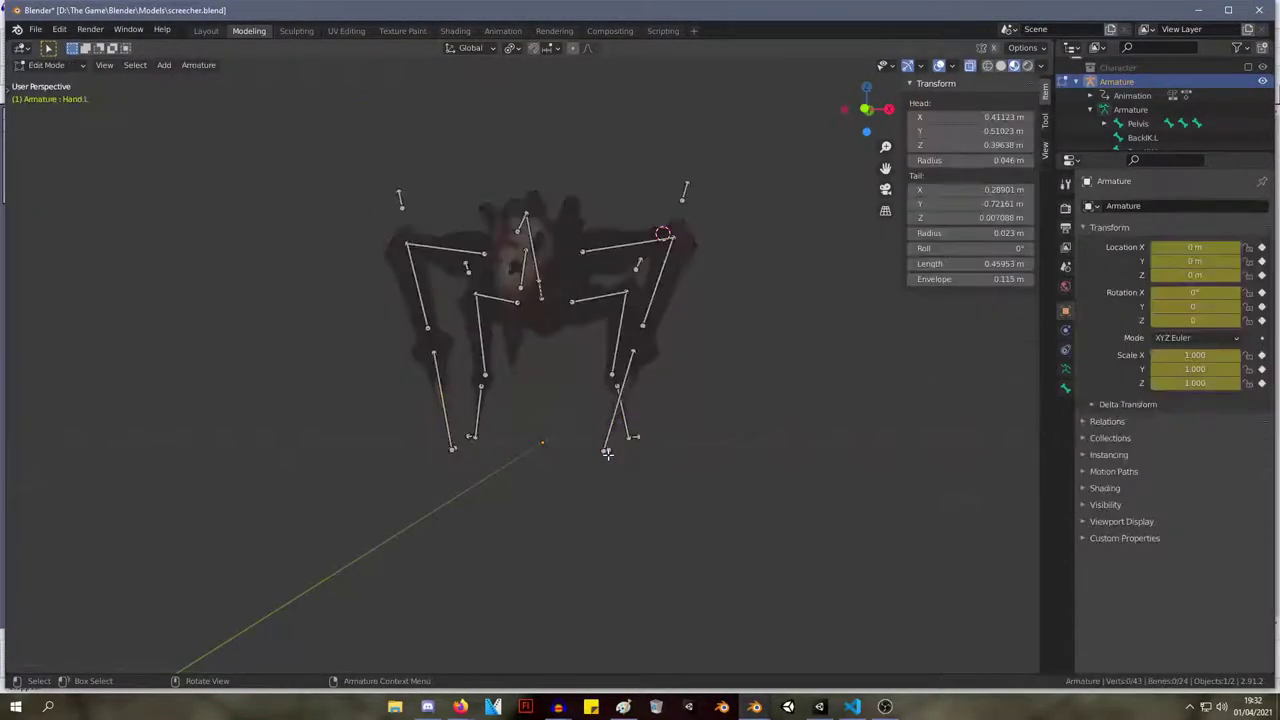
scroll(608, 453, "up", 5)
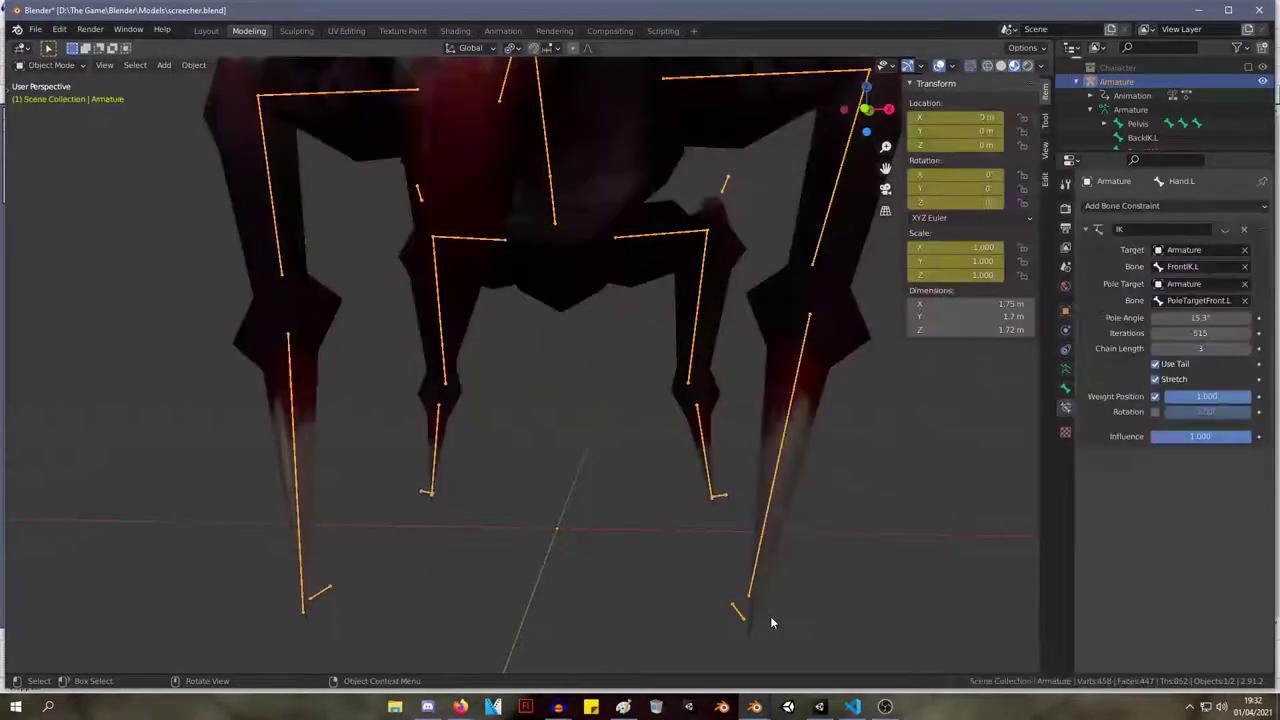
key("Tab")
key("Tab")
key("Tab")
key("Tab")
key("Tab")
key("Tab")
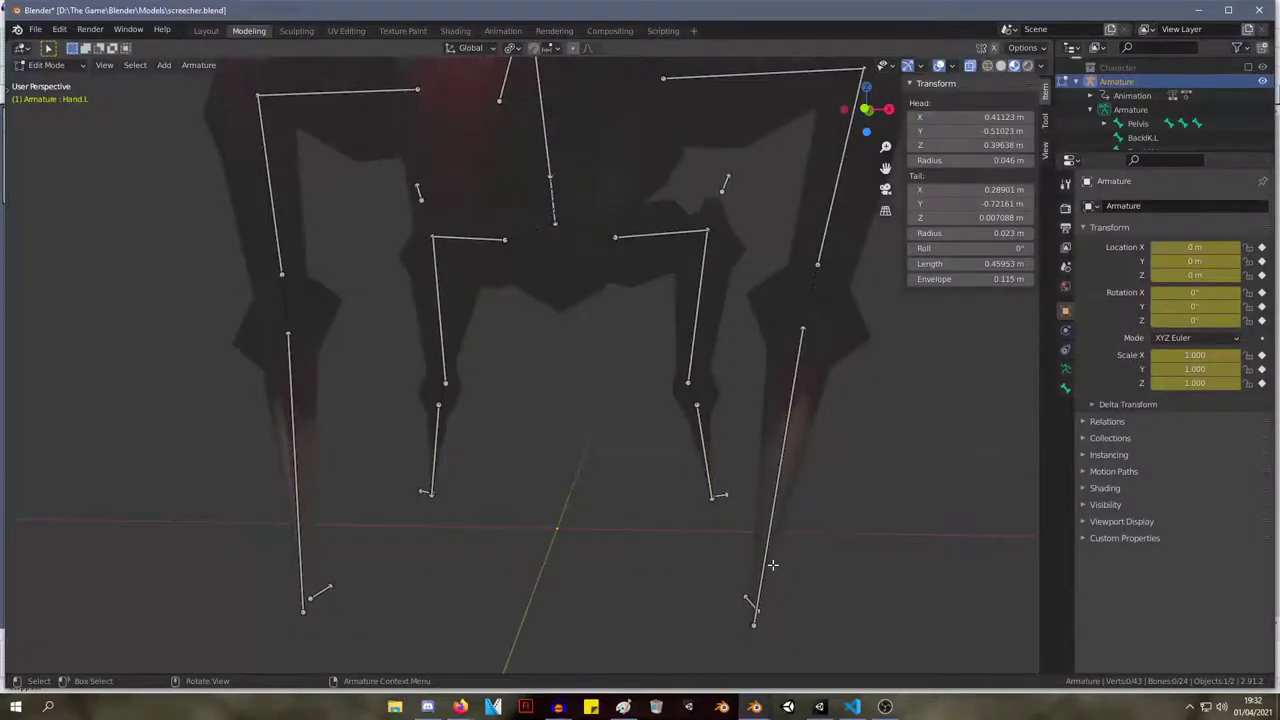
key("Tab")
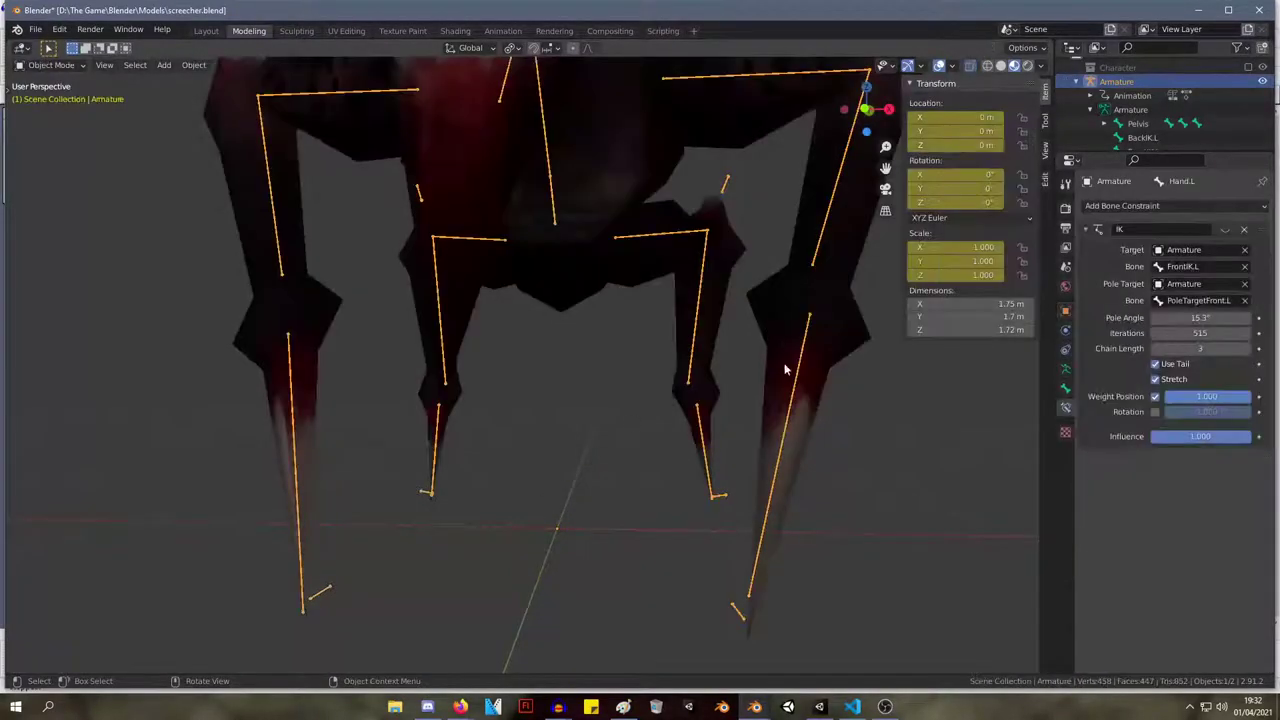
scroll(808, 378, "down", 5)
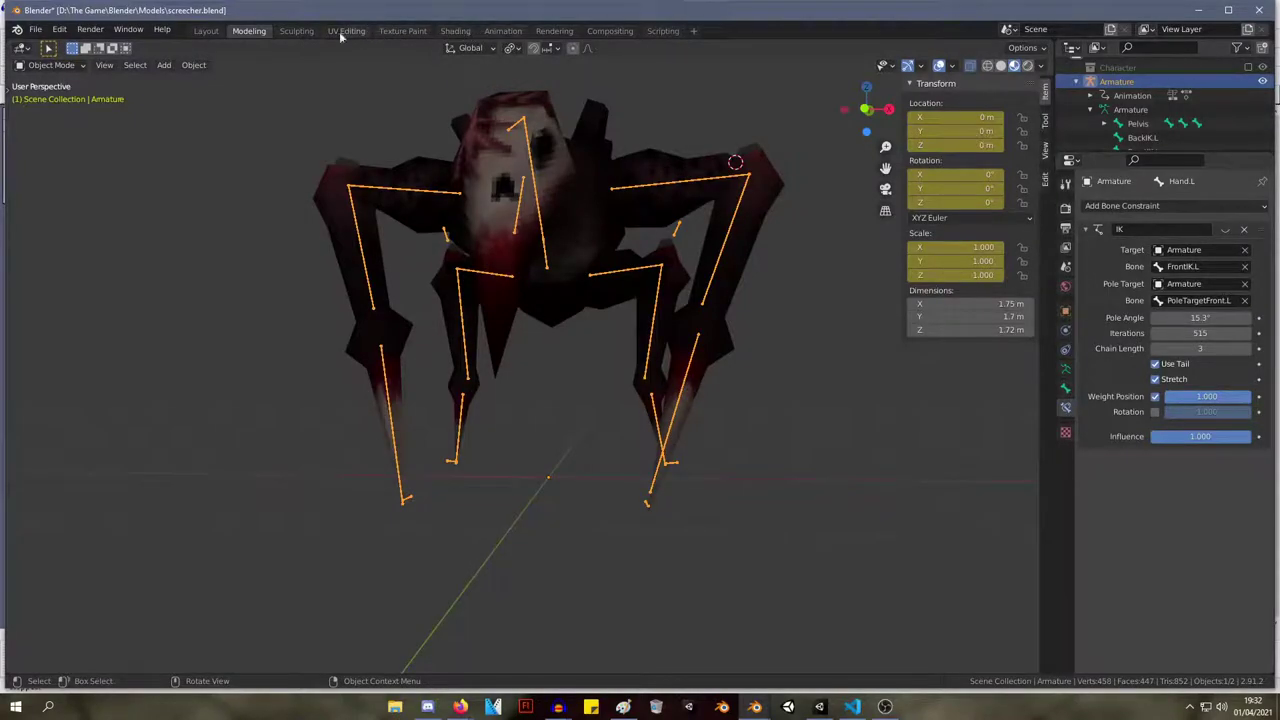
Switch to the Animation workspace and remove the IK constraint from the Hand.L bone in pose mode.
left_click(502, 30)
mouse_move(362, 350)
middle_mouse_down()
mouse_move(434, 320)
mouse_move(360, 346)
middle_mouse_up()
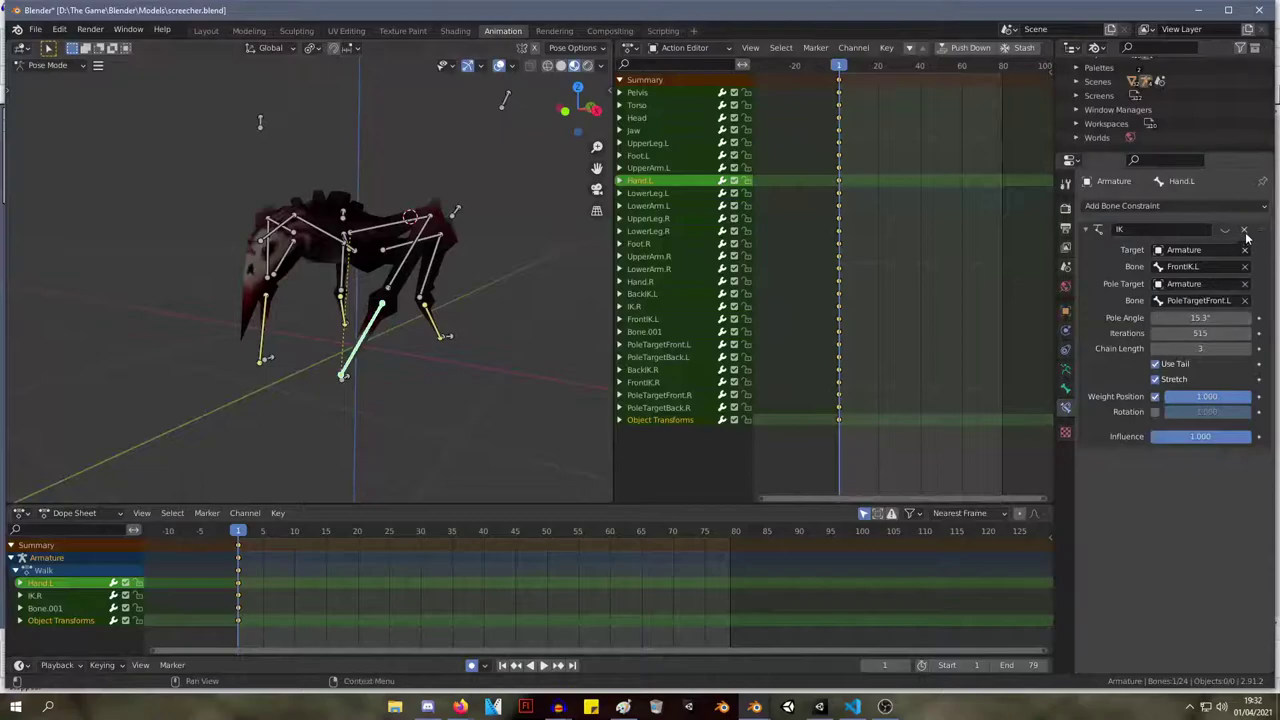
key("Tab")
middle_click_drag(306, 300, 254, 281)
key("Tab")
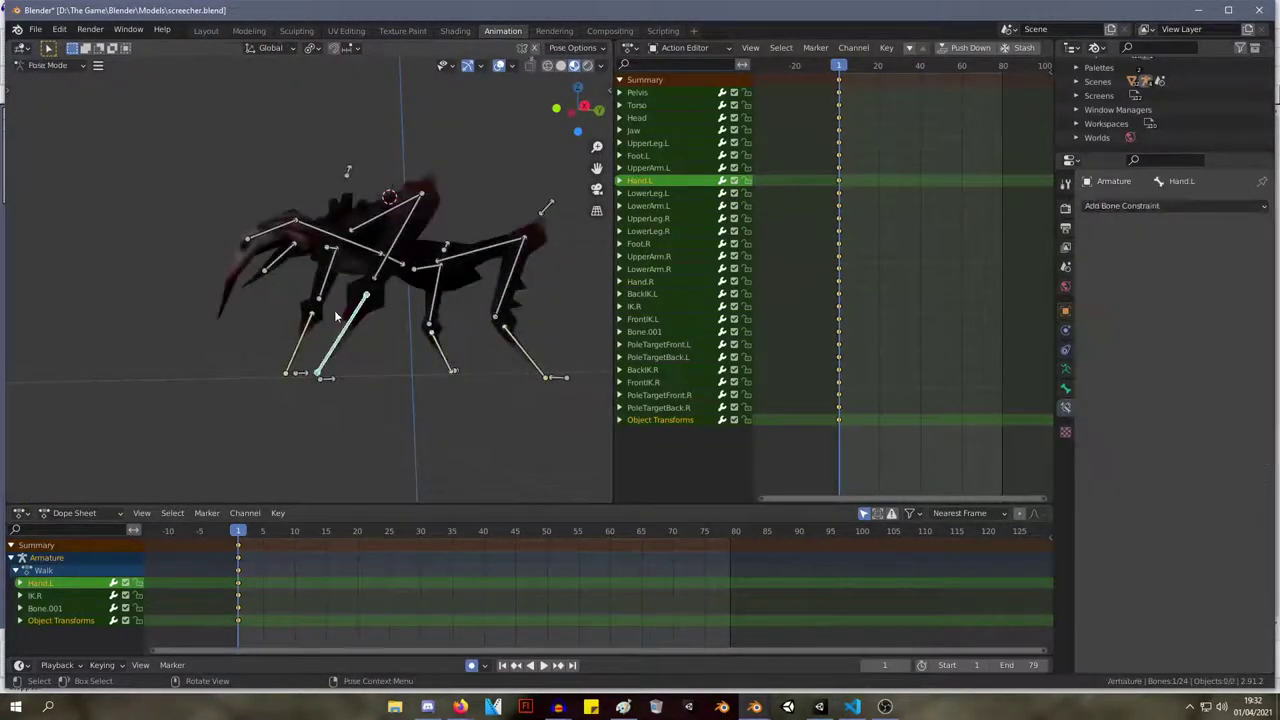
left_click(97, 66)
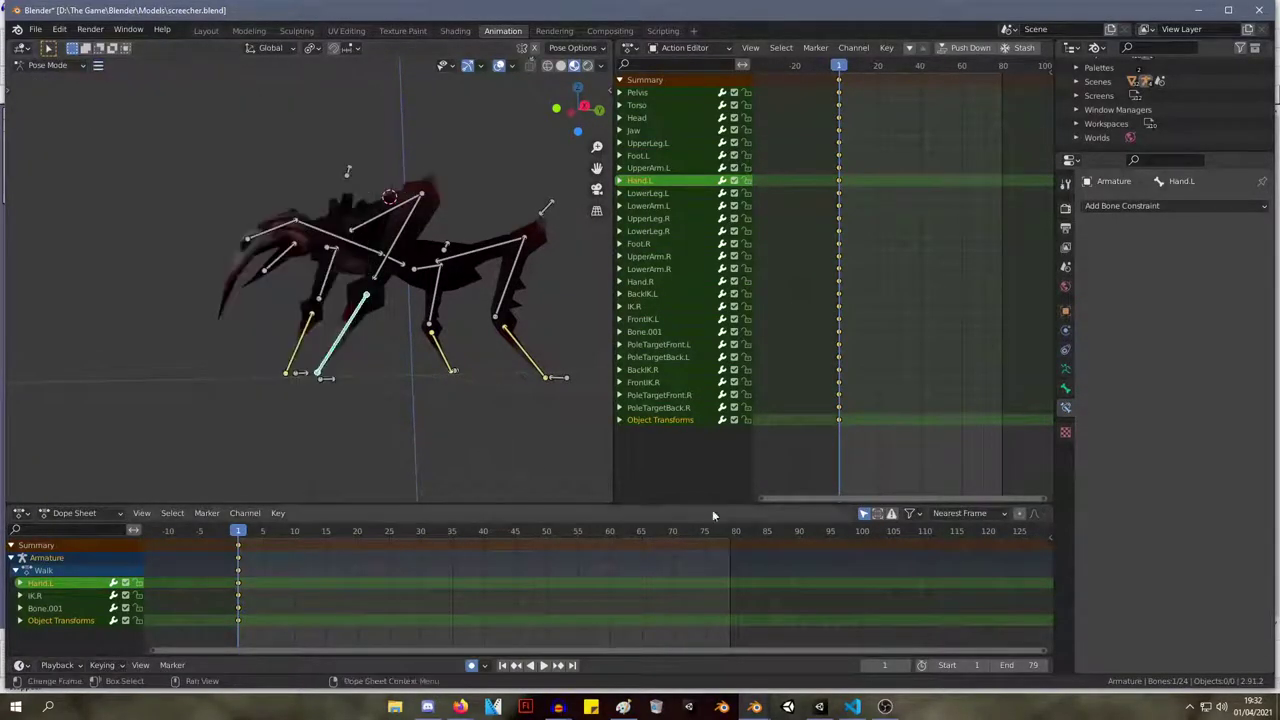
key("Tab")
key("Tab")
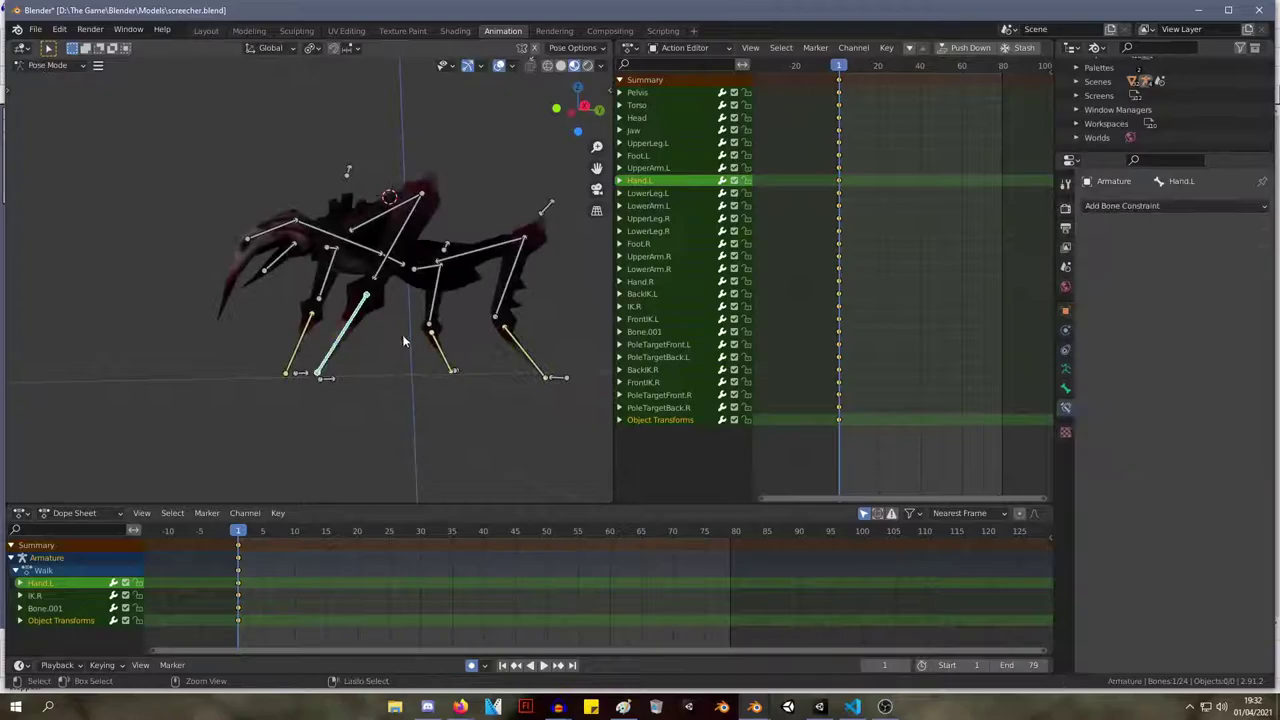
Remove the IK constraints from the Hand.R, Foot.L and Foot.R bones.
left_click(301, 336)
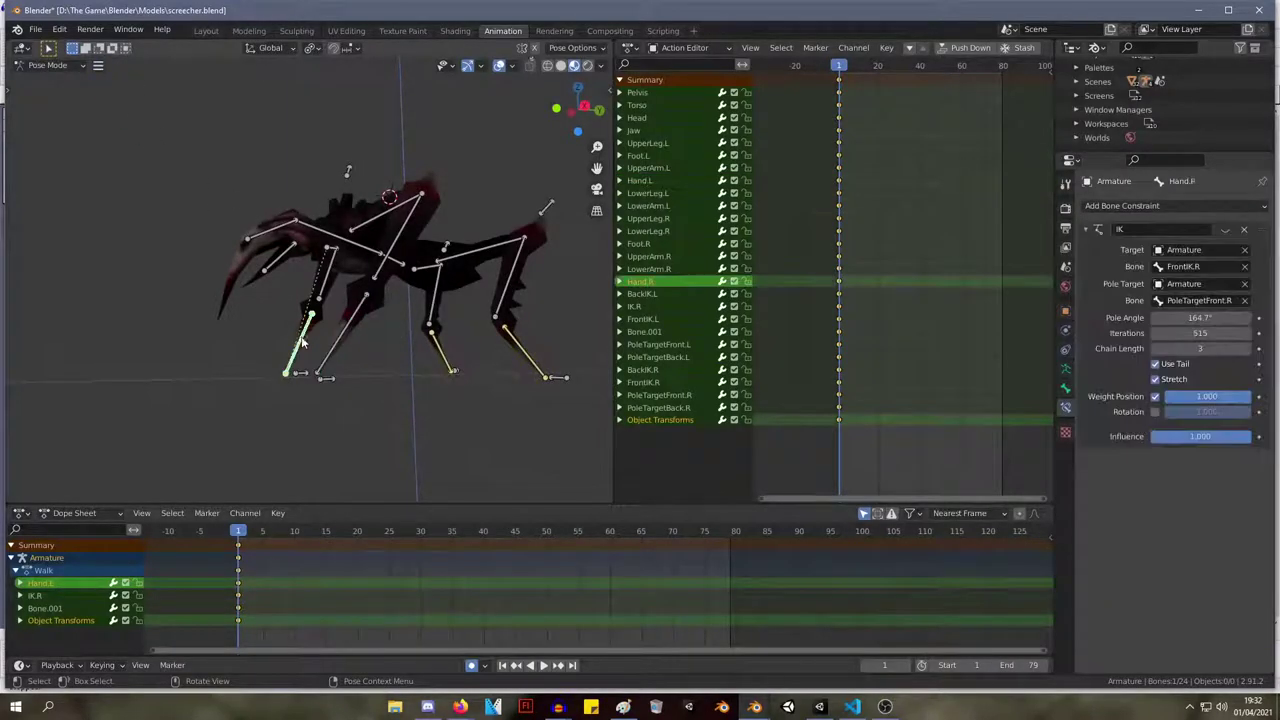
left_click(1243, 234)
left_click(531, 354)
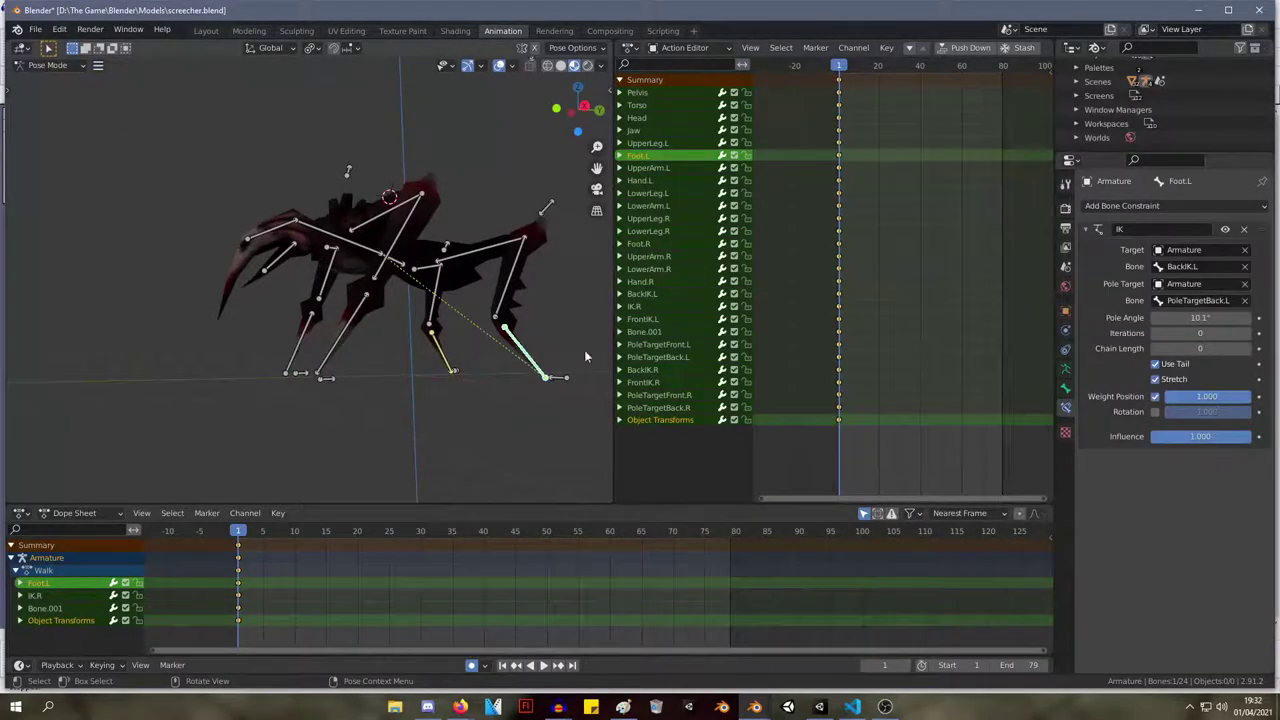
left_click(1250, 233)
left_click(451, 352)
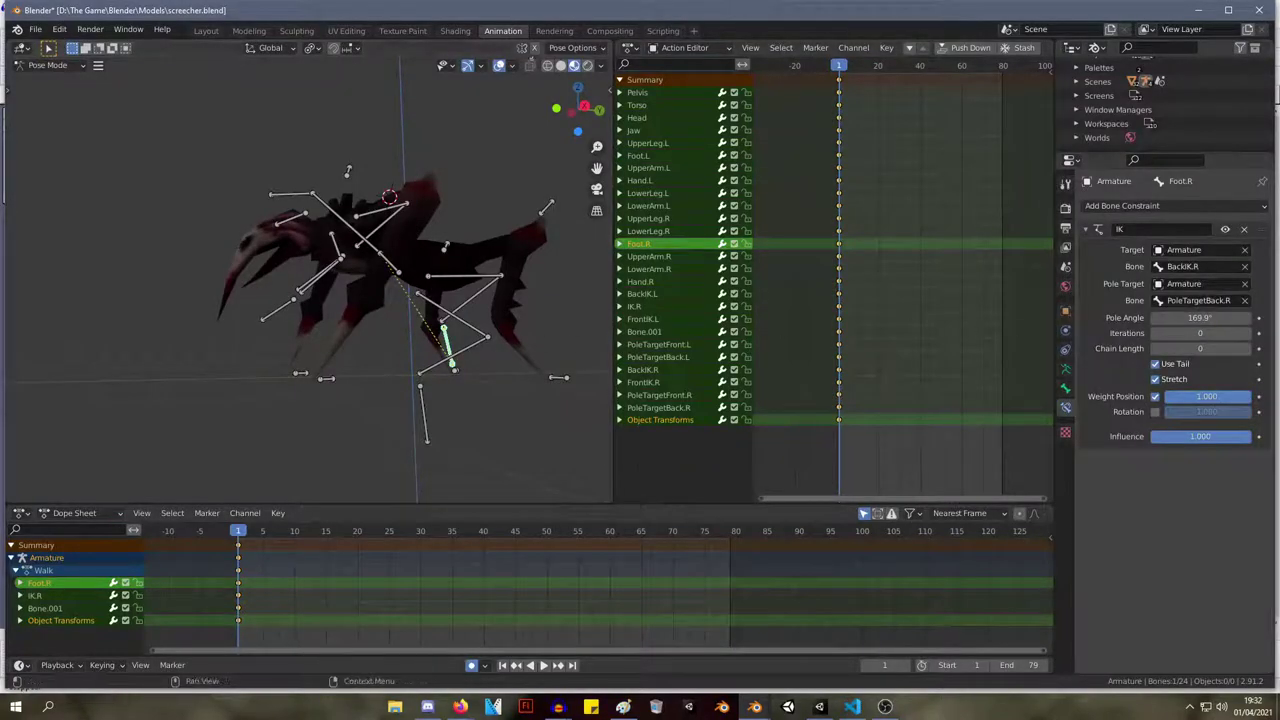
left_click(1243, 232)
Select all bones and compare their positions between pose mode and edit mode from the front.
middle_click_drag(420, 271, 466, 349)
key("a")
key("Tab")
key("Tab")
key("Tab")
key("Tab")
key("Tab")
key("Tab")
key("Tab")
key("Tab")
key("Tab")
key("Tab")
key("Tab")
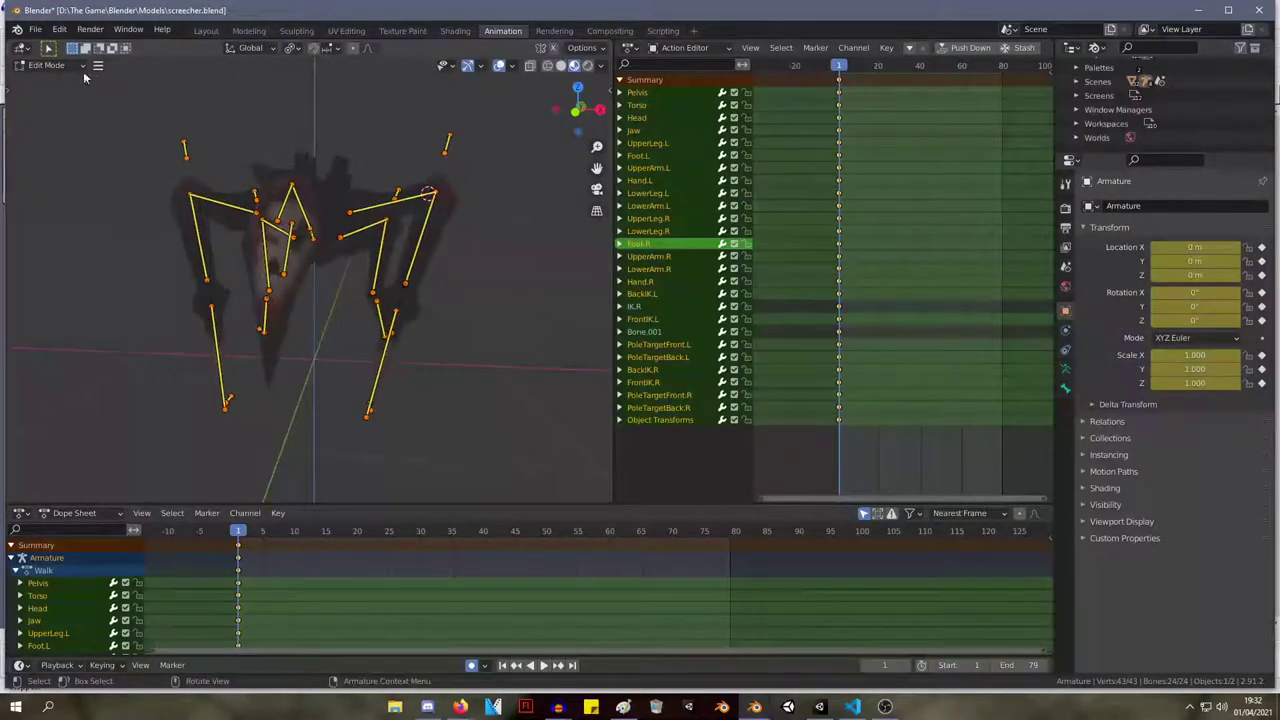
key("Tab")
Clear the pose transforms of all the armature's bones.
left_click(98, 65)
mouse_move(171, 108)
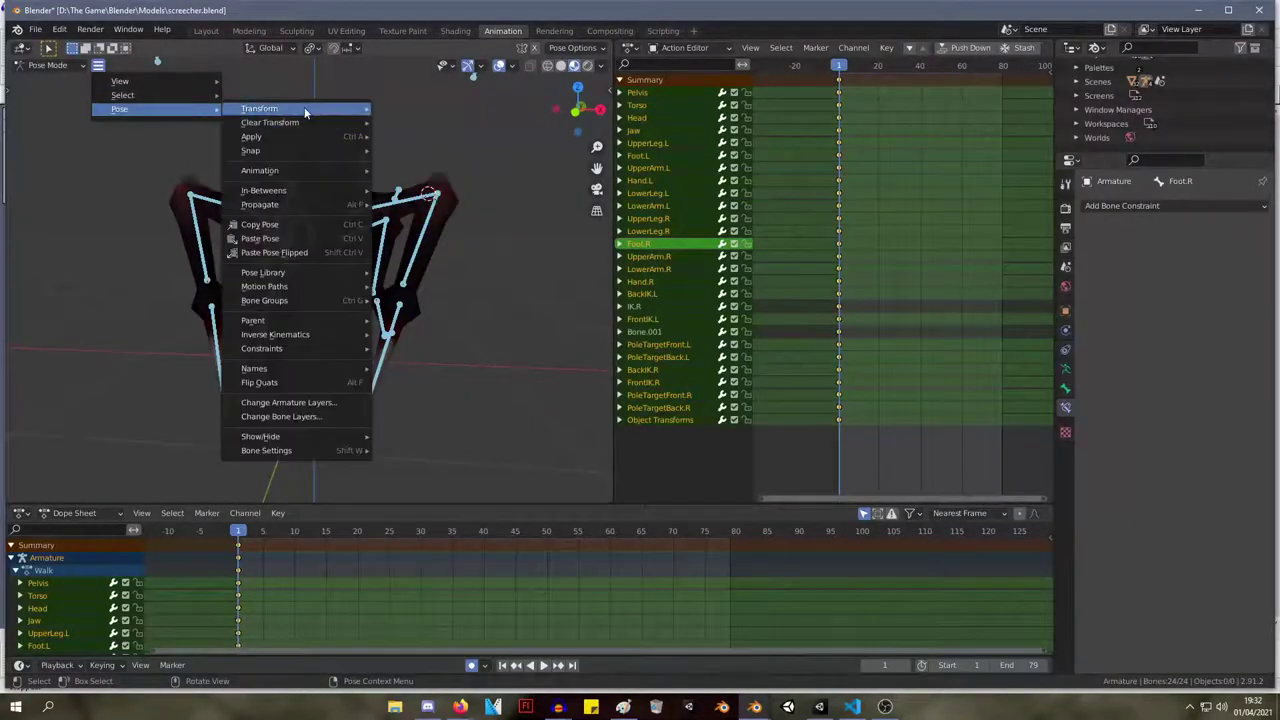
mouse_move(312, 131)
left_click(402, 124)
Check from an angle whether the cleared pose matches the rest bones in edit mode.
key("Tab")
key("Tab")
mouse_move(443, 326)
middle_mouse_down()
mouse_move(329, 312)
mouse_move(466, 323)
middle_mouse_up()
key("Tab")
key("Tab")
key("Tab")
key("Tab")
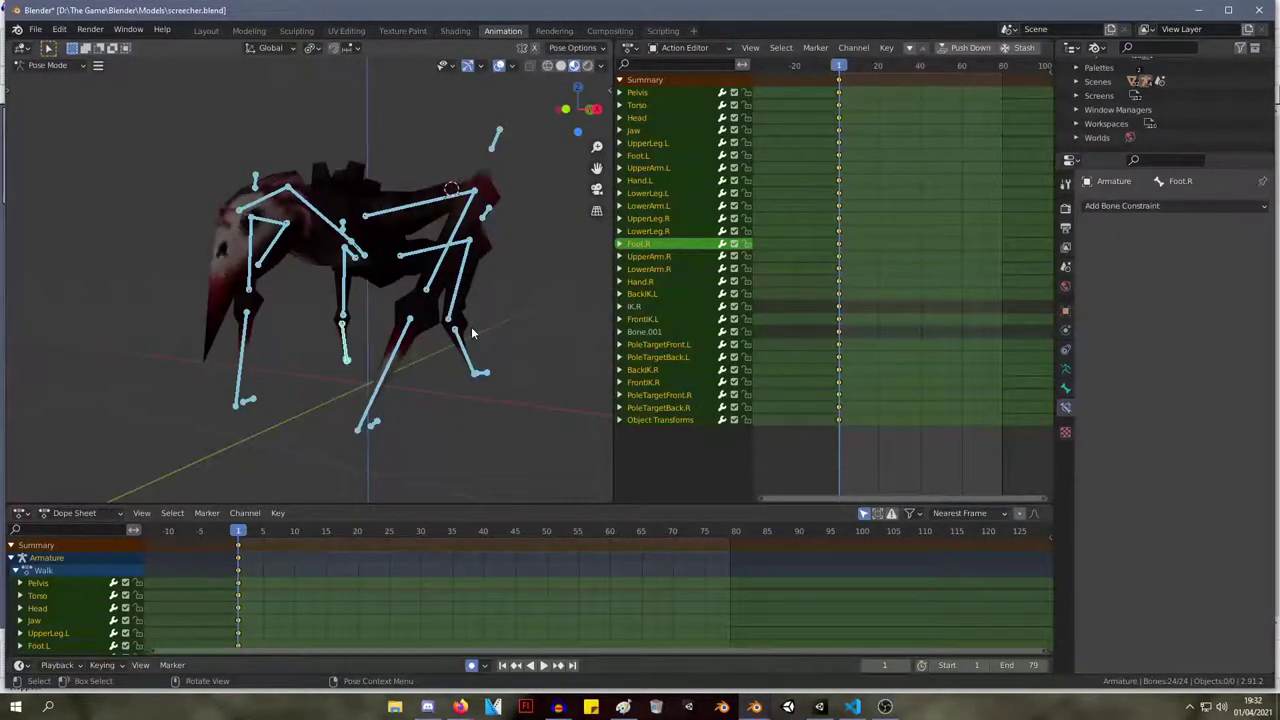
key("Tab")
key("Tab")
Inspect the front and rear limb chains by selecting individual bones, including Hand.L and UpperLeg.R.
middle_click_drag(422, 374, 338, 395)
left_click(338, 398)
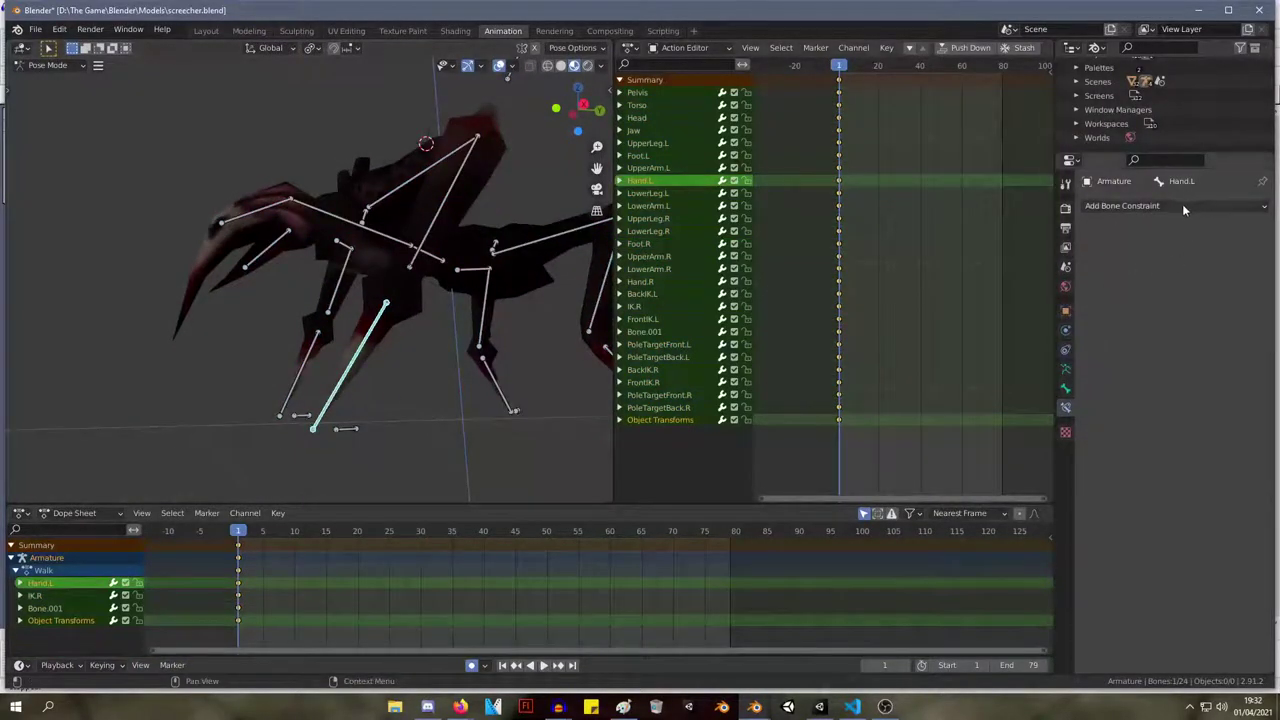
left_click(1122, 205)
left_click(1122, 205)
middle_click_drag(410, 296, 358, 405)
left_click(358, 404)
left_click(326, 384)
middle_click_drag(316, 303, 256, 268)
scroll(330, 337, "up", 4)
left_click(254, 226)
left_click(270, 265)
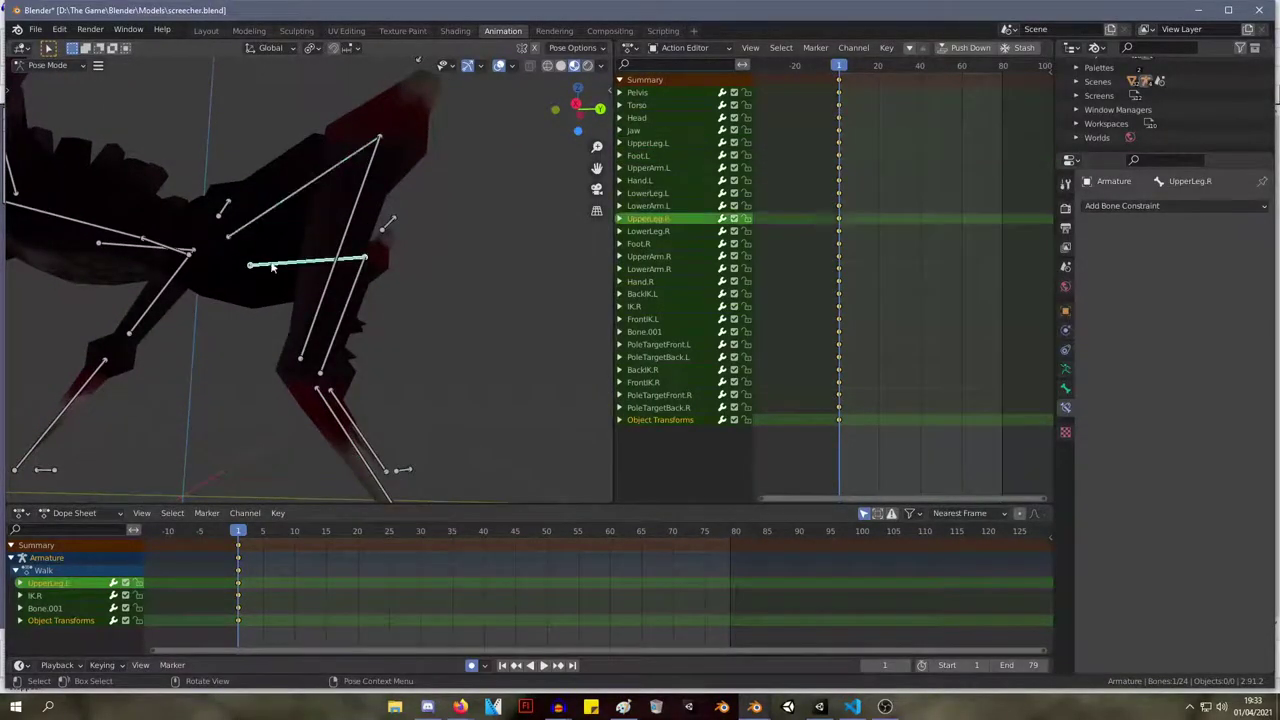
Add an Inverse Kinematics constraint with a chain length of 3 to the Foot.L bone.
left_click(342, 437)
left_click(1138, 205)
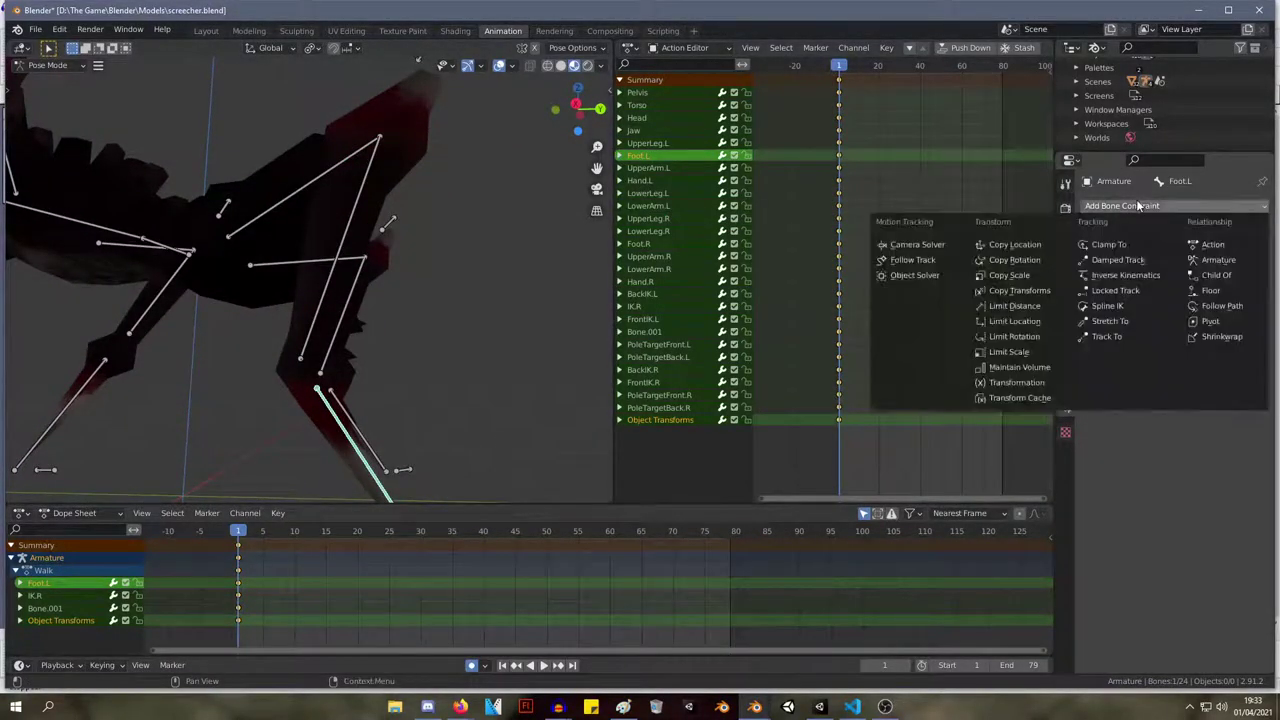
left_click(1120, 276)
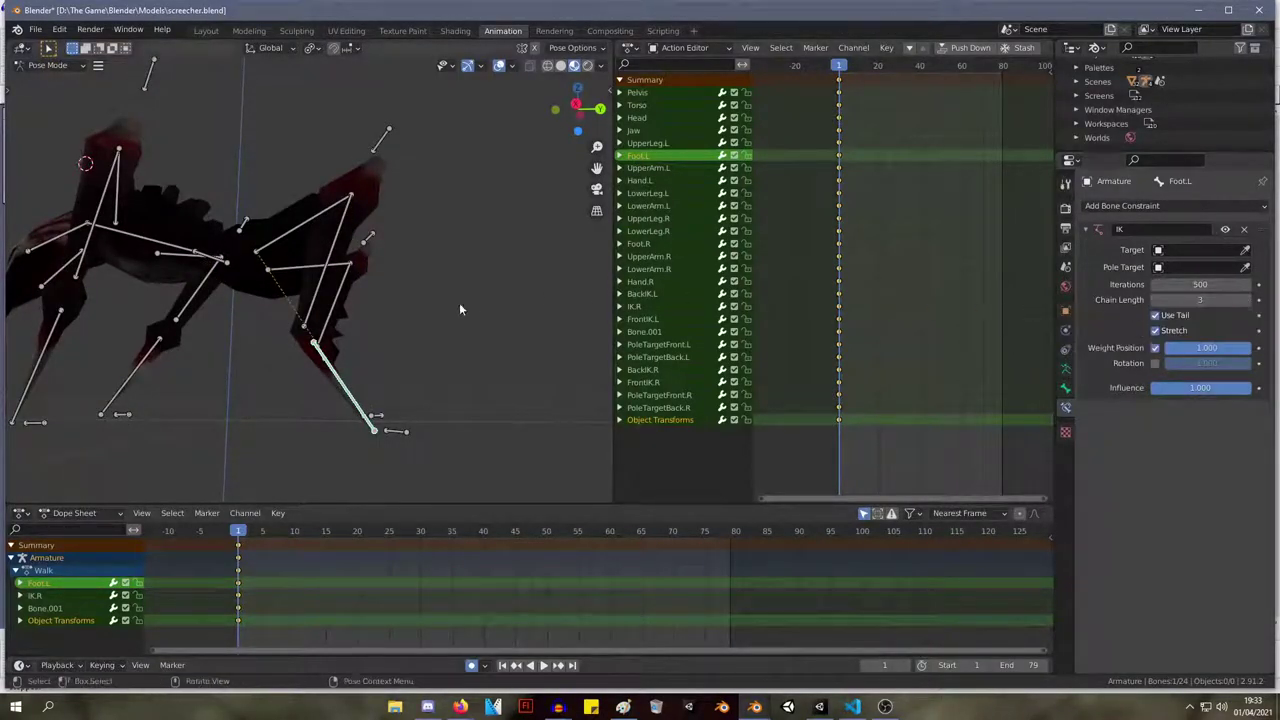
middle_click_drag(415, 324, 433, 420)
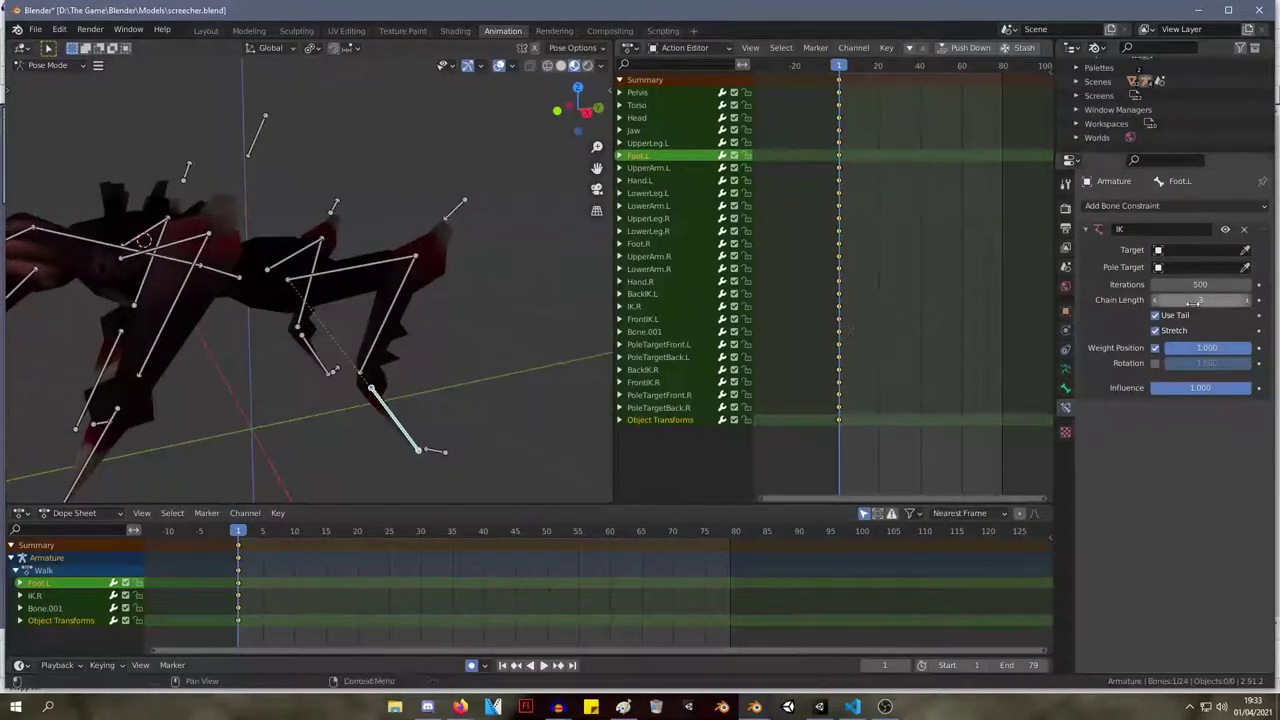
Set the Foot.L IK constraint's target to the Armature's BackIK.L bone.
left_click(1200, 250)
left_click(1185, 271)
left_click(1200, 266)
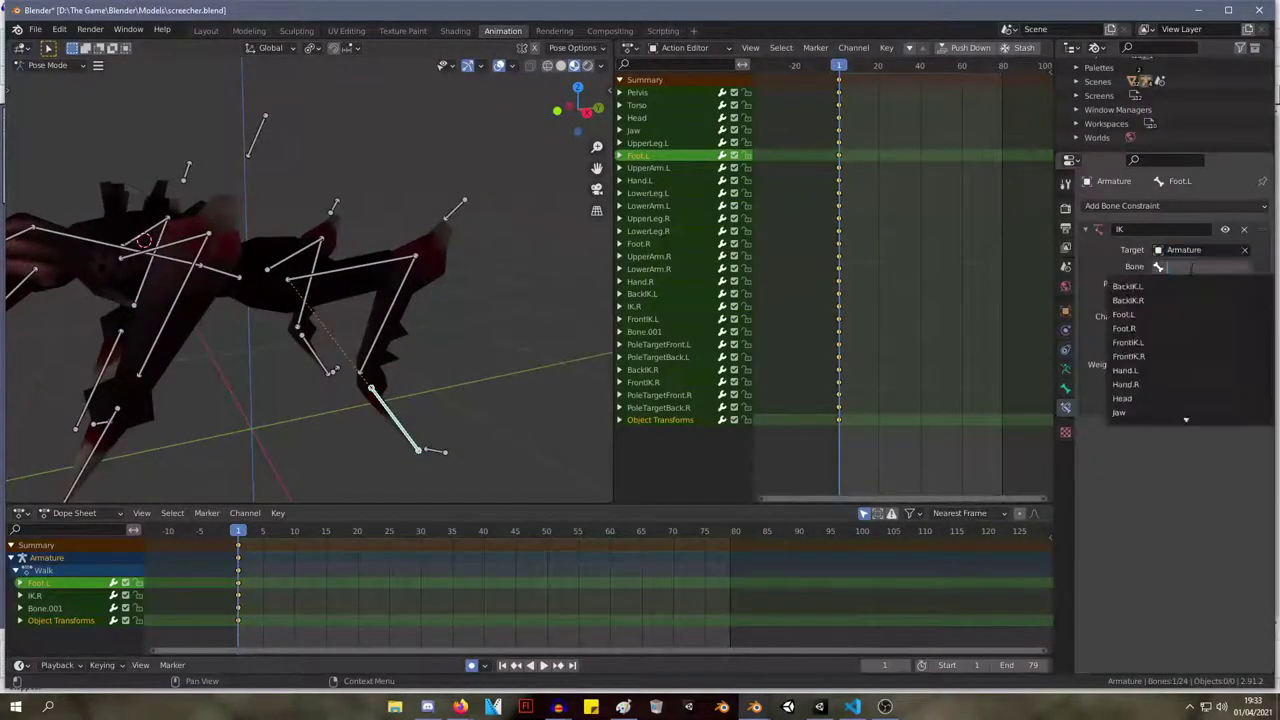
scroll(1189, 349, "down", 19)
scroll(1189, 349, "up", 20)
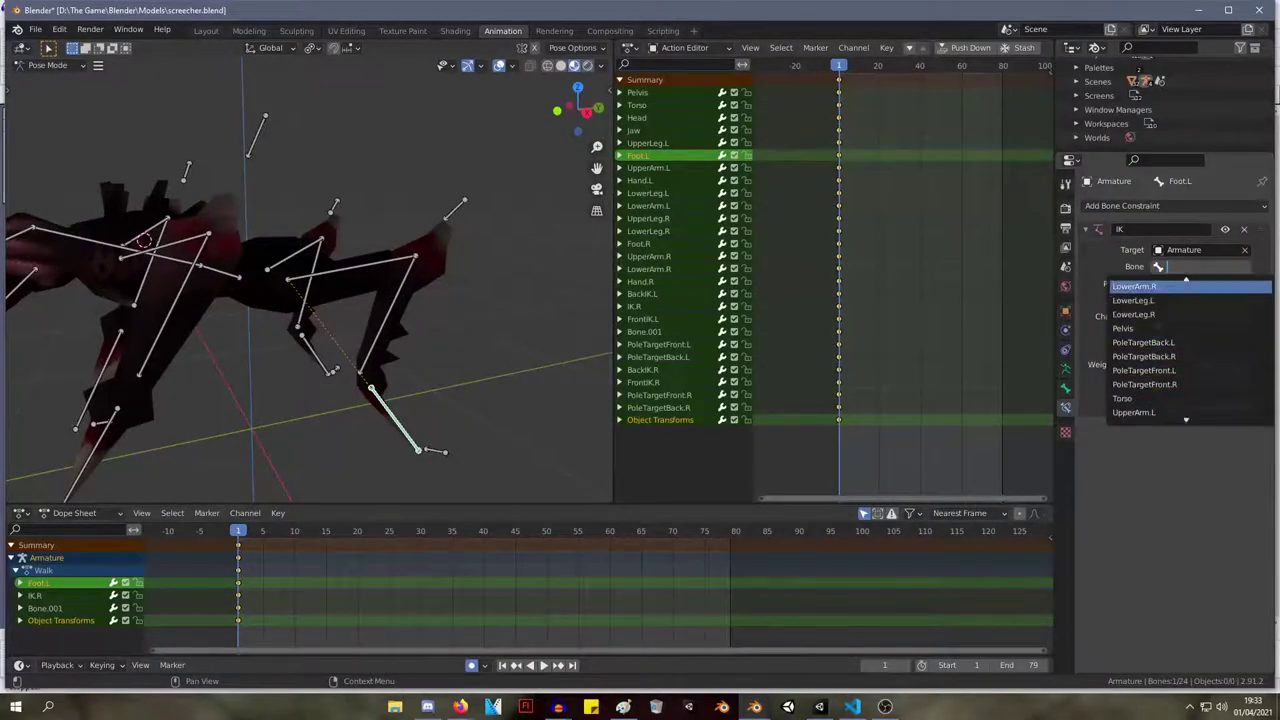
left_click(1140, 287)
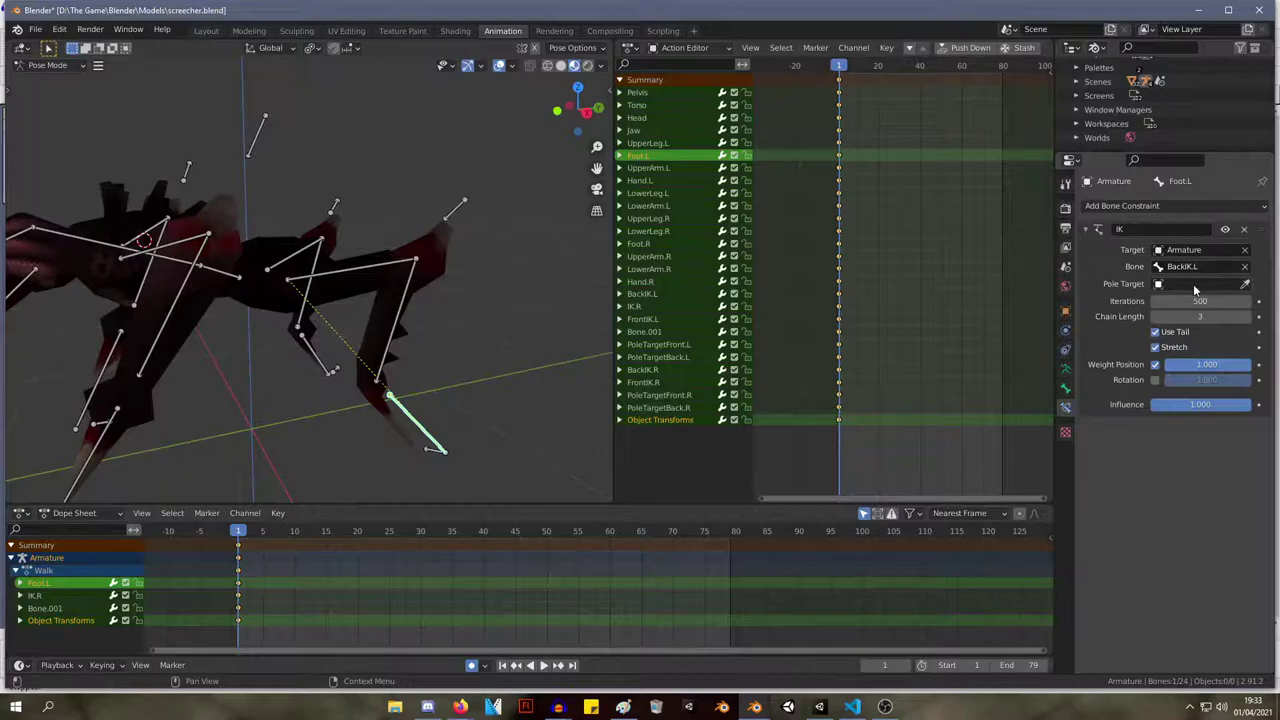
left_click(1193, 284)
Remove the IK constraint from Foot.L and view the armature's rest bones in edit mode.
left_click(1246, 231)
left_click(1246, 230)
middle_click_drag(334, 260, 455, 249)
scroll(454, 243, "down", 3)
key("Tab")
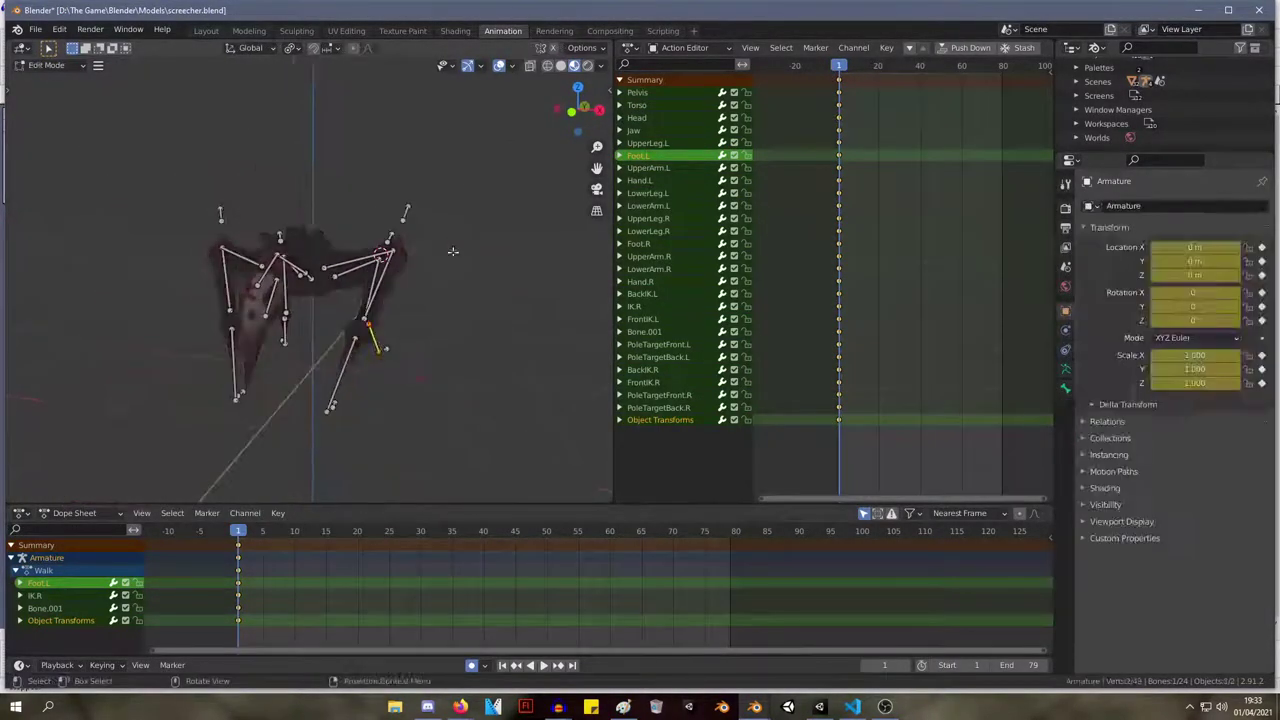
Parent the Body001 mesh to the armature using With Empty Groups.
left_click(217, 31)
middle_click_drag(657, 244, 605, 350)
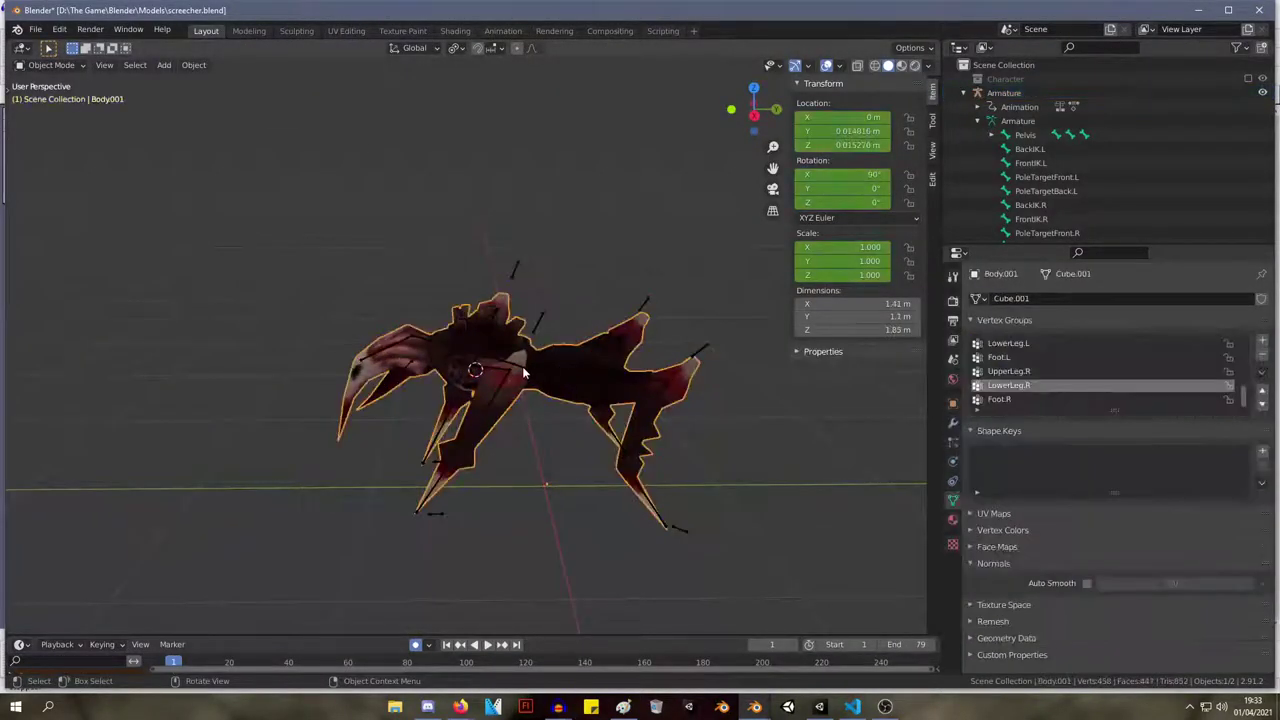
left_click(532, 375)
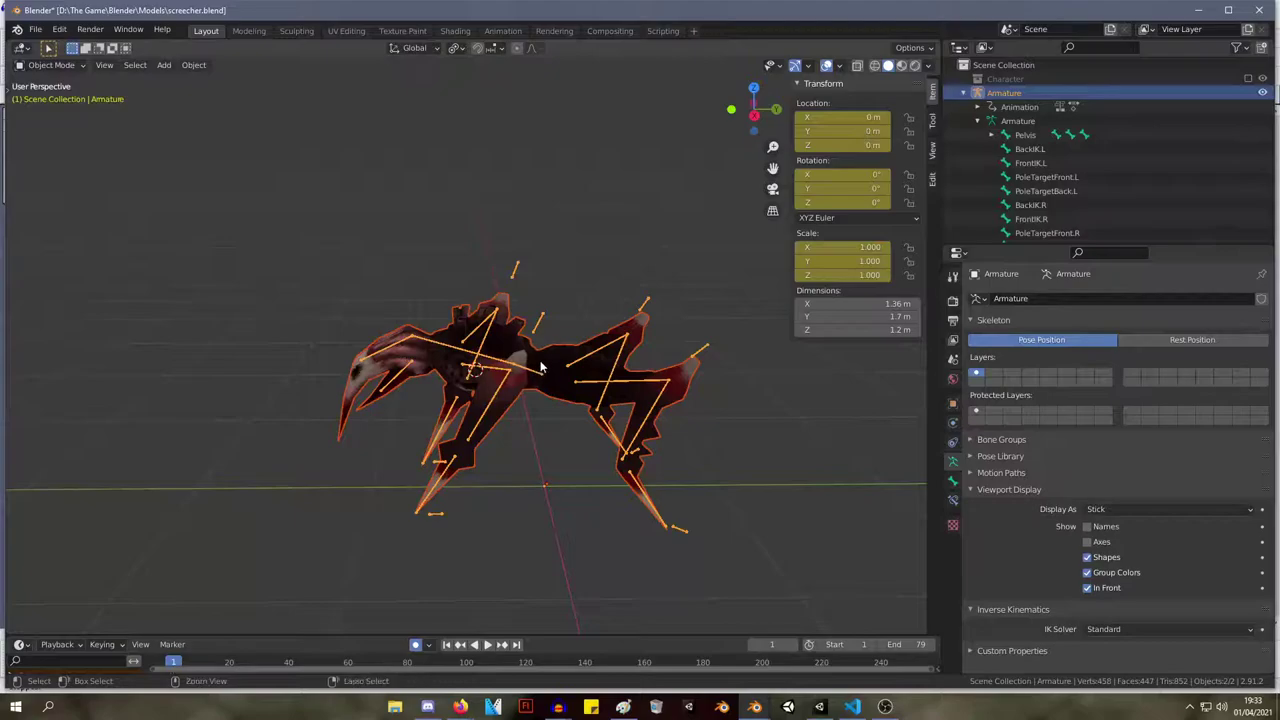
key("ctrl+p")
left_click(524, 412)
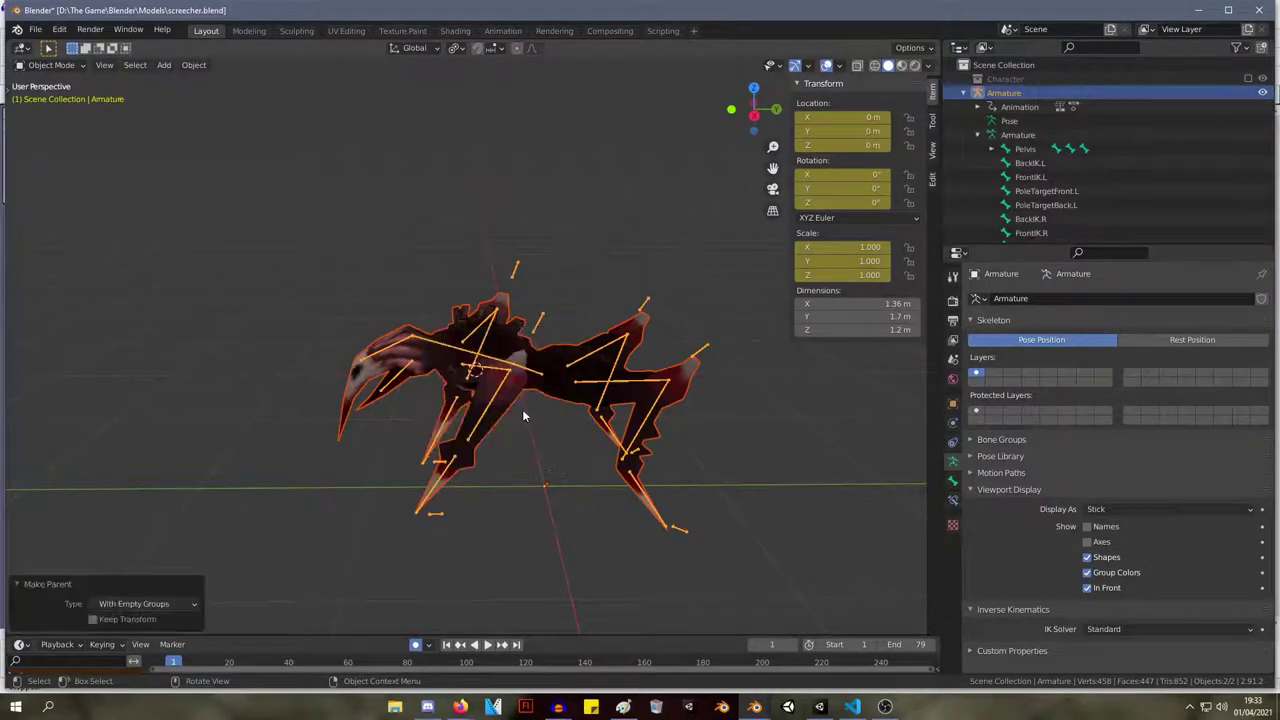
middle_click_drag(455, 196, 594, 191)
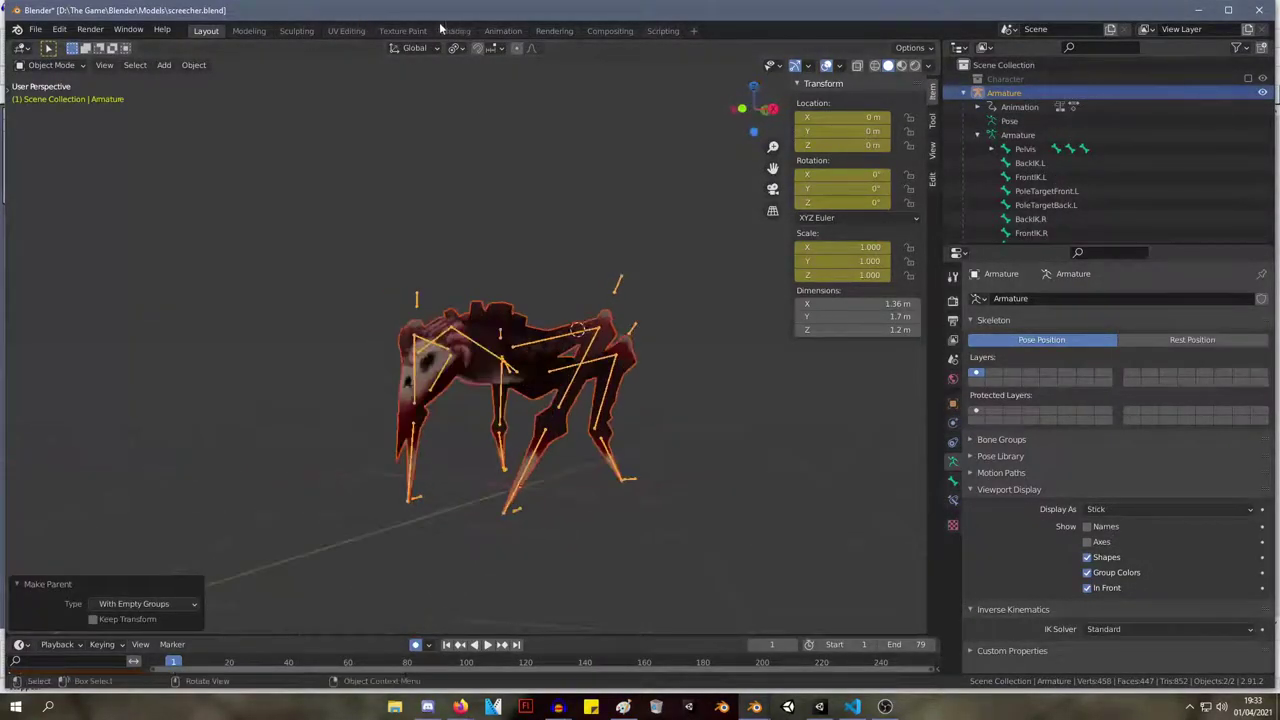
Go to frame 0 in the Animation workspace and compare the armature's rest bones with its pose.
left_click(505, 31)
left_click_drag(839, 66, 808, 81)
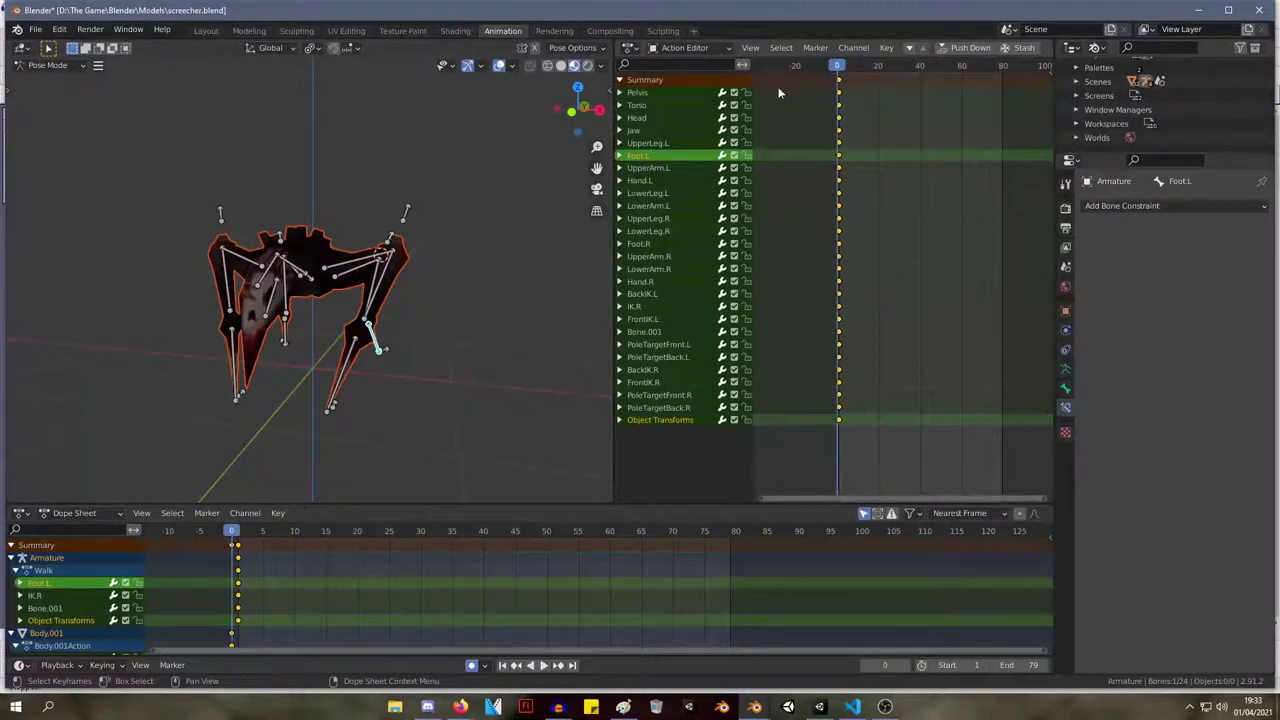
middle_click_drag(450, 200, 309, 210)
key("Tab")
key("Tab")
middle_click_drag(418, 246, 412, 278)
scroll(383, 245, "up", 4)
scroll(349, 226, "down", 4)
scroll(412, 278, "up", 3)
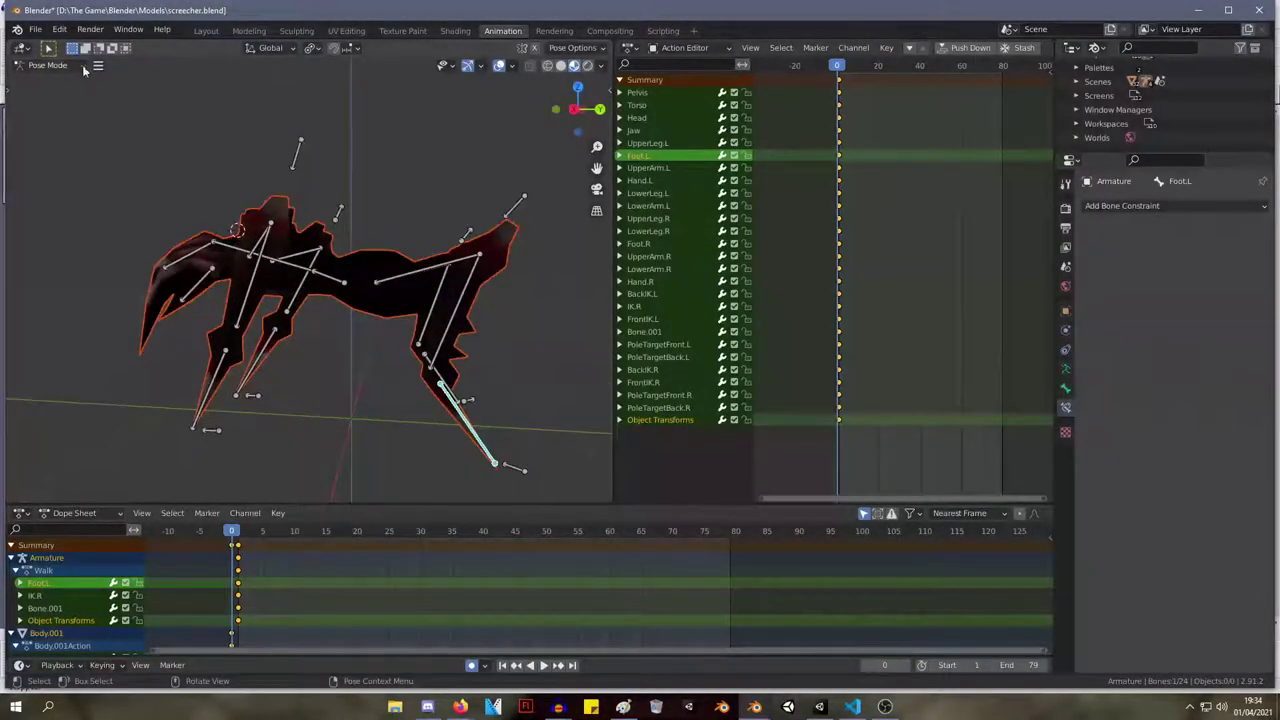
Test the mesh deformation of the left rear leg with trial rotations of Foot.L and LowerLeg.L.
key("r")
right_click(469, 403)
left_click(446, 335)
key("r")
right_click(460, 360)
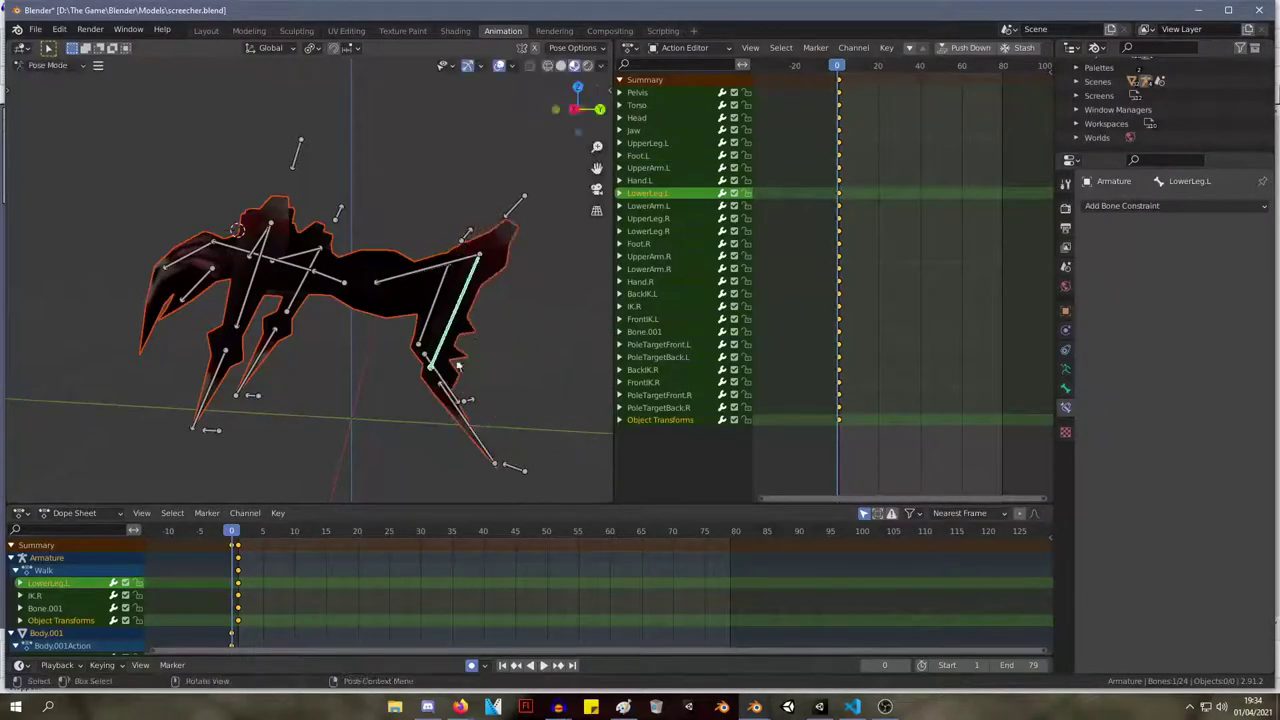
left_click(462, 400)
key("r")
left_click(514, 412)
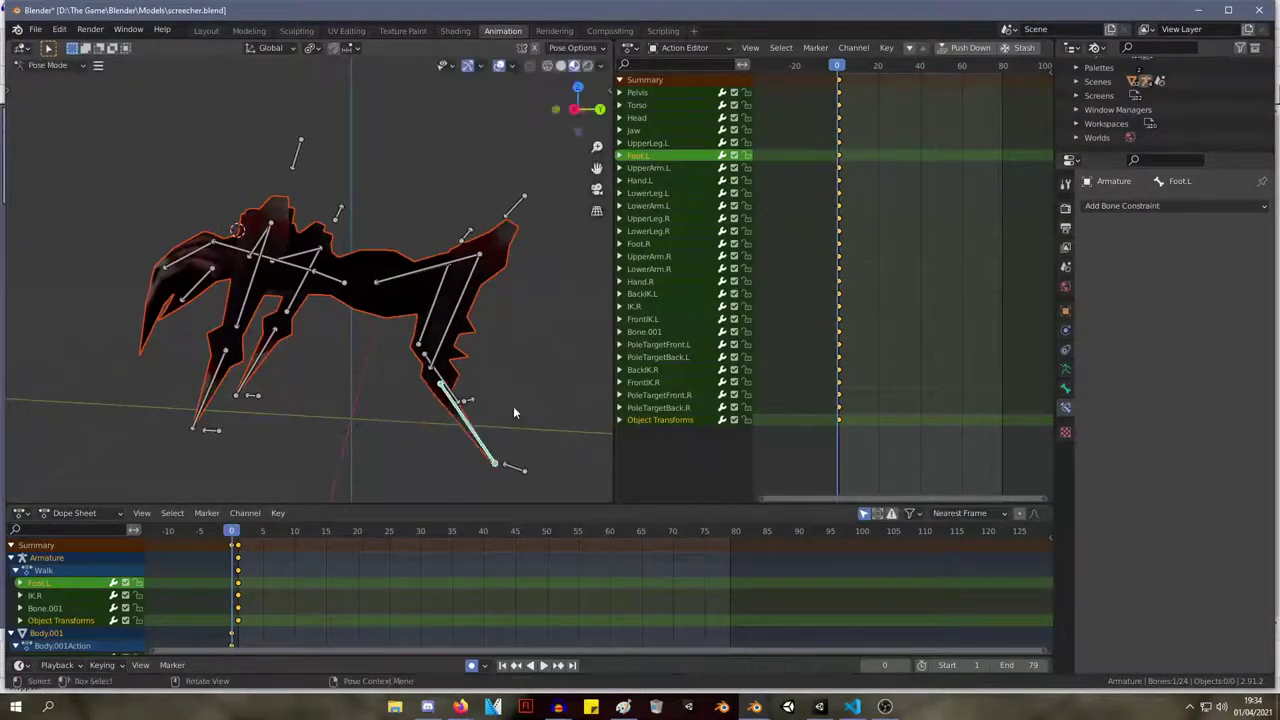
Compare the rest and pose positions of the rear leg bones from a different angle.
key("Tab")
middle_click_drag(491, 420, 518, 372)
key("Tab")
left_click(489, 330)
key("Tab")
key("Tab")
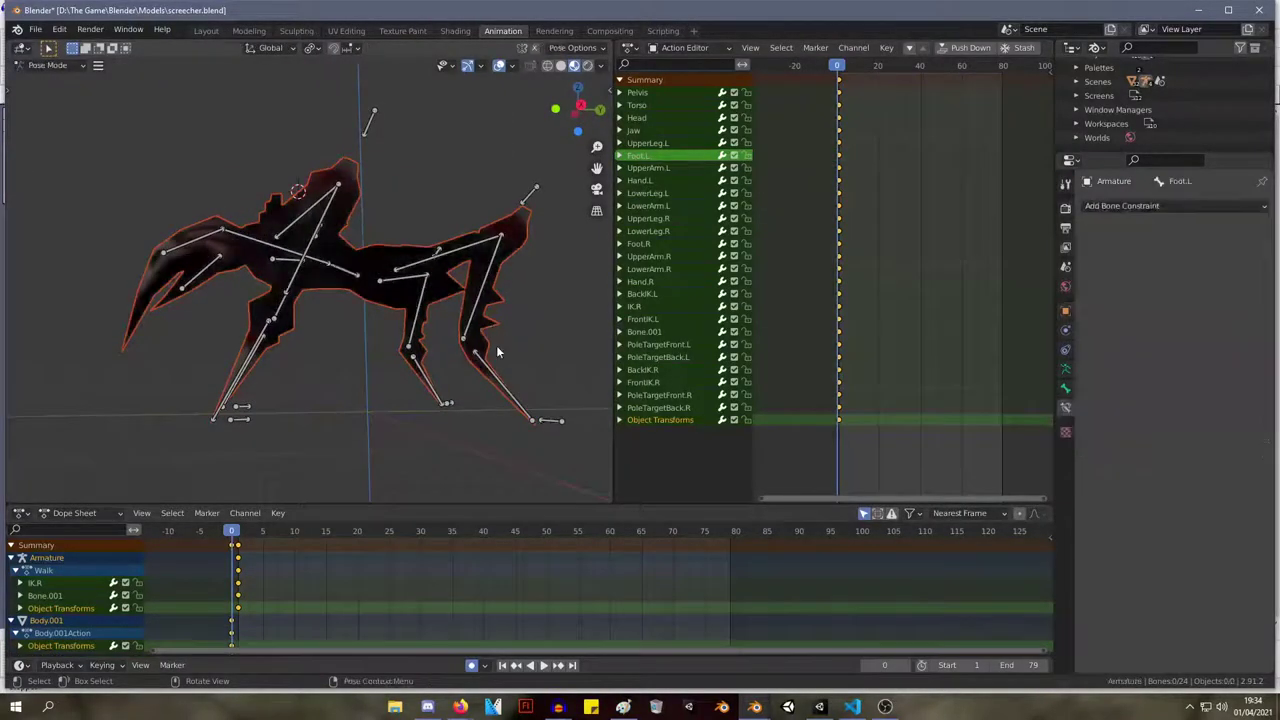
Check how the mesh follows Foot.L and Hand.L with trial moves of each bone.
left_click(495, 384)
key("g")
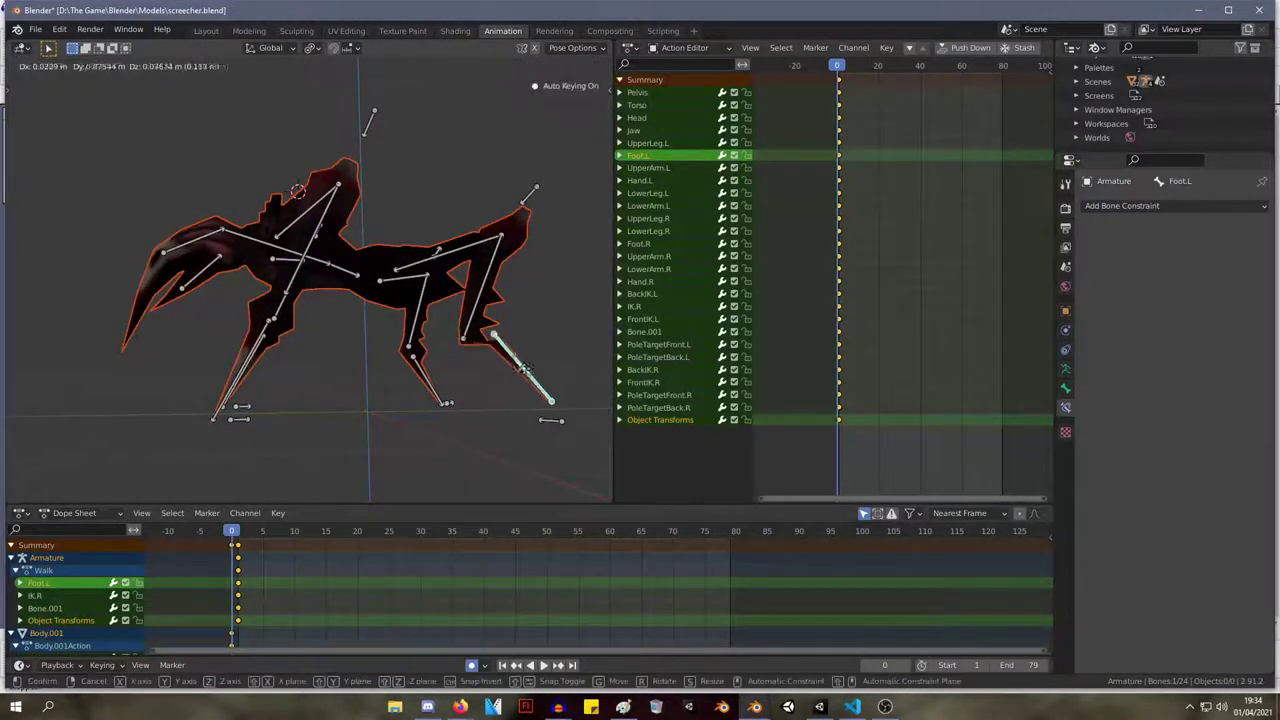
right_click(318, 401)
left_click(250, 365)
key("g")
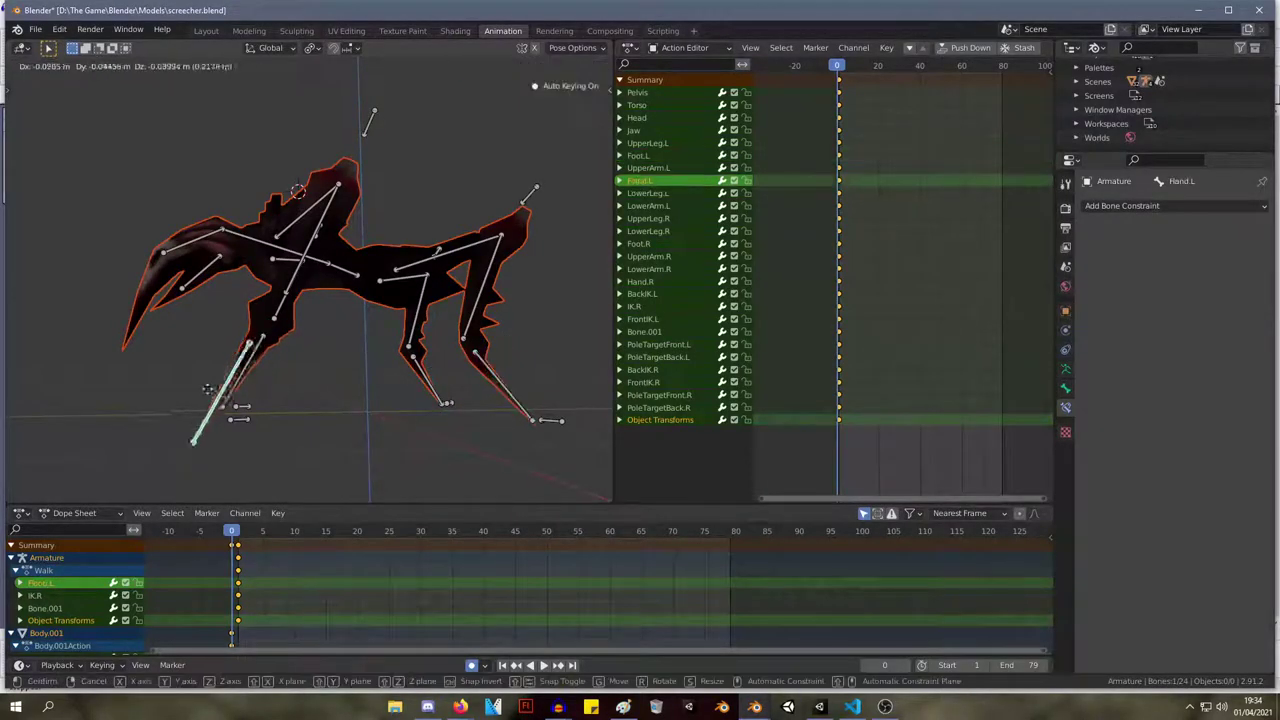
right_click(214, 406)
Test LowerArm.L and Head with trial rotations, and compare the pose with the rest bones again.
left_click(292, 282)
key("r")
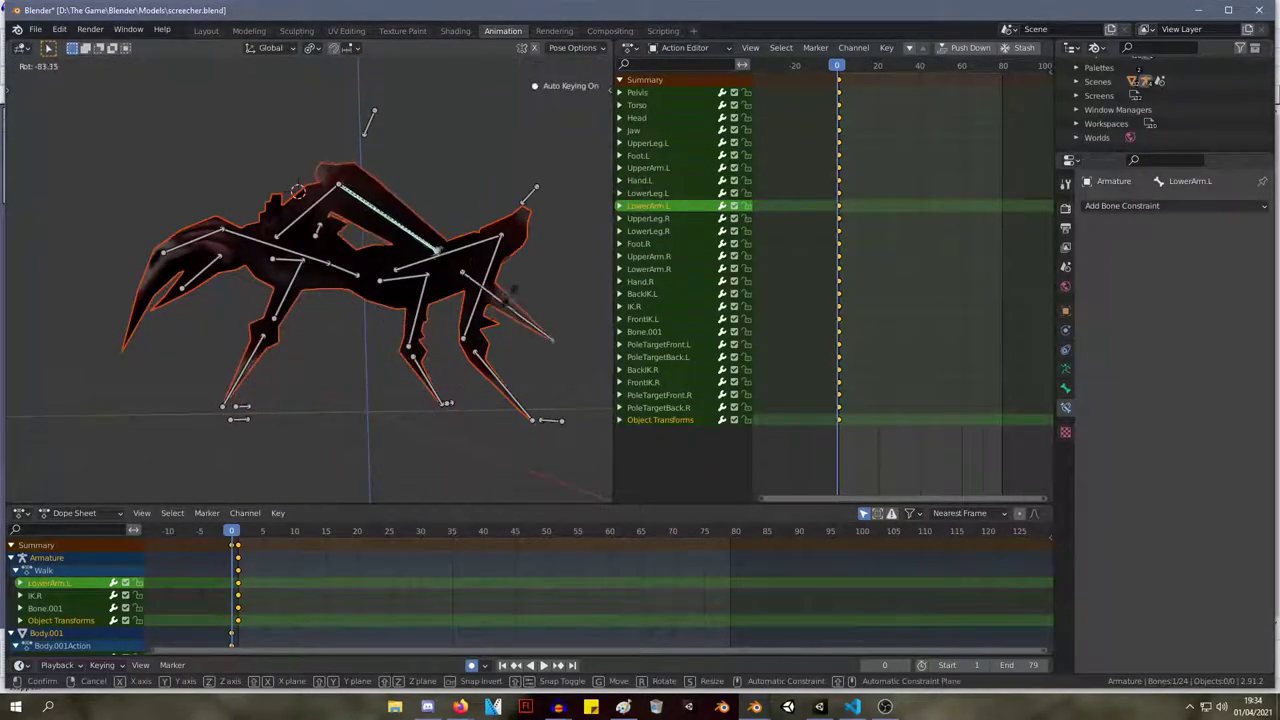
right_click(337, 355)
left_click(210, 243)
key("r")
right_click(218, 258)
key("Tab")
key("Tab")
Open the Body001 mesh for editing in the Layout workspace, close up on the rear claws.
left_click(206, 30)
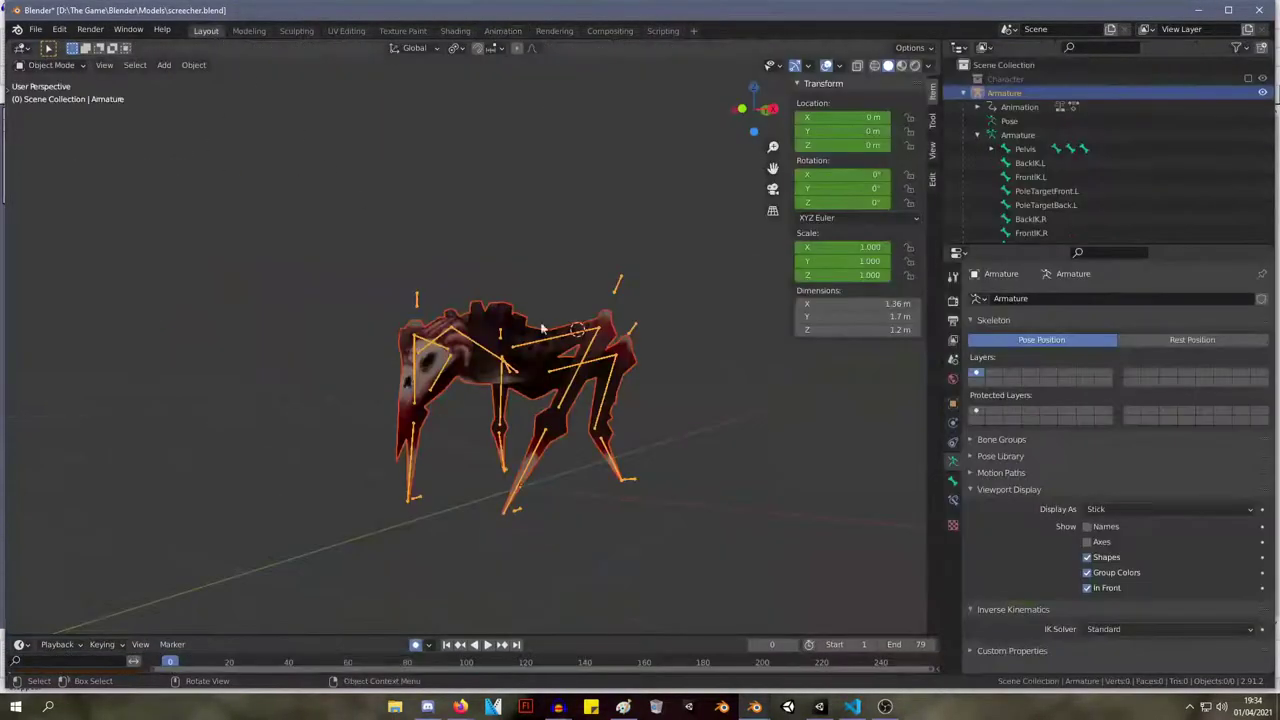
middle_click_drag(497, 301, 580, 414)
key("Tab")
key("Tab")
left_click(516, 426)
key("Tab")
middle_click_drag(523, 445, 456, 465)
middle_click_drag(765, 566, 814, 545)
middle_click_drag(814, 545, 393, 365, "shift")
scroll(569, 500, "up", 5)
middle_click_drag(523, 389, 442, 351)
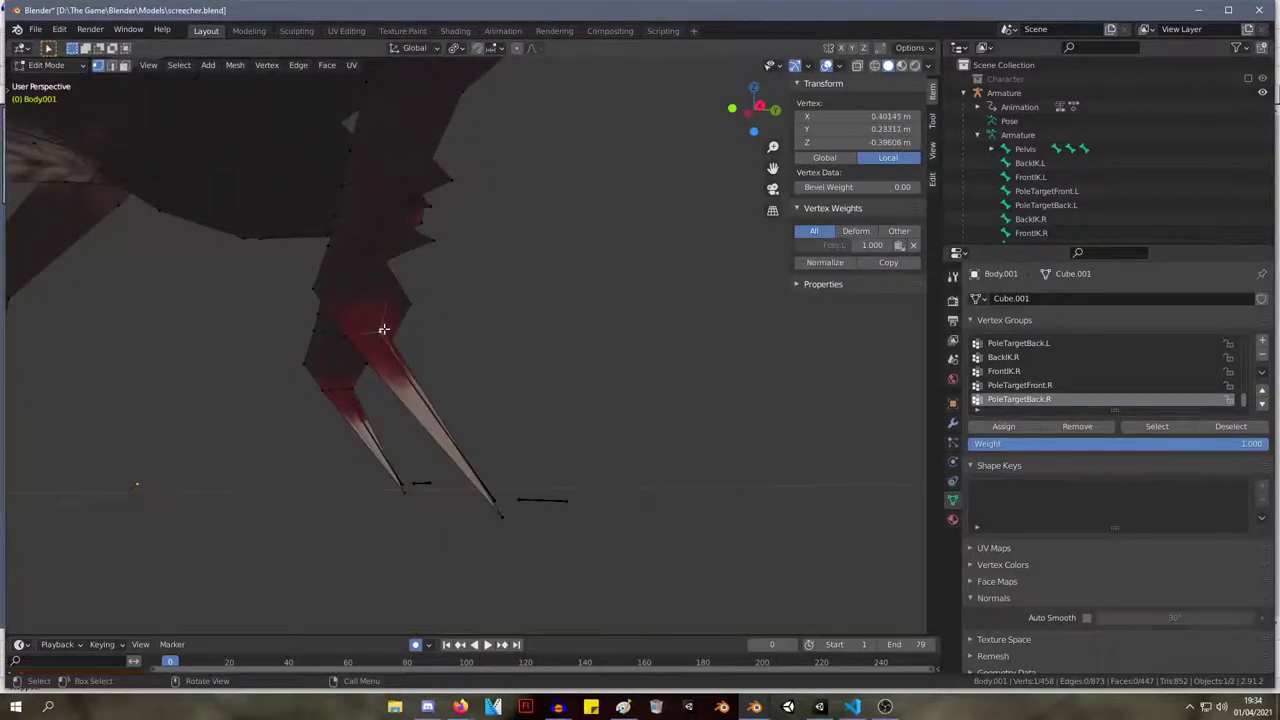
Select the vertices of both rear claws, split them from the rest of the mesh, and save the file.
key("ctrl+l")
key("alt+a")
left_click_drag(590, 570, 300, 330)
middle_click_drag(389, 369, 438, 375)
left_click_drag(658, 572, 244, 357)
left_click_drag(564, 386, 444, 350, "shift")
middle_click_drag(356, 374, 695, 370)
left_click(692, 370, "shift")
middle_click_drag(483, 382, 585, 383)
left_click(432, 374, "shift")
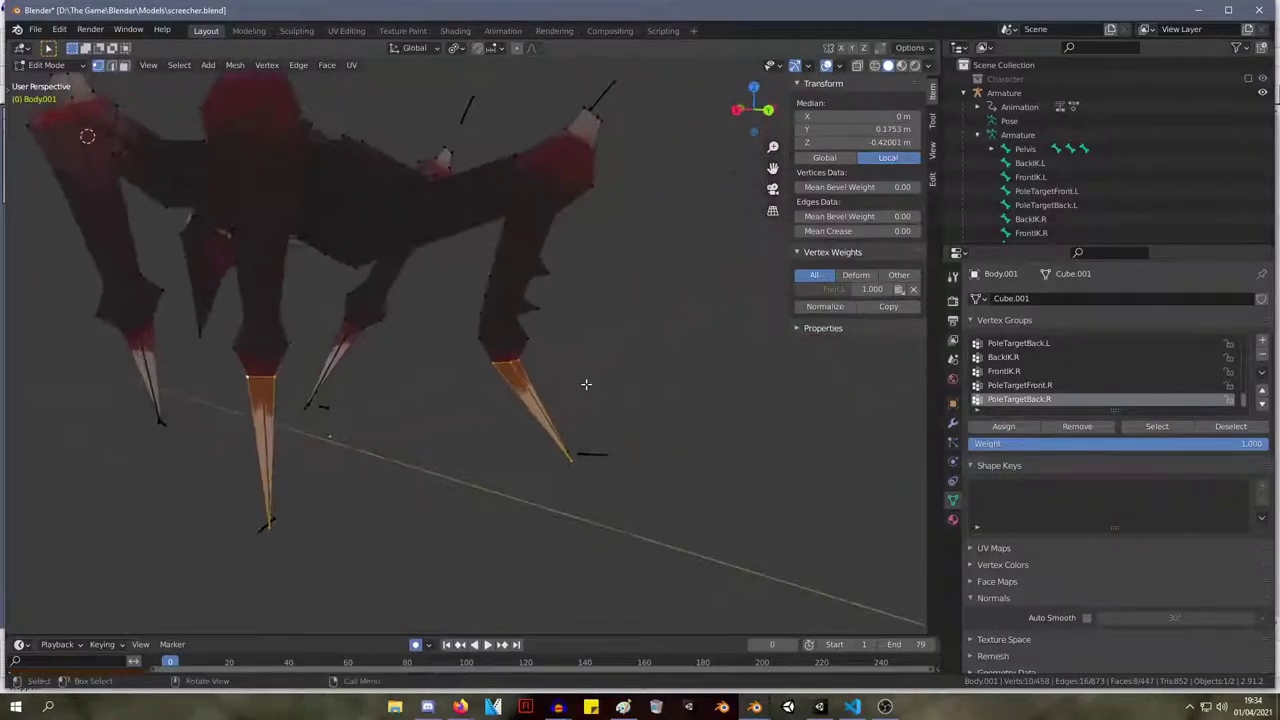
right_click(585, 389)
right_click(268, 398)
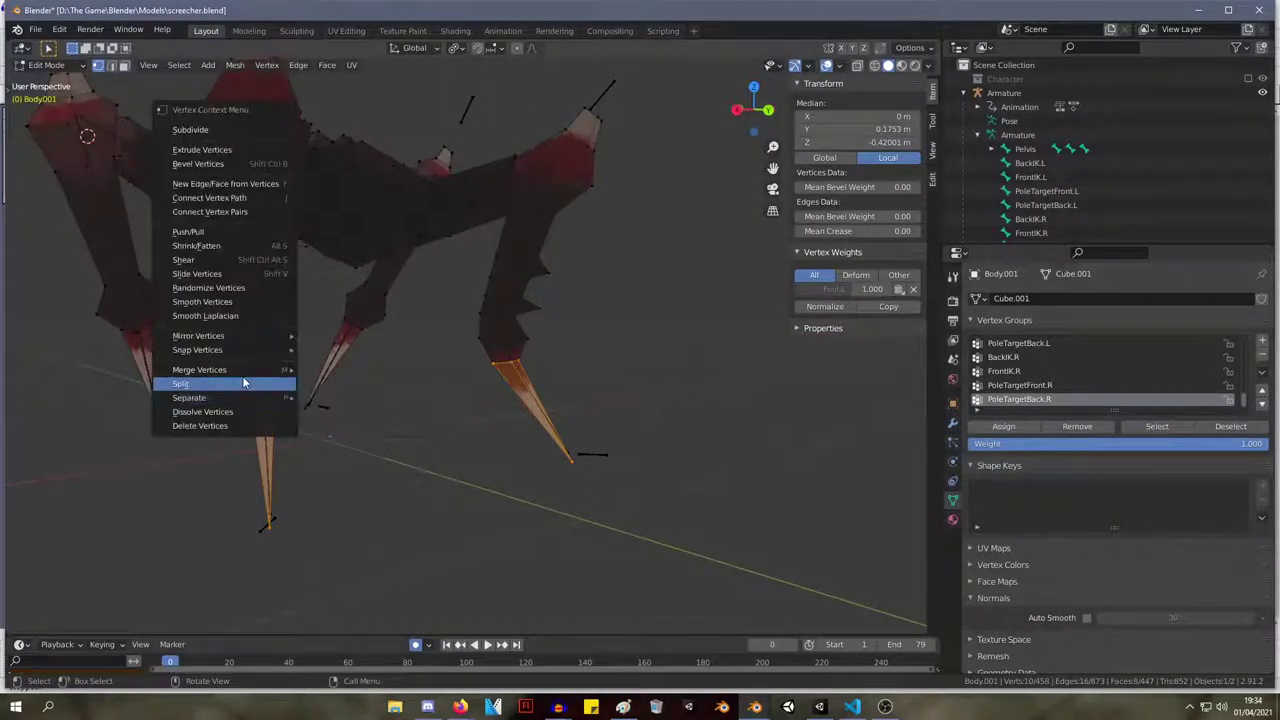
left_click(238, 380)
middle_click_drag(224, 380, 352, 363)
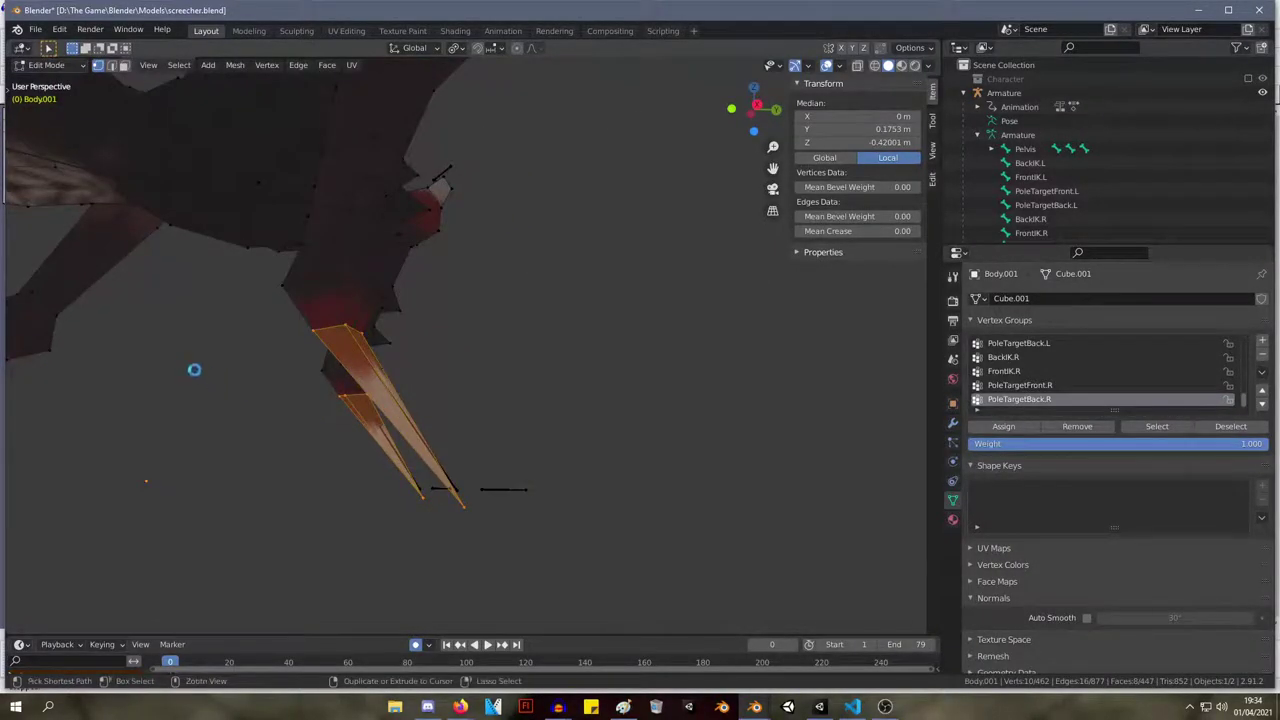
middle_click_drag(160, 343, 292, 354)
scroll(292, 354, "down", 2)
Check the vertices where a front claw meets the arm with a trial move.
left_click(459, 314)
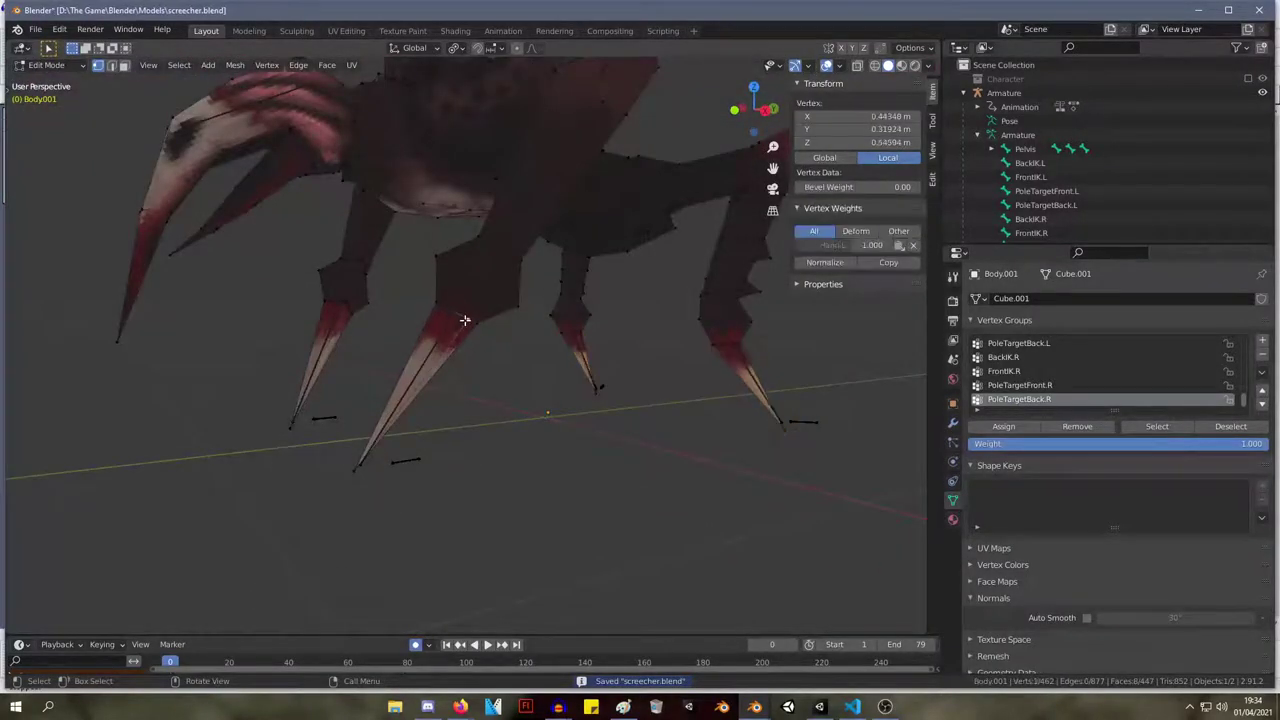
left_click(478, 323, "shift")
middle_click_drag(515, 334, 515, 378)
key("g")
right_click(356, 333)
key("Tab")
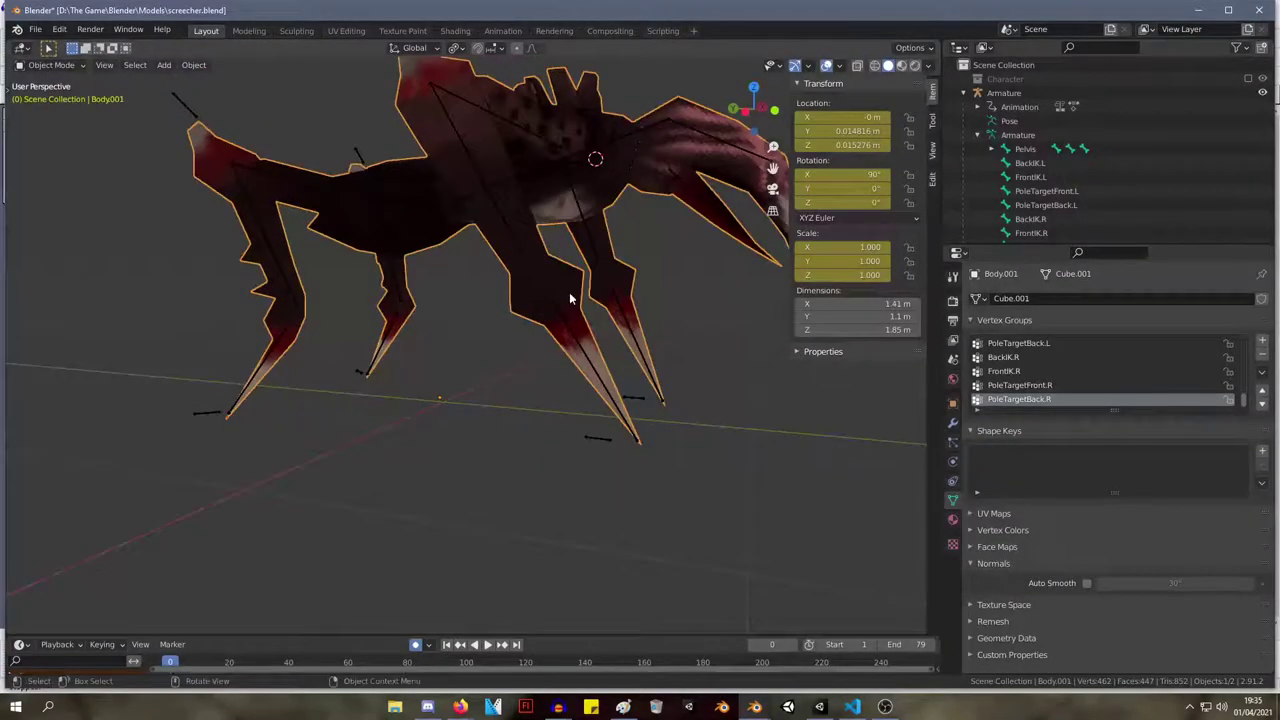
Examine which mesh parts are separate by selecting linked geometry on the right arm, its claw, the right rear claw and leg.
key("Tab")
key("l")
key("k")
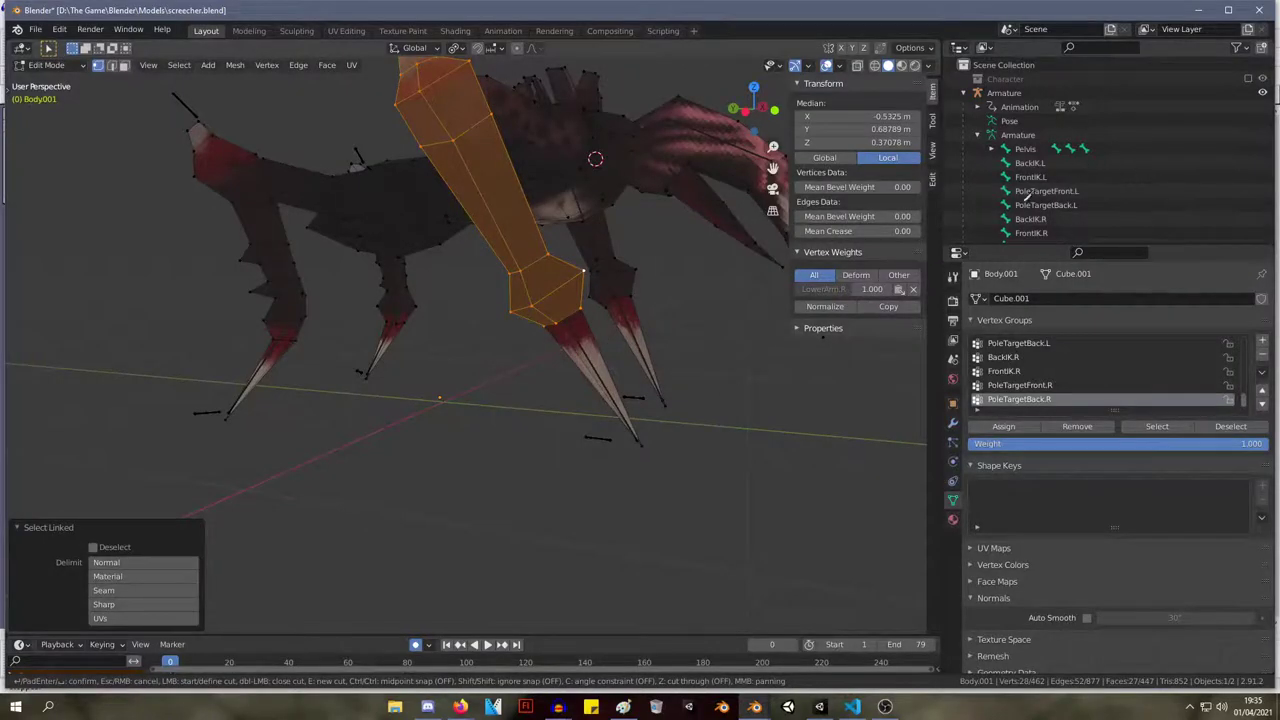
key("Escape")
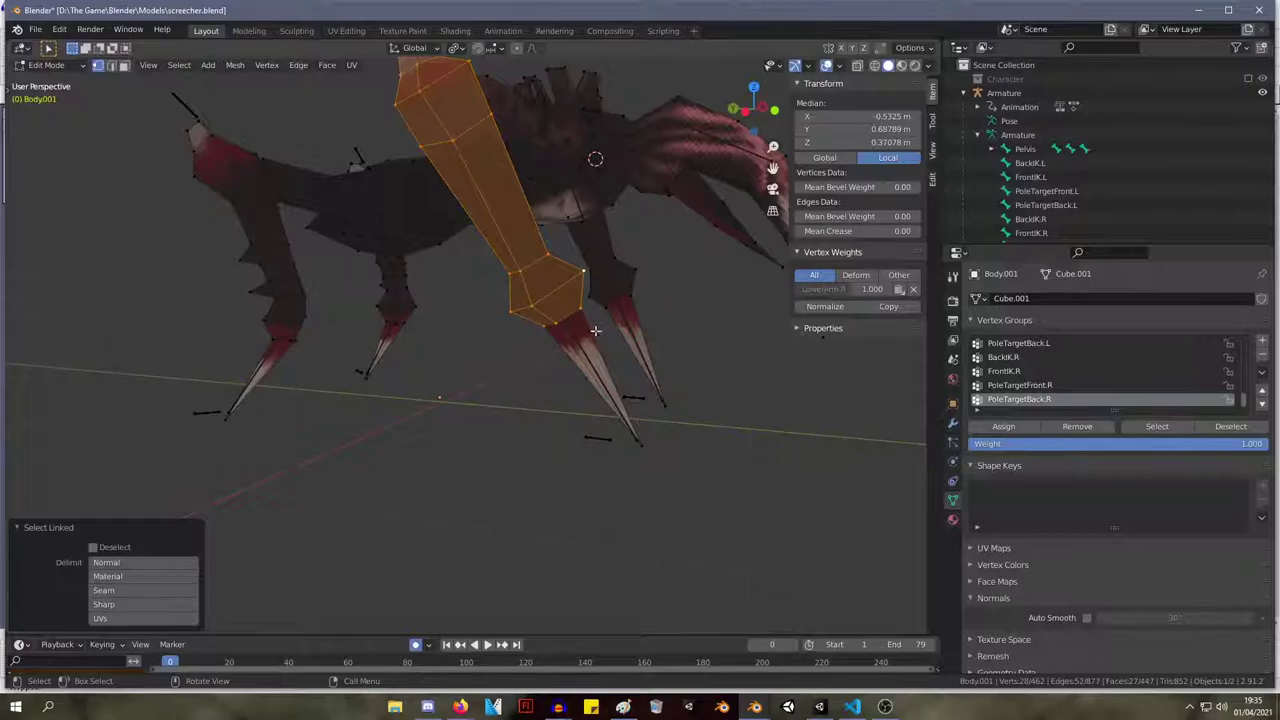
left_click(641, 446)
key("l")
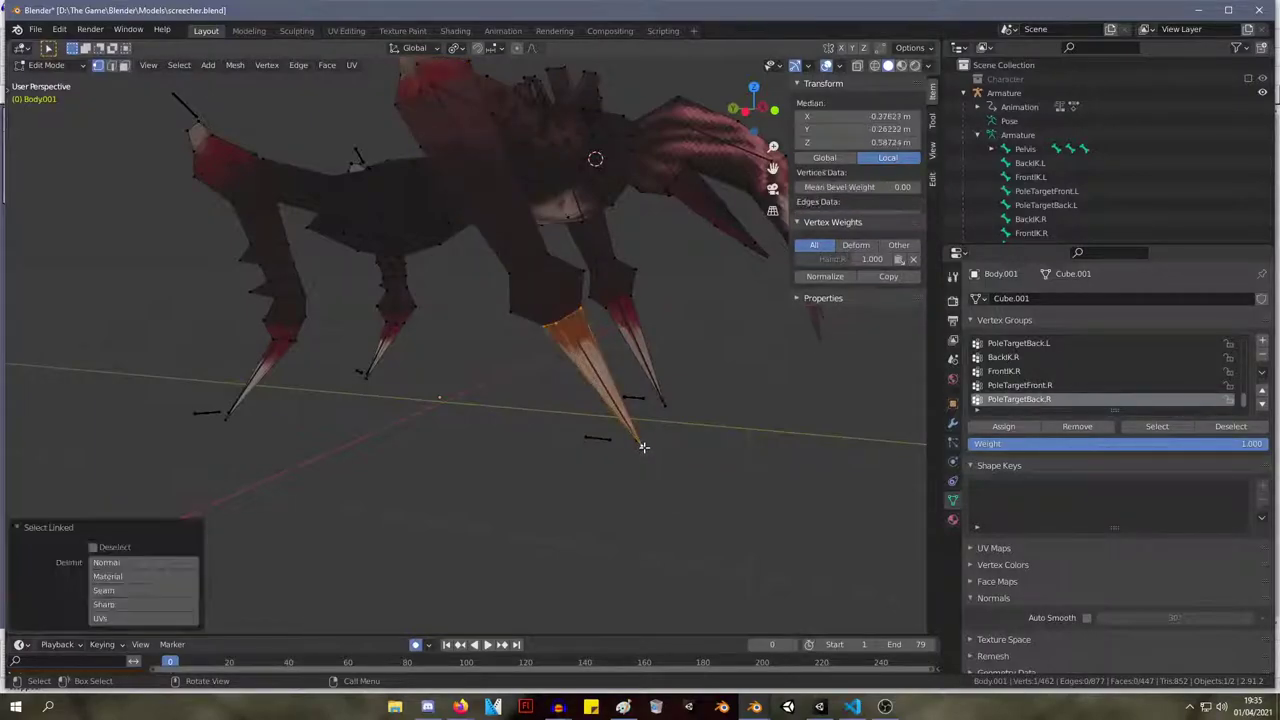
middle_click_drag(532, 346, 393, 362)
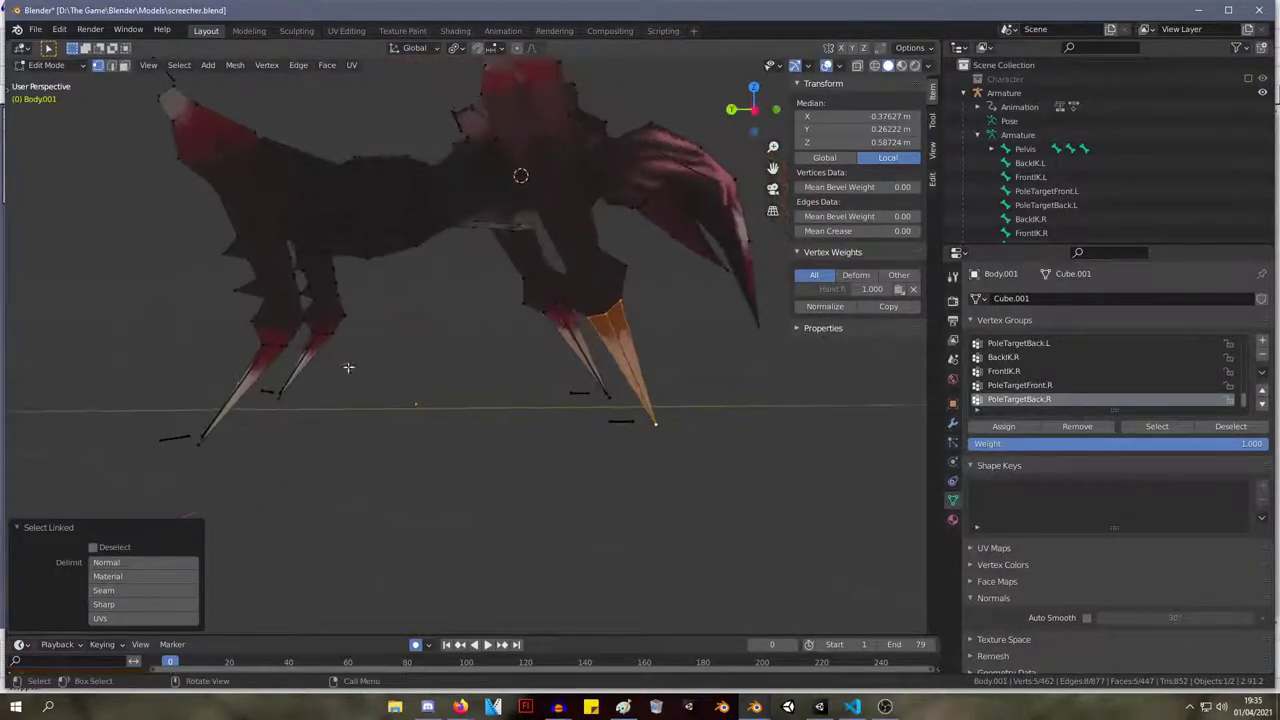
left_click(198, 441)
key("l")
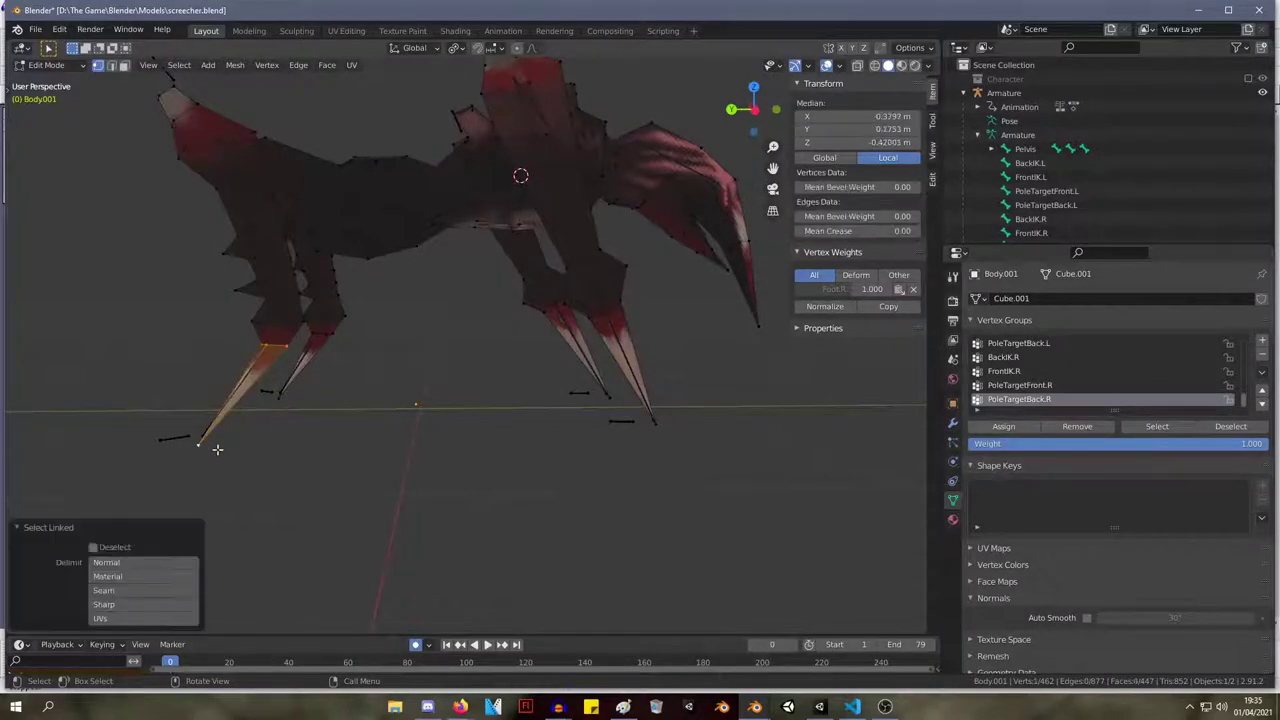
left_click(257, 325)
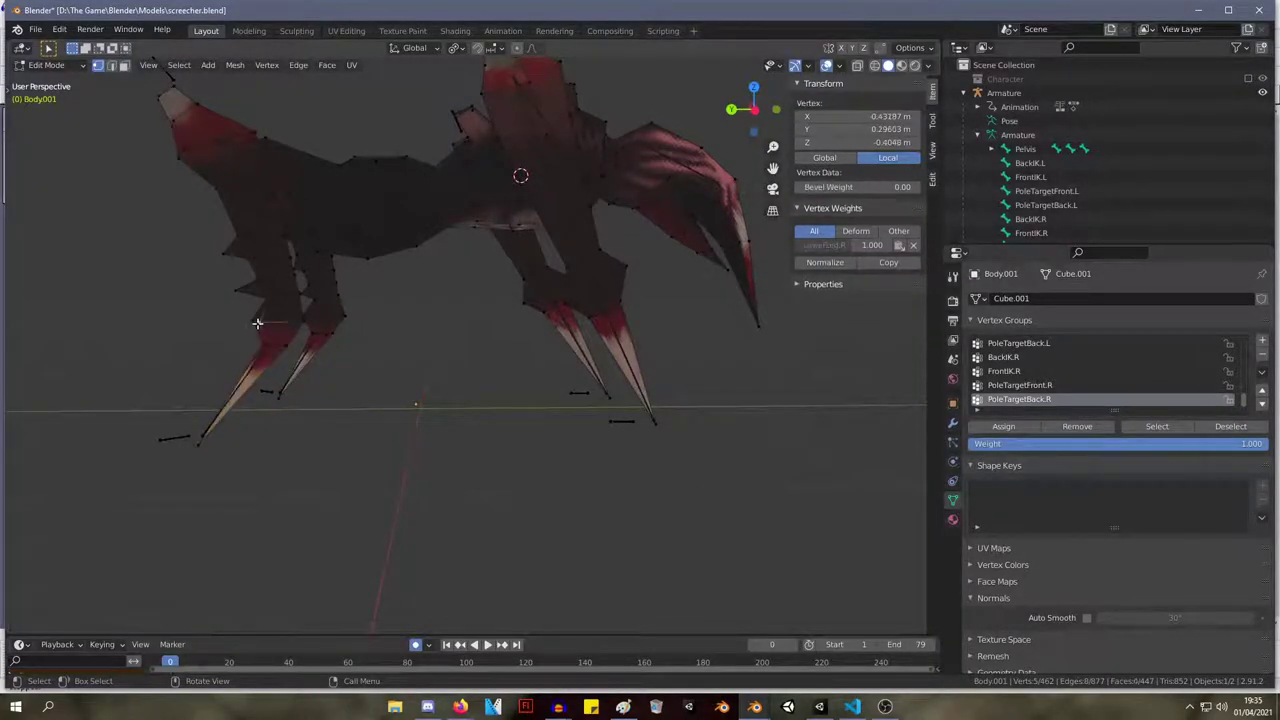
key("l")
middle_click_drag(219, 262, 496, 263)
Switch to the Animation workspace, put the armature in Pose Mode and test the Foot.L bone with a trial move.
key("Tab")
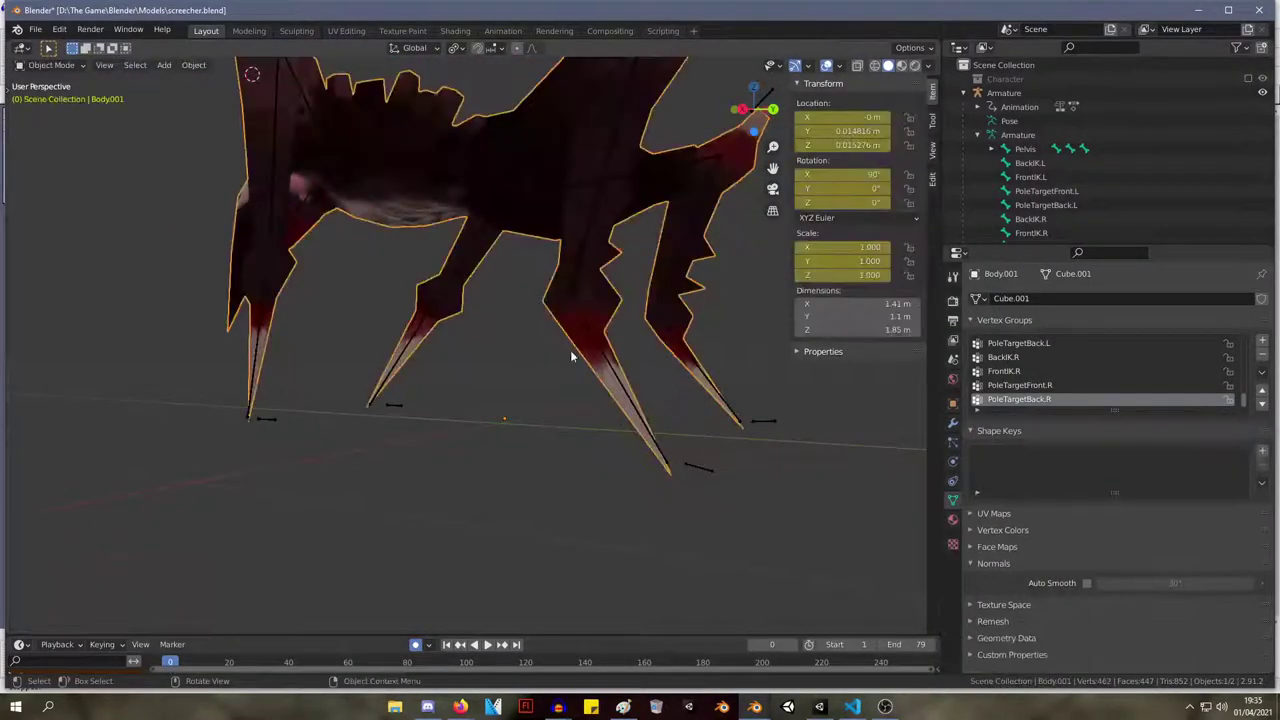
middle_click_drag(557, 344, 610, 347)
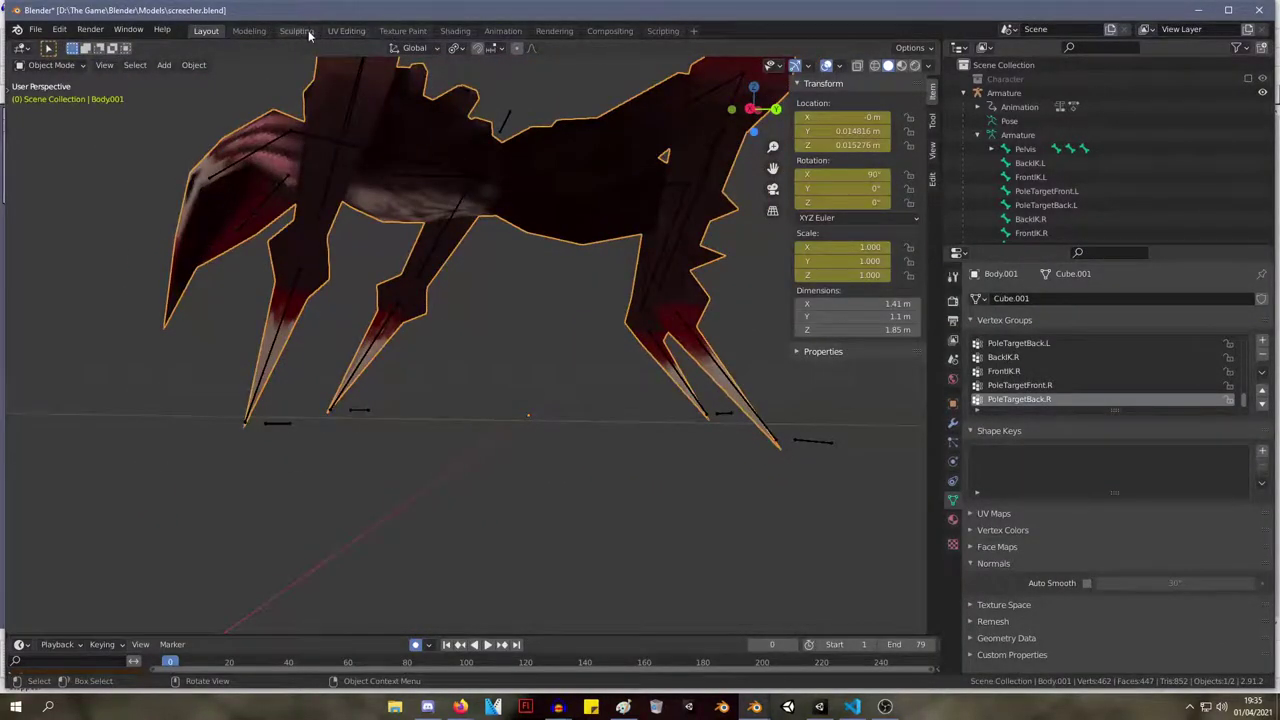
left_click(503, 30)
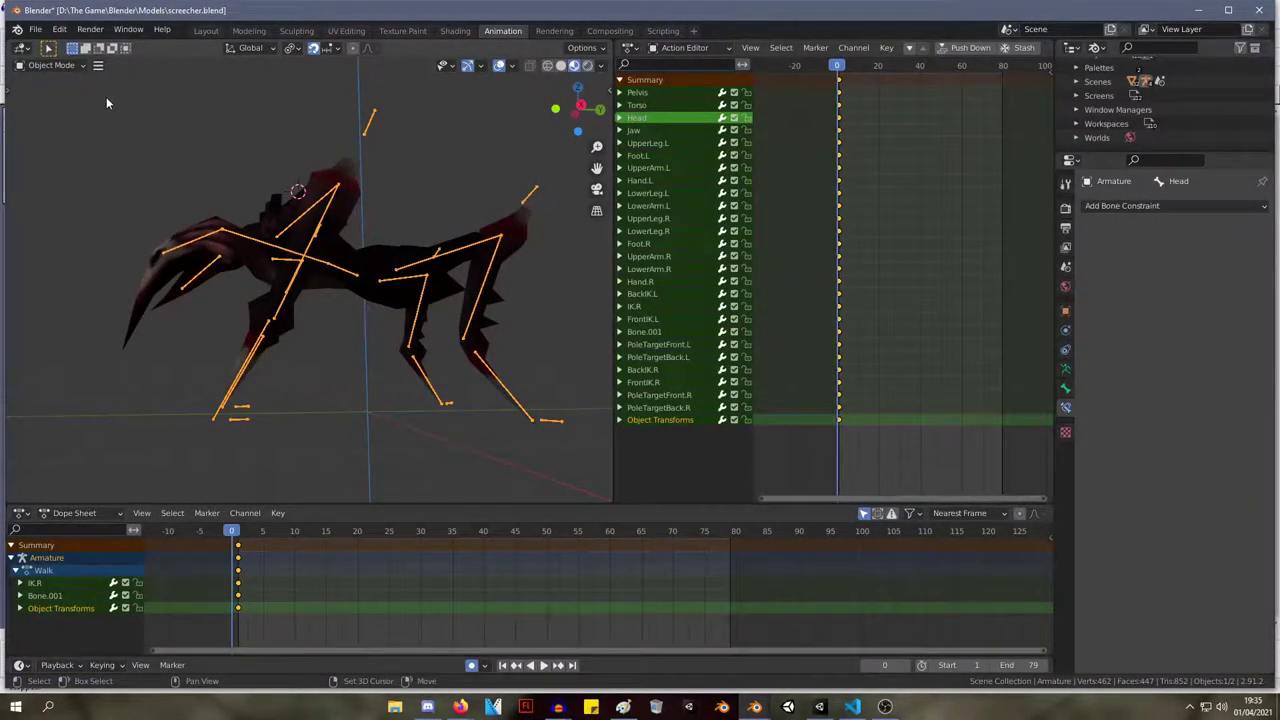
key("ctrl+Tab")
left_click(507, 399)
key("g")
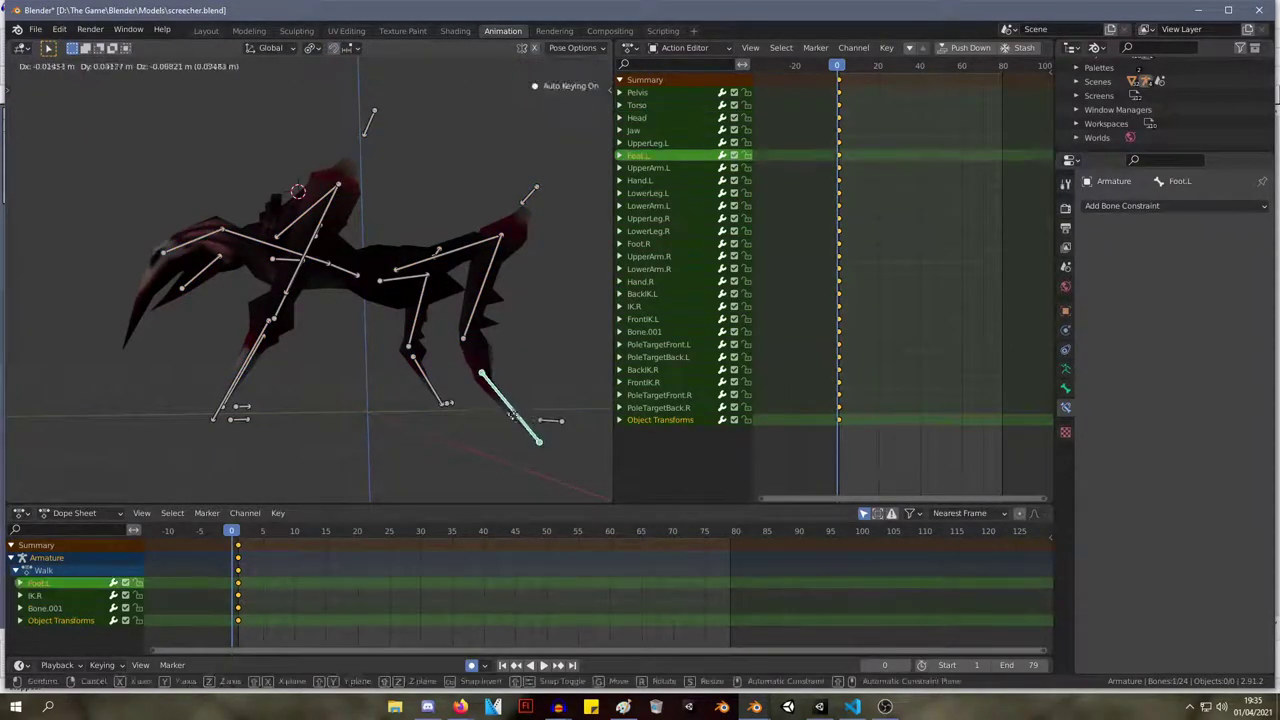
right_click(483, 433)
Check how the front claws follow their bones with trial moves of Hand.L and the opposite hand bone.
left_click(240, 366)
key("g")
right_click(122, 420)
middle_click_drag(228, 365, 388, 344)
key("g")
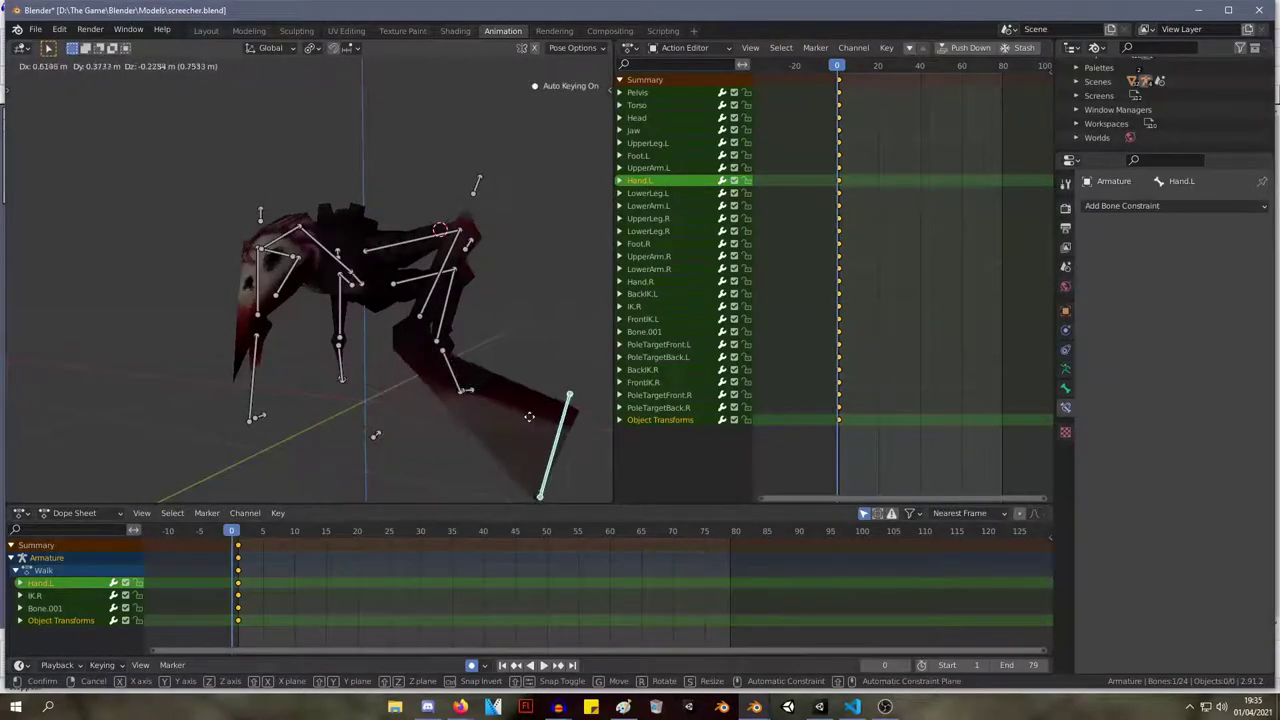
right_click(543, 412)
left_click(421, 314)
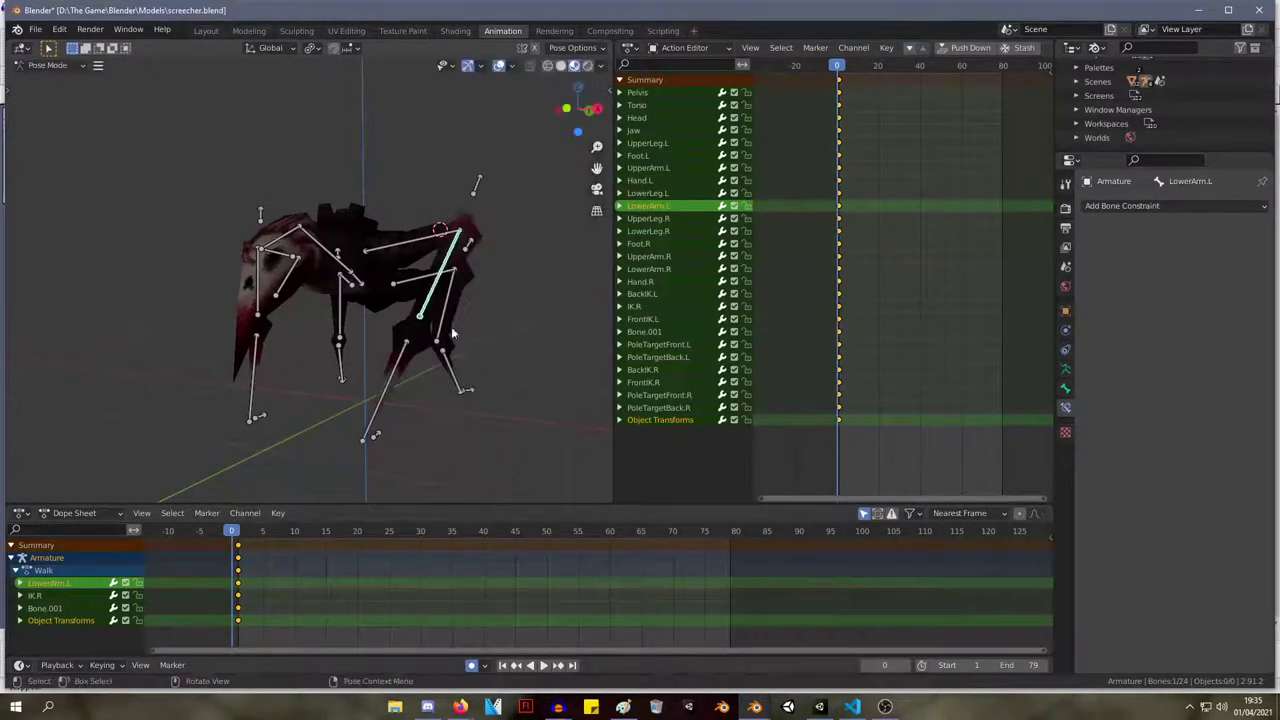
left_click(262, 376)
key("g")
key("Escape")
key("Tab")
key("Tab")
Return to the Layout workspace and open the Body001 mesh for editing, facing the left rear claw.
left_click(206, 30)
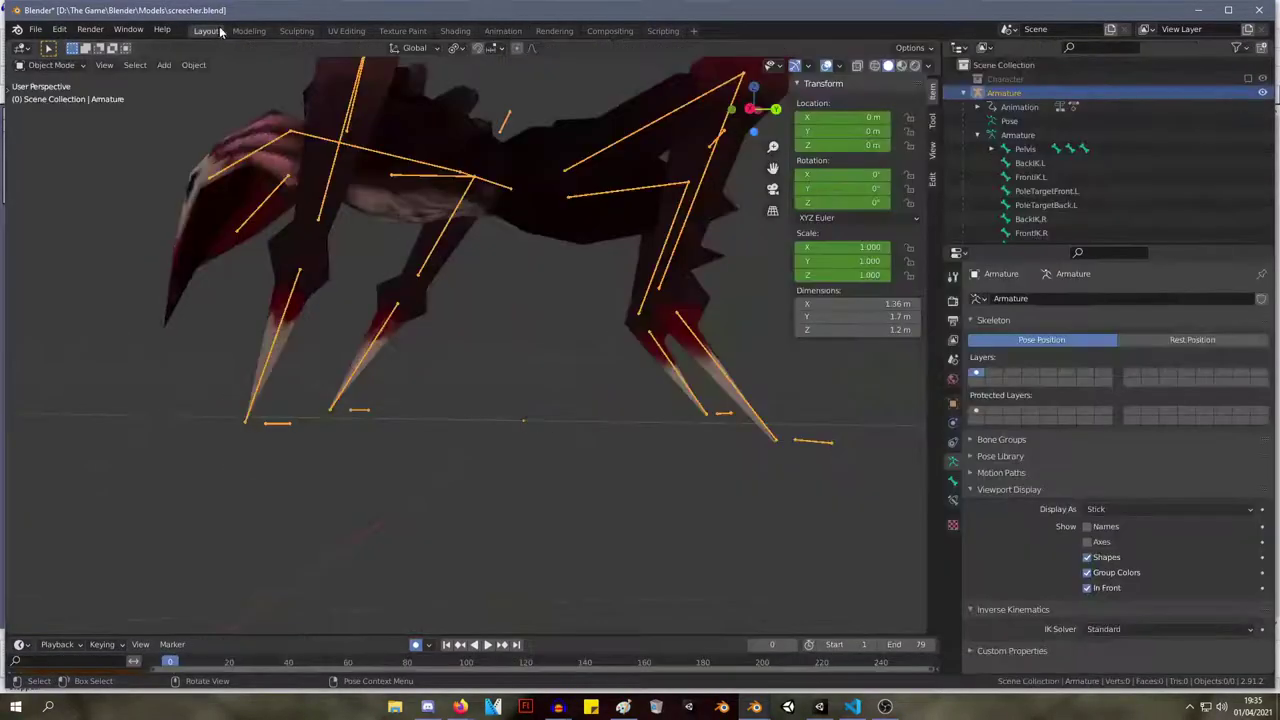
key("h")
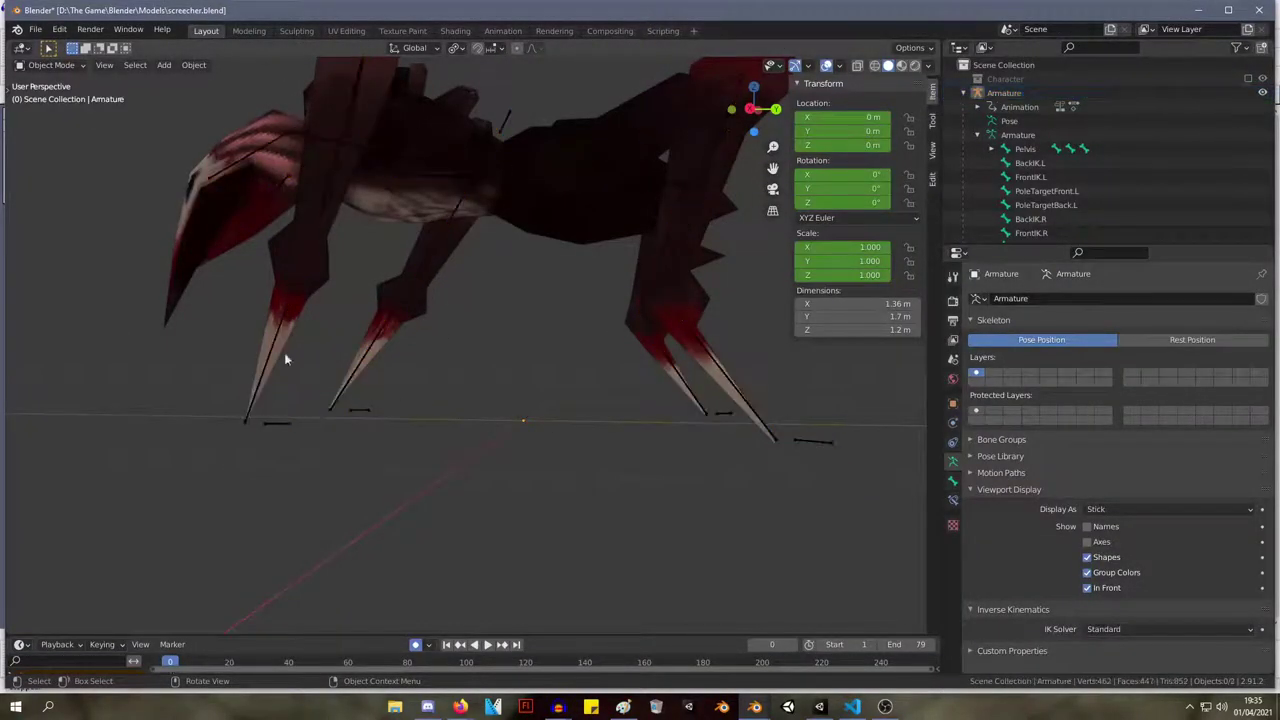
left_click(284, 325)
middle_click_drag(284, 325, 386, 337)
key("Tab")
left_click(691, 335)
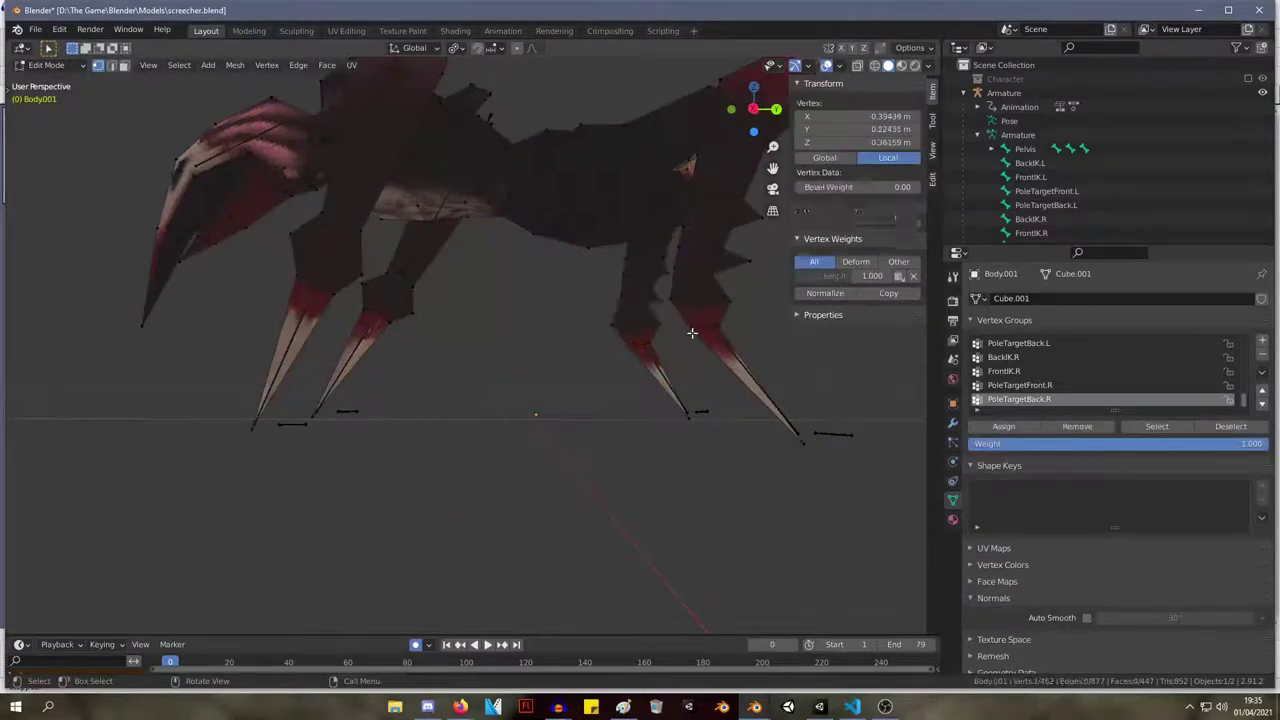
Try moving the left rear claw aside and removing the Foot.L weight from the vertices at the leg's lower end.
key("l")
key("g")
right_click(689, 470)
right_click(690, 403)
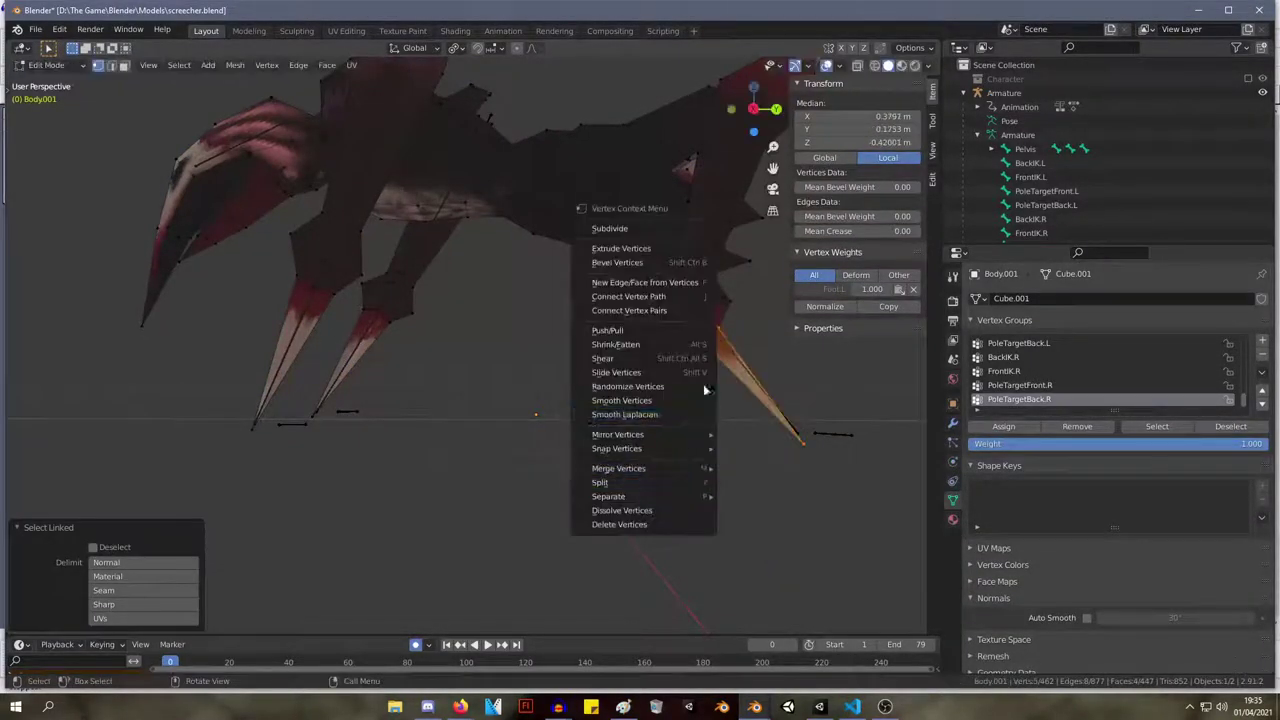
key("g")
left_click(768, 424)
left_click(693, 327)
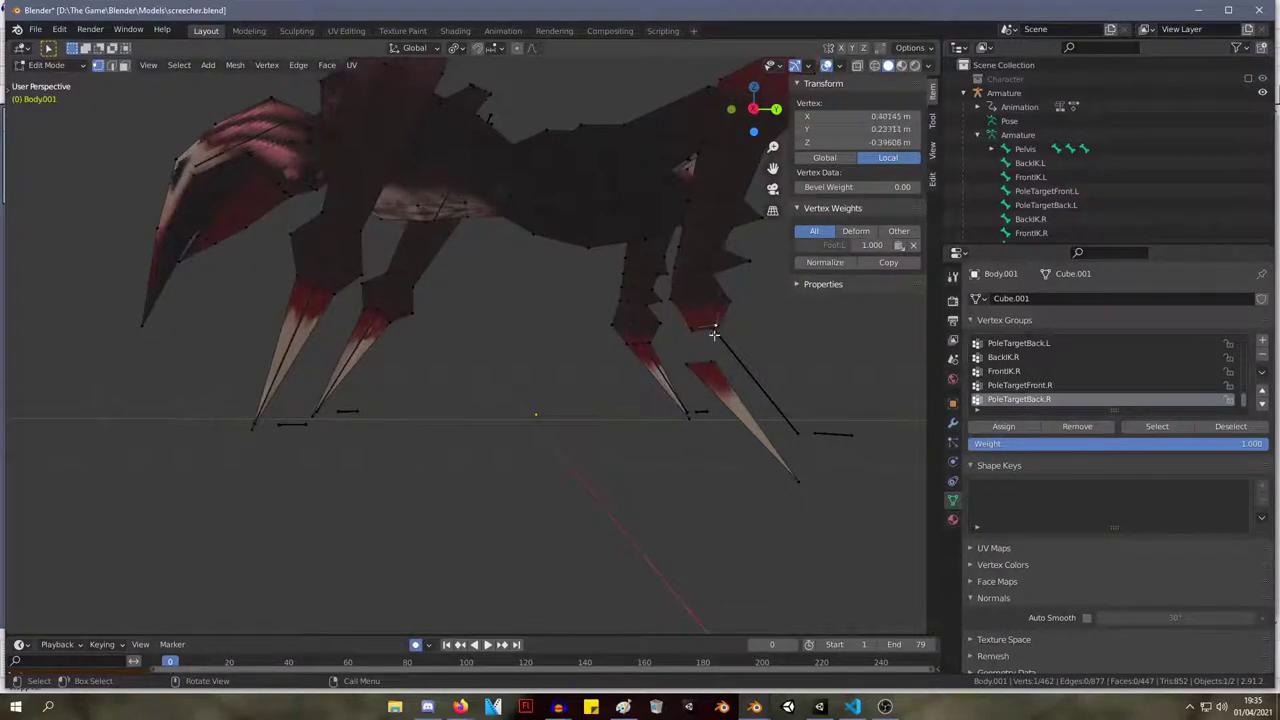
left_click(718, 330, "shift")
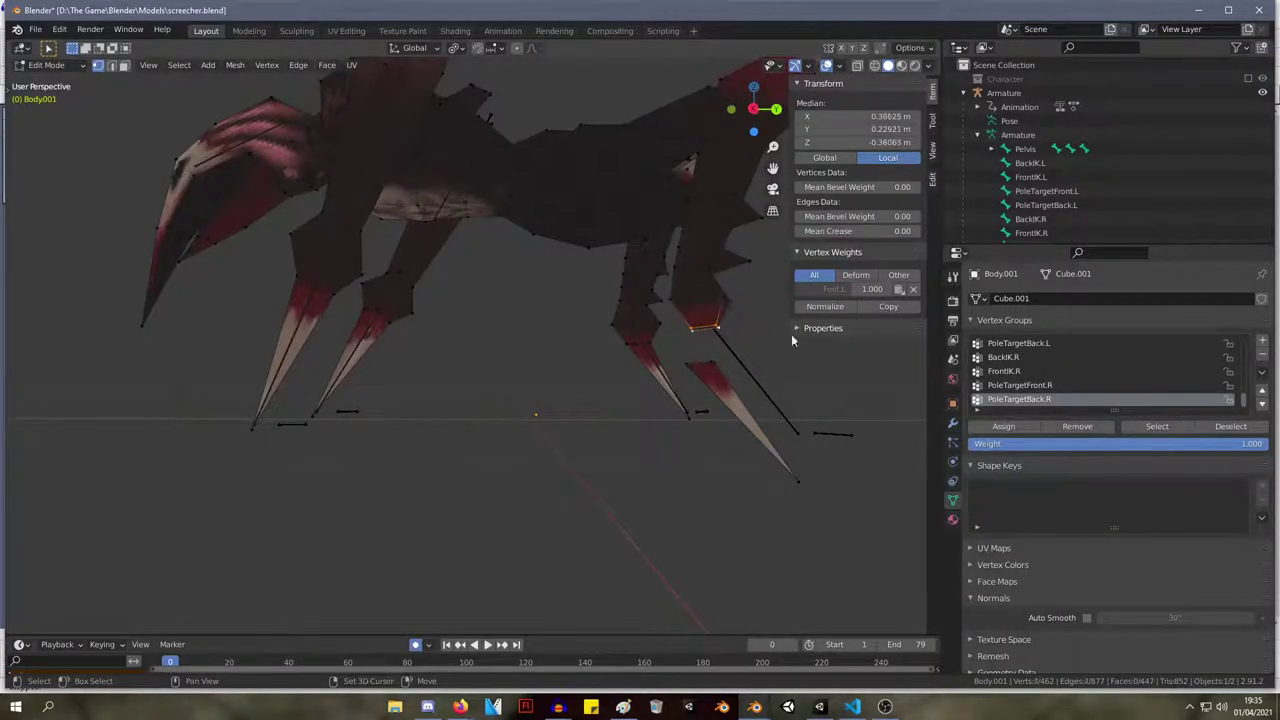
left_click(912, 289)
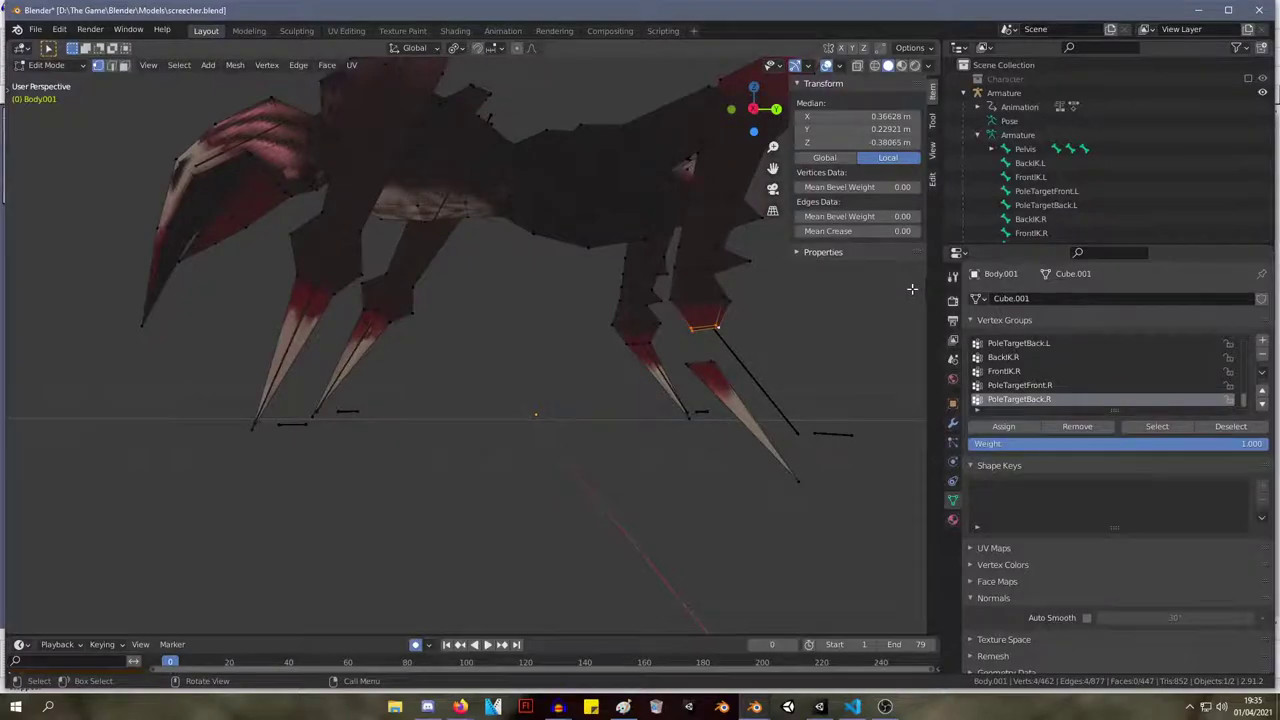
left_click(671, 299)
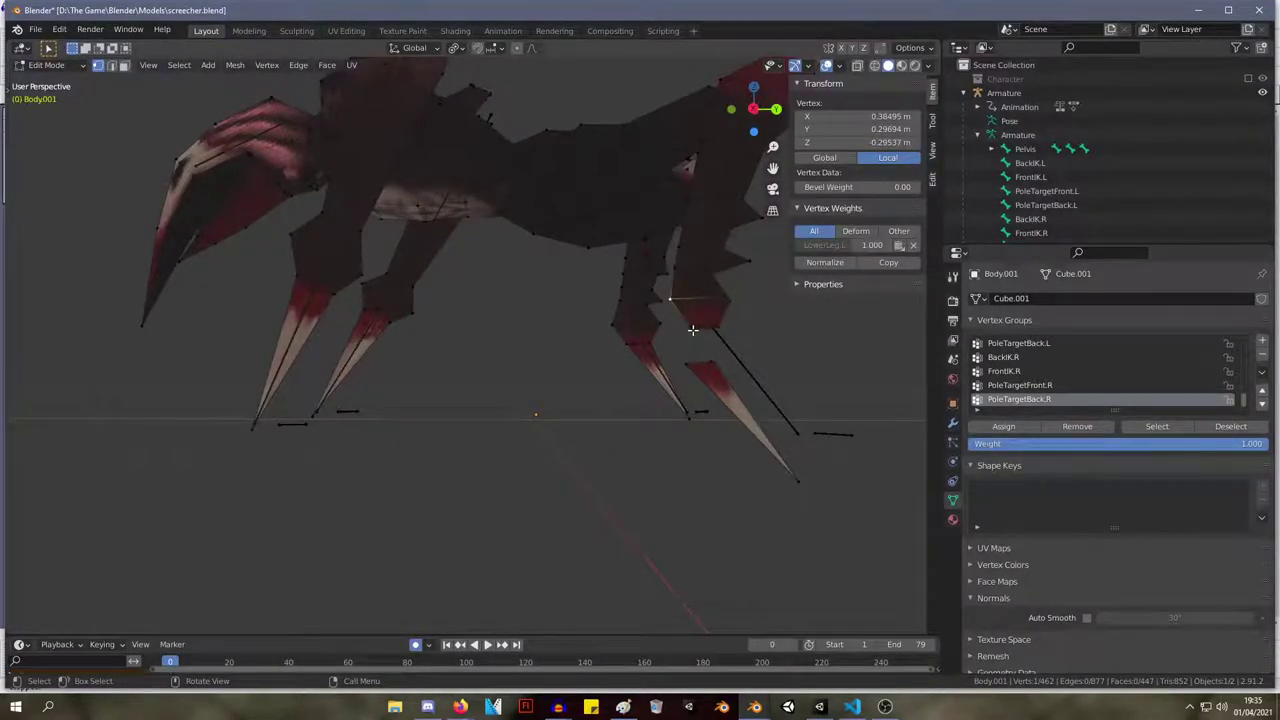
left_click(698, 327, "alt")
Undo the trial edits around the left rear claw, including its displacement from the leg.
key("ctrl+z")
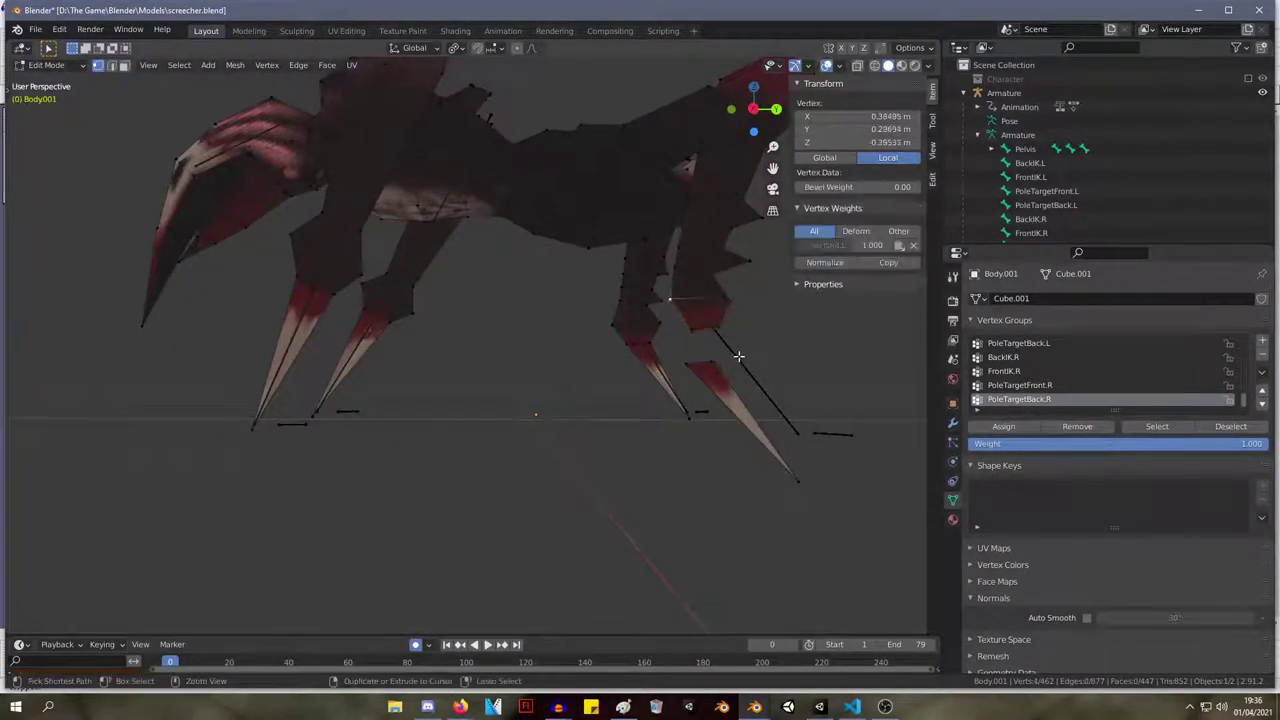
left_click(741, 356, "ctrl")
key("ctrl+z")
key("ctrl+z")
key("ctrl+z")
key("ctrl+z")
key("ctrl+z")
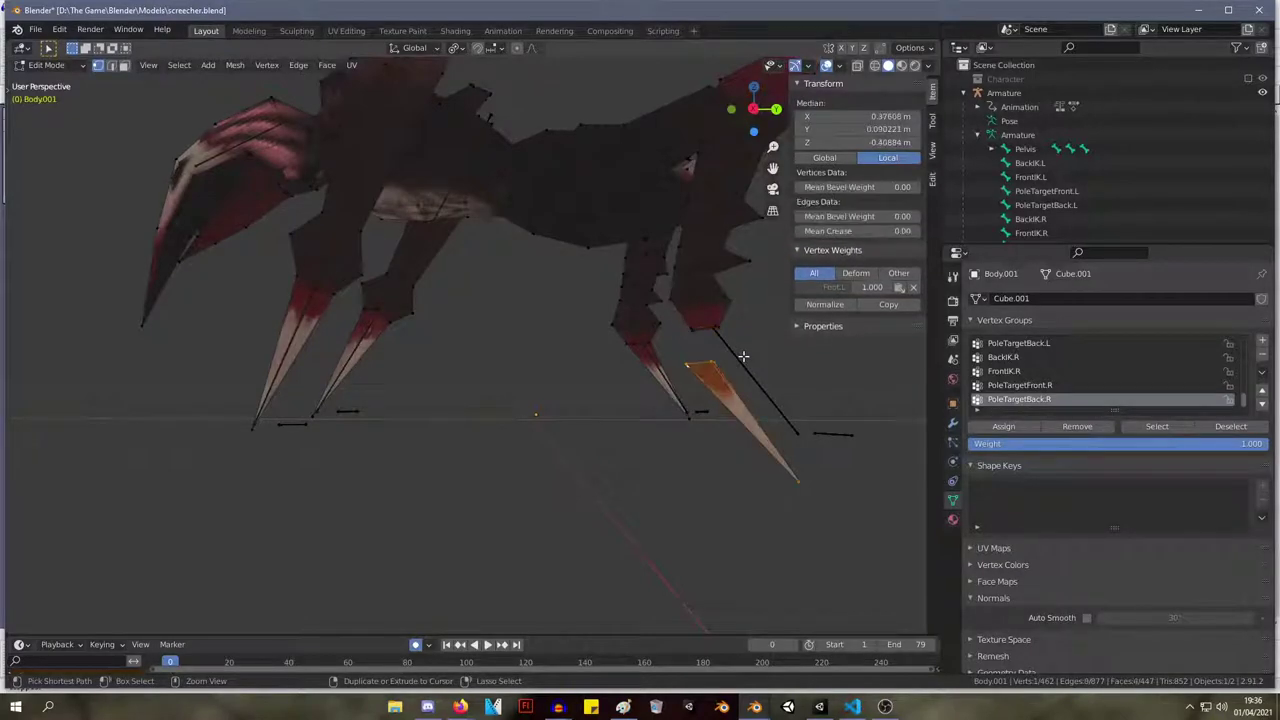
Isolate the left rear leg mesh and assign the four vertices at its lower end to the LowerLeg.L vertex group at weight 1.000.
left_click(721, 300)
key("ctrl+l")
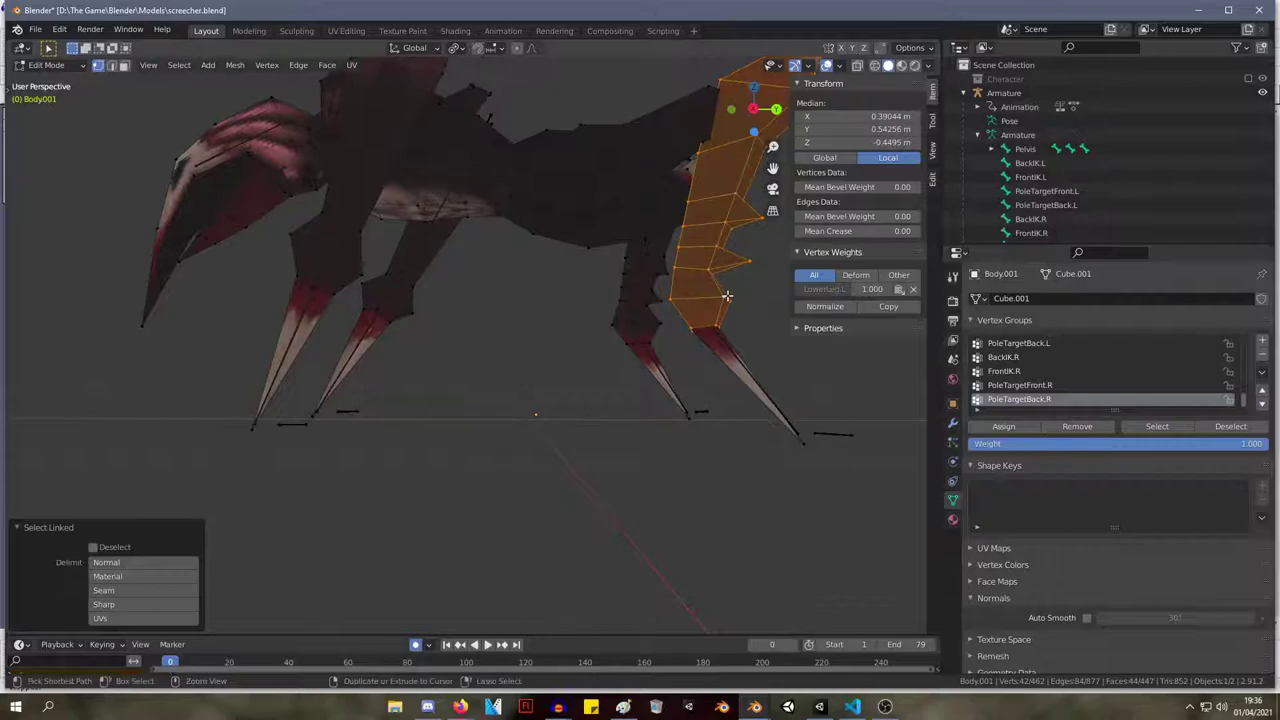
key("shift+h")
left_click_drag(745, 352, 690, 318)
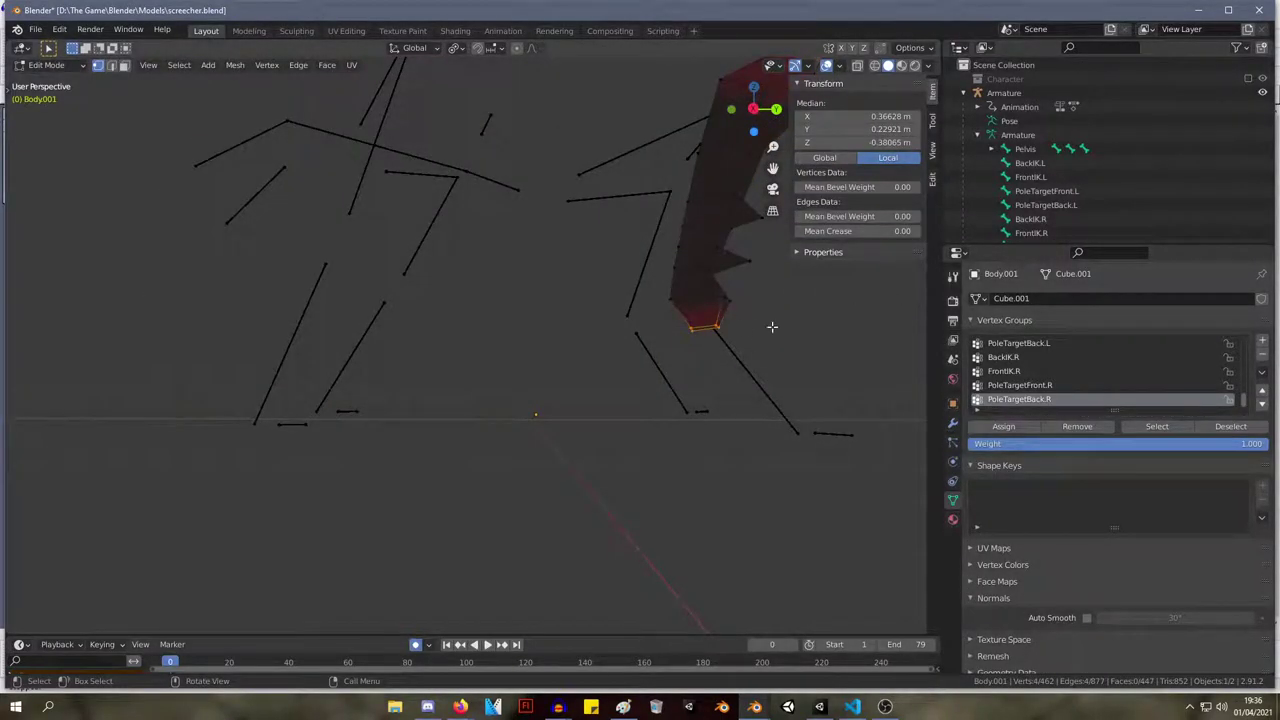
left_click(722, 298)
left_click_drag(768, 361, 656, 316)
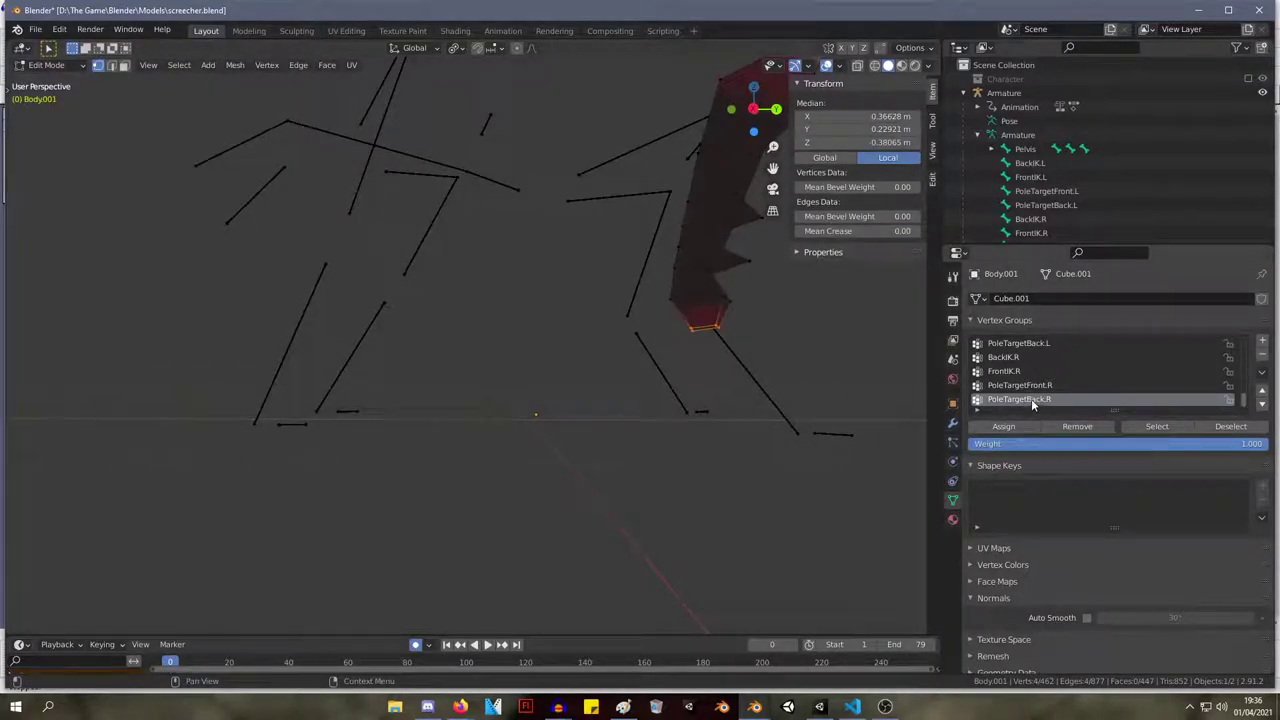
scroll(1045, 380, "up", 5)
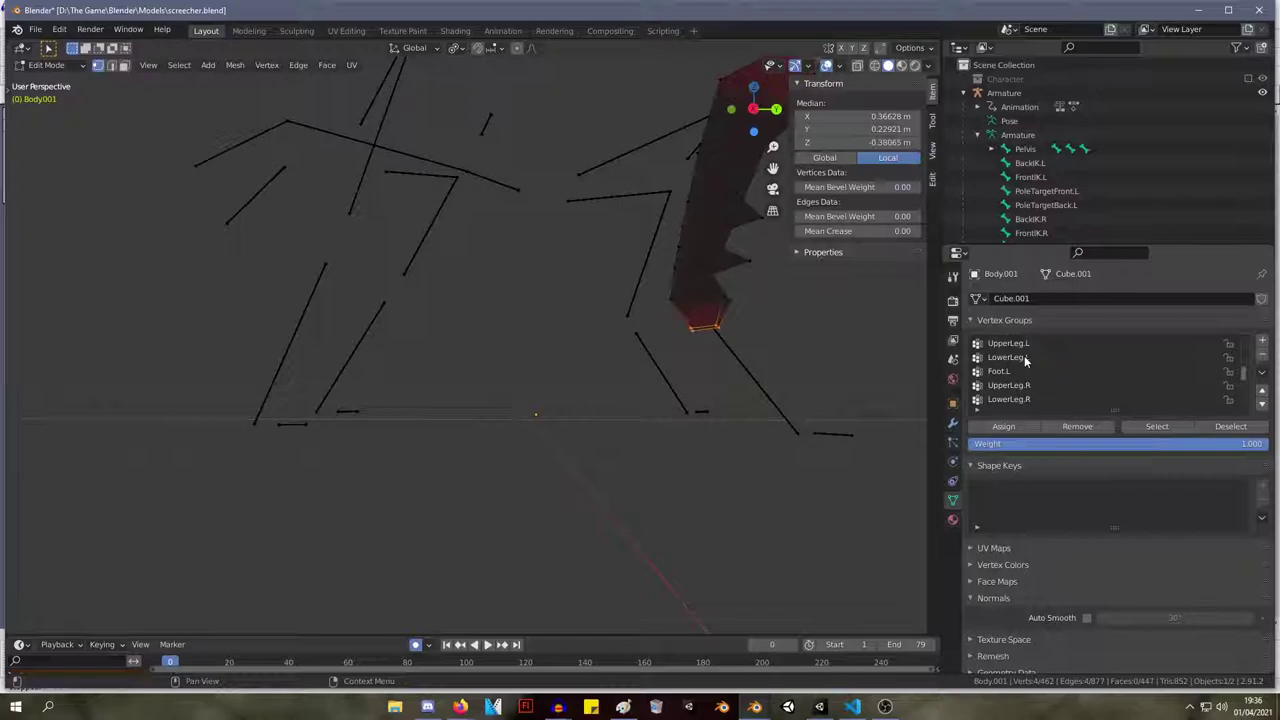
left_click(1008, 357)
left_click(1003, 426)
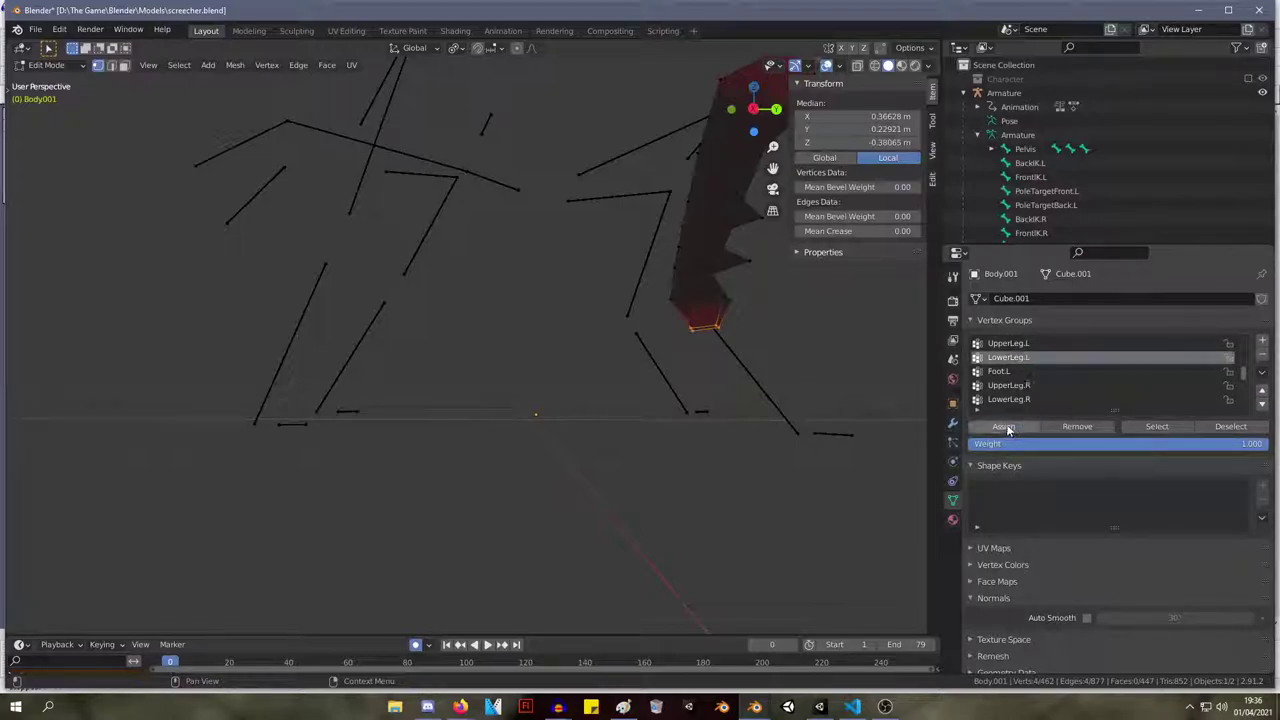
Reveal the hidden parts of the mesh and isolate the right rear leg.
key("Tab")
middle_click_drag(731, 316, 575, 338)
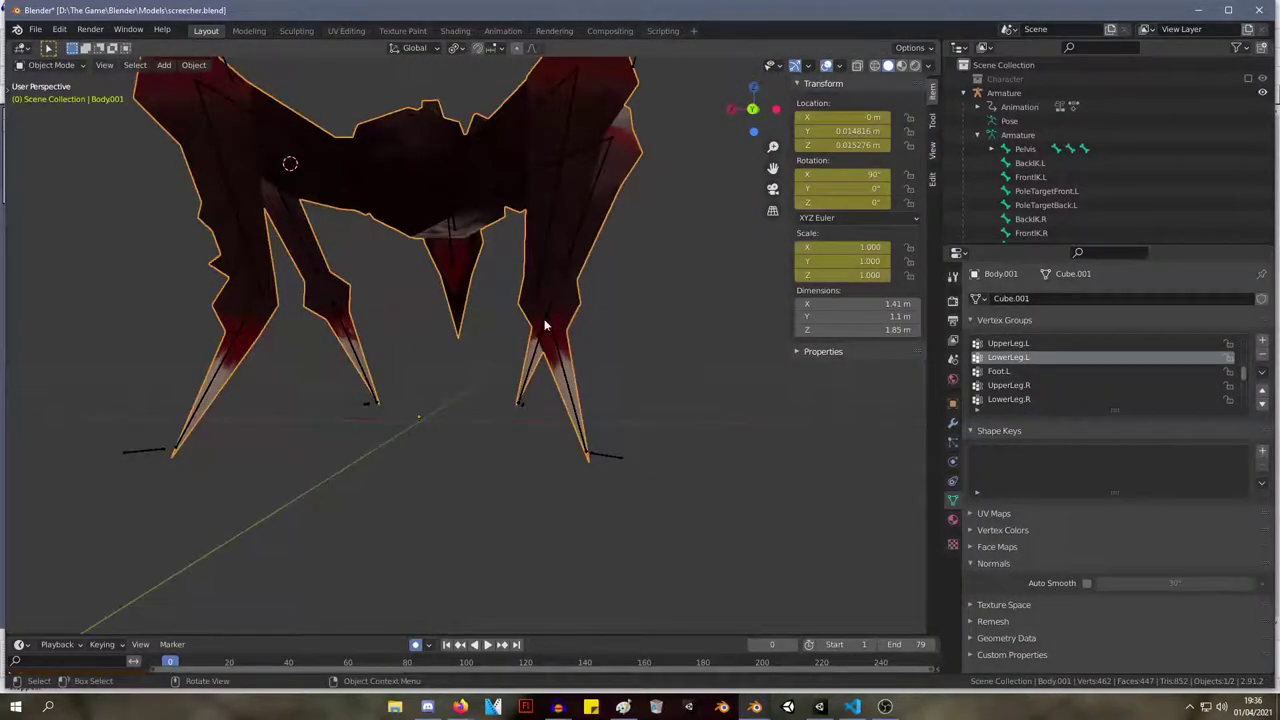
key("Tab")
key("alt+h")
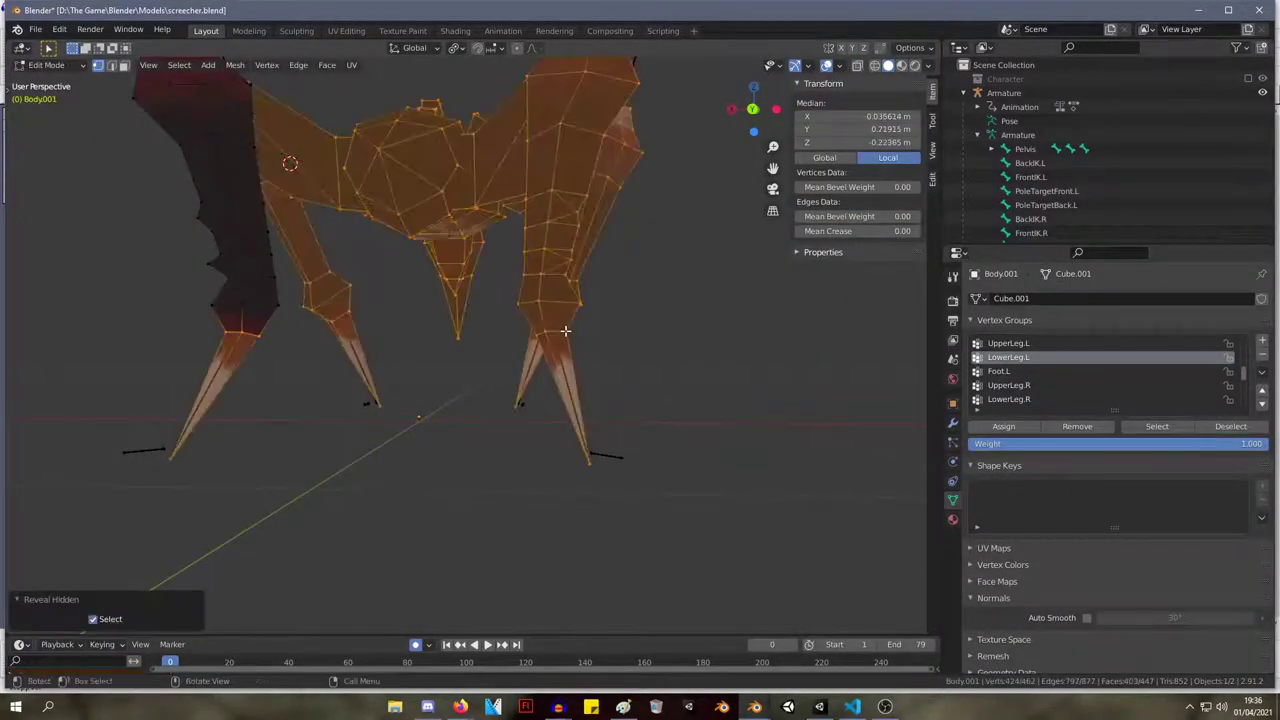
key("alt+a")
left_click(580, 306)
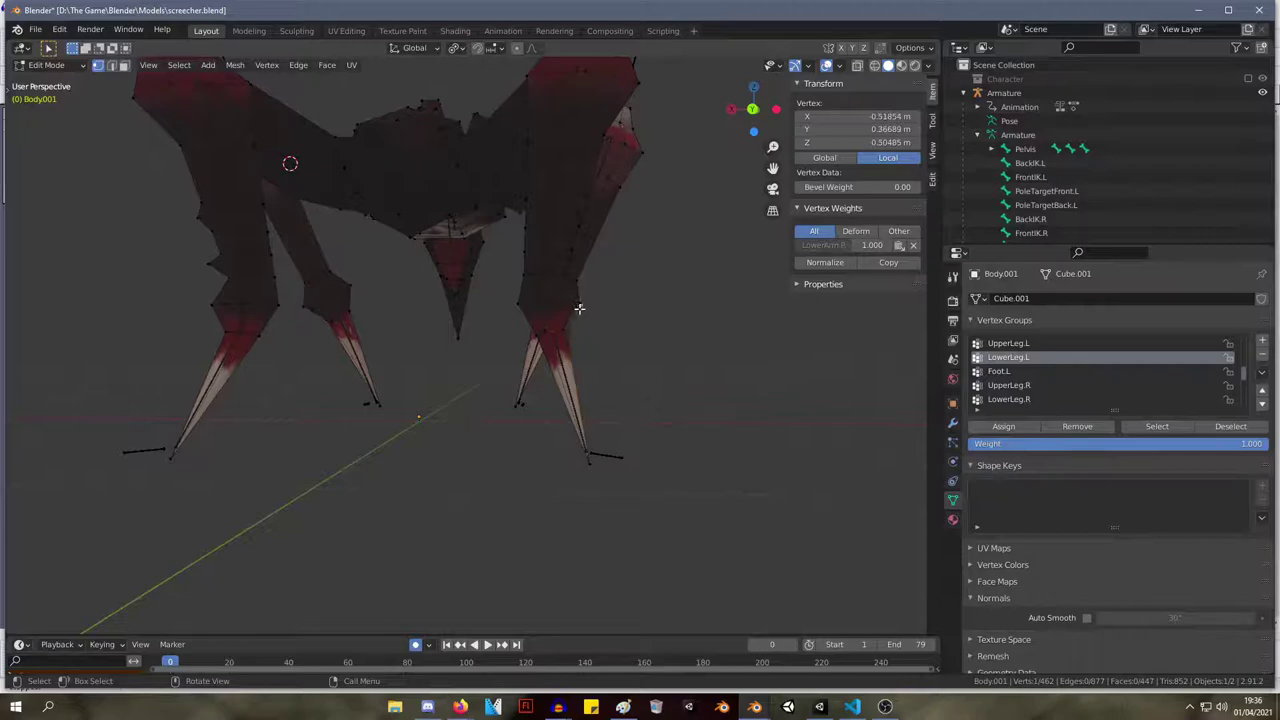
left_click(577, 303)
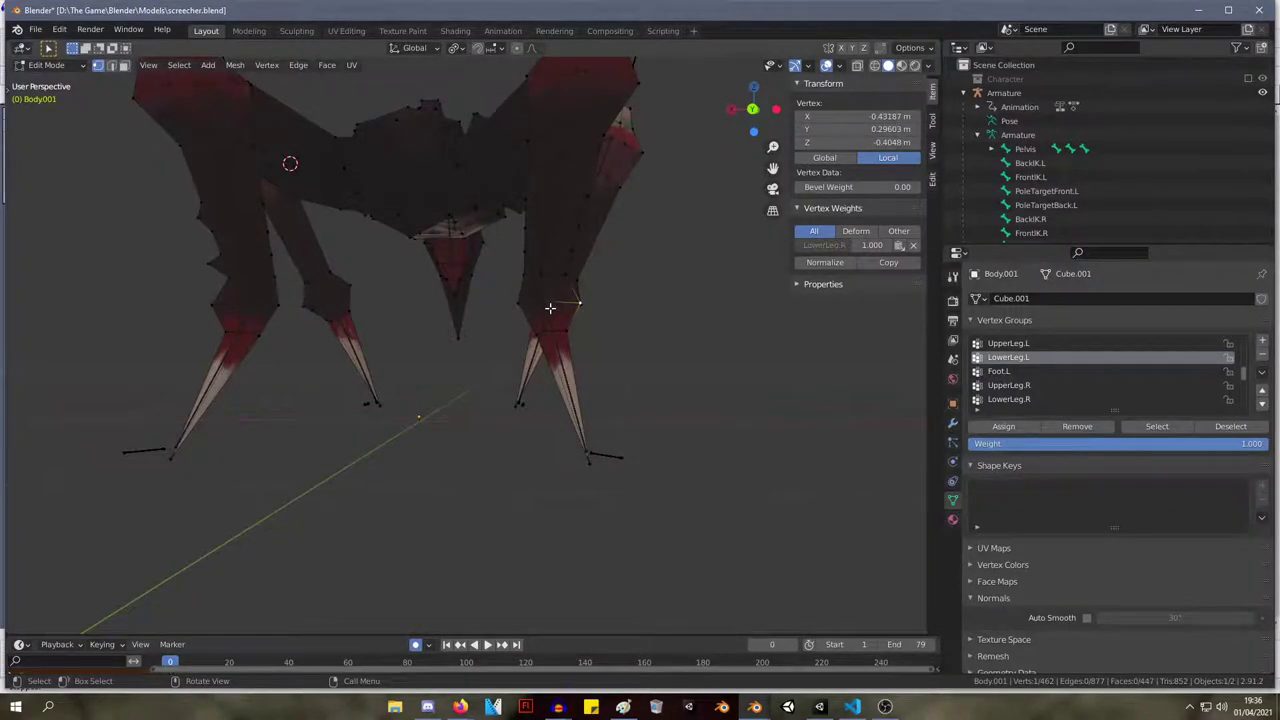
key("l")
key("shift+h")
Assign the four vertices at the right rear leg's lower end to the LowerLeg.R vertex group at weight 1.000.
middle_click_drag(555, 304, 646, 366)
left_click_drag(666, 365, 590, 328)
mouse_move(677, 371)
middle_mouse_down()
mouse_move(660, 357)
mouse_move(690, 350)
middle_mouse_up()
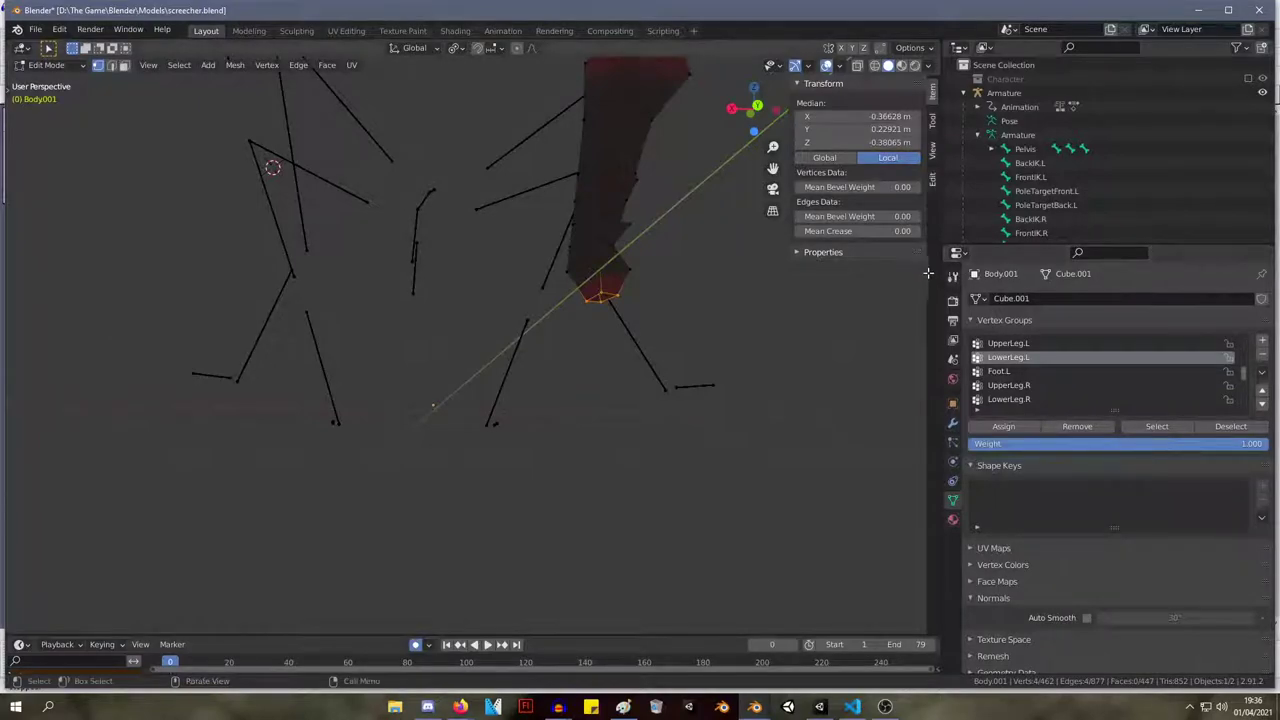
scroll(1028, 357, "up", 1)
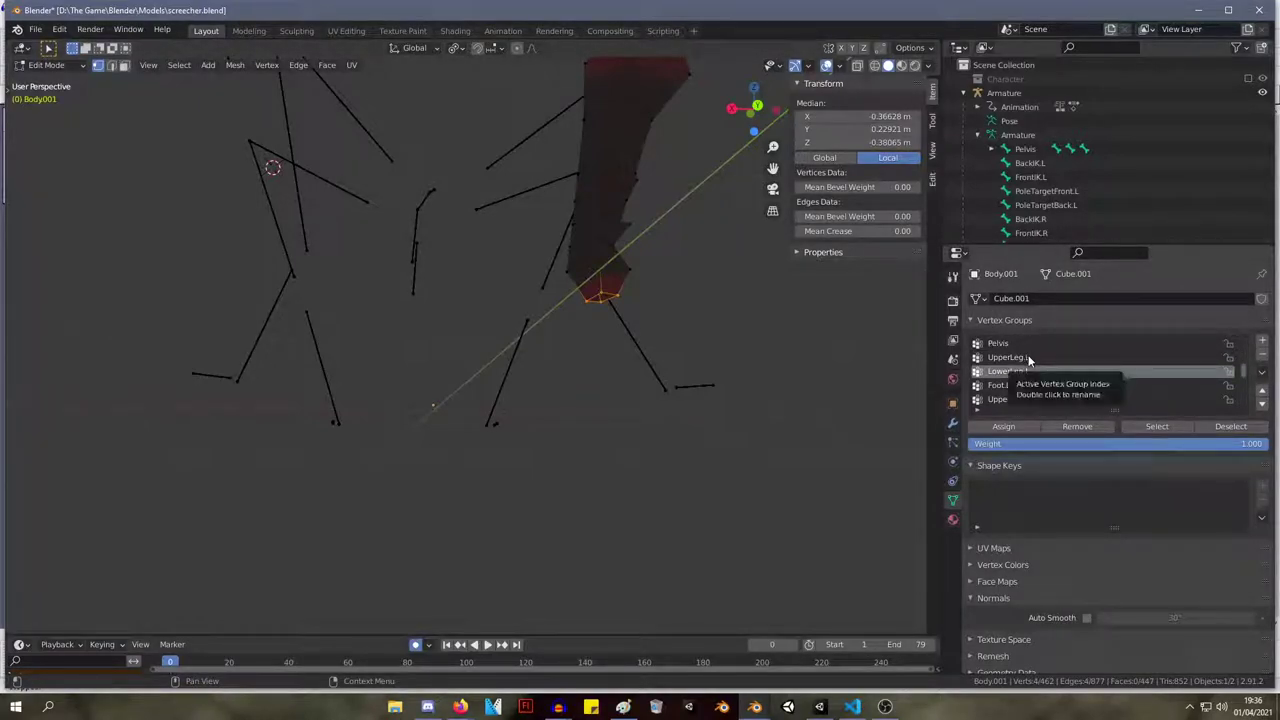
scroll(1028, 358, "down", 1)
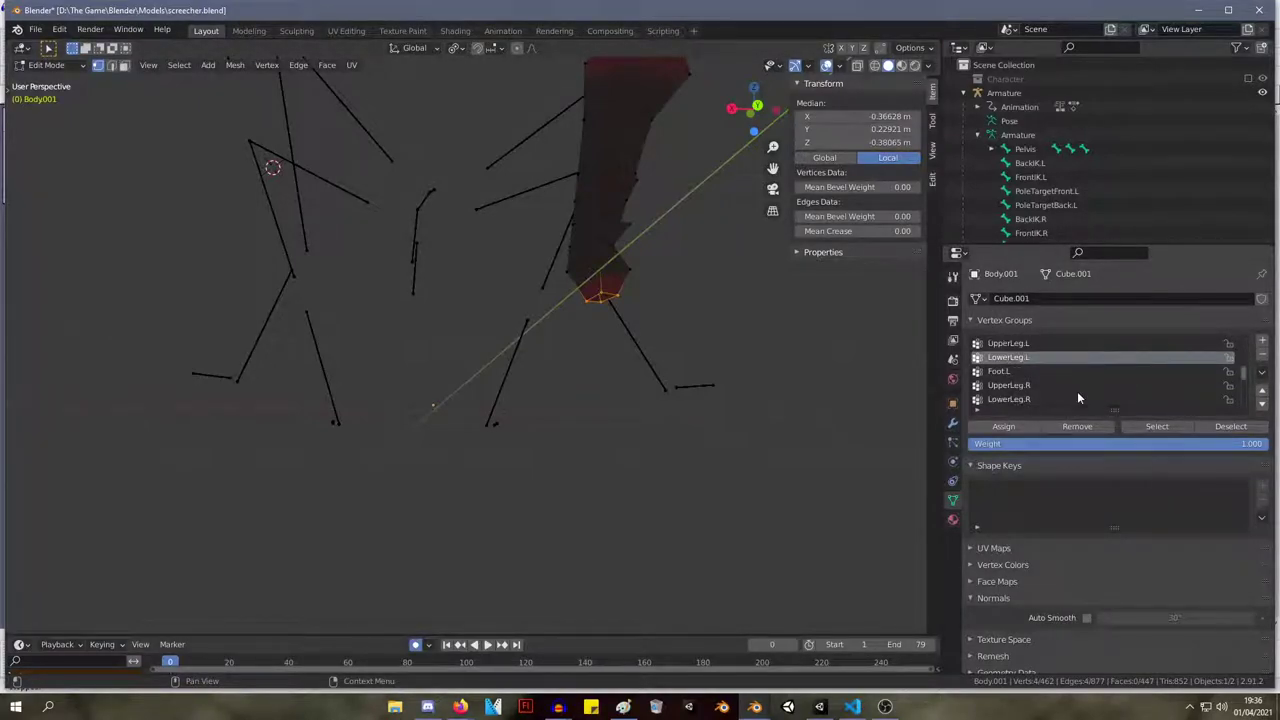
left_click(1016, 400)
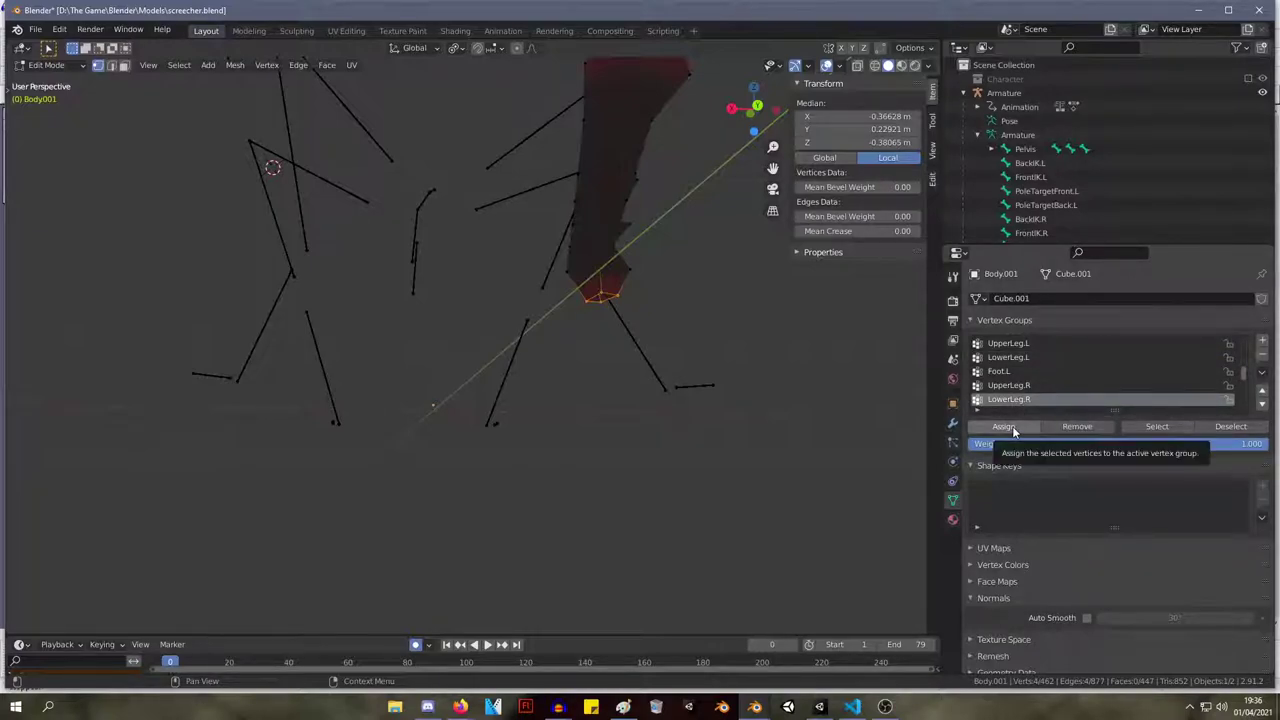
left_click(1012, 428)
Check the vertex weight at the right rear leg's lower end and compare the leg with the full mesh in Object Mode.
key("Tab")
key("Tab")
middle_click_drag(632, 304, 784, 330)
key("Tab")
key("Tab")
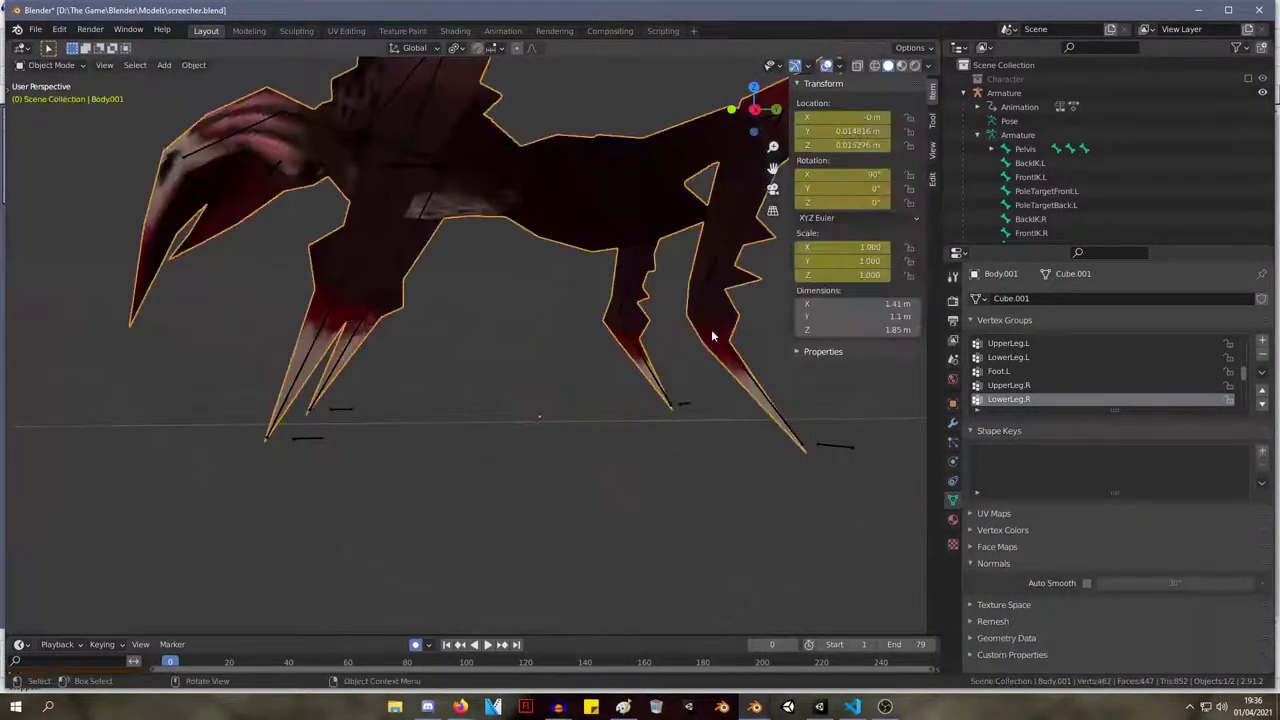
left_click(648, 322)
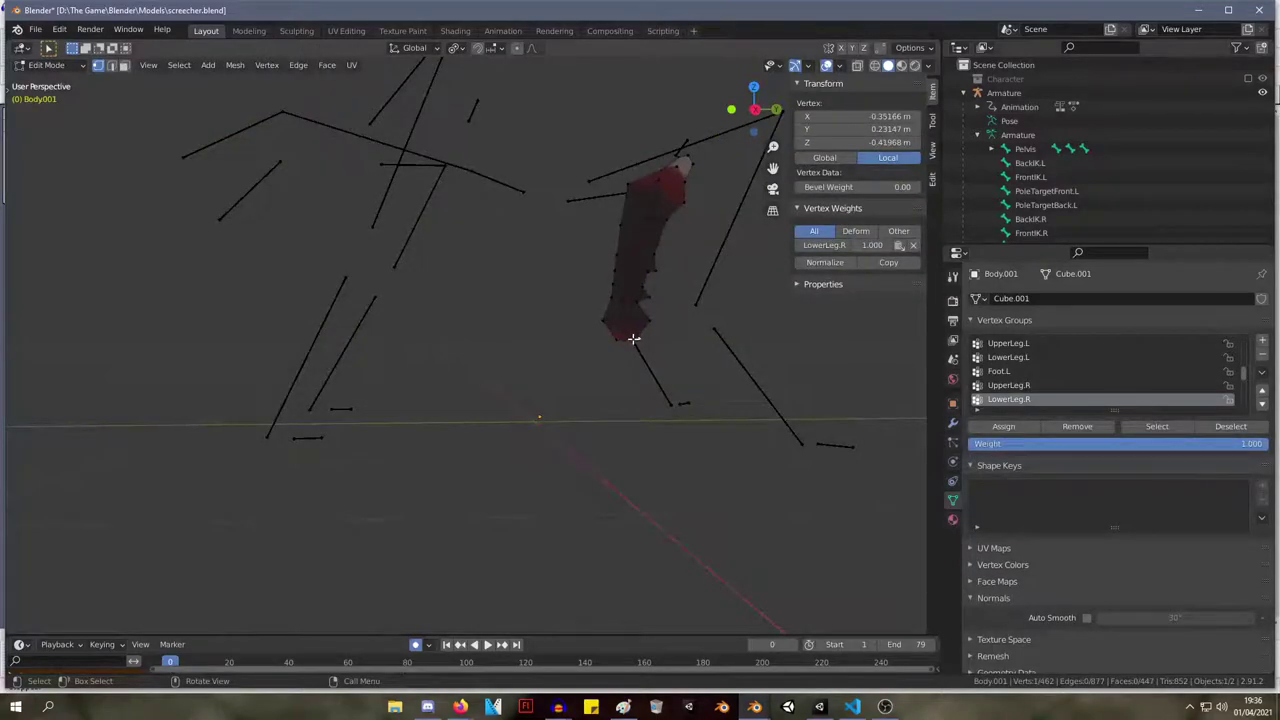
key("Tab")
Bring back all hidden geometry of the Body001 mesh and leave Edit Mode.
middle_click_drag(564, 352, 491, 350)
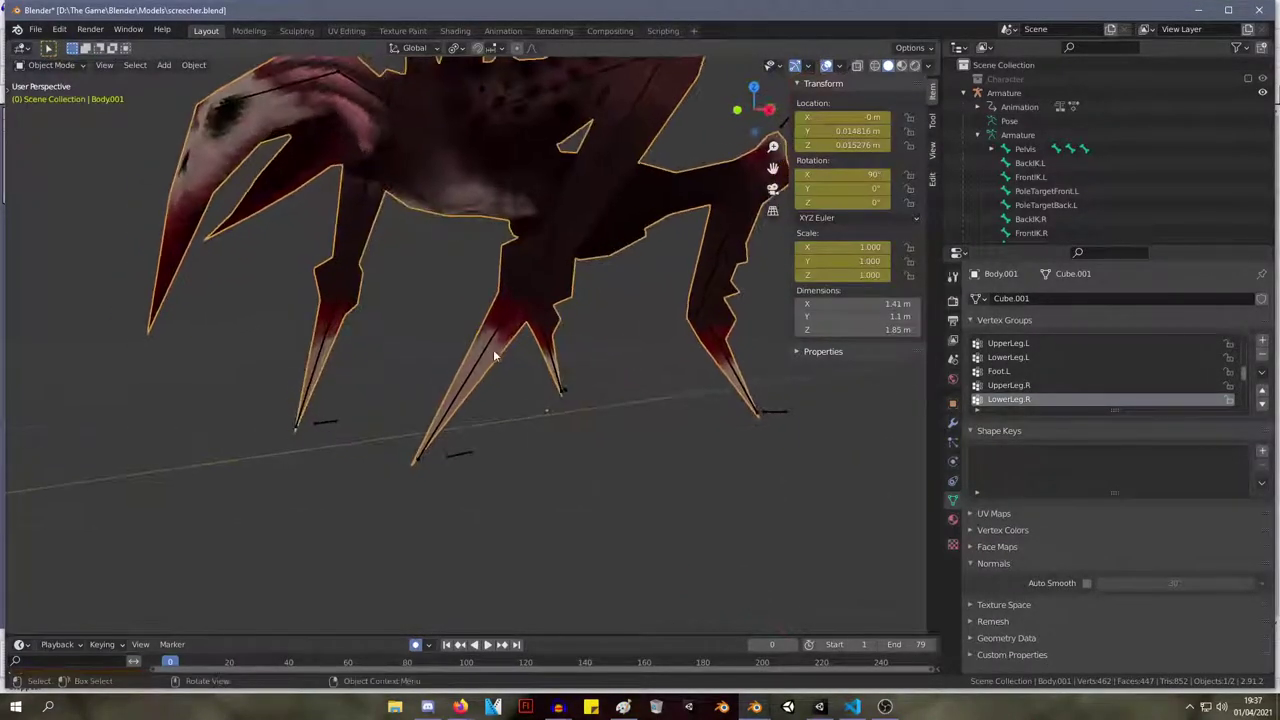
key("Tab")
key("Tab")
key("Tab")
key("l")
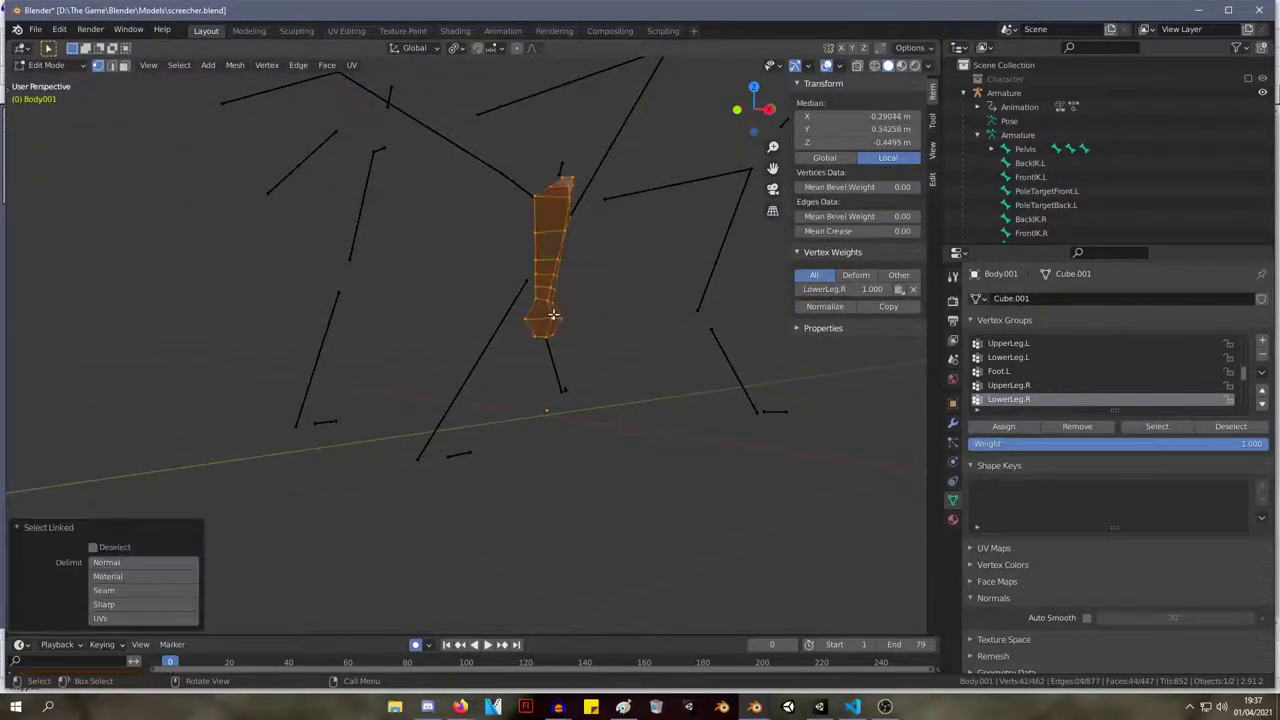
key("alt+h")
key("Tab")
Select the left front claw's linked geometry in Edit Mode and check its separation from the arm with trial moves.
middle_click_drag(559, 323, 644, 386)
key("Tab")
left_click(678, 339)
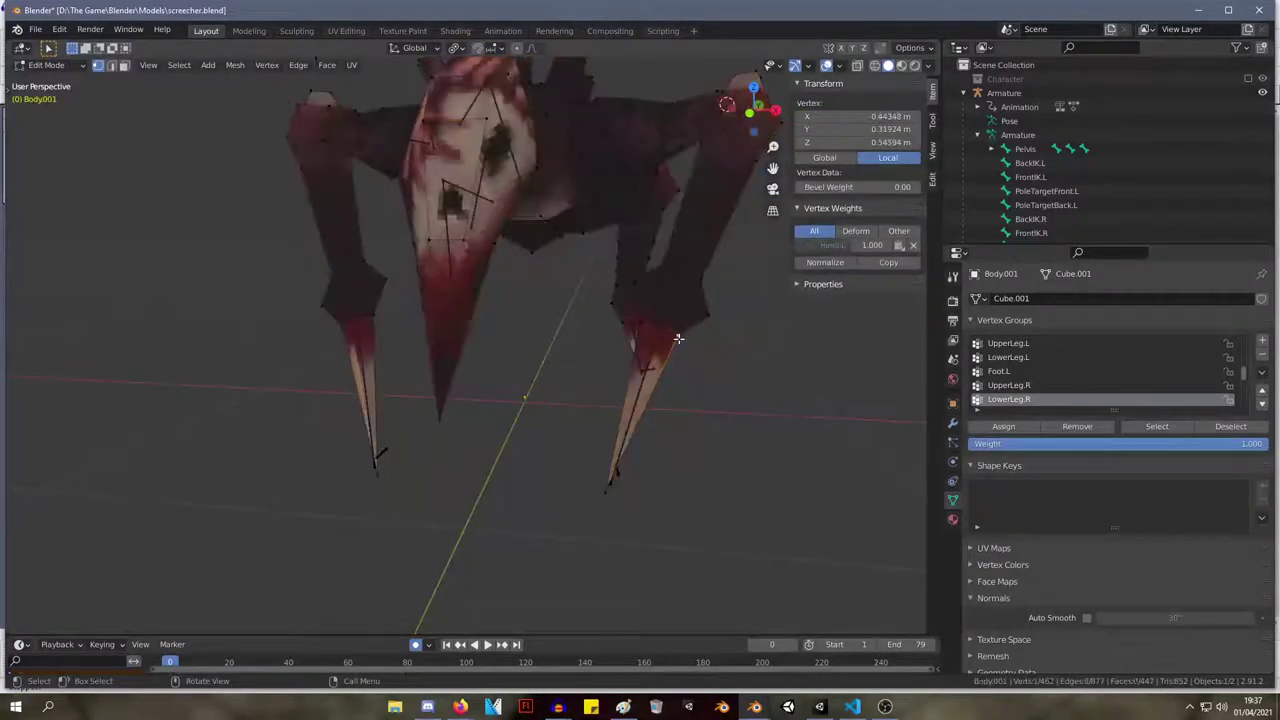
key("l")
key("g")
right_click(651, 401)
middle_click_drag(651, 401, 487, 362)
key("g")
right_click(470, 416)
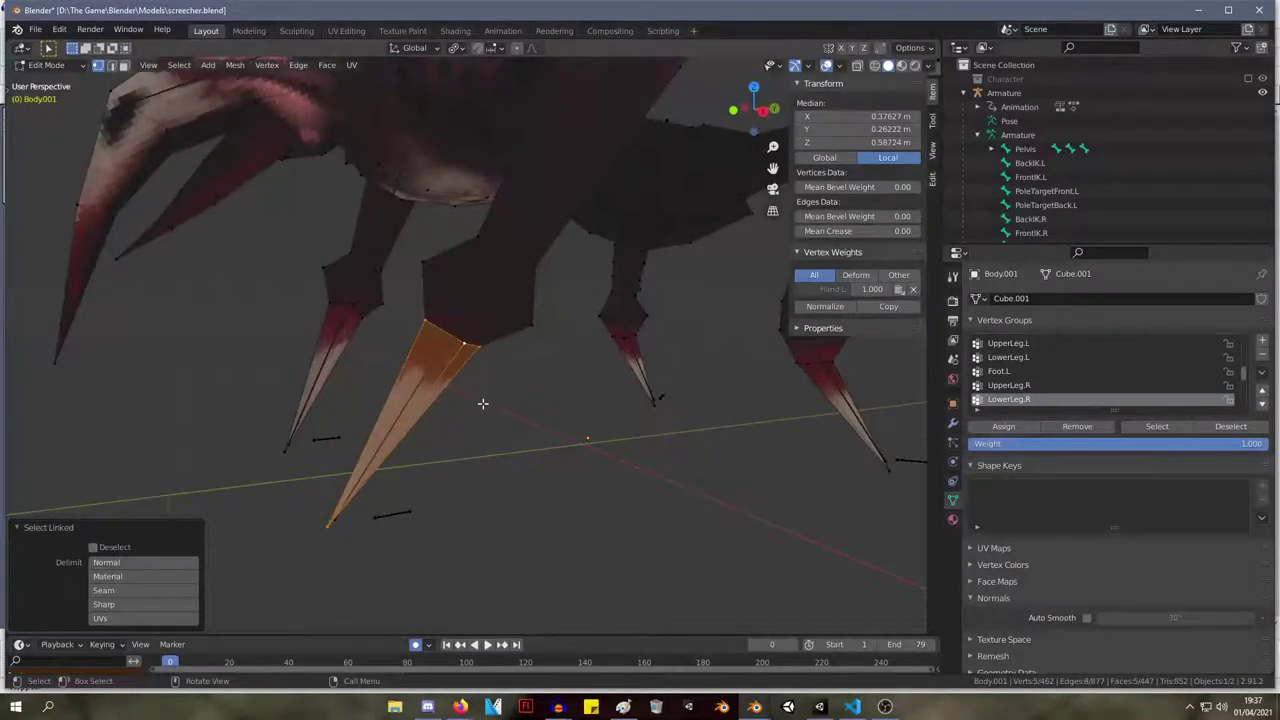
Select the linked geometry of the left front lower arm and hide all other parts of the Body001 mesh.
left_click(470, 344)
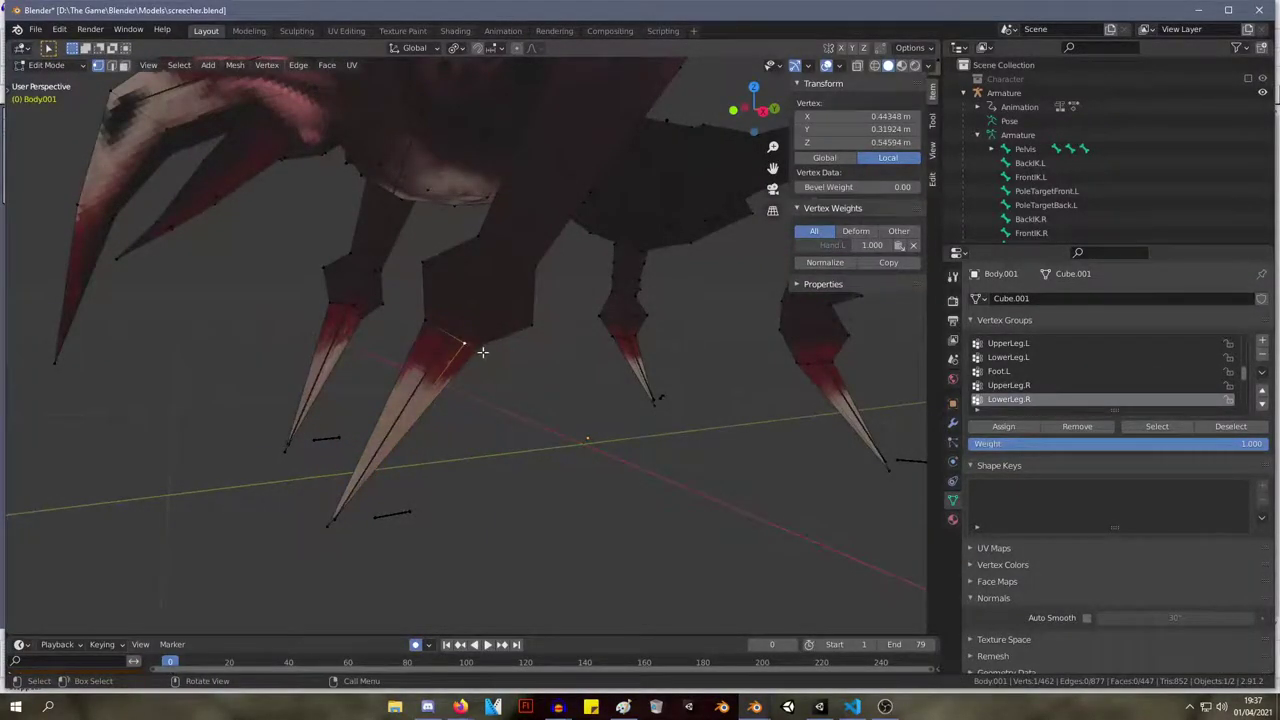
key("l")
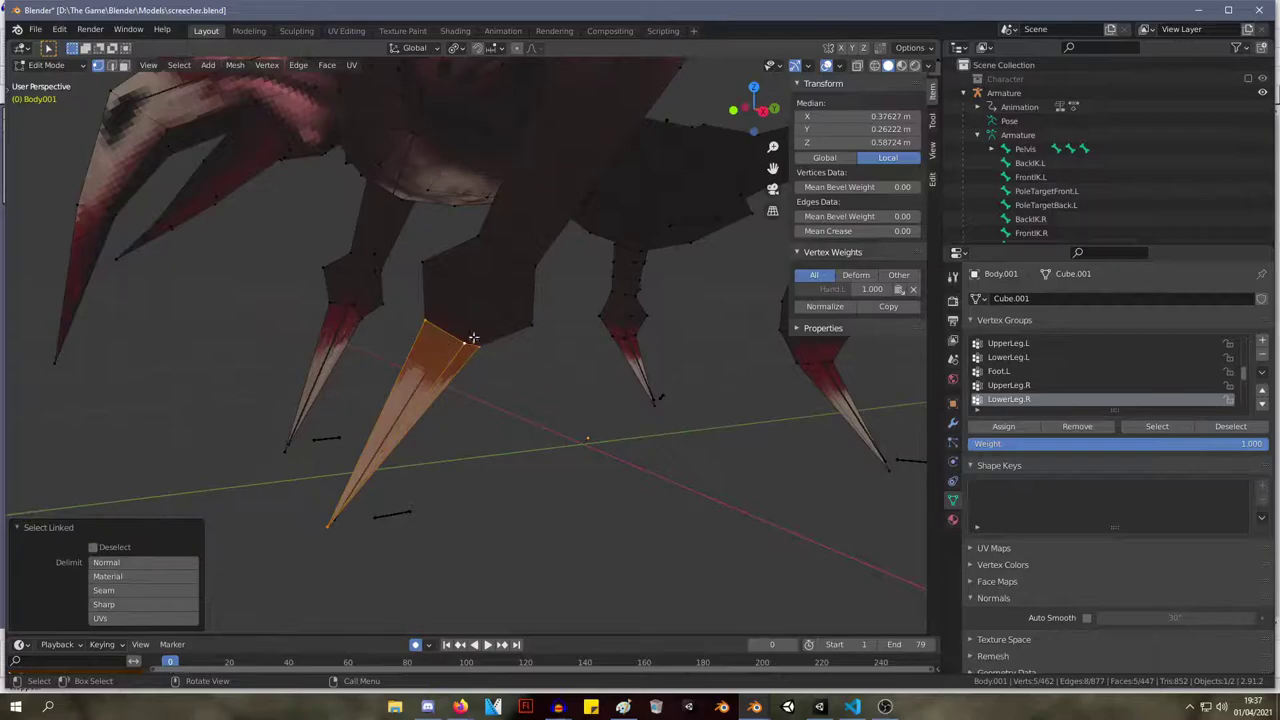
left_click(509, 316)
key("l")
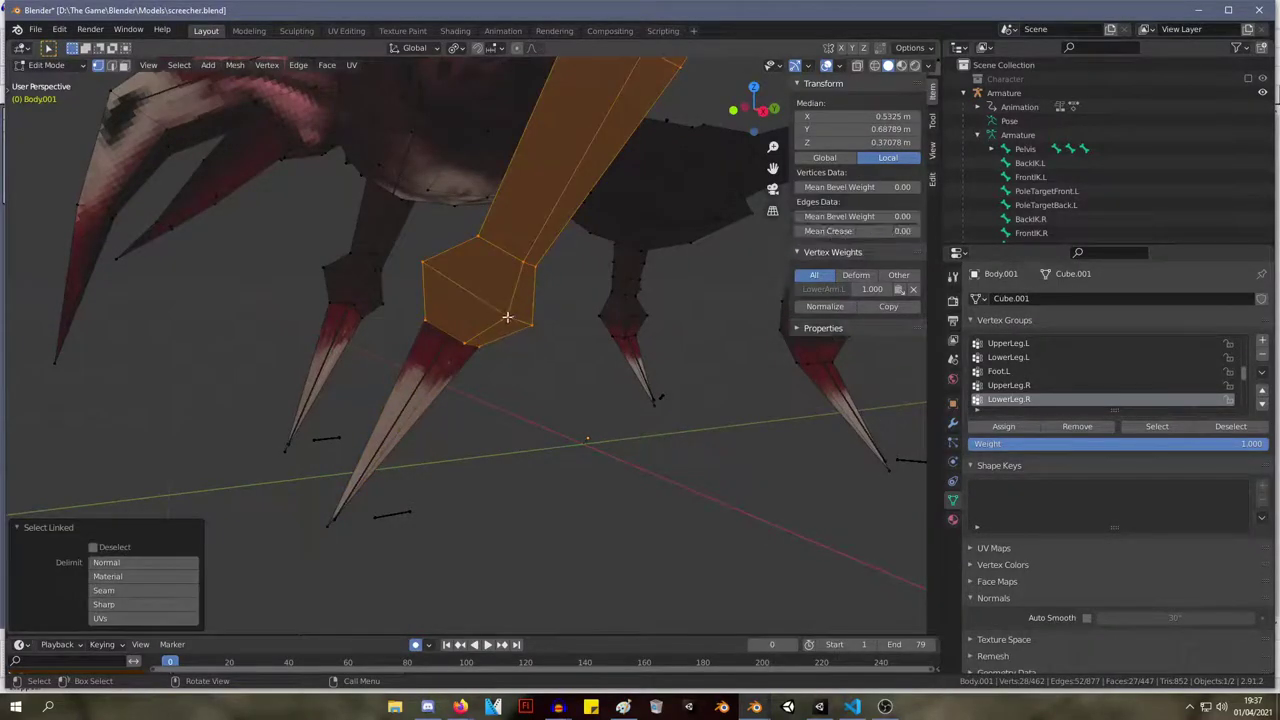
key("shift+h")
middle_click_drag(509, 314, 571, 320)
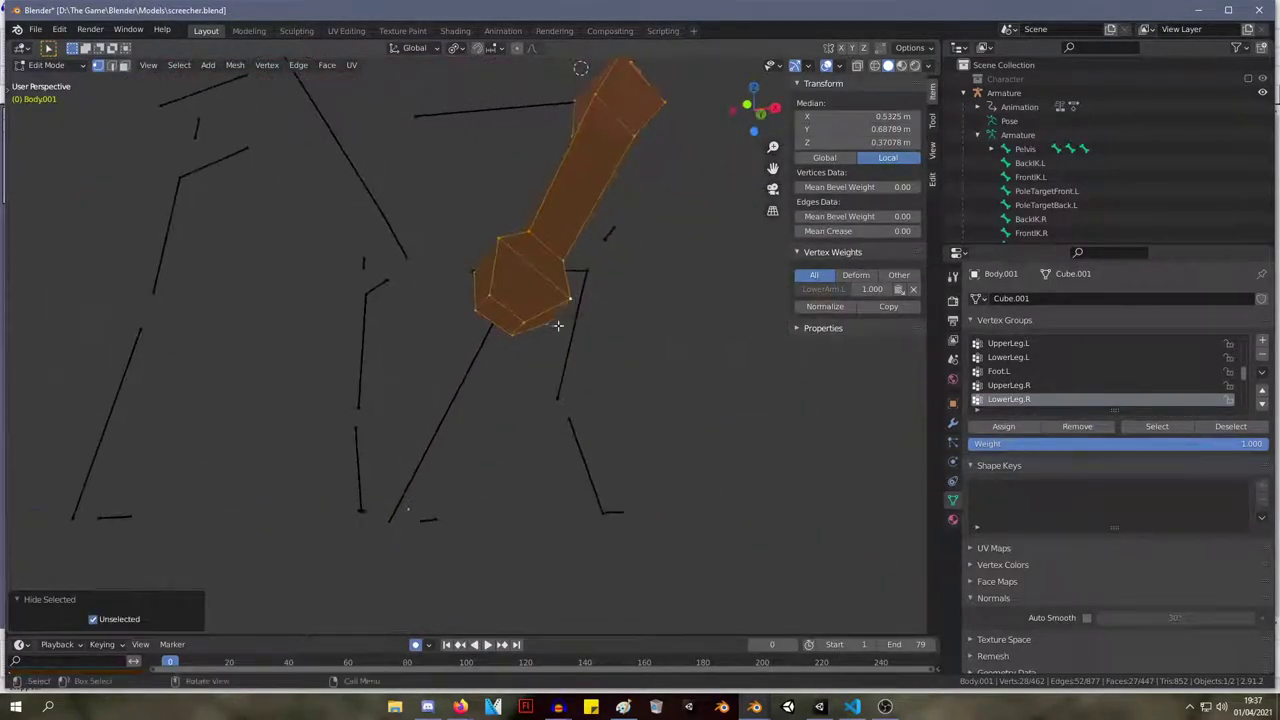
Remove the Hand.L weight from the four end vertices of the left lower arm and assign them to LowerArm.L at weight 1.000.
left_click(524, 321)
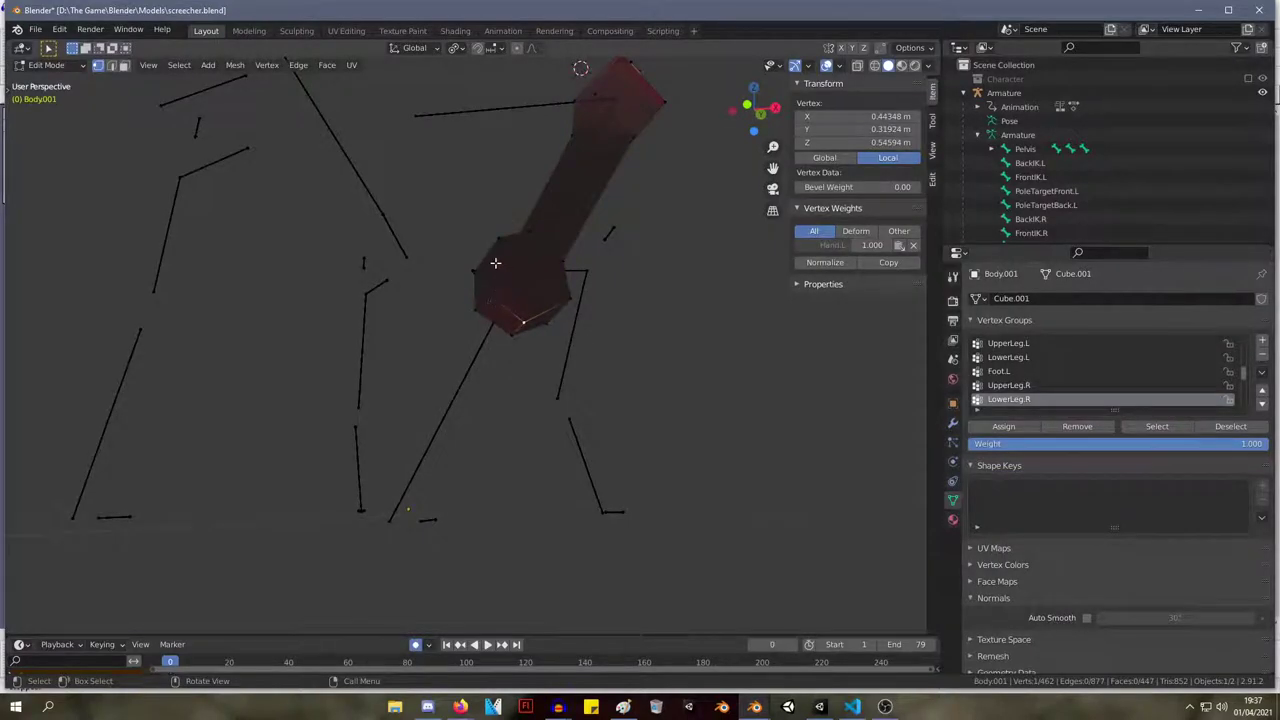
left_click(489, 296, "shift")
left_click(475, 310, "shift")
left_click(511, 334, "shift")
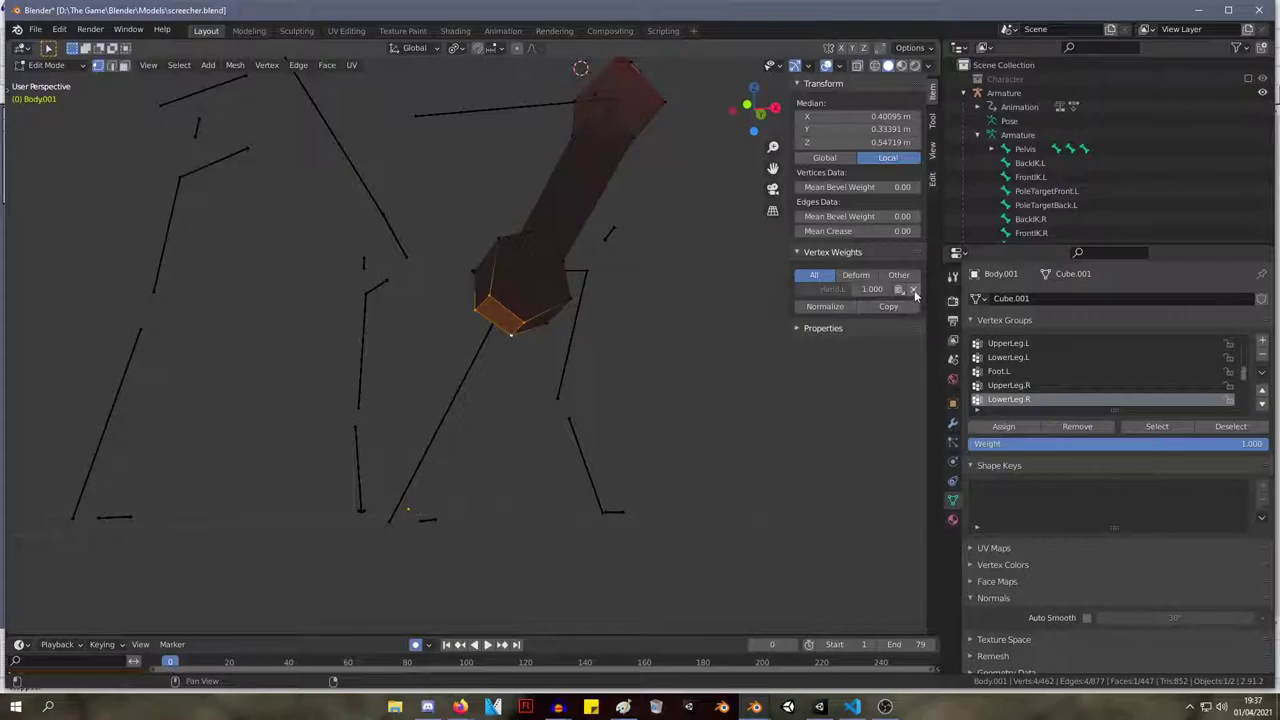
left_click(913, 290)
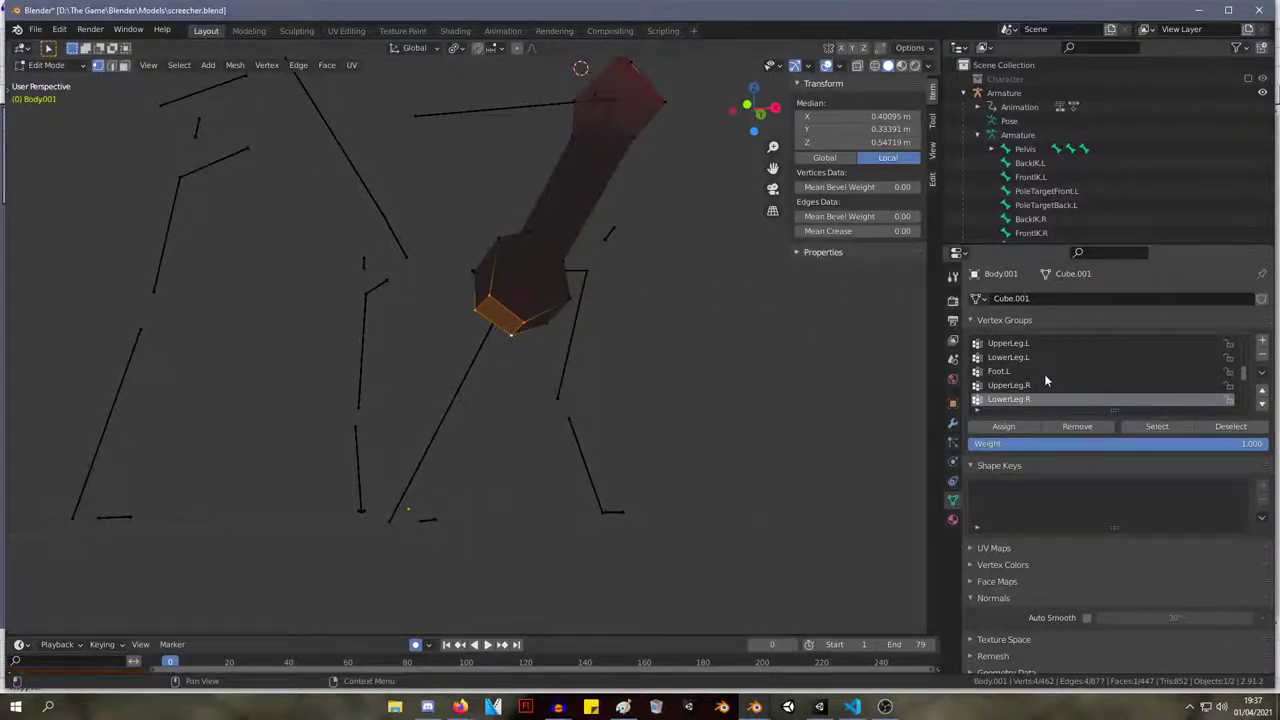
scroll(1040, 370, "down", 3)
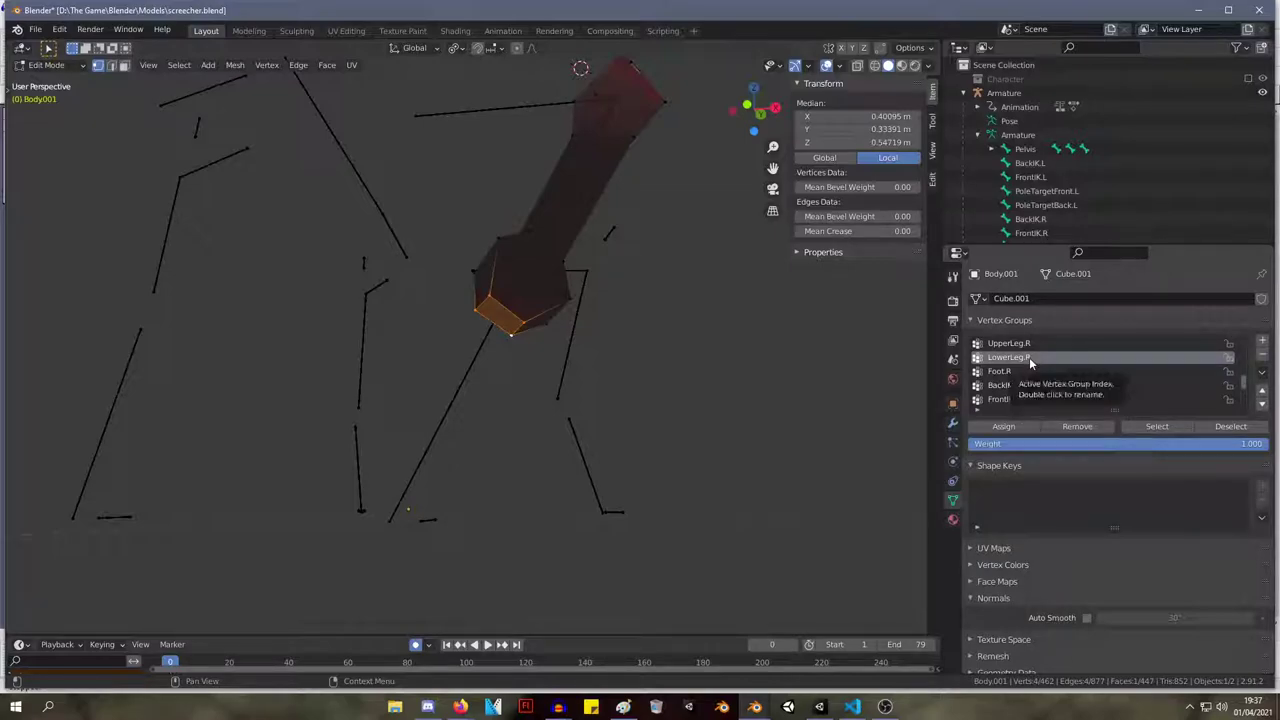
scroll(1040, 364, "up", 5)
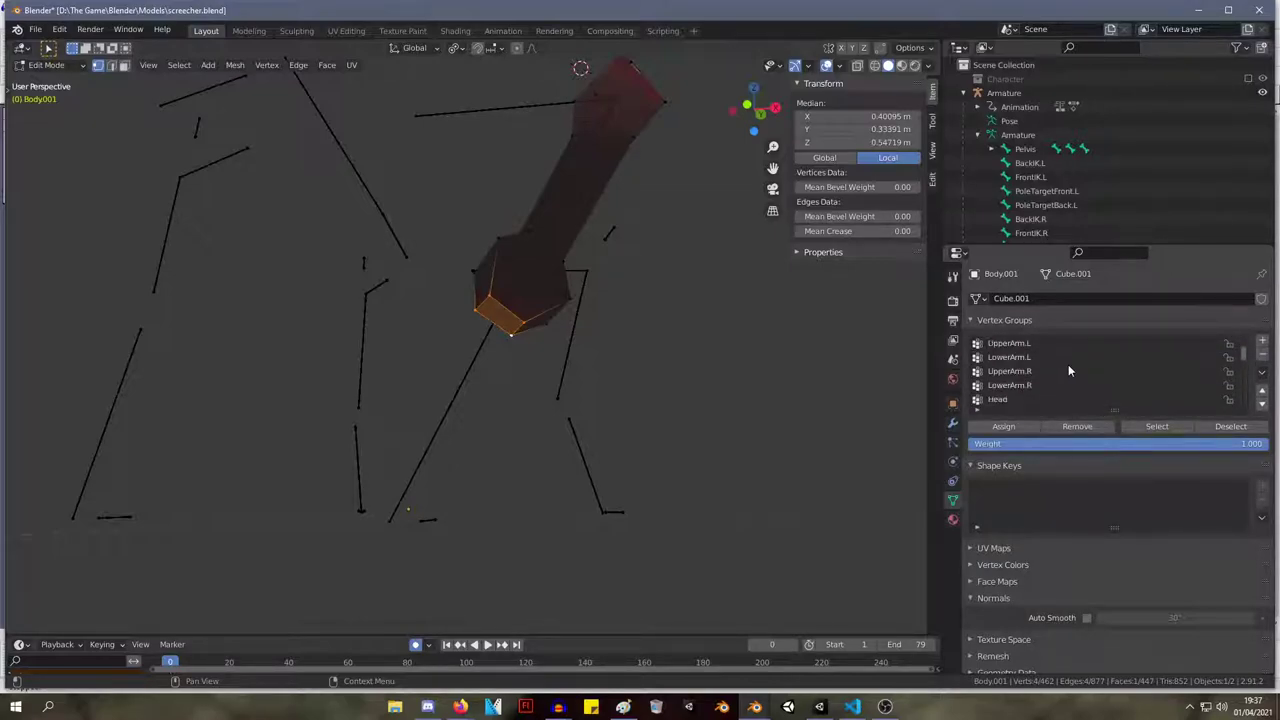
left_click(1022, 360)
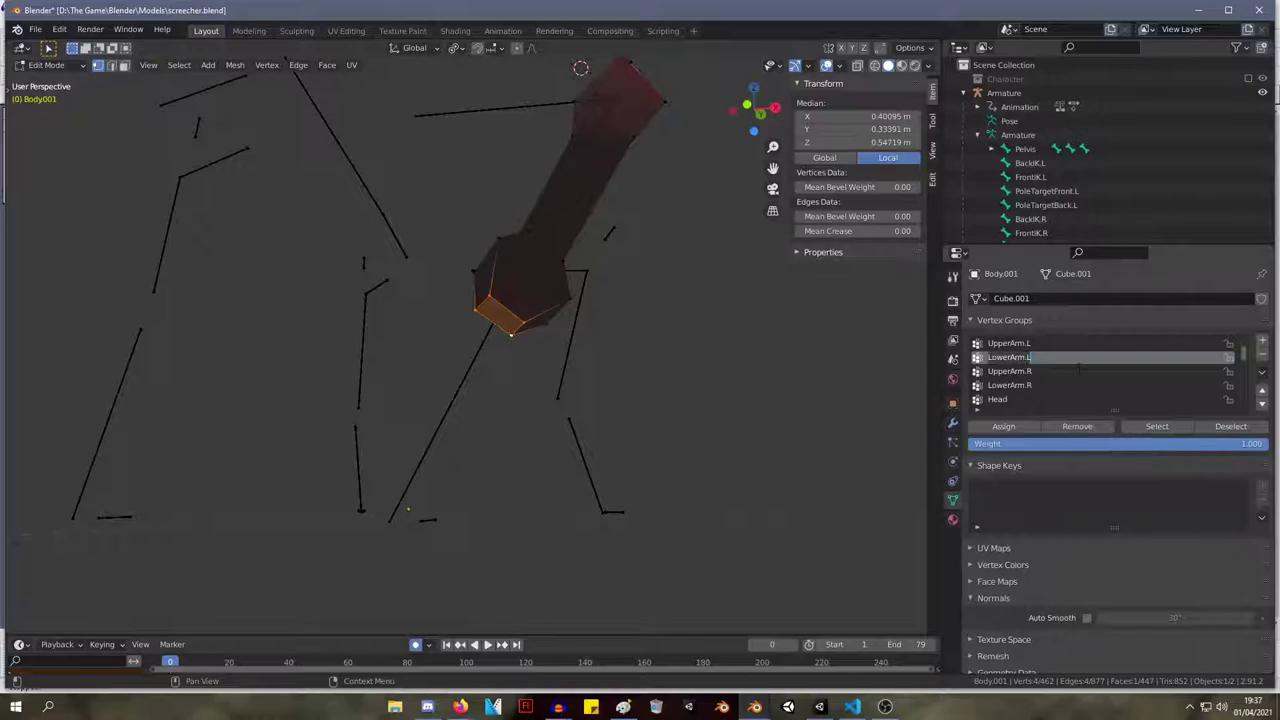
left_click(1003, 426)
Bring back the hidden geometry, then isolate the linked geometry of the right front lower arm.
key("alt+h")
middle_click_drag(541, 327, 300, 256)
left_click(293, 252)
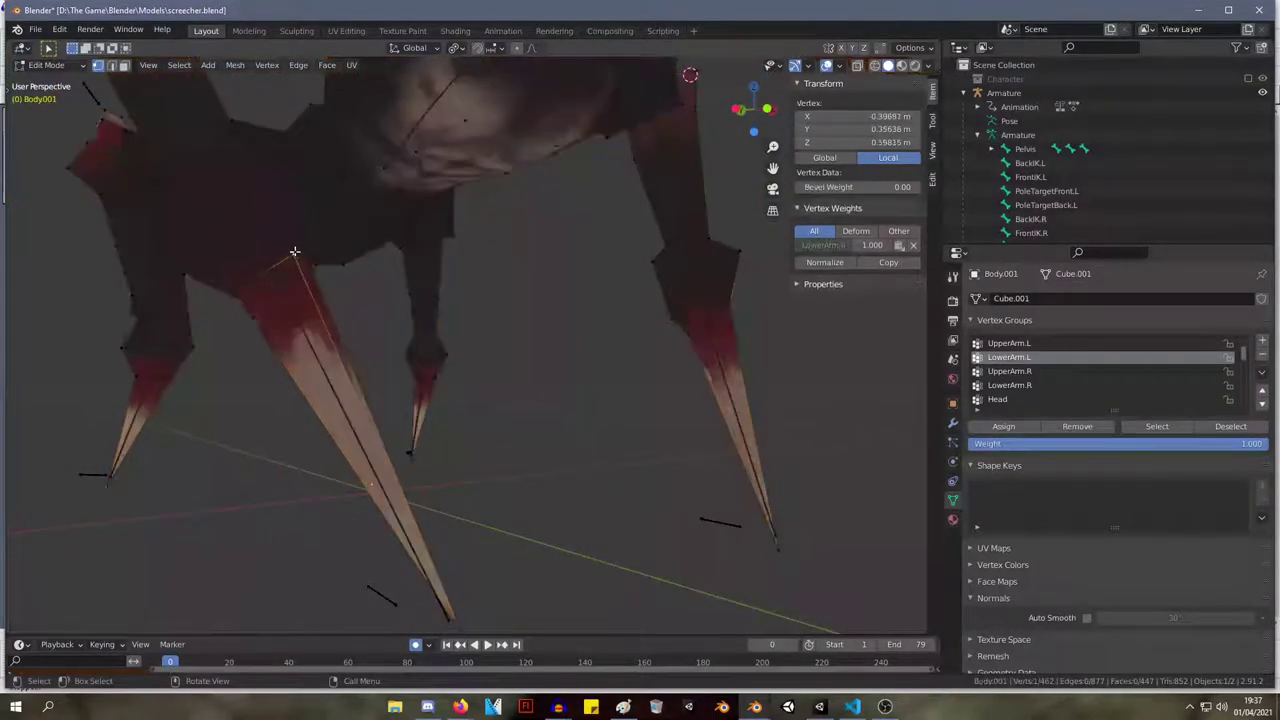
left_click(284, 158)
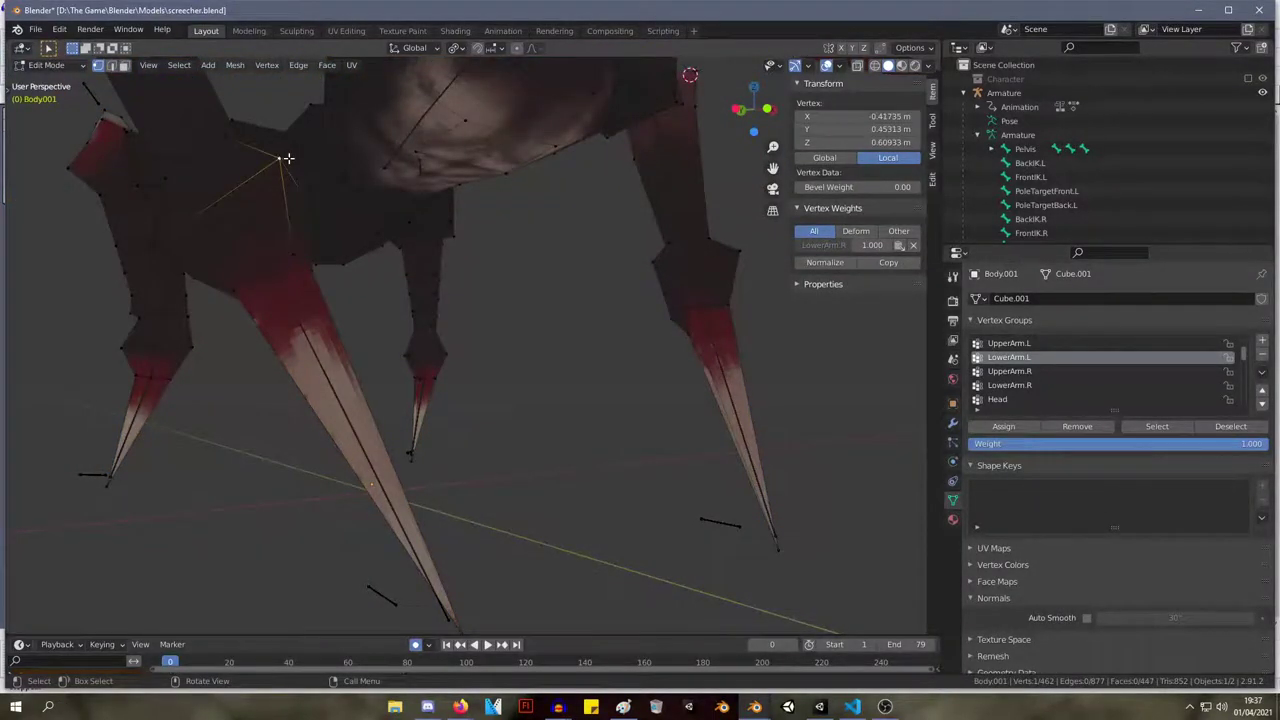
key("l")
key("ctrl+z")
key("l")
key("shift+h")
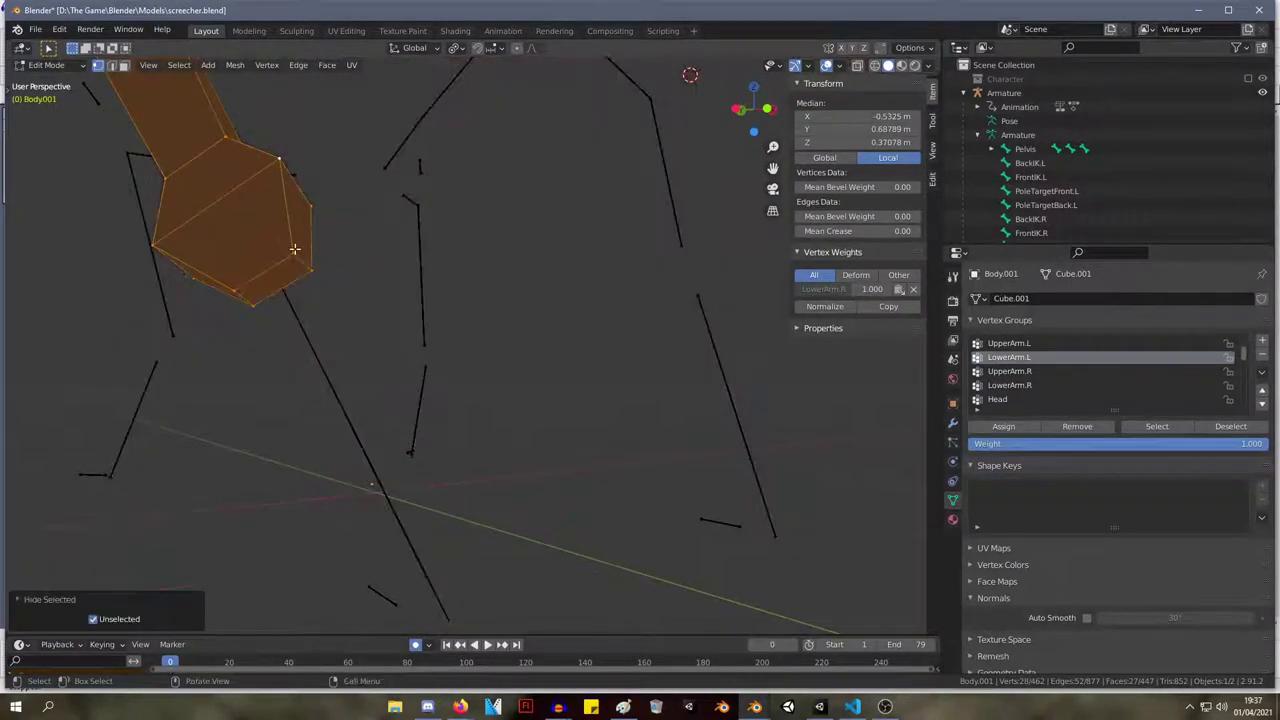
Assign the four vertices at the right lower arm's claw end to the LowerArm.R vertex group at weight 1.000.
left_click(294, 253)
left_click(313, 271, "shift")
left_click(252, 304, "shift")
left_click(236, 292, "shift")
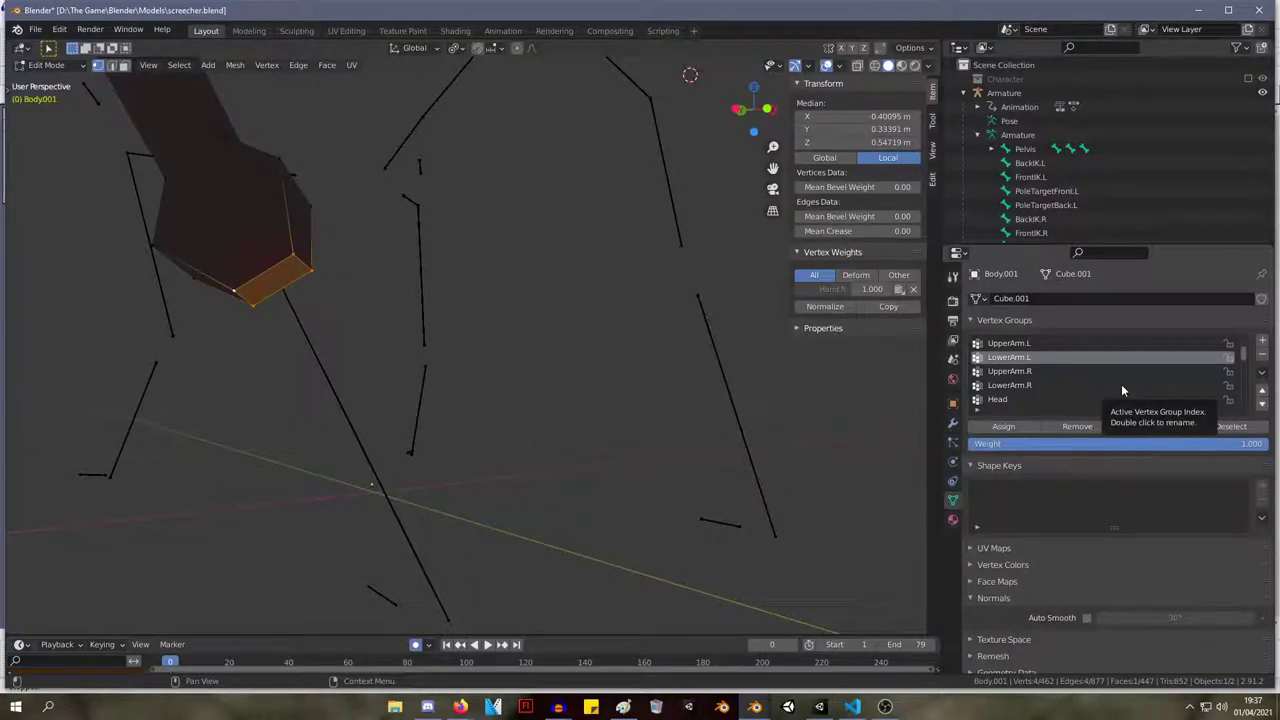
left_click(1030, 385)
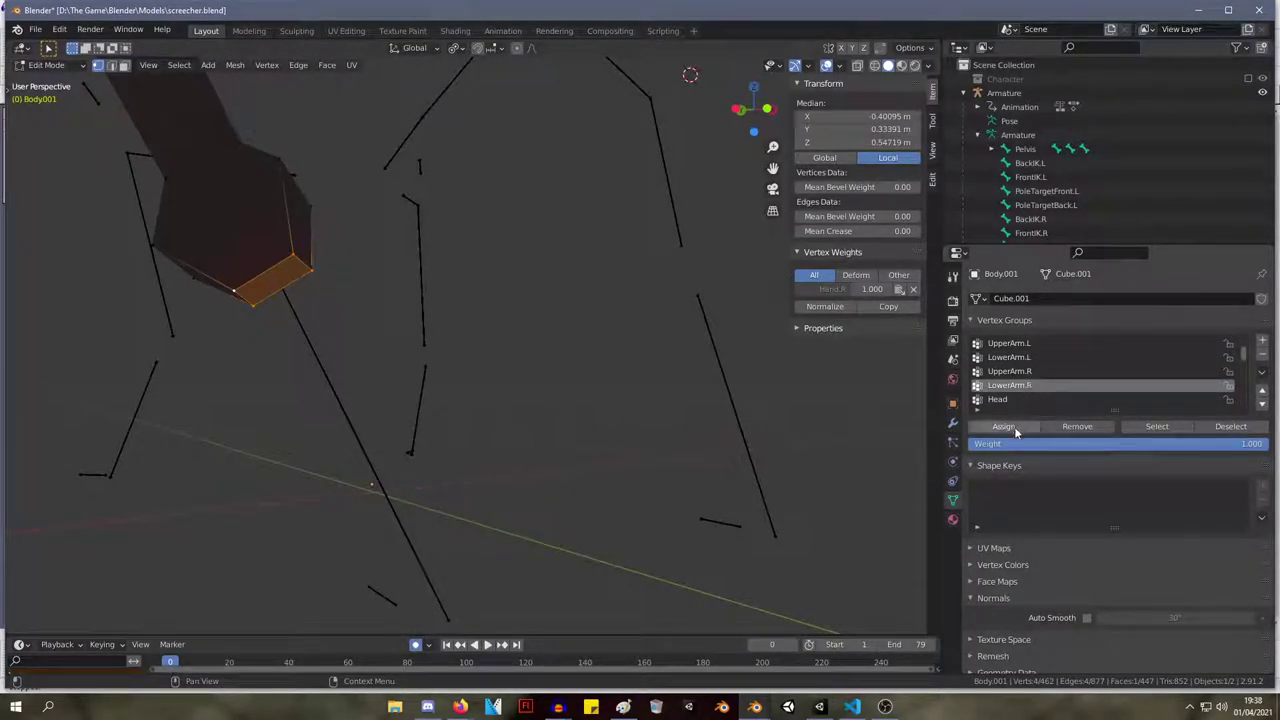
left_click(1014, 428)
Leave Edit Mode and inspect the whole creature in the Animation workspace.
key("Tab")
scroll(430, 283, "down", 5)
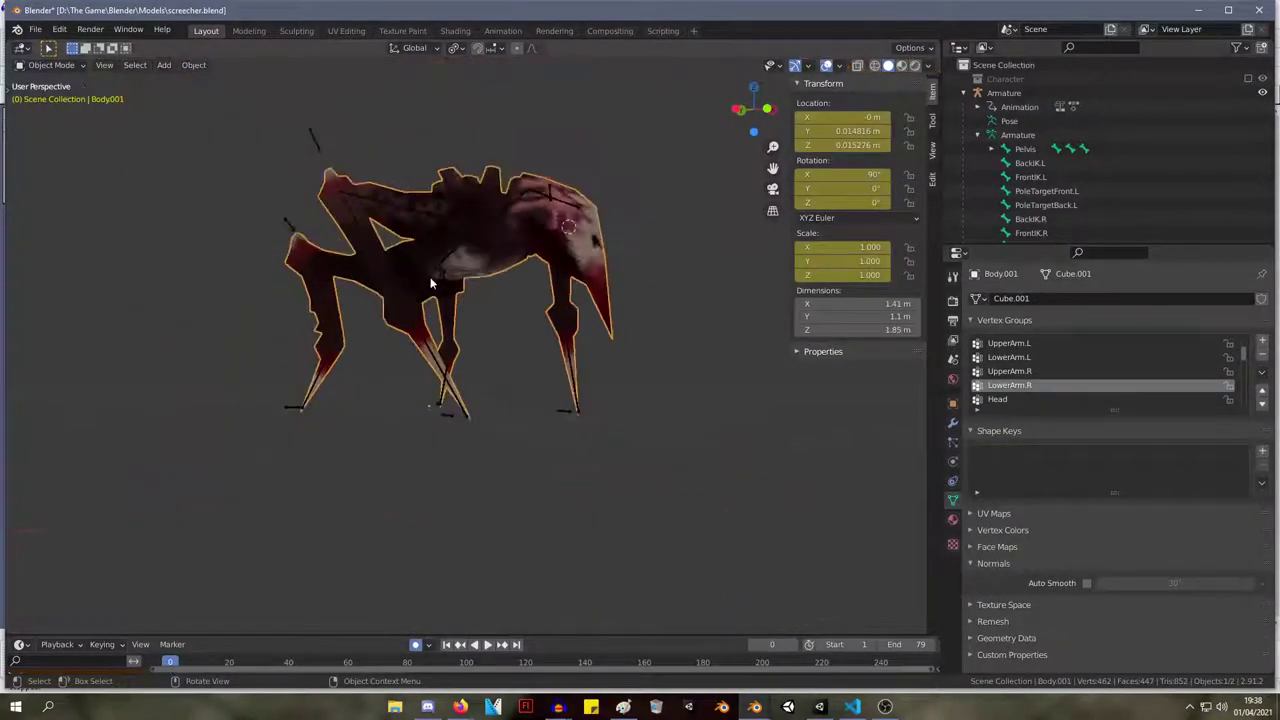
left_click(502, 30)
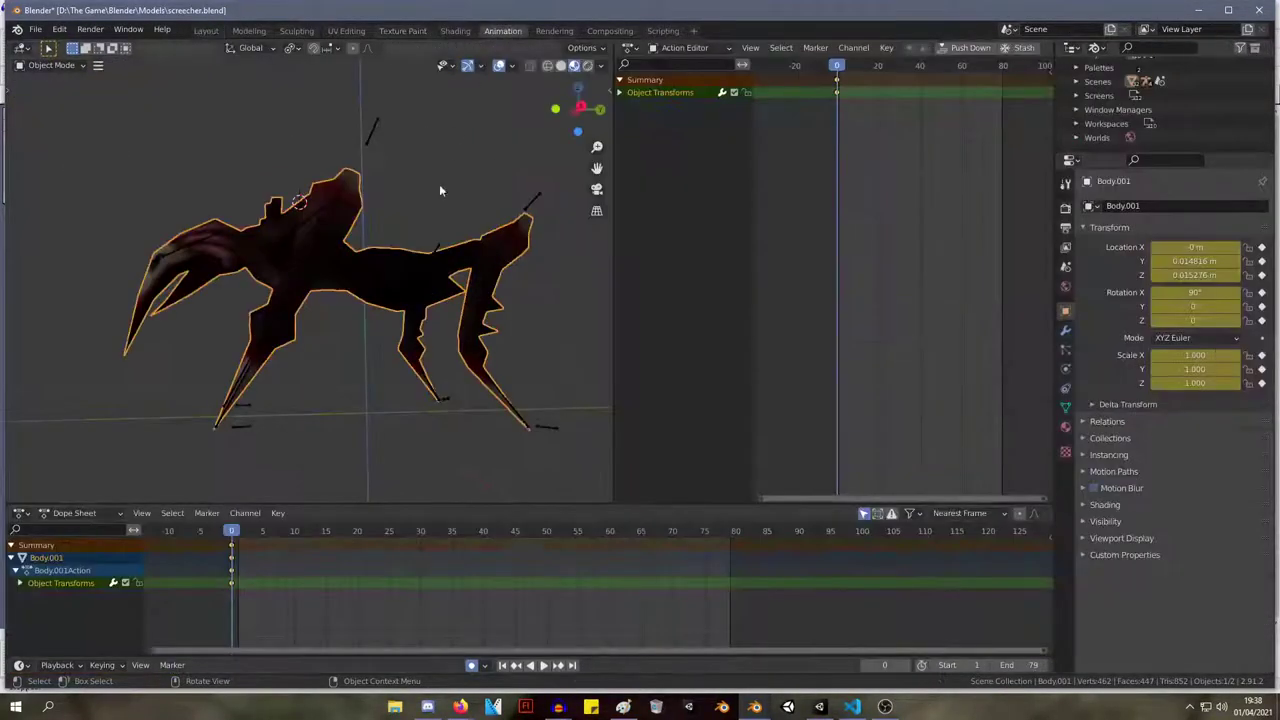
middle_click_drag(330, 215, 291, 237)
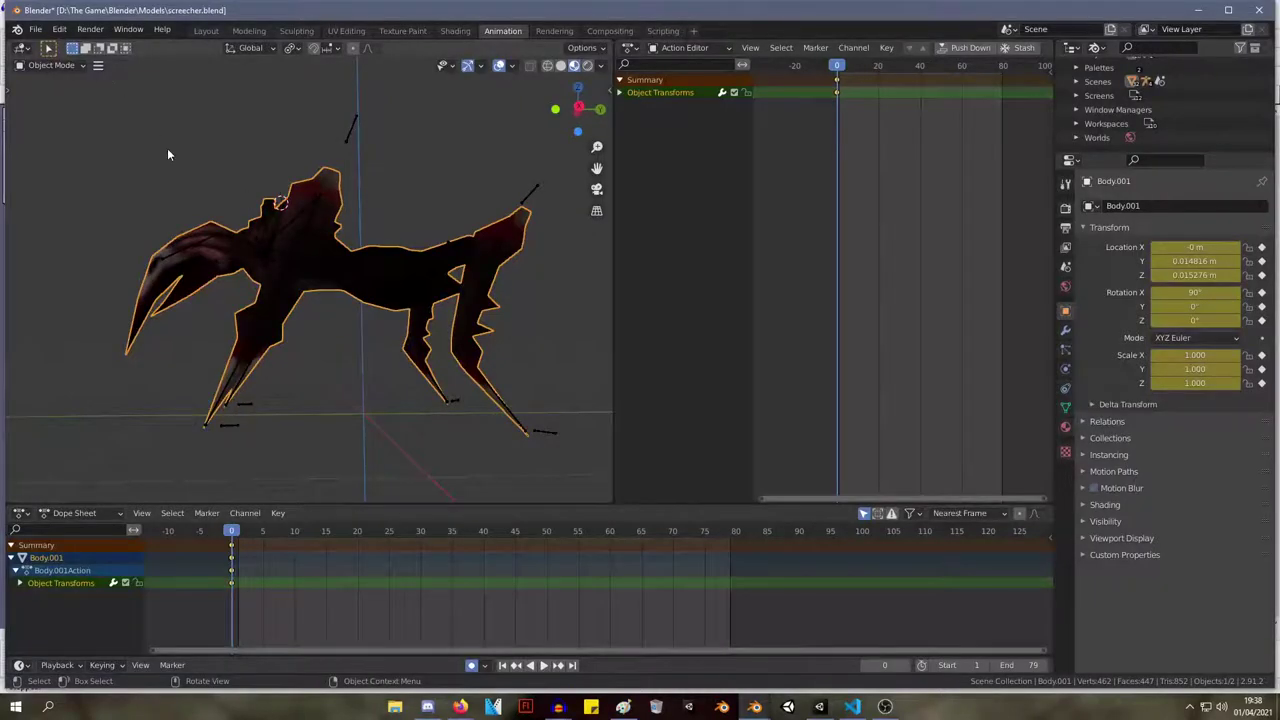
key("ctrl+Tab")
left_click(50, 62)
left_click(50, 63)
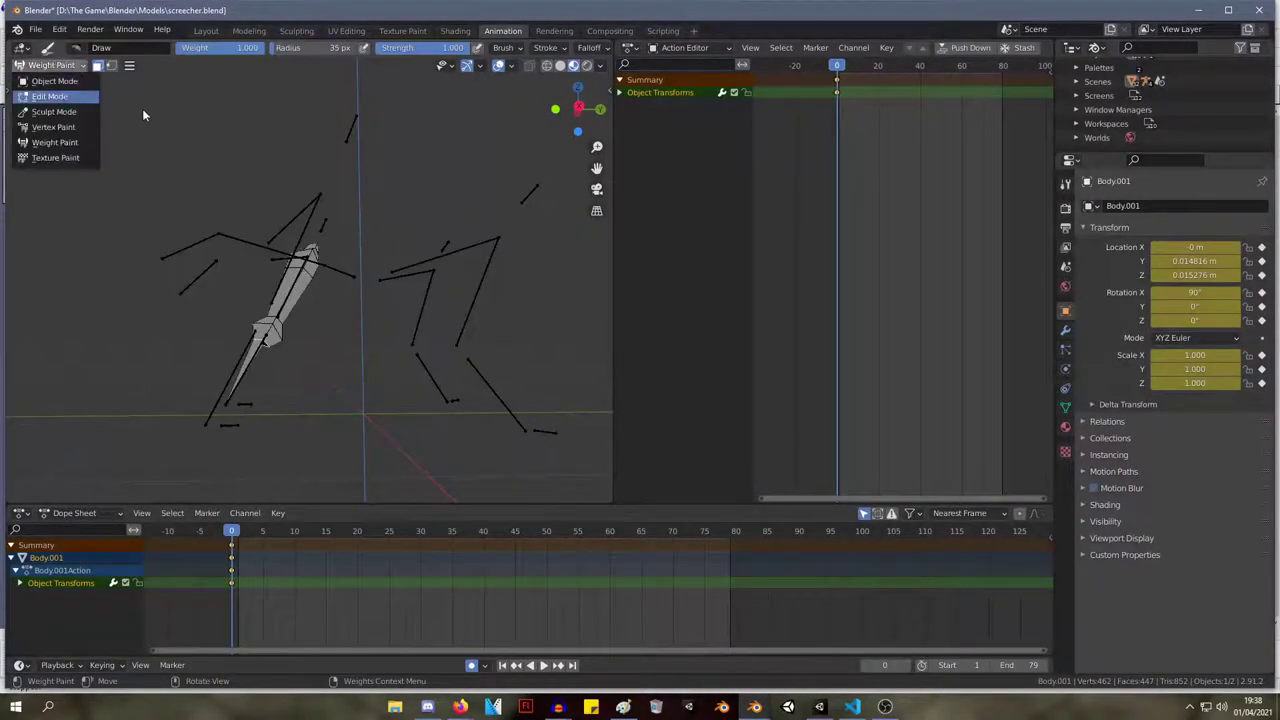
left_click(70, 82)
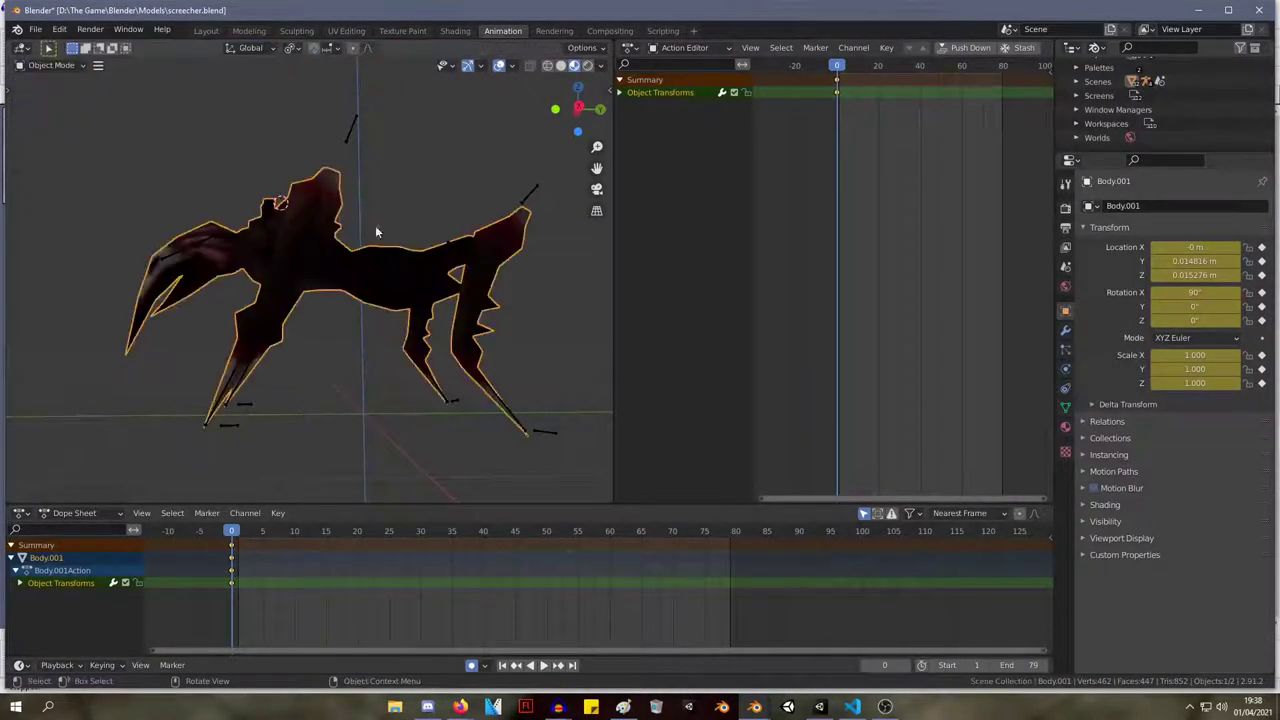
Select the armature and put it in Pose Mode.
left_click(292, 269)
key("Tab")
left_click(54, 65)
left_click(65, 112)
left_click(51, 66)
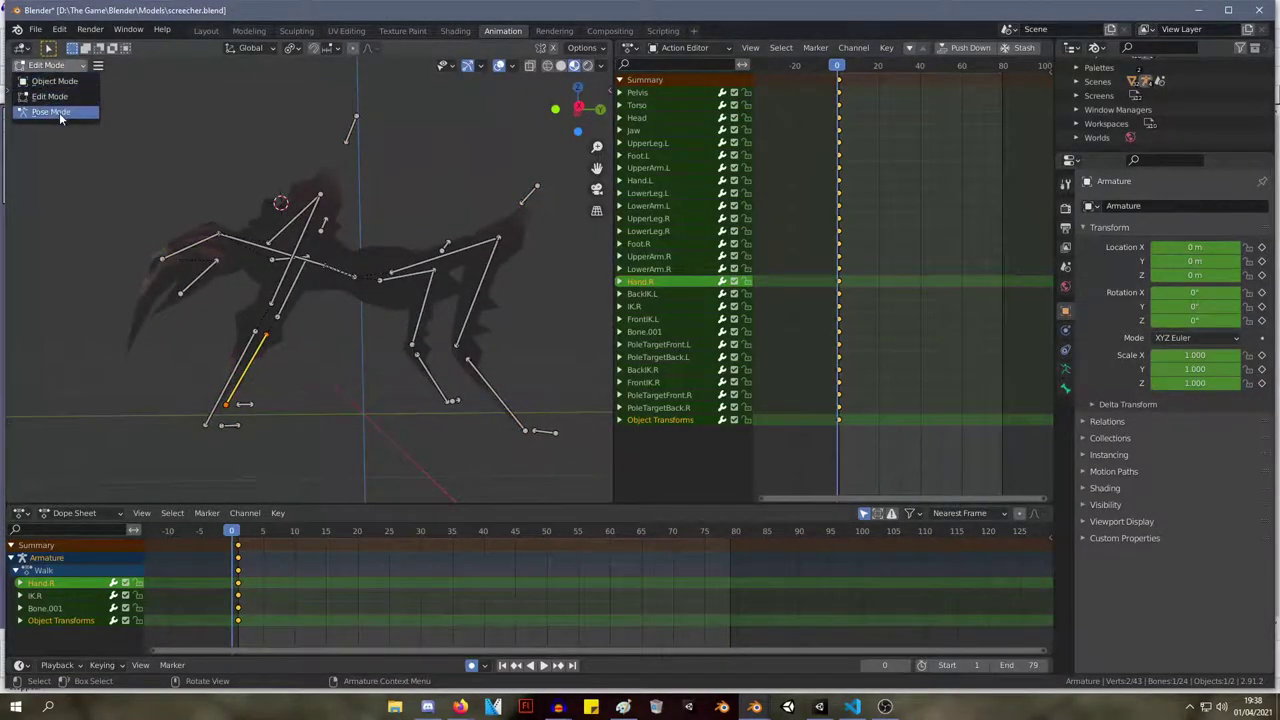
left_click(59, 112)
Test how the mesh follows the Foot.L bone and a front claw bone with cancelled trial moves.
left_click(500, 402)
key("g")
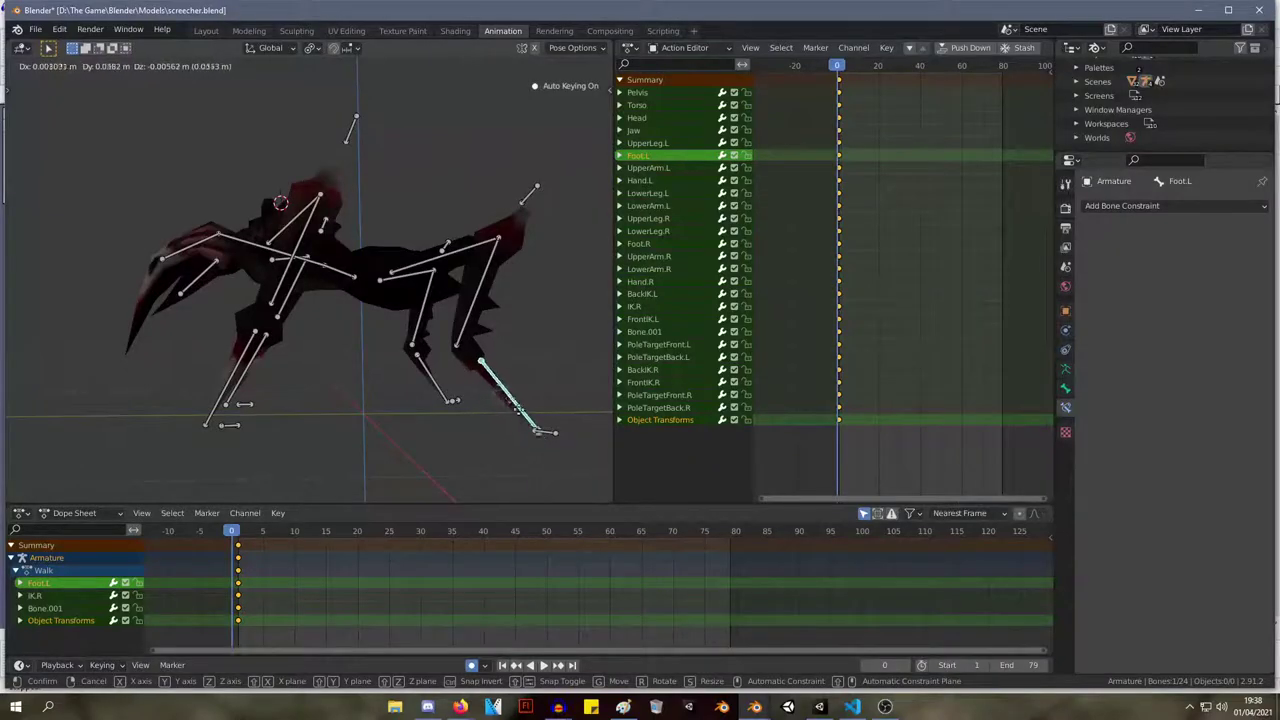
left_click(498, 401)
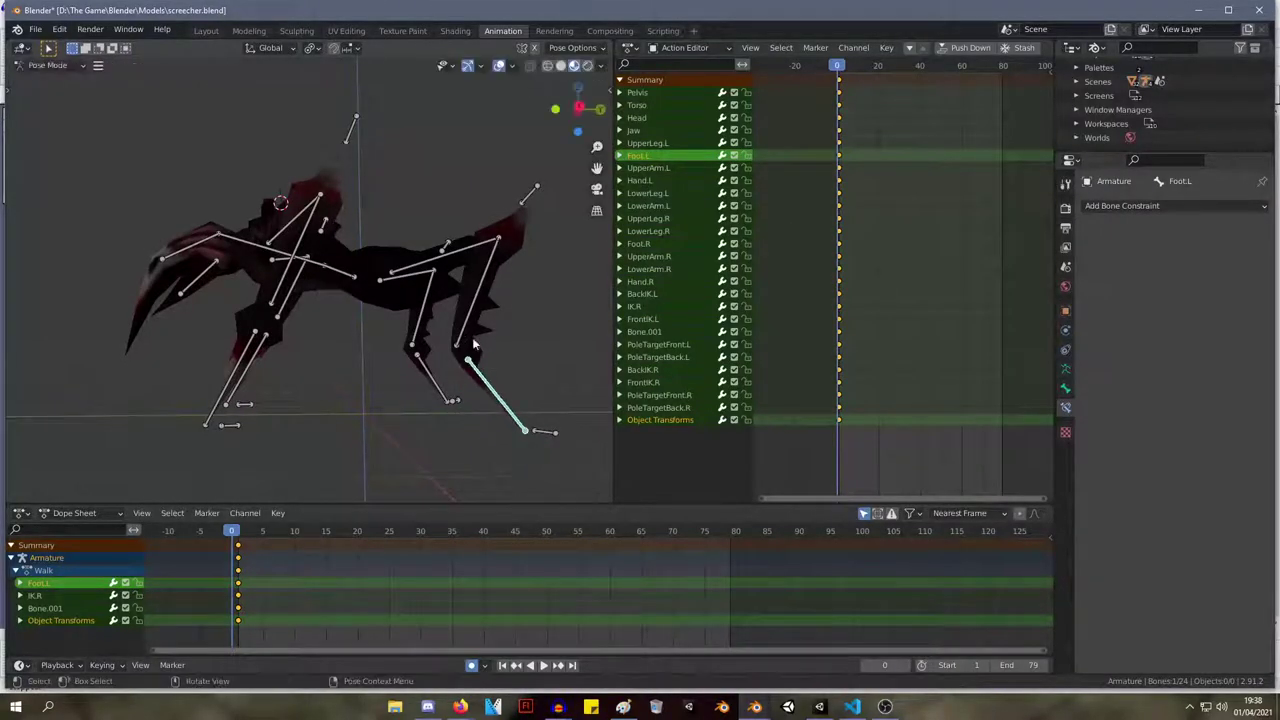
left_click(240, 372)
key("g")
key("Escape")
Return to the Layout workspace, check the armature's bones in Edit Mode, and select the Body001 mesh in Object Mode.
key("Tab")
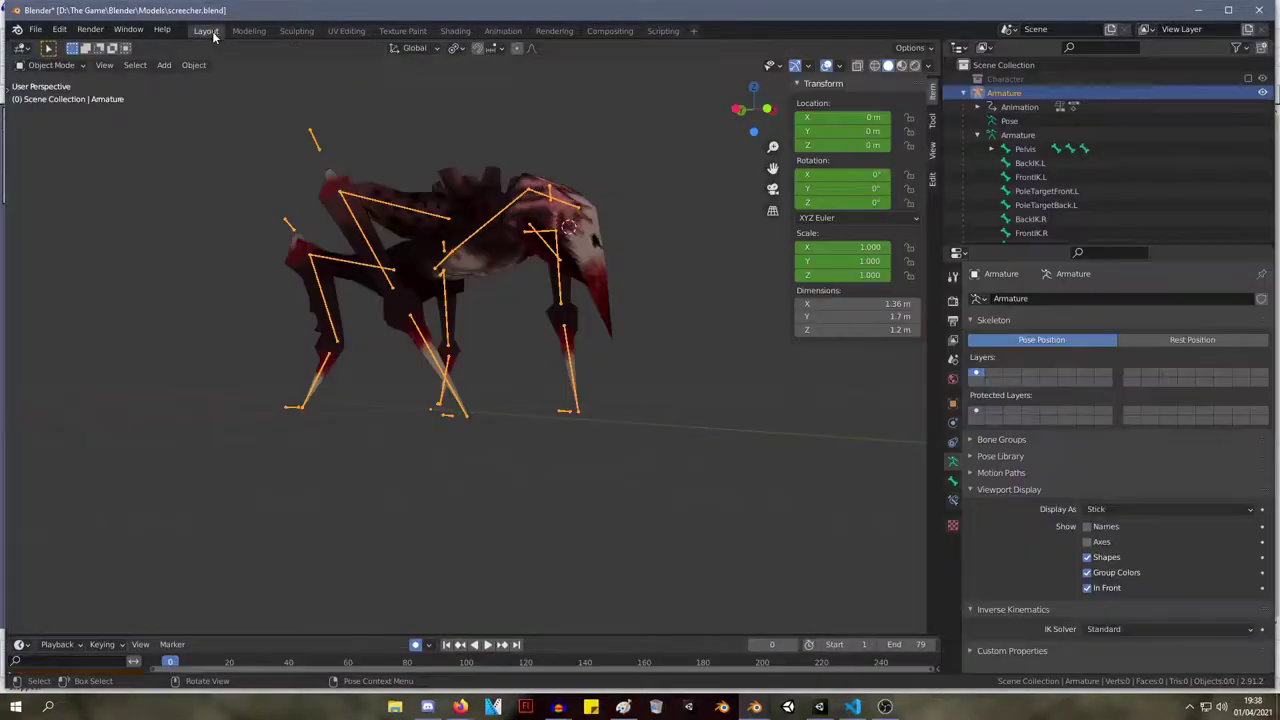
key("Tab")
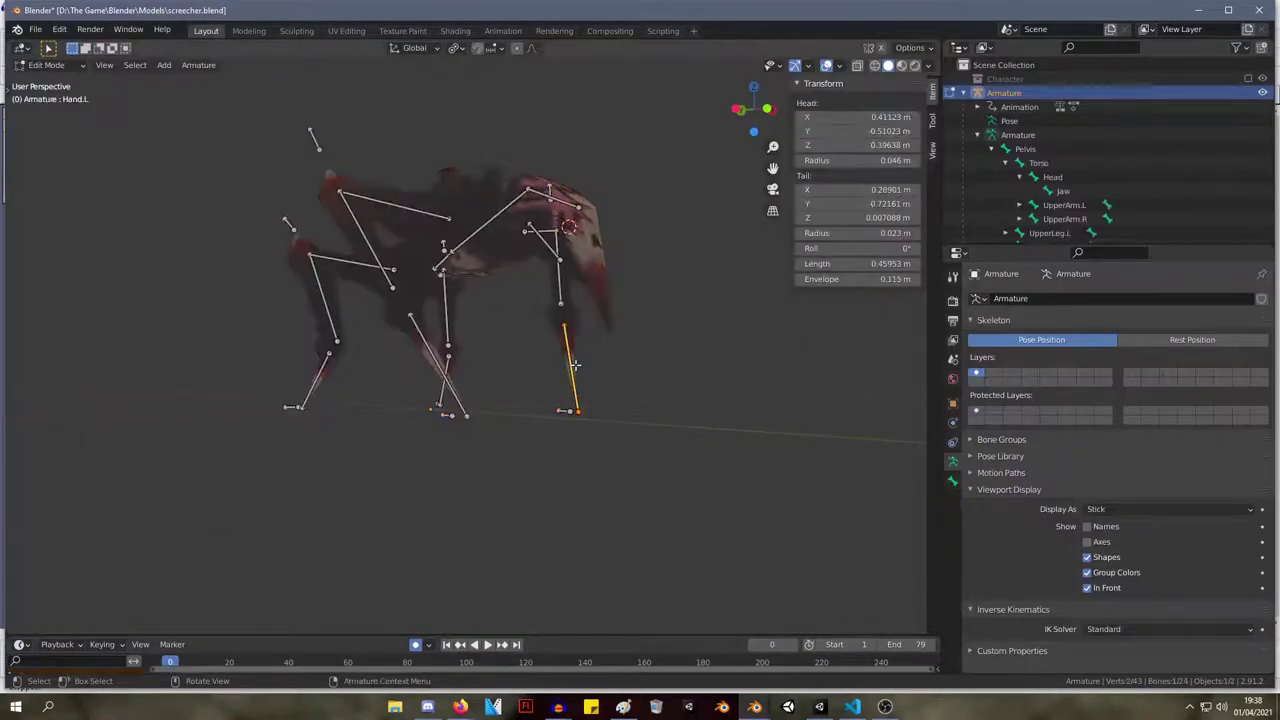
key("Tab")
middle_click_drag(619, 386, 506, 386)
left_click(504, 362)
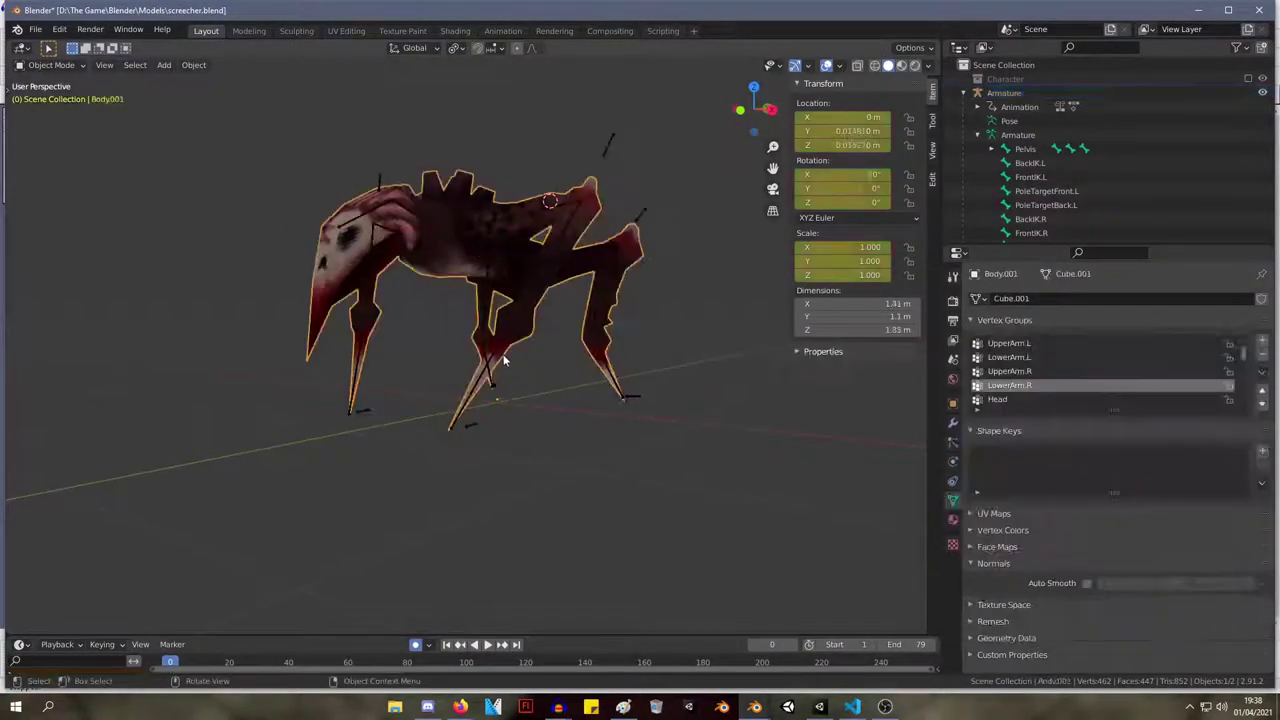
Isolate the right front claw's linked geometry in Edit Mode and examine its upper end.
key("Tab")
middle_click_drag(466, 343, 417, 374)
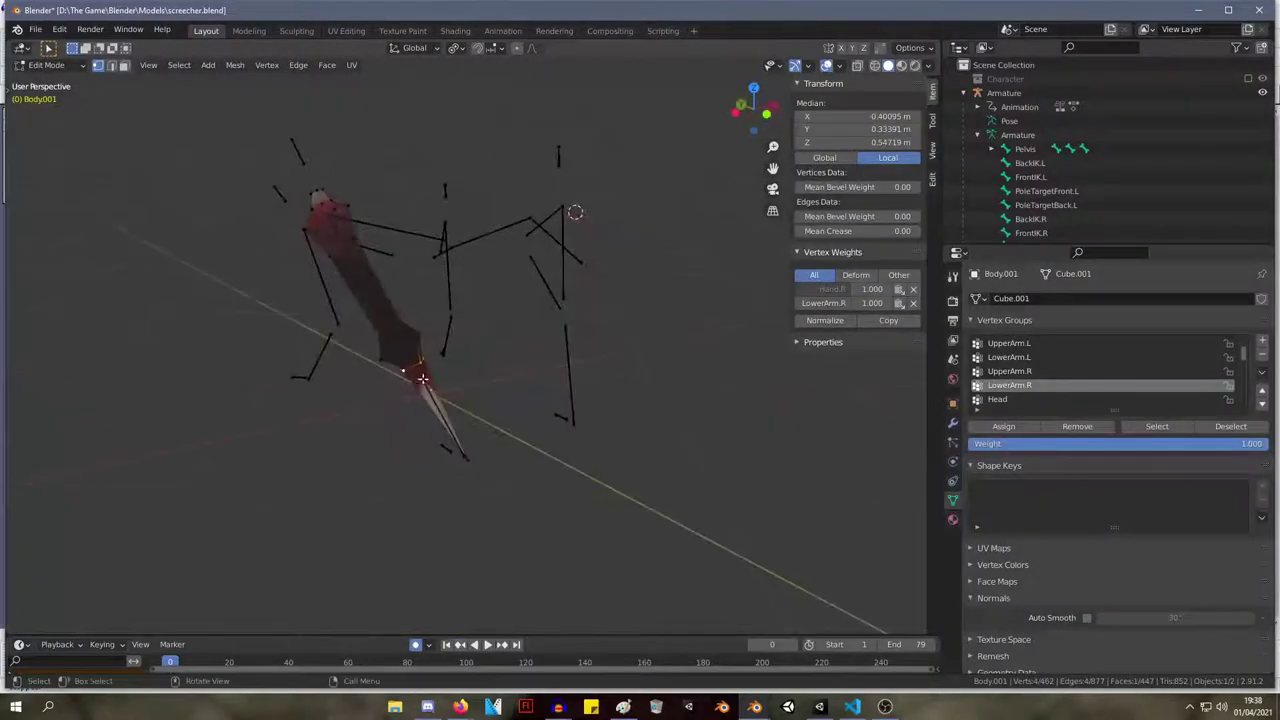
left_click(438, 423)
key("l")
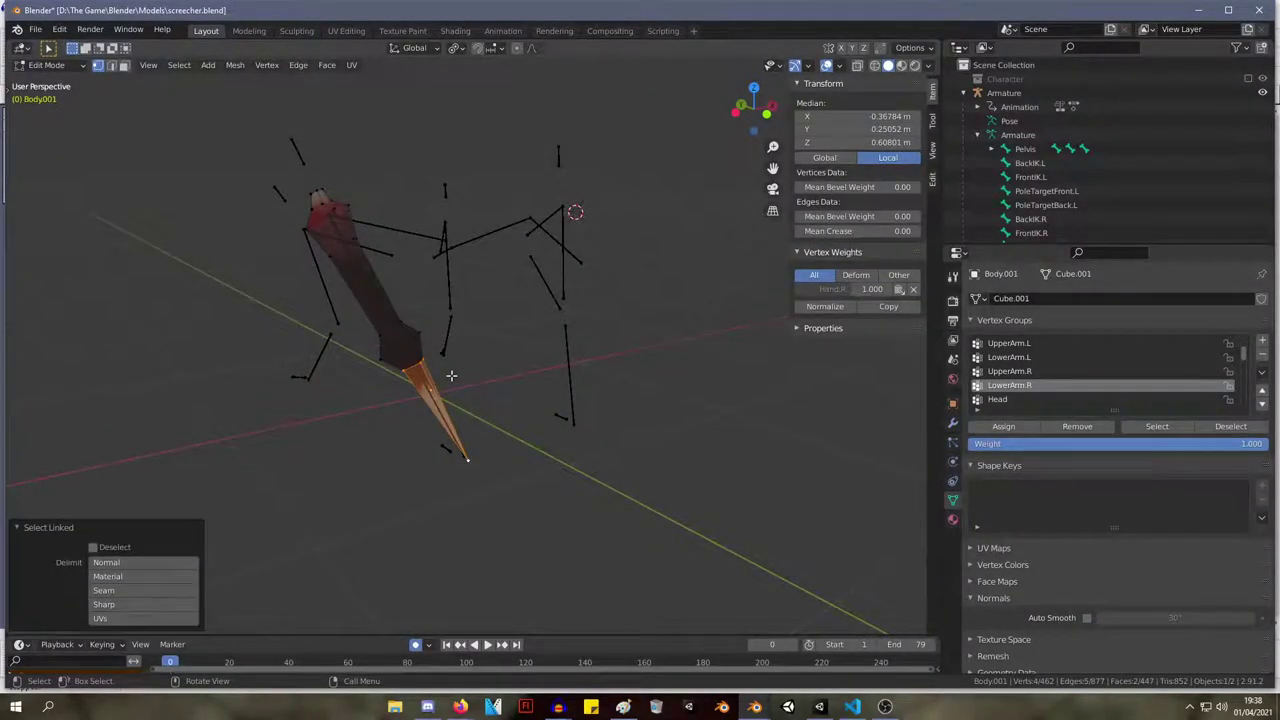
key("shift+h")
middle_click_drag(449, 374, 651, 346)
scroll(654, 337, "up", 3)
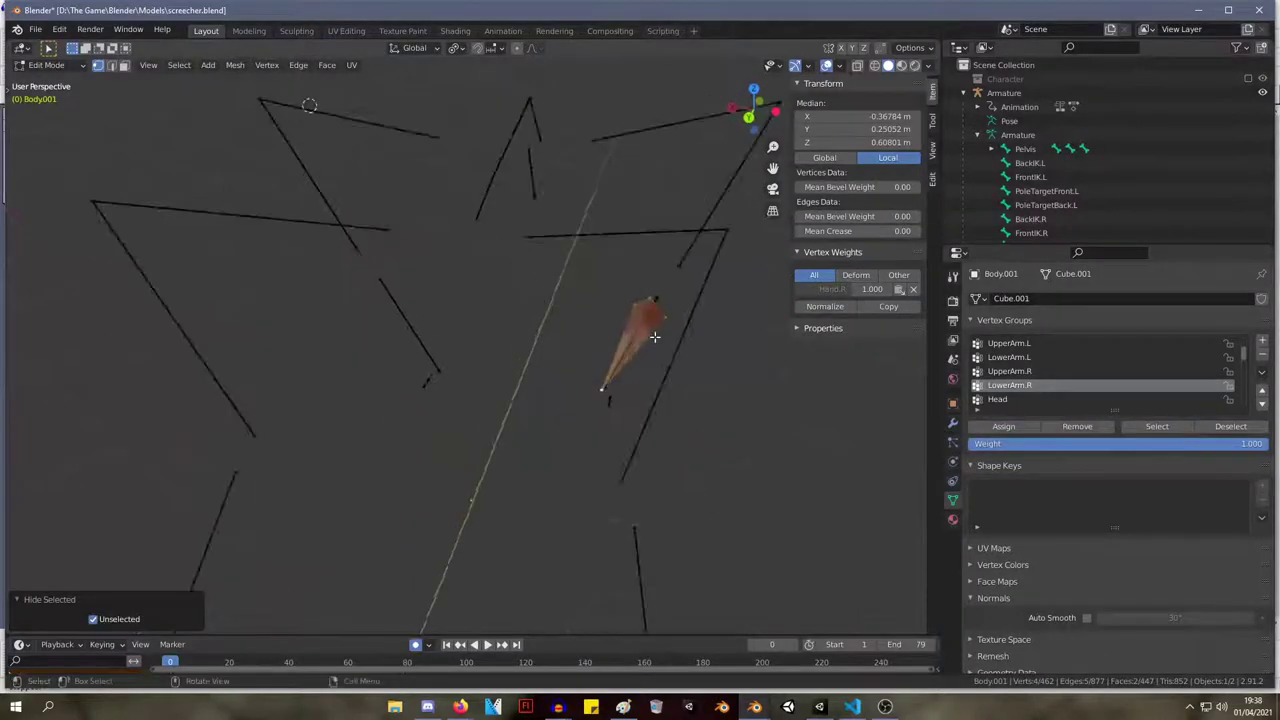
Compare the right front claw and its bone between Object Mode and Edit Mode.
key("Tab")
middle_click_drag(792, 434, 733, 440)
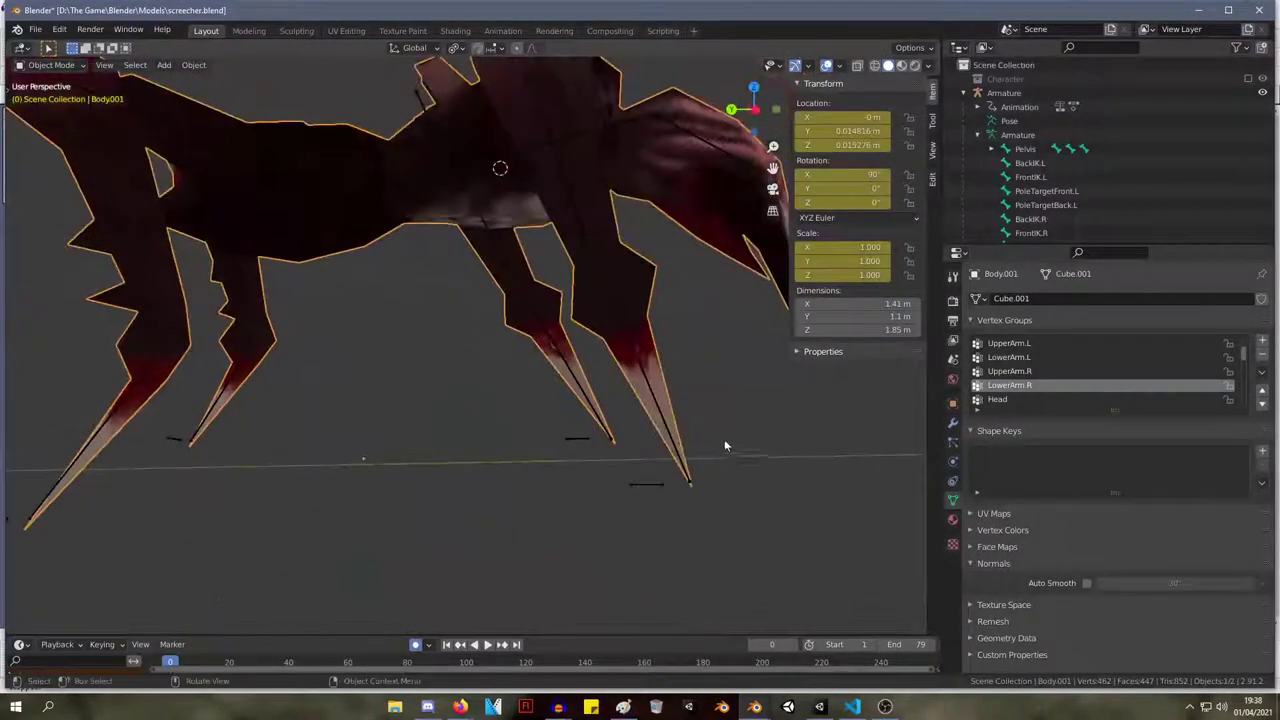
key("Tab")
key("Tab")
left_click(792, 497)
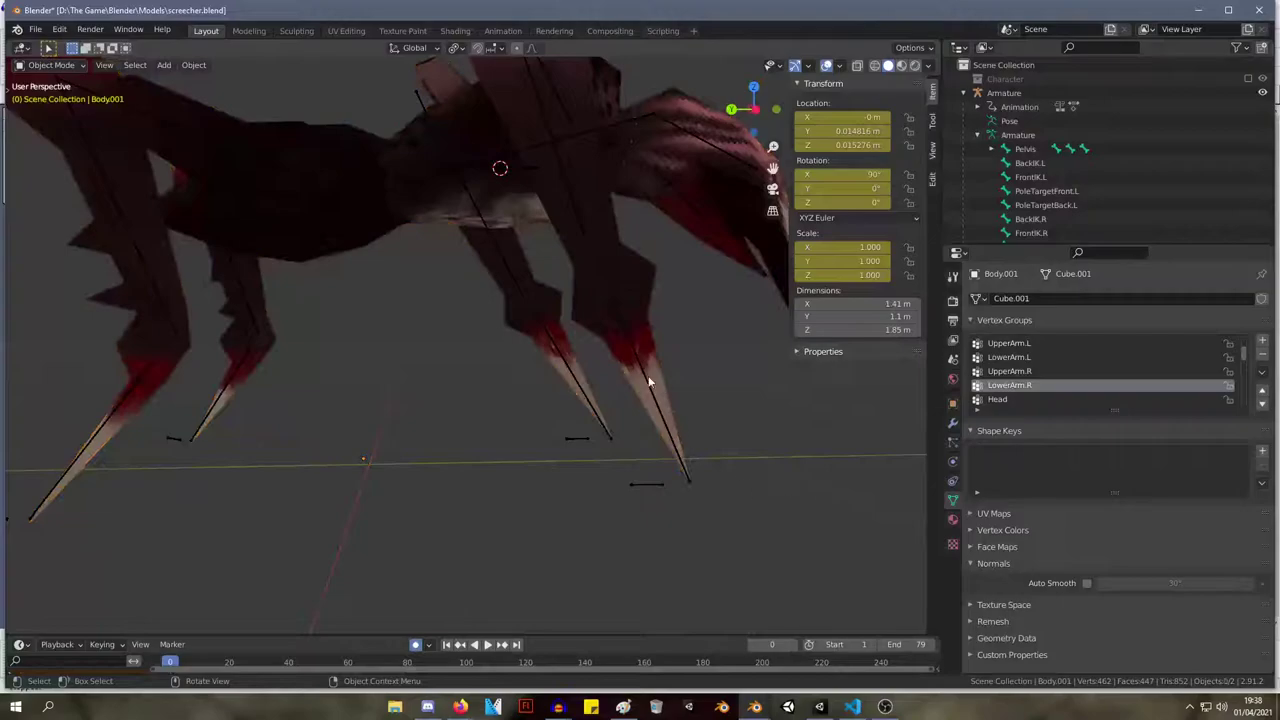
left_click(649, 378)
key("Tab")
key("Tab")
left_click(660, 377)
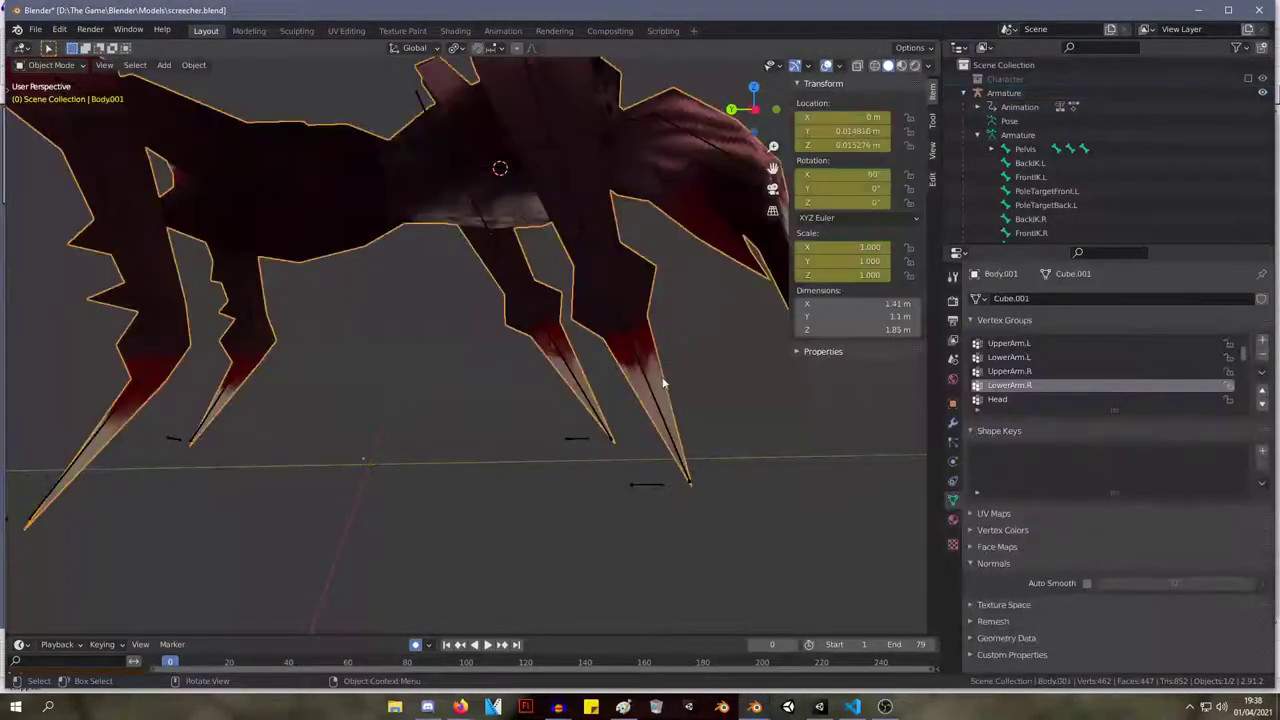
Reveal the whole Body001 mesh, isolate the right front claw again, and select the four vertices at its upper end.
key("Tab")
key("alt+h")
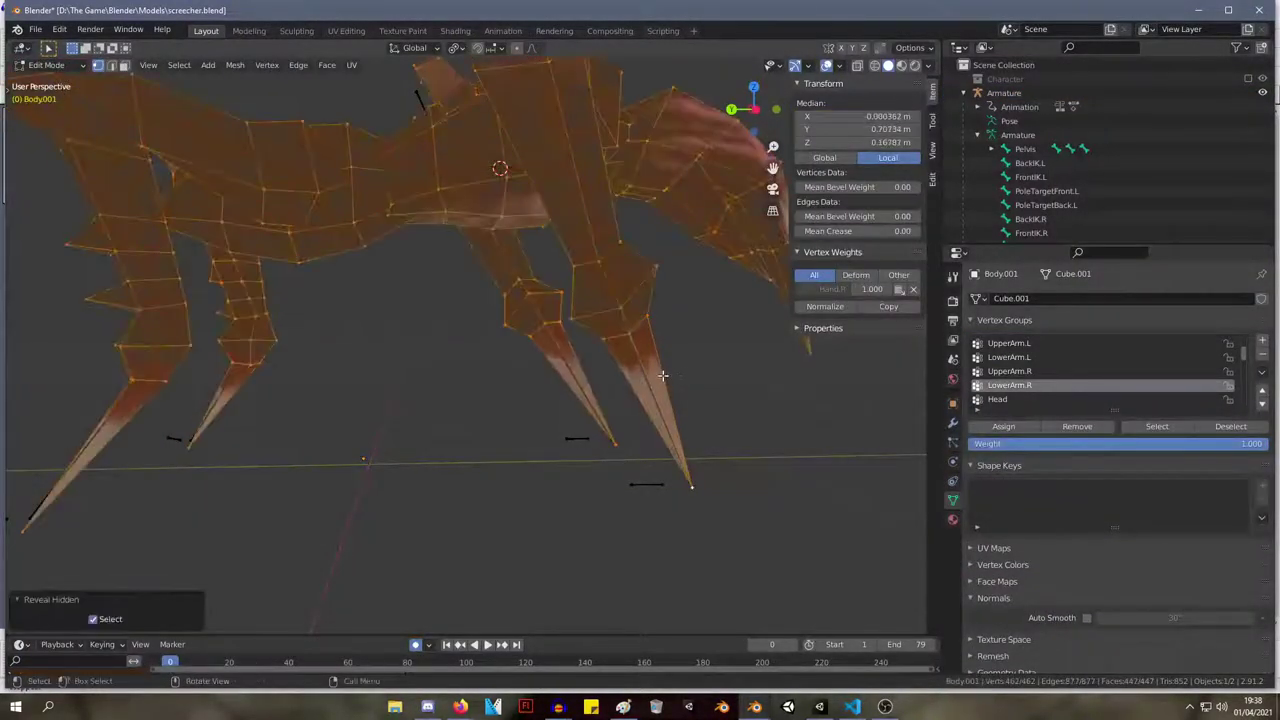
key("alt+a")
left_click(691, 487)
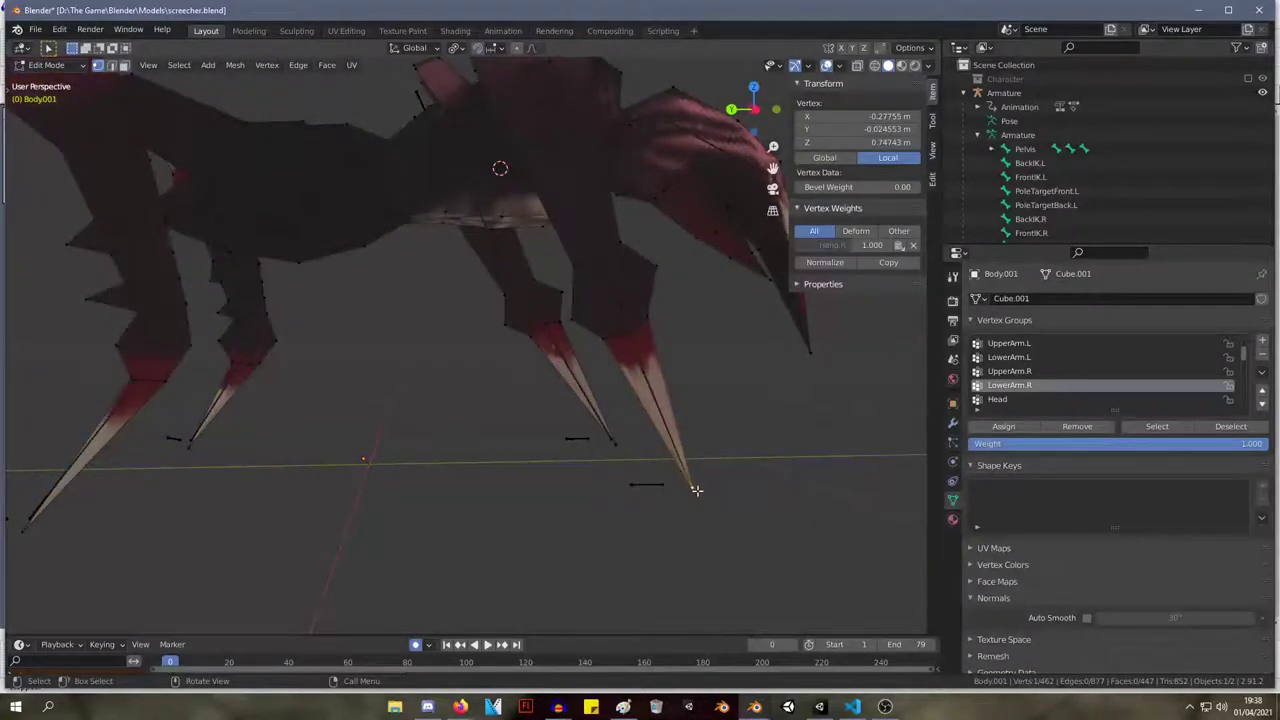
key("ctrl+l")
key("shift+h")
middle_click_drag(684, 347, 622, 342)
left_click_drag(622, 342, 754, 451)
middle_click_drag(754, 451, 721, 398)
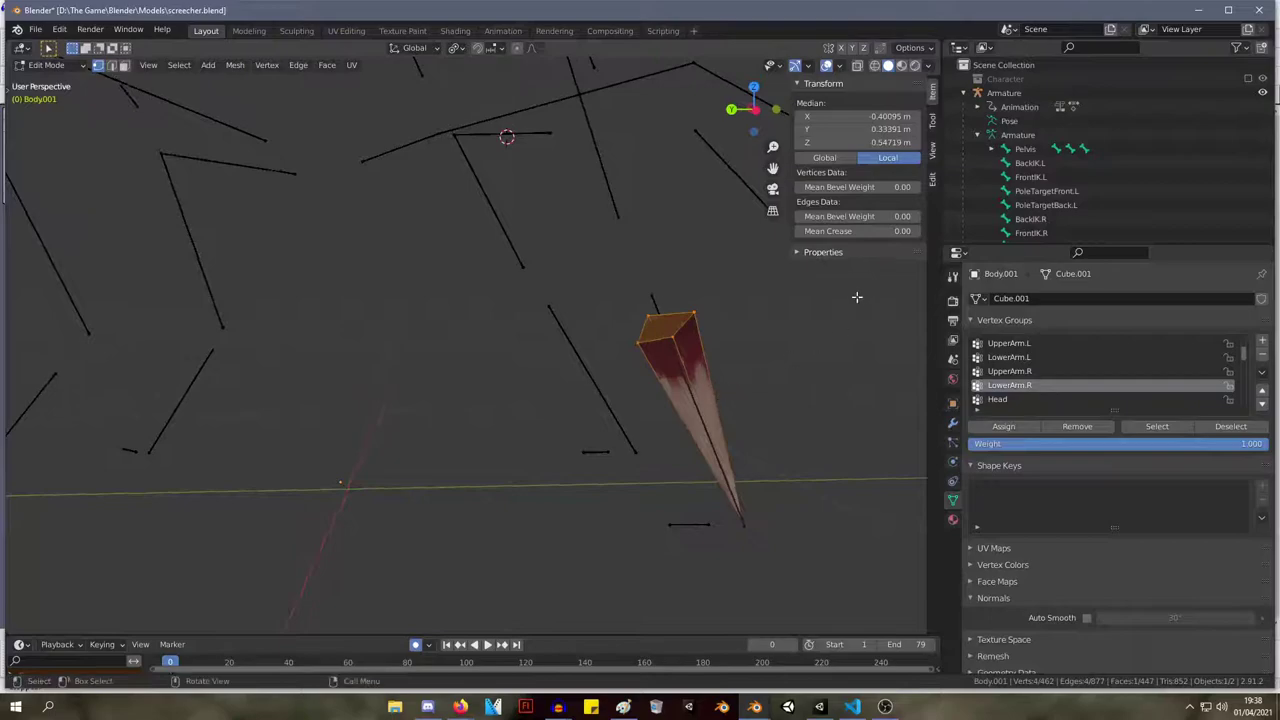
Check the vertex weights of each vertex at the right front claw's upper end, one by one.
key("alt+a")
left_click(669, 336)
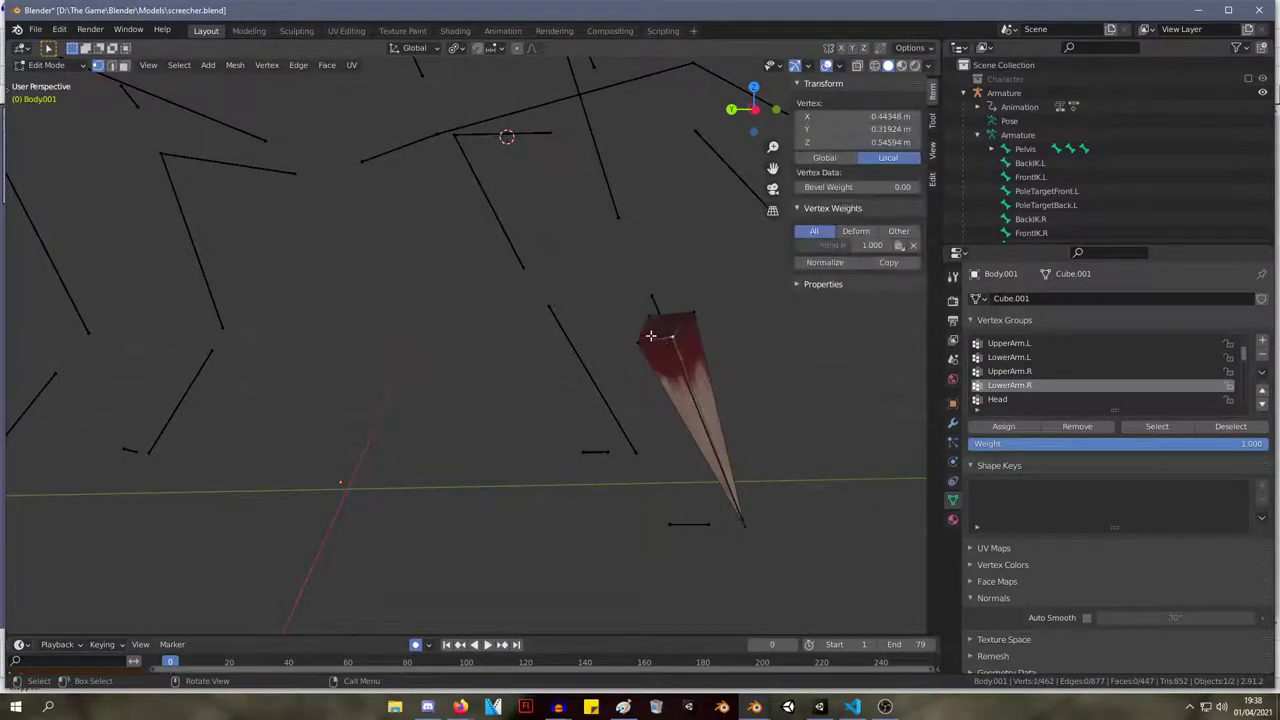
left_click(649, 332)
left_click(650, 316)
left_click(694, 314)
middle_click_drag(694, 314, 752, 392)
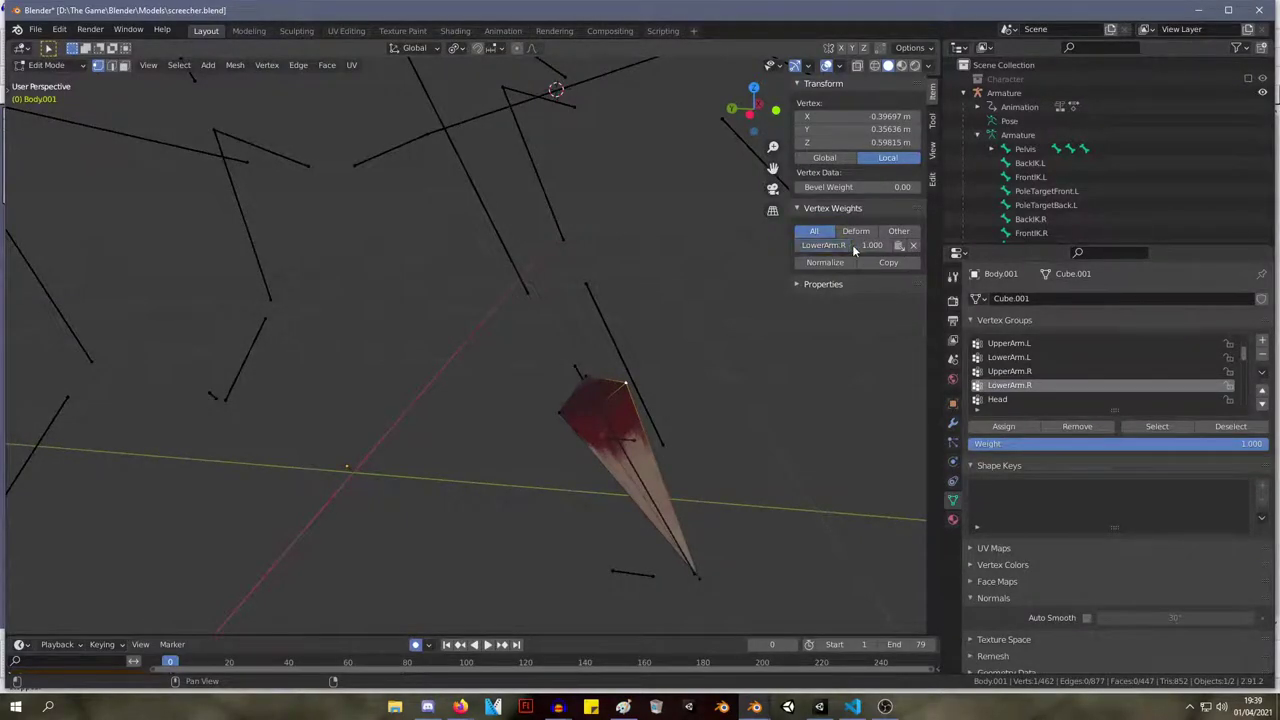
Remove the selected claw vertex's LowerArm.R weight, assign it to the Hand.R group with weight 1.000, and return to Object Mode.
left_click(912, 245)
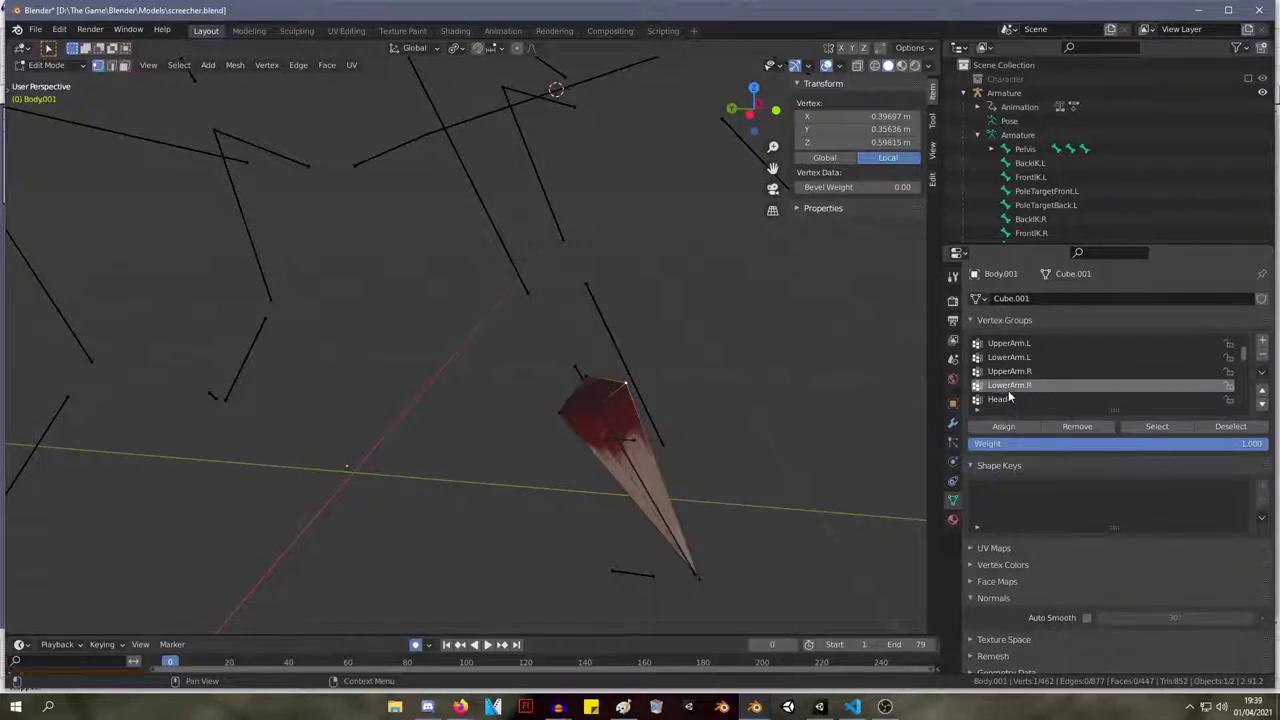
scroll(1010, 393, "up", 3)
left_click(1001, 358)
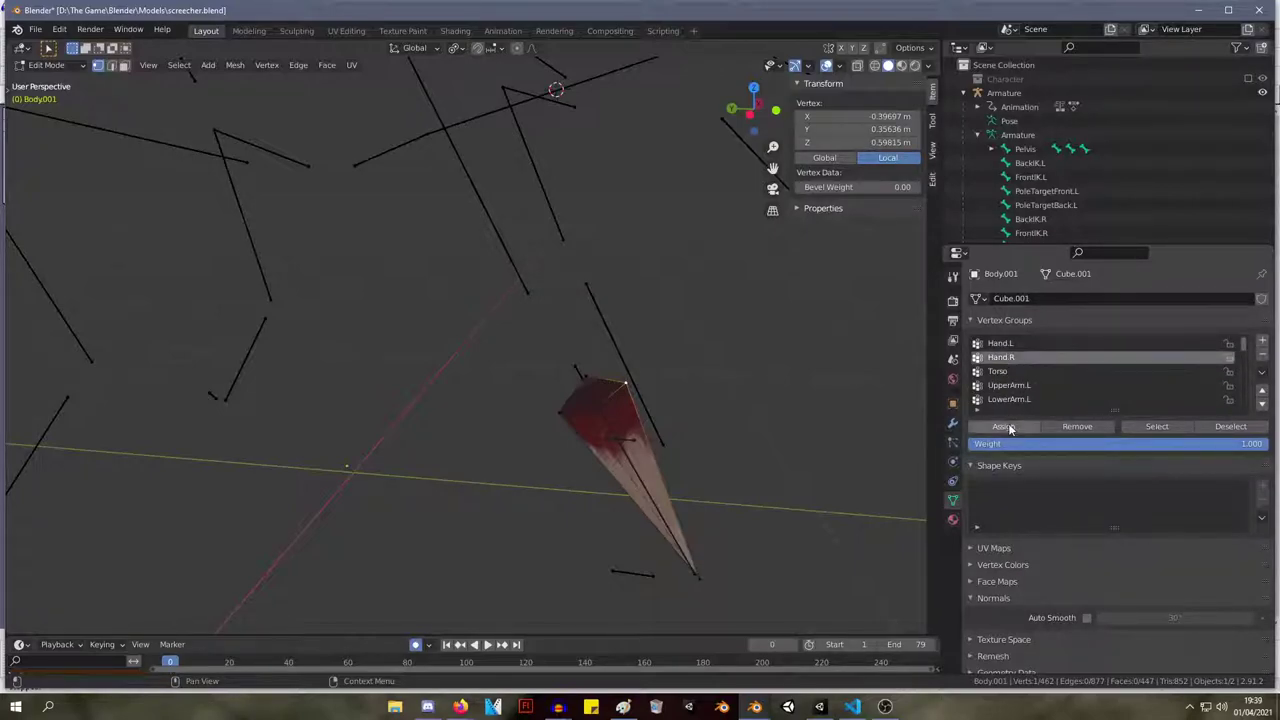
left_click(1003, 426)
key("Tab")
scroll(751, 357, "down", 2)
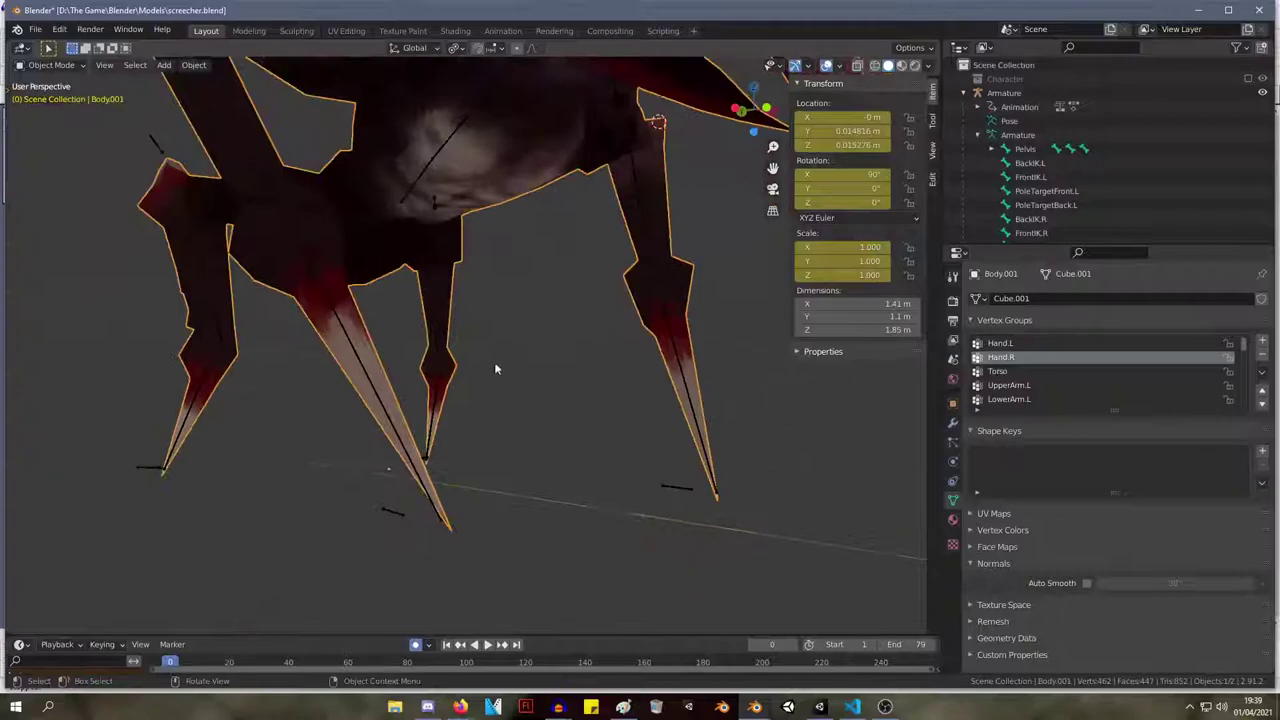
Switch to the Animation workspace, select the armature, and put it in Pose Mode.
left_click(490, 29)
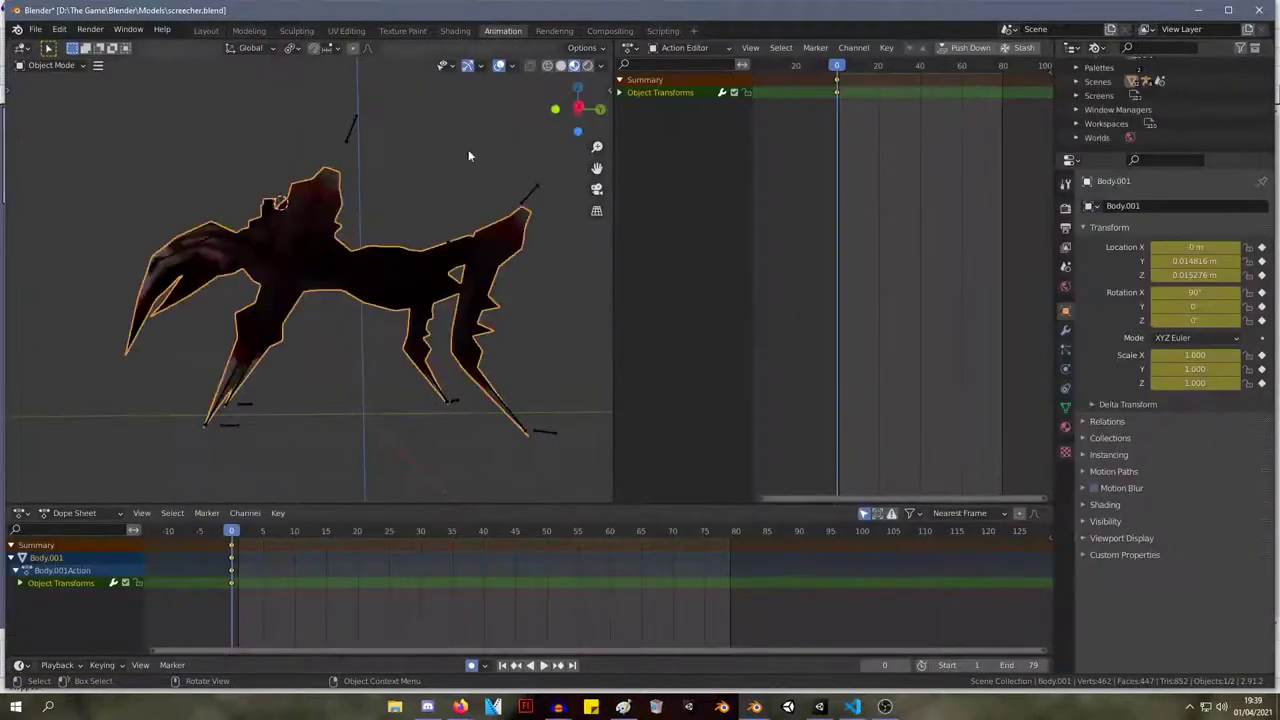
left_click(415, 31)
mouse_move(471, 209)
middle_mouse_down()
mouse_move(423, 211)
mouse_move(484, 247)
middle_mouse_up()
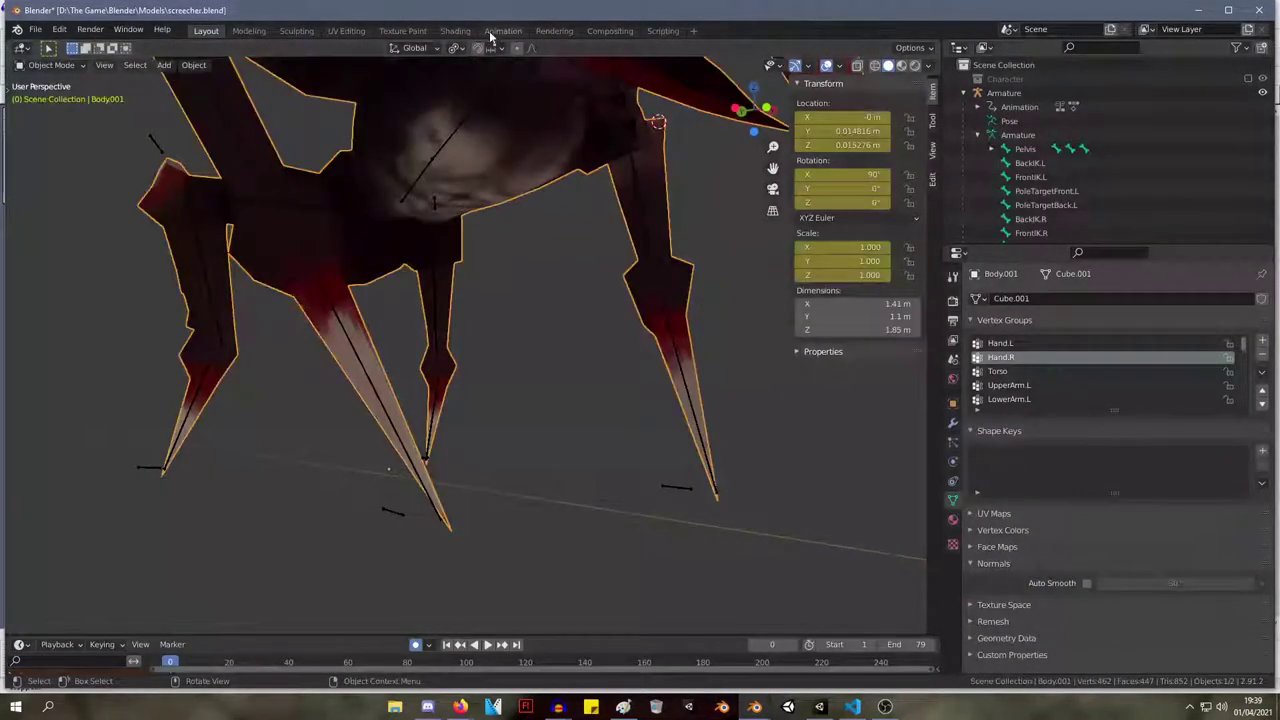
left_click(489, 30)
middle_click_drag(510, 262, 403, 328)
left_click(50, 65)
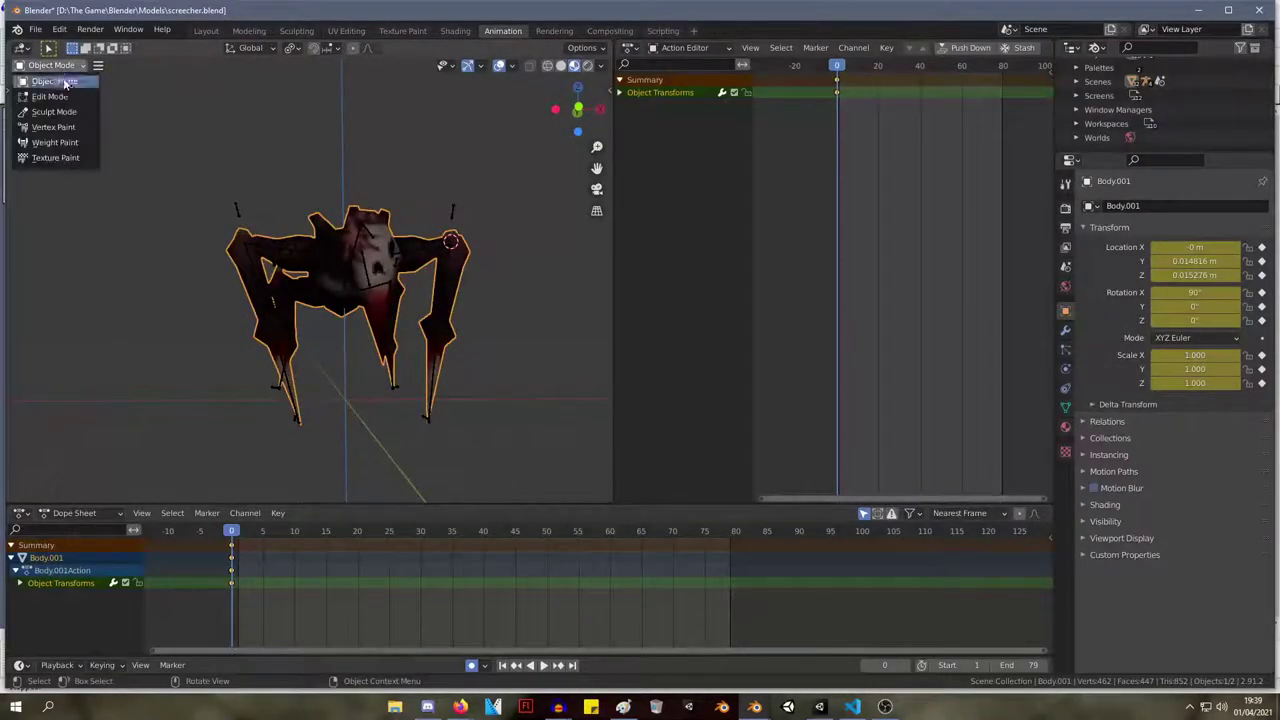
left_click(280, 380)
key("Tab")
middle_click_drag(297, 393, 430, 393)
key("Tab")
key("Tab")
left_click(52, 64)
left_click(66, 114)
Try moving the Hand.R and Hand.L bones to test how the front claws follow, cancelling the moves.
left_click(332, 385)
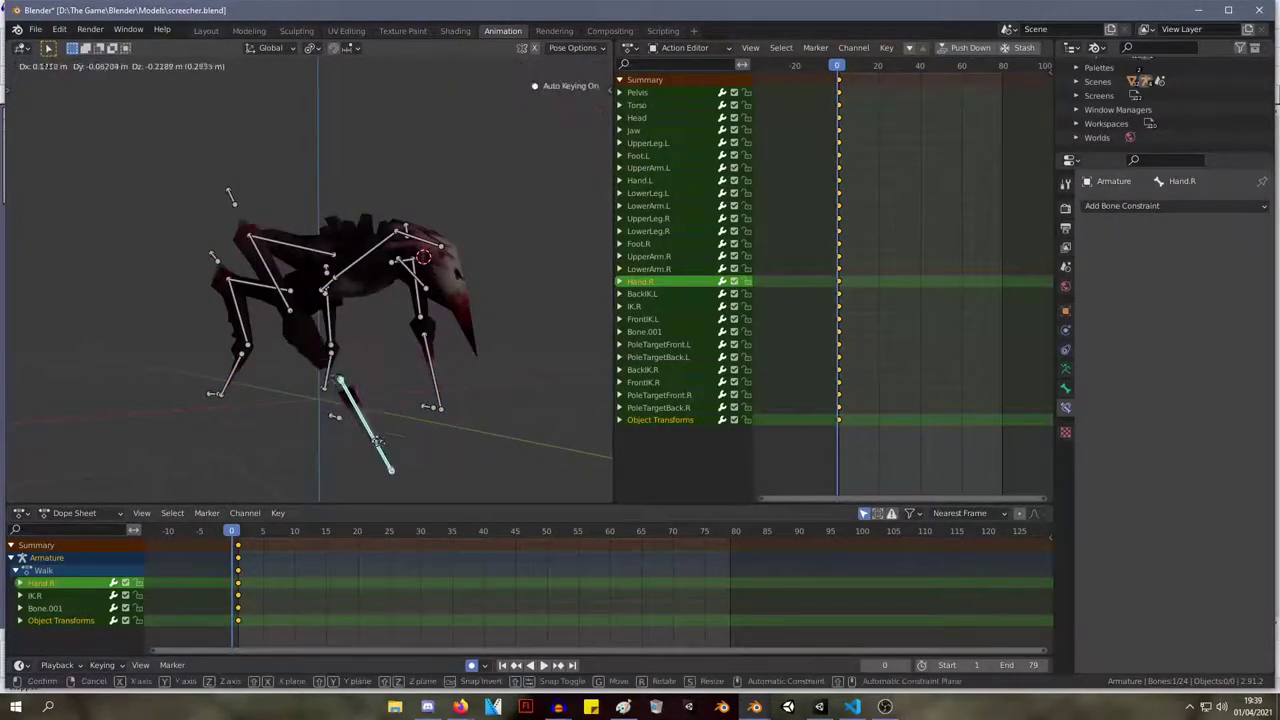
left_click(436, 376)
key("g")
right_click(444, 419)
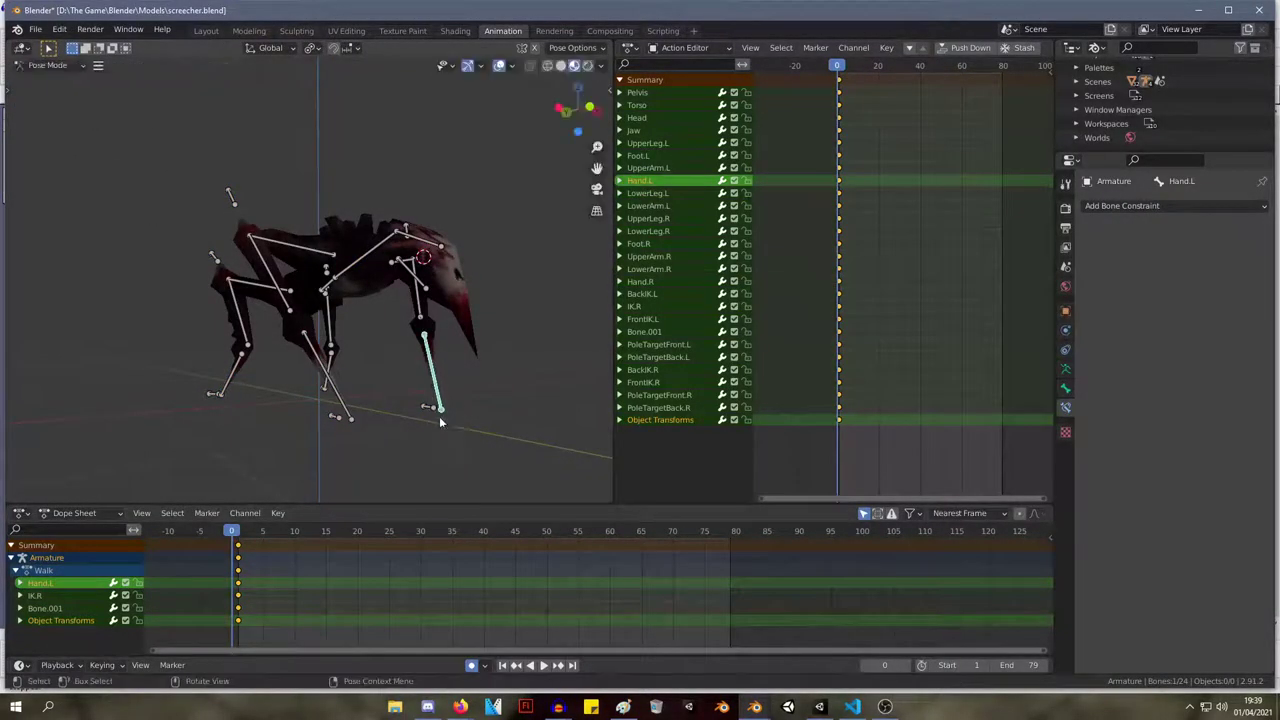
left_click(330, 381)
key("g")
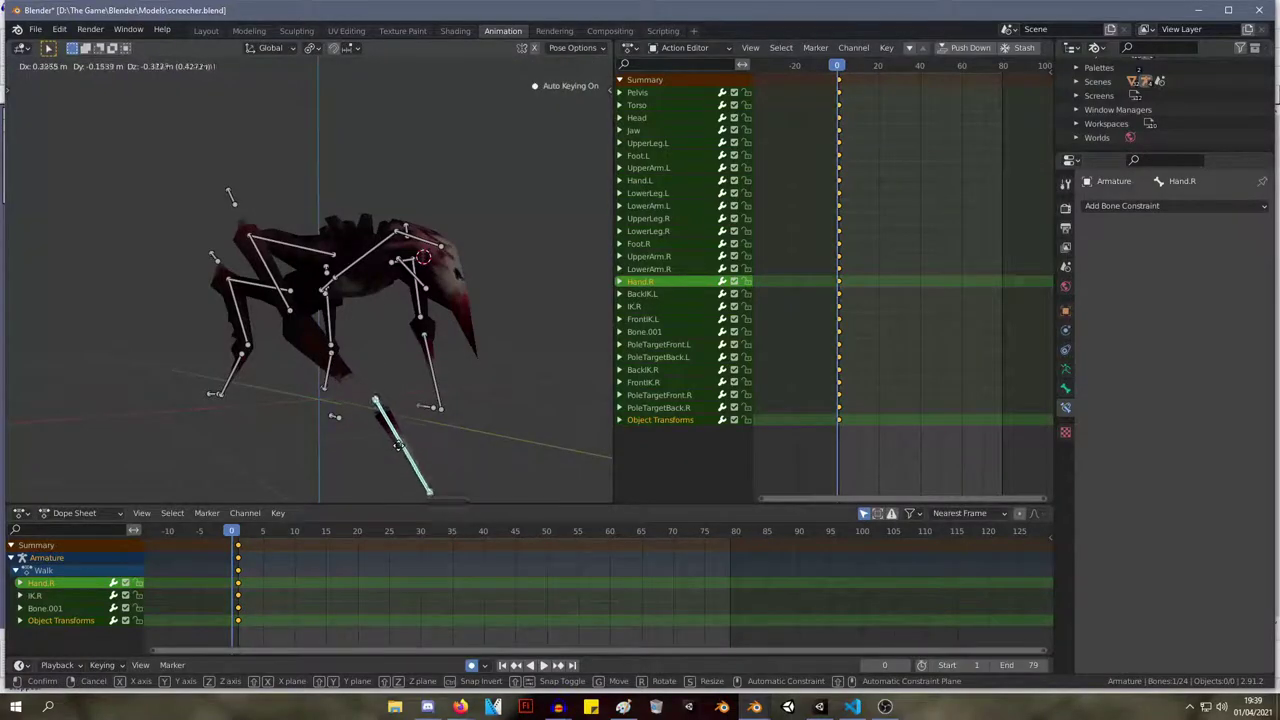
left_click(305, 357)
left_click(290, 322)
left_click(297, 331)
key("Tab")
key("Tab")
left_click(286, 405)
left_click(301, 337)
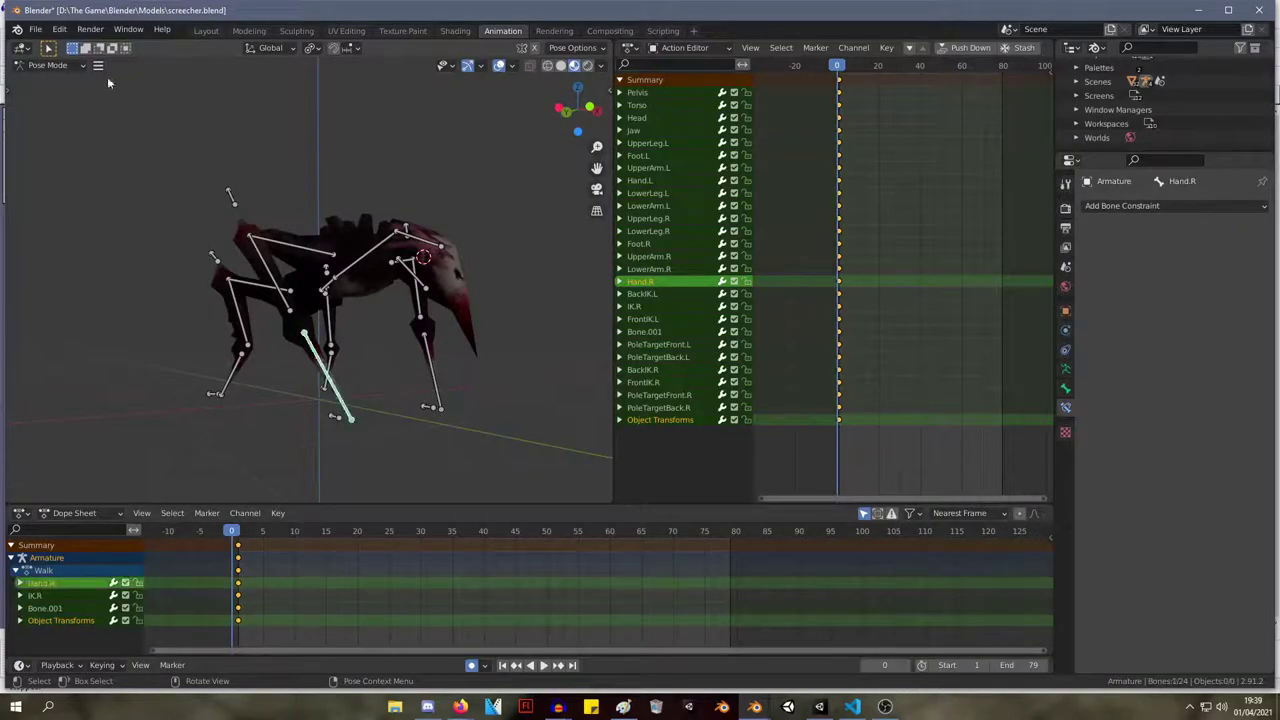
Return to the Layout workspace and recheck the vertex weights at the right front claw's upper end in Edit Mode.
left_click(206, 30)
left_click(266, 259)
key("Tab")
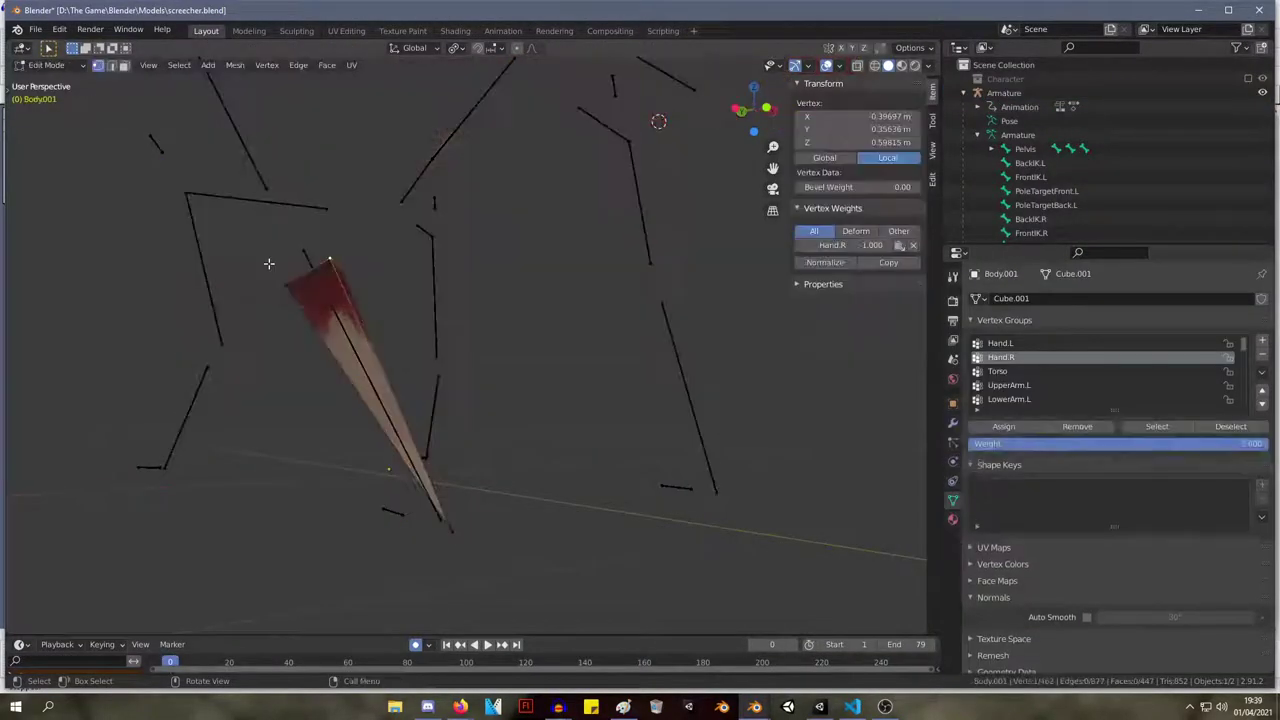
key("Tab")
key("Tab")
middle_click_drag(341, 276, 505, 455)
left_click(523, 481)
left_click(540, 488)
scroll(437, 314, "down", 1)
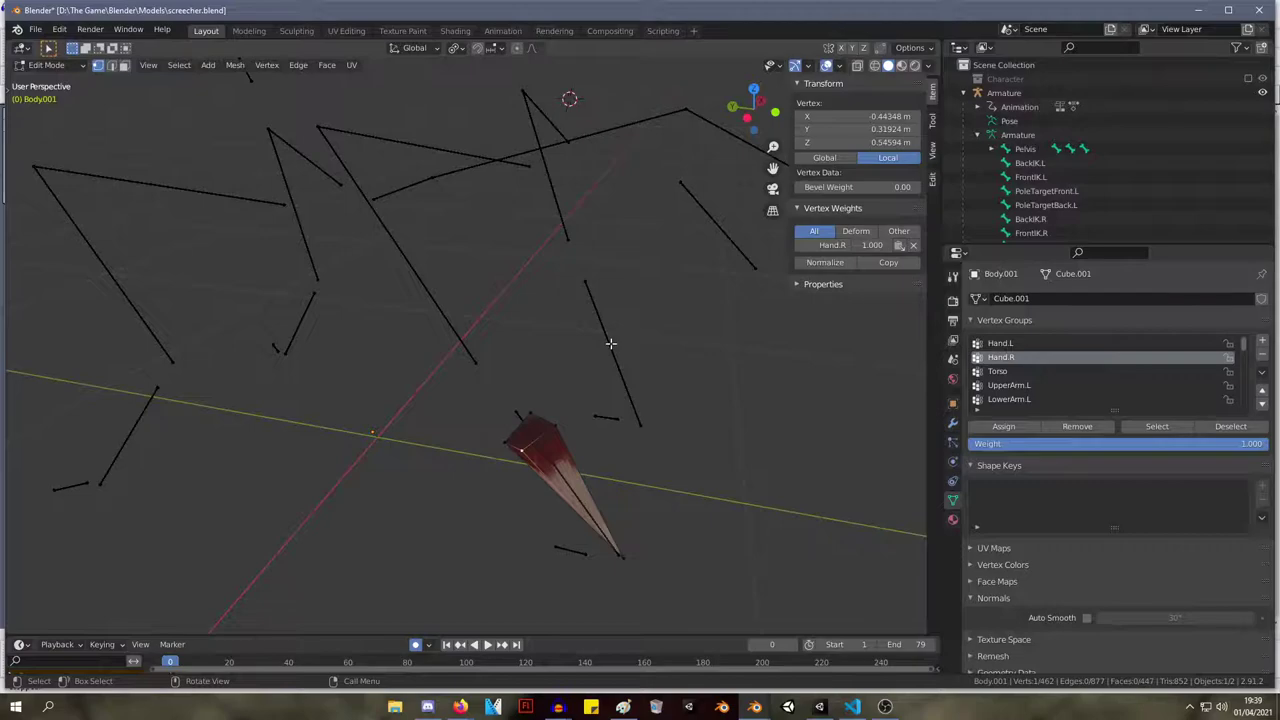
Reveal the whole Body001 mesh and select the right lower arm's linked geometry.
key("shift+h")
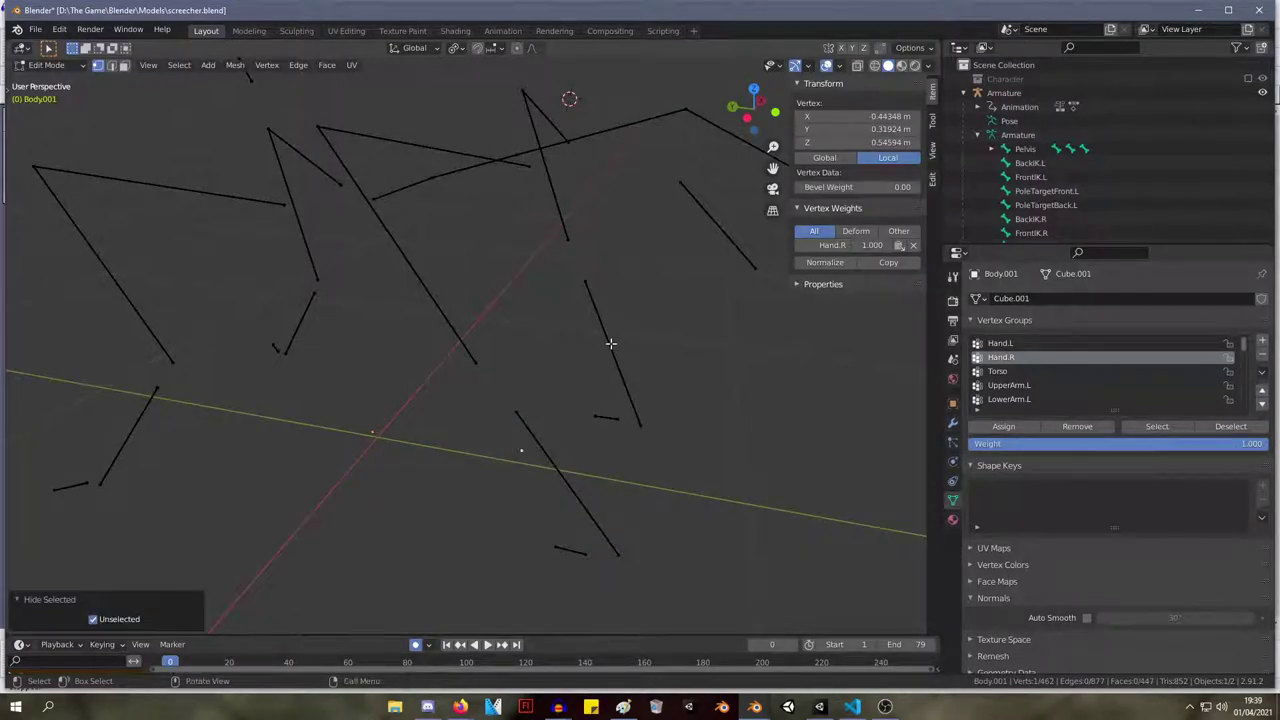
key("alt+h")
left_click(513, 367)
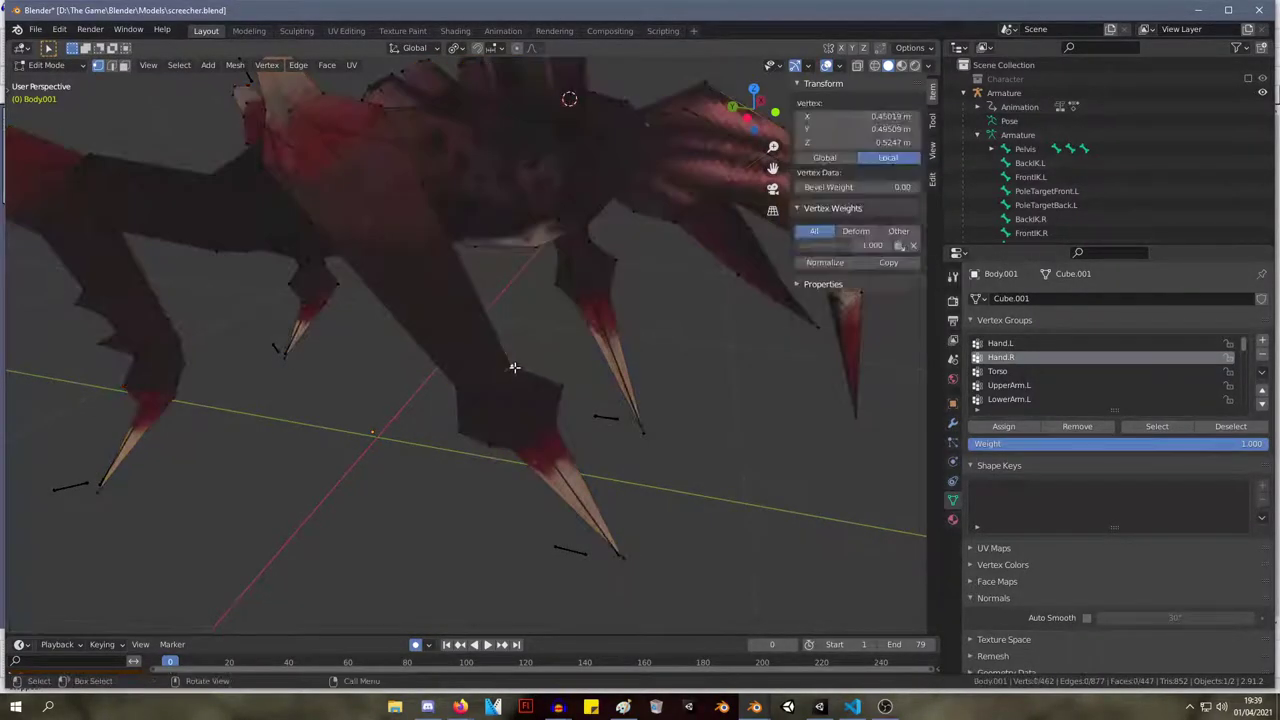
key("l")
middle_click_drag(514, 363, 723, 280)
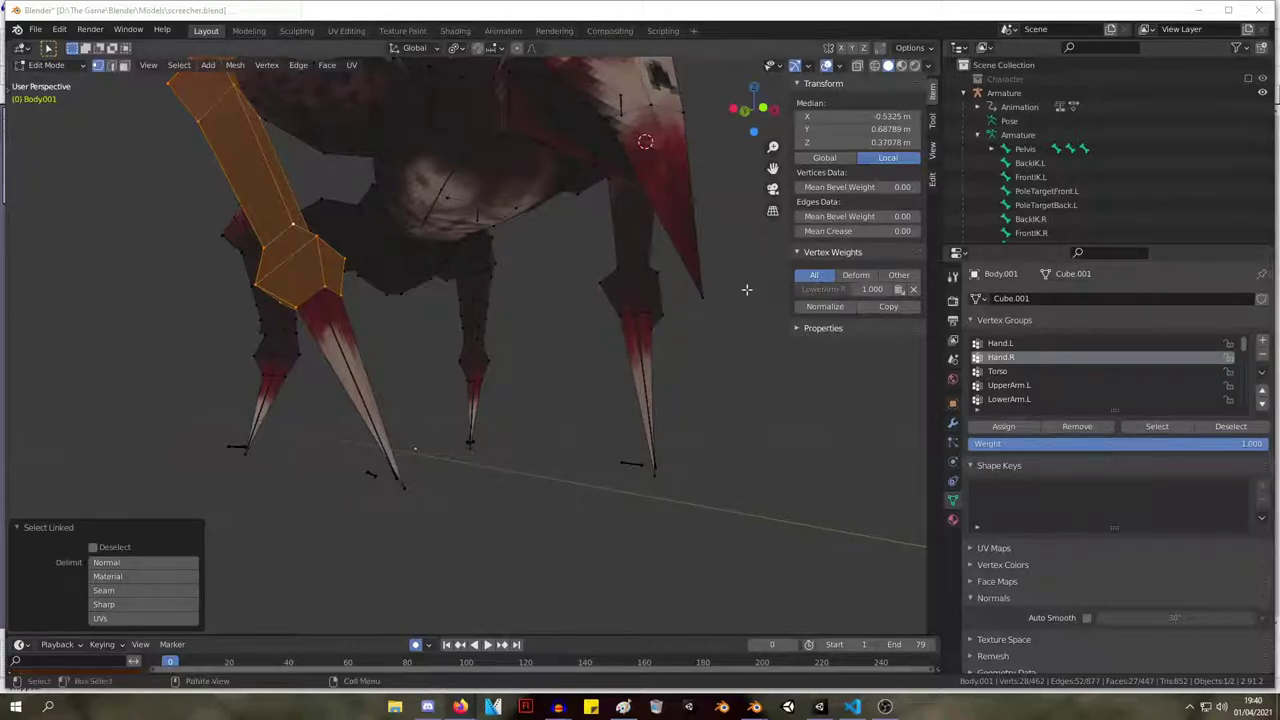
Check the weights of individual vertices around the joint between the right lower arm and claw, then select the linked claw geometry.
left_click(305, 250)
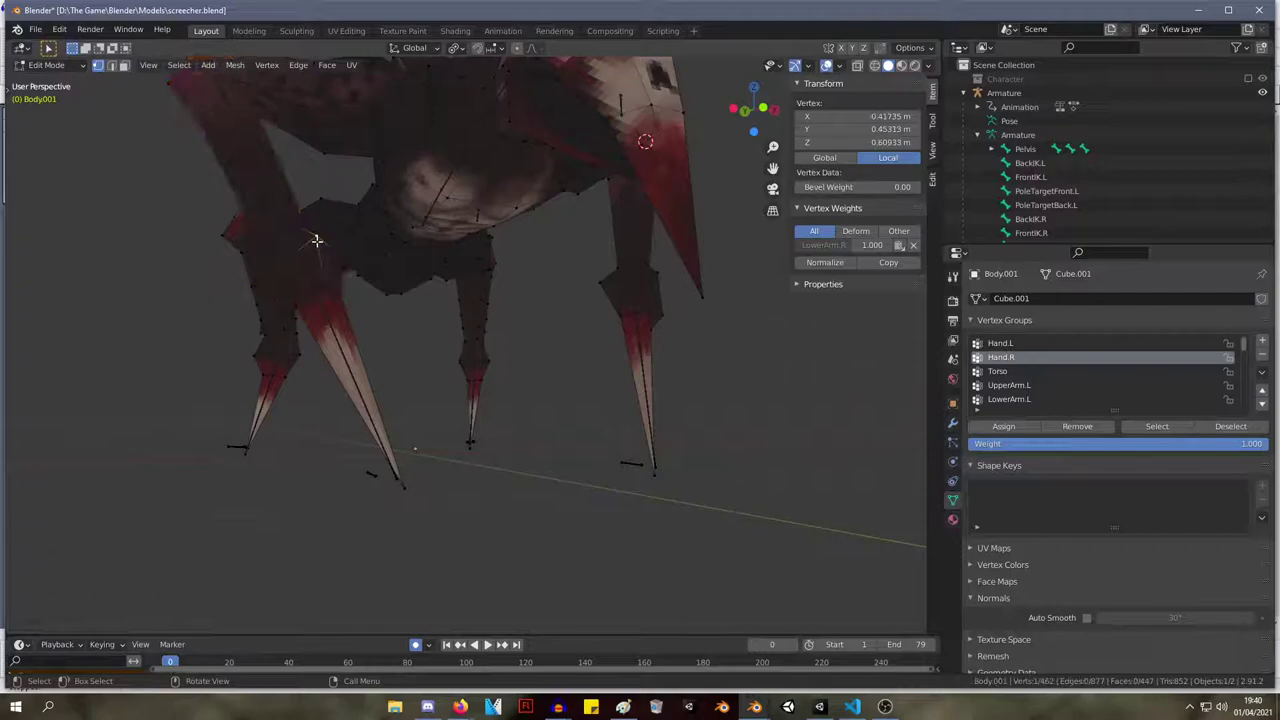
left_click(257, 280)
middle_click_drag(257, 280, 660, 295)
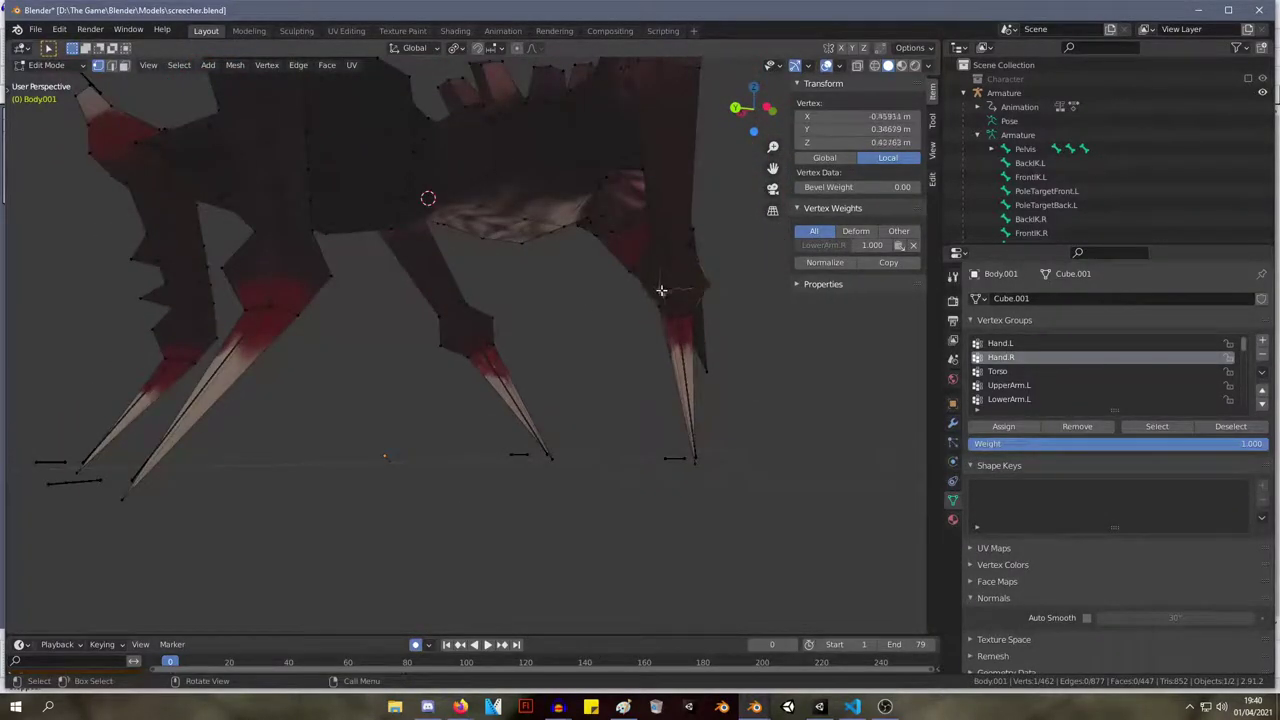
left_click(636, 269)
left_click(673, 318)
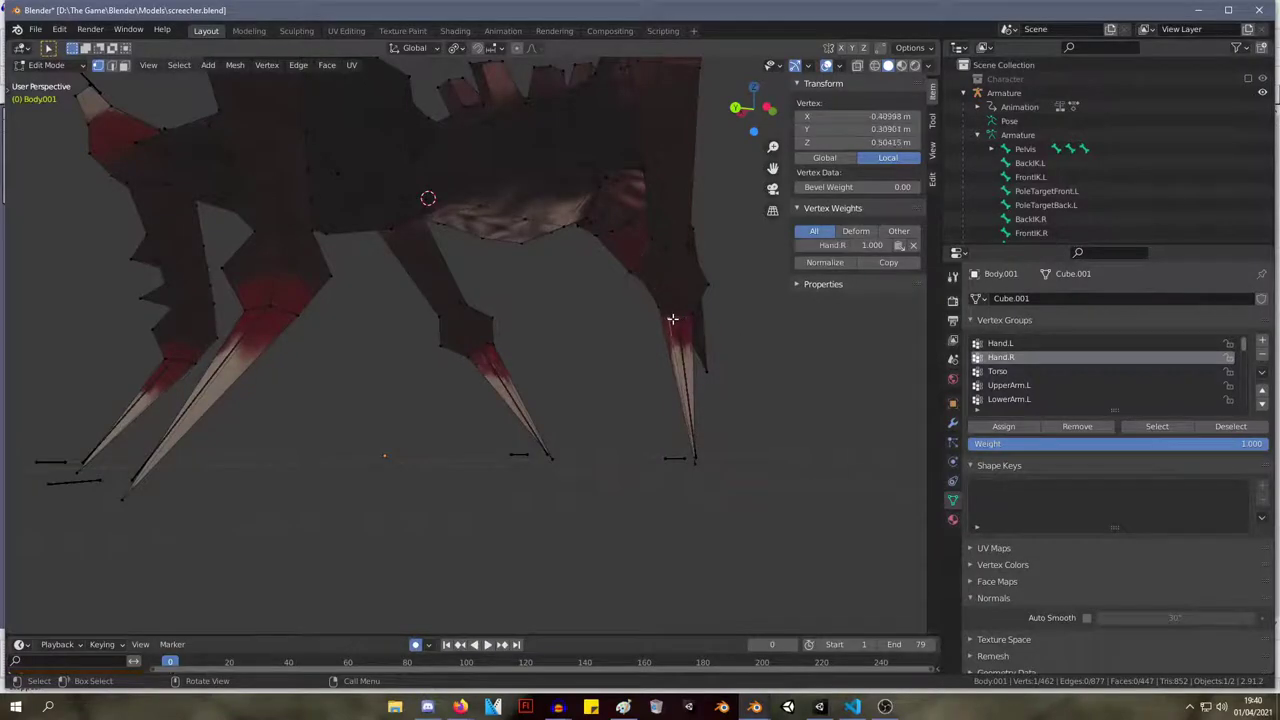
key("l")
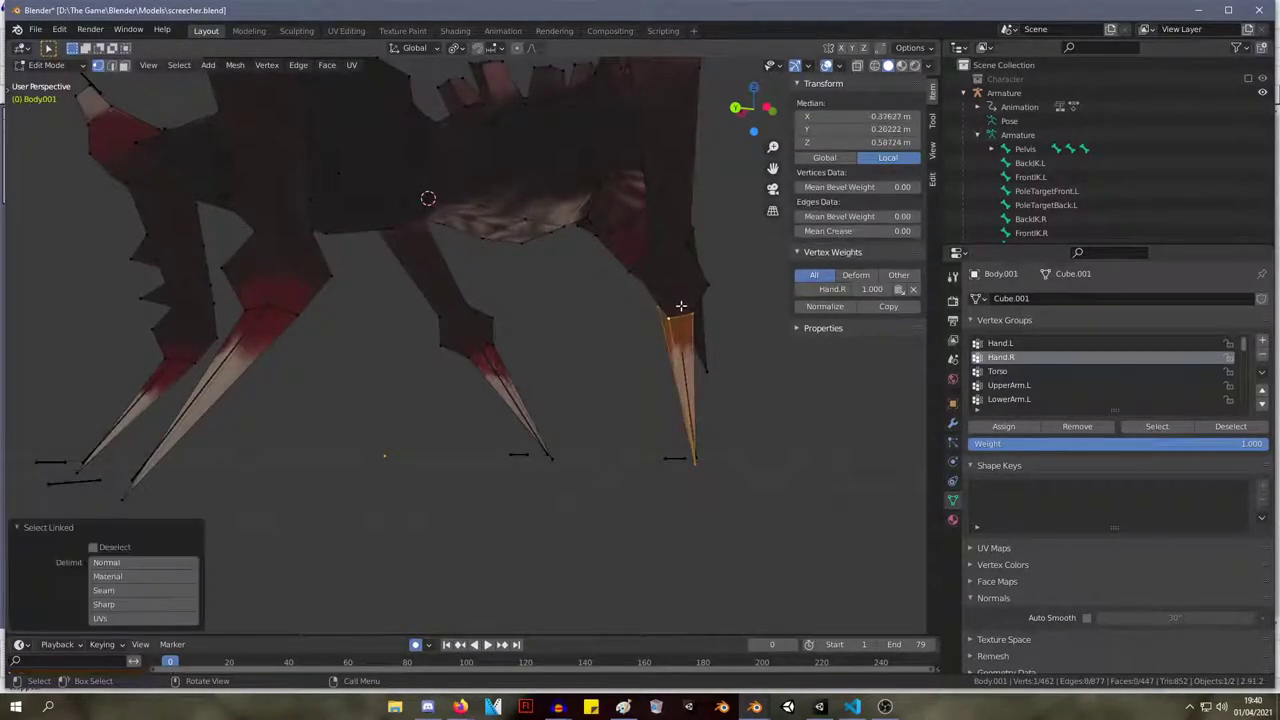
Isolate the right lower arm's linked geometry by hiding everything else.
left_click(668, 293)
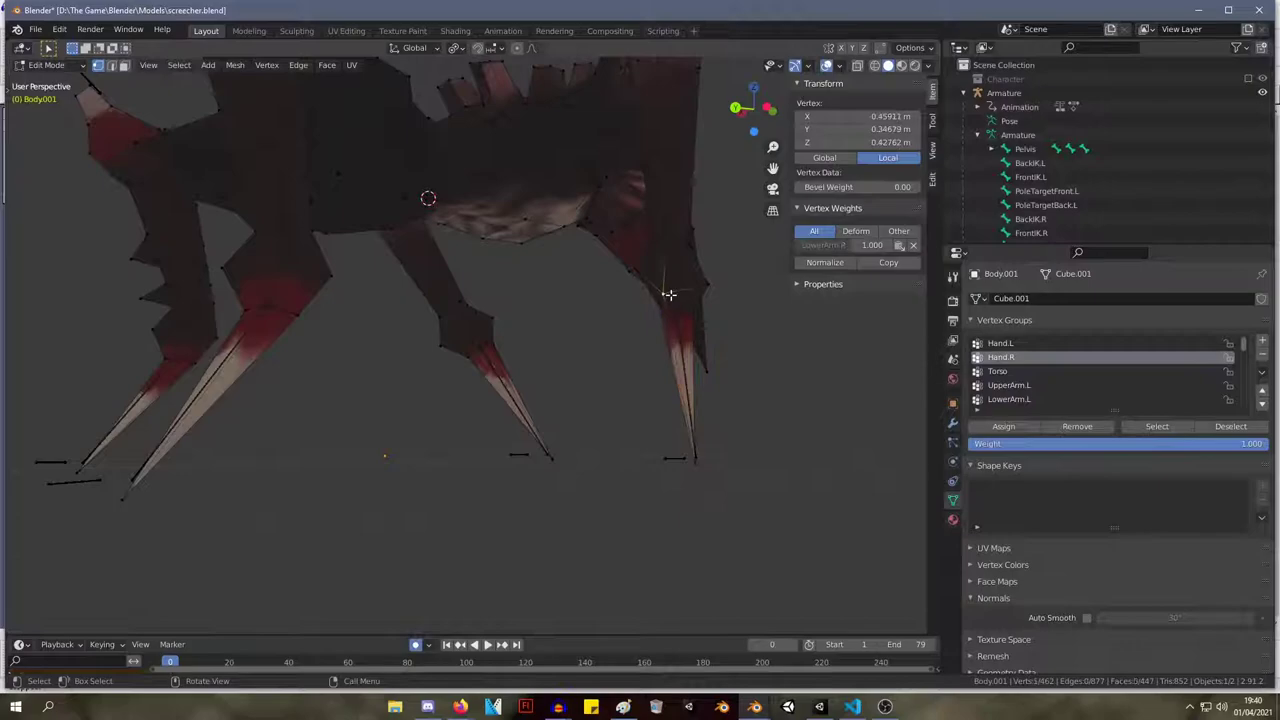
key("l")
key("shift+h")
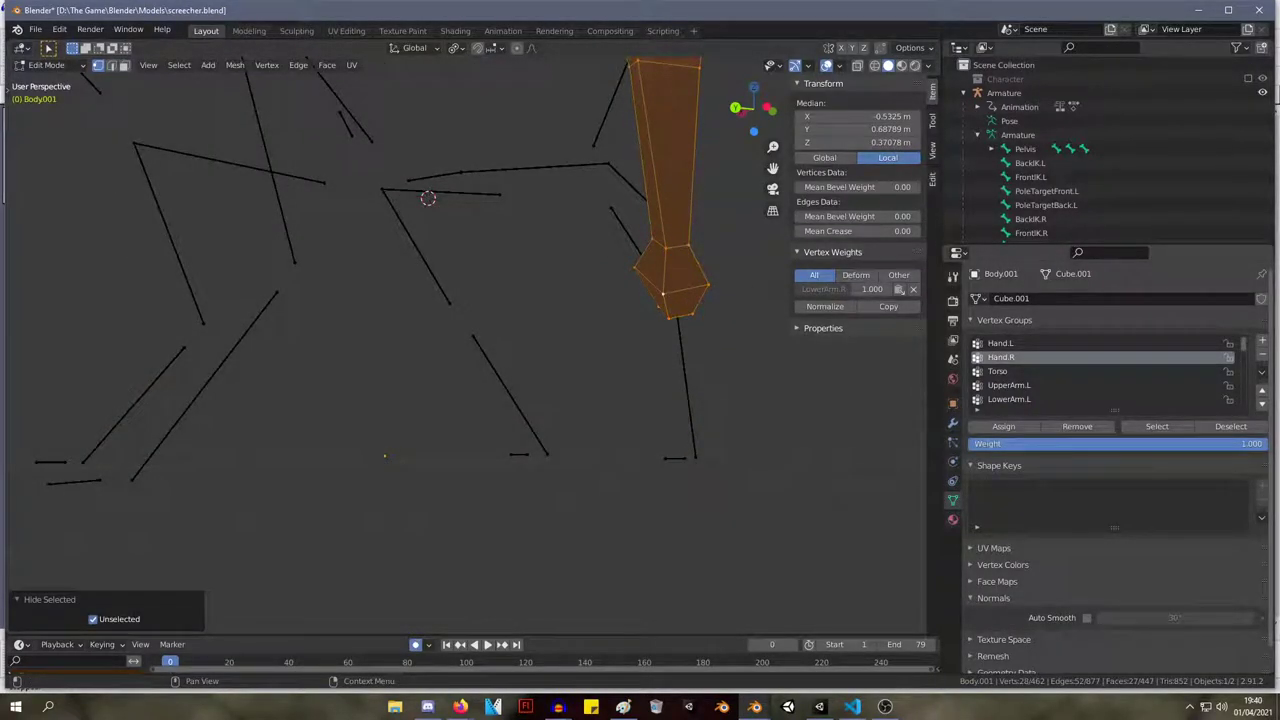
key("alt+Tab")
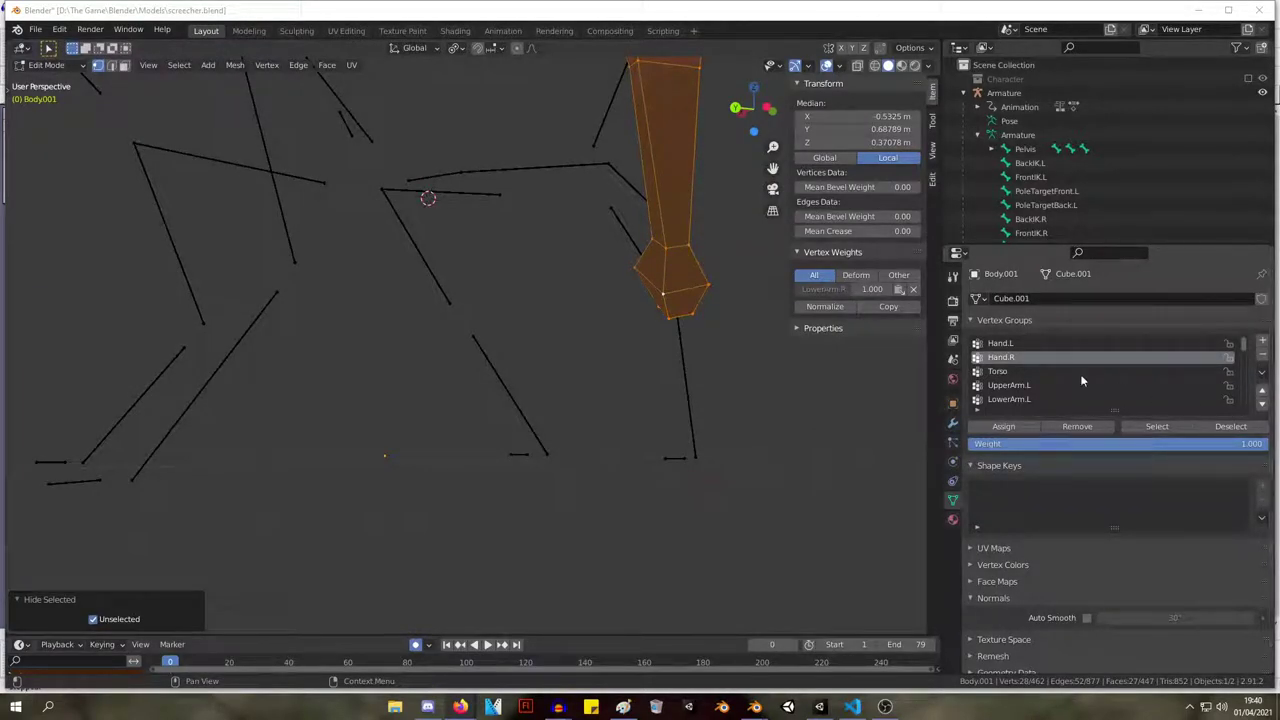
middle_click_drag(694, 238, 606, 309)
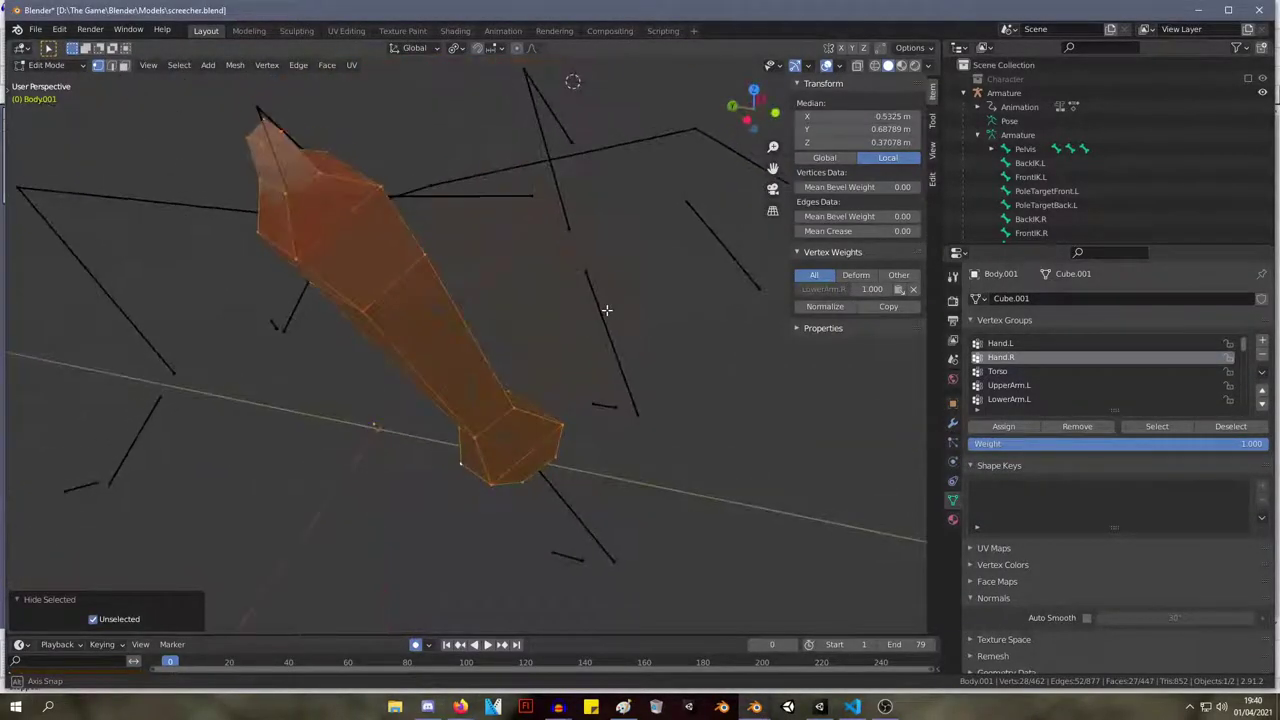
left_click(660, 426)
middle_click_drag(660, 426, 538, 262)
Remove the Hand.R weights from the vertices at the lower end of the right lower arm, leaving only LowerArm.R.
left_click(470, 189)
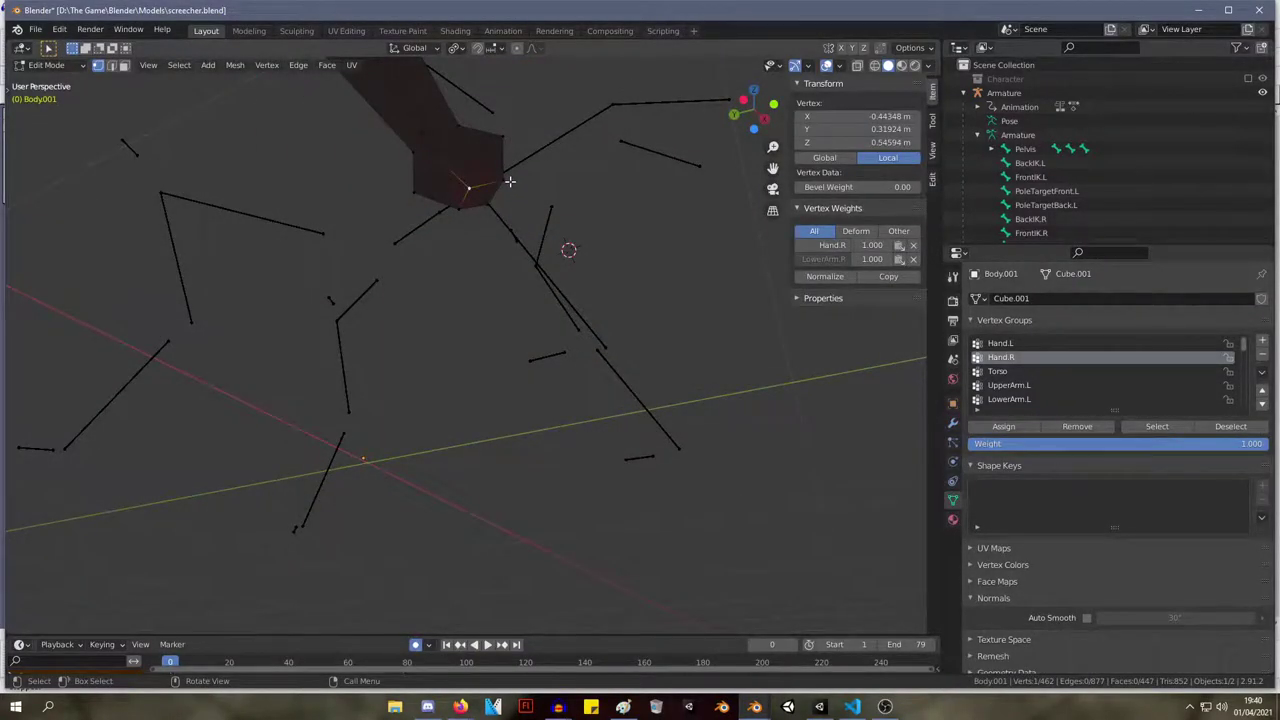
left_click(501, 183)
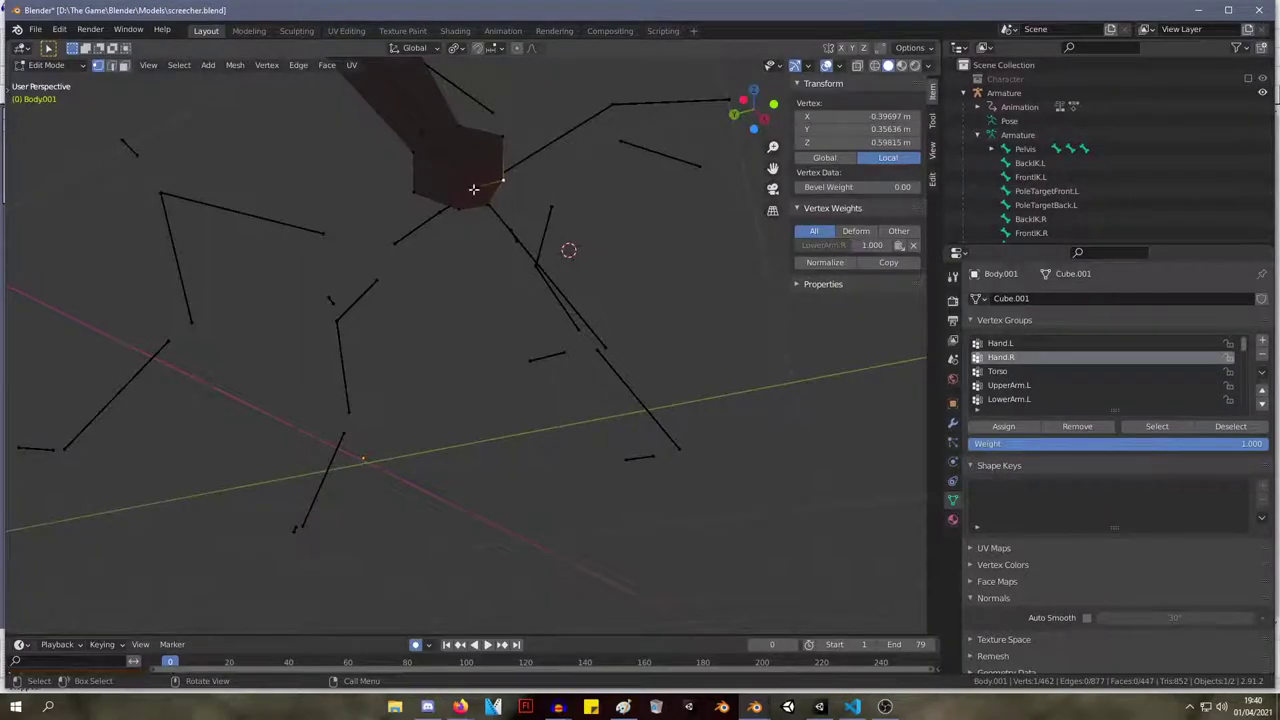
left_click(471, 188)
left_click(471, 192)
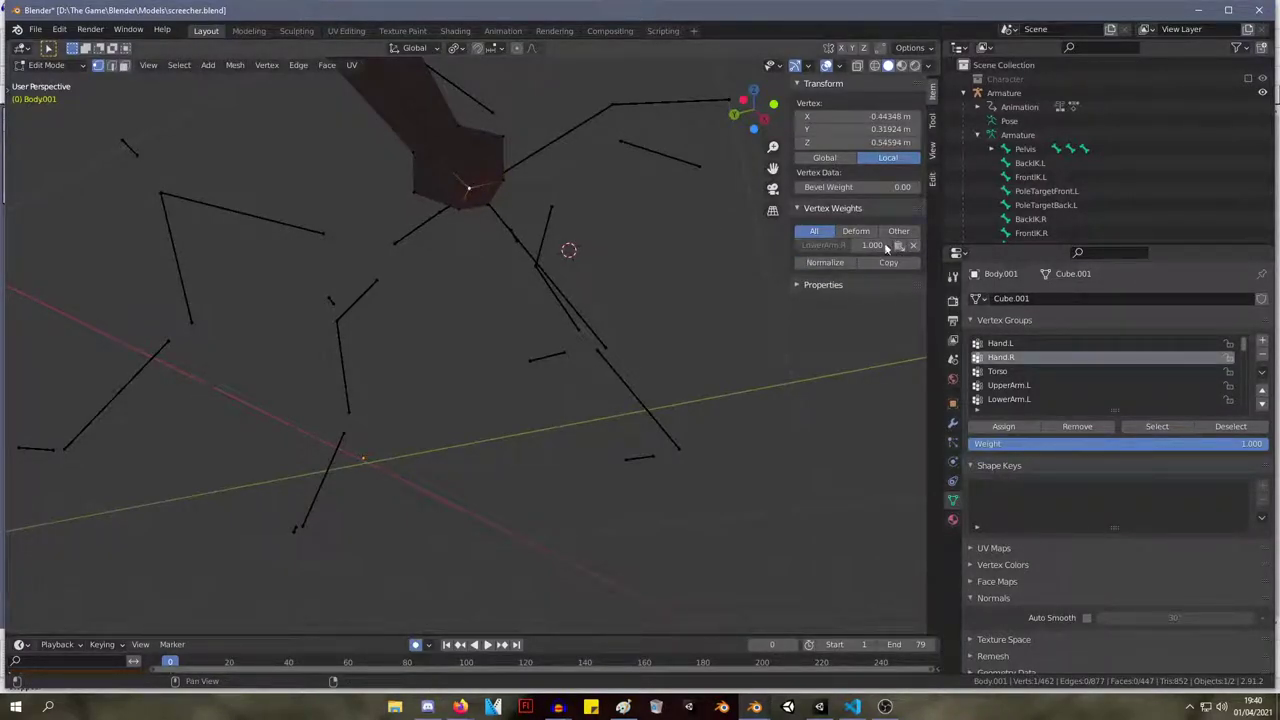
left_click(464, 212)
left_click(913, 245)
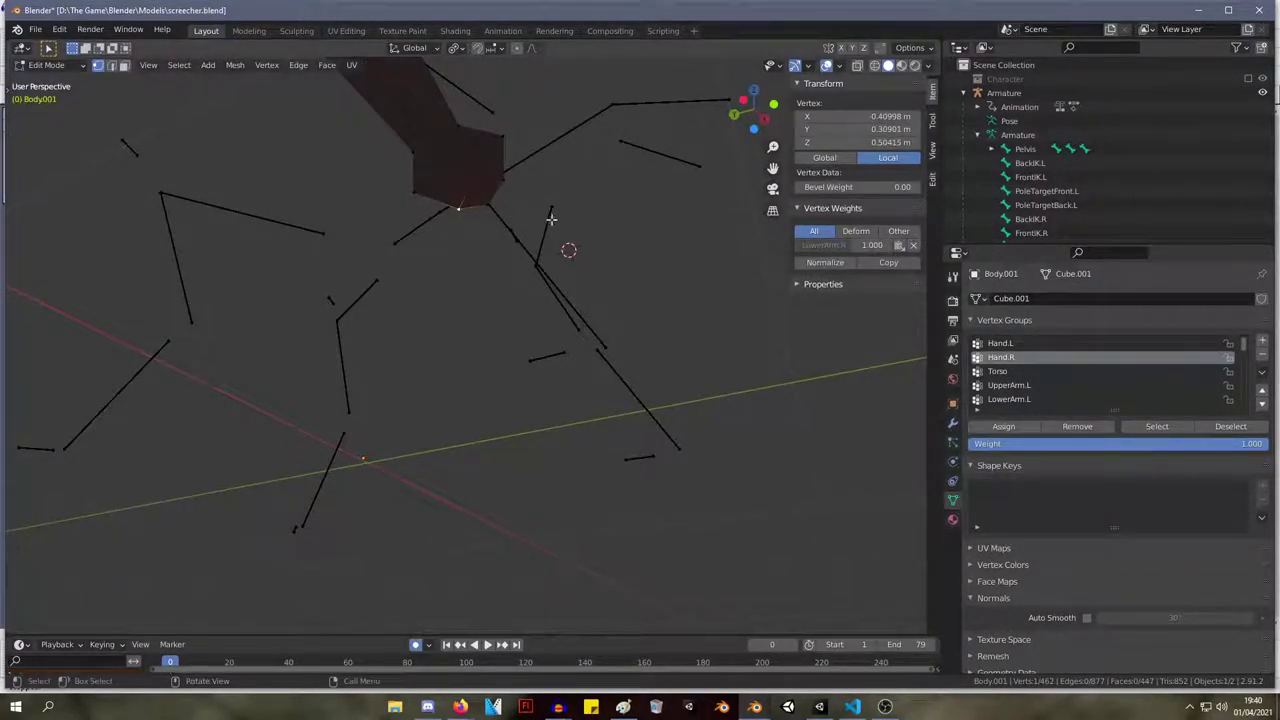
left_click(492, 206)
left_click(912, 246)
left_click(505, 182)
Compare the right front leg between Object Mode and Edit Mode.
key("Tab")
middle_click_drag(548, 213, 631, 240)
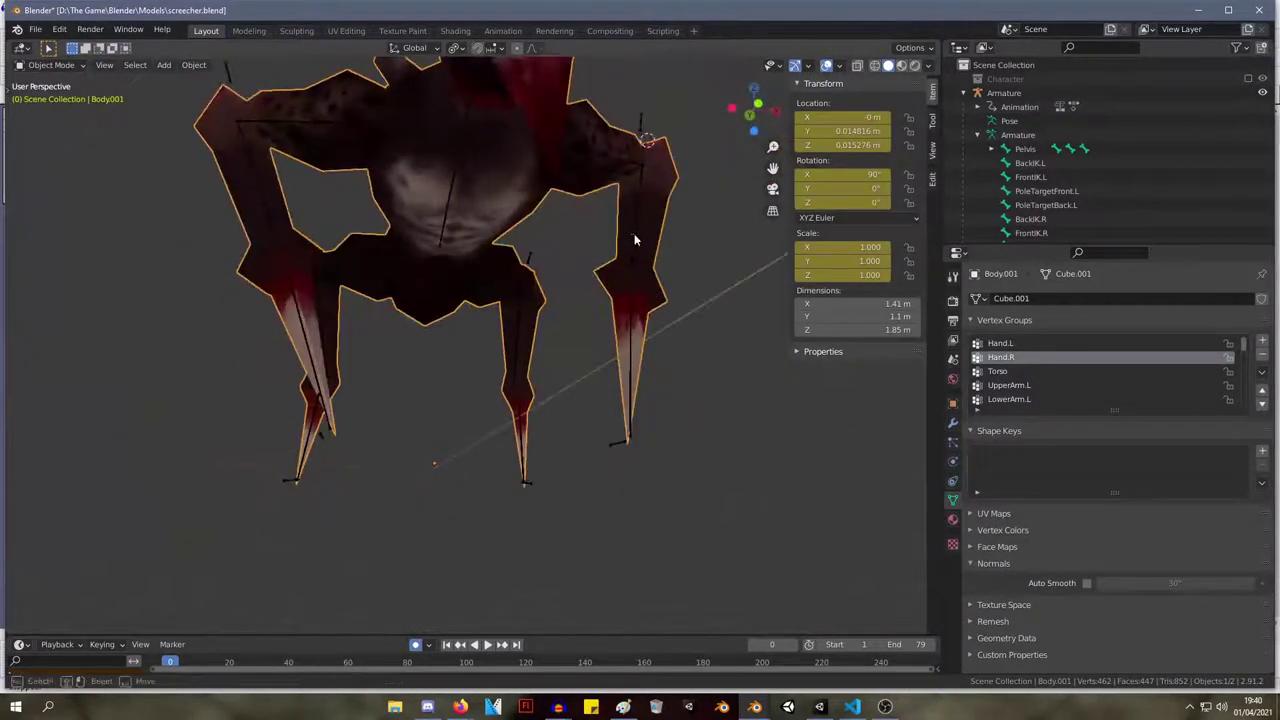
key("Tab")
key("Tab")
key("Tab")
key("Tab")
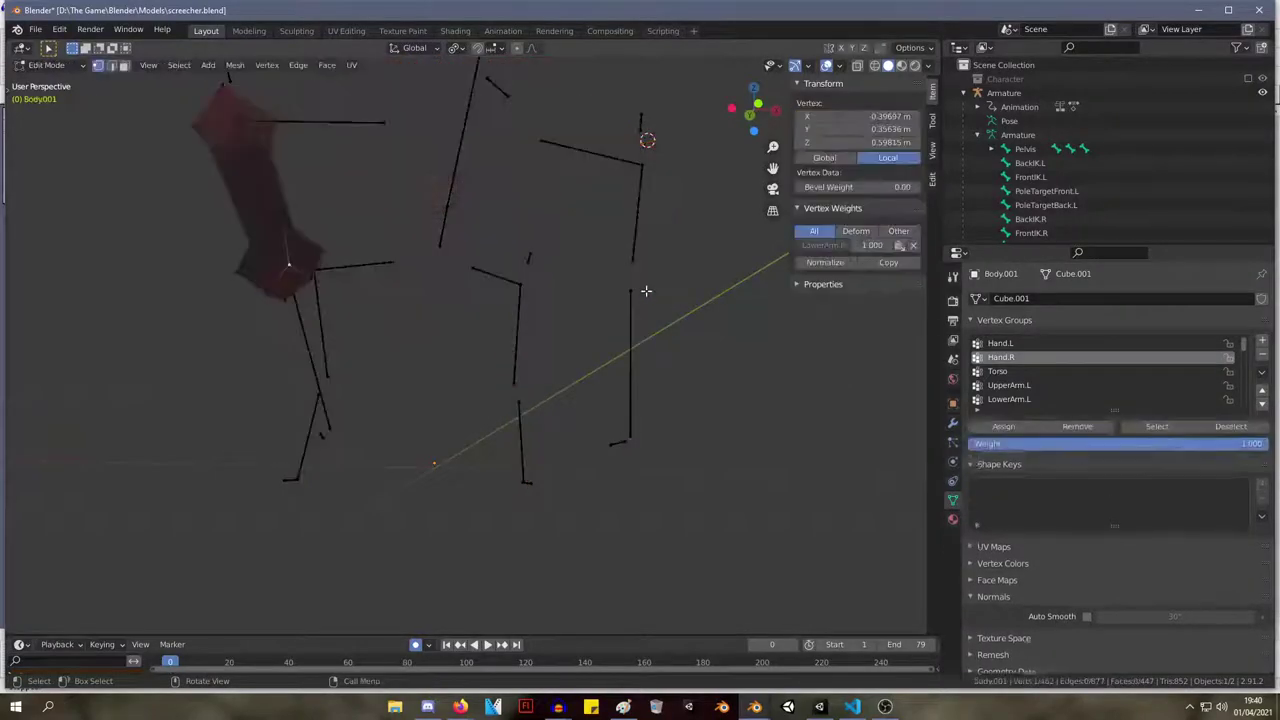
key("Tab")
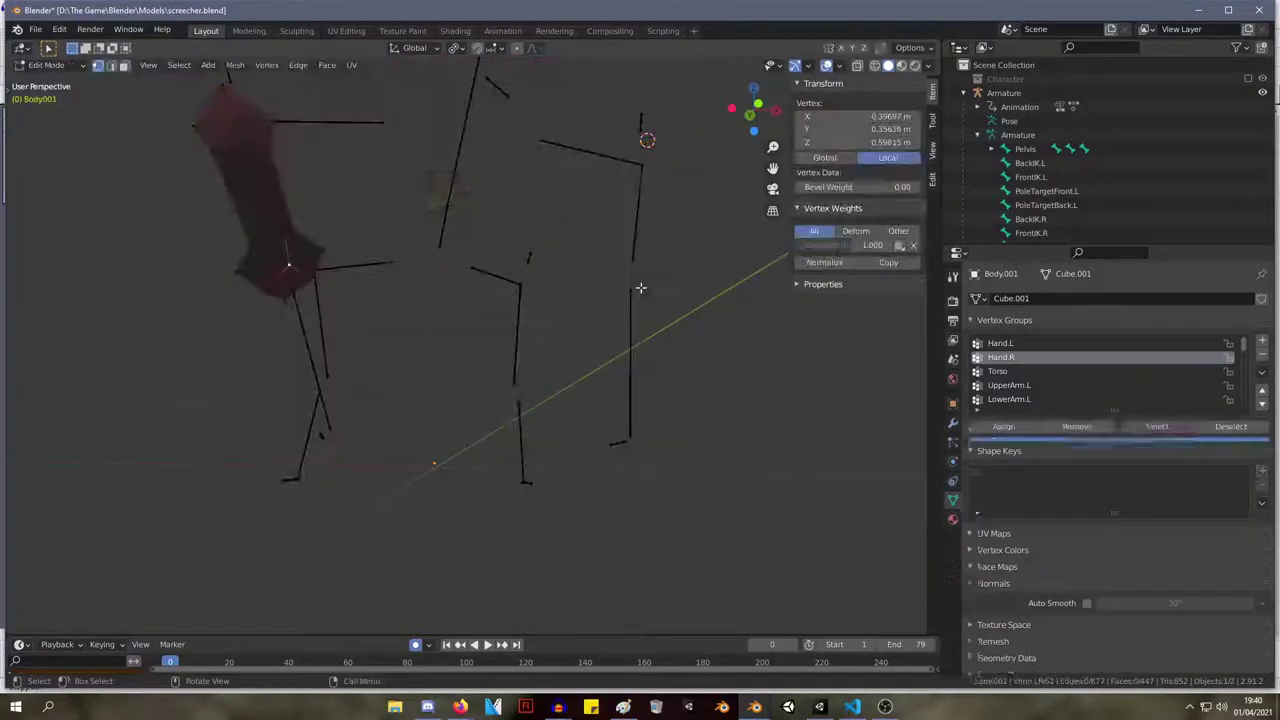
Reveal the whole mesh, then isolate the left lower arm's linked geometry to inspect its lower end.
key("alt+h")
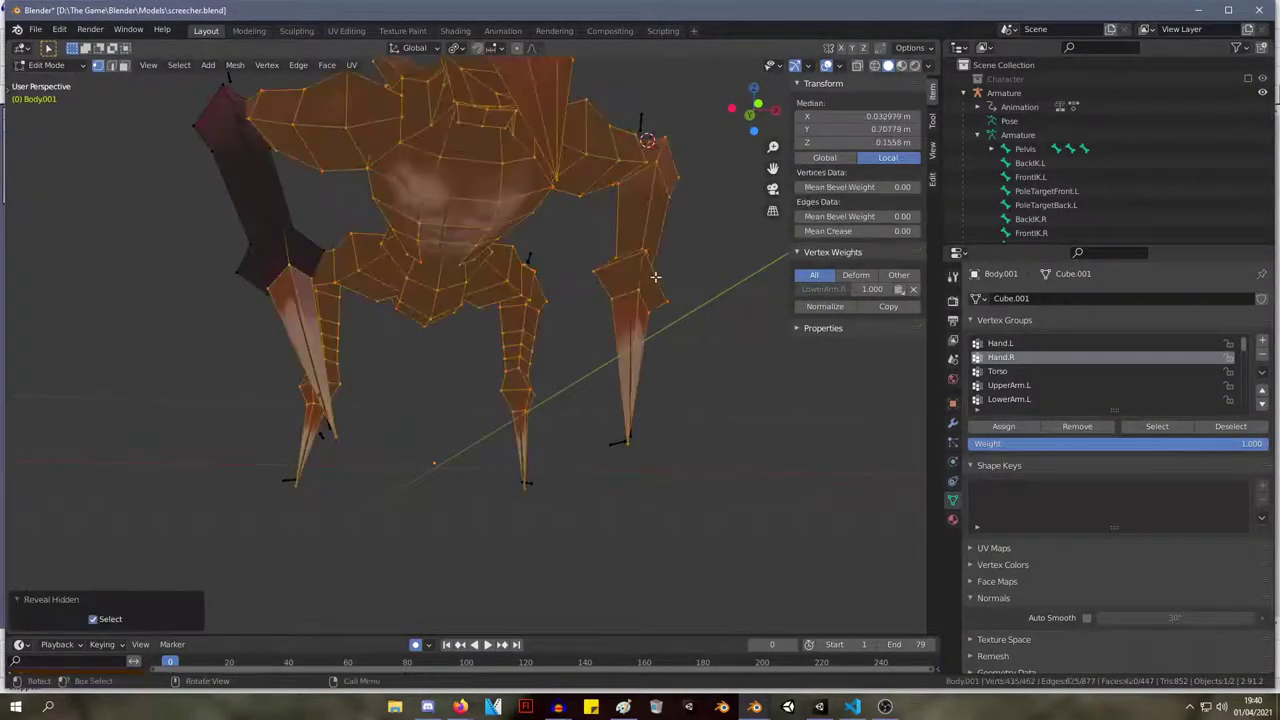
key("alt+a")
left_click(645, 259)
key("l")
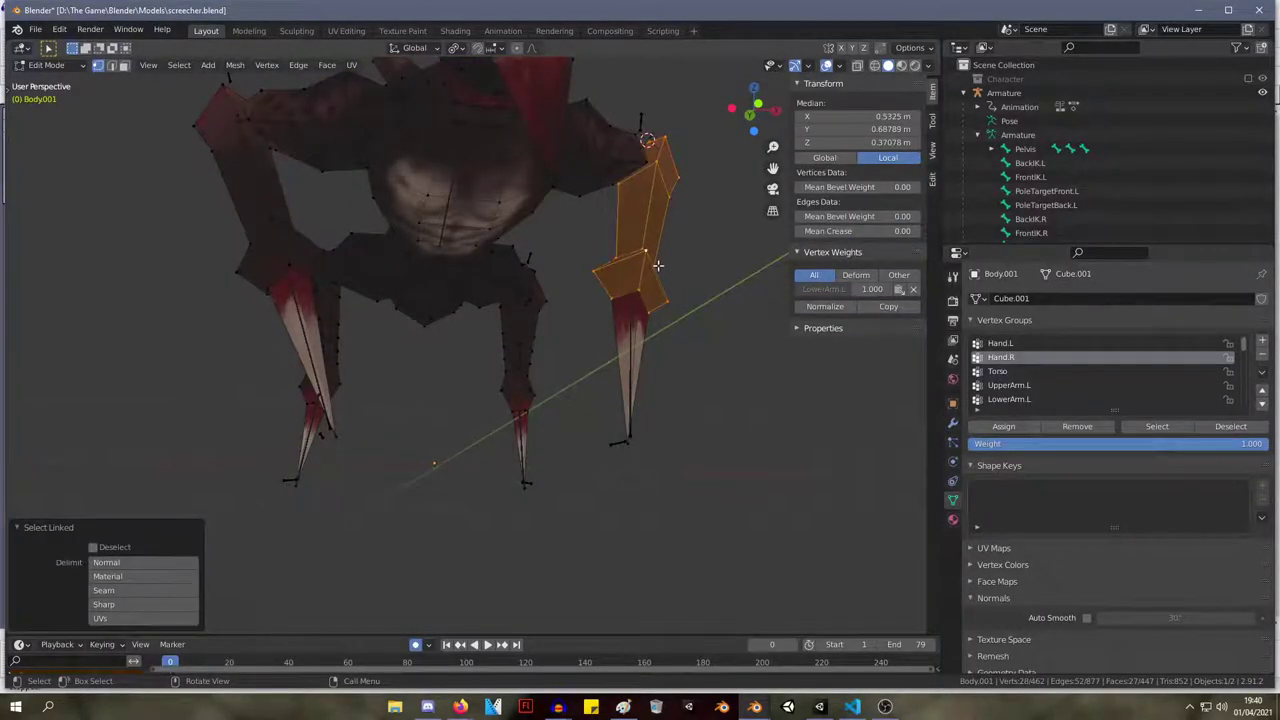
key("shift+h")
middle_click_drag(666, 281, 563, 331)
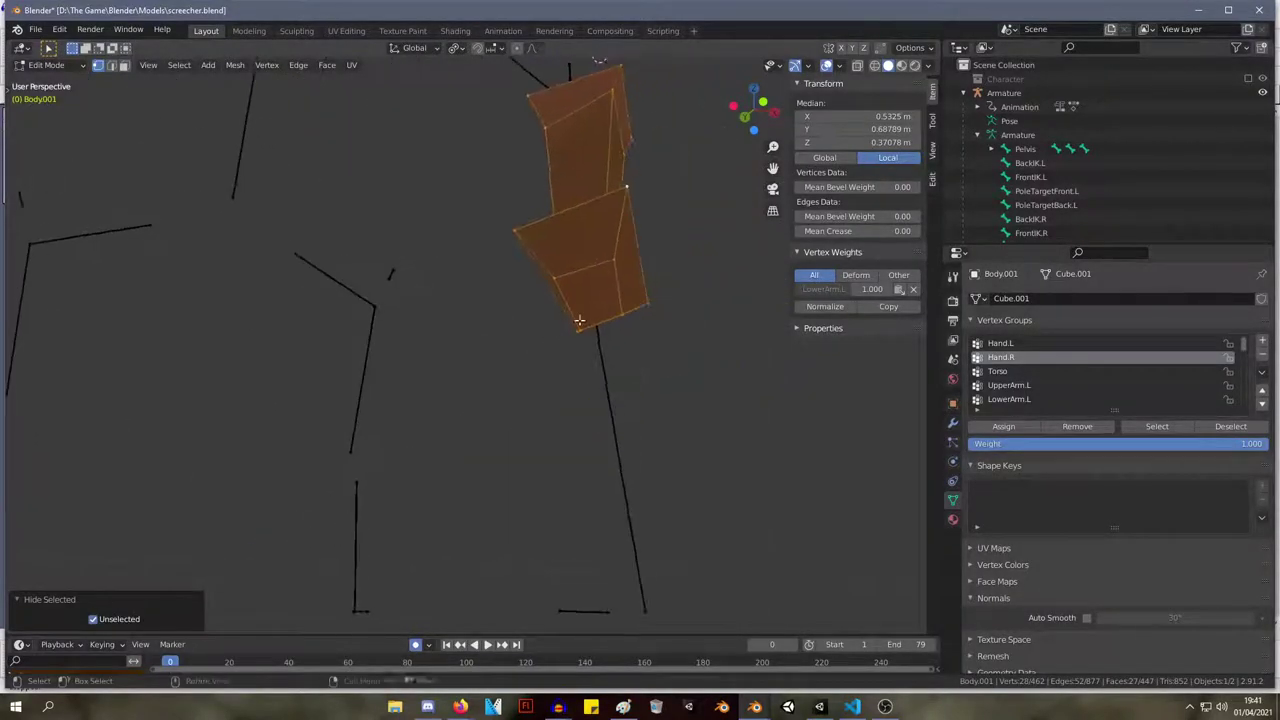
Remove the extra bone weight from the vertex at the left lower arm's lower end, leaving only LowerArm.L.
left_click(612, 259)
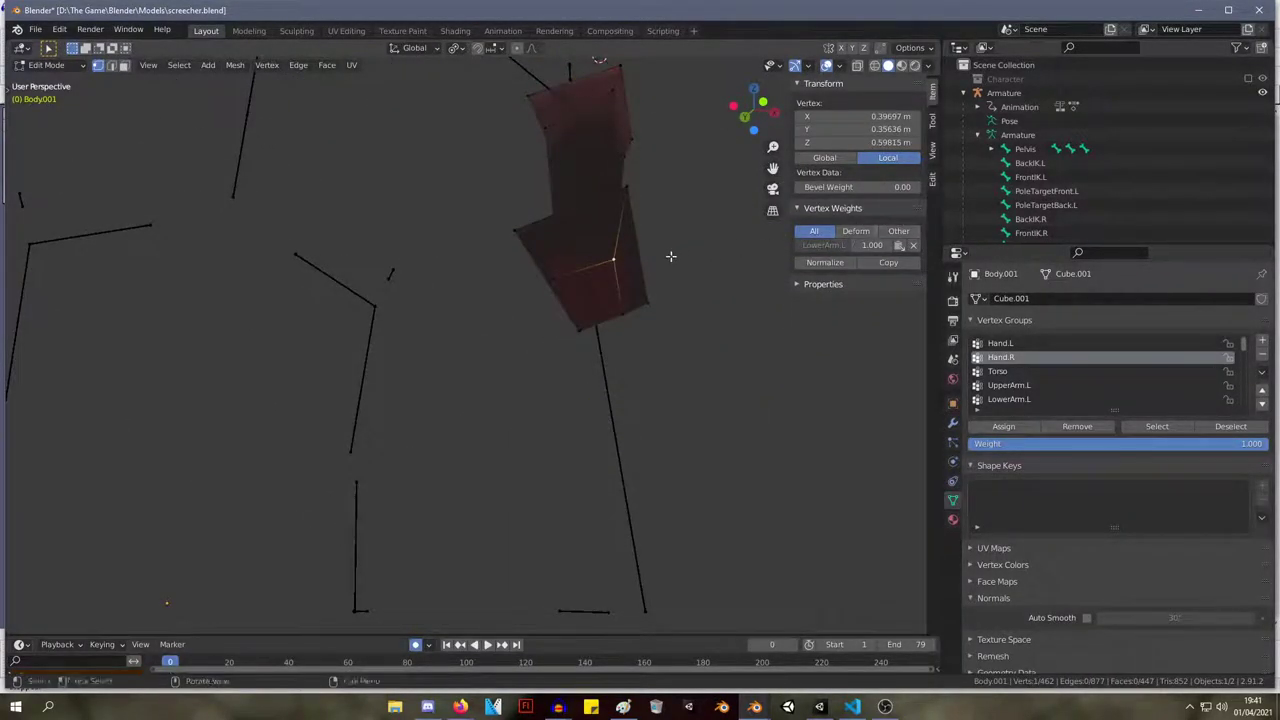
left_click(555, 277)
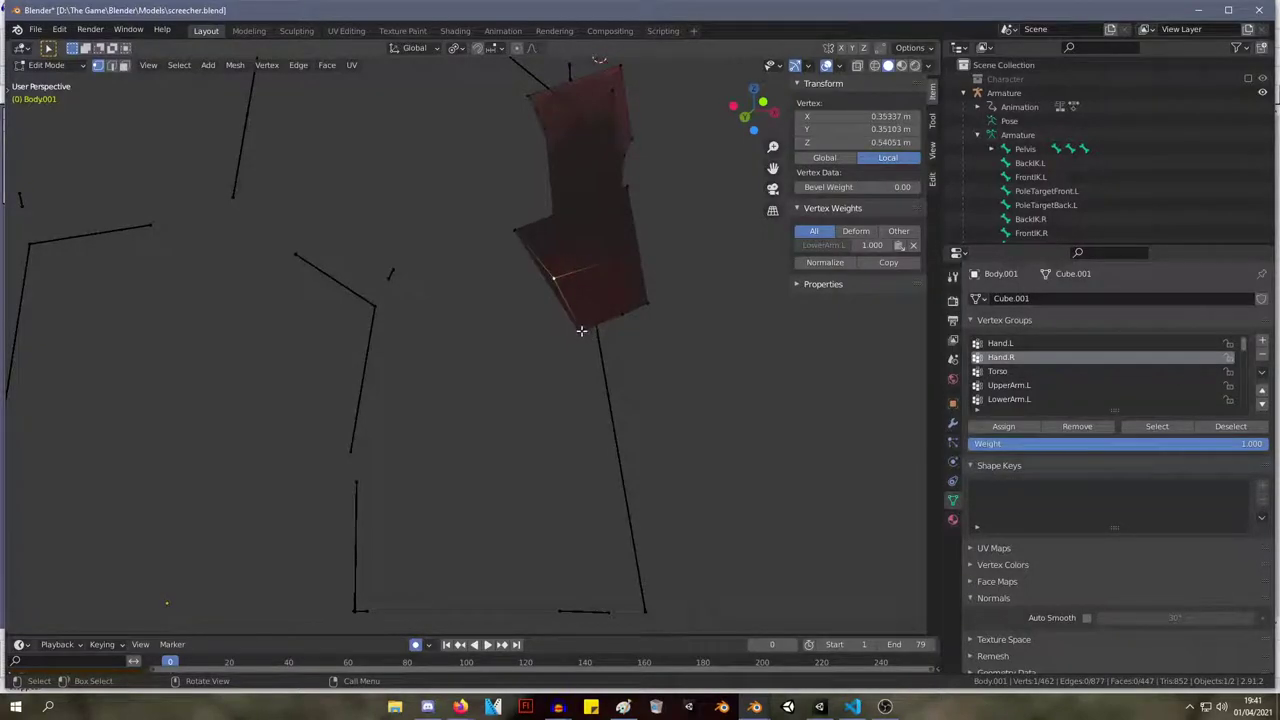
left_click(620, 313)
left_click(913, 245)
key("Tab")
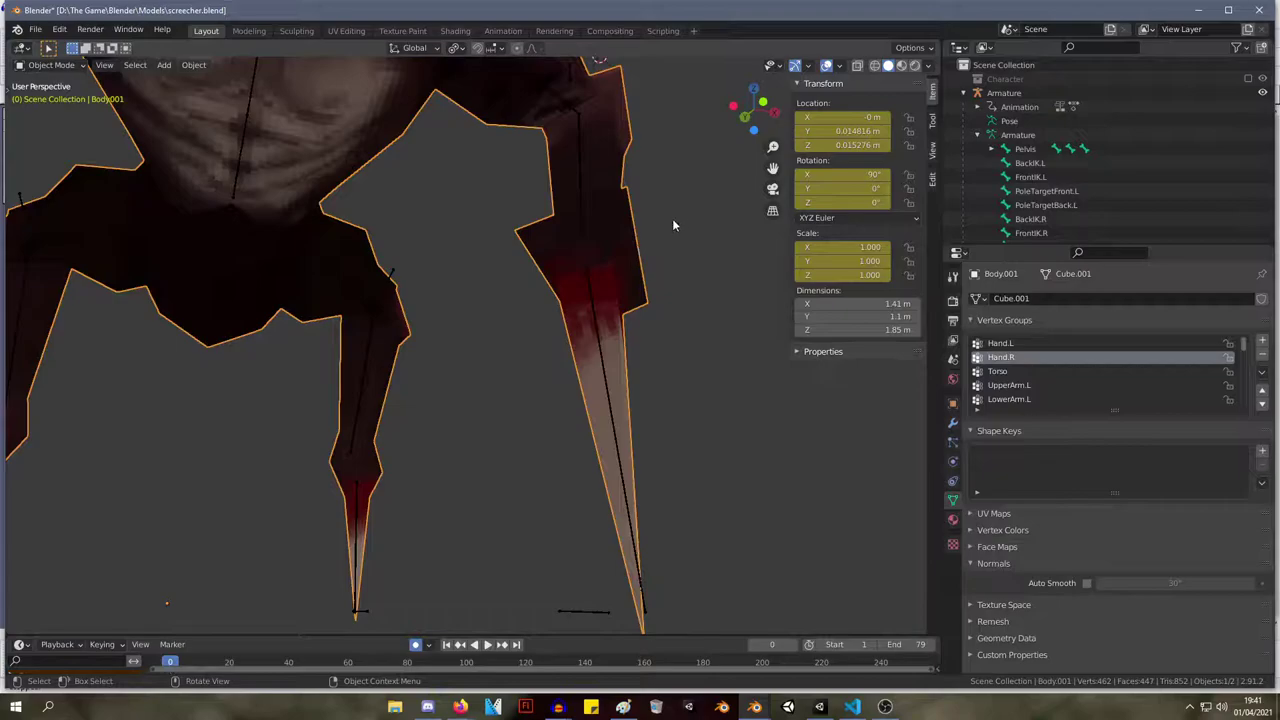
middle_click_drag(494, 286, 380, 296)
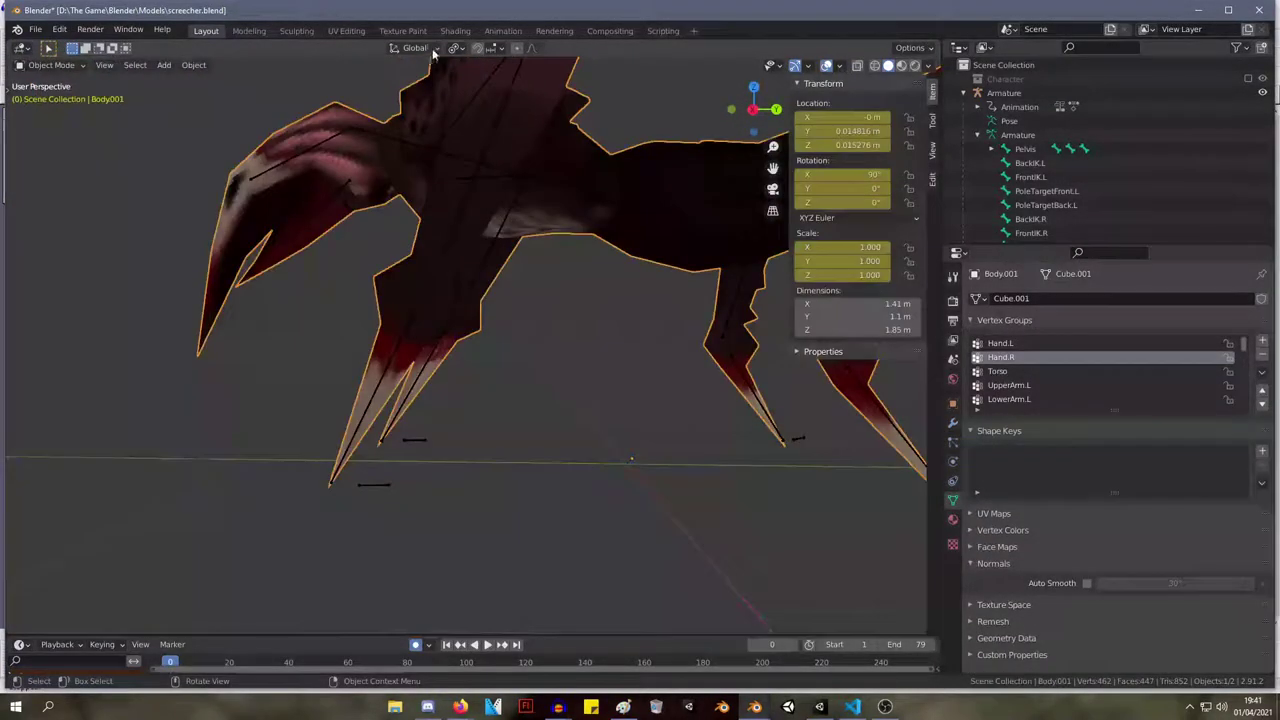
Switch to the Animation workspace and put the armature into Pose Mode.
left_click(493, 31)
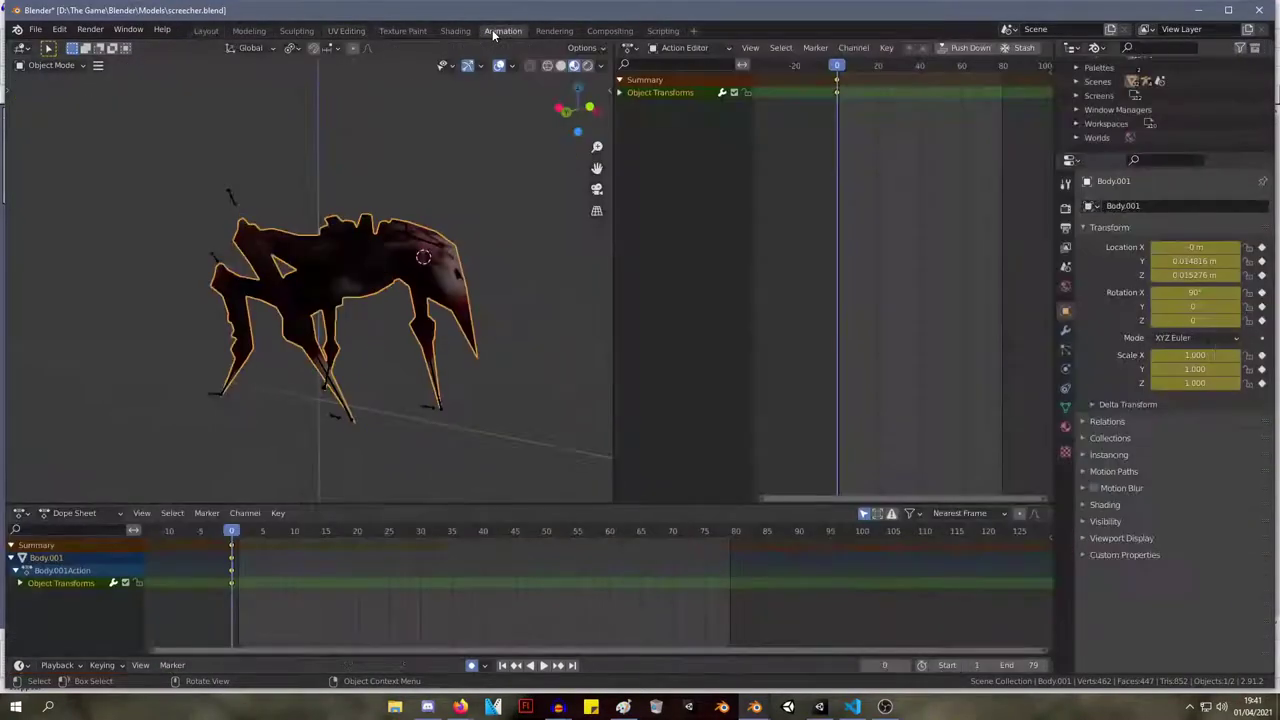
key("Tab")
middle_click_drag(480, 334, 389, 331)
key("Tab")
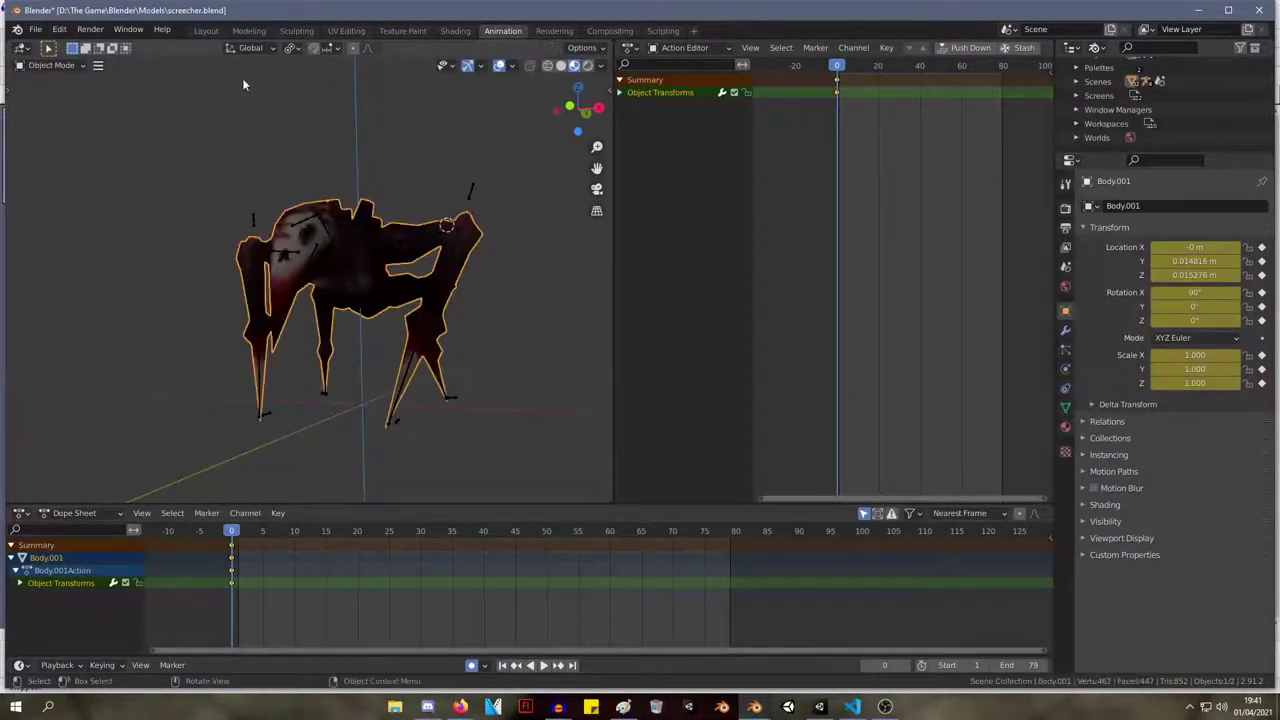
left_click(55, 66)
key("Tab")
key("Tab")
left_click(406, 365)
left_click(50, 65)
left_click(50, 114)
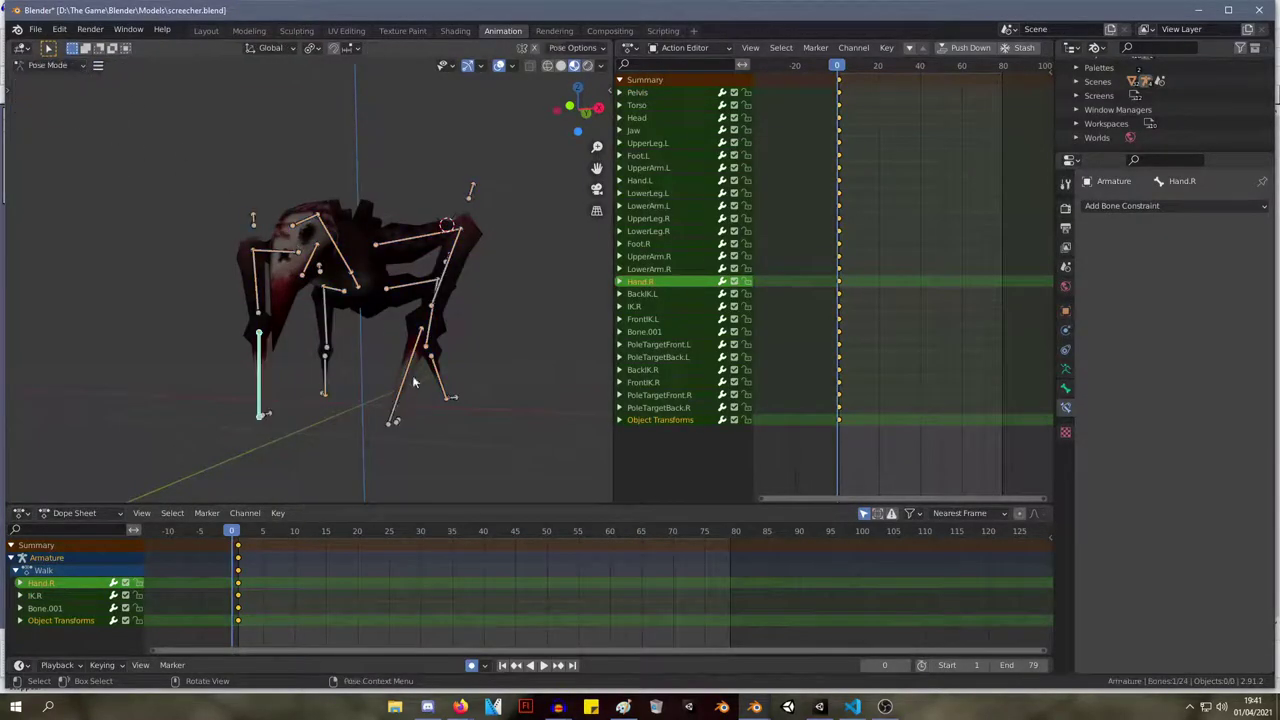
Try moving the left front claw's bone, cancel the move, and return to the Layout workspace in Object Mode.
left_click(410, 382)
key("g")
right_click(371, 418)
left_click(263, 372)
left_click(418, 368)
key("Tab")
key("Tab")
middle_click_drag(482, 322, 466, 350)
left_click(208, 31)
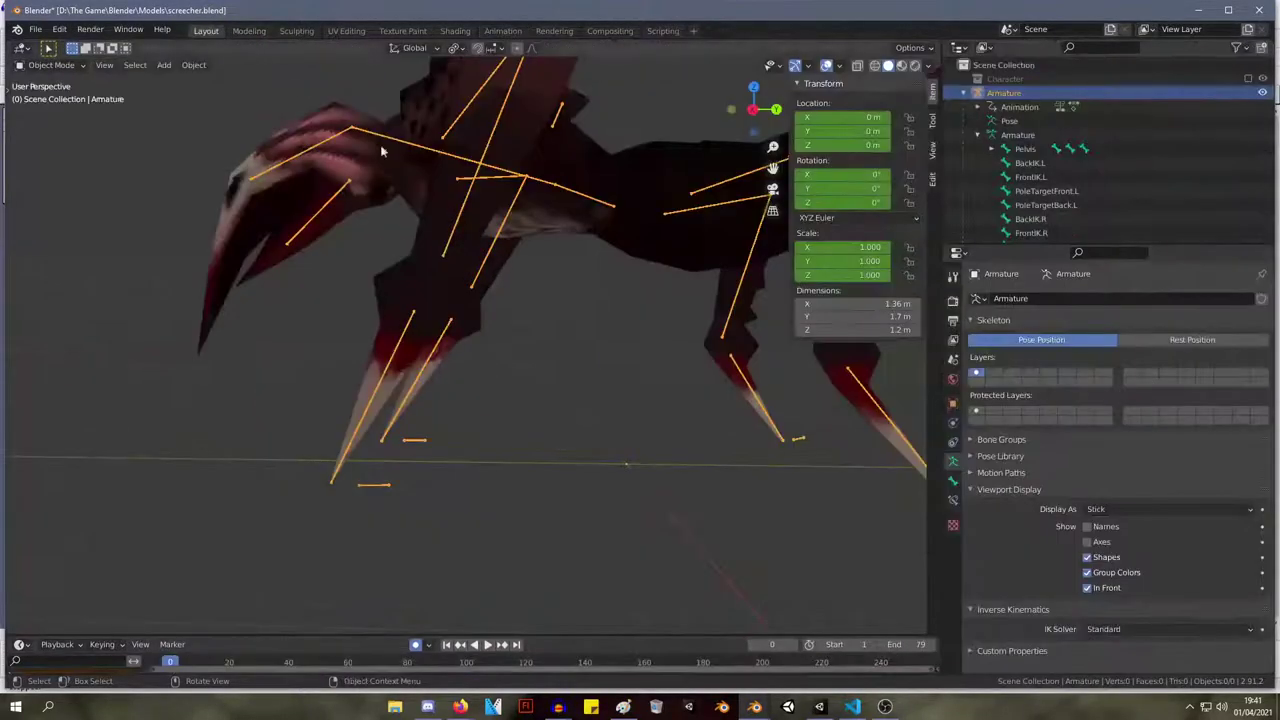
Inspect the vertex weights around the lower end of the isolated left lower arm from several sides.
left_click(439, 258)
middle_click_drag(439, 262, 526, 300)
key("Tab")
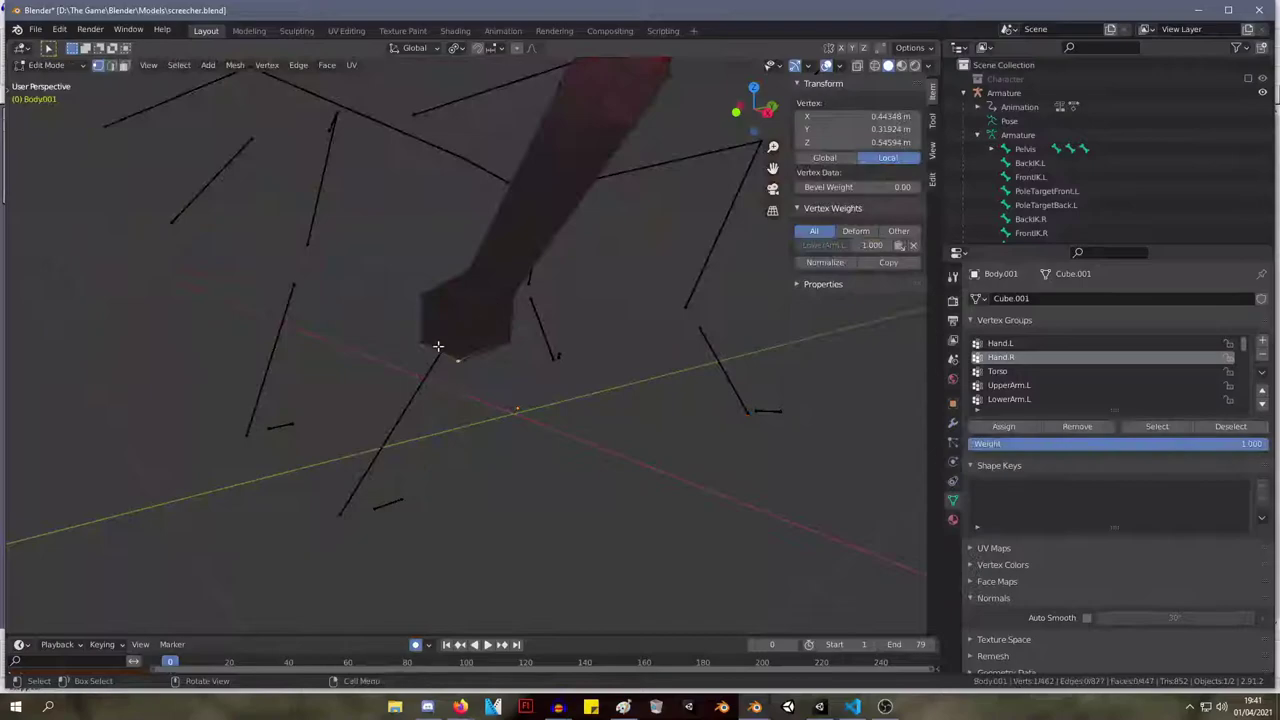
middle_click_drag(424, 343, 608, 268)
left_click(511, 309)
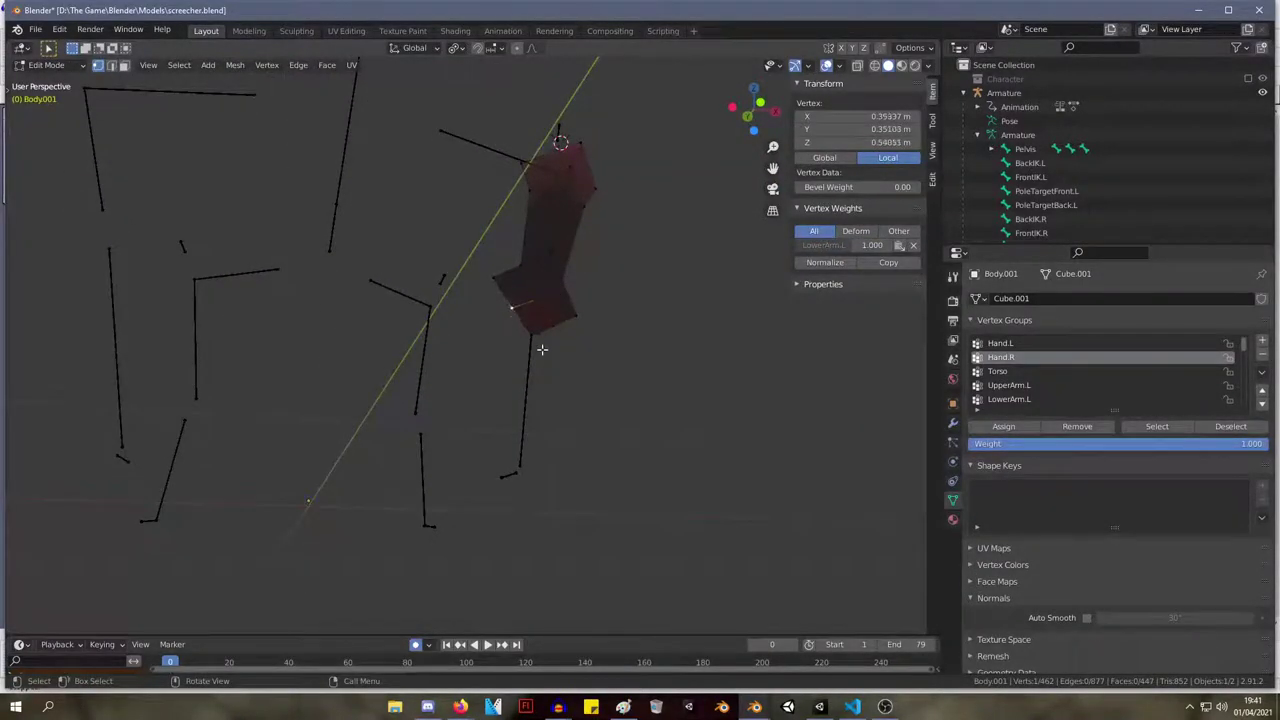
left_click(552, 328)
middle_click_drag(551, 329, 703, 332)
left_click(464, 353)
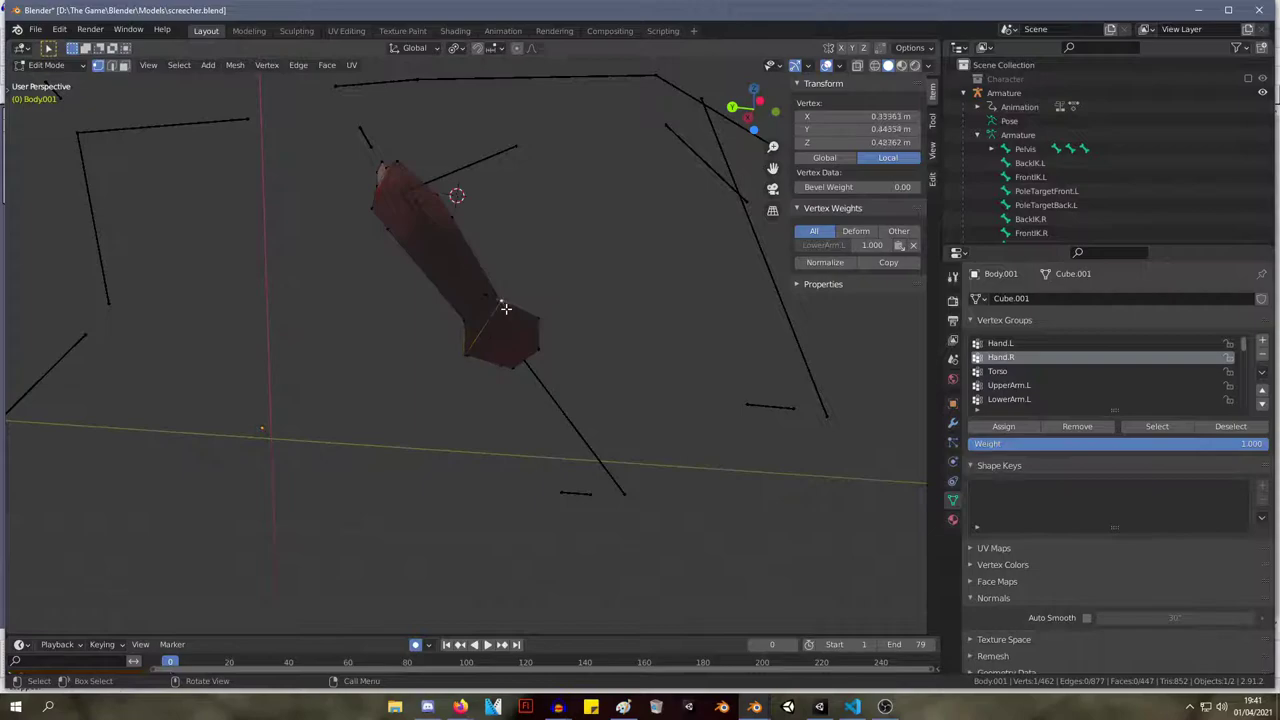
Reveal the whole mesh, then isolate the left front claw's linked geometry.
key("Tab")
key("Tab")
key("alt+h")
key("alt+a")
left_click(524, 348)
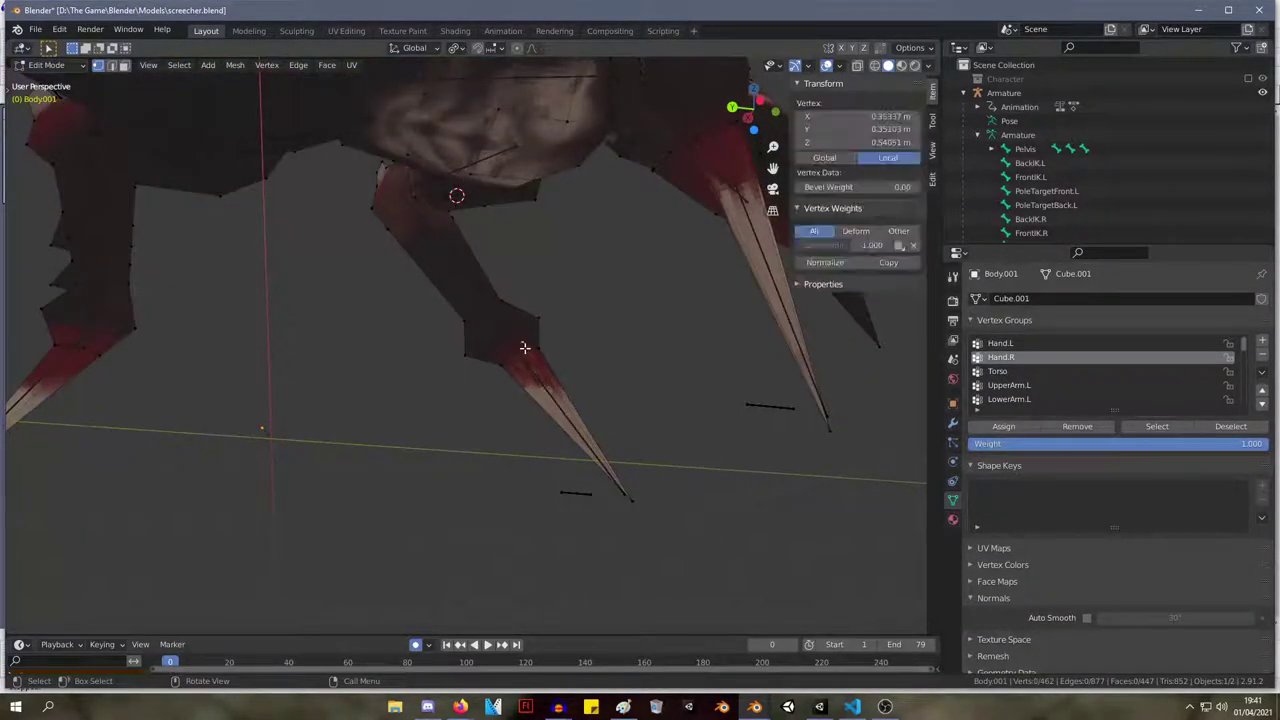
middle_click_drag(843, 299, 437, 347)
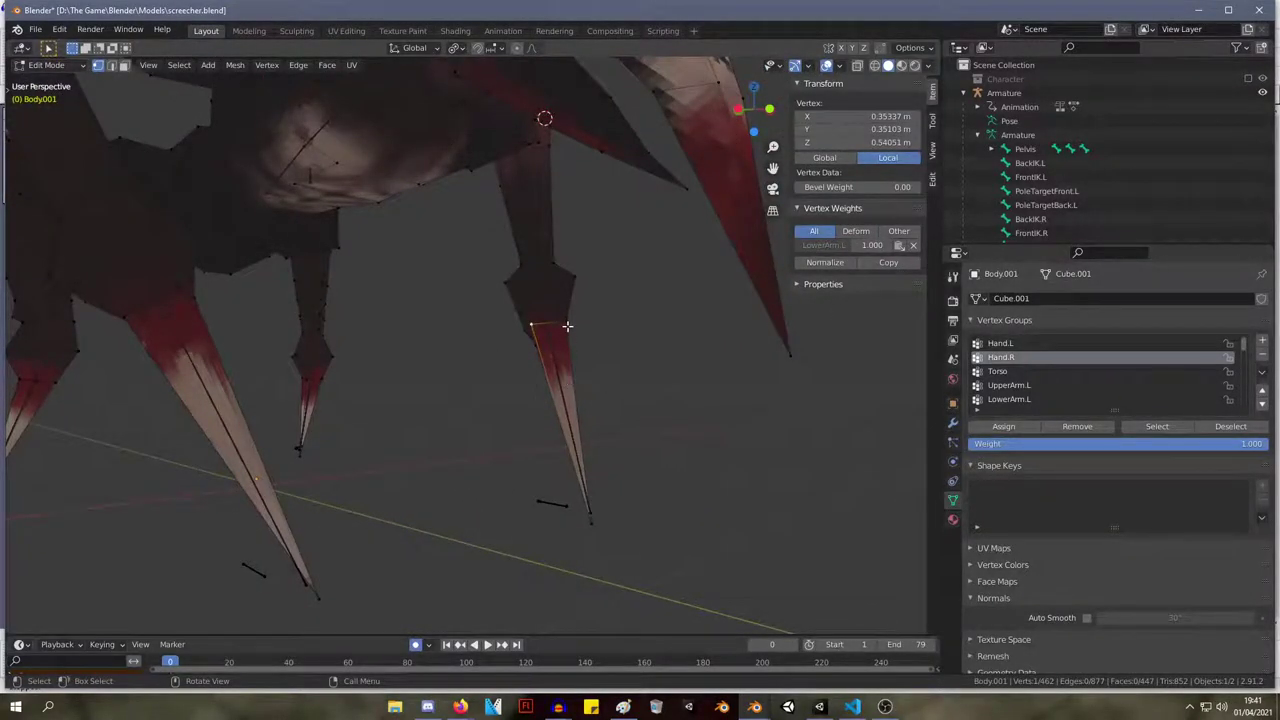
key("l")
middle_click_drag(566, 325, 600, 400)
key("shift+h")
Replace the LowerArm.L weights on the four vertices of the left front claw's upper face with Hand.L at 1.000.
left_click(471, 289)
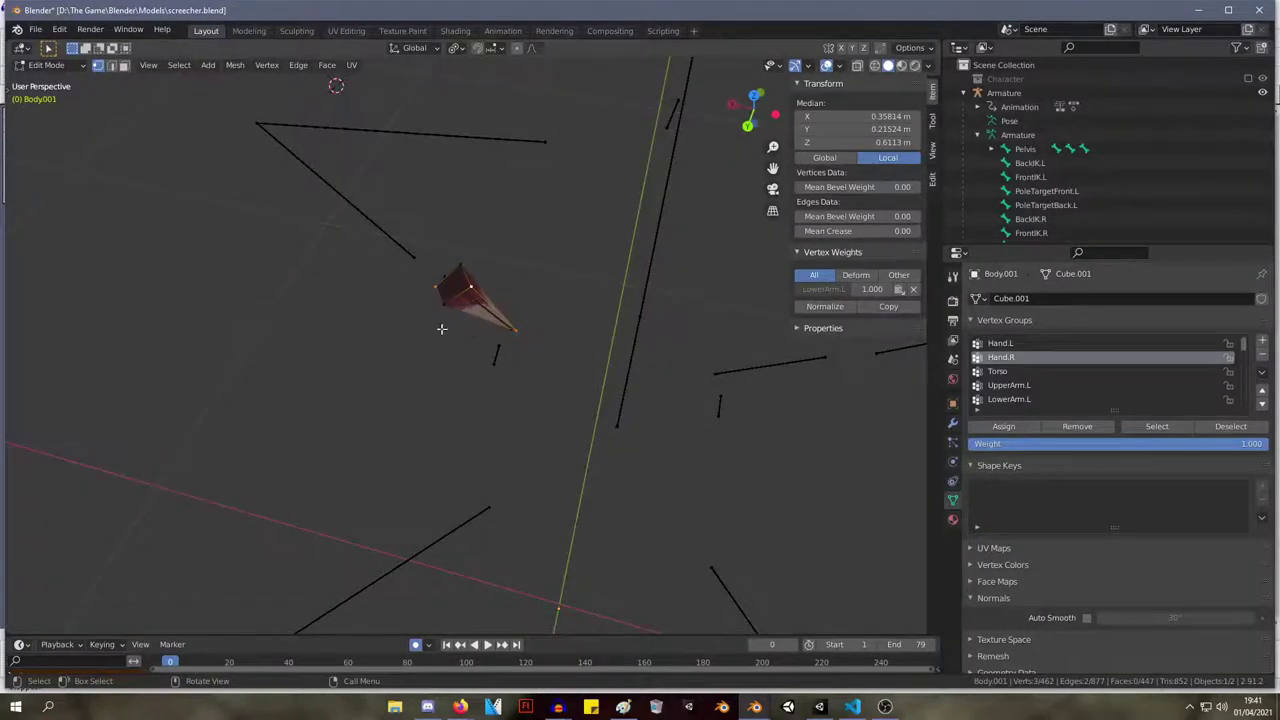
left_click_drag(490, 316, 388, 227)
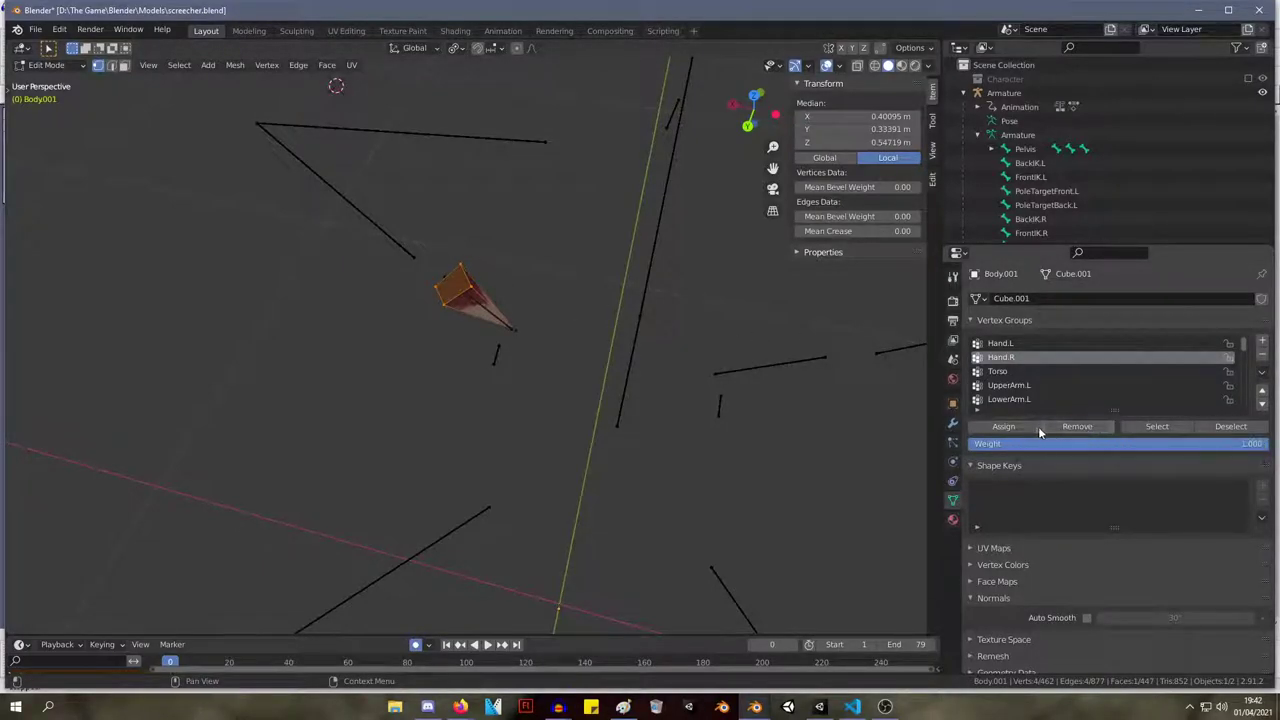
left_click(1010, 344)
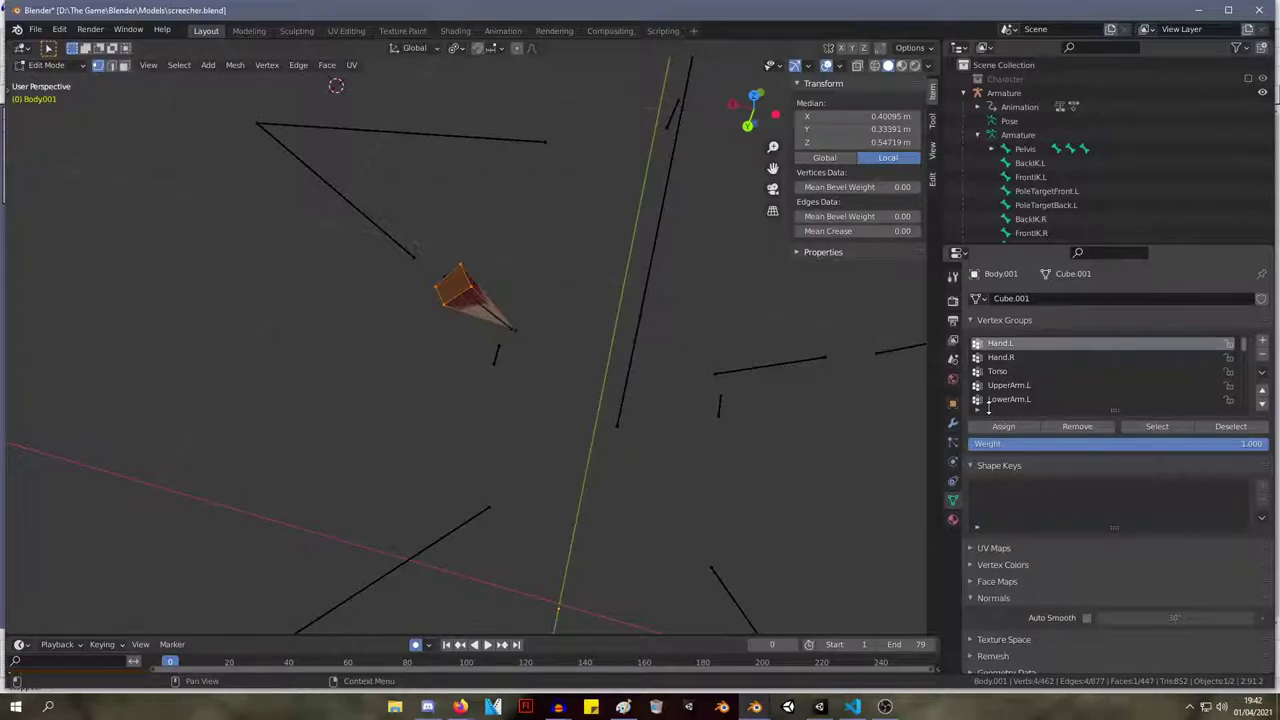
key("Tab")
Check the creature's legs in Object Mode from several sides and save the file.
scroll(460, 330, "down", 5)
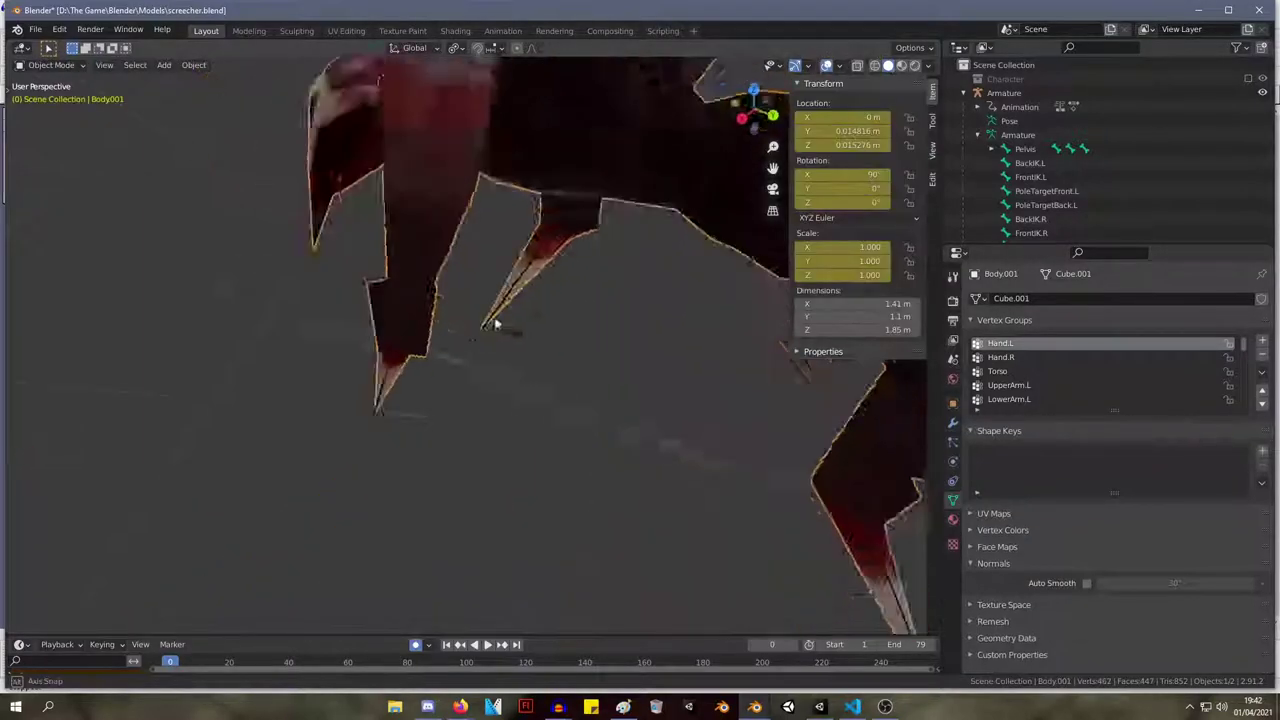
scroll(410, 314, "down", 3)
scroll(410, 314, "up", 2)
middle_click_drag(415, 312, 479, 343)
middle_click_drag(600, 317, 420, 280)
middle_click_drag(237, 206, 416, 286)
scroll(500, 337, "up", 3)
middle_click_drag(501, 337, 381, 364)
scroll(381, 364, "down", 5)
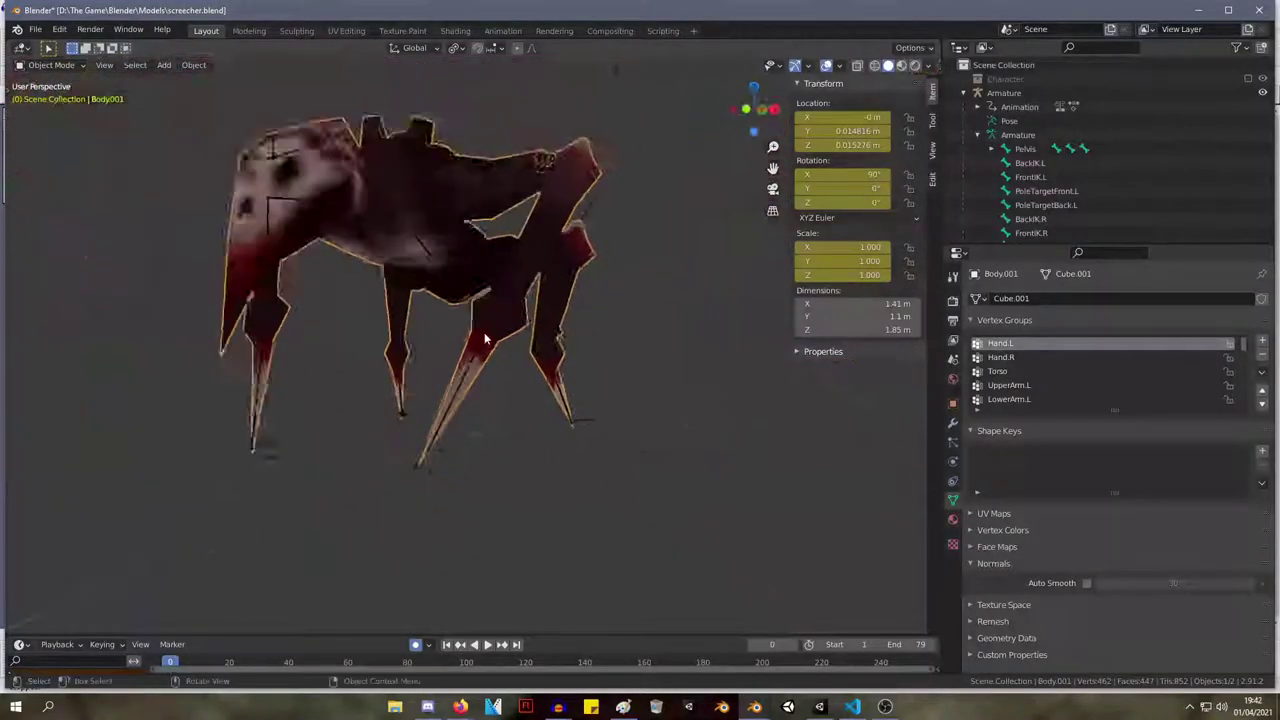
key("ctrl+s")
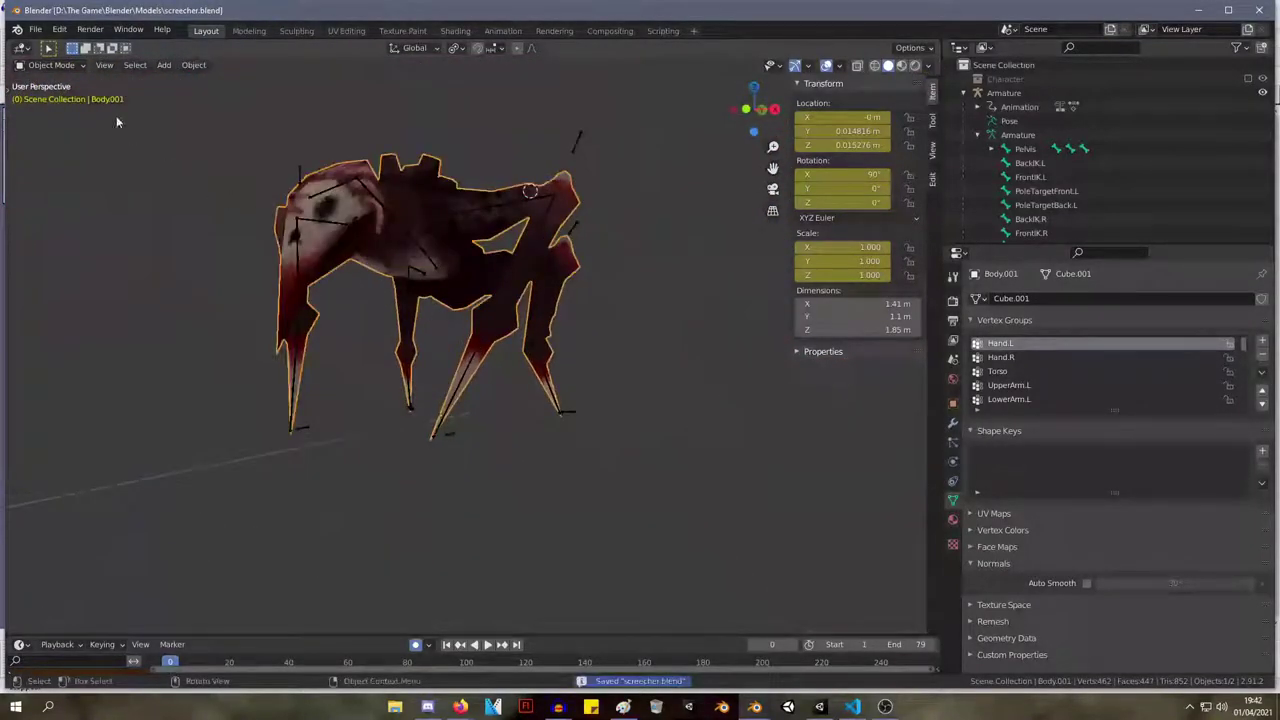
Open the recent file screecher2.blend and view its creature model for comparison.
left_click(35, 30)
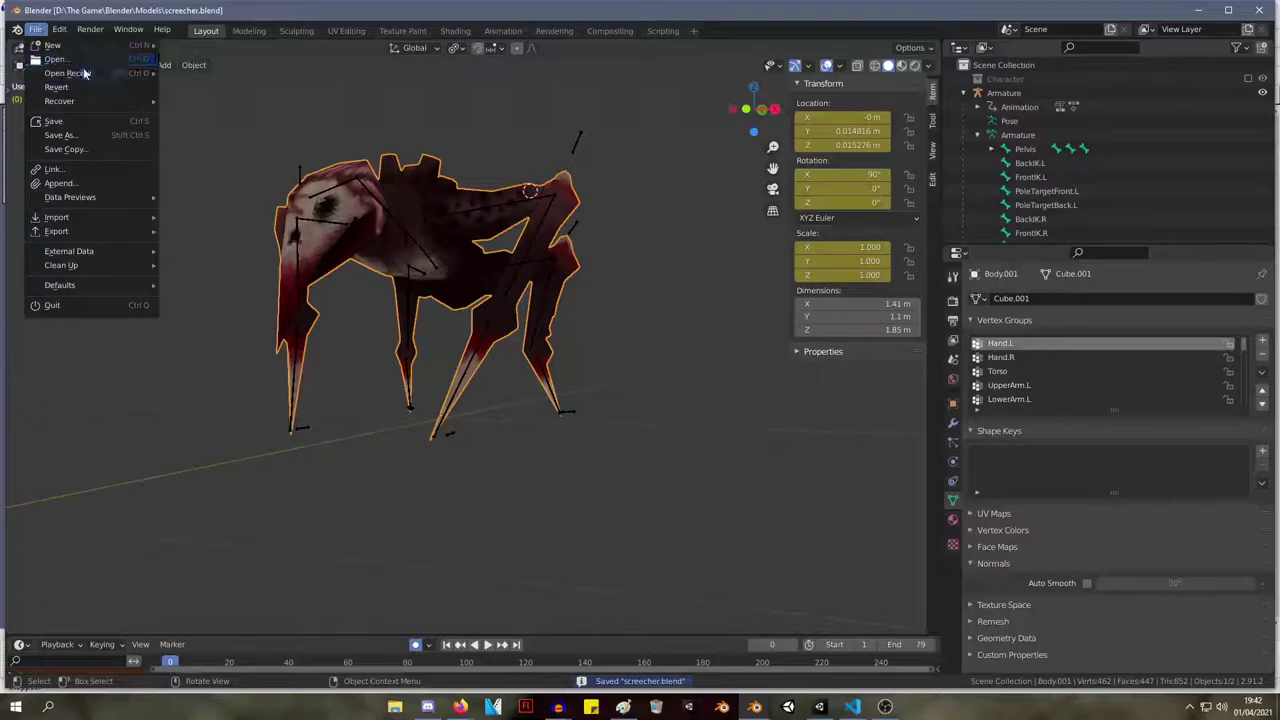
mouse_move(80, 73)
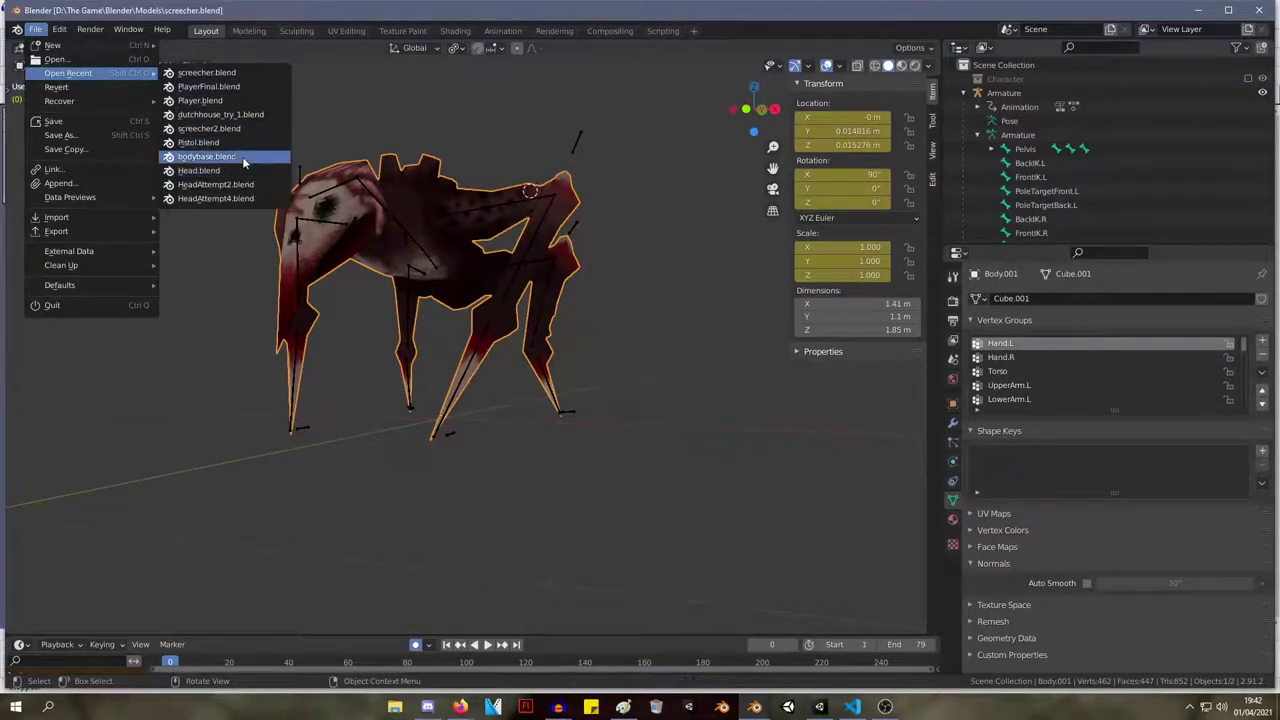
left_click(209, 128)
middle_click_drag(540, 320, 380, 217)
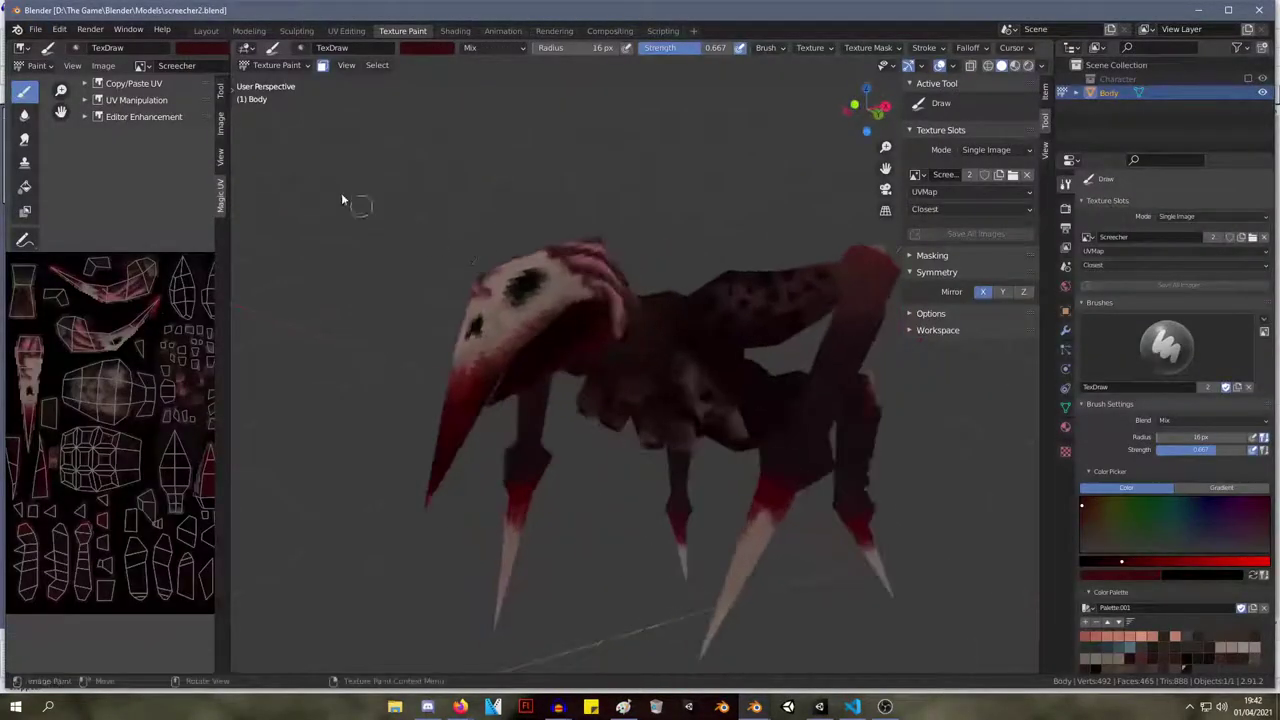
middle_click_drag(305, 164, 445, 271)
Reopen screecher.blend from the Models folder.
left_click(35, 29)
left_click(50, 63)
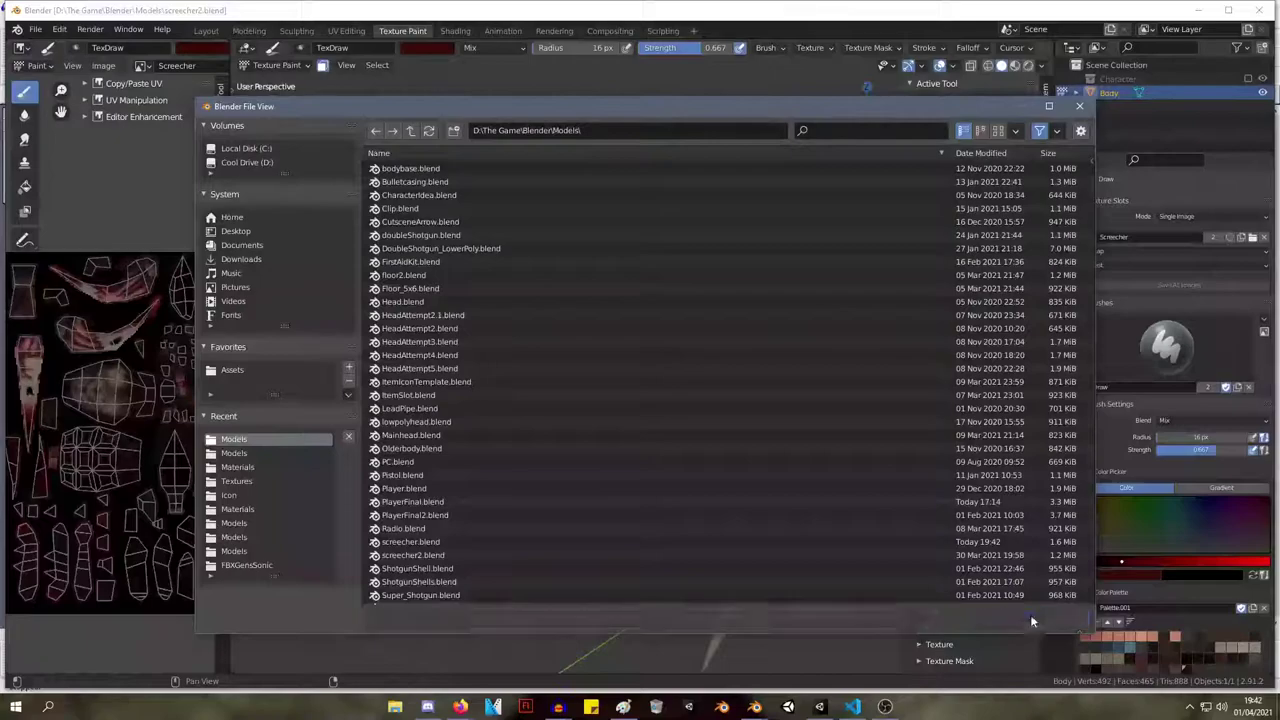
left_click(1046, 618)
left_click(35, 29)
left_click(53, 63)
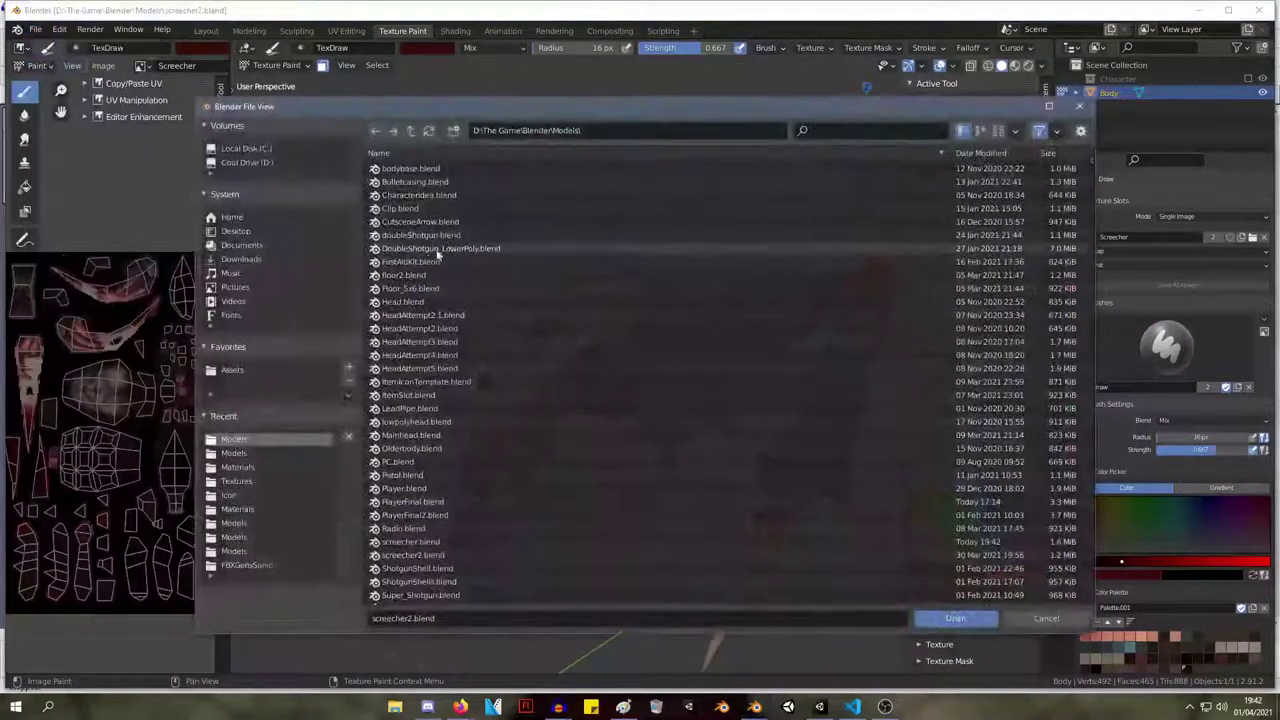
scroll(550, 524, "down", 5)
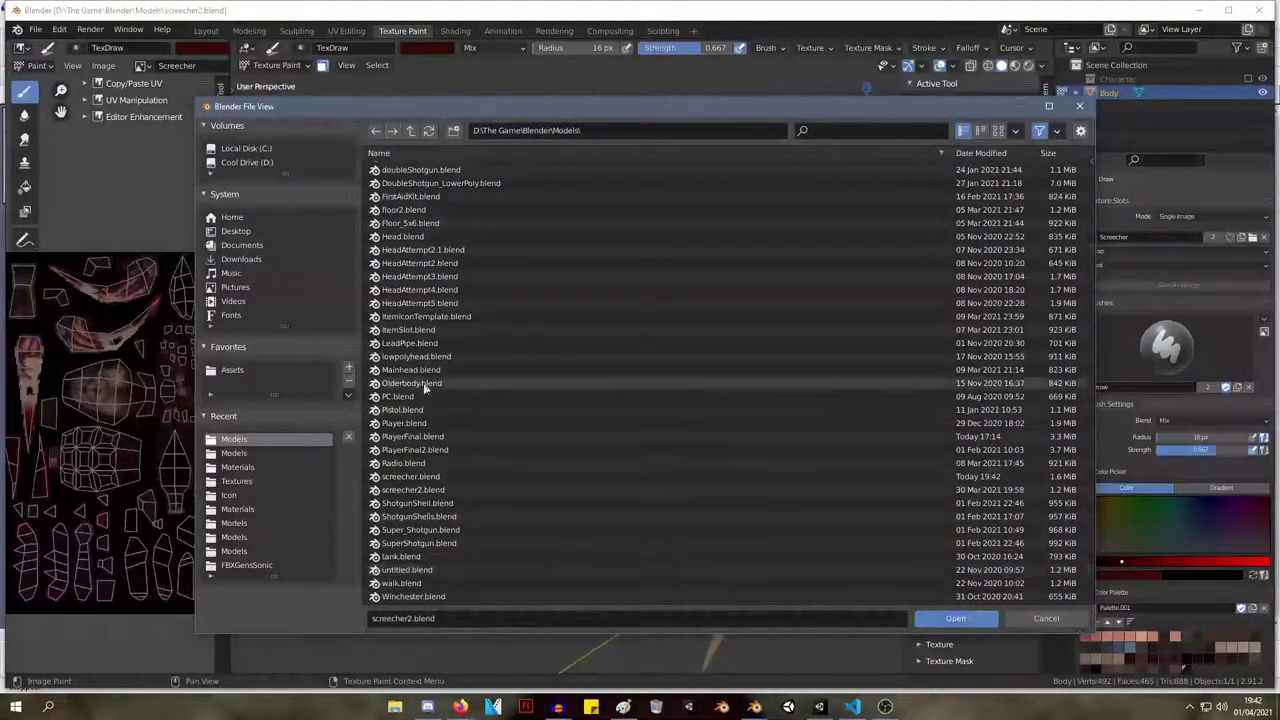
double_click(429, 478)
middle_click_drag(426, 482, 465, 358)
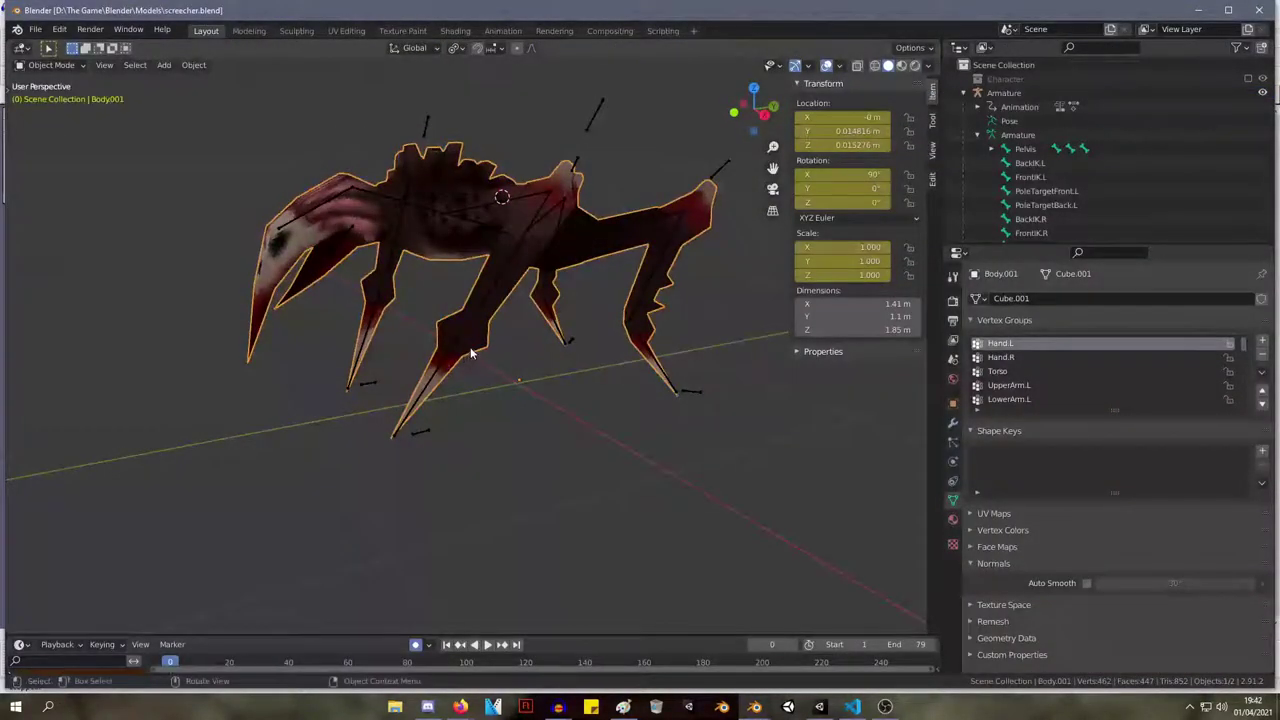
Examine the left front claw closely and check the weights of its upper vertices in Edit Mode.
scroll(485, 348, "up", 3)
middle_click_drag(486, 234, 336, 284)
middle_click_drag(613, 349, 791, 234)
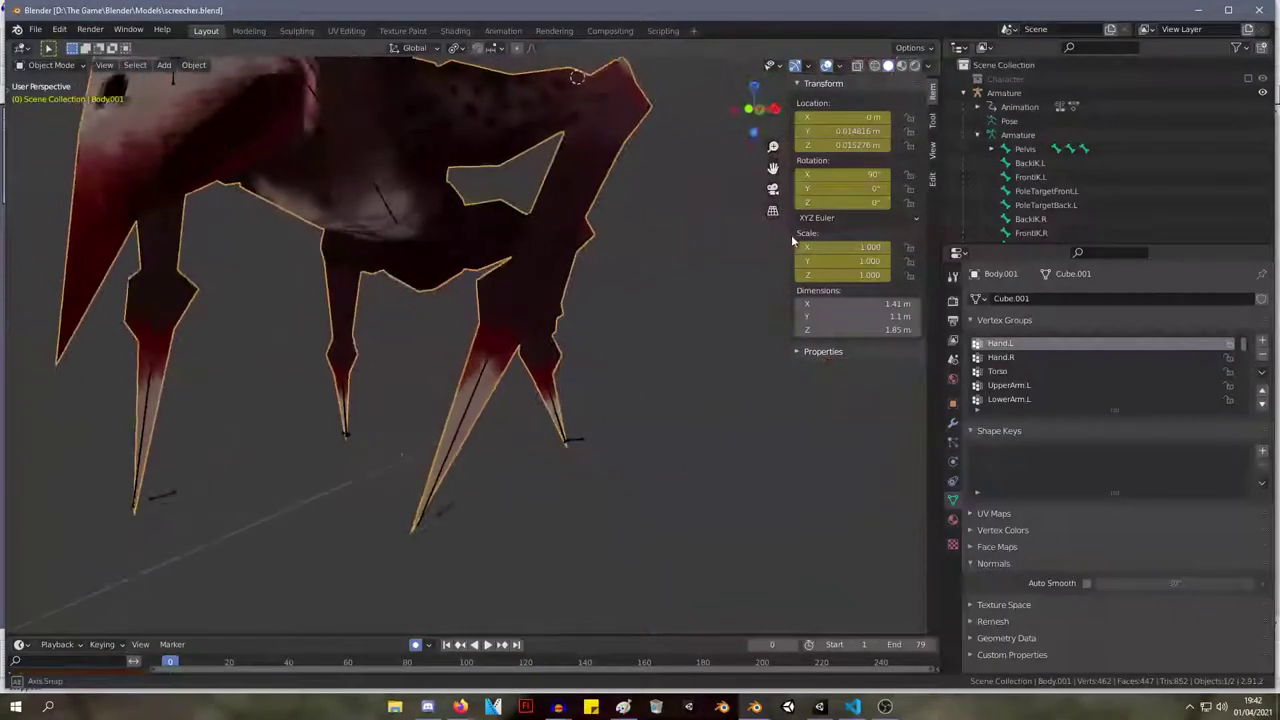
middle_click_drag(463, 203, 412, 225)
scroll(412, 225, "up", 8)
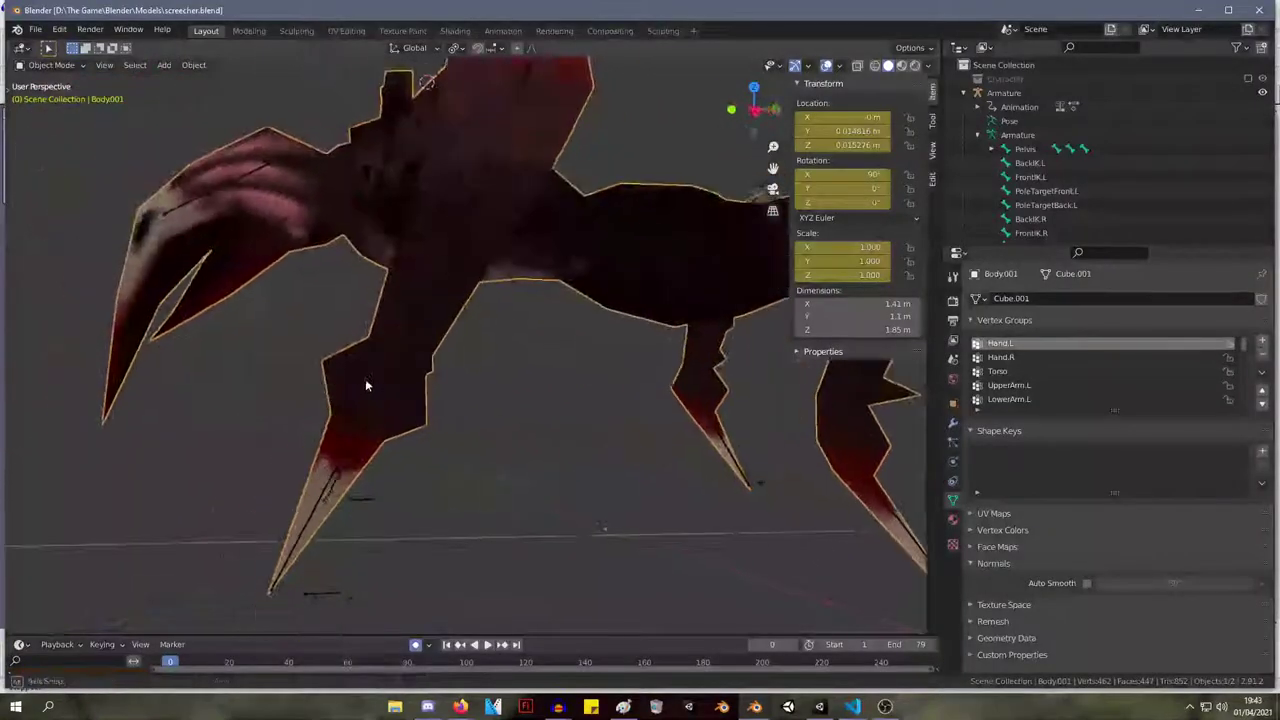
scroll(371, 380, "down", 2)
key("Tab")
left_click(388, 446)
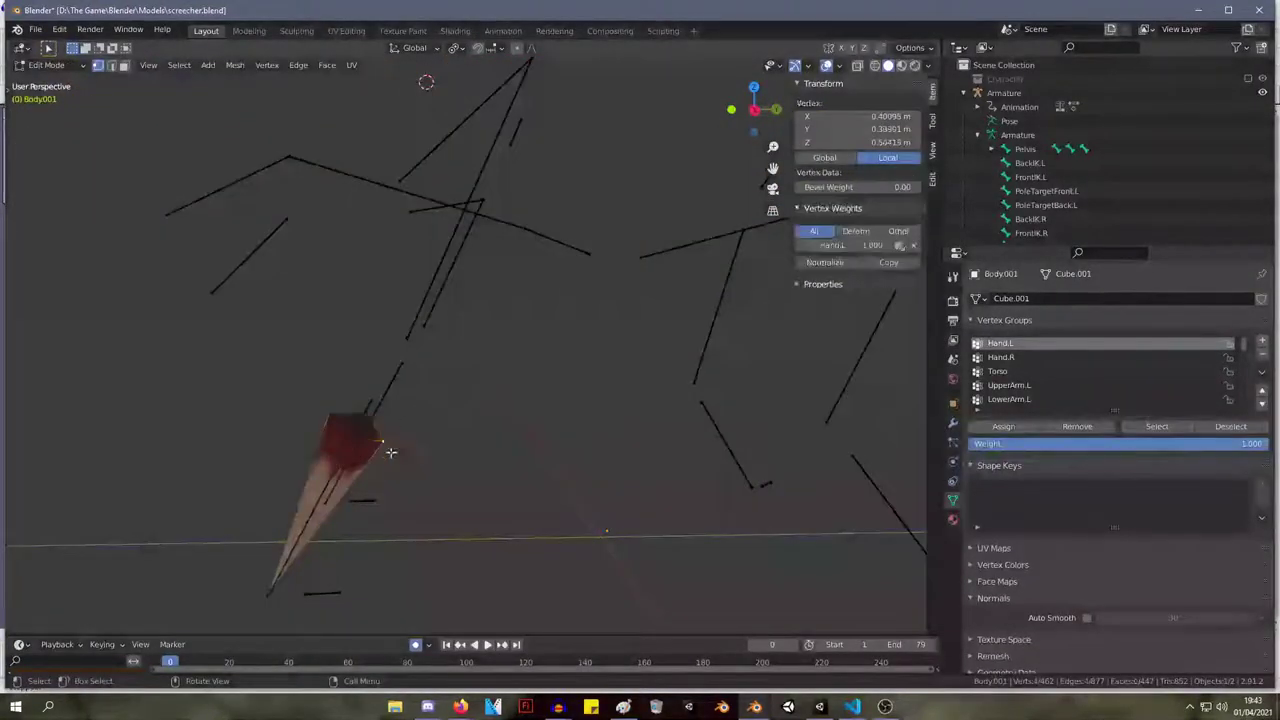
left_click(369, 412)
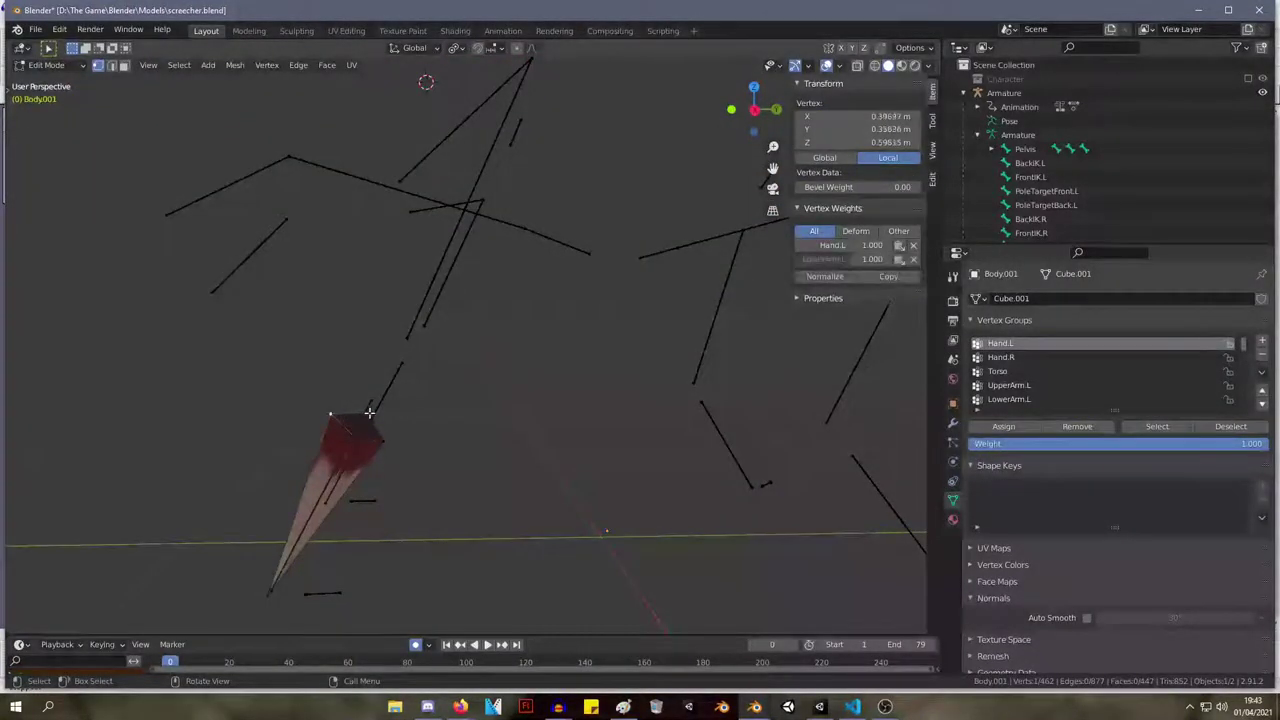
left_click(405, 376)
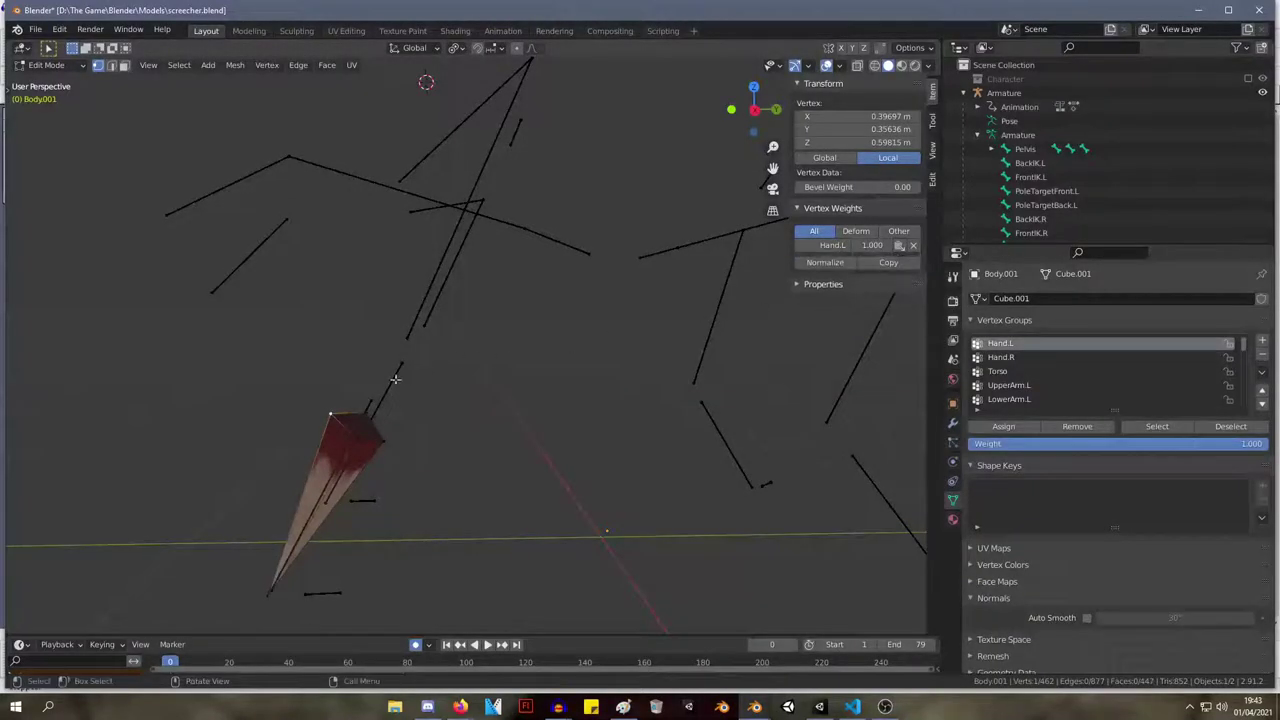
key("Tab")
Reveal the whole mesh and compare the rear legs between Object Mode and Edit Mode.
middle_click_drag(402, 357, 443, 310)
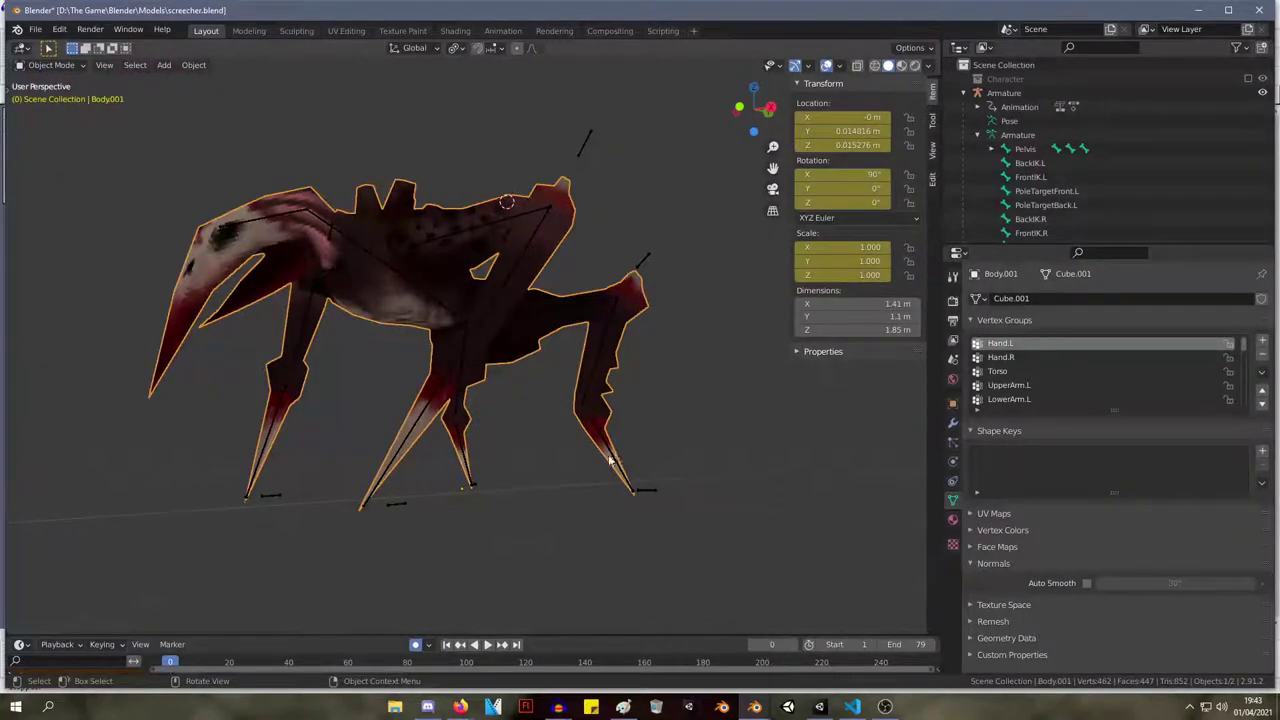
key("Tab")
key("Tab")
middle_click_drag(674, 469, 604, 423)
key("Tab")
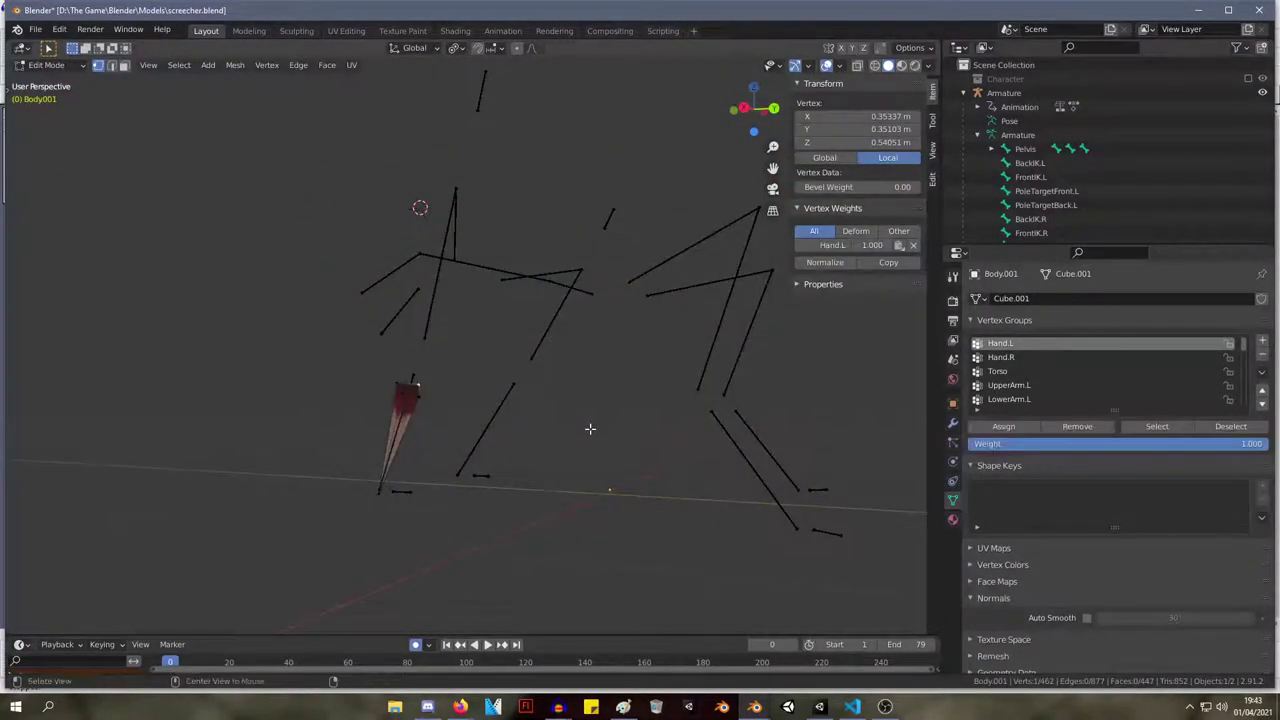
key("alt+h")
key("Tab")
key("Tab")
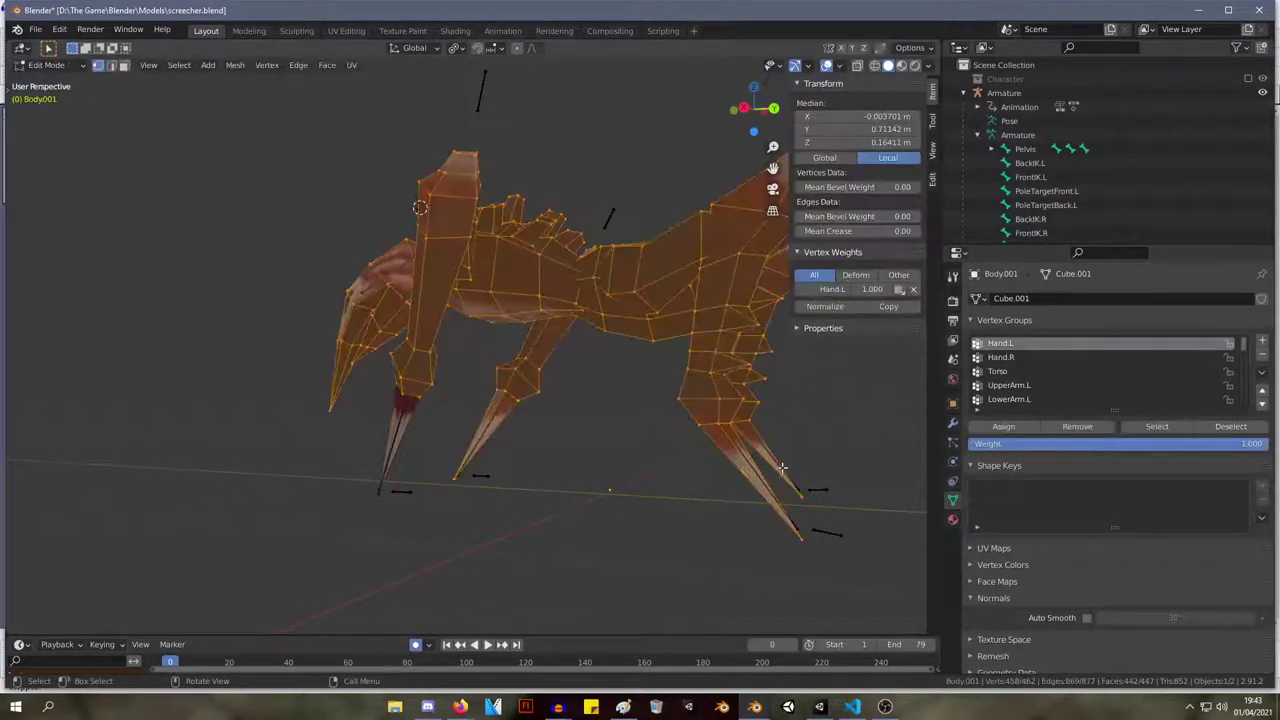
Isolate the rear left claw and fill a face across the four vertices of its open upper end.
middle_click_drag(734, 458, 672, 388)
left_click(678, 380)
key("l")
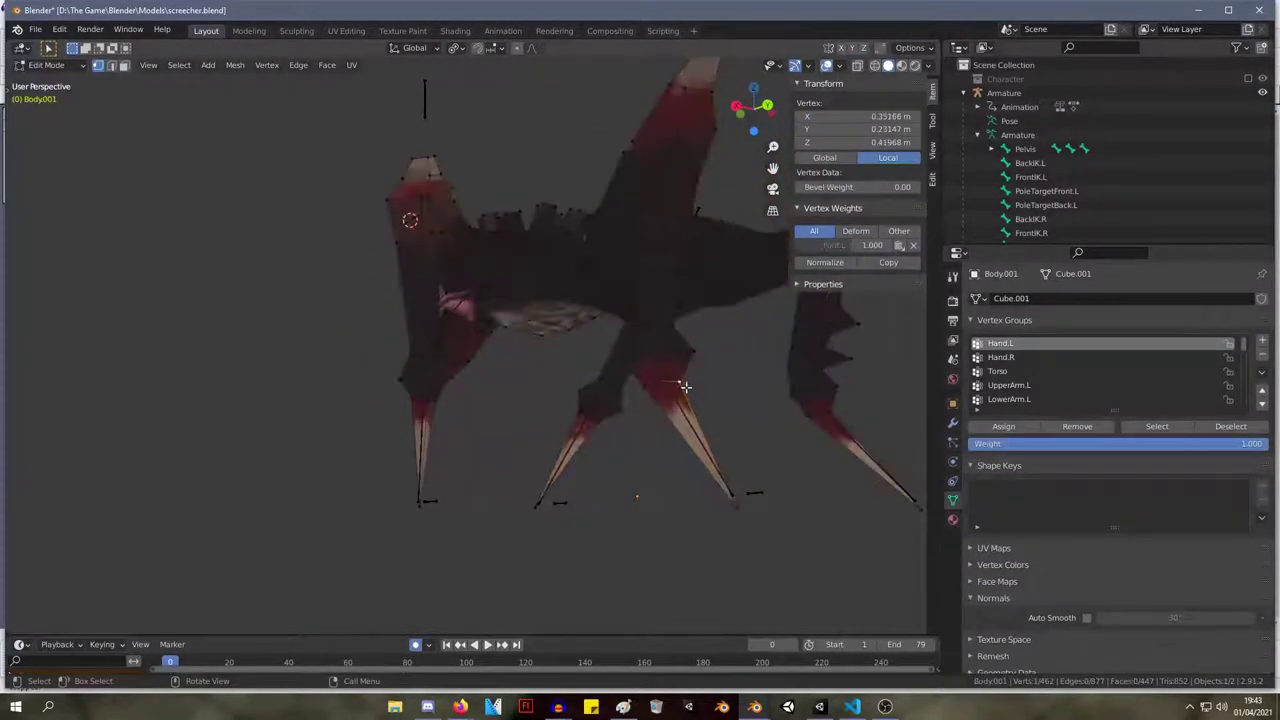
key("shift+h")
middle_click_drag(692, 390, 542, 331)
left_click(635, 133)
left_click(597, 157, "shift")
left_click(616, 173, "shift")
left_click(661, 163, "shift")
key("f")
middle_click_drag(657, 286, 770, 560)
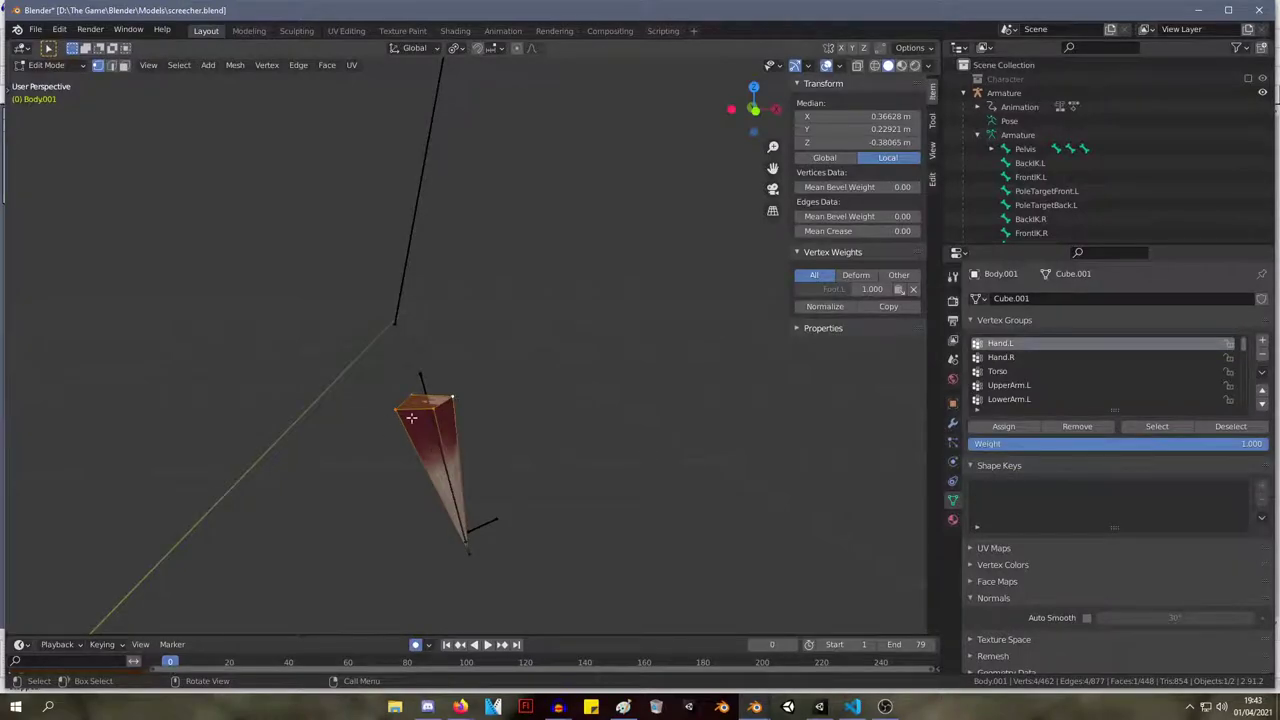
left_click(436, 411)
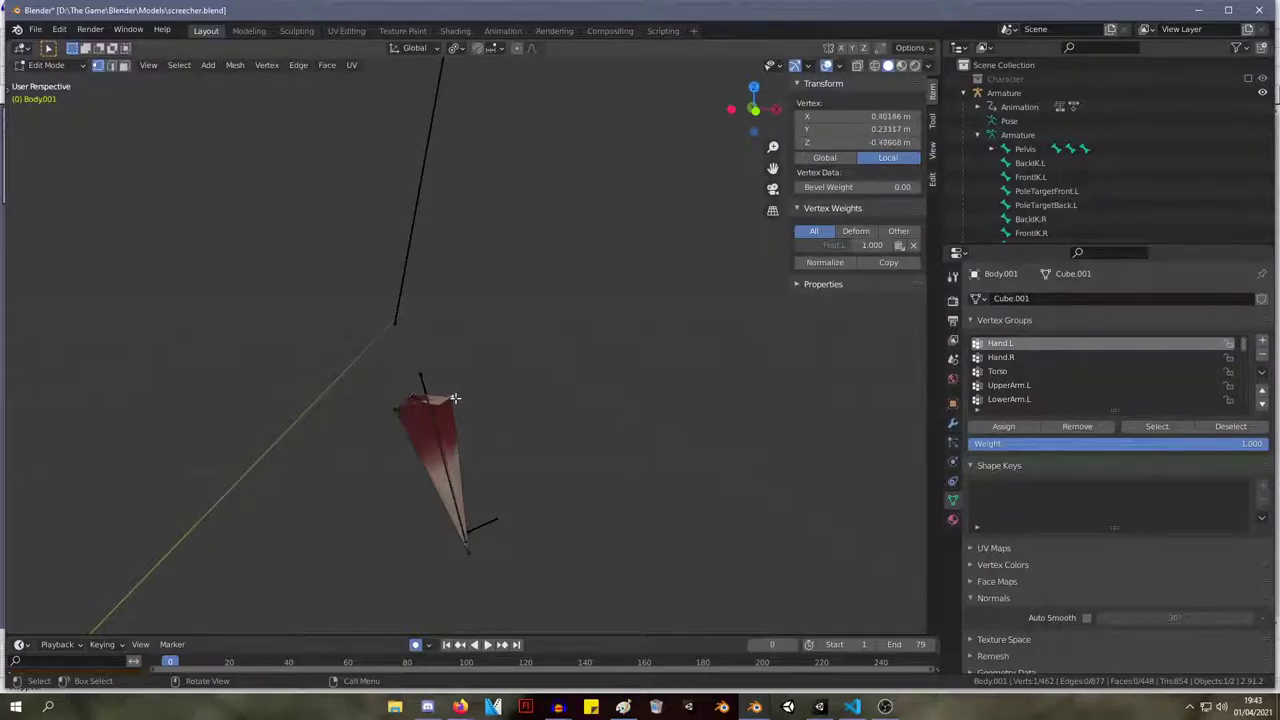
key("Tab")
mouse_move(541, 427)
middle_mouse_down()
mouse_move(486, 431)
mouse_move(562, 435)
middle_mouse_up()
key("Tab")
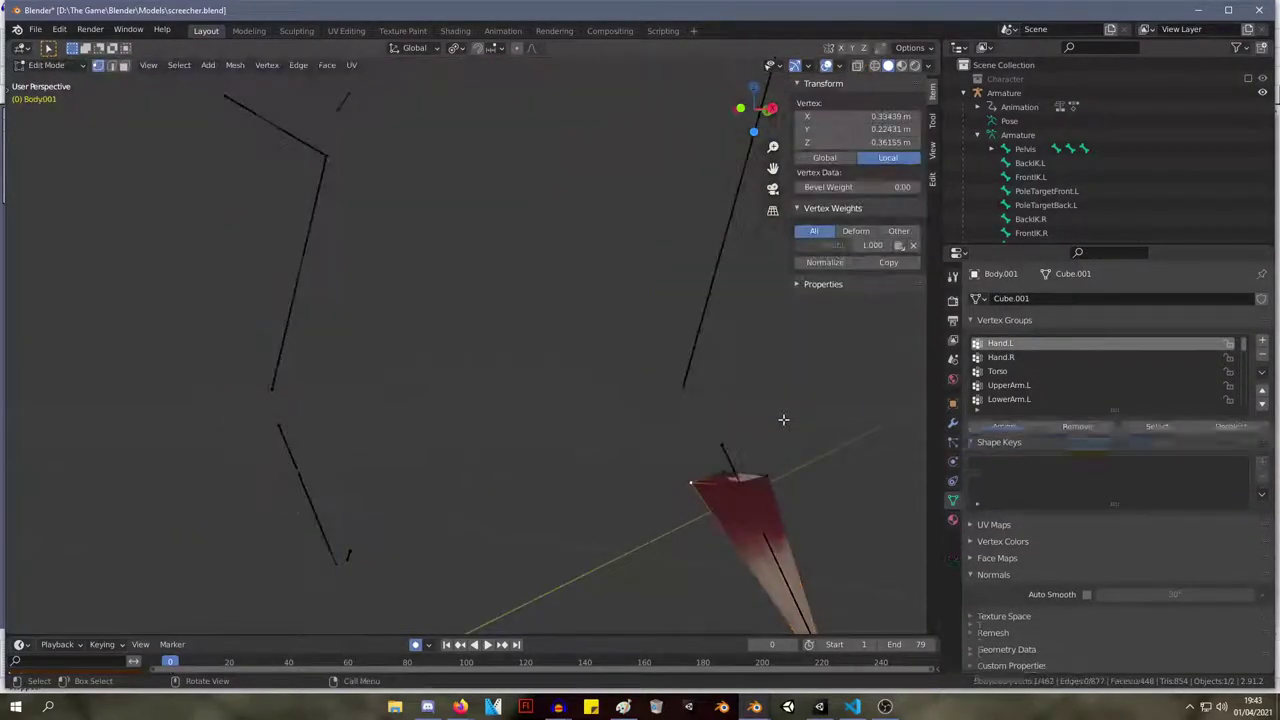
Reveal the mesh, isolate the rear left leg above the claw and fill a face across its open lower end.
key("alt+h")
key("alt+a")
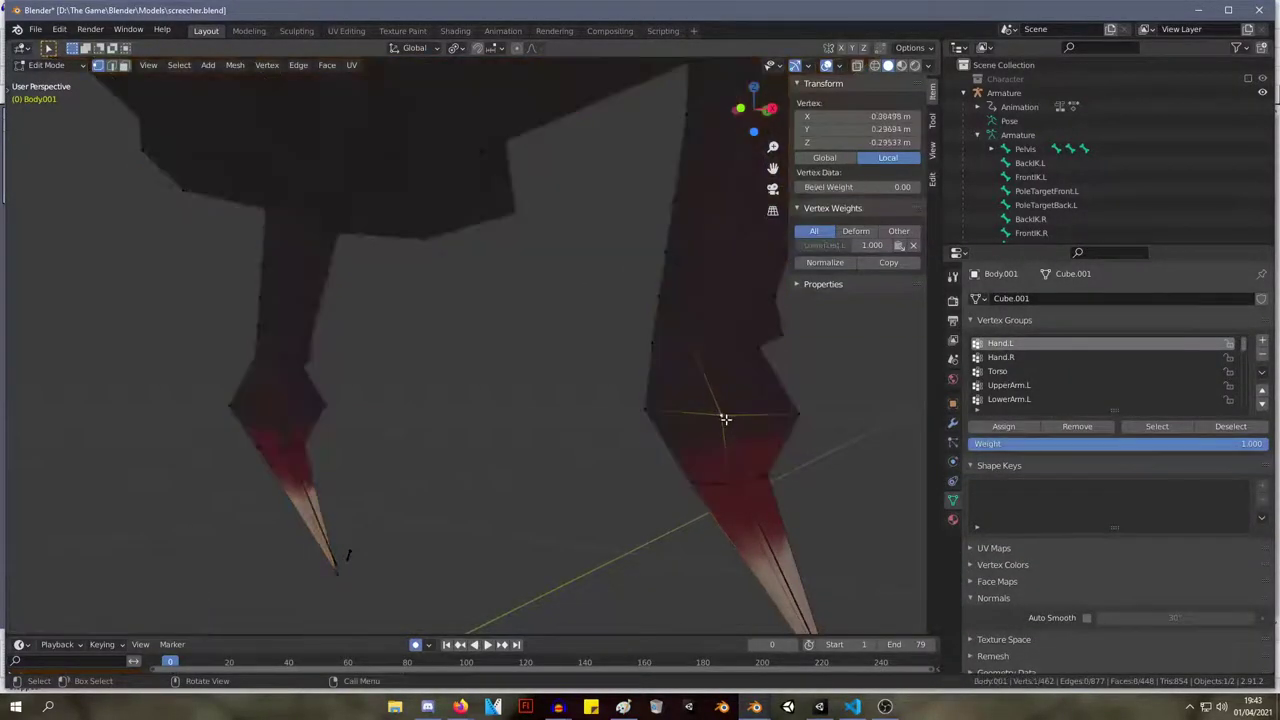
key("l")
left_click(767, 478)
left_click_drag(783, 509, 797, 417)
key("l")
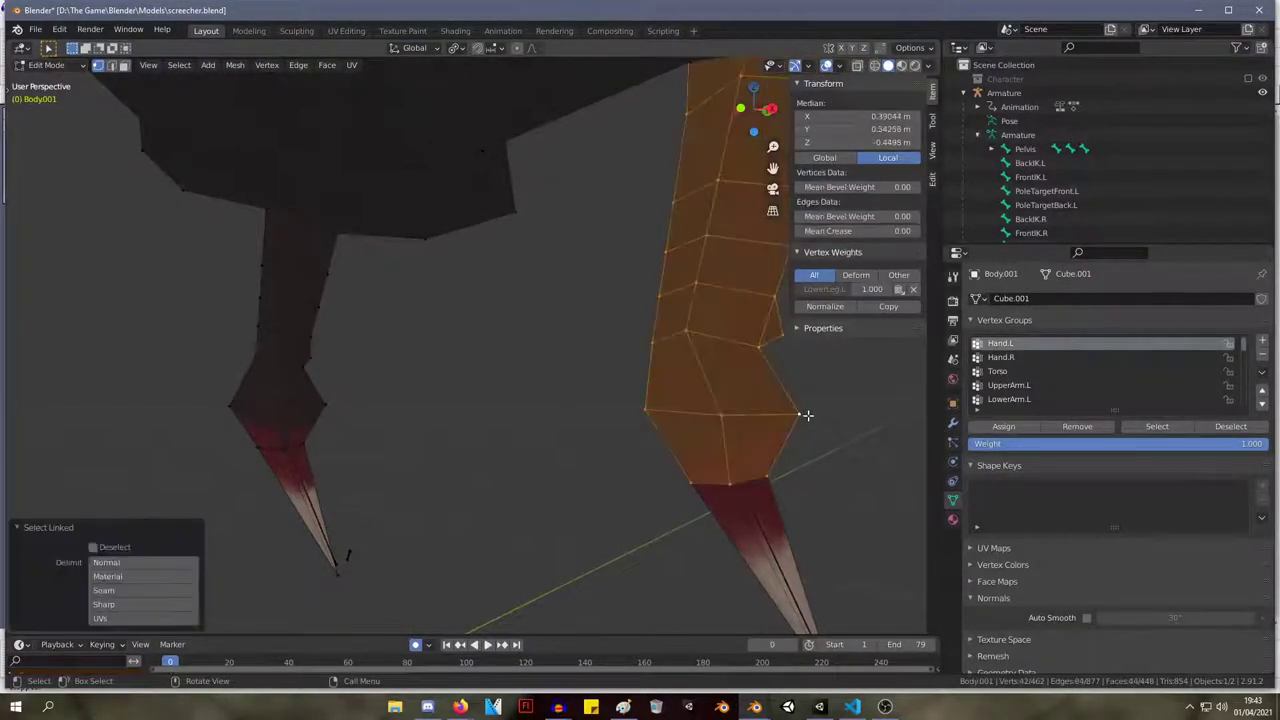
key("shift+h")
middle_click_drag(780, 477, 565, 563)
left_click(698, 474)
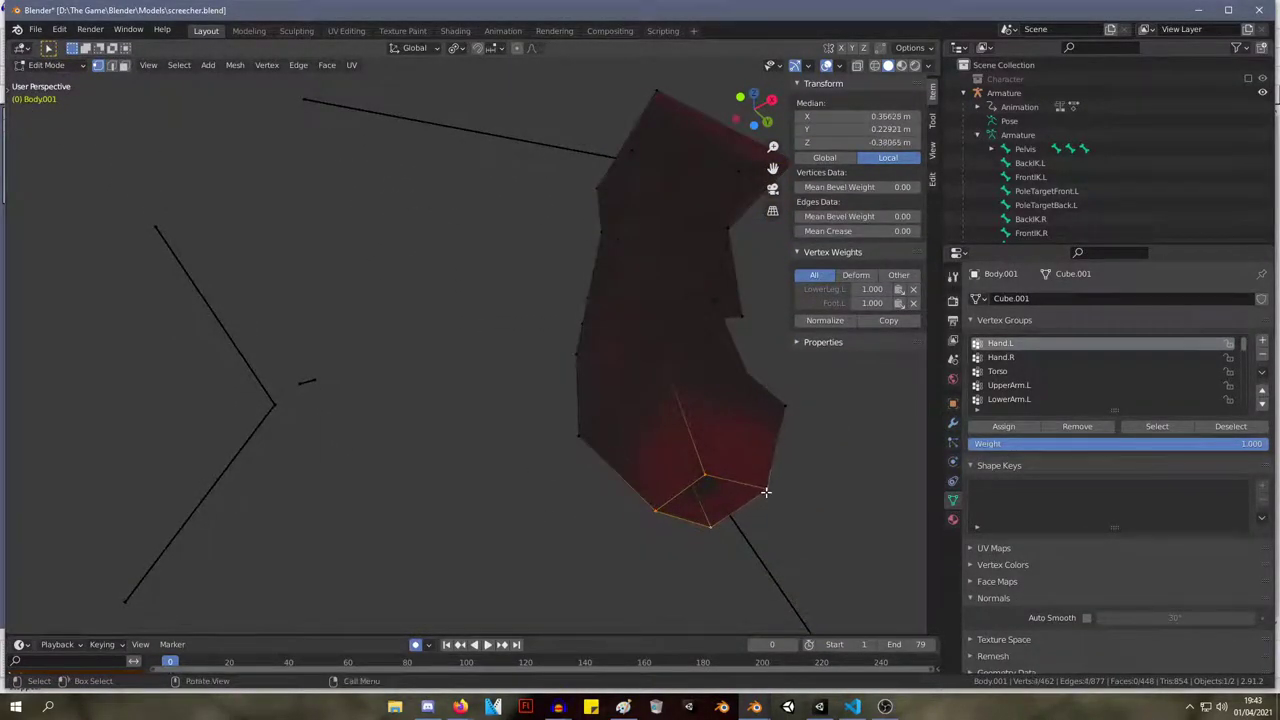
Remove the Foot.L weight from the vertices around the rear left leg's lower end.
left_click(765, 491)
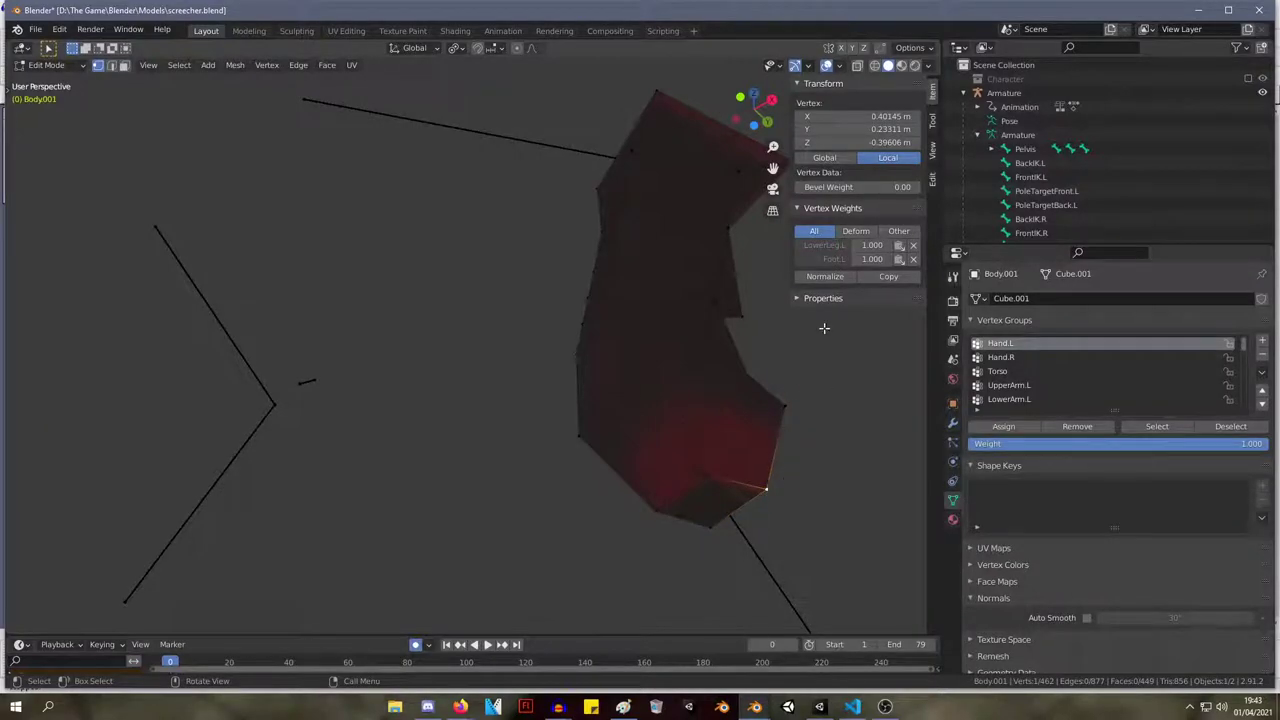
left_click(913, 259)
left_click(701, 452)
left_click(913, 259)
left_click(655, 511)
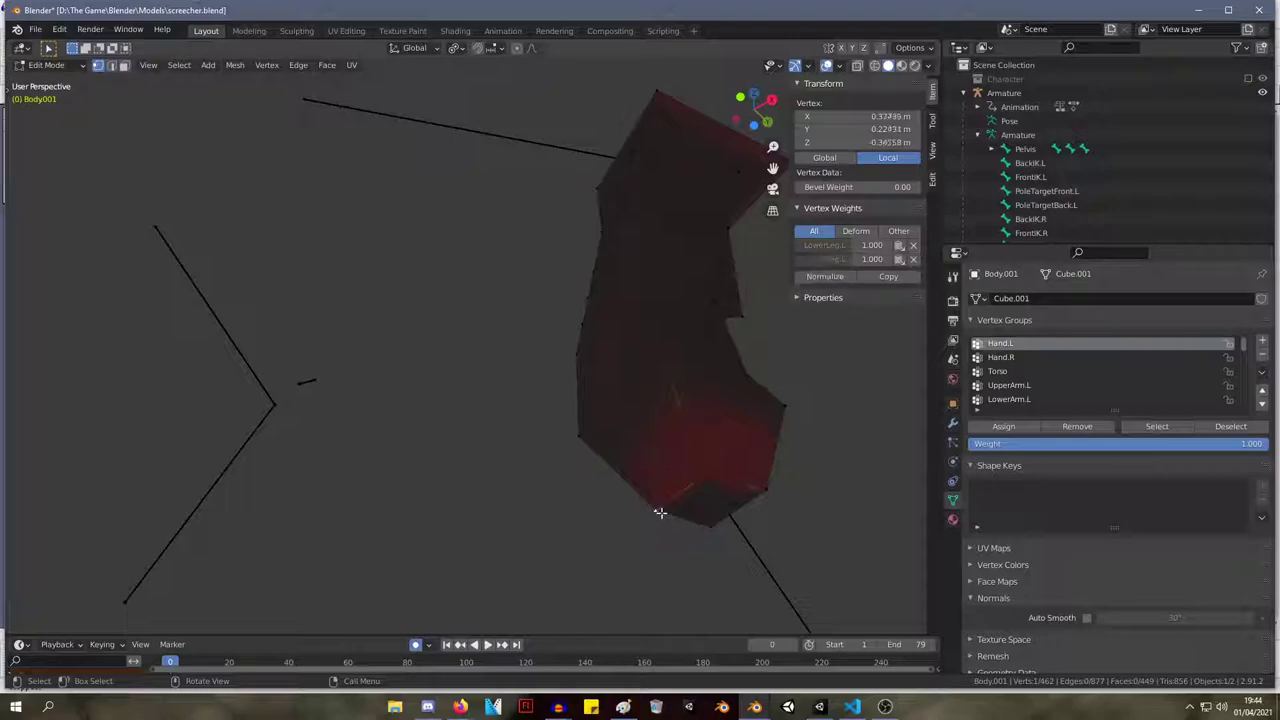
left_click(913, 259)
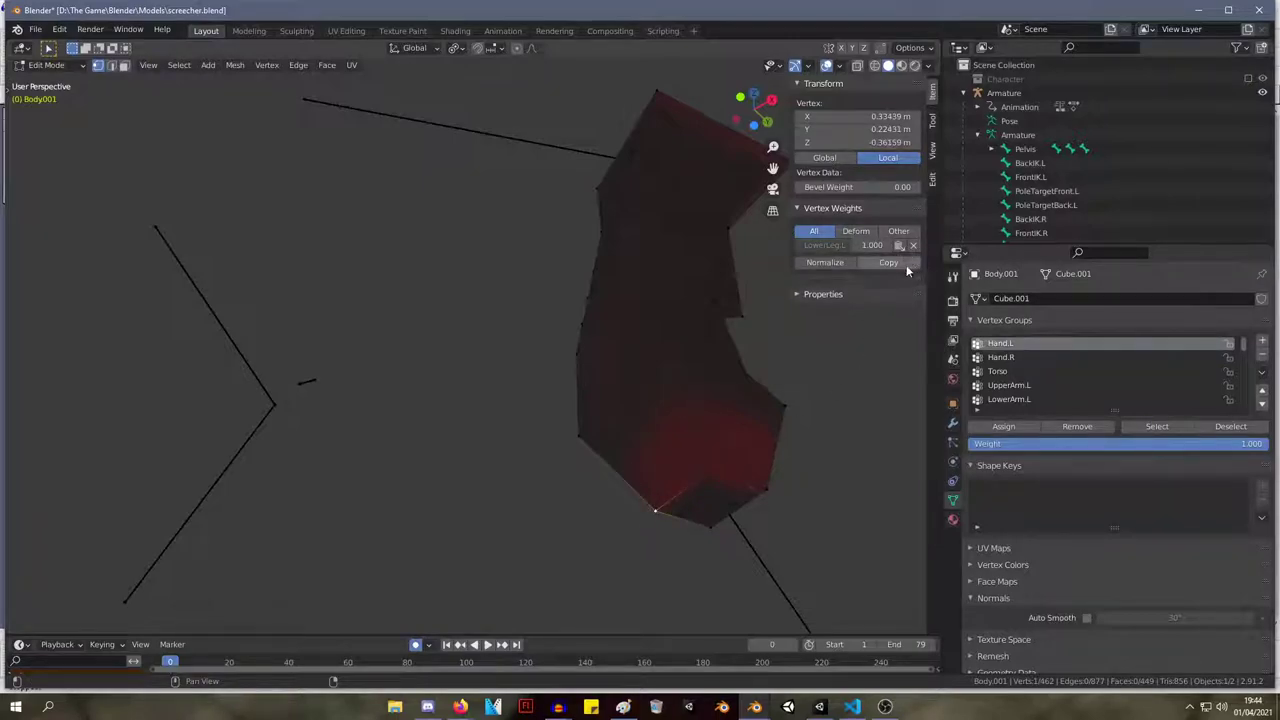
left_click(711, 526)
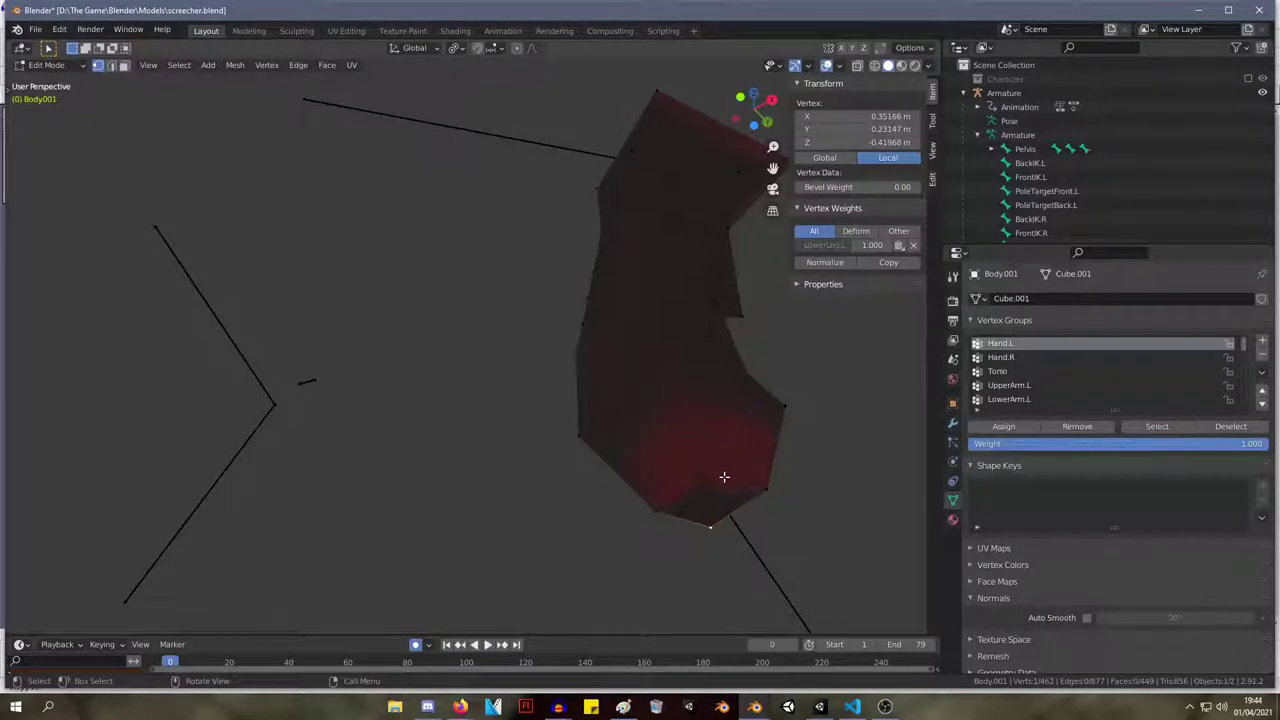
Compare the rear left leg and claw between Object Mode and Edit Mode.
key("Tab")
middle_click_drag(656, 461, 562, 477)
middle_click_drag(518, 380, 624, 297)
right_click(610, 316)
left_click(470, 318)
left_click(470, 318)
key("Tab")
key("Tab")
key("Tab")
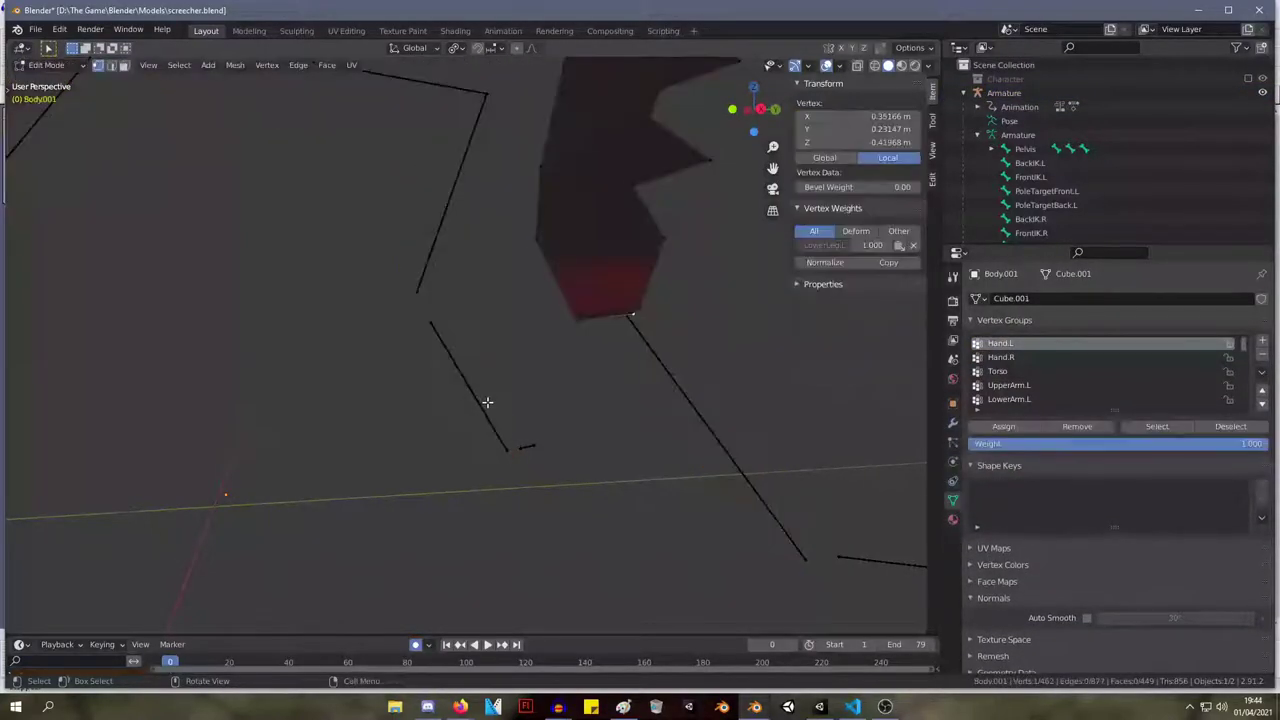
Reveal the mesh, isolate the rear right claw and fill a face across its open upper end.
key("alt+h")
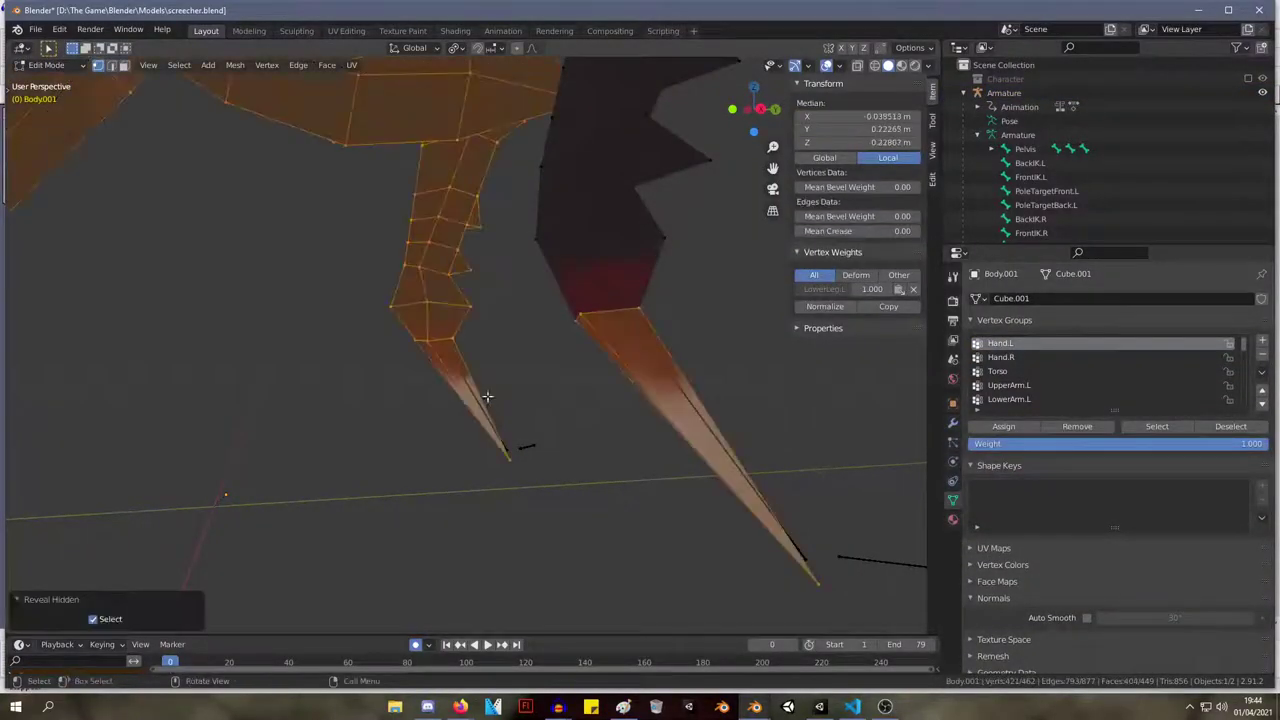
left_click(506, 460)
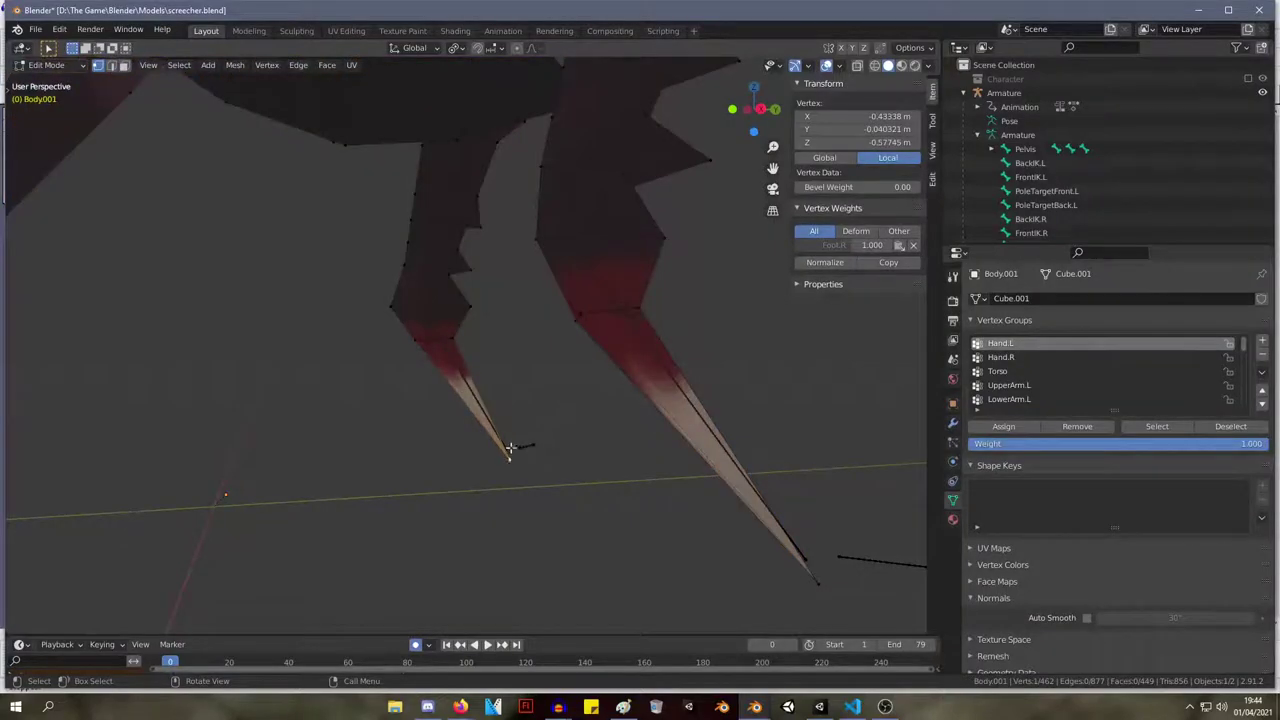
key("l")
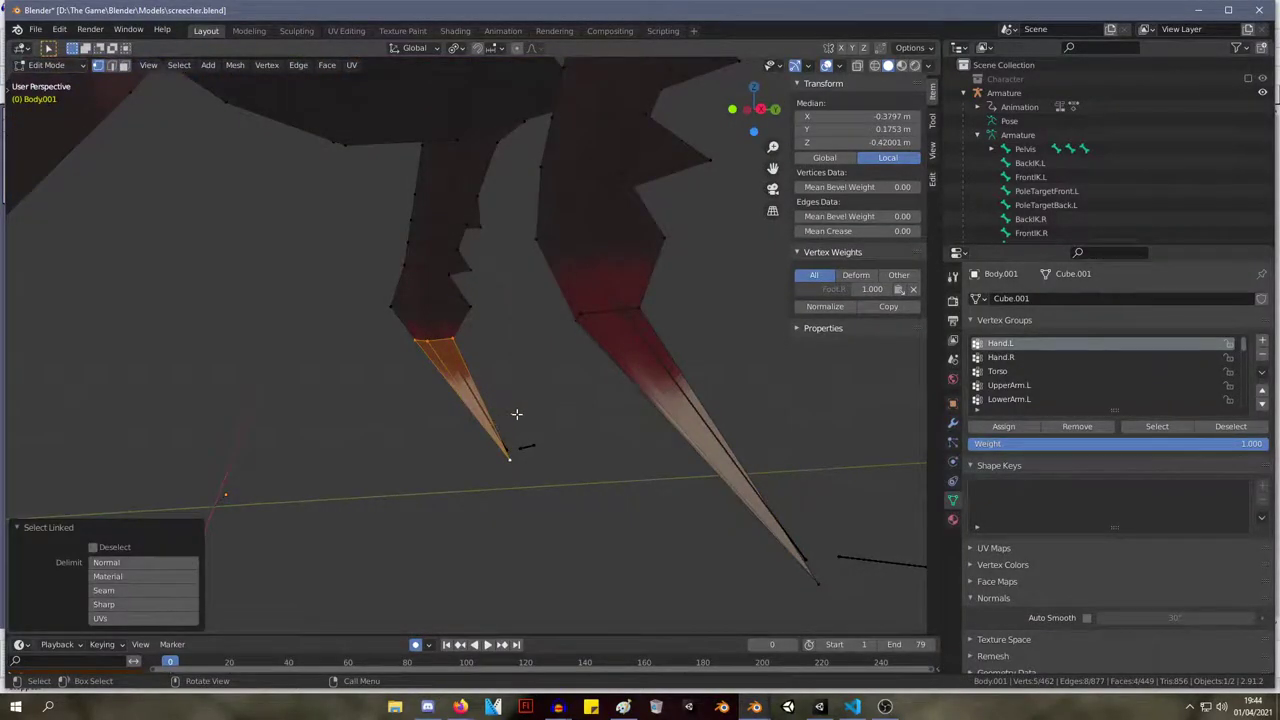
right_click(609, 311)
middle_click_drag(566, 364, 612, 372)
key("shift+h")
left_click(476, 156)
left_click(482, 187, "shift")
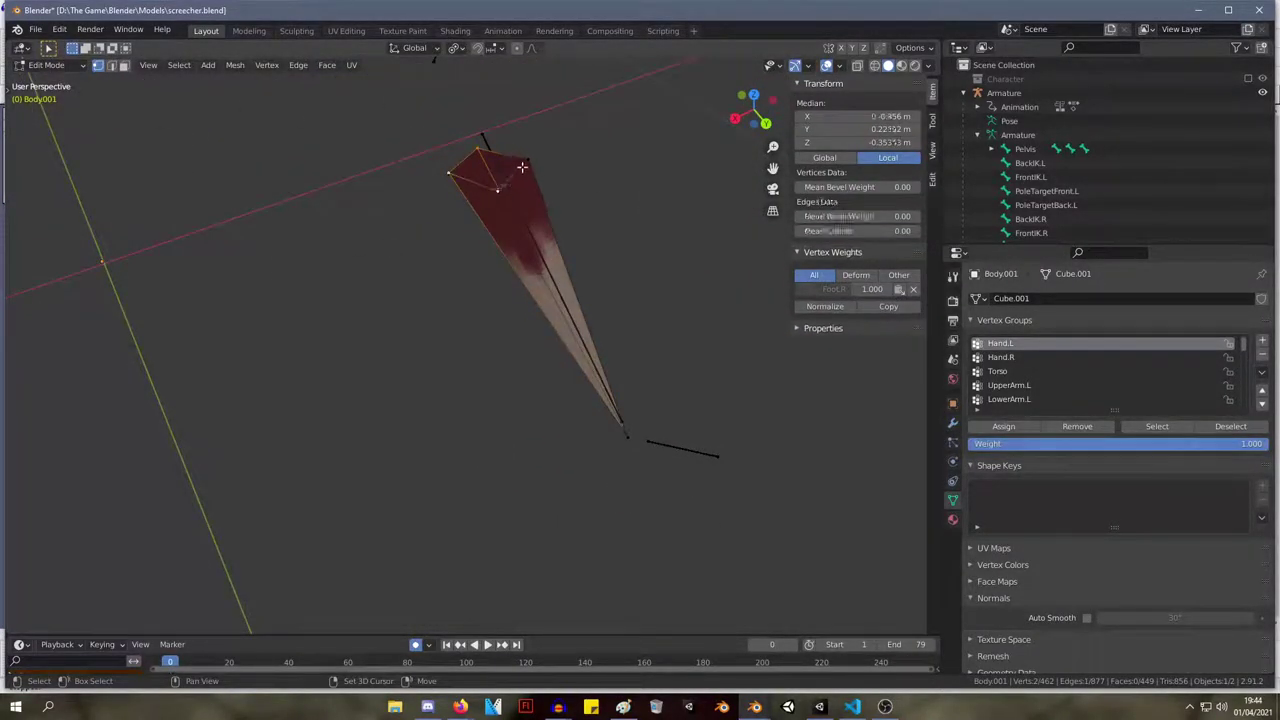
left_click(524, 167, "shift")
key("f")
Remove the LowerLeg.R weight from the rear right claw's upper vertices and compare the result in Object Mode.
left_click(499, 192)
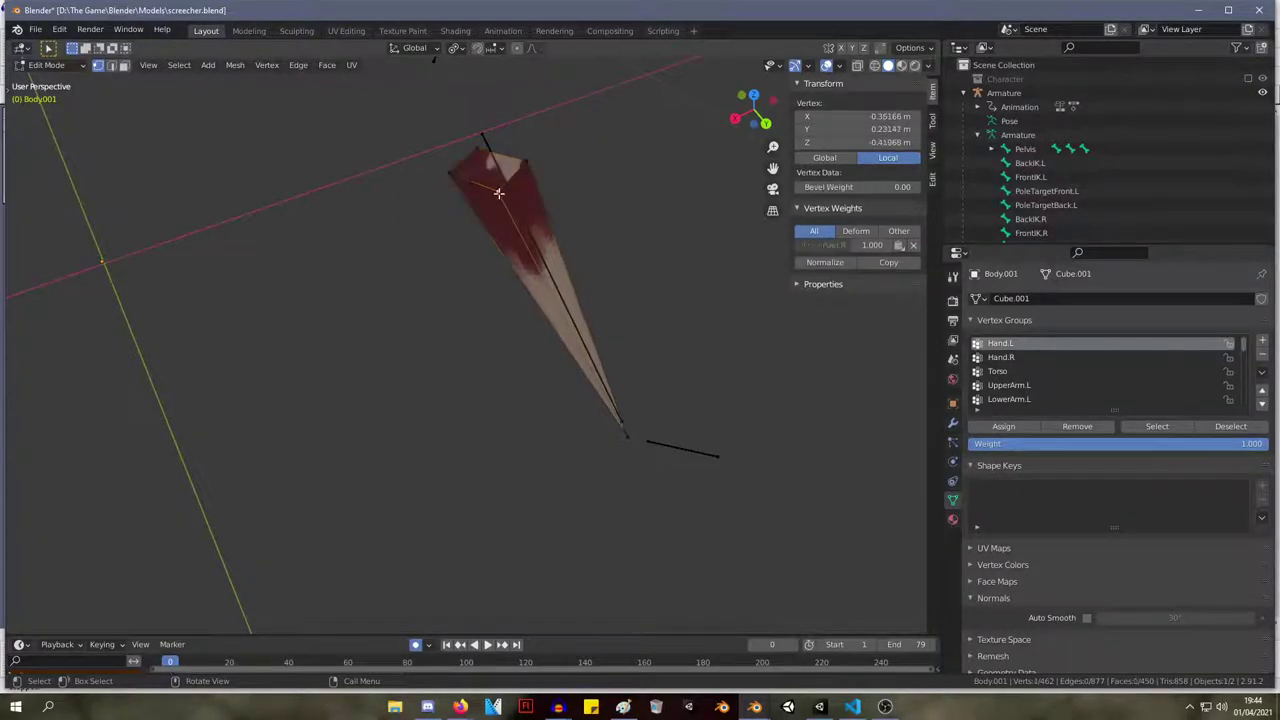
left_click(477, 149)
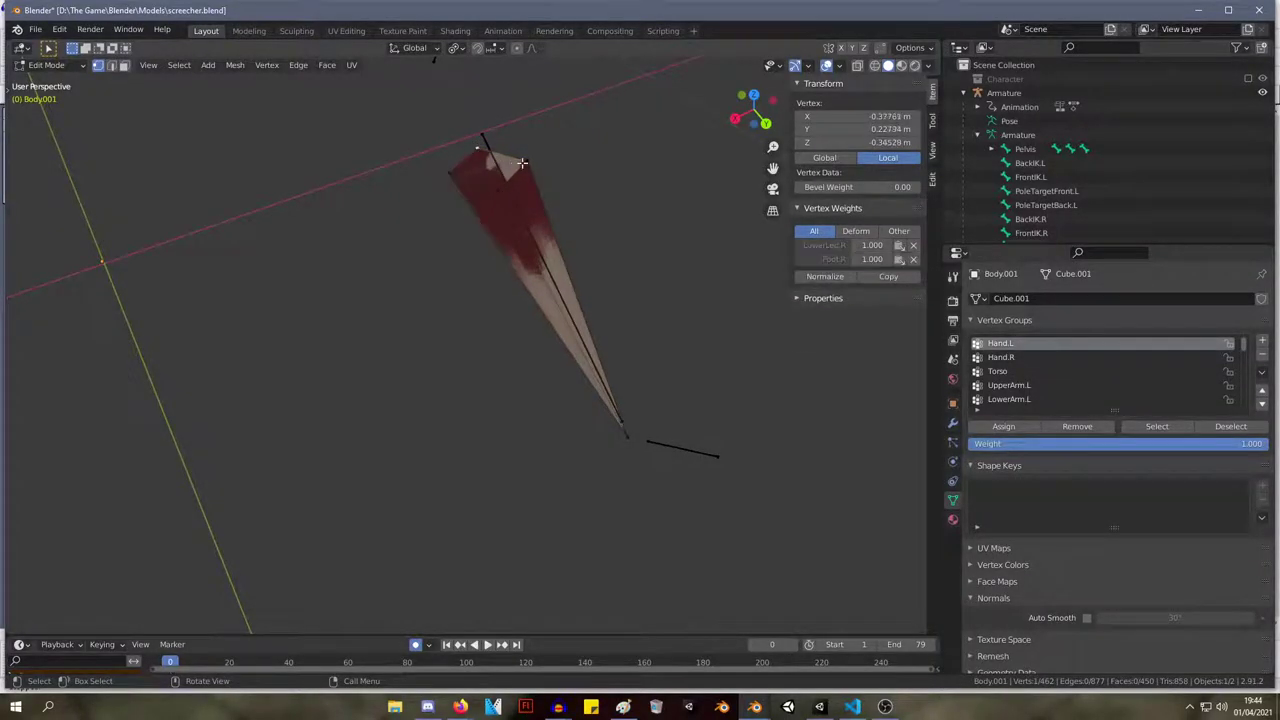
left_click(913, 246)
left_click(526, 161)
left_click(914, 252)
key("Tab")
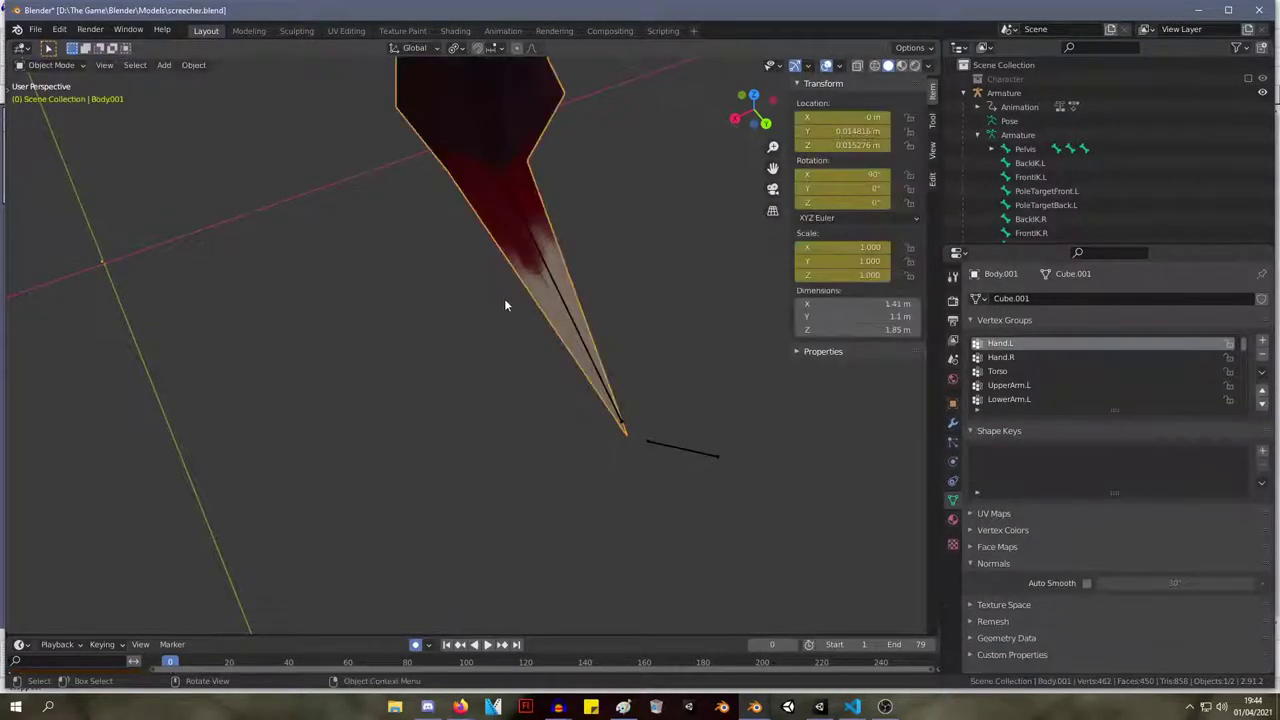
middle_click_drag(502, 301, 474, 185)
key("Tab")
key("Tab")
key("Tab")
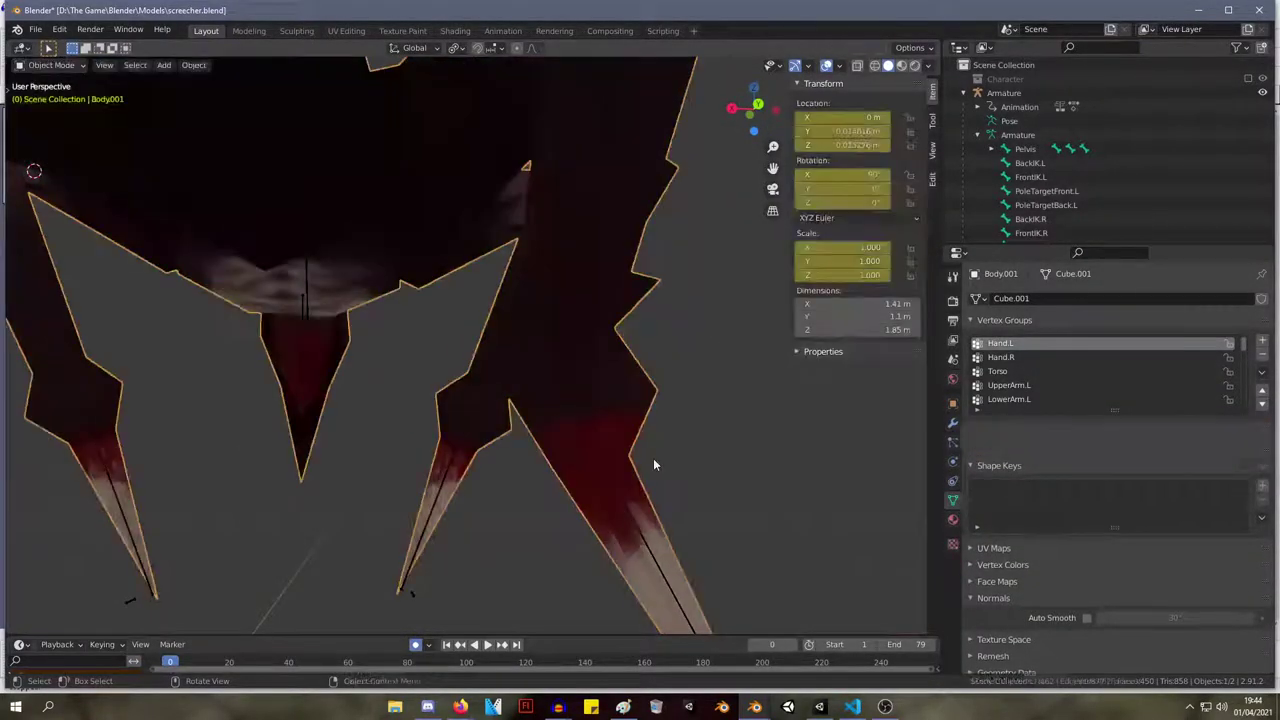
Reveal the mesh, isolate the rear right leg above the claw and fill a face across its four lower-end vertices.
key("alt+h")
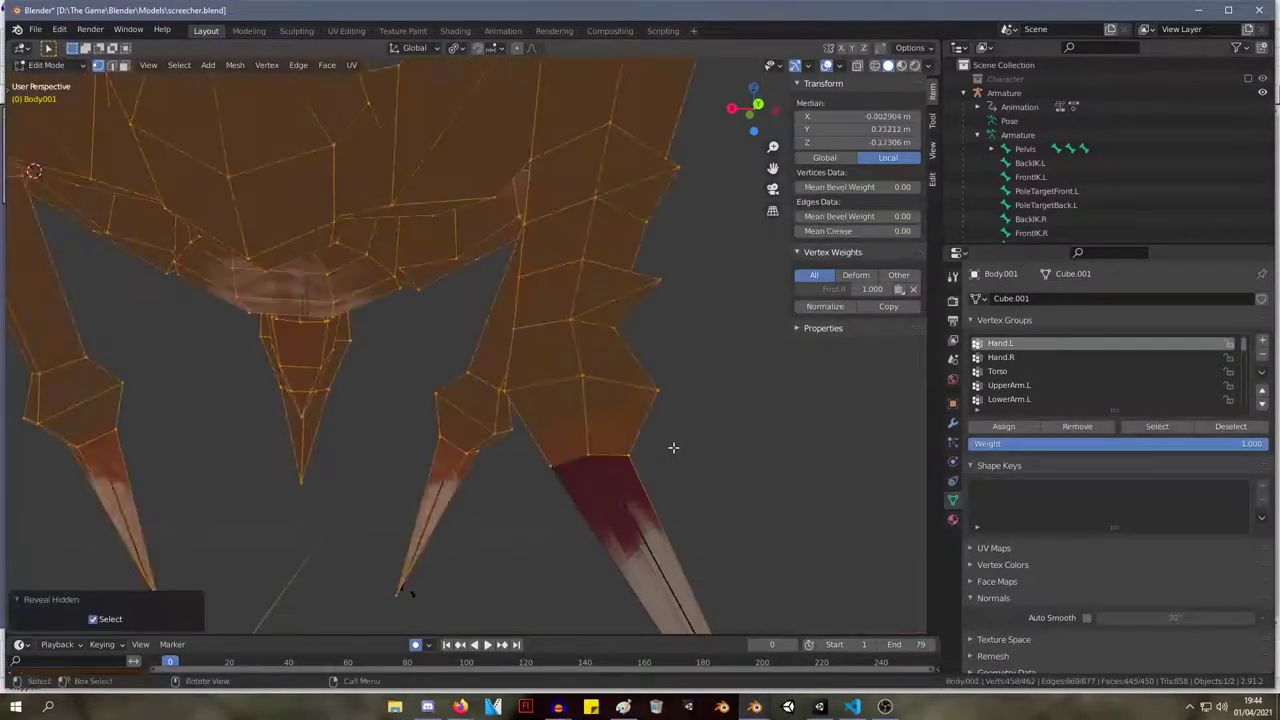
key("alt+a")
key("l")
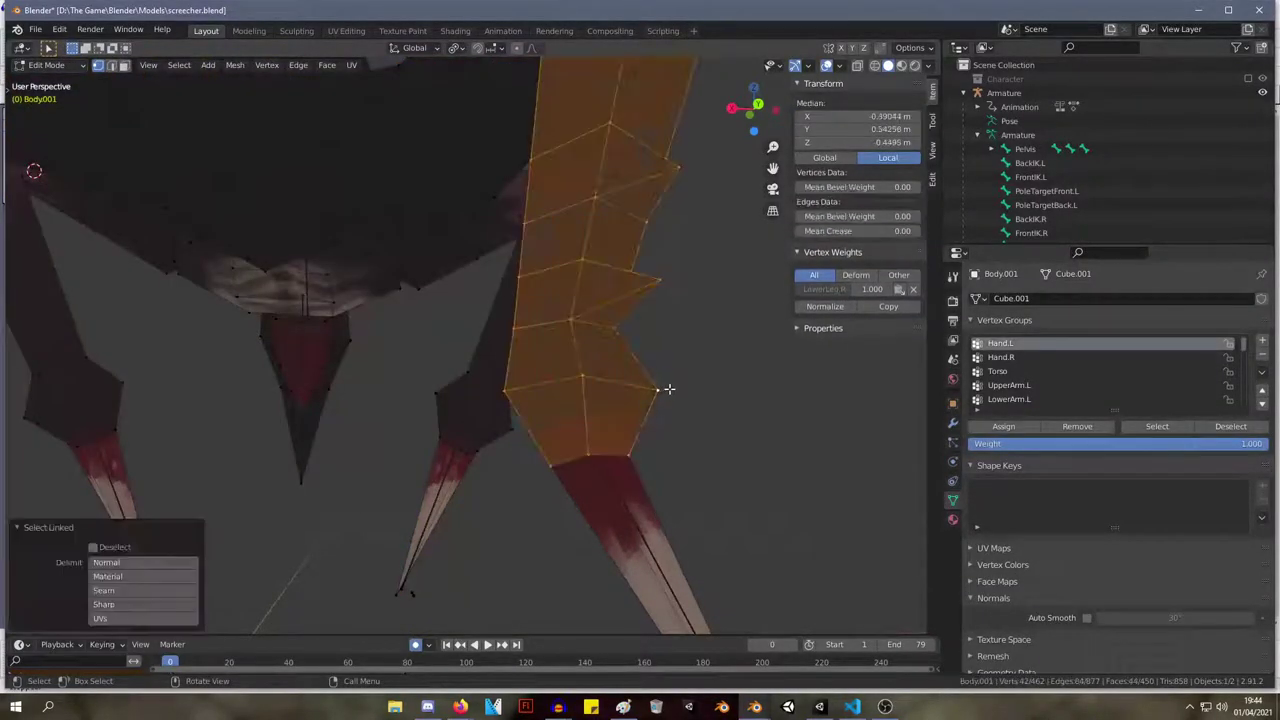
key("shift+h")
middle_click_drag(694, 414, 661, 519)
left_click(661, 519)
left_click(637, 540, "shift")
left_click(587, 533, "shift")
left_click(677, 498, "shift")
middle_click_drag(632, 408, 698, 484)
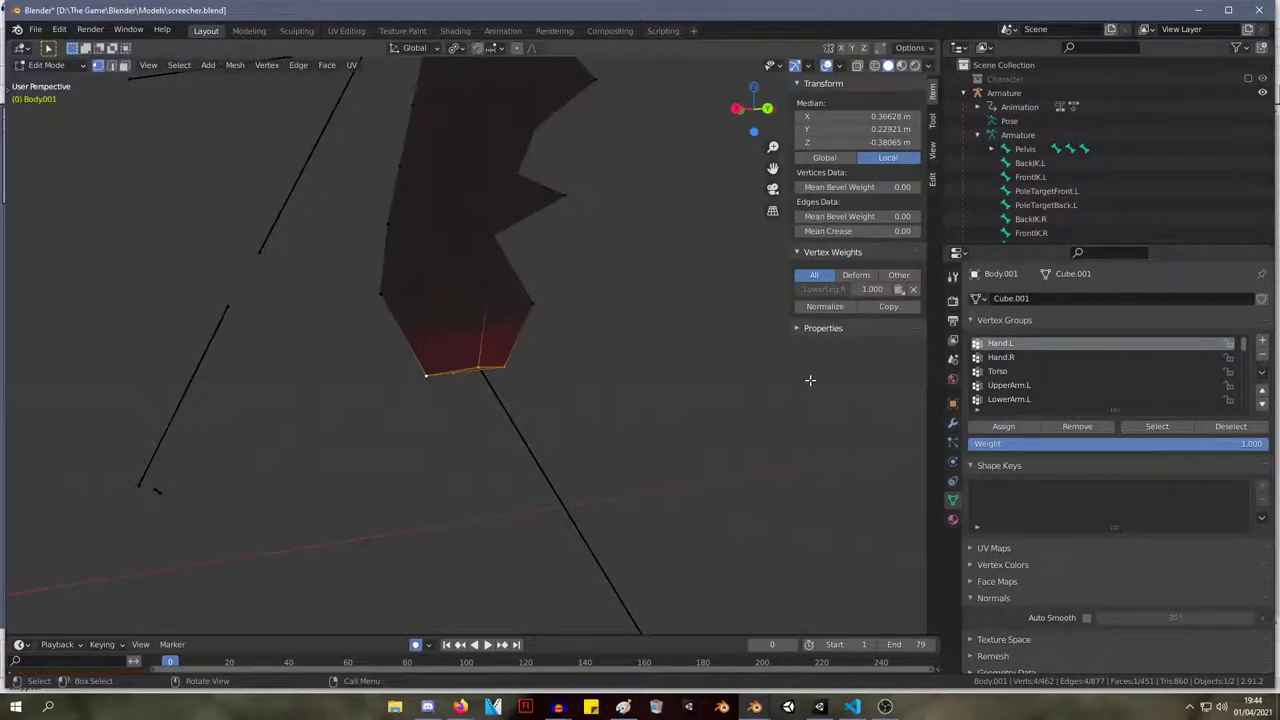
Check the vertex weights at the rear right leg's lower end and view the whole creature in Object Mode.
middle_click_drag(650, 360, 728, 338)
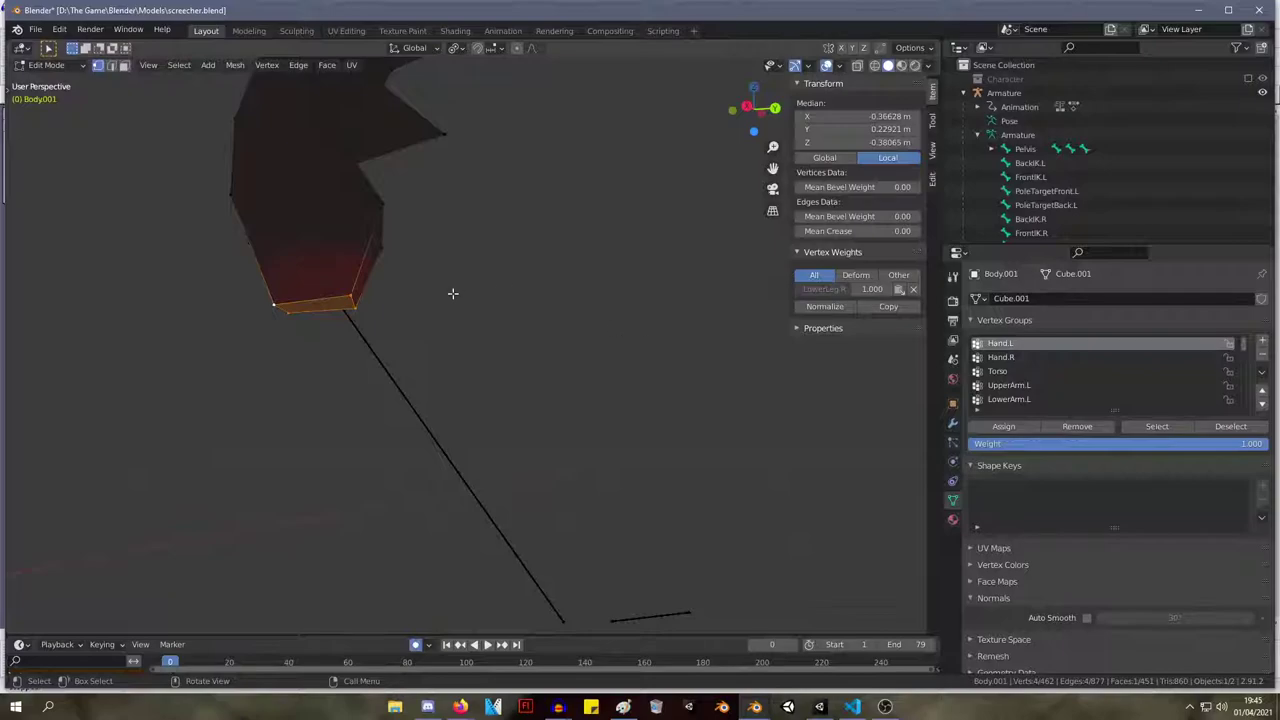
middle_click_drag(453, 293, 340, 234)
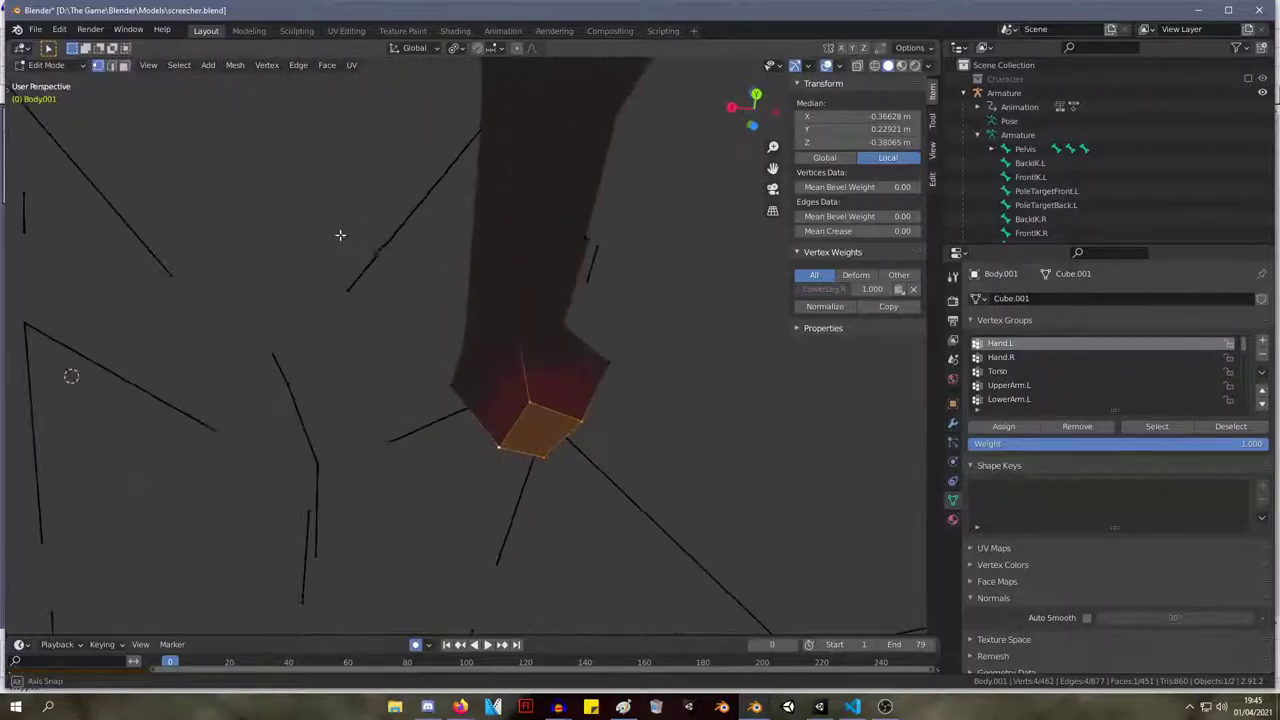
left_click(531, 404)
mouse_move(791, 363)
middle_mouse_down()
mouse_move(660, 383)
mouse_move(661, 413)
mouse_move(786, 357)
middle_mouse_up()
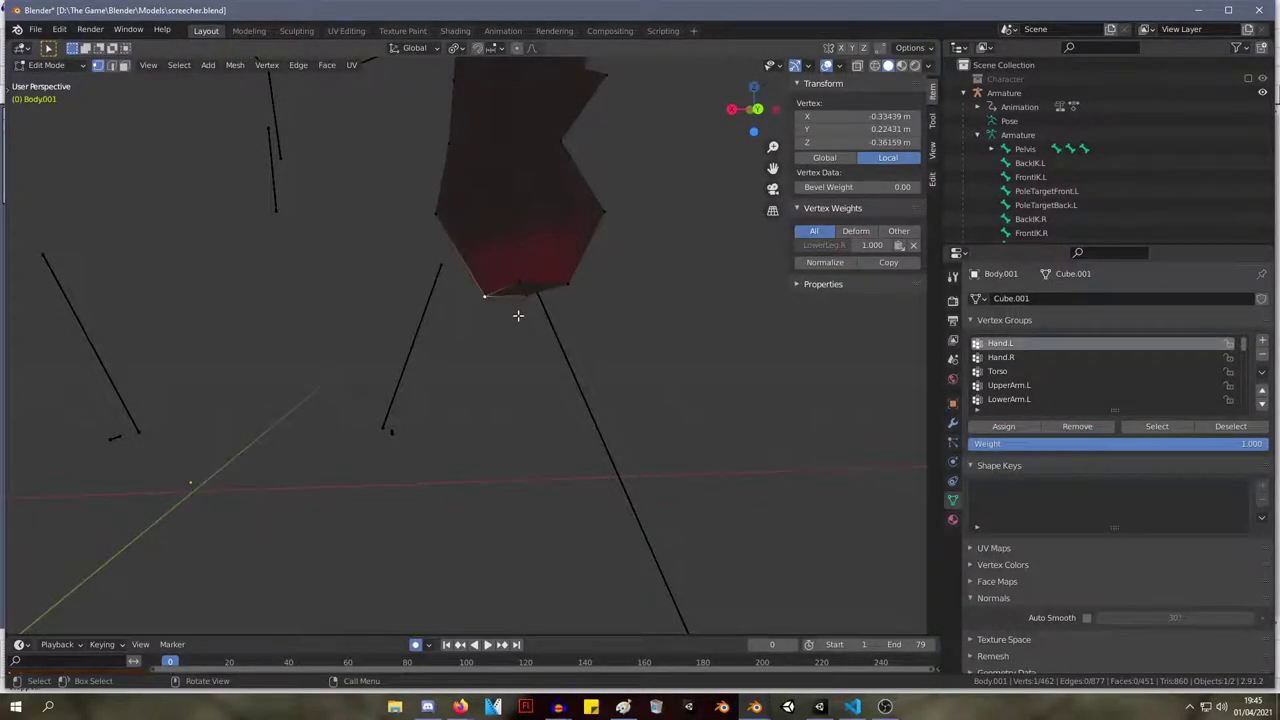
key("Tab")
scroll(515, 300, "down", 5)
mouse_move(507, 278)
middle_mouse_down()
mouse_move(613, 262)
mouse_move(469, 92)
middle_mouse_up()
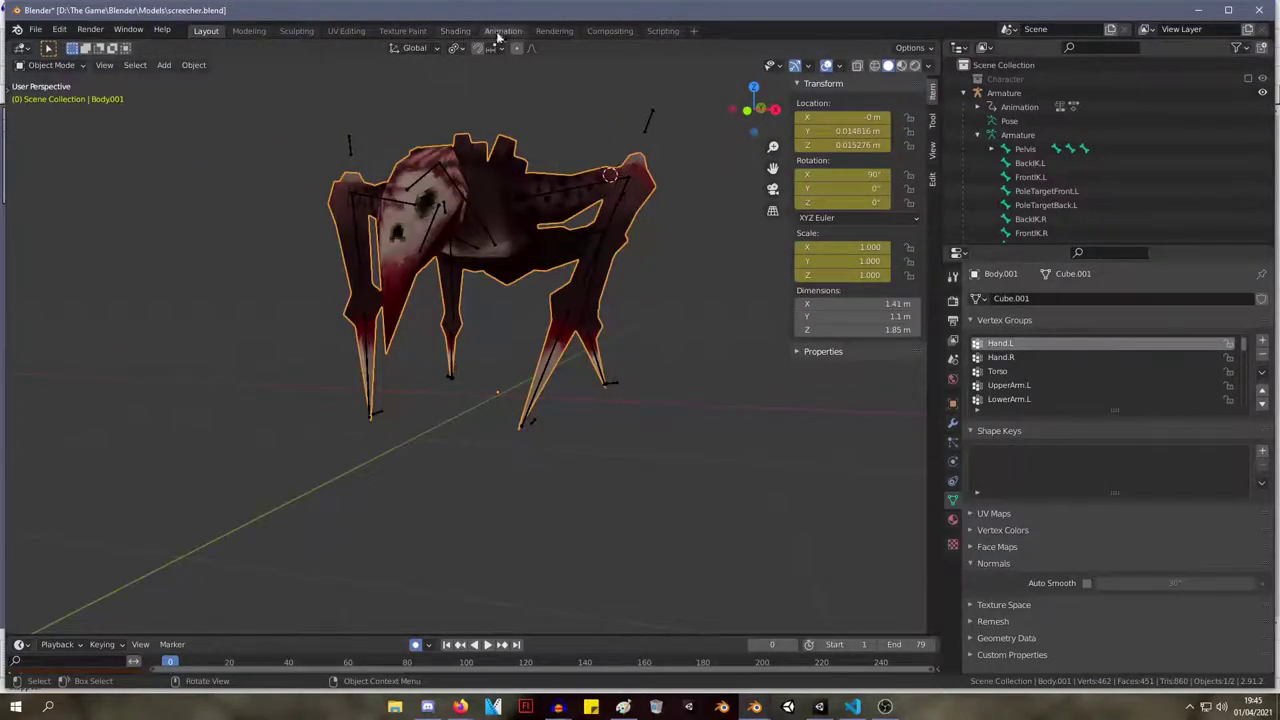
Switch to the Animation workspace, select the creature's armature and enter Pose Mode.
left_click(502, 31)
middle_click_drag(466, 314, 384, 373)
left_click(67, 65)
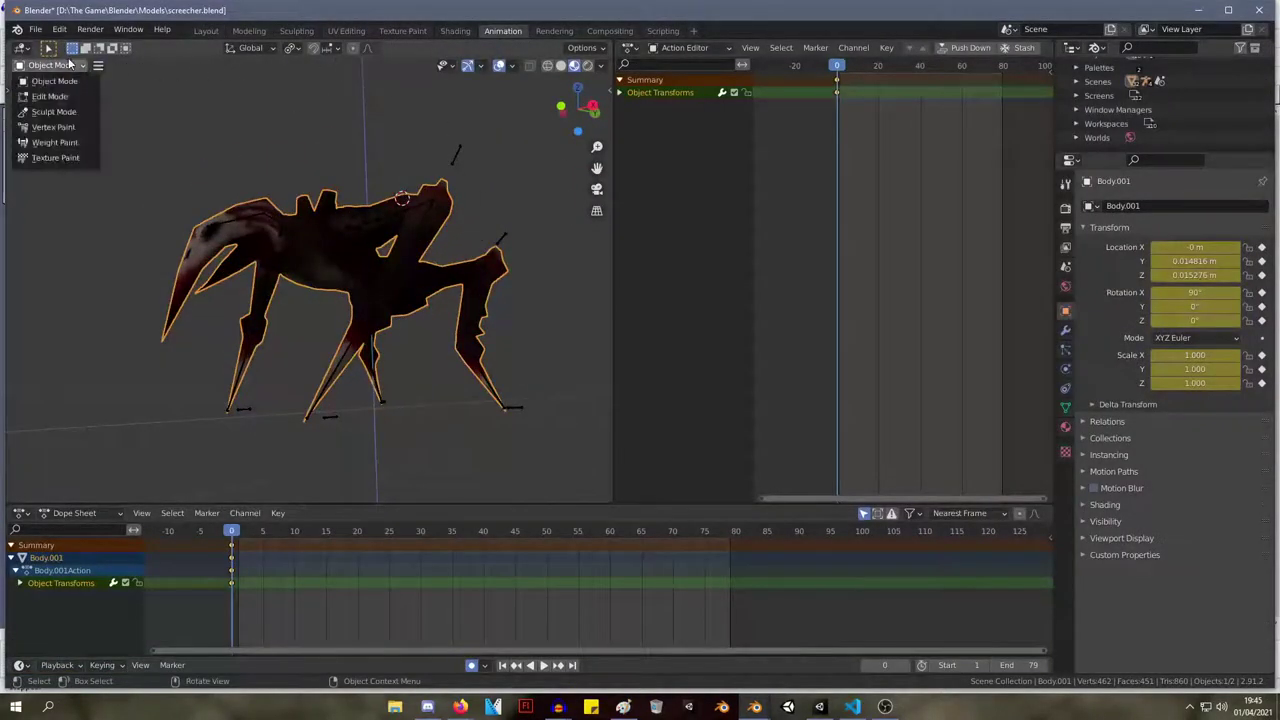
left_click(383, 290)
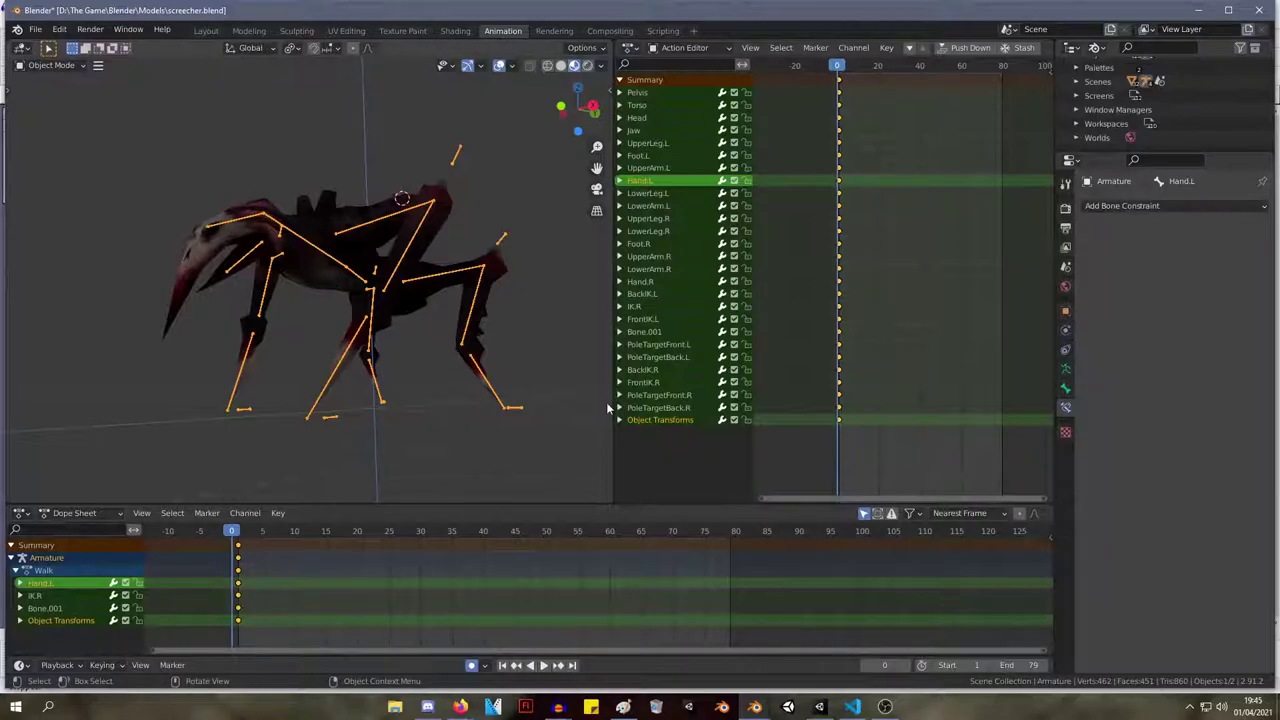
middle_click_drag(515, 266, 361, 352)
key("Tab")
key("Tab")
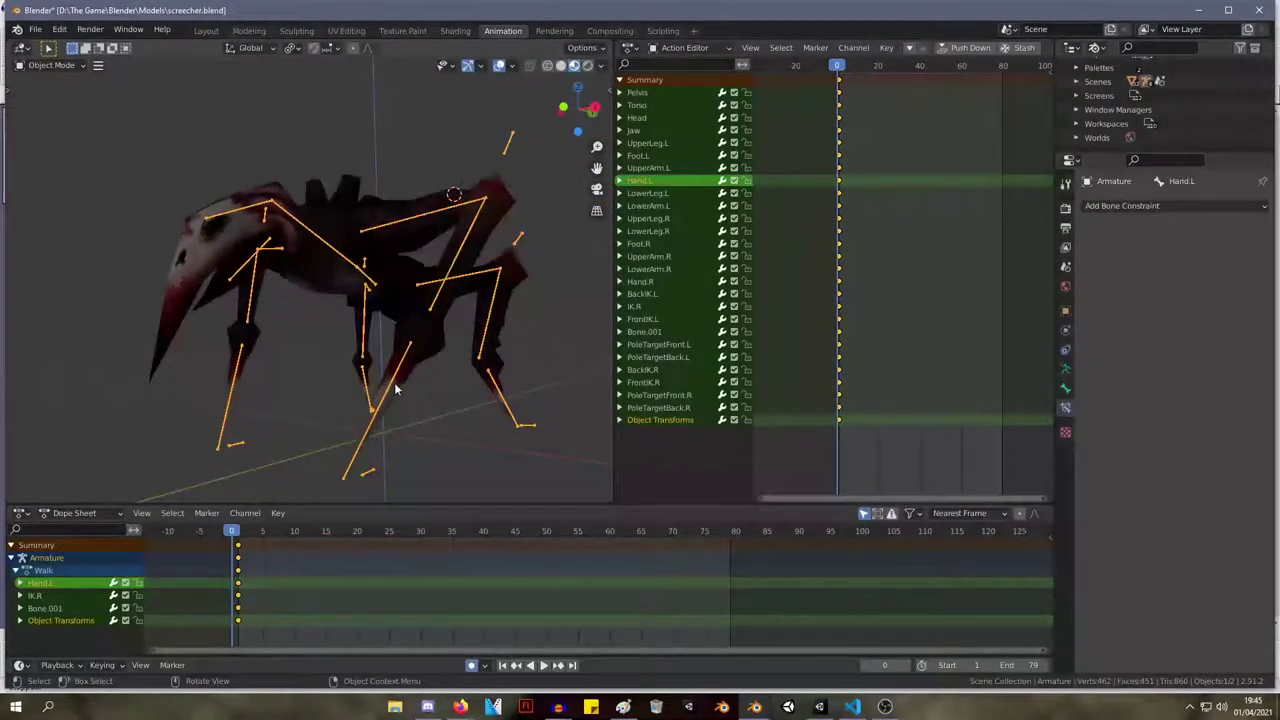
left_click(395, 390)
left_click(398, 378)
left_click(52, 65)
left_click(45, 100)
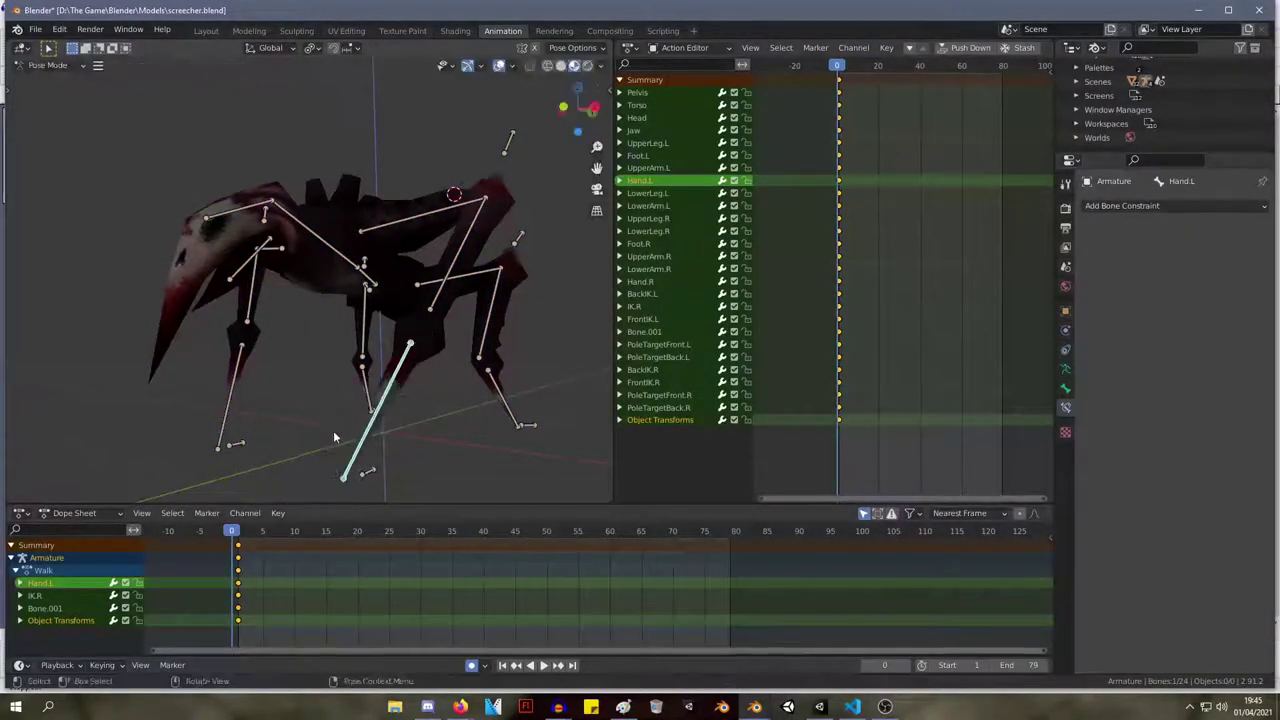
Try moving the Foot.R and Foot.L bones to test how their claws follow, cancelling each move.
left_click(236, 400)
left_click(368, 392)
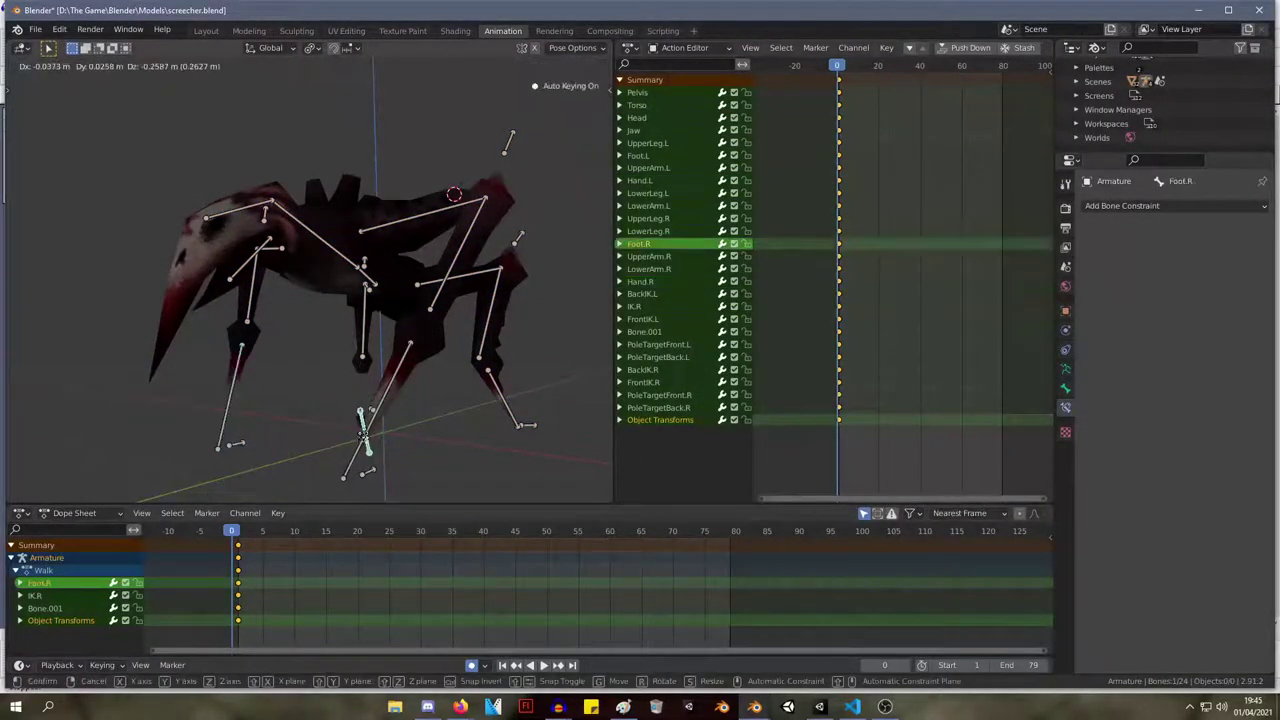
left_click(506, 400)
key("g")
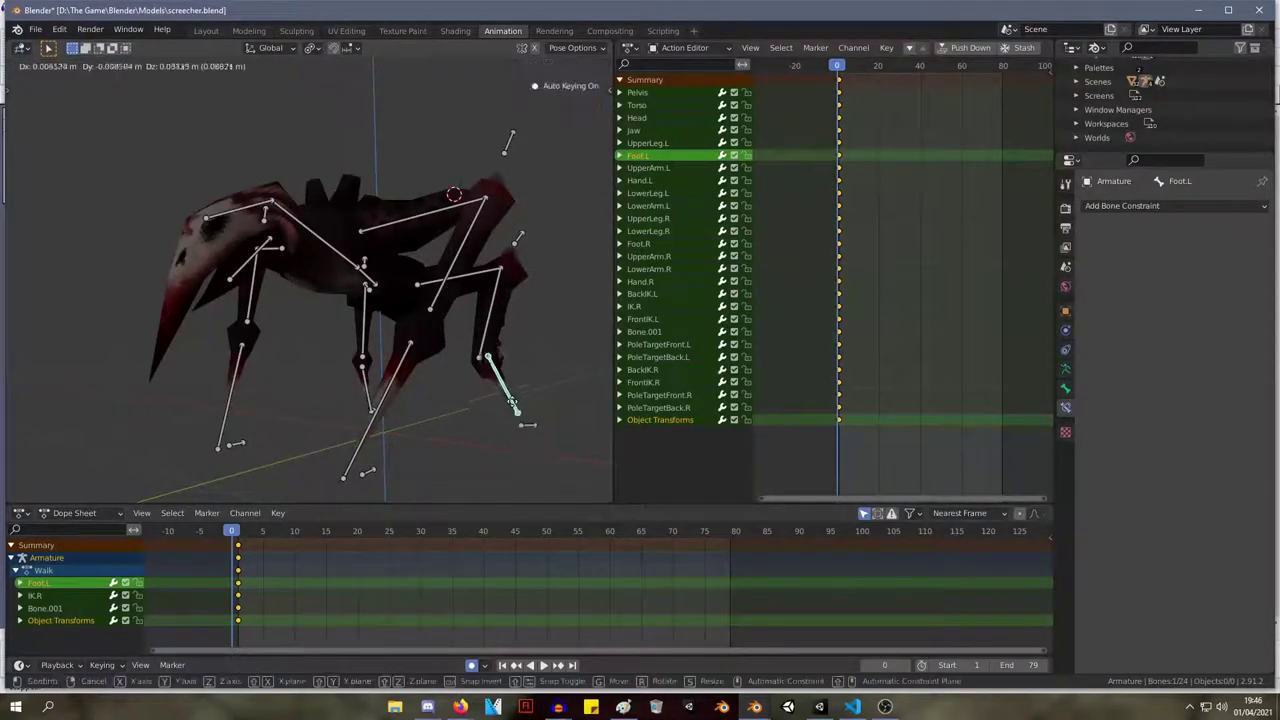
right_click(491, 348)
Save the file and check the posed creature from the front.
middle_click_drag(491, 348, 368, 349)
key("ctrl+s")
scroll(400, 314, "down", 6)
key("Tab")
key("Tab")
middle_click_drag(324, 390, 410, 368)
scroll(266, 374, "up", 4)
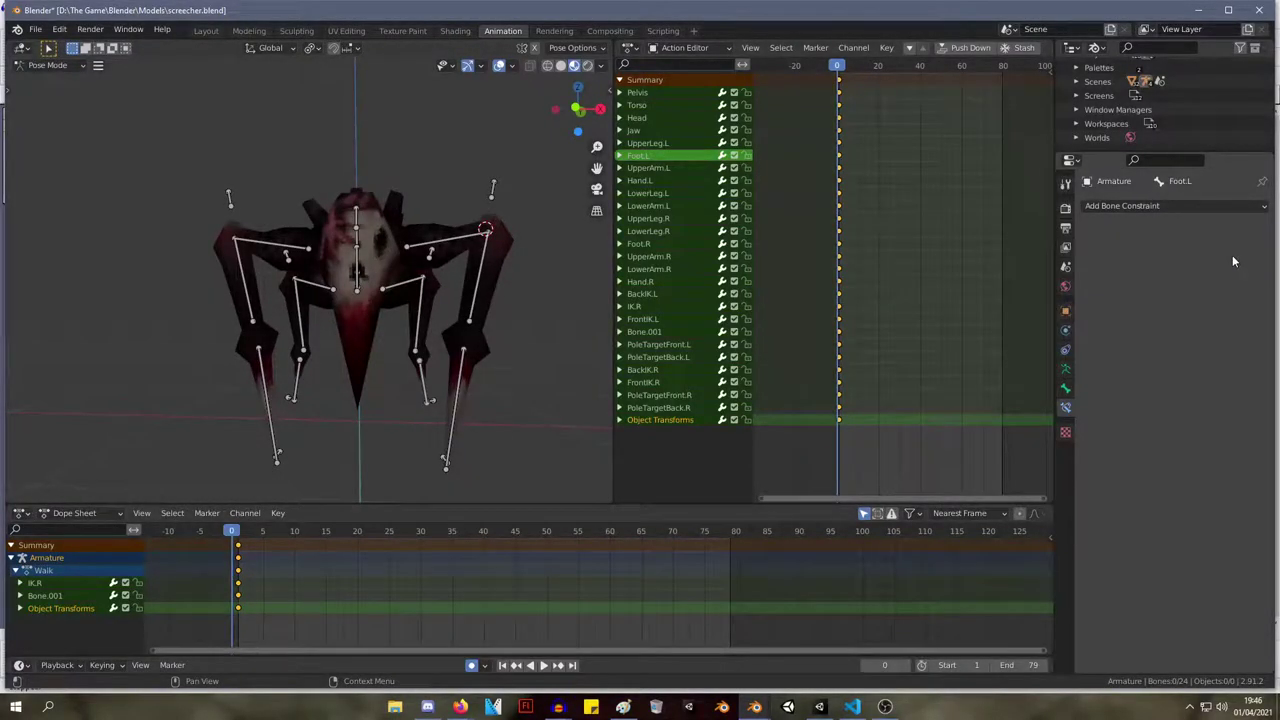
scroll(492, 239, "down", 1)
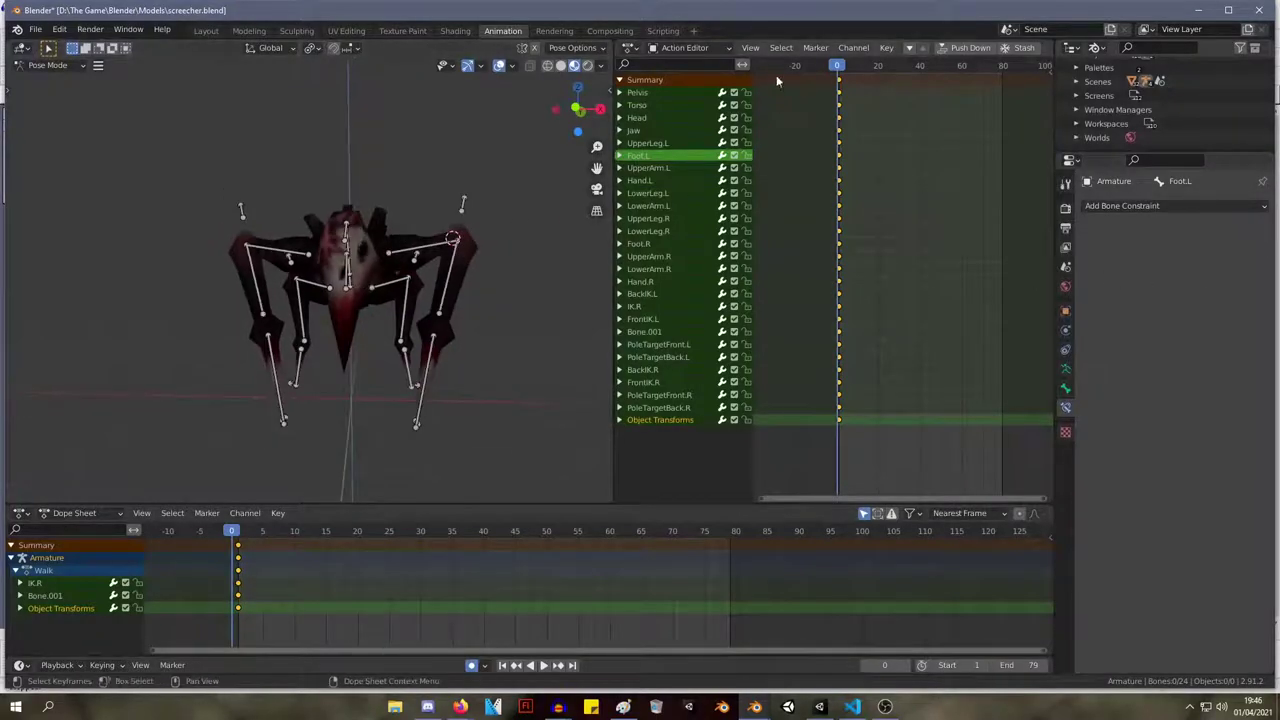
Go to frame 1 and examine the armature's bones from the side and front in Edit Mode and Pose Mode.
left_click_drag(841, 72, 840, 74)
scroll(455, 205, "up", 1)
middle_click_drag(455, 207, 340, 220)
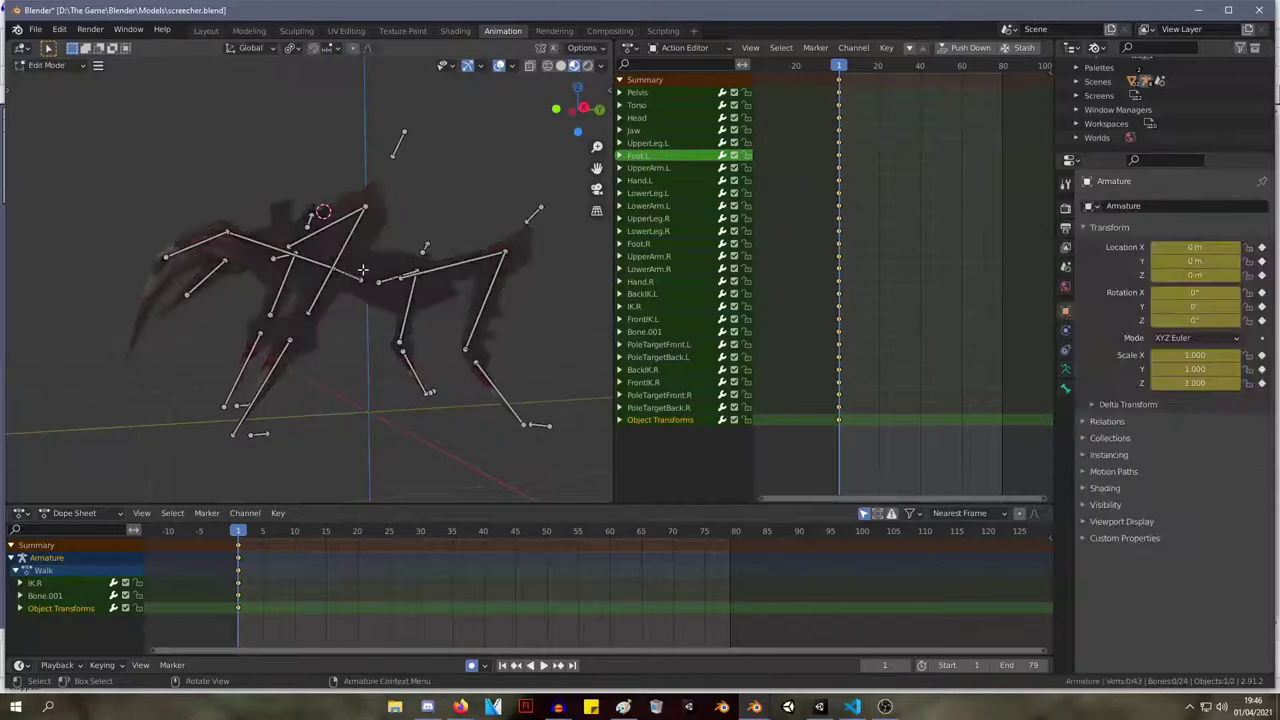
middle_click_drag(383, 281, 330, 282)
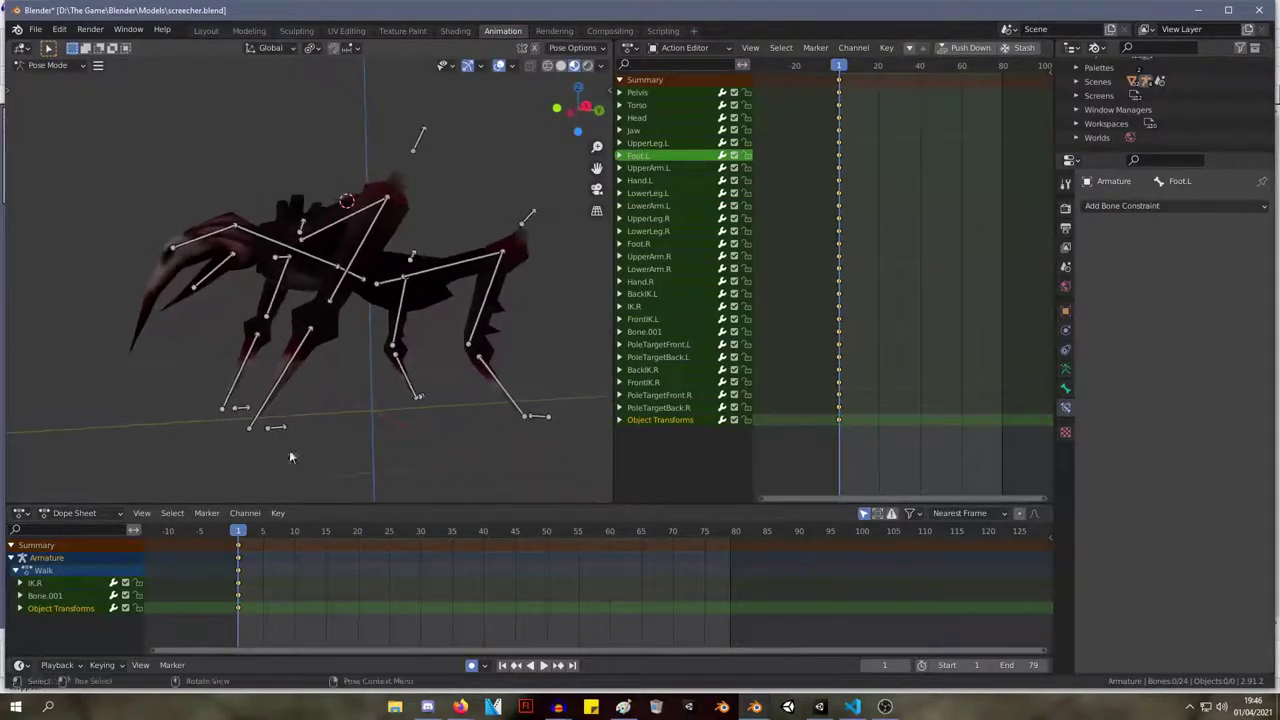
key("Tab")
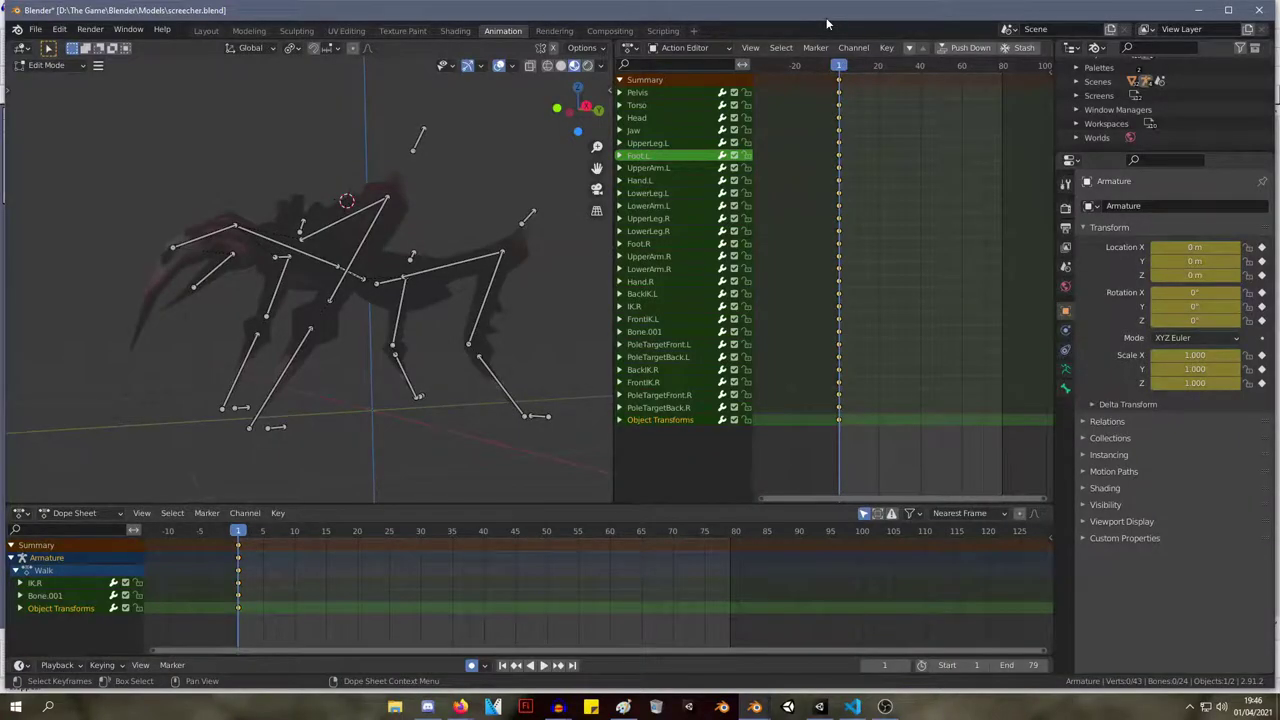
key("Tab")
middle_click_drag(391, 224, 590, 268)
key("KP_1")
scroll(394, 106, "up", 3)
middle_click_drag(427, 125, 346, 113)
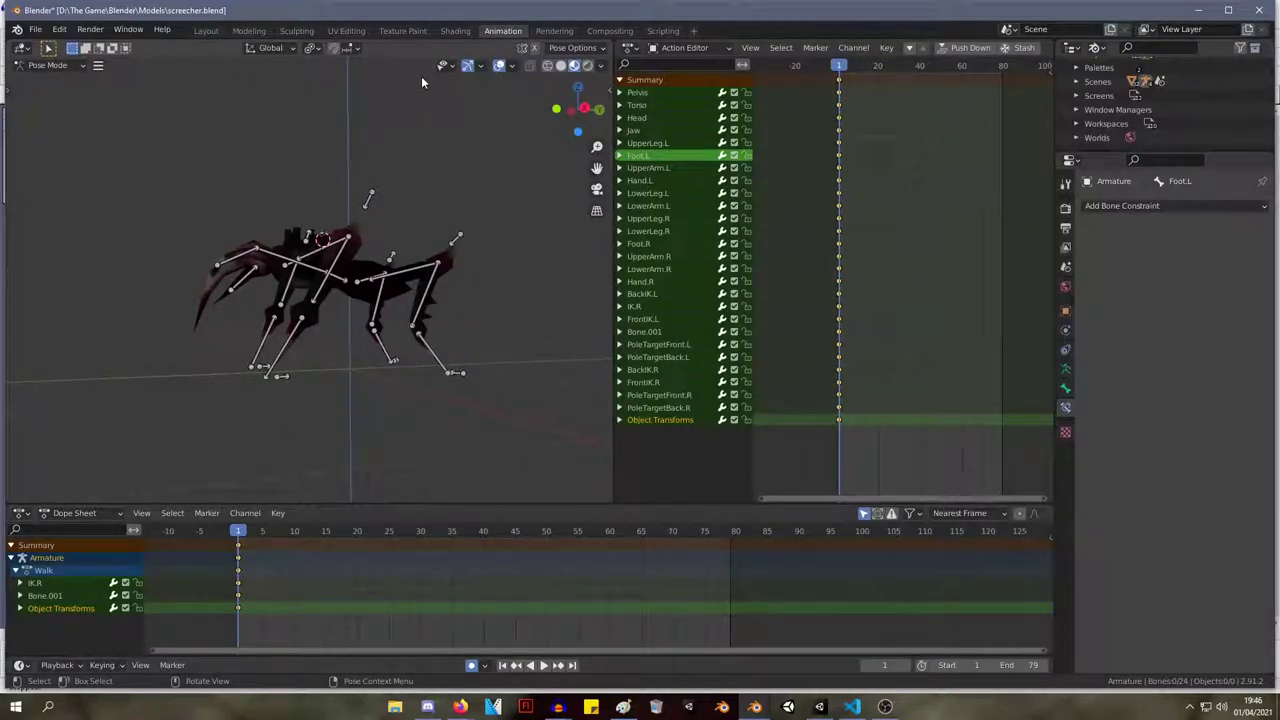
middle_click_drag(320, 131, 404, 152)
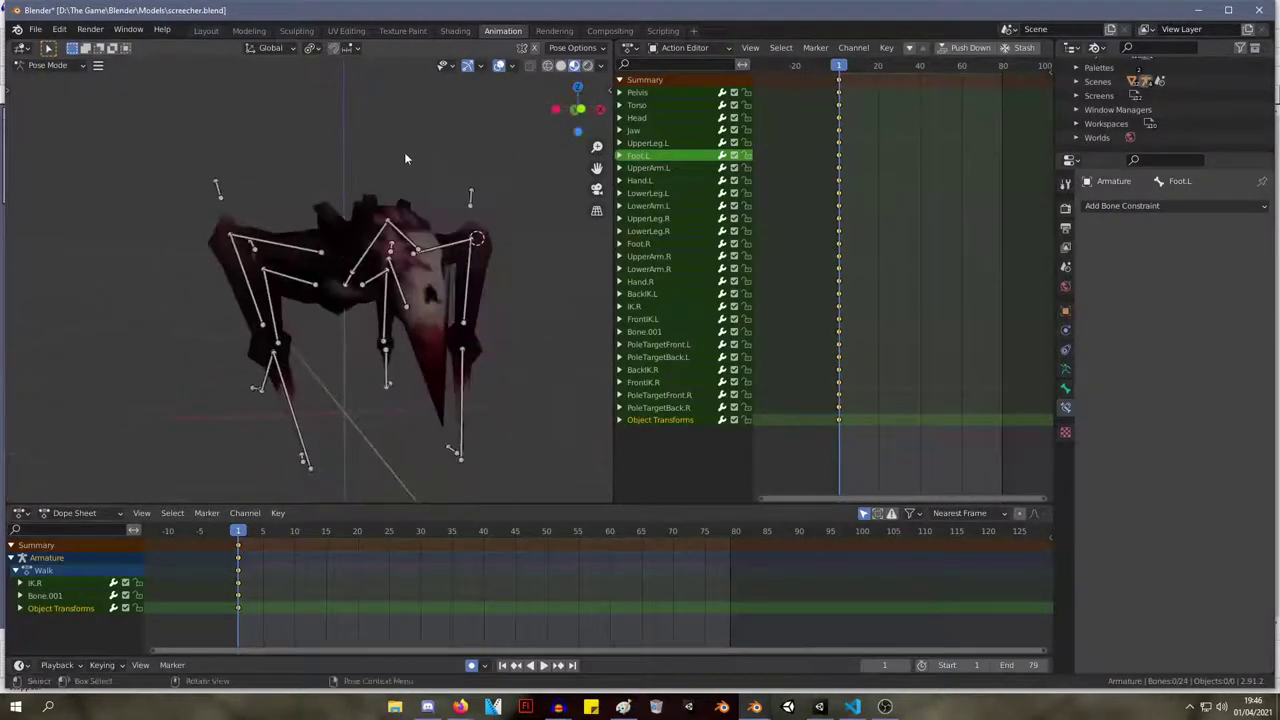
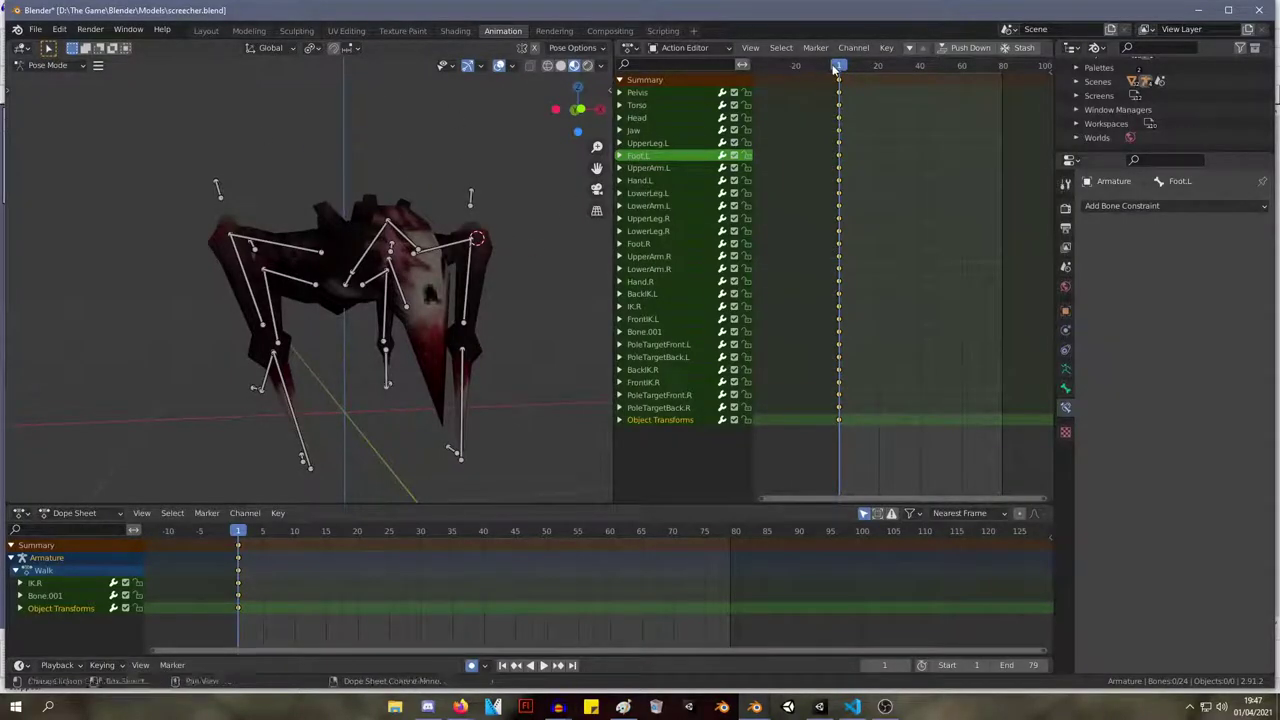
Add an IK constraint to the Hand.L bone, targeting Armature and its FrontIK.L bone.
middle_click_drag(370, 151, 286, 146)
left_click(380, 428)
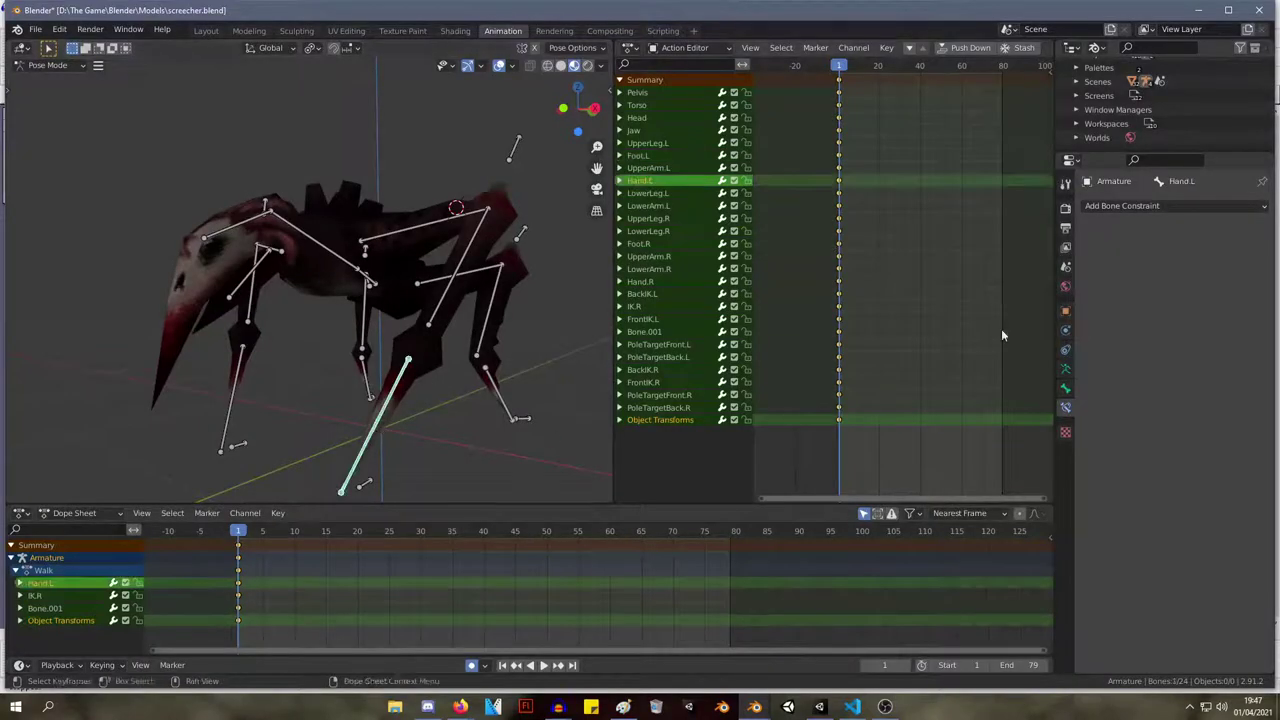
left_click(1150, 205)
left_click(1122, 288)
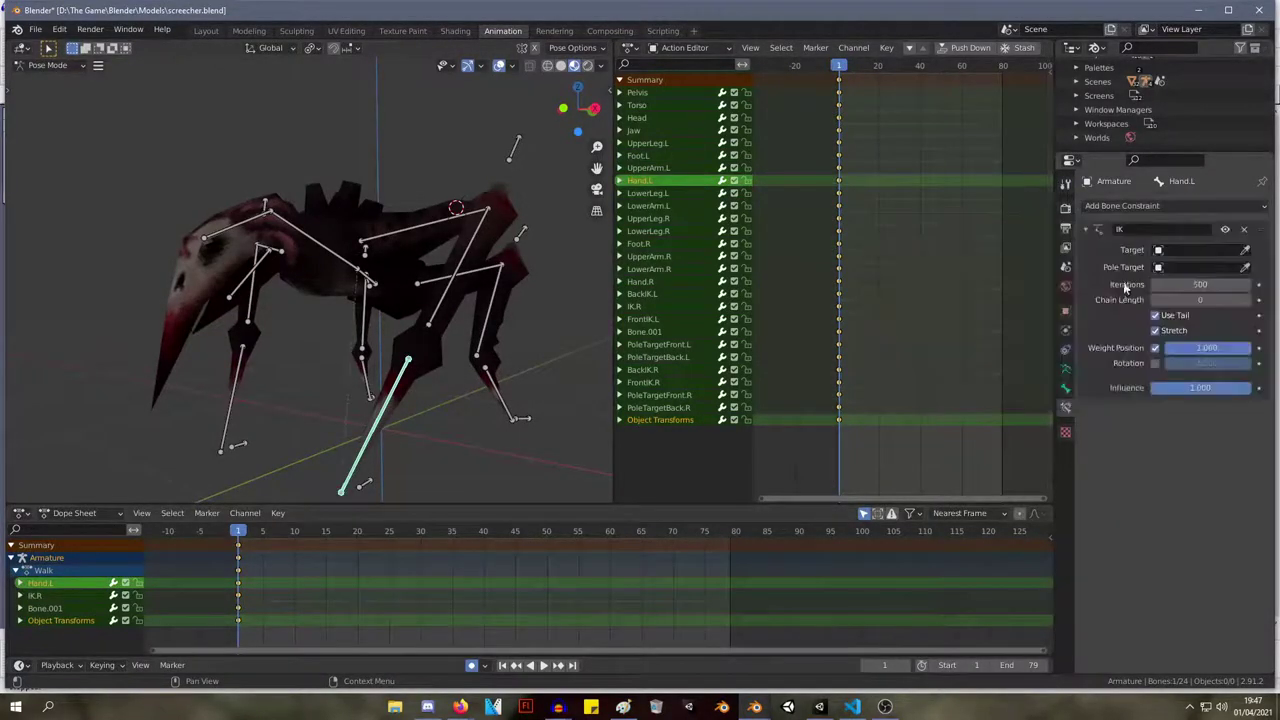
left_click(1200, 250)
left_click(1150, 263)
left_click(1200, 266)
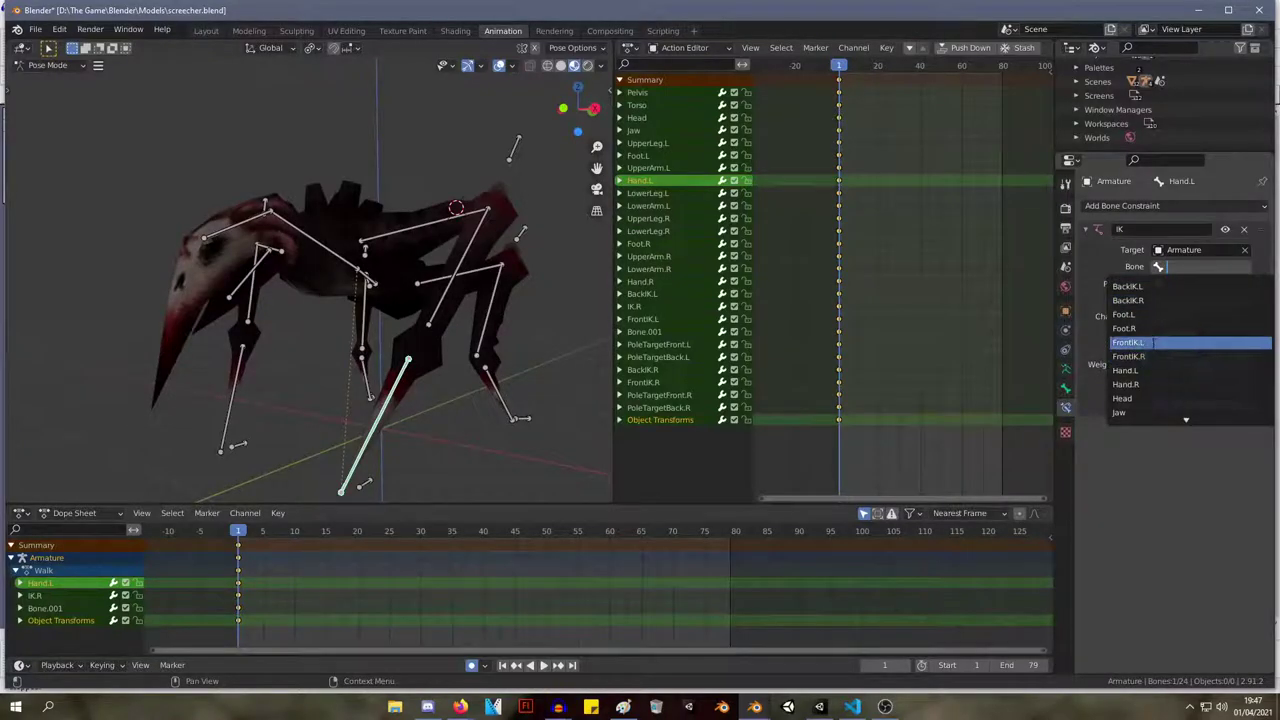
left_click(1153, 342)
left_click(1195, 284)
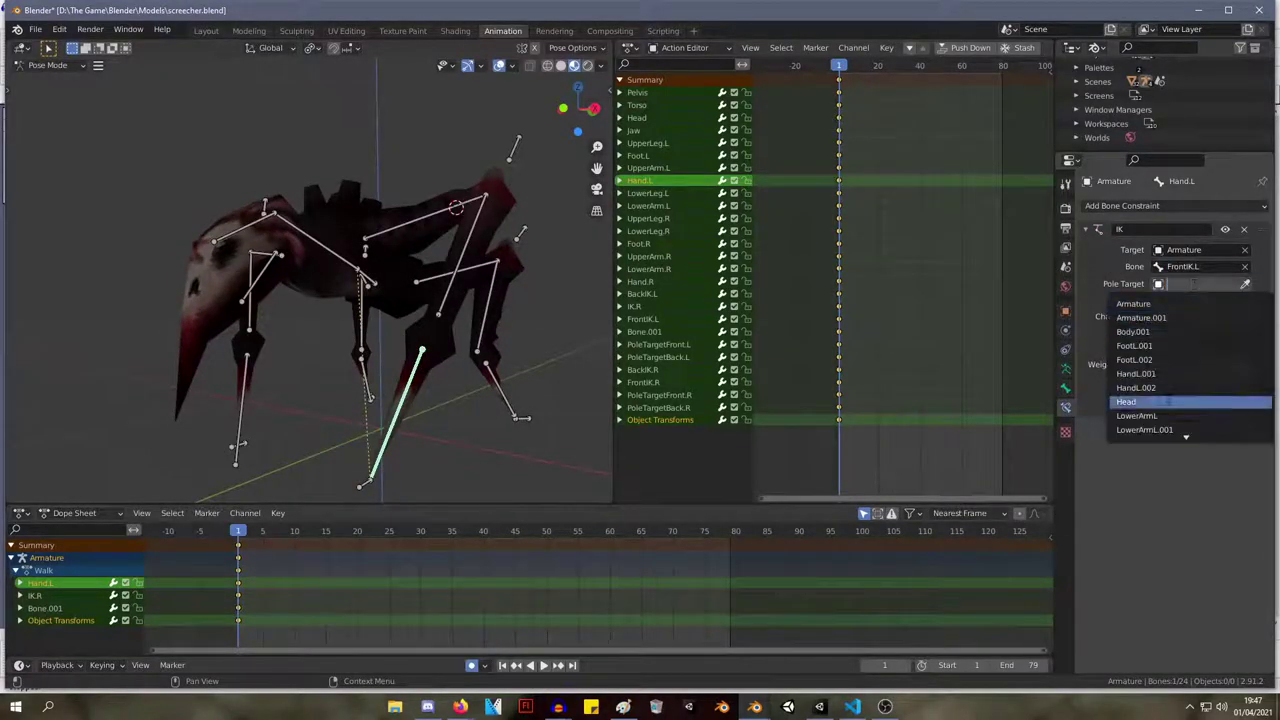
scroll(1198, 375, "down", 7)
scroll(1150, 376, "up", 8)
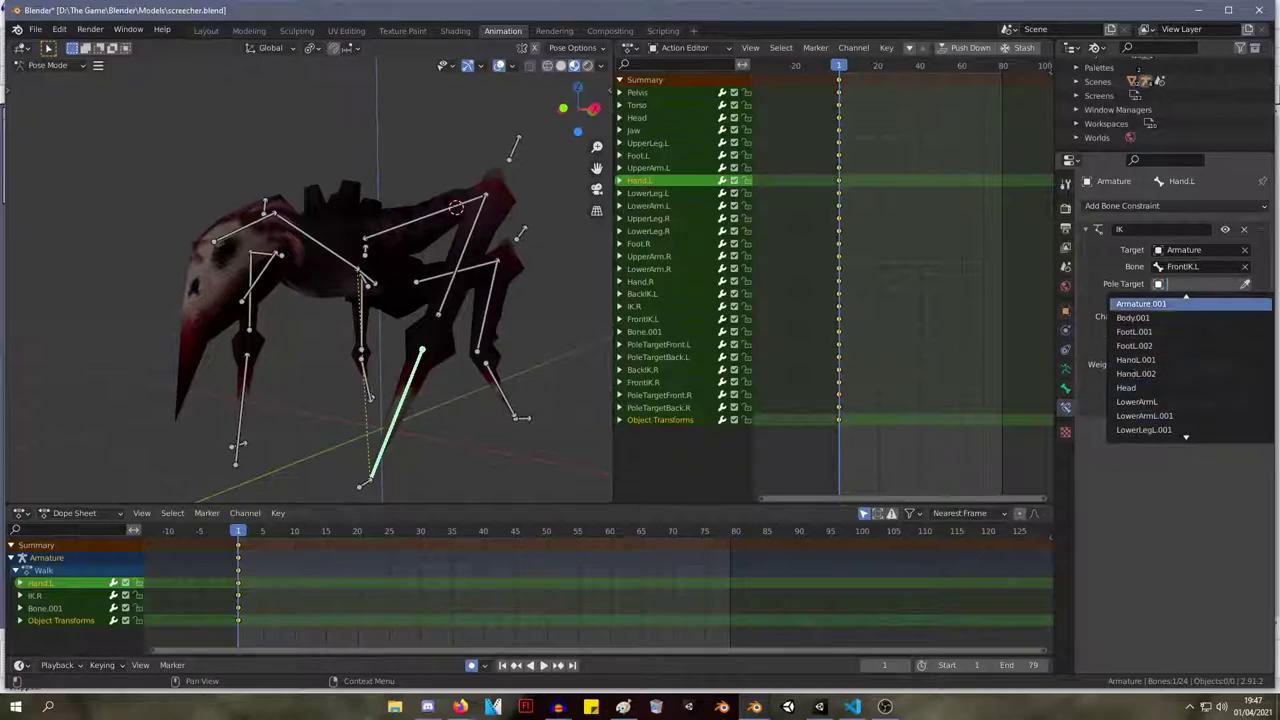
scroll(1170, 390, "down", 16)
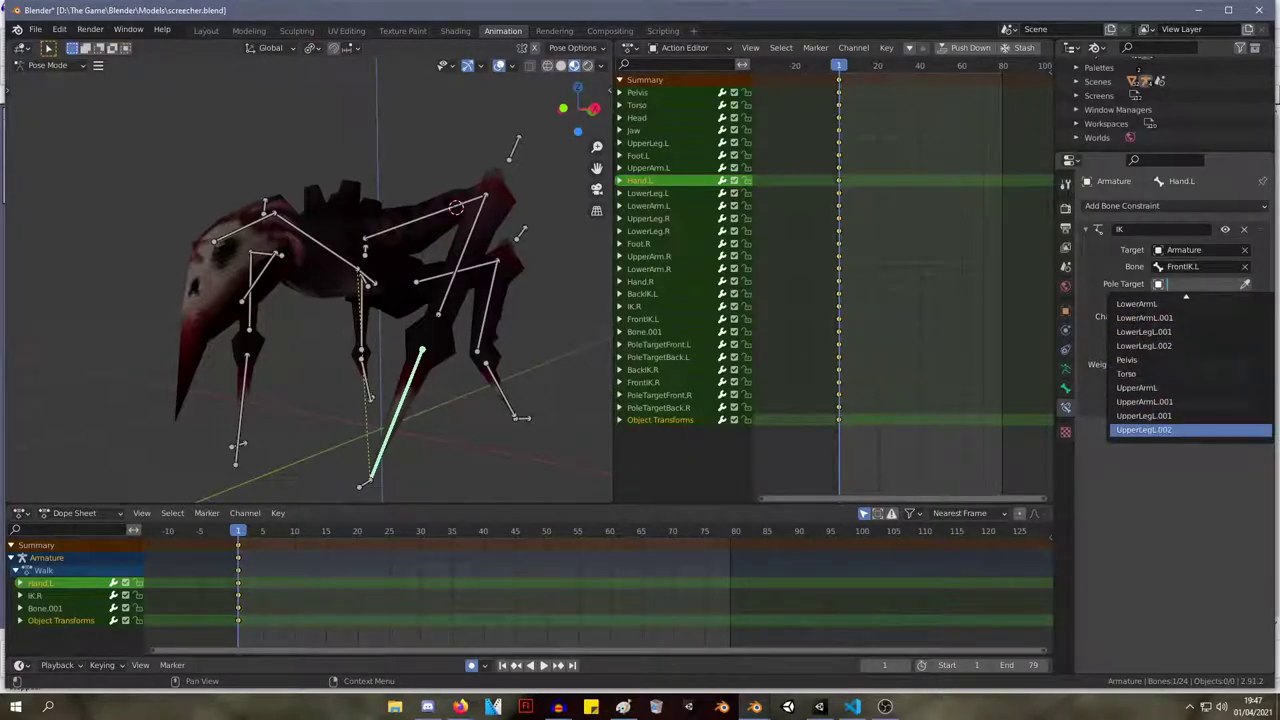
Add an IK constraint to the Hand.R bone, targeting Armature and its FrontIK.R bone.
middle_click_drag(285, 300, 382, 290)
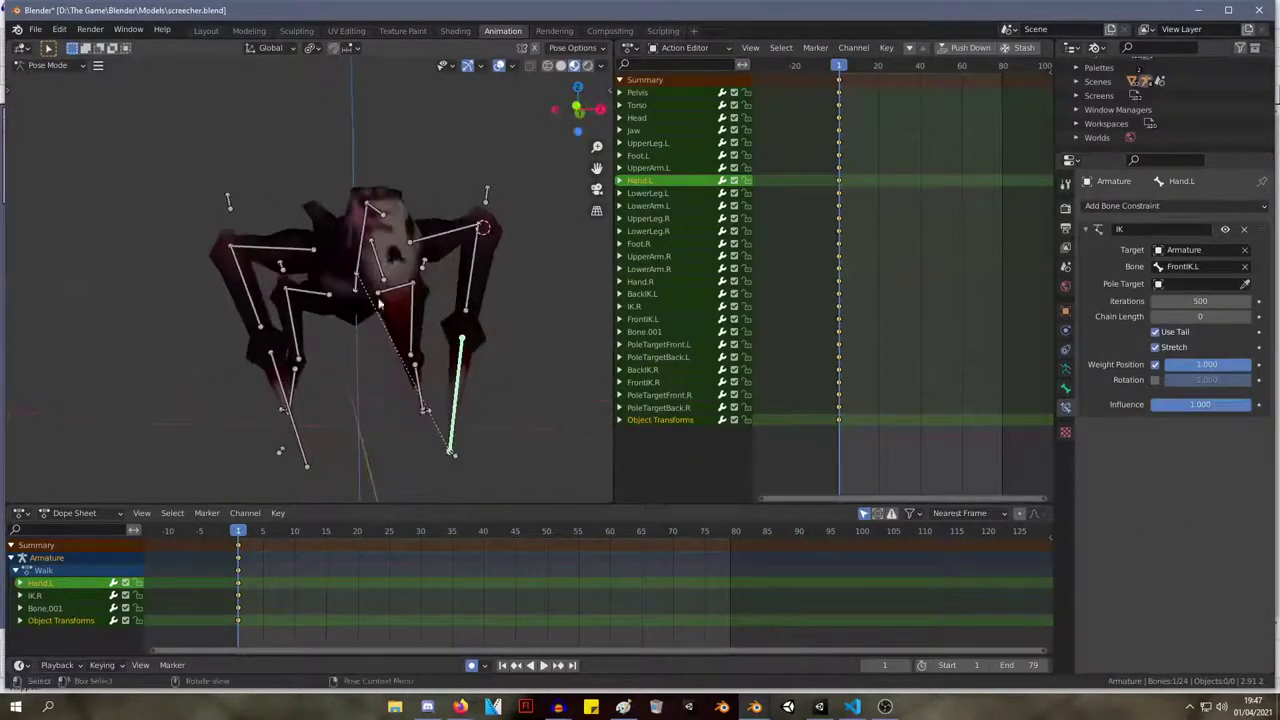
left_click(299, 440)
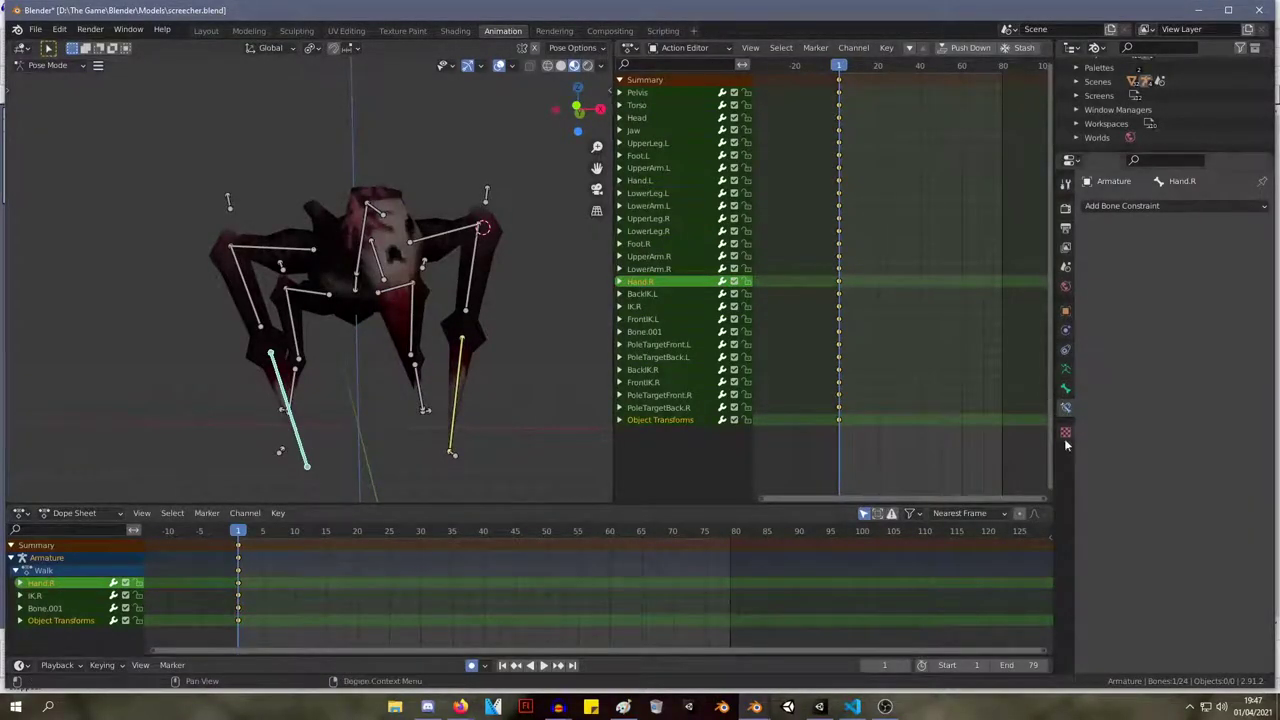
left_click(1118, 206)
left_click(1126, 275)
left_click(1185, 259)
left_click(1174, 270)
left_click(1177, 267)
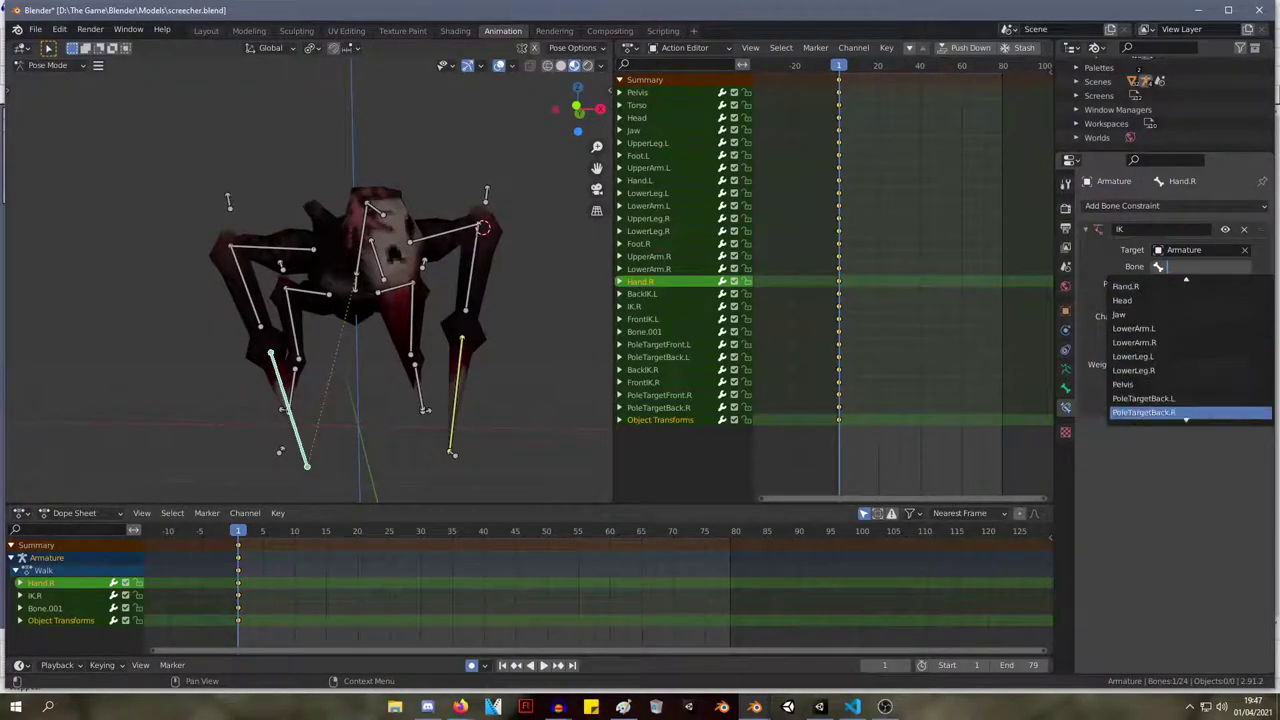
scroll(1140, 386, "down", 3)
left_click(1128, 314)
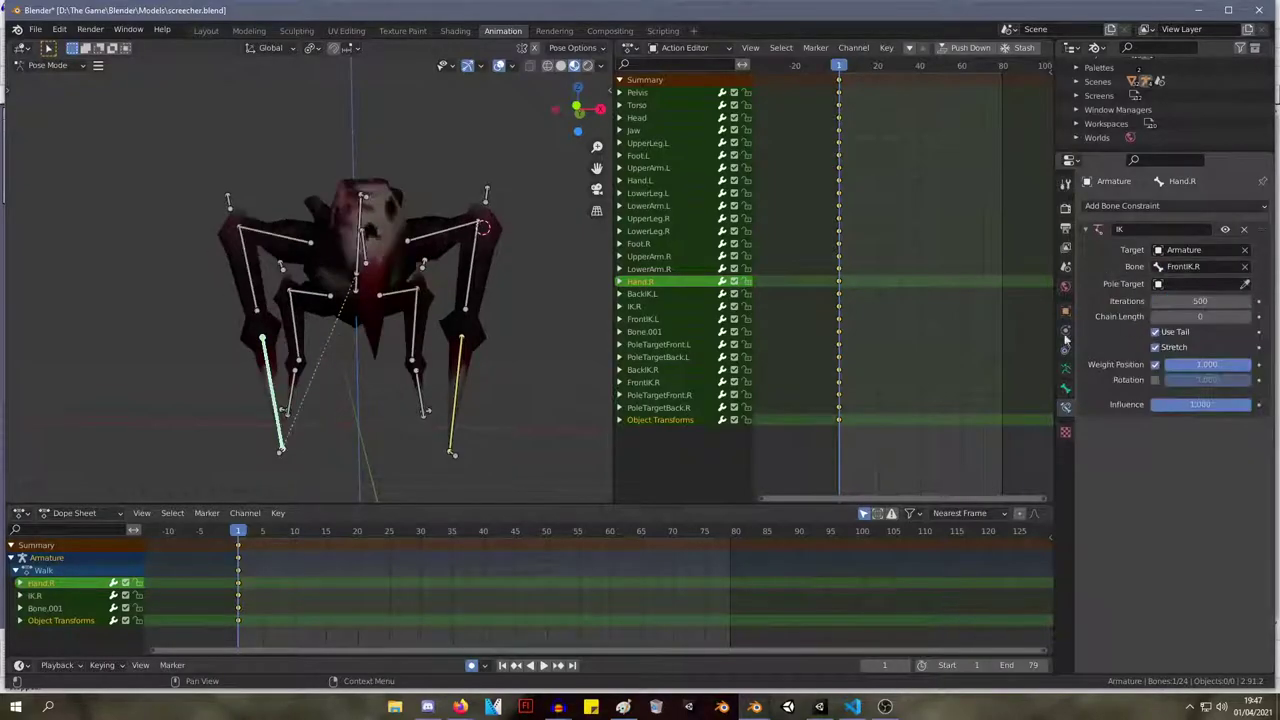
Try moving the Hand.R bone in side and front views to test the IK, cancelling each move.
middle_click_drag(598, 198, 368, 201)
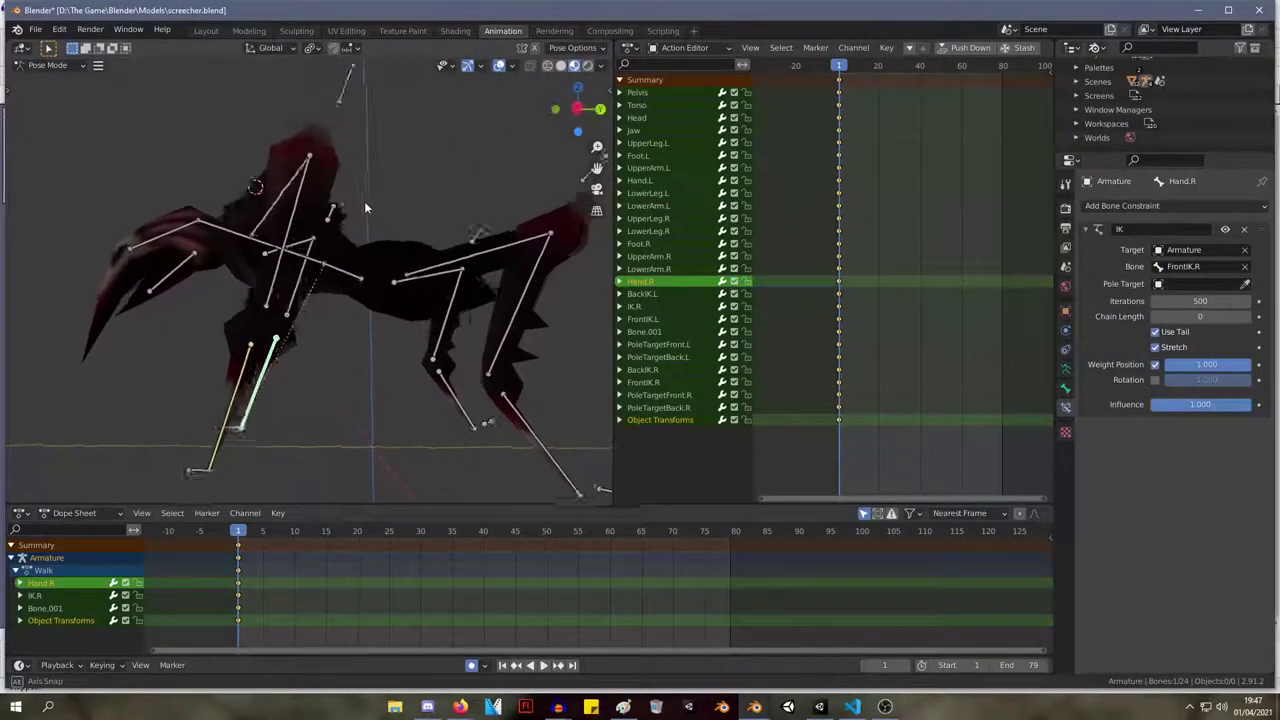
scroll(368, 201, "down", 5)
key("g")
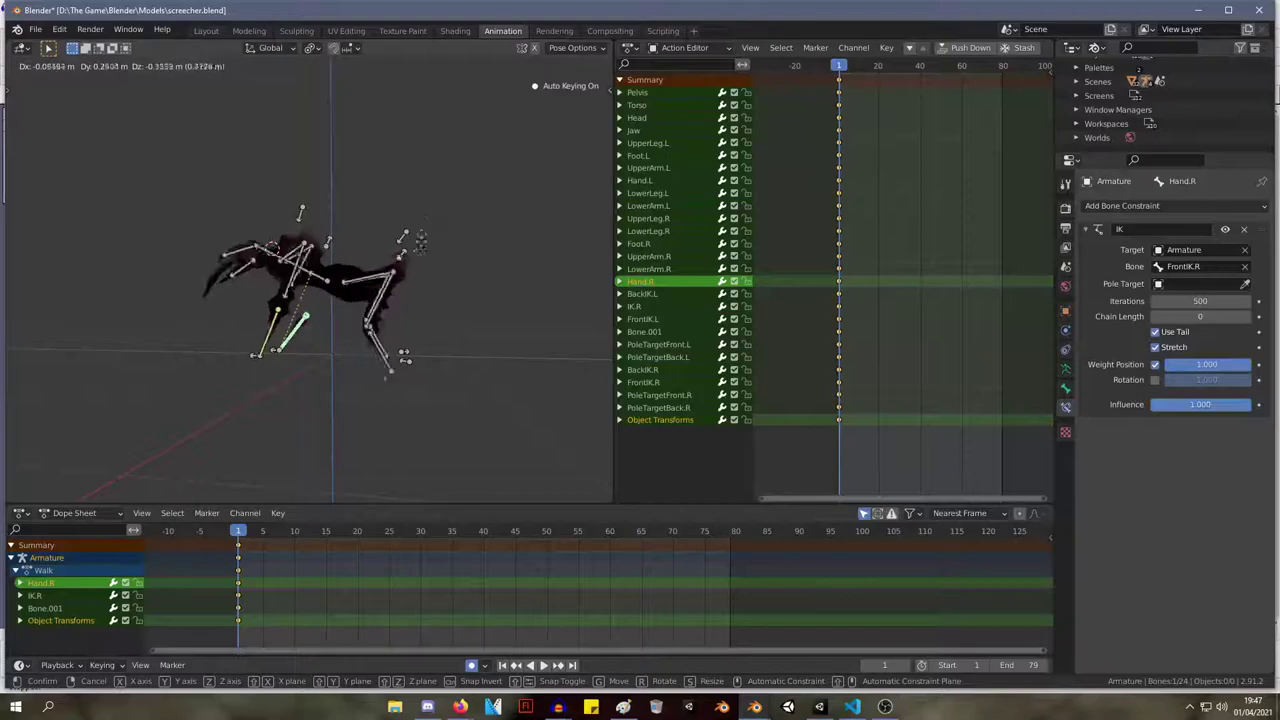
right_click(387, 188)
right_click(385, 186)
middle_click_drag(497, 283, 17, 279)
key("g")
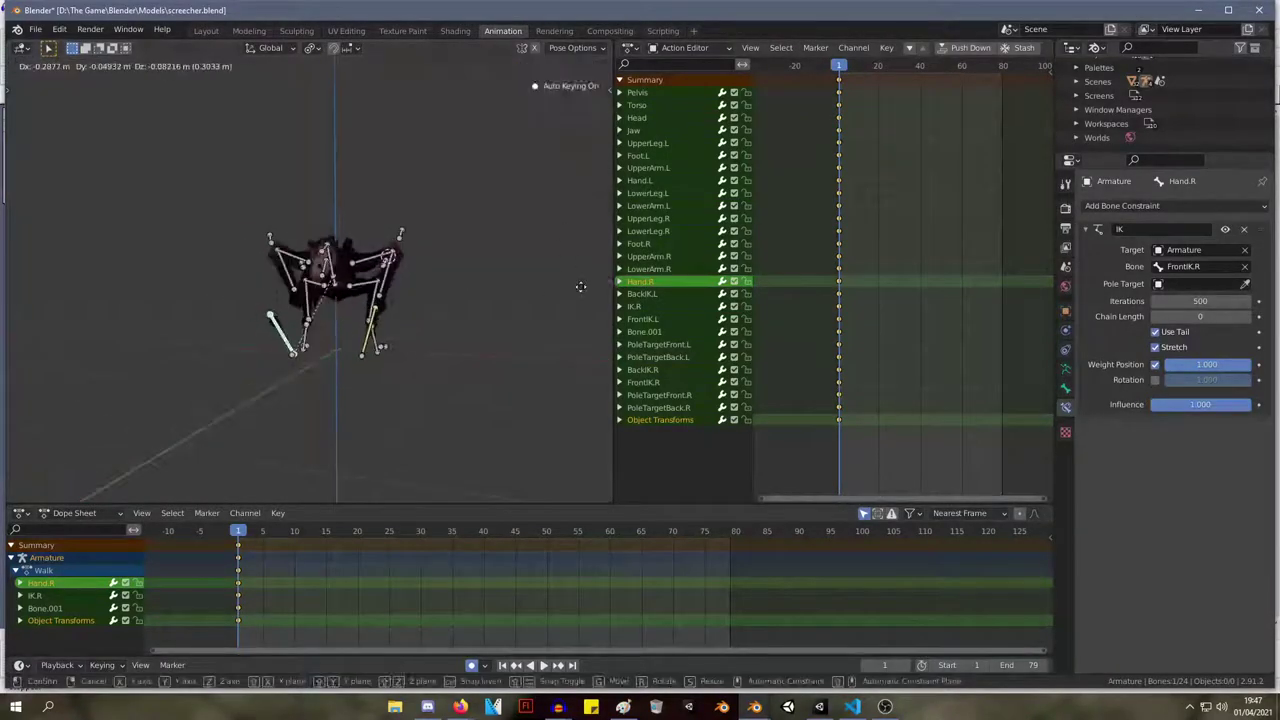
right_click(582, 289)
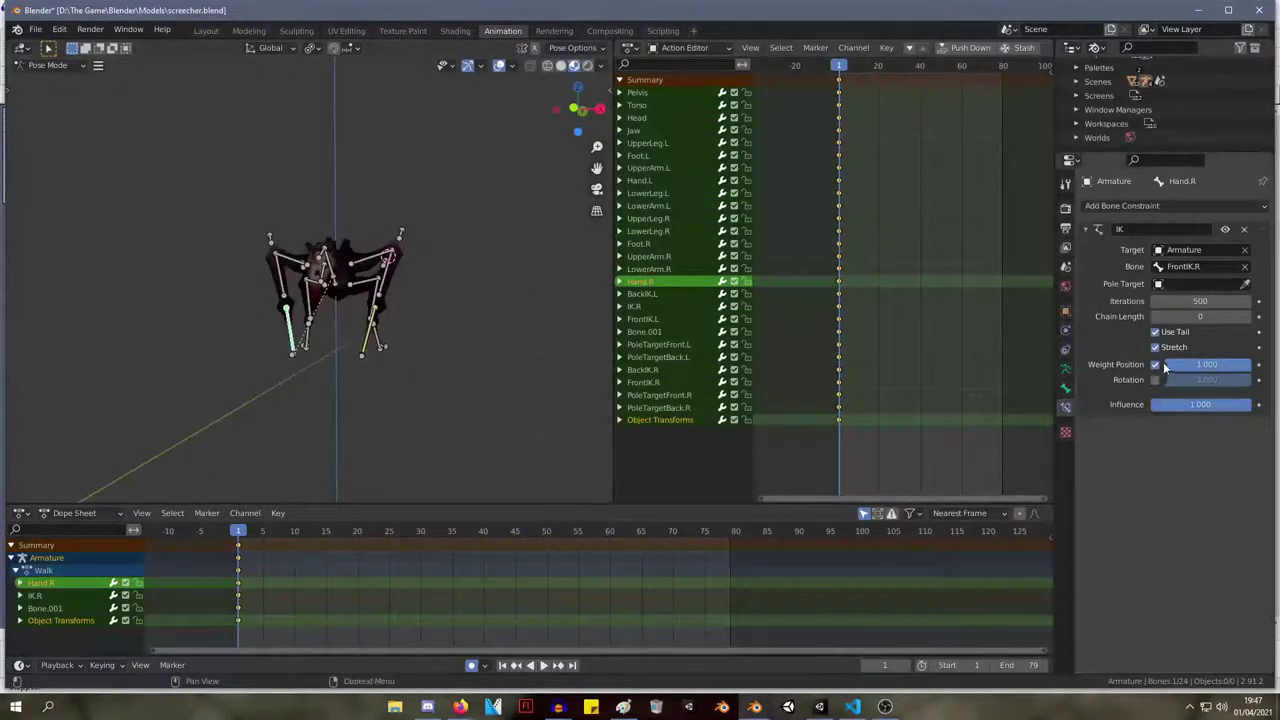
Set the chain length of Hand.R's IK constraint to 3.
left_click(1203, 318)
type("3")
key("Return")
Try moving the Hand.R and FrontIK.R bones to test how the arm follows, cancelling each move.
key("g")
right_click(363, 349)
middle_click_drag(363, 349, 272, 356)
left_click(274, 357)
key("g")
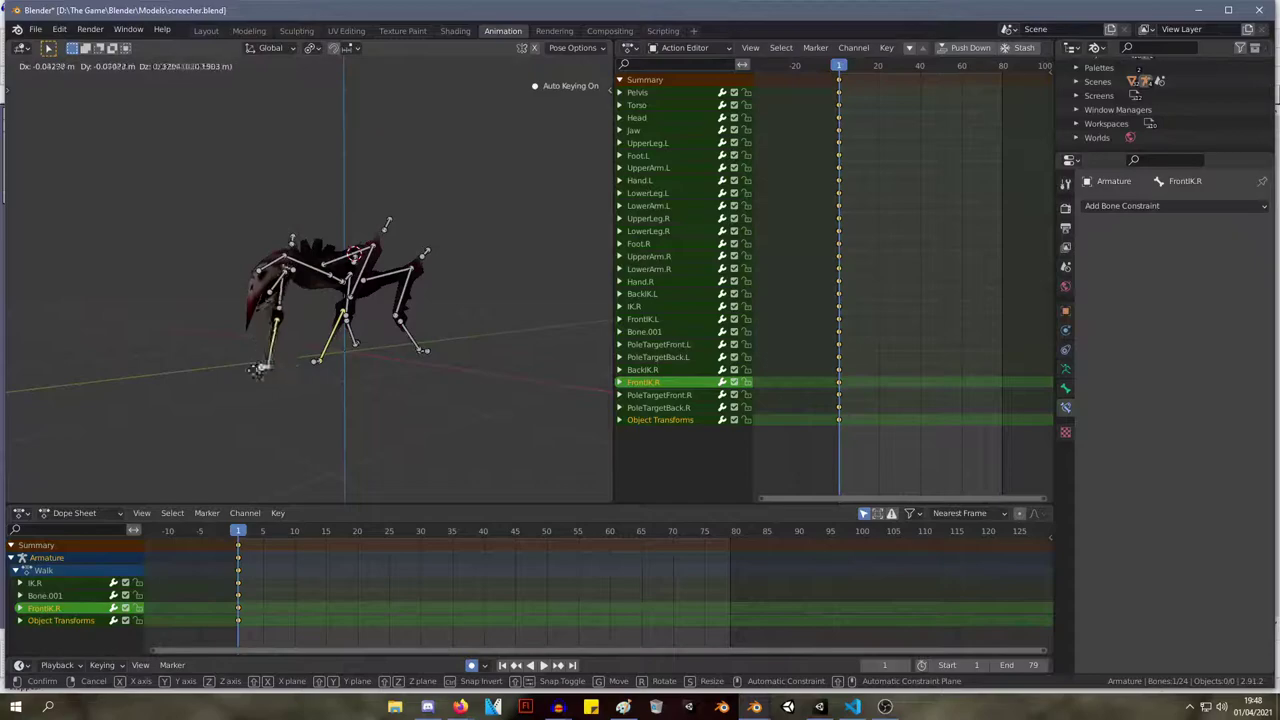
right_click(137, 286)
middle_click_drag(137, 286, 288, 212)
key("g")
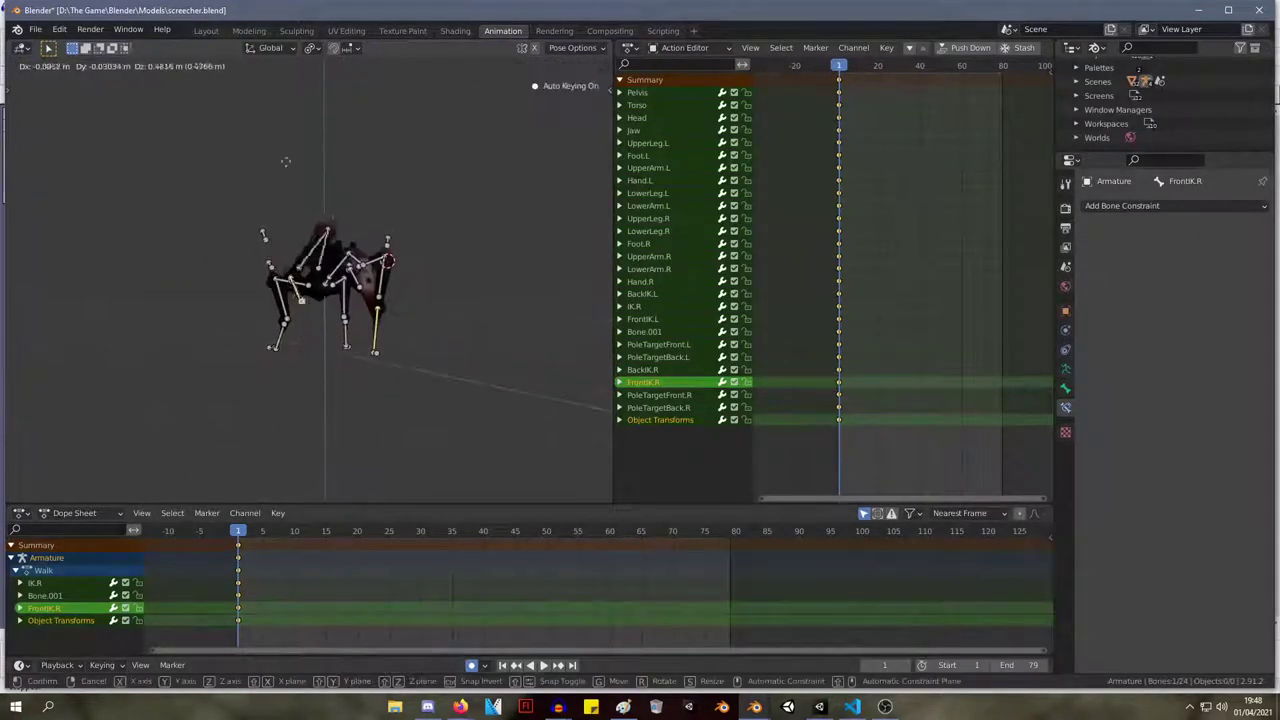
right_click(217, 128)
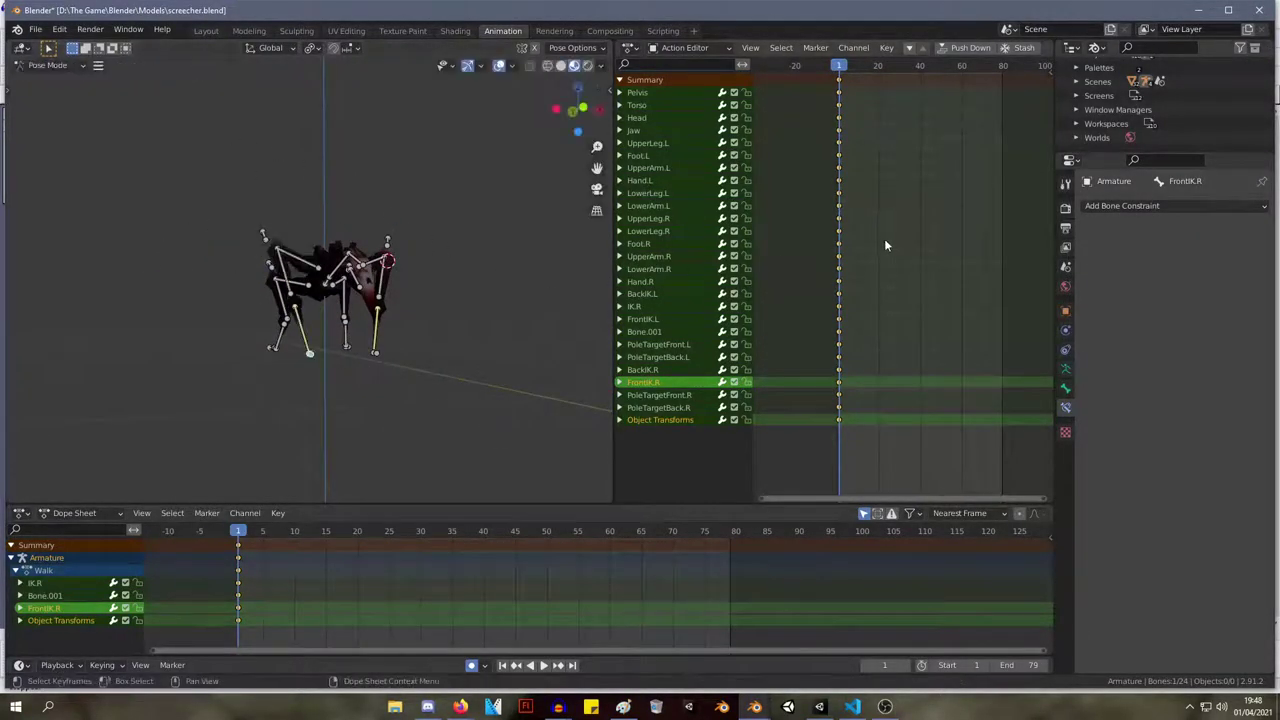
Check the chain length of the IK constraint on the Hand.R bone.
middle_click_drag(336, 410, 288, 346)
left_click(288, 346)
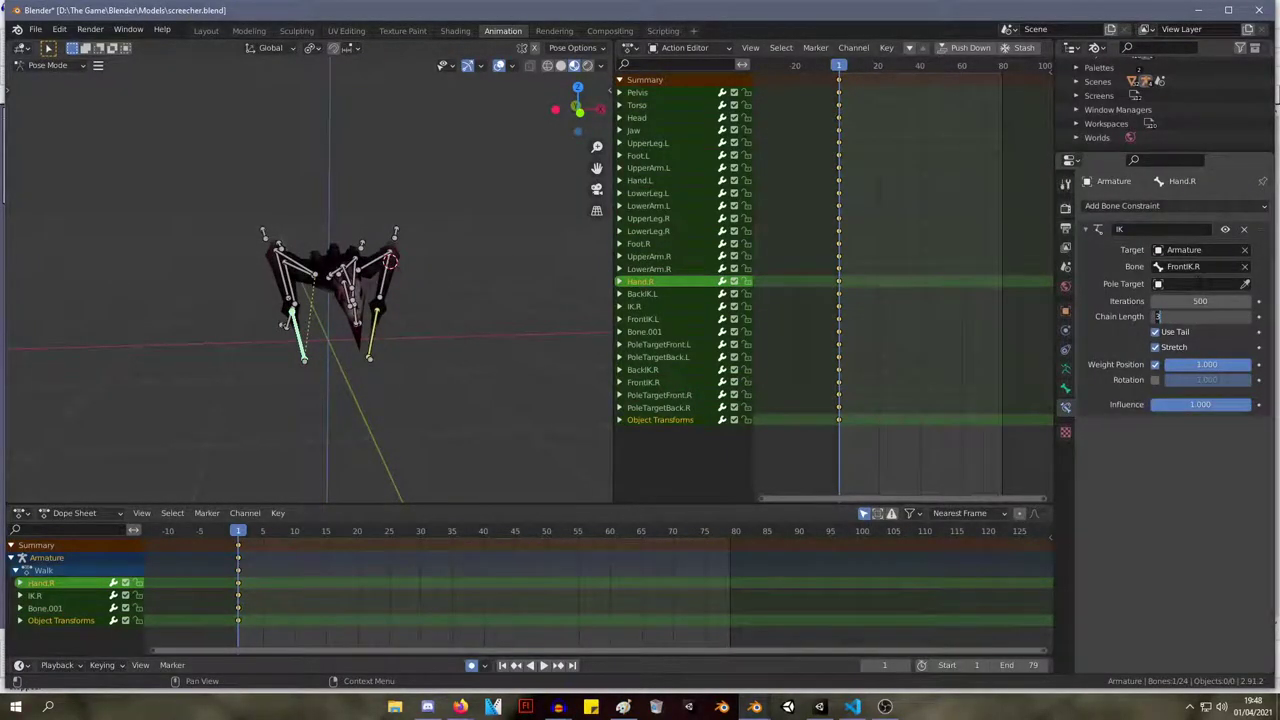
scroll(467, 296, "up", 5)
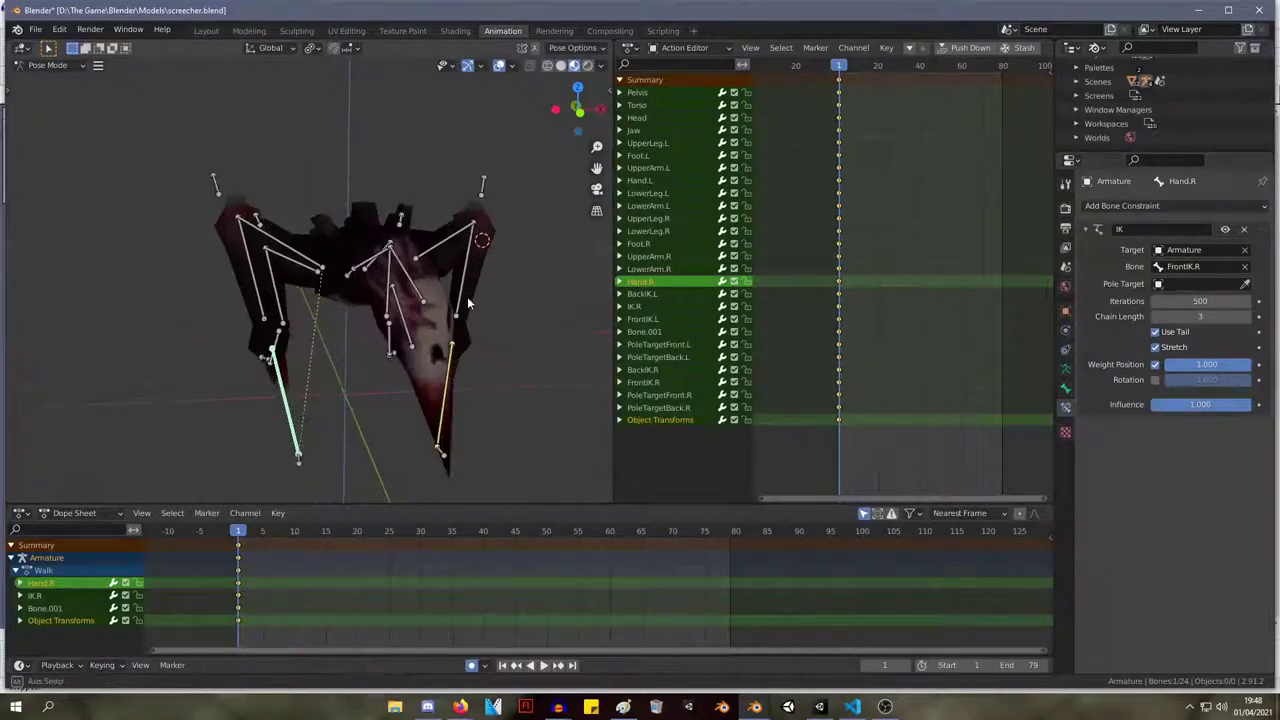
Add an IK constraint to the Foot.L bone and open its target choices.
middle_click_drag(467, 296, 344, 287)
left_click(534, 408)
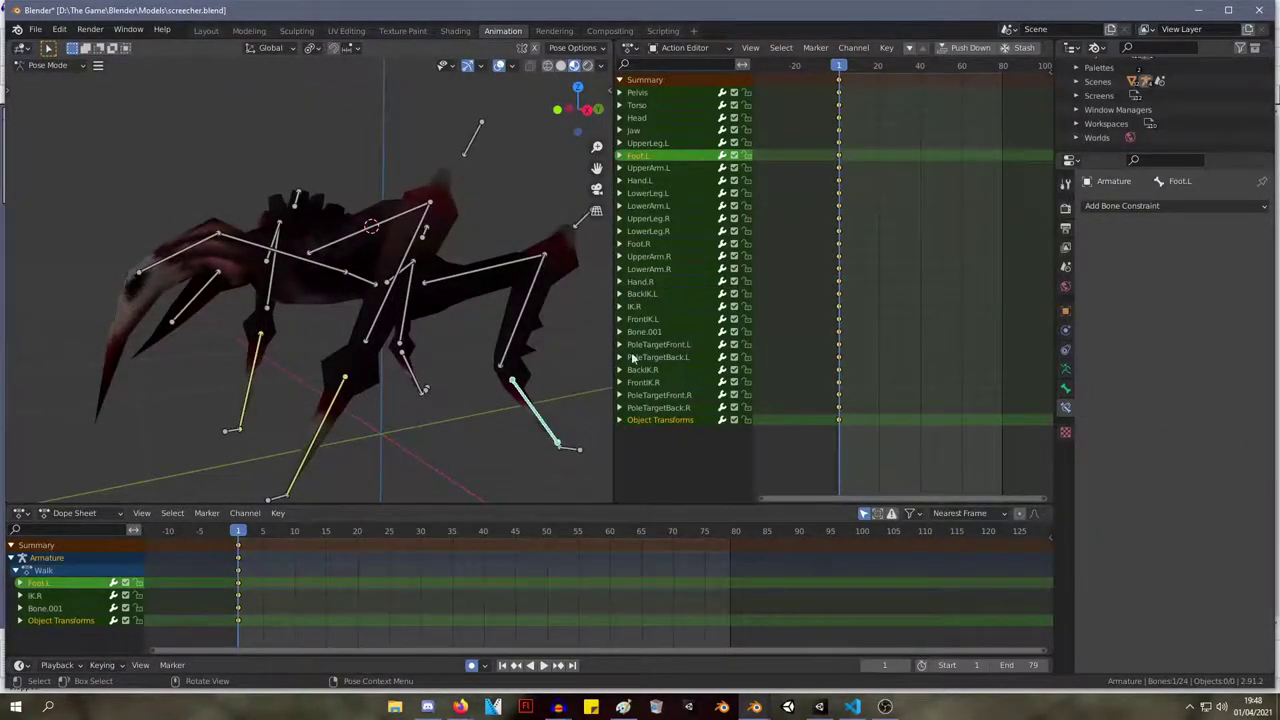
left_click(1133, 206)
left_click(1125, 275)
left_click(1204, 250)
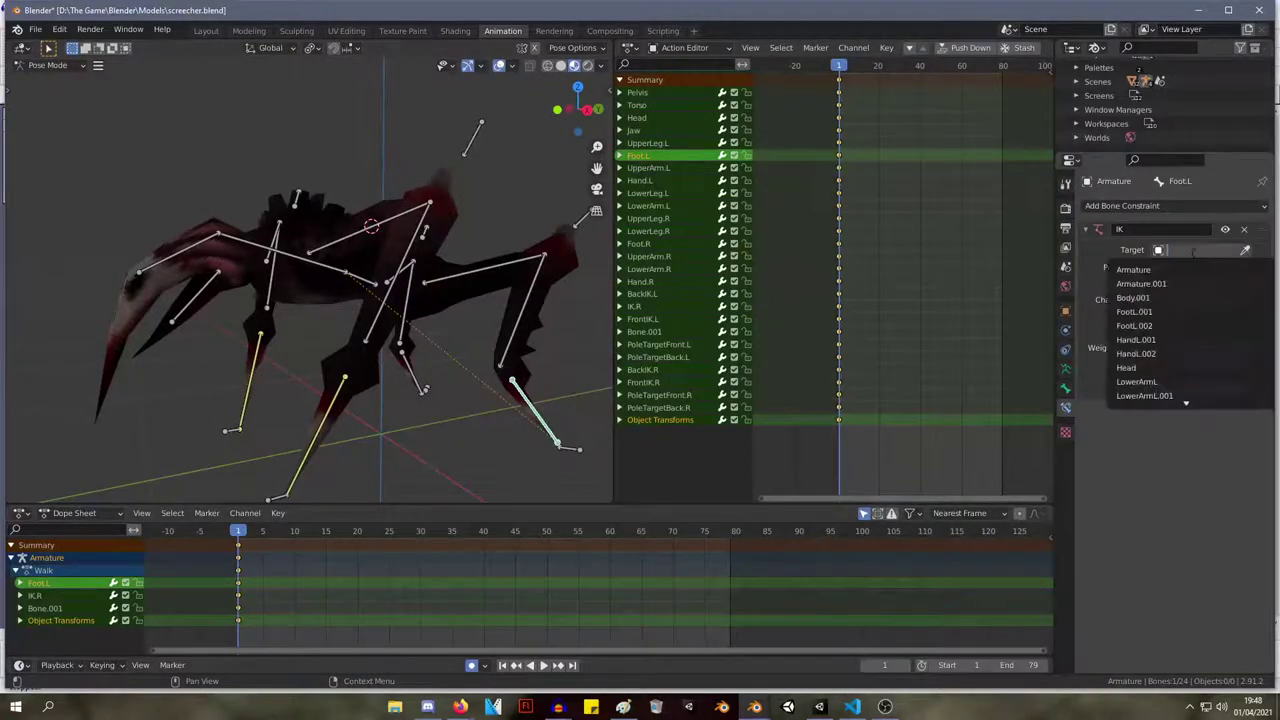
Try moving the Pelvis bone down and up to test how the limbs follow.
left_click(355, 280)
left_click(357, 281)
key("g")
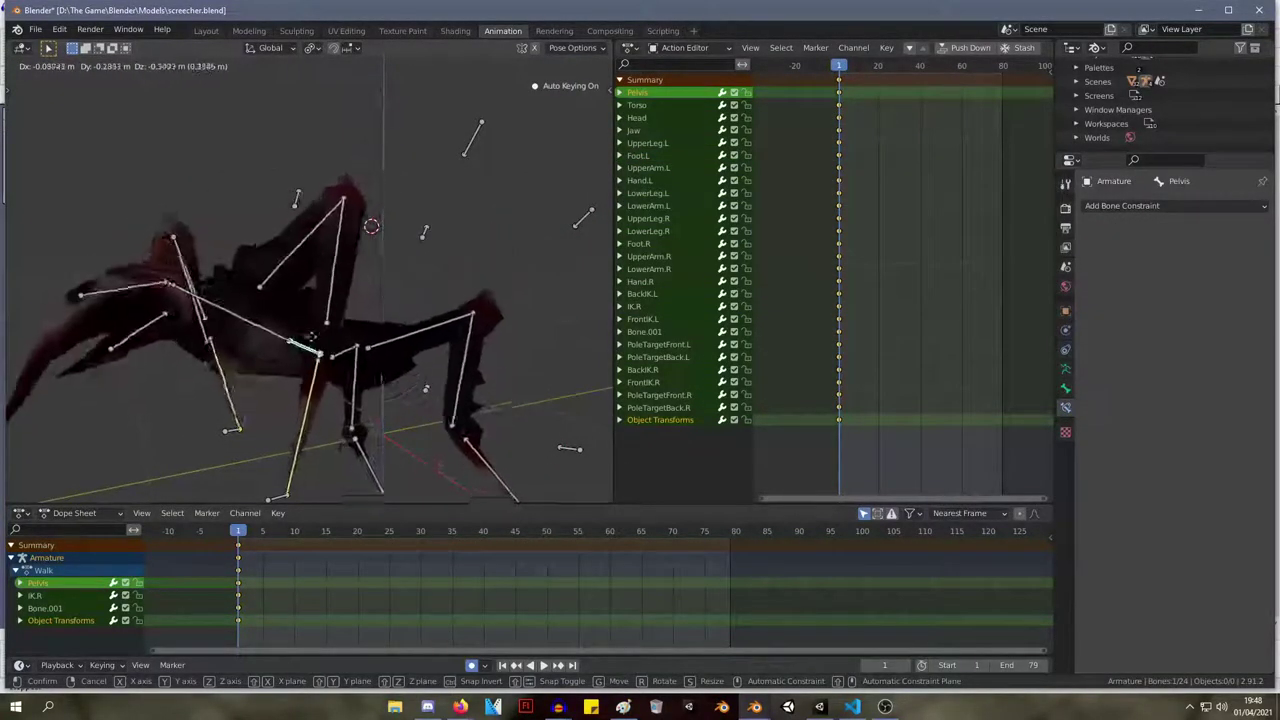
left_click(326, 326)
middle_click_drag(326, 326, 440, 230)
key("g")
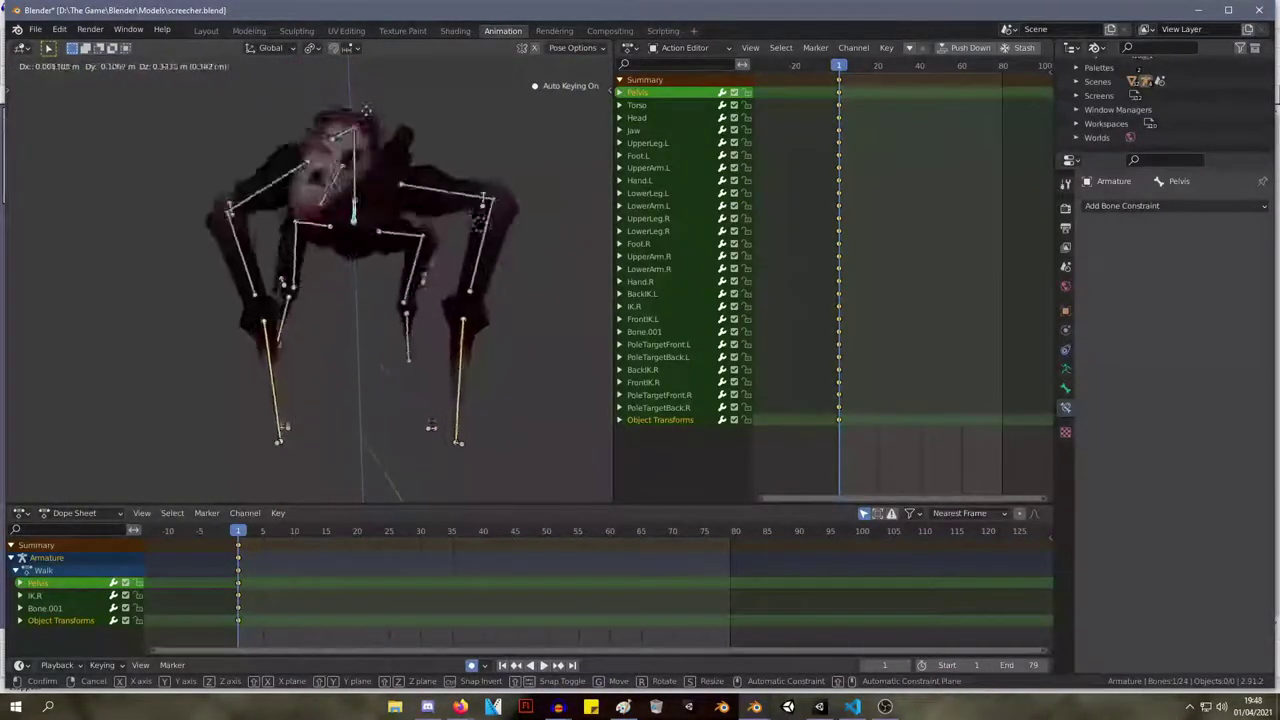
left_click(278, 145)
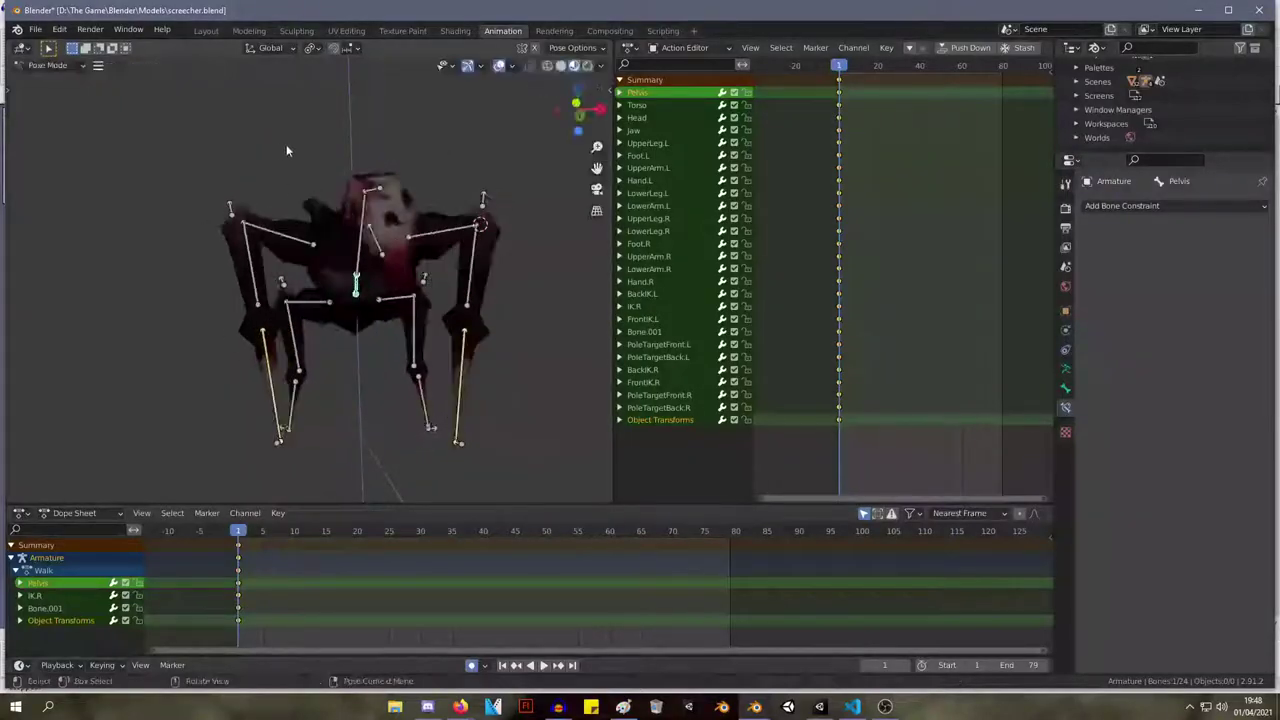
middle_click_drag(278, 145, 160, 170)
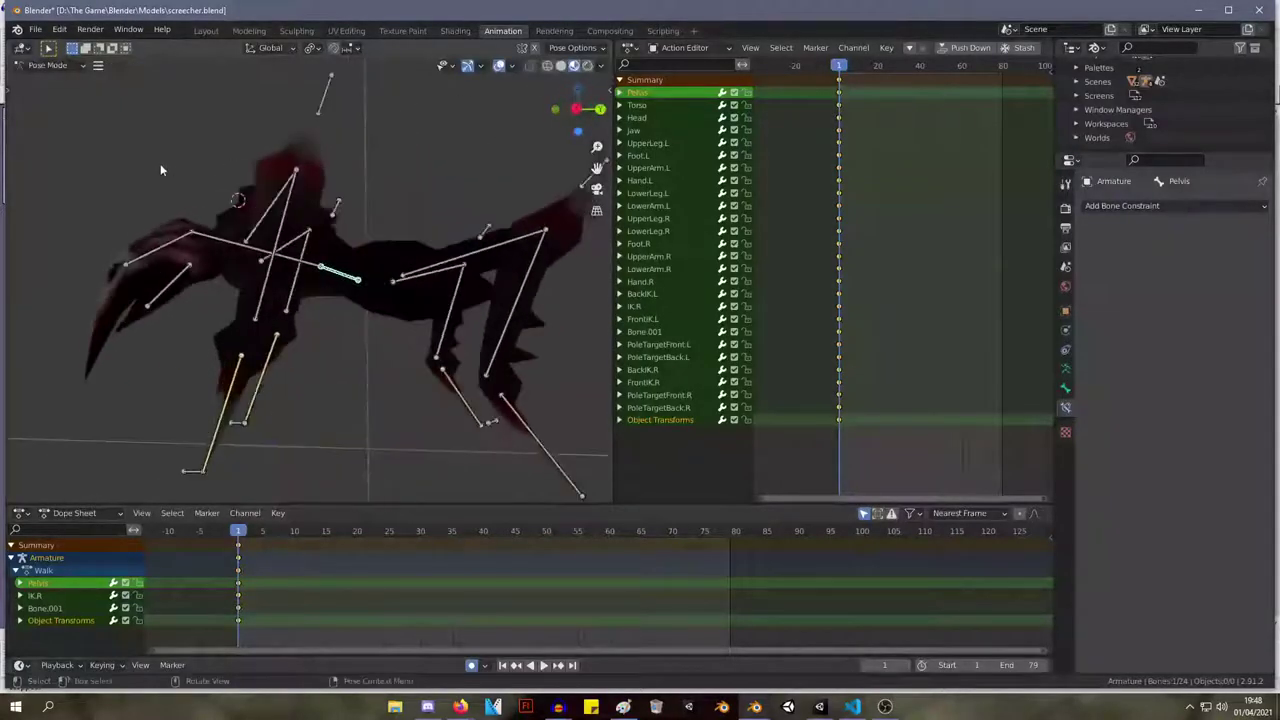
Add an IK constraint to the Pelvis bone, targeting Armature and its BackIK.L bone.
left_click(1142, 207)
left_click(1120, 275)
left_click(1195, 250)
left_click(1173, 272)
left_click(1172, 268)
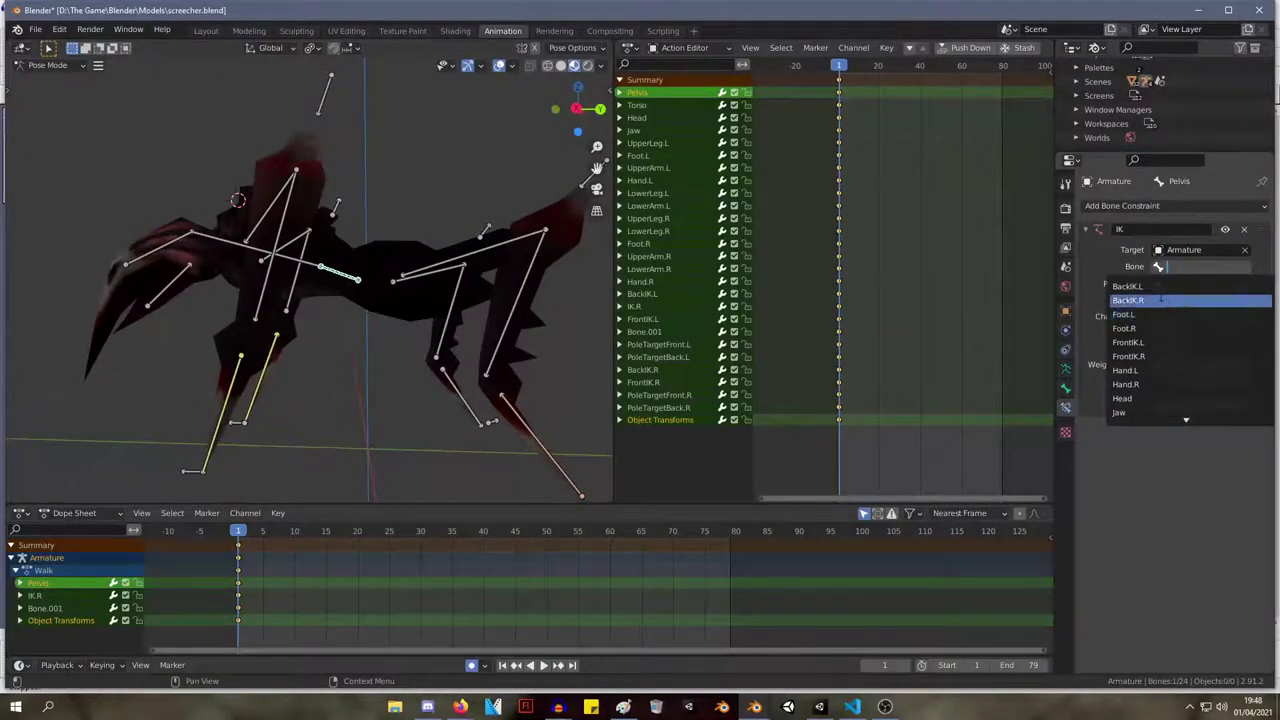
left_click(1153, 287)
Set the chain length of the Pelvis bone's IK constraint to 3 and view the creature from the side.
middle_click_drag(460, 300, 350, 345)
scroll(420, 383, "down", 4)
middle_click_drag(420, 383, 499, 246)
right_click(499, 246)
left_click(499, 246)
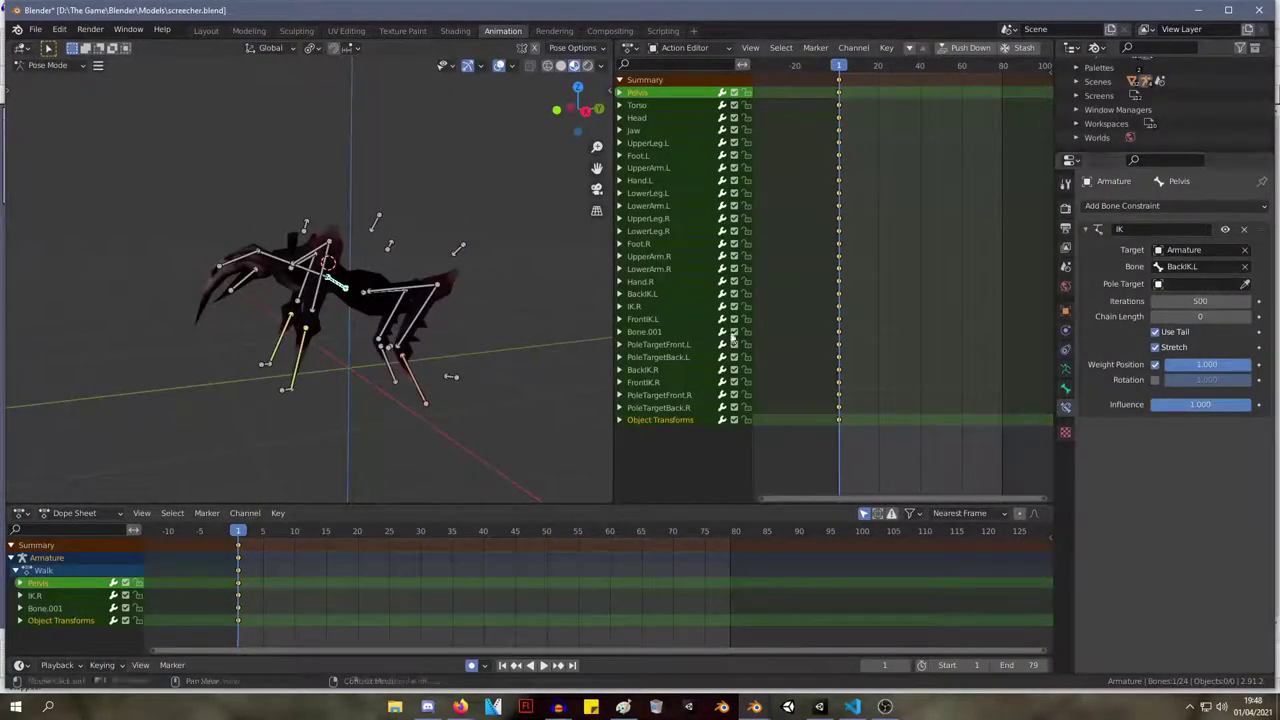
left_click(1212, 317)
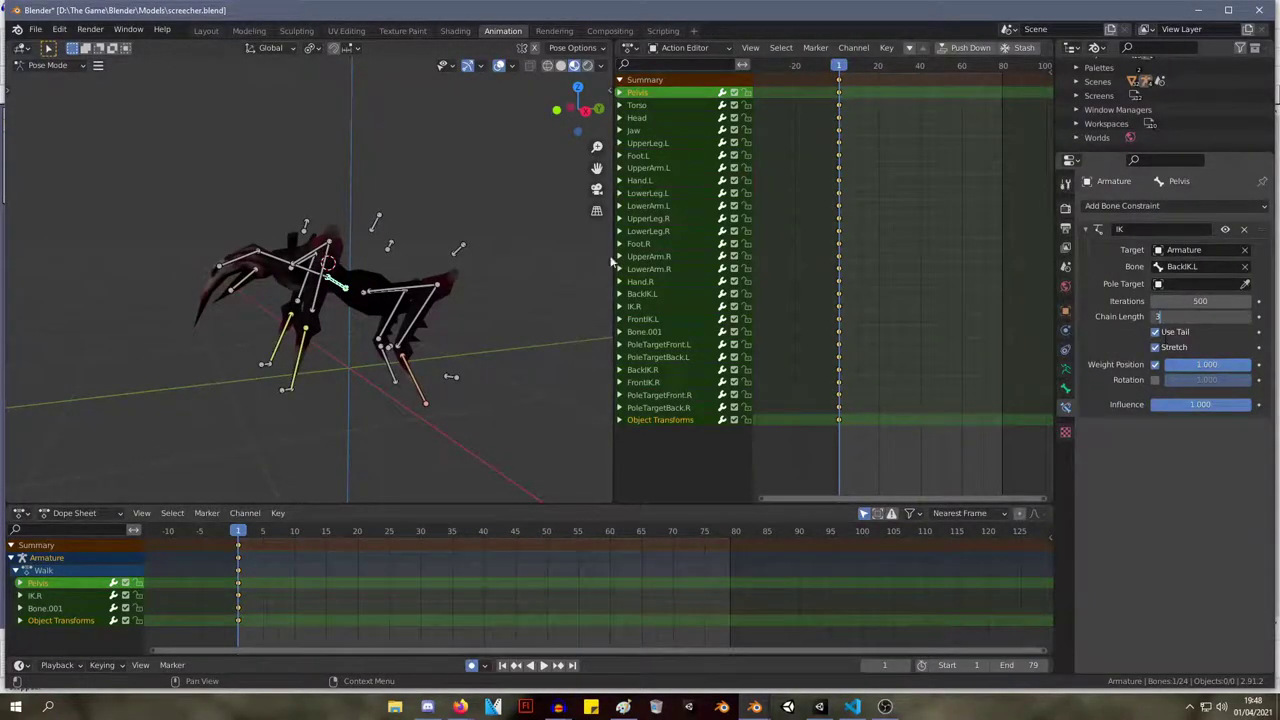
key("Return")
middle_click_drag(263, 213, 469, 160)
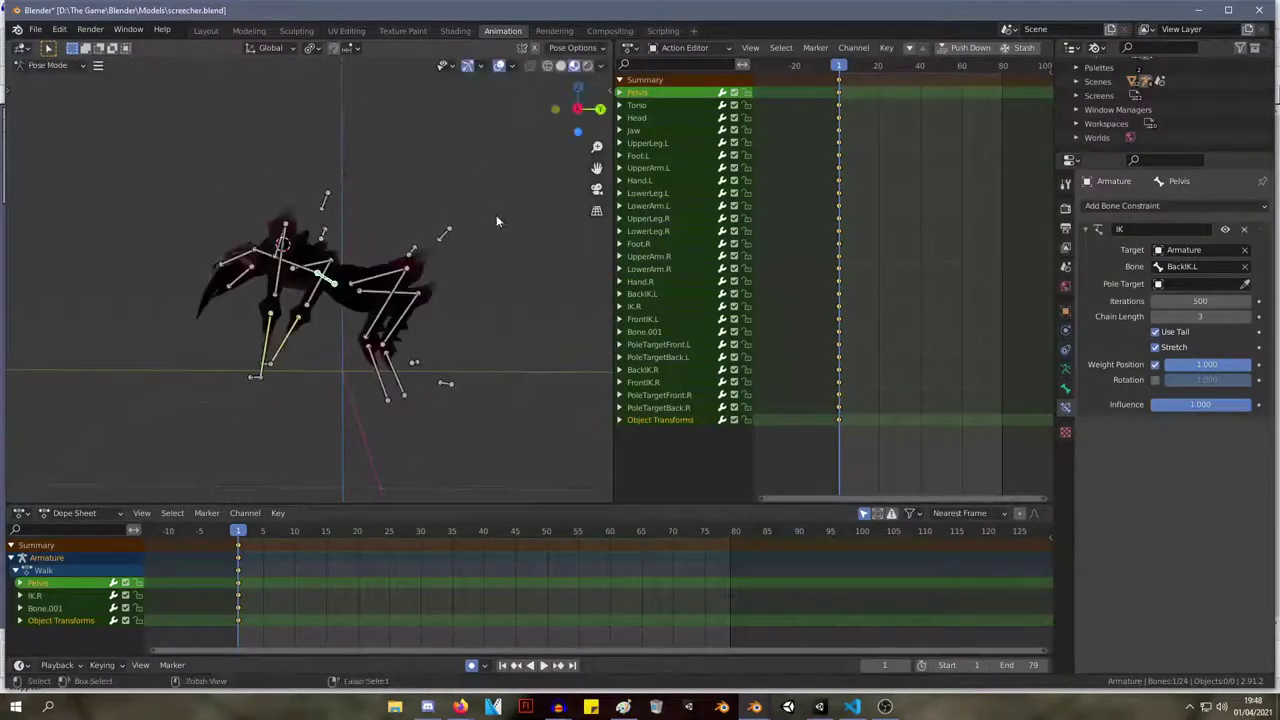
Undo the last IK edits on the Pelvis bone and remove its IK constraint.
key("ctrl+z")
key("ctrl+z")
key("ctrl+z")
key("ctrl+z")
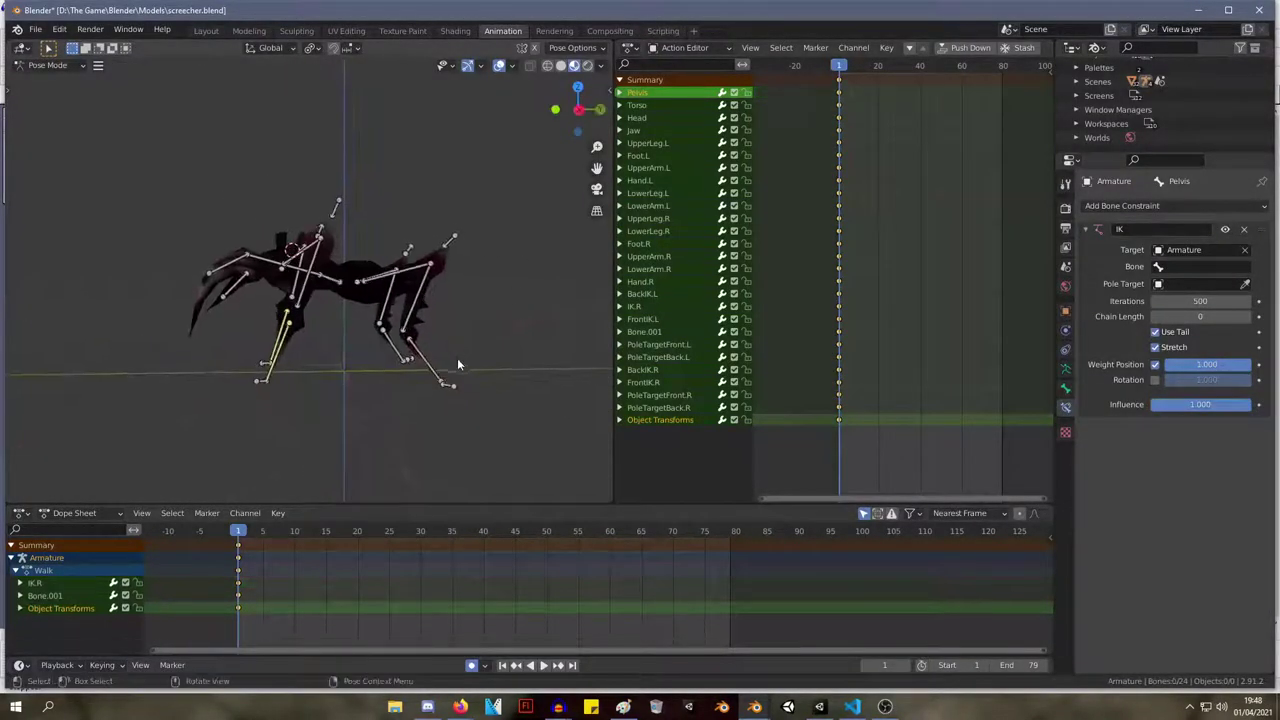
left_click(446, 369)
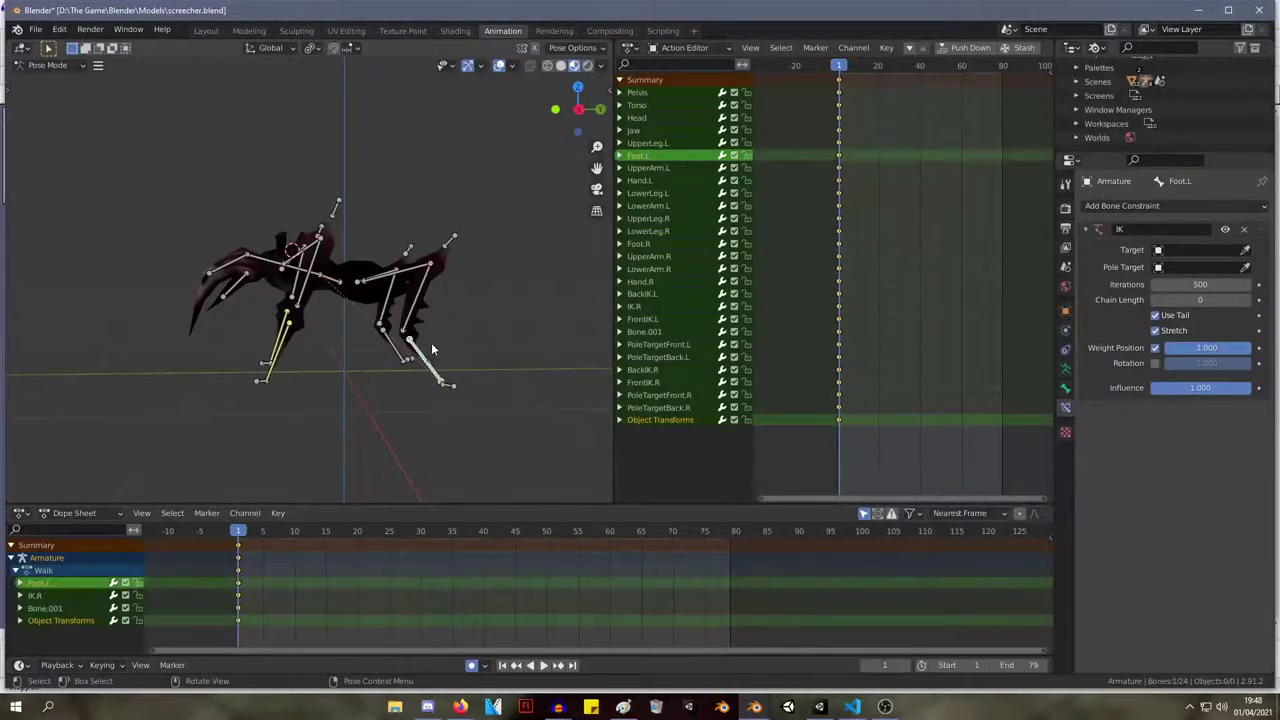
scroll(436, 374, "up", 5)
left_click(362, 283)
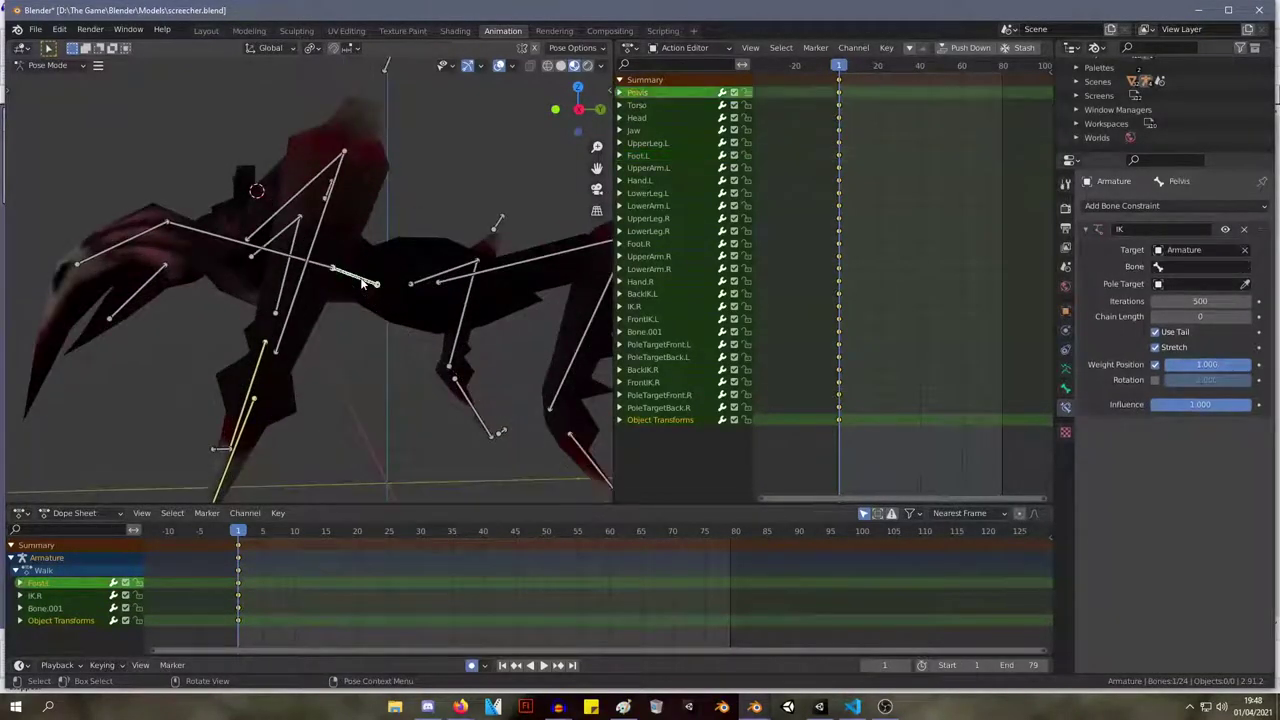
left_click(1244, 230)
Delete the existing untargeted IK constraint from the Foot.L bone.
scroll(446, 322, "down", 4)
left_click(440, 370)
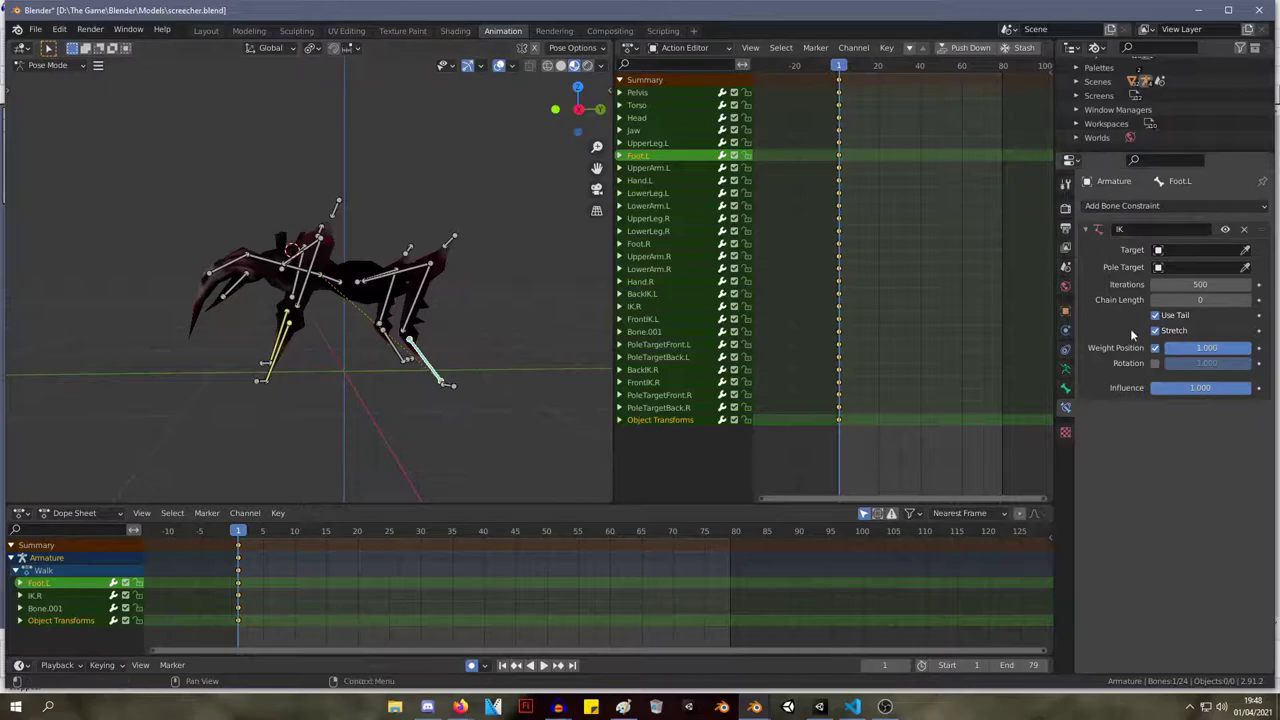
middle_click_drag(551, 221, 386, 238)
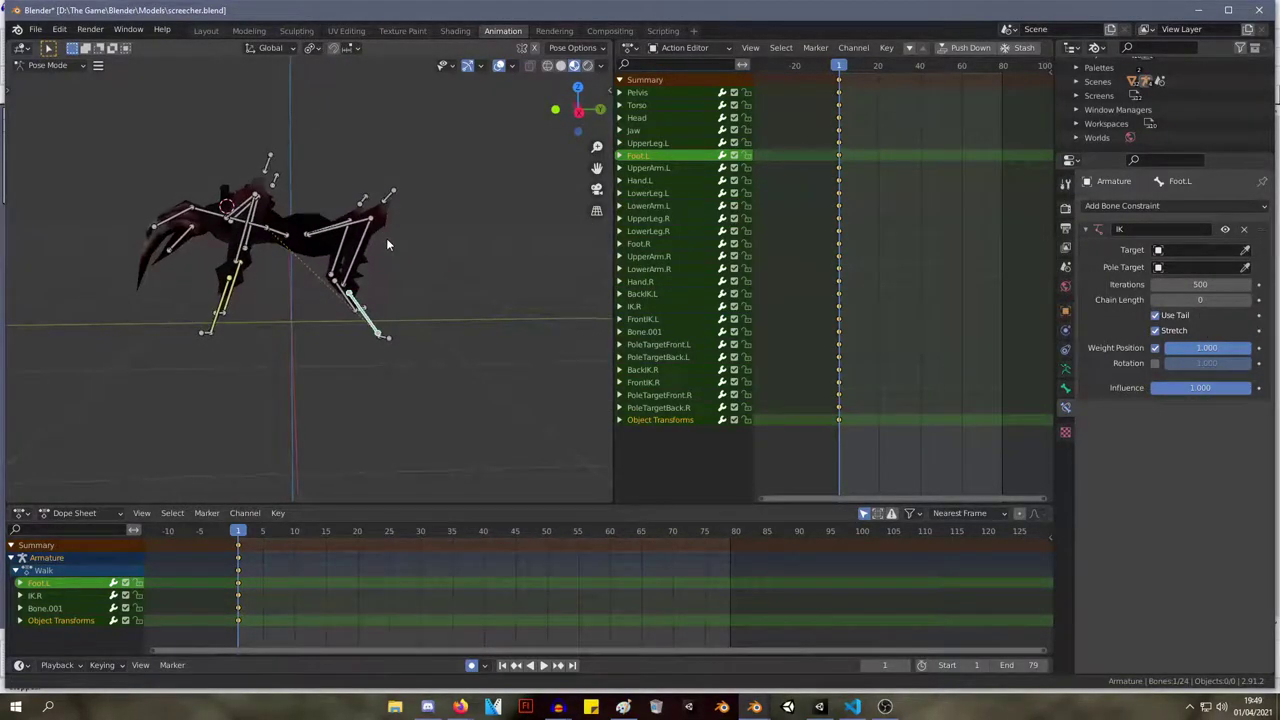
left_click(1244, 231)
Add a new Inverse Kinematics constraint to the Foot.L bone with a chain length of 3.
scroll(433, 333, "up", 5)
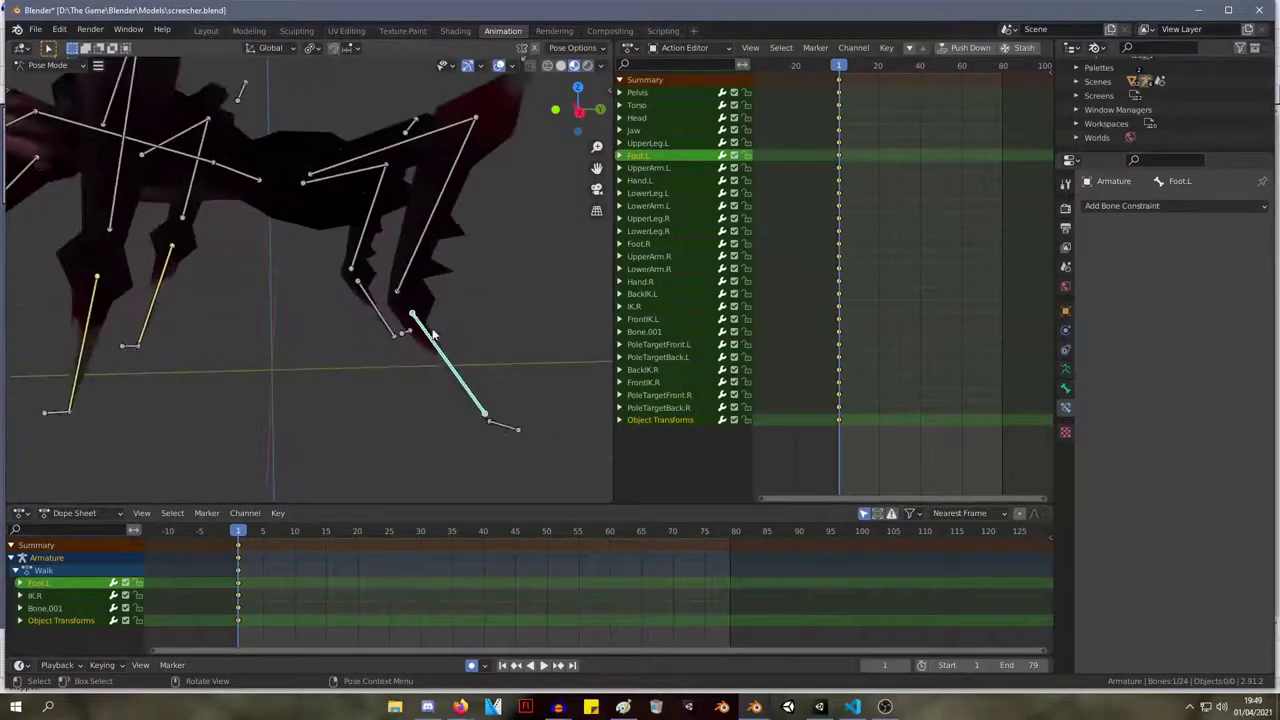
left_click(1190, 207)
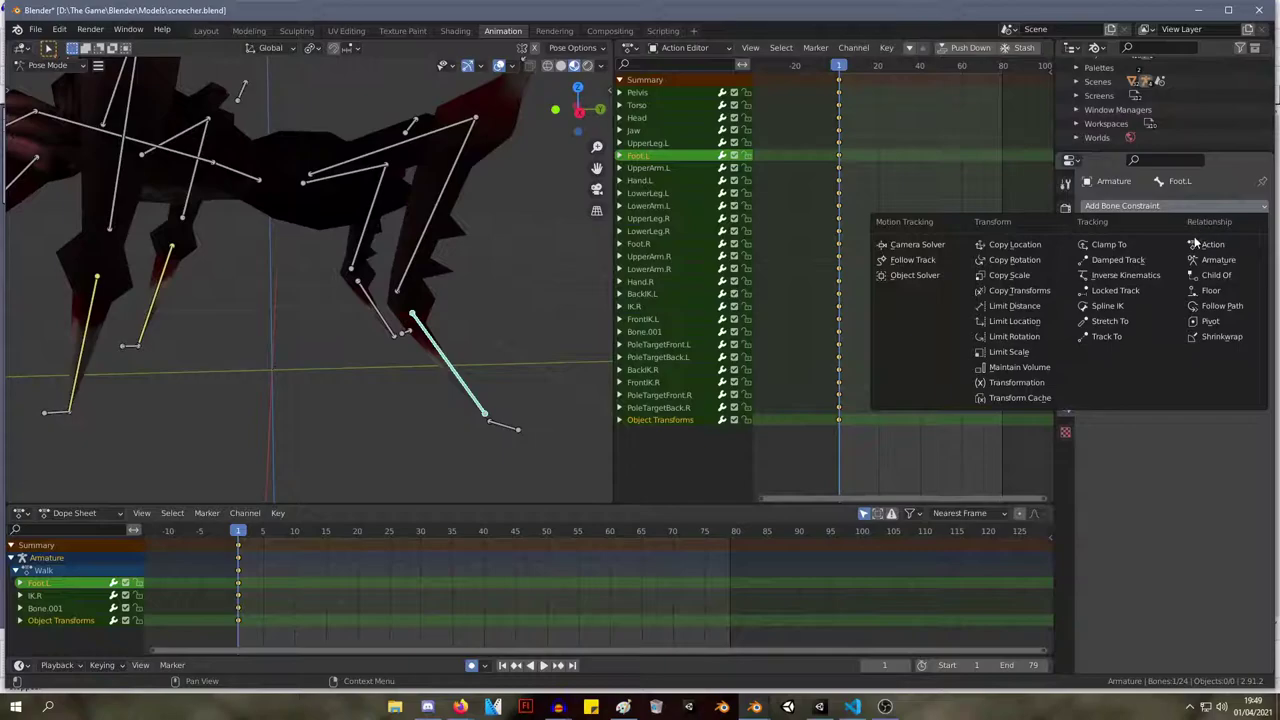
key("Escape")
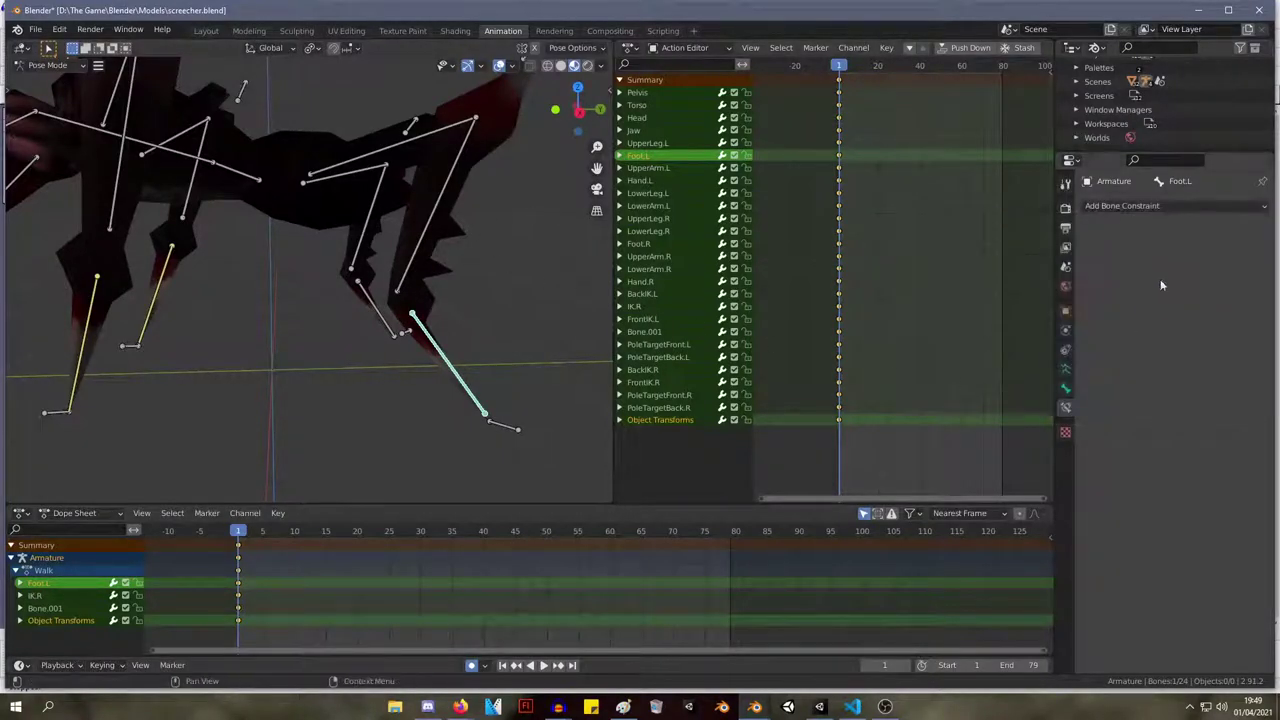
left_click(1214, 205)
left_click(1135, 287)
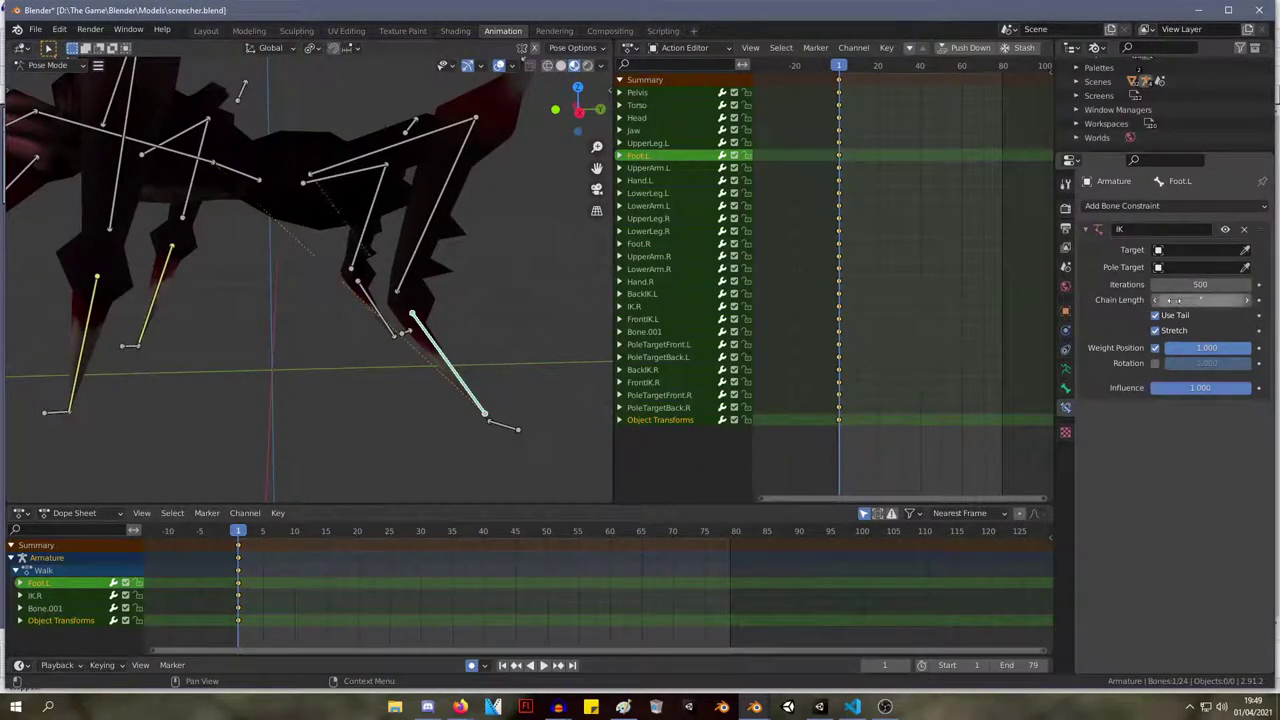
Try moving the Pelvis bone and rotating the Foot.L bone to test the left rear leg's chain.
left_click(254, 180)
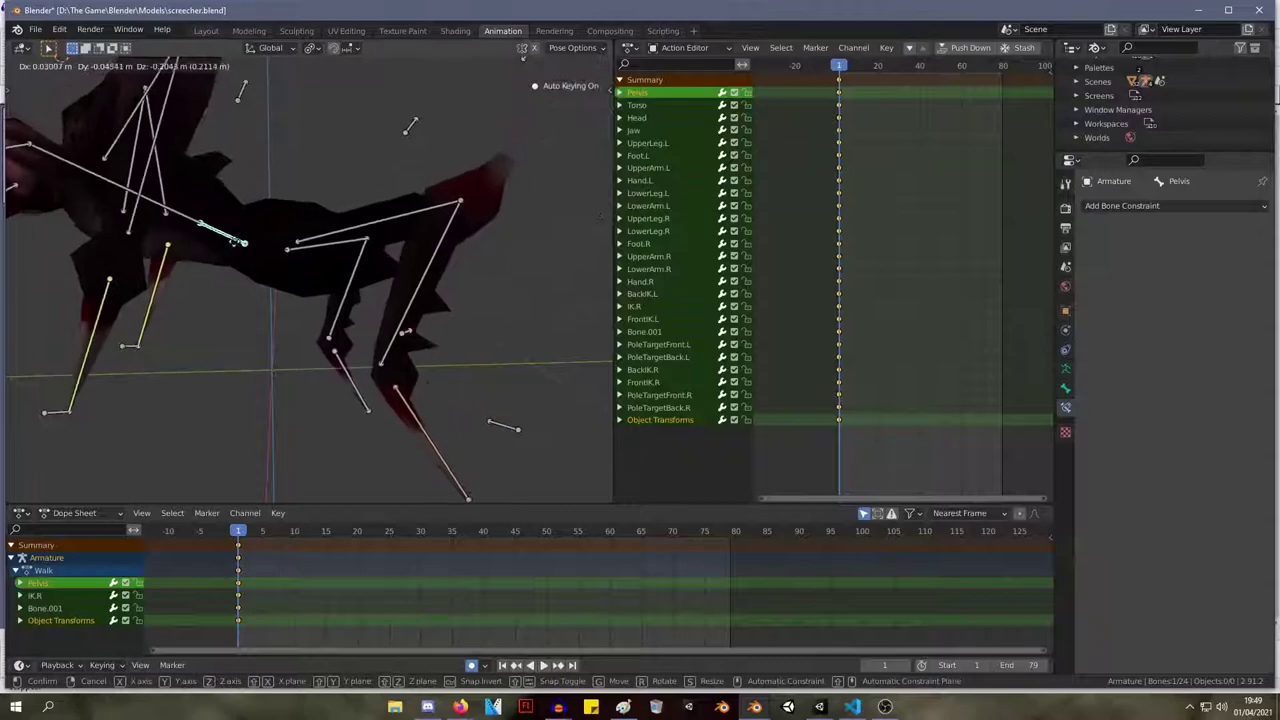
left_click(441, 358)
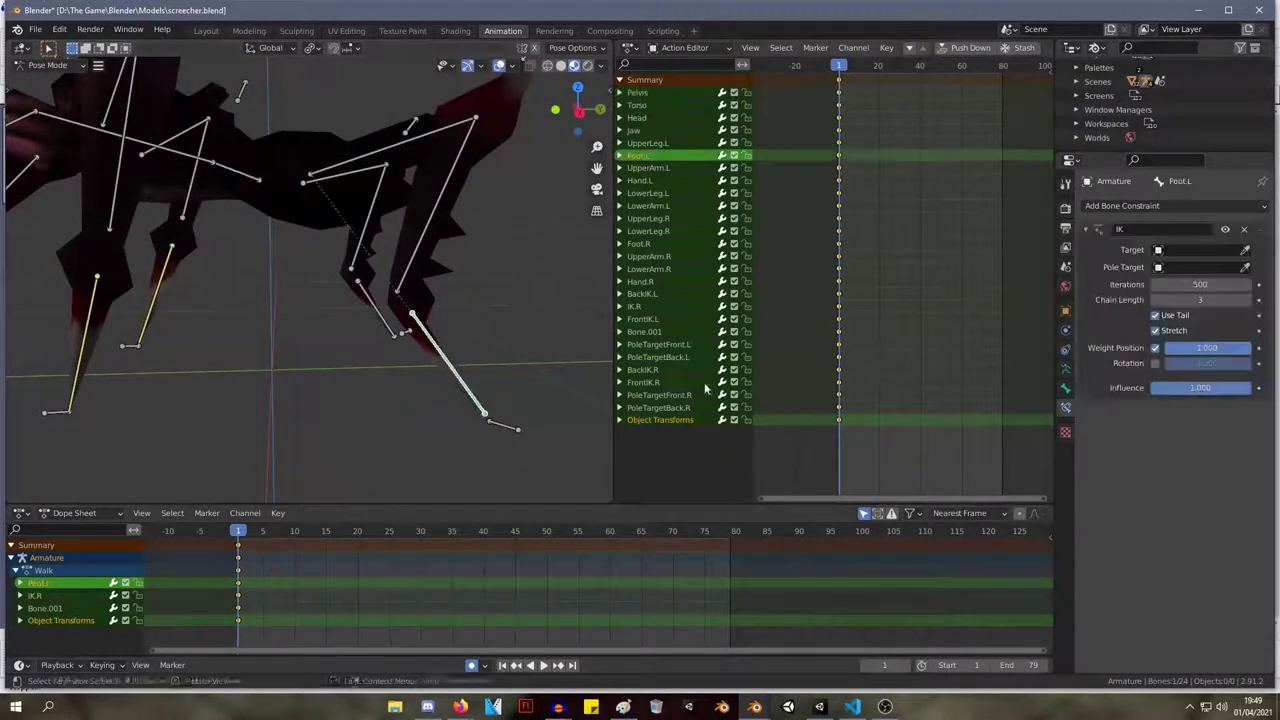
key("r")
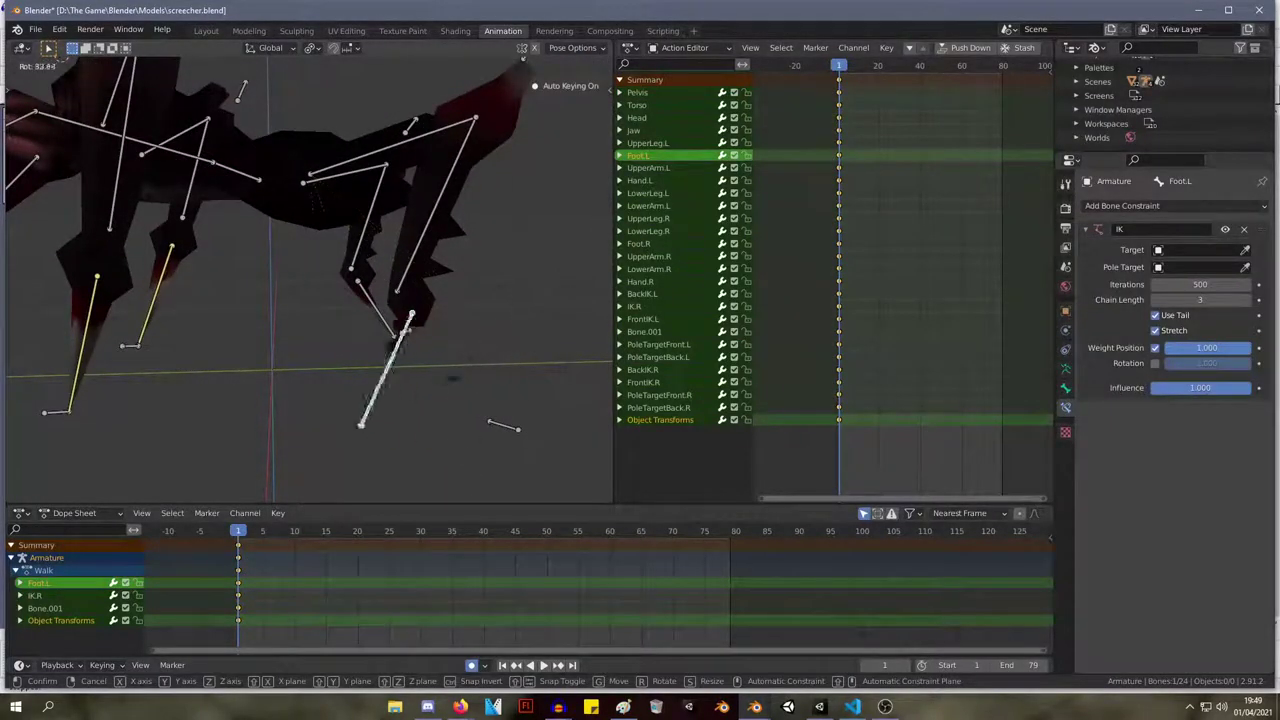
right_click(546, 283)
Try moving the BackIK.L and FrontIK.L control bones to compare how the rear and front limbs follow.
middle_click_drag(491, 351, 471, 325)
left_click(498, 386)
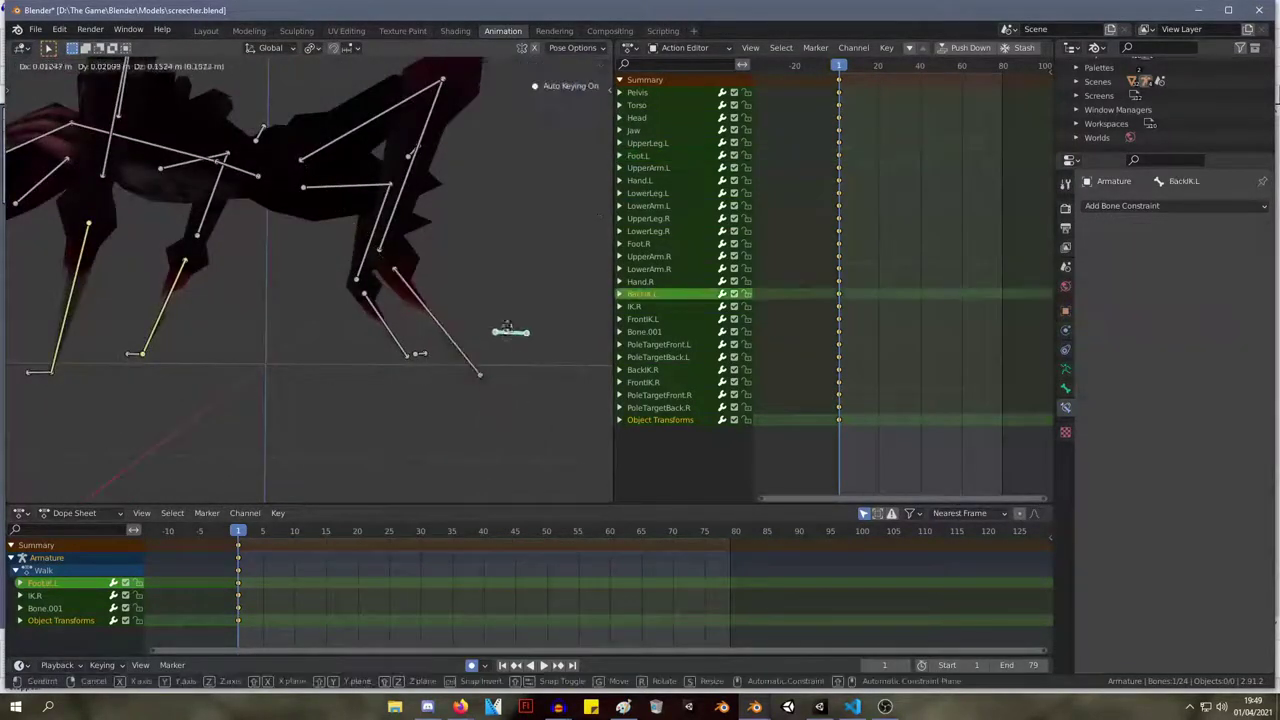
left_click(30, 373)
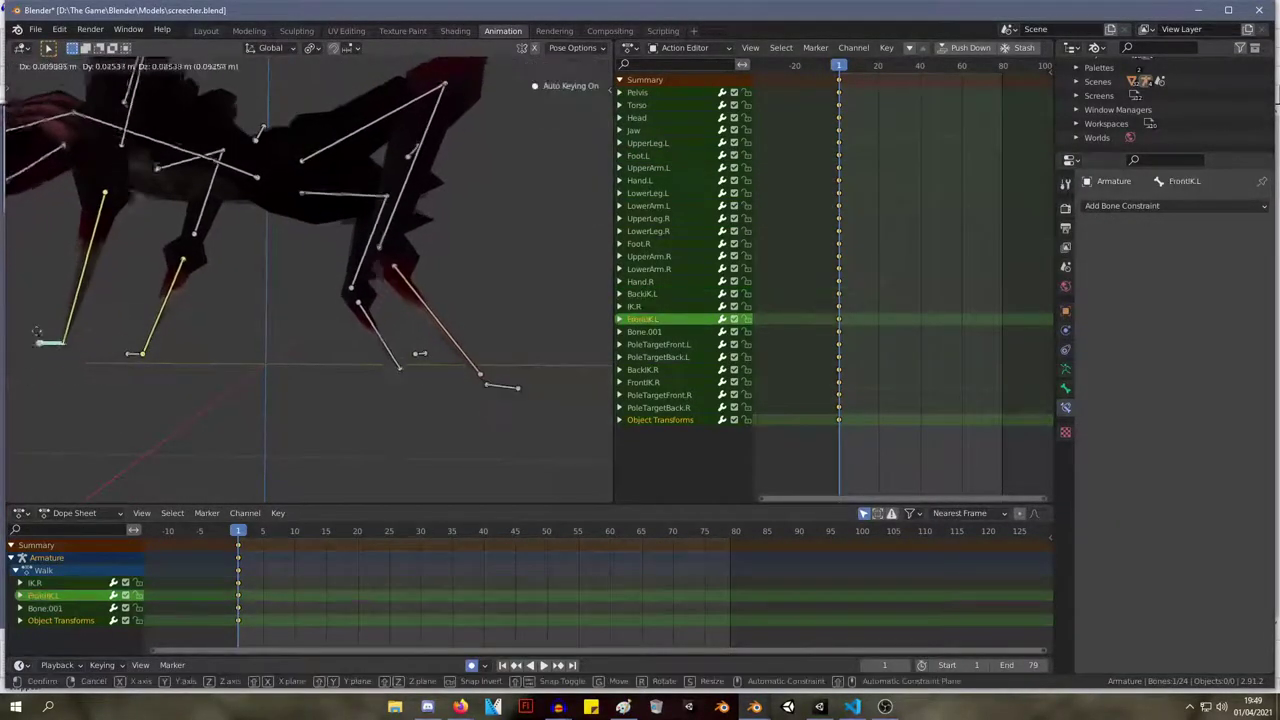
left_click(503, 388)
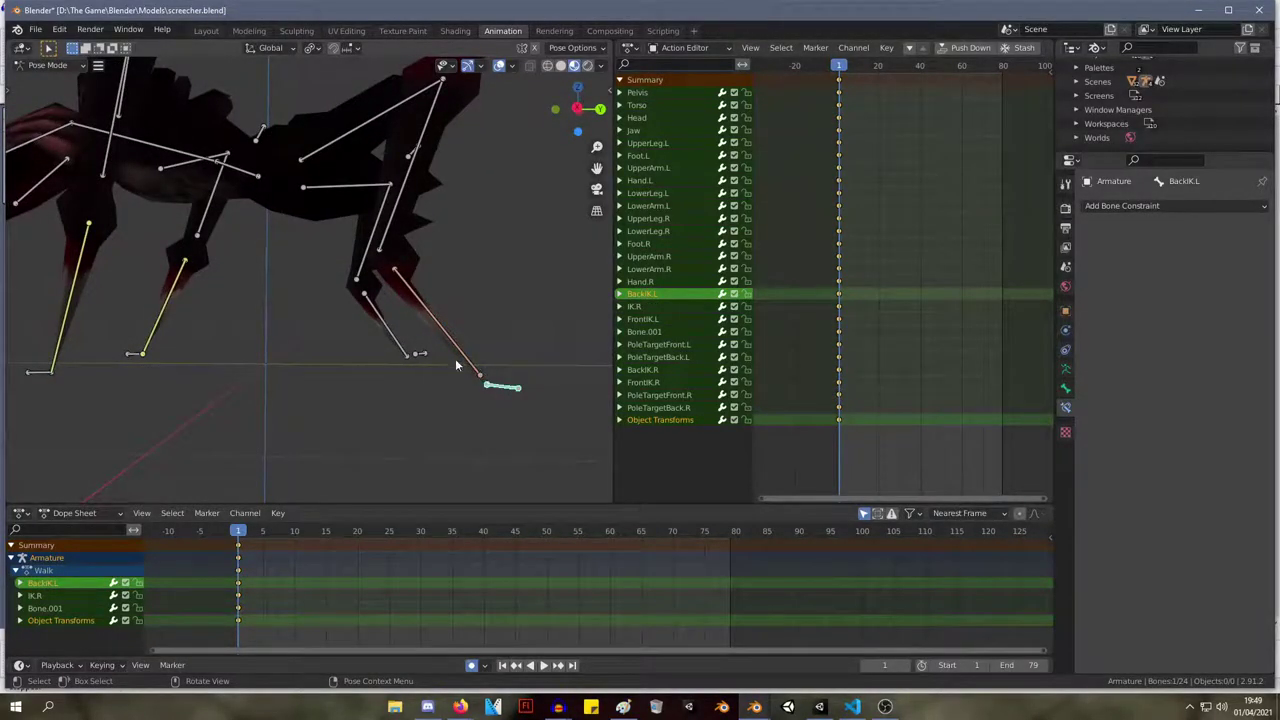
Target the Foot.L bone's IK constraint at Armature and its BackIK.L bone.
left_click(466, 360)
left_click(1173, 251)
left_click(1162, 281)
left_click(1175, 268)
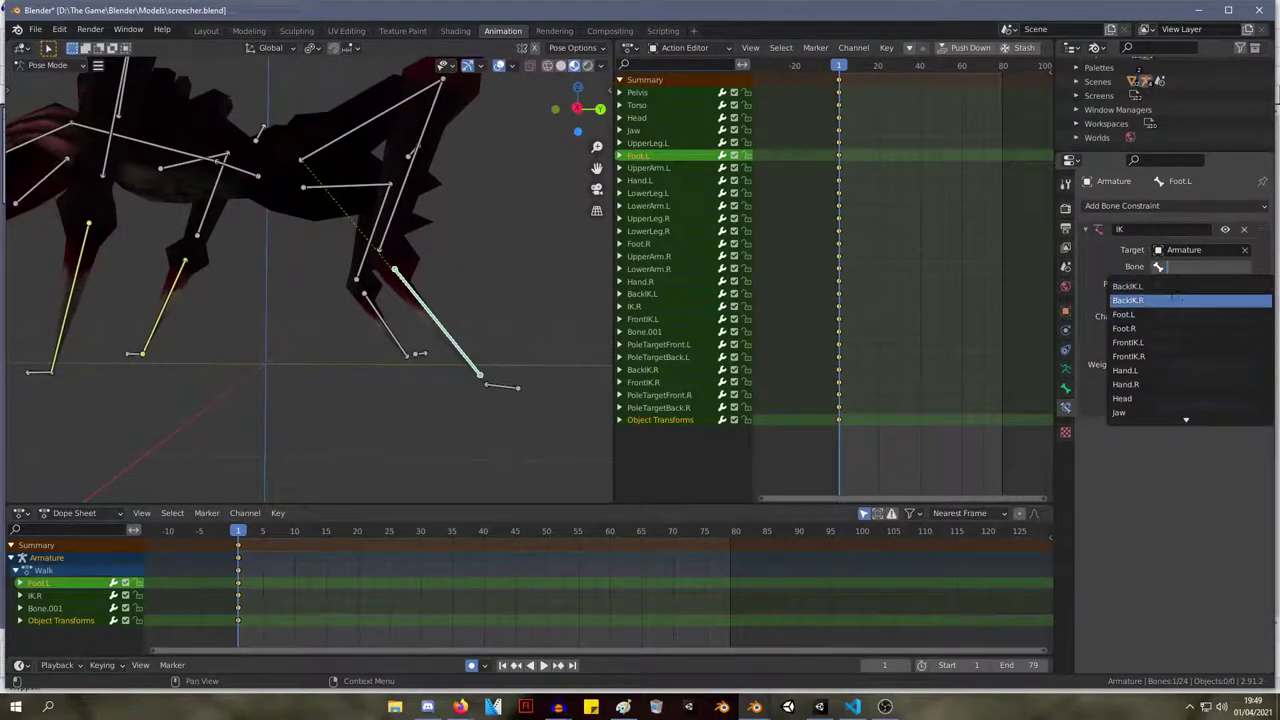
left_click(1168, 287)
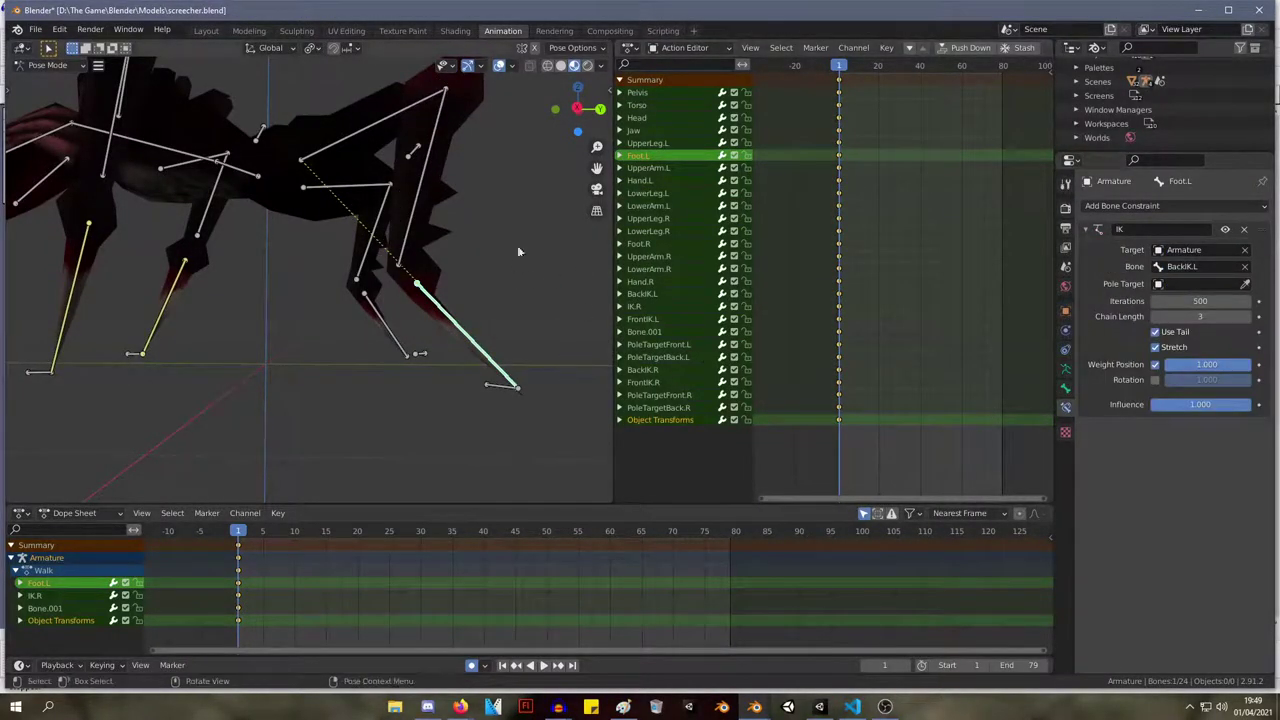
Try moving the Pelvis bone to test whether the left rear foot stays planted.
left_click(224, 178)
key("g")
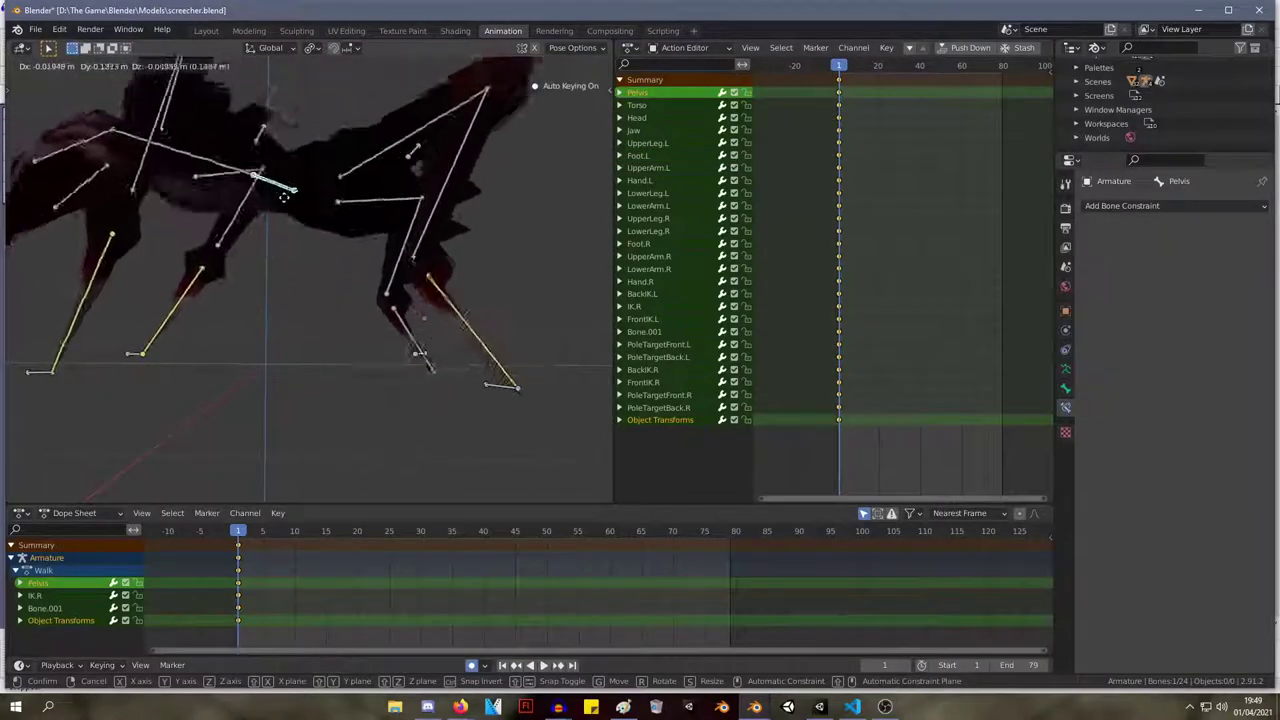
left_click(415, 260)
Add an Inverse Kinematics constraint to the Foot.R bone, targeting Armature and its BackIK.R bone.
middle_click_drag(483, 328, 404, 372)
left_click(405, 385)
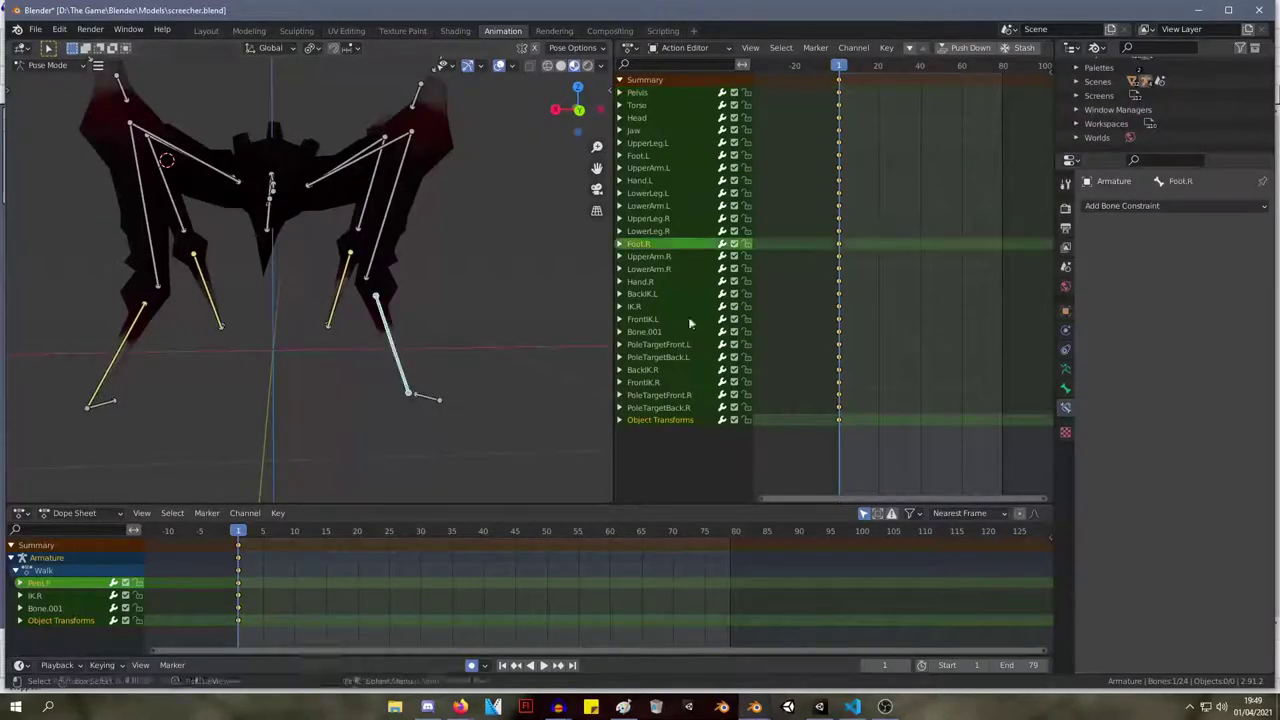
left_click(1167, 206)
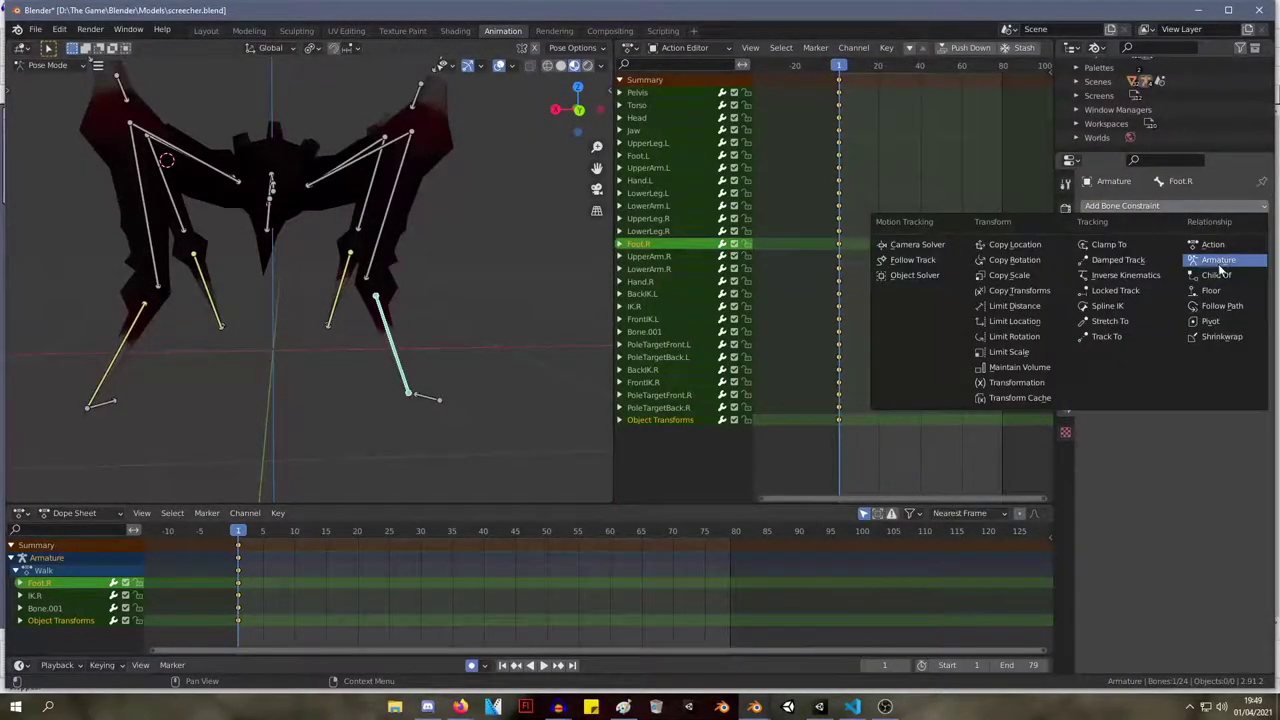
left_click(1130, 275)
left_click(1195, 250)
left_click(1175, 270)
left_click(1175, 267)
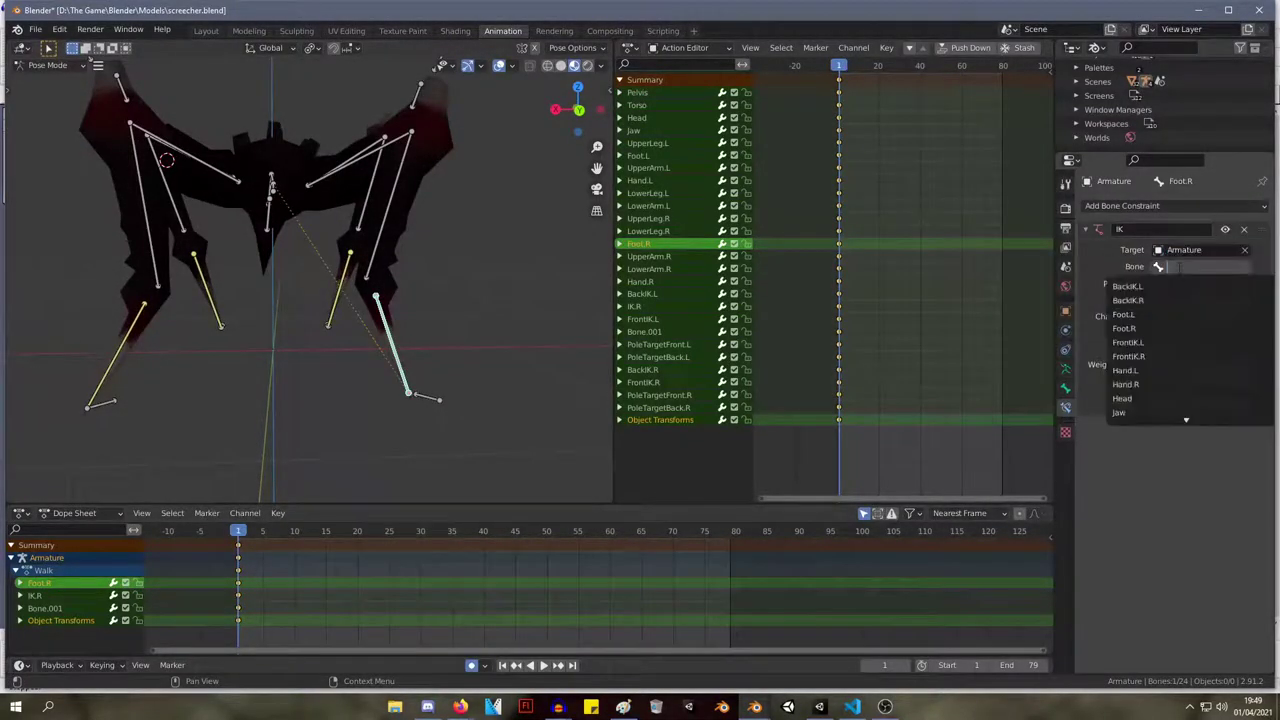
left_click(1185, 294)
middle_click_drag(404, 205, 537, 194)
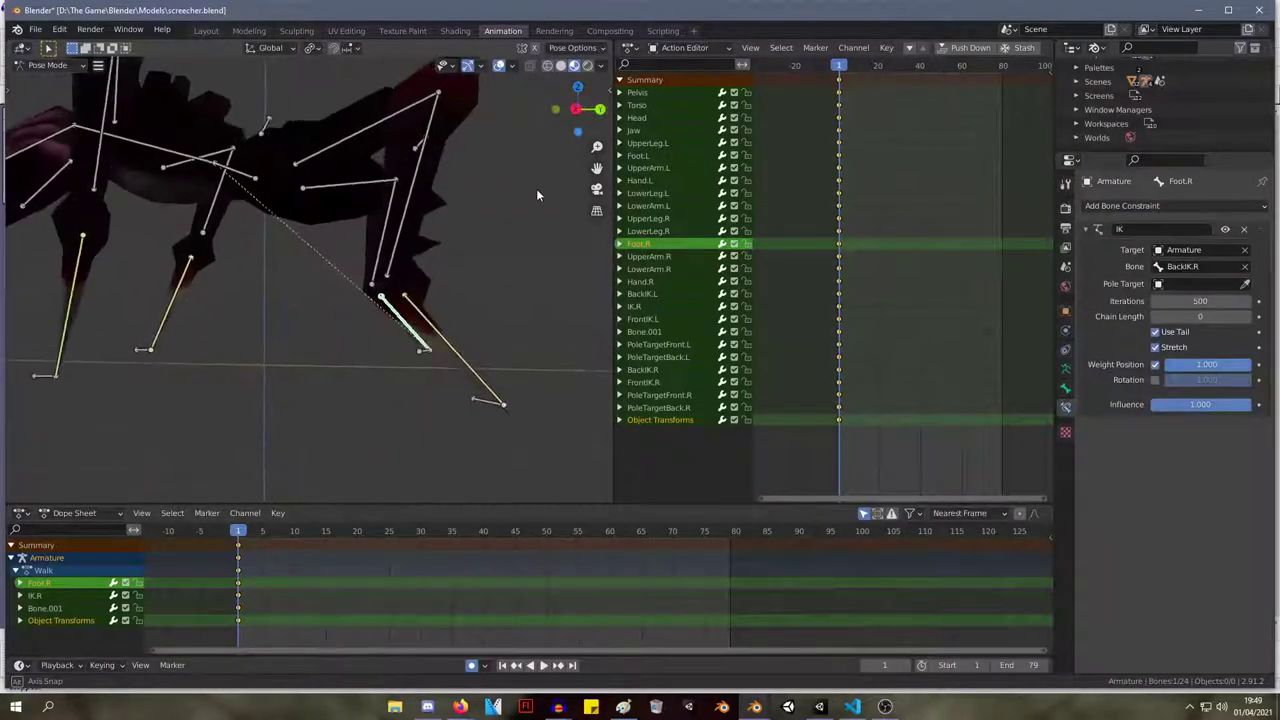
Try moving the Pelvis bone to test the right rear leg, and reselect the Foot.R bone.
left_click(248, 173)
middle_click_drag(250, 180, 257, 225)
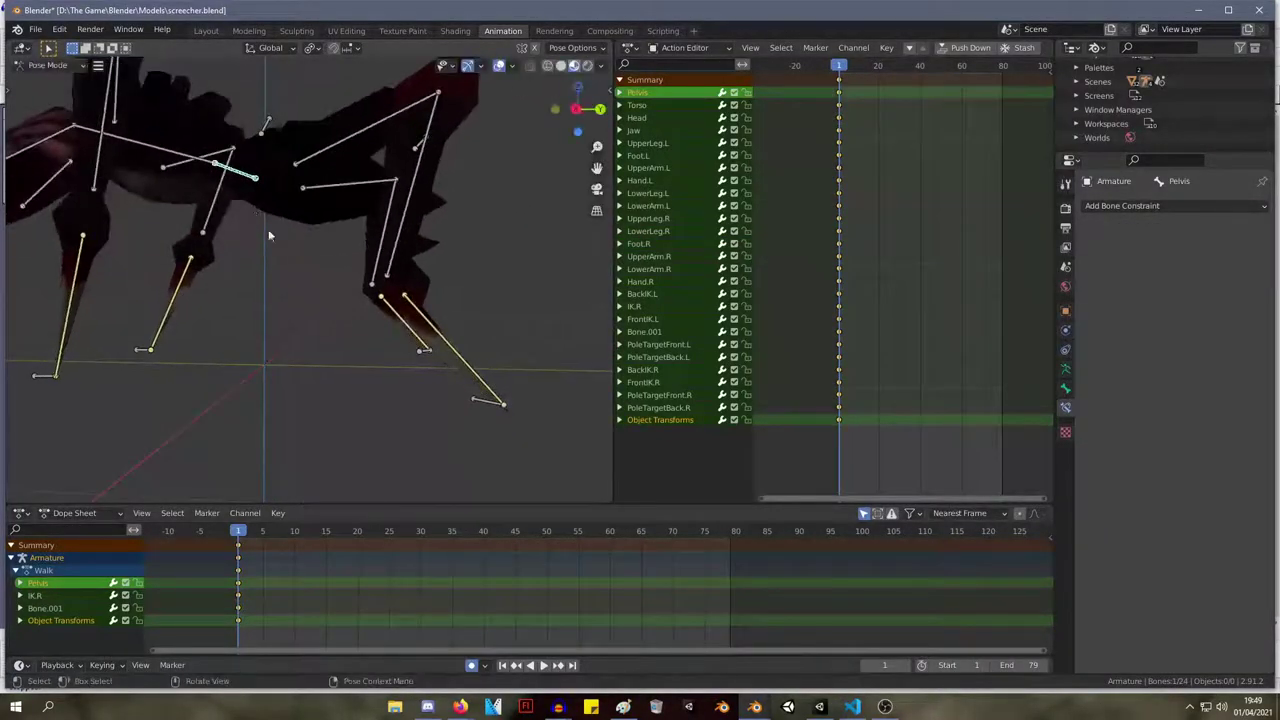
left_click(416, 333)
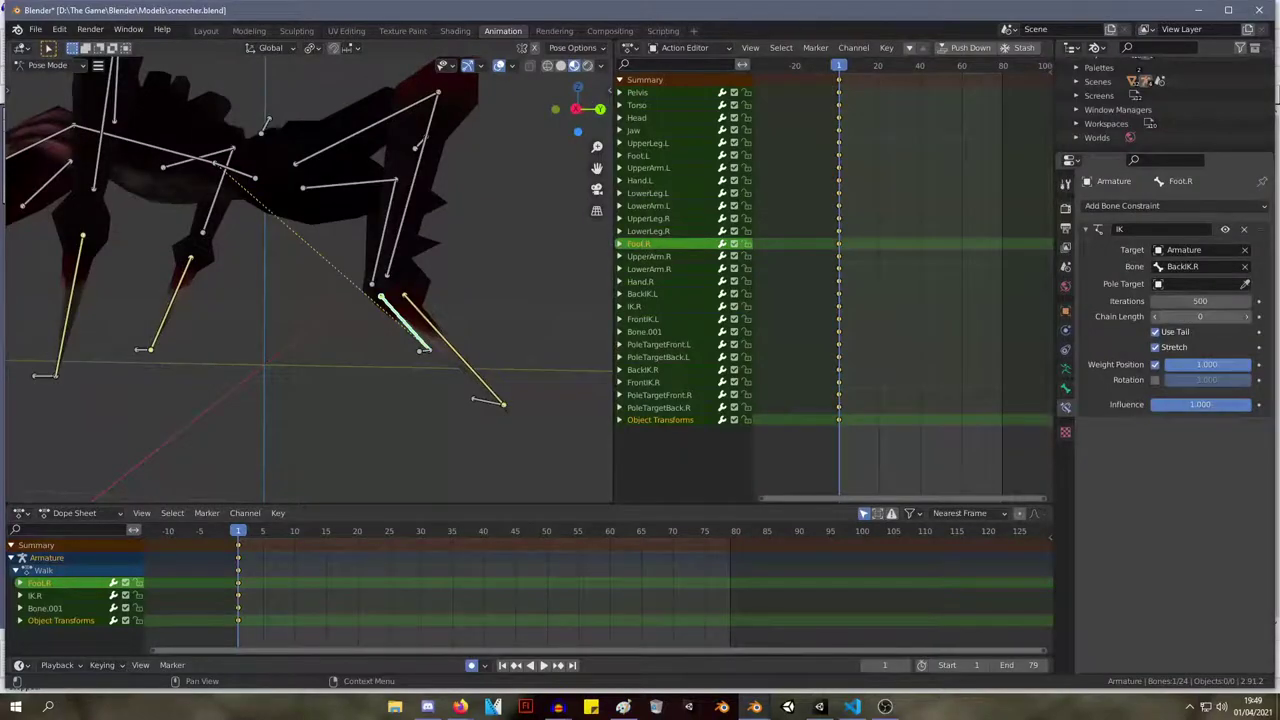
Set the chain length of Foot.R's IK constraint to 3 and test it with a cancelled move of the Pelvis bone.
left_click(1155, 316)
left_click(1155, 316)
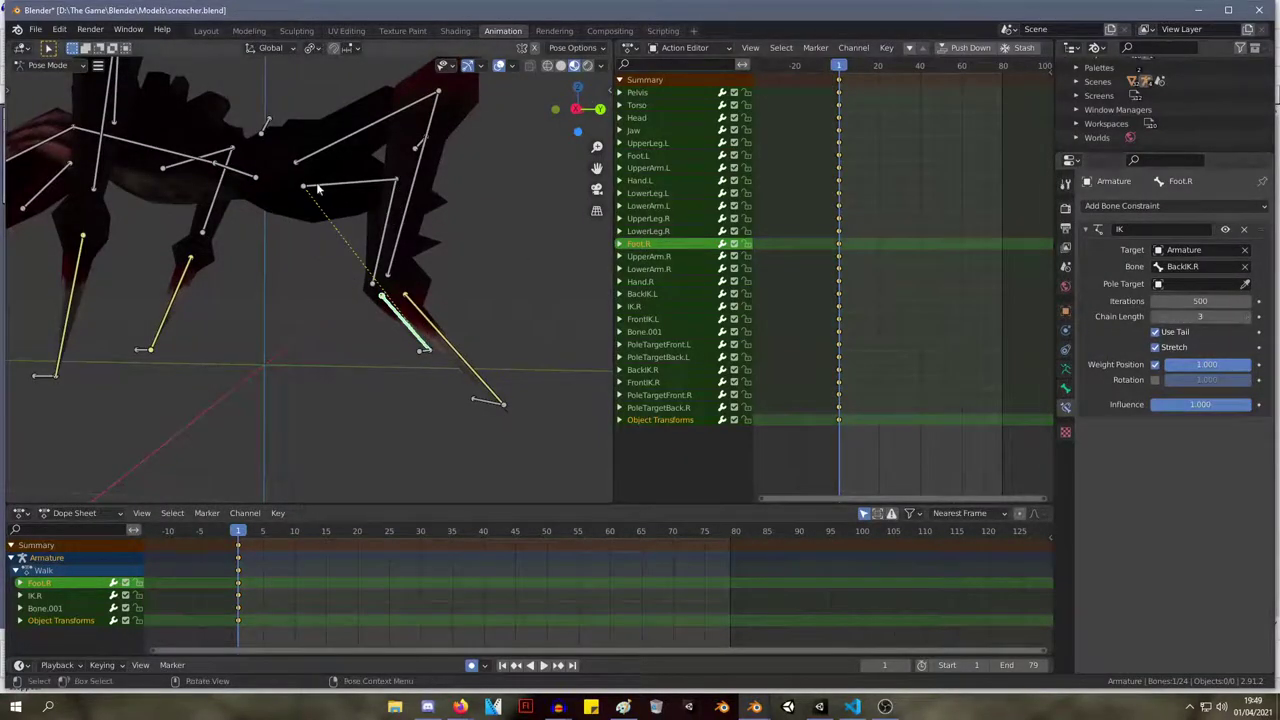
left_click(245, 174)
key("g")
right_click(277, 251)
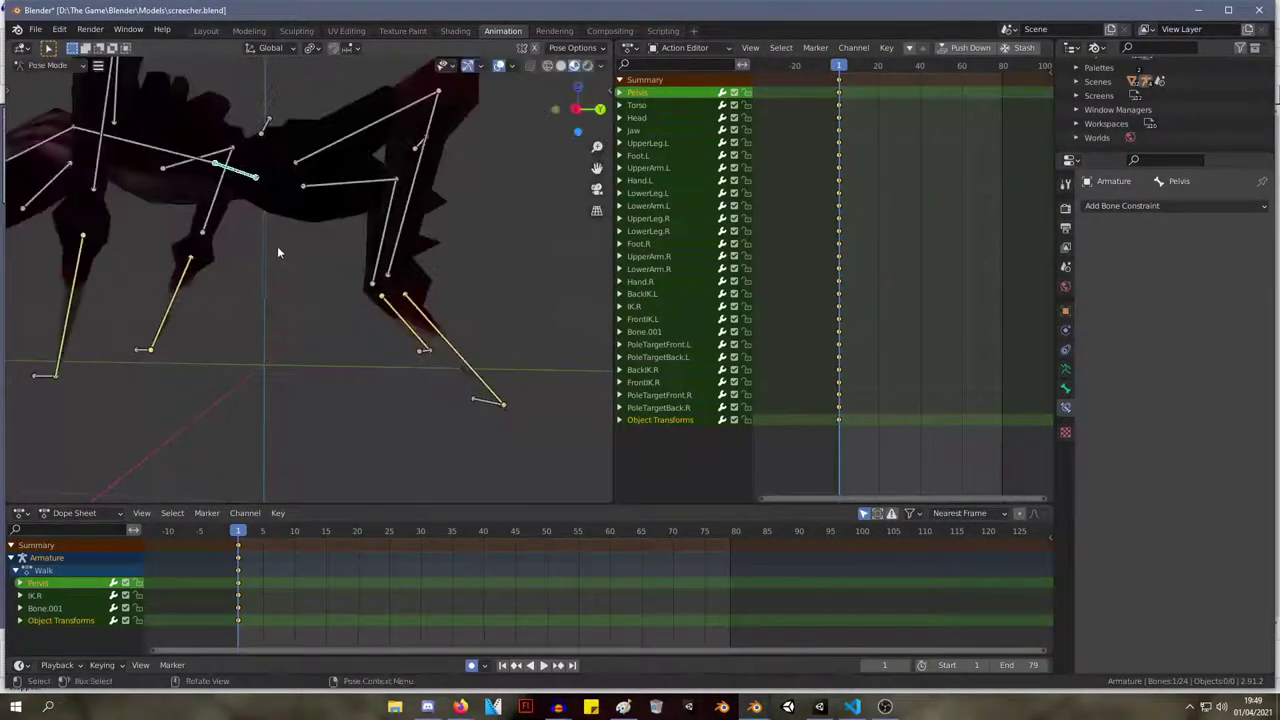
Test the leg IK from other angles with trial moves of the Pelvis bone, cancelling each one.
middle_click_drag(277, 251, 309, 257)
scroll(309, 257, "down", 2)
key("g")
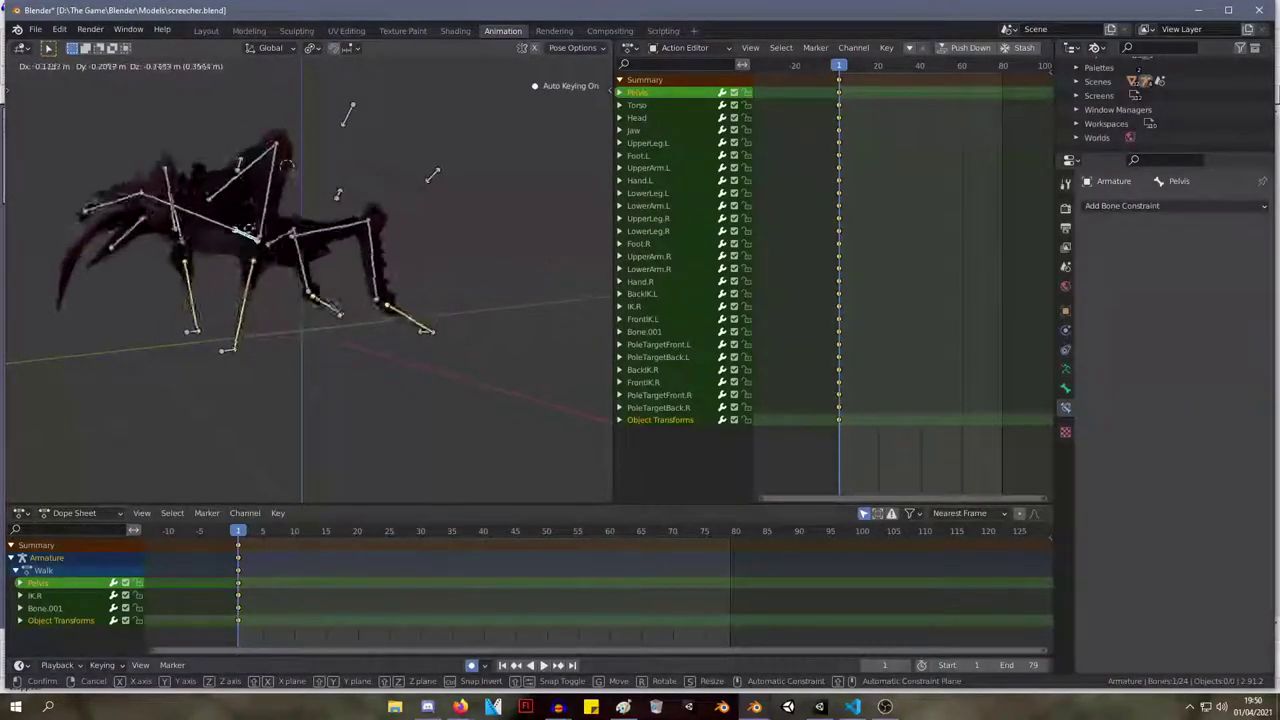
right_click(452, 300)
middle_click_drag(290, 240, 446, 248)
key("g")
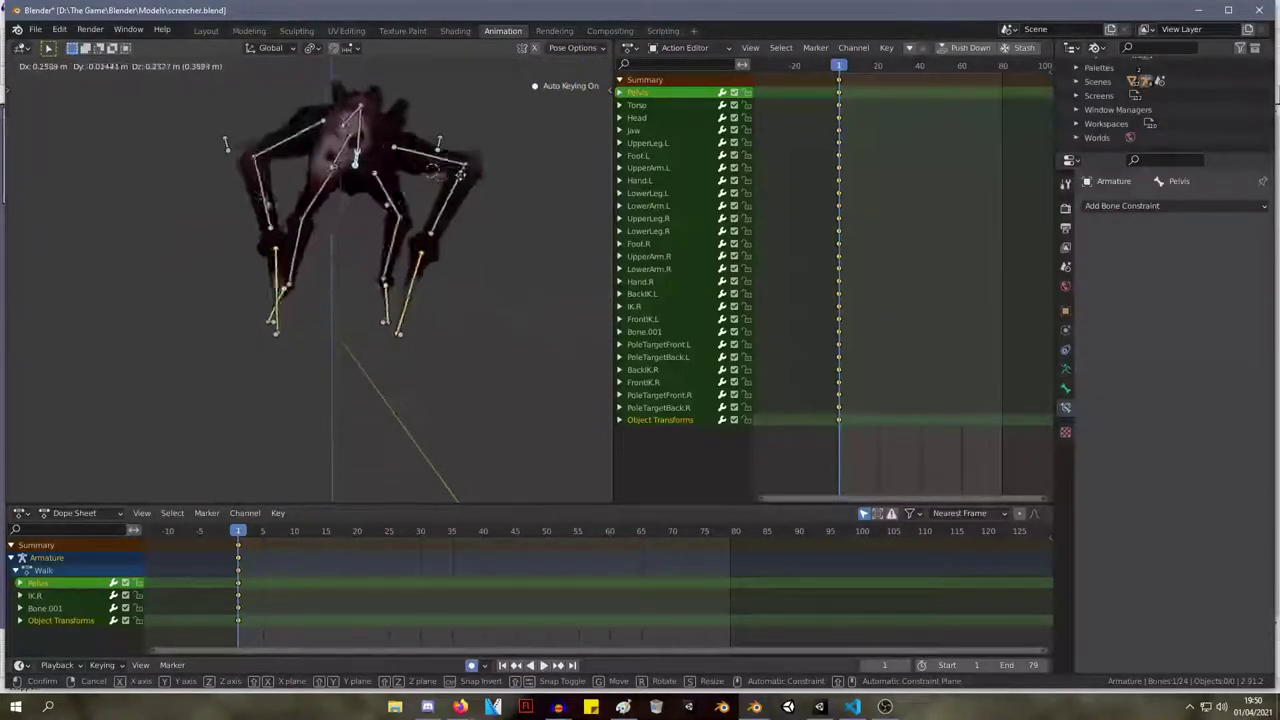
right_click(297, 323)
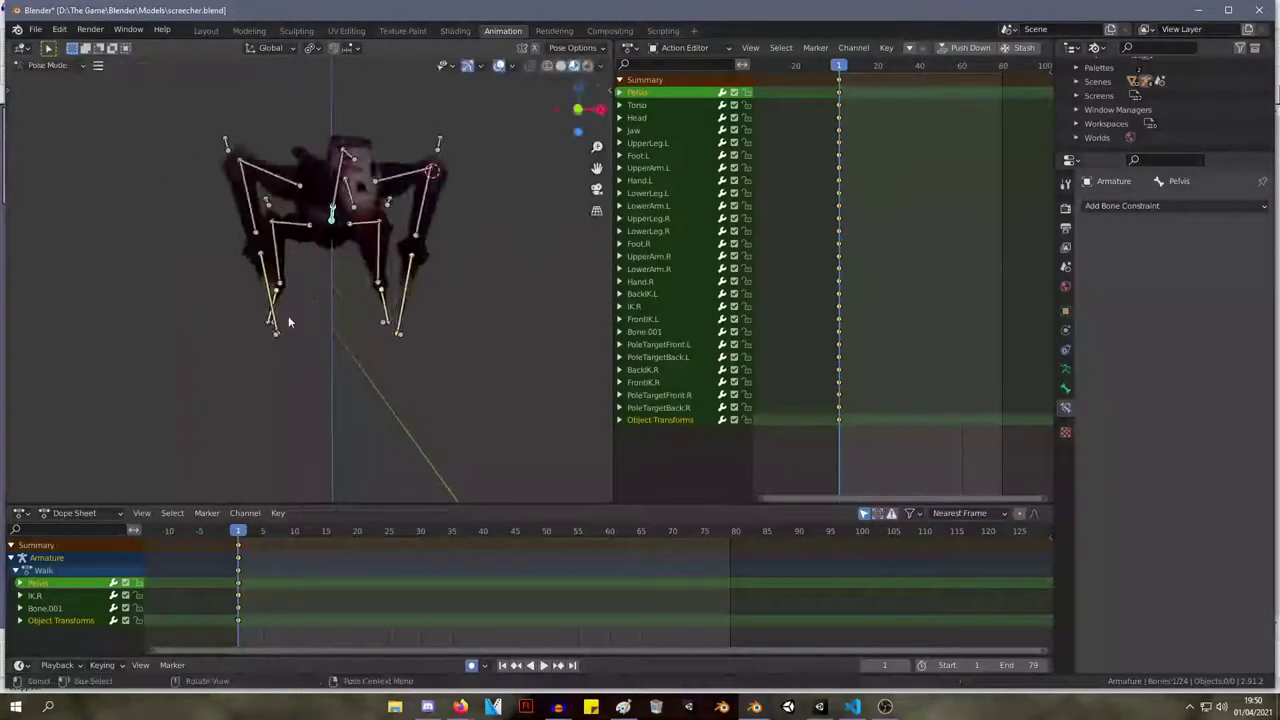
Compare the IK constraints of Hand.R and Hand.L, and set Hand.L's chain length to 3.
left_click(262, 293)
middle_click_drag(305, 297, 420, 285)
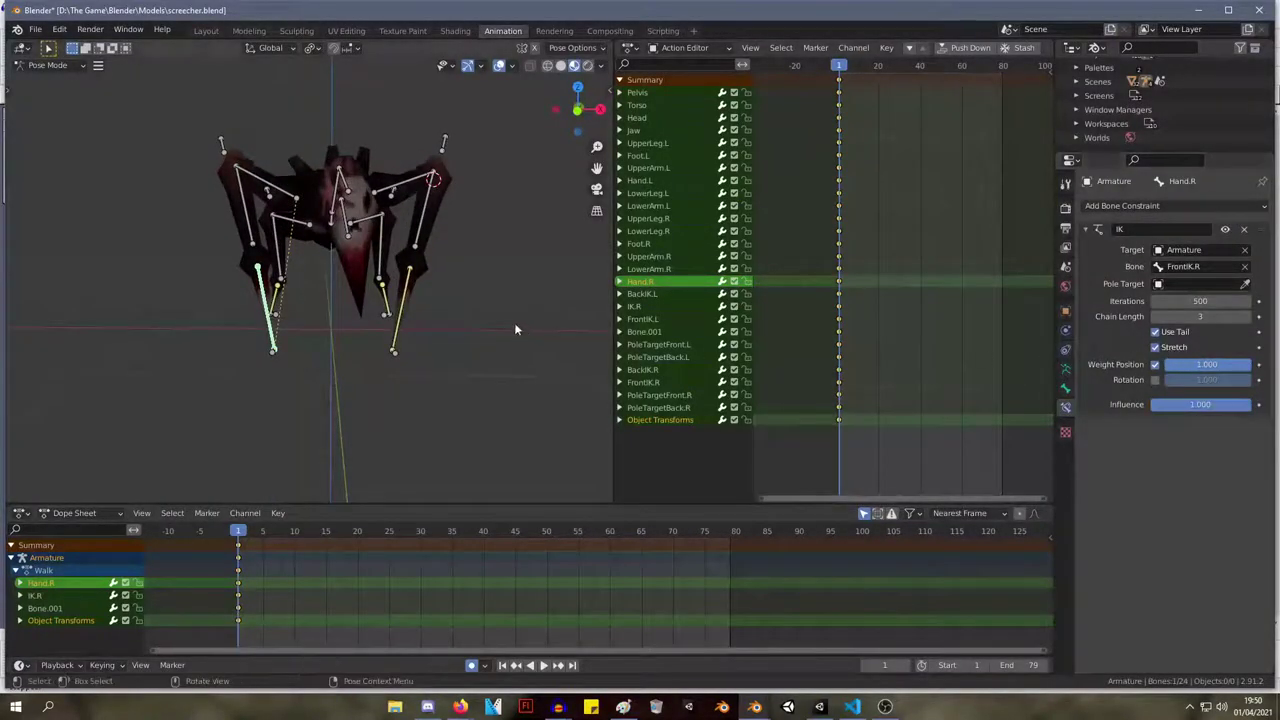
left_click(404, 304)
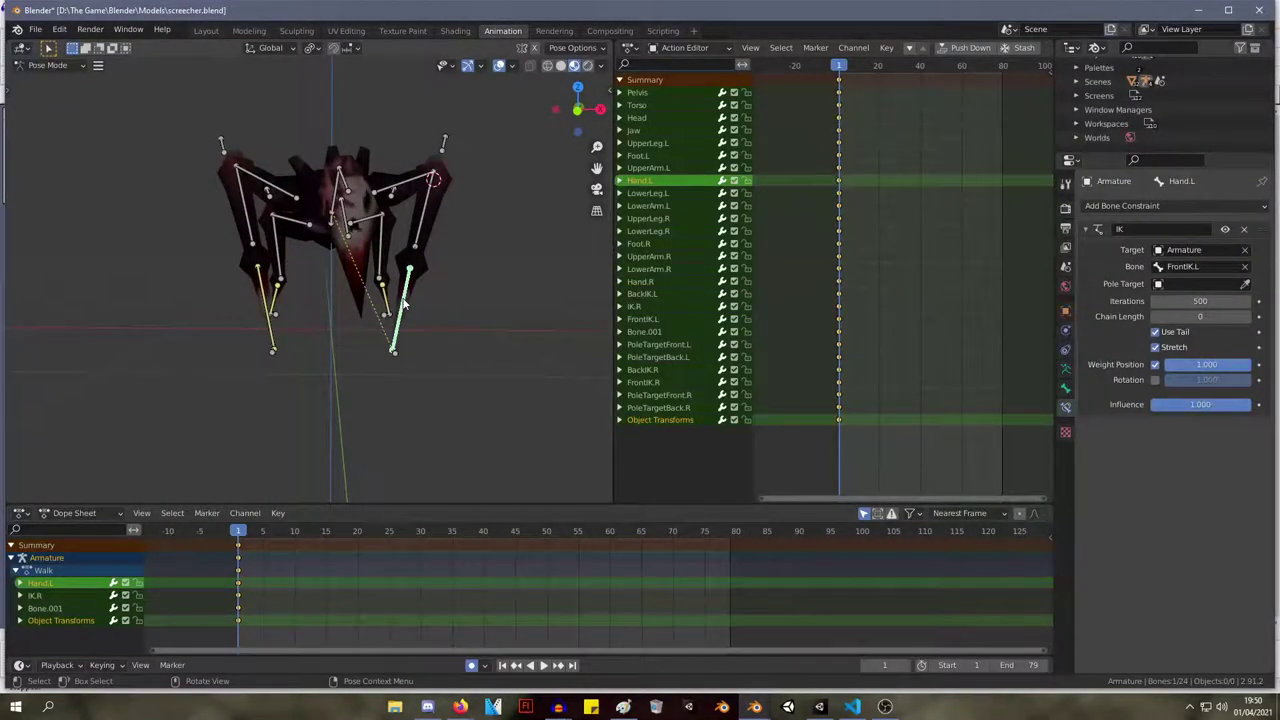
left_click(264, 290)
left_click(410, 291)
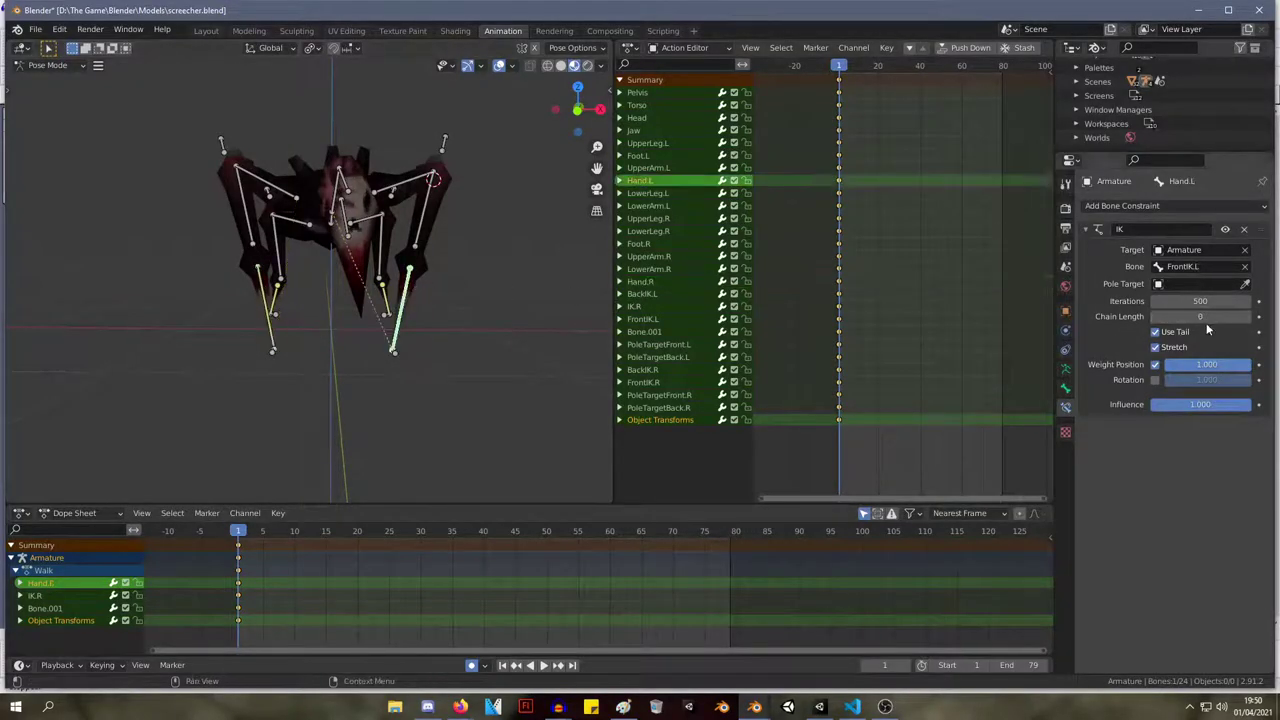
left_click_drag(1200, 316, 1215, 316)
Check how all four legs follow the body with trial moves of the Pelvis bone, cancelling each one.
middle_click_drag(317, 257, 258, 220)
left_click(279, 226)
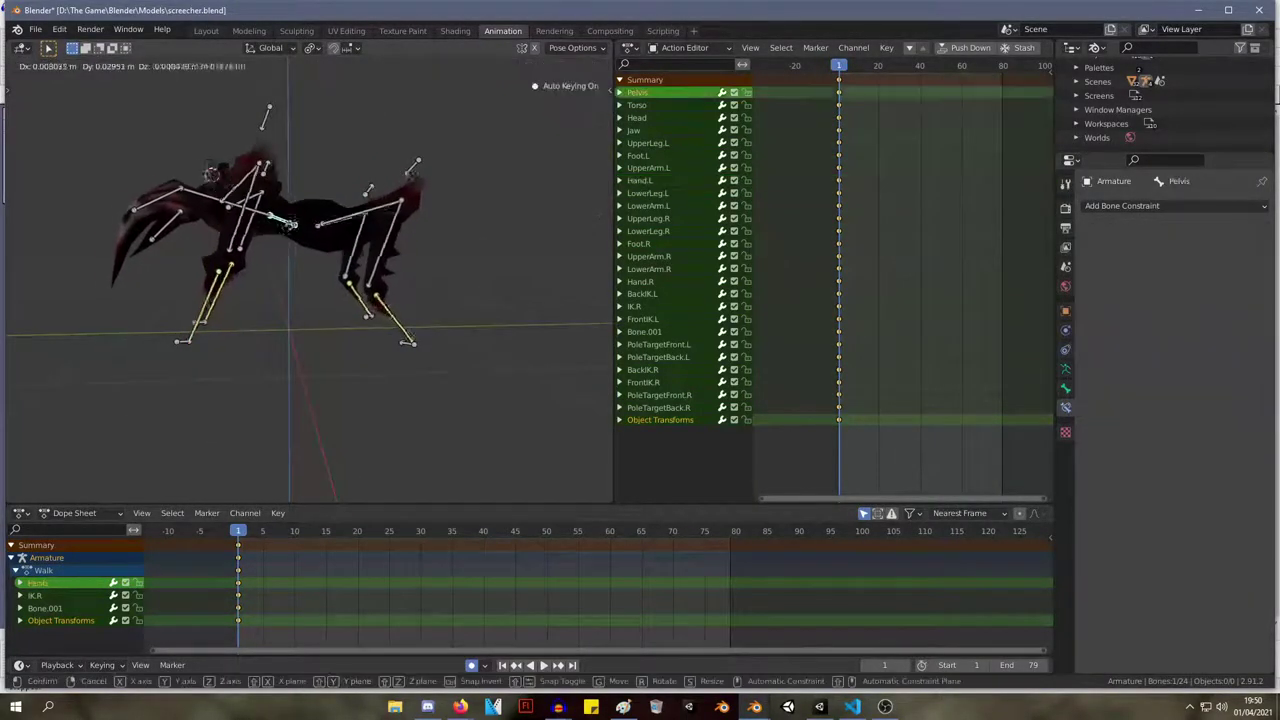
key("g")
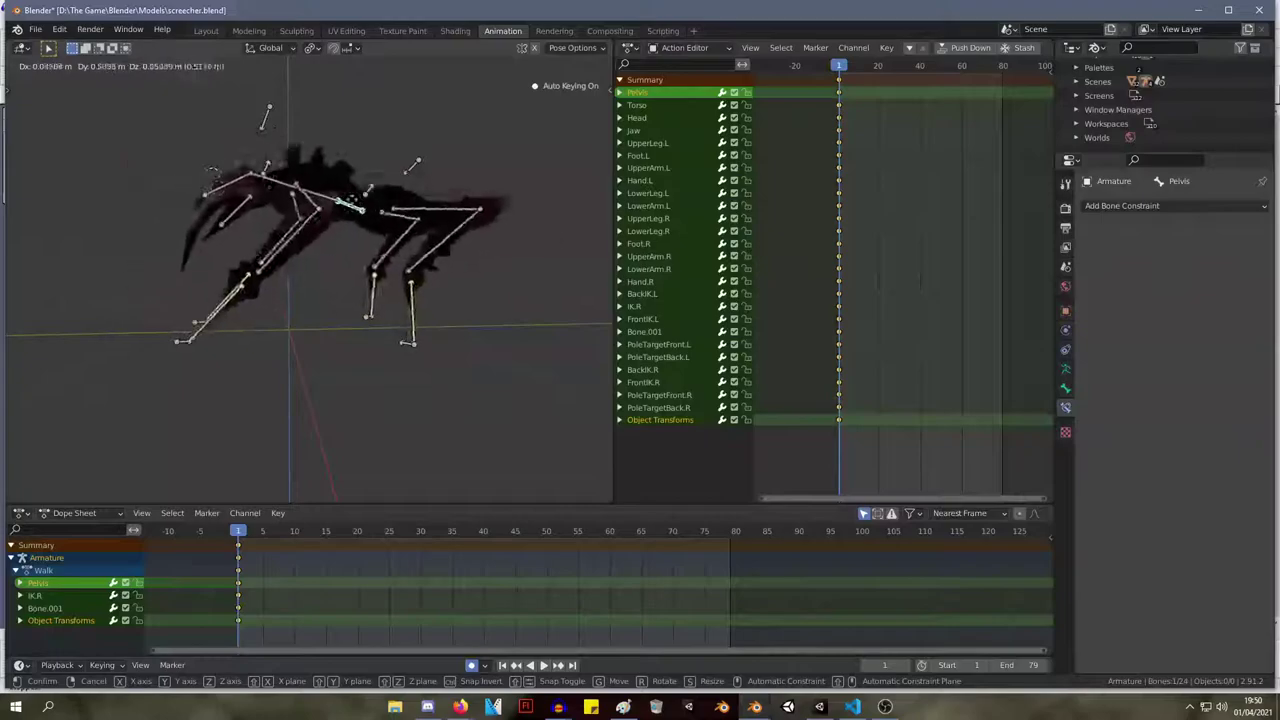
right_click(356, 208)
right_click(356, 208)
middle_click_drag(457, 214, 537, 151)
key("g")
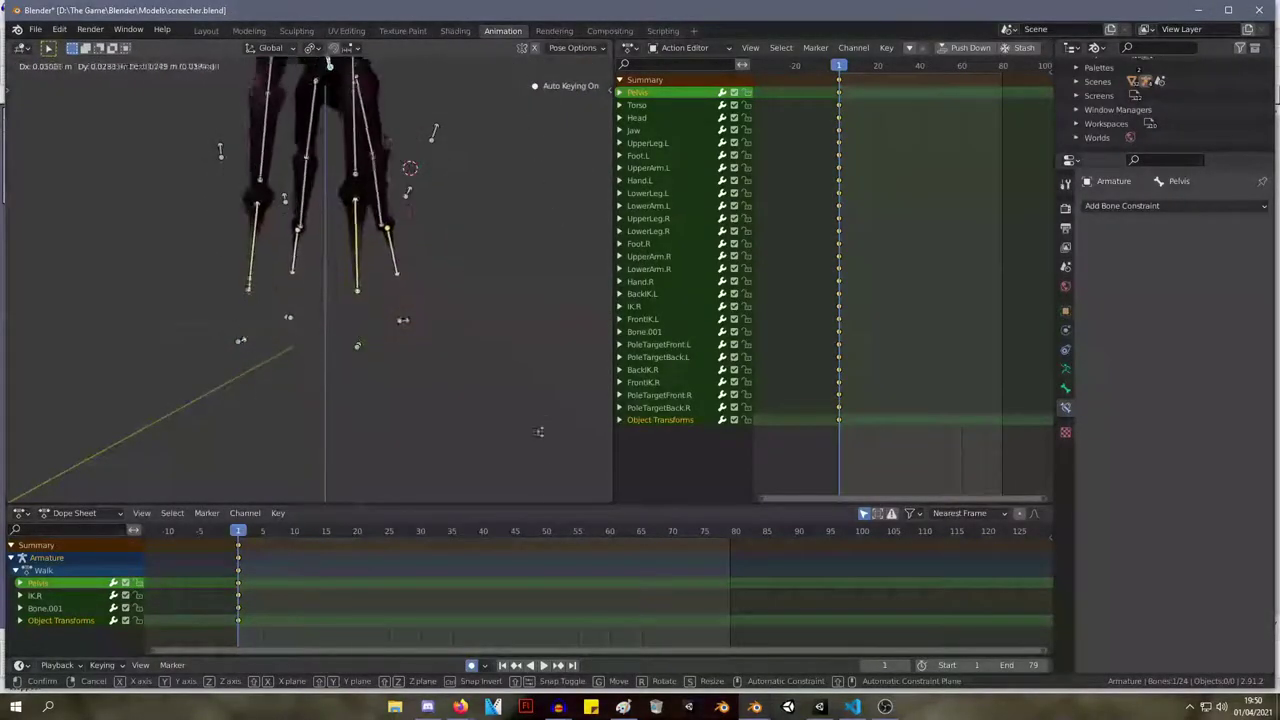
right_click(503, 465)
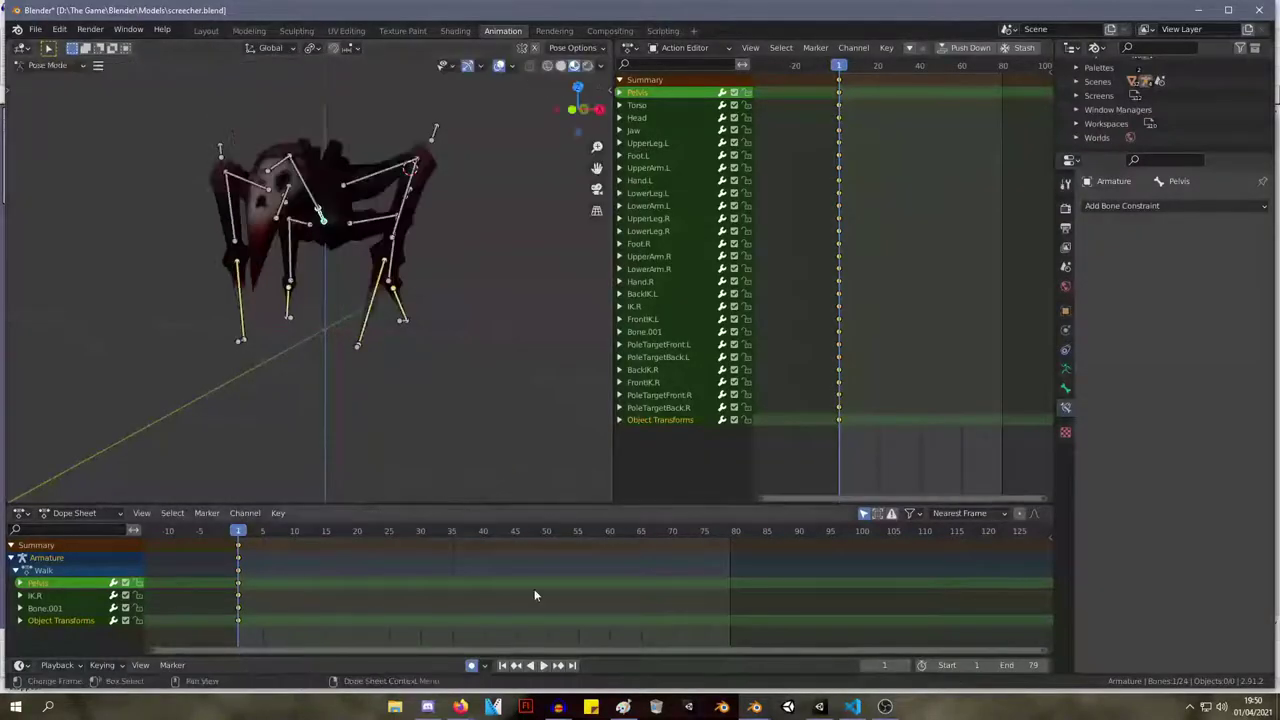
Set the pole target of Hand.L's IK constraint to Armature with the bone PoleTargetFront.L.
middle_click_drag(373, 330, 304, 339)
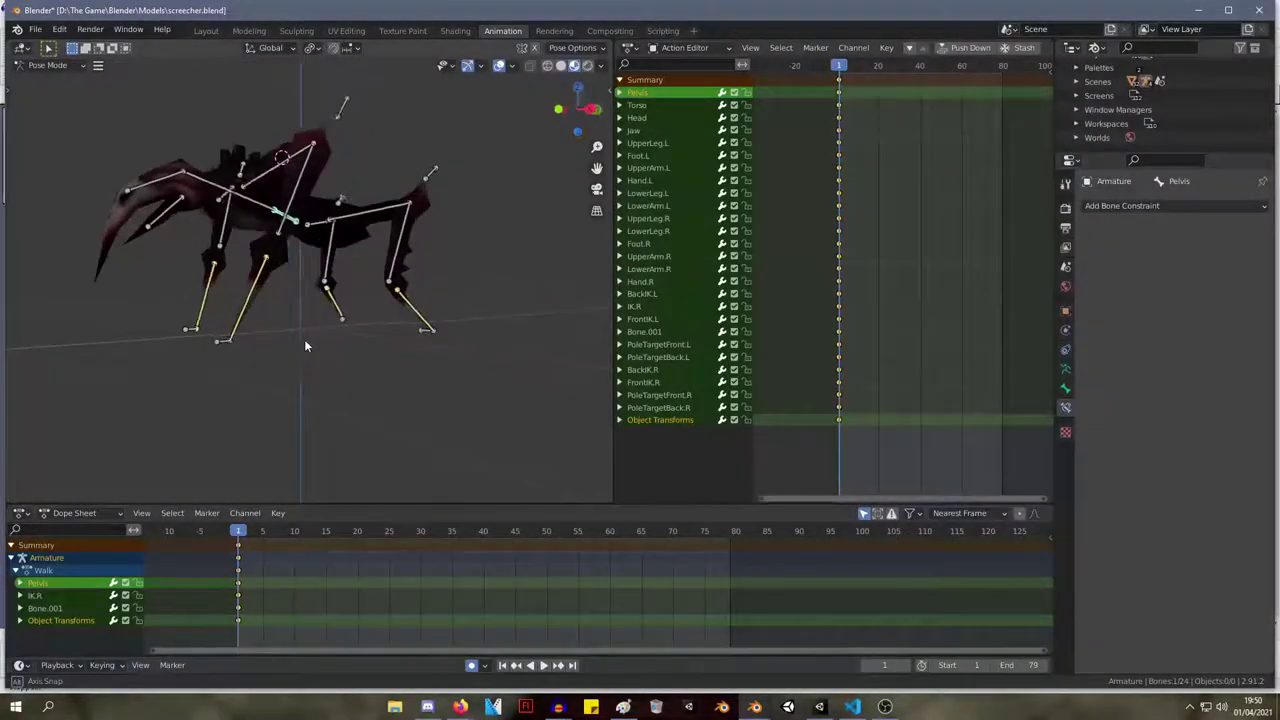
left_click(220, 340)
left_click(233, 334)
left_click(1210, 283)
left_click(1185, 305)
left_click(1200, 300)
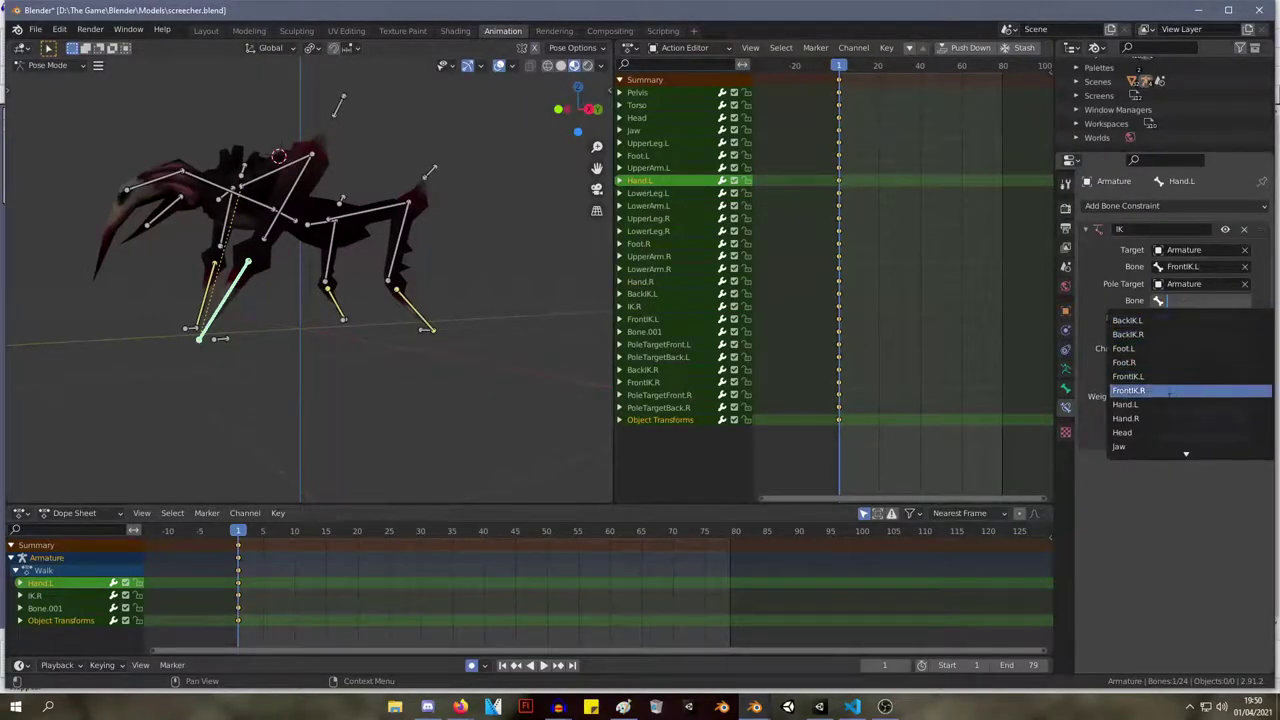
scroll(1170, 392, "down", 15)
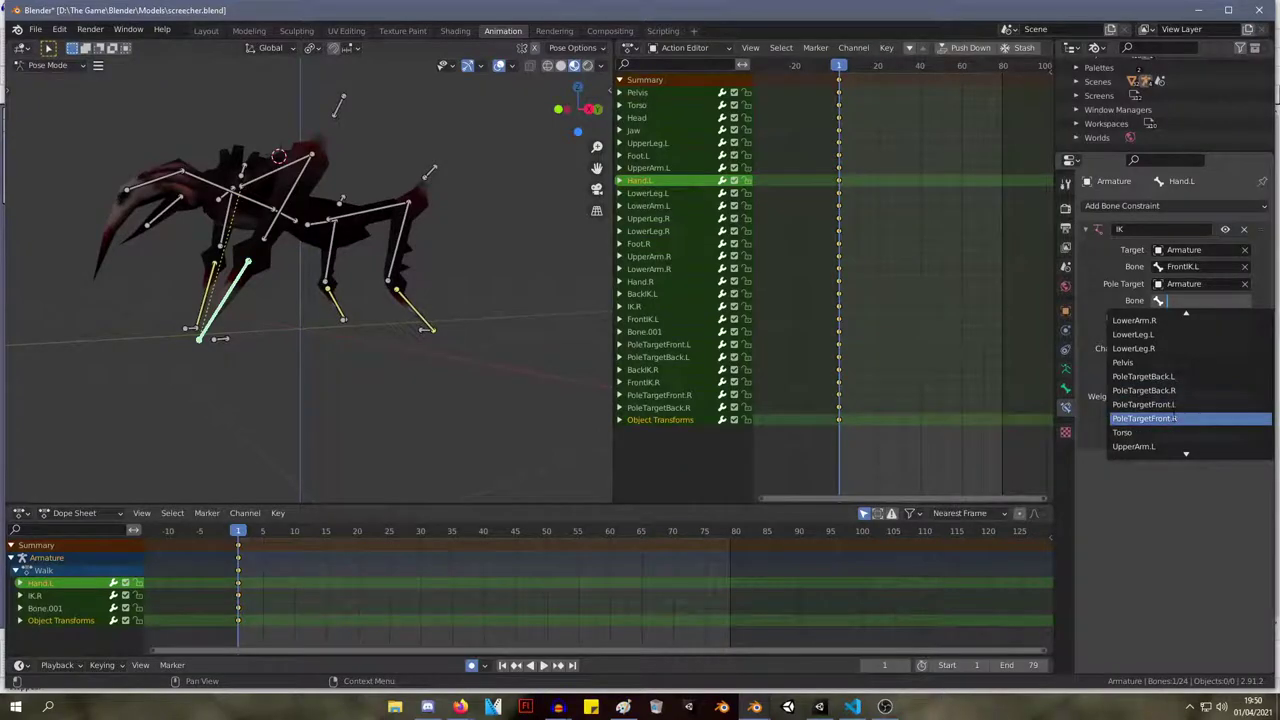
left_click(1172, 404)
Adjust the pole angle of Hand.L's IK constraint to -63.2°, checking the arm from both sides.
middle_click_drag(368, 272, 520, 276)
left_click_drag(1200, 317, 1165, 318)
middle_click_drag(470, 270, 320, 272)
left_click_drag(1210, 318, 1228, 318)
Set the pole target of Hand.R's IK constraint to Armature with the bone PoleTargetFront.R.
middle_click_drag(440, 228, 300, 316)
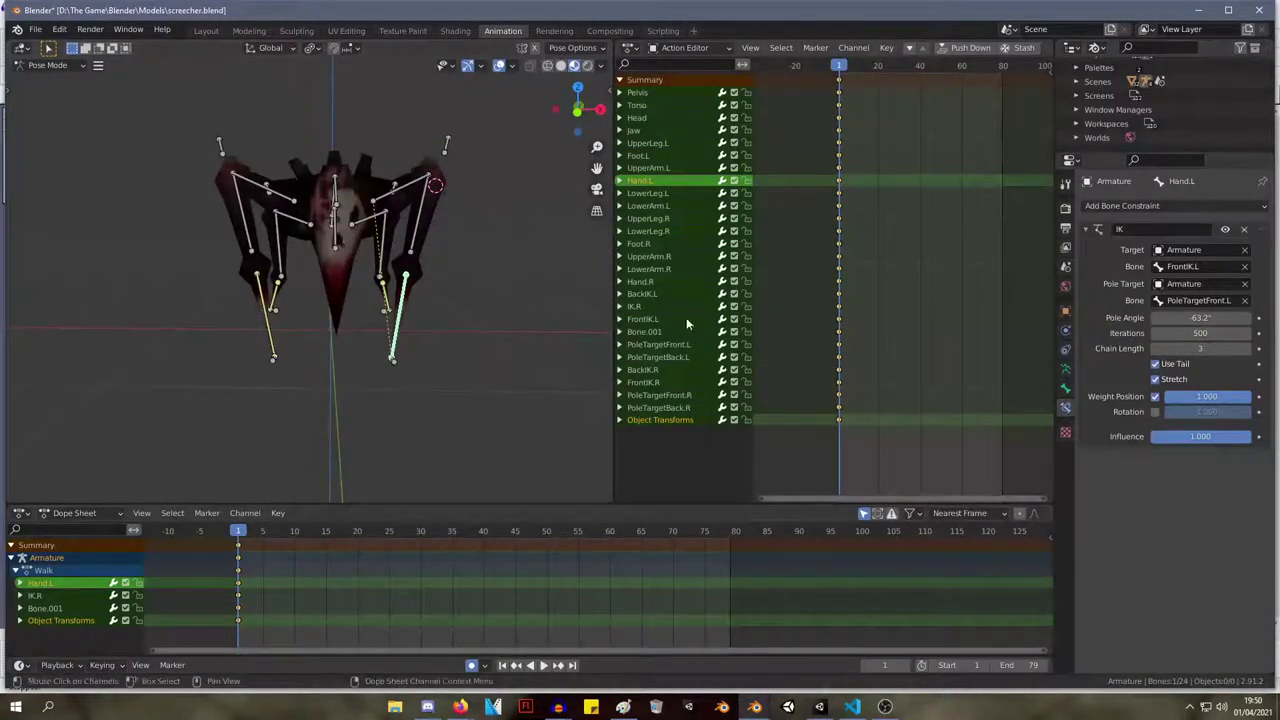
left_click(268, 312)
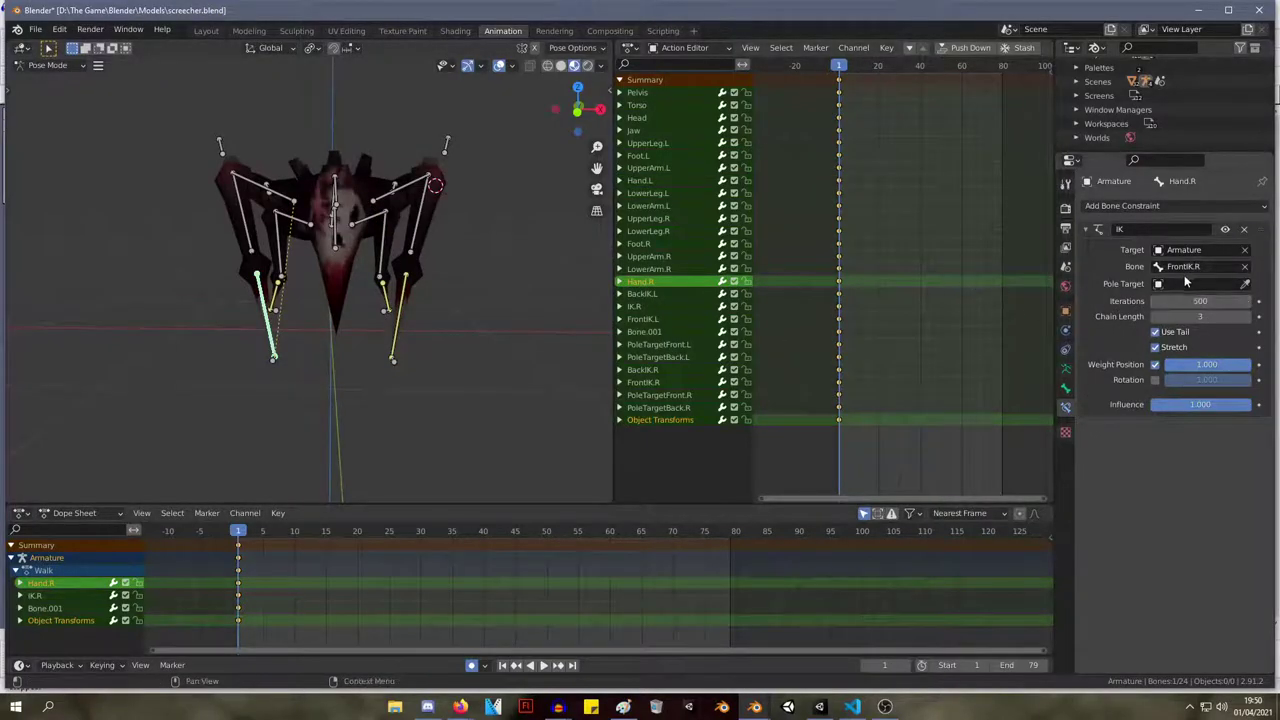
left_click(1199, 285)
left_click(1192, 305)
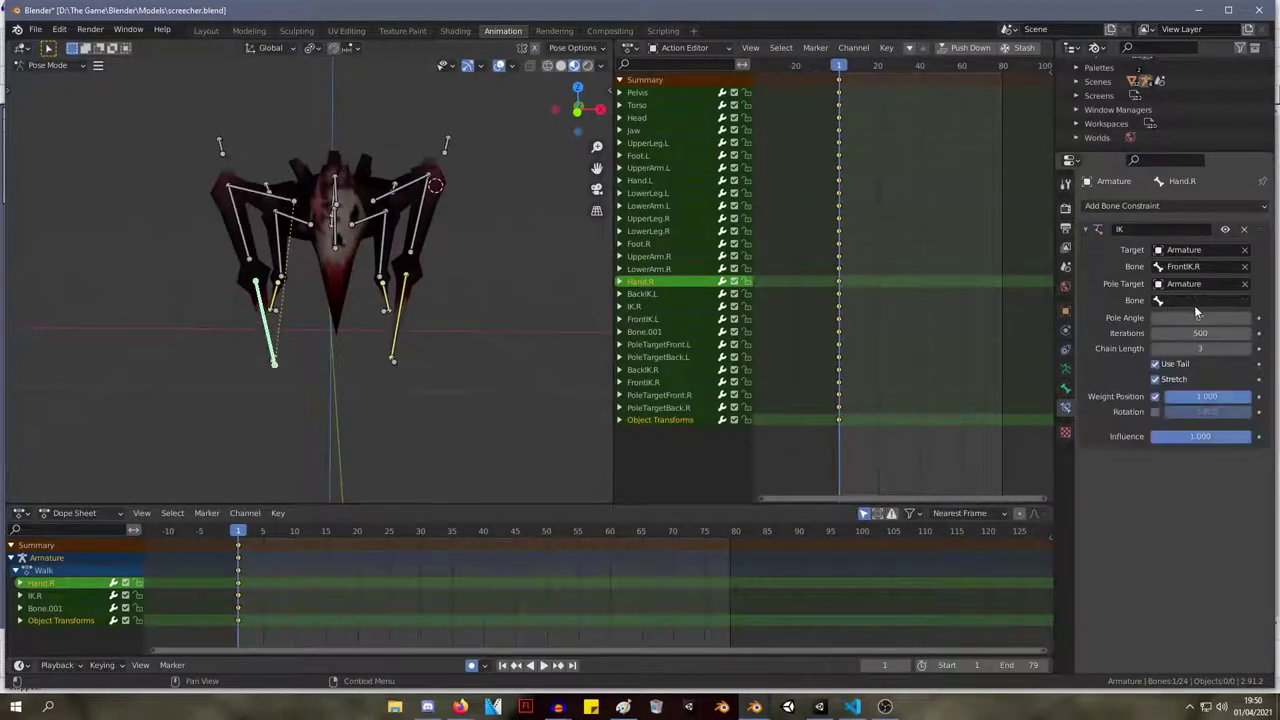
left_click(1196, 301)
scroll(1143, 392, "down", 10)
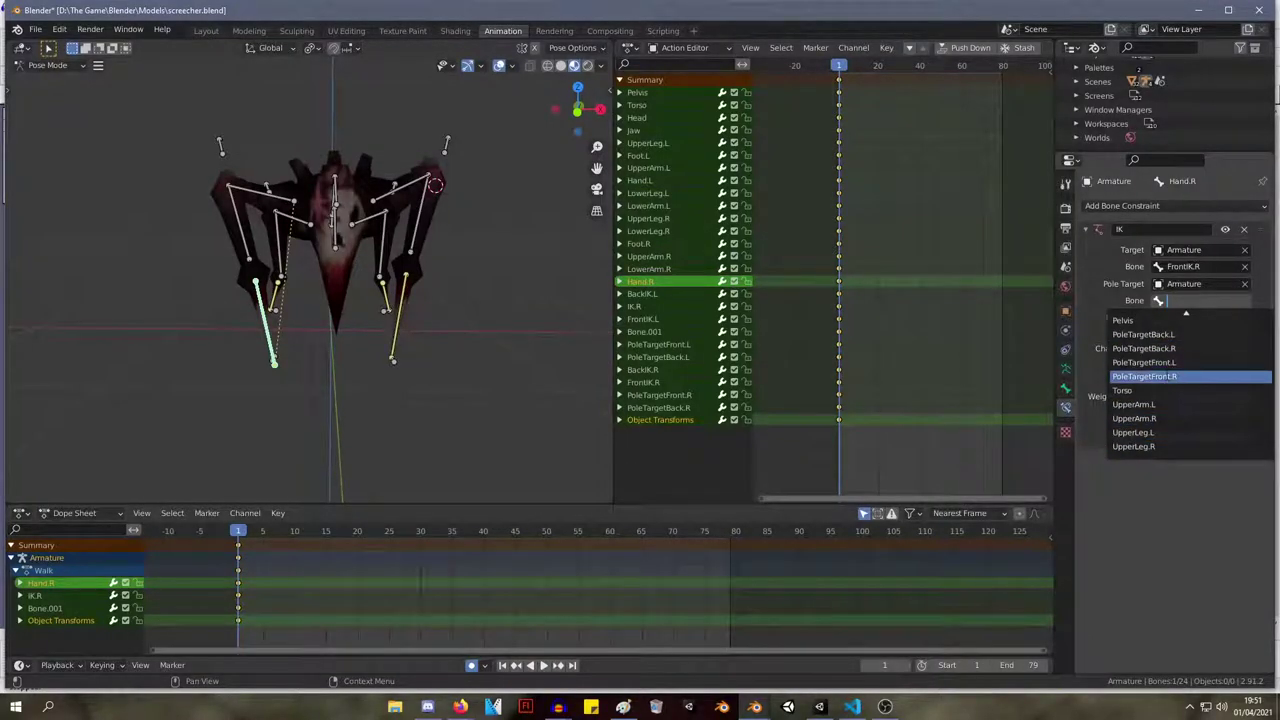
left_click(1160, 376)
Adjust the pole angle of Hand.R's IK constraint to about -115.9°, checking the arm from the side.
left_click_drag(1199, 317, 1151, 317)
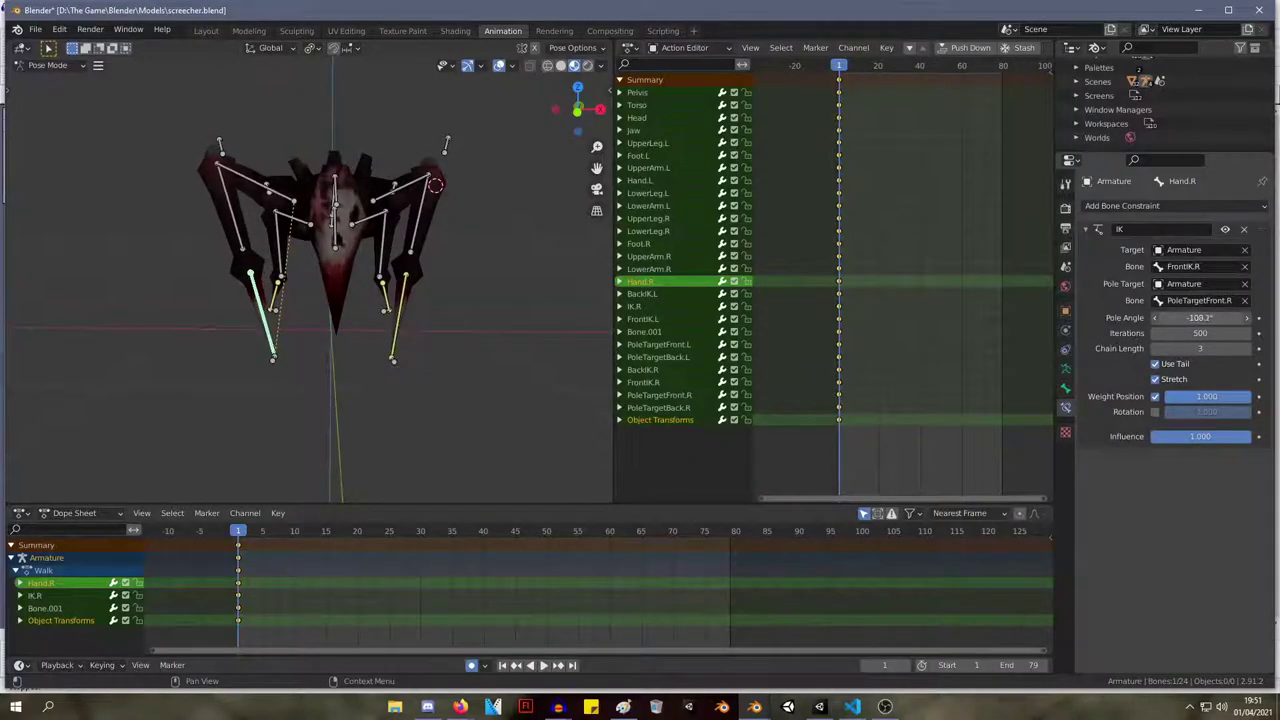
middle_click_drag(460, 217, 508, 282)
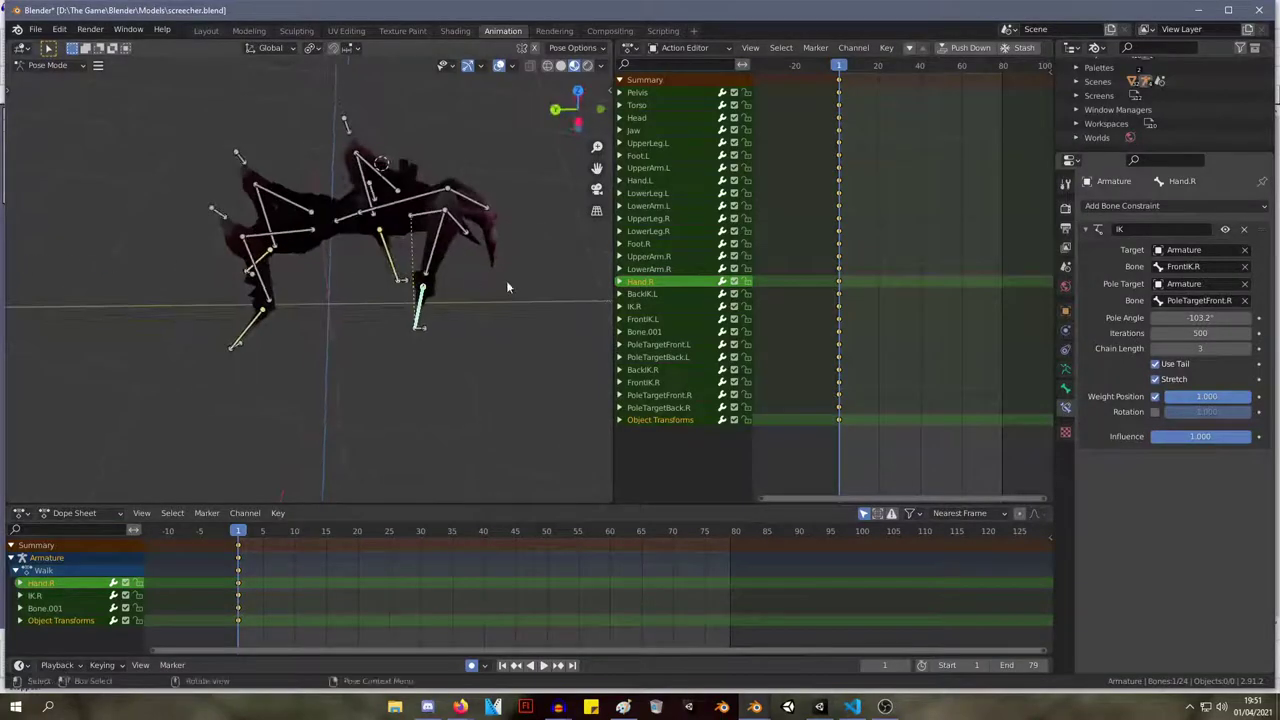
left_click_drag(1190, 317, 1174, 317)
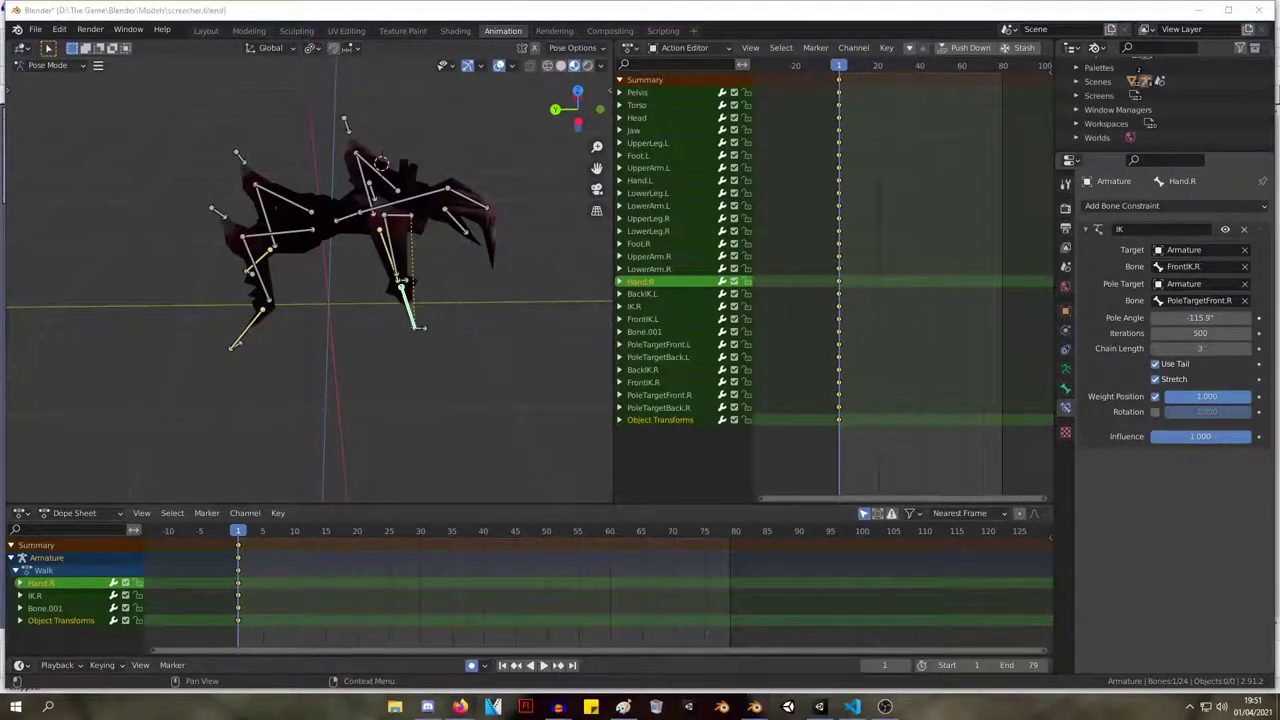
Search Windows for "calc" and open the Calculator.
left_click(49, 707)
type("calc")
key("Return")
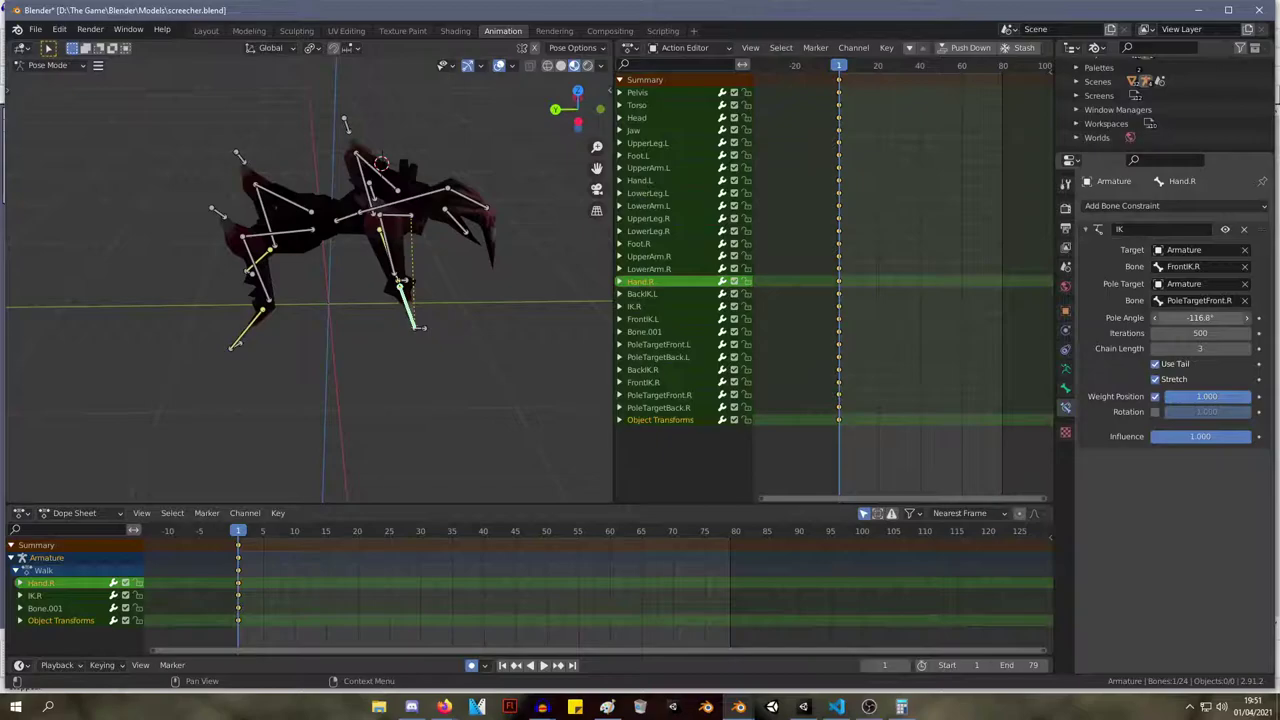
Compare Hand.L's IK settings with Hand.R's and fine-tune Hand.R's pole angle to -117.2°.
middle_click_drag(420, 140, 199, 59)
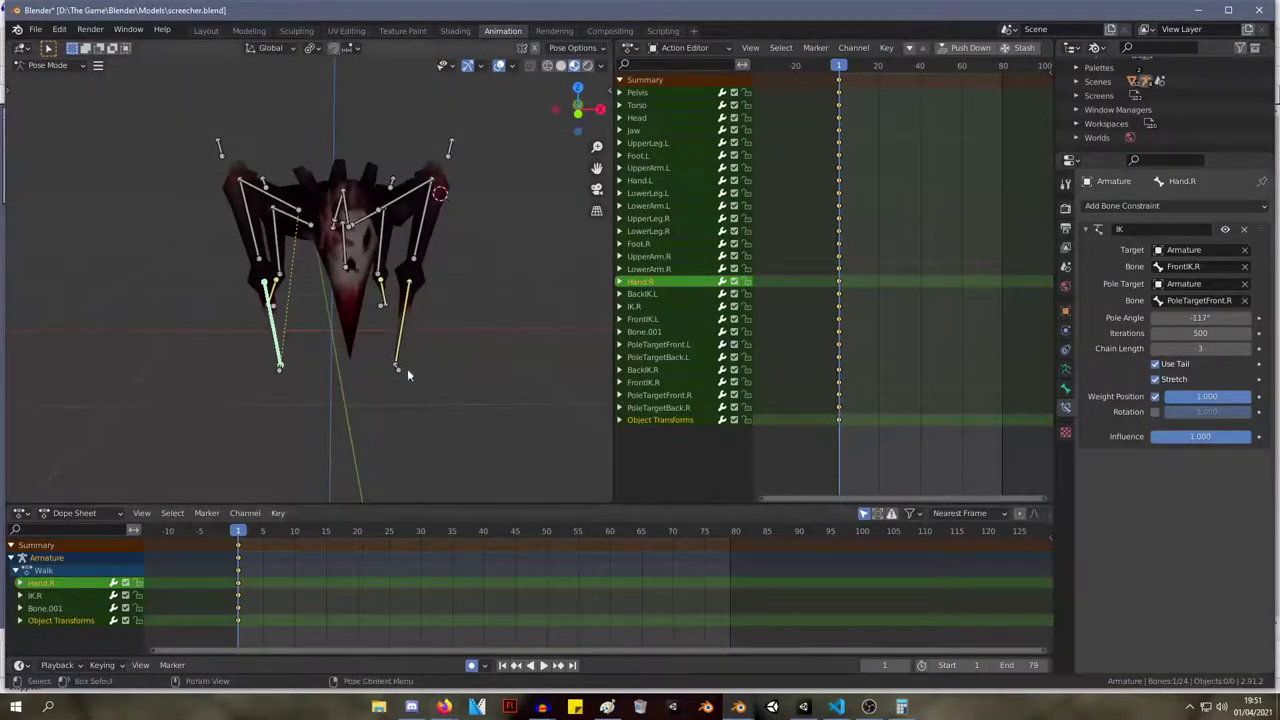
left_click(398, 330)
left_click(272, 338)
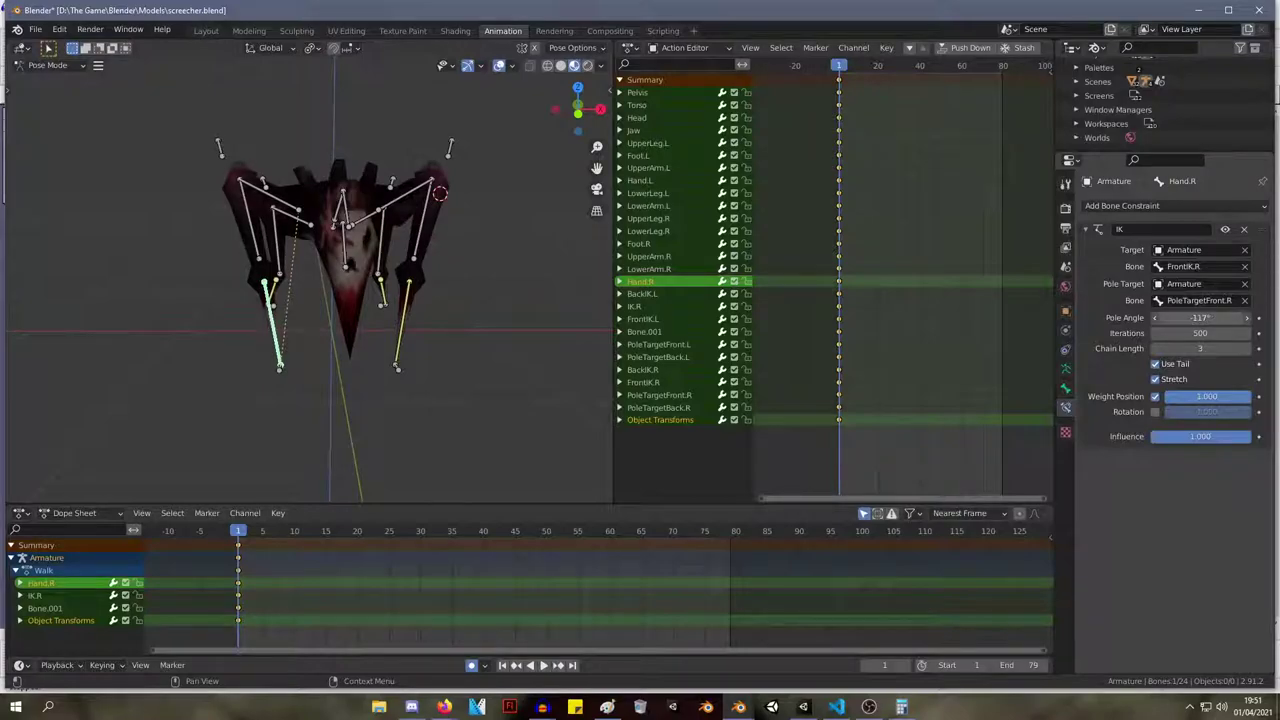
middle_click_drag(383, 257, 560, 238)
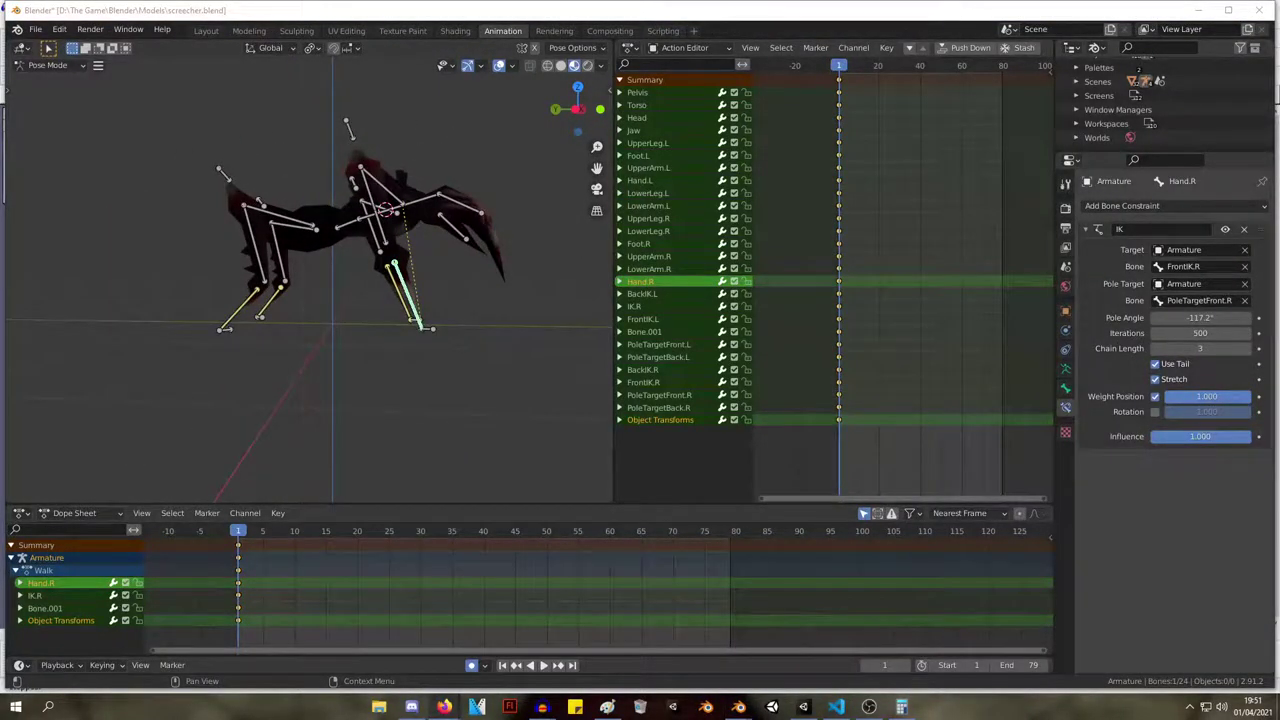
Test the front pole targets with a trial move of the Pelvis bone, then cancel it.
left_click(346, 231)
key("g")
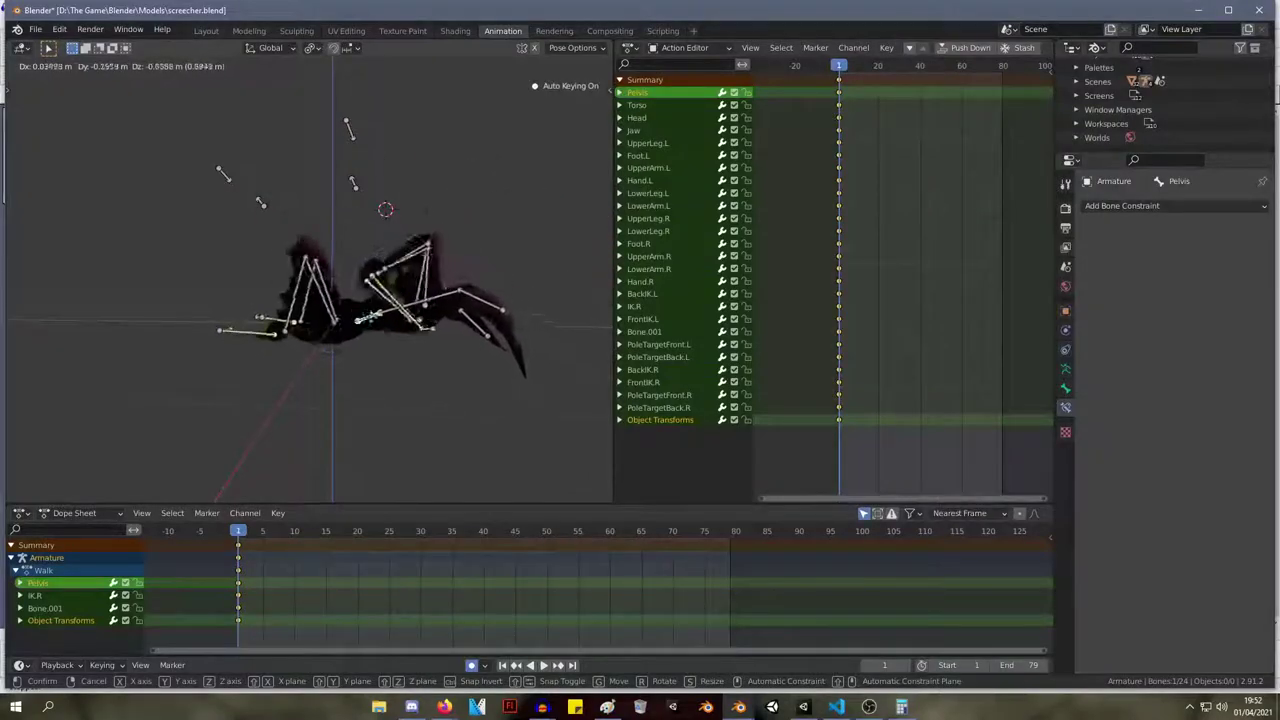
key("Escape")
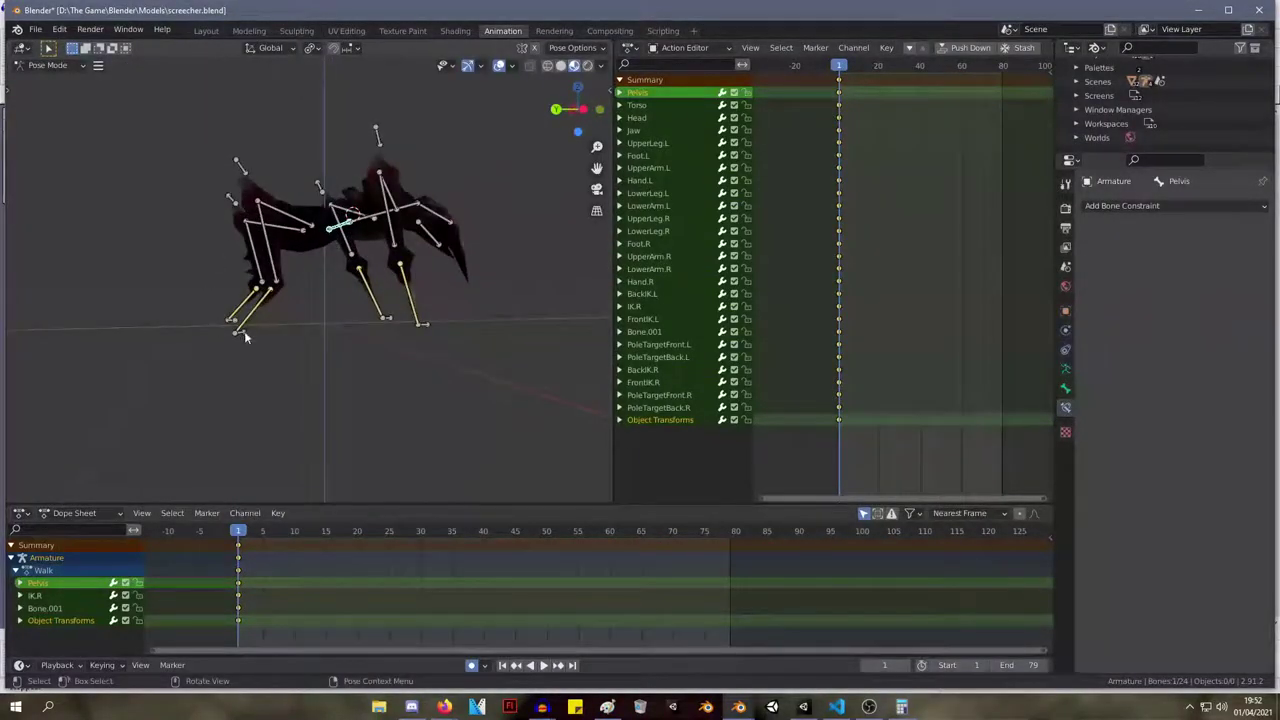
Set the pole target of Foot.R's IK constraint to Armature with the bone PoleTargetBack.R.
left_click(244, 331)
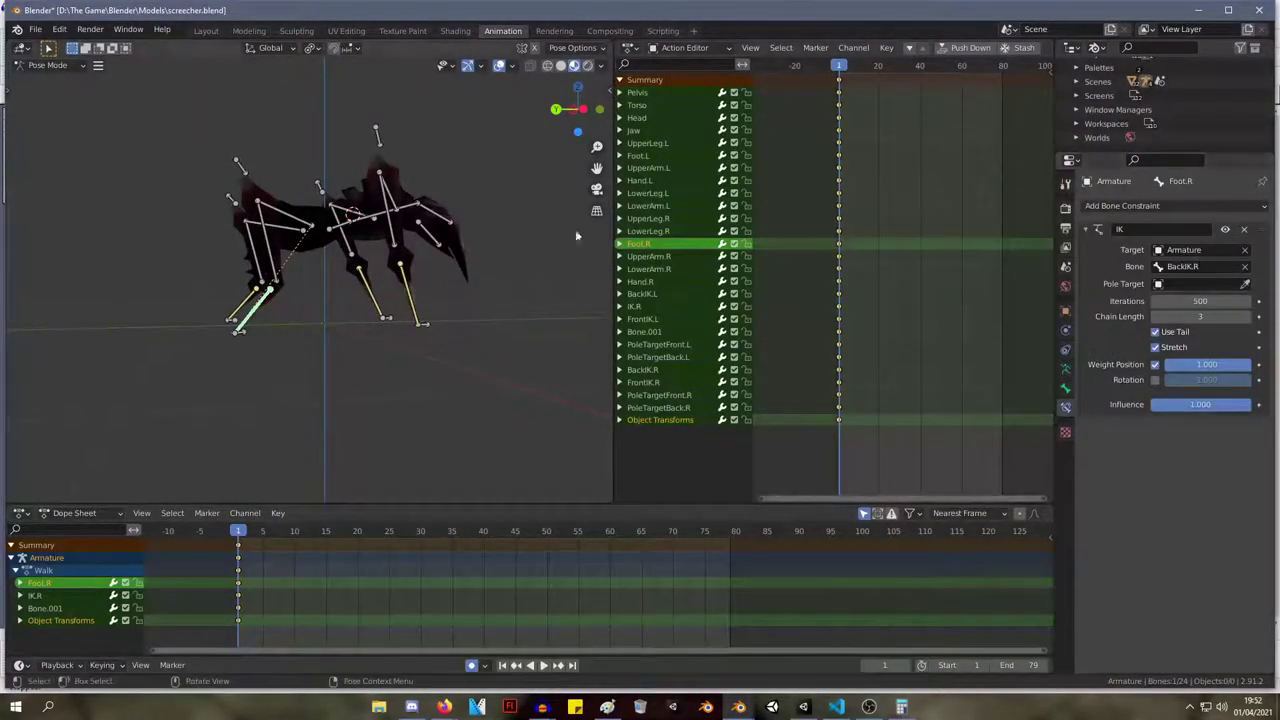
left_click(1202, 285)
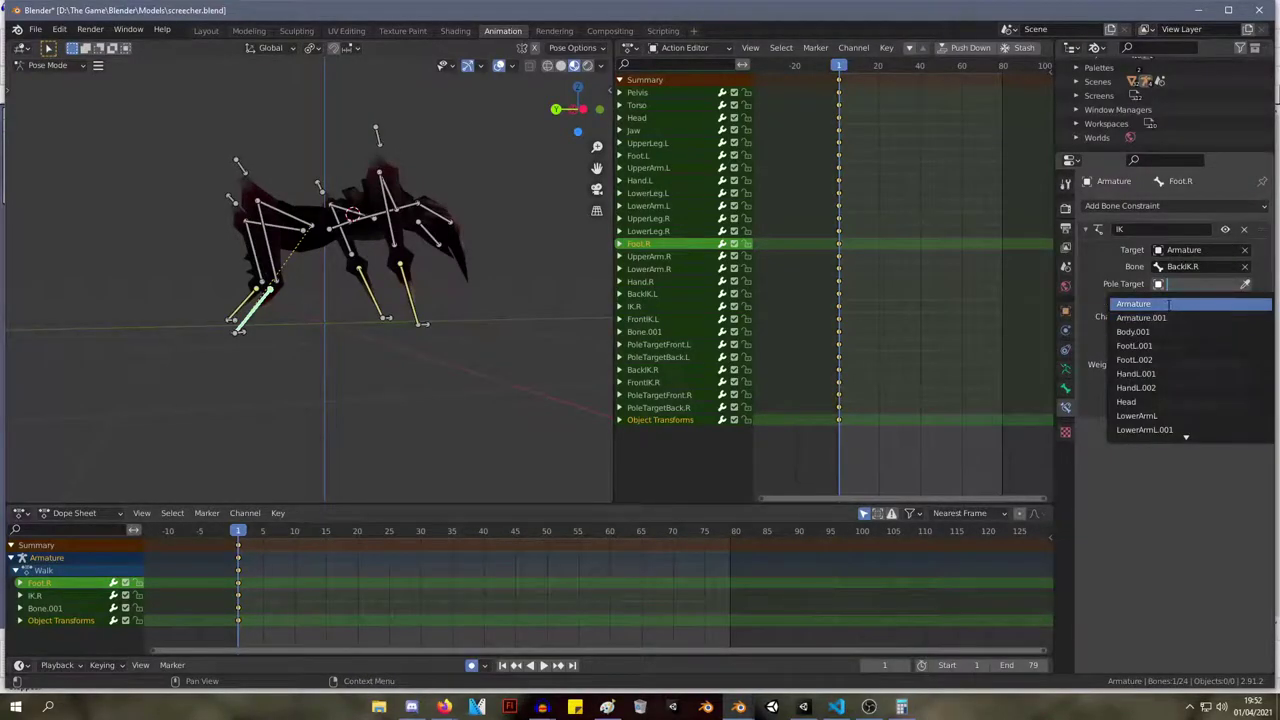
left_click(1167, 304)
left_click(1168, 300)
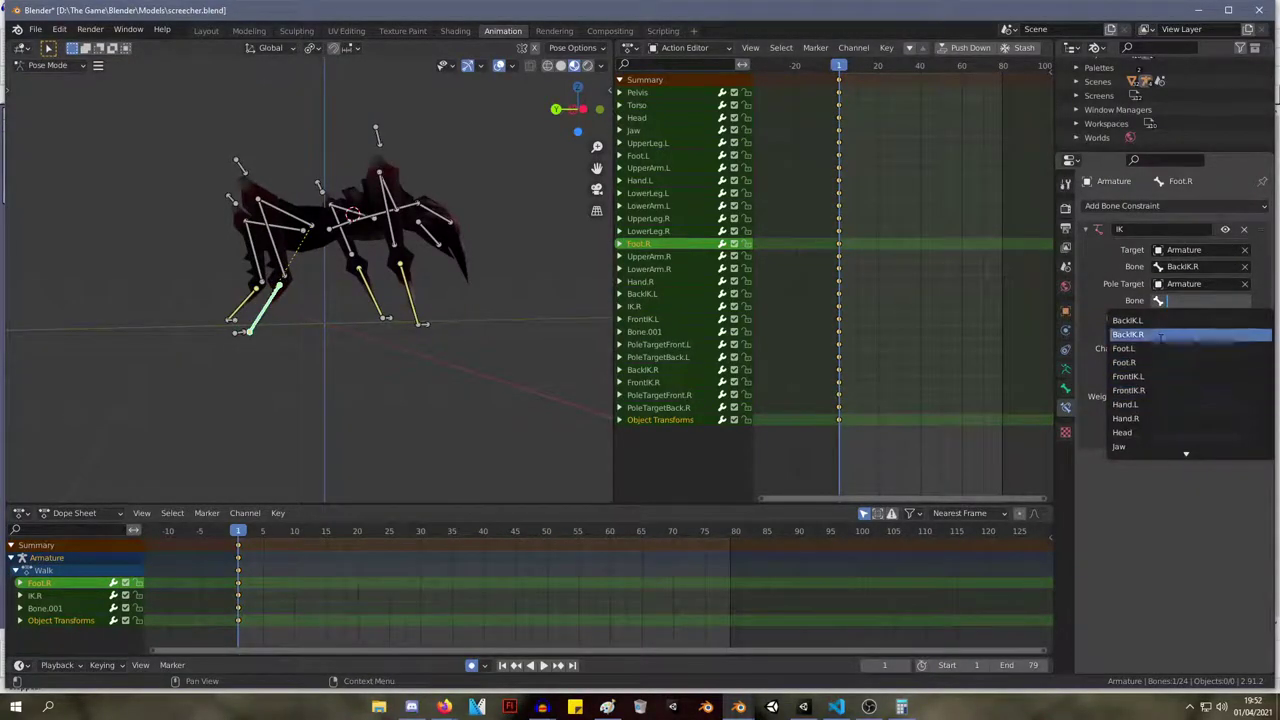
scroll(1163, 446, "down", 10)
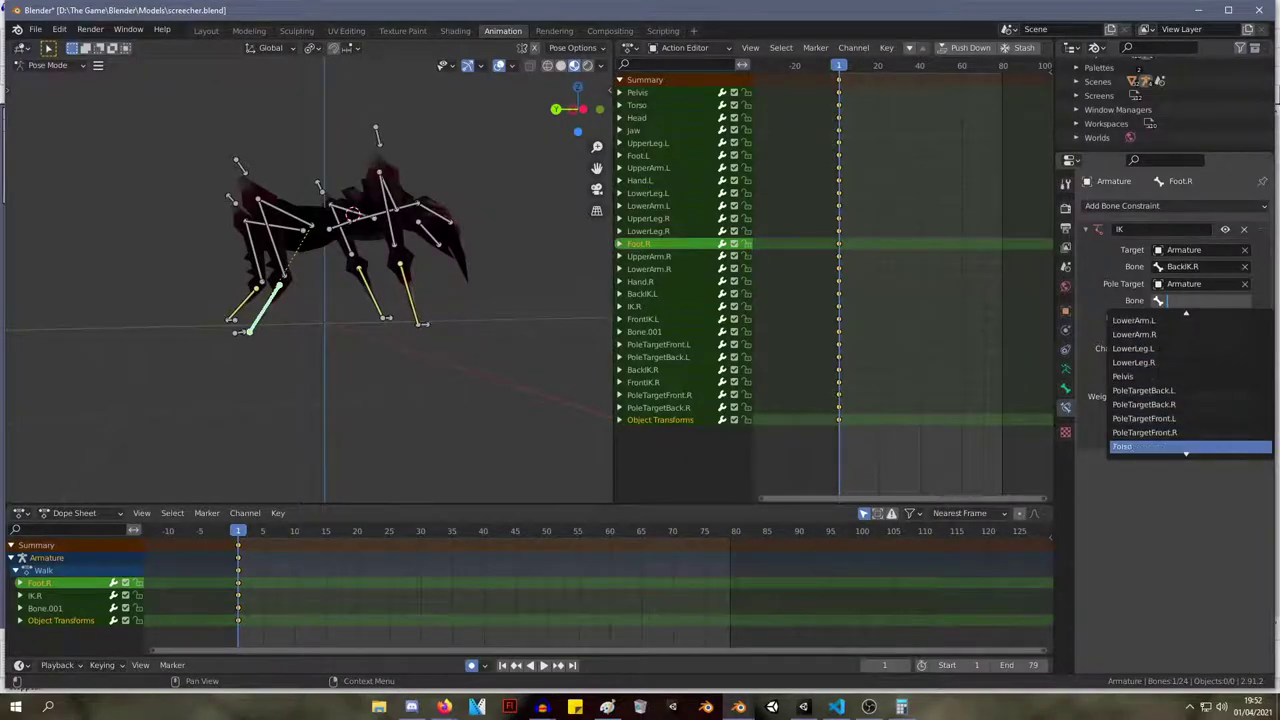
left_click(1157, 404)
Adjust the pole angle of Foot.R's IK constraint to 87.1°, checking the leg from several angles.
middle_click_drag(430, 250, 560, 300)
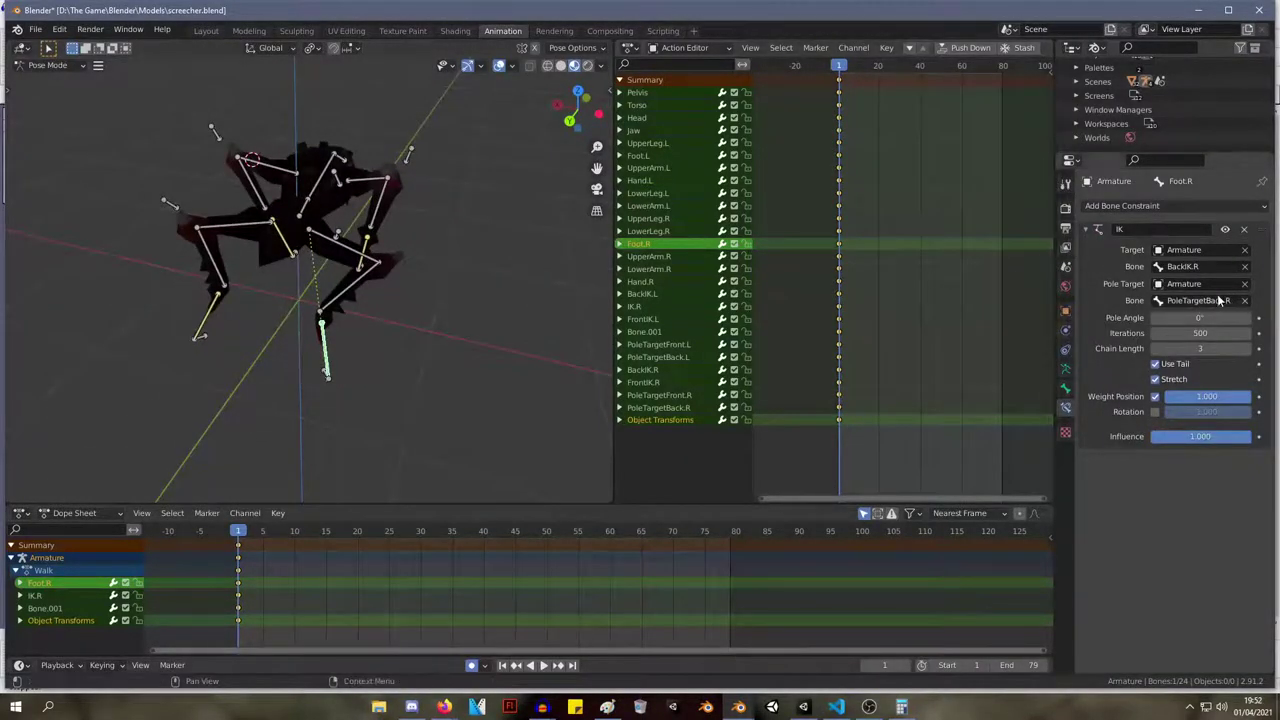
mouse_move(1199, 317)
left_mouse_down()
mouse_move(1246, 317)
mouse_move(1205, 317)
left_mouse_up()
middle_click_drag(440, 215, 474, 185)
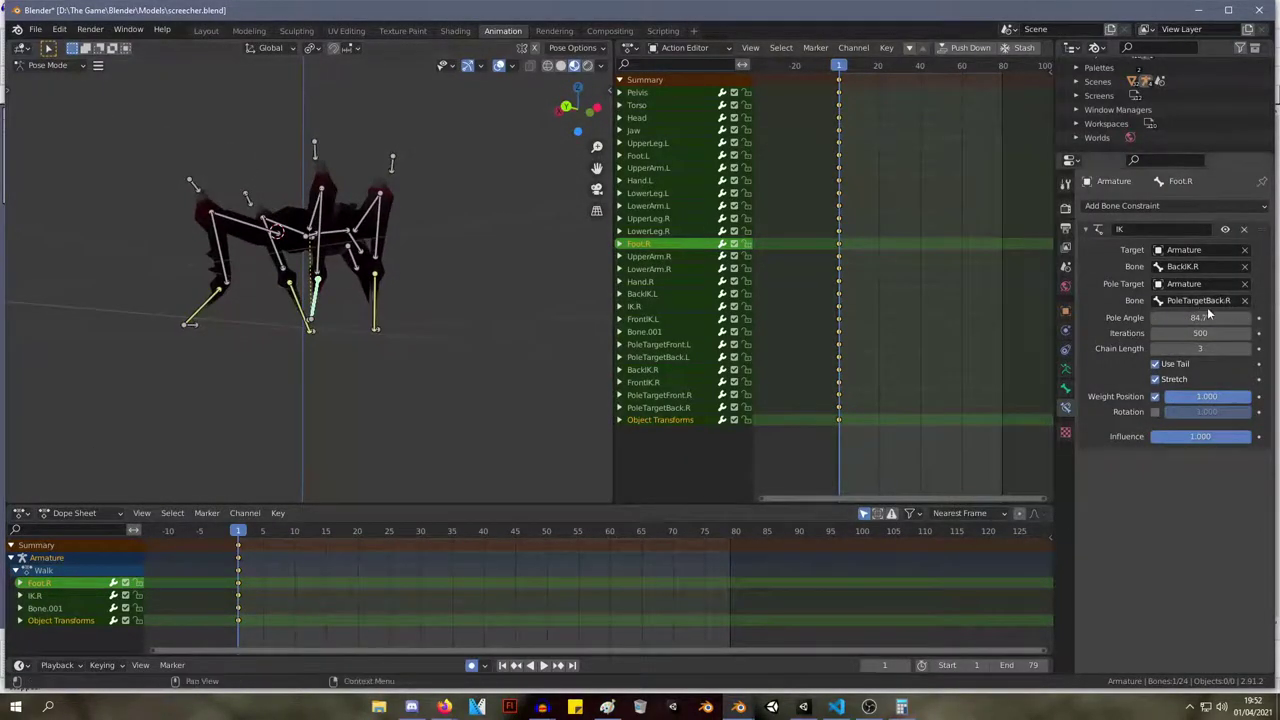
left_click_drag(1200, 317, 1206, 317)
middle_click_drag(400, 195, 218, 257)
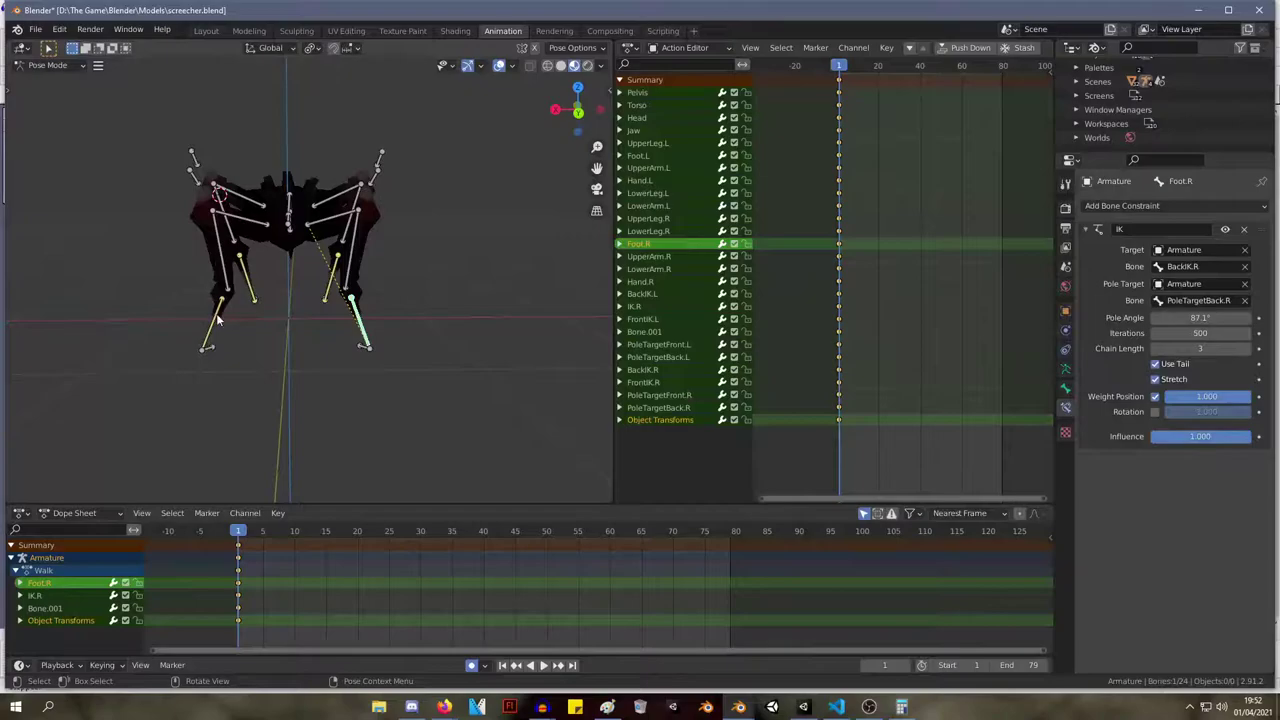
Set the pole target of Foot.L's IK constraint to Armature with the bone PoleTargetBack.L, and its pole angle to 93.4°.
left_click(218, 318)
left_click(1198, 283)
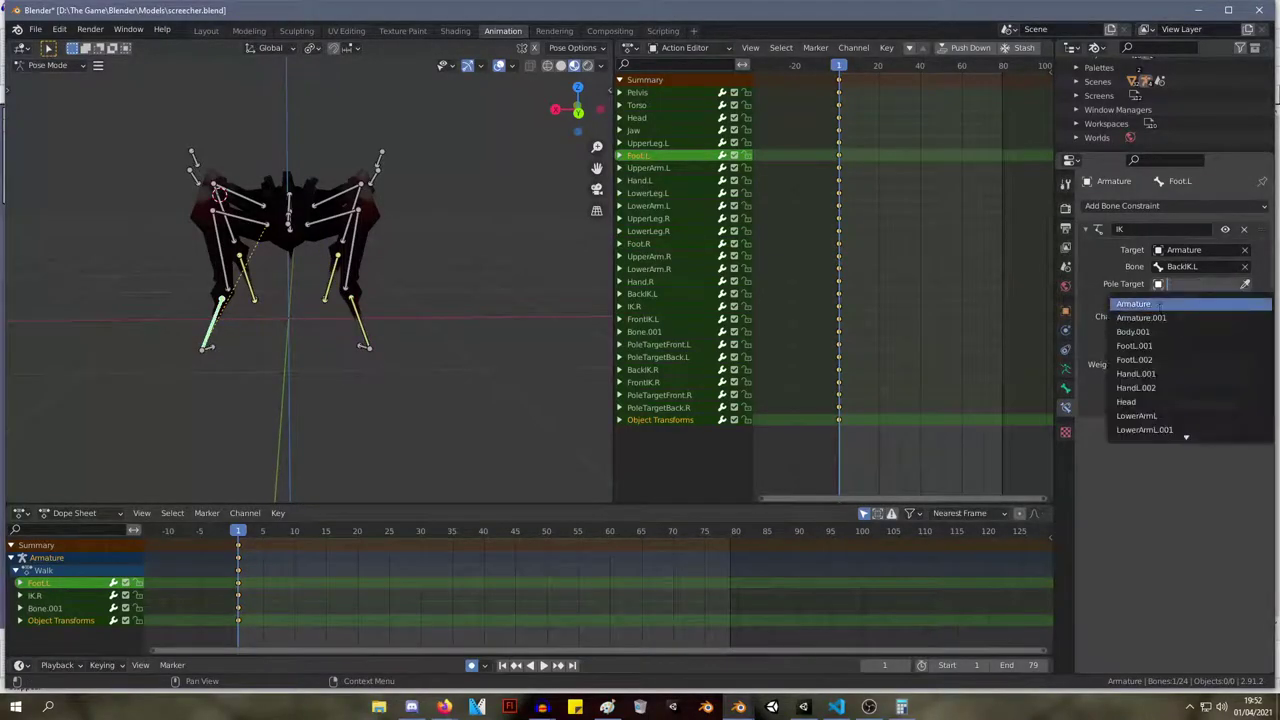
left_click(1160, 304)
left_click(1198, 300)
scroll(1150, 446, "down", 10)
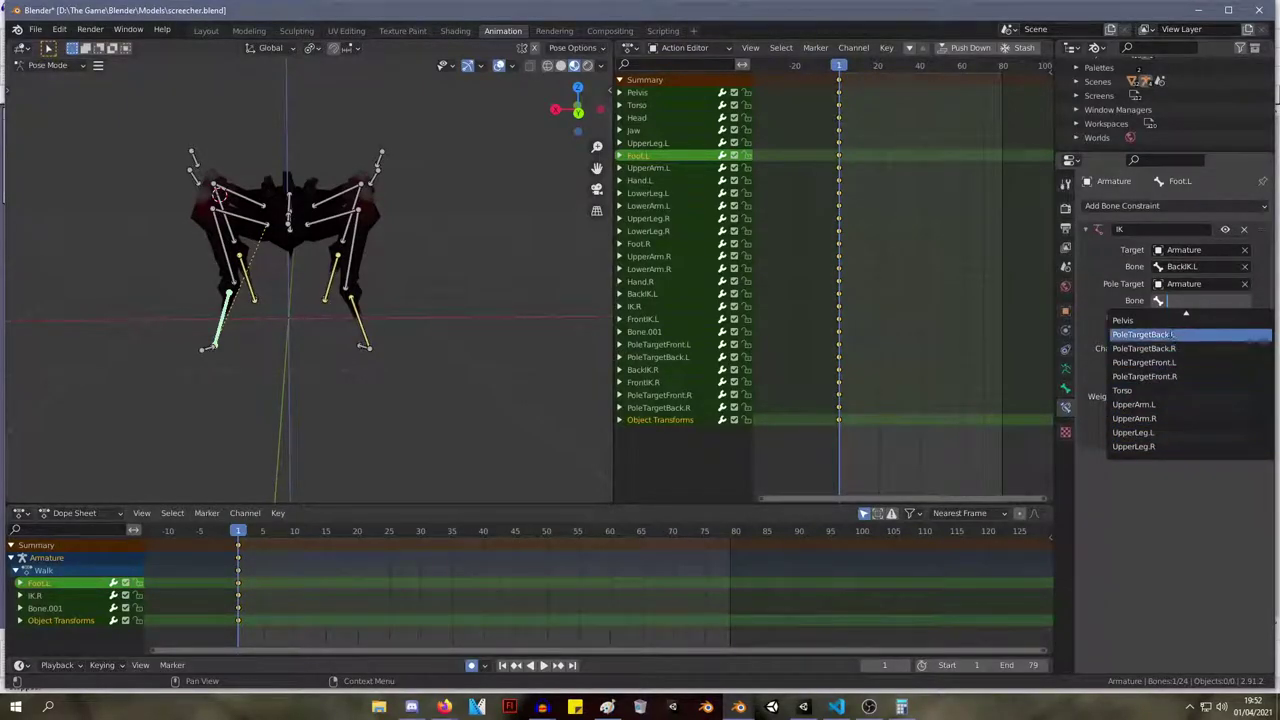
left_click(1150, 334)
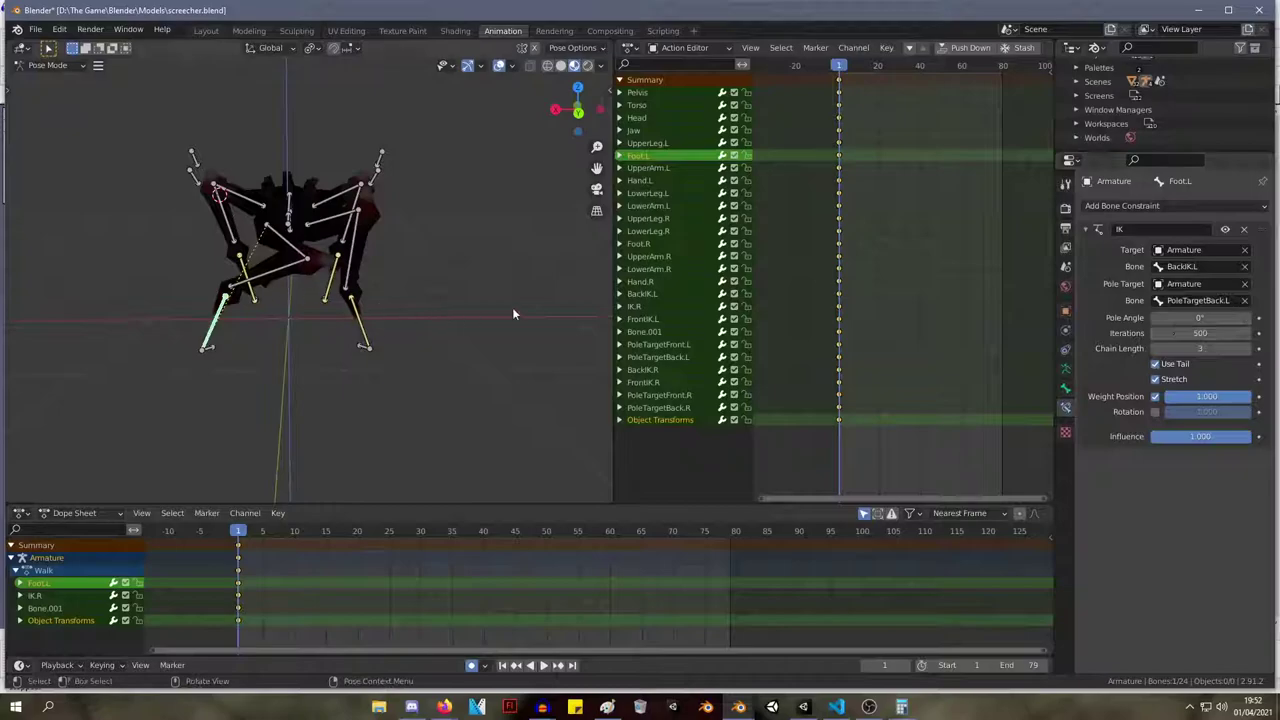
left_click_drag(1200, 318, 1236, 318)
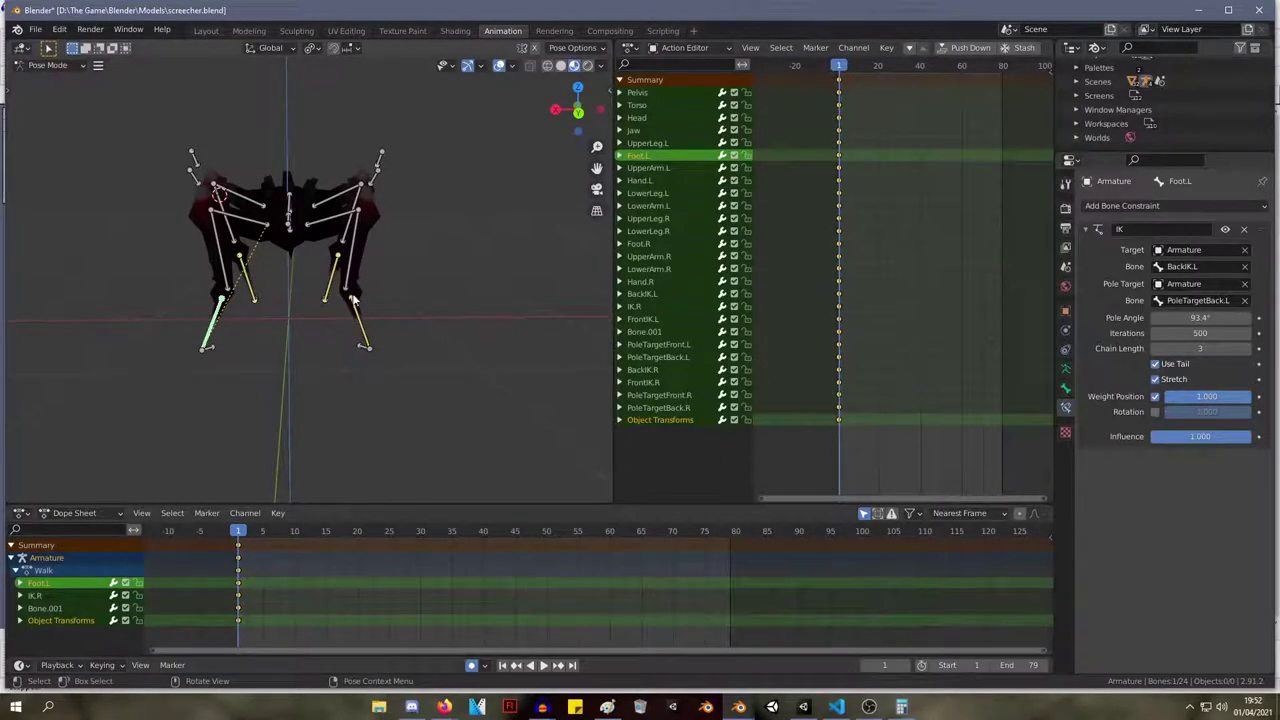
Check the pole angle of Foot.R's IK constraint, then slightly fine-tune the pole angle of Foot.L's IK constraint.
left_click(352, 309)
left_click(1200, 318)
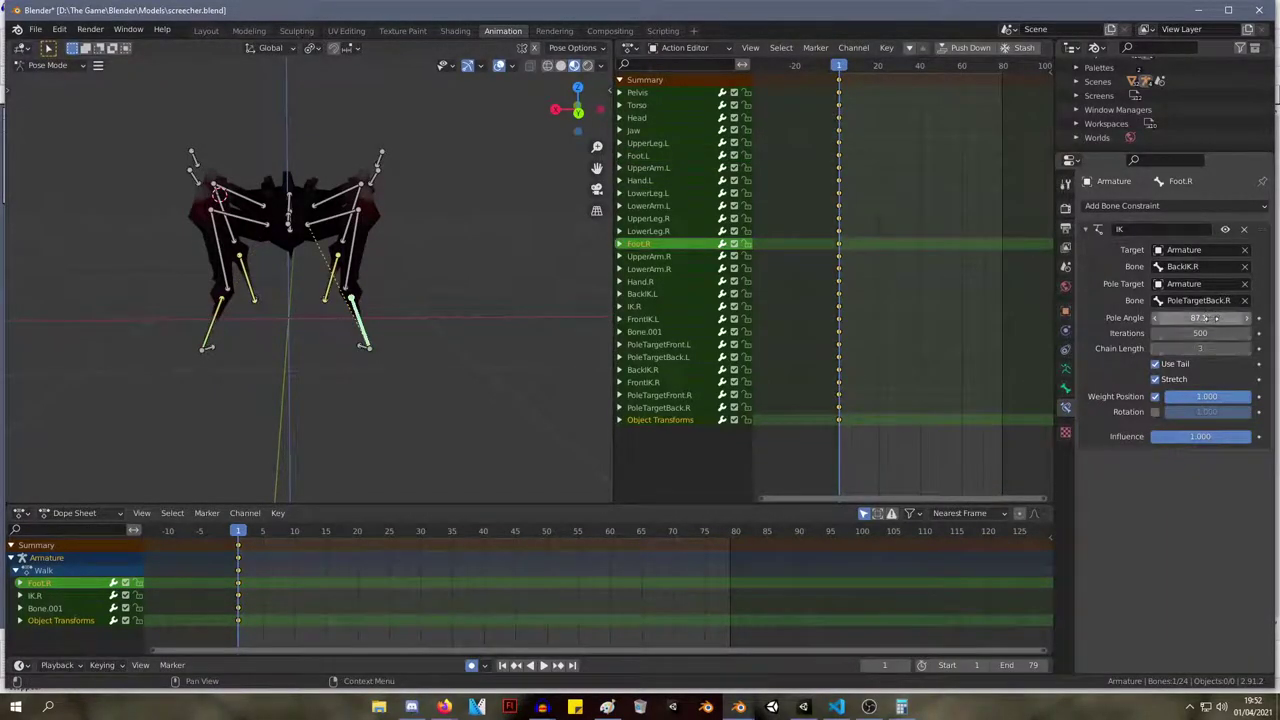
left_click(46, 708)
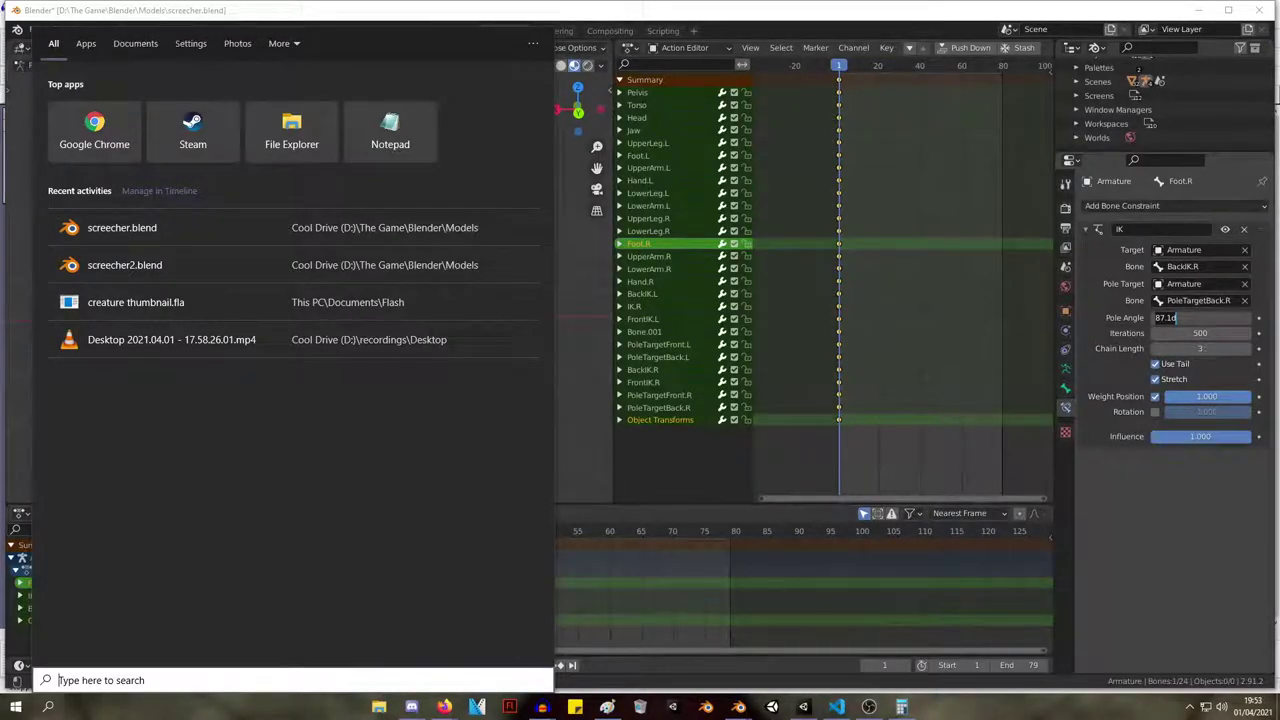
key("Escape")
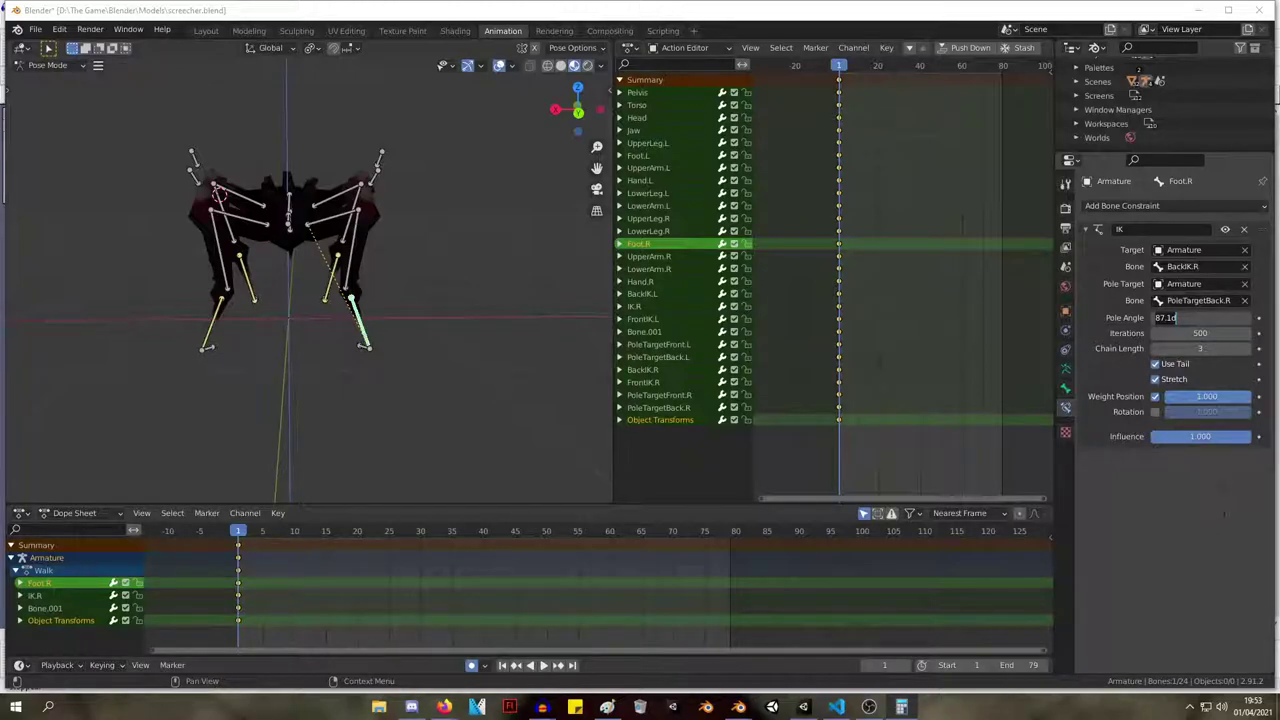
key("Return")
left_click_drag(1200, 317, 1206, 317)
key("ctrl+z")
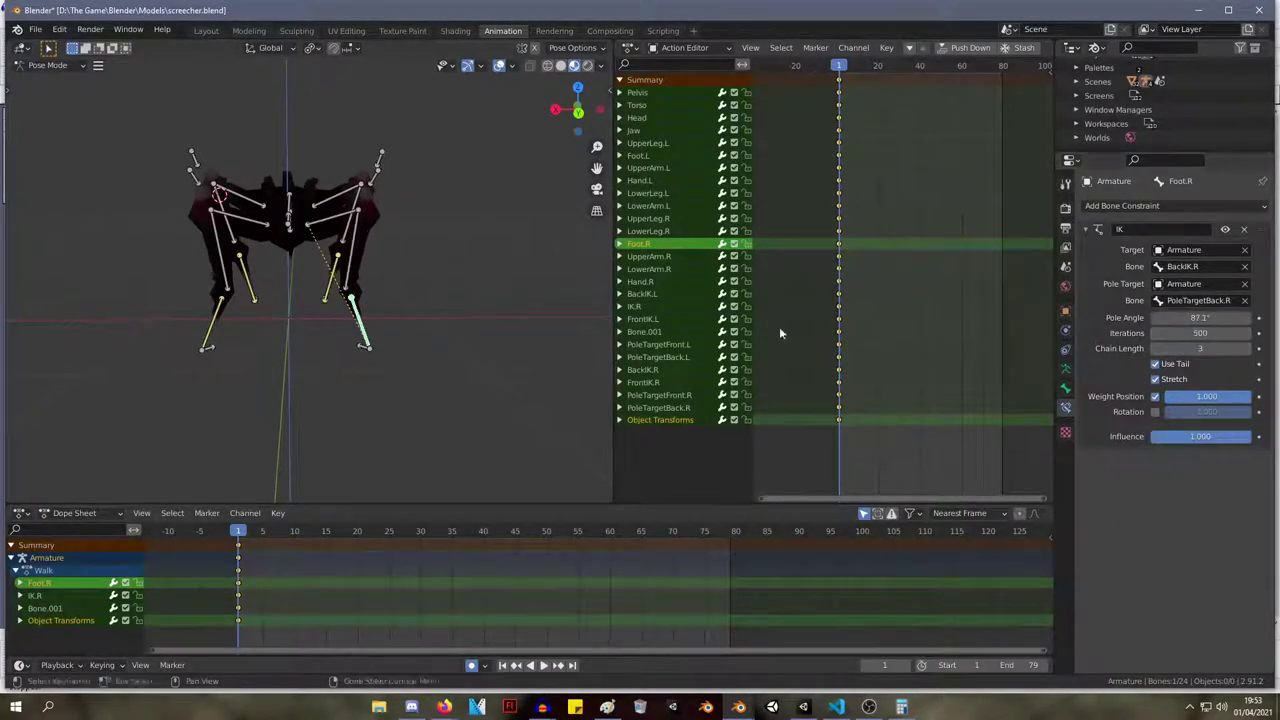
left_click(226, 292)
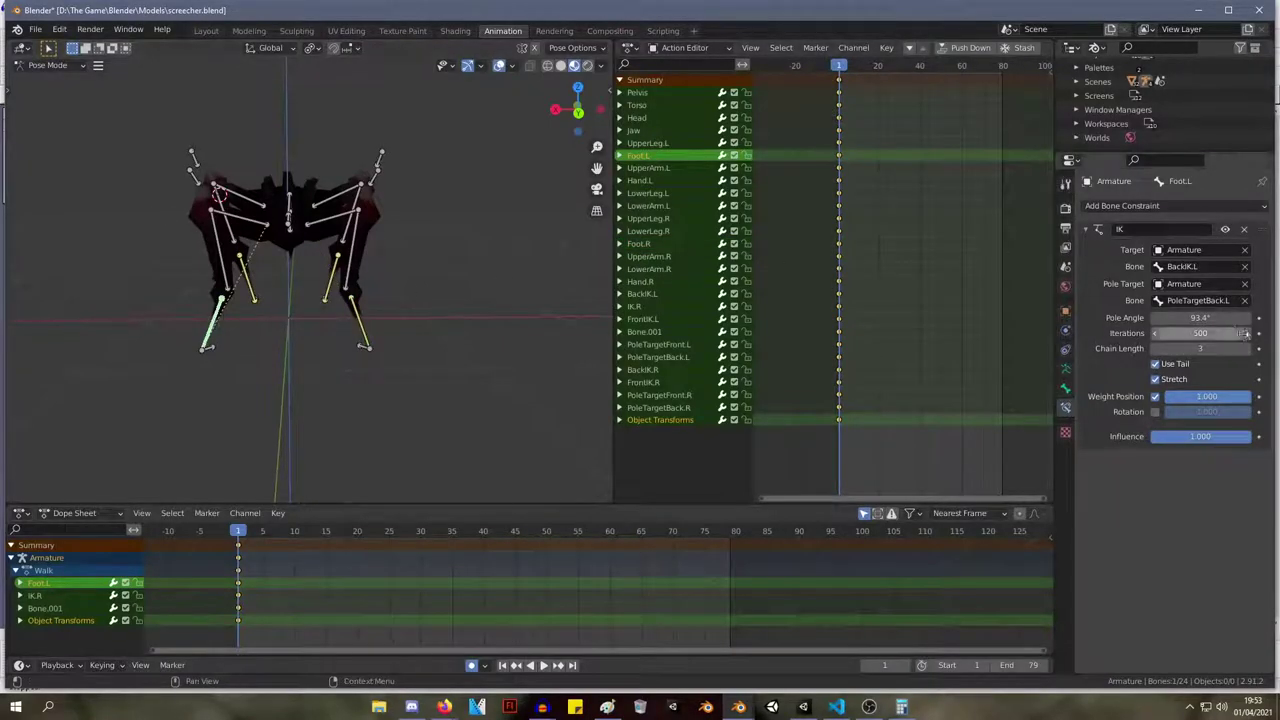
left_click_drag(1200, 317, 1203, 317)
Test the back leg IK with trial moves of the Pelvis bone and the PoleTargetBack.L bone.
middle_click_drag(330, 240, 410, 145)
left_click(267, 226)
key("g")
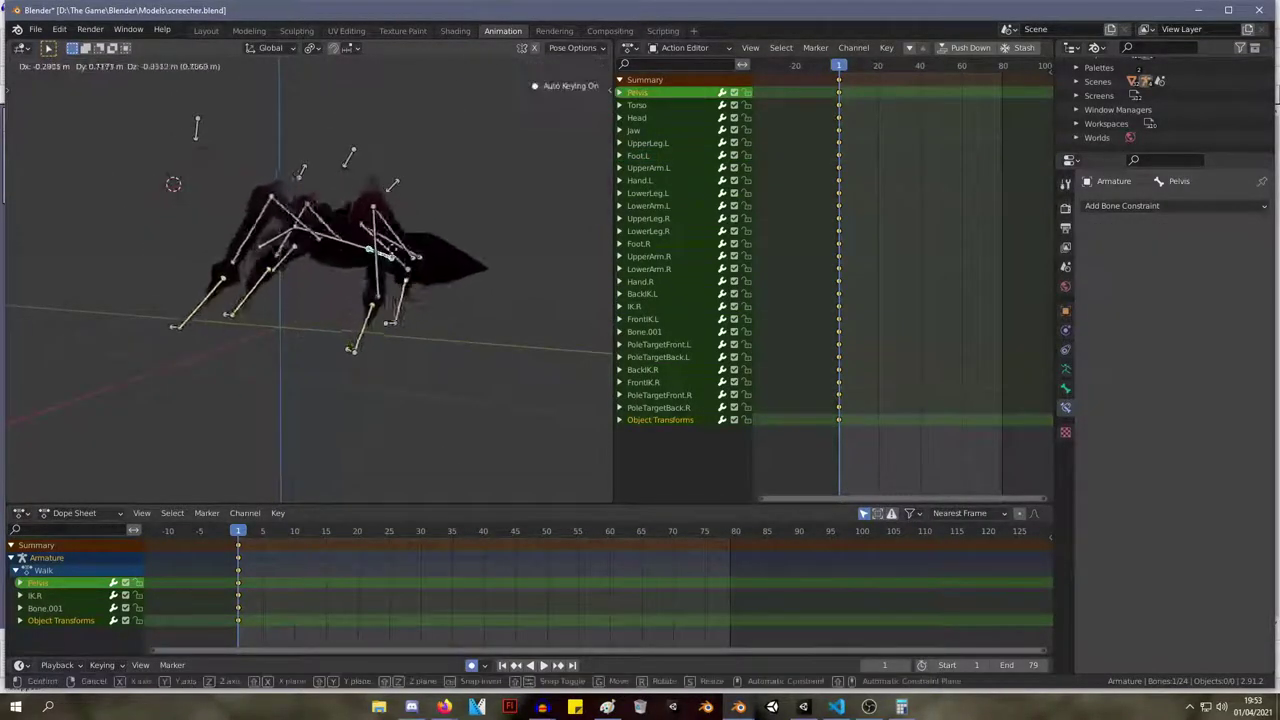
right_click(333, 218)
middle_click_drag(333, 218, 400, 185)
left_click(420, 172)
key("g")
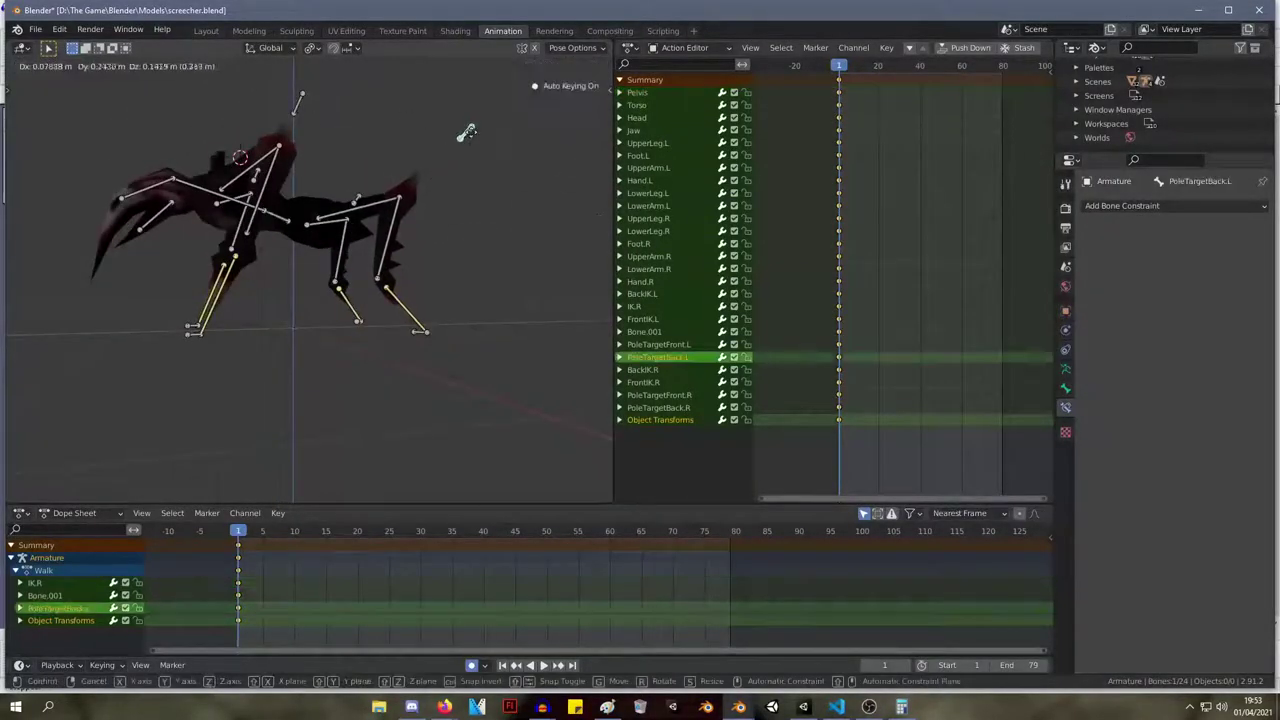
left_click(480, 114)
Raise the PoleTargetBack.L and PoleTargetBack.R bones together by about 0.55 m along the global Z axis.
middle_click_drag(480, 114, 376, 188)
left_click(390, 172)
key("KP_3")
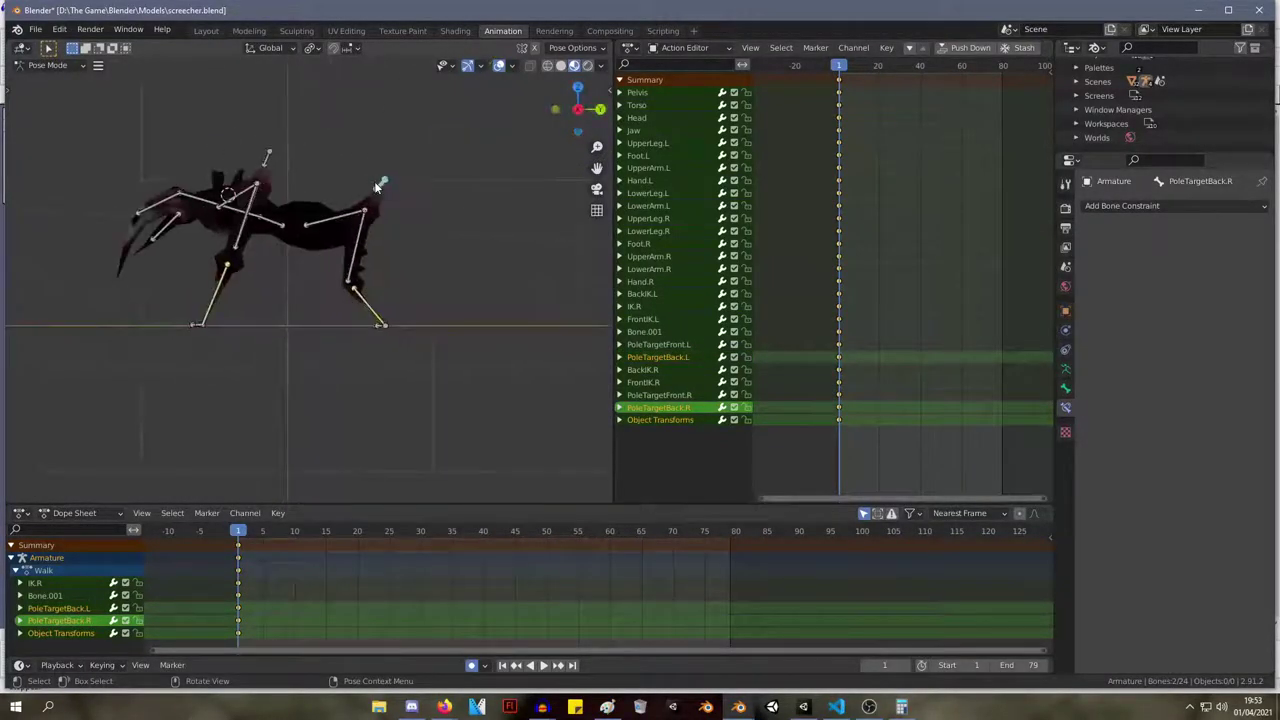
key("KP_1")
key("g")
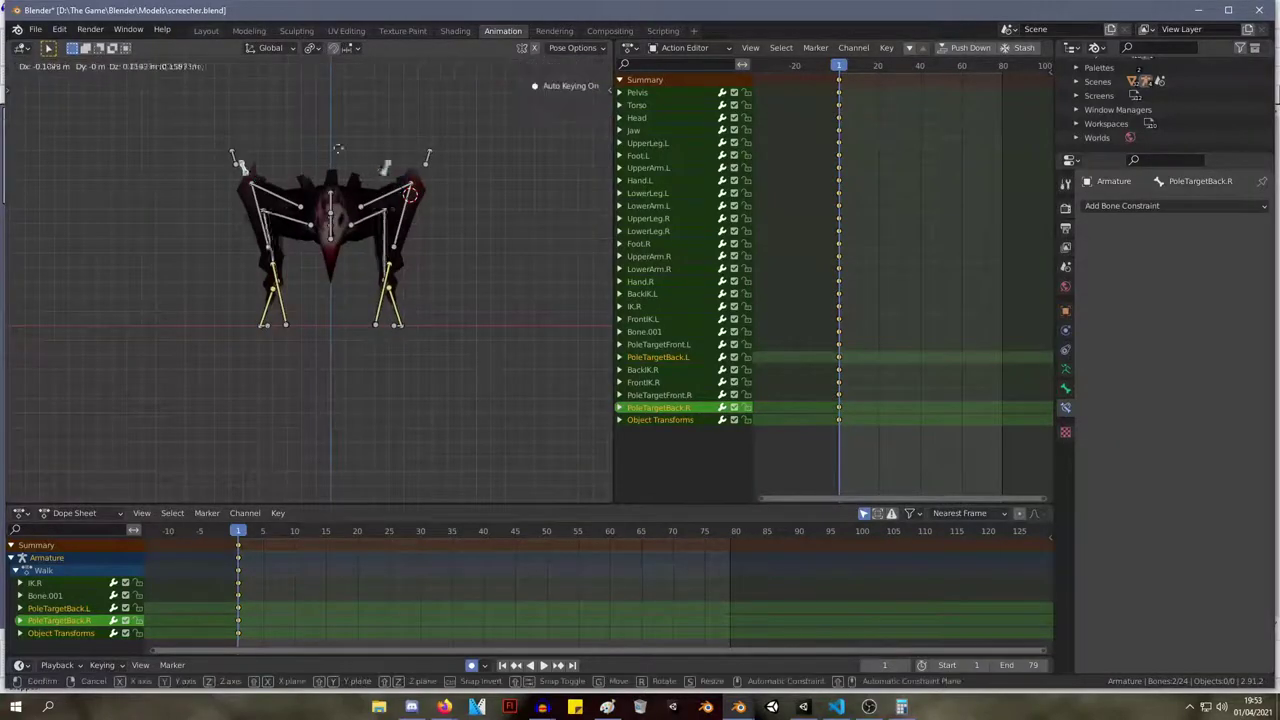
key("z")
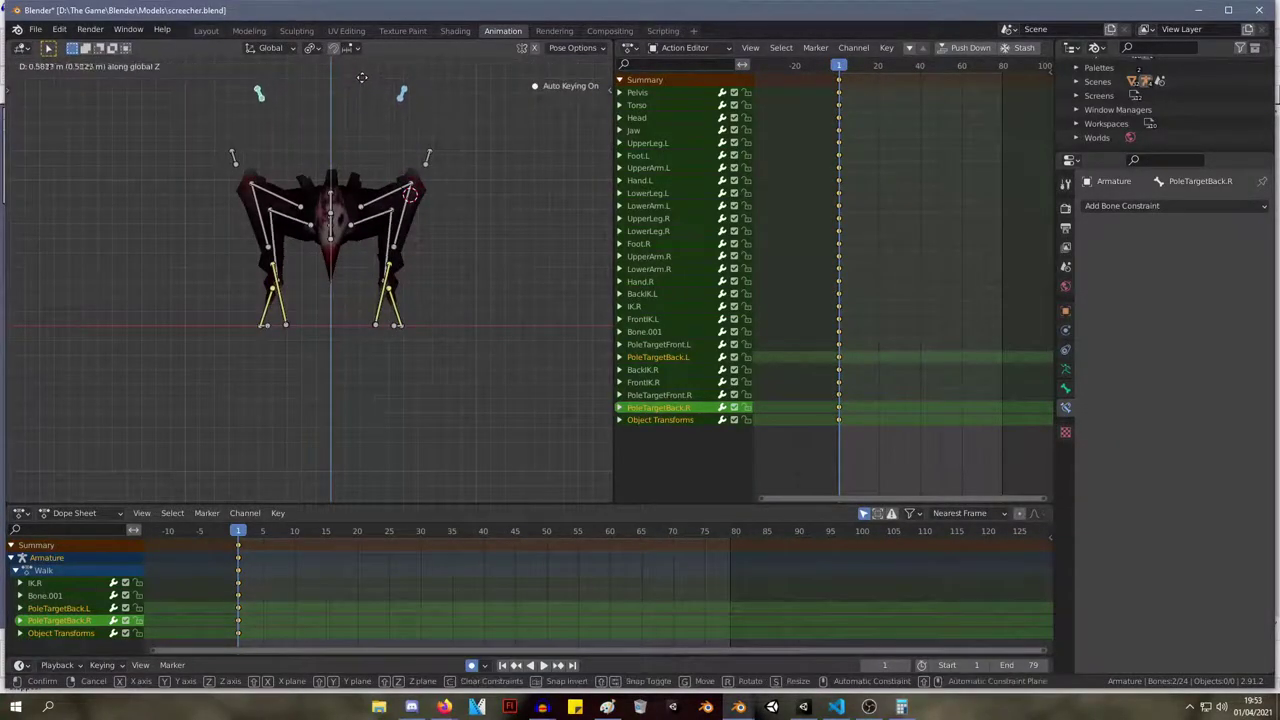
left_click(362, 89)
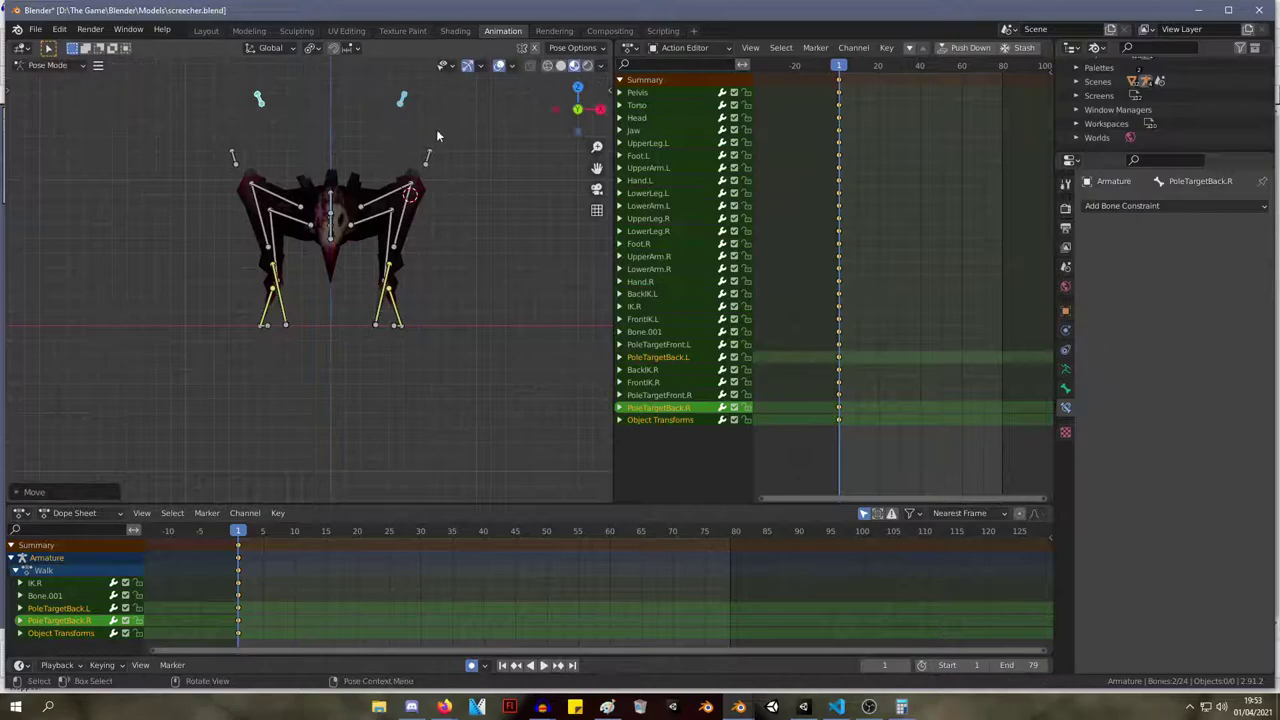
right_click(404, 104)
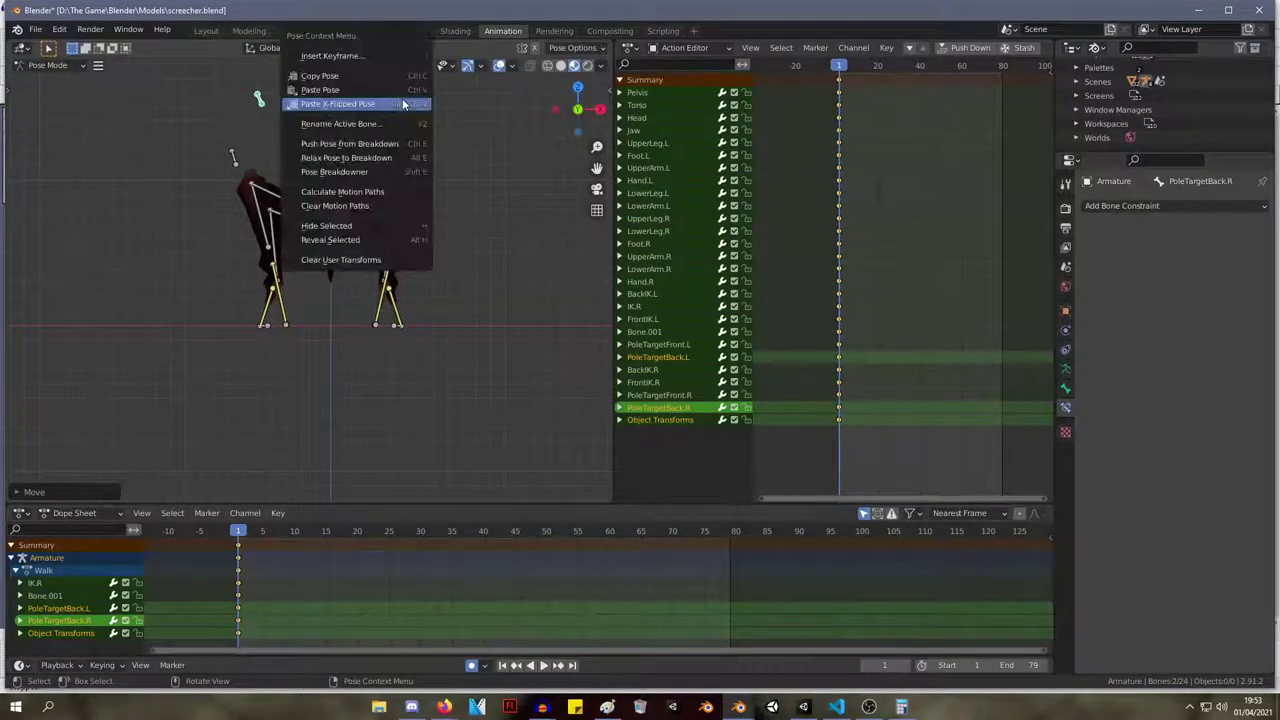
key("Escape")
key("Tab")
key("Tab")
key("Tab")
middle_click_drag(508, 144, 480, 185)
key("Tab")
Test the left back leg's response with trial moves of the PoleTargetBack.L bone.
left_click(429, 96)
key("g")
left_click_drag(460, 103, 482, 104)
middle_click_drag(482, 104, 222, 103)
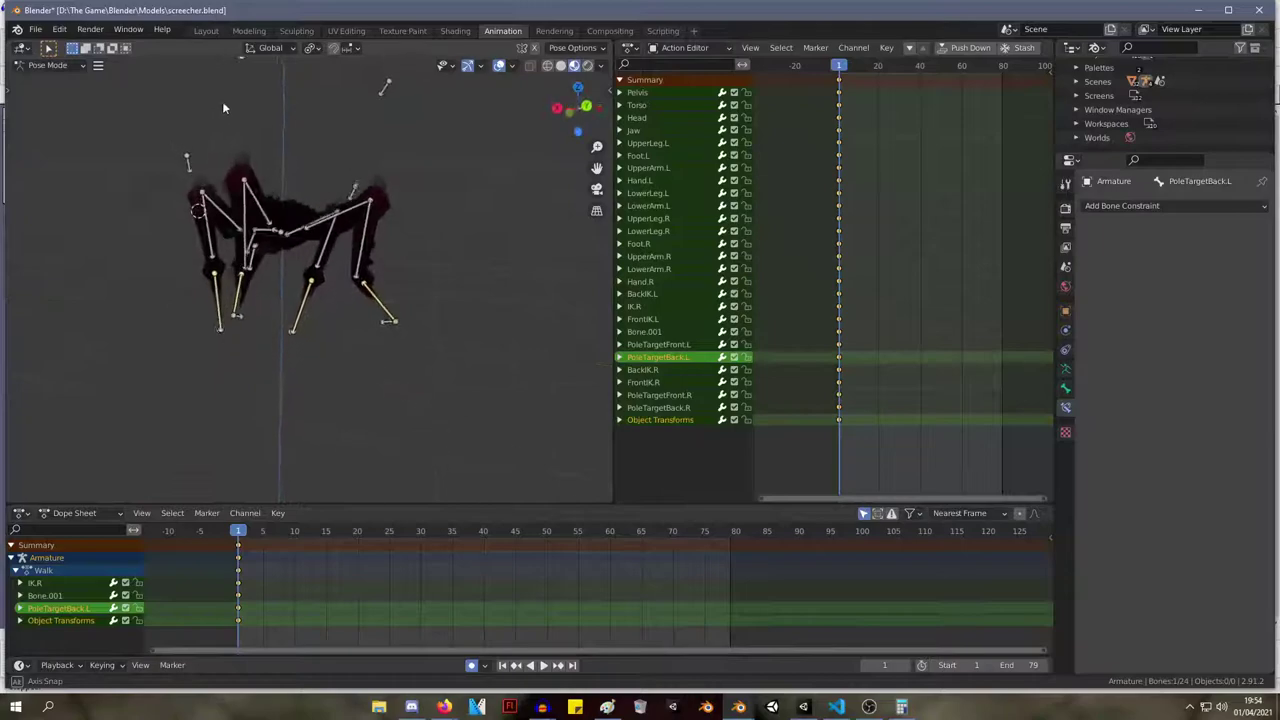
scroll(223, 103, "down", 4)
key("g")
right_click(331, 132)
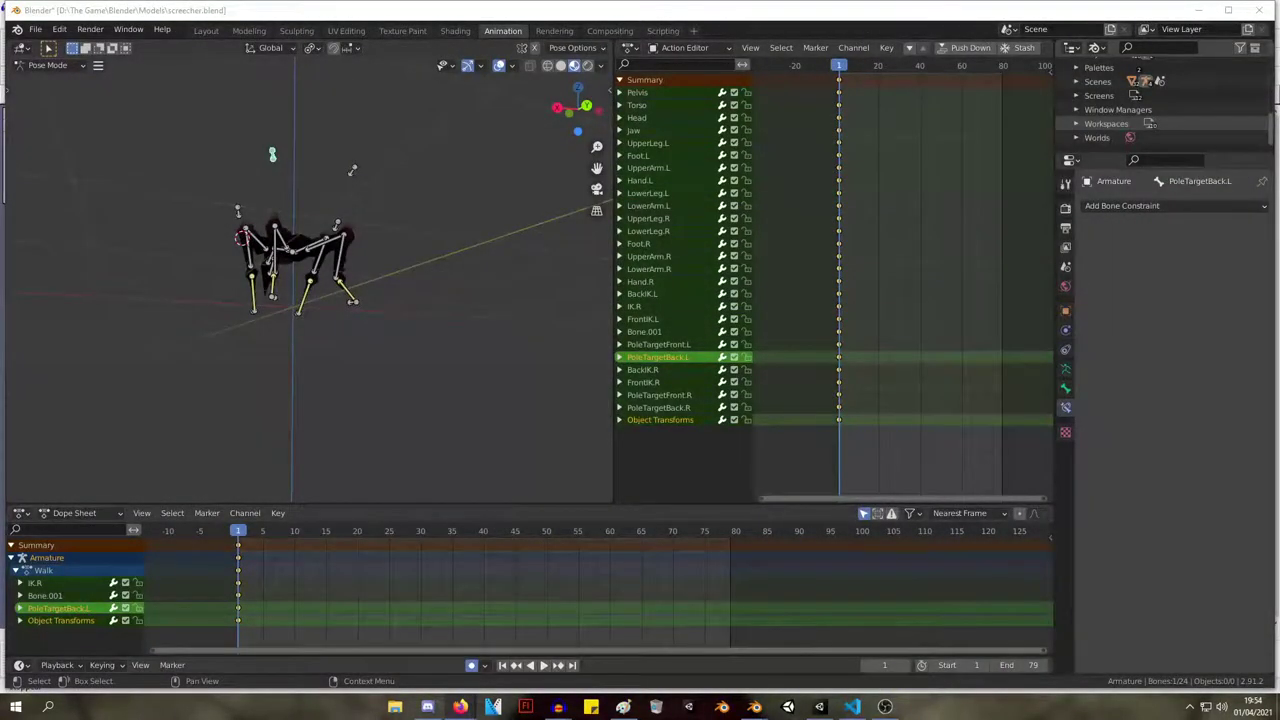
Inspect the rig from the front, play the Walk action briefly and return to frame 1.
middle_click_drag(590, 190, 371, 233)
scroll(371, 233, "up", 4)
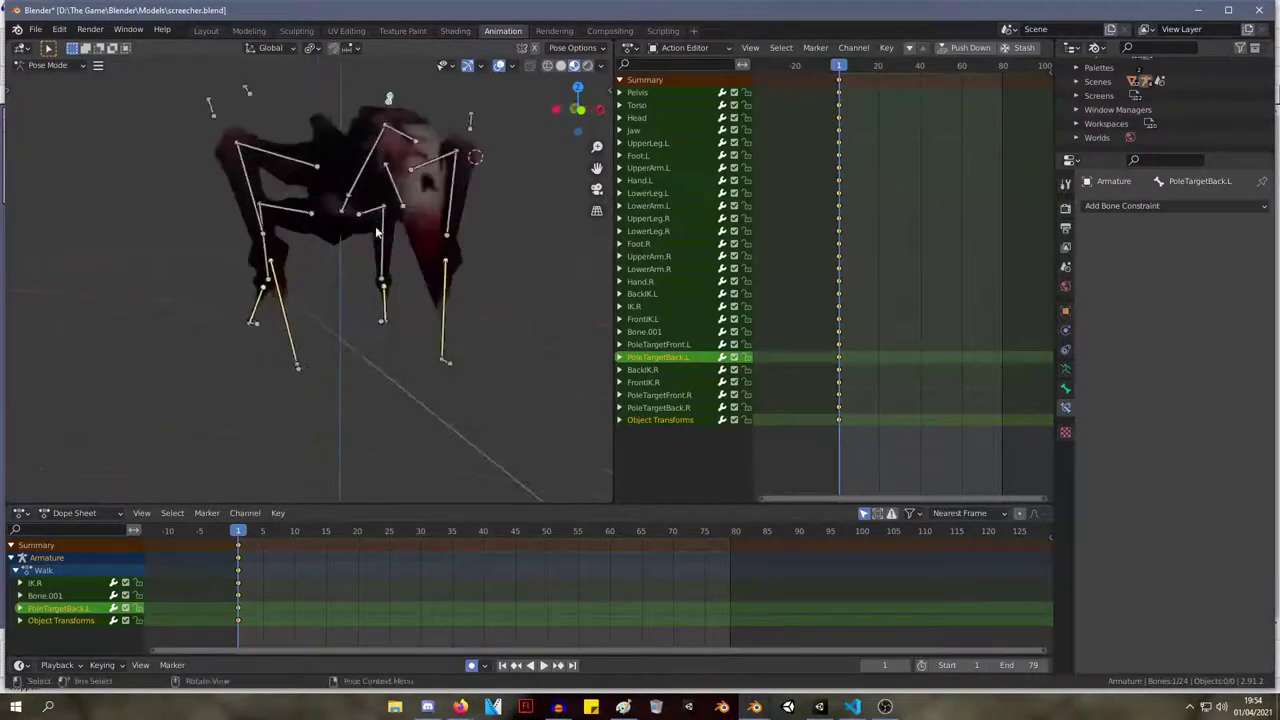
key("space")
left_click(831, 68)
left_click_drag(830, 64, 839, 64)
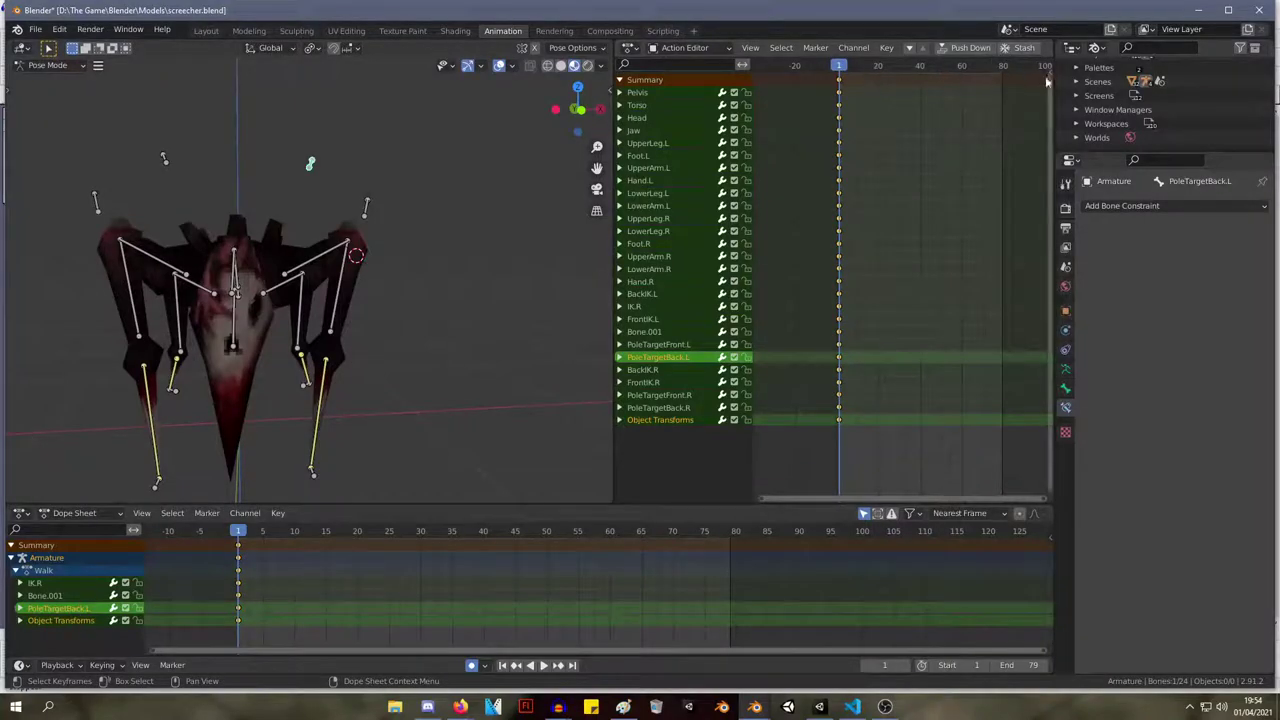
Widen the Action Editor area and go to frame 30 of the Walk action, with the rig in side view.
left_click_drag(613, 128, 522, 127)
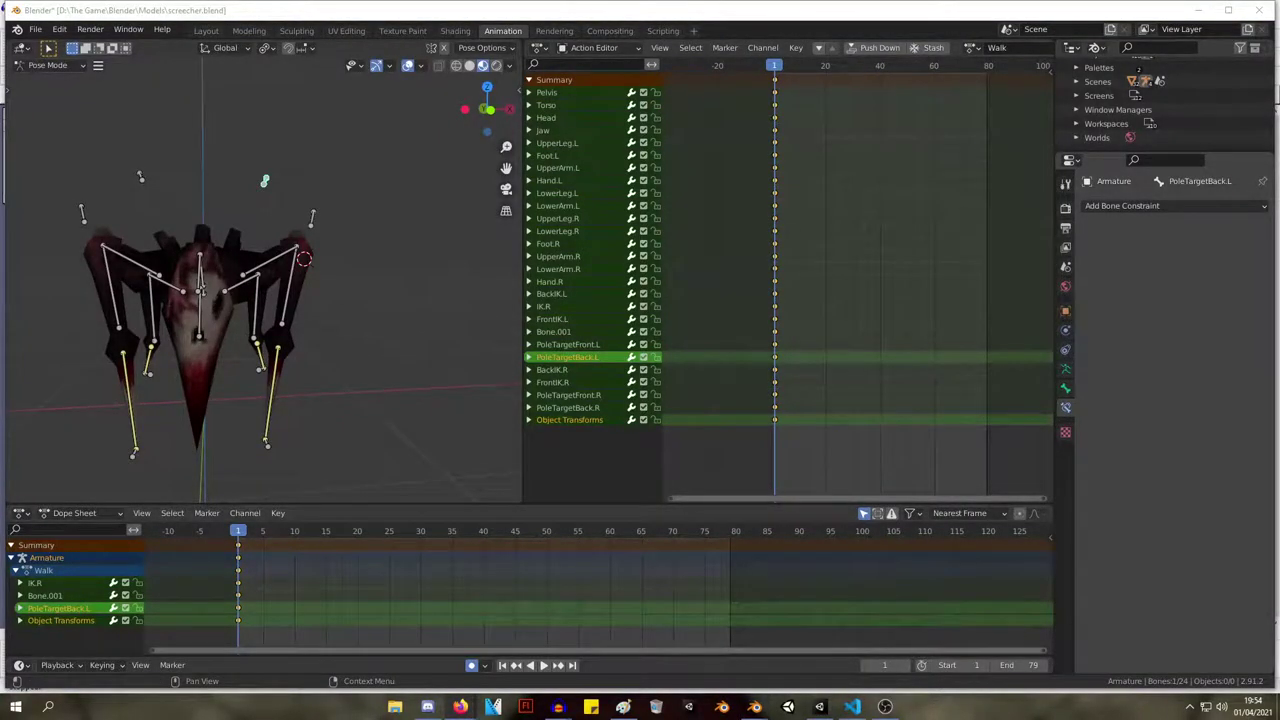
middle_click_drag(400, 209, 270, 160)
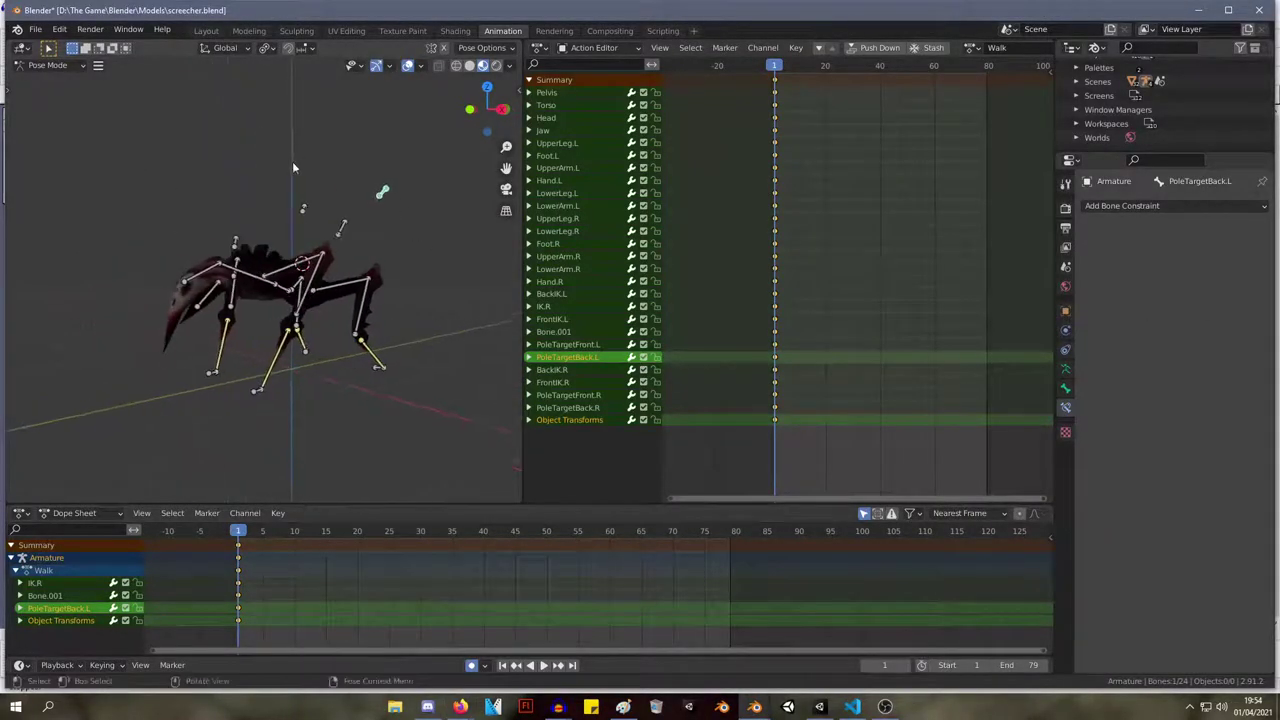
scroll(290, 166, "up", 4)
left_click_drag(776, 70, 853, 68)
key("KP_3")
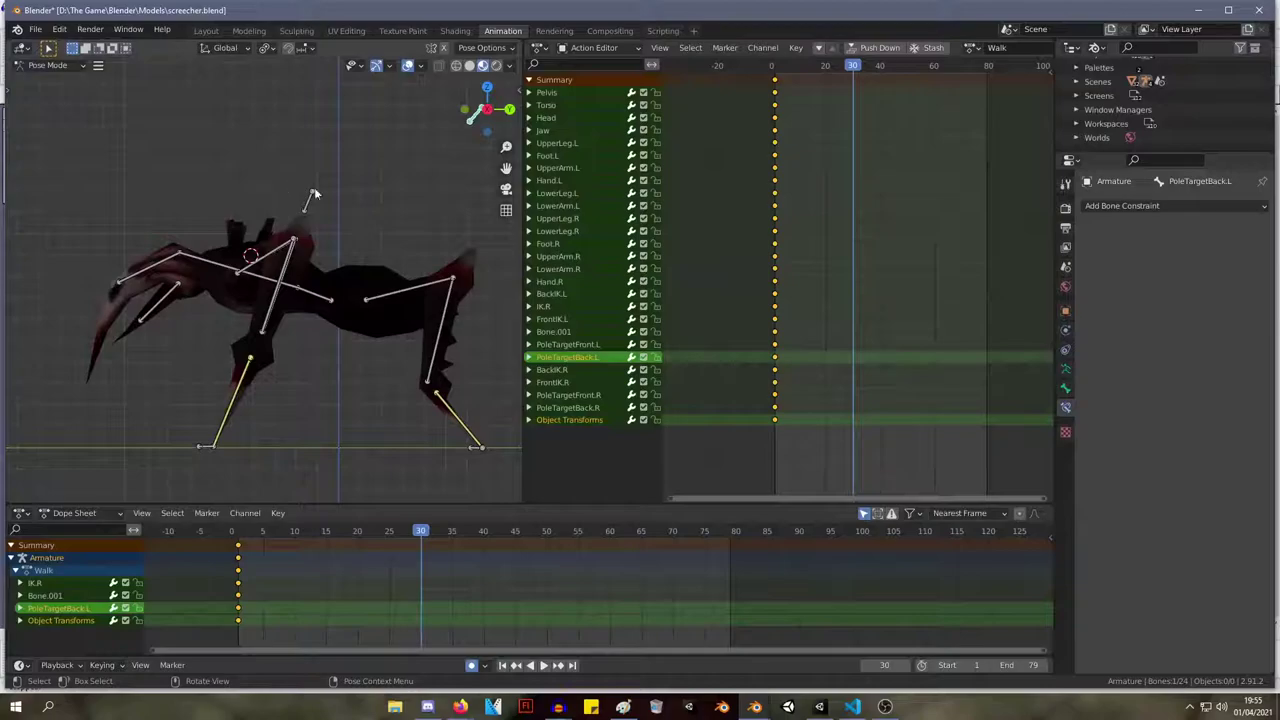
Move the FrontIK.L bone about 0.5 m forward along the ground at frame 30.
left_click(237, 397)
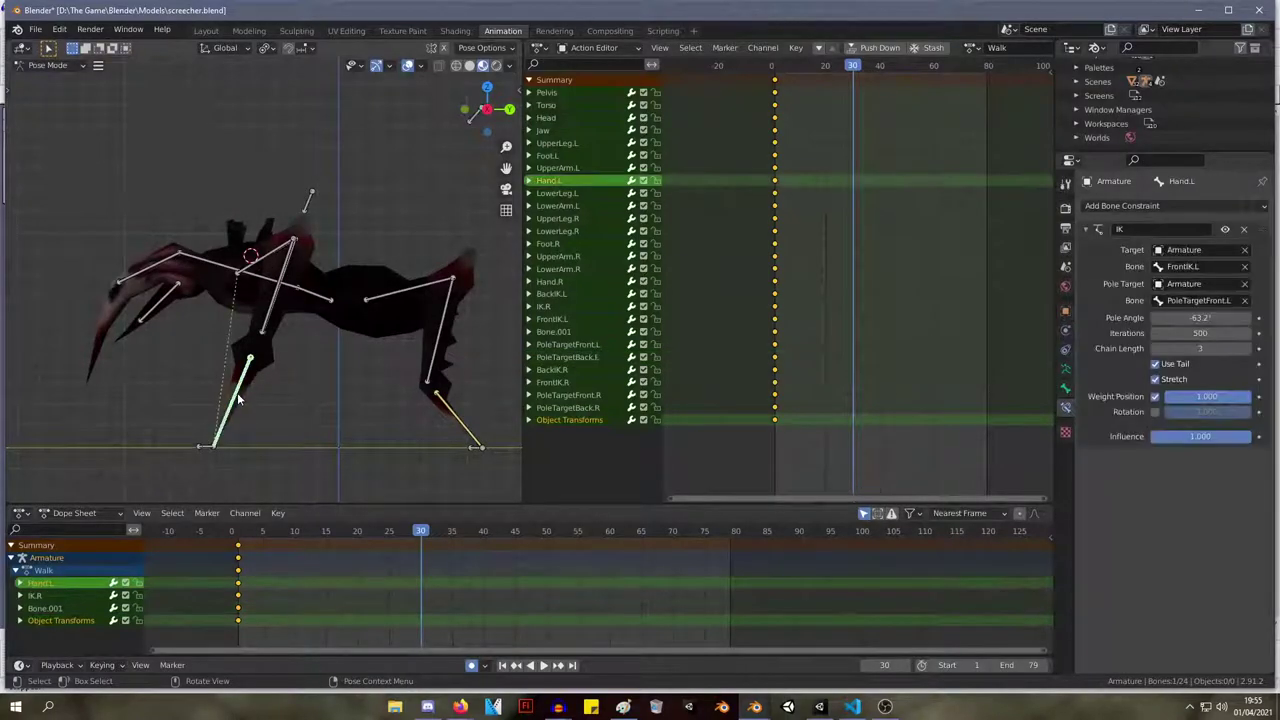
key("g")
right_click(261, 418)
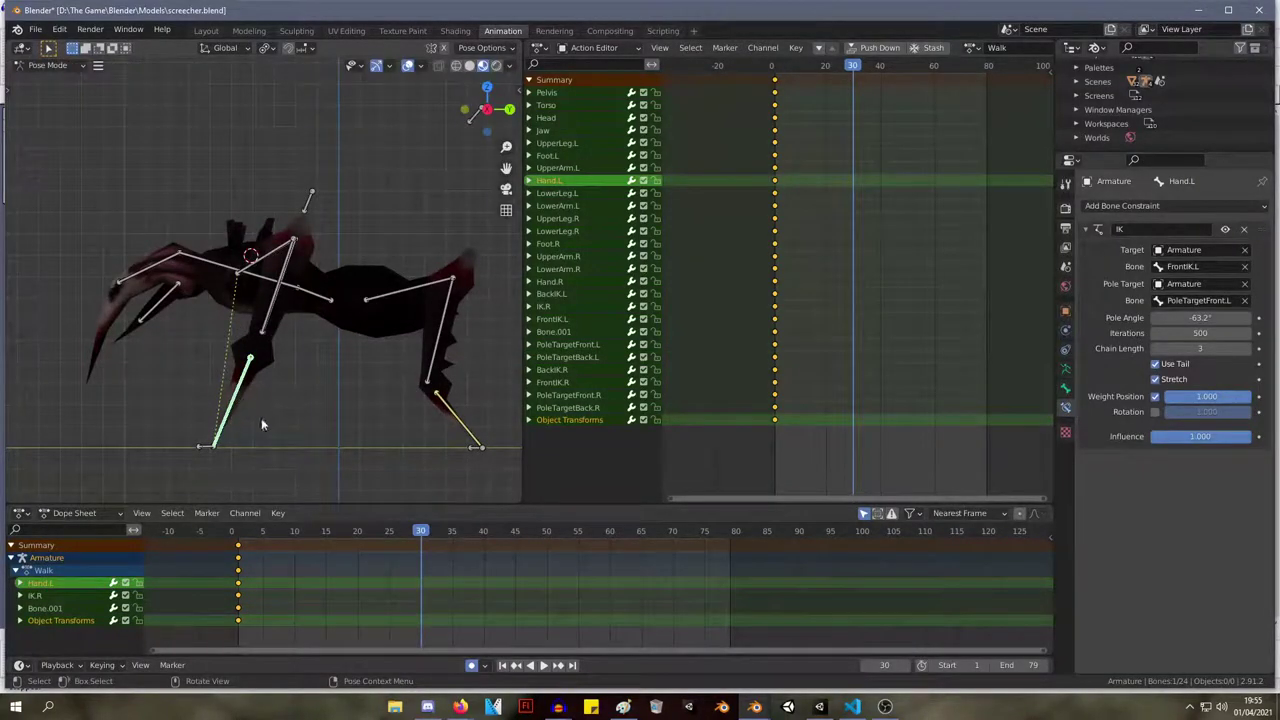
left_click(207, 449)
key("g")
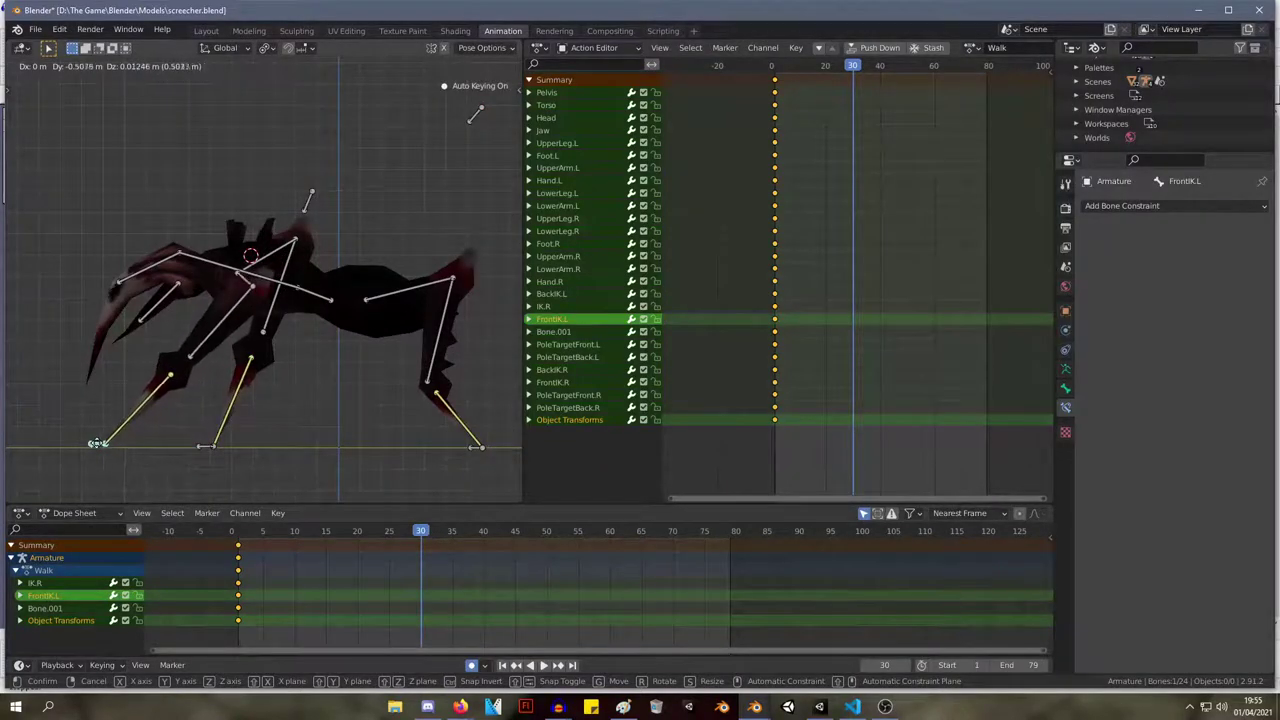
left_click(96, 443)
Move the PoleTargetFront.L bone forward and up above the extended left front leg at frame 30.
left_click(310, 200)
key("g")
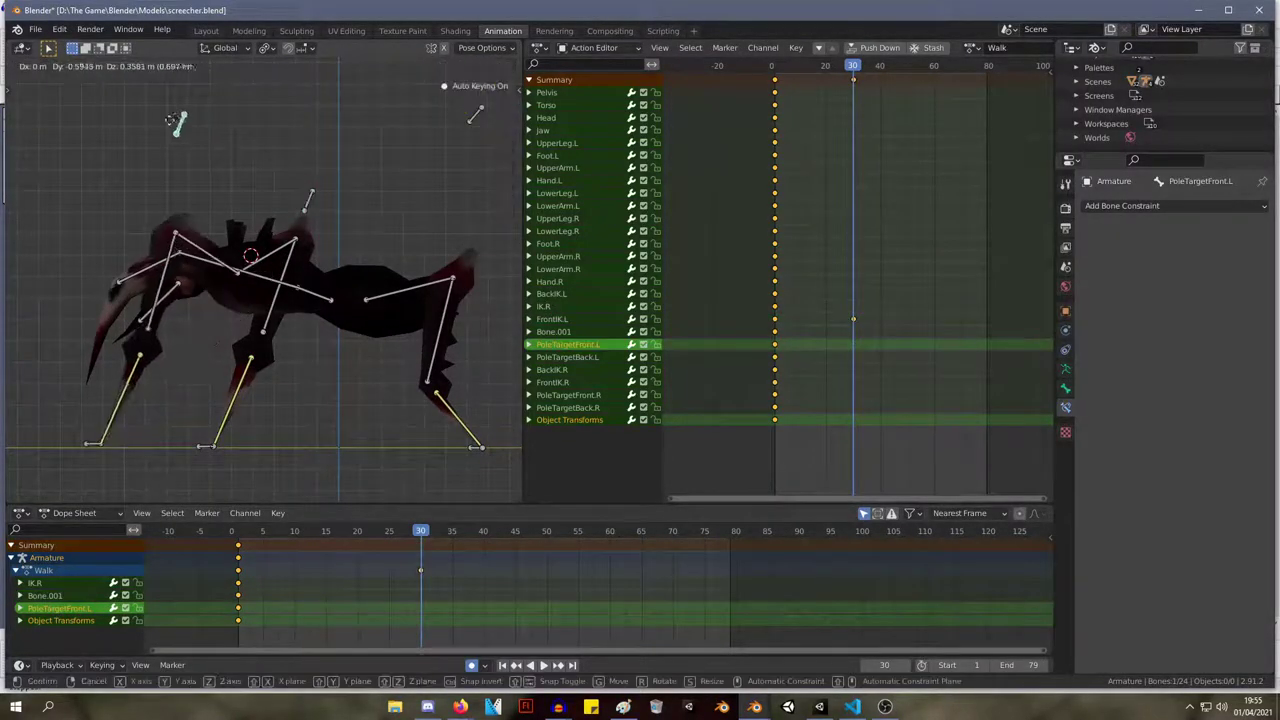
left_click(214, 142)
middle_click_drag(214, 142, 367, 176)
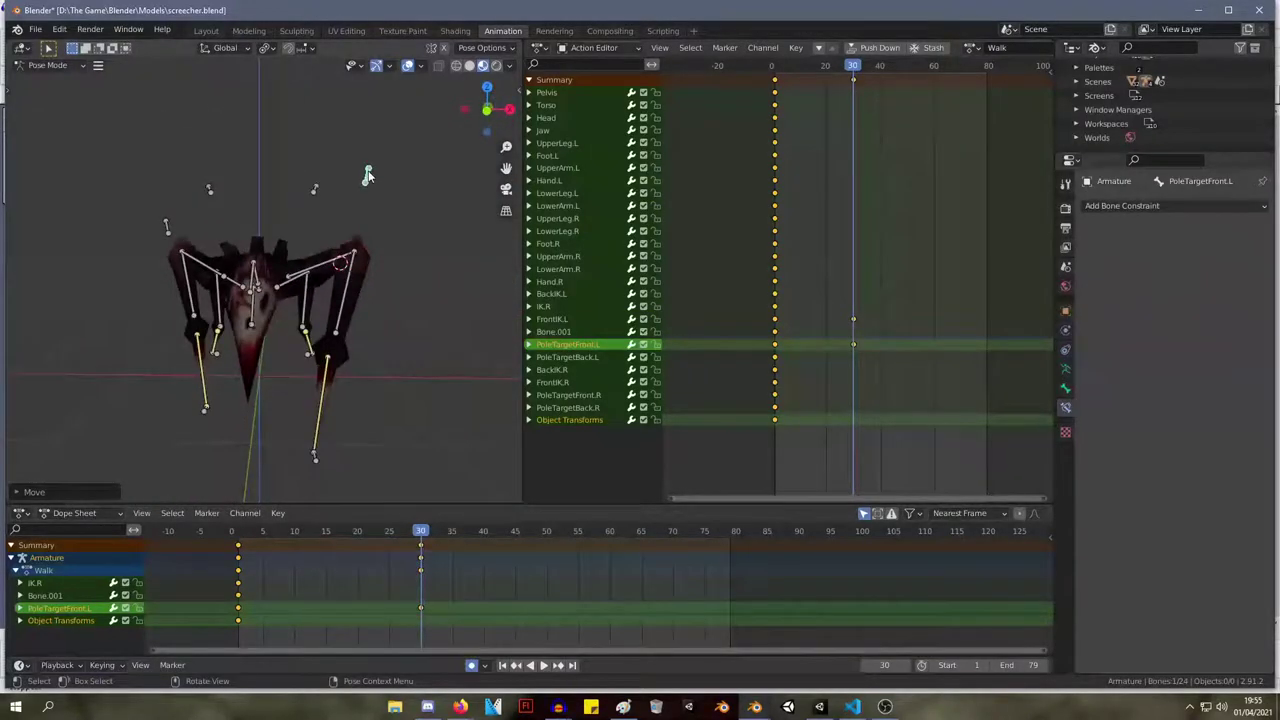
key("KP_1")
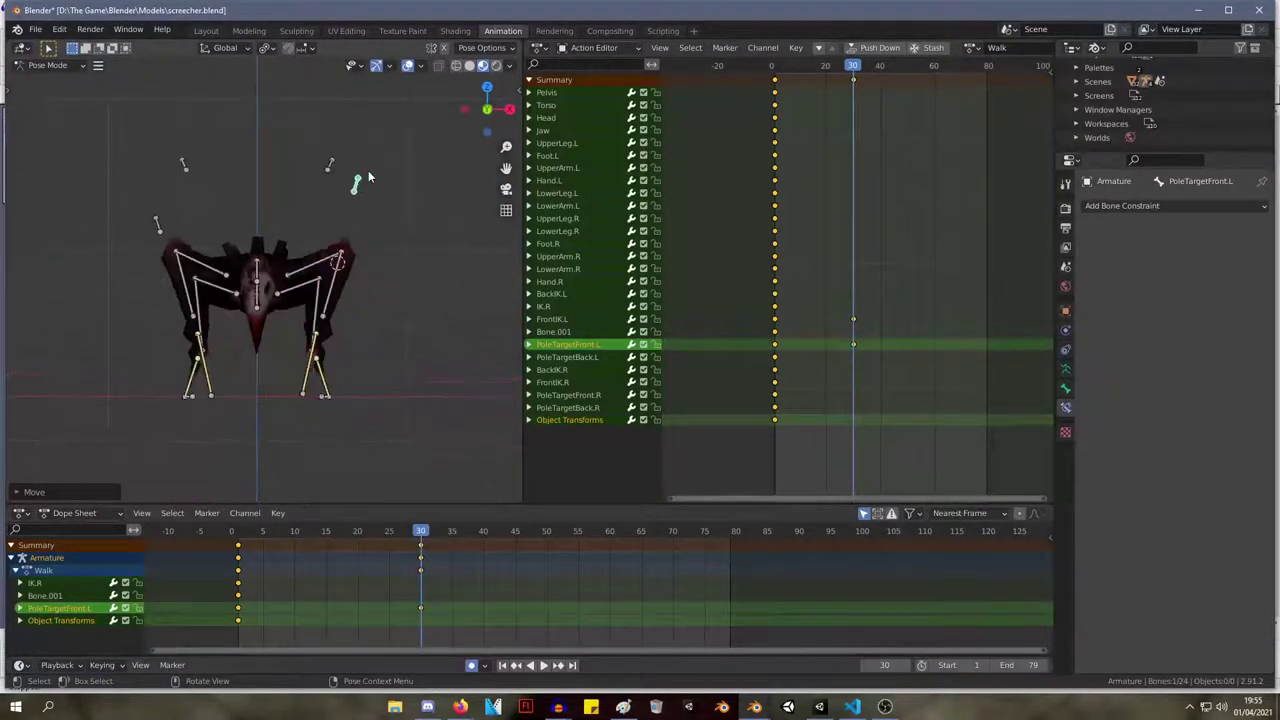
Shift the FrontIK.L bone slightly outward at frame 30, aligning the left front foot in front view.
left_click(315, 397)
left_click(321, 398)
middle_click_drag(321, 398, 335, 370)
key("g")
left_click(378, 366)
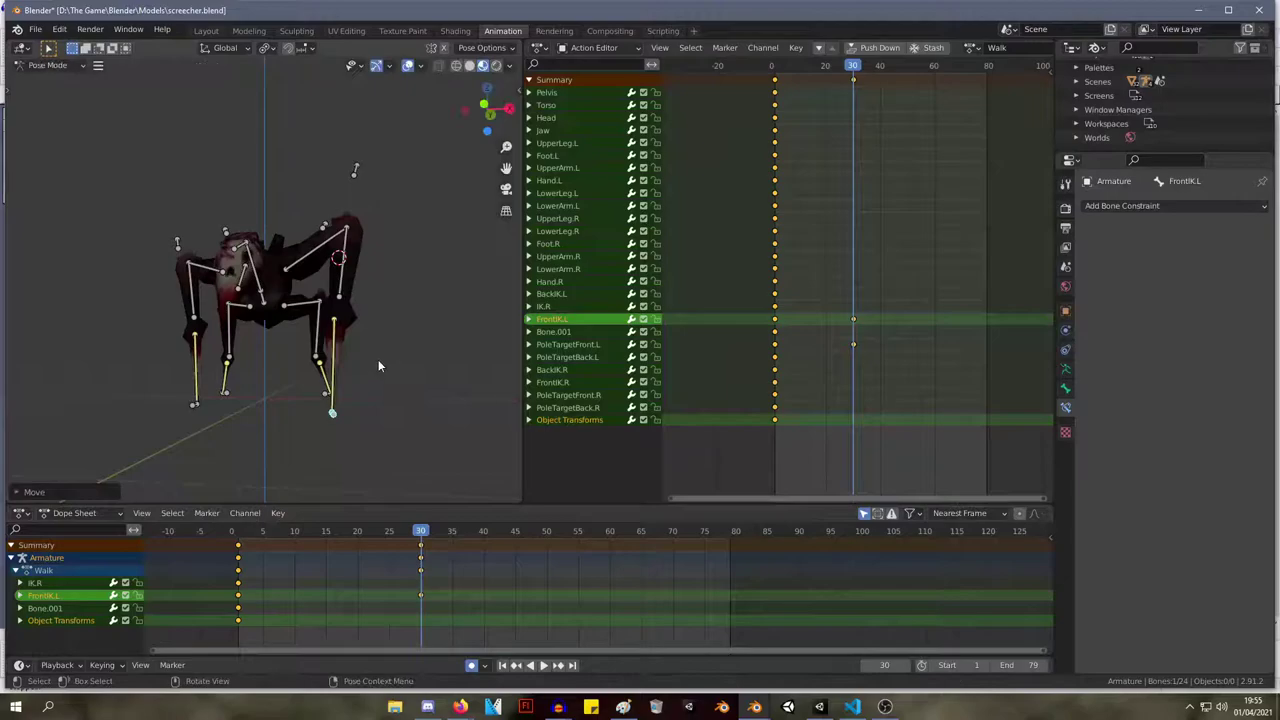
key("KP_1")
key("g")
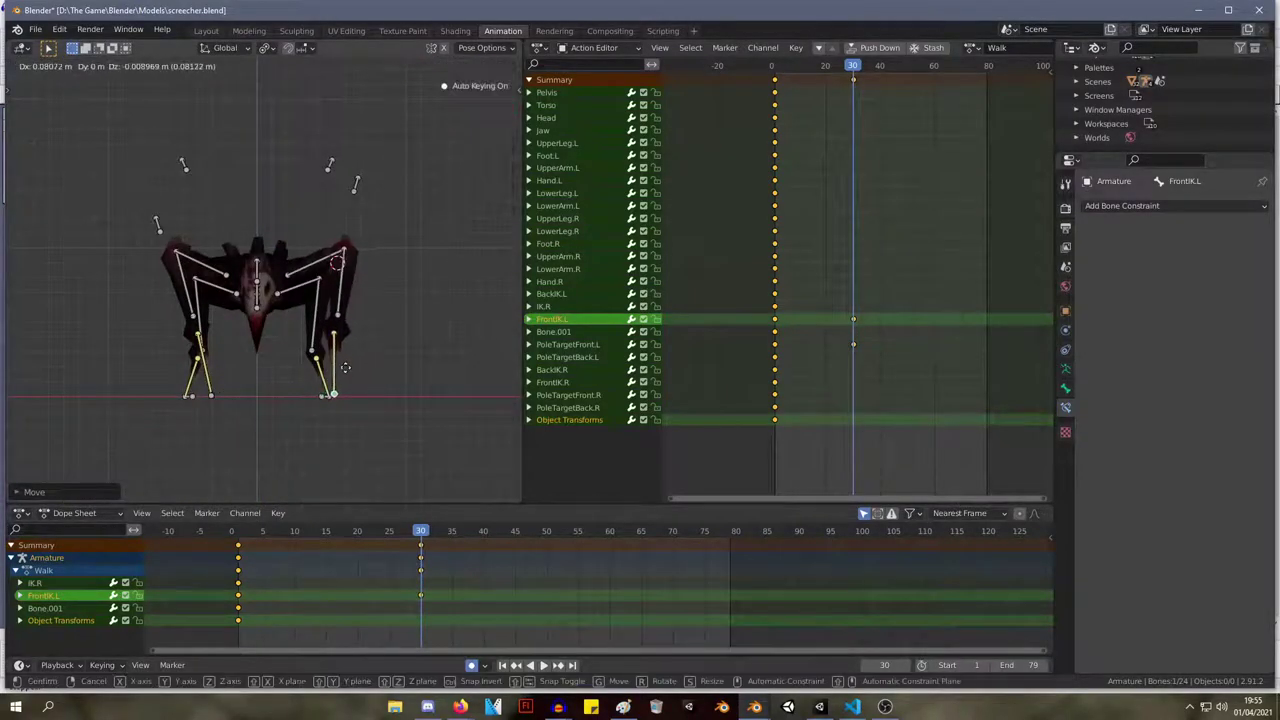
left_click(344, 372)
Move the PoleTargetFront.L bone about 0.5 m back and 0.2 m inward at frame 30, then check front and side views.
middle_click_drag(364, 293, 200, 157)
left_click(200, 157)
key("g")
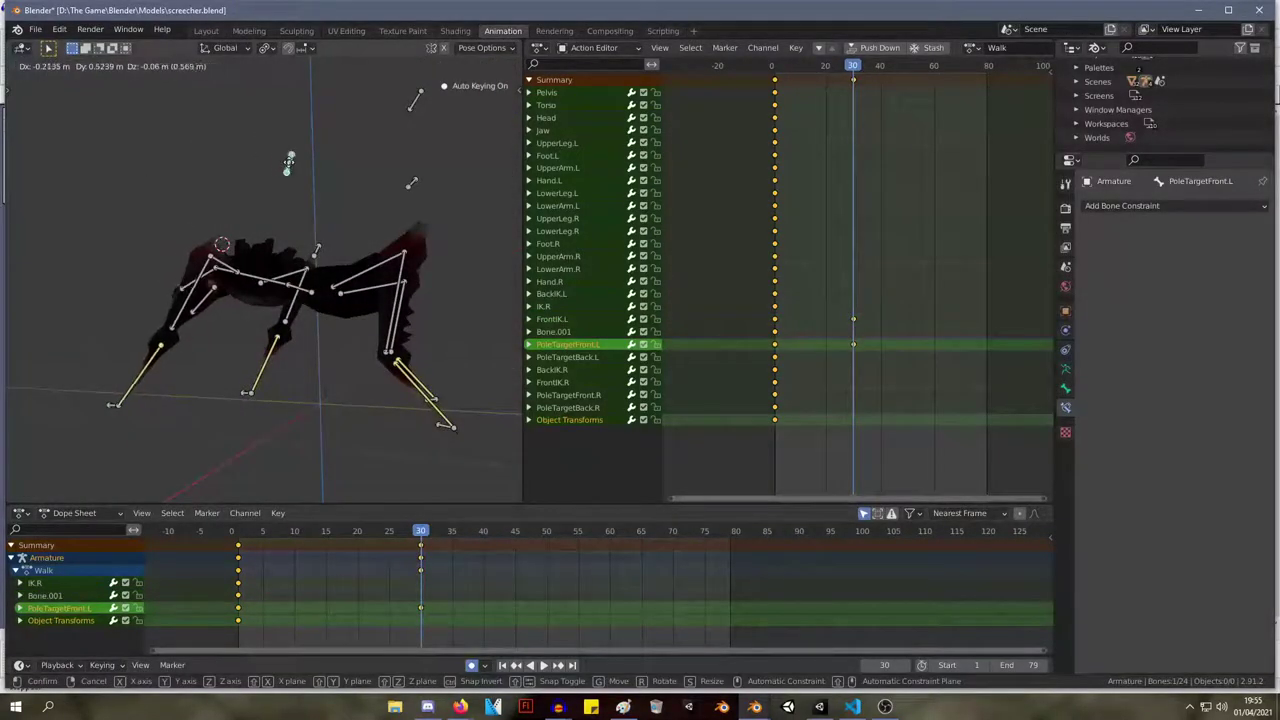
left_click(276, 147)
middle_click_drag(276, 147, 118, 174)
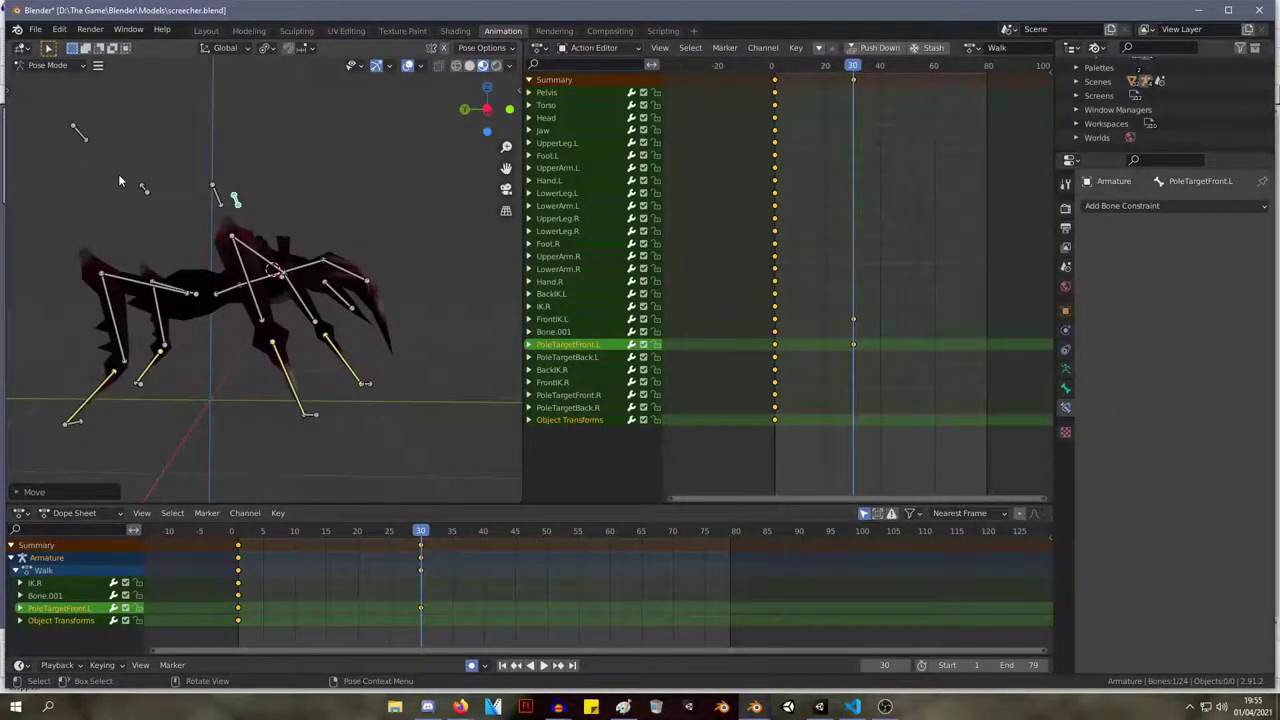
key("KP_1")
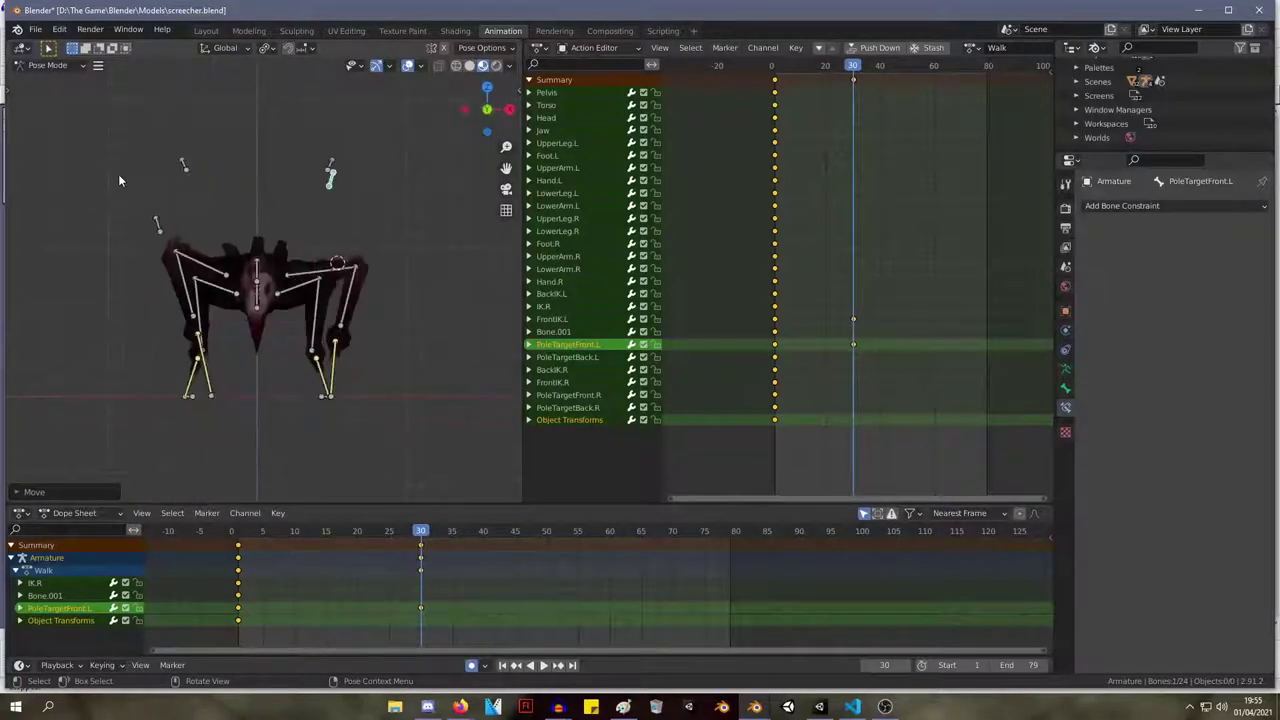
key("KP_3")
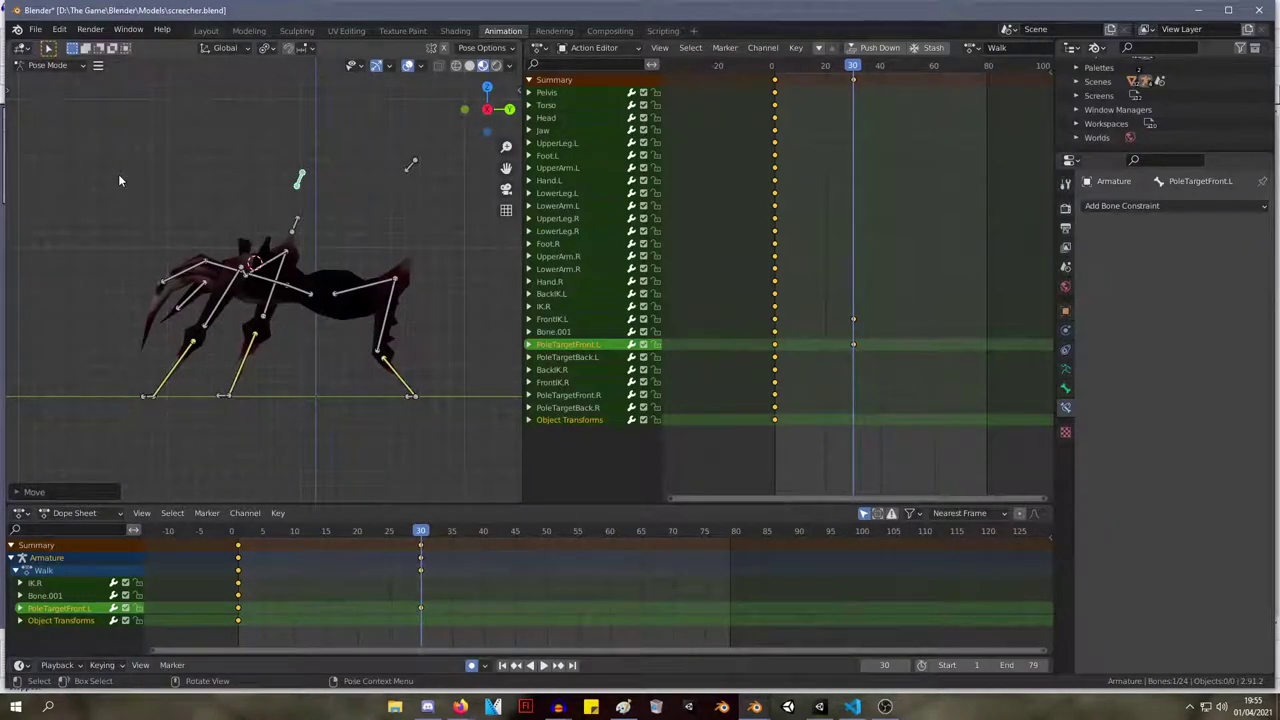
Move the BackIK.L bone forward along the ground at frame 30 to bring the left back foot ahead.
key("KP_1")
key("KP_3")
left_click(406, 402)
key("g")
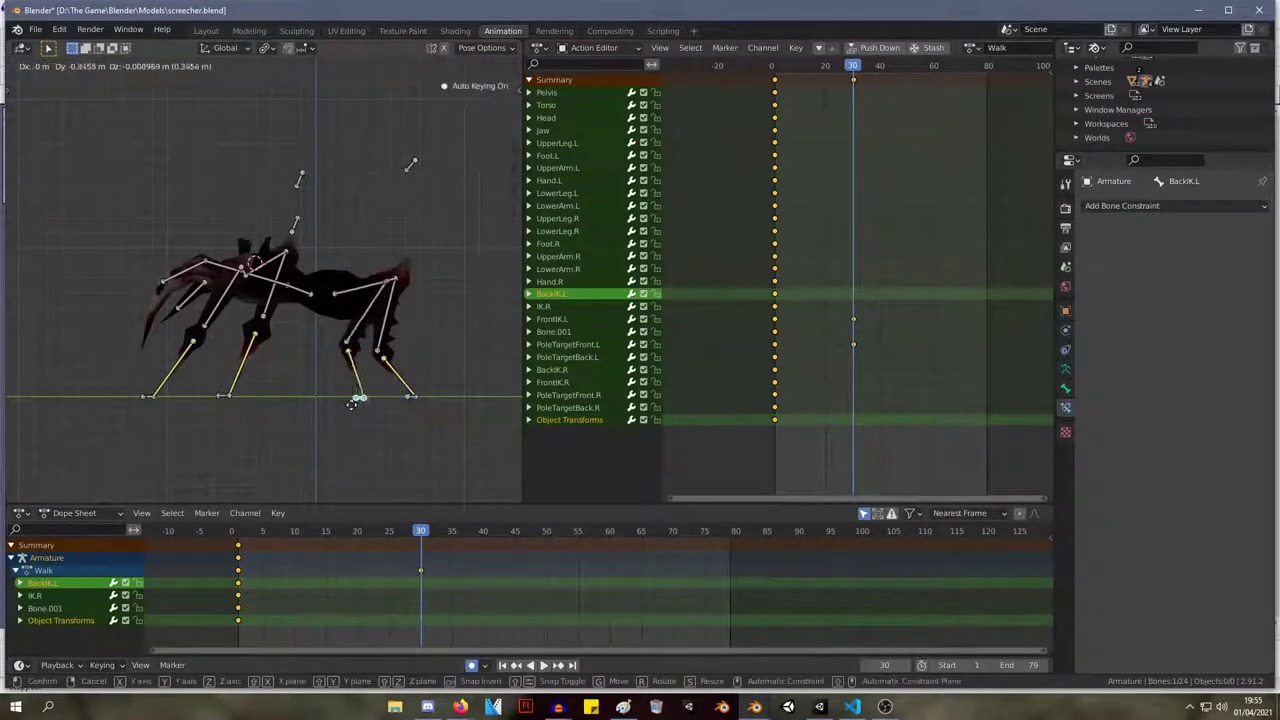
left_click(305, 400)
middle_click_drag(388, 237, 253, 240)
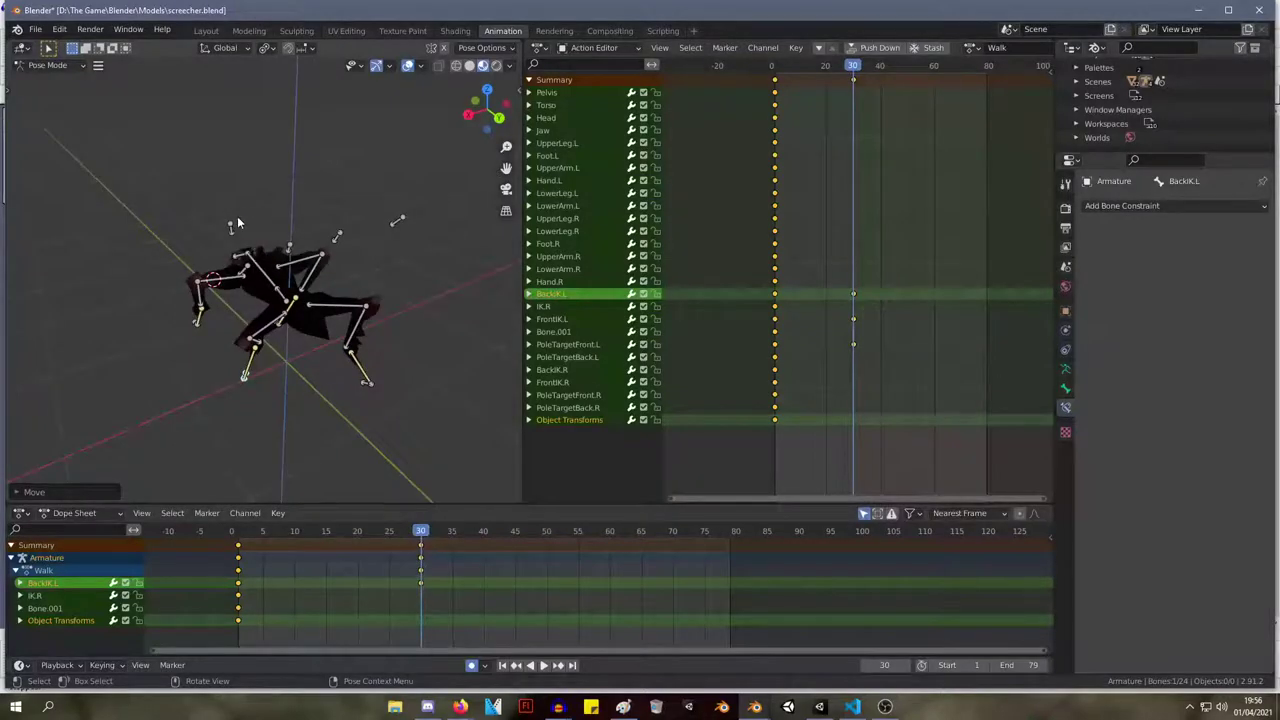
left_click(232, 225)
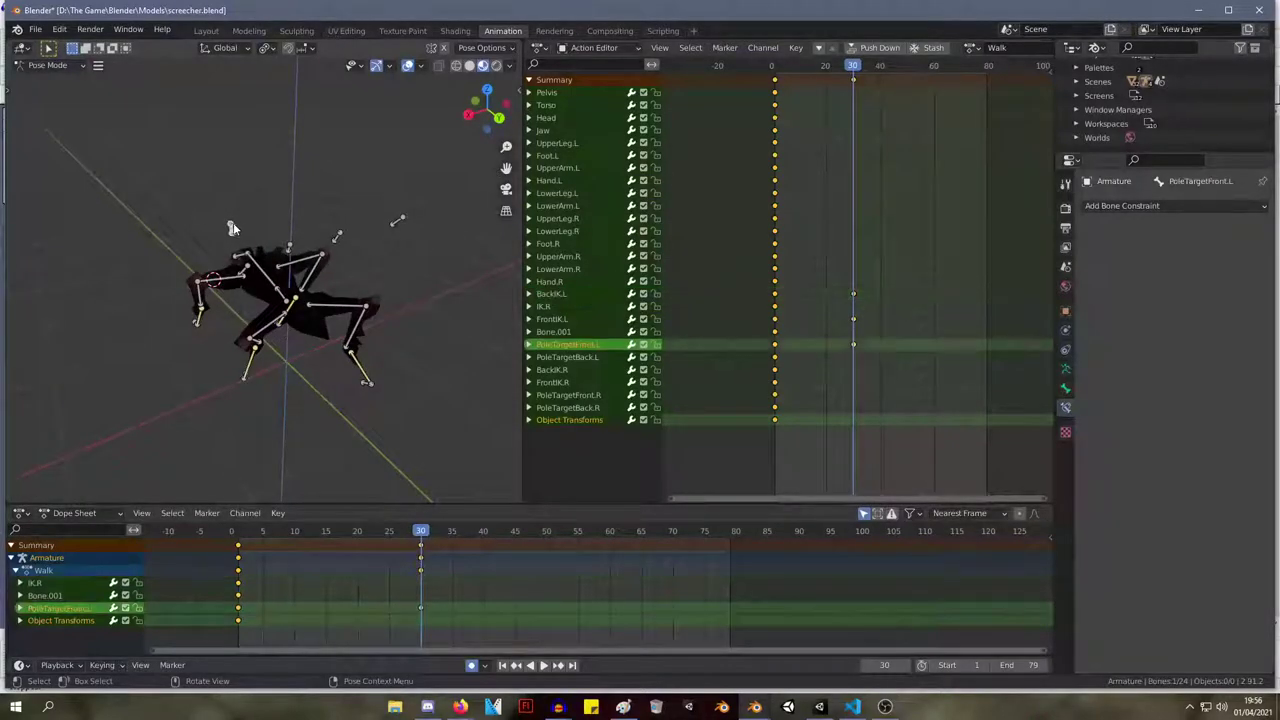
left_click(339, 237)
key("g")
right_click(399, 225)
left_click(398, 220)
key("g")
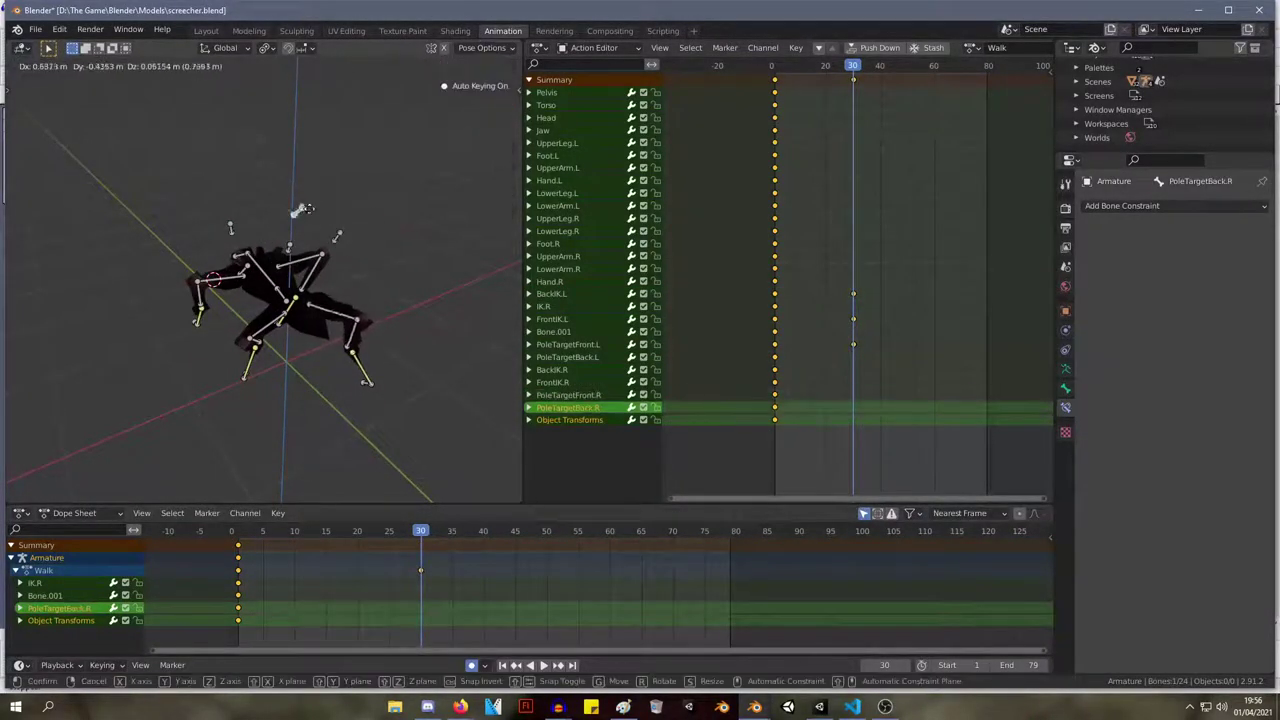
right_click(326, 207)
scroll(330, 207, "down", 3)
middle_click_drag(330, 207, 396, 156)
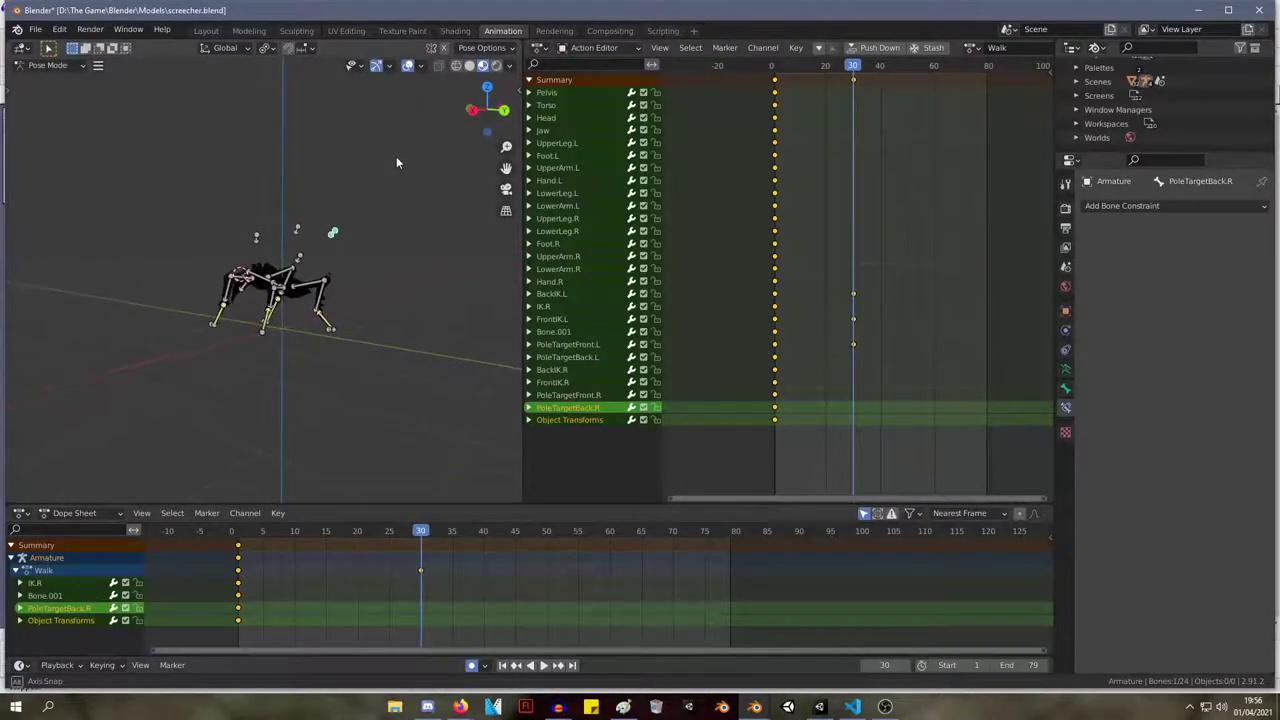
Move the PoleTargetBack.L bone at frame 30 in two passes, adjusting the bend of the left back leg.
left_click(297, 232)
key("g")
left_click(300, 230)
middle_click_drag(300, 230, 303, 258)
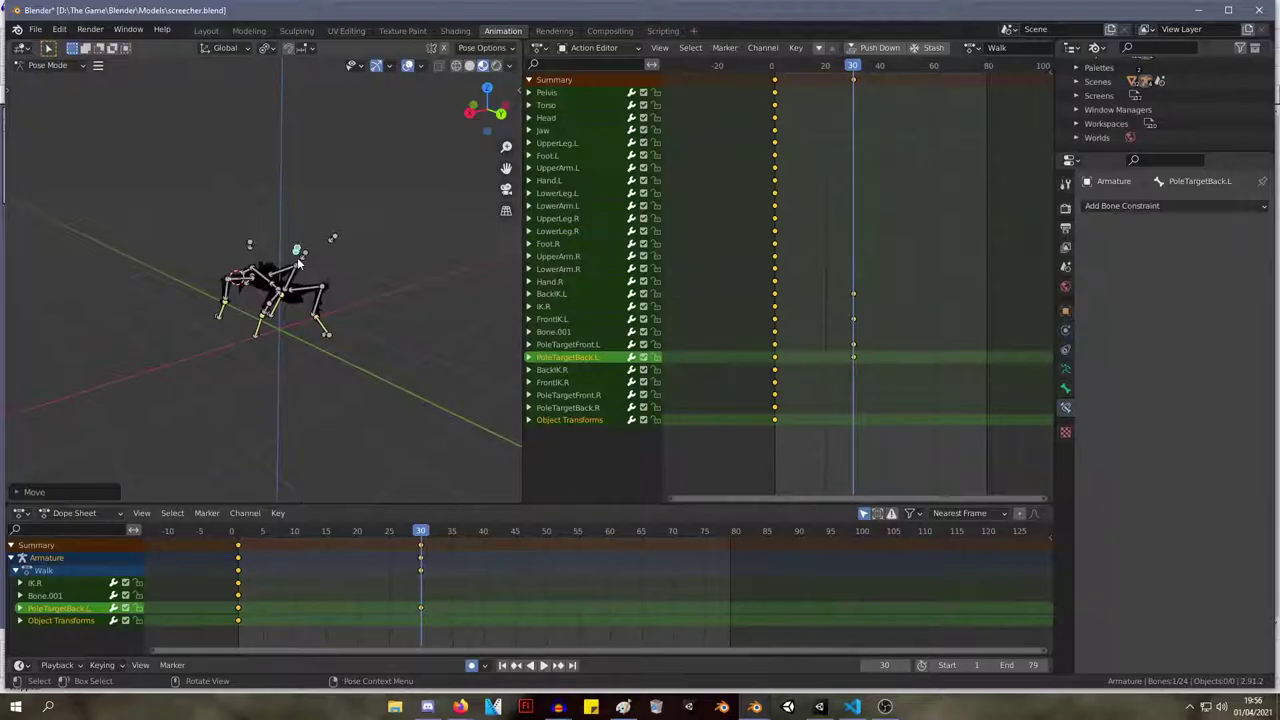
scroll(283, 239, "up", 4)
middle_click_drag(283, 239, 241, 288)
key("r")
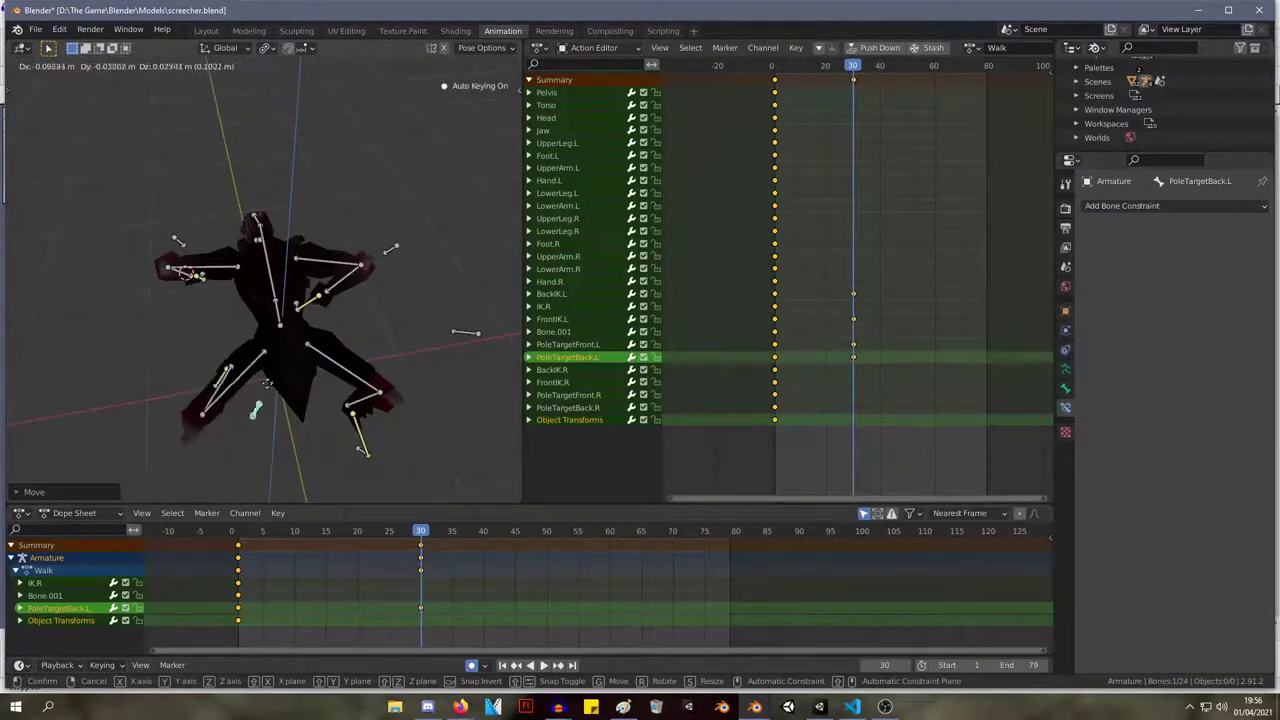
left_click(198, 406)
Shift the PoleTargetBack.L bone backward above the left back leg at frame 30.
middle_click_drag(198, 406, 226, 420)
left_click(229, 423)
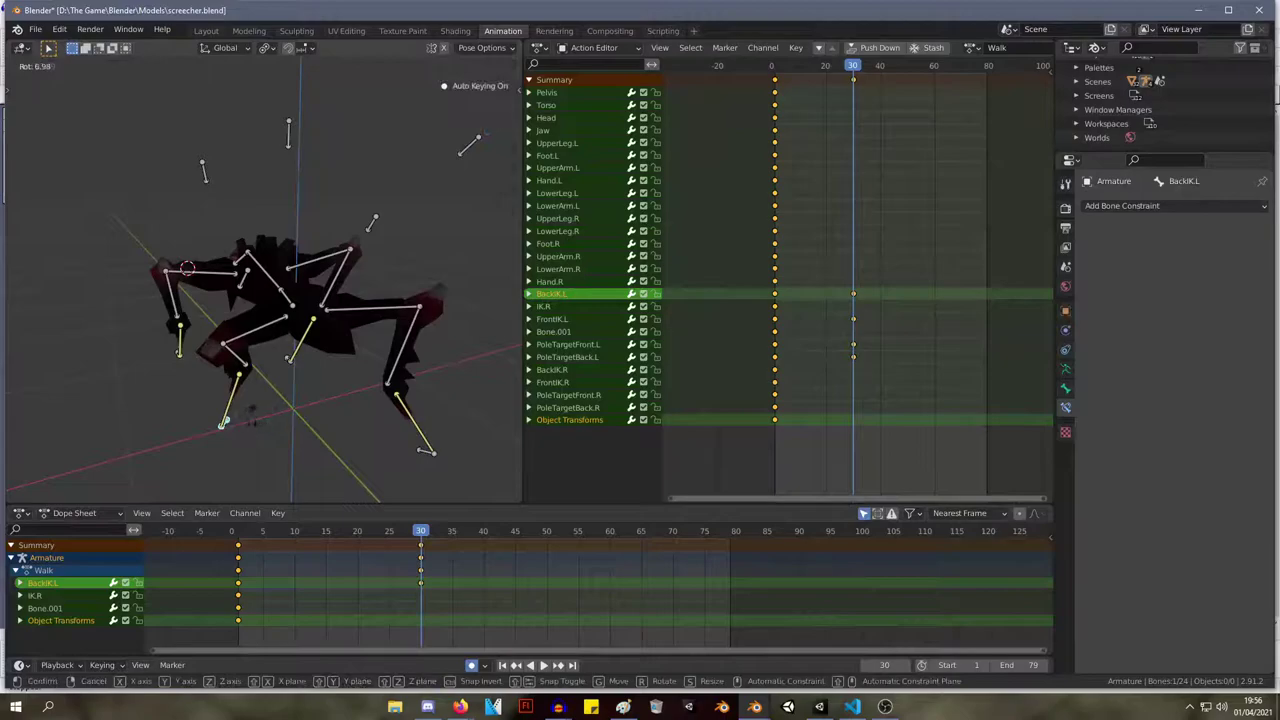
left_click(243, 333)
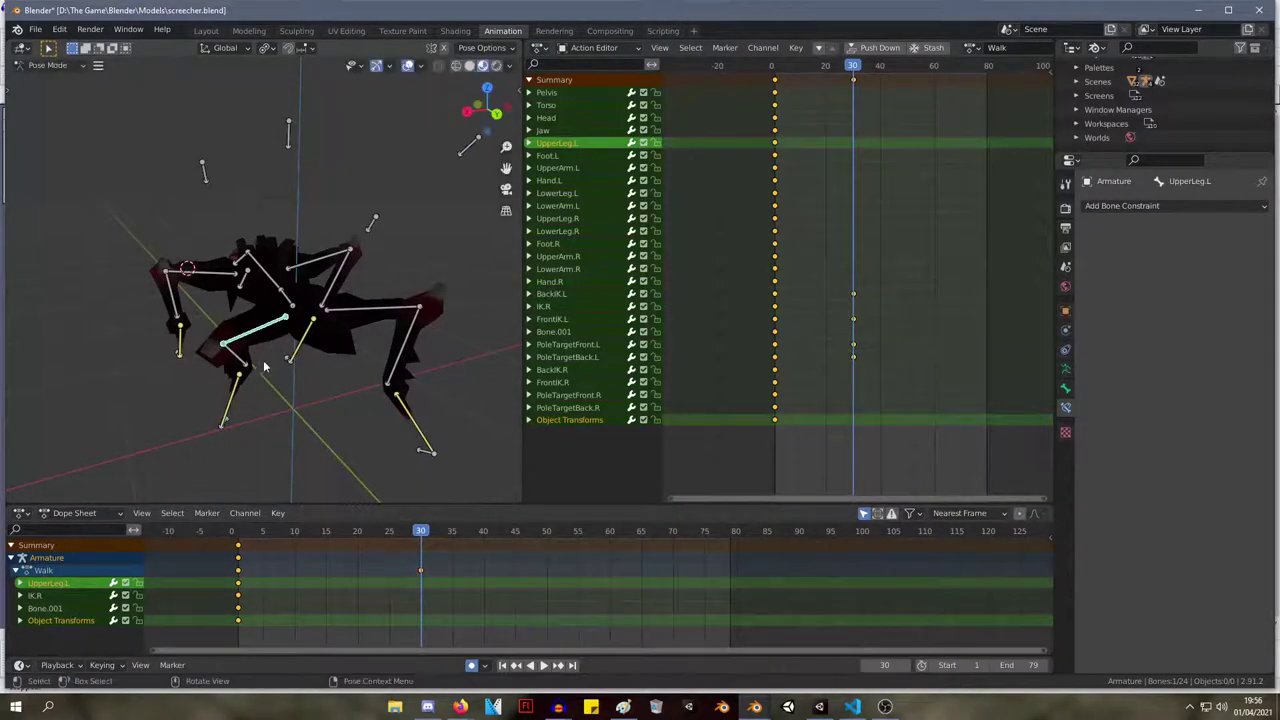
scroll(263, 255, "down", 2)
left_click(278, 213)
key("g")
left_click(322, 228)
middle_click_drag(322, 228, 461, 223)
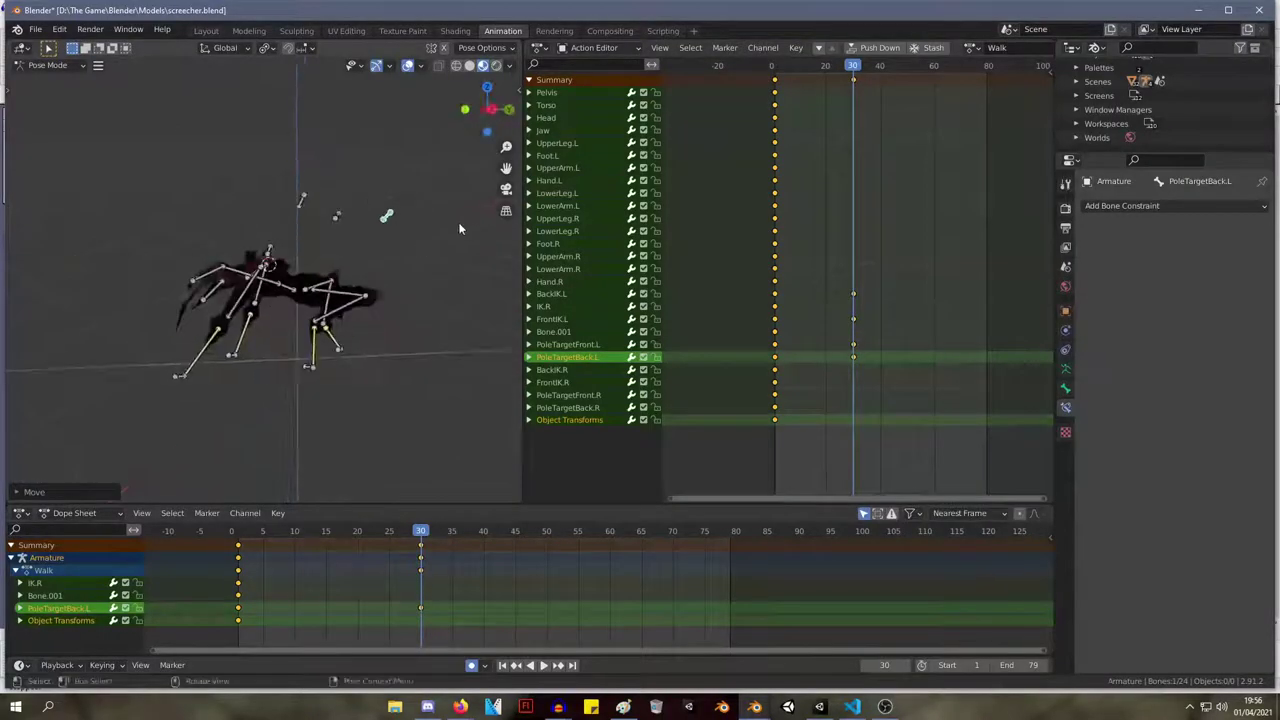
Reposition the BackIK.L bone beneath the left back leg at frame 30.
left_click(308, 368)
key("g")
left_click(320, 362)
middle_click_drag(320, 362, 369, 406)
key("g")
left_click(249, 363)
Move the BackIK.R and FrontIK.R bones backward at frame 30 so the right feet trail.
left_click(324, 382)
key("g")
left_click(302, 382)
left_click(297, 394)
key("g")
left_click(248, 391)
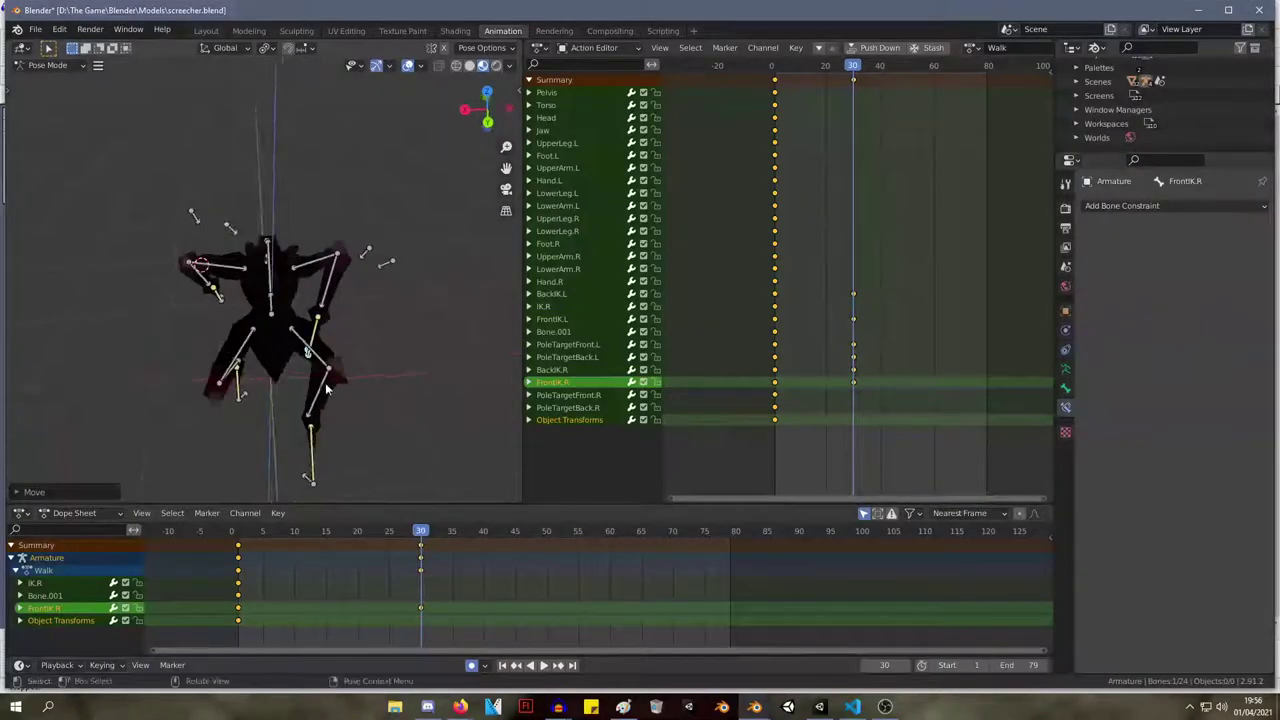
Rotate the BackIK.R bone and adjust its position on the ground at frame 30.
middle_click_drag(306, 487, 162, 401)
left_click(425, 379)
key("r")
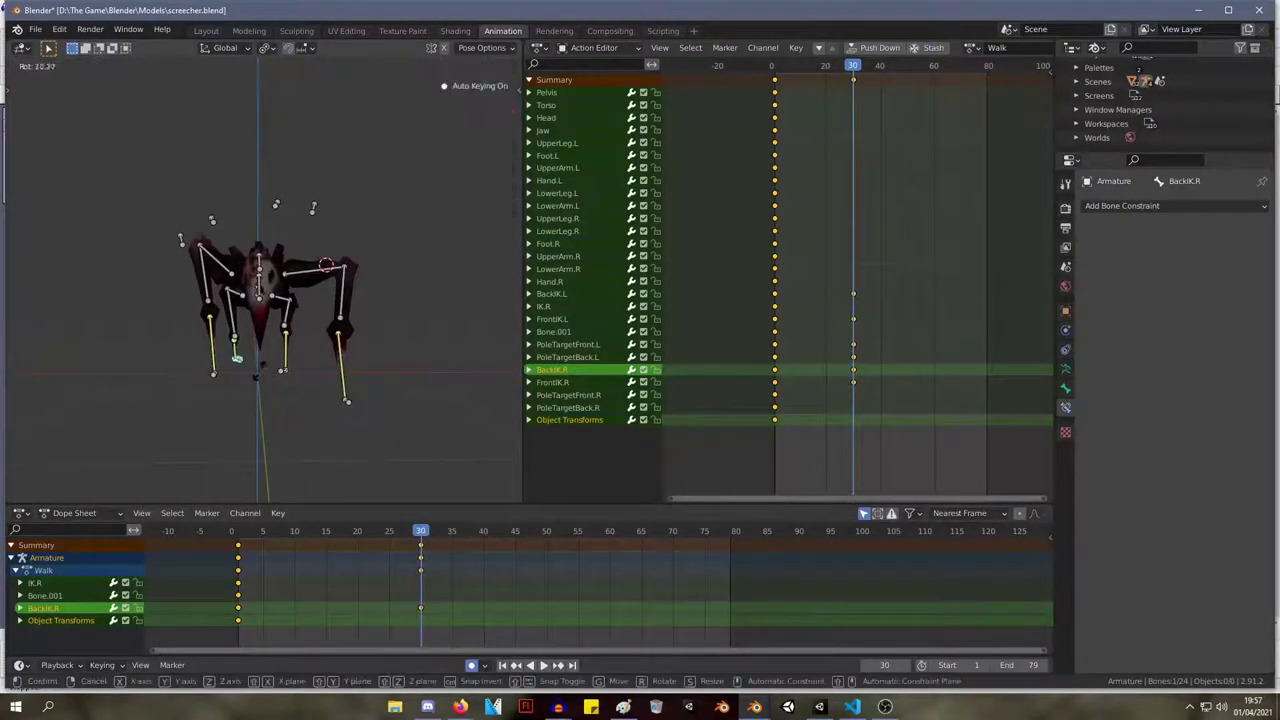
left_click(234, 361)
middle_click_drag(234, 361, 90, 362)
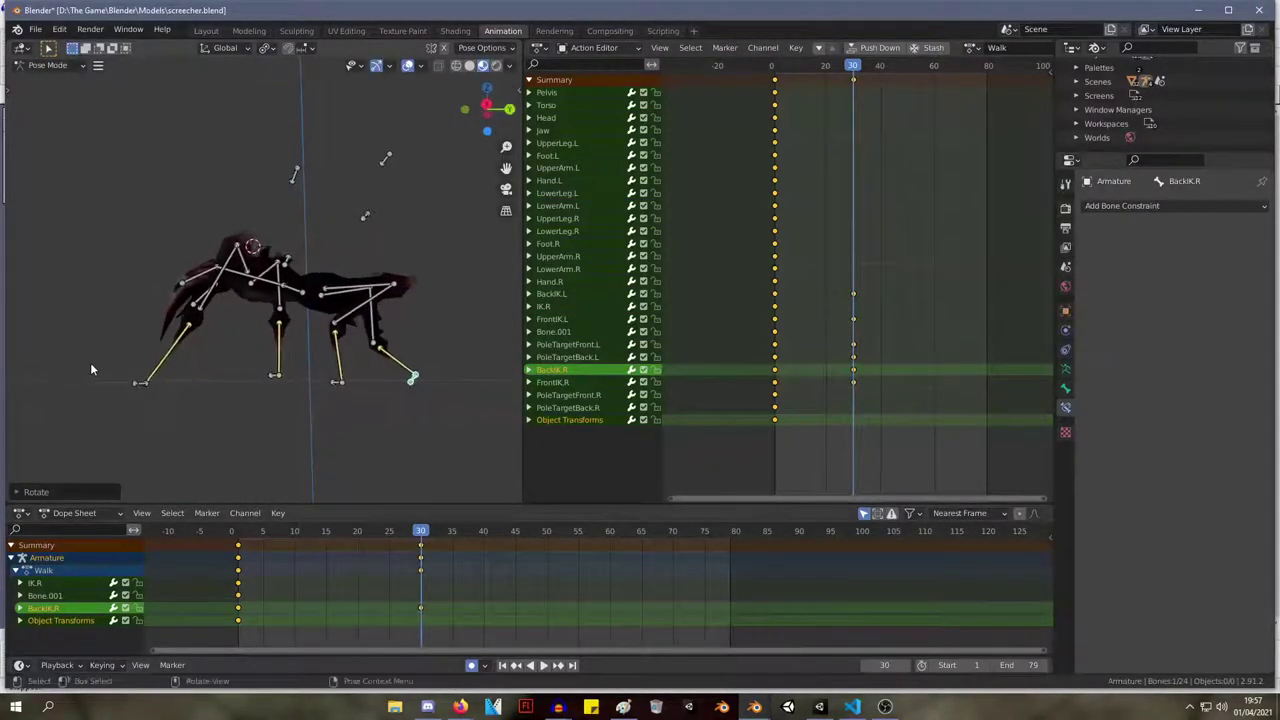
key("g")
left_click(226, 358)
Move the BackIK.L bone further forward at frame 30, placing the left back foot beneath the body.
middle_click_drag(226, 358, 297, 352)
left_click(326, 385)
key("g")
left_click(313, 388)
key("KP_3")
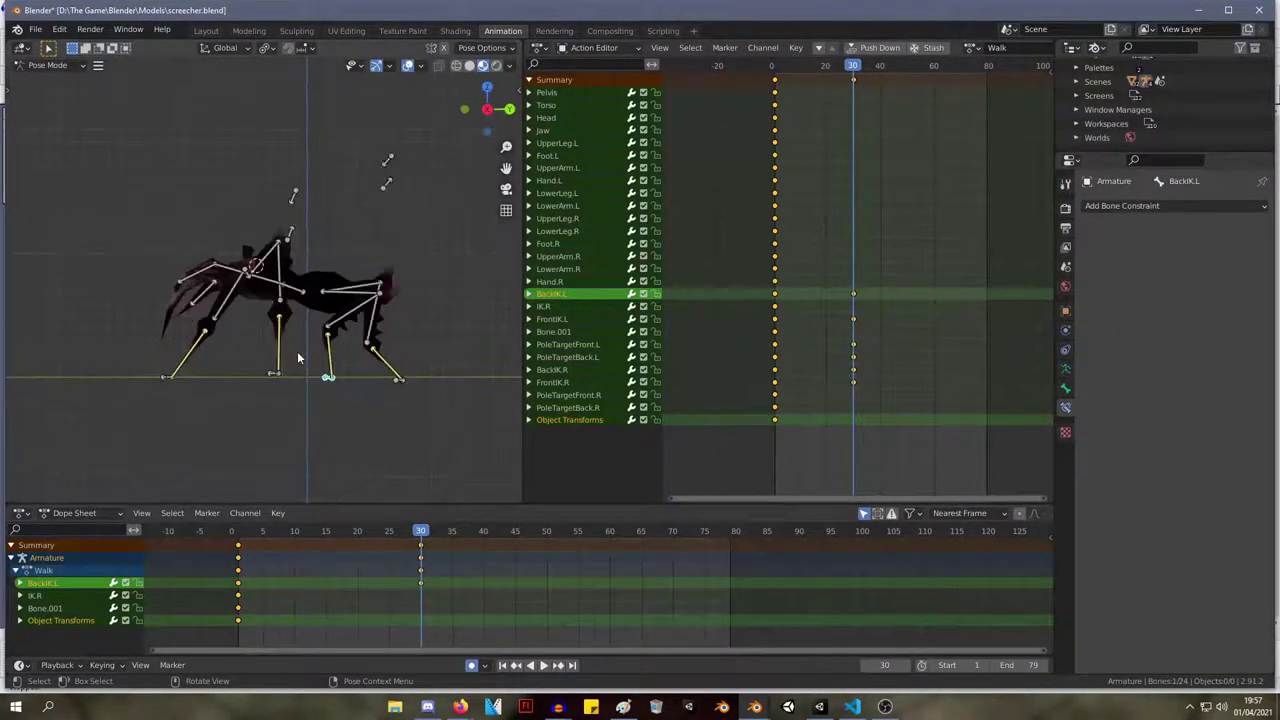
key("g")
left_click(255, 349)
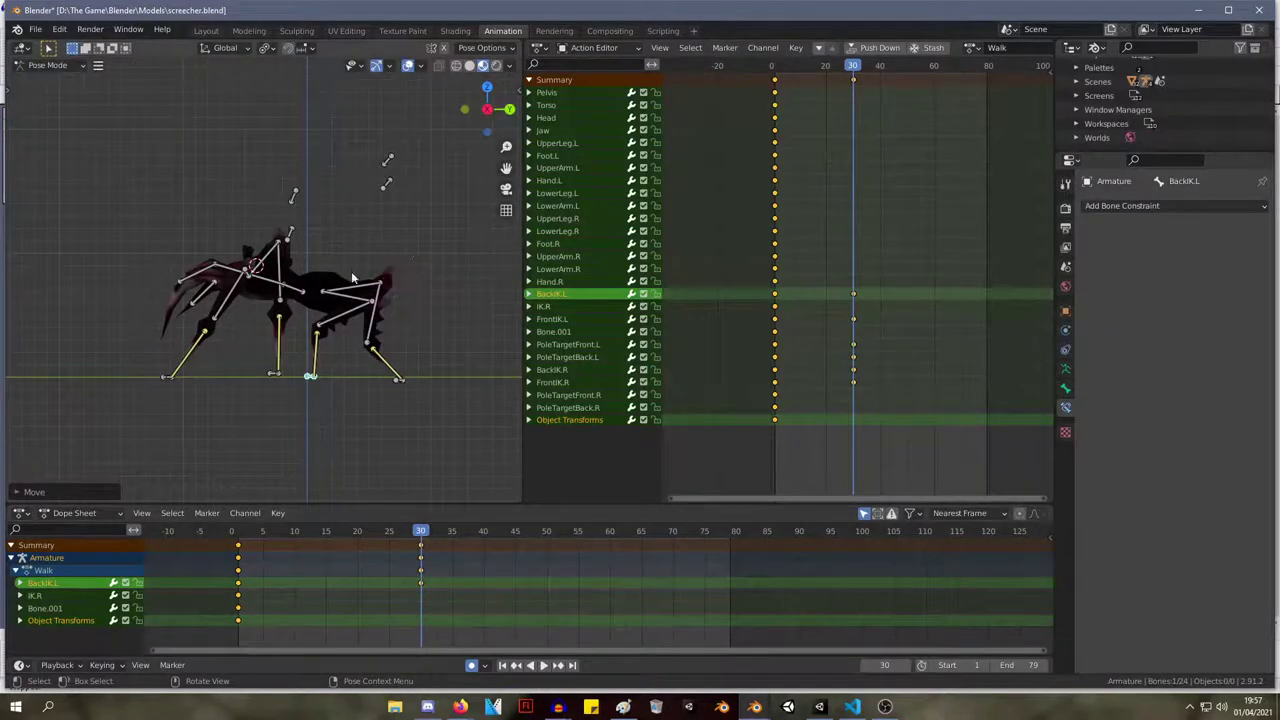
Move the Pelvis bone slightly forward at frame 30 and save the file.
left_click(305, 294)
key("g")
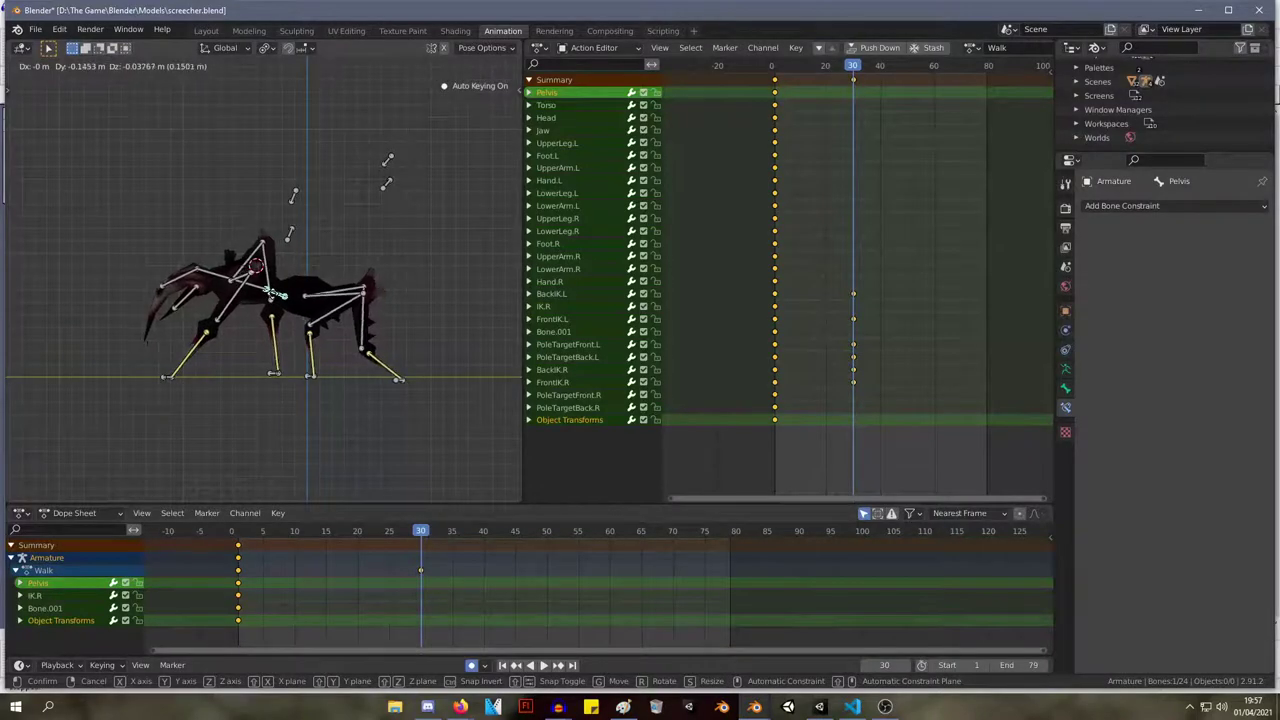
left_click(286, 292)
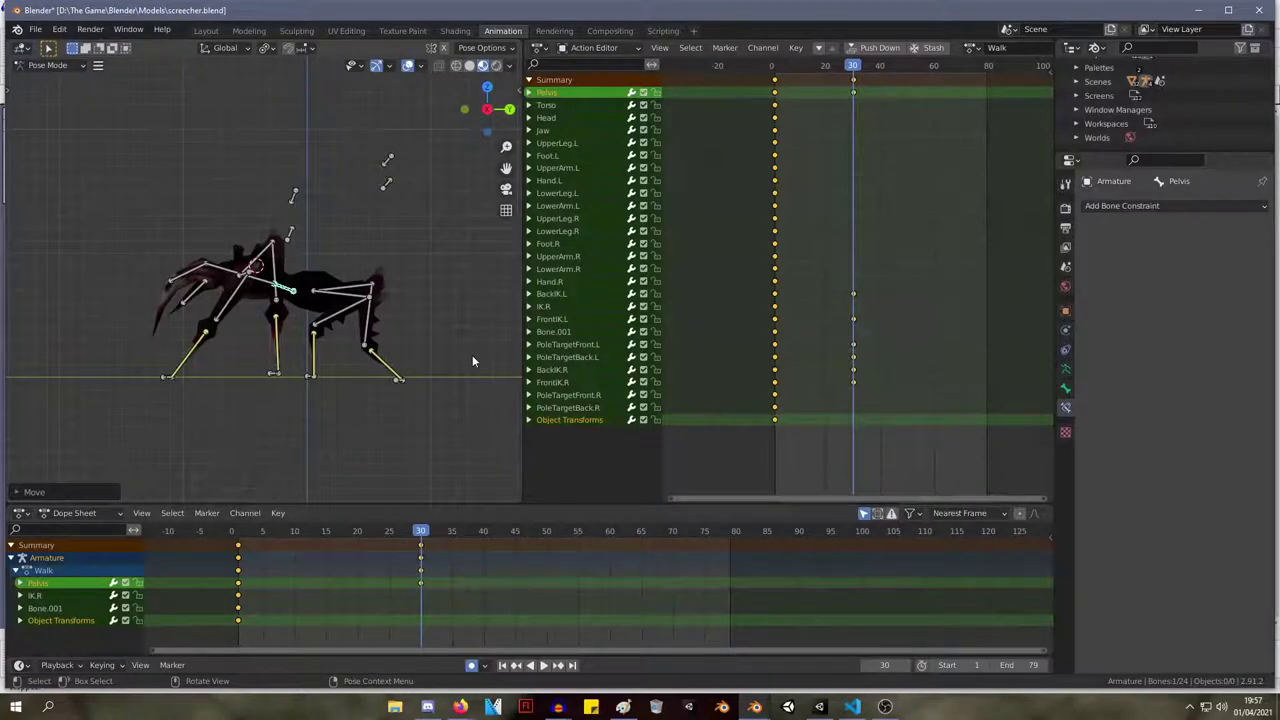
middle_click_drag(152, 270, 385, 322)
key("ctrl+s")
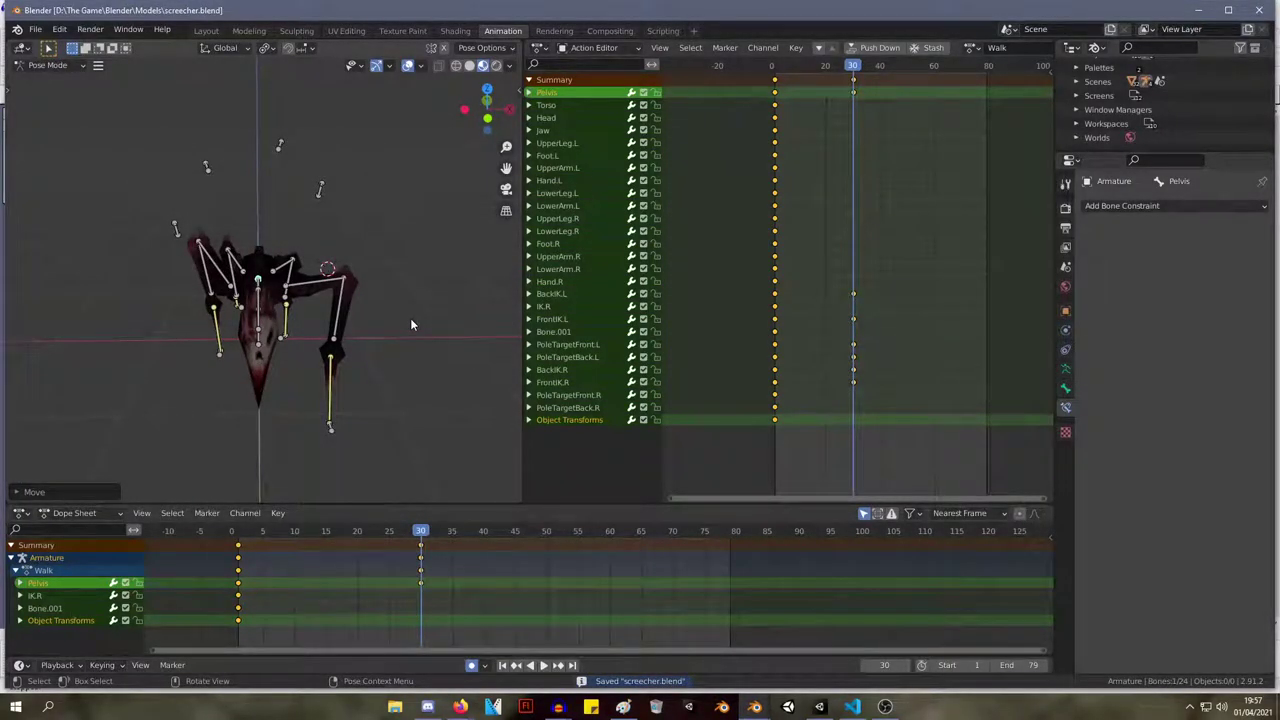
key("ctrl+s")
Insert a keyframe for all bones at frame 30 and play the walk animation briefly.
key("a")
key("i")
left_click(337, 245)
key("space")
middle_click_drag(365, 153, 366, 283)
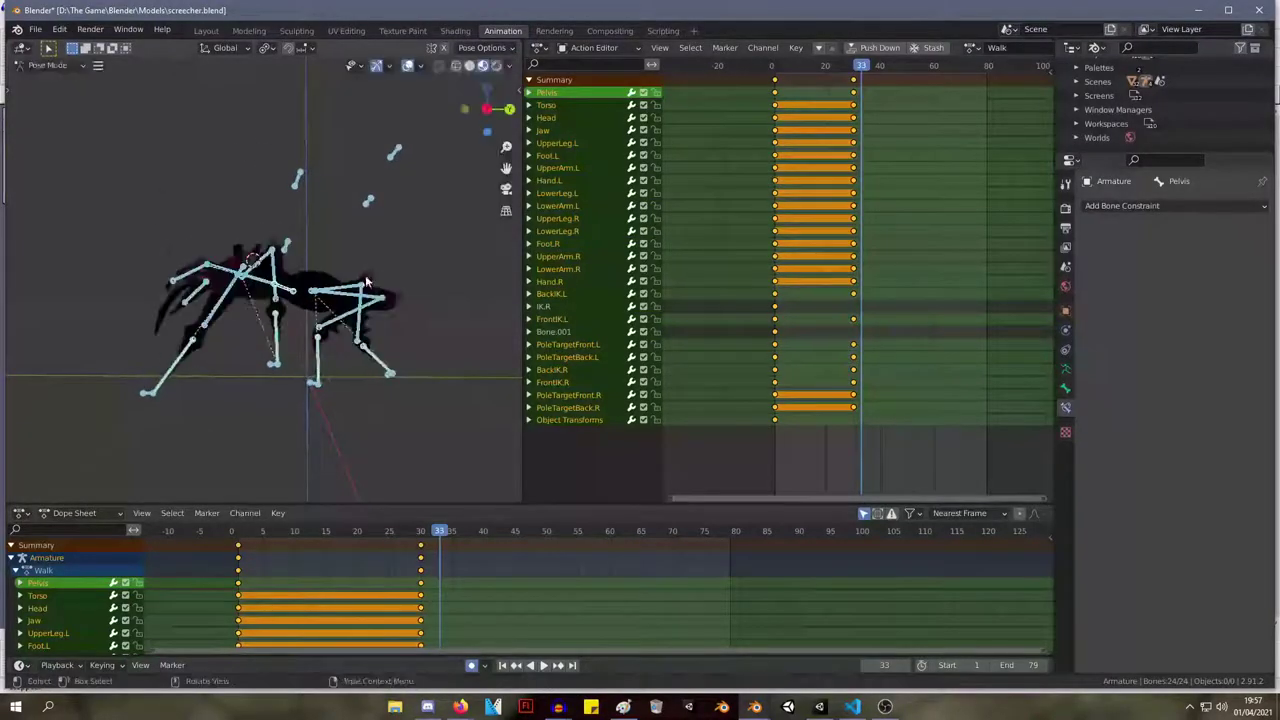
left_click(371, 300)
key("r")
right_click(379, 290)
left_click(350, 317)
key("r")
right_click(355, 308)
left_click(357, 295)
key("g")
right_click(359, 271)
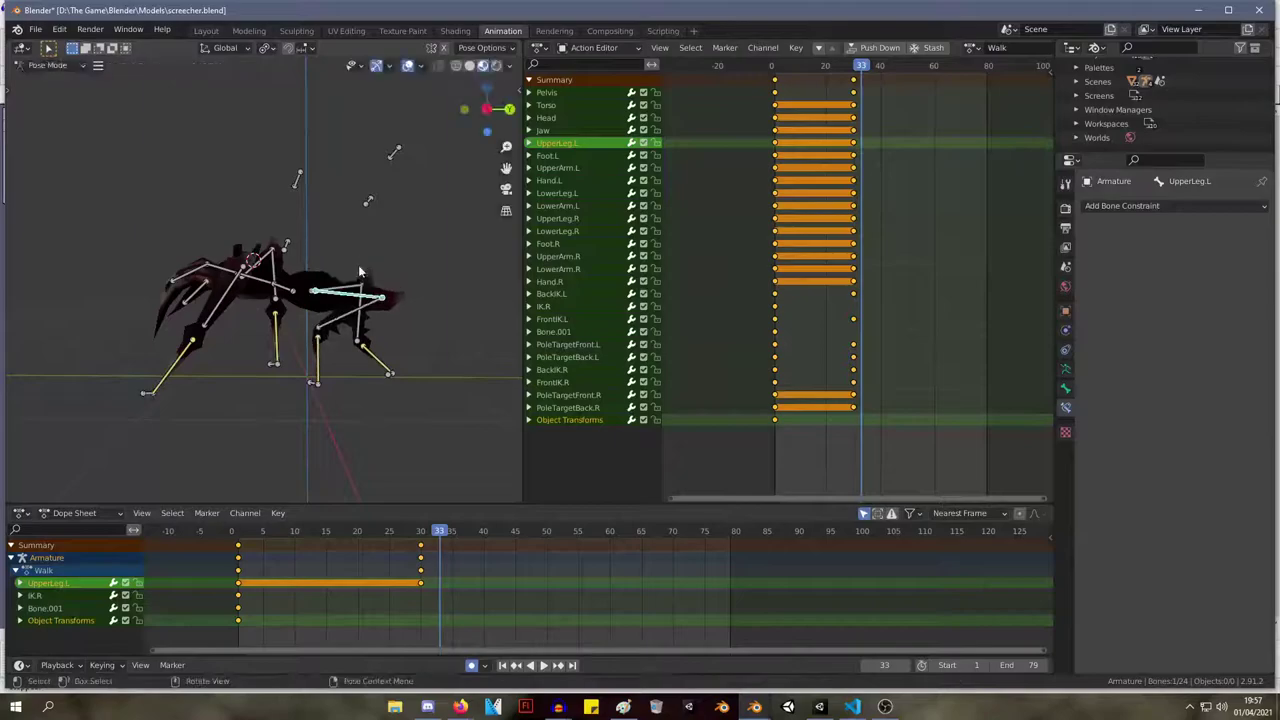
key("r")
key("Escape")
left_click(395, 152)
key("r")
key("Escape")
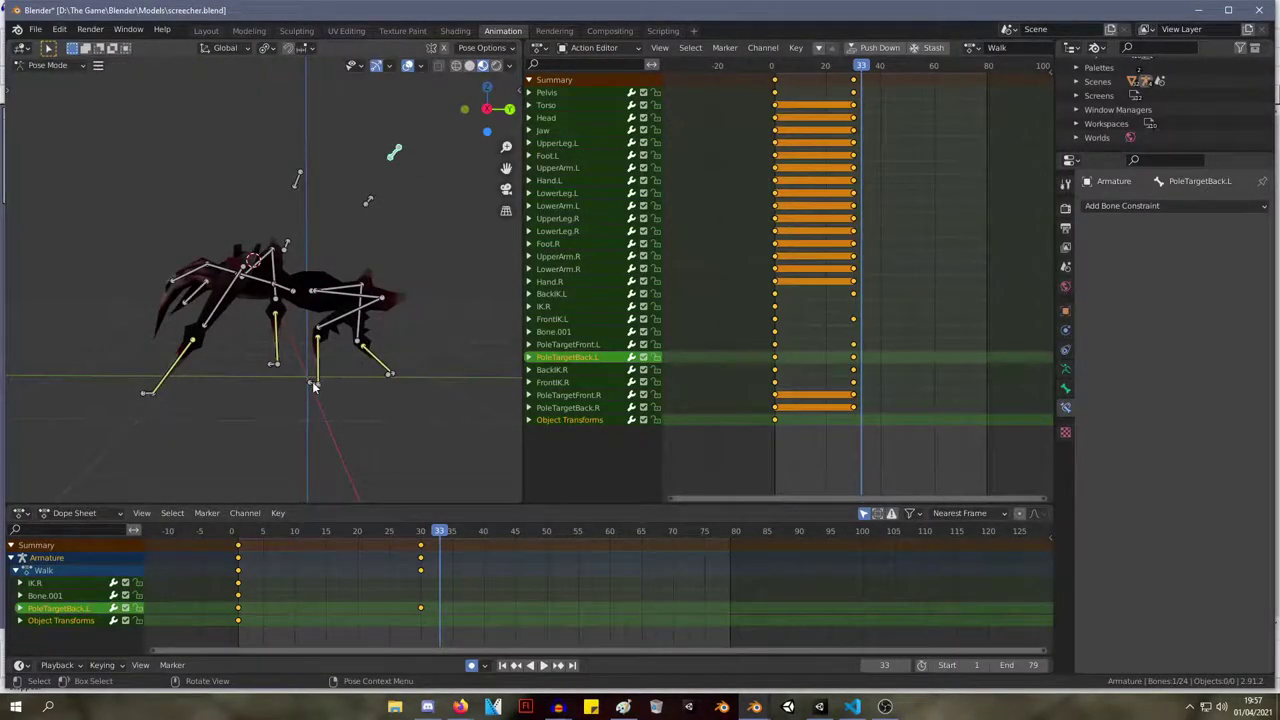
Move the BackIK.L bone backward along the ground at frame 33.
left_click(313, 385)
key("g")
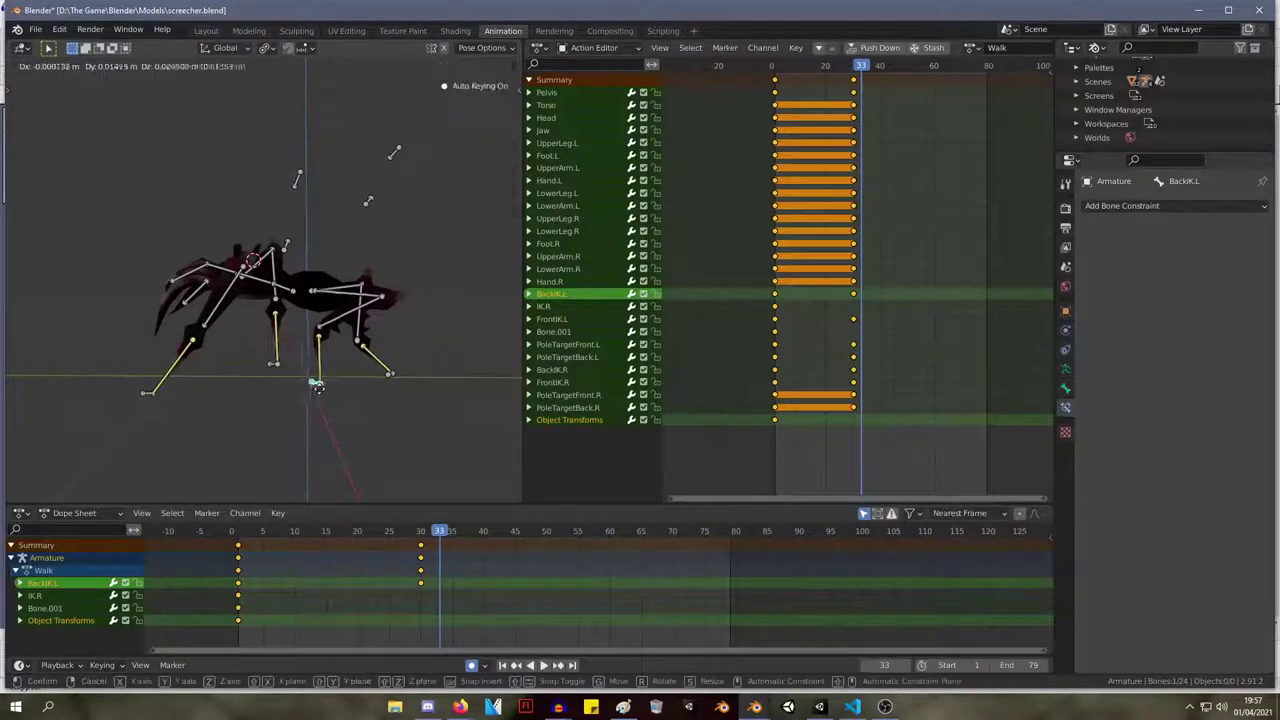
left_click(357, 386)
key("r")
key("Escape")
mouse_move(393, 340)
middle_mouse_down()
mouse_move(344, 413)
mouse_move(373, 345)
middle_mouse_up()
key("g")
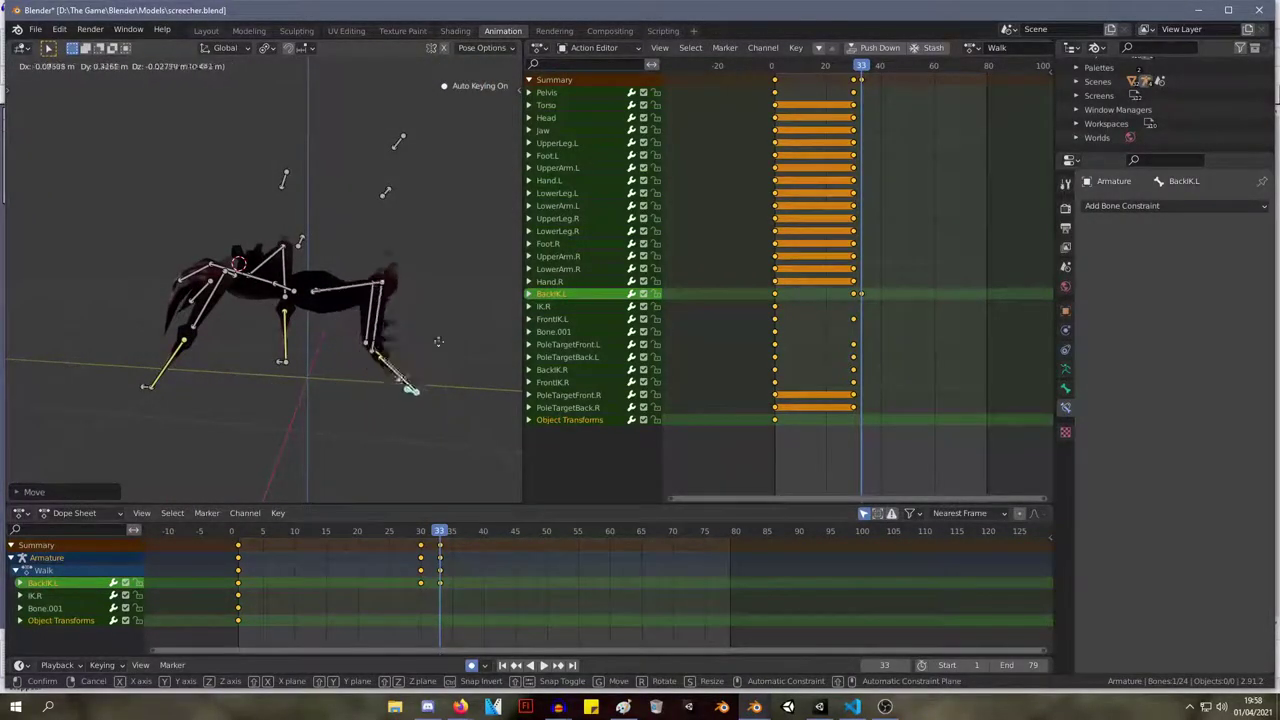
left_click(363, 342)
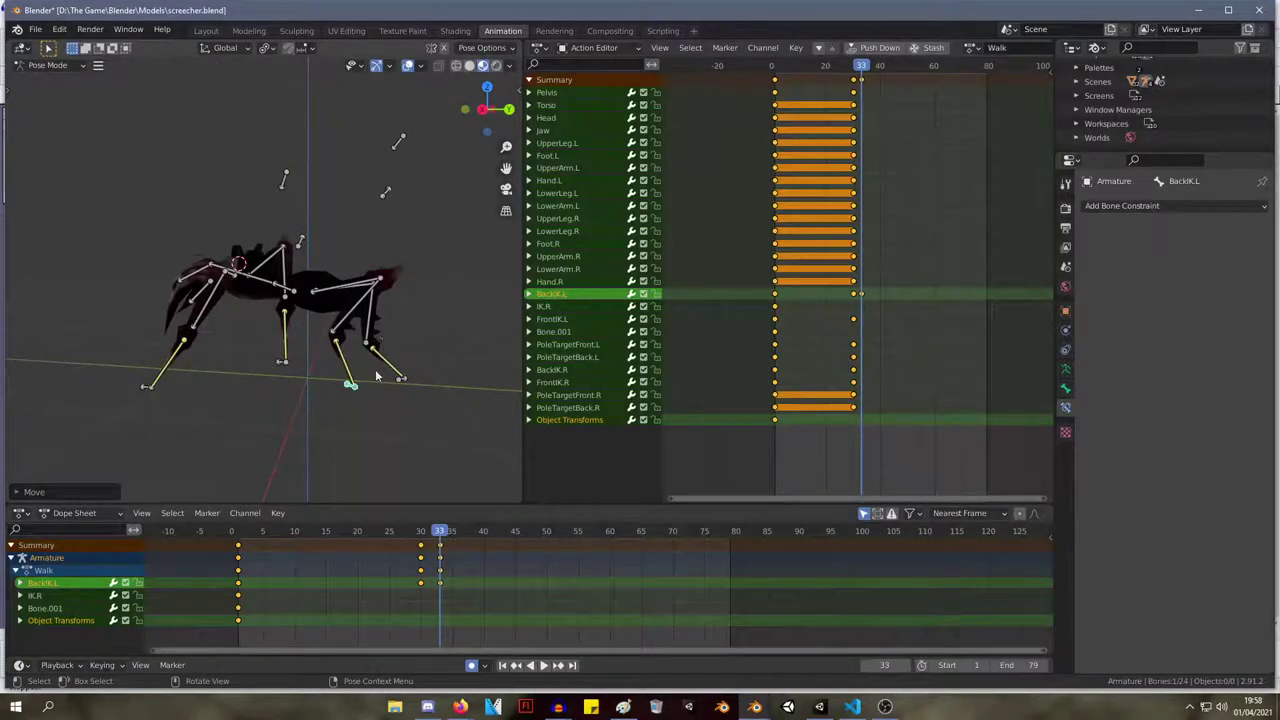
Rotate the Foot.L bone at frame 33 to bring the left back foot closer to upright.
scroll(376, 375, "up", 2)
left_click(390, 412)
key("g")
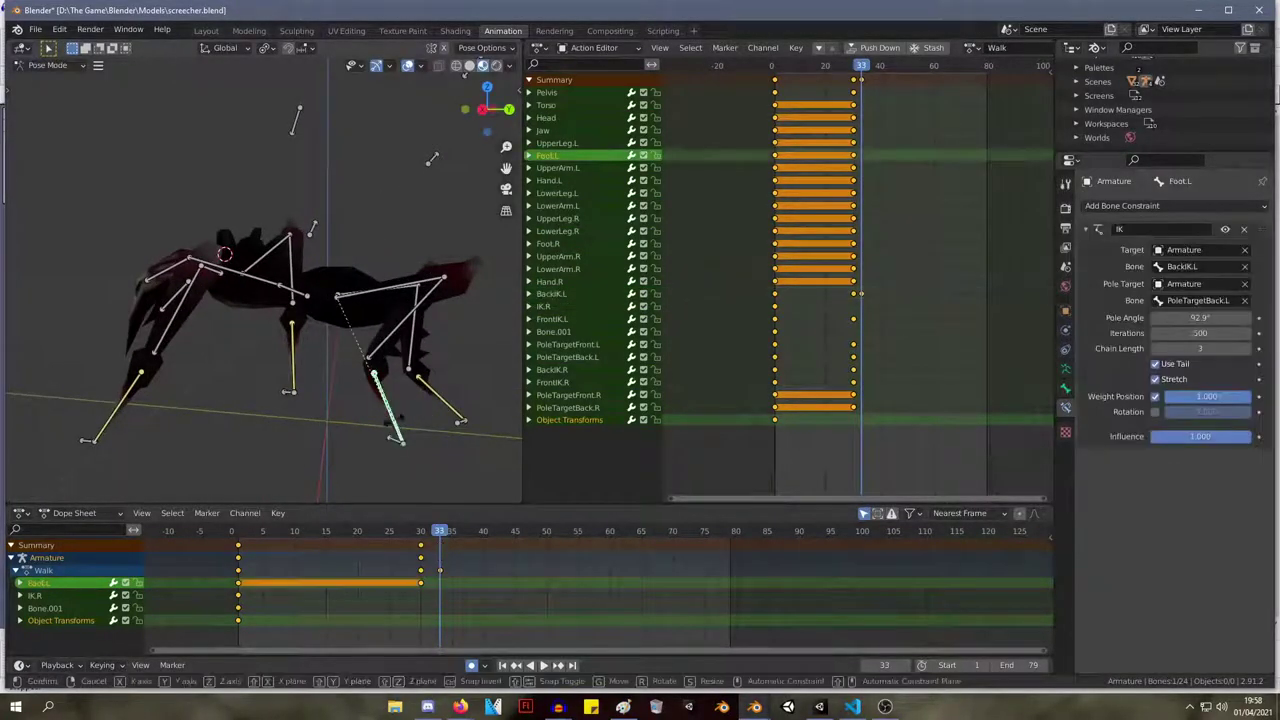
right_click(394, 414)
middle_click_drag(398, 408, 281, 209)
key("r")
left_click(446, 340)
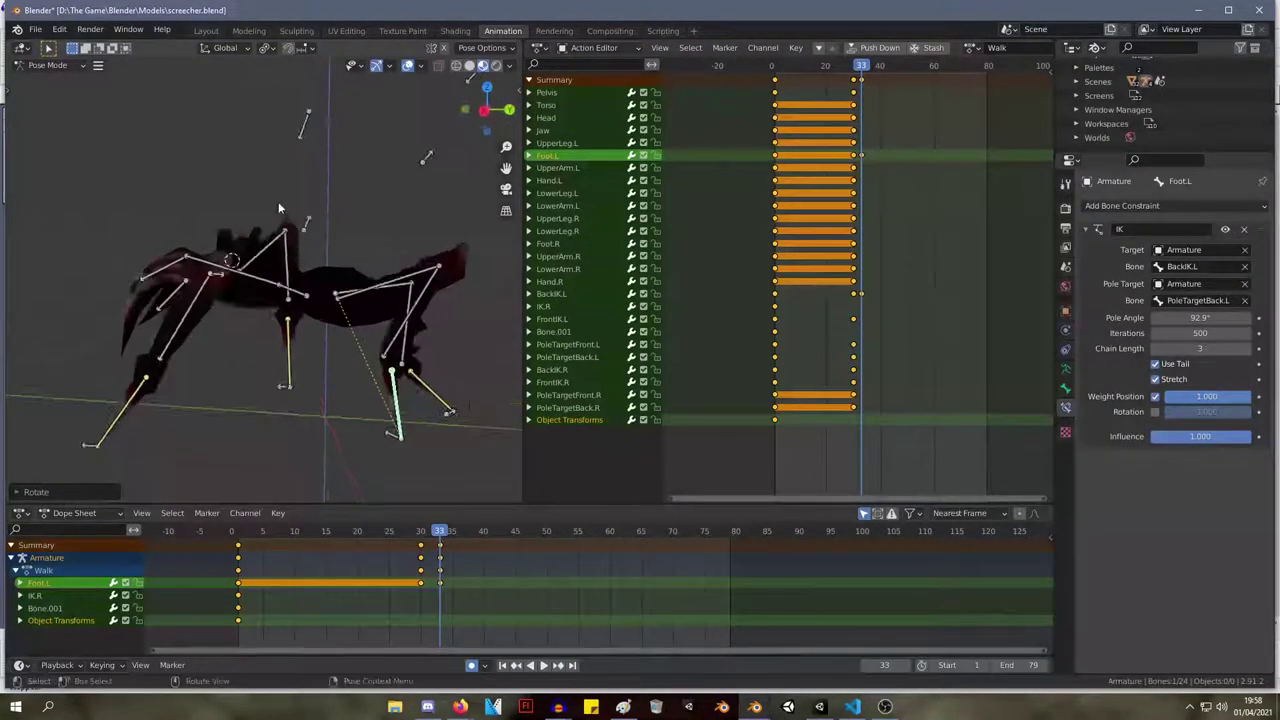
key("r")
left_click(450, 311)
middle_click_drag(450, 311, 311, 276)
Reposition the PoleTargetBack.L bone above the left back leg at frame 33.
scroll(257, 250, "down", 2)
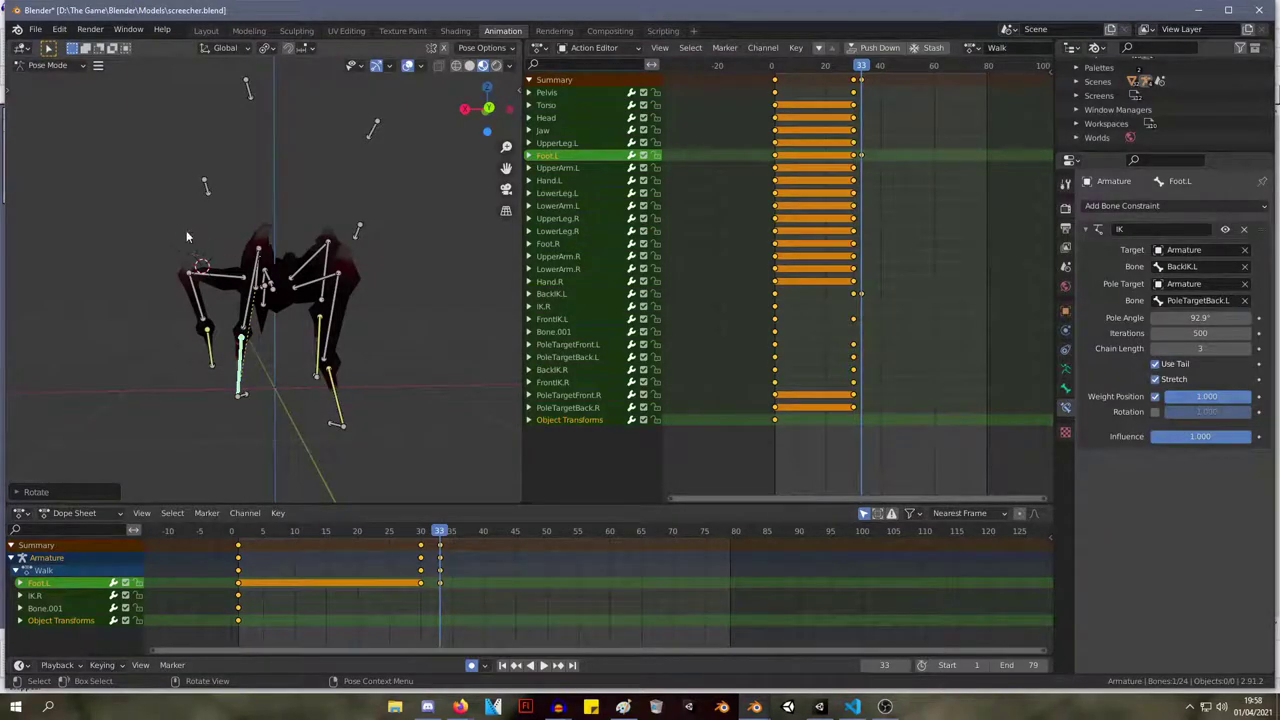
scroll(176, 196, "down", 1)
left_click(256, 133)
key("g")
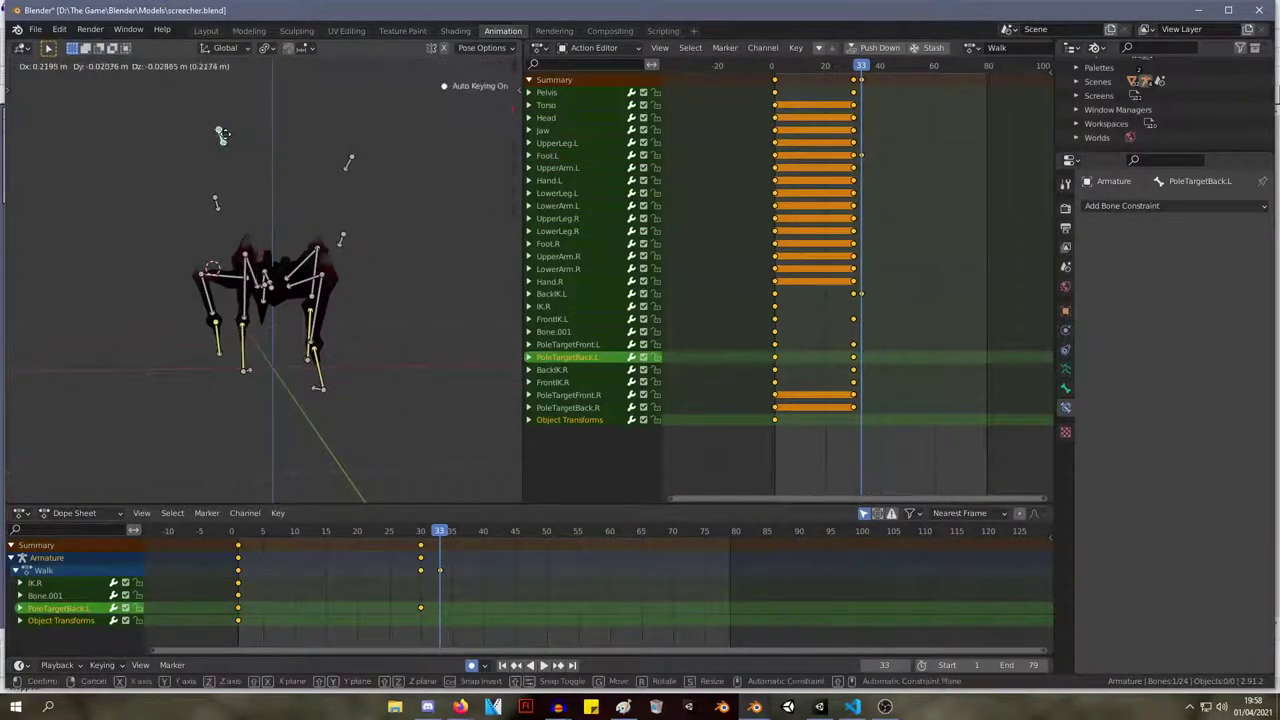
left_click(298, 146)
Rotate the Foot.R bone at frame 33.
middle_click_drag(270, 186, 178, 368)
left_click(256, 369)
left_click(178, 340)
key("r")
left_click(182, 334)
key("g")
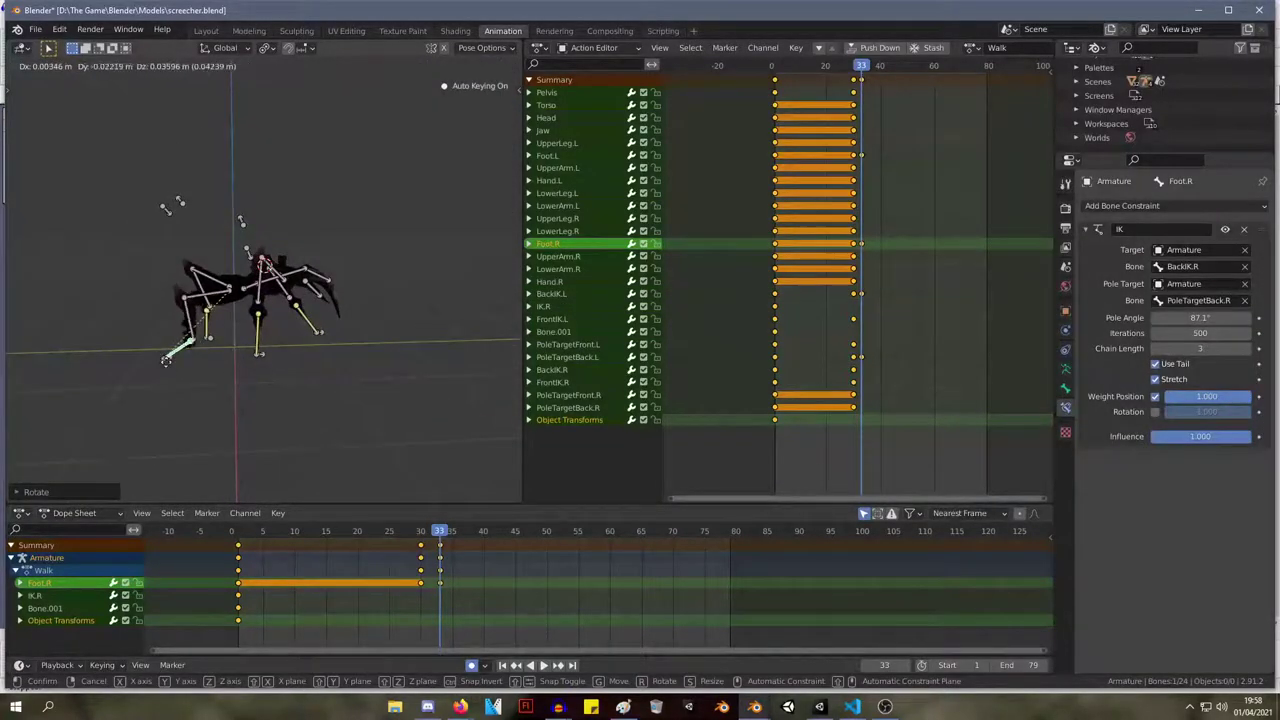
right_click(178, 369)
Move the BackIK.R bone slightly forward and outward at frame 33.
left_click(165, 362)
key("g")
left_click(180, 341)
middle_click_drag(180, 341, 312, 329)
key("g")
left_click(319, 330)
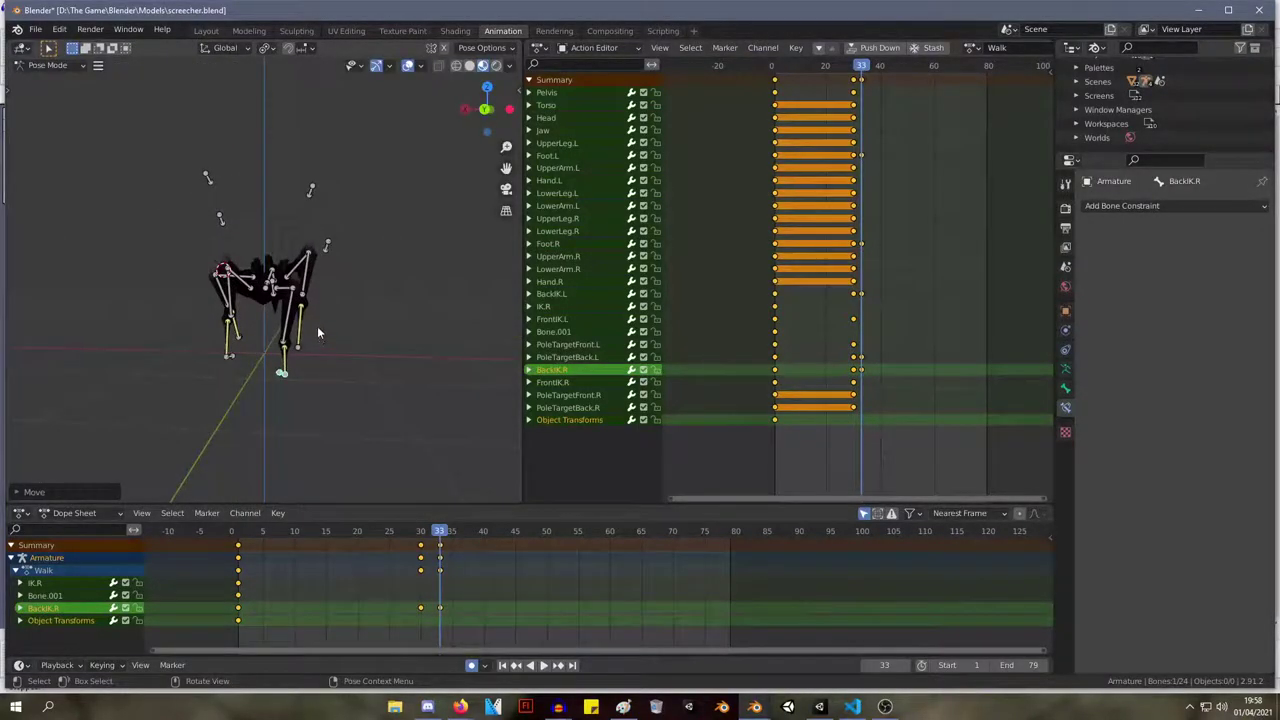
Move the PoleTargetBack.R bone inward above the right back leg at frame 33.
left_click(309, 188)
key("g")
left_click(279, 201)
middle_click_drag(316, 200, 380, 194)
scroll(380, 194, "up", 3)
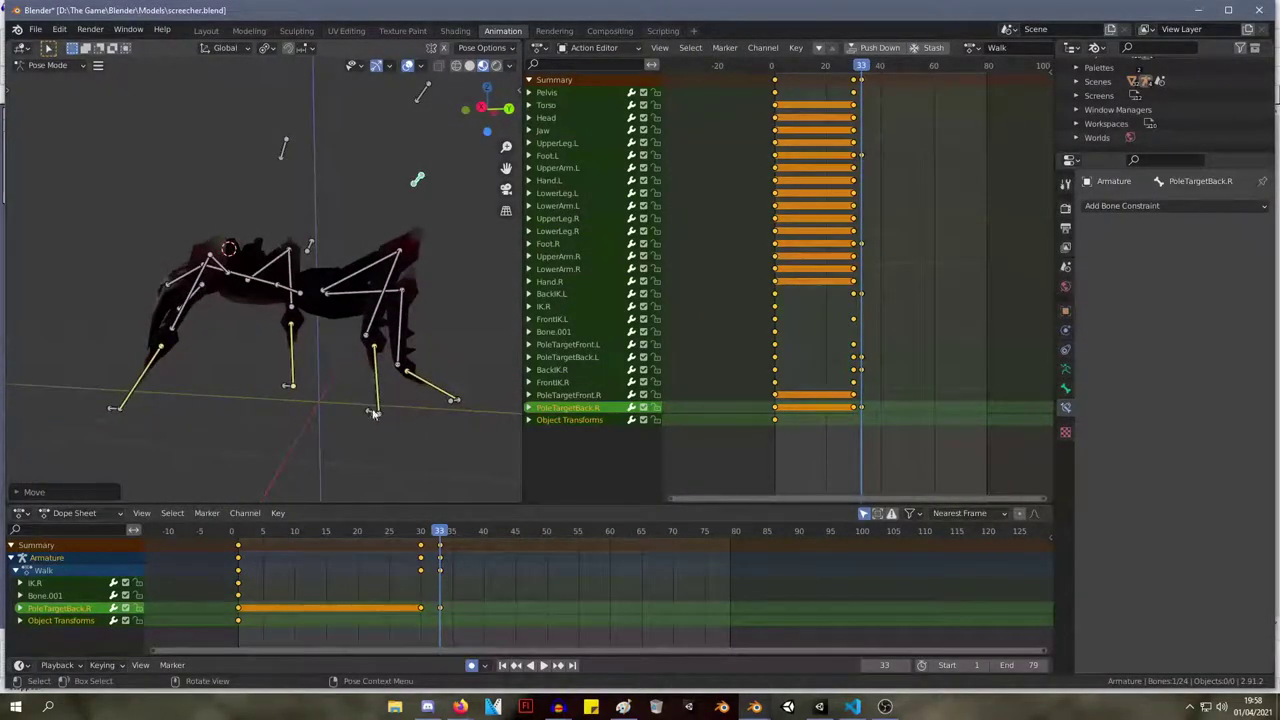
Rotate the BackIK.L bone slightly and move it forward along the ground at frame 33.
left_click(374, 409)
key("t")
key("r")
left_click(385, 404)
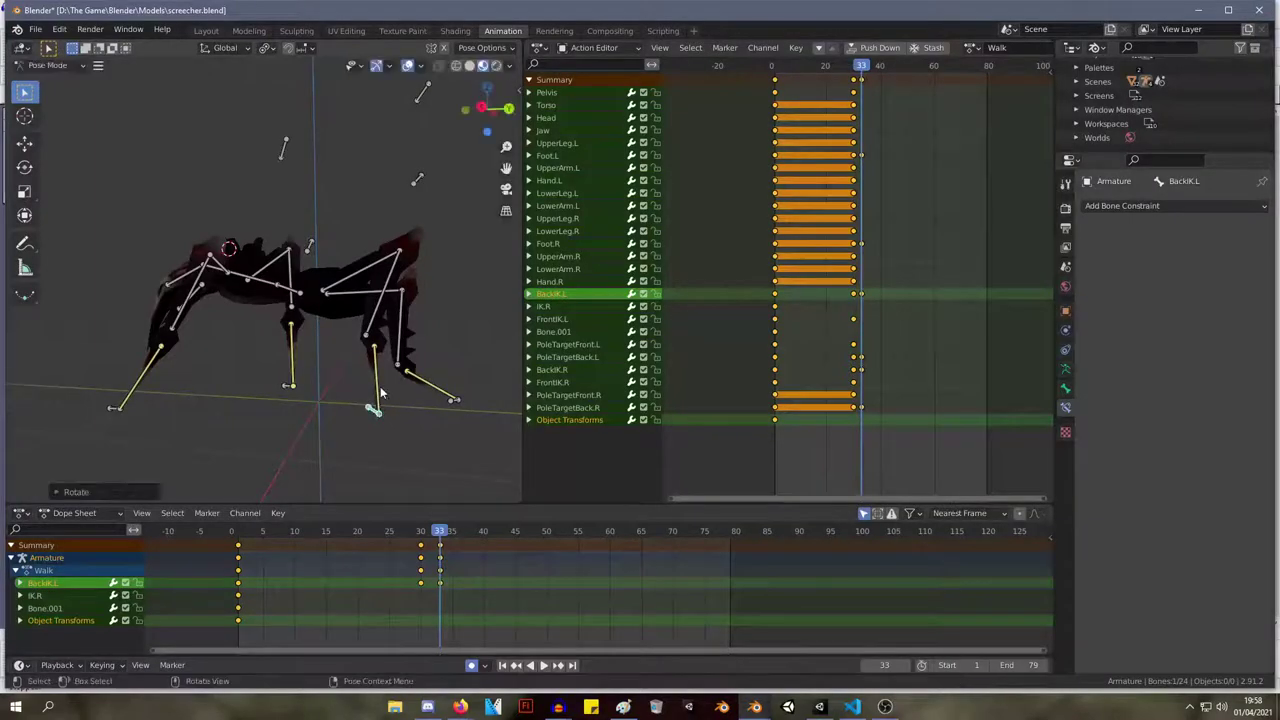
key("h")
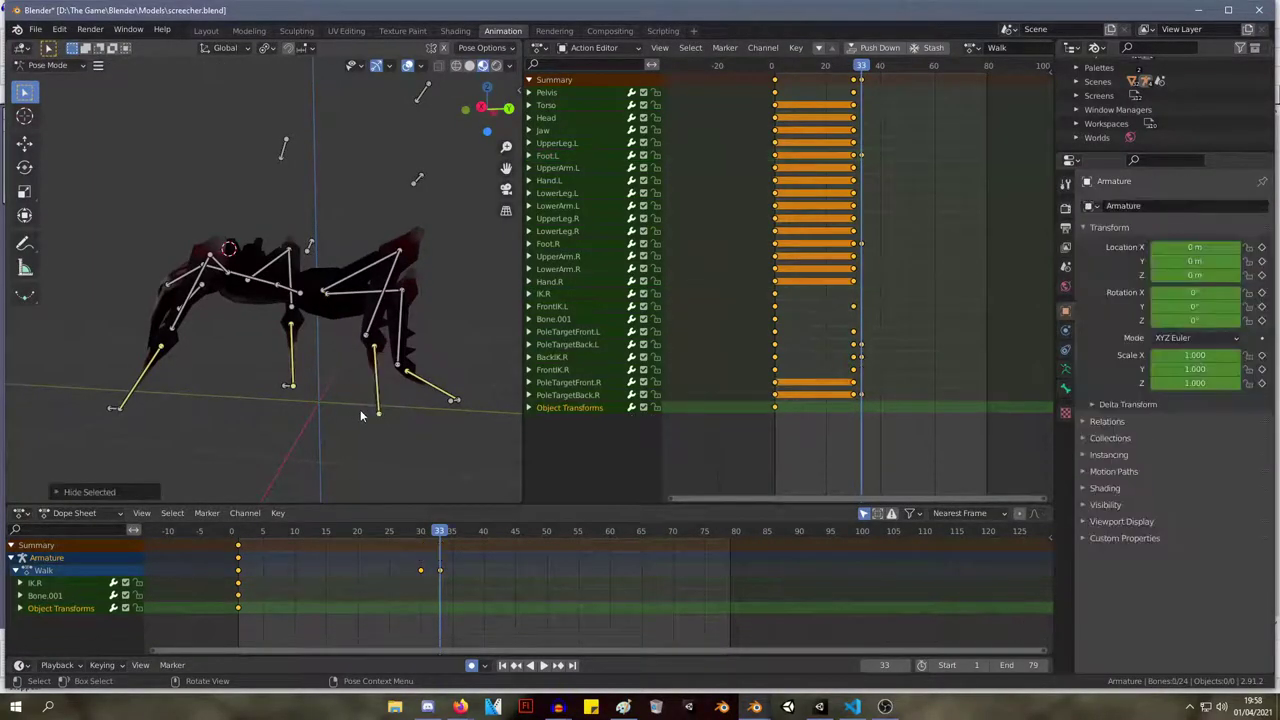
key("alt+h")
key("g")
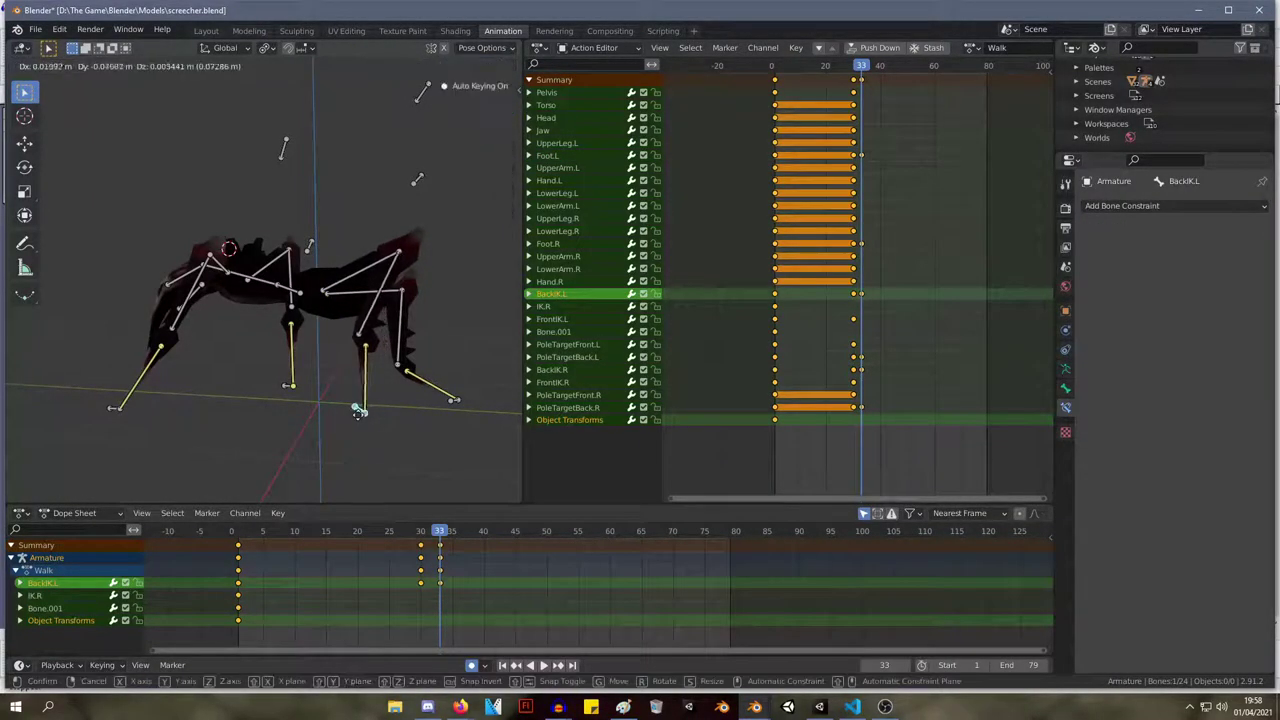
left_click(347, 411)
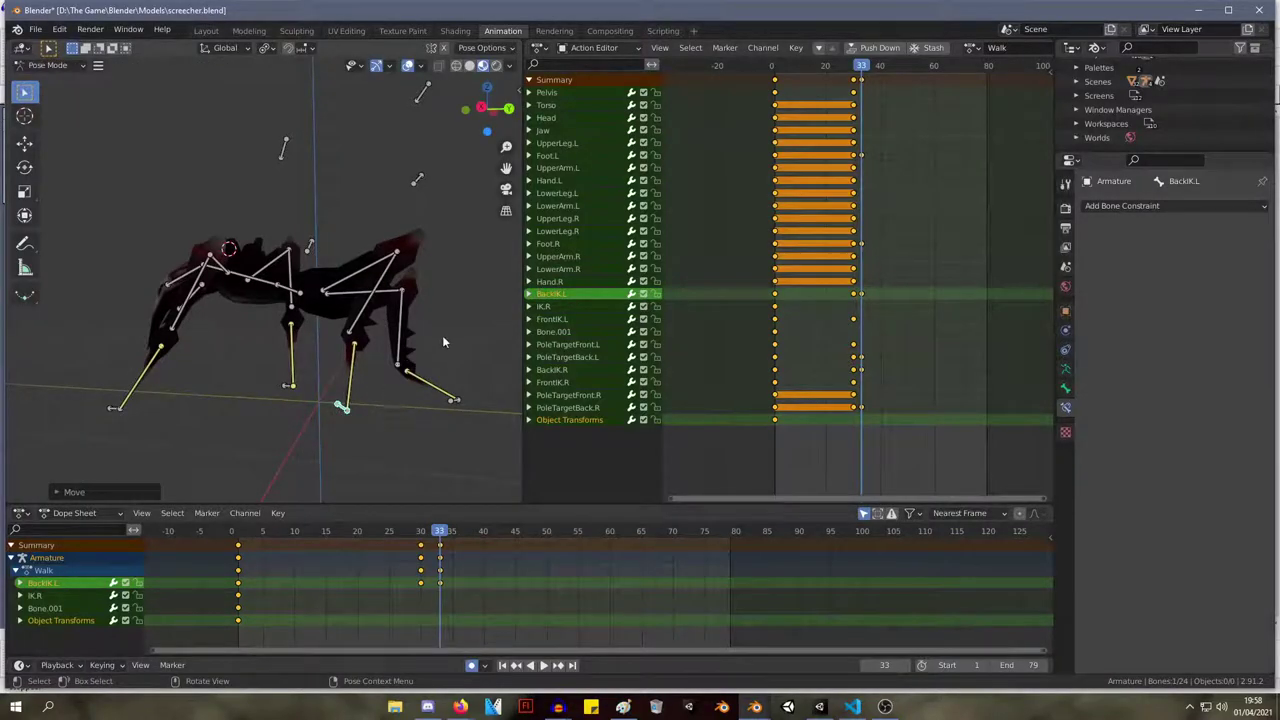
Refine the BackIK.L bone's position at frame 33 to set the left back foot on the ground line, and rotate the bone.
scroll(435, 328, "down", 1)
middle_click_drag(430, 320, 449, 338)
key("g")
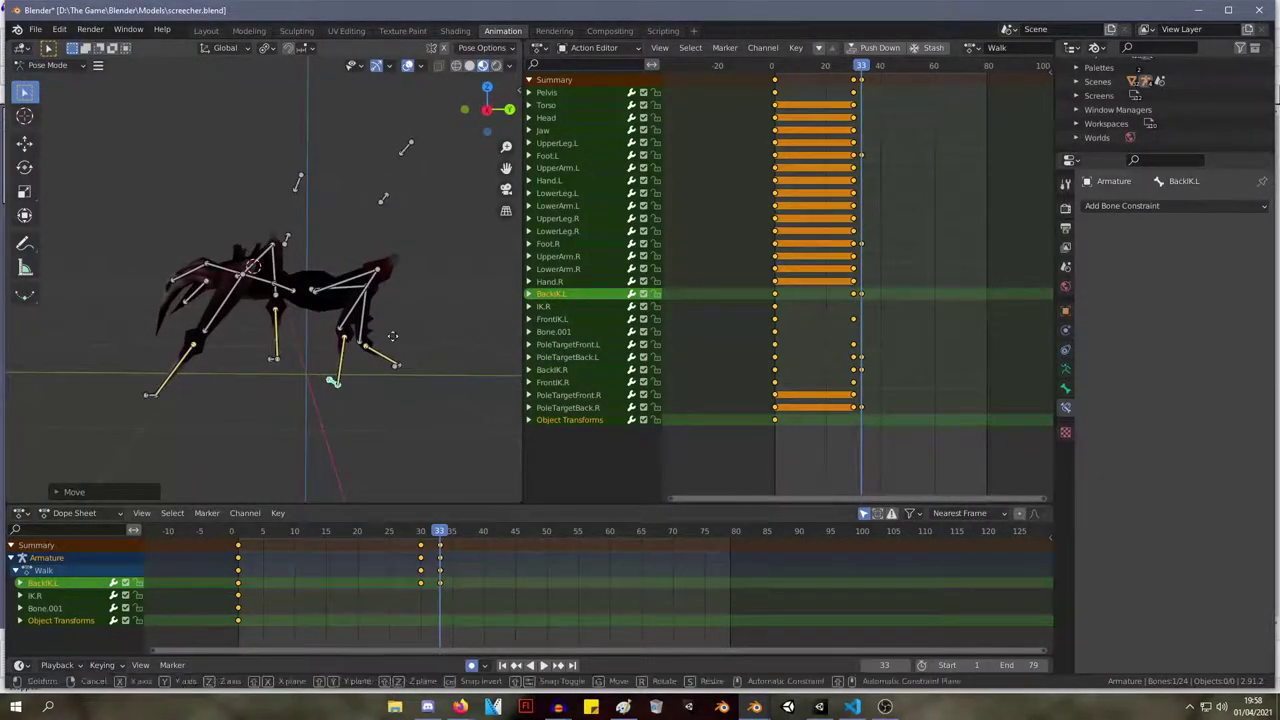
left_click(400, 333)
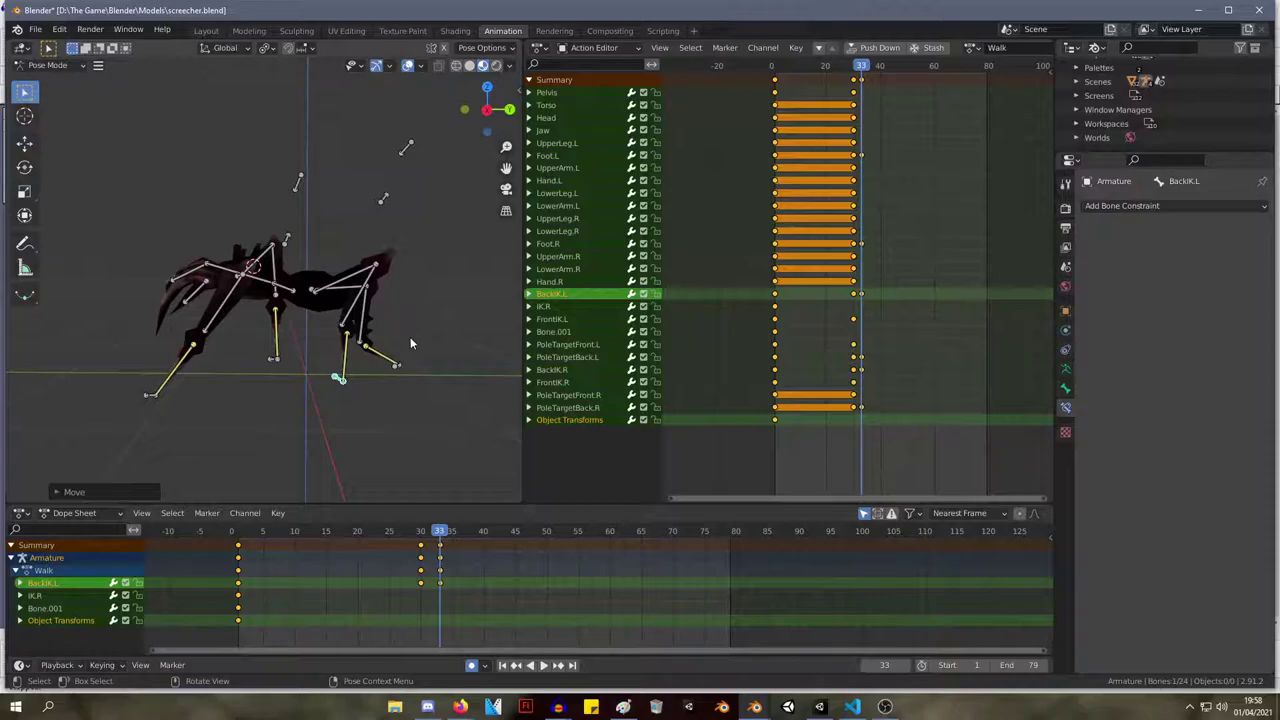
key("KP_3")
key("g")
left_click(402, 345)
key("r")
left_click(412, 280)
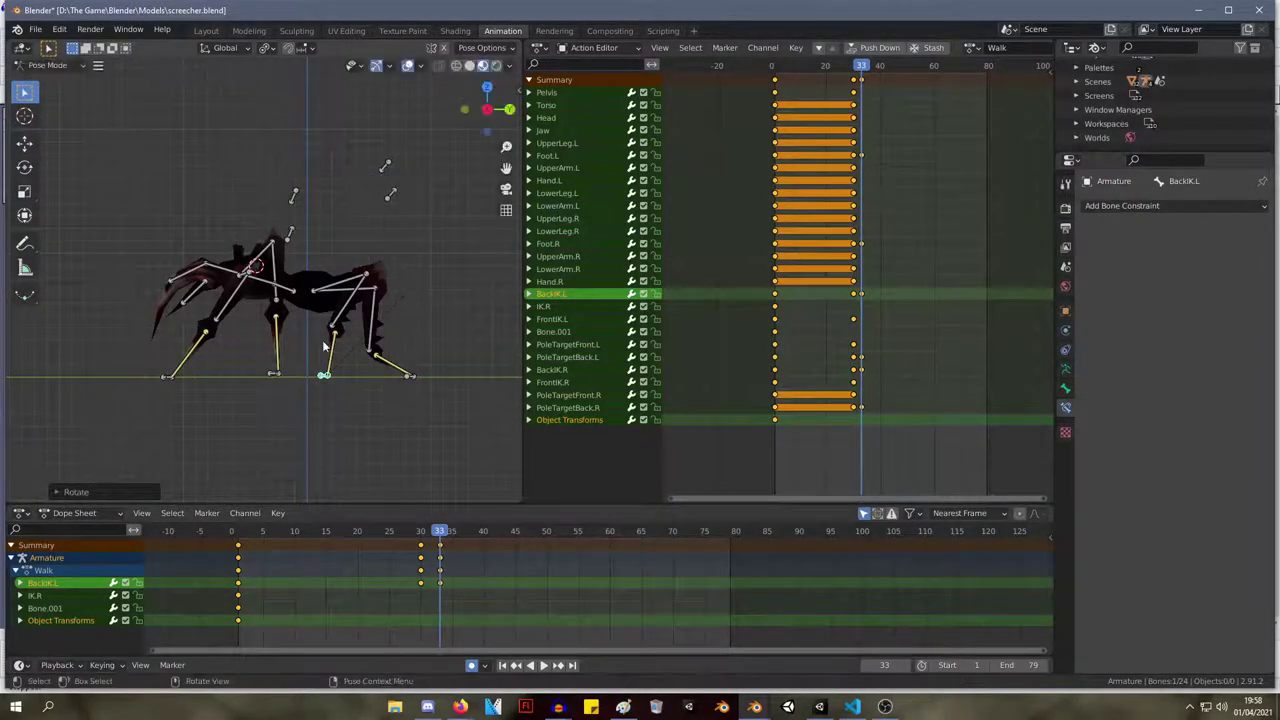
Rotate the Foot.L and LowerLeg.L bones of the left back leg at frame 33.
left_click(341, 355)
key("r")
left_click(358, 350)
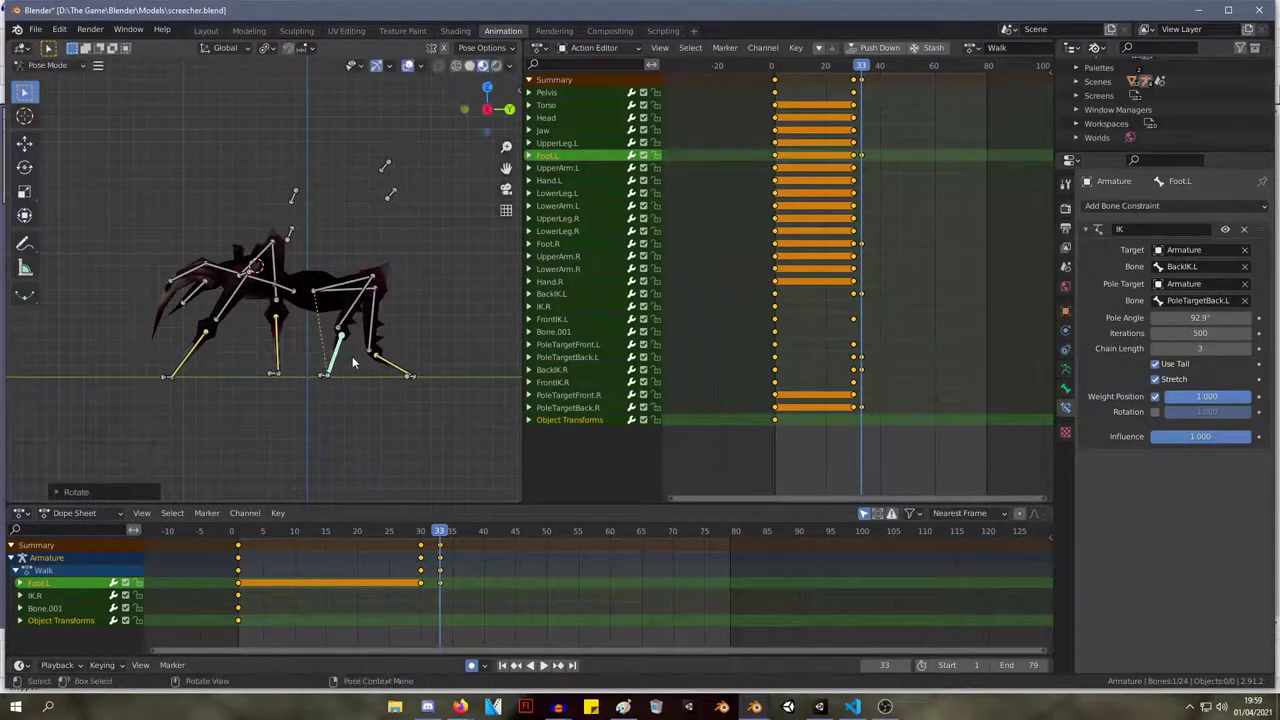
left_click(352, 312)
key("r")
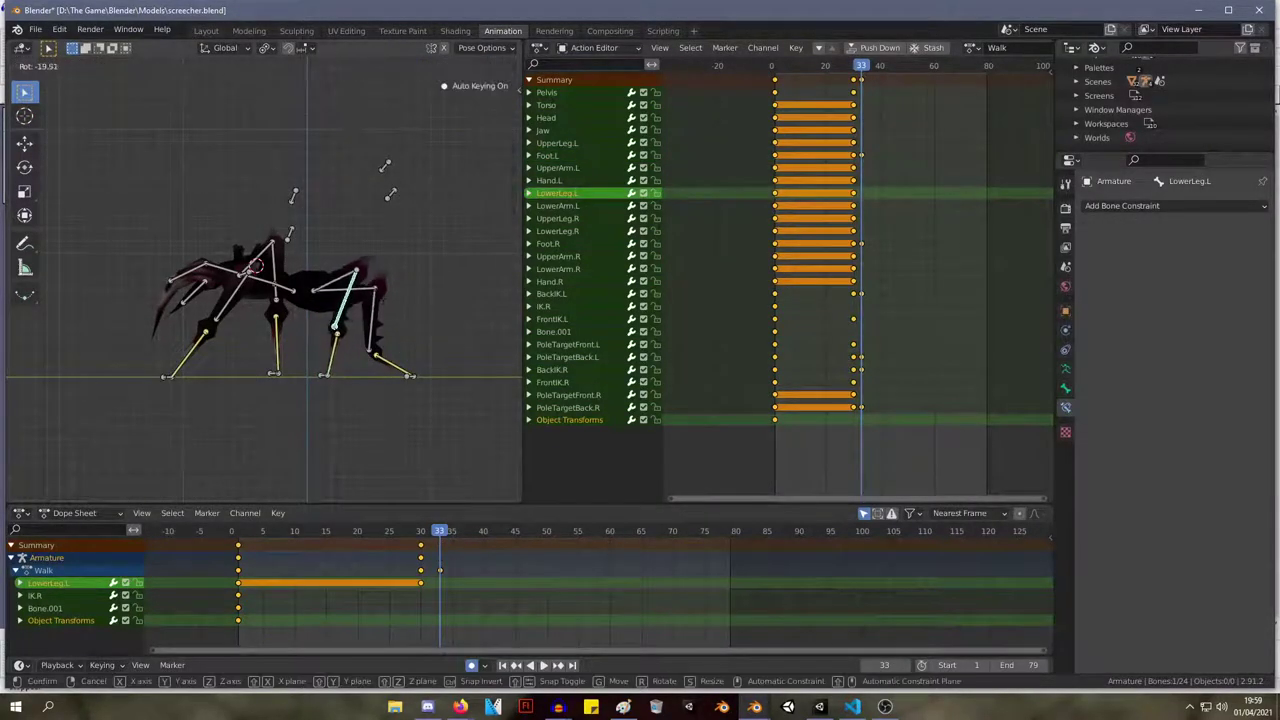
left_click(362, 300)
Move the PoleTargetBack.L bone inward above the left back leg at frame 33 and save the file.
middle_click_drag(372, 276, 233, 380)
left_click(226, 375)
left_click(224, 374)
key("g")
left_click(230, 372)
middle_click_drag(230, 372, 239, 253)
key("g")
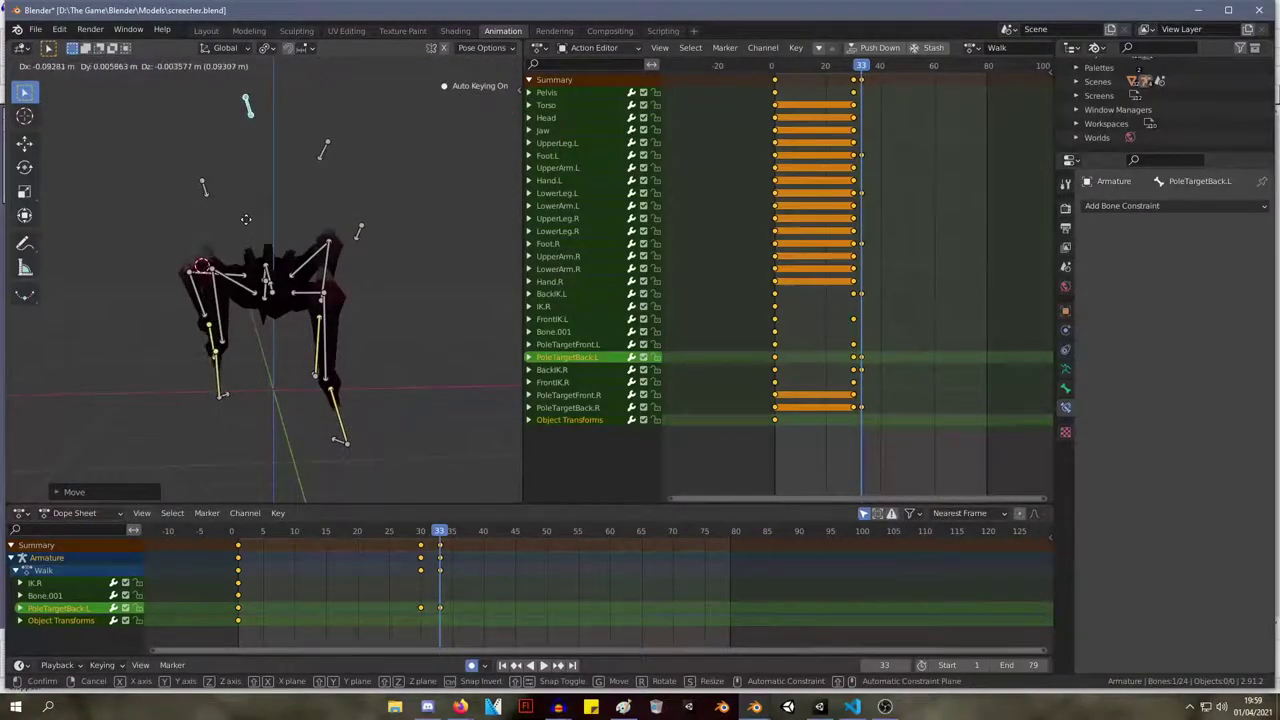
left_click(252, 266)
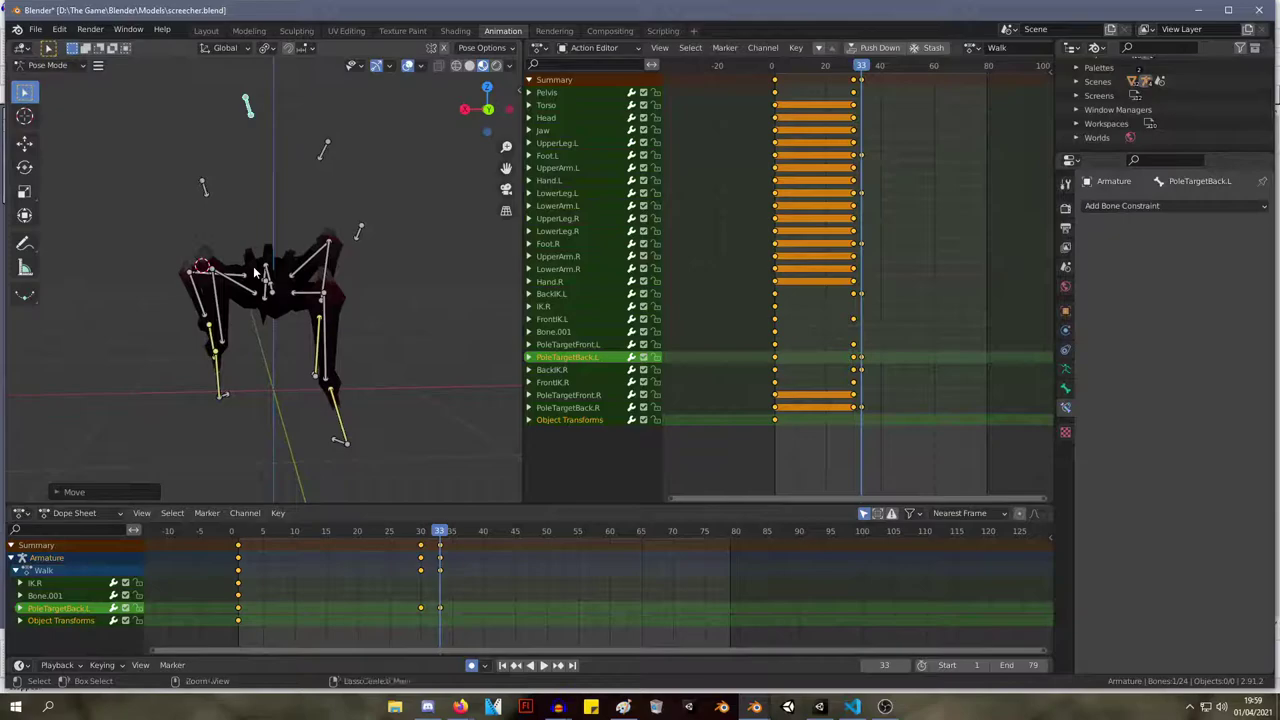
key("ctrl+s")
Switch to Unity, run the RoarExample scene and trigger Do Roar on the screecher's script twice.
middle_click_drag(214, 233, 395, 225)
left_click(820, 707)
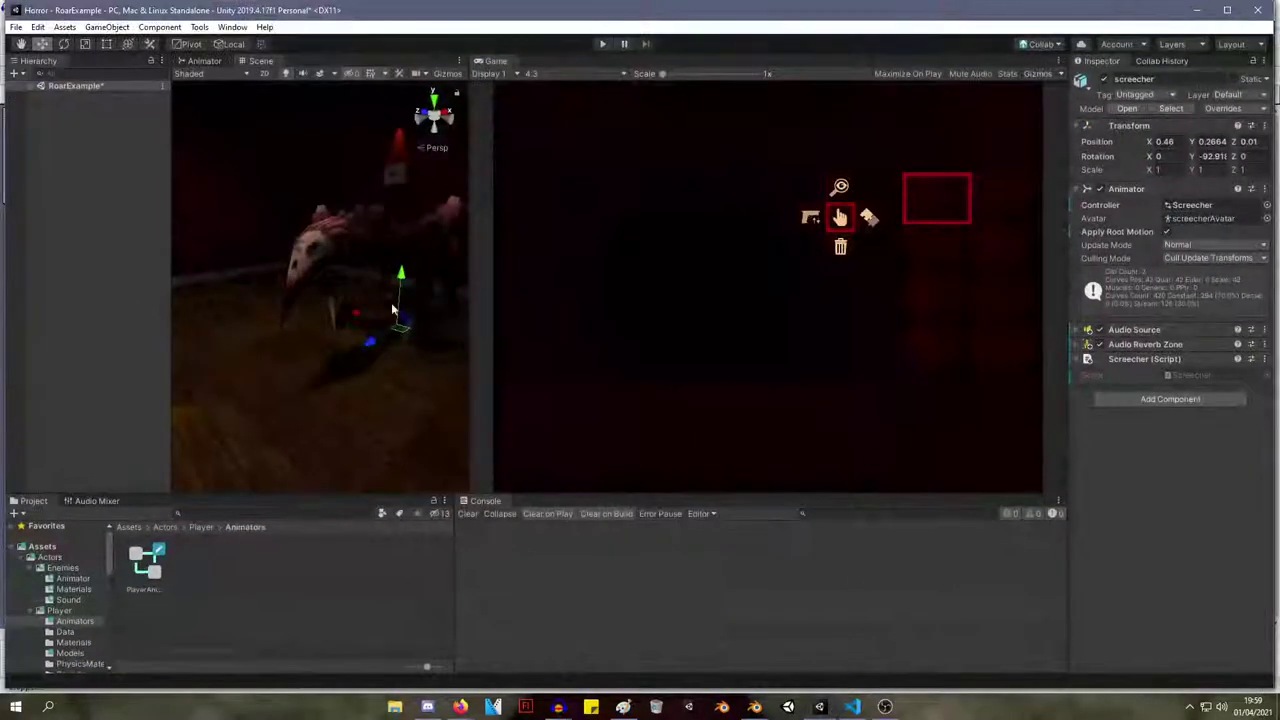
left_click(601, 44)
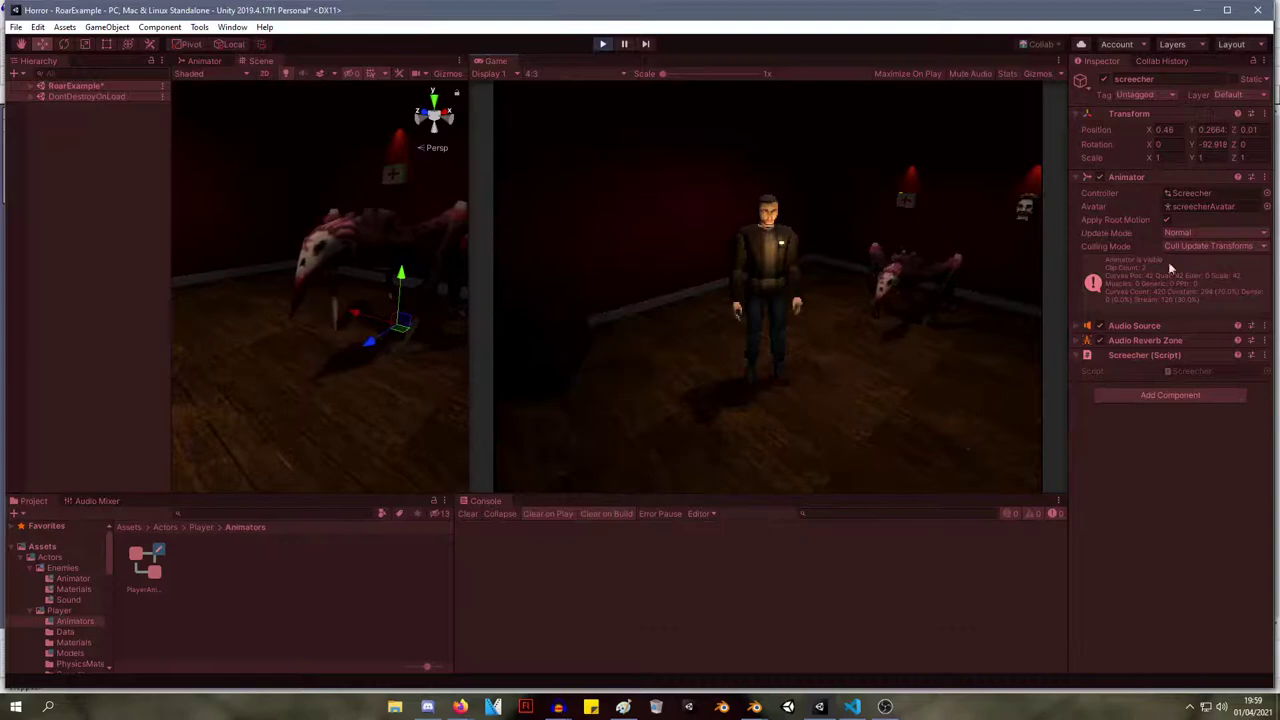
right_click(1132, 355)
left_click(1198, 507)
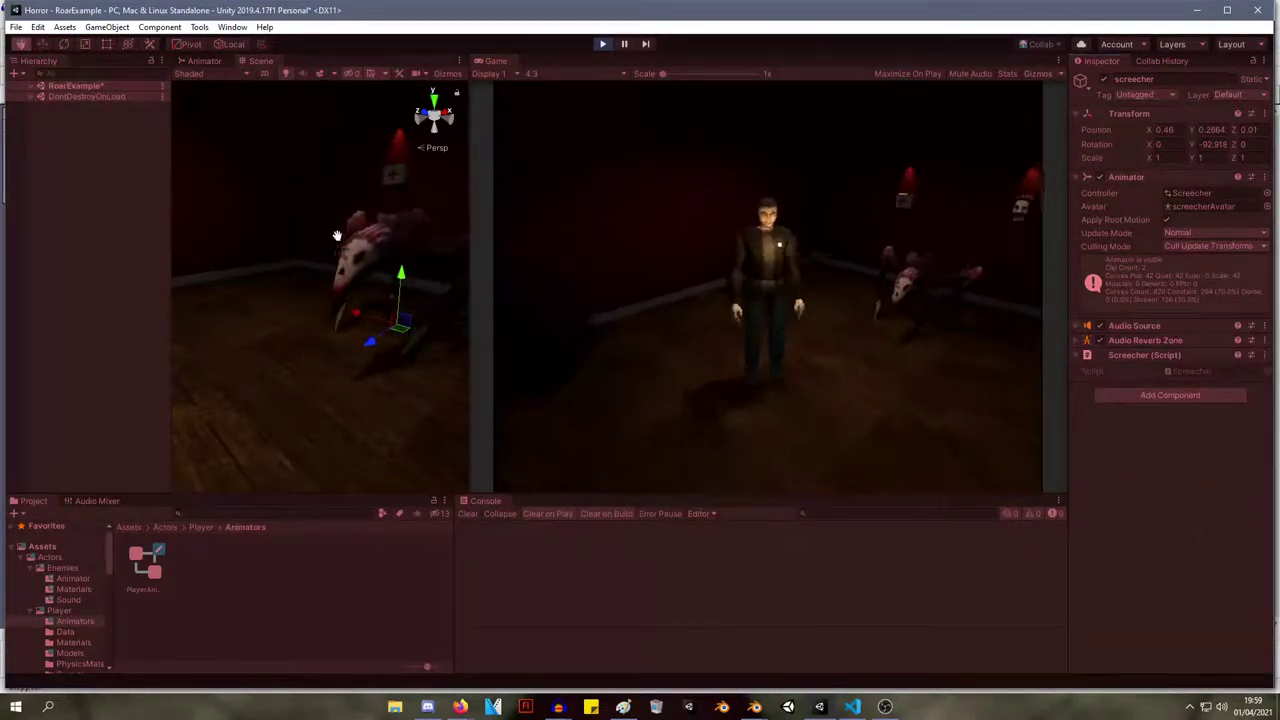
right_click(1145, 356)
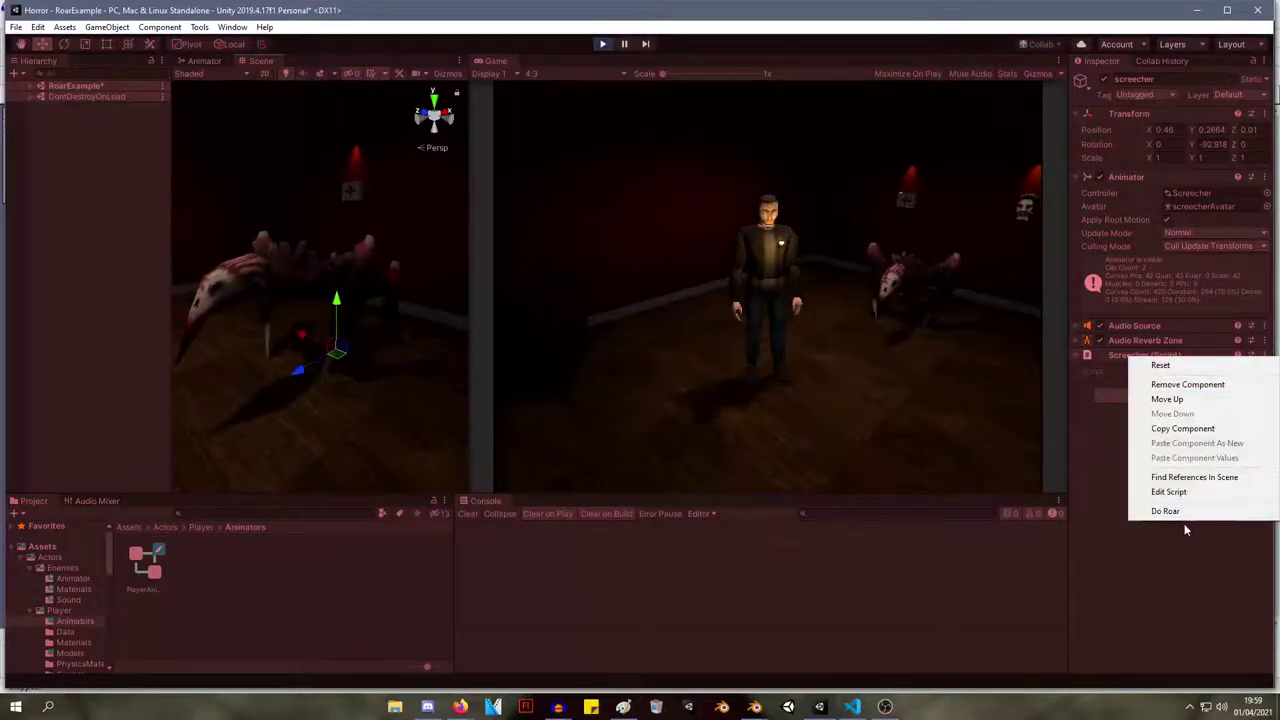
left_click(1178, 510)
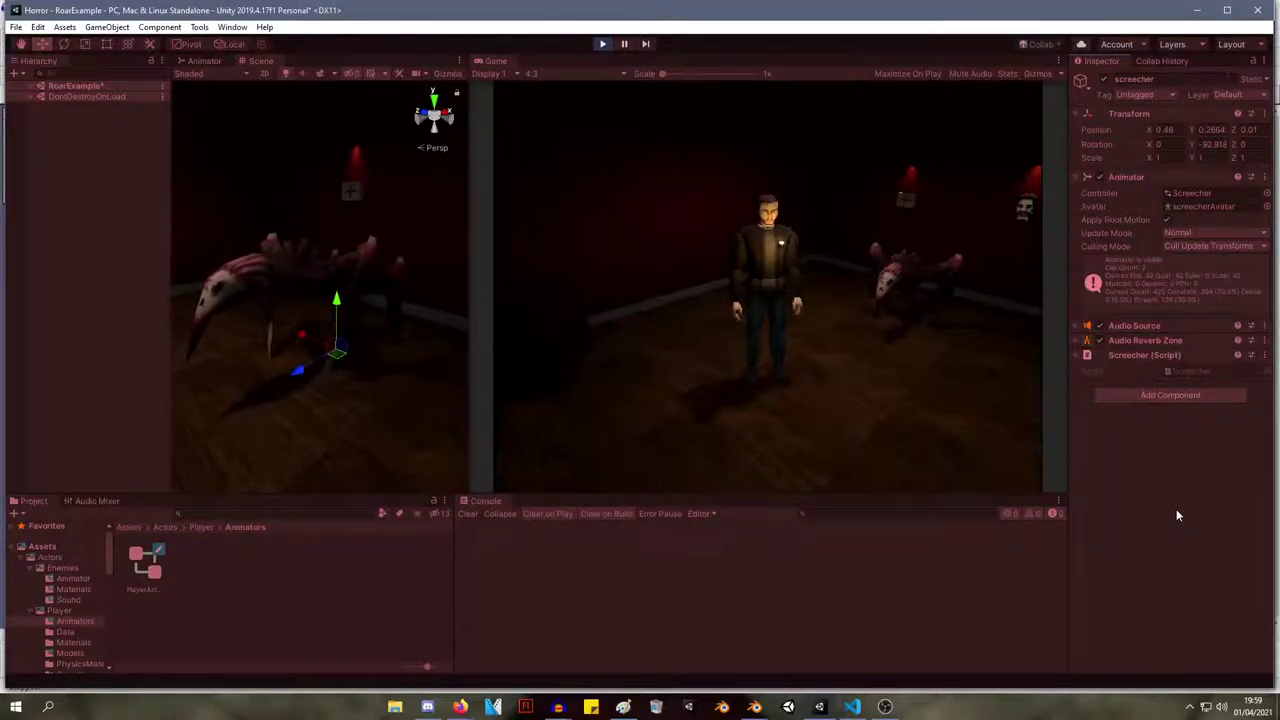
Trigger the screecher's Do Roar action four more times in the running scene, and stop the scene.
right_click(1180, 355)
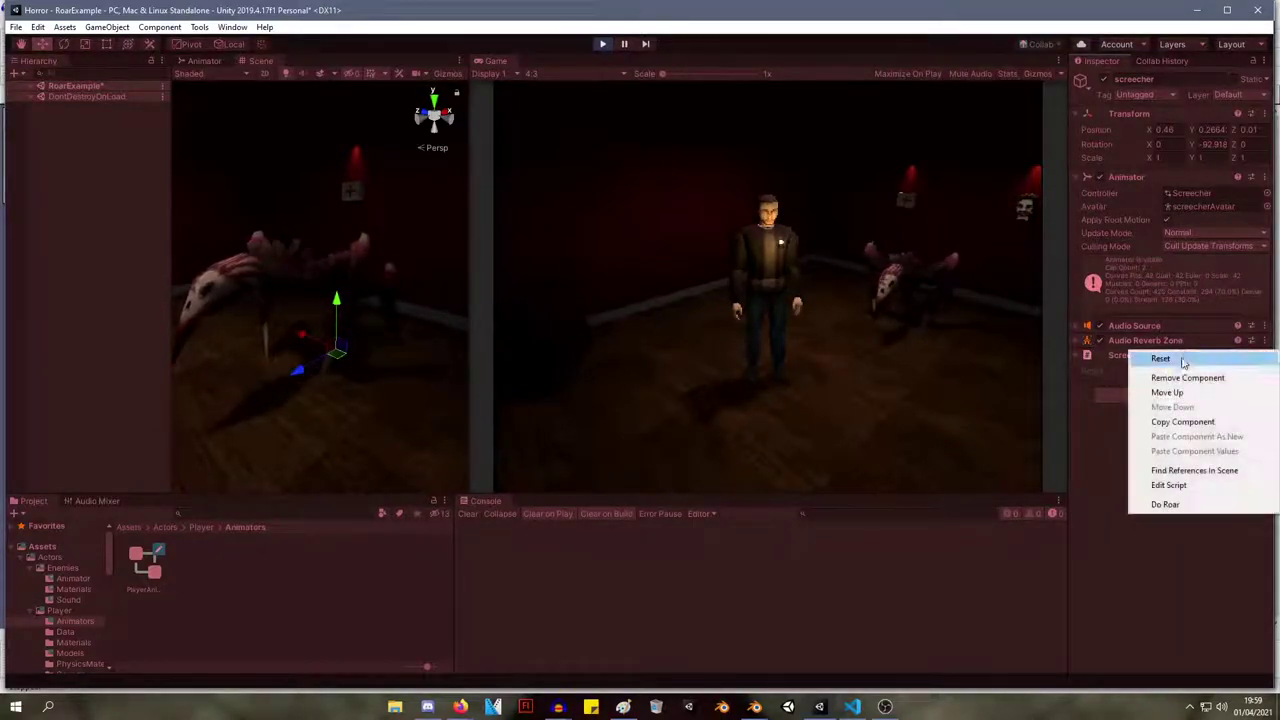
left_click(1174, 506)
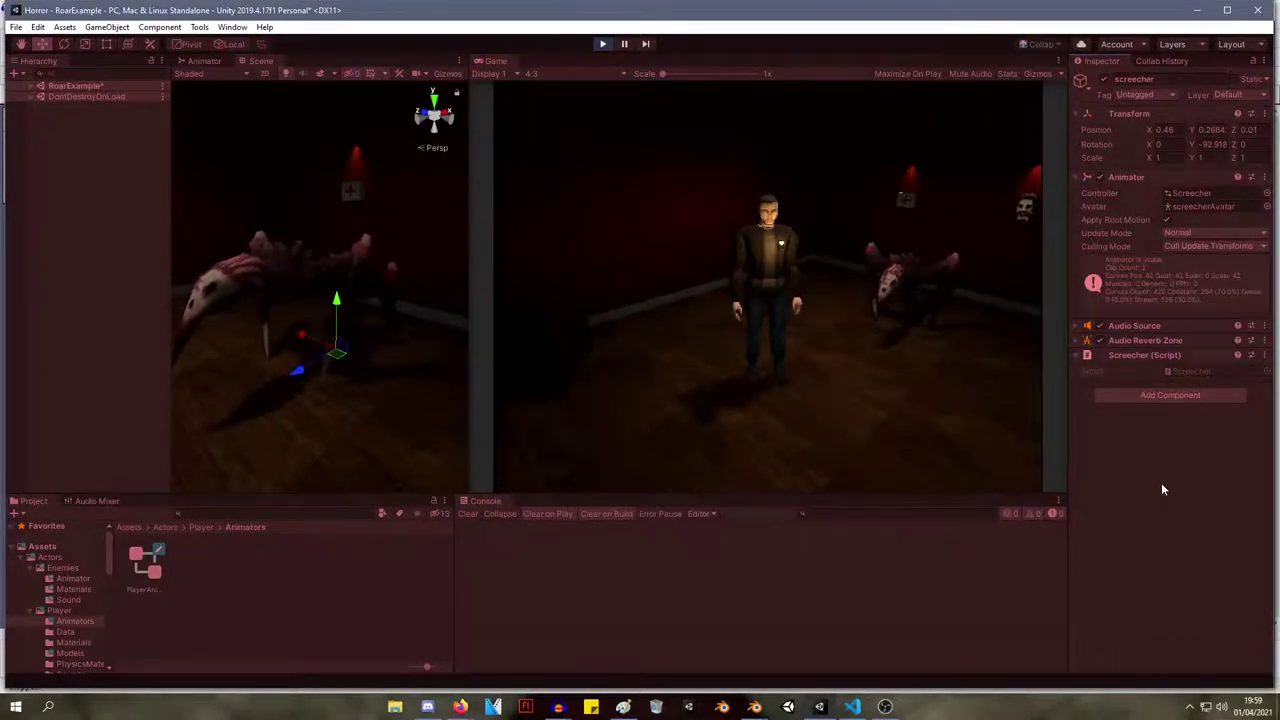
right_click(1167, 362)
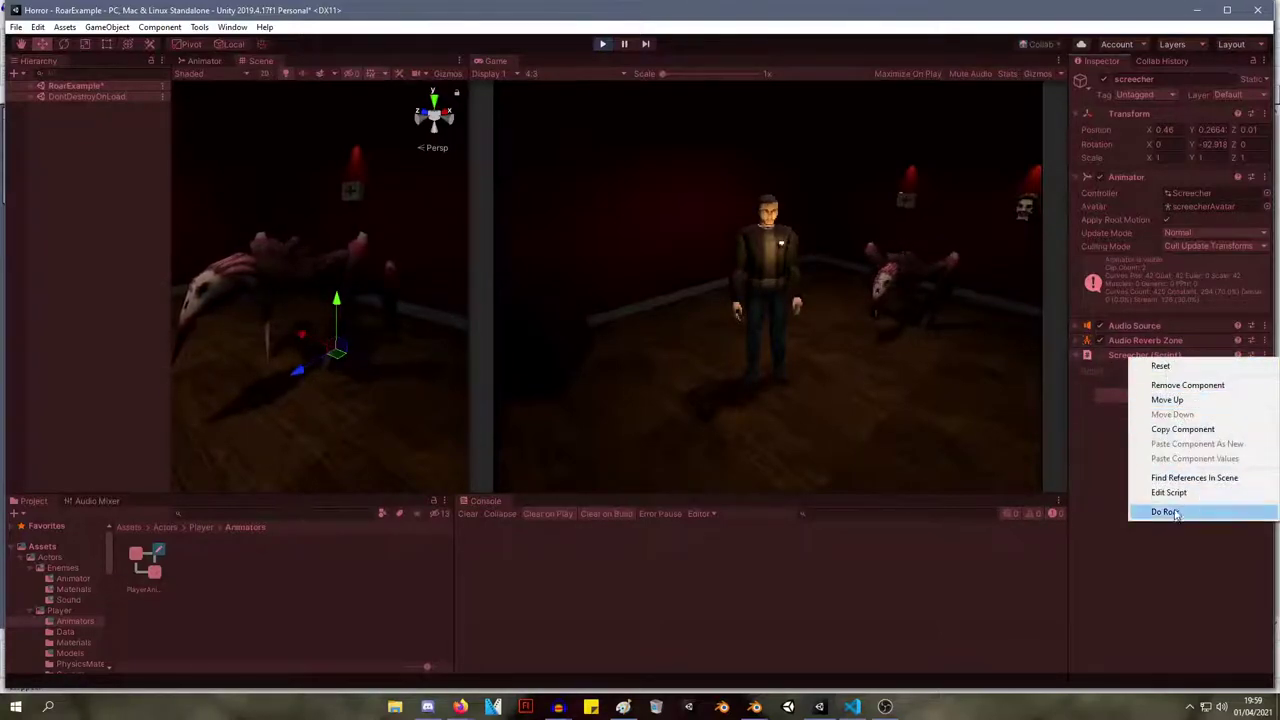
left_click(1172, 511)
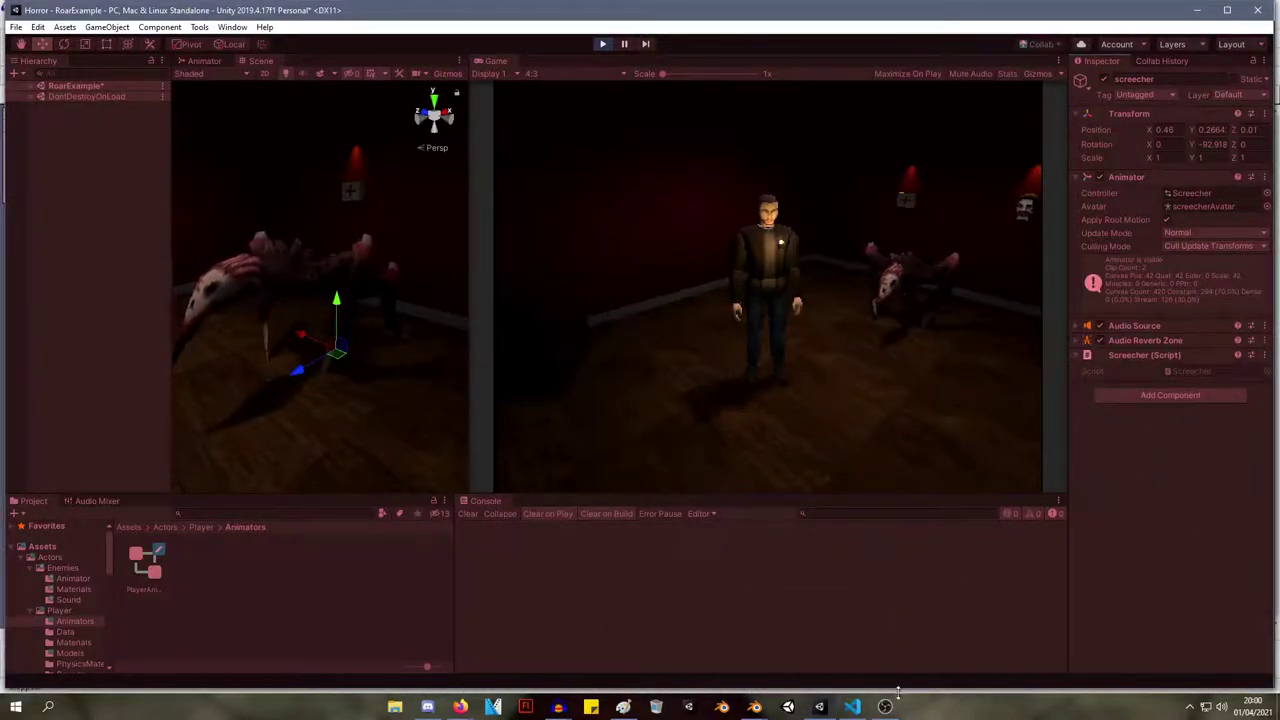
right_click(1181, 358)
left_click(1166, 521)
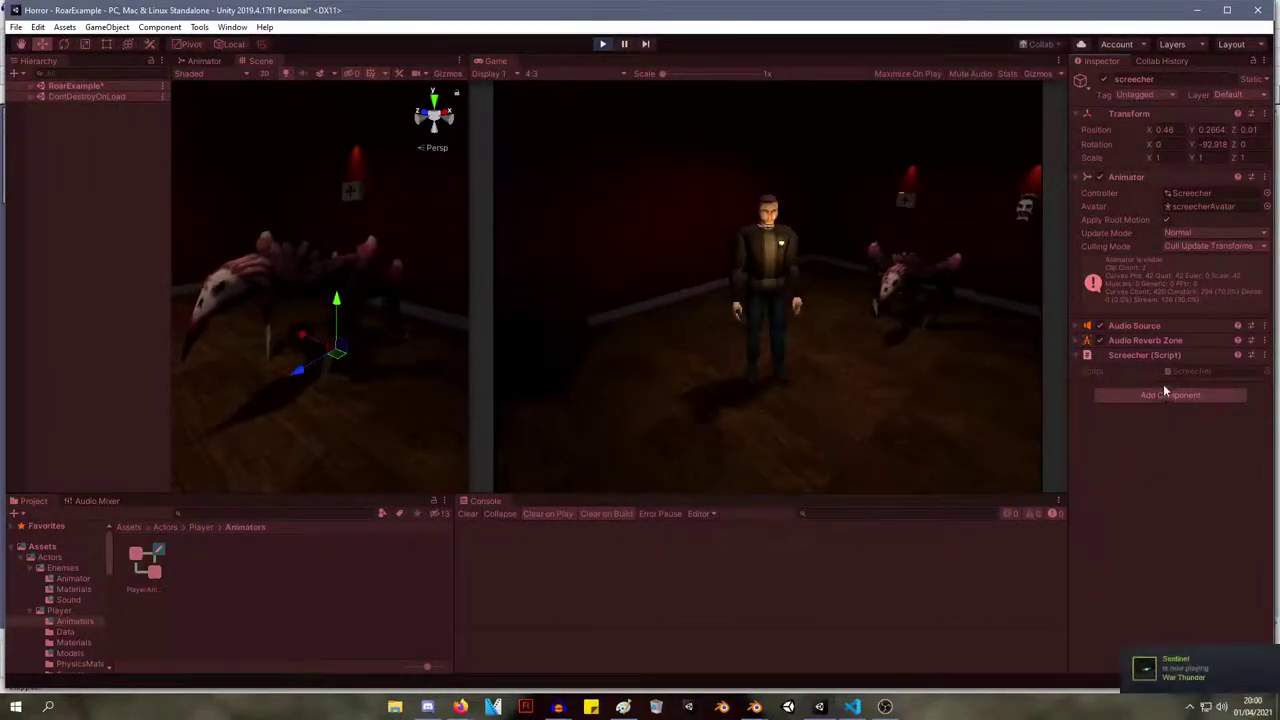
right_click(1166, 356)
left_click(1187, 509)
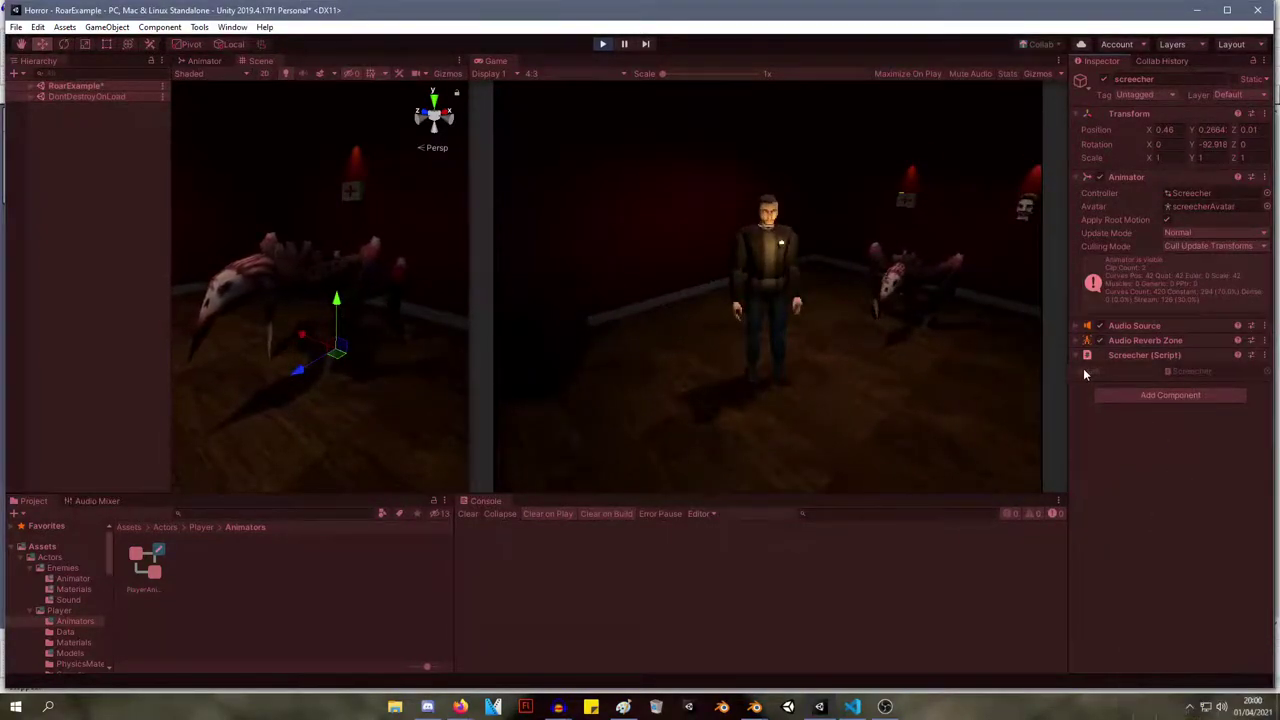
left_click(603, 44)
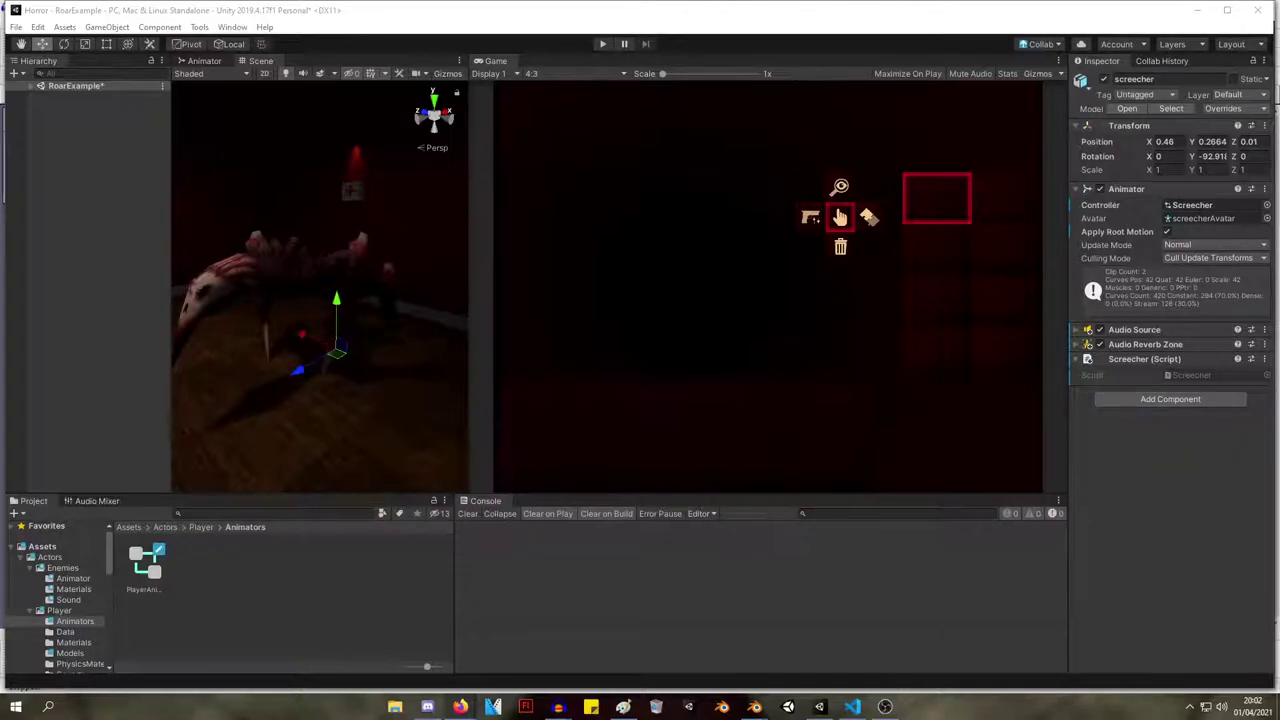
Run the RoarExample scene again to test Do Roar and examine the screecher from the front.
left_click(670, 23)
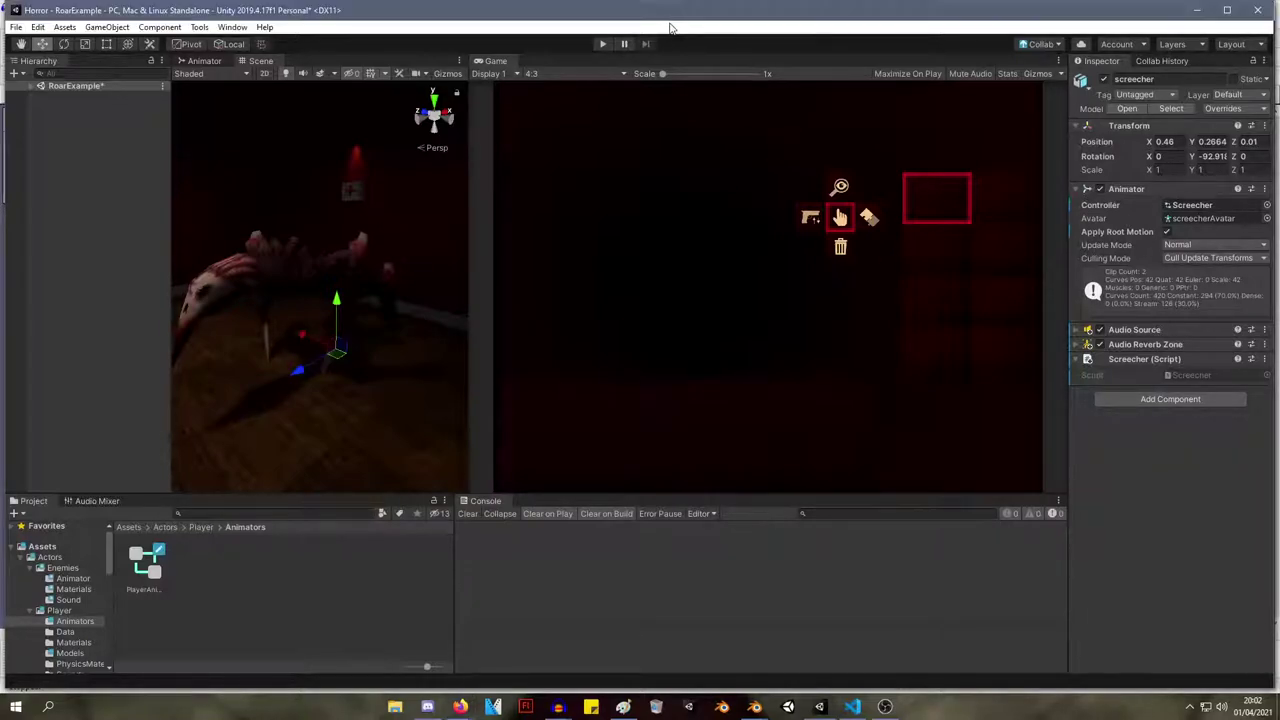
left_click(754, 708)
left_click(770, 651)
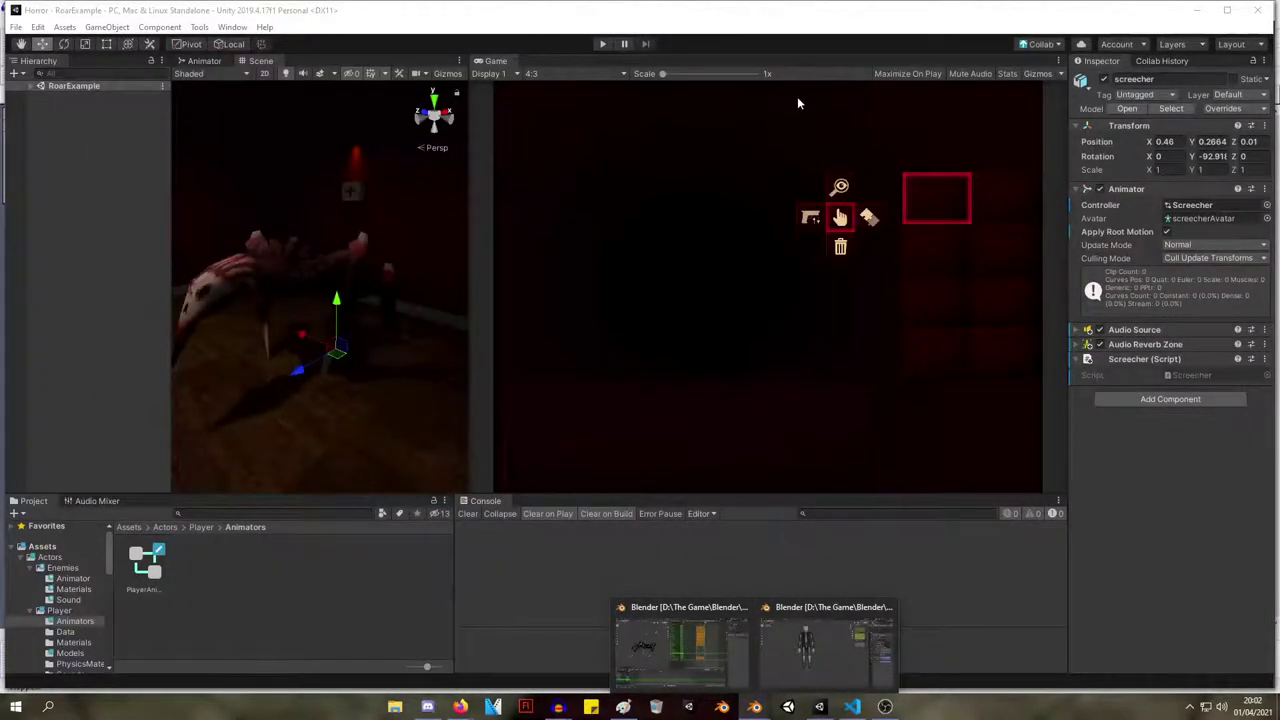
left_click(603, 44)
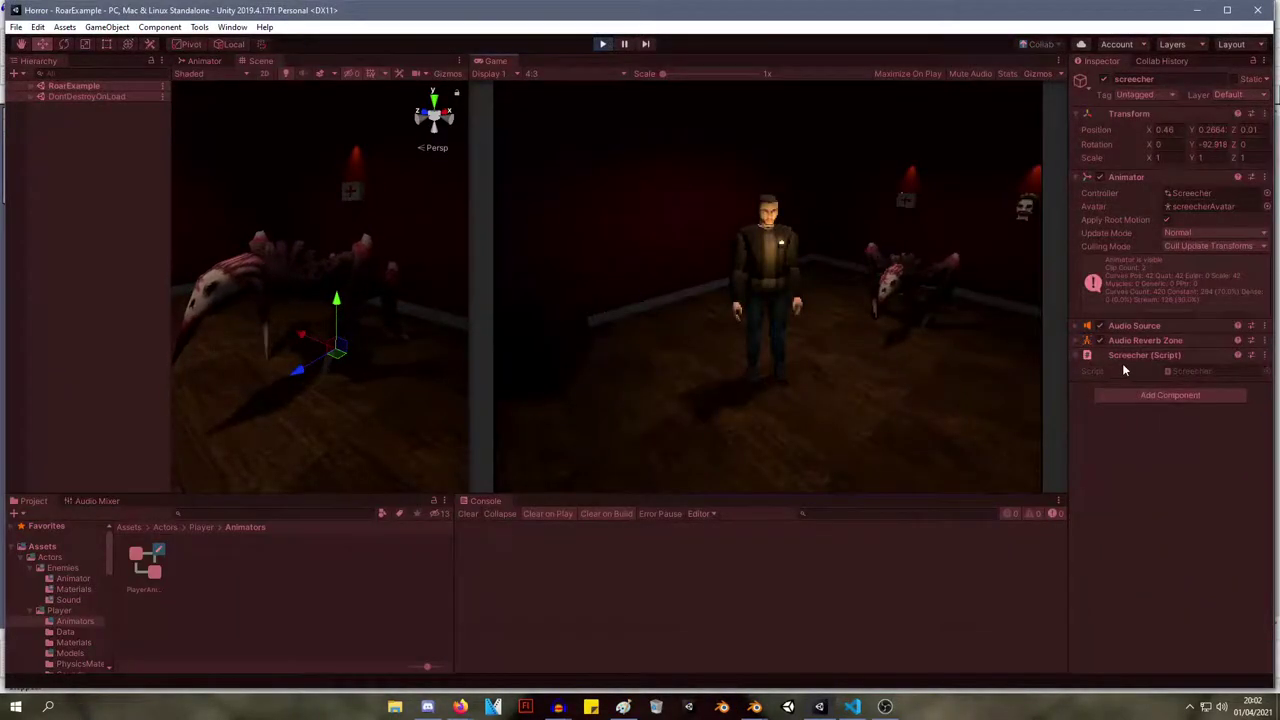
right_click(1124, 358)
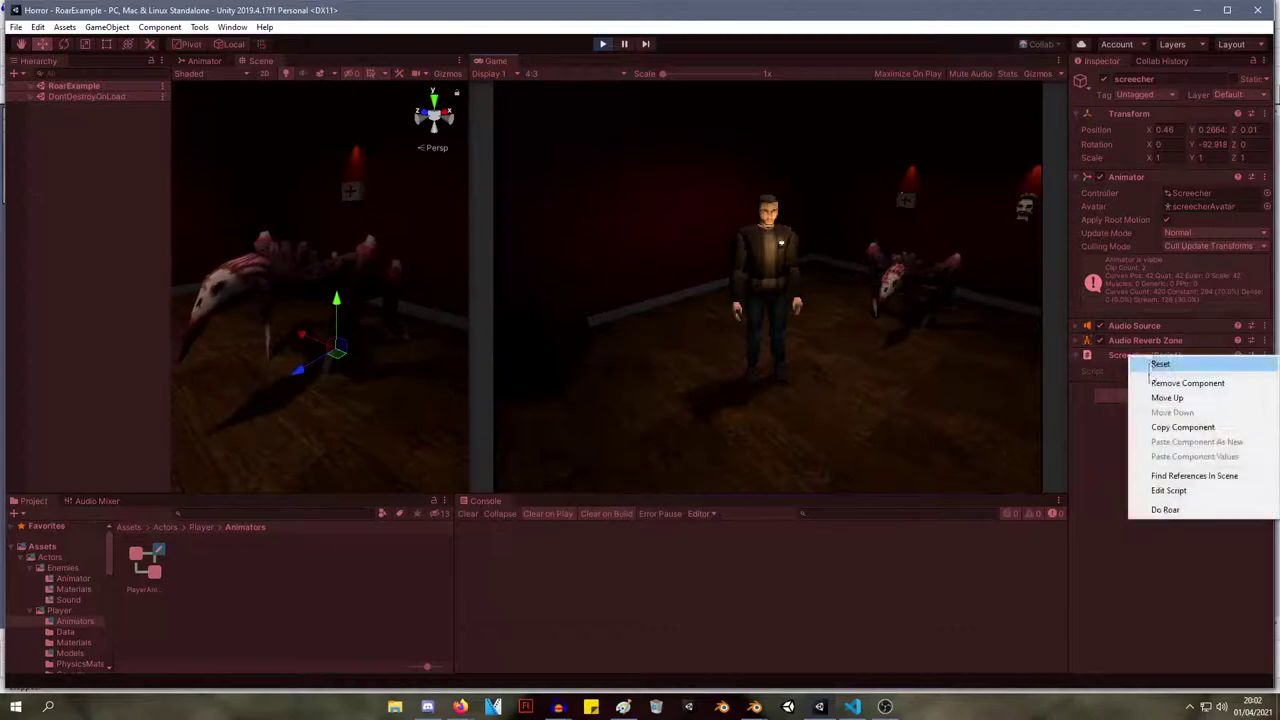
left_click(1184, 506)
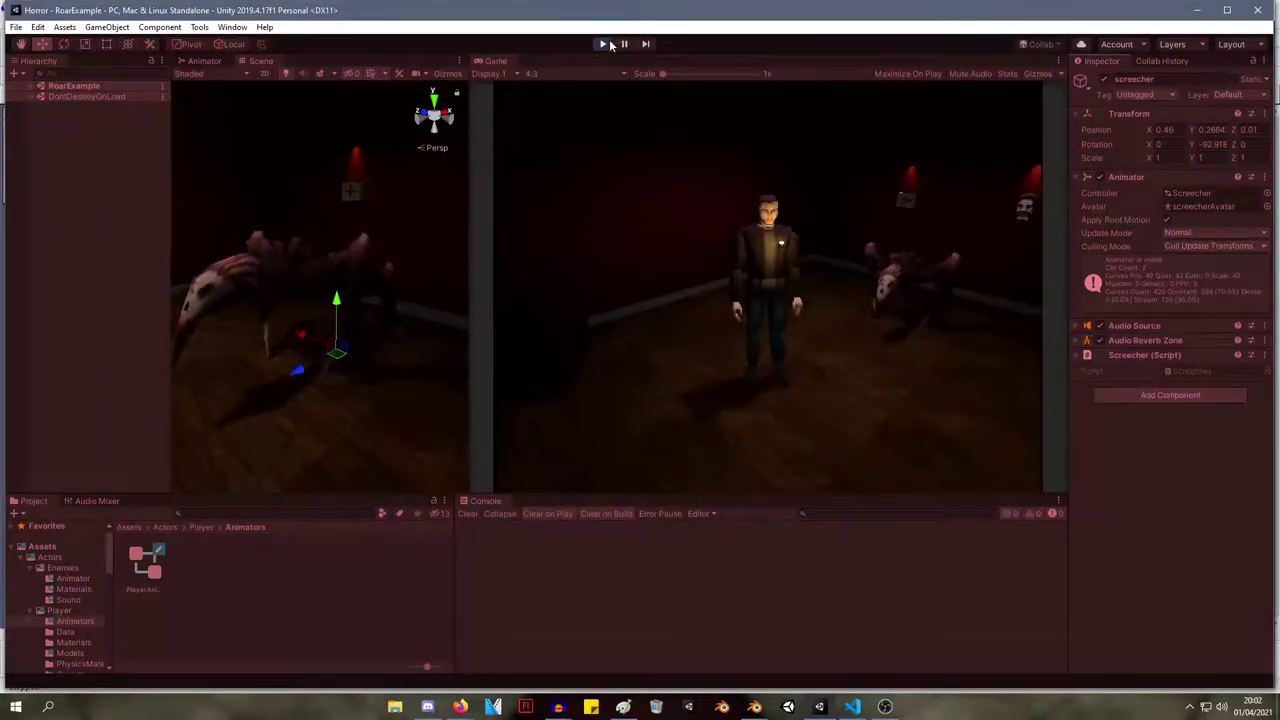
right_click_drag(322, 240, 465, 229)
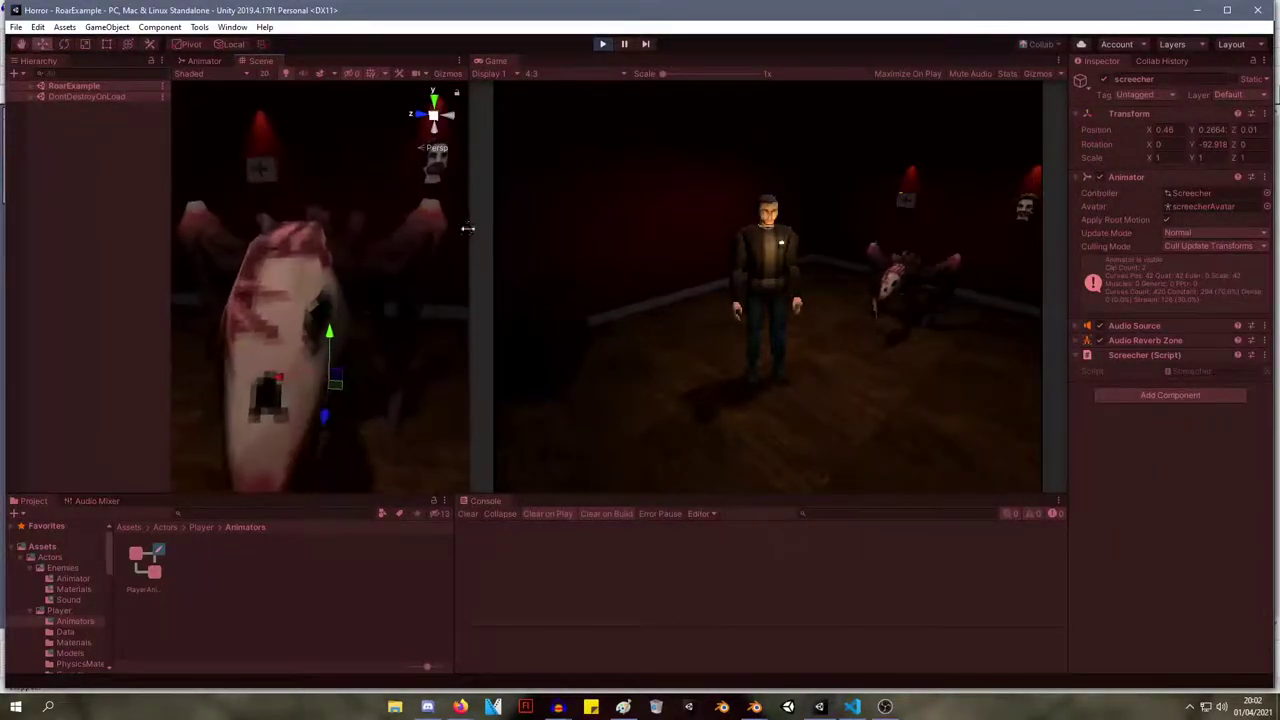
left_click(603, 43)
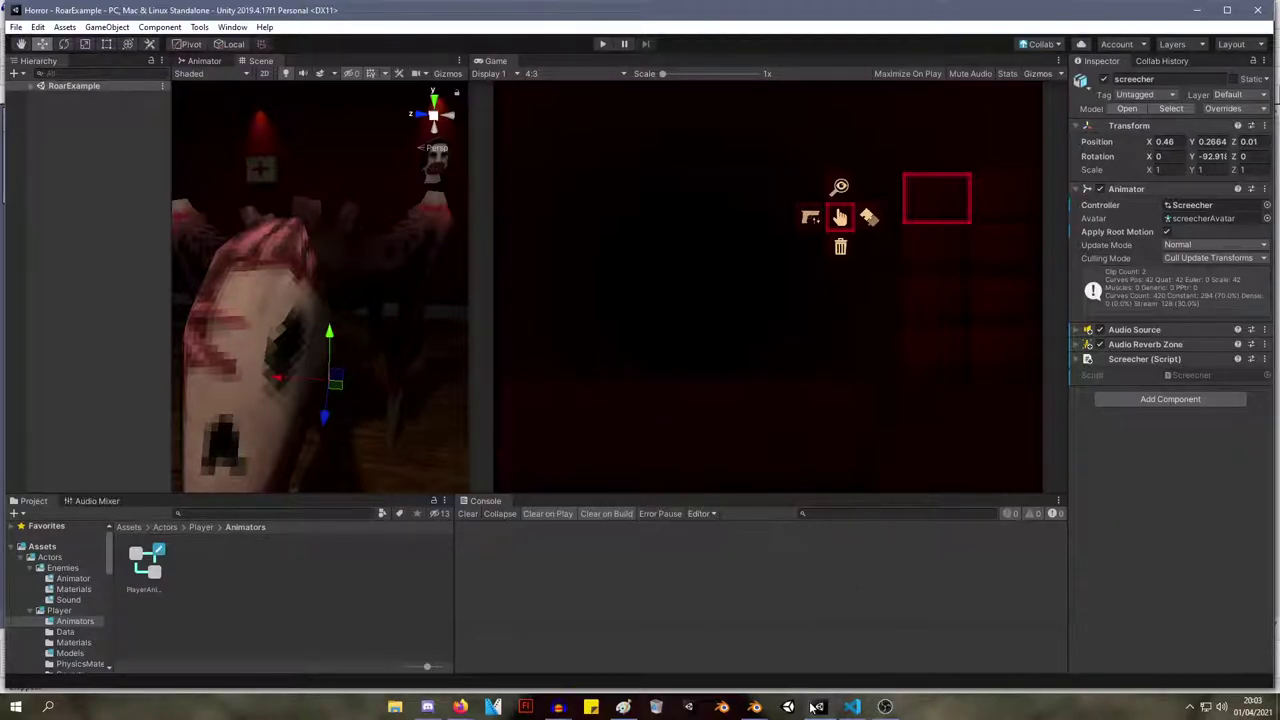
Switch to the screecher.blend window in Blender and delete the Walk action's keyframes at frame 33.
mouse_move(756, 708)
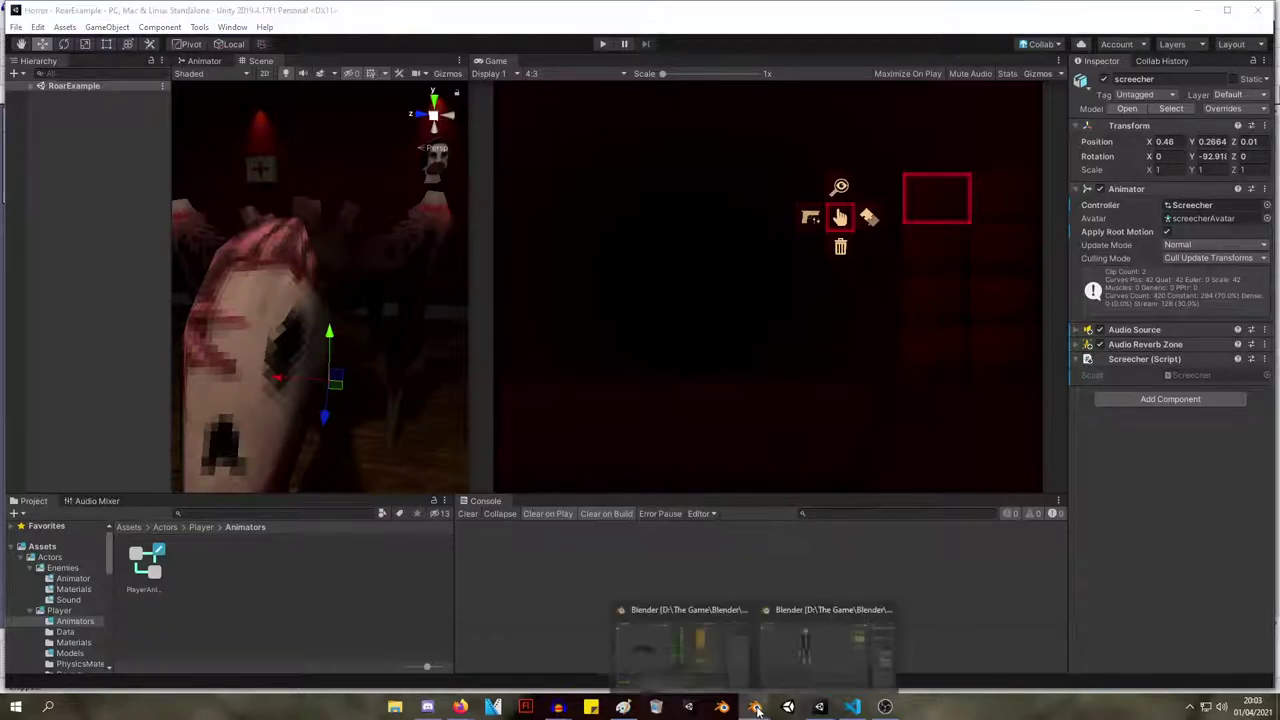
left_click(699, 676)
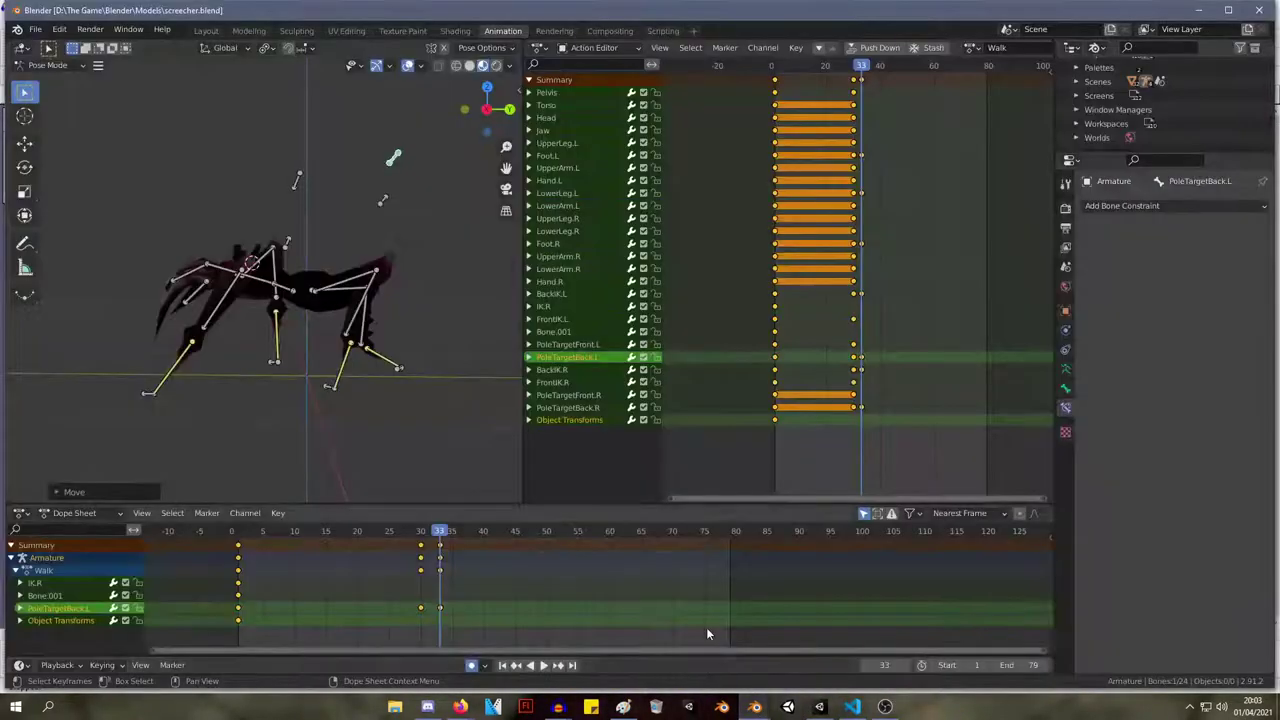
mouse_move(860, 67)
left_mouse_down()
mouse_move(759, 72)
mouse_move(877, 68)
mouse_move(850, 68)
mouse_move(865, 88)
mouse_move(804, 63)
mouse_move(866, 76)
left_mouse_up()
left_click(862, 81)
middle_click_drag(370, 112, 38, 118)
Copy the frame 30 keyframes, paste them at about frame 61 and preview the walk.
left_click(854, 80)
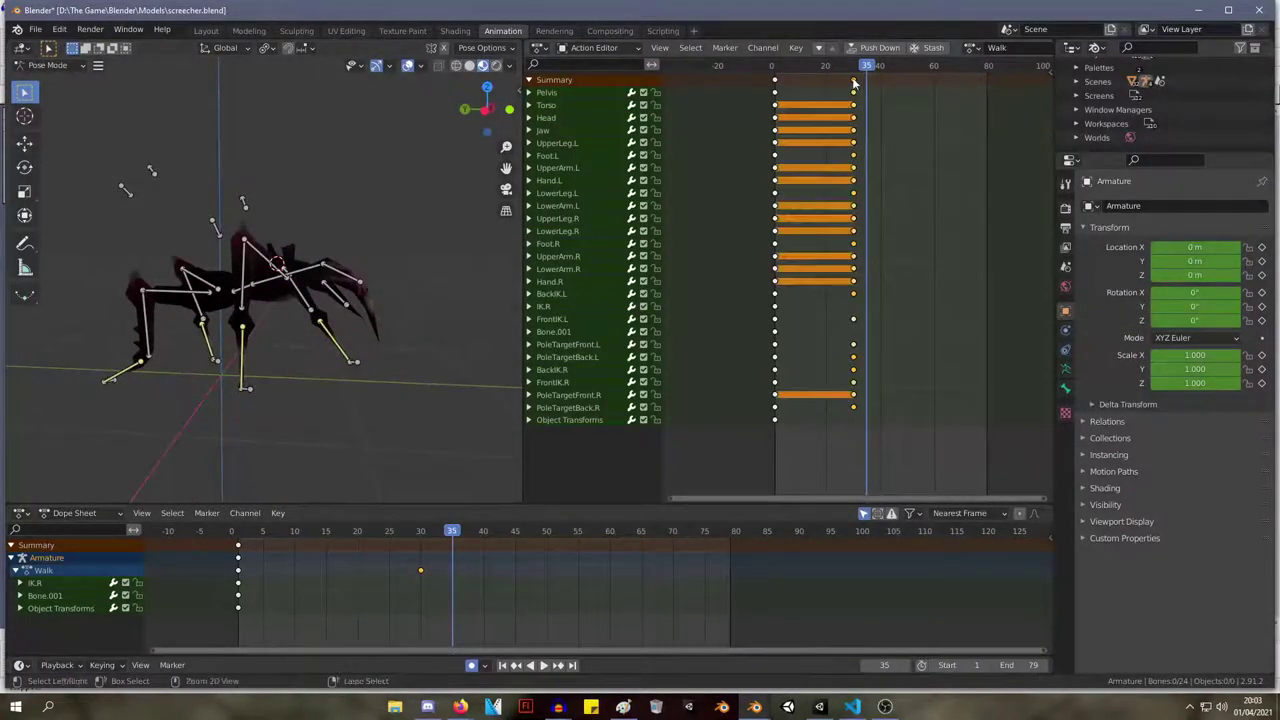
left_click(938, 70)
key("ctrl+v")
left_click_drag(938, 71, 782, 74)
key("space")
key("space")
Delete the Walk action's keyframes at frame 1 and about frame 61, keeping only those at frame 30.
left_click(774, 80)
key("x")
left_click(786, 86)
left_click_drag(850, 67, 940, 84)
key("a")
key("x")
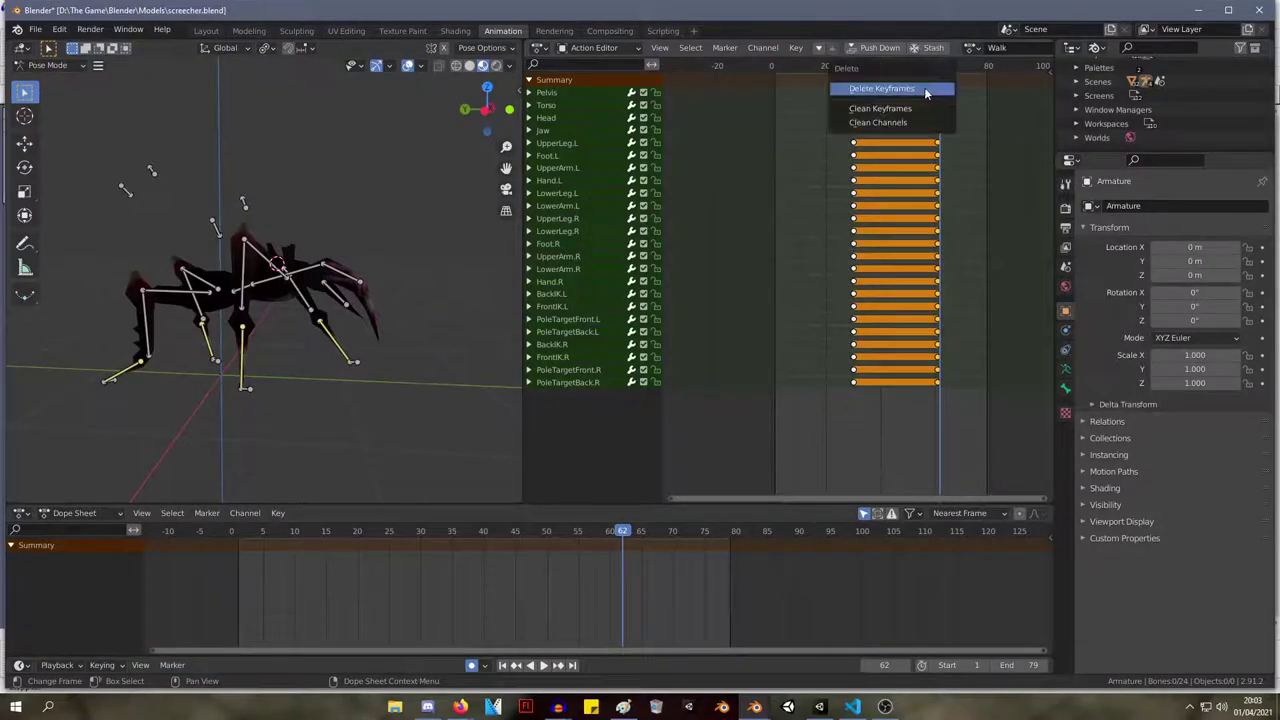
left_click(926, 88)
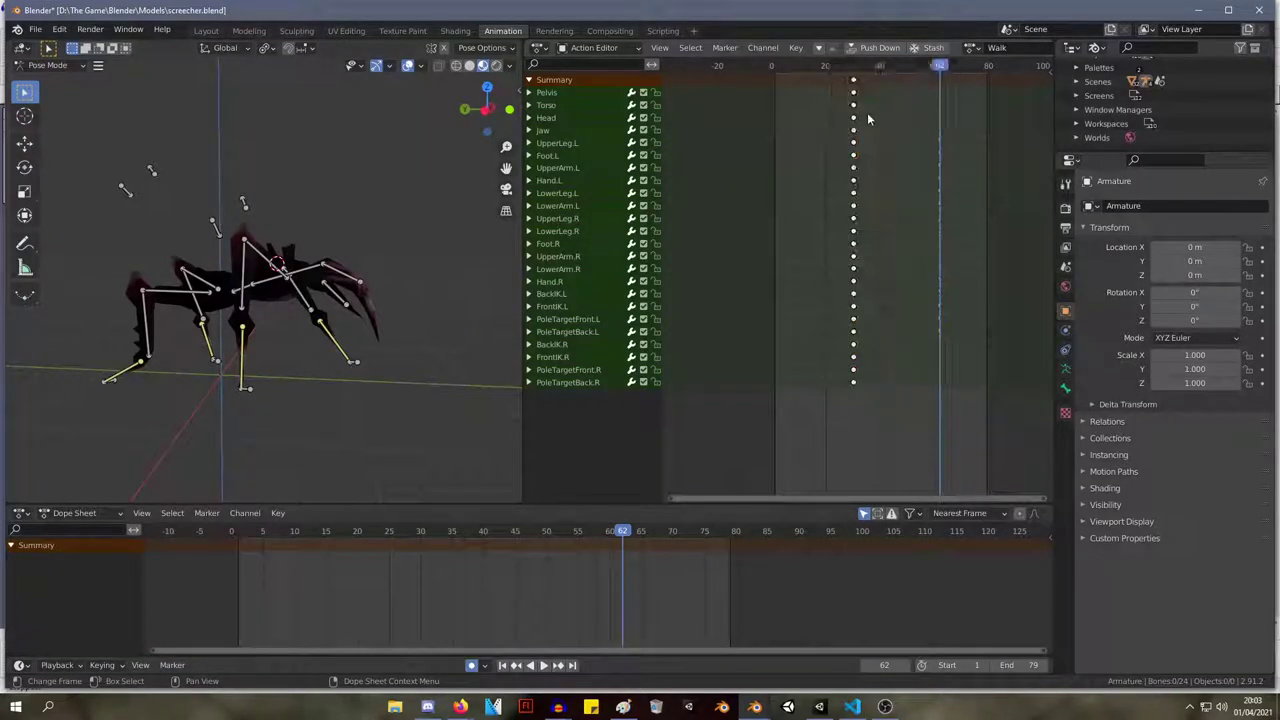
Move the remaining walk pose keyframes to frame 1.
key("g")
left_click(783, 84)
left_click(776, 67)
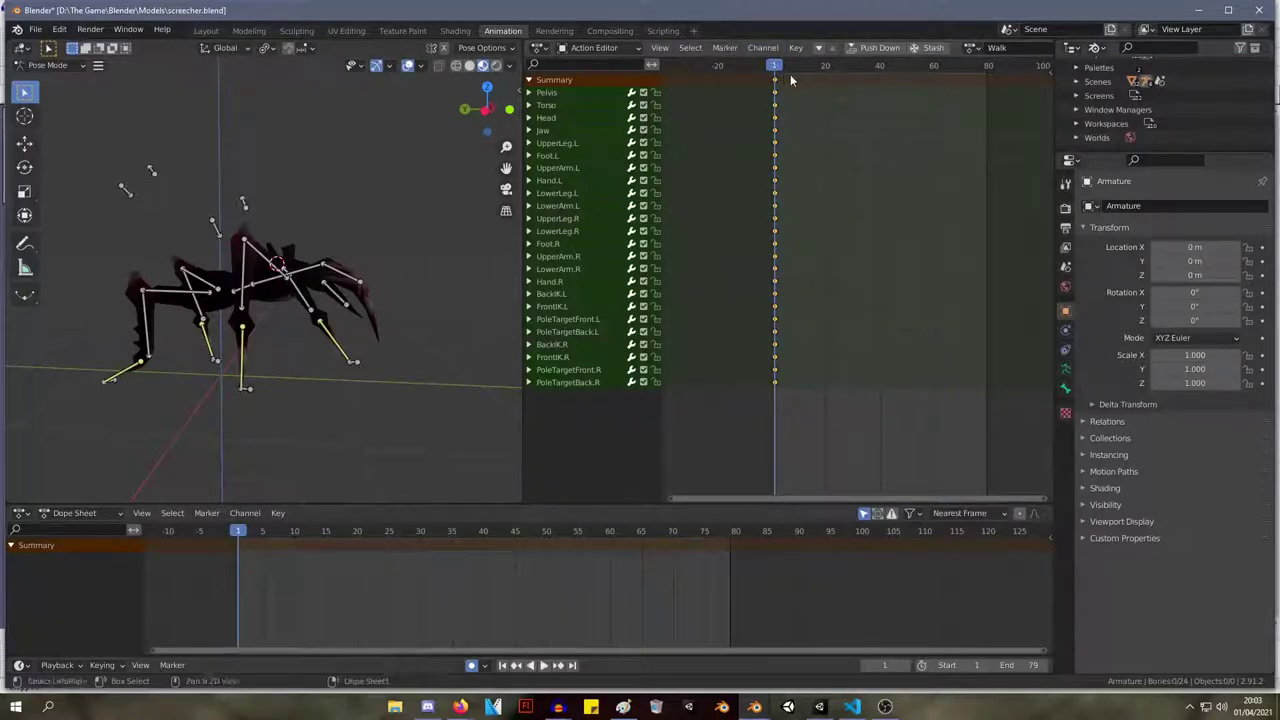
Paste the copied walk pose flipped at about frame 28 and play back the stride.
left_click(847, 67)
key("ctrl+shift+v")
middle_click_drag(420, 200, 173, 177)
key("space")
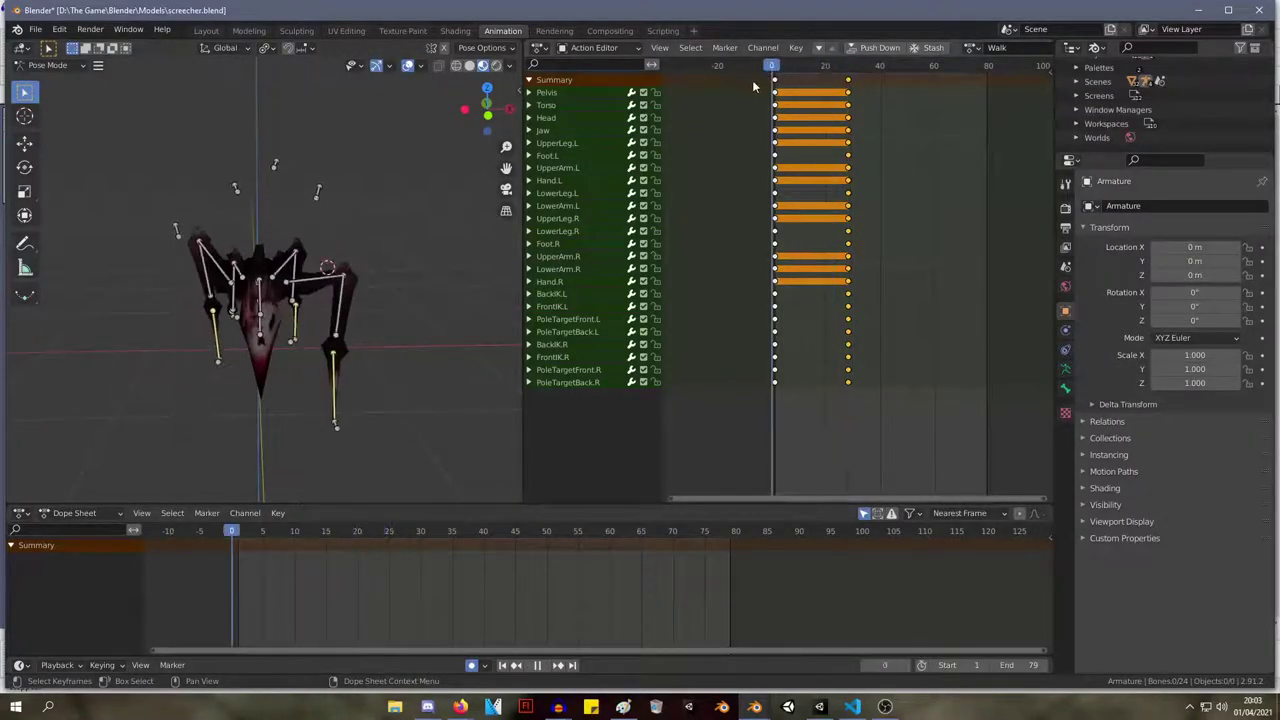
left_click_drag(840, 68, 772, 73)
key("space")
Paste the unflipped walk pose at about frame 54 and set the animation's end frame to 53.
mouse_move(896, 68)
left_mouse_down()
mouse_move(918, 68)
mouse_move(784, 68)
mouse_move(871, 68)
left_mouse_up()
key("ctrl+v")
left_click_drag(1022, 665, 995, 665)
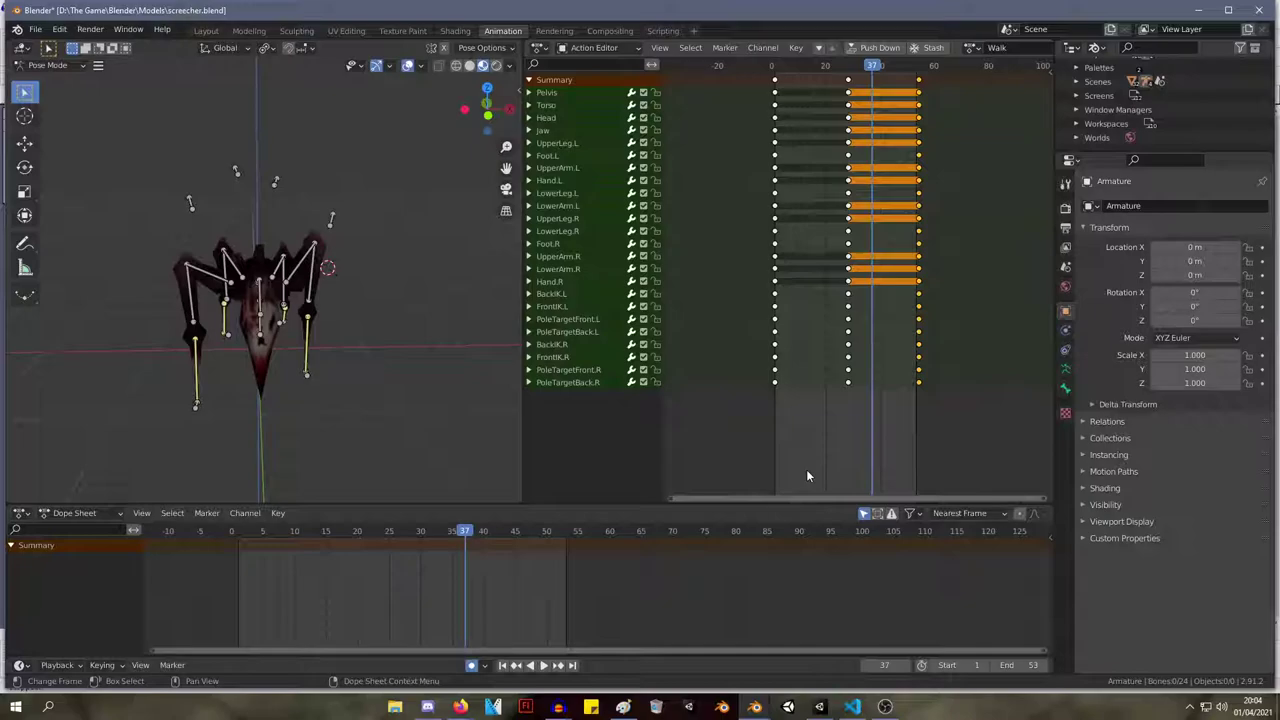
key("shift+Left")
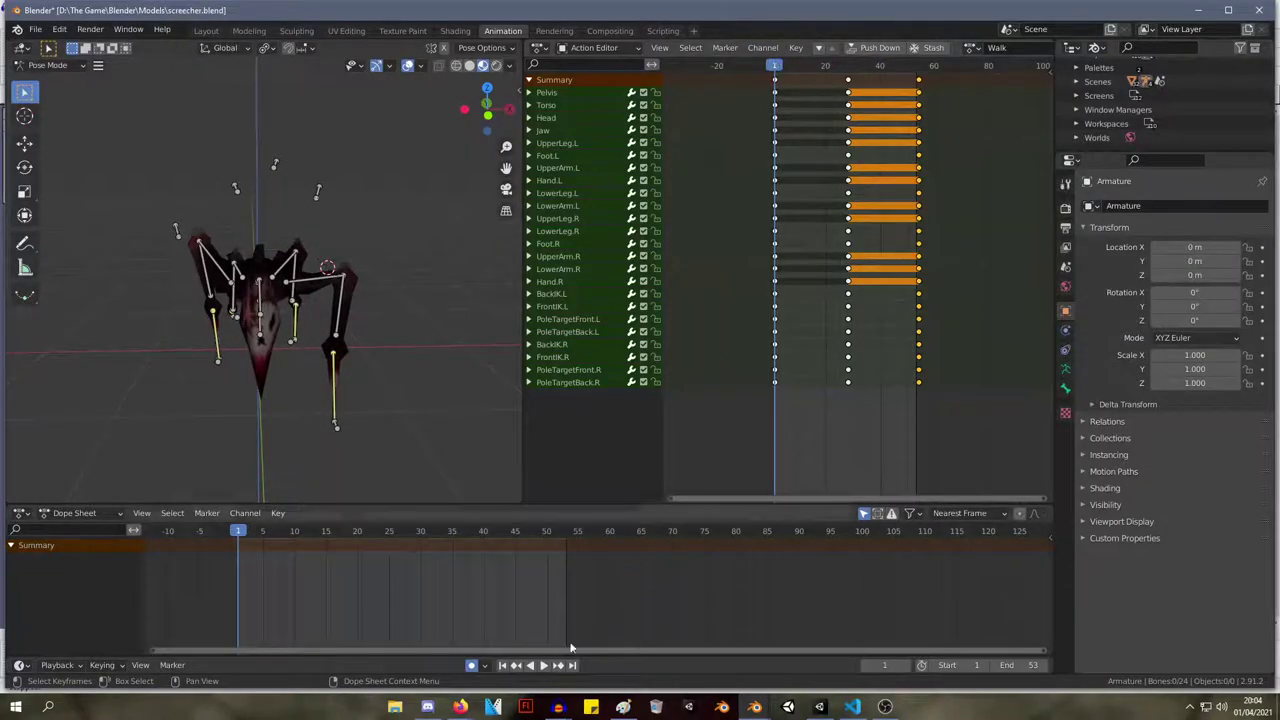
Play back the walk loop repeatedly from a side view, checking how the legs move through the stride.
left_click(543, 665)
middle_click_drag(344, 168, 222, 134)
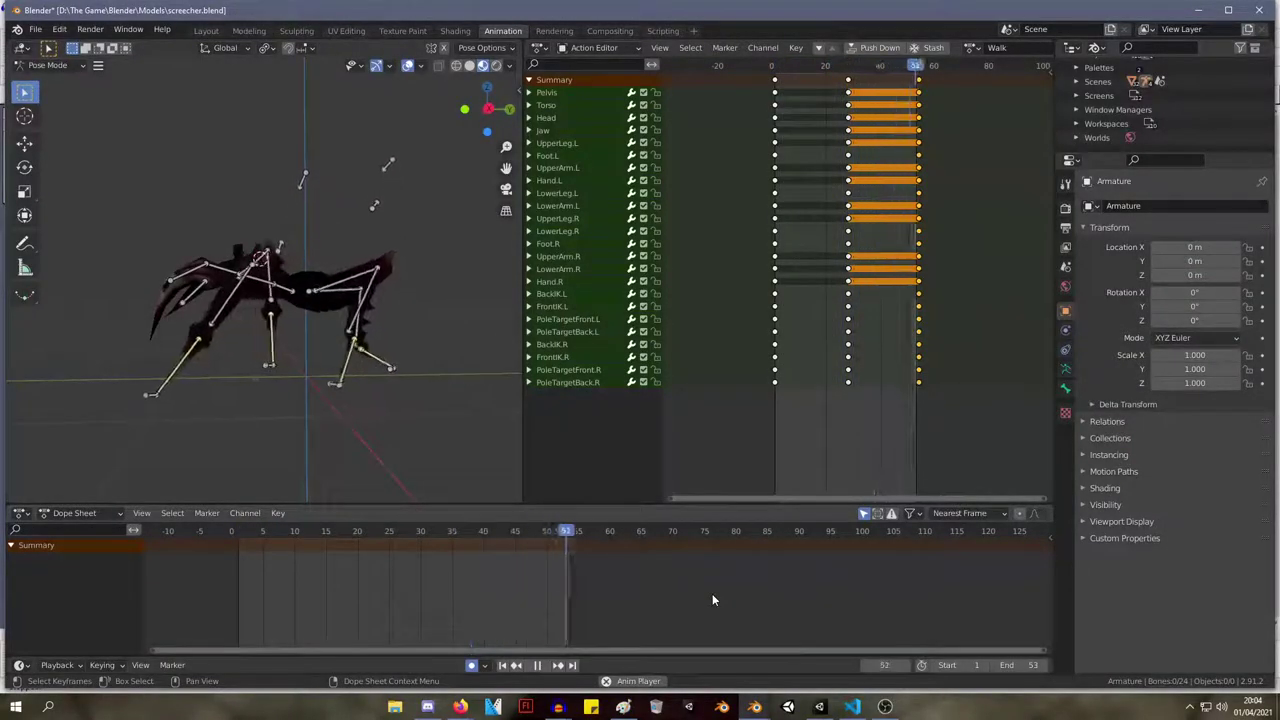
left_click(537, 665)
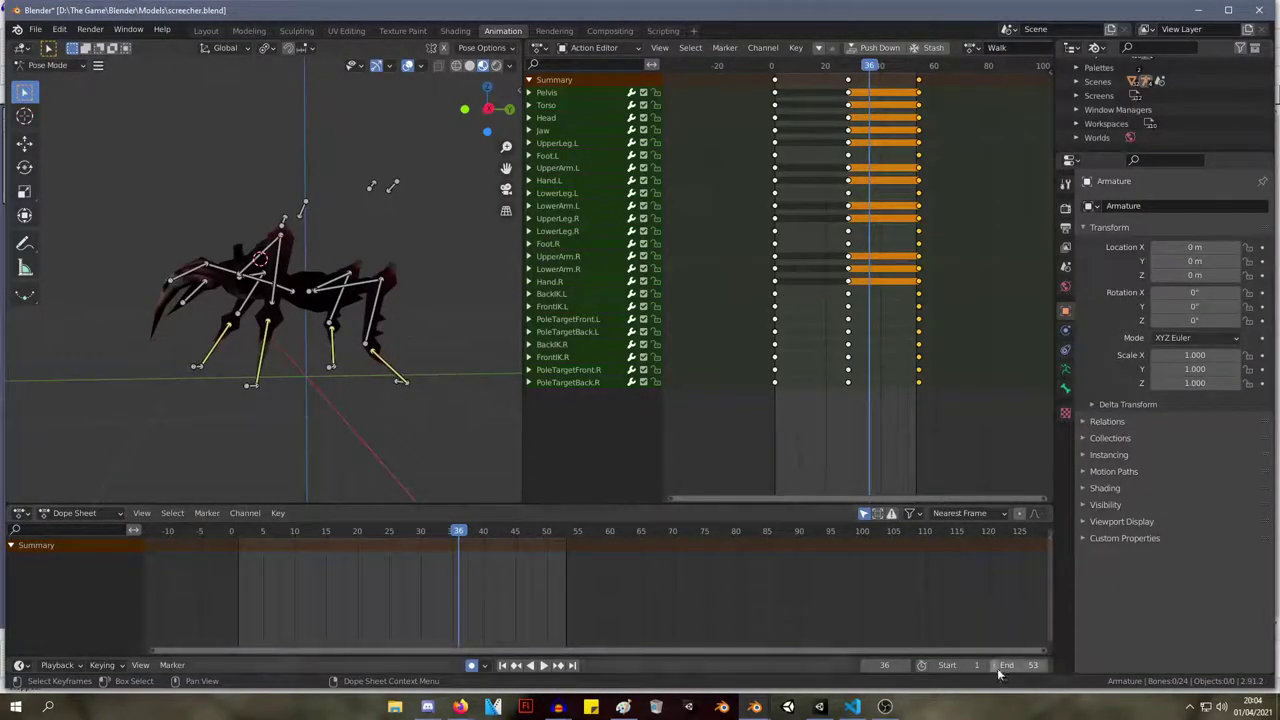
left_click_drag(884, 665, 786, 665)
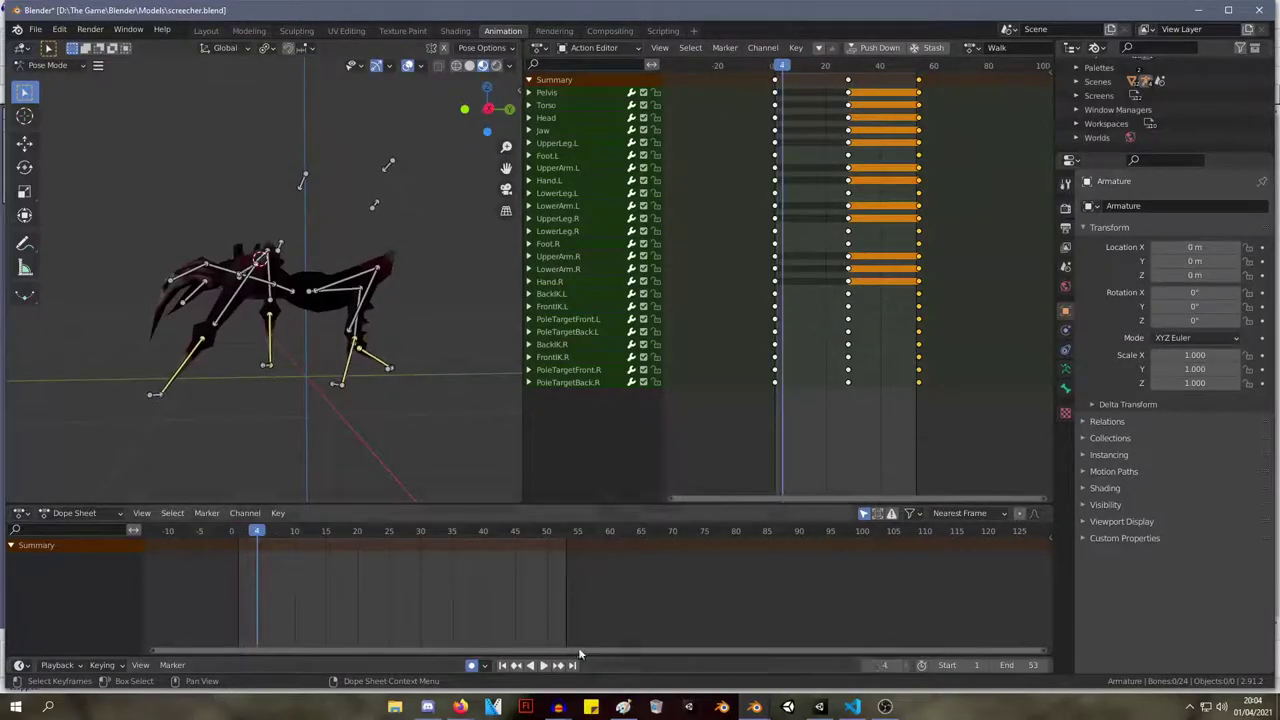
left_click(531, 665)
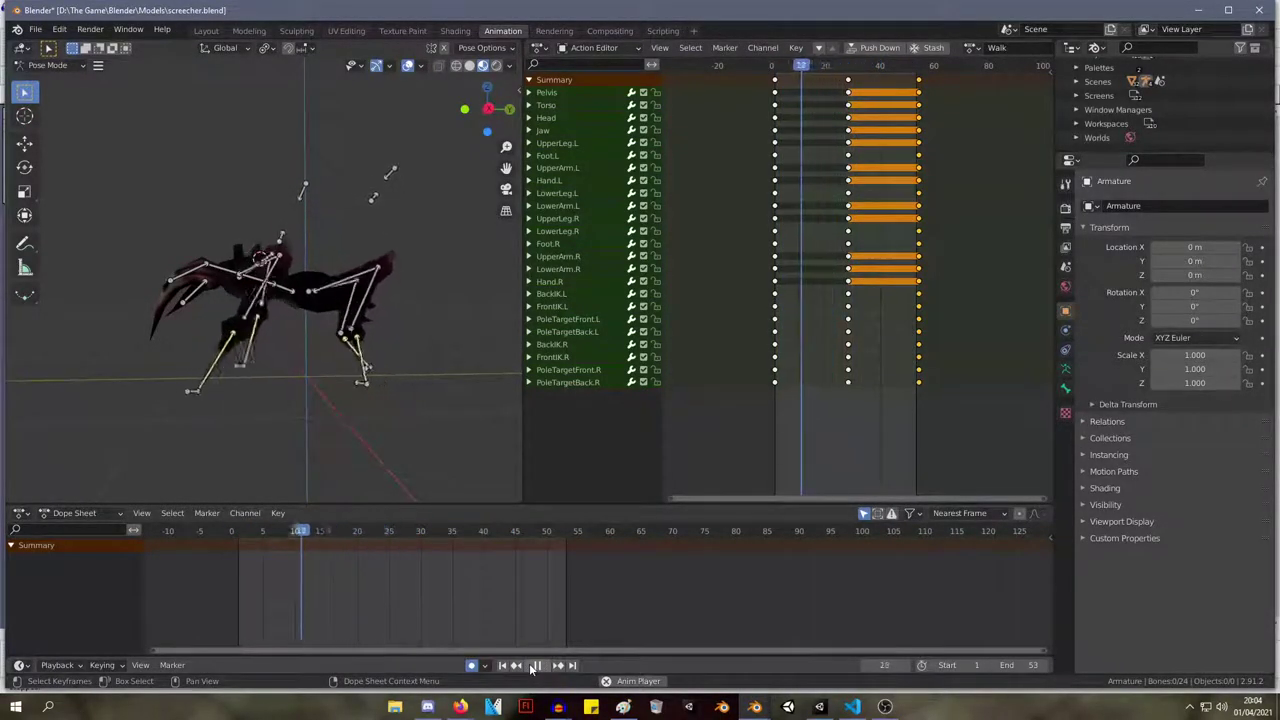
left_click(535, 665)
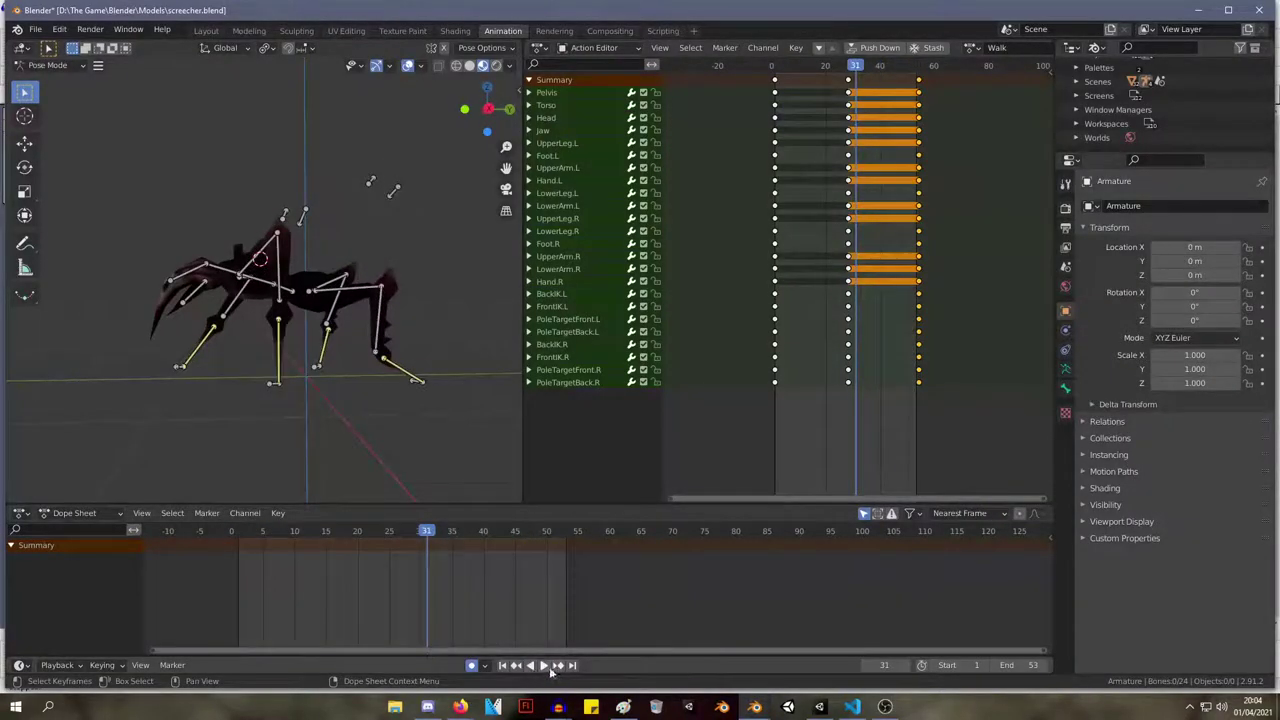
left_click(544, 667)
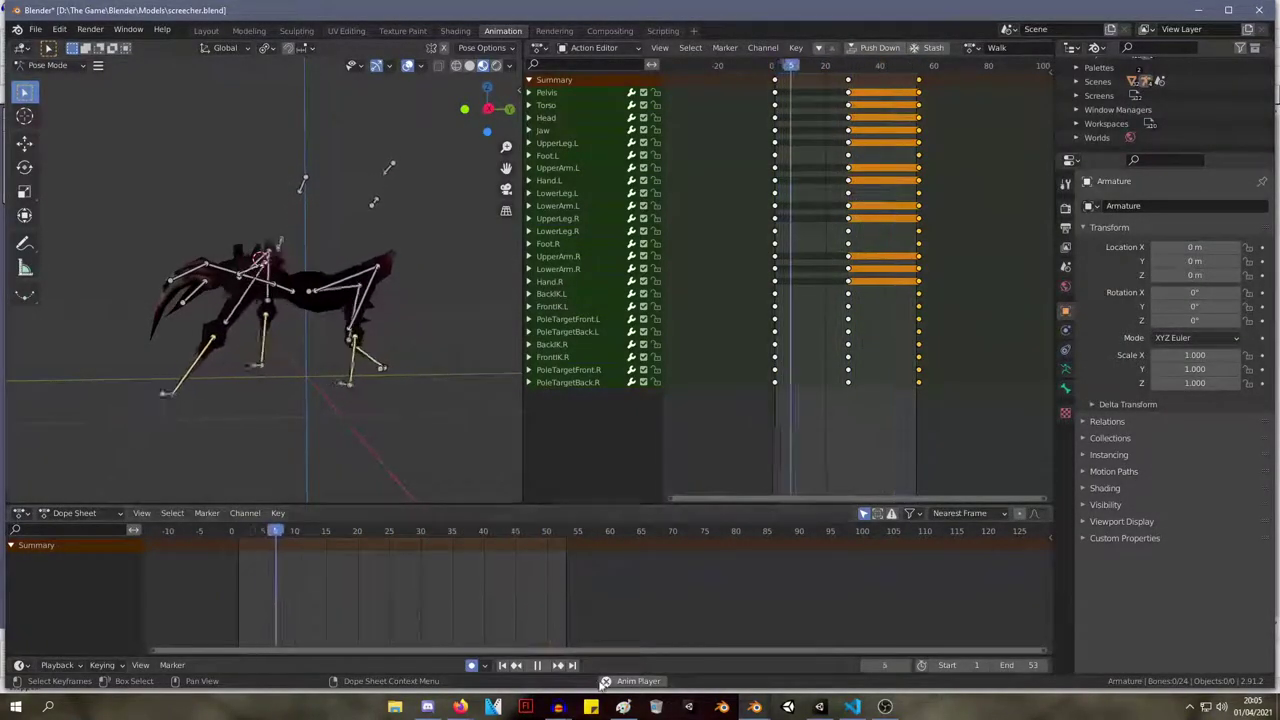
left_click(536, 665)
key("space")
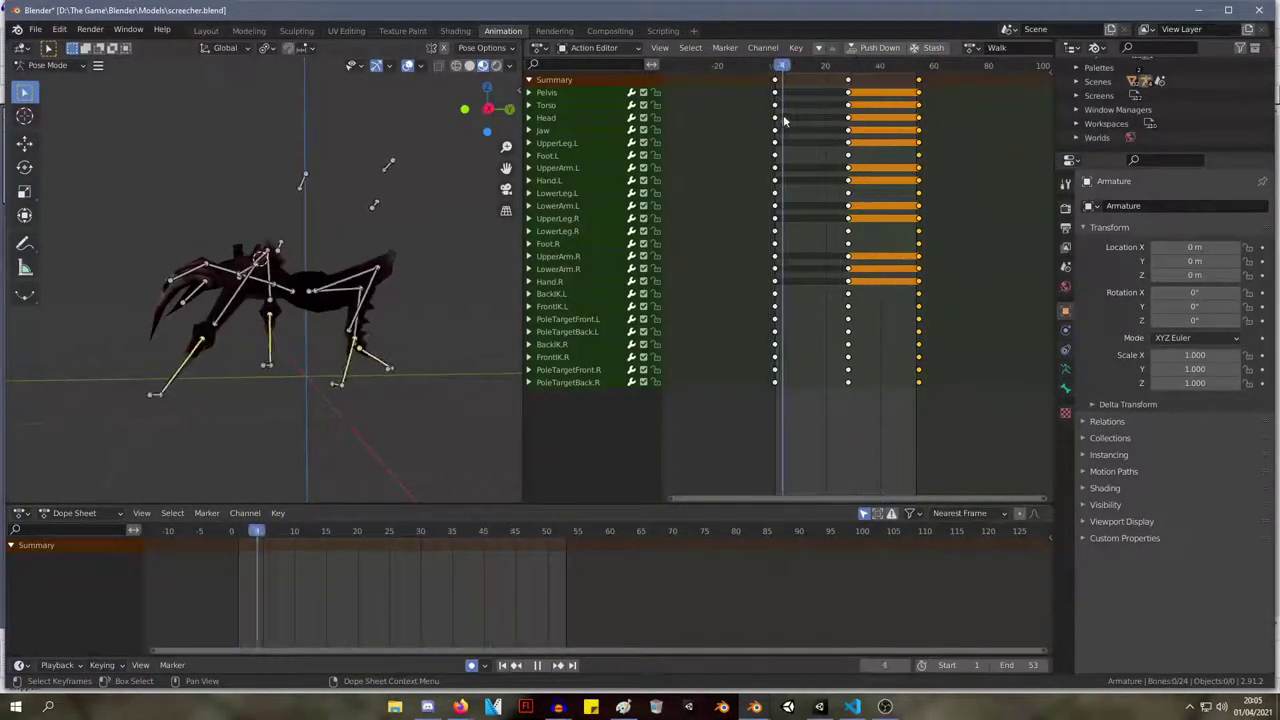
Lift the FrontIK.L bone up and outward at frame 16 to raise the left front foot mid-stride.
key("space")
middle_click_drag(239, 230, 345, 235)
left_click(338, 236)
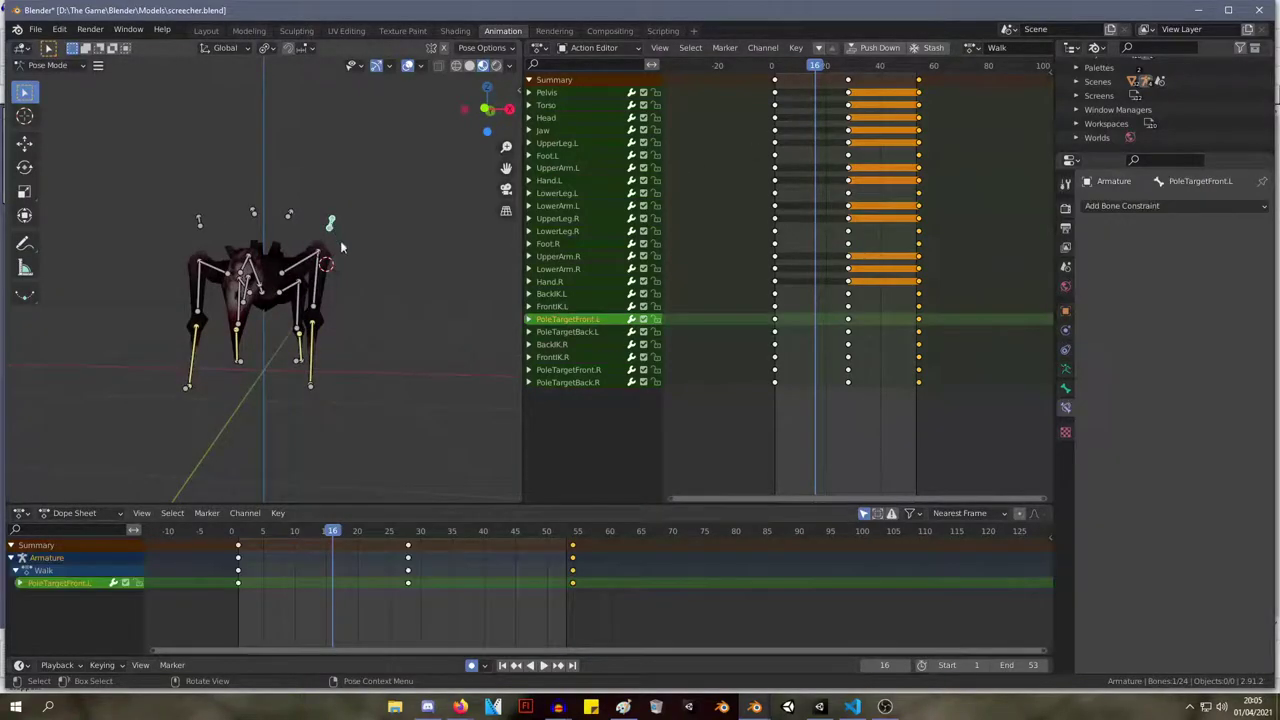
left_click(313, 350)
left_click(312, 386)
key("g")
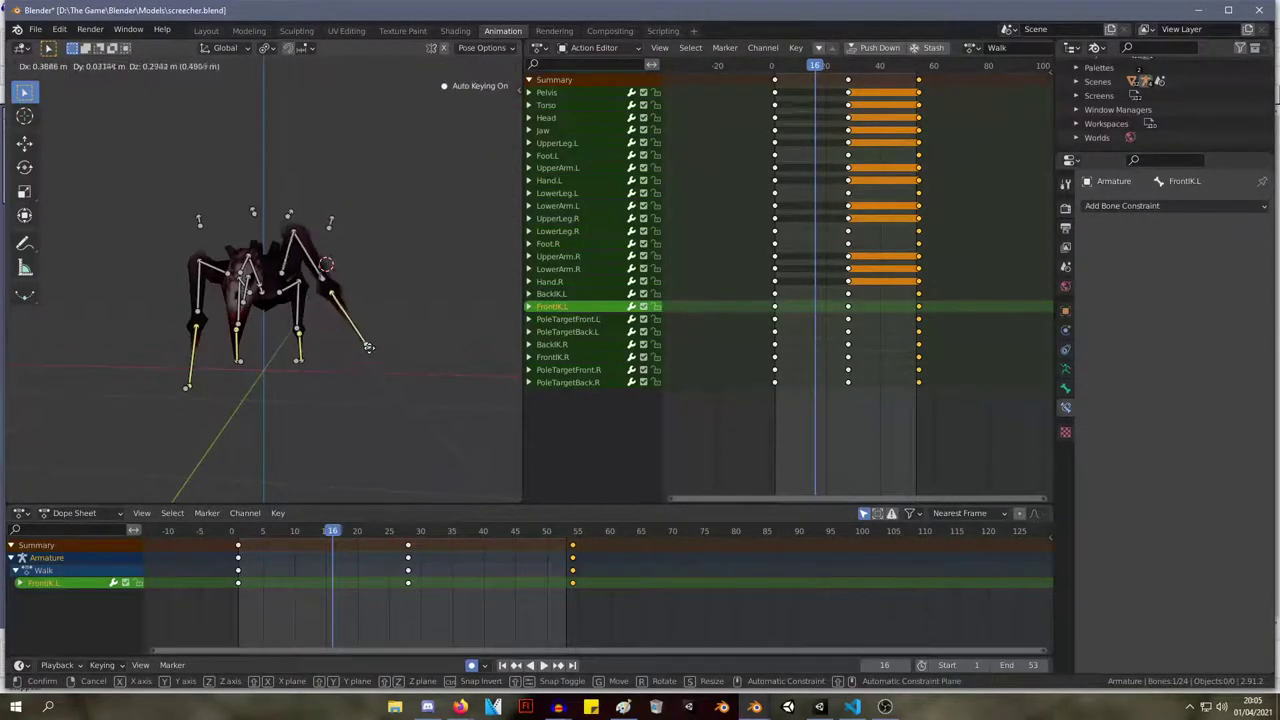
left_click(356, 368)
key("r")
right_click(351, 362)
left_click(362, 346)
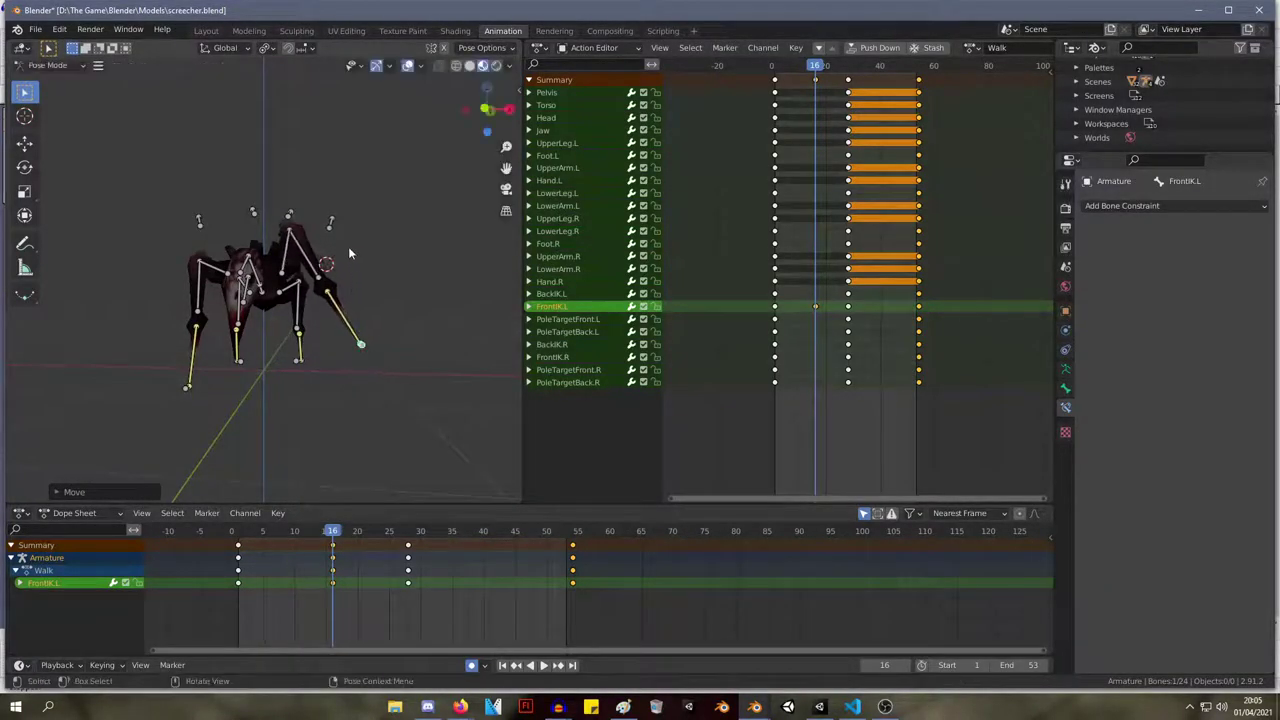
Move the PoleTargetFront.L bone up and outward at frame 16.
left_click(330, 221)
key("g")
left_click(408, 145)
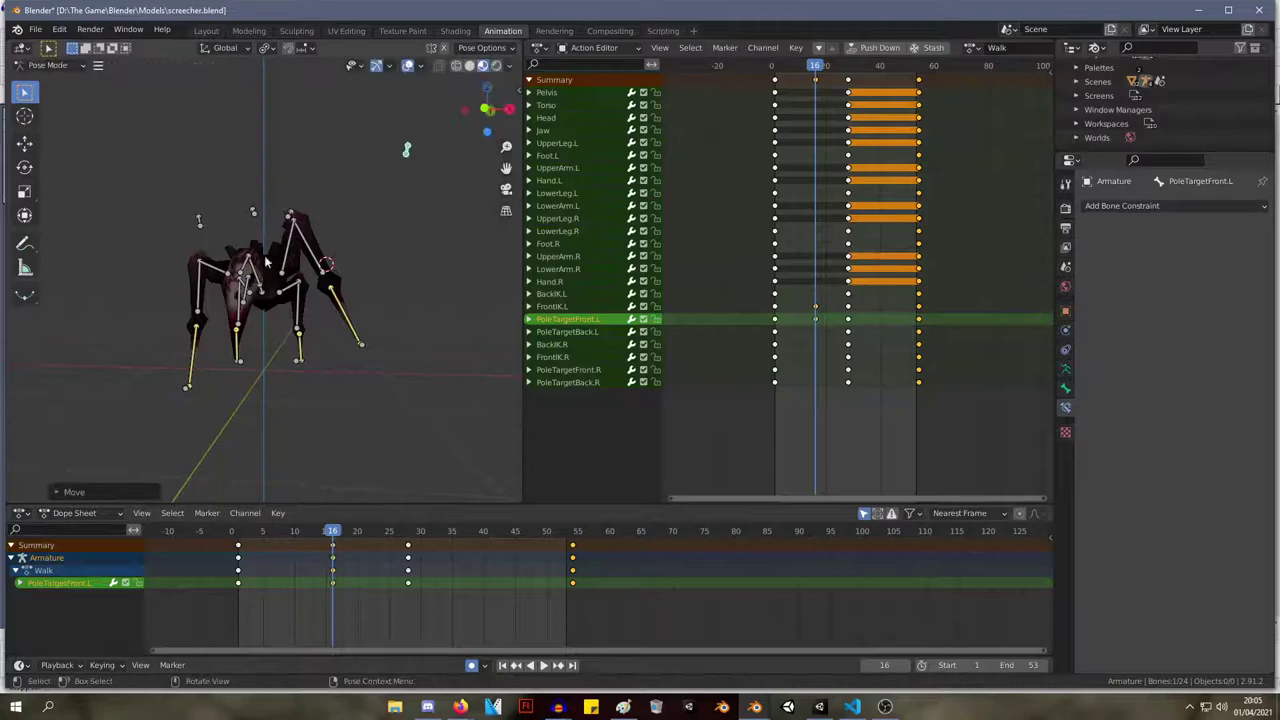
left_click(290, 257)
middle_click_drag(306, 255, 406, 160)
left_click(418, 147)
key("g")
right_click(455, 155)
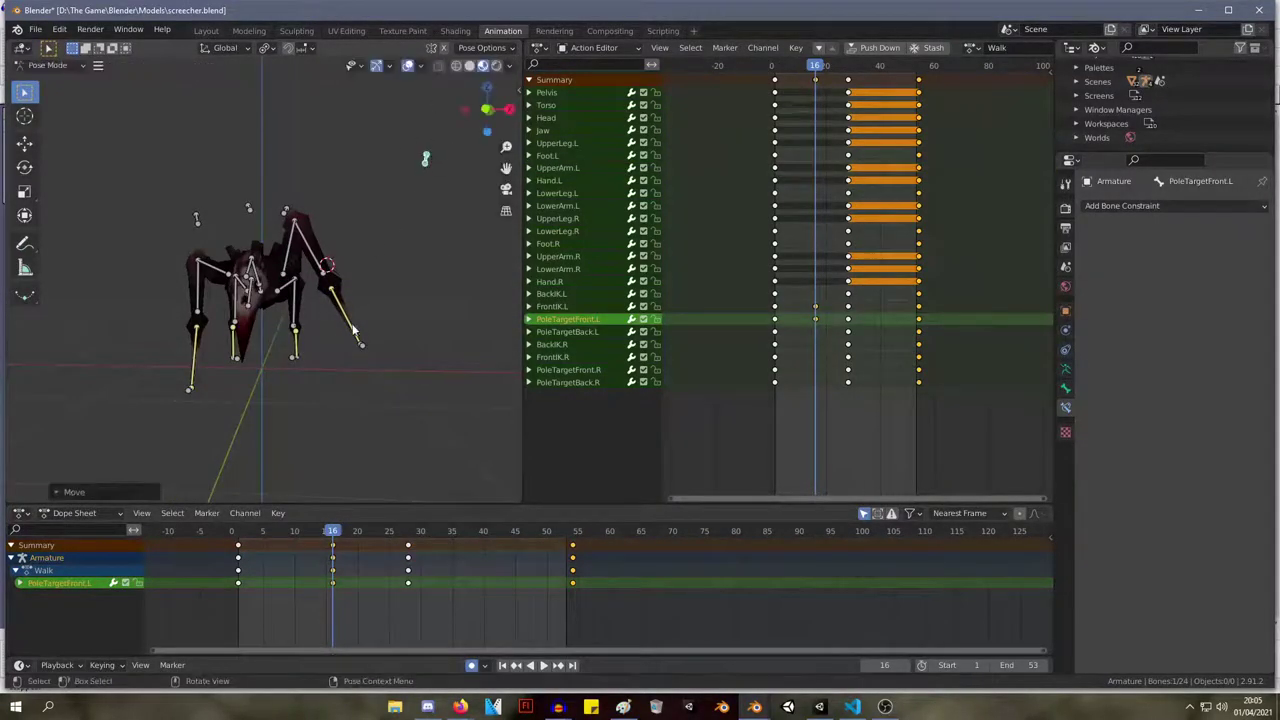
Try to rotate the left front leg's Hand.L and LowerArm.L bones at frame 16.
left_click(353, 328)
key("r")
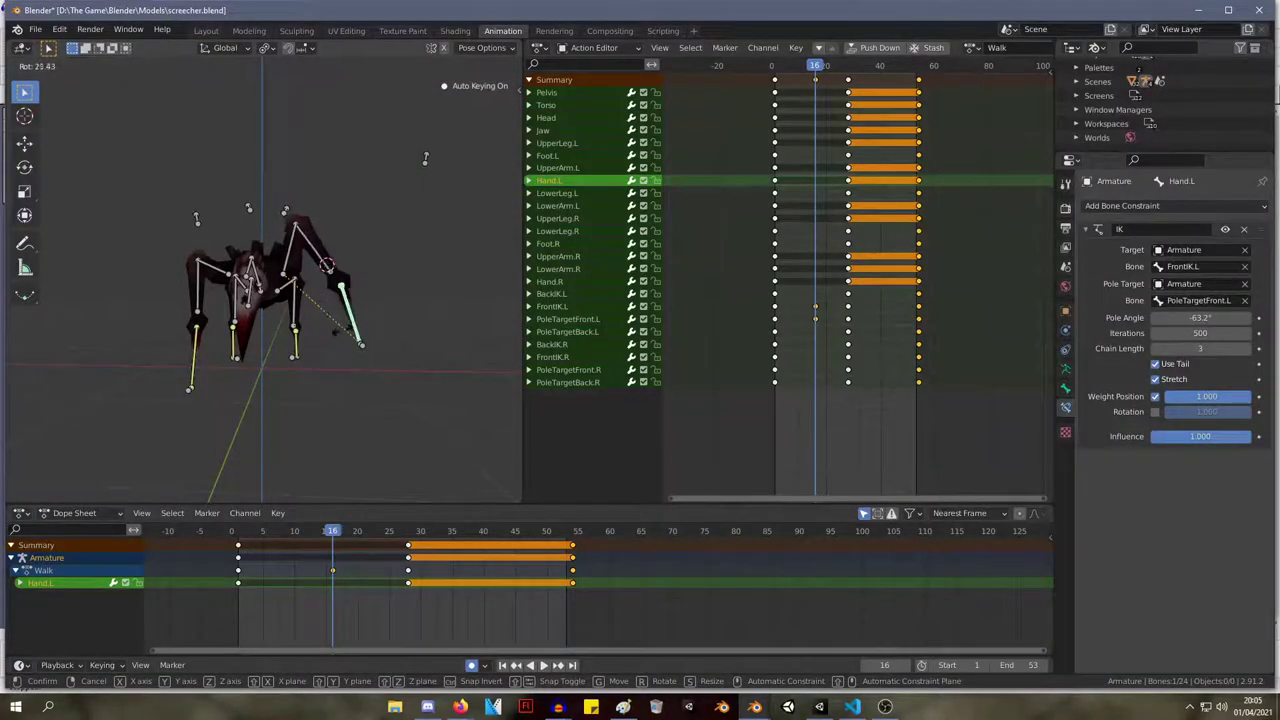
left_click(338, 338)
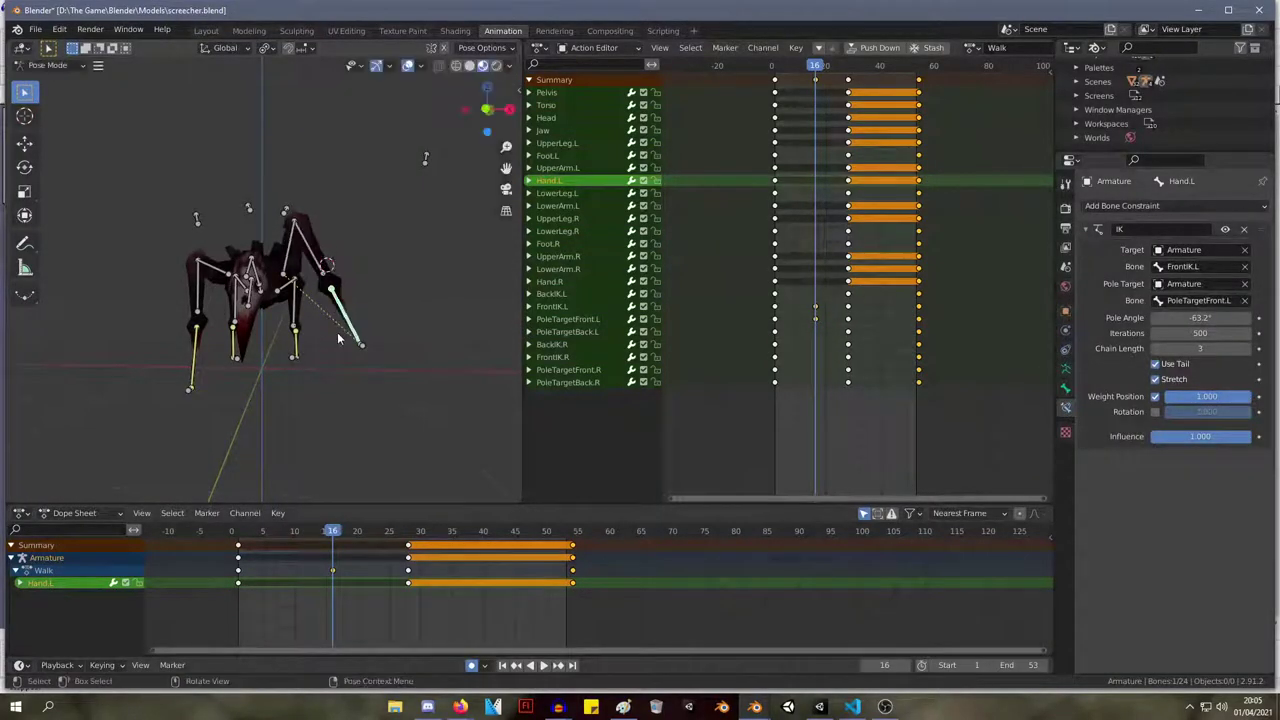
left_click(314, 257)
key("r")
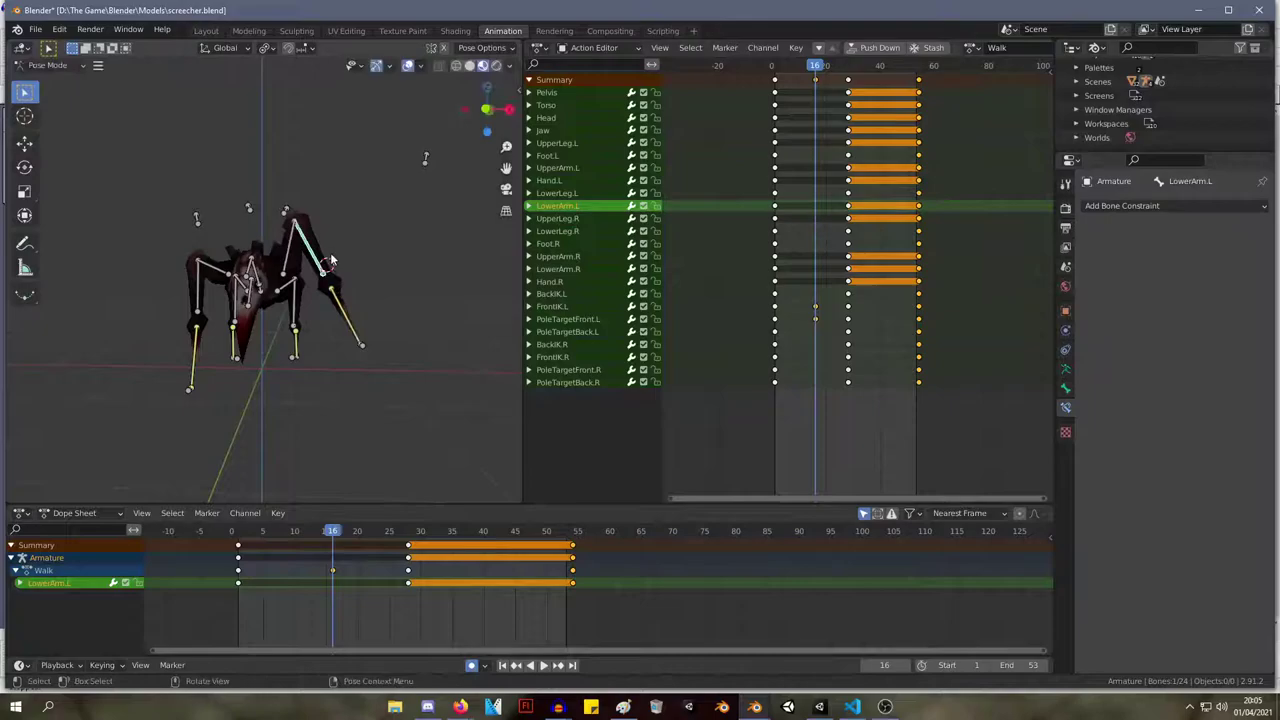
left_click(344, 279)
Play back the stride and delete all Walk keyframes after frame 1.
middle_click_drag(125, 383, 233, 279)
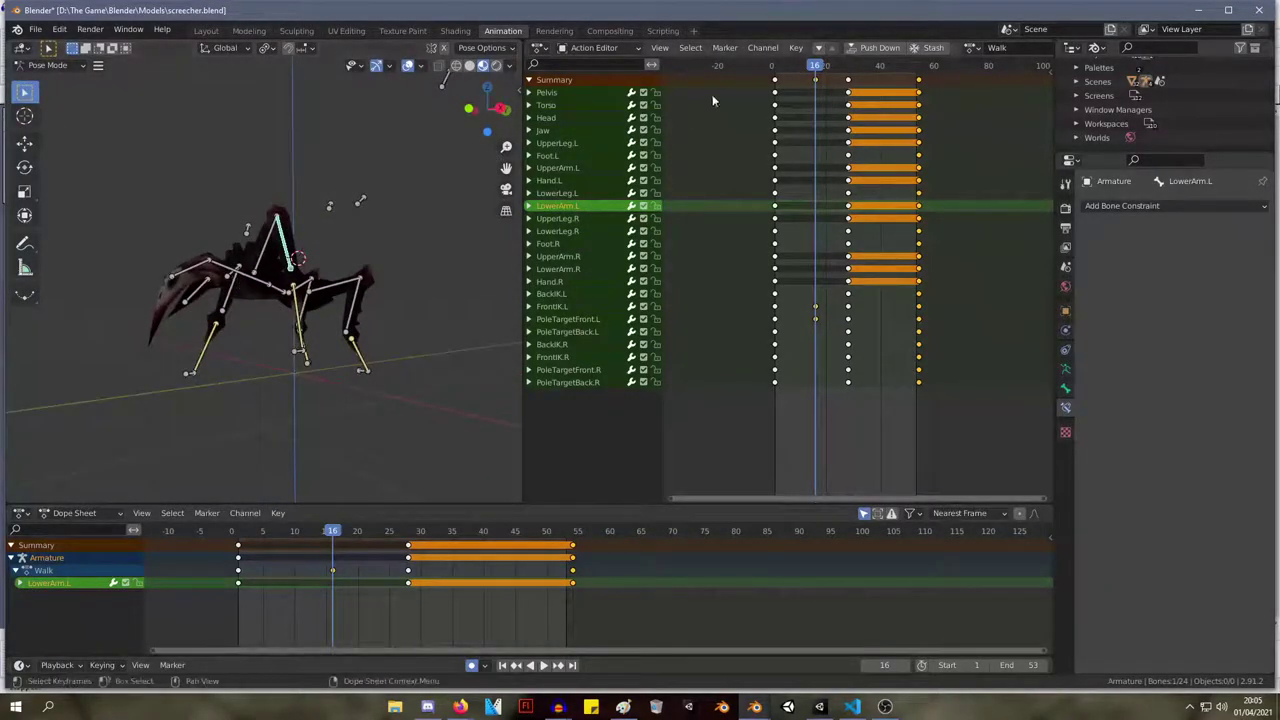
key("space")
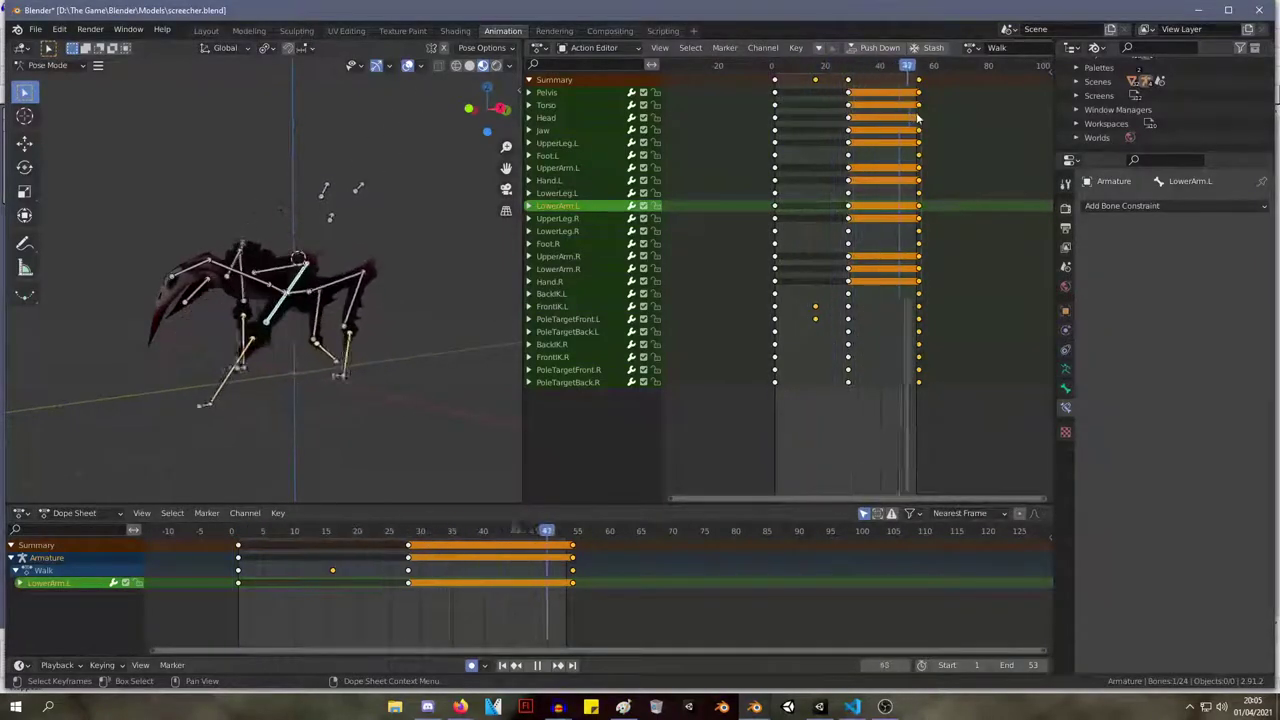
left_click_drag(958, 434, 768, 58)
key("x")
left_click(815, 116)
key("space")
middle_click_drag(322, 178, 362, 367)
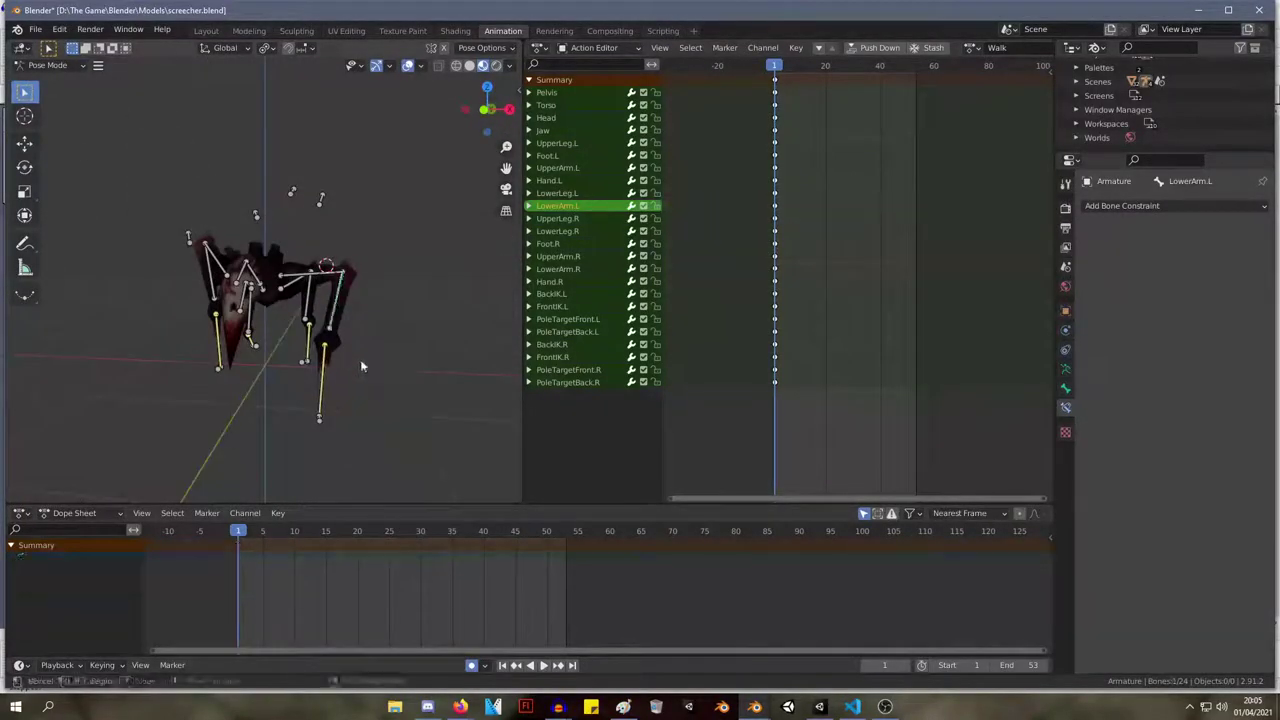
Paste the copied walk pose flipped at frame 1 and unflipped at frame 20.
left_click(776, 88)
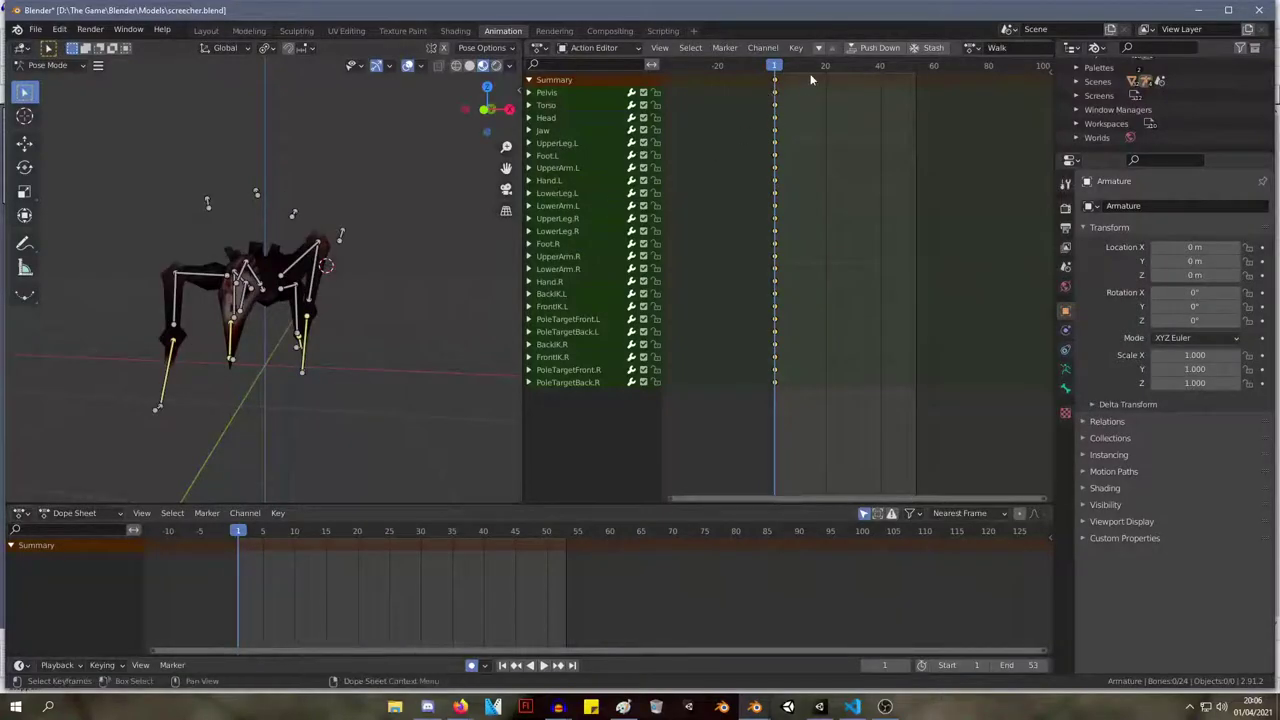
left_click_drag(835, 68, 732, 70)
key("ctrl+v")
Lift the FrontIK.L bone up and forward at frame 11 to raise the left front foot between contact poses.
middle_click_drag(428, 120, 197, 184)
left_click_drag(767, 68, 802, 62)
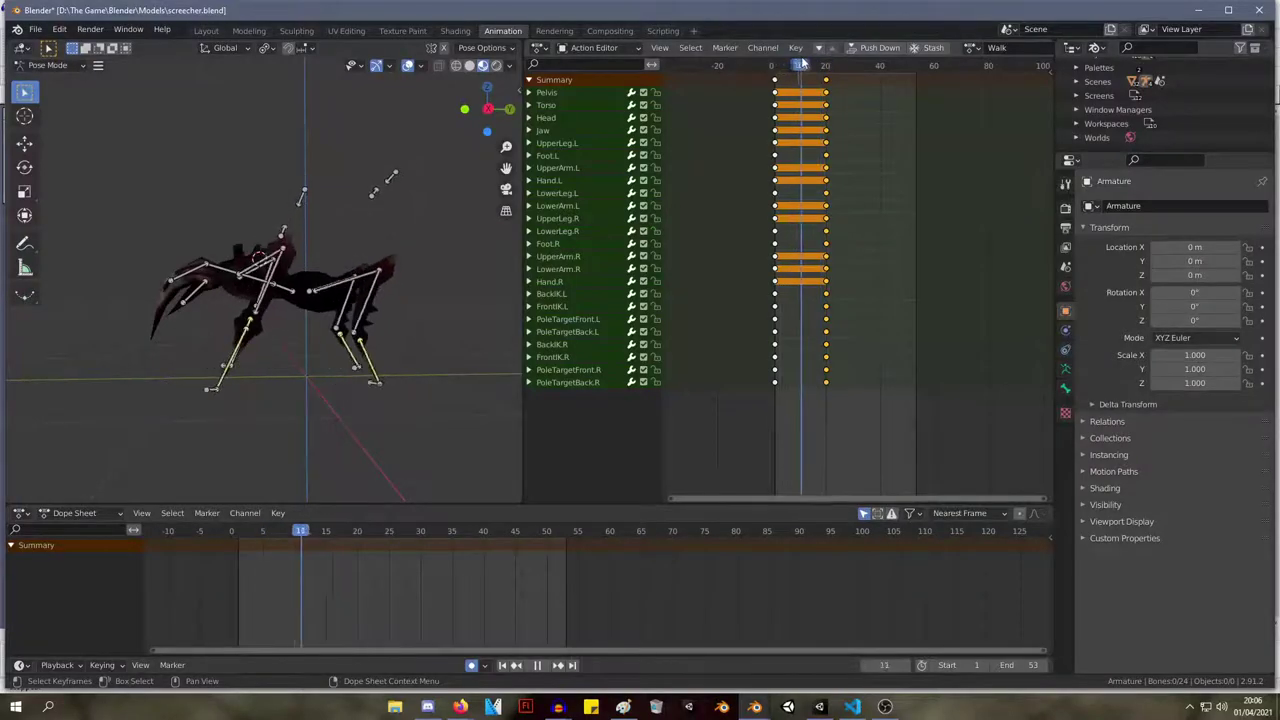
middle_click_drag(466, 193, 285, 327)
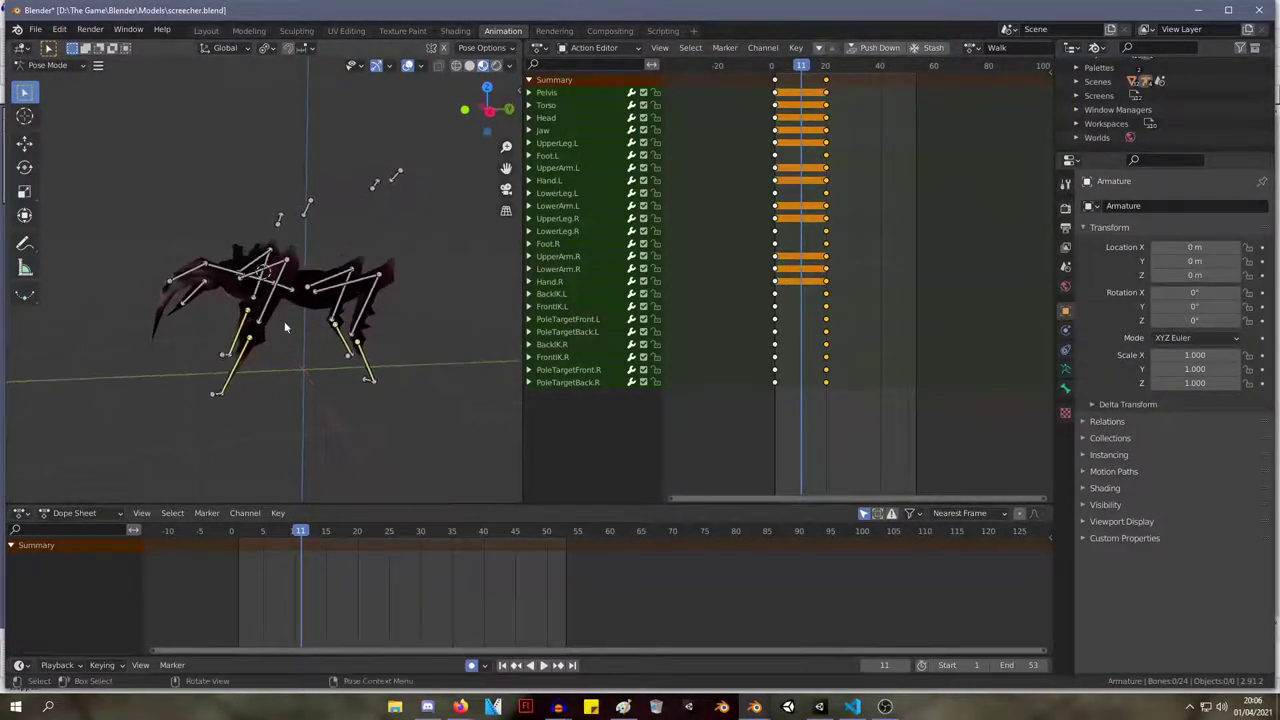
left_click(213, 401)
key("g")
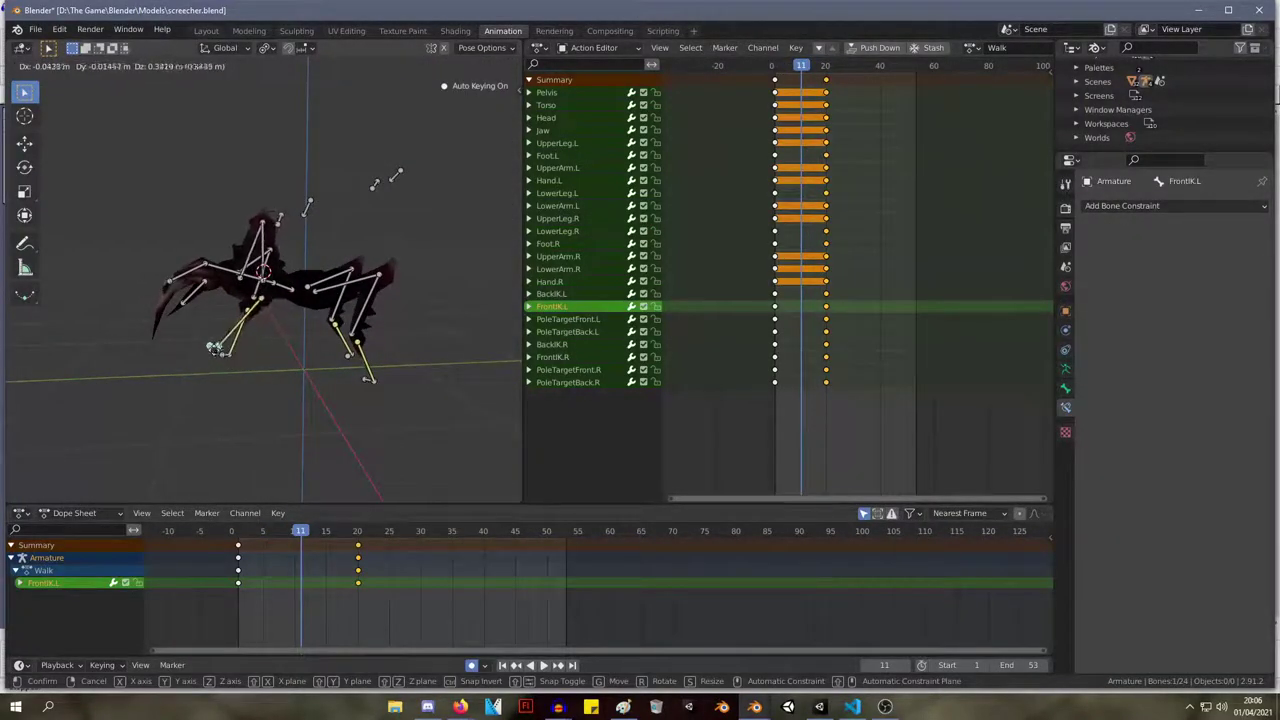
left_click(179, 335)
middle_click_drag(180, 334, 269, 283)
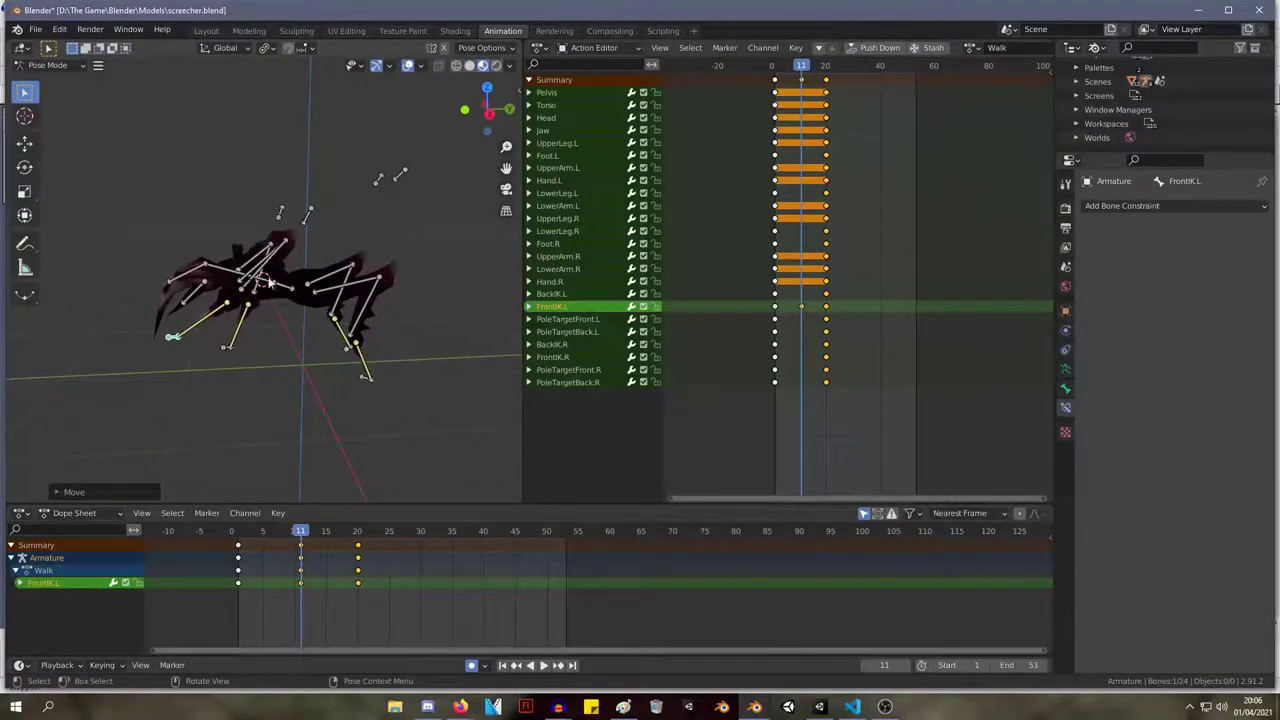
Shift the PoleTargetFront.L bone slightly at frame 11 and try rotating the left front leg.
left_click(308, 217)
key("g")
left_click(322, 224)
middle_click_drag(364, 298, 220, 278)
left_click(264, 296)
key("r")
key("Escape")
Lower the raised FrontIK.L bone at frame 11 and scrub through the stride to check the foot's path.
left_click(175, 297)
key("g")
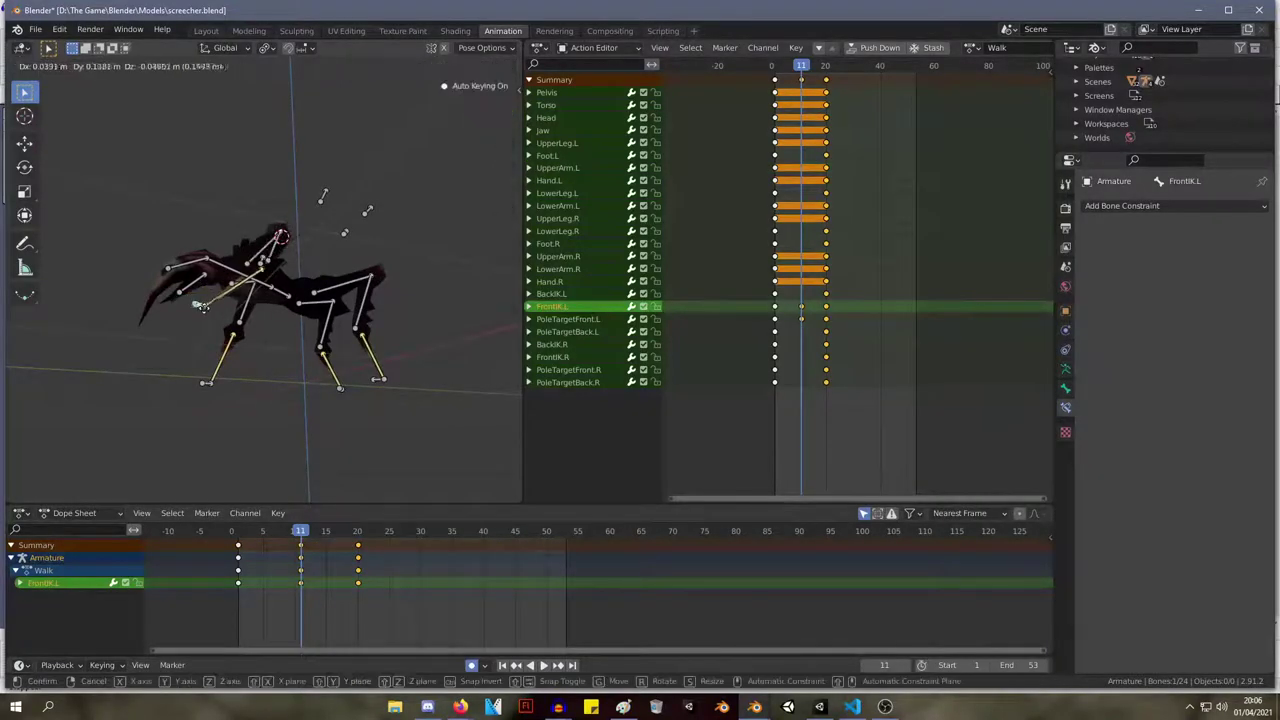
left_click(240, 335)
middle_click_drag(240, 335, 224, 323)
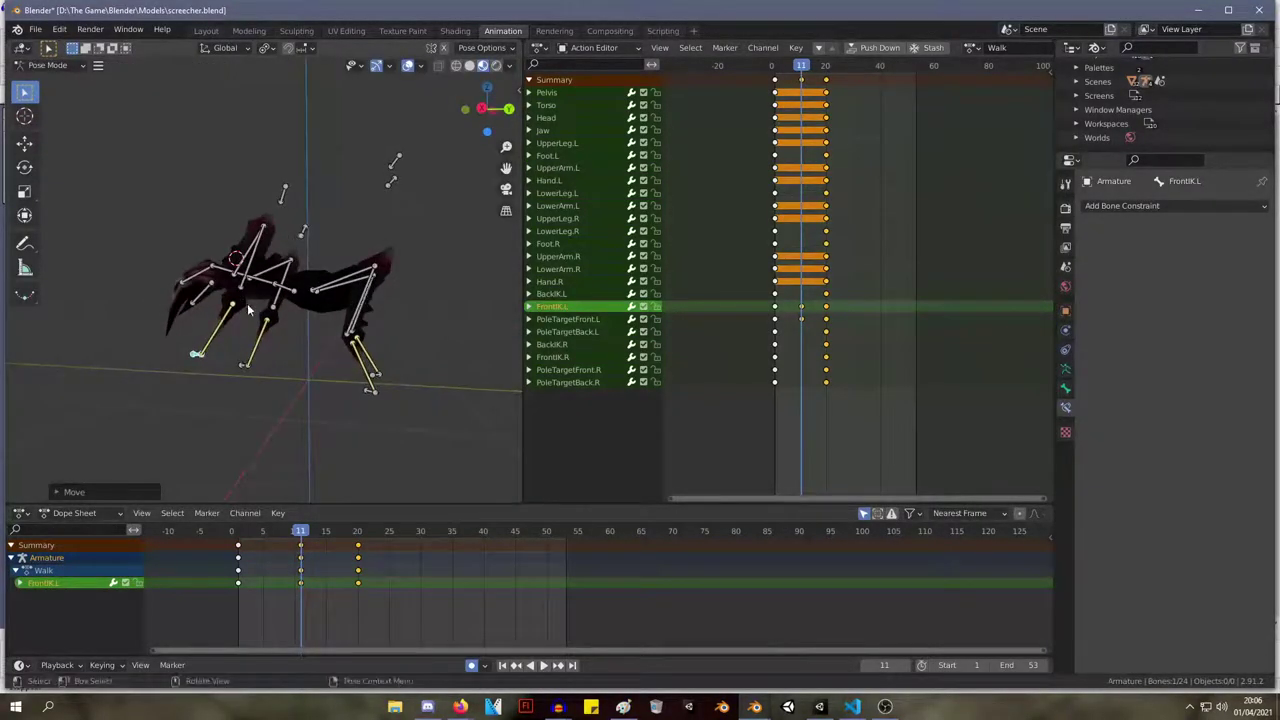
left_click(243, 266)
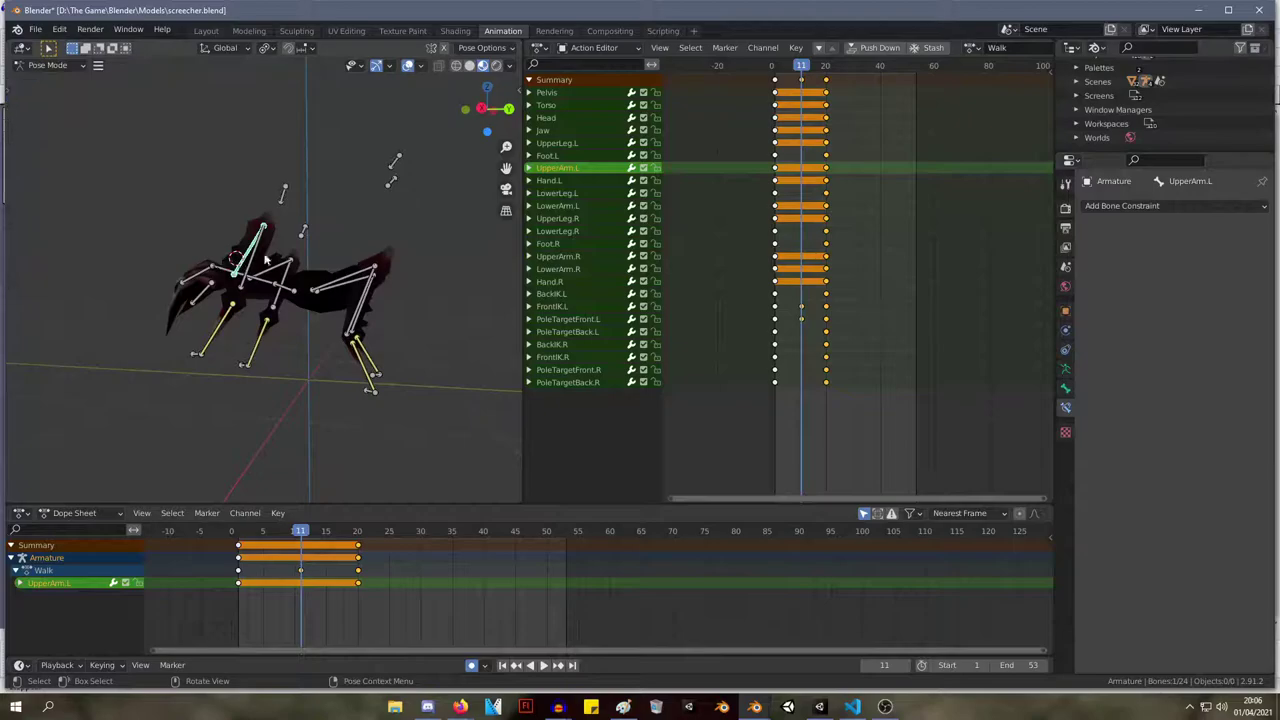
key("space")
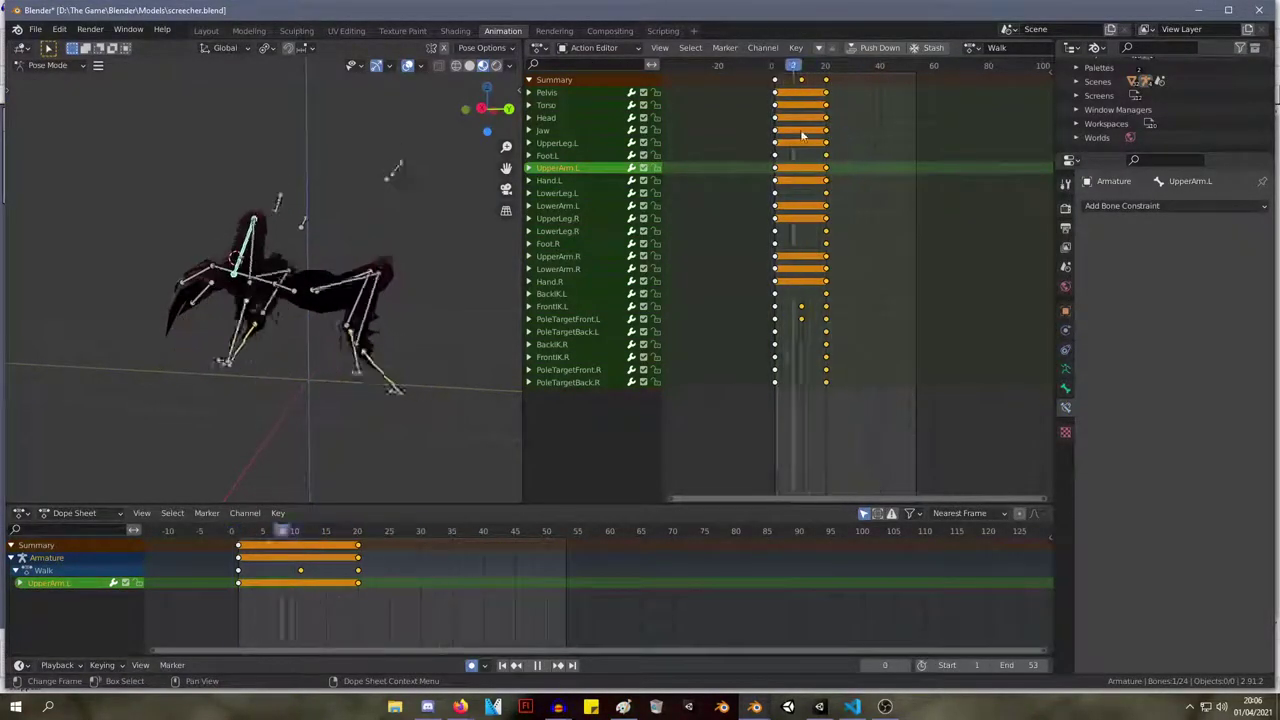
key("Escape")
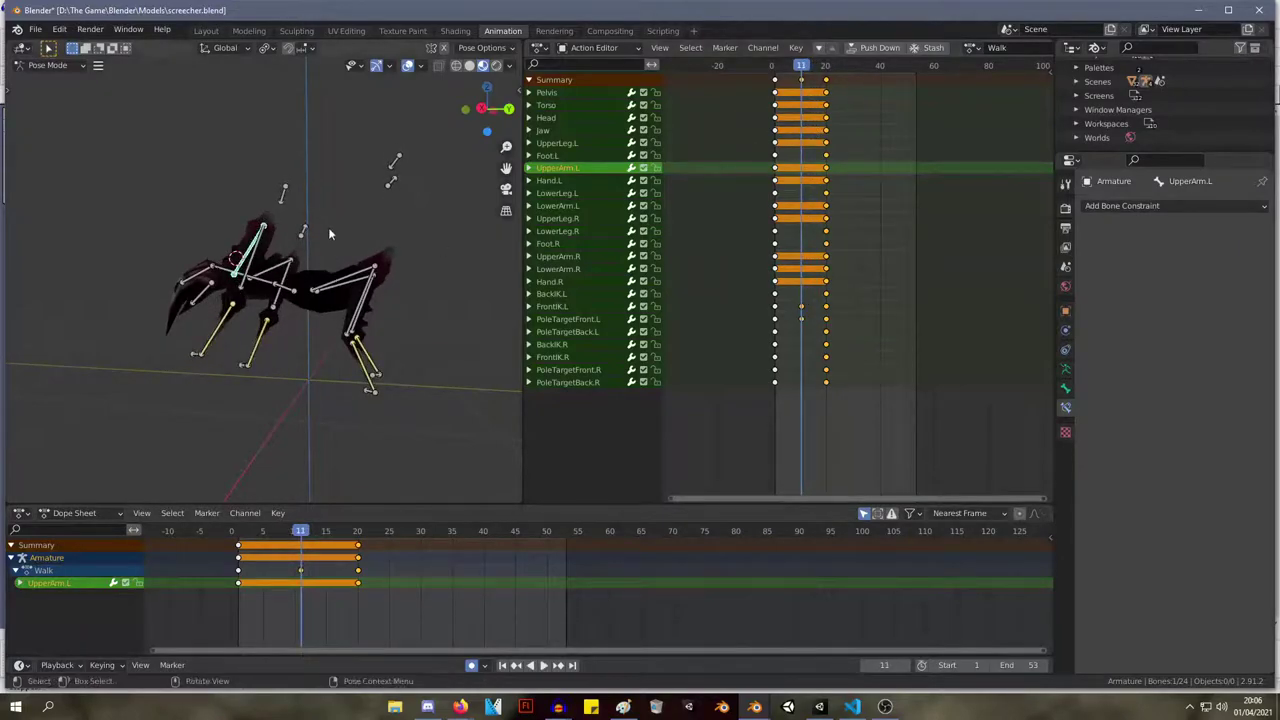
Move the FrontIK.L bone outward from the body at frame 11 and review the swing from the side and above.
middle_click_drag(191, 252, 364, 245)
left_click(306, 358)
key("g")
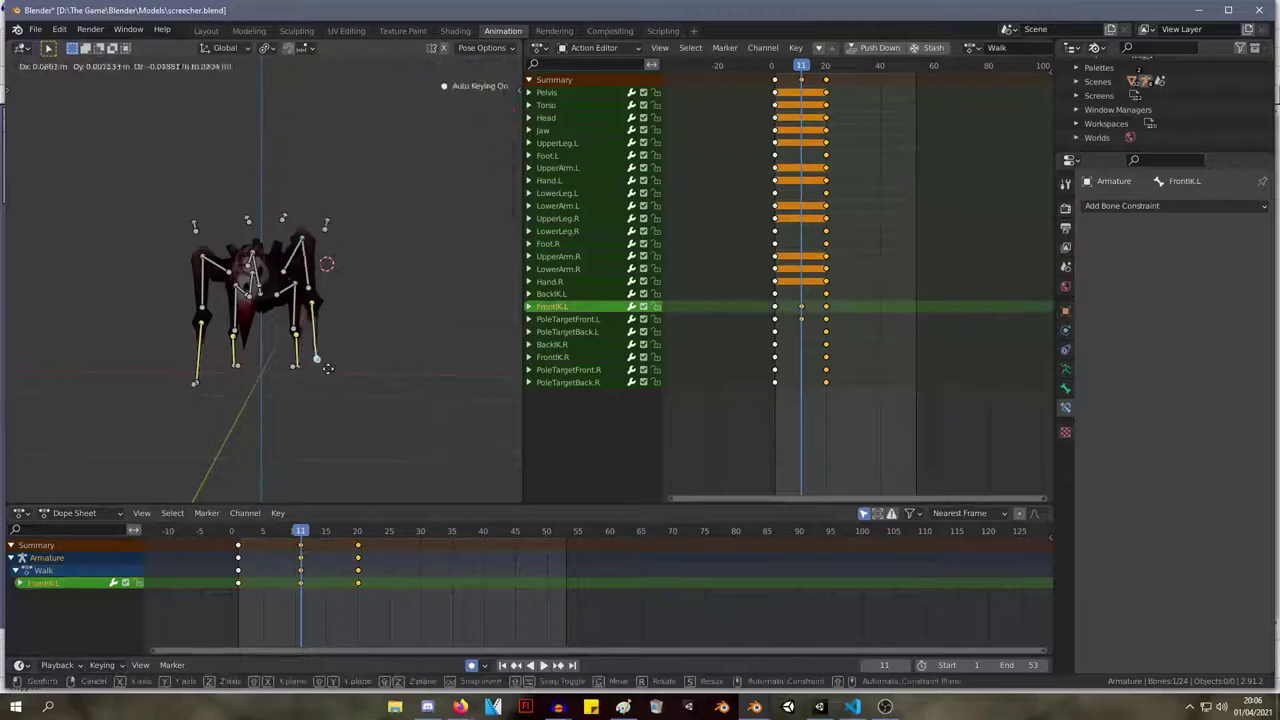
left_click(335, 356)
middle_click_drag(349, 288, 225, 270)
key("space")
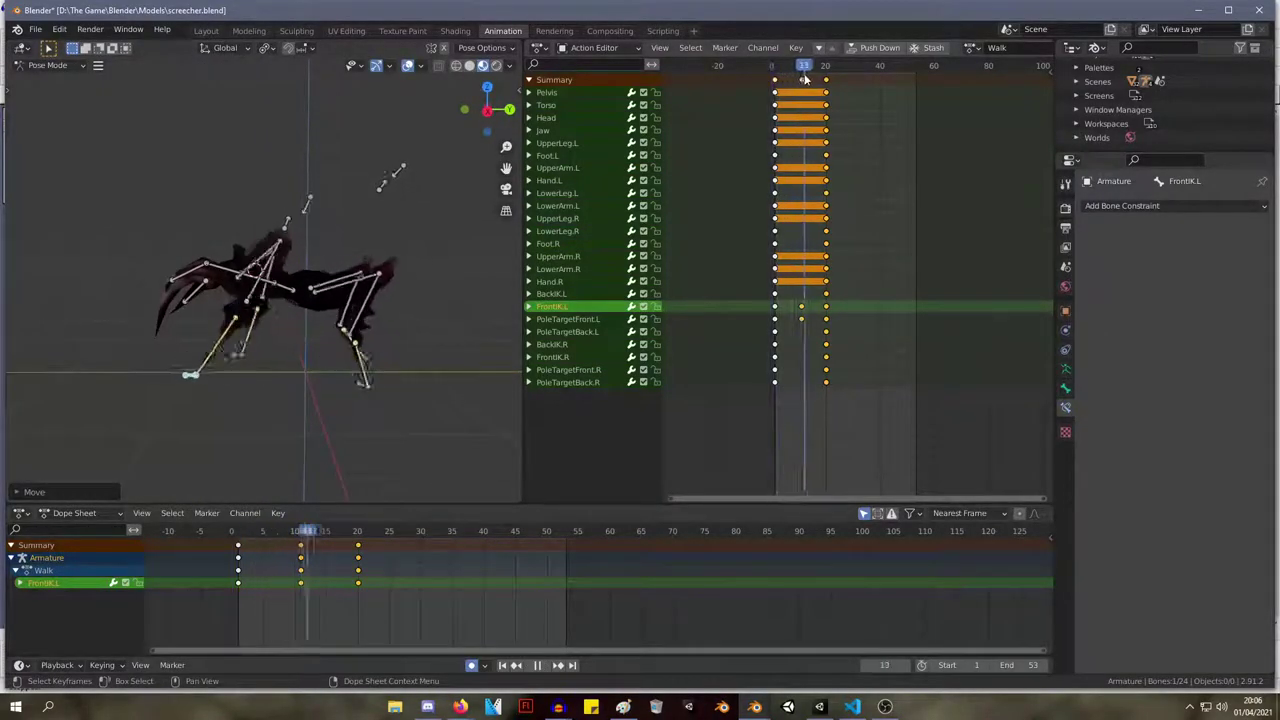
left_click_drag(750, 87, 799, 106)
middle_click_drag(337, 222, 330, 336)
key("space")
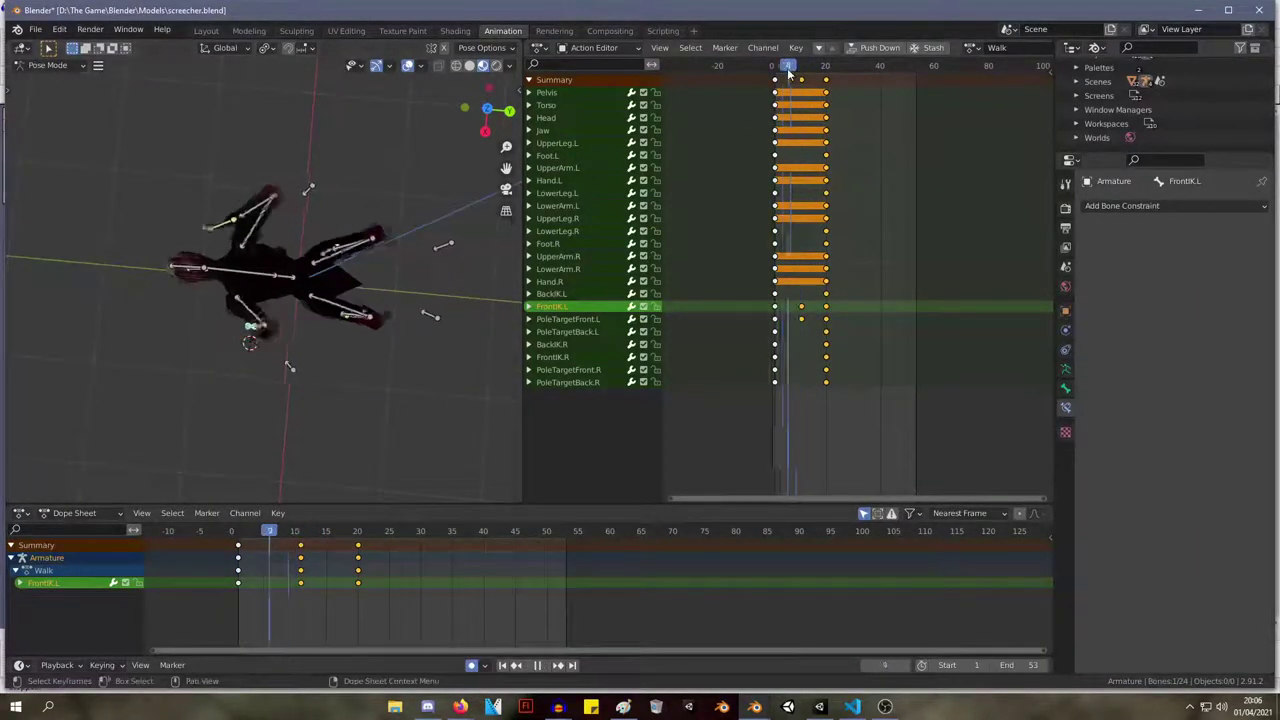
Adjust the FrontIK.L bone's position in the contact pose at frame 20.
left_click_drag(812, 70, 831, 70)
middle_click_drag(210, 204, 350, 490)
key("g")
left_click(425, 476)
middle_click_drag(425, 476, 344, 431)
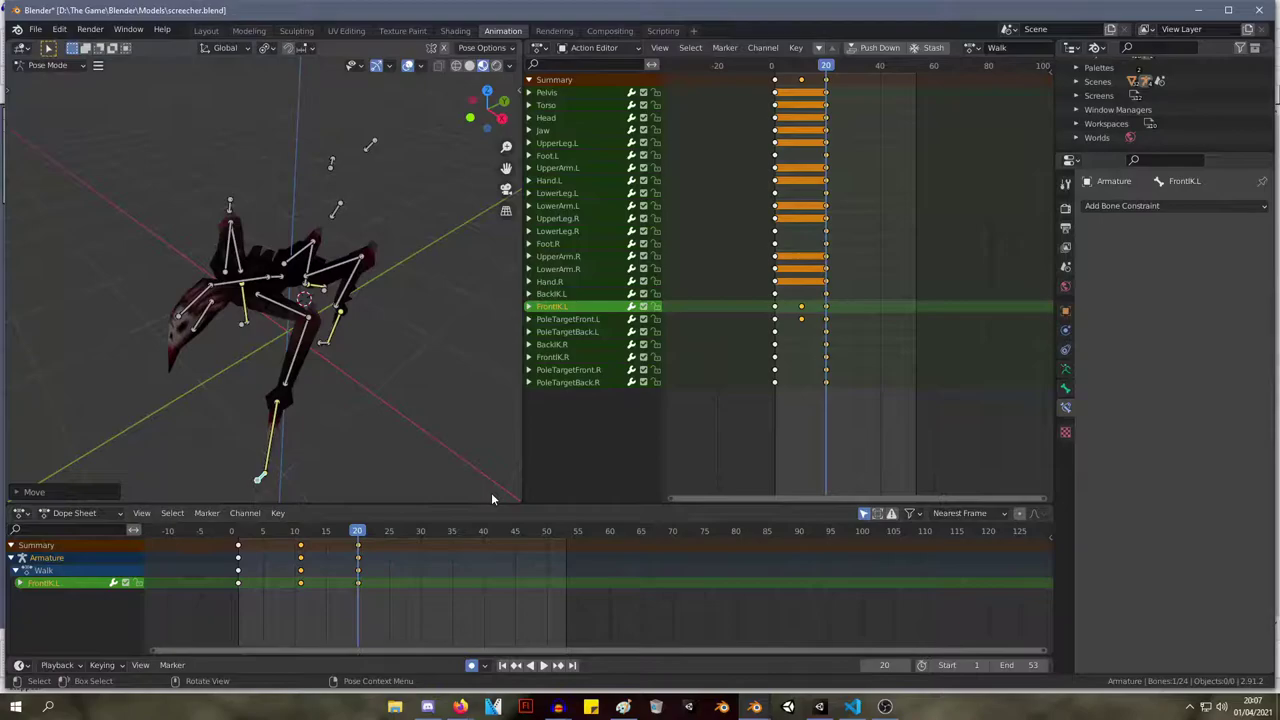
Move the PoleTargetFront.L bone well up and outward at frame 10 so the left front leg bends outward.
key("space")
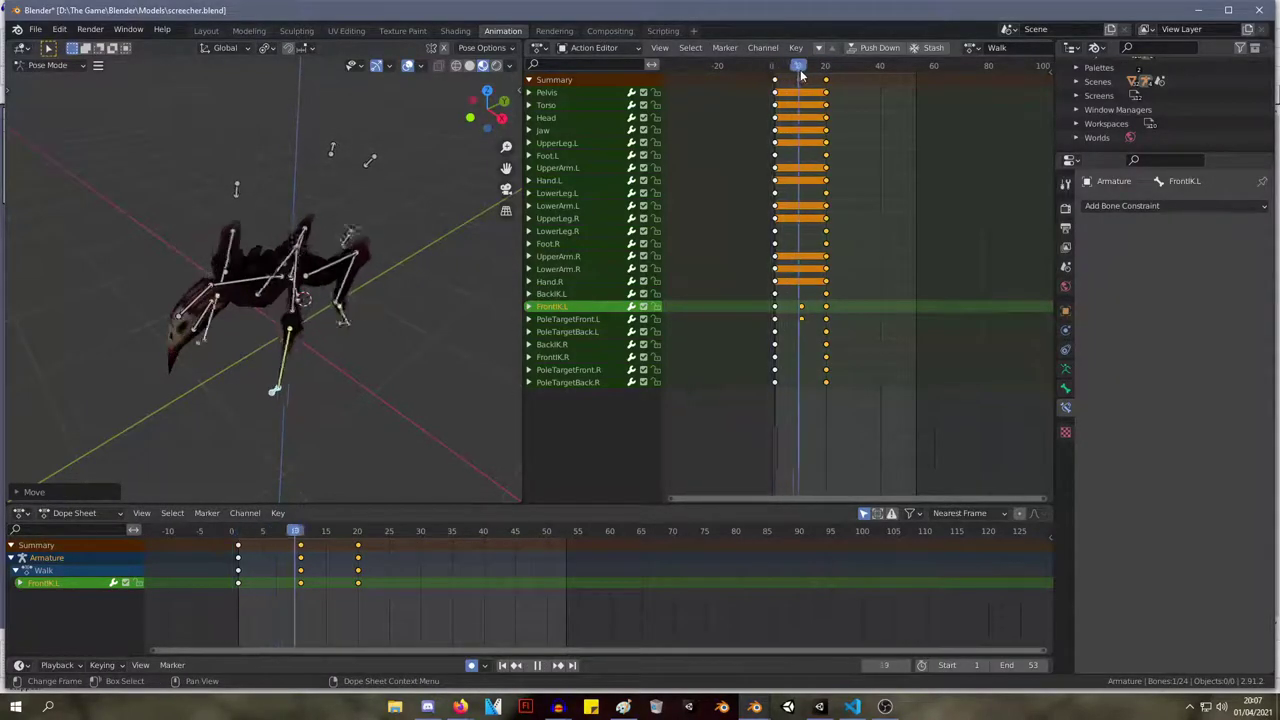
key("space")
middle_click_drag(370, 235, 418, 204)
middle_click_drag(398, 285, 356, 232)
left_click(342, 214)
key("g")
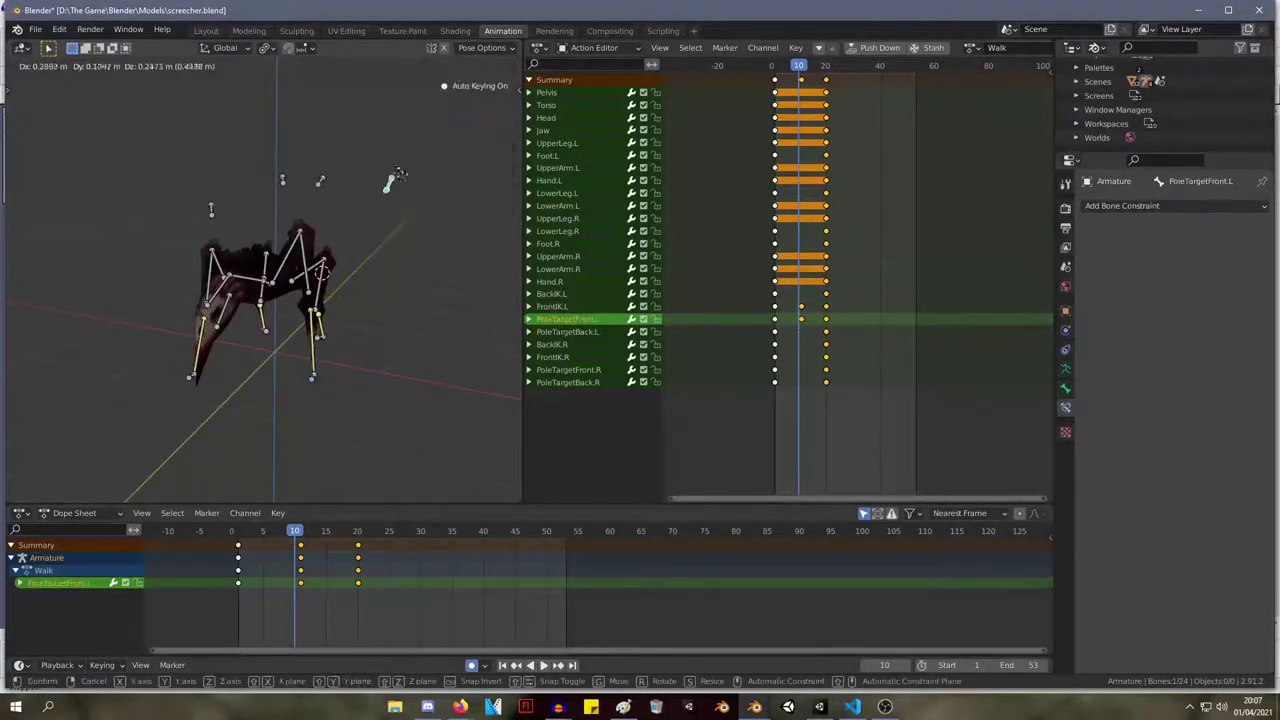
left_click(361, 141)
middle_click_drag(432, 81, 428, 210)
key("g")
left_click(64, 123)
key("g")
left_click(442, 185)
Move the FrontIK.L bone outward from the body at frame 10 to reposition the left front foot mid-swing.
left_click(344, 362)
key("g")
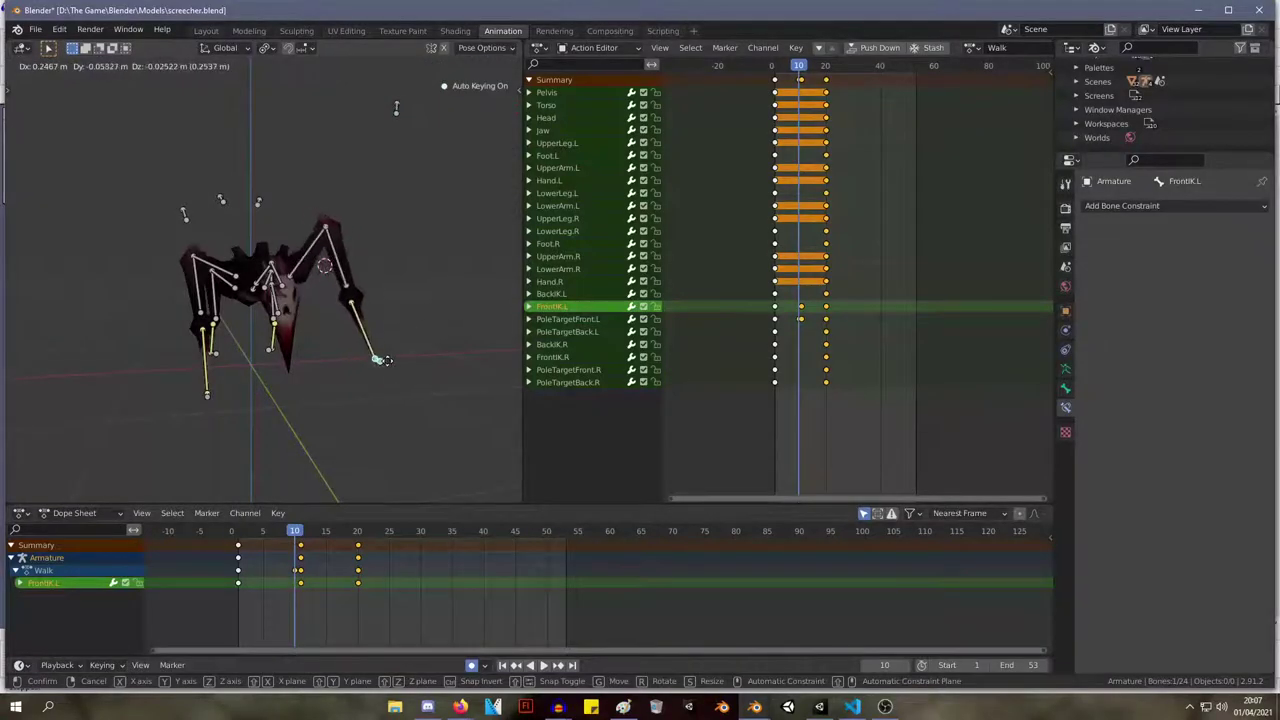
left_click(398, 292)
middle_click_drag(398, 292, 288, 268)
key("g")
left_click(356, 290)
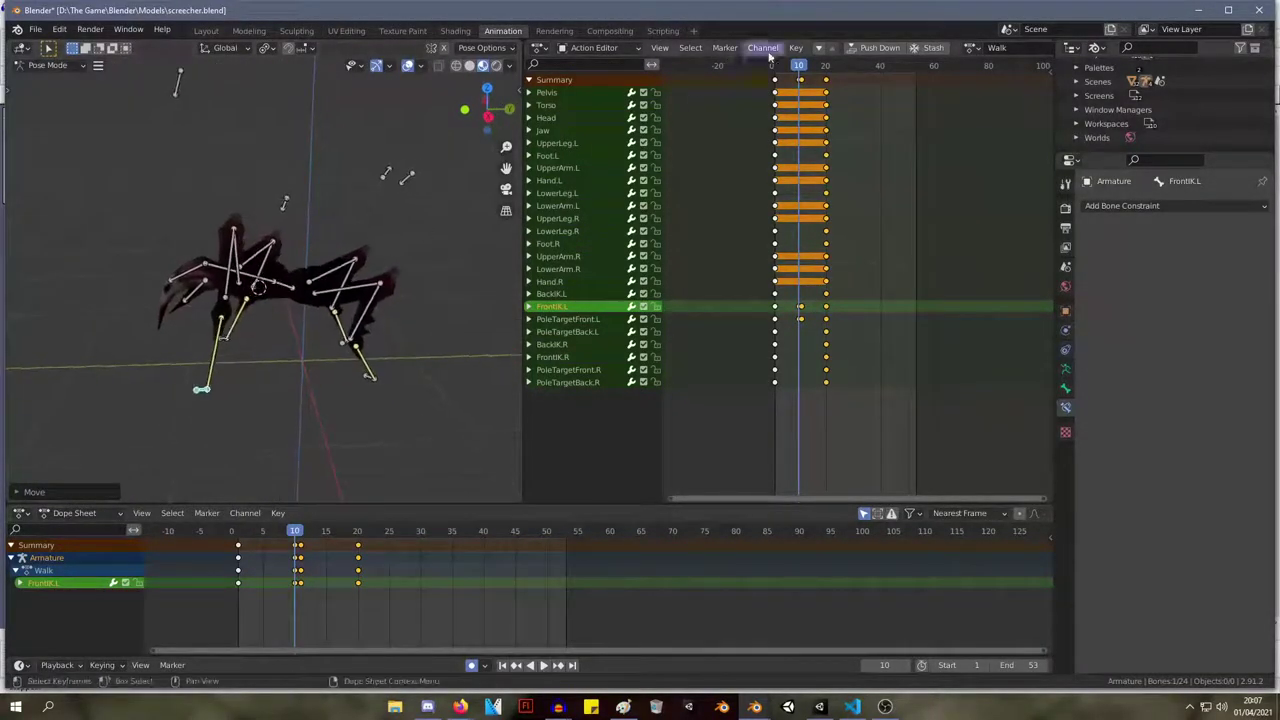
Delete the redundant keyframes at frame 11 and scrub through the stride to check the swing.
left_click(801, 79)
left_click_drag(801, 69, 804, 68)
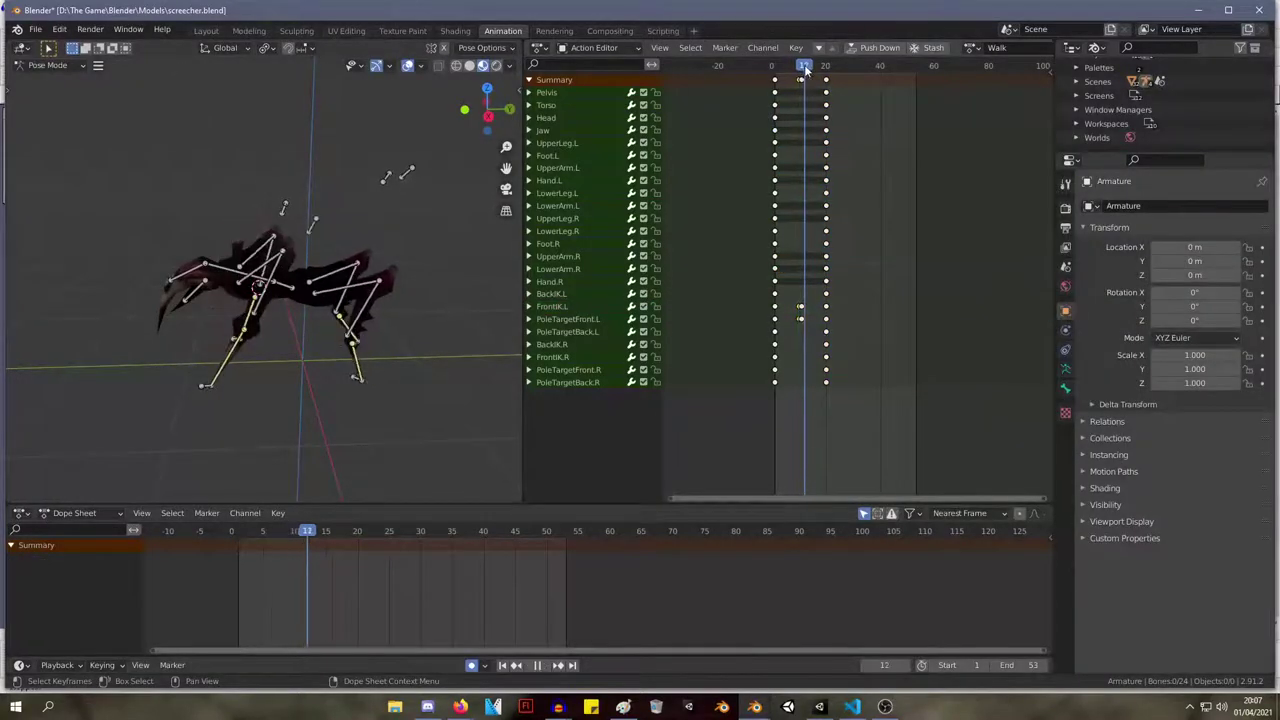
key("x")
left_click(805, 82)
mouse_move(804, 70)
left_mouse_down()
mouse_move(771, 70)
mouse_move(806, 72)
left_mouse_up()
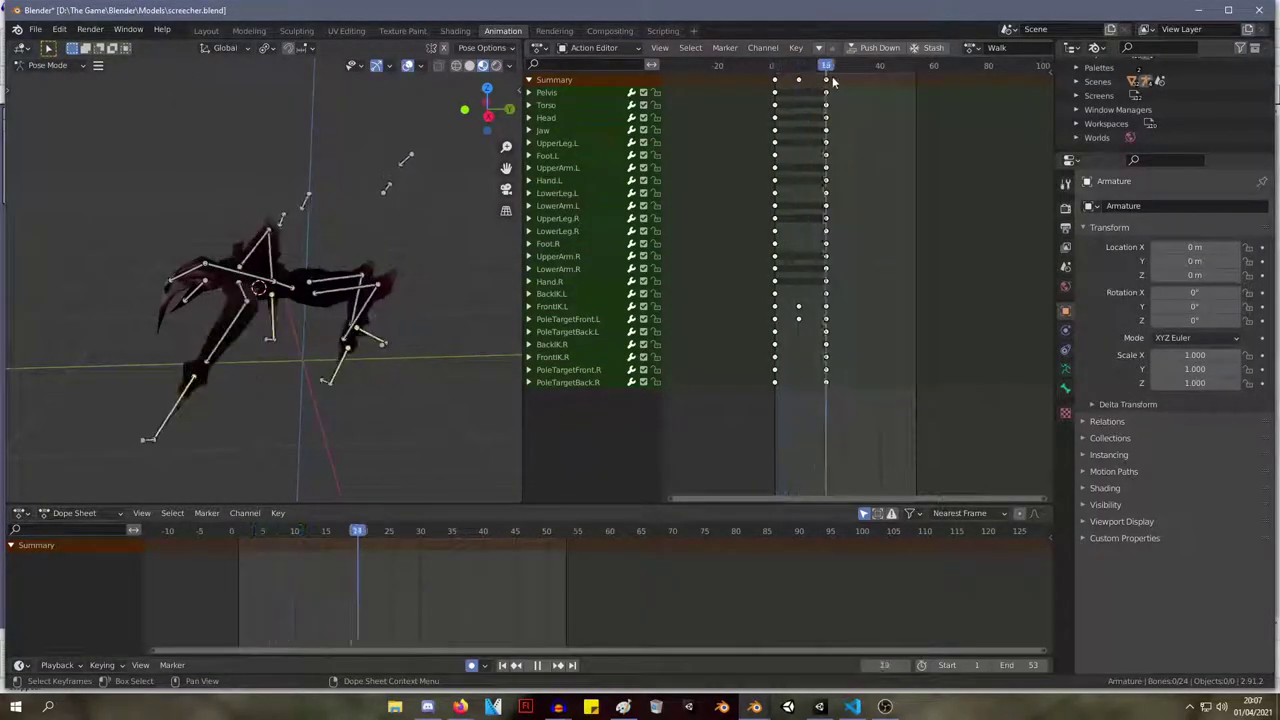
Adjust the PoleTargetFront.L bone's position in the contact pose at frame 20 and check the left front leg.
key("space")
middle_click_drag(230, 260, 290, 185)
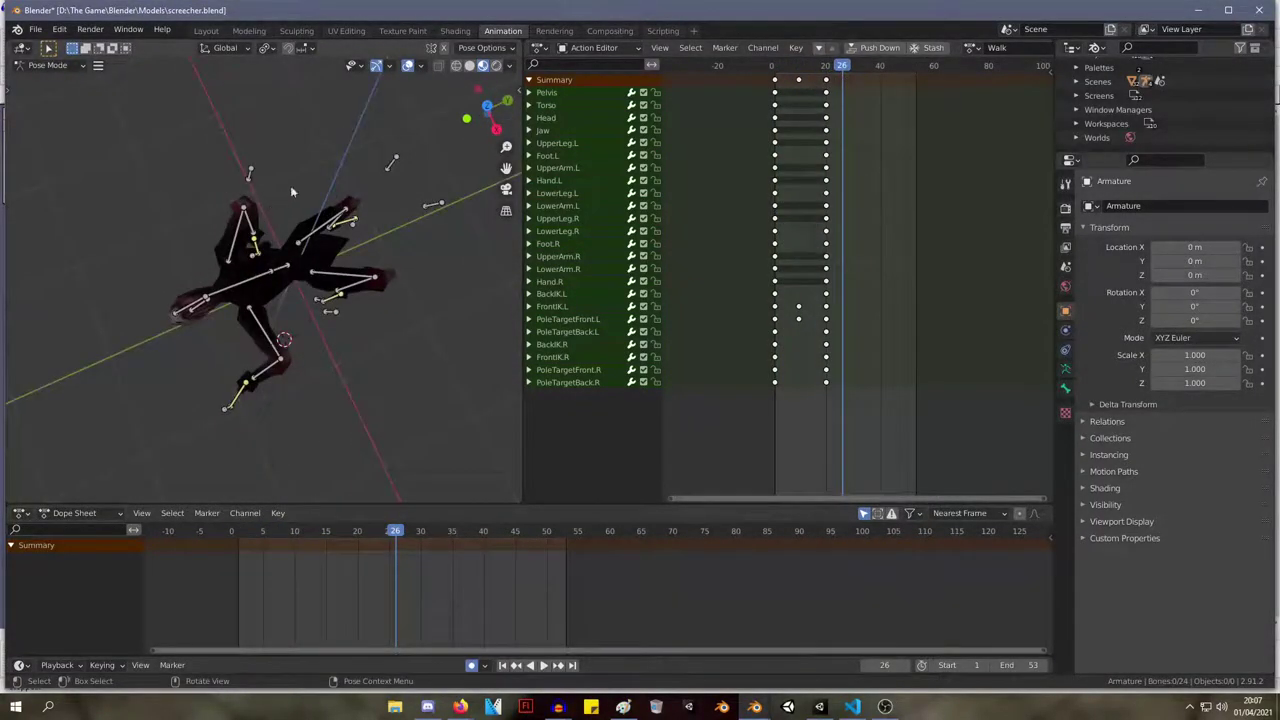
left_click(335, 311)
key("g")
left_click(318, 312)
middle_click_drag(318, 312, 470, 150)
mouse_move(842, 81)
left_mouse_down()
mouse_move(777, 64)
mouse_move(845, 63)
left_mouse_up()
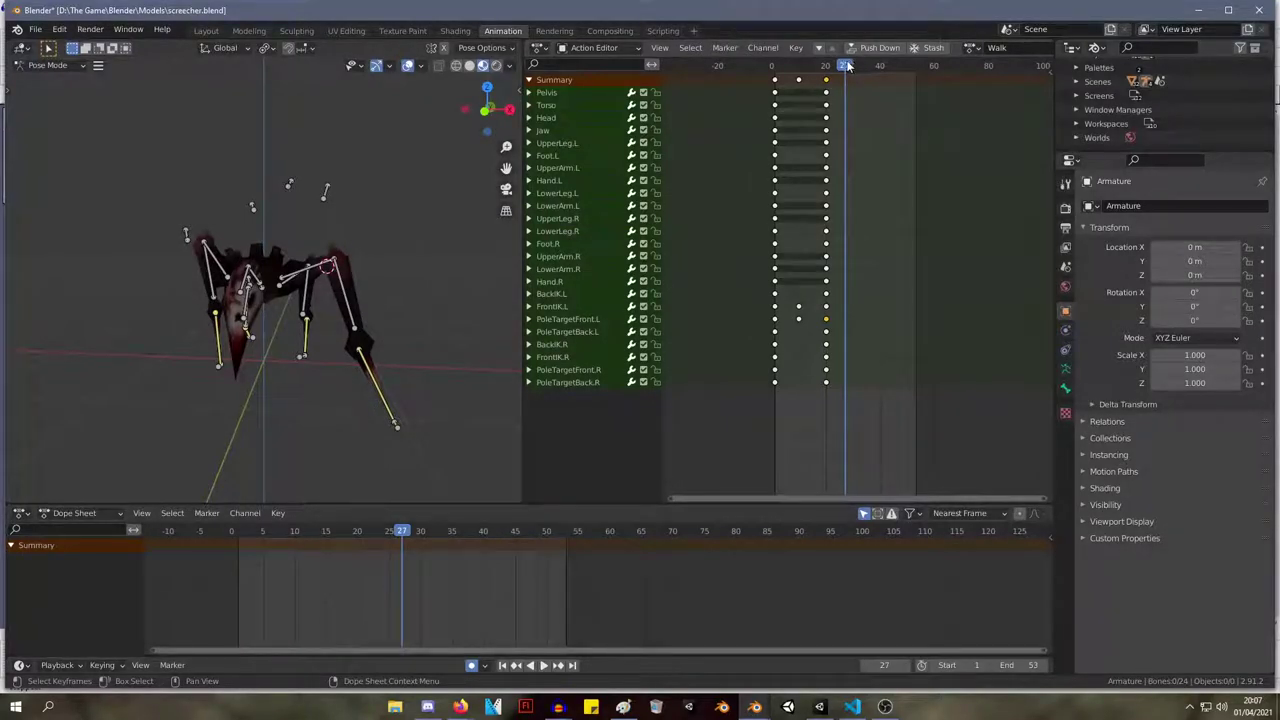
Move the FrontIK.L bone inward toward the body at frame 10 while viewing the creature from the front.
middle_click_drag(369, 154, 407, 160)
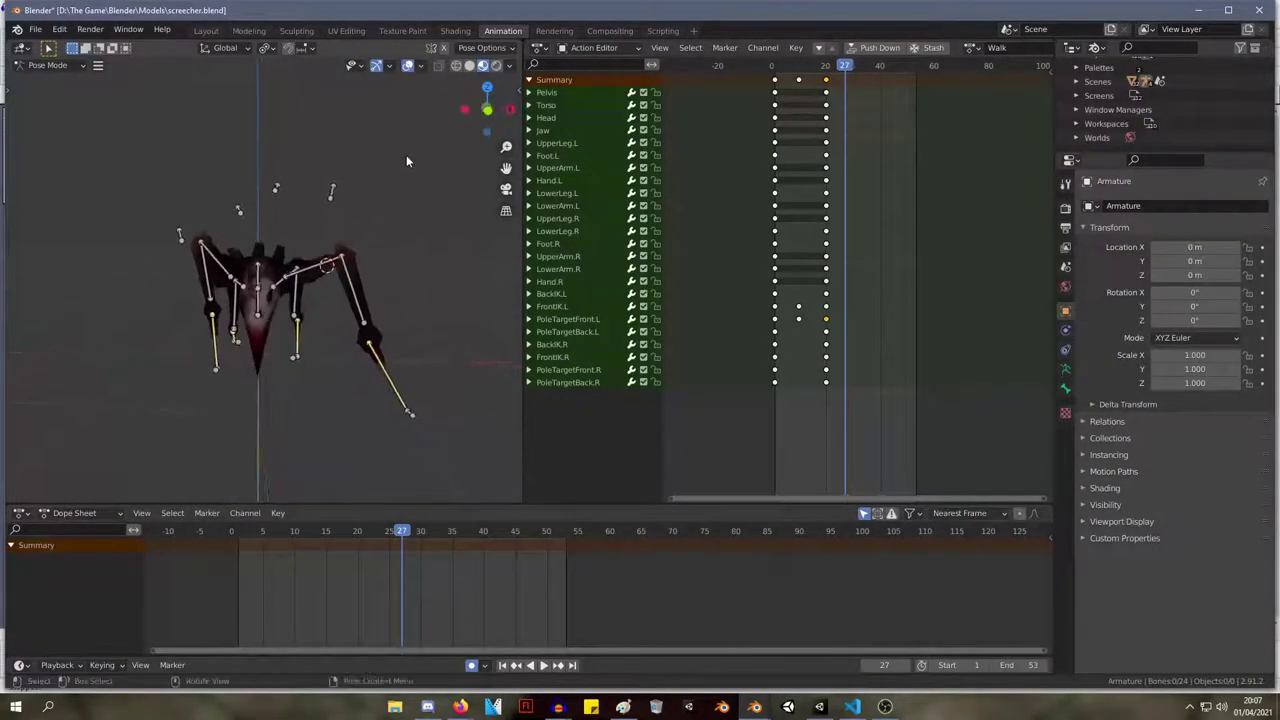
key("space")
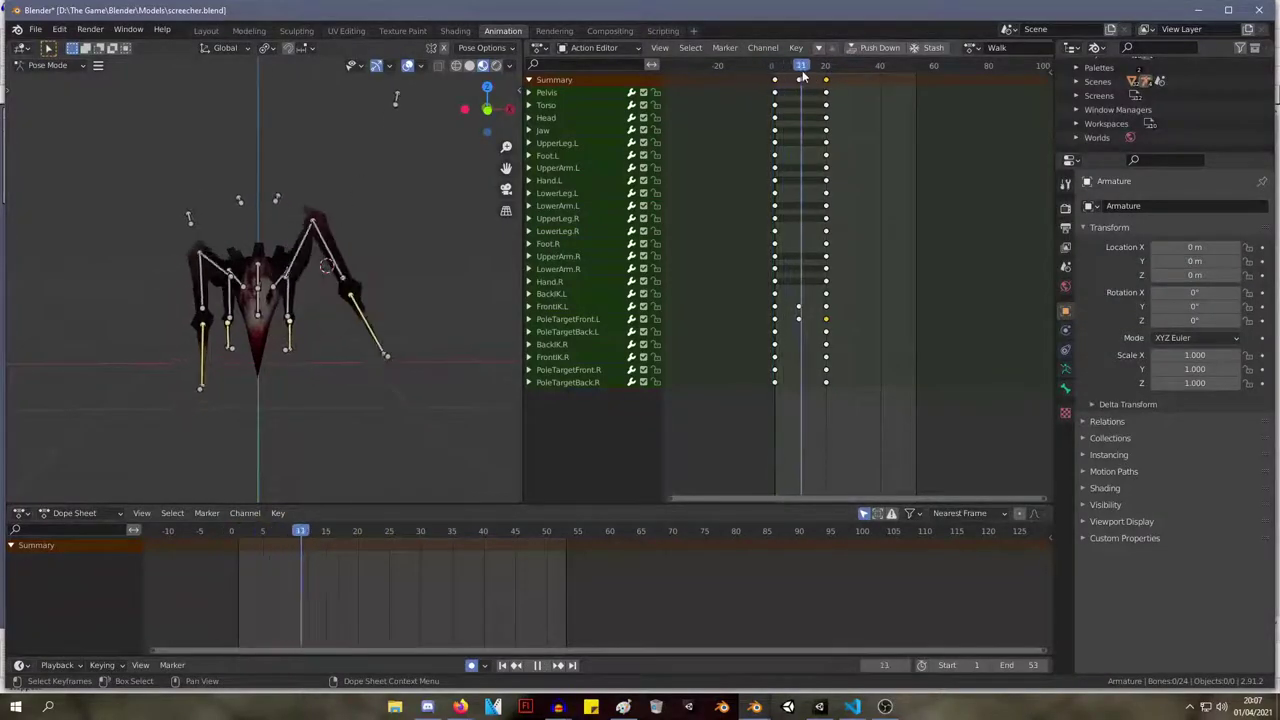
left_click_drag(815, 78, 798, 80)
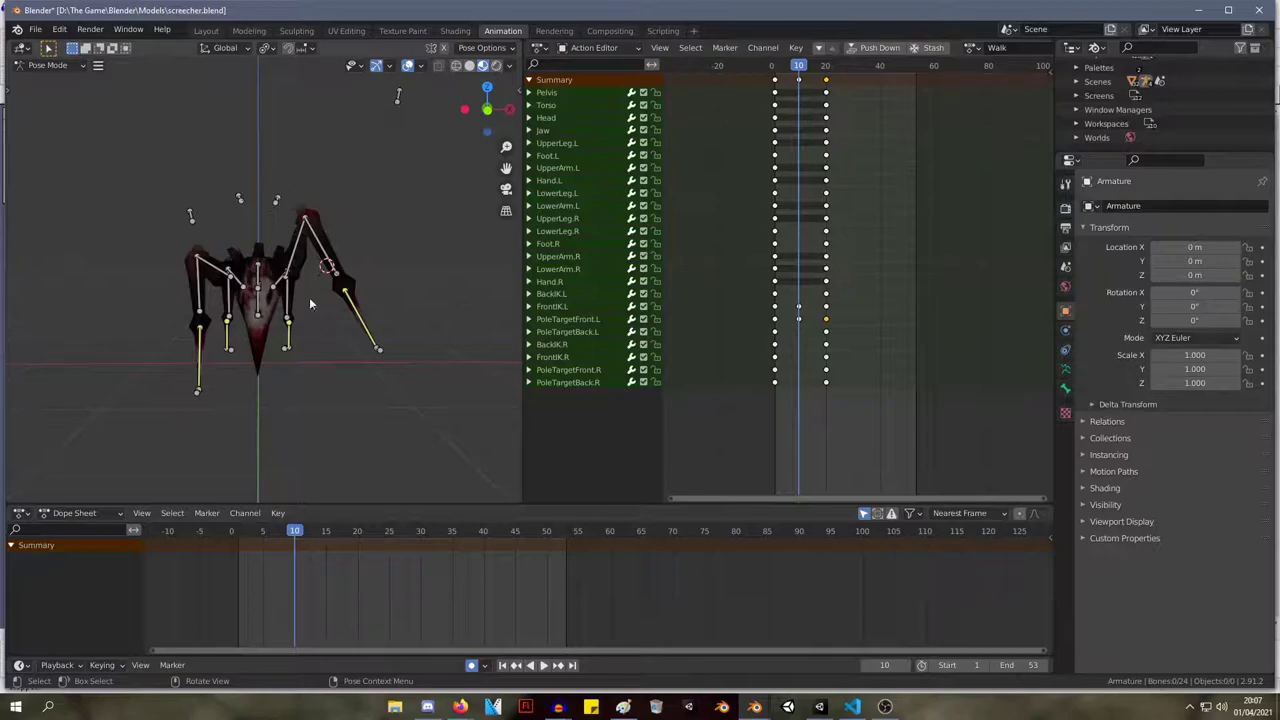
mouse_move(380, 352)
left_mouse_down()
mouse_move(409, 363)
mouse_move(360, 366)
left_mouse_up()
left_click(306, 242)
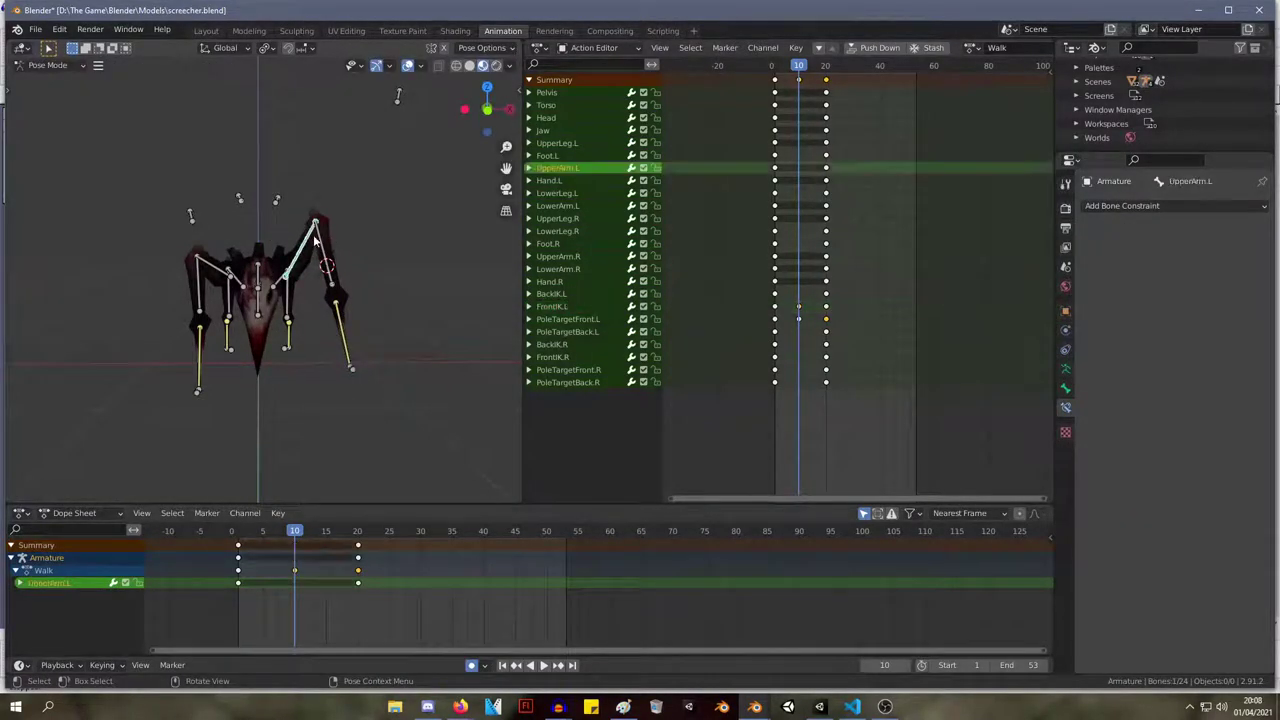
key("r")
right_click(335, 250)
left_click(322, 254)
key("r")
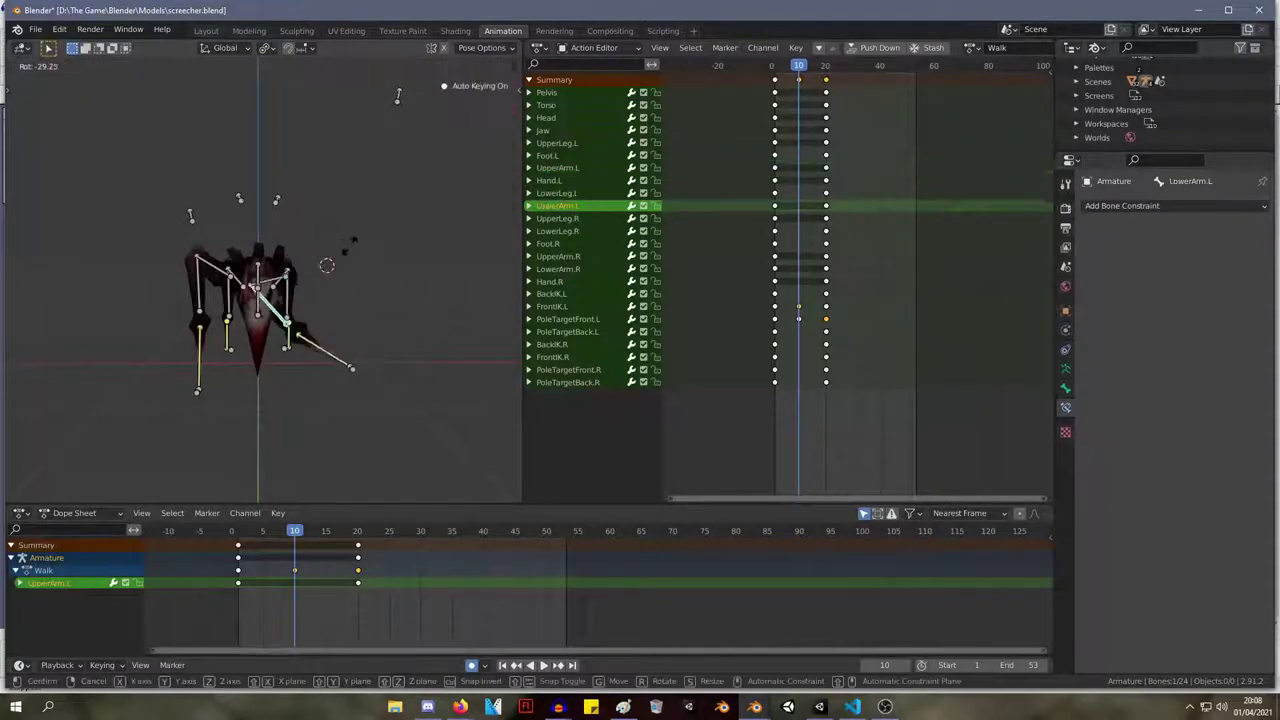
right_click(329, 254)
Adjust the LowerArm.L bone at frame 10 and move the FrontIK.L bone back outward.
middle_click_drag(329, 254, 421, 113)
key("r")
left_click(436, 260)
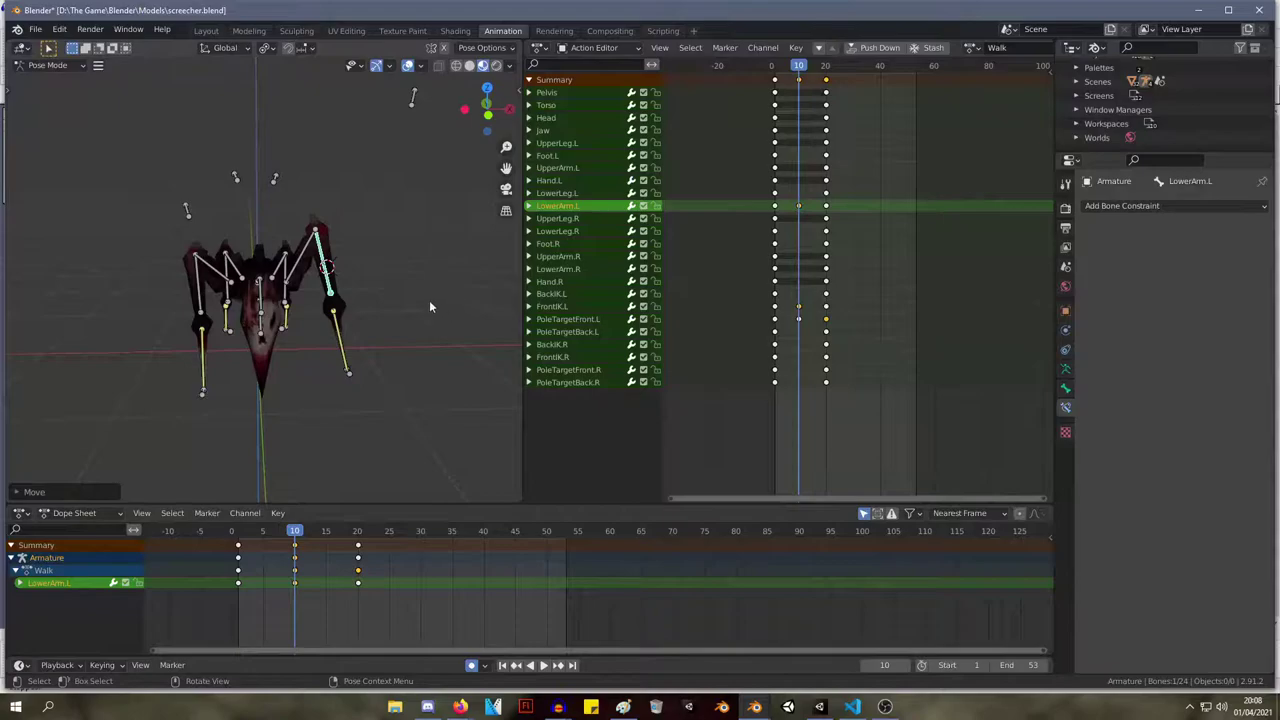
left_click(350, 373)
key("r")
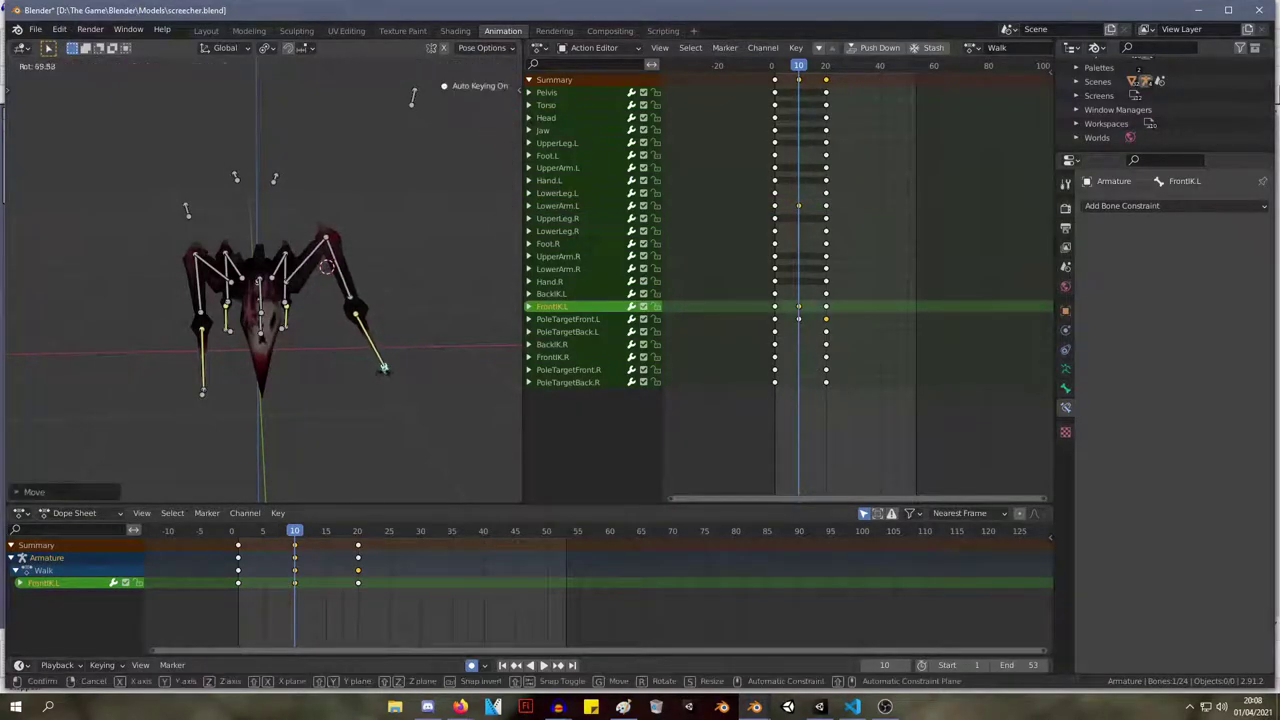
left_click(409, 388)
Rotate the Hand.L bone at frame 10 to refine the angle of the left front leg's lower segment.
left_click(384, 368)
key("r")
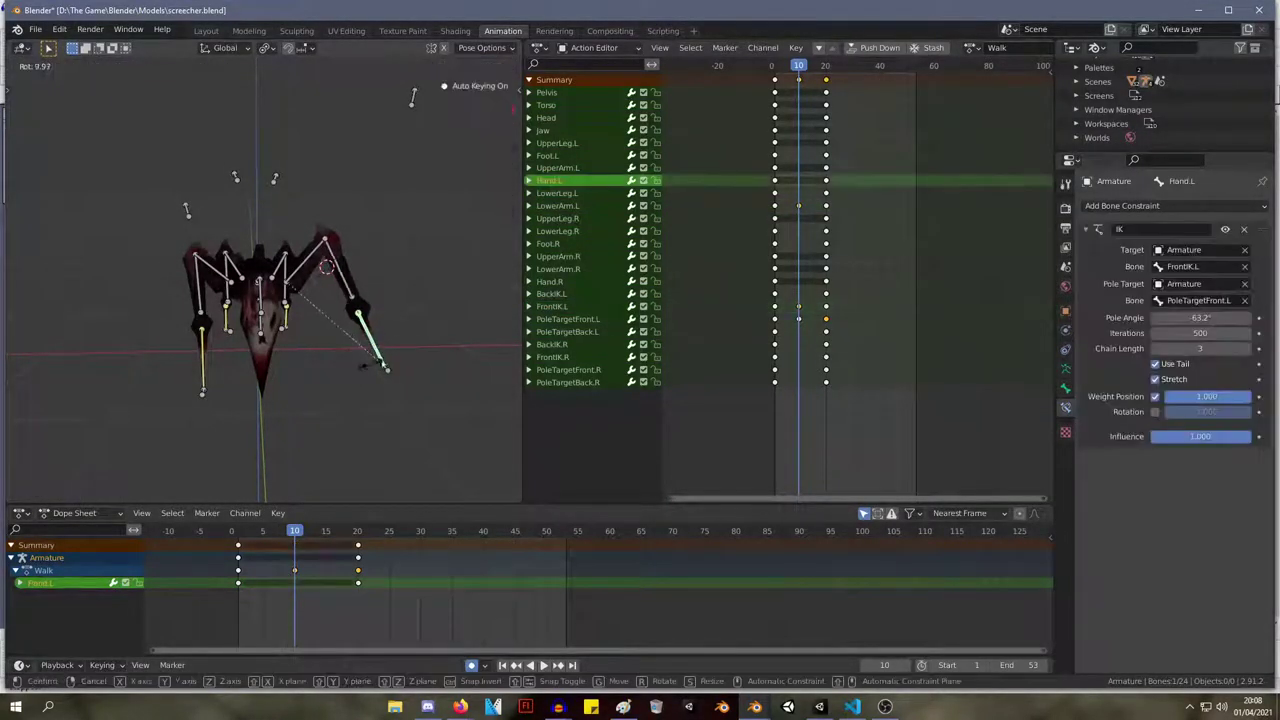
left_click(397, 328)
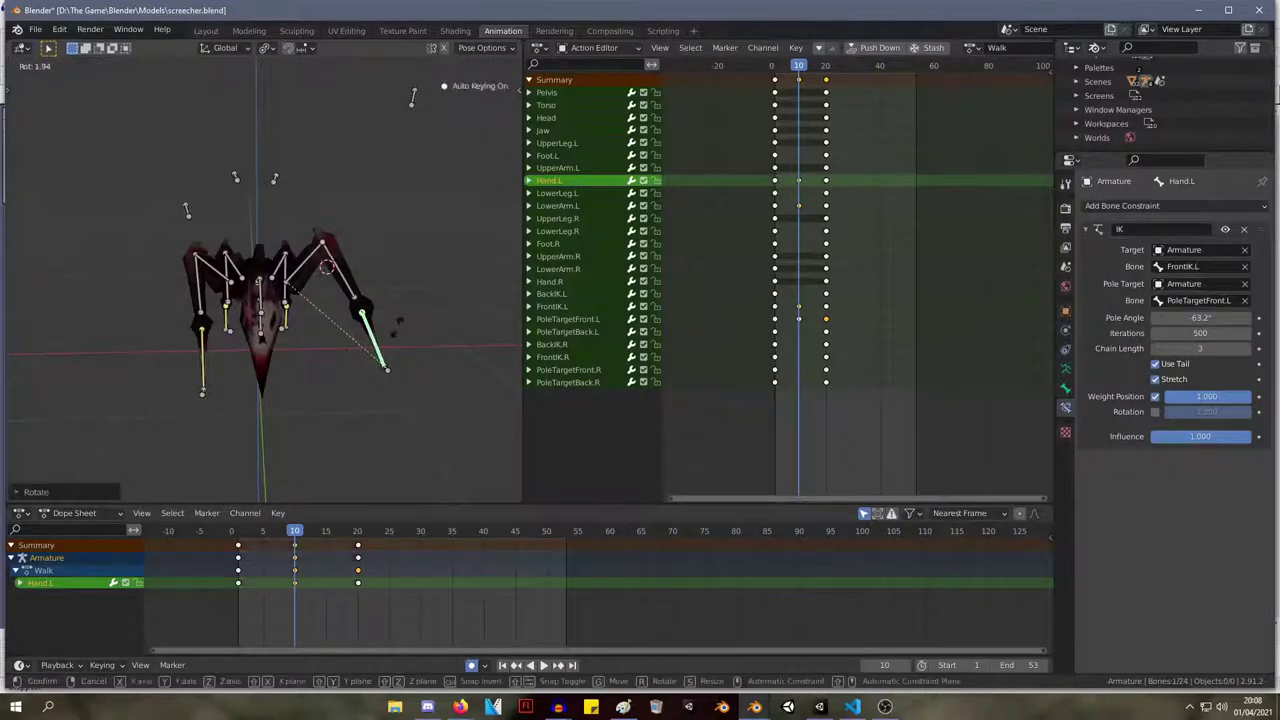
left_click(416, 317)
middle_click_drag(416, 317, 380, 250)
key("r")
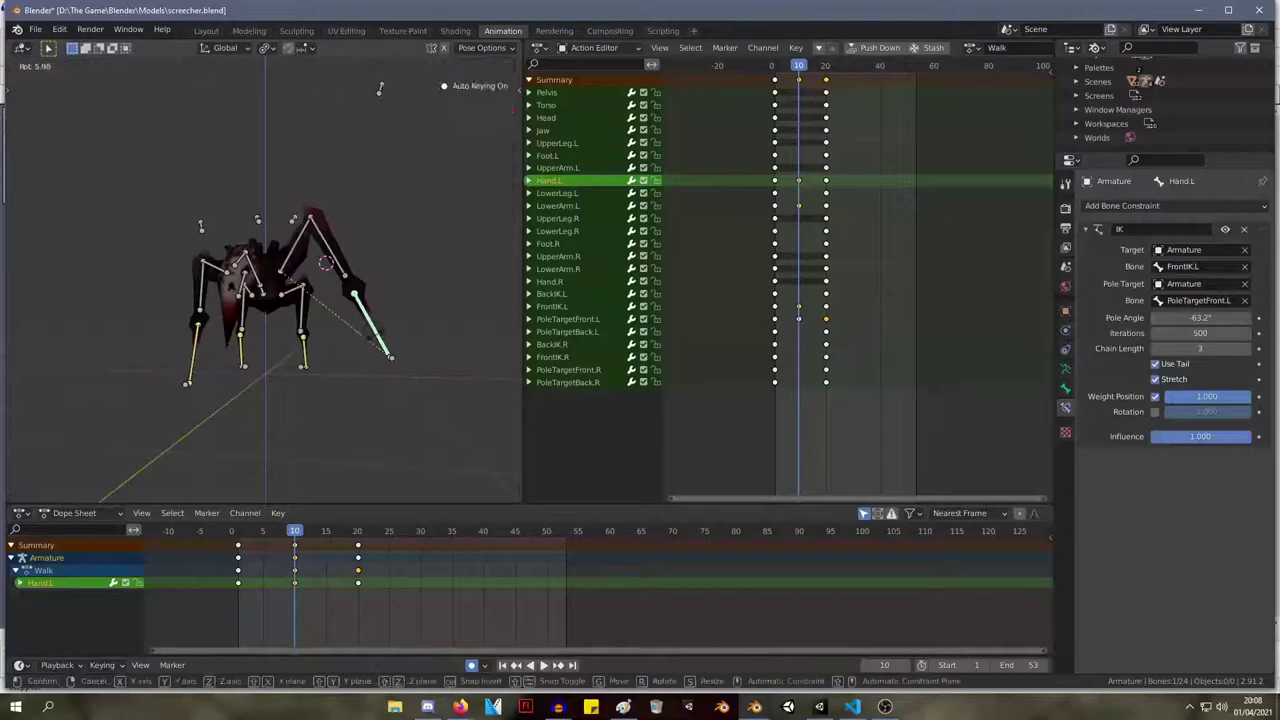
left_click(361, 331)
Move the FrontIK.L bone back inward at frame 10 and play the walk to check the foot's swing.
middle_click_drag(361, 331, 438, 251)
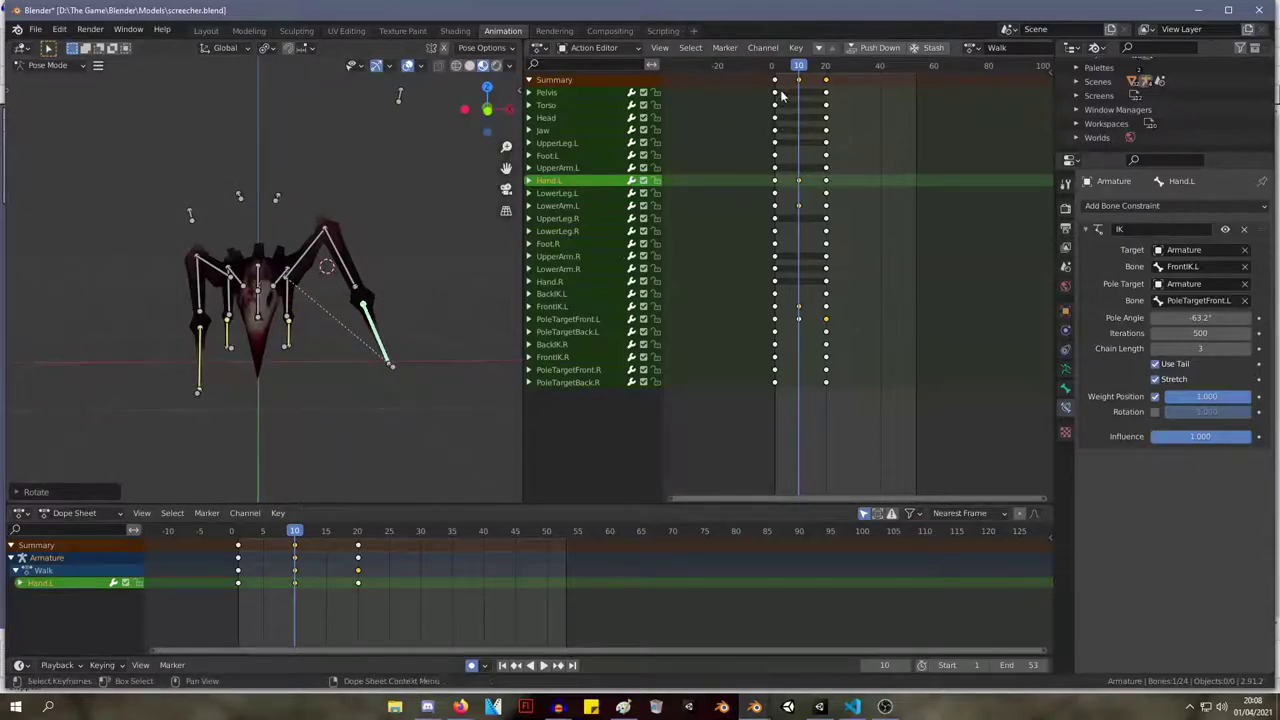
key("space")
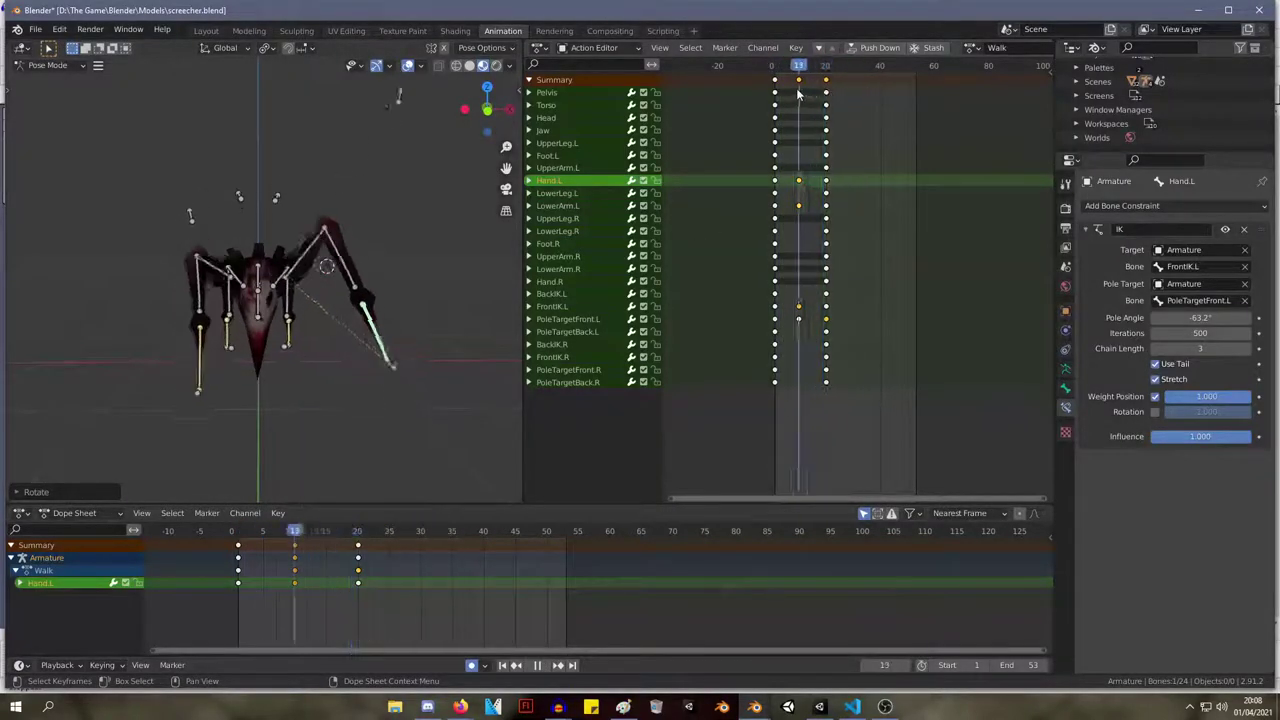
key("Escape")
key("space")
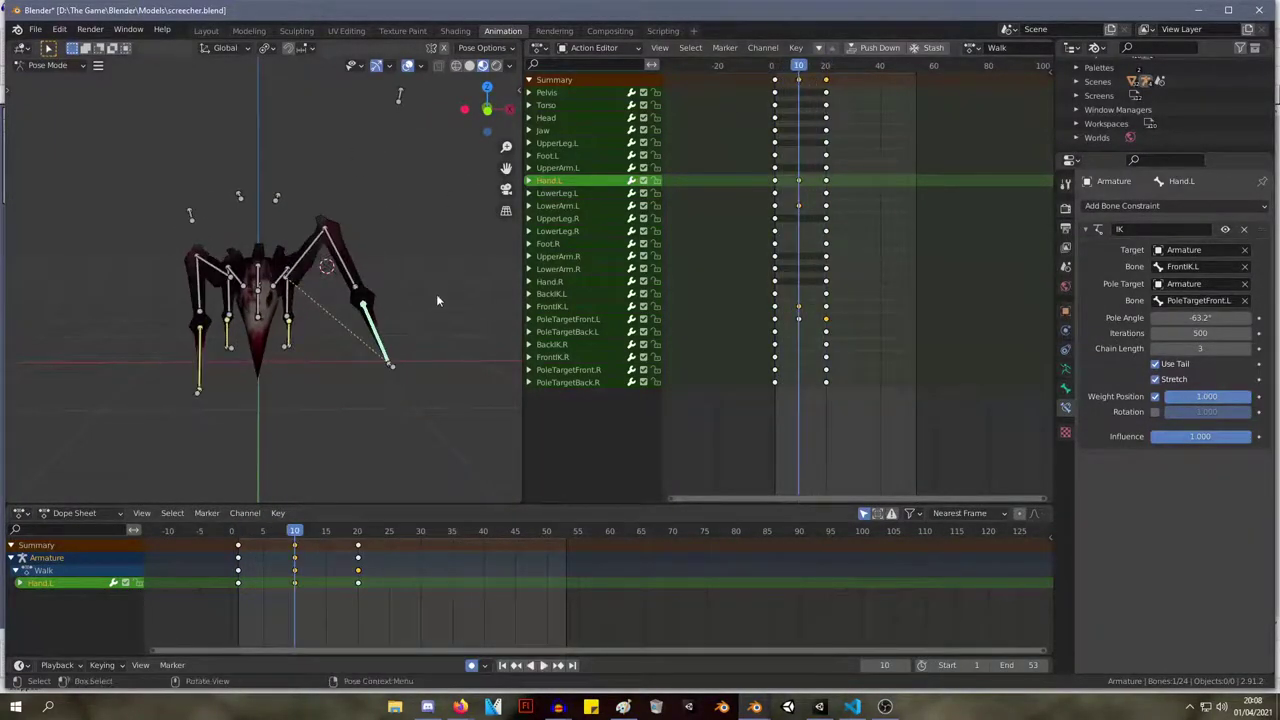
left_click(391, 365)
key("g")
left_click(359, 370)
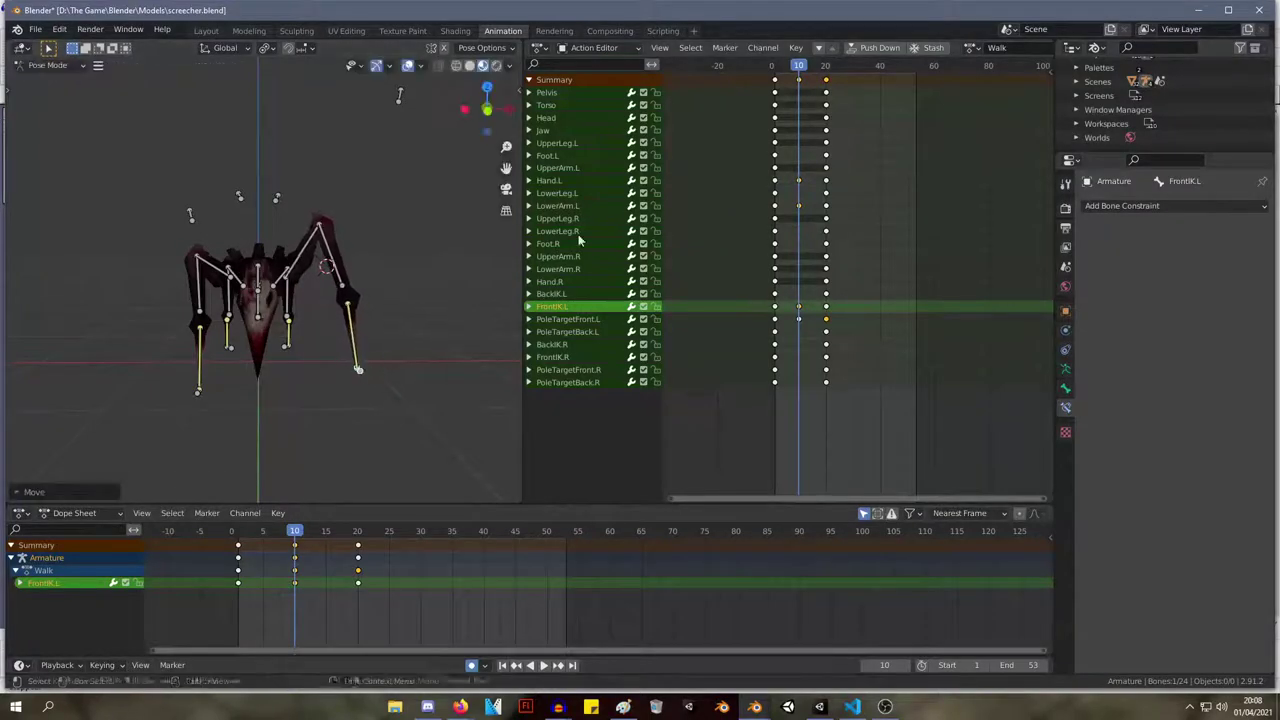
key("space")
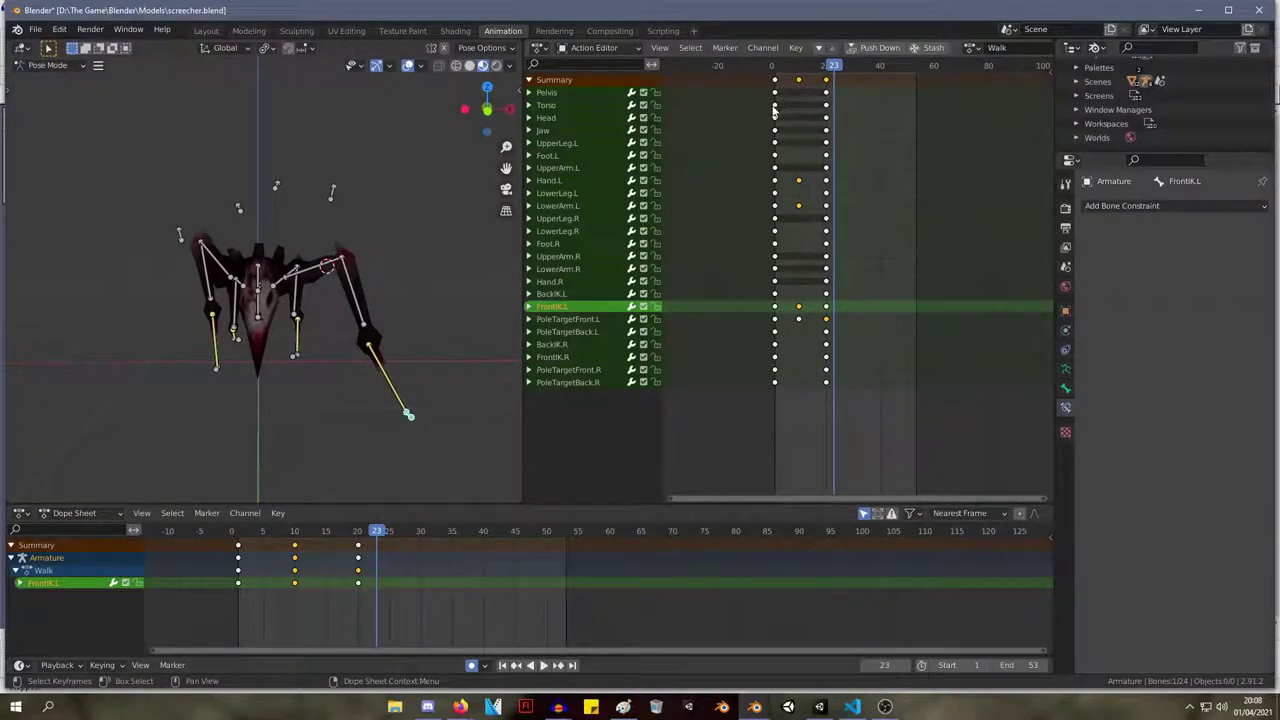
Scrub through the stride from an angled view to examine the left front leg's movement.
middle_click_drag(460, 176, 390, 150)
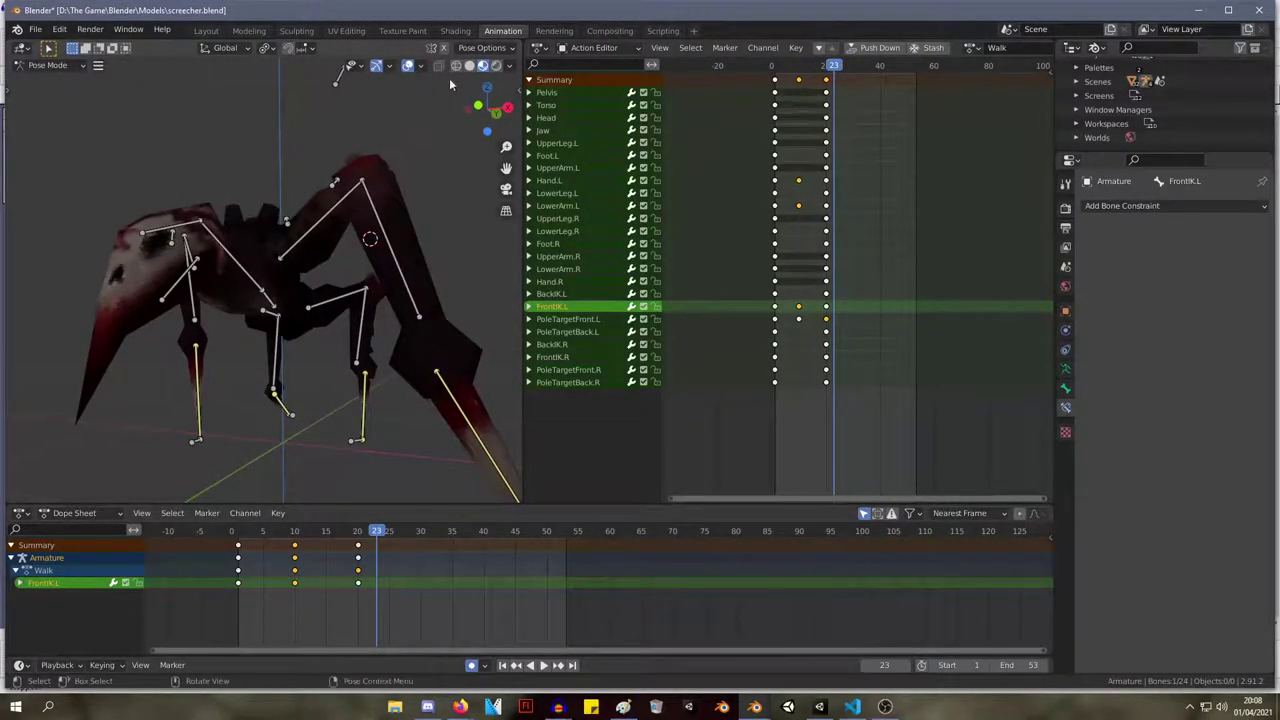
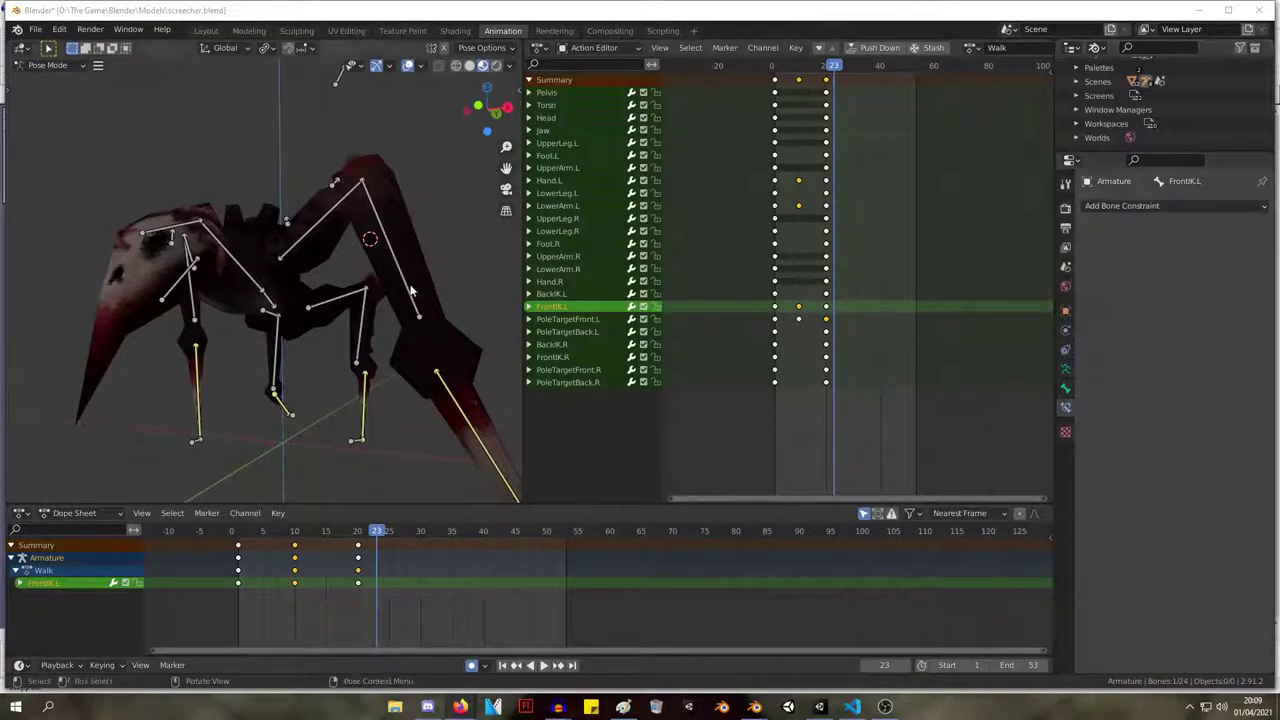
left_click_drag(836, 64, 754, 73)
middle_click_drag(440, 150, 301, 137)
middle_click_drag(281, 289, 220, 265)
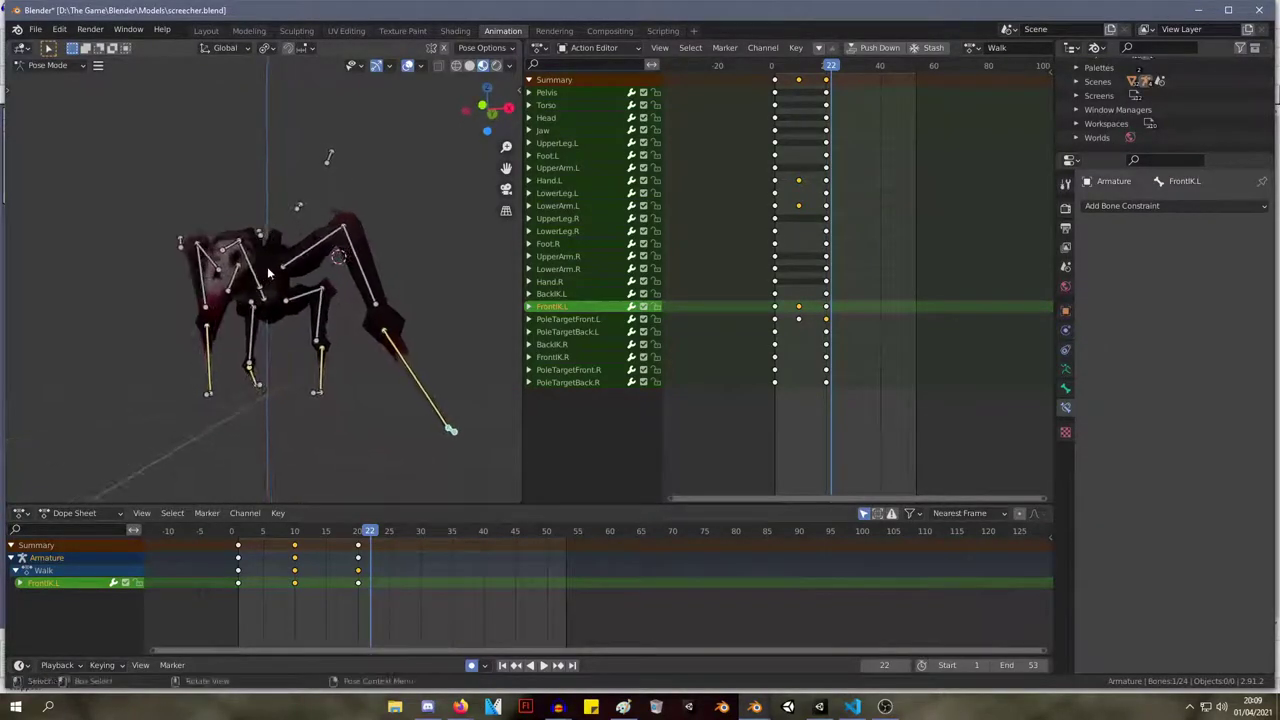
mouse_move(830, 66)
left_mouse_down()
mouse_move(789, 66)
mouse_move(824, 66)
left_mouse_up()
left_click(270, 305)
key("g")
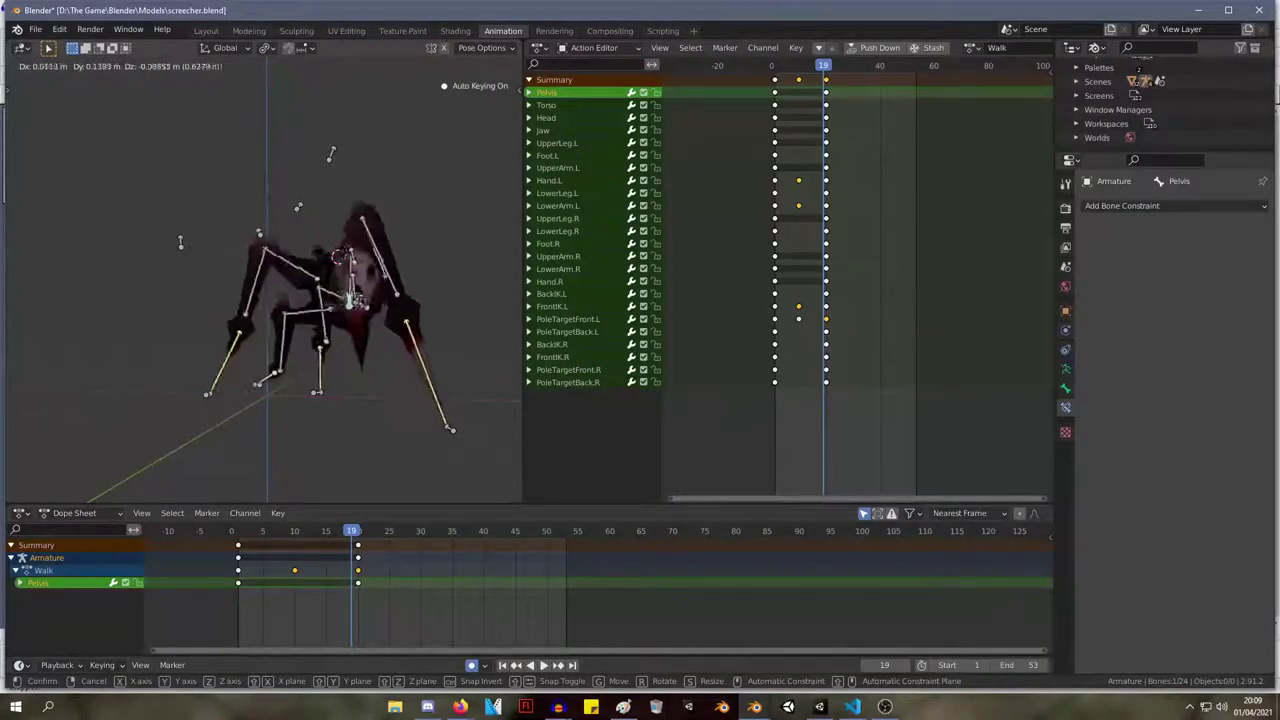
left_click(396, 265)
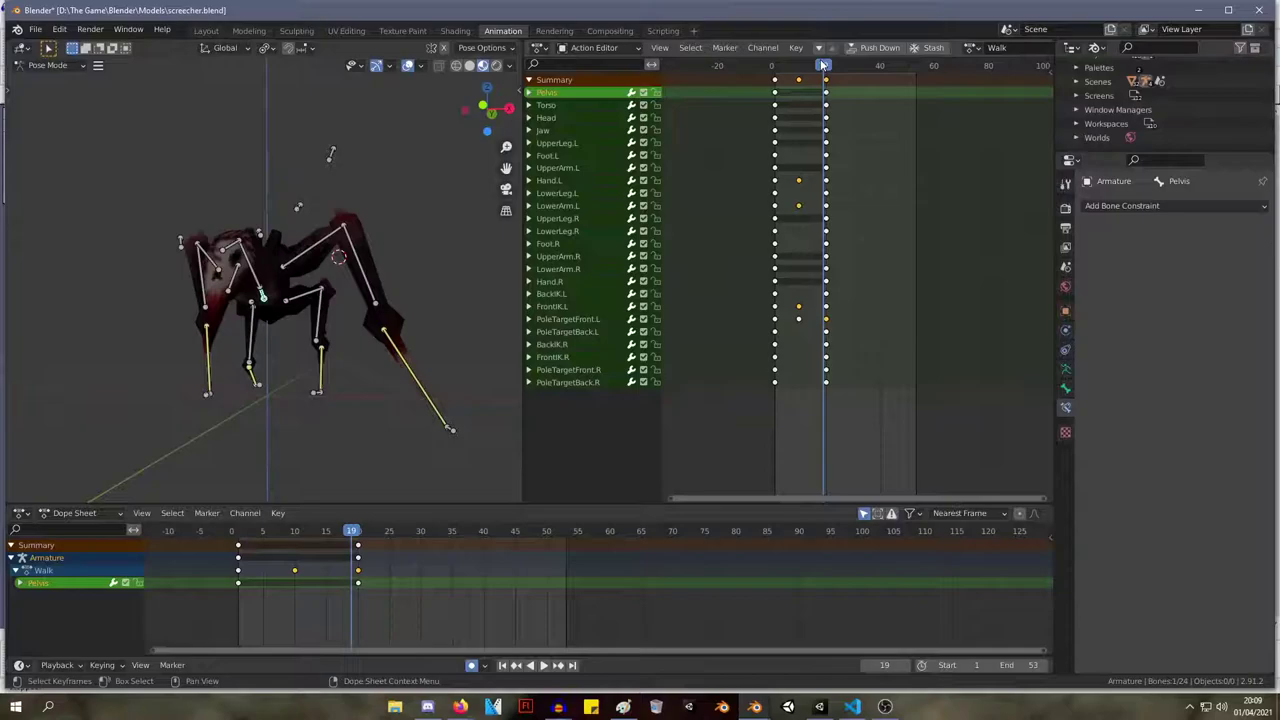
Review the walk from the side and front, playing it back to examine how the legs alternate.
mouse_move(822, 65)
left_mouse_down()
mouse_move(771, 65)
mouse_move(845, 65)
left_mouse_up()
middle_click_drag(505, 215, 451, 198)
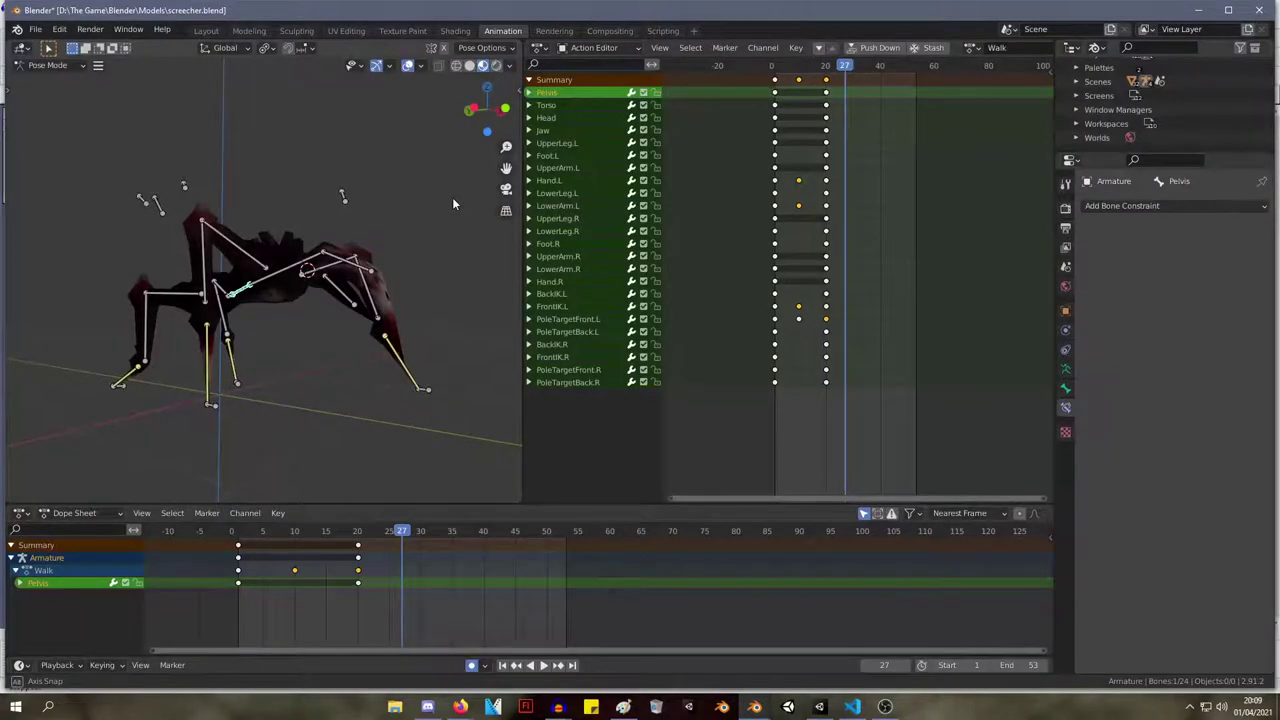
middle_click_drag(452, 197, 452, 200)
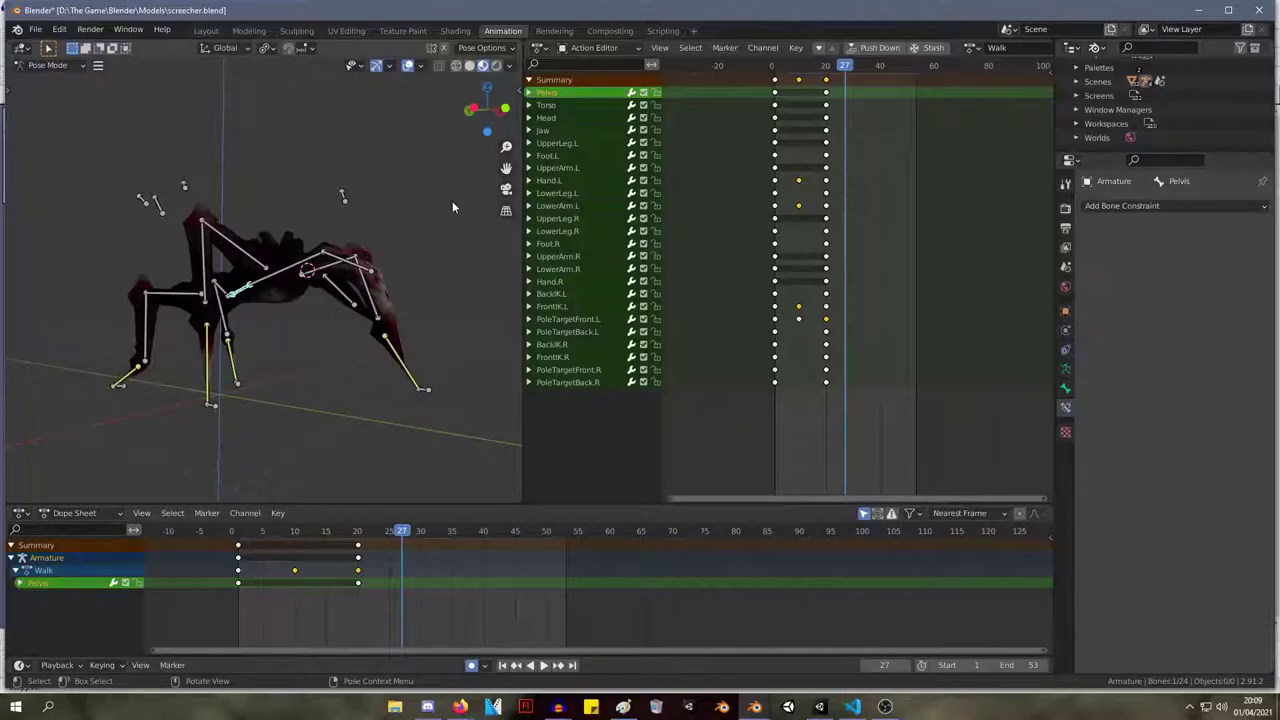
middle_click_drag(428, 195, 214, 213)
left_click_drag(214, 217, 212, 200)
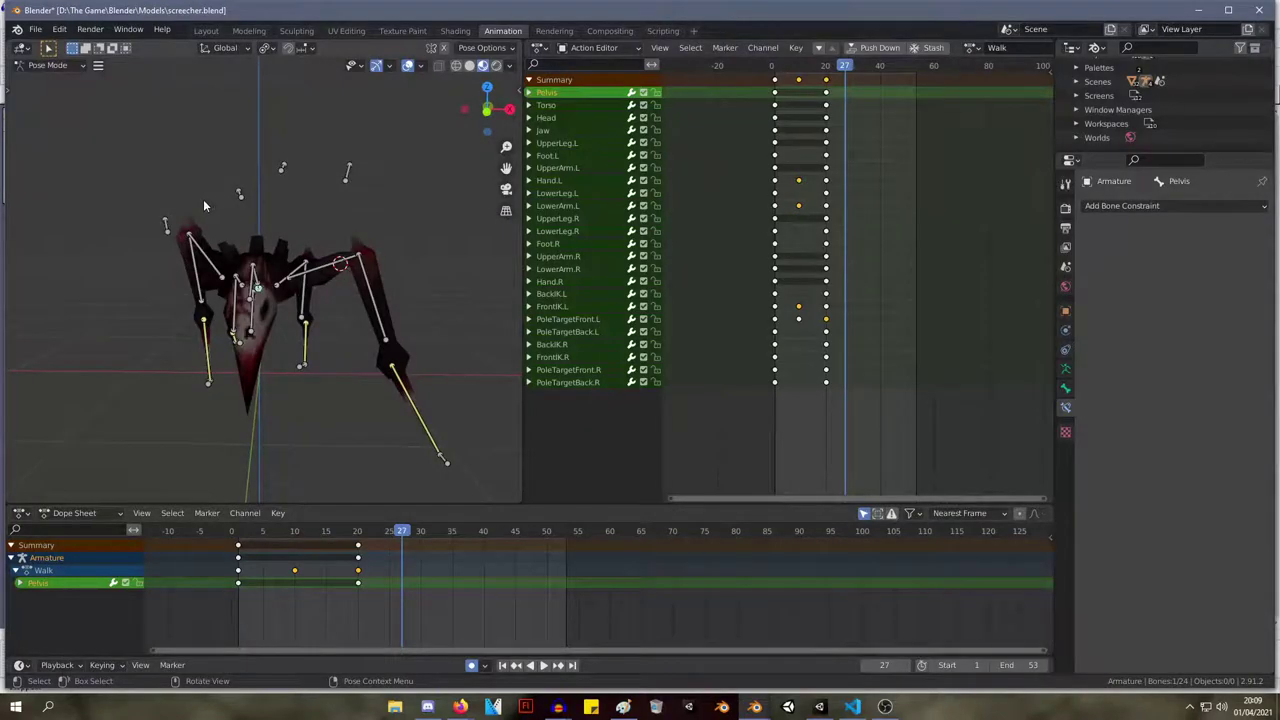
key("space")
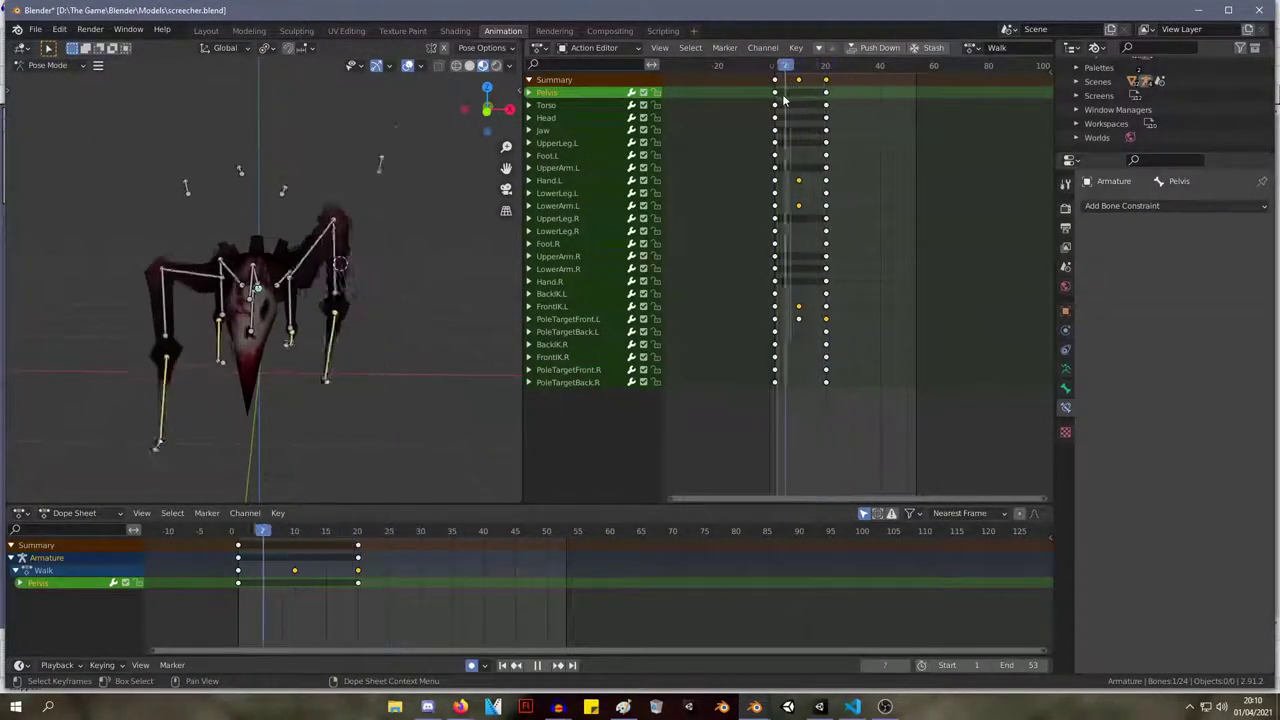
key("space")
Select the BackIK.R bone at frame 20 and scrub the stride from the side to examine the back legs.
mouse_move(824, 65)
left_mouse_down()
mouse_move(786, 65)
mouse_move(826, 65)
left_mouse_up()
middle_click_drag(264, 160, 376, 160)
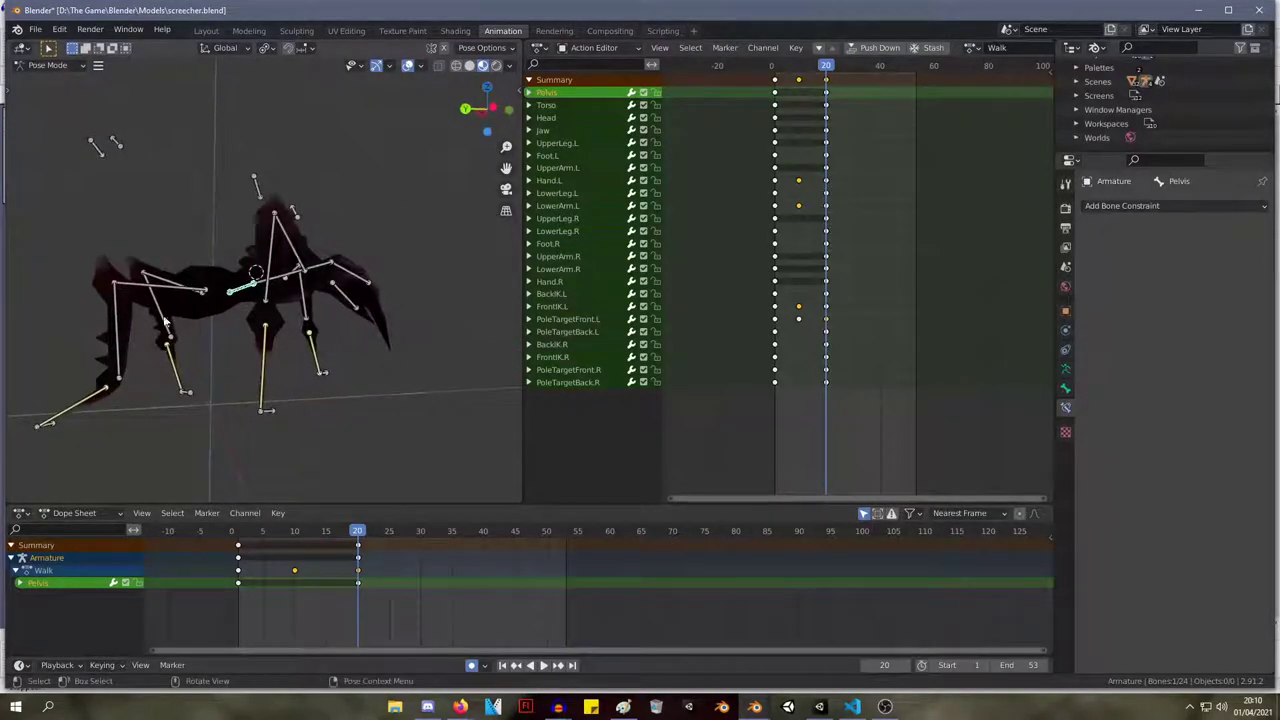
left_click(44, 425)
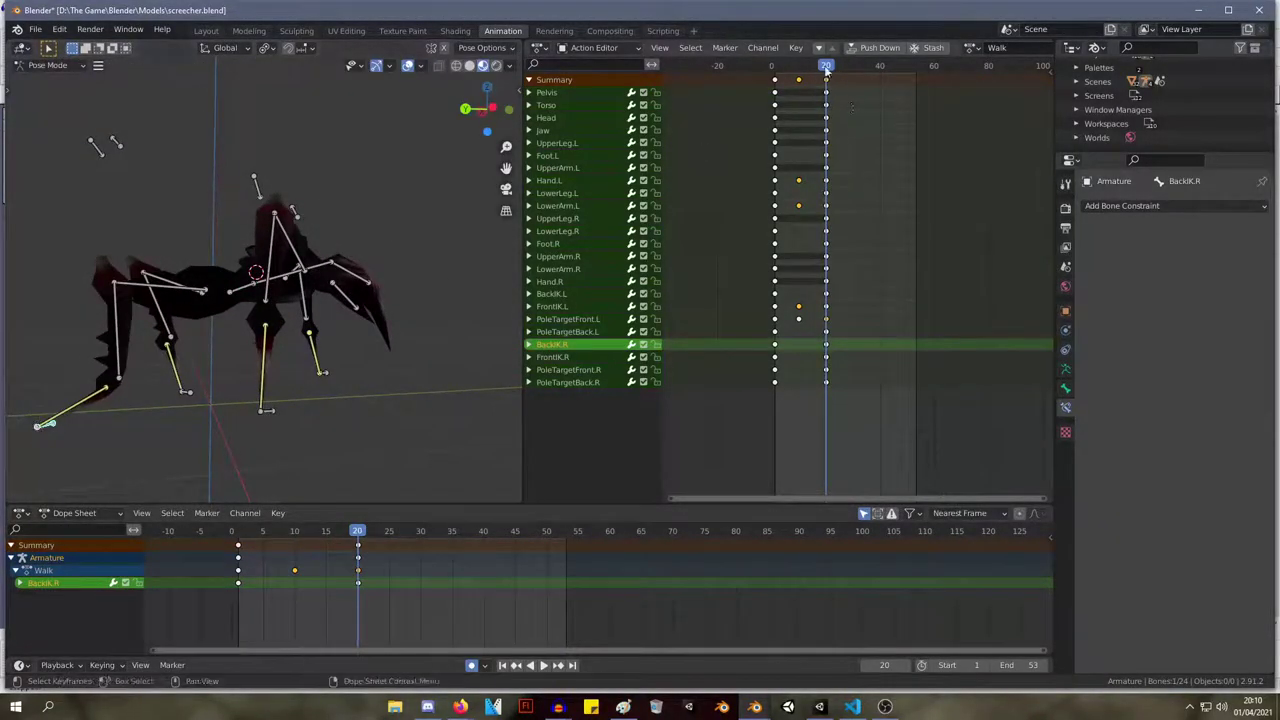
left_click_drag(830, 70, 737, 67)
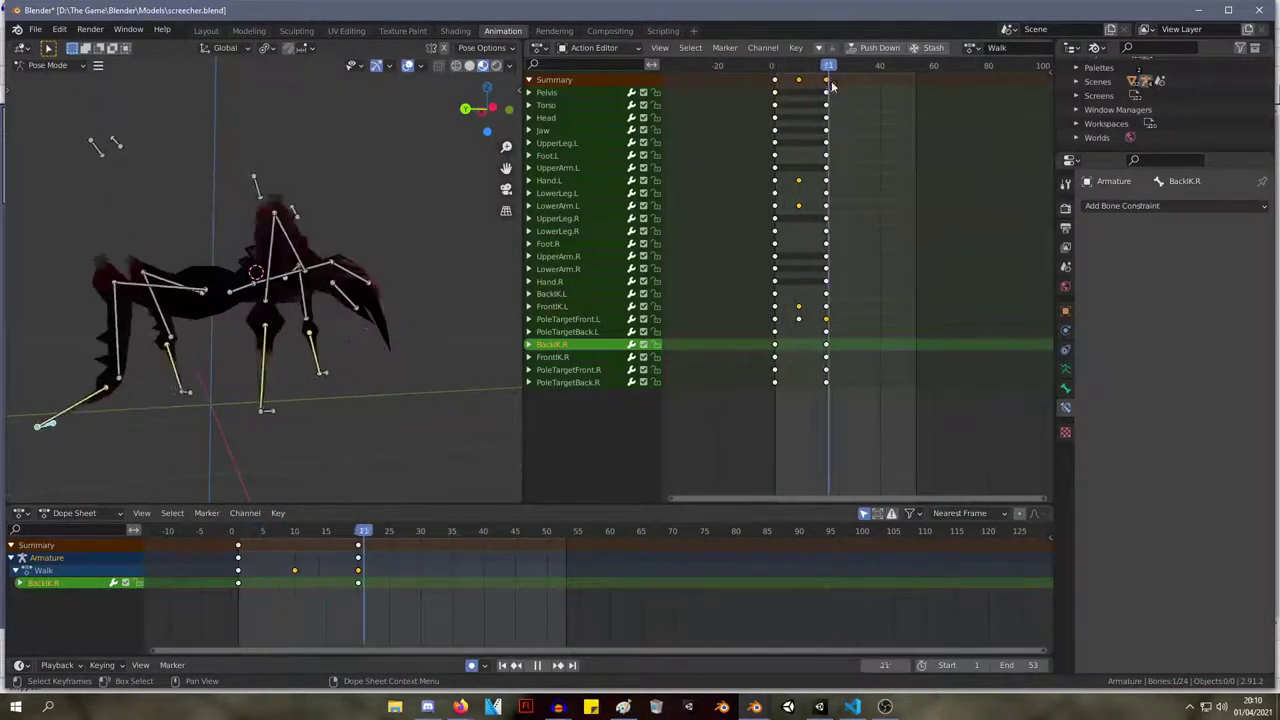
mouse_move(805, 85)
left_mouse_down()
mouse_move(840, 88)
mouse_move(754, 82)
mouse_move(799, 82)
left_mouse_up()
middle_click_drag(480, 195, 424, 214)
Return to frame 0 and try moving the BackIK.L bone forward under the body.
left_click_drag(803, 68, 745, 74)
key("space")
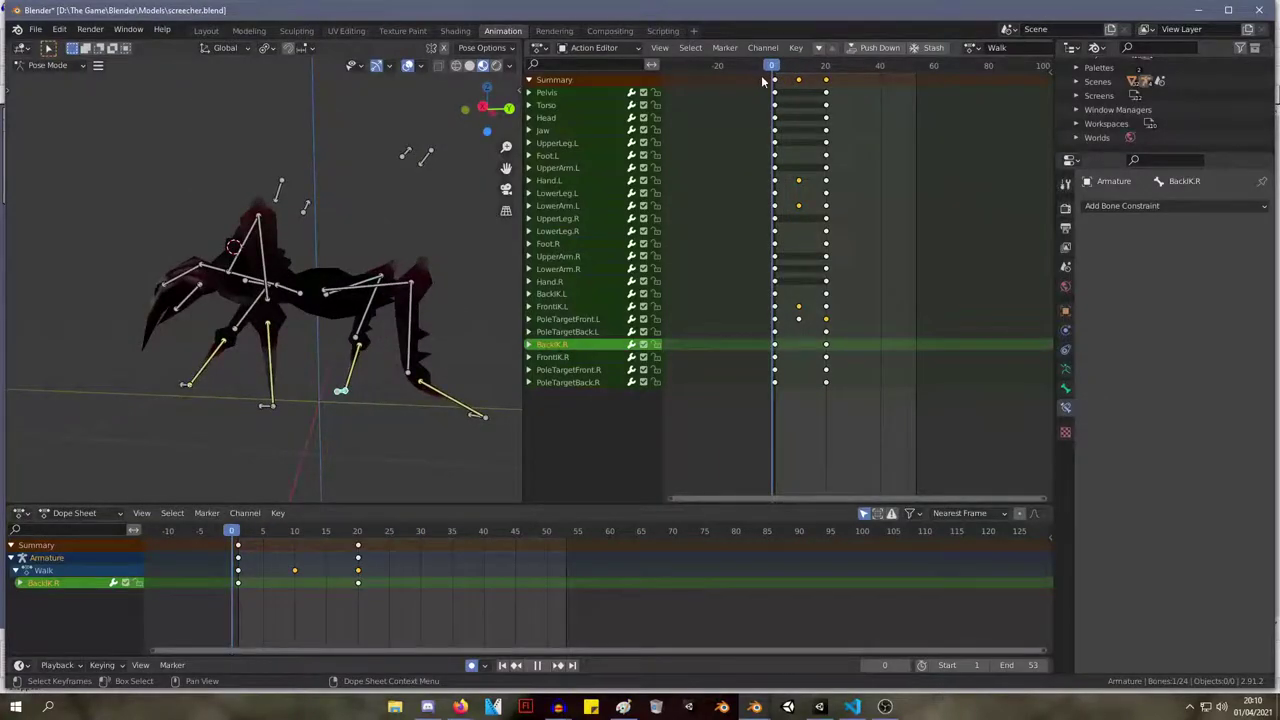
key("space")
left_click(472, 418)
key("g")
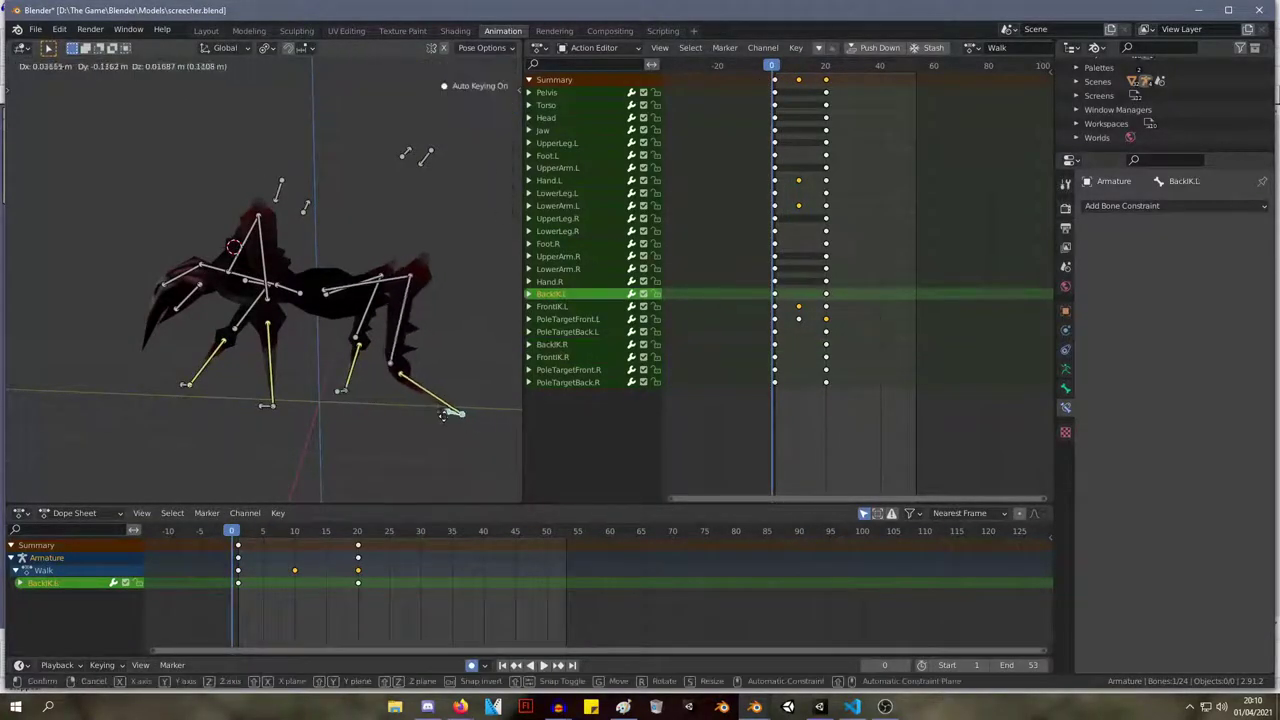
left_click(337, 408)
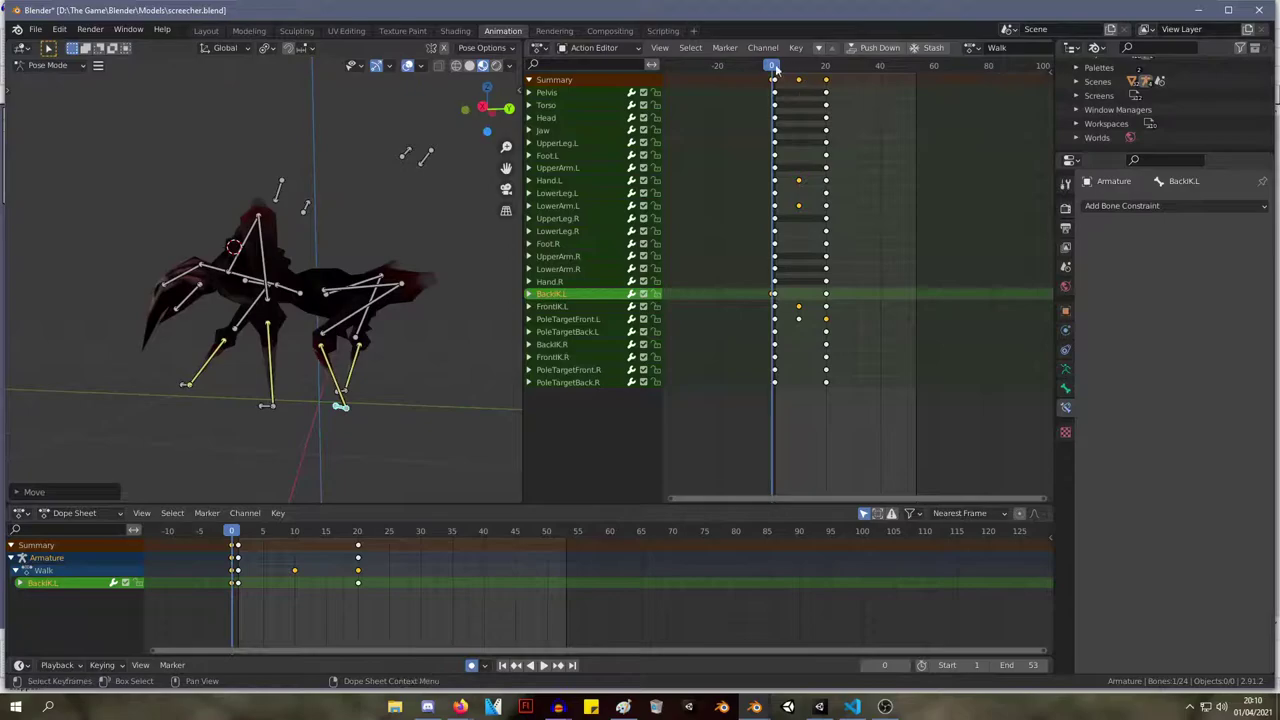
Try to retime the BackIK.L key at frame 0, and discard that key.
key("g")
right_click(828, 108)
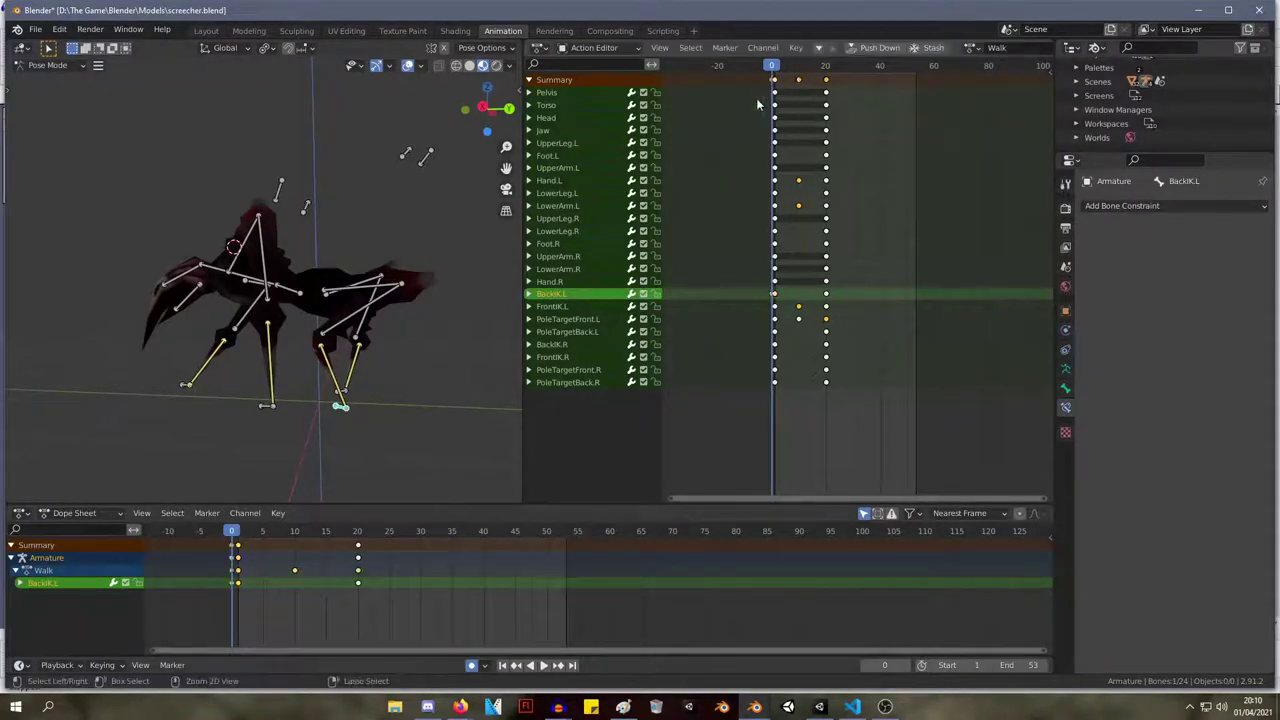
left_click(758, 94)
left_click(773, 81)
key("g")
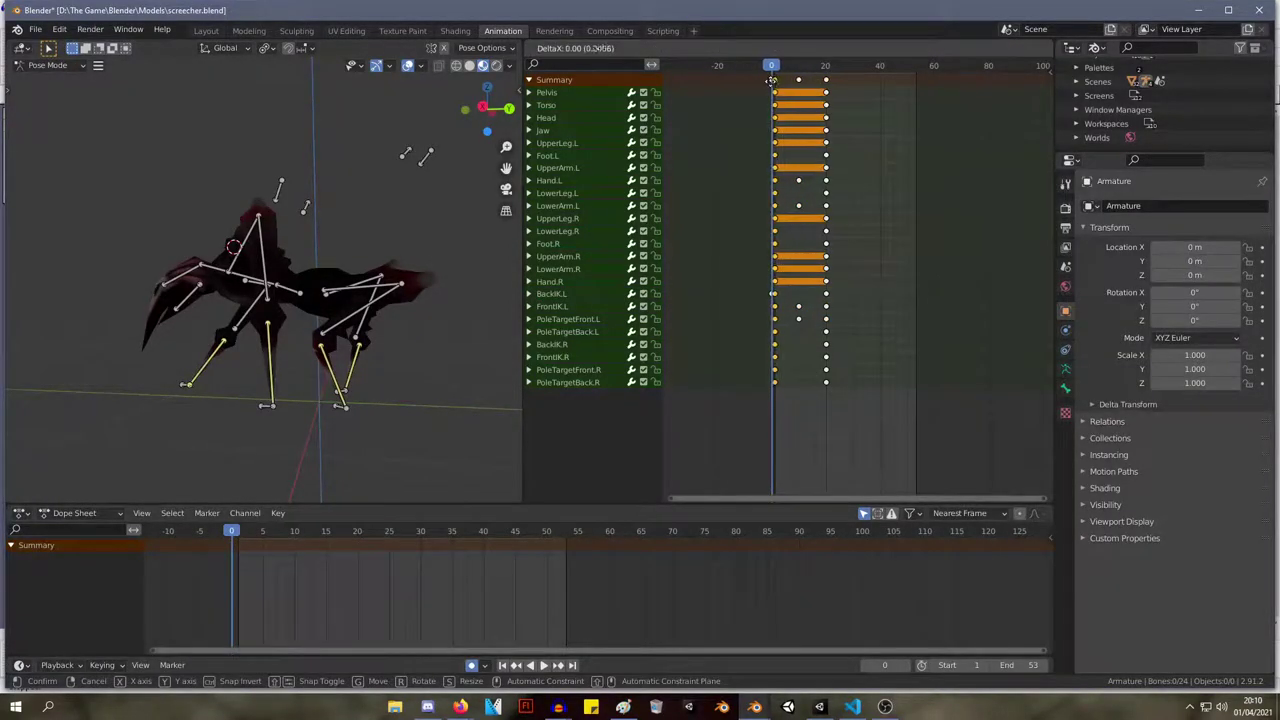
left_click(768, 84)
left_click(768, 85)
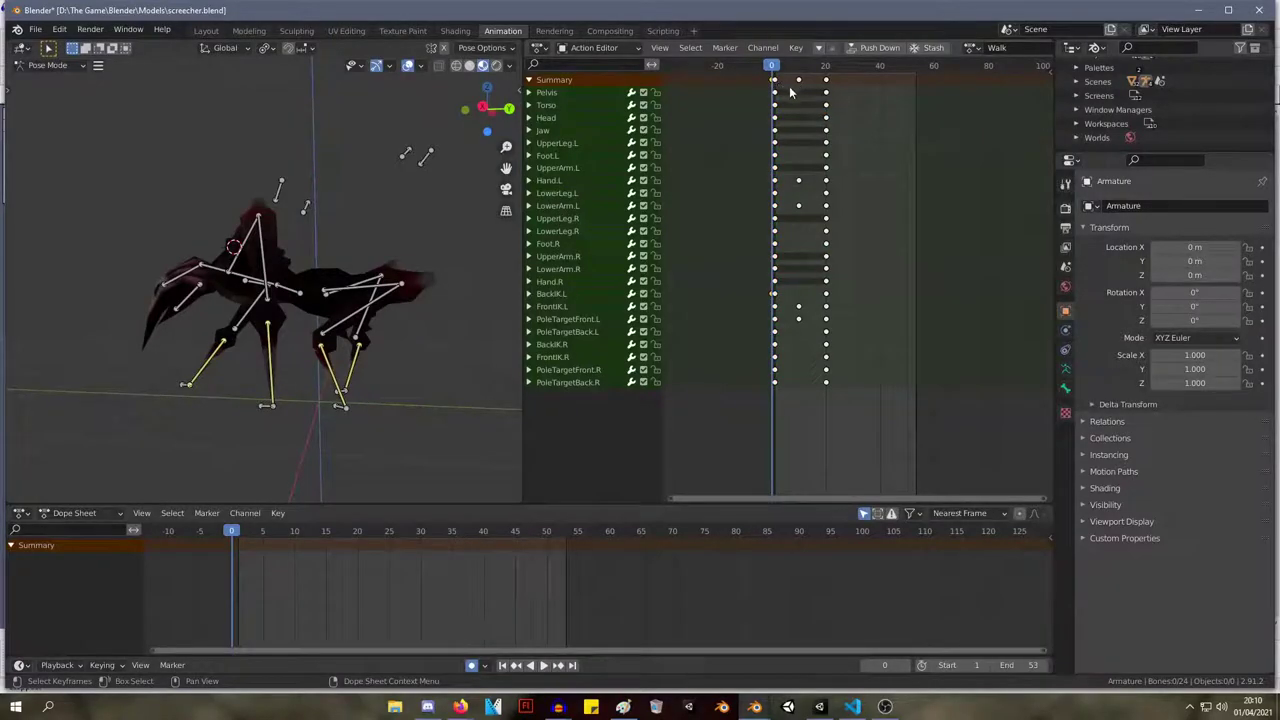
key("x")
left_click(764, 93)
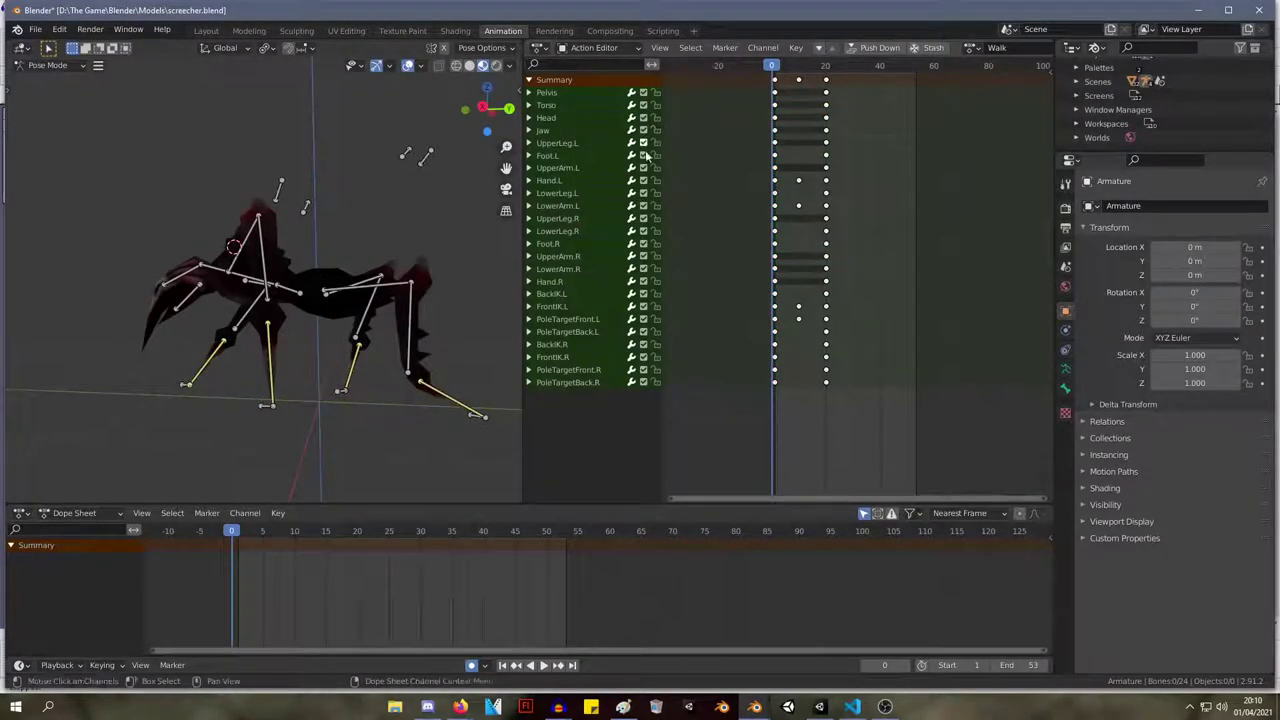
Move the BackIK.L bone forward under the body at frame 0 and adjust its placement from another angle.
left_click(473, 418)
key("g")
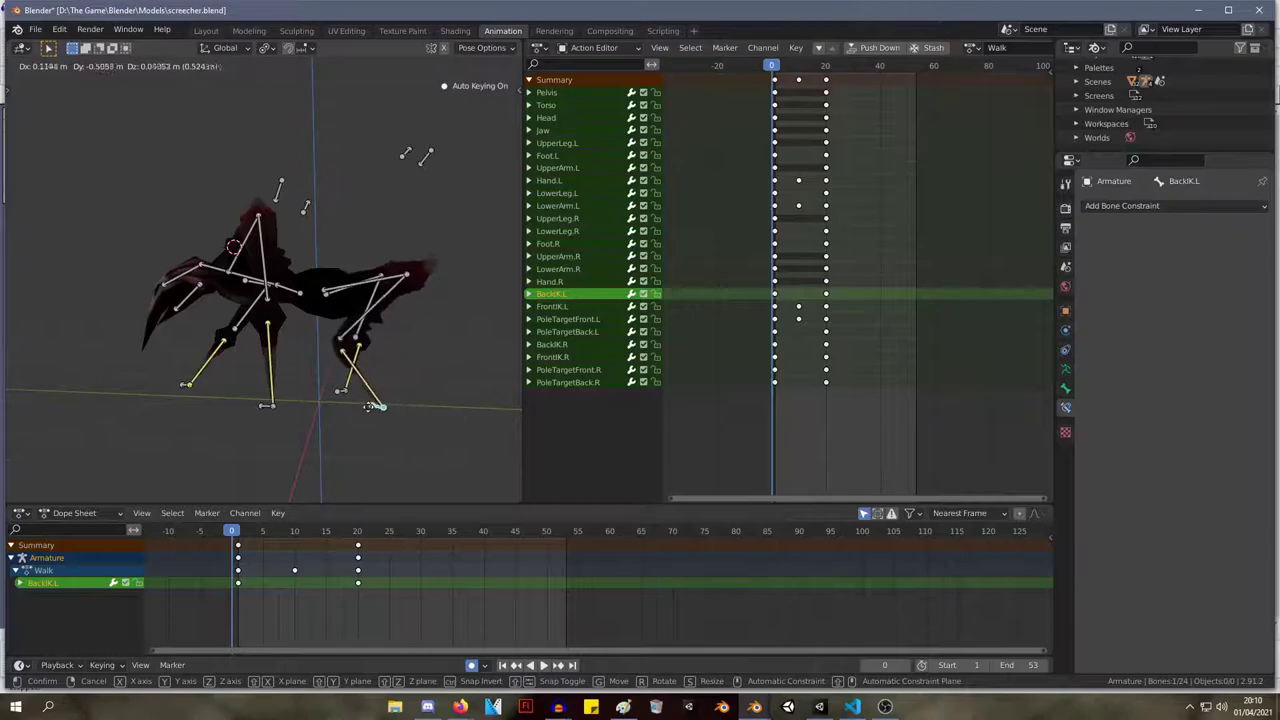
left_click(373, 410)
middle_click_drag(373, 410, 2, 257)
key("g")
left_click(297, 316)
Merge the new BackIK.L key into the first pose's keyframes at frame 1 and scrub through the stride.
left_click_drag(772, 80, 776, 80)
left_click(775, 80)
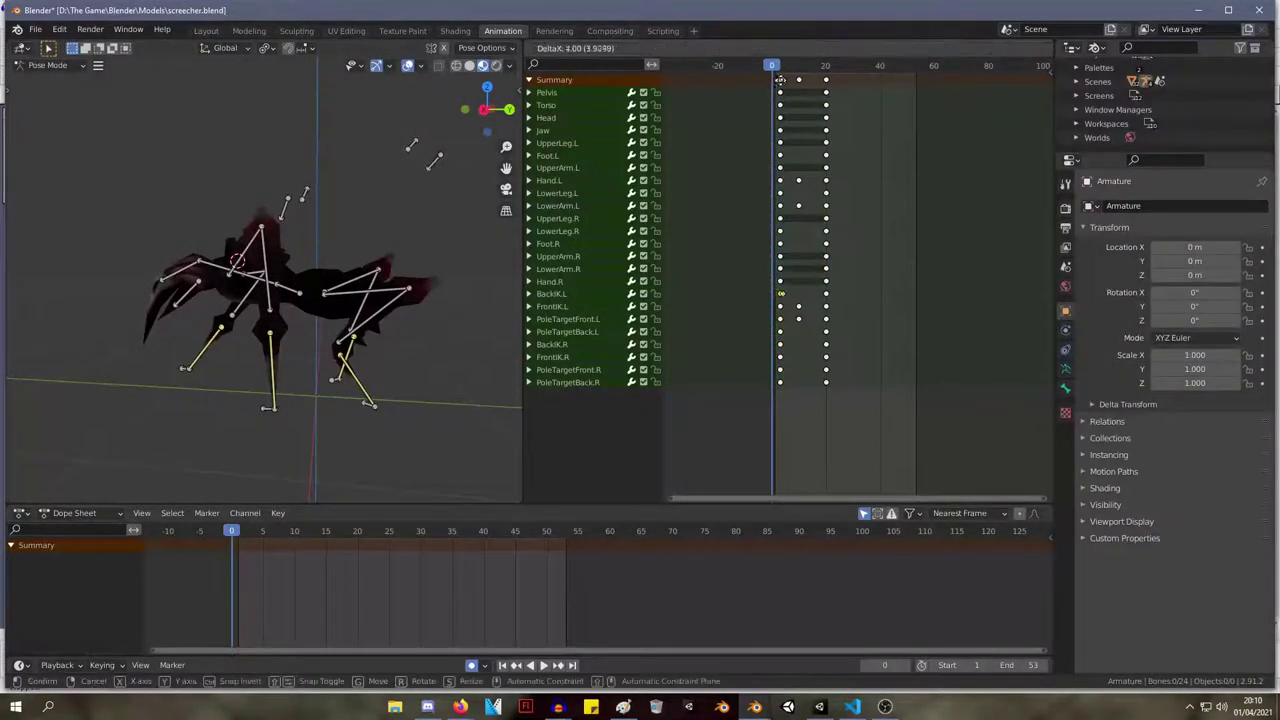
left_click(782, 83)
key("g")
left_click(773, 74)
key("space")
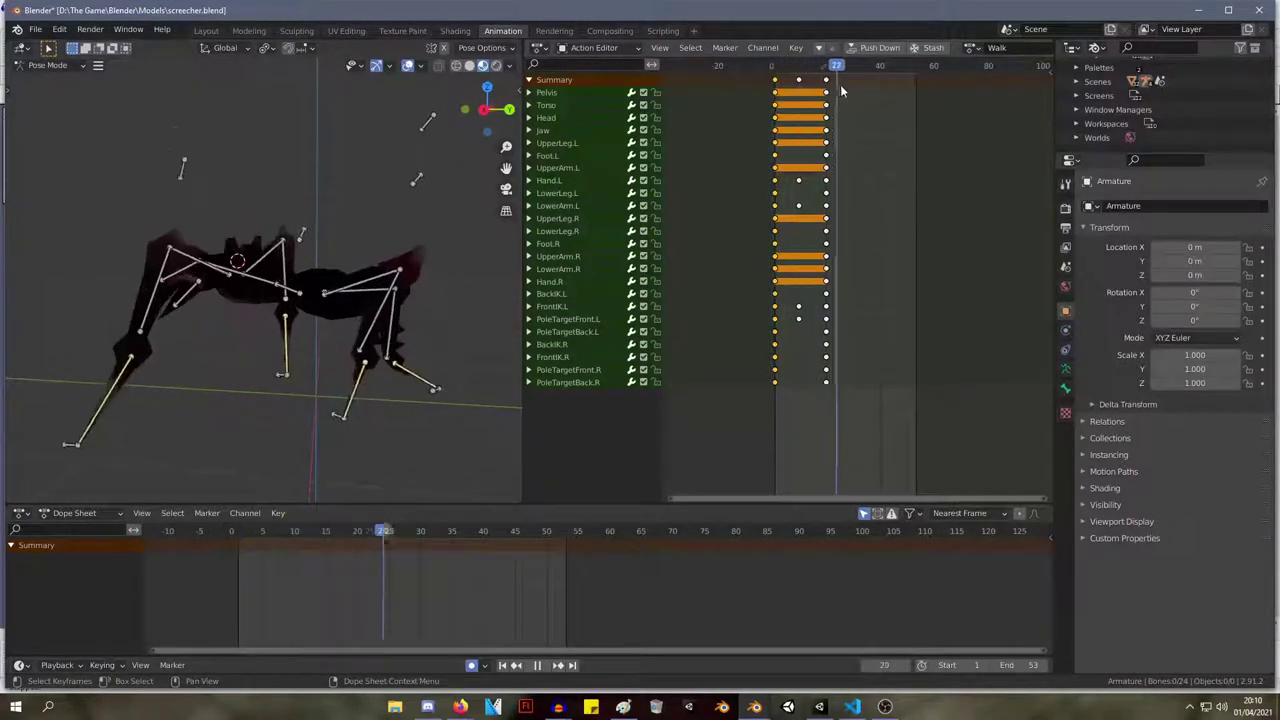
key("space")
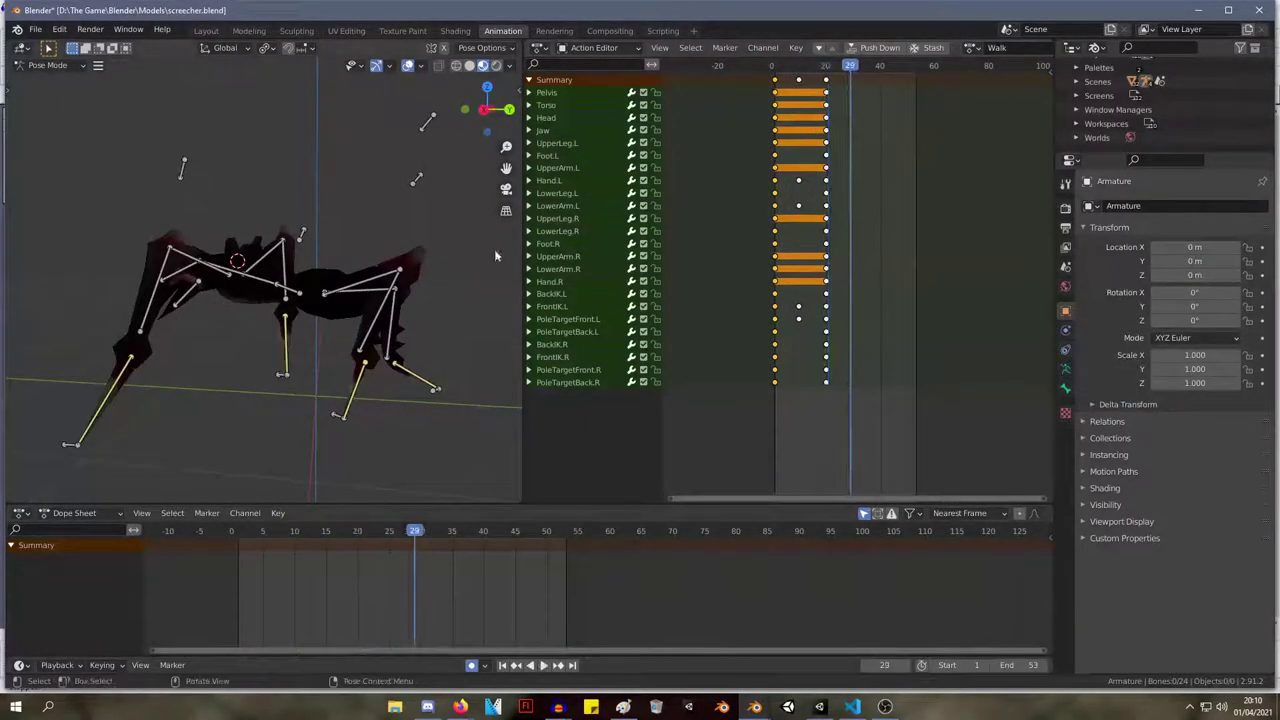
Move the BackIK.L bone backward at frame 20 so the left back leg trails.
key("Down")
left_click(340, 414)
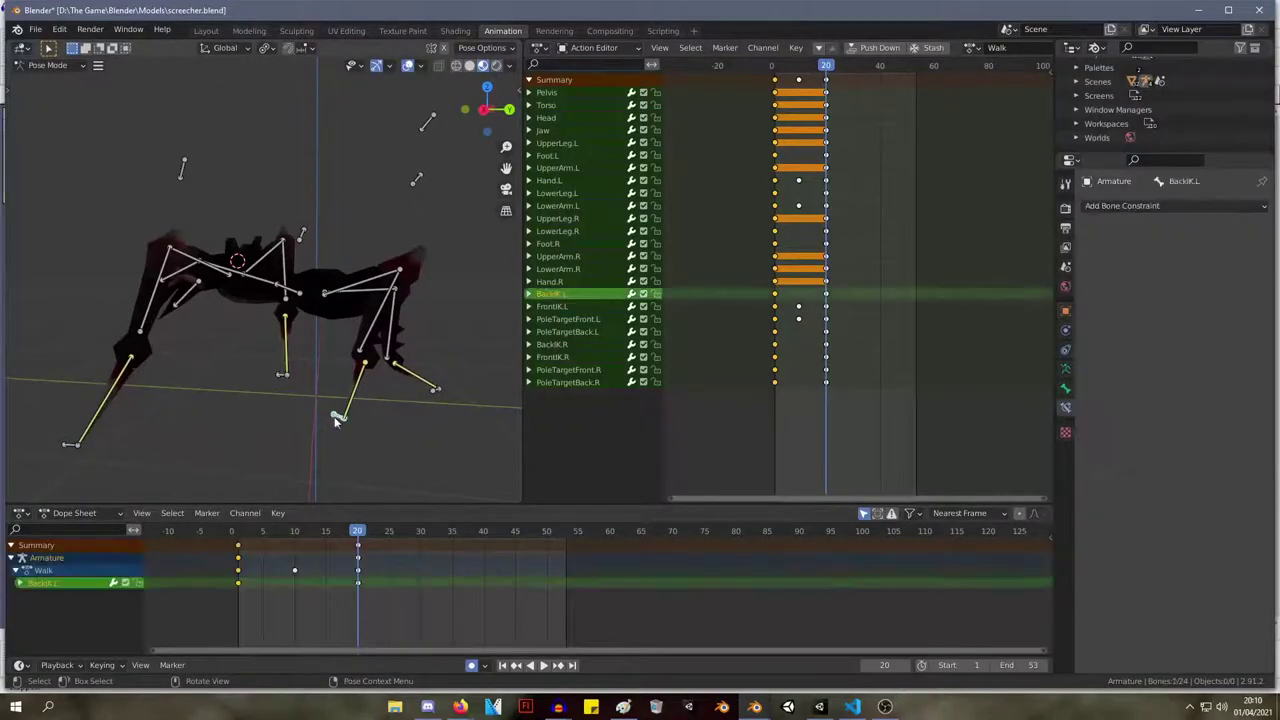
key("g")
left_click(437, 418)
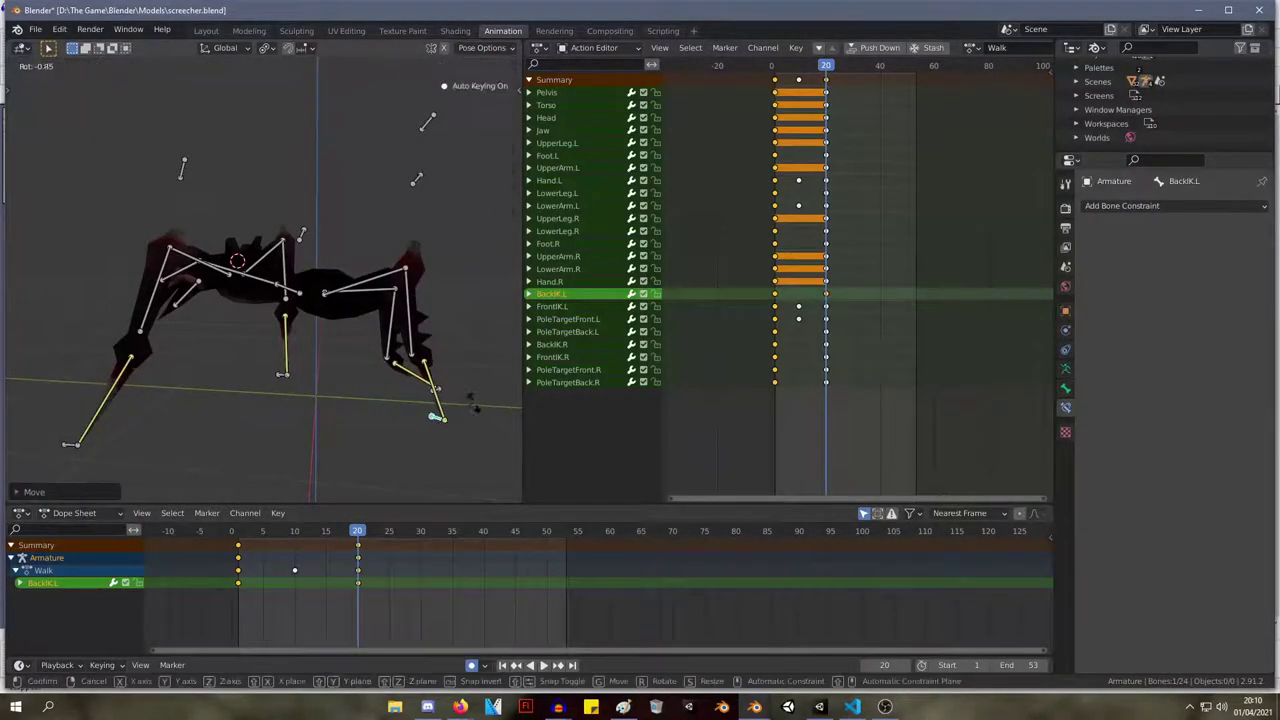
Rotate the Foot.L bone at frame 20 and scrub back to the first pose.
left_click(439, 405)
key("r")
left_click(469, 397)
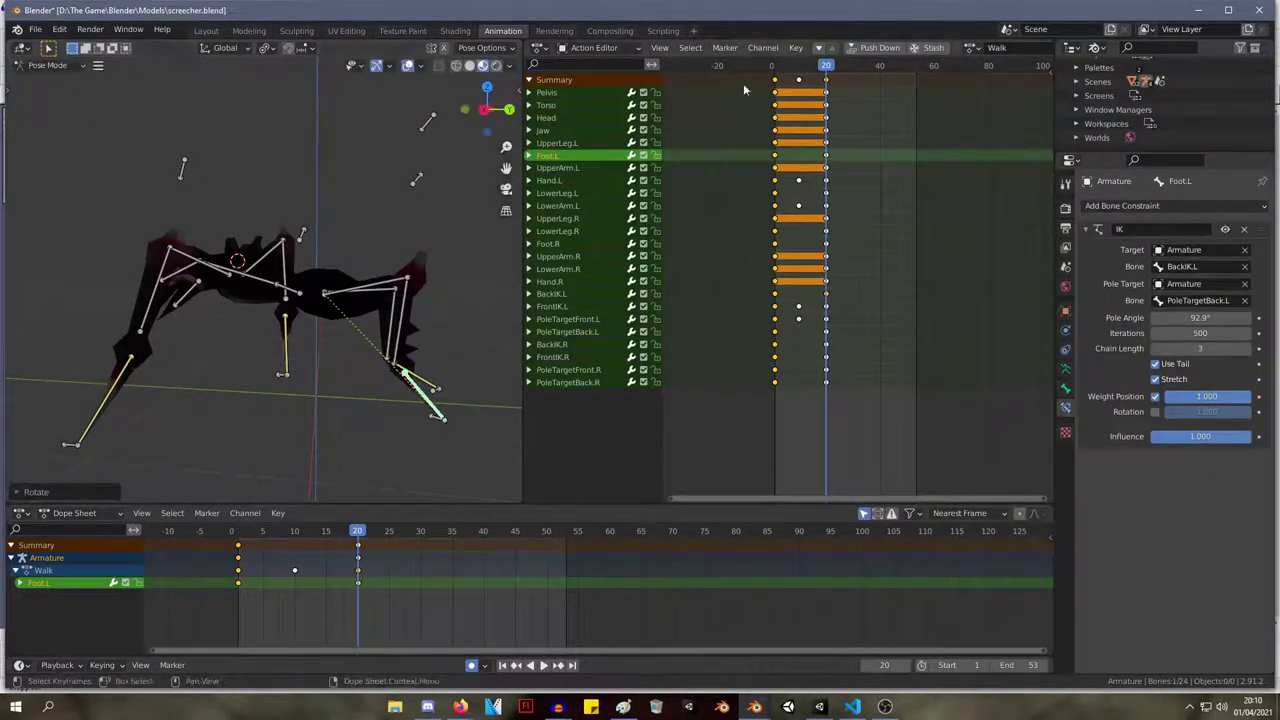
key("space")
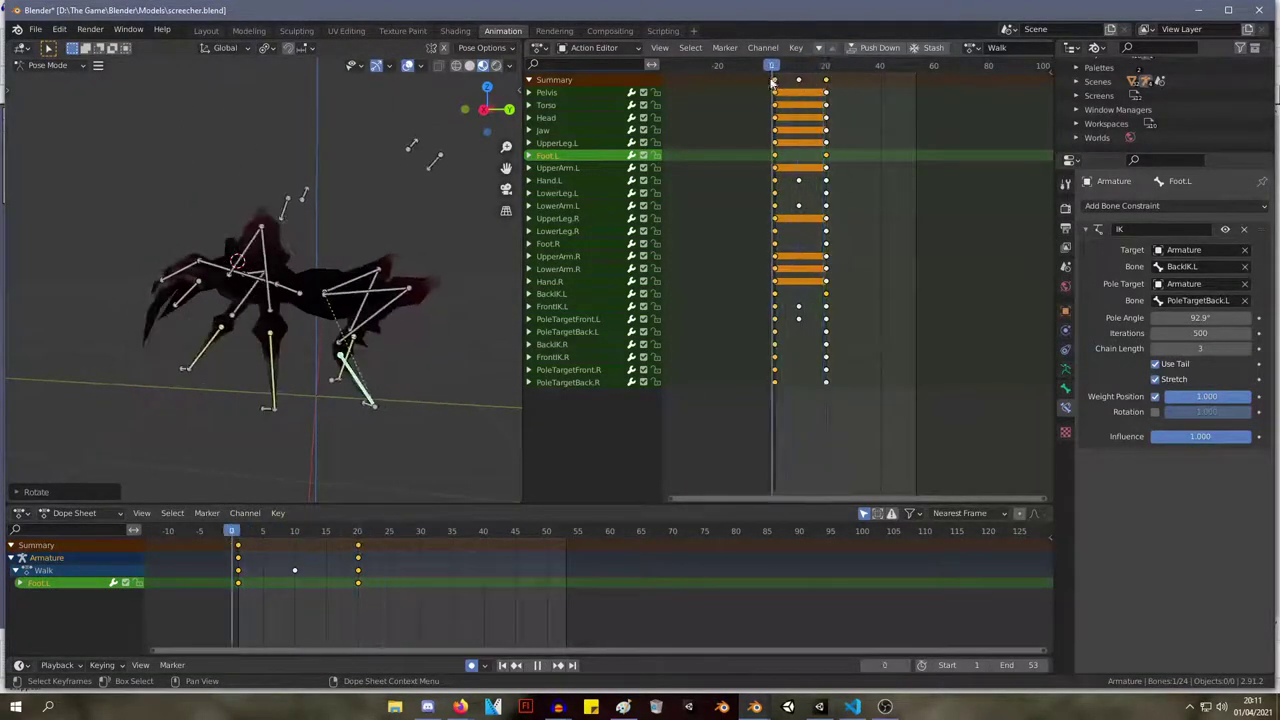
key("Escape")
Reposition the PoleTargetBack.L and BackIK.L bones at frame 1 to adjust the left back leg's bend.
middle_click_drag(420, 300, 426, 223)
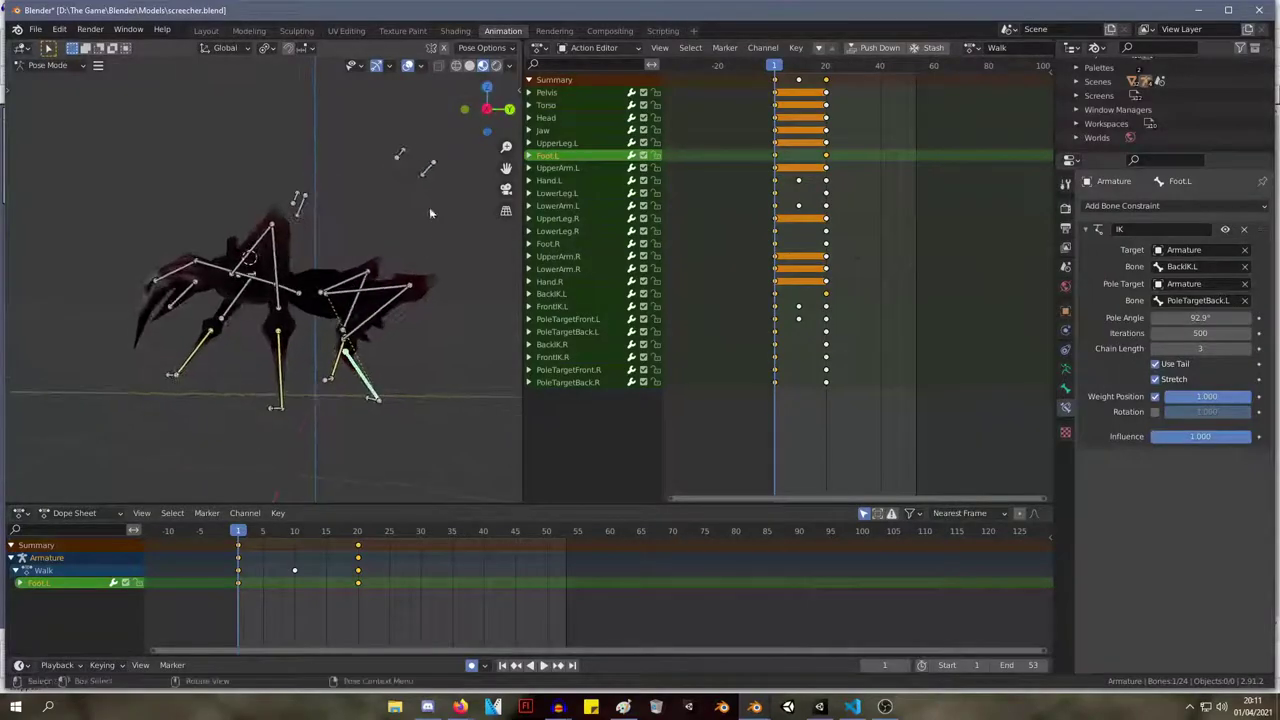
left_click(432, 167)
key("g")
left_click(362, 163)
middle_click_drag(374, 171, 458, 178)
left_click(368, 408)
key("g")
left_click(335, 395)
left_click(330, 243)
key("g")
left_click(398, 233)
Rotate the Foot.L bone to a steeper angle at frame 20.
key("space")
left_click_drag(858, 76, 826, 88)
middle_click_drag(362, 236, 346, 213)
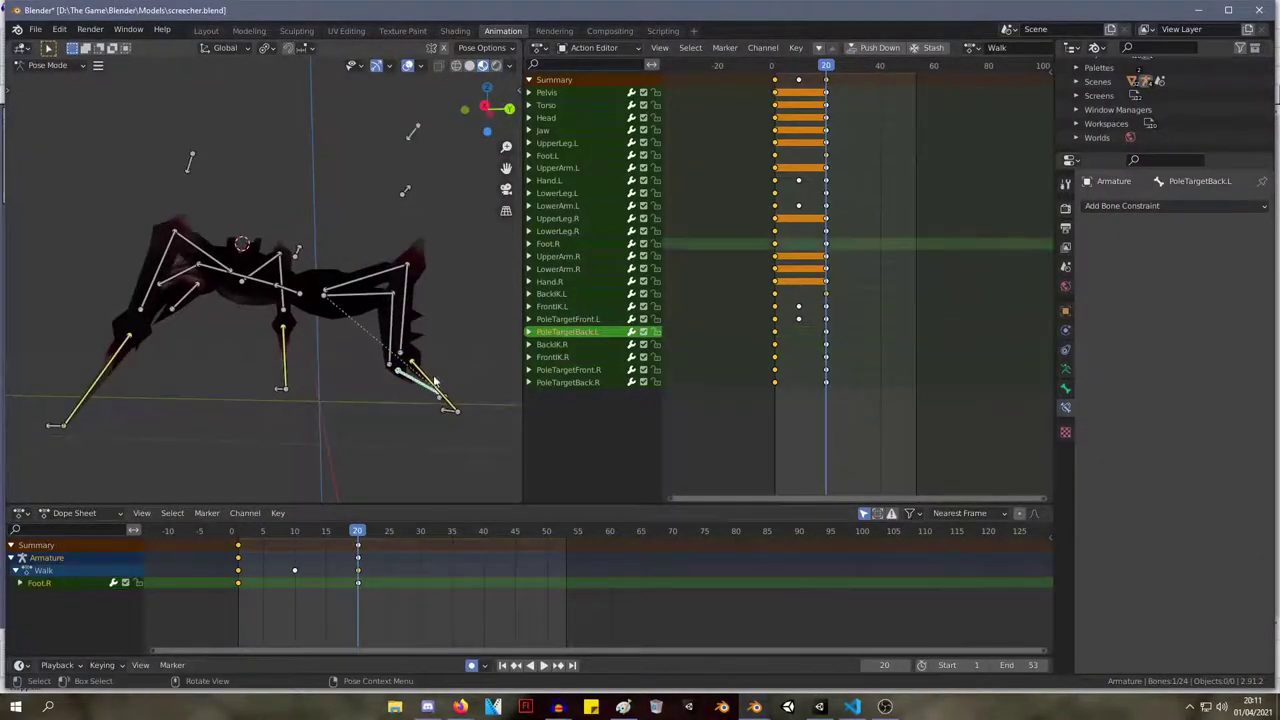
left_click(433, 390)
key("r")
left_click(424, 397)
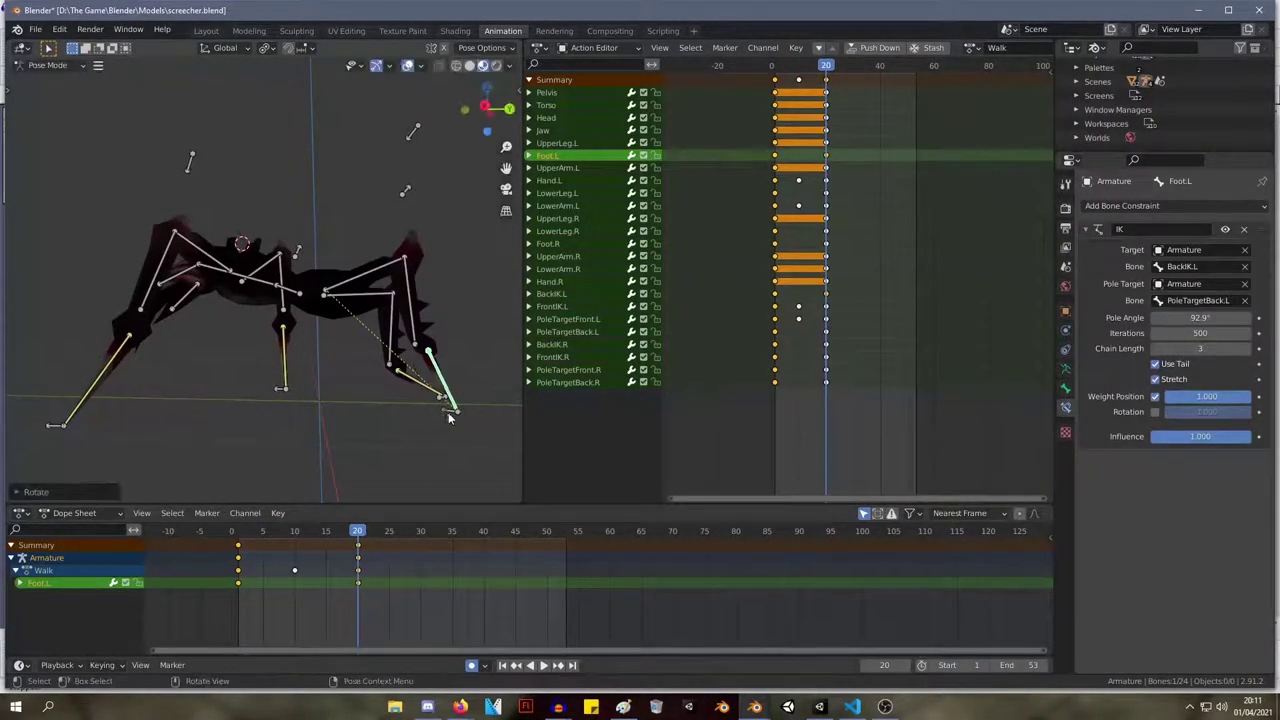
Adjust the BackIK.L bone's position at frame 20 and save the file.
left_click(447, 414)
key("g")
left_click(475, 406)
middle_click_drag(475, 406, 420, 414)
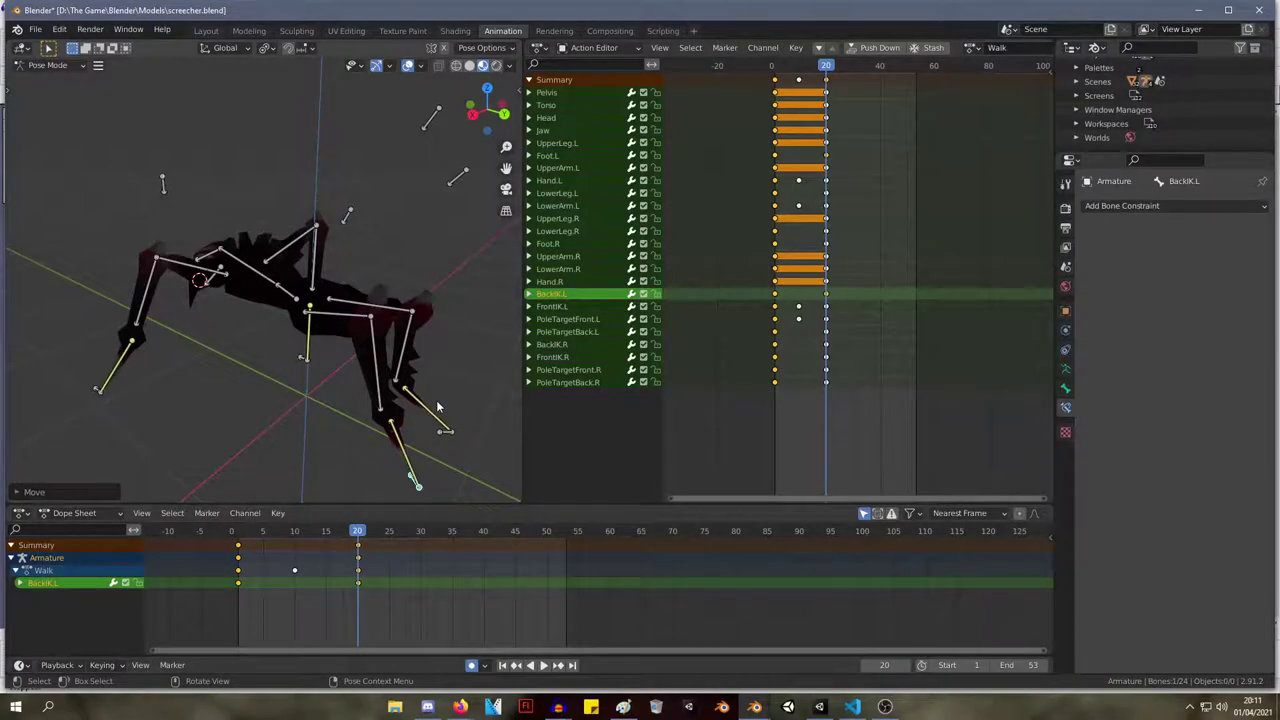
middle_click_drag(436, 400, 405, 375)
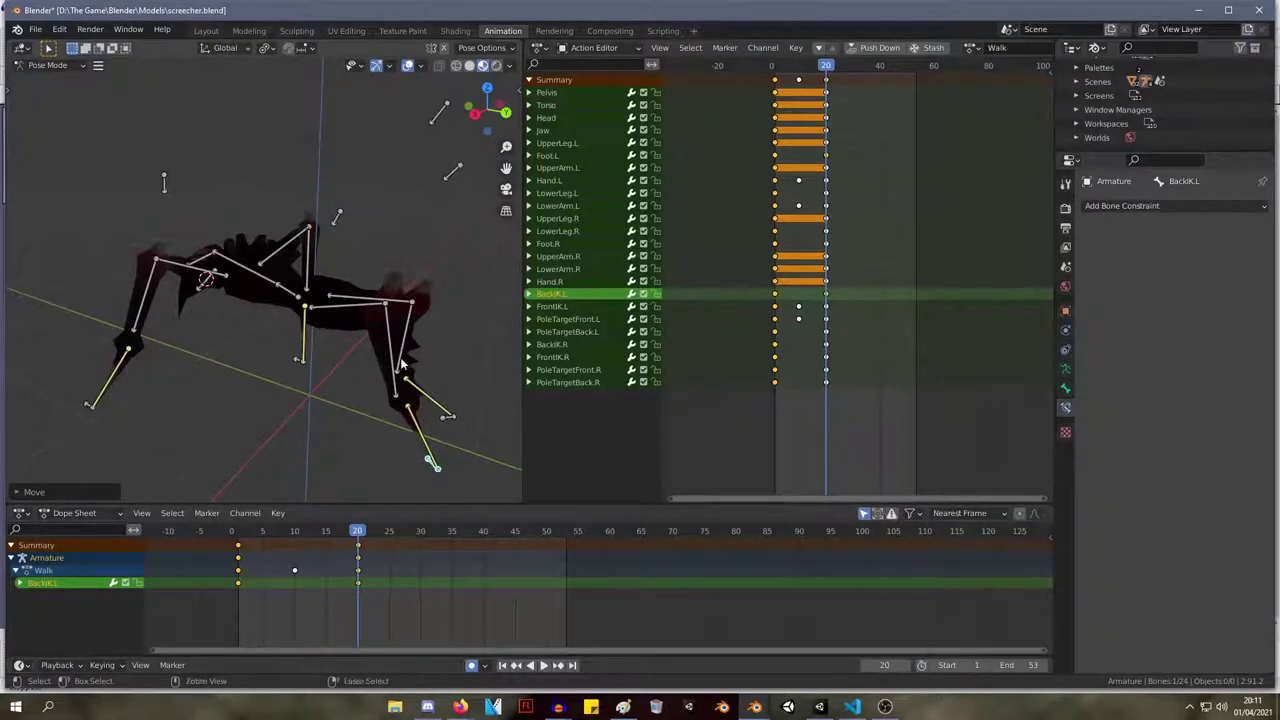
key("ctrl+s")
Scrub between frames 1 and 20 from an angled view to examine the swing of all legs.
key("space")
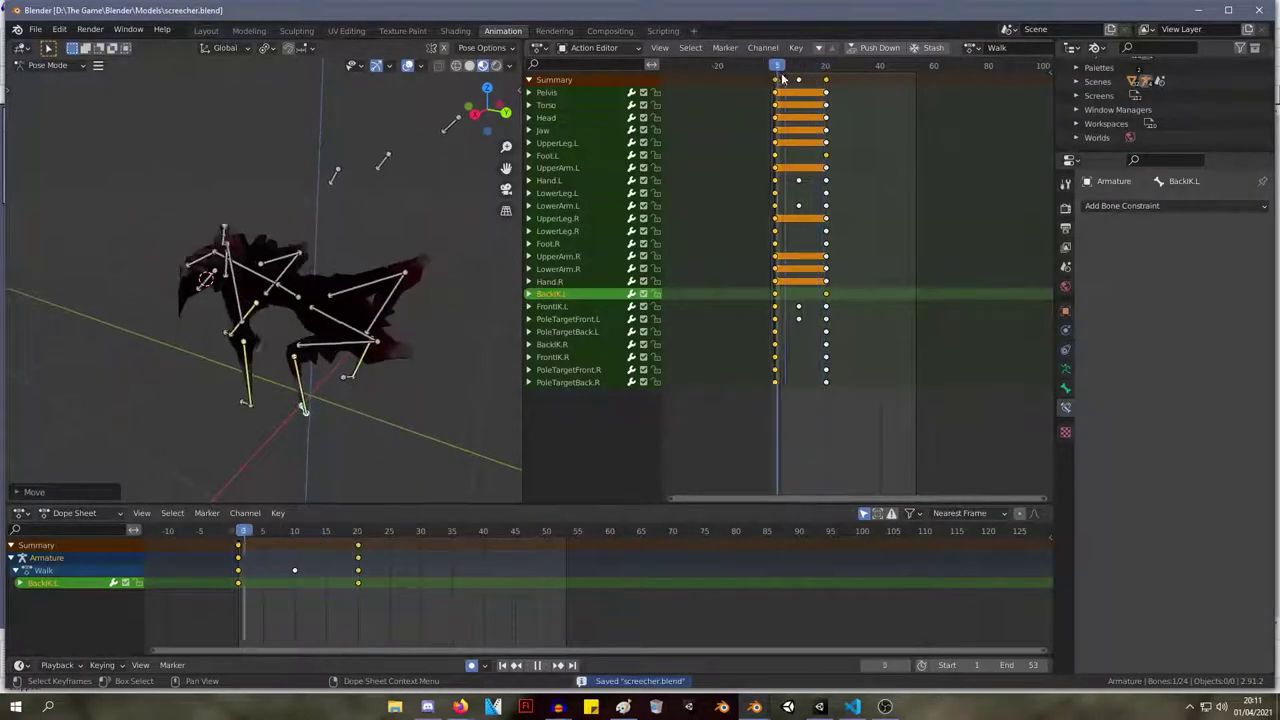
key("space")
left_click_drag(836, 66, 771, 80)
left_click(822, 142)
left_click_drag(857, 406, 768, 72)
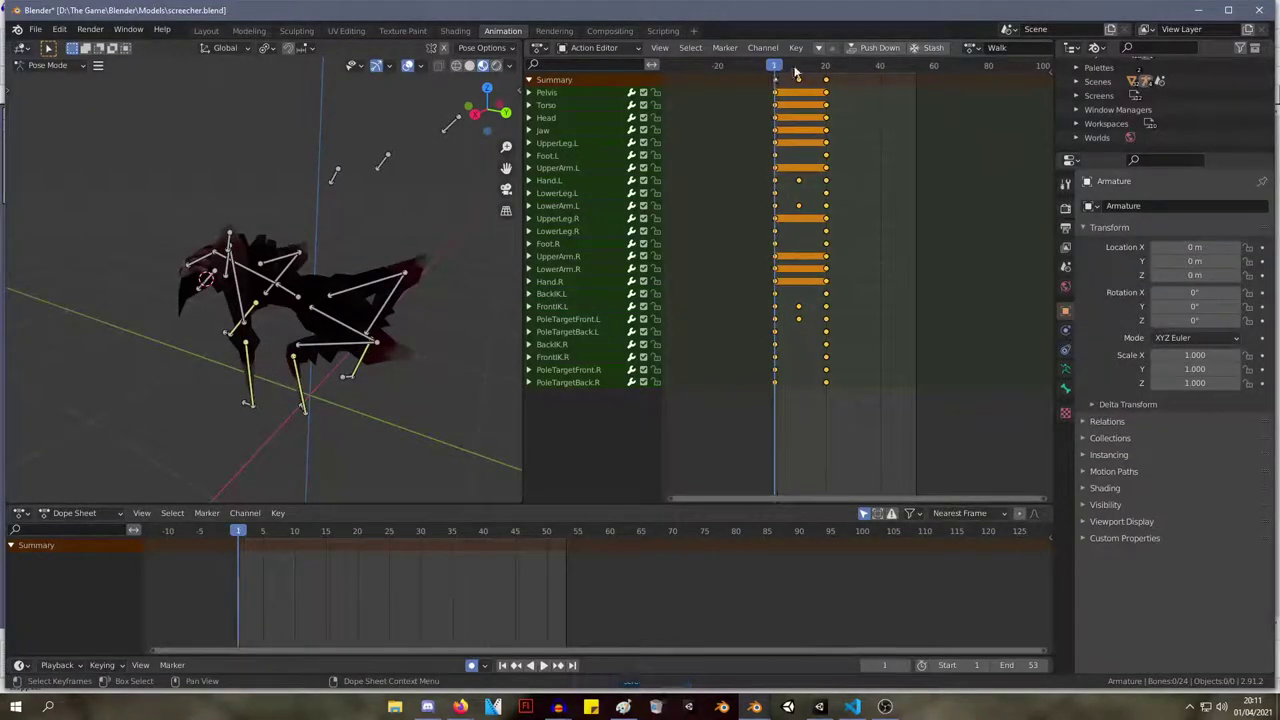
key("space")
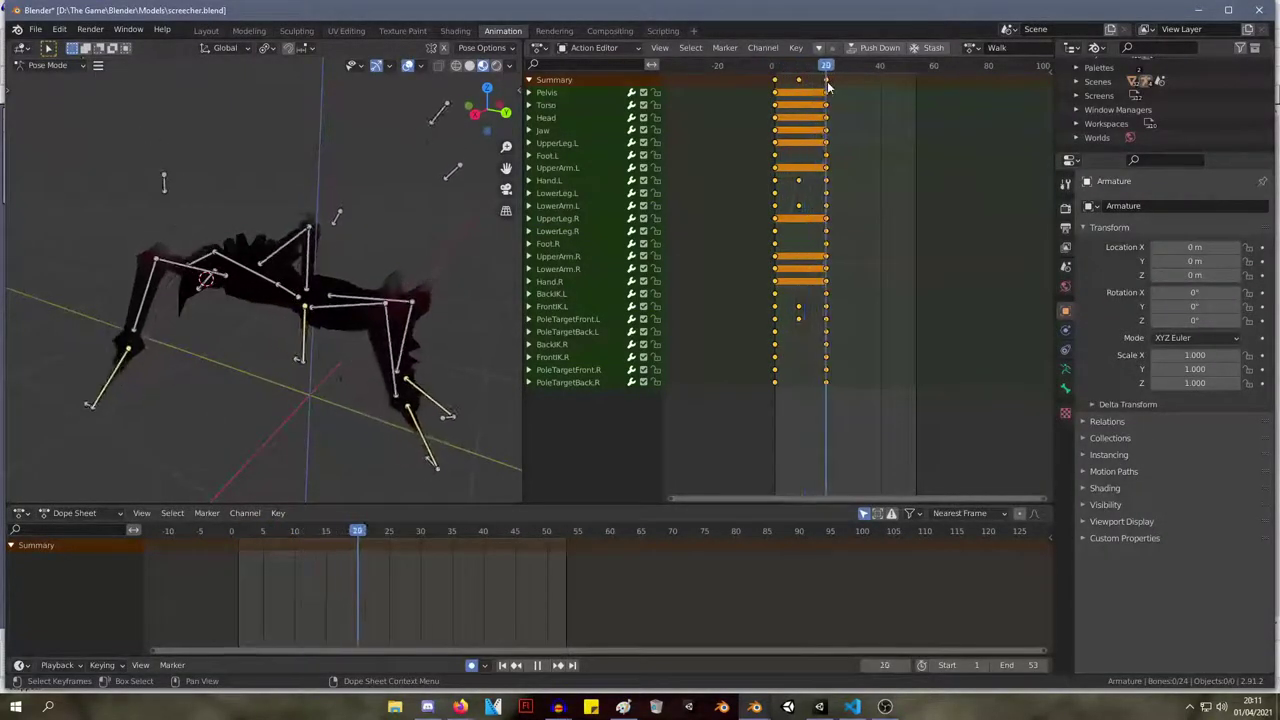
left_click_drag(782, 68, 774, 69)
Select the left-side and body bones and scrub the stride from the front to examine the left legs.
middle_click_drag(170, 195, 370, 401)
key("b")
left_click_drag(376, 433, 251, 189)
middle_click_drag(370, 254, 366, 226)
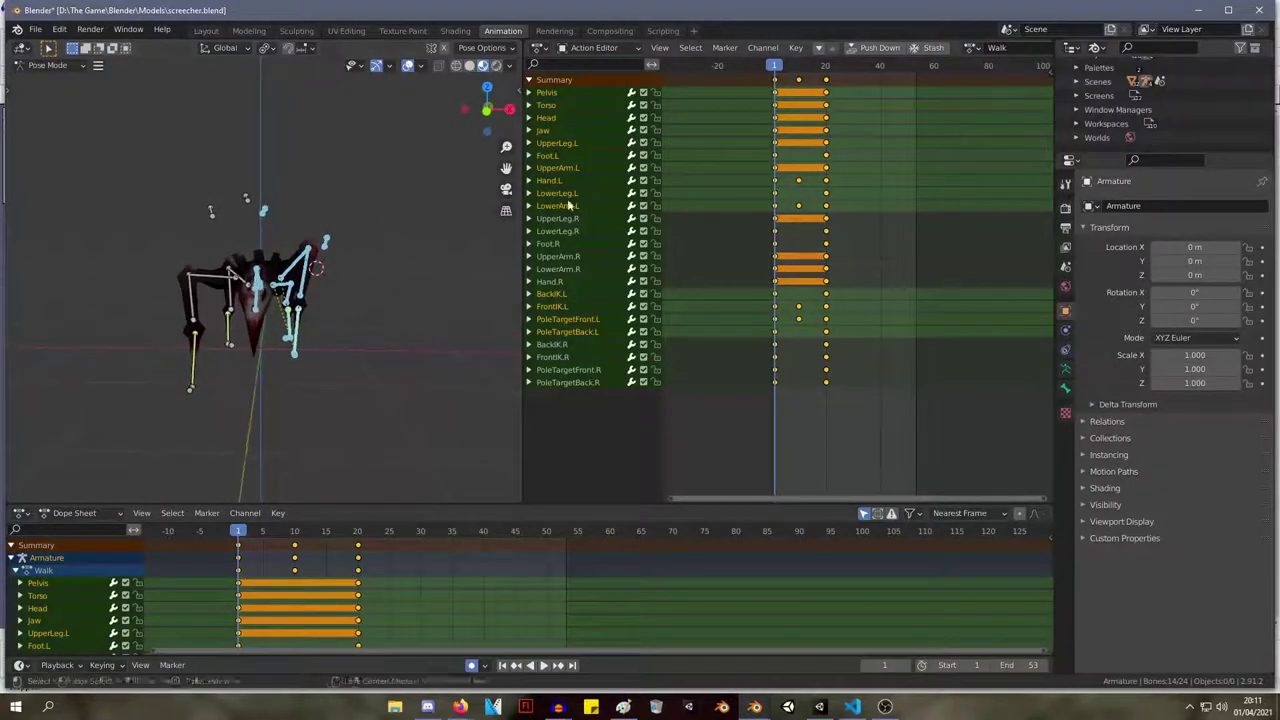
key("space")
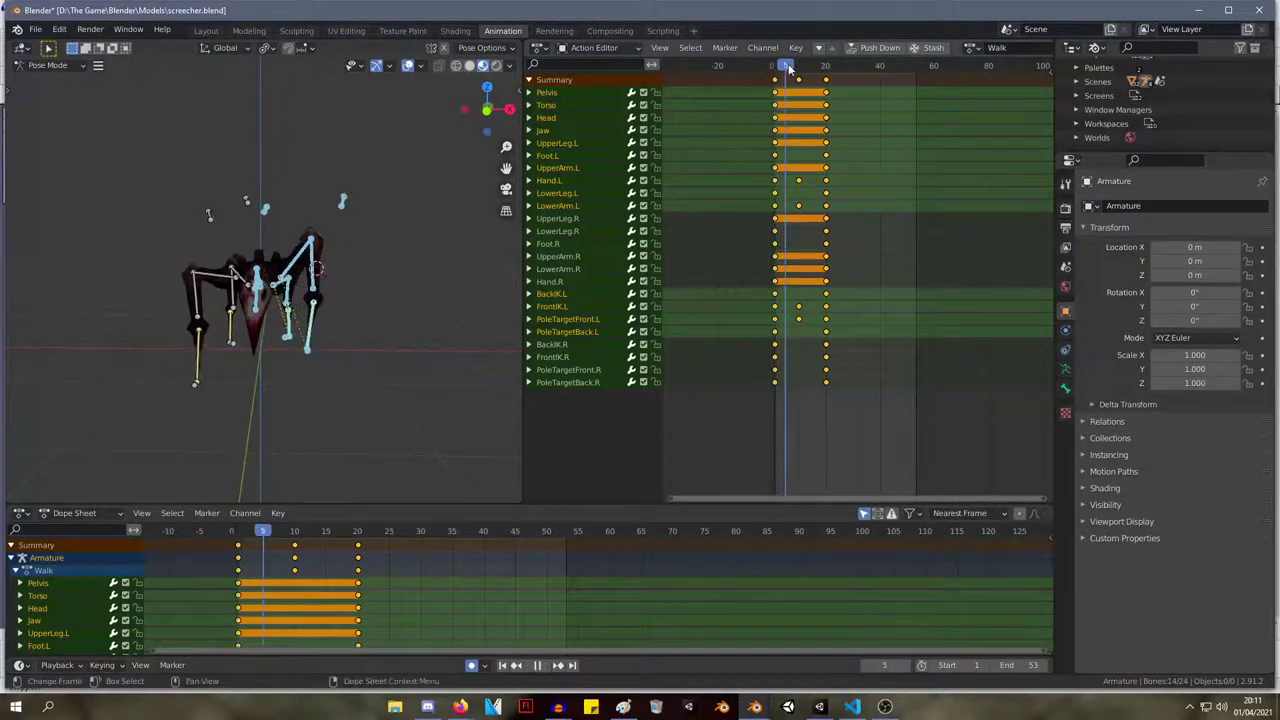
left_click(772, 67)
mouse_move(772, 69)
left_mouse_down()
mouse_move(808, 68)
mouse_move(775, 67)
left_mouse_up()
Select the UpperLeg.R bone and scrub the stride from the front to compare the legs on both sides.
middle_click_drag(393, 150, 322, 364)
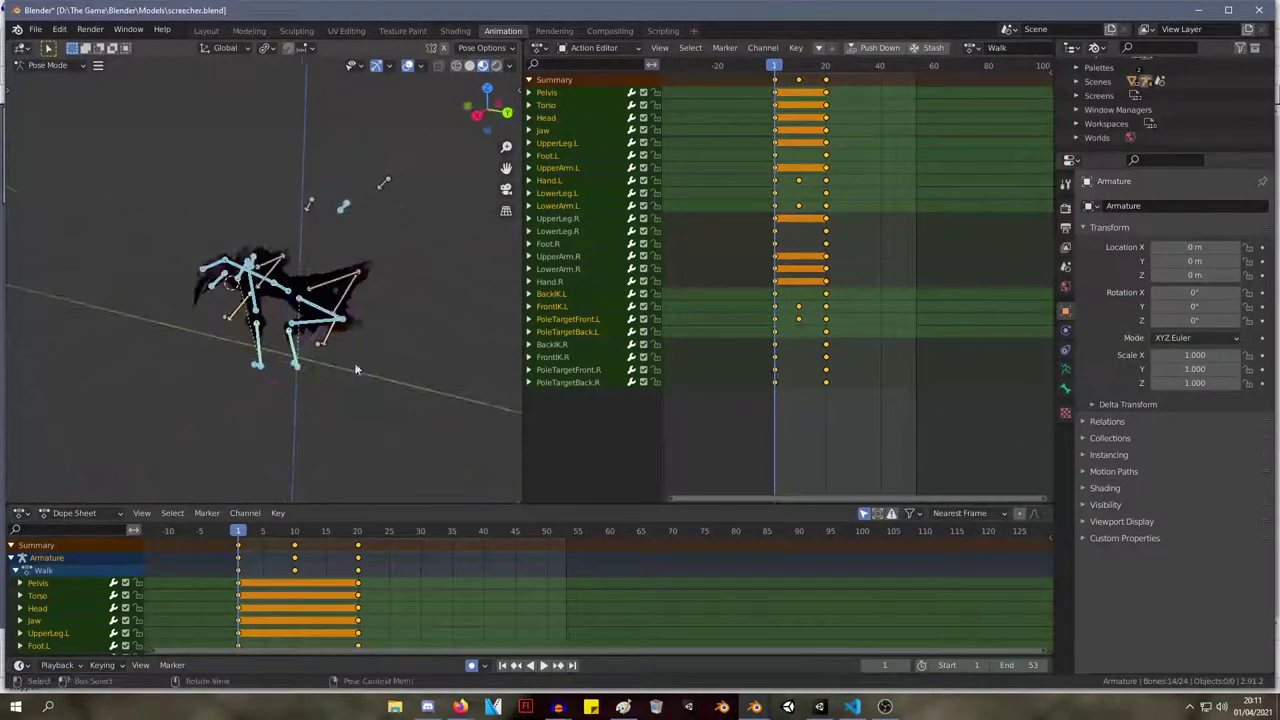
left_click(330, 309)
left_click(334, 280)
left_click(346, 298, "shift")
middle_click_drag(342, 318, 290, 333)
middle_click_drag(330, 352, 510, 300)
left_click(778, 84)
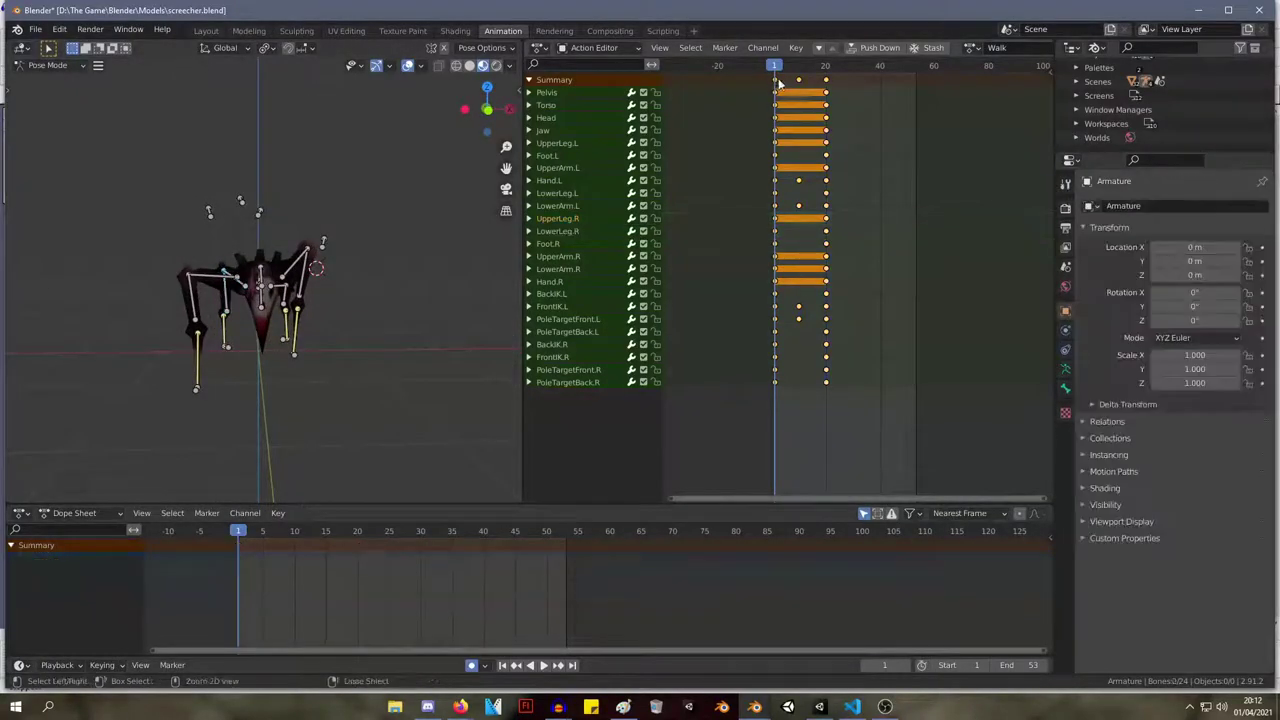
key("space")
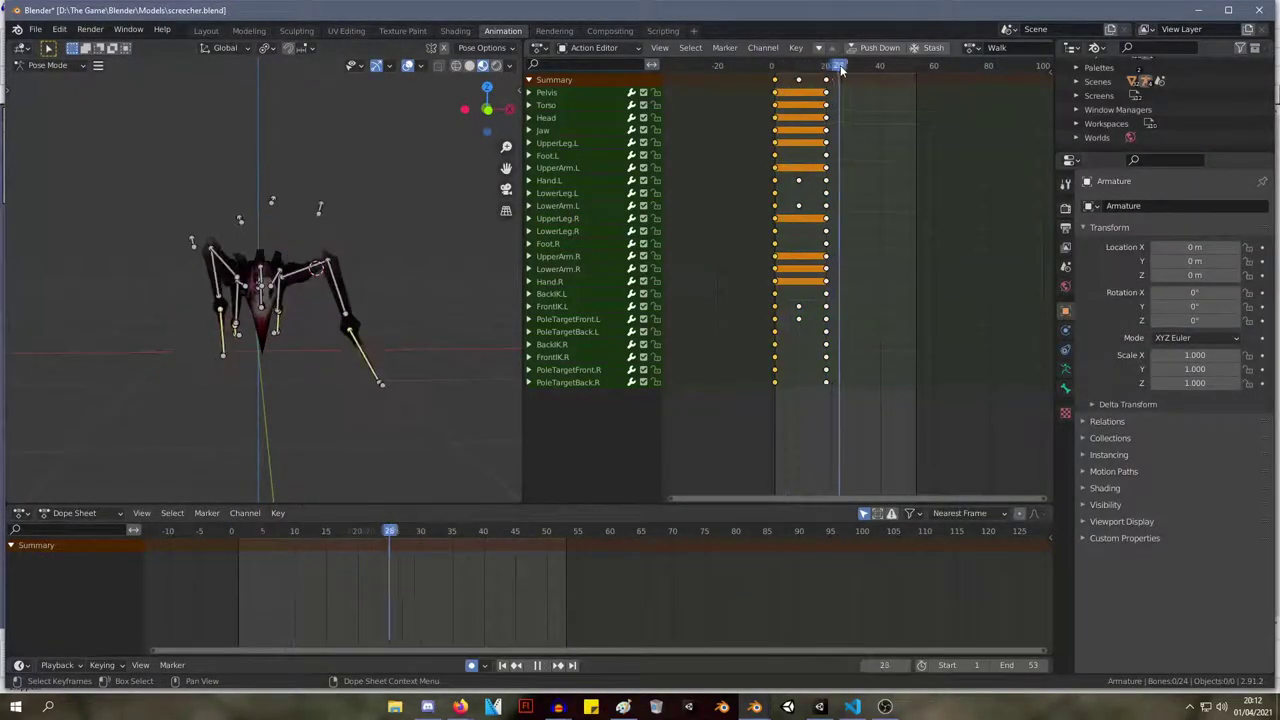
left_click_drag(781, 73, 824, 67)
Move the FrontIK.R bone backward at frame 19 and shift its new key onto frame 20.
middle_click_drag(446, 200, 226, 258)
left_click(260, 367)
key("g")
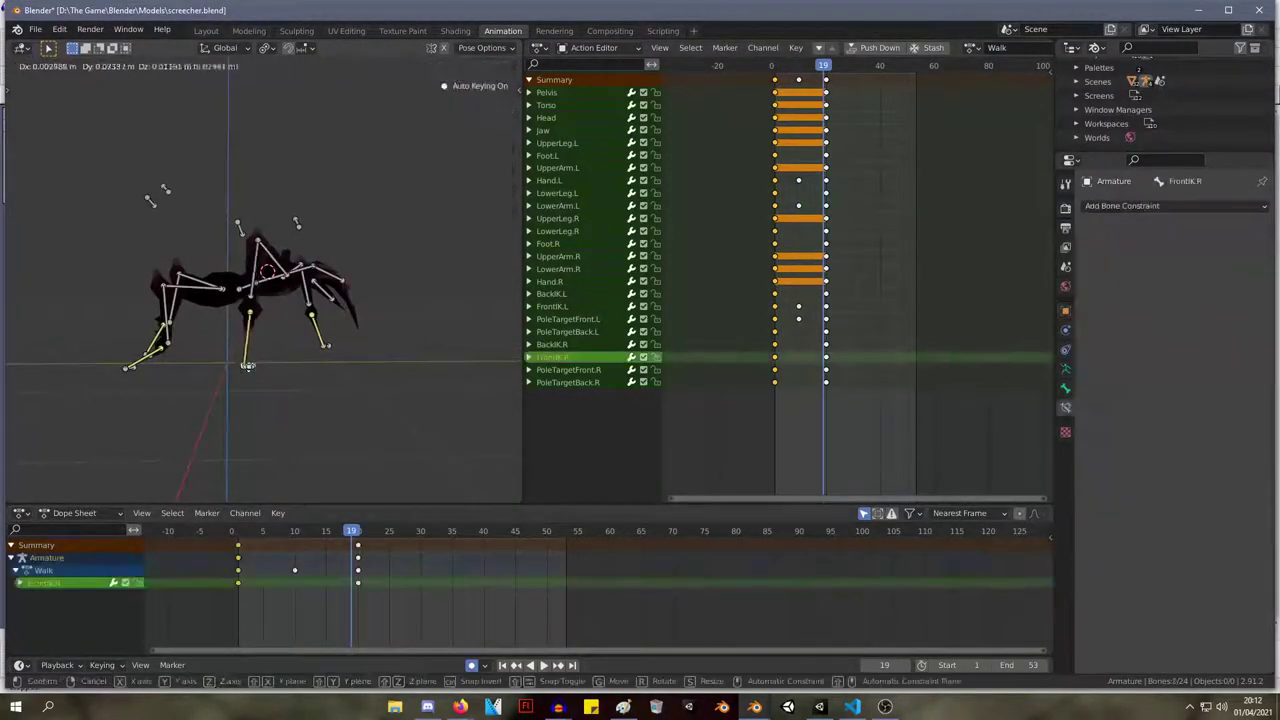
left_click(232, 369)
middle_click_drag(275, 293, 308, 311)
key("g")
left_click(140, 308)
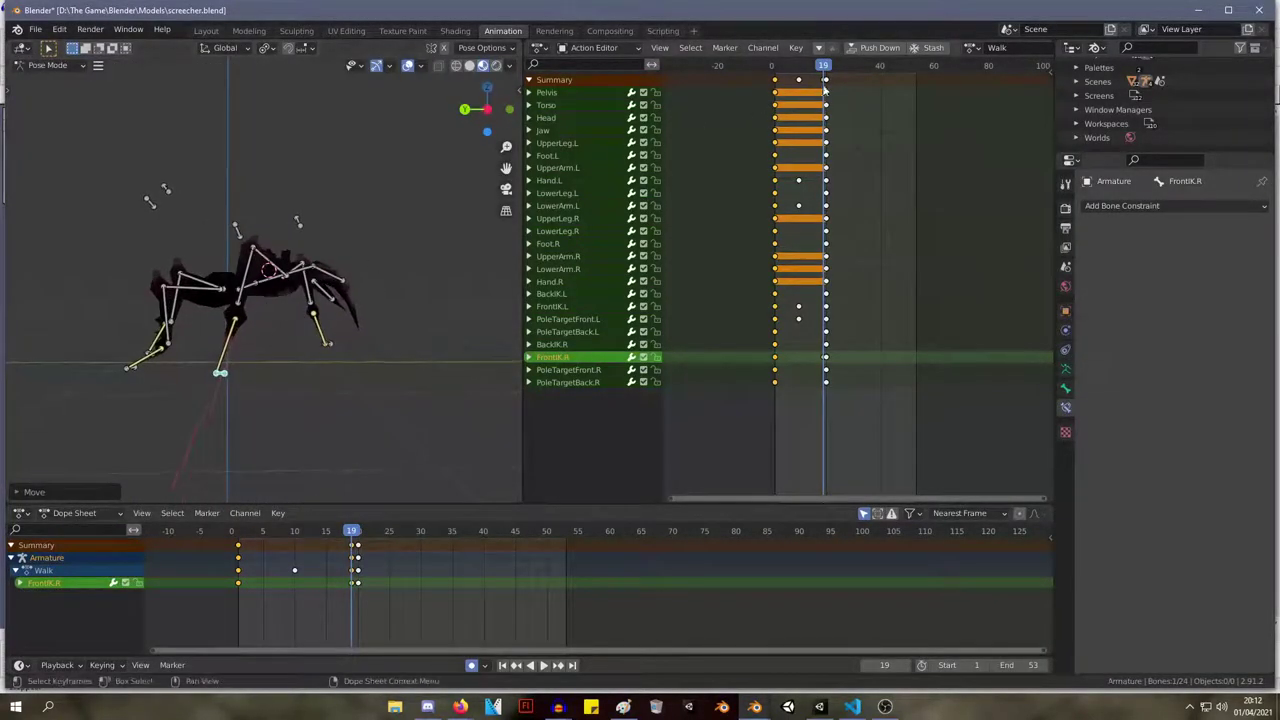
left_click(818, 84)
left_click(824, 85)
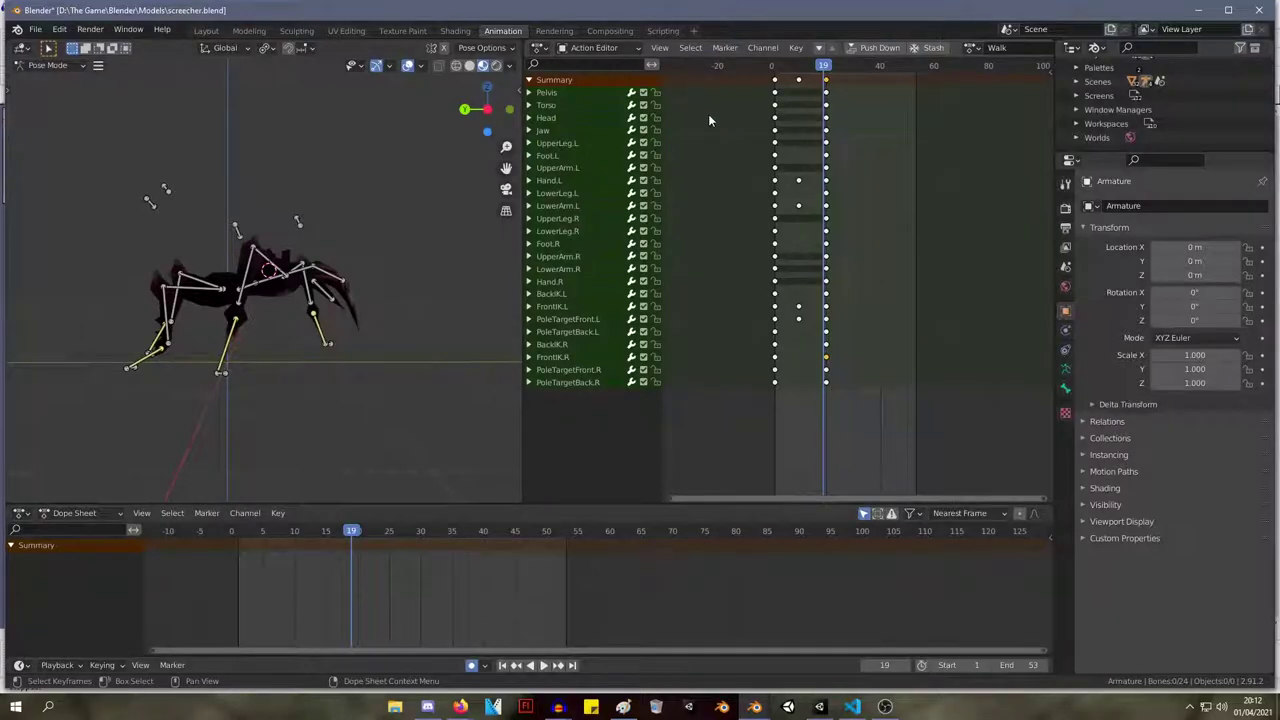
Move the FrontIK.R bone back and up at frame 10 and scrub the swing from the front.
scroll(499, 304, "up", 3)
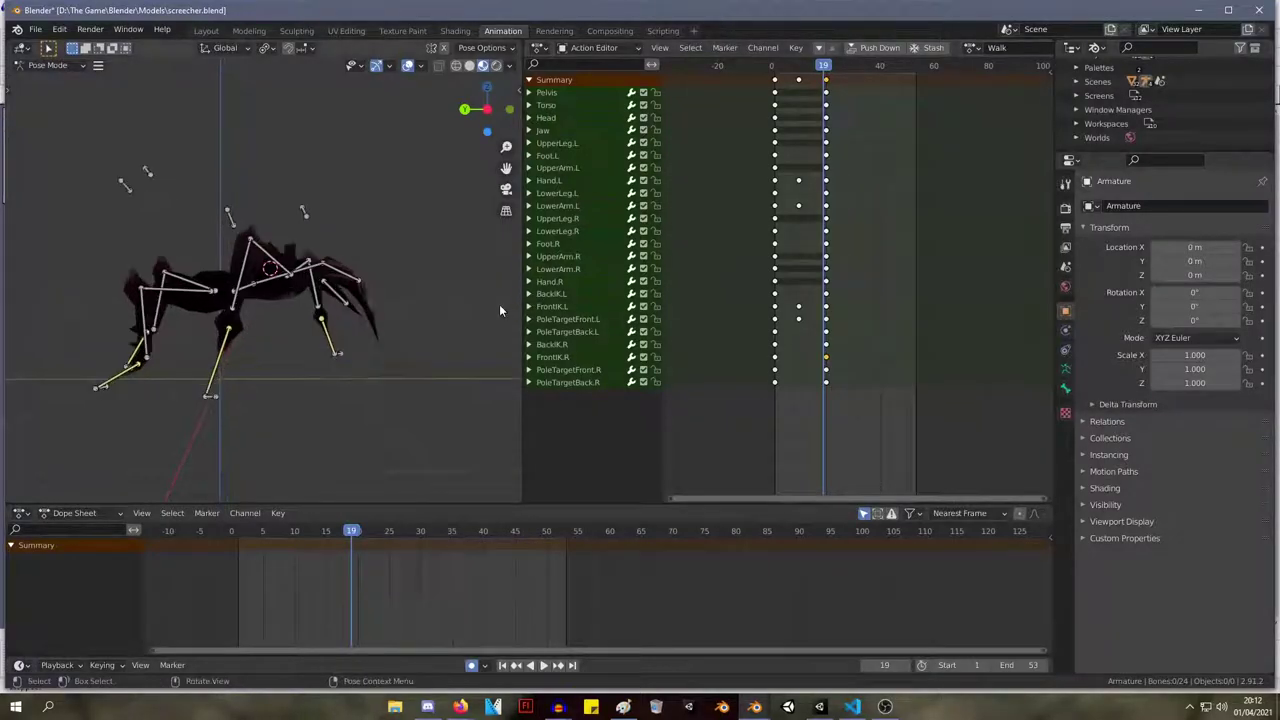
middle_click_drag(374, 216, 218, 240)
left_click_drag(823, 72, 818, 72)
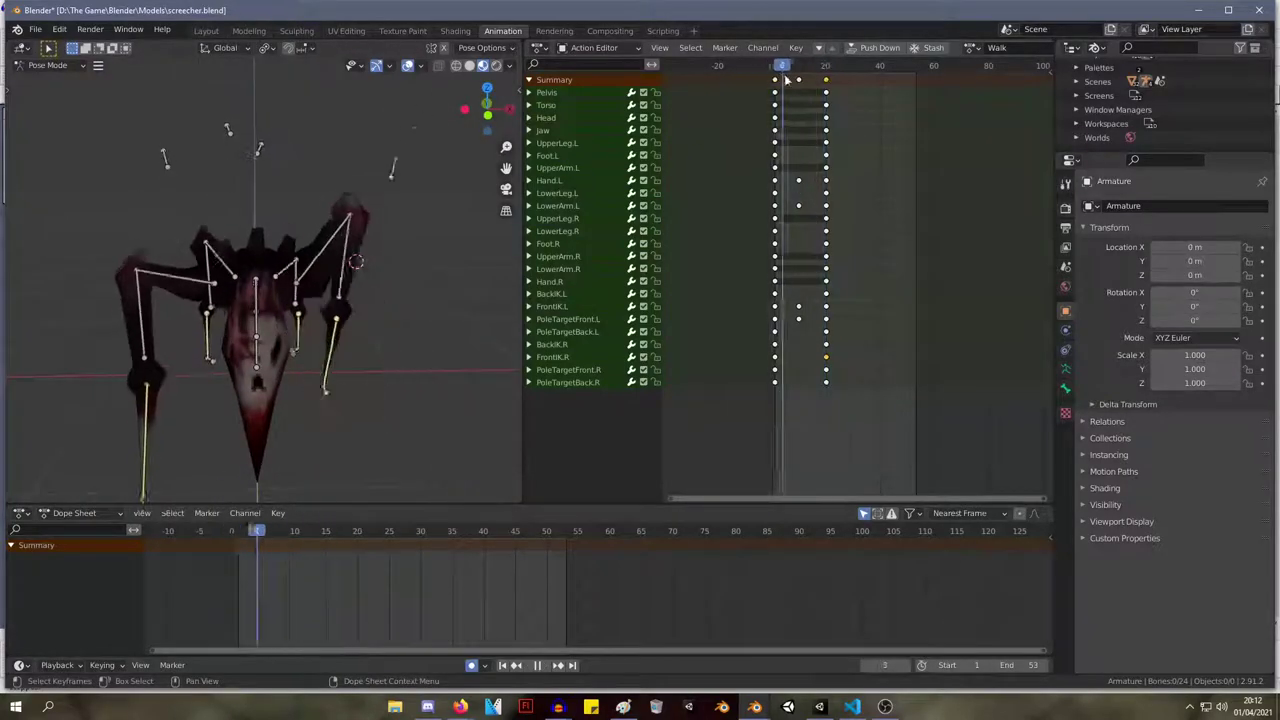
key("space")
middle_click_drag(150, 172, 340, 200)
left_click(298, 450)
key("g")
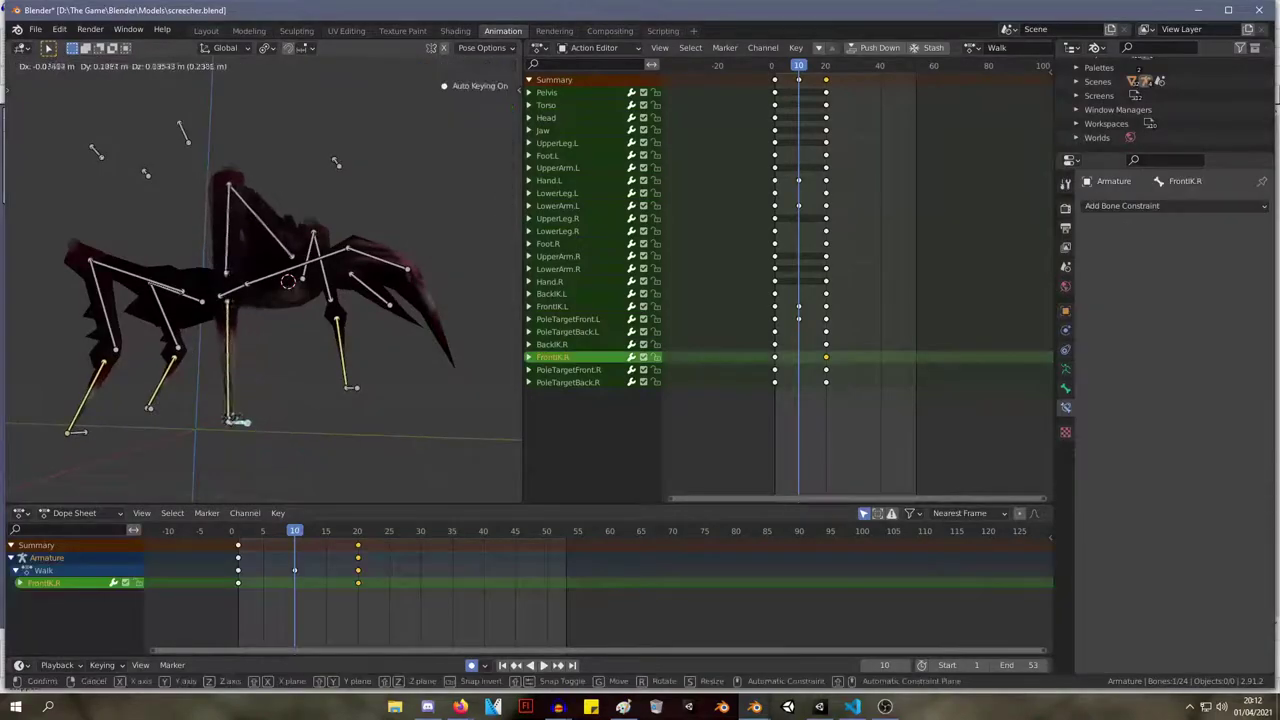
left_click(197, 395)
middle_click_drag(345, 326, 150, 352)
key("space")
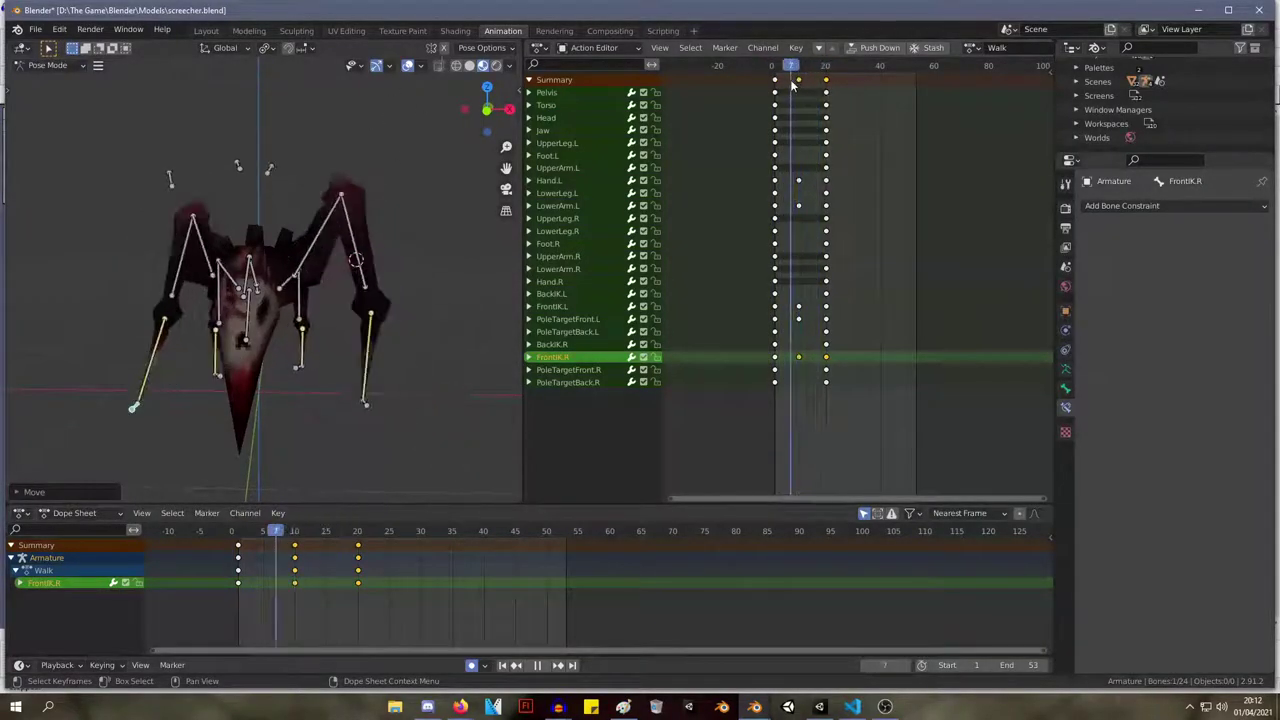
Remove the FrontIK.R key at frame 10 and retime the in-between keys to frame 8 and the end pose to frame 25.
key("space")
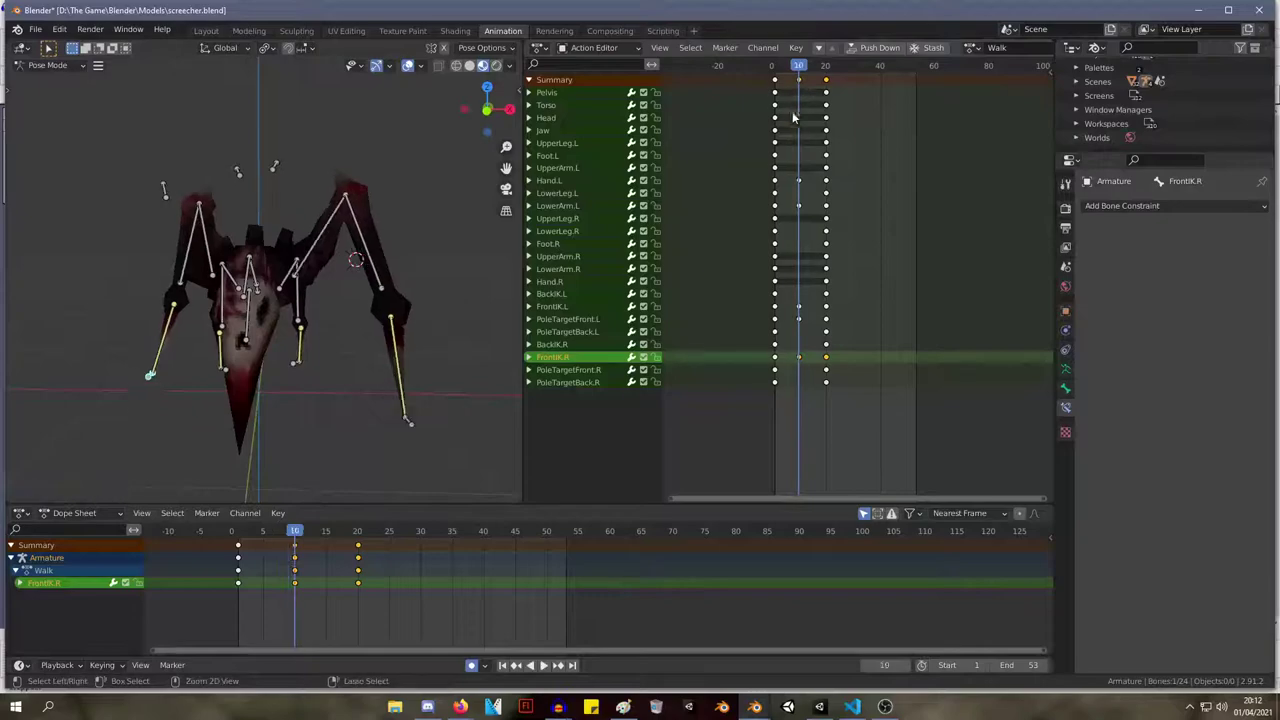
left_click(803, 120)
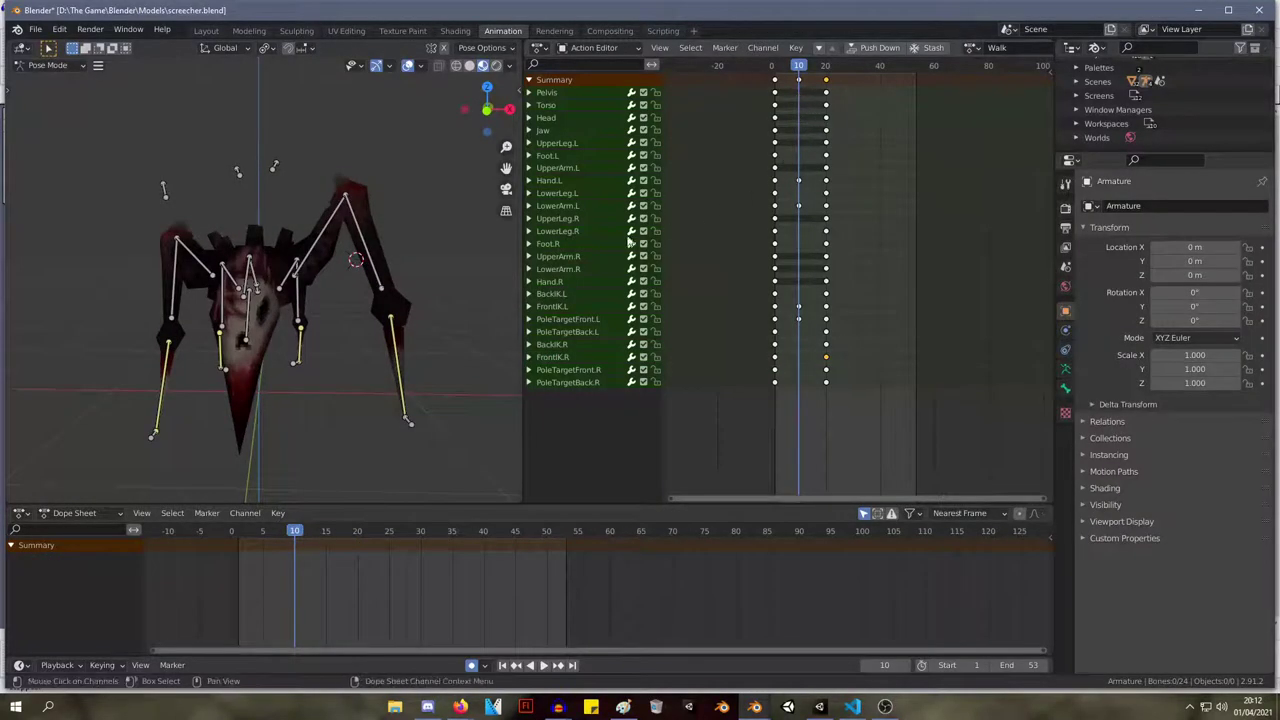
left_click_drag(797, 80, 840, 80)
key("space")
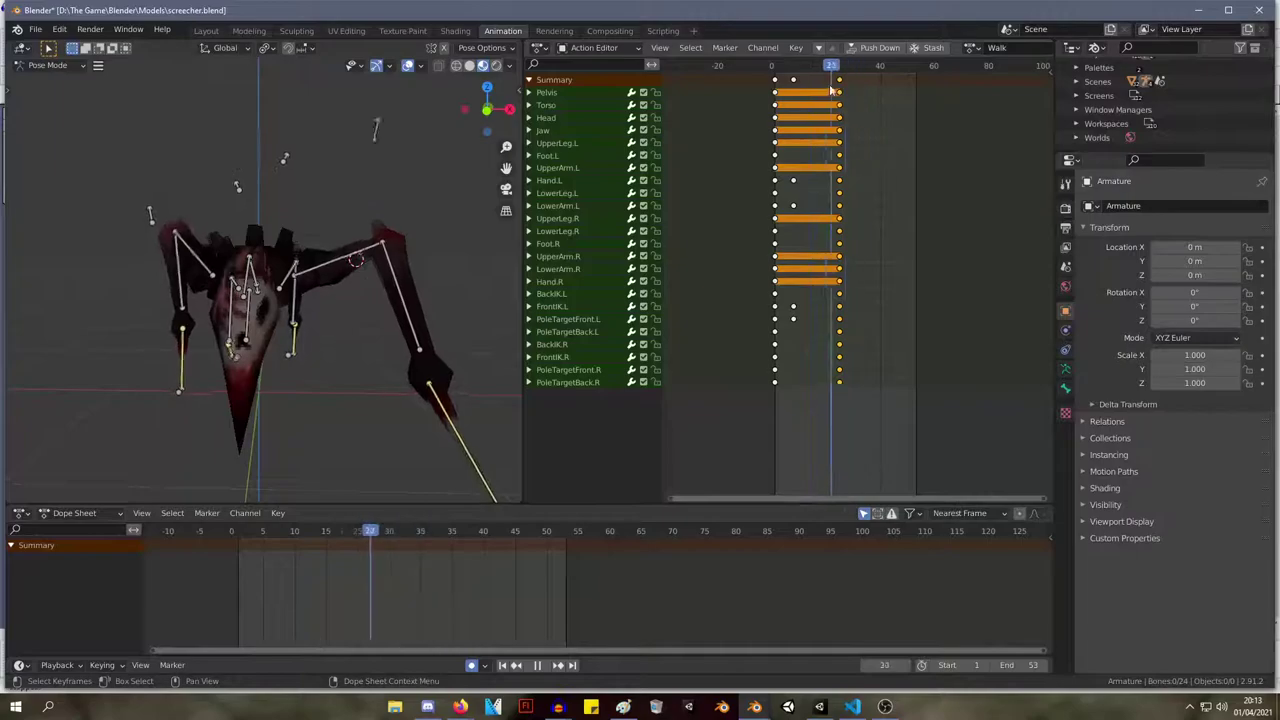
middle_click_drag(424, 192, 401, 191)
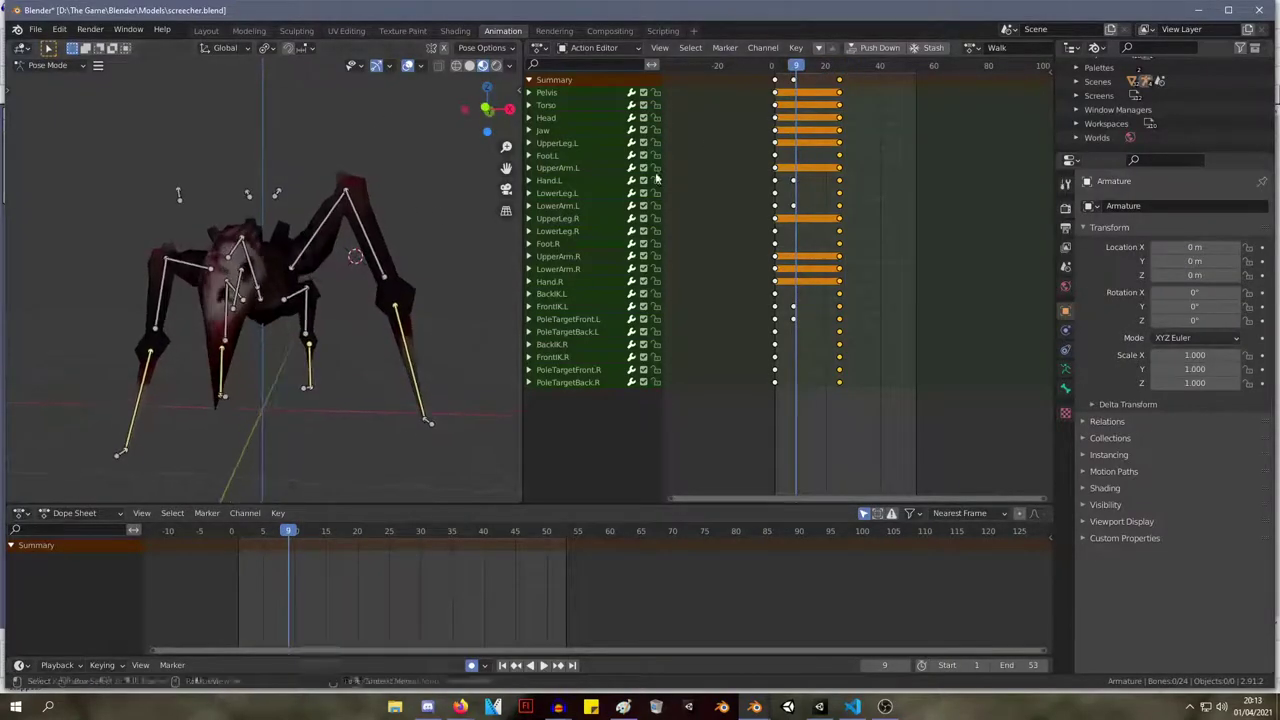
Try lowering the FrontIK.L bone at frame 14, scrub the stride from the front, and remove the extra key.
left_click_drag(786, 68, 810, 68)
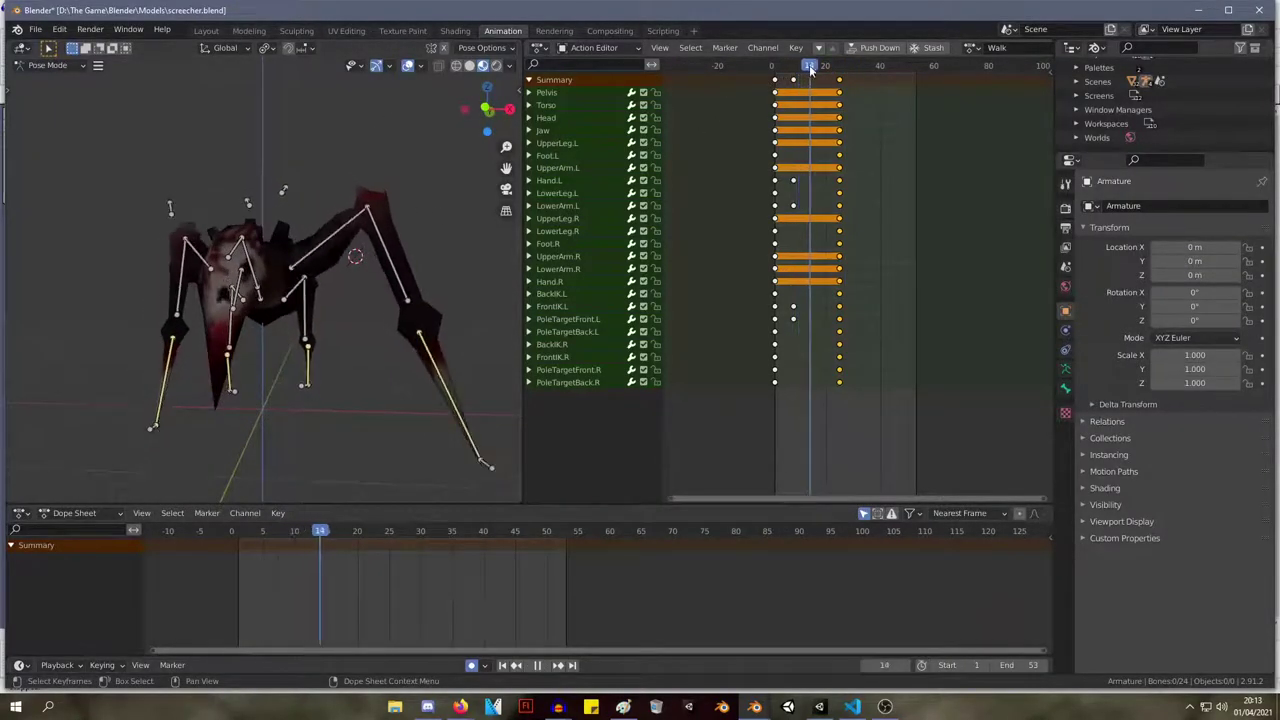
left_click(488, 463)
key("g")
left_click(467, 489)
middle_click_drag(449, 432, 457, 392)
scroll(420, 338, "down", 4)
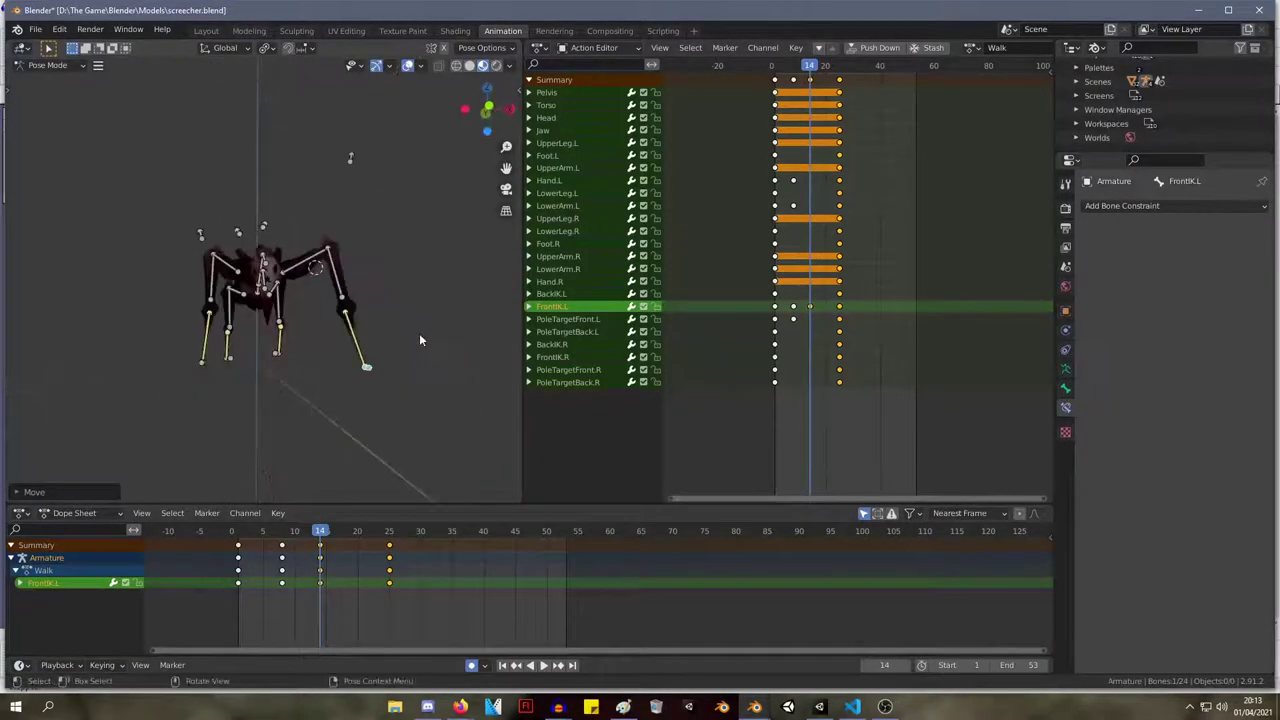
key("KP_1")
key("space")
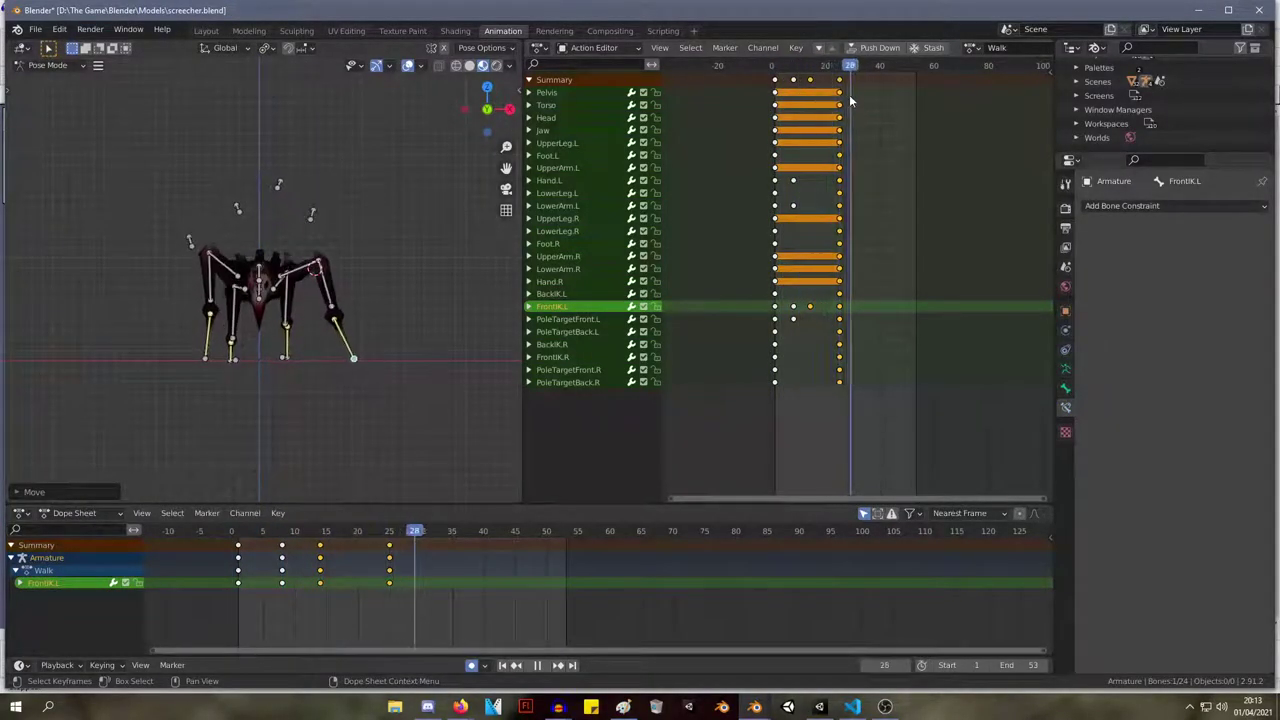
key("space")
key("space")
left_click(798, 68)
left_click_drag(798, 68, 841, 68)
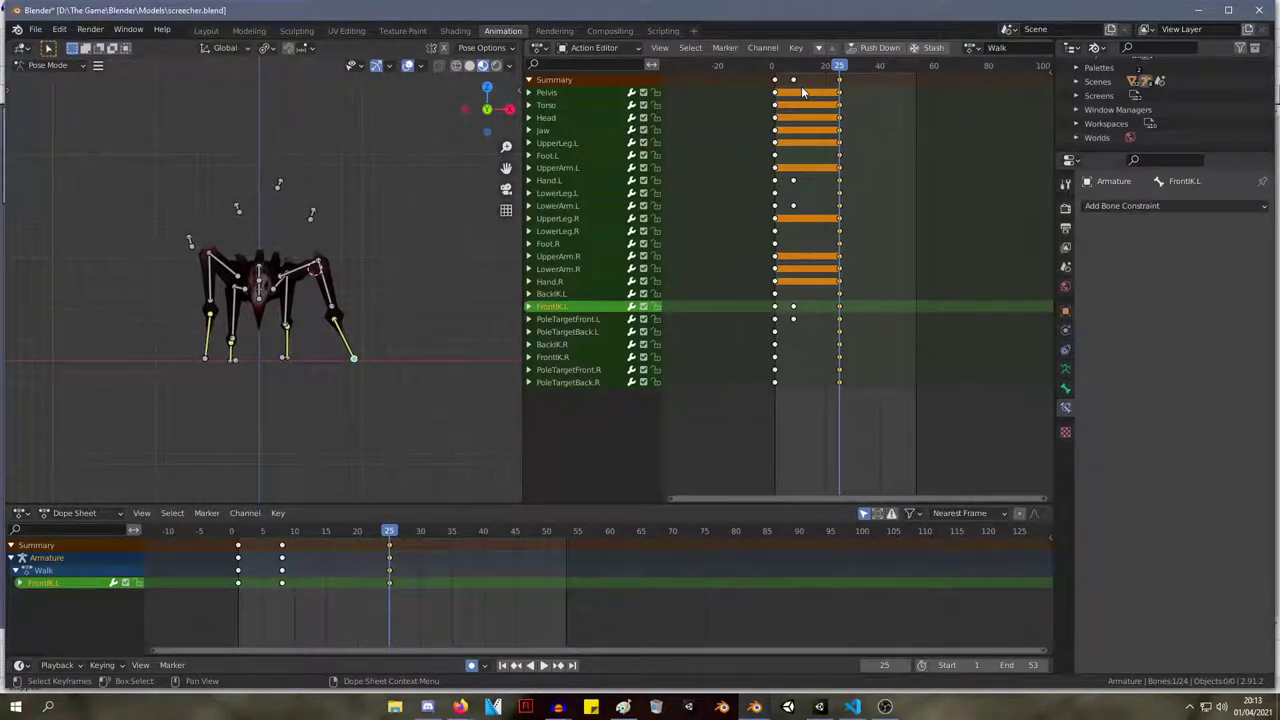
Try moving the FrontIK.L bone inward at frame 25 from the front view and undo the change.
scroll(330, 303, "up", 6)
middle_click_drag(334, 313, 216, 178, "shift")
key("g")
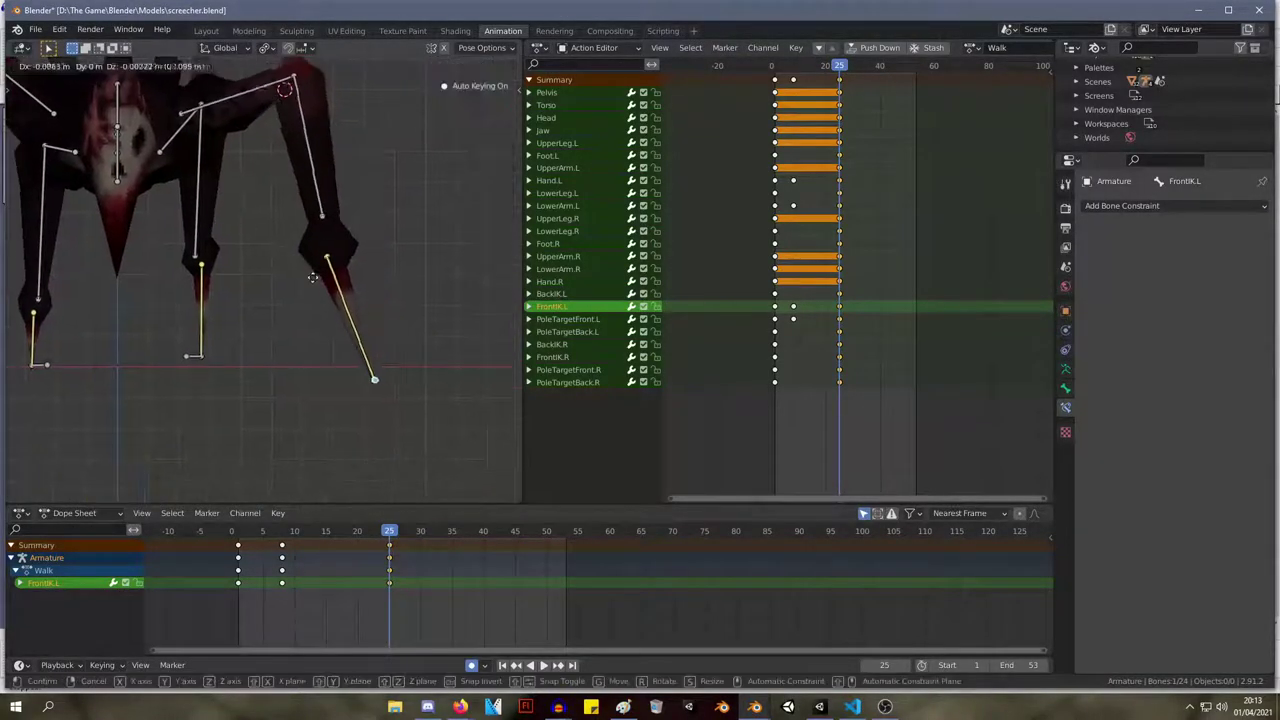
left_click(288, 265)
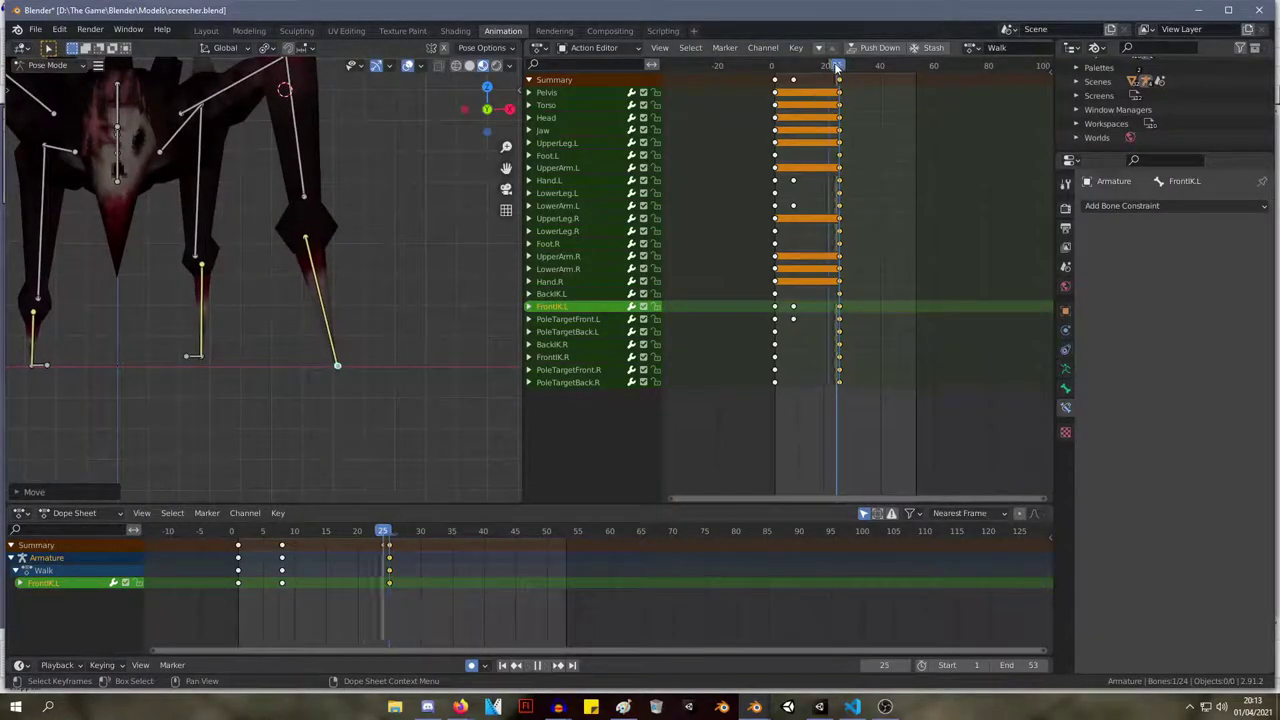
key("space")
key("ctrl+z")
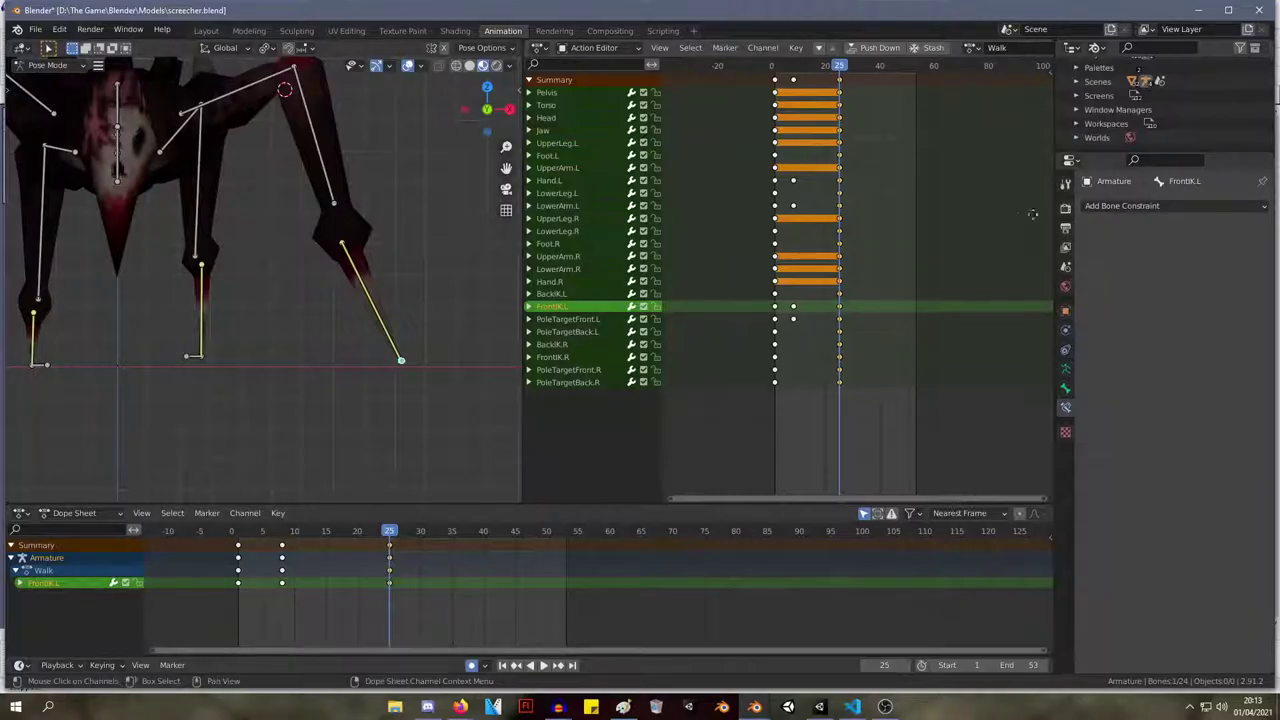
middle_click_drag(391, 203, 356, 208)
scroll(288, 211, "down", 4)
key("KP_1")
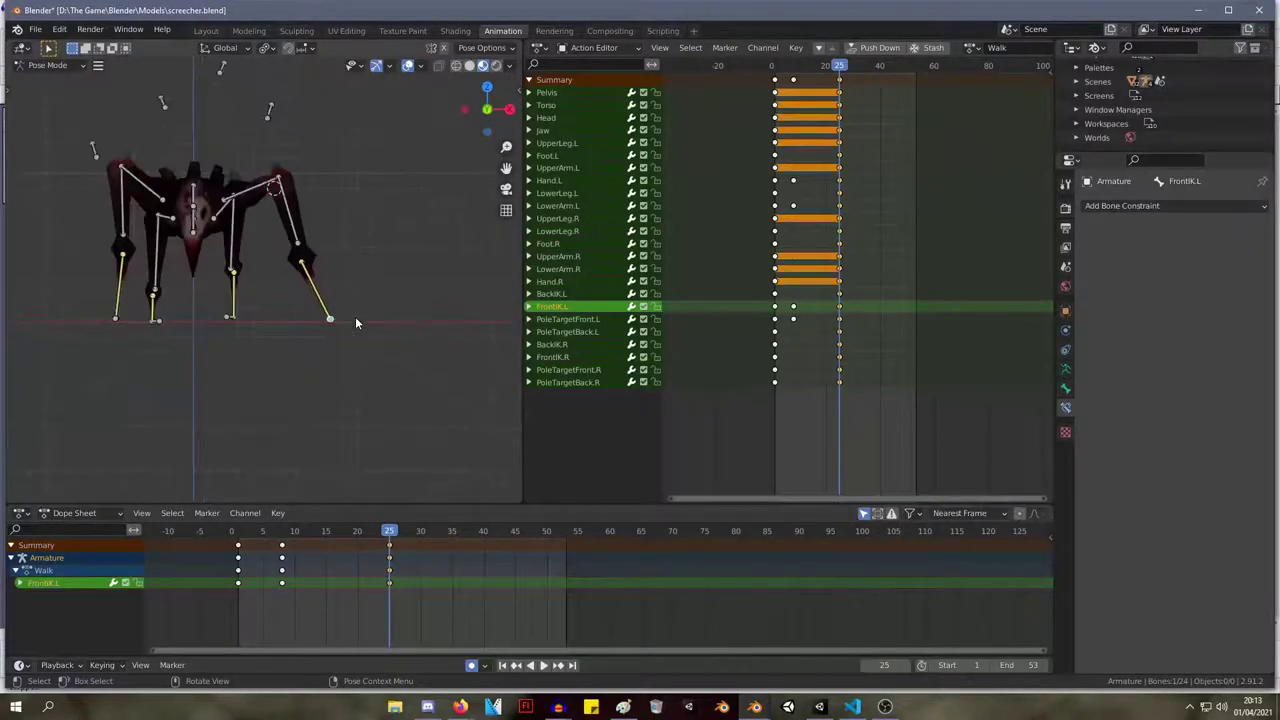
key("g")
left_click(332, 318)
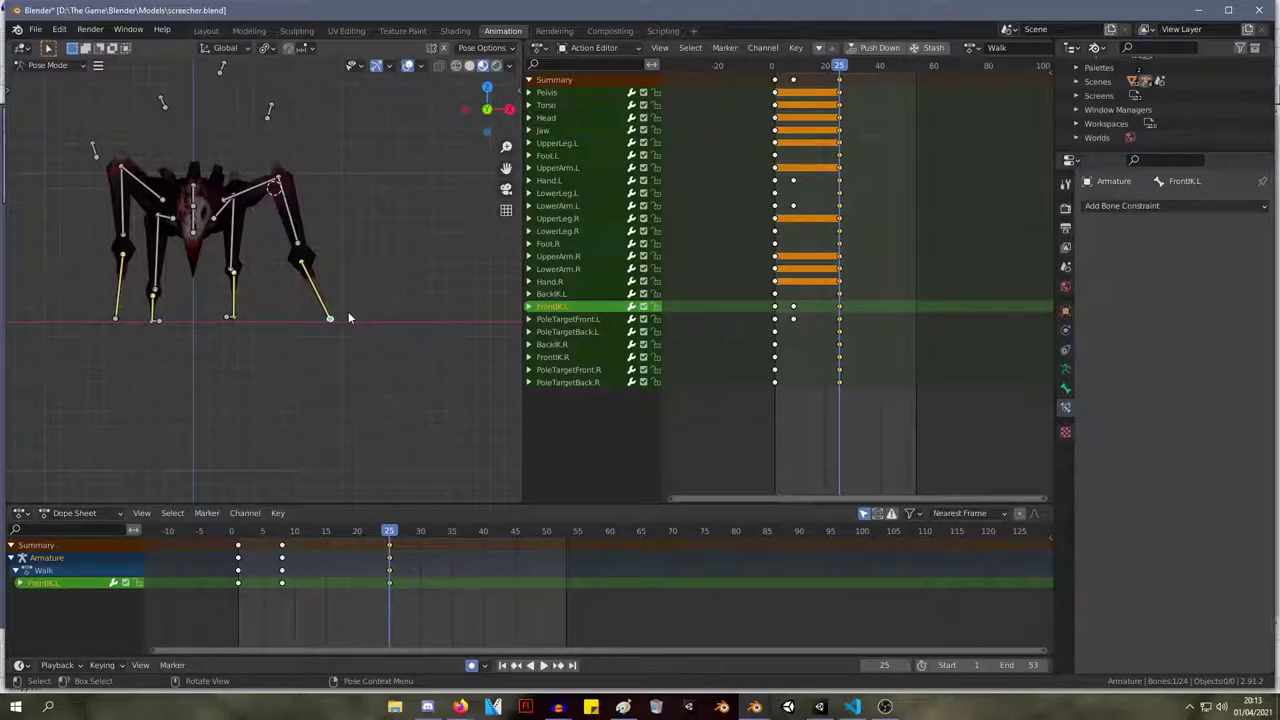
Examine the foot placement of the frame 25 pose from the front, top and side views.
middle_click_drag(55, 340, 311, 231)
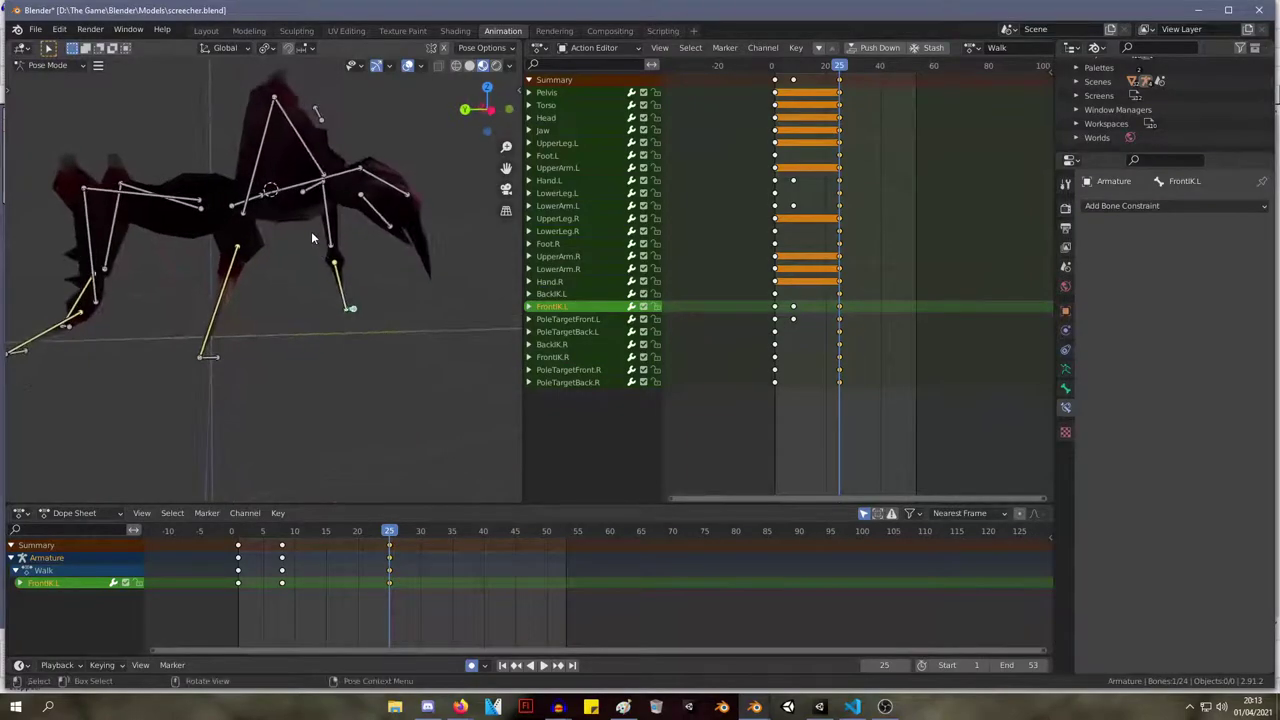
key("KP_1")
key("KP_7")
key("KP_1")
key("KP_3")
key("KP_1")
key("KP_3")
key("KP_1")
key("KP_3")
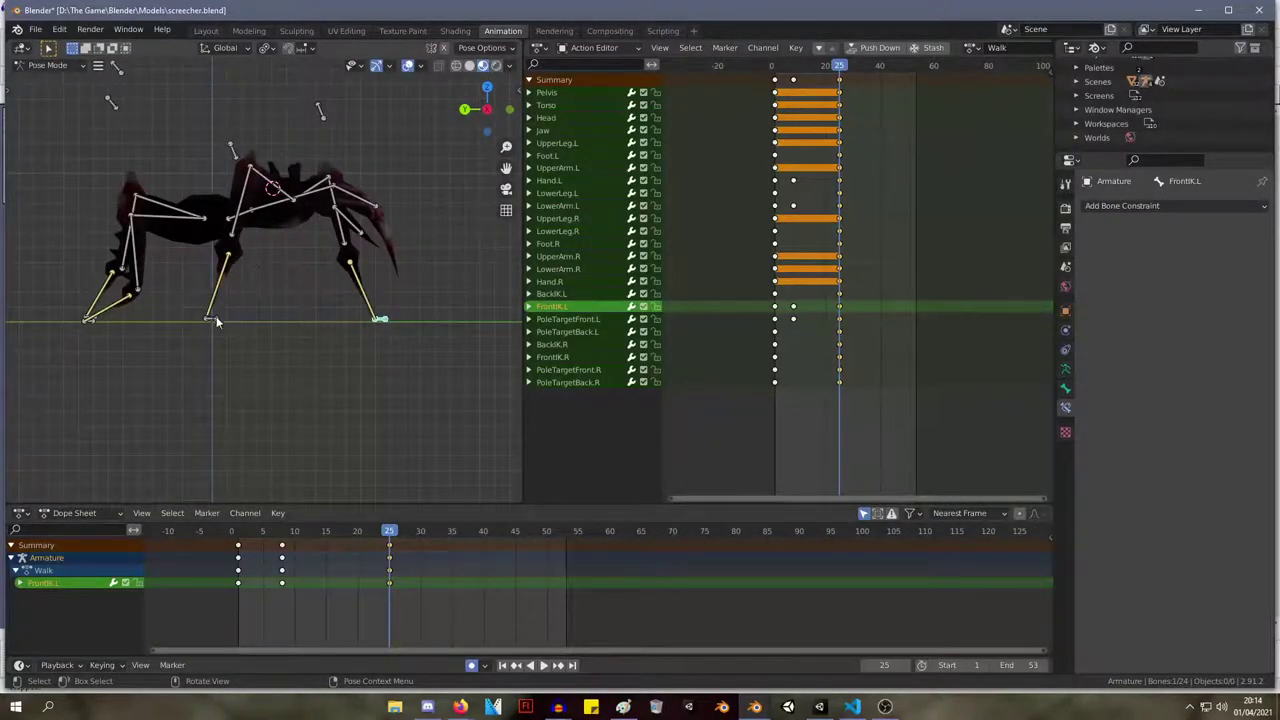
Nudge the FrontIK.R bone at frame 25 from the side and try rotating the Hand.R bone.
left_click(218, 320)
key("r")
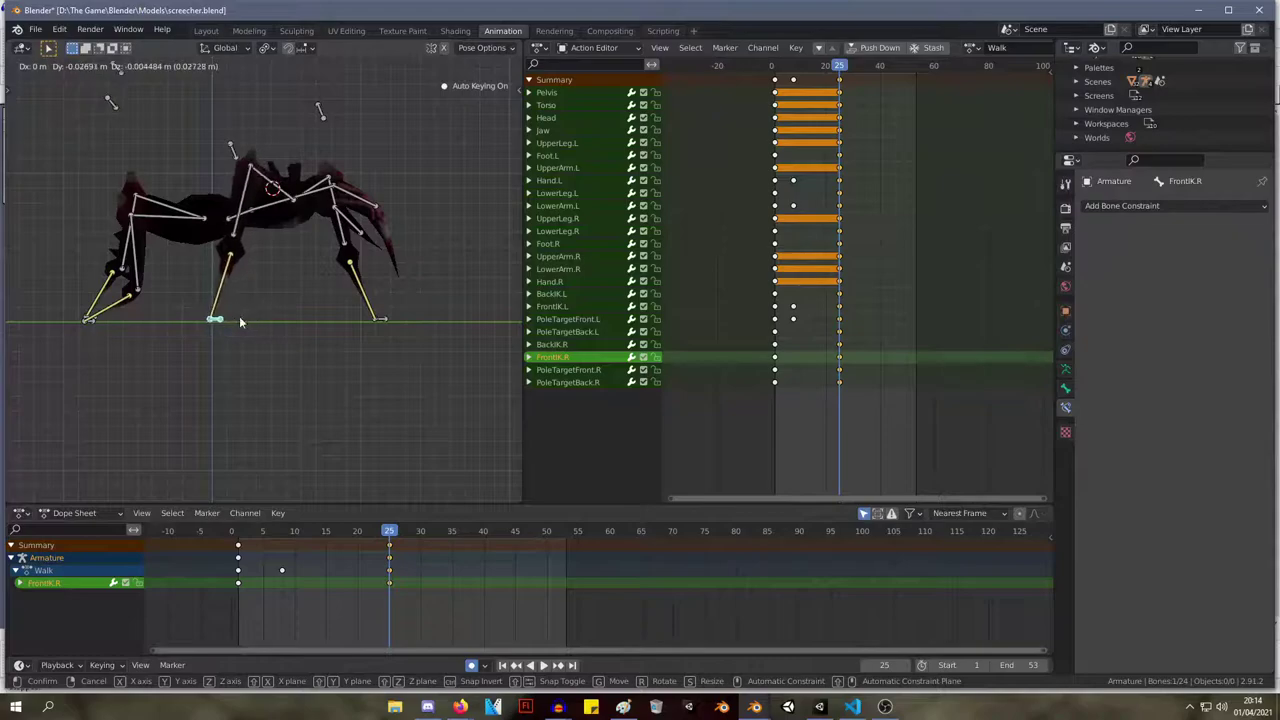
left_click(259, 309)
left_click(224, 288)
key("r")
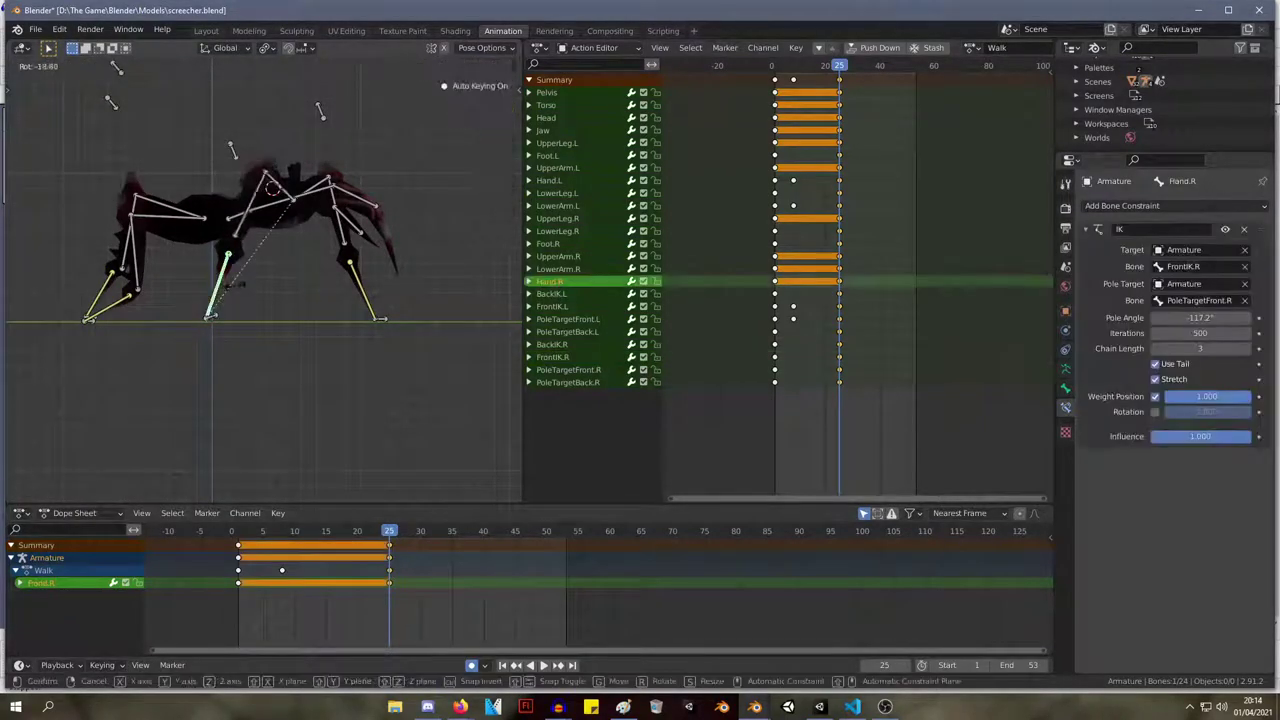
right_click(232, 281)
Save the file and scrub the retimed stride from the front and the side.
middle_click_drag(284, 237, 157, 260)
key("ctrl+s")
key("space")
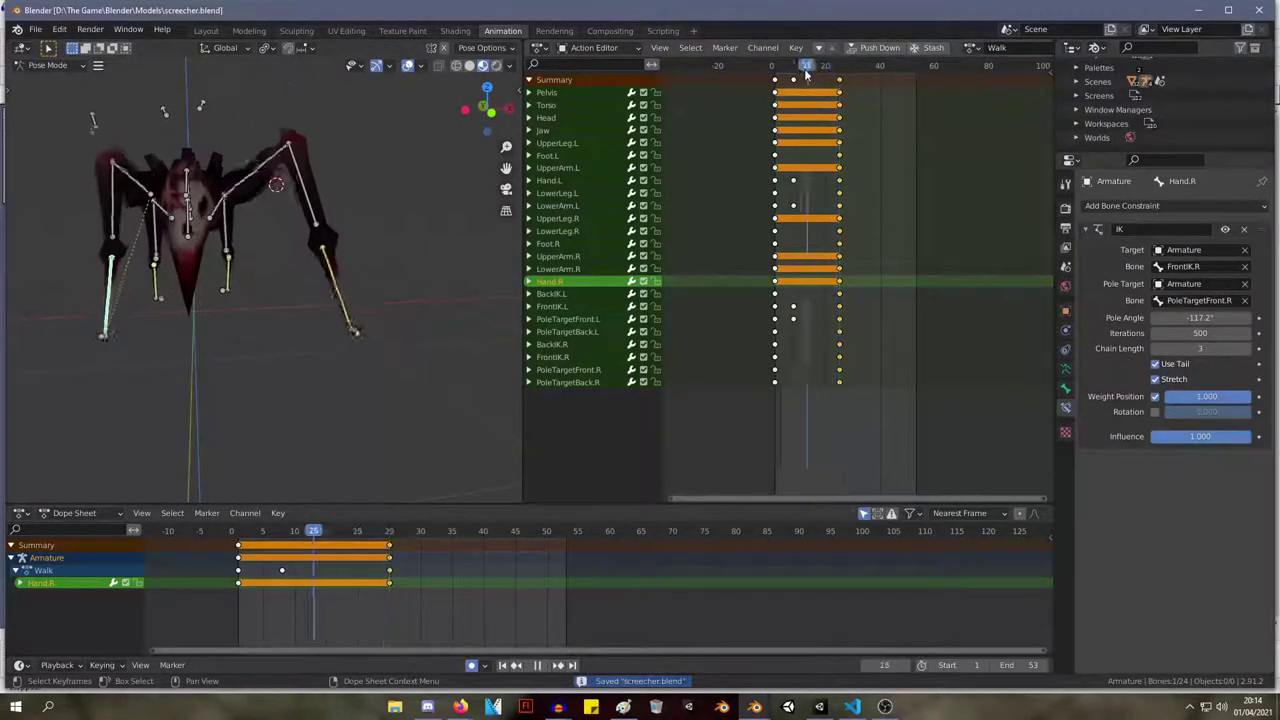
mouse_move(849, 72)
left_mouse_down()
mouse_move(773, 64)
mouse_move(858, 65)
mouse_move(771, 65)
mouse_move(812, 51)
mouse_move(824, 58)
mouse_move(771, 62)
mouse_move(853, 63)
left_mouse_up()
middle_click_drag(284, 102, 424, 102)
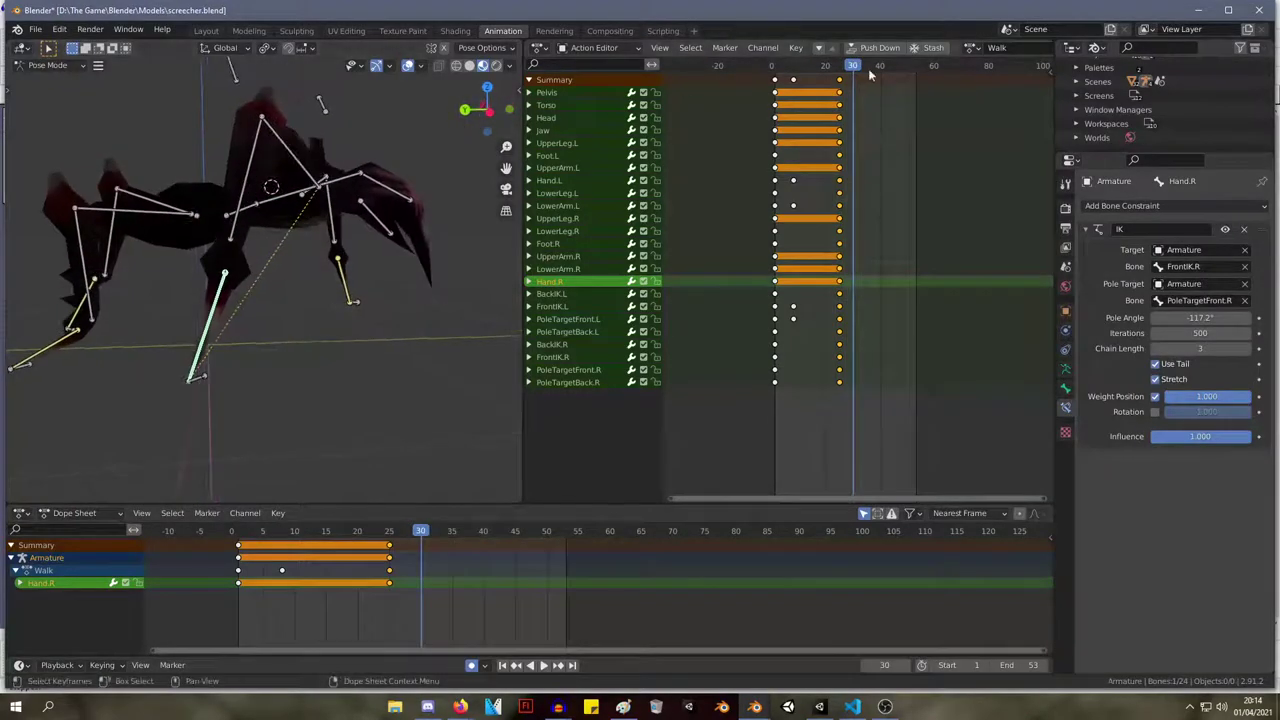
left_click_drag(853, 66, 772, 68)
key("space")
middle_click_drag(306, 148, 192, 205)
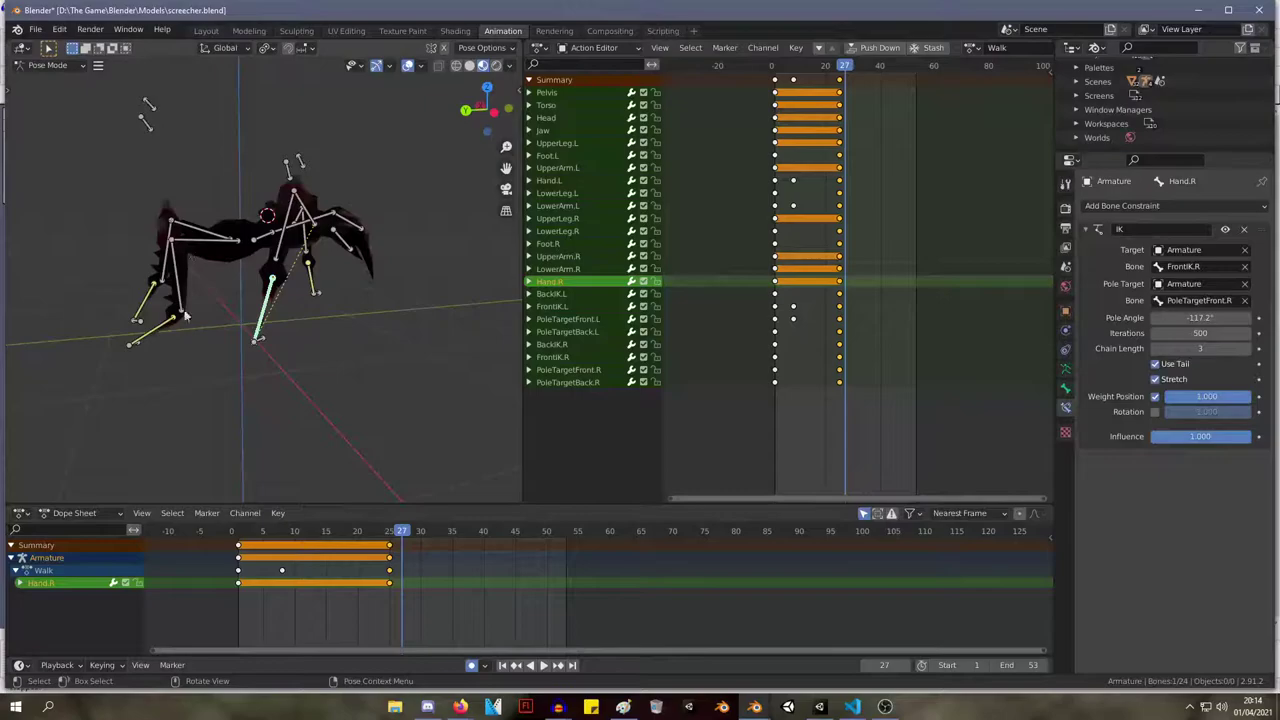
Move the BackIK.R bone forward toward the body at frame 27, placing the foot from the side view.
left_click(137, 350)
left_click(143, 345)
key("g")
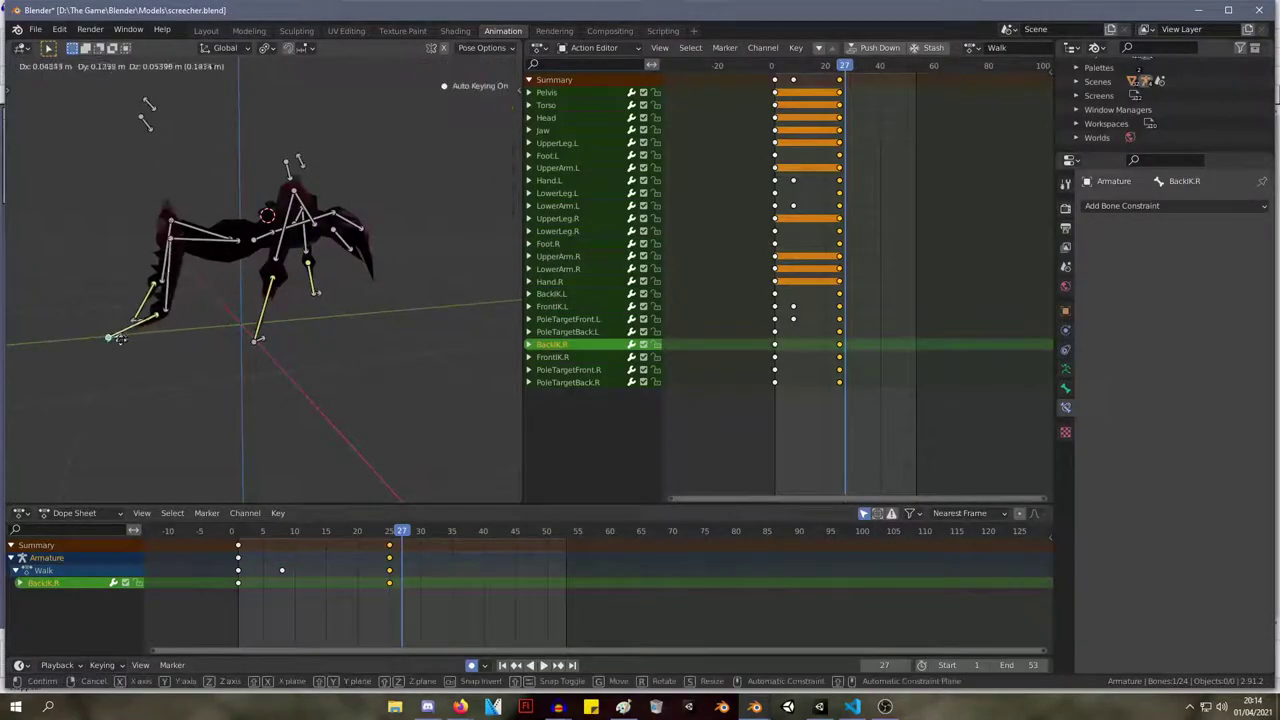
right_click(150, 340)
middle_click_drag(150, 340, 150, 300)
key("g")
left_click(410, 309)
key("g")
right_click(164, 303)
key("KP_3")
key("KP_1")
key("KP_3")
key("g")
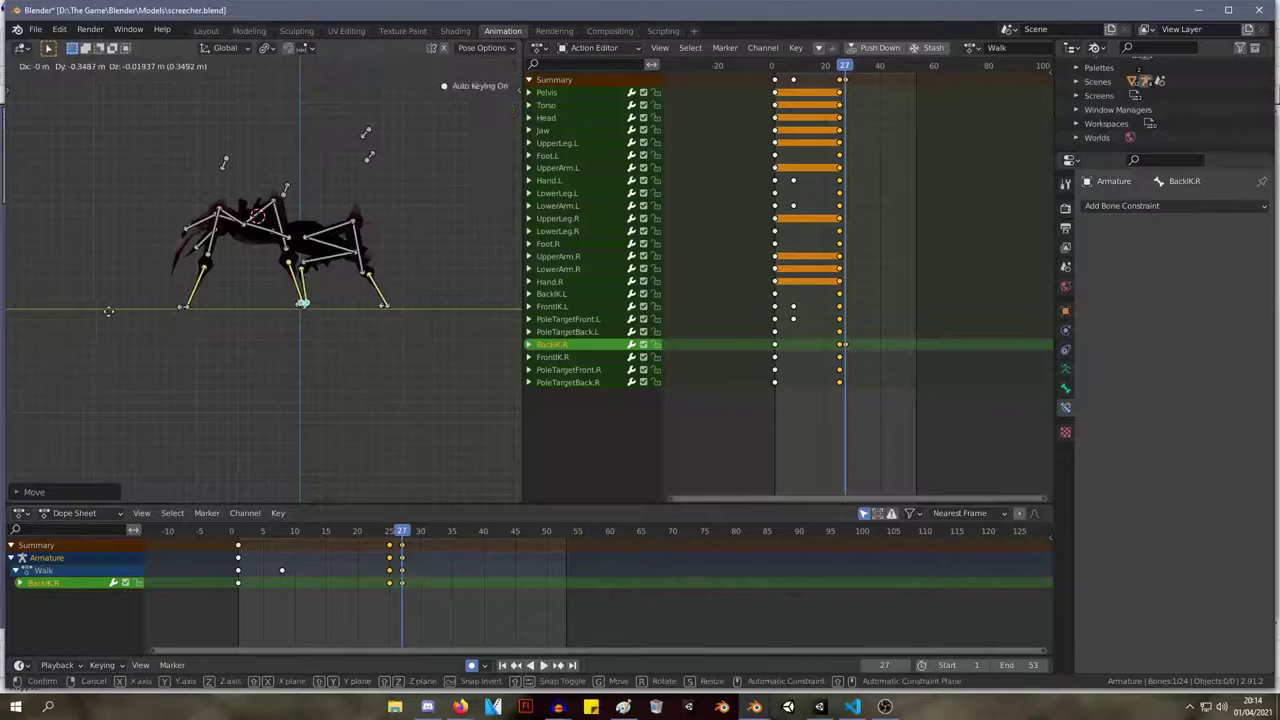
left_click(163, 316)
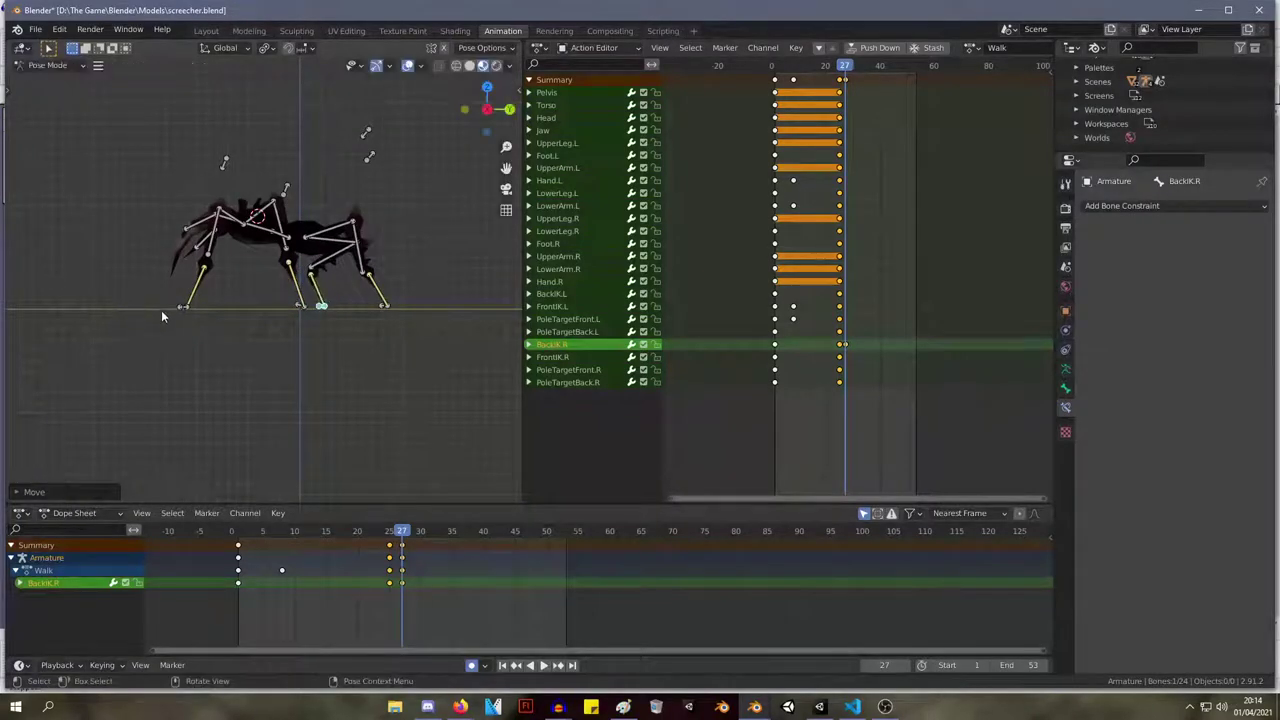
Reposition the PoleTargetBack.R bone at frame 27 to redirect the right back knee.
left_click(371, 157)
key("g")
right_click(387, 168)
middle_click_drag(387, 175, 422, 172)
key("g")
left_click(240, 248)
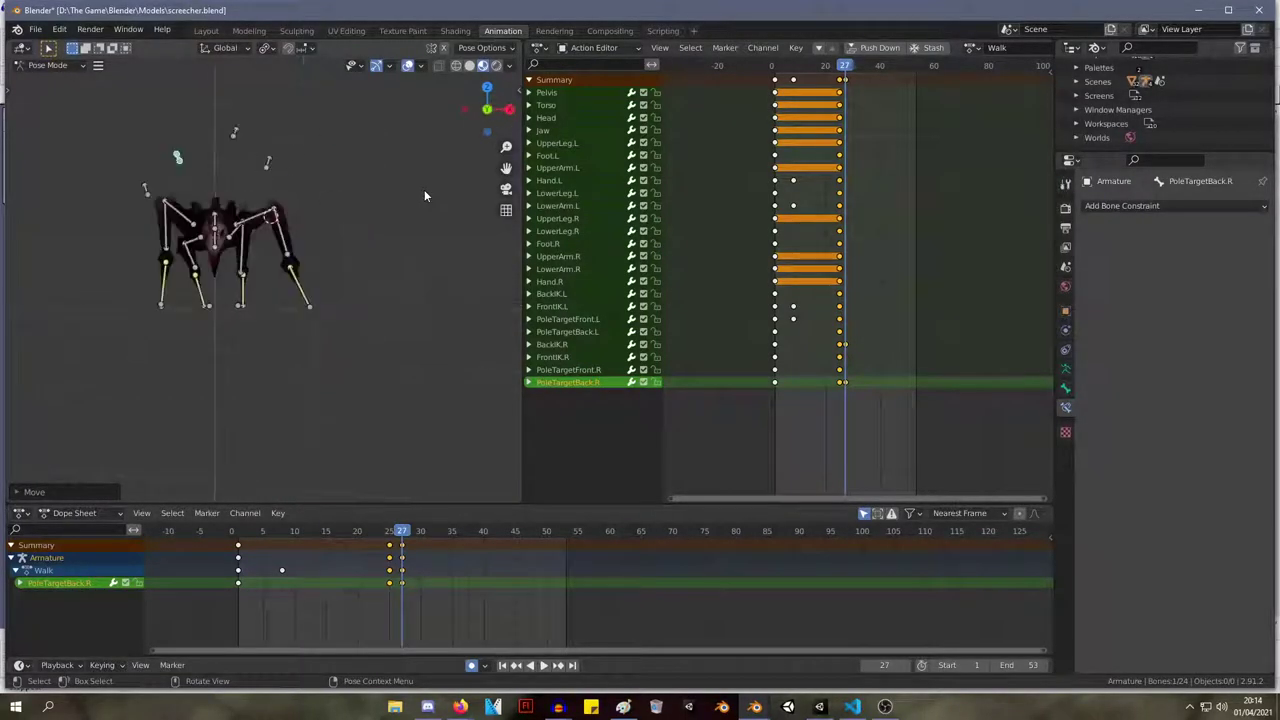
Move the BackIK.L bone forward at frame 27 and shift the BackIK.R bone slightly outward.
key("KP_3")
scroll(424, 189, "up", 4)
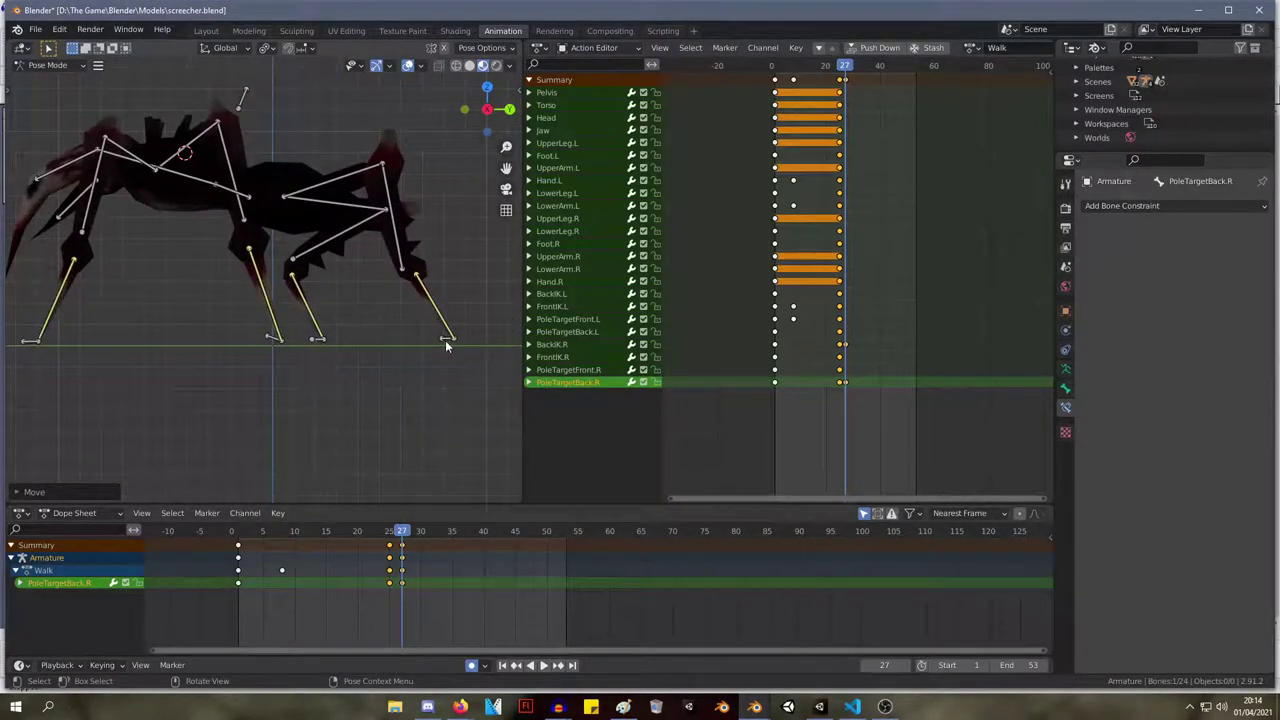
left_click(446, 341)
key("g")
left_click(410, 343)
middle_click_drag(468, 220, 330, 332)
left_click(397, 363)
key("g")
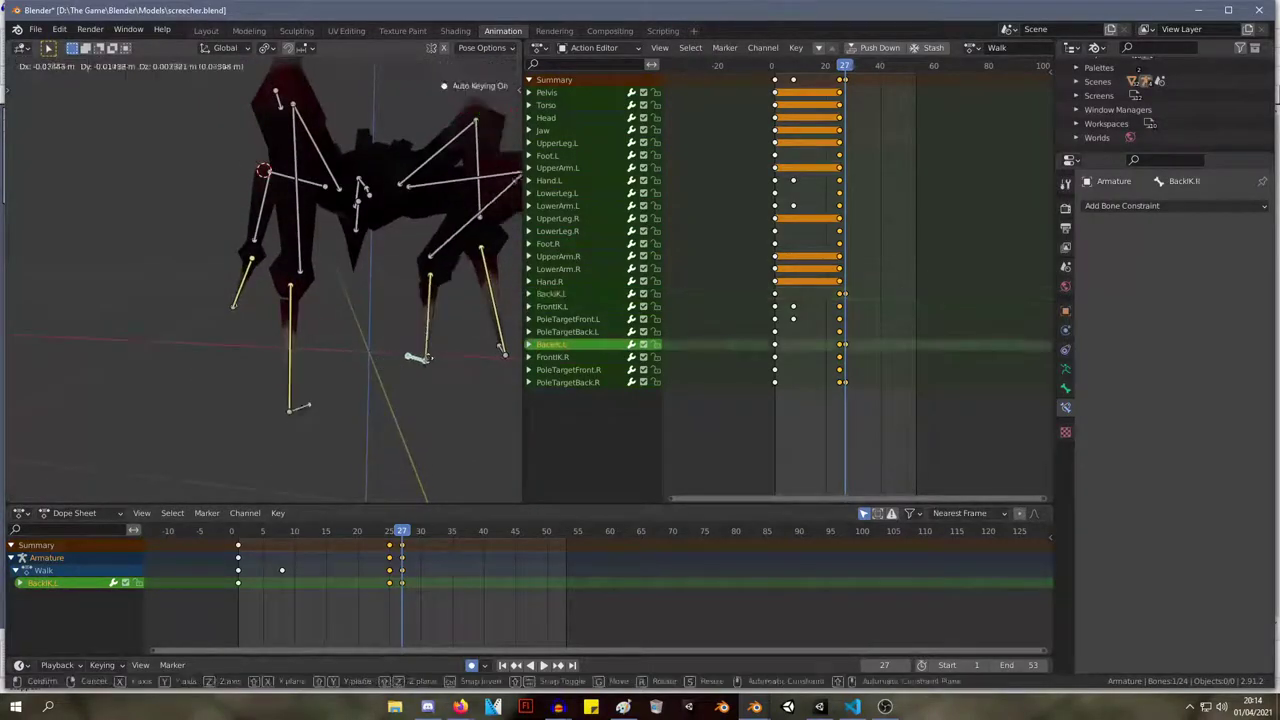
left_click(440, 366)
middle_click_drag(440, 366, 430, 325)
scroll(438, 370, "down", 3)
left_click(449, 258)
key("g")
right_click(433, 289)
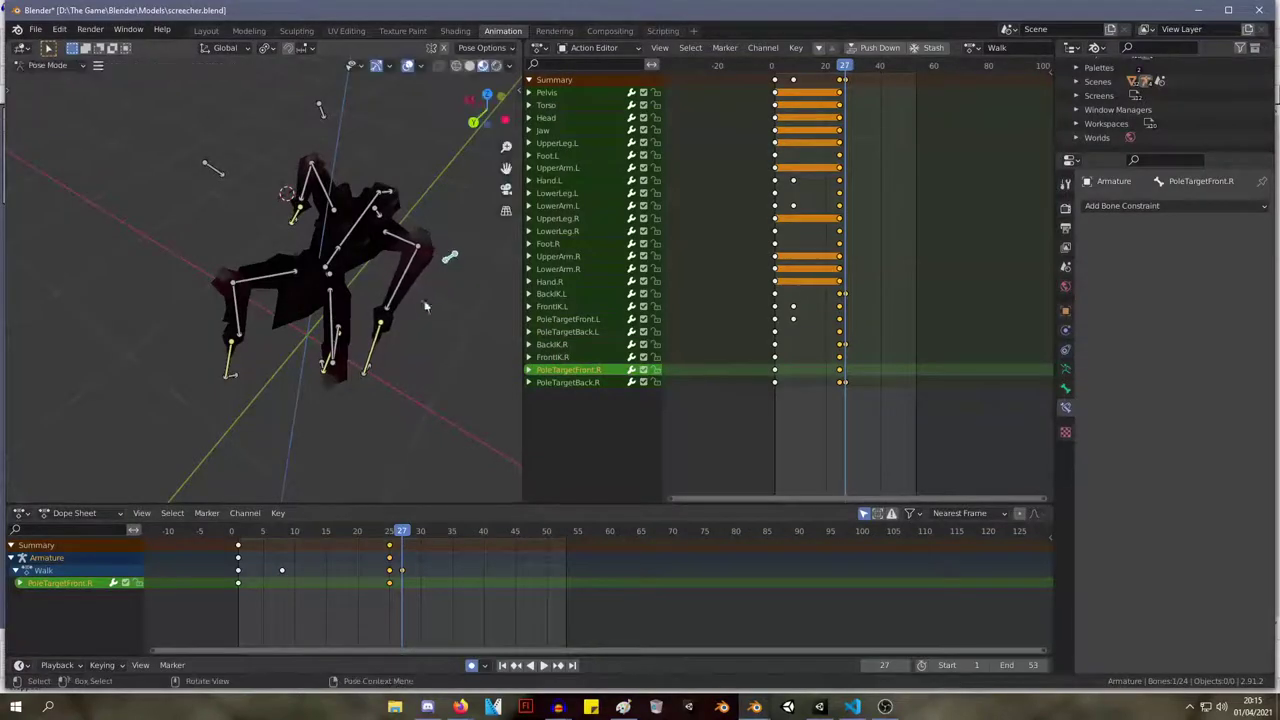
Move the PoleTargetBack.R bone inward at frame 27 and check the back legs from several angles.
middle_click_drag(335, 364, 345, 341)
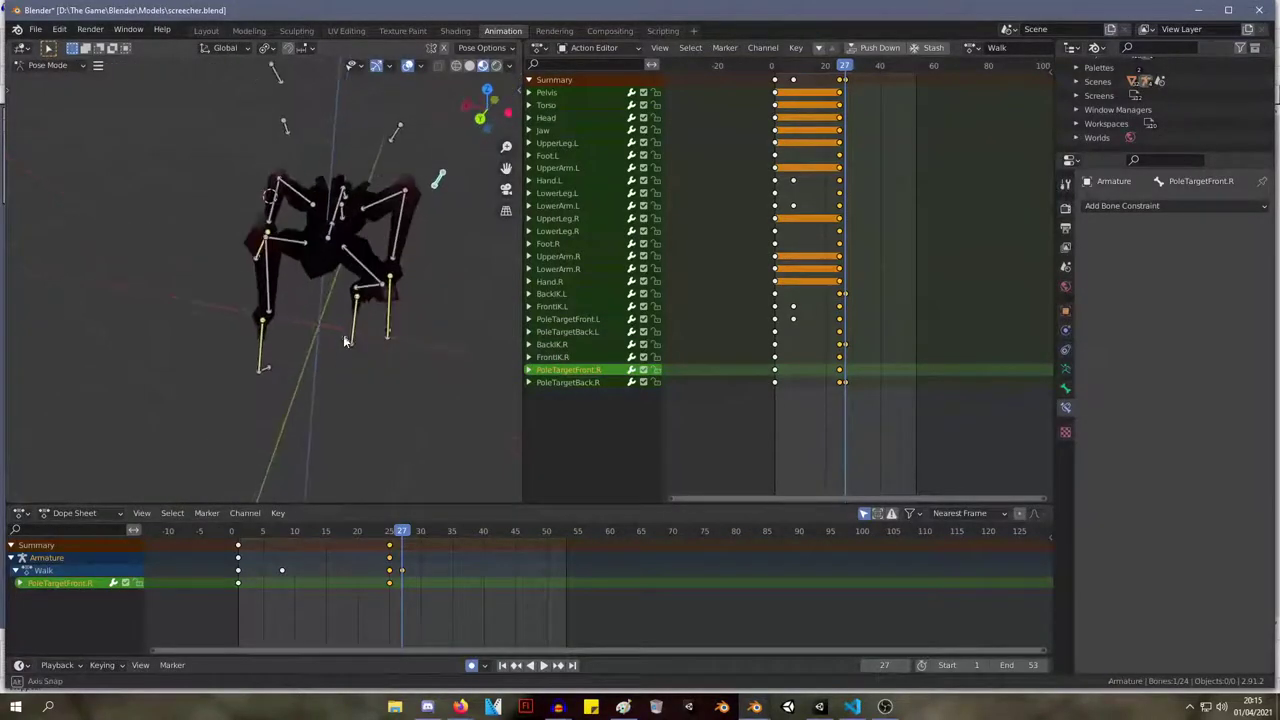
left_click(398, 134)
key("g")
left_click(360, 137)
middle_click_drag(360, 140, 421, 127)
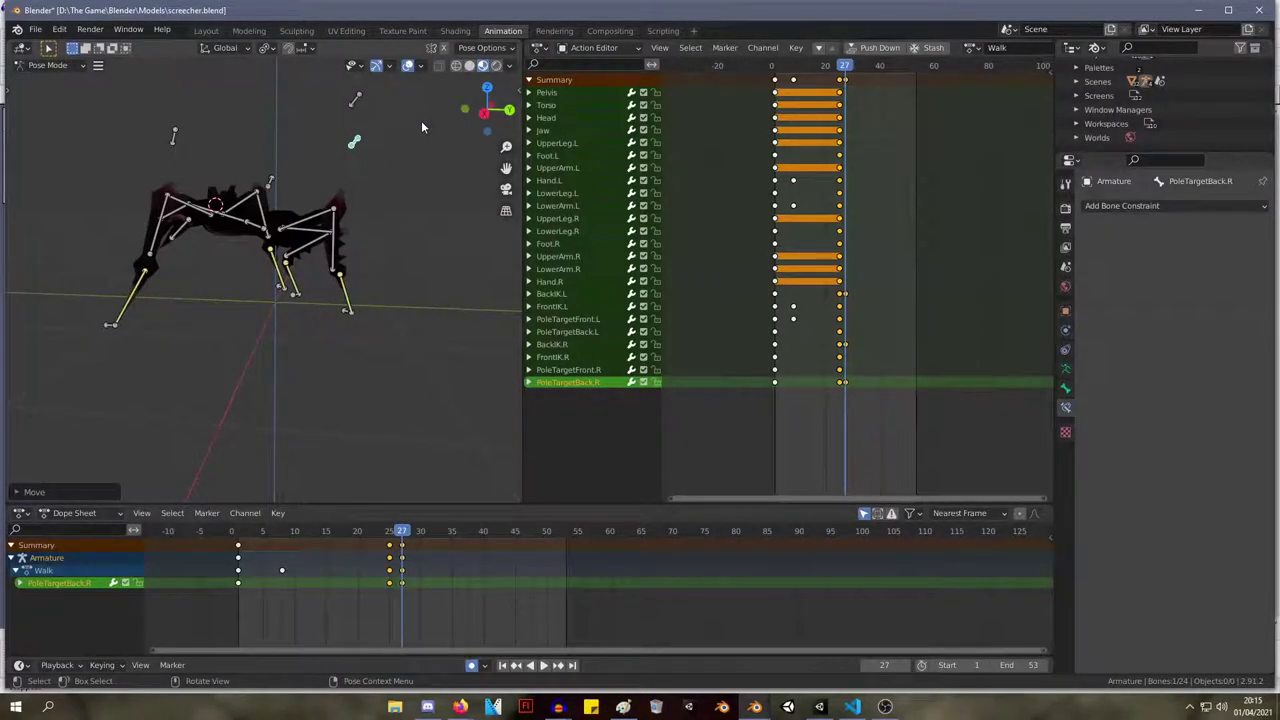
middle_click_drag(422, 127, 390, 152)
Save the file and shift the new back leg keys from frame 27 onto frame 25.
key("ctrl+s")
key("space")
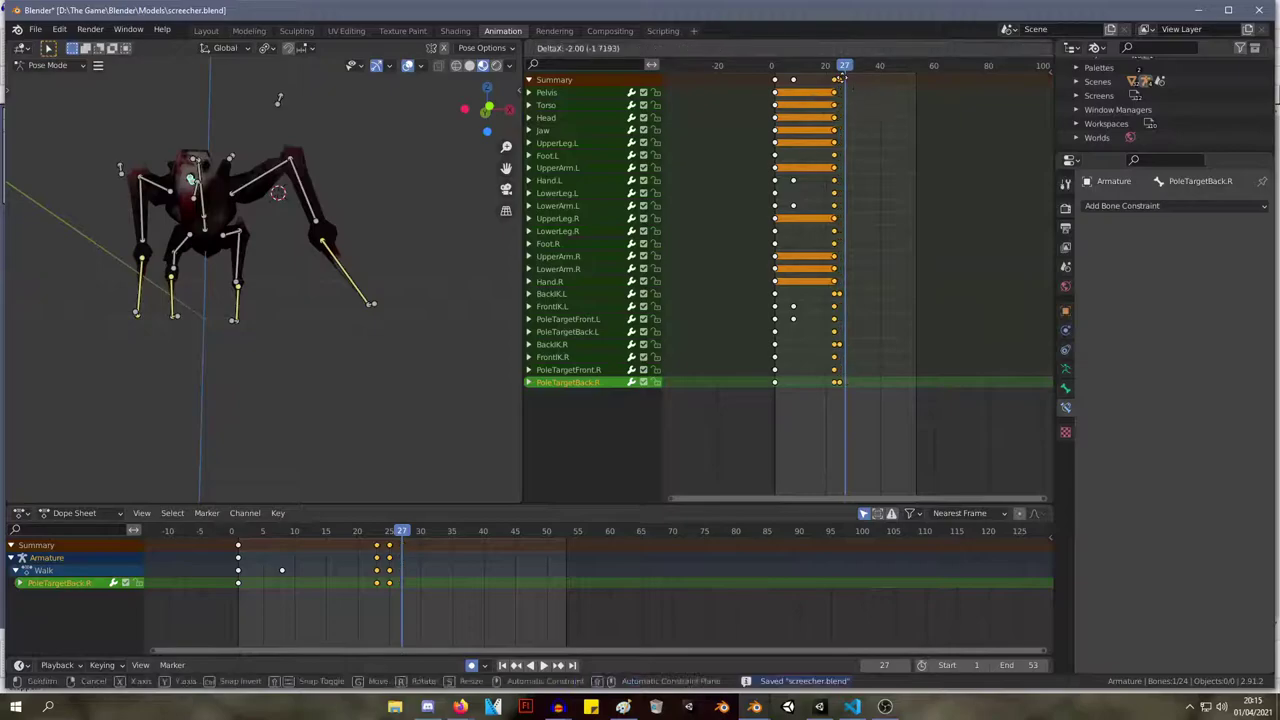
left_click_drag(848, 79, 843, 79)
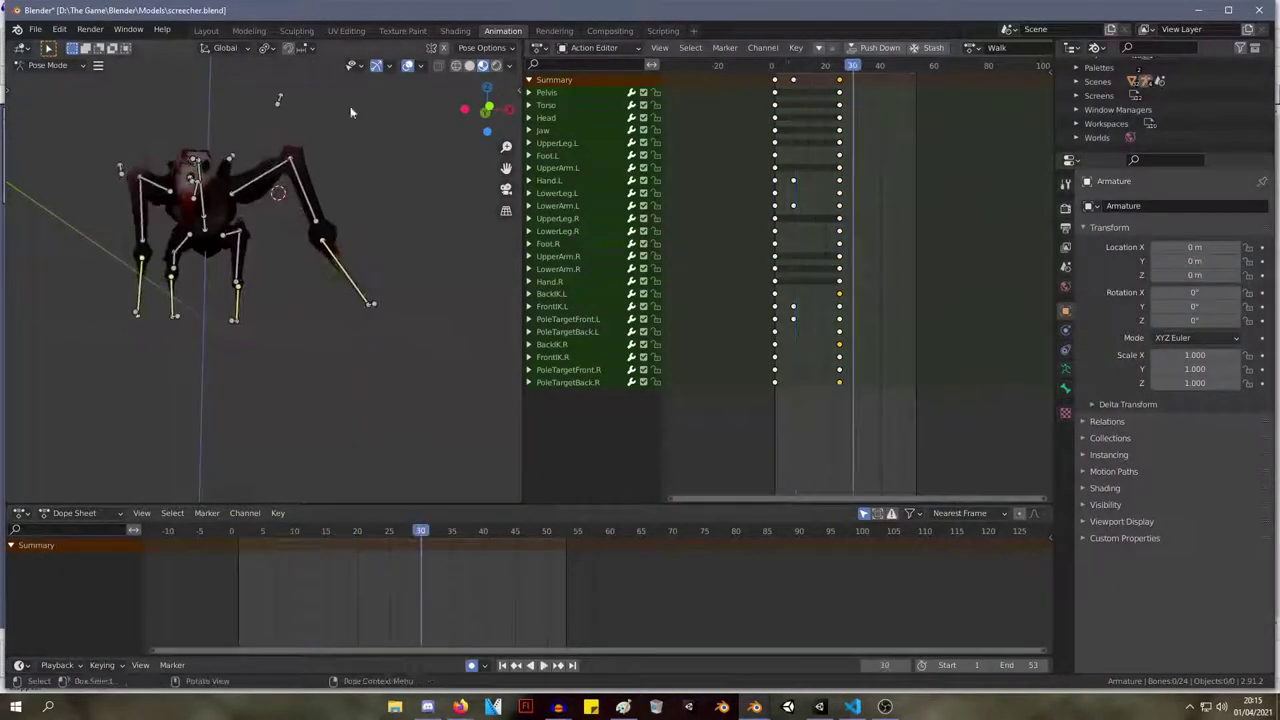
middle_click_drag(417, 108, 458, 146)
Lower the Pelvis bone at frame 12 to add an in-between key for the body.
key("space")
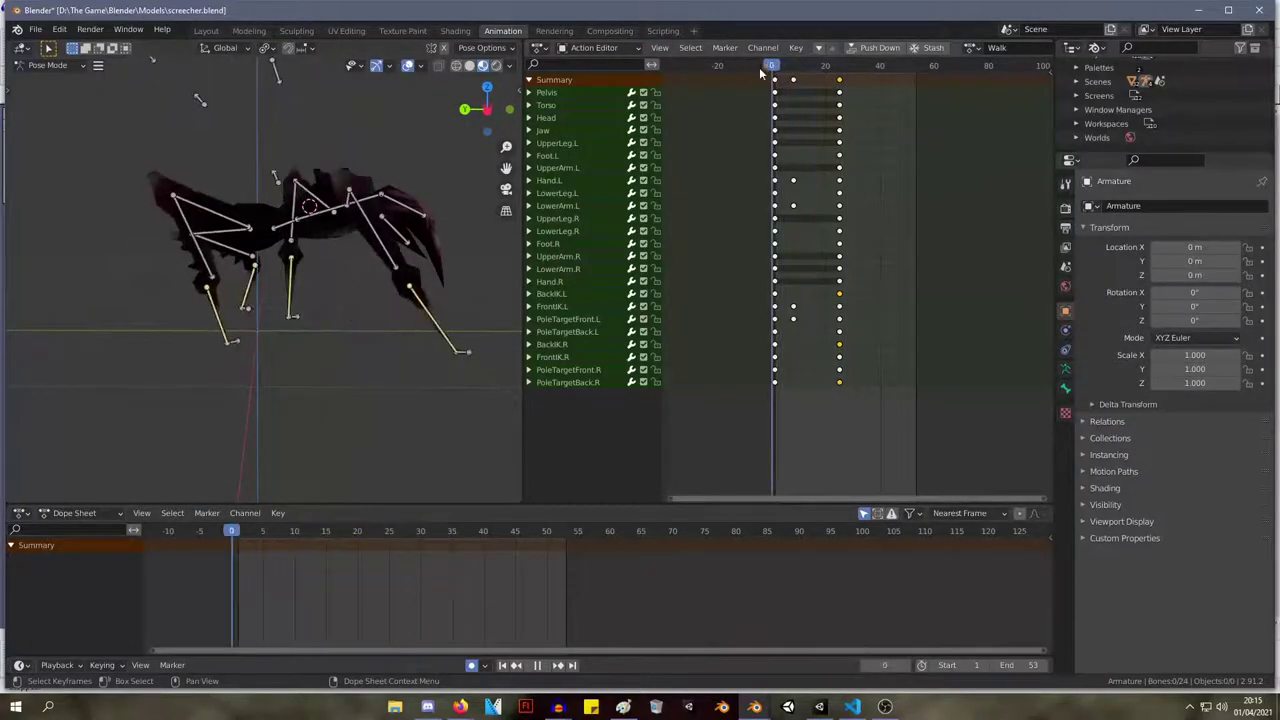
mouse_move(826, 73)
left_mouse_down()
mouse_move(851, 77)
mouse_move(750, 71)
mouse_move(804, 80)
left_mouse_up()
key("space")
middle_click_drag(480, 112, 210, 215)
left_click_drag(210, 213, 220, 230)
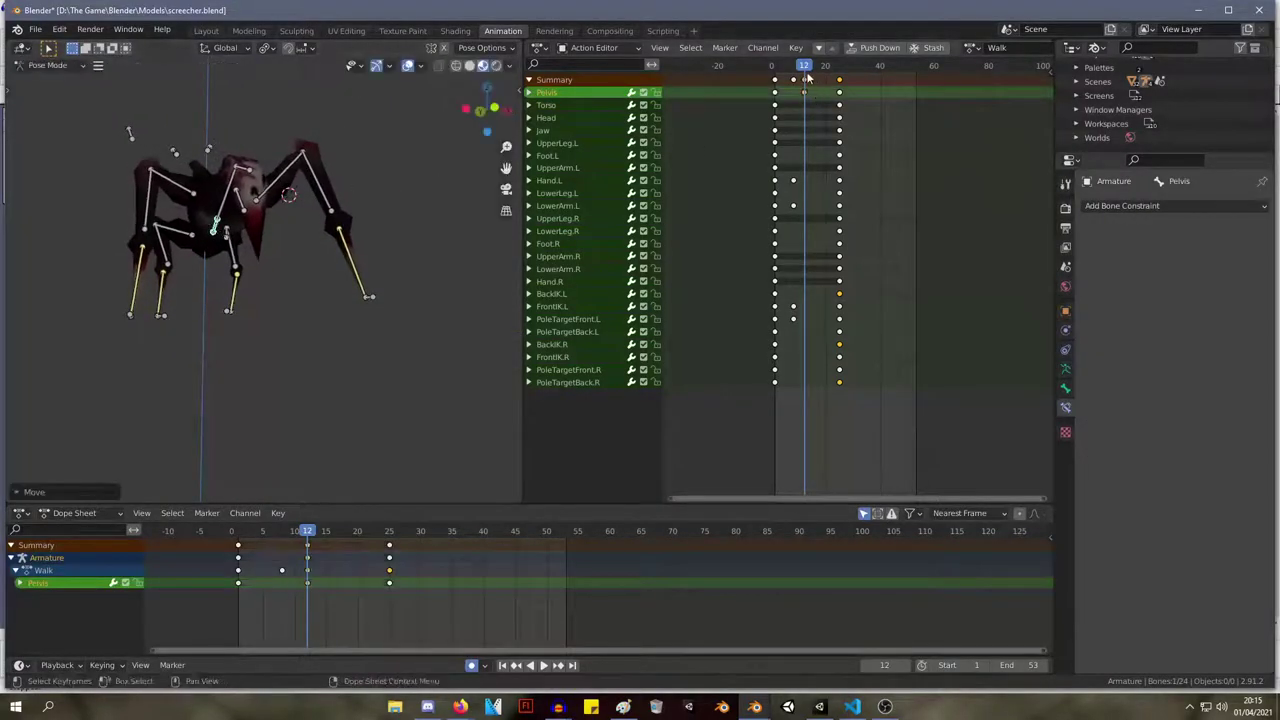
Scrub the stride up to frame 36 from the side to examine the pelvis motion.
key("space")
key("space")
left_click(772, 66)
middle_click_drag(250, 205, 480, 160)
key("space")
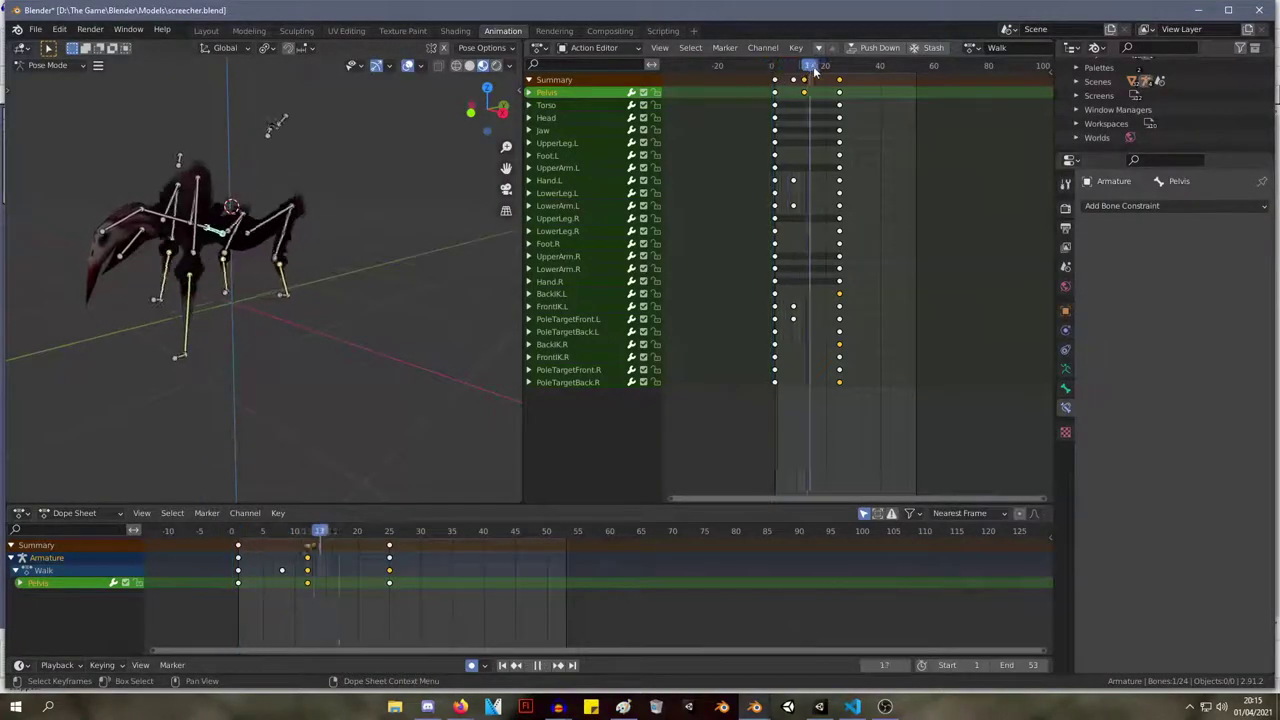
left_click_drag(761, 87, 869, 64)
key("space")
middle_click_drag(262, 175, 265, 150)
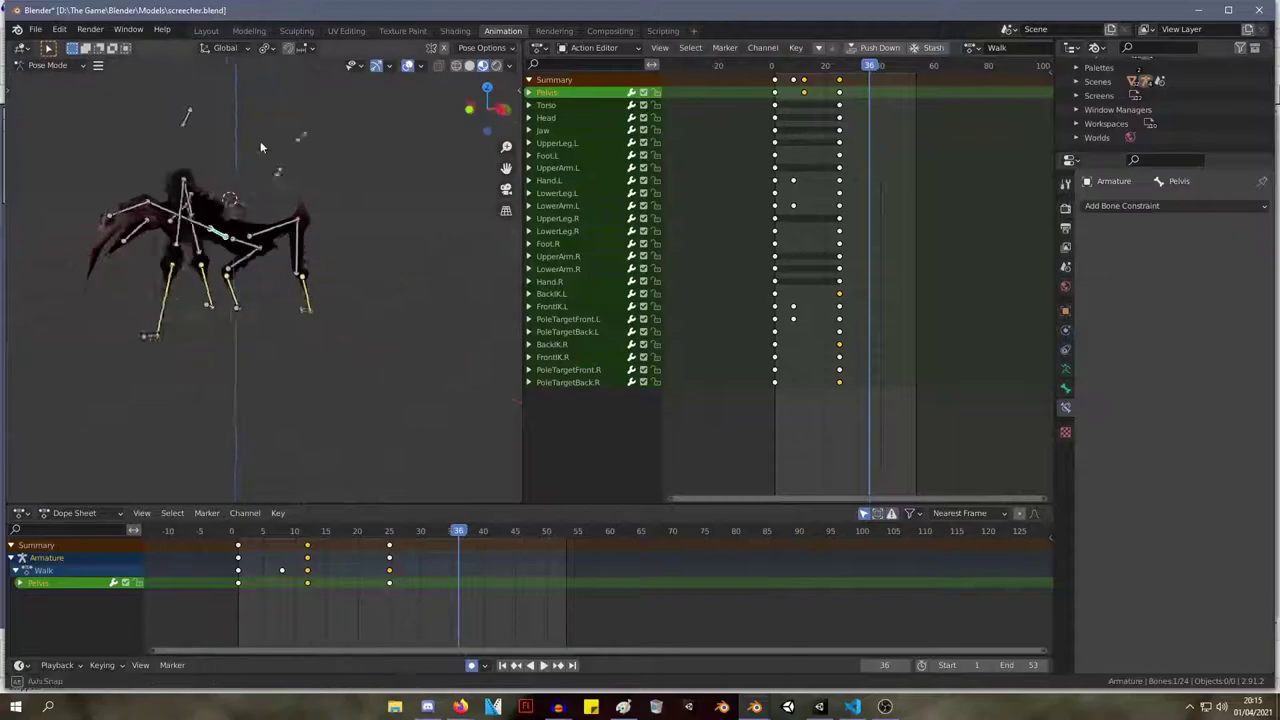
Move the Pelvis bone forward and up at frame 28 in side view and shift its new key onto frame 25.
key("KP_3")
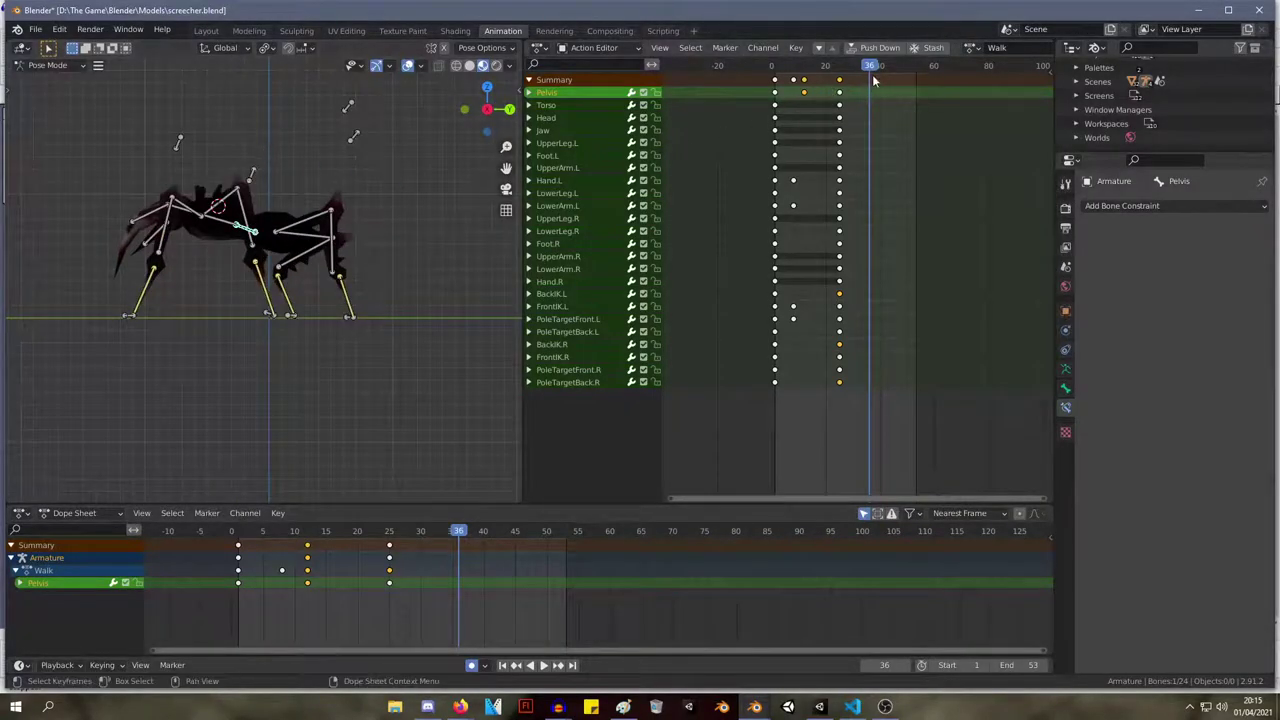
left_click_drag(870, 71, 793, 72)
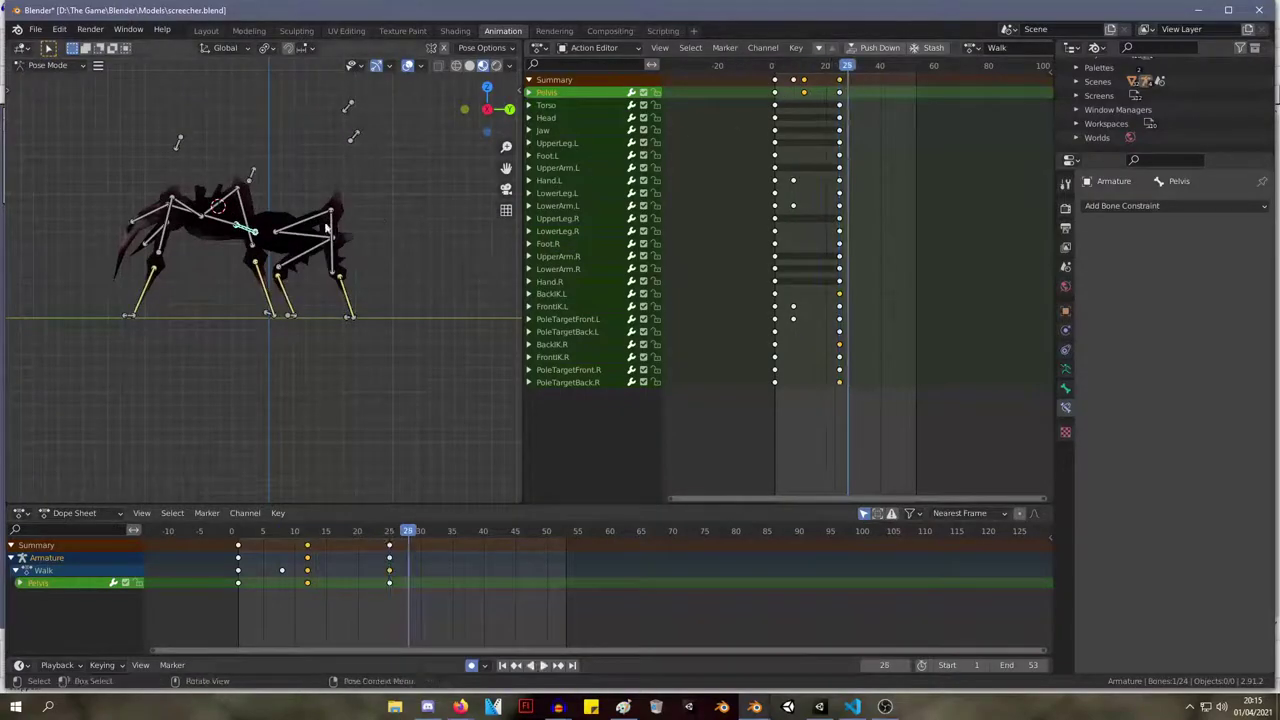
key("g")
left_click(237, 228)
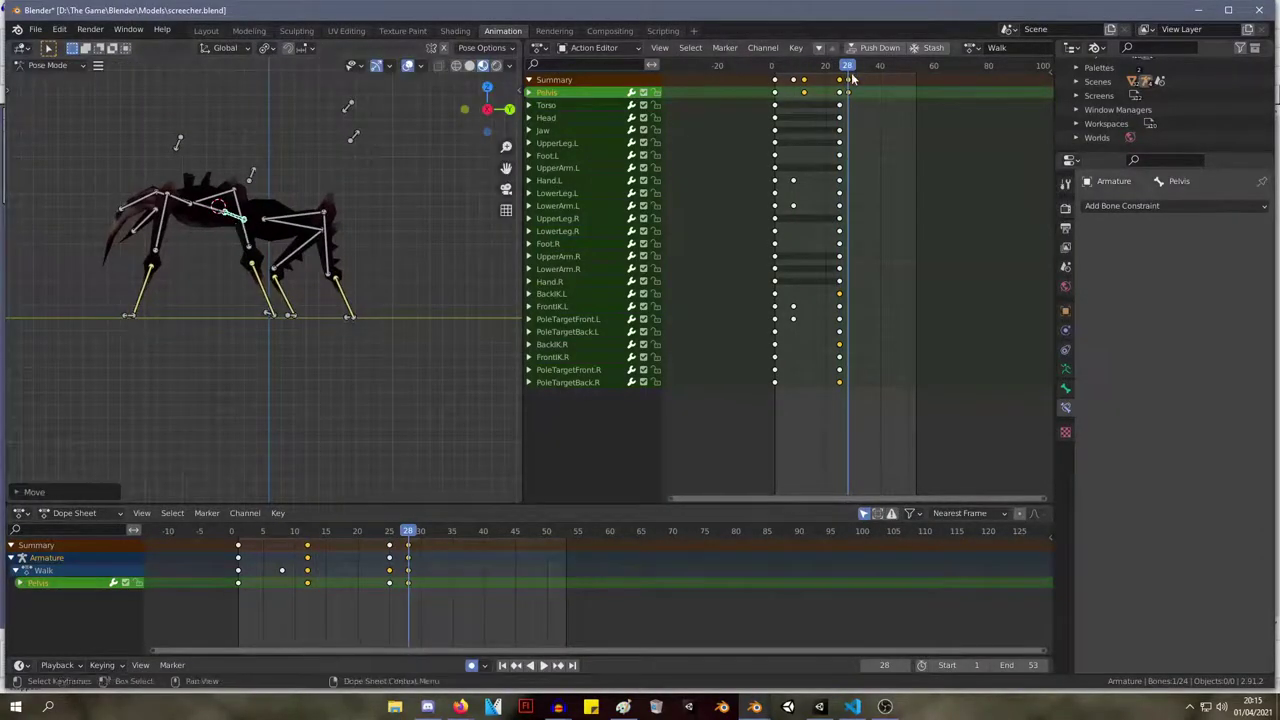
left_click(856, 82)
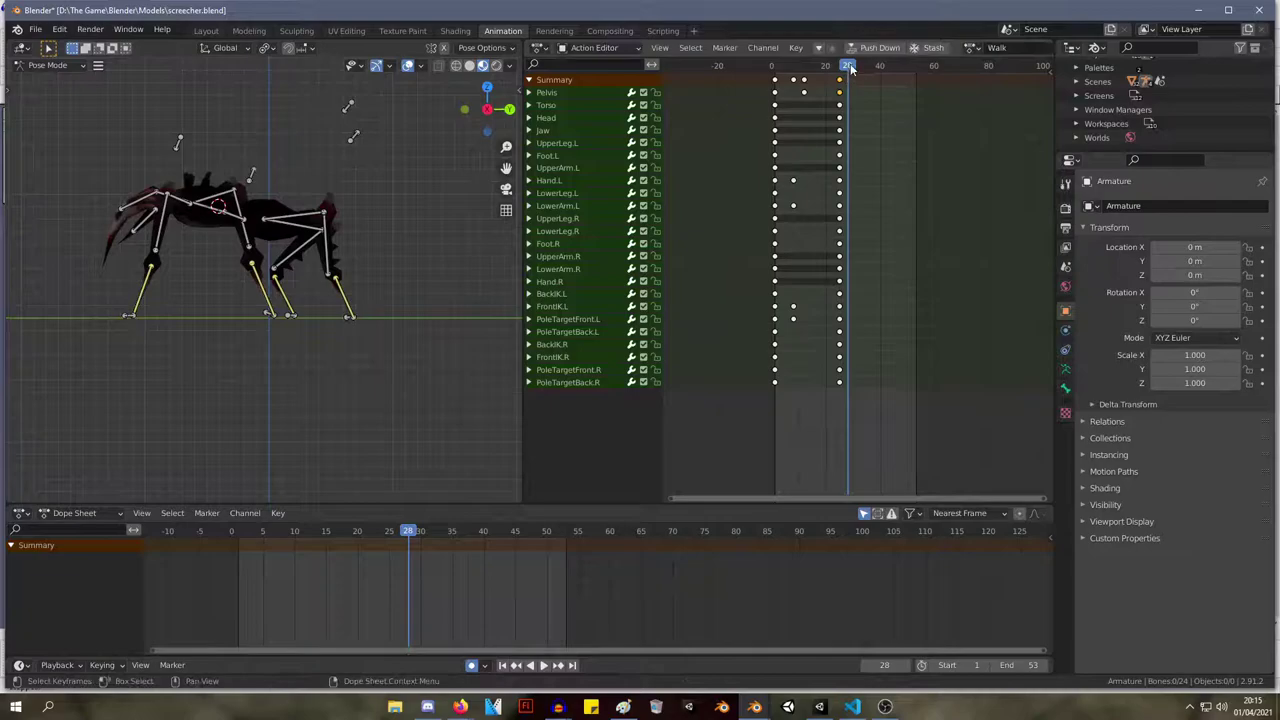
Scrub the stride, move the Pelvis bone forward and down at frame 34, and shift that key onto frame 25.
left_click(770, 65)
left_click_drag(770, 65, 866, 68)
left_click(237, 225)
key("g")
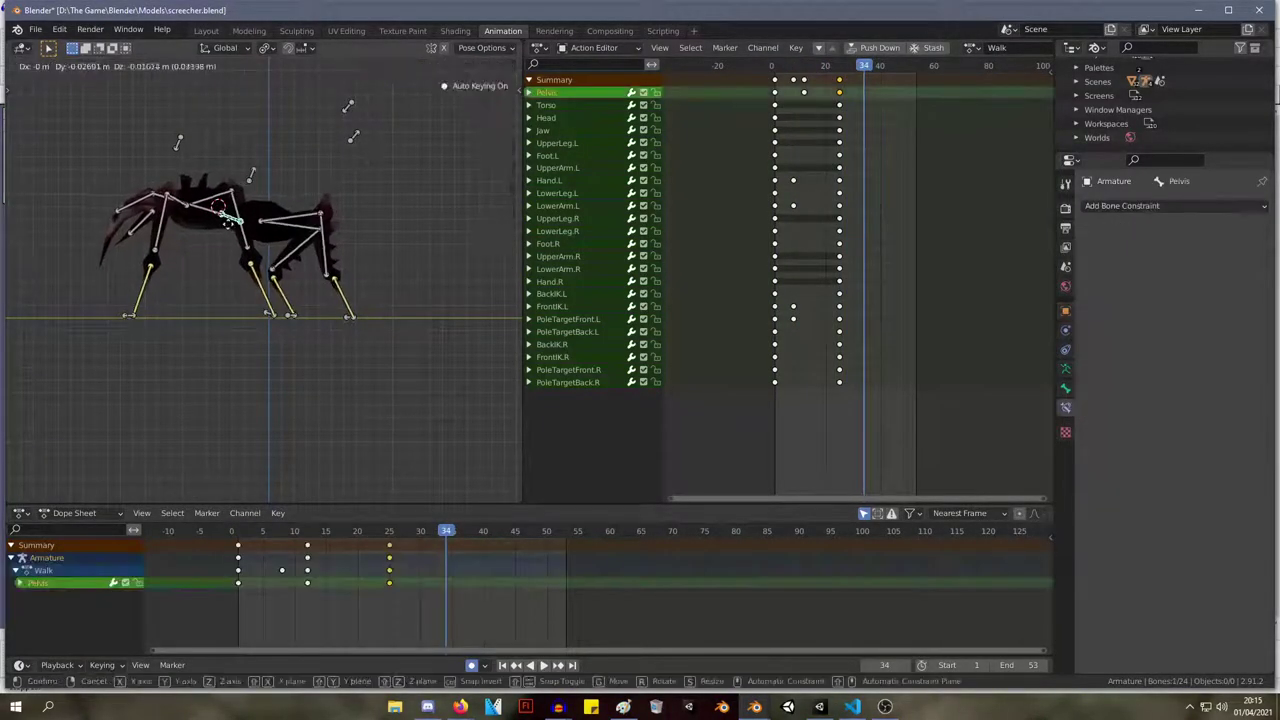
left_click(216, 236)
left_click(868, 84)
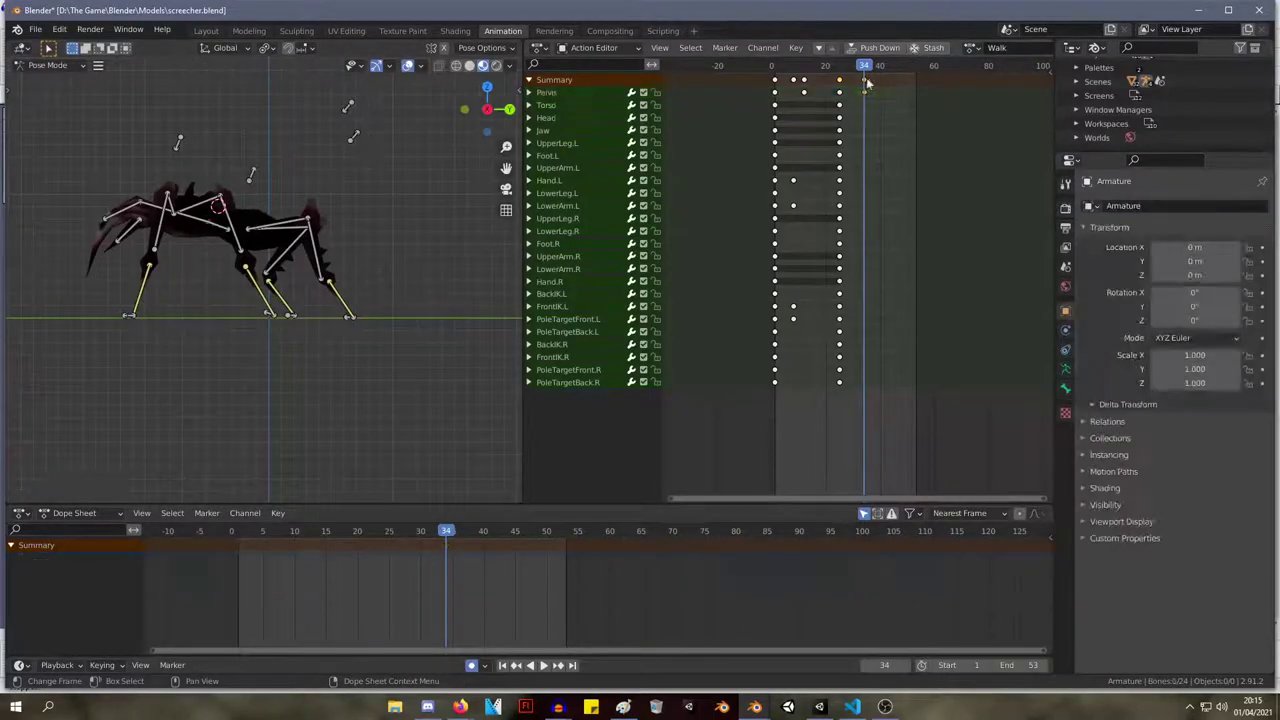
left_click_drag(862, 82, 771, 67)
Shift the Pelvis bone backward at frame 28, transfer its key to frame 25, and play the motion back.
key("space")
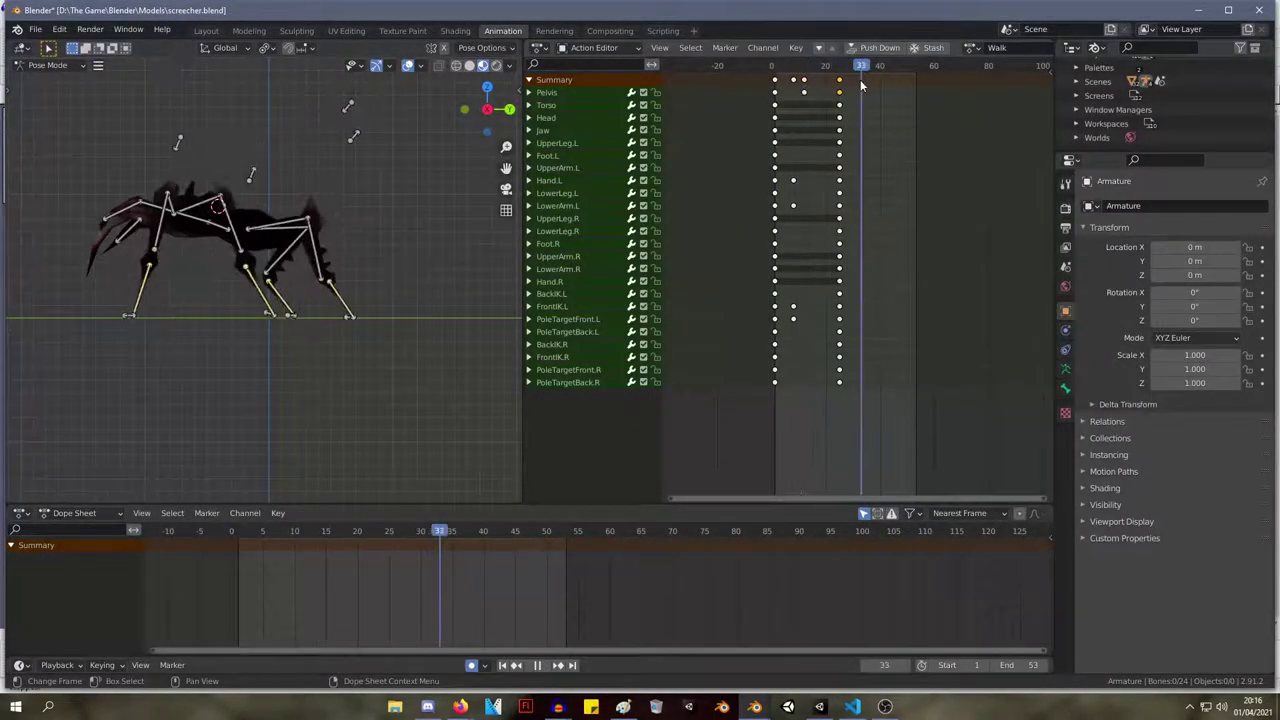
key("space")
left_click_drag(234, 230, 274, 220)
left_click(850, 83)
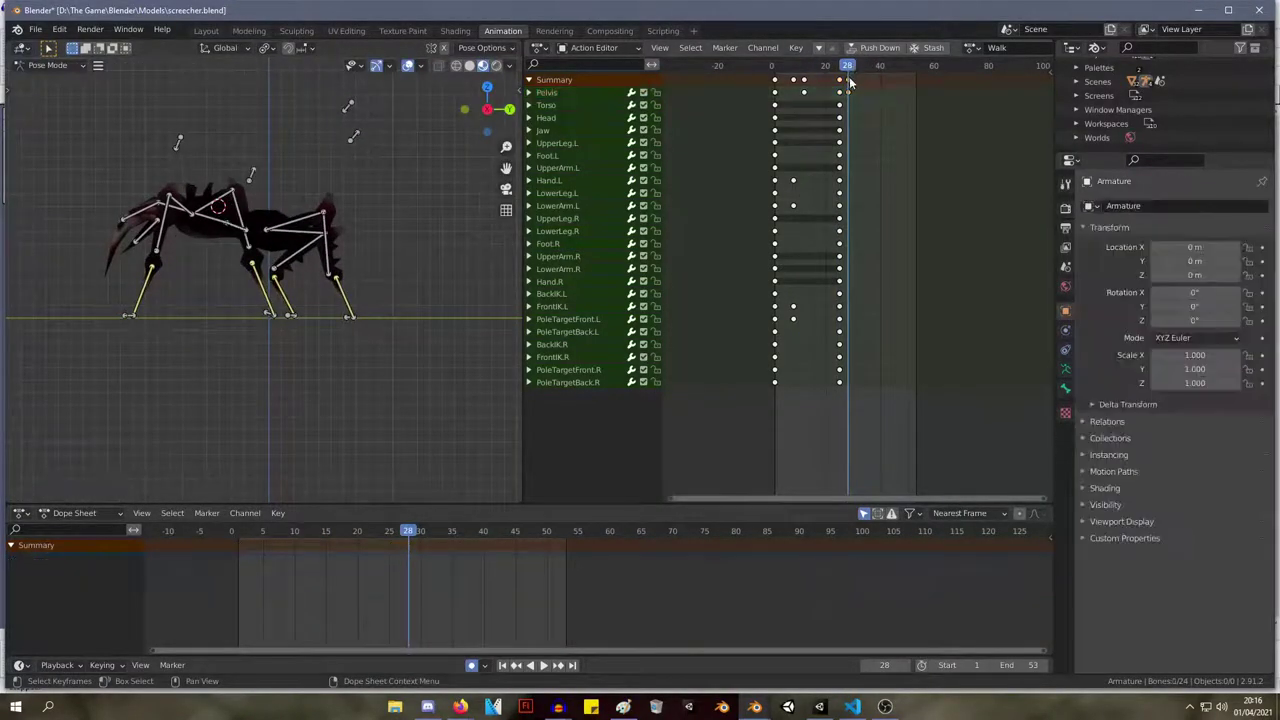
left_click_drag(850, 83, 842, 80)
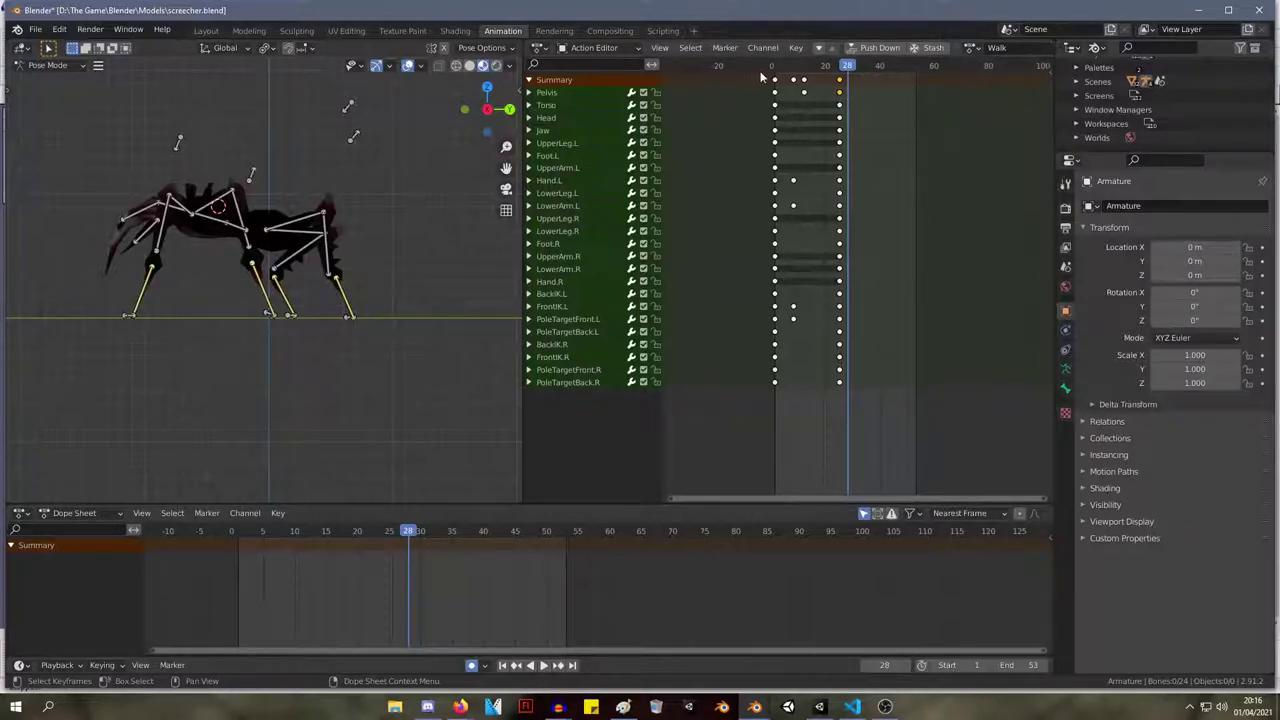
key("space")
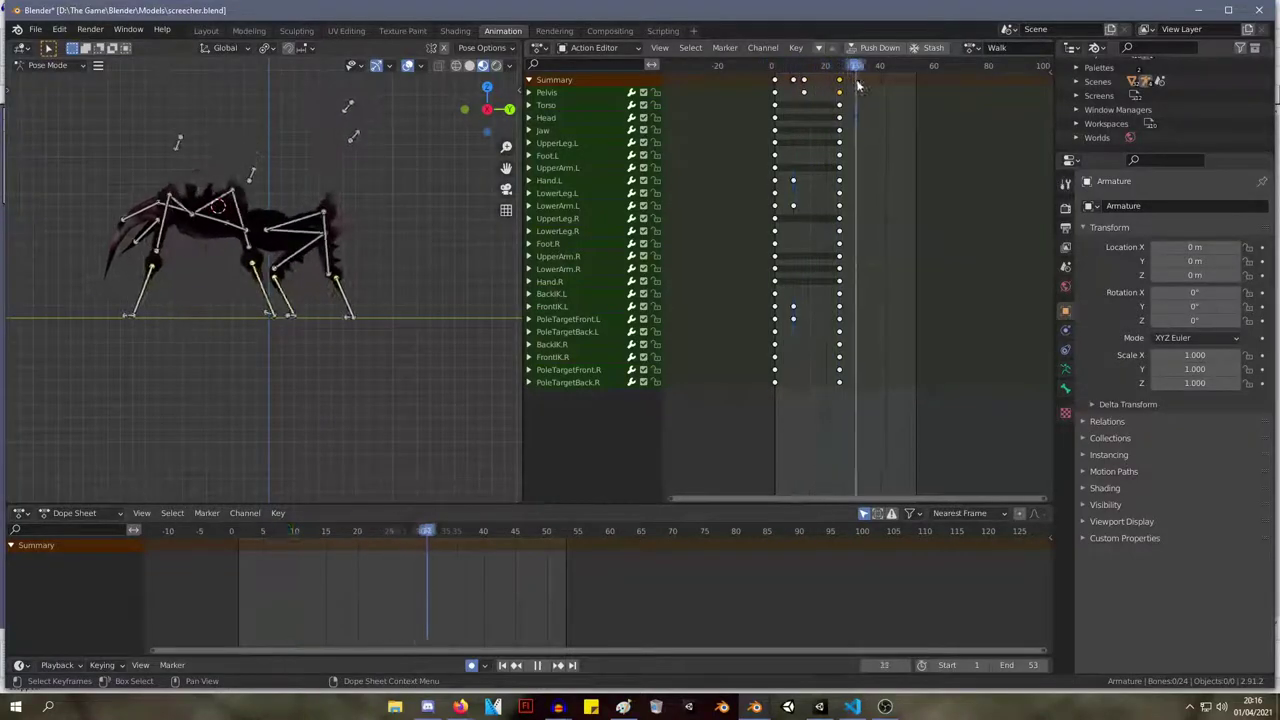
key("space")
middle_click_drag(366, 103, 368, 276)
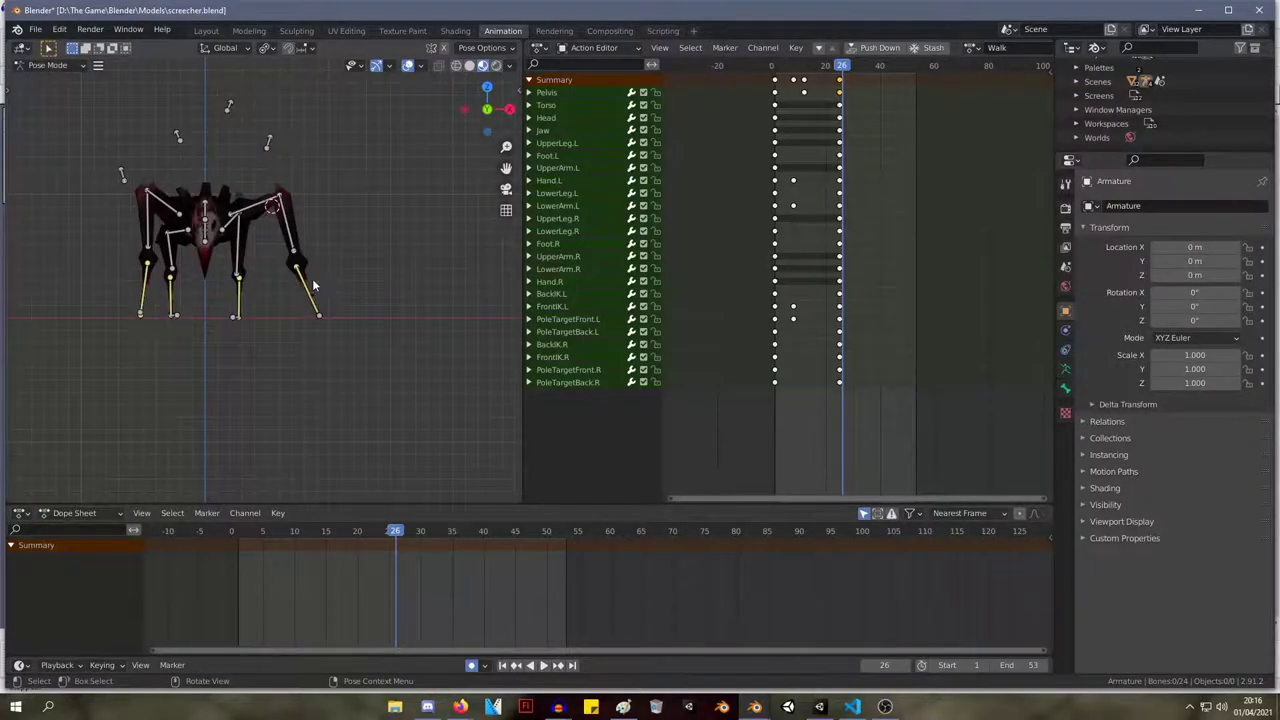
key("h")
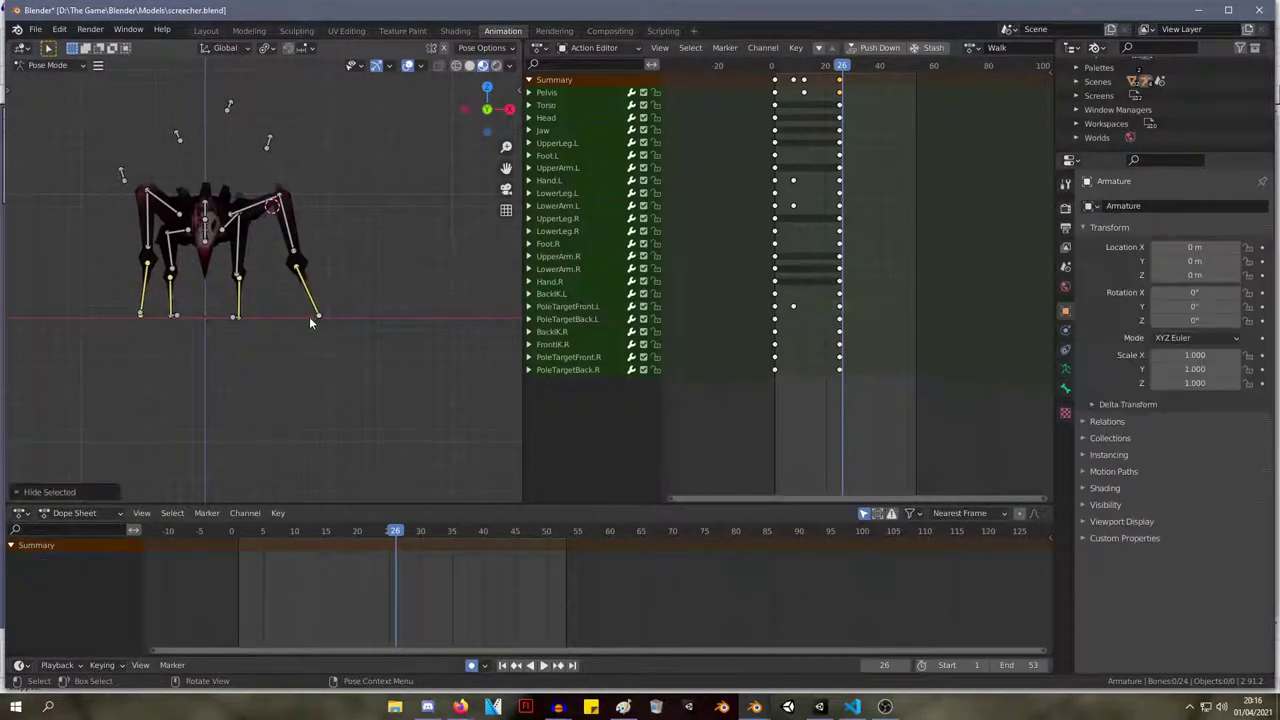
middle_click_drag(339, 313, 272, 276)
key("alt+h")
key("h")
key("ctrl+z")
Move the FrontIK.L bone inward at frame 26 in front view to narrow the front left leg's stance.
middle_click_drag(336, 338, 386, 297)
key("g")
right_click(378, 288)
key("KP_1")
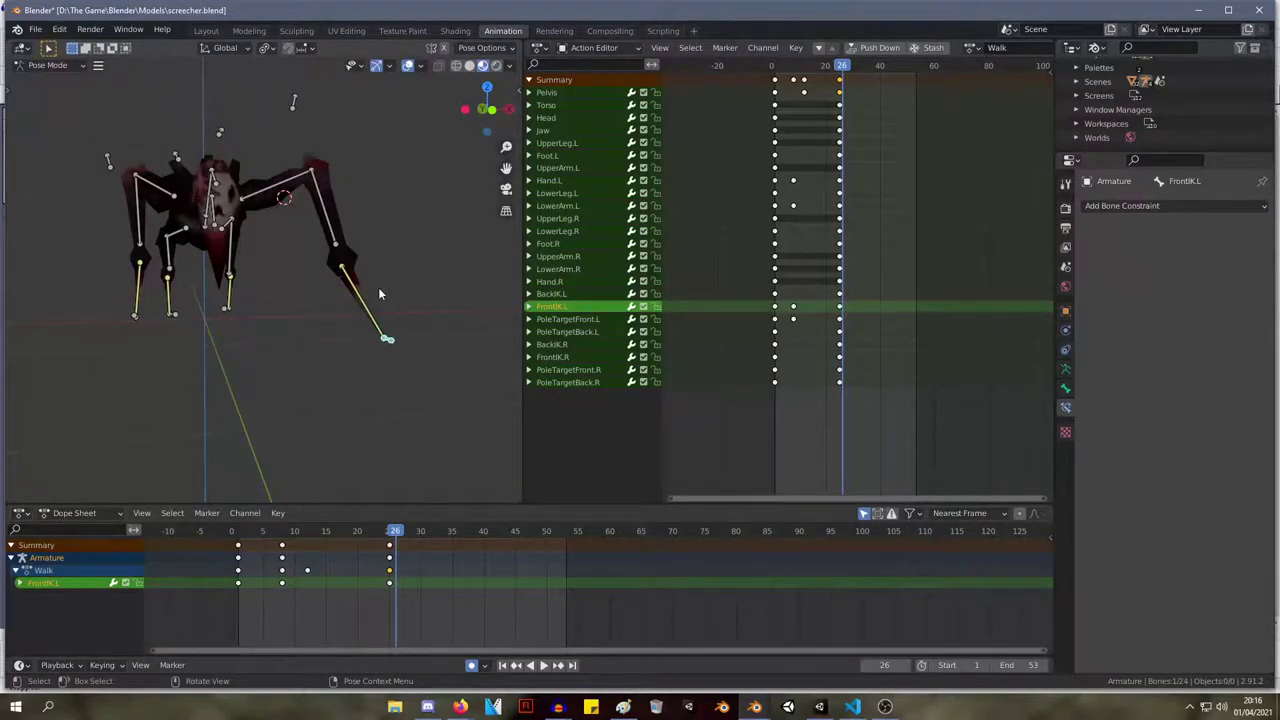
key("g")
left_click(358, 288)
Reposition the PoleTargetFront.R bone at frame 26 to adjust the bend of the front right leg.
middle_click_drag(360, 288, 405, 421)
left_click(418, 380)
key("g")
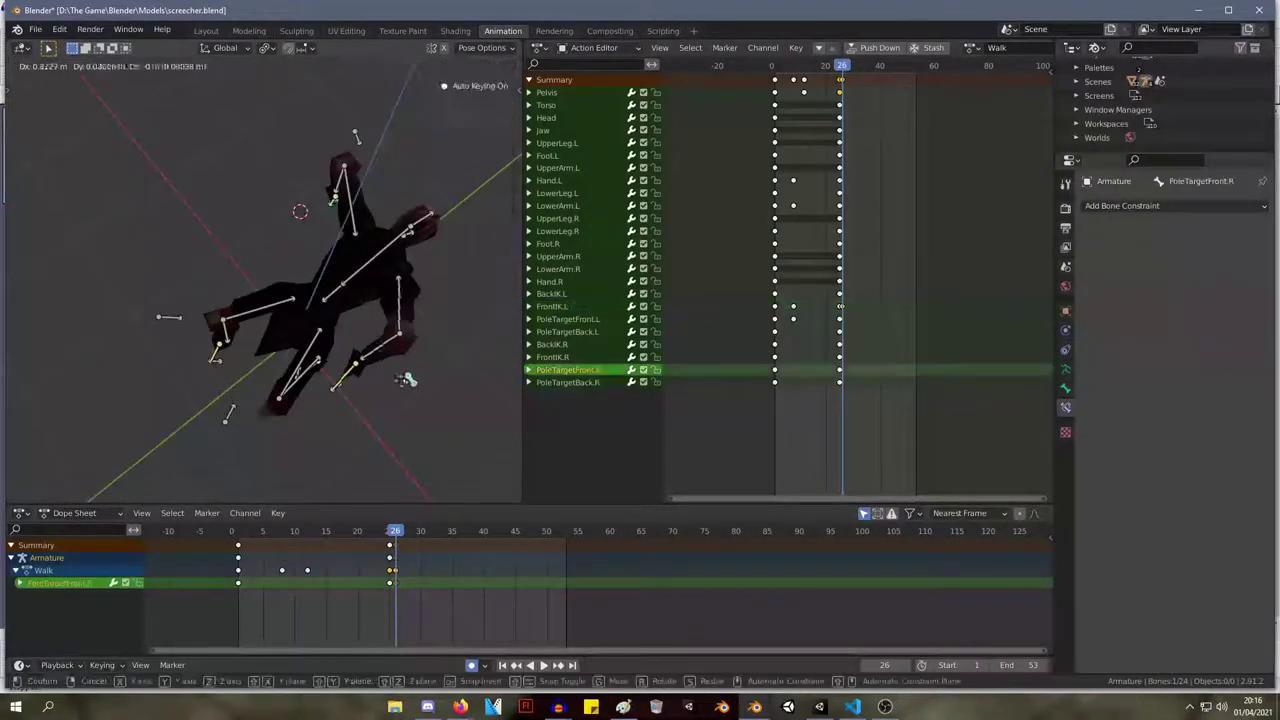
left_click(389, 375)
middle_click_drag(389, 375, 285, 320)
Move and rotate the BackIK.L bone at frame 26 and adjust the Foot.L bone to match.
left_click(348, 314)
key("g")
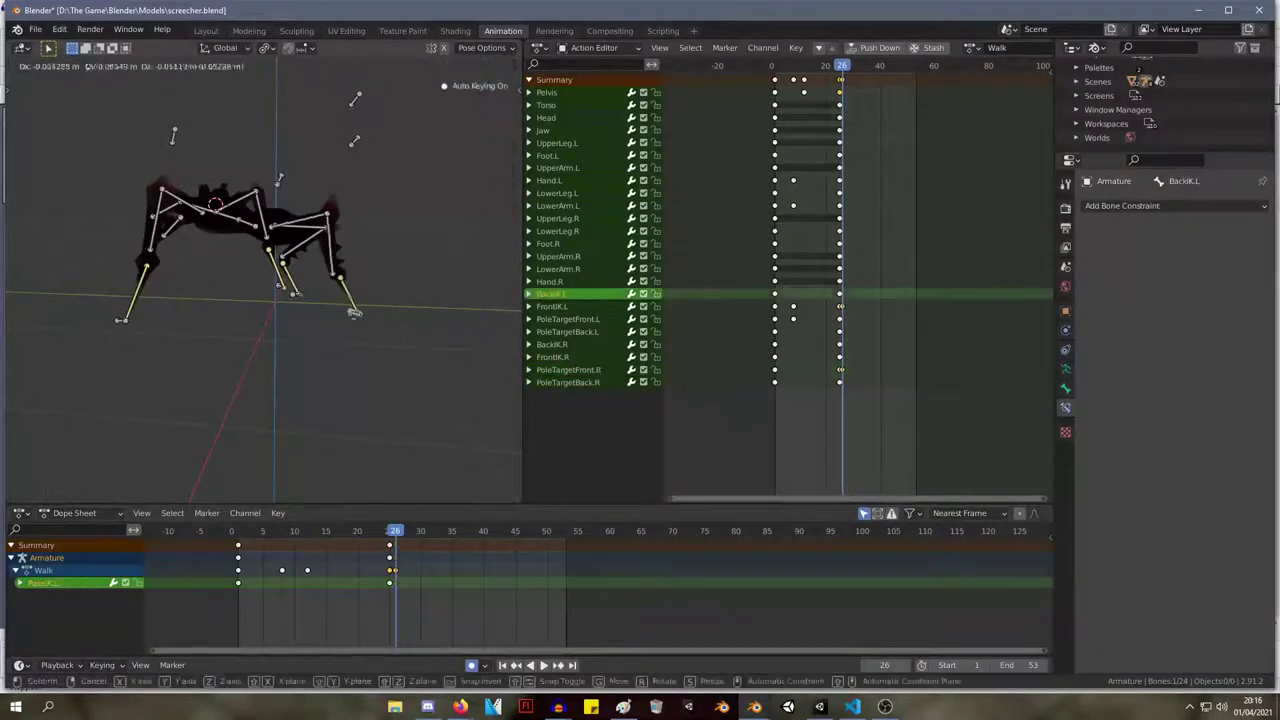
left_click(364, 310)
key("r")
left_click(387, 293)
left_click(361, 298)
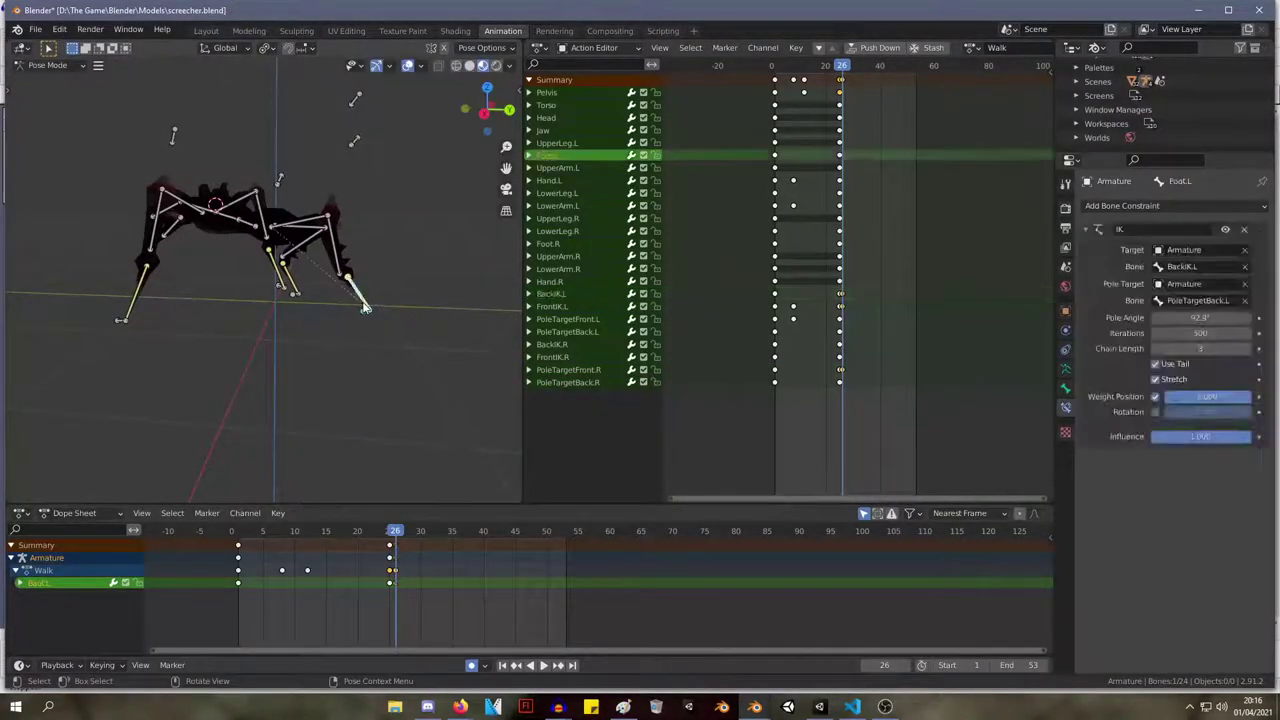
key("g")
left_click(358, 300)
Refine the rotation and position of the back left foot at frame 26 from another angle.
middle_click_drag(358, 300, 297, 280)
key("r")
key("Return")
key("g")
key("Return")
key("g")
left_click(417, 236)
key("Tab")
key("Tab")
Shift the contact pose keys from frame 25 and the new leg keys from frame 26 together onto frame 22.
mouse_move(397, 536)
left_mouse_down()
mouse_move(386, 536)
mouse_move(401, 535)
left_mouse_up()
left_click(856, 156)
left_click_drag(843, 80, 840, 80)
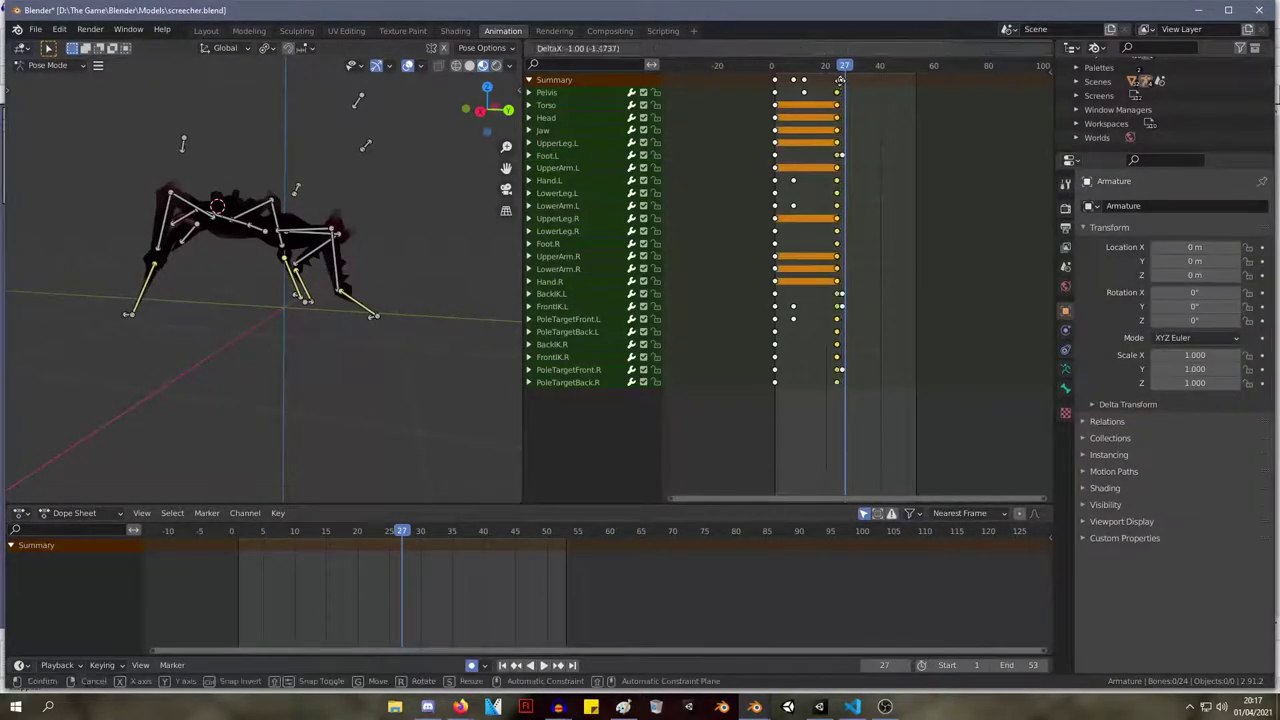
left_click(838, 80)
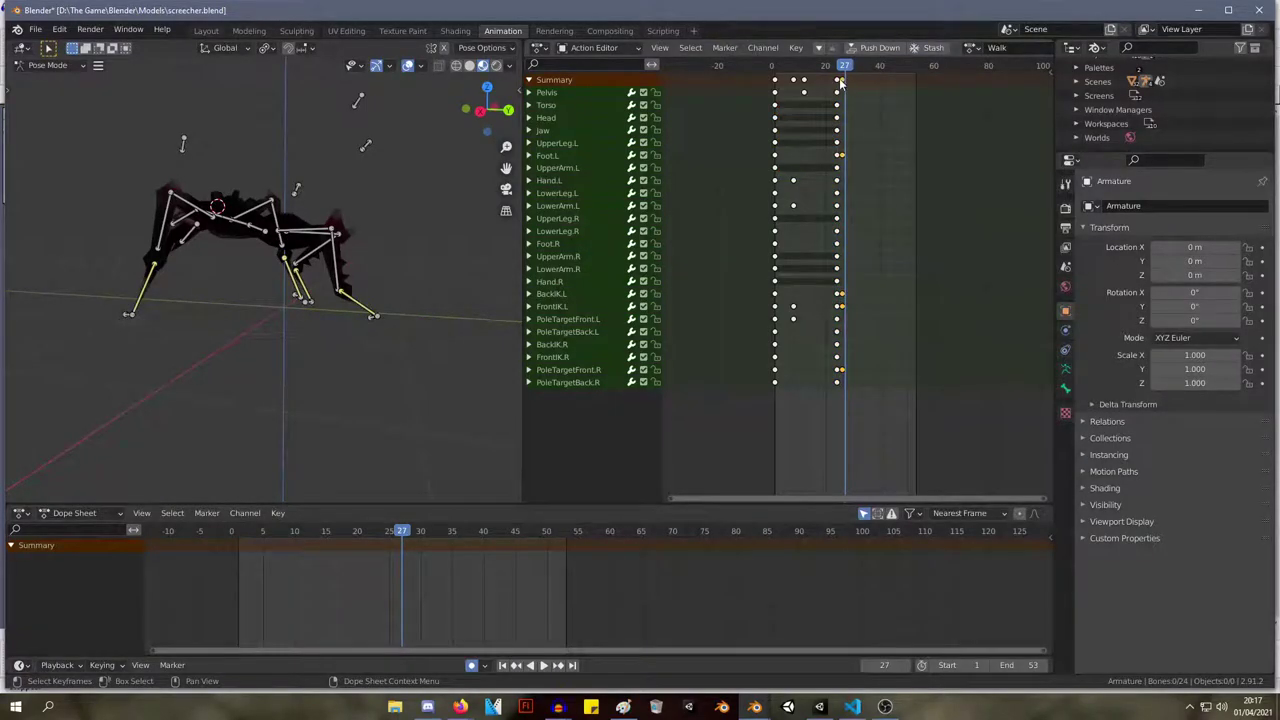
left_click(840, 80)
key("g")
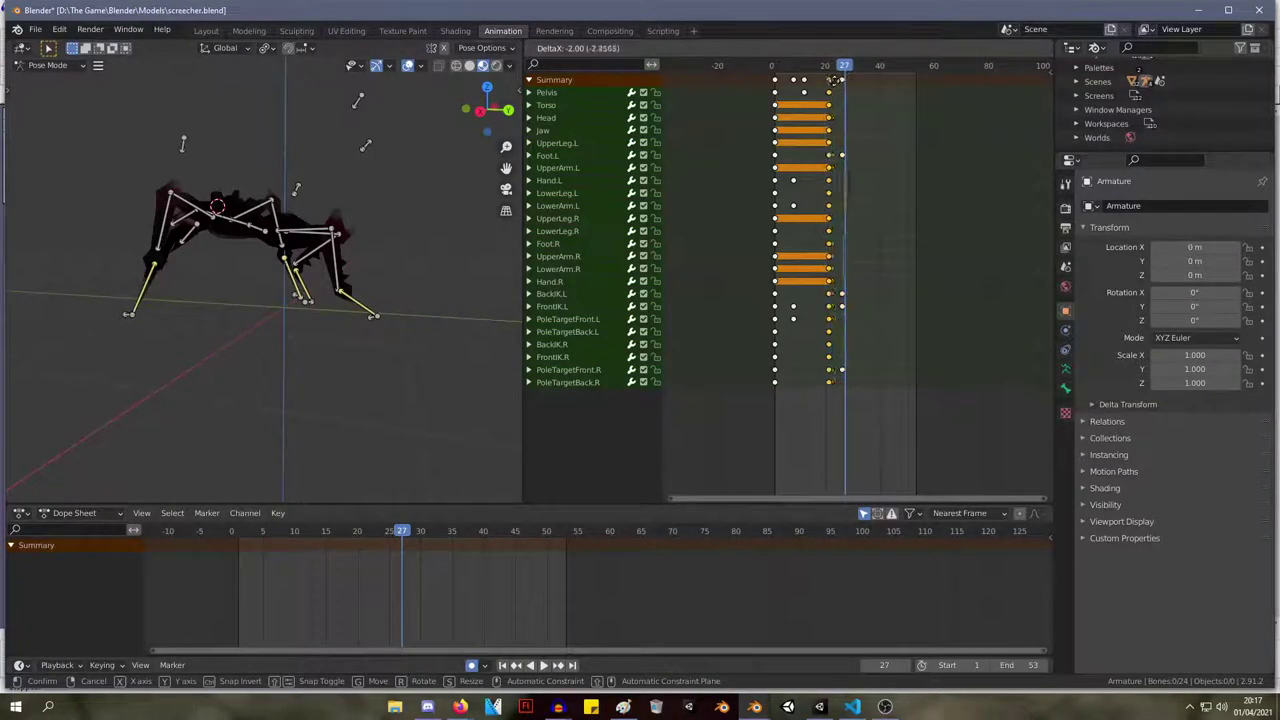
left_click(838, 80)
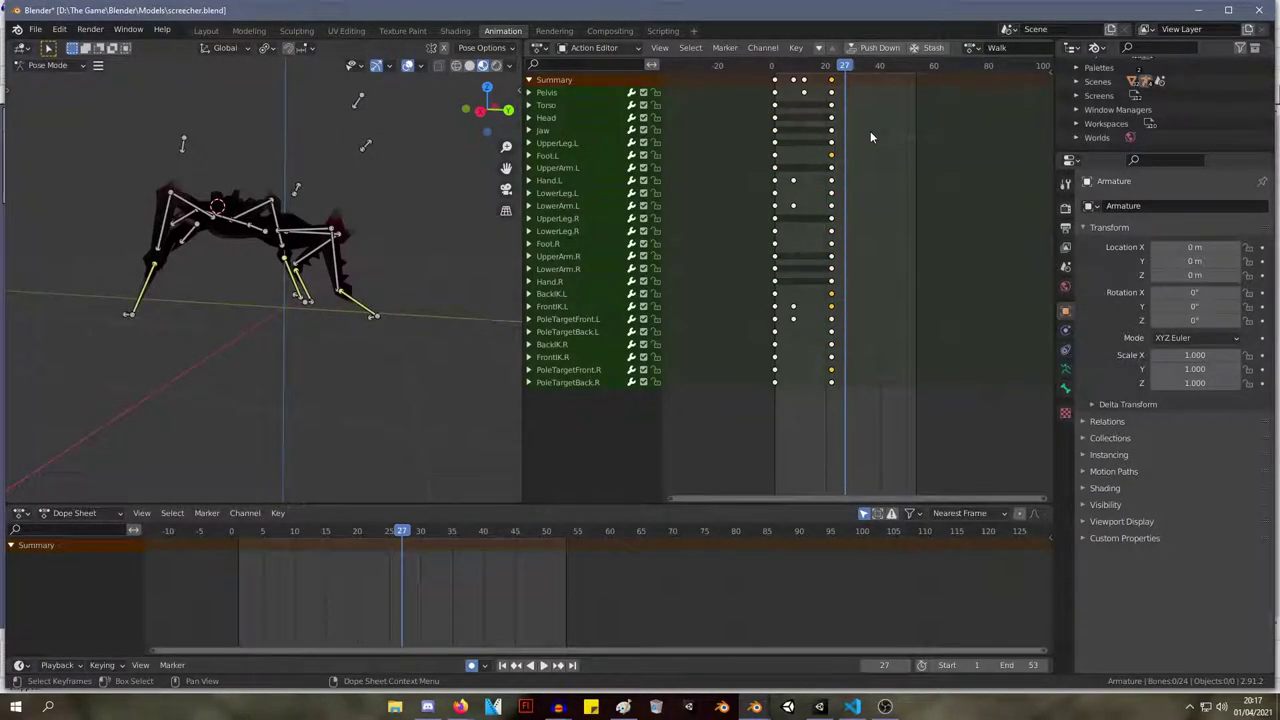
Play back and scrub the retimed stride from the side to examine the leg and body motion.
scroll(404, 254, "up", 6)
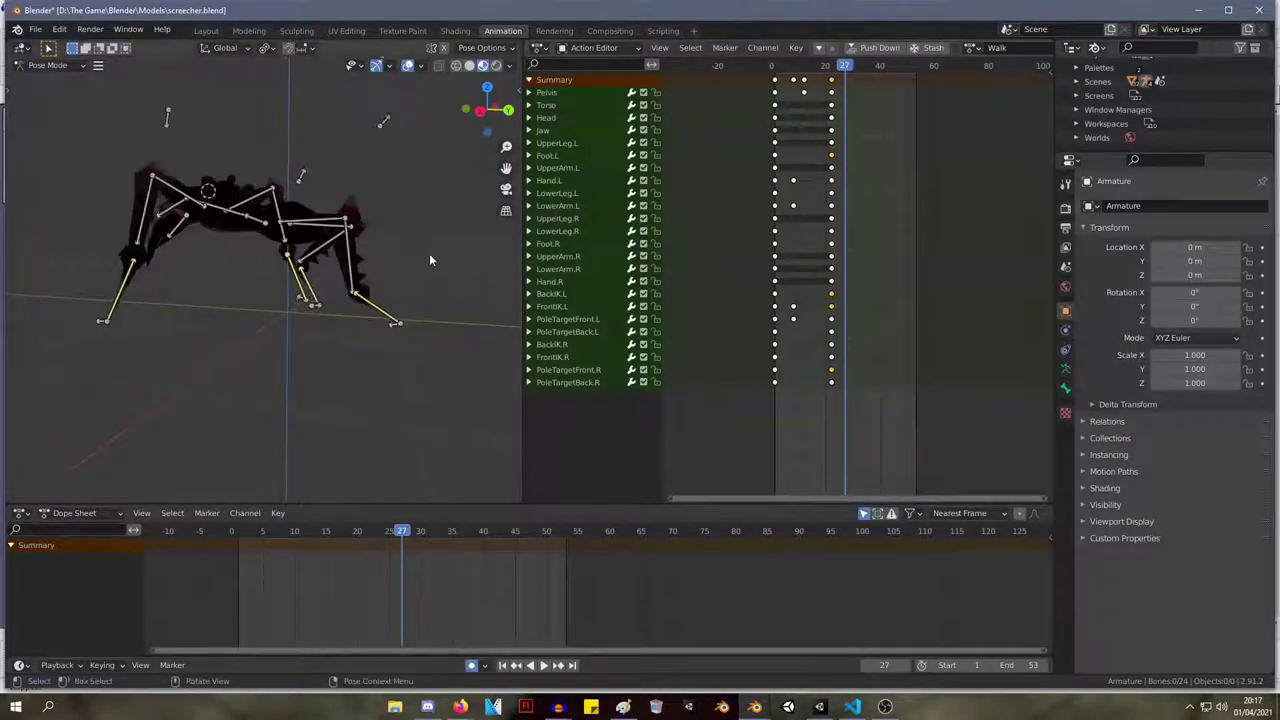
key("space")
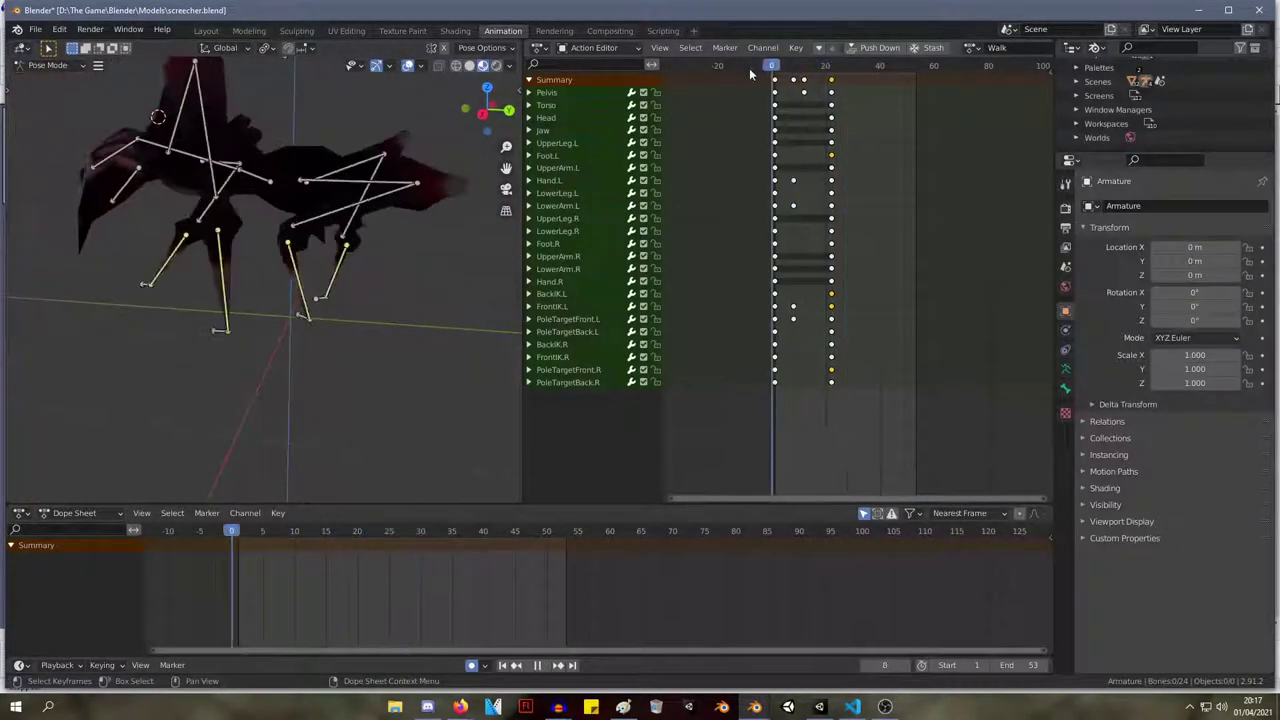
mouse_move(783, 68)
left_mouse_down()
mouse_move(770, 68)
mouse_move(833, 76)
mouse_move(724, 53)
mouse_move(833, 54)
mouse_move(770, 52)
left_mouse_up()
key("space")
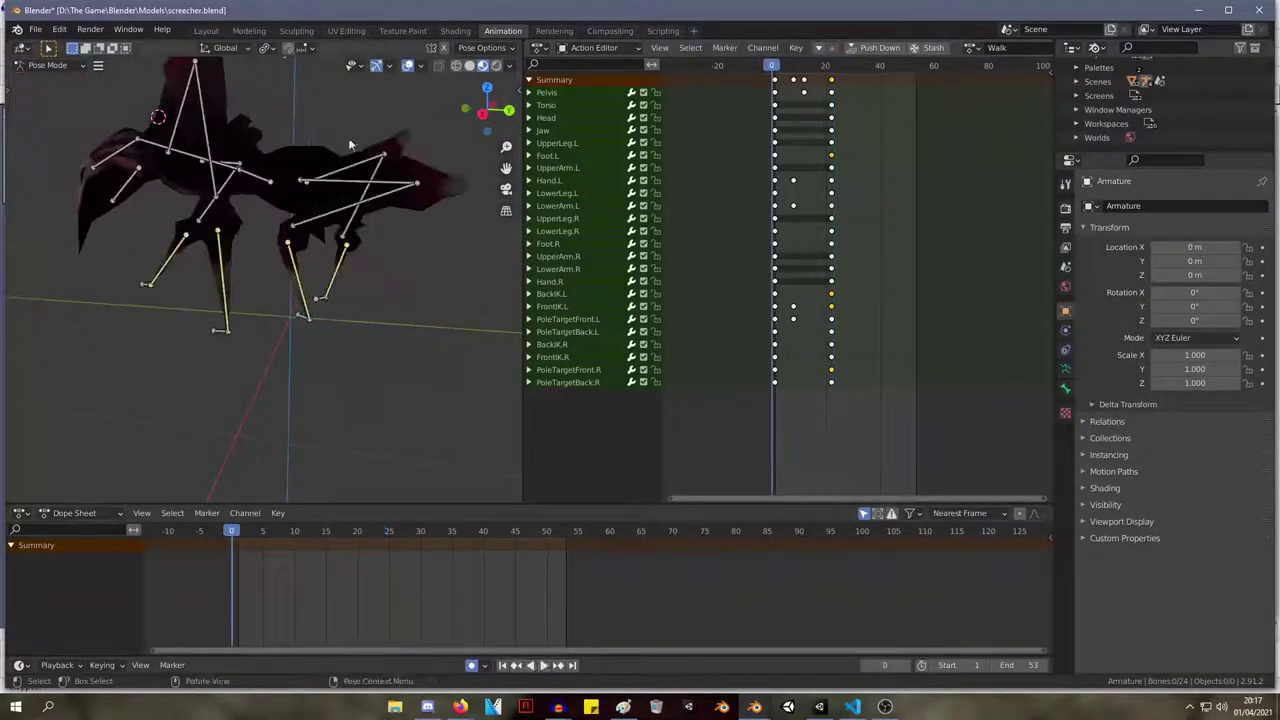
scroll(144, 136, "down", 3)
middle_click_drag(144, 136, 188, 133)
key("space")
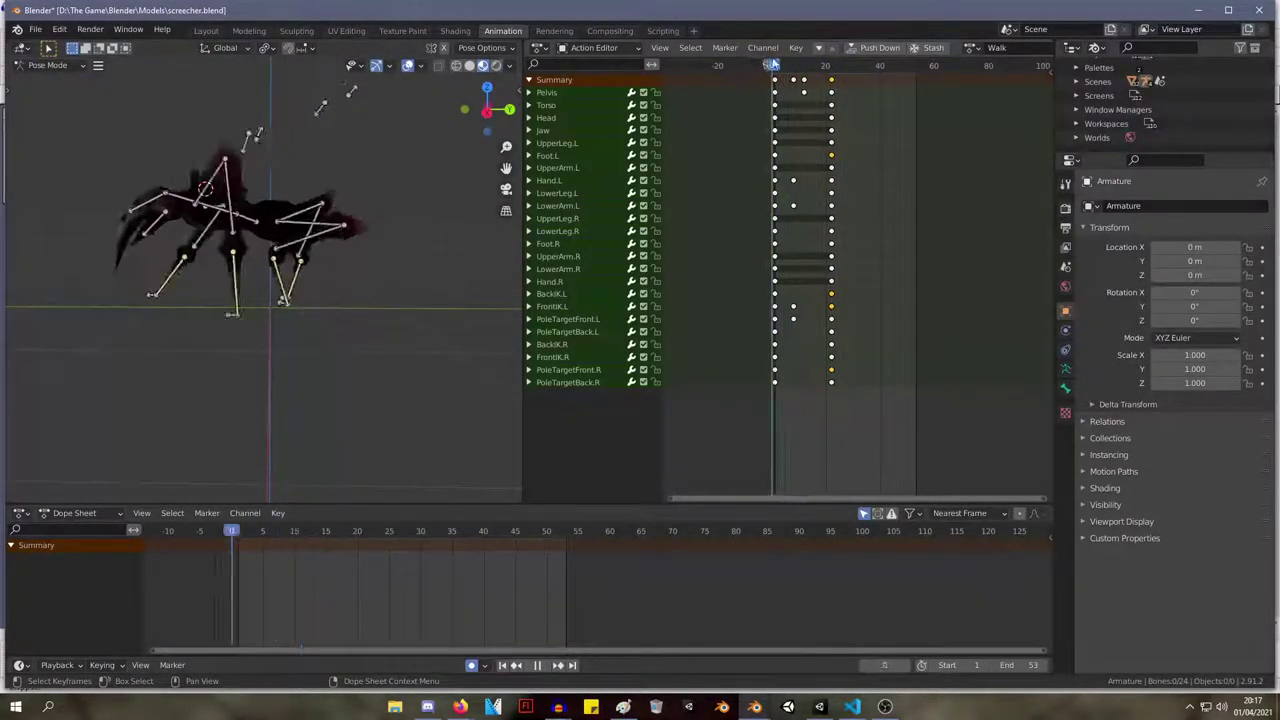
Move the BackIK.R bone backward at frame 30, viewing the creature from its opposite side.
middle_click_drag(230, 130, 46, 162)
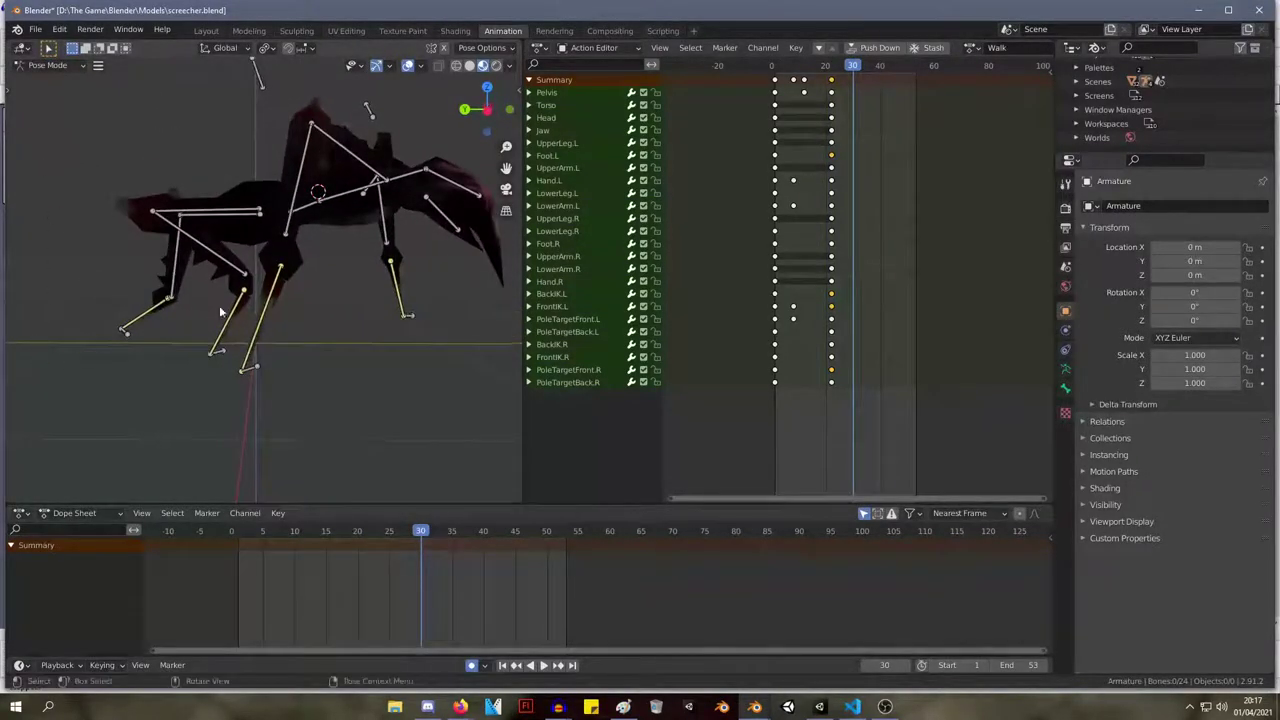
left_click(218, 354)
key("g")
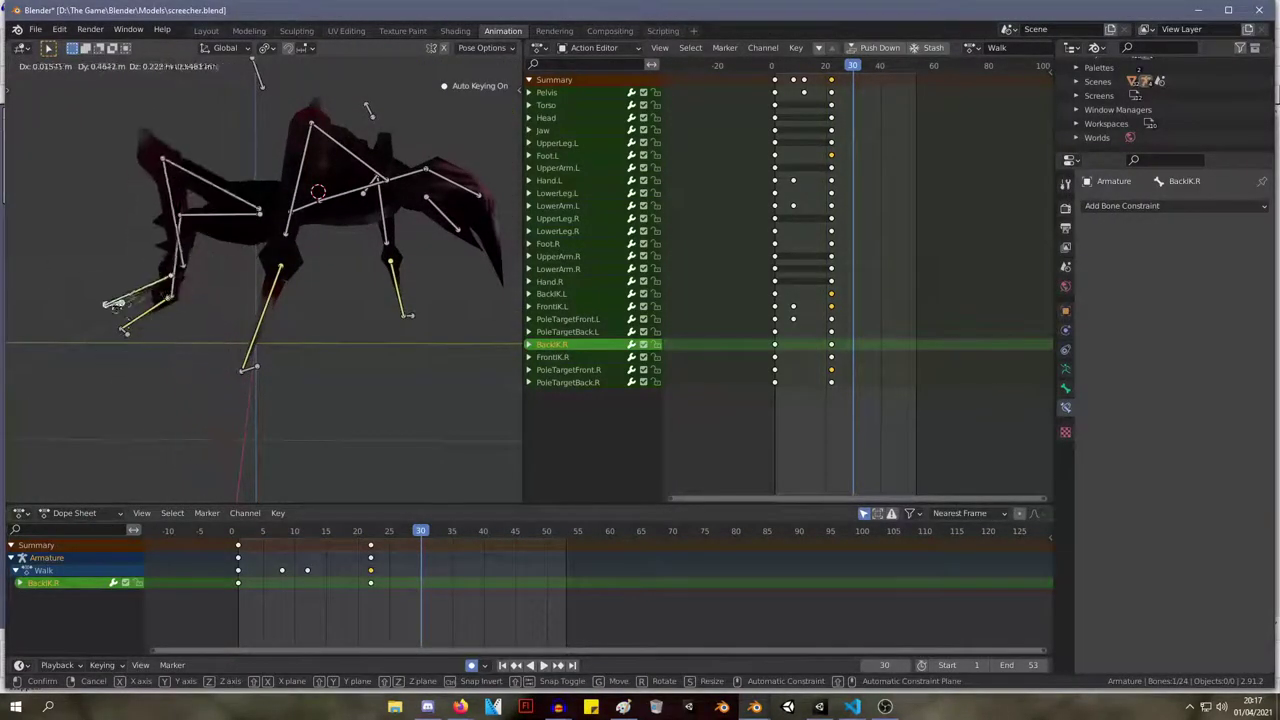
left_click(150, 372)
Rotate the Foot.R bone at frame 30 to adjust the angle of the back right foot.
left_click(184, 330)
key("r")
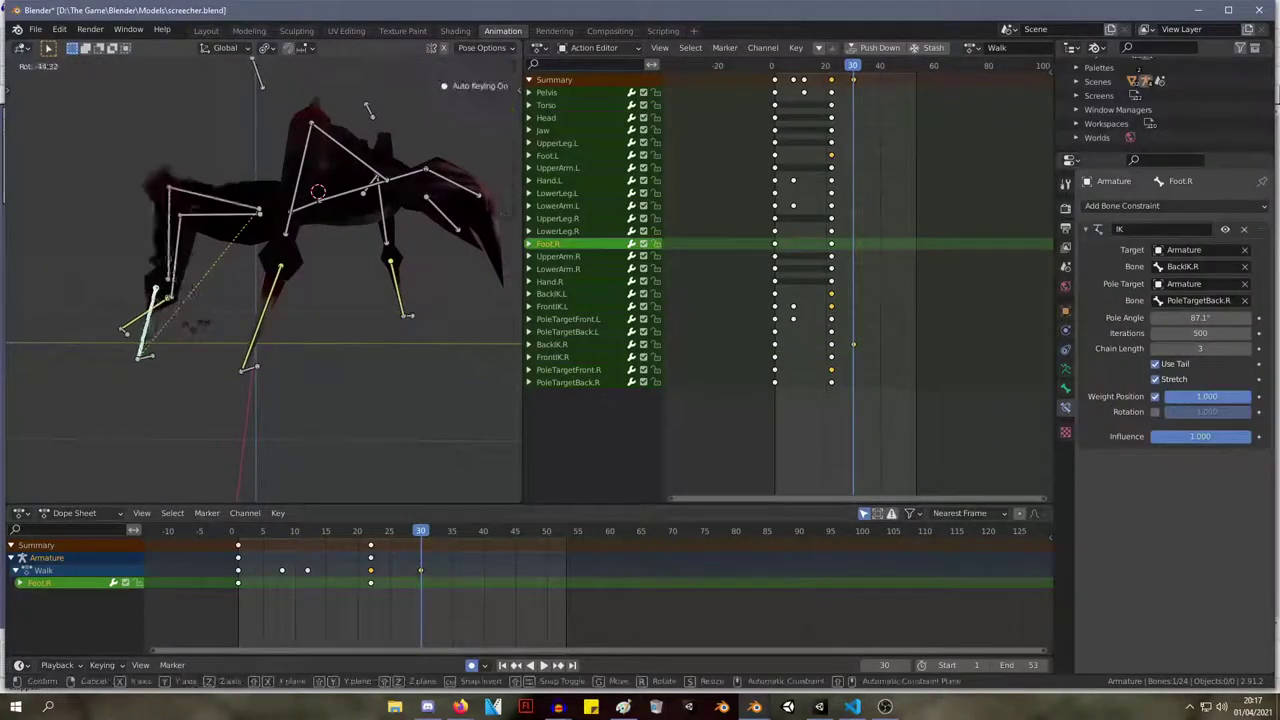
left_click(192, 323)
key("r")
left_click(229, 306)
middle_click_drag(236, 308, 240, 360)
key("r")
left_click(414, 307)
Rotate the Pelvis bone slightly at frame 30 to adjust the tilt of the body.
scroll(191, 334, "down", 5)
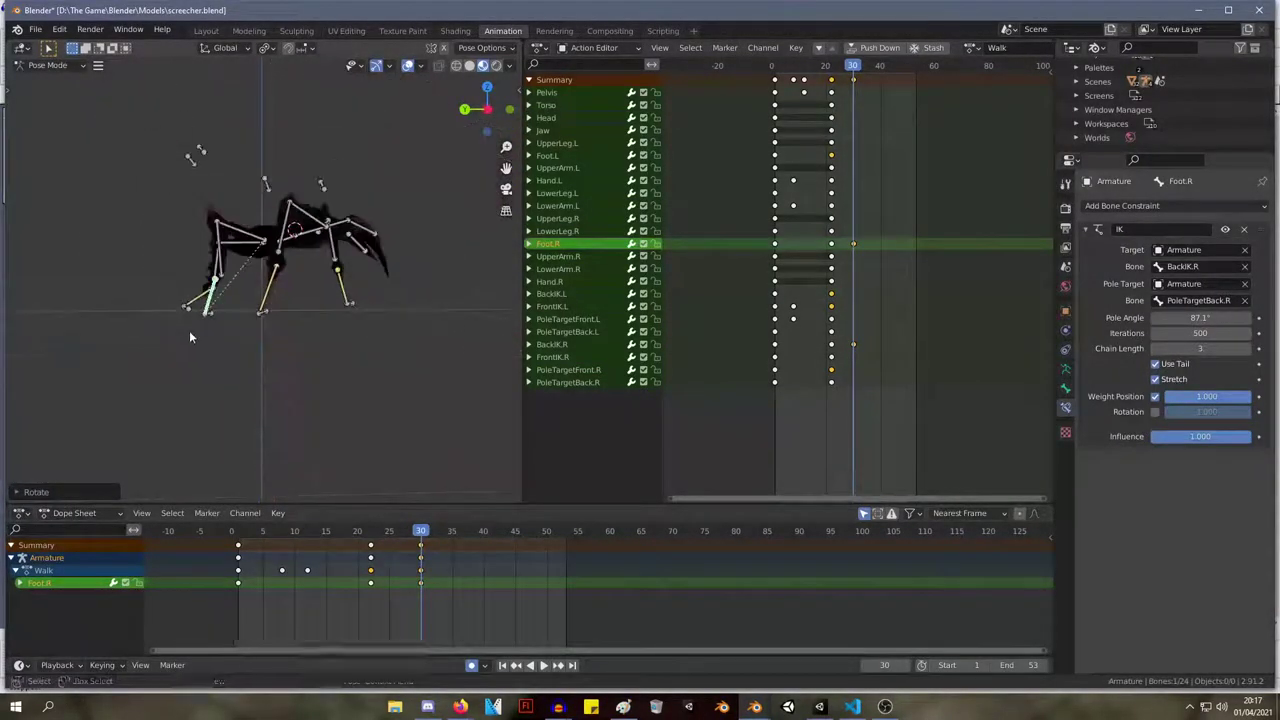
mouse_move(298, 250)
middle_mouse_down()
mouse_move(274, 264)
mouse_move(286, 257)
middle_mouse_up()
left_click(302, 252)
left_click(293, 255)
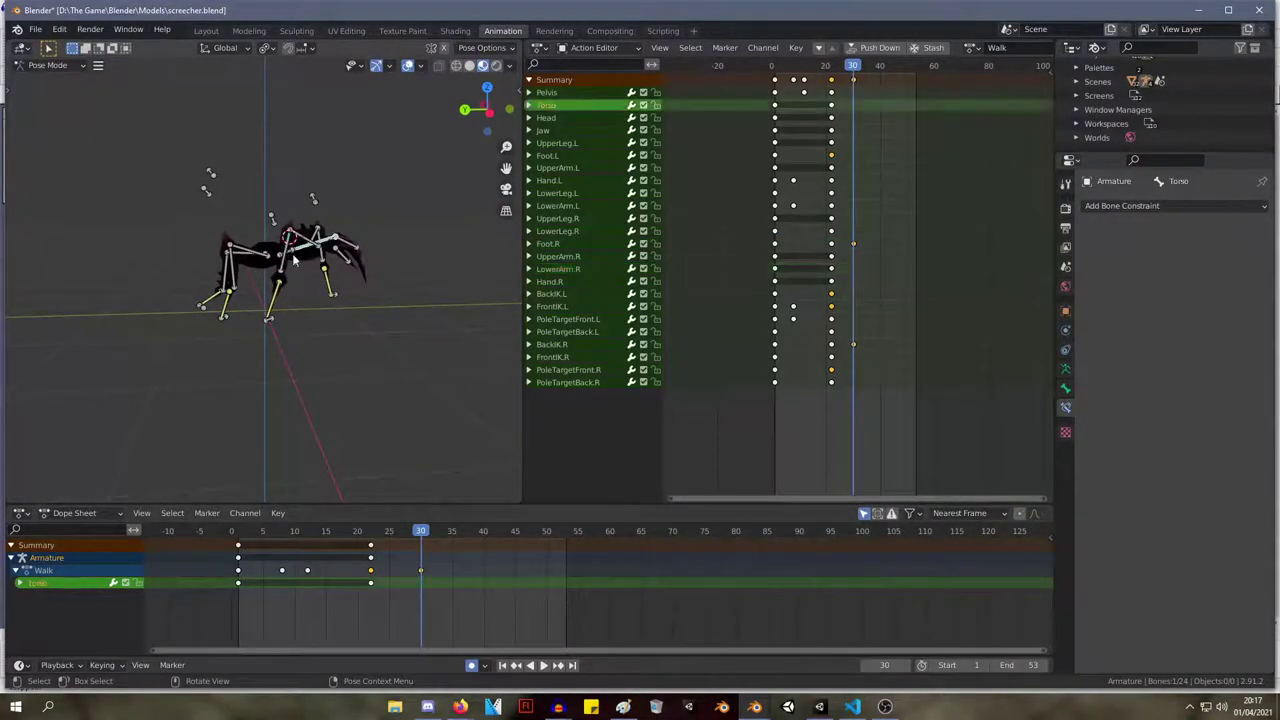
left_click(286, 250)
key("g")
key("r")
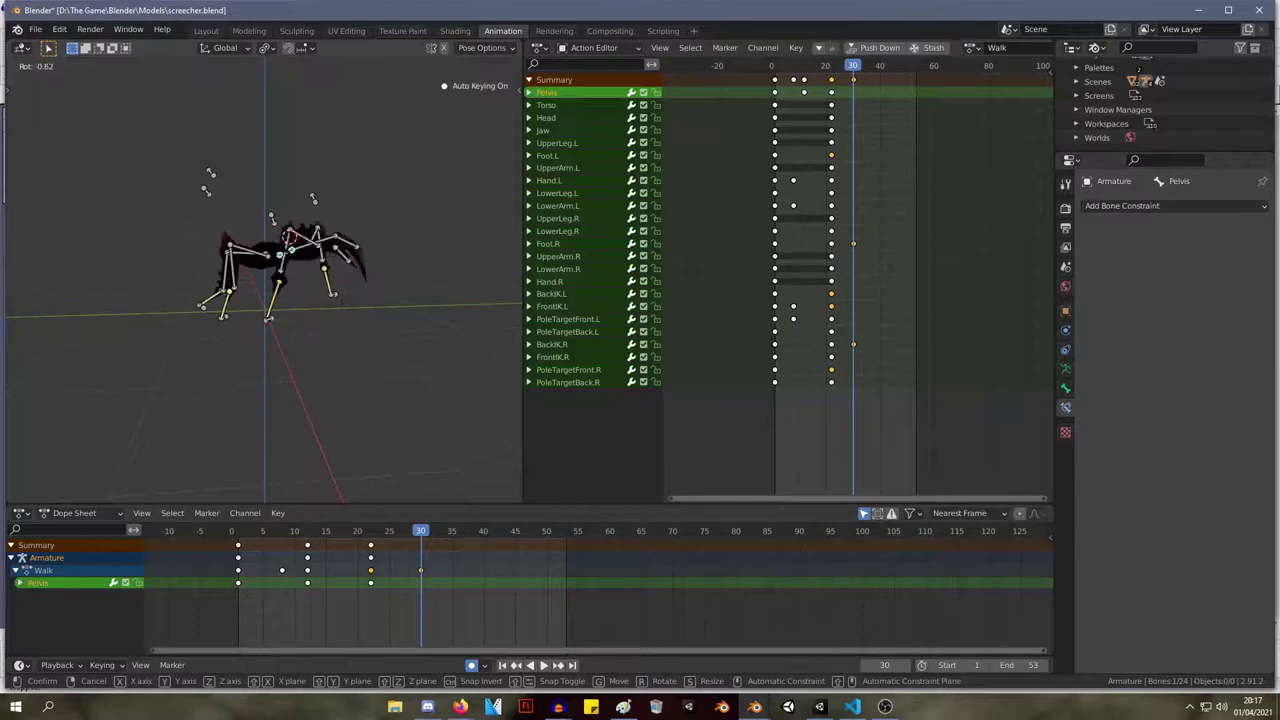
left_click(325, 250)
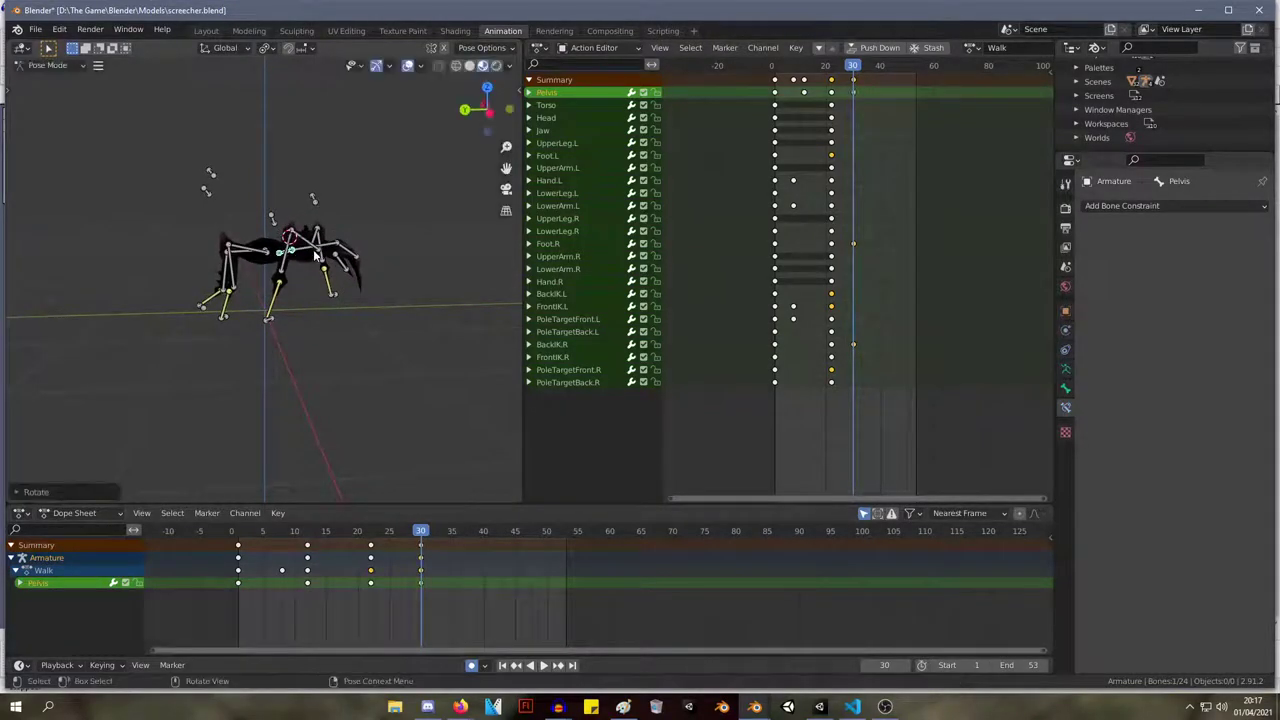
Rotate the Torso bone at frame 30 to adjust the angle of the front of the body.
left_click(333, 247)
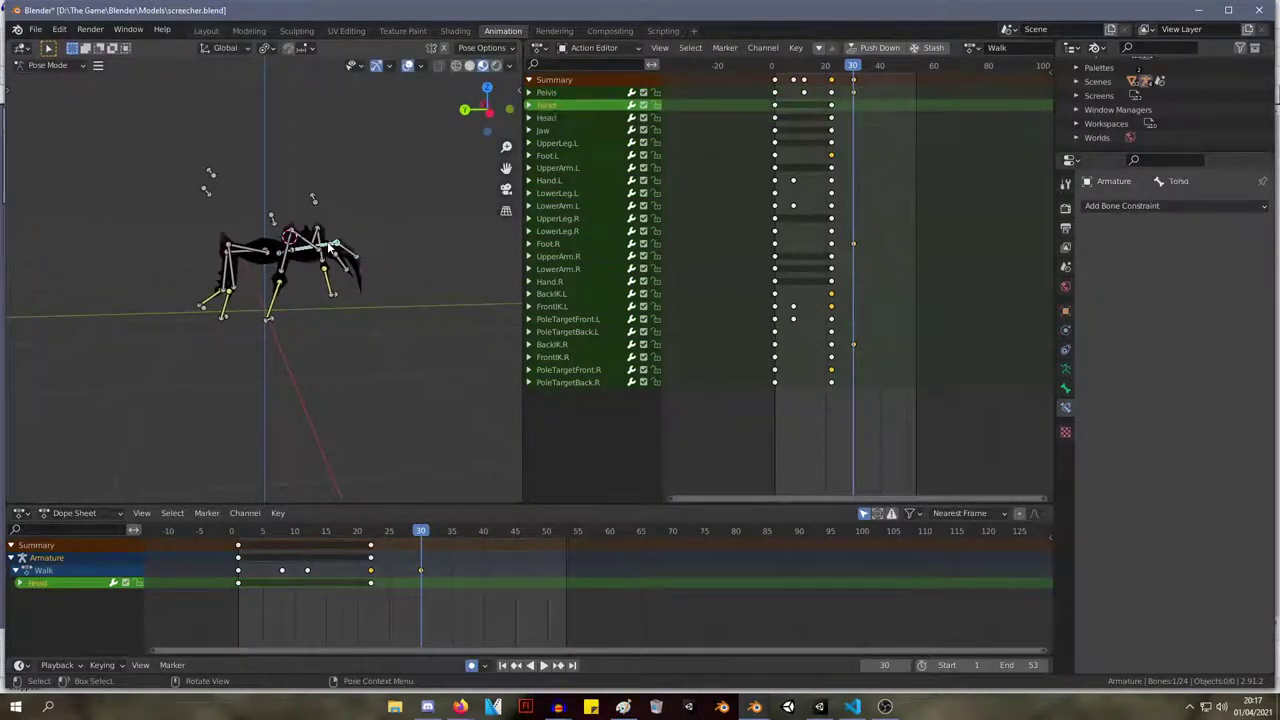
key("r")
left_click(215, 243)
Shift the new body and back right leg keys from frame 30 onto frame 22 and play back the walk.
middle_click_drag(215, 243, 151, 237)
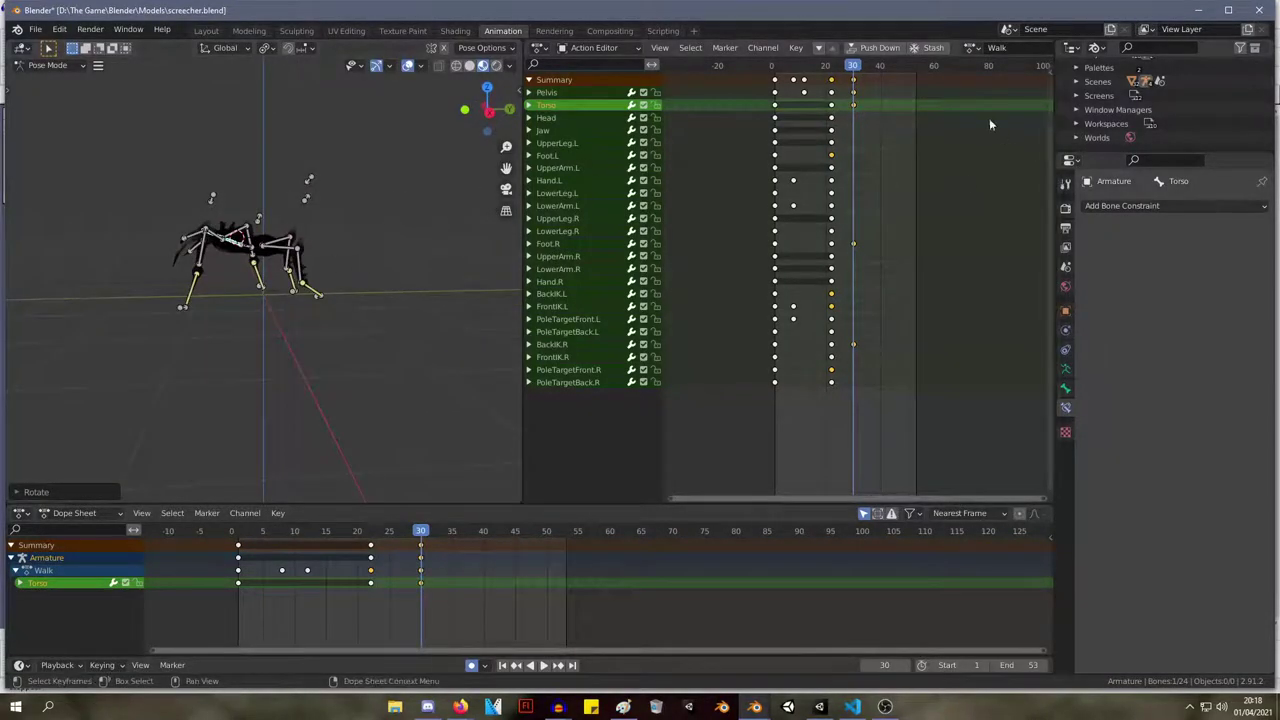
left_click(855, 81)
left_click_drag(855, 81, 849, 79)
left_click(833, 79)
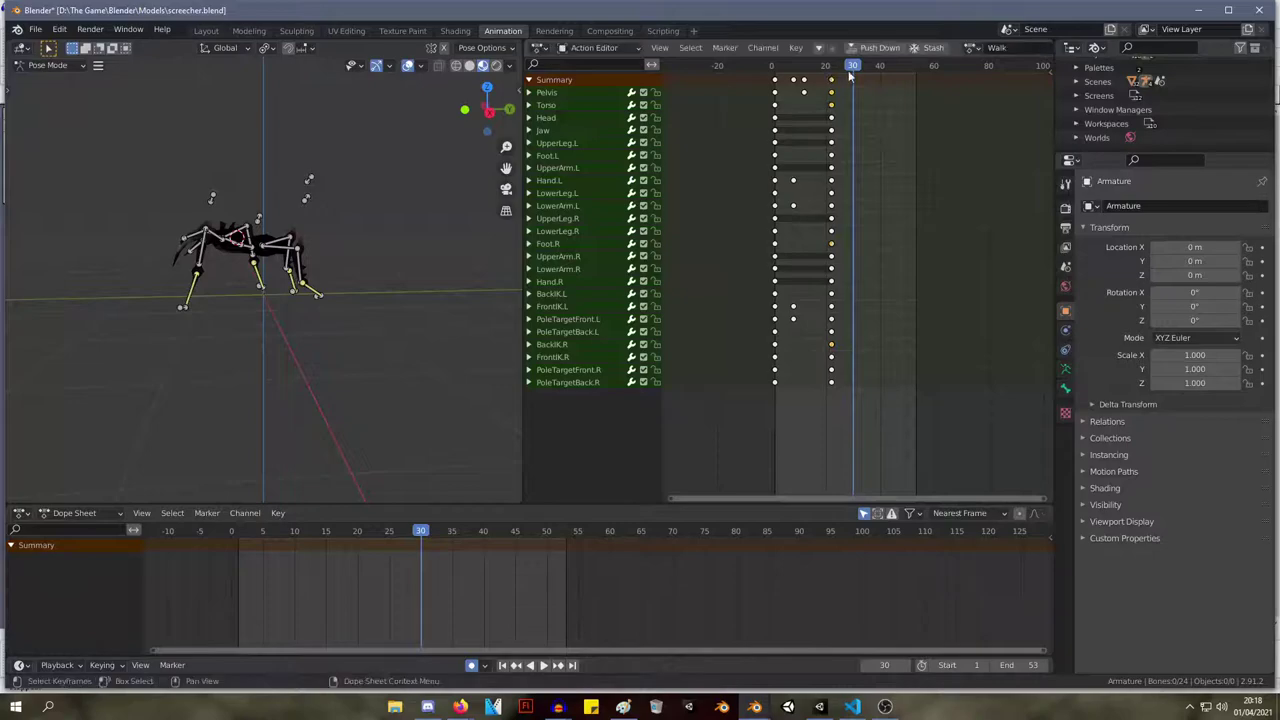
key("space")
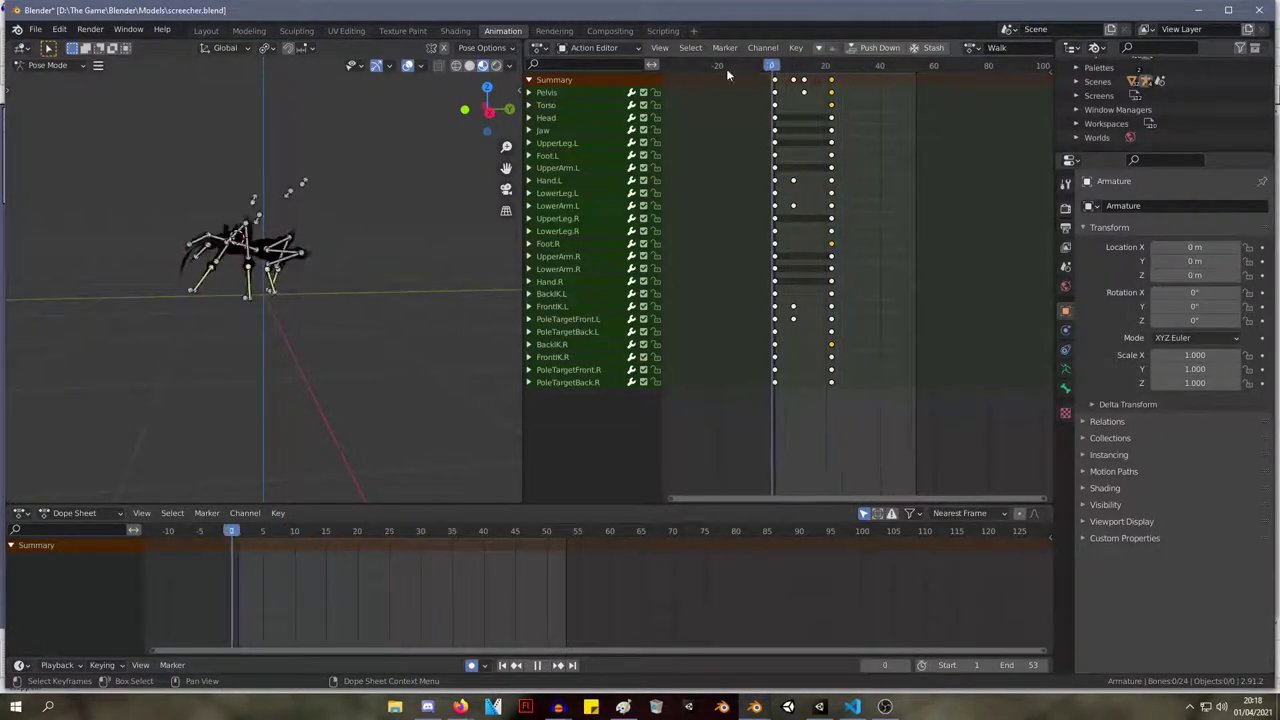
Adjust the BackIK.R and Foot.R bones at frame 0 to reposition the back right foot in the first pose.
key("Escape")
middle_click_drag(369, 175, 362, 236)
scroll(434, 220, "up", 5)
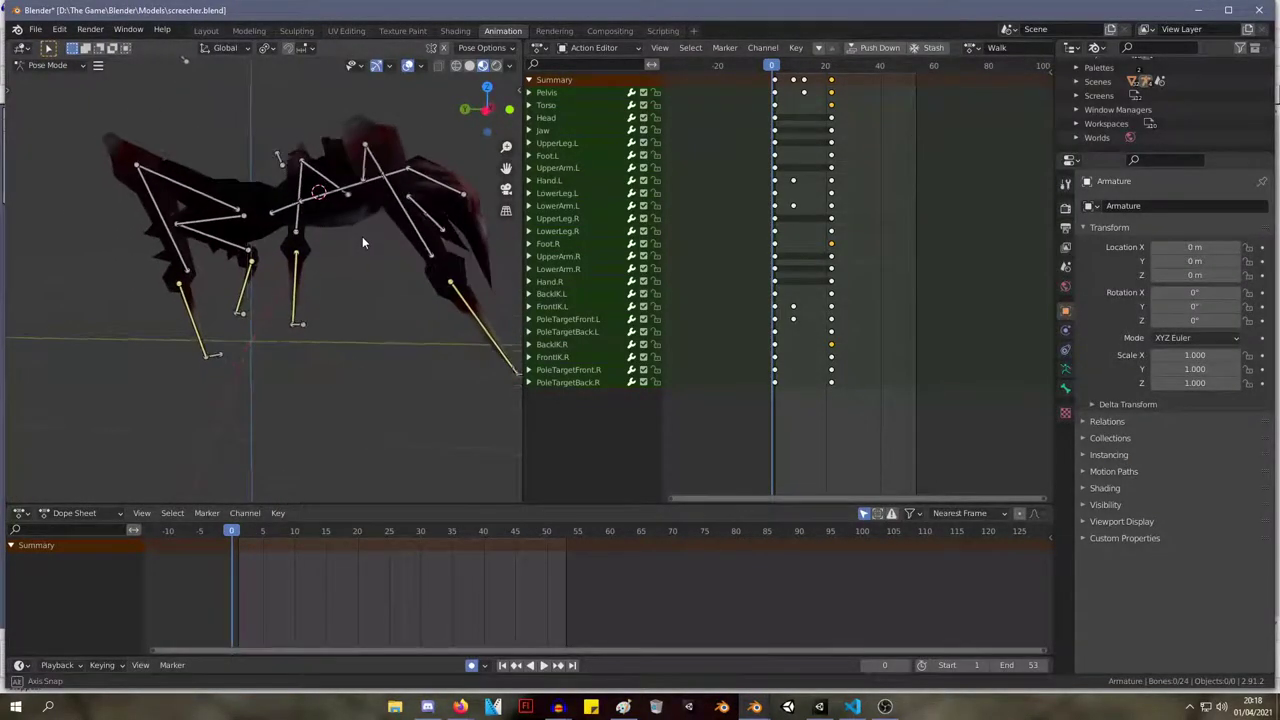
left_click(221, 356)
scroll(240, 325, "down", 4)
middle_click_drag(258, 292, 254, 319)
left_click_drag(254, 319, 205, 310)
left_click(182, 287)
middle_click_drag(182, 287, 395, 300)
Shift the new back right foot keys from frame 0 onto the first pose at frame 1.
left_click(772, 86)
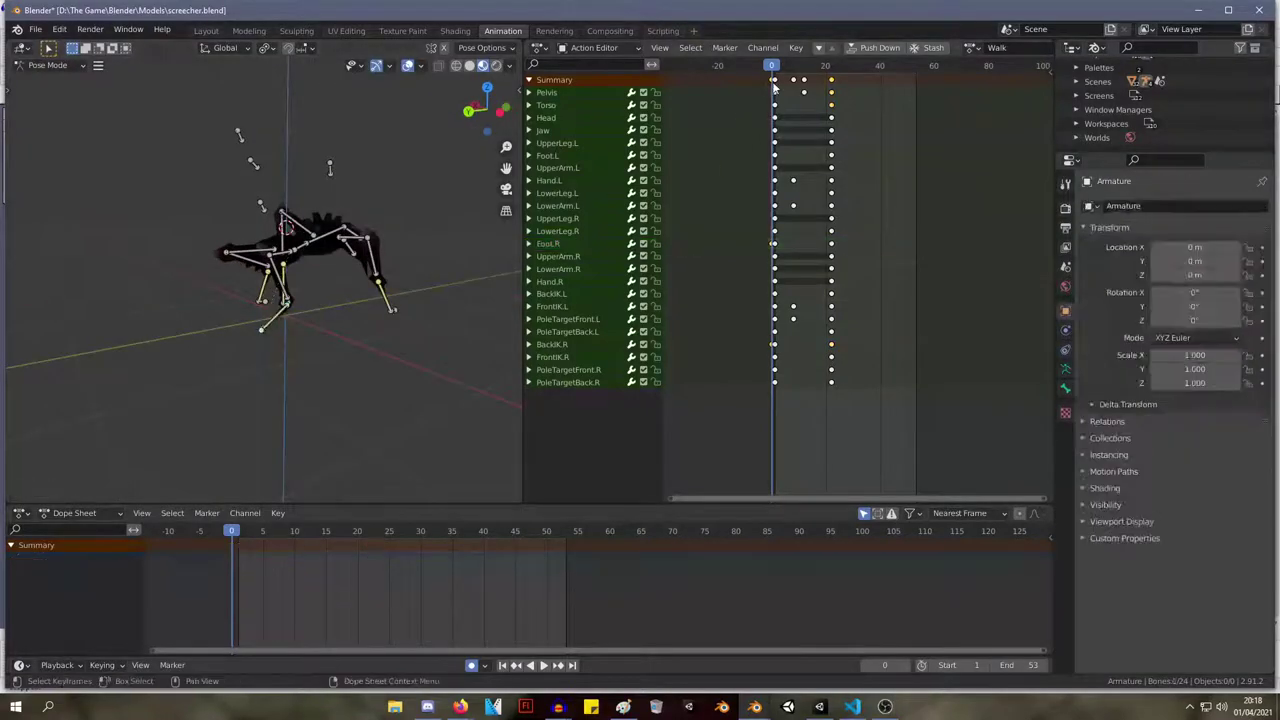
mouse_move(774, 81)
left_mouse_down()
mouse_move(785, 88)
mouse_move(774, 80)
left_mouse_up()
left_click(773, 81)
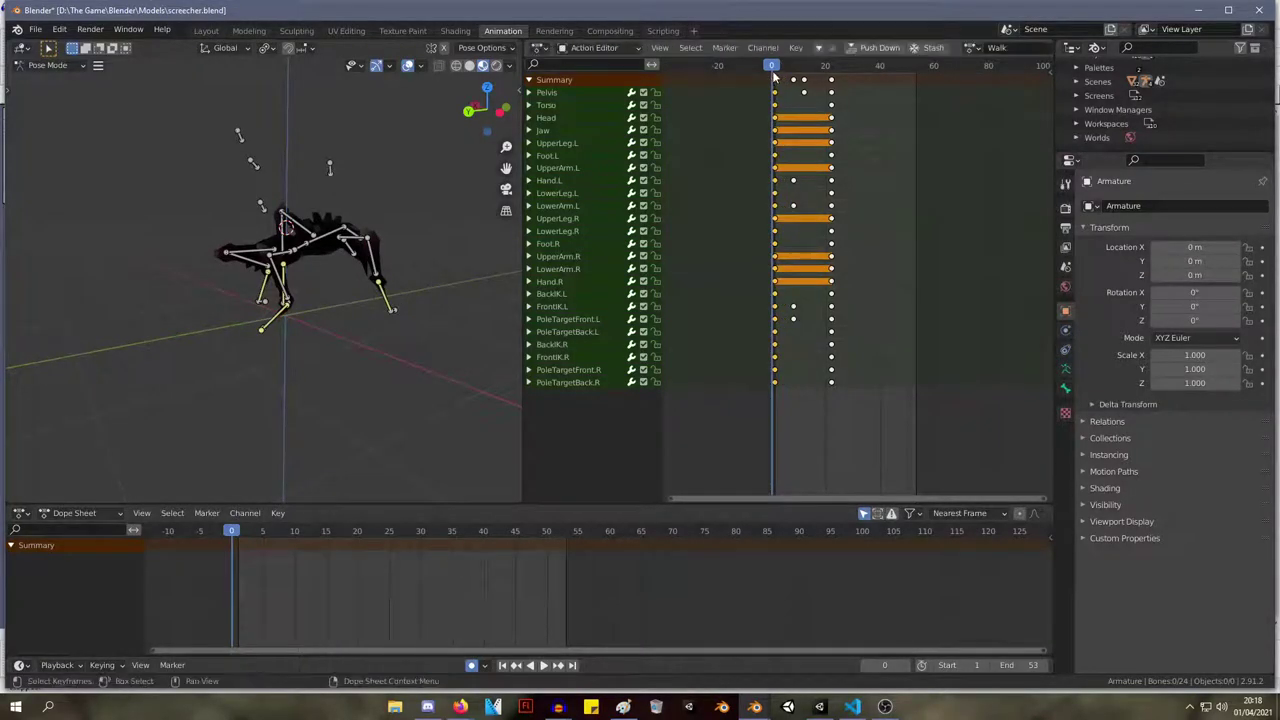
Play back the walk and examine the leg movement from the front and the side.
key("space")
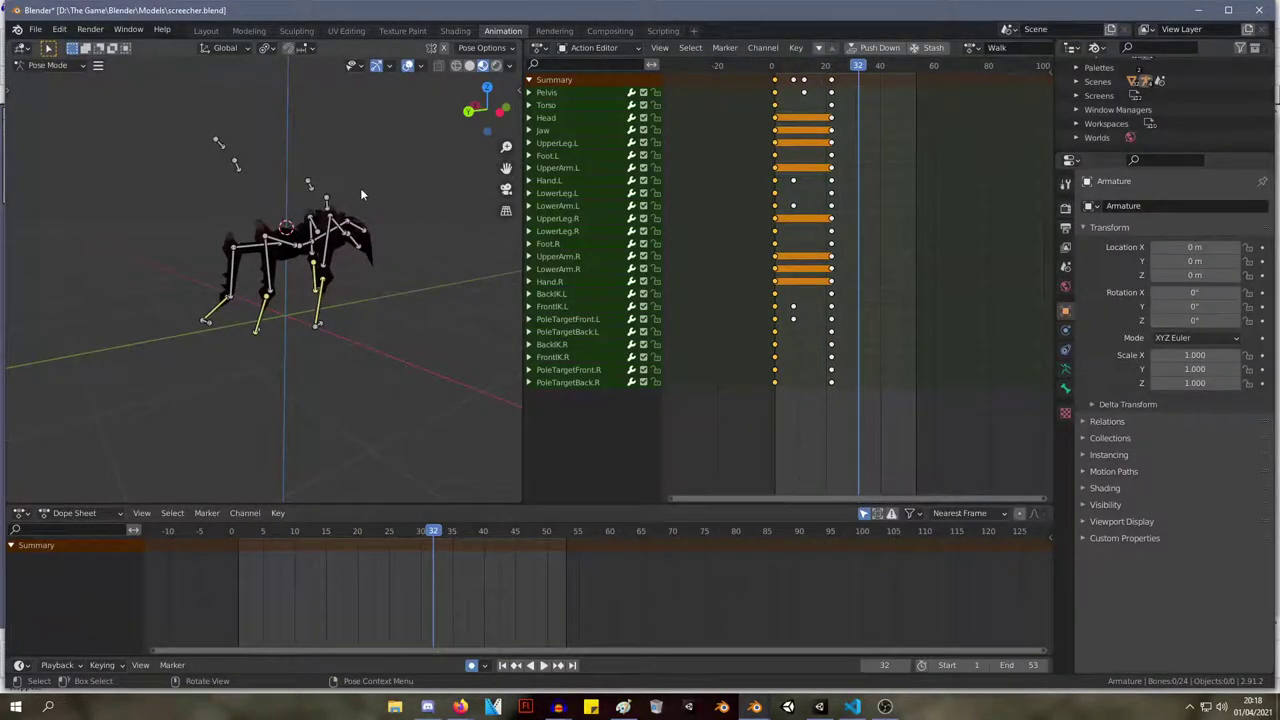
key("KP_1")
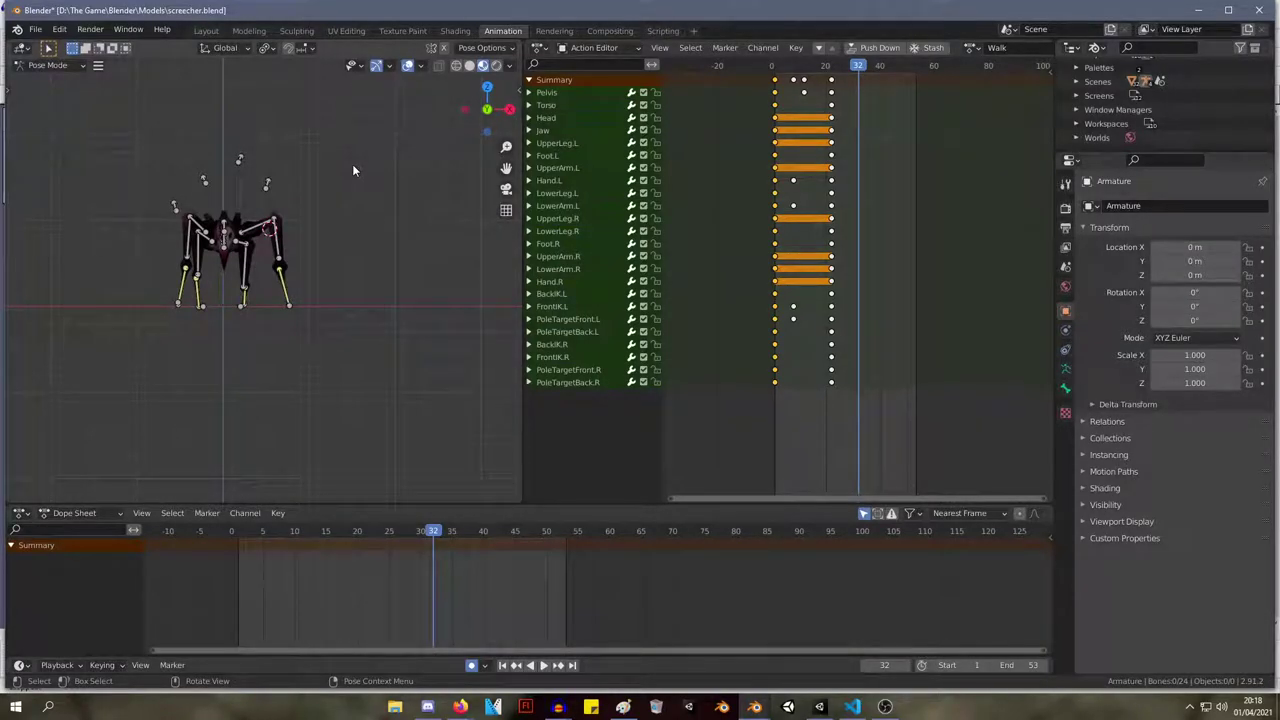
scroll(190, 236, "up", 4)
middle_click_drag(217, 232, 190, 198)
key("KP_1")
key("KP_3")
middle_click_drag(275, 116, 351, 216, "shift")
Move the BackIK.R bone forward at frame 23 to bring the back right foot further under the body.
left_click_drag(845, 68, 791, 94)
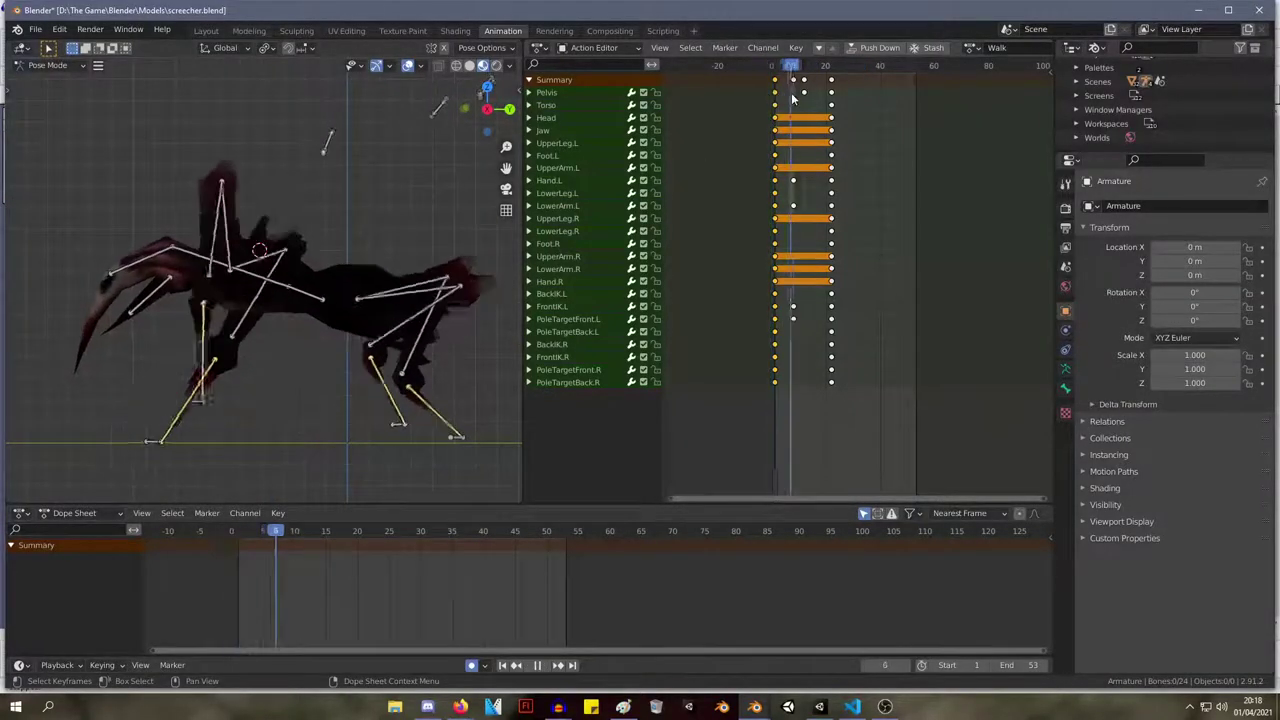
key("space")
left_click(459, 449)
key("g")
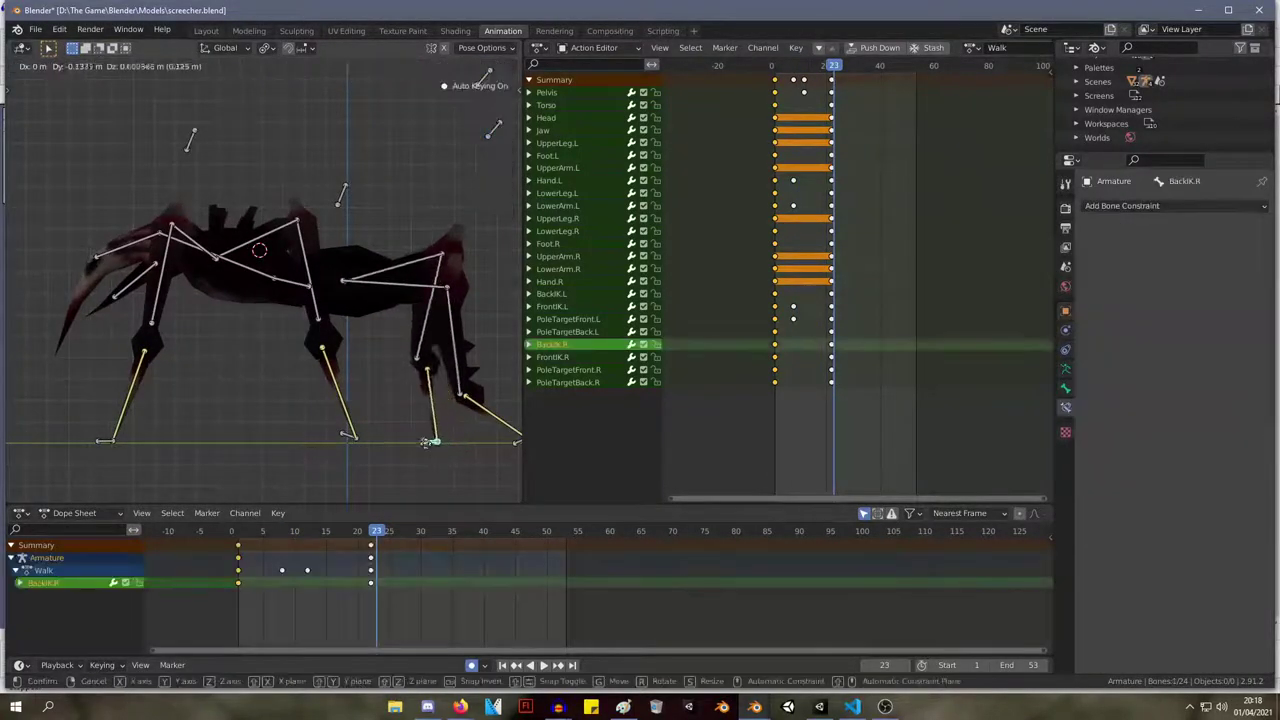
left_click(391, 438)
key("g")
left_click(415, 415)
Shift the second pose's keys, including the new BackIK.R key, onto frame 20 and play back the walk.
left_click(837, 66)
left_click_drag(834, 79, 829, 79)
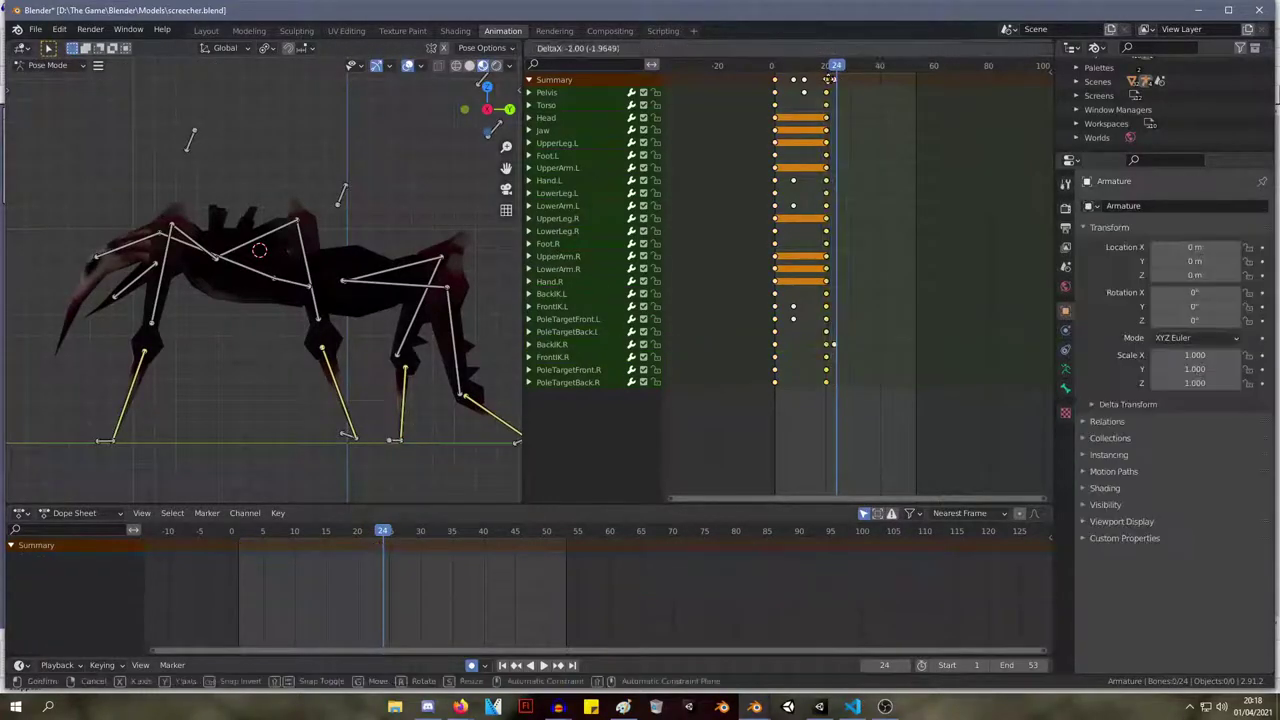
left_click(826, 80)
key("space")
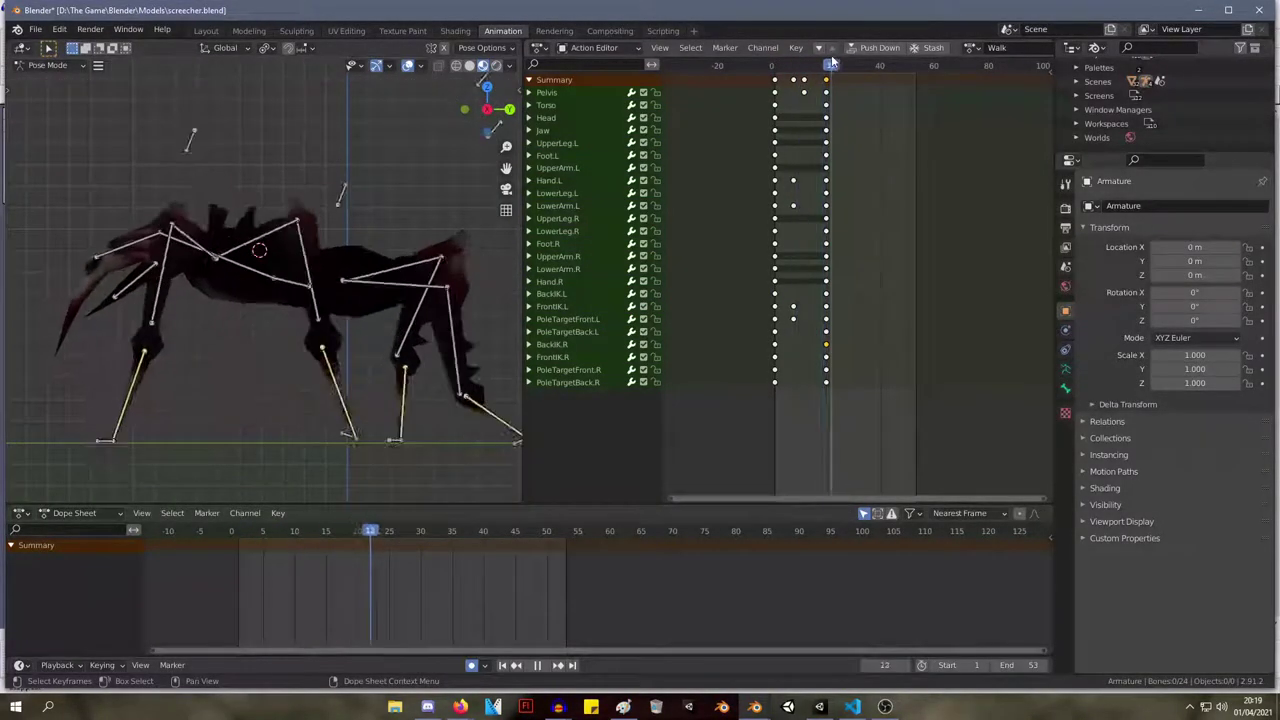
key("Escape")
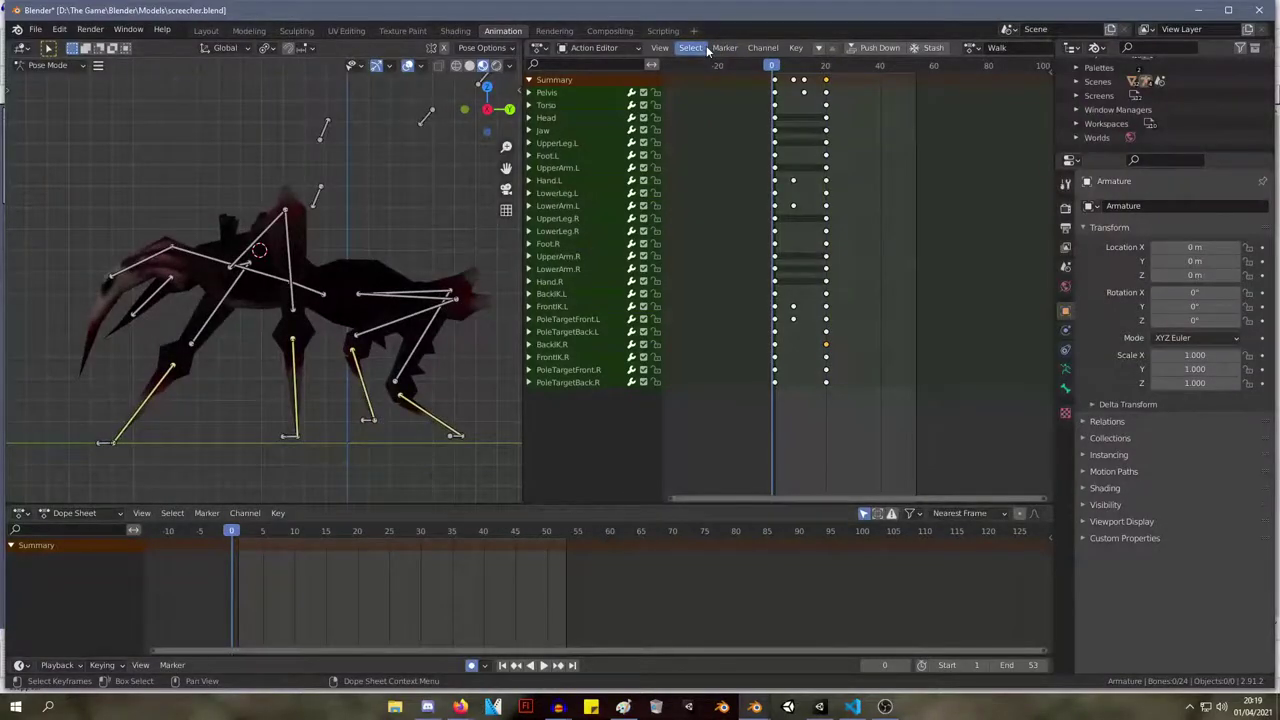
Examine the first pose at frame 0 from the front, side and top.
middle_click_drag(292, 189, 34, 201)
key("KP_3")
key("KP_1")
key("KP_3")
key("KP_7")
key("KP_1")
key("KP_3")
key("KP_1")
key("KP_3")
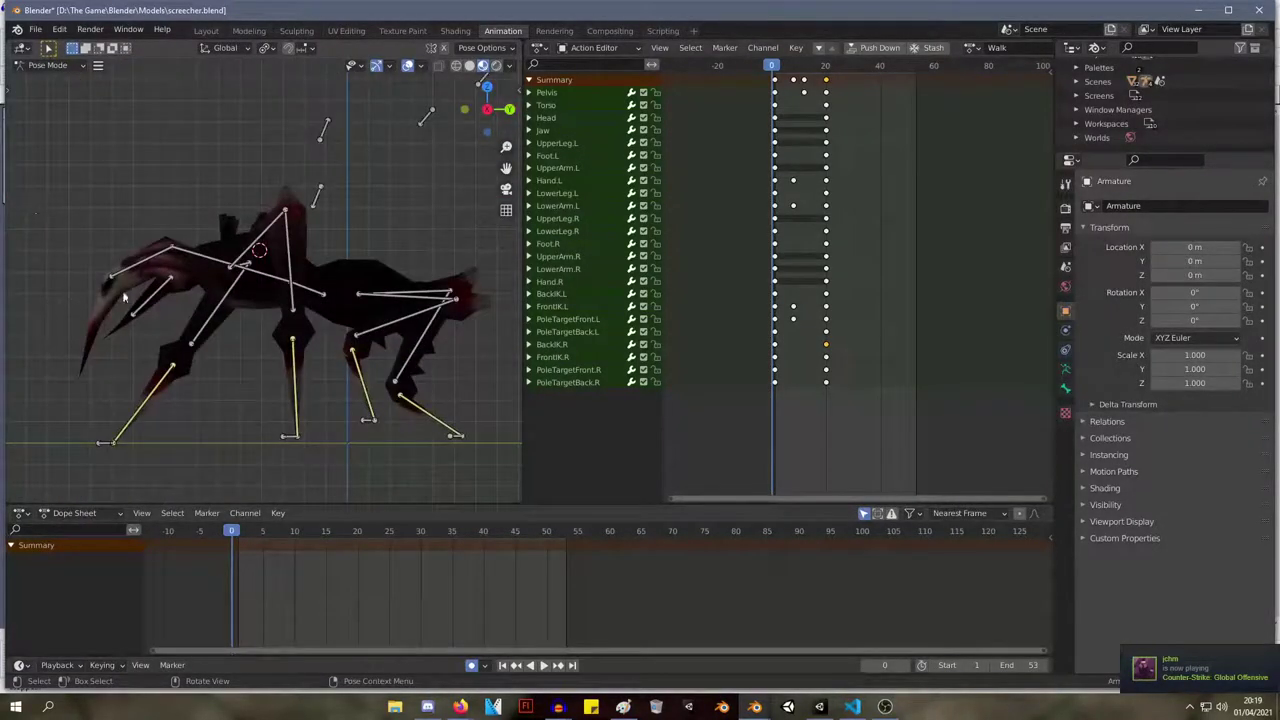
Move the Pelvis bone slightly forward at frame 0 to shift the body in the first pose.
left_click(312, 290)
mouse_move(325, 295)
middle_mouse_down()
mouse_move(268, 346)
mouse_move(345, 308)
middle_mouse_up()
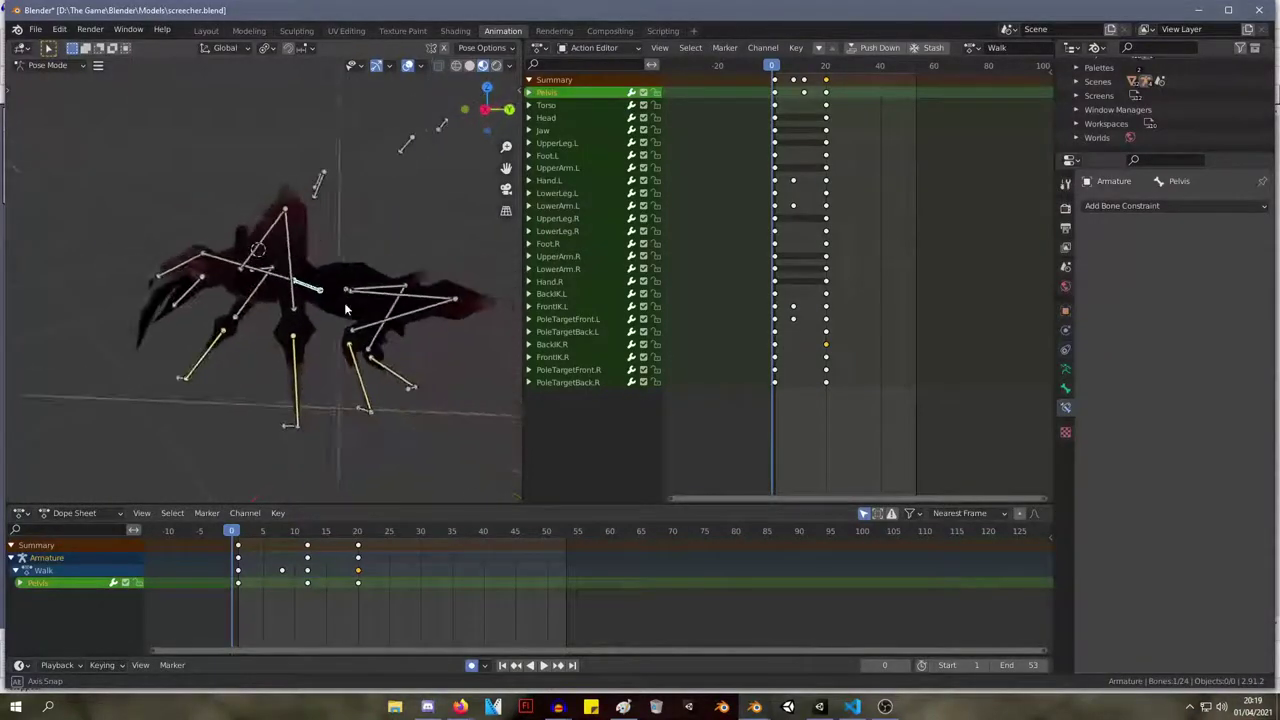
key("r")
right_click(352, 322)
key("g")
left_click(362, 318)
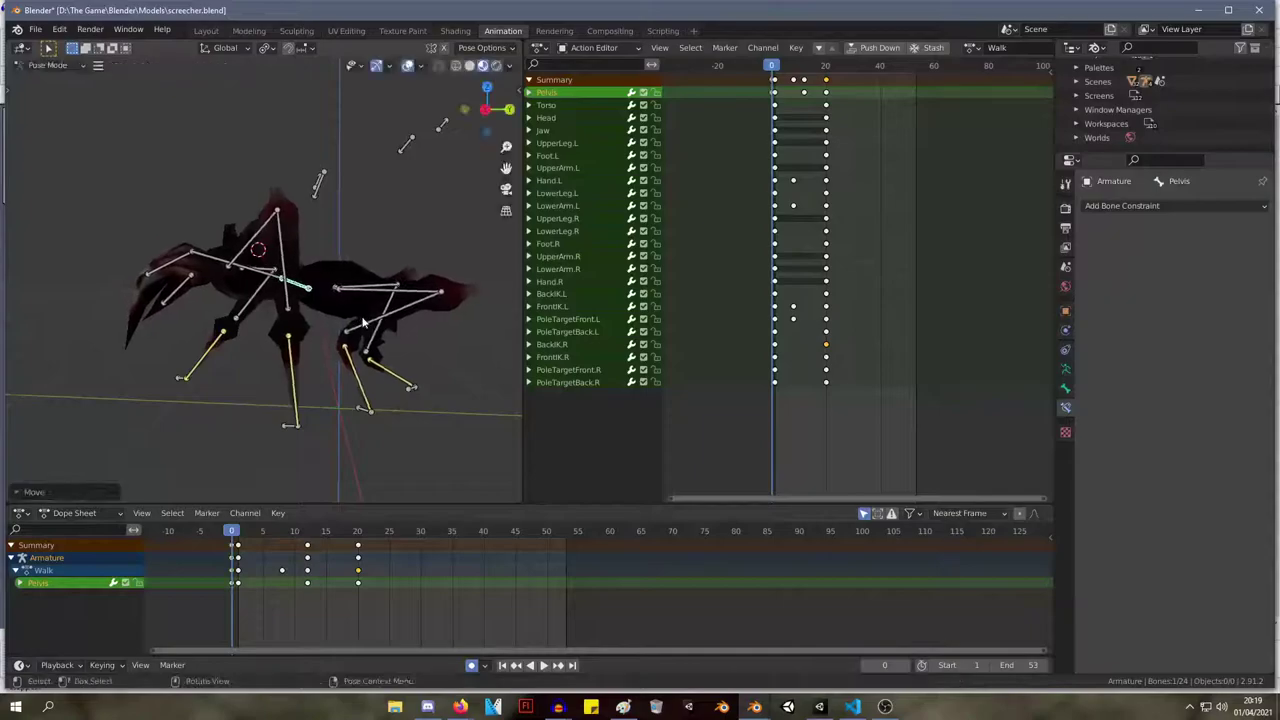
key("KP_3")
key("KP_1")
key("KP_3")
key("g")
right_click(340, 294)
key("g")
right_click(347, 308)
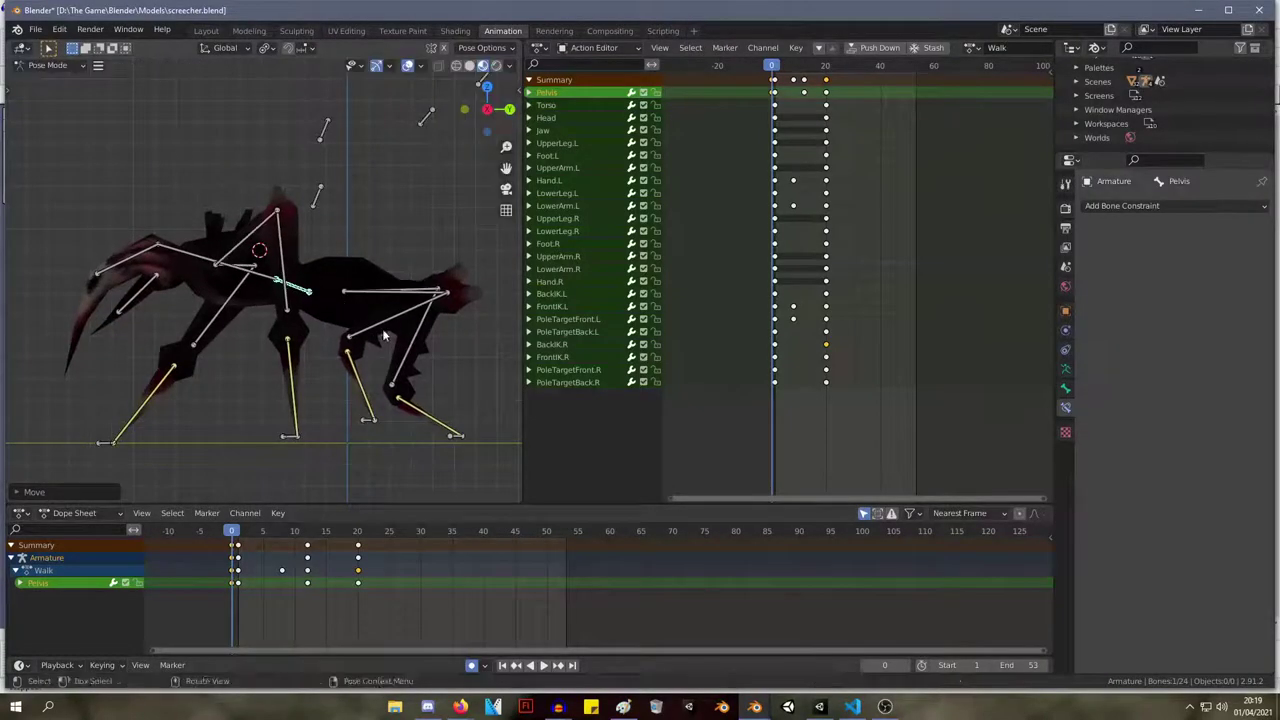
Switch to Unity, run the RoarExample scene, trigger the screecher's Do Roar action and stop the test run.
key("alt+Tab")
left_click(603, 44)
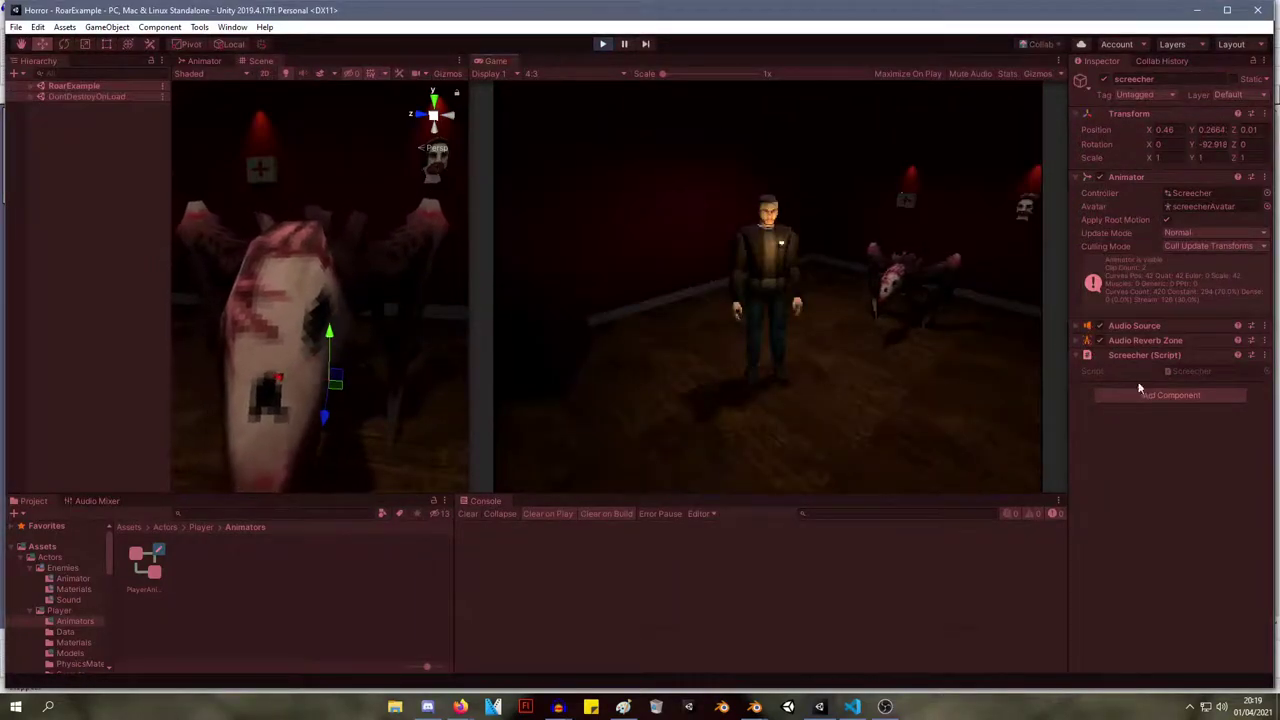
right_click(1150, 356)
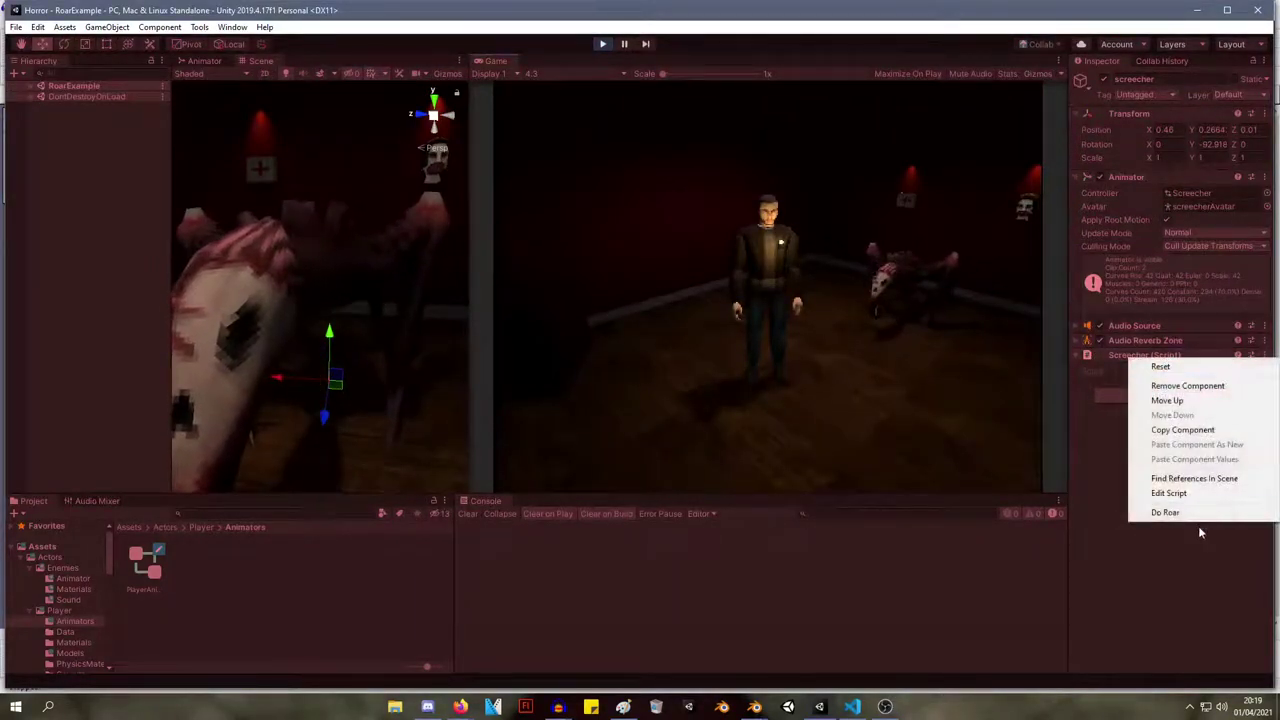
left_click(1182, 512)
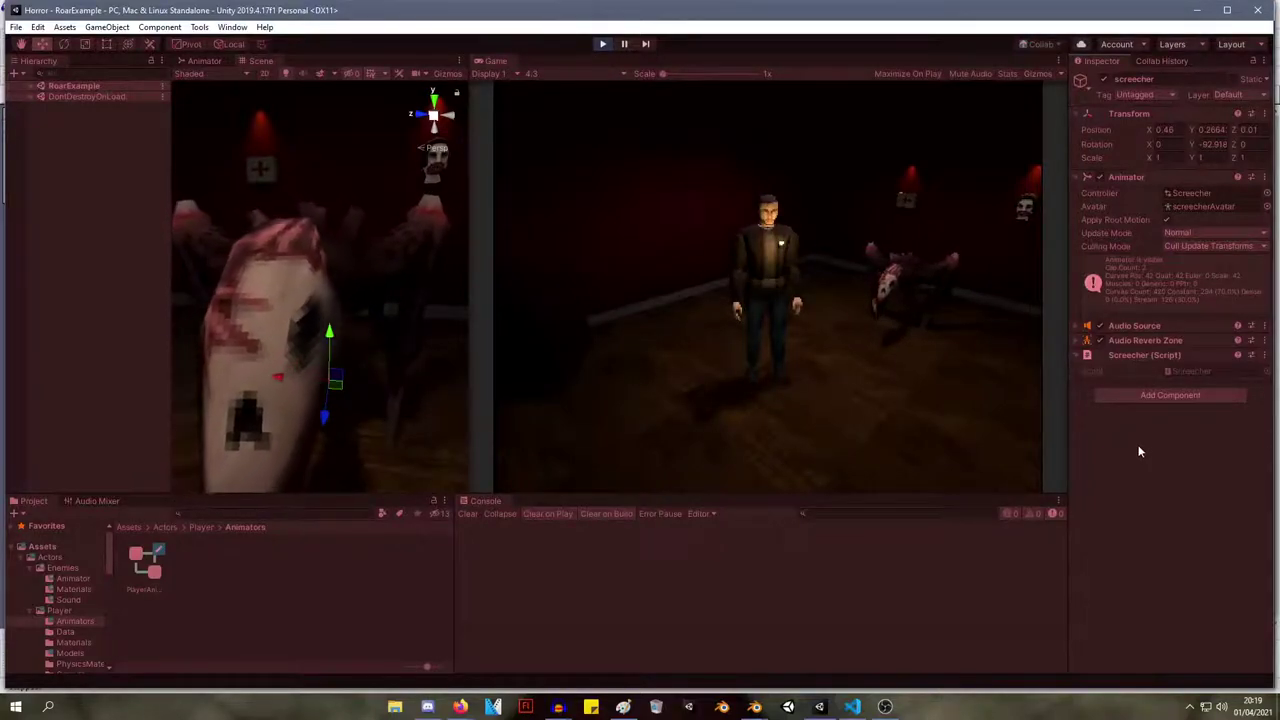
left_click(602, 44)
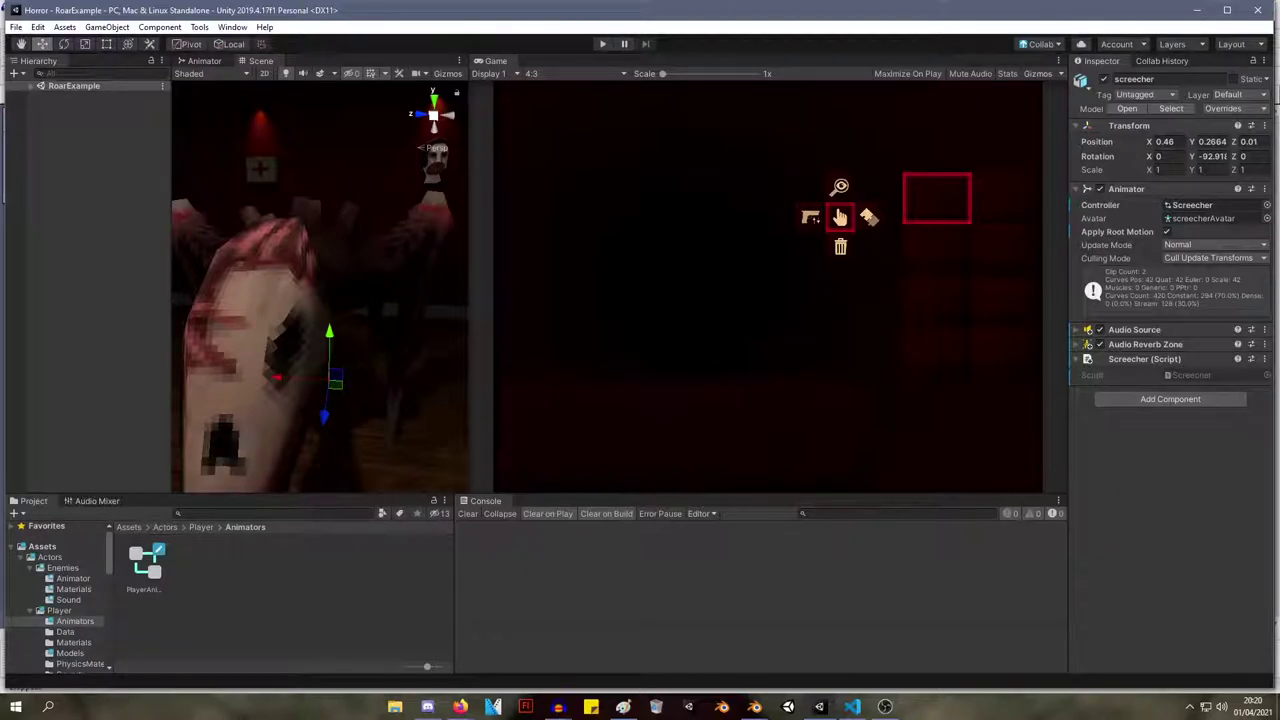
key("alt+Tab")
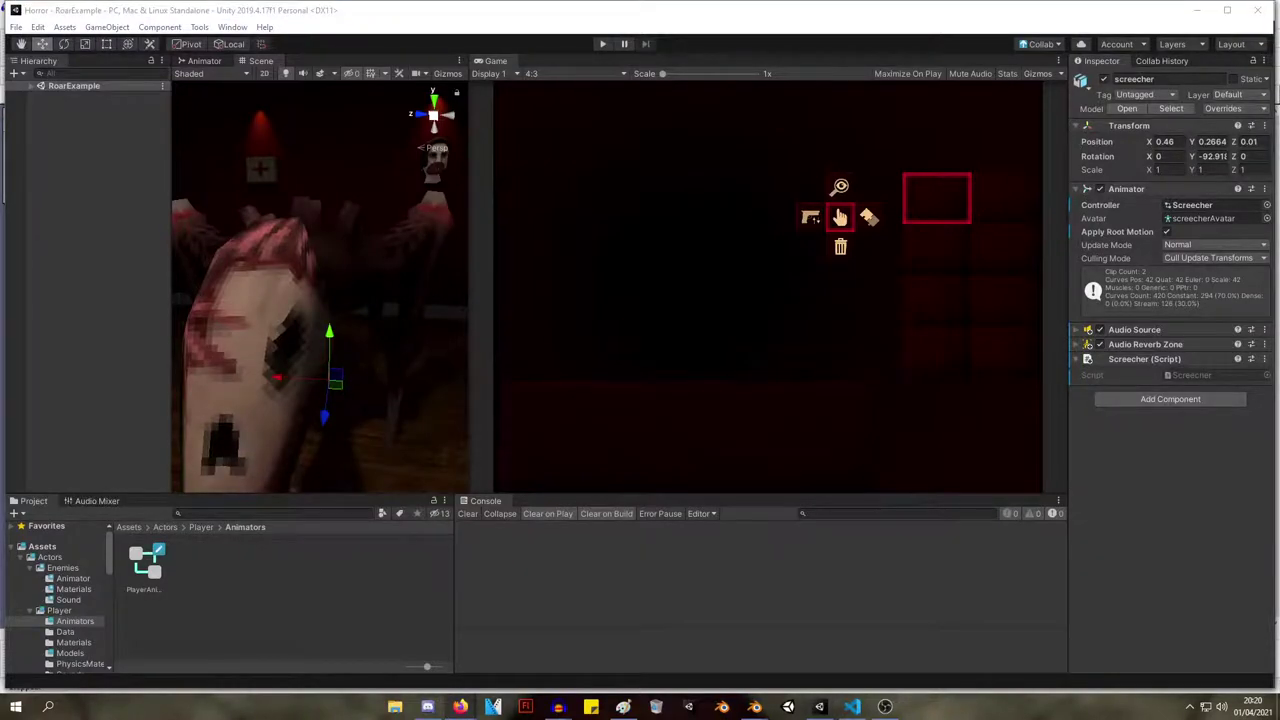